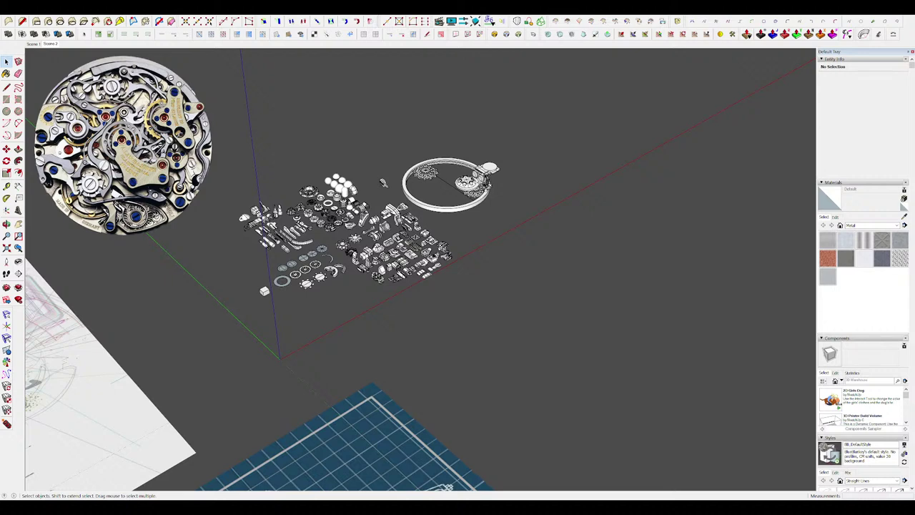
Examine the overall layout of the kitbash parts and the ring-shaped assembly from several angles.
middle_click_drag(638, 237, 634, 246)
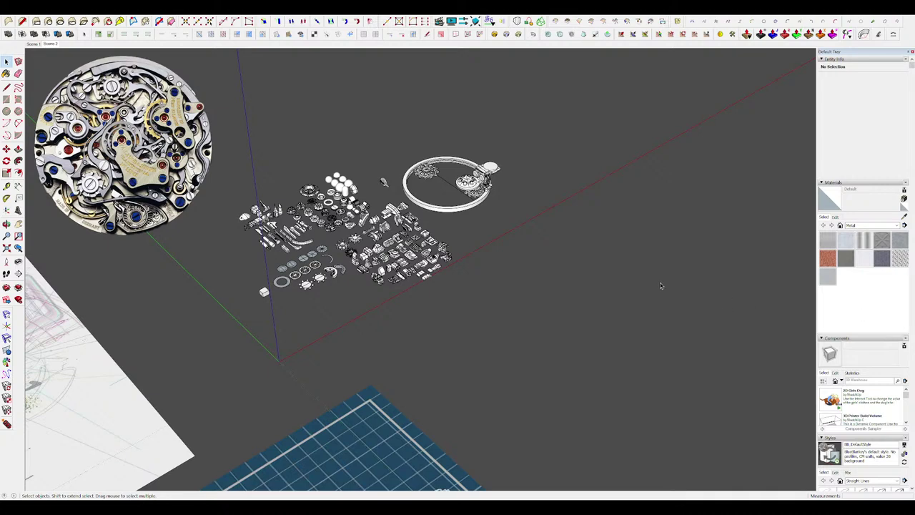
mouse_move(560, 311)
middle_mouse_down()
mouse_move(579, 276)
mouse_move(553, 294)
middle_mouse_up()
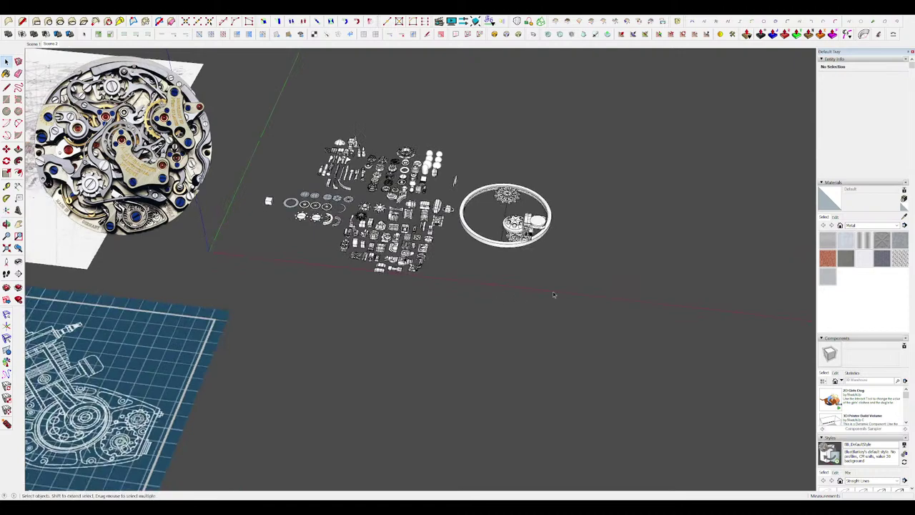
middle_click_drag(512, 270, 718, 259)
scroll(718, 260, "down", 2)
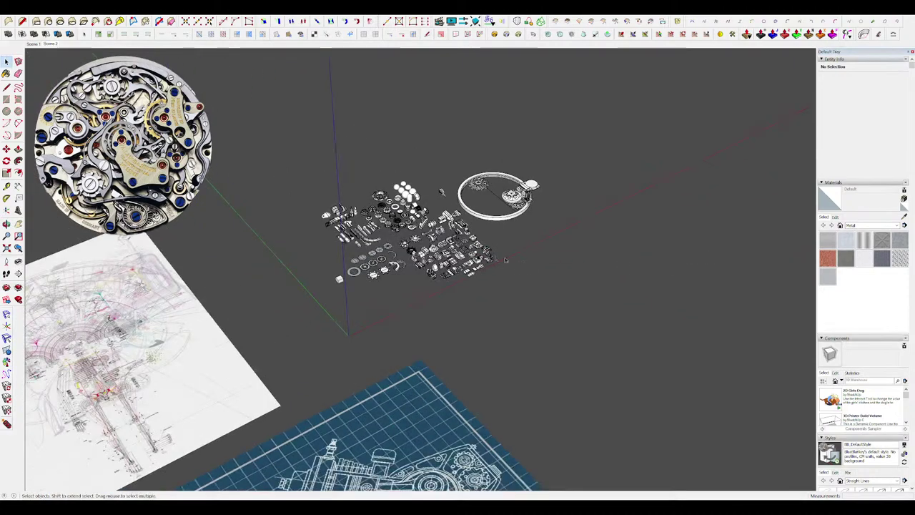
middle_click_drag(429, 221, 457, 223)
scroll(457, 223, "up", 2)
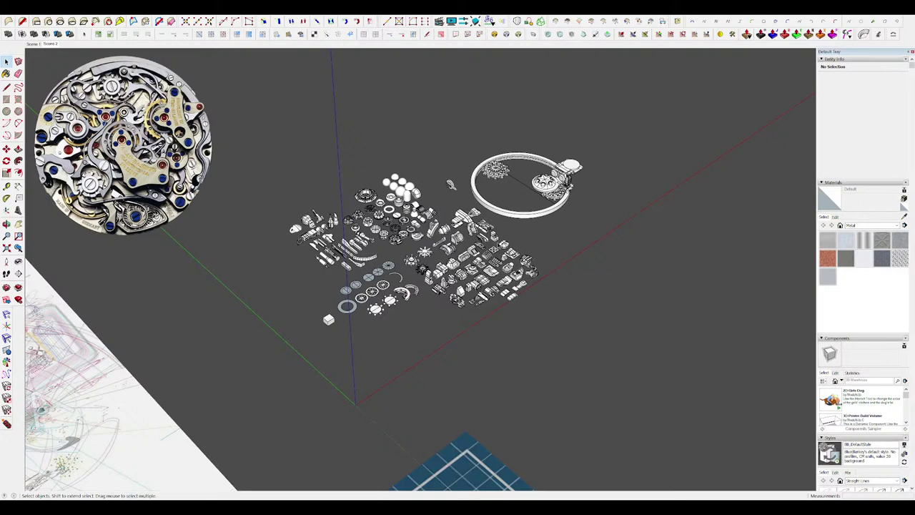
middle_click_drag(545, 270, 527, 273)
scroll(627, 276, "down", 2)
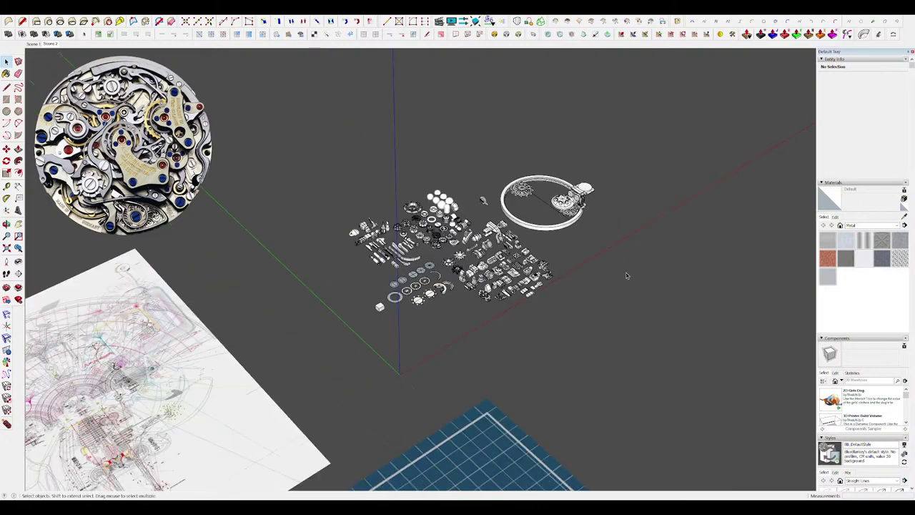
middle_click_drag(627, 276, 511, 272)
scroll(472, 229, "up", 4)
middle_click_drag(565, 291, 634, 302)
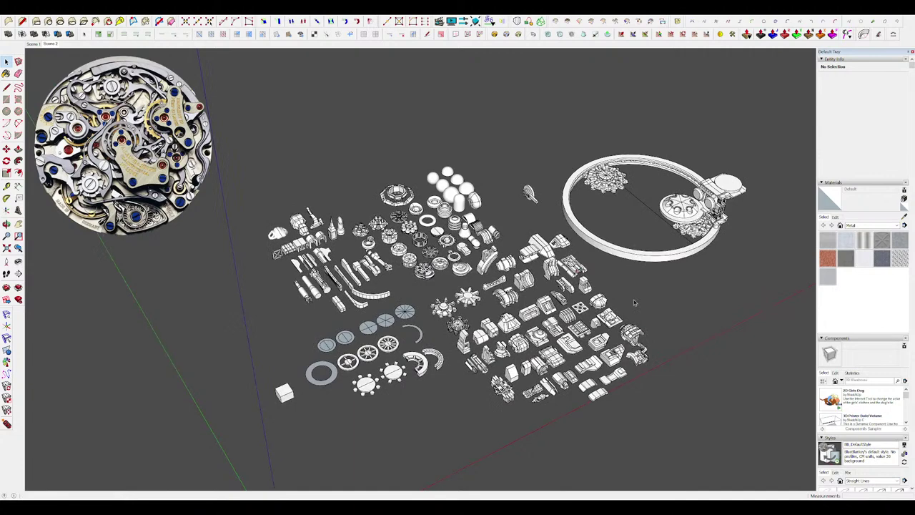
middle_click_drag(634, 303, 613, 301)
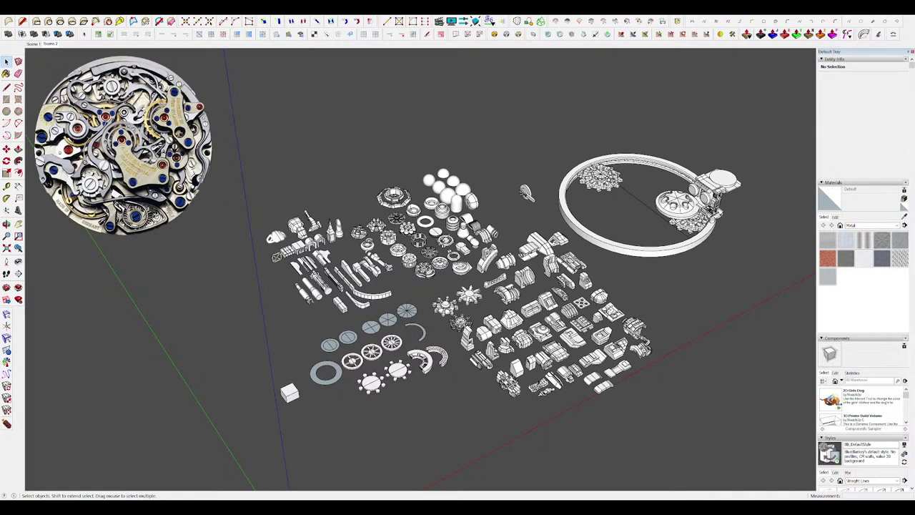
middle_click_drag(638, 271, 627, 281)
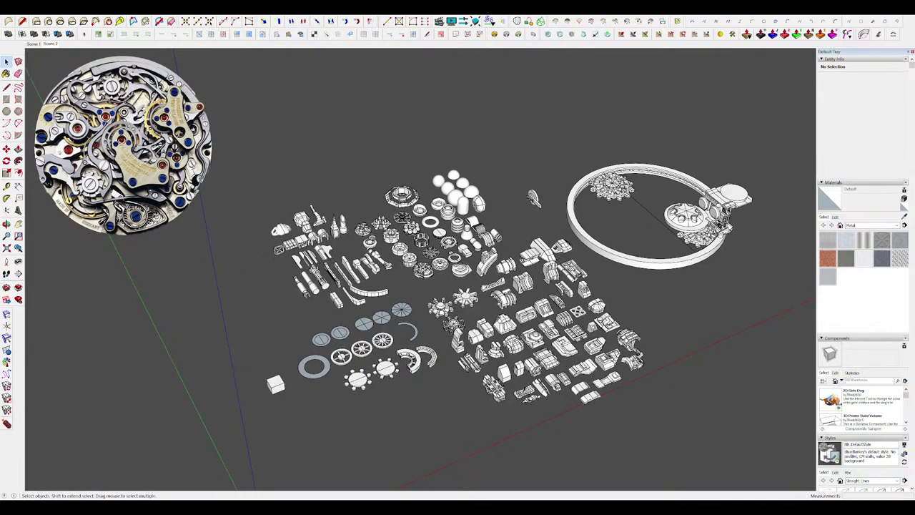
middle_click_drag(495, 308, 530, 302)
scroll(530, 303, "down", 3)
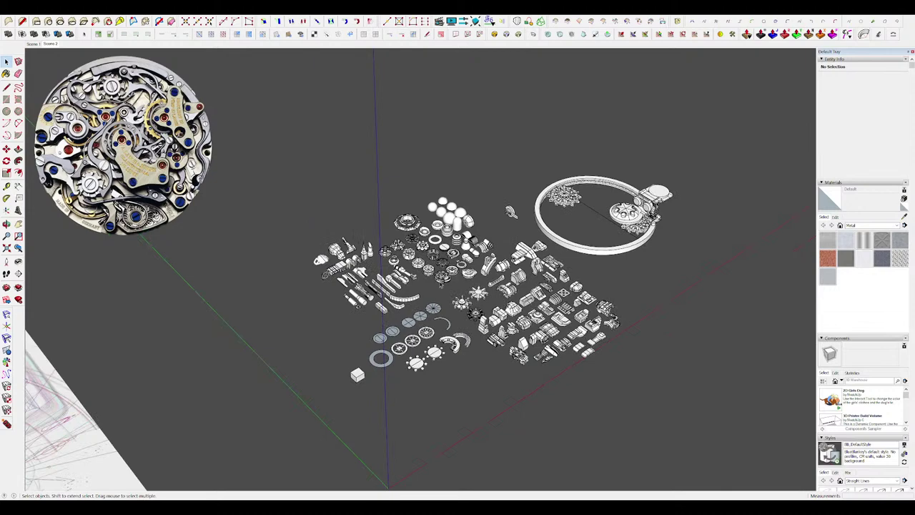
middle_click_drag(513, 294, 541, 285)
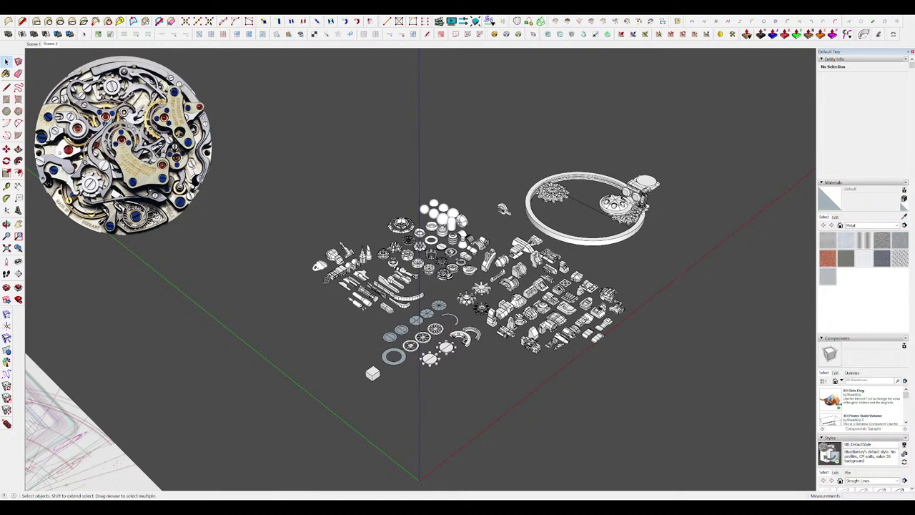
Inspect the individual mechanical parts, wheels, discs and domes of the kitbash collection up close.
scroll(547, 289, "up", 4)
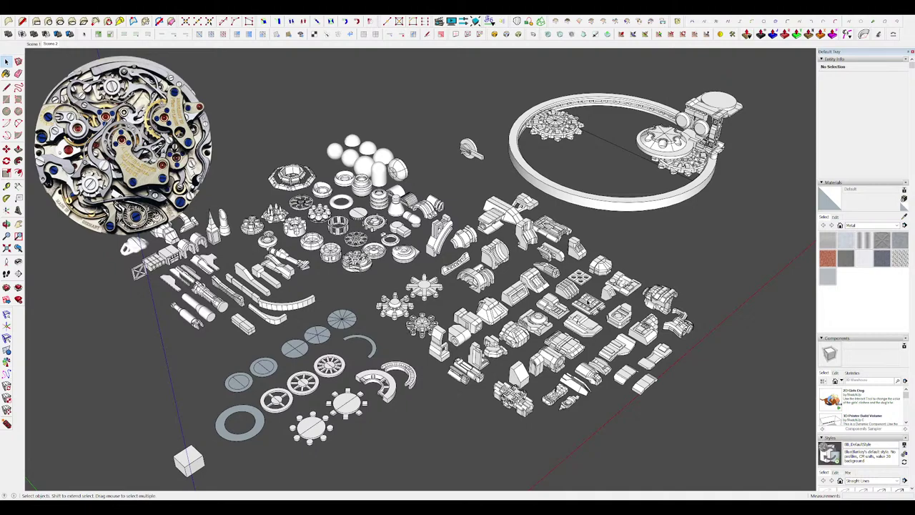
middle_click_drag(676, 284, 486, 304)
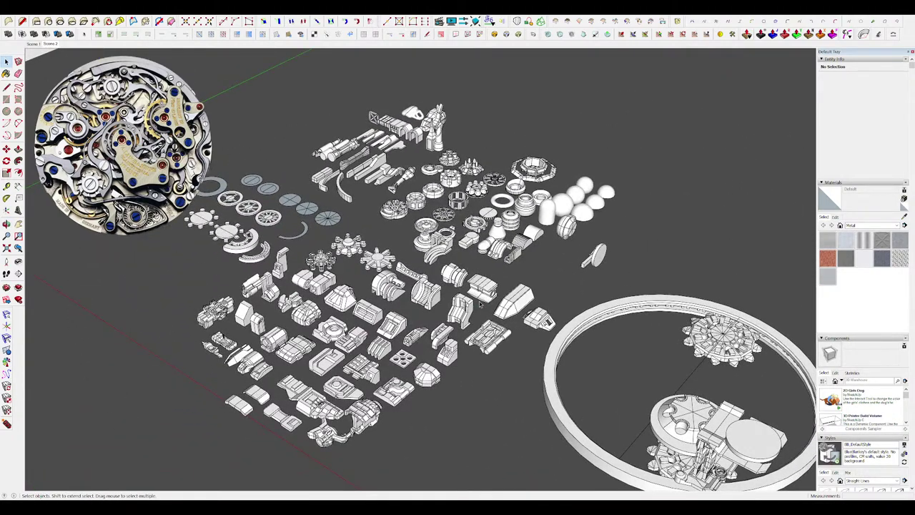
scroll(481, 303, "up", 3)
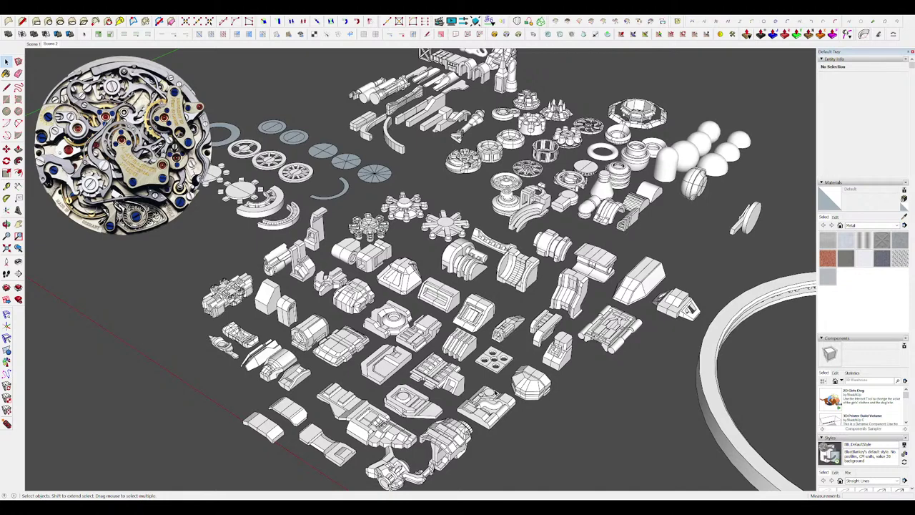
middle_click_drag(573, 341, 579, 345)
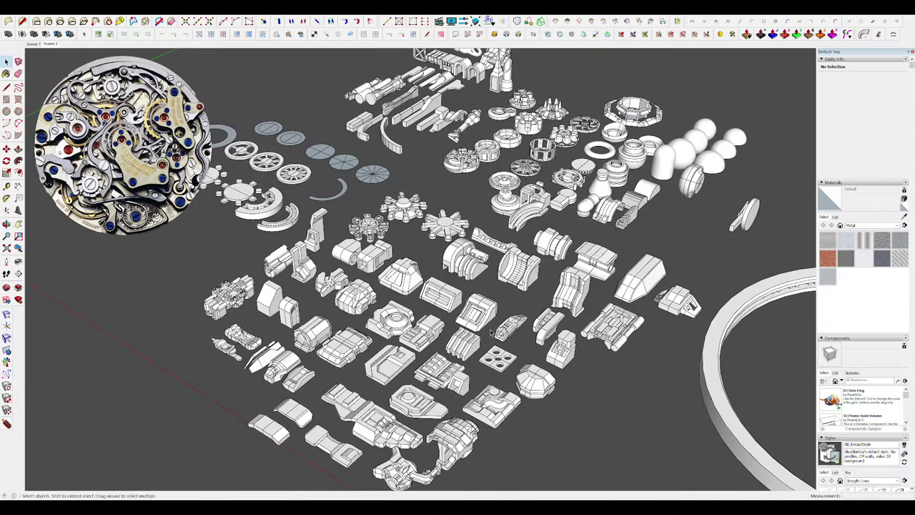
middle_click_drag(491, 331, 690, 331)
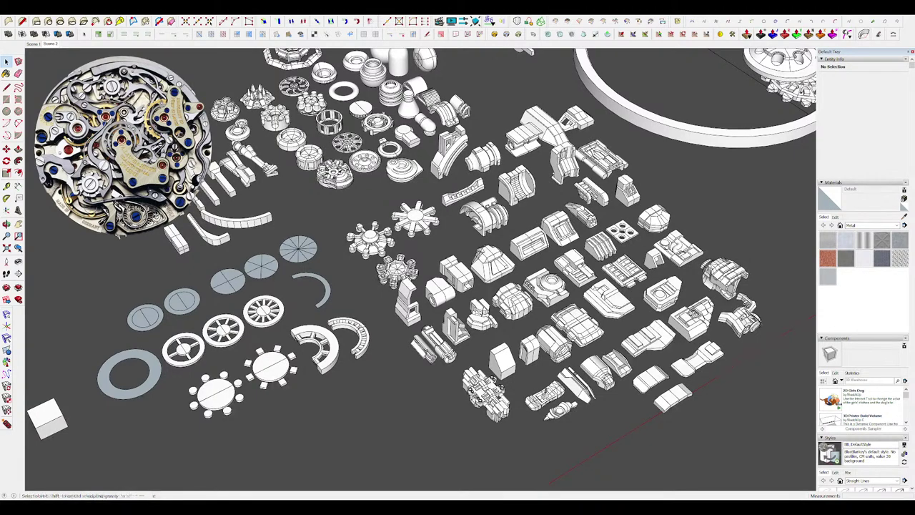
middle_click_drag(498, 384, 501, 388)
scroll(559, 351, "down", 2)
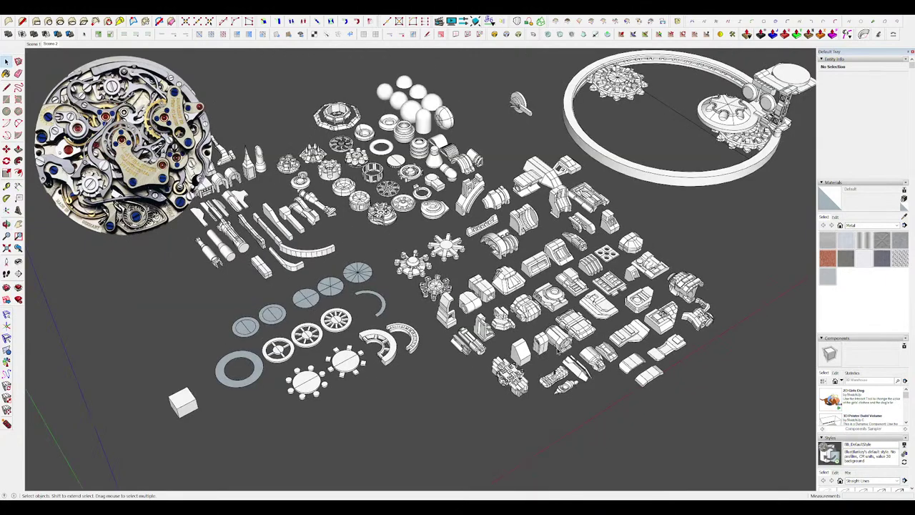
scroll(559, 350, "down", 2)
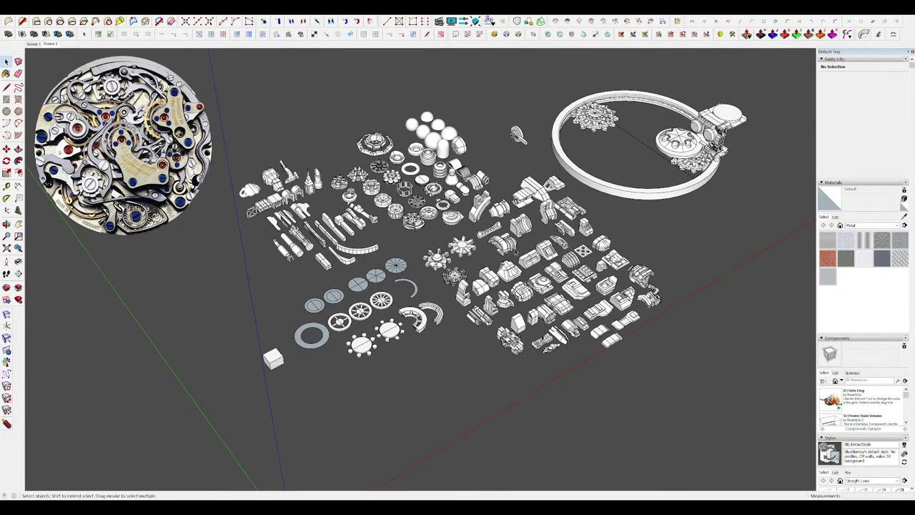
scroll(592, 241, "down", 2)
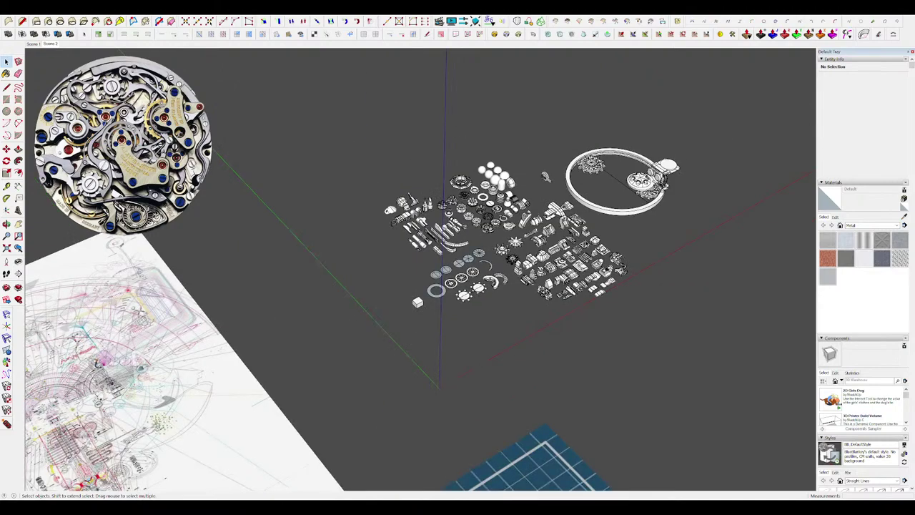
Review the reference images laid out beside the parts: the watch photos, the line-art sheet and the engine blueprint.
middle_click_drag(592, 241, 678, 283)
scroll(515, 207, "down", 2)
scroll(513, 202, "down", 1)
middle_click_drag(514, 204, 463, 228)
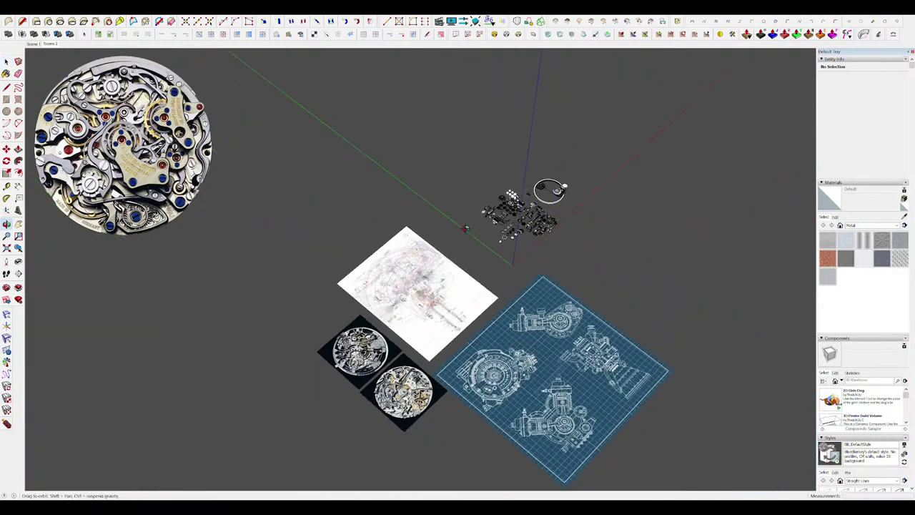
scroll(611, 443, "up", 2)
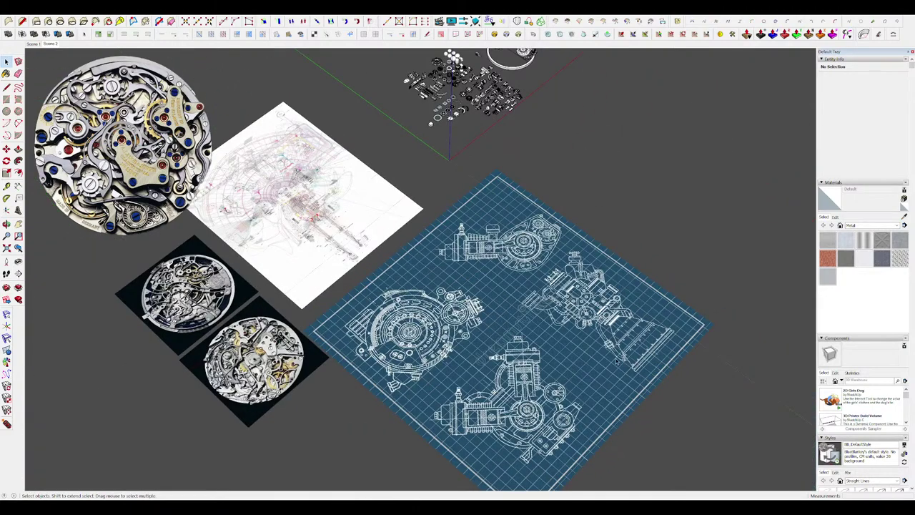
middle_click_drag(612, 325, 401, 349)
scroll(401, 348, "down", 1)
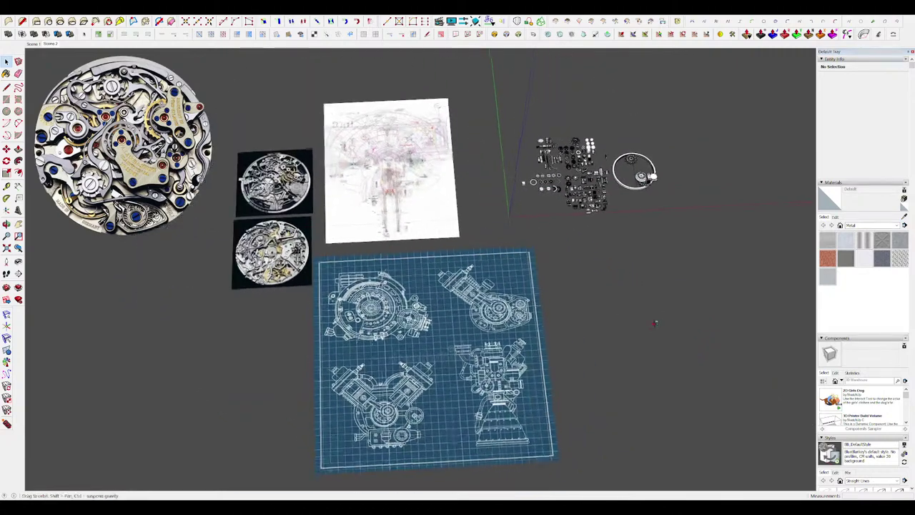
scroll(371, 306, "up", 2)
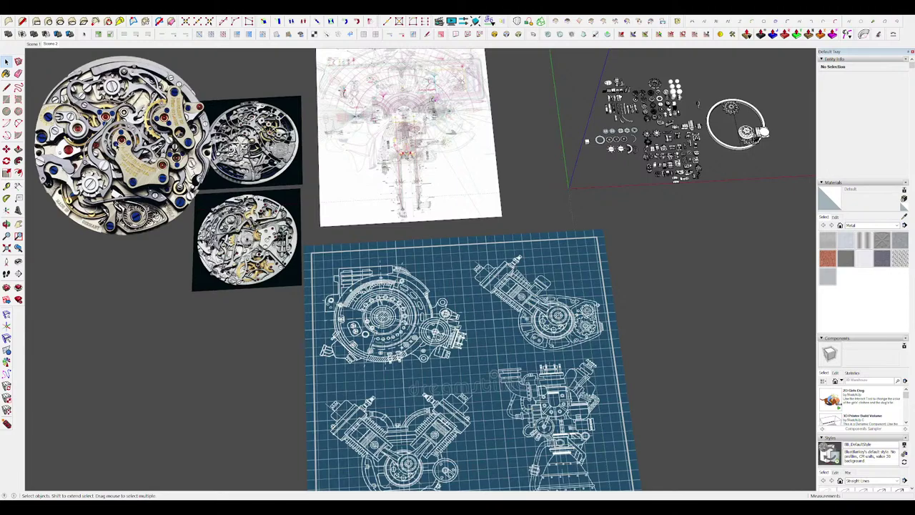
scroll(544, 318, "down", 1)
Examine the gears, bridges and plates in the two watch-movement reference photos.
scroll(258, 154, "up", 2)
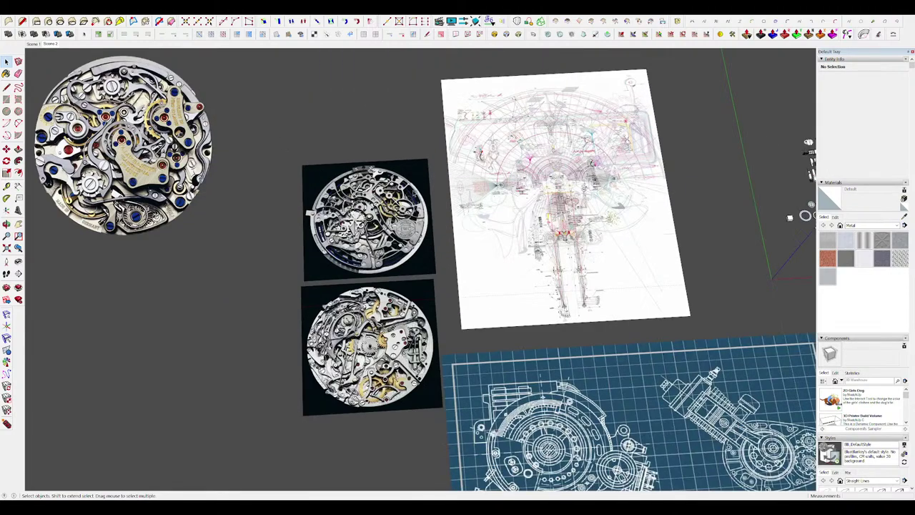
scroll(485, 210, "down", 1)
scroll(430, 207, "up", 1)
scroll(404, 151, "up", 1)
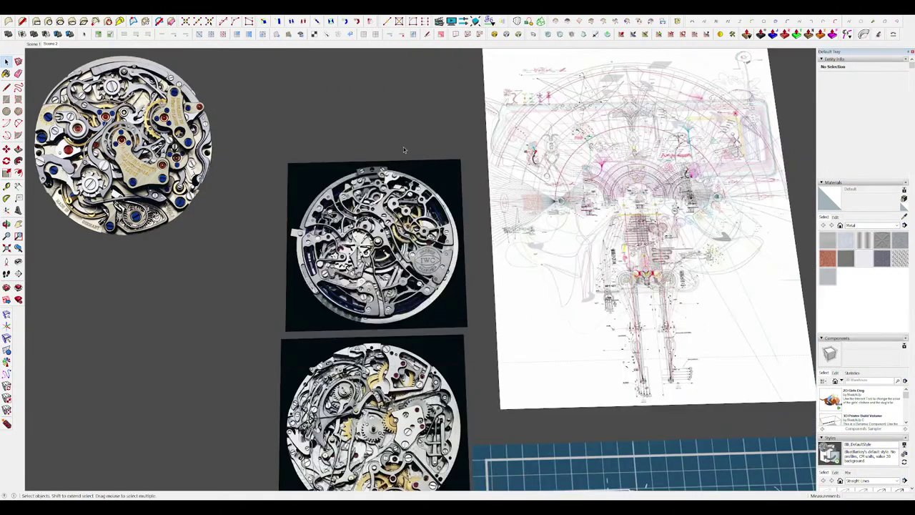
scroll(340, 188, "up", 2)
scroll(418, 286, "up", 2)
scroll(563, 176, "down", 2)
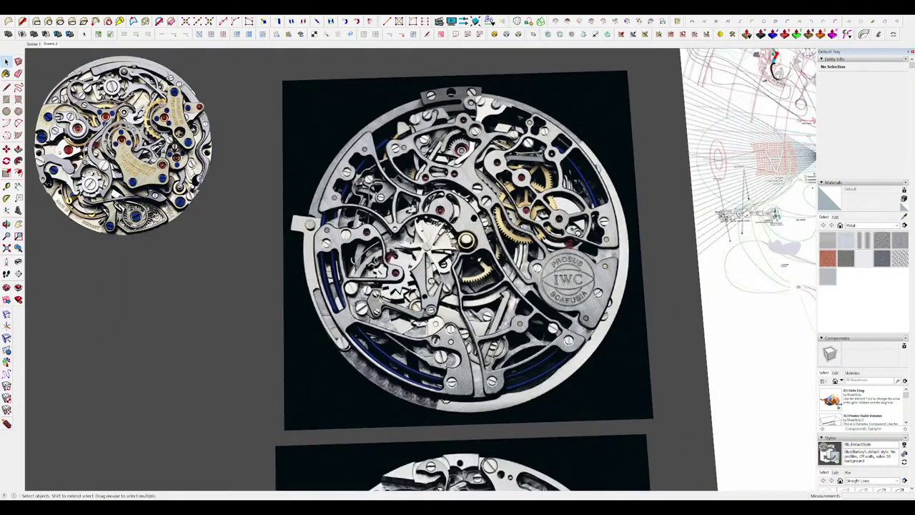
scroll(462, 185, "down", 2)
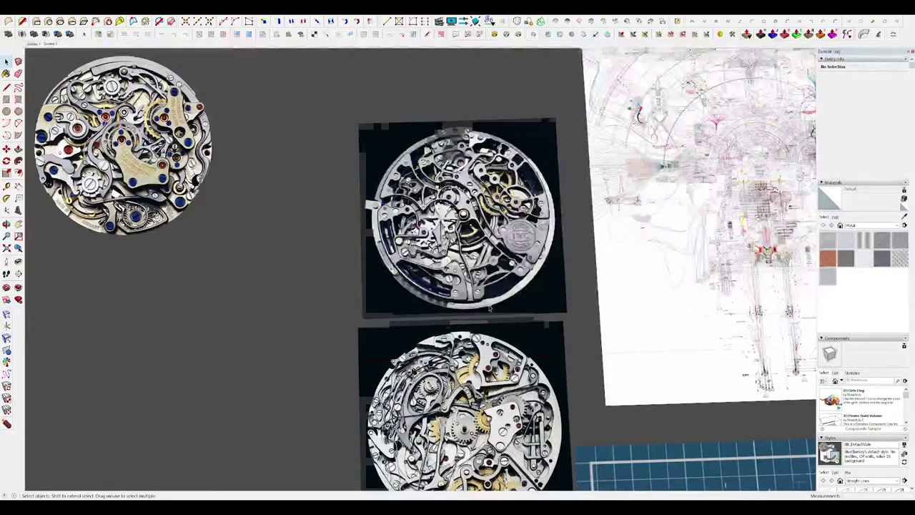
scroll(463, 214, "down", 1)
scroll(492, 365, "up", 1)
scroll(483, 457, "up", 2)
scroll(459, 319, "down", 3)
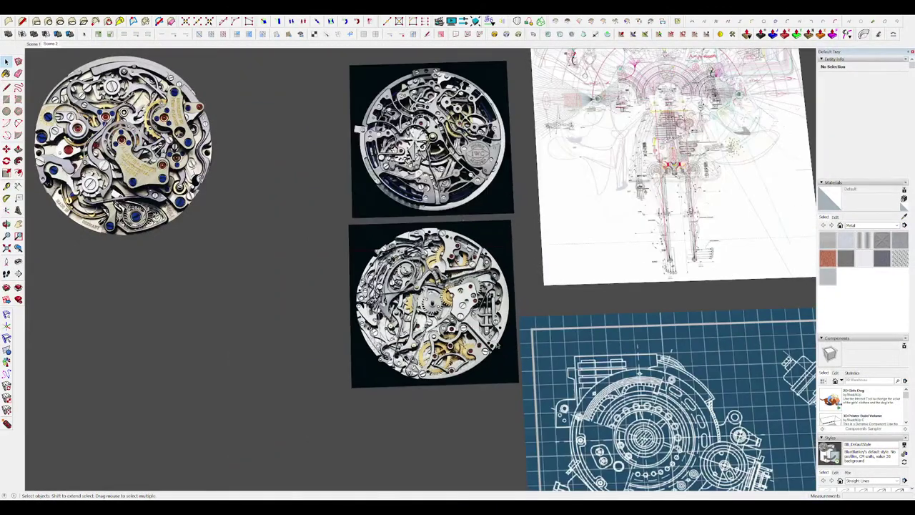
Study the four engine drawings on the blue blueprint reference sheet.
scroll(464, 331, "down", 1)
middle_click_drag(465, 333, 484, 335)
scroll(479, 334, "down", 3)
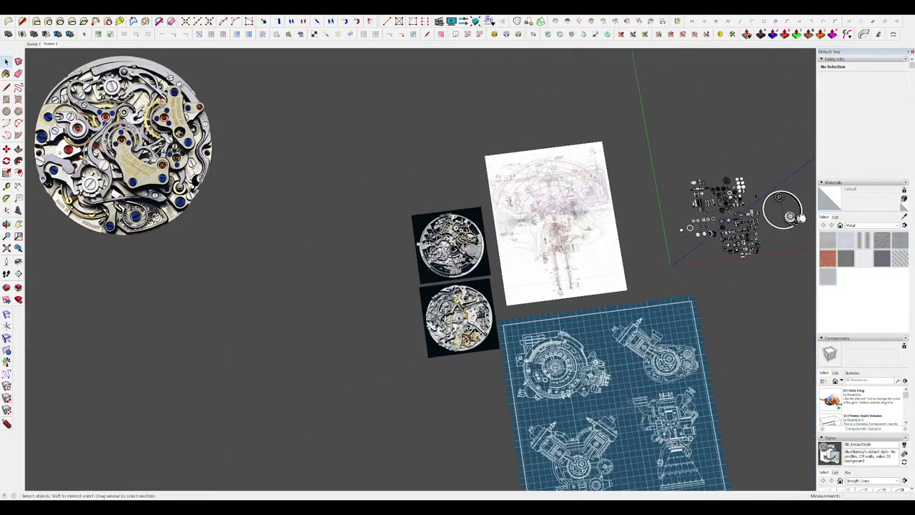
scroll(508, 307, "down", 2)
scroll(619, 400, "up", 4)
scroll(368, 179, "up", 2)
scroll(599, 350, "down", 2)
middle_click_drag(494, 300, 482, 303)
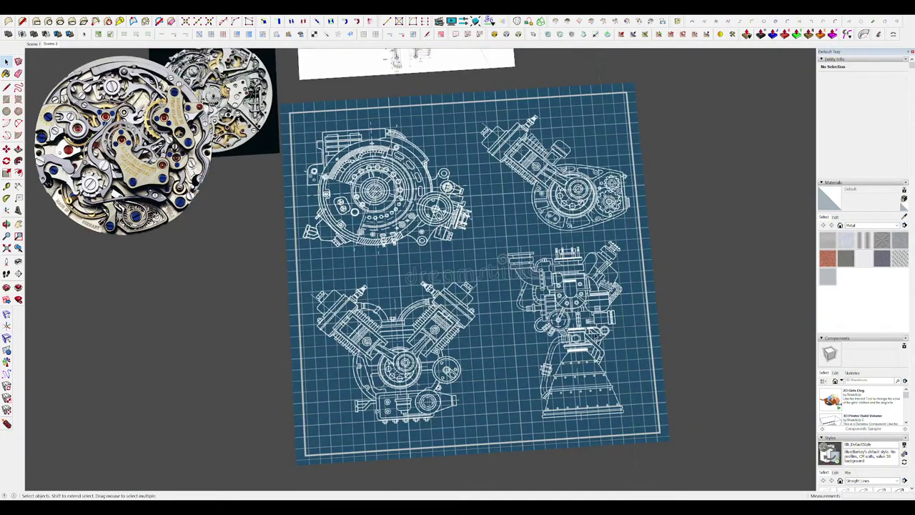
Examine the arcs, figures and fine linework of the abstract technical drawing on the white reference sheet.
key("Page_Down")
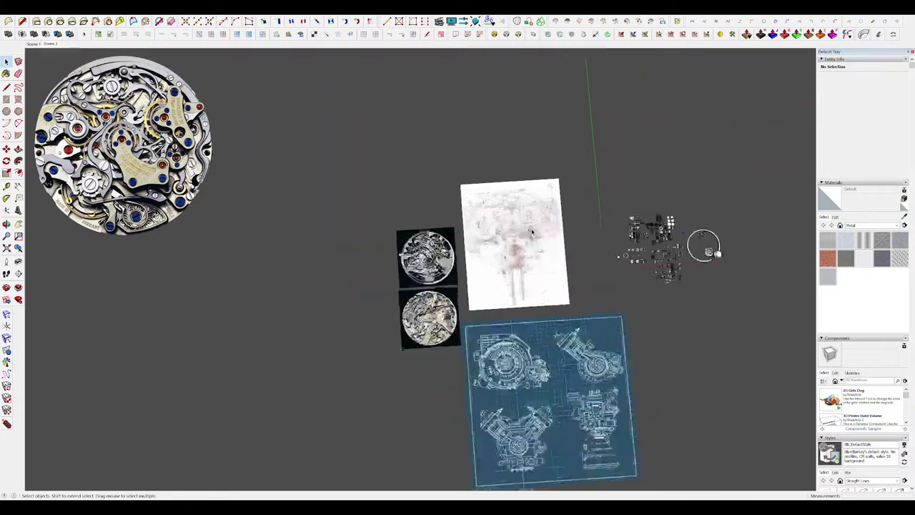
scroll(509, 255, "up", 2)
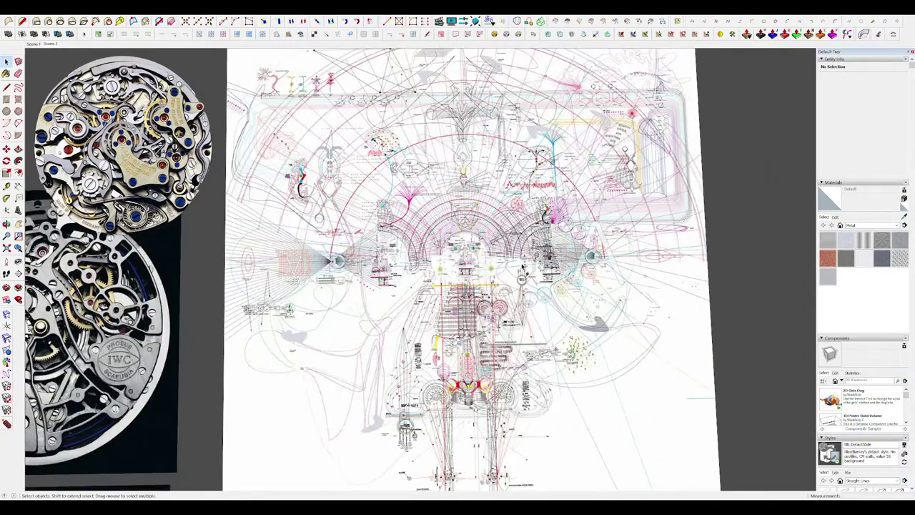
scroll(521, 266, "down", 3)
scroll(526, 360, "up", 3)
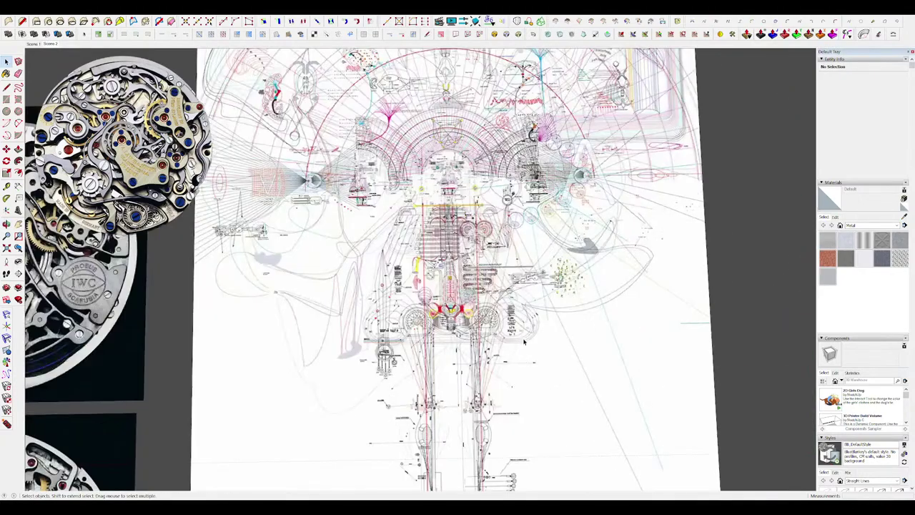
scroll(418, 179, "up", 2)
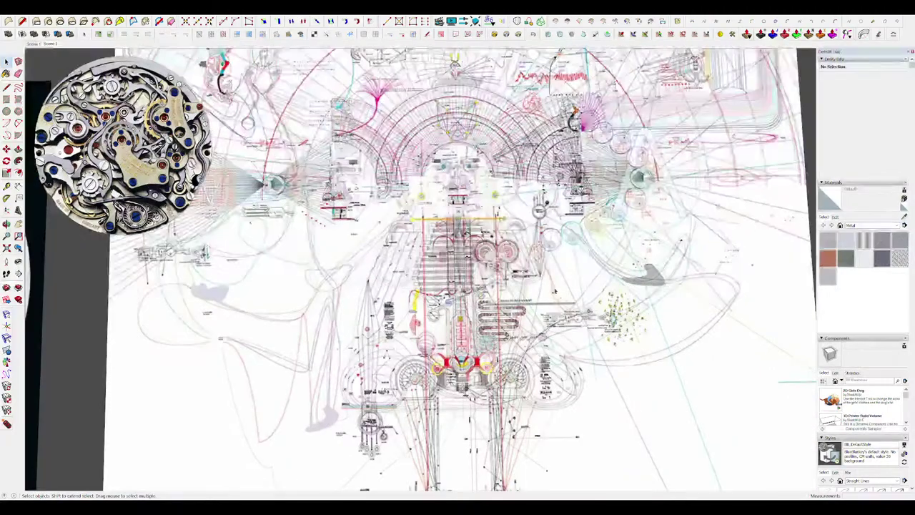
scroll(526, 286, "down", 2)
scroll(475, 204, "down", 2)
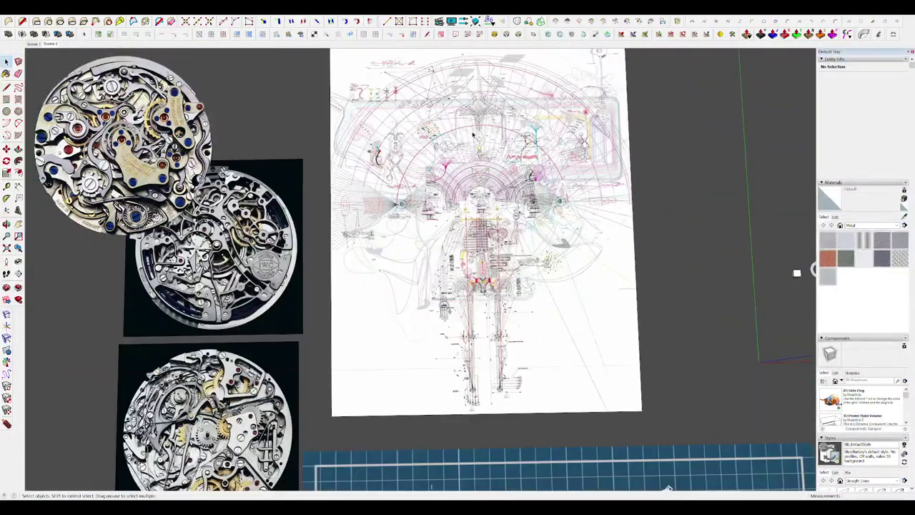
scroll(473, 117, "up", 3)
scroll(562, 247, "down", 1)
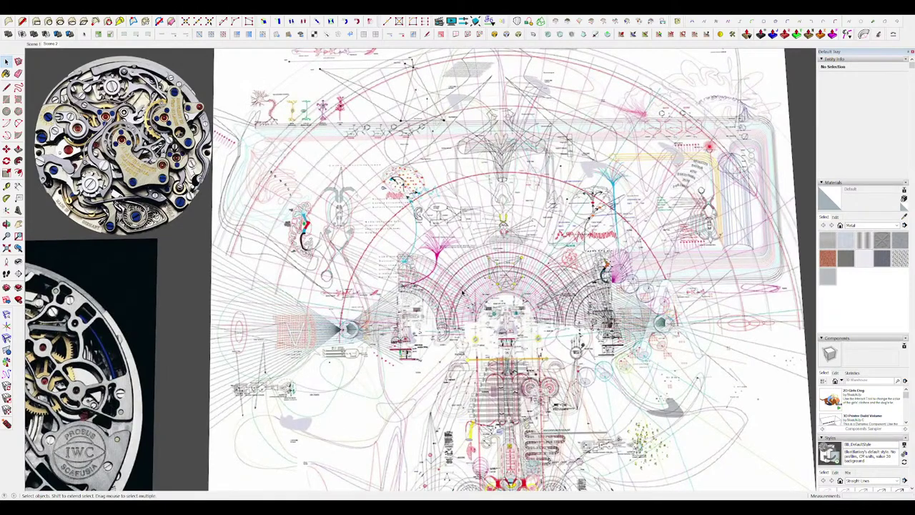
Survey the kitbash parts layout, from the gears, discs and greeble blocks to the large gear-ring assembly.
middle_click_drag(471, 274, 543, 259)
scroll(423, 280, "down", 3)
scroll(422, 280, "down", 1)
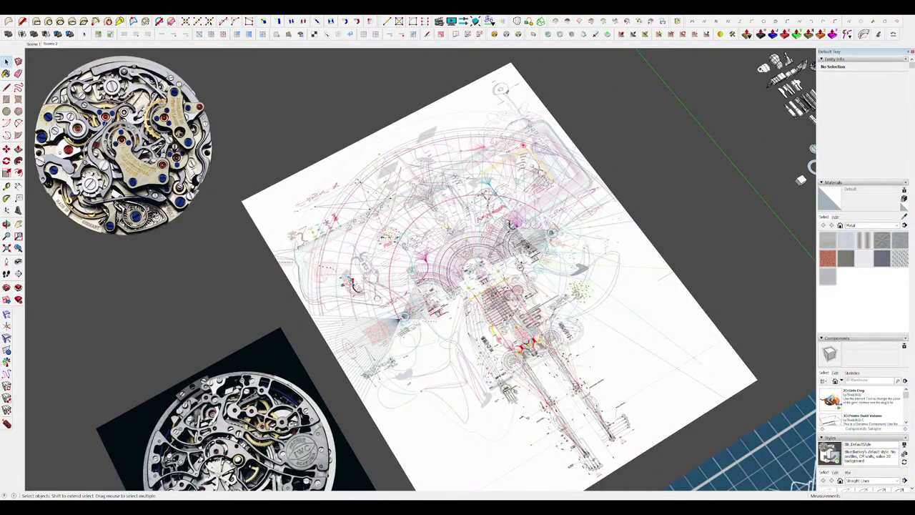
scroll(439, 196, "down", 4)
mouse_move(571, 193)
middle_mouse_down()
mouse_move(600, 136)
mouse_move(504, 194)
middle_mouse_up()
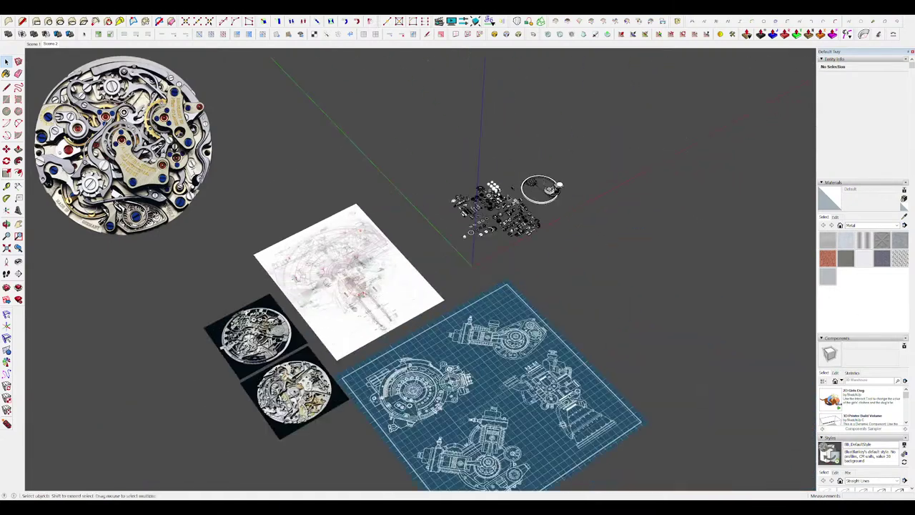
scroll(504, 194, "up", 3)
scroll(537, 196, "up", 6)
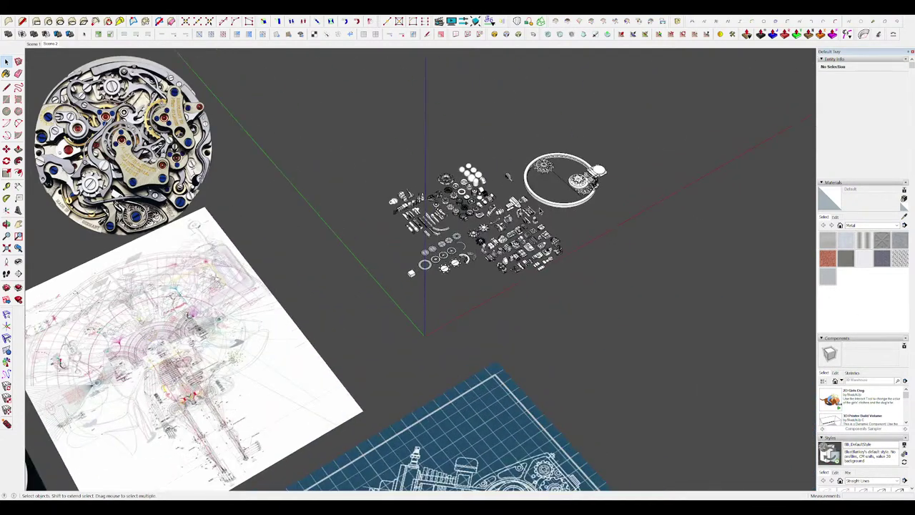
middle_click_drag(431, 213, 458, 185)
scroll(458, 184, "up", 3)
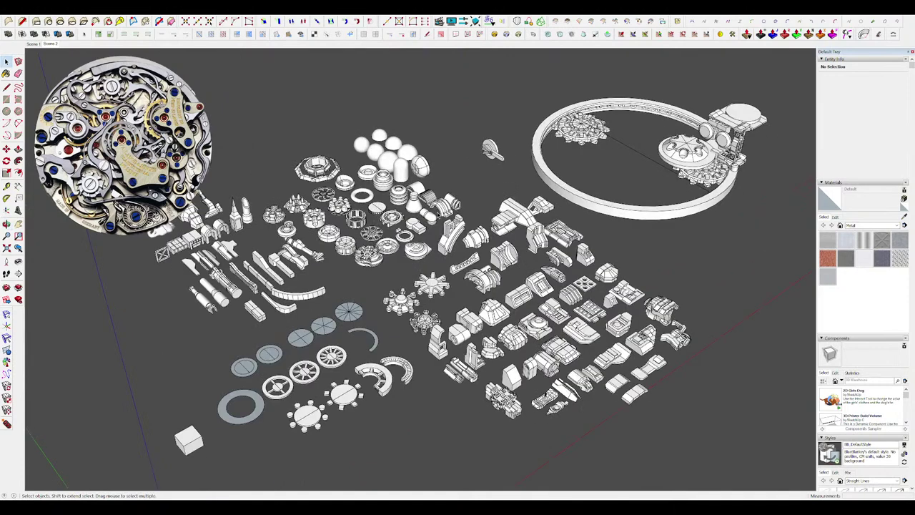
middle_click_drag(521, 227, 512, 237)
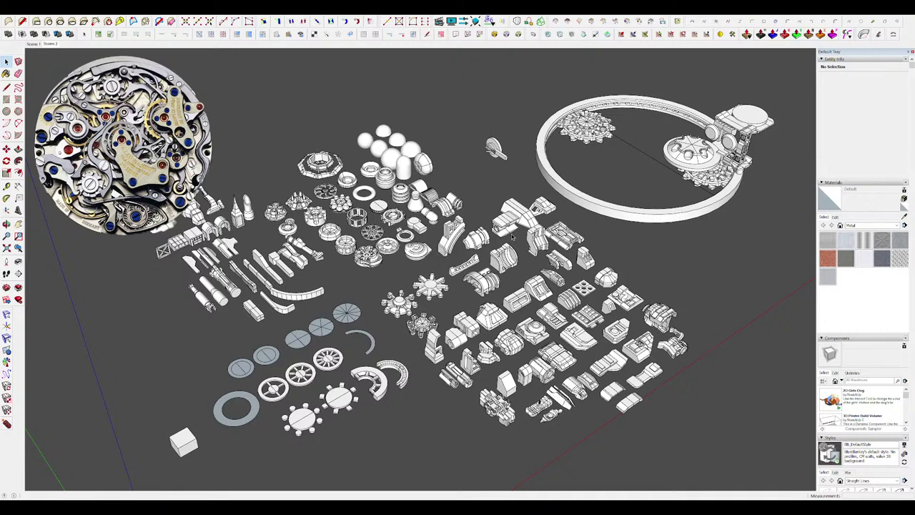
middle_click_drag(569, 250, 550, 247)
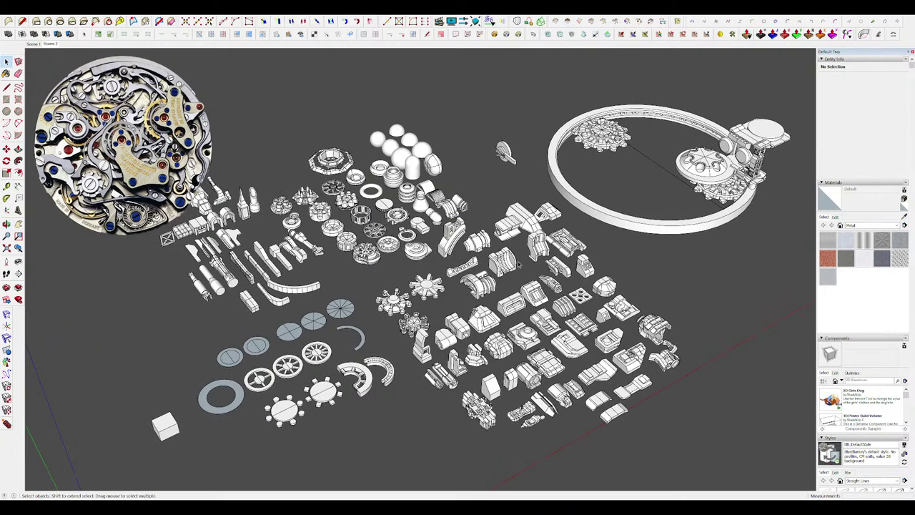
scroll(497, 128, "down", 5)
scroll(486, 161, "up", 6)
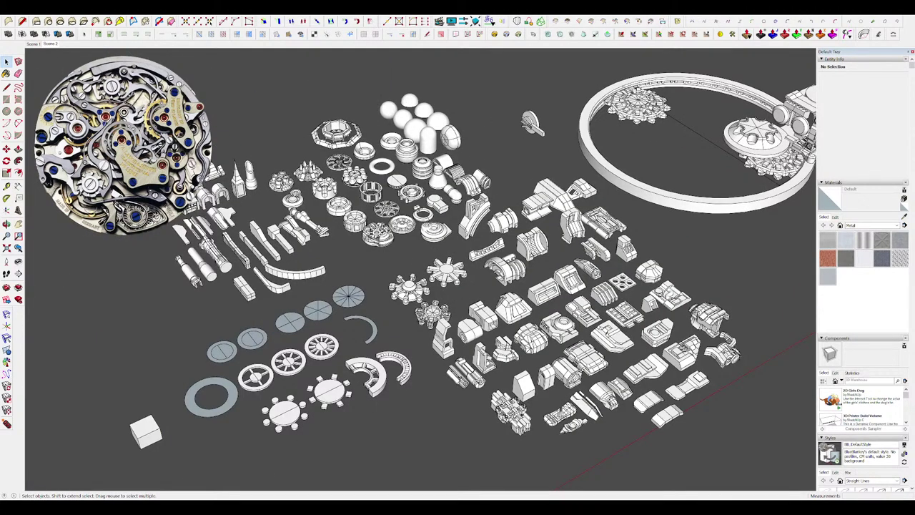
middle_click_drag(408, 193, 465, 240)
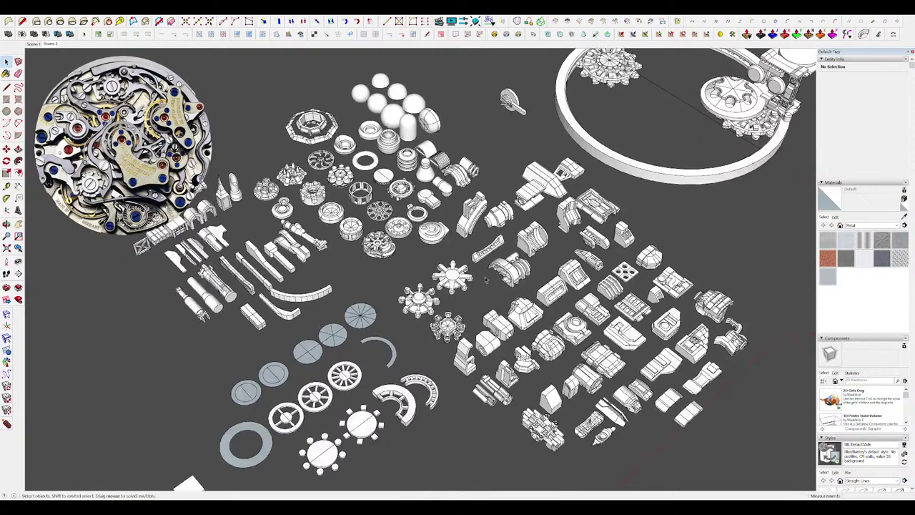
scroll(418, 182, "down", 6)
scroll(621, 132, "up", 3)
mouse_move(444, 154)
middle_mouse_down()
mouse_move(509, 206)
mouse_move(627, 198)
mouse_move(537, 201)
mouse_move(486, 238)
mouse_move(432, 230)
mouse_move(683, 242)
middle_mouse_up()
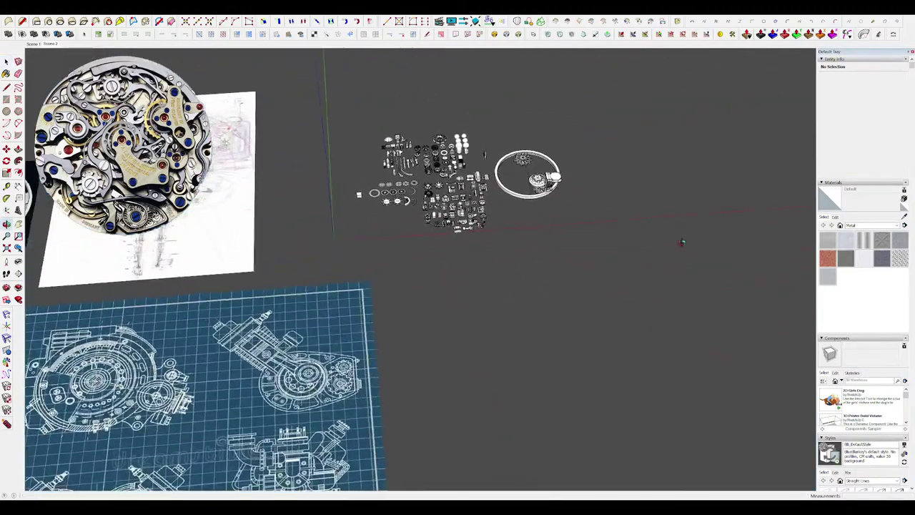
scroll(450, 169, "up", 5)
middle_click_drag(452, 187, 560, 186)
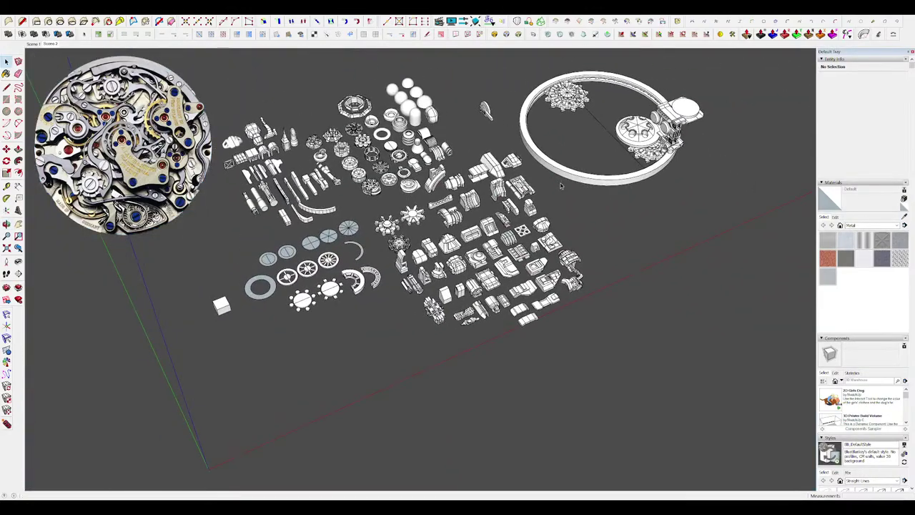
scroll(425, 208, "down", 5)
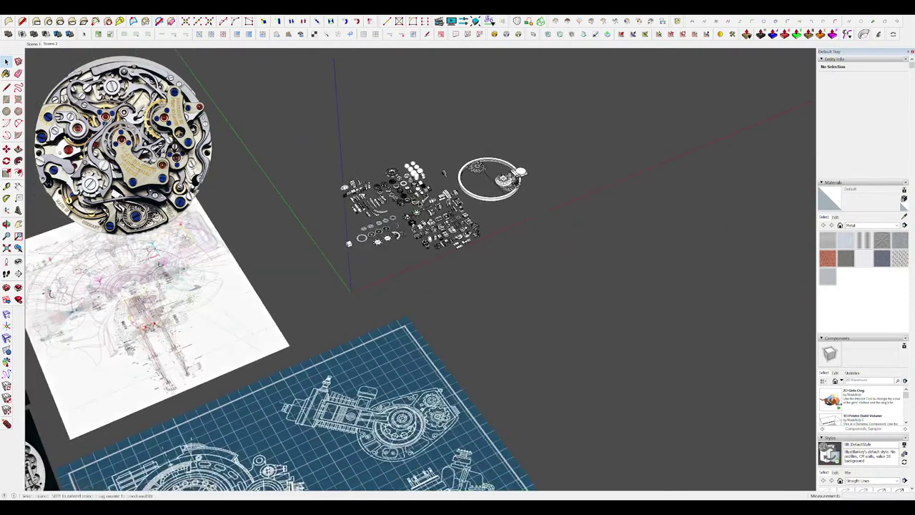
middle_click_drag(409, 220, 494, 207)
scroll(494, 208, "up", 3)
key("c")
left_click(465, 251)
left_click(505, 277)
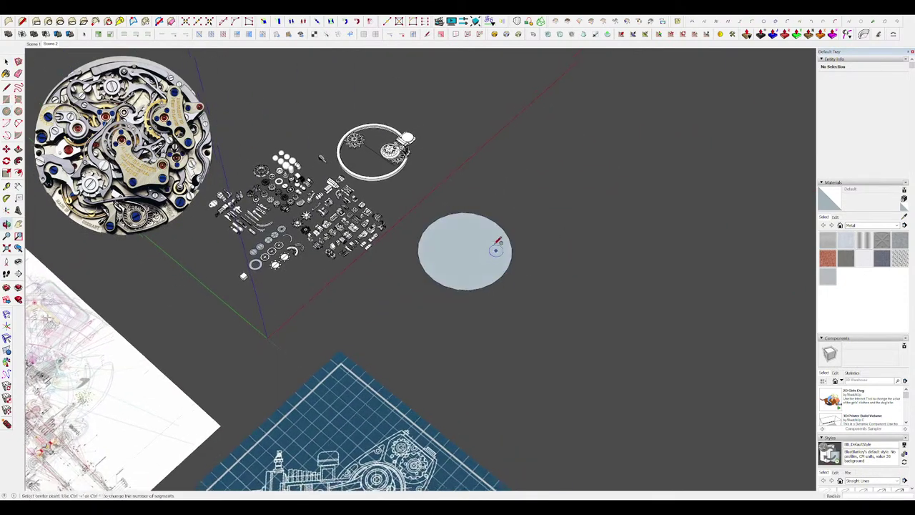
scroll(497, 246, "up", 5)
key("space")
key("ctrl+z")
Draw a large circle on the empty ground beside the parts and offset it inward to an inner circle about 1167.5 cm in radius.
key("c")
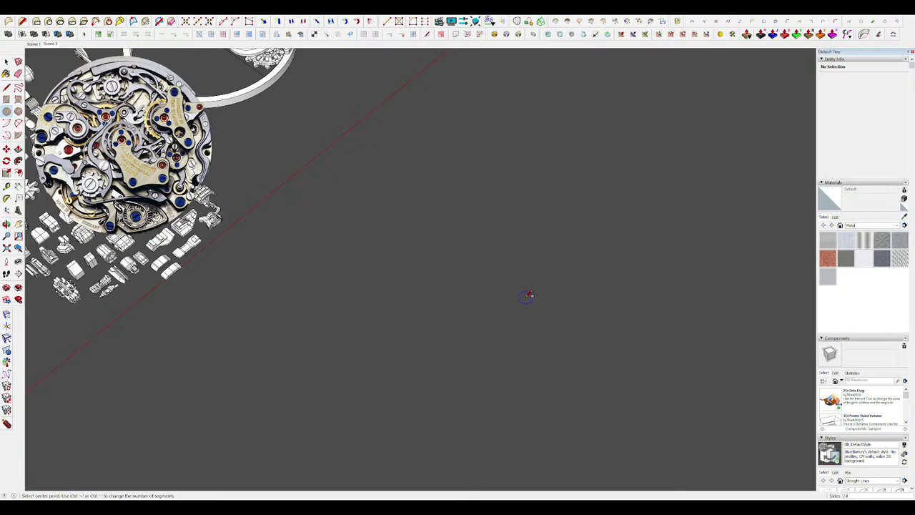
scroll(465, 261, "down", 3)
left_click(481, 262)
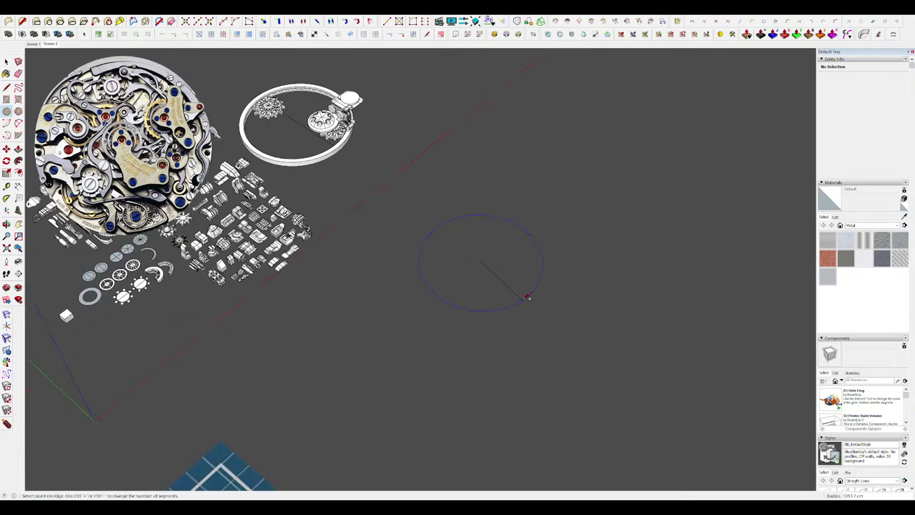
left_click(545, 301)
scroll(540, 263, "up", 3)
key("f")
left_click(547, 255)
left_click(549, 251)
Delete the inner circle's face and extrude the remaining flat ring upward into a solid.
key("space")
left_click(509, 274)
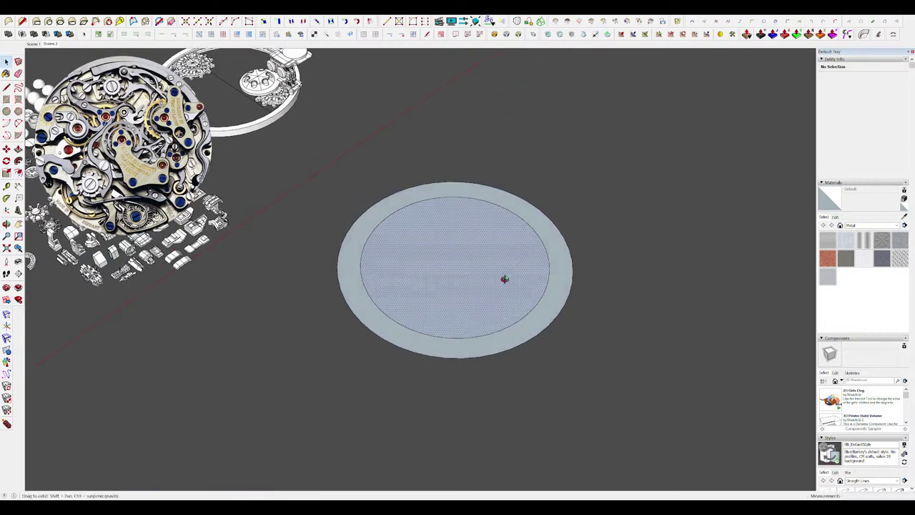
key("Delete")
scroll(562, 265, "up", 2)
key("p")
left_click(560, 266)
left_click(561, 242)
scroll(597, 273, "down", 4)
Turn the complete solid ring into a component.
key("l")
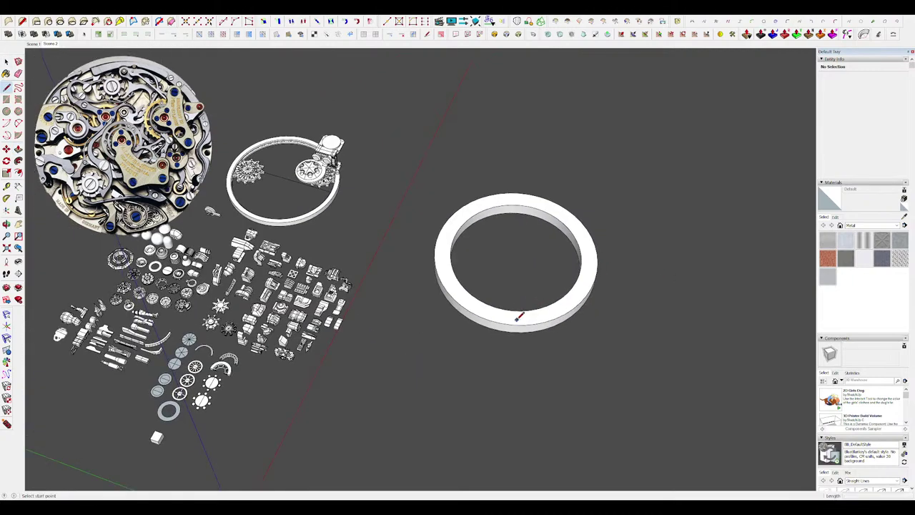
middle_click_drag(516, 319, 589, 183)
key("space")
triple_click(555, 303)
key("g")
left_click(466, 334)
Rotate the ring component 90 degrees so it stands upright.
key("q")
left_click(508, 290)
left_click(530, 319)
left_click(506, 332)
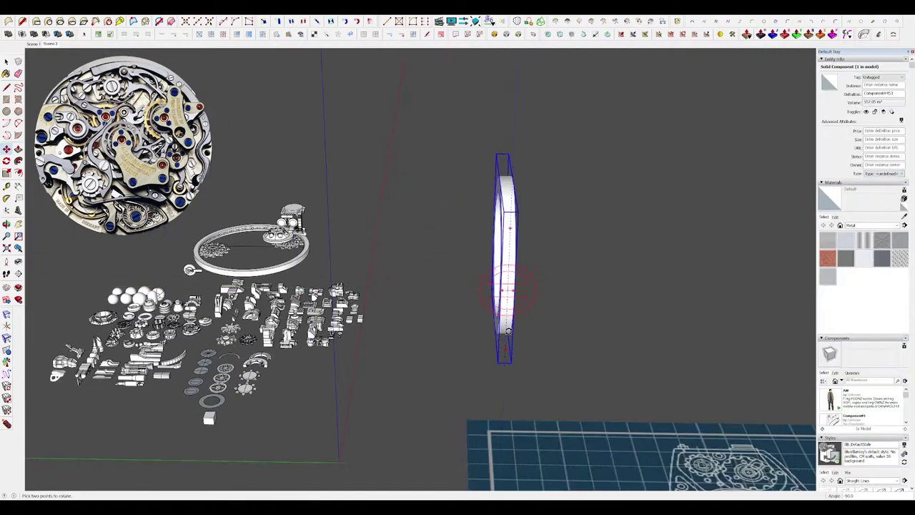
Move the upright ring component sideways and raise it vertically.
key("m")
middle_click_drag(411, 233, 509, 265)
left_click(493, 260)
left_click(598, 228)
middle_click_drag(598, 228, 575, 240)
left_click(582, 250)
left_click(584, 189)
middle_click_drag(444, 268, 704, 261)
scroll(425, 296, "down", 5)
Copy the ring's inner circular edge out of its component and place it in the same position as a separate component.
key("space")
scroll(518, 182, "up", 6)
double_click(513, 193)
middle_click_drag(512, 193, 461, 151)
key("l")
key("space")
left_click(529, 221)
middle_click_drag(540, 248, 613, 288)
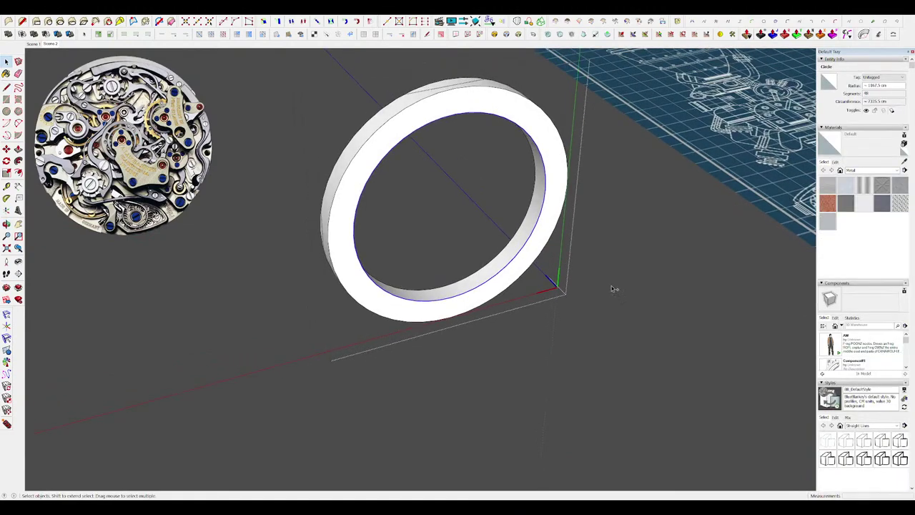
left_click(613, 288)
middle_click_drag(493, 245, 536, 255)
scroll(536, 256, "down", 3)
left_click(473, 192)
scroll(476, 194, "up", 2)
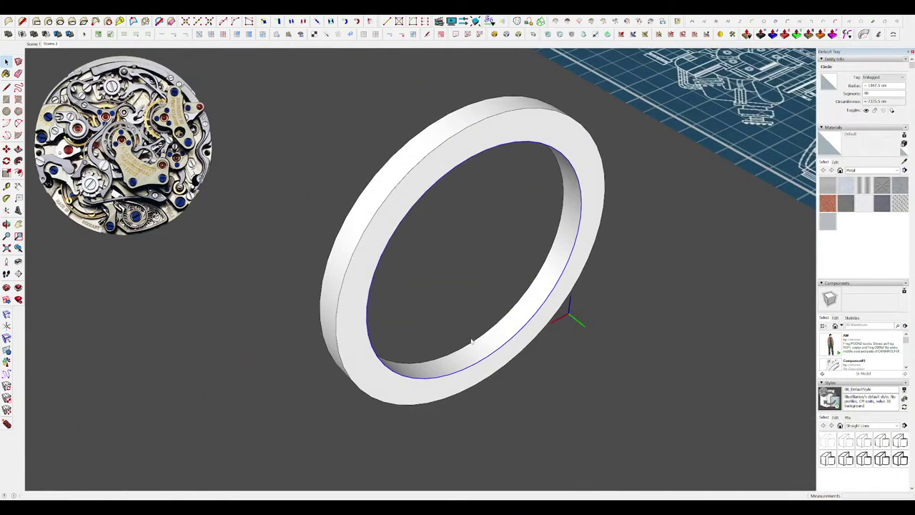
left_click(471, 341)
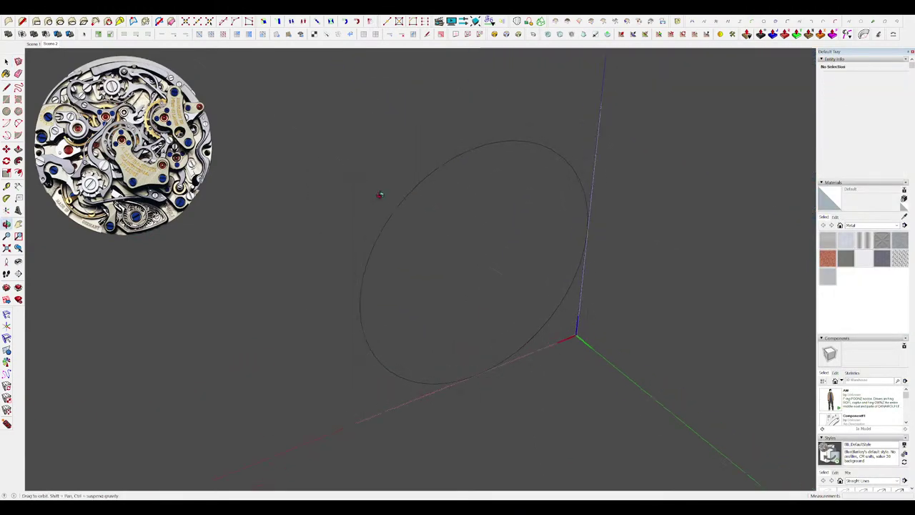
Draw a vertical line across the copied circle's diameter to fill it with a face split into two halves.
middle_click_drag(380, 194, 351, 193)
key("l")
left_click(476, 379)
key("space")
middle_click_drag(418, 315, 390, 312)
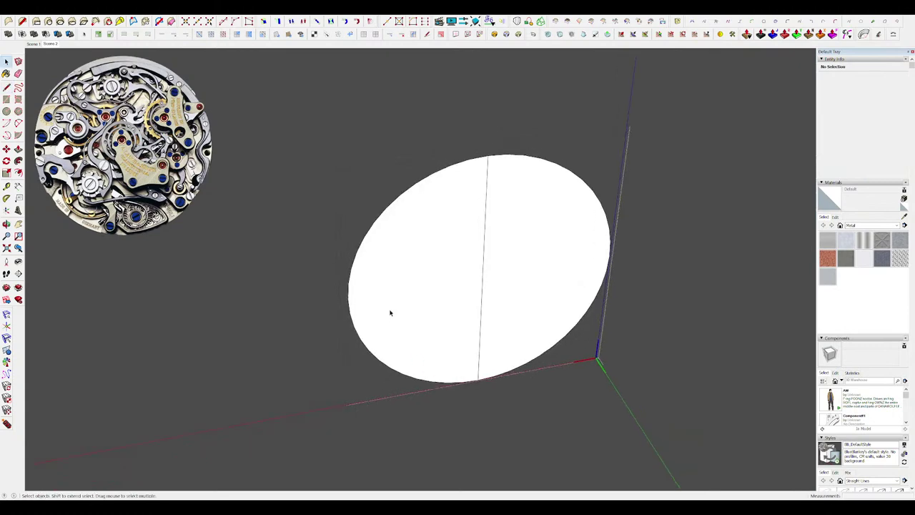
Rotate a copy of one half arc perpendicular to the disc about its vertical diameter, and erase the dividing line.
left_click(349, 283)
middle_click_drag(351, 282, 366, 312)
key("q")
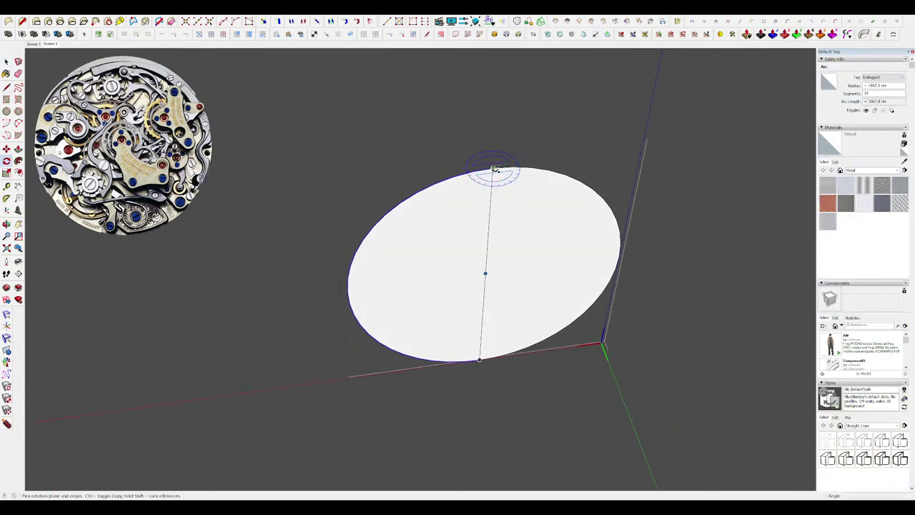
left_click(495, 169)
middle_click_drag(487, 172, 361, 237)
middle_click_drag(477, 335, 479, 230)
left_click(406, 292)
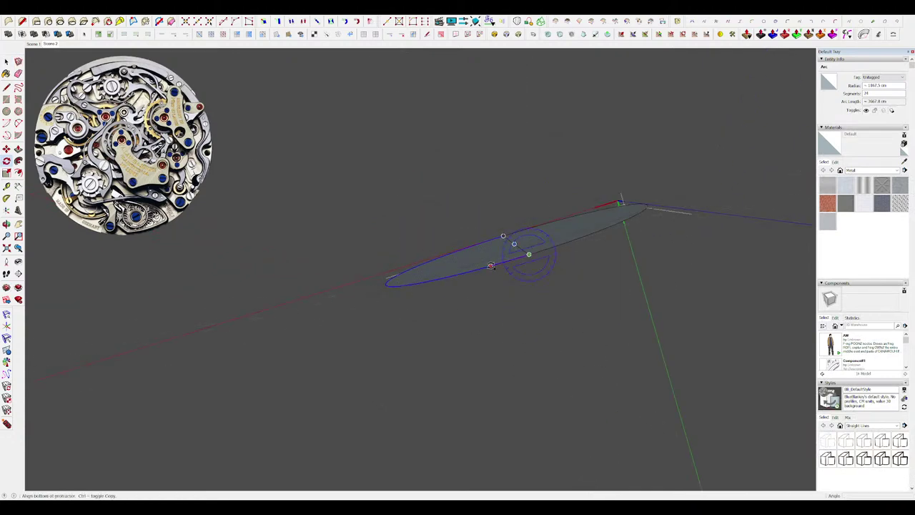
mouse_move(535, 285)
middle_mouse_down()
mouse_move(464, 236)
mouse_move(501, 191)
mouse_move(488, 219)
mouse_move(539, 112)
mouse_move(506, 194)
mouse_move(490, 188)
mouse_move(462, 200)
middle_mouse_up()
key("e")
left_click(462, 199)
Try a Follow Me sweep with the disc's face and boundary edges selected as the path.
key("space")
double_click(490, 183)
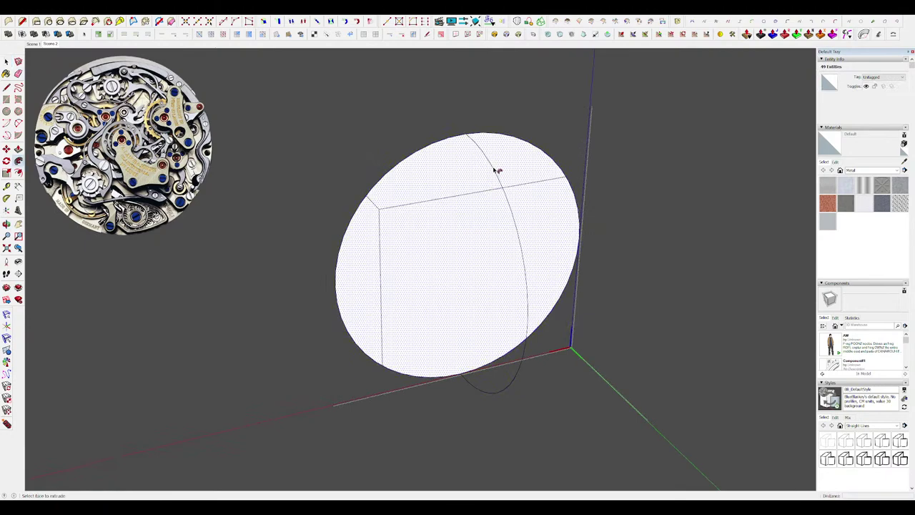
left_click(494, 170)
middle_click_drag(494, 172, 547, 183)
key("ctrl+z")
Try to sweep the disc's face along the perpendicular half arc with Follow Me.
key("space")
left_click(492, 181)
key("shift+f")
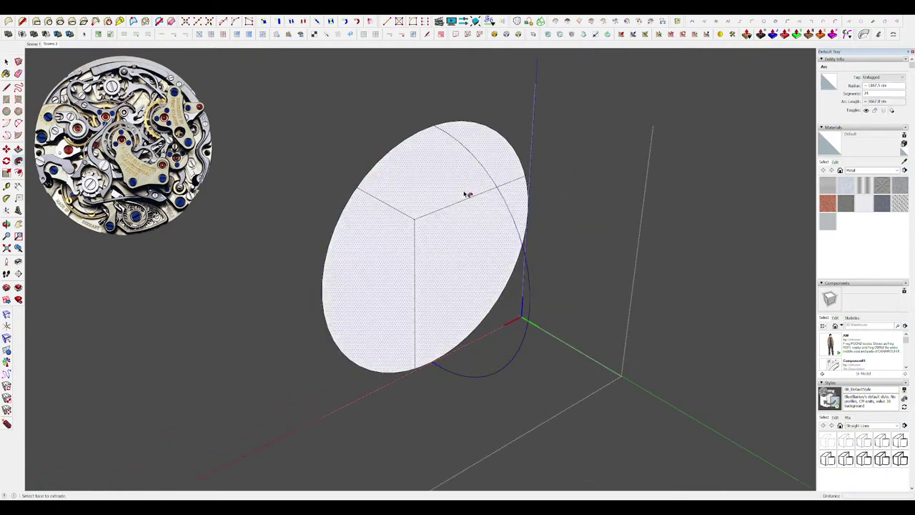
left_click(465, 194)
middle_click_drag(494, 203, 637, 143)
scroll(466, 203, "down", 2)
middle_click_drag(467, 199, 439, 266)
key("ctrl+z")
Close the perpendicular arc with a vertical line and sweep the resulting half-disc along the circle's half arc with Follow Me to form a hemisphere.
key("space")
key("l")
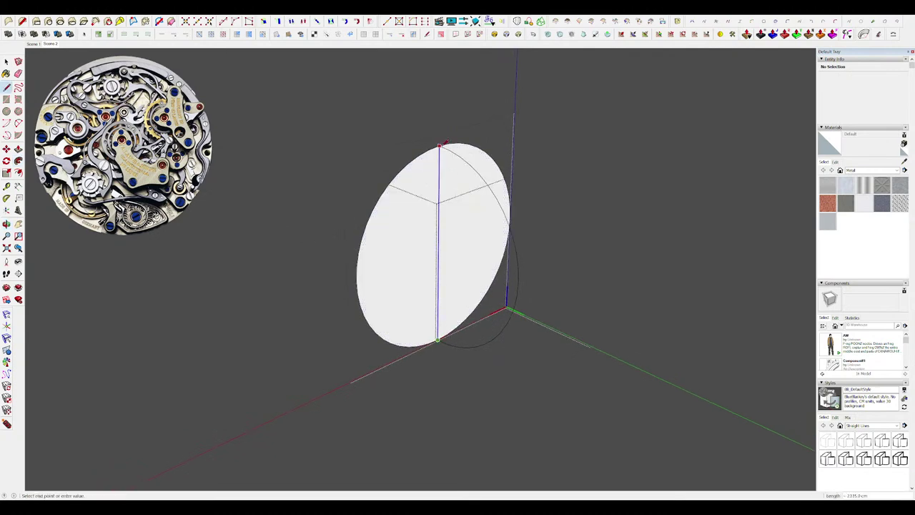
left_click(440, 145)
middle_click_drag(440, 145, 358, 200)
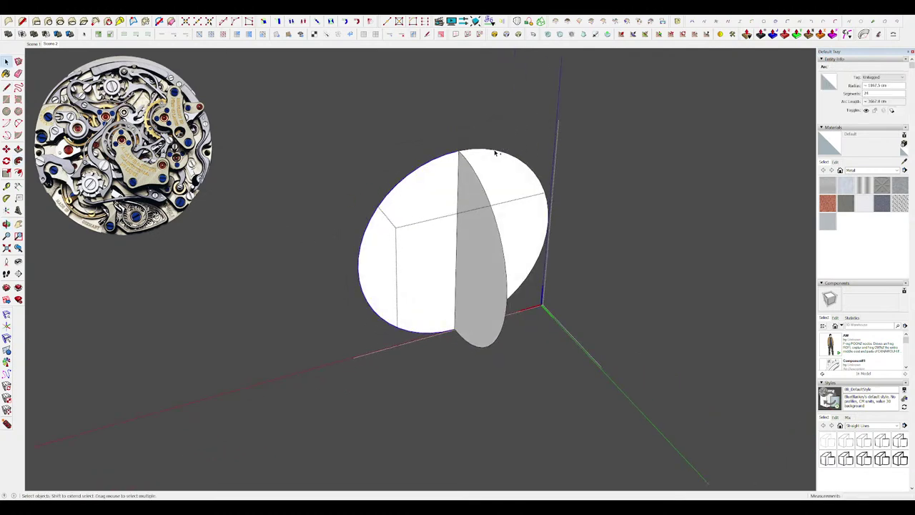
middle_click_drag(646, 242, 293, 228)
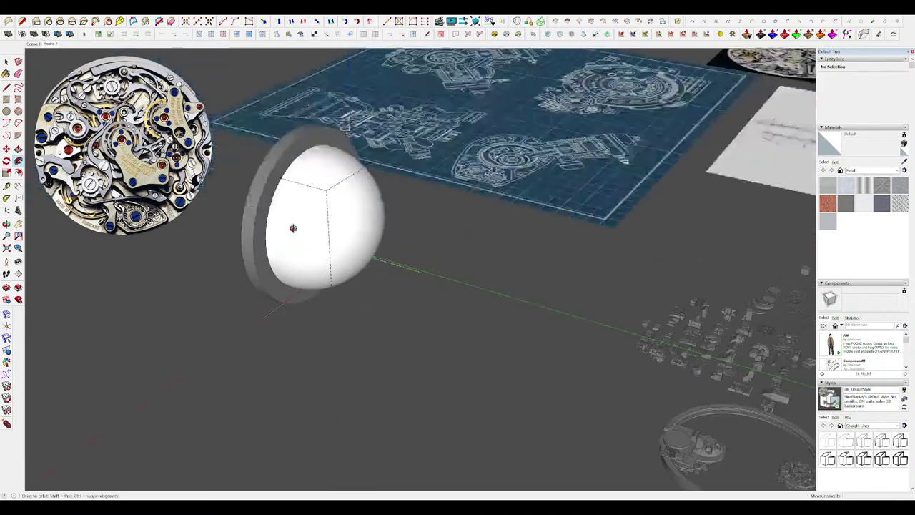
key("space")
left_click(596, 300)
Select the hemisphere and the ring together and combine them into one component.
middle_click_drag(596, 300, 439, 303)
scroll(439, 302, "down", 2)
left_click(506, 269)
middle_click_drag(544, 308, 758, 364)
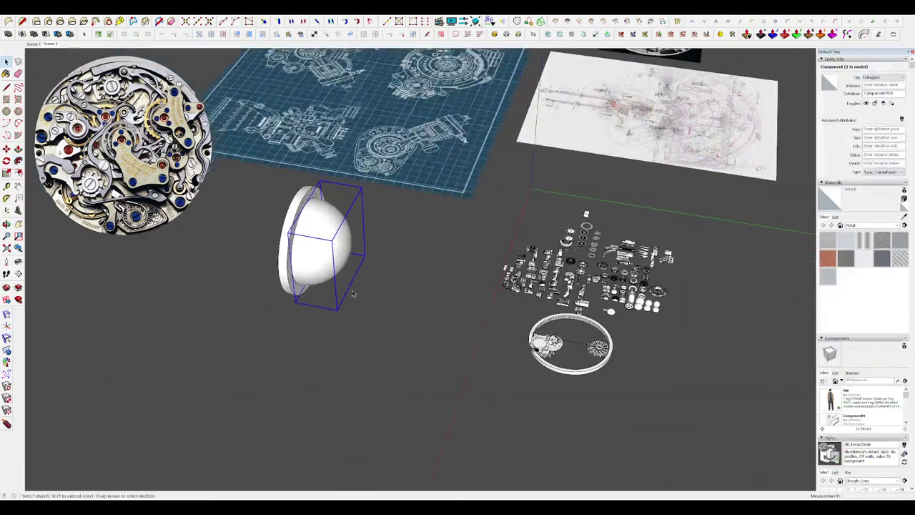
left_click(288, 265, "shift")
middle_click_drag(301, 261, 650, 315)
right_click(402, 340)
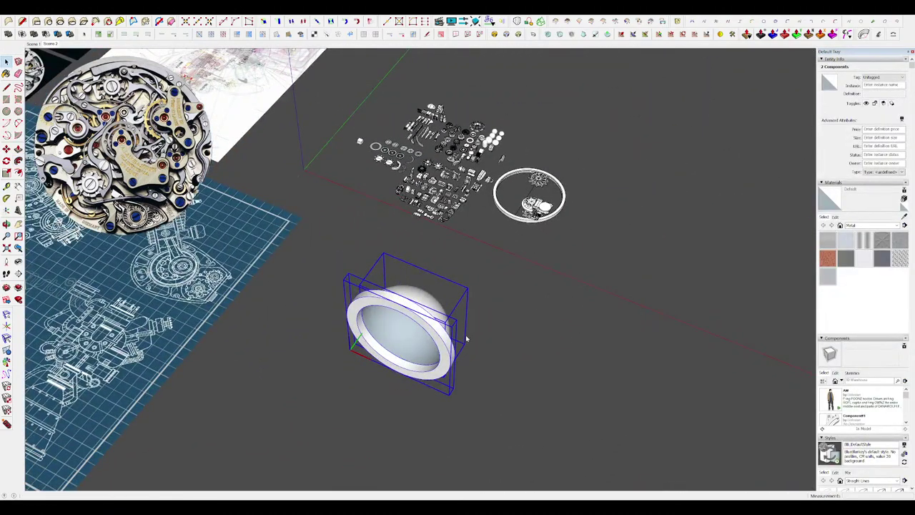
middle_click_drag(467, 339, 516, 354)
Rotate the combined dome-and-ring component 180 degrees so the dome faces the opposite way.
key("m")
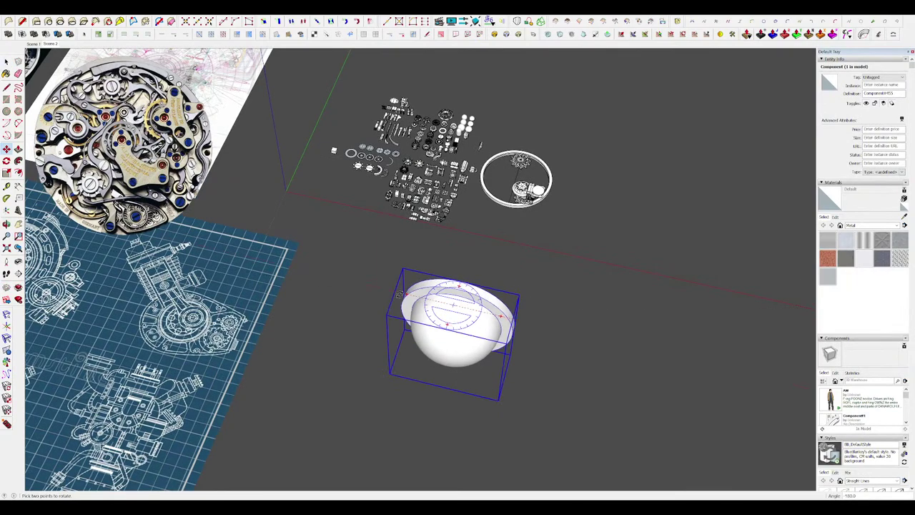
left_click(402, 293)
middle_click_drag(493, 308, 701, 282)
scroll(546, 236, "down", 3)
scroll(543, 236, "up", 3)
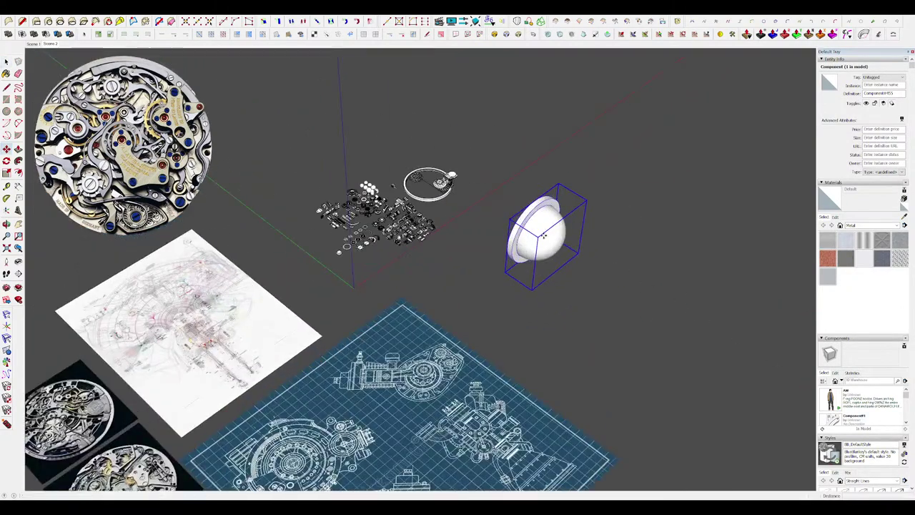
Move the dome-and-ring component farther away from the kitbash parts, into the open space beyond the blueprint sheet.
left_click(482, 246)
scroll(448, 221, "up", 6)
middle_click_drag(461, 238, 529, 100)
scroll(450, 218, "down", 3)
scroll(447, 219, "down", 4)
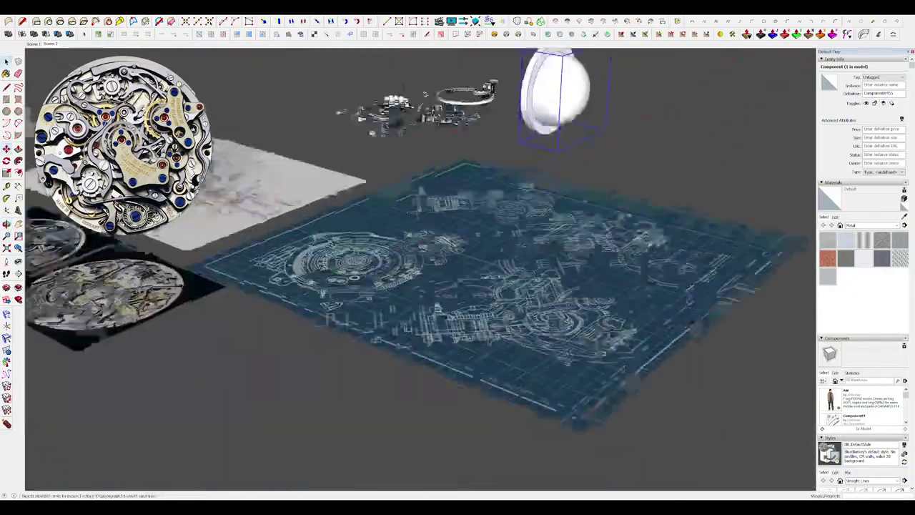
key("space")
middle_click_drag(544, 208, 529, 264)
scroll(529, 265, "up", 5)
scroll(590, 261, "down", 5)
middle_click_drag(588, 263, 536, 322)
scroll(411, 286, "up", 5)
middle_click_drag(429, 297, 493, 141)
scroll(375, 323, "down", 5)
scroll(386, 301, "down", 3)
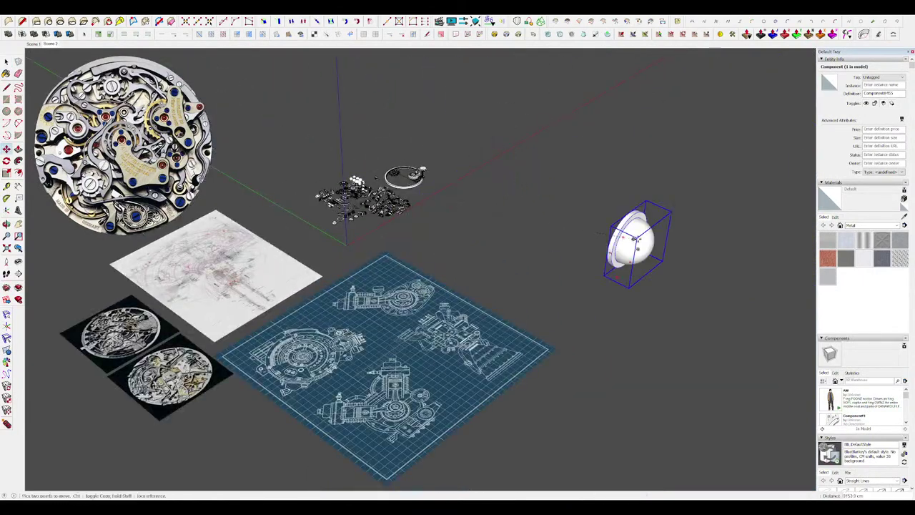
middle_click_drag(636, 238, 558, 216)
scroll(557, 217, "up", 4)
Open the dome-and-ring component and push the ring's outer band back, leaving a narrow rim around the dome.
key("space")
double_click(350, 207)
middle_click_drag(336, 183, 388, 190)
scroll(388, 190, "up", 4)
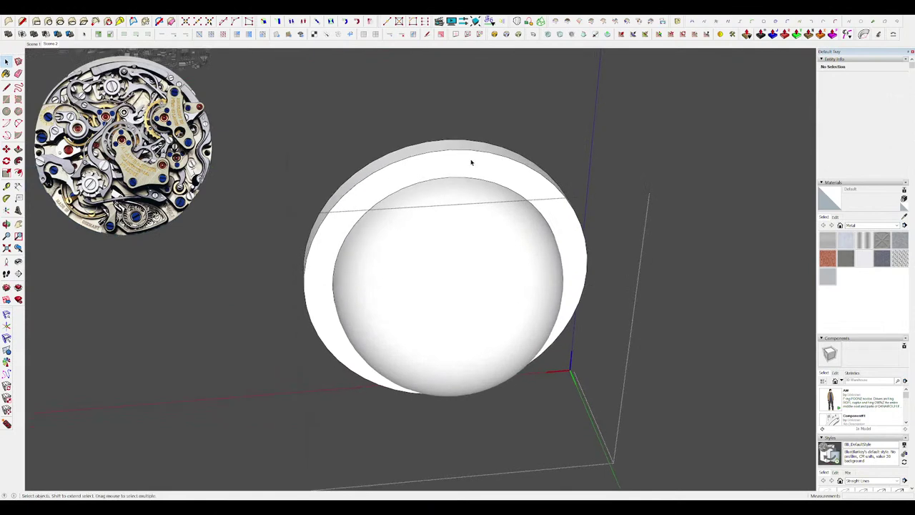
left_click(492, 158)
key("p")
left_click(484, 165)
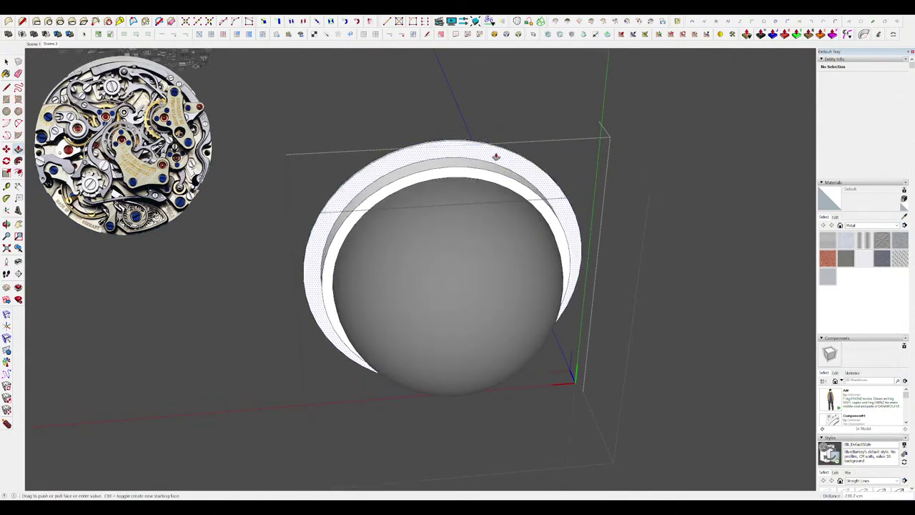
left_click(494, 156)
middle_click_drag(494, 156, 539, 217)
left_click(663, 196)
key("r")
left_click(485, 162)
key("ctrl+z")
Draw a small horizontal rectangle just above the ring and extrude it into a block.
middle_click_drag(588, 344, 519, 242)
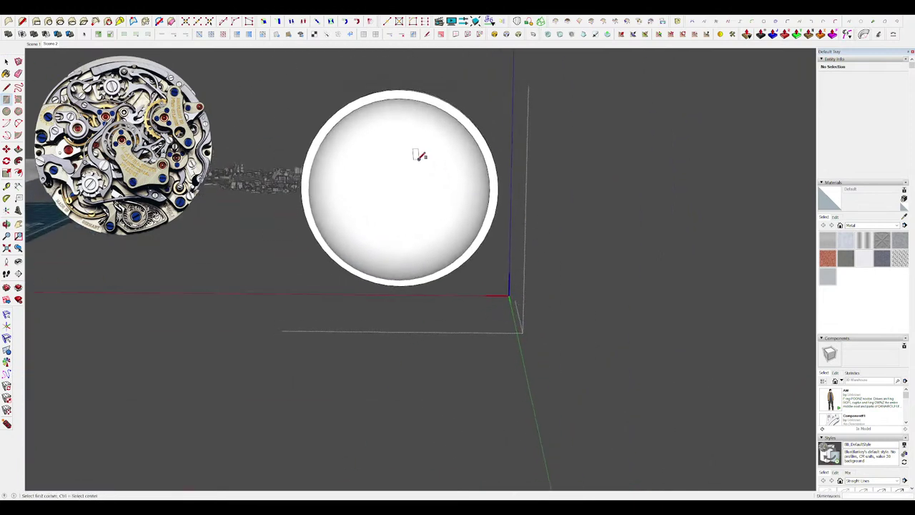
middle_click_drag(419, 157, 445, 200)
scroll(468, 229, "down", 4)
scroll(437, 164, "up", 3)
left_click(421, 141)
key("space")
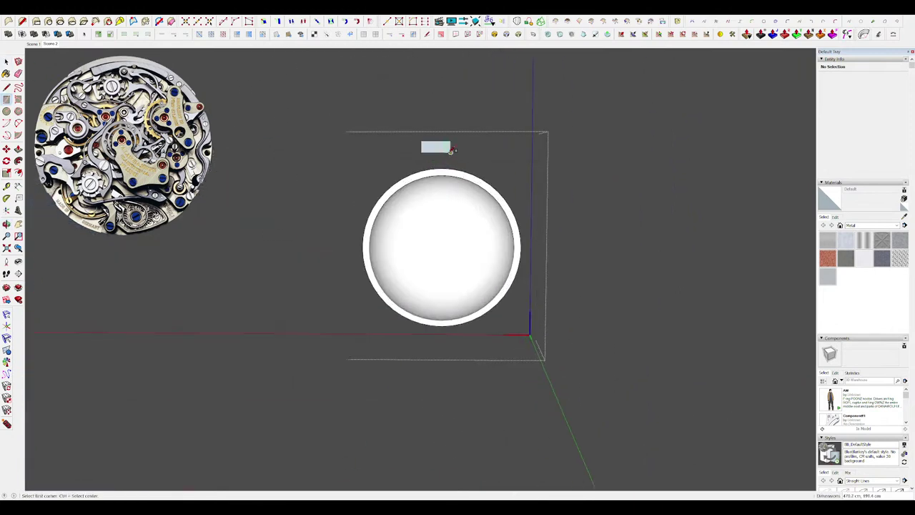
middle_click_drag(452, 150, 424, 155)
key("p")
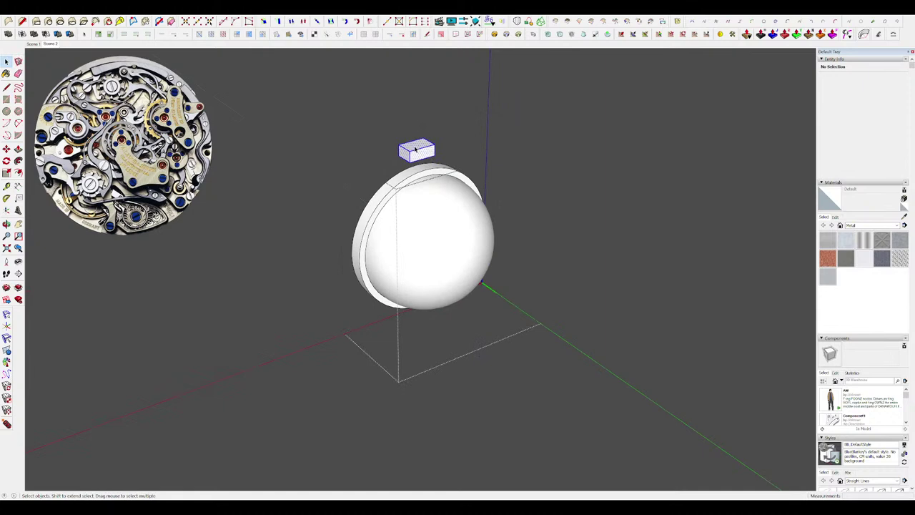
Make the block a component, centre it over the ring and lower it onto the top of the rim.
key("g")
left_click(464, 335)
middle_click_drag(465, 335, 342, 228)
scroll(450, 161, "up", 4)
key("m")
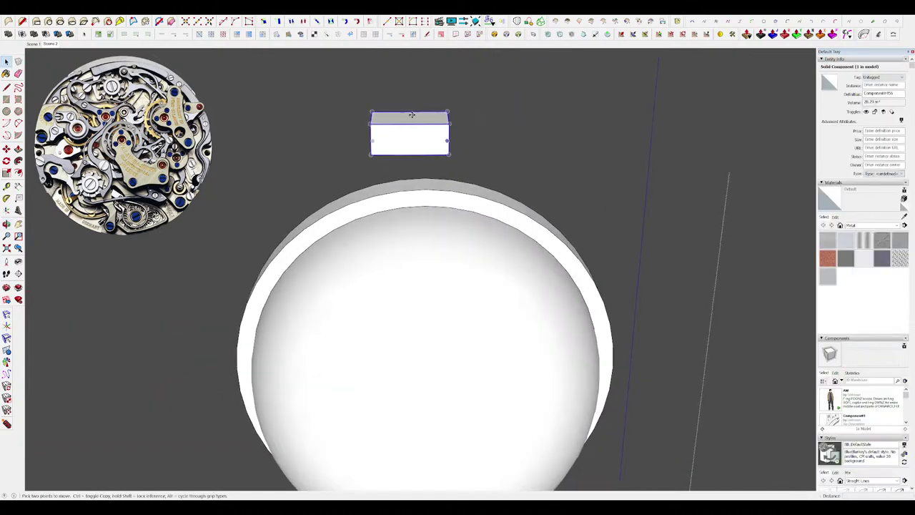
left_click(424, 190)
middle_click_drag(424, 190, 434, 128)
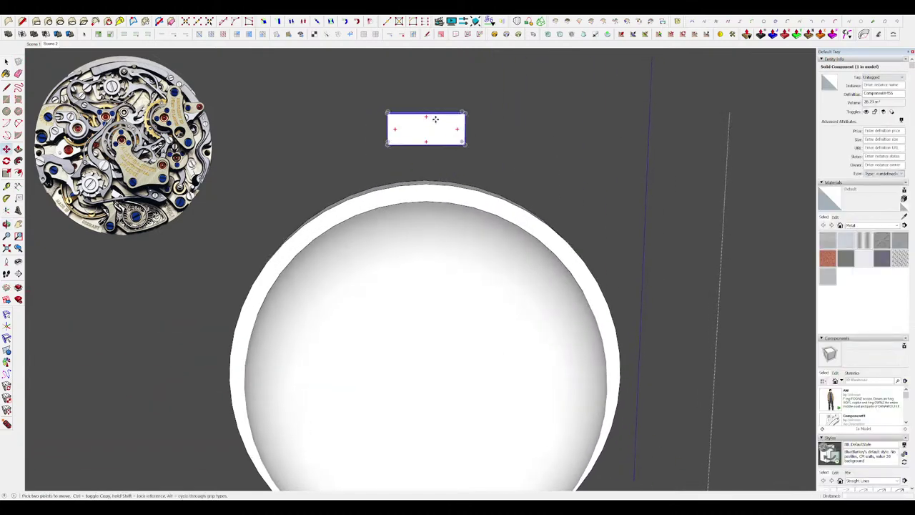
left_click(437, 159)
scroll(461, 144, "down", 4)
middle_click_drag(460, 197, 461, 174)
Draw a straight guide line outward along the central axis of the dome.
key("l")
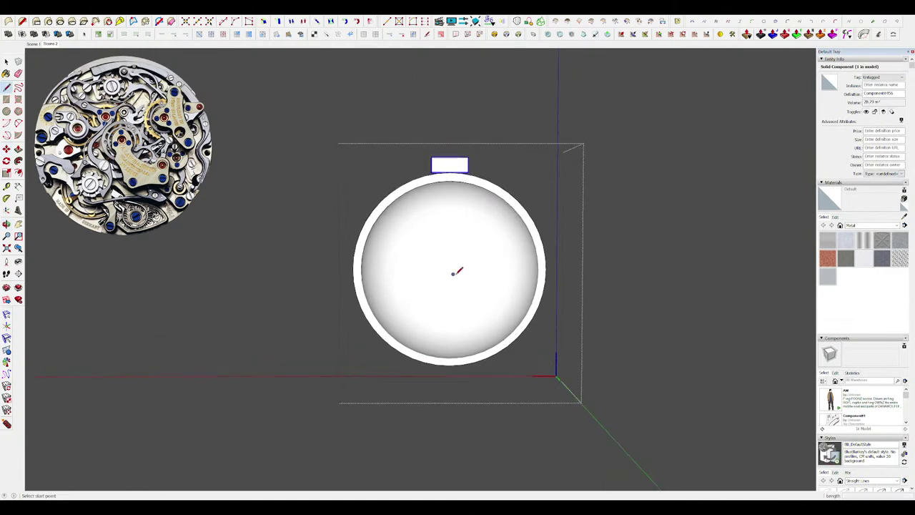
middle_click_drag(457, 270, 627, 320)
left_click(598, 317)
key("Escape")
middle_click_drag(555, 303, 491, 162)
Rotate a copy of the block about the dome's centre and array it with 11 copies evenly around the rim.
mouse_move(471, 292)
middle_mouse_down()
mouse_move(541, 315)
mouse_move(472, 296)
mouse_move(480, 298)
middle_mouse_up()
left_click(494, 306)
left_click(610, 306)
middle_click_drag(616, 275, 621, 223)
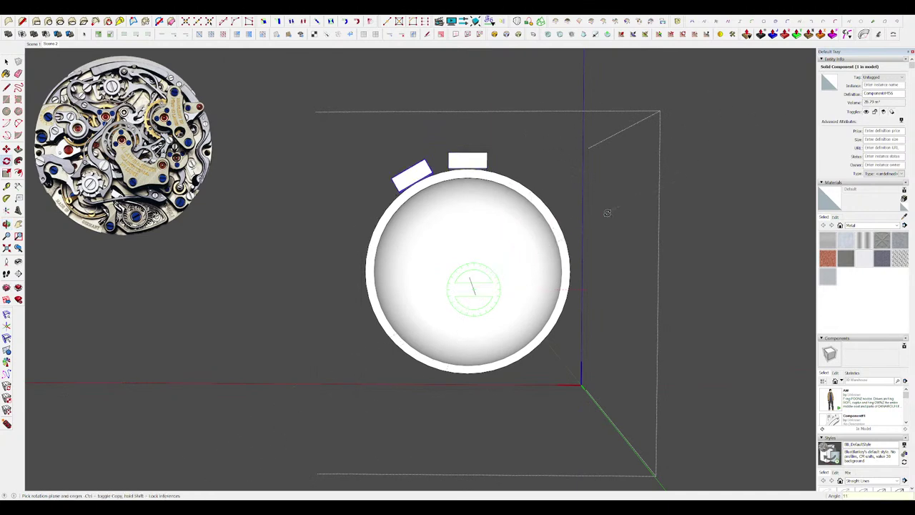
key("Return")
middle_click_drag(443, 193, 522, 235)
scroll(518, 232, "down", 3)
key("space")
Open one rim block with the rest of the model hidden and offset the edges of its ring-facing side inward.
scroll(516, 214, "up", 4)
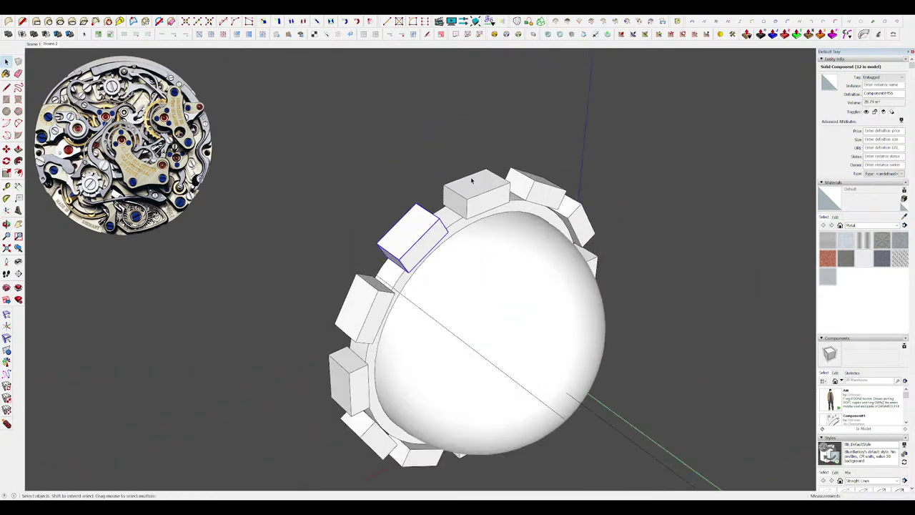
left_click(473, 181)
middle_click_drag(475, 193, 429, 143)
double_click(475, 204)
scroll(474, 205, "up", 4)
key("i")
key("p")
key("i")
scroll(457, 147, "up", 5)
middle_click_drag(447, 200, 423, 136)
key("f")
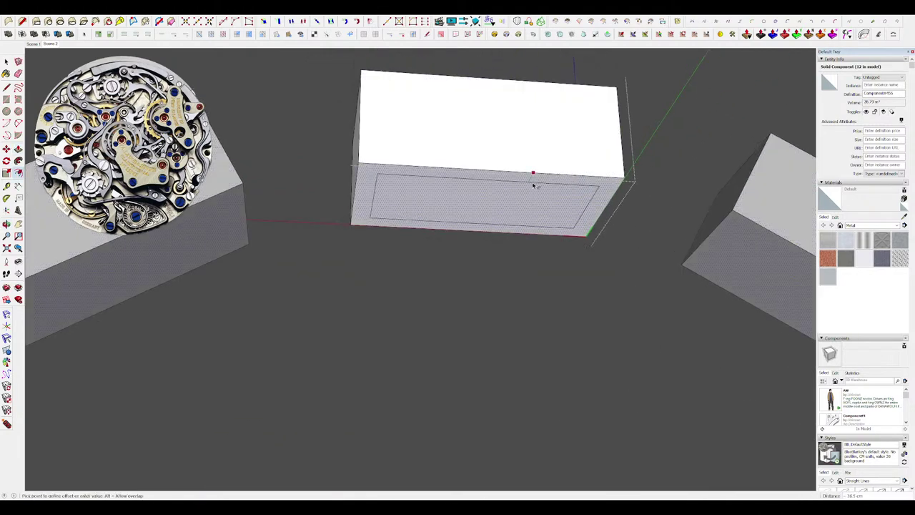
left_click(533, 185)
Extrude the inset face toward the ring as a narrower foot and leave the block's editing.
key("p")
left_click(451, 193)
key("i")
middle_click_drag(452, 196, 654, 278)
scroll(627, 239, "down", 8)
key("space")
left_click(627, 239)
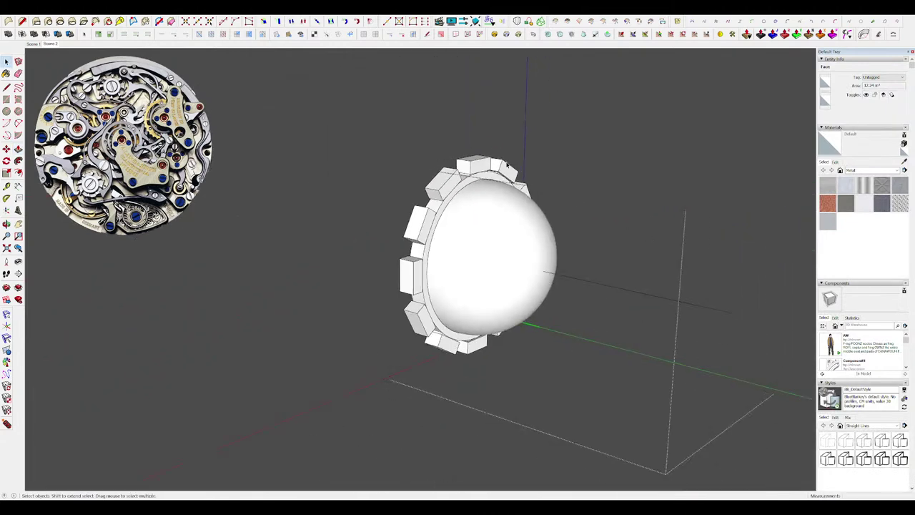
Open a rim block and cut a lengthwise bevel along its outer edge with Line and Push/Pull.
scroll(441, 195, "up", 4)
double_click(446, 193)
middle_click_drag(445, 194, 476, 163)
scroll(470, 187, "up", 4)
key("l")
key("p")
left_click(460, 193)
left_click(482, 167)
Draw a lengthwise strip on the block's outer face, shape it with Push/Pull and leave the block's editing.
key("r")
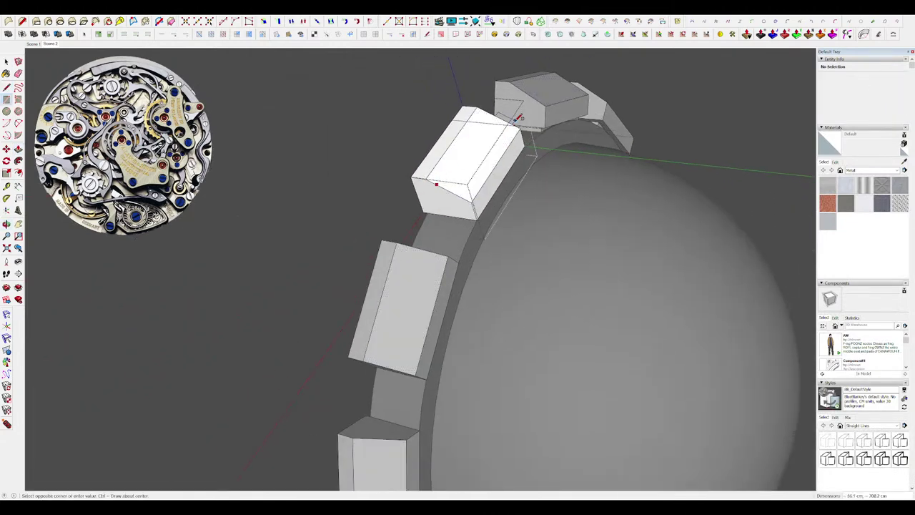
scroll(465, 146, "up", 1)
left_click(465, 147)
left_click(464, 152)
key("space")
scroll(464, 153, "down", 5)
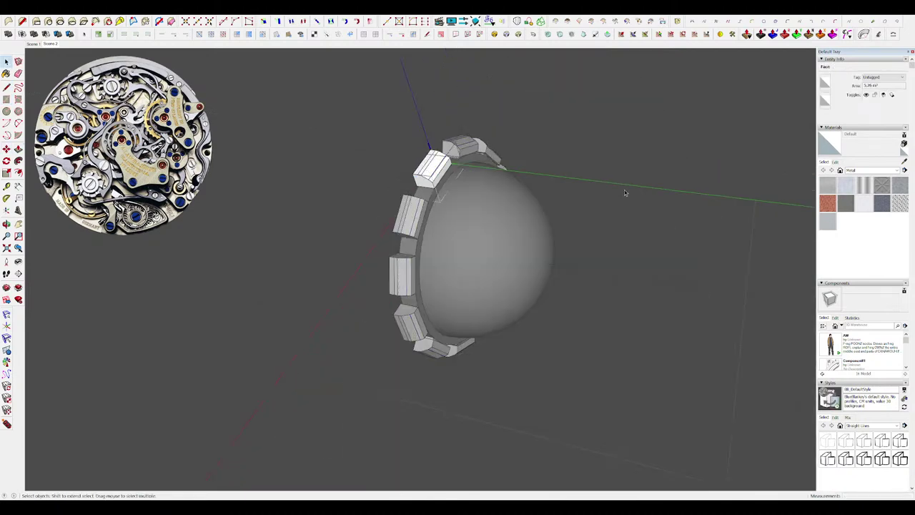
left_click(624, 190)
Open the dome-and-ring component and draw an upright rectangle behind one half of the toothed ring.
mouse_move(624, 189)
middle_mouse_down()
mouse_move(584, 232)
mouse_move(747, 227)
mouse_move(622, 172)
middle_mouse_up()
scroll(621, 171, "up", 3)
double_click(561, 198)
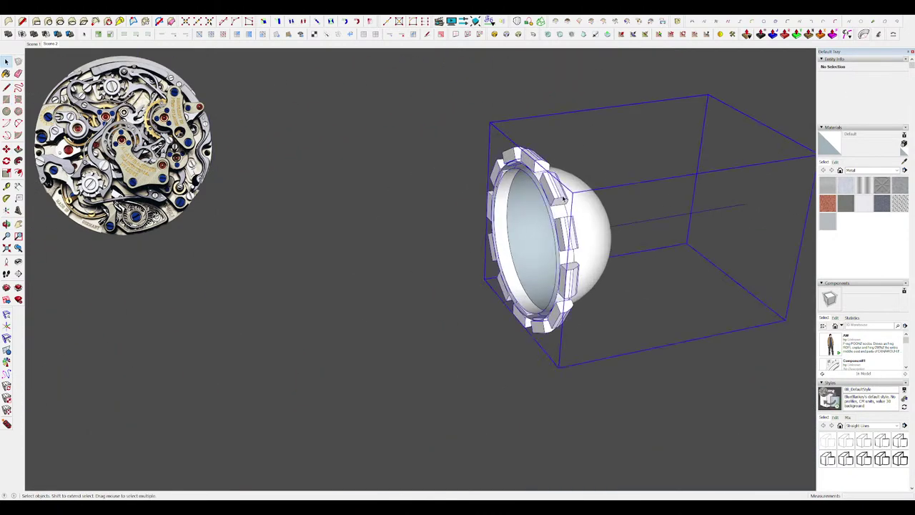
double_click(560, 199)
left_click(748, 262)
left_click(748, 261)
middle_click_drag(748, 261, 529, 128)
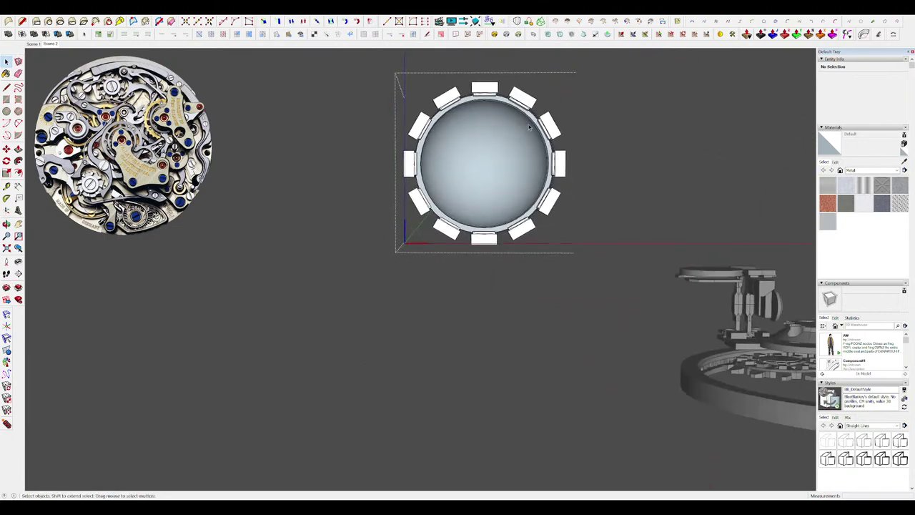
left_click(618, 252)
middle_click_drag(619, 252, 337, 247)
scroll(423, 308, "down", 5)
Extrude the rectangle behind the ring into a thick plate and make it a component.
key("p")
key("space")
scroll(686, 330, "up", 4)
middle_click_drag(686, 330, 494, 212)
scroll(417, 285, "up", 2)
triple_click(416, 286)
scroll(447, 262, "down", 3)
key("g")
scroll(477, 300, "down", 3)
scroll(544, 265, "down", 2)
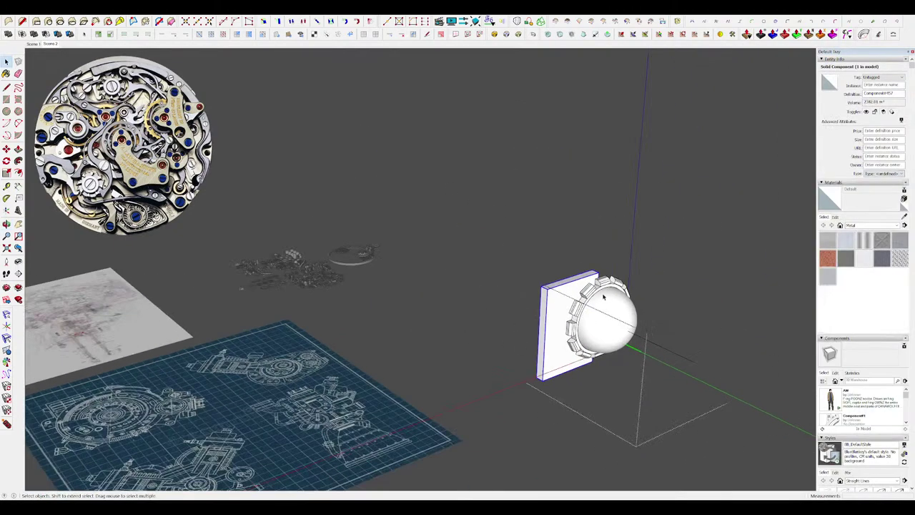
Scale the whole dome, ring and plate assembly down uniformly from its corner and deselect it.
scroll(667, 347, "up", 2)
key("s")
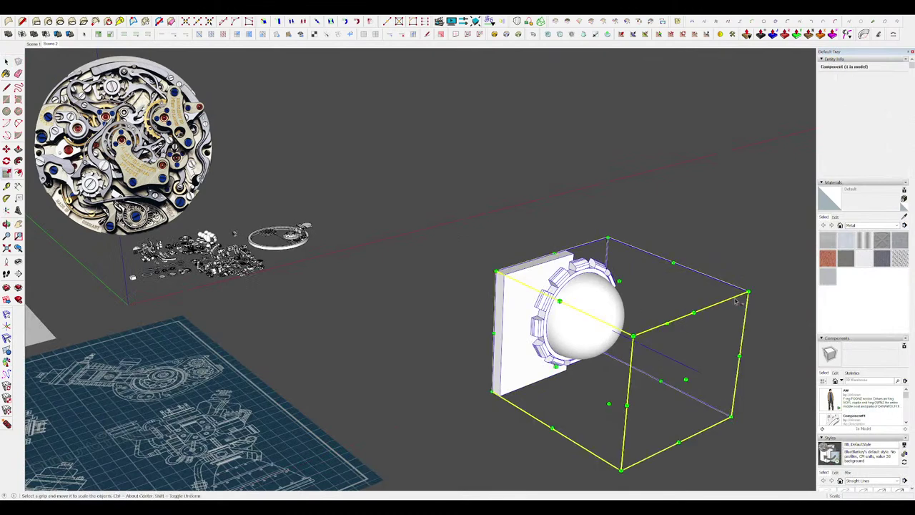
left_click_drag(748, 291, 633, 315)
left_click(463, 289)
key("space")
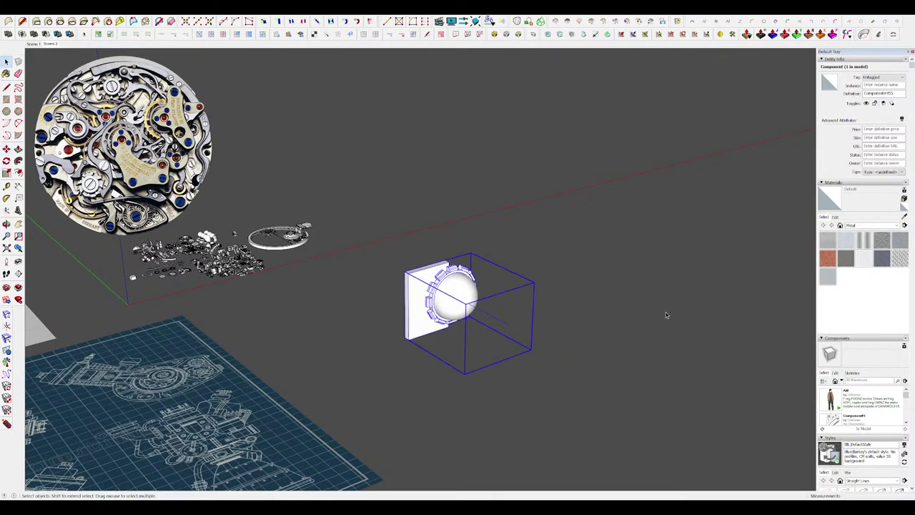
left_click(665, 314)
middle_click_drag(665, 314, 682, 335)
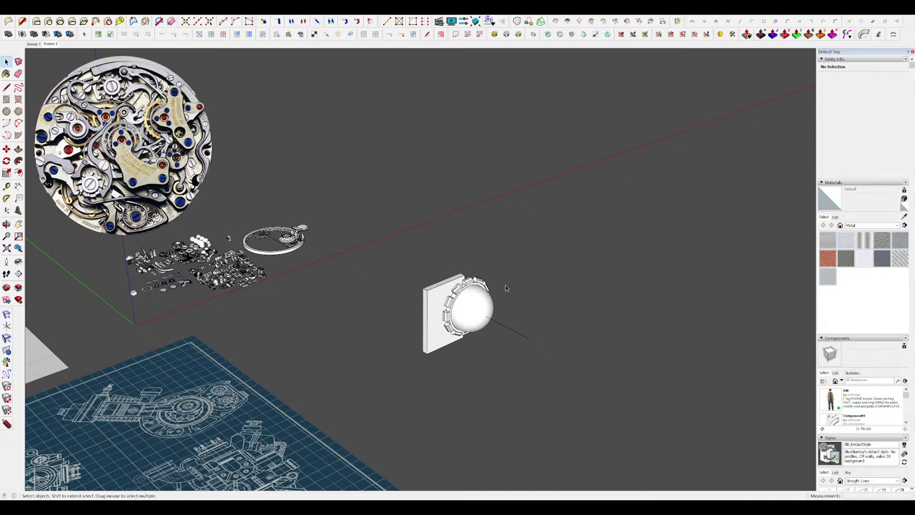
Open the half-plate inside the assembly and adjust its thickness by pulling its front face.
mouse_move(423, 320)
middle_mouse_down()
mouse_move(451, 317)
mouse_move(523, 249)
mouse_move(457, 268)
mouse_move(426, 264)
middle_mouse_up()
scroll(461, 320, "up", 5)
scroll(523, 249, "down", 3)
scroll(456, 268, "up", 4)
key("space")
double_click(442, 255)
key("p")
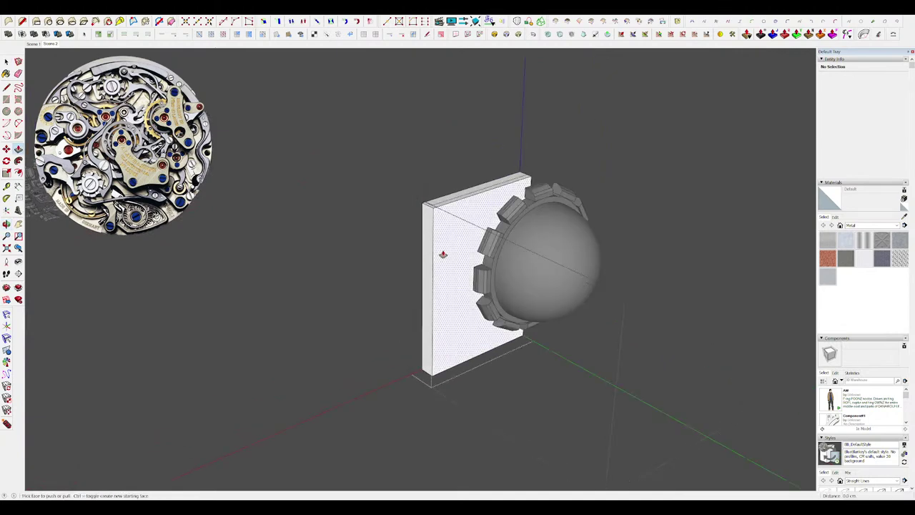
left_click_drag(429, 252, 457, 241)
key("space")
left_click(458, 241)
Leave the half-plate's editing, select the half-plate and duplicate it in place.
middle_click_drag(458, 241, 324, 262)
scroll(448, 225, "up", 4)
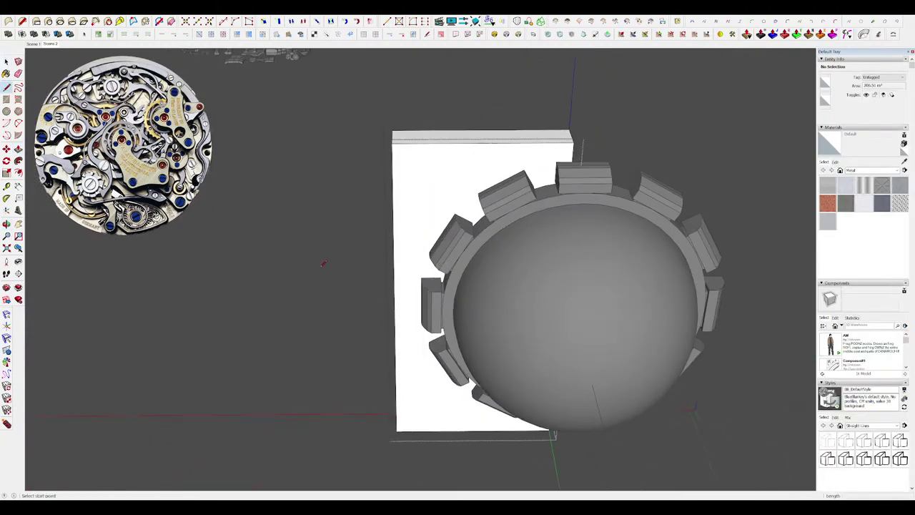
scroll(458, 221, "down", 5)
left_click(655, 227)
scroll(616, 193, "up", 2)
left_click(455, 192)
middle_click_drag(455, 192, 157, 289)
scroll(610, 214, "down", 3)
scroll(457, 235, "up", 5)
key("s")
left_click(473, 319)
middle_click_drag(476, 308, 286, 407)
scroll(409, 255, "up", 3)
left_click(377, 279)
scroll(377, 279, "down", 6)
Mirror the duplicate to the other side of the ring by scaling it to -1.00 across its width.
middle_click_drag(377, 279, 371, 232)
key("space")
scroll(477, 221, "up", 3)
middle_click_drag(480, 220, 368, 281)
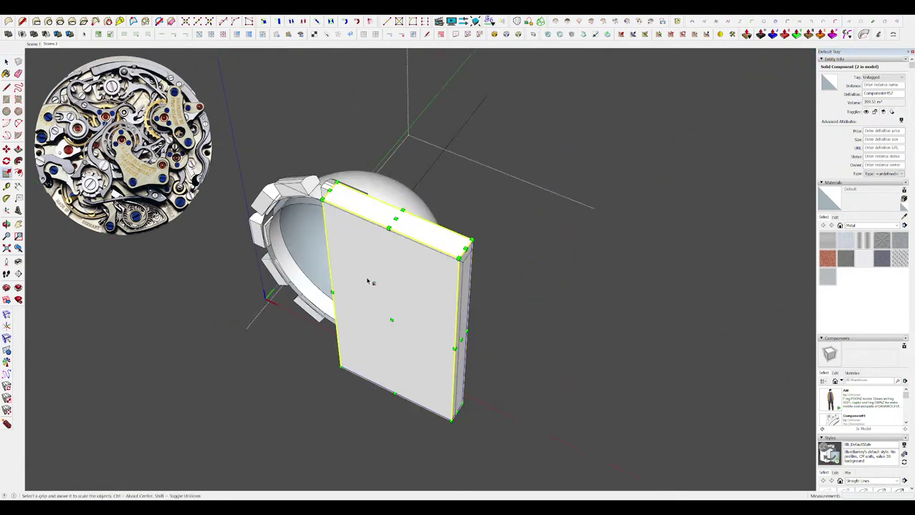
left_click(461, 339)
middle_click_drag(462, 337, 607, 268)
scroll(594, 264, "down", 2)
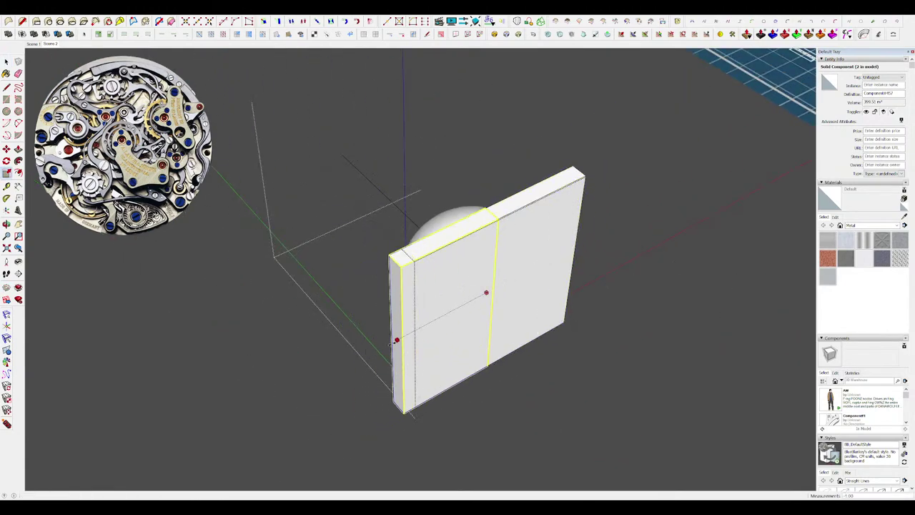
key("space")
Open one half-plate, draw a diagonal line across its upper outer corner and push the corner away.
scroll(484, 249, "down", 4)
middle_click_drag(403, 345, 514, 214)
scroll(515, 214, "up", 5)
middle_click_drag(564, 156, 542, 198)
double_click(542, 199)
key("l")
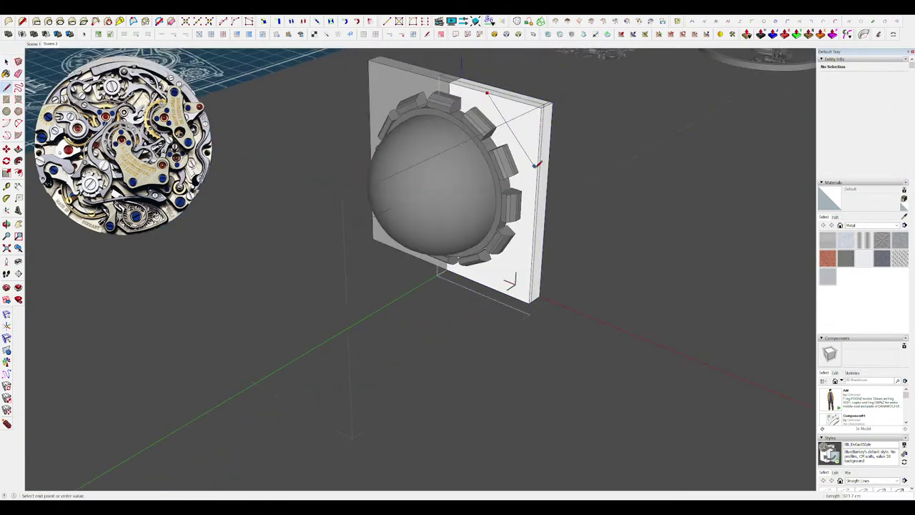
key("p")
left_click_drag(530, 123, 550, 113)
middle_click_drag(439, 171, 424, 179)
Cut off the half-plate's lower outer corner diagonally with Push/Pull, giving the backing plate an octagonal outline.
key("space")
left_click(478, 265)
scroll(529, 266, "down", 3)
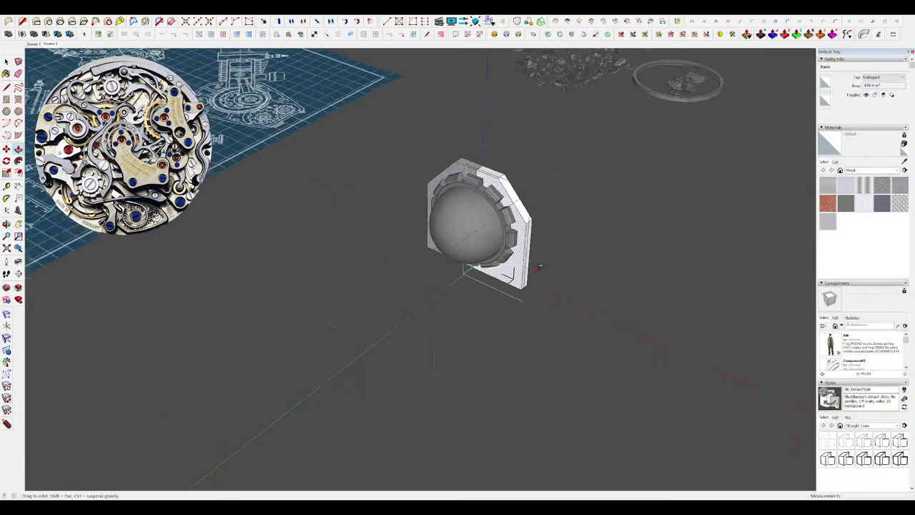
key("p")
middle_click_drag(537, 266, 460, 170)
scroll(484, 179, "up", 5)
scroll(480, 229, "down", 3)
middle_click_drag(491, 249, 484, 271)
key("space")
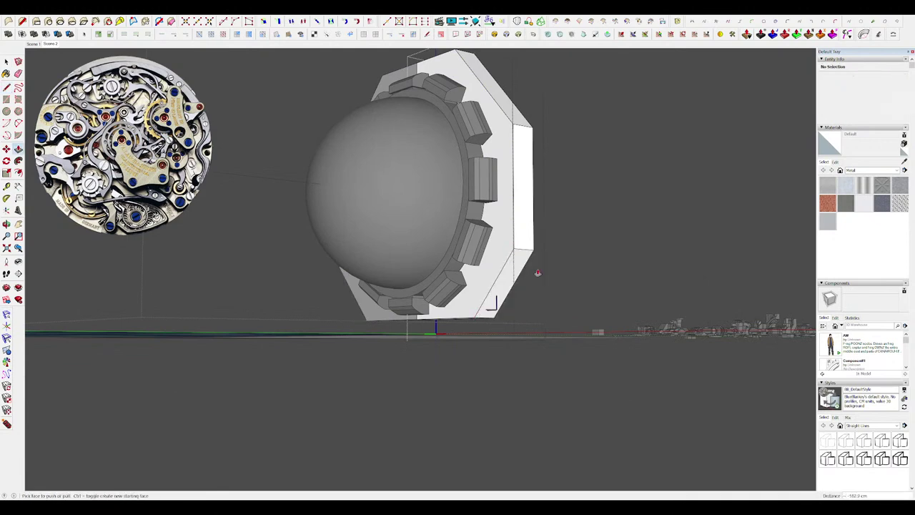
Leave the half-plate's editing and move one end of a ring tooth to the plate's centre line, halving the tooth's length.
middle_click_drag(537, 272, 472, 286)
key("space")
left_click(539, 247)
scroll(539, 247, "down", 5)
middle_click_drag(539, 247, 607, 333)
scroll(607, 333, "up", 4)
middle_click_drag(472, 286, 580, 296)
scroll(579, 296, "down", 4)
scroll(382, 276, "down", 4)
scroll(479, 258, "up", 9)
middle_click_drag(468, 256, 429, 208)
scroll(557, 213, "up", 4)
left_click(522, 166)
scroll(510, 196, "up", 4)
key("h")
middle_click_drag(510, 196, 636, 174)
left_click_drag(525, 106, 646, 302)
key("h")
key("m")
left_click(586, 245)
key("Right")
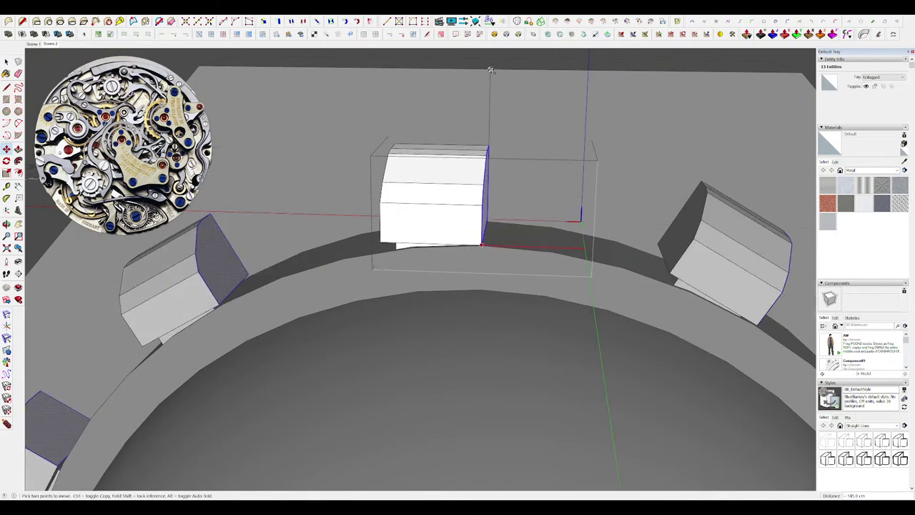
left_click(491, 70)
middle_click_drag(491, 78, 448, 180)
Select all the geometry of the halved tooth and make it a nested component.
key("h")
left_click_drag(474, 255, 484, 238)
middle_click_drag(484, 238, 500, 275)
key("space")
left_click(552, 288)
left_click(458, 221)
middle_click_drag(458, 221, 505, 216)
scroll(475, 241, "down", 3)
double_click(464, 220)
triple_click(464, 219)
key("g")
left_click(476, 333)
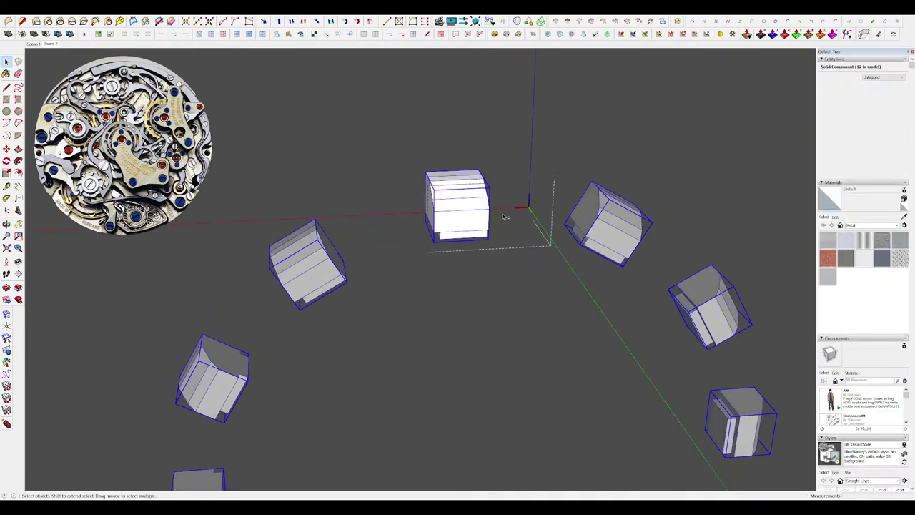
Mirror a copy of the half-tooth about the centre line to complete the full-length tooth.
left_click_drag(429, 210, 533, 204)
key("h")
middle_click_drag(533, 205, 502, 208)
scroll(502, 208, "down", 4)
key("space")
left_click(478, 207)
scroll(482, 208, "up", 5)
Open the half-tooth, push and pull its end face and scale it down to round the tooth ends, and leave the editing.
double_click(498, 220)
key("p")
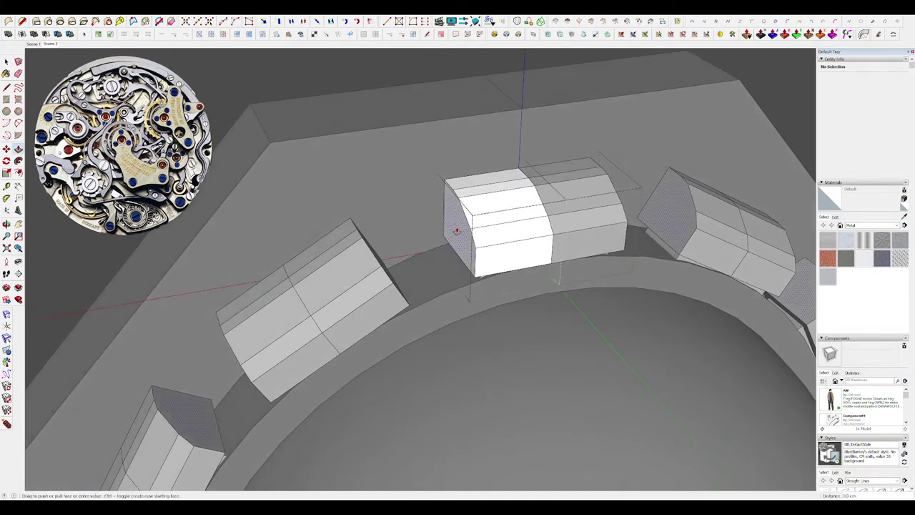
mouse_move(460, 229)
left_mouse_down()
mouse_move(459, 243)
mouse_move(460, 221)
left_mouse_up()
middle_click_drag(459, 221, 519, 261)
scroll(381, 271, "up", 3)
key("p")
left_click_drag(406, 268, 419, 284)
key("s")
middle_click_drag(419, 284, 351, 222)
scroll(446, 205, "down", 8)
key("space")
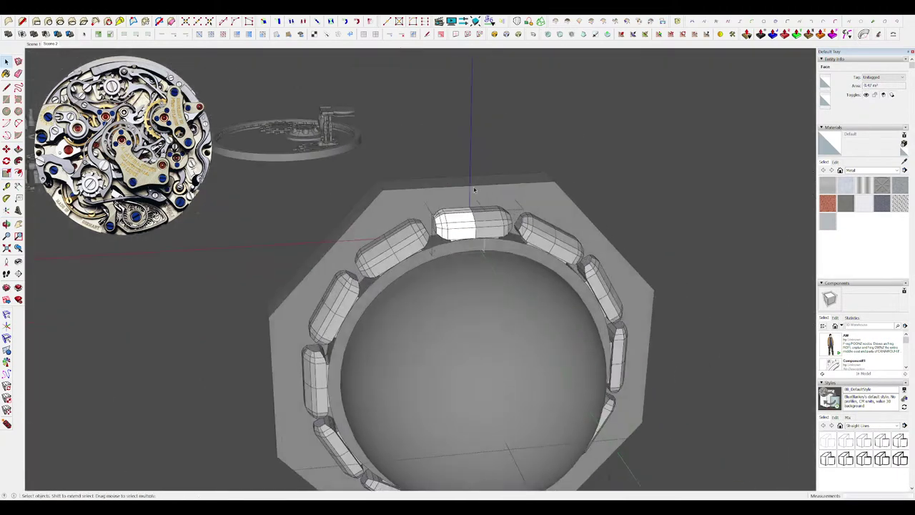
left_click(474, 190)
left_click(576, 189)
Open the backing half-plate, select its large face and offset the outline inward to form an inset border.
scroll(466, 228, "down", 3)
middle_click_drag(459, 239, 451, 281)
scroll(466, 228, "up", 5)
double_click(446, 259)
double_click(439, 282)
middle_click_drag(409, 250, 435, 215)
key("h")
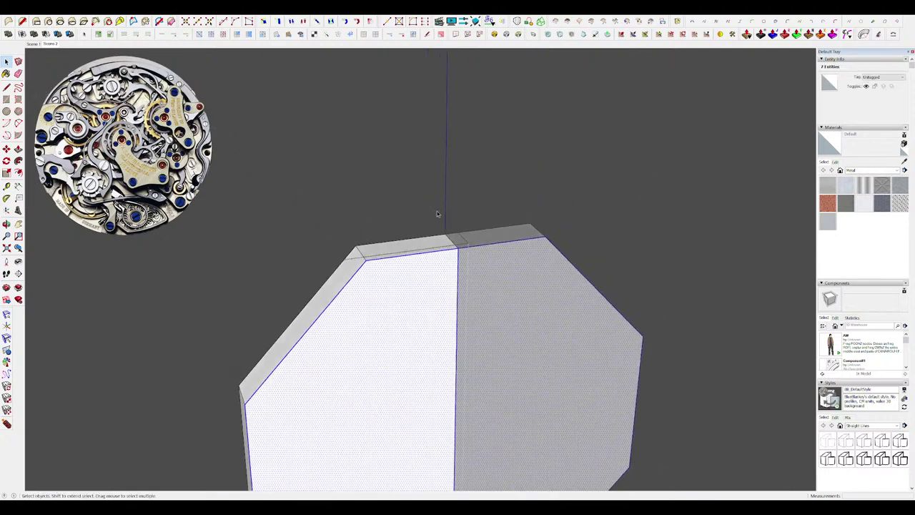
scroll(436, 216, "down", 6)
middle_click_drag(437, 251, 455, 286)
scroll(454, 250, "up", 6)
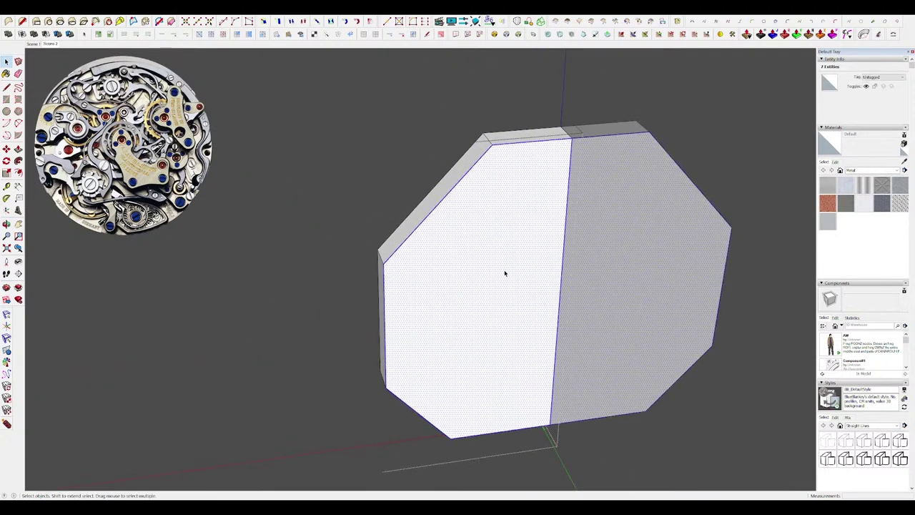
left_click_drag(575, 285, 538, 272, "shift")
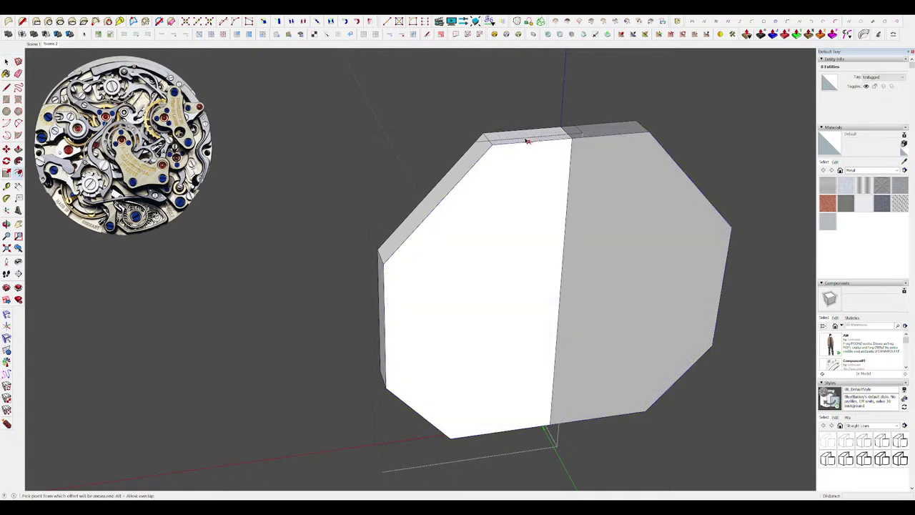
key("ctrl+z")
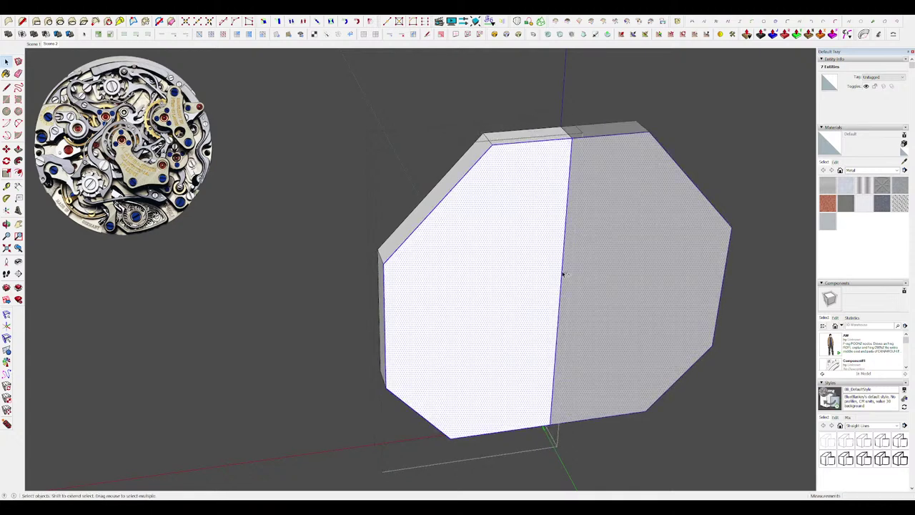
left_click_drag(563, 274, 552, 269, "shift")
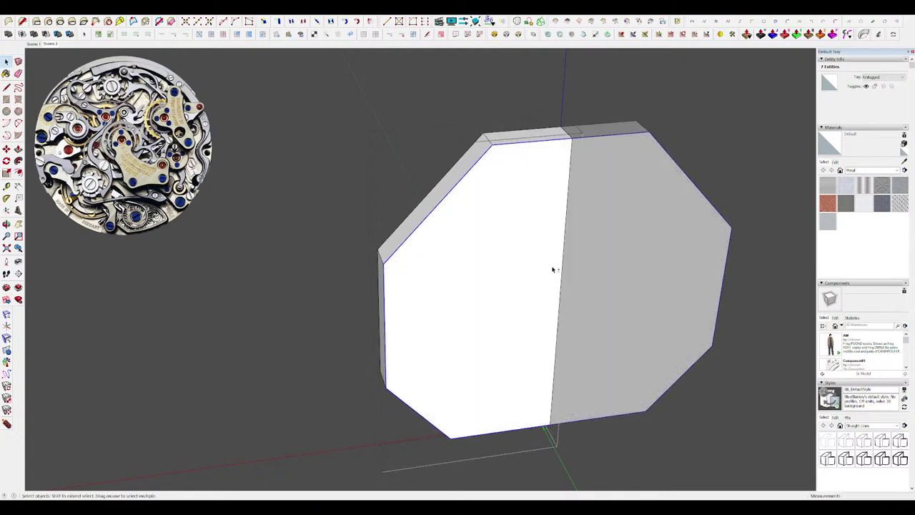
double_click(397, 259)
left_click(418, 274)
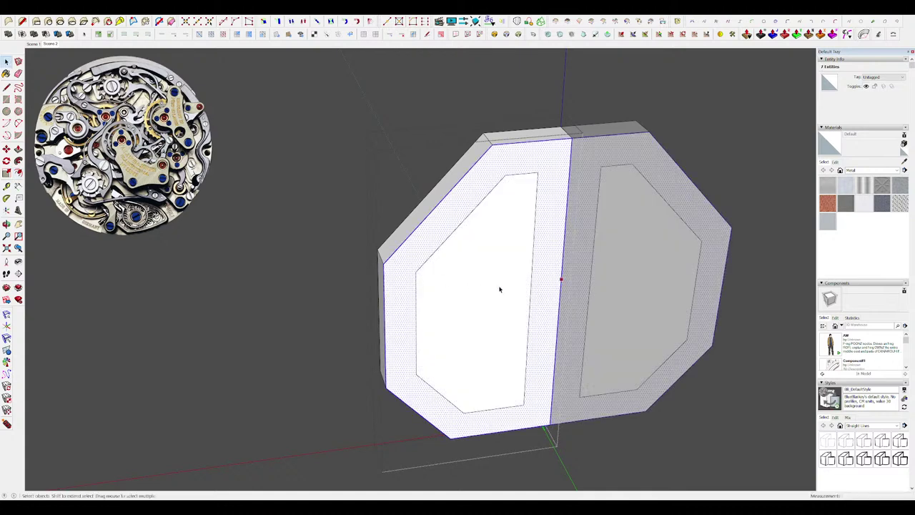
Push the inset face through the half-plate and remove the bar at the central seam, leaving an open octagonal frame.
key("p")
left_click(474, 290)
left_click(455, 290)
left_click(534, 276)
middle_click_drag(571, 274, 550, 281)
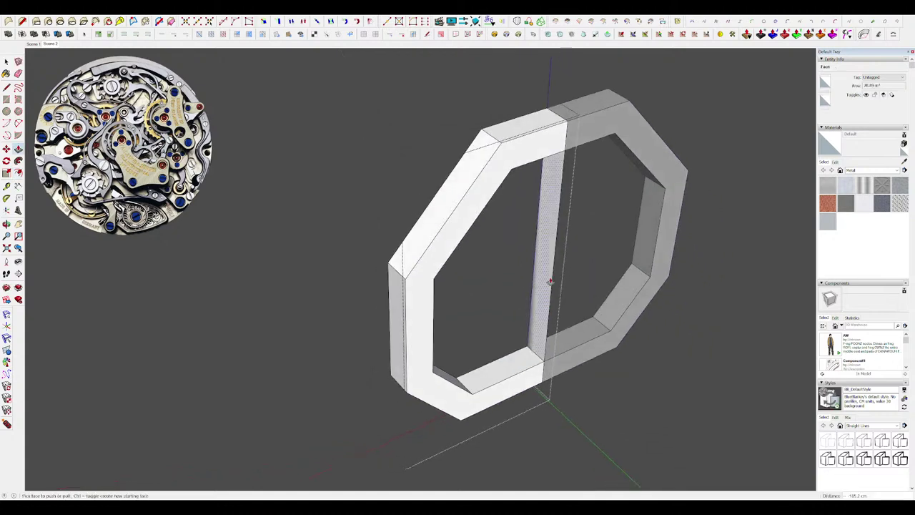
middle_click_drag(537, 251, 467, 245)
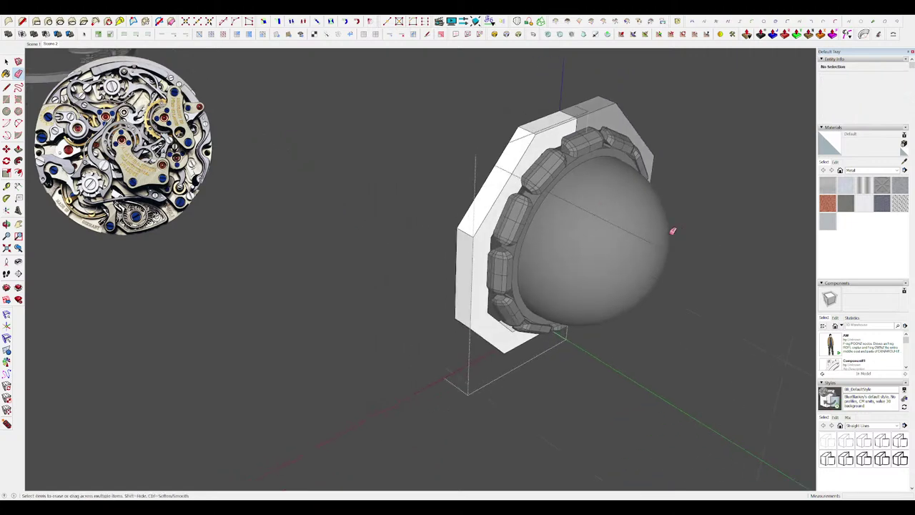
Leave the half-plate's editing, select both half-plates and resize them together with Scale.
middle_click_drag(674, 231, 481, 196)
scroll(451, 186, "up", 3)
left_click(451, 187)
left_click(533, 170, "shift")
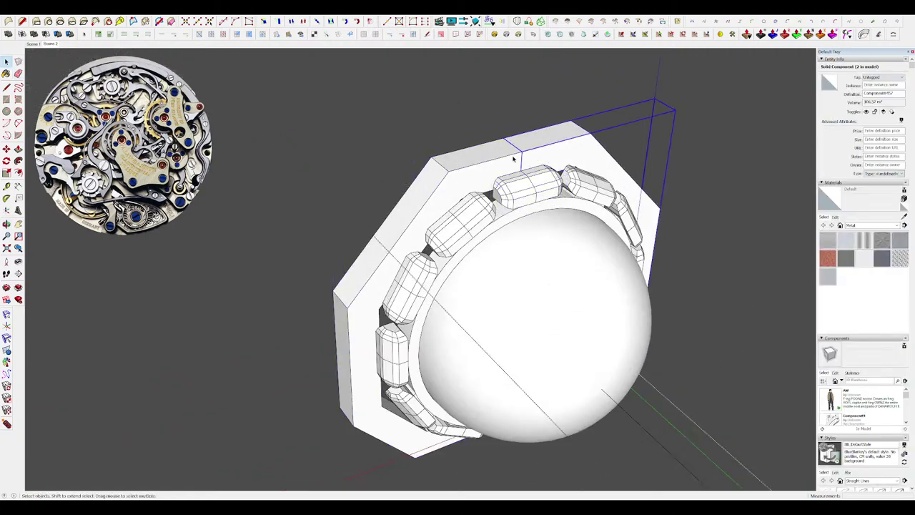
key("s")
left_click_drag(343, 201, 366, 212)
key("space")
middle_click_drag(384, 218, 519, 236)
scroll(518, 232, "down", 4)
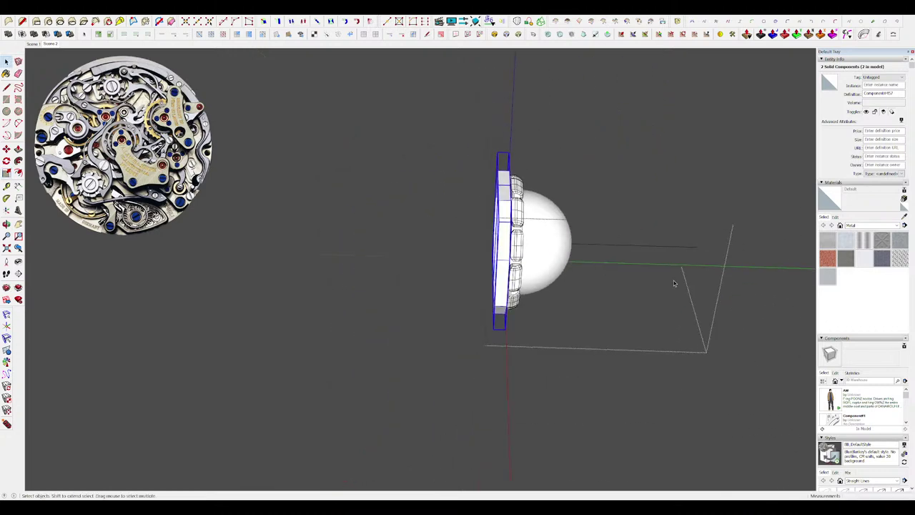
Leave the dome assembly's editing and look over the whole model with its kitbash parts and blueprints.
middle_click_drag(678, 284, 540, 247)
left_click(599, 312)
left_click(525, 291)
double_click(484, 215)
left_click(604, 295)
key("alt+h")
scroll(463, 208, "up", 3)
key("alt+h")
scroll(540, 247, "down", 4)
middle_click_drag(629, 357, 214, 386)
scroll(550, 280, "down", 5)
scroll(555, 280, "up", 3)
Try to move and rotate the whole dome assembly.
left_click(431, 278)
key("m")
left_click_drag(377, 243, 380, 285)
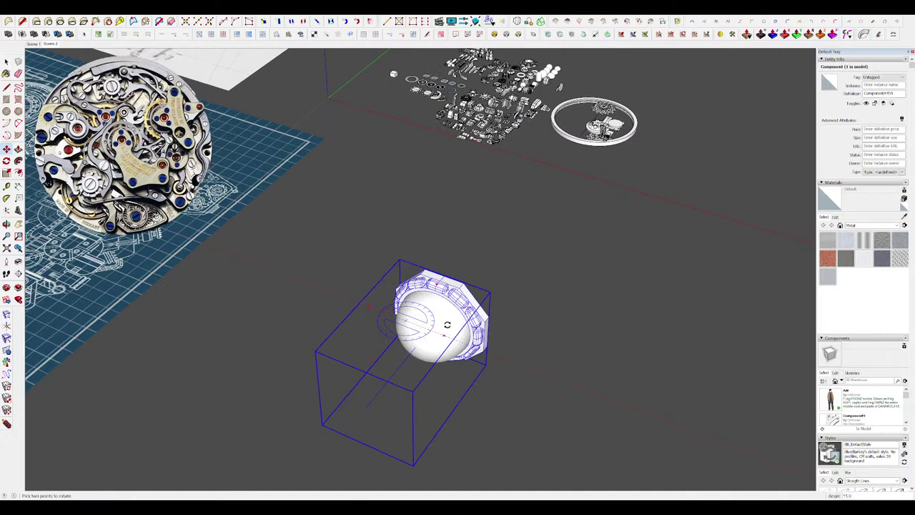
left_click_drag(444, 334, 478, 270)
key("ctrl+z")
key("ctrl+z")
Open the dome assembly, model a thin rectangular slab behind the octagonal plate and make it a component.
key("space")
scroll(408, 247, "up", 4)
middle_click_drag(493, 250, 405, 247)
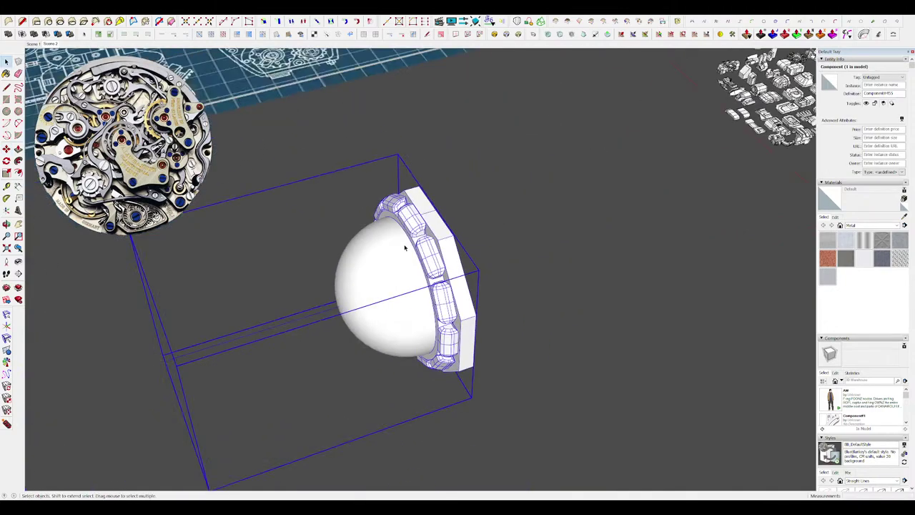
double_click(406, 248)
middle_click_drag(508, 280, 471, 272)
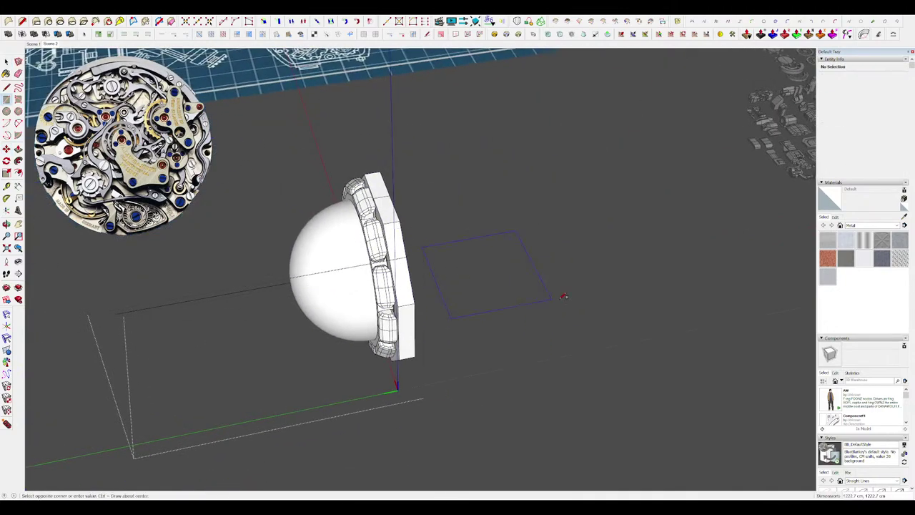
left_click(564, 296)
middle_click_drag(564, 296, 573, 253)
key("p")
key("g")
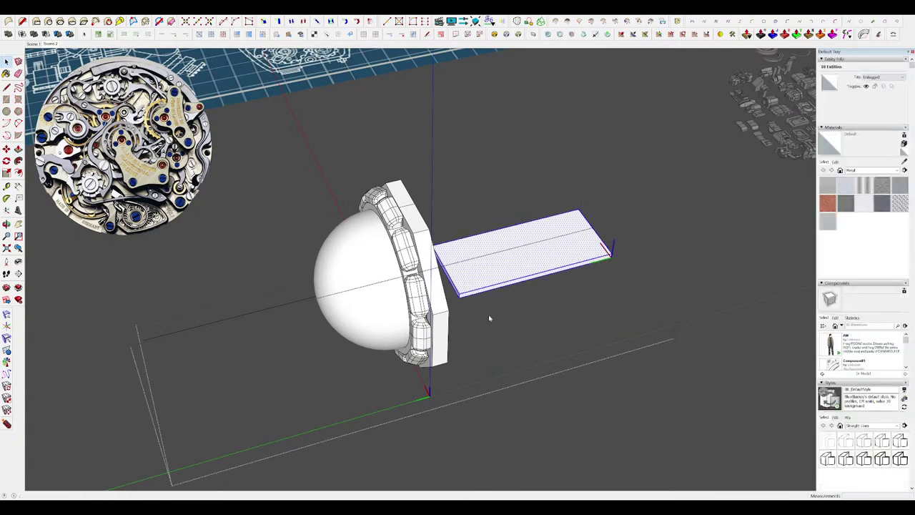
Move the slab by its near corner onto the outer corner of the octagonal plate.
scroll(458, 299, "up", 4)
left_click(459, 296)
left_click(449, 315)
middle_click_drag(450, 315, 613, 221)
Rotate the slab about its attached corner until its front edge lies along the plate's upper diagonal side.
key("q")
left_click(488, 313)
left_click(588, 108)
left_click(629, 96)
middle_click_drag(629, 96, 490, 250)
scroll(436, 318, "up", 3)
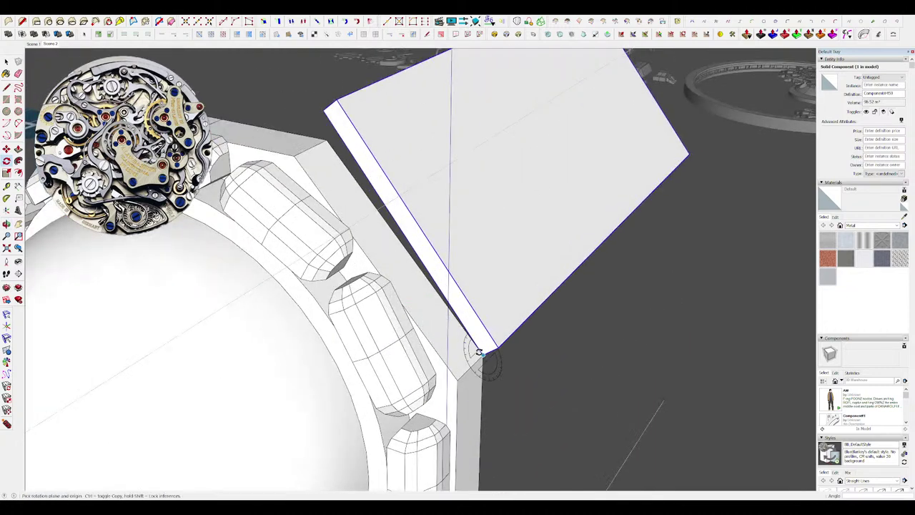
left_click(325, 108)
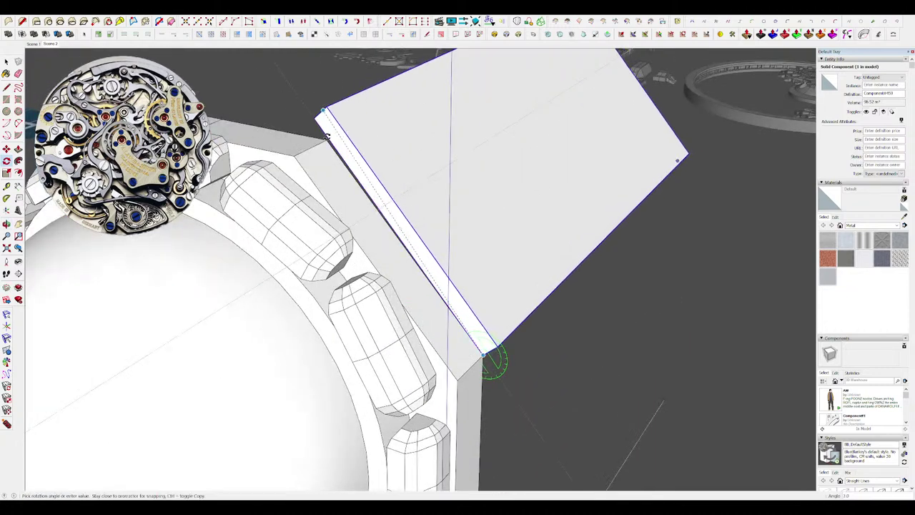
scroll(547, 183, "down", 5)
middle_click_drag(544, 184, 522, 204)
key("space")
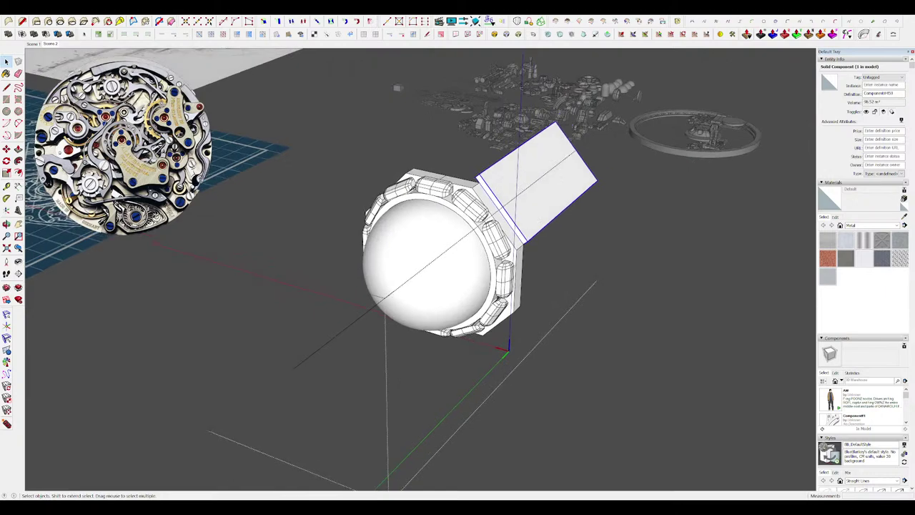
Cut the yellow submersible reference image from beneath the dome assembly and paste it beside the ring of kitbash parts.
key("shift+h")
key("s")
scroll(554, 368, "down", 8)
key("m")
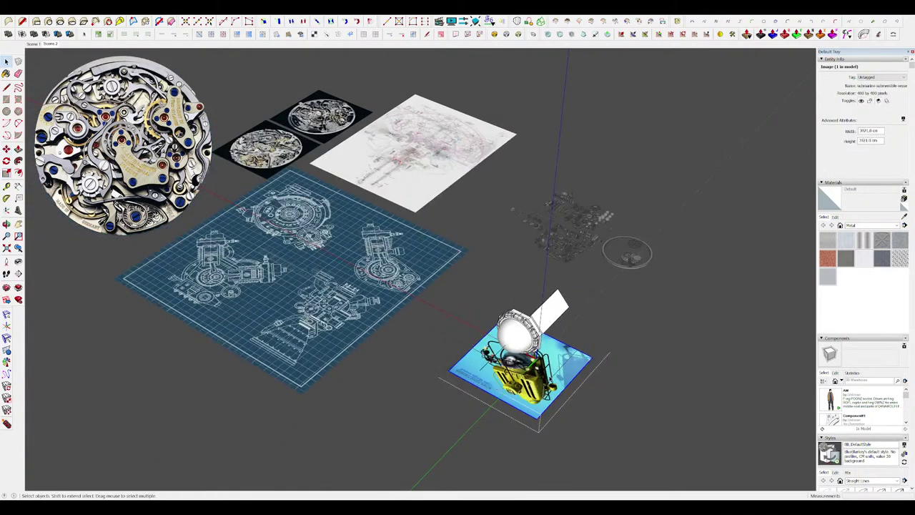
key("ctrl+x")
scroll(521, 266, "down", 4)
key("ctrl+shift+v")
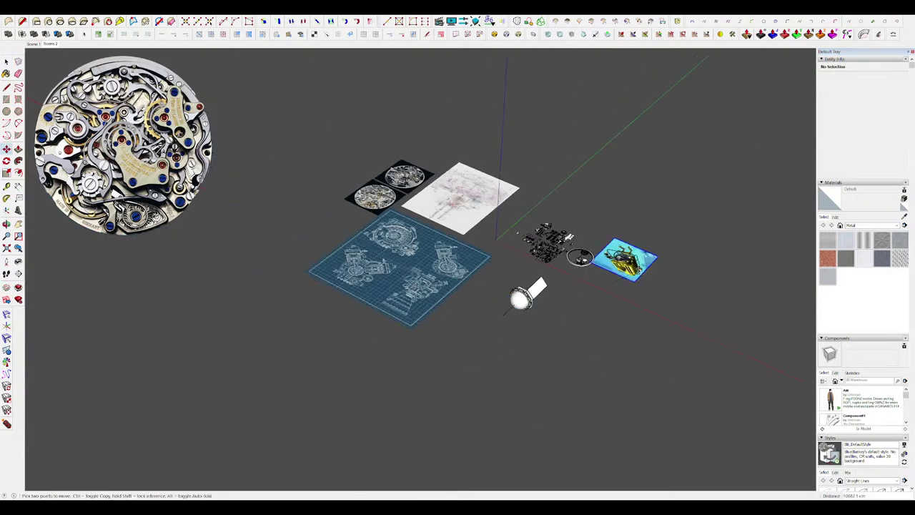
Rotate the submersible image half a turn so that it reads upright beside the ring.
scroll(650, 245, "up", 6)
middle_click_drag(647, 289, 621, 317)
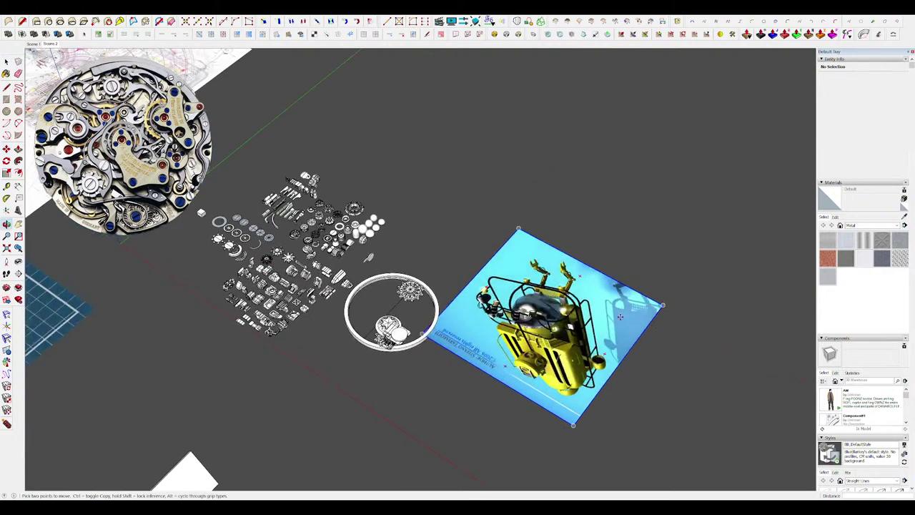
left_click(604, 354)
left_click(492, 298)
middle_click_drag(494, 299, 568, 318)
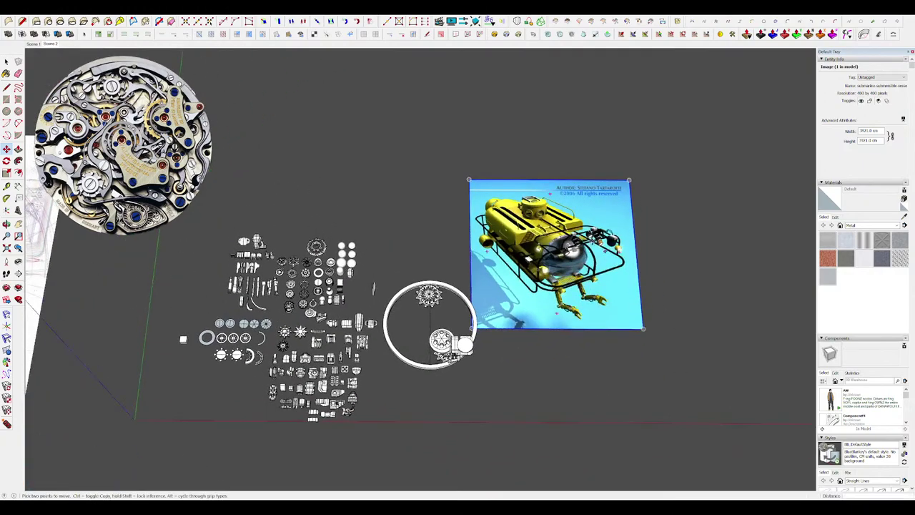
Examine the submersible reference image up close for its hull, dome and frame layout.
scroll(548, 250, "up", 5)
scroll(526, 259, "down", 4)
scroll(524, 269, "up", 4)
key("space")
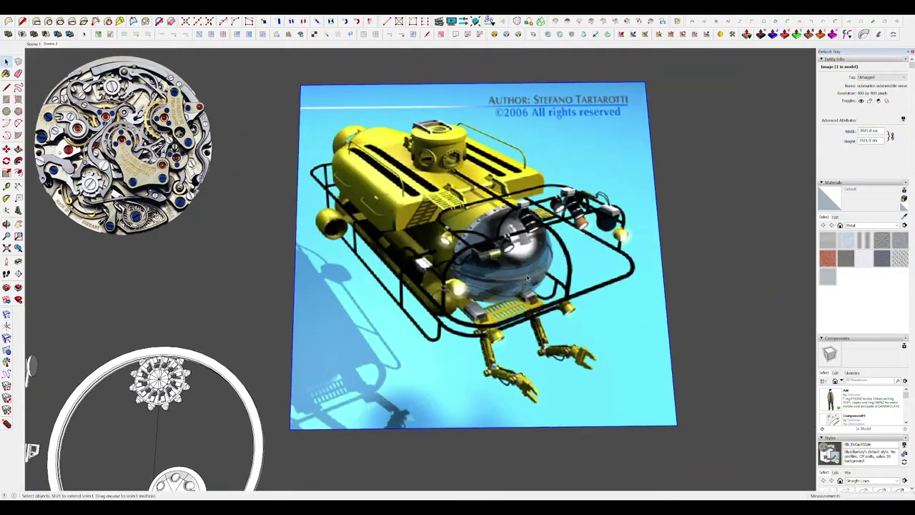
scroll(569, 215, "down", 5)
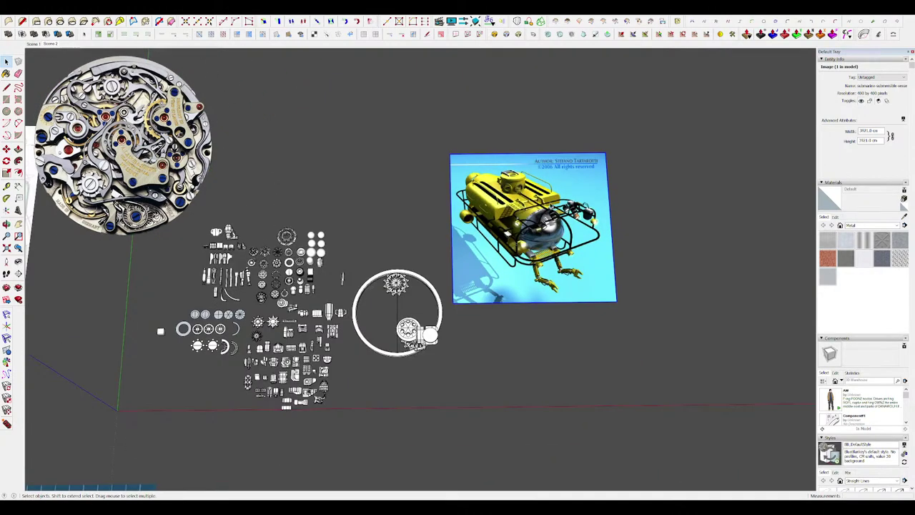
scroll(560, 197, "down", 4)
middle_click_drag(560, 182, 554, 94)
scroll(500, 350, "up", 4)
Open the dome assembly again and mirror a copy of the slab onto the plate's opposite upper diagonal side.
middle_click_drag(499, 346, 365, 214)
scroll(484, 310, "up", 3)
double_click(361, 205)
scroll(518, 265, "down", 3)
scroll(436, 236, "up", 3)
left_click(467, 250)
left_click(439, 203)
middle_click_drag(439, 203, 322, 215)
double_click(502, 244)
key("shift+h")
left_click(562, 276)
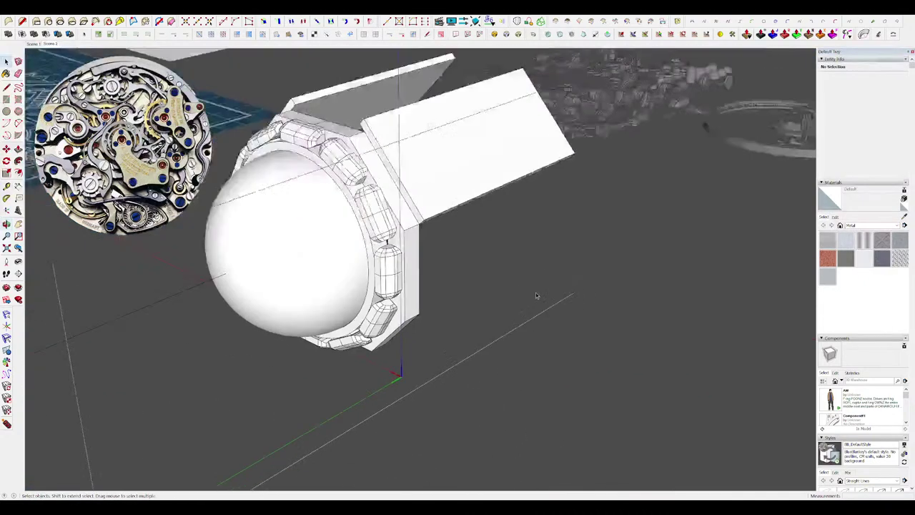
Open the diagonal slab for editing and pull its front end face forward over the octagonal frame plate.
scroll(537, 296, "down", 3)
double_click(481, 218)
scroll(468, 208, "up", 5)
double_click(467, 206)
middle_click_drag(466, 206, 525, 250)
scroll(537, 261, "up", 3)
key("p")
left_click(545, 261)
left_click(550, 291)
middle_click_drag(549, 291, 494, 215)
scroll(494, 215, "down", 3)
left_click(536, 248)
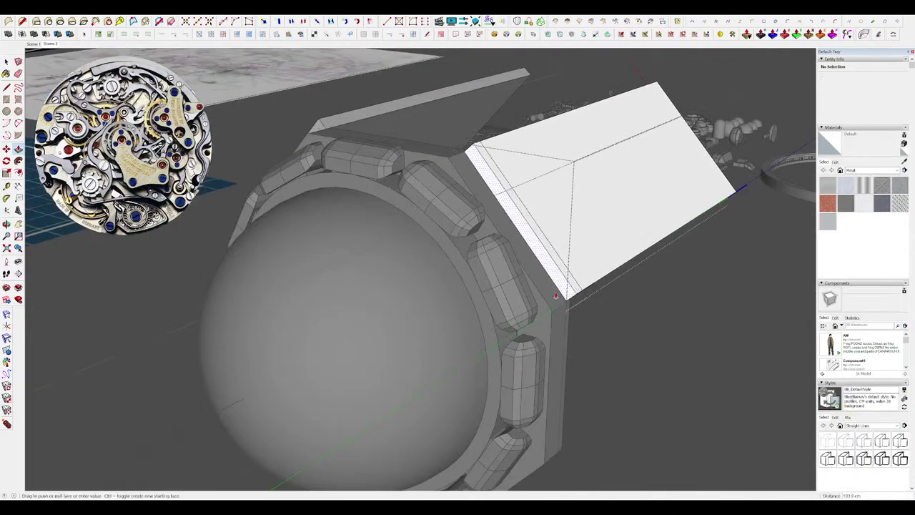
middle_click_drag(552, 310, 411, 213)
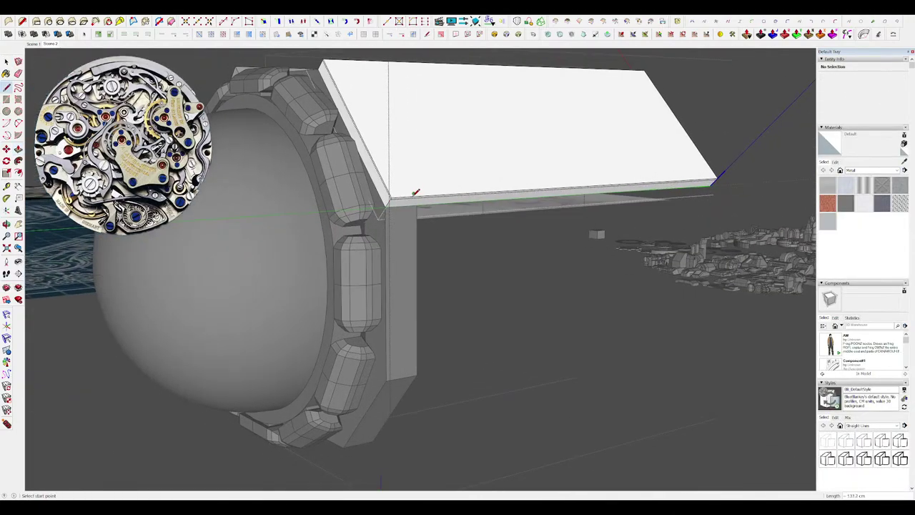
scroll(386, 173, "up", 4)
scroll(428, 204, "down", 3)
middle_click_drag(469, 225, 458, 218)
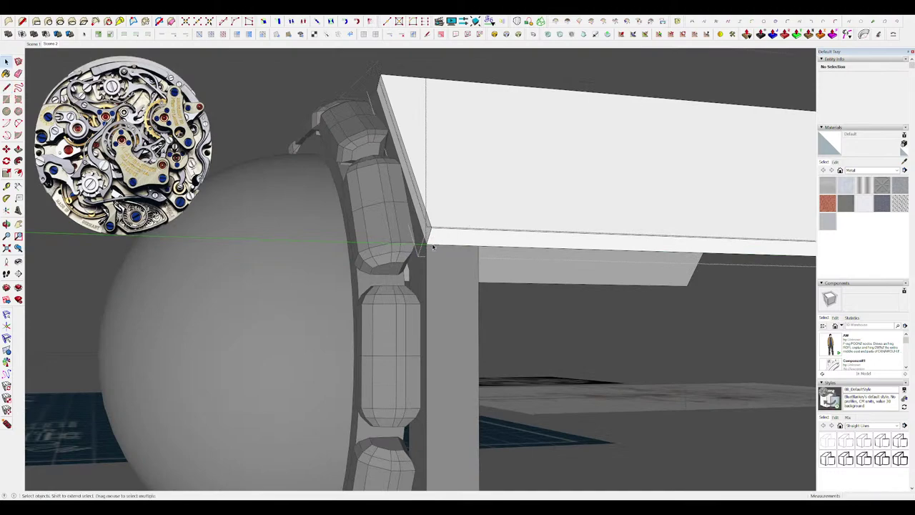
left_click(415, 114)
scroll(486, 179, "down", 5)
key("space")
Copy the two upper diagonal slabs down to the lower corner of the octagonal plate.
middle_click_drag(486, 179, 556, 324)
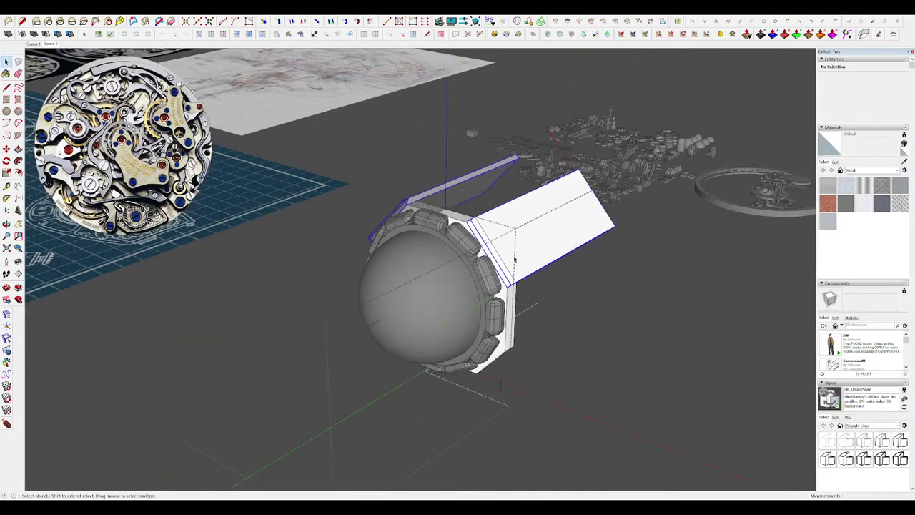
middle_click_drag(515, 259, 482, 120)
key("m")
scroll(469, 231, "up", 5)
key("ctrl")
left_click(467, 230)
left_click(439, 307)
Rotate the copied slabs about their lower corner so they lie along the plate's lower diagonal sides.
middle_click_drag(445, 295, 467, 277)
key("q")
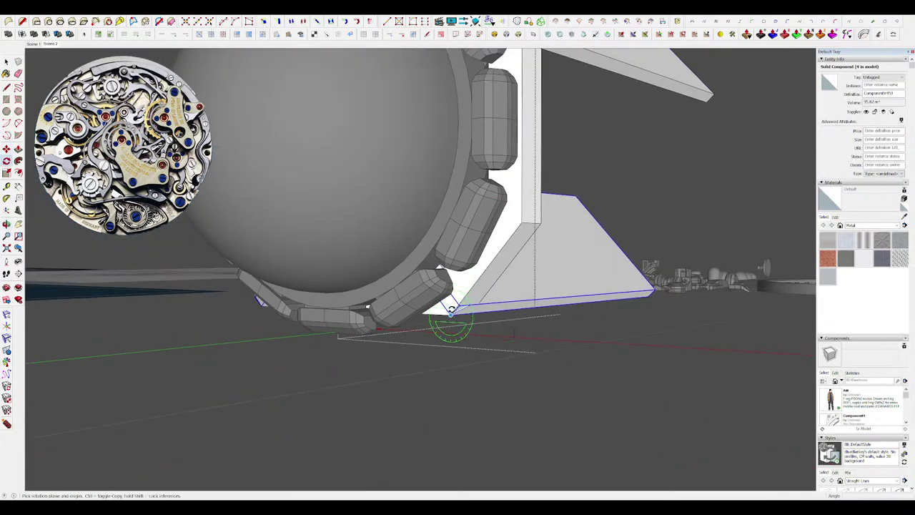
left_click(445, 307)
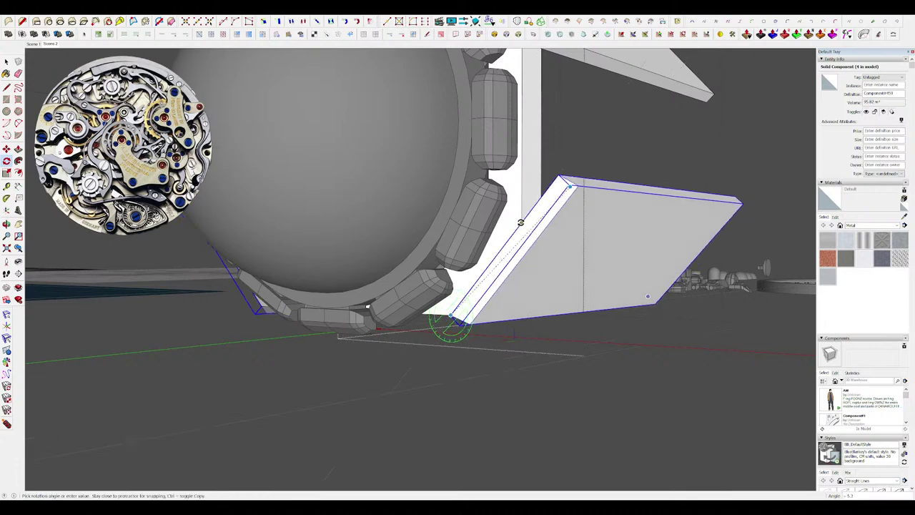
left_click(519, 221)
scroll(501, 263, "down", 7)
key("space")
left_click(592, 279)
Open the octagonal frame and try to pull a rectangular block outward from its vertical side.
scroll(499, 256, "up", 5)
left_click(499, 256)
double_click(499, 256)
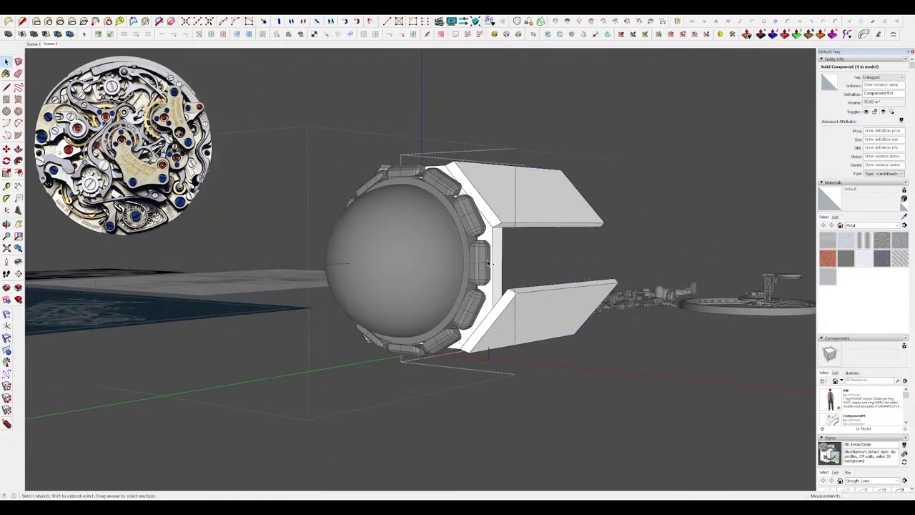
scroll(499, 256, "down", 3)
middle_click_drag(499, 256, 411, 296)
key("h")
scroll(439, 300, "up", 8)
double_click(439, 297)
key("r")
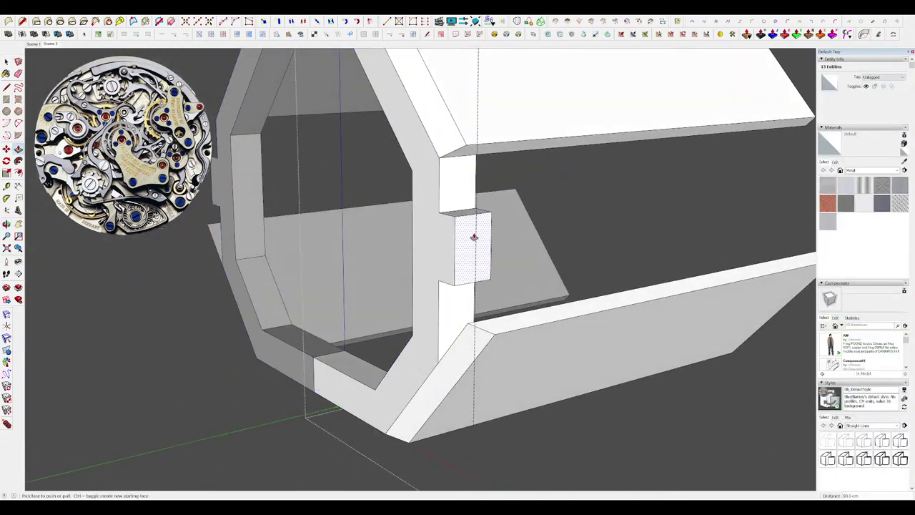
middle_click_drag(474, 237, 497, 247)
key("h")
scroll(460, 262, "down", 6)
Reopen the dome assembly and inspect how the four diagonal slabs sit around the octagonal frame.
left_click(611, 233)
middle_click_drag(611, 233, 654, 304)
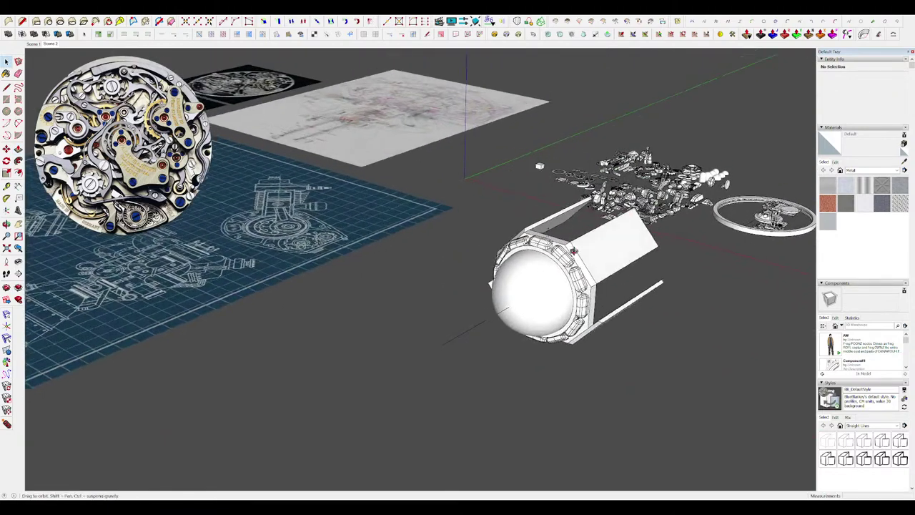
scroll(493, 247, "down", 3)
scroll(504, 250, "up", 5)
left_click(504, 250)
double_click(504, 250)
double_click(505, 250)
middle_click_drag(504, 249, 399, 259)
middle_click_drag(456, 279, 494, 276)
key("m")
key("space")
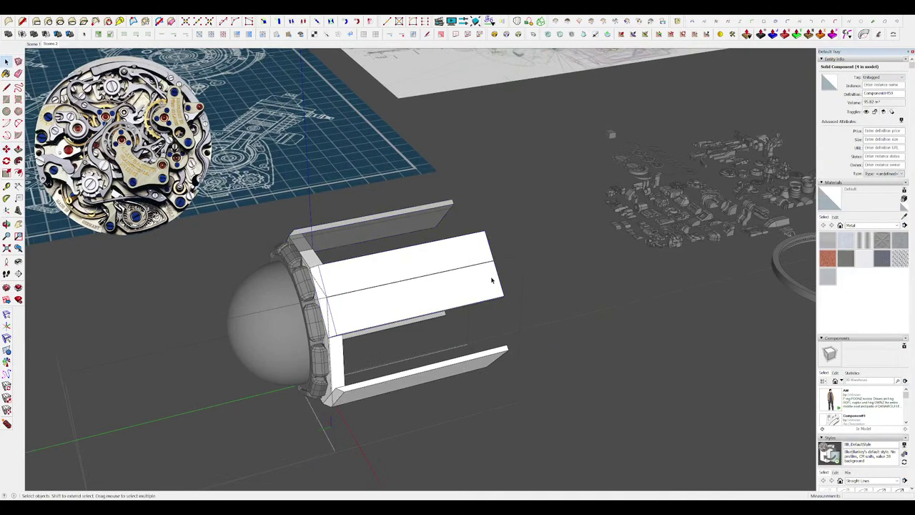
middle_click_drag(460, 211, 645, 277)
key("m")
key("space")
left_click(645, 279)
scroll(507, 236, "up", 3)
Open an upper slab and pull the narrow strip at its front end outward about 155 cm as a raised lip.
double_click(507, 234)
scroll(507, 234, "up", 5)
middle_click_drag(507, 234, 457, 190)
key("p")
left_click(457, 190)
left_click(452, 188)
scroll(527, 222, "down", 5)
scroll(599, 217, "up", 5)
middle_click_drag(527, 223, 614, 181)
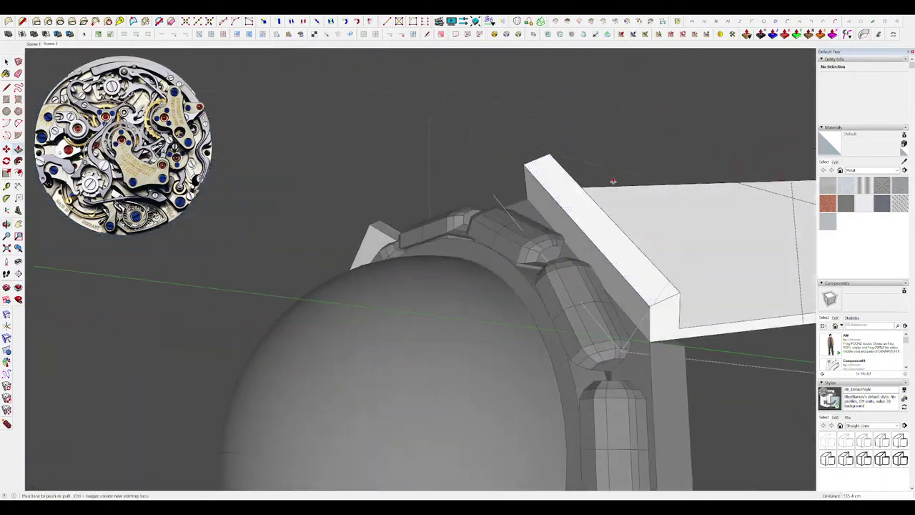
Extrude the raised lip's front face about 515 cm forward over the dome.
left_click(535, 186)
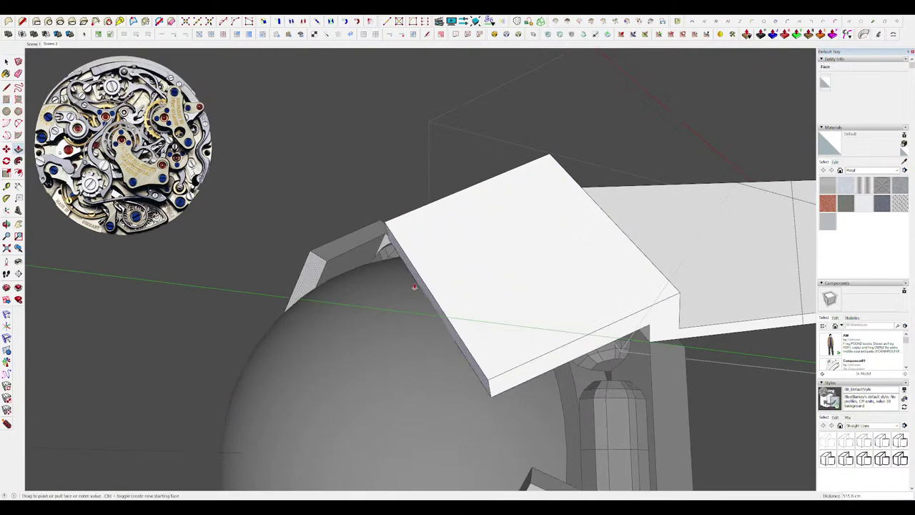
left_click(414, 288)
scroll(484, 226, "down", 5)
scroll(494, 239, "up", 5)
middle_click_drag(494, 238, 362, 233)
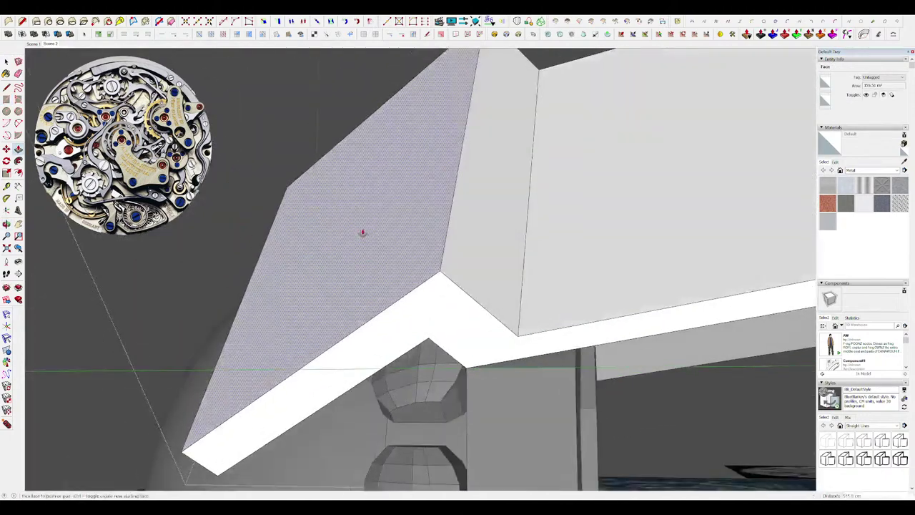
scroll(450, 240, "down", 6)
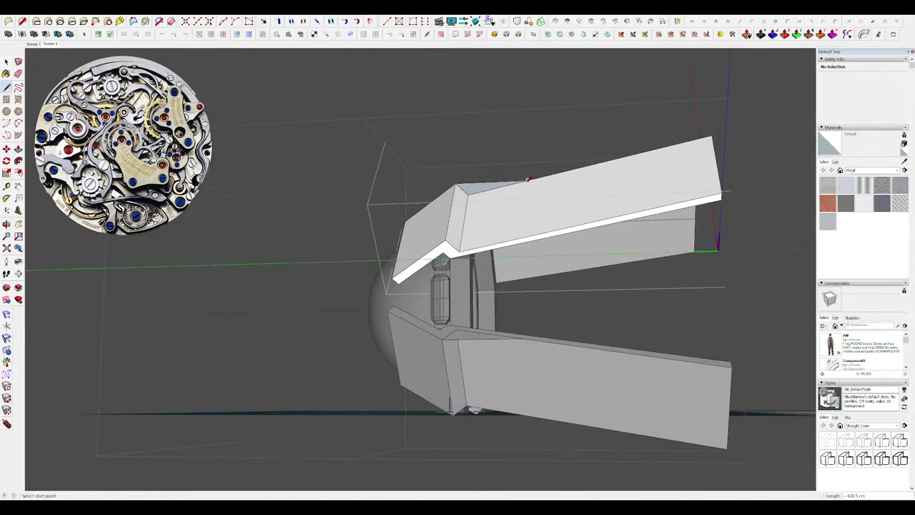
Fill the step behind the raised lip with a sloping wedge extruded across the slab's width.
key("p")
left_click(489, 187)
scroll(450, 242, "up", 3)
scroll(494, 220, "down", 8)
middle_click_drag(484, 255, 570, 193)
Try to draw an arc across the front edge of the slab's forward extension.
scroll(497, 220, "up", 6)
scroll(539, 244, "up", 5)
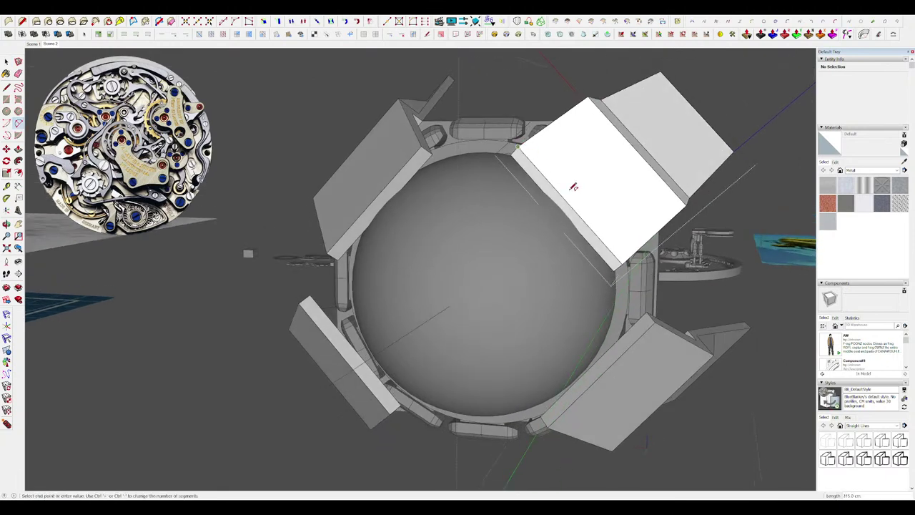
left_click(622, 263)
middle_click_drag(582, 227, 325, 111)
key("space")
scroll(395, 93, "up", 4)
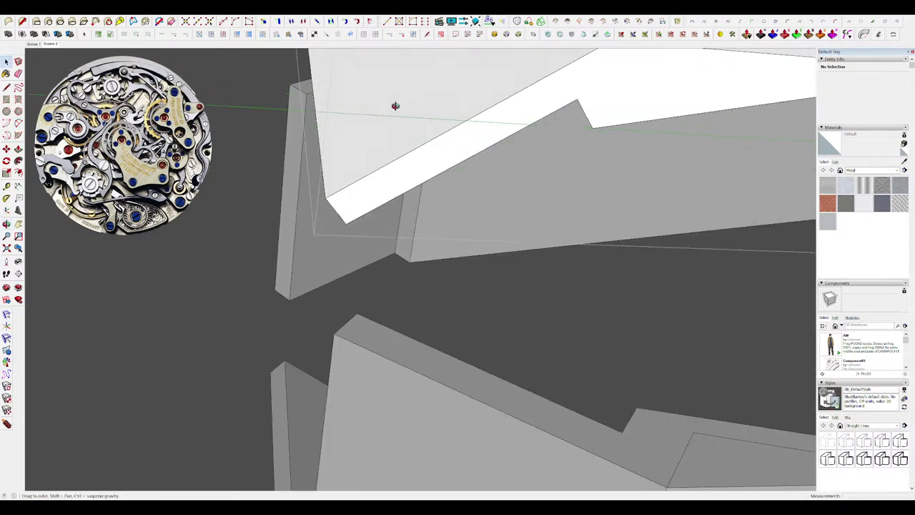
Round off the front of the slab's forward extension with an arc and cut away the leftover corners.
scroll(394, 107, "down", 4)
middle_click_drag(394, 107, 482, 92)
key("p")
left_click(394, 139)
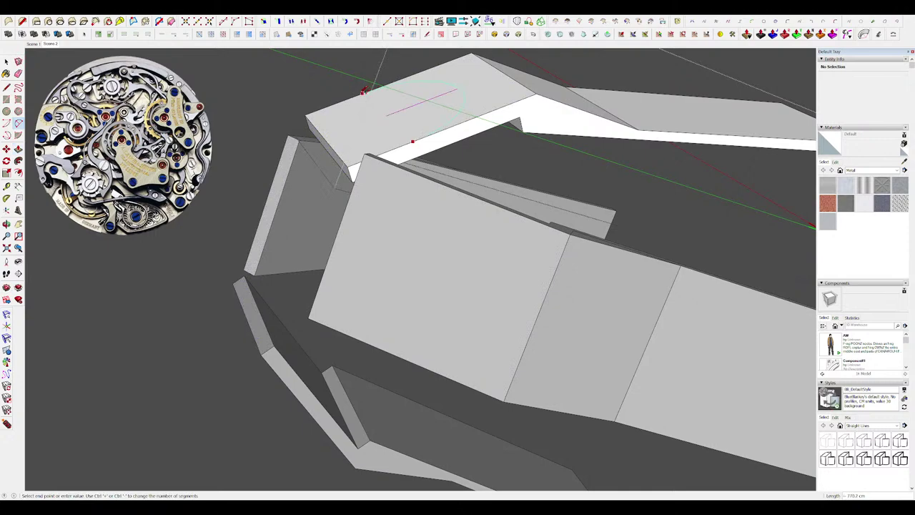
left_click(319, 122)
left_click(379, 168)
scroll(421, 135, "down", 5)
key("space")
middle_click_drag(420, 134, 378, 198)
key("i")
scroll(533, 251, "up", 4)
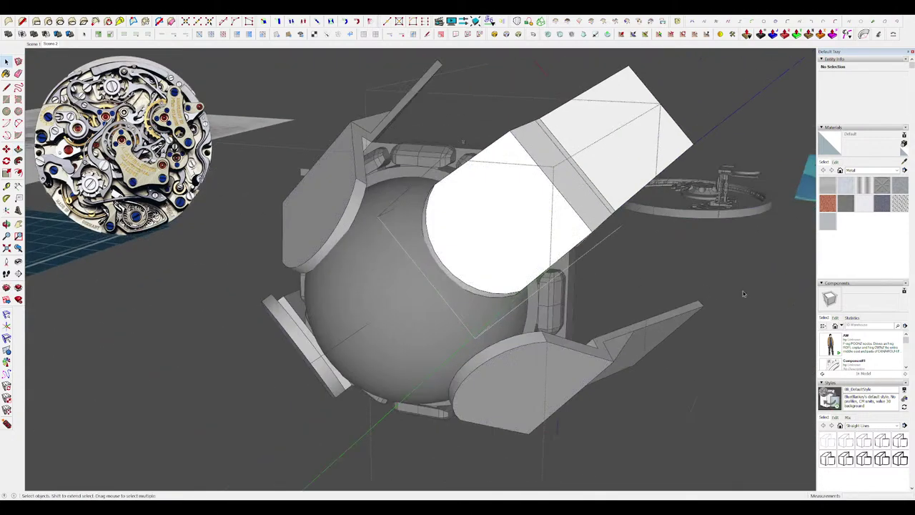
Offset the rounded extension's outline inward and push the inner face through to cut a D-shaped opening.
scroll(529, 240, "down", 3)
scroll(539, 219, "up", 4)
key("f")
left_click(552, 206)
left_click(535, 219)
key("p")
left_click(516, 227)
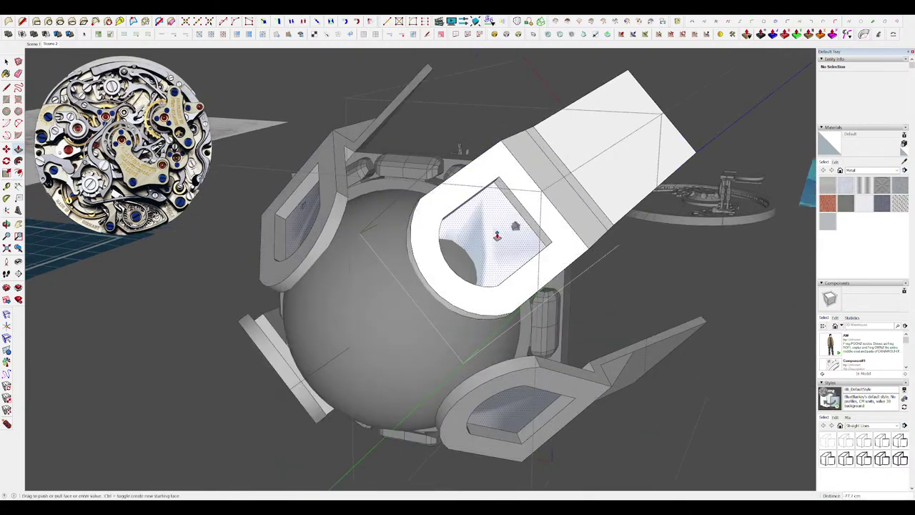
left_click(497, 238)
scroll(498, 241, "down", 5)
key("space")
left_click(670, 258)
Hide the dome, toothed ring and frame, and reopen the slab component for editing.
middle_click_drag(670, 257, 480, 188)
scroll(575, 271, "up", 4)
double_click(597, 251)
double_click(707, 274)
scroll(480, 188, "up", 4)
key("h")
left_click(471, 184)
scroll(439, 161, "down", 5)
mouse_move(439, 161)
middle_mouse_down()
mouse_move(537, 192)
mouse_move(617, 196)
mouse_move(477, 201)
mouse_move(477, 227)
middle_mouse_up()
key("Escape")
double_click(487, 200)
double_click(488, 200)
left_click_drag(470, 224, 472, 227)
key("space")
middle_click_drag(472, 227, 473, 302)
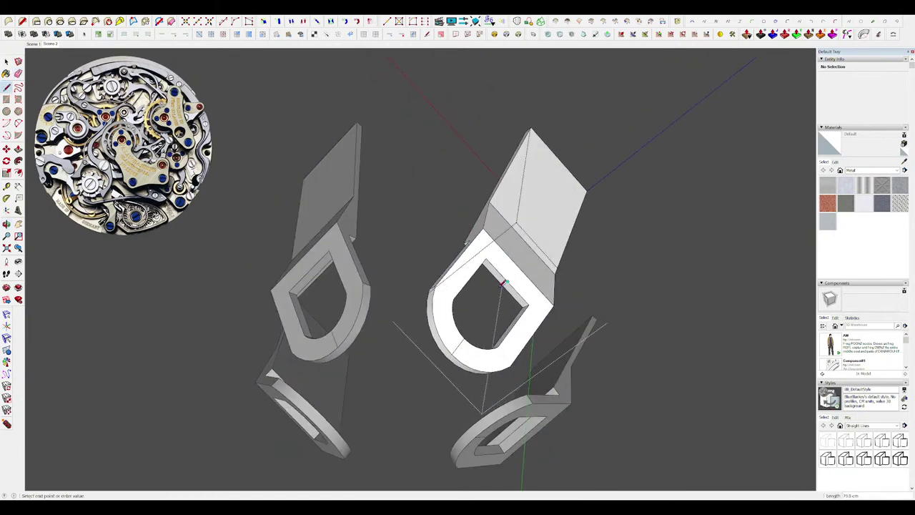
Draw centreline edges across the straight inner wall of the opening and the rounded front rim.
left_click(502, 284)
middle_click_drag(502, 284, 479, 233)
scroll(443, 362, "up", 2)
middle_click_drag(443, 362, 472, 329)
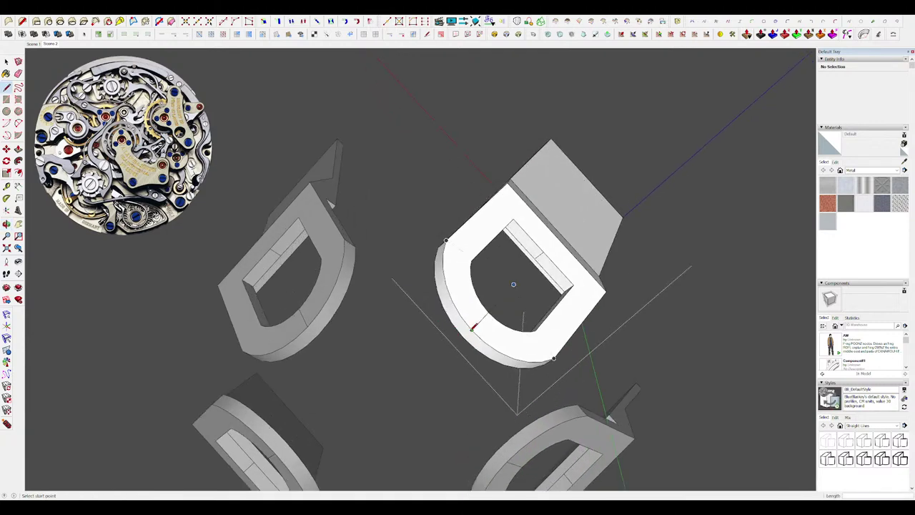
scroll(513, 285, "up", 5)
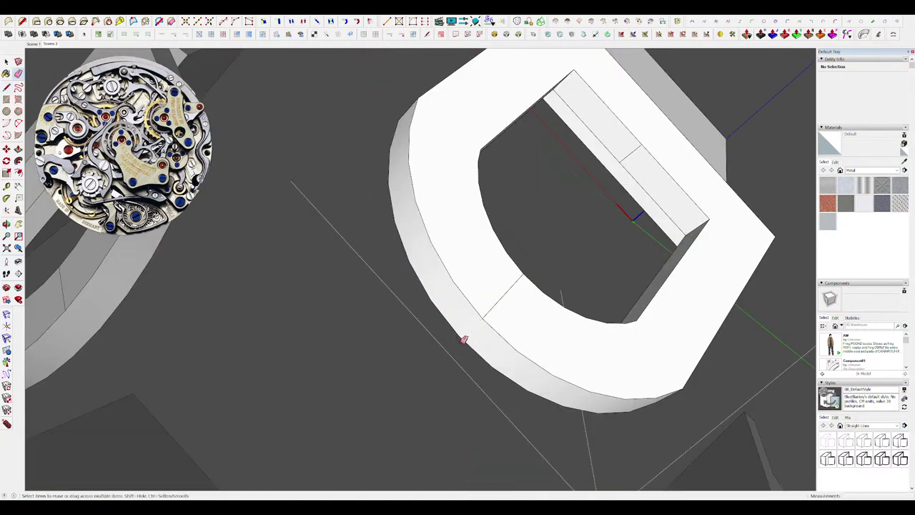
left_click(483, 317)
mouse_move(484, 317)
middle_mouse_down()
mouse_move(357, 355)
mouse_move(473, 348)
middle_mouse_up()
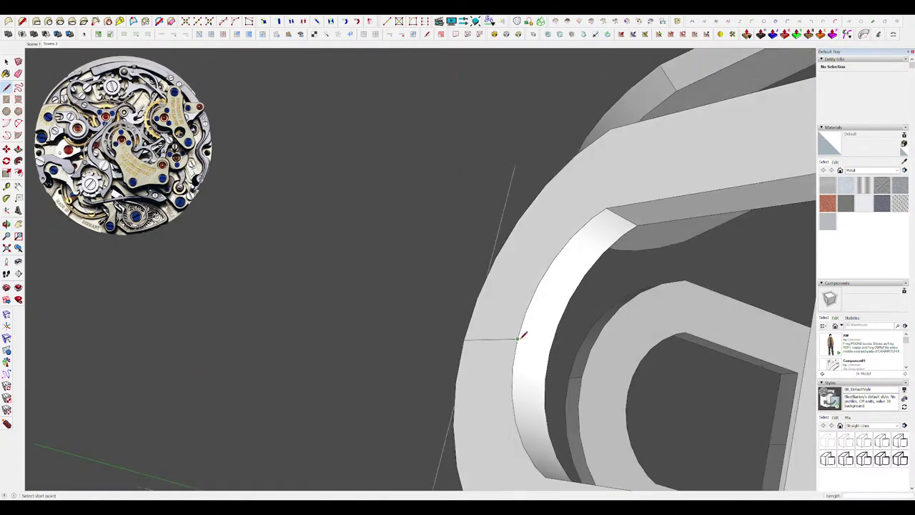
Continue the centreline across the opening's curved inner wall and the underside of the rounded rim.
middle_click_drag(536, 350, 307, 417)
scroll(493, 372, "up", 5)
middle_click_drag(492, 368, 228, 192)
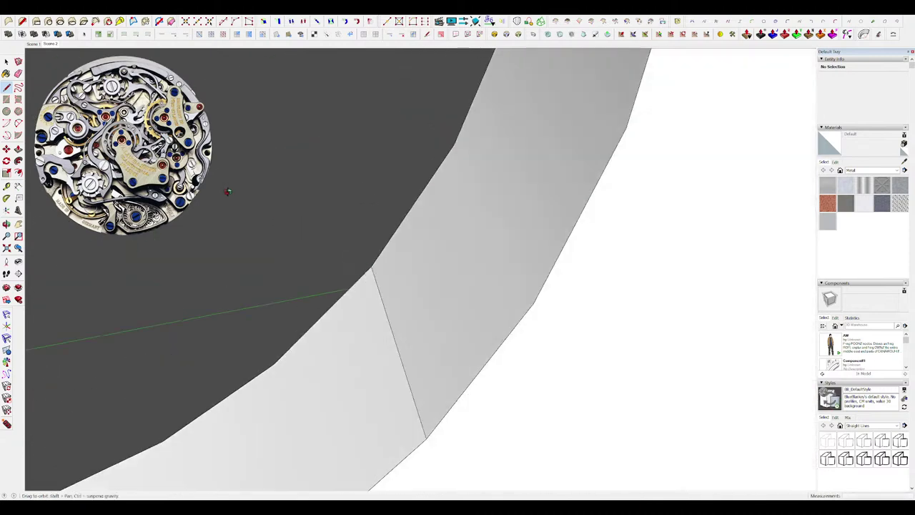
middle_click_drag(422, 362, 472, 243)
scroll(473, 242, "down", 3)
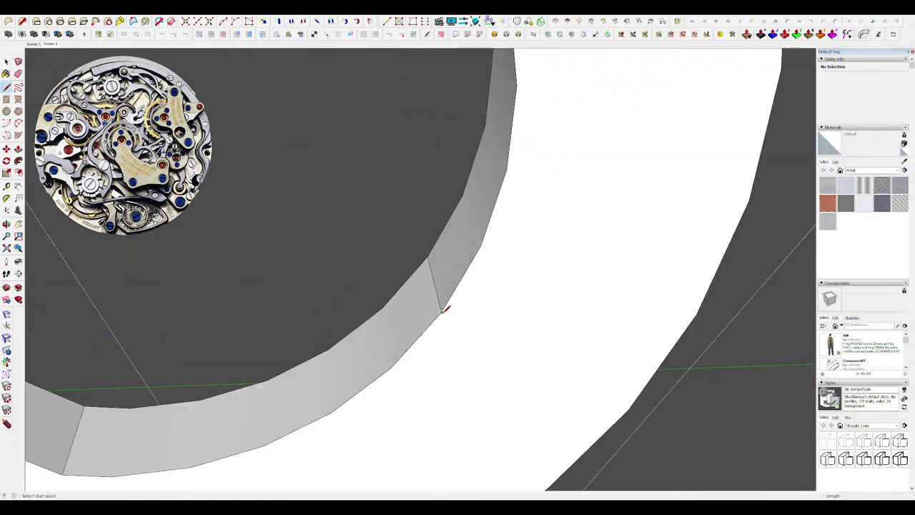
left_click(624, 413)
key("space")
scroll(604, 376, "down", 5)
middle_click_drag(605, 376, 430, 269)
scroll(528, 289, "down", 4)
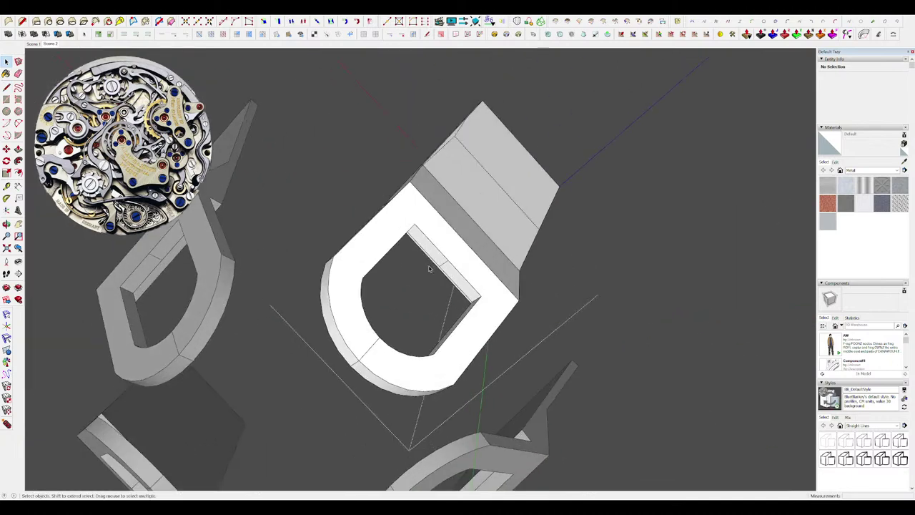
Extend the centreline from the opening's crossbar over the sloping wedge and along the slab's outer face.
mouse_move(467, 243)
middle_mouse_down()
mouse_move(451, 257)
mouse_move(494, 265)
middle_mouse_up()
left_click(468, 244)
key("e")
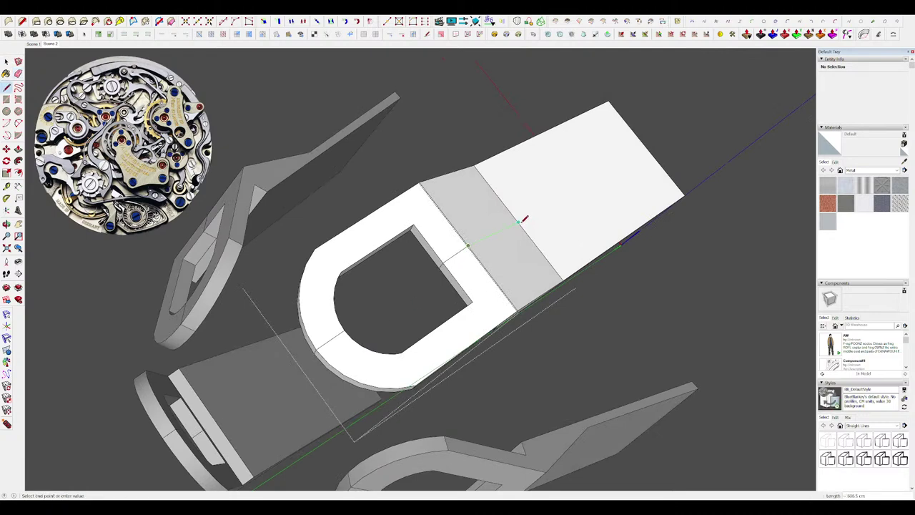
mouse_move(647, 147)
middle_mouse_down()
mouse_move(554, 256)
mouse_move(406, 227)
middle_mouse_up()
left_click(646, 207)
Draw the centreline along the slab's underside and across the step behind the opening.
mouse_move(646, 207)
middle_mouse_down()
mouse_move(450, 186)
mouse_move(466, 199)
middle_mouse_up()
left_click(486, 189)
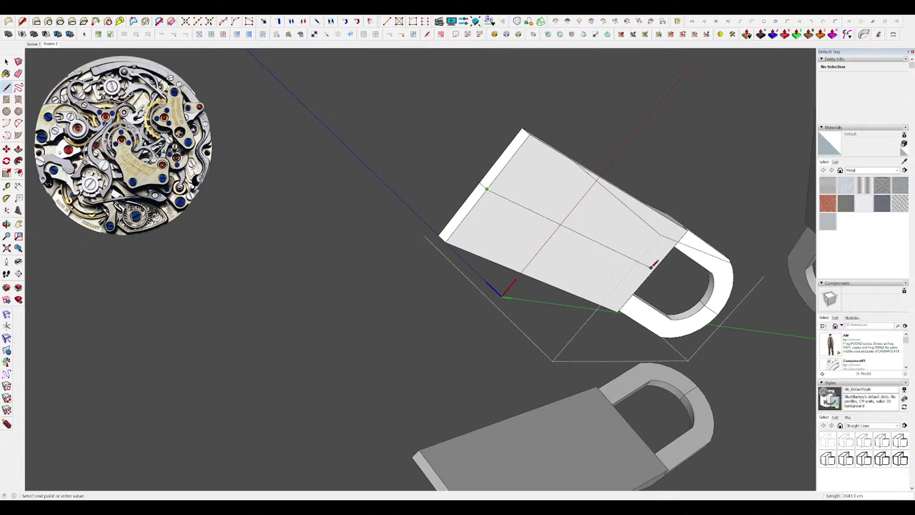
left_click(650, 266)
mouse_move(651, 266)
middle_mouse_down()
mouse_move(611, 254)
mouse_move(91, 365)
middle_mouse_up()
scroll(690, 289, "up", 5)
mouse_move(690, 288)
middle_mouse_down()
mouse_move(682, 202)
mouse_move(676, 258)
middle_mouse_up()
scroll(684, 315, "up", 5)
middle_click_drag(684, 314, 689, 265)
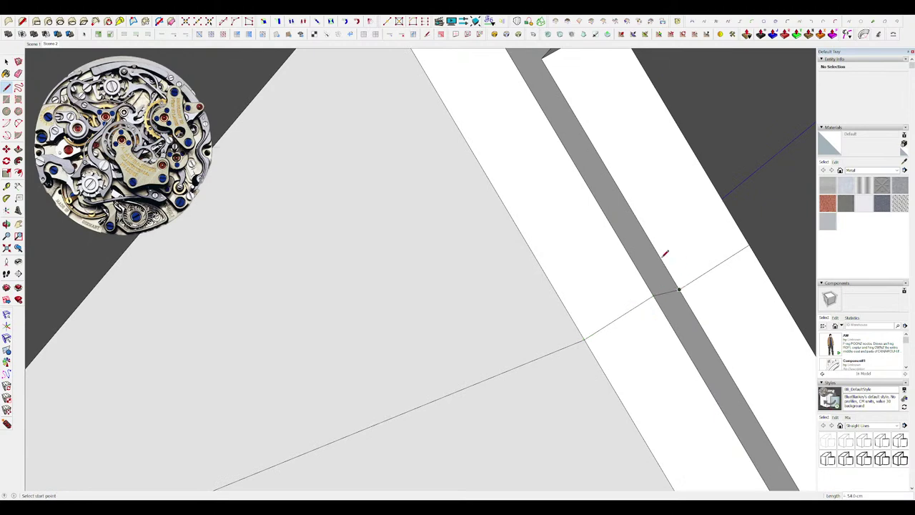
key("space")
scroll(664, 257, "down", 8)
mouse_move(663, 256)
middle_mouse_down()
mouse_move(532, 271)
mouse_move(541, 248)
mouse_move(552, 344)
middle_mouse_up()
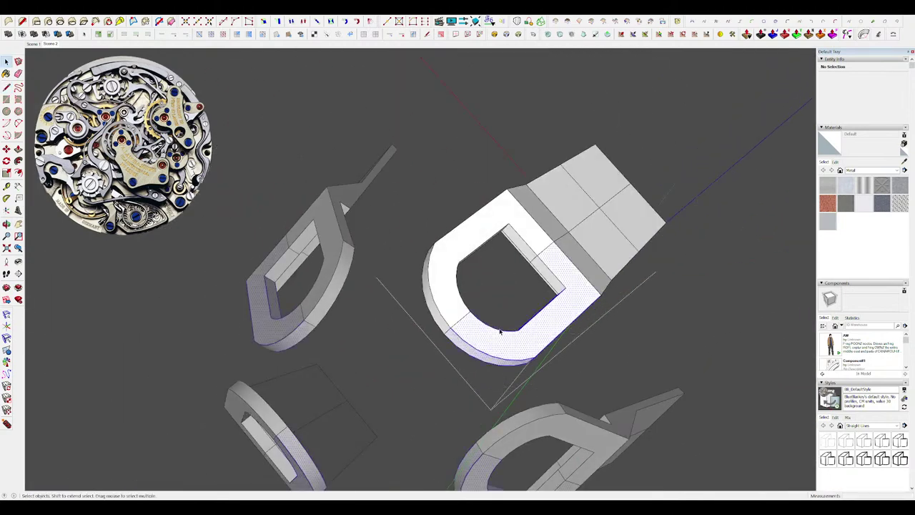
Delete the faces and edges of the D-opening slab on one side of the drawn centreline.
key("Delete")
key("Delete")
middle_click_drag(545, 279, 552, 266)
left_click_drag(701, 261, 640, 212)
key("Delete")
middle_click_drag(640, 213, 531, 259)
scroll(513, 249, "up", 4)
key("Delete")
scroll(535, 244, "down", 4)
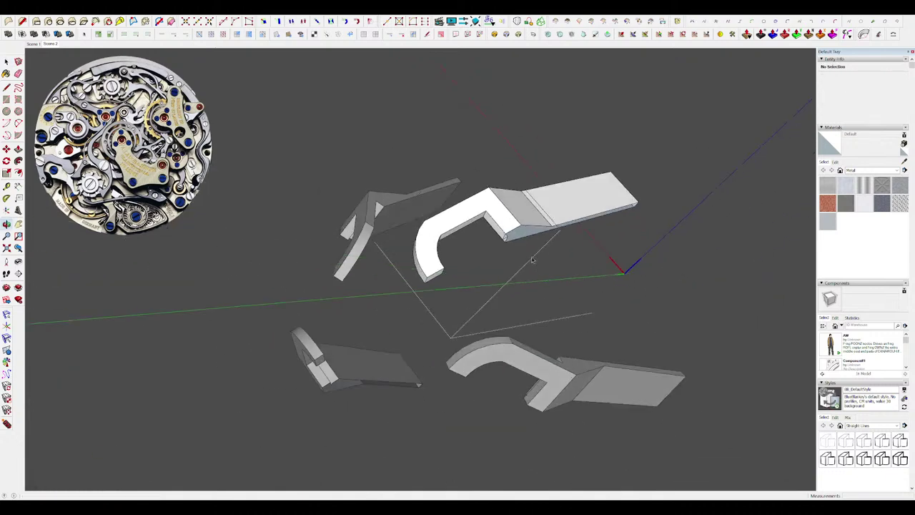
Make the remaining half of the slab a component and mirror a copy across the centreline to complete the slab.
left_click(480, 335)
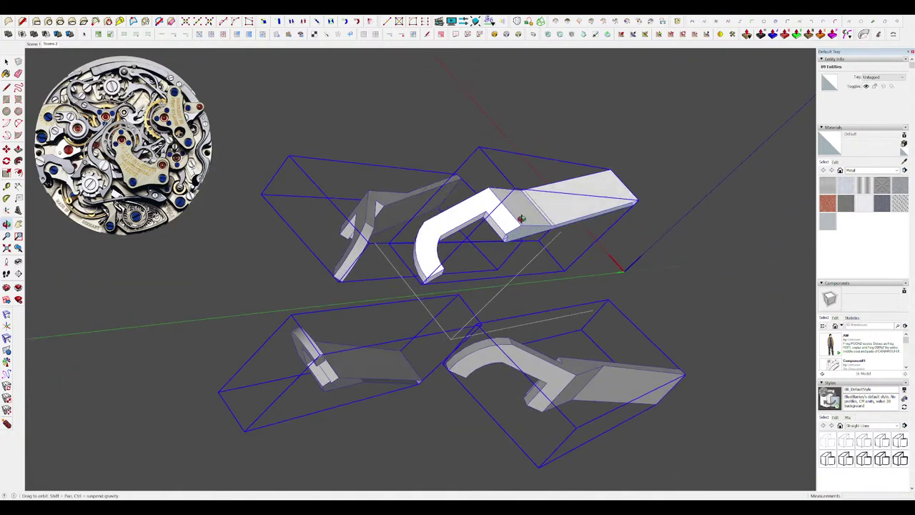
middle_click_drag(519, 217, 553, 232)
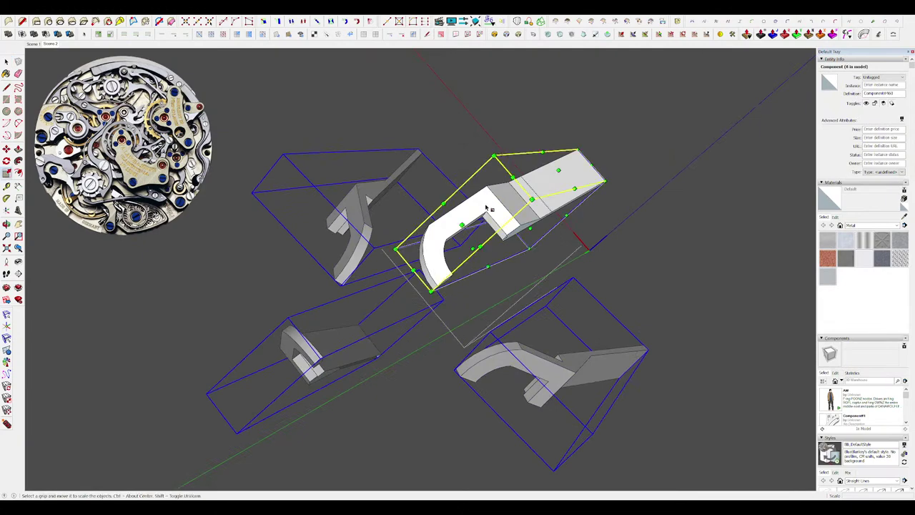
middle_click_drag(496, 212, 480, 177)
left_click_drag(473, 167, 544, 232)
key("space")
middle_click_drag(544, 233, 702, 313)
scroll(549, 245, "up", 4)
scroll(549, 248, "down", 6)
key("Escape")
scroll(528, 223, "up", 10)
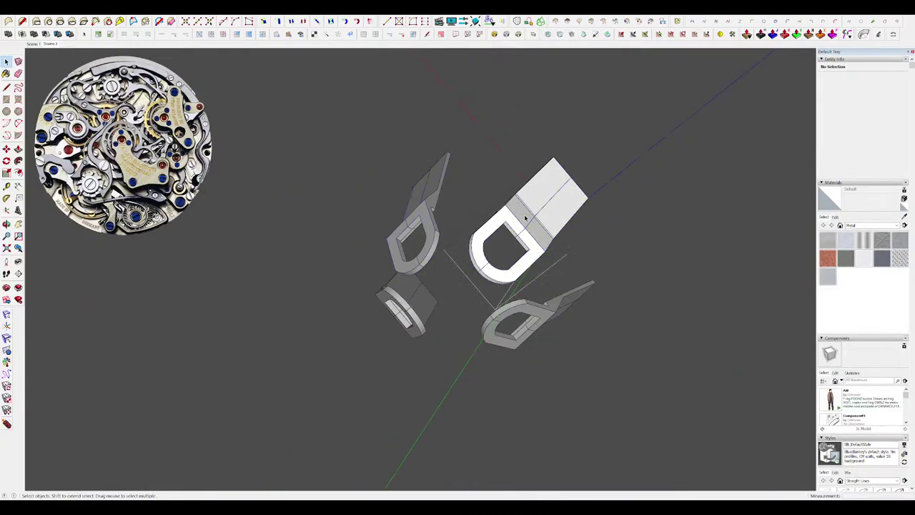
Pull a narrow rail out along the long inner side edge of the slab's rear plate.
key("space")
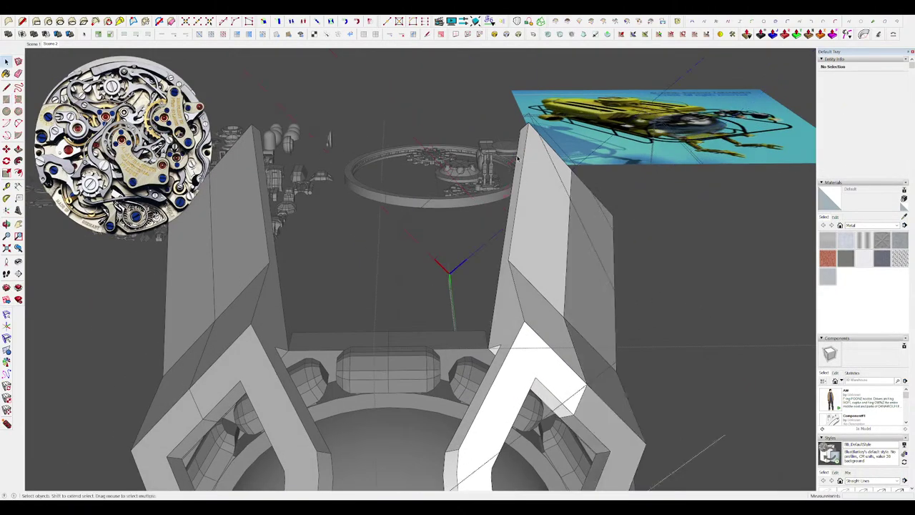
scroll(515, 218, "up", 3)
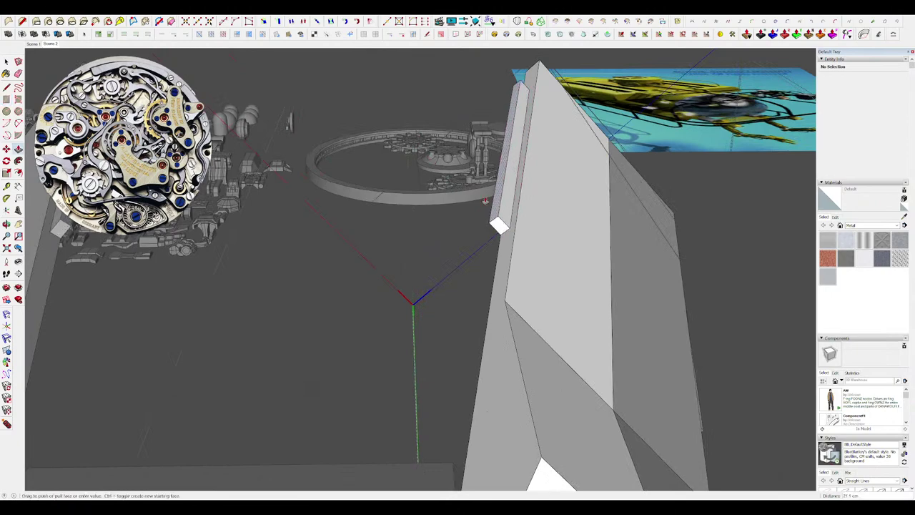
triple_click(490, 191)
scroll(539, 214, "down", 5)
middle_click_drag(541, 214, 534, 215)
scroll(527, 174, "up", 5)
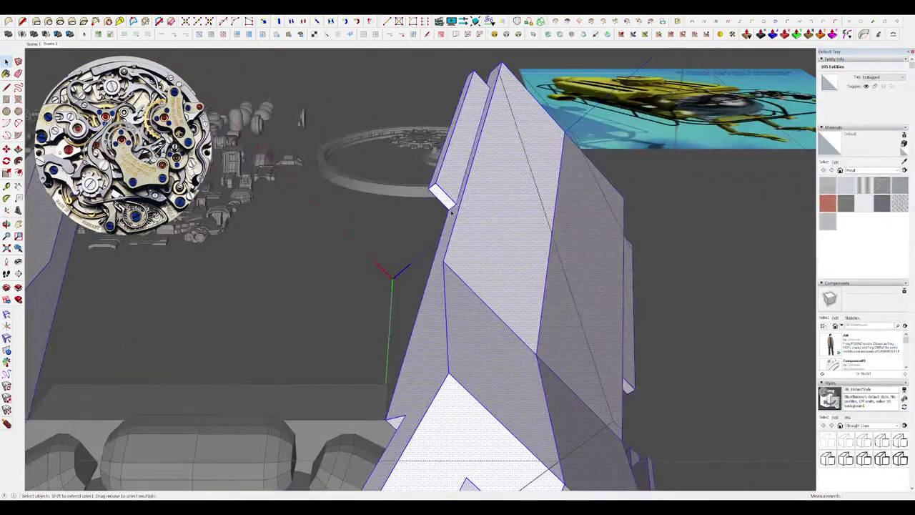
Extend the rail's front end along the slab edge towards the wedge section.
key("p")
left_click_drag(439, 203, 395, 358)
scroll(485, 253, "down", 5)
scroll(486, 291, "up", 5)
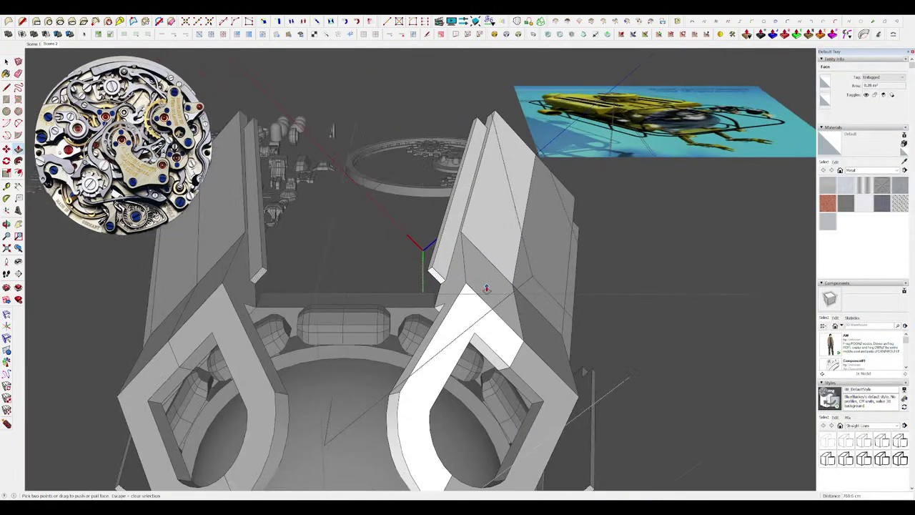
scroll(519, 247, "down", 4)
scroll(454, 247, "up", 4)
middle_click_drag(453, 247, 433, 280)
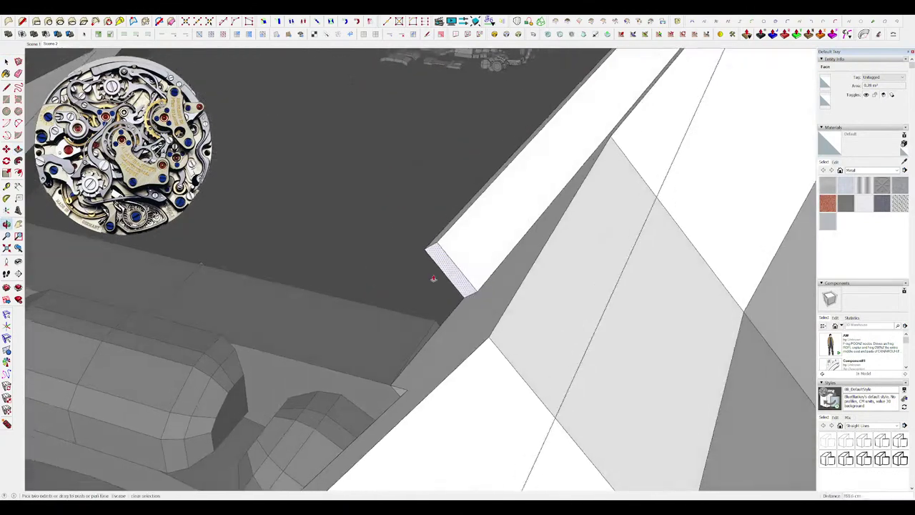
Push/pull the rail's front end face again to add a short segment beside the wedge.
scroll(458, 280, "down", 4)
key("space")
key("l")
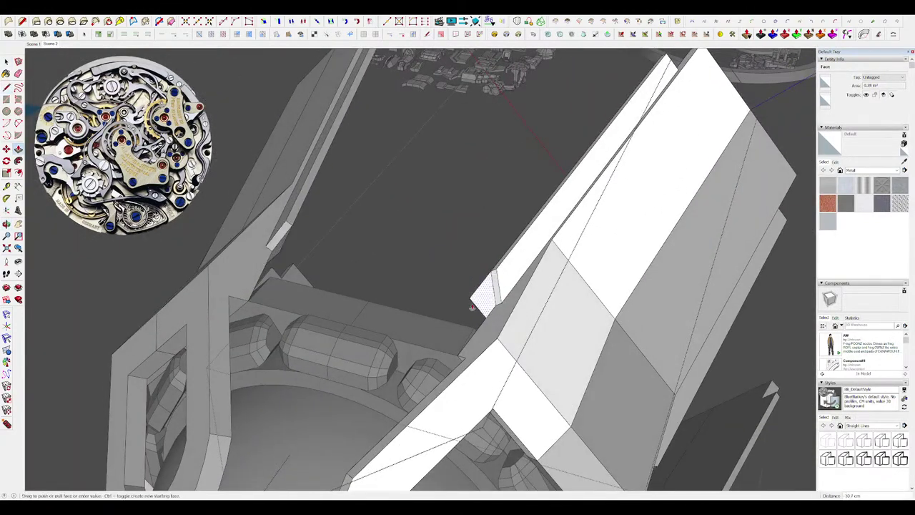
left_click(472, 308)
Extend the rail's rear end face by about 214 cm past the rear edge of the slab.
scroll(525, 224, "down", 5)
middle_click_drag(525, 224, 490, 243)
scroll(514, 231, "up", 4)
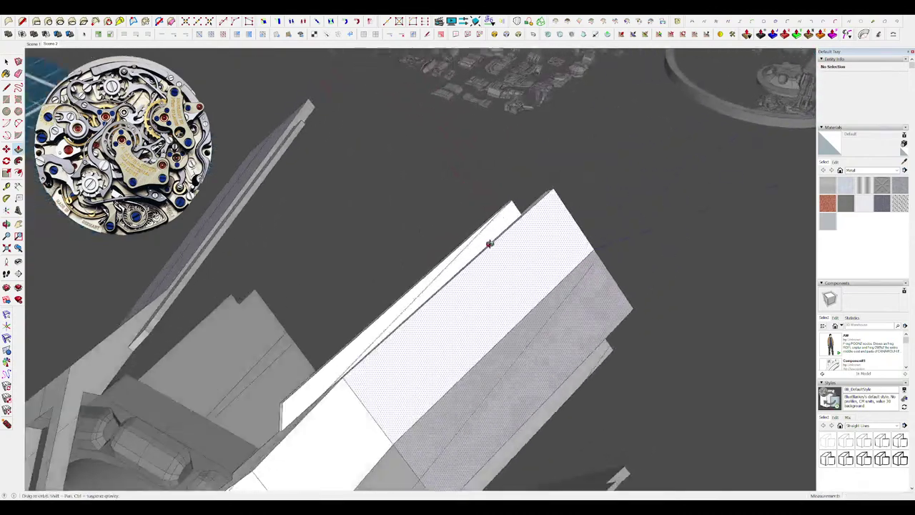
scroll(408, 271, "up", 4)
middle_click_drag(408, 271, 533, 213)
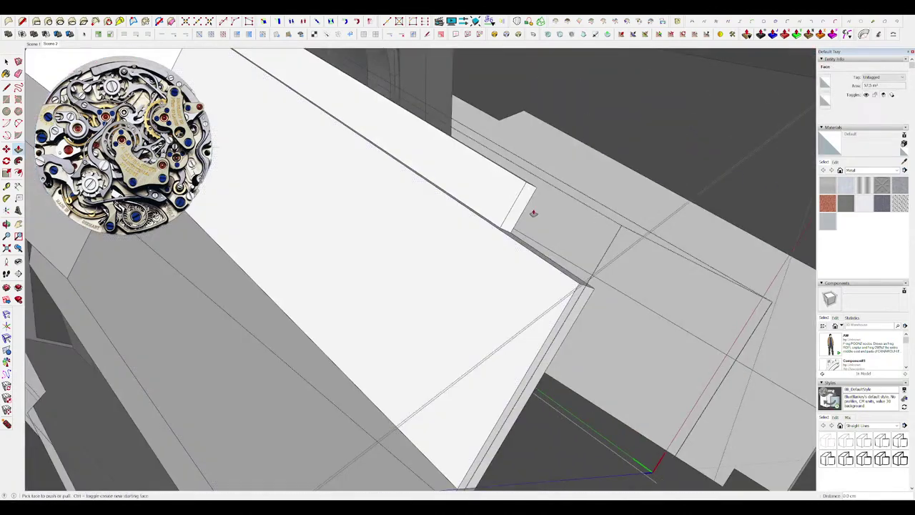
left_click(578, 308)
middle_click_drag(578, 308, 652, 251)
scroll(518, 216, "down", 5)
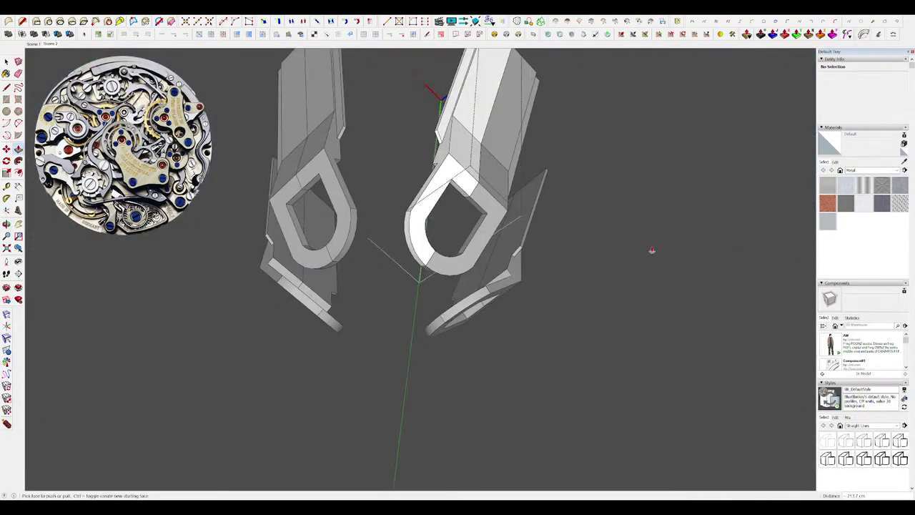
key("h")
key("space")
scroll(616, 258, "down", 5)
Move the rail's narrow outer long face to reshape its profile, and close the slab component.
scroll(509, 159, "up", 6)
middle_click_drag(510, 133, 531, 160)
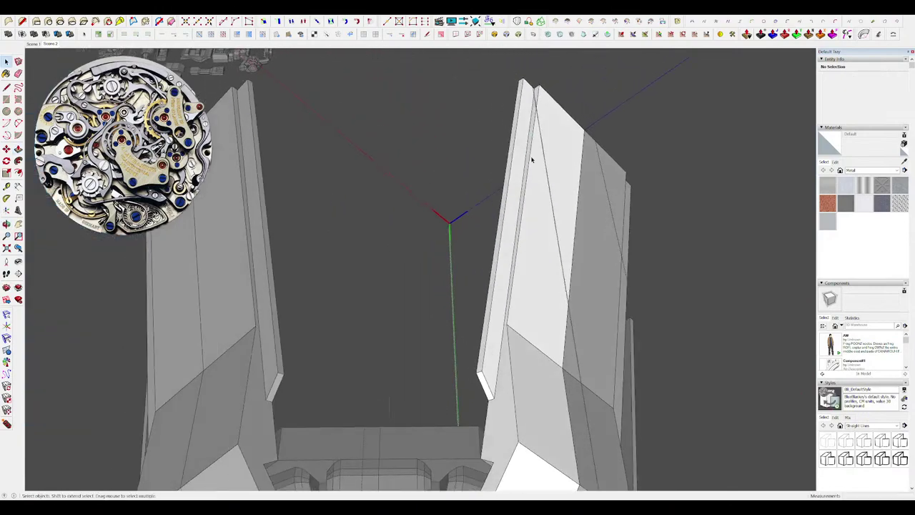
scroll(527, 167, "up", 3)
left_click(519, 172)
left_click(507, 160)
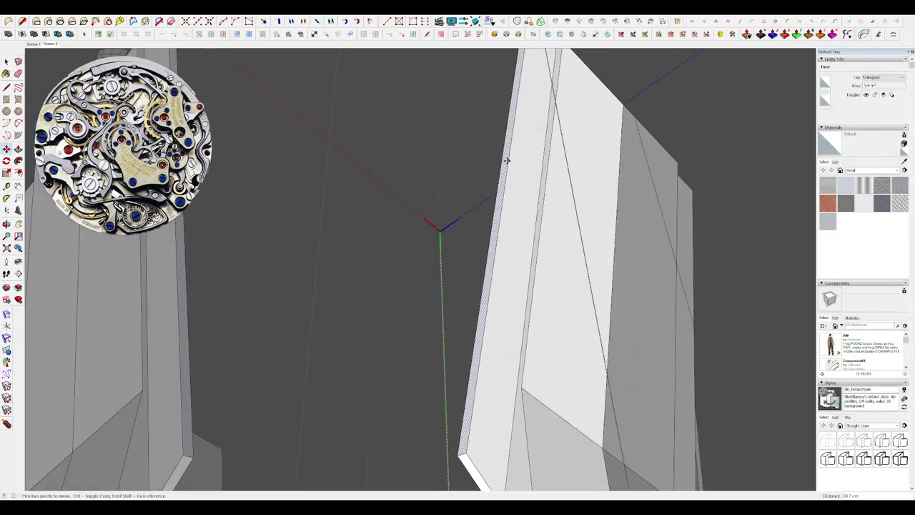
key("space")
scroll(493, 161, "down", 6)
middle_click_drag(491, 161, 576, 221)
scroll(483, 174, "down", 5)
scroll(528, 178, "up", 4)
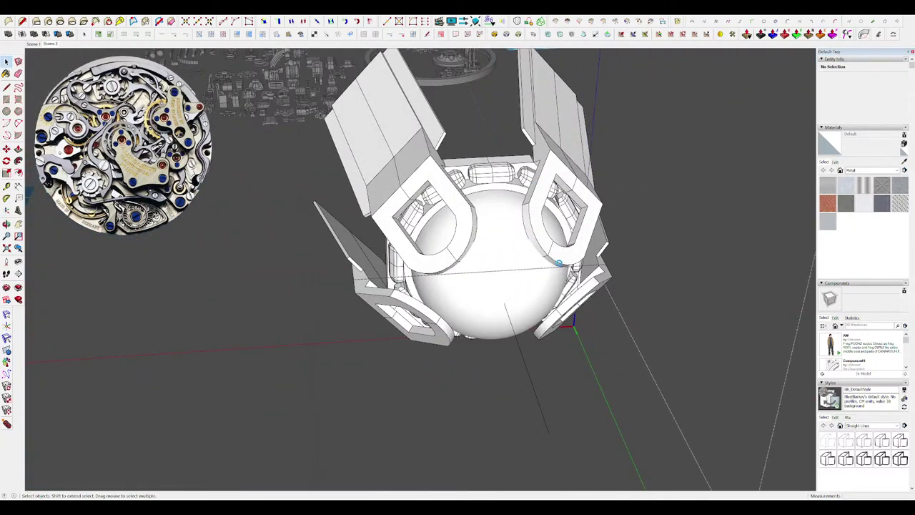
Open one of the rounded ring pads for editing and hide the rest of the model.
scroll(523, 249, "down", 5)
scroll(532, 251, "up", 7)
middle_click_drag(541, 258, 622, 233)
scroll(526, 241, "up", 6)
double_click(545, 237)
left_click(545, 237)
key("i")
Push/pull the pad's half face rearward to build a block with rectangular slots in its front.
left_click(490, 166)
middle_click_drag(490, 166, 541, 200)
scroll(429, 218, "down", 5)
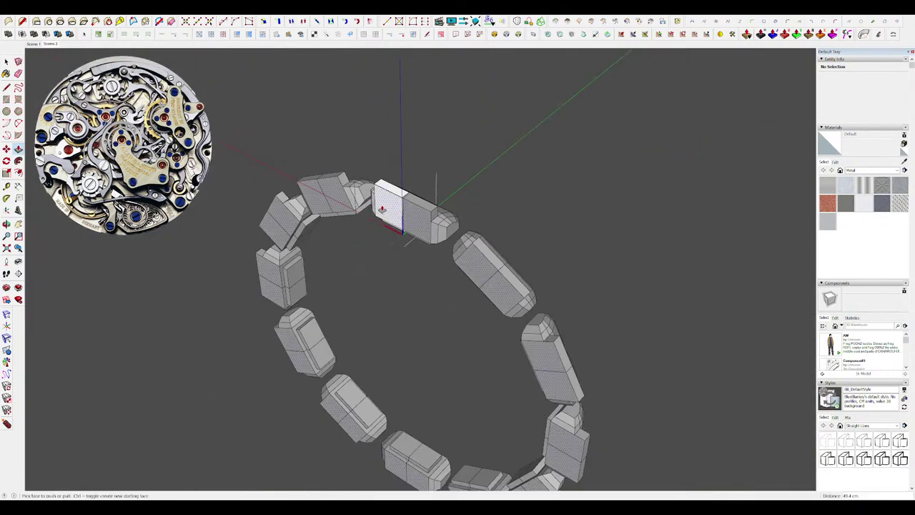
left_click(382, 208)
middle_click_drag(382, 208, 462, 228)
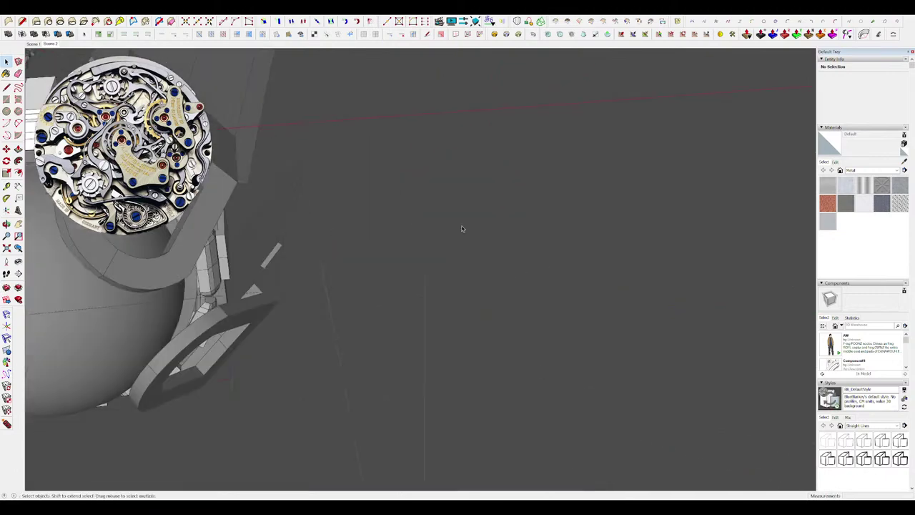
scroll(572, 258, "down", 4)
middle_click_drag(288, 212, 400, 236)
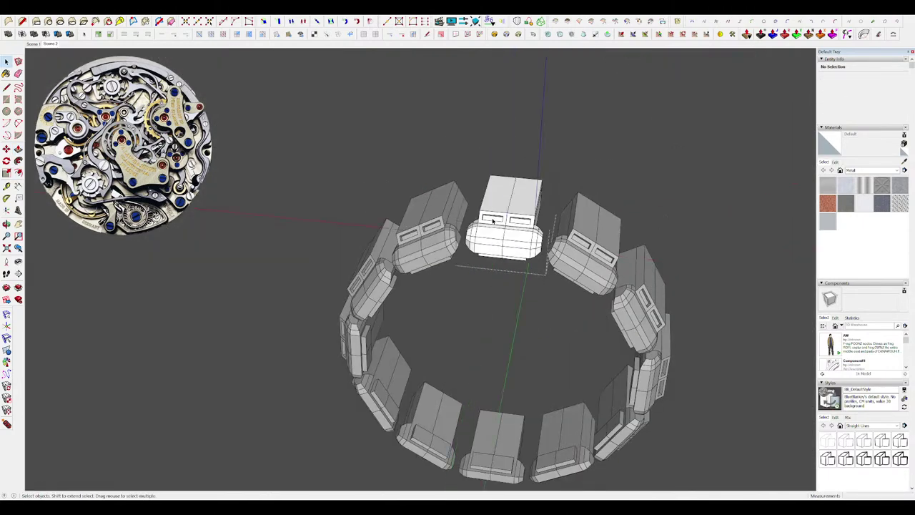
scroll(492, 221, "up", 5)
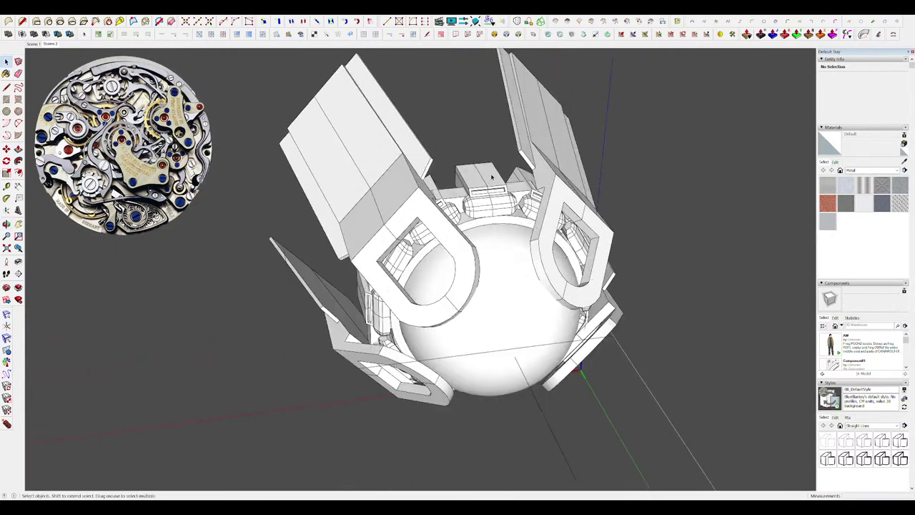
Open the octagonal frame behind the ring pads and lengthen its panels rearward.
middle_click_drag(491, 177, 472, 324)
double_click(469, 201)
left_click(470, 200)
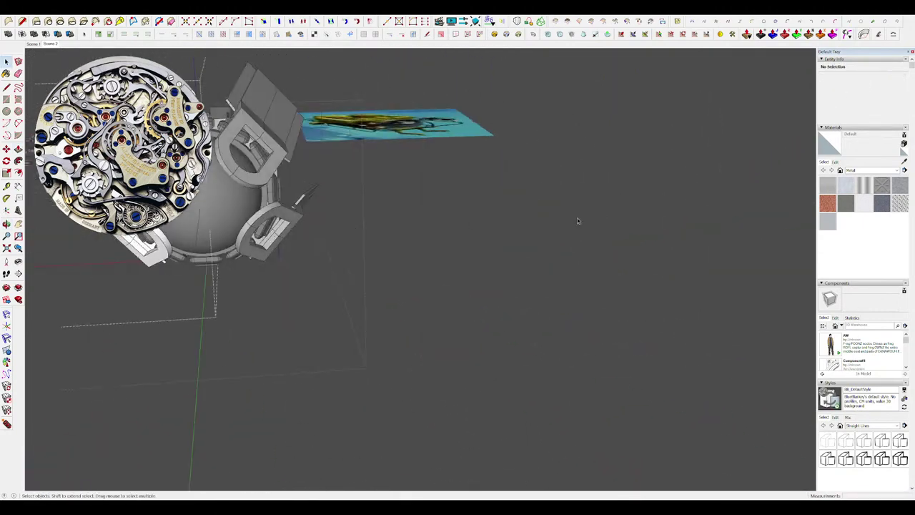
Open the half slab with the D-shaped opening for editing and hide the rest of the model.
middle_click_drag(578, 220, 509, 177)
double_click(609, 261)
scroll(622, 252, "up", 4)
double_click(614, 248)
left_click(613, 246)
key("h")
left_click(406, 203, "shift")
left_click(419, 196, "shift")
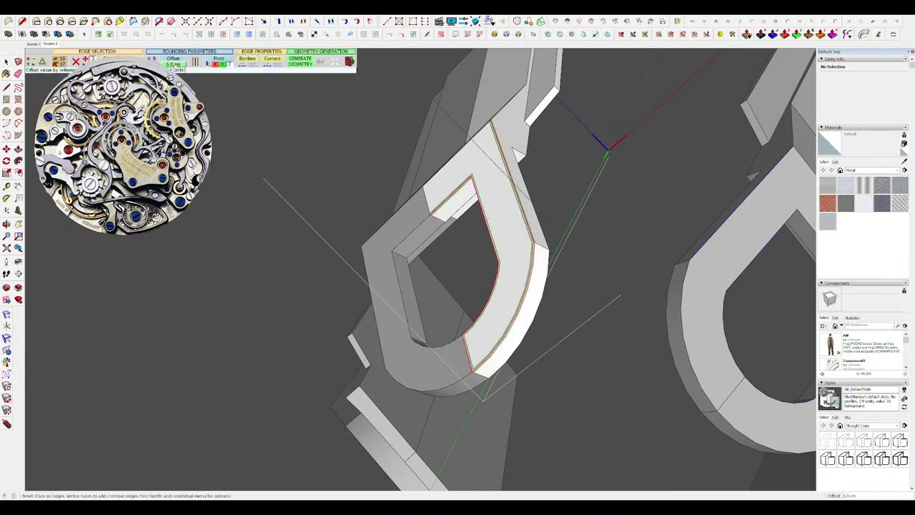
key("space")
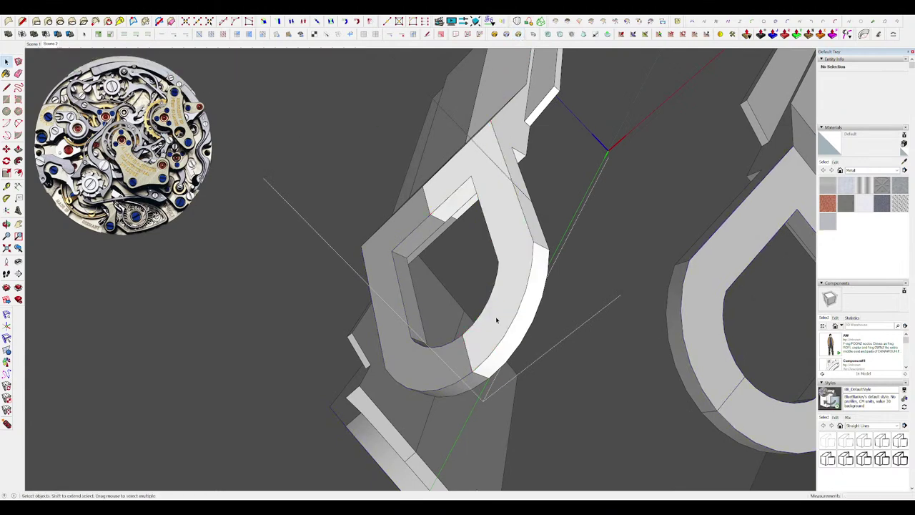
Try to bevel the inner and outer front edges of the D-shaped rim with a 12 cm offset.
scroll(470, 352, "up", 2)
double_click(486, 355)
left_click(486, 356, "shift")
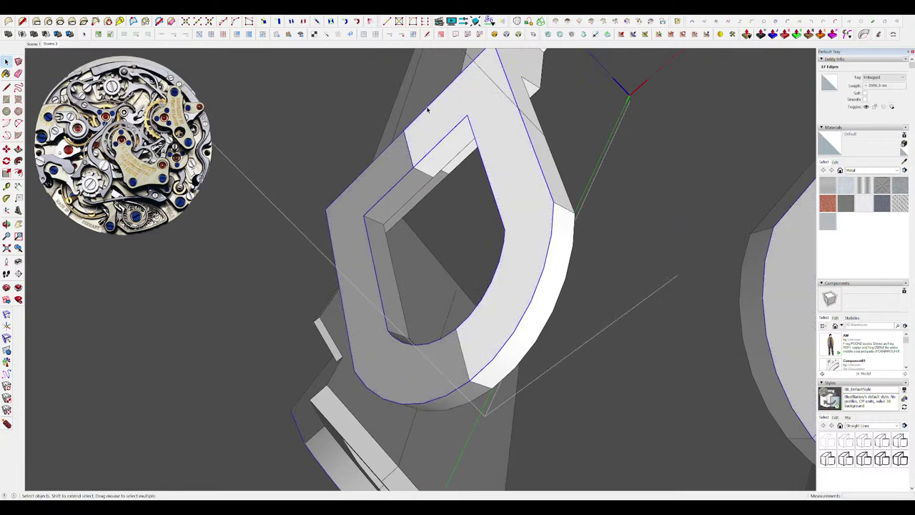
middle_click_drag(431, 131, 432, 147)
middle_click_drag(461, 194, 499, 220)
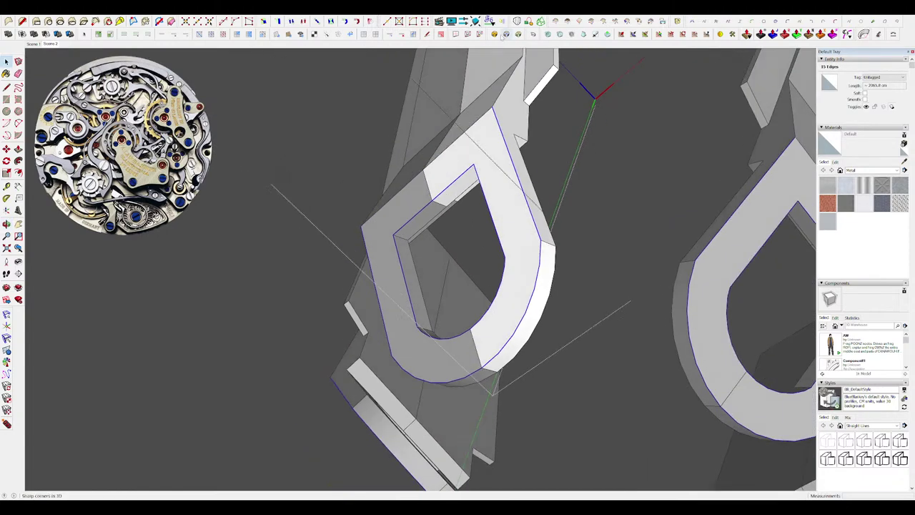
left_click(517, 35)
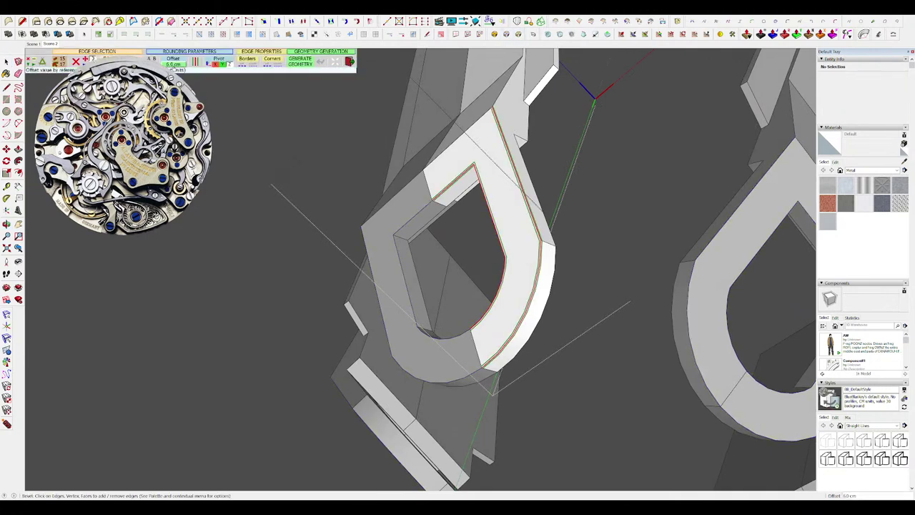
type("12")
key("Return")
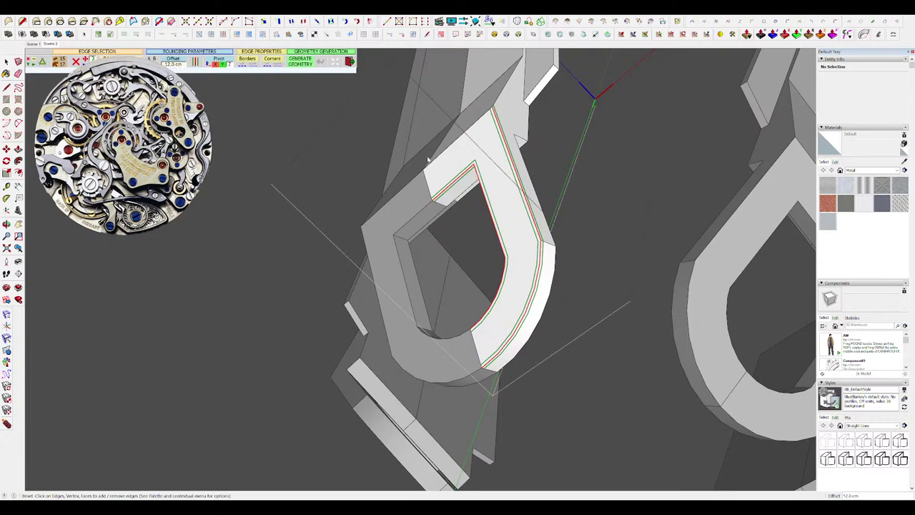
key("Return")
key("space")
Round the inner and outer edges of the D-shaped rim's front face with two segments, and close the slab component.
scroll(487, 205, "up", 5)
middle_click_drag(500, 218, 470, 227)
scroll(492, 185, "up", 5)
double_click(505, 163)
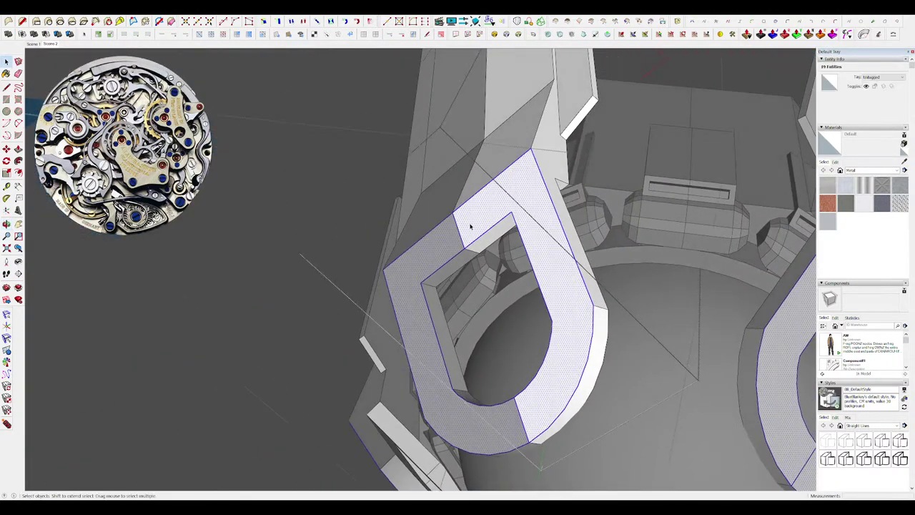
left_click(449, 226, "shift")
middle_click_drag(555, 249, 552, 243)
left_click(493, 35)
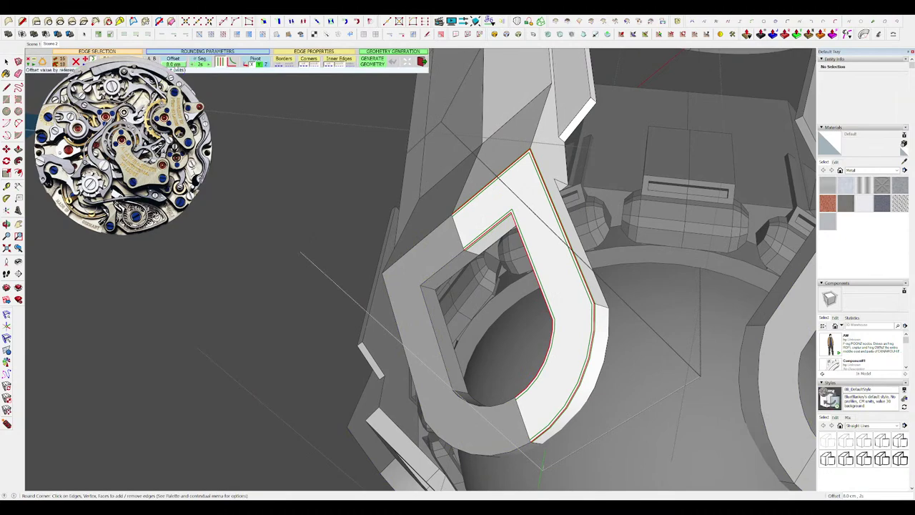
key("Return")
key("space")
middle_click_drag(535, 202, 515, 193)
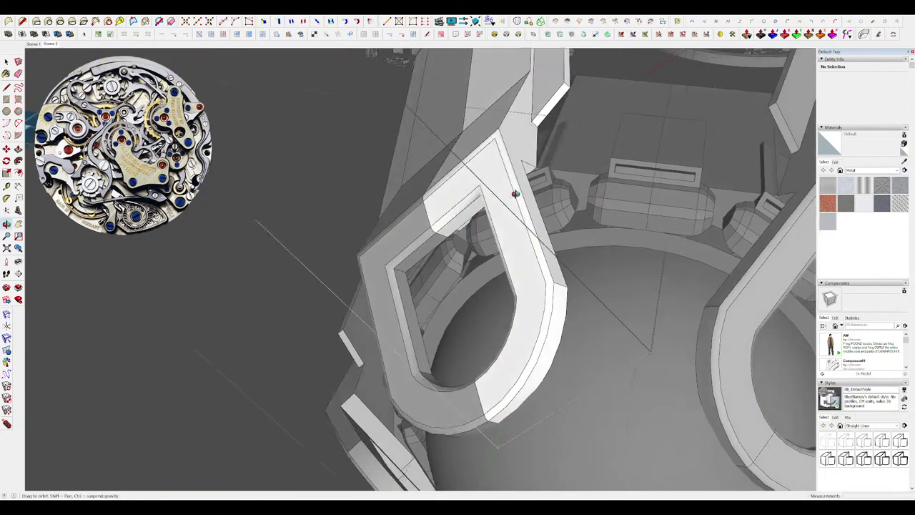
scroll(493, 196, "down", 7)
left_click(615, 236)
Open the octagonal frame for editing and extend its panels further rearward between the hull slabs.
scroll(562, 236, "up", 2)
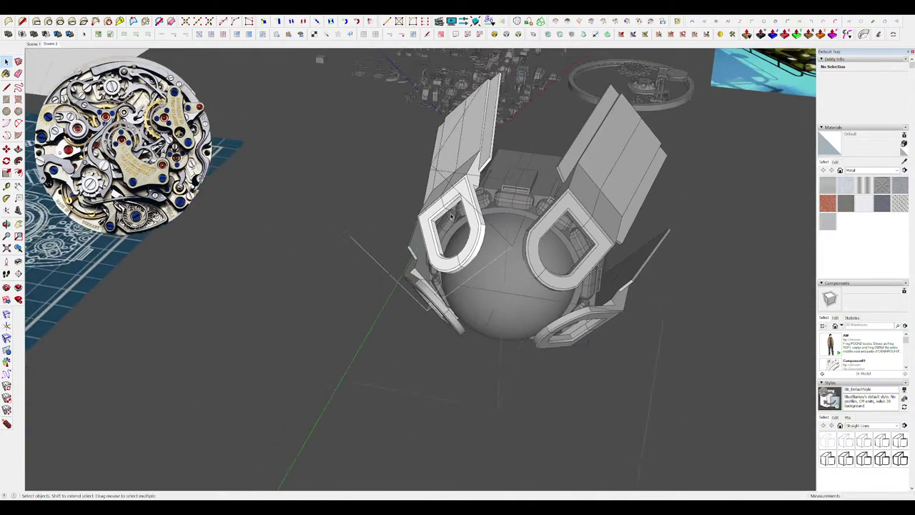
mouse_move(561, 236)
middle_mouse_down()
mouse_move(483, 175)
mouse_move(521, 203)
mouse_move(497, 215)
mouse_move(490, 234)
mouse_move(679, 239)
mouse_move(568, 290)
middle_mouse_up()
scroll(543, 201, "down", 5)
left_click(603, 225)
scroll(526, 172, "up", 4)
left_click(516, 207)
scroll(515, 207, "up", 4)
double_click(514, 206)
double_click(495, 221)
scroll(500, 229, "up", 2)
key("h")
scroll(504, 238, "down", 4)
scroll(686, 239, "down", 2)
left_click(692, 240)
Draw a rectangle on the frame's outer panel behind the ring block and extrude it into a shallow block.
scroll(568, 293, "down", 4)
scroll(462, 233, "up", 4)
middle_click_drag(461, 232, 477, 215)
key("r")
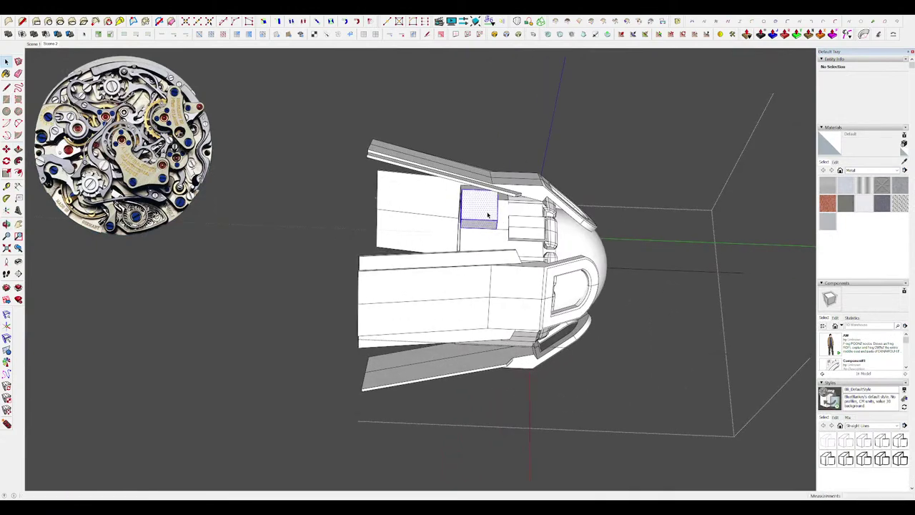
Move the shallow rectangular block into another component by cutting it and pasting it in place.
left_click(474, 336)
middle_click_drag(471, 243, 416, 282)
key("ctrl+x")
double_click(505, 244)
key("ctrl+shift+v")
scroll(487, 278, "up", 4)
Open the shallow block, offset its outer face inward, sink it into a recess and shift the inner panel.
double_click(451, 247)
key("shift+h")
scroll(500, 241, "down", 6)
scroll(491, 244, "up", 9)
key("f")
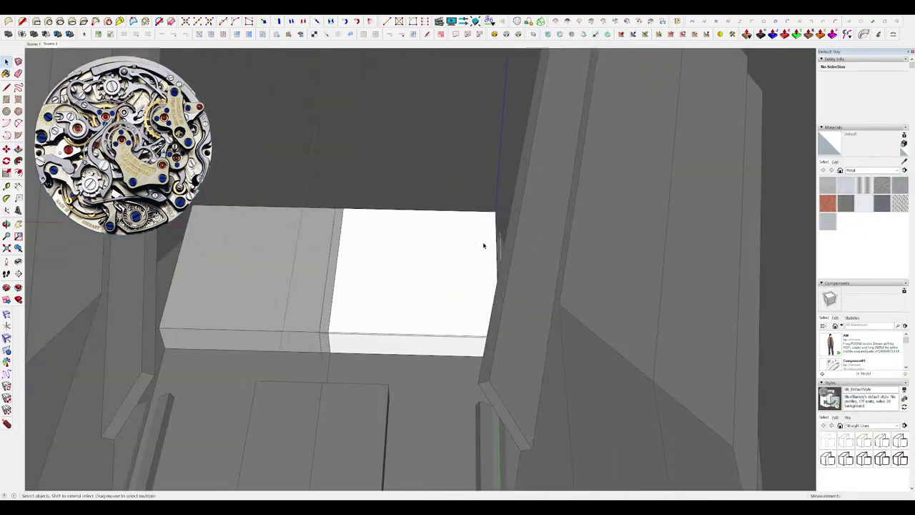
left_click(486, 246)
left_click(483, 243)
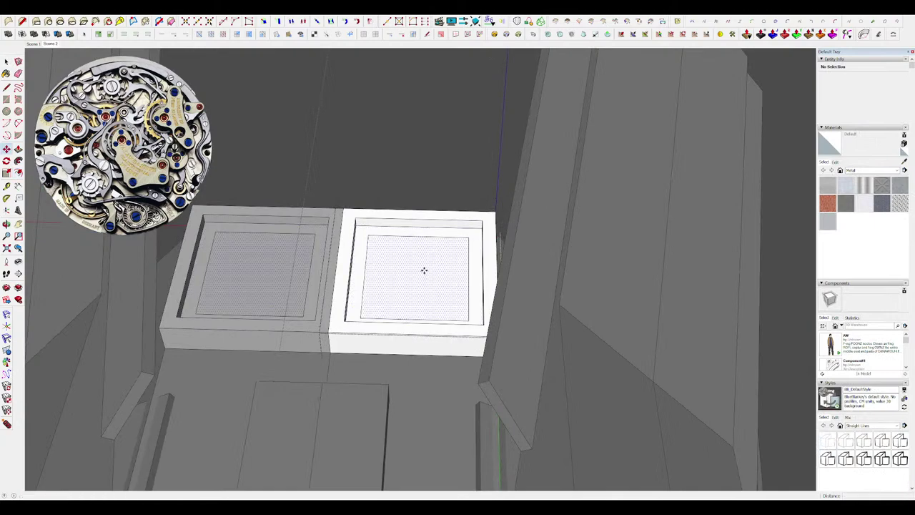
left_click(424, 267)
left_click(465, 205)
Copy the recessed panel block pair rearward along the frame's top panel twice, end to end, to form three rows.
key("space")
key("Escape")
middle_click_drag(465, 205, 535, 280)
scroll(476, 239, "down", 8)
left_click(495, 257)
scroll(535, 280, "up", 5)
key("m")
left_click(525, 311)
key("ctrl")
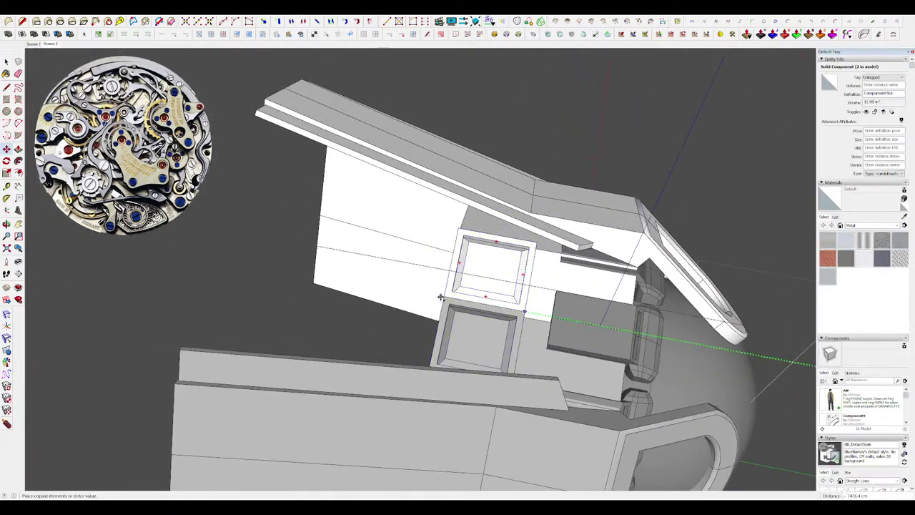
left_click(524, 310)
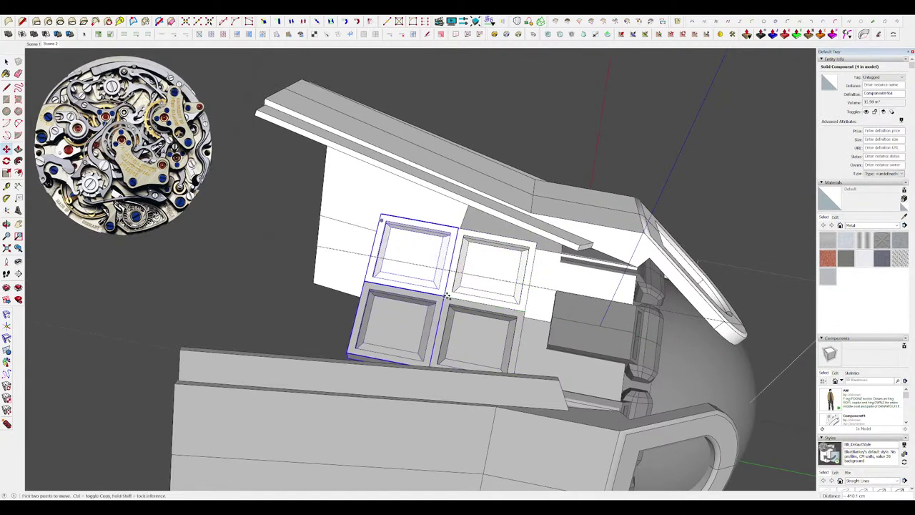
left_click(446, 296)
left_click(367, 282)
scroll(565, 265, "down", 5)
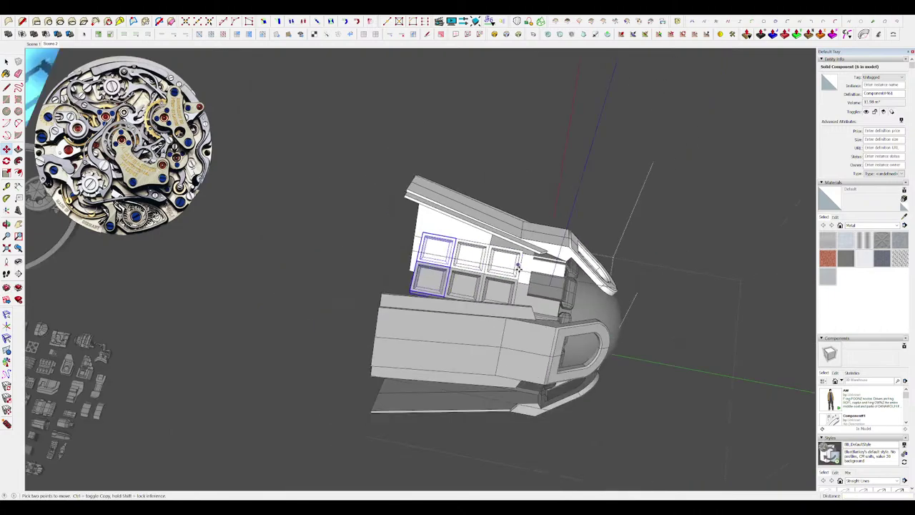
Copy the rearmost pair of recessed panel blocks once more to add a fourth row.
key("space")
middle_click_drag(437, 260, 511, 255)
middle_click_drag(407, 247, 587, 247)
scroll(329, 250, "up", 3)
middle_click_drag(329, 250, 344, 306)
key("m")
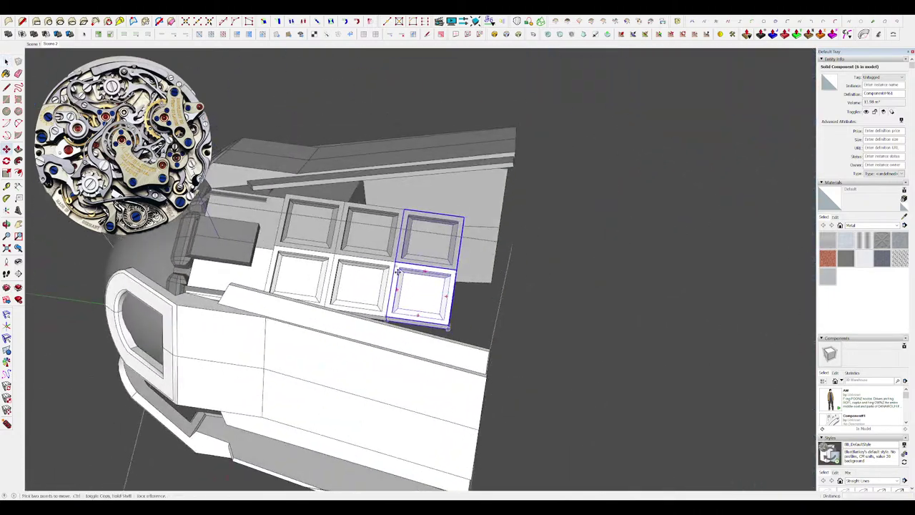
scroll(394, 263, "up", 4)
key("ctrl")
left_click(394, 254)
left_click(507, 268)
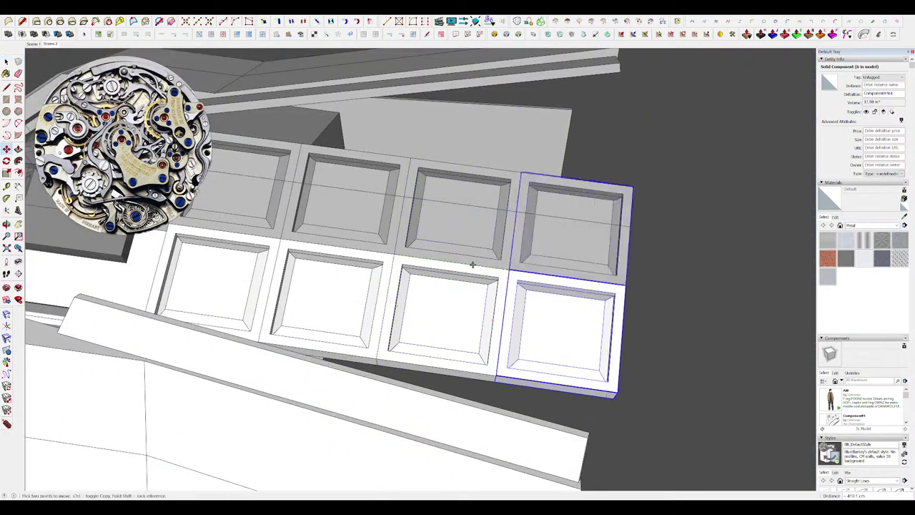
scroll(472, 265, "down", 6)
Copy the line of four recessed panel blocks from the frame's top to beside its vertical side panel.
middle_click_drag(472, 266, 544, 263)
key("space")
left_click(702, 258)
middle_click_drag(443, 193, 659, 263)
scroll(548, 156, "down", 3)
scroll(548, 155, "up", 5)
key("shift+s")
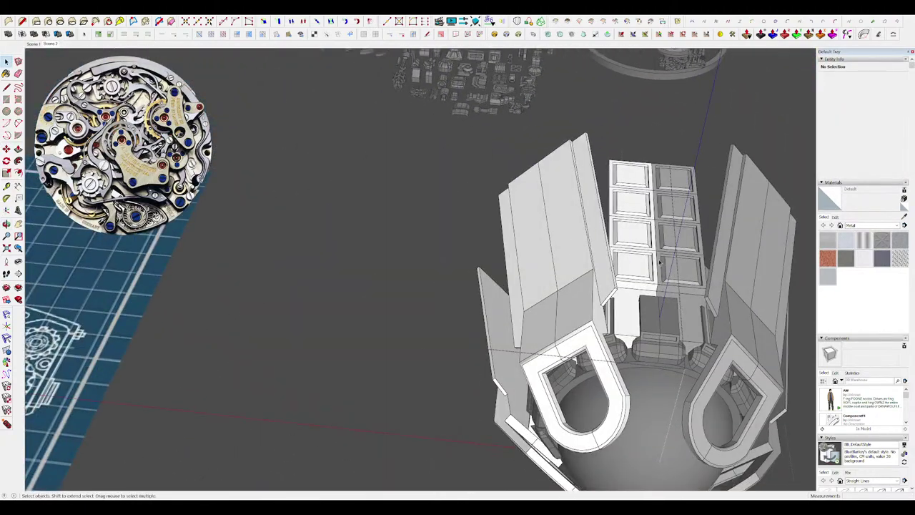
middle_click_drag(635, 190, 585, 234)
key("m")
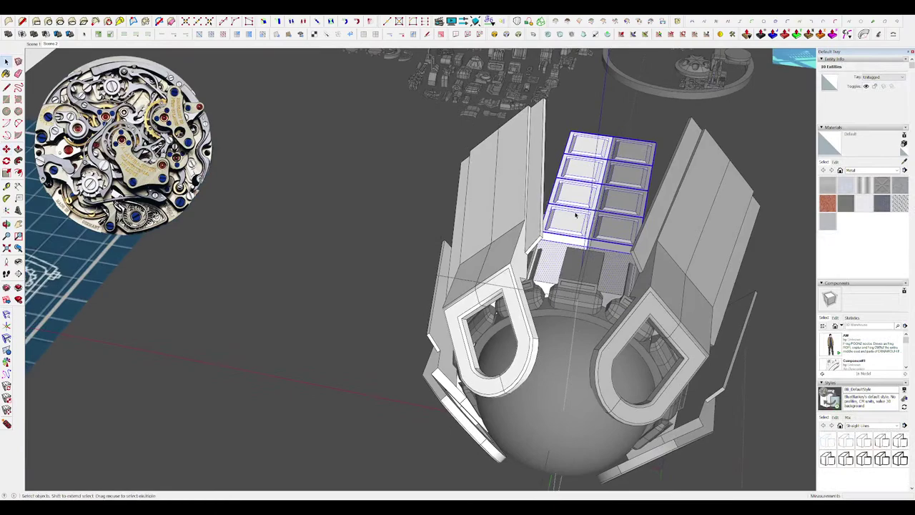
left_click(586, 170, "shift")
scroll(578, 204, "down", 4)
middle_click_drag(578, 204, 633, 199)
scroll(545, 187, "up", 6)
key("h")
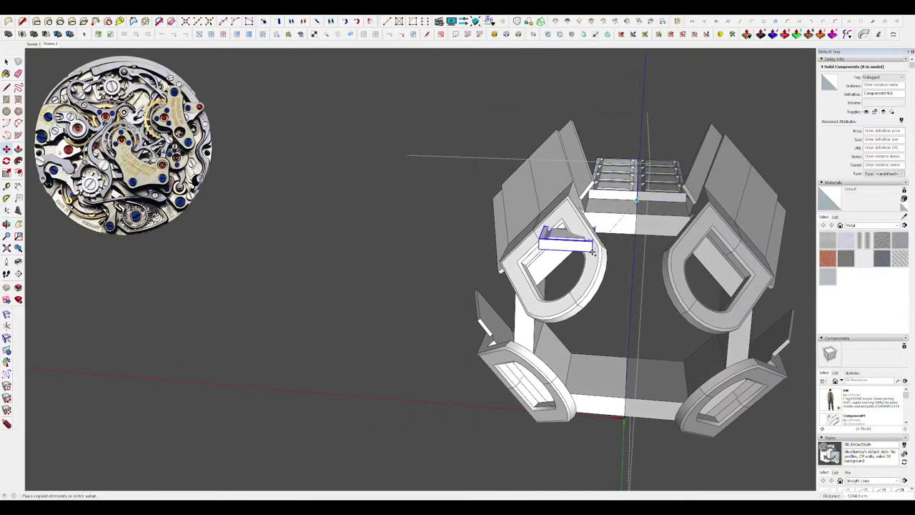
middle_click_drag(593, 252, 704, 228)
scroll(512, 299, "up", 3)
middle_click_drag(491, 307, 415, 299)
left_click(490, 309)
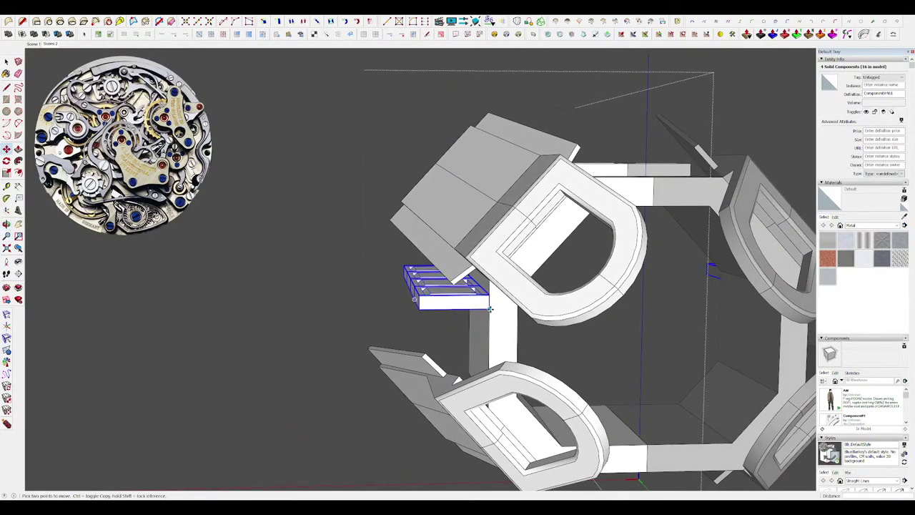
Rotate the copied line of panel blocks 90 degrees and align it along the frame's vertical side panel.
left_click(417, 309)
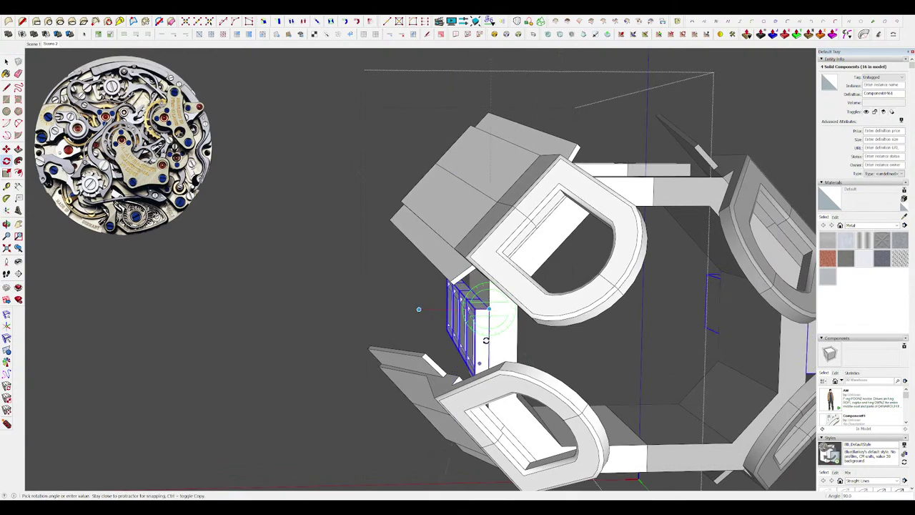
left_click(487, 339)
middle_click_drag(414, 341, 494, 339)
key("m")
left_click(494, 340)
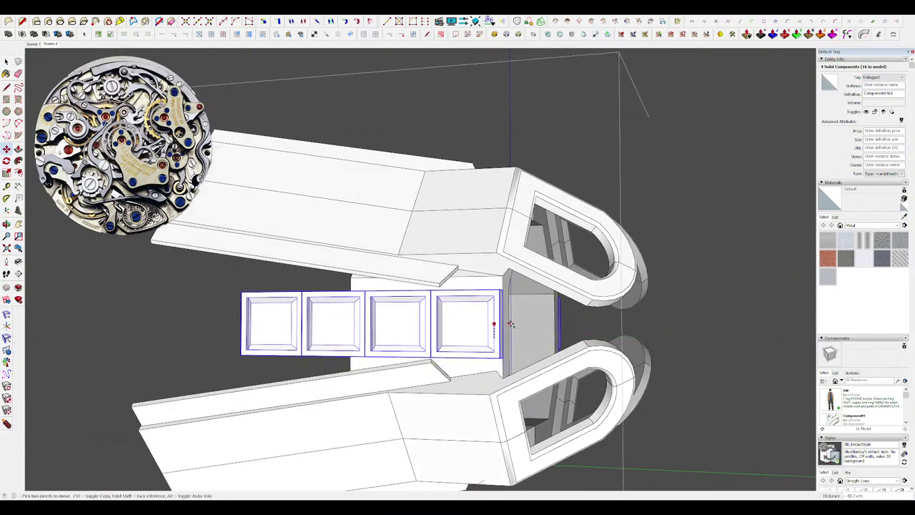
left_click(510, 322)
Examine the side rows of panel blocks between the hull slabs from the side and rear.
middle_click_drag(509, 322, 775, 341)
scroll(463, 295, "down", 5)
key("space")
key("h")
scroll(351, 295, "up", 6)
scroll(437, 276, "down", 7)
scroll(438, 277, "up", 6)
scroll(475, 271, "down", 3)
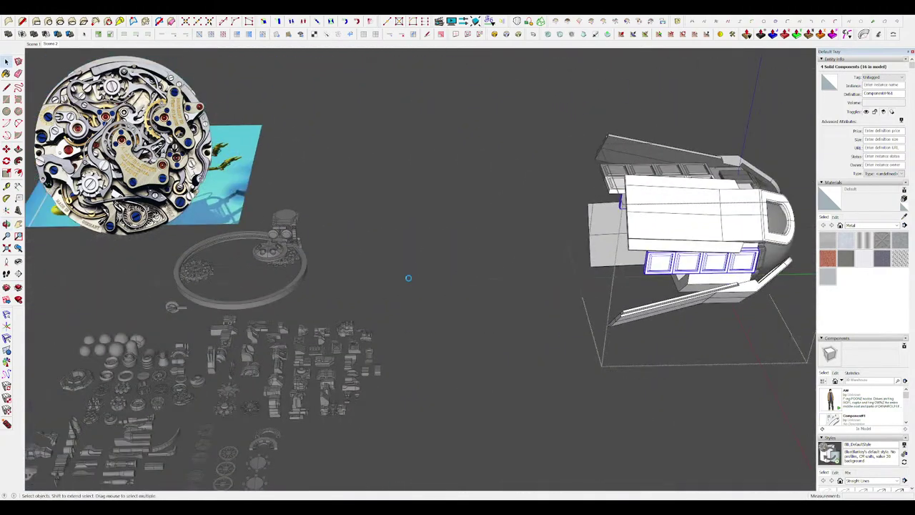
scroll(406, 277, "down", 2)
scroll(643, 238, "up", 6)
middle_click_drag(421, 250, 586, 243)
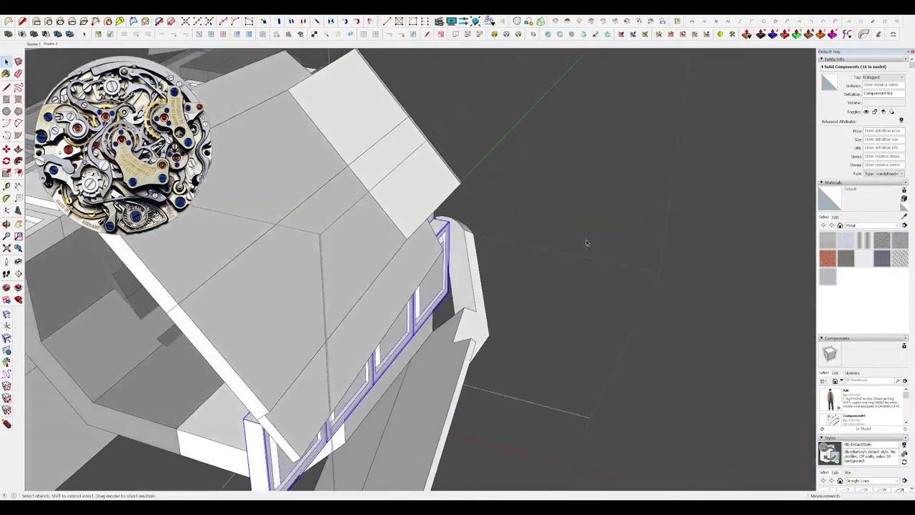
scroll(587, 243, "down", 4)
middle_click_drag(494, 243, 526, 211)
scroll(465, 279, "up", 4)
middle_click_drag(505, 305, 702, 236)
scroll(398, 242, "down", 4)
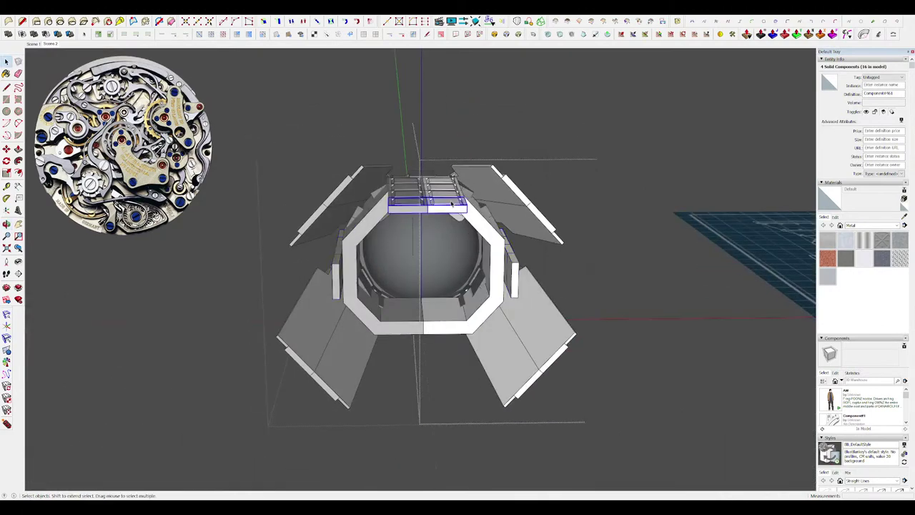
Copy the top panel blocks below the octagonal frame and flip them vertically with a blue-axis scale of -1.
key("q")
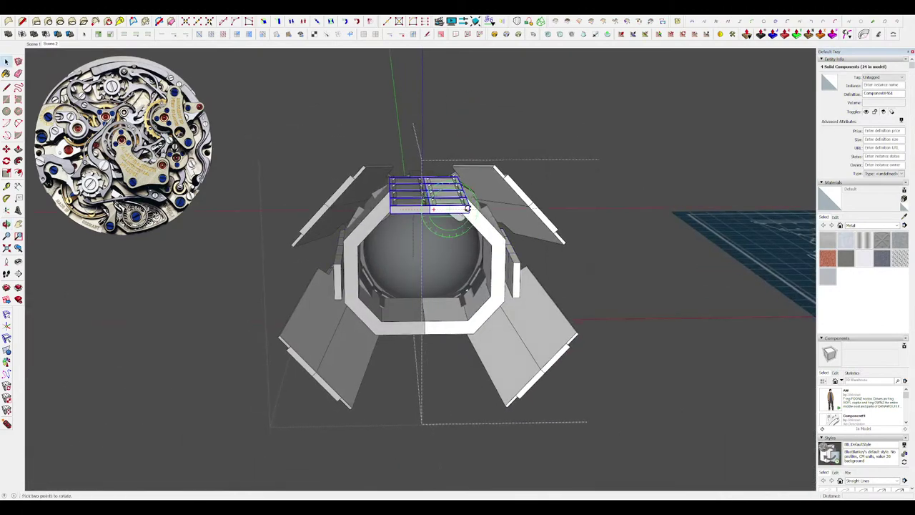
scroll(447, 375, "up", 4)
key("s")
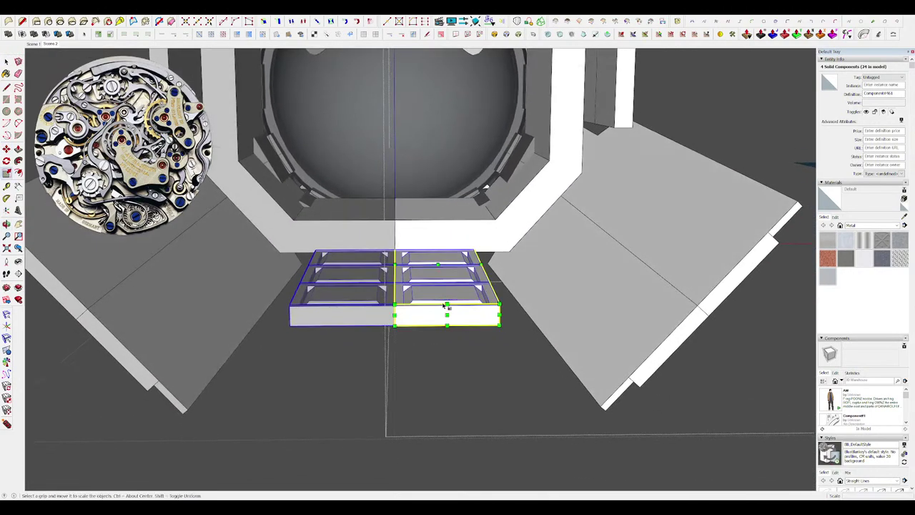
left_click(438, 265)
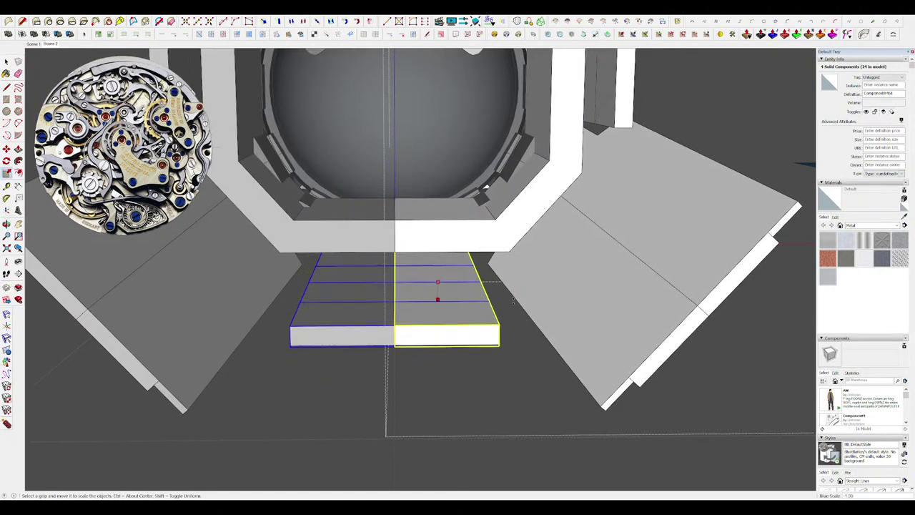
middle_click_drag(511, 305, 329, 280)
Move the flipped panel blocks straight up against the underside of the octagonal frame.
key("m")
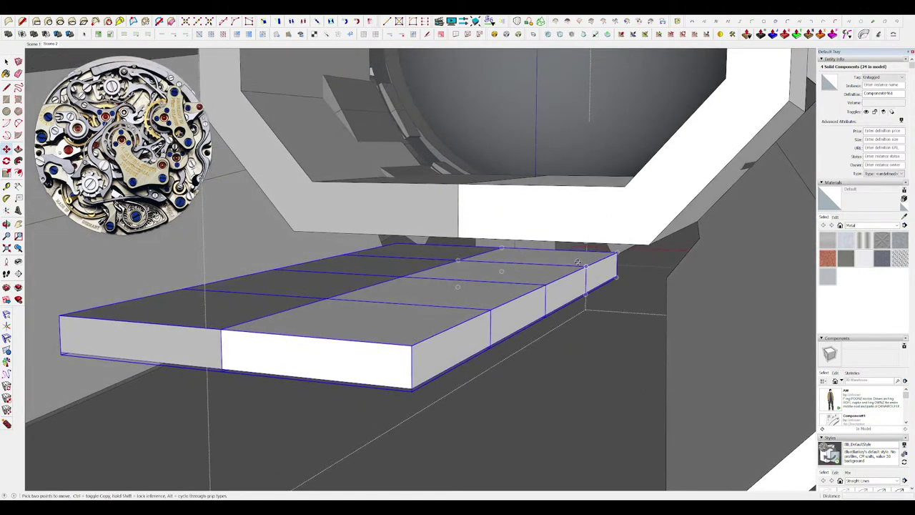
left_click(586, 271)
key("Up")
left_click(649, 245)
scroll(506, 232, "down", 3)
middle_click_drag(507, 230, 422, 266)
key("space")
scroll(540, 266, "down", 6)
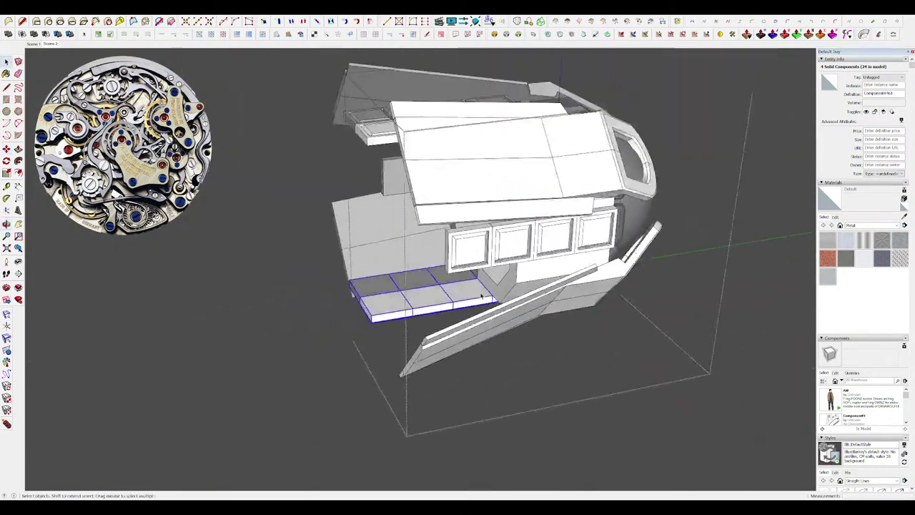
Open the component at the front end of the lower panel blocks and push/pull one of its faces.
scroll(522, 284, "up", 6)
double_click(528, 284)
middle_click_drag(528, 284, 465, 283)
key("p")
left_click(603, 270)
left_click(562, 285)
scroll(504, 272, "down", 5)
key("space")
left_click(686, 301)
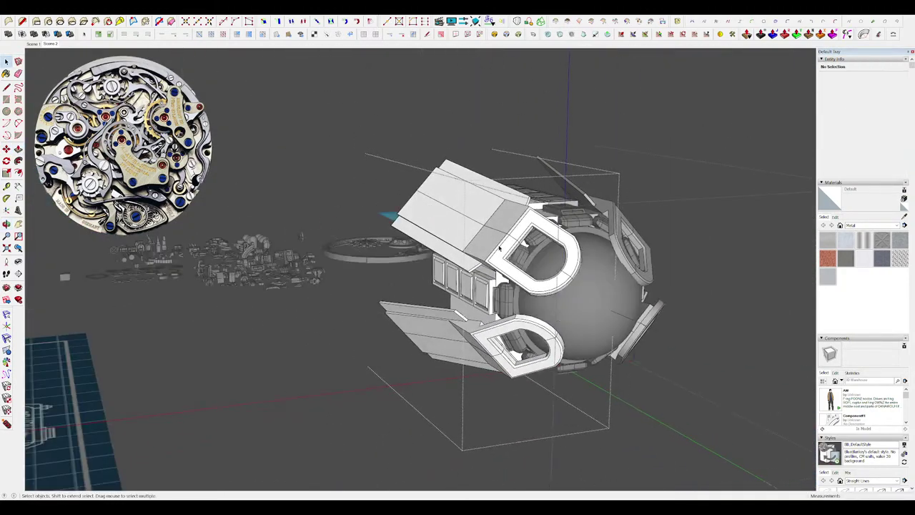
Examine the dome, hull slabs and side panel blocks from the front and side.
middle_click_drag(700, 300, 501, 286)
left_click(647, 257)
scroll(612, 251, "down", 4)
left_click(472, 223)
scroll(501, 286, "down", 4)
scroll(472, 279, "up", 4)
left_click(456, 277)
double_click(456, 277)
key("h")
scroll(456, 279, "up", 5)
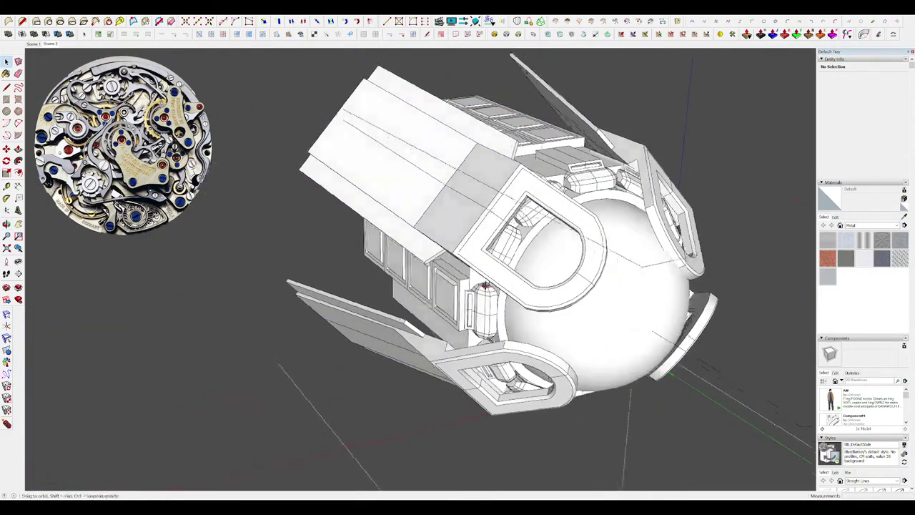
Draw a vertical circle beside the hull and offset it inward to outline a ring.
scroll(456, 279, "down", 6)
mouse_move(354, 262)
middle_mouse_down()
mouse_move(417, 258)
mouse_move(370, 233)
mouse_move(335, 174)
mouse_move(404, 216)
mouse_move(416, 211)
mouse_move(486, 263)
mouse_move(764, 305)
mouse_move(485, 262)
middle_mouse_up()
key("c")
scroll(390, 227, "up", 3)
left_click(390, 227)
left_click(431, 230)
key("f")
scroll(404, 209, "up", 3)
left_click(406, 217)
key("Delete")
Extrude the circular outline into a thick ring and delete the disc closing its opening.
key("p")
left_click(412, 207)
left_click(419, 214)
key("e")
left_click(420, 217)
key("space")
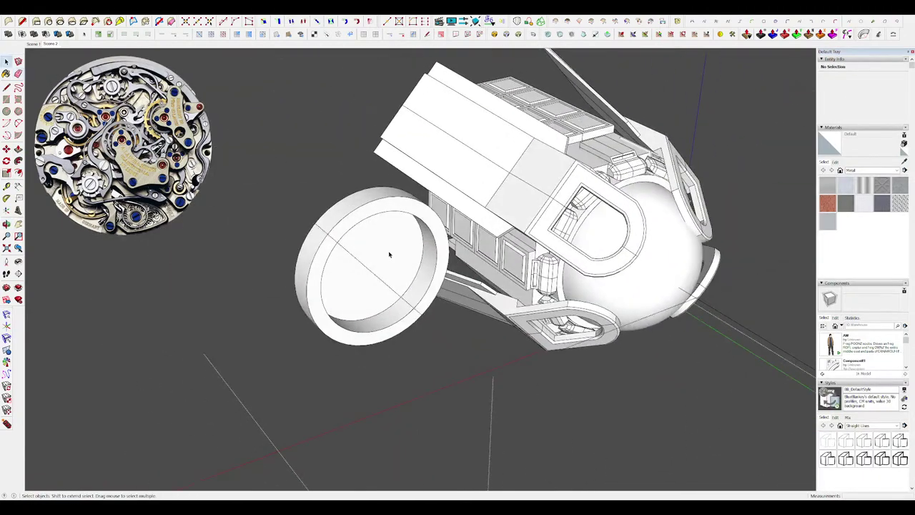
left_click(390, 253)
key("Delete")
middle_click_drag(390, 253, 370, 273)
scroll(371, 273, "down", 4)
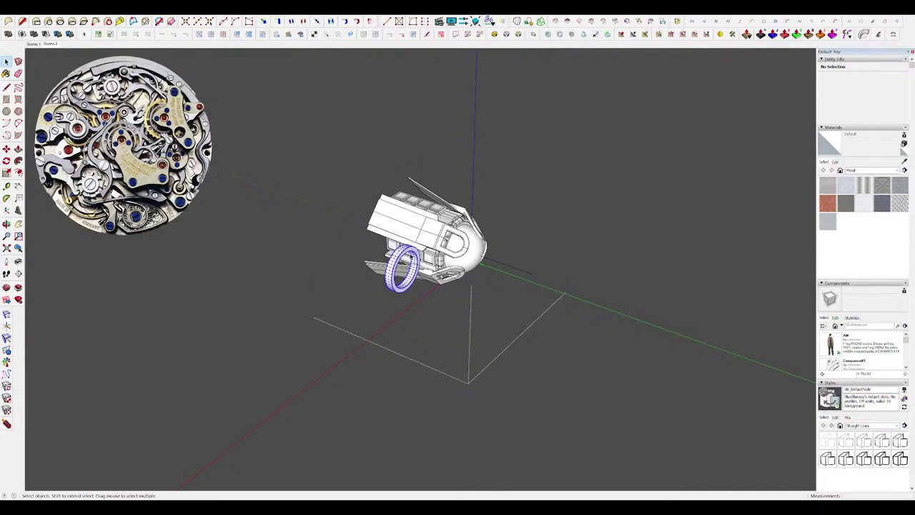
Move the ring component into position beside the rear end of the upper hull slab.
scroll(422, 287, "up", 4)
middle_click_drag(423, 286, 315, 308)
key("m")
left_click(374, 328)
left_click(411, 267)
middle_click_drag(411, 267, 549, 256)
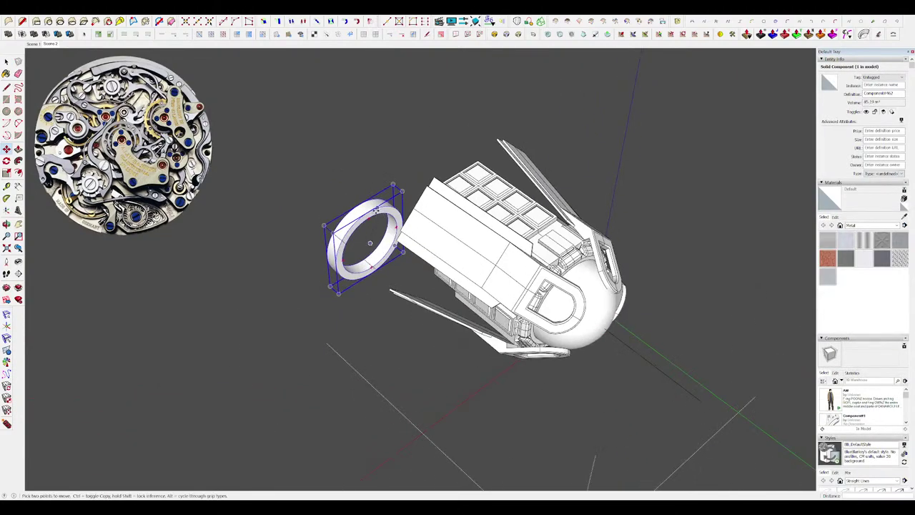
left_click(373, 210)
left_click(395, 245)
middle_click_drag(382, 207, 286, 136)
key("space")
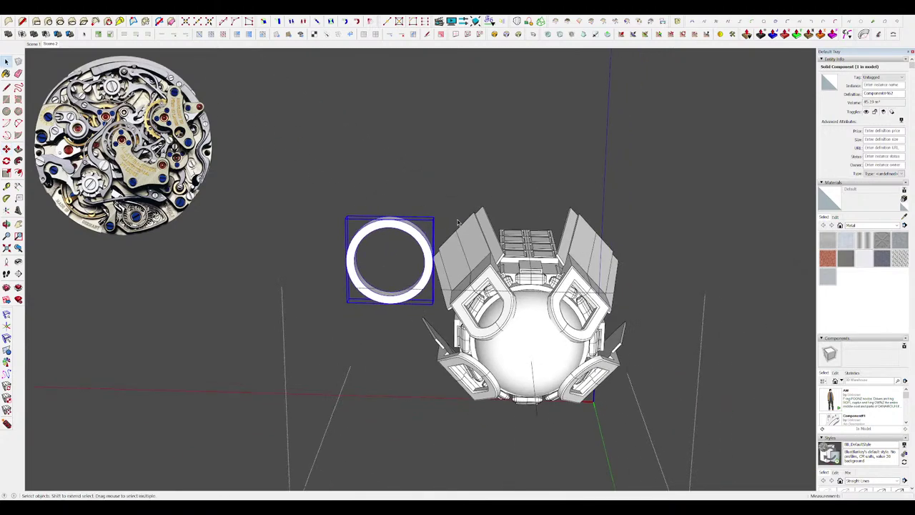
Extrude a circle above the upper hull slab into a long cylinder and make it a component.
middle_click_drag(459, 193, 510, 261)
key("space")
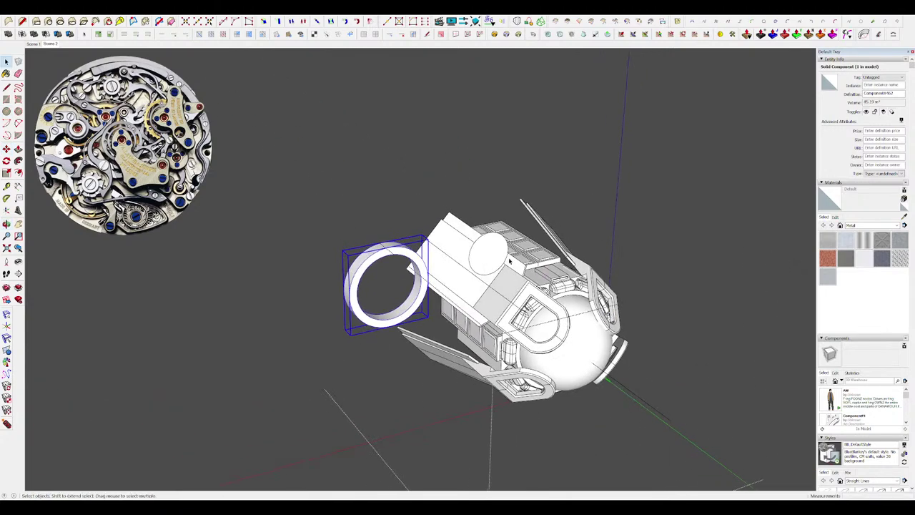
key("g")
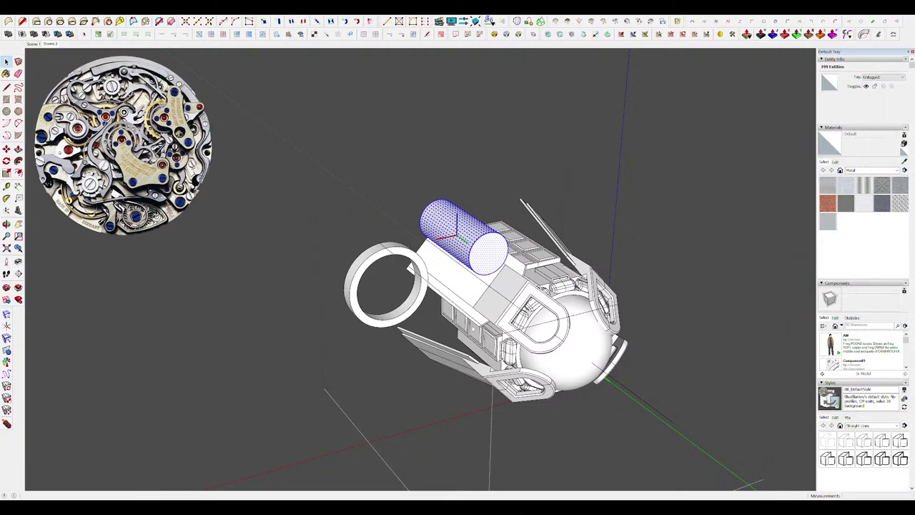
Move the cylinder component clear of the hull, above the ring.
left_click(482, 245)
left_click(429, 208)
middle_click_drag(429, 208, 333, 168)
scroll(422, 211, "up", 4)
left_click(449, 238)
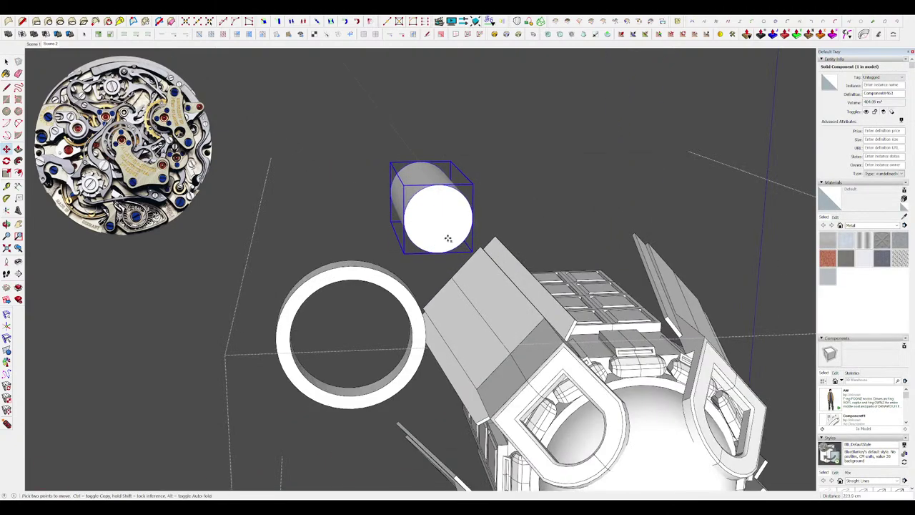
Open the cylinder and draw a vertical line about 607 cm long through the centre of its end face.
middle_click_drag(449, 260, 429, 235)
scroll(429, 236, "up", 3)
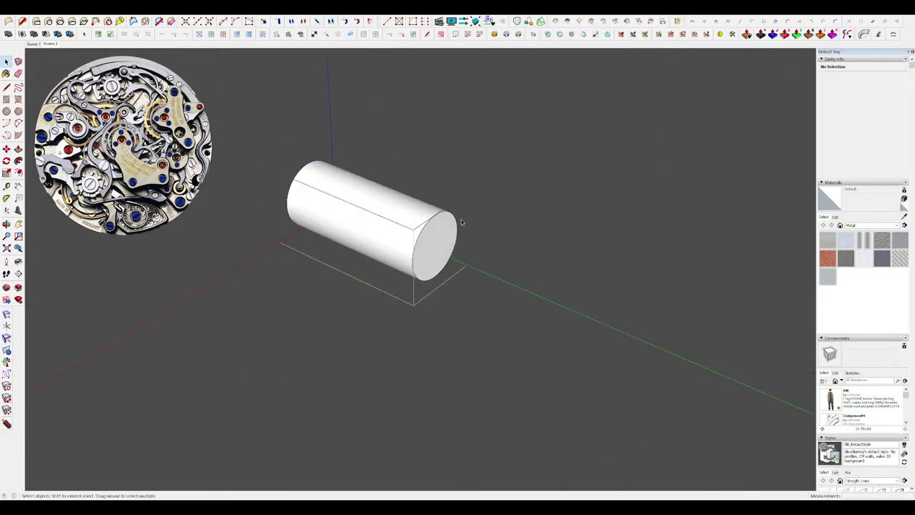
scroll(440, 235, "up", 5)
key("ctrl+z")
key("l")
left_click(444, 185)
middle_click_drag(437, 267, 315, 255)
key("space")
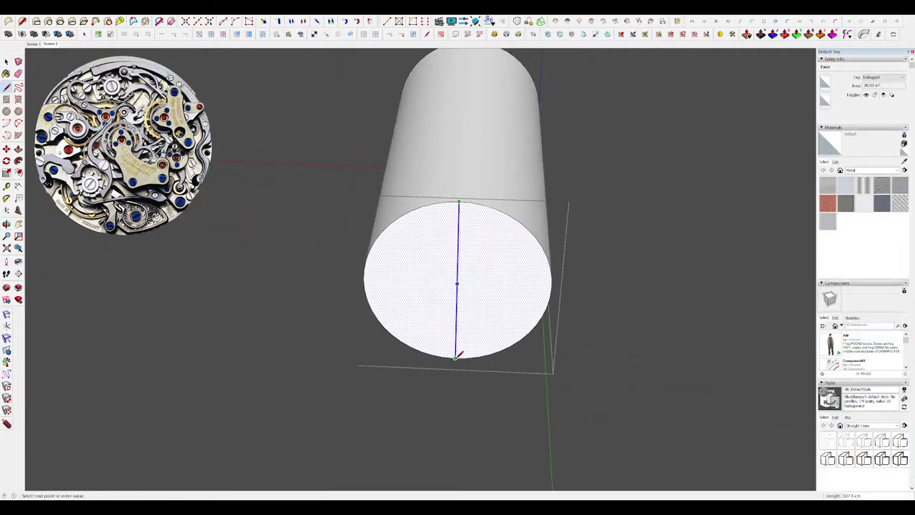
left_click(455, 358)
key("space")
Draw a semicircular arc bulging about 300 cm outward between the ends of the vertical line on the cylinder's end face.
middle_click_drag(437, 286, 464, 223)
scroll(472, 230, "down", 2)
key("i")
scroll(471, 231, "down", 2)
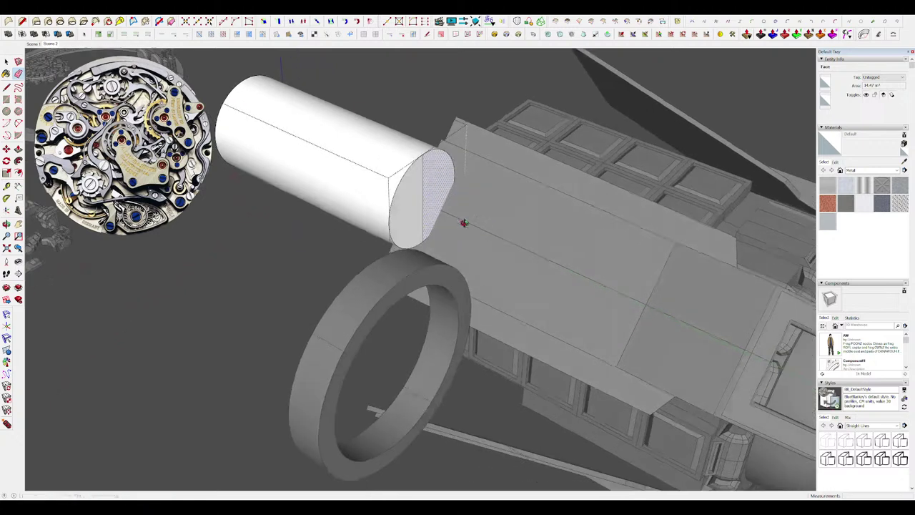
scroll(426, 169, "up", 3)
key("i")
left_click(431, 143)
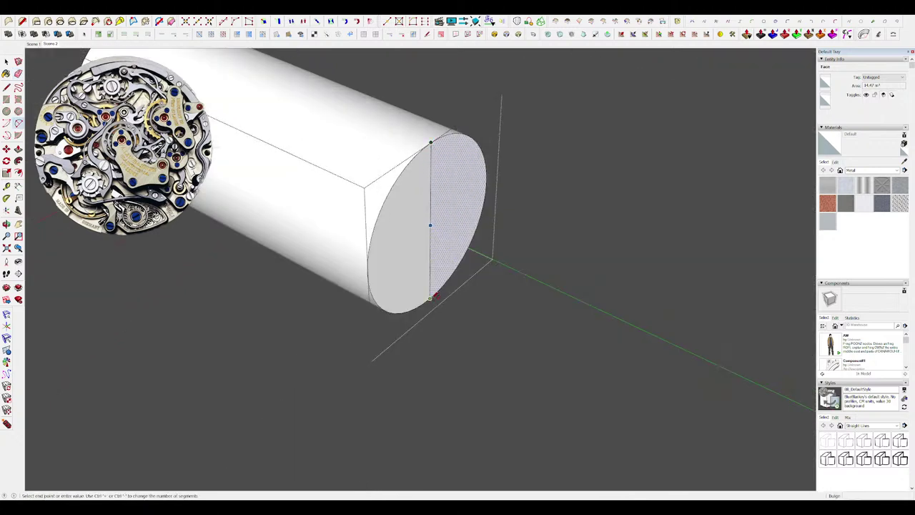
left_click(431, 298)
middle_click_drag(430, 295, 522, 188)
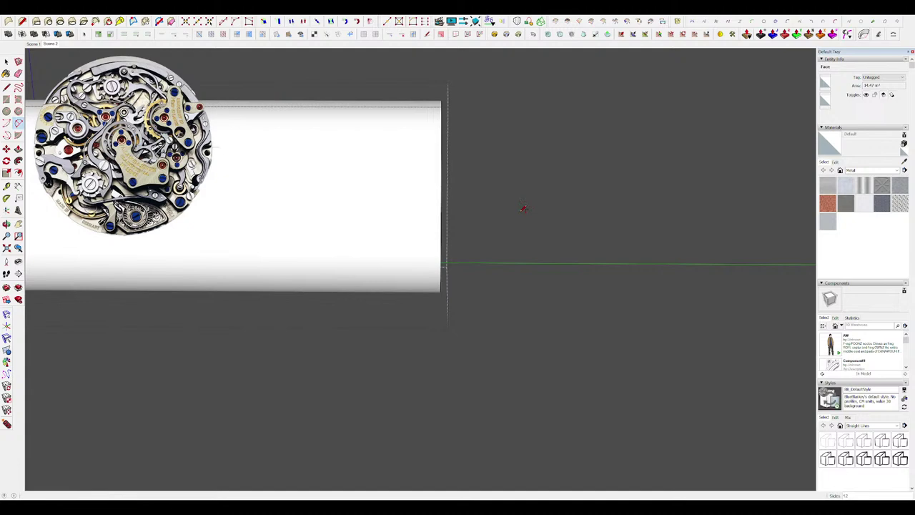
middle_click_drag(515, 206, 508, 115)
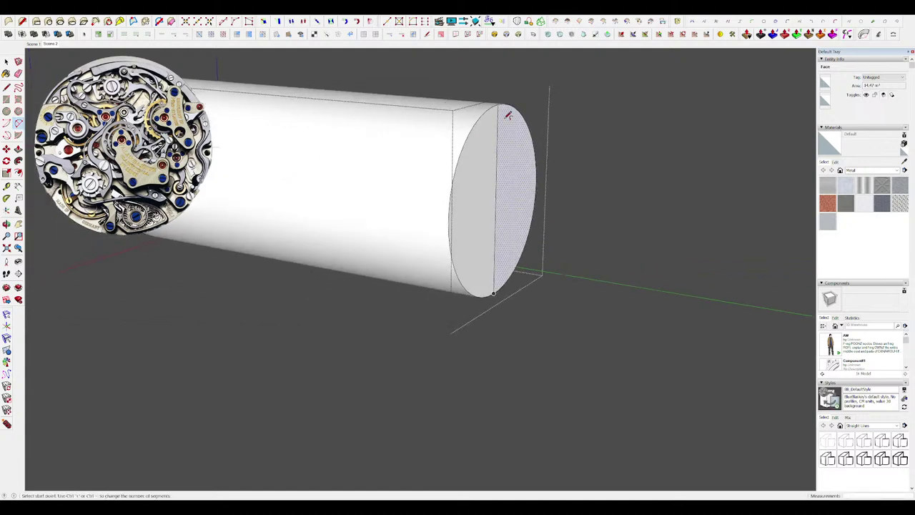
left_click(495, 289)
middle_click_drag(495, 289, 590, 184)
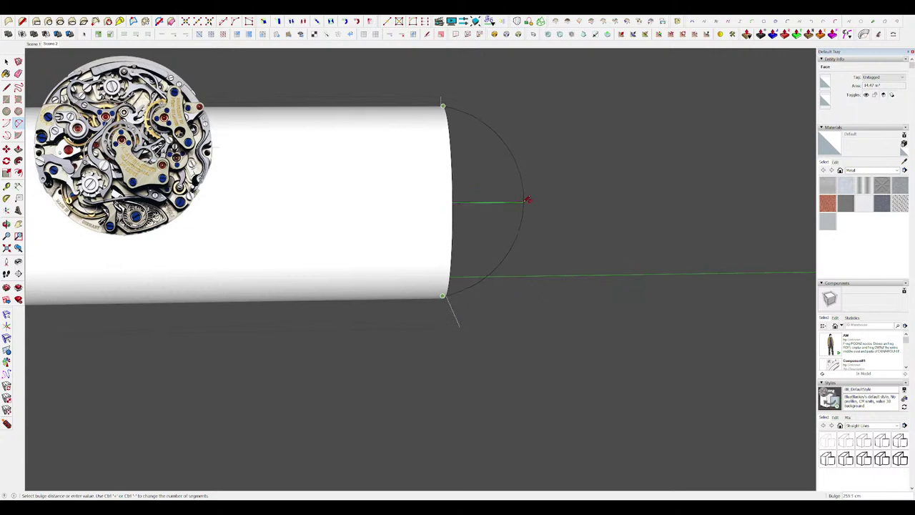
left_click(538, 201)
Sweep the semicircular profile around the cylinder's end face to form a hemispherical dome.
middle_click_drag(541, 201, 292, 231)
key("space")
left_click(475, 193)
left_click(485, 206, "shift")
key("f")
left_click(527, 205)
key("space")
scroll(572, 240, "down", 3)
middle_click_drag(580, 239, 752, 258)
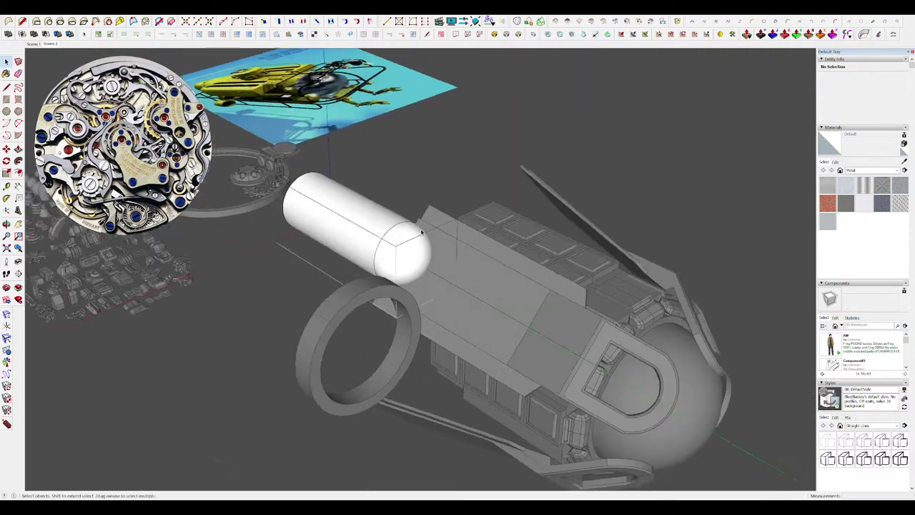
Try to select the facets at the dome's tip with hidden geometry shown.
scroll(412, 251, "up", 5)
key("i")
scroll(558, 208, "up", 4)
middle_click_drag(493, 229, 691, 157)
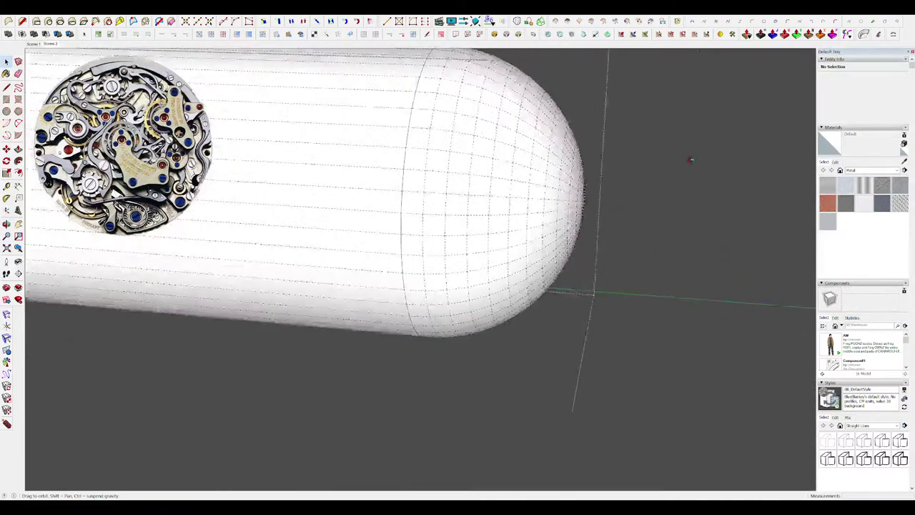
middle_click_drag(486, 189, 509, 181)
left_click_drag(620, 308, 561, 146)
middle_click_drag(528, 160, 471, 216)
scroll(471, 216, "down", 3)
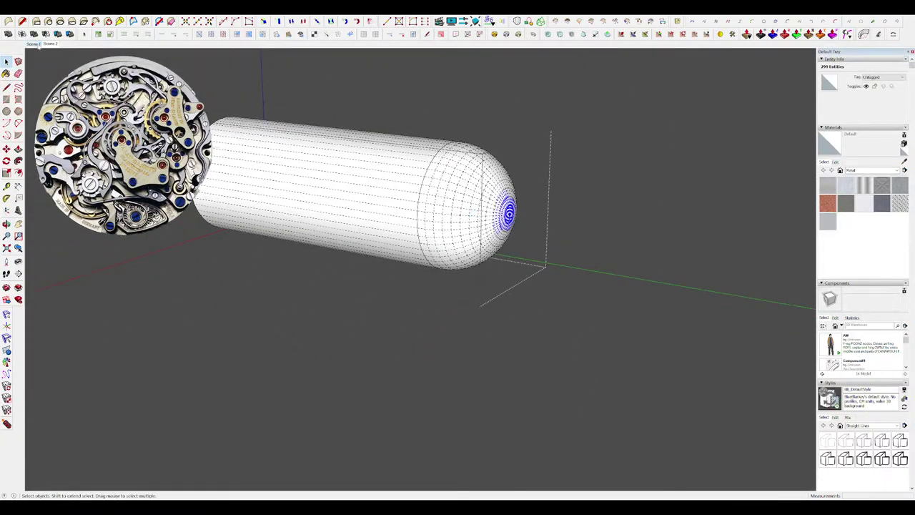
Switch to the Scene 2 side view without perspective and close the cylinder component.
left_click(34, 44)
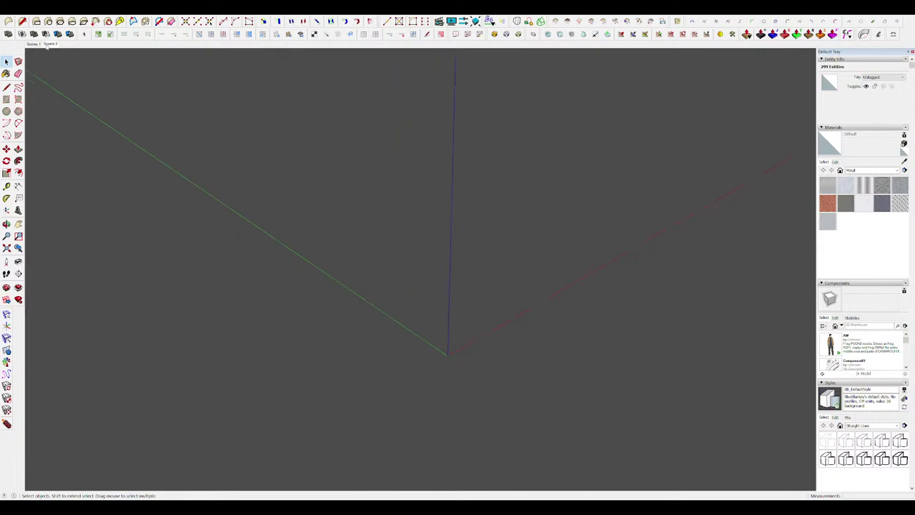
left_click(47, 45)
scroll(440, 252, "down", 4)
scroll(537, 189, "up", 6)
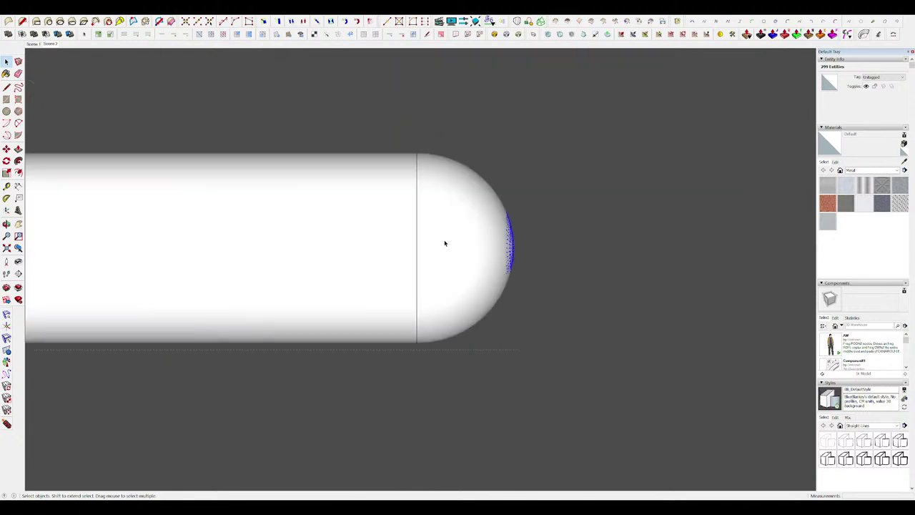
middle_click_drag(444, 243, 616, 301)
left_click(50, 45)
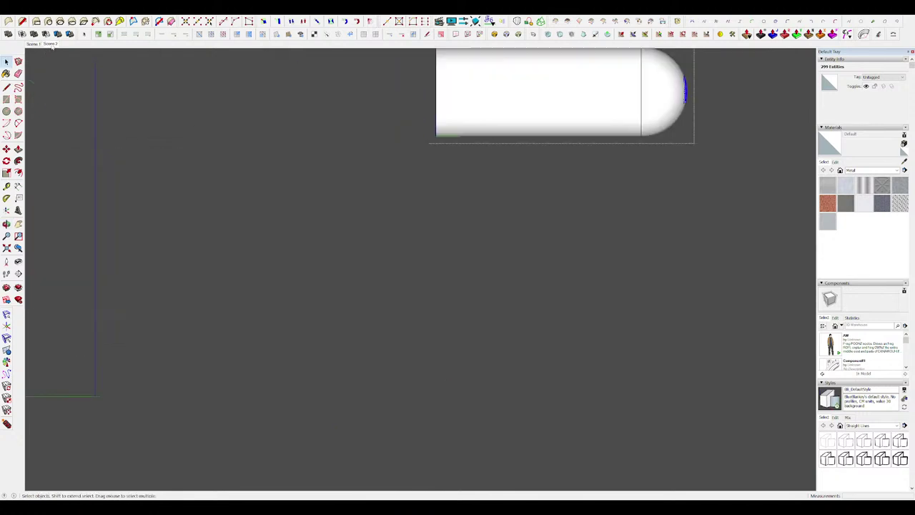
scroll(431, 321, "down", 4)
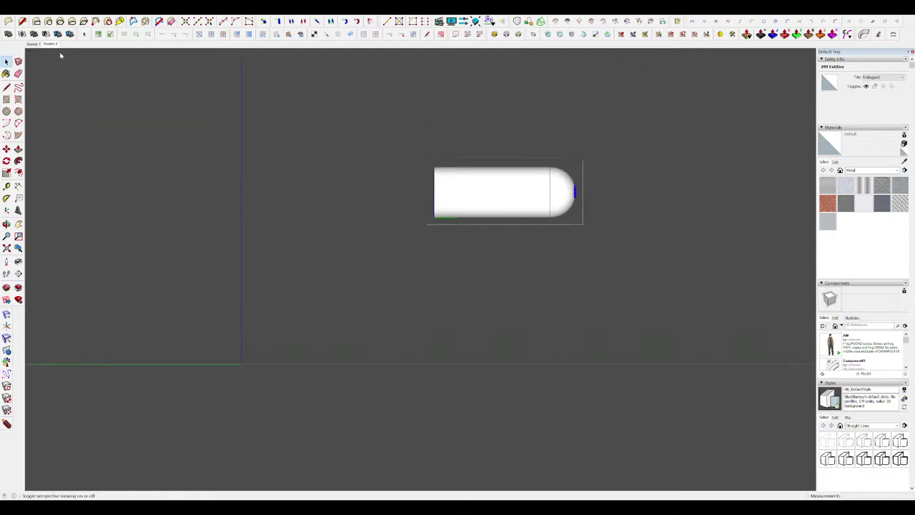
key("Escape")
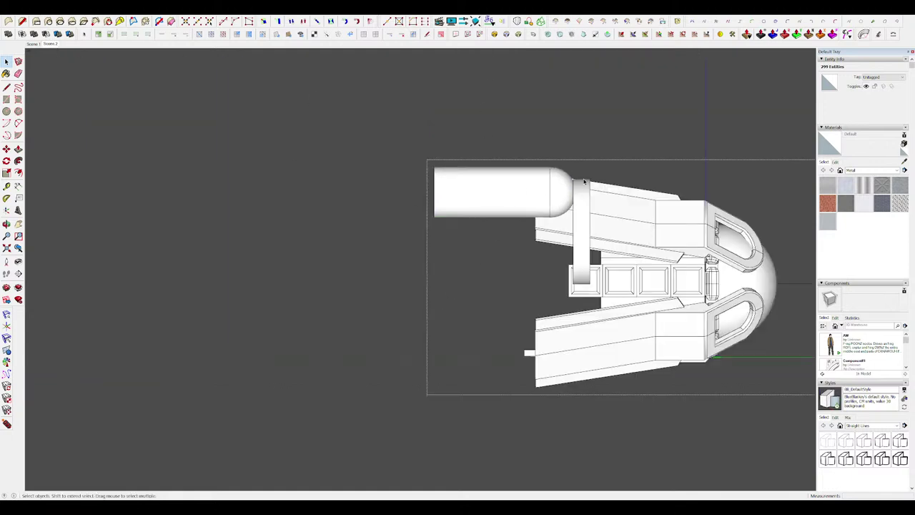
Try to select the outer part of the cylinder's dome in side view and go back to Scene 1.
scroll(582, 182, "up", 4)
double_click(552, 197)
scroll(564, 195, "up", 6)
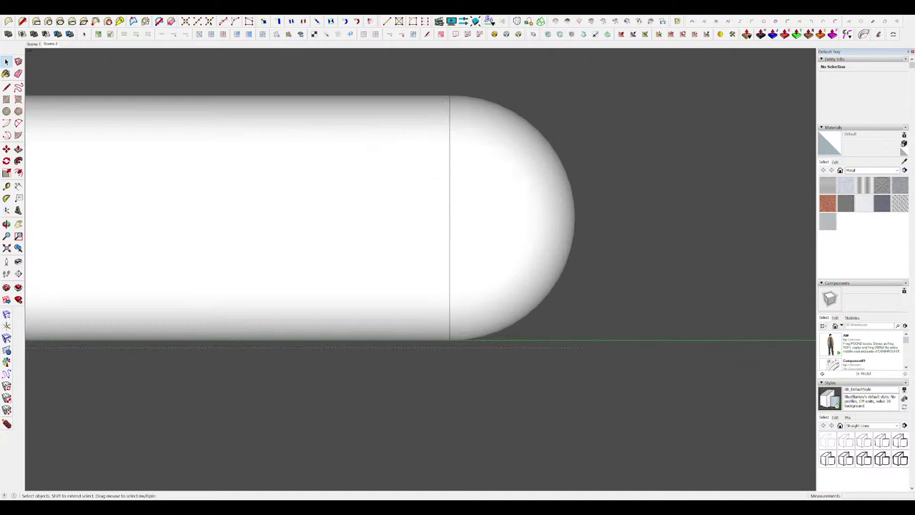
key("alt+h")
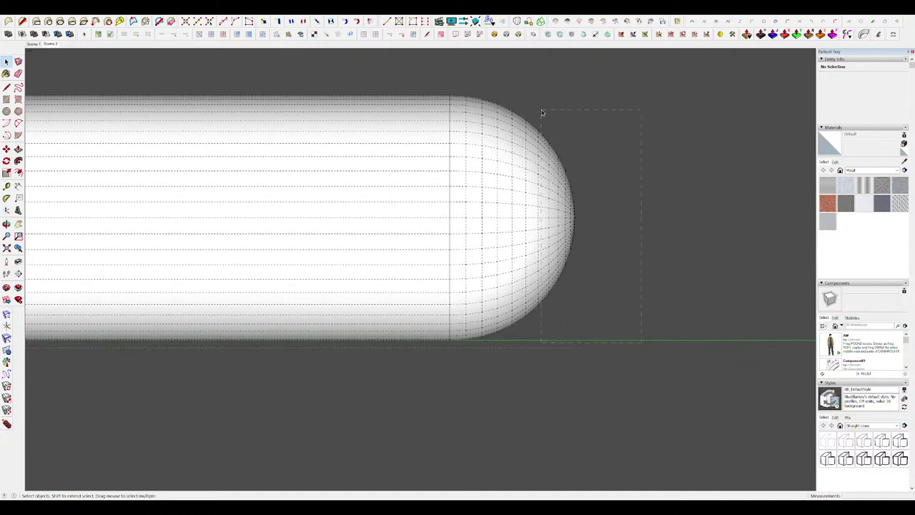
left_click(37, 44)
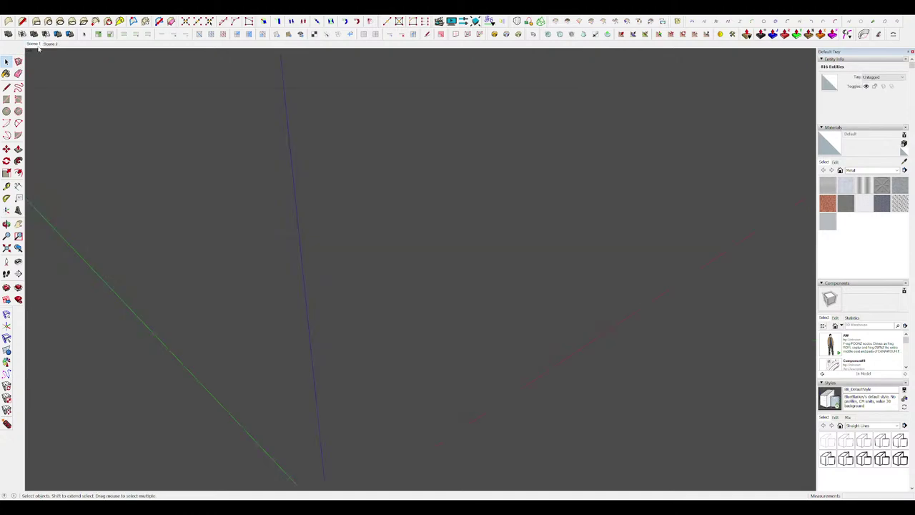
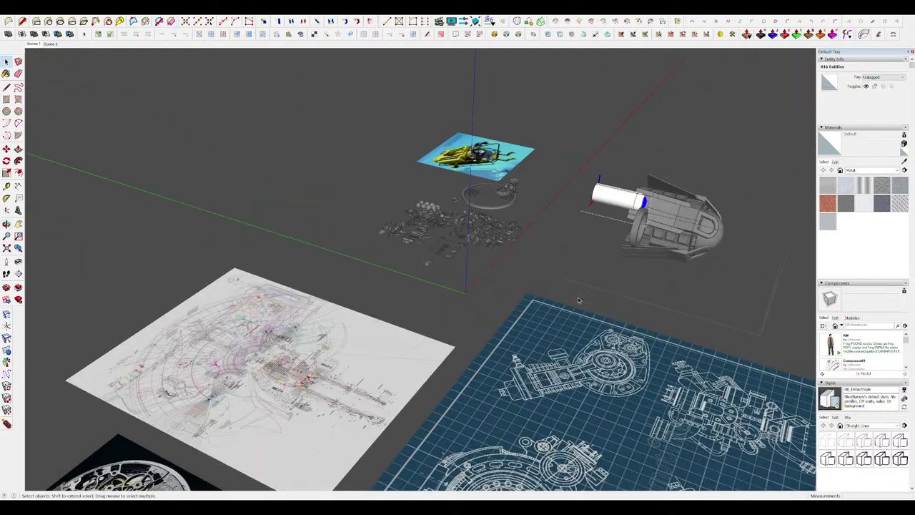
left_click(509, 283)
scroll(524, 263, "up", 4)
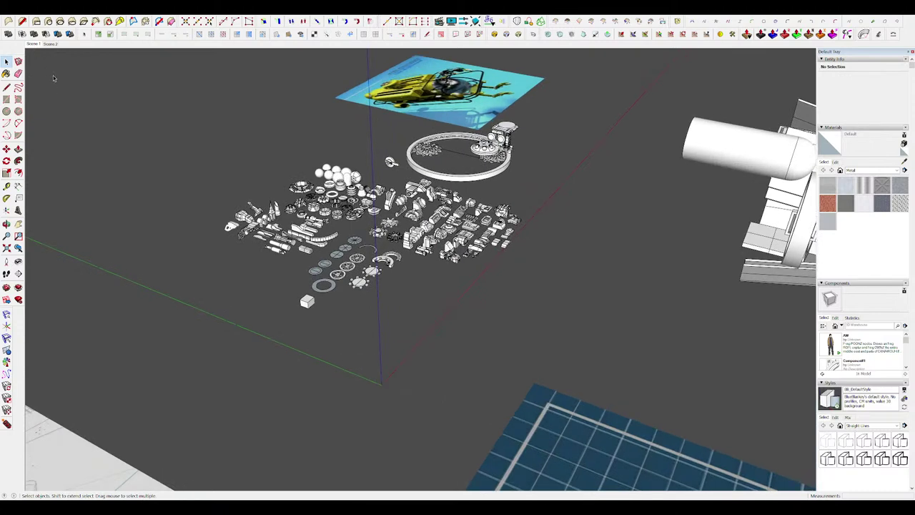
In the Scene 2 side view, open the cylinder and delete the outer part of its dome with hidden geometry shown, leaving an open rim.
left_click(50, 44)
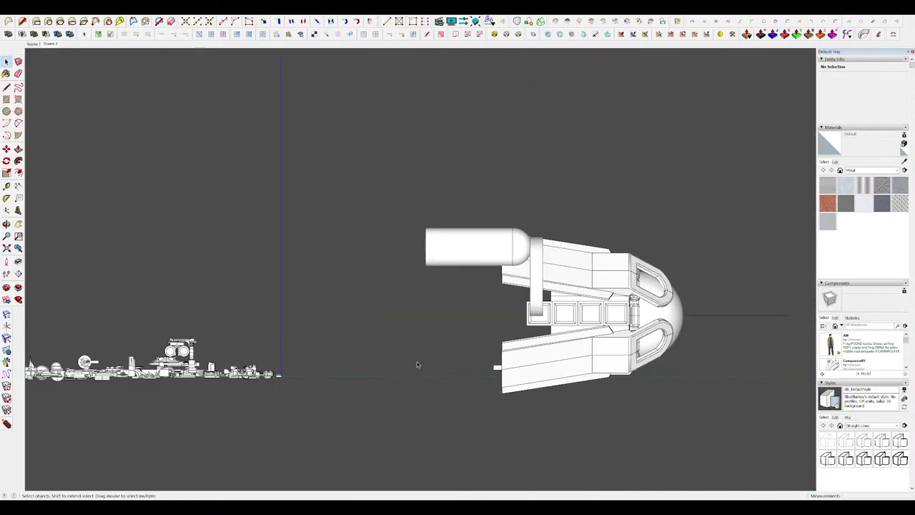
triple_click(502, 251)
scroll(504, 250, "up", 2)
left_click(504, 250)
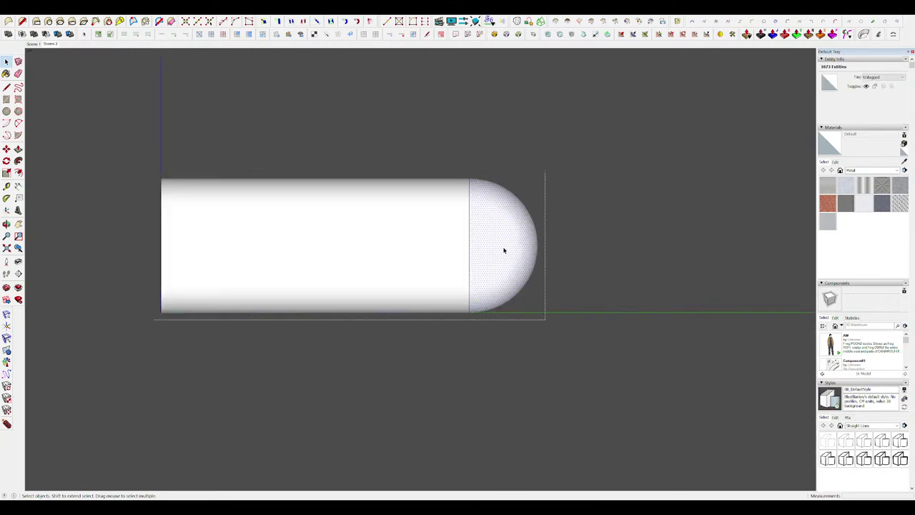
key("alt+h")
scroll(504, 233, "up", 2)
left_click_drag(610, 334, 582, 264)
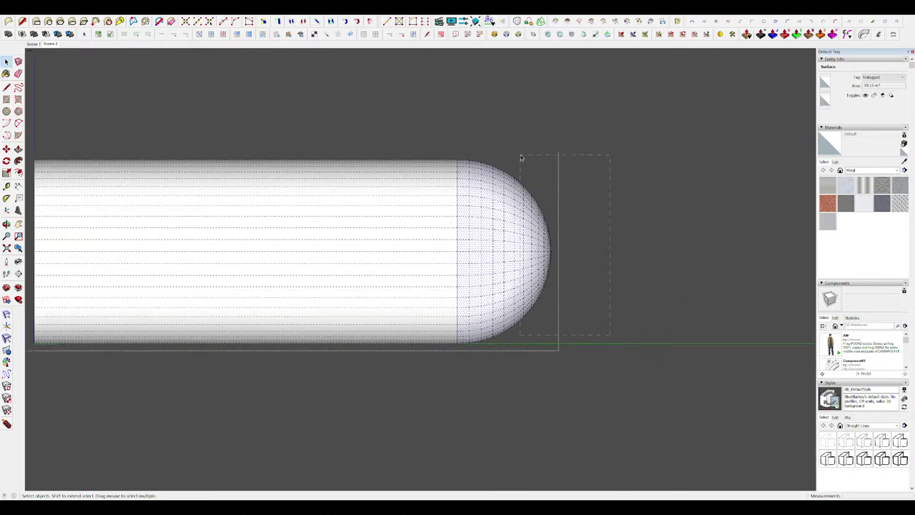
left_click_drag(521, 157, 520, 155)
key("Delete")
middle_click_drag(539, 224, 331, 283)
key("alt+h")
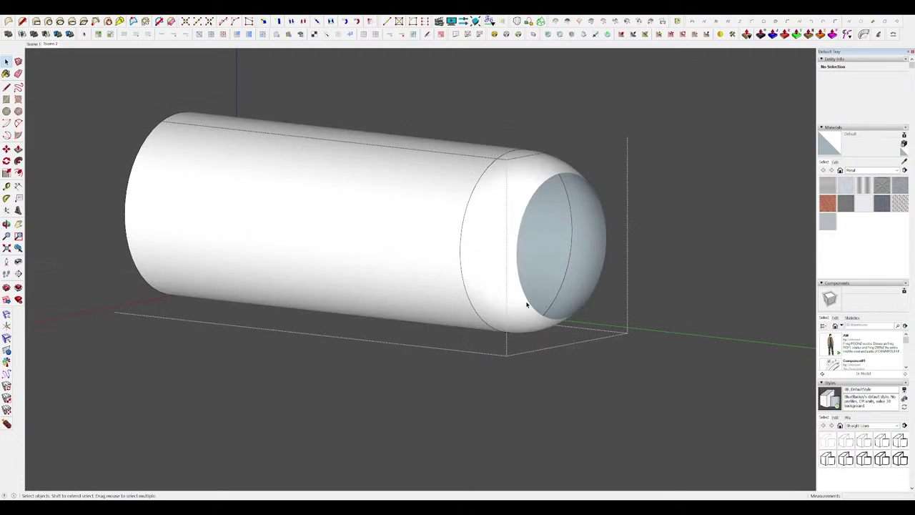
Cap the open rim of the cylinder's dome with a flat face by tracing one rim edge, and close the component.
left_click(535, 306)
scroll(561, 252, "up", 2)
key("space")
scroll(715, 331, "down", 2)
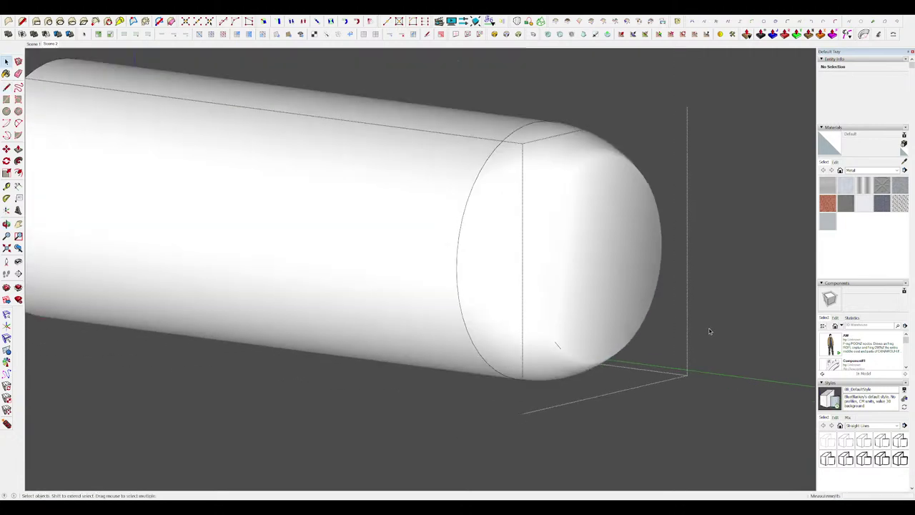
left_click(704, 331)
Soften the cylinder component's edges with a 25-degree angle between normals.
left_click(580, 199)
scroll(889, 433, "down", 10)
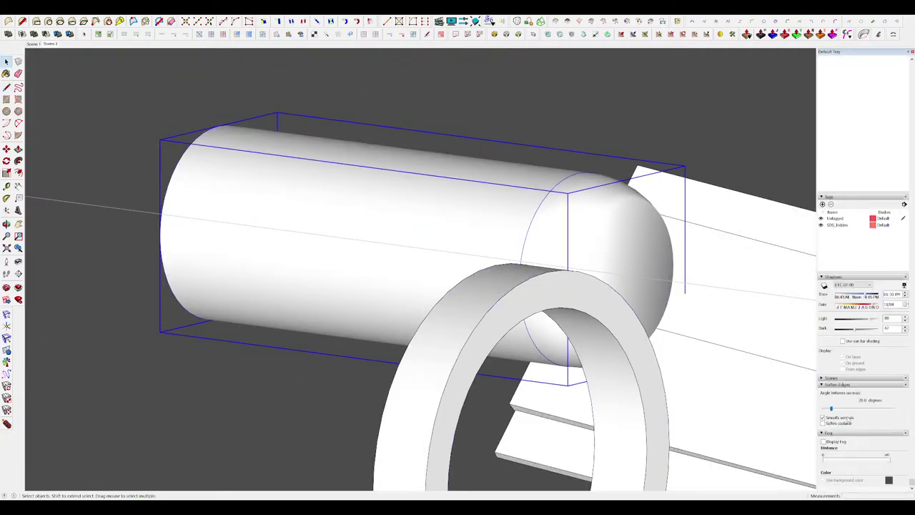
left_click(833, 410)
left_click(532, 230)
middle_click_drag(531, 230, 554, 251)
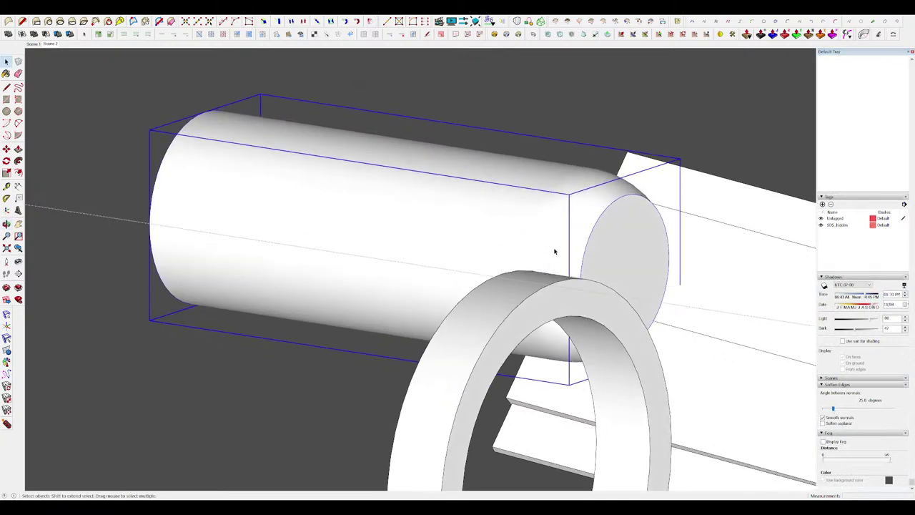
scroll(480, 204, "down", 4)
Open the cylinder, offset its flat front face inward and push the inner circle in to form a round recess.
double_click(524, 219)
scroll(526, 219, "up", 4)
key("f")
left_click(543, 179)
left_click(536, 204)
middle_click_drag(537, 208, 531, 210)
key("p")
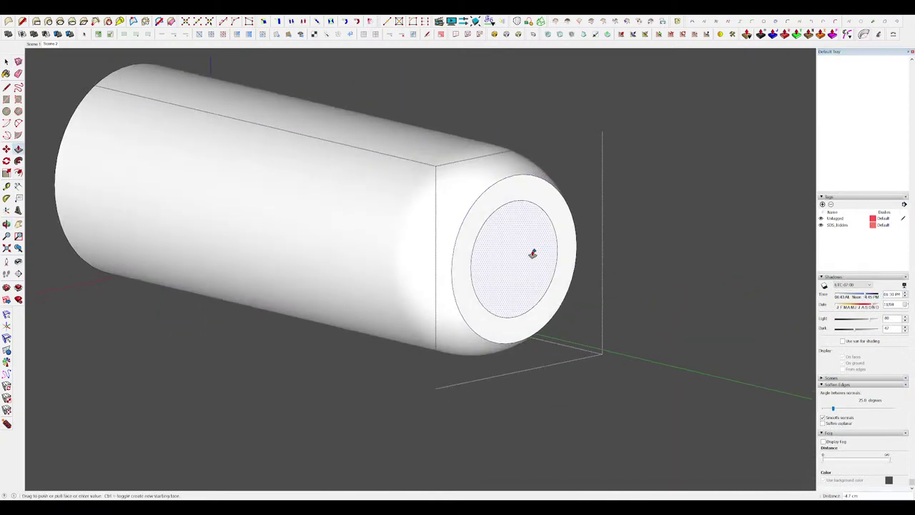
left_click_drag(533, 253, 500, 243)
middle_click_drag(498, 247, 446, 270)
middle_click_drag(519, 250, 493, 249)
Close the cylinder component and set its soften-edges angle to 32.3 degrees.
key("alt+h")
scroll(494, 248, "down", 4)
key("i")
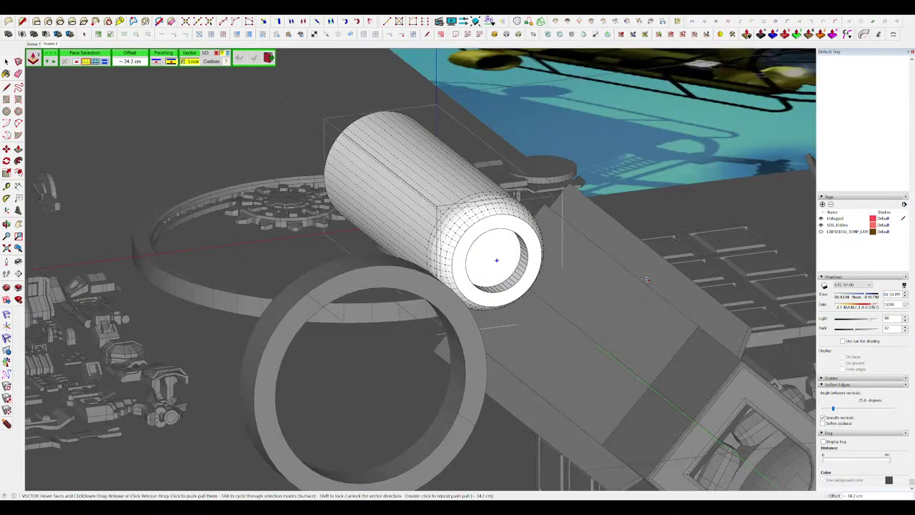
key("space")
key("Escape")
left_click(488, 236)
scroll(530, 277, "down", 8)
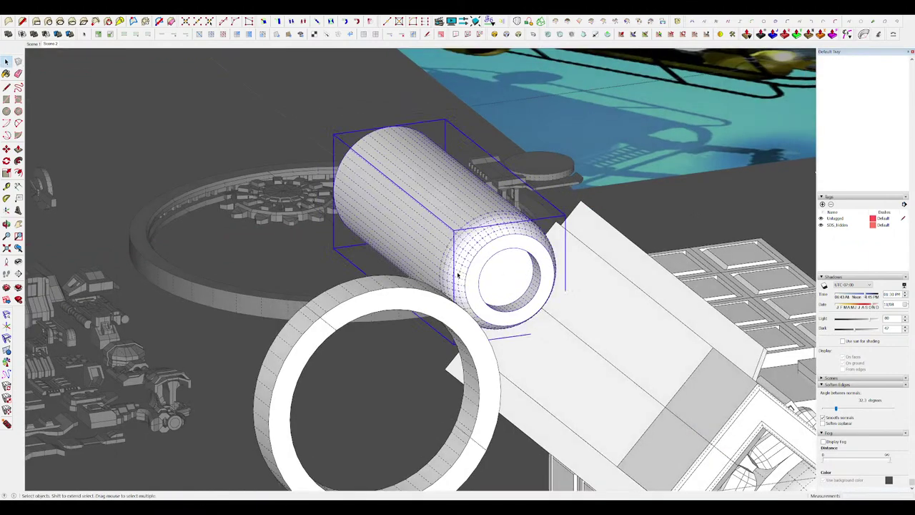
scroll(608, 323, "up", 4)
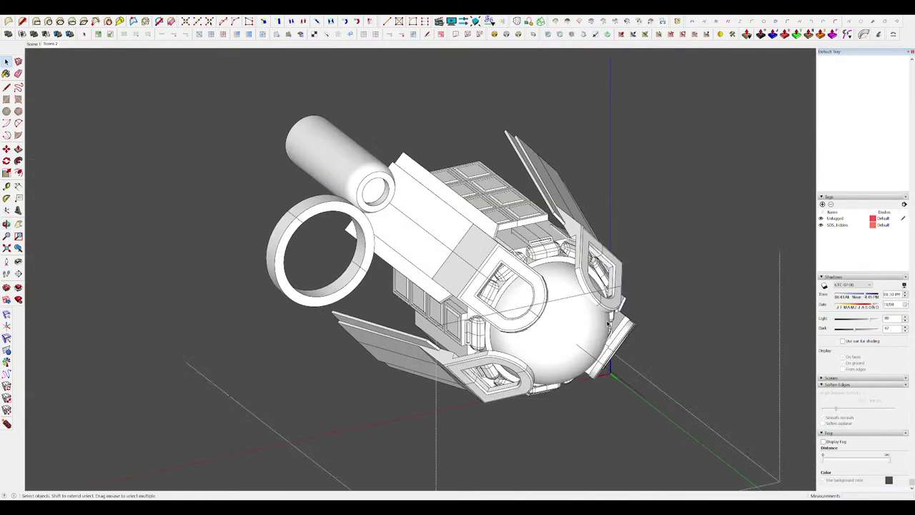
Move the cylinder component into place between the ring and the upper hull slab.
left_click(35, 45)
scroll(477, 248, "down", 4)
scroll(632, 220, "up", 6)
middle_click_drag(633, 220, 351, 151)
left_click(478, 221)
key("m")
left_click(493, 213)
left_click(513, 222)
key("space")
scroll(572, 264, "up", 4)
middle_click_drag(572, 264, 565, 242)
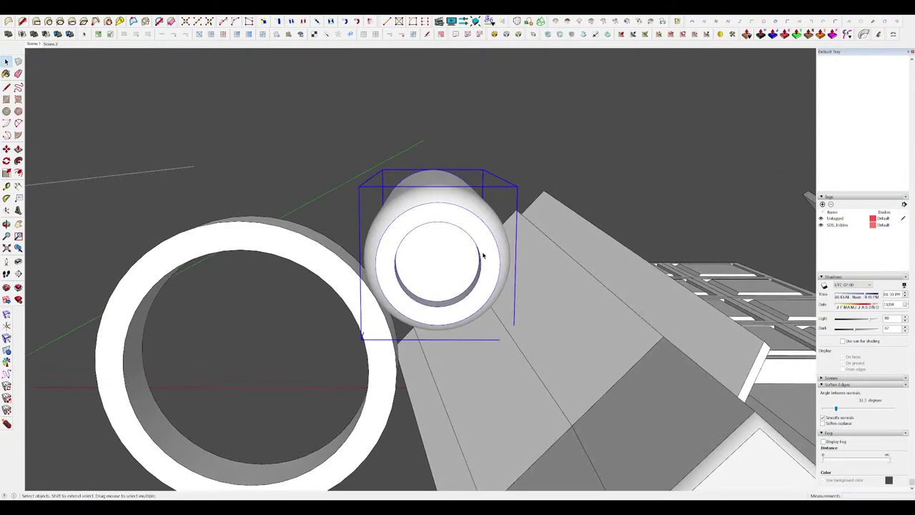
Draw a rectangle of about 177 by 627 cm beside the hull and extrude it into a small block.
scroll(499, 220, "down", 4)
left_click(499, 220)
middle_click_drag(498, 220, 461, 211)
middle_click_drag(483, 174, 715, 350)
key("space")
scroll(539, 294, "down", 4)
key("r")
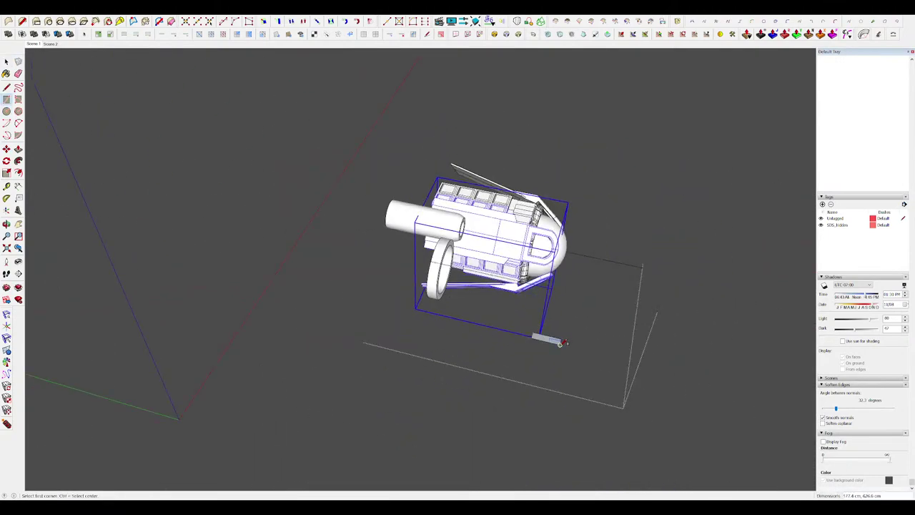
scroll(562, 343, "up", 3)
key("p")
left_click(541, 341)
left_click_drag(572, 347, 575, 350)
middle_click_drag(576, 350, 486, 379)
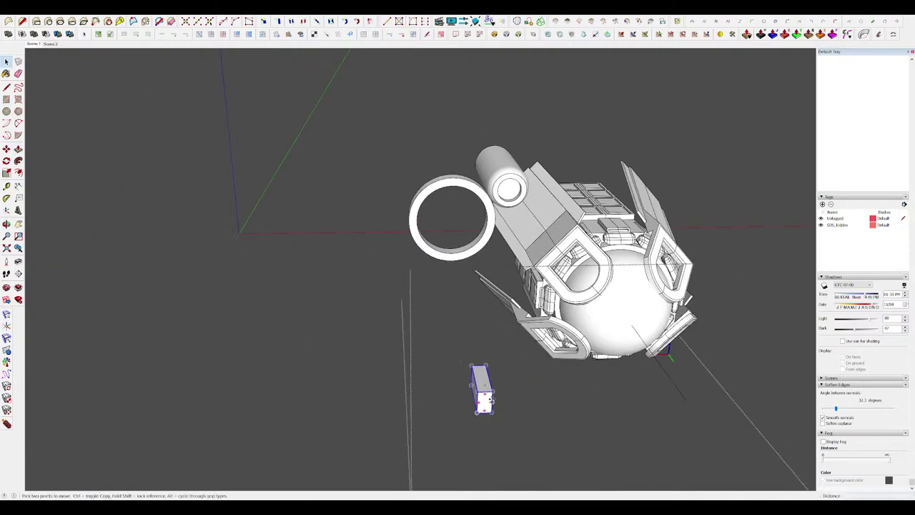
Make the small block a component and move it up to the cylinder's recessed end.
key("g")
key("m")
left_click(492, 391)
scroll(527, 187, "up", 5)
left_click(518, 205)
middle_click_drag(518, 205, 335, 408)
left_click(480, 220)
scroll(494, 264, "up", 1)
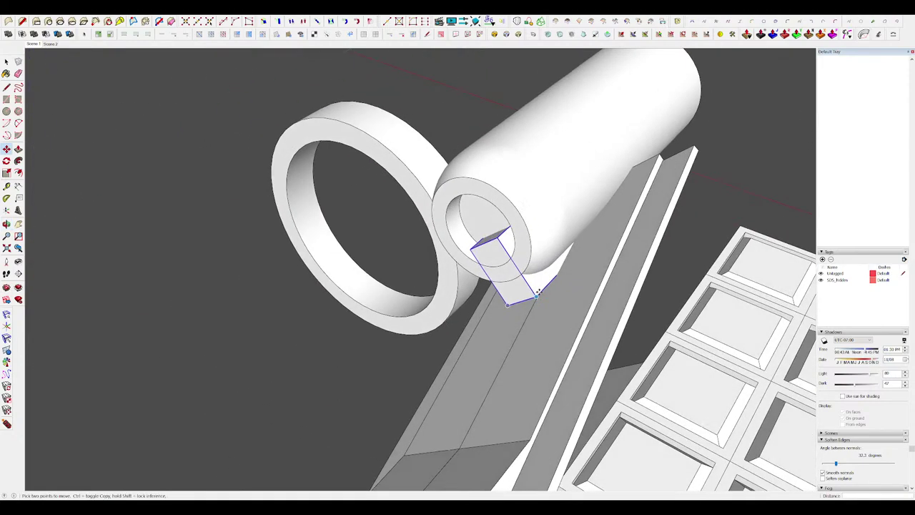
Turn the block diagonally and move it against the cylinder's lower side, above the upper hull slab.
middle_click_drag(533, 279, 512, 164)
scroll(521, 272, "up", 5)
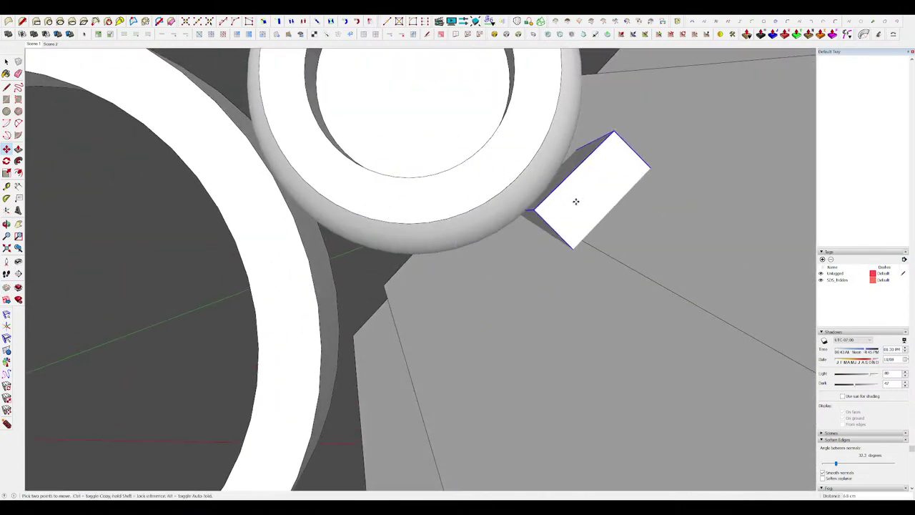
left_click(512, 206)
middle_click_drag(513, 207, 435, 256)
left_click(477, 227)
scroll(481, 261, "down", 5)
Open the diagonal support block for editing and extrude its end face along the cylinder to near the cylinder's flat rear end.
key("space")
double_click(483, 247)
key("Escape")
double_click(489, 252)
key("i")
key("p")
left_click(427, 247)
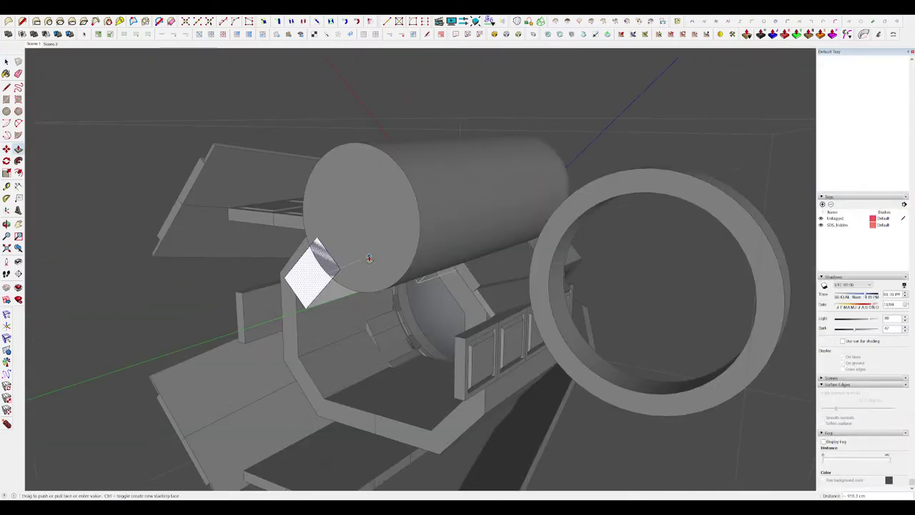
middle_click_drag(307, 281, 572, 304)
scroll(629, 311, "down", 5)
key("space")
left_click(648, 315)
scroll(601, 236, "down", 4)
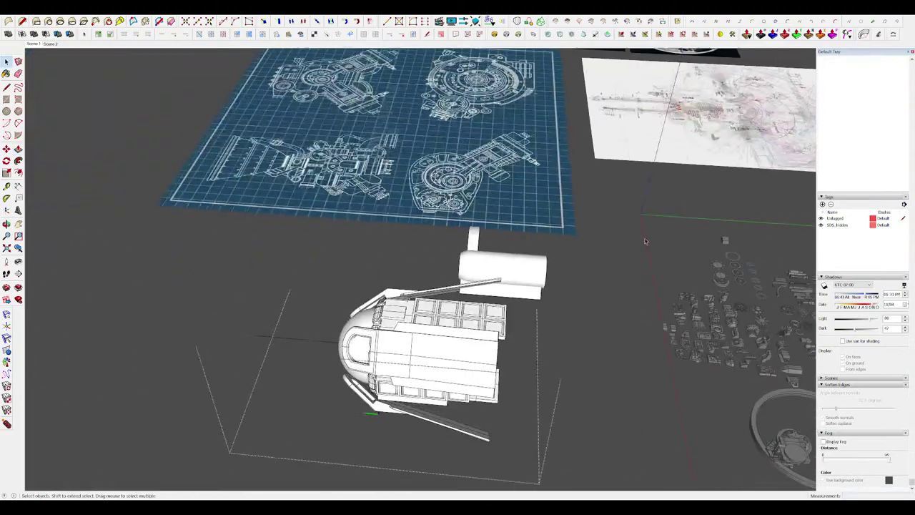
Cut the round-ended cylinder and its support block from the top level of the model.
middle_click_drag(432, 307, 552, 183)
scroll(487, 214, "down", 5)
left_click_drag(552, 183, 532, 118)
scroll(468, 147, "up", 3)
middle_click_drag(533, 118, 437, 184)
left_click(461, 156)
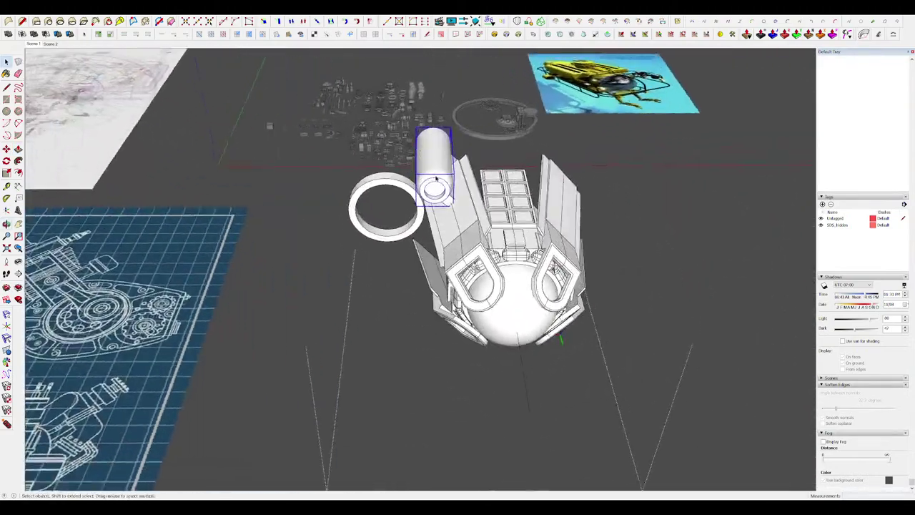
scroll(441, 201, "up", 5)
scroll(441, 201, "down", 5)
key("Delete")
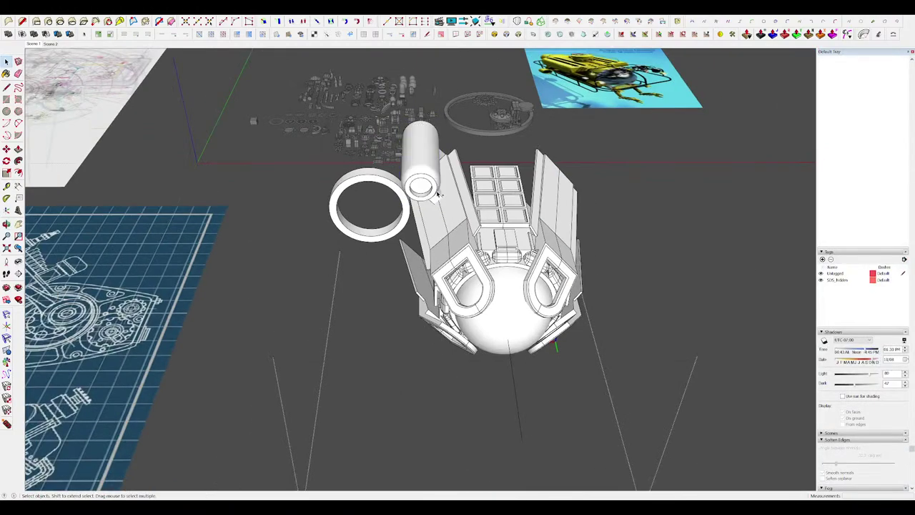
Open the repeated hull section inside the vehicle component and paste the cylinder and block in place there.
double_click(487, 285)
middle_click_drag(472, 255, 394, 179)
scroll(394, 178, "up", 4)
left_click(391, 181)
double_click(391, 181)
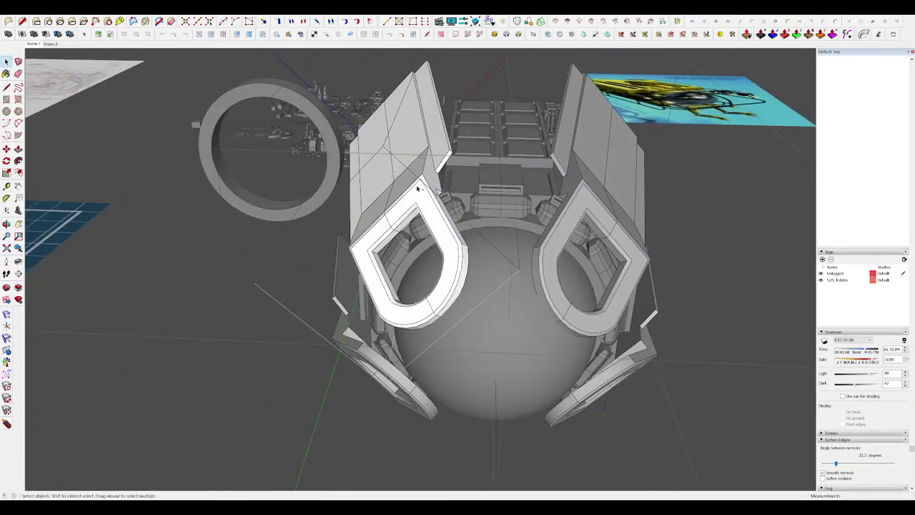
scroll(419, 186, "down", 5)
key("ctrl+shift+v")
left_click(277, 149)
middle_click_drag(429, 215, 494, 222)
key("Escape")
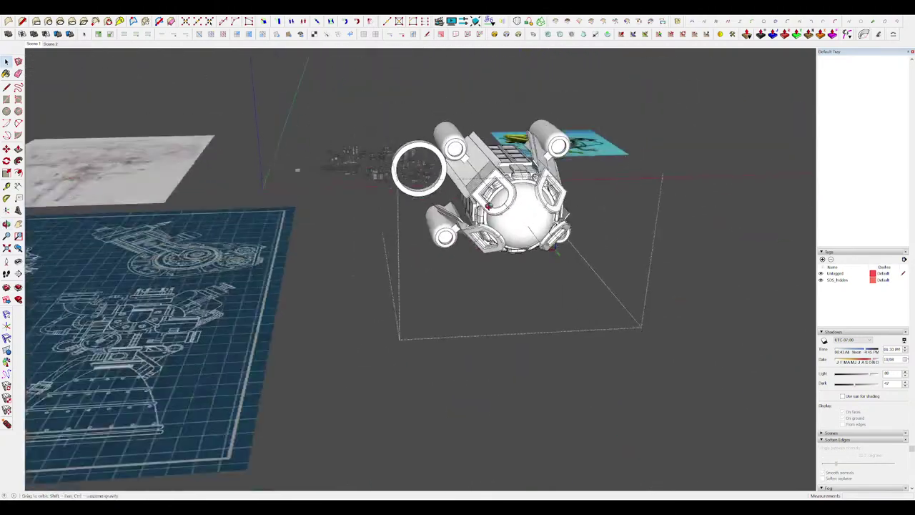
Open the cylinder for editing and push its flat rear face inward to shorten the body.
scroll(486, 172, "up", 5)
double_click(487, 173)
middle_click_drag(487, 172, 593, 244)
scroll(592, 245, "up", 3)
scroll(526, 247, "down", 5)
double_click(408, 197)
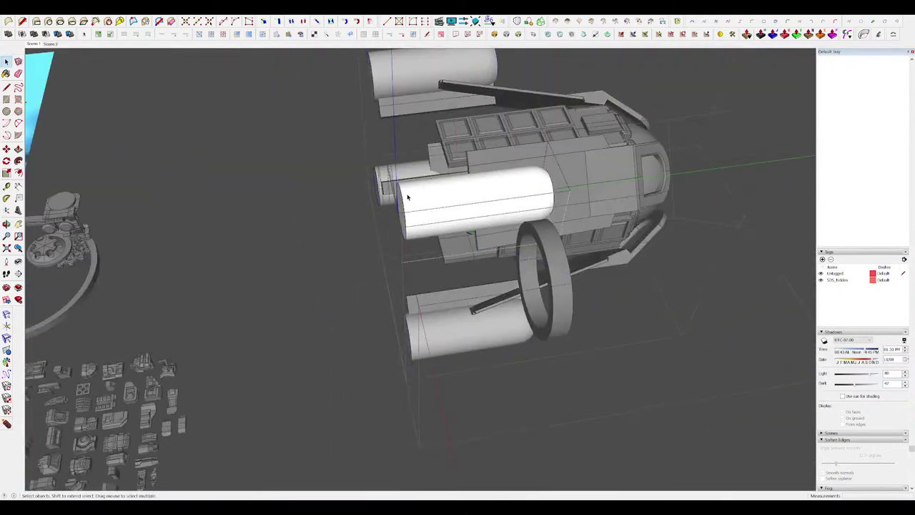
middle_click_drag(408, 196, 423, 224)
scroll(423, 224, "up", 2)
key("p")
left_click_drag(423, 223, 478, 200)
scroll(477, 203, "up", 4)
left_click(475, 207)
Offset the cylinder's rear face outward and extrude the enlarged circle backward into a wider collar.
middle_click_drag(475, 207, 480, 192)
key("f")
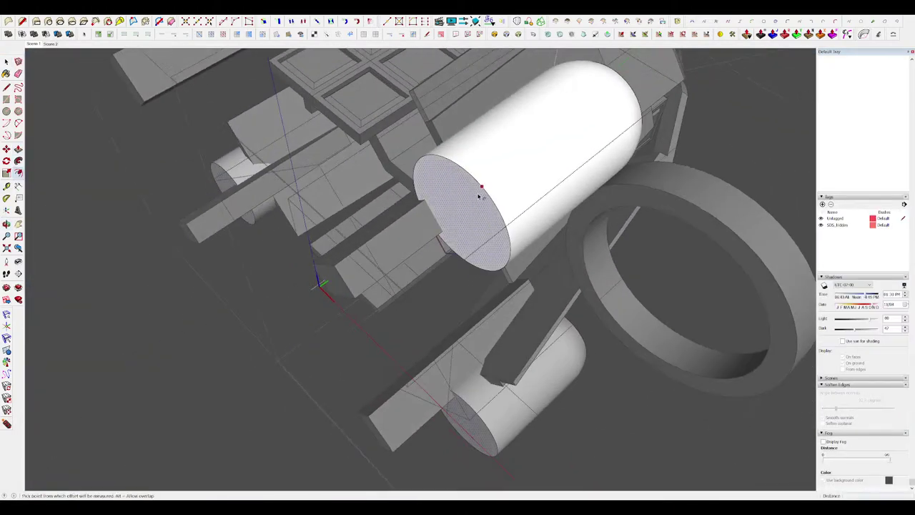
double_click(481, 191)
key("p")
left_click_drag(481, 191, 426, 233)
middle_click_drag(427, 233, 534, 289)
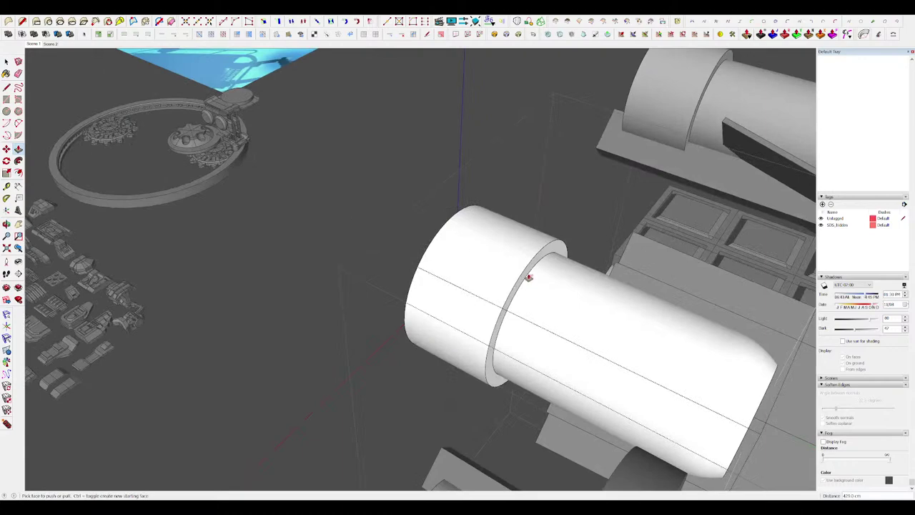
Move the collar's inner front edge forward to form a taper onto the body, and hollow out the rear end leaving a rim.
key("m")
left_click_drag(529, 277, 576, 295)
key("space")
scroll(468, 276, "down", 3)
middle_click_drag(467, 276, 547, 206)
scroll(547, 206, "down", 5)
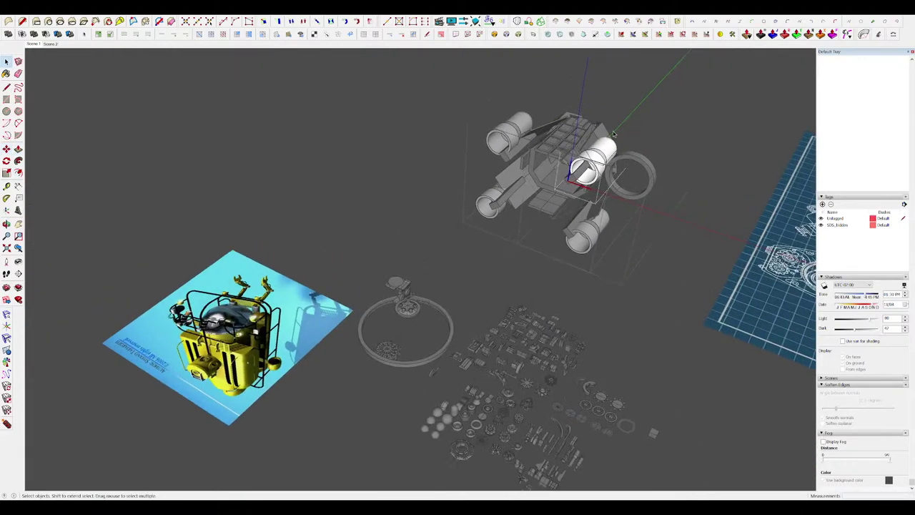
scroll(524, 190, "up", 5)
key("i")
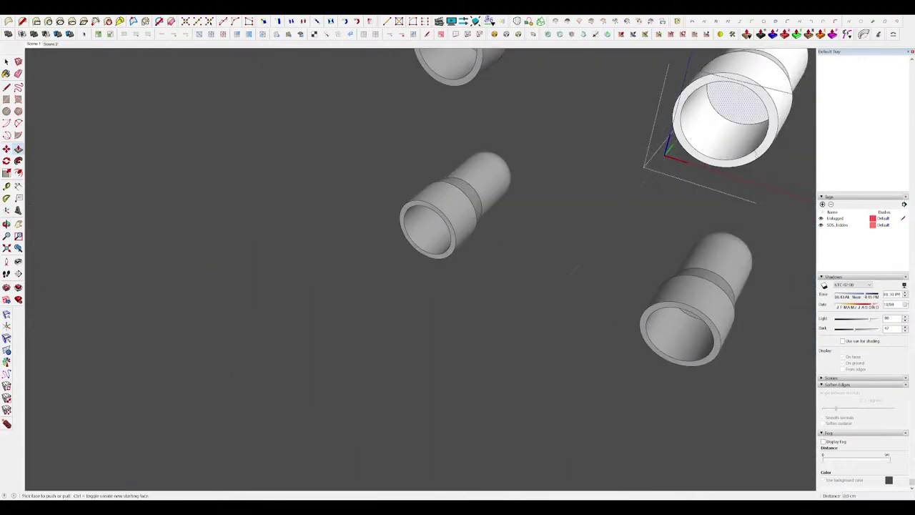
Extrude the recessed face inside the collar backward as a narrower plug passing through the rim.
middle_click_drag(481, 228, 439, 245)
scroll(439, 245, "down", 3)
scroll(737, 157, "up", 3)
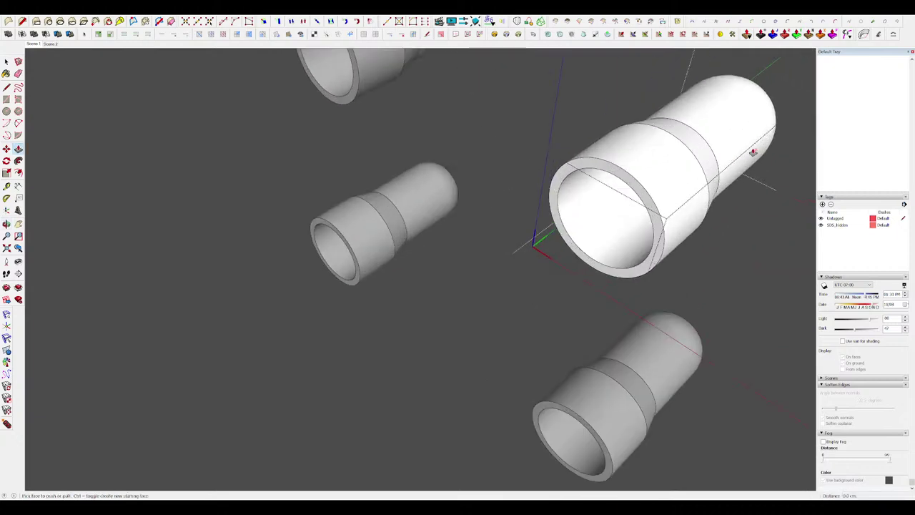
middle_click_drag(621, 203, 649, 158)
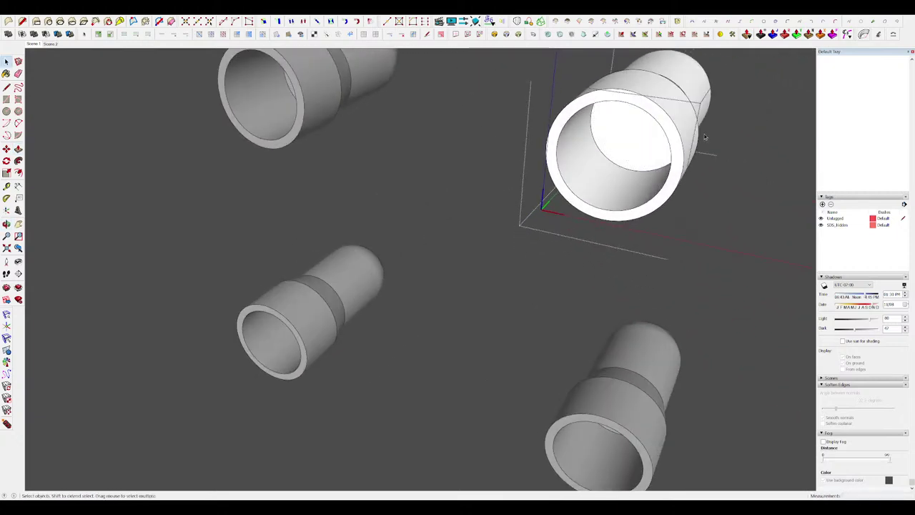
key("p")
left_click_drag(649, 157, 568, 168)
middle_click_drag(568, 168, 487, 247)
scroll(487, 248, "down", 4)
key("i")
scroll(489, 247, "down", 4)
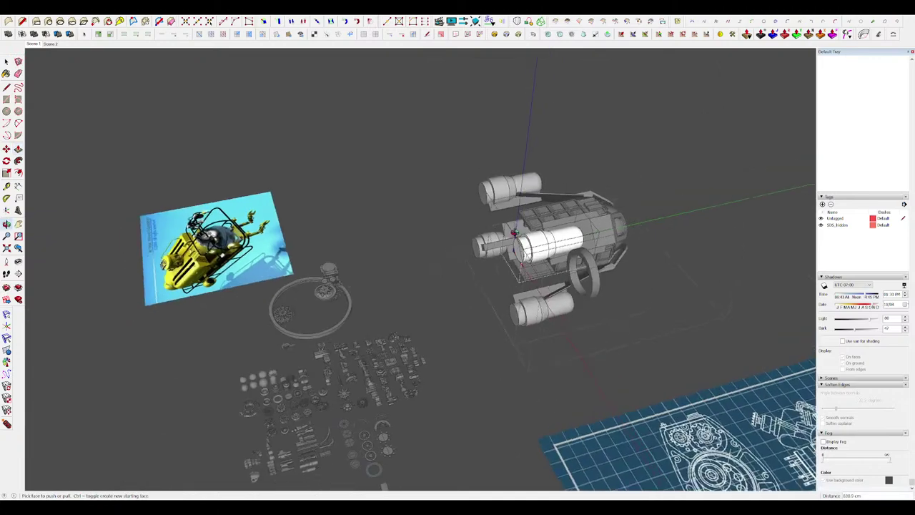
Adjust how far the narrower plug protrudes behind the collar and close the cylinder component.
scroll(541, 250, "up", 6)
middle_click_drag(547, 257, 516, 277)
left_click_drag(496, 259, 511, 252)
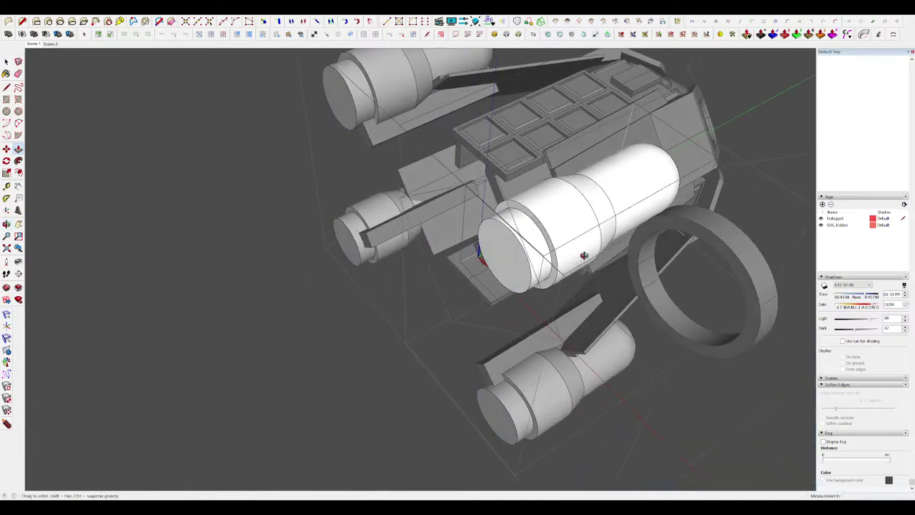
middle_click_drag(582, 255, 580, 227)
key("space")
key("Escape")
scroll(580, 226, "down", 5)
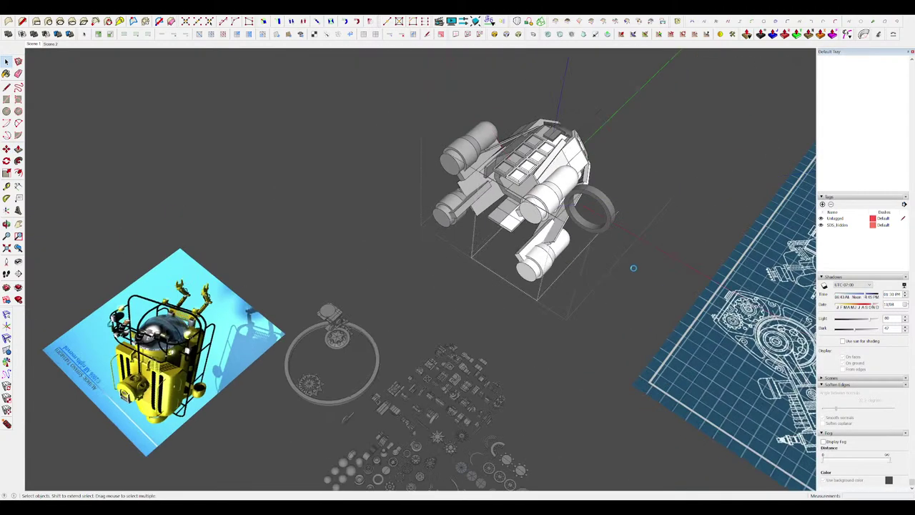
Find the round spoked wheel with circular holes among the kitbash parts and copy it.
scroll(458, 353, "down", 2)
mouse_move(459, 349)
middle_mouse_down()
mouse_move(343, 404)
mouse_move(251, 384)
mouse_move(259, 329)
mouse_move(236, 298)
middle_mouse_up()
scroll(322, 415, "up", 5)
scroll(286, 369, "up", 4)
scroll(370, 306, "down", 3)
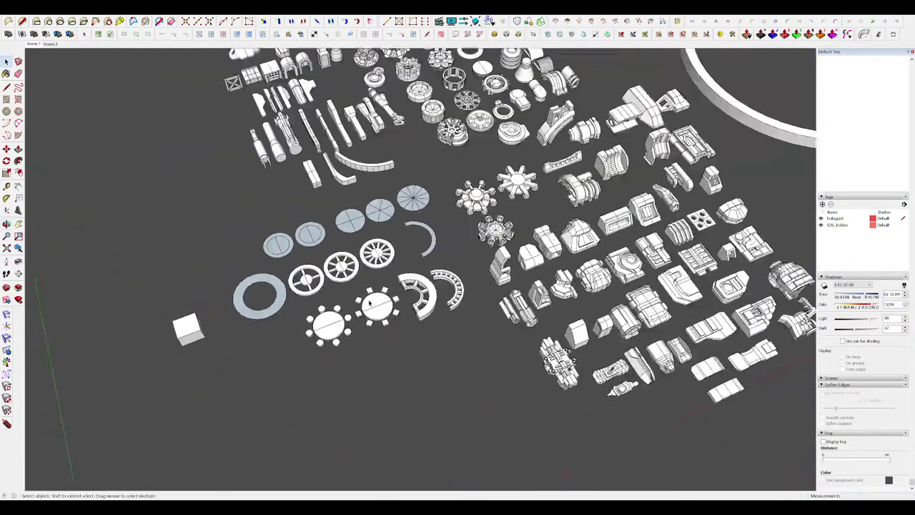
middle_click_drag(371, 306, 346, 272)
scroll(333, 429, "down", 2)
middle_click_drag(342, 358, 409, 403)
scroll(415, 158, "up", 5)
mouse_move(432, 172)
middle_mouse_down()
mouse_move(451, 197)
mouse_move(429, 147)
mouse_move(494, 157)
mouse_move(615, 204)
middle_mouse_up()
scroll(419, 129, "up", 3)
scroll(640, 213, "down", 3)
mouse_move(550, 238)
middle_mouse_down()
mouse_move(516, 234)
mouse_move(556, 241)
middle_mouse_up()
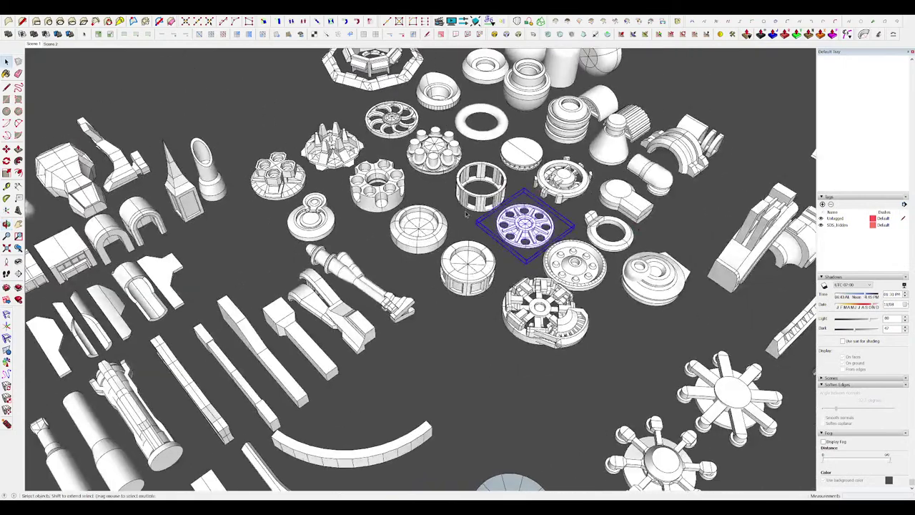
Open the vehicle component for editing and paste the spoked wheel beside the rear end of the upper cylinder.
scroll(467, 215, "down", 8)
scroll(704, 164, "up", 4)
double_click(526, 225)
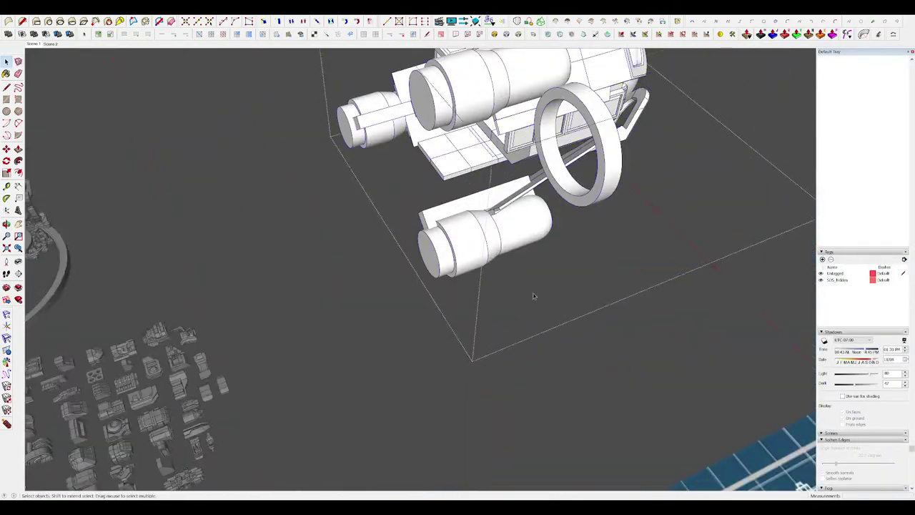
scroll(533, 295, "down", 10)
scroll(499, 232, "up", 12)
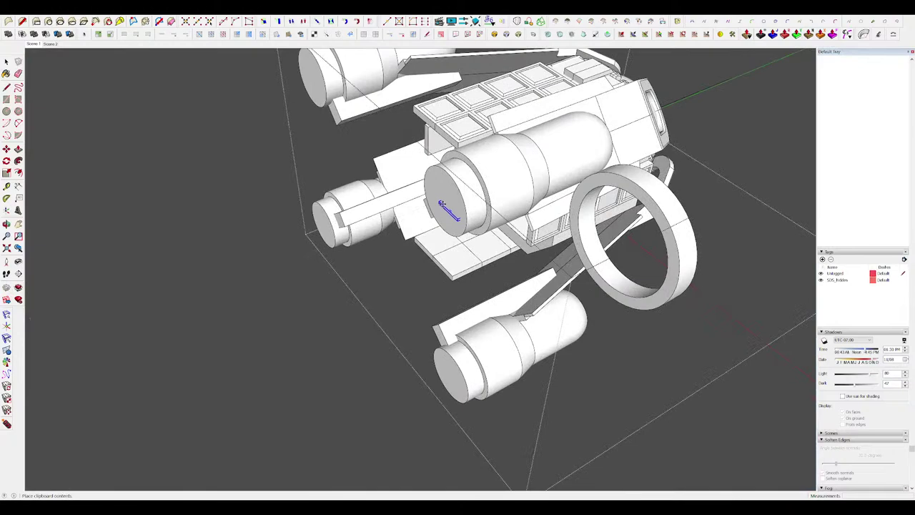
left_click(441, 203)
middle_click_drag(441, 203, 235, 140)
scroll(369, 156, "up", 4)
scroll(302, 163, "up", 3)
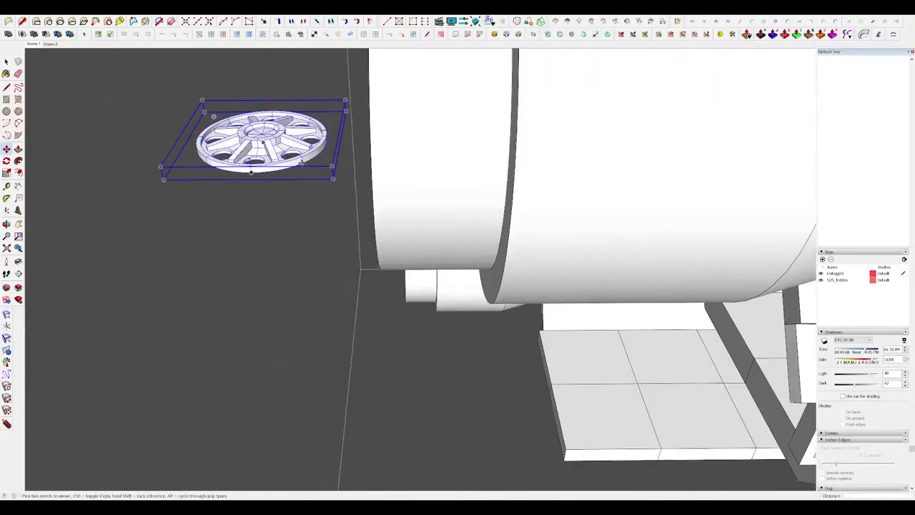
Turn the wheel upright, parallel to the cylinder's rear face, and scale it up uniformly by about 3.
left_click(316, 174)
left_click(246, 147)
scroll(447, 234, "down", 5)
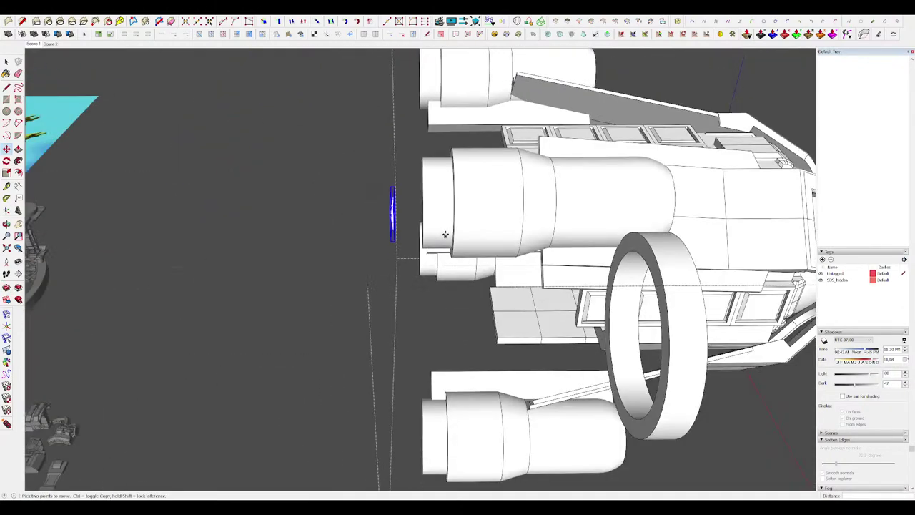
middle_click_drag(446, 235, 681, 289)
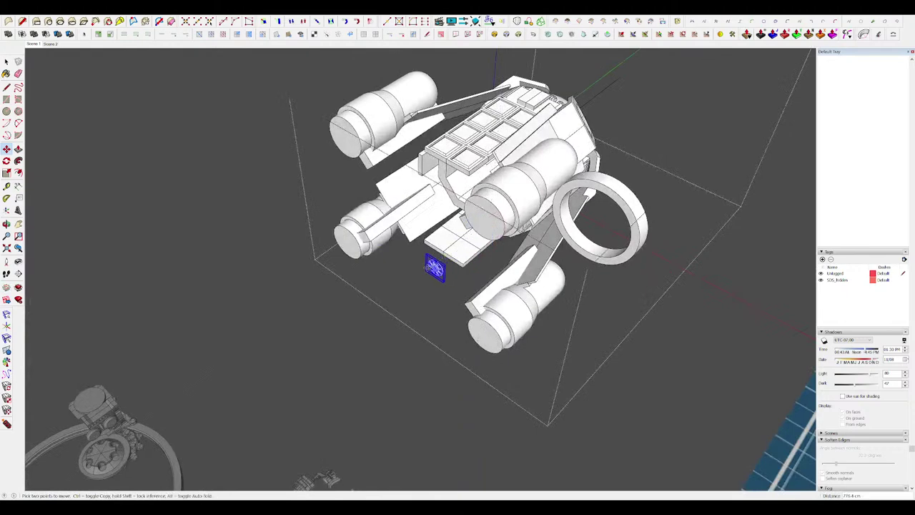
middle_click_drag(393, 303, 408, 301)
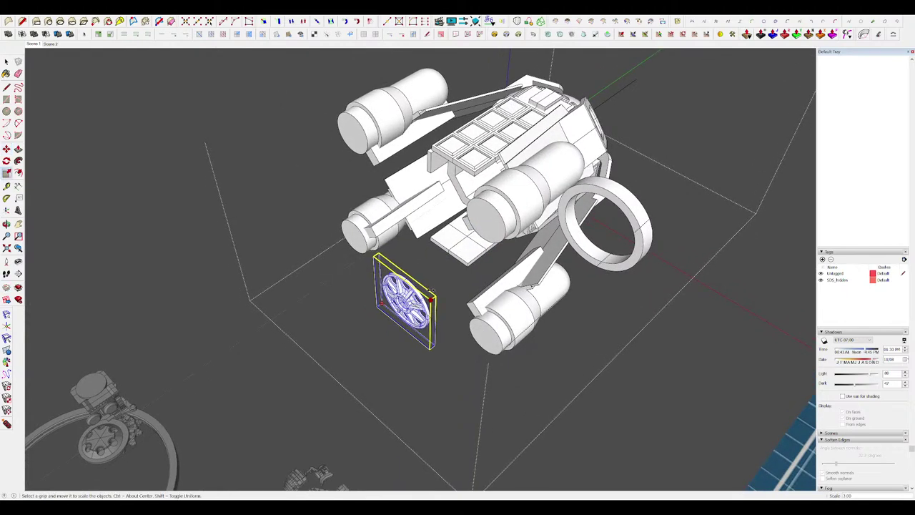
left_click_drag(431, 292, 447, 290)
Move the enlarged wheel onto the rear end of the upper cylinder beside the ring, centred on its axis.
left_click(480, 229)
middle_click_drag(480, 229, 509, 178)
scroll(443, 221, "up", 5)
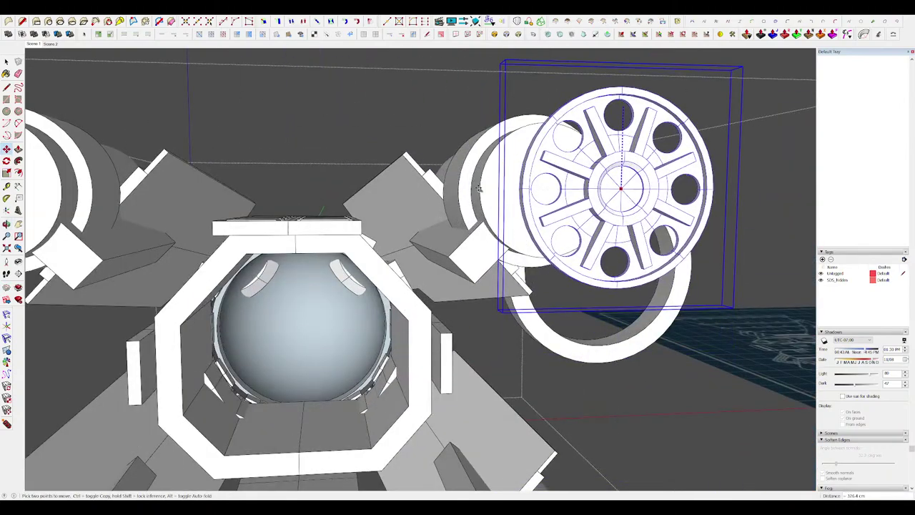
middle_click_drag(683, 161, 619, 278)
left_click(629, 190)
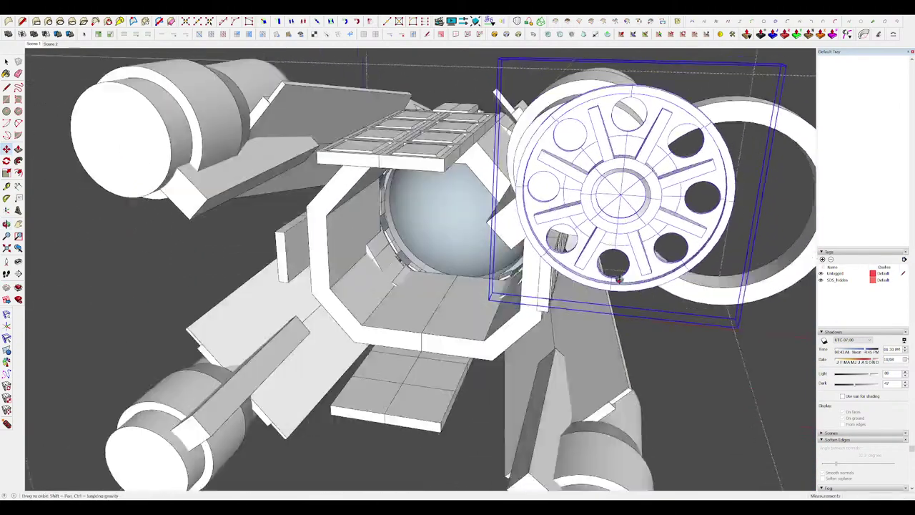
scroll(608, 268, "down", 4)
middle_click_drag(584, 196, 343, 107)
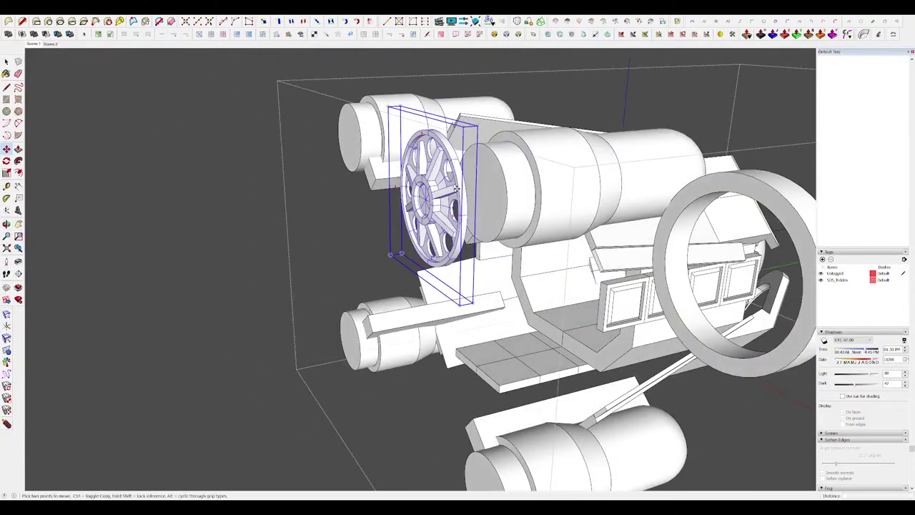
left_click(433, 248)
key("space")
scroll(511, 215, "up", 4)
middle_click_drag(465, 158, 502, 231)
scroll(502, 231, "down", 3)
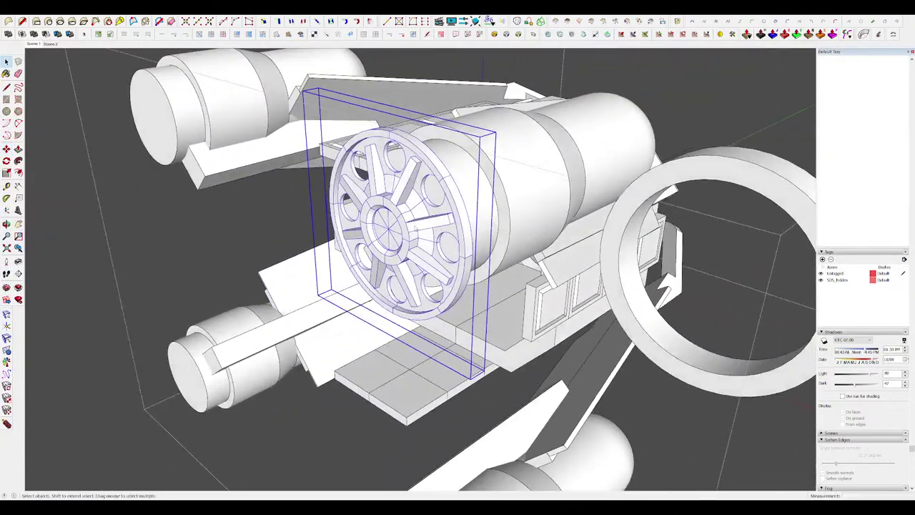
Open the wheel and one of its repeated segments for editing, with the rest of the model hidden.
double_click(413, 233)
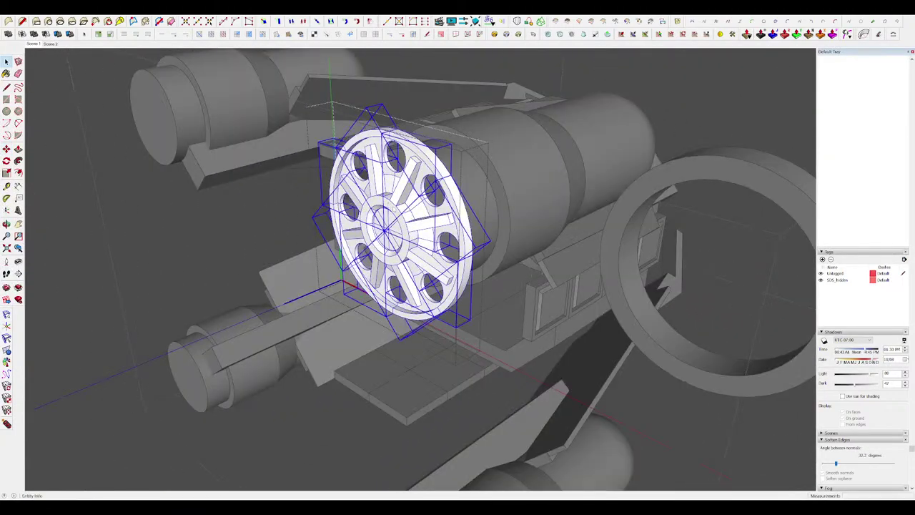
double_click(410, 230)
scroll(429, 229, "up", 4)
key("h")
middle_click_drag(429, 229, 399, 240)
left_click(503, 196)
scroll(502, 196, "down", 4)
key("h")
key("Escape")
scroll(561, 215, "up", 2)
left_click(562, 214)
scroll(399, 240, "down", 1)
middle_click_drag(574, 241, 458, 227)
scroll(664, 274, "up", 3)
double_click(506, 266)
middle_click_drag(506, 266, 556, 298)
Draw a circle at the centre of the wheel's plain face and extrude it about 208 cm into a hub.
key("h")
scroll(556, 298, "down", 2)
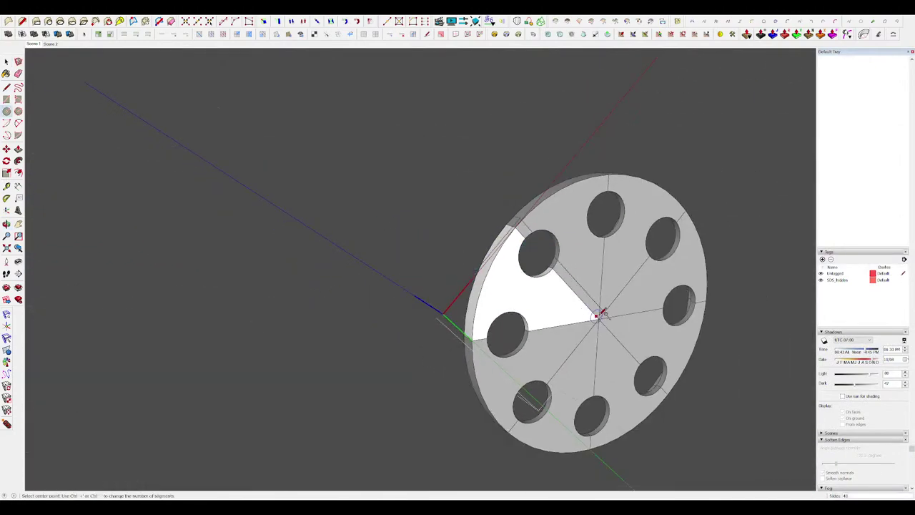
key("e")
left_click(602, 258)
key("p")
left_click_drag(576, 306, 633, 331)
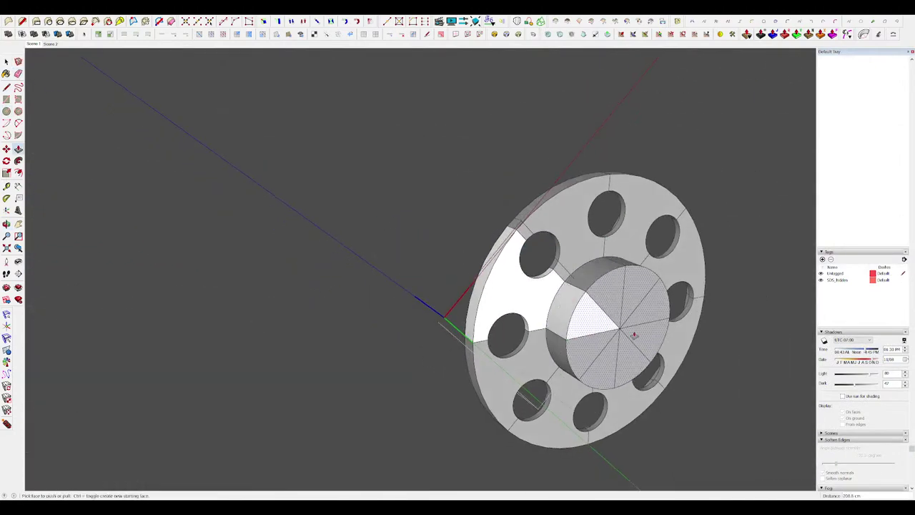
Adjust the length of the wheel's central hub by push/pulling its end face.
key("h")
middle_click_drag(633, 331, 461, 234)
key("h")
middle_click_drag(788, 292, 506, 280)
scroll(629, 318, "up", 3)
key("p")
left_click_drag(633, 321, 575, 323)
middle_click_drag(558, 326, 500, 365)
Bevel the edge where the central hub meets the wheel's face with a 50 cm offset.
key("space")
scroll(480, 221, "up", 3)
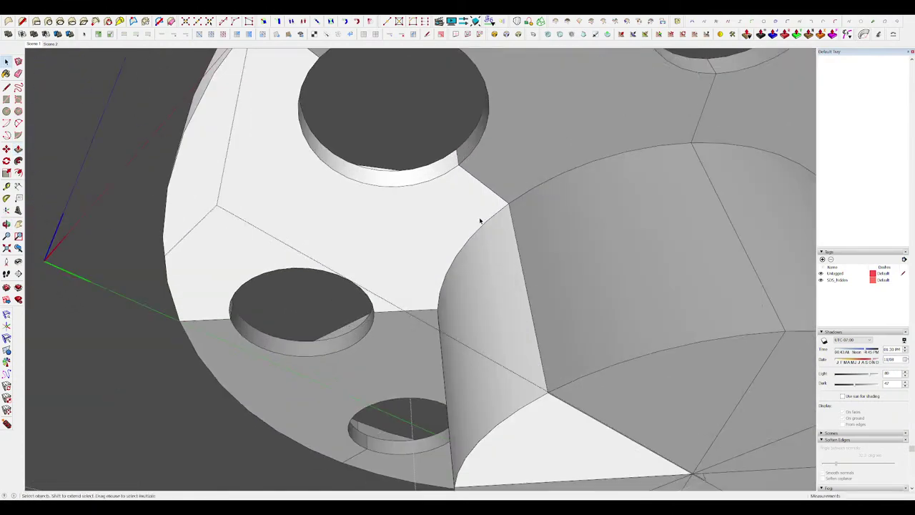
scroll(483, 228, "down", 3)
left_click(519, 33)
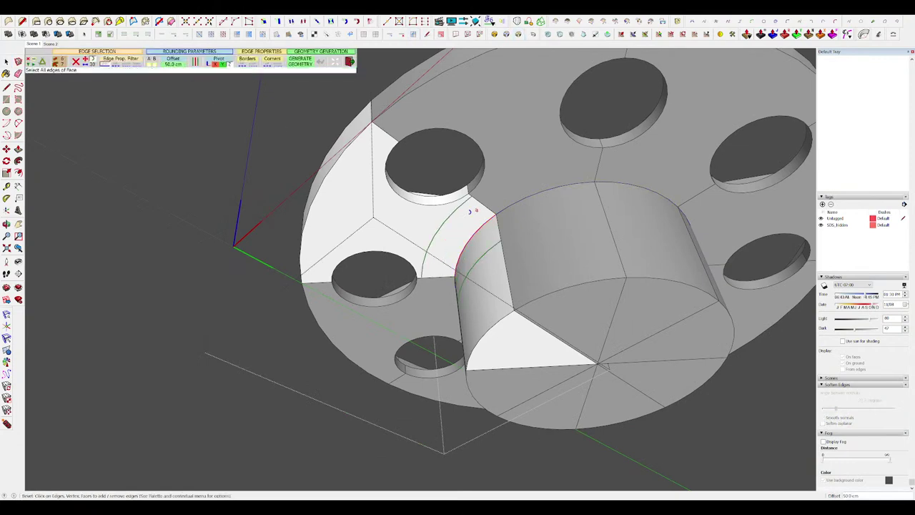
key("Return")
key("space")
Offset the hub face inward on the wheel's spoked side and push the inner face in to form a recess.
scroll(501, 250, "down", 5)
middle_click_drag(480, 259, 822, 314)
left_click(614, 291)
left_click(615, 290)
scroll(496, 245, "up", 5)
double_click(495, 245)
key("f")
left_click(452, 305)
key("p")
left_click(448, 329)
left_click(437, 321)
key("space")
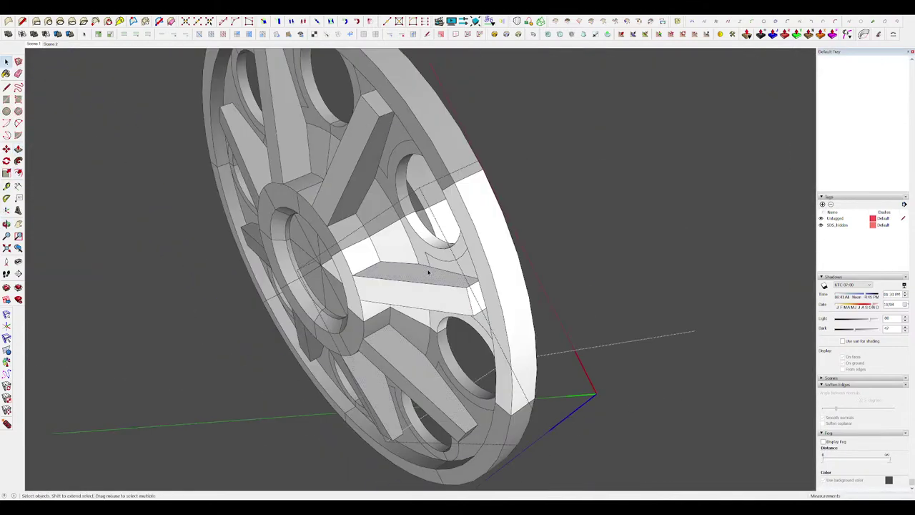
Reopen the wheel segment from the full model and remove the web between its rings, spoke and outer rim.
middle_click_drag(429, 272, 487, 233)
scroll(493, 215, "down", 5)
left_click(670, 241)
middle_click_drag(670, 241, 536, 326)
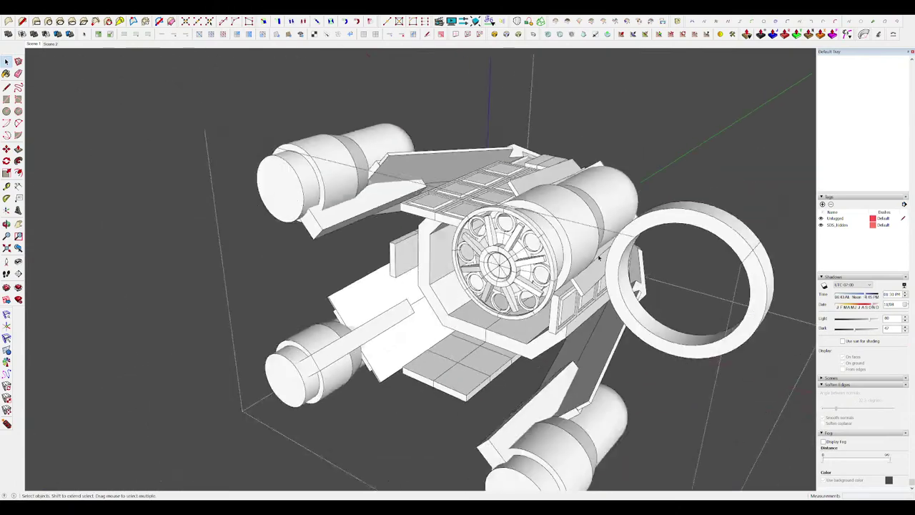
scroll(542, 274, "up", 3)
left_click(561, 249)
scroll(558, 248, "up", 4)
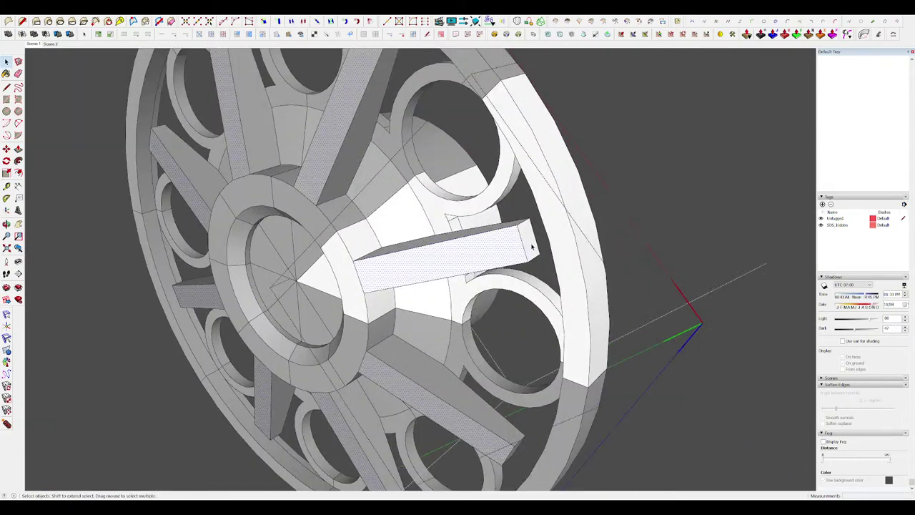
Draw a line dividing the spoke's side face level with the ring wall, and try push/pulling the outer part.
middle_click_drag(532, 246, 482, 258)
scroll(443, 222, "up", 4)
key("l")
left_click(445, 225)
middle_click_drag(444, 227, 434, 266)
left_click(406, 282)
key("p")
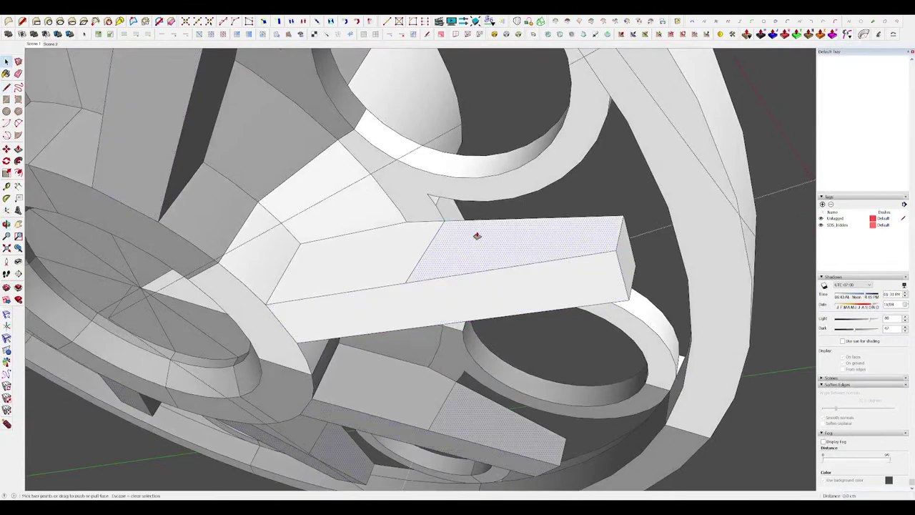
scroll(486, 265, "down", 3)
middle_click_drag(534, 251, 520, 308)
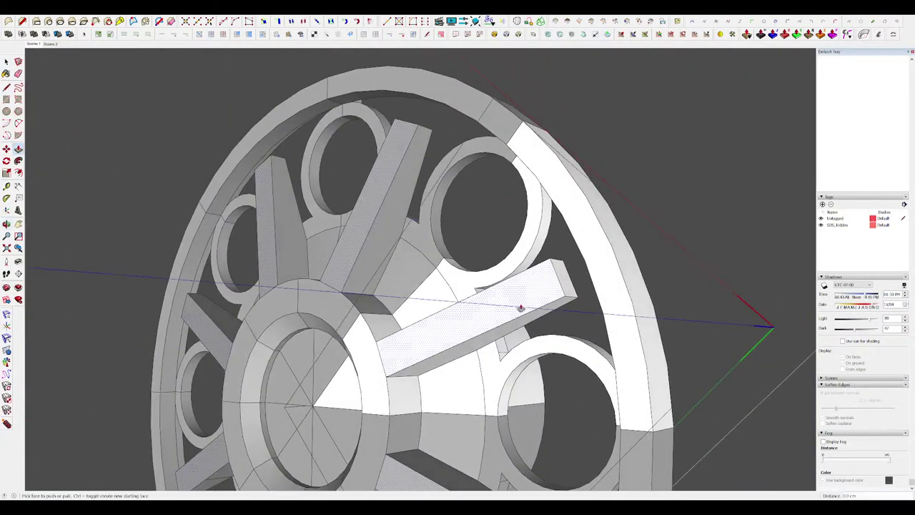
Erase the edges at the spoke's outer tip to remove the overhanging end faces.
scroll(521, 306, "up", 2)
middle_click_drag(504, 240, 522, 279)
scroll(523, 280, "up", 2)
left_click(531, 260)
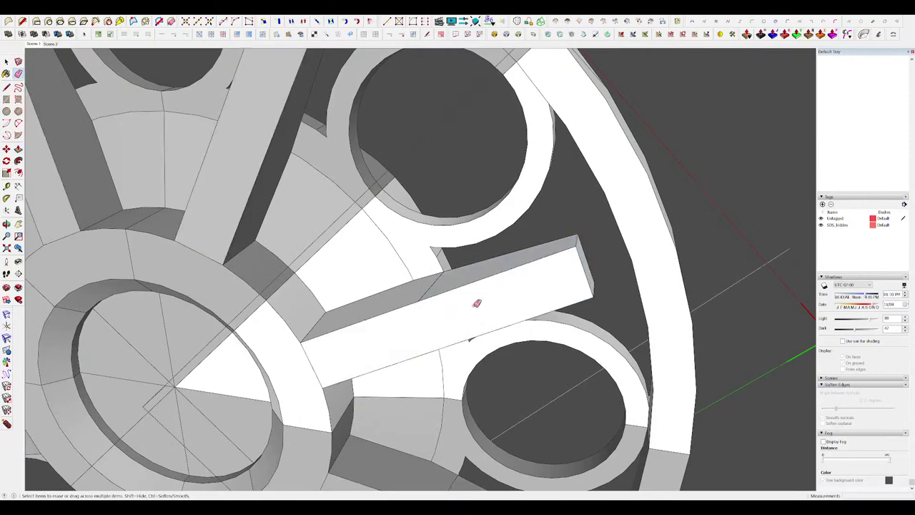
left_click_drag(579, 244, 580, 239)
left_click(577, 233)
scroll(434, 248, "down", 2)
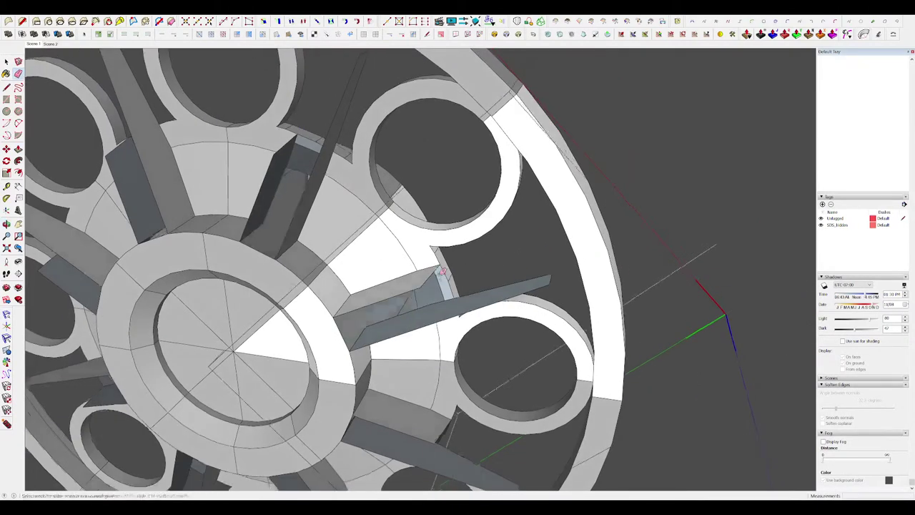
Draw a cut line across the spoke's opposite side and erase the overhanging section beyond it.
middle_click_drag(421, 287, 437, 369)
scroll(432, 333, "up", 3)
middle_click_drag(429, 322, 343, 375)
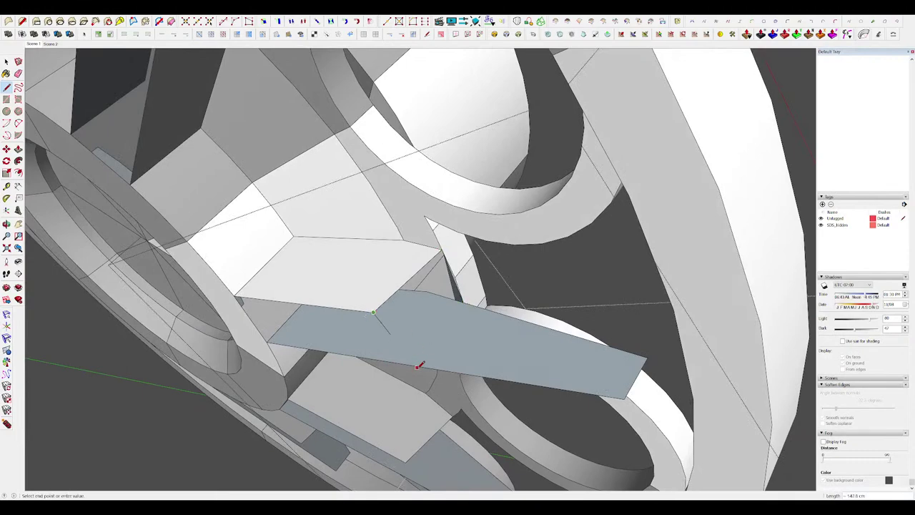
left_click(419, 365)
left_click(464, 302)
mouse_move(464, 304)
middle_mouse_down()
mouse_move(579, 289)
mouse_move(585, 280)
middle_mouse_up()
key("e")
left_click_drag(682, 254, 636, 226)
mouse_move(526, 290)
middle_mouse_down()
mouse_move(509, 271)
mouse_move(500, 197)
middle_mouse_up()
Erase the stray edge at the spoke's open end and close it with lines from its two corners to the rim wall.
key("m")
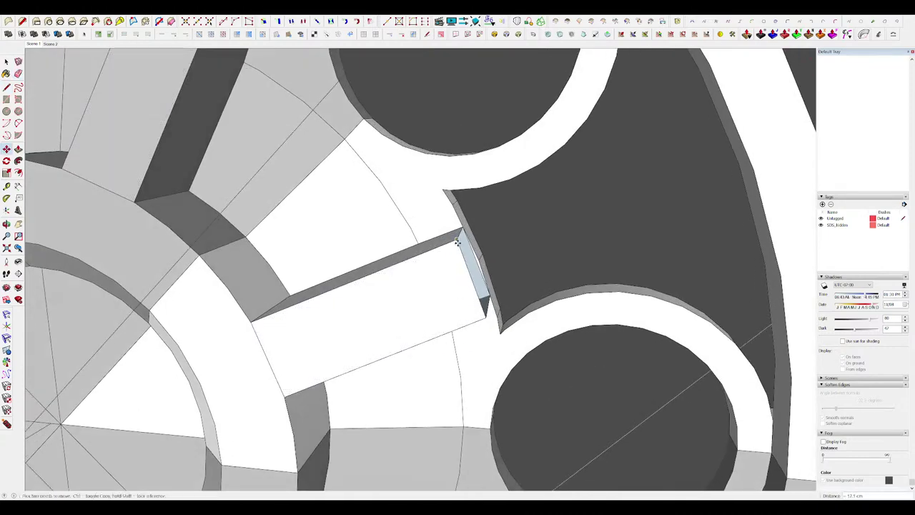
middle_click_drag(494, 275, 436, 248)
key("space")
scroll(520, 261, "up", 3)
key("e")
left_click(501, 256)
key("l")
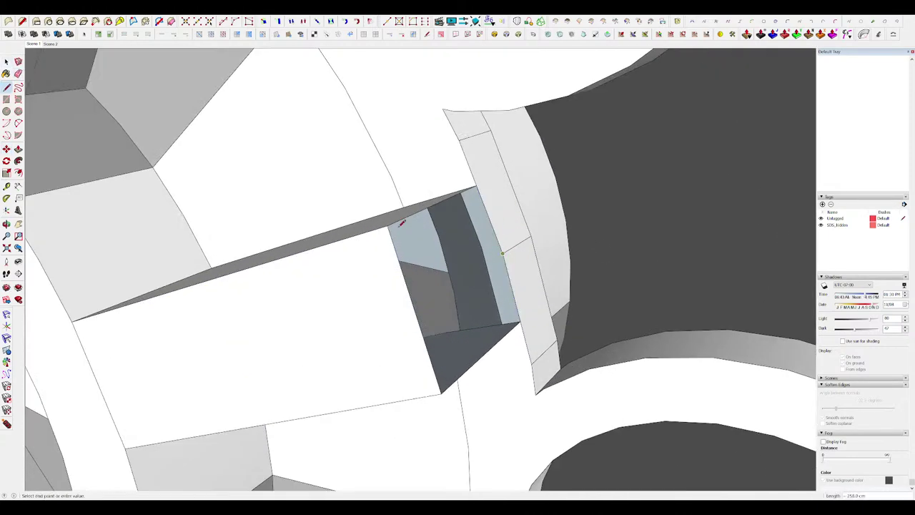
left_click(388, 226)
left_click(502, 253)
left_click(441, 393)
left_click(502, 253)
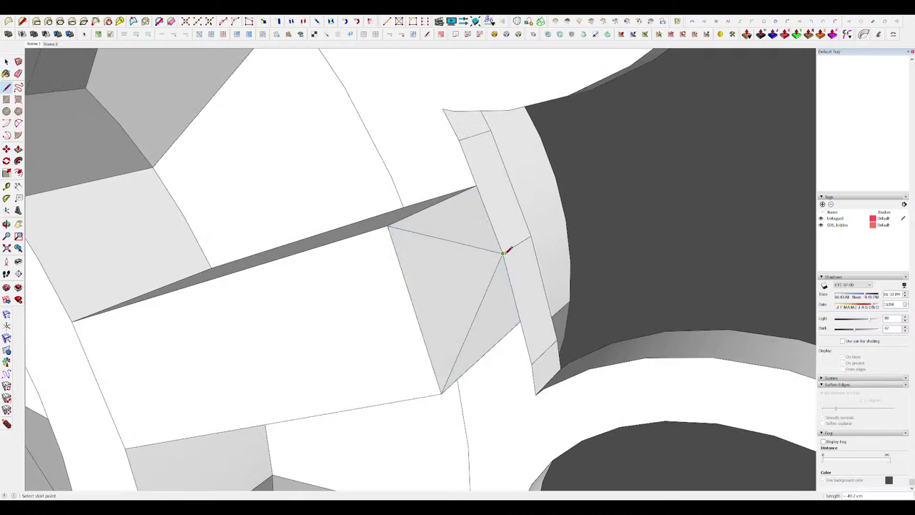
scroll(524, 217, "down", 7)
middle_click_drag(524, 217, 513, 241)
key("space")
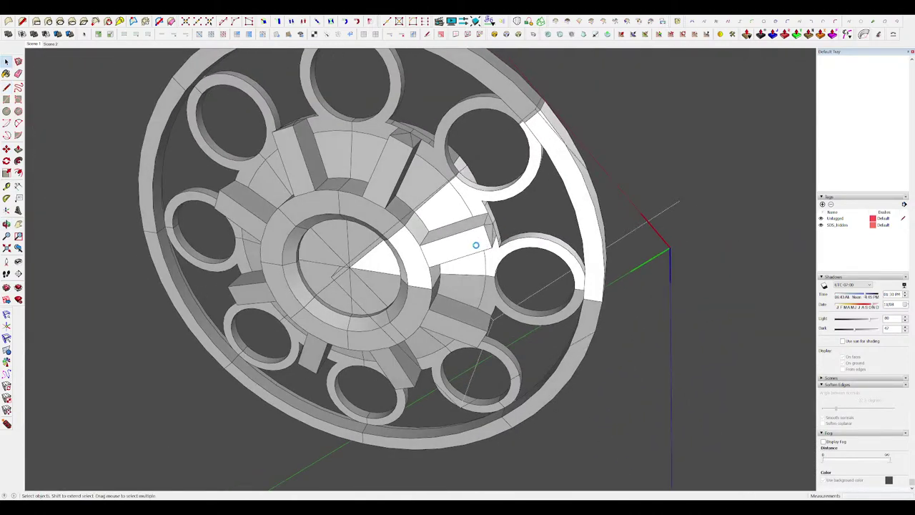
Leave the wheel's component editing and bring back the full submersible model.
scroll(469, 249, "down", 6)
left_click(591, 257)
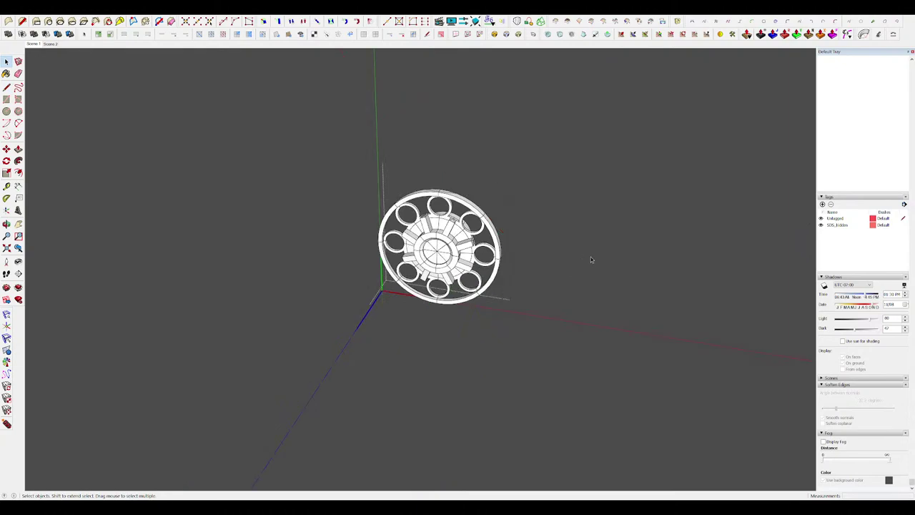
left_click(591, 256)
middle_click_drag(590, 256, 546, 271)
scroll(572, 259, "down", 4)
middle_click_drag(424, 259, 430, 277)
scroll(430, 278, "up", 3)
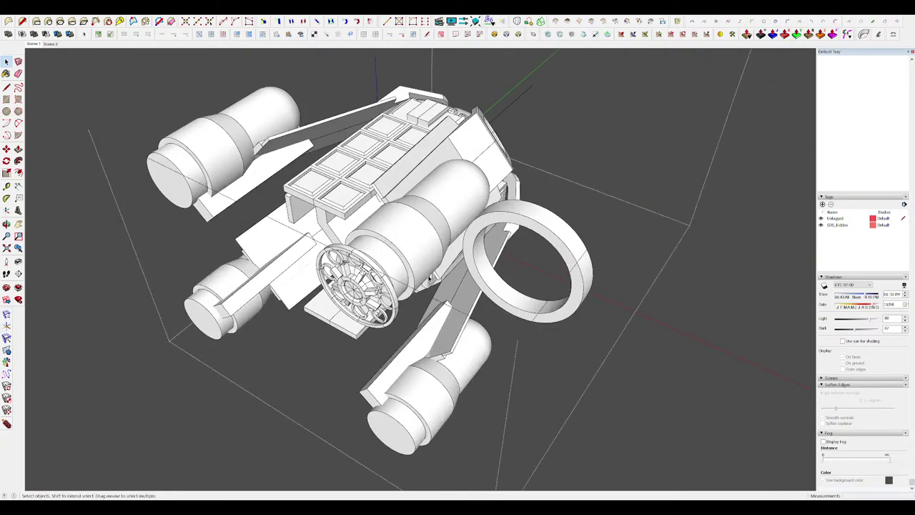
Take the finished wheel off the upper thruster and paste it in place inside the mirrored hull component.
left_click(359, 280)
scroll(360, 278, "up", 3)
middle_click_drag(359, 279, 491, 257, "shift")
double_click(492, 257)
left_click(499, 256)
left_click(549, 227)
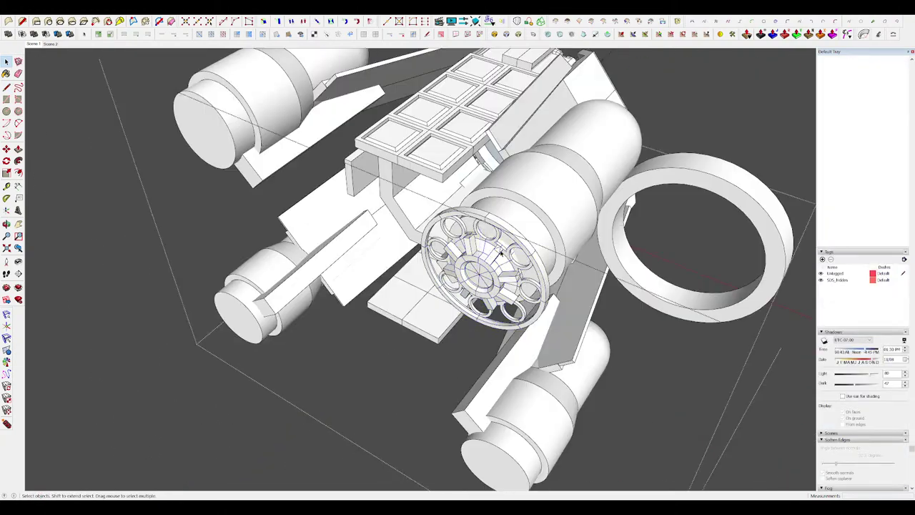
left_click(516, 246)
key("Delete")
double_click(535, 227)
left_click(514, 242)
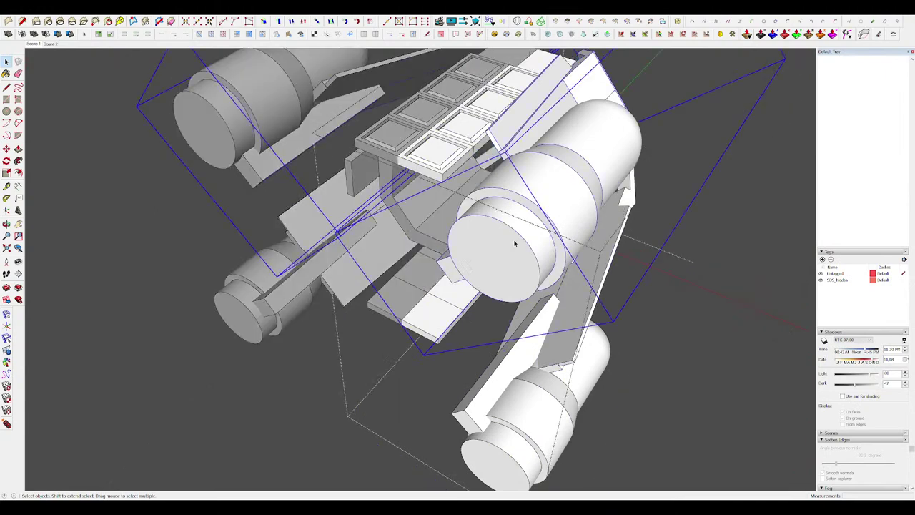
double_click(525, 247)
key("ctrl+shift+v")
Leave the hull component's editing and inspect the wheels on the ends of the thruster cylinders.
scroll(468, 250, "down", 5)
left_click(672, 303)
left_click(672, 302)
middle_click_drag(672, 303, 458, 287)
scroll(500, 264, "down", 3)
left_click(548, 231)
middle_click_drag(547, 230, 479, 277)
scroll(479, 277, "up", 4)
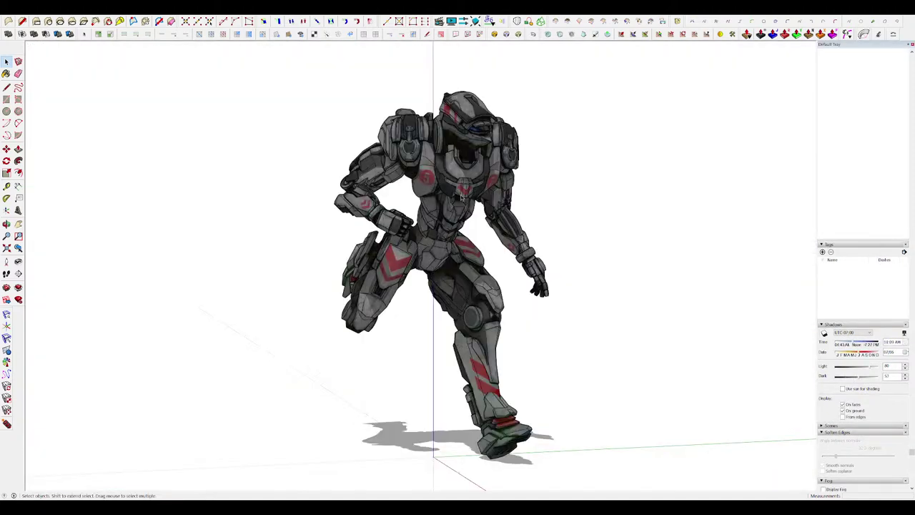
Examine the finished armoured robot model from the front, the side and the lower legs.
scroll(471, 175, "up", 2)
scroll(516, 186, "down", 1)
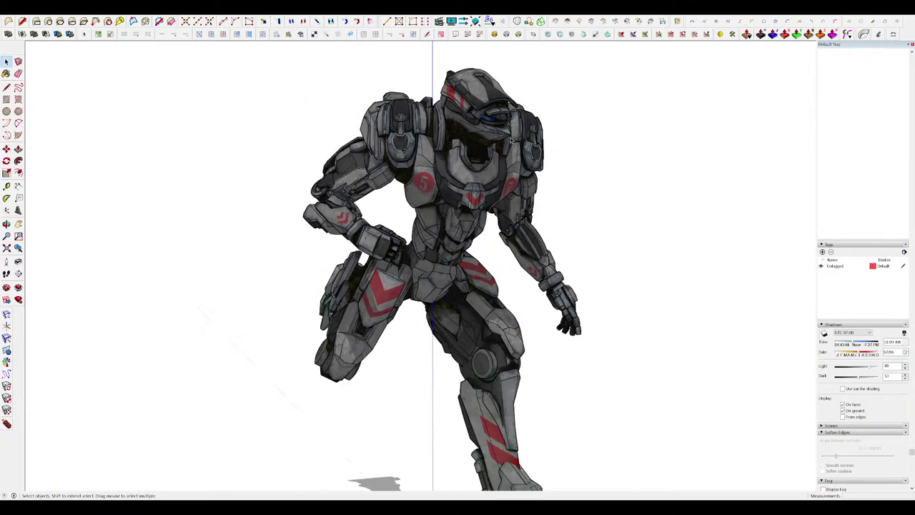
scroll(512, 140, "down", 2)
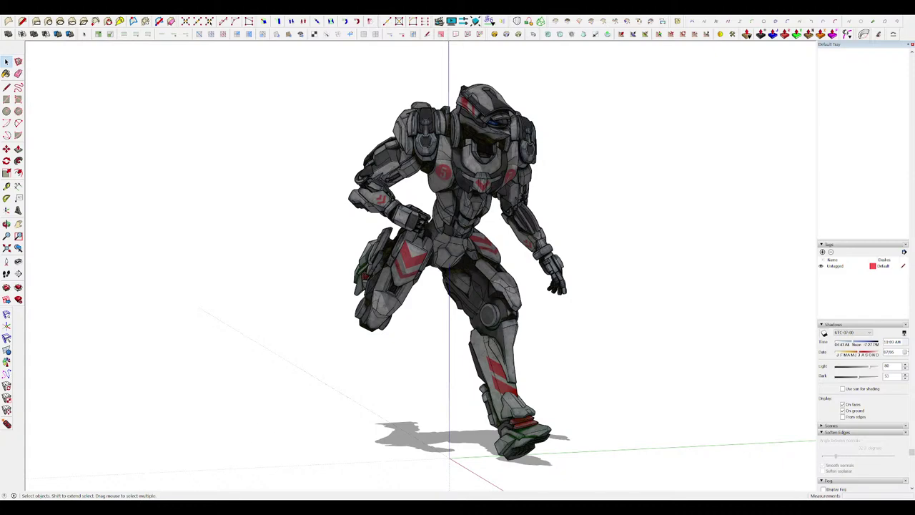
middle_click_drag(472, 184, 634, 239)
middle_click_drag(471, 232, 539, 266)
middle_click_drag(400, 268, 548, 303)
middle_click_drag(400, 307, 541, 278)
scroll(339, 316, "up", 2)
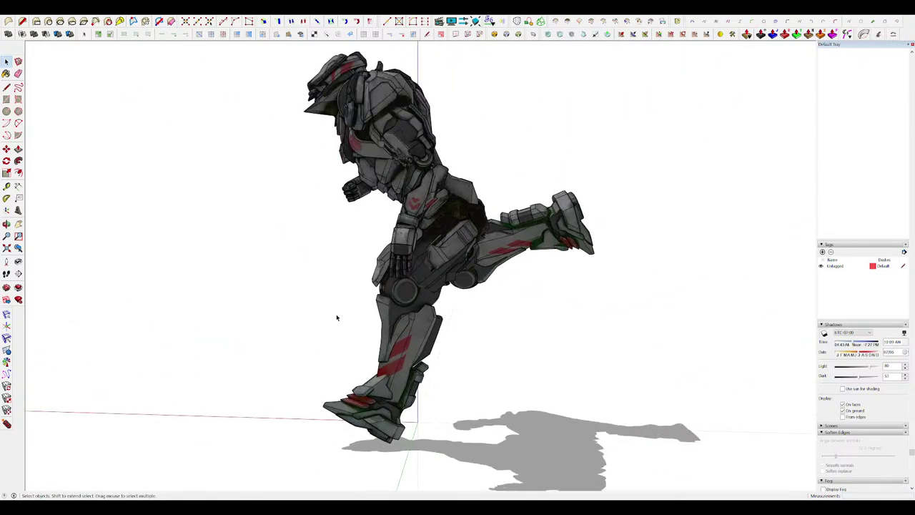
middle_click_drag(339, 316, 603, 307)
scroll(451, 380, "up", 4)
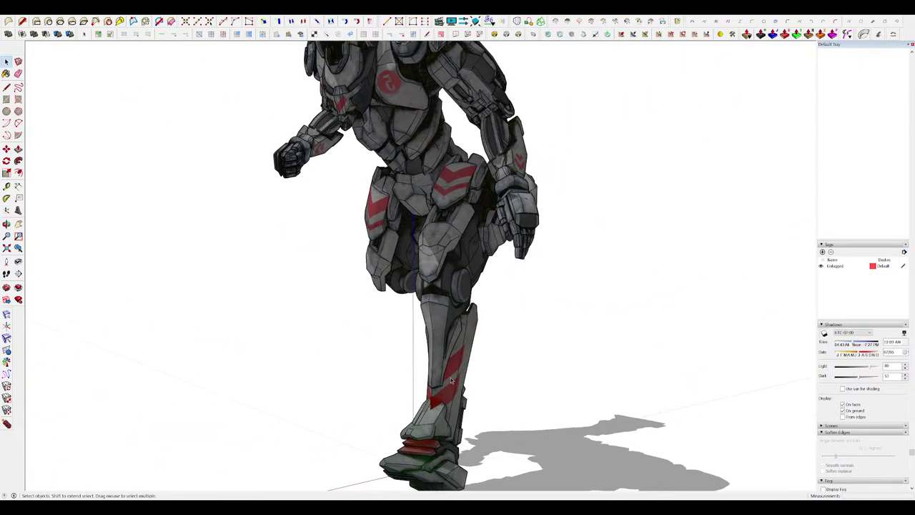
Open the robot group, select the shin armour piece of the standing leg and inspect it from several sides.
scroll(466, 307, "down", 2)
double_click(450, 310)
triple_click(446, 308)
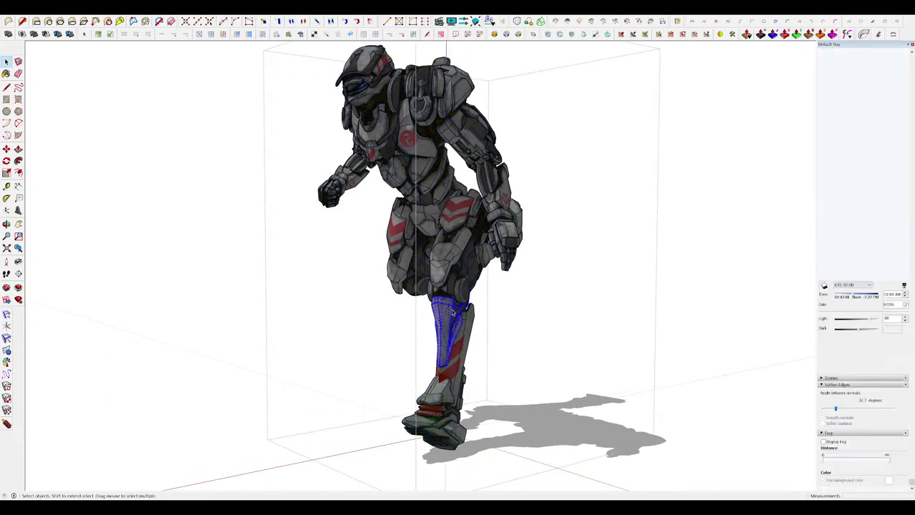
middle_click_drag(447, 308, 404, 351)
scroll(411, 359, "up", 2)
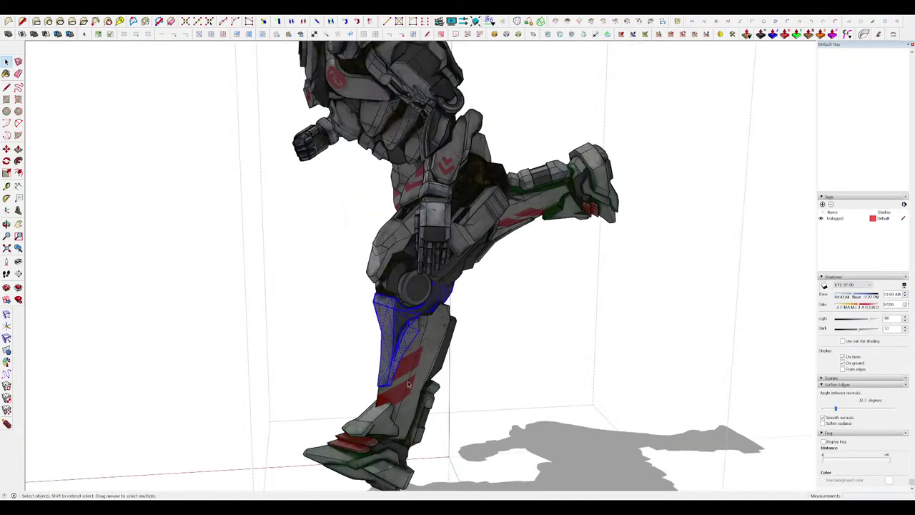
middle_click_drag(408, 384, 463, 374)
scroll(463, 374, "down", 2)
scroll(493, 185, "up", 4)
middle_click_drag(492, 187, 600, 208)
scroll(664, 229, "down", 4)
middle_click_drag(664, 228, 765, 270)
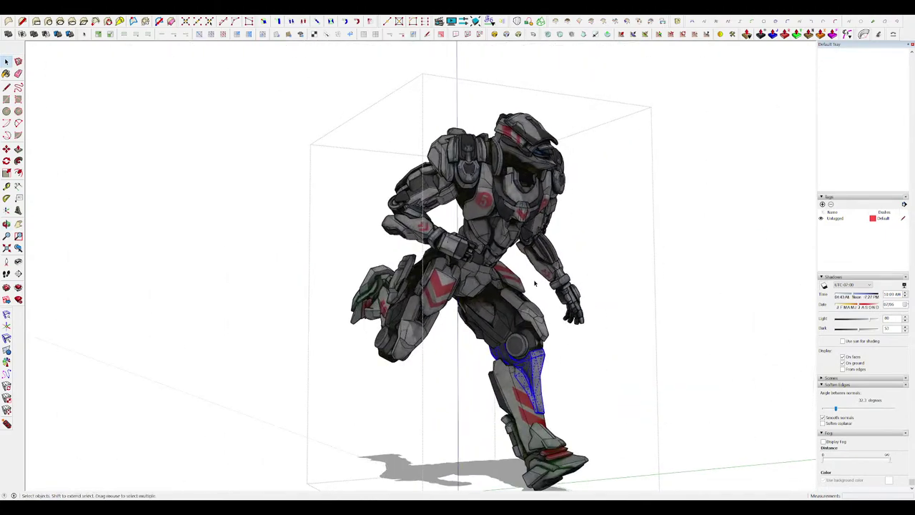
Examine the robot's upper body and overall silhouette from all around, and clear the selection.
middle_click_drag(535, 283, 501, 247)
scroll(469, 175, "up", 3)
middle_click_drag(469, 175, 868, 265)
mouse_move(492, 227)
middle_mouse_down()
mouse_move(505, 212)
mouse_move(490, 224)
middle_mouse_up()
scroll(505, 212, "down", 1)
scroll(504, 212, "down", 3)
left_click(631, 239)
scroll(490, 224, "up", 2)
middle_click_drag(400, 215, 249, 204)
scroll(458, 227, "up", 2)
middle_click_drag(457, 228, 362, 226)
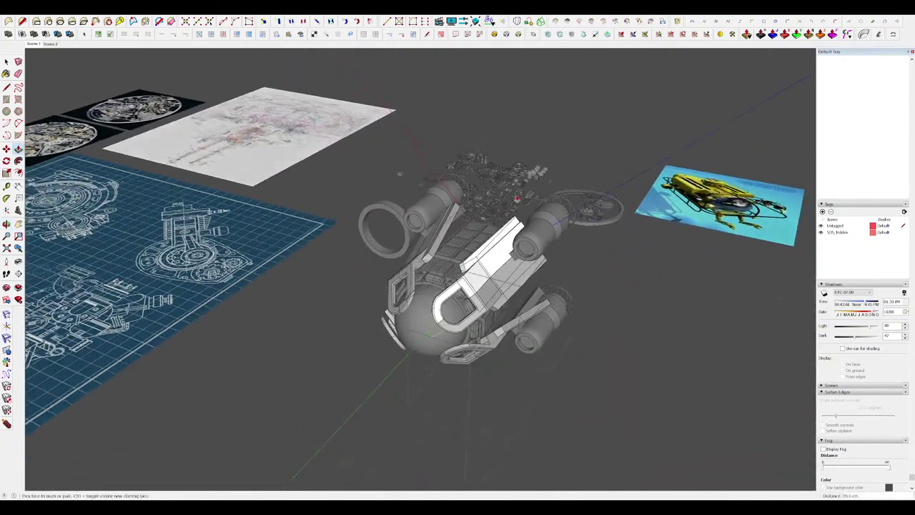
Draw a long narrow rectangle along the hull slab's edge face and push it in about 51 cm as a groove.
key("space")
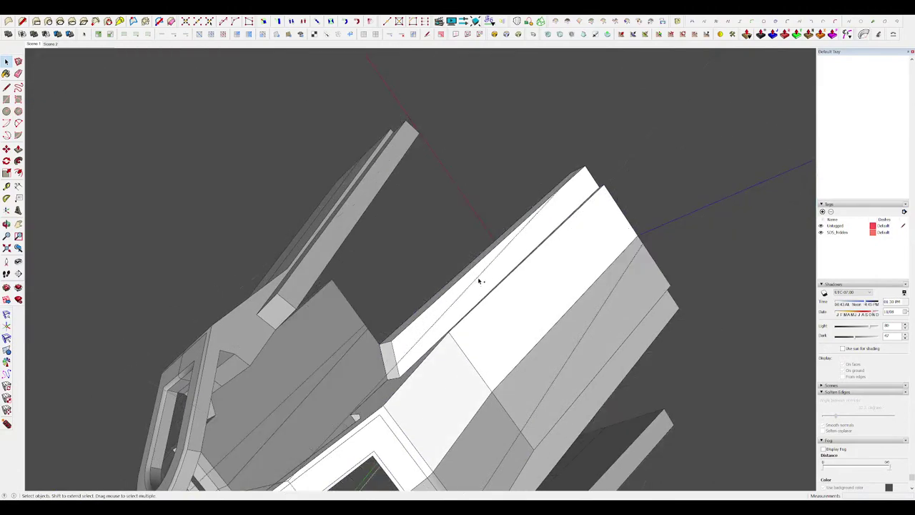
middle_click_drag(478, 280, 588, 322)
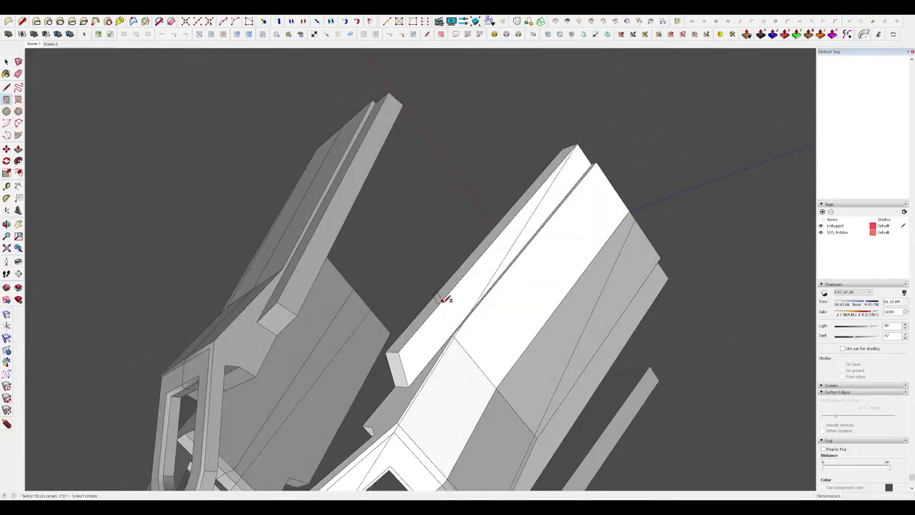
key("p")
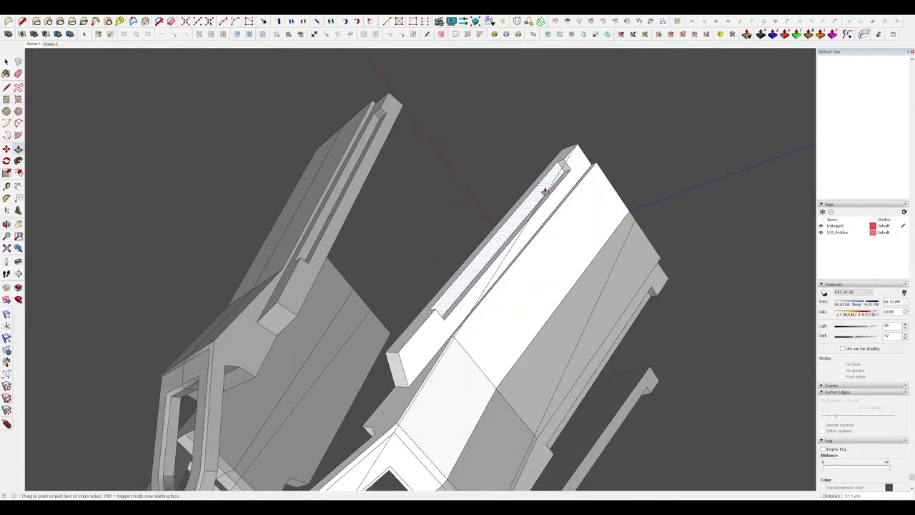
middle_click_drag(545, 191, 505, 347)
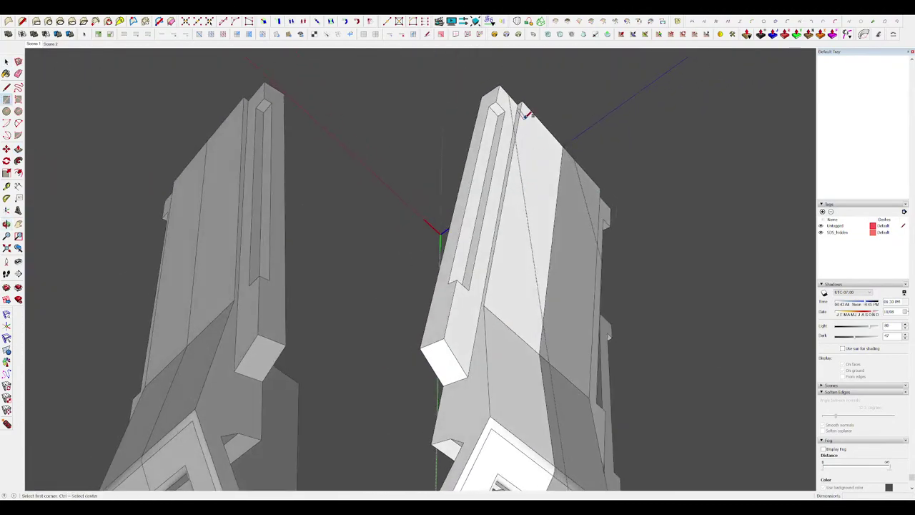
Draw a short line parallel to the blue axis on the grooved slab's adjoining hull panel, near its bend.
key("l")
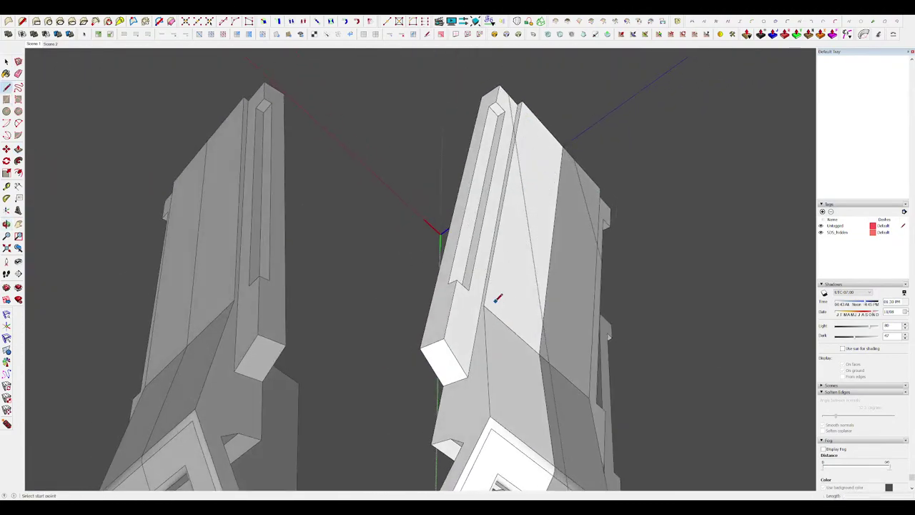
middle_click_drag(496, 301, 429, 219)
scroll(492, 301, "down", 3)
left_click(492, 304)
middle_click_drag(492, 302, 715, 266)
scroll(515, 276, "up", 3)
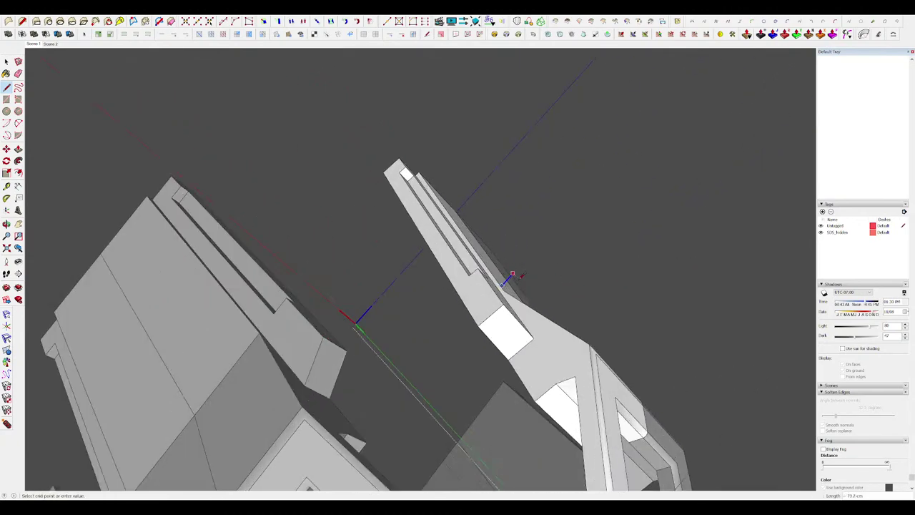
left_click(520, 269)
middle_click_drag(517, 268, 665, 240)
middle_click_drag(551, 267, 538, 286)
key("space")
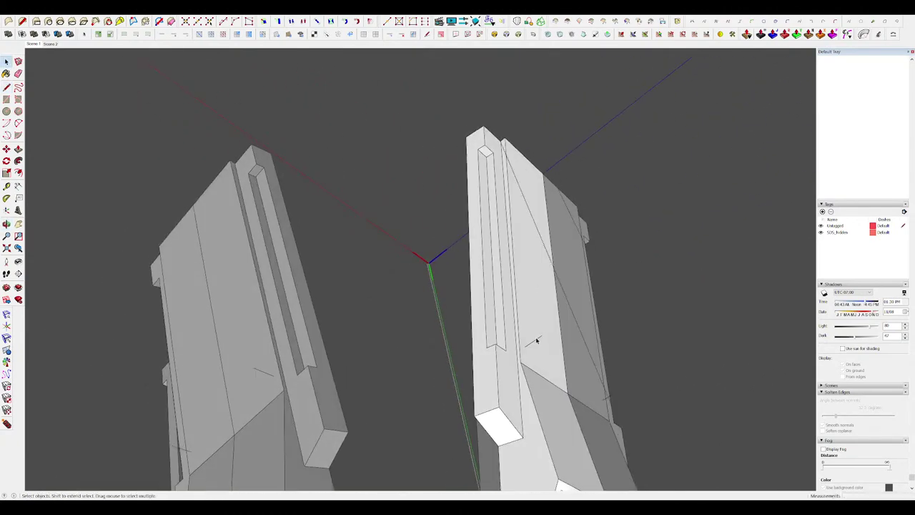
Copy the short line near the hull panel's bend about 1133 cm along the panel to its far end.
left_click(531, 346)
left_click(532, 343)
key("m")
key("ctrl")
left_click(525, 347)
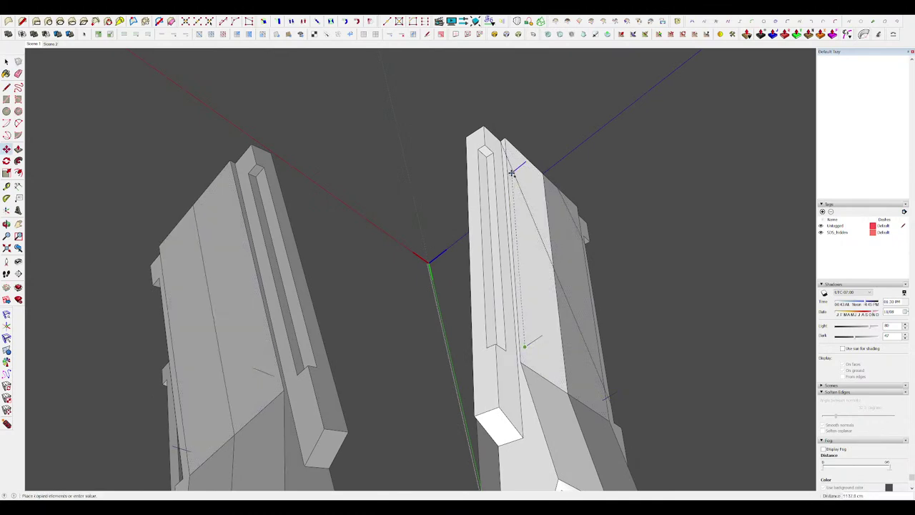
left_click(512, 172)
Connect the outer ends of the two short lines with a long straight edge to form a handle-shaped path.
middle_click_drag(553, 215, 506, 201)
key("l")
left_click(511, 333)
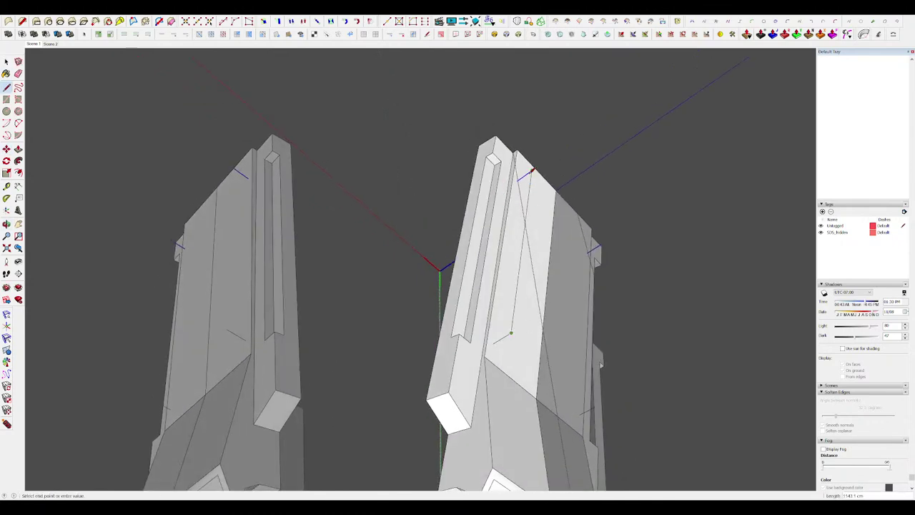
left_click(524, 172)
mouse_move(554, 255)
middle_mouse_down()
mouse_move(602, 269)
mouse_move(670, 231)
middle_mouse_up()
scroll(551, 290, "up", 4)
middle_click_drag(551, 291, 547, 305)
key("space")
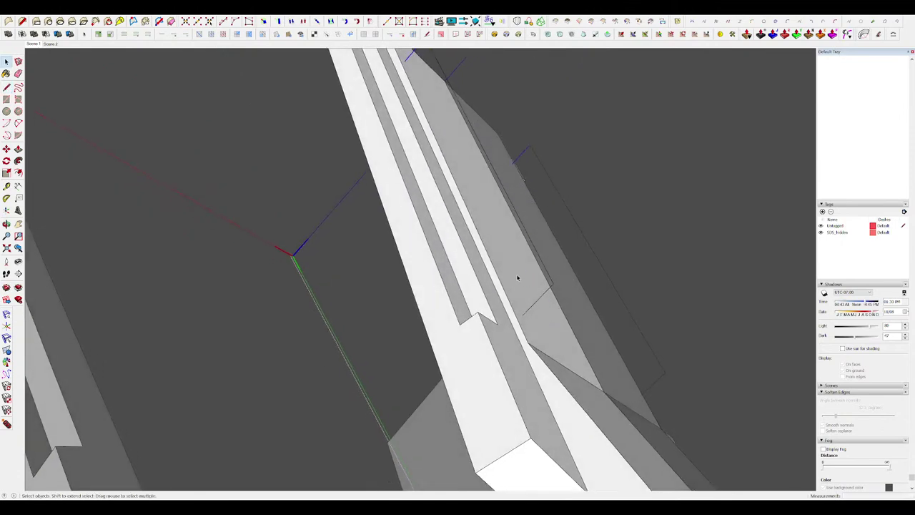
scroll(517, 276, "down", 3)
middle_click_drag(517, 276, 476, 245)
left_click(509, 183)
middle_click_drag(495, 210, 488, 227)
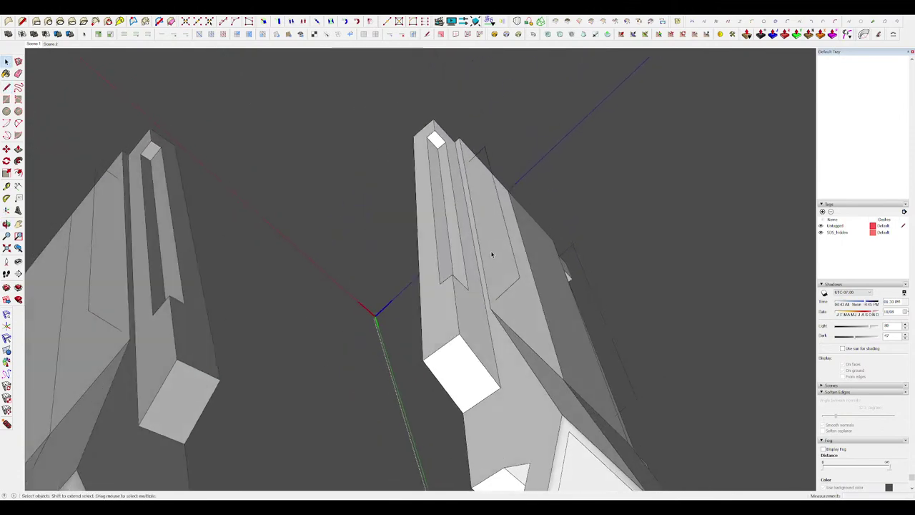
Round both corners of the handle path with tangent two-point arcs.
key("a")
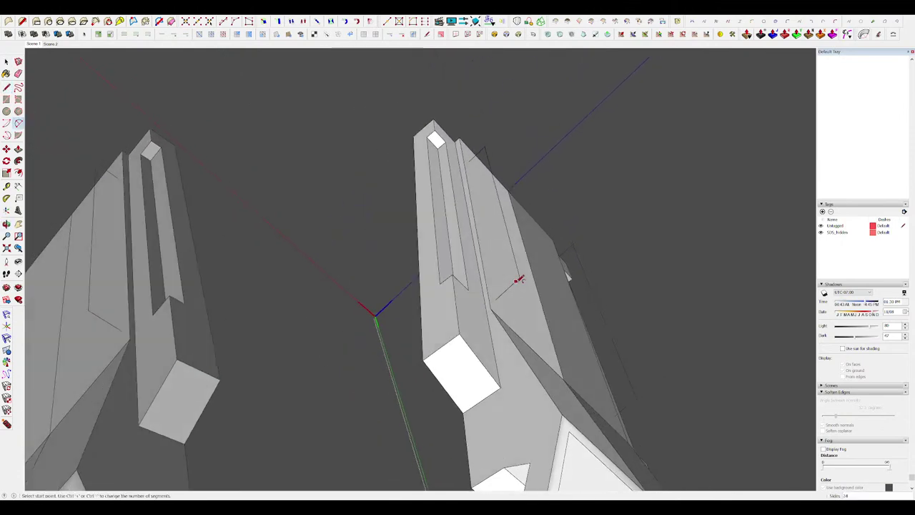
left_click(507, 289)
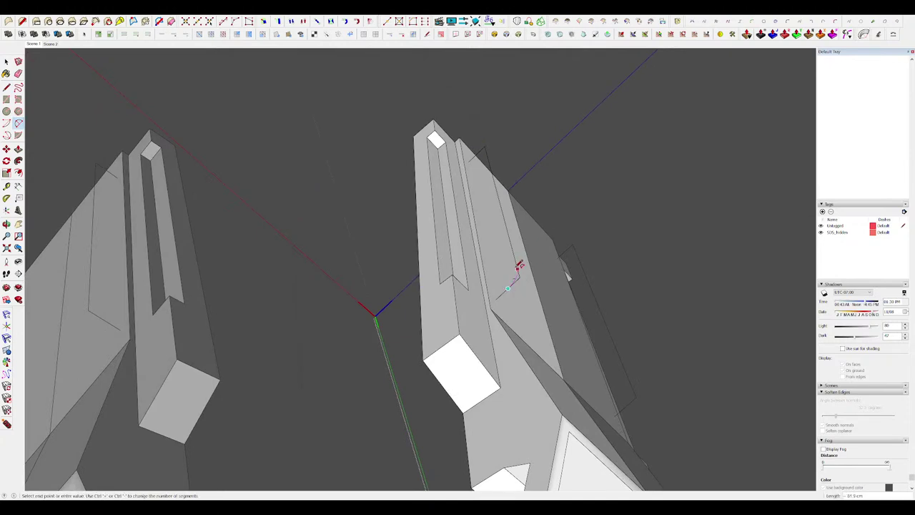
double_click(516, 263)
scroll(479, 152, "up", 2)
left_click(478, 153)
double_click(492, 149)
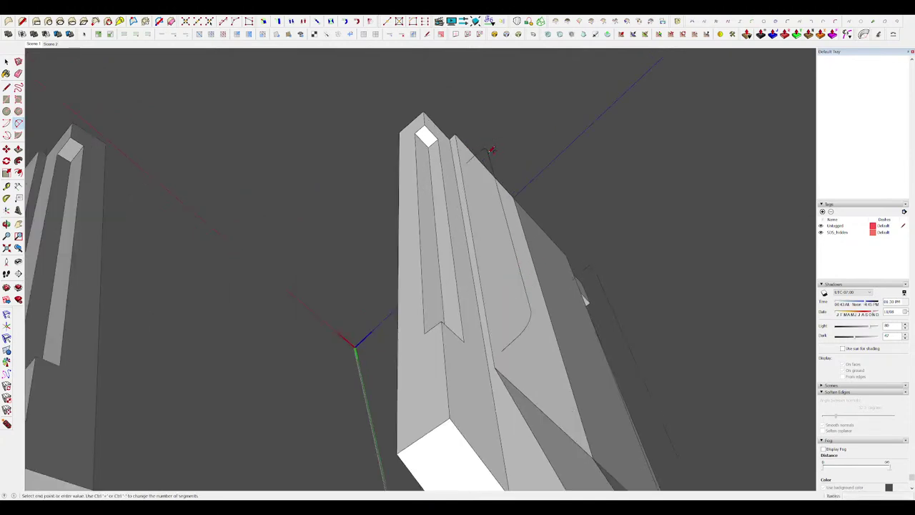
key("space")
Select the rounded handle path, try to generate a round tube along it, and undo the tube.
middle_click_drag(508, 263, 540, 233)
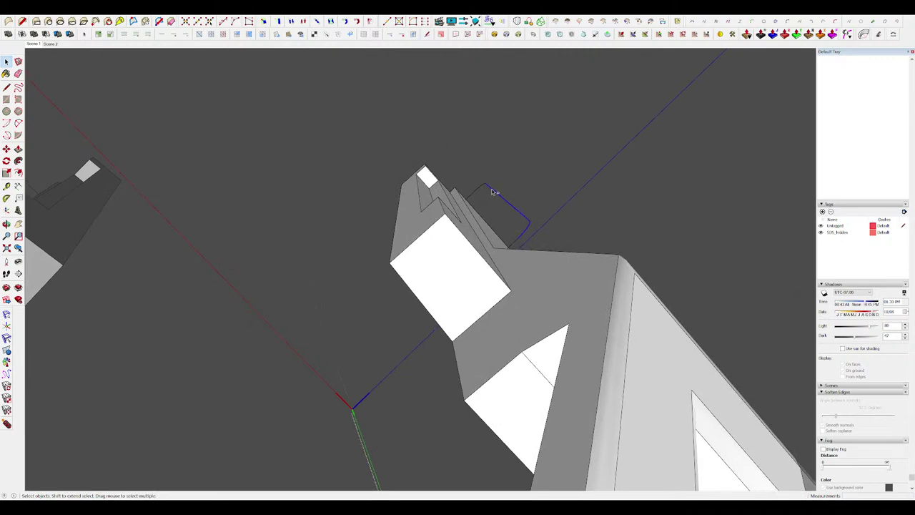
middle_click_drag(525, 274, 492, 259)
scroll(492, 259, "down", 2)
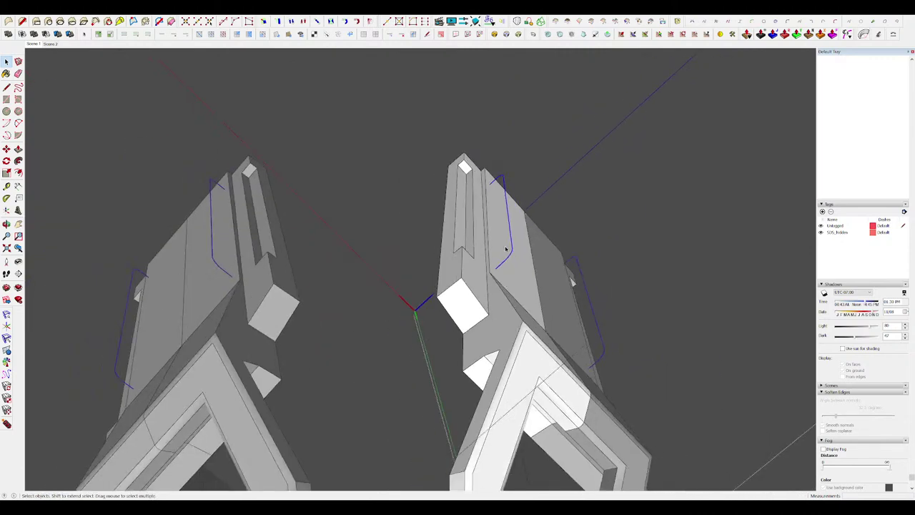
scroll(490, 258, "up", 4)
scroll(489, 257, "down", 2)
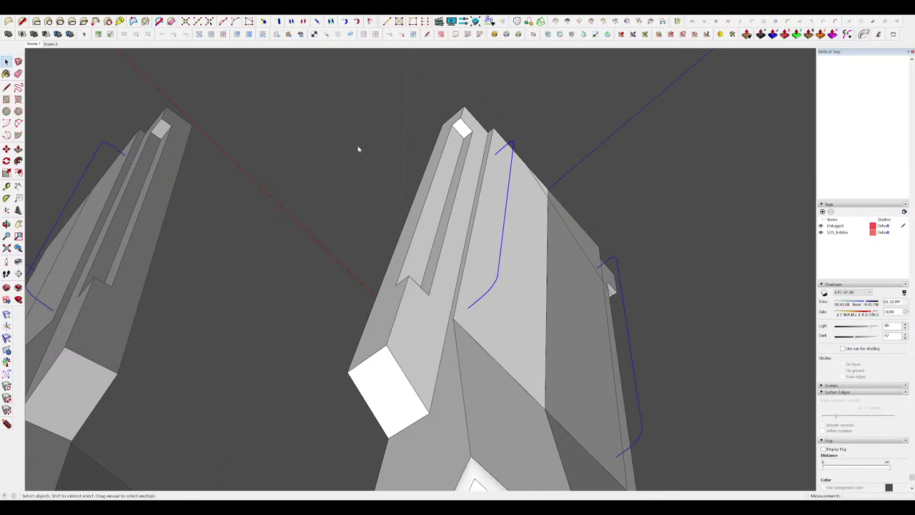
key("l")
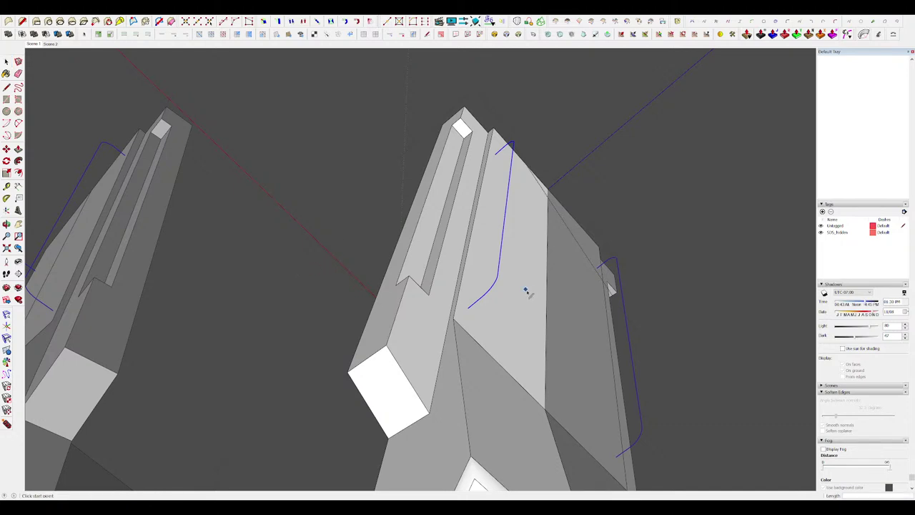
left_click(312, 270)
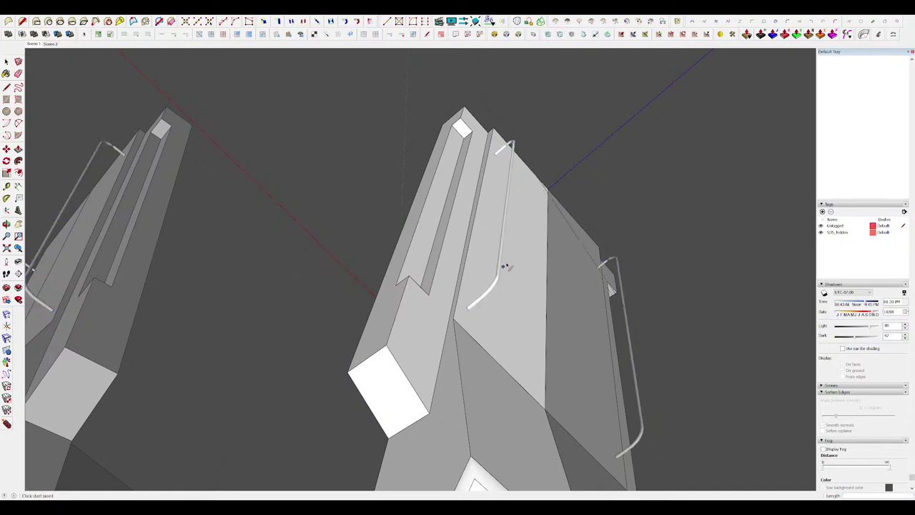
scroll(506, 266, "up", 3)
mouse_move(506, 266)
middle_mouse_down()
mouse_move(523, 245)
mouse_move(496, 258)
middle_mouse_up()
scroll(508, 97, "up", 8)
key("space")
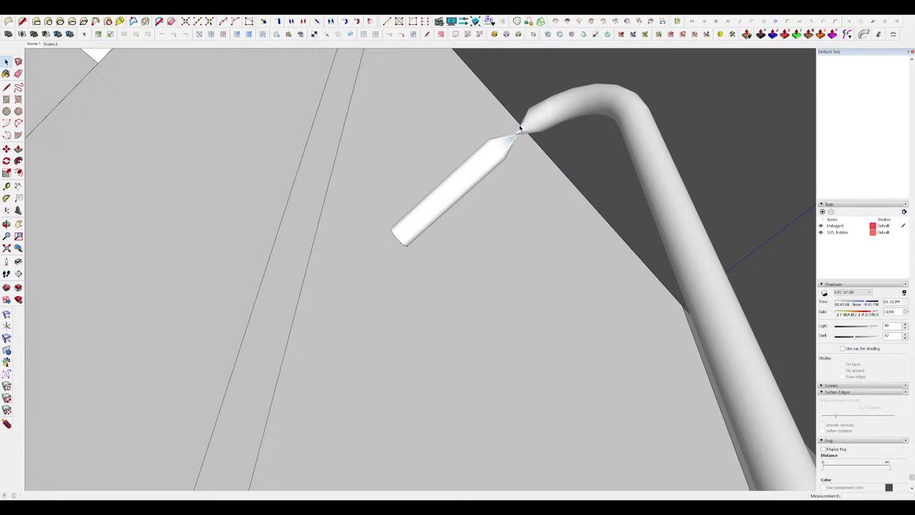
middle_click_drag(520, 128, 512, 159)
key("ctrl+z")
scroll(508, 133, "down", 5)
double_click(543, 143)
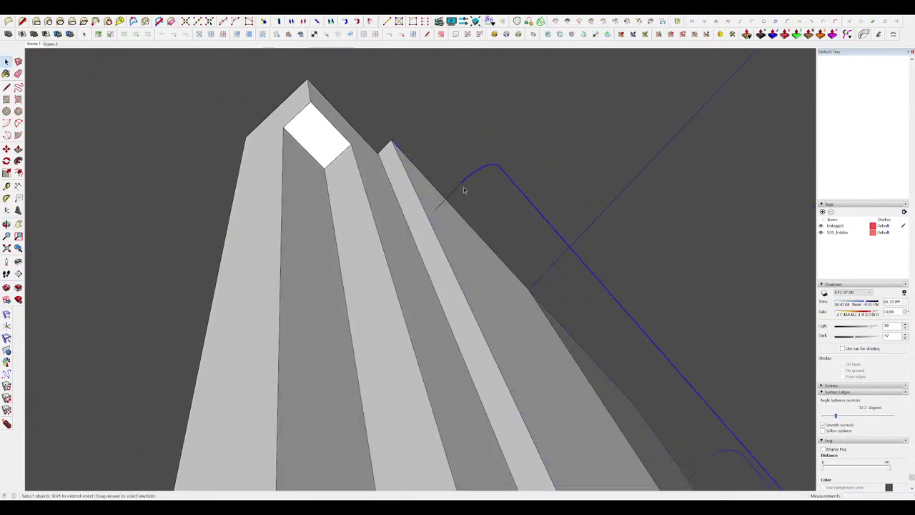
left_click_drag(464, 188, 456, 175, "shift")
scroll(411, 151, "down", 5)
scroll(514, 267, "up", 2)
left_click_drag(531, 259, 515, 240, "shift")
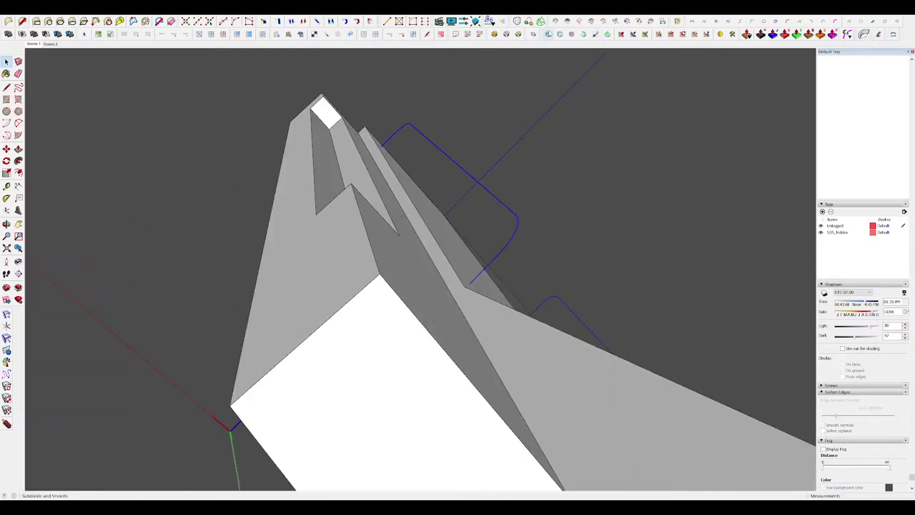
left_click(532, 36)
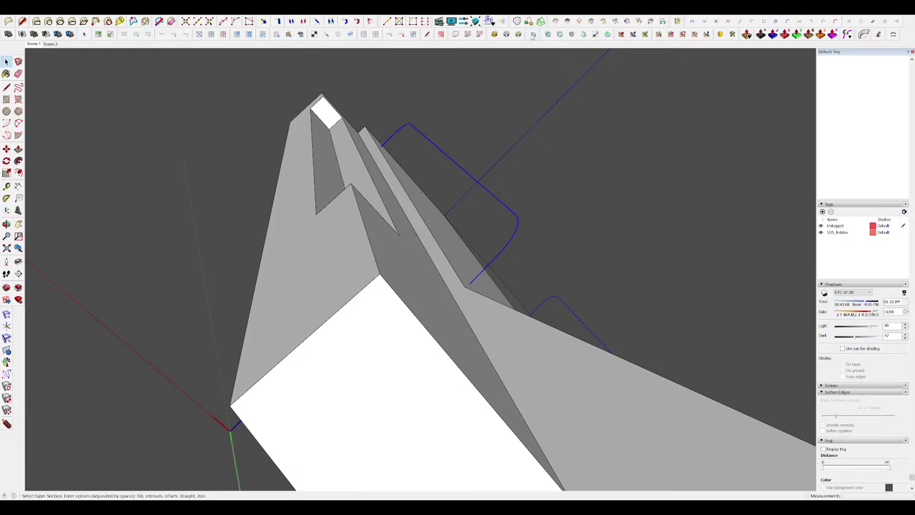
left_click(464, 260)
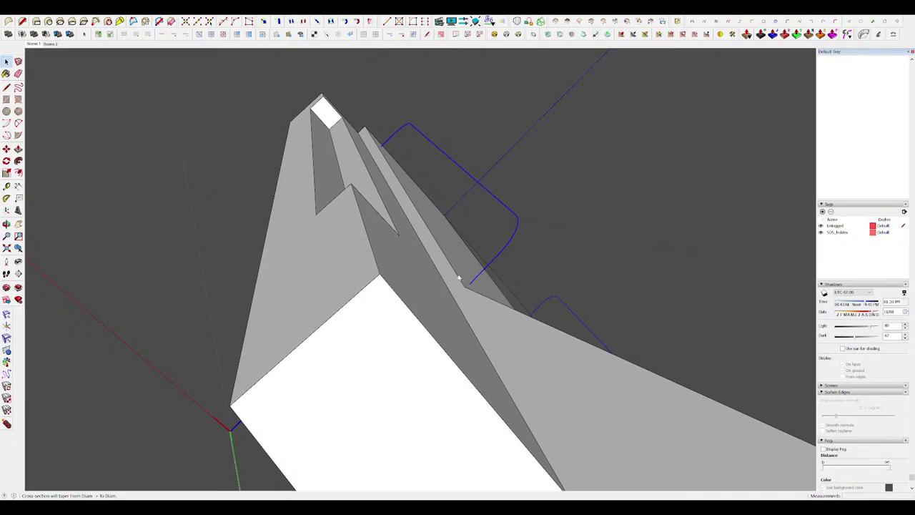
key("Escape")
Select every edge of the rounded handle path and generate a faceted pipe along it as a grab rail.
middle_click_drag(444, 286, 528, 347)
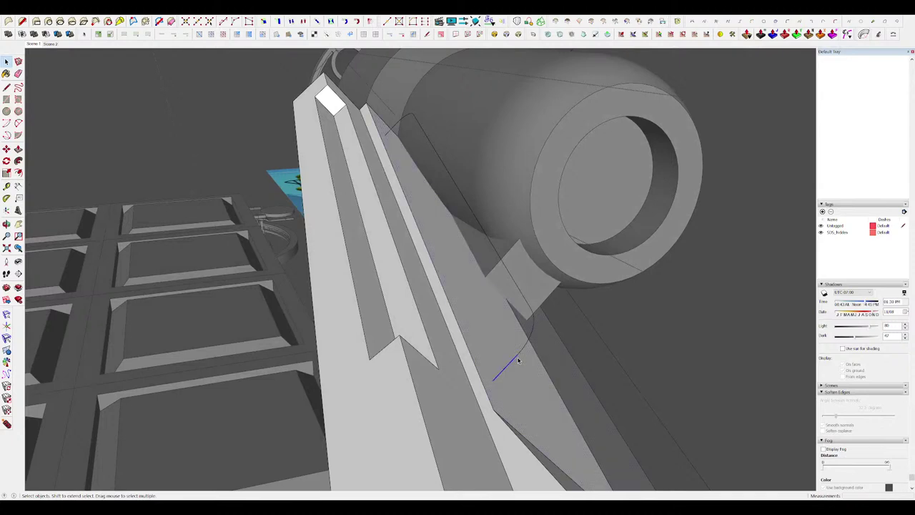
key("h")
middle_click_drag(457, 272, 409, 197)
left_click_drag(408, 157, 389, 147)
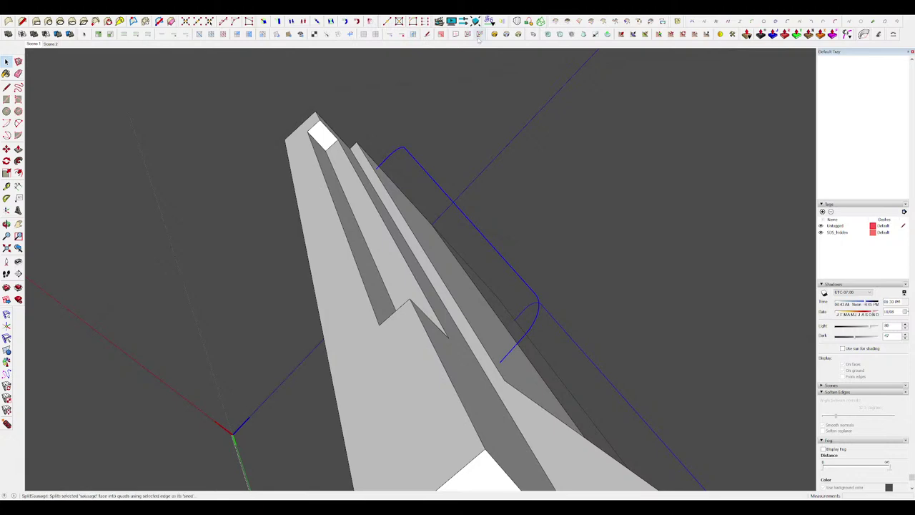
left_click(537, 40)
left_click(450, 264)
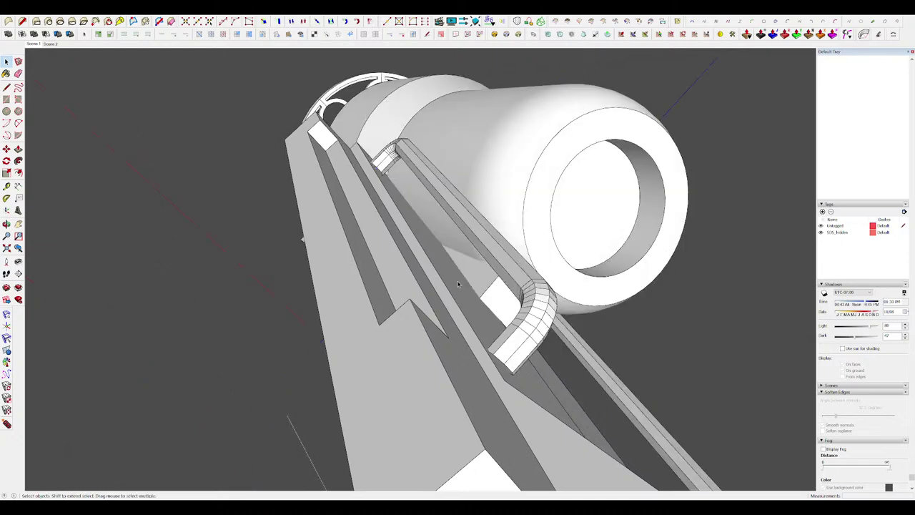
Select the generated pipe on the hull panel and explode its group into plain geometry.
middle_click_drag(512, 290, 498, 296)
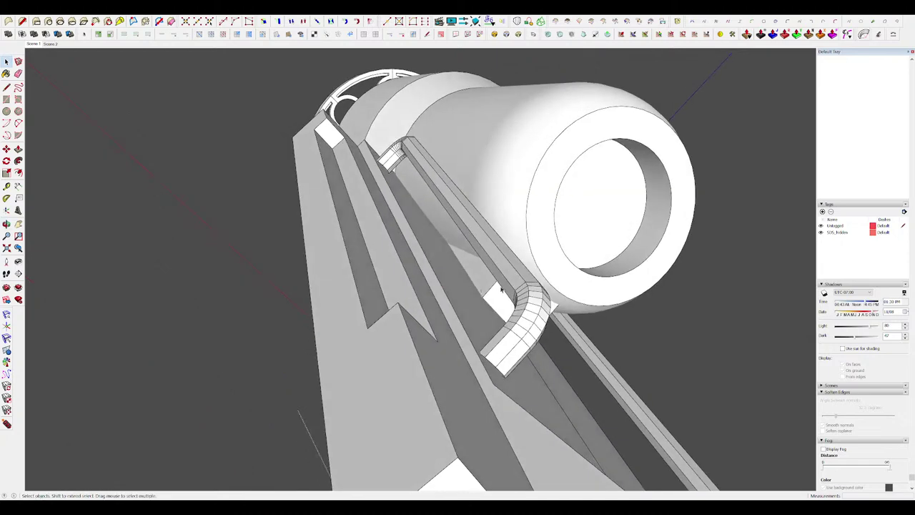
left_click(515, 278)
double_click(515, 278)
left_click(507, 261)
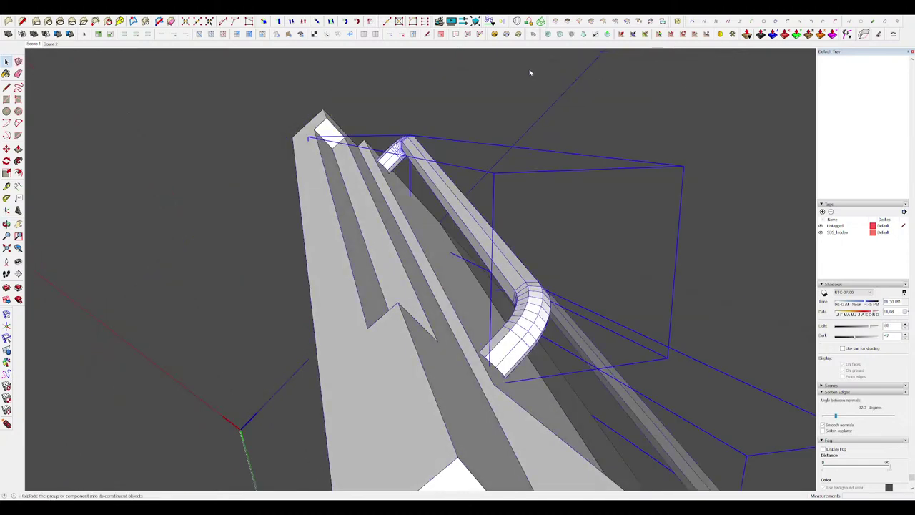
key("x")
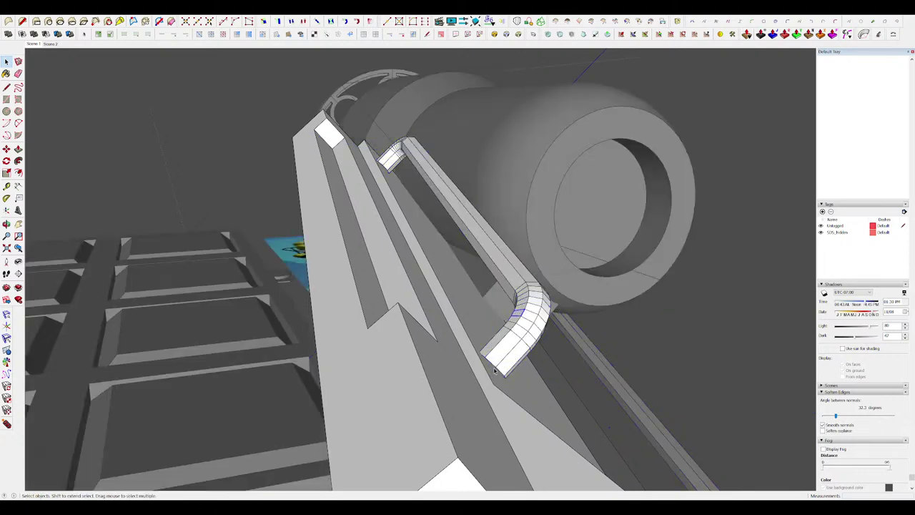
scroll(496, 369, "up", 3)
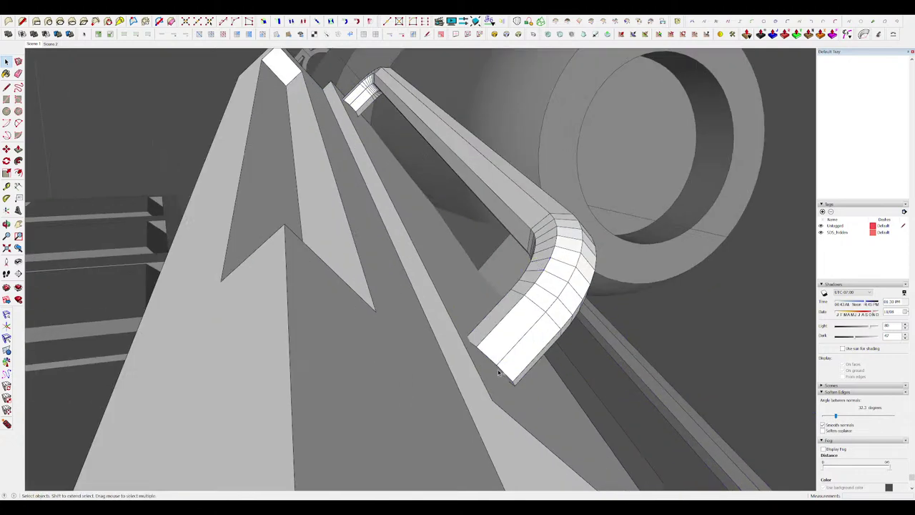
double_click(498, 368)
left_click(500, 364)
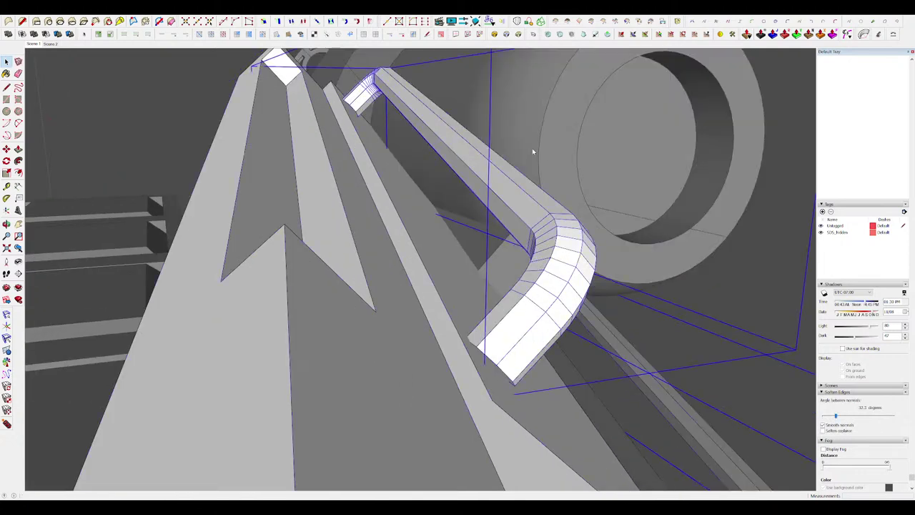
middle_click_drag(468, 325, 515, 347)
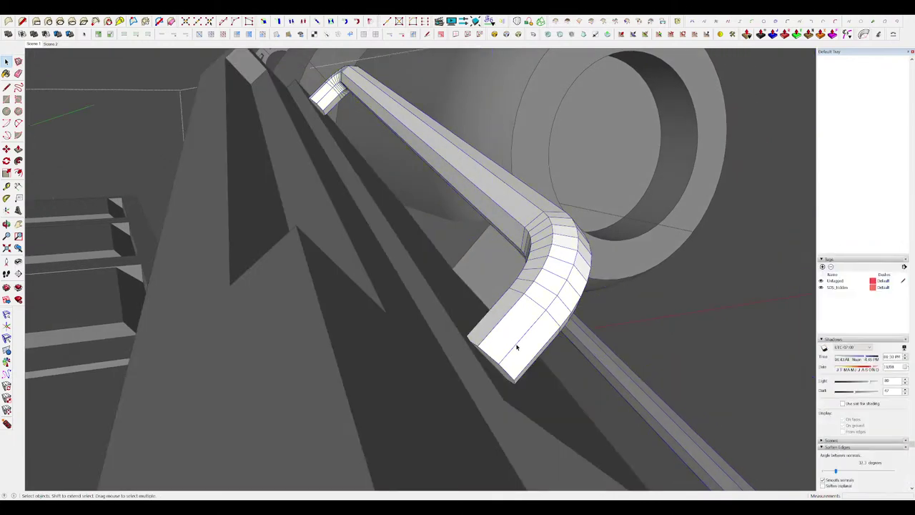
key("p")
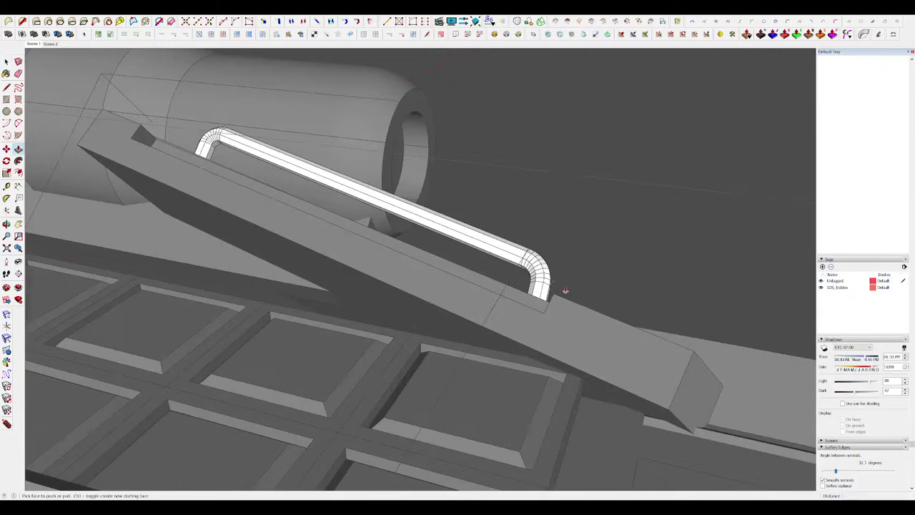
scroll(333, 262, "down", 5)
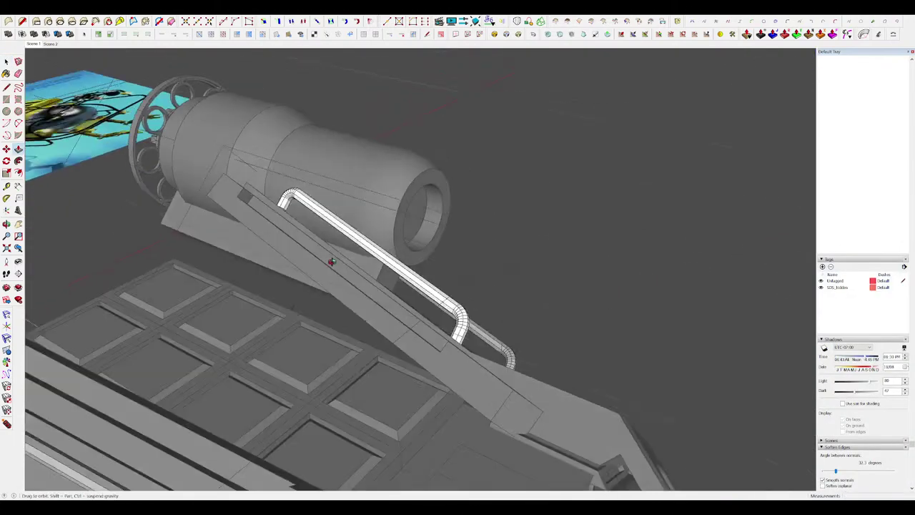
key("space")
middle_click_drag(333, 262, 596, 234)
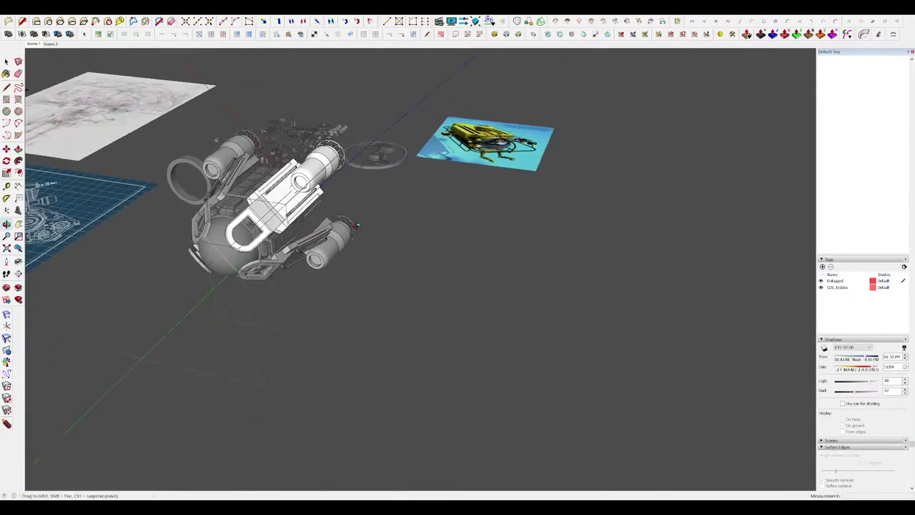
scroll(312, 225, "up", 5)
left_click(312, 225)
key("r")
scroll(287, 218, "up", 6)
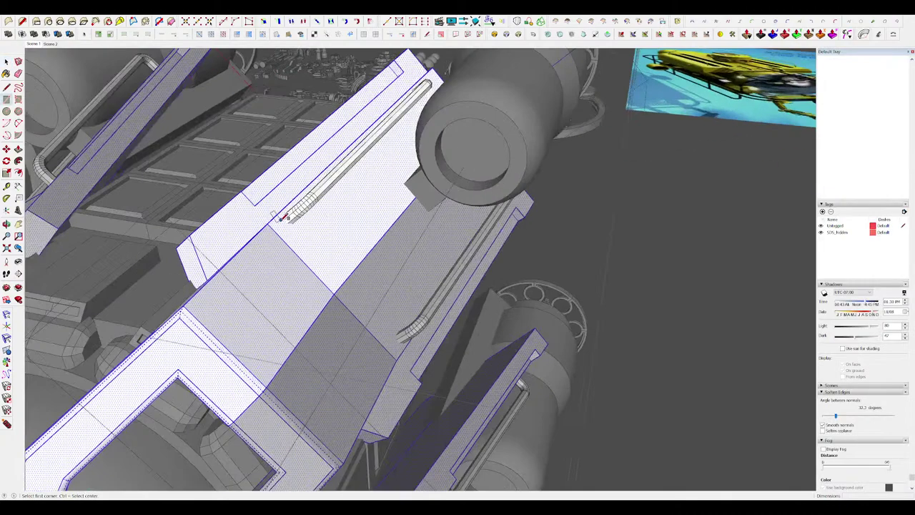
left_click(311, 233)
middle_click_drag(428, 217, 459, 191)
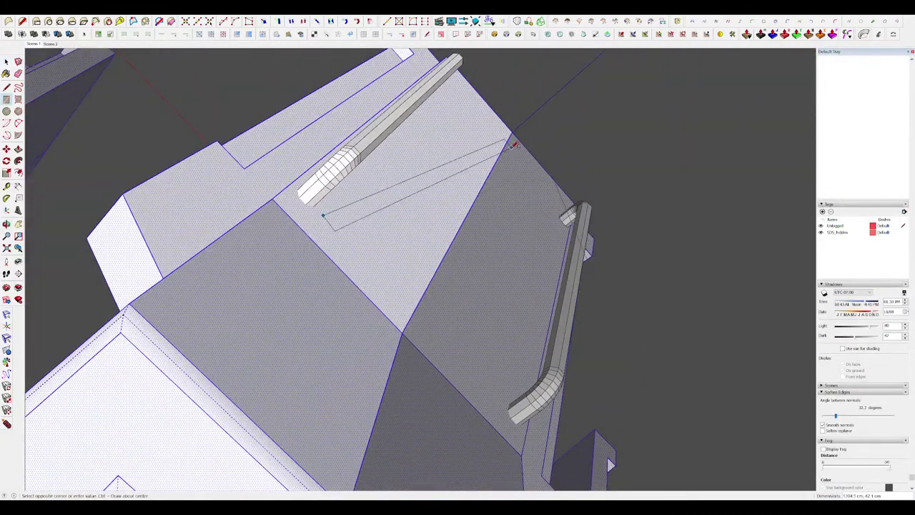
key("space")
Draw a long rectangle on the hull panel between the central ridge and the grab rail, and push it in about 55 cm.
key("r")
left_click(508, 139)
left_click(333, 213)
key("space")
left_click(452, 177)
key("p")
left_click(452, 177)
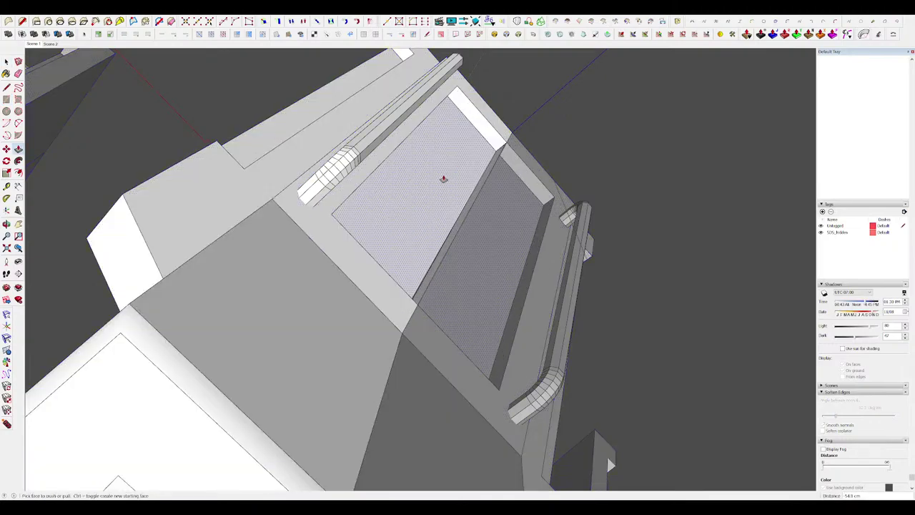
left_click(444, 180)
Erase the leftover edge along the ridge between the two recess halves and check the recessed panel from several sides.
key("e")
left_click(483, 186)
middle_click_drag(484, 186, 496, 228)
scroll(496, 228, "down", 6)
middle_click_drag(357, 221, 180, 206)
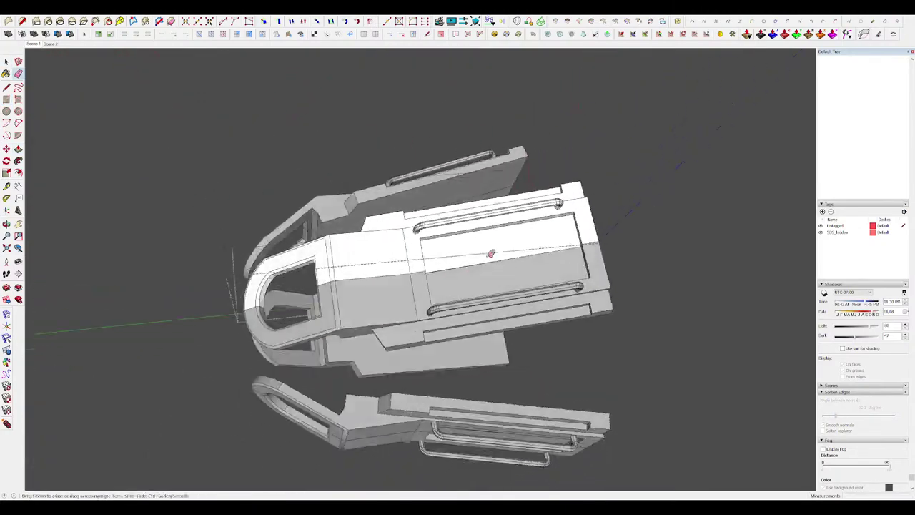
scroll(475, 239, "up", 6)
key("p")
middle_click_drag(437, 226, 436, 224)
key("space")
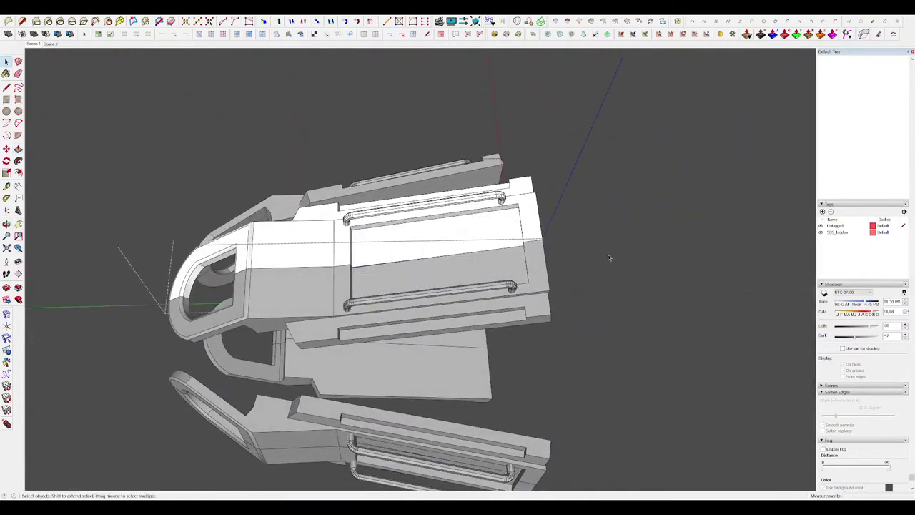
Erase the stray edge where the recess wall meets the central ridge of the hull slab.
left_click(608, 257)
scroll(374, 255, "up", 2)
double_click(374, 255)
middle_click_drag(374, 255, 288, 321)
scroll(336, 286, "up", 5)
middle_click_drag(336, 286, 403, 342)
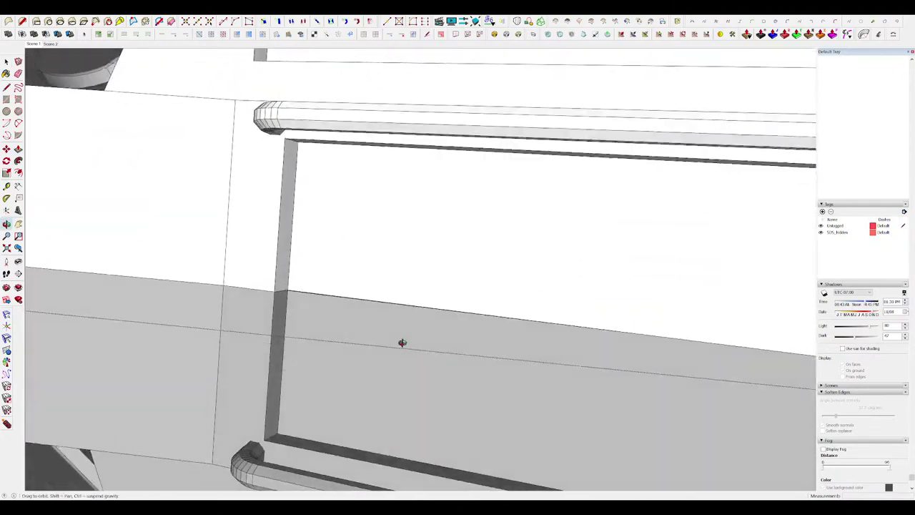
scroll(290, 298, "up", 4)
middle_click_drag(291, 298, 350, 307)
left_click(350, 307)
scroll(369, 217, "down", 8)
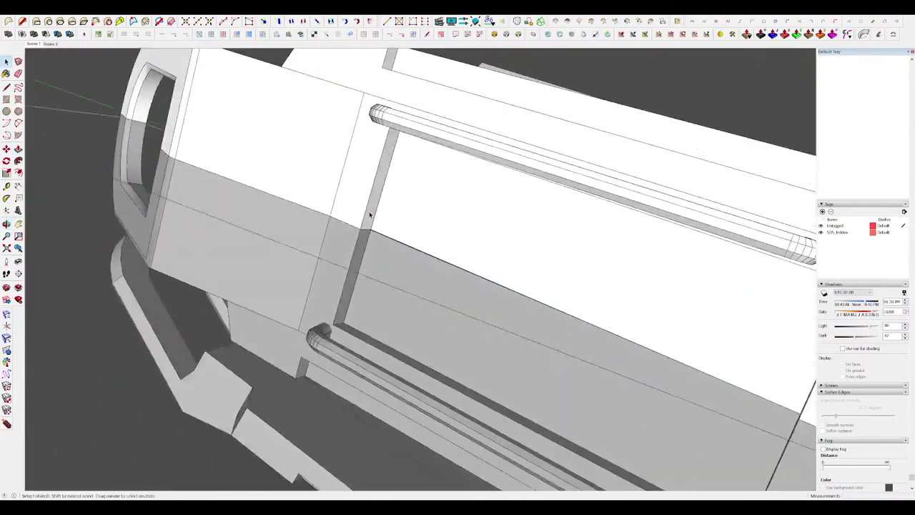
scroll(422, 248, "down", 4)
middle_click_drag(369, 217, 364, 275)
scroll(434, 243, "up", 4)
scroll(434, 243, "up", 3)
key("p")
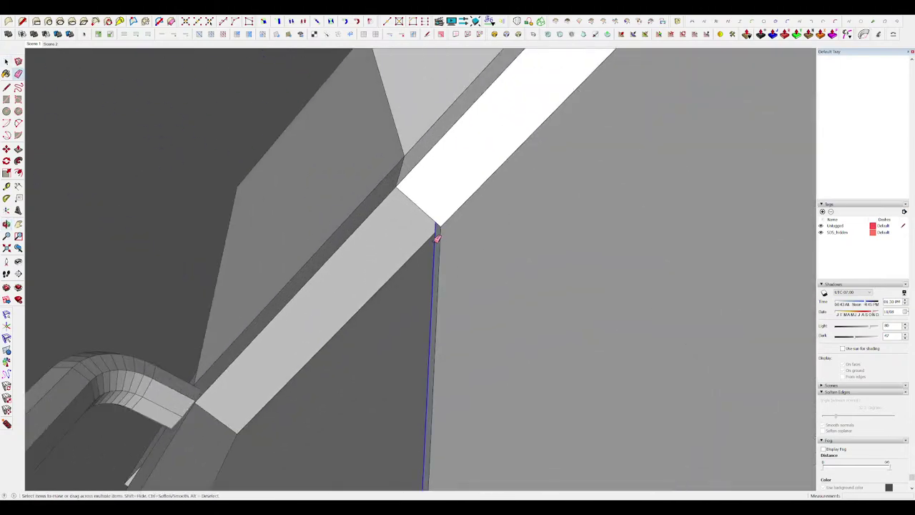
double_click(436, 234)
Select the perimeter edges of the recess floor and bevel them with an offset of 20 cm.
scroll(436, 233, "down", 8)
middle_click_drag(436, 234, 694, 253)
left_click(670, 277)
scroll(439, 205, "up", 10)
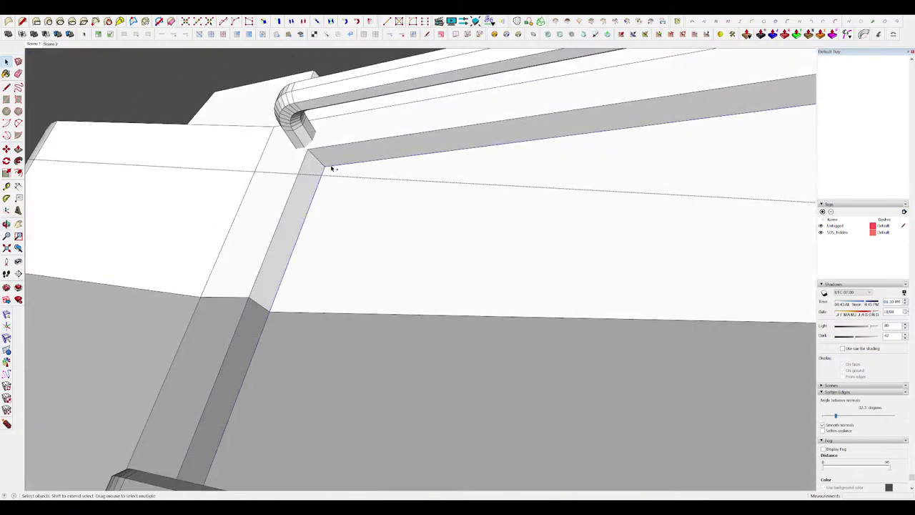
middle_click_drag(358, 213, 514, 195)
scroll(515, 195, "up", 3)
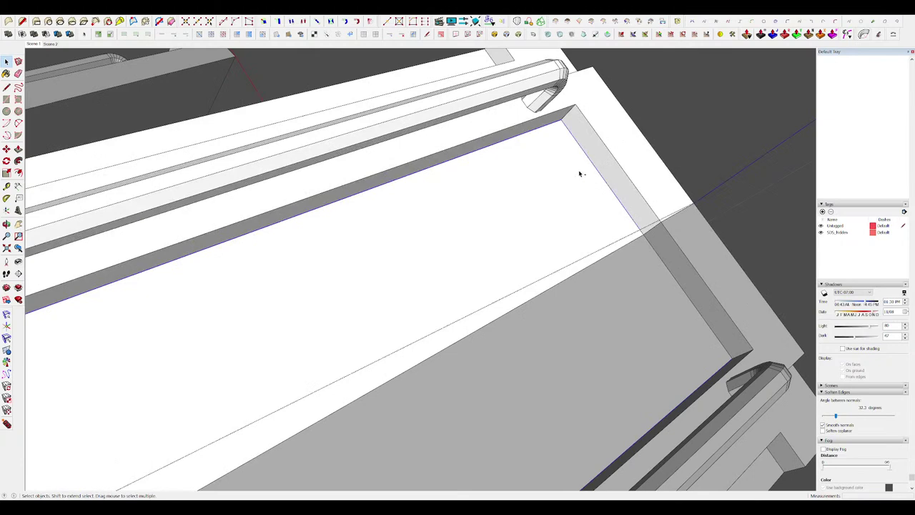
scroll(579, 173, "down", 2)
middle_click_drag(579, 173, 494, 160)
left_click(519, 34)
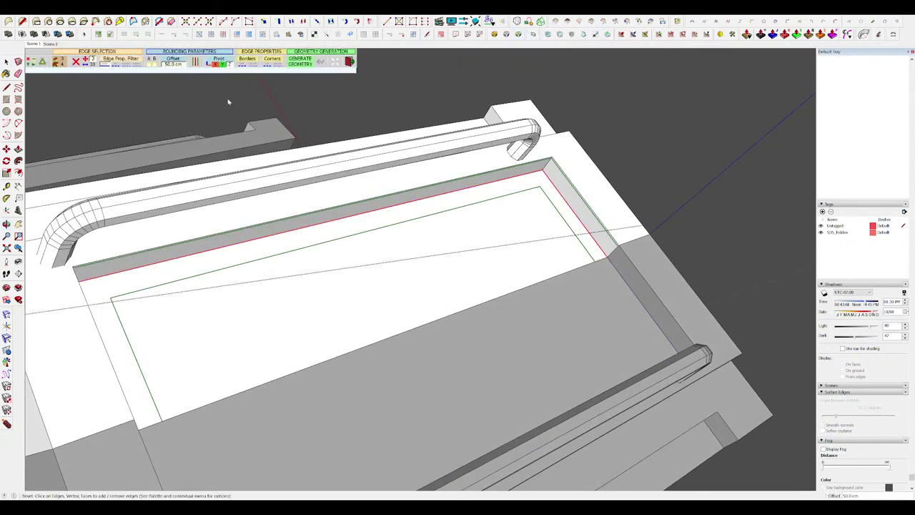
type("20")
key("Return")
key("Return")
key("space")
Examine the bevelled recess and how the thruster struts meet the hull panels.
scroll(555, 243, "down", 6)
mouse_move(556, 244)
middle_mouse_down()
mouse_move(555, 192)
mouse_move(515, 232)
mouse_move(515, 255)
mouse_move(430, 285)
mouse_move(576, 204)
mouse_move(528, 234)
mouse_move(582, 263)
mouse_move(606, 223)
middle_mouse_up()
scroll(515, 233, "down", 2)
scroll(515, 255, "up", 5)
scroll(431, 285, "up", 4)
key("r")
scroll(431, 286, "down", 4)
key("space")
scroll(606, 223, "up", 3)
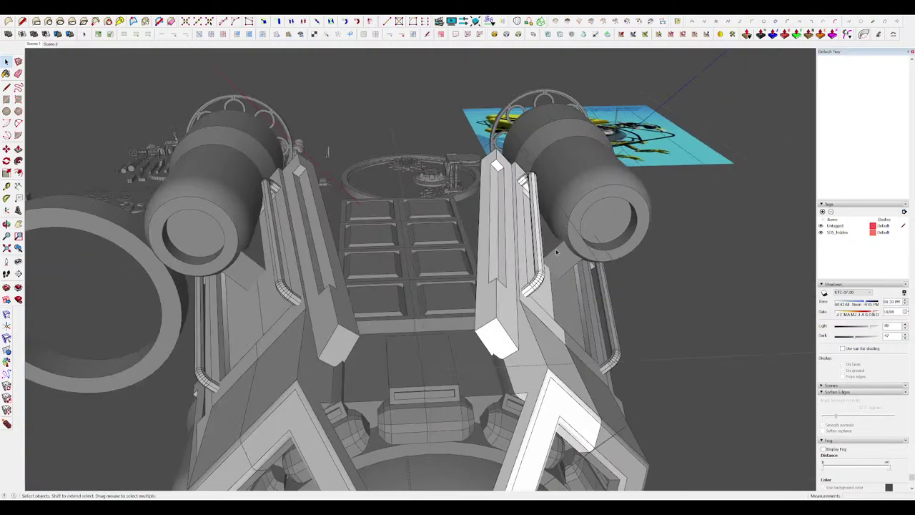
Push-pull the side face of the thruster's mounting strut and scale the selected strut edges.
double_click(558, 254)
triple_click(558, 254)
scroll(582, 252, "up", 3)
mouse_move(582, 253)
middle_mouse_down()
mouse_move(395, 219)
mouse_move(607, 318)
middle_mouse_up()
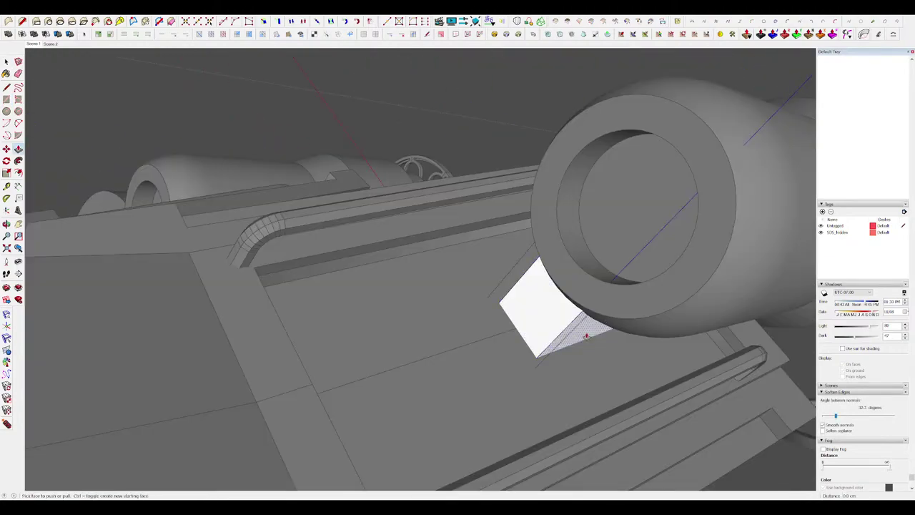
left_click(586, 336)
left_click(509, 332)
middle_click_drag(532, 282, 536, 216)
key("space")
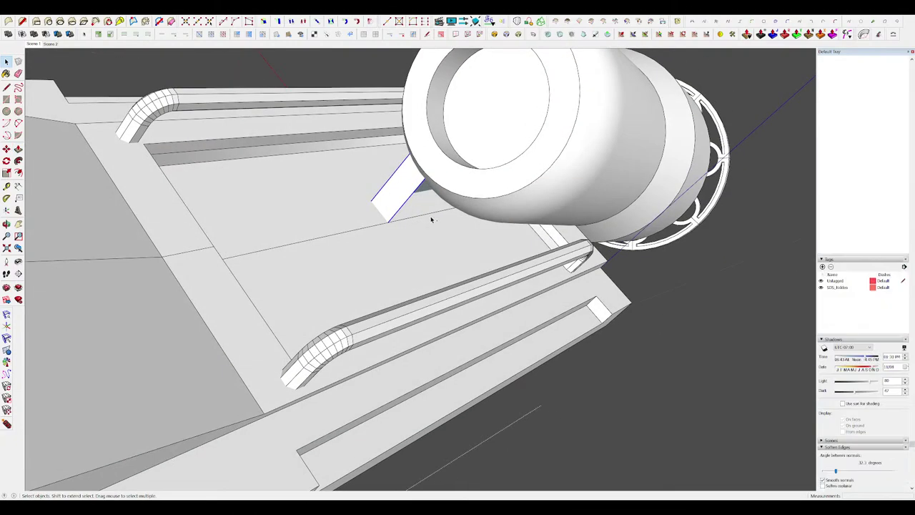
middle_click_drag(431, 219, 554, 214)
key("s")
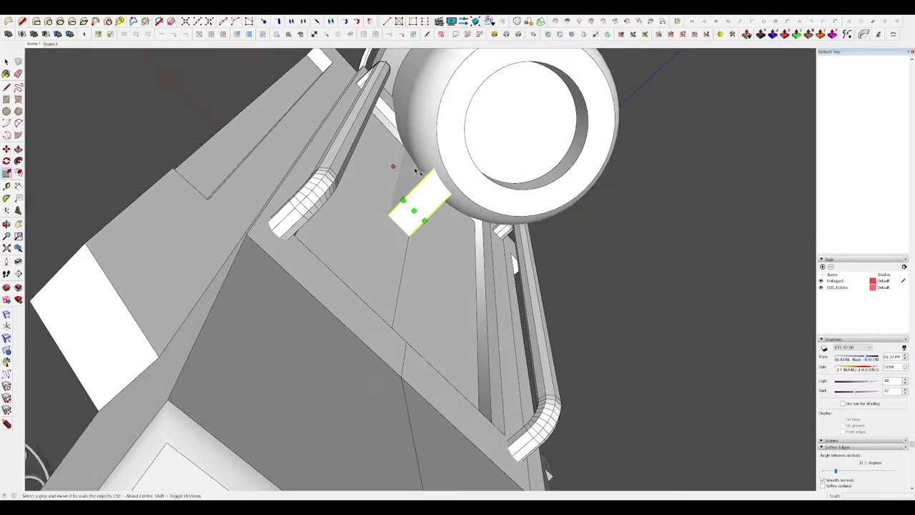
middle_click_drag(416, 184, 414, 187)
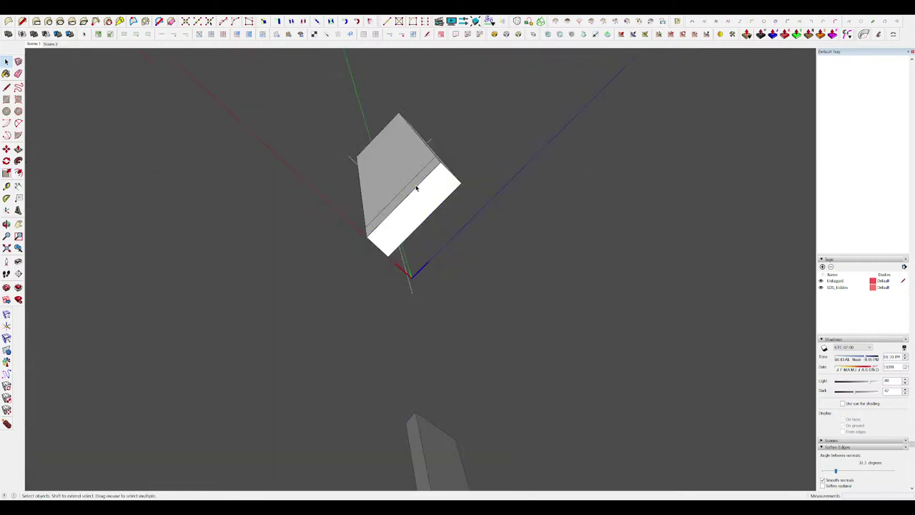
Turn the isolated half strut into a component and add a mirrored copy against its flat side.
middle_click_drag(415, 188, 415, 188)
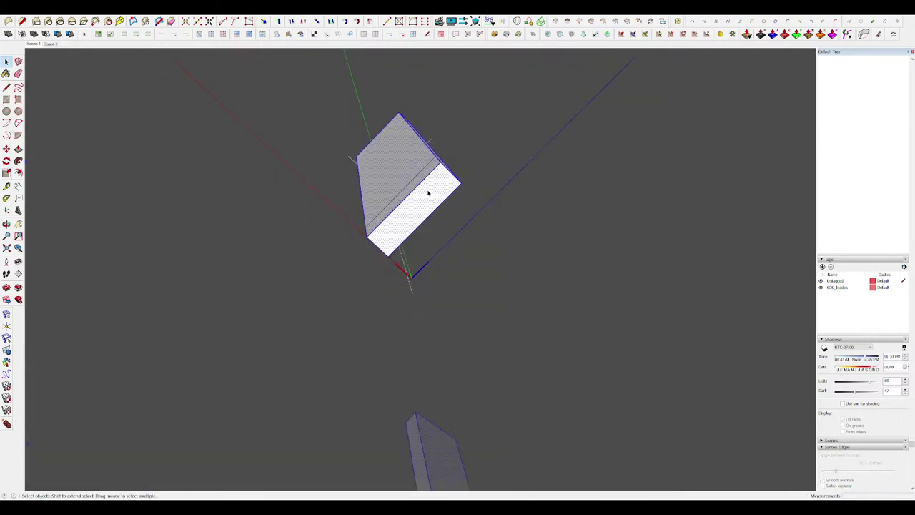
key("g")
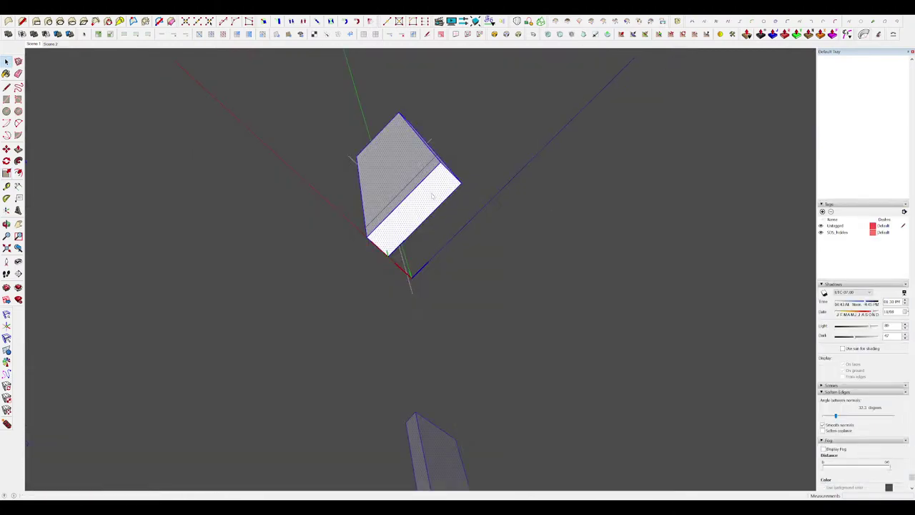
middle_click_drag(415, 214, 392, 129)
left_click(390, 160)
key("space")
left_click(465, 214)
scroll(429, 197, "up", 3)
scroll(435, 195, "down", 4)
Draw a rectangle along the full length of the strut's side face for a groove.
scroll(392, 128, "down", 4)
middle_click_drag(450, 186, 515, 225)
key("i")
key("i")
middle_click_drag(452, 223, 463, 232)
scroll(464, 232, "up", 1)
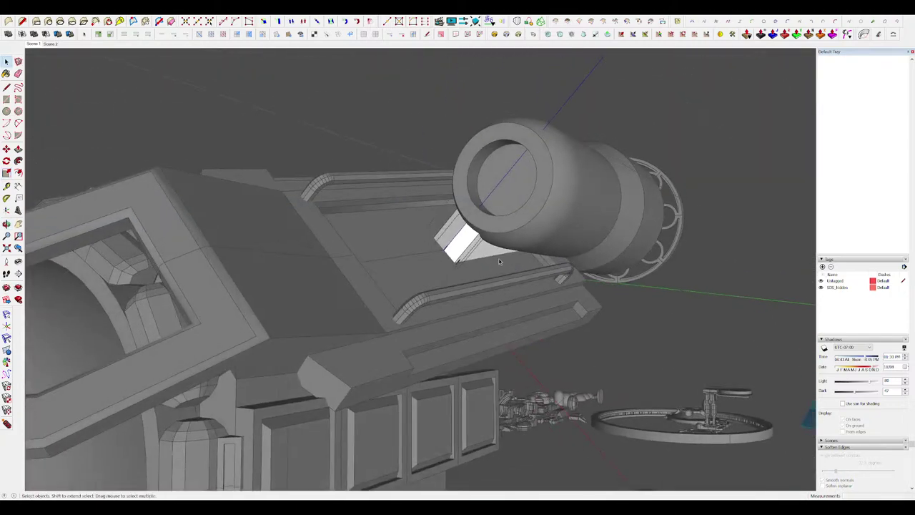
key("i")
key("r")
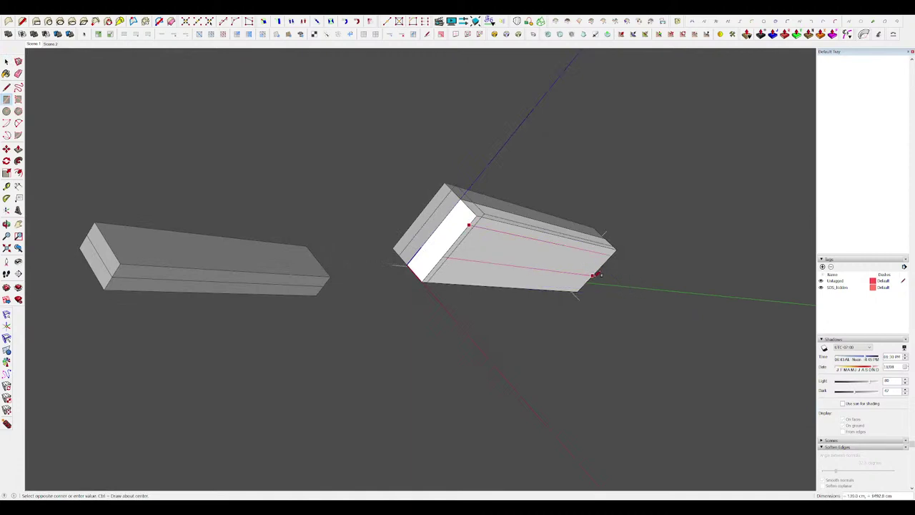
left_click(593, 276)
Push the rectangle on the strut's side in about 27.5 cm to cut a lengthwise groove.
key("i")
middle_click_drag(565, 269, 534, 255)
scroll(534, 255, "down", 3)
scroll(433, 259, "up", 3)
key("p")
left_click_drag(431, 262, 423, 256)
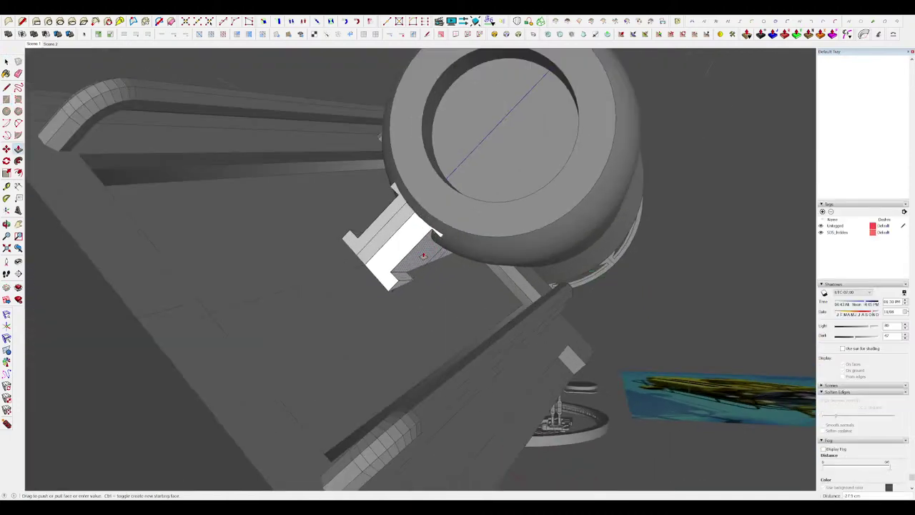
Select the floor and edges of the strut's groove and move them to give the groove sloped sides.
key("i")
middle_click_drag(445, 259, 467, 244)
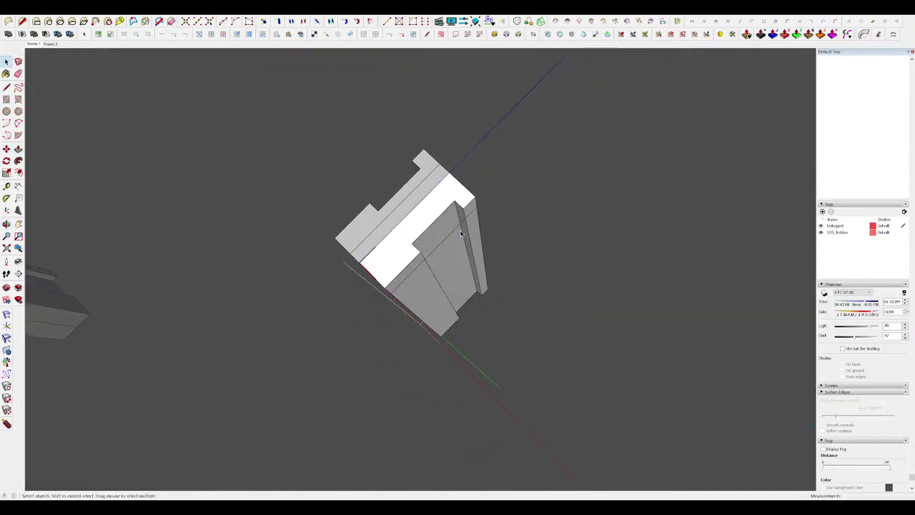
left_click(445, 243)
middle_click_drag(445, 243, 365, 326)
scroll(430, 261, "up", 4)
key("space")
left_click(437, 255)
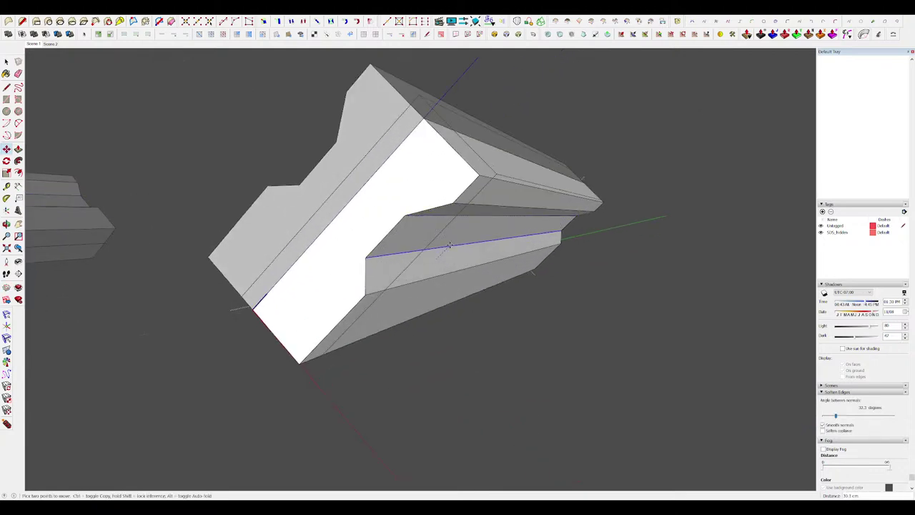
left_click(462, 236)
key("i")
middle_click_drag(462, 235, 505, 217)
scroll(464, 214, "down", 6)
key("space")
Check the reshaped strut on its own and in place under the thruster.
middle_click_drag(429, 215, 341, 198)
key("i")
scroll(341, 197, "up", 4)
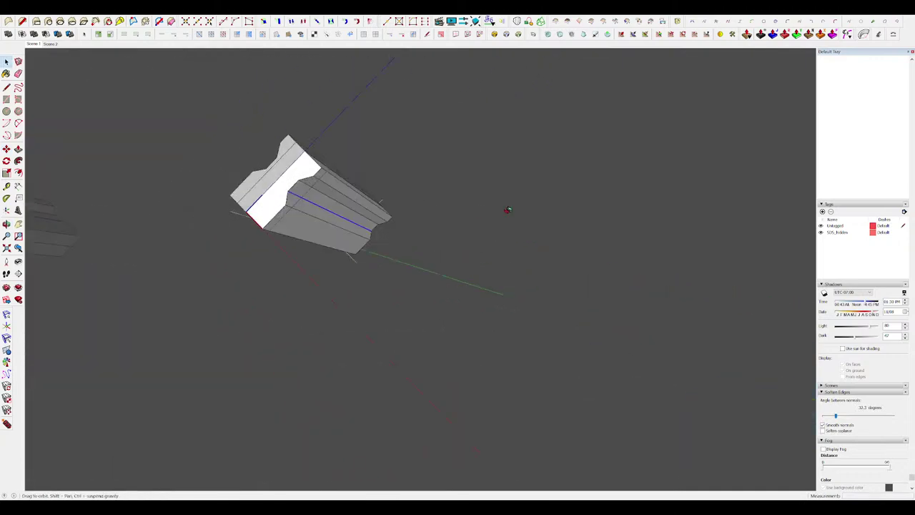
middle_click_drag(507, 208, 544, 247)
key("i")
scroll(543, 246, "down", 6)
left_click(674, 292)
scroll(472, 229, "up", 6)
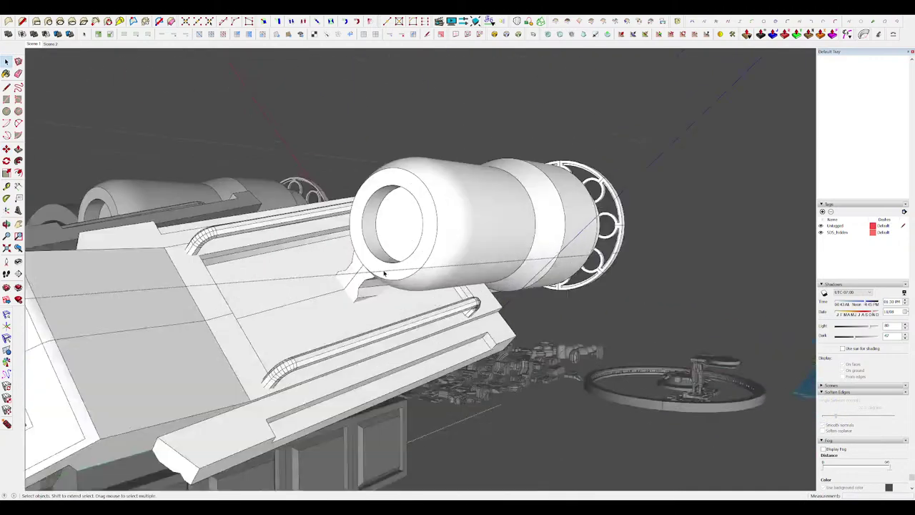
Draw a strip along the mirrored centre line of the strut's end face and adjust its edge with Move.
left_click(399, 288)
key("i")
scroll(400, 297, "up", 5)
middle_click_drag(403, 311, 383, 326)
key("r")
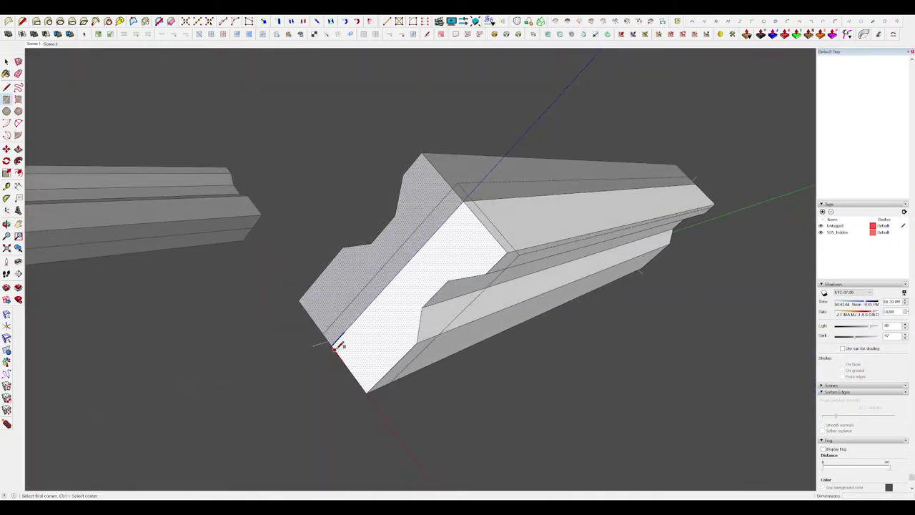
left_click(463, 226)
key("m")
left_click(462, 226)
left_click(471, 237)
Move the central strip of the strut's end face outward to form a tapered end.
middle_click_drag(471, 237, 306, 301)
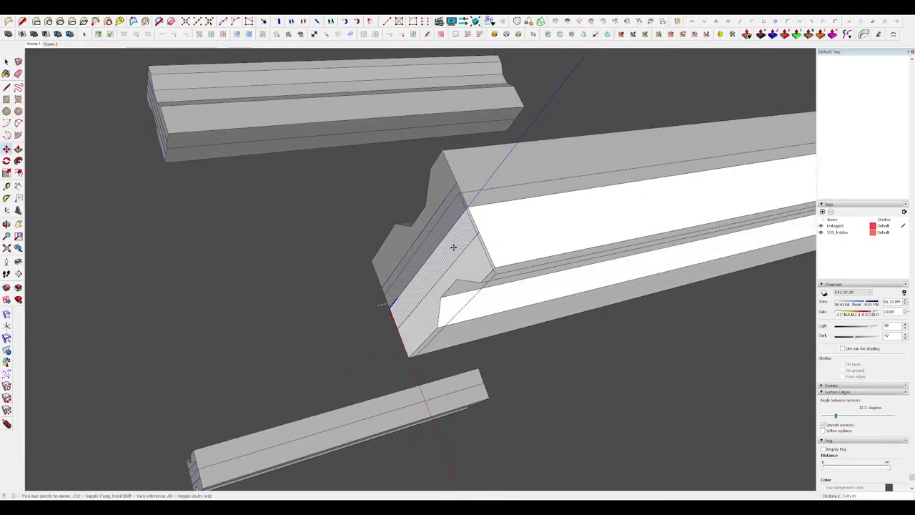
left_click(447, 253)
left_click(433, 256)
middle_click_drag(433, 255, 315, 233)
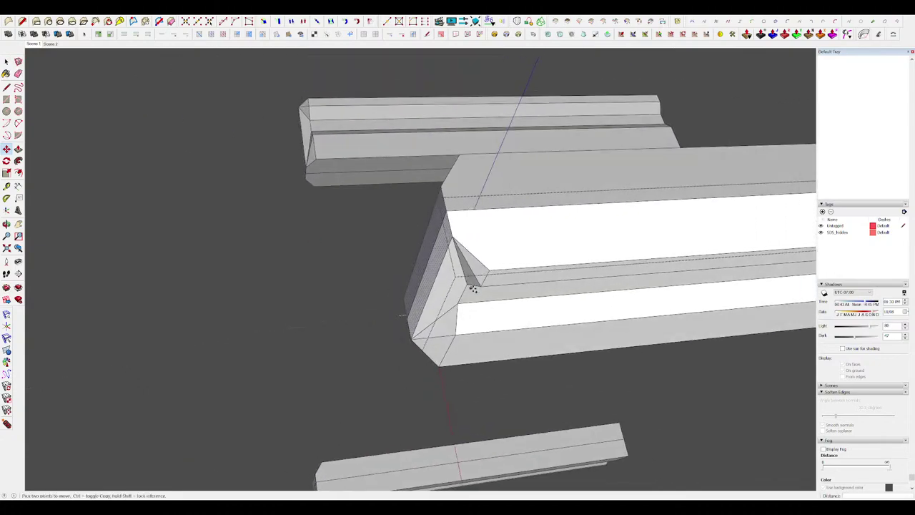
key("i")
middle_click_drag(458, 244, 493, 215)
key("space")
Check the tapered struts against the thrusters and hull across the whole model.
scroll(472, 250, "down", 10)
middle_click_drag(429, 250, 436, 197)
left_click(531, 193)
scroll(525, 191, "up", 6)
double_click(524, 191)
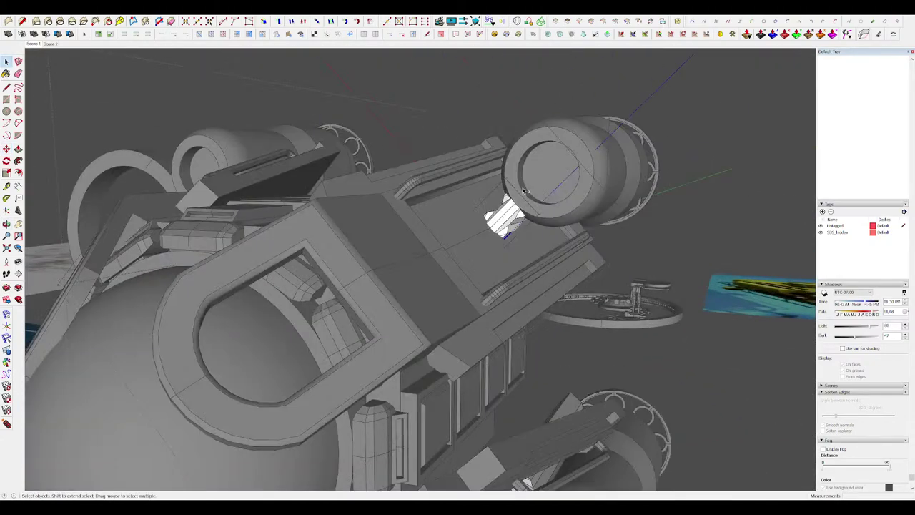
scroll(486, 187, "down", 5)
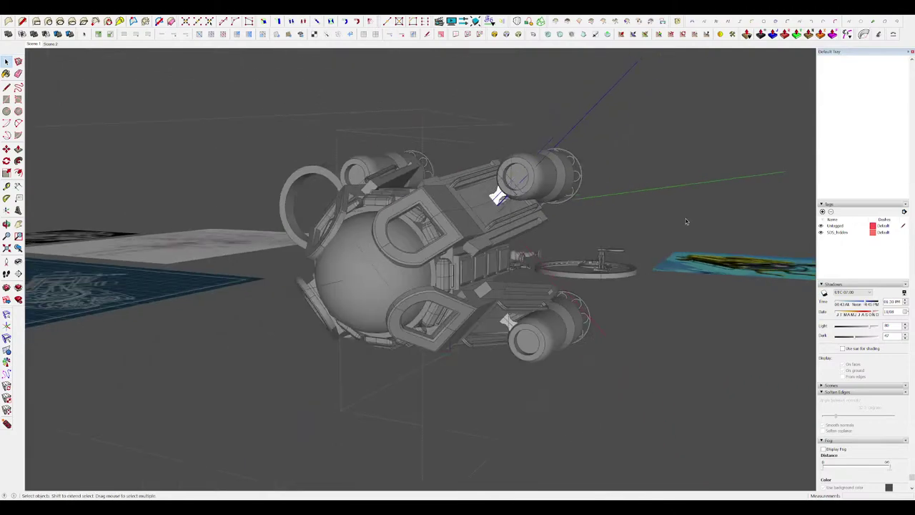
left_click(683, 223)
left_click(651, 272)
scroll(494, 194, "up", 5)
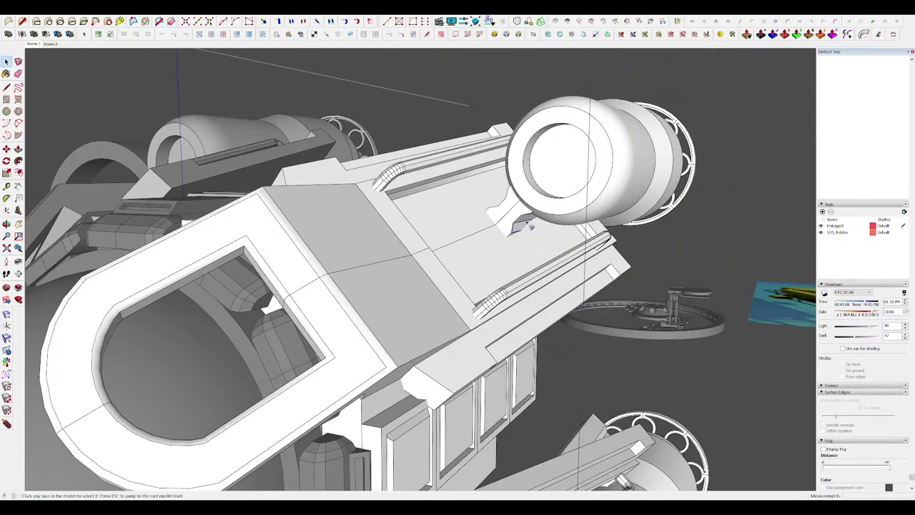
Draw a long rectangle on the recess floor along the central ridge, raise it into a block and push-pull its front end.
left_click(493, 245)
key("i")
middle_click_drag(493, 245, 413, 270)
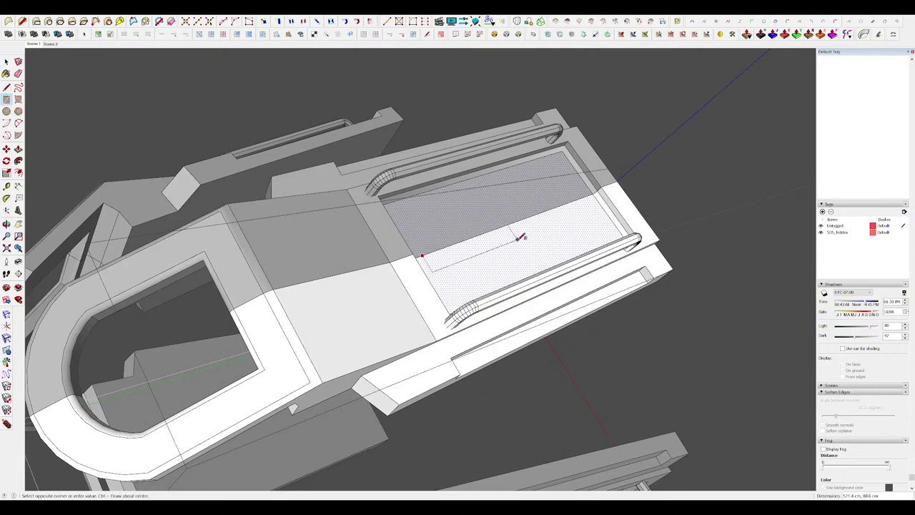
key("p")
left_click_drag(505, 241, 506, 232)
key("i")
scroll(537, 250, "up", 5)
middle_click_drag(531, 245, 577, 277)
left_click(546, 244)
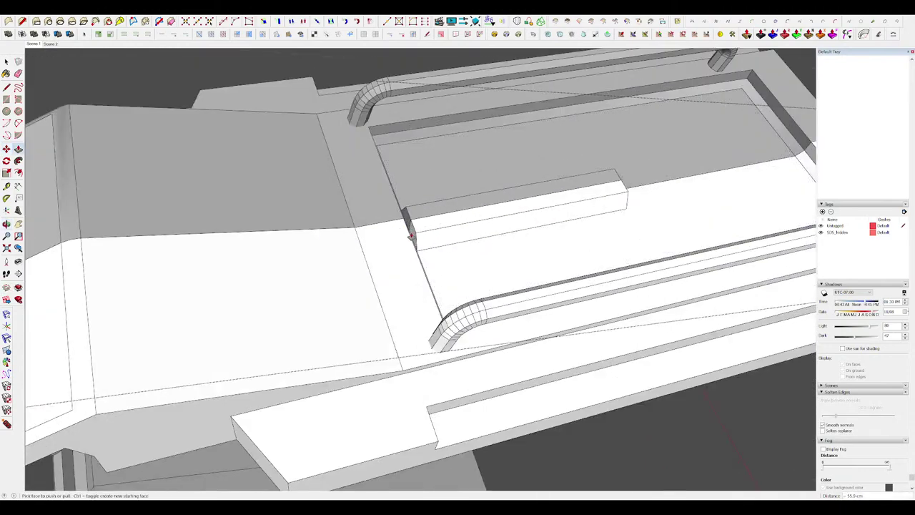
left_click(400, 237)
middle_click_drag(399, 236, 572, 310)
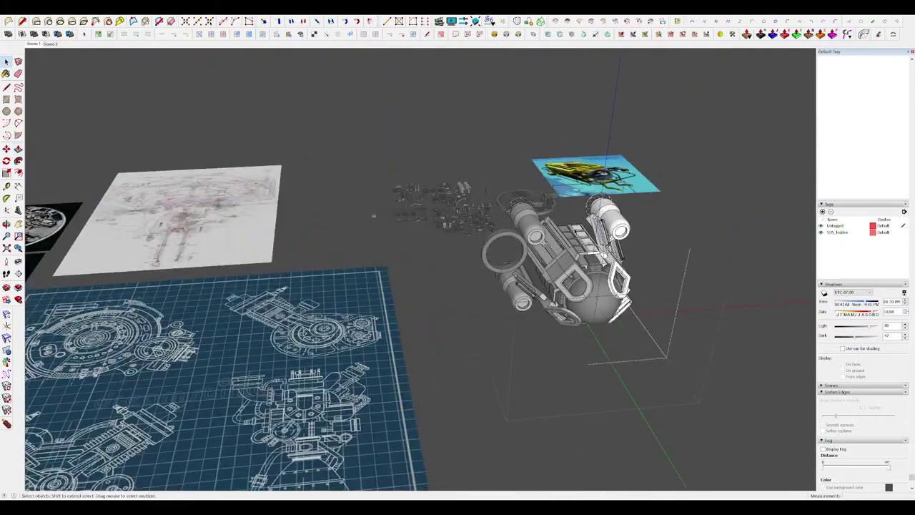
Move the large loose ring to a clear spot beside the thrusters.
scroll(515, 229, "down", 4)
left_click(647, 280)
scroll(529, 236, "up", 4)
middle_click_drag(457, 236, 558, 261)
scroll(417, 161, "up", 5)
scroll(420, 157, "down", 4)
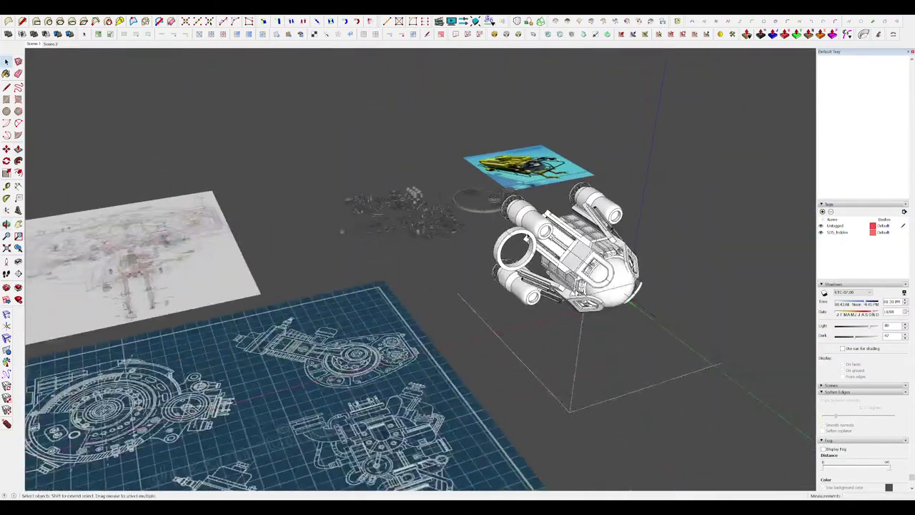
scroll(557, 261, "up", 5)
double_click(517, 237)
key("Escape")
key("m")
left_click(515, 234)
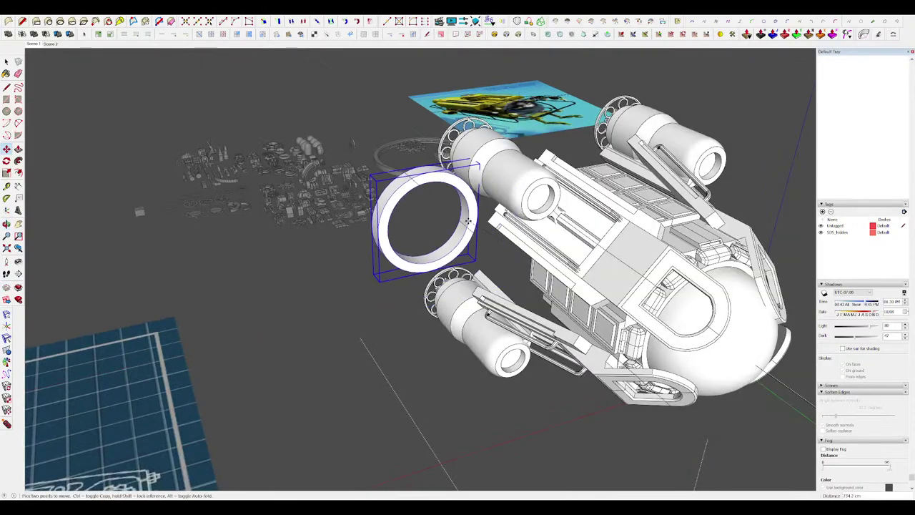
left_click(489, 236)
middle_click_drag(490, 235, 431, 205)
left_click(341, 170)
left_click(351, 171)
scroll(464, 202, "down", 4)
key("space")
Draw a circle beside the large ring, pull it into a short cylinder and make it a group.
scroll(464, 208, "up", 4)
key("c")
scroll(439, 157, "up", 4)
middle_click_drag(439, 158, 439, 158)
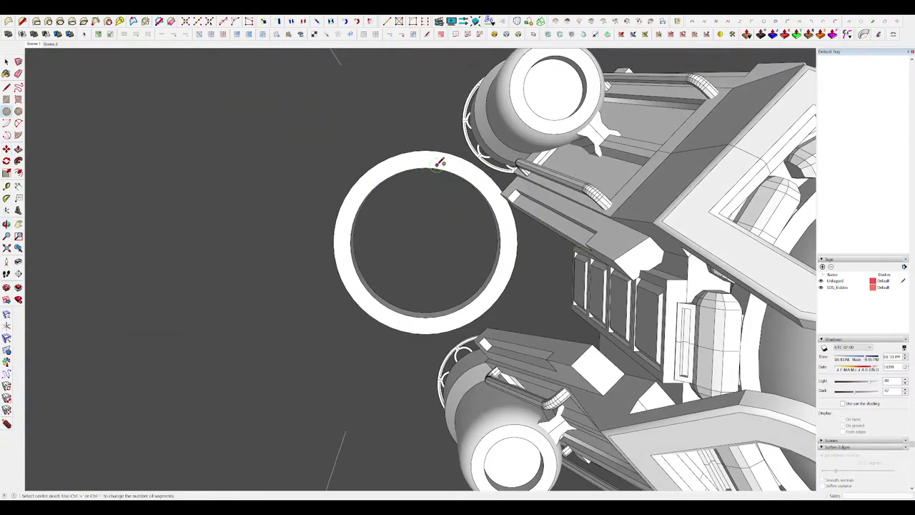
left_click(434, 201)
middle_click_drag(434, 202, 382, 172)
key("space")
key("p")
key("g")
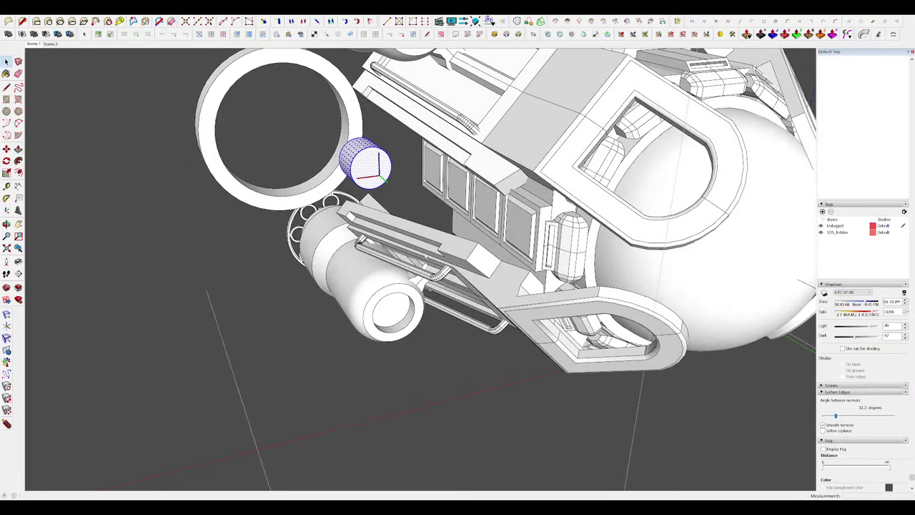
Move the small cylinder inside the large ring, close to the ring's upper inner edge.
left_click(475, 329)
scroll(476, 329, "down", 4)
middle_click_drag(475, 329, 504, 341)
scroll(458, 243, "up", 3)
key("m")
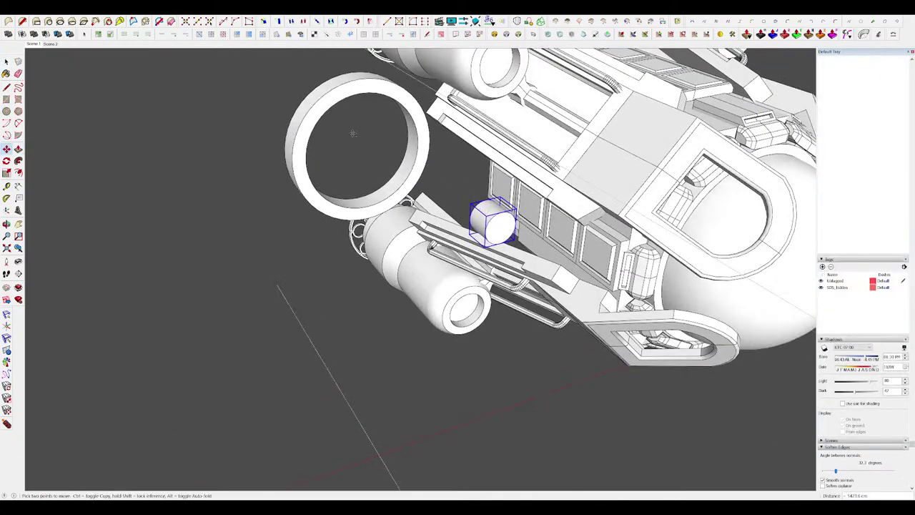
left_click(351, 90)
middle_click_drag(479, 200, 496, 215)
scroll(449, 176, "down", 5)
Offset the small cylinder's front face inward and move the inner face along the axis to bevel that end.
key("space")
scroll(425, 146, "up", 9)
double_click(417, 170)
left_click(419, 162)
key("f")
double_click(419, 162)
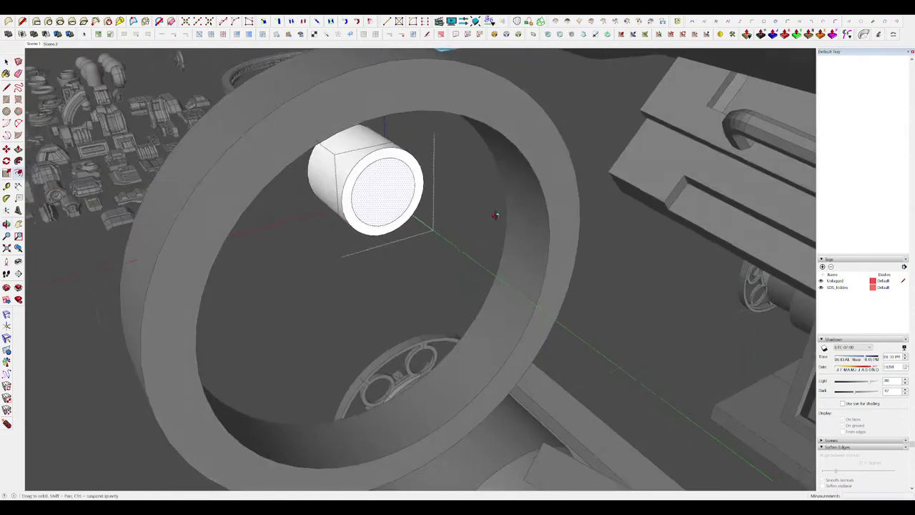
key("m")
left_click(379, 181)
left_click(393, 191)
key("space")
scroll(394, 190, "down", 5)
middle_click_drag(393, 190, 443, 186)
left_click(458, 207)
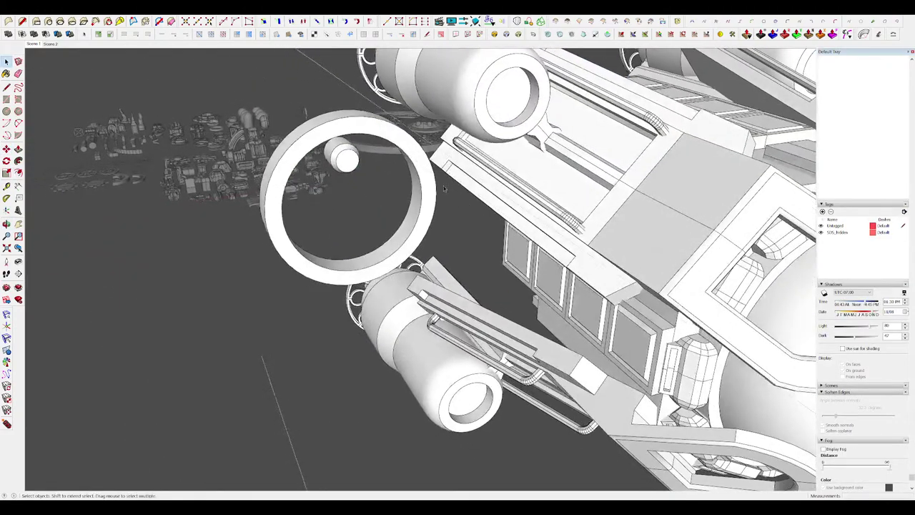
Offset the outer edge of the large ring's front face slightly inward.
scroll(341, 118, "up", 4)
double_click(341, 117)
middle_click_drag(341, 117, 435, 143)
key("f")
left_click(443, 140)
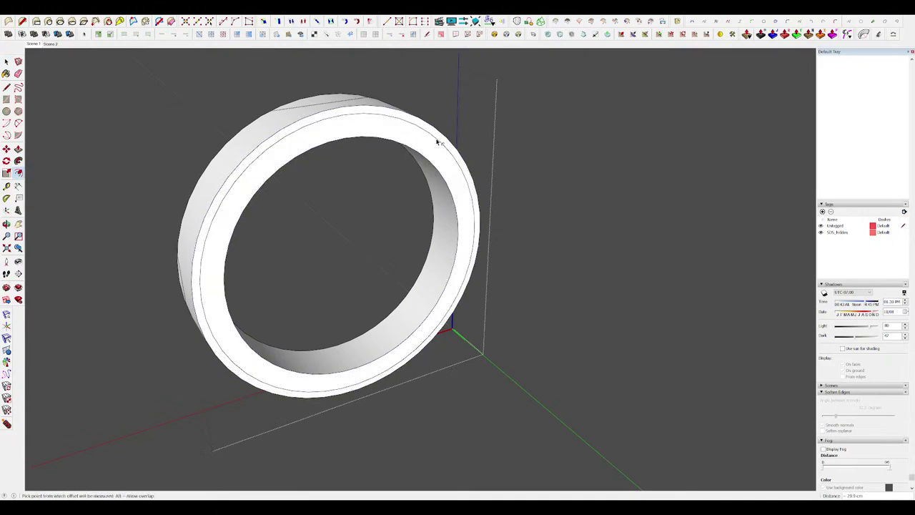
Bevel the ring's outer front edge by moving the offset edge loop, and close the ring for editing.
left_click(446, 148)
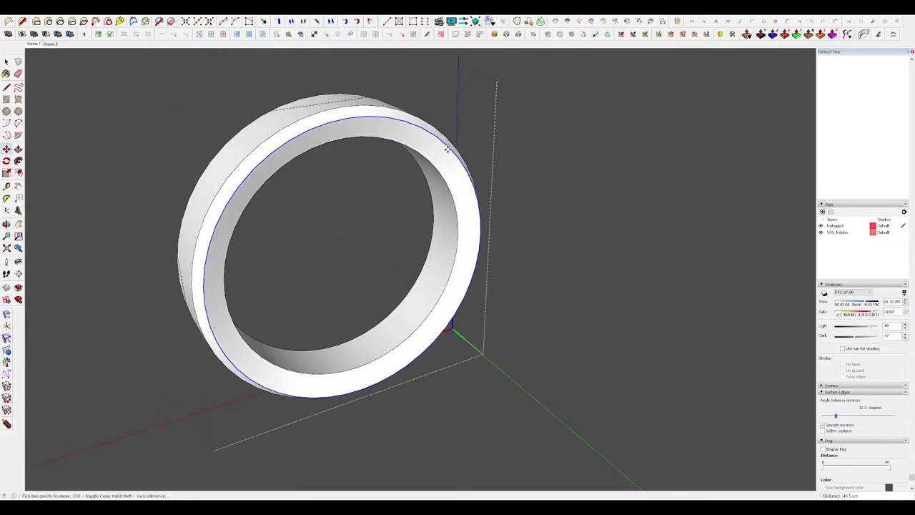
left_click(449, 147)
key("space")
middle_click_drag(449, 146, 390, 207)
key("i")
left_click(486, 215)
scroll(486, 215, "down", 5)
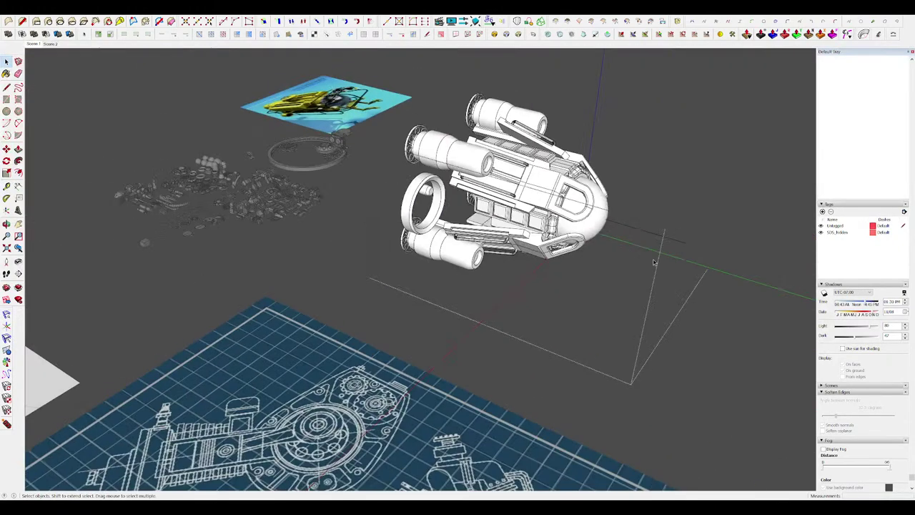
Open the ring group for editing, isolate it from the rest of the model and show hidden geometry.
middle_click_drag(653, 261, 593, 250)
scroll(412, 170, "up", 4)
scroll(412, 171, "up", 2)
double_click(417, 172)
middle_click_drag(416, 172, 337, 255)
key("i")
scroll(337, 255, "up", 5)
key("alt+h")
Push/Pull two outer face segments of the ring outward into a pair of angled struts.
middle_click_drag(400, 256, 460, 205)
scroll(449, 225, "down", 4)
key("p")
left_click(440, 206)
left_click(475, 164)
scroll(457, 222, "down", 3)
middle_click_drag(452, 290, 493, 279)
scroll(447, 354, "up", 3)
scroll(472, 214, "down", 4)
key("i")
middle_click_drag(468, 236, 344, 193)
key("i")
scroll(410, 257, "up", 4)
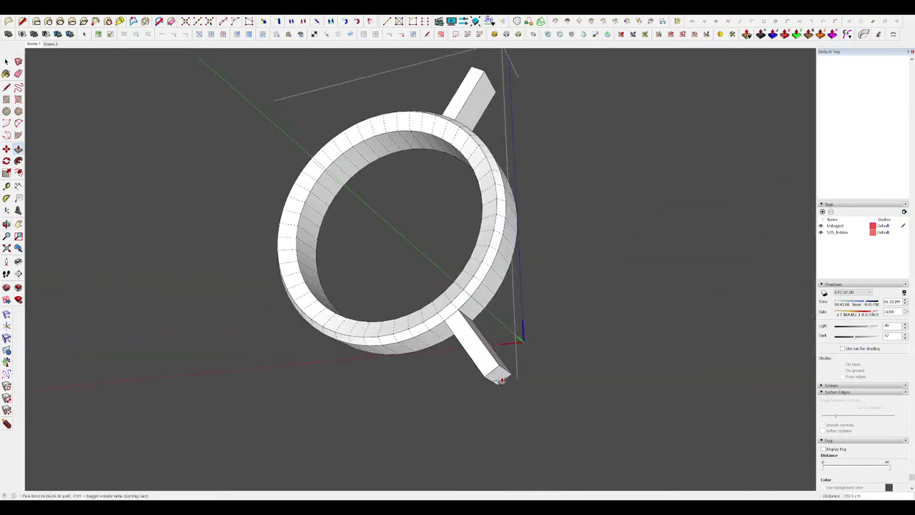
left_click(492, 365)
Draw edges across the bases of both struts to separate their flush side faces from the ring's flat face.
middle_click_drag(491, 314, 300, 250)
scroll(476, 247, "down", 2)
key("l")
scroll(472, 270, "up", 4)
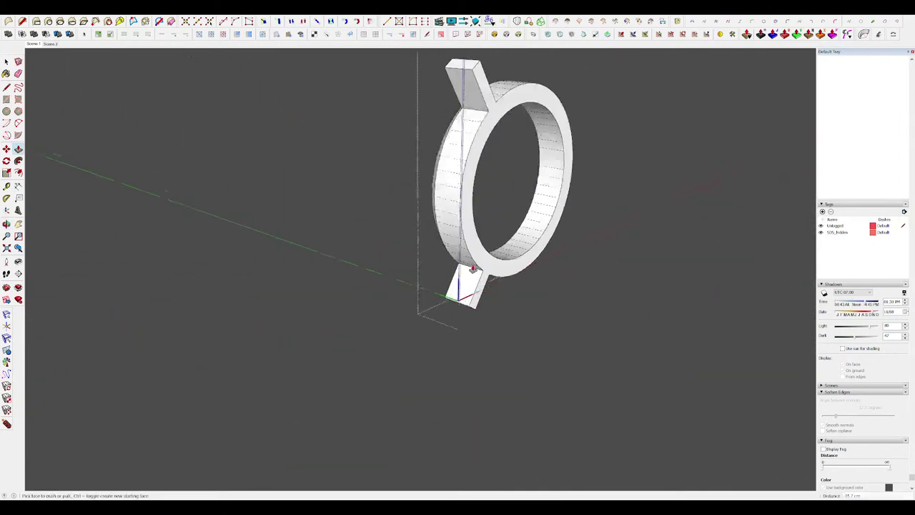
left_click(454, 263)
left_click(489, 273)
scroll(453, 287, "down", 3)
scroll(472, 118, "up", 4)
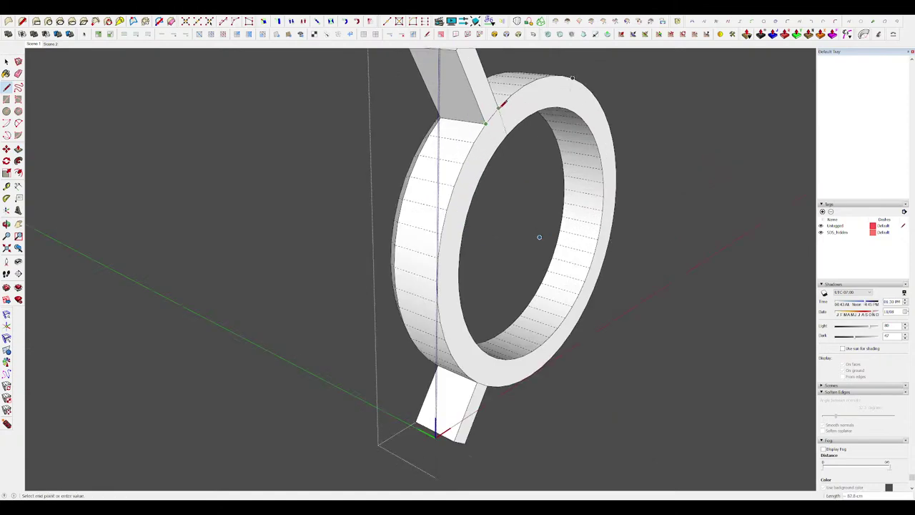
left_click(469, 107)
Push the side faces of both struts about 58 cm back from the ring's flat face.
key("i")
middle_click_drag(468, 114, 482, 55)
scroll(521, 258, "down", 4)
middle_click_drag(525, 236, 751, 259)
key("i")
middle_click_drag(570, 267, 386, 245)
scroll(641, 265, "up", 2)
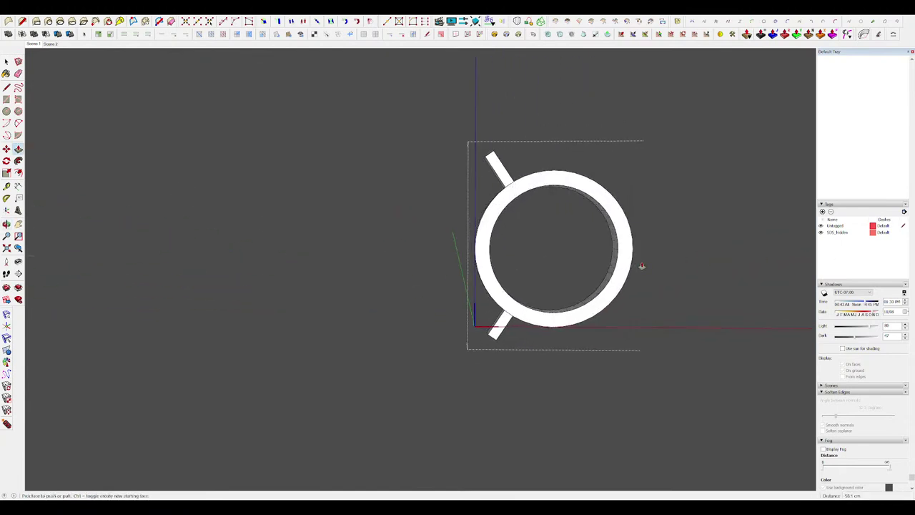
left_click(483, 158)
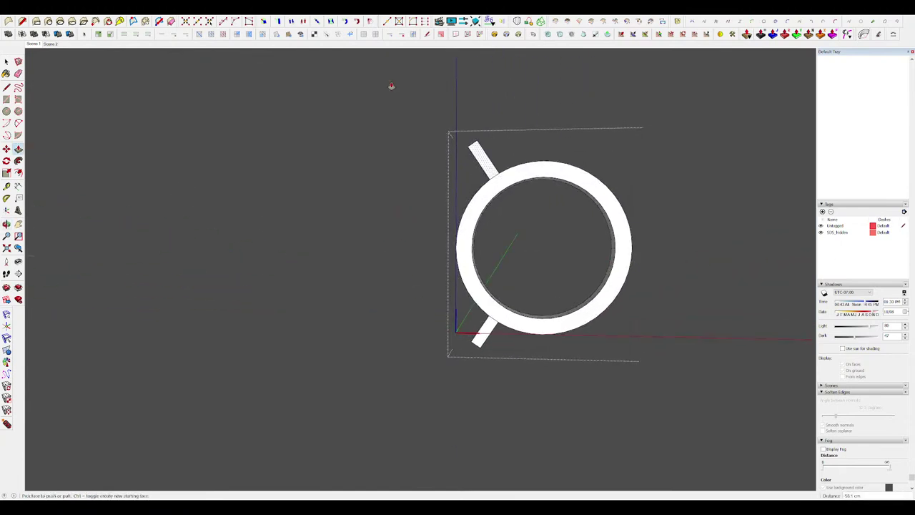
Switch to Scene 2 and draw a horizontal cut line through the middle of the whole ring.
left_click(47, 45)
middle_click_drag(522, 269, 600, 223)
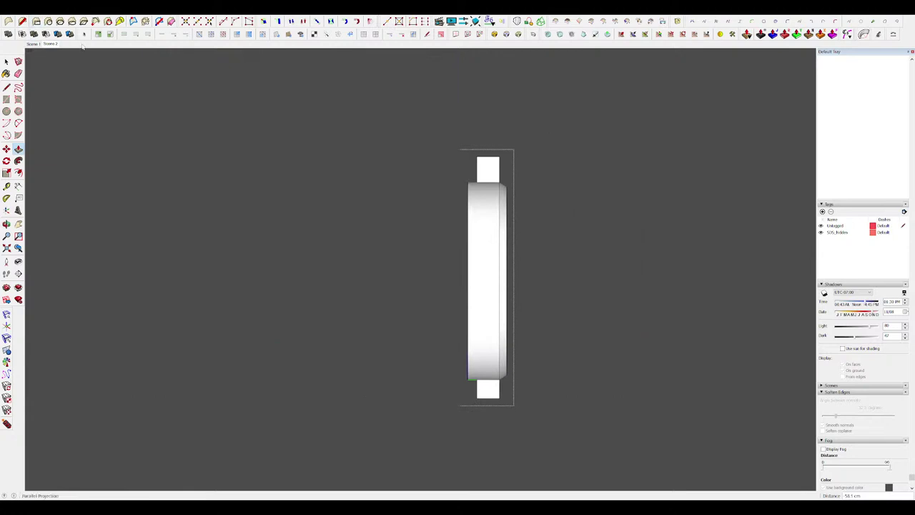
left_click(147, 48)
scroll(433, 283, "down", 4)
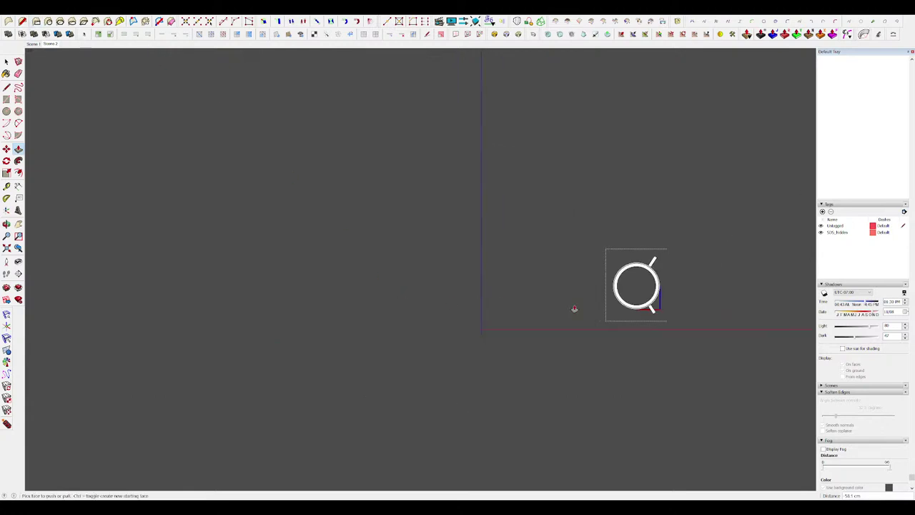
scroll(680, 296, "up", 6)
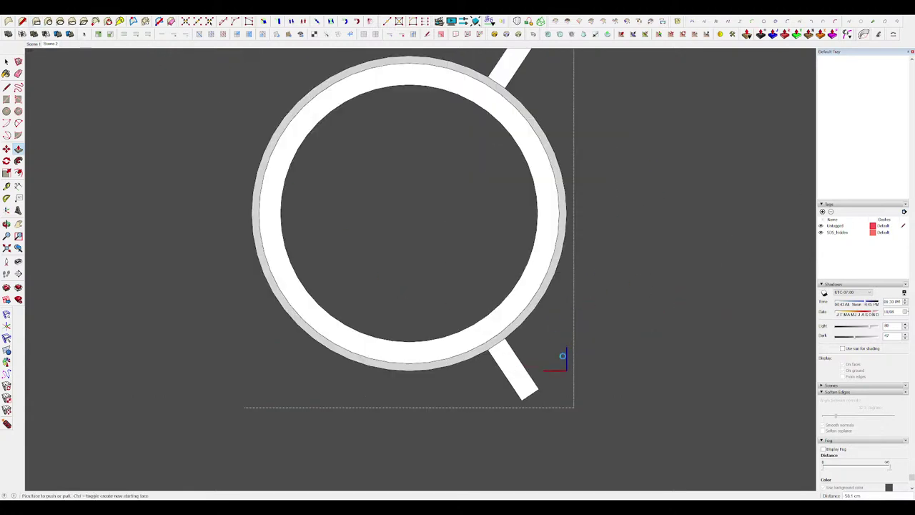
scroll(594, 84, "down", 2)
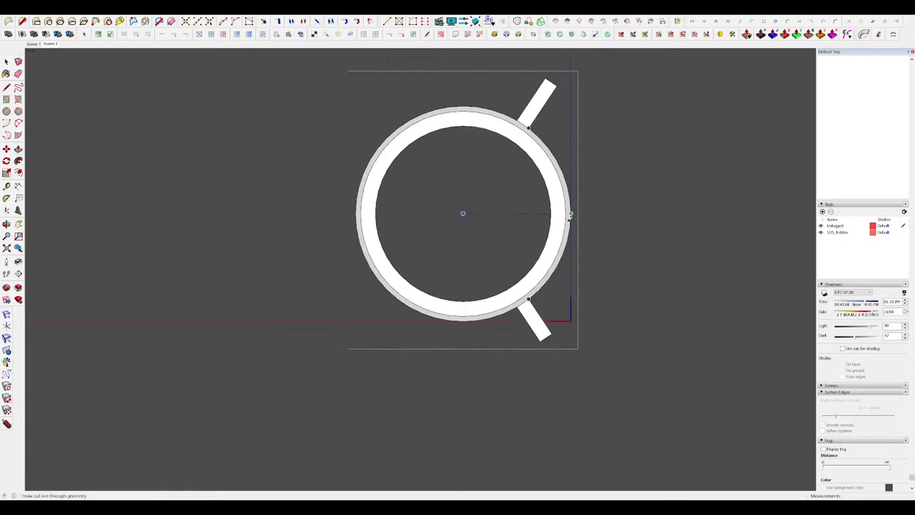
left_click_drag(324, 224, 324, 224)
Try to remove the ring's half below the cut line and undo the deletions.
key("Delete")
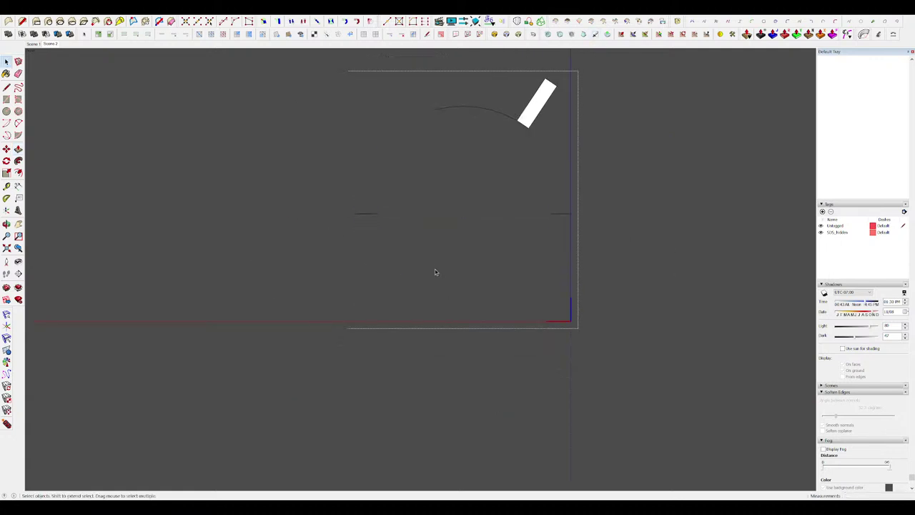
key("ctrl+z")
scroll(547, 218, "up", 3)
key("e")
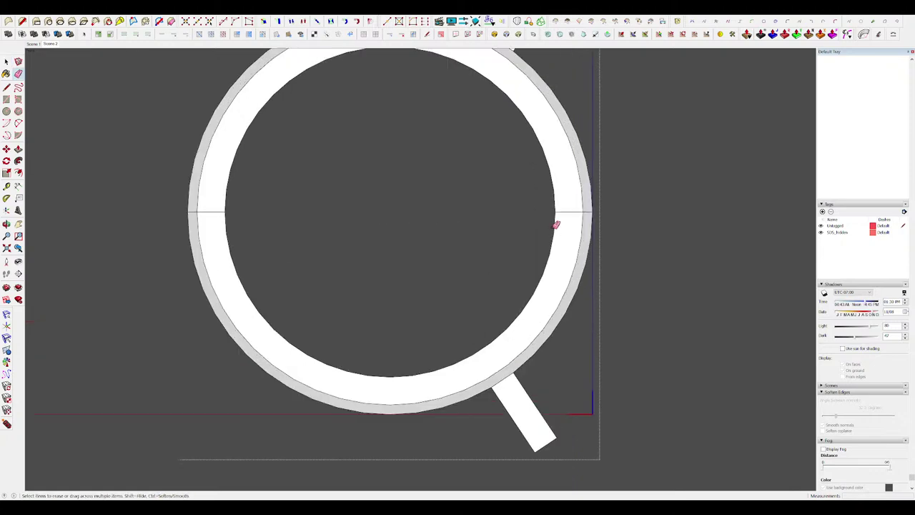
left_click(559, 227)
middle_click_drag(562, 225, 691, 279)
key("ctrl+z")
Try to erase the ring's flat and inner faces around the cut, and undo the erasures.
key("space")
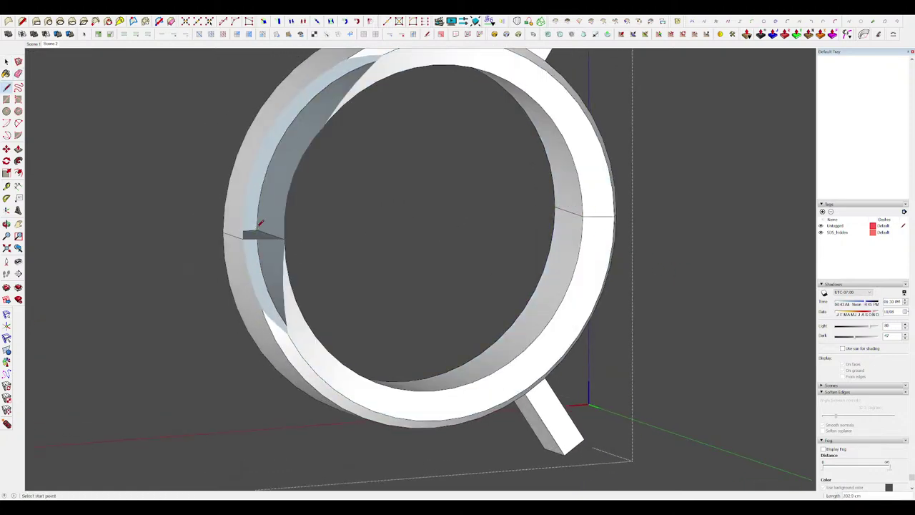
scroll(303, 281, "down", 3)
left_click_drag(302, 281, 309, 305)
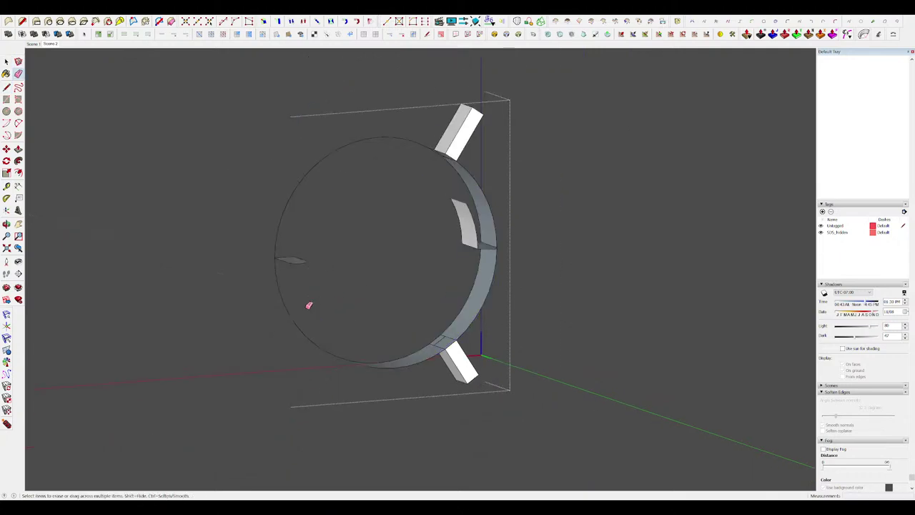
key("ctrl+z")
key("ctrl+z")
key("ctrl+z")
Draw a large horizontal rectangle beside the ring to serve as a cutting plane.
mouse_move(495, 240)
middle_mouse_down()
mouse_move(471, 299)
mouse_move(451, 302)
mouse_move(530, 313)
middle_mouse_up()
scroll(443, 302, "down", 3)
key("space")
key("r")
left_click(543, 276)
scroll(593, 288, "down", 4)
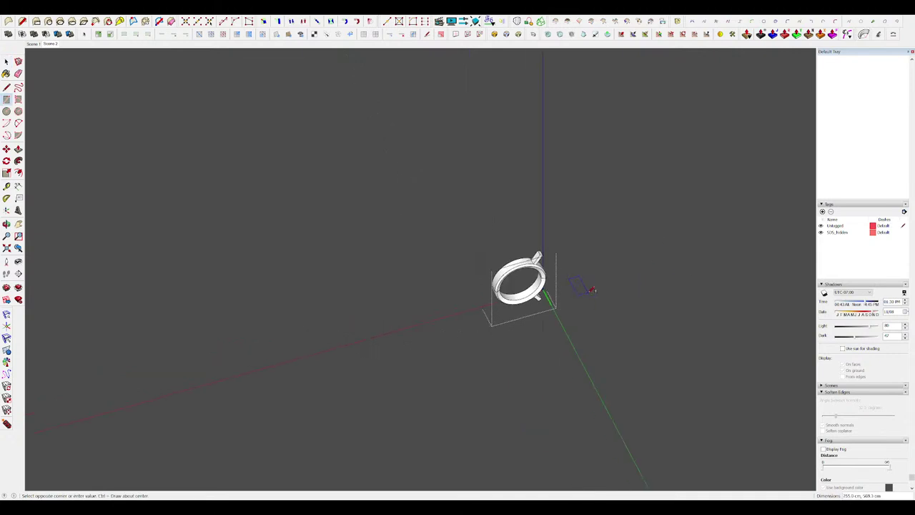
left_click(757, 279)
Move the rectangle vertically to the ring's mid-height seam and along the red axis across the whole ring.
key("m")
scroll(617, 300, "up", 2)
left_click(576, 312)
key("Up")
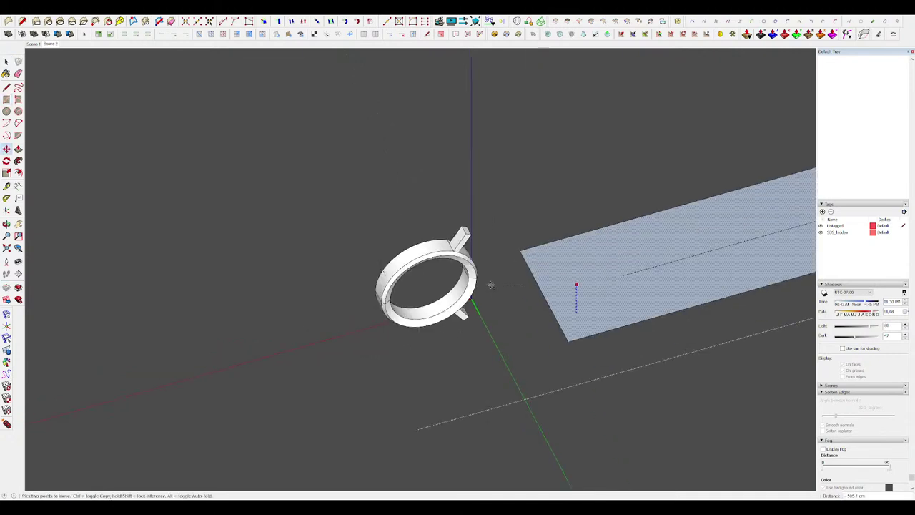
scroll(479, 282, "up", 3)
left_click(470, 273)
scroll(507, 301, "down", 5)
left_click(622, 259)
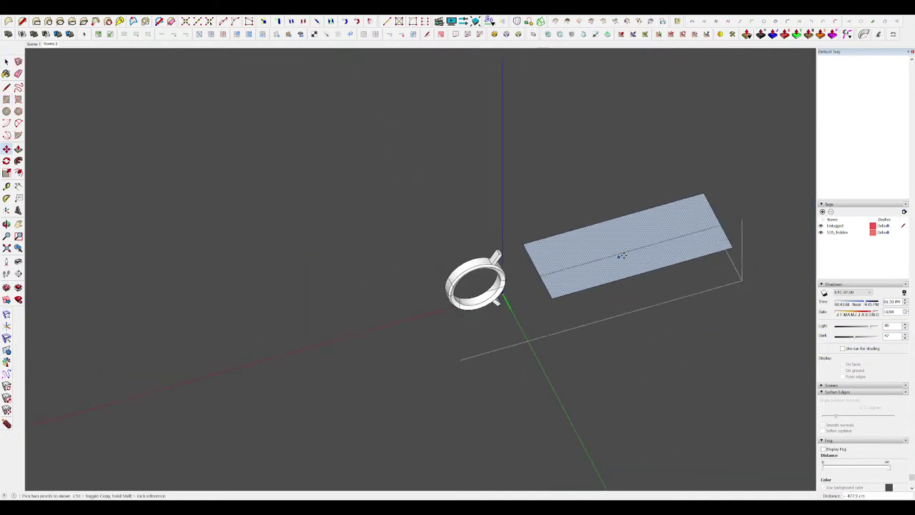
left_click(640, 250)
key("Right")
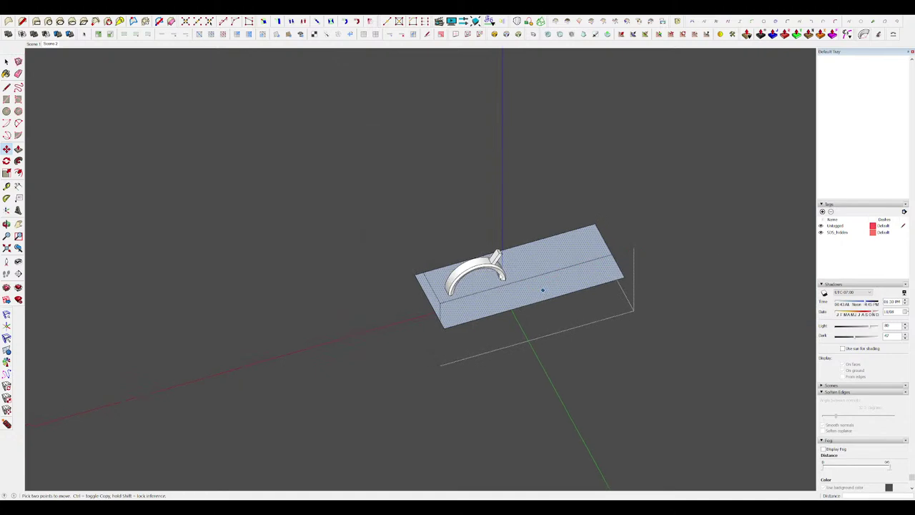
Delete the half of the ring below the rectangle together with the rectangle itself.
scroll(479, 269, "up", 3)
key("space")
left_click(484, 203)
middle_click_drag(480, 270, 486, 180)
triple_click(470, 372)
middle_click_drag(470, 372, 436, 336)
key("Delete")
left_click_drag(436, 336, 360, 345)
key("Delete")
middle_click_drag(360, 345, 543, 339)
key("Delete")
Group the remaining half ring with its strut and switch to Scene 1.
scroll(512, 277, "up", 3)
scroll(501, 255, "down", 4)
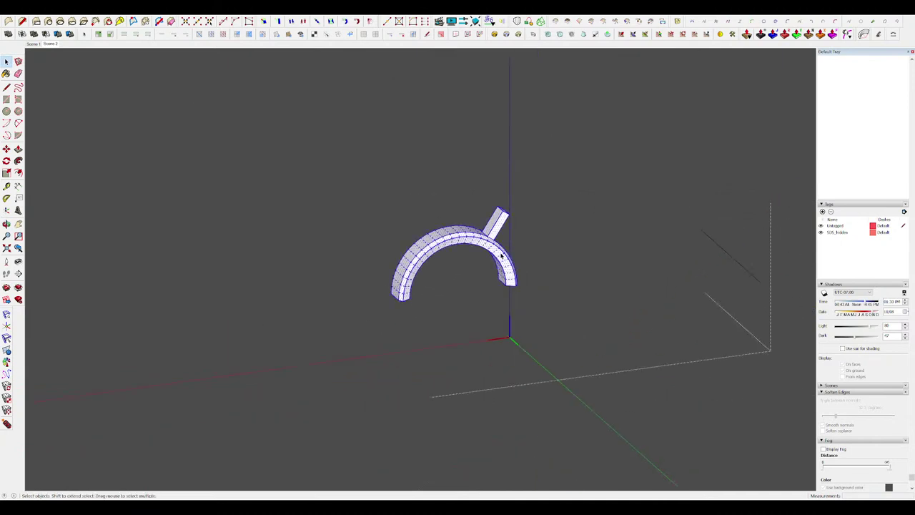
key("ctrl+g")
left_click(33, 45)
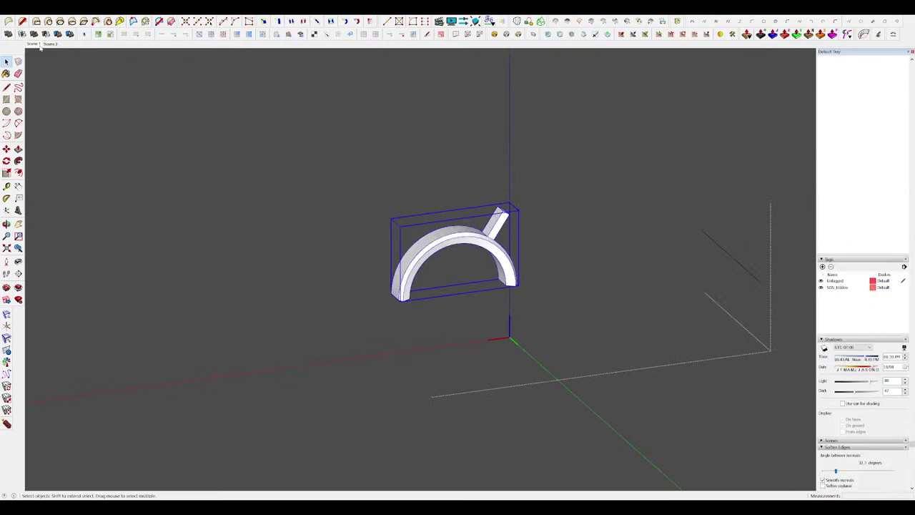
Mirror a copy of the half ring downward with a blue-axis scale of -1.00 to complete the ring.
scroll(616, 224, "up", 4)
scroll(617, 225, "up", 2)
middle_click_drag(616, 225, 382, 198)
scroll(443, 214, "down", 4)
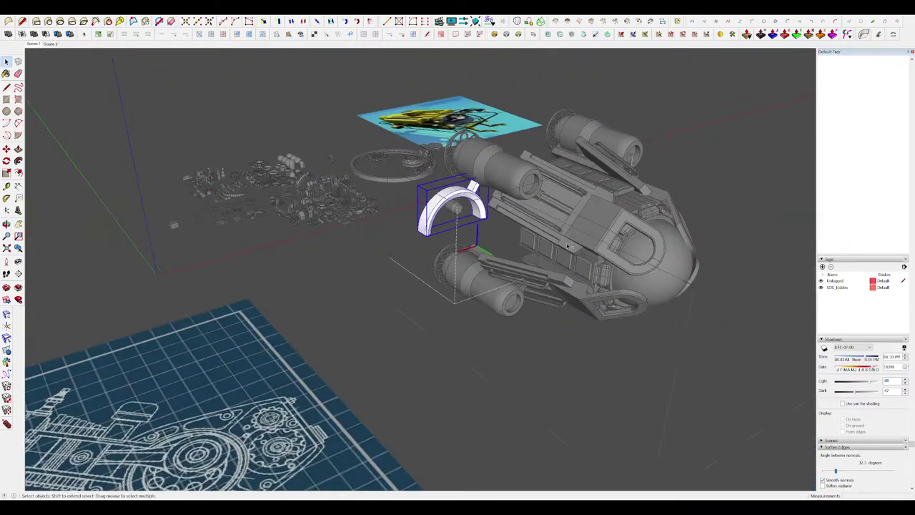
scroll(470, 207, "up", 3)
key("s")
left_click_drag(445, 182, 444, 348)
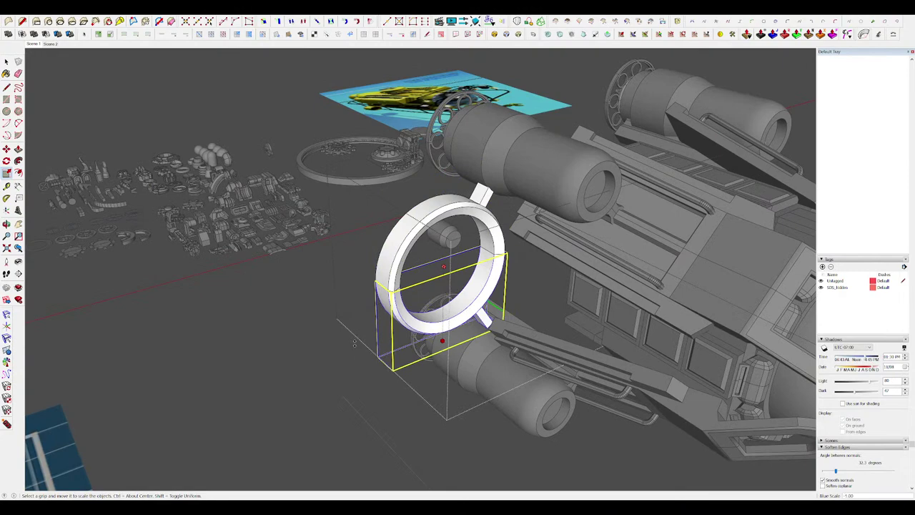
key("space")
Open the lower half ring with hidden geometry shown and pull one outer segment outward into a block.
key("h")
scroll(474, 282, "up", 4)
scroll(453, 244, "down", 4)
middle_click_drag(474, 281, 476, 221)
double_click(443, 274)
key("h")
scroll(460, 275, "up", 4)
key("h")
key("alt+h")
middle_click_drag(481, 256, 483, 249)
key("p")
left_click(436, 267)
middle_click_drag(441, 280, 566, 326)
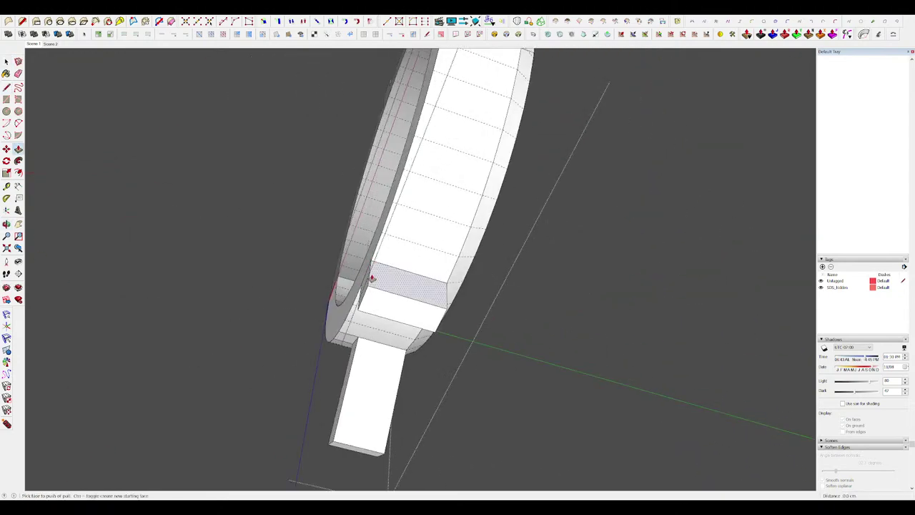
Draw an edge across the new block's base and push its side face back from the ring's flat face.
middle_click_drag(372, 279, 504, 319)
scroll(379, 268, "up", 3)
key("l")
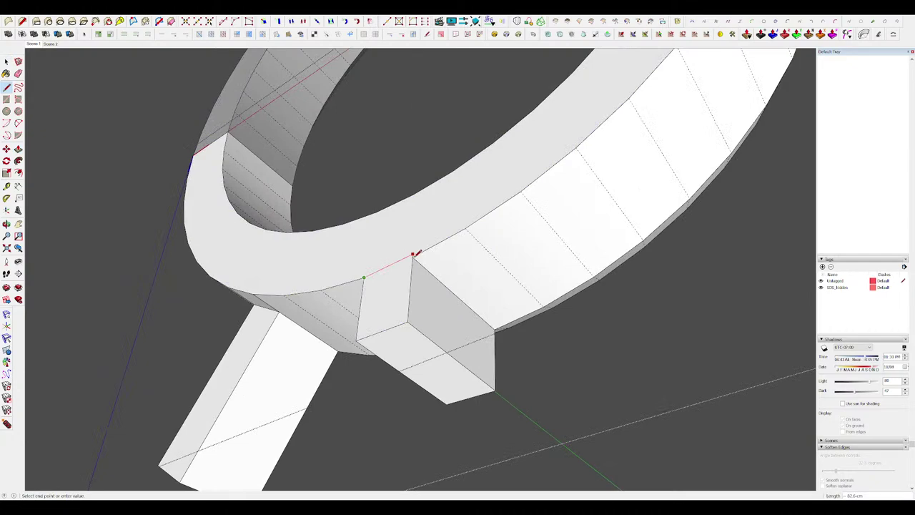
left_click_drag(383, 299, 411, 321)
middle_click_drag(411, 321, 386, 295)
left_click(367, 354)
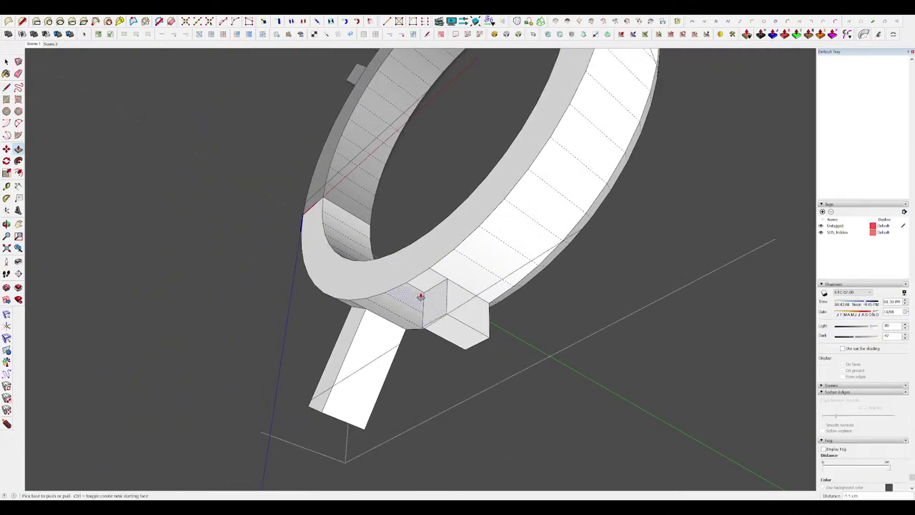
mouse_move(421, 298)
middle_mouse_down()
mouse_move(336, 263)
mouse_move(436, 263)
middle_mouse_up()
Move the block's end face sideways to slant the block into an arm toward the neighbouring strut.
scroll(337, 263, "down", 5)
key("h")
scroll(357, 284, "up", 6)
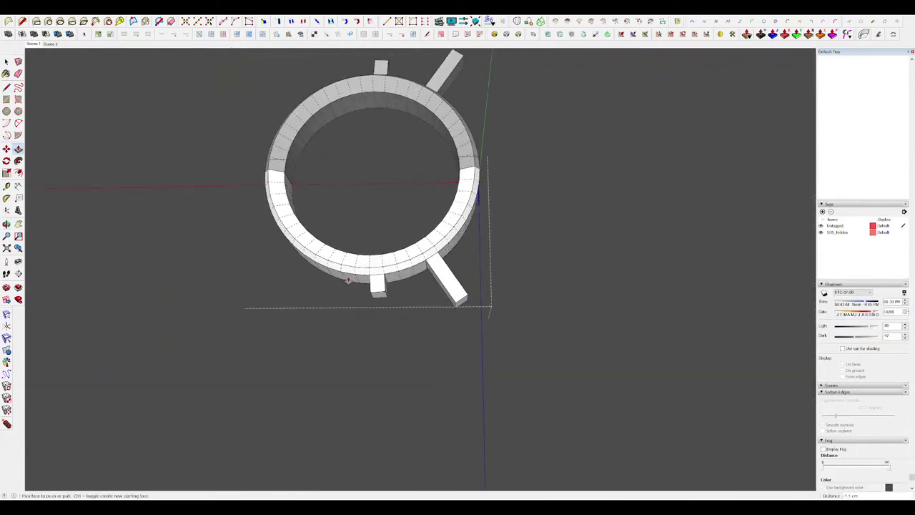
key("m")
left_click(467, 310)
scroll(467, 310, "down", 2)
Extend the slanted arm's end and pull its side face across to the neighbouring strut as a connecting bar.
key("p")
left_click(465, 309)
left_click(458, 313)
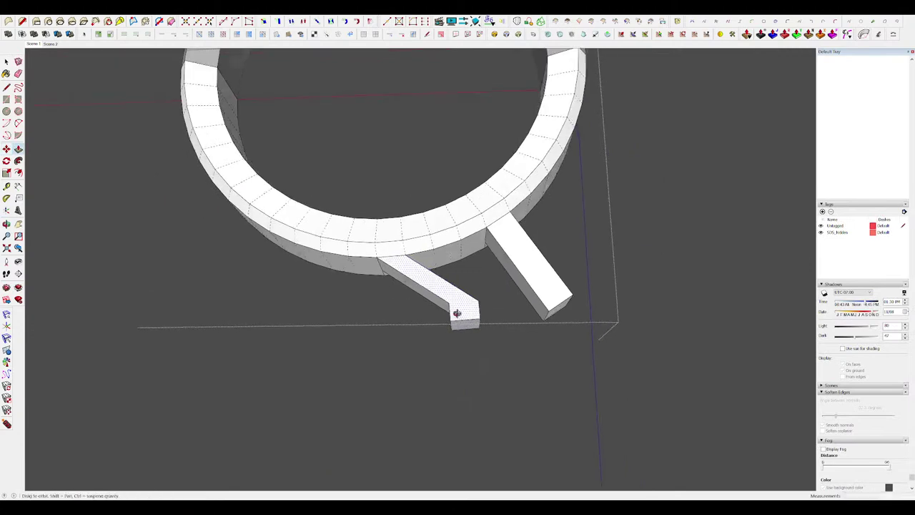
middle_click_drag(457, 313, 497, 311)
left_click(565, 271)
middle_click_drag(565, 271, 621, 266)
Check the bracket's reach against the ship's lower engine and inspect the bend in the arm.
key("h")
scroll(462, 246, "down", 6)
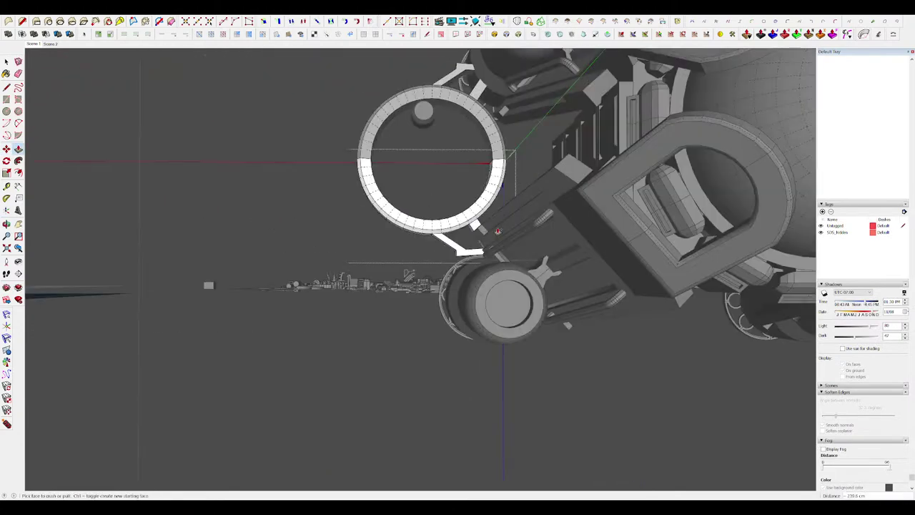
middle_click_drag(472, 254, 451, 165, "shift")
scroll(453, 273, "up", 6)
key("h")
key("m")
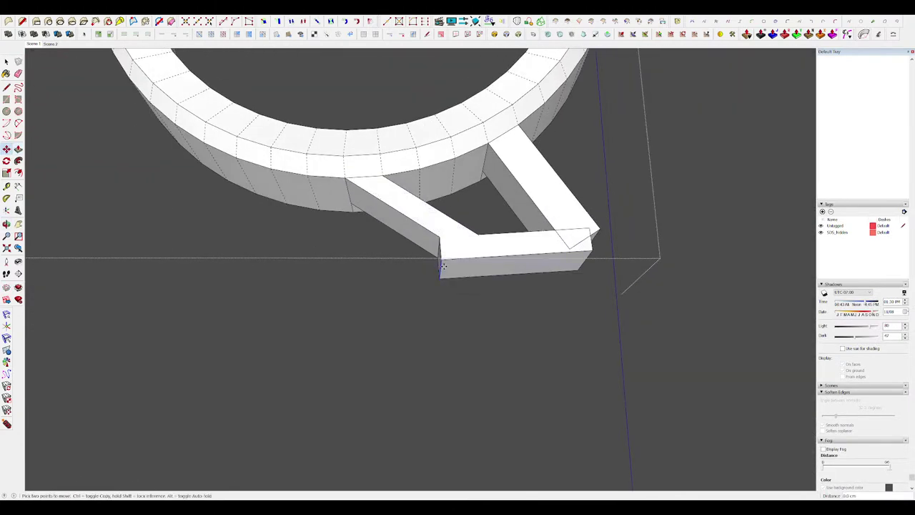
scroll(458, 248, "down", 1)
Close the half-ring group with the full ship shown and turn off hidden geometry.
key("h")
scroll(493, 256, "down", 6)
middle_click_drag(504, 261, 561, 332)
key("h")
key("h")
key("space")
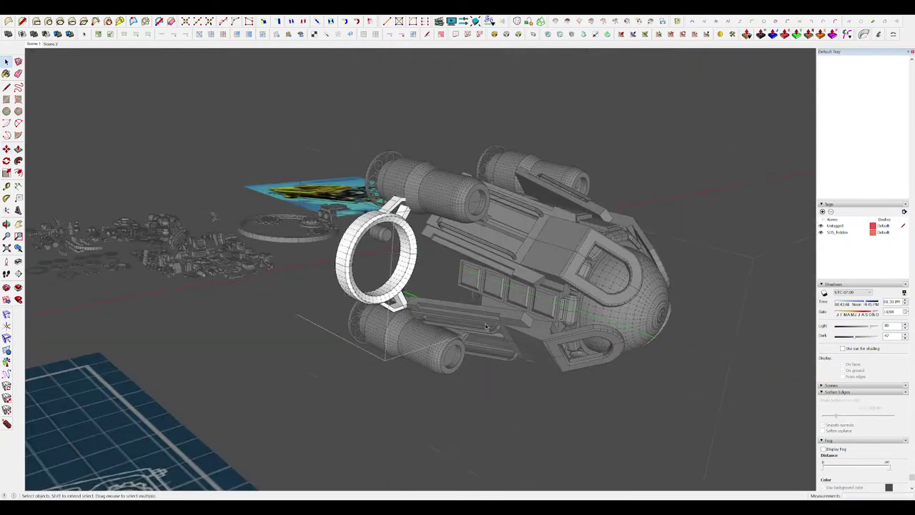
left_click(492, 355)
key("alt+h")
Open the hull geometry at the octagonal frame on the ship's rear for editing.
scroll(486, 312, "down", 4)
middle_click_drag(493, 286, 715, 275)
scroll(423, 196, "up", 4)
scroll(422, 196, "up", 3)
middle_click_drag(423, 197, 514, 216)
double_click(514, 217)
scroll(580, 198, "up", 5)
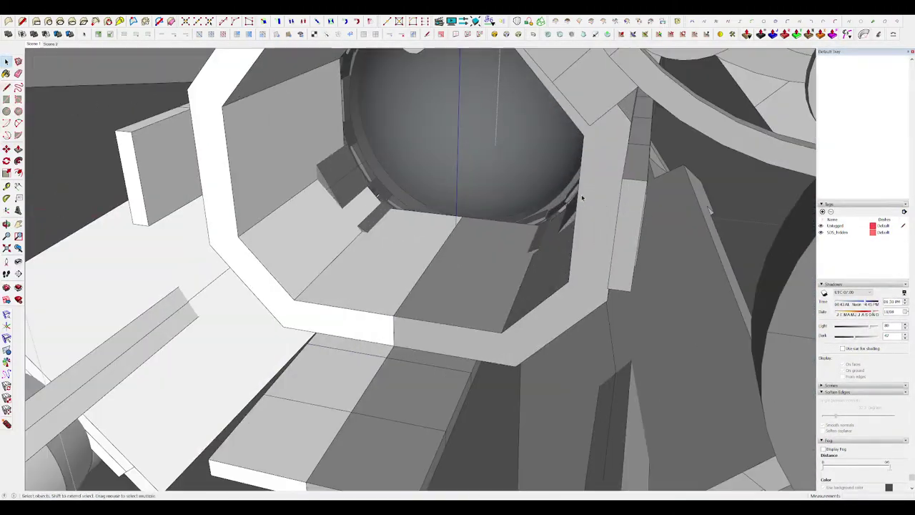
Hide the sphere inside the octagonal frame and draw a bottom edge and vertical centre edge to close the opening with a face.
key("i")
middle_click_drag(579, 198, 404, 224)
scroll(404, 223, "down", 2)
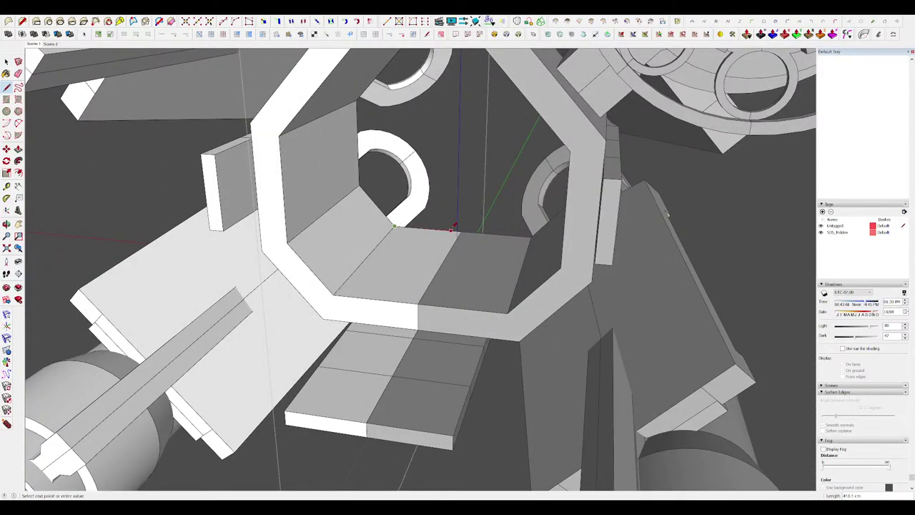
left_click(461, 231)
middle_click_drag(461, 231, 475, 178)
scroll(464, 149, "down", 2)
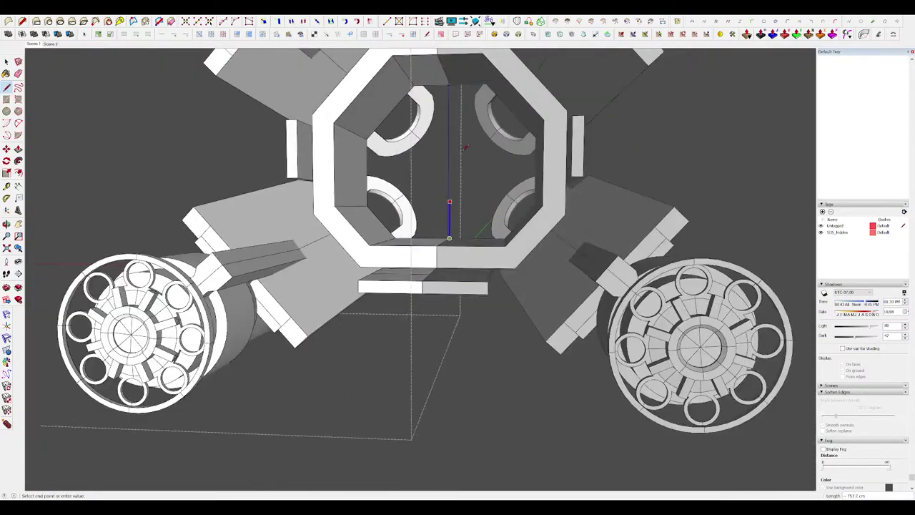
left_click(451, 85)
Push/Pull the new face inside the octagonal frame by about 254.2 cm.
middle_click_drag(450, 84, 441, 198)
scroll(450, 163, "down", 3)
scroll(442, 198, "up", 5)
key("p")
left_click_drag(441, 199, 432, 205)
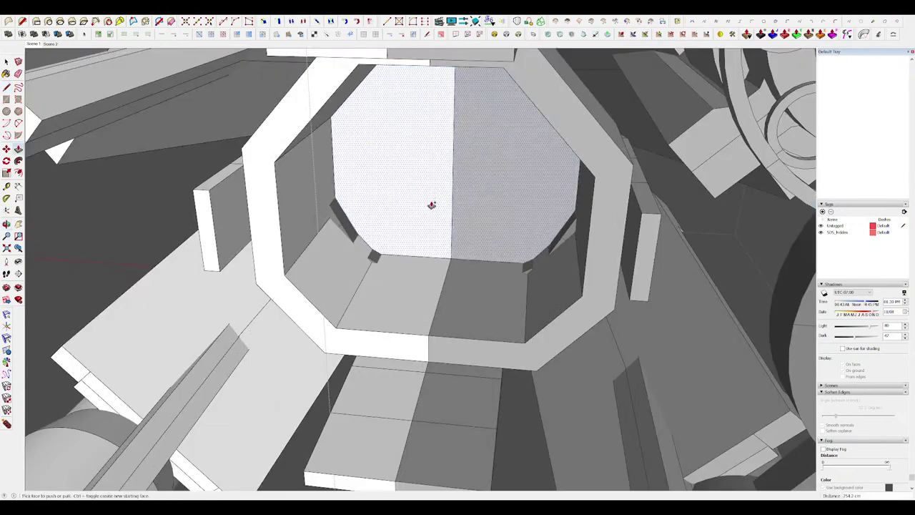
Offset an inset outline within each half of the closing face and push the inset panels to a new depth.
middle_click_drag(432, 205, 440, 210)
key("f")
left_click(458, 150)
left_click(439, 152)
key("space")
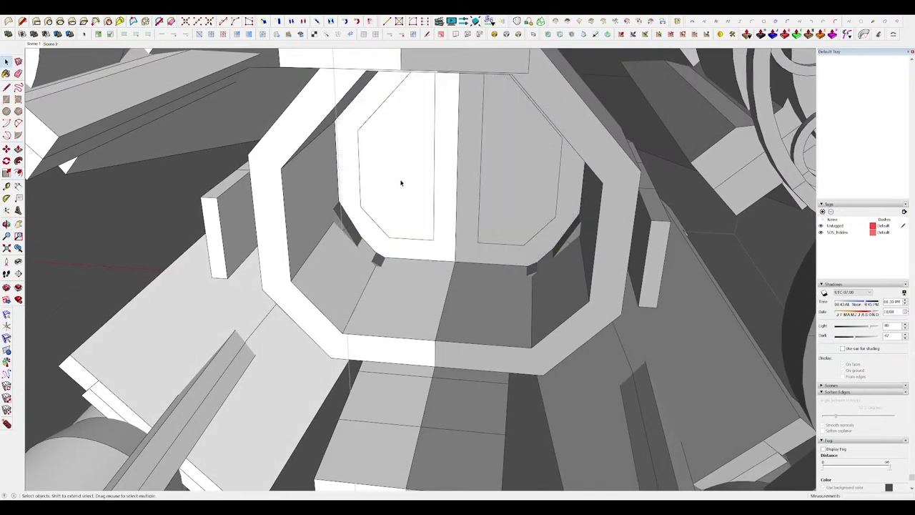
key("p")
left_click(404, 180)
left_click(421, 165)
mouse_move(421, 165)
middle_mouse_down()
mouse_move(475, 180)
mouse_move(510, 176)
mouse_move(337, 229)
mouse_move(457, 208)
mouse_move(351, 216)
middle_mouse_up()
left_click(512, 176)
key("e")
left_click(453, 190)
key("ctrl+z")
Open the rounded body inside the octagonal frame, draw an edge across its back and pull the face.
key("space")
left_click(479, 178)
double_click(474, 179)
key("l")
left_click(511, 159)
key("p")
left_click(489, 160)
left_click(417, 184)
Pull the rounded back face inside the octagonal frame by about 760.1 cm.
middle_click_drag(416, 184, 494, 172)
scroll(436, 188, "down", 3)
scroll(442, 177, "down", 4)
key("space")
scroll(379, 207, "up", 6)
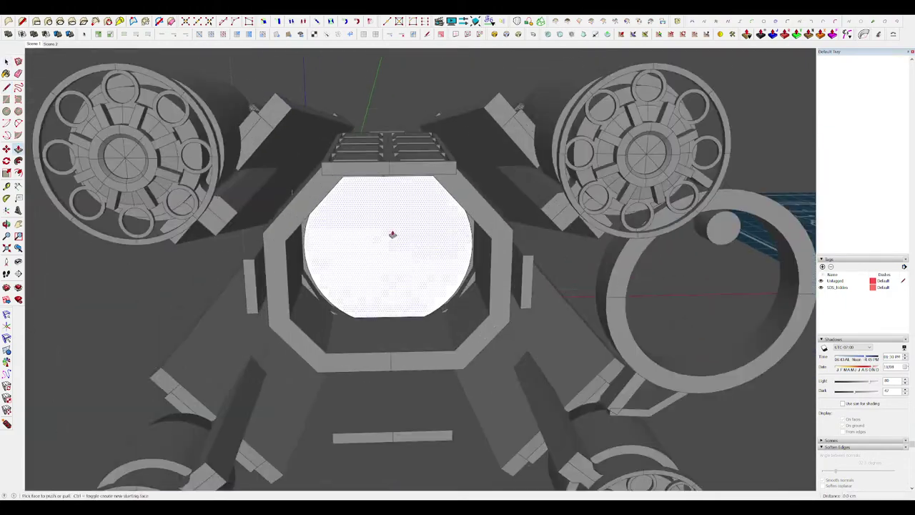
key("p")
left_click(392, 235)
left_click(480, 217)
middle_click_drag(481, 217, 423, 253)
scroll(435, 219, "down", 7)
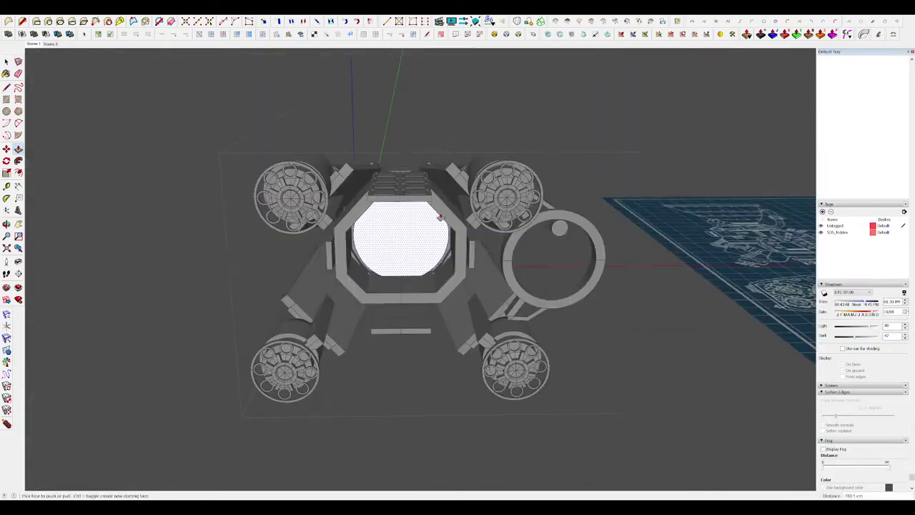
Close the open groups and move the complete ship to a clear spot away from the reference images and parts.
key("space")
left_click(574, 288)
middle_click_drag(574, 288, 80, 243)
left_click(500, 329)
middle_click_drag(500, 329, 458, 350)
scroll(441, 261, "down", 3)
middle_click_drag(442, 261, 586, 300)
key("m")
left_click(472, 322)
left_click(604, 318)
key("space")
Examine the parts library and the complete ship from several sides, and clear the selection.
scroll(644, 322, "up", 4)
scroll(586, 300, "down", 4)
scroll(347, 250, "up", 10)
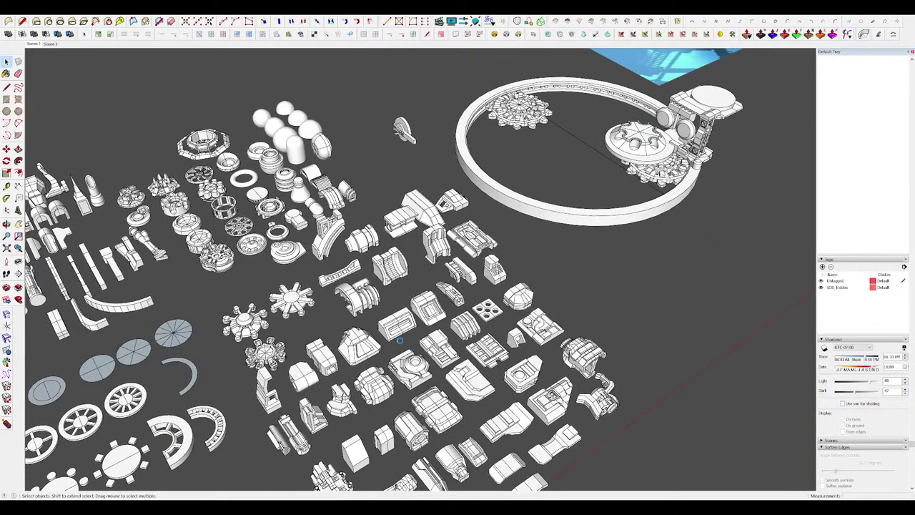
scroll(339, 275, "down", 10)
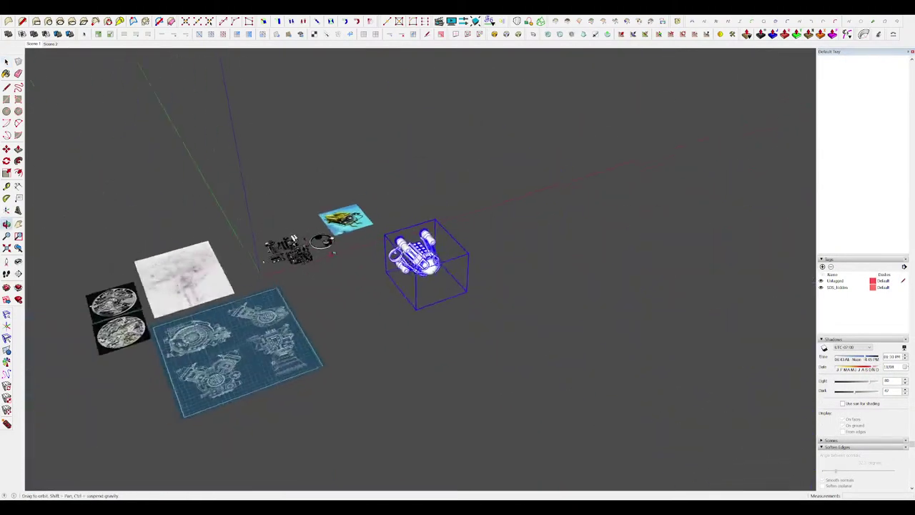
scroll(393, 263, "up", 4)
middle_click_drag(422, 273, 357, 168)
scroll(429, 211, "up", 5)
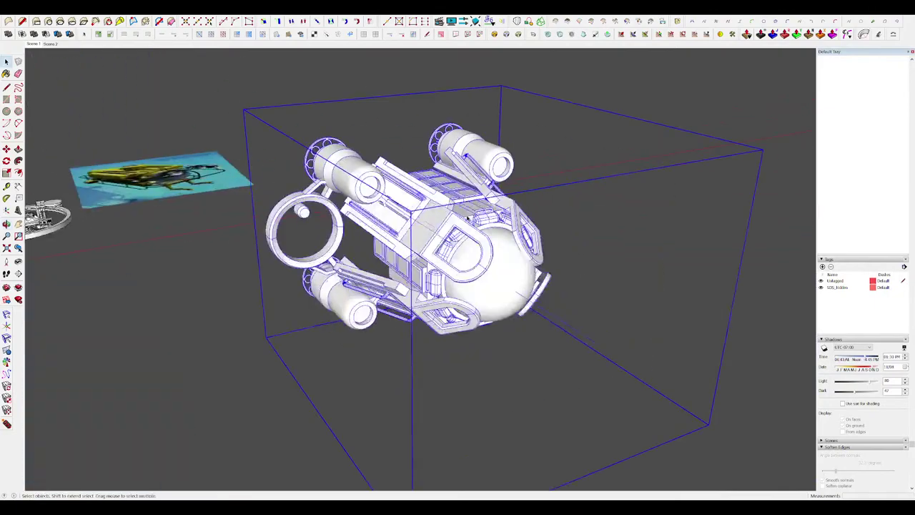
middle_click_drag(443, 204, 537, 210)
scroll(529, 215, "down", 4)
middle_click_drag(457, 243, 273, 331)
left_click(377, 339)
scroll(380, 339, "down", 5)
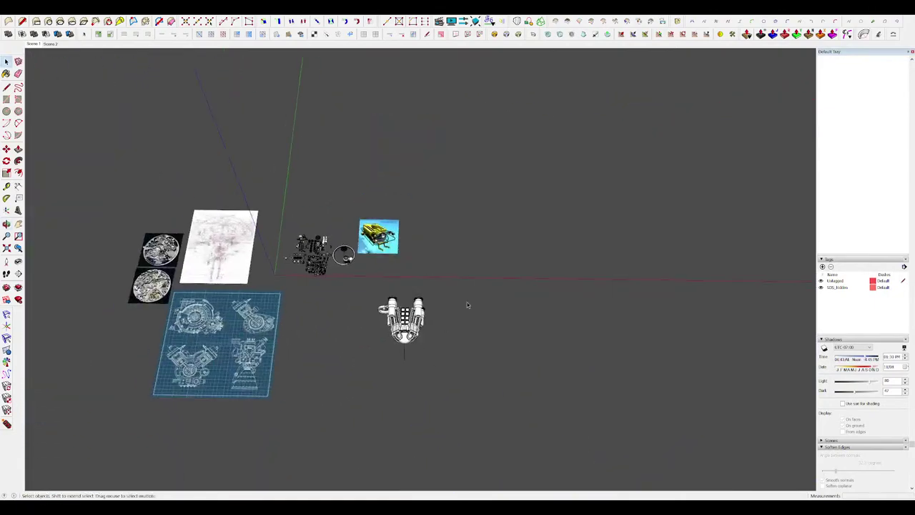
Draw a long narrow rectangle beside the ship, pull it into a thin slab and make it a component.
left_click(496, 308)
key("p")
scroll(480, 276, "up", 4)
left_click_drag(475, 295, 474, 291)
key("space")
double_click(476, 290)
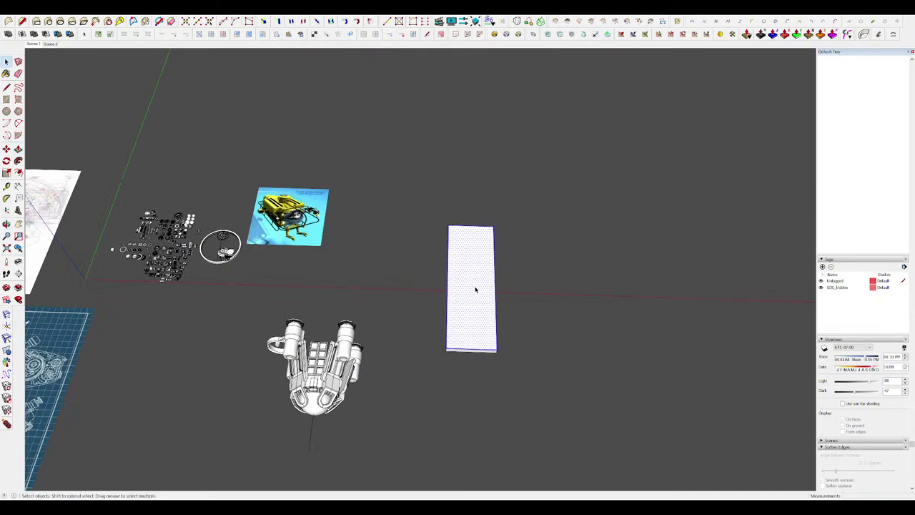
key("g")
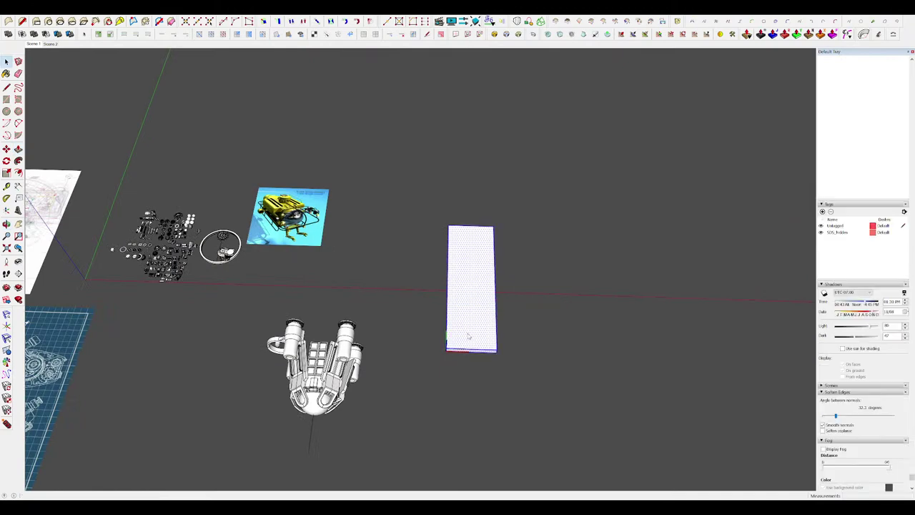
key("Return")
Copy the slab and mirror the copy along the red axis so both halves meet edge to edge.
middle_click_drag(459, 292, 472, 270)
scroll(454, 261, "up", 4)
double_click(457, 272)
key("m")
key("space")
scroll(459, 267, "down", 4)
left_click(525, 286)
left_click(462, 276)
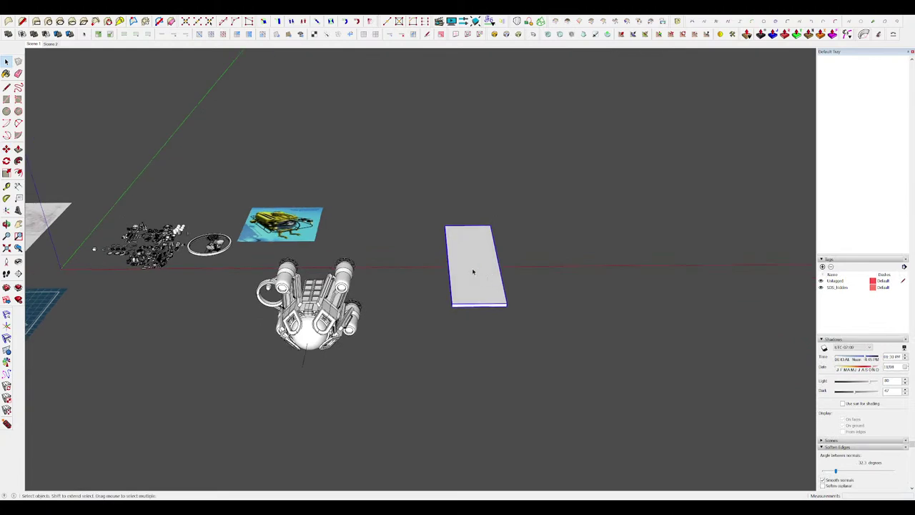
scroll(472, 271, "up", 4)
key("s")
left_click_drag(441, 259, 624, 261)
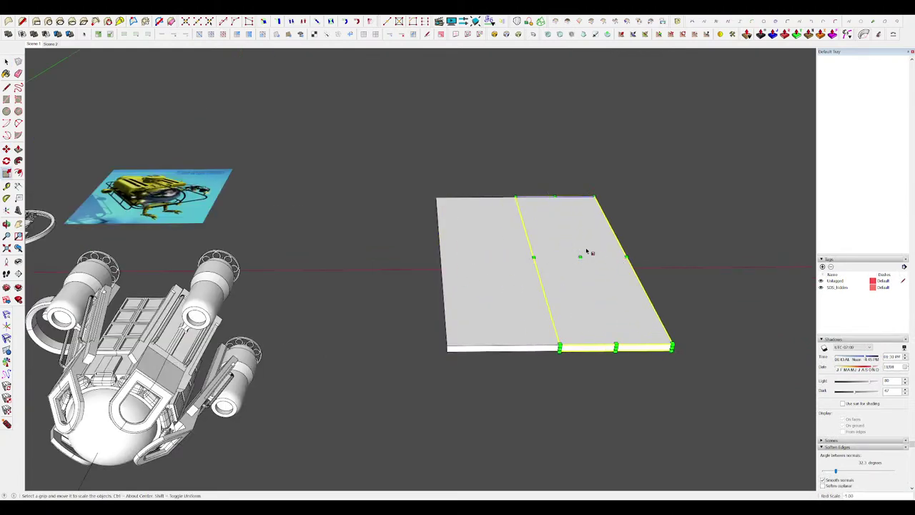
key("space")
Open one slab half, push its end face in to shorten it and raise its top face into a tall block.
scroll(587, 250, "down", 4)
scroll(539, 259, "up", 3)
double_click(539, 260)
scroll(539, 261, "up", 4)
middle_click_drag(536, 268, 512, 263)
key("p")
left_click_drag(514, 365, 430, 201)
middle_click_drag(430, 201, 351, 156)
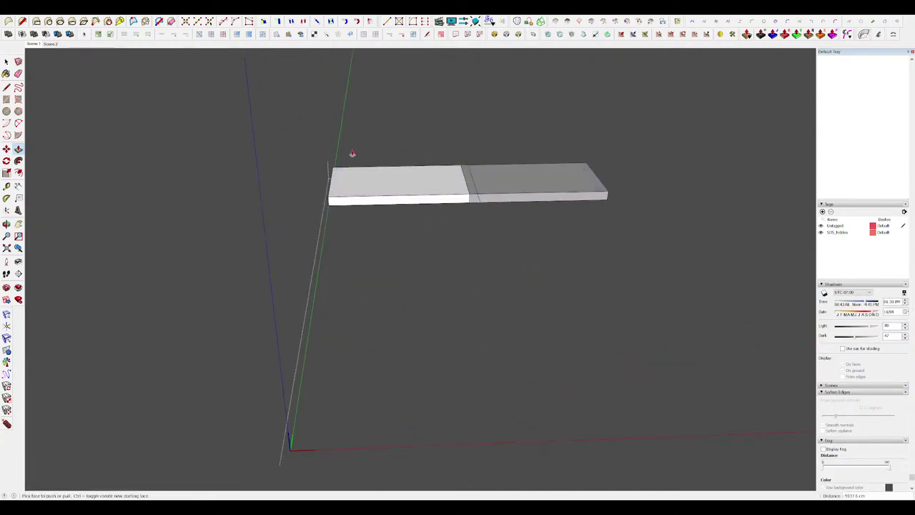
scroll(376, 168, "up", 2)
left_click_drag(428, 184, 418, 125)
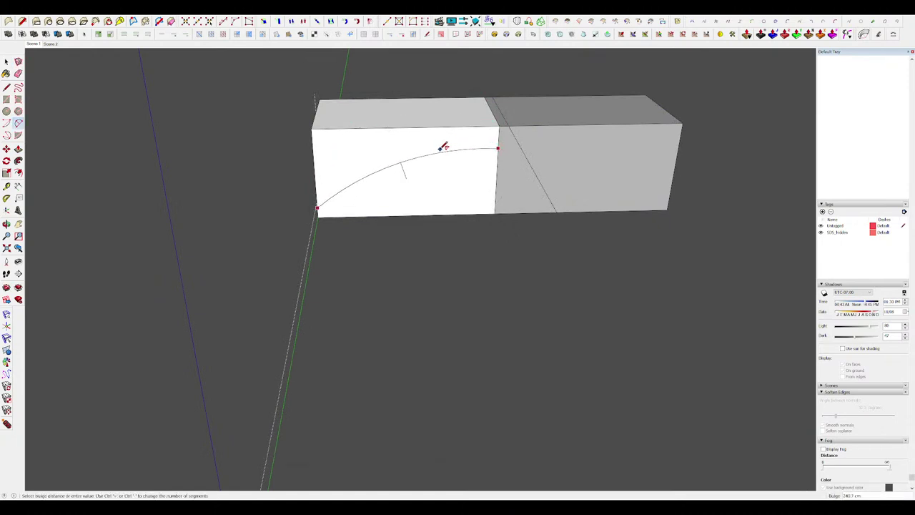
Draw an arc with a bulge of about 240.7 cm across the block's front face and push away the material above it.
key("p")
left_click(358, 141)
middle_click_drag(441, 150, 428, 120)
left_click(351, 91)
Draw an edge from the arc's end to the centre seam to level the arch's crest, trim the leftover and close the component.
key("l")
scroll(492, 141, "up", 4)
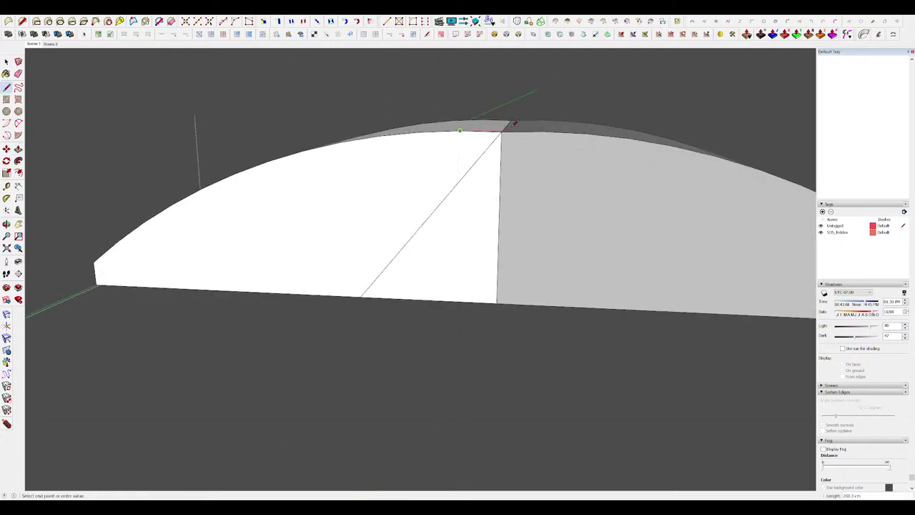
scroll(514, 124, "up", 2)
scroll(493, 132, "up", 2)
left_click(494, 142)
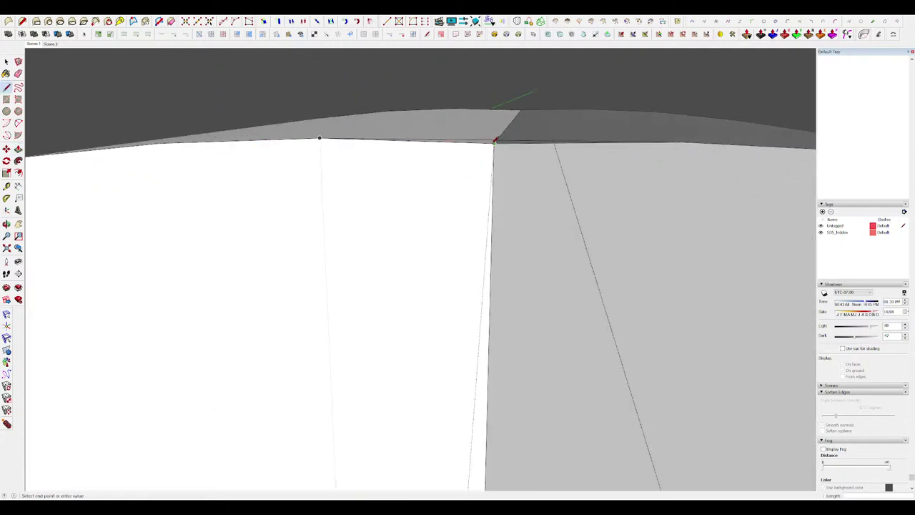
key("p")
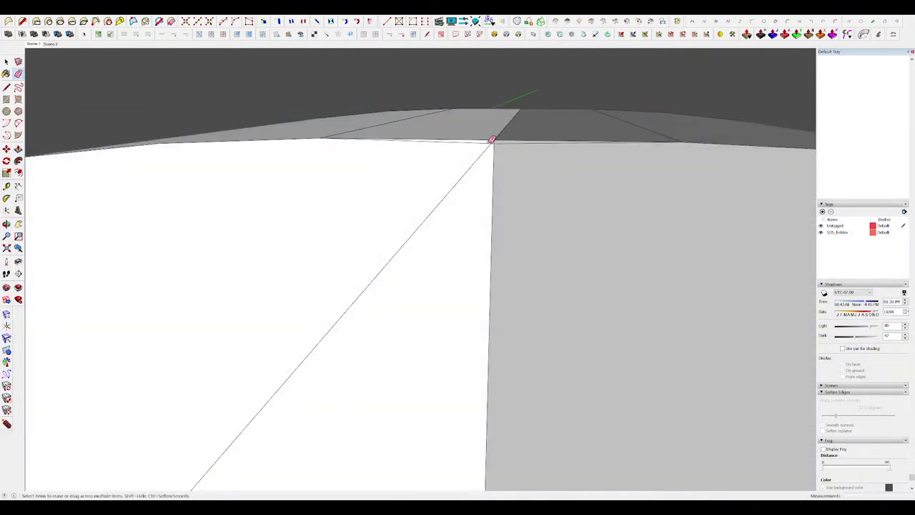
scroll(499, 143, "down", 10)
middle_click_drag(496, 183, 469, 195)
key("space")
key("Escape")
Copy both arch halves along their depth to form a second bay, and select the half-arches on one side.
left_click(473, 194)
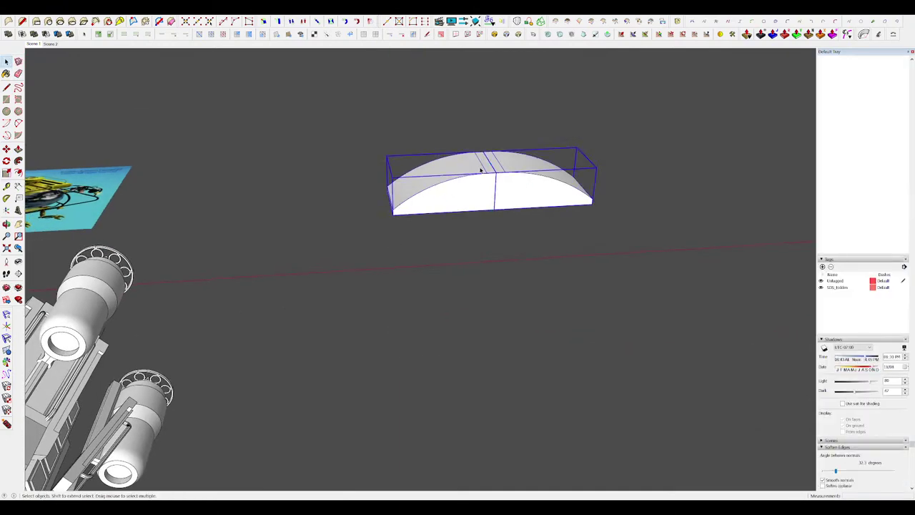
left_click_drag(490, 162, 494, 178)
key("space")
middle_click_drag(496, 184, 449, 192)
scroll(437, 190, "down", 3)
scroll(408, 265, "up", 4)
key("m")
scroll(438, 251, "down", 4)
scroll(443, 190, "up", 3)
middle_click_drag(371, 211, 473, 195)
left_click(470, 166, "shift")
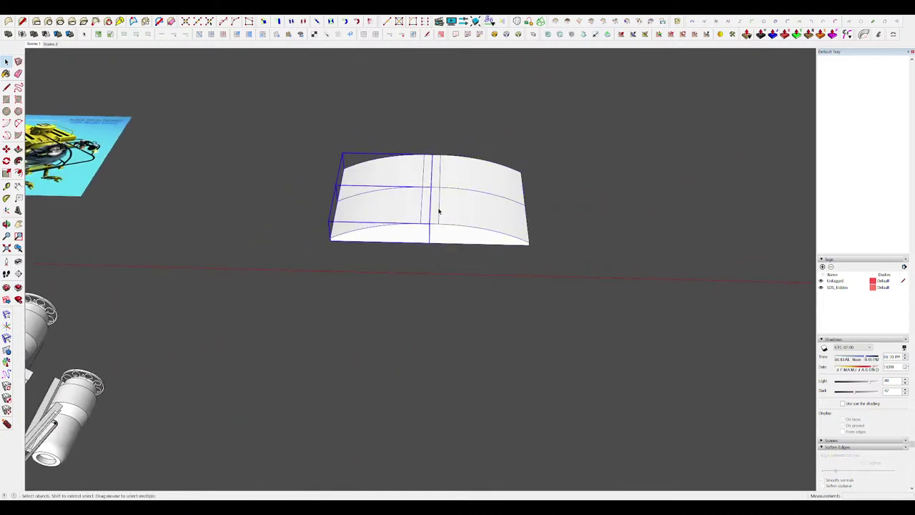
Delete the selected half-arches and replace them with a mirrored copy of the opposite half scaled across the centre seam.
key("Delete")
left_click(484, 226)
left_click_drag(530, 207, 340, 208)
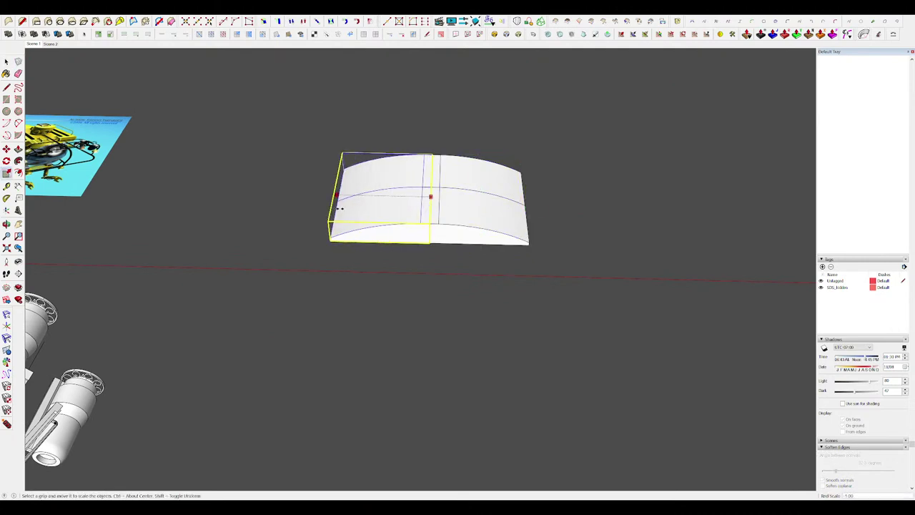
Select the two arch bays and copy them corner to corner along their depth, making a four-bay arched shell.
double_click(473, 220)
key("ctrl+a")
middle_click_drag(363, 148, 235, 207)
key("m")
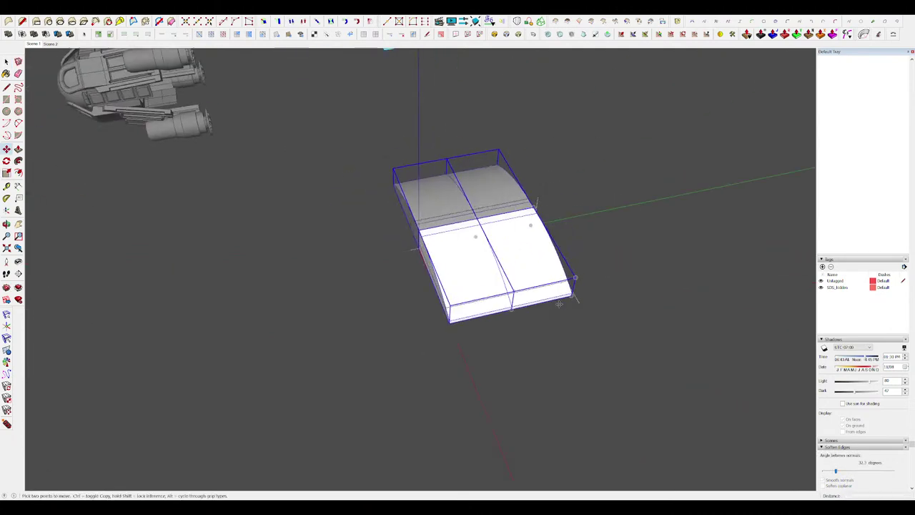
key("ctrl")
left_click(573, 294)
left_click(449, 323)
key("space")
Open one of the middle segments of the arched shell for editing.
left_click(533, 351)
scroll(533, 336, "down", 5)
middle_click_drag(400, 276, 350, 221)
double_click(537, 249)
scroll(537, 249, "up", 6)
double_click(514, 260)
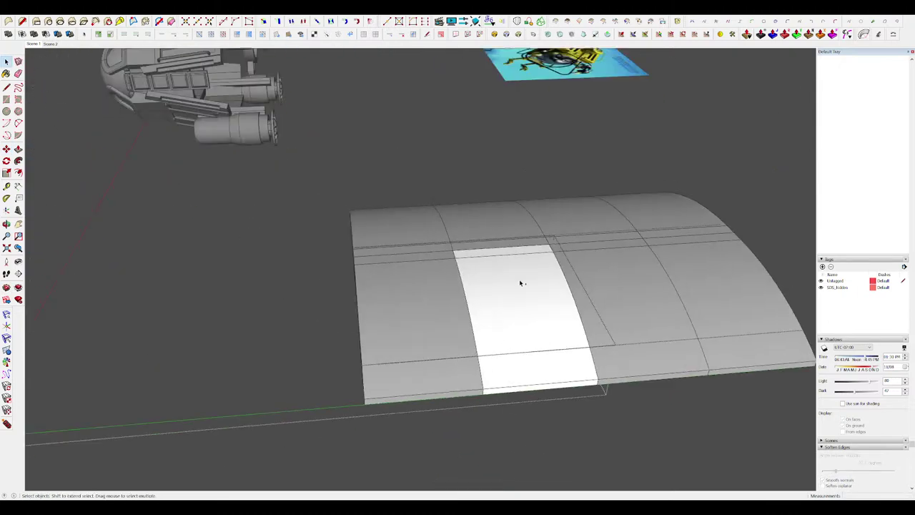
key("p")
left_click(457, 291)
key("Escape")
Draw a short vertical reference line from the midpoint of the opened segment's edge at the central seam.
middle_click_drag(518, 277, 469, 243)
key("l")
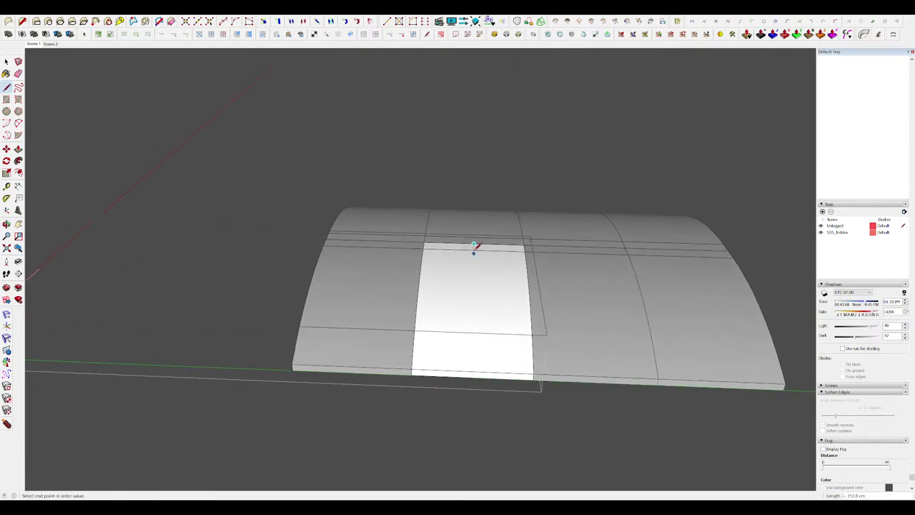
key("e")
scroll(476, 252, "up", 5)
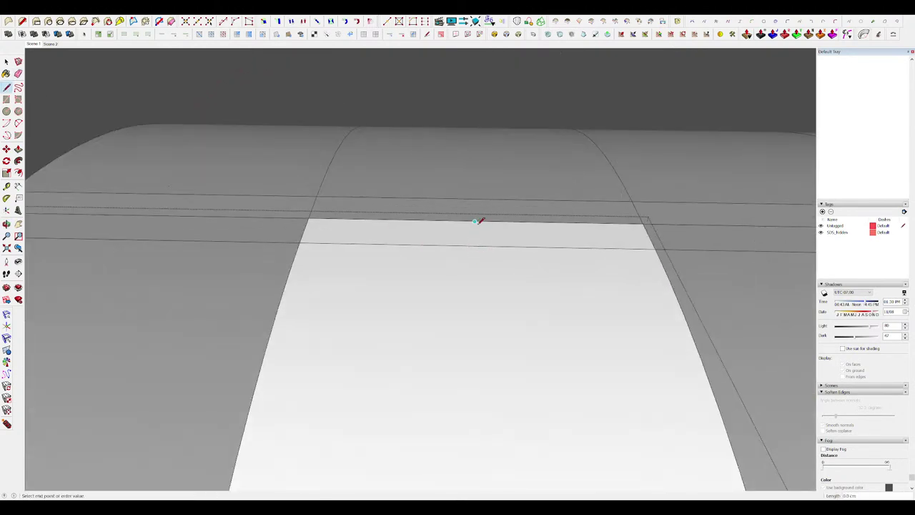
middle_click_drag(473, 236, 586, 230)
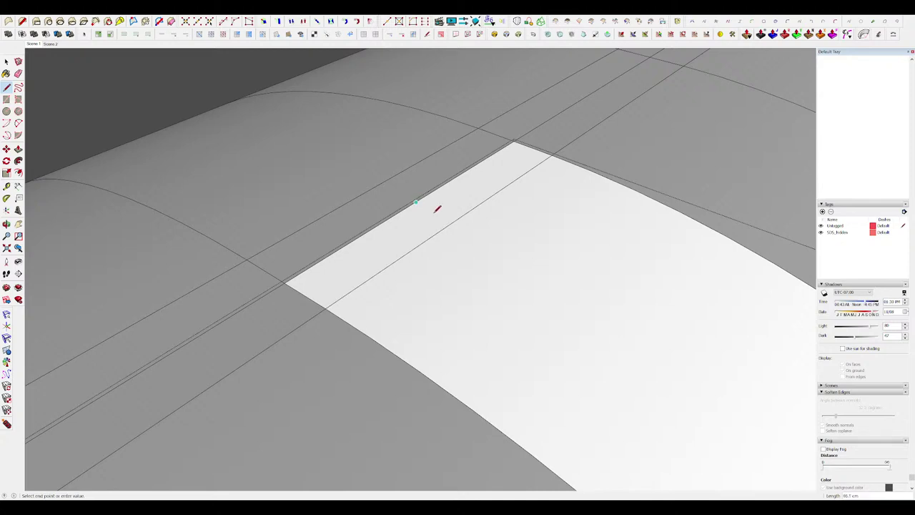
middle_click_drag(412, 179, 479, 281)
left_click(416, 140)
scroll(523, 245, "down", 7)
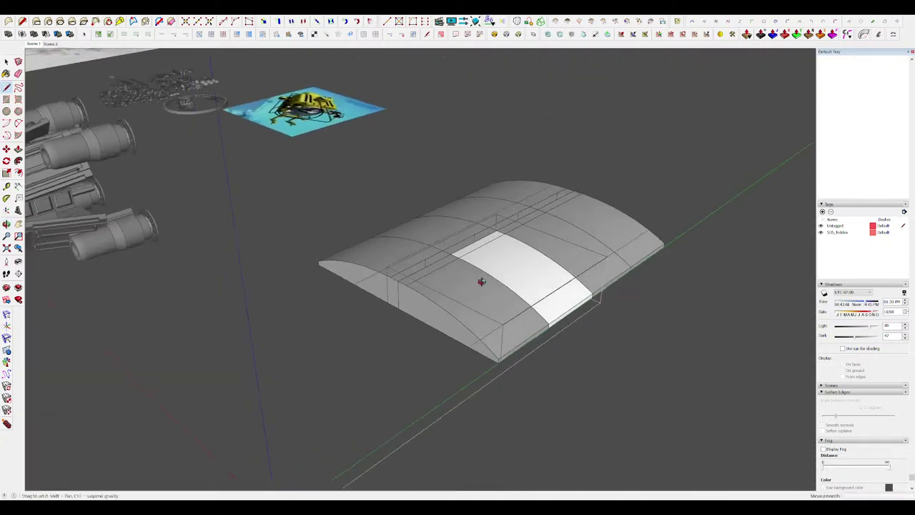
Isolate the opened segment and push its side face in to the midpoint line, halving the segment's width.
key("i")
scroll(502, 266, "up", 5)
key("p")
left_click(519, 262)
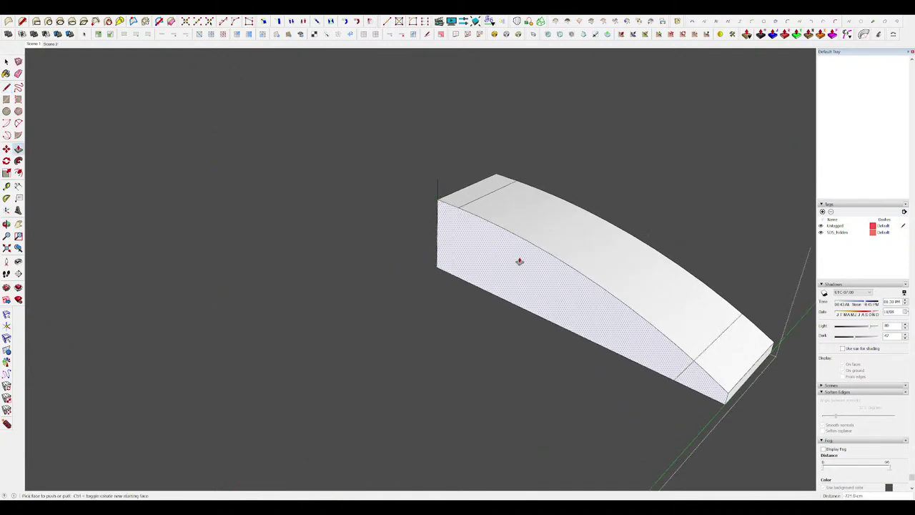
middle_click_drag(586, 263, 520, 287)
scroll(521, 288, "down", 2)
Make the whole half-width segment a component and mirror a copy across its cut face with Scale.
key("space")
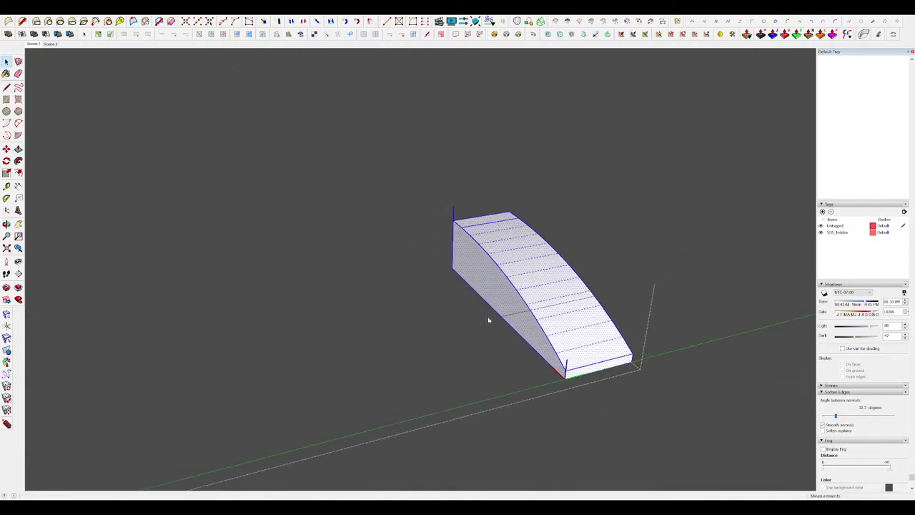
left_click(471, 334)
scroll(529, 252, "down", 3)
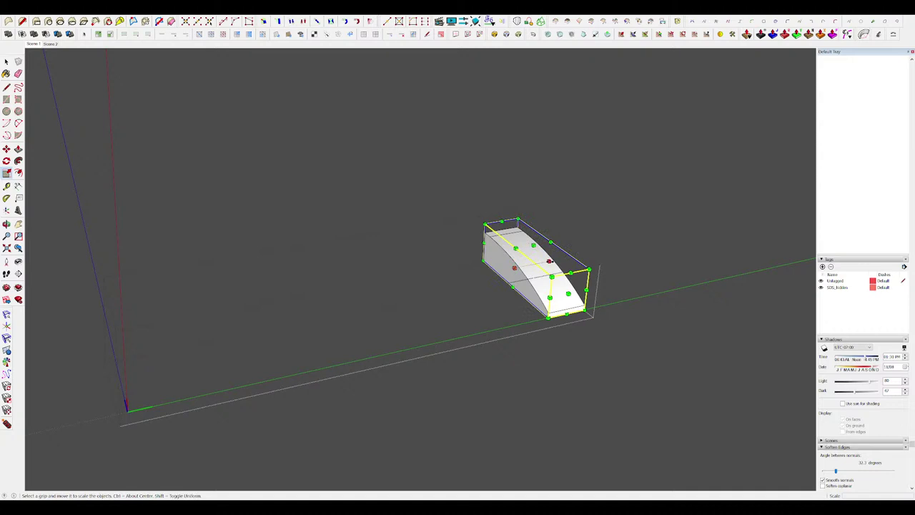
left_click_drag(549, 261, 469, 278)
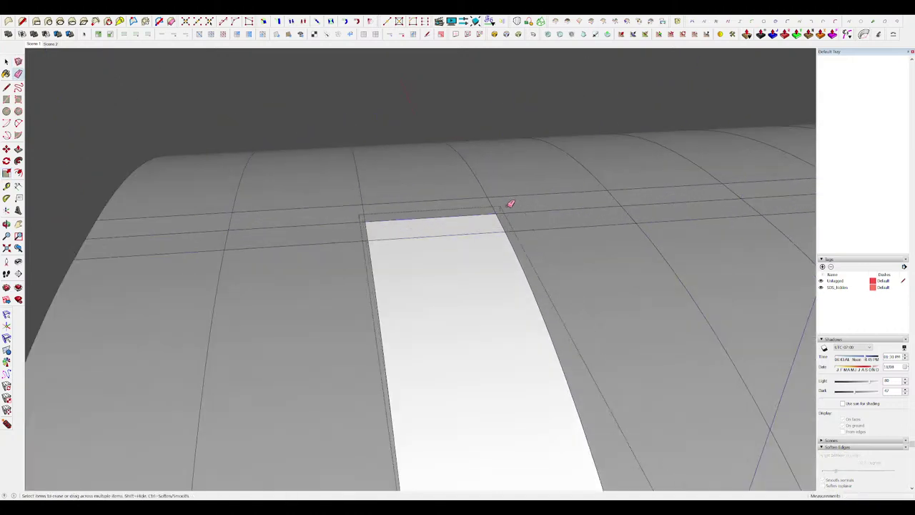
scroll(511, 204, "down", 5)
key("space")
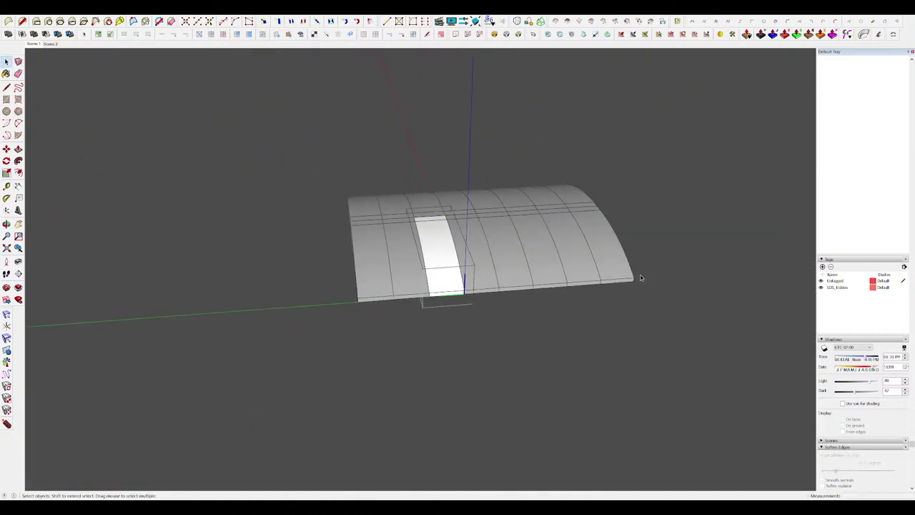
Open one half-bay component for editing and offset the outline of its arched side face outward.
middle_click_drag(640, 279, 643, 371)
left_click(643, 372)
double_click(448, 263)
scroll(429, 243, "up", 5)
middle_click_drag(492, 264, 351, 270)
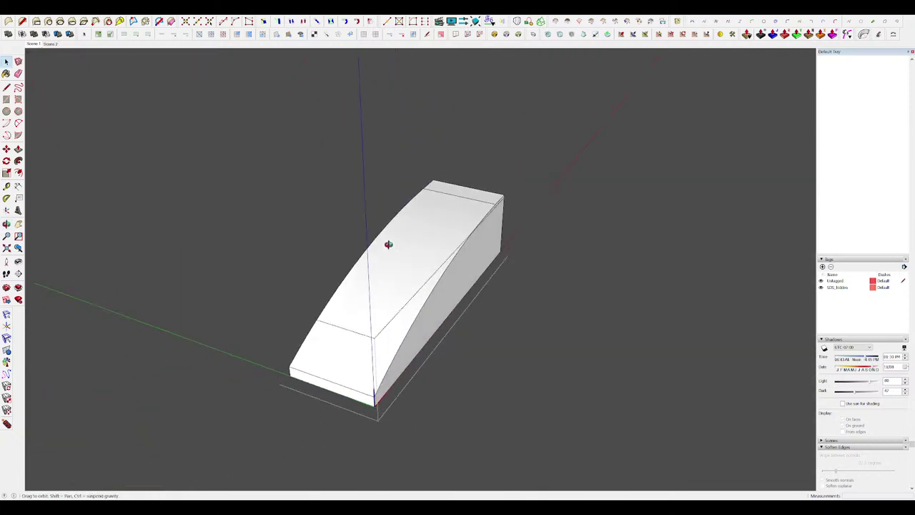
scroll(388, 240, "up", 5)
key("p")
key("f")
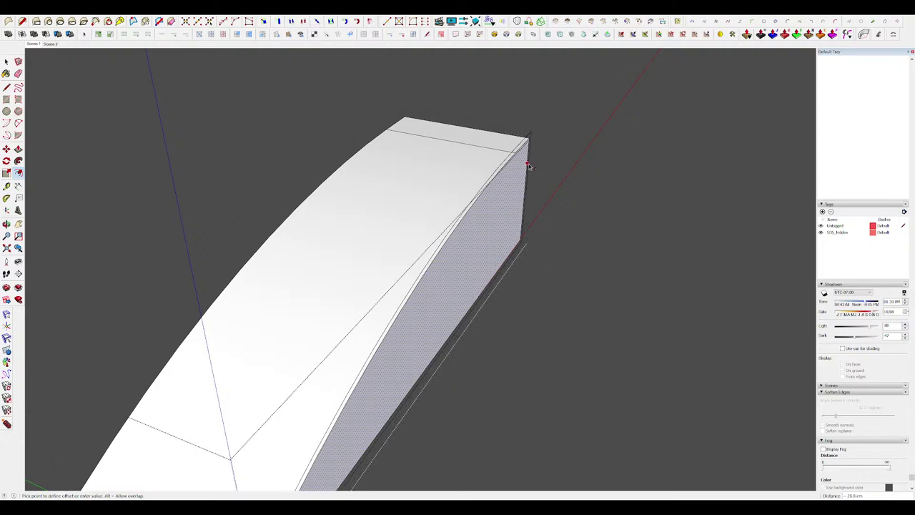
left_click(528, 164)
Extrude the offset side profile into a narrow raised rib along the arch, and close the component.
scroll(529, 140, "up", 3)
key("space")
middle_click_drag(488, 128, 554, 194)
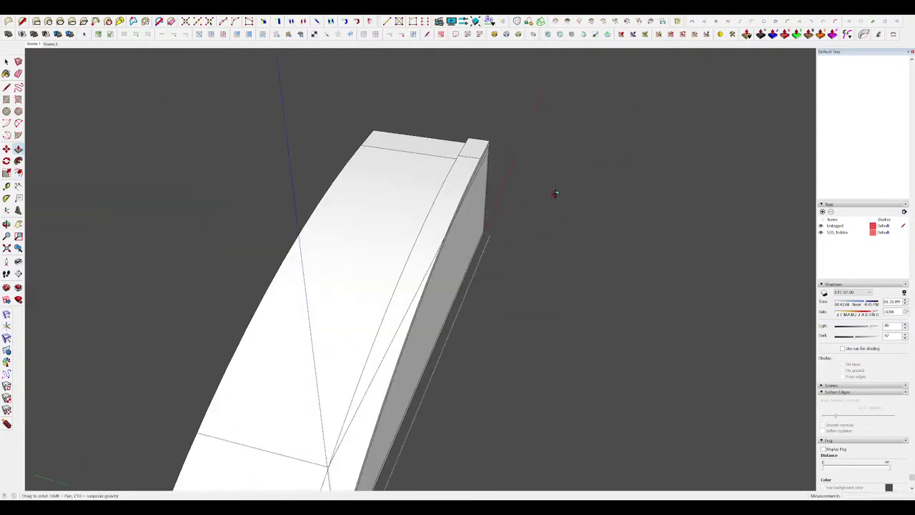
scroll(553, 194, "down", 5)
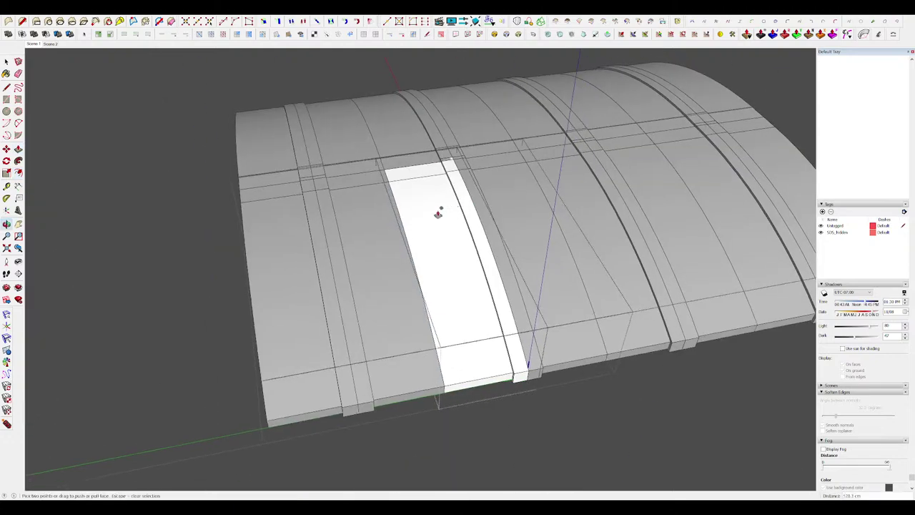
middle_click_drag(439, 210, 782, 367)
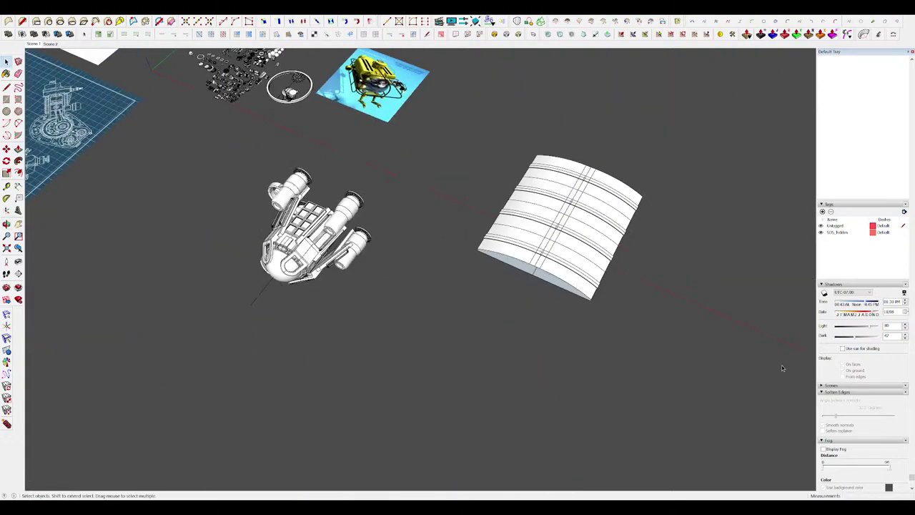
Open a half-bay at the central seam and erase the surplus faces and edges on the end of its rib.
middle_click_drag(565, 272, 736, 267)
scroll(522, 127, "up", 5)
middle_click_drag(521, 127, 500, 246)
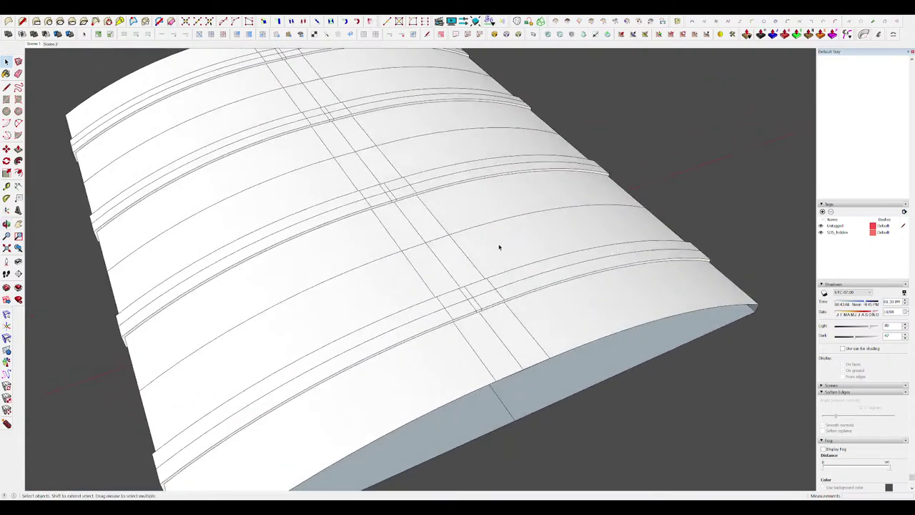
left_click(480, 310)
scroll(470, 311, "up", 4)
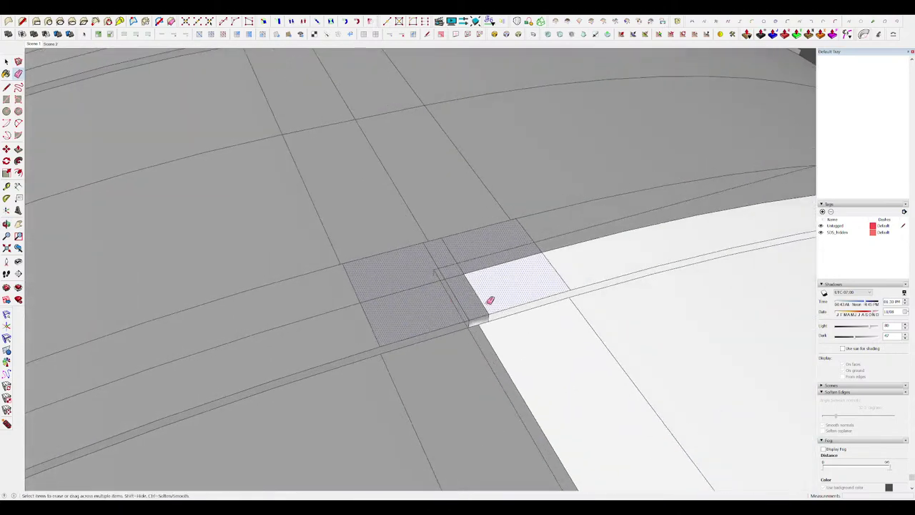
left_click(485, 304)
mouse_move(469, 332)
middle_mouse_down()
mouse_move(433, 260)
mouse_move(470, 341)
mouse_move(605, 294)
middle_mouse_up()
key("space")
left_click(483, 333)
scroll(469, 324, "up", 3)
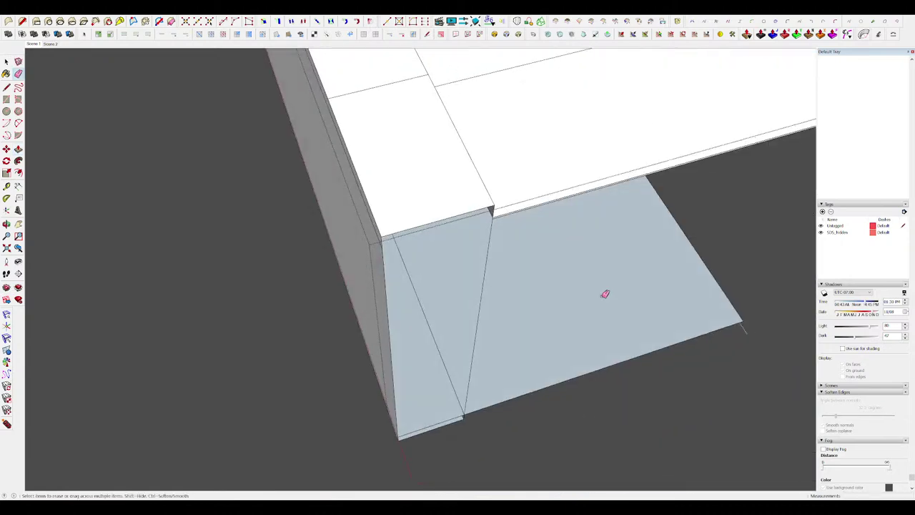
left_click(484, 300)
middle_click_drag(490, 300, 533, 286)
scroll(536, 211, "up", 5)
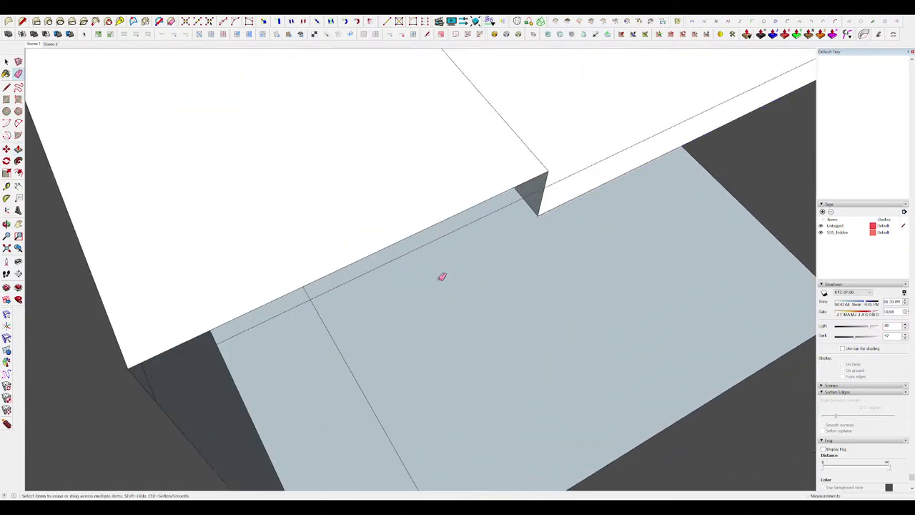
Clean up the remaining surplus geometry at the half-bay's seam end and leave the component.
scroll(443, 279, "down", 8)
scroll(442, 362, "up", 7)
mouse_move(465, 340)
middle_mouse_down()
mouse_move(422, 329)
mouse_move(347, 248)
mouse_move(397, 253)
middle_mouse_up()
left_click(414, 351)
scroll(347, 247, "down", 7)
key("i")
middle_click_drag(470, 253, 472, 300)
scroll(472, 300, "down", 4)
key("space")
left_click(658, 341)
Draw a vertical line between the lower and upper corners of the half-bay's open side to close its face.
scroll(658, 336, "down", 4)
middle_click_drag(654, 336, 559, 136)
scroll(582, 272, "up", 5)
middle_click_drag(562, 214, 507, 260)
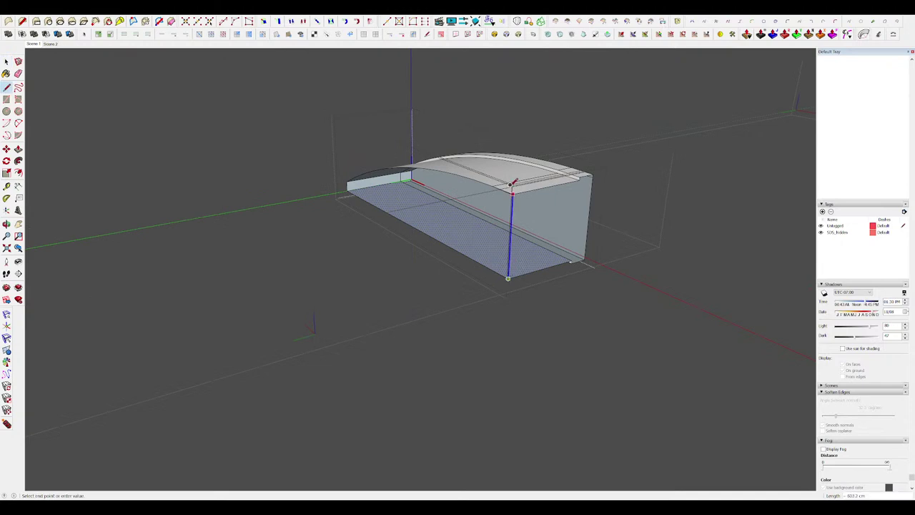
mouse_move(511, 184)
middle_mouse_down()
mouse_move(479, 172)
mouse_move(308, 172)
mouse_move(656, 257)
mouse_move(561, 261)
mouse_move(772, 276)
middle_mouse_up()
scroll(483, 292, "down", 3)
Place a lower copy of the arched edge on the half-bay's side face and trim its overhanging ends.
scroll(313, 260, "up", 3)
middle_click_drag(313, 259, 196, 265)
scroll(548, 244, "down", 3)
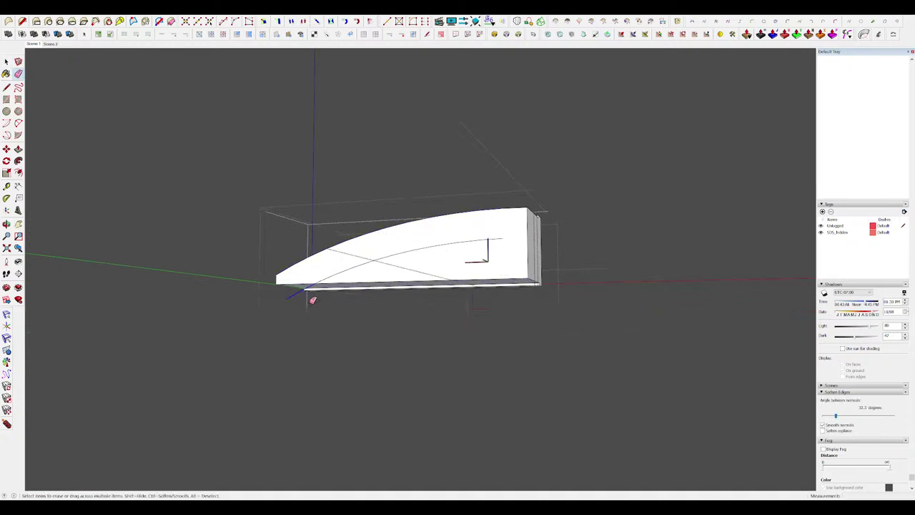
middle_click_drag(313, 300, 275, 297)
Push the area below the lower arc through the half-bay to hollow it, and remove the leftover strip underneath.
key("p")
left_click(433, 260)
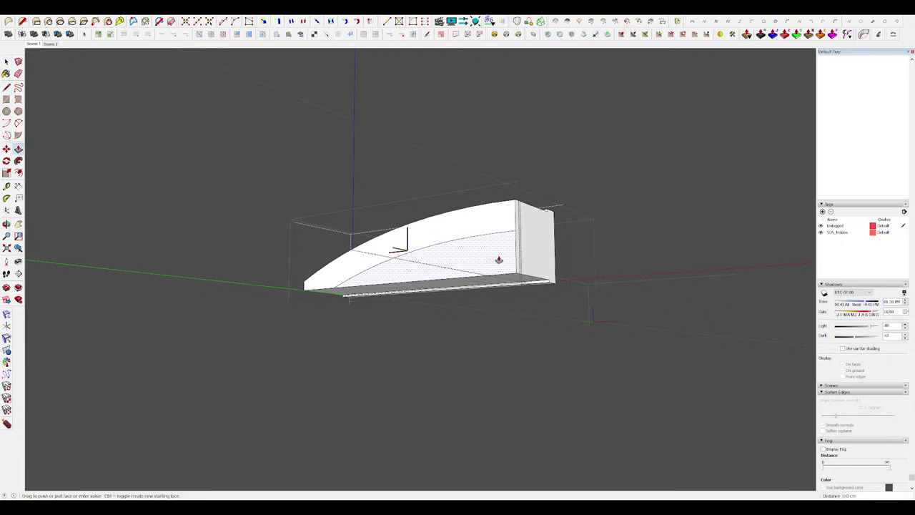
middle_click_drag(522, 273, 428, 262)
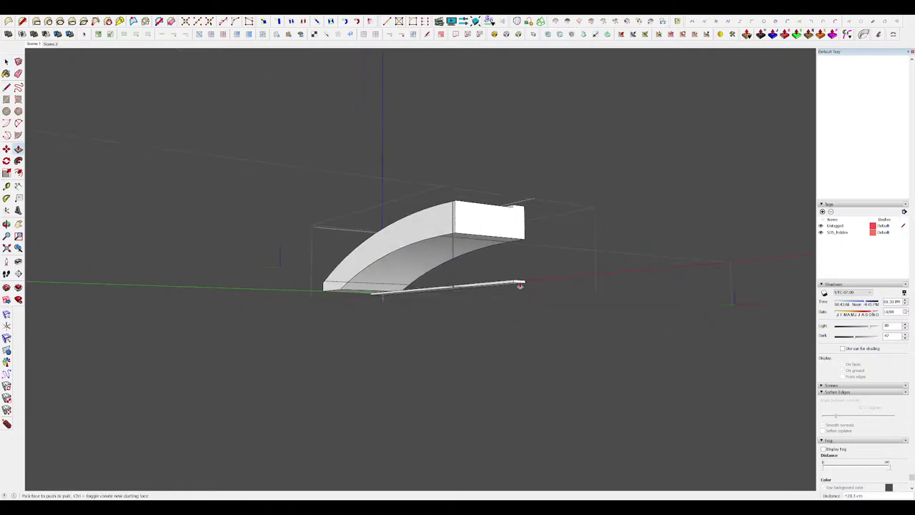
middle_click_drag(393, 293, 239, 296)
middle_click_drag(343, 290, 267, 292)
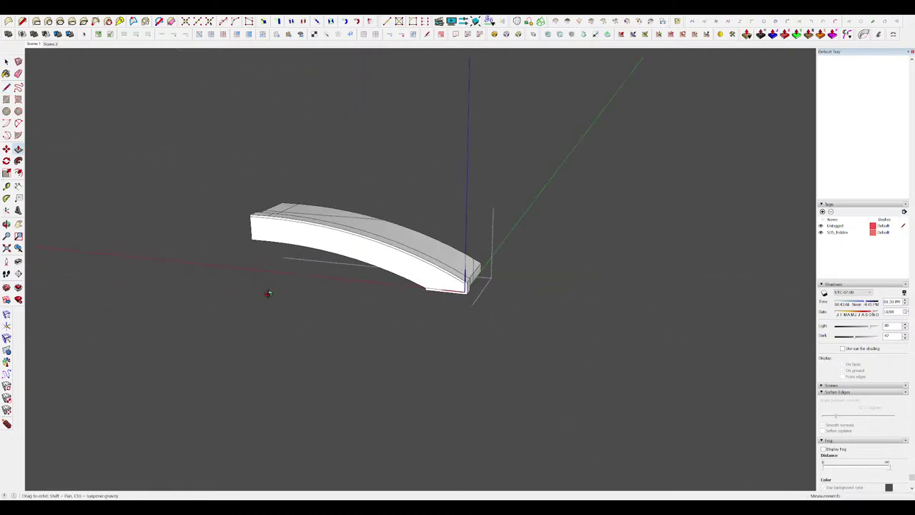
key("i")
middle_click_drag(479, 263, 438, 282)
Close the nested half-bay and shell groups to return to the whole model.
key("space")
left_click(622, 289)
middle_click_drag(622, 288, 343, 331)
left_click(713, 324)
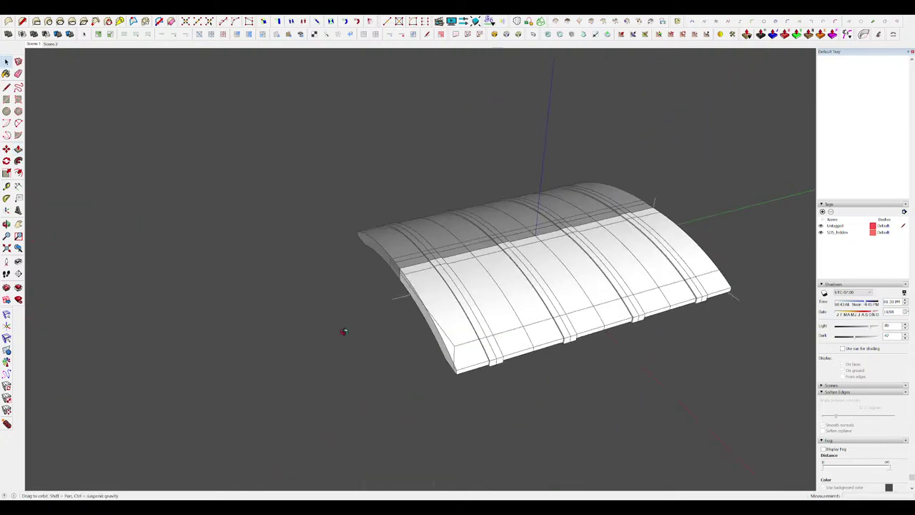
left_click(343, 331)
scroll(474, 332, "down", 4)
left_click(475, 333)
middle_click_drag(475, 332, 672, 298)
scroll(645, 220, "up", 3)
Try to move one half of the arched shell away and rotate it.
left_click(645, 220)
middle_click_drag(644, 220, 543, 217)
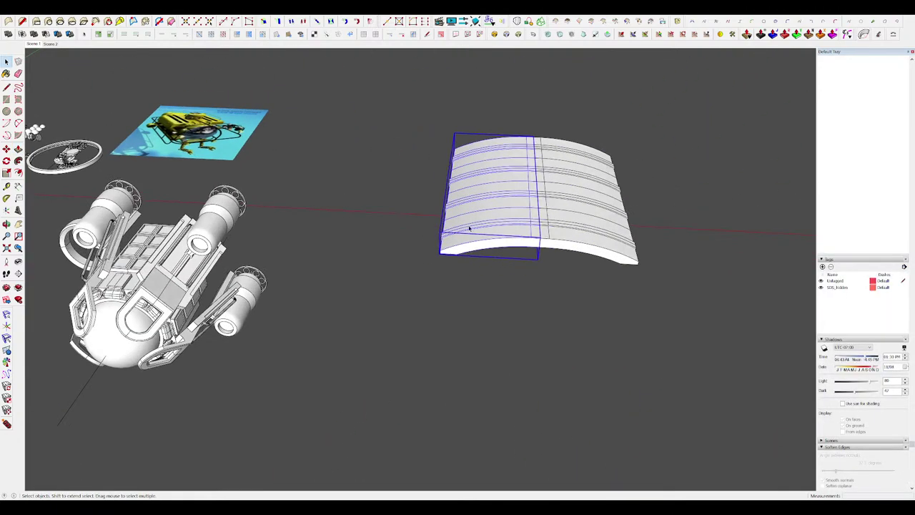
left_click(514, 237)
left_click(402, 194)
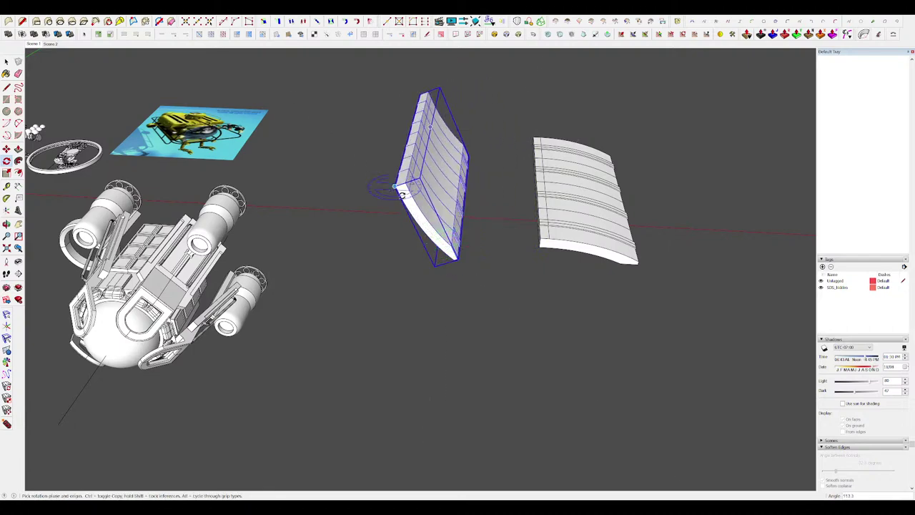
key("ctrl+z")
scroll(529, 241, "down", 4)
middle_click_drag(465, 236, 503, 262)
scroll(472, 262, "up", 5)
double_click(428, 272)
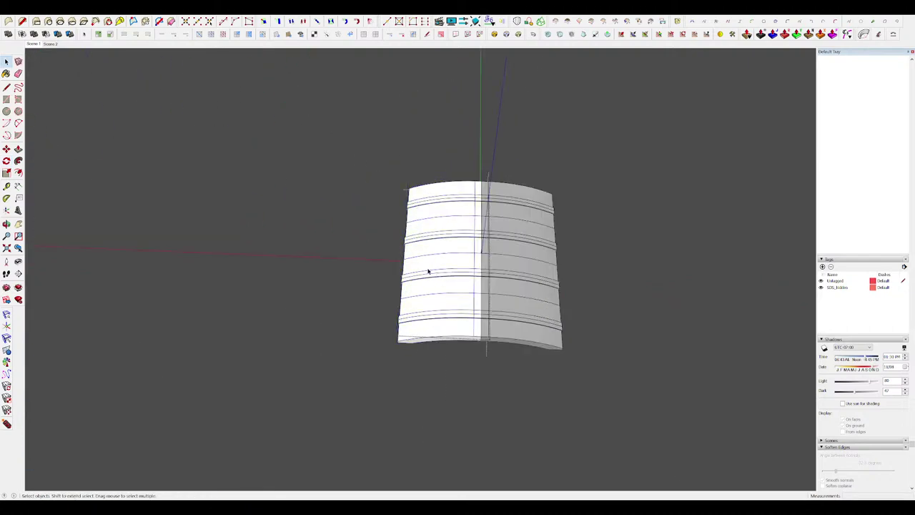
middle_click_drag(427, 272, 487, 314)
key("Escape")
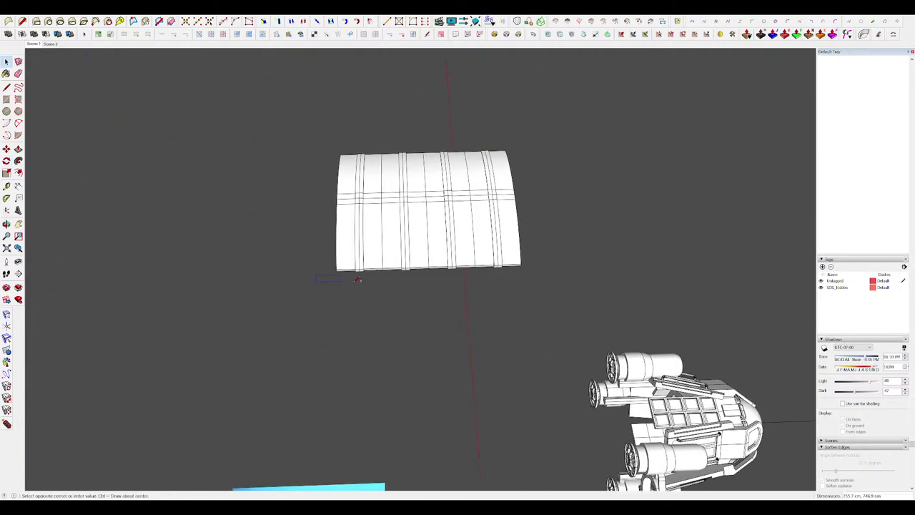
Draw a narrow rectangle along the arched shell's long side, extrude it into a square beam, and make it a component.
key("p")
middle_click_drag(544, 280, 422, 317)
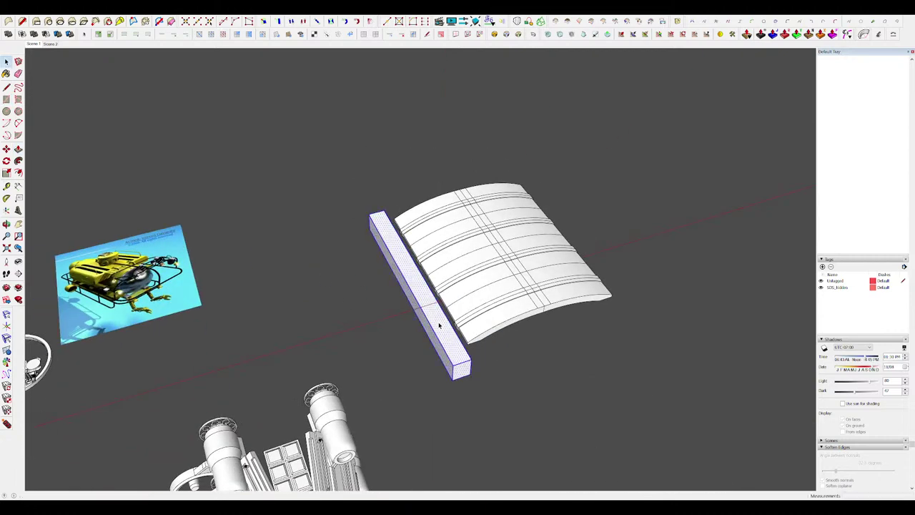
key("g")
middle_click_drag(469, 342, 334, 265)
Open the beam for editing, draw a lower rectangle on its inner side, and pull it out to the shell's centre as a floor slab.
double_click(423, 356)
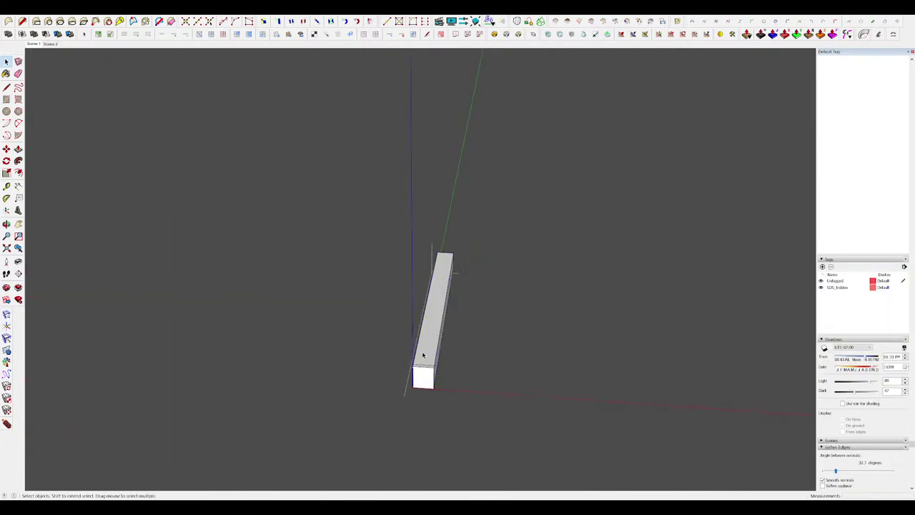
middle_click_drag(478, 415, 431, 379)
left_click(478, 304)
key("h")
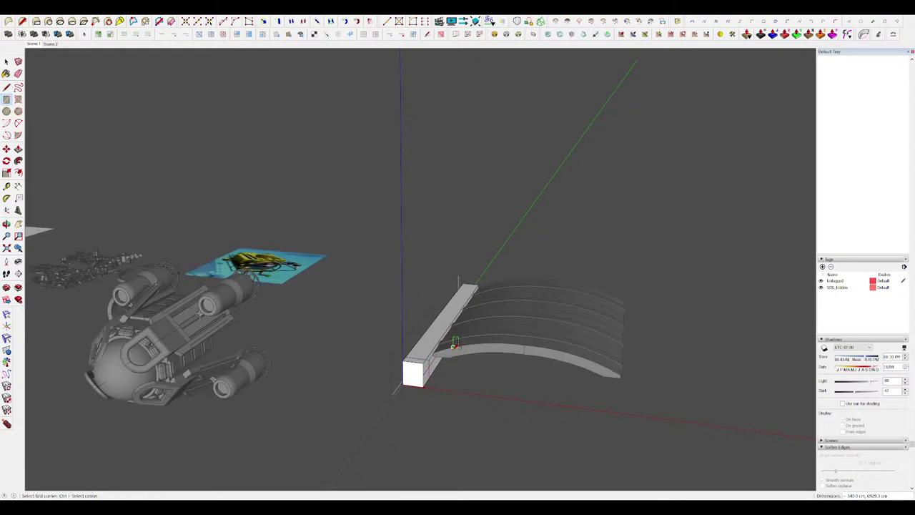
left_click(525, 346)
middle_click_drag(522, 350, 469, 309)
scroll(437, 319, "up", 4)
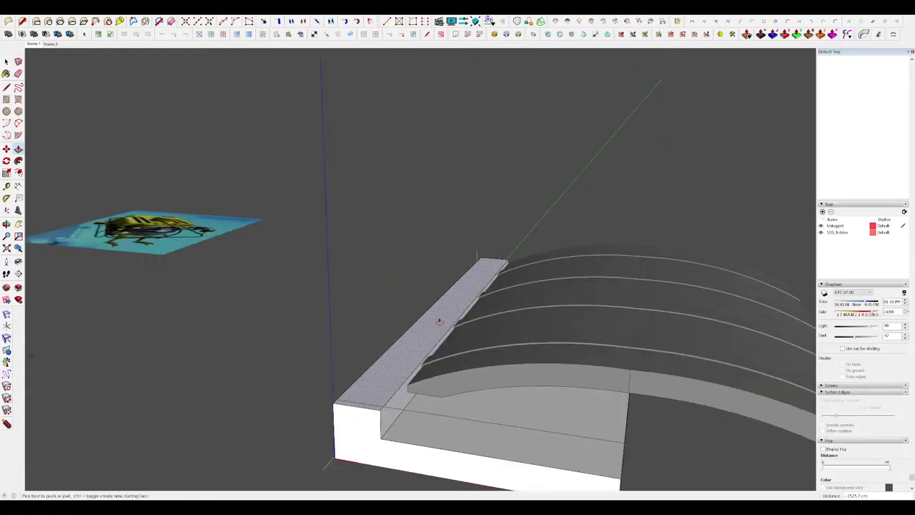
scroll(439, 323, "down", 4)
middle_click_drag(451, 341, 472, 304)
scroll(432, 319, "up", 5)
scroll(366, 248, "down", 5)
middle_click_drag(457, 264, 504, 272)
Try to push one face of the floor slab through its thickness.
key("space")
left_click_drag(570, 288, 544, 262)
key("p")
left_click(514, 268)
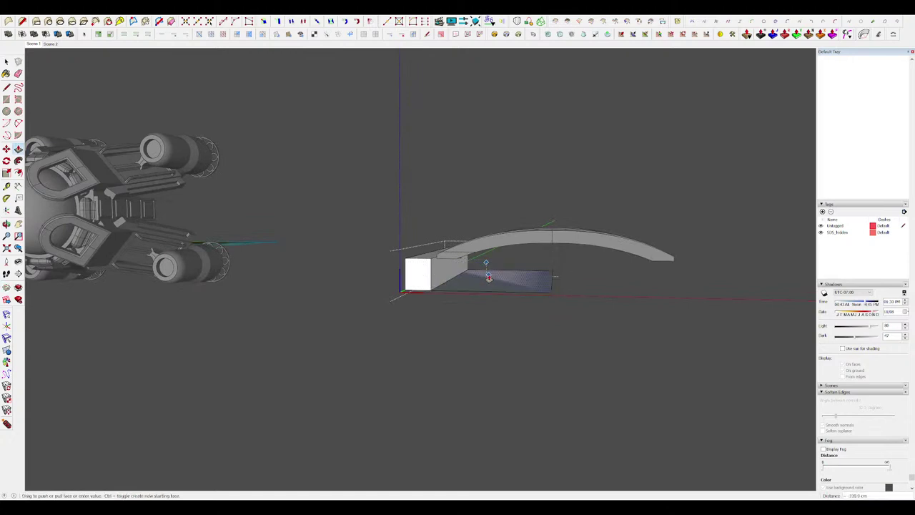
left_click(489, 275)
key("ctrl+z")
Extend the beam and slab downward by about 1005 cm and push the slab's top down about 1106 cm, leaving an L-shaped wall and floor.
middle_click_drag(478, 286, 447, 326)
left_click(483, 243)
left_click(481, 287)
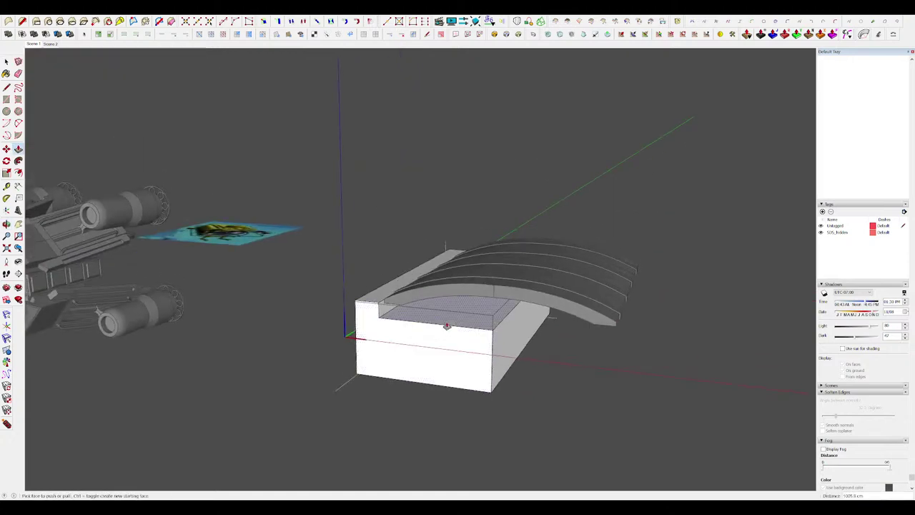
left_click(449, 327)
left_click(457, 363)
middle_click_drag(457, 364, 461, 348)
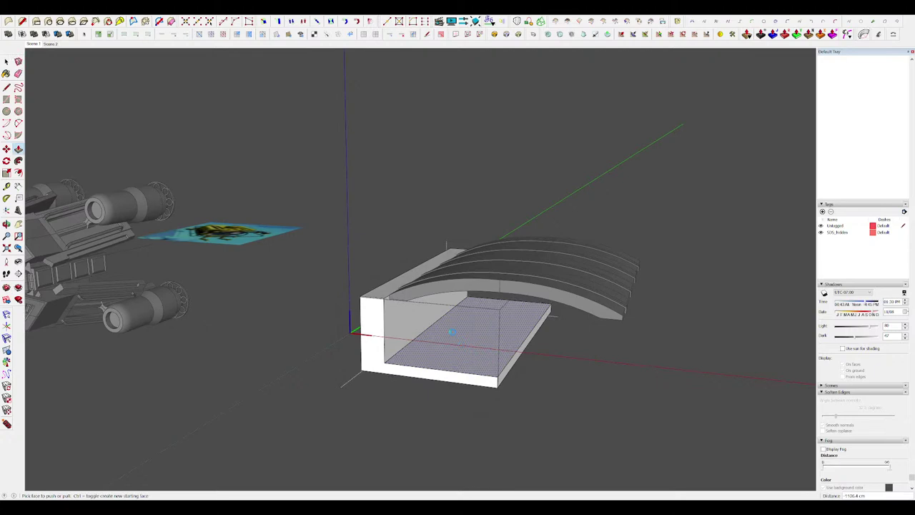
Finish editing the L-shaped wall and floor and mirror a copy to the arch's other side, completing the enclosure.
scroll(450, 331, "down", 2)
scroll(511, 343, "up", 1)
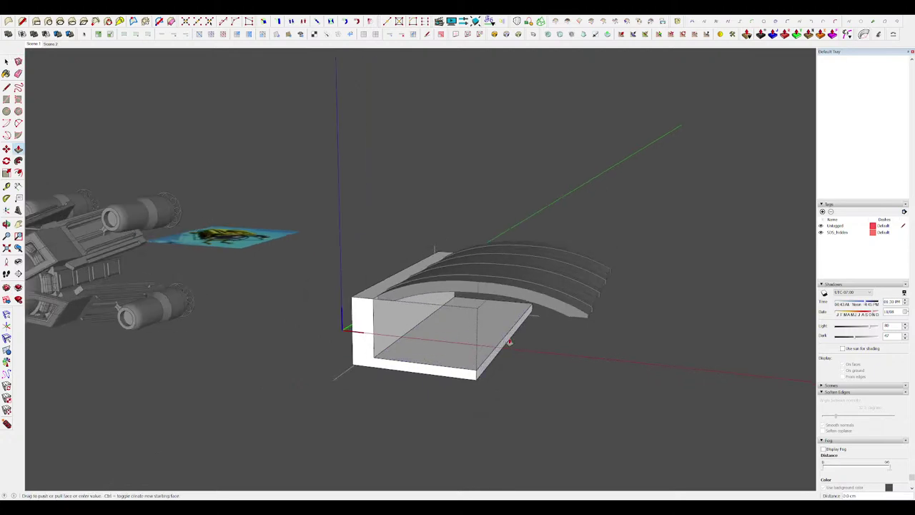
left_click(484, 289)
key("space")
key("Escape")
scroll(480, 291, "down", 3)
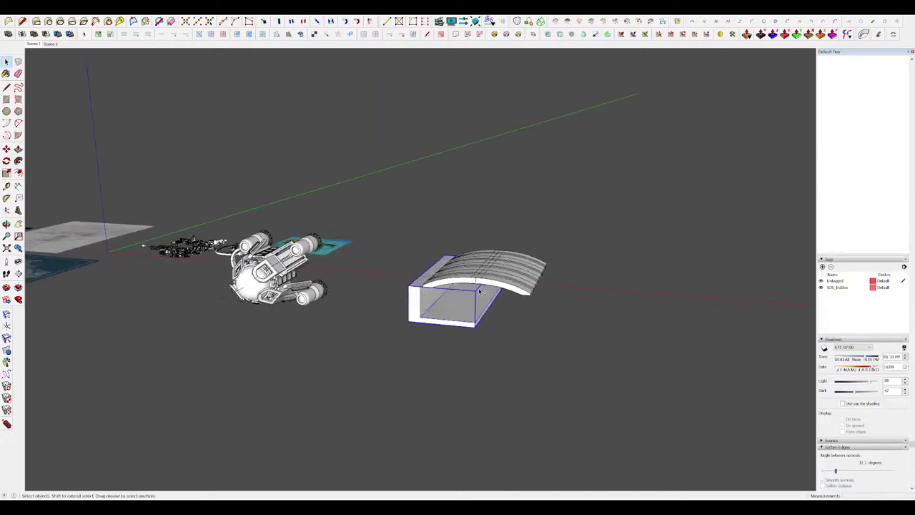
scroll(461, 291, "up", 3)
key("s")
middle_click_drag(461, 291, 418, 275)
scroll(451, 295, "down", 3)
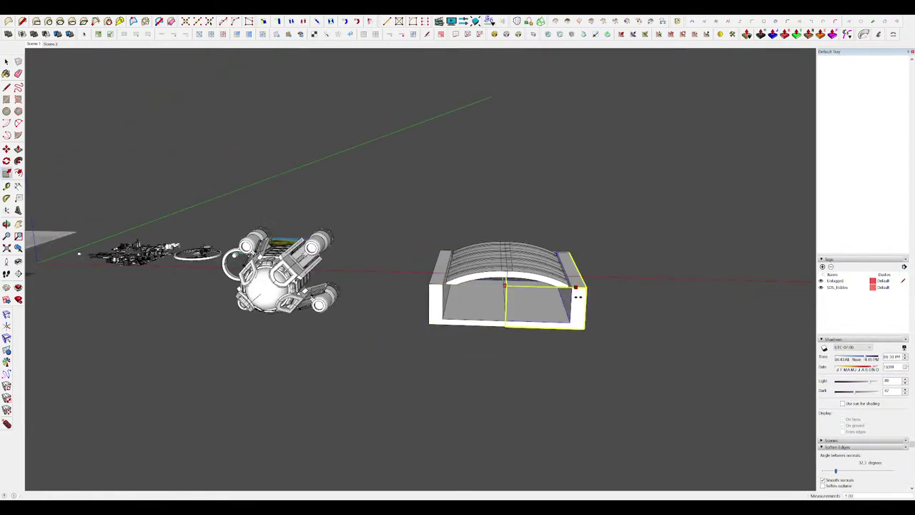
left_click(577, 290)
middle_click_drag(578, 290, 523, 325)
key("space")
left_click(550, 244)
Start a new film in Animator, add a movement to it, and choose one half of the arched roof as the moving object.
scroll(549, 243, "down", 4)
mouse_move(550, 244)
middle_mouse_down()
mouse_move(380, 384)
mouse_move(619, 321)
mouse_move(606, 260)
middle_mouse_up()
scroll(380, 384, "up", 3)
scroll(606, 261, "down", 3)
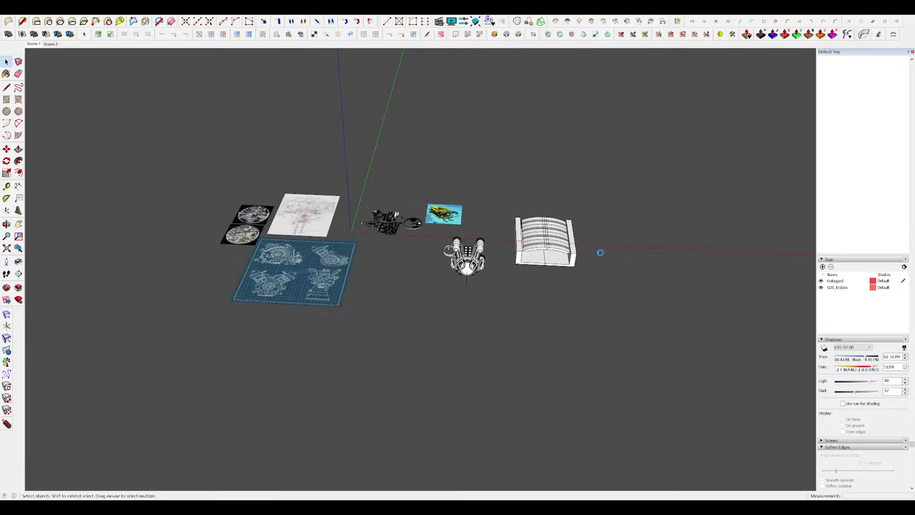
scroll(562, 230, "up", 10)
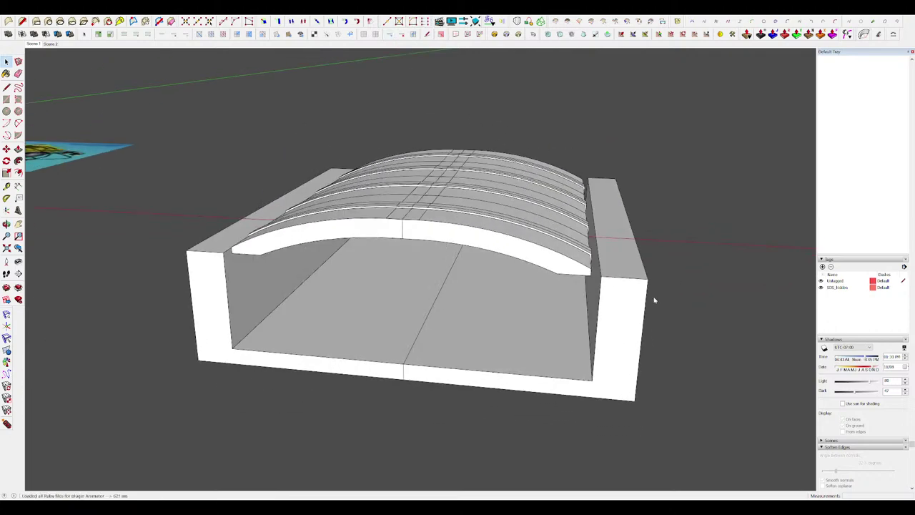
scroll(659, 302, "down", 2)
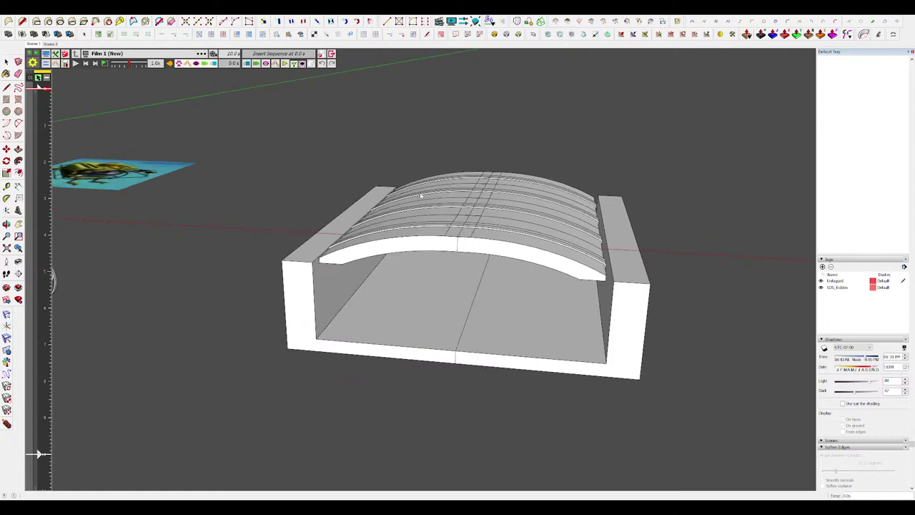
left_click(257, 73)
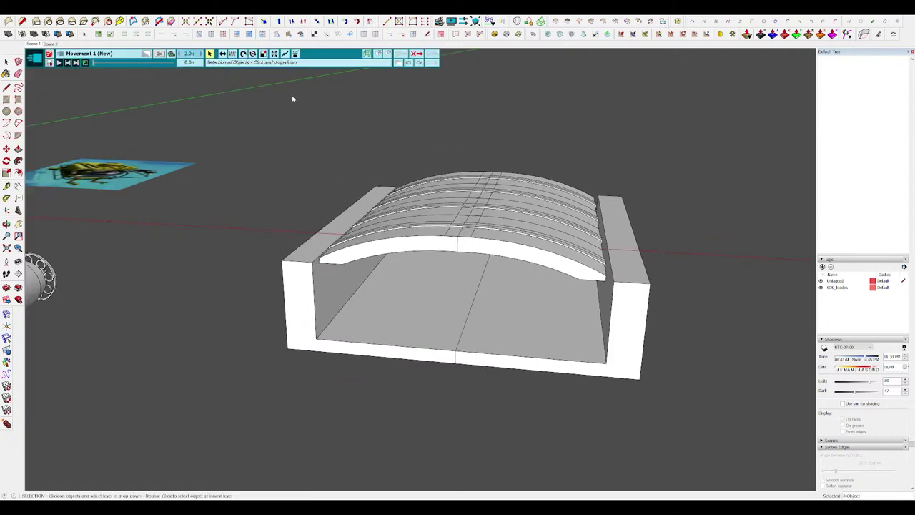
left_click(410, 233)
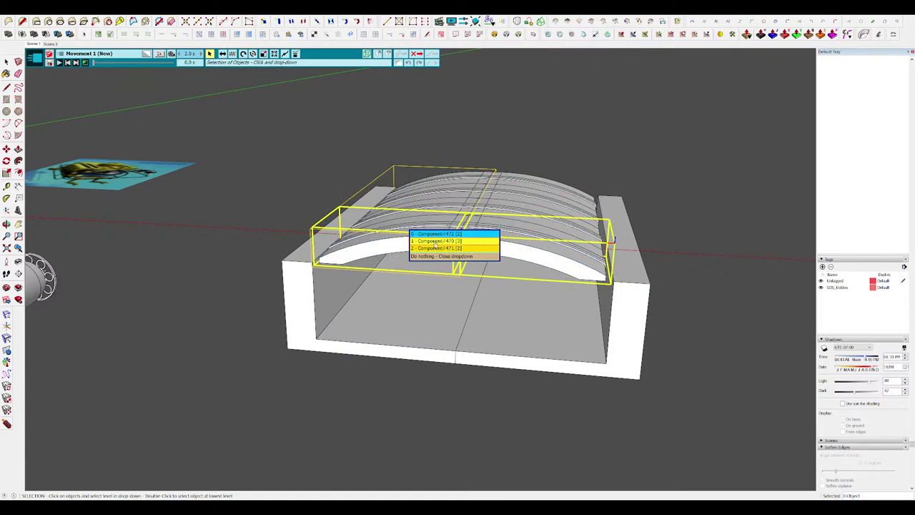
left_click(426, 243)
Make the movement a rotation of the roof half about its lower outer corner by -97° and validate it.
left_click(244, 54)
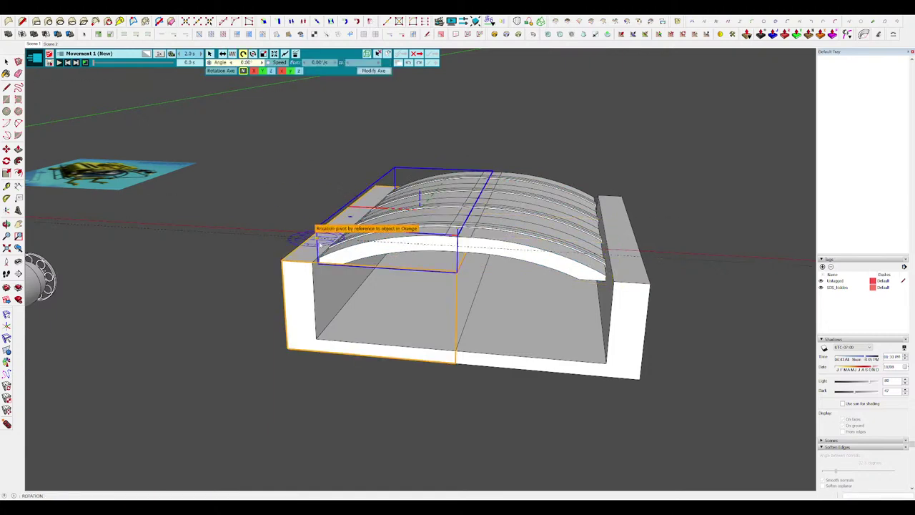
left_click(330, 263)
left_click(291, 195)
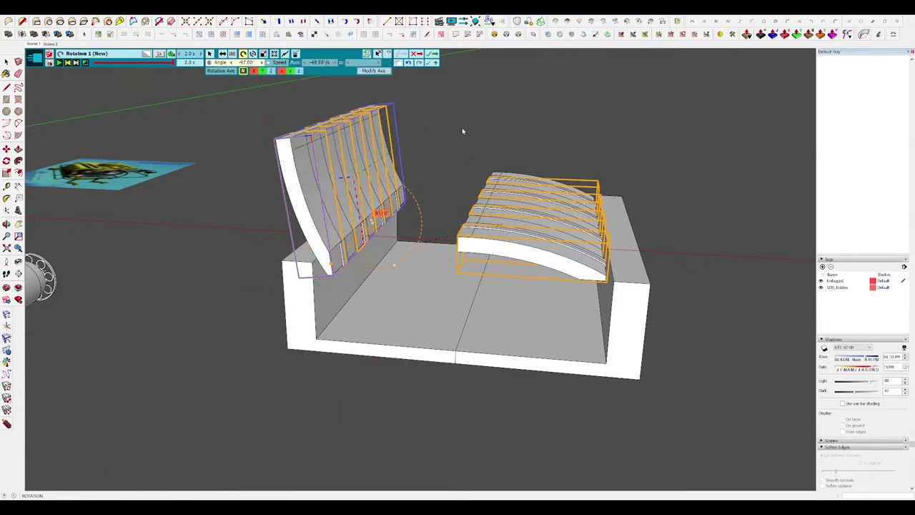
left_click(425, 61)
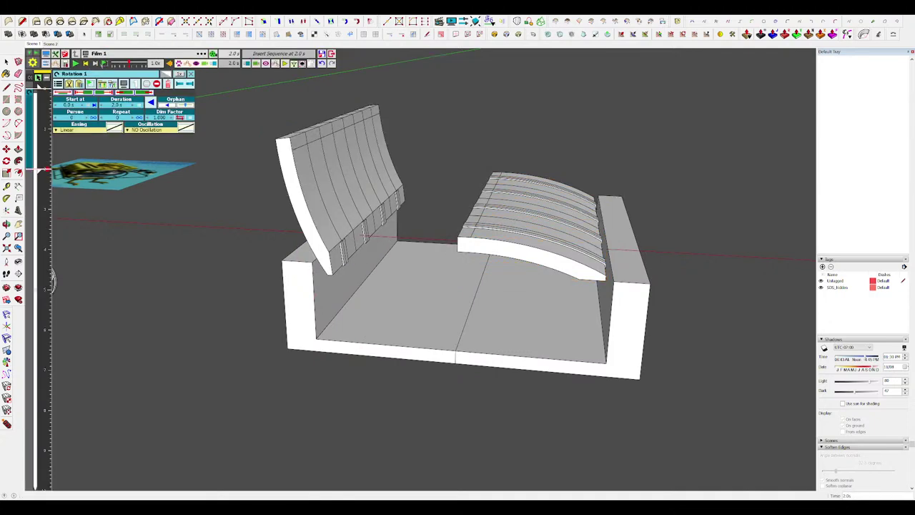
Set the rotation's easing to InOutPolynom [2.0], play the animation, and leave the film editor.
left_click(96, 130)
left_click(125, 150)
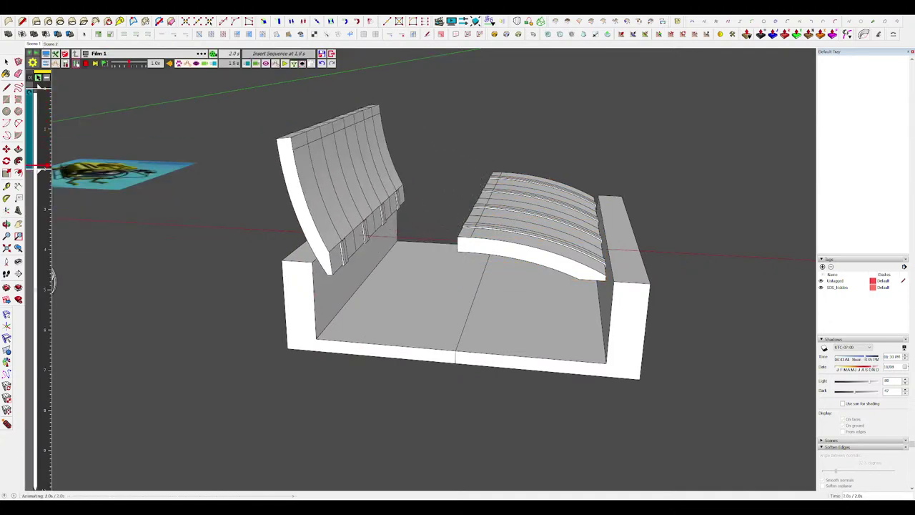
left_click(332, 53)
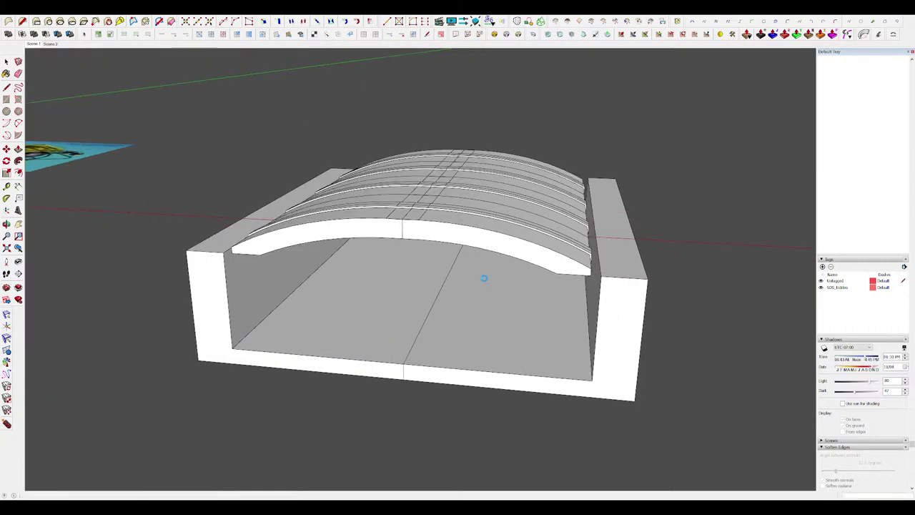
Open a half of the arched roof for editing and wrap its shell and ribs in one nested component.
middle_click_drag(489, 271, 534, 283)
double_click(503, 232)
left_click(502, 232)
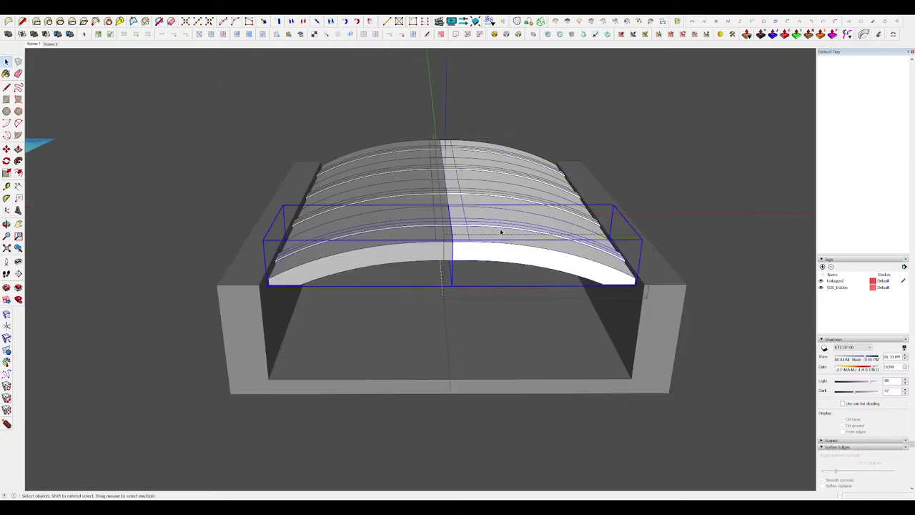
middle_click_drag(503, 232, 526, 275)
scroll(509, 271, "down", 3)
left_click_drag(563, 338, 461, 170)
middle_click_drag(461, 170, 475, 196)
left_click(628, 312)
middle_click_drag(627, 312, 600, 308)
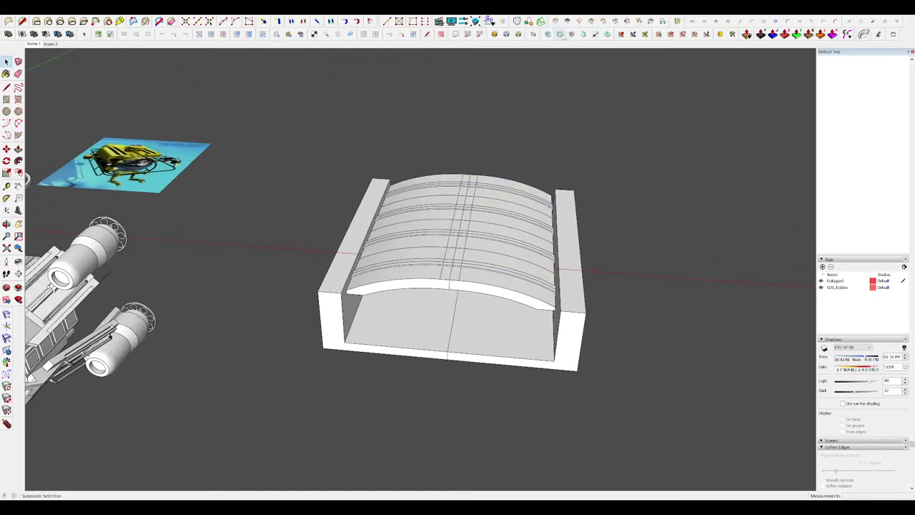
Reopen Rotation 1 in the film and replace its moving object with the roof component that drives both mirrored halves.
left_click_drag(51, 99, 51, 116)
left_click(32, 106)
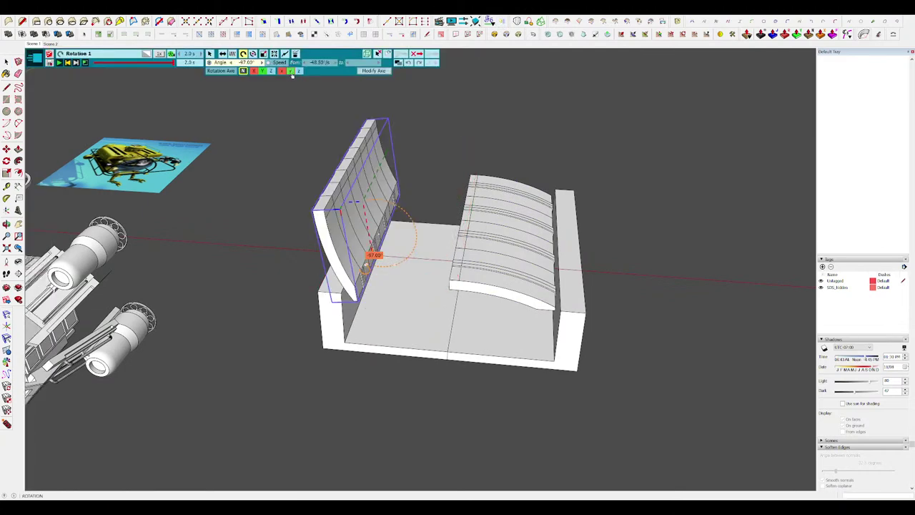
left_click(210, 54)
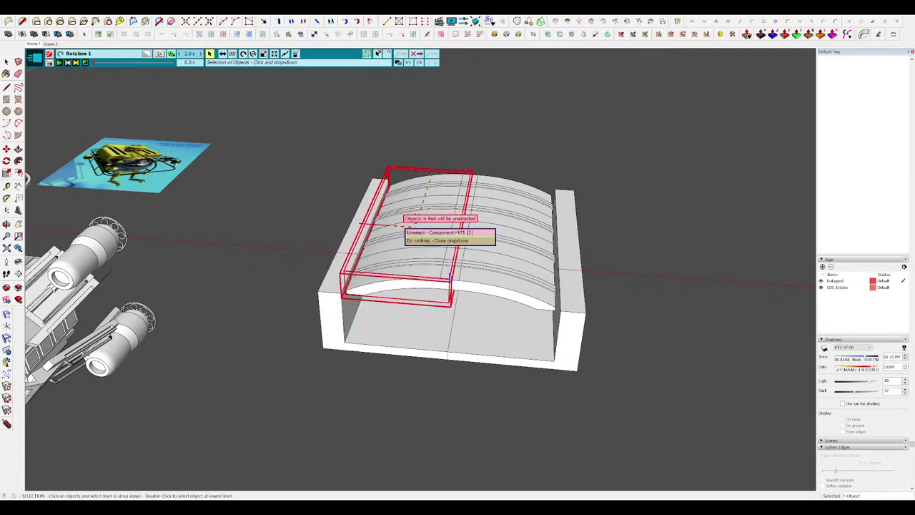
left_click(405, 216)
left_click(423, 221)
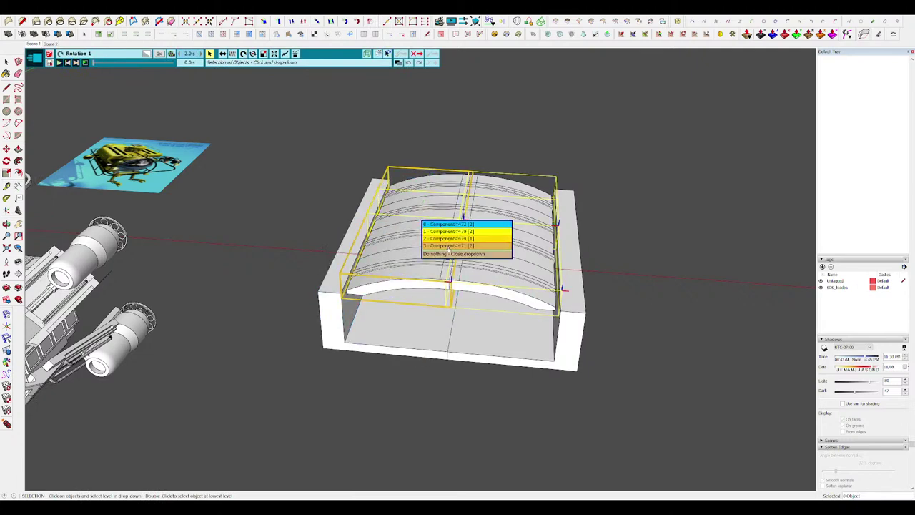
left_click(448, 246)
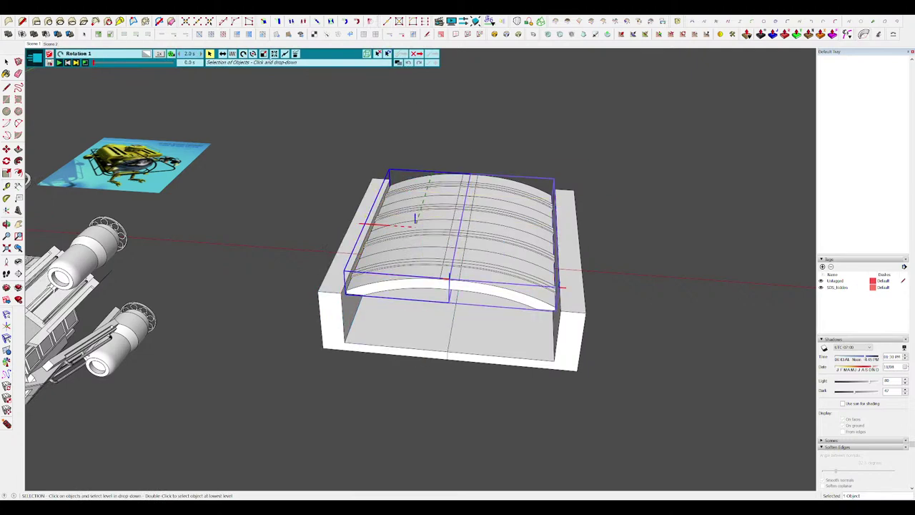
Place the rotation pivot at the roof's lower outer corner, set the angle to 60° so both halves swing upward, and validate it.
scroll(355, 294, "up", 3)
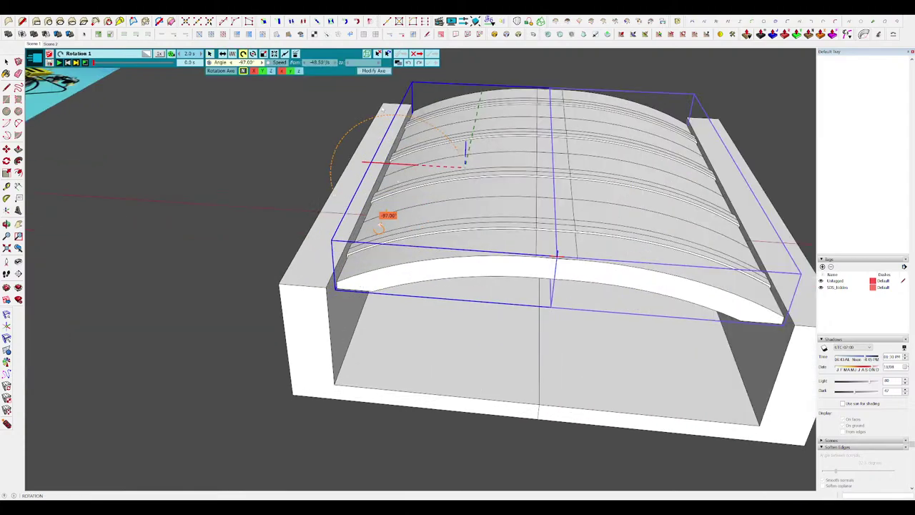
left_click(366, 73)
left_click(359, 284)
left_click(526, 283)
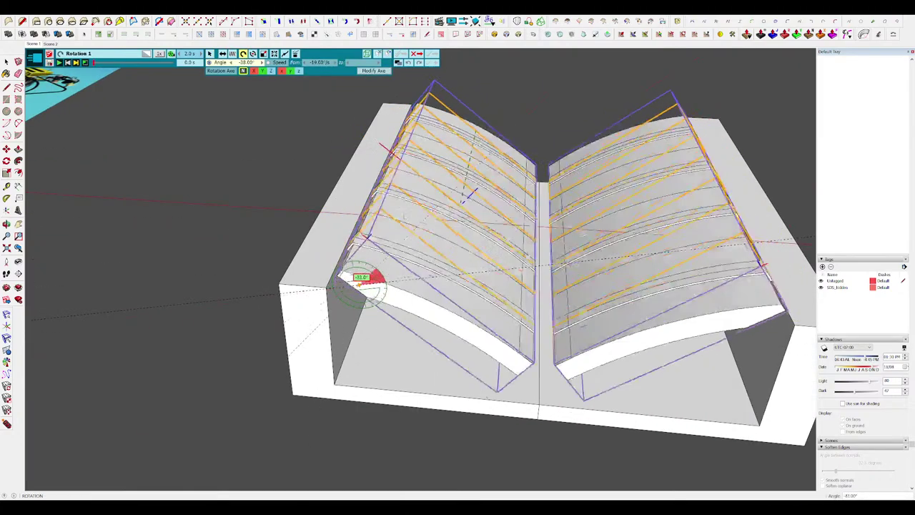
left_click(439, 278)
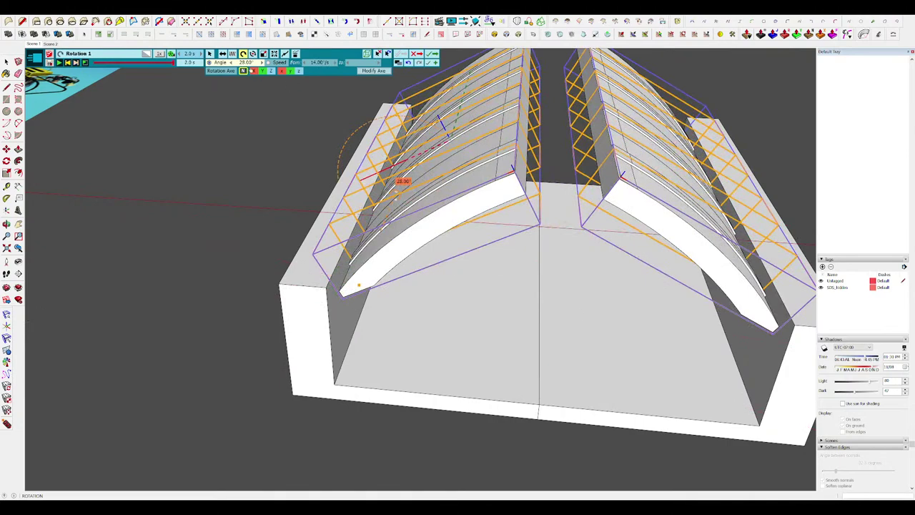
scroll(399, 247, "down", 5)
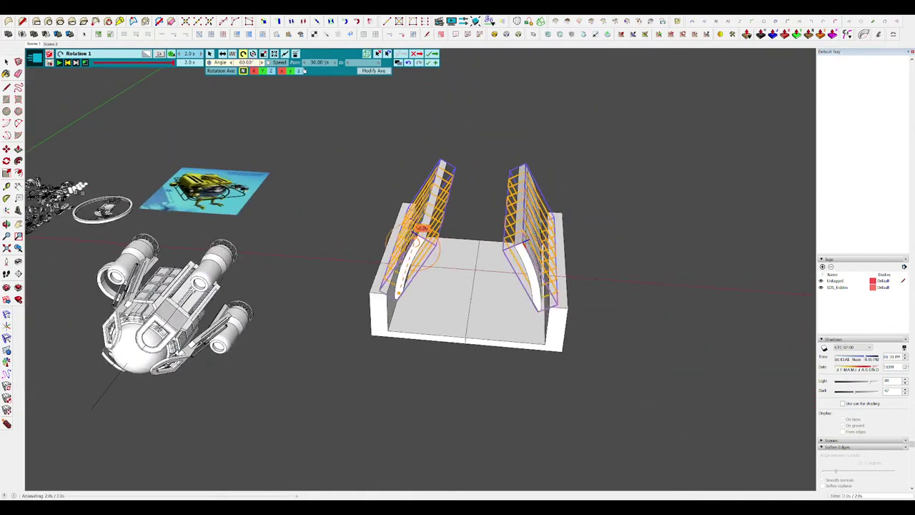
left_click(431, 54)
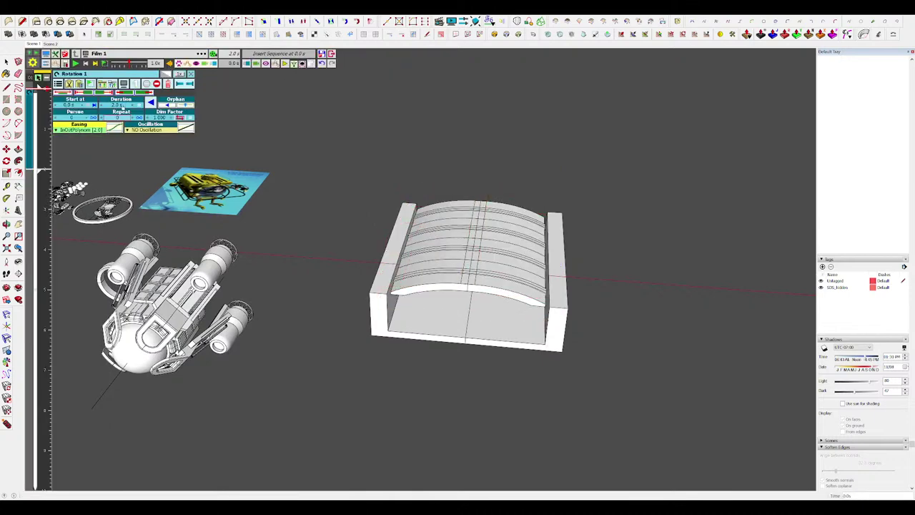
Play the animation of both roof halves opening and close the film editor.
left_click(75, 64)
scroll(481, 254, "up", 2)
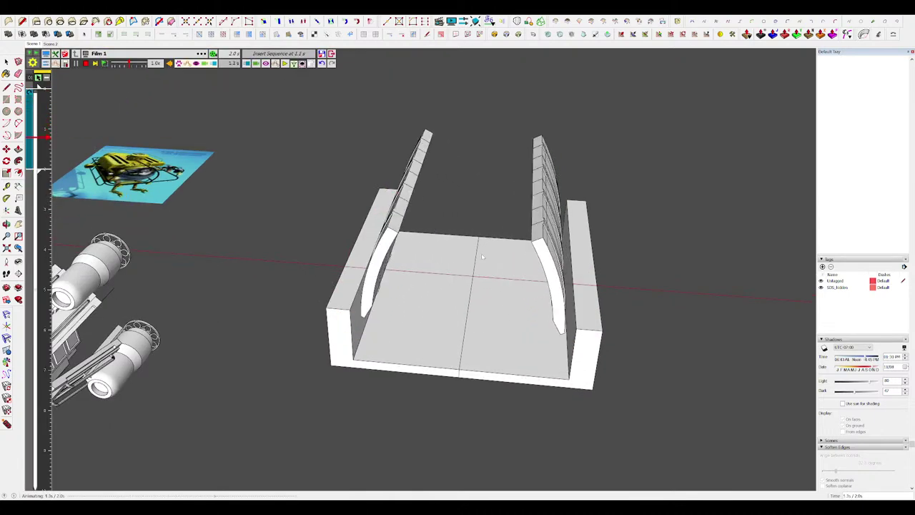
left_click(332, 53)
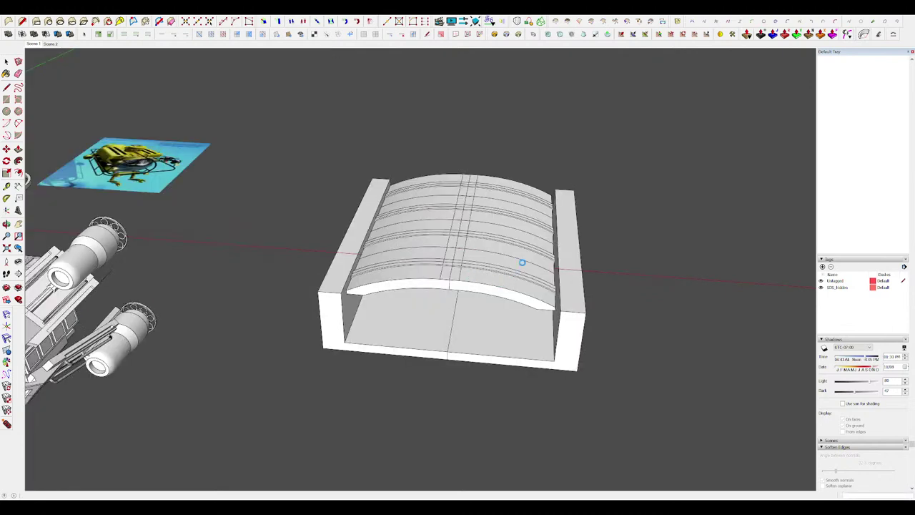
Examine the ship and the roofed enclosure side by side from several angles.
scroll(523, 263, "down", 6)
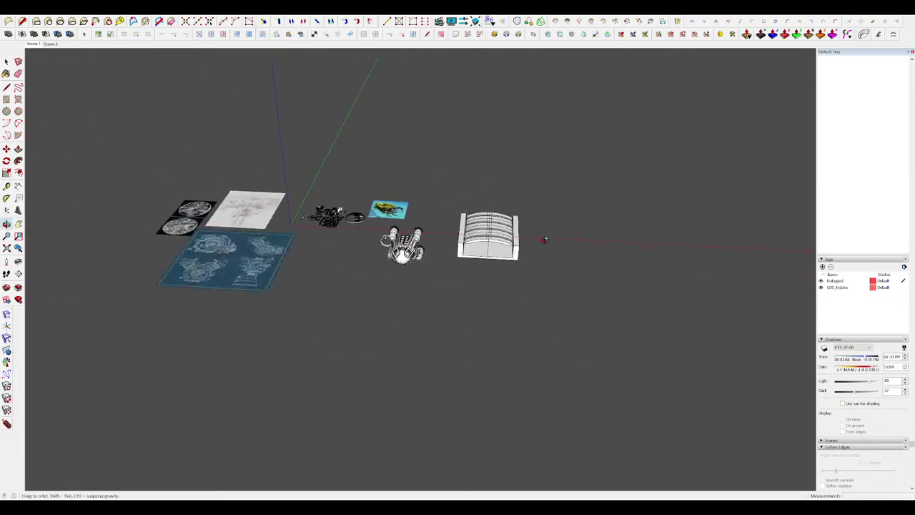
middle_click_drag(529, 241, 608, 250)
scroll(429, 239, "up", 4)
double_click(411, 238)
middle_click_drag(410, 239, 343, 232)
scroll(501, 229, "up", 4)
middle_click_drag(529, 222, 483, 196)
scroll(483, 195, "down", 2)
middle_click_drag(458, 279, 505, 262)
scroll(505, 261, "down", 4)
left_click(655, 344)
Try moving the roofed enclosure onto the ship to compare their sizes, and undo the move.
middle_click_drag(472, 207, 451, 318)
left_click(512, 216)
key("m")
left_click(512, 216)
left_click(409, 268)
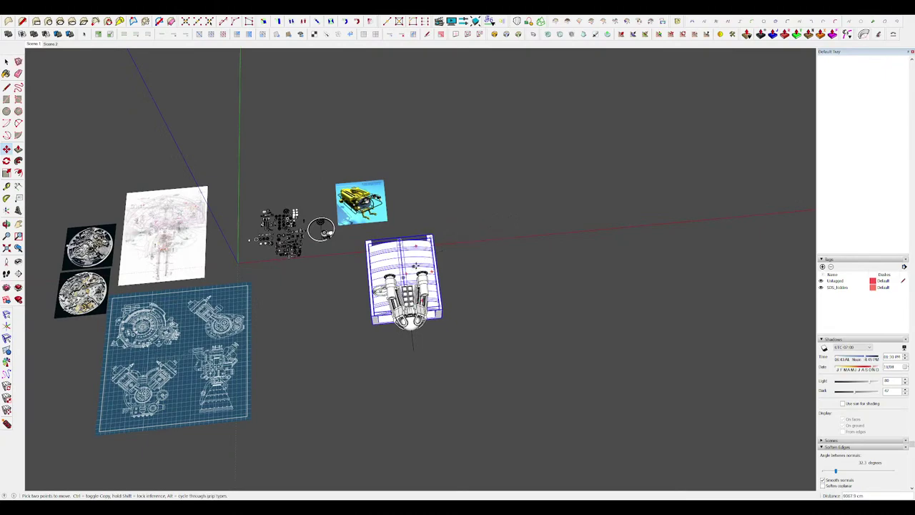
scroll(397, 282, "up", 8)
middle_click_drag(395, 287, 389, 238)
scroll(391, 233, "down", 5)
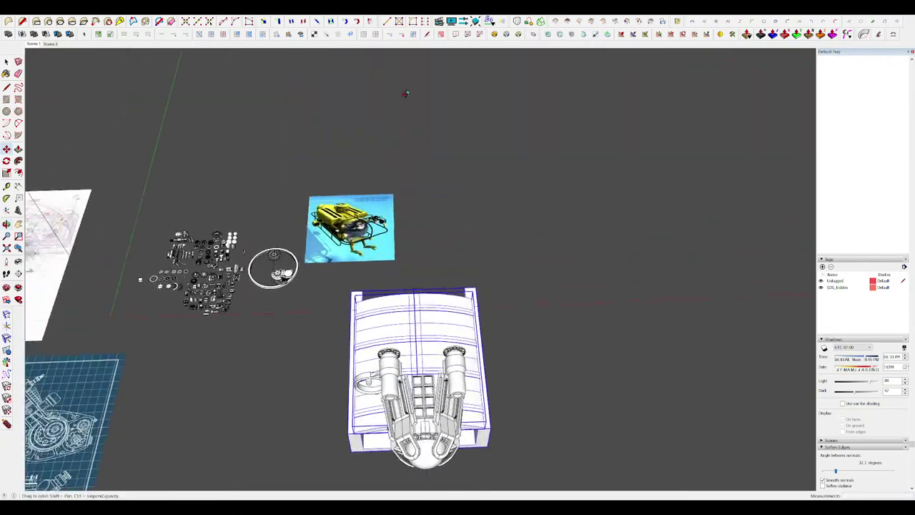
key("ctrl+z")
Deselect the enclosure and open the ship's nested body component for editing.
key("space")
left_click(523, 372)
scroll(523, 351, "down", 4)
middle_click_drag(521, 315, 542, 283)
scroll(480, 287, "up", 9)
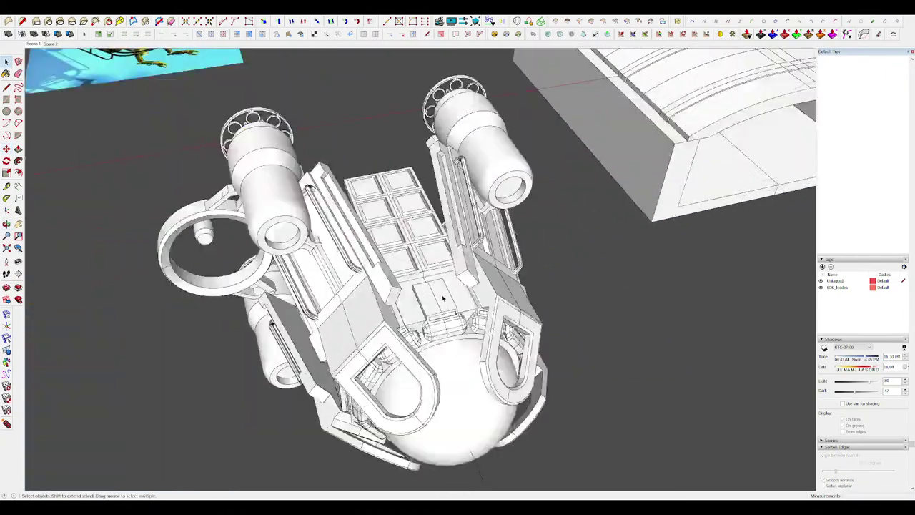
middle_click_drag(478, 291, 615, 272)
double_click(436, 243)
double_click(437, 242)
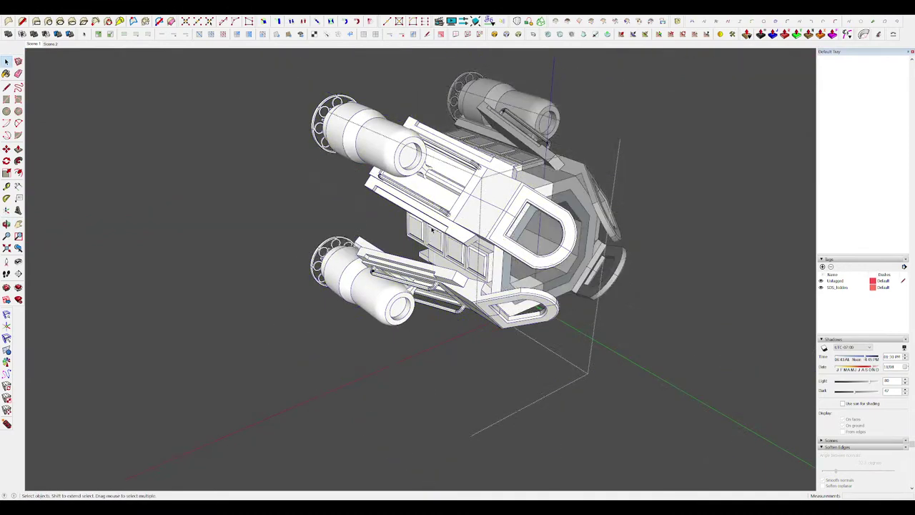
Draw an upright rectangle just behind the row of framed panels on the ship's side.
scroll(436, 239, "up", 6)
middle_click_drag(437, 240, 572, 228)
scroll(576, 239, "down", 3)
key("r")
left_click(395, 191)
left_click(436, 229)
middle_click_drag(439, 230, 404, 243)
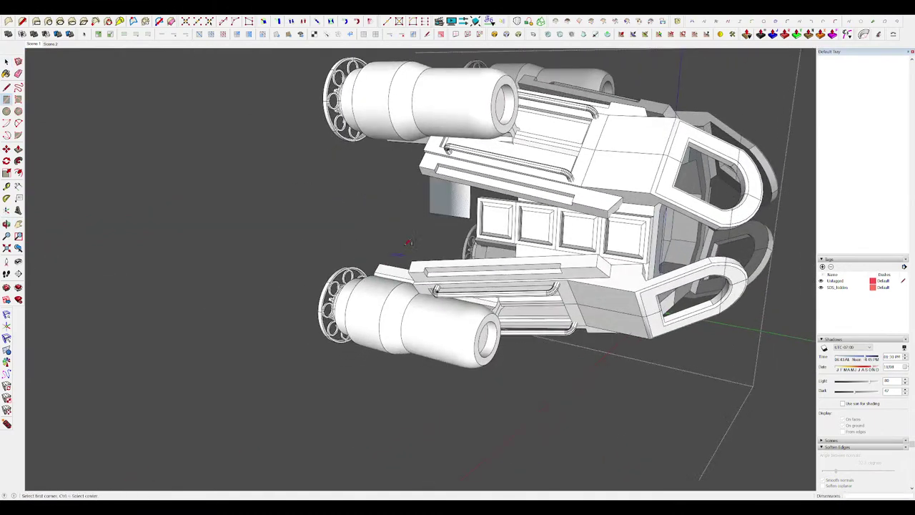
Extrude the upright rectangle into a box and make it a component.
key("p")
left_click_drag(448, 201, 433, 203)
key("space")
triple_click(439, 203)
middle_click_drag(439, 203, 407, 207)
key("g")
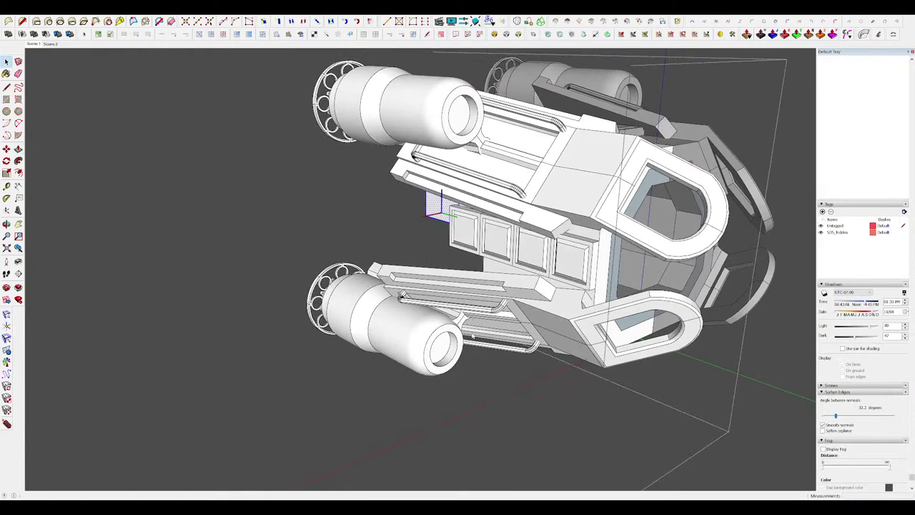
left_click(441, 213)
Move the box about 571 cm toward the rear end of the framed panel row, and lower it slightly.
left_click(388, 229)
scroll(413, 243, "up", 4)
left_click(415, 238)
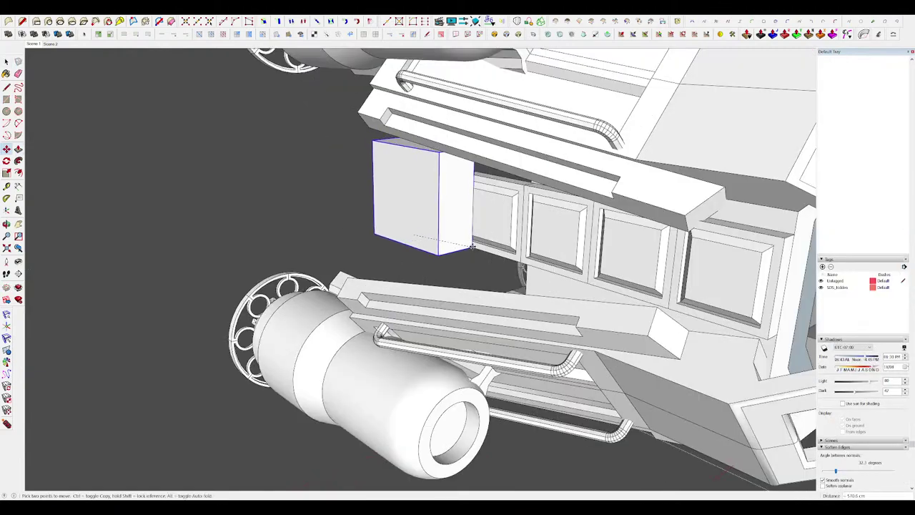
left_click(469, 245)
middle_click_drag(472, 243, 569, 150)
left_click(449, 194)
left_click(449, 241)
middle_click_drag(449, 241, 425, 263)
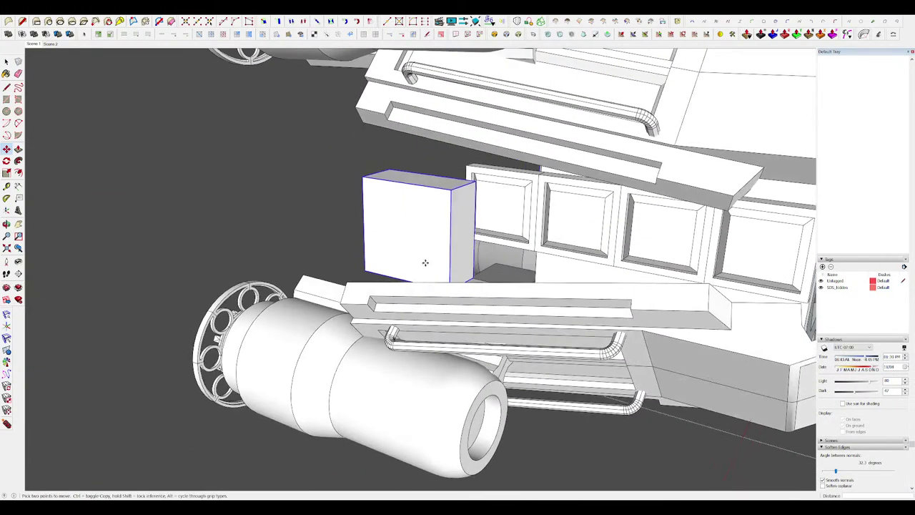
Scale the box down vertically and mirror a copy of it across a horizontal plane, keeping both halves behind the framed panels.
key("s")
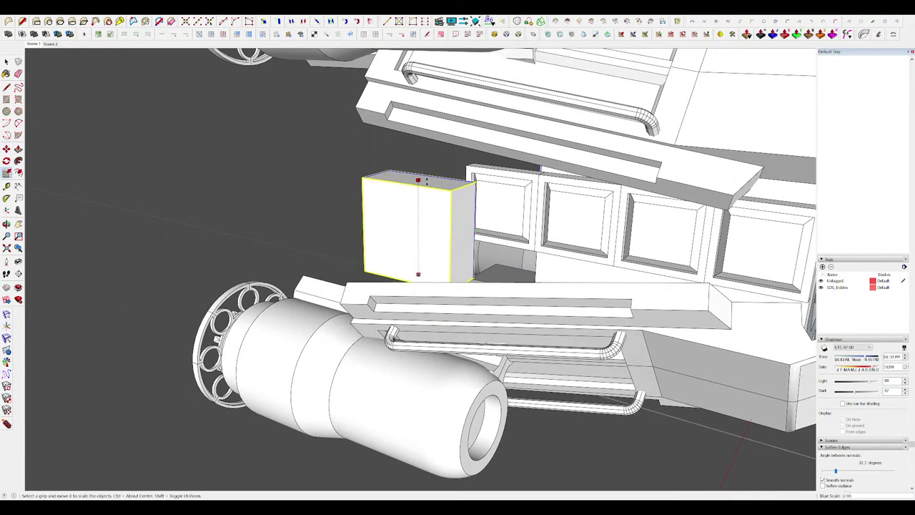
middle_click_drag(427, 185, 472, 223)
left_click_drag(427, 213, 429, 213)
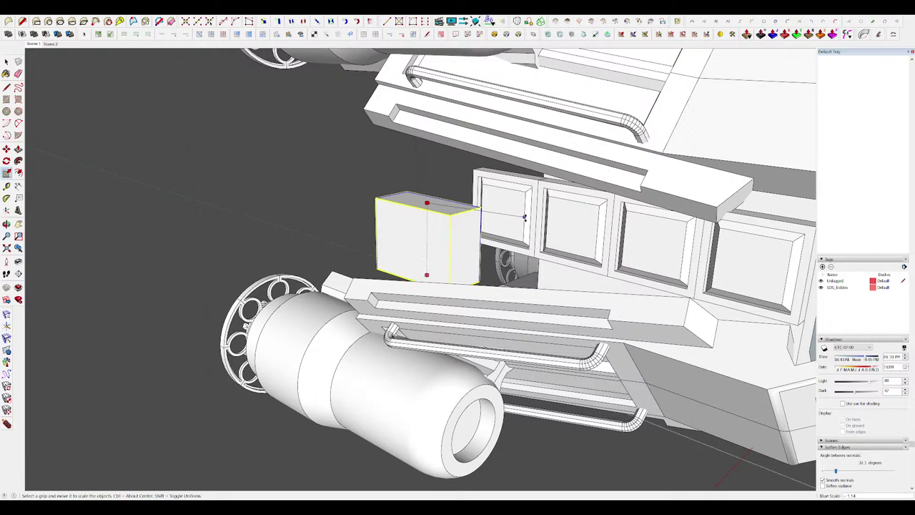
left_click(7, 351)
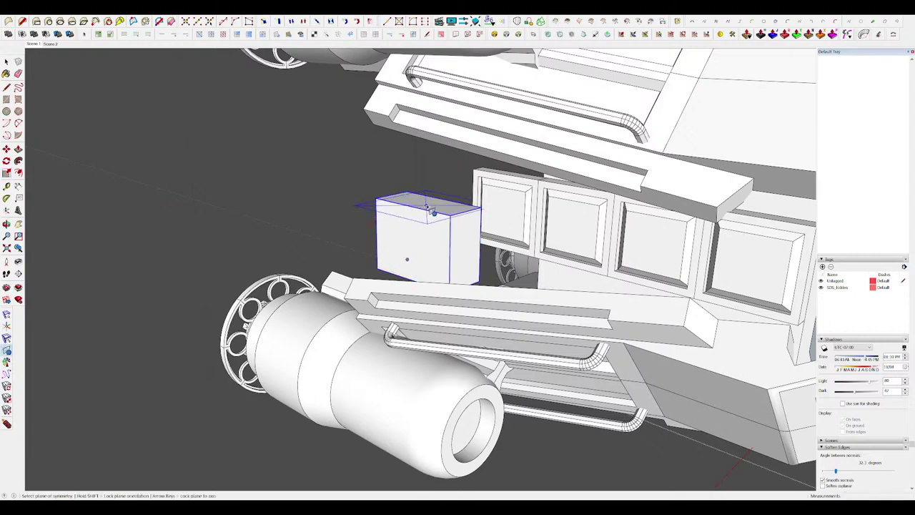
left_click(432, 209)
key("space")
Open the box for editing, draw an angled line across its upper face and cut its outer side into facets.
middle_click_drag(459, 218, 371, 176)
left_click(425, 200)
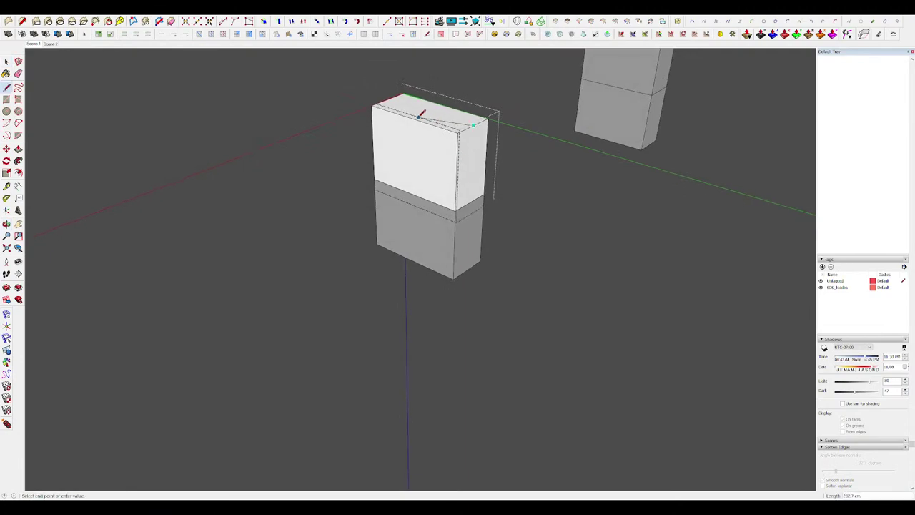
key("p")
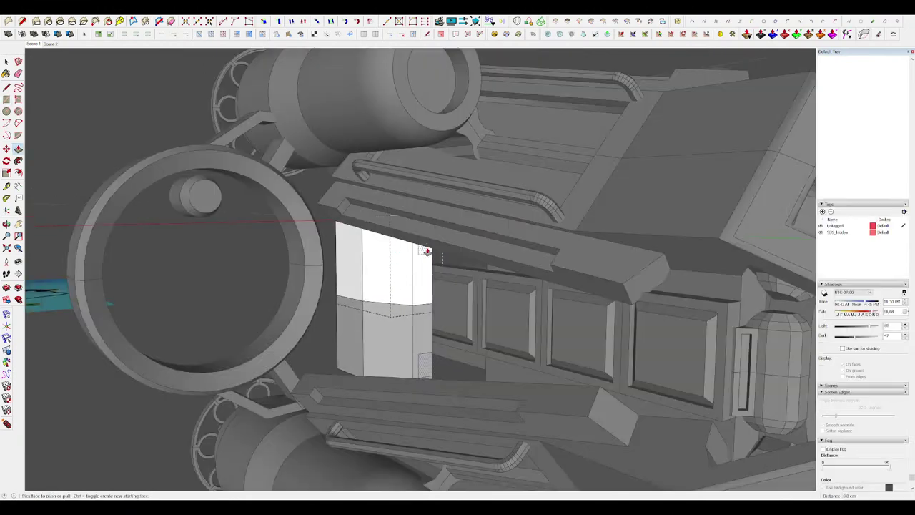
Extend long bars from the block's end along the framed panels and reshape them with recessed faces and a sloped step beside the block.
key("space")
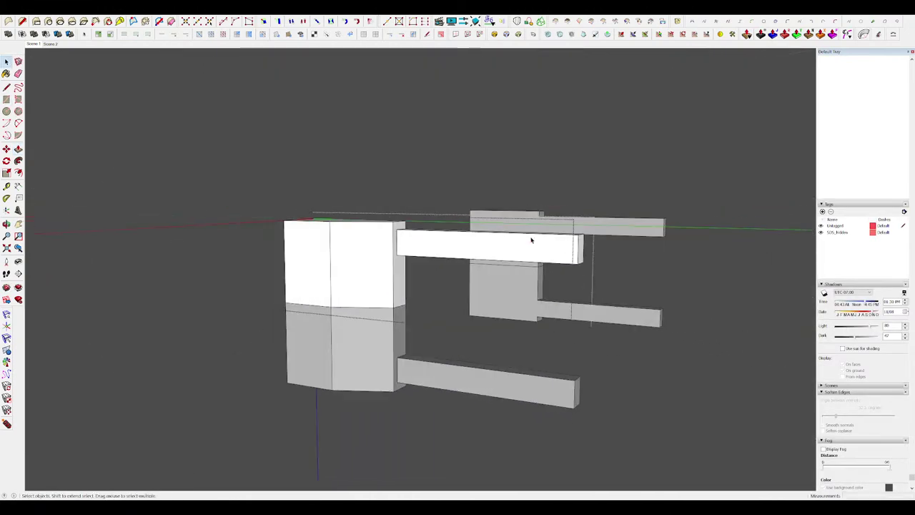
middle_click_drag(531, 241, 543, 237)
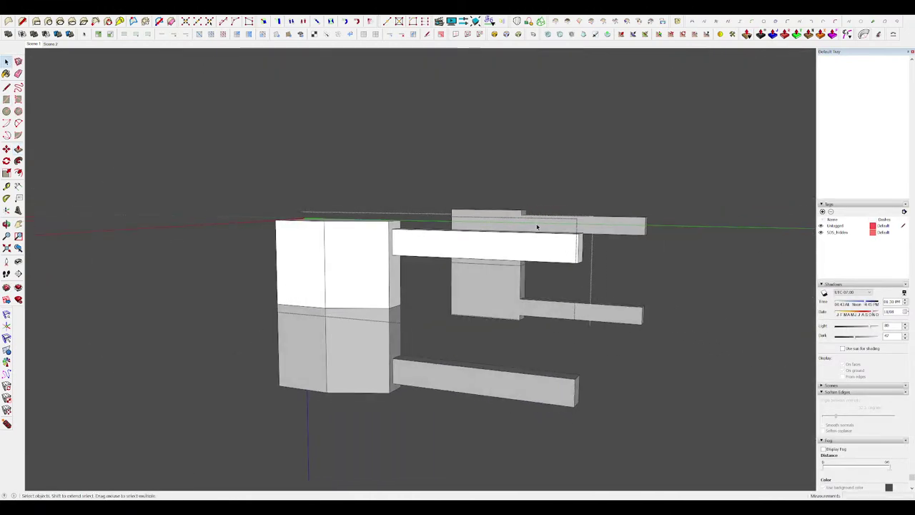
left_click_drag(537, 227, 604, 421)
middle_click_drag(607, 266, 514, 263)
left_click_drag(608, 418, 515, 236)
middle_click_drag(515, 243, 300, 243)
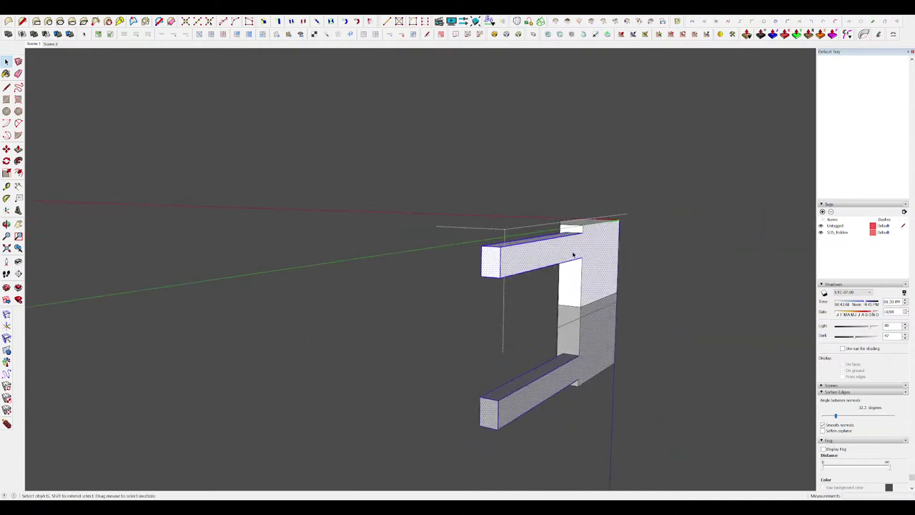
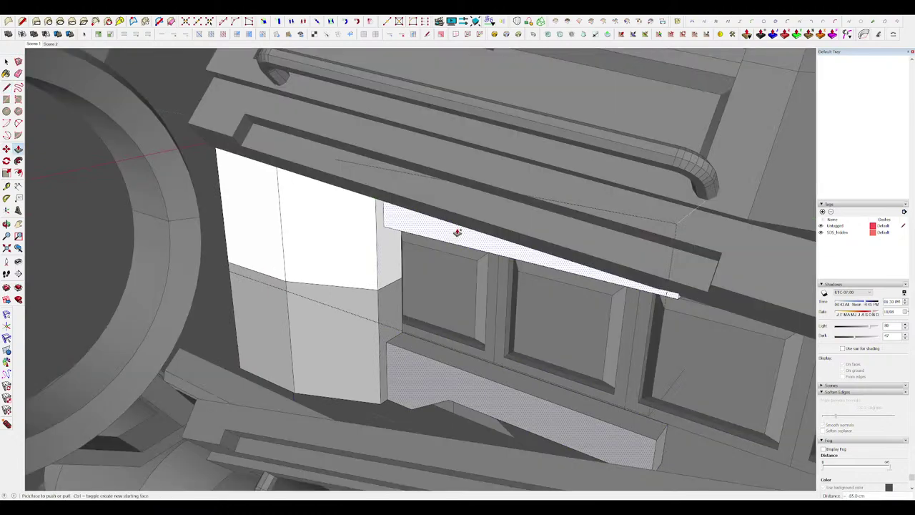
scroll(459, 236, "down", 10)
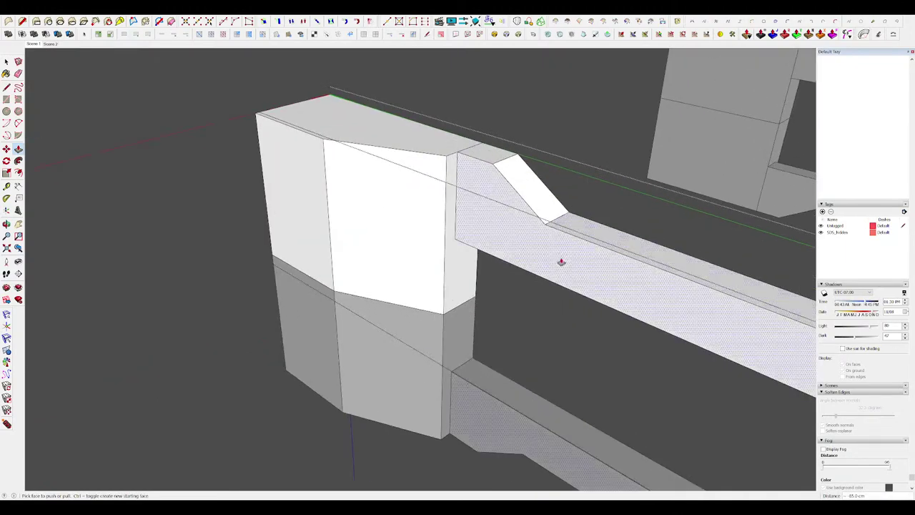
Push the faceted block's underside up by about 144.6 cm and draw an inset rectangle on the new underside.
mouse_move(562, 260)
middle_mouse_down()
mouse_move(445, 239)
mouse_move(441, 329)
middle_mouse_up()
left_click(447, 276)
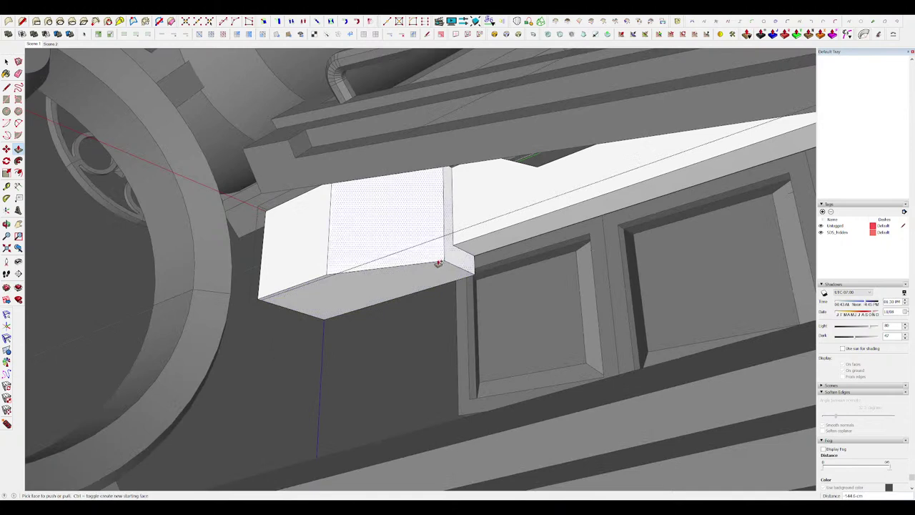
key("r")
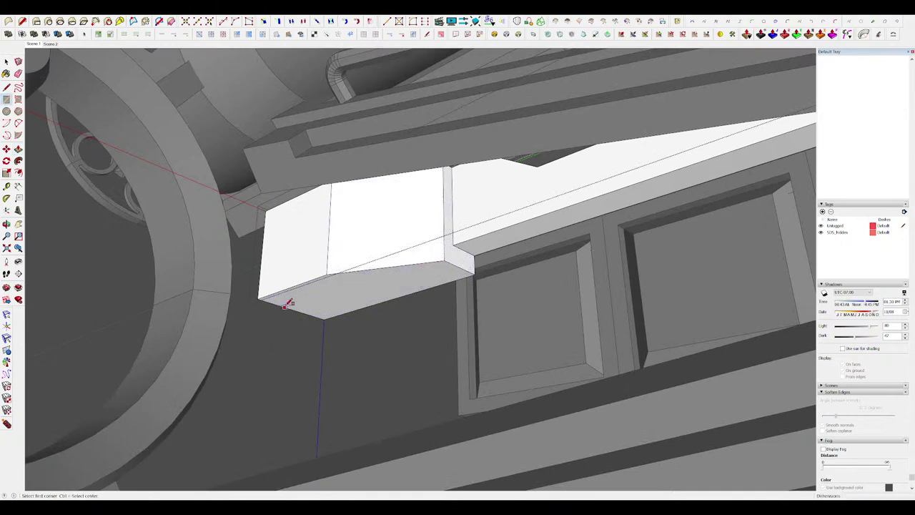
middle_click_drag(445, 272, 424, 313)
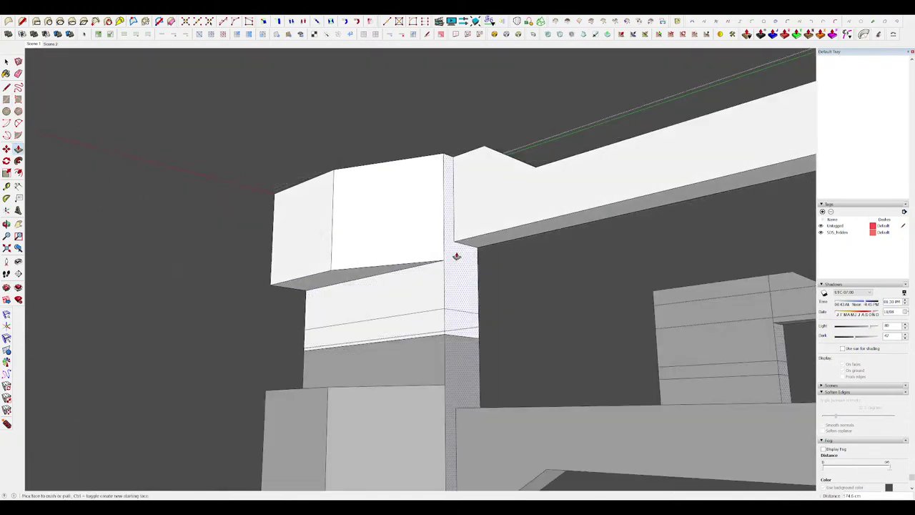
Draw a vertical line between the mirrored blocks' facing corners and extend the inset rectangle down to the line's midpoint.
mouse_move(453, 255)
middle_mouse_down()
mouse_move(443, 312)
mouse_move(447, 263)
middle_mouse_up()
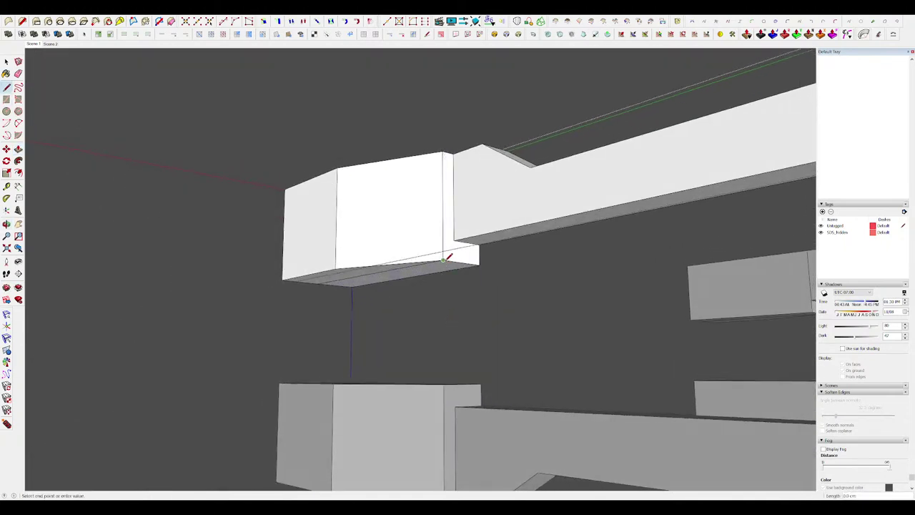
left_click(443, 387)
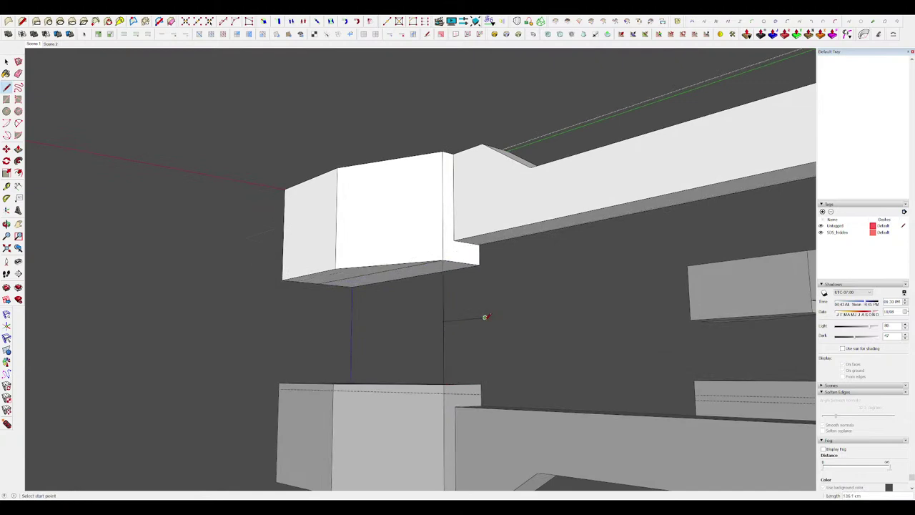
left_click_drag(459, 269, 480, 316)
middle_click_drag(479, 317, 478, 315)
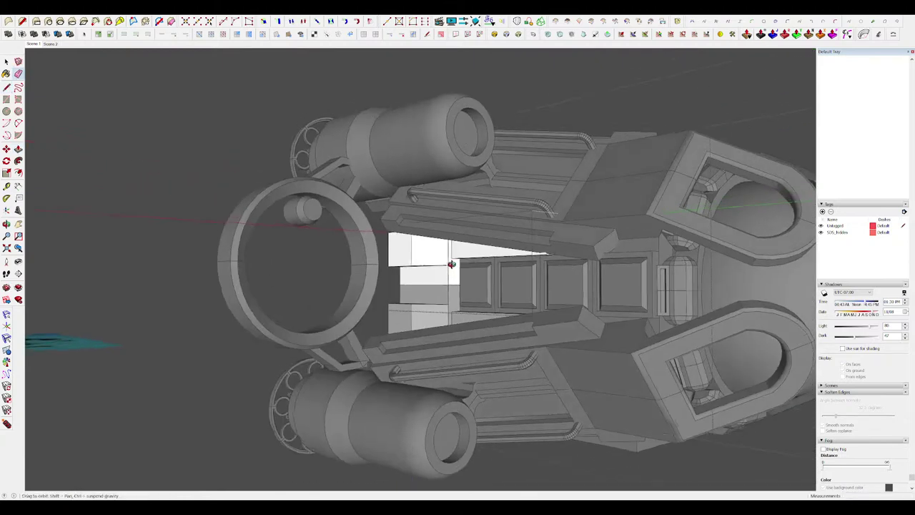
scroll(451, 265, "up", 5)
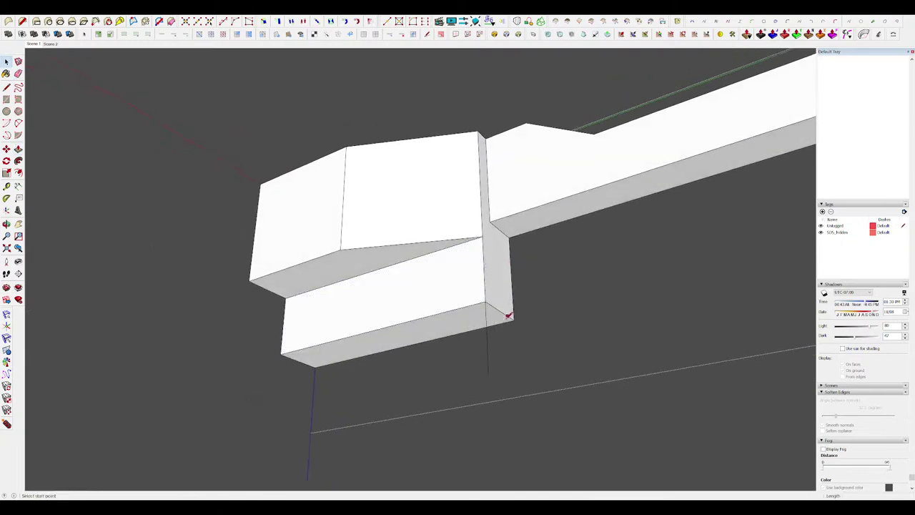
Cut the outer corner of the recessed middle block at an angle and erase the leftover construction line.
left_click(433, 249)
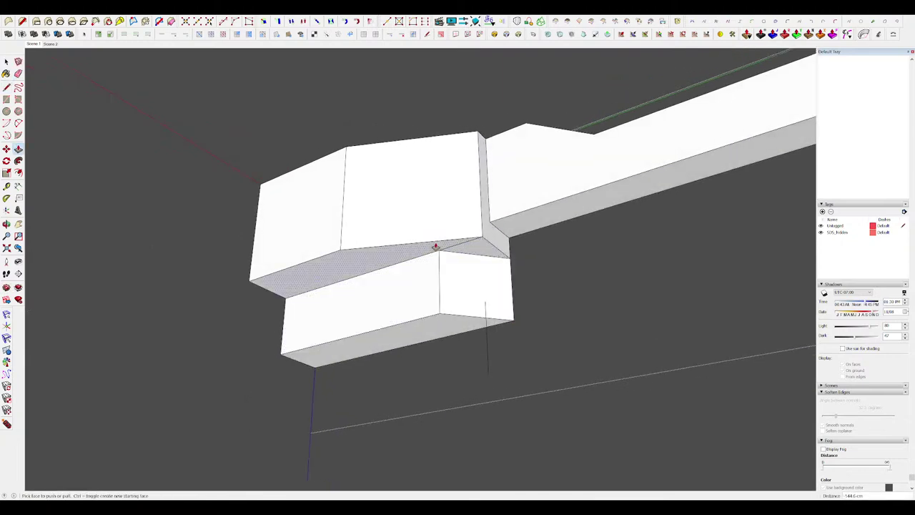
key("e")
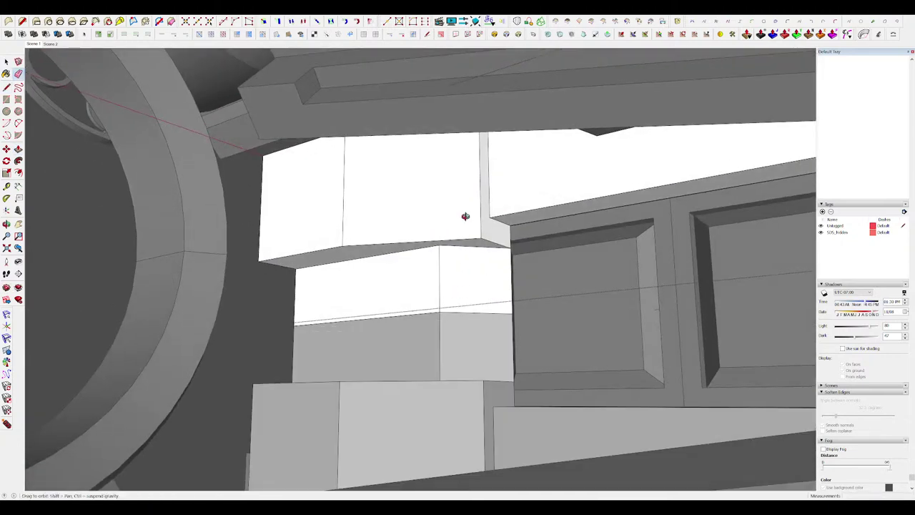
key("m")
key("Escape")
left_click(437, 272)
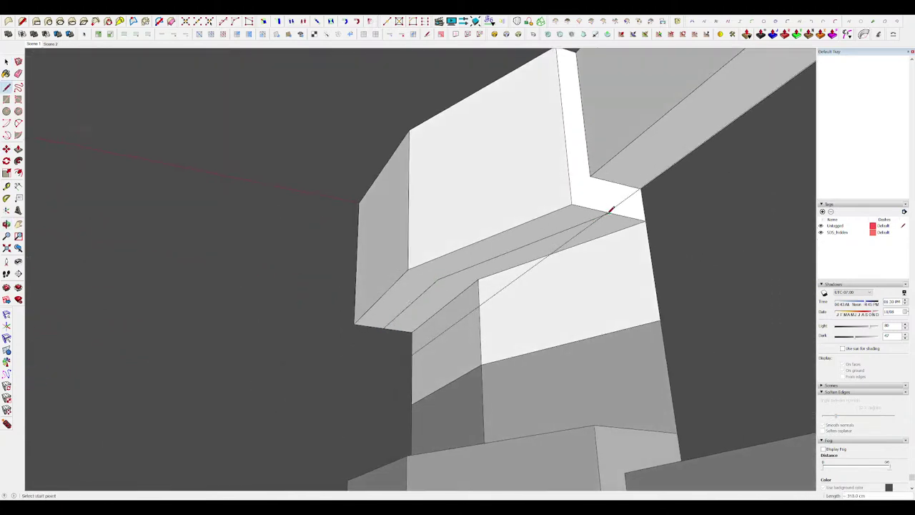
Reshape the lower outer edges of the upper block with Move to form a bevelled underside, and delete the leftover edge.
middle_click_drag(611, 209, 460, 256)
key("m")
left_click_drag(476, 238, 480, 201)
middle_click_drag(486, 205, 478, 222)
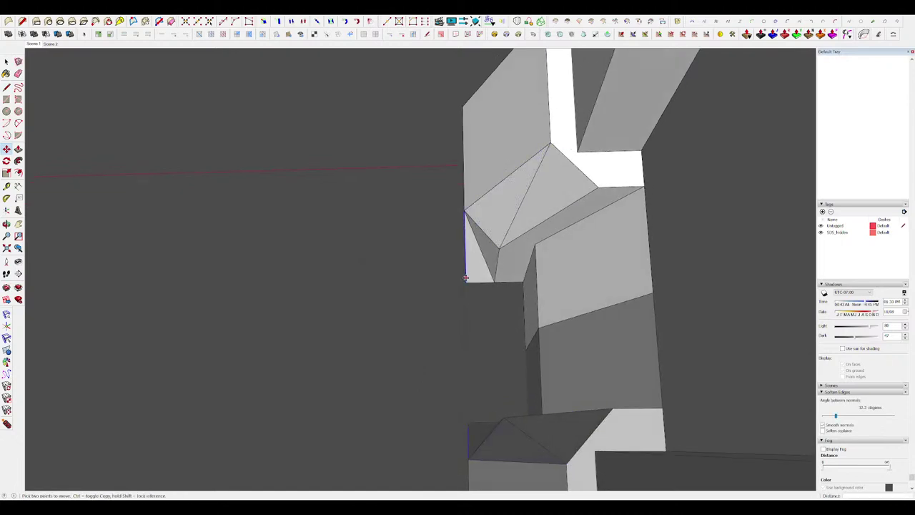
key("Delete")
middle_click_drag(463, 260, 463, 197)
Redisplay the surrounding ship parts and close the faceted block's component.
scroll(520, 231, "down", 7)
key("h")
key("h")
middle_click_drag(526, 227, 493, 257)
key("h")
key("h")
scroll(501, 265, "down", 8)
key("space")
left_click(624, 291)
middle_click_drag(624, 292, 441, 302)
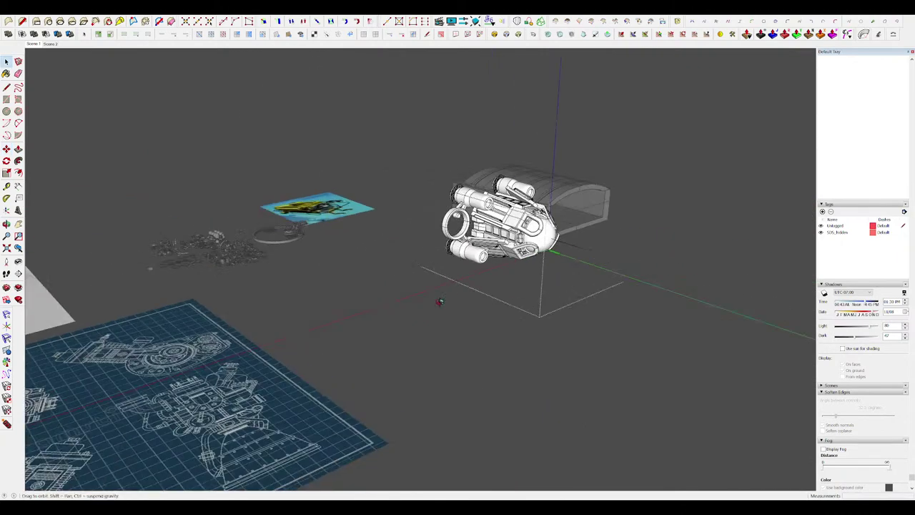
Open the lower side rail's component for editing and isolate it from the rest of the ship.
scroll(495, 236, "up", 7)
middle_click_drag(494, 236, 514, 216)
key("q")
scroll(521, 228, "up", 4)
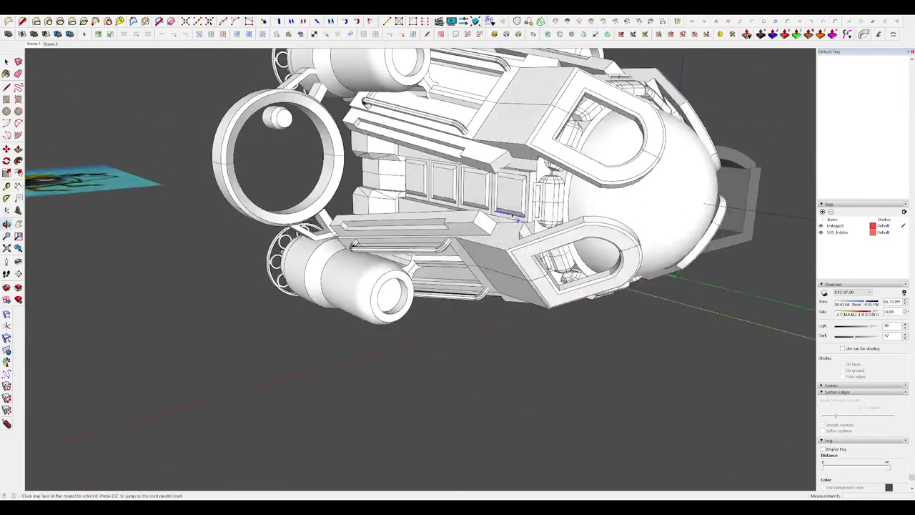
scroll(478, 233, "up", 4)
left_click(477, 241)
scroll(536, 250, "up", 3)
key("h")
middle_click_drag(539, 251, 445, 255)
scroll(494, 246, "up", 2)
Extend the lower rail's slanted front end face into an additional segment and adjust its position with Move.
left_click(477, 227)
key("r")
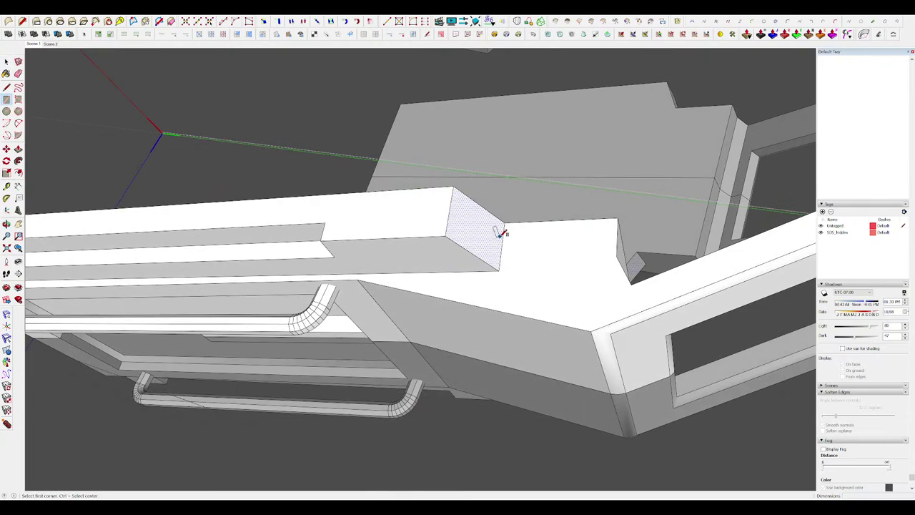
key("v")
left_click_drag(501, 224, 570, 230)
middle_click_drag(571, 229, 563, 251)
key("m")
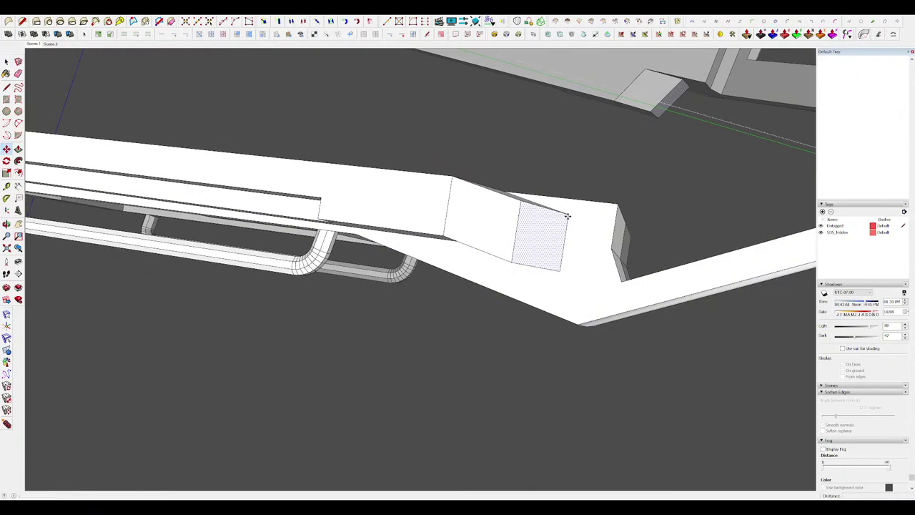
left_click(586, 200)
Select the upright edge between the rail's two end segments and move it to refine the slope.
middle_click_drag(587, 201, 513, 174)
key("space")
left_click(535, 183)
key("m")
left_click(529, 183)
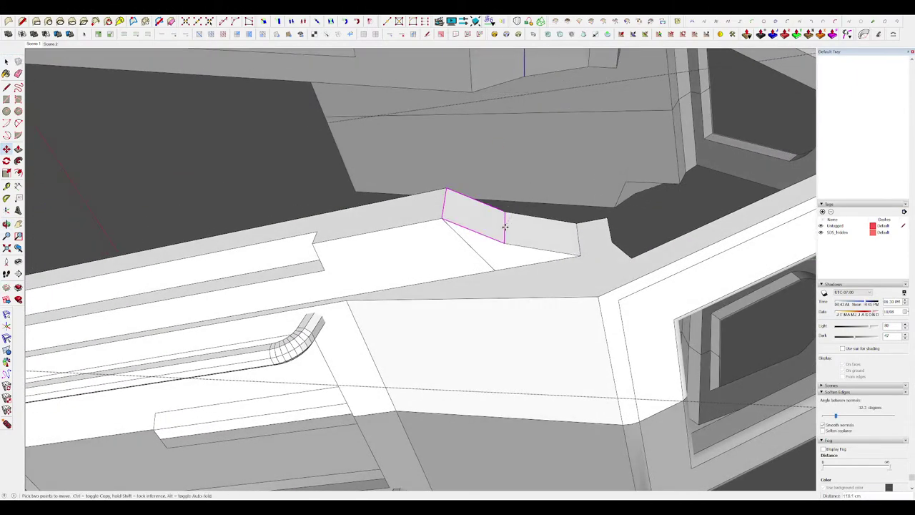
left_click(478, 212)
middle_click_drag(479, 211, 487, 258)
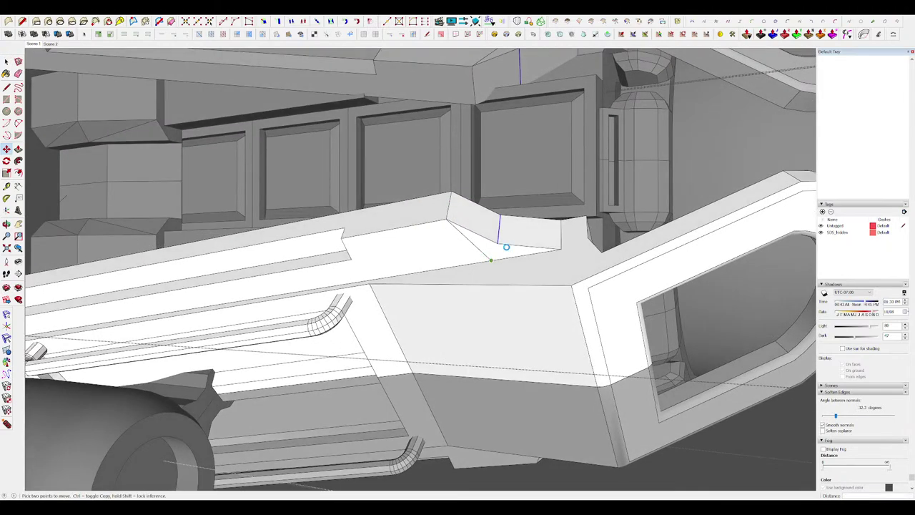
Close the lower rail component and open the upper hull panel with its long rail for editing, hiding the surrounding parts.
scroll(505, 244, "down", 10)
middle_click_drag(505, 244, 511, 282)
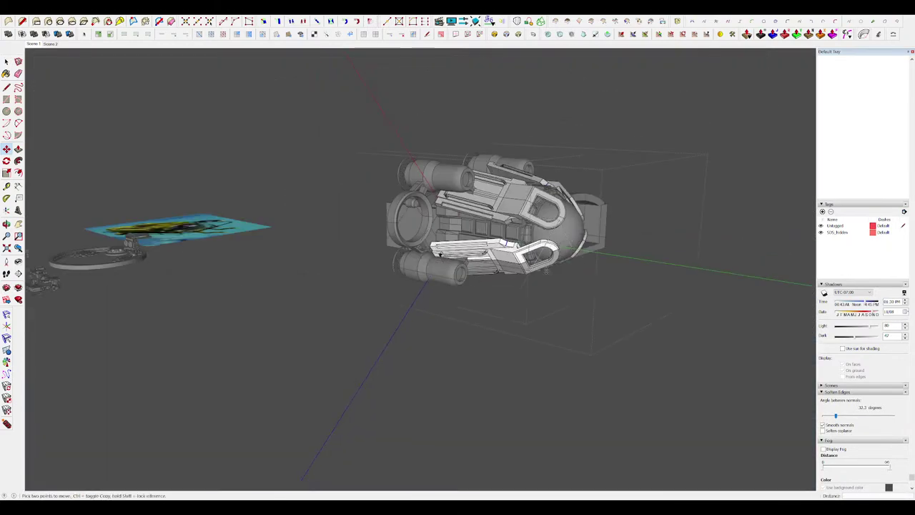
key("space")
left_click(637, 262)
middle_click_drag(637, 262, 443, 238)
scroll(444, 238, "up", 6)
double_click(486, 202)
double_click(492, 203)
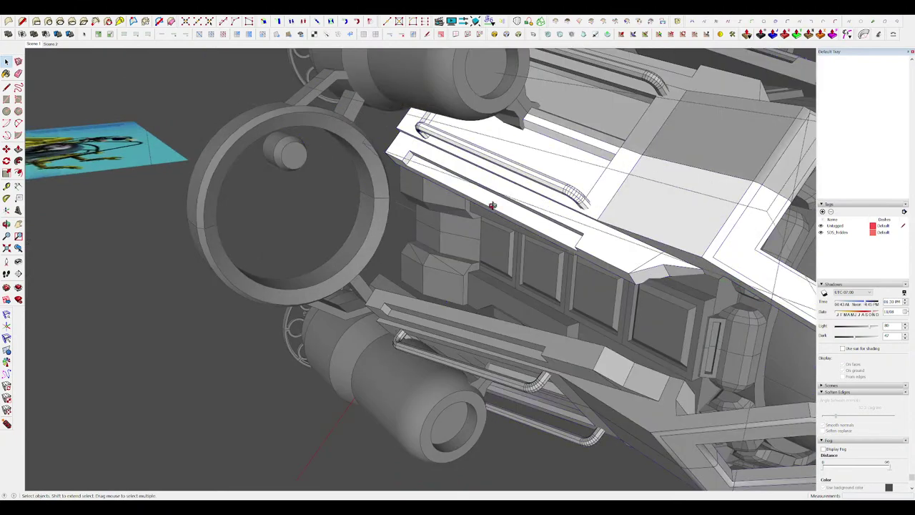
scroll(491, 203, "down", 5)
middle_click_drag(492, 204, 519, 235)
key("h")
scroll(501, 176, "up", 5)
scroll(502, 177, "down", 3)
Draw a small rectangle in front of the hull panels, extrude it into a box and make it a component.
key("r")
scroll(519, 235, "down", 4)
middle_click_drag(625, 300, 604, 342)
key("p")
left_click_drag(602, 341, 606, 347)
key("space")
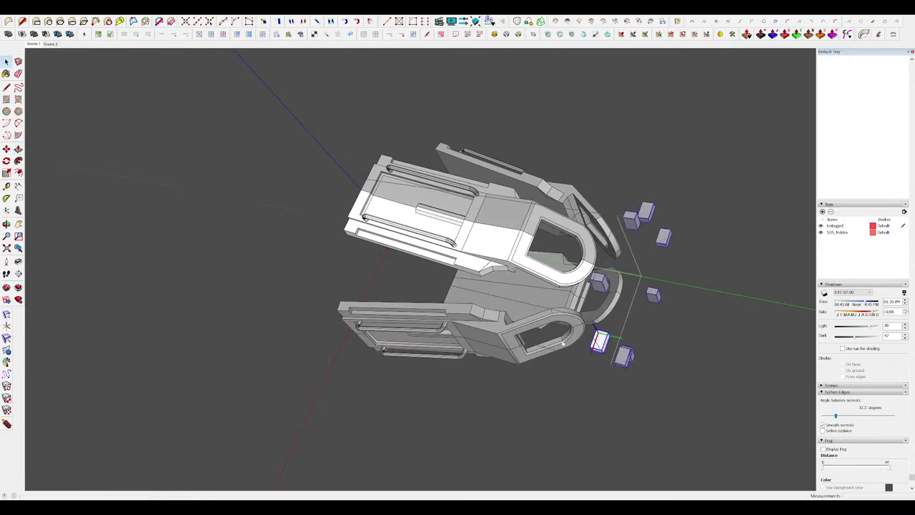
Move the small box back to the rear end of the upper hull panel's long rail.
scroll(623, 359, "up", 4)
key("m")
left_click(594, 313)
scroll(586, 314, "down", 4)
scroll(343, 228, "up", 5)
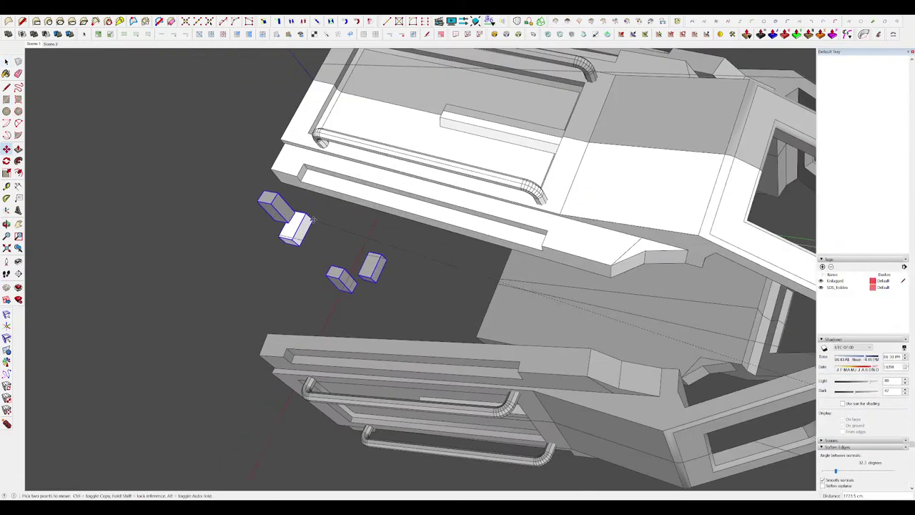
middle_click_drag(344, 199, 566, 212)
Rotate the small box about its lower corner to align it with the slope of the long rail.
key("q")
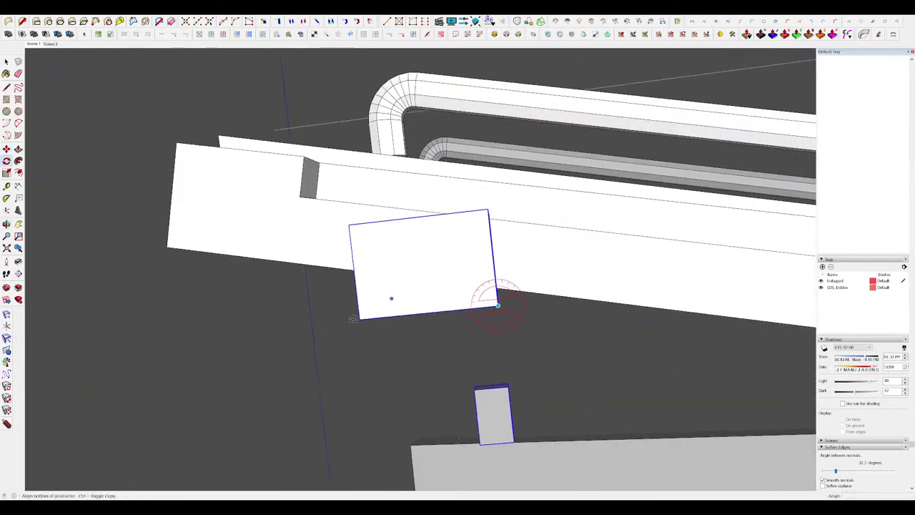
left_click(352, 319)
middle_click_drag(337, 273, 432, 239)
scroll(344, 253, "down", 3)
Scale the small box down to fit the rear end of the long rail.
key("s")
left_click_drag(429, 235, 463, 207)
key("space")
scroll(429, 222, "down", 5)
scroll(465, 213, "up", 6)
scroll(364, 177, "down", 5)
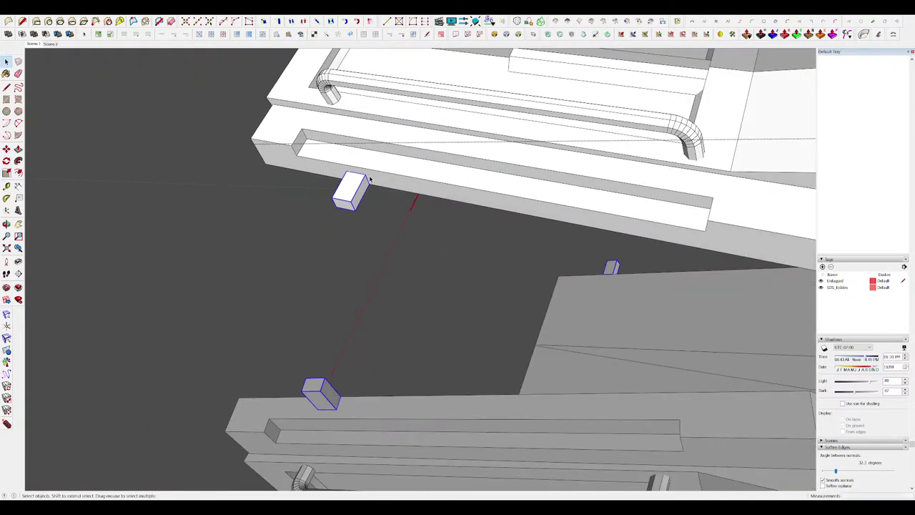
Move the small box by its corner so it sits against the underside of the long rail.
middle_click_drag(348, 172, 664, 186)
scroll(331, 241, "up", 3)
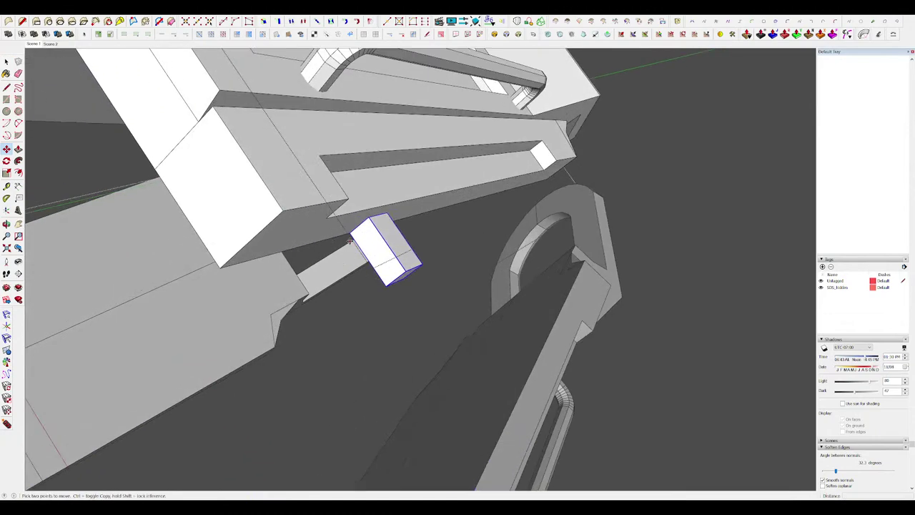
left_click(351, 236)
left_click(325, 234)
scroll(324, 234, "down", 4)
Copy the small box along the underside of the long rail to a spot near its front end.
middle_click_drag(325, 234, 347, 200)
key("space")
key("m")
left_click(342, 198)
key("ctrl")
scroll(343, 198, "down", 4)
scroll(436, 215, "up", 3)
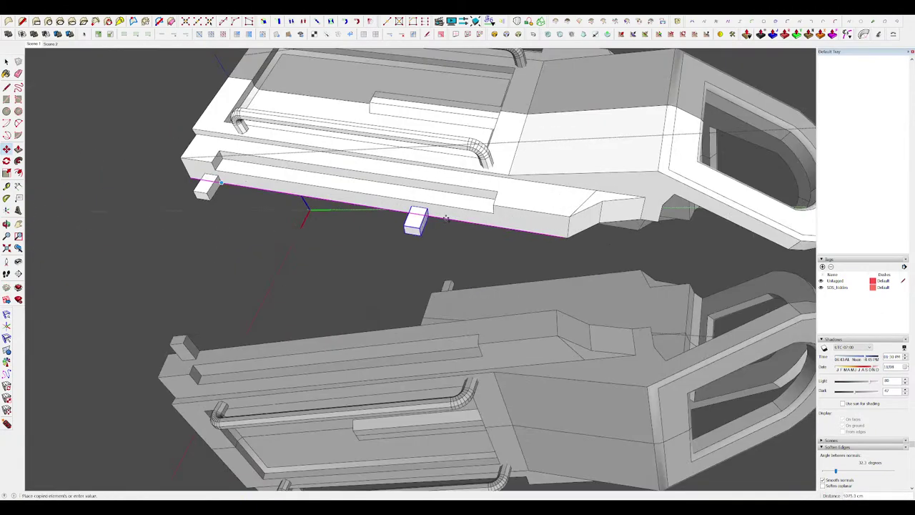
left_click(528, 231)
scroll(502, 192, "down", 2)
middle_click_drag(501, 191, 473, 196)
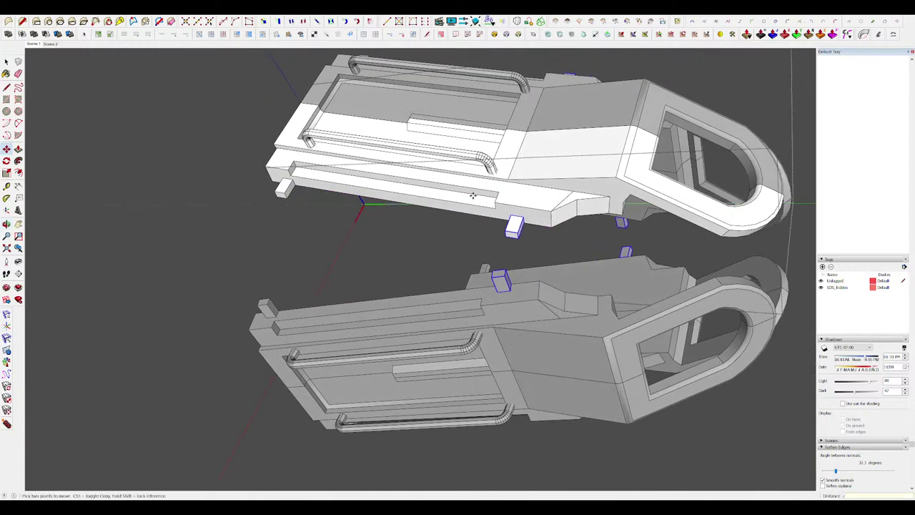
Divide the copy distance by 7 to fill the rail with evenly spaced boxes.
key("space")
scroll(504, 212, "up", 3)
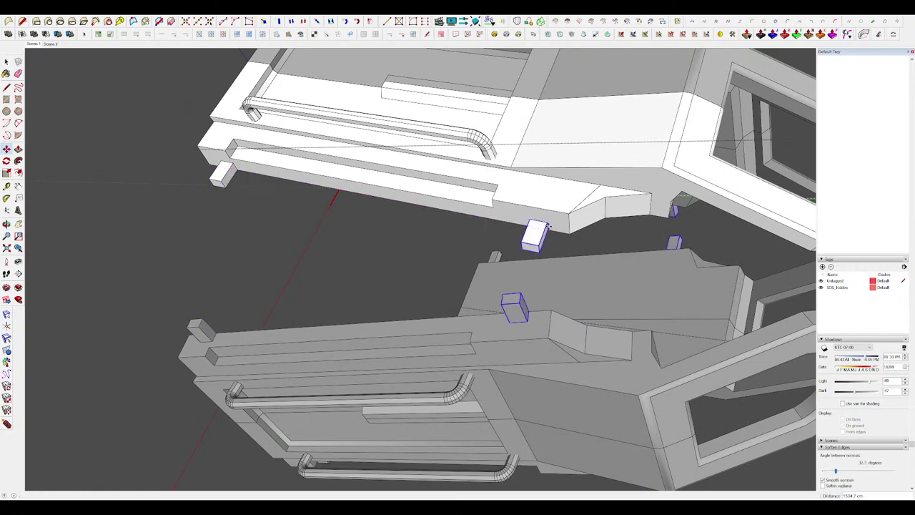
type("7")
key("Return")
key("space")
scroll(531, 231, "down", 5)
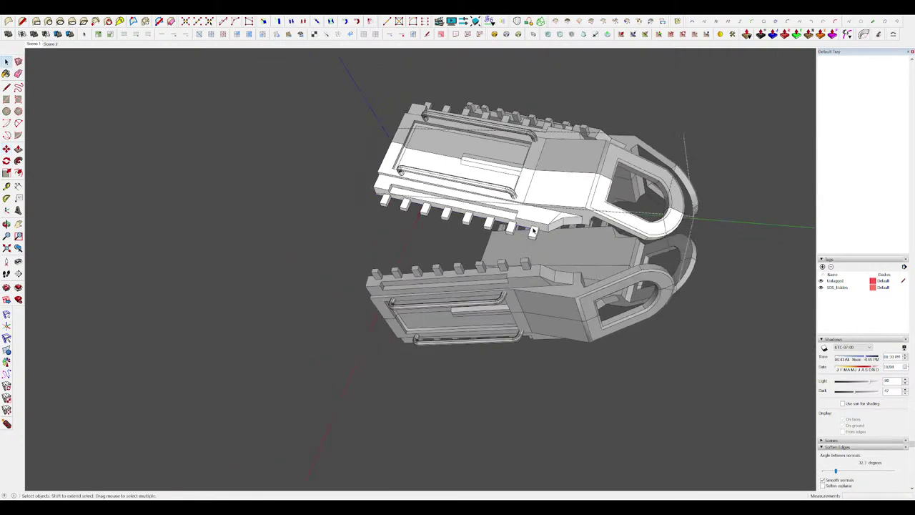
Open one of the rail boxes and push its side face in by about 54 cm.
key("h")
scroll(525, 248, "up", 6)
double_click(455, 255)
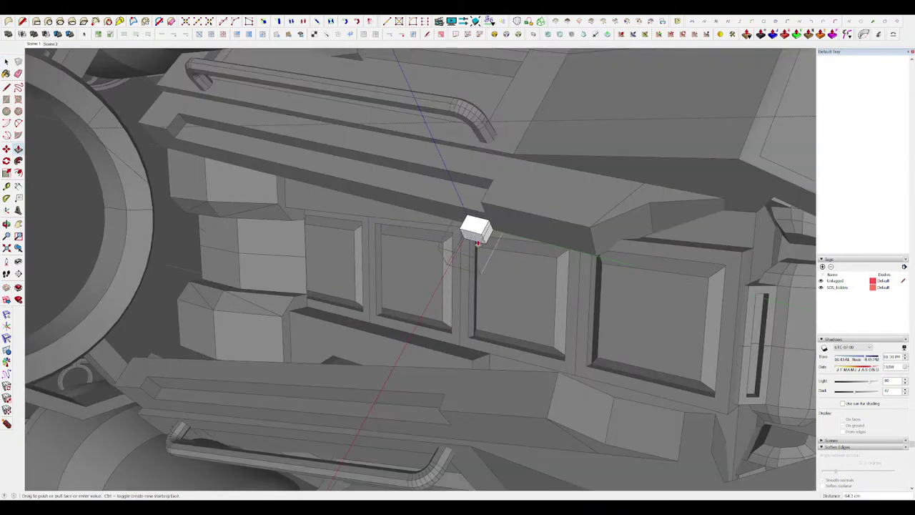
left_click(477, 243)
scroll(478, 243, "down", 7)
Add a mirrored half against the shortened box so that each rail block consists of two matching halves.
key("space")
scroll(483, 225, "up", 6)
key("h")
scroll(484, 222, "up", 1)
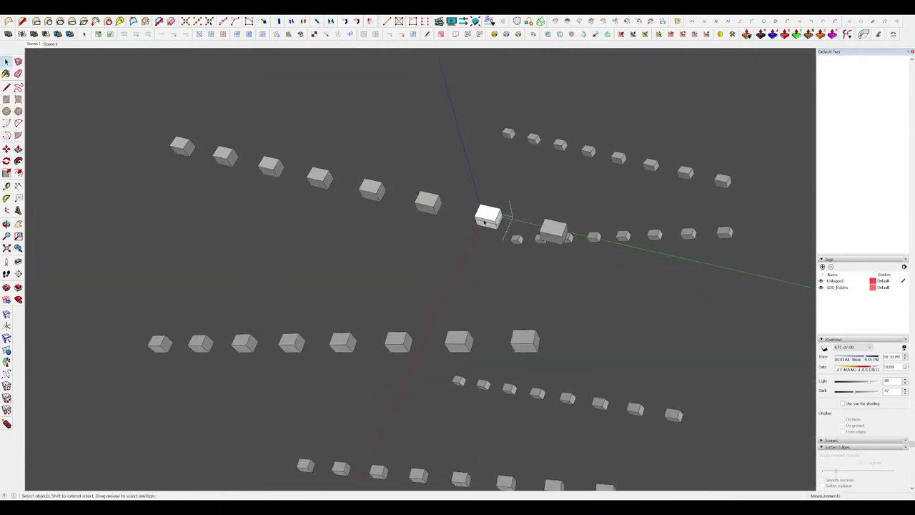
key("l")
scroll(486, 220, "up", 3)
left_click(514, 223)
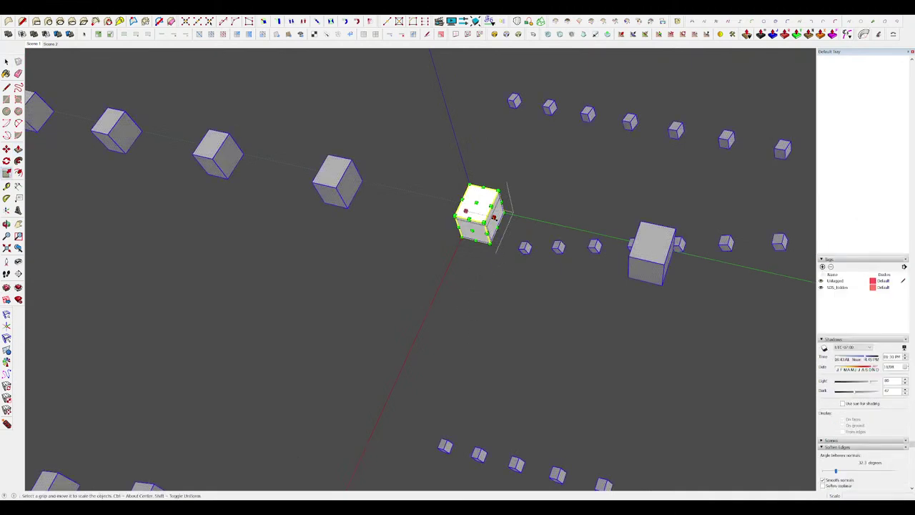
left_click_drag(465, 211, 437, 205)
left_click(439, 206)
key("h")
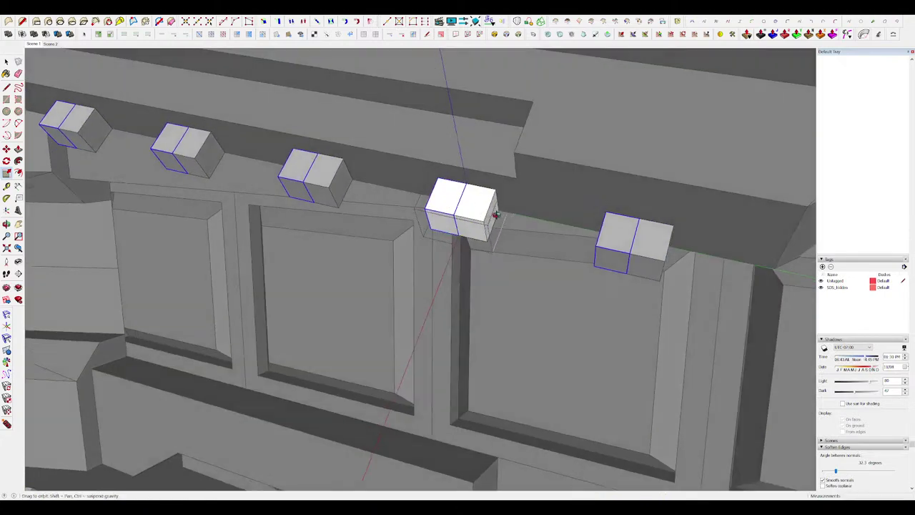
Open one half of the rail block and cut a sloped bevel across its outer end.
scroll(480, 211, "down", 8)
middle_click_drag(486, 211, 435, 208)
scroll(532, 223, "up", 8)
double_click(537, 240)
key("h")
scroll(500, 231, "down", 5)
scroll(526, 239, "up", 4)
key("h")
key("h")
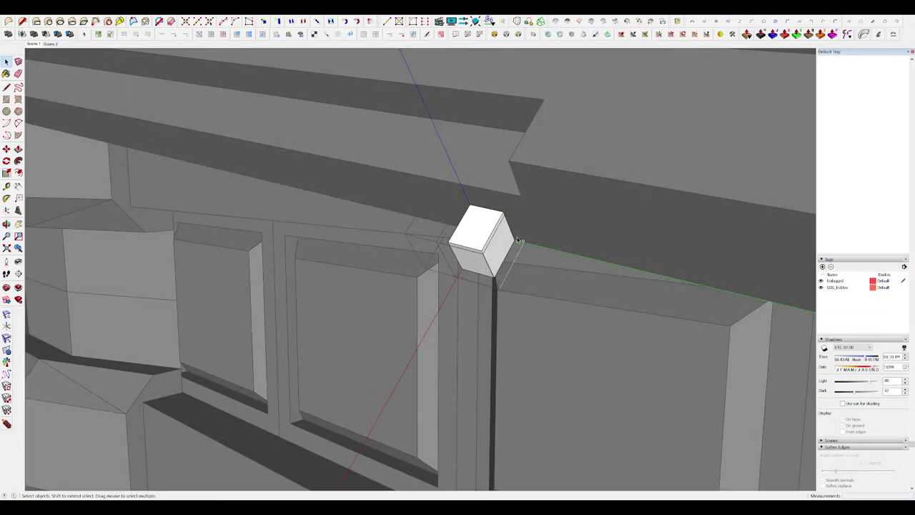
key("h")
key("p")
left_click_drag(502, 237, 528, 285)
key("l")
left_click(531, 233)
key("p")
key("space")
Leave the block and examine the rows of bevelled blocks along the ship's rails.
scroll(486, 222, "down", 10)
middle_click_drag(479, 204, 494, 272)
scroll(489, 240, "down", 4)
left_click(591, 298)
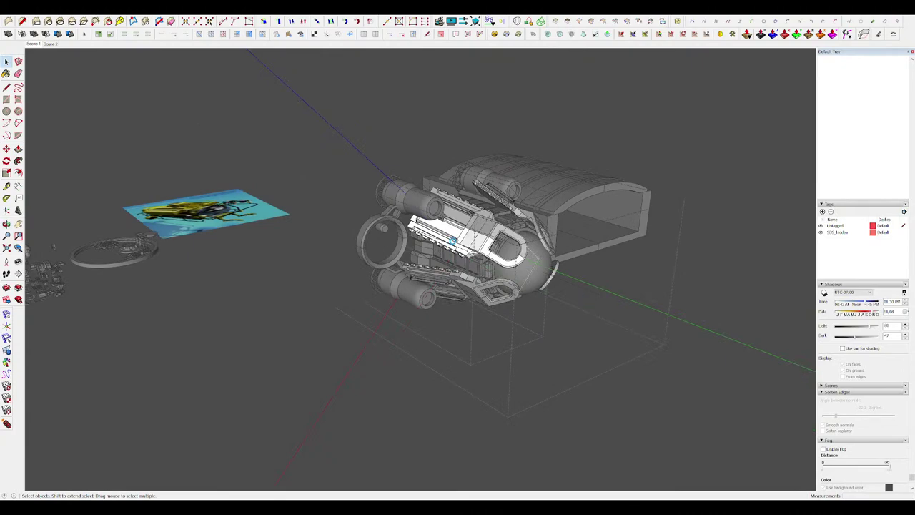
scroll(461, 246, "up", 7)
middle_click_drag(461, 246, 535, 145)
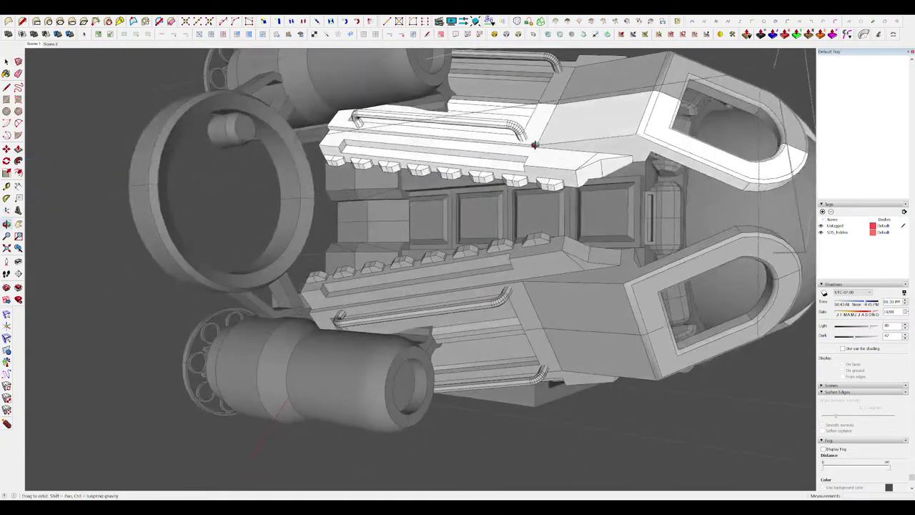
Extend the long rail's recess through to its rear end with Push/Pull.
scroll(497, 169, "up", 4)
middle_click_drag(479, 170, 401, 166)
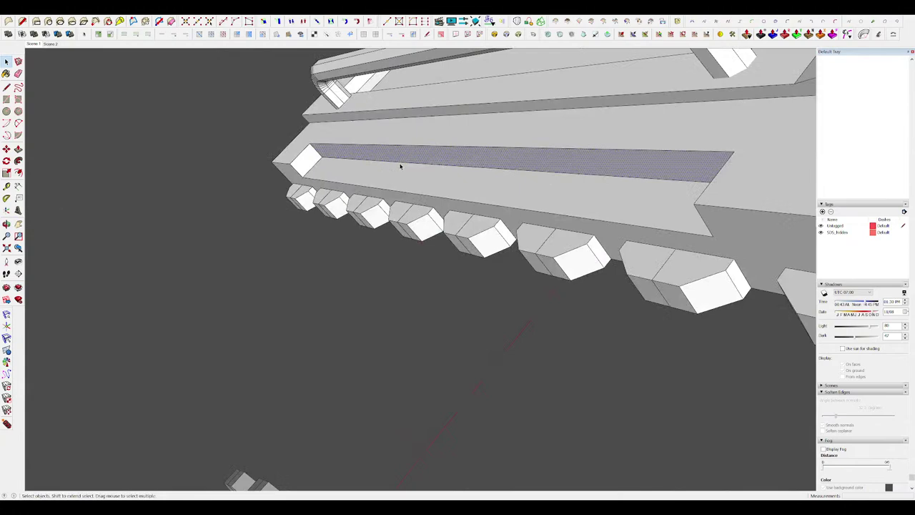
left_click(270, 159)
middle_click_drag(271, 160, 370, 190)
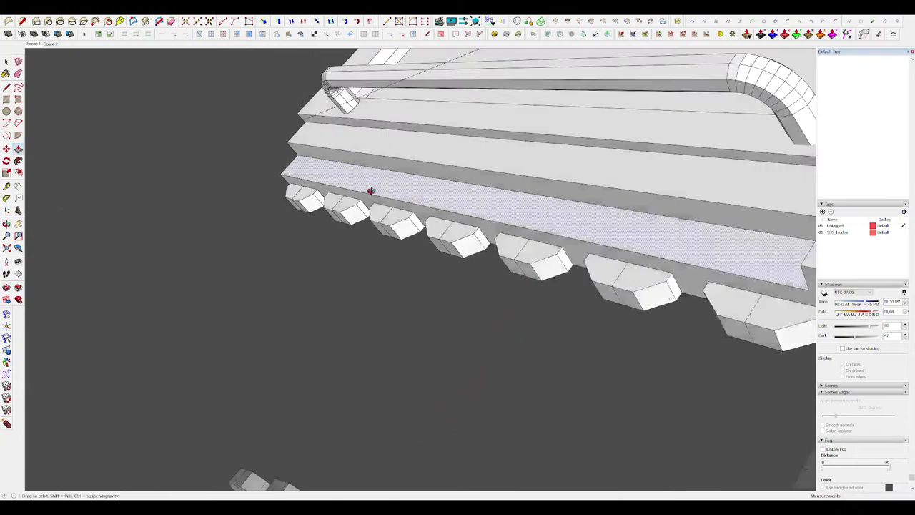
scroll(401, 180, "down", 12)
Offset the sloped hull panel behind the window frame inward and sink its centre into a recess with tapered sides.
key("space")
left_click(689, 260)
middle_click_drag(688, 260, 501, 304)
scroll(615, 266, "up", 5)
left_click(542, 207)
scroll(543, 207, "up", 6)
middle_click_drag(543, 207, 426, 258)
key("f")
left_click(550, 168)
left_click(546, 174)
left_click(529, 168)
key("space")
left_click(509, 221, "shift")
left_click(495, 213)
left_click(489, 209)
scroll(489, 208, "down", 8)
key("h")
key("h")
scroll(483, 201, "up", 9)
Push/pull the inset rectangle on the floor of the recessed hull panel.
key("space")
left_click(427, 265)
key("p")
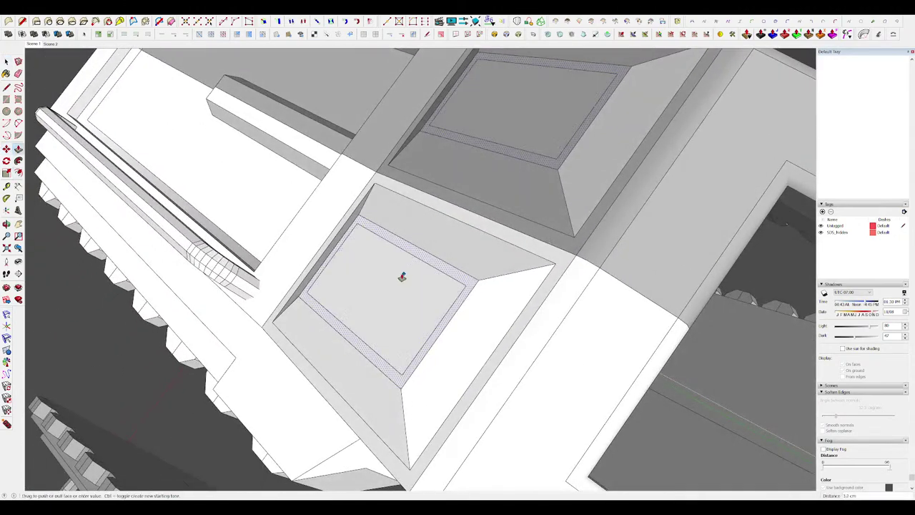
key("space")
key("p")
left_click(377, 273)
left_click(370, 276)
Leave the nested hull groups and examine the recessed panels on the complete ship.
scroll(458, 219, "down", 8)
middle_click_drag(459, 219, 451, 188)
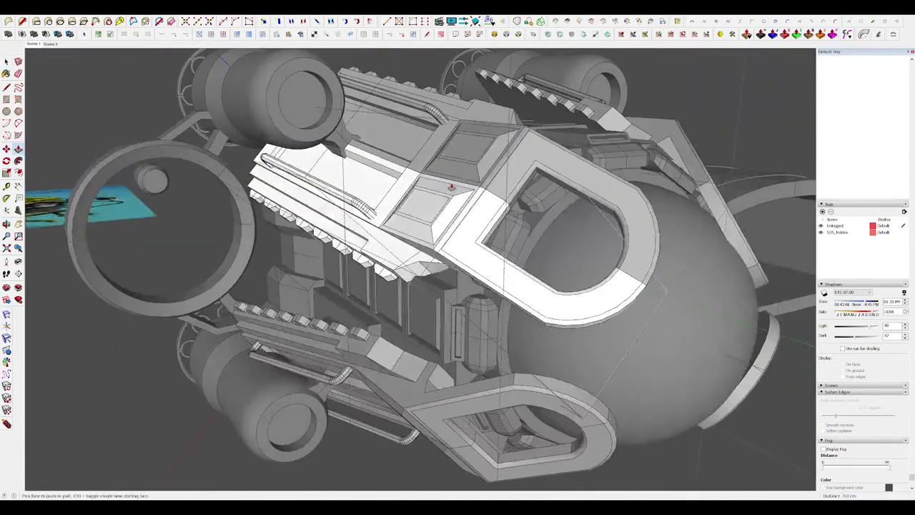
scroll(445, 190, "down", 7)
key("space")
left_click(571, 241)
left_click(570, 243)
left_click(570, 243)
middle_click_drag(570, 243, 578, 249)
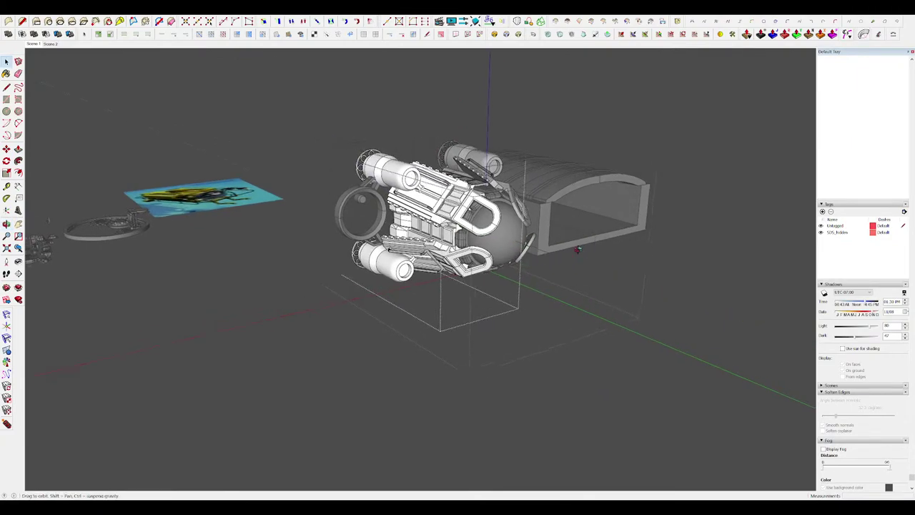
left_click(569, 249)
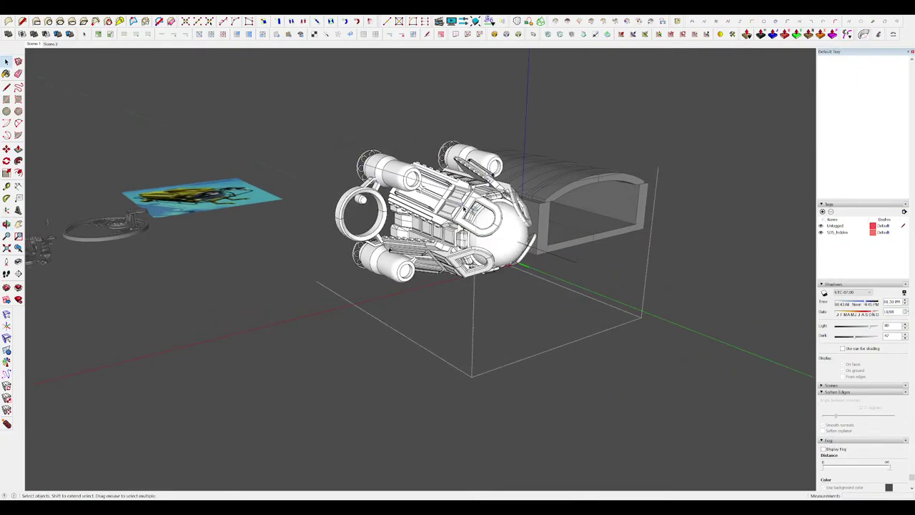
scroll(464, 209, "up", 5)
middle_click_drag(464, 209, 541, 210)
scroll(500, 186, "down", 3)
scroll(541, 209, "up", 5)
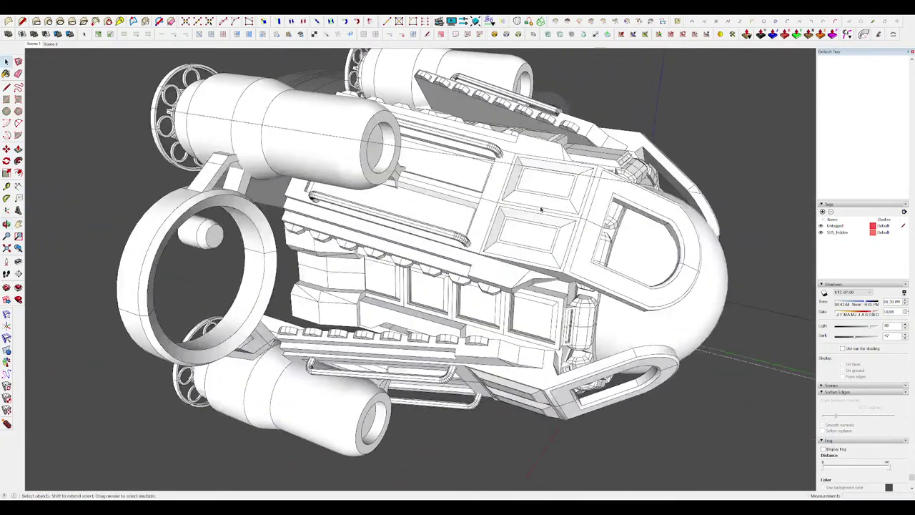
Open the upper hull panel and draw a line across it to outline a narrow strip behind the recessed panels.
double_click(514, 193)
left_click(515, 193)
scroll(520, 192, "up", 5)
double_click(520, 192)
middle_click_drag(459, 210, 413, 92)
left_click(441, 143)
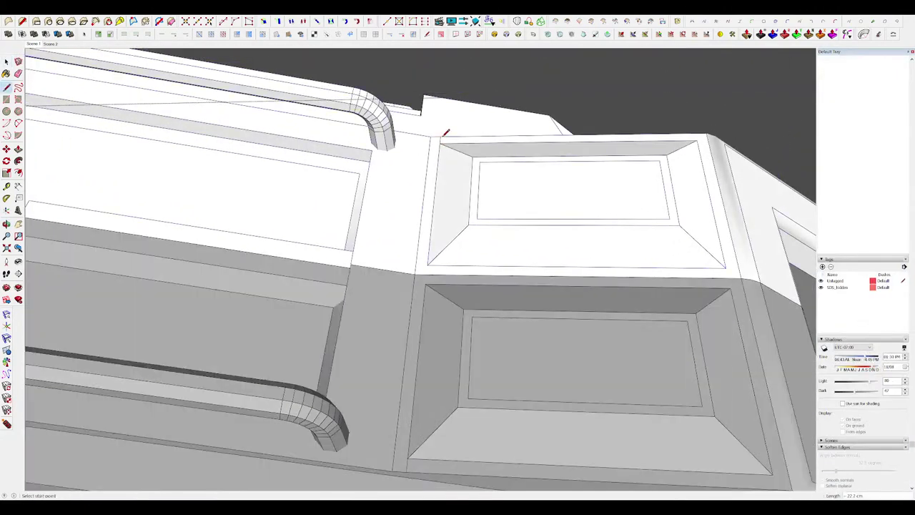
middle_click_drag(444, 133, 446, 186)
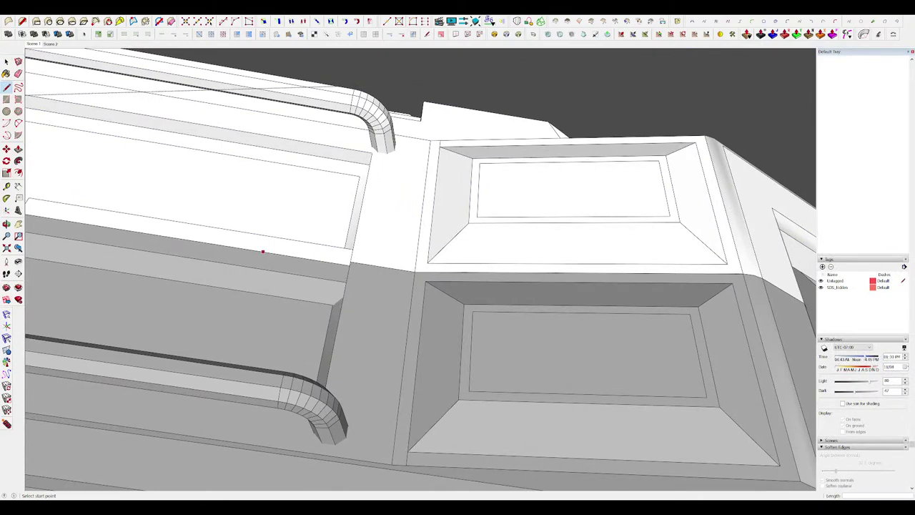
mouse_move(425, 230)
middle_mouse_down()
mouse_move(415, 253)
mouse_move(398, 239)
middle_mouse_up()
left_click(426, 272)
Pull the narrow strip up from the hull to form a raised crossbar.
key("p")
left_click(430, 225)
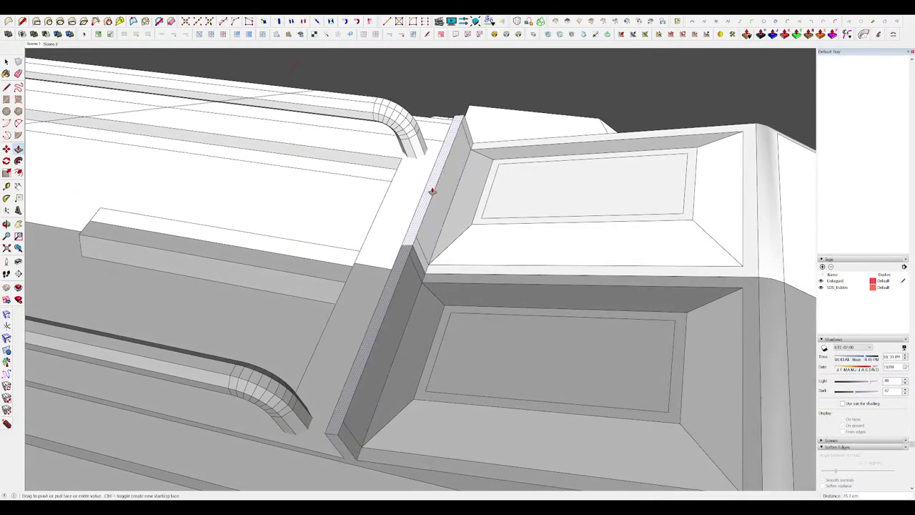
left_click(431, 190)
middle_click_drag(525, 191, 505, 198)
scroll(505, 196, "down", 6)
scroll(525, 191, "up", 5)
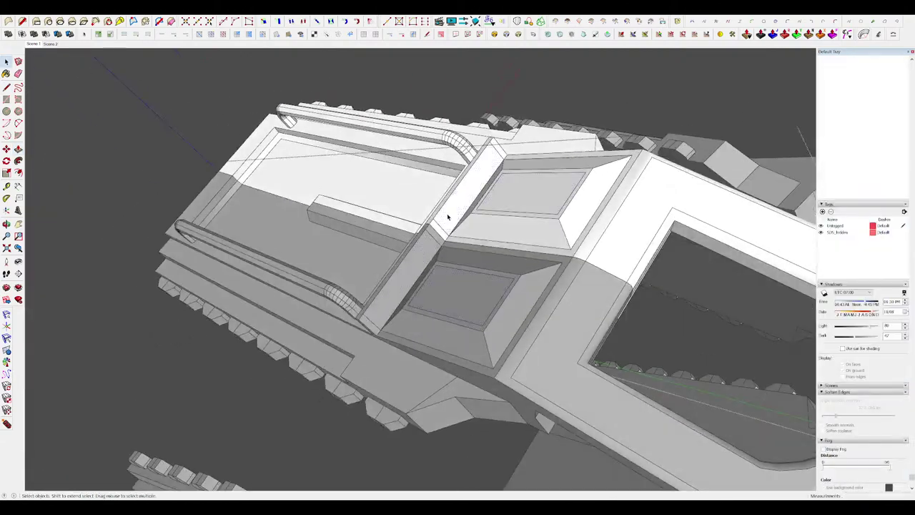
Pull the upper front side of the crossbar forward over the recessed panels and delete the unwanted geometry.
left_click(445, 190)
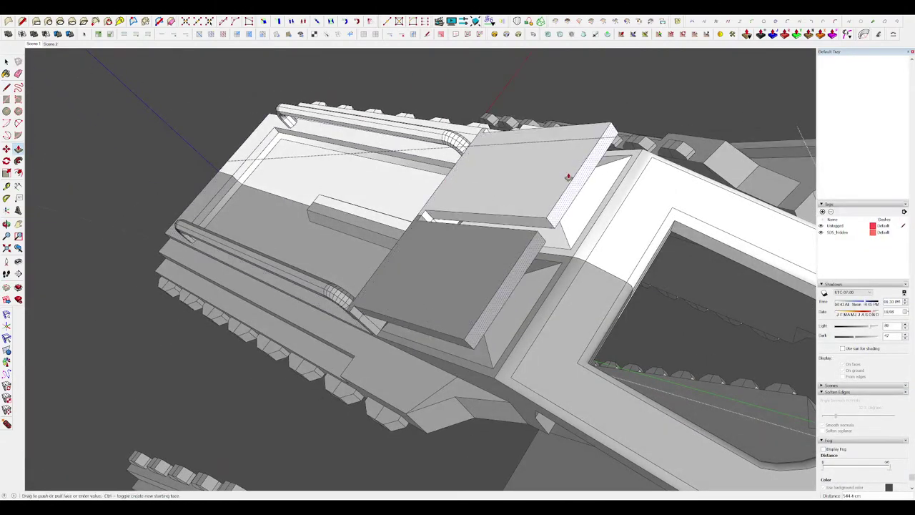
left_click(568, 177)
middle_click_drag(567, 177, 370, 140)
scroll(604, 208, "up", 3)
middle_click_drag(604, 207, 542, 218)
left_click(555, 198)
left_click(562, 190)
left_click(593, 192)
key("space")
left_click(543, 217)
key("Delete")
Move the overhanging slab's front side back so it covers only the rear edge of the recessed panels.
scroll(657, 211, "down", 10)
middle_click_drag(657, 211, 498, 190)
scroll(508, 226, "up", 4)
key("i")
scroll(486, 204, "down", 7)
scroll(480, 165, "up", 9)
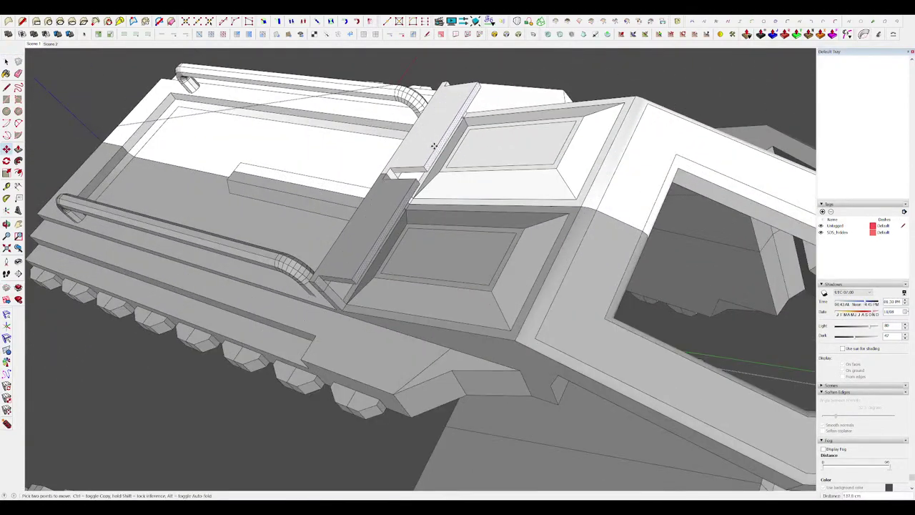
Draw a rectangle on the crossbar's slab near its outer end beside the handrail.
scroll(458, 173, "down", 10)
middle_click_drag(416, 150, 447, 236)
scroll(475, 189, "up", 9)
scroll(465, 192, "down", 8)
scroll(475, 199, "up", 8)
scroll(437, 241, "up", 4)
scroll(429, 240, "up", 4)
key("space")
key("r")
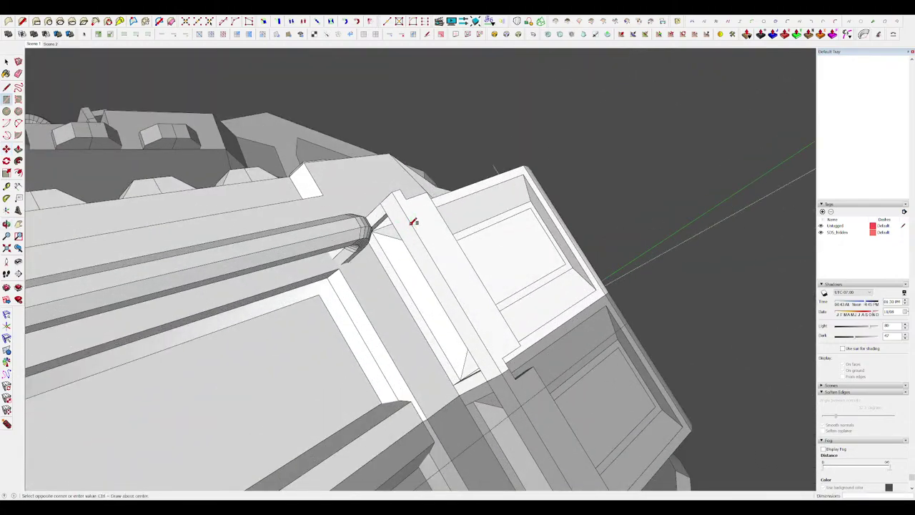
left_click(416, 246)
Pull the crossbar's end tab rearward about 668 cm to form a long bar beside the handrail.
scroll(587, 229, "down", 10)
middle_click_drag(571, 243, 525, 248)
scroll(529, 246, "up", 7)
middle_click_drag(608, 239, 719, 279)
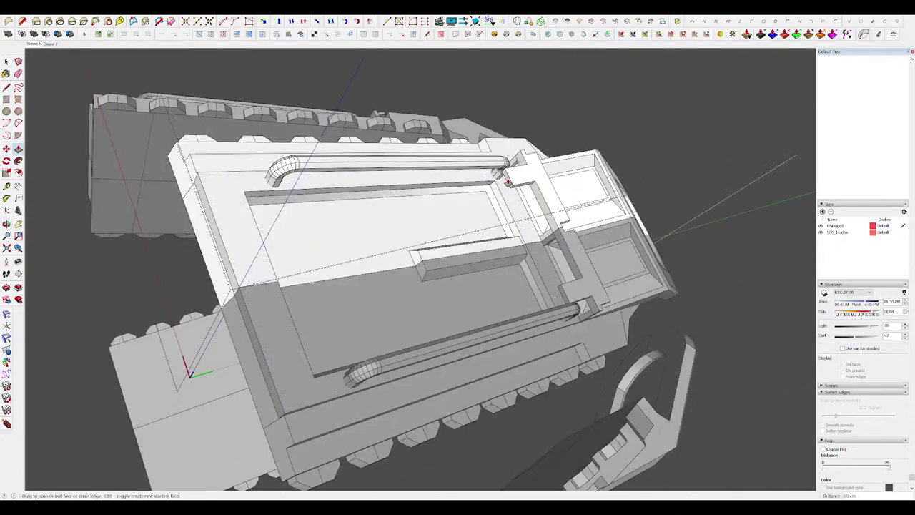
left_click(371, 205)
middle_click_drag(371, 205, 373, 157)
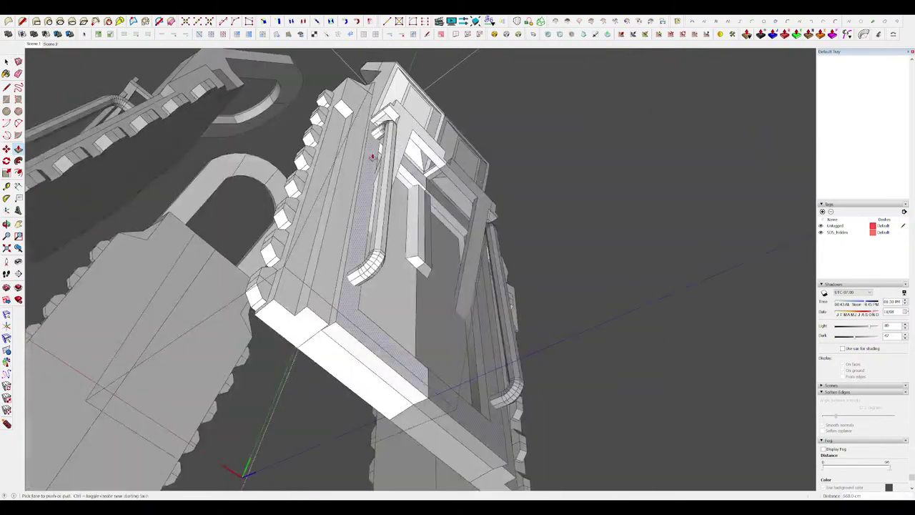
scroll(370, 179, "up", 5)
middle_click_drag(358, 225, 123, 200)
scroll(431, 167, "down", 5)
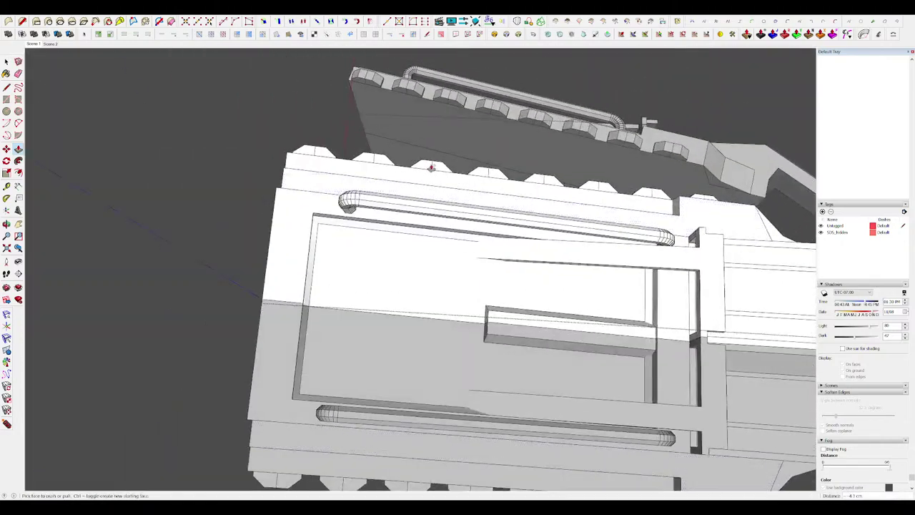
left_click(431, 168)
Leave the hull panel and open the arched-roof enclosure for editing.
scroll(444, 169, "down", 8)
middle_click_drag(444, 169, 480, 159)
scroll(480, 158, "down", 3)
key("space")
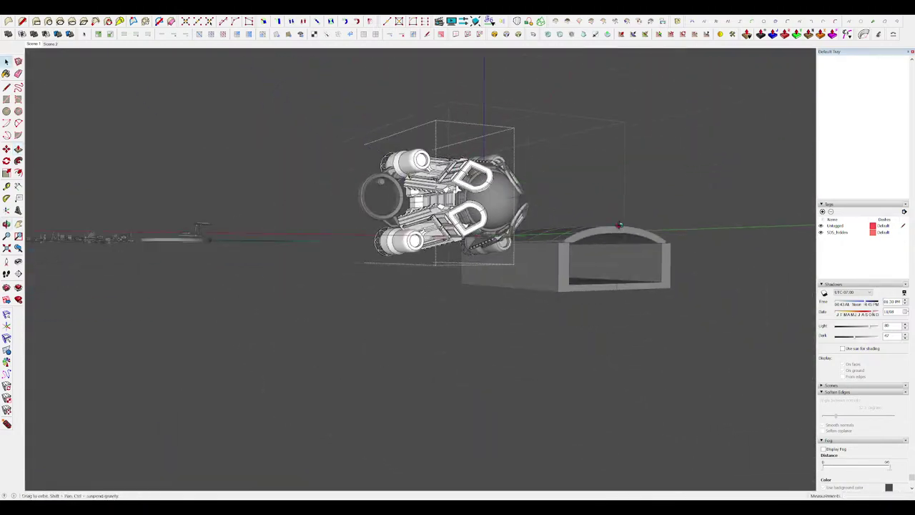
double_click(652, 281)
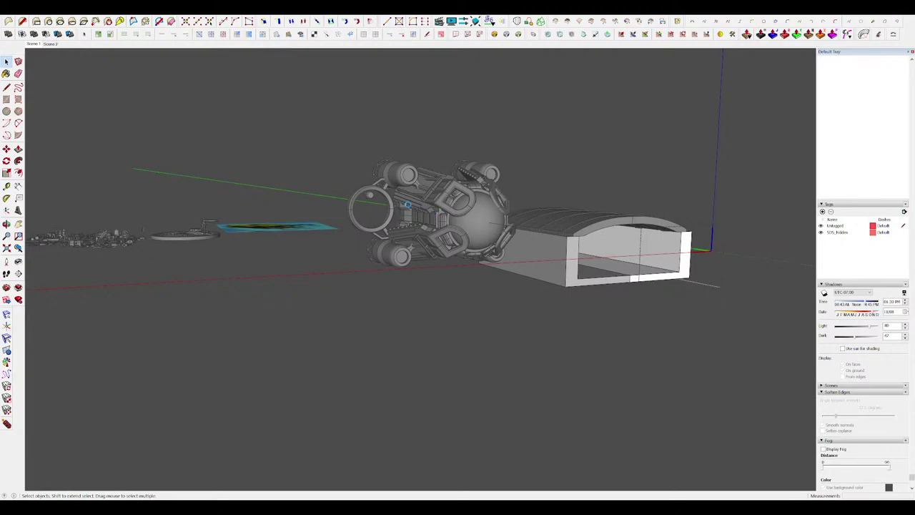
scroll(388, 188, "up", 5)
scroll(458, 217, "down", 4)
left_click(390, 321)
scroll(374, 232, "up", 7)
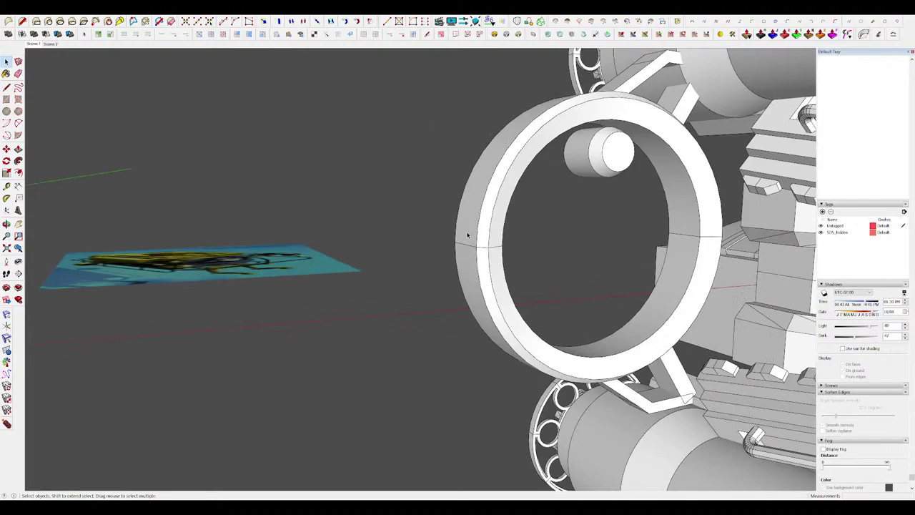
scroll(466, 235, "down", 5)
middle_click_drag(464, 230, 420, 205)
scroll(427, 185, "up", 5)
double_click(439, 195)
left_click(440, 195)
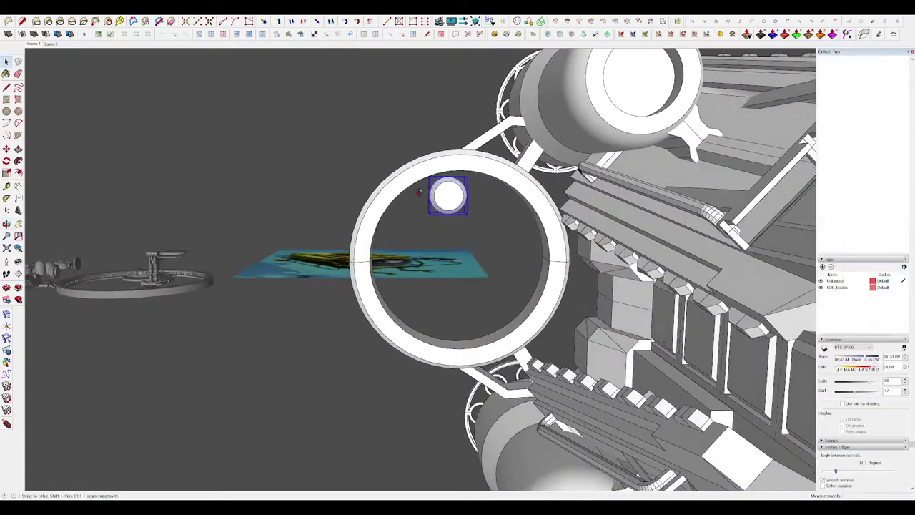
scroll(551, 221, "down", 8)
middle_click_drag(550, 225, 497, 325)
left_click(496, 337)
Examine the engine blueprints and the watch-movement reference images beside the model.
scroll(666, 214, "down", 6)
middle_click_drag(300, 300, 357, 350)
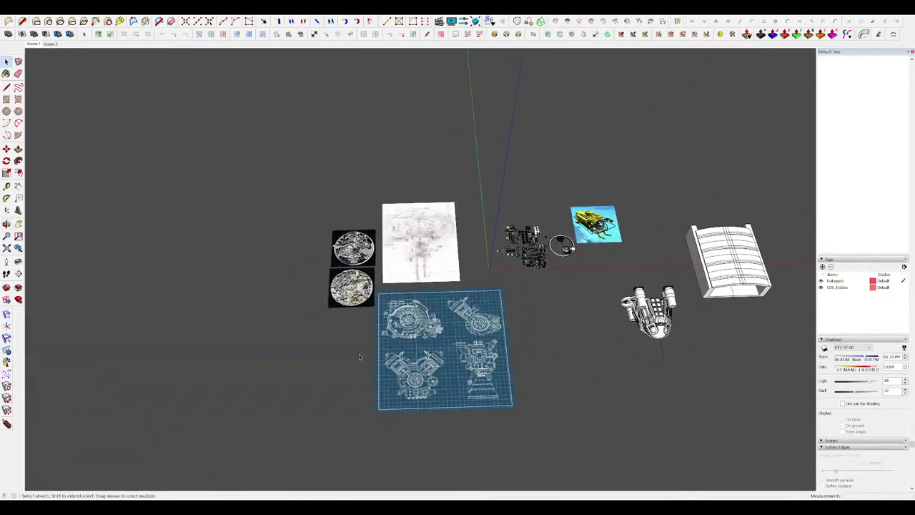
scroll(414, 334, "up", 8)
middle_click_drag(464, 320, 479, 387)
scroll(484, 336, "down", 4)
scroll(479, 388, "up", 4)
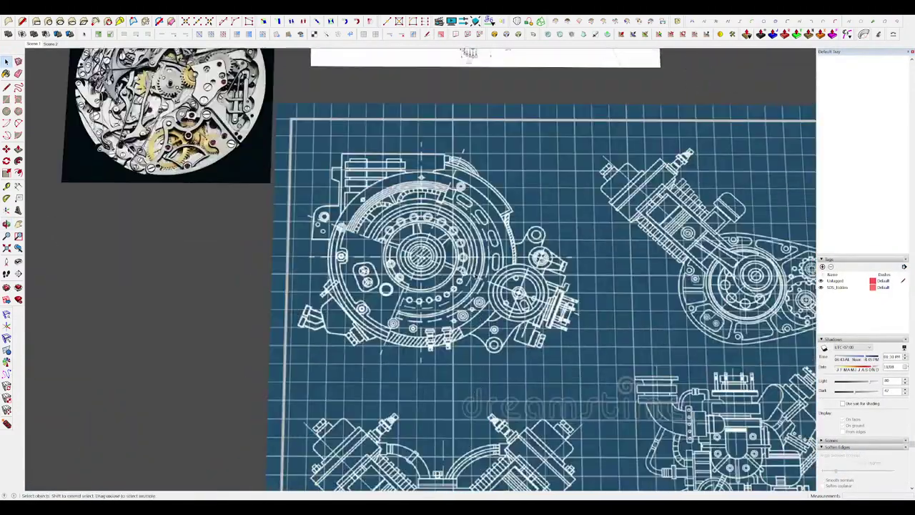
scroll(457, 136, "down", 3)
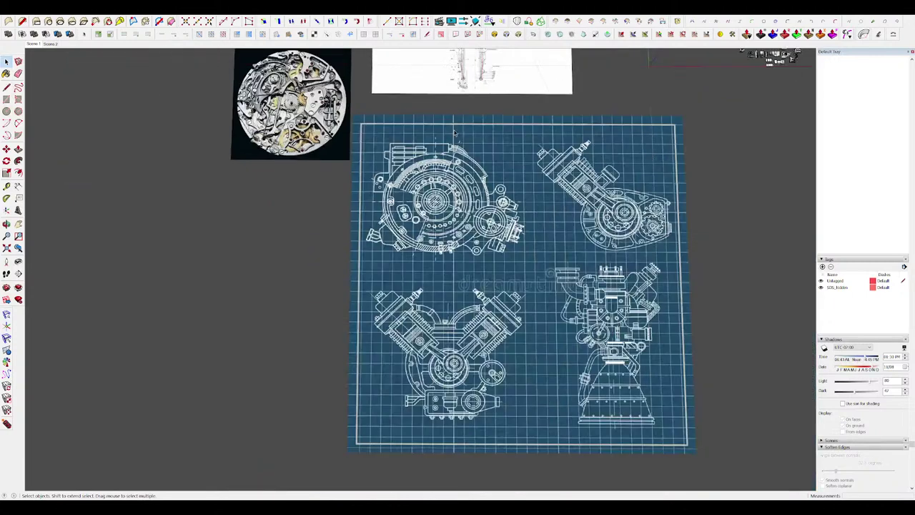
scroll(485, 191, "up", 2)
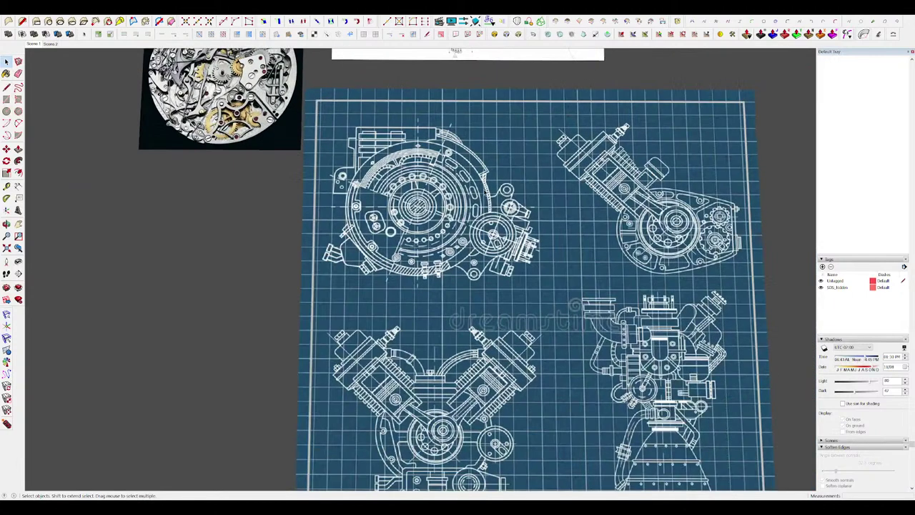
scroll(579, 315, "down", 3)
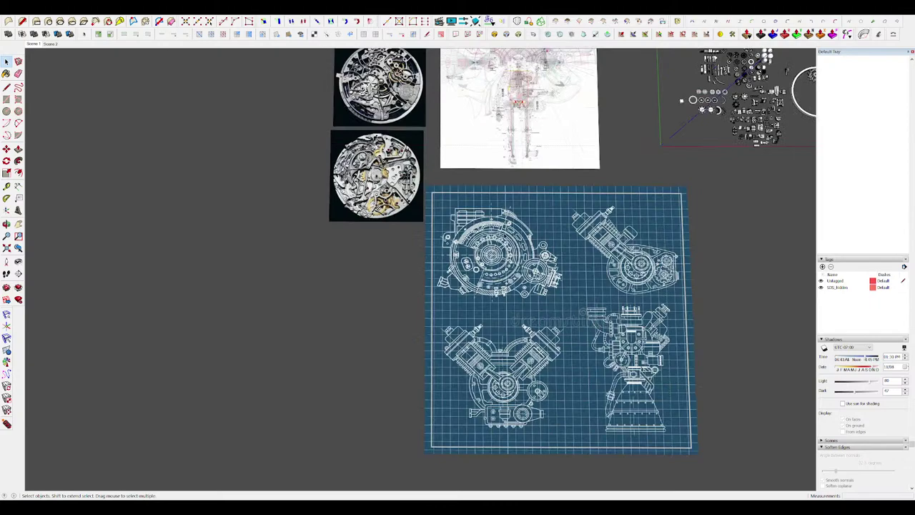
scroll(384, 155, "up", 3)
scroll(313, 189, "up", 3)
scroll(399, 223, "up", 2)
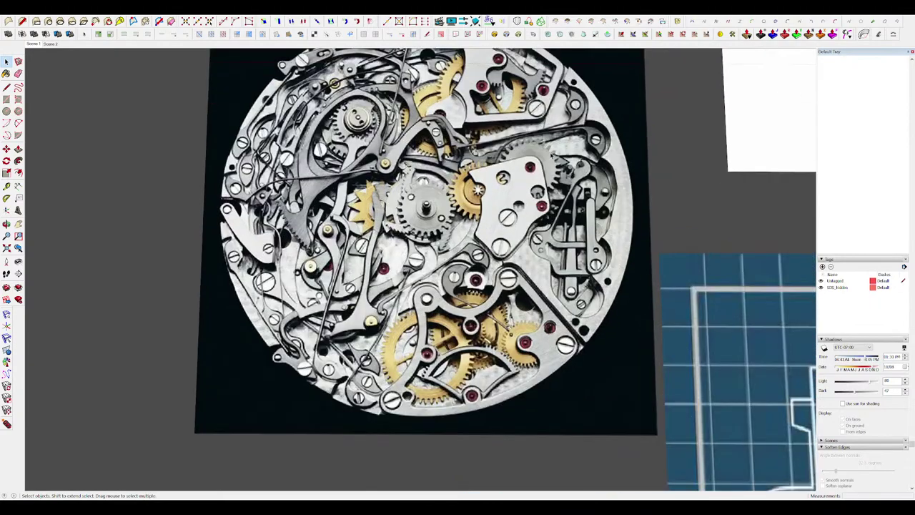
scroll(545, 153, "up", 2)
scroll(527, 185, "down", 5)
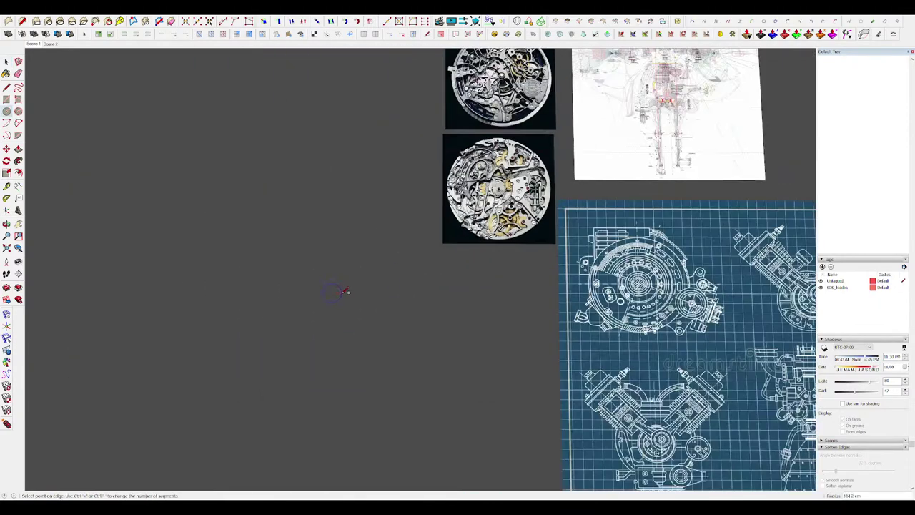
Sketch two concentric circles beside the watch images and join three straight lines to the outer one, forming a tapered plate.
left_click(384, 293)
key("l")
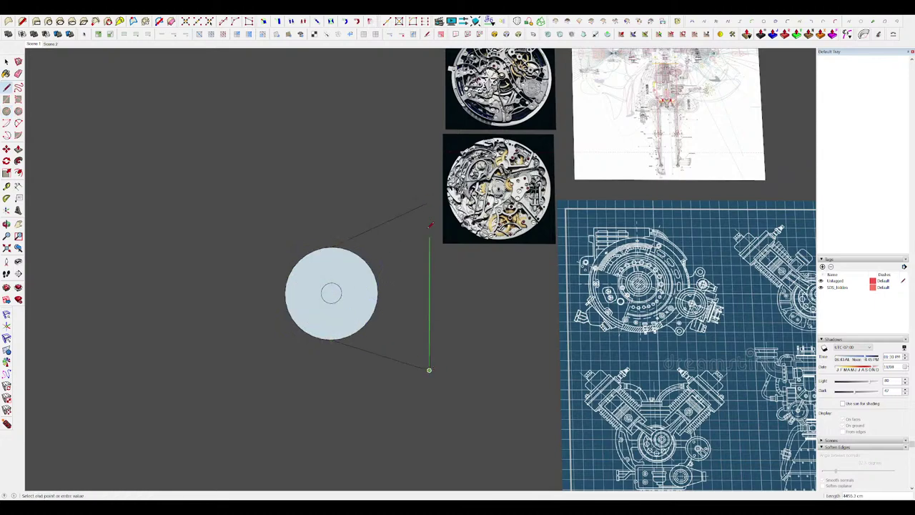
left_click(429, 201)
Examine the watch movements and the large technical line drawing as sources for detail shapes.
scroll(465, 214, "up", 5)
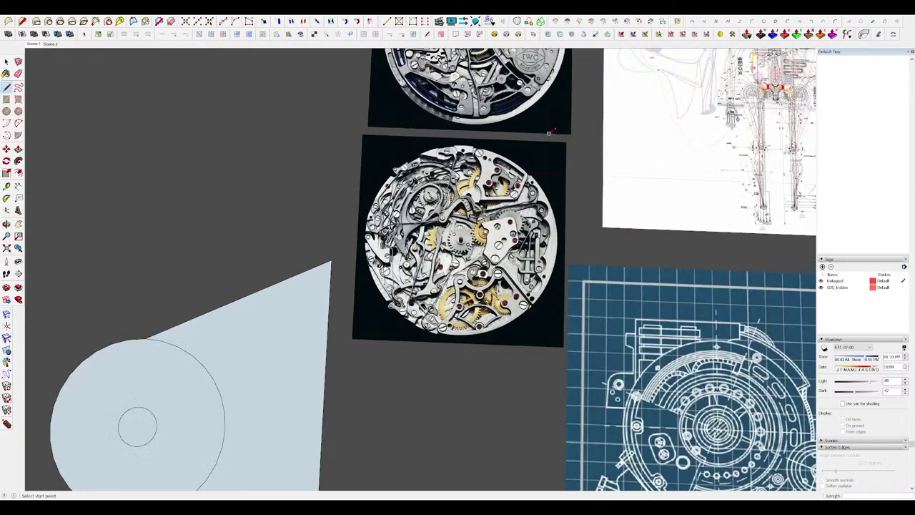
mouse_move(379, 270)
middle_mouse_down()
mouse_move(465, 269)
mouse_move(549, 222)
middle_mouse_up()
scroll(549, 326, "down", 5)
middle_click_drag(549, 325, 561, 372)
scroll(354, 96, "up", 5)
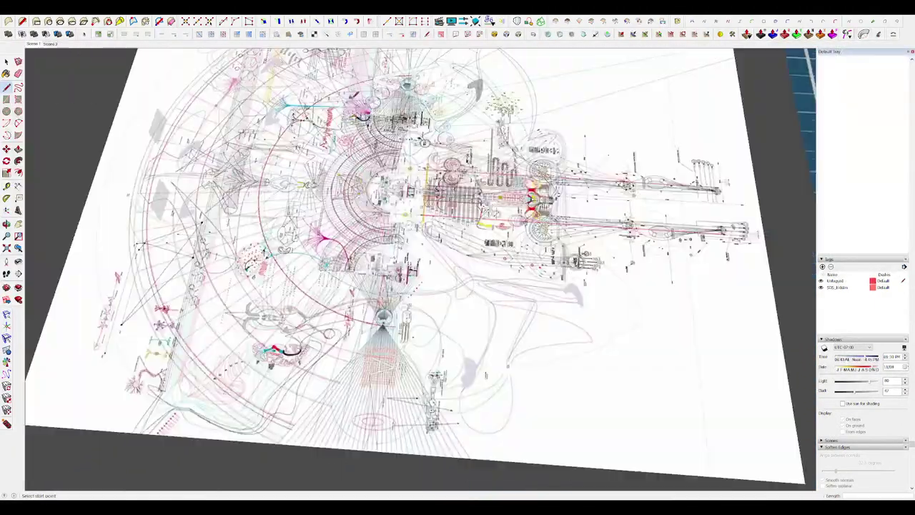
scroll(414, 336, "down", 9)
middle_click_drag(443, 300, 493, 279)
scroll(450, 190, "up", 4)
mouse_move(450, 189)
middle_mouse_down()
mouse_move(366, 196)
mouse_move(304, 339)
middle_mouse_up()
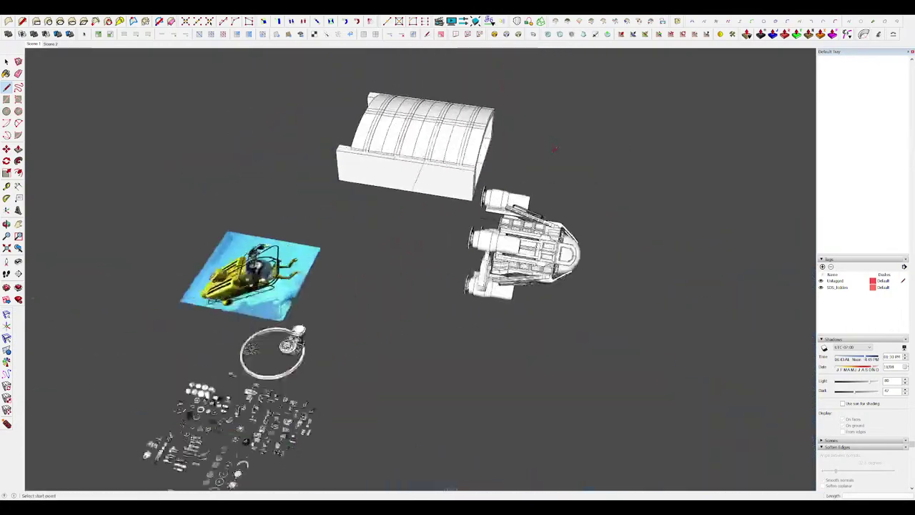
Open the ship's upper hull panel for editing and hide the rest of the model.
scroll(526, 250, "up", 3)
middle_click_drag(526, 250, 539, 207)
scroll(518, 311, "up", 5)
middle_click_drag(518, 311, 545, 299)
scroll(529, 223, "up", 3)
key("space")
left_click(531, 228)
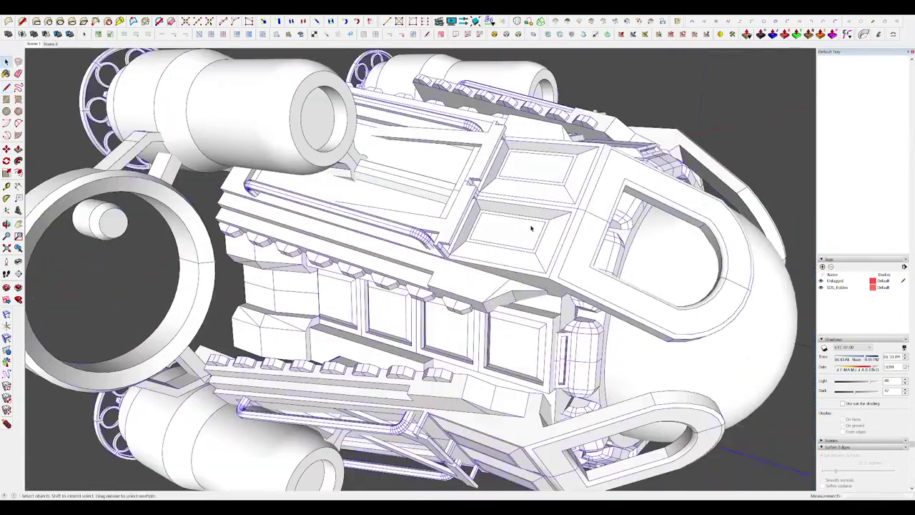
double_click(532, 229)
left_click(531, 228)
key("alt+h")
double_click(535, 231)
Reshape the front bevel of the recessed hull panels into facets with dividing lines and diagonal corner edges.
middle_click_drag(536, 231, 560, 257)
scroll(497, 258, "up", 5)
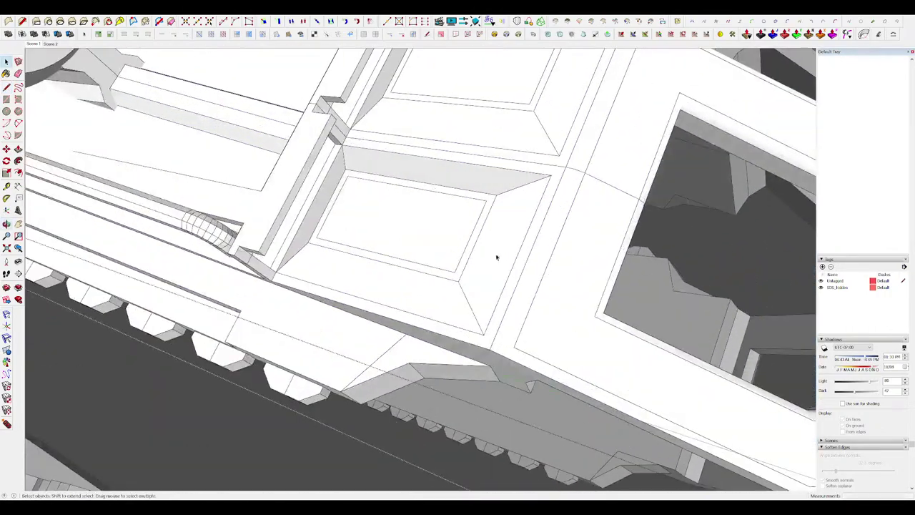
key("space")
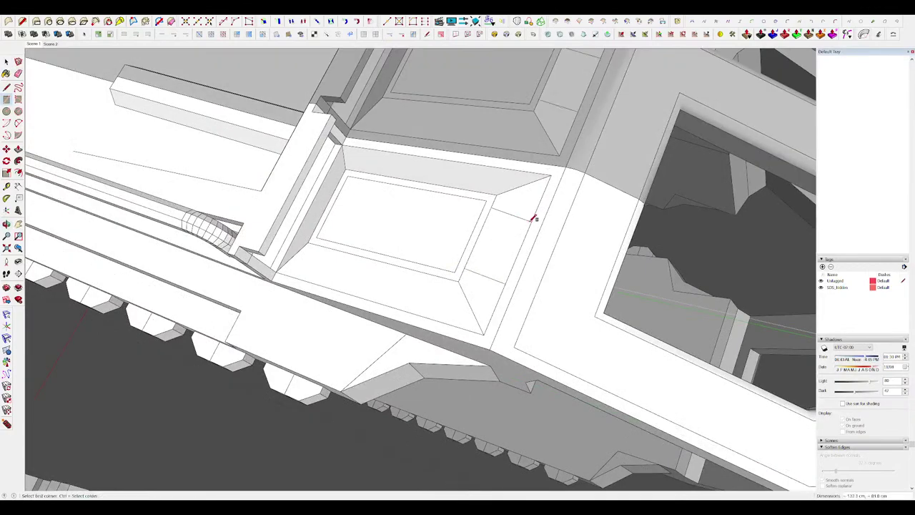
left_click(517, 255)
mouse_move(518, 255)
middle_mouse_down()
mouse_move(541, 257)
mouse_move(595, 73)
middle_mouse_up()
key("e")
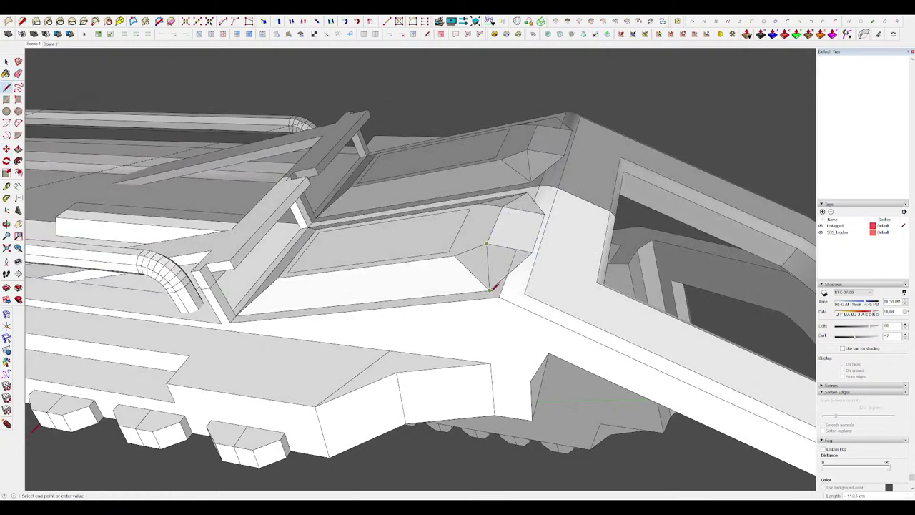
left_click(490, 289)
middle_click_drag(489, 289, 567, 374)
Show the rest of the model again and leave the upper hull panel.
middle_click_drag(497, 261, 570, 212)
scroll(444, 129, "down", 6)
key("h")
key("Escape")
scroll(514, 212, "down", 5)
Reopen the hull panel in isolation and push/pull the overhanging slab's inner side beside the central slot about 137 cm.
scroll(514, 212, "up", 6)
double_click(514, 211)
double_click(514, 211)
triple_click(514, 211)
scroll(515, 211, "up", 2)
key("h")
key("p")
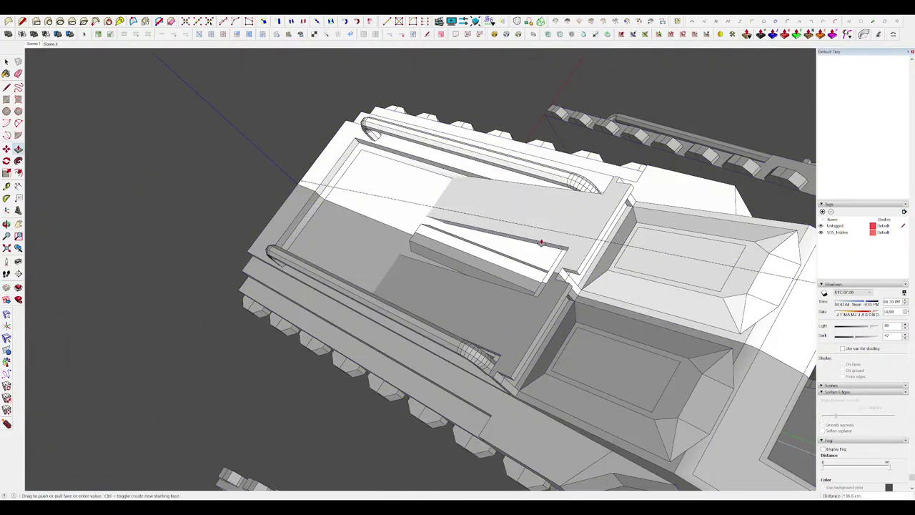
left_click(541, 242)
Push/pull the face inside the slab's central slot beside the long bar.
scroll(541, 241, "down", 7)
middle_click_drag(541, 242, 529, 146)
scroll(484, 179, "up", 7)
key("space")
left_click(430, 202)
scroll(496, 195, "up", 2)
left_click(503, 211)
scroll(466, 209, "up", 3)
key("p")
left_click(466, 209)
Draw an arc about 460 cm wide along the slab's slot edge and cut the curved notch through the slab.
scroll(558, 182, "down", 6)
middle_click_drag(543, 179, 485, 199)
key("a")
scroll(437, 187, "up", 5)
left_click(428, 188)
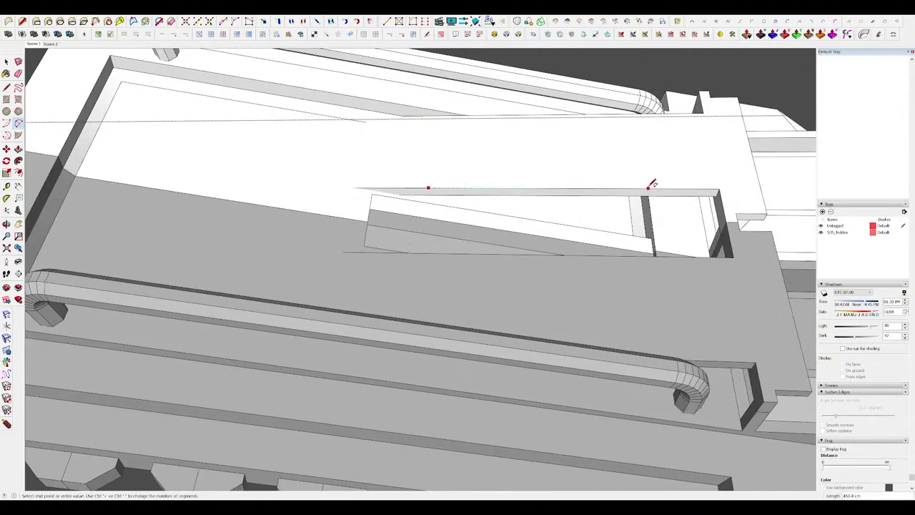
left_click(648, 188)
left_click(629, 141)
key("p")
double_click(570, 187)
Extrude the front rim of the ship's upper thruster outward to form a projecting nozzle collar.
scroll(570, 191, "down", 8)
middle_click_drag(551, 197, 482, 179)
scroll(450, 176, "up", 6)
scroll(449, 176, "down", 3)
scroll(477, 198, "down", 5)
scroll(482, 178, "up", 4)
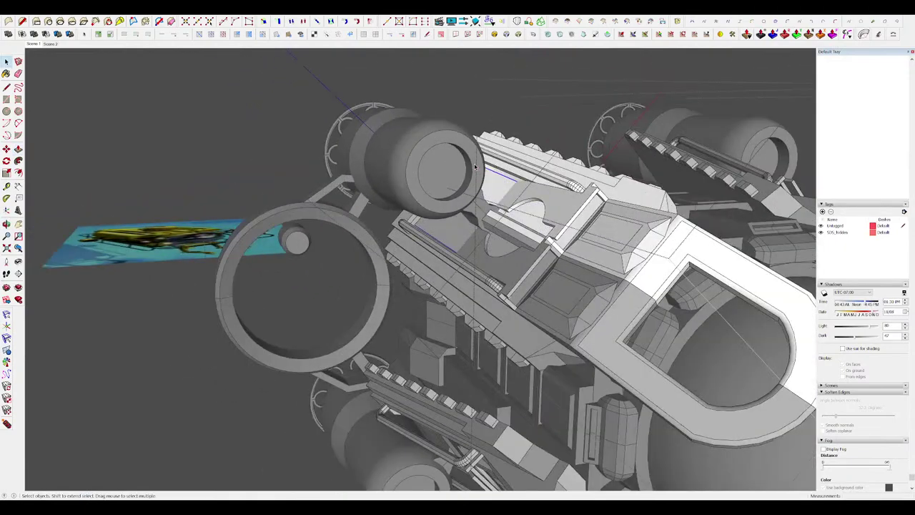
left_click(469, 152)
scroll(469, 155, "up", 4)
middle_click_drag(472, 163, 452, 175)
left_click(480, 150)
key("space")
key("p")
left_click(480, 155)
left_click(482, 158)
Examine the whole ship beside the arched-roof enclosure.
scroll(482, 157, "down", 5)
scroll(455, 167, "down", 3)
scroll(455, 166, "down", 5)
scroll(481, 163, "up", 6)
scroll(487, 166, "down", 4)
scroll(458, 176, "down", 3)
key("space")
left_click(590, 209)
left_click(599, 241)
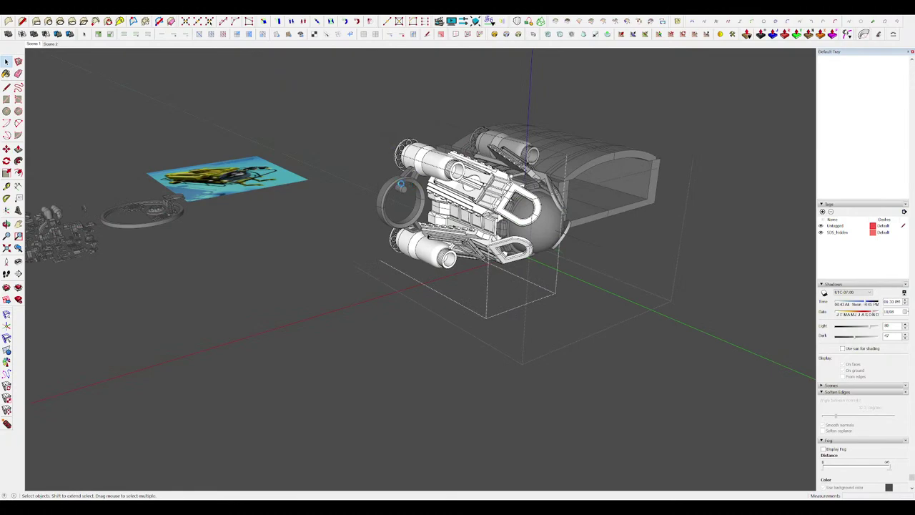
Leave the hull assembly, open the large rear ring for editing and select the small cylinder inside it.
scroll(400, 184, "up", 6)
middle_click_drag(422, 182, 283, 116)
scroll(447, 197, "down", 4)
left_click(326, 207)
scroll(433, 200, "down", 4)
left_click(418, 192)
scroll(495, 195, "up", 6)
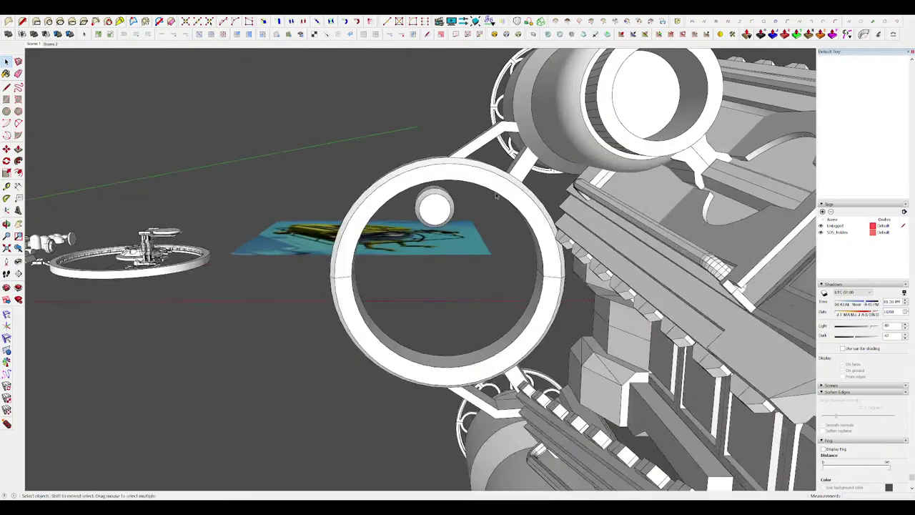
middle_click_drag(497, 195, 492, 159)
double_click(435, 208)
left_click(435, 207)
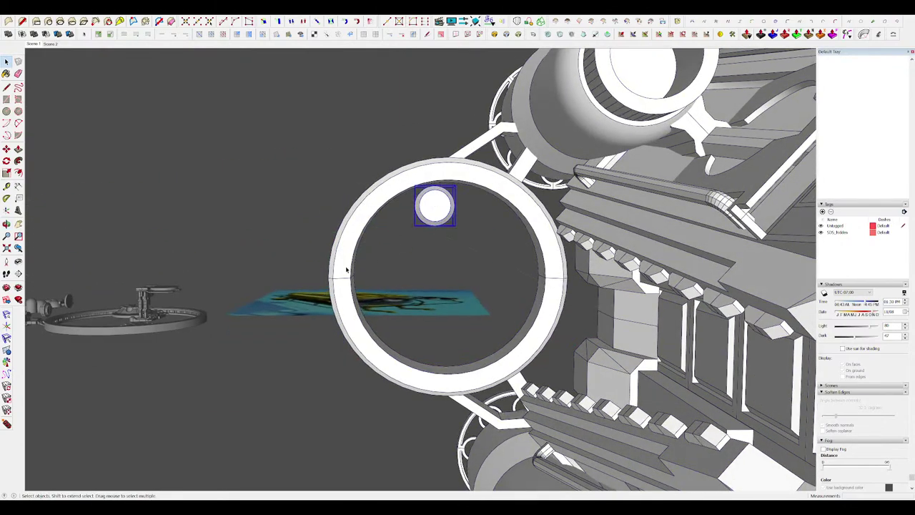
Draw a centre line across the ring and rotate a copy of the small cylinder about 150 degrees around the ring's centre.
key("l")
left_click(546, 278)
middle_click_drag(546, 278, 547, 254)
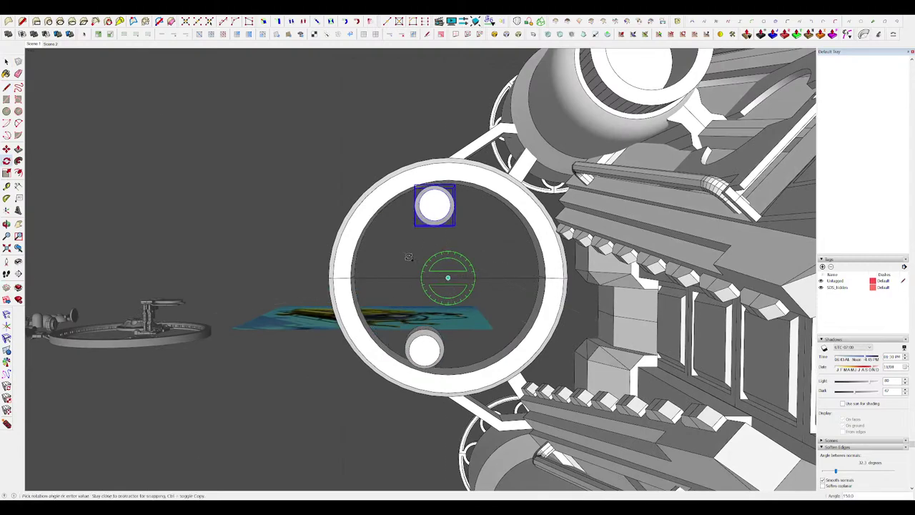
scroll(446, 175, "down", 4)
middle_click_drag(447, 175, 473, 161)
middle_click_drag(384, 144, 366, 146)
Draw a larger circle on the ring's centre line and move it about 71 cm sideways between the two small cylinders.
key("c")
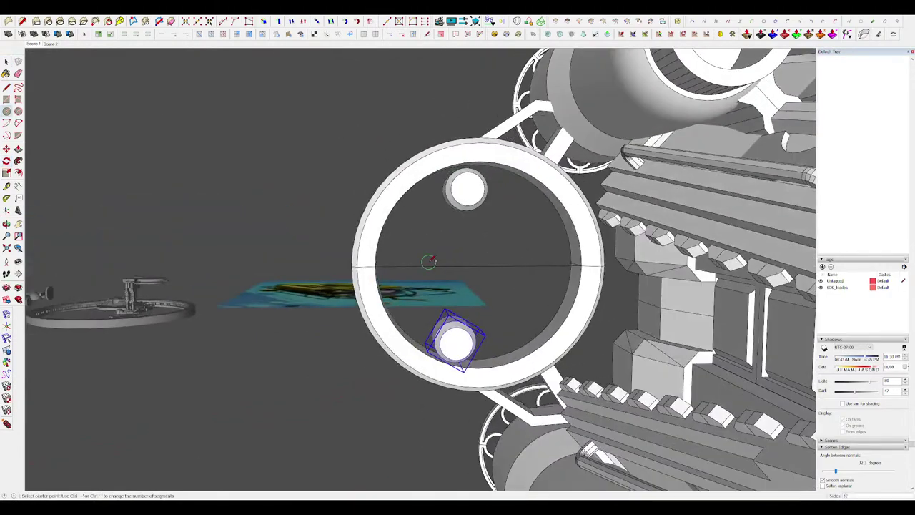
middle_click_drag(422, 263, 420, 258)
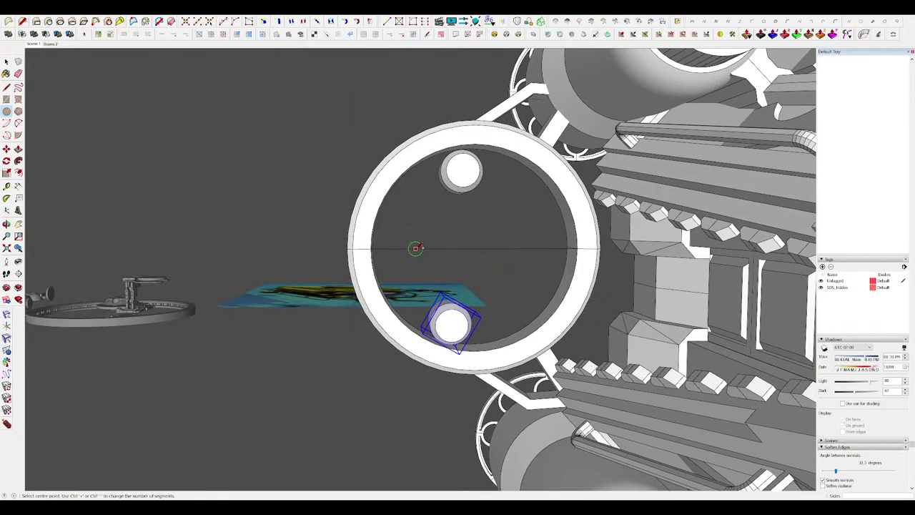
key("space")
left_click(433, 229)
key("m")
left_click(429, 228)
left_click(441, 227)
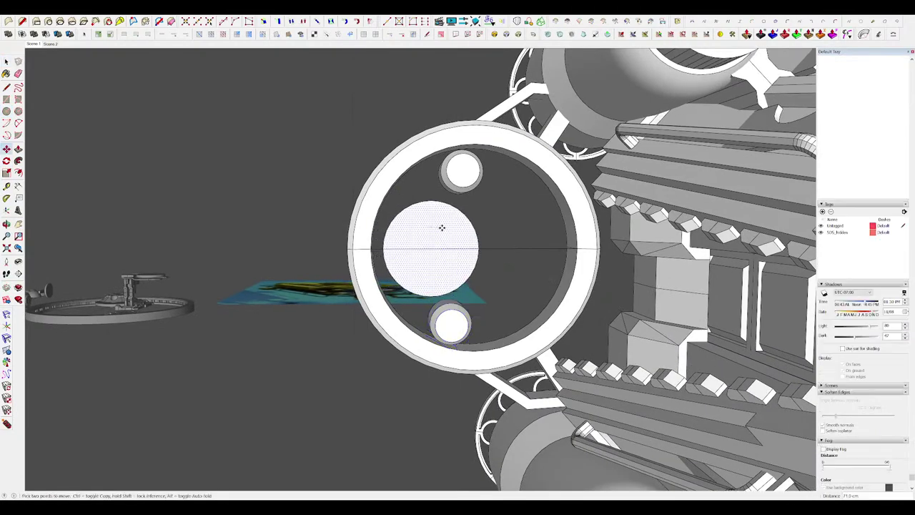
Group the large circle inside the ring and extrude it into a thick disc.
middle_click_drag(443, 229, 549, 283)
key("p")
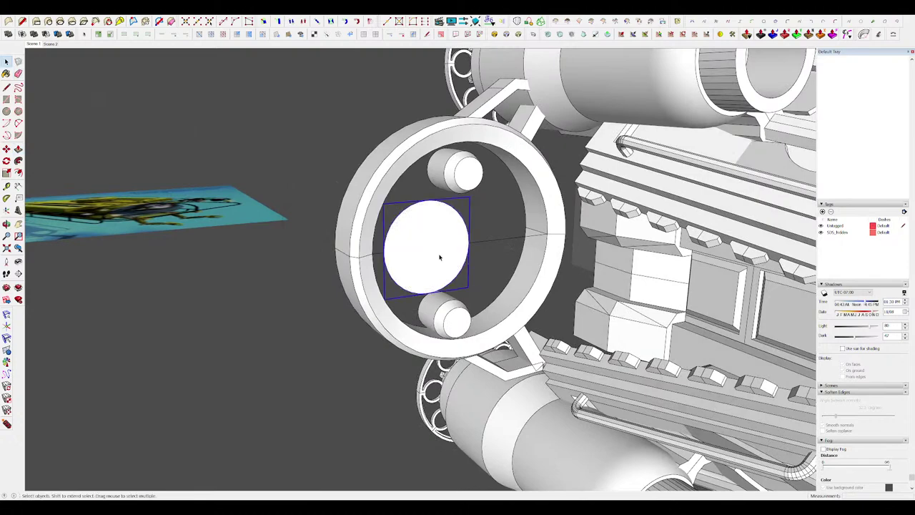
double_click(439, 256)
middle_click_drag(440, 256, 458, 275)
scroll(430, 184, "down", 5)
middle_click_drag(430, 184, 474, 234)
scroll(456, 225, "up", 8)
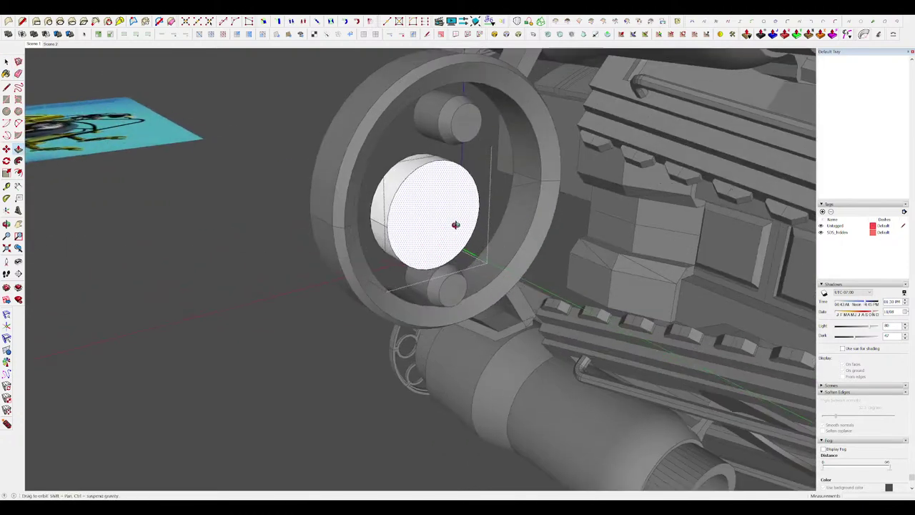
scroll(468, 179, "down", 3)
middle_click_drag(467, 179, 358, 149)
left_click(551, 245)
Draw a small circle beside the thick disc in the ring and extrude it into a cylinder.
middle_click_drag(463, 198, 436, 216)
scroll(452, 196, "down", 5)
scroll(574, 276, "down", 3)
scroll(457, 227, "up", 3)
scroll(450, 230, "up", 4)
double_click(461, 228)
left_click(450, 201)
key("c")
left_click(461, 198)
key("p")
left_click(449, 205)
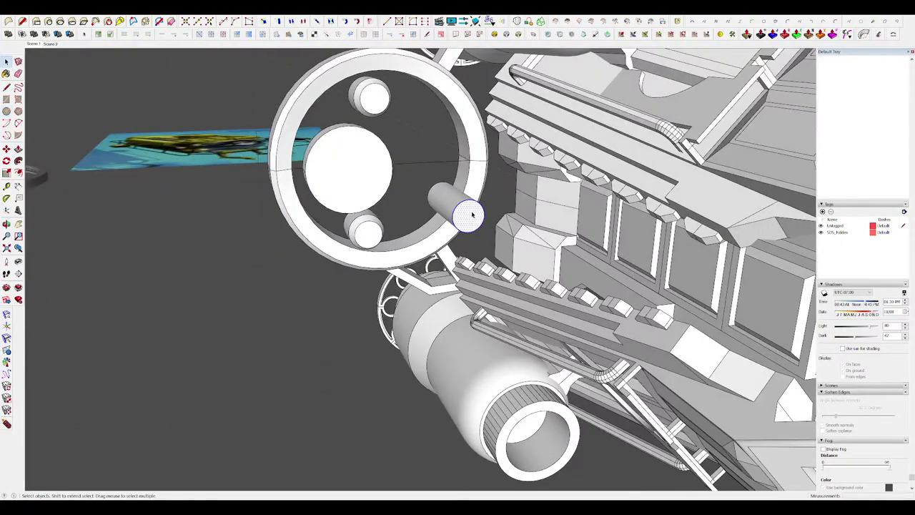
Move the new cylinder inside the large ring, just above the thick disc, and scale it about its centre.
left_click(444, 205)
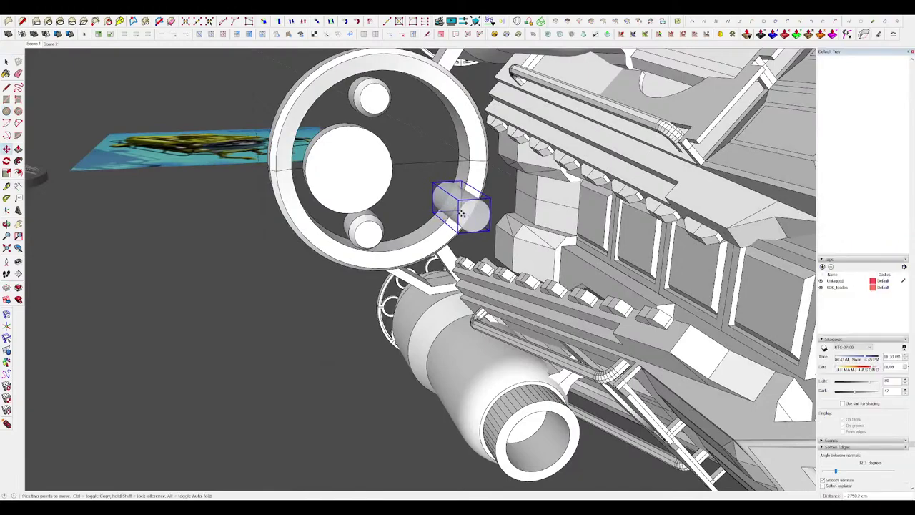
left_click(342, 131)
middle_click_drag(343, 131, 394, 160)
scroll(458, 168, "up", 5)
key("s")
left_click_drag(430, 154, 459, 149, "ctrl")
middle_click_drag(459, 151, 296, 133)
key("m")
left_click(403, 172)
scroll(296, 133, "up", 3)
left_click(442, 299)
middle_click_drag(442, 300, 491, 214)
scroll(490, 215, "down", 4)
key("space")
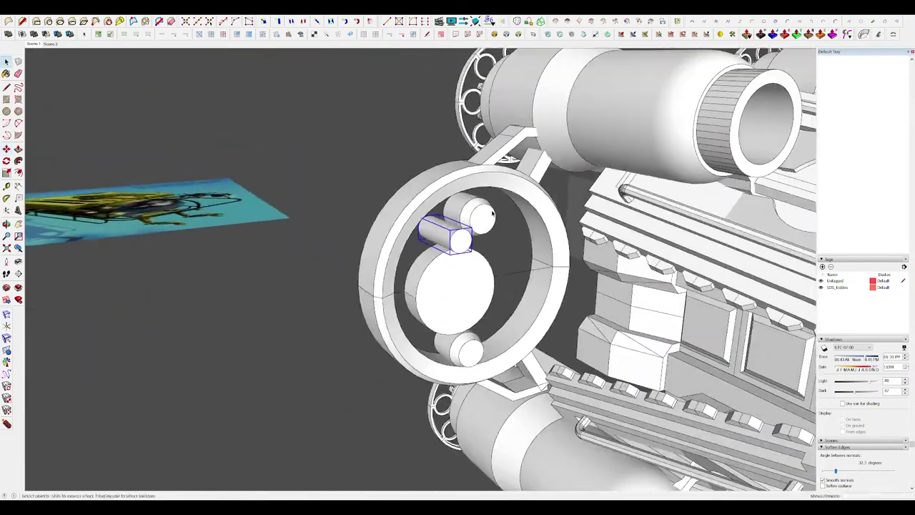
Inset the cylinder's end face, extrude the inner face into a long thin rod and narrow the rod's tip by scaling.
scroll(451, 221, "up", 4)
double_click(450, 218)
key("f")
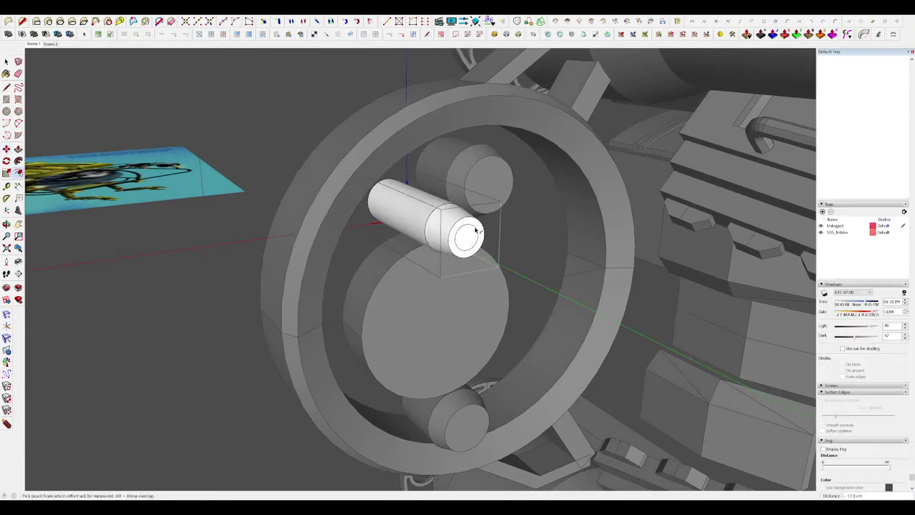
scroll(468, 234, "down", 4)
left_click(440, 199)
middle_click_drag(513, 234, 377, 275)
middle_click_drag(322, 401, 458, 250)
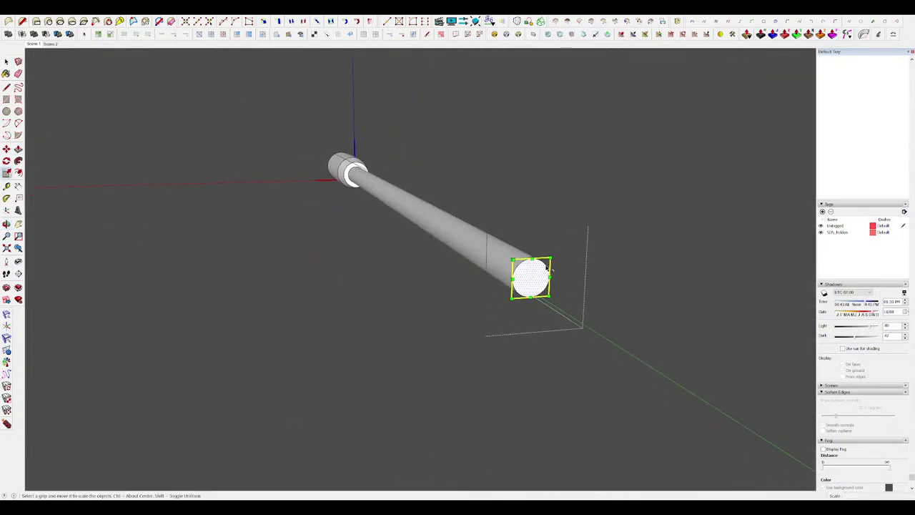
key("h")
key("space")
scroll(394, 194, "down", 6)
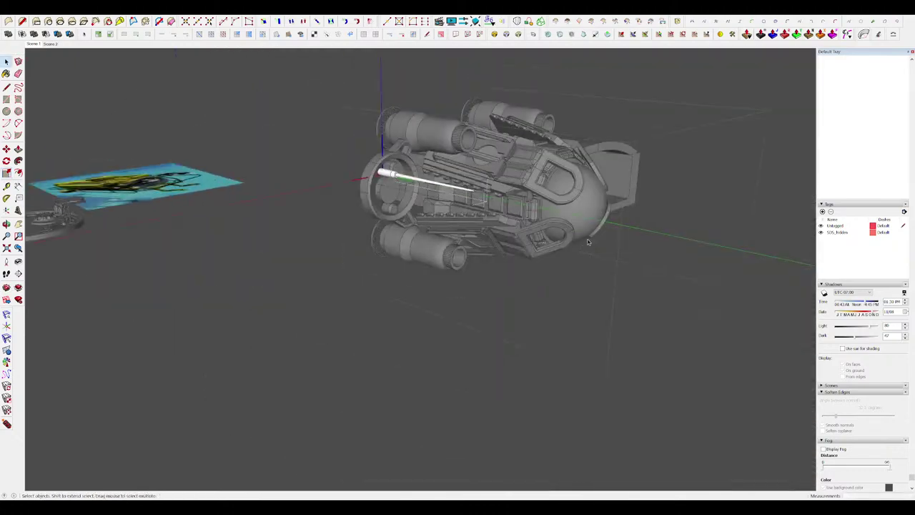
left_click(608, 266)
middle_click_drag(608, 266, 680, 261)
scroll(443, 193, "up", 6)
Enlarge the cylinder with its long rod by a scale factor of about 1.68 and leave the ship group.
double_click(462, 205)
middle_click_drag(464, 205, 353, 204)
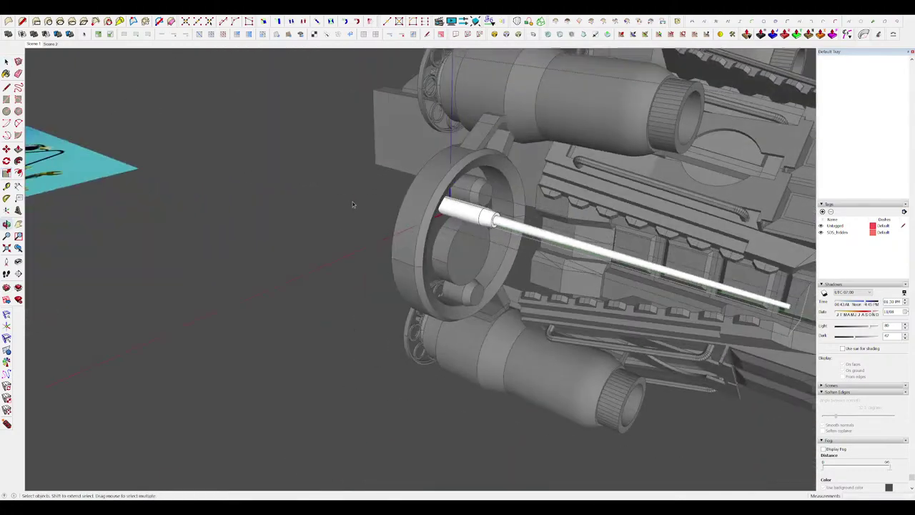
left_click(353, 205)
left_click(463, 207)
scroll(472, 215, "down", 5)
middle_click_drag(564, 221, 484, 240)
key("s")
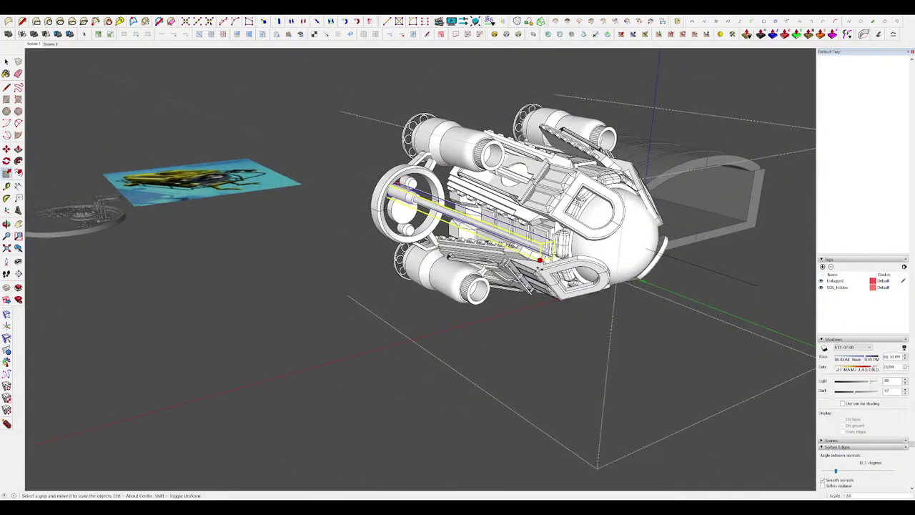
key("space")
scroll(520, 252, "down", 6)
middle_click_drag(614, 268, 617, 303)
left_click(548, 284)
Reopen the ship group, extrude a long rectangular face behind the ship's tail into a slab and group it.
scroll(415, 240, "up", 5)
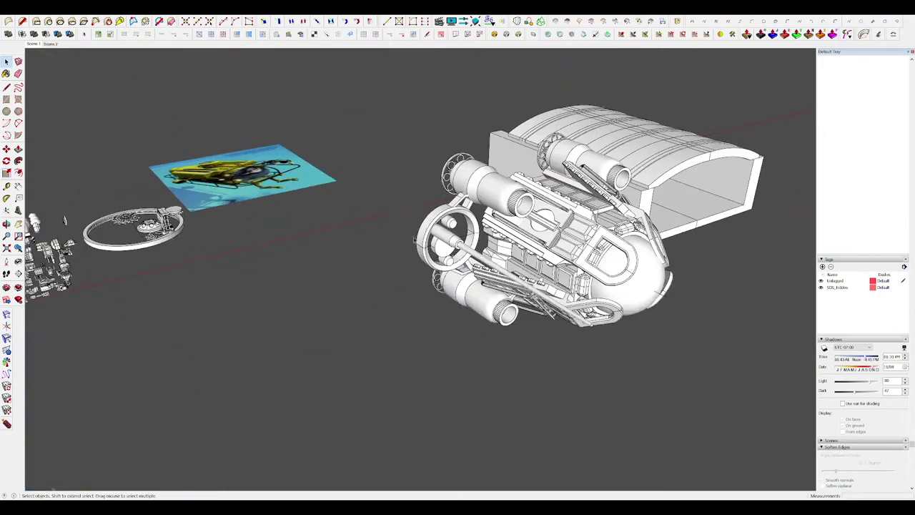
scroll(475, 255, "up", 4)
double_click(476, 255)
middle_click_drag(475, 255, 429, 214)
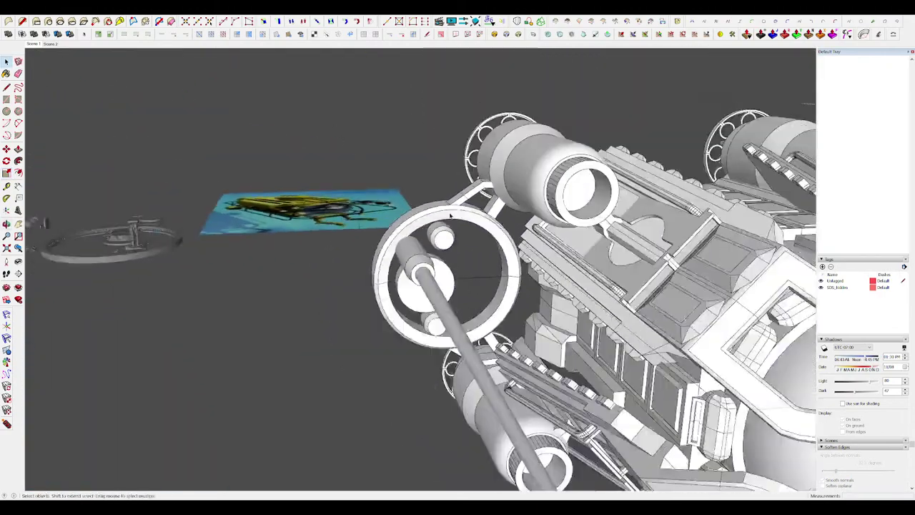
scroll(358, 214, "down", 6)
middle_click_drag(300, 203, 457, 223)
scroll(429, 207, "down", 2)
scroll(433, 161, "up", 5)
middle_click_drag(357, 179, 359, 223)
scroll(424, 198, "down", 4)
middle_click_drag(457, 344, 431, 301)
scroll(431, 300, "up", 4)
key("p")
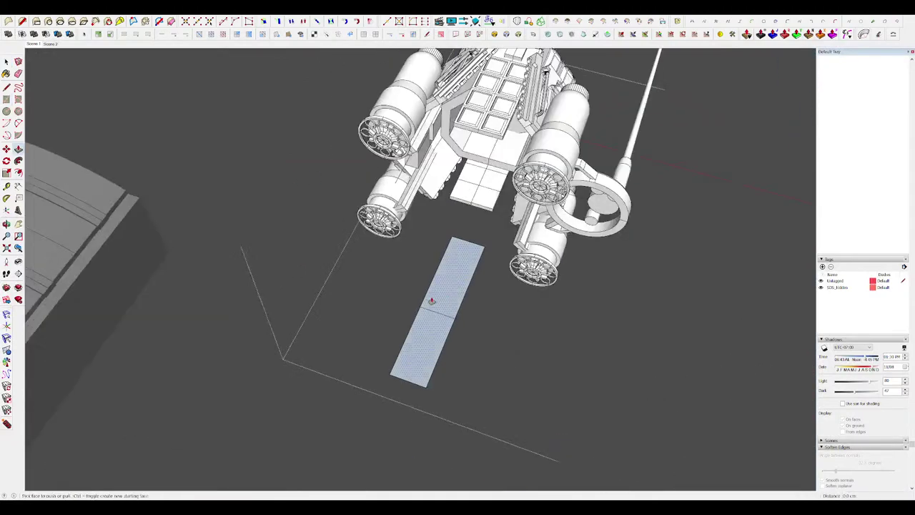
left_click_drag(431, 300, 452, 289)
key("g")
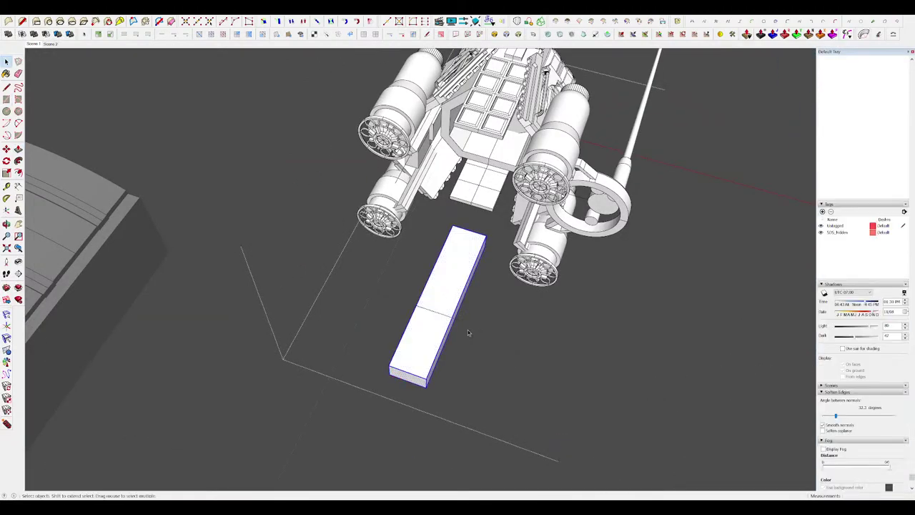
Move the long slab forward so that its front end sits beneath the square-panelled hull at the tail.
middle_click_drag(467, 329, 386, 277)
key("m")
left_click(478, 230)
left_click(543, 182)
middle_click_drag(543, 183, 607, 251)
scroll(528, 189, "up", 5)
left_click(500, 221)
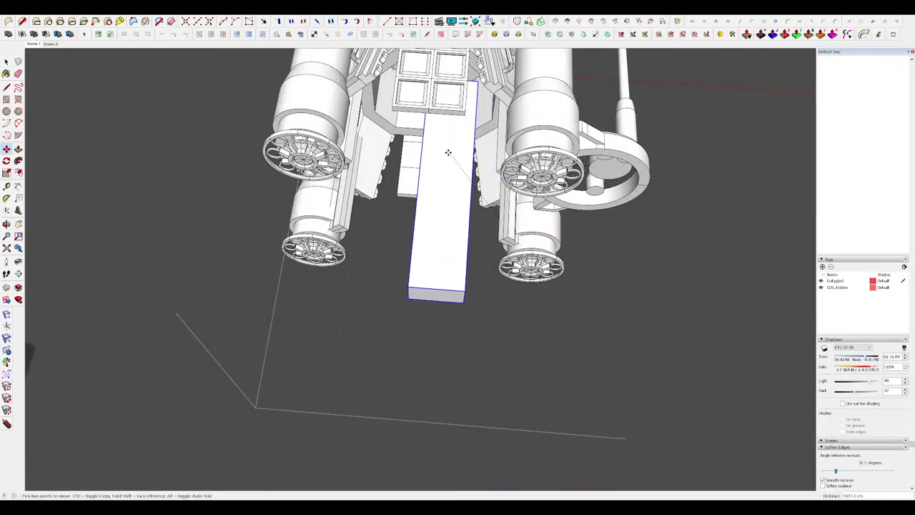
left_click(448, 151)
key("space")
scroll(472, 186, "down", 2)
scroll(486, 214, "up", 2)
middle_click_drag(476, 279, 424, 265)
scroll(436, 263, "down", 3)
Rotate a copy of the slab 90 degrees around its rear end so it extends sideways toward the large ring.
key("q")
scroll(423, 266, "up", 3)
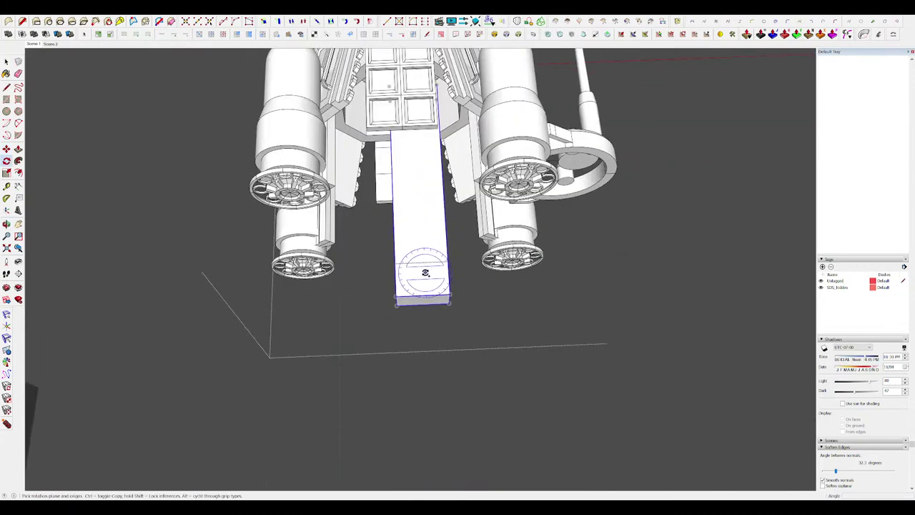
left_click(593, 304)
scroll(402, 336, "down", 2)
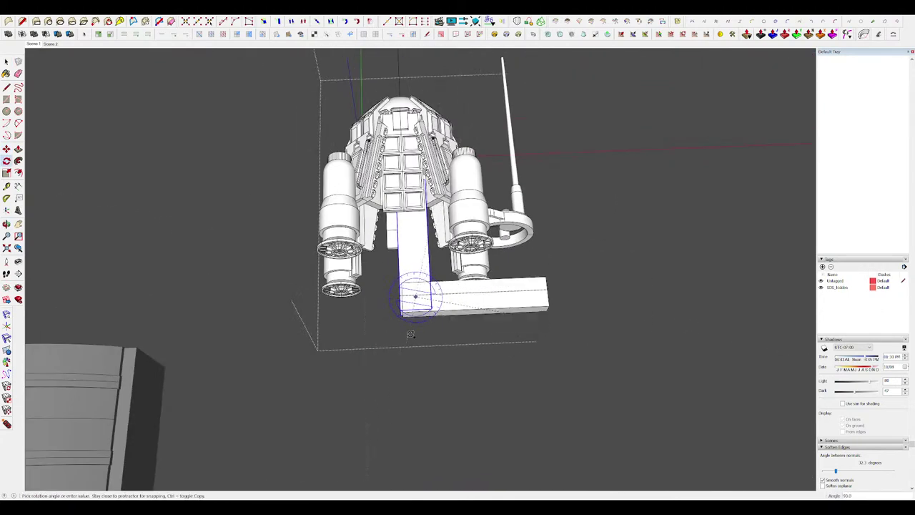
middle_click_drag(409, 342, 422, 264)
scroll(516, 286, "up", 5)
middle_click_drag(493, 286, 527, 294)
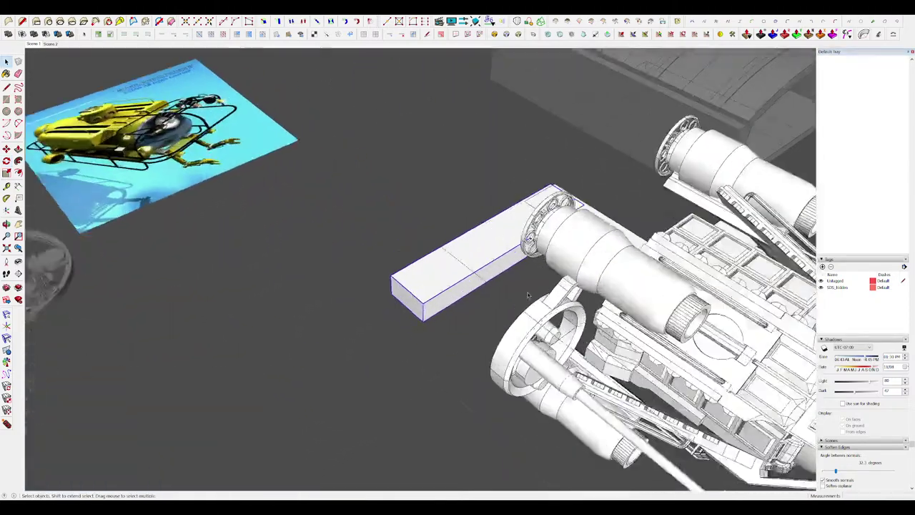
Rotate a copy of the sideways slab 90 degrees around its outer end so it points forward toward the ring.
scroll(524, 300, "up", 2)
scroll(436, 264, "down", 3)
middle_click_drag(436, 263, 471, 215)
scroll(471, 216, "down", 2)
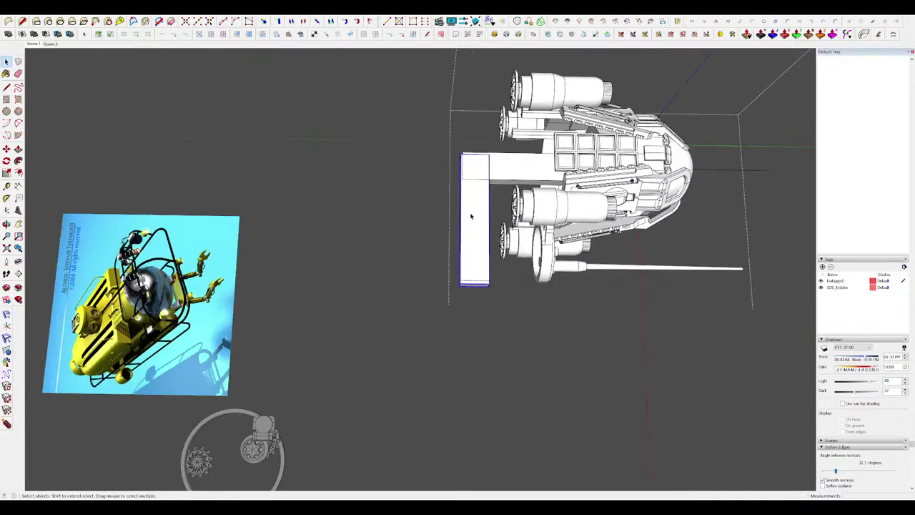
scroll(518, 210, "up", 3)
key("q")
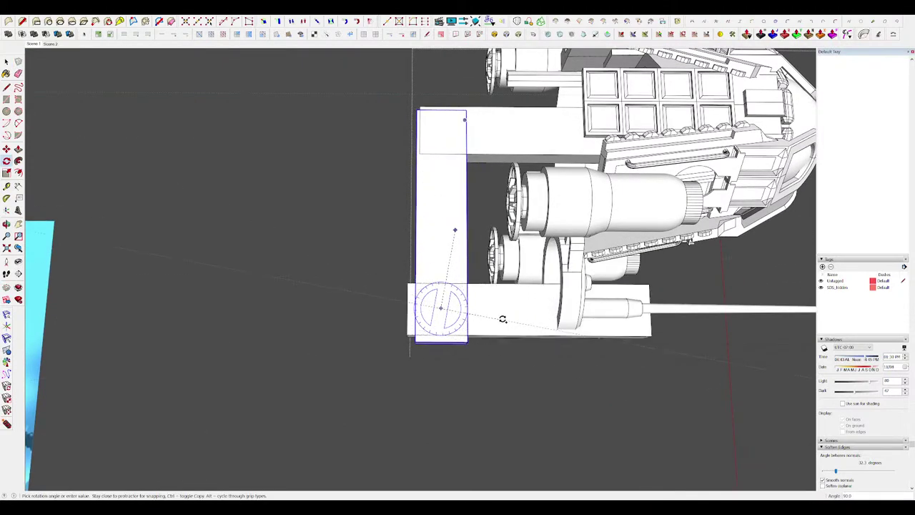
left_click(503, 317)
scroll(503, 306, "up", 3)
Align the forward-pointing slab with the outer corner of the sideways slab and make it unique.
key("m")
left_click(501, 302)
left_click(512, 312)
middle_click_drag(512, 311, 424, 227)
scroll(426, 227, "down", 3)
key("space")
right_click(457, 271)
left_click(482, 266)
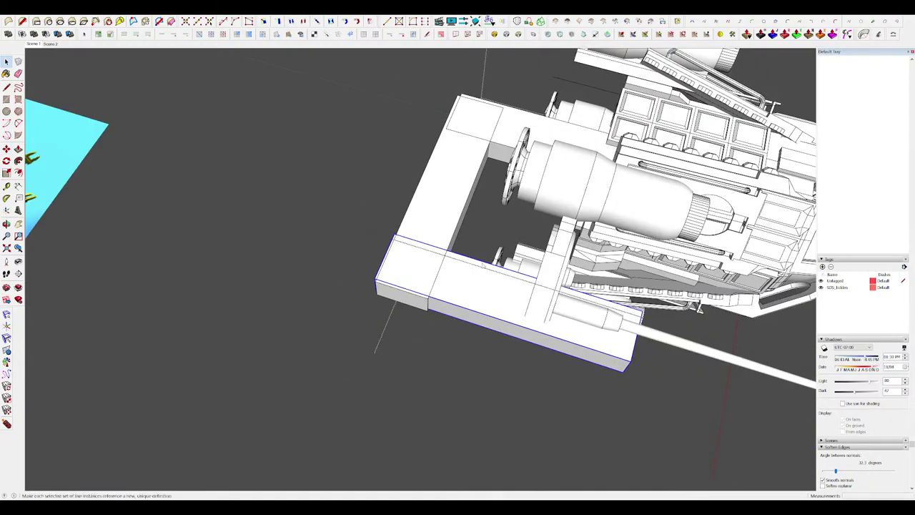
Shorten the outer forward-pointing slab to a scale of about 0.50 so it ends behind the large ring.
middle_click_drag(501, 260, 408, 240)
scroll(408, 240, "down", 4)
scroll(408, 240, "up", 5)
middle_click_drag(493, 250, 460, 276)
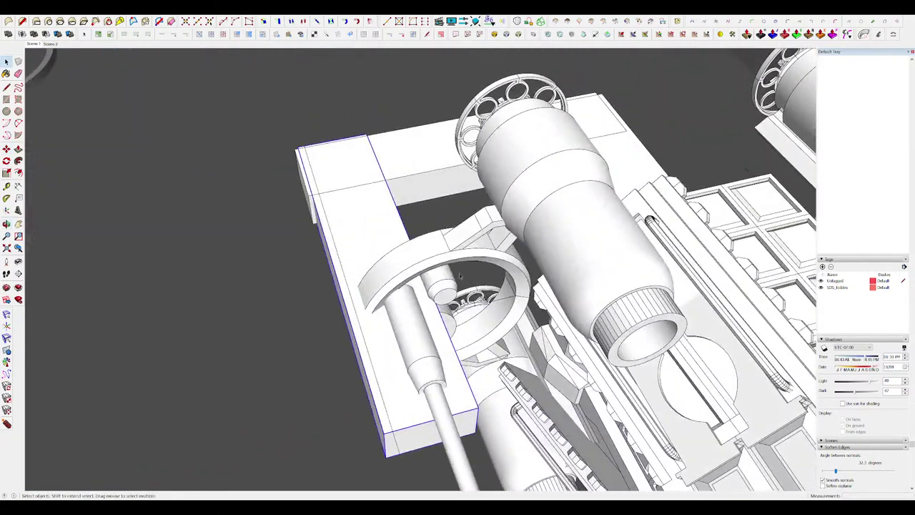
key("space")
left_click_drag(431, 432, 374, 270)
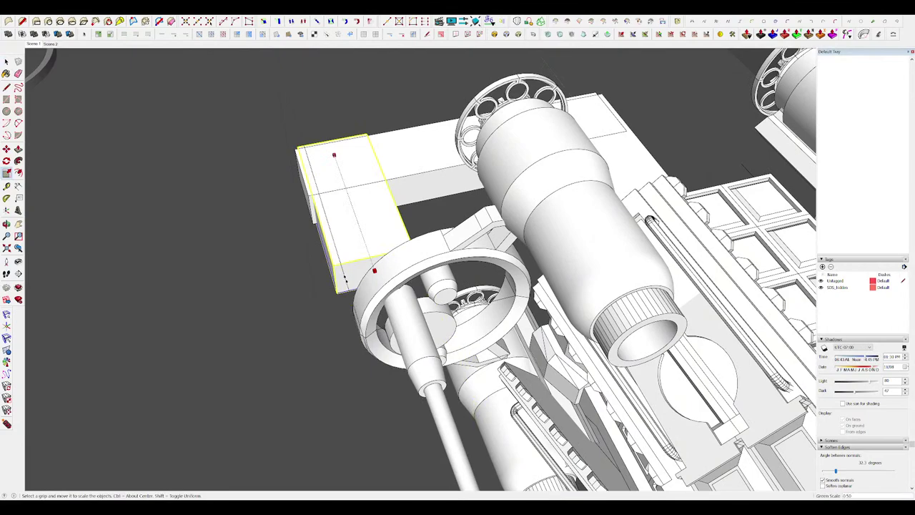
key("space")
scroll(420, 215, "down", 6)
middle_click_drag(436, 268, 531, 259)
scroll(529, 258, "up", 5)
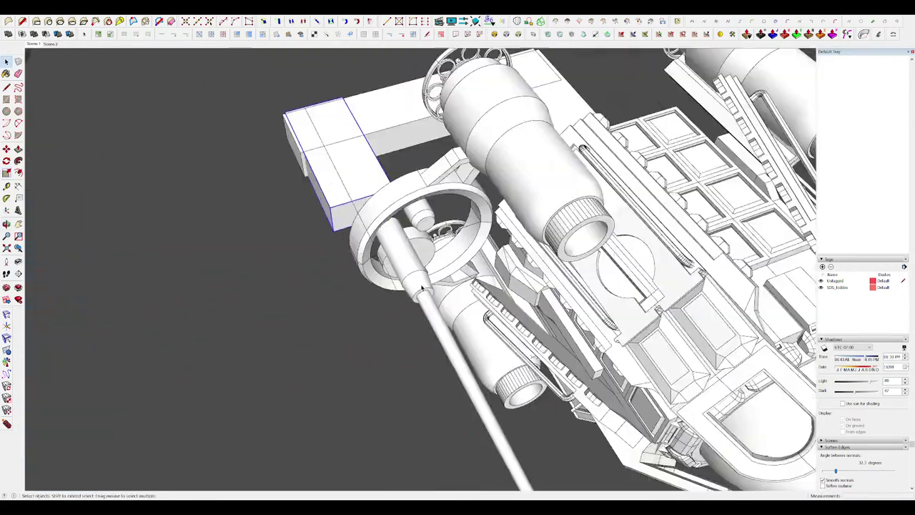
Open the small upper cylinder in the ring, inset its end face and extrude the inner face outward.
double_click(419, 268)
key("h")
middle_click_drag(425, 207, 404, 169)
left_click(404, 168)
double_click(470, 242)
scroll(470, 241, "up", 3)
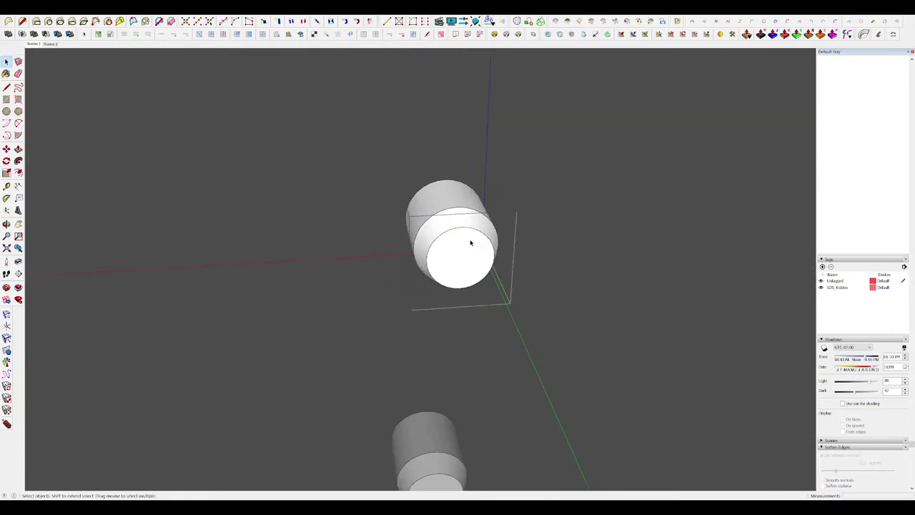
key("h")
middle_click_drag(450, 189, 465, 171)
key("f")
key("p")
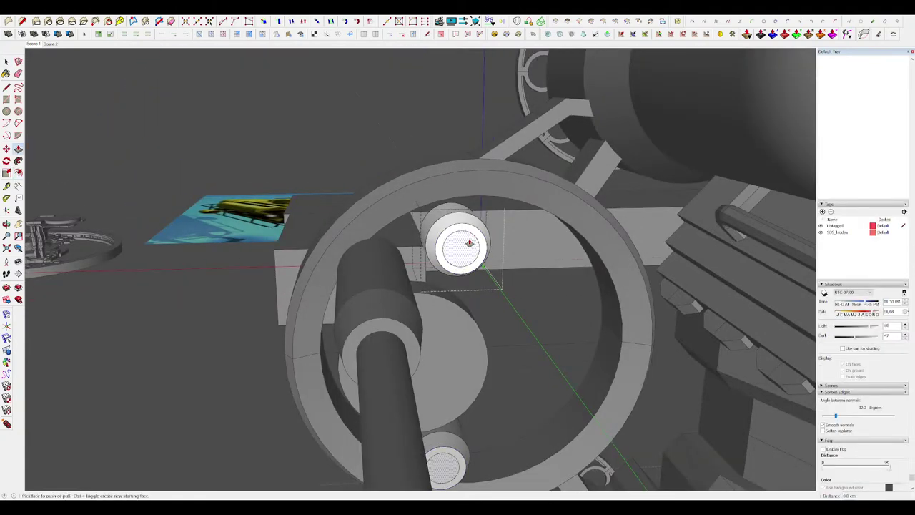
left_click(482, 241)
Move the outer circular edge of the small cylinder's hollow tip to bevel the rim and leave the cylinder group.
key("space")
scroll(481, 242, "down", 5)
middle_click_drag(481, 242, 564, 184)
key("h")
scroll(568, 207, "up", 5)
scroll(564, 187, "up", 3)
key("m")
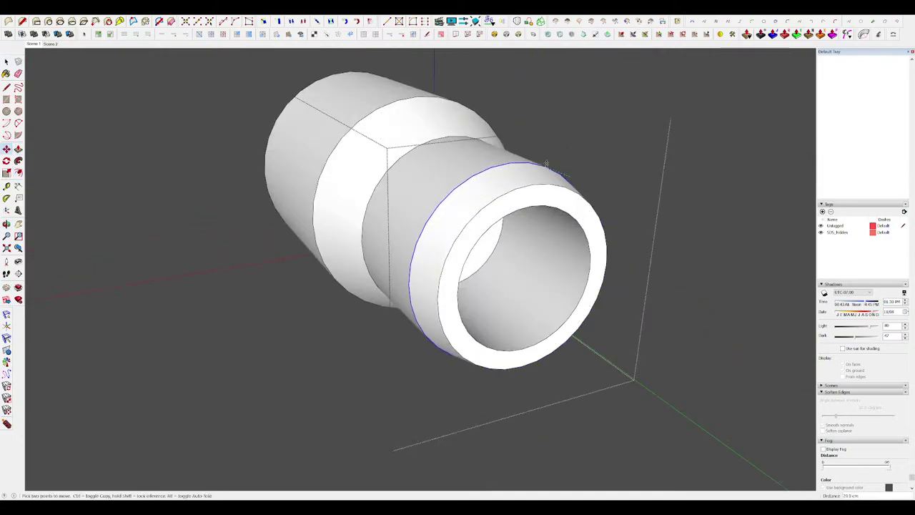
scroll(406, 203, "down", 8)
key("h")
key("space")
key("Escape")
left_click(168, 172)
key("Delete")
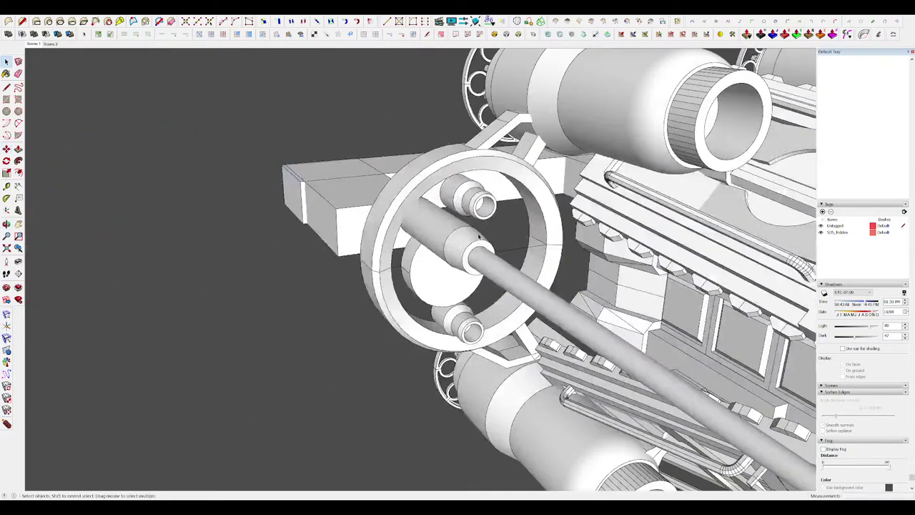
Examine the slab frame and its outer end behind the large ring from several angles.
scroll(458, 222, "down", 3)
middle_click_drag(458, 229, 597, 232)
scroll(544, 207, "up", 4)
mouse_move(501, 204)
middle_mouse_down()
mouse_move(401, 195)
mouse_move(429, 165)
mouse_move(515, 193)
middle_mouse_up()
left_click(413, 174)
double_click(413, 174)
scroll(515, 214, "down", 5)
key("Escape")
scroll(558, 232, "up", 5)
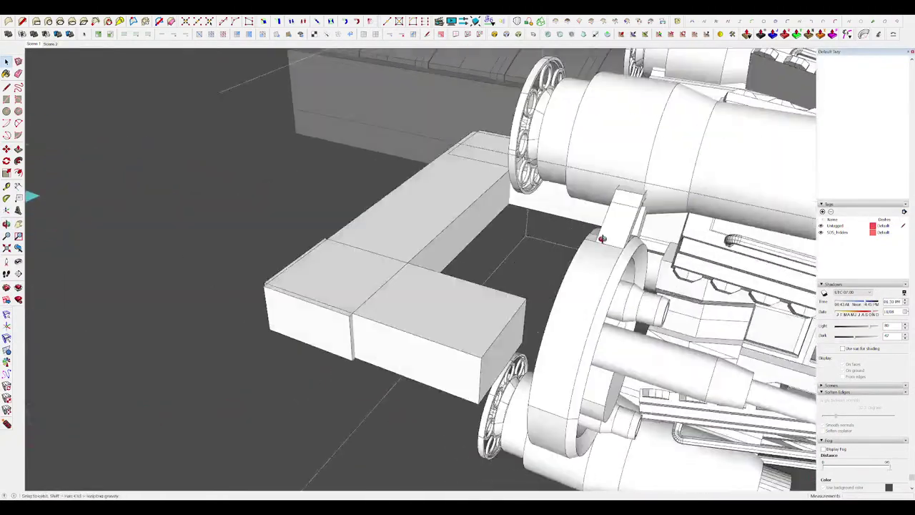
Open the large ring with its brackets for editing and hide the rest of the model.
scroll(602, 239, "down", 7)
middle_click_drag(343, 193, 381, 233)
scroll(643, 214, "up", 5)
key("h")
middle_click_drag(457, 207, 550, 186)
double_click(533, 159)
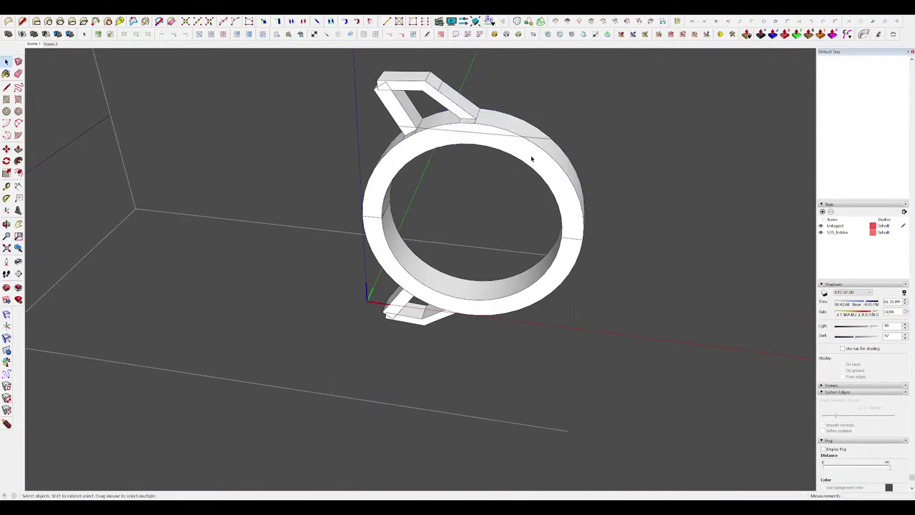
key("h")
key("h")
Draw a small upright rectangle beside the ring's outer rim and extrude it into a thin block.
middle_click_drag(493, 197, 523, 179)
key("r")
left_click_drag(578, 121, 594, 152)
middle_click_drag(590, 157, 516, 232)
key("p")
left_click_drag(571, 201, 576, 199)
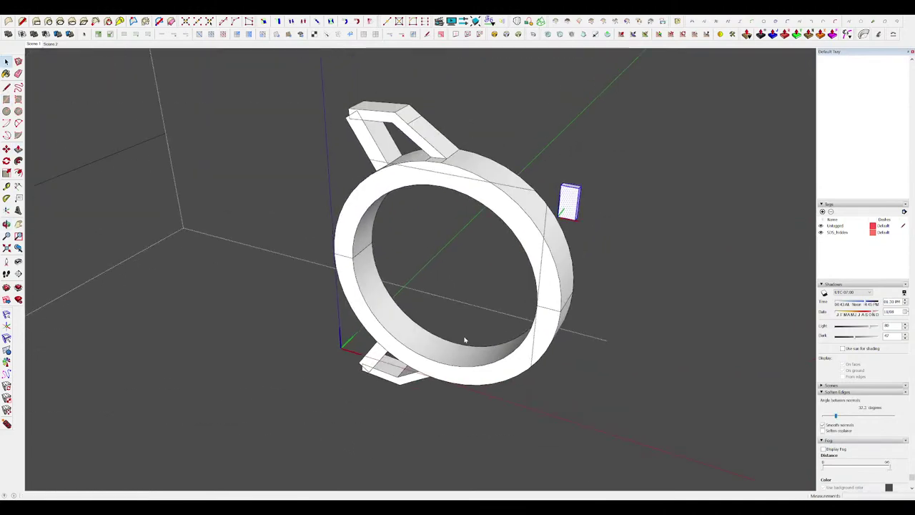
Make the thin block a component and move it onto the ring's outer rim, centred on the ring's horizontal seam.
key("g")
middle_click_drag(465, 340, 588, 208)
scroll(570, 200, "up", 5)
key("m")
left_click(555, 179)
middle_click_drag(548, 158, 574, 113)
scroll(573, 122, "down", 4)
scroll(576, 157, "up", 2)
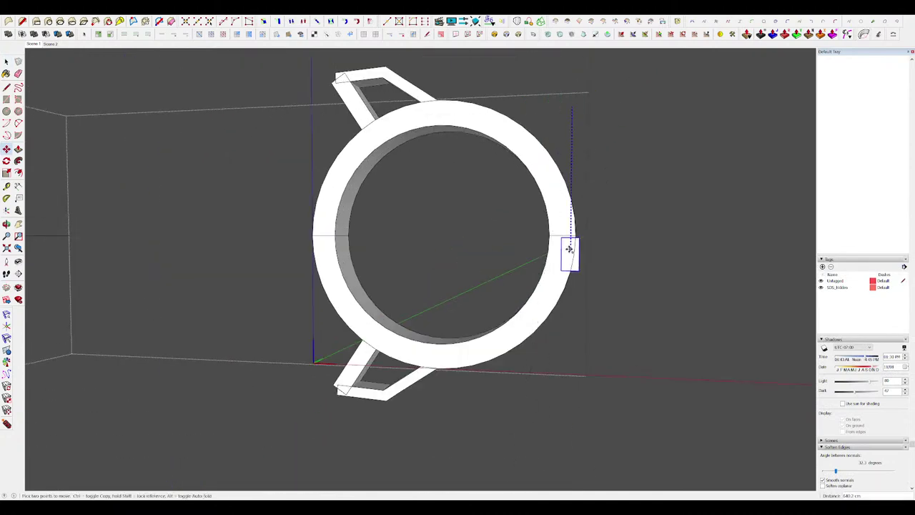
scroll(567, 237, "up", 3)
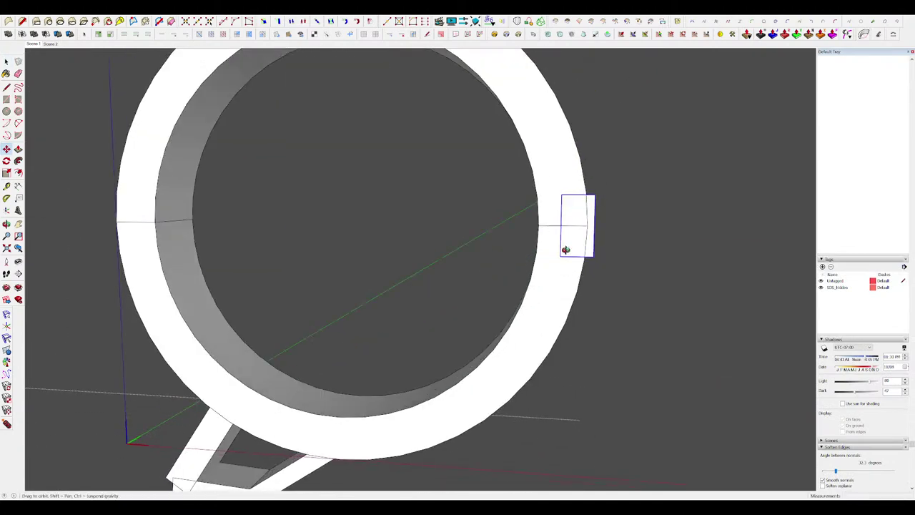
scroll(569, 239, "down", 3)
scroll(564, 236, "up", 3)
middle_click_drag(535, 233, 579, 321)
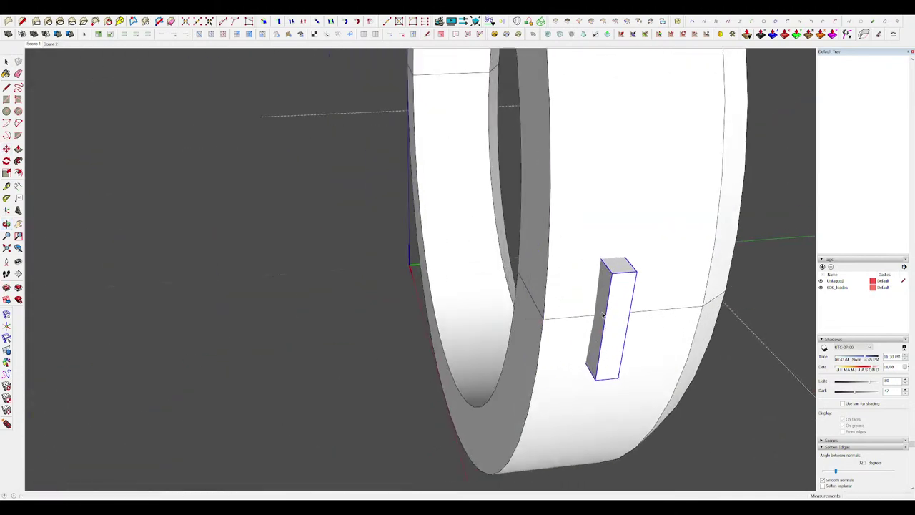
Open the block for editing and push/pull its narrow end faces so it spans the width of the ring's rim.
double_click(569, 312)
key("m")
mouse_move(592, 344)
middle_mouse_down()
mouse_move(537, 300)
mouse_move(580, 352)
middle_mouse_up()
key("p")
left_click_drag(566, 341, 695, 362)
middle_click_drag(494, 309, 584, 292)
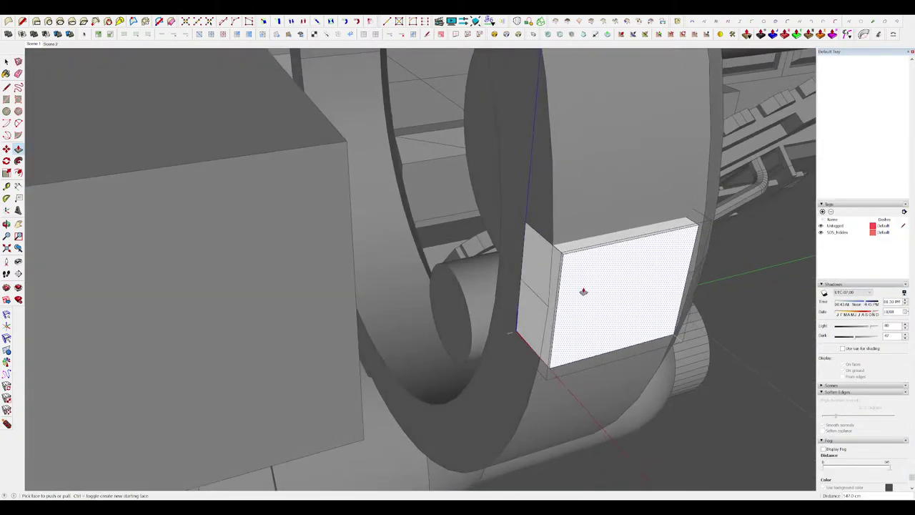
left_click_drag(539, 296, 566, 289)
key("space")
Rotate-copy the block about the ring's centre in 30-degree steps along the upper rim.
scroll(579, 322, "down", 3)
middle_click_drag(572, 322, 622, 257)
left_click(621, 252)
left_click(621, 251)
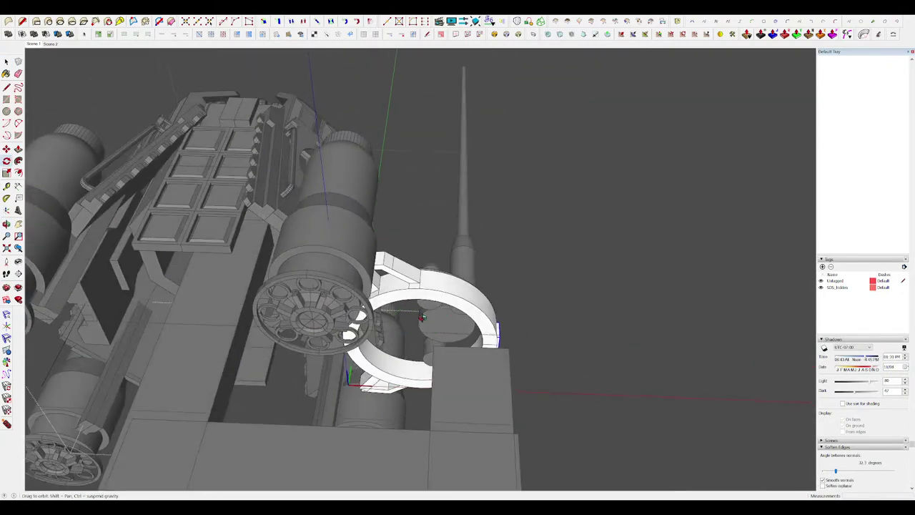
scroll(372, 308, "up", 5)
left_click(352, 312)
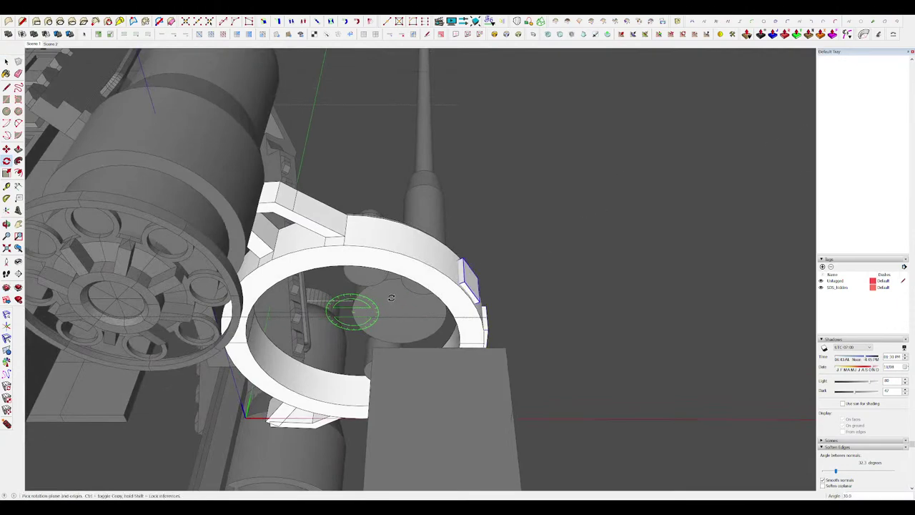
middle_click_drag(422, 308, 493, 315)
key("space")
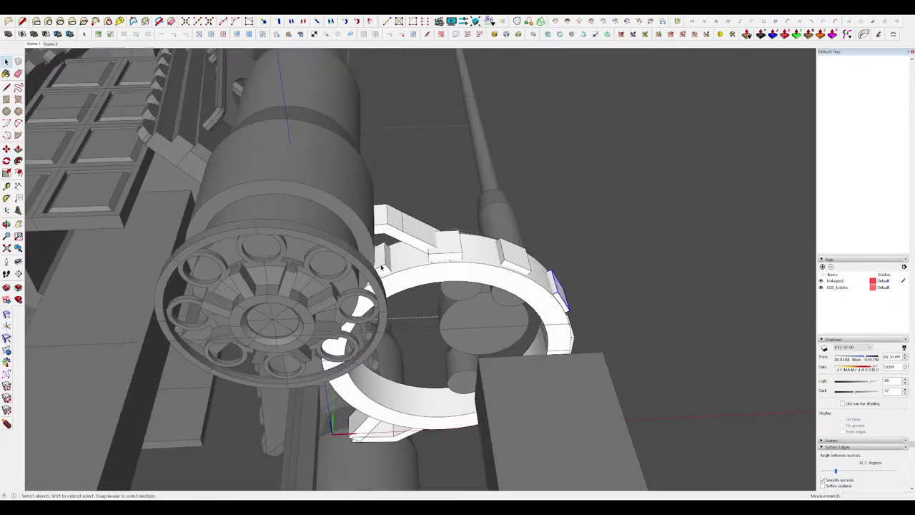
Delete the surplus block copies around the ring's upper bracket, keeping three blocks on the rim.
left_click(387, 263)
key("Delete")
middle_click_drag(417, 266, 498, 245)
scroll(492, 293, "down", 4)
key("h")
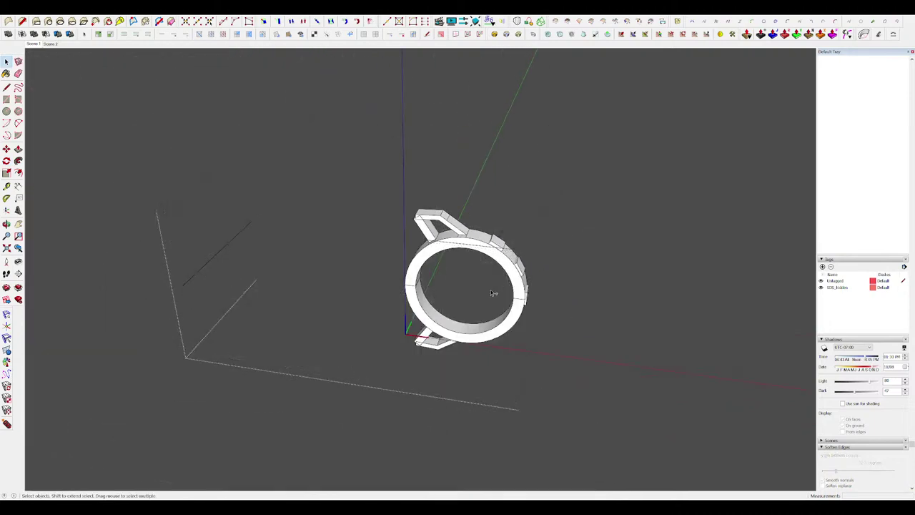
scroll(492, 292, "up", 4)
middle_click_drag(515, 293, 529, 204)
Rotate-copy an upper-rim block about the ring's centre to array further blocks along the lower rim.
left_click(440, 165)
key("h")
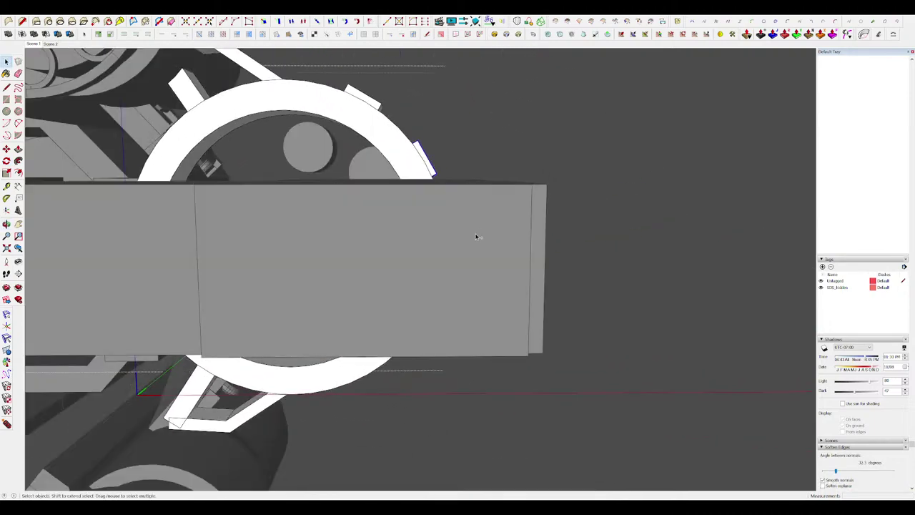
scroll(476, 235, "down", 3)
middle_click_drag(465, 239, 422, 314)
scroll(427, 226, "down", 2)
scroll(264, 93, "up", 5)
middle_click_drag(493, 228, 464, 185)
key("q")
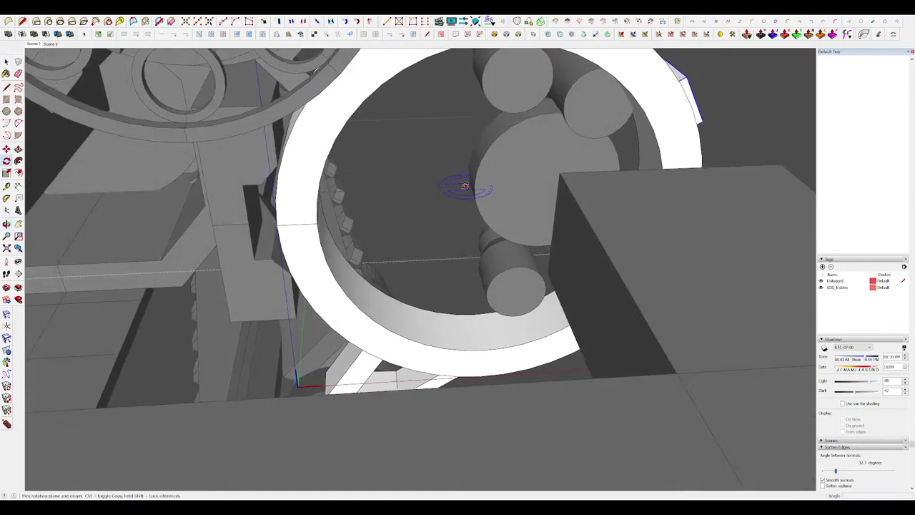
scroll(477, 186, "down", 5)
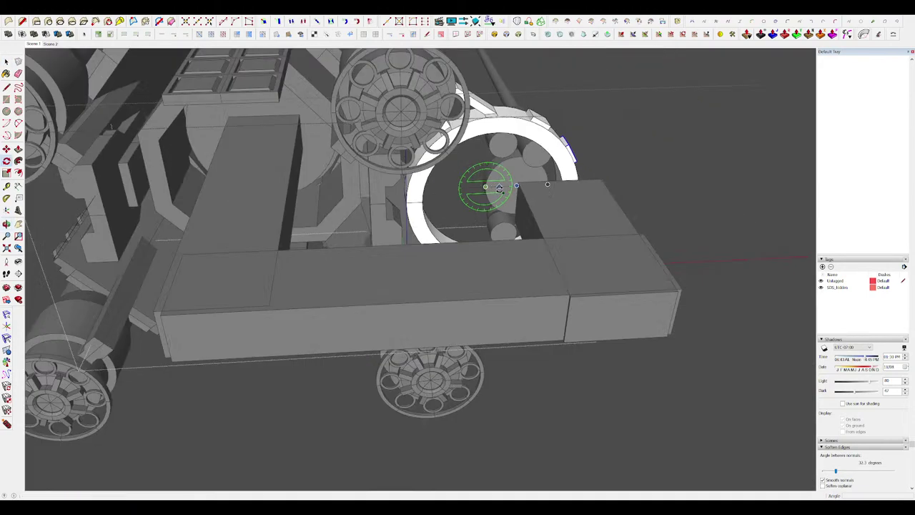
scroll(480, 187, "up", 4)
left_click(472, 187)
left_click(507, 188)
middle_click_drag(507, 188, 319, 122)
middle_click_drag(607, 229, 687, 340)
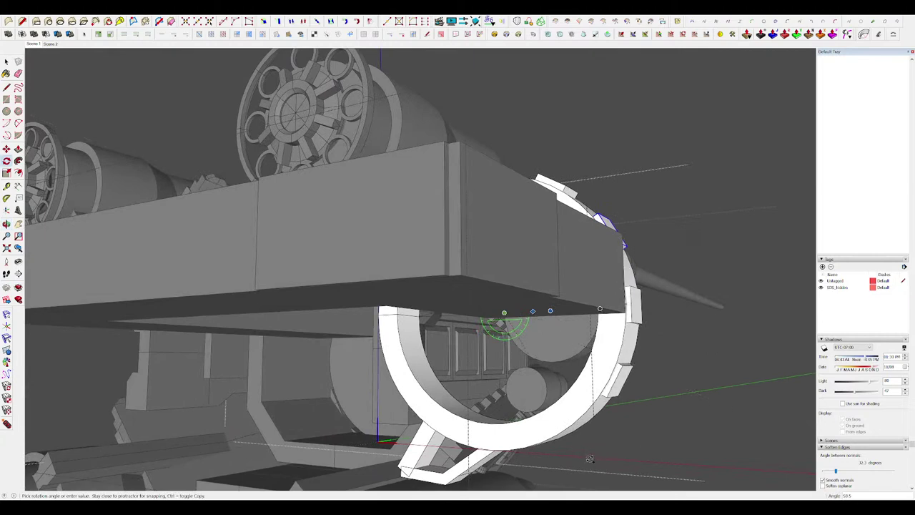
middle_click_drag(519, 198, 564, 275)
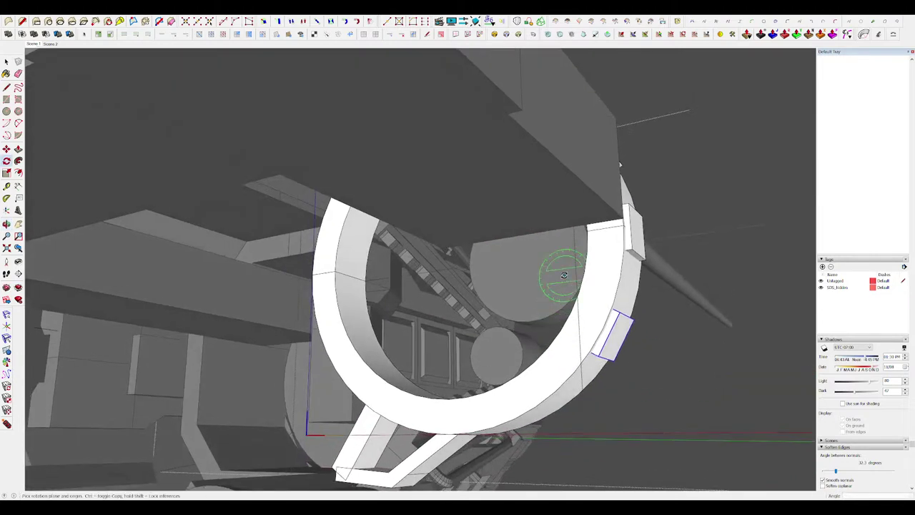
key("Return")
scroll(517, 265, "down", 4)
key("space")
scroll(486, 379, "up", 2)
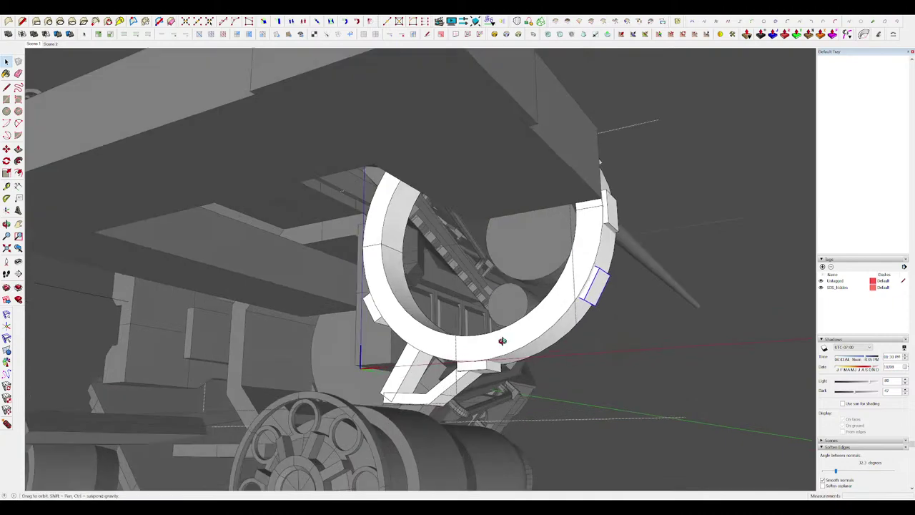
Open one of the linked rim blocks and push/pull its faces to deepen it into a thick box.
middle_click_drag(503, 341, 588, 245)
left_click(589, 288)
key("i")
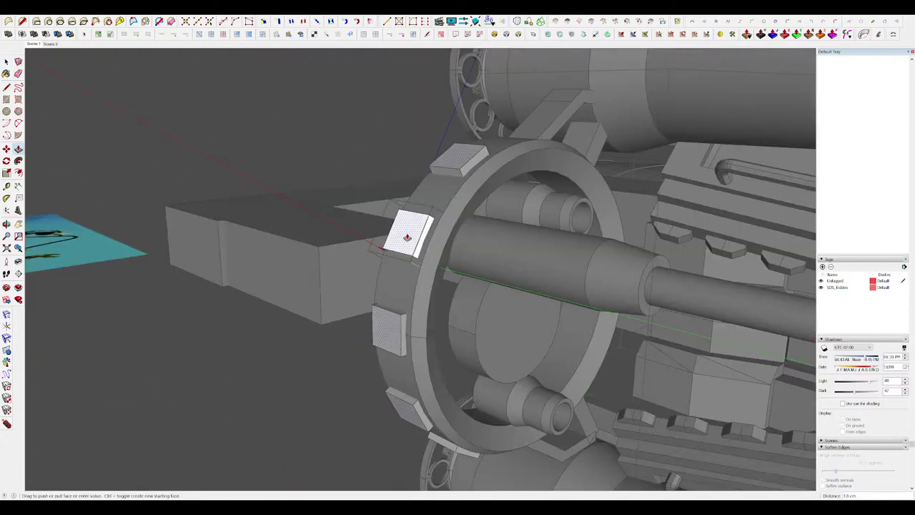
middle_click_drag(407, 237, 454, 138)
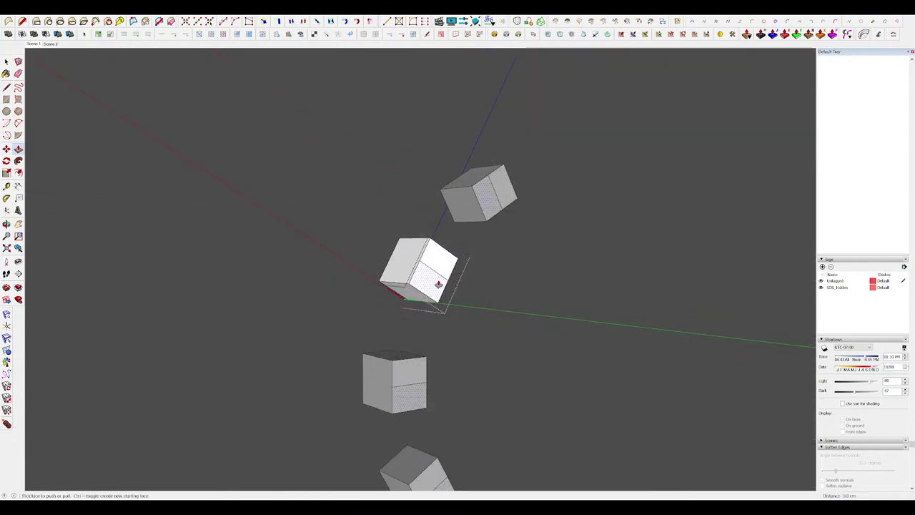
left_click(439, 285)
left_click(391, 260)
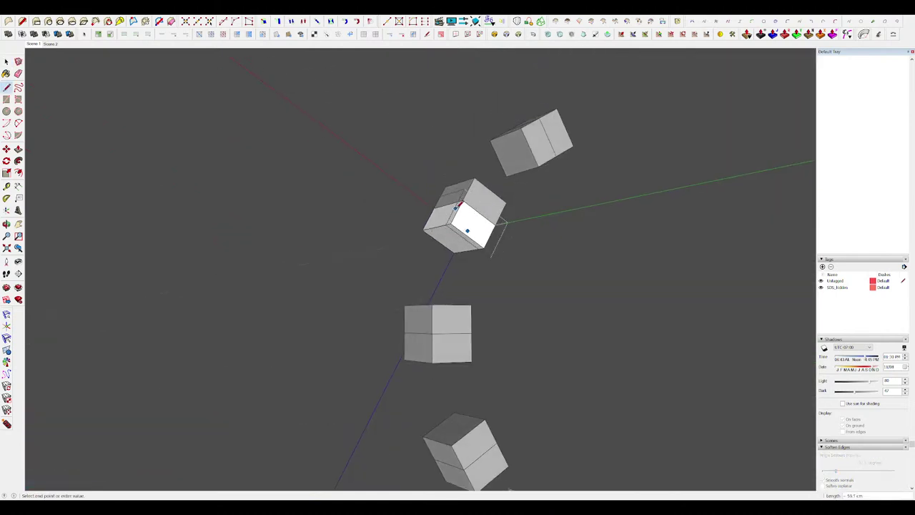
Chamfer the block's outer corner with Push/Pull along the drawn lines and leave the block.
scroll(459, 206, "up", 2)
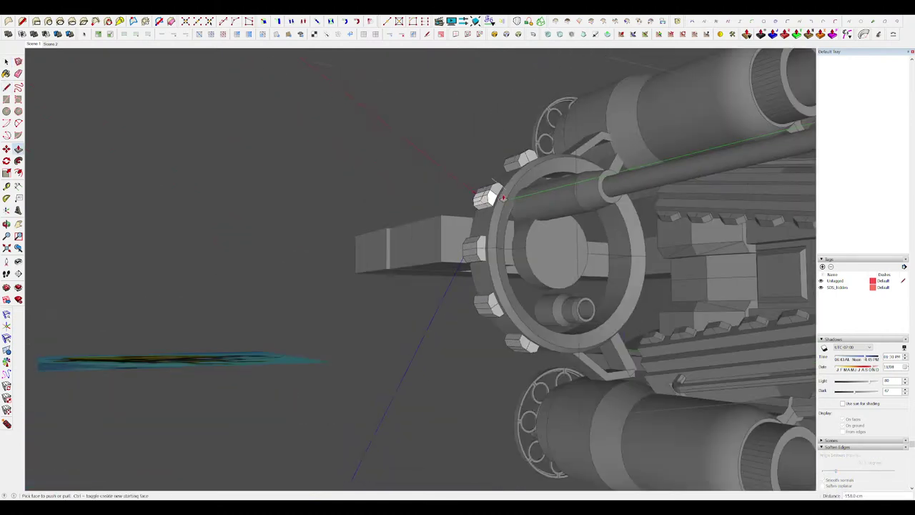
scroll(502, 200, "up", 5)
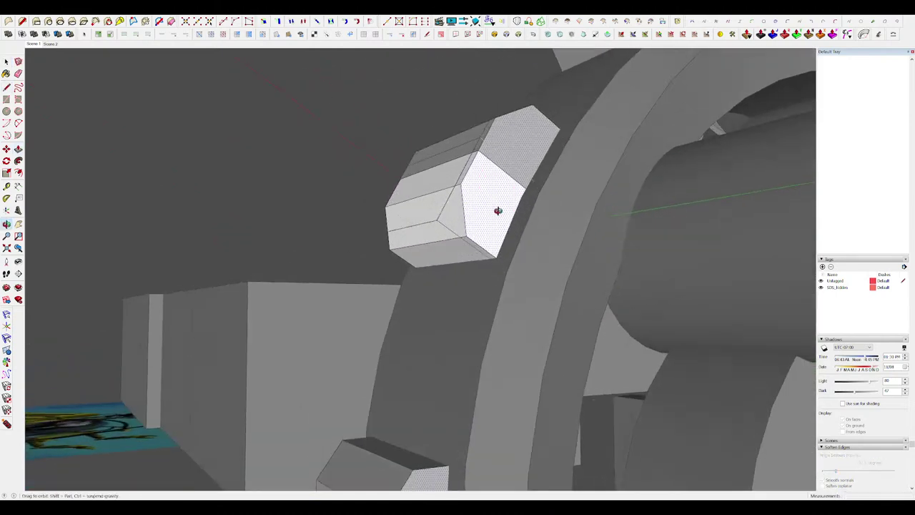
middle_click_drag(496, 210, 479, 255)
left_click(494, 203)
middle_click_drag(398, 203, 472, 242)
left_click(419, 218)
key("space")
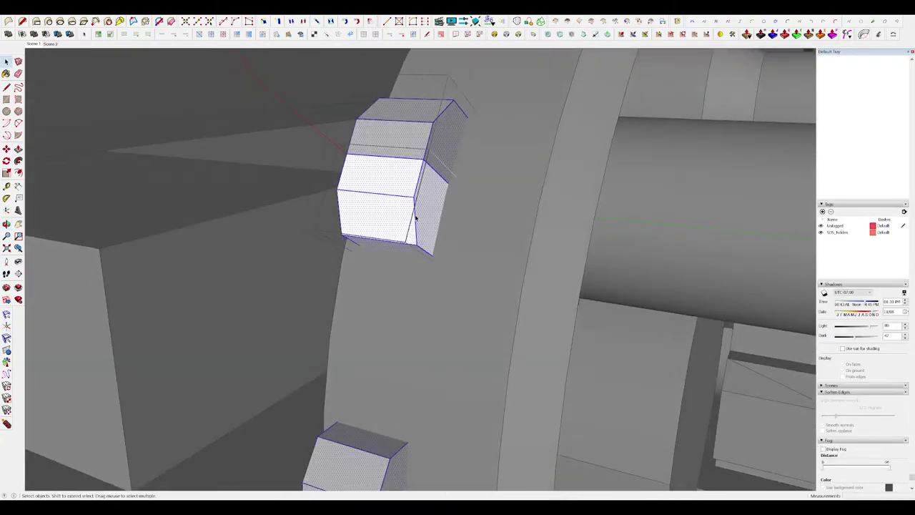
left_click(497, 259)
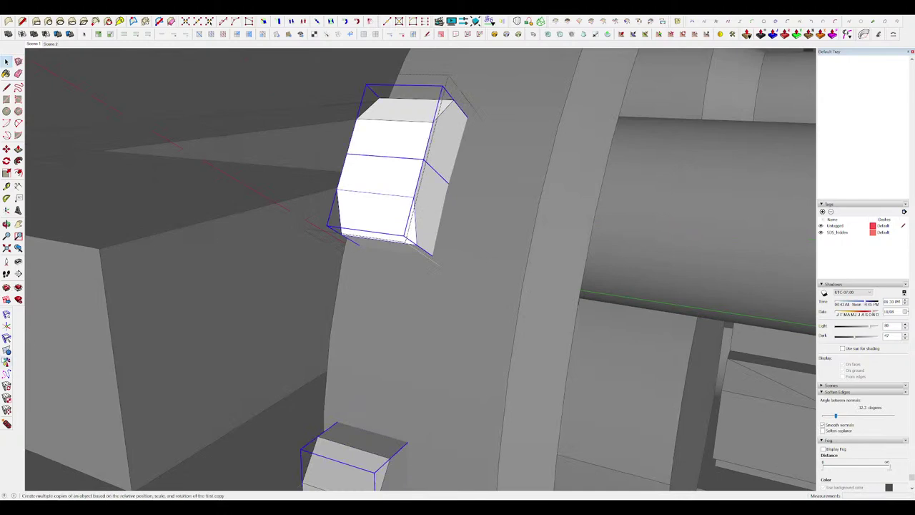
left_click(430, 183)
key("space")
Reopen the mirrored rim block and offset the outline of its chamfered outer face inward.
middle_click_drag(429, 219, 475, 229)
double_click(466, 216)
scroll(469, 220, "down", 4)
scroll(476, 227, "up", 5)
key("f")
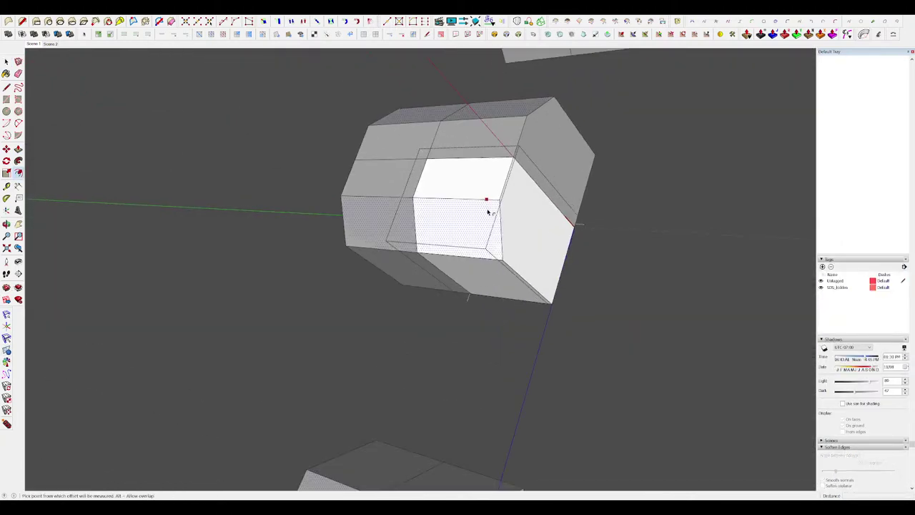
Try to extrude the block's chamfer face into a long tab and move its end, and undo both changes.
key("p")
left_click_drag(459, 230, 389, 247)
scroll(449, 253, "down", 3)
middle_click_drag(389, 247, 523, 192)
scroll(434, 235, "up", 2)
key("space")
key("m")
left_click(433, 235)
left_click(477, 235)
scroll(474, 234, "down", 5)
key("Escape")
scroll(528, 189, "down", 5)
scroll(537, 200, "up", 5)
scroll(457, 202, "up", 7)
key("h")
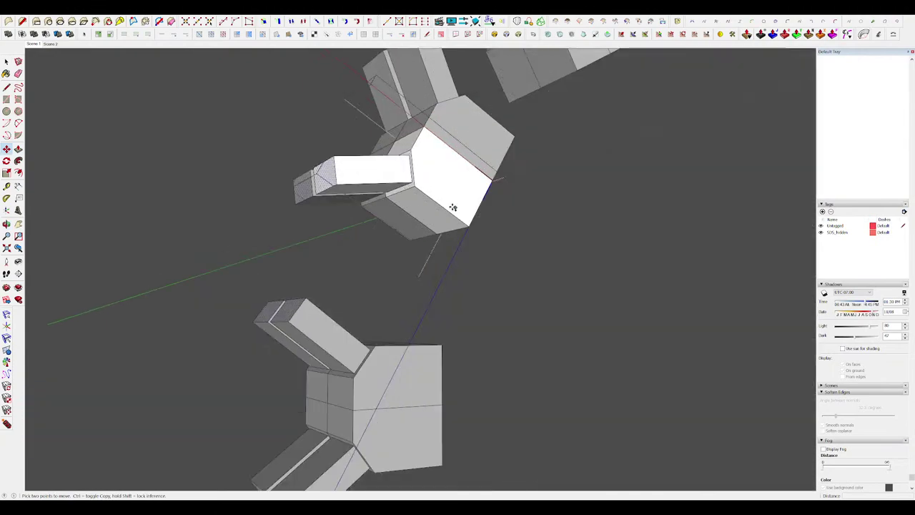
key("ctrl+z")
key("ctrl+z")
Extrude the inset area of the block's chamfer face outward into a short tab.
middle_click_drag(453, 204, 427, 201)
scroll(407, 195, "up", 5)
left_click(423, 199)
scroll(423, 199, "down", 5)
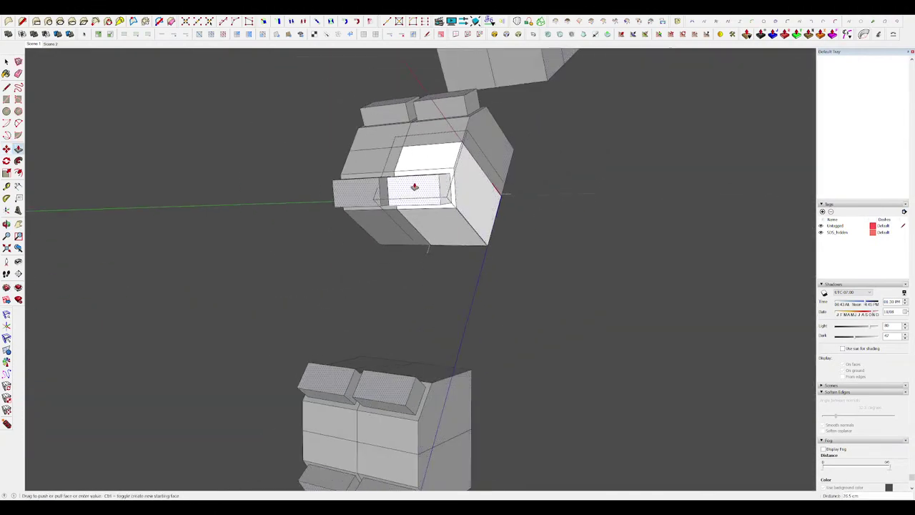
left_click(404, 182)
Extend the tab's inner side face to the block's centre so the mirrored tabs join.
middle_click_drag(361, 171, 383, 208)
scroll(378, 183, "up", 3)
left_click(314, 170)
left_click(302, 156)
scroll(407, 190, "down", 8)
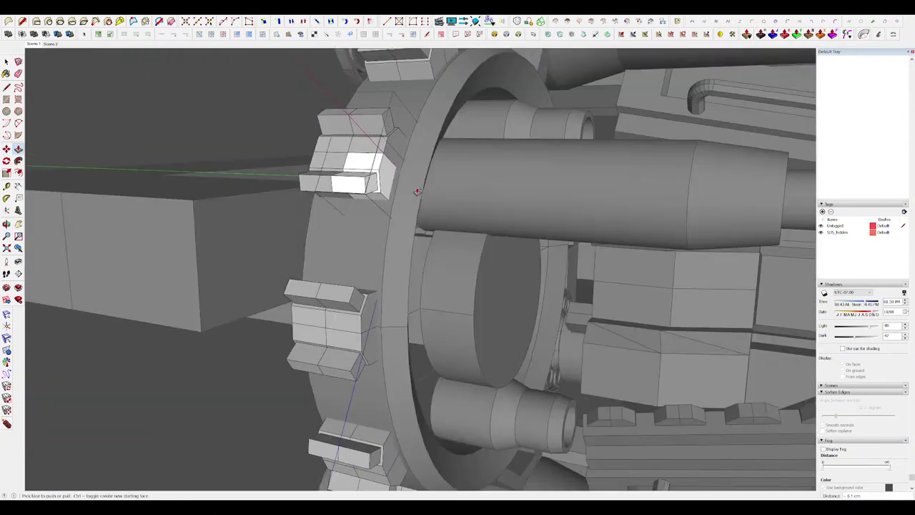
Move the outer edge at the foot of the block toward the ring to taper the foot.
key("h")
middle_click_drag(418, 220, 432, 252)
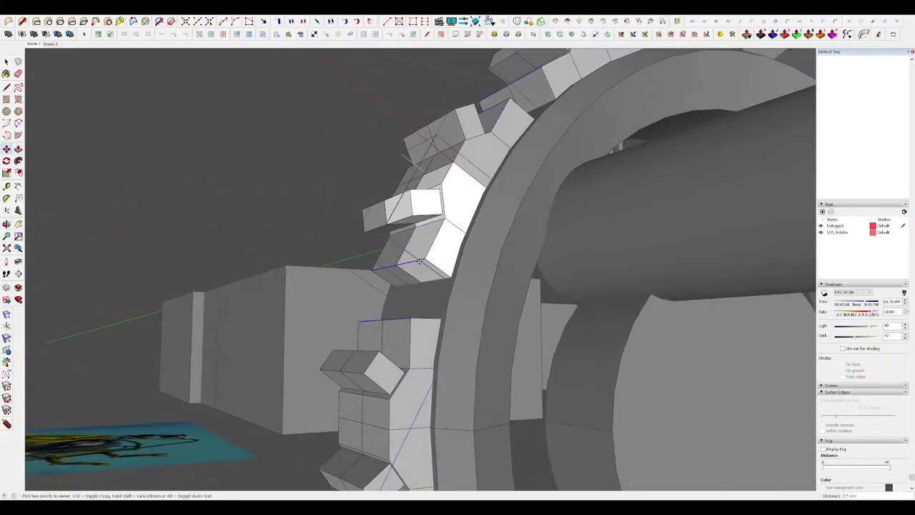
left_click(450, 276)
scroll(452, 214, "down", 6)
middle_click_drag(456, 187, 446, 224)
key("space")
scroll(446, 225, "up", 5)
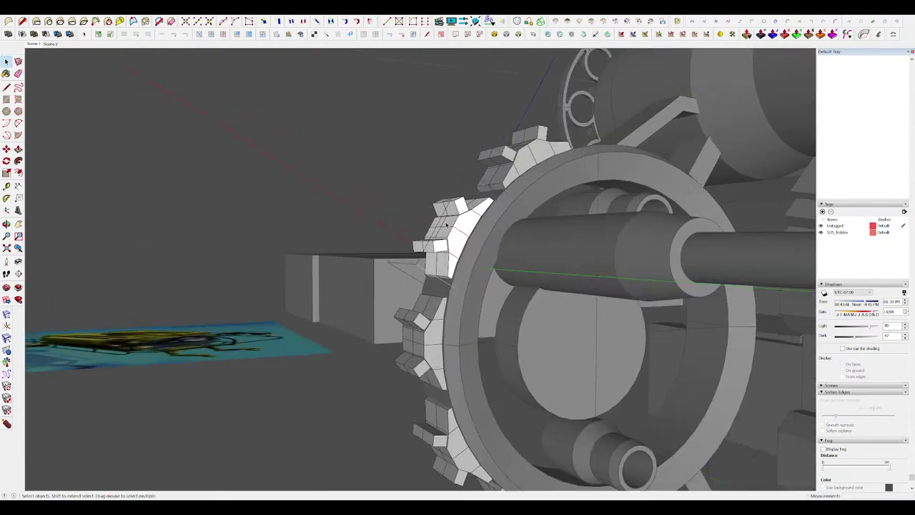
Try to round the tab's outer corner by cutting along an arc with Push/Pull, and undo it.
scroll(446, 226, "up", 4)
left_click(444, 262)
scroll(439, 262, "up", 5)
key("h")
middle_click_drag(437, 262, 499, 255)
scroll(439, 202, "down", 4)
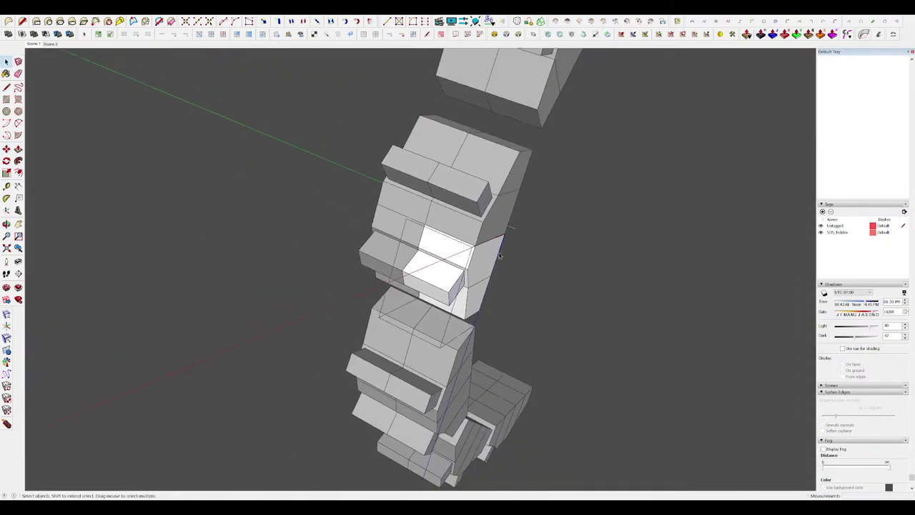
scroll(424, 308, "up", 3)
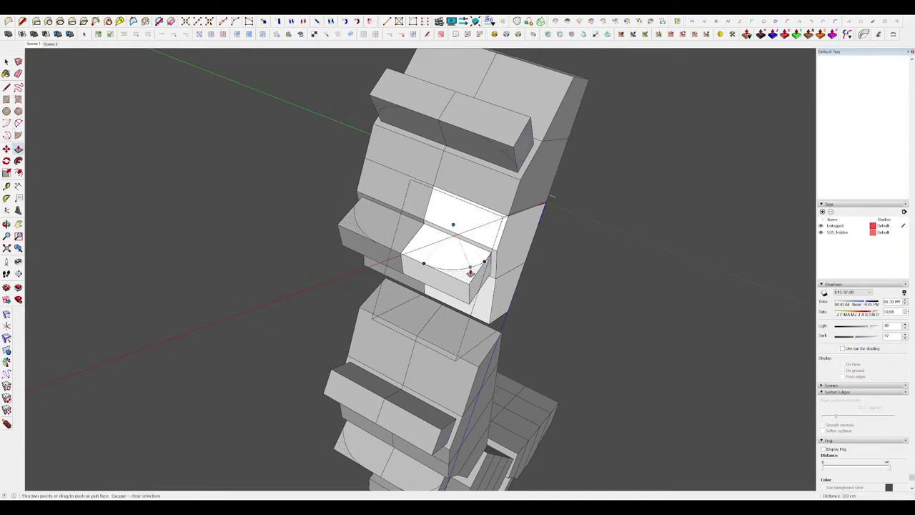
mouse_move(470, 272)
middle_mouse_down()
mouse_move(460, 236)
mouse_move(460, 256)
mouse_move(486, 174)
mouse_move(496, 89)
mouse_move(490, 213)
mouse_move(506, 249)
middle_mouse_up()
scroll(491, 136, "down", 5)
scroll(489, 142, "up", 2)
key("ctrl+z")
Draw an arc on the tab and push away the waste outside it to round the tab's outer end.
scroll(489, 146, "up", 6)
key("a")
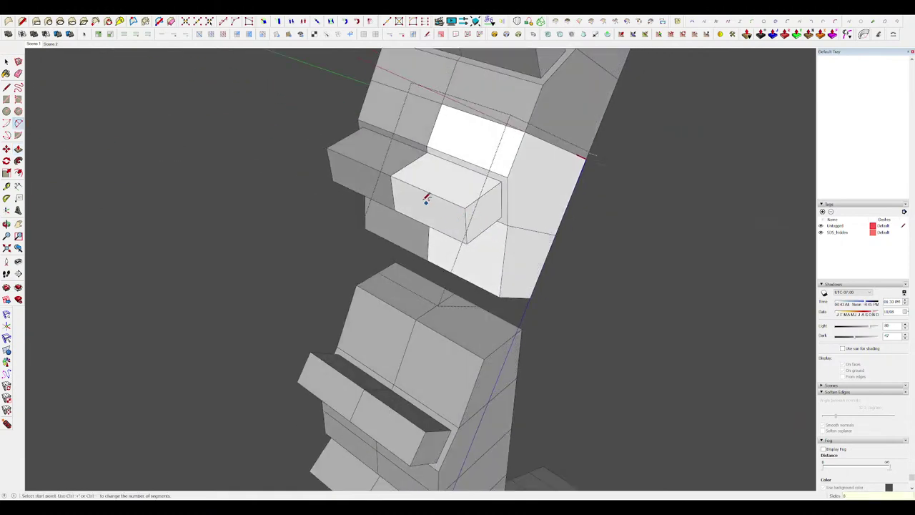
left_click(479, 197)
left_click(494, 231)
scroll(461, 183, "down", 5)
key("i")
scroll(447, 168, "down", 3)
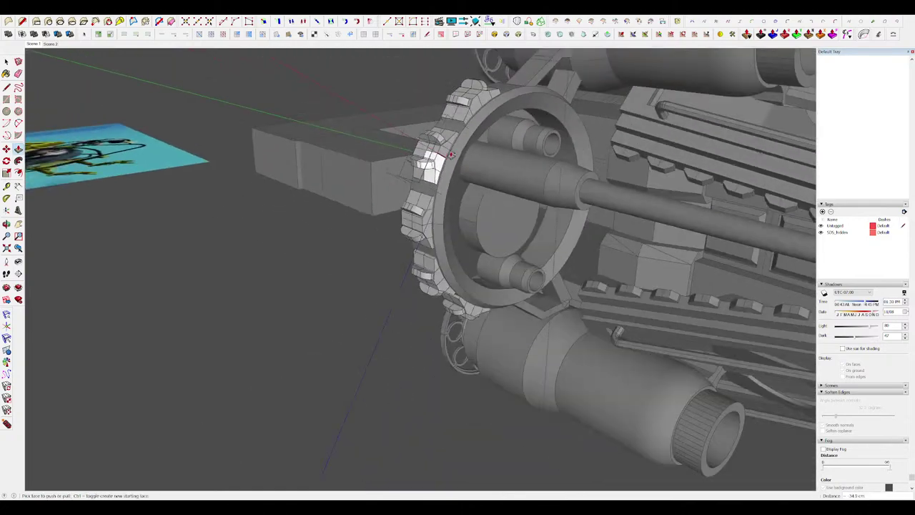
scroll(450, 154, "down", 5)
middle_click_drag(444, 156, 422, 174)
key("space")
key("Escape")
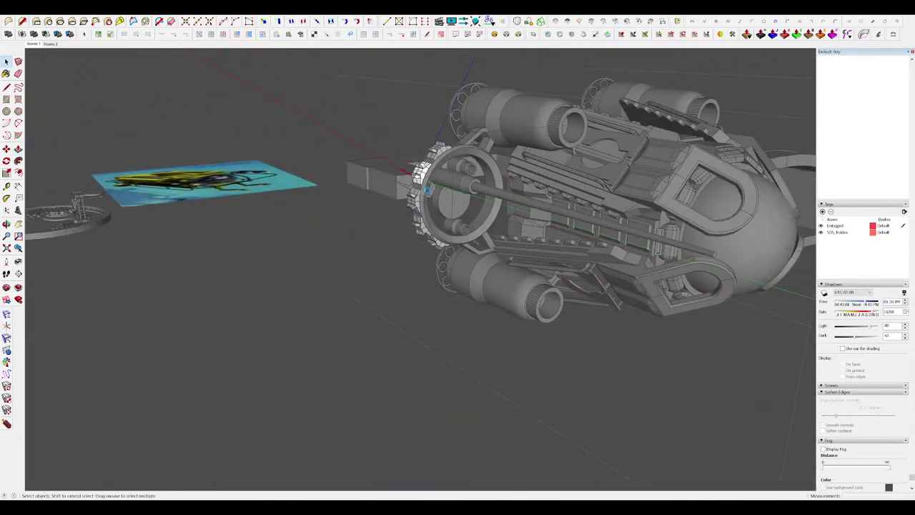
Leave the rim block, draw a circle overlapping the upper blocks beside the ring, and extrude it into a thick cylinder.
key("i")
scroll(430, 159, "up", 4)
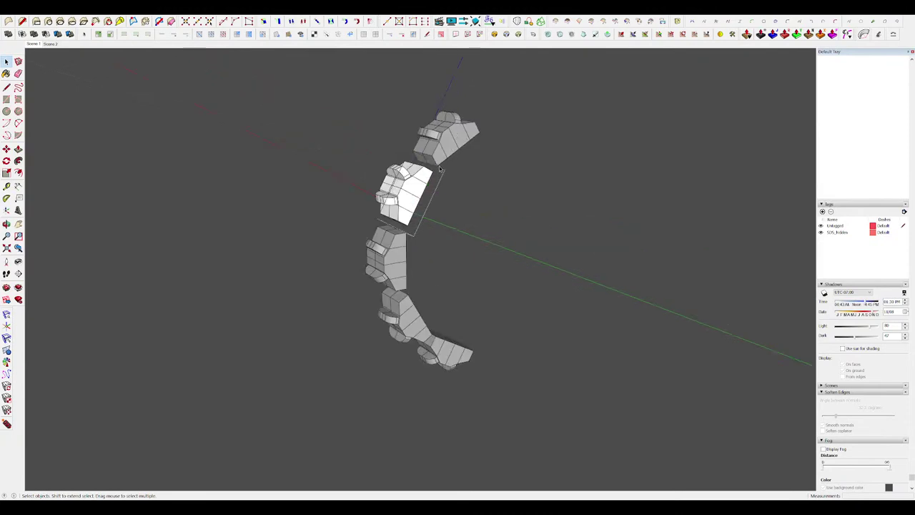
middle_click_drag(429, 161, 517, 226)
key("Escape")
scroll(457, 187, "down", 3)
scroll(432, 157, "up", 3)
key("c")
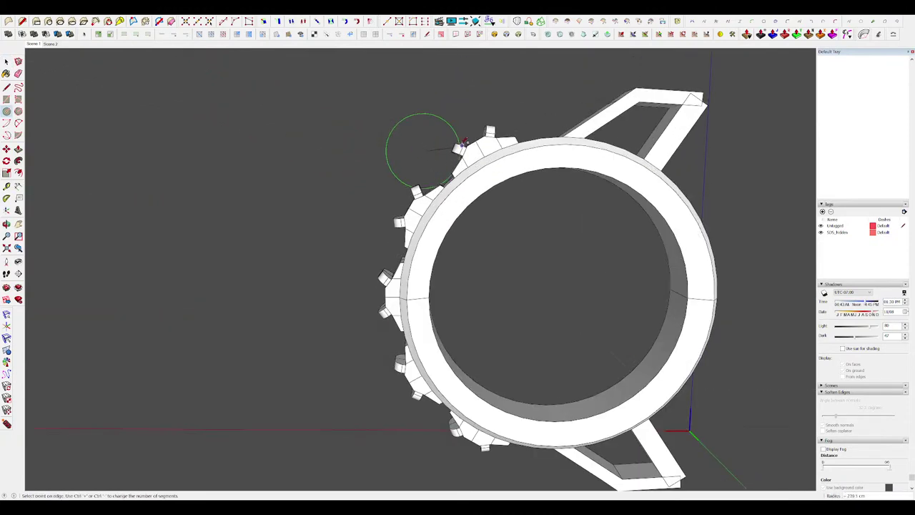
left_click(426, 103)
middle_click_drag(431, 109, 554, 218)
key("p")
left_click(419, 154)
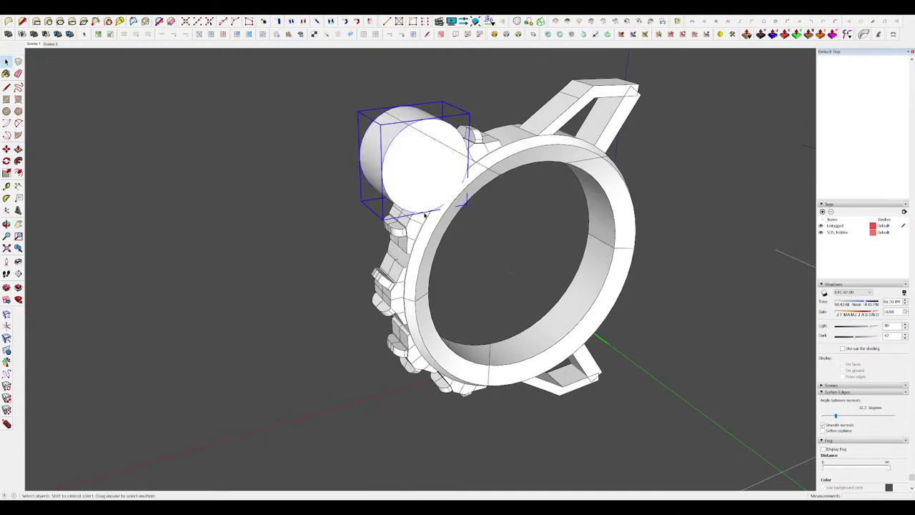
Open the thick cylinder beside the ring for editing and offset its front face's outline inward.
key("i")
scroll(426, 207, "down", 3)
middle_click_drag(458, 210, 434, 193)
scroll(436, 159, "up", 3)
scroll(445, 175, "down", 3)
key("i")
scroll(446, 175, "up", 3)
key("i")
key("i")
double_click(435, 192)
key("i")
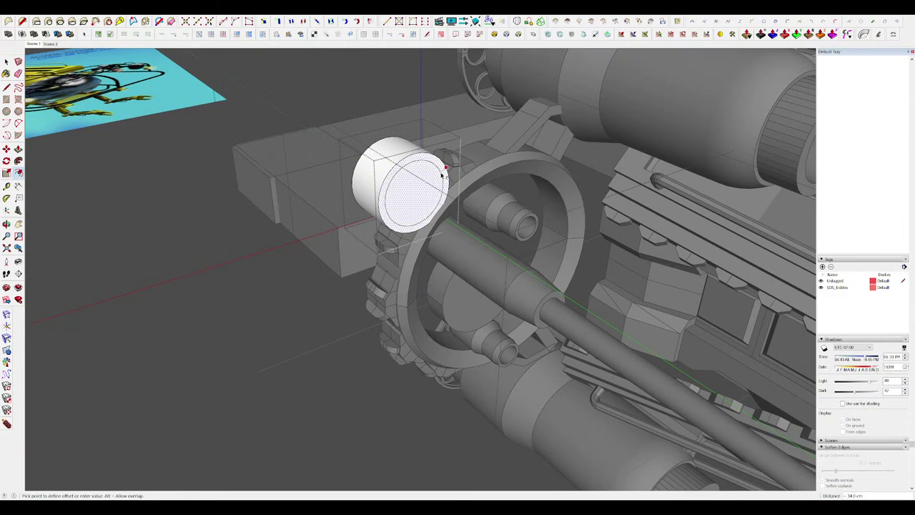
Pull the inner circle forward to form a narrower stepped cylinder in front of the thick one.
left_click(477, 219)
middle_click_drag(477, 219, 281, 242)
key("i")
scroll(337, 118, "up", 3)
scroll(372, 161, "down", 4)
key("i")
scroll(282, 242, "down", 2)
key("space")
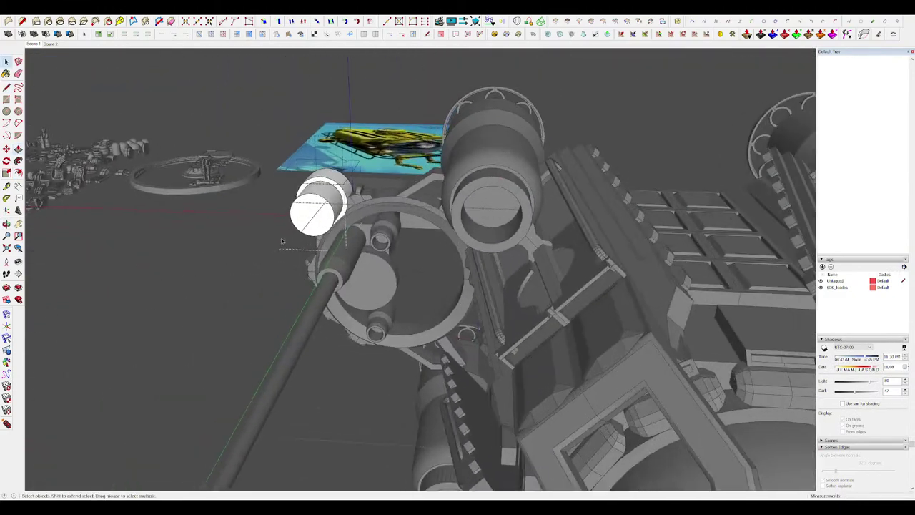
Cut a flat along the ring-facing side of the narrower cylinder's front end and pull that flat outward into a square-cornered extension.
key("i")
middle_click_drag(331, 219, 323, 201)
scroll(307, 195, "up", 2)
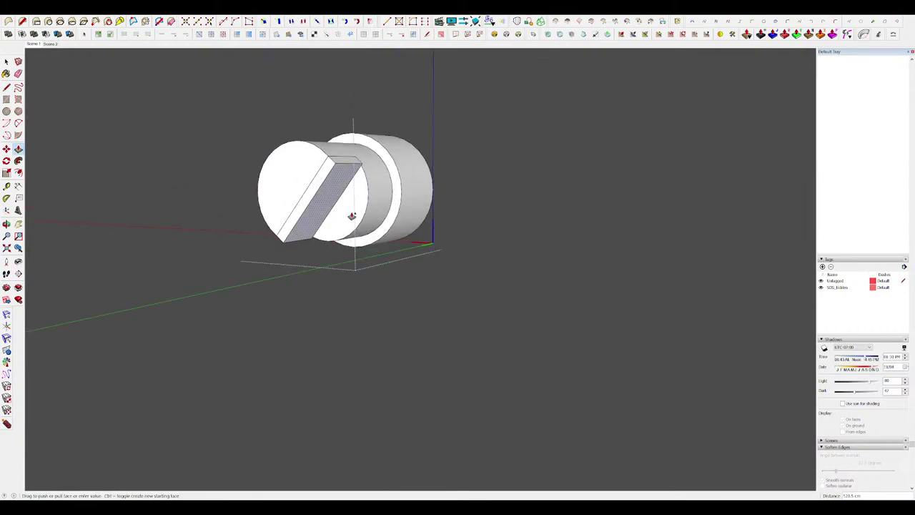
left_click(363, 241)
middle_click_drag(363, 242, 596, 321)
key("i")
scroll(596, 321, "down", 4)
scroll(435, 237, "up", 7)
Draw a line across the extension's end face parallel to its outer edge and pull the strip forward into a long plate.
middle_click_drag(344, 296, 341, 269)
key("l")
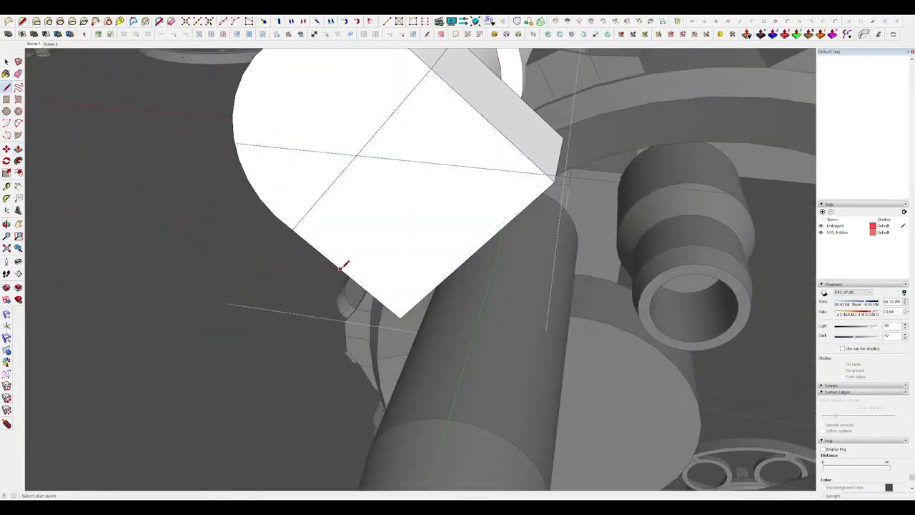
scroll(500, 186, "down", 5)
key("p")
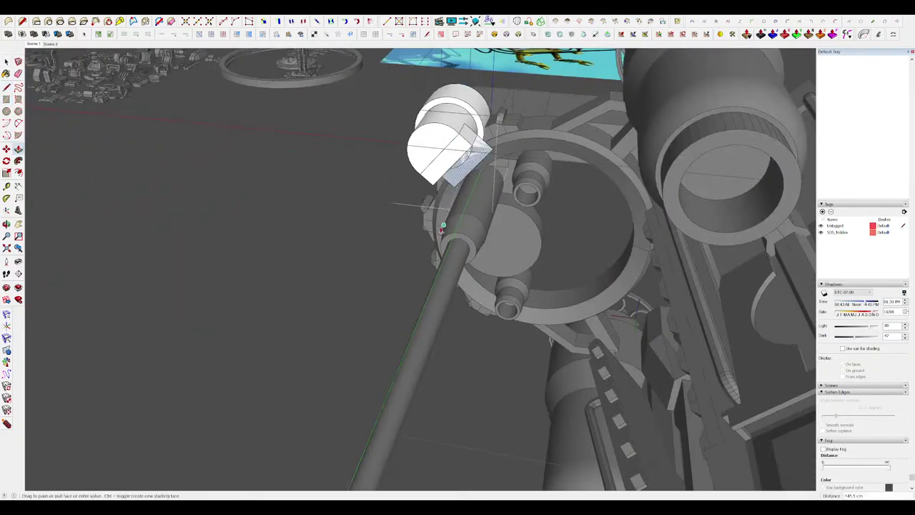
middle_click_drag(442, 229, 607, 197)
left_click(489, 188)
middle_click_drag(419, 191, 462, 196)
left_click(418, 173)
Draw an arc on the plate's upper corner and push away the waste outside it to curve the edge.
key("h")
scroll(404, 173, "up", 5)
scroll(400, 171, "down", 5)
key("space")
key("a")
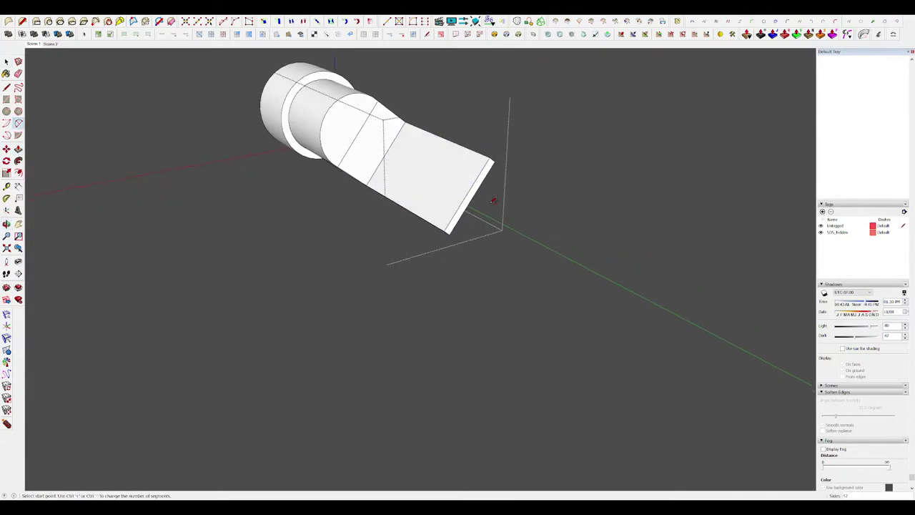
left_click(456, 149)
key("p")
left_click(468, 155)
middle_click_drag(422, 171, 378, 172)
Pull up the plate's flat face beside the cylinder to thicken the plate into a curved-sided block.
key("h")
scroll(389, 143, "down", 4)
scroll(382, 125, "up", 4)
middle_click_drag(382, 125, 375, 236)
scroll(386, 214, "down", 4)
key("h")
scroll(396, 266, "up", 5)
scroll(397, 266, "down", 3)
middle_click_drag(458, 278, 421, 229)
scroll(458, 246, "up", 3)
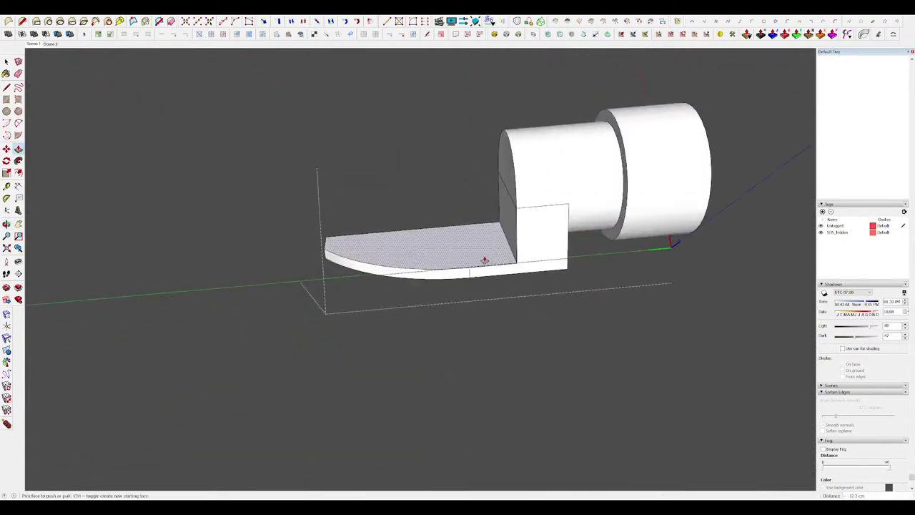
middle_click_drag(484, 261, 468, 176)
left_click(494, 256)
middle_click_drag(499, 225, 660, 171)
scroll(408, 229, "up", 3)
Scale the block's raised face down lengthwise so the block slopes toward its outer tip.
key("space")
left_click(441, 198)
middle_click_drag(441, 198, 450, 207)
key("s")
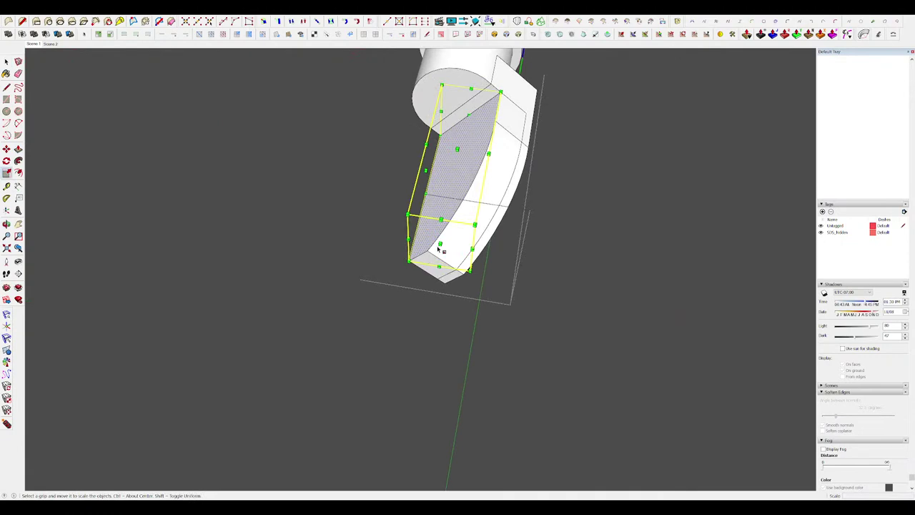
left_click(456, 175)
key("h")
middle_click_drag(572, 271, 460, 262)
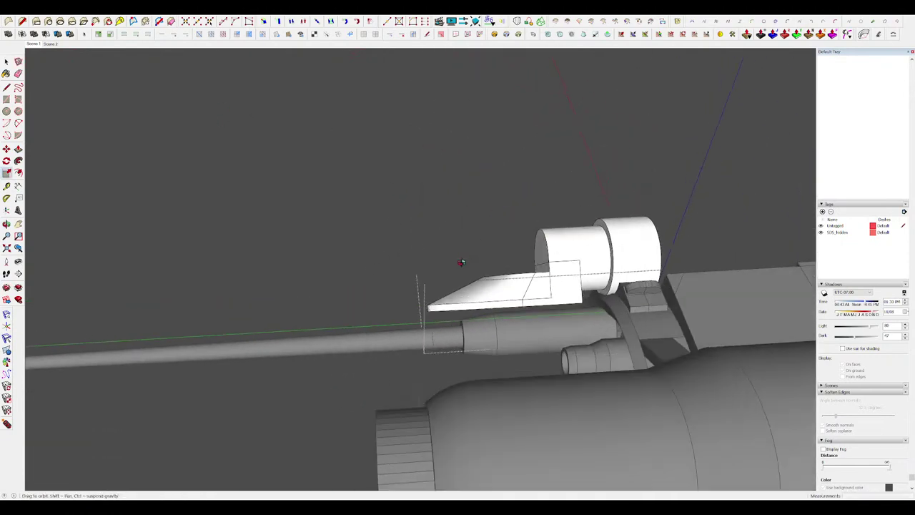
Try to reshape the block's raised flat face with Push/Pull, and undo it.
scroll(500, 268, "up", 4)
key("p")
middle_click_drag(488, 312, 519, 226)
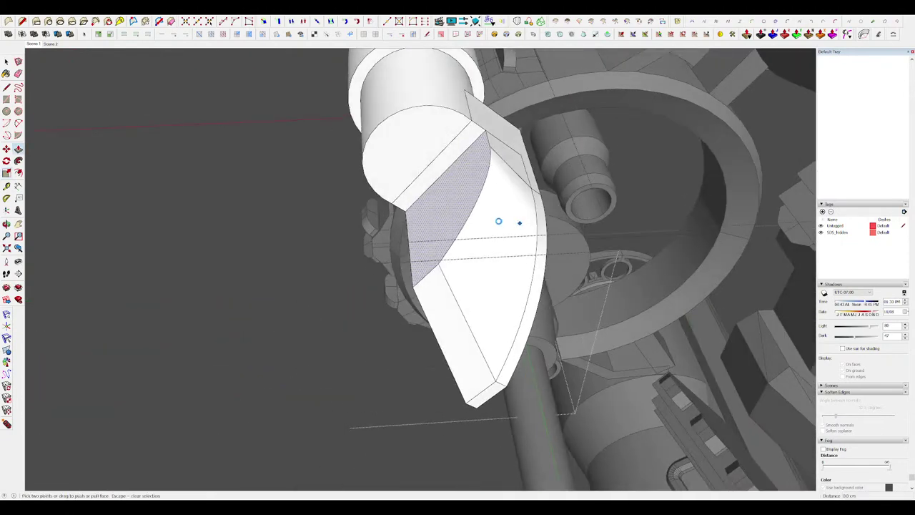
mouse_move(405, 192)
middle_mouse_down()
mouse_move(416, 175)
mouse_move(521, 147)
mouse_move(411, 89)
mouse_move(391, 167)
mouse_move(419, 223)
mouse_move(406, 233)
middle_mouse_up()
left_click(410, 161)
scroll(390, 167, "down", 3)
scroll(407, 233, "up", 4)
left_click(389, 259)
key("ctrl+z")
Try to erase the edge where the cylinder's front face meets the block's flat face, and undo it.
key("h")
mouse_move(402, 266)
middle_mouse_down()
mouse_move(399, 172)
mouse_move(390, 171)
middle_mouse_up()
scroll(398, 259, "up", 2)
left_click(430, 258)
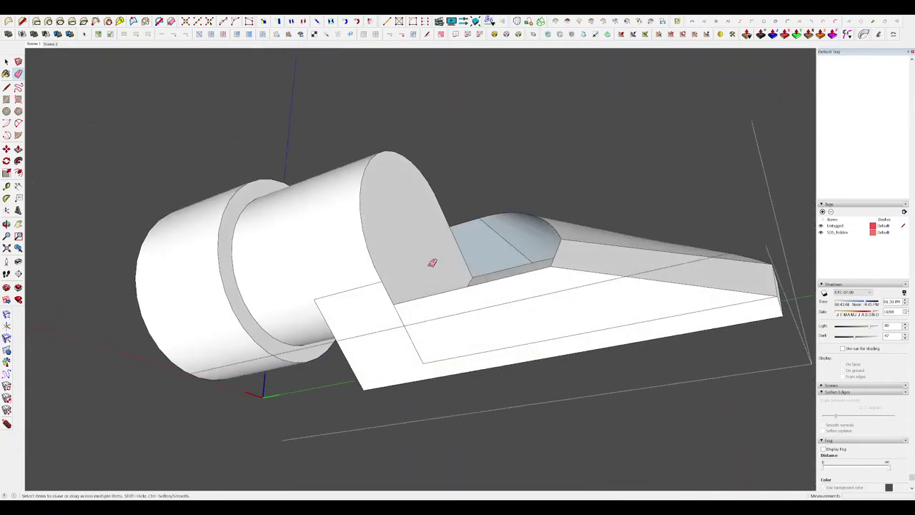
key("ctrl+z")
Show the hidden geometry and delete unwanted geometry where the cylinder's front face meets the block.
key("space")
middle_click_drag(452, 255, 437, 293)
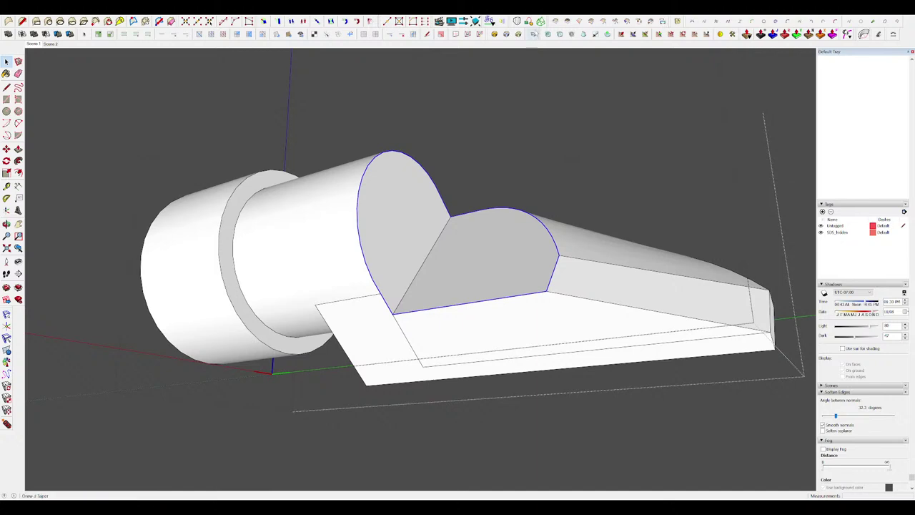
left_click(537, 62)
mouse_move(504, 243)
middle_mouse_down()
mouse_move(284, 386)
mouse_move(500, 215)
mouse_move(522, 229)
mouse_move(523, 303)
mouse_move(555, 219)
mouse_move(503, 260)
mouse_move(382, 282)
mouse_move(369, 241)
mouse_move(478, 261)
mouse_move(531, 287)
mouse_move(478, 278)
middle_mouse_up()
key("alt+h")
scroll(509, 280, "up", 2)
key("e")
key("space")
key("Escape")
left_click(479, 261)
key("Delete")
left_click(543, 303)
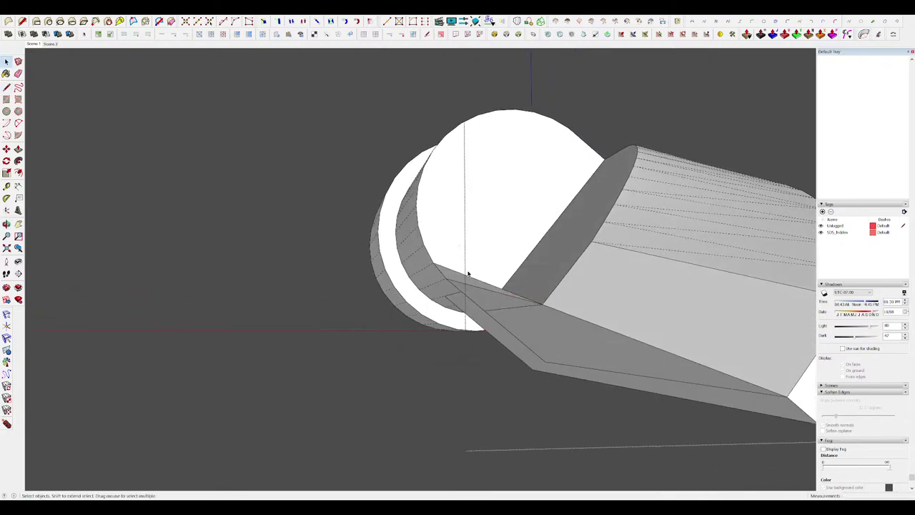
Select the outer edges of the cylinder's front face and the block's flat face, and bridge them with a Skinning surface.
left_click(458, 260)
middle_click_drag(470, 271, 482, 279)
left_click(452, 272)
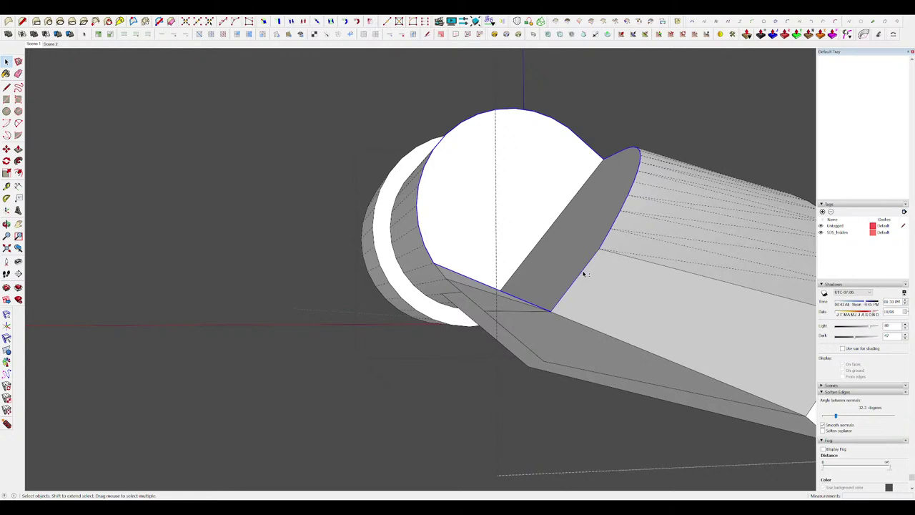
left_click(146, 21)
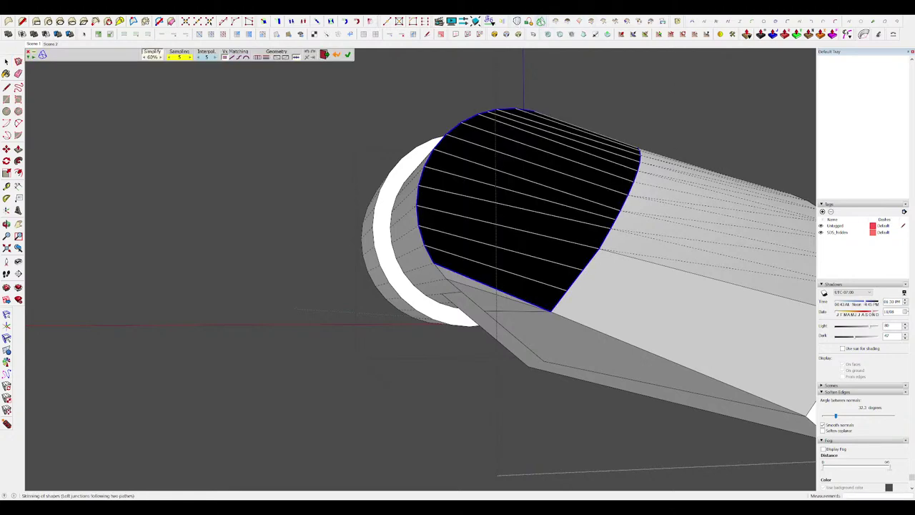
key("Return")
scroll(493, 243, "down", 5)
middle_click_drag(493, 229, 501, 265)
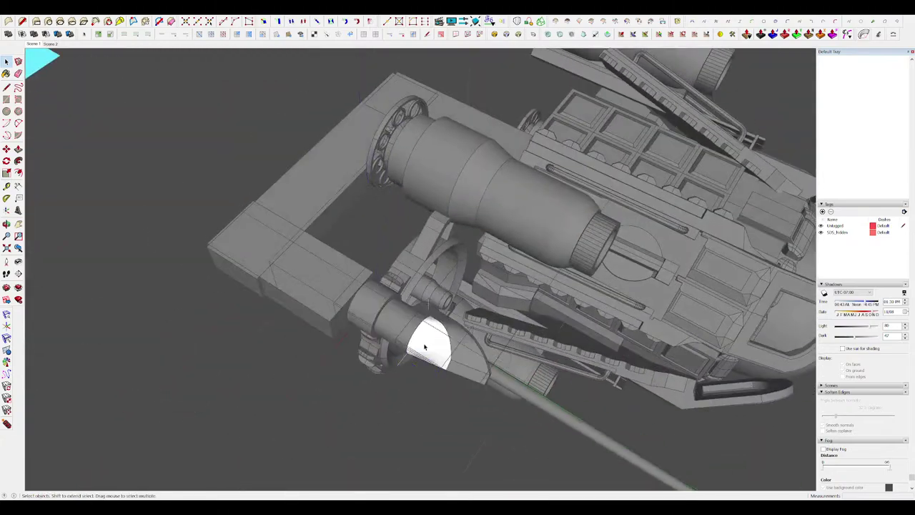
Merge the skinned surface into the cylinder-and-block part and view the part together with the ring.
middle_click_drag(425, 347, 466, 229)
double_click(477, 179)
scroll(478, 179, "up", 5)
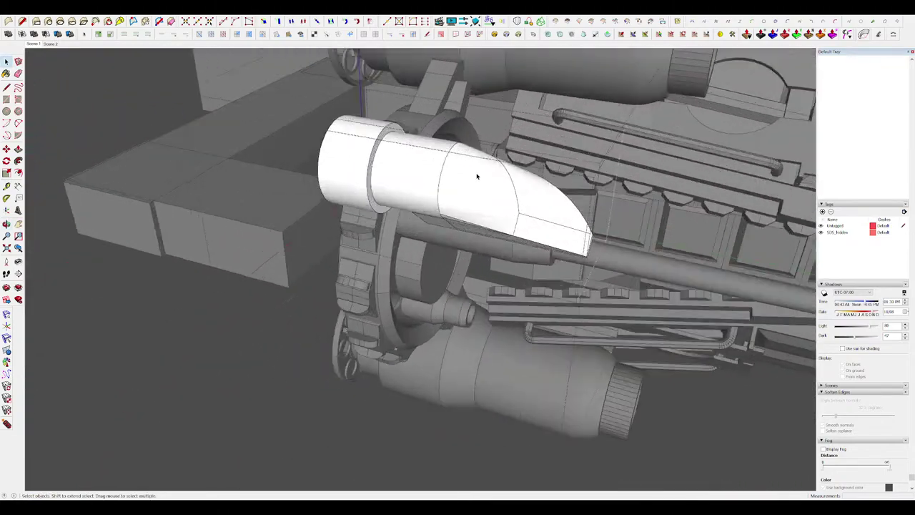
left_click(505, 216)
middle_click_drag(478, 176, 469, 253)
key("shift+x")
scroll(486, 225, "down", 5)
key("shift+h")
left_click(398, 313)
key("shift+h")
scroll(470, 253, "down", 4)
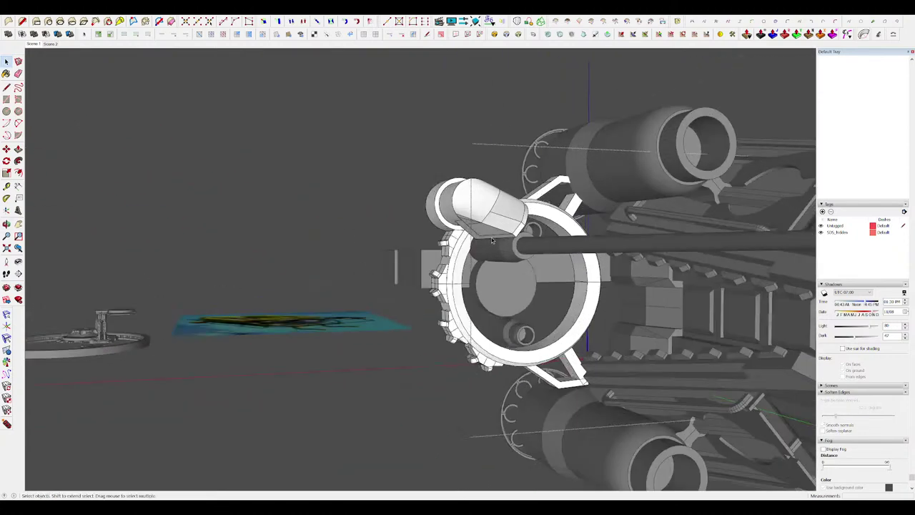
Open the cylinder-and-block part for editing and erase the leftover lines on the block's underside.
scroll(479, 222, "up", 2)
double_click(479, 222)
scroll(472, 236, "up", 3)
left_click(473, 239)
key("shift+h")
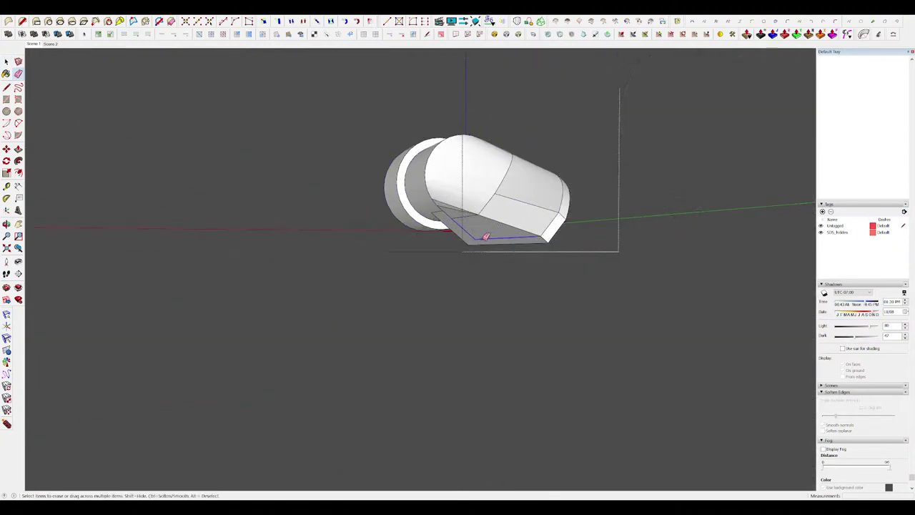
left_click_drag(486, 236, 483, 237)
scroll(456, 218, "up", 5)
left_click_drag(437, 212, 456, 215)
middle_click_drag(456, 215, 500, 225)
scroll(500, 224, "down", 3)
key("space")
key("shift+h")
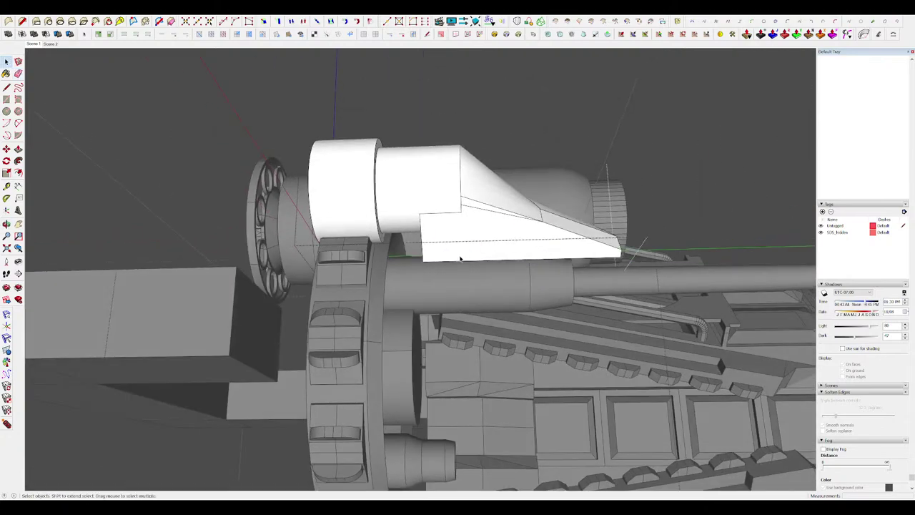
Pull out a narrow raised strip along the lower edge of the block's side face.
left_click(490, 258)
middle_click_drag(490, 259, 210, 233)
scroll(458, 236, "up", 3)
key("p")
left_click(462, 234)
left_click(457, 248)
Move the outer edge at the strip's front end back to the block's face to taper that end.
key("space")
middle_click_drag(458, 248, 615, 264)
left_click(505, 187)
scroll(502, 182, "up", 2)
key("m")
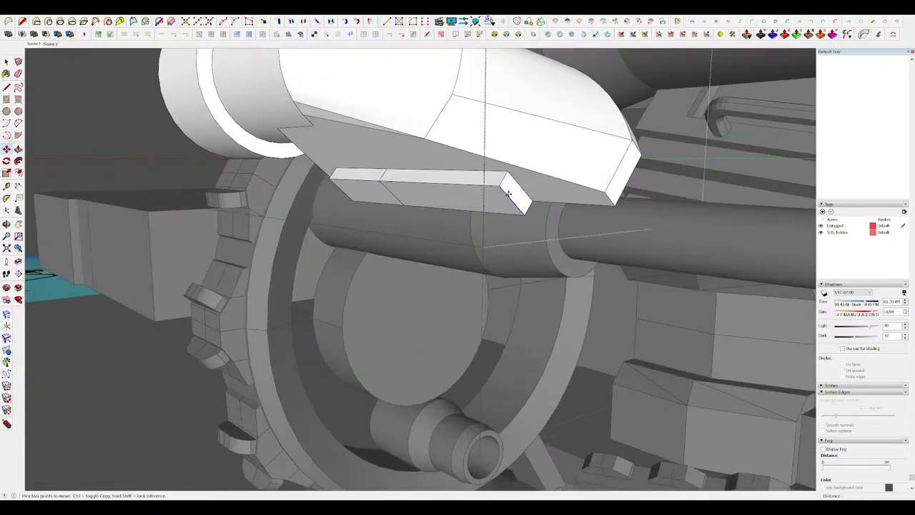
middle_click_drag(461, 195, 517, 186)
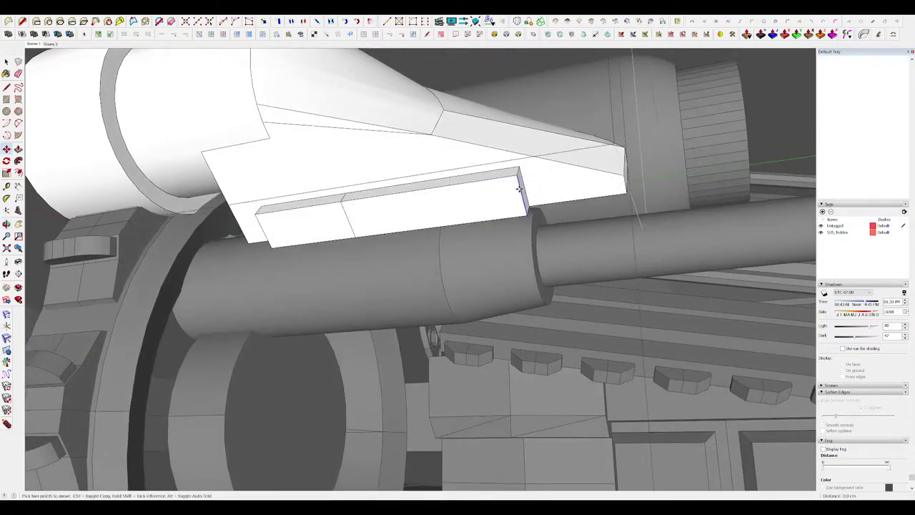
left_click(445, 202)
mouse_move(445, 202)
middle_mouse_down()
mouse_move(464, 191)
mouse_move(456, 189)
middle_mouse_up()
Move the upper corner at the strip's tapered front end down about 43.5 cm.
key("space")
key("shift+h")
key("l")
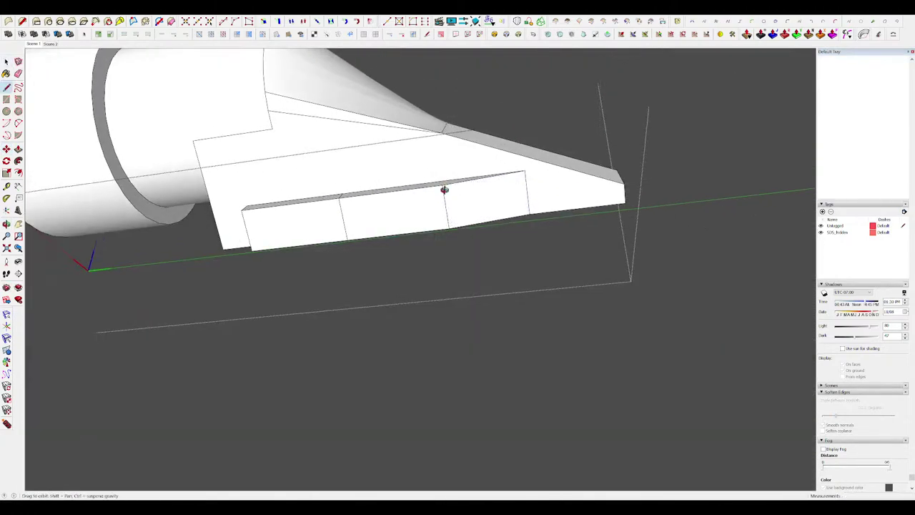
scroll(444, 190, "up", 2)
left_click(440, 189)
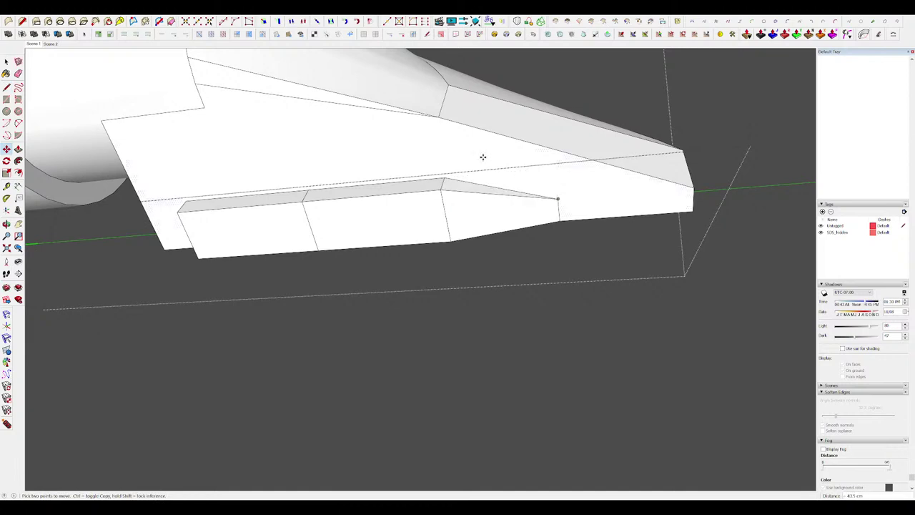
Move the remaining corner points of the strip to bevel its edges, shifting the rear corner about 28.5 cm.
scroll(483, 157, "down", 5)
key("shift+h")
middle_click_drag(477, 162, 355, 215)
key("shift+h")
scroll(411, 205, "up", 3)
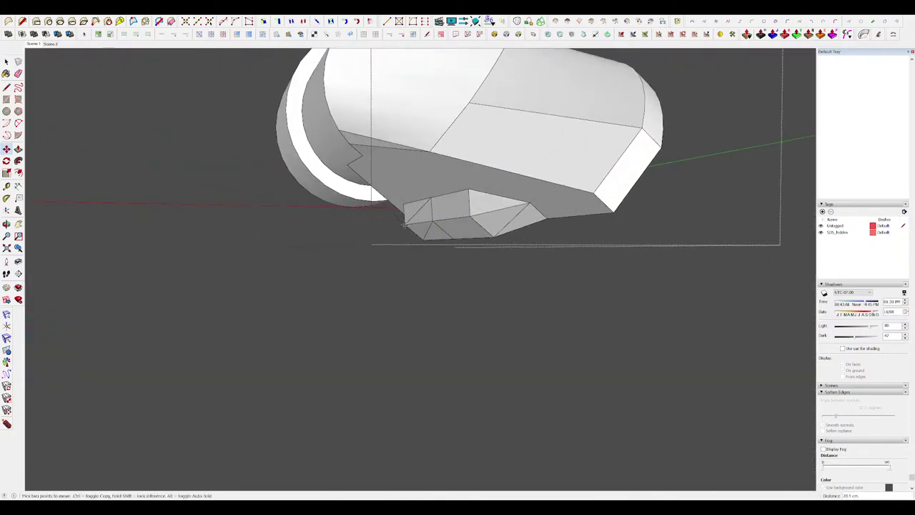
mouse_move(406, 222)
middle_mouse_down()
mouse_move(535, 211)
mouse_move(484, 205)
mouse_move(411, 218)
middle_mouse_up()
key("space")
Pull the strip's rear end face back 67 cm to meet the block's rear edge.
scroll(544, 208, "down", 6)
key("shift+h")
key("shift+h")
scroll(410, 217, "up", 5)
key("p")
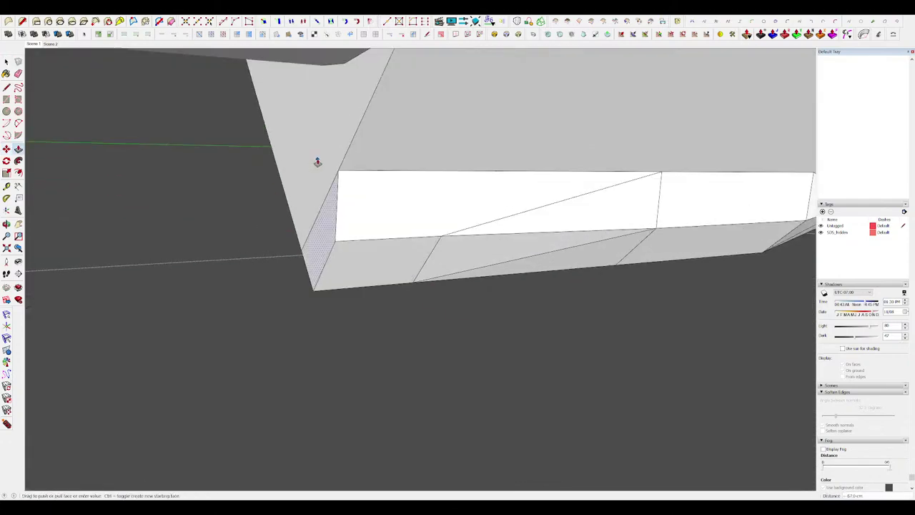
left_click(318, 162)
scroll(521, 194, "down", 8)
key("shift+h")
middle_click_drag(516, 200, 487, 136)
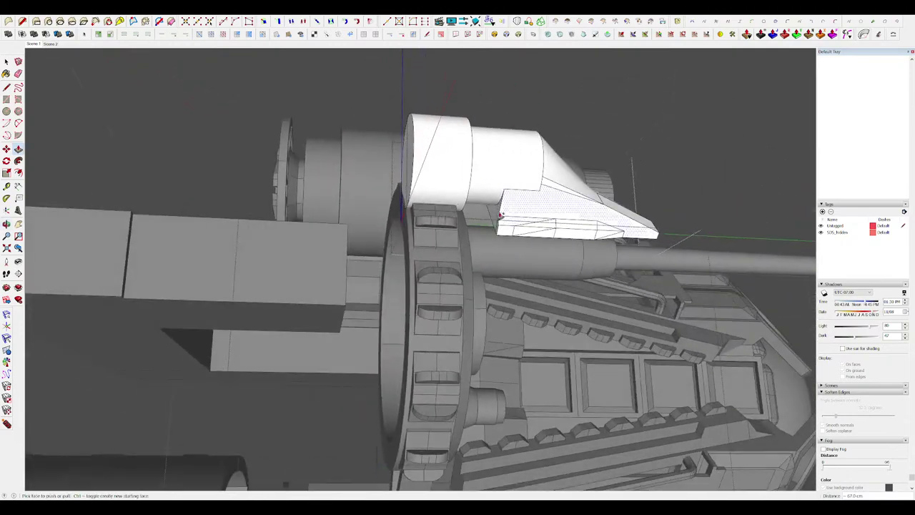
Pull the strip's rear end face out about 46.7 cm and raise the added piece about 198 cm along the block's sloped rear.
key("shift+h")
middle_click_drag(501, 214, 501, 288)
scroll(507, 252, "up", 4)
left_click(499, 257)
left_click(486, 243)
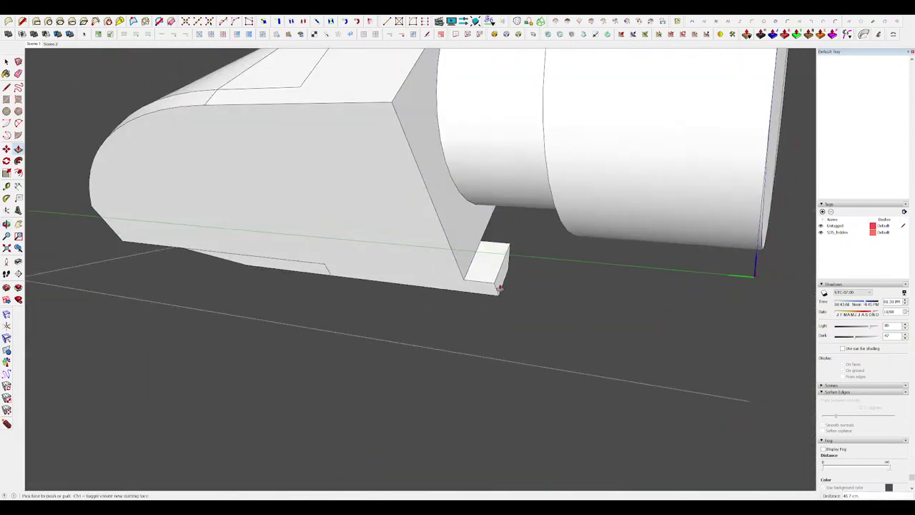
scroll(500, 287, "down", 3)
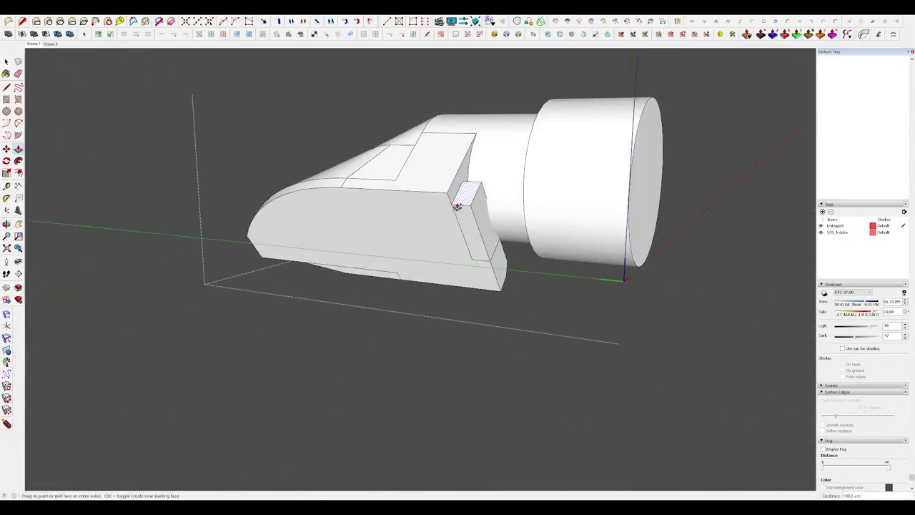
left_click_drag(476, 258, 480, 259)
key("shift+h")
Examine the housing and ring assembly in relation to the rest of the ship.
mouse_move(493, 272)
middle_mouse_down()
mouse_move(545, 341)
mouse_move(546, 276)
mouse_move(707, 219)
middle_mouse_up()
scroll(546, 276, "down", 6)
scroll(644, 197, "down", 4)
mouse_move(511, 171)
middle_mouse_down()
mouse_move(549, 157)
mouse_move(590, 259)
middle_mouse_up()
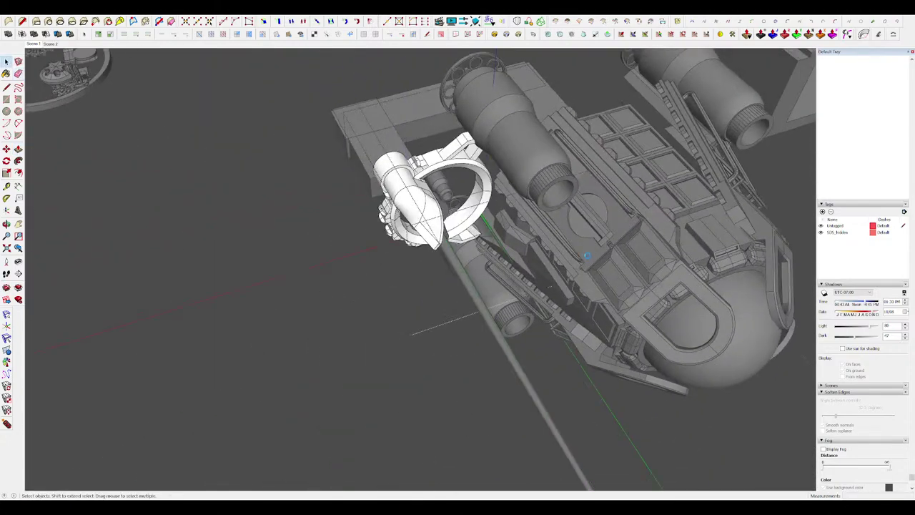
scroll(463, 230, "down", 5)
middle_click_drag(463, 229, 491, 196)
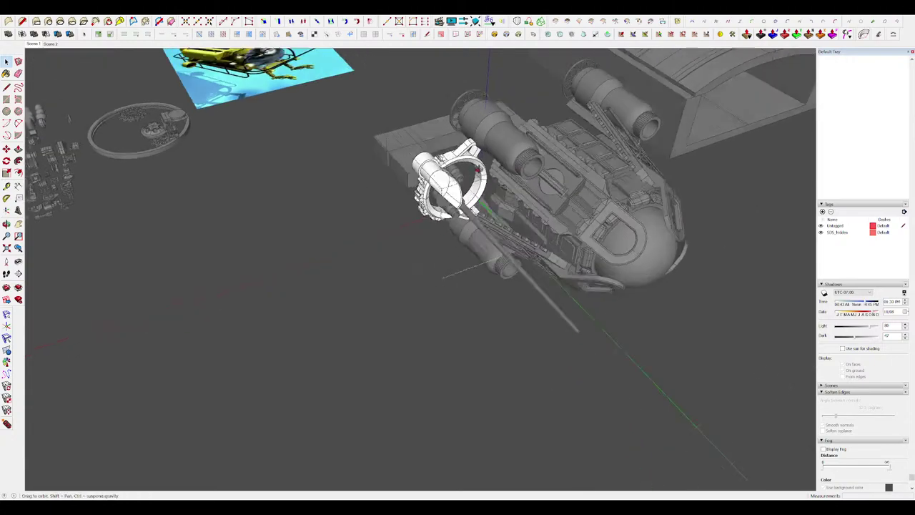
scroll(443, 175, "up", 8)
middle_click_drag(393, 173, 298, 103)
scroll(438, 200, "down", 6)
scroll(400, 154, "up", 5)
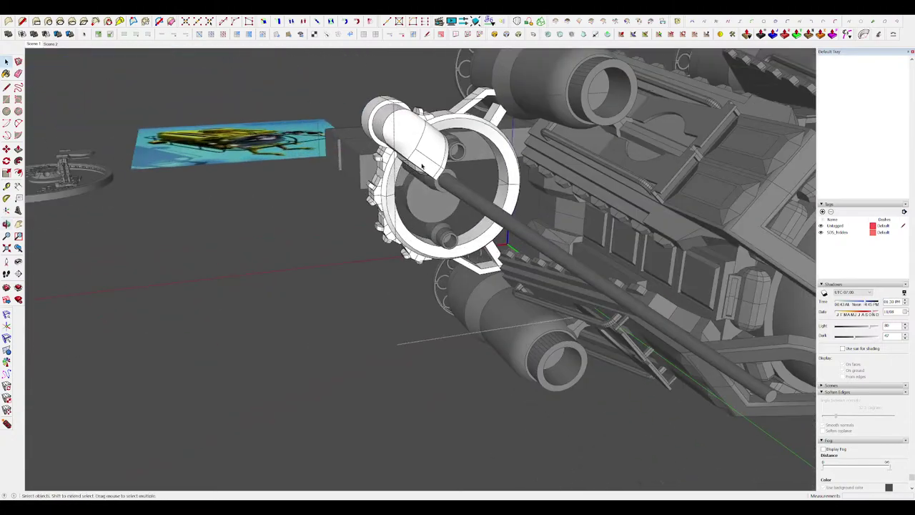
Try to rotate the tapered housing about the ring's centre towards the ring's lower side.
left_click(388, 150)
middle_click_drag(400, 153, 384, 168)
key("q")
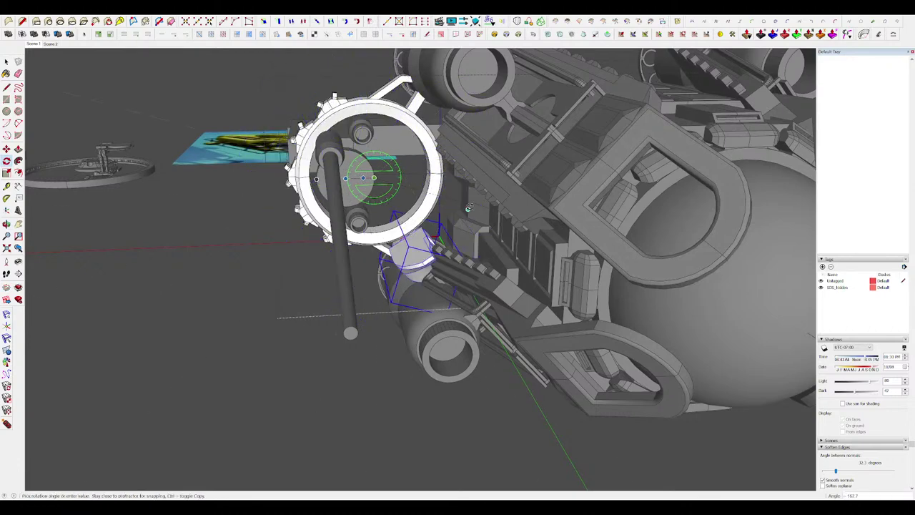
left_click(455, 173)
middle_click_drag(455, 172, 436, 266)
scroll(468, 193, "up", 4)
scroll(615, 143, "down", 3)
scroll(462, 264, "up", 5)
scroll(493, 266, "down", 4)
key("ctrl+z")
Scale the tapered housing down from its outer upper corner.
middle_click_drag(493, 266, 523, 198)
scroll(450, 229, "down", 2)
scroll(518, 211, "up", 4)
scroll(472, 182, "down", 5)
scroll(539, 197, "up", 2)
scroll(429, 175, "up", 4)
key("s")
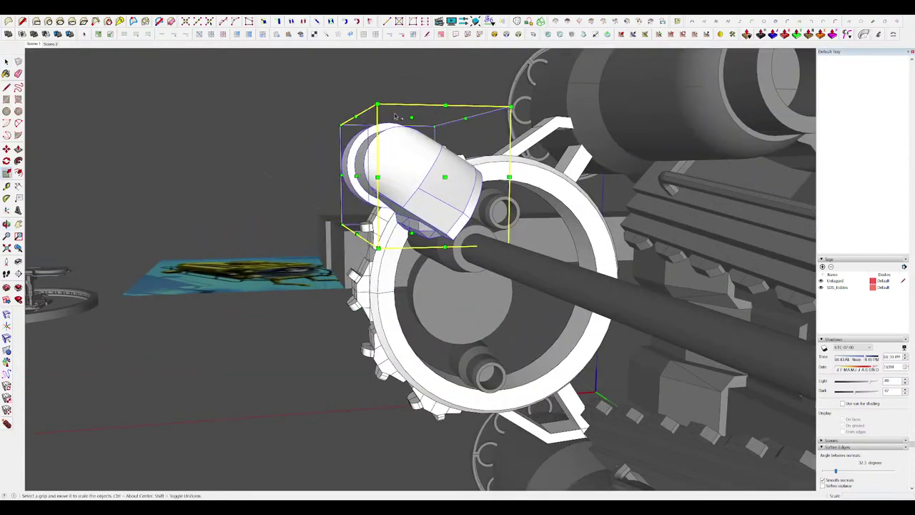
left_click_drag(342, 125, 371, 143)
middle_click_drag(371, 143, 435, 183)
scroll(443, 191, "down", 4)
scroll(434, 182, "up", 4)
Move the scaled housing back into place at the base of the long rod on the ring.
key("m")
left_click_drag(431, 183, 423, 204)
middle_click_drag(423, 204, 403, 223)
scroll(403, 222, "down", 4)
key("space")
middle_click_drag(402, 175, 390, 204)
scroll(390, 205, "down", 5)
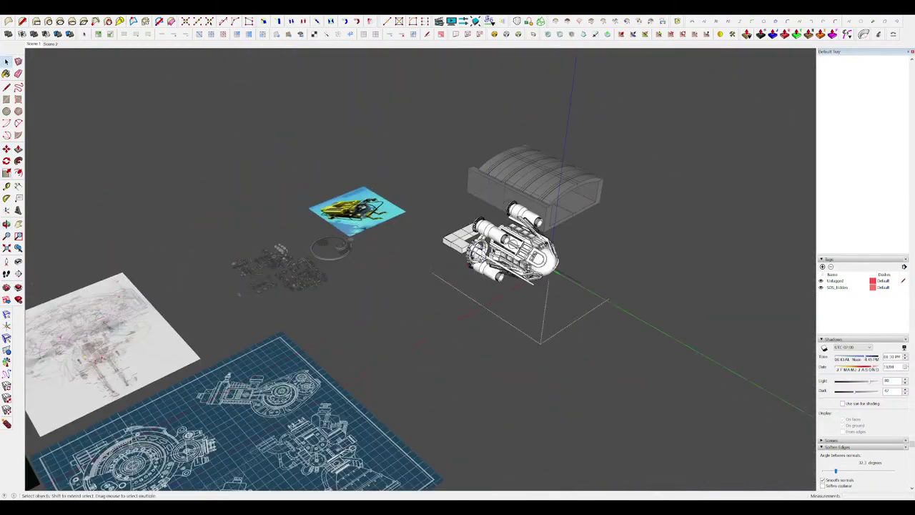
Open the small stepped nozzle in the ring for editing and offset its circular end face inward.
scroll(486, 250, "up", 10)
double_click(472, 255)
key("h")
key("h")
middle_click_drag(424, 257, 913, 280)
double_click(425, 240)
key("h")
scroll(635, 97, "up", 4)
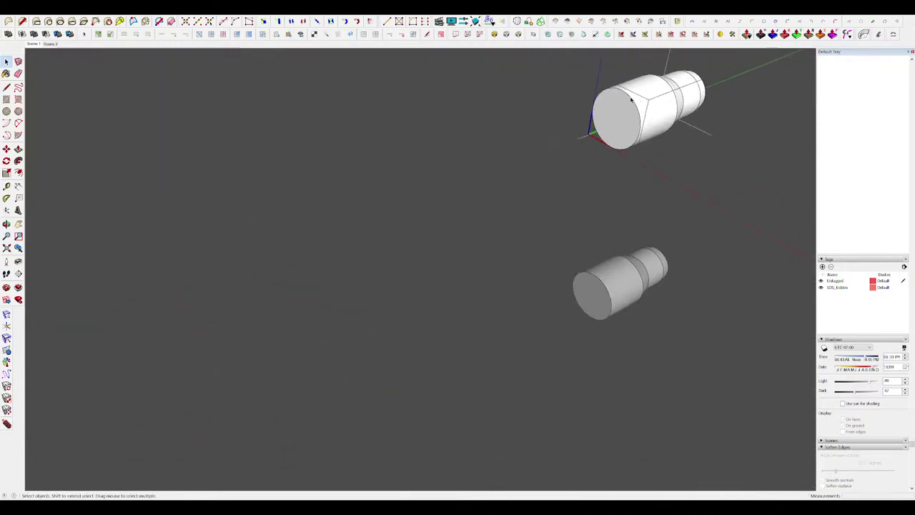
key("f")
scroll(557, 142, "down", 1)
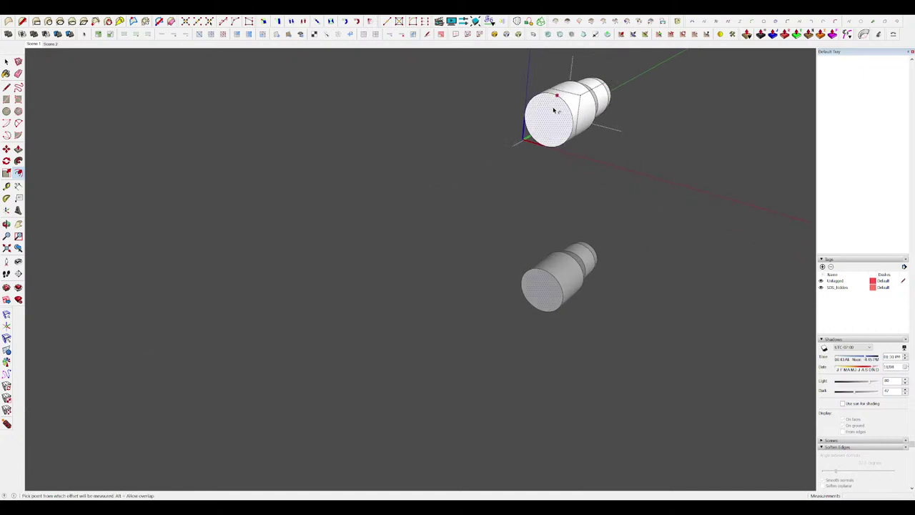
scroll(558, 100, "up", 3)
left_click(582, 98)
left_click(602, 97)
Push the inner circle into the nozzle to hollow out its end.
key("h")
scroll(588, 106, "down", 5)
middle_click_drag(589, 107, 477, 199)
scroll(475, 207, "up", 4)
key("p")
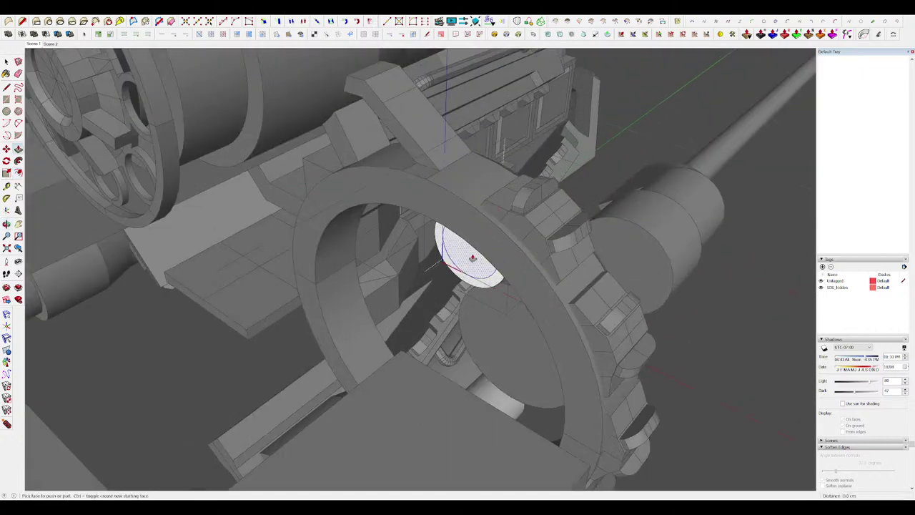
key("h")
left_click_drag(500, 270, 450, 308)
middle_click_drag(450, 307, 565, 283)
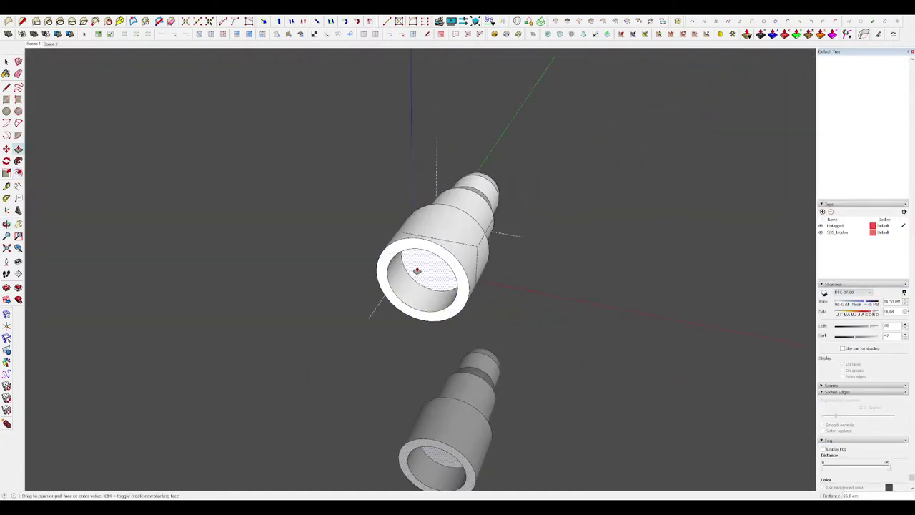
key("h")
key("m")
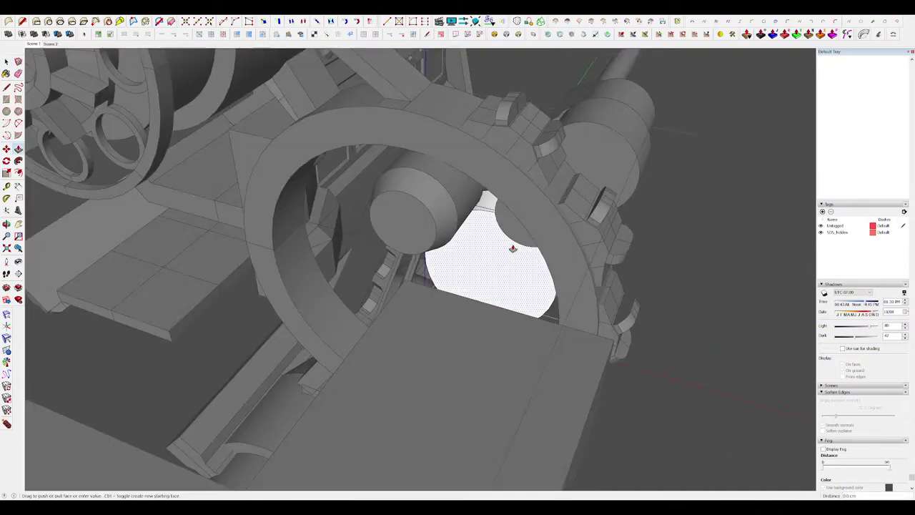
scroll(476, 290, "down", 5)
middle_click_drag(476, 288, 402, 213)
scroll(567, 288, "down", 5)
key("space")
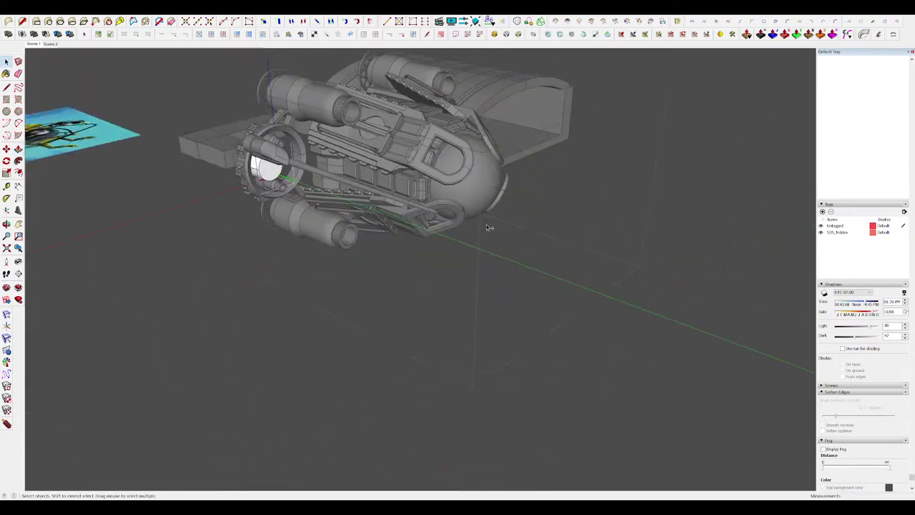
Rotate the rear frame's beam next to the ring by 45 degrees so it runs diagonally.
middle_click_drag(616, 300, 694, 291)
scroll(358, 246, "up", 4)
middle_click_drag(357, 246, 394, 272)
key("Escape")
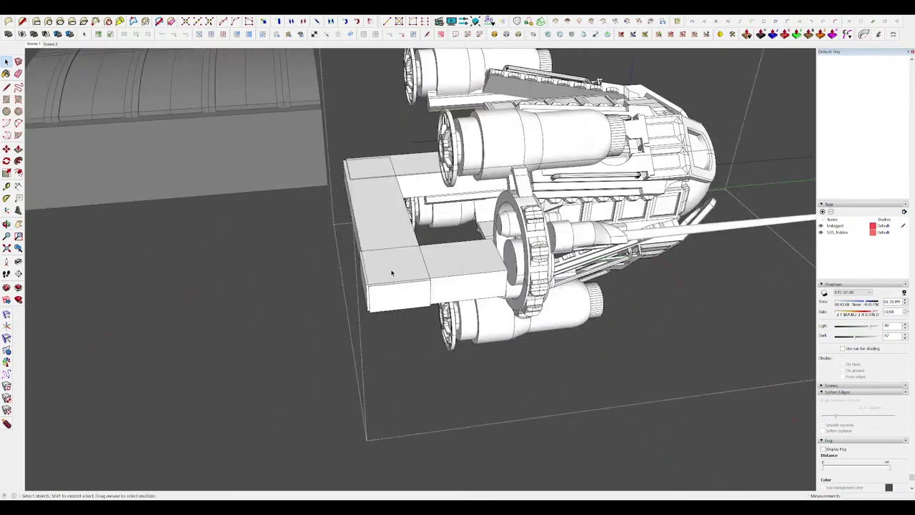
double_click(394, 272)
left_click(476, 265)
middle_click_drag(476, 265, 629, 374)
left_click(629, 374)
left_click(535, 320)
middle_click_drag(535, 320, 530, 307)
key("m")
left_click_drag(530, 303, 496, 282)
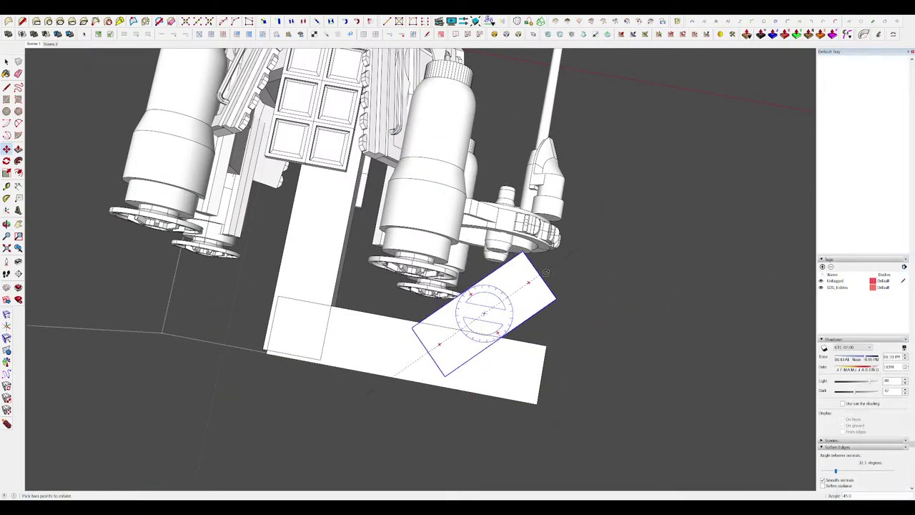
middle_click_drag(497, 284, 341, 229)
key("space")
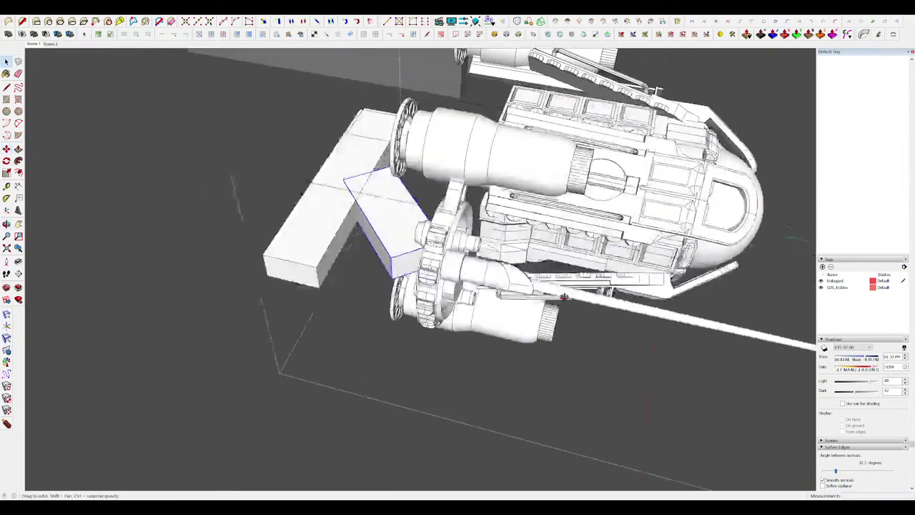
Scale the rear crossbeam to 0.50 of its length and delete the leftover beam beyond it.
scroll(351, 261, "up", 3)
left_click(351, 262)
middle_click_drag(351, 262, 479, 397)
key("s")
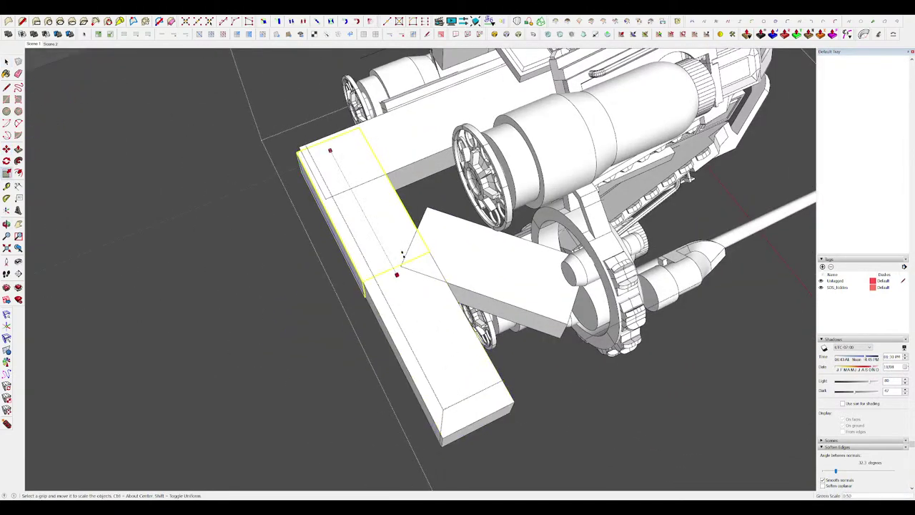
key("space")
left_click(424, 291)
middle_click_drag(424, 291, 602, 302)
key("Delete")
scroll(482, 321, "down", 4)
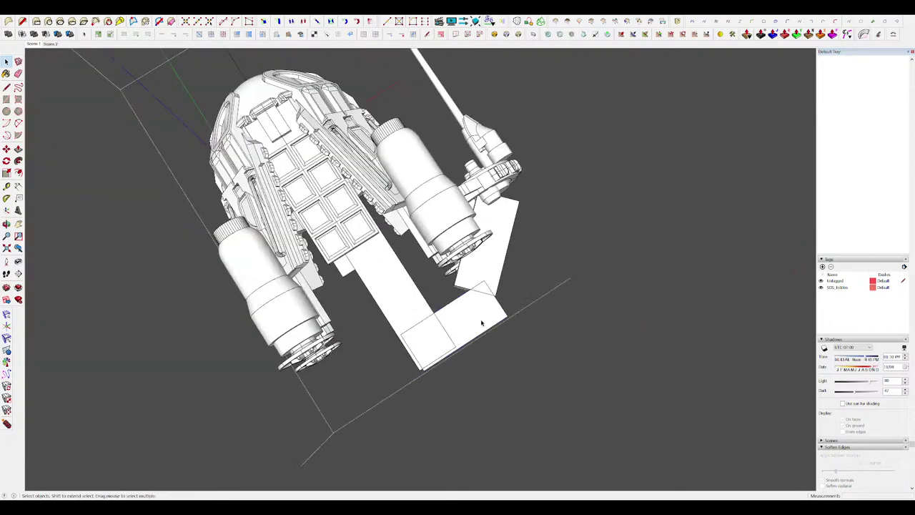
Shift the shortened crossbeam and diagonal beam forward along the longitudinal beam.
scroll(494, 320, "up", 4)
key("m")
middle_click_drag(425, 387, 505, 247)
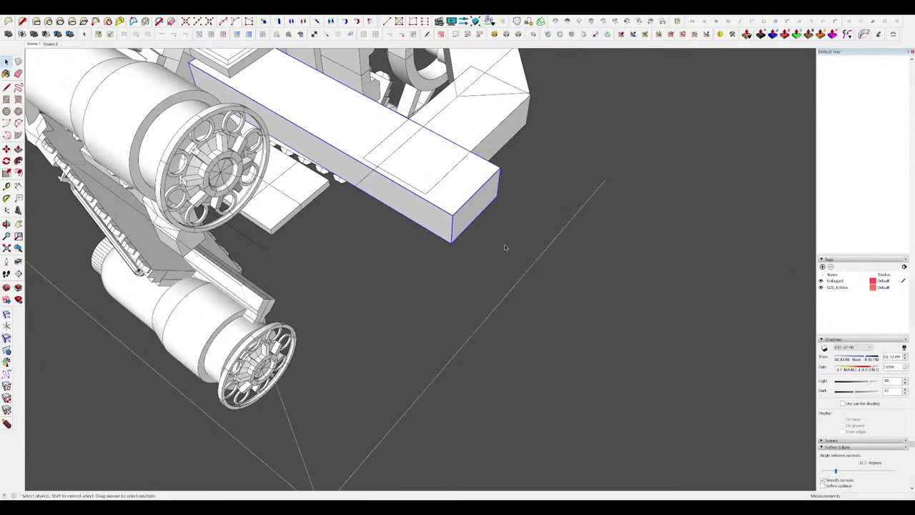
scroll(581, 318, "down", 5)
left_click(582, 318)
Examine the ship's overall proportions and the ring arm's placement from several sides.
middle_click_drag(457, 206, 808, 207)
scroll(582, 319, "down", 4)
middle_click_drag(409, 245, 486, 162)
scroll(542, 243, "down", 3)
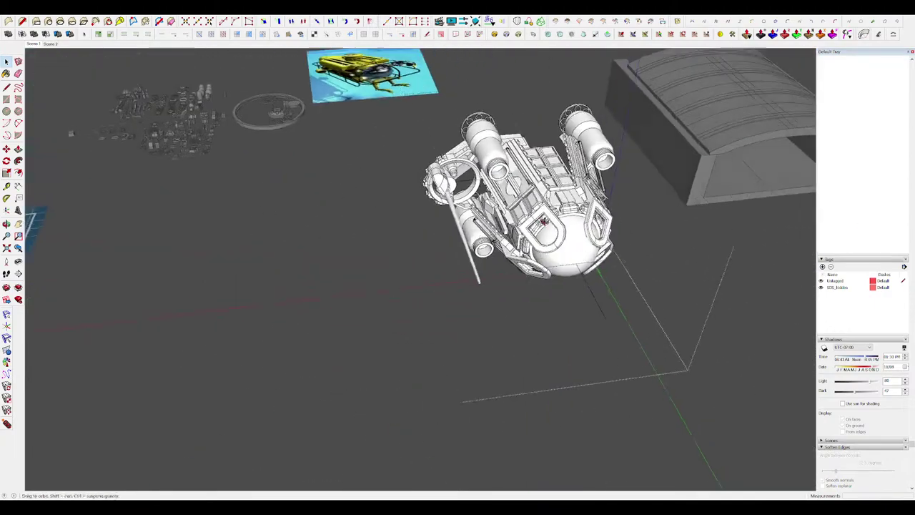
middle_click_drag(542, 243, 546, 282)
scroll(547, 264, "up", 3)
middle_click_drag(547, 221, 586, 206)
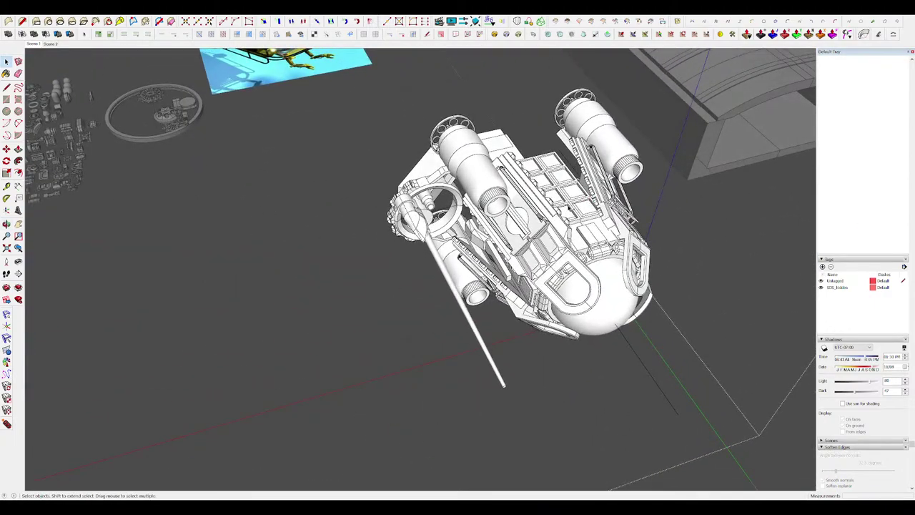
middle_click_drag(487, 264, 590, 293)
scroll(432, 218, "up", 4)
left_click(411, 214)
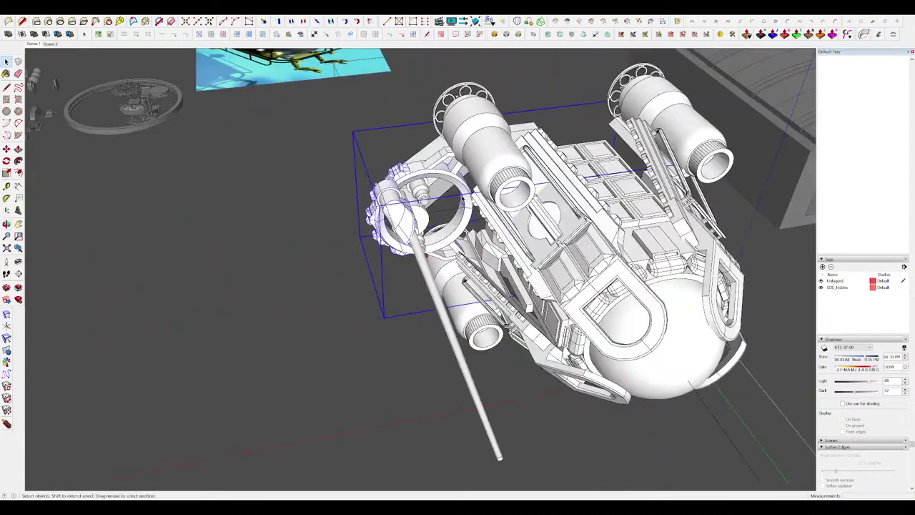
double_click(411, 215)
left_click(344, 360)
middle_click_drag(371, 357, 752, 363)
scroll(415, 306, "down", 4)
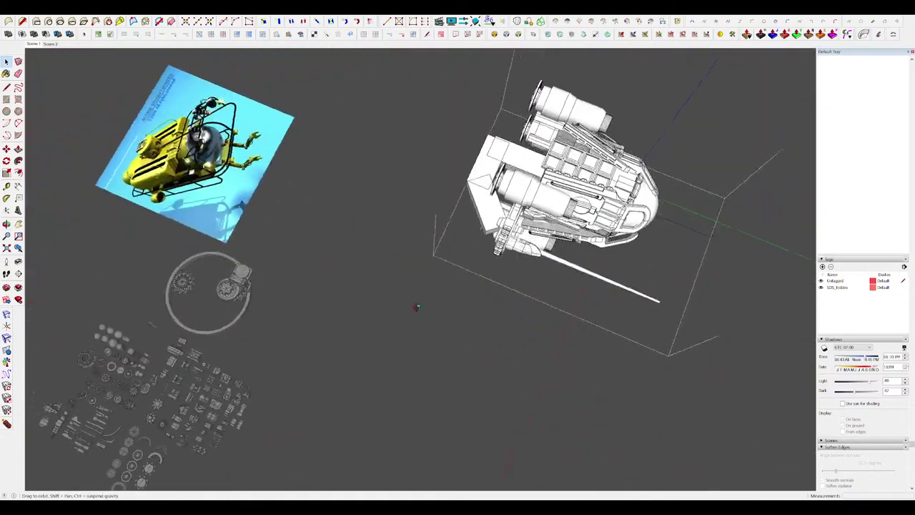
middle_click_drag(414, 306, 493, 301)
scroll(494, 286, "up", 2)
middle_click_drag(493, 236, 506, 92)
scroll(505, 193, "up", 3)
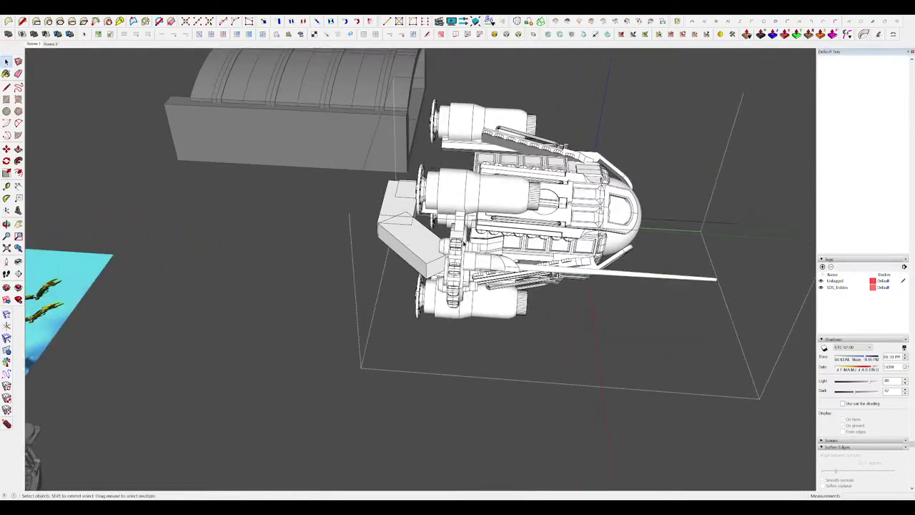
Move the ring assembly together with its rod and diagonal beam forward along the ship's side.
mouse_move(464, 248)
middle_mouse_down()
mouse_move(349, 246)
mouse_move(392, 223)
mouse_move(376, 158)
middle_mouse_up()
scroll(358, 256, "up", 4)
scroll(457, 207, "down", 4)
scroll(431, 191, "up", 4)
middle_click_drag(432, 191, 430, 252)
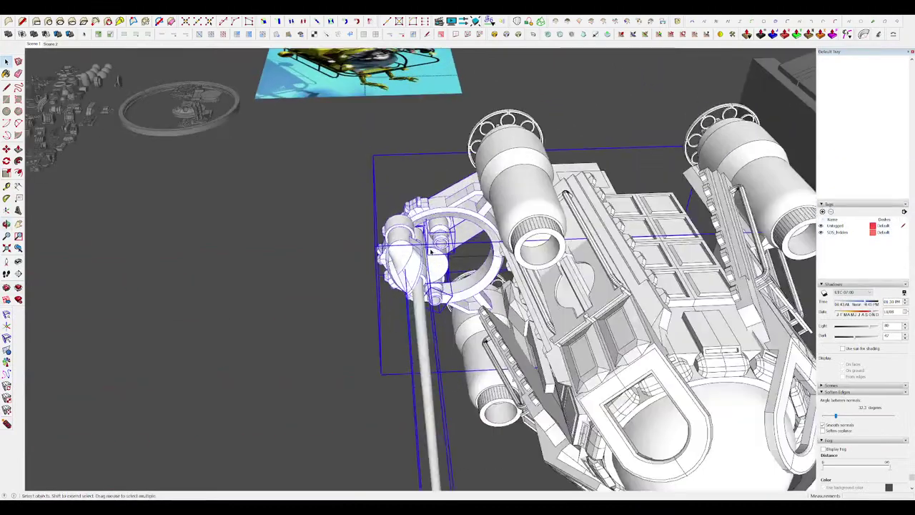
left_click(430, 254)
scroll(415, 274, "down", 4)
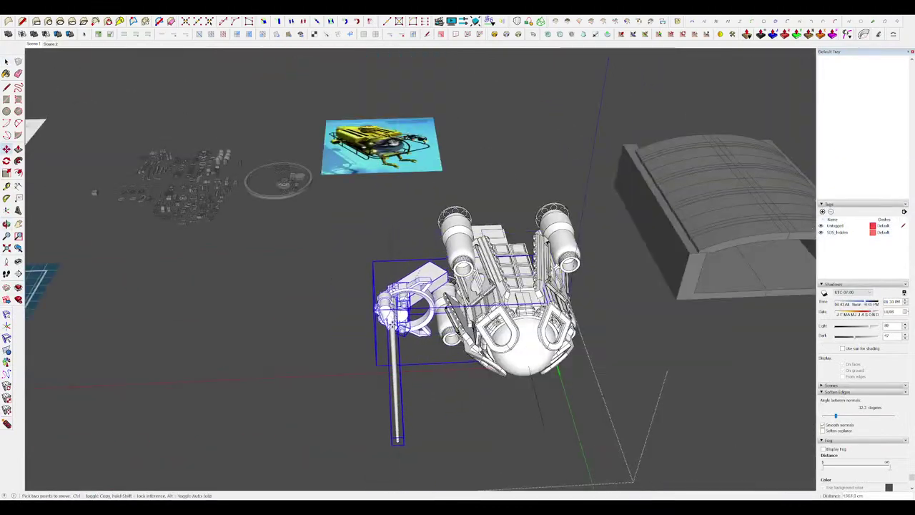
left_click(406, 331)
middle_click_drag(411, 334, 800, 422)
scroll(636, 236, "down", 3)
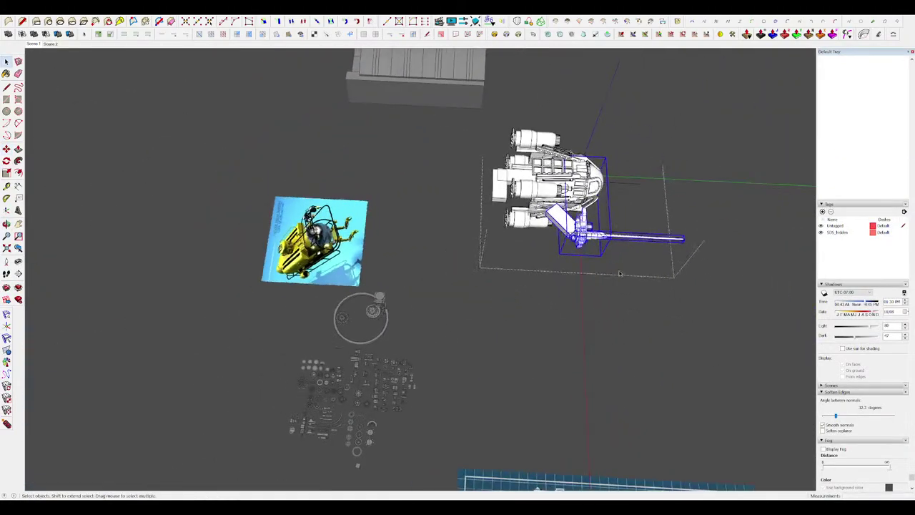
Rotate the diagonal beam behind the ring so it runs parallel to the ship's length.
scroll(633, 232, "up", 3)
key("space")
left_click(534, 209)
scroll(534, 209, "up", 3)
middle_click_drag(534, 209, 507, 244)
key("m")
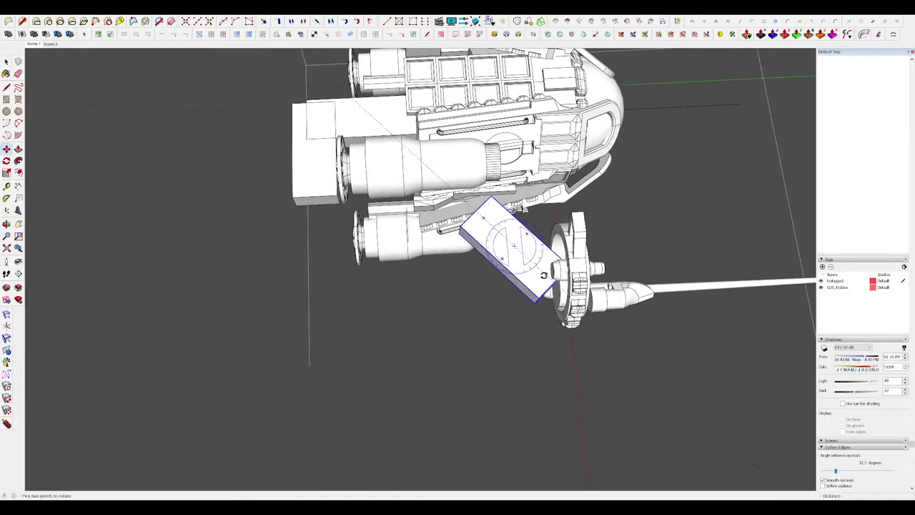
key("space")
Scale the straightened beam lengthwise to extend it back past the engines.
middle_click_drag(476, 286, 522, 182)
key("s")
left_click_drag(464, 217, 428, 309)
middle_click_drag(429, 309, 513, 296)
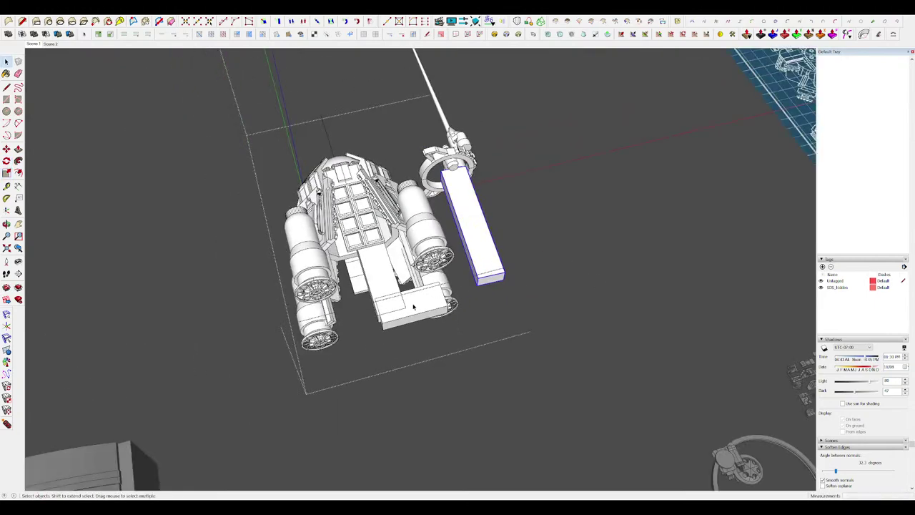
Move the rear crossbeam forward and scale it outward to meet the rear end of the long side beam.
key("s")
key("m")
left_click_drag(389, 292, 413, 270)
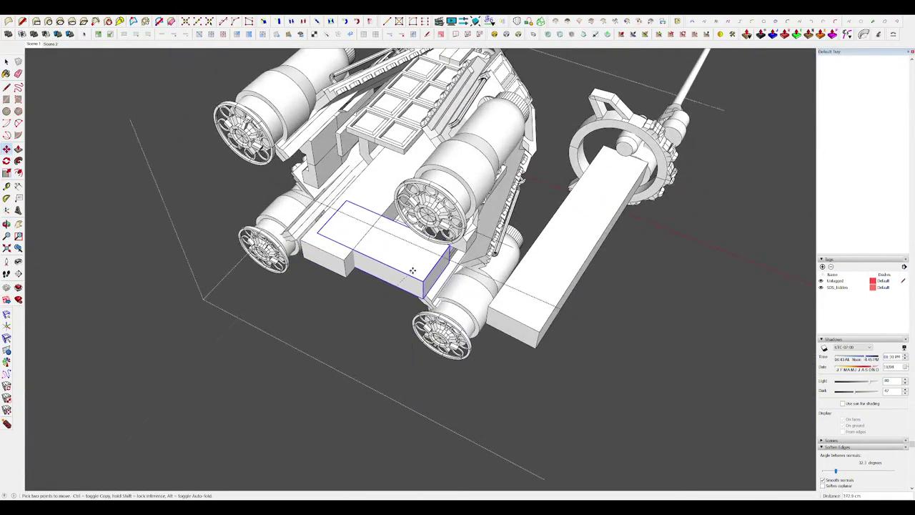
left_click_drag(507, 295, 511, 299)
middle_click_drag(511, 299, 551, 224)
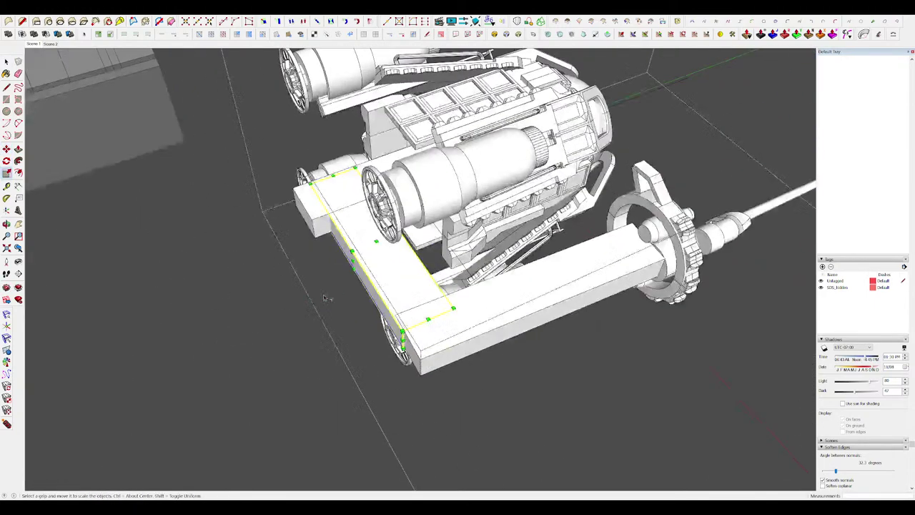
key("space")
Select the ring assembly with its rod and beam frame, excluding the hull, and cut them out of their current group.
scroll(487, 229, "down", 8)
middle_click_drag(429, 286, 472, 222)
scroll(473, 300, "up", 4)
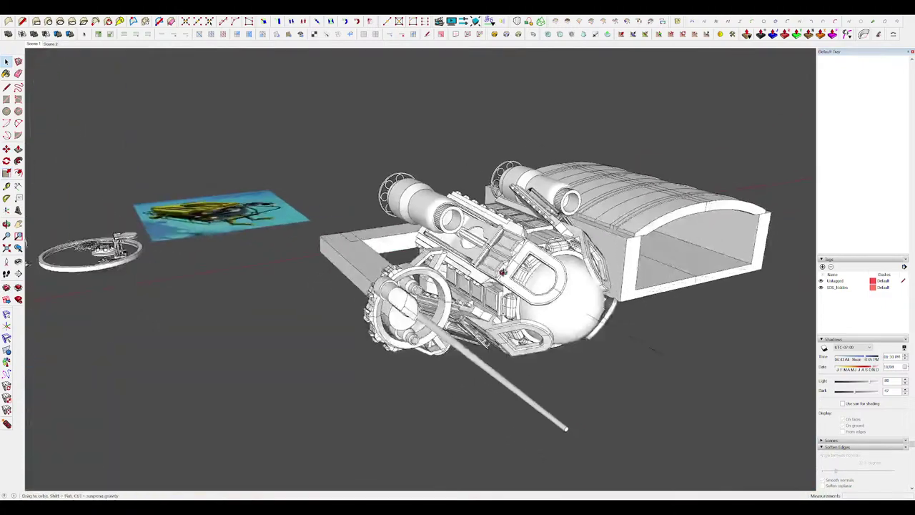
middle_click_drag(473, 300, 353, 384)
scroll(493, 182, "down", 4)
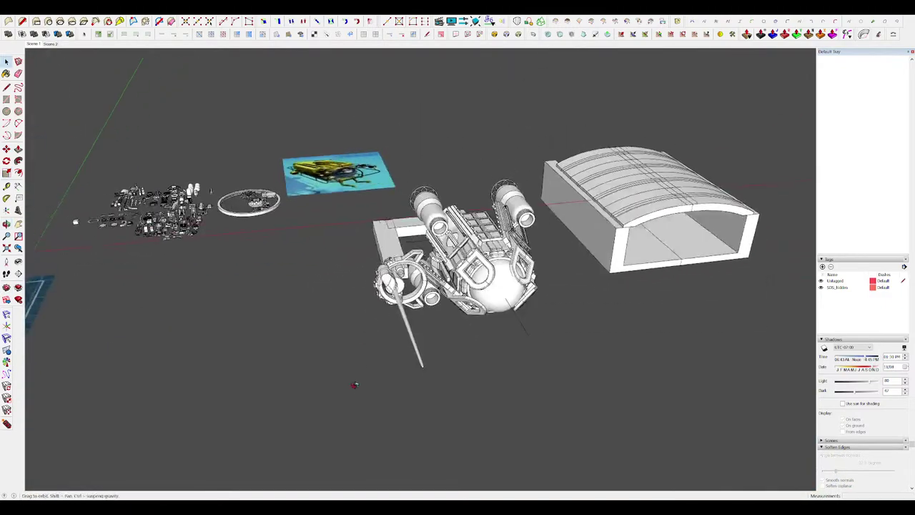
scroll(365, 265, "up", 5)
double_click(398, 269)
left_click(407, 273)
middle_click_drag(405, 279, 377, 252)
scroll(379, 250, "down", 4)
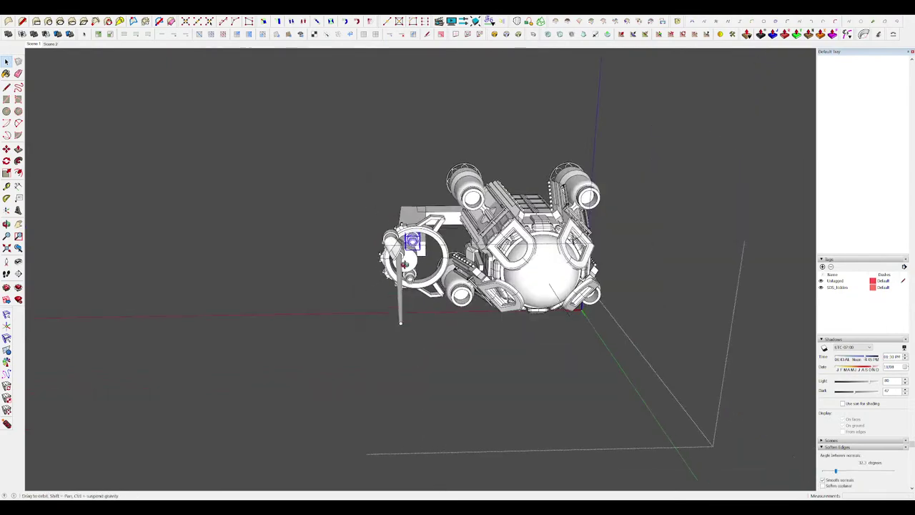
key("ctrl+a")
middle_click_drag(452, 125, 406, 210)
scroll(436, 188, "up", 3)
left_click(451, 146, "shift")
middle_click_drag(452, 147, 615, 240)
scroll(548, 260, "down", 3)
scroll(548, 260, "down", 2)
scroll(384, 247, "up", 2)
key("Delete")
Paste the ring assembly, rod and beam frame in place inside the mirrored hull-half component so both sides carry them.
scroll(384, 246, "up", 4)
double_click(454, 235)
scroll(455, 235, "down", 4)
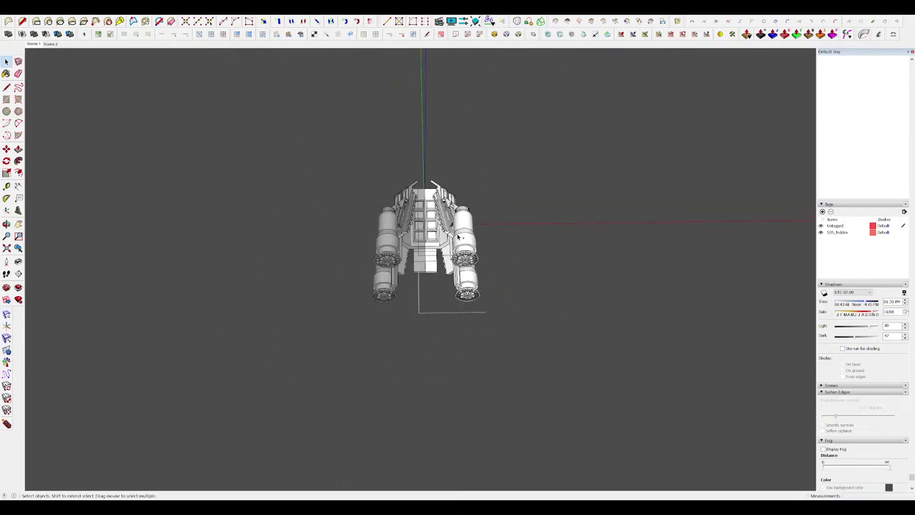
key("ctrl+shift+v")
middle_click_drag(458, 235, 634, 134)
left_click(595, 203)
left_click(633, 134)
scroll(632, 134, "down", 3)
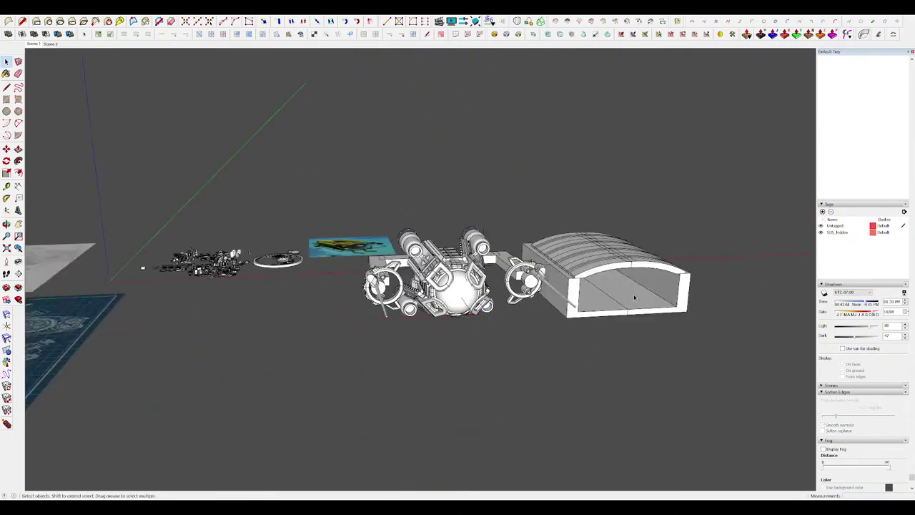
middle_click_drag(633, 298, 721, 253)
scroll(486, 249, "up", 6)
middle_click_drag(487, 249, 489, 361)
scroll(489, 344, "down", 3)
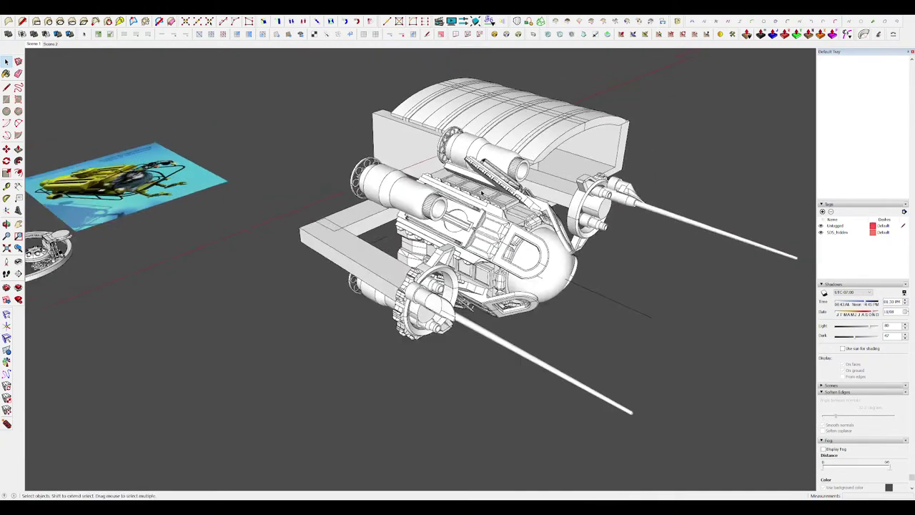
middle_click_drag(457, 300, 493, 280)
double_click(391, 271)
double_click(390, 272)
scroll(399, 276, "up", 4)
left_click(402, 277)
double_click(402, 277)
middle_click_drag(402, 277, 527, 394)
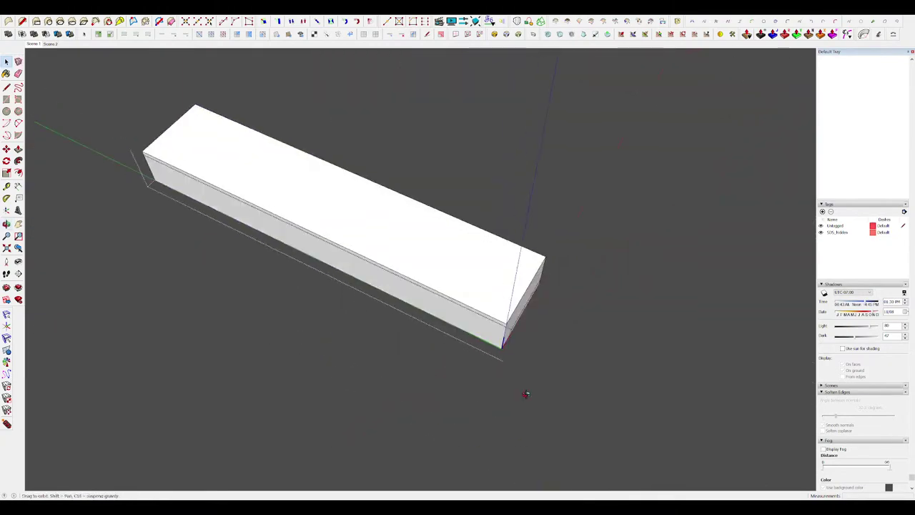
left_click(527, 394)
left_click(480, 286)
middle_click_drag(480, 287, 607, 311)
scroll(515, 250, "down", 3)
key("m")
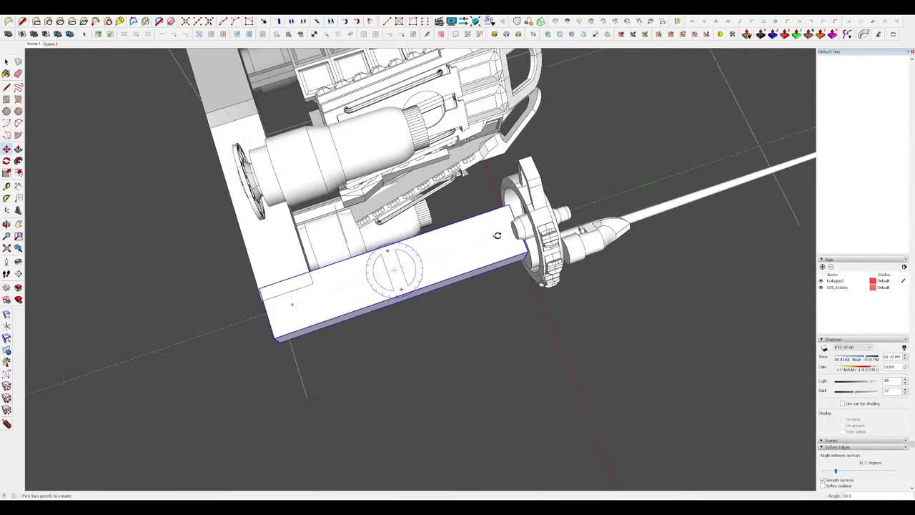
middle_click_drag(496, 236, 746, 222)
key("space")
Push the rear end face of the long side beam toward the ring to shorten the beam.
double_click(413, 279)
scroll(408, 286, "down", 3)
middle_click_drag(358, 286, 499, 233)
scroll(428, 279, "up", 4)
key("p")
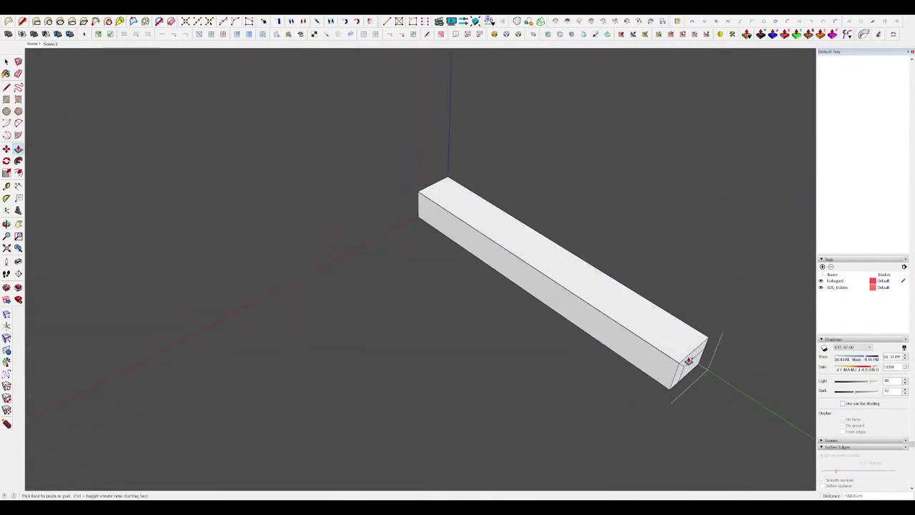
left_click_drag(689, 361, 517, 260)
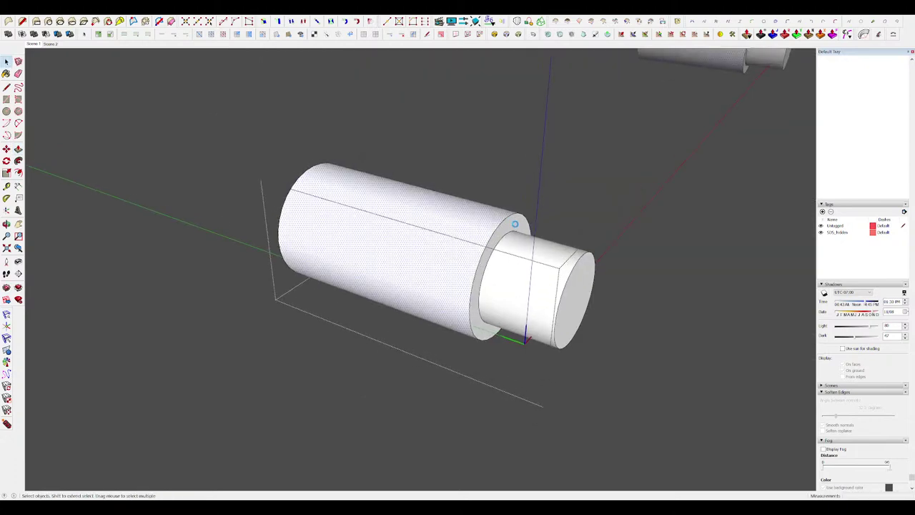
Bevel the front shoulder of the wide cylinder behind the ring by offsetting its face and moving the rim edges.
scroll(521, 222, "up", 5)
key("f")
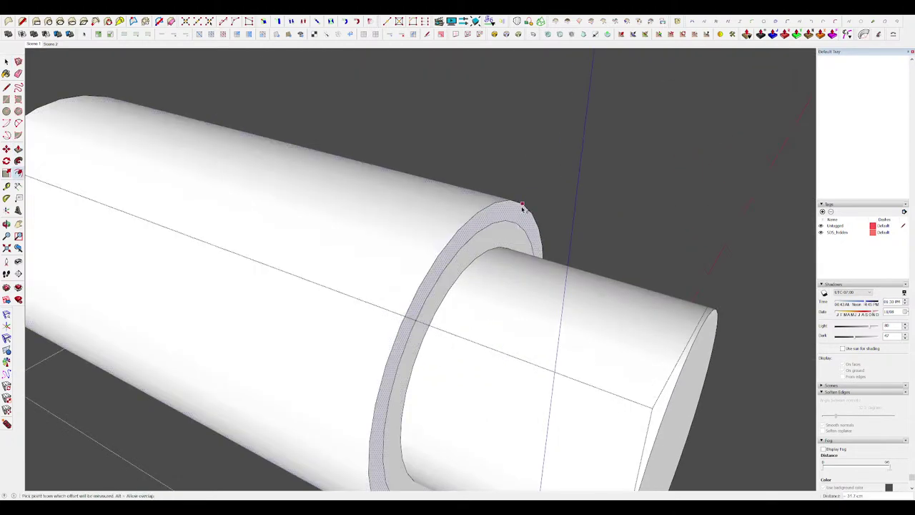
left_click(522, 203)
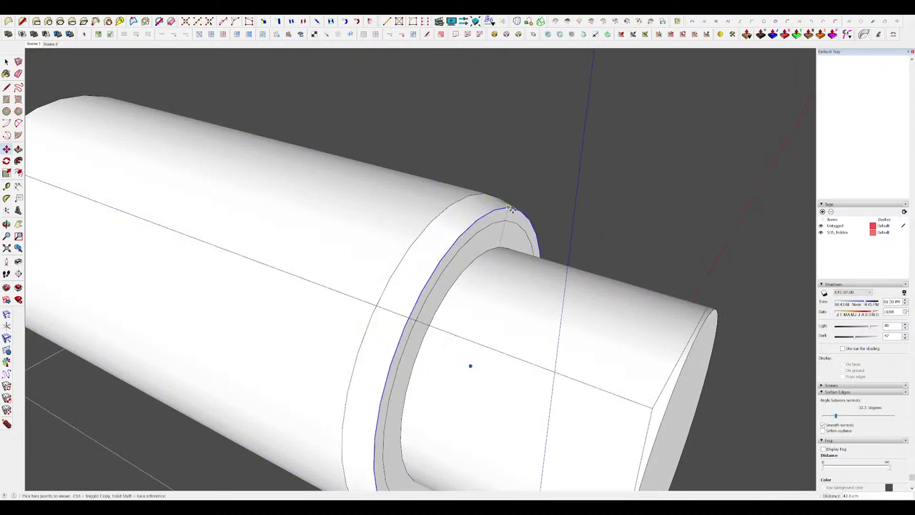
left_click(503, 206)
middle_click_drag(503, 206, 597, 243)
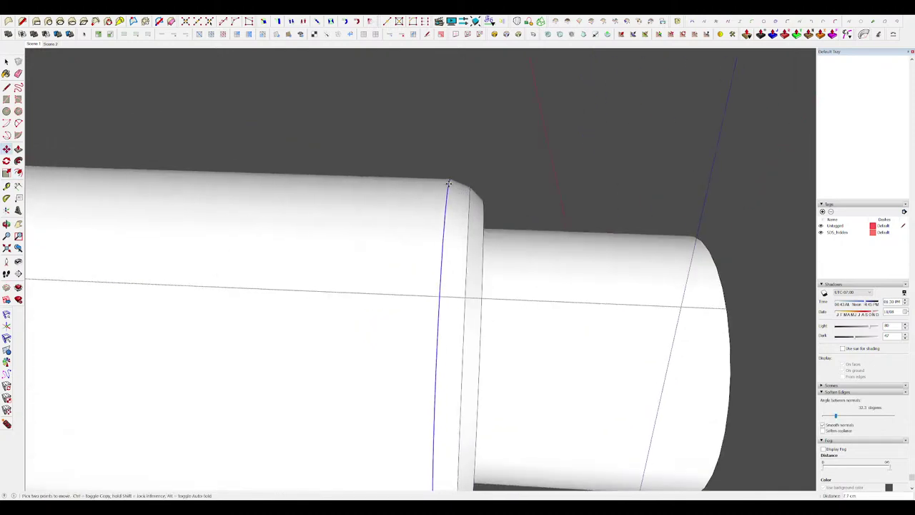
scroll(504, 215, "down", 10)
key("space")
left_click(637, 343)
Offset the rear end face of the wide cylinder slightly inward to outline a narrower circle.
middle_click_drag(514, 265, 657, 289)
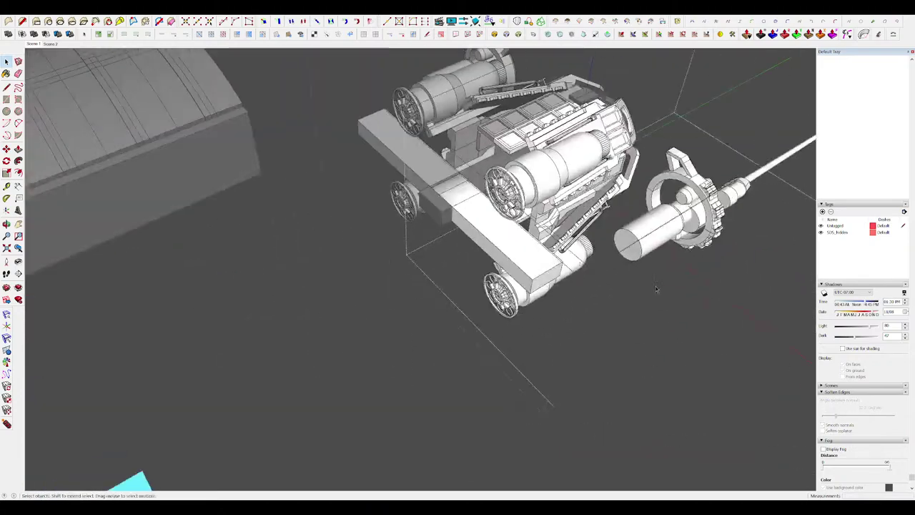
scroll(630, 264, "up", 3)
double_click(532, 282)
scroll(546, 274, "up", 4)
key("f")
left_click(549, 267)
left_click(545, 263)
Extrude the inner circle of the cylinder's rear end backward into a long narrower section.
key("p")
middle_click_drag(546, 263, 525, 247)
scroll(542, 244, "down", 6)
scroll(542, 246, "up", 4)
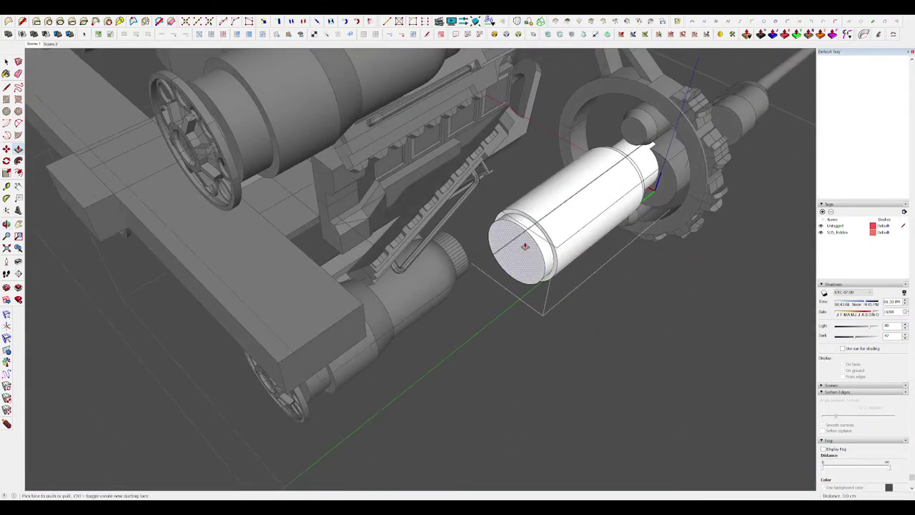
scroll(526, 246, "up", 2)
key("space")
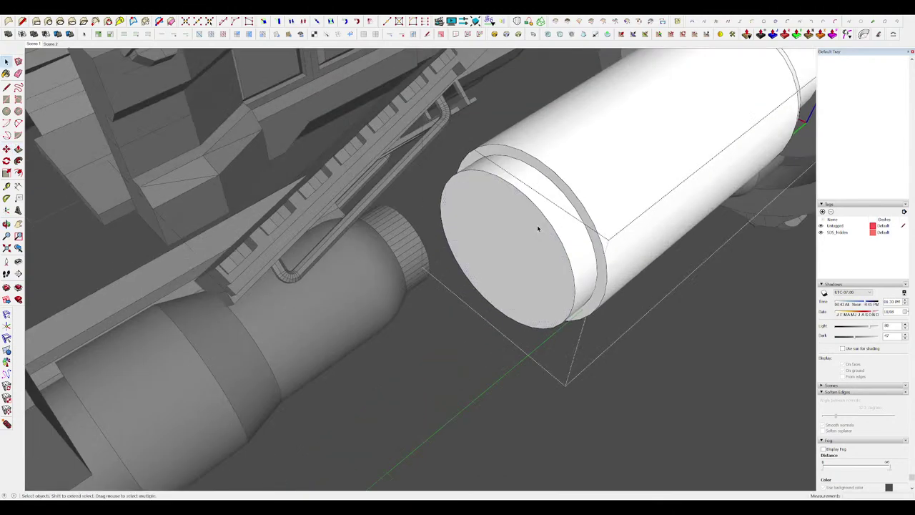
scroll(540, 228, "down", 4)
key("p")
scroll(462, 281, "up", 2)
key("space")
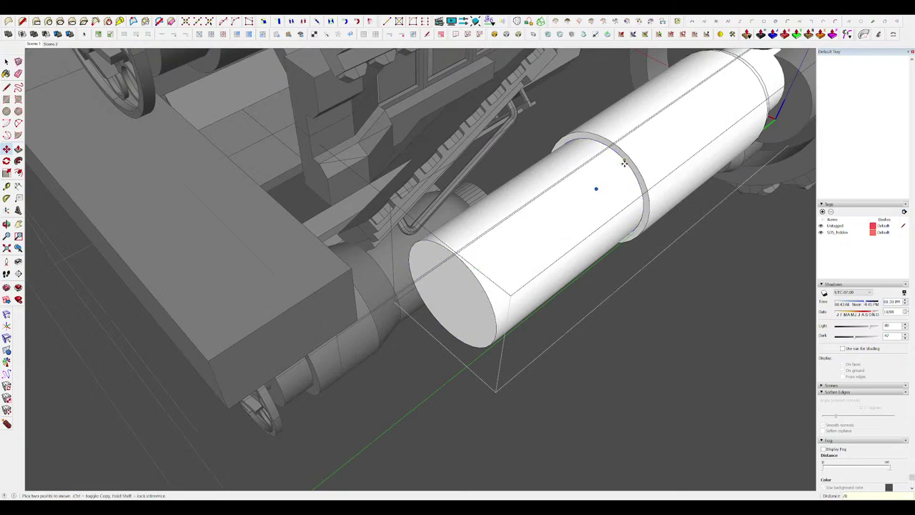
Divide the narrow rear section into eight equal segments with evenly spaced copies of its ring edge.
key("Return")
middle_click_drag(624, 163, 461, 250)
key("space")
scroll(461, 258, "down", 2)
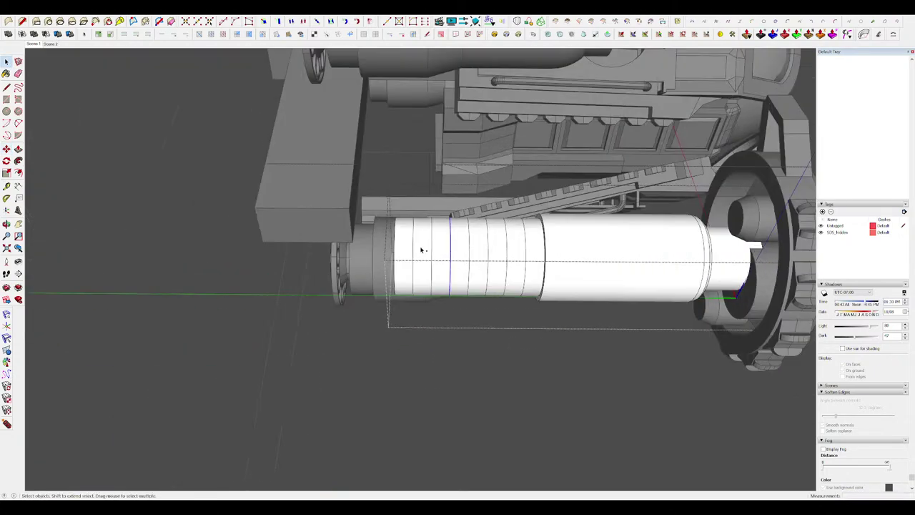
Select every second ring edge on the narrow section and scale them inward about their centre to form corrugations.
left_click(526, 249, "ctrl")
middle_click_drag(530, 250, 679, 308)
key("s")
scroll(472, 223, "up", 3)
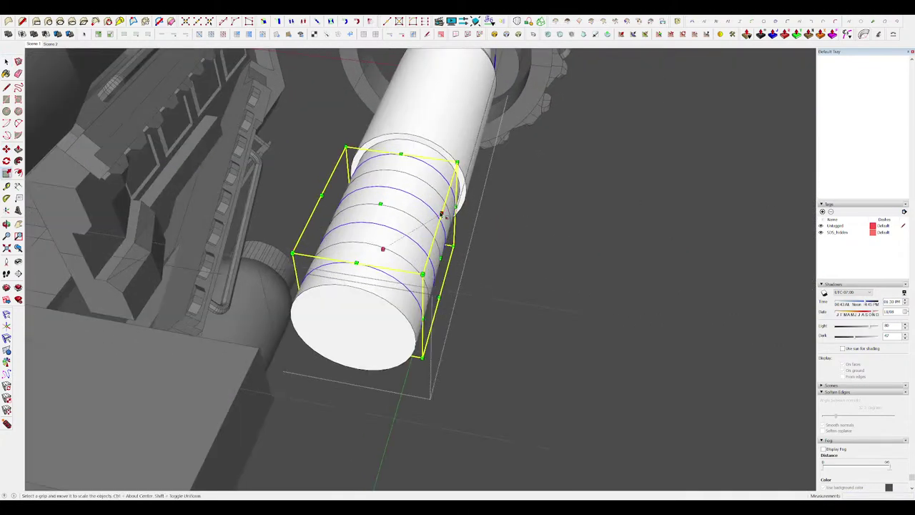
left_click_drag(441, 214, 431, 222, "ctrl")
middle_click_drag(522, 236, 553, 259)
scroll(553, 260, "down", 3)
key("space")
scroll(425, 247, "up", 6)
scroll(484, 248, "down", 3)
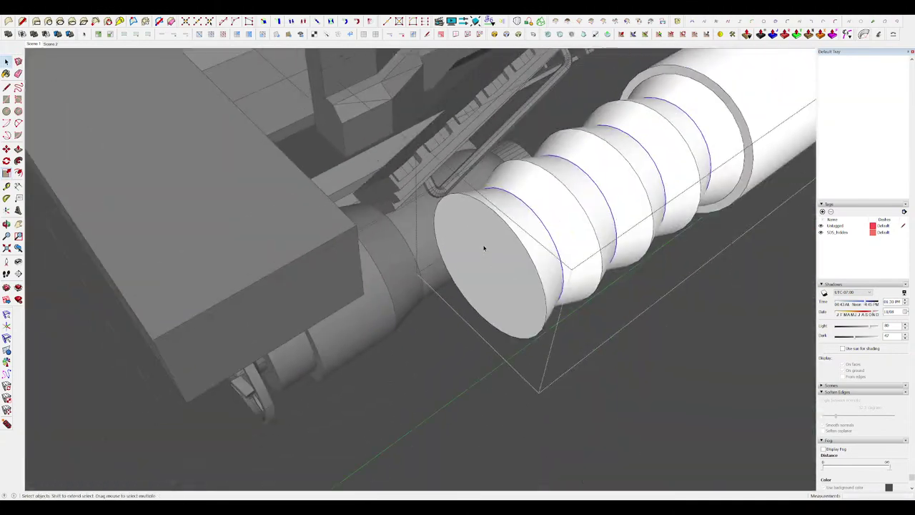
Offset the end face of the corrugated section outward to form a slightly wider rim.
key("p")
left_click(484, 248)
scroll(493, 239, "down", 3)
key("p")
scroll(494, 224, "up", 3)
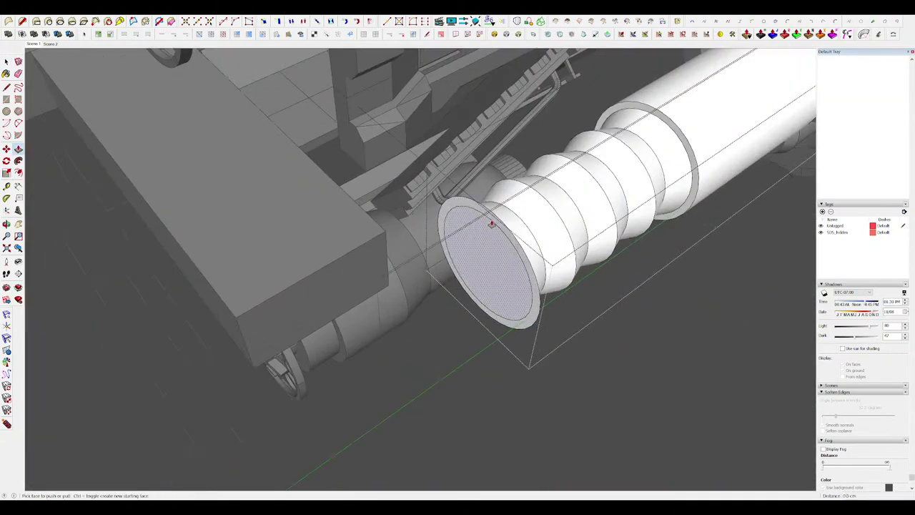
Extrude the rim and inner face backward into a wider end drum behind the corrugated section.
double_click(494, 224)
middle_click_drag(493, 224, 466, 288)
key("ctrl+z")
left_click(552, 206)
left_click(499, 258)
left_click(477, 247)
left_click(493, 283)
left_click(482, 250)
scroll(482, 251, "down", 5)
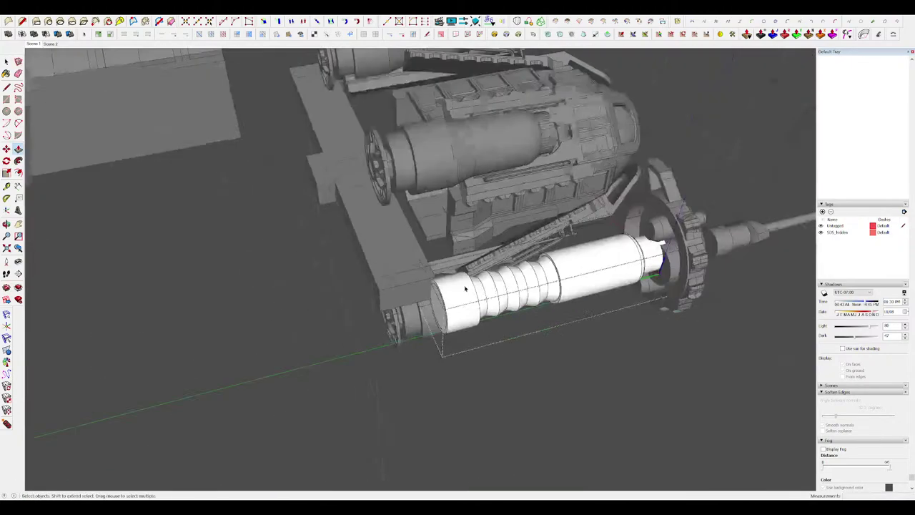
key("space")
left_click(644, 286)
Draw an inner arc within the circular recess beside the central bar on the hull's side panel.
middle_click_drag(643, 286, 564, 273)
scroll(560, 272, "down", 3)
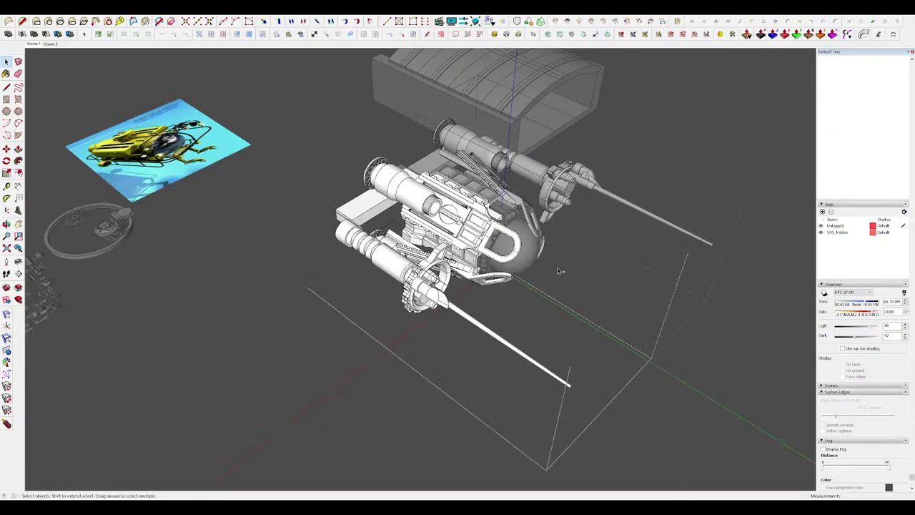
scroll(432, 227, "up", 5)
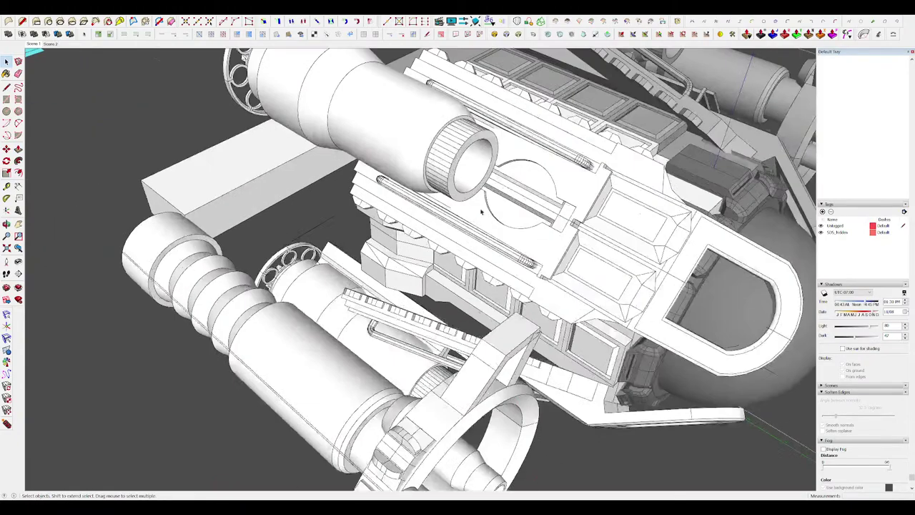
middle_click_drag(484, 210, 706, 222)
scroll(453, 184, "up", 5)
scroll(435, 74, "down", 3)
left_click(484, 216)
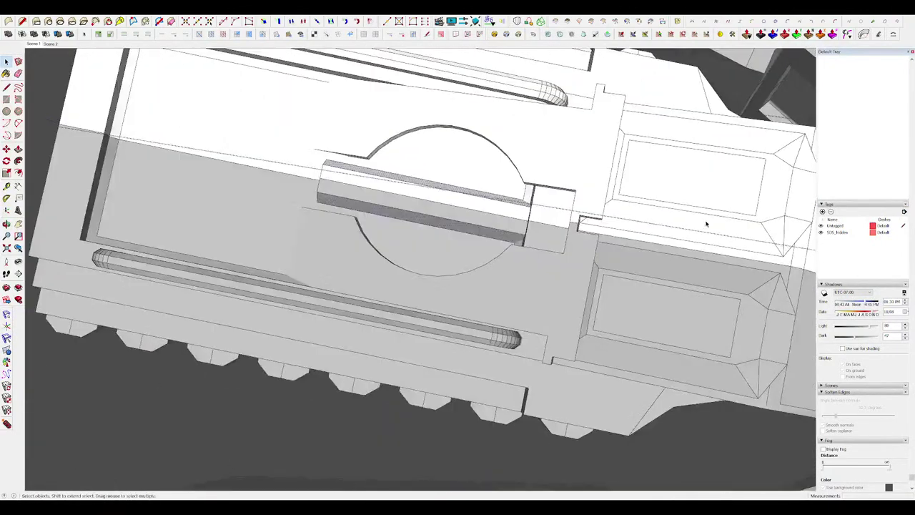
scroll(433, 218, "up", 4)
middle_click_drag(433, 219, 419, 184)
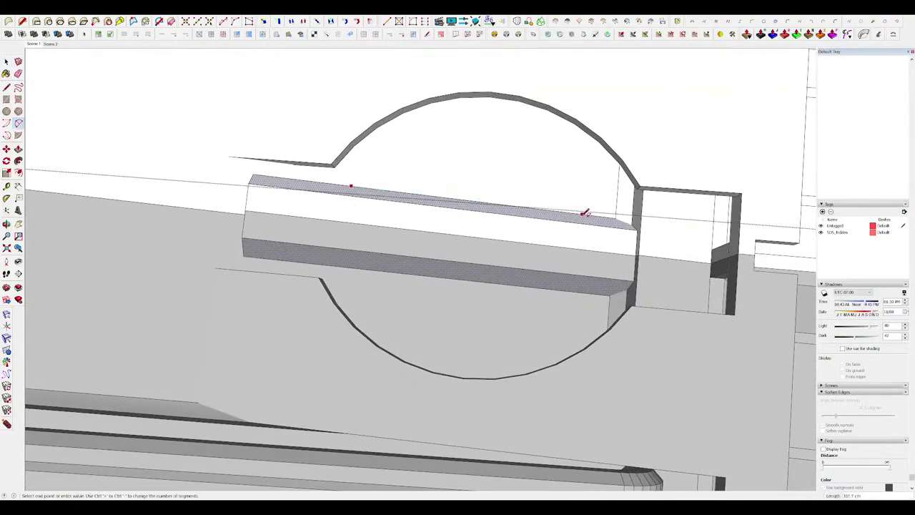
Push/Pull the half-disc face bounded by the inner arc to give the circular recess a second level.
middle_click_drag(550, 154, 505, 205)
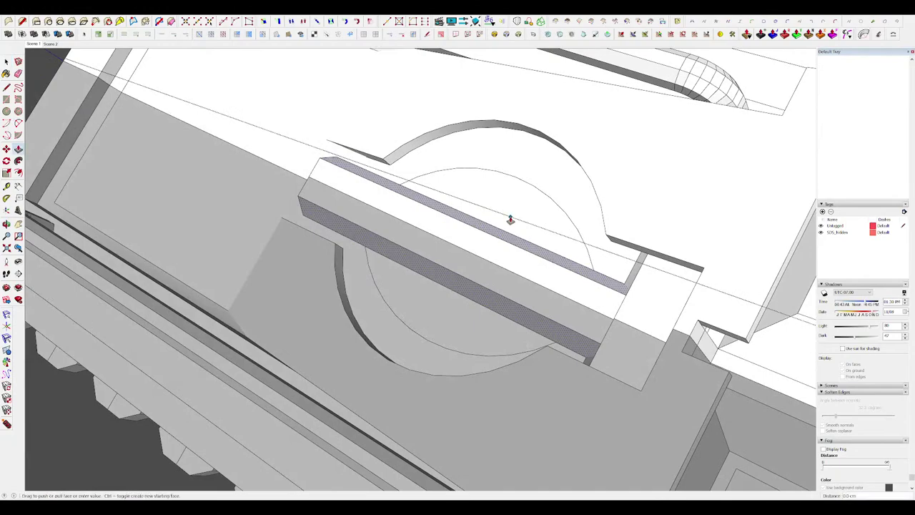
scroll(493, 252, "up", 3)
middle_click_drag(493, 253, 635, 279)
left_click(537, 264)
scroll(524, 217, "down", 7)
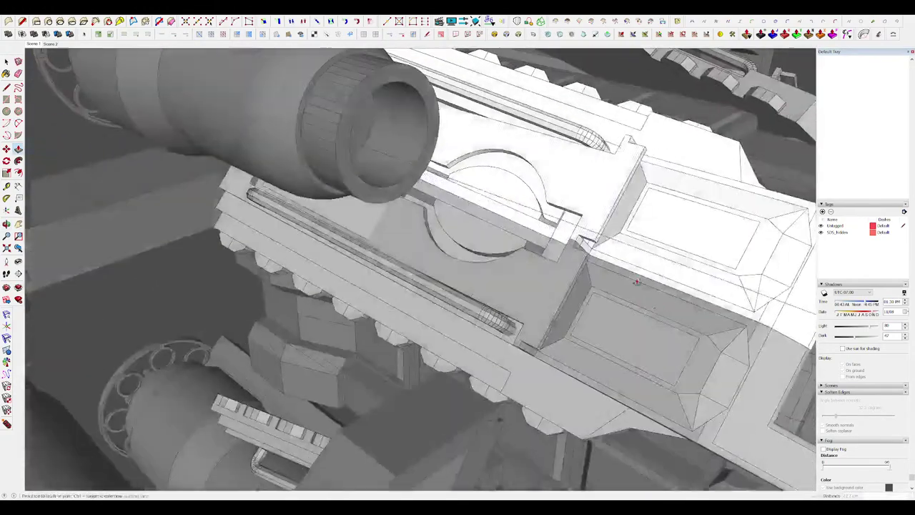
Examine the ship's side panels, engines and mirrored ring assemblies from the front.
key("space")
scroll(494, 214, "down", 7)
middle_click_drag(587, 216, 436, 160)
left_click(633, 241)
left_click(634, 241)
scroll(357, 215, "up", 5)
scroll(500, 215, "down", 6)
scroll(429, 168, "up", 8)
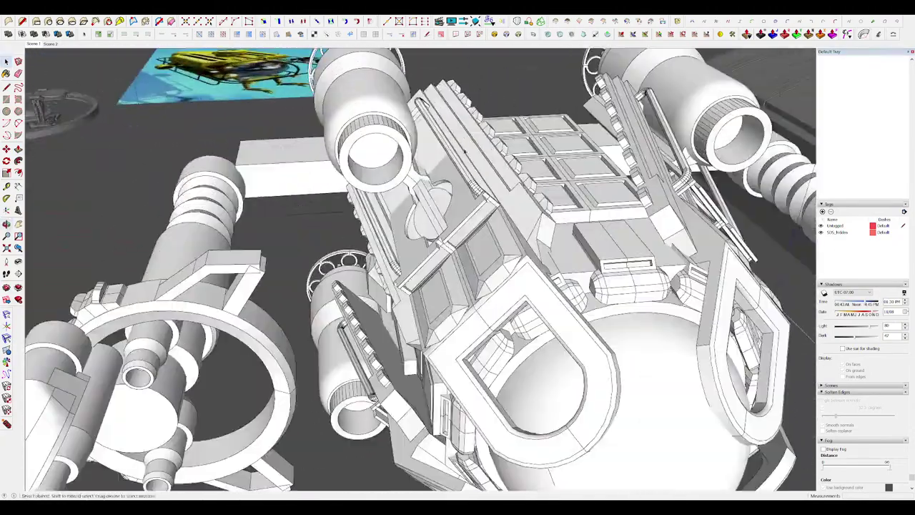
Open the hull's side panel for editing and draw a narrow rectangle along it outside the circular recess.
double_click(460, 181)
double_click(460, 181)
double_click(460, 181)
scroll(460, 181, "up", 5)
key("r")
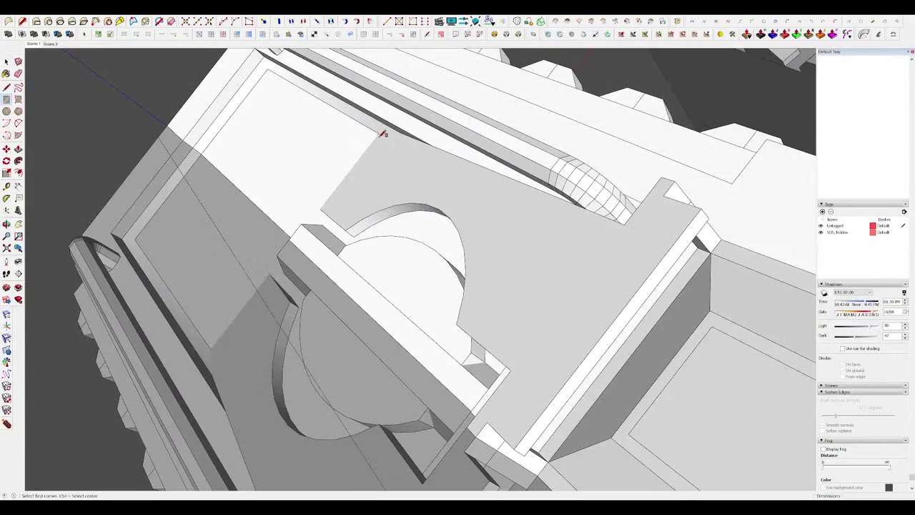
left_click(559, 235)
middle_click_drag(559, 236, 766, 301)
Extrude the narrow rectangle outward into a raised strip along the side panel.
key("p")
left_click(512, 211)
left_click(514, 210)
scroll(517, 216, "down", 10)
scroll(422, 203, "up", 5)
Push/Pull the rear end of the raised strip to lengthen it toward the back edge of the panel's raised area.
middle_click_drag(429, 204, 622, 184)
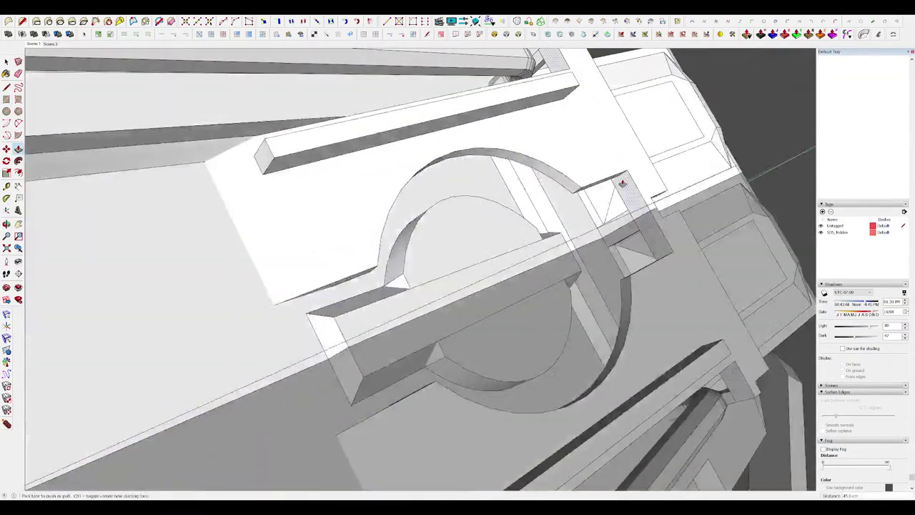
scroll(623, 184, "down", 5)
scroll(499, 184, "up", 3)
middle_click_drag(480, 195, 429, 207)
left_click(429, 208)
left_click(226, 139)
scroll(288, 208, "down", 10)
scroll(495, 216, "up", 8)
Draw a rectangle at the end of the raised strip near the circular recess and extrude it into a block.
middle_click_drag(288, 208, 492, 227)
scroll(492, 187, "up", 3)
key("space")
key("r")
scroll(468, 196, "down", 6)
scroll(504, 215, "up", 5)
Draw a diagonal line across the block's corner, push the corner away along its length, and erase leftover edges.
key("l")
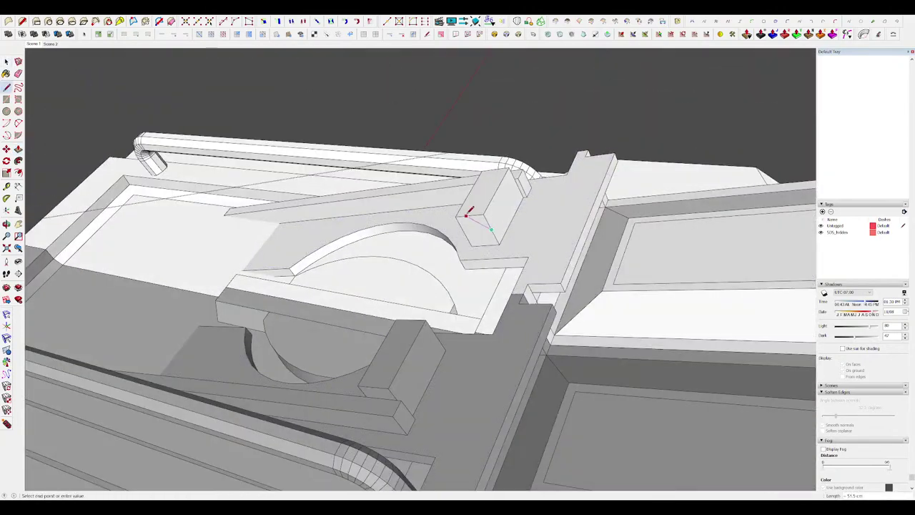
left_click(466, 216)
key("p")
left_click(481, 220)
left_click(509, 170)
key("e")
mouse_move(506, 175)
middle_mouse_down()
mouse_move(505, 191)
mouse_move(542, 236)
middle_mouse_up()
scroll(506, 187, "up", 5)
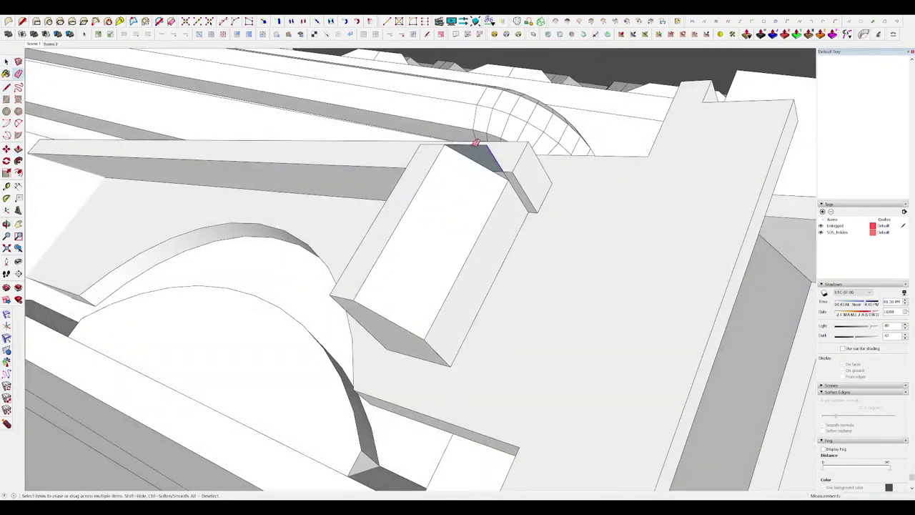
Create a small separate box and move it onto the bevelled block beside the circular recess.
scroll(475, 143, "down", 10)
key("r")
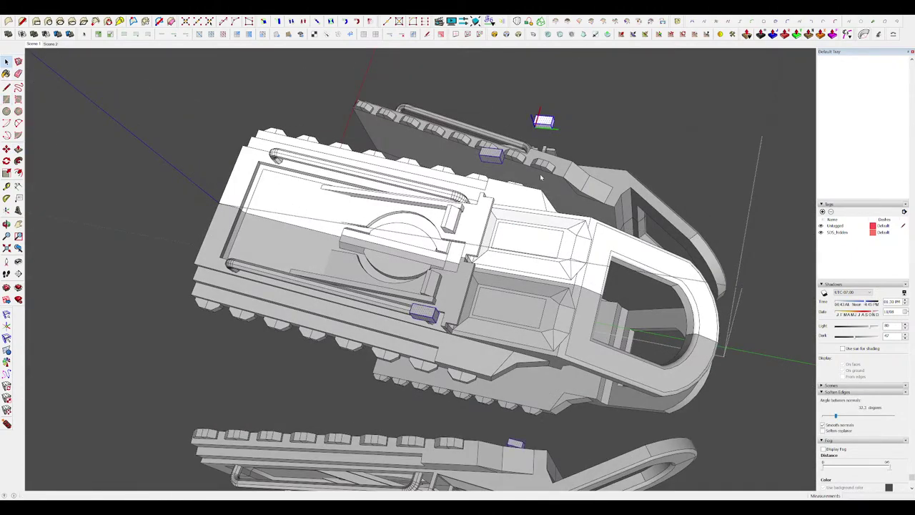
scroll(551, 146, "up", 6)
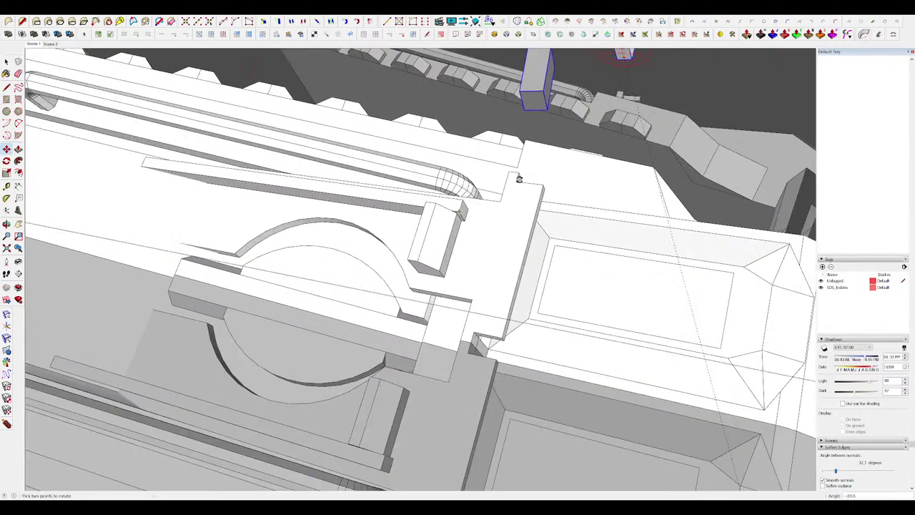
middle_click_drag(554, 146, 580, 100)
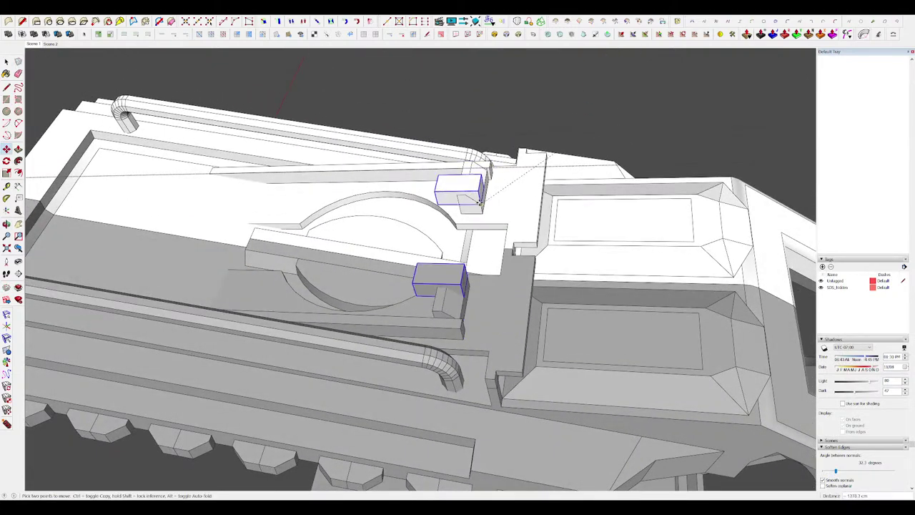
scroll(481, 204, "up", 4)
Rotate the small box to align with the block's sloped face and scale it down to fit.
key("q")
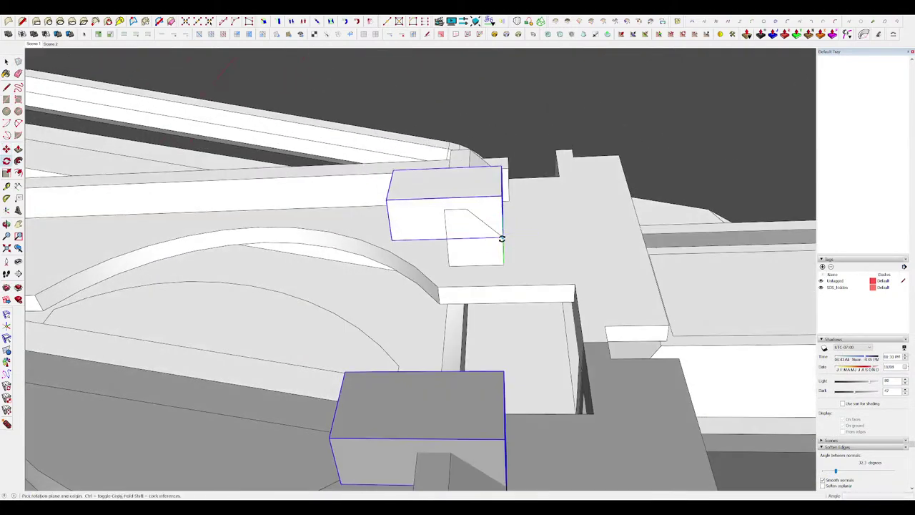
left_click(463, 207)
middle_click_drag(462, 207, 450, 231)
key("s")
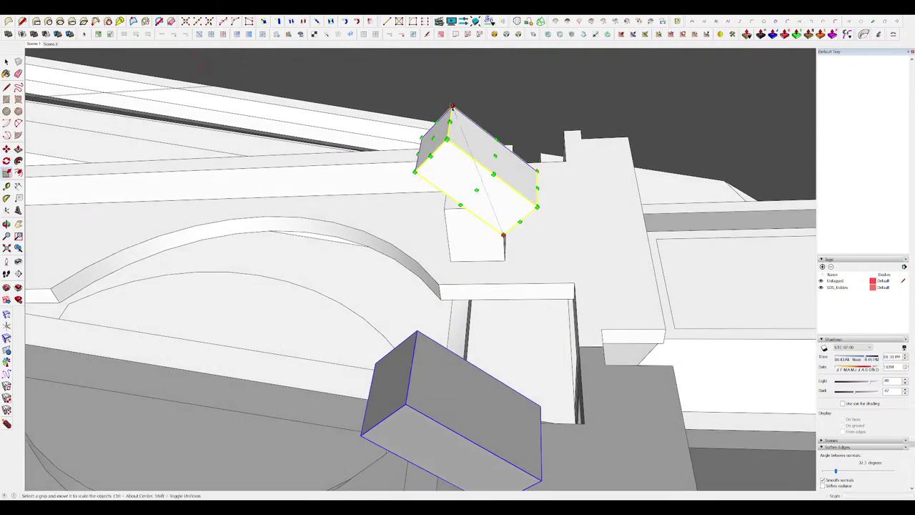
left_click_drag(452, 107, 491, 185)
Copy the small box along the block's sloped face into an evenly spaced row of four.
middle_click_drag(491, 185, 527, 246)
key("m")
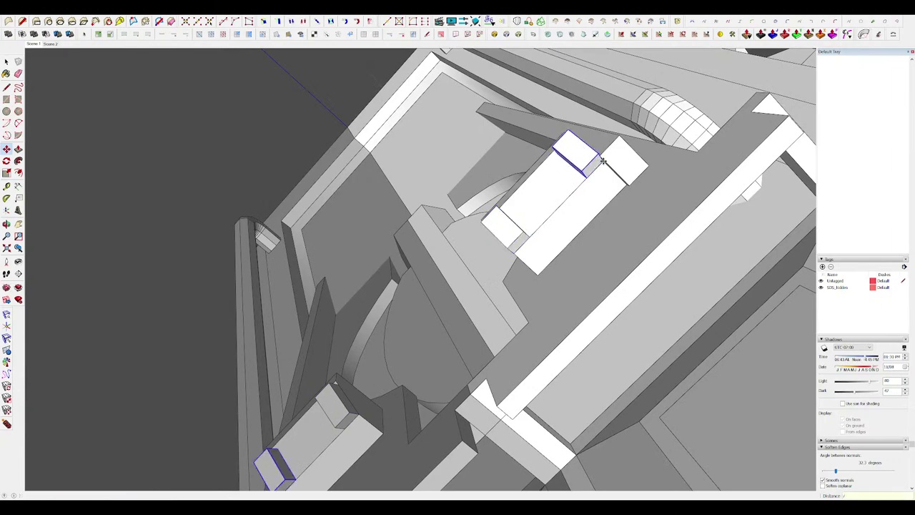
middle_click_drag(603, 161, 772, 245)
key("space")
scroll(490, 192, "down", 8)
scroll(490, 195, "up", 5)
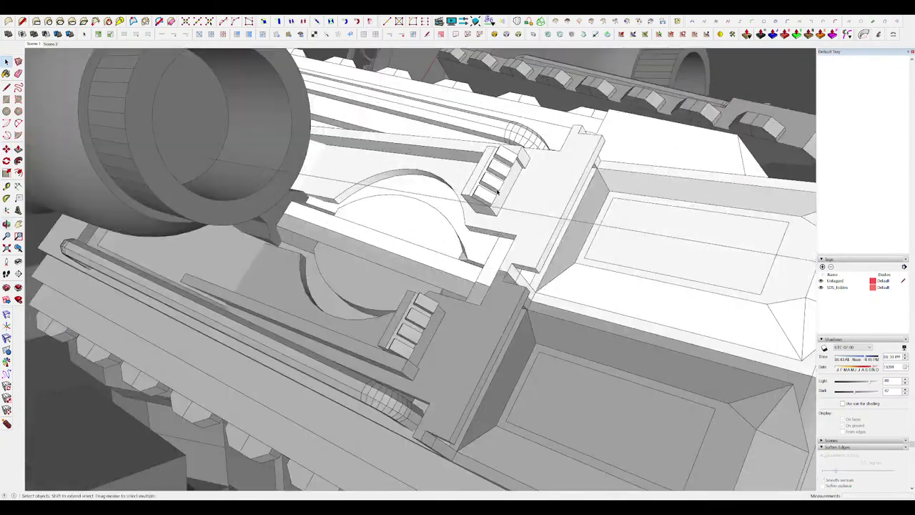
Open one of the small boxes in the row for editing and resize it with Push/Pull.
double_click(491, 193)
scroll(496, 192, "up", 5)
middle_click_drag(497, 191, 564, 222)
key("p")
left_click_drag(424, 198, 441, 198)
Offset the small box's outer face inward, recess the inner panel, and offset the recessed panel again.
scroll(441, 195, "up", 5)
key("space")
left_click(548, 198)
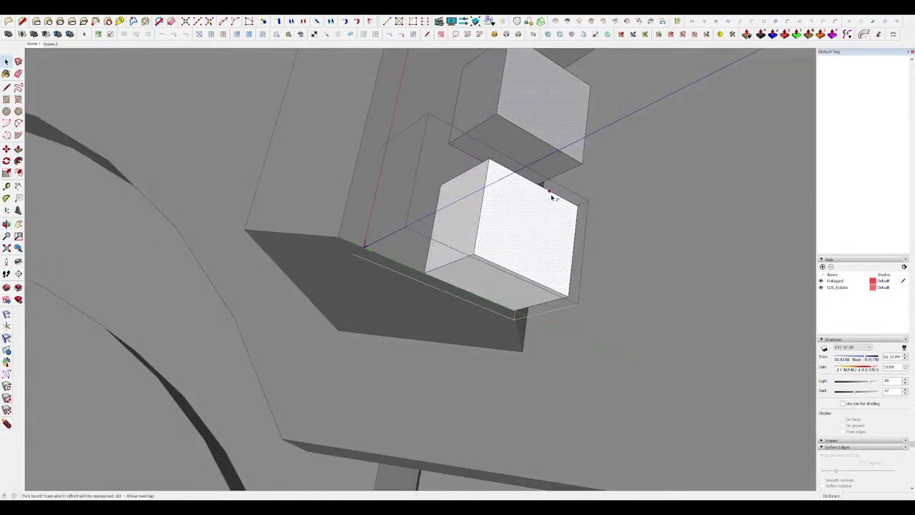
key("f")
left_click_drag(550, 196, 553, 237)
key("p")
key("f")
key("space")
middle_click_drag(554, 237, 617, 231)
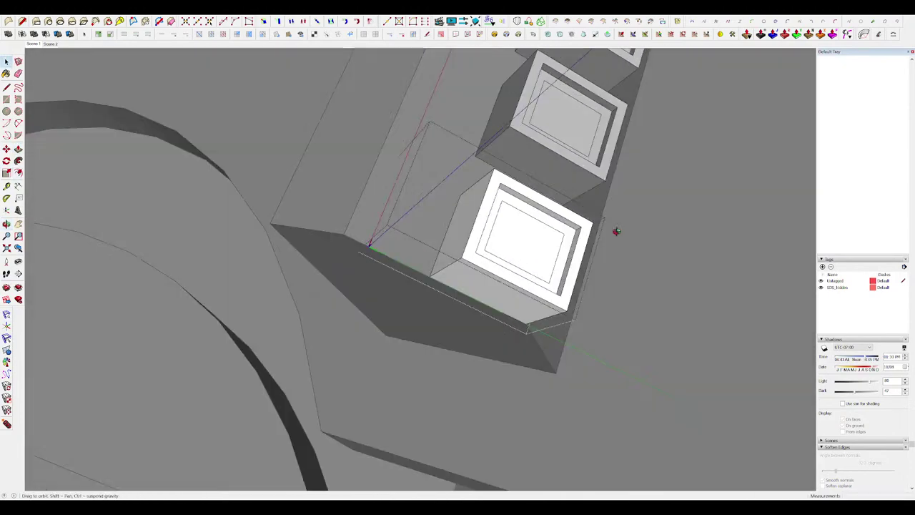
left_click(554, 244)
key("m")
left_click_drag(553, 245, 539, 243)
key("ctrl+z")
Move the innermost face of the small box's recessed panel to give its surrounding border sloped sides.
key("space")
left_click(535, 243)
middle_click_drag(536, 243, 521, 233)
key("m")
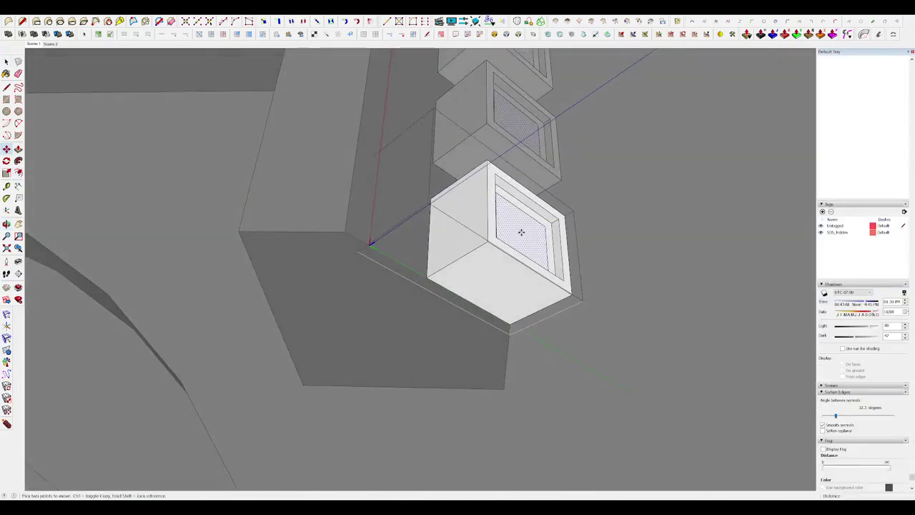
left_click_drag(528, 229, 533, 225)
mouse_move(534, 225)
middle_mouse_down()
mouse_move(465, 221)
mouse_move(529, 235)
middle_mouse_up()
scroll(461, 220, "down", 5)
scroll(468, 218, "up", 4)
Isolate the row of small boxes by hiding the rest of the model and draw a rectangle on a box's side.
key("space")
key("h")
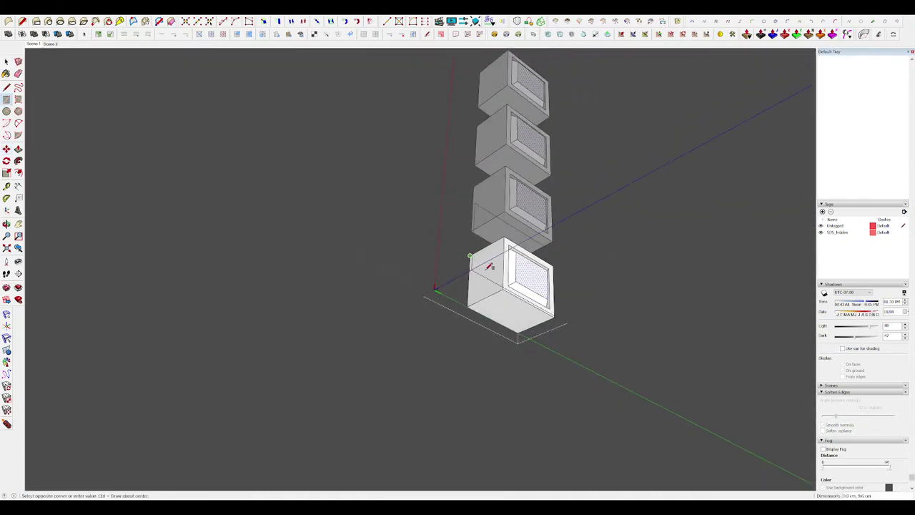
key("h")
left_click_drag(483, 282, 433, 278)
middle_click_drag(433, 277, 409, 168)
key("l")
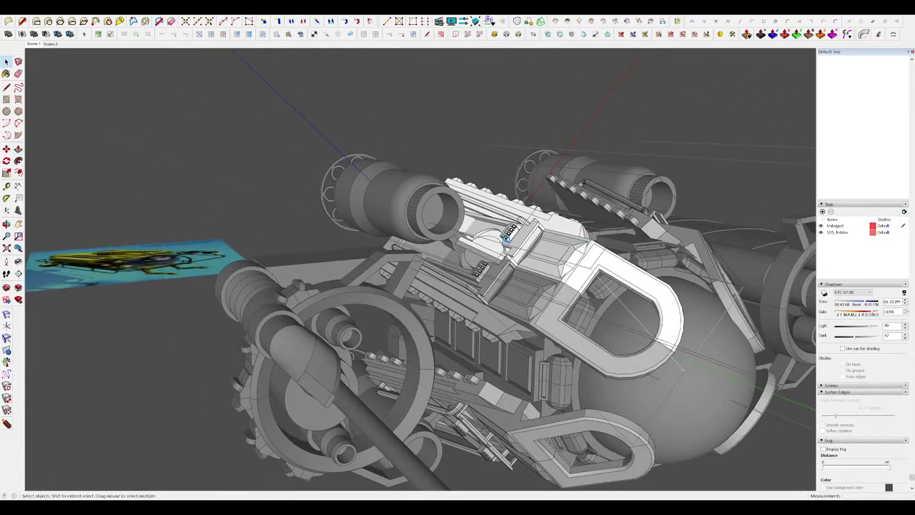
Isolate the upper engine cylinder for editing and start offsetting its open end's ring-shaped face.
left_click(447, 194)
scroll(438, 194, "up", 2)
key("h")
scroll(436, 193, "up", 4)
key("f")
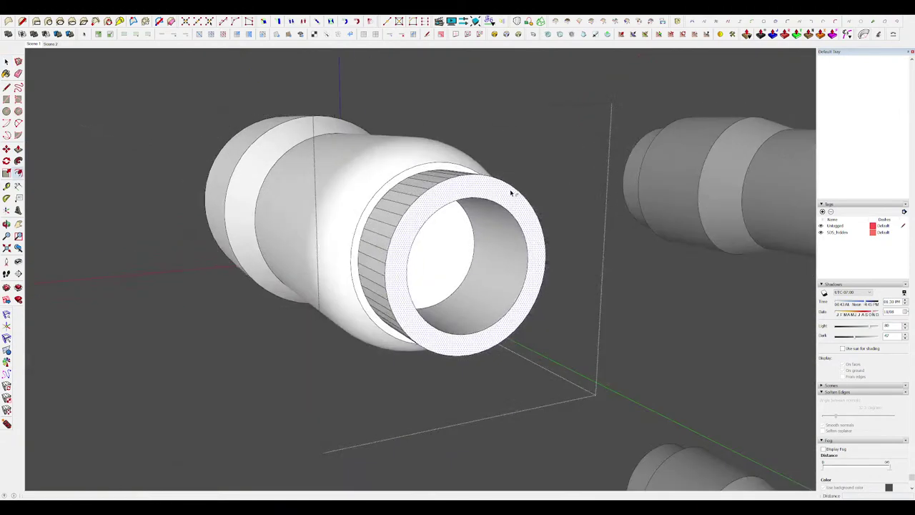
Try to weld the outer rim edges of the engine nozzle's ring-shaped end face into one curve with Make Curves.
left_click(511, 190)
left_click(507, 197)
mouse_move(506, 196)
middle_mouse_down()
mouse_move(557, 219)
mouse_move(509, 214)
middle_mouse_up()
double_click(502, 196)
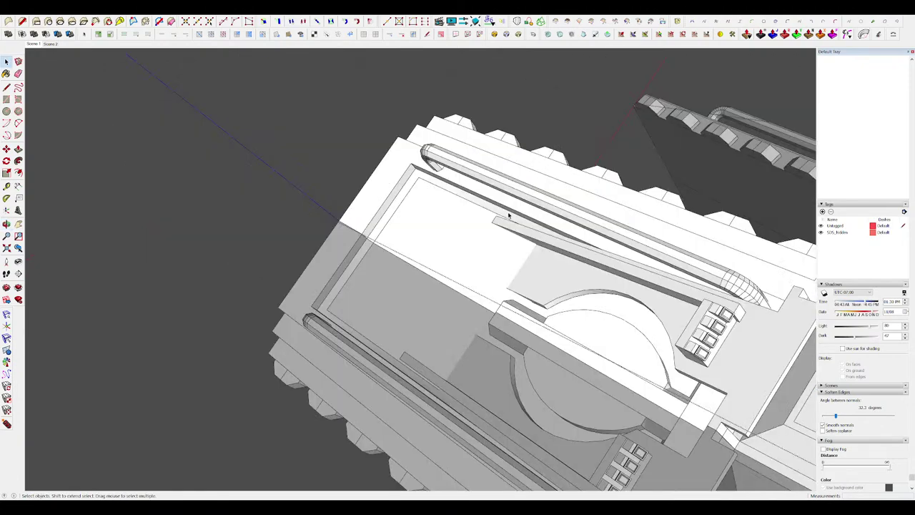
scroll(486, 215, "down", 5)
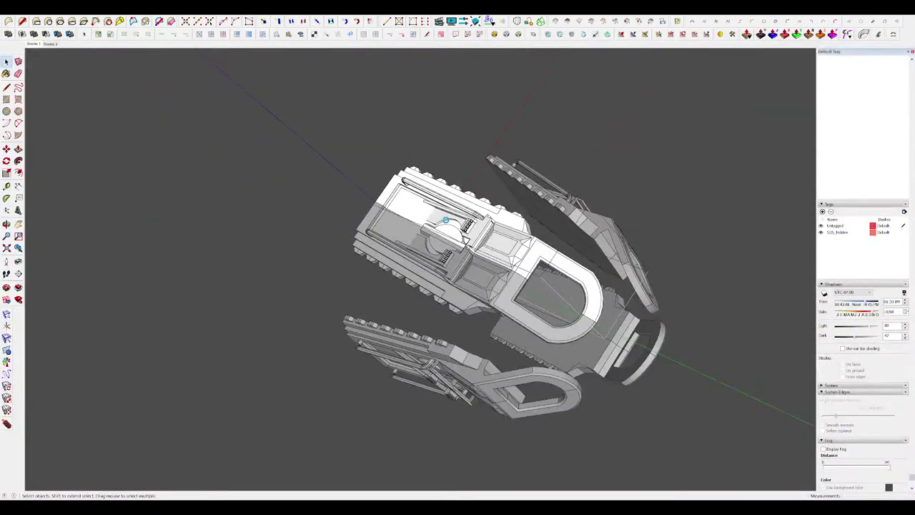
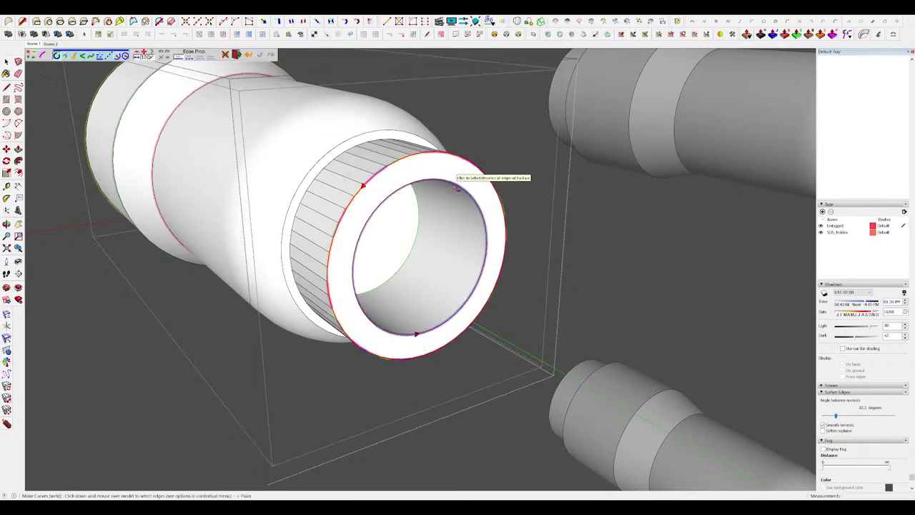
left_click(460, 169)
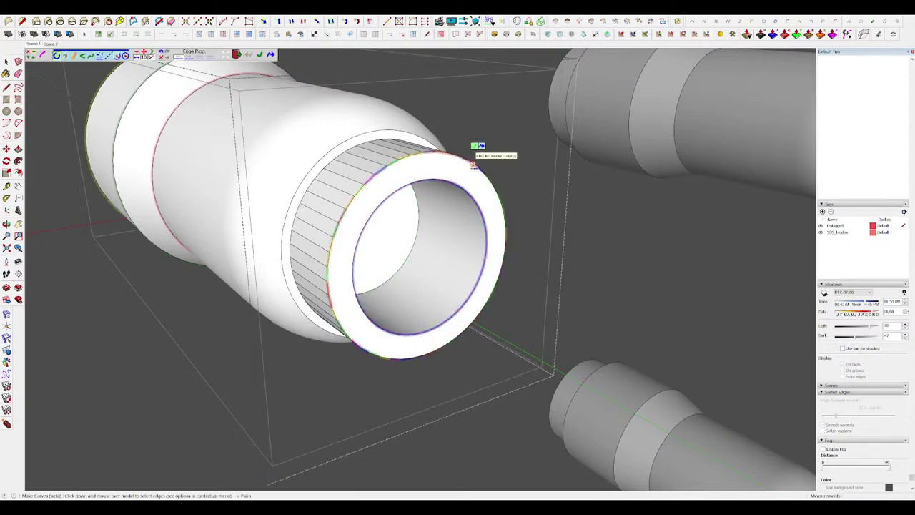
left_click(452, 155)
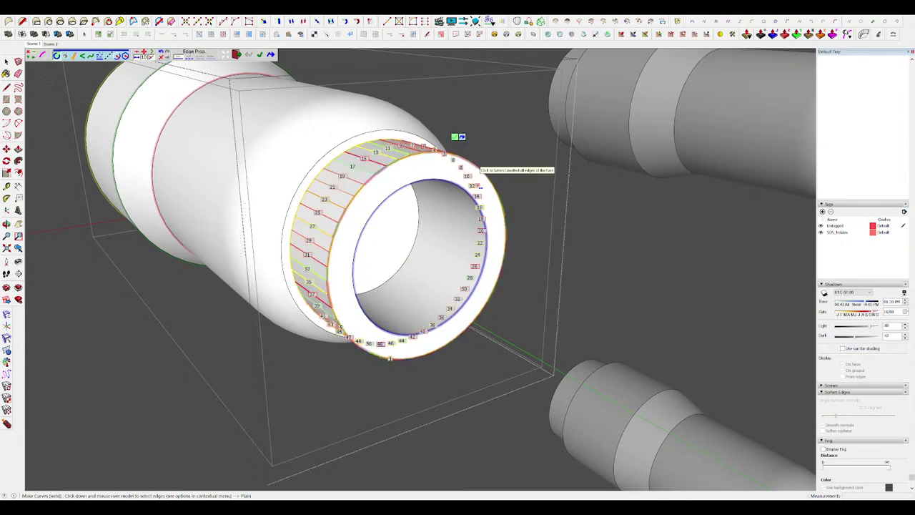
middle_click_drag(480, 186, 463, 190)
key("space")
Select the nozzle's ring face with its bounding edges and retry Make Curves on the outer rim.
left_click(466, 165)
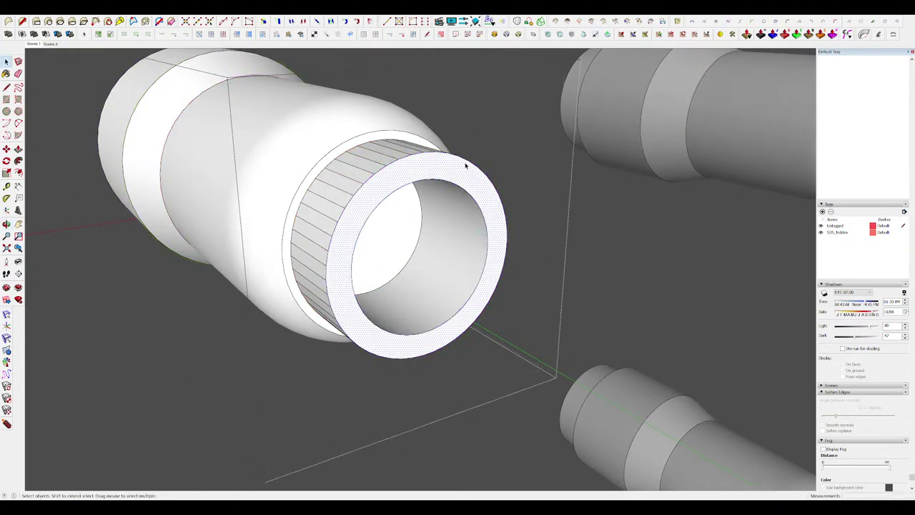
left_click(466, 160)
left_click(483, 182)
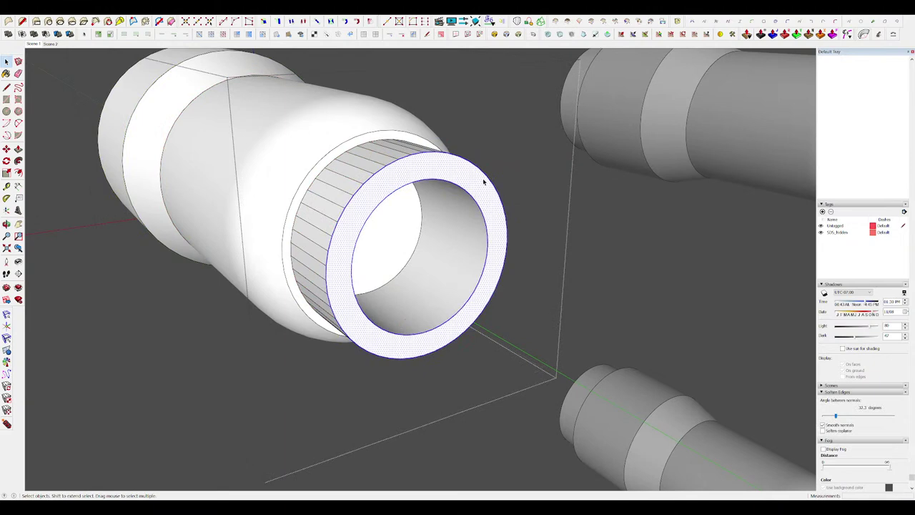
key("c")
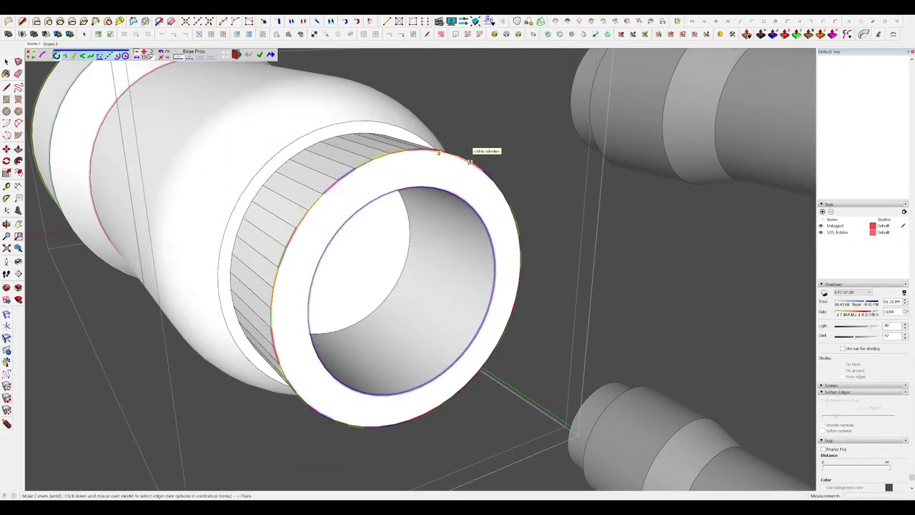
left_click(519, 277)
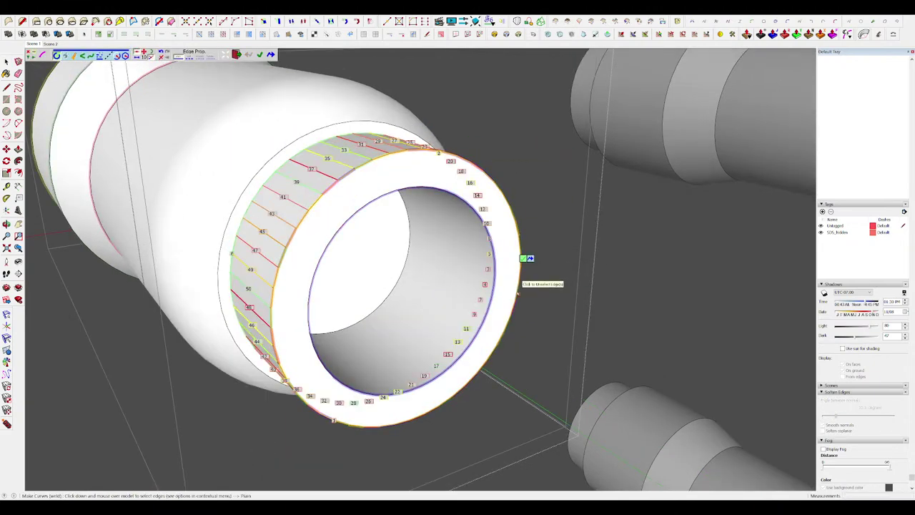
left_click(506, 299)
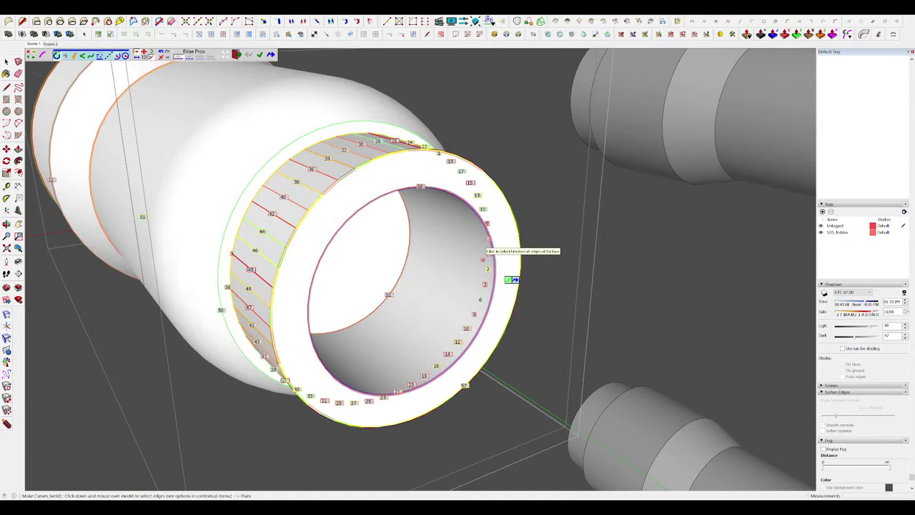
key("space")
Offset a circle onto the nozzle's ring face, between its inner and outer edges.
scroll(493, 242, "down", 3)
left_click(494, 237)
left_click(491, 231)
left_click(487, 233)
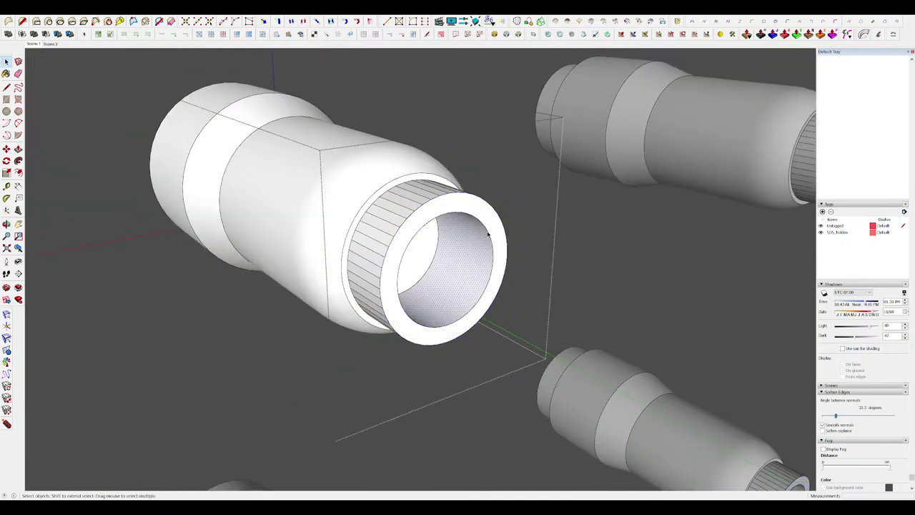
left_click(486, 230)
scroll(463, 225, "up", 5)
key("f")
left_click(501, 217)
left_click(525, 206)
Move the offset circle outward along the nozzle's axis to slope the end rim.
key("space")
left_click(519, 201)
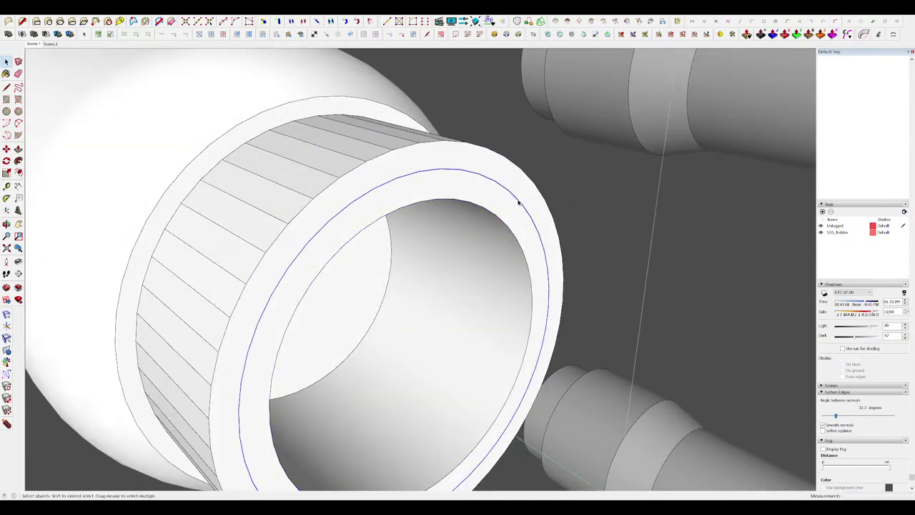
key("m")
scroll(509, 204, "down", 8)
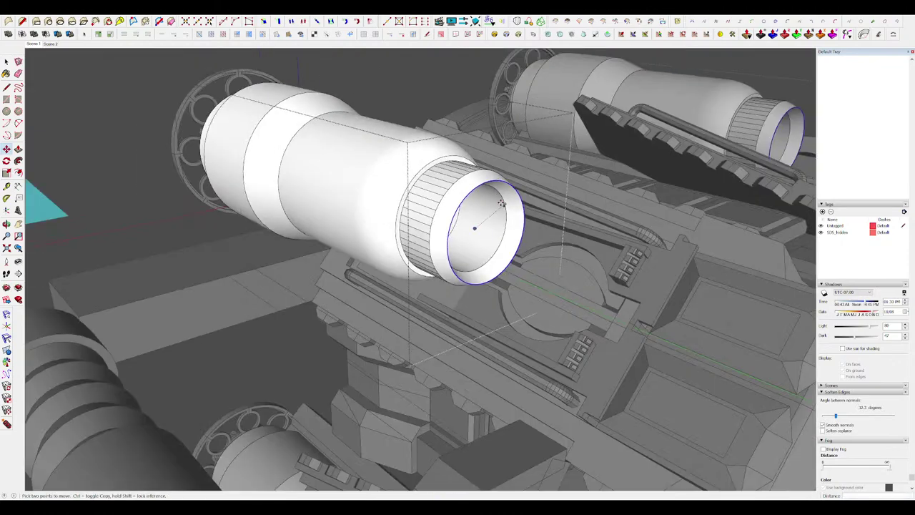
middle_click_drag(501, 203, 586, 210)
key("alt+h")
Offset further circular edges on the nozzle's open end.
scroll(452, 190, "up", 5)
key("f")
left_click(483, 204)
key("f")
left_click(504, 180)
left_click(487, 197)
Select the new geometry at the nozzle's end and move it a short distance to refine the rim.
key("space")
left_click(409, 254)
key("m")
left_click(406, 251)
left_click(421, 233)
scroll(468, 174, "down", 5)
middle_click_drag(350, 189, 420, 203)
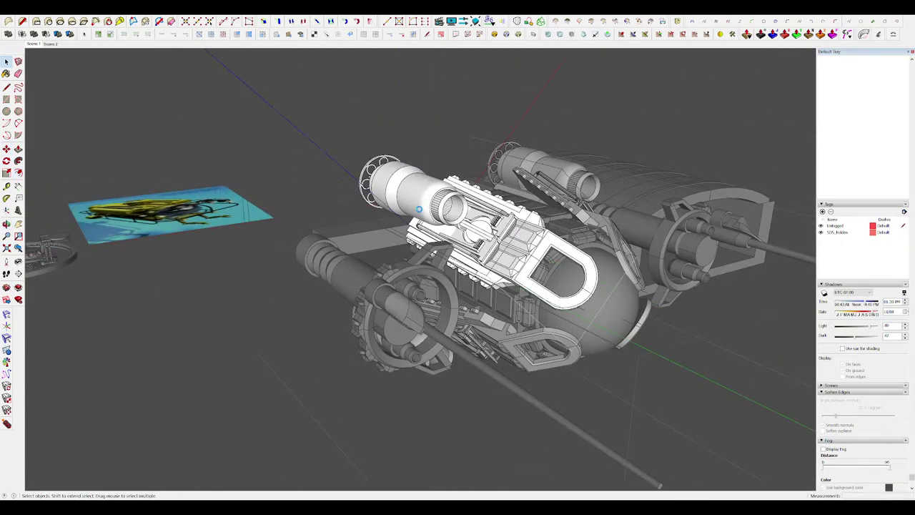
Move the outer front edge of a fin on the engine wheel's hub inward so the fin slopes down to the hub.
middle_click_drag(387, 191, 572, 166)
scroll(593, 173, "up", 8)
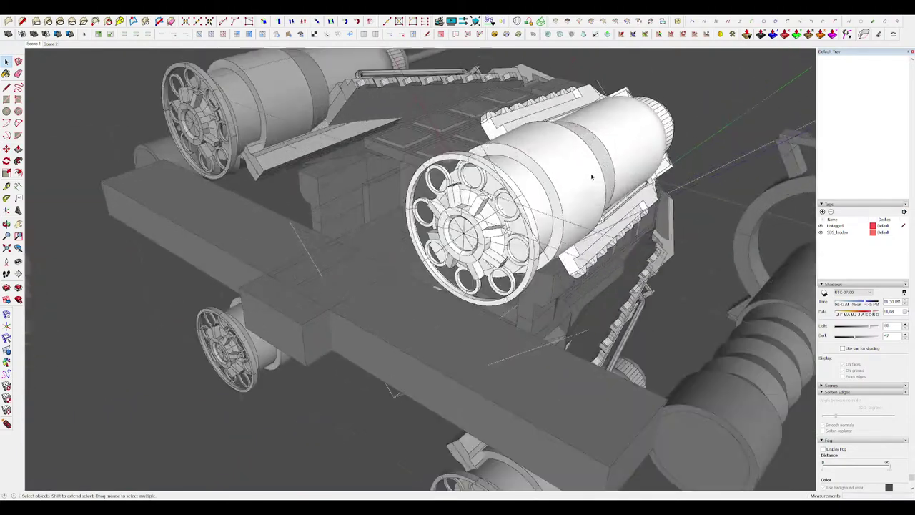
key("i")
middle_click_drag(515, 204, 449, 267)
key("e")
scroll(480, 250, "up", 5)
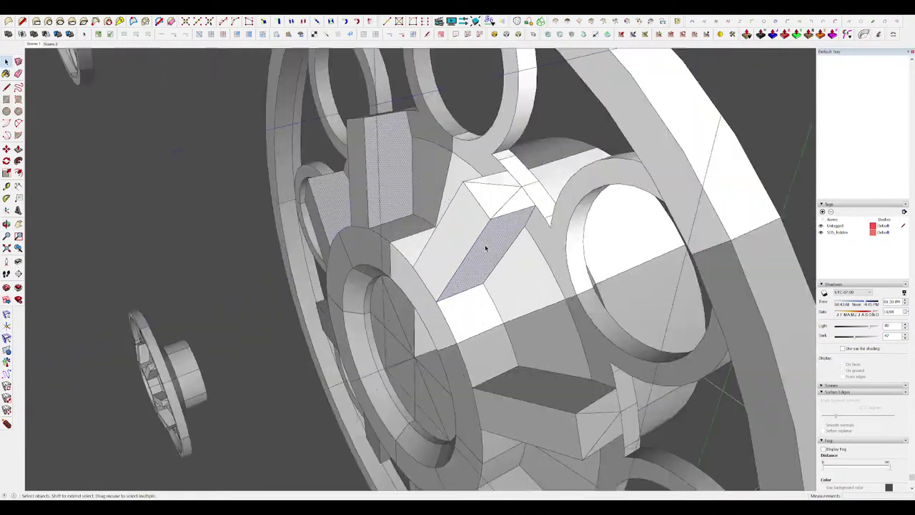
key("m")
left_click(477, 200)
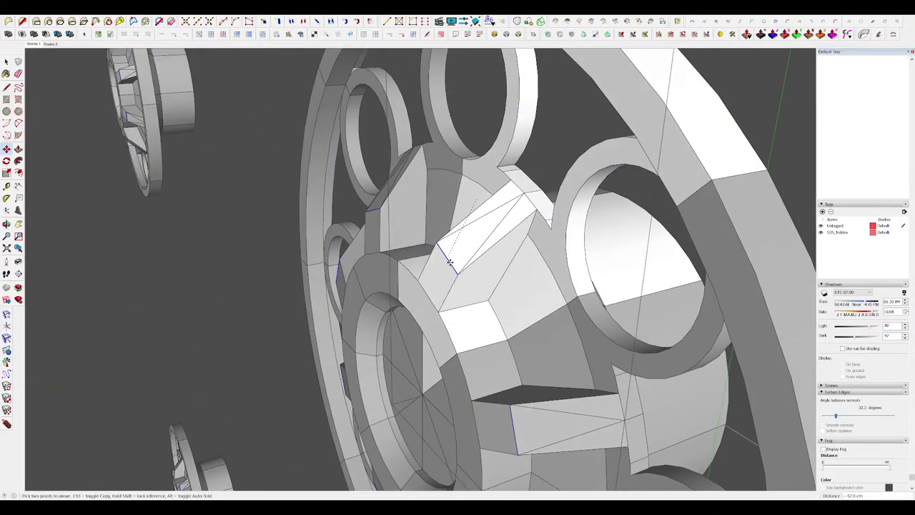
left_click(443, 275)
Push/pull the circular centre of the engine wheel's hub.
middle_click_drag(444, 274, 762, 333)
scroll(501, 180, "down", 5)
middle_click_drag(501, 180, 409, 156)
scroll(443, 247, "up", 4)
mouse_move(409, 264)
middle_mouse_down()
mouse_move(443, 249)
mouse_move(433, 242)
mouse_move(415, 261)
middle_mouse_up()
key("space")
key("c")
left_click(434, 191)
key("e")
key("p")
left_click(439, 227)
scroll(450, 212, "down", 5)
middle_click_drag(345, 262, 386, 250)
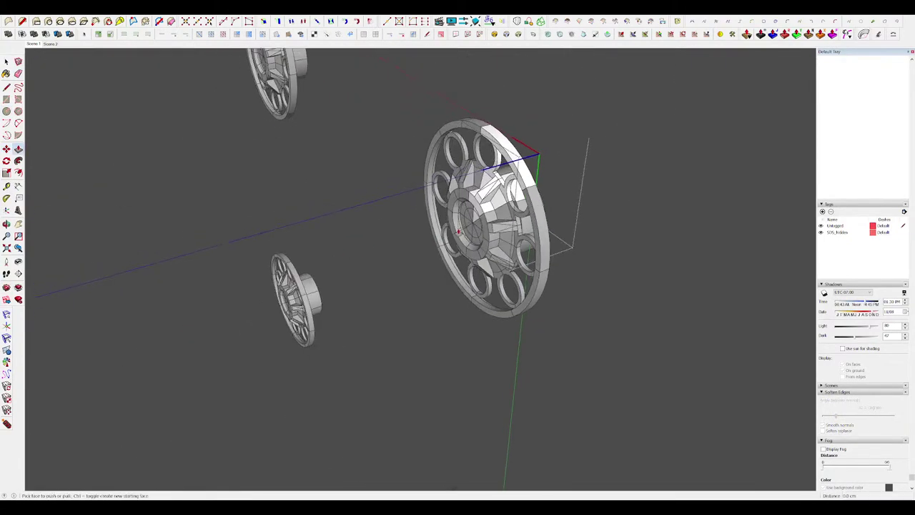
scroll(459, 230, "up", 4)
left_click(484, 218)
left_click(482, 218)
key("space")
scroll(482, 218, "down", 8)
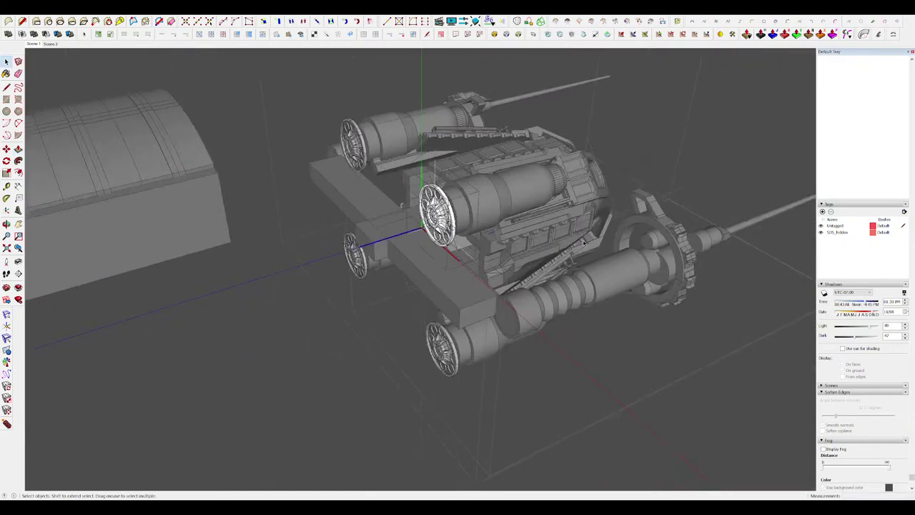
Select the circular edge of the engine body's stepped collar near the wheel and move it along the engine's axis.
key("Escape")
middle_click_drag(458, 207, 432, 190)
scroll(432, 190, "up", 4)
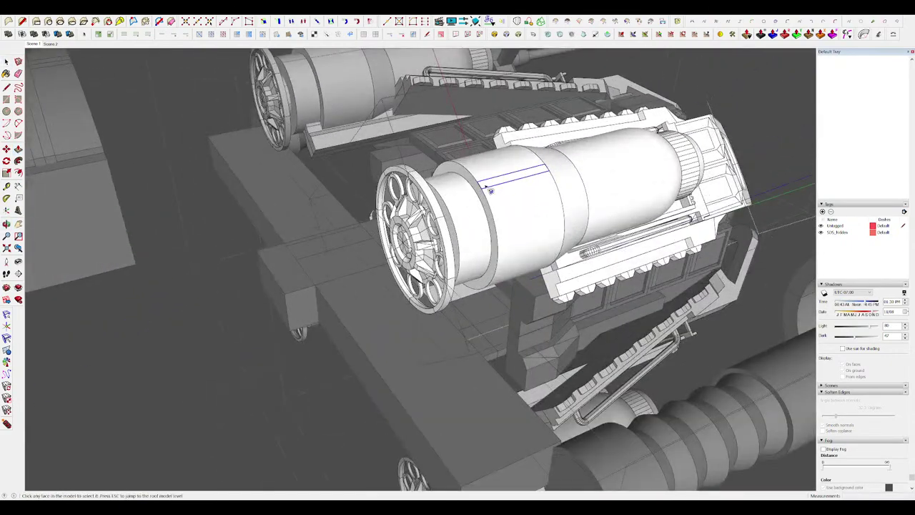
scroll(490, 191, "up", 4)
scroll(470, 178, "down", 6)
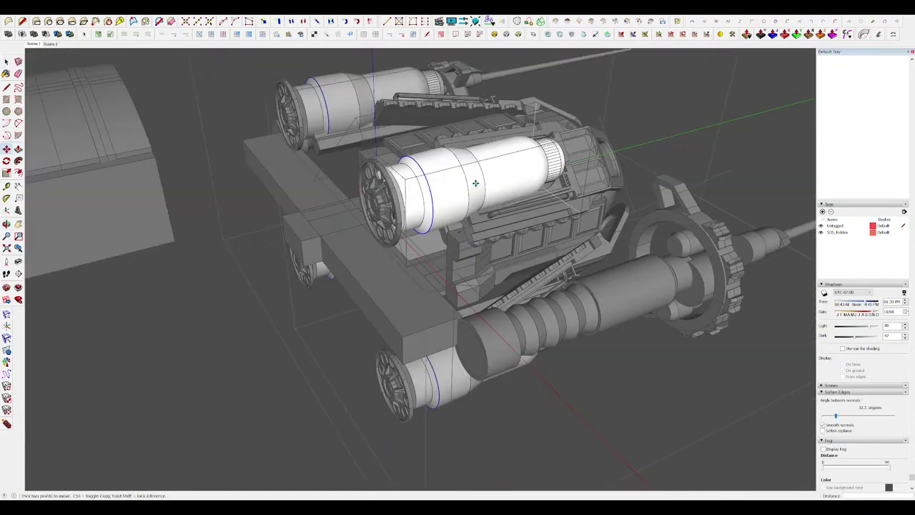
scroll(408, 174, "up", 5)
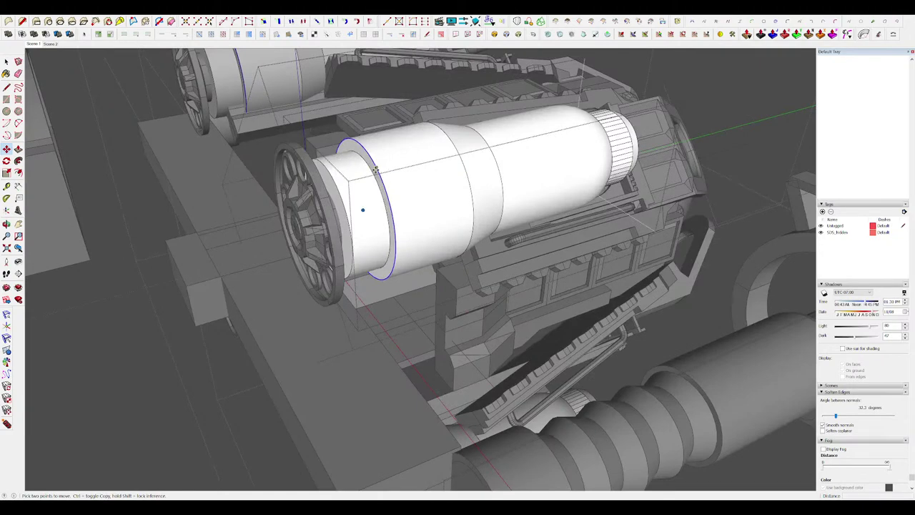
scroll(391, 166, "down", 6)
middle_click_drag(391, 167, 434, 264)
key("space")
key("Escape")
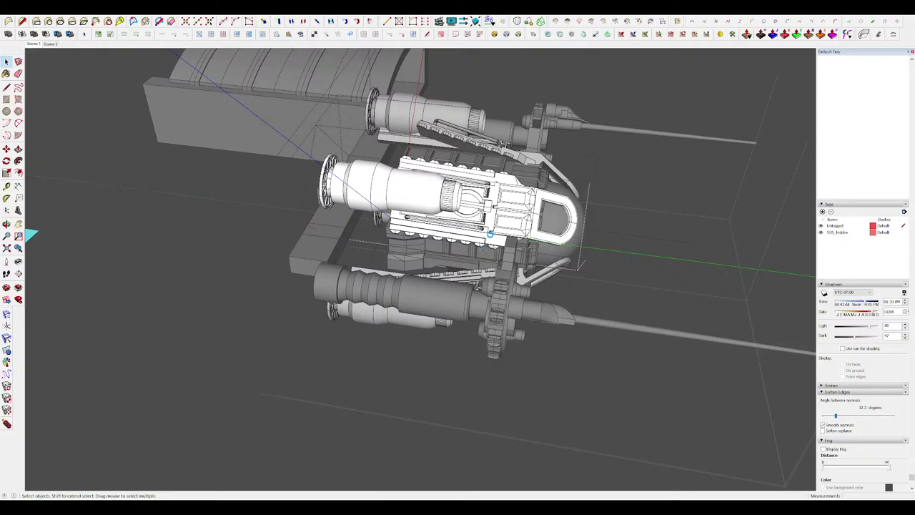
Open the rear crossbeam for editing and select the face at its outer end.
middle_click_drag(490, 234, 415, 215)
scroll(517, 266, "down", 5)
left_click(610, 283)
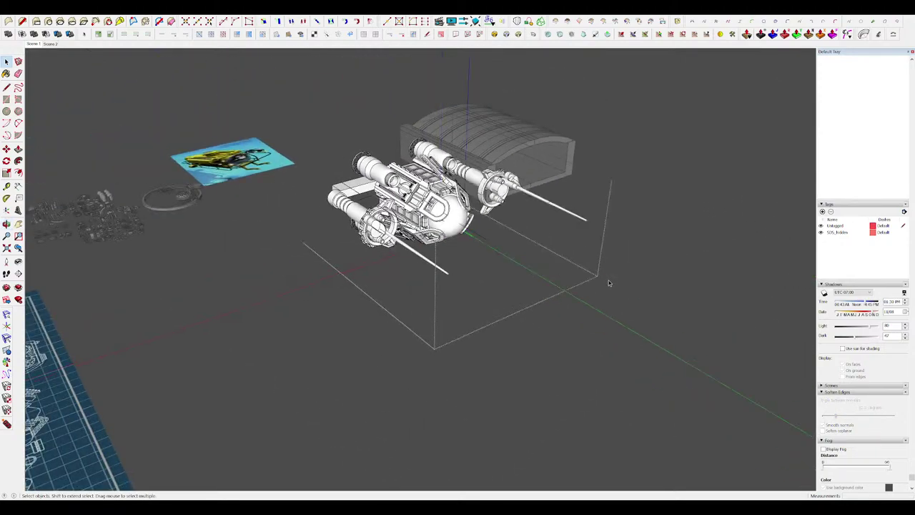
middle_click_drag(379, 154, 557, 183)
scroll(398, 179, "up", 3)
scroll(421, 244, "up", 5)
double_click(421, 244)
left_click(421, 244)
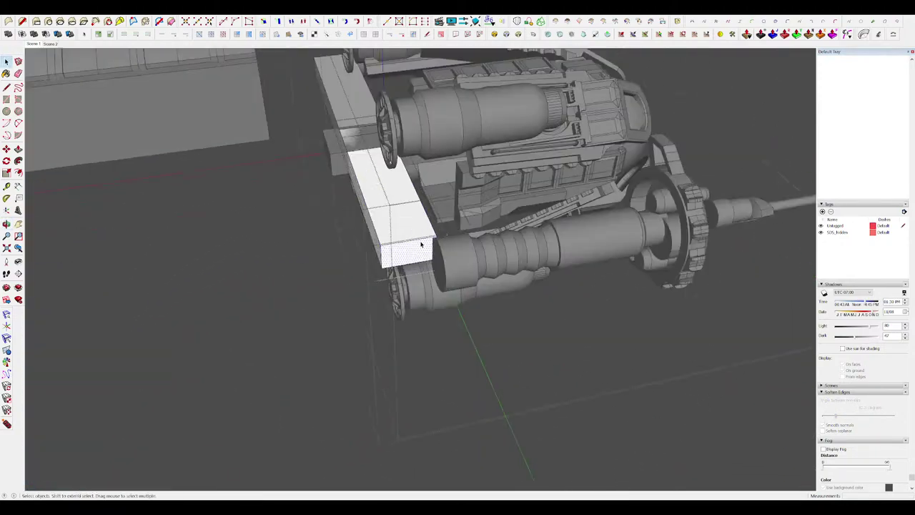
Push/pull the crossbeam's end face to adjust the beam's length.
middle_click_drag(422, 244, 452, 238)
scroll(452, 238, "up", 5)
scroll(451, 238, "down", 5)
left_click(376, 256)
key("p")
left_click_drag(376, 256, 388, 248)
key("h")
middle_click_drag(343, 182, 366, 192)
Delete all of the crossbeam's box geometry and build a round cylinder in its place.
key("space")
key("Escape")
triple_click(408, 226)
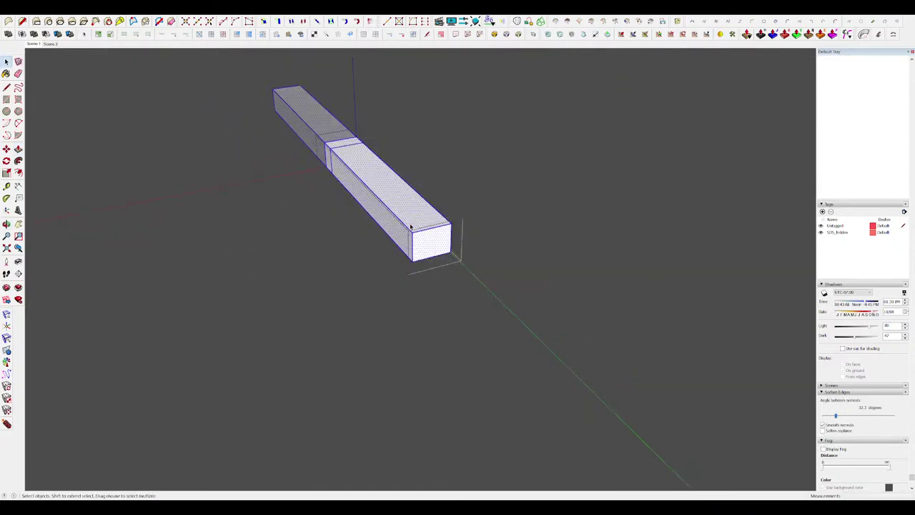
key("Delete")
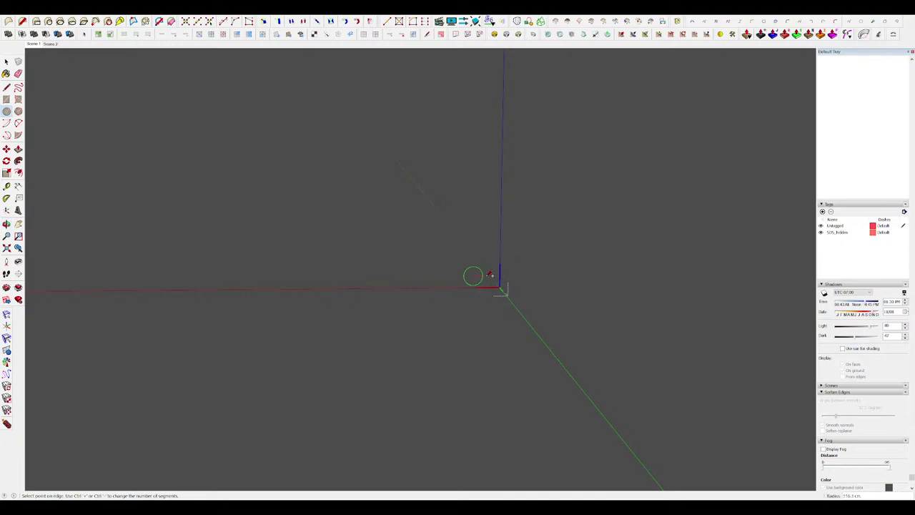
left_click(499, 284)
key("space")
Select the whole cylinder and move it into place beside the hull's central rear block.
triple_click(521, 296)
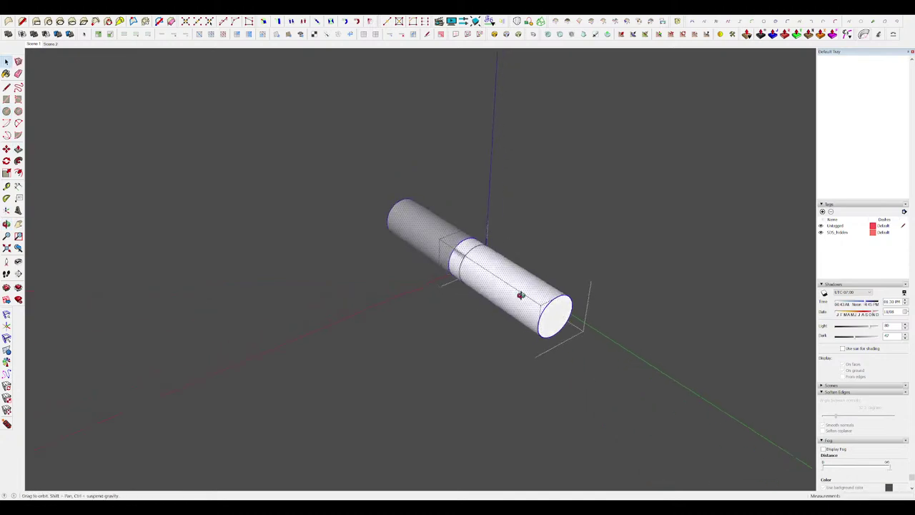
middle_click_drag(522, 296, 429, 277)
key("m")
left_click(439, 236)
key("h")
scroll(441, 236, "up", 5)
scroll(427, 279, "down", 6)
key("space")
left_click(416, 261)
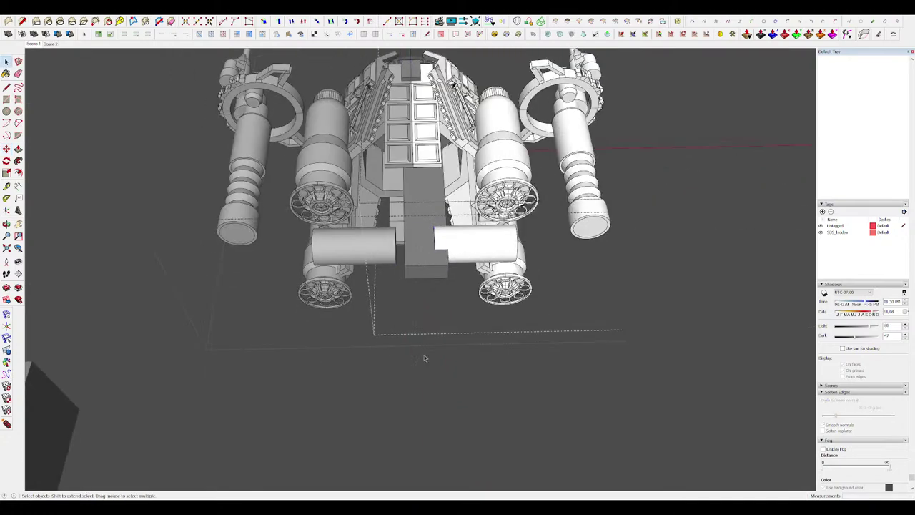
Reopen the cylinder for editing and offset its outer end circle inward to form a smaller concentric circle.
left_click(425, 358)
middle_click_drag(425, 357, 379, 314)
double_click(400, 220)
middle_click_drag(429, 257, 401, 244)
double_click(411, 235)
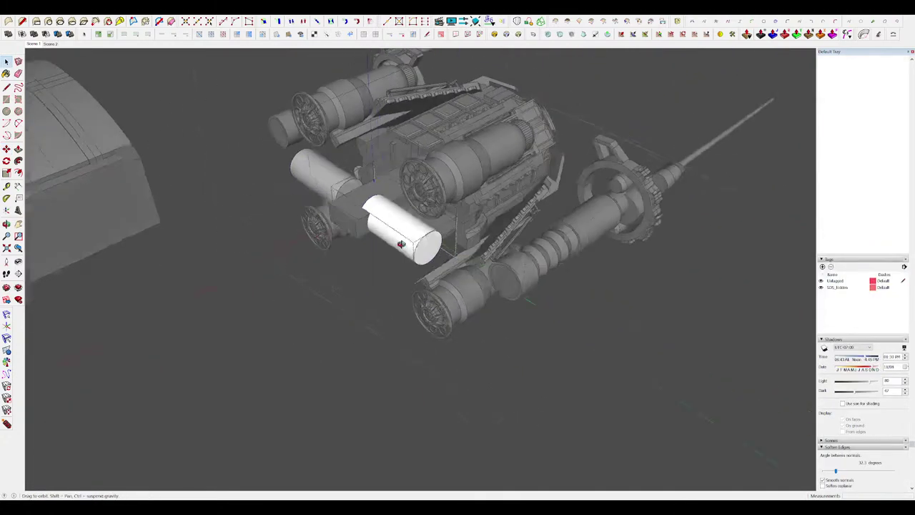
scroll(404, 240, "up", 3)
key("f")
left_click(472, 269)
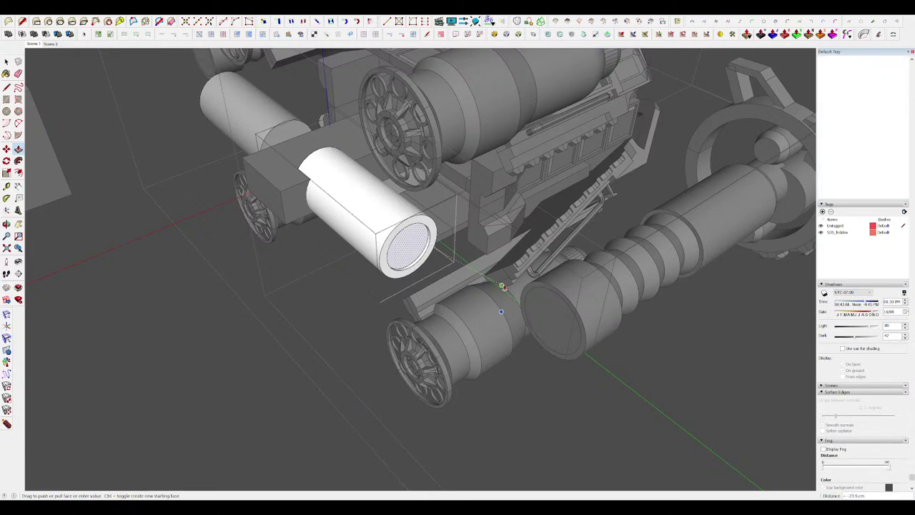
Push/pull the inner circle outward to extend a narrower cylinder from the first one.
middle_click_drag(482, 298, 460, 293)
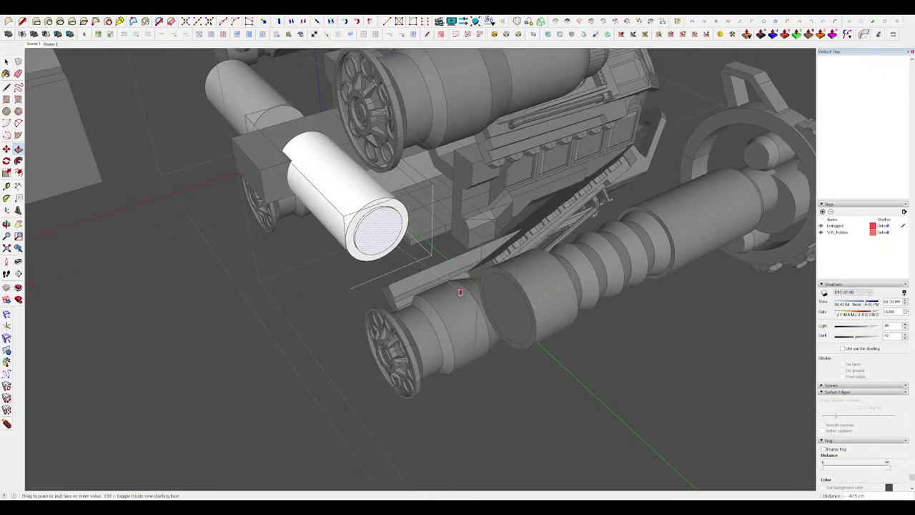
key("Escape")
key("shift+h")
middle_click_drag(382, 258, 333, 250)
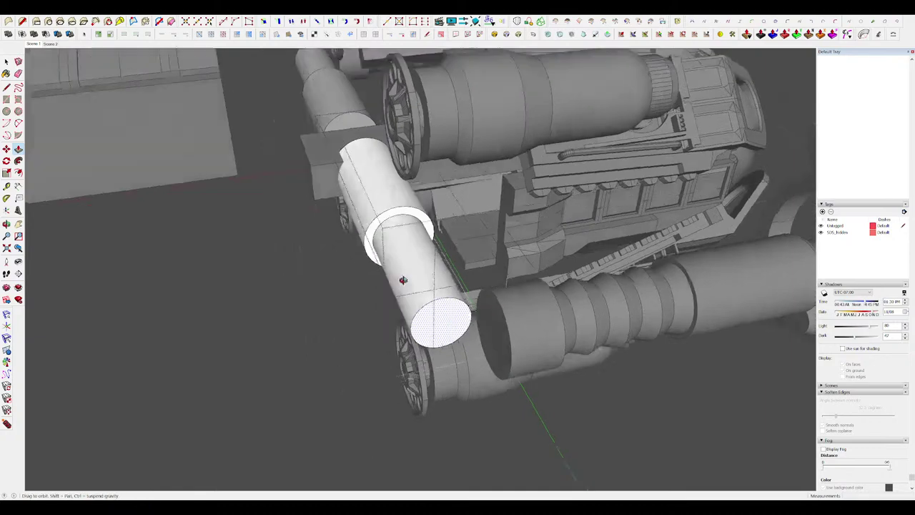
Copy the narrow cylinder's outer end circle, scale it up about its centre and push/pull it into a wider end cap.
scroll(421, 304, "down", 5)
scroll(404, 302, "up", 5)
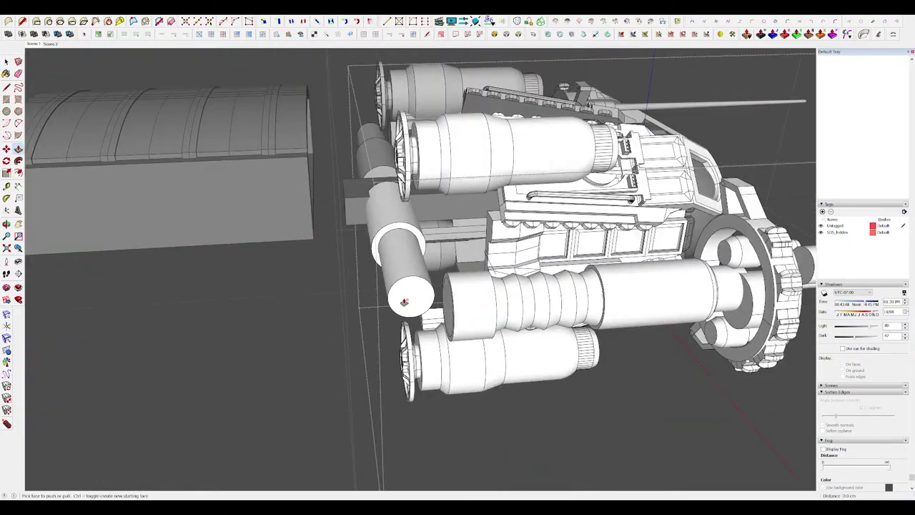
double_click(404, 301)
middle_click_drag(413, 294, 412, 283)
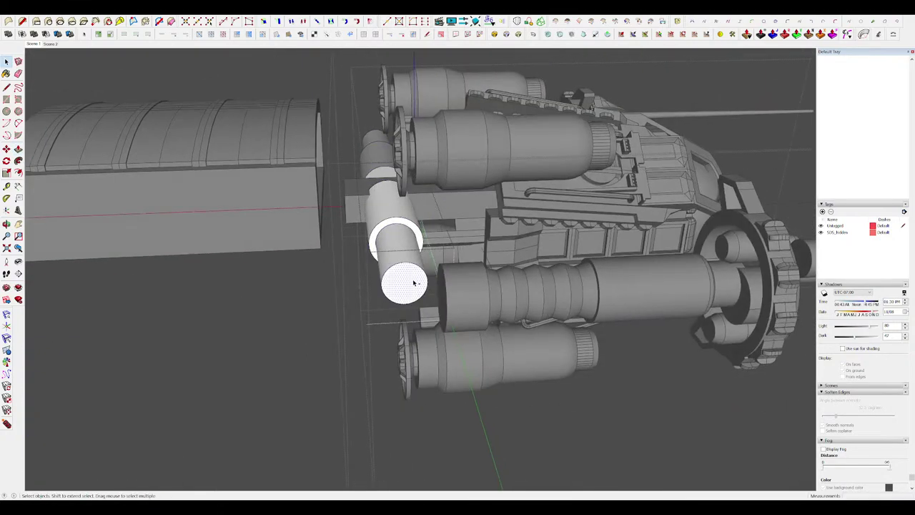
left_click(420, 380)
scroll(390, 292, "up", 4)
key("s")
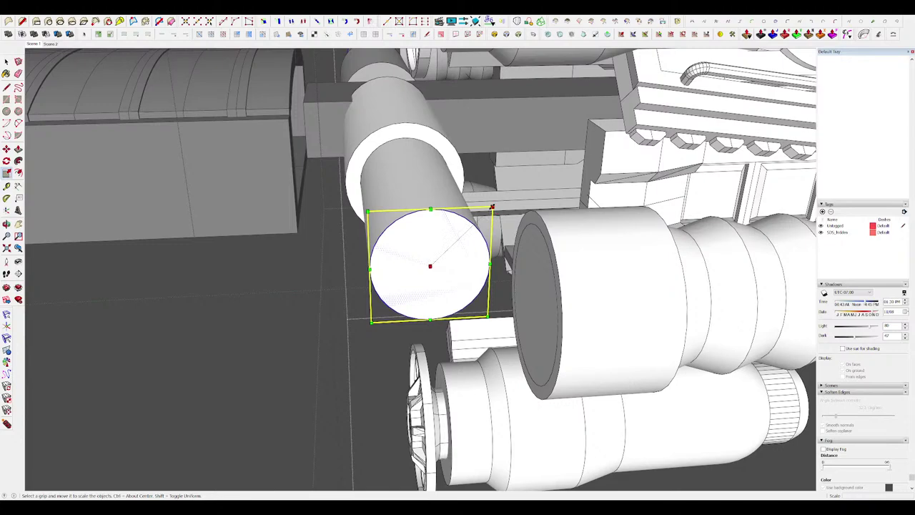
left_click_drag(493, 206, 532, 171, "ctrl")
middle_click_drag(452, 255, 487, 258)
key("p")
left_click_drag(478, 225, 456, 290)
key("space")
key("Return")
Open the end cap, offset its outer face inward and push the inner circle in to form a recessed rim.
scroll(491, 276, "down", 5)
double_click(491, 276)
scroll(492, 276, "up", 6)
key("f")
key("p")
left_click(458, 301)
key("space")
scroll(456, 279, "down", 6)
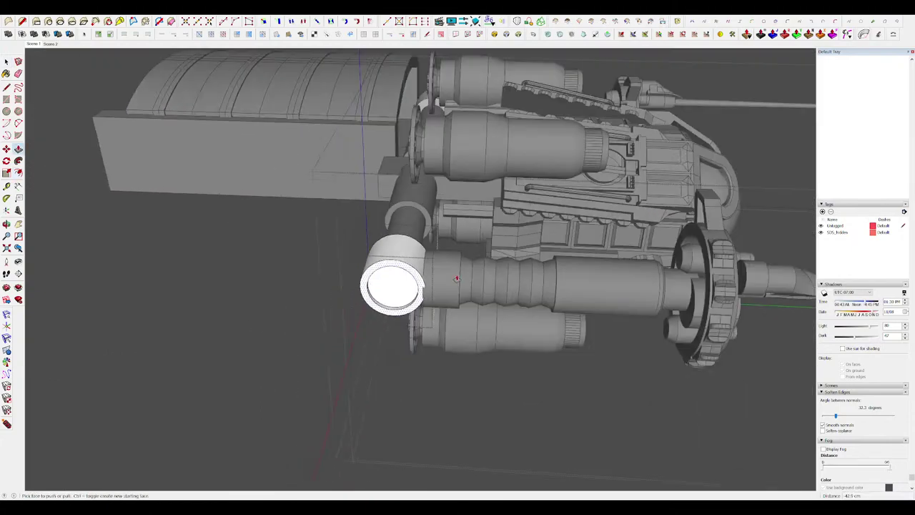
Examine the whole spacecraft from several sides to check the new crossbeam cylinders and end caps.
middle_click_drag(456, 276, 403, 303)
scroll(507, 288, "down", 5)
middle_click_drag(507, 289, 608, 357)
left_click(356, 364)
left_click(525, 369)
middle_click_drag(356, 362, 136, 258)
left_click(396, 407)
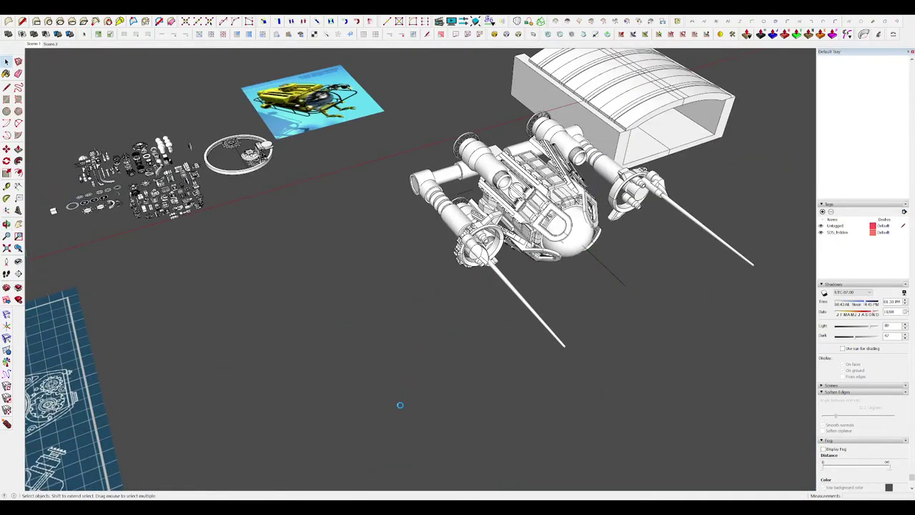
middle_click_drag(396, 407, 501, 429)
scroll(544, 236, "up", 5)
middle_click_drag(543, 236, 662, 211)
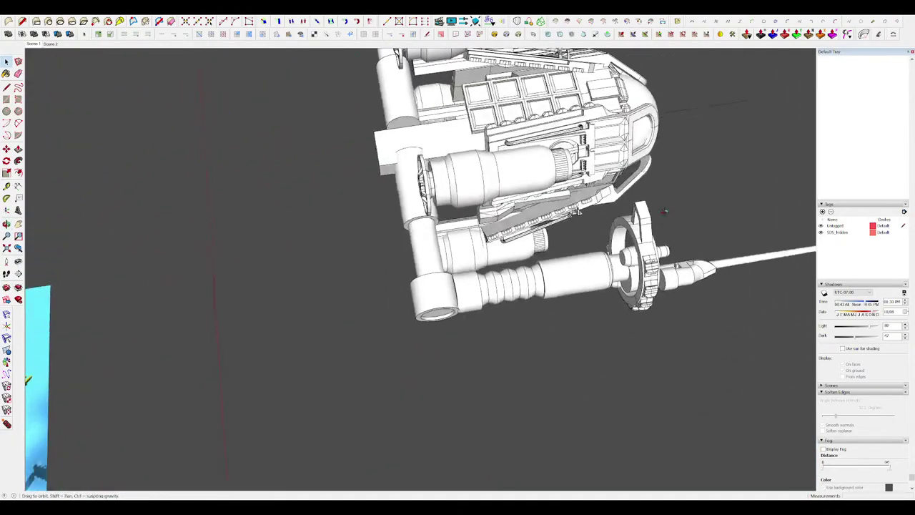
middle_click_drag(487, 286, 574, 331)
scroll(462, 281, "up", 2)
Select the crossbeam cylinder's inner end circle and move it outward to shorten the cylinder beside the central block.
double_click(462, 280)
double_click(462, 280)
scroll(486, 247, "up", 3)
middle_click_drag(462, 280, 435, 260)
scroll(486, 247, "down", 4)
left_click(467, 260)
double_click(462, 266)
scroll(460, 266, "up", 4)
double_click(458, 267)
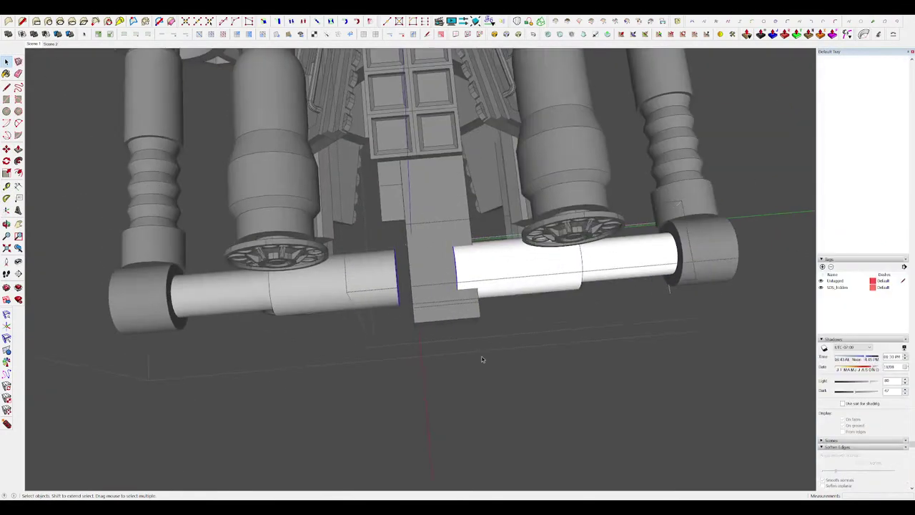
key("m")
left_click(470, 275)
left_click(492, 274)
key("space")
left_click(482, 397)
scroll(482, 396, "down", 5)
middle_click_drag(422, 365, 459, 358)
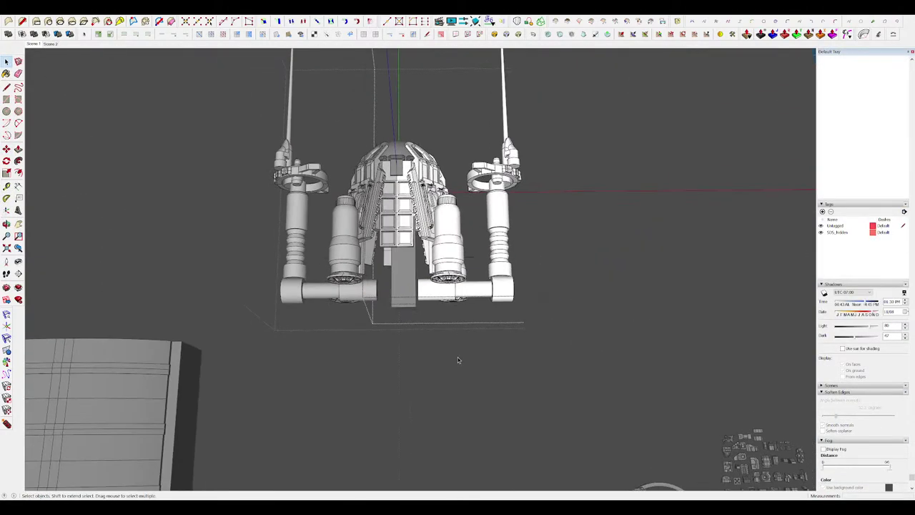
left_click(486, 363)
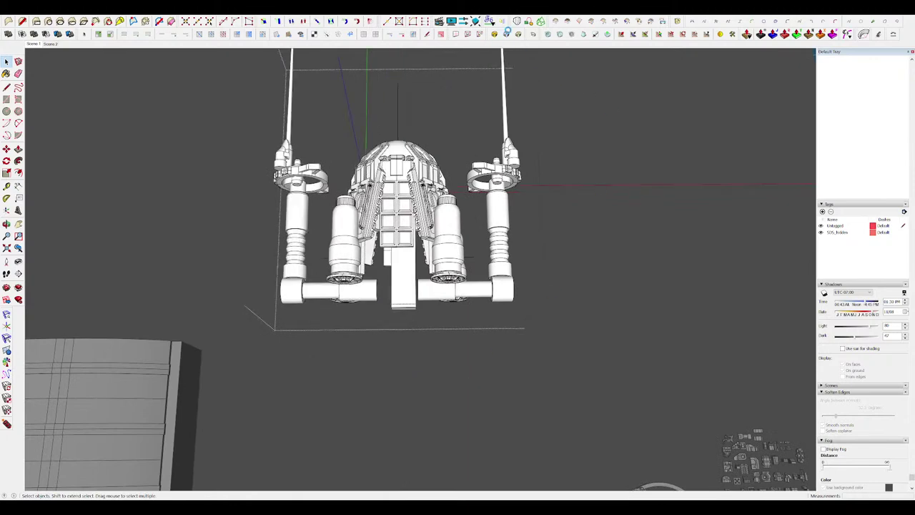
left_click(440, 21)
scroll(583, 294, "down", 4)
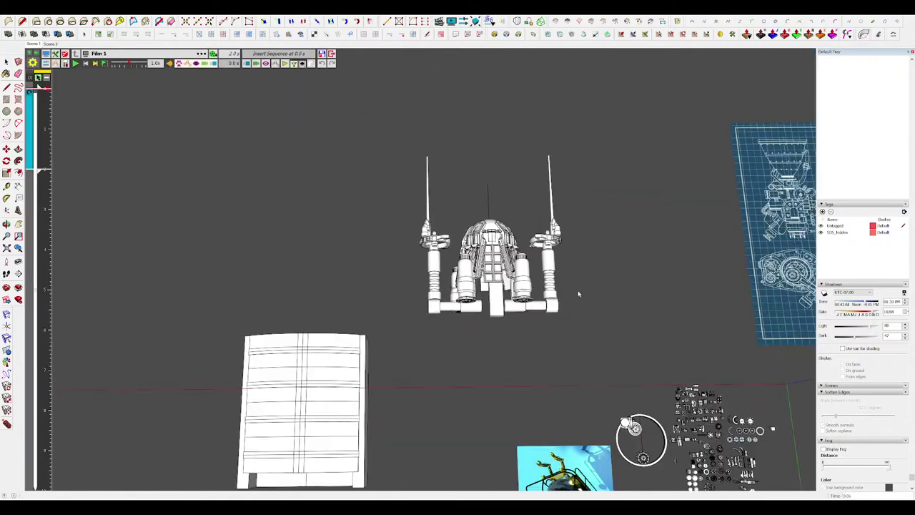
left_click(247, 63)
left_click(262, 73)
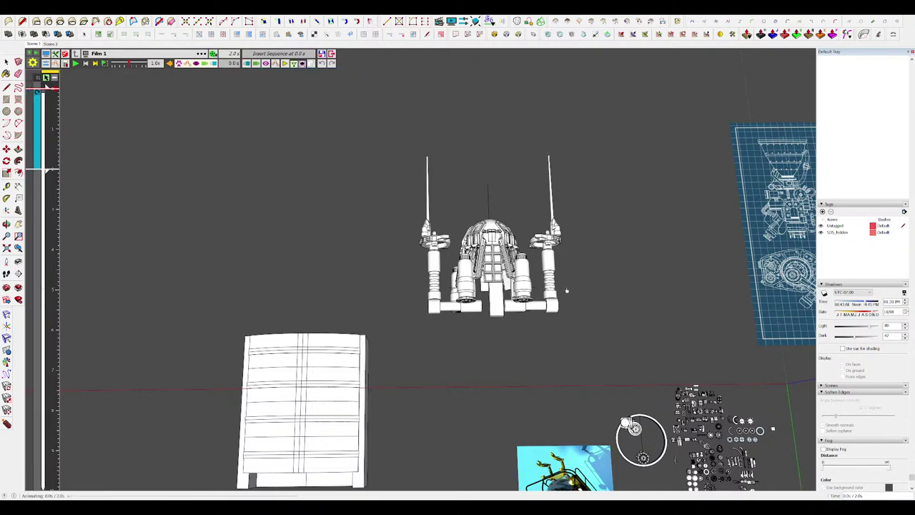
scroll(522, 307, "up", 4)
left_click(538, 302)
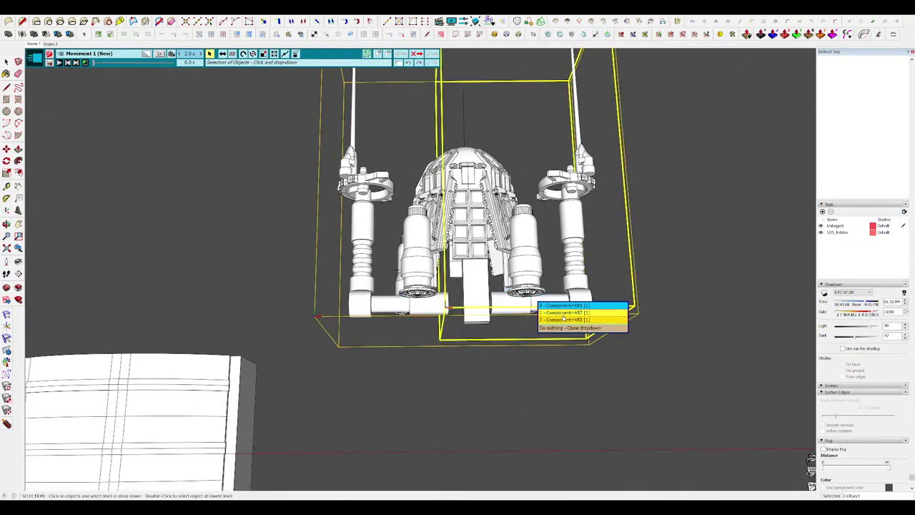
left_click(565, 319)
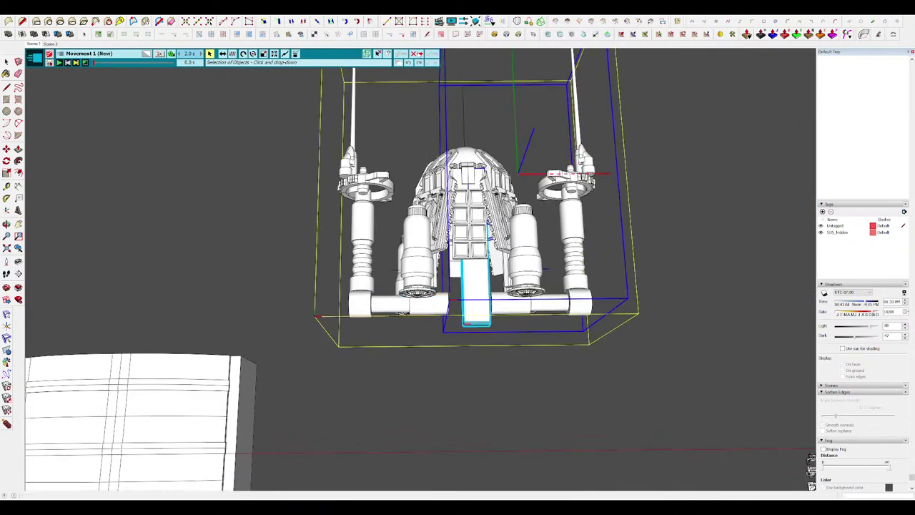
key("space")
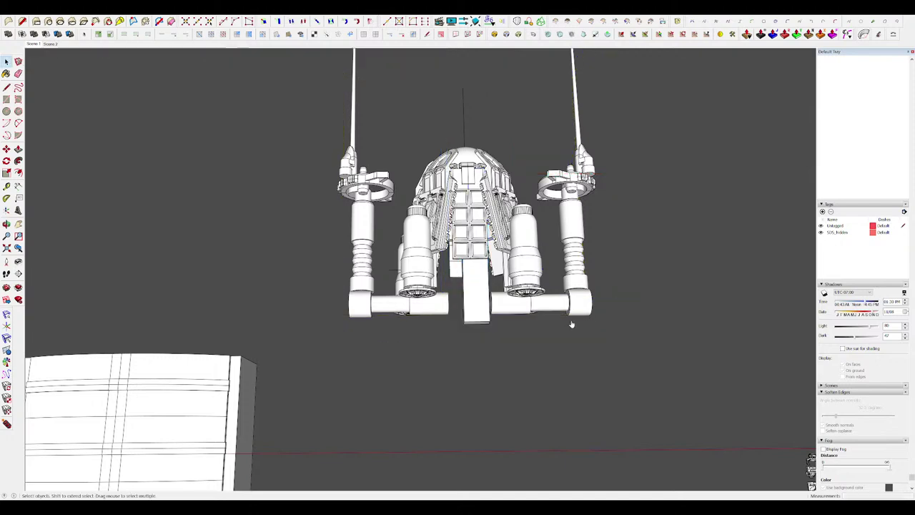
left_click(463, 22)
left_click(416, 54)
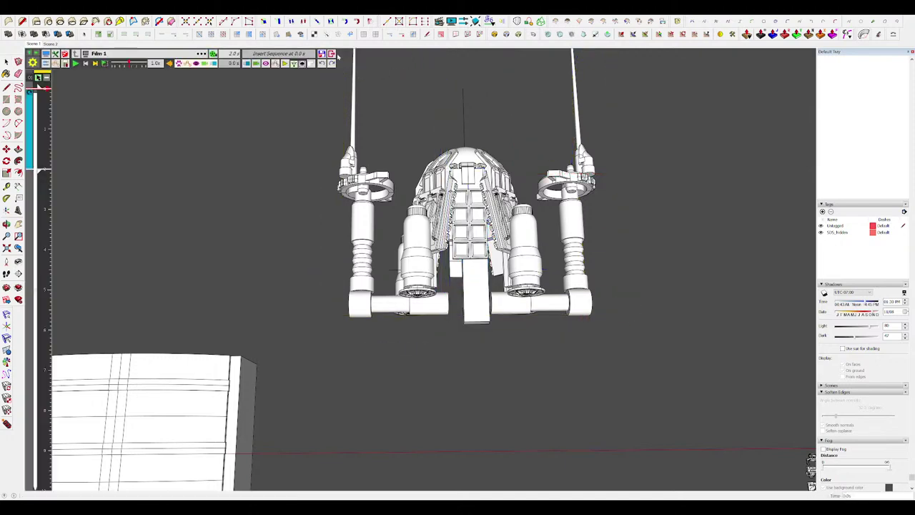
key("space")
middle_click_drag(479, 242, 455, 237)
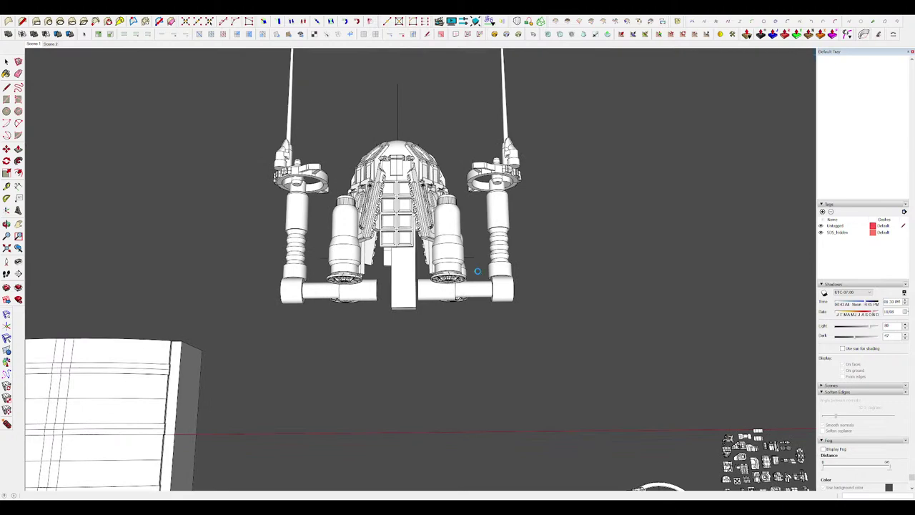
Select the crossbeam cylinder, end cap, ribbed arm, toothed ring and gun on one side and group them together.
double_click(486, 287)
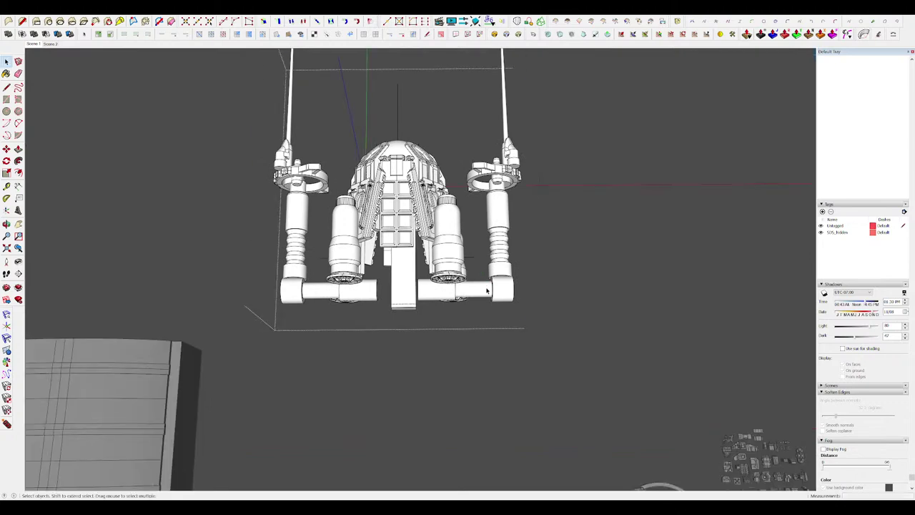
double_click(486, 287)
left_click(486, 287)
mouse_move(486, 287)
middle_mouse_down()
mouse_move(482, 253)
mouse_move(503, 293)
middle_mouse_up()
left_click(491, 252)
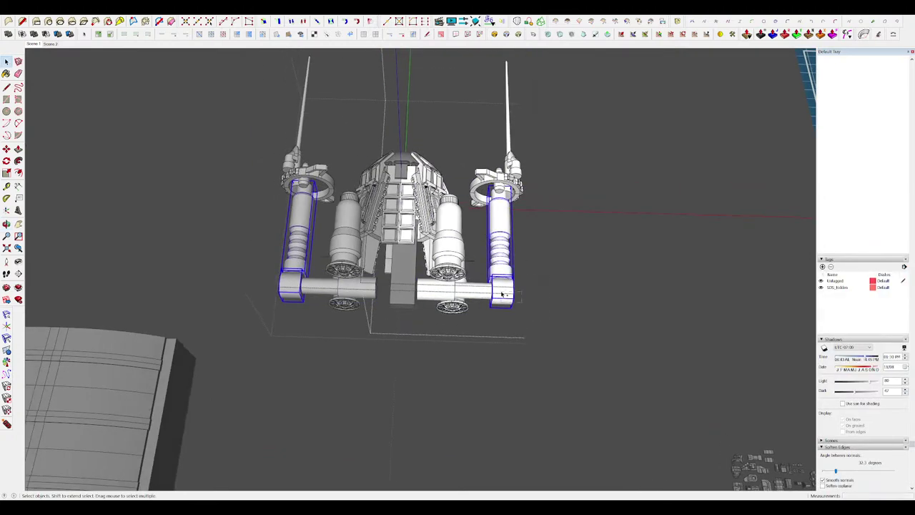
left_click_drag(547, 245, 476, 117, "shift")
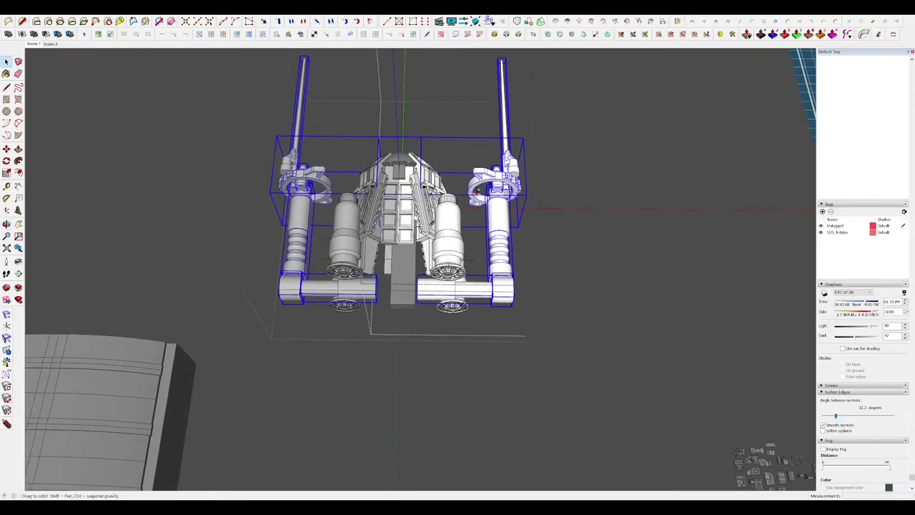
middle_click_drag(512, 207, 257, 178)
scroll(384, 233, "up", 2)
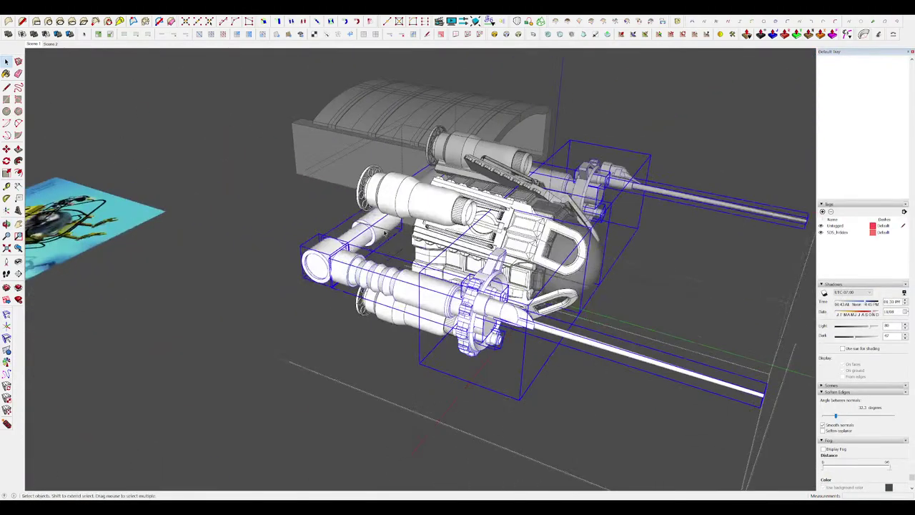
key("ctrl+g")
Inside the new group, group only the ribbed arm, toothed ring and gun, leaving out the crossbeam cylinder and end cap.
middle_click_drag(391, 285, 607, 344)
scroll(586, 279, "up", 4)
double_click(562, 290)
scroll(562, 291, "down", 4)
middle_click_drag(562, 291, 457, 333)
left_click_drag(513, 300, 450, 191)
middle_click_drag(449, 304, 464, 291)
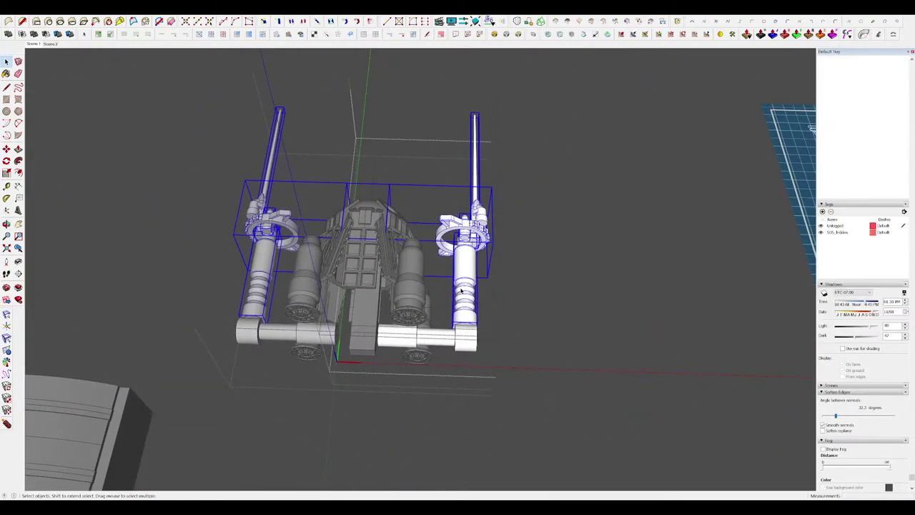
key("ctrl+g")
left_click(546, 335)
left_click(560, 334)
scroll(559, 333, "down", 2)
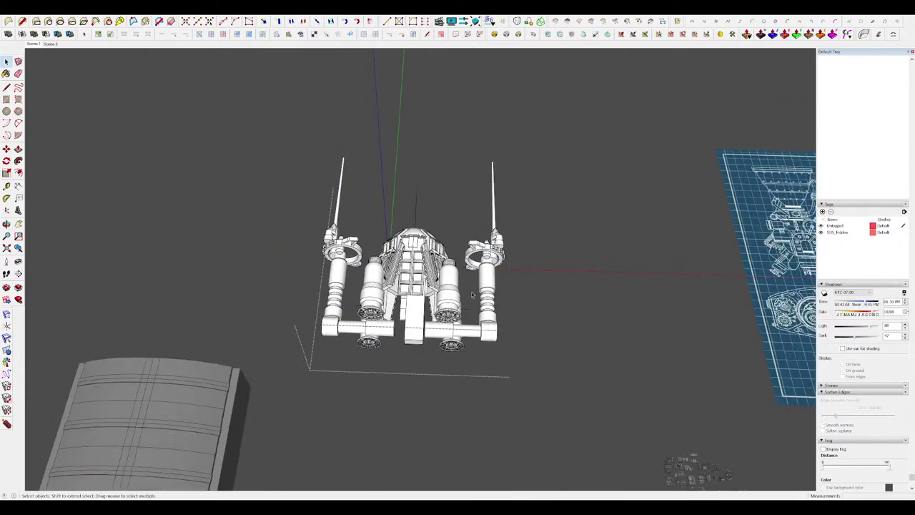
middle_click_drag(560, 333, 665, 334)
left_click(665, 333)
Start a new movement in the Film 1 animation and choose the component level containing the grouped arm assembly.
left_click(440, 22)
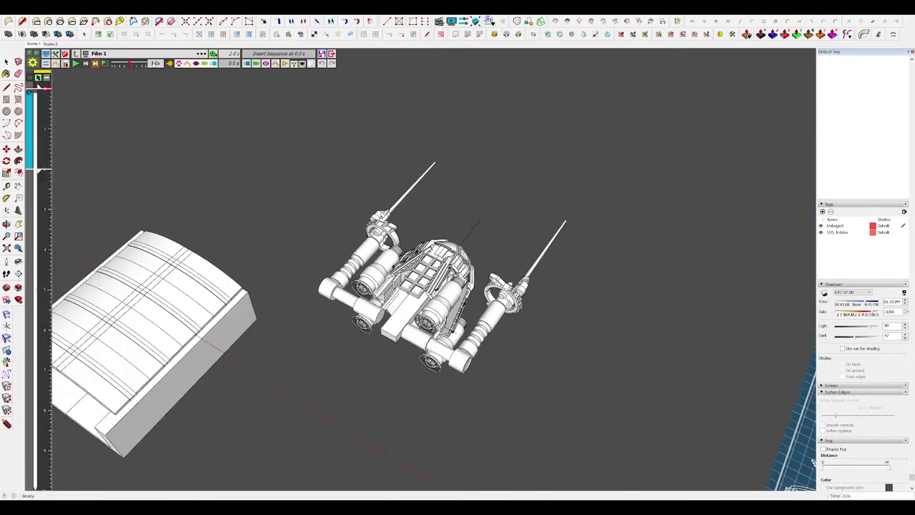
left_click(248, 65)
left_click(266, 74)
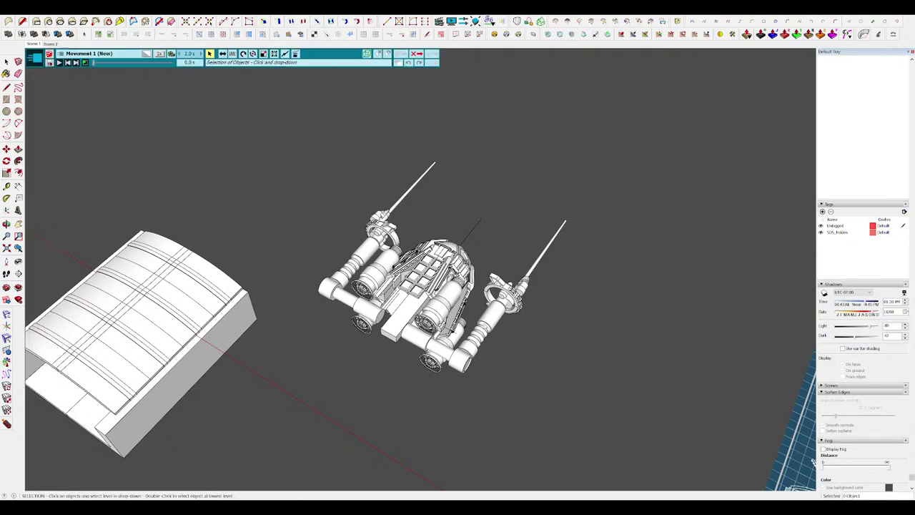
scroll(469, 334, "up", 3)
left_click(477, 343)
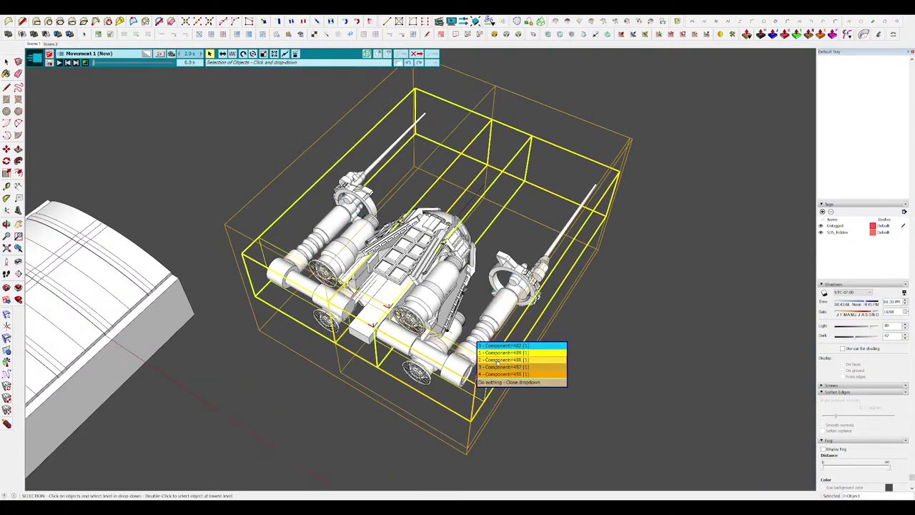
left_click(501, 364)
Define the movement as a rotation of the arm assembly with its axis at the end cap's round face.
middle_click_drag(499, 362, 314, 208)
left_click(243, 54)
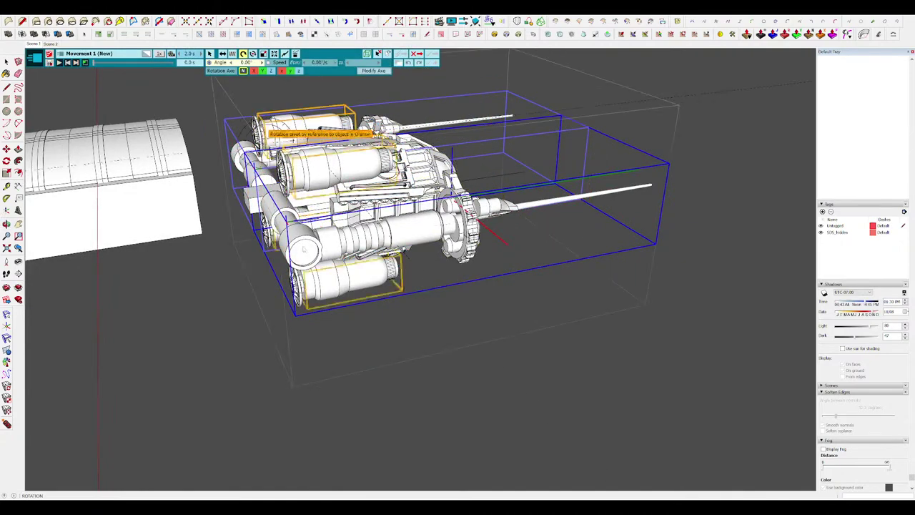
left_click(304, 252)
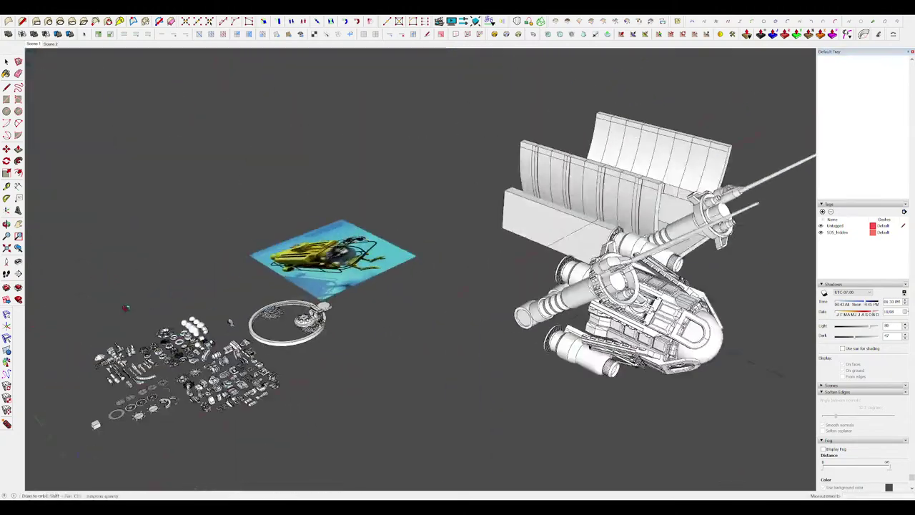
middle_click_drag(429, 207, 450, 198)
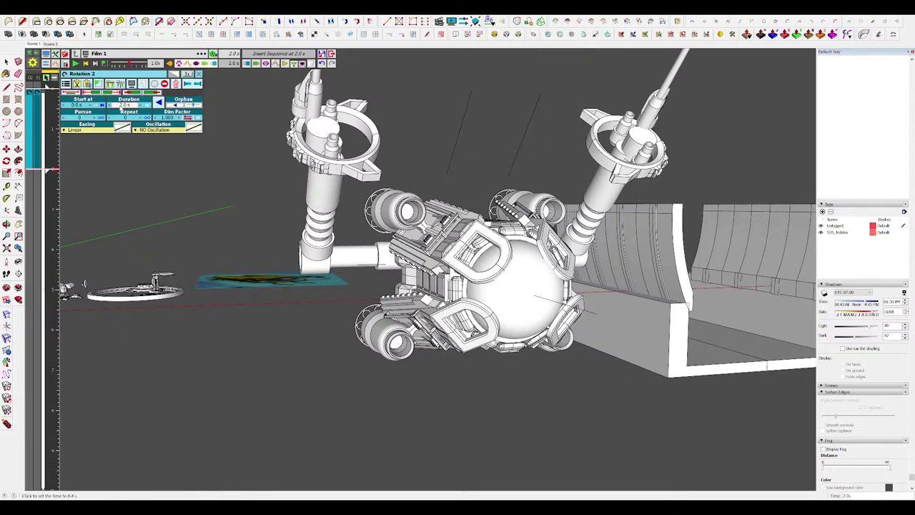
Set the arm rotation's duration to 5 seconds and its easing to InOutPolynom 2.0.
type("5")
key("Return")
left_click(107, 130)
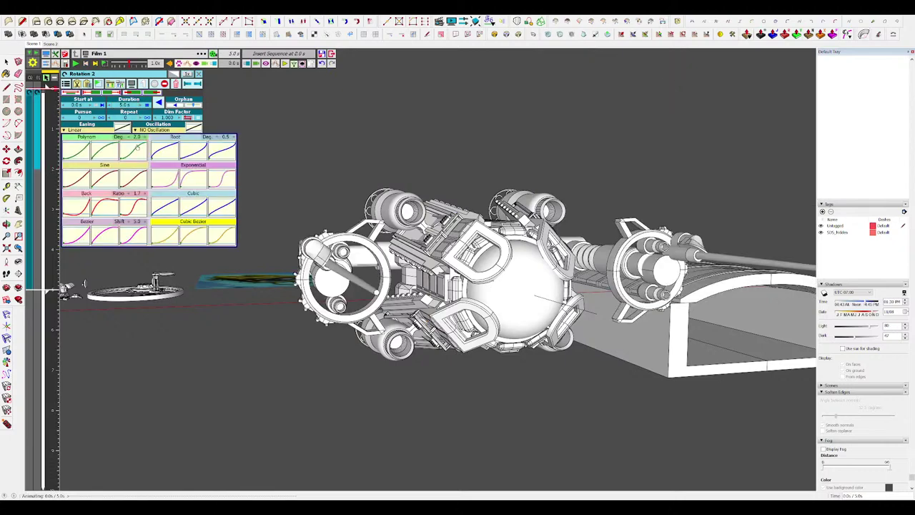
left_click(136, 148)
Set the arm rotation's oscillation to Polynom 2.0 with one cycle.
left_click(153, 130)
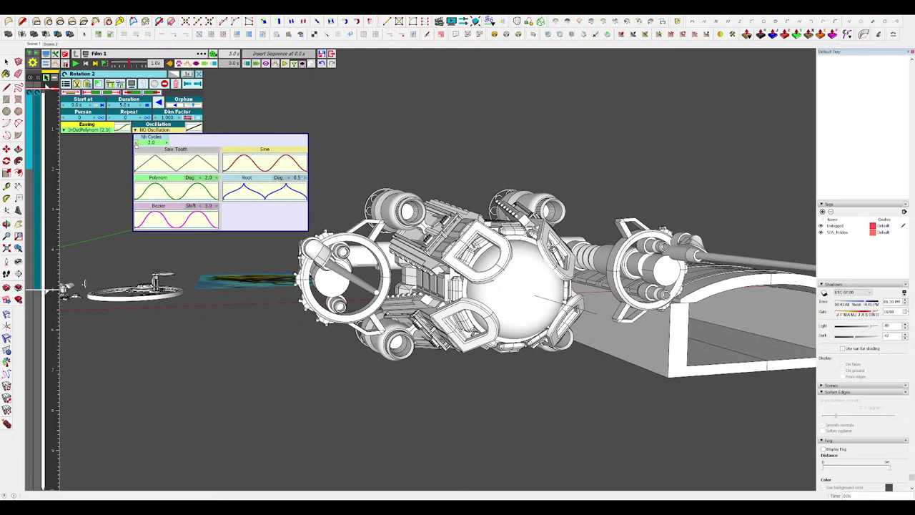
left_click(136, 143)
left_click(166, 143)
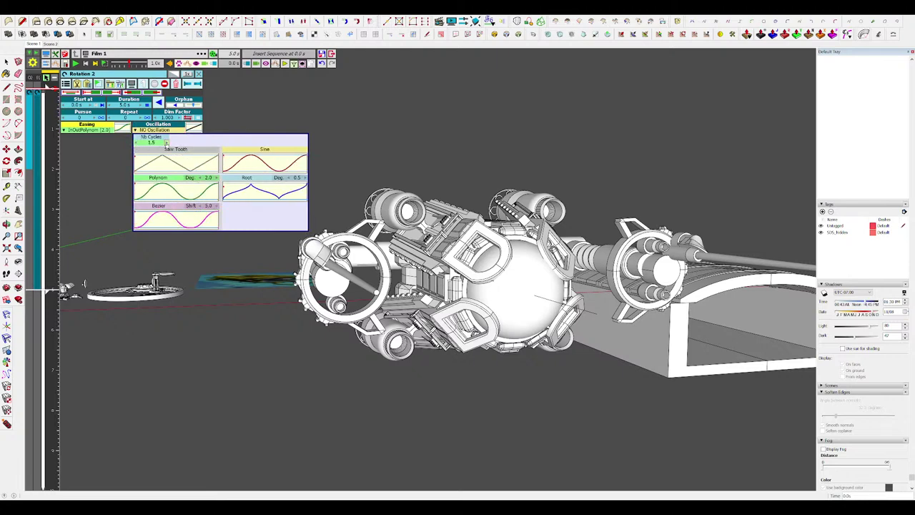
left_click(137, 143)
left_click(181, 187)
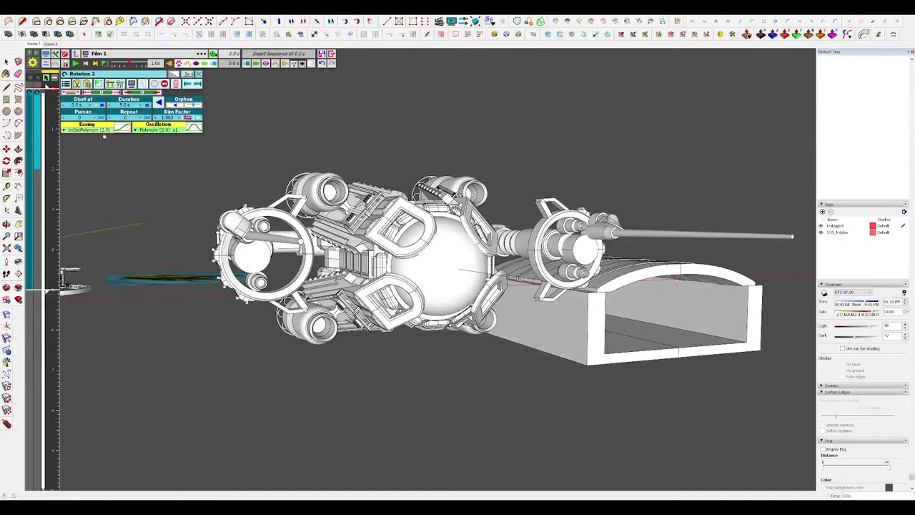
Turn off the arm rotation's easing and review the film playback around the spacecraft.
left_click(104, 130)
left_click(98, 125)
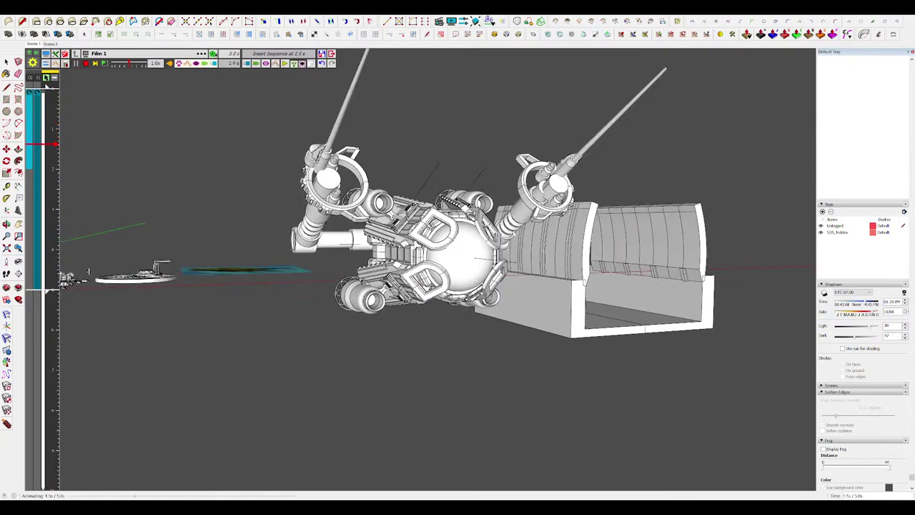
middle_click_drag(516, 273, 478, 271)
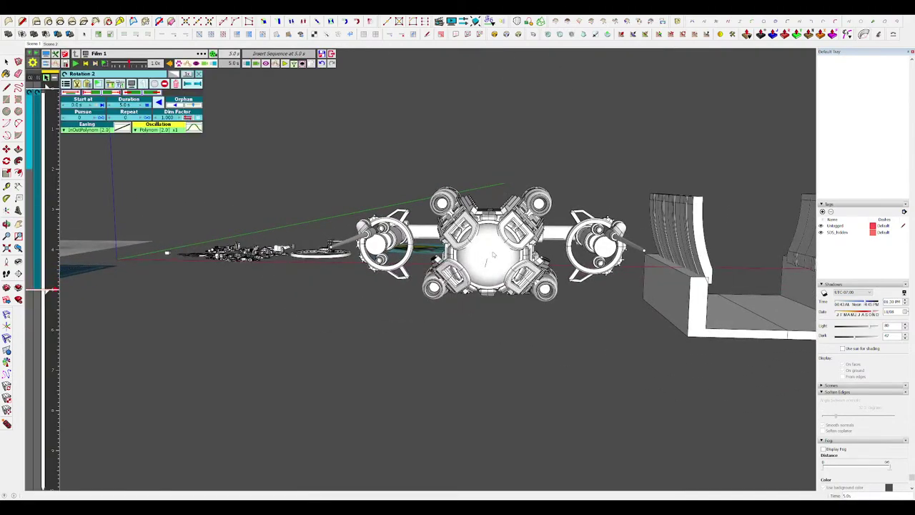
scroll(458, 263, "down", 3)
middle_click_drag(651, 298, 425, 86)
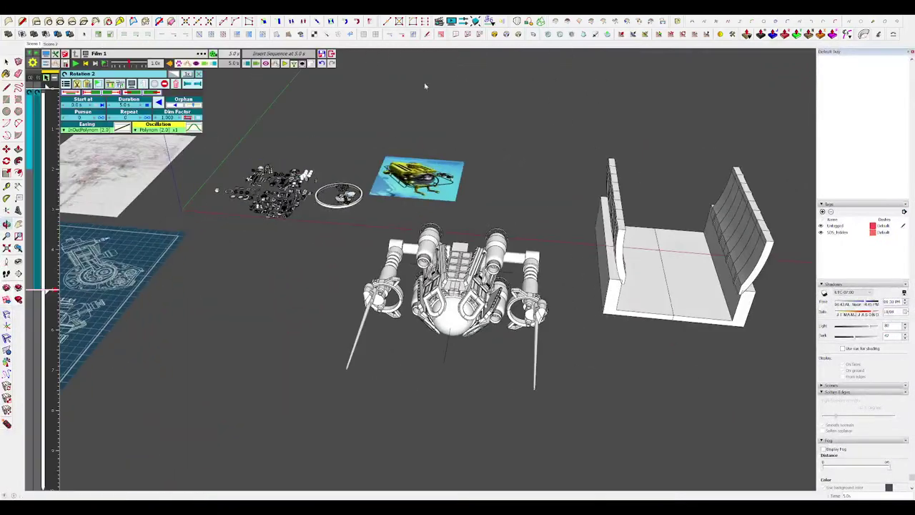
Move the spacecraft from its standalone spot onto the arched hangar box.
middle_click_drag(128, 189, 424, 212)
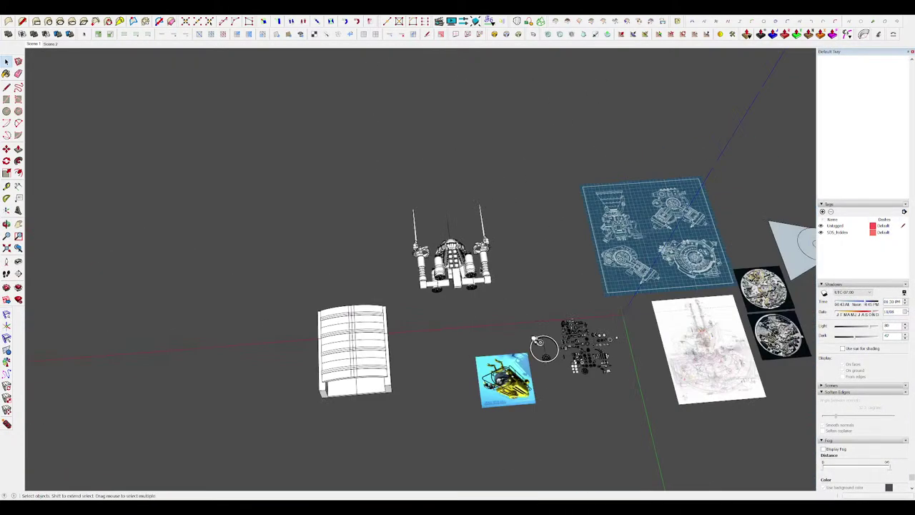
scroll(423, 249, "down", 3)
middle_click_drag(293, 229, 457, 297)
scroll(458, 297, "up", 3)
key("m")
left_click(344, 267)
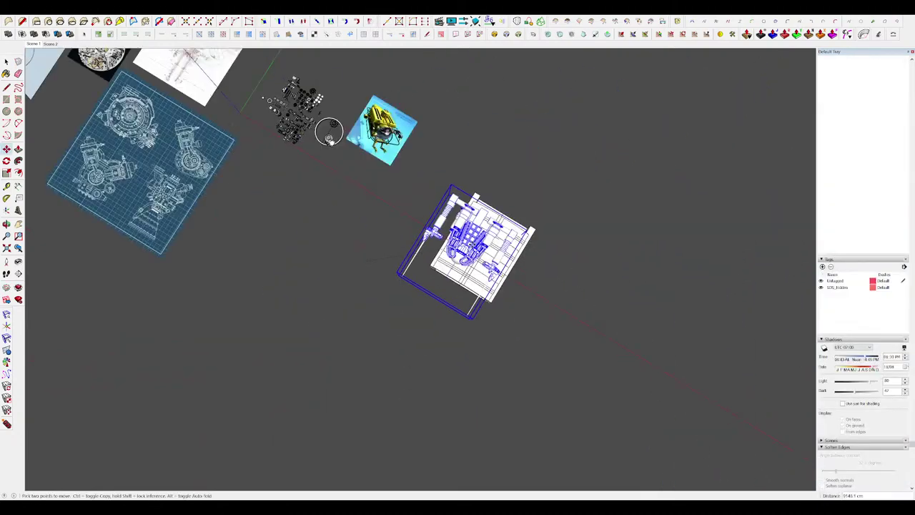
left_click(465, 245)
middle_click_drag(465, 245, 525, 182)
scroll(493, 207, "up", 4)
scroll(604, 219, "down", 2)
key("space")
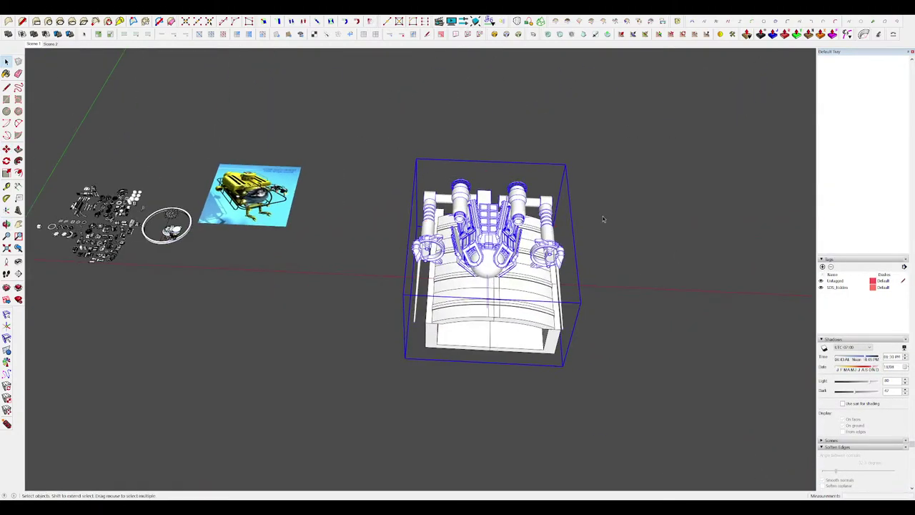
Open the spacecraft component and shift the mirrored arm assembly, crossbeam included, inward toward the hull.
scroll(515, 225, "up", 5)
middle_click_drag(371, 232, 615, 268)
double_click(453, 254)
middle_click_drag(474, 258, 529, 243)
scroll(507, 258, "down", 3)
double_click(507, 258)
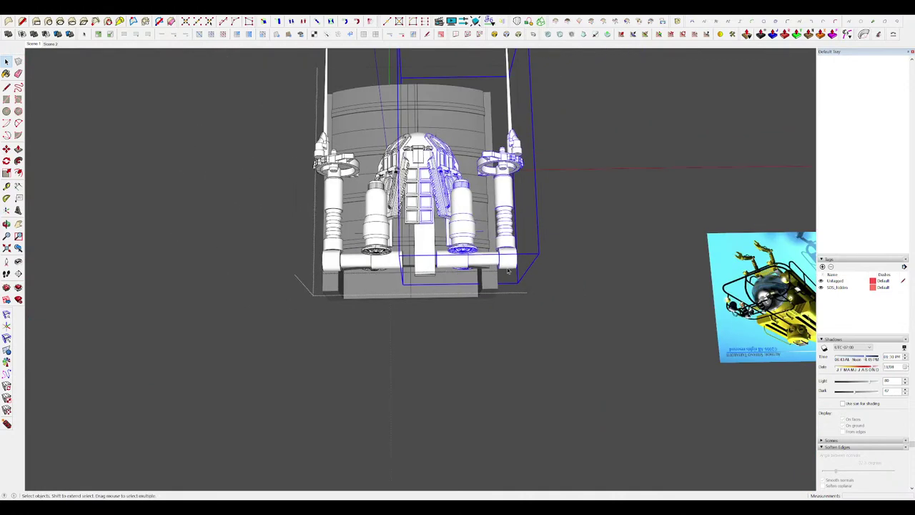
left_click(506, 258)
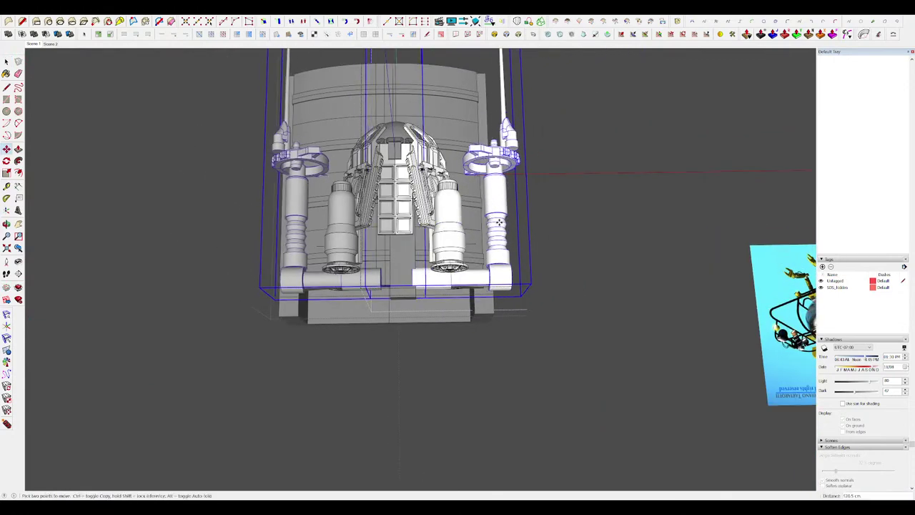
Open the arm assembly and move only the gun arm inward along the crossbeam, closer to the engine.
double_click(499, 225)
left_click(499, 223)
key("m")
left_click(501, 212)
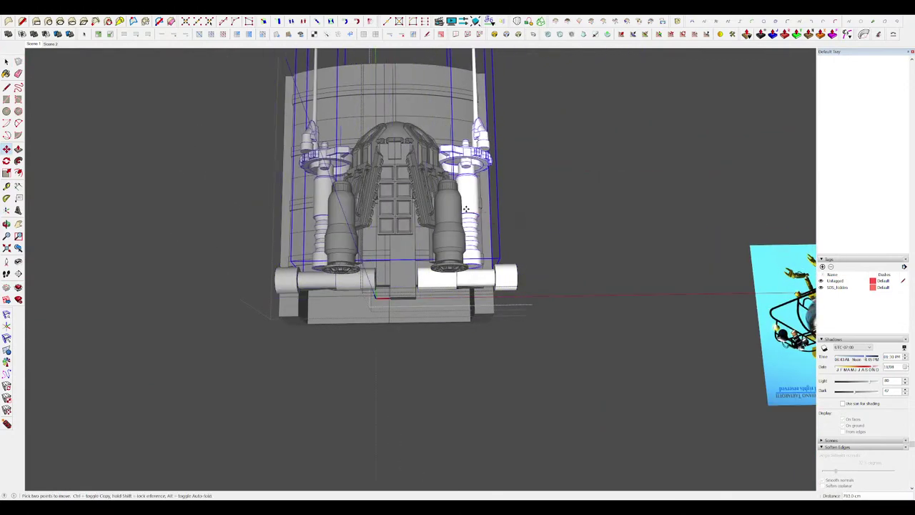
left_click(468, 209)
middle_click_drag(468, 209, 582, 208)
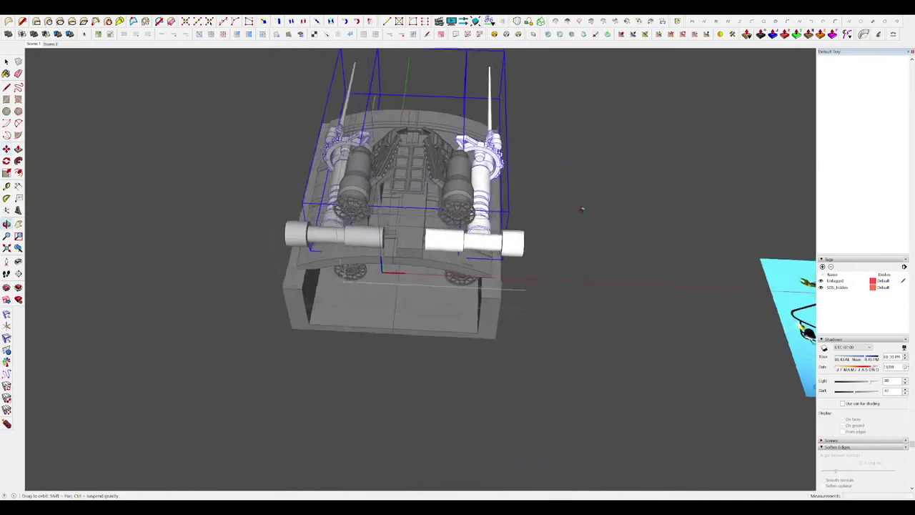
Move the crossbeam's end cap inward so it lines up with the repositioned gun arm.
scroll(493, 232, "up", 4)
key("space")
left_click(513, 251)
scroll(508, 257, "down", 2)
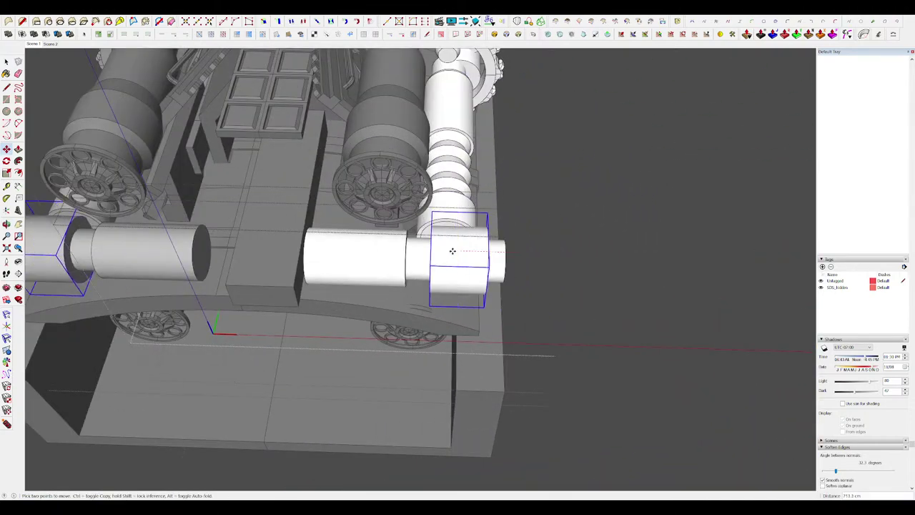
key("space")
Open the end cap and neighbouring crossbeam cylinder for editing and adjust their round faces with Push/Pull to refit the beam end.
scroll(505, 257, "up", 3)
middle_click_drag(505, 258, 508, 221)
scroll(500, 230, "down", 3)
double_click(486, 255)
scroll(490, 255, "up", 3)
key("i")
left_click(437, 249)
key("space")
left_click(594, 333)
left_click(519, 270)
double_click(508, 221)
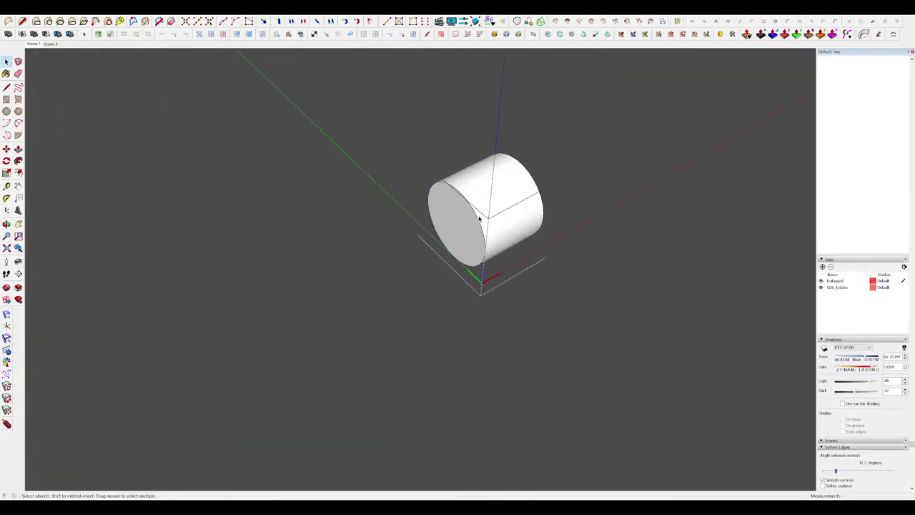
left_click(453, 221)
key("i")
scroll(435, 241, "down", 3)
middle_click_drag(435, 241, 491, 276)
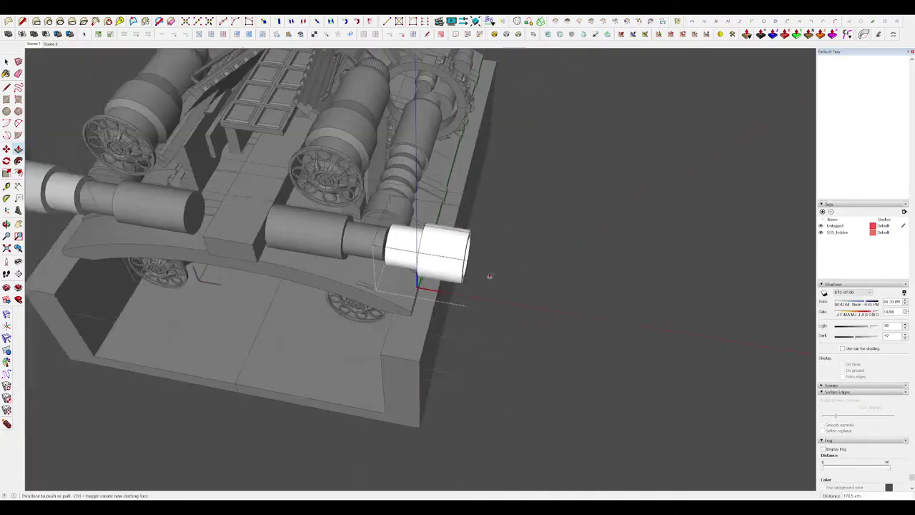
scroll(427, 267, "up", 3)
left_click(426, 267)
key("space")
Move the joined end cap and narrow cylinder inward along the crossbeam to meet the gun arm.
scroll(541, 261, "down", 4)
left_click(542, 262)
key("m")
left_click(531, 262)
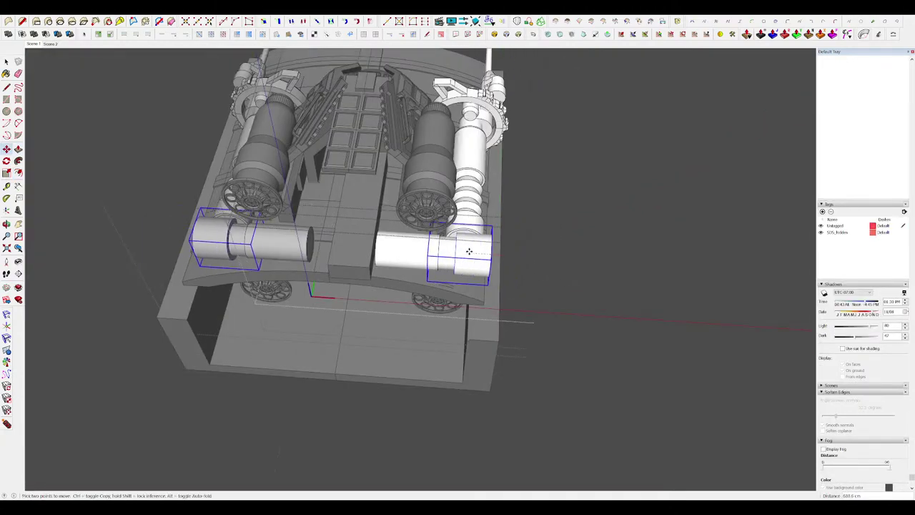
left_click(470, 251)
key("space")
middle_click_drag(564, 263, 185, 149)
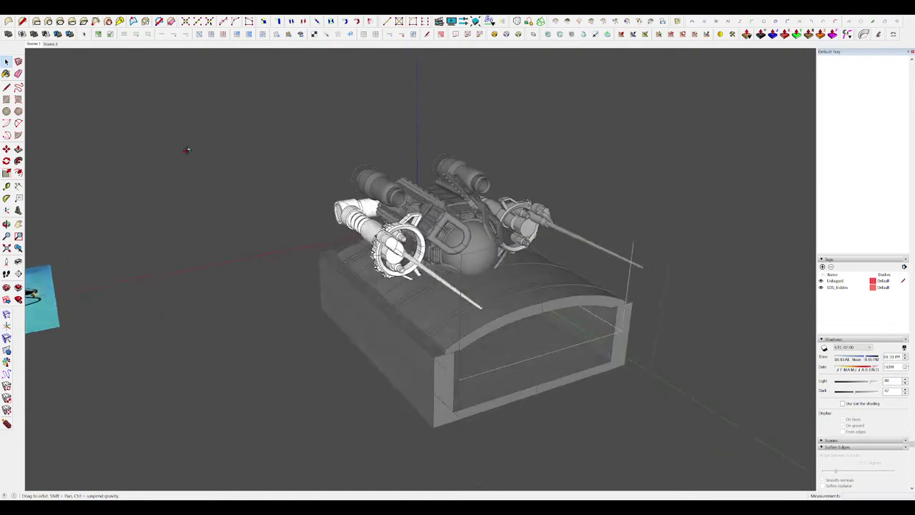
Close the nested component editing and move the whole spacecraft down into the hangar box.
scroll(415, 207, "down", 4)
left_click(587, 278)
middle_click_drag(672, 266, 619, 253)
left_click(587, 277)
scroll(558, 247, "up", 3)
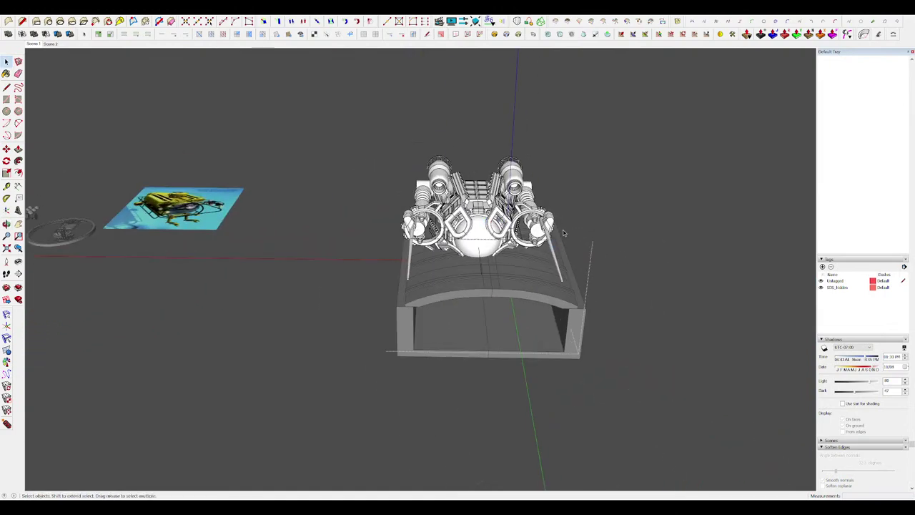
left_click(564, 233)
scroll(508, 231, "up", 5)
left_click(592, 178)
scroll(593, 180, "down", 4)
middle_click_drag(591, 240, 582, 178)
key("m")
scroll(460, 200, "up", 5)
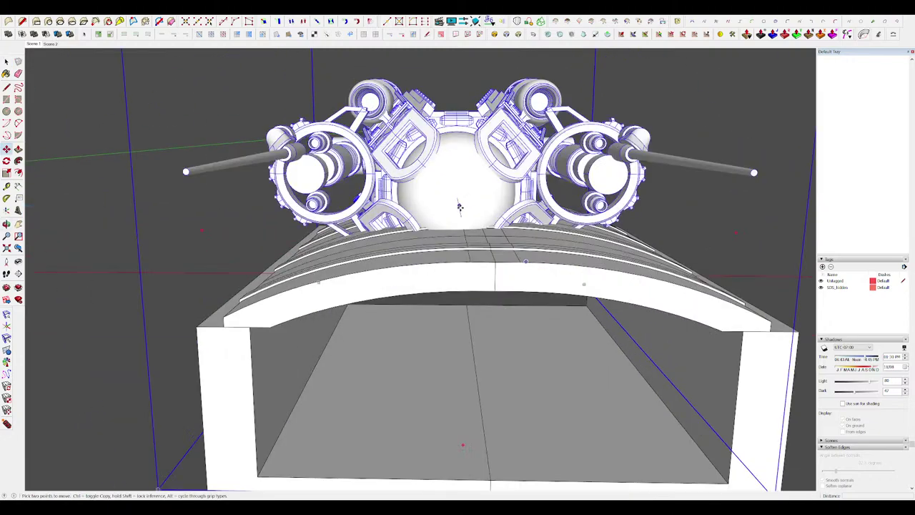
left_click(460, 207)
scroll(460, 207, "down", 5)
middle_click_drag(469, 204, 884, 292)
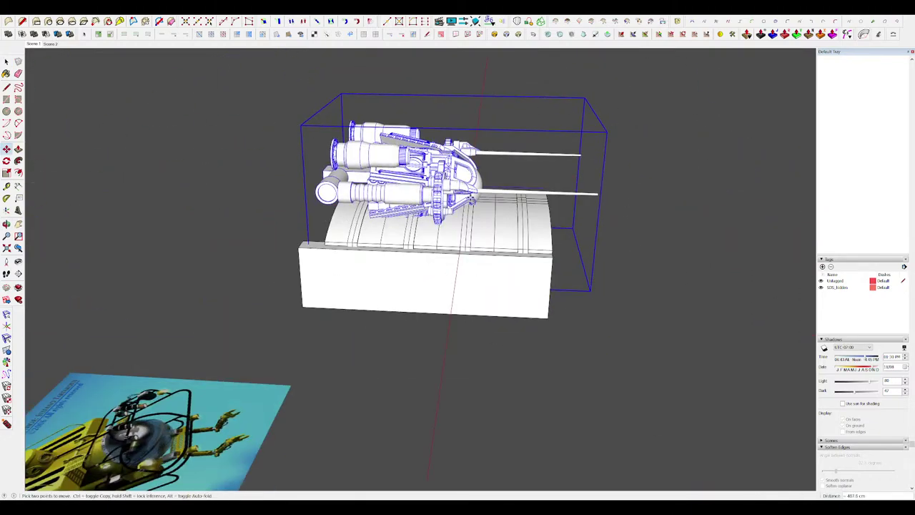
middle_click_drag(608, 237, 344, 204)
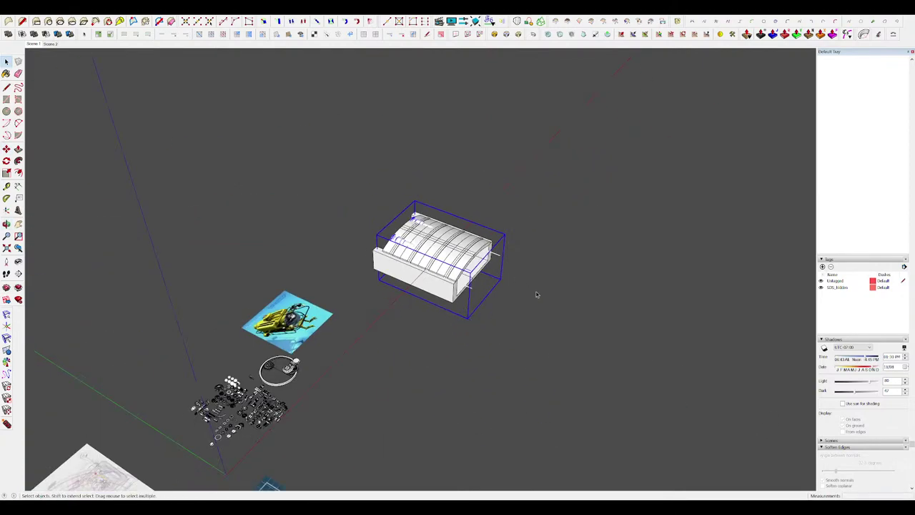
left_click(537, 295)
Lower the spacecraft slightly more so it clears the underside of the hangar's arched roof.
scroll(464, 272, "up", 5)
middle_click_drag(464, 272, 272, 151)
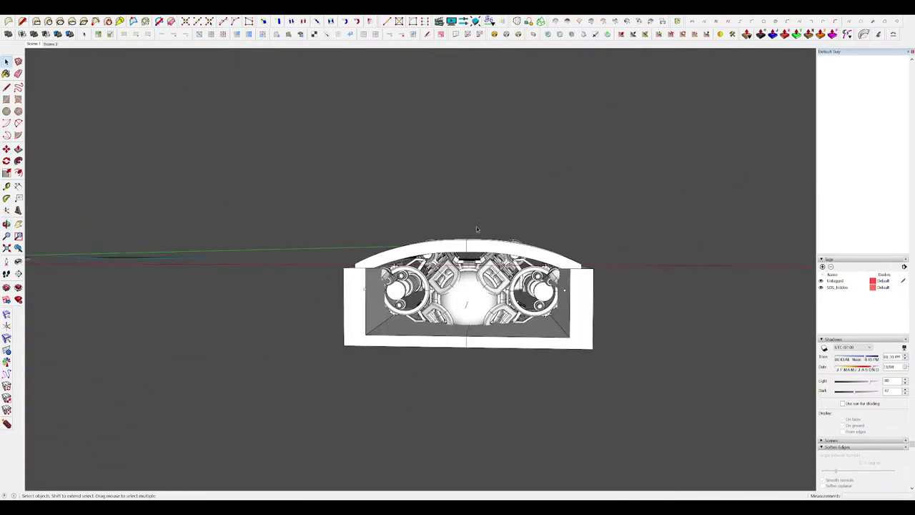
left_click(469, 260)
key("m")
left_click(470, 260)
left_click(470, 280)
middle_click_drag(470, 281, 608, 357)
scroll(500, 307, "down", 4)
key("space")
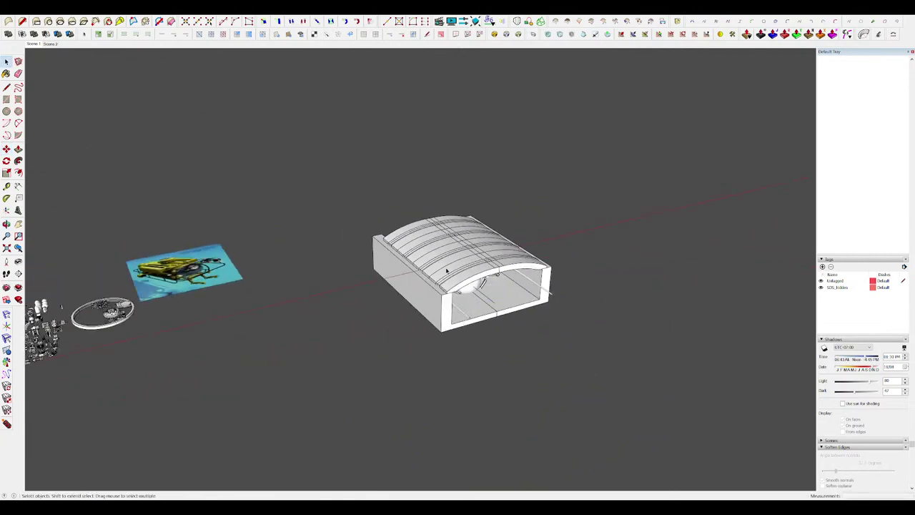
Return to the film timeline and set the gun arm rotation's start time to 2.0 seconds.
scroll(493, 284, "up", 3)
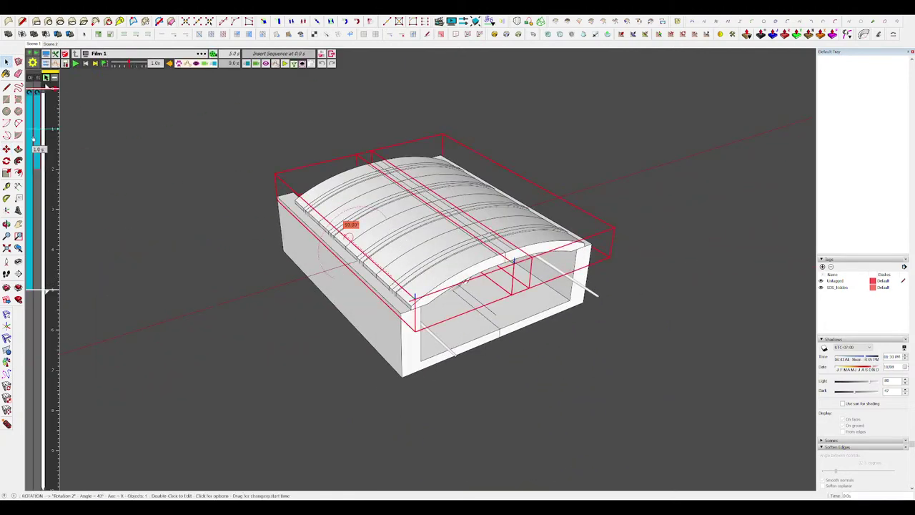
left_click(30, 133)
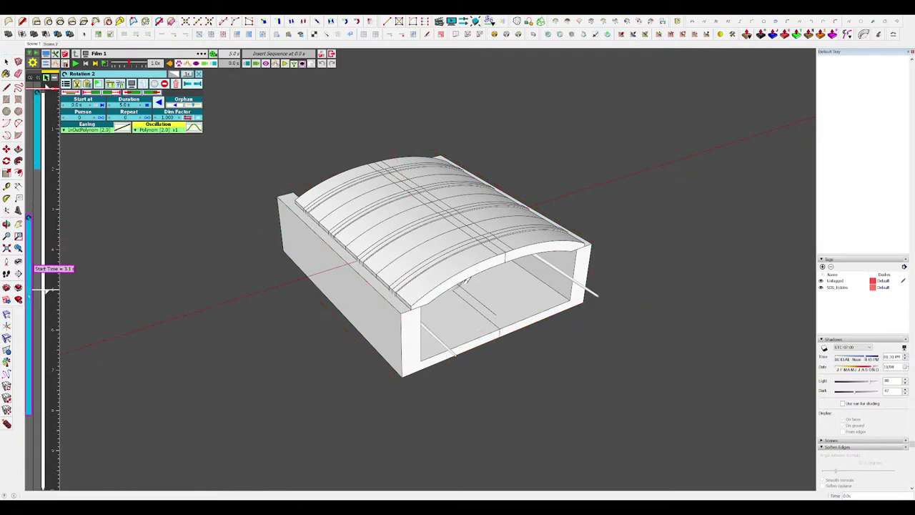
left_click(42, 296)
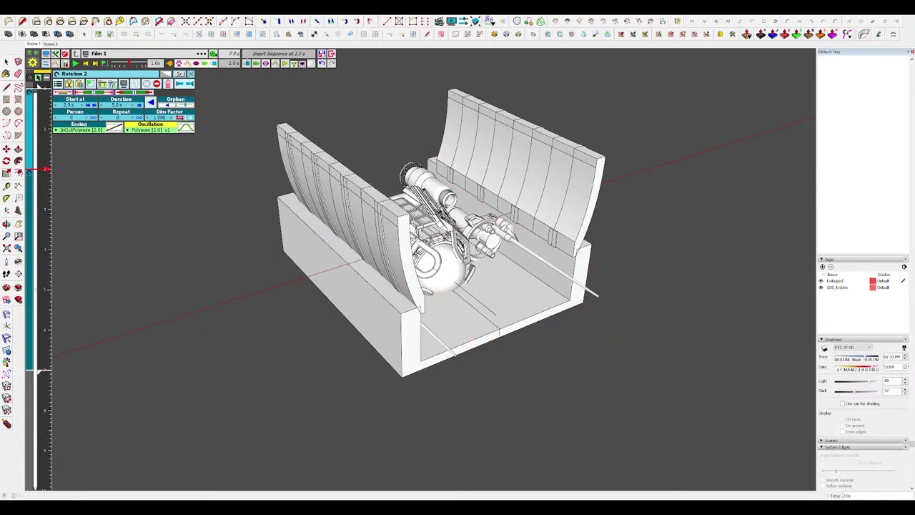
Create a new movement at 2.0 seconds with the whole spacecraft component as its object.
left_click(256, 72)
left_click(444, 266)
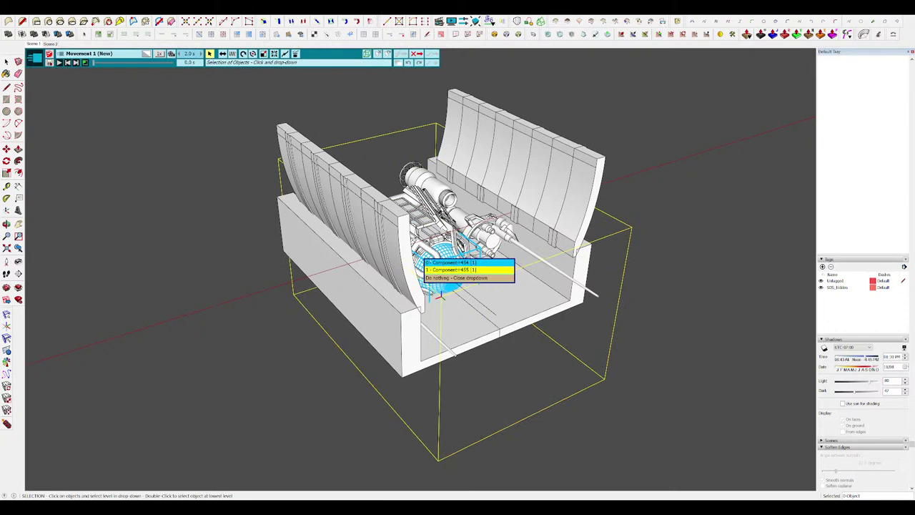
left_click(454, 271)
middle_click_drag(493, 282, 314, 222)
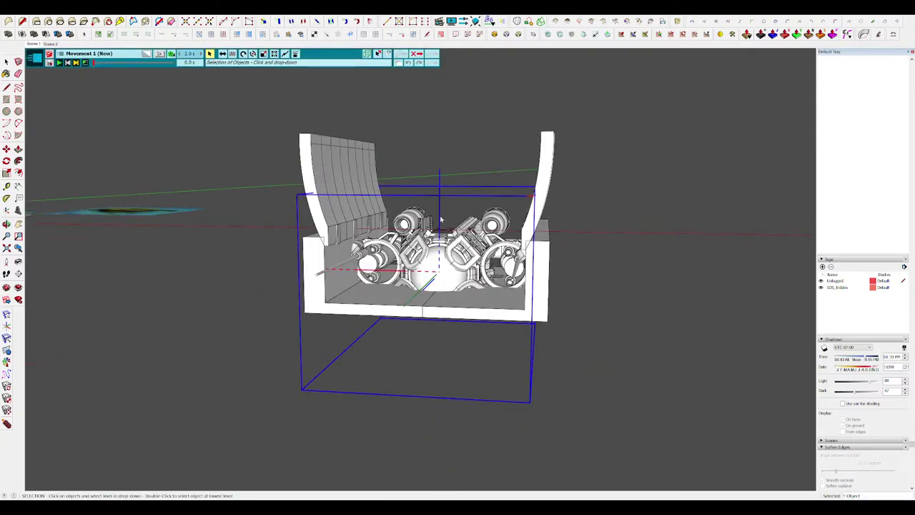
Define the movement as a vertical translation of about 4808 cm lifting the spacecraft out of the hangar, and record it.
left_click(224, 53)
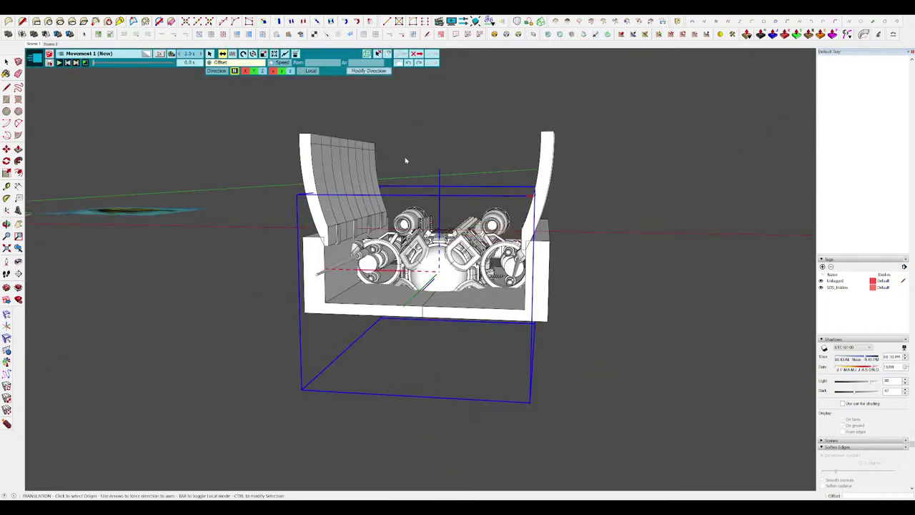
left_click(481, 260)
scroll(477, 229, "down", 3)
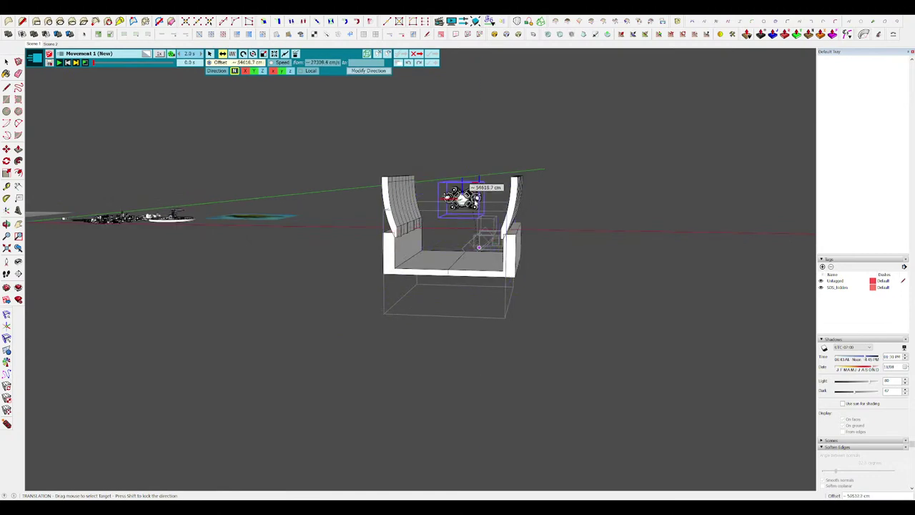
key("Up")
left_click(479, 124)
middle_click_drag(479, 125, 528, 155)
scroll(527, 155, "up", 2)
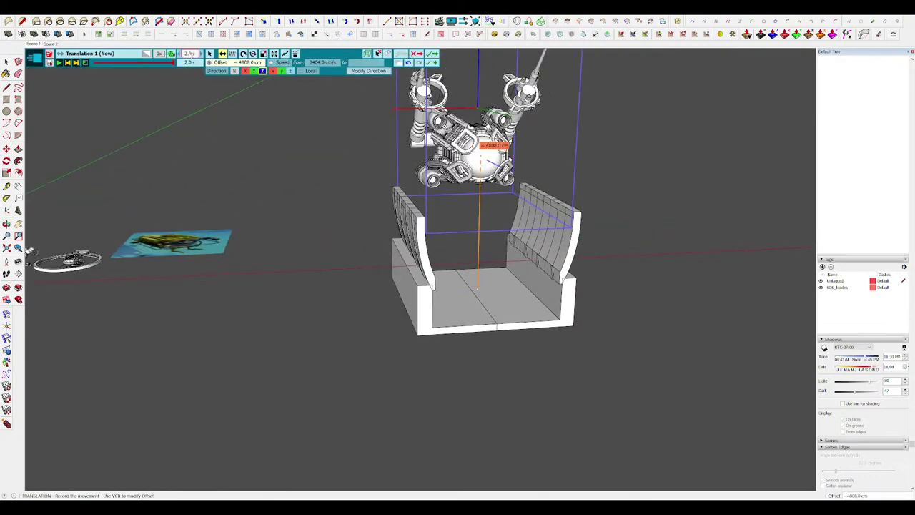
left_click(431, 54)
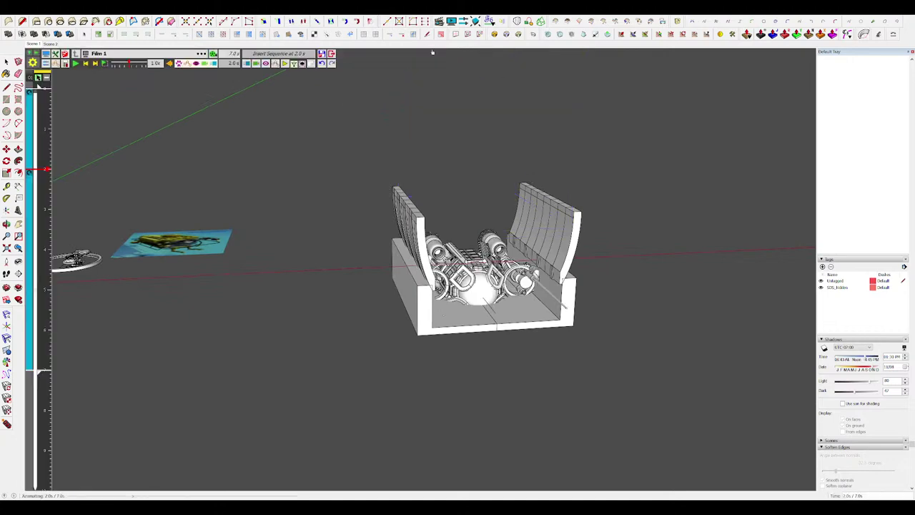
Set the lift translation's duration to 8 seconds and its easing to InOutPolynom 2.0, and play the film to review it.
left_click(97, 130)
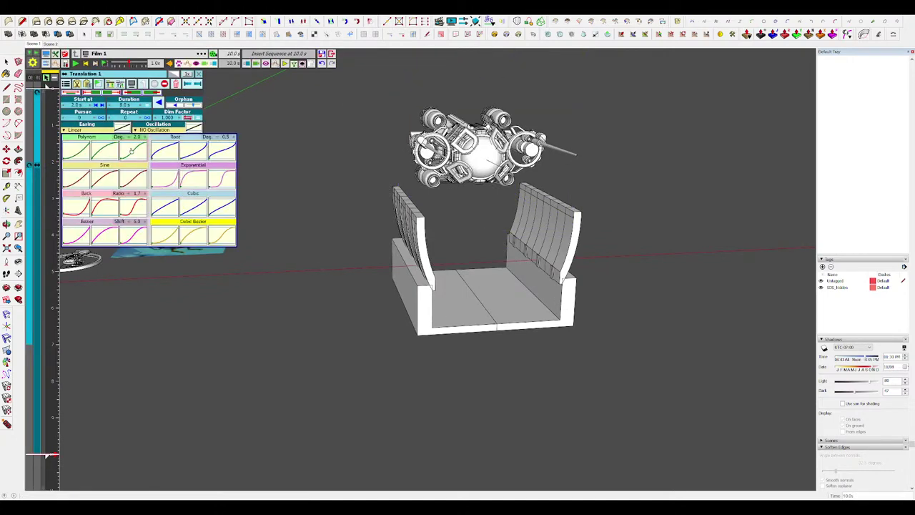
left_click(132, 151)
left_click(76, 63)
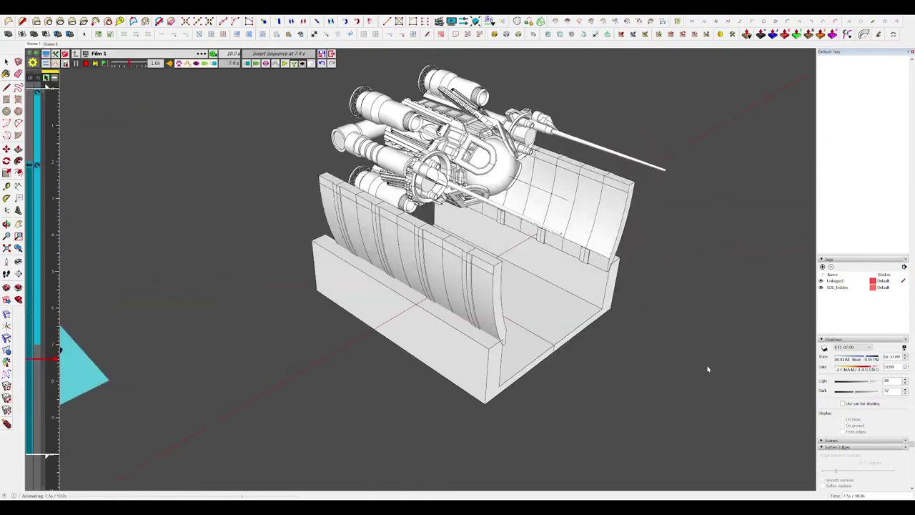
left_click(76, 63)
middle_click_drag(118, 140, 102, 155)
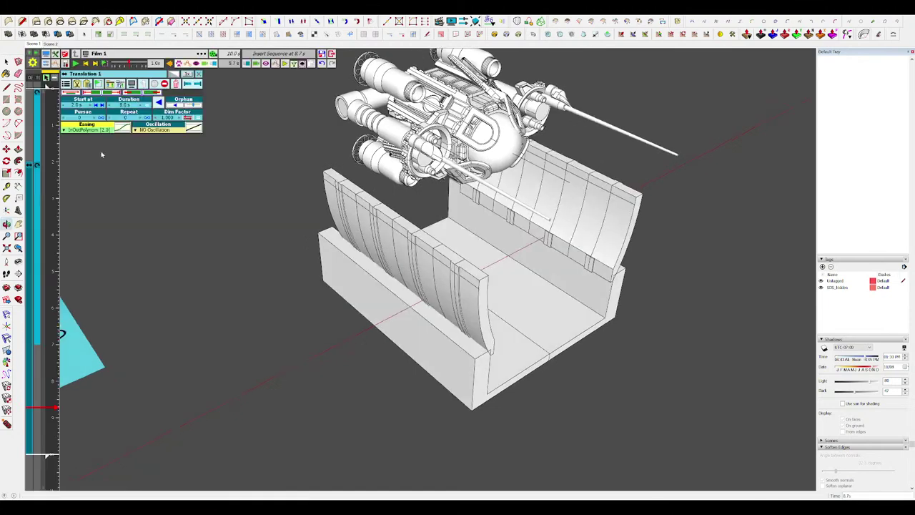
Delay the gun arm rotation's start to about 4.5 seconds and set the film's current time to 2.2 seconds.
left_click(52, 183)
left_click_drag(38, 181, 43, 269)
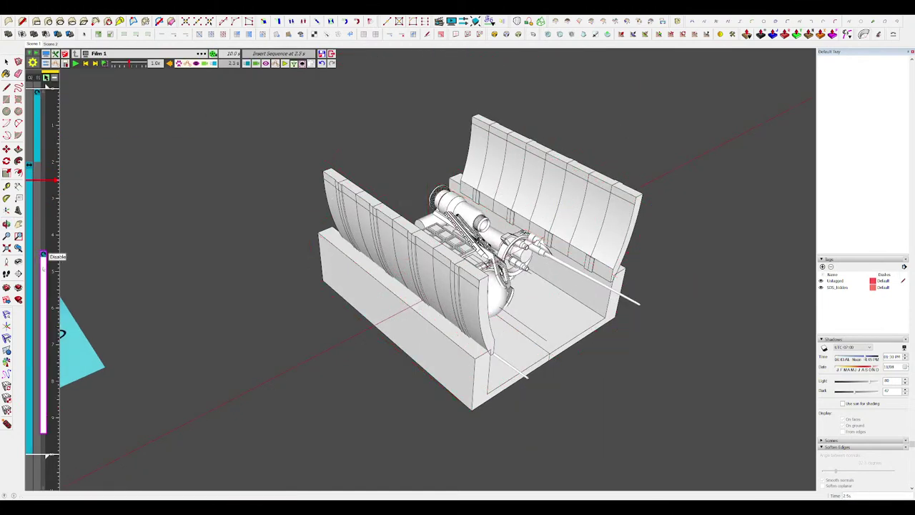
left_click(52, 169)
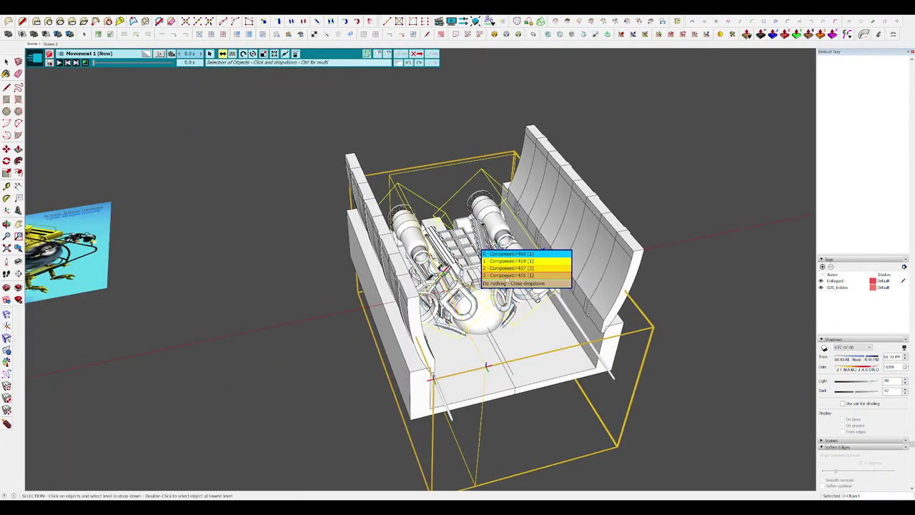
Record a new movement that rotates the whole spacecraft by -77° about the Z axis.
left_click(490, 275)
middle_click_drag(489, 276, 415, 265)
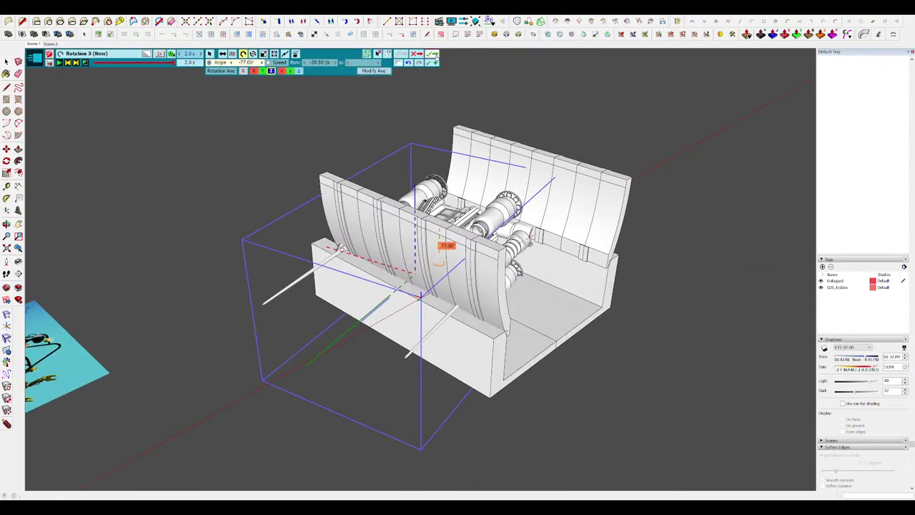
left_click(435, 55)
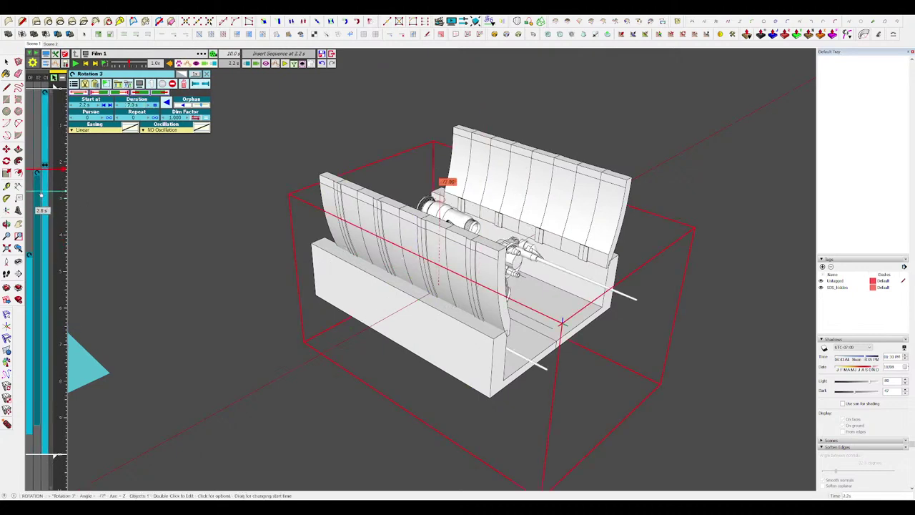
Delay the start of the spacecraft's Z-axis rotation to 6.8 seconds and play the film to review the launch.
left_click_drag(40, 194, 40, 266)
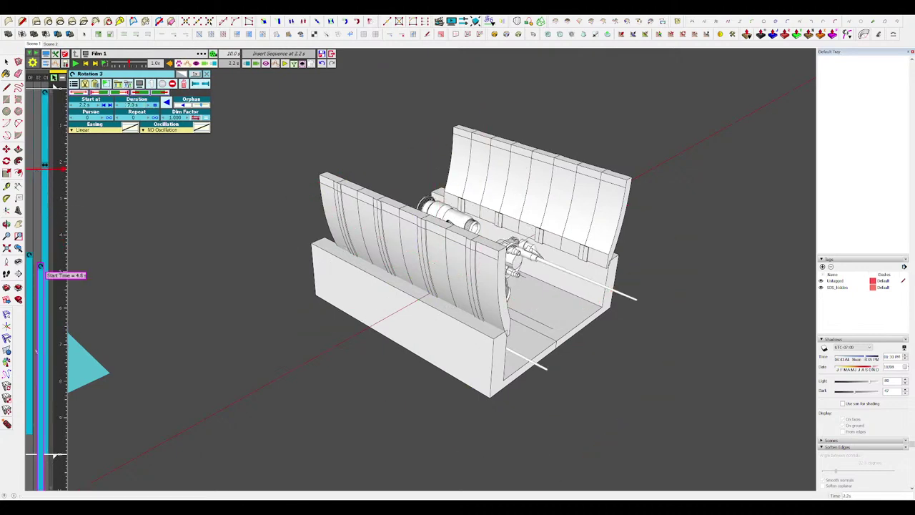
left_click_drag(33, 362, 33, 361)
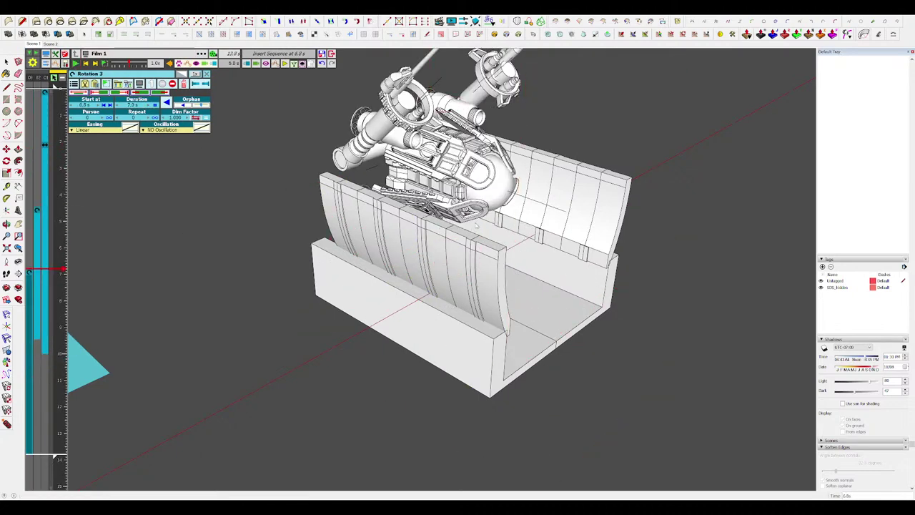
left_click(75, 63)
scroll(507, 350, "down", 2)
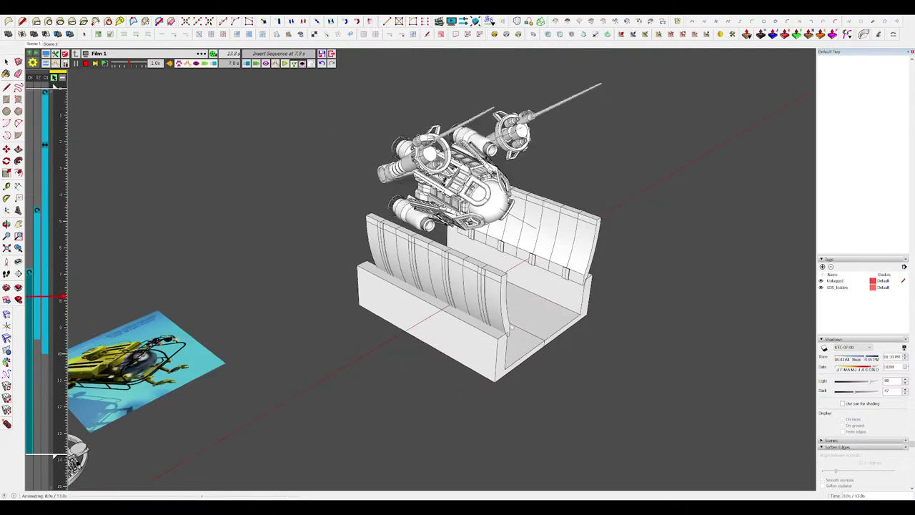
scroll(474, 146, "up", 2)
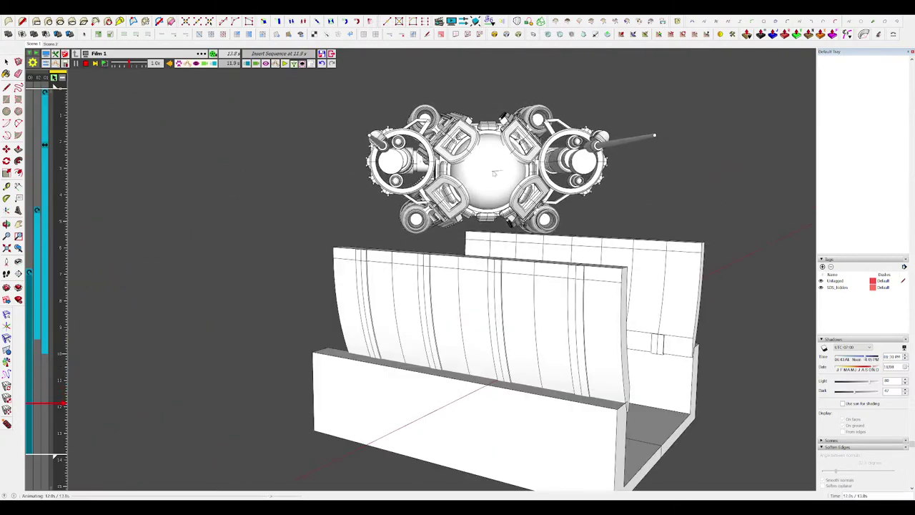
middle_click_drag(500, 176, 404, 225)
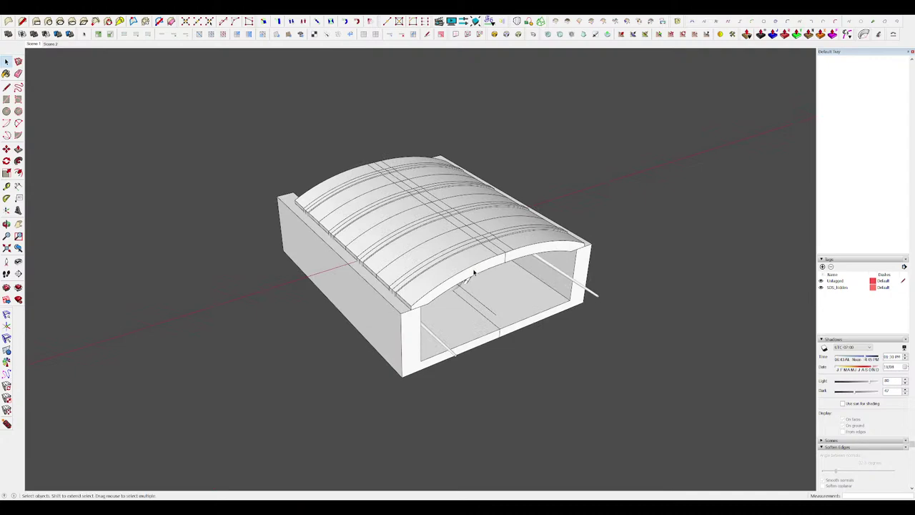
Delete the hangar's roof halves, side walls and floor so that only the spacecraft is left.
left_click(474, 272)
key("Delete")
middle_click_drag(505, 243, 593, 300)
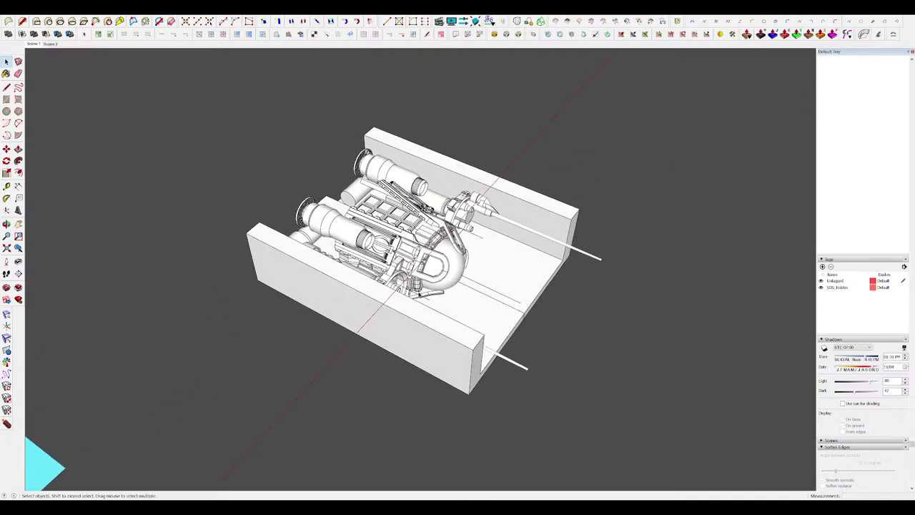
scroll(389, 274, "up", 2)
left_click(415, 341)
key("Delete")
middle_click_drag(493, 325, 722, 329)
scroll(678, 274, "down", 3)
scroll(372, 207, "up", 4)
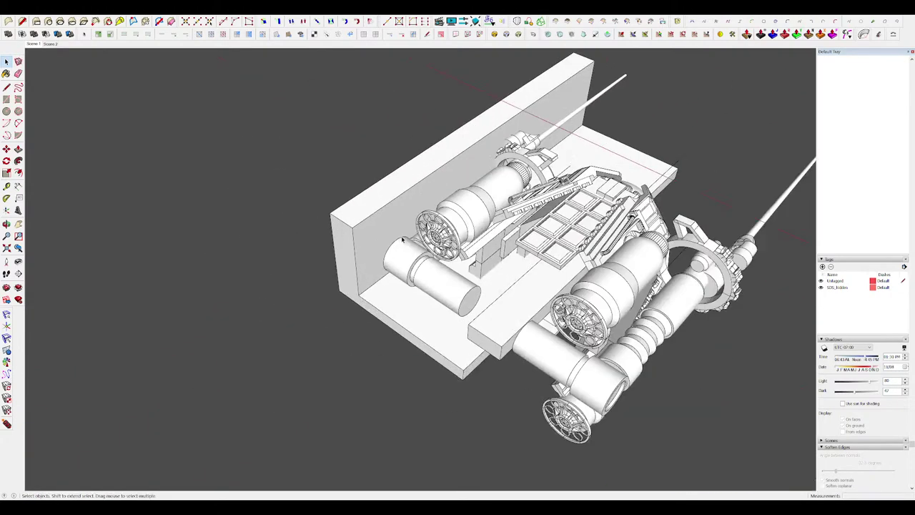
left_click(415, 164)
key("Delete")
Examine the freestanding spacecraft from several angles, along with the nearby reference images and the library of small detail parts.
middle_click_drag(565, 221, 315, 207)
scroll(500, 221, "down", 3)
middle_click_drag(521, 272, 500, 247)
scroll(461, 286, "up", 3)
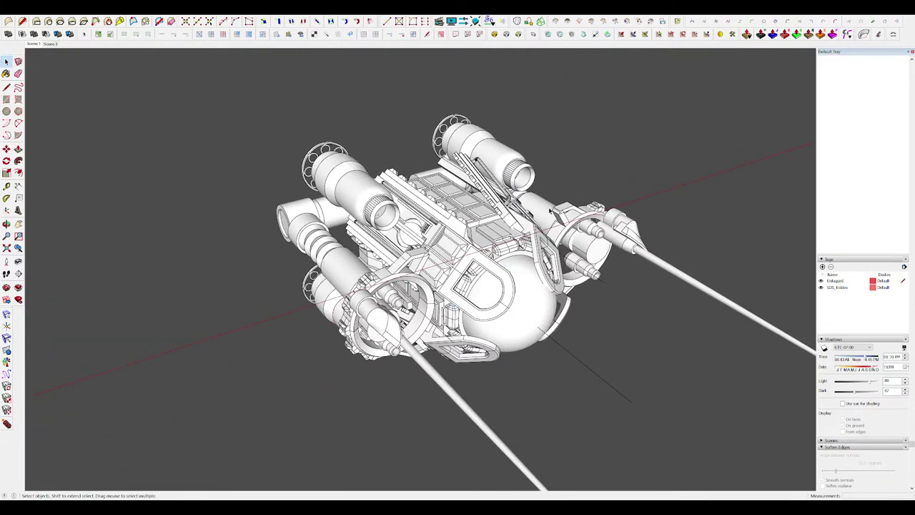
scroll(554, 211, "down", 3)
middle_click_drag(554, 211, 300, 265)
scroll(601, 321, "down", 3)
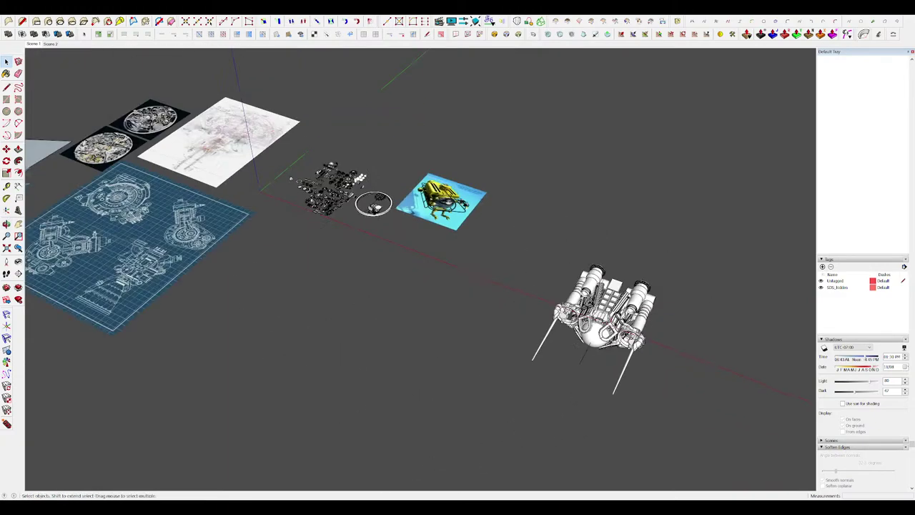
middle_click_drag(601, 321, 664, 349)
scroll(666, 350, "down", 2)
scroll(310, 283, "up", 3)
middle_click_drag(311, 283, 684, 271)
scroll(684, 271, "up", 2)
scroll(372, 361, "down", 3)
scroll(661, 125, "up", 5)
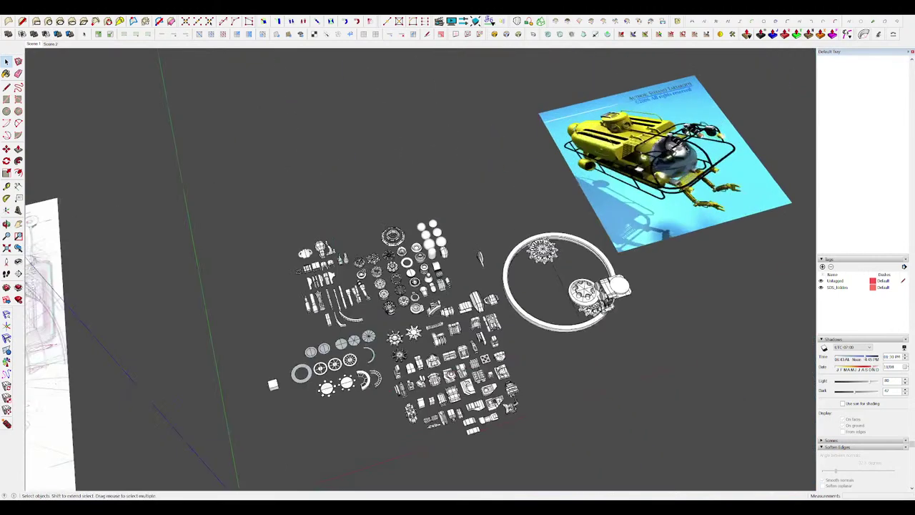
middle_click_drag(643, 164, 668, 158)
scroll(633, 207, "up", 2)
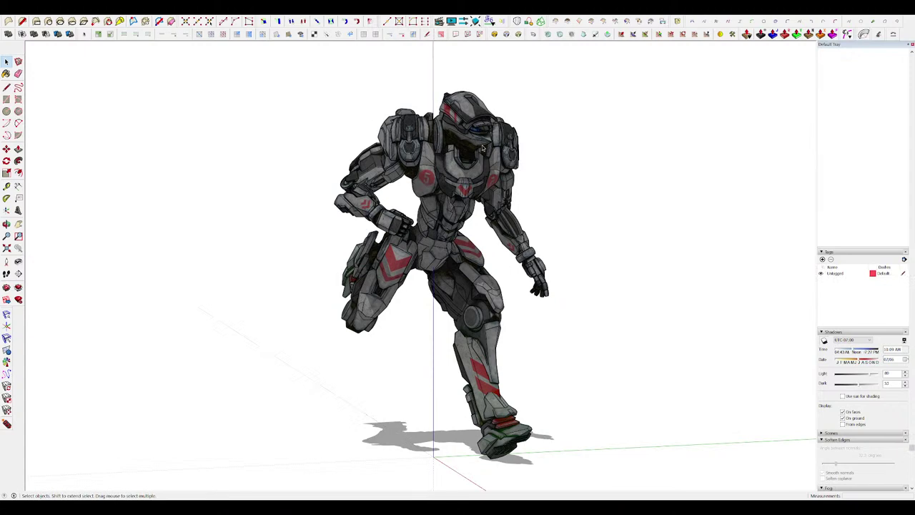
Look over the armored robot model and the spacecraft's front from different sides and distances.
middle_click_drag(498, 148, 566, 180)
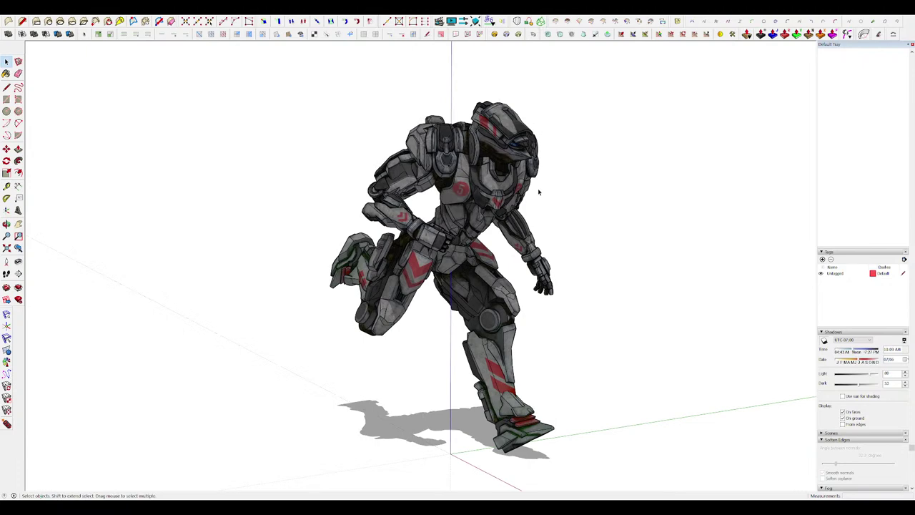
middle_click_drag(336, 205, 544, 157)
middle_click_drag(340, 176, 520, 165)
scroll(418, 179, "up", 3)
scroll(459, 192, "down", 3)
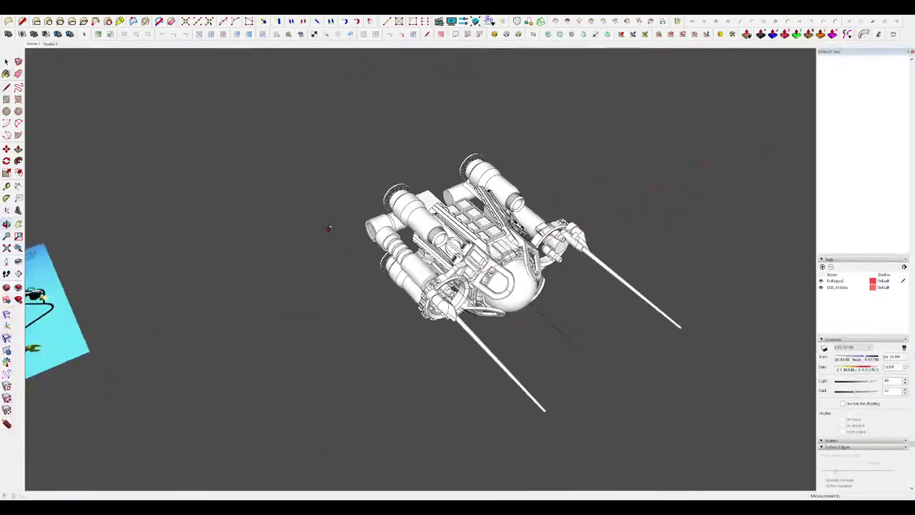
middle_click_drag(411, 224, 493, 229)
scroll(486, 221, "down", 5)
mouse_move(465, 194)
middle_mouse_down()
mouse_move(441, 136)
mouse_move(465, 193)
middle_mouse_up()
scroll(441, 136, "down", 4)
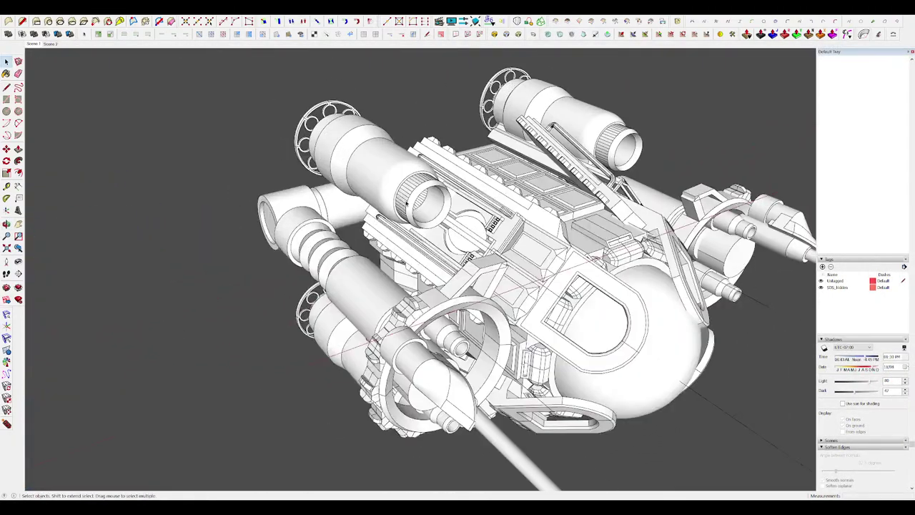
scroll(646, 174, "down", 6)
Open the box beam behind the spacecraft's hull for editing and push one of its faces.
middle_click_drag(645, 173, 758, 329)
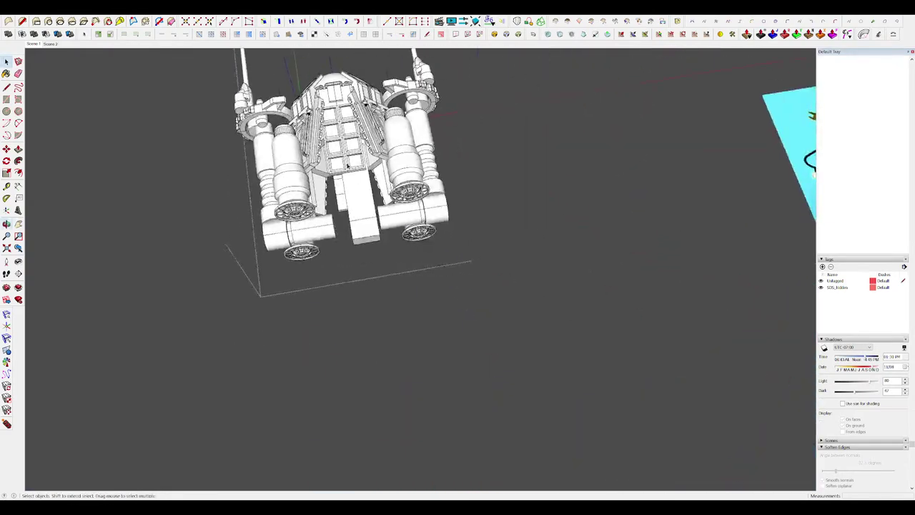
scroll(329, 164, "up", 5)
left_click(422, 243)
middle_click_drag(429, 276, 420, 231)
scroll(468, 207, "down", 3)
scroll(466, 209, "up", 4)
double_click(437, 225)
key("p")
left_click(432, 235)
left_click(462, 221)
key("space")
Shorten the box beam by pushing its rear face about 1623 cm forward into the hull.
scroll(484, 248, "down", 4)
scroll(420, 231, "up", 4)
key("p")
left_click(420, 230)
left_click(454, 159)
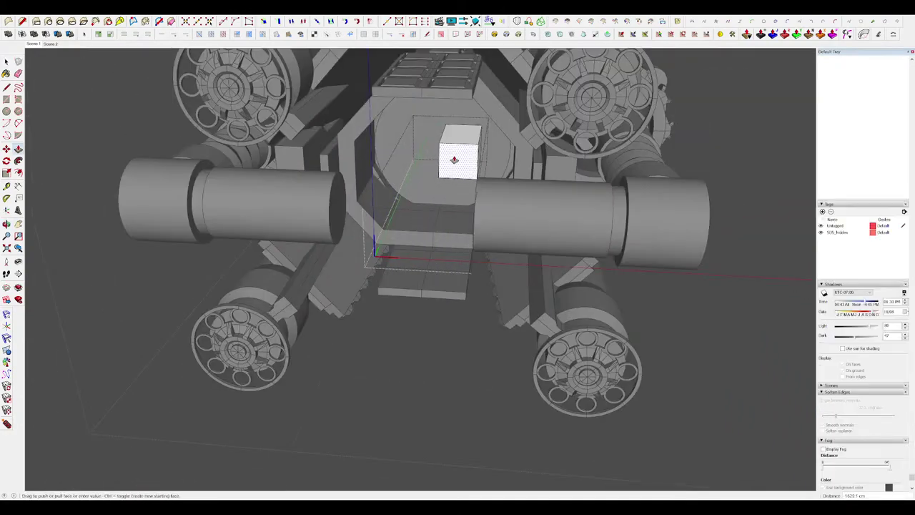
middle_click_drag(453, 160, 482, 138)
scroll(482, 138, "up", 3)
middle_click_drag(427, 229, 453, 276)
scroll(477, 170, "up", 3)
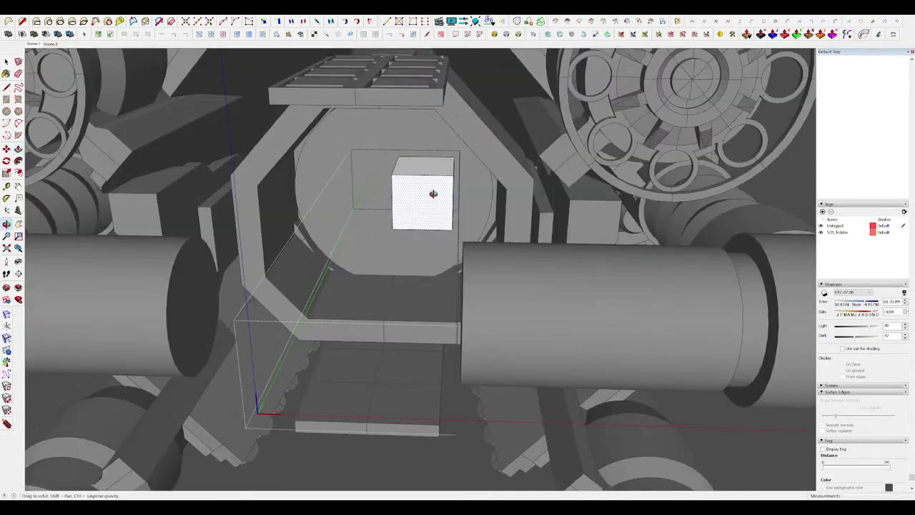
middle_click_drag(433, 194, 429, 150)
left_click(469, 200)
Form a cylinder around the end of the box beam and erase the square outline from its end face.
key("p")
middle_click_drag(469, 200, 455, 223)
left_click(460, 175)
left_click(422, 198)
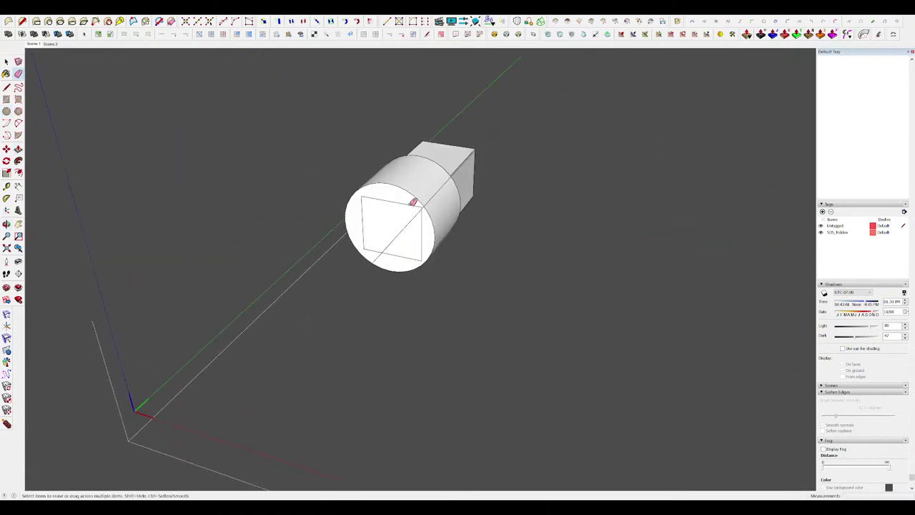
left_click_drag(377, 252, 382, 253)
middle_click_drag(383, 253, 555, 266)
key("space")
Remove the box section protruding from the cylinder and erase the square outline left on that end face.
left_click_drag(674, 302, 589, 218)
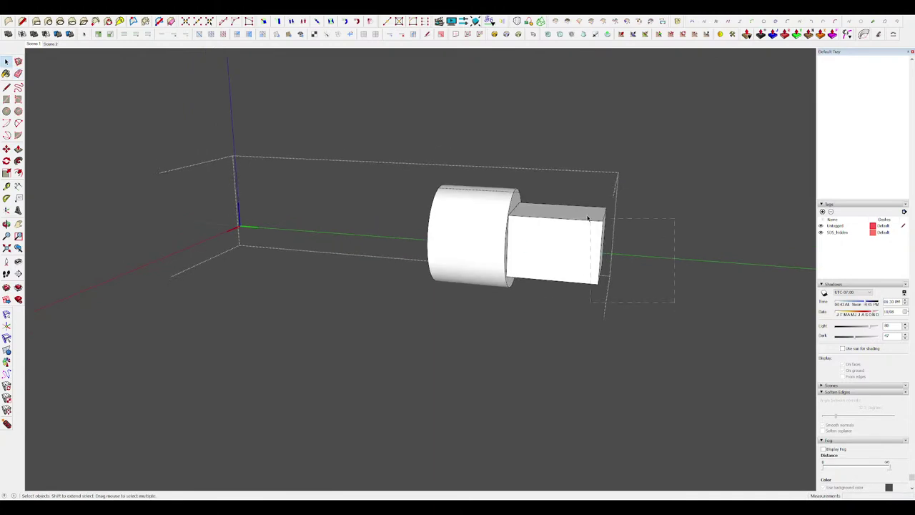
middle_click_drag(545, 236, 471, 225)
scroll(471, 225, "up", 3)
left_click(554, 200)
key("e")
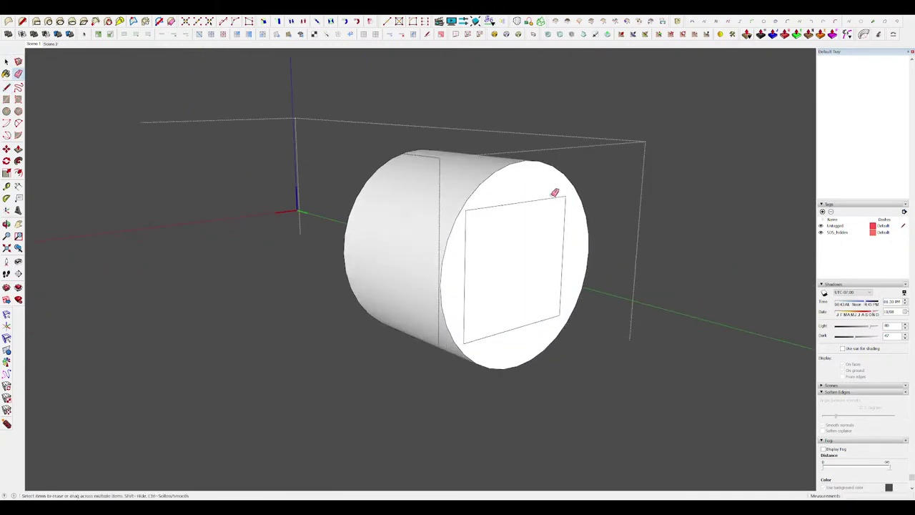
left_click_drag(464, 316, 483, 338)
middle_click_drag(483, 339, 343, 300)
Lengthen the cylinder with Push/Pull so it extends out behind the spacecraft's hull, and leave the group.
key("space")
double_click(698, 235)
key("e")
scroll(572, 195, "down", 6)
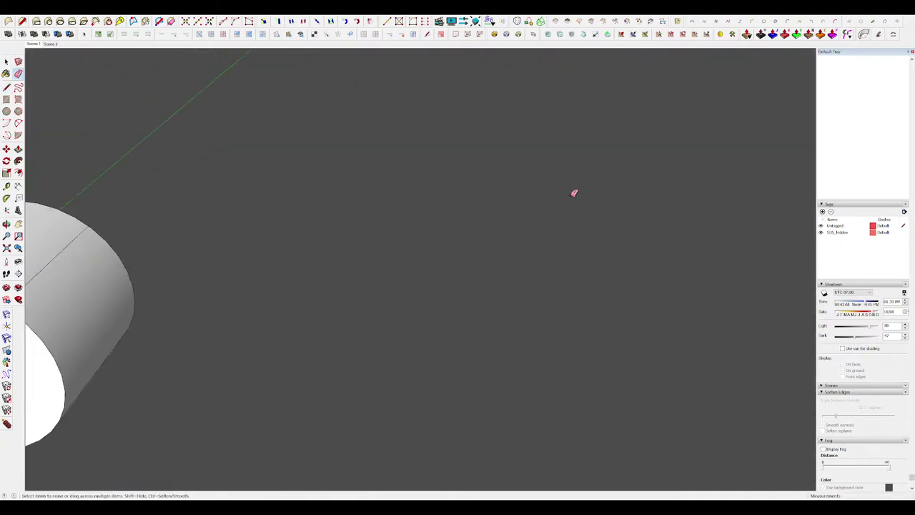
scroll(507, 208, "down", 5)
key("h")
mouse_move(567, 198)
middle_mouse_down()
mouse_move(507, 208)
mouse_move(488, 233)
mouse_move(455, 250)
middle_mouse_up()
key("h")
scroll(515, 221, "up", 5)
key("h")
key("p")
left_click(487, 234)
left_click(503, 278)
key("space")
key("Escape")
scroll(503, 278, "down", 5)
left_click(456, 250)
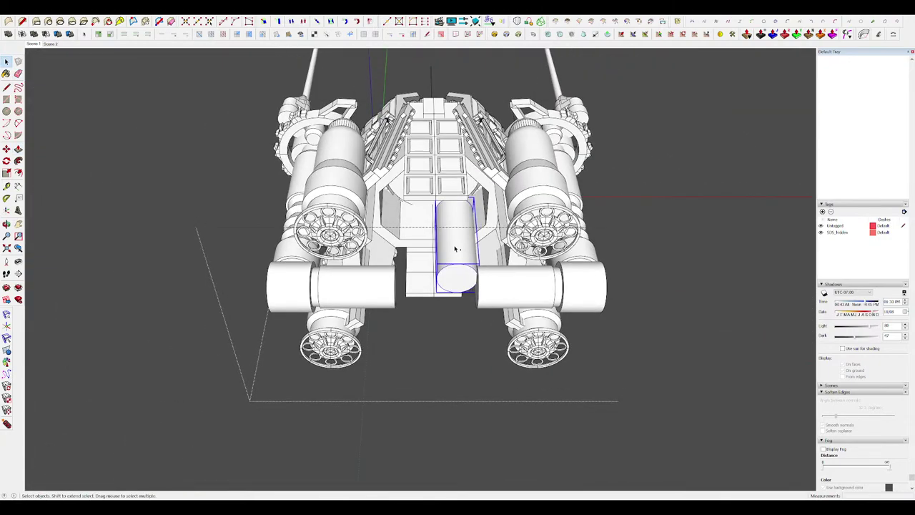
key("Delete")
double_click(488, 203)
key("r")
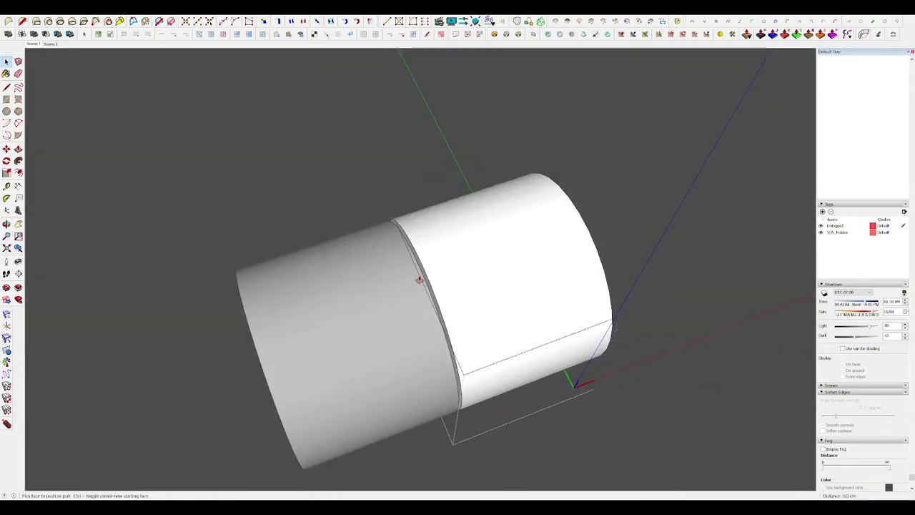
Shorten the collar cylinder on the gun arm's cross tube by about 258 cm and group its geometry.
left_click_drag(420, 280, 494, 258)
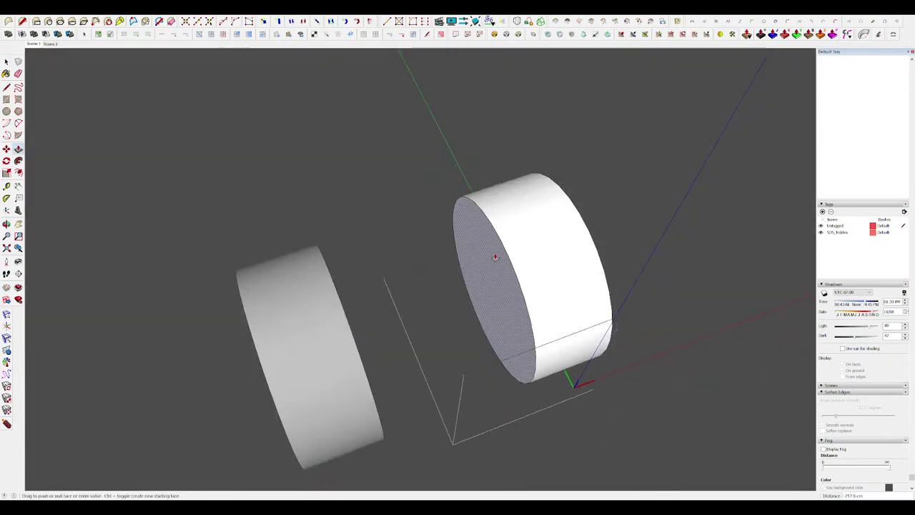
key("space")
key("h")
middle_click_drag(494, 257, 458, 239)
scroll(458, 239, "down", 4)
triple_click(461, 241)
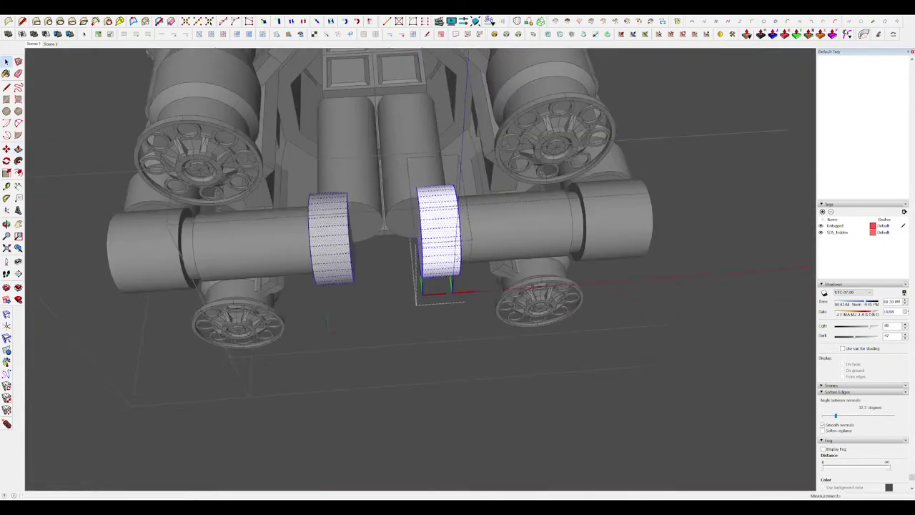
key("g")
Flip the collar group along the red axis with a scale of -1 so the collar extends to the spacecraft's centre.
middle_click_drag(468, 333, 452, 314)
scroll(452, 271, "up", 4)
middle_click_drag(481, 225, 513, 243)
key("s")
left_click(469, 225)
scroll(509, 246, "down", 3)
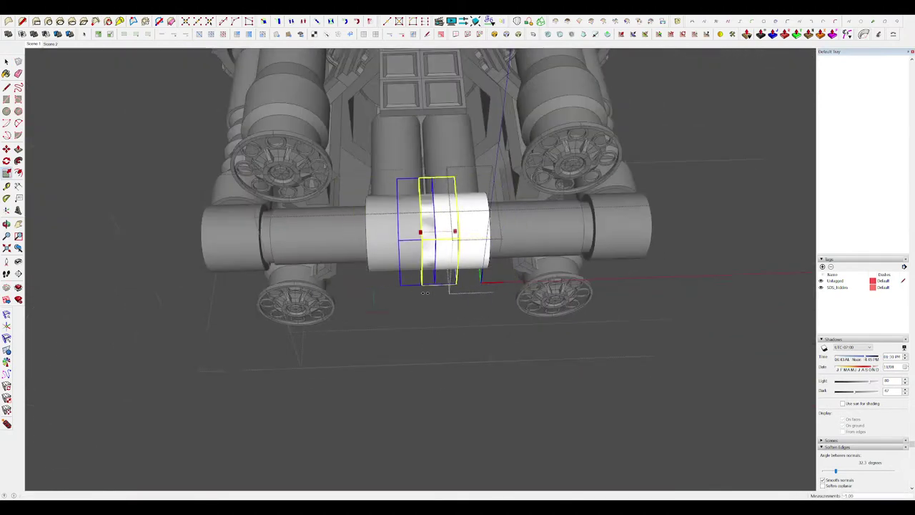
scroll(442, 223, "up", 4)
middle_click_drag(437, 217, 437, 193)
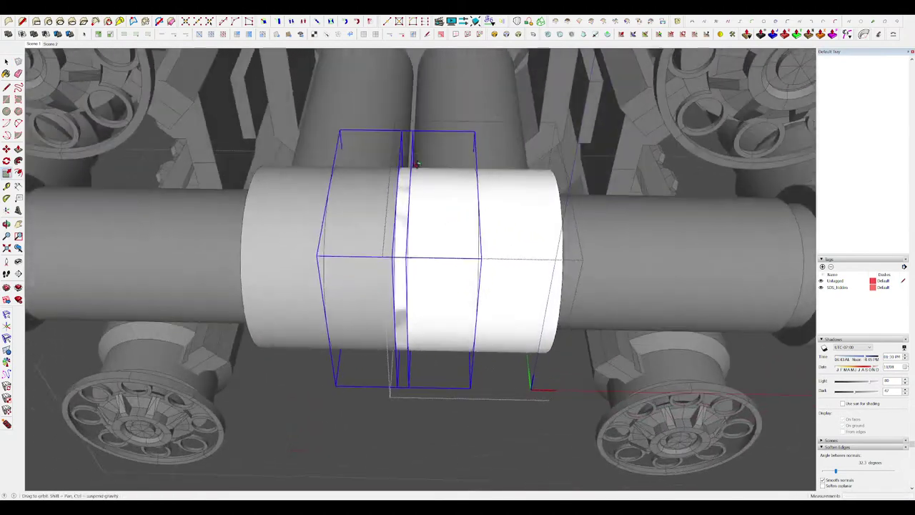
Select both collar pieces and scale them slightly narrower along the red axis, leaving a thin gap between the mirrored collars.
key("space")
middle_click_drag(500, 259, 458, 239)
scroll(427, 233, "down", 3)
left_click(435, 226, "shift")
key("s")
middle_click_drag(512, 227, 448, 222)
left_click_drag(447, 222, 433, 222)
middle_click_drag(436, 227, 503, 293)
scroll(452, 321, "up", 4)
middle_click_drag(451, 321, 470, 321)
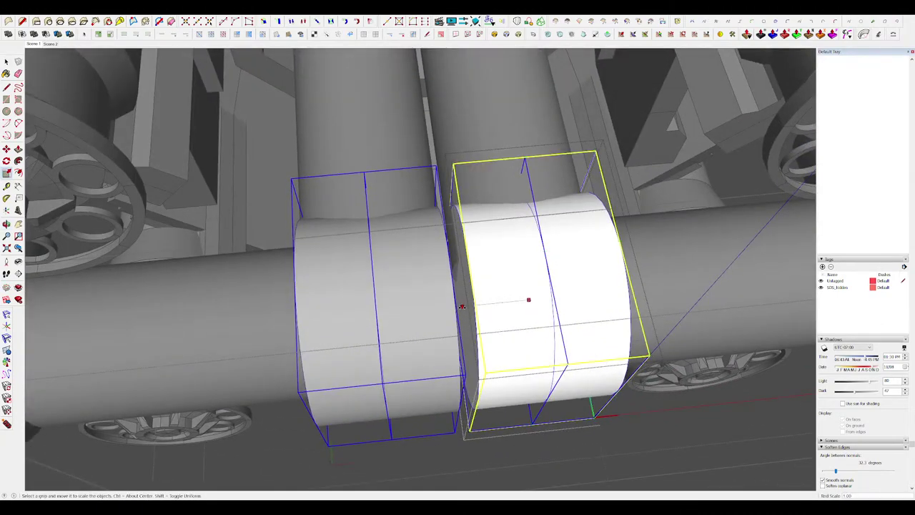
left_click_drag(462, 307, 455, 308, "ctrl")
key("space")
scroll(455, 307, "down", 4)
middle_click_drag(456, 308, 415, 250)
scroll(450, 231, "up", 4)
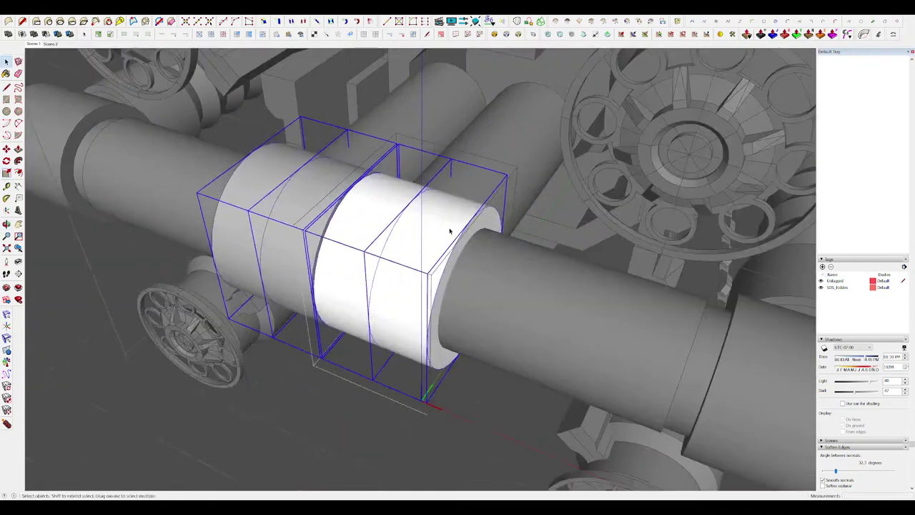
Offset the collar's ring-shaped end face and move its outer edge inward to taper the ends of the collars.
double_click(449, 231)
scroll(450, 231, "down", 4)
scroll(456, 203, "up", 5)
key("i")
key("f")
double_click(504, 185)
key("i")
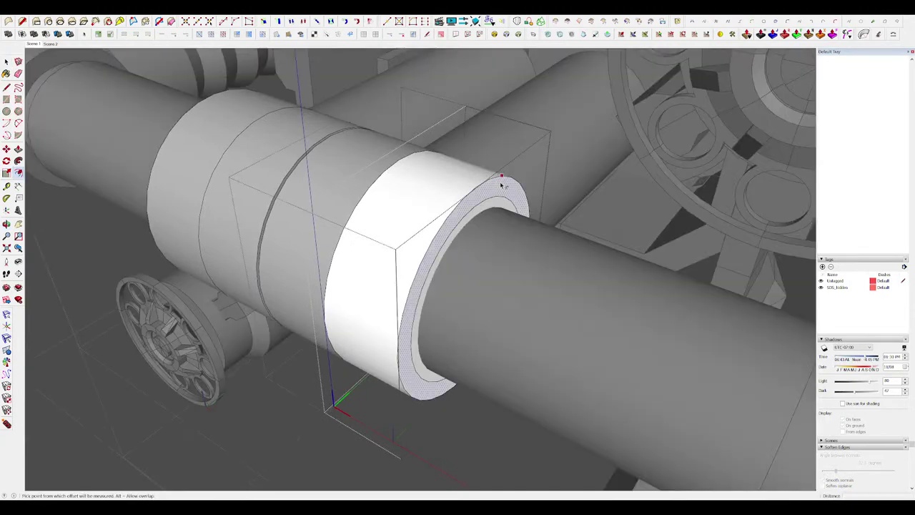
left_click(499, 179)
key("m")
left_click(499, 178)
left_click(472, 169)
key("space")
middle_click_drag(512, 207, 578, 224)
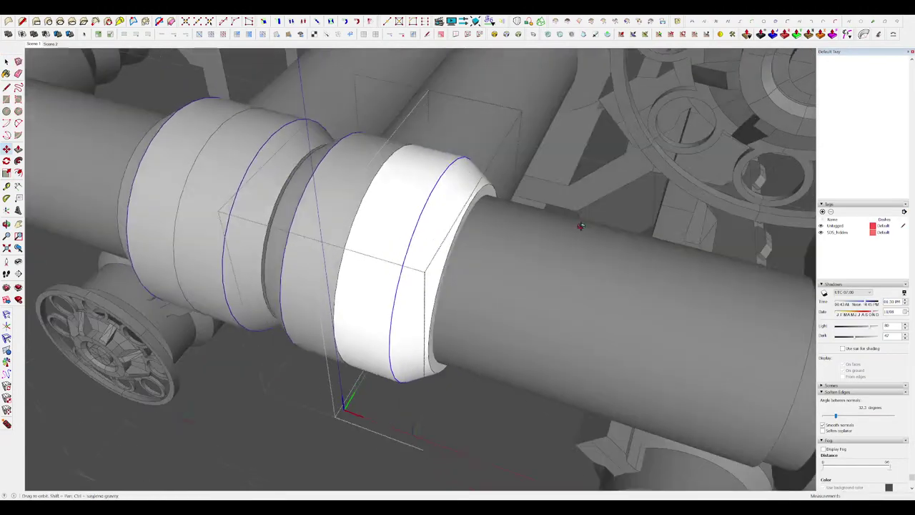
scroll(458, 221, "down", 5)
middle_click_drag(436, 215, 457, 277)
scroll(498, 264, "down", 5)
Open the gun arm group, select its elbow and forward arm assembly, and move them outward along the red axis.
left_click(498, 264)
scroll(458, 278, "up", 3)
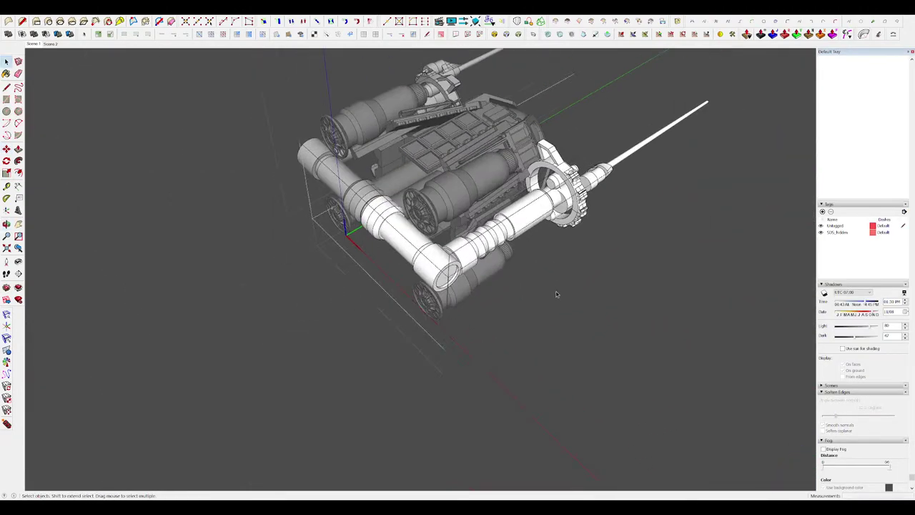
left_click(557, 294)
middle_click_drag(407, 247, 516, 243)
double_click(470, 265)
left_click(472, 266)
left_click(512, 201, "shift")
key("m")
left_click(511, 205)
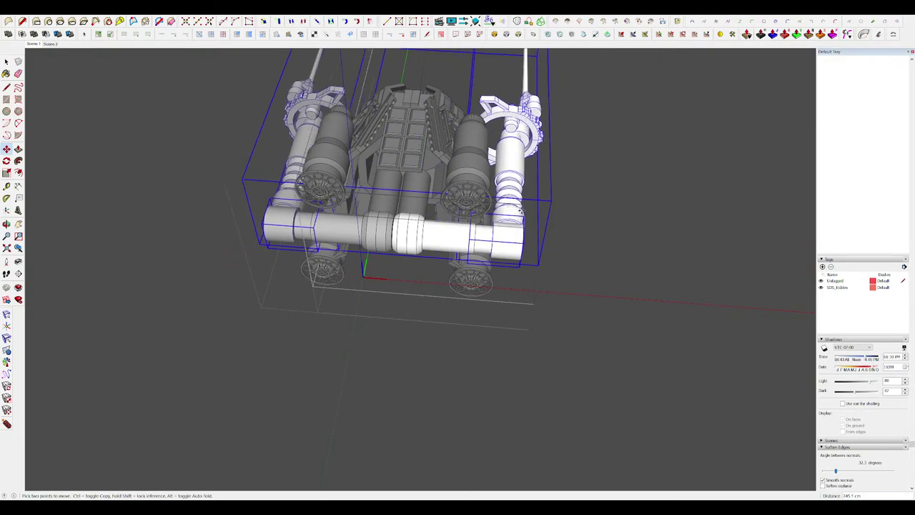
left_click(549, 212)
middle_click_drag(549, 211, 672, 255)
key("space")
scroll(429, 244, "up", 4)
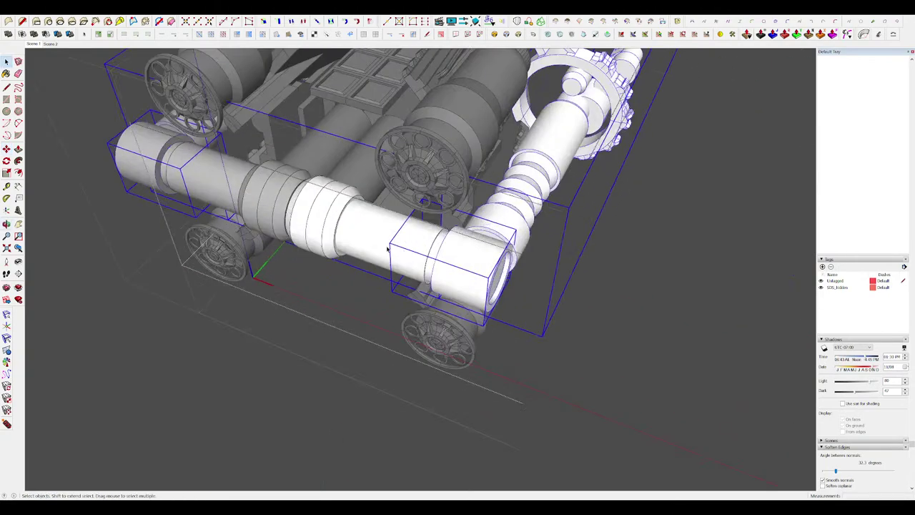
Open the rear cylinder's group and extrude a flat-topped block up along the cylinder's upper side with Push/Pull.
double_click(397, 246)
middle_click_drag(397, 247, 264, 222)
key("h")
scroll(458, 265, "up", 4)
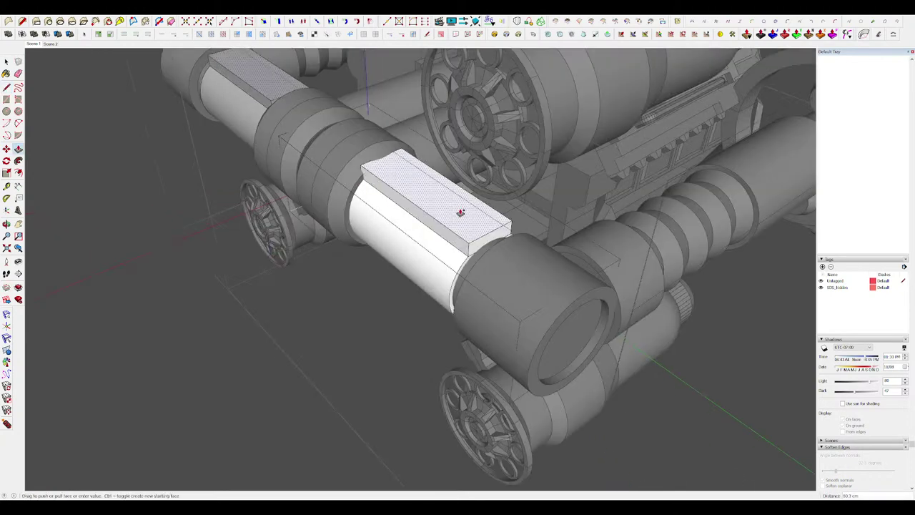
scroll(485, 218, "up", 4)
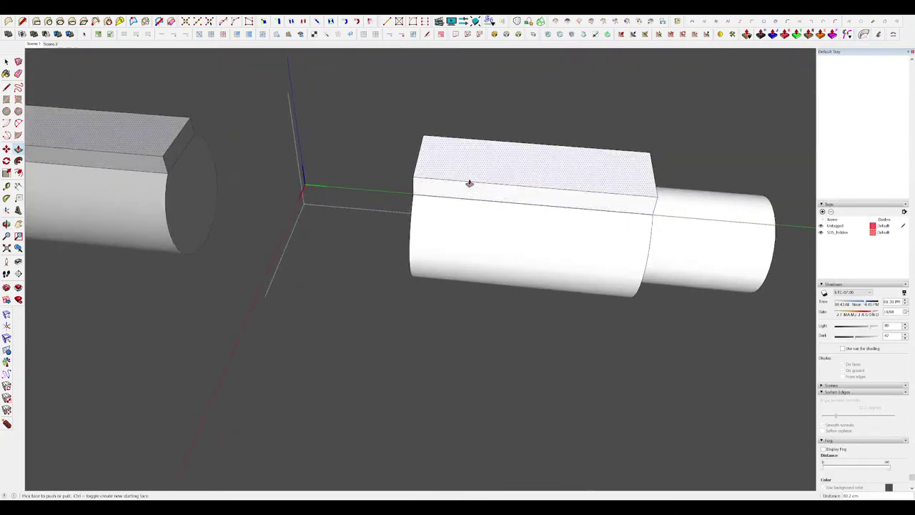
Push away the inner end corner of the raised block to leave a sloped bevel next to the collar.
left_click(436, 177)
key("p")
left_click(415, 182)
left_click(406, 140)
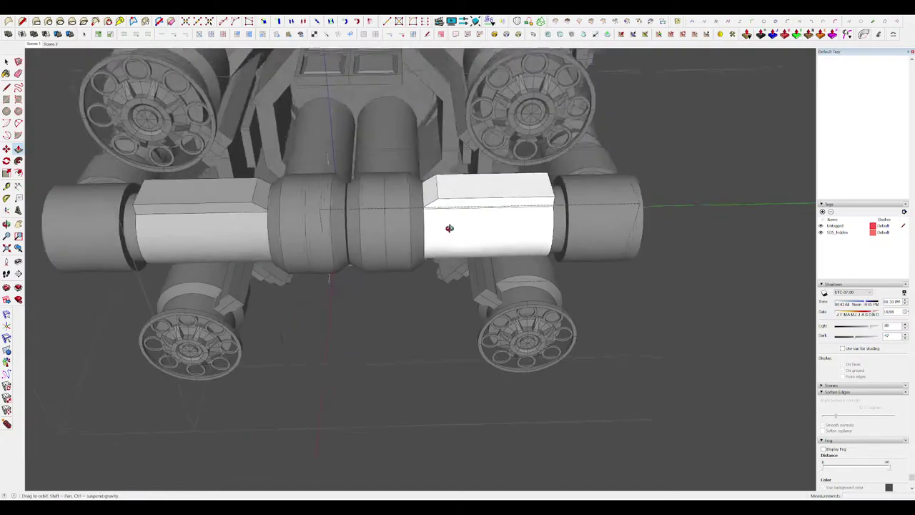
Draw a rectangle from the corner of the raised block's bevelled end.
scroll(460, 207, "up", 5)
middle_click_drag(459, 207, 482, 370)
key("alt+h")
key("r")
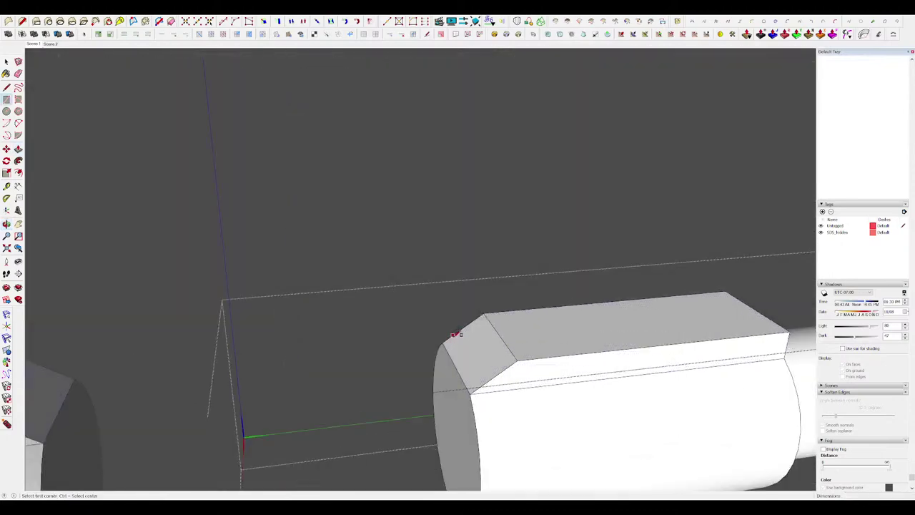
left_click(509, 366)
scroll(486, 351, "up", 3)
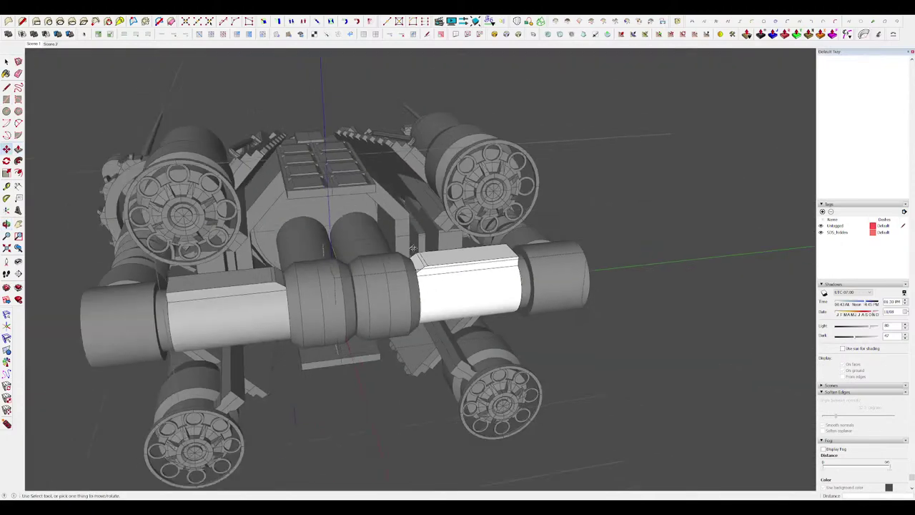
Restore the hidden parts, close the cylinder and gun arm groups, and examine the whole spacecraft.
middle_click_drag(412, 248, 402, 253)
key("alt+h")
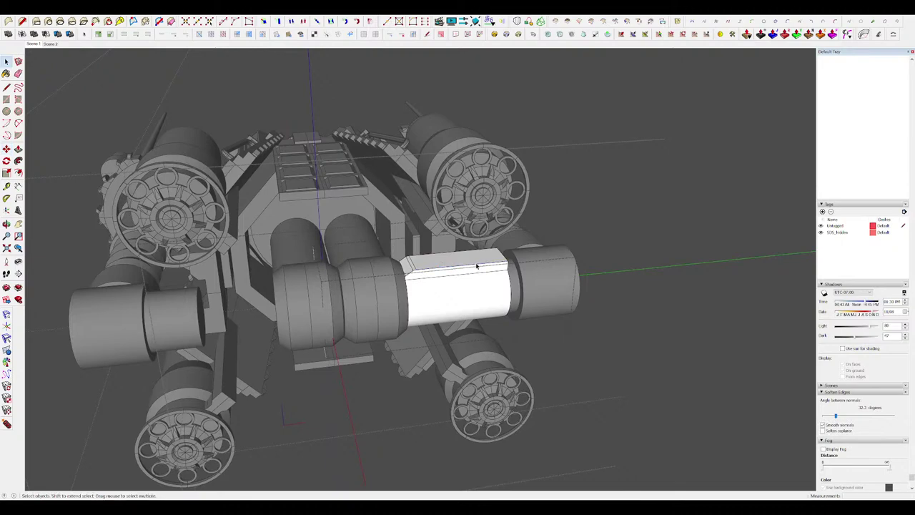
scroll(477, 265, "down", 4)
middle_click_drag(587, 247, 386, 234)
scroll(379, 191, "down", 2)
left_click(379, 192)
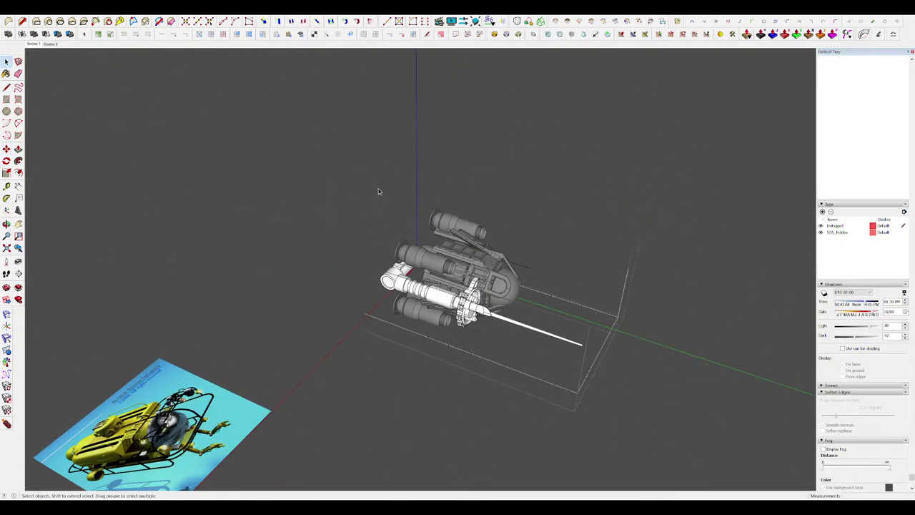
left_click(379, 191)
middle_click_drag(672, 322, 565, 300)
scroll(550, 301, "up", 4)
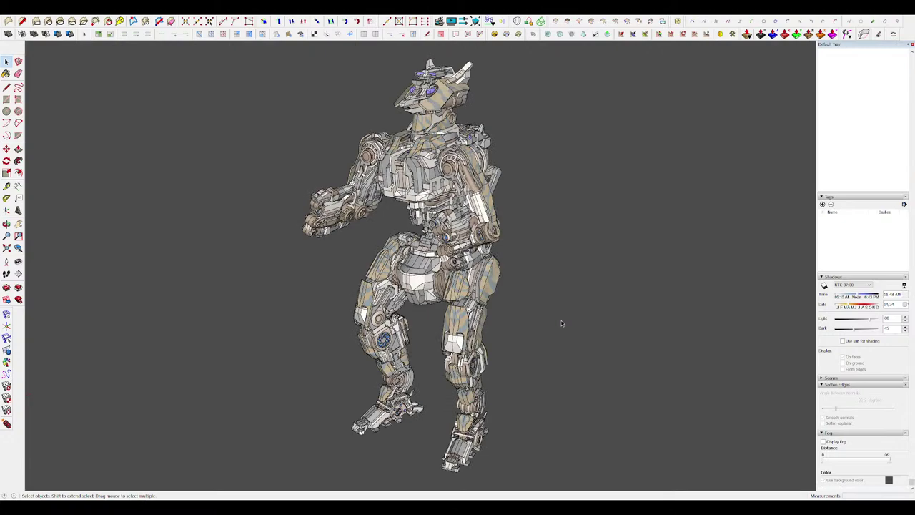
Open the nested groups on the back of the camouflaged mech to reach its backpack hatch.
middle_click_drag(604, 230, 710, 227)
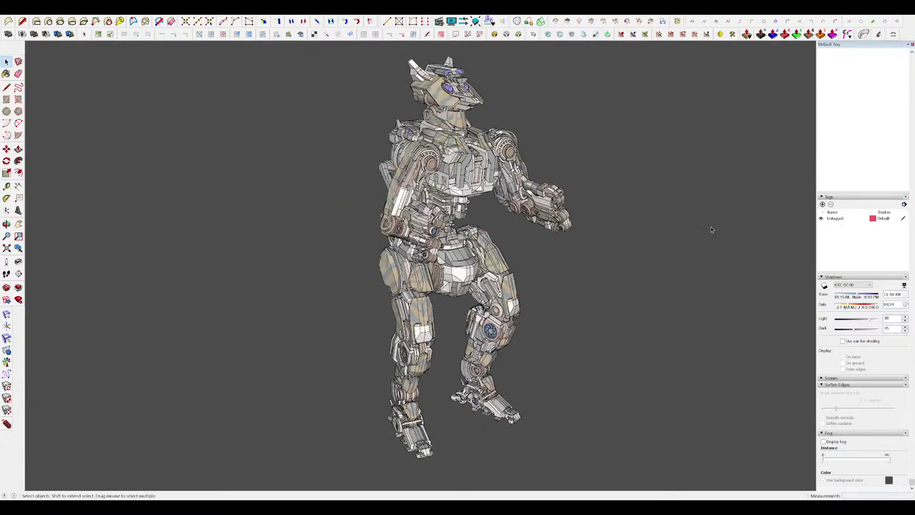
middle_click_drag(556, 227, 737, 231)
middle_click_drag(565, 230, 735, 235)
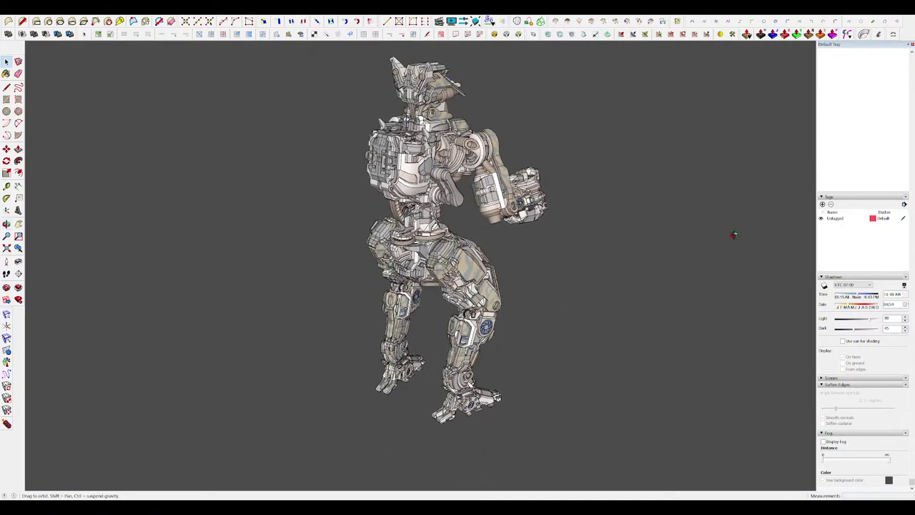
scroll(424, 207, "up", 6)
double_click(425, 206)
left_click(425, 207)
double_click(424, 207)
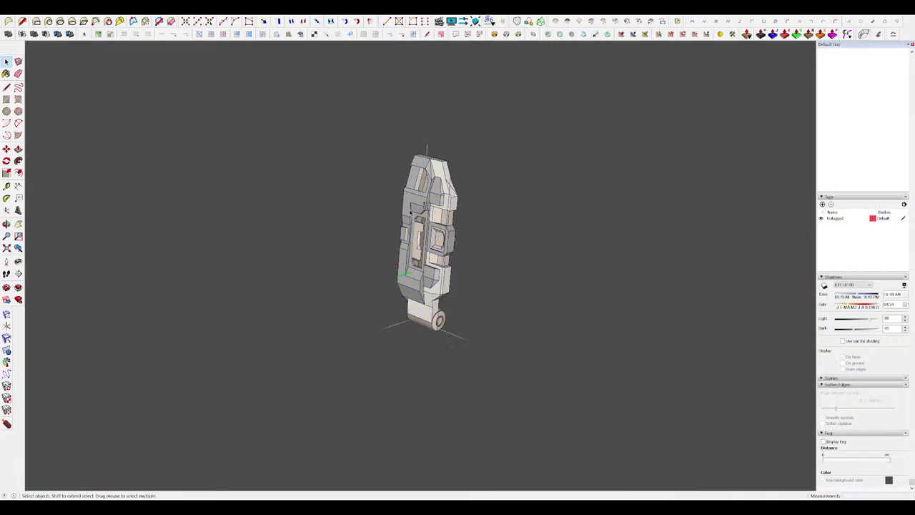
left_click(391, 221)
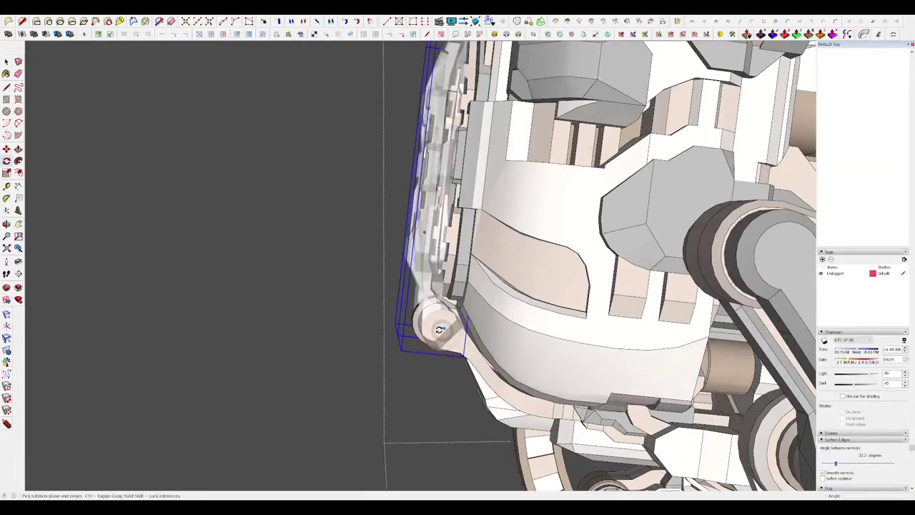
Rotate the backpack hatch outward and down about its lower hinge, by about 111 degrees.
scroll(403, 212, "down", 3)
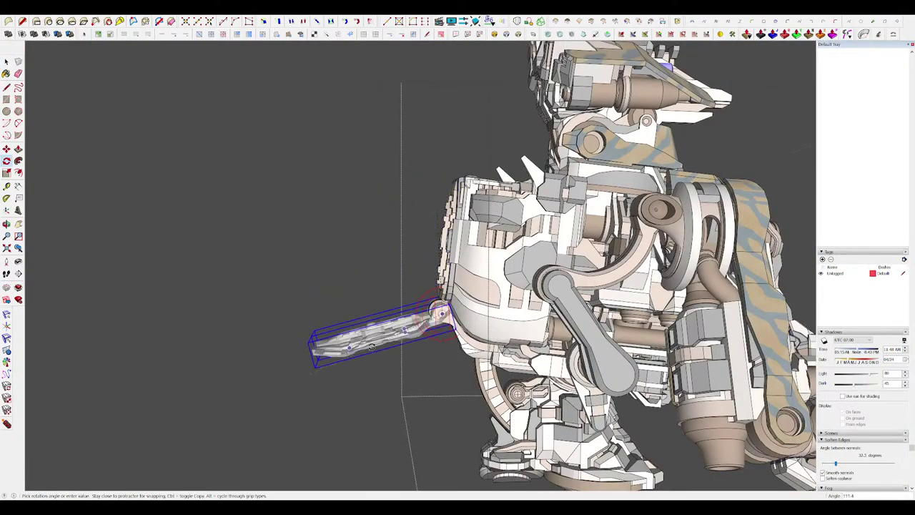
left_click(367, 342)
middle_click_drag(368, 341, 514, 315)
scroll(404, 184, "down", 3)
key("space")
Examine the opened hatch and the compartment behind it, closing the mech's nested groups.
scroll(503, 201, "up", 3)
scroll(503, 200, "up", 2)
mouse_move(503, 201)
middle_mouse_down()
mouse_move(397, 168)
mouse_move(569, 297)
middle_mouse_up()
middle_click_drag(512, 277, 643, 272)
scroll(559, 277, "down", 5)
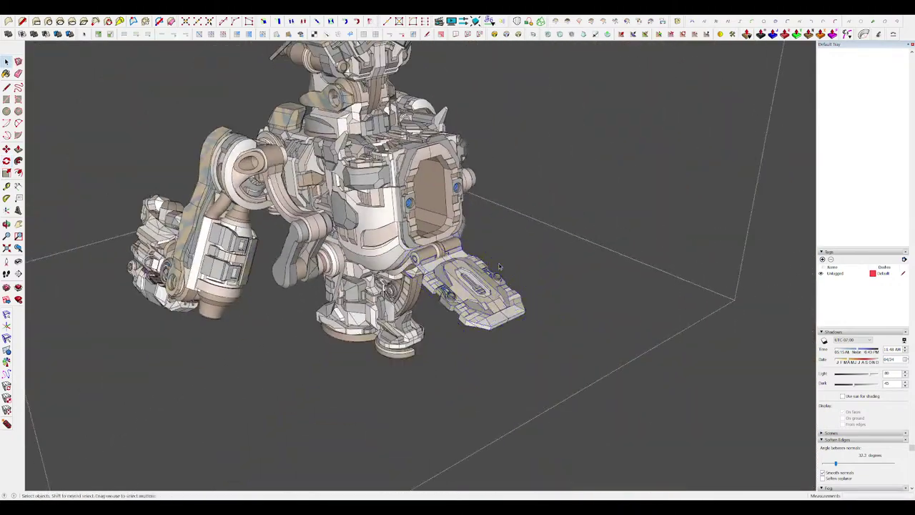
left_click(559, 278)
scroll(361, 214, "up", 4)
scroll(394, 243, "down", 4)
left_click(655, 329)
scroll(411, 246, "up", 2)
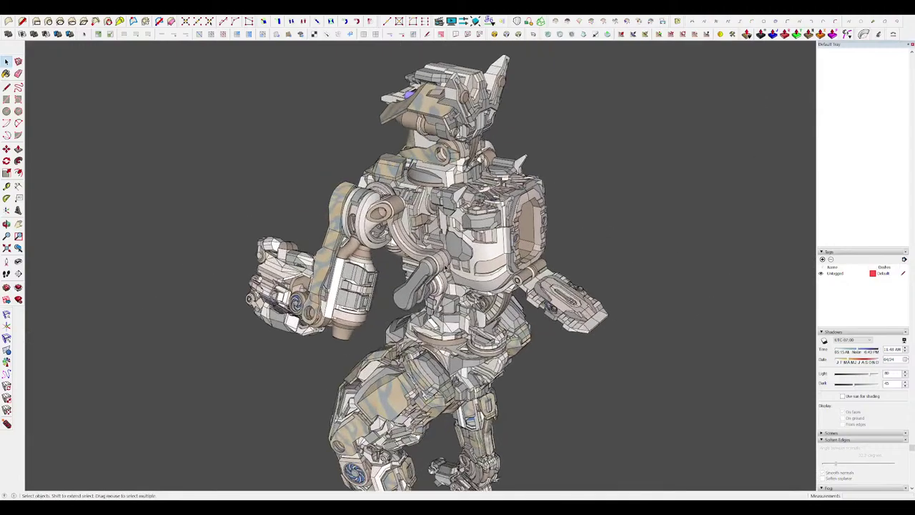
Examine the whole mech from the front and both sides with its backpack hatch open.
mouse_move(422, 251)
middle_mouse_down()
mouse_move(489, 251)
mouse_move(622, 196)
mouse_move(564, 164)
mouse_move(481, 183)
mouse_move(625, 155)
mouse_move(719, 171)
middle_mouse_up()
scroll(718, 171, "down", 5)
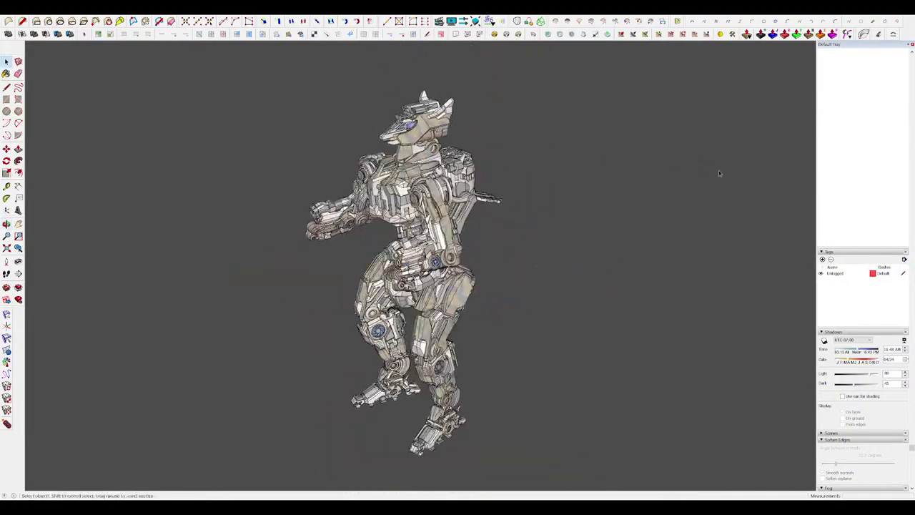
mouse_move(394, 118)
middle_mouse_down()
mouse_move(434, 120)
mouse_move(405, 120)
middle_mouse_up()
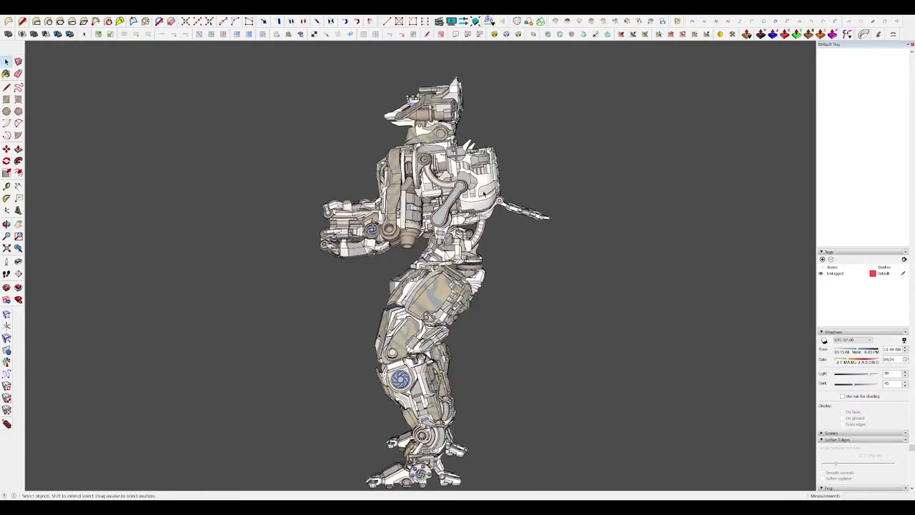
scroll(429, 194, "up", 5)
mouse_move(436, 196)
middle_mouse_down()
mouse_move(323, 227)
mouse_move(422, 204)
mouse_move(344, 215)
middle_mouse_up()
scroll(457, 197, "down", 5)
scroll(436, 229, "down", 3)
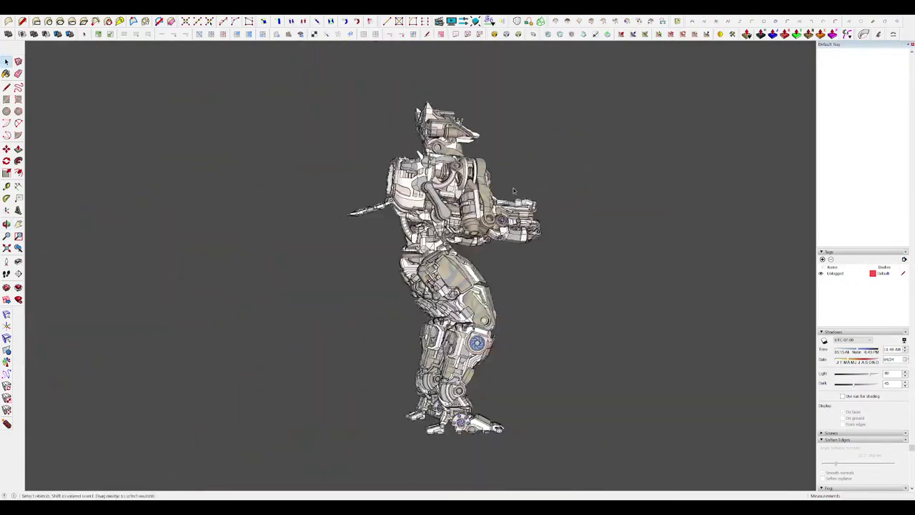
middle_click_drag(457, 229, 379, 235)
scroll(429, 240, "up", 2)
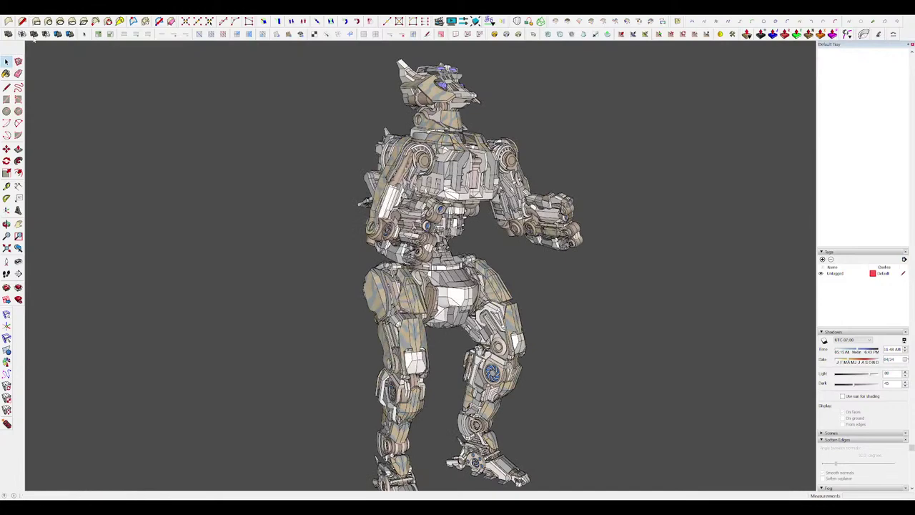
Switch to the turret tank model with the brown cannon housing and examine it from all sides.
left_click(37, 90)
scroll(443, 172, "down", 2)
middle_click_drag(643, 204, 884, 235)
middle_click_drag(429, 241, 739, 252)
middle_click_drag(622, 250, 752, 270)
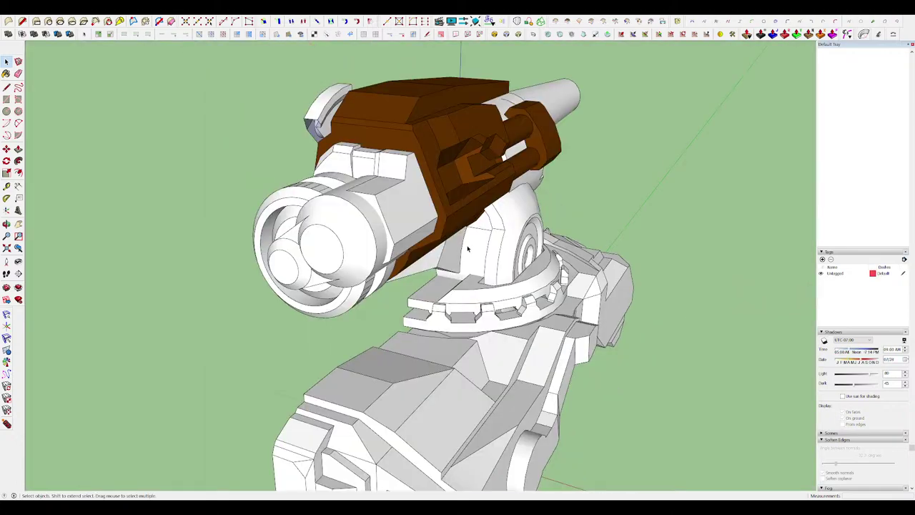
scroll(468, 249, "down", 4)
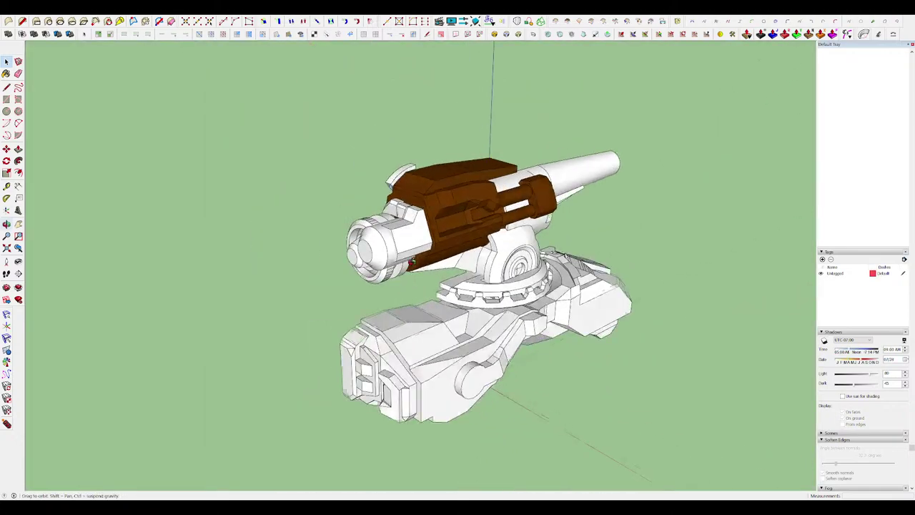
middle_click_drag(467, 249, 227, 298)
middle_click_drag(459, 265, 374, 198)
scroll(440, 186, "down", 2)
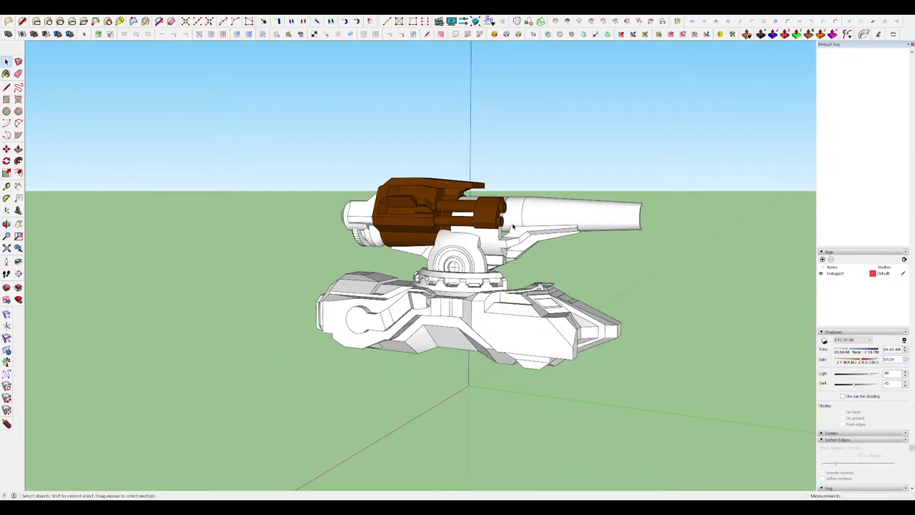
middle_click_drag(608, 230, 559, 300)
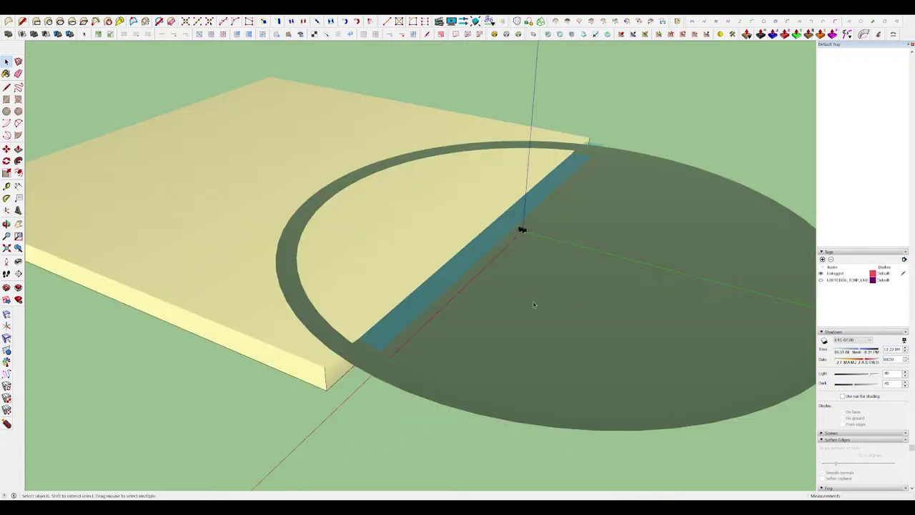
Examine the "Mud skipper" amphibious infantry fighting vehicle, its paddle wheels and its labelled features up close.
scroll(596, 238, "up", 14)
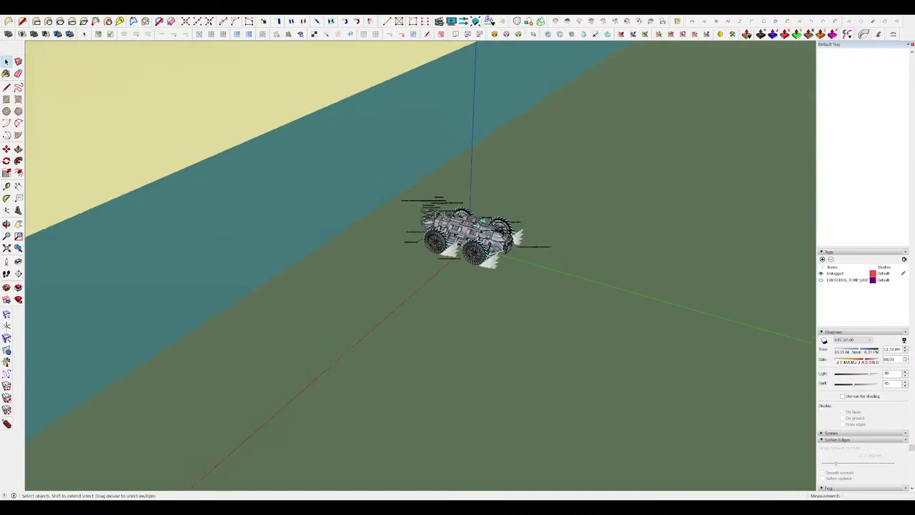
middle_click_drag(458, 235, 617, 240)
scroll(565, 223, "up", 6)
left_click(440, 23)
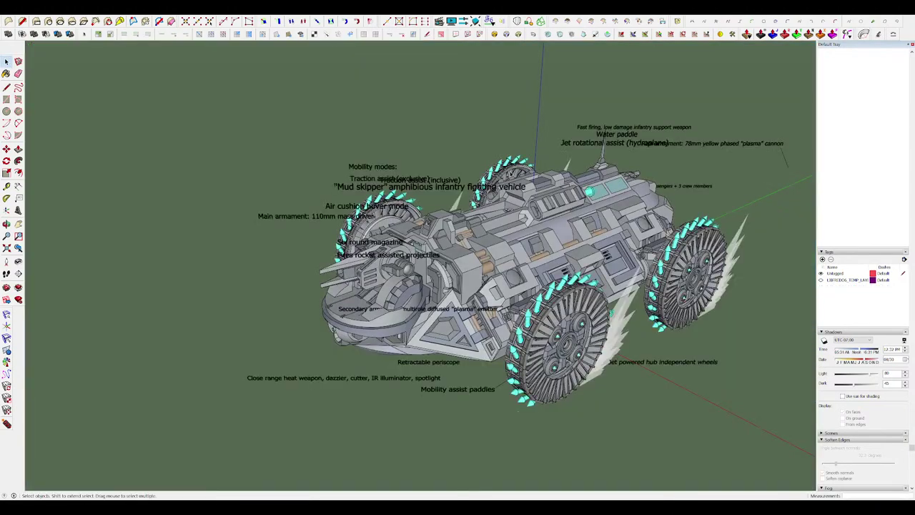
mouse_move(443, 229)
middle_mouse_down()
mouse_move(486, 286)
mouse_move(447, 222)
middle_mouse_up()
scroll(447, 222, "up", 3)
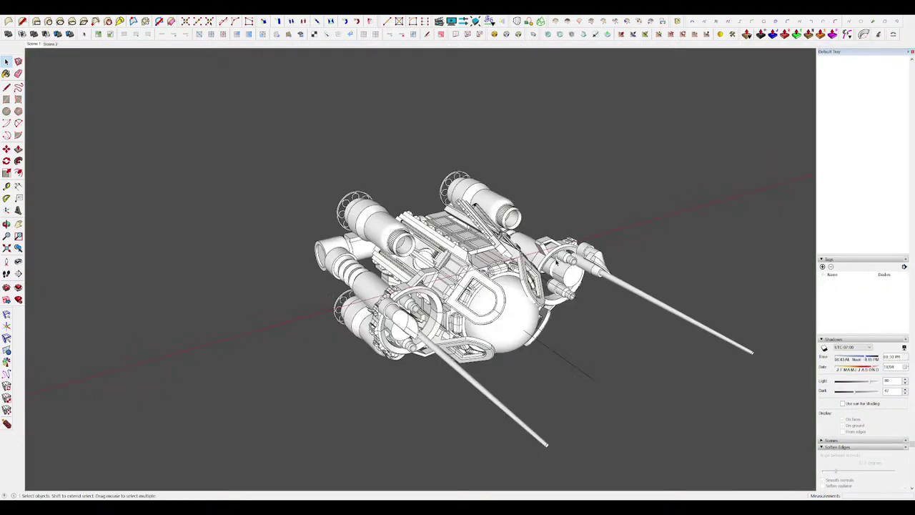
Open the half-ring group at the spacecraft's gun arm and draw a diagonal cut line across its bracket's outer corner.
scroll(556, 261, "down", 5)
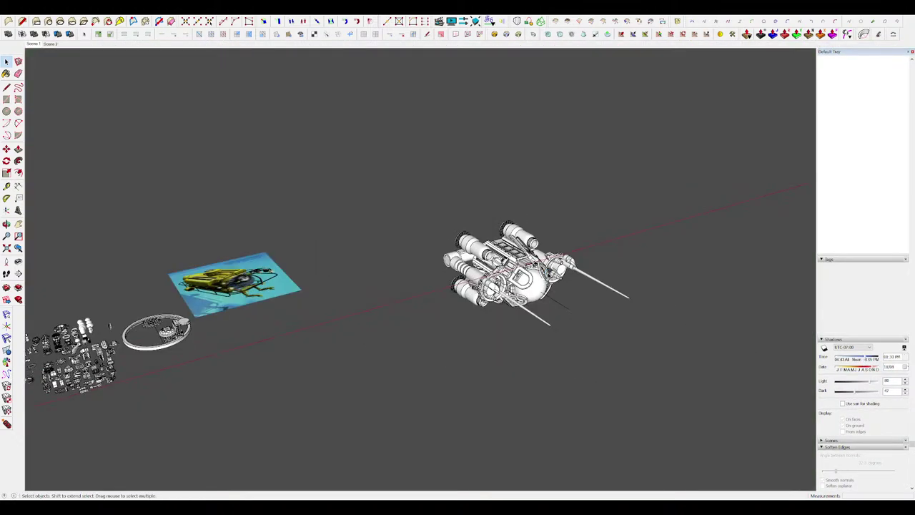
middle_click_drag(556, 261, 539, 345)
scroll(514, 257, "up", 5)
mouse_move(513, 257)
middle_mouse_down()
mouse_move(493, 157)
mouse_move(306, 76)
mouse_move(382, 88)
mouse_move(460, 141)
mouse_move(422, 146)
middle_mouse_up()
scroll(430, 114, "up", 6)
double_click(467, 126)
scroll(467, 126, "up", 5)
left_click(553, 111)
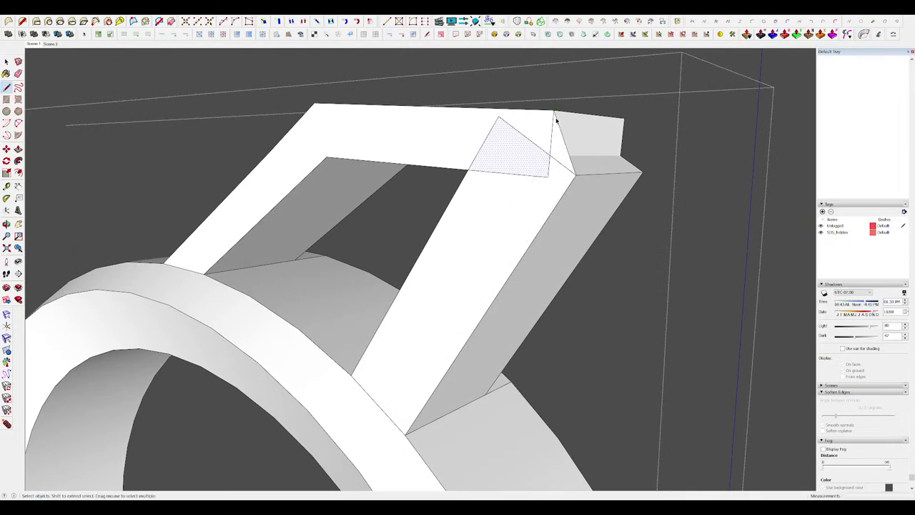
Push the triangular corner wedge through the bracket's full thickness to chamfer the outer corner.
key("p")
left_click(560, 154)
key("space")
key("p")
left_click(561, 152)
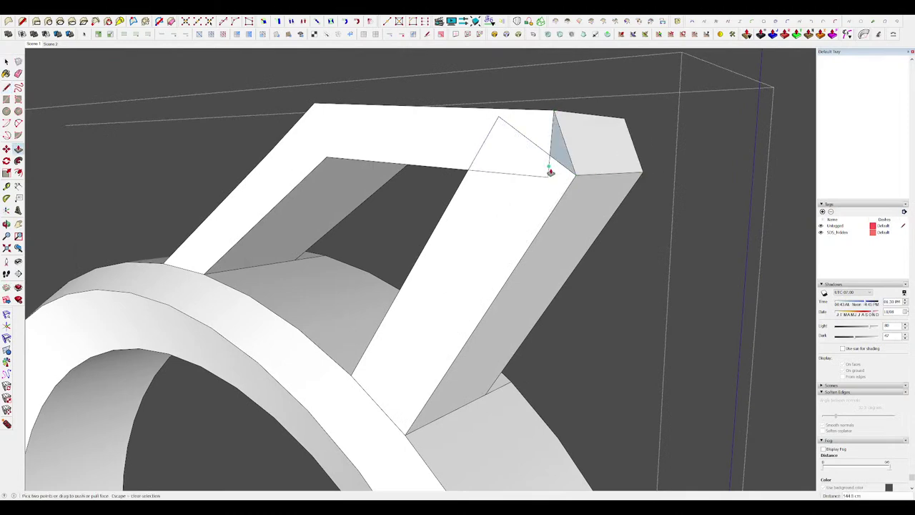
left_click(550, 170)
Erase the leftover diagonal construction line beside the bracket's chamfered corner.
middle_click_drag(550, 170, 532, 165)
key("e")
left_click_drag(540, 146, 553, 148)
middle_click_drag(553, 148, 550, 149)
left_click_drag(550, 148, 548, 152)
left_click(472, 150)
mouse_move(481, 151)
middle_mouse_down()
mouse_move(654, 172)
mouse_move(715, 140)
middle_mouse_up()
Undo the last erase, redraw the edge at the opening's inner corner, and erase the two stray lines there.
key("ctrl+z")
key("l")
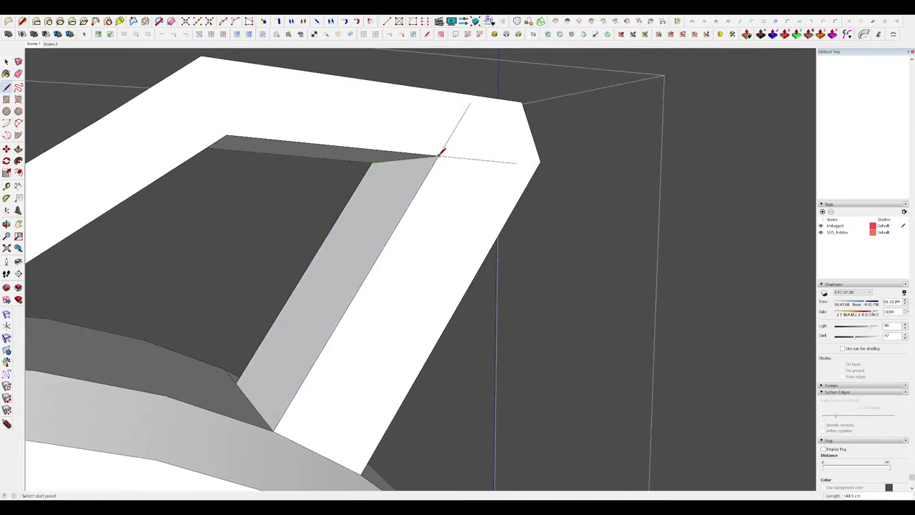
key("e")
left_click_drag(454, 135, 467, 156)
mouse_move(469, 153)
middle_mouse_down()
mouse_move(721, 245)
mouse_move(748, 222)
mouse_move(656, 213)
middle_mouse_up()
scroll(656, 212, "down", 3)
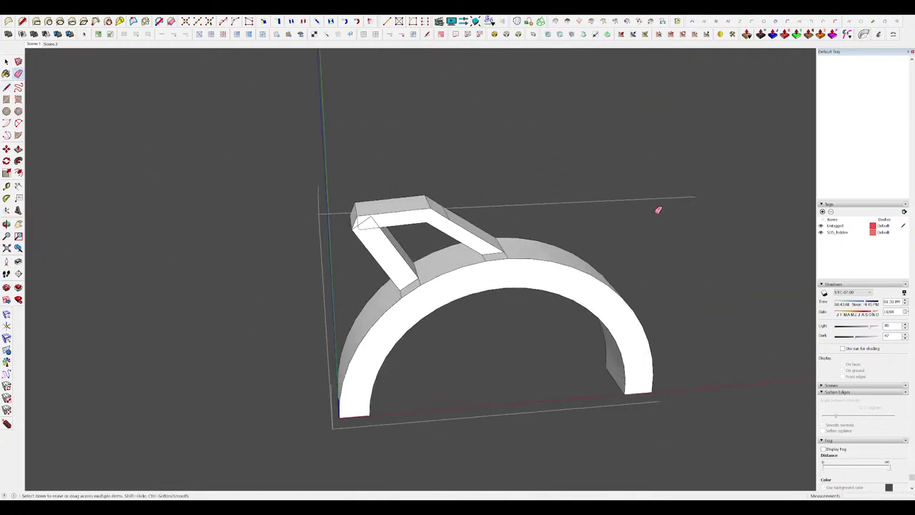
scroll(409, 219, "up", 3)
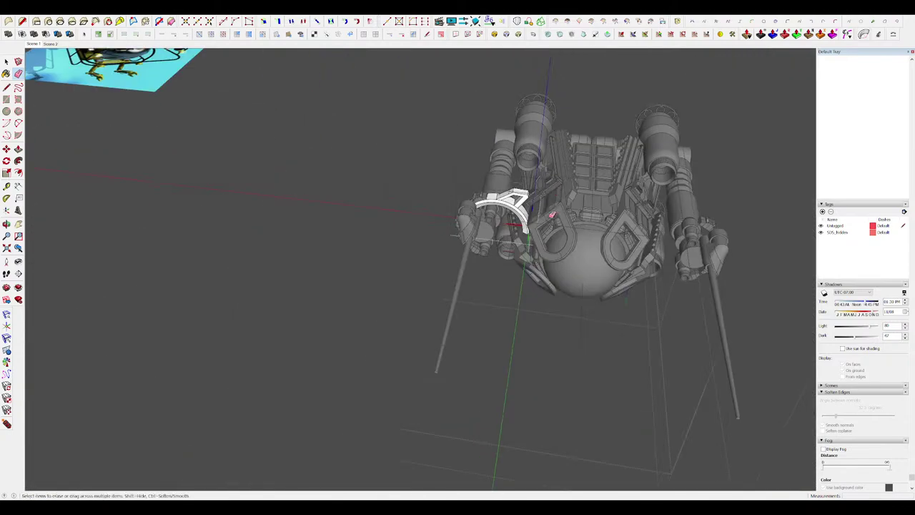
Move the inner corner edge of the bracket's opening to adjust the thickness of its arms.
middle_click_drag(552, 214, 604, 159)
key("i")
scroll(531, 170, "up", 4)
middle_click_drag(532, 170, 428, 265, "shift")
key("i")
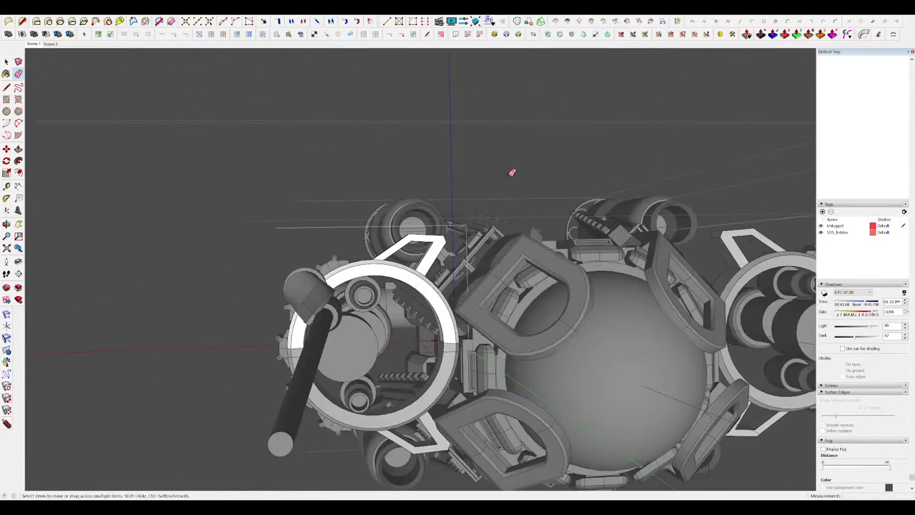
scroll(512, 172, "up", 10)
key("m")
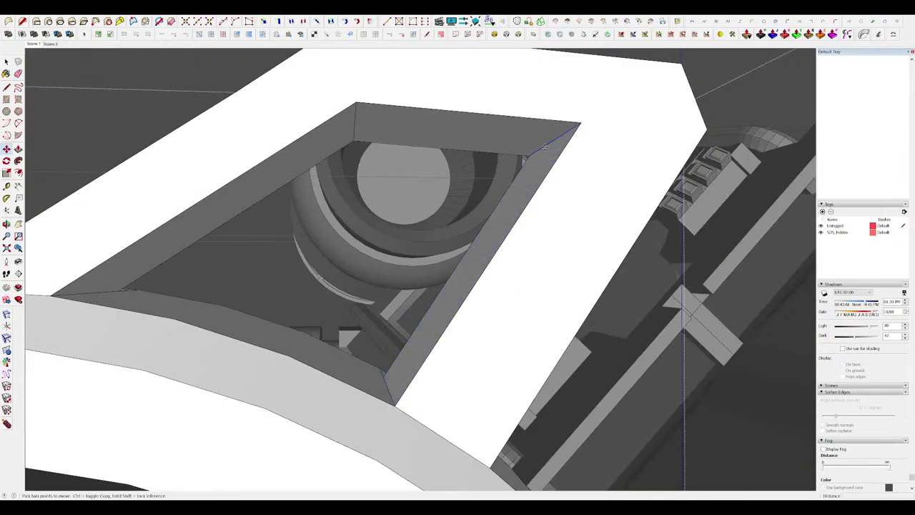
scroll(545, 146, "down", 3)
left_click(545, 146)
middle_click_drag(562, 147, 491, 286)
key("space")
Draw a straight line along the bracket arm from the opening's outer inner corner down to the ring's edge.
scroll(518, 178, "down", 6)
key("h")
scroll(519, 178, "up", 2)
scroll(522, 166, "up", 3)
mouse_move(522, 171)
middle_mouse_down()
mouse_move(511, 205)
mouse_move(529, 140)
mouse_move(521, 173)
middle_mouse_up()
key("l")
left_click(551, 152)
scroll(465, 265, "up", 3)
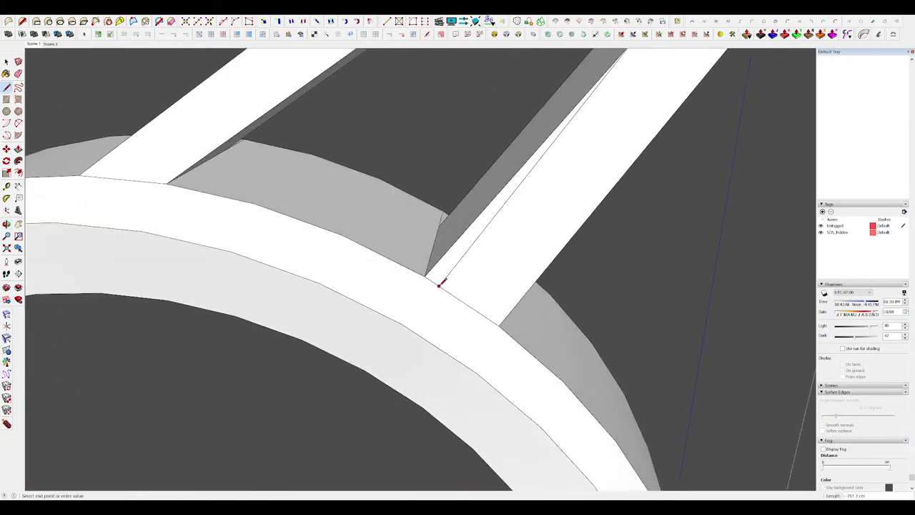
left_click(461, 205)
Push the thin sliver beside the new line through the bracket's thickness to trim the arm's inner side.
scroll(462, 229, "down", 3)
middle_click_drag(463, 229, 475, 184)
key("h")
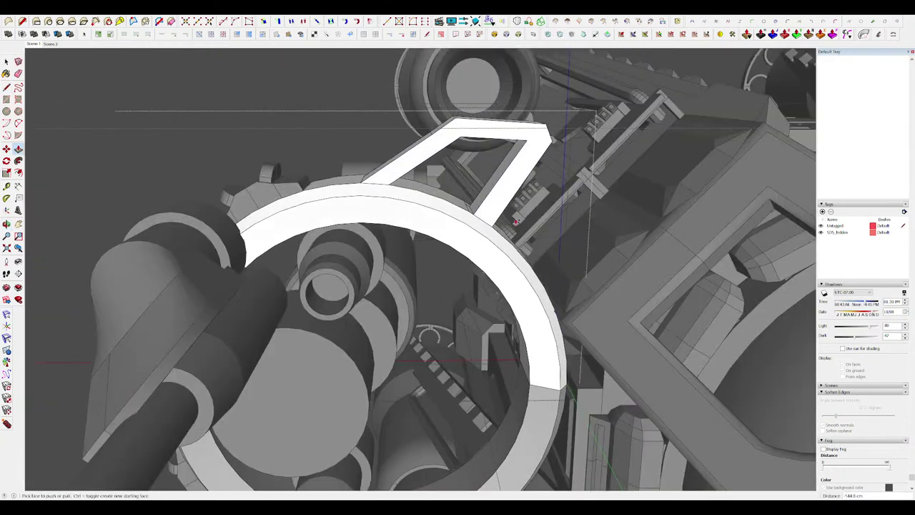
scroll(475, 184, "down", 5)
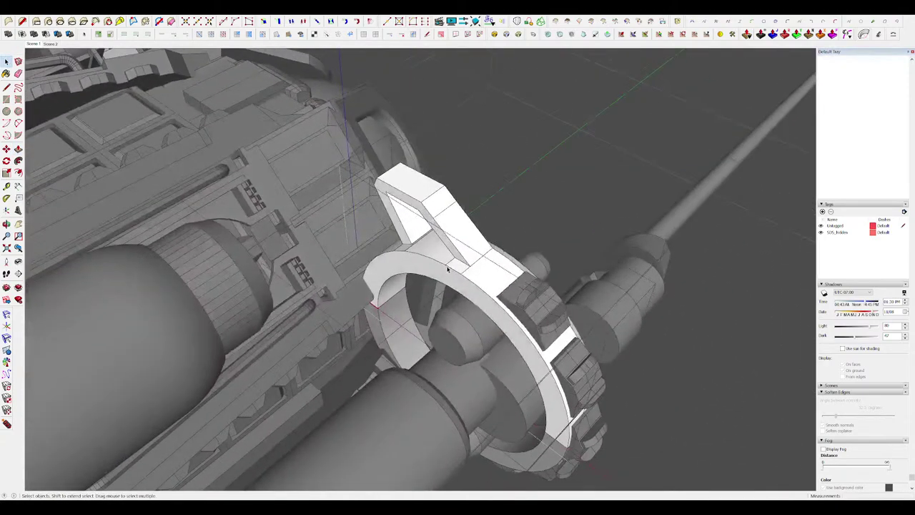
Erase the leftover edge where the bracket meets the ring.
scroll(447, 269, "up", 4)
key("p")
mouse_move(458, 241)
middle_mouse_down()
mouse_move(478, 219)
mouse_move(654, 298)
mouse_move(652, 311)
middle_mouse_up()
scroll(479, 219, "down", 5)
key("h")
scroll(607, 276, "up", 8)
key("e")
left_click(525, 280)
key("h")
scroll(471, 174, "down", 4)
scroll(471, 174, "down", 6)
middle_click_drag(472, 174, 496, 227)
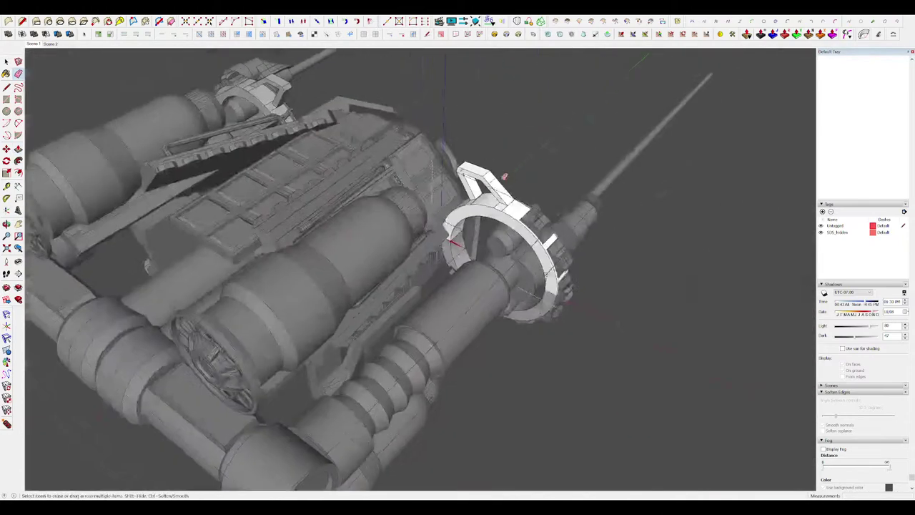
Close the nested bracket and ring groups, returning to the level of the whole gun arm.
scroll(472, 167, "up", 5)
key("space")
scroll(474, 169, "down", 5)
left_click(717, 200)
middle_click_drag(717, 200, 531, 184)
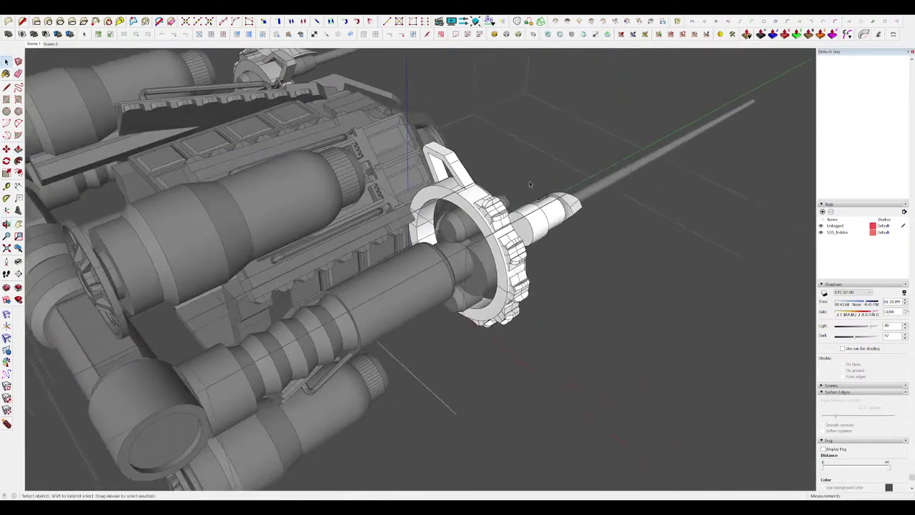
scroll(531, 184, "down", 3)
left_click(615, 211)
mouse_move(615, 210)
middle_mouse_down()
mouse_move(497, 205)
mouse_move(662, 190)
middle_mouse_up()
scroll(663, 190, "up", 5)
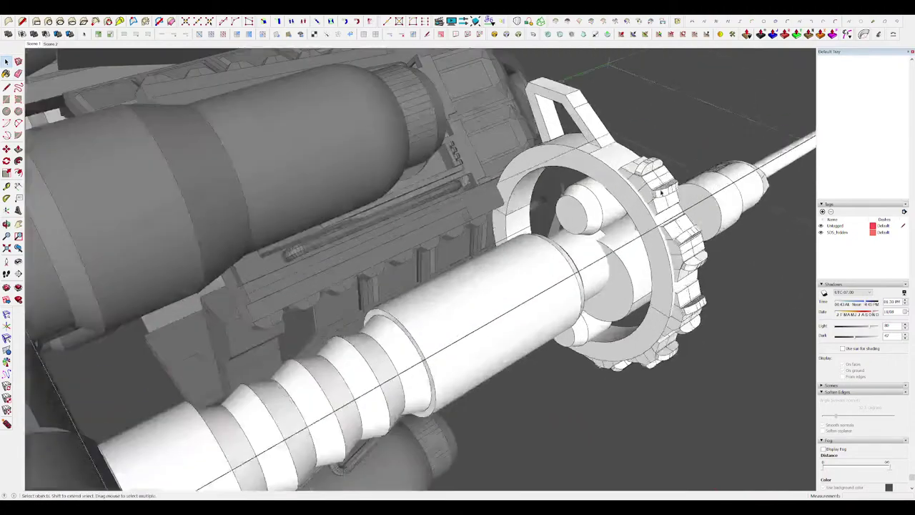
Open the half-ring for editing and offset its flat end face inward to outline a narrow curved band.
double_click(617, 188)
double_click(617, 188)
left_click(617, 187)
scroll(618, 185, "up", 4)
key("f")
key("h")
scroll(606, 190, "down", 4)
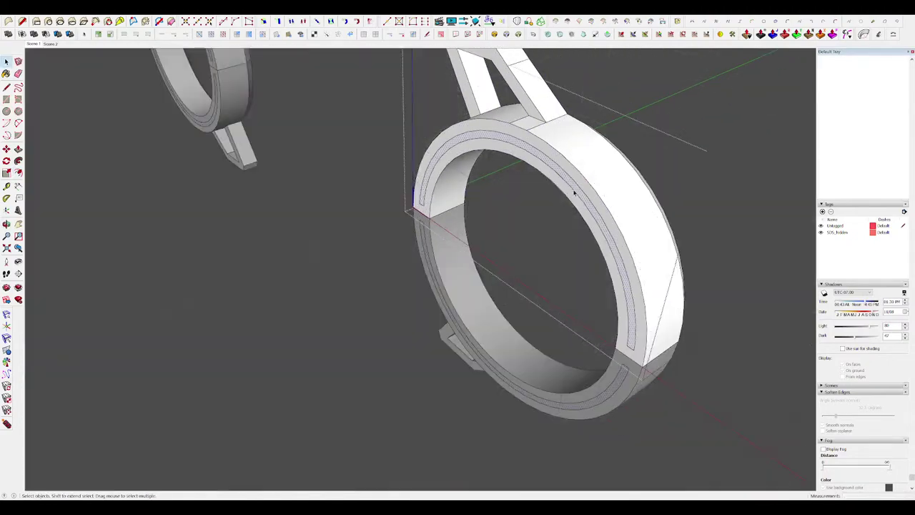
Pull the narrow curved band outward from the ring's face to form a raised rim.
scroll(574, 192, "up", 4)
key("p")
left_click_drag(562, 193, 547, 208)
scroll(552, 193, "down", 8)
key("h")
key("space")
scroll(613, 308, "up", 4)
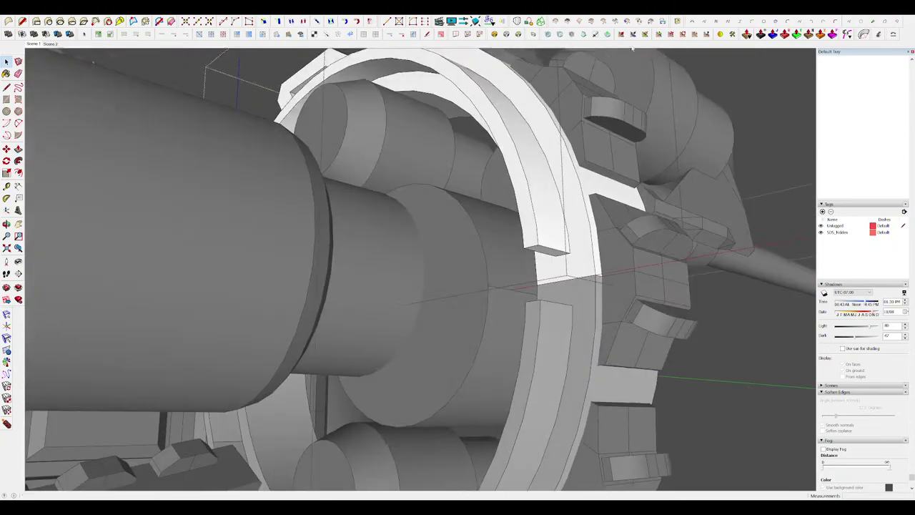
Open the small cylinder inside the ring and extend a narrower rod about 440 cm from its end face.
middle_click_drag(613, 309, 655, 376)
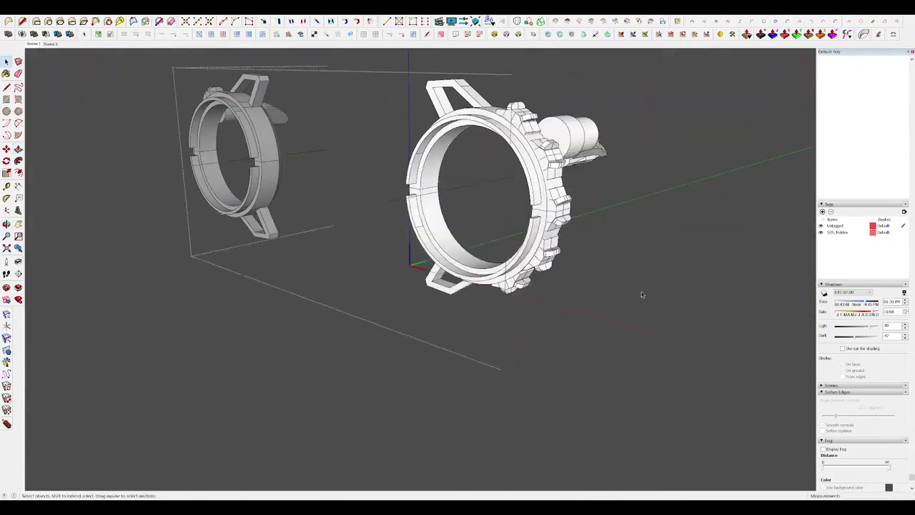
middle_click_drag(642, 295, 665, 351)
key("h")
scroll(485, 203, "up", 3)
double_click(489, 207)
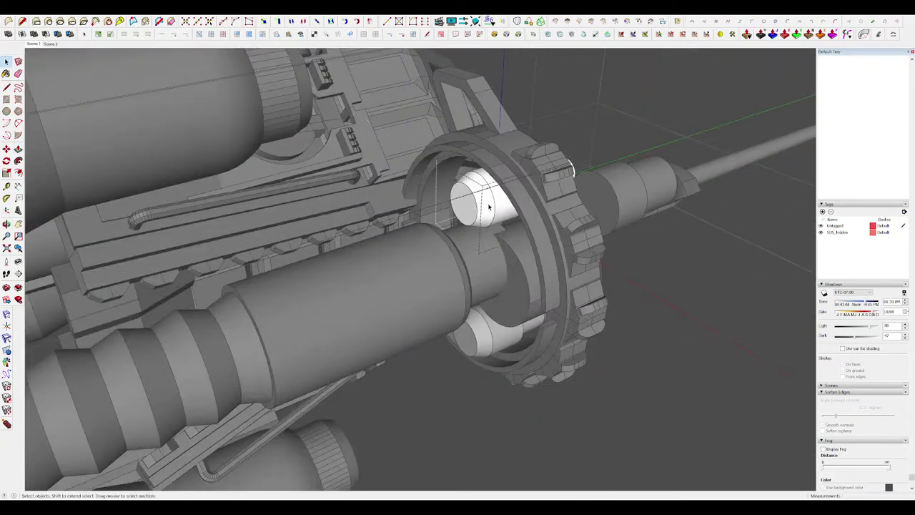
middle_click_drag(489, 207, 479, 214)
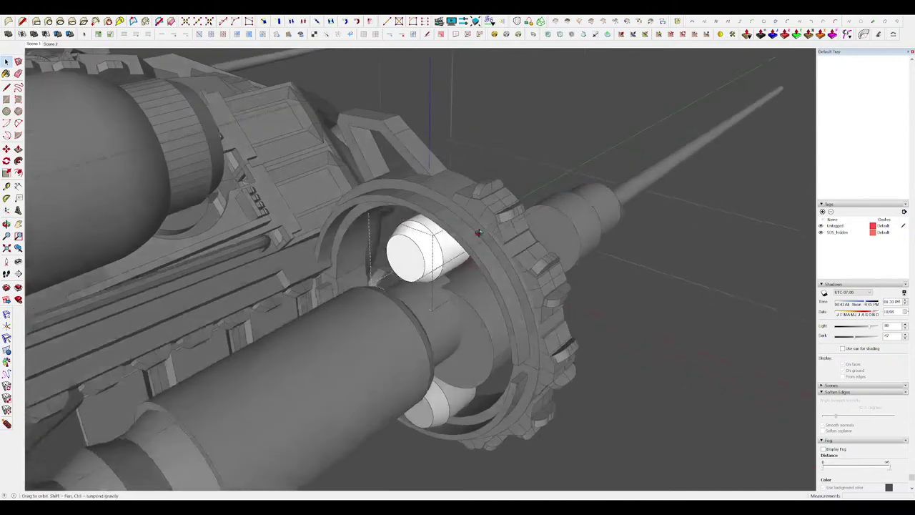
middle_click_drag(472, 228, 390, 246)
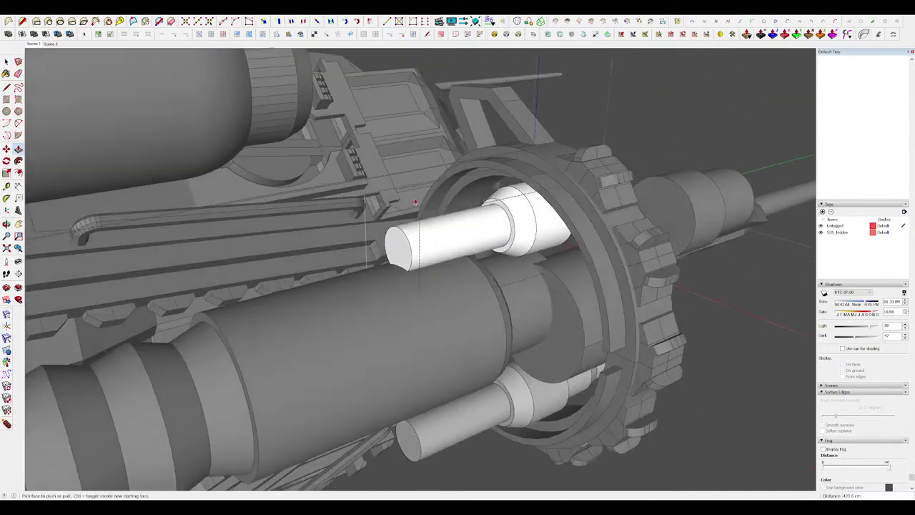
scroll(494, 229, "down", 4)
key("h")
scroll(466, 233, "up", 3)
Draw a vertical diameter line across the rod's round end face.
key("l")
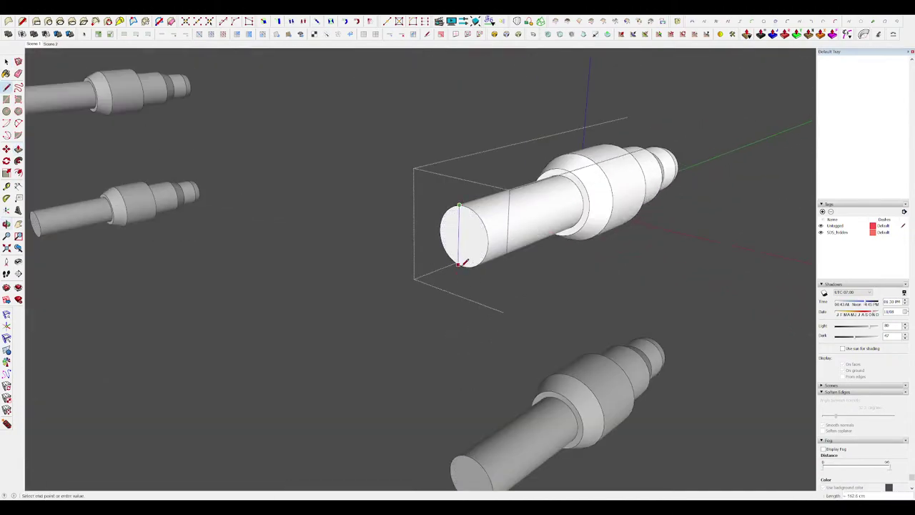
middle_click_drag(464, 262, 620, 284)
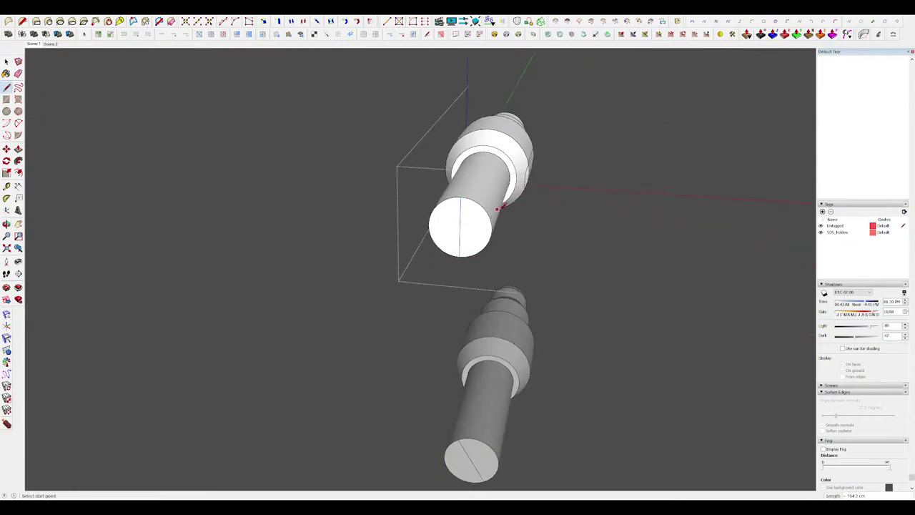
mouse_move(499, 208)
middle_mouse_down()
mouse_move(450, 210)
mouse_move(529, 280)
mouse_move(496, 225)
middle_mouse_up()
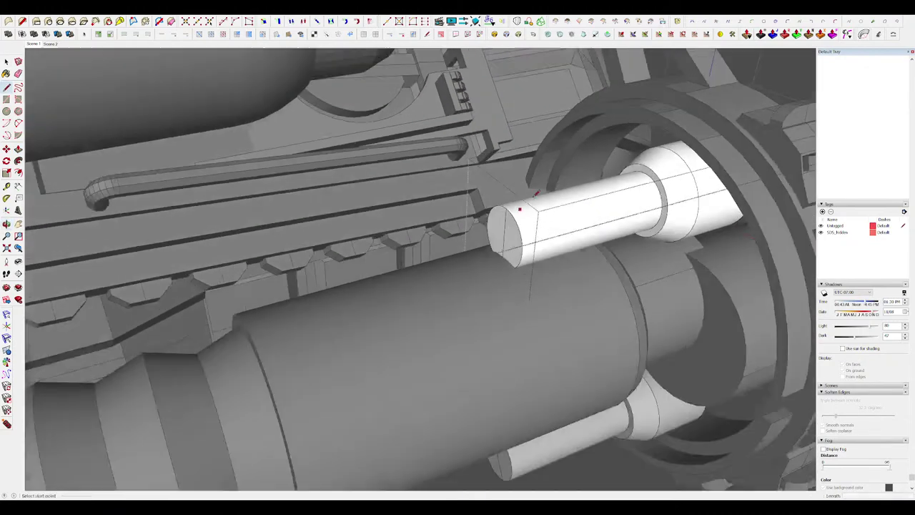
scroll(519, 209, "down", 3)
Select the rod's end face and move it back toward the ring to shorten the rod.
key("p")
key("p")
middle_click_drag(519, 218, 474, 207)
key("space")
left_click_drag(513, 213, 548, 269)
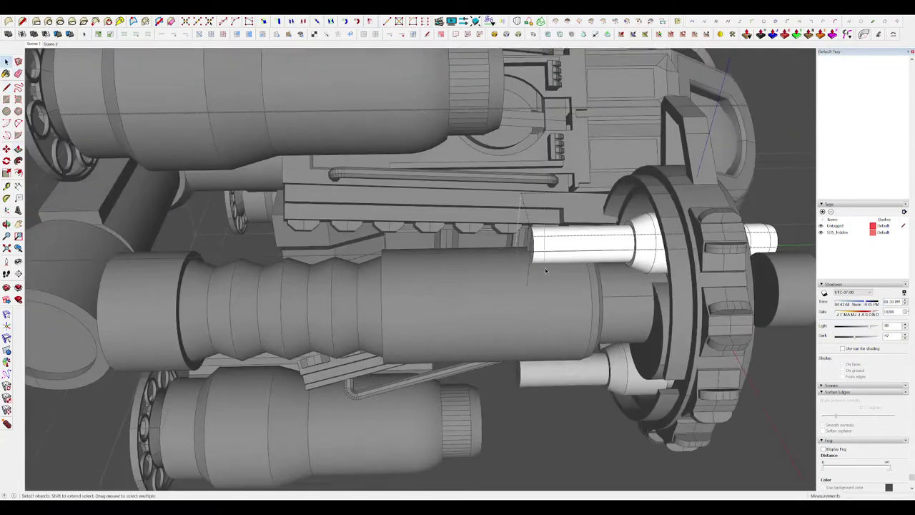
key("h")
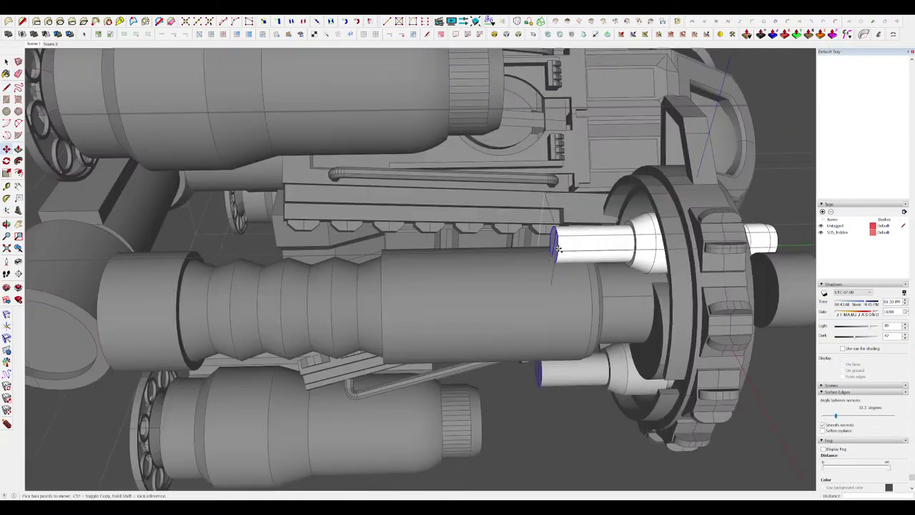
Draw a sweep path from the rod's end-face centre, running straight outward and curving down at its far end.
scroll(550, 227, "up", 3)
key("l")
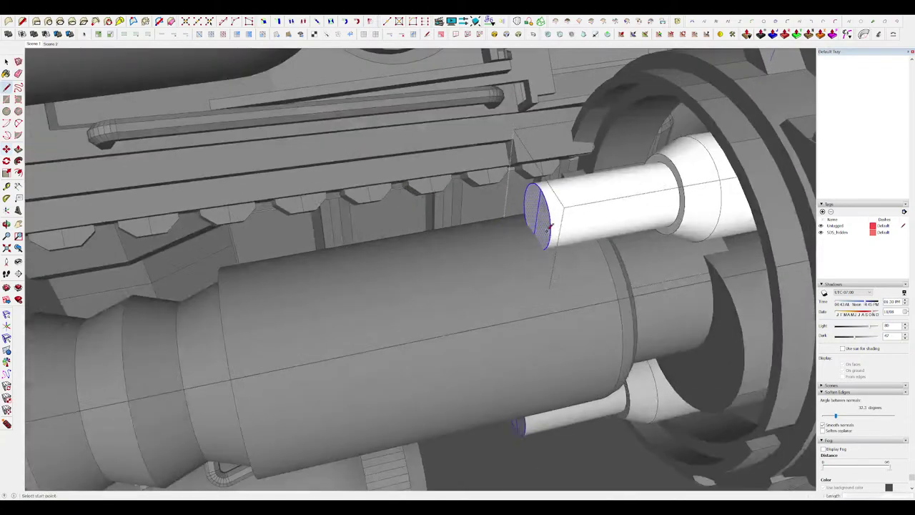
left_click(537, 214)
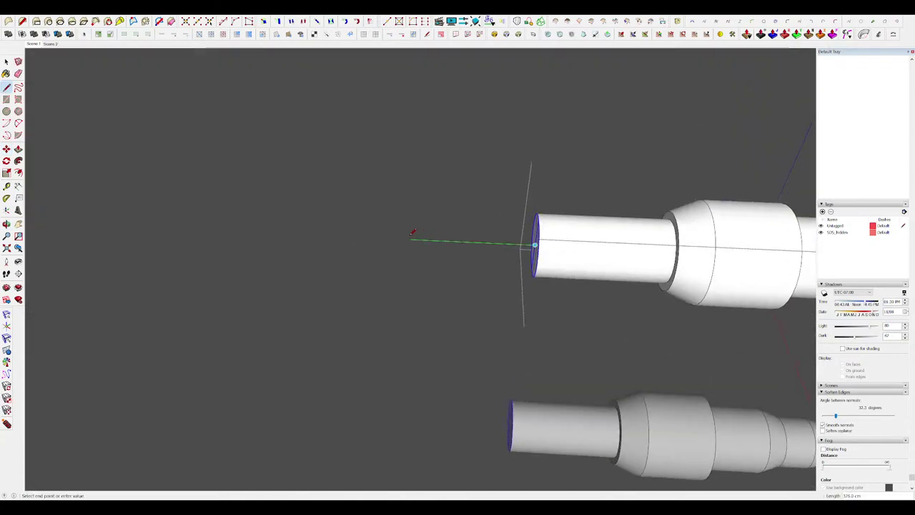
left_click(405, 239)
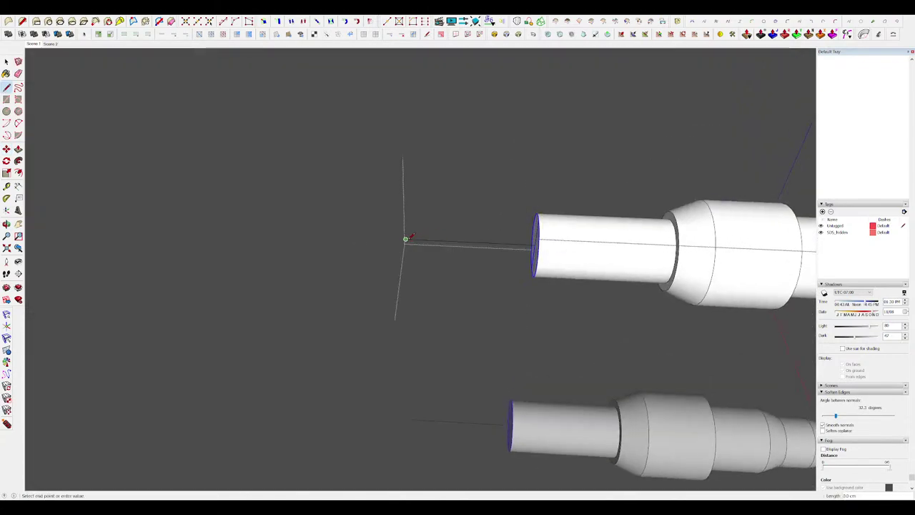
middle_click_drag(406, 293, 580, 233)
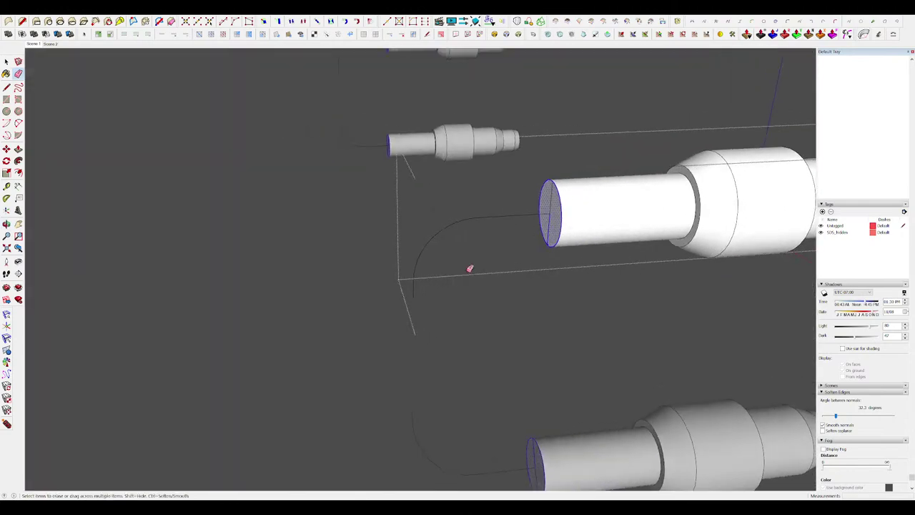
Sweep the rod's end face along the curved path with Follow Me to form a bent pipe, and close the open groups.
middle_click_drag(500, 244, 587, 213)
left_click(586, 209)
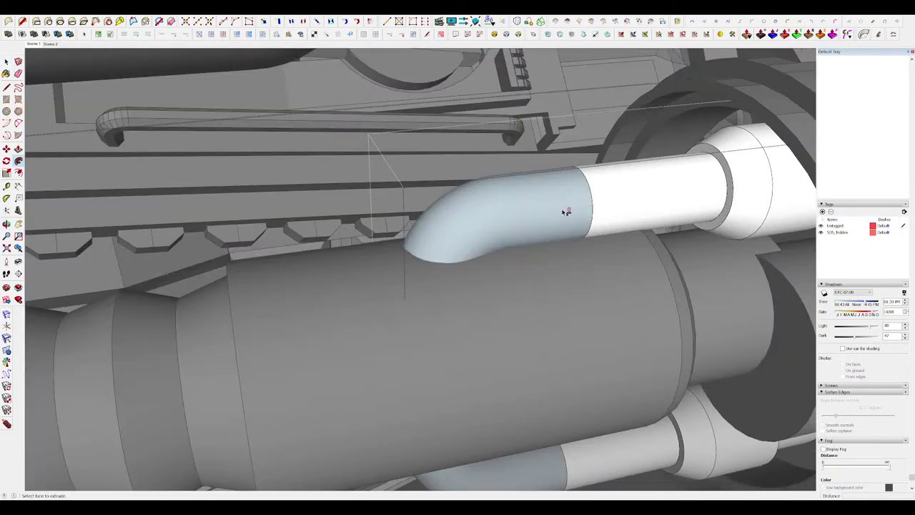
scroll(495, 213, "down", 5)
middle_click_drag(494, 214, 465, 282)
scroll(420, 162, "down", 3)
scroll(517, 221, "down", 4)
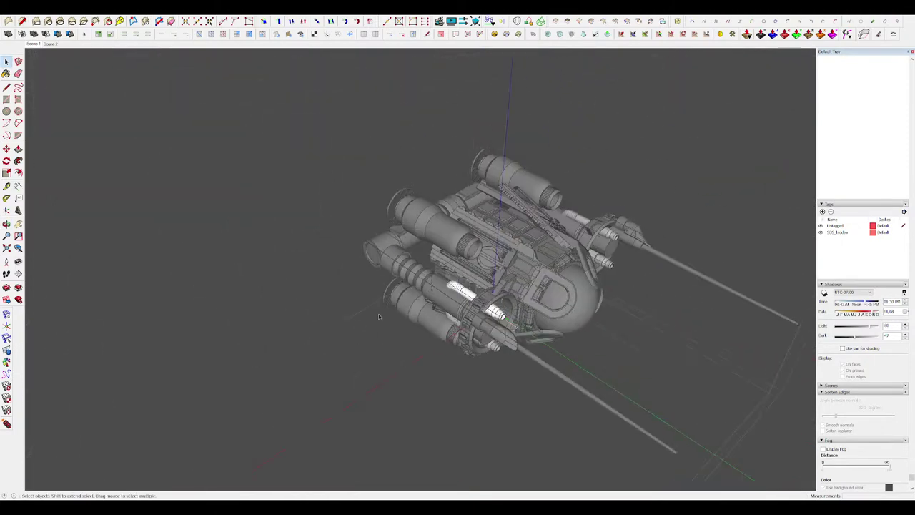
left_click(334, 134)
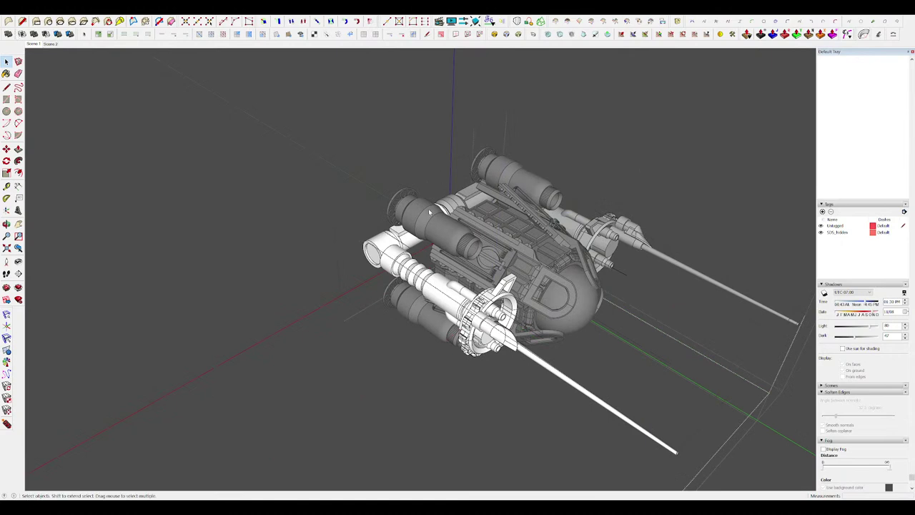
left_click(742, 238)
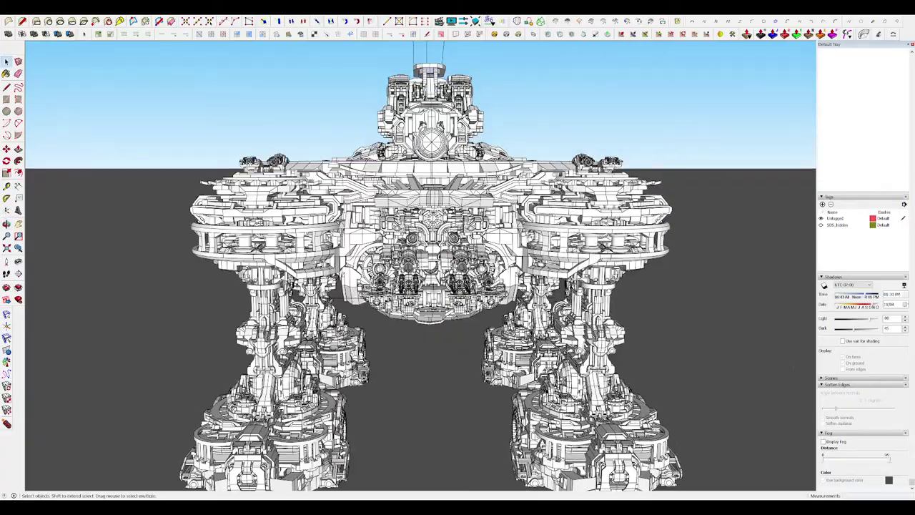
Examine the four-legged walker model's overall shape from the front, rear and sides.
middle_click_drag(515, 294, 705, 375)
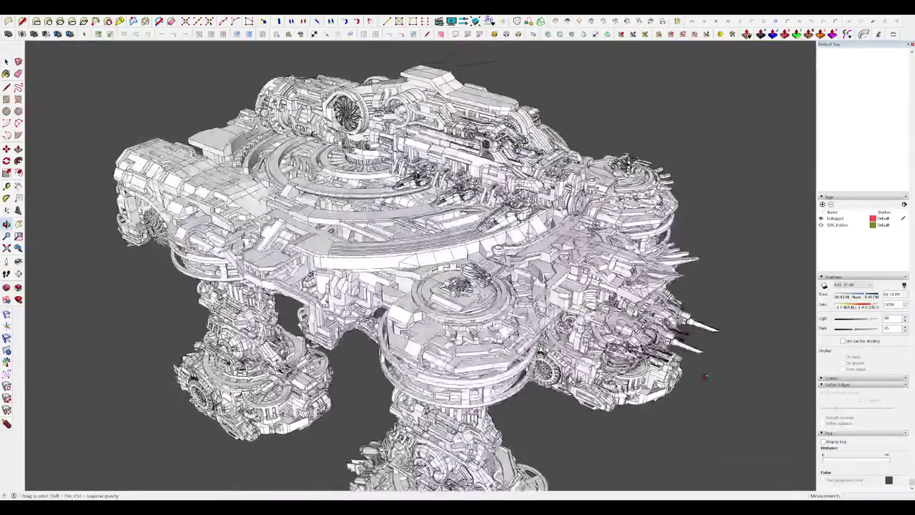
scroll(705, 374, "down", 2)
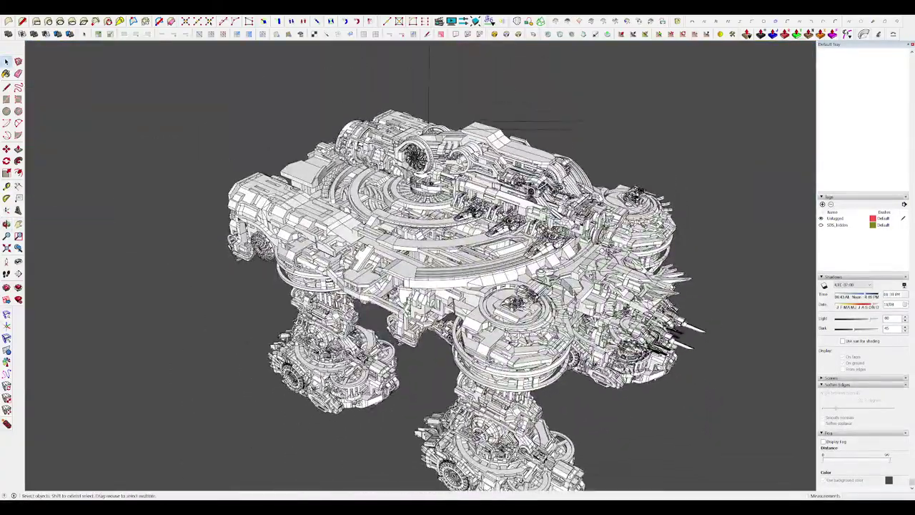
middle_click_drag(479, 269, 494, 252)
scroll(588, 227, "down", 2)
scroll(408, 242, "up", 3)
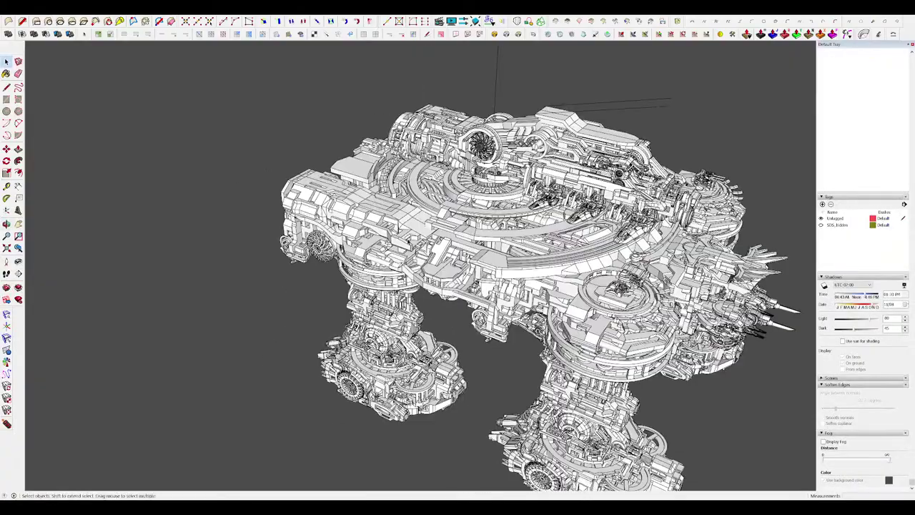
middle_click_drag(399, 229, 682, 202)
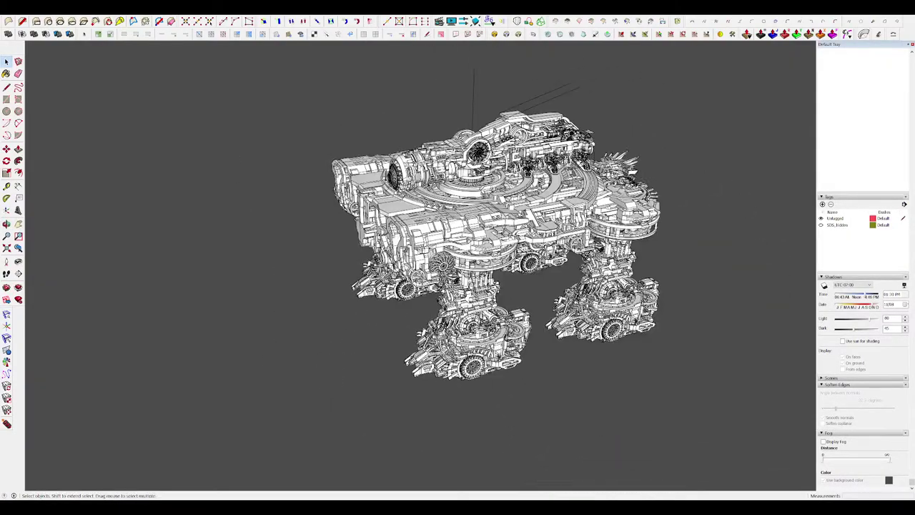
middle_click_drag(530, 185, 541, 141)
scroll(502, 182, "up", 2)
middle_click_drag(502, 182, 573, 112)
middle_click_drag(520, 402, 393, 266)
Inspect the walker's hull and leg mechanical details up close from several angles.
scroll(461, 273, "up", 3)
scroll(393, 266, "up", 5)
scroll(393, 265, "up", 8)
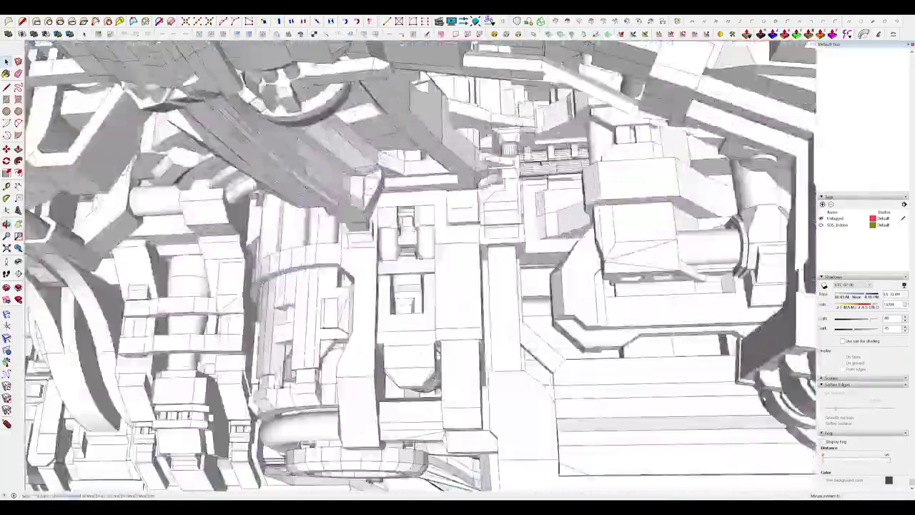
middle_click_drag(583, 180, 406, 196)
scroll(500, 193, "down", 4)
scroll(579, 203, "down", 4)
scroll(406, 197, "down", 4)
middle_click_drag(529, 209, 419, 199)
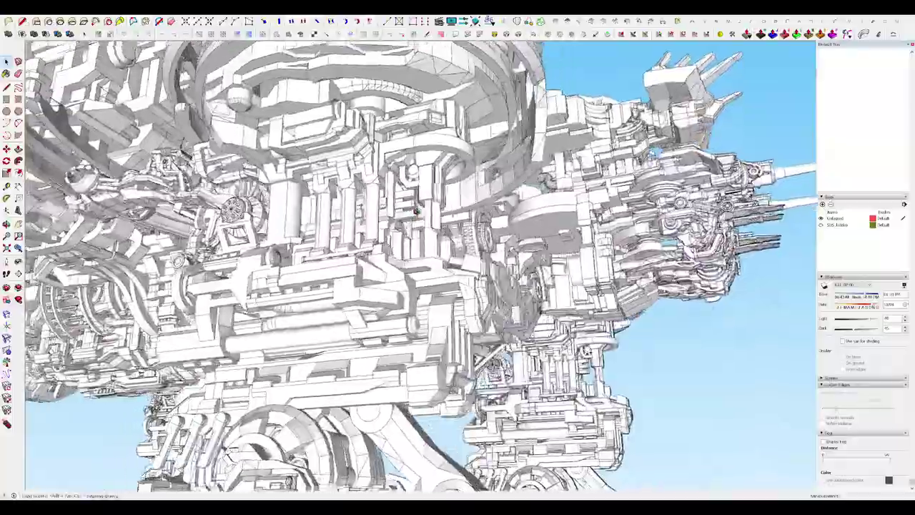
middle_click_drag(622, 227, 518, 307)
scroll(557, 236, "down", 4)
scroll(486, 278, "up", 2)
scroll(486, 207, "up", 4)
Draw a large upright rectangle above the walker's turret in the side view.
middle_click_drag(500, 215, 561, 232)
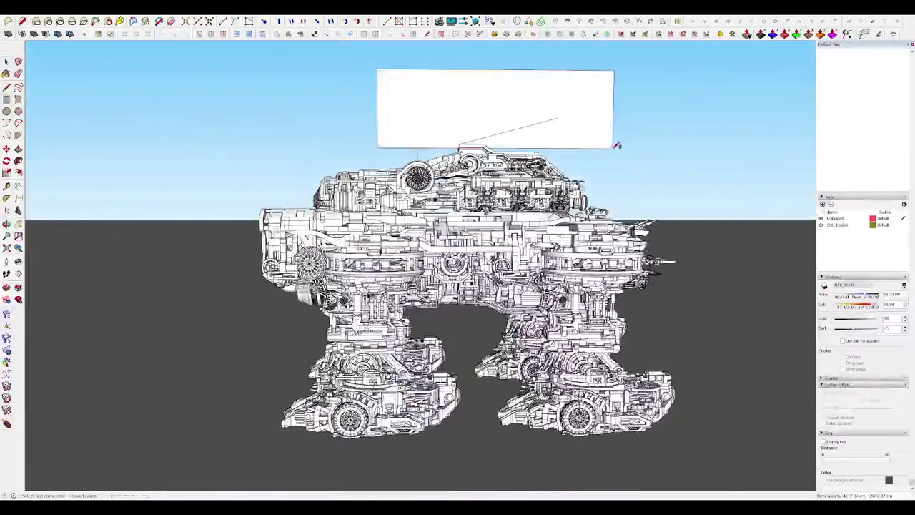
middle_click_drag(616, 146, 525, 189)
key("p")
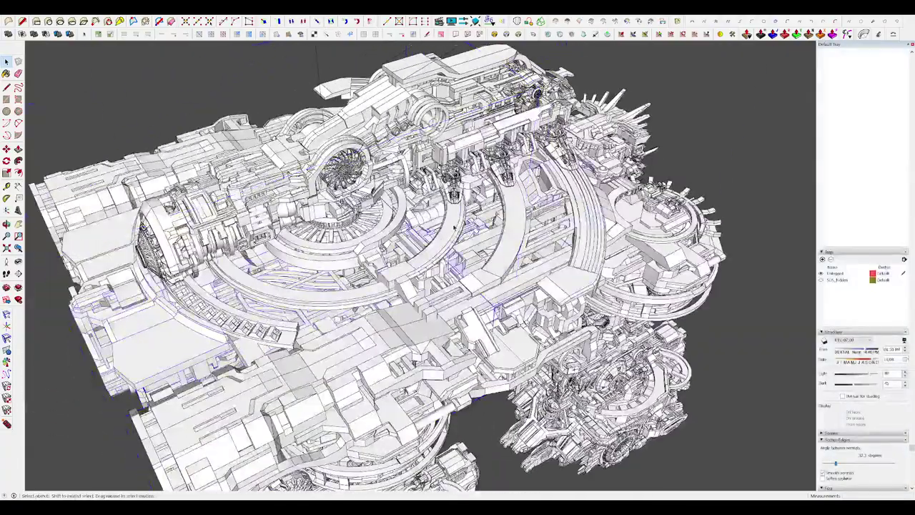
Try to raise the walker's turret and ring assembly together with the front hull section.
middle_click_drag(454, 228, 470, 170)
scroll(471, 170, "down", 4)
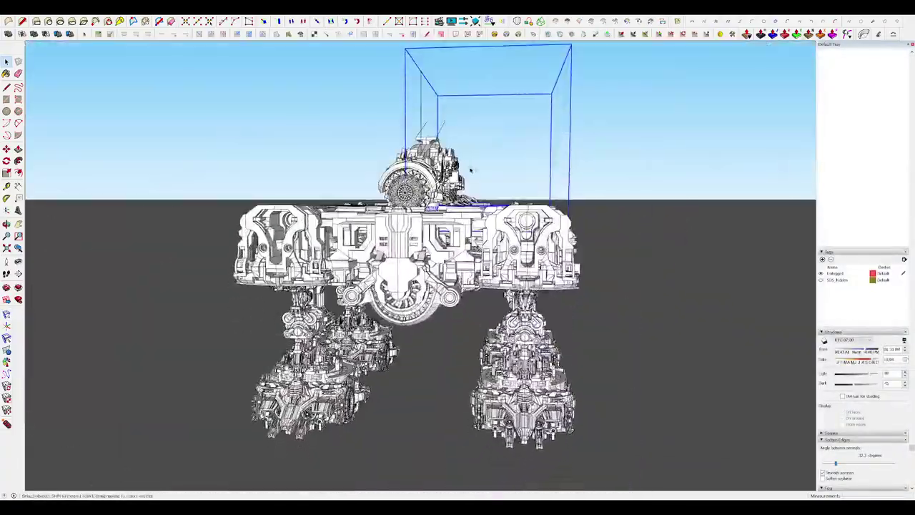
middle_click_drag(408, 156, 453, 219)
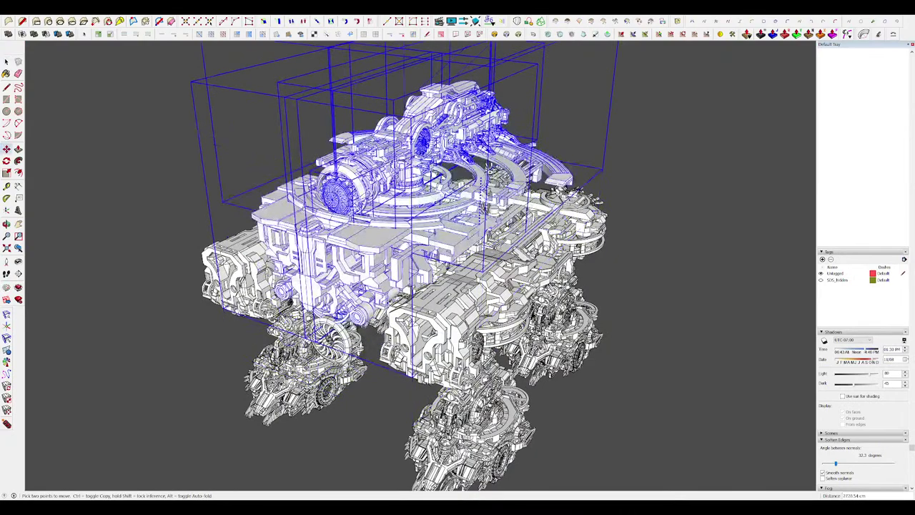
scroll(486, 171, "down", 2)
middle_click_drag(479, 178, 493, 160)
scroll(494, 160, "up", 2)
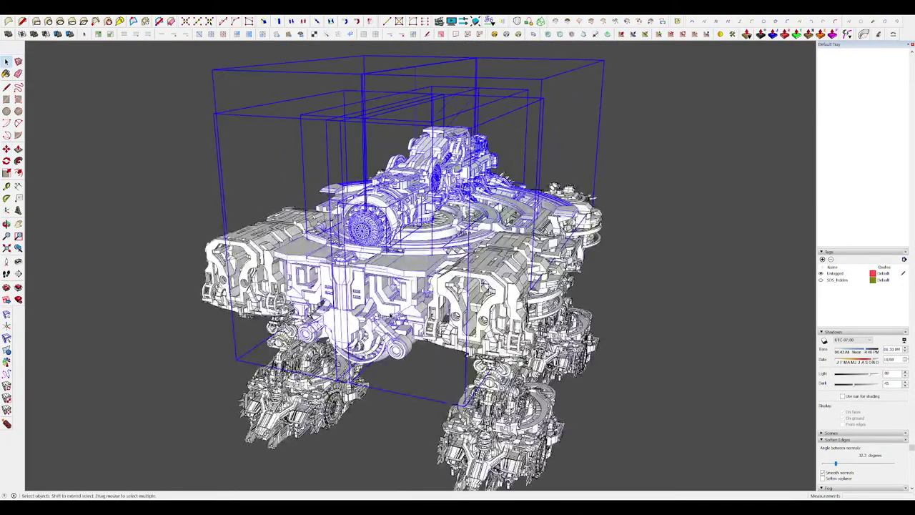
Exclude the front hull section from the selection and raise the turret and ring assembly straight up, clear of the hull.
left_click(328, 312, "shift")
middle_click_drag(329, 310, 371, 252)
key("m")
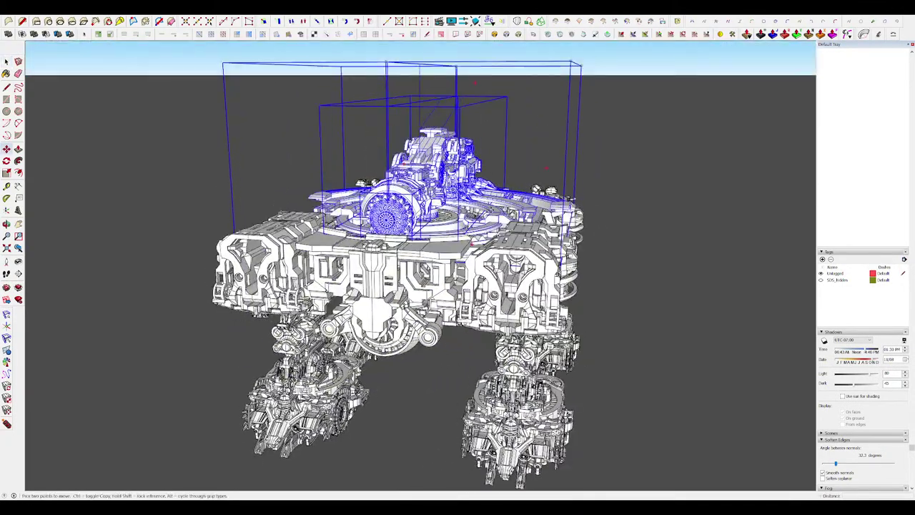
scroll(522, 148, "down", 2)
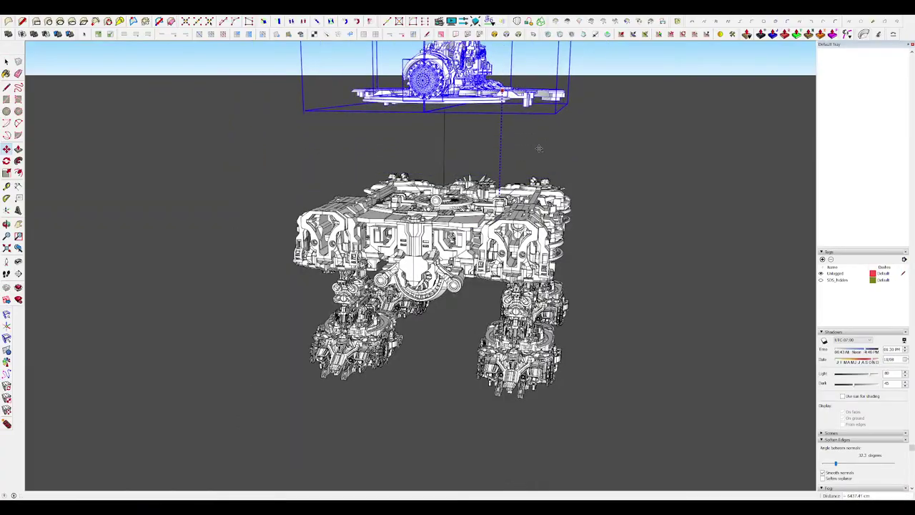
left_click(539, 148)
middle_click_drag(539, 148, 372, 250)
key("space")
Examine the exposed machinery inside the walker's hull from above and up close.
left_click(640, 297)
scroll(644, 300, "up", 2)
left_click(686, 236)
middle_click_drag(494, 286, 414, 261)
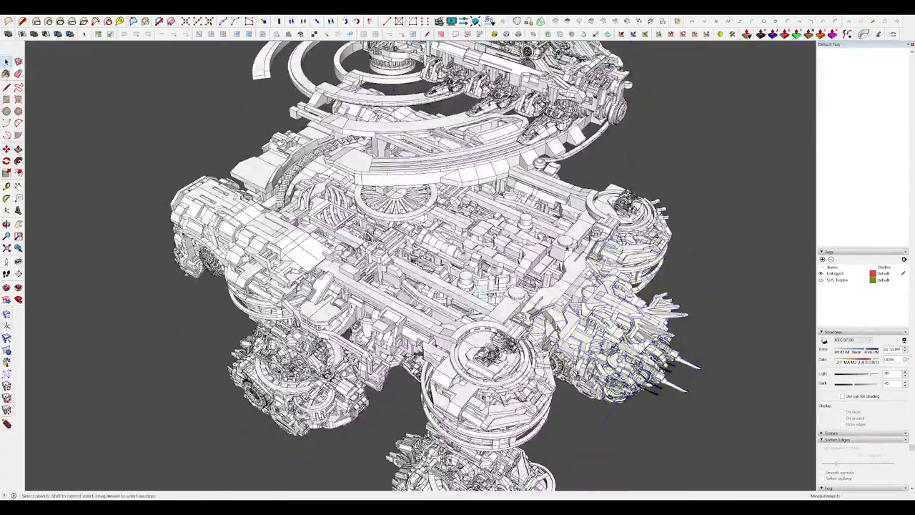
scroll(414, 261, "up", 5)
middle_click_drag(509, 264, 322, 193)
scroll(414, 254, "down", 3)
scroll(400, 200, "up", 2)
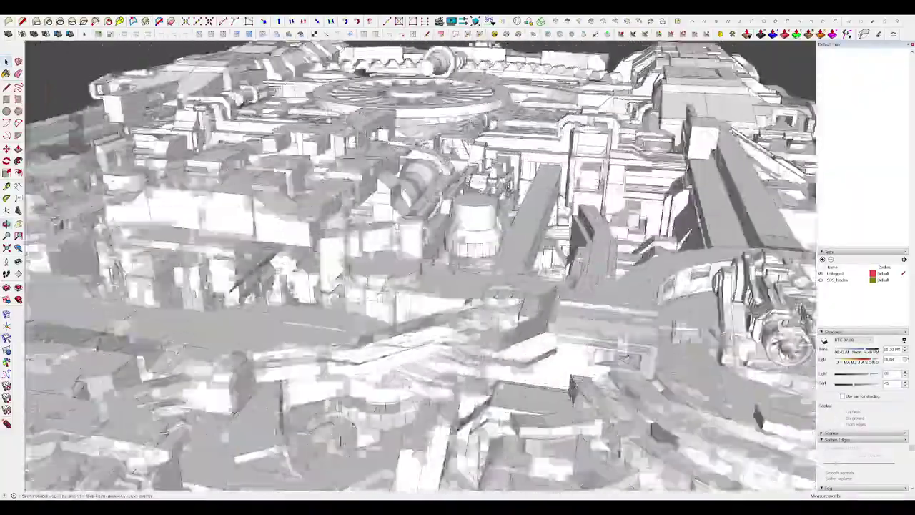
scroll(525, 241, "up", 5)
middle_click_drag(524, 241, 554, 79)
scroll(551, 211, "up", 4)
scroll(585, 397, "up", 3)
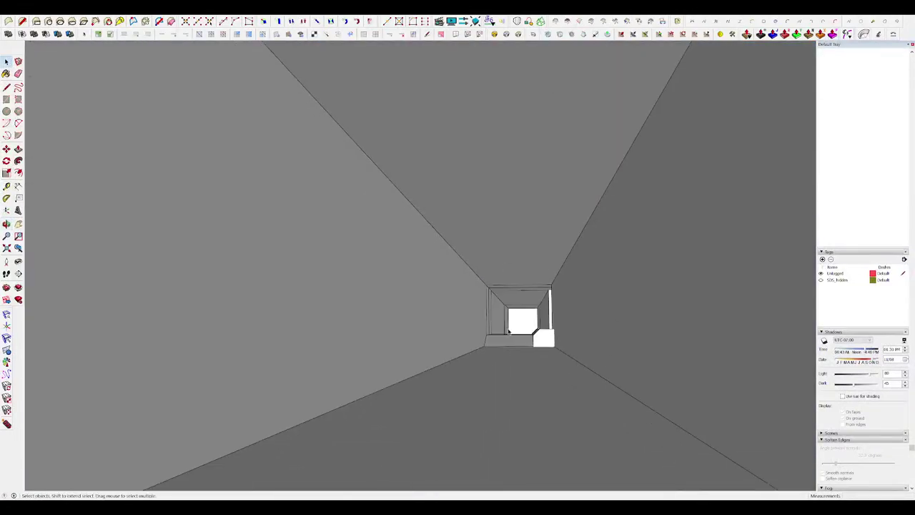
scroll(531, 337, "down", 3)
scroll(532, 333, "down", 10)
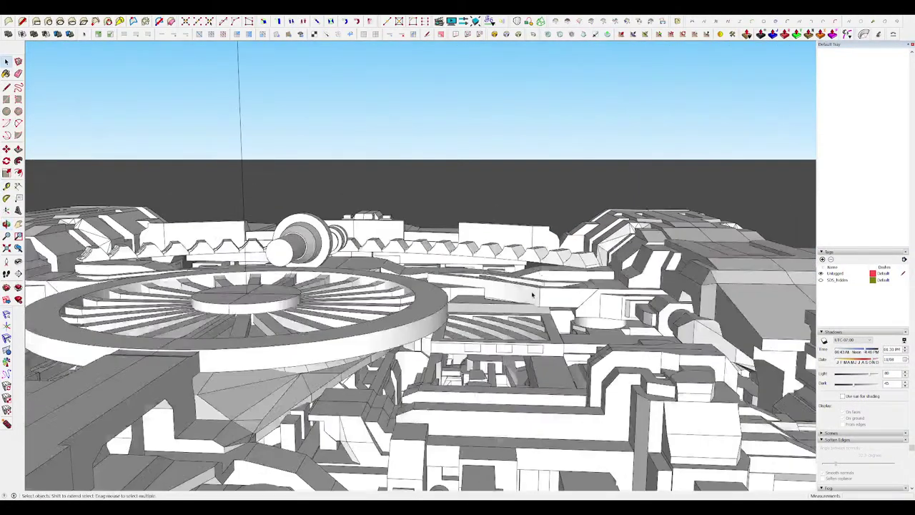
scroll(532, 295, "down", 5)
mouse_move(532, 294)
middle_mouse_down()
mouse_move(493, 364)
mouse_move(478, 372)
middle_mouse_up()
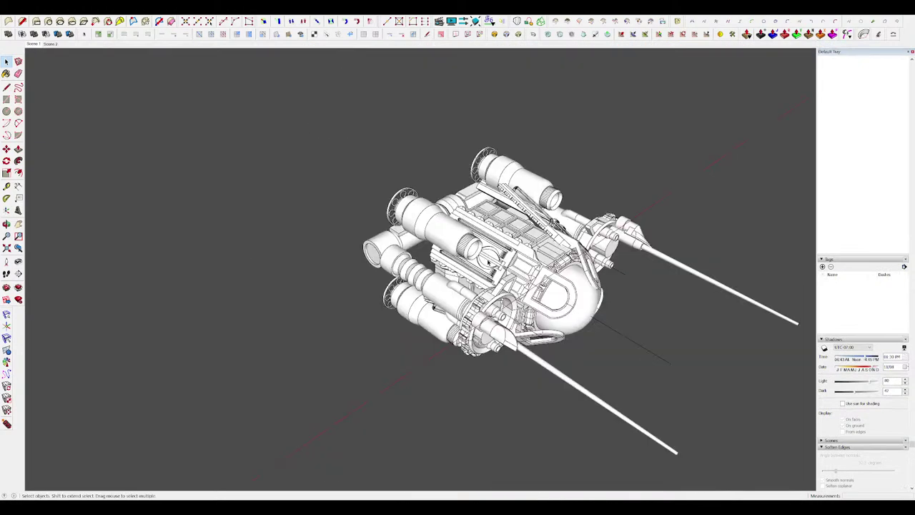
Open the spacecraft's rear cross-tube end cylinder for editing down to its ring-shaped outer rim.
middle_click_drag(489, 261, 558, 250)
scroll(479, 250, "down", 3)
scroll(458, 215, "up", 5)
scroll(458, 189, "down", 4)
middle_click_drag(457, 189, 565, 243)
scroll(492, 207, "up", 2)
scroll(445, 255, "up", 4)
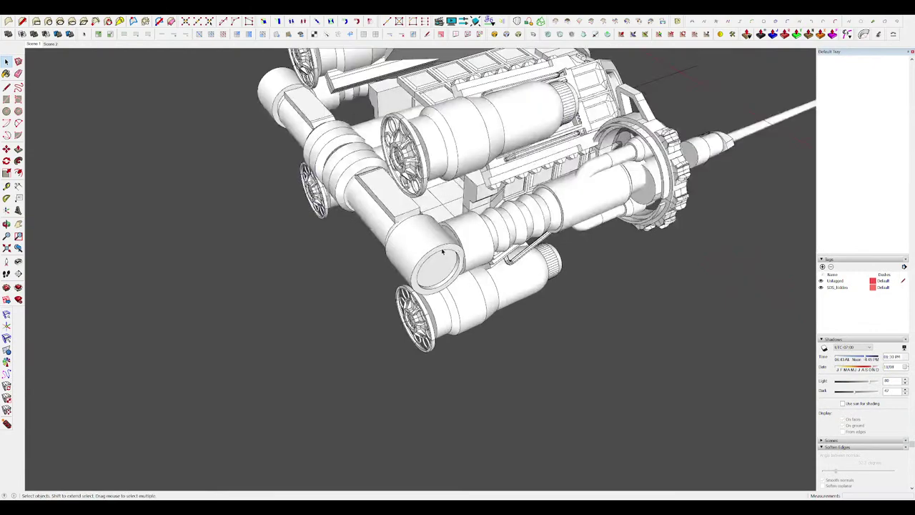
double_click(446, 253)
scroll(454, 257, "up", 5)
double_click(462, 255)
key("space")
double_click(474, 253)
Extend the ring-shaped rim of the cross-tube's end cylinder outward with Push/Pull.
key("p")
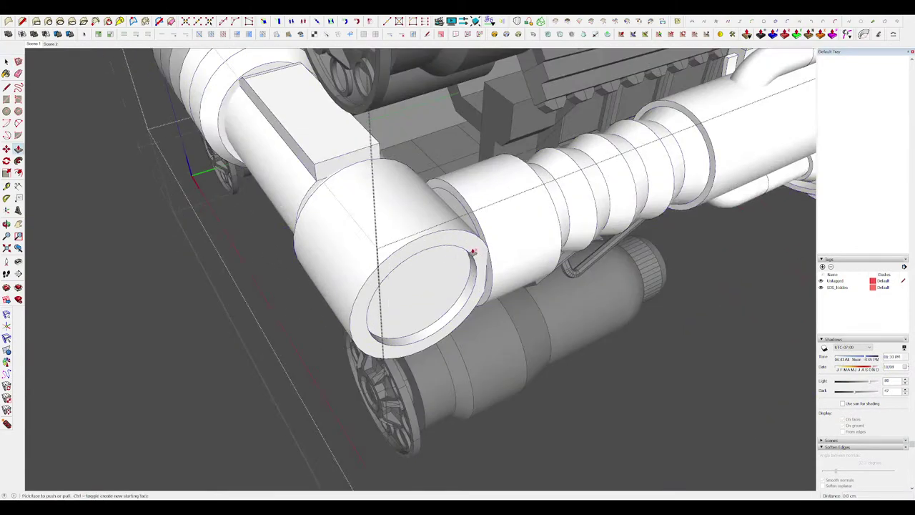
double_click(472, 251)
key("p")
left_click(478, 256)
middle_click_drag(478, 256, 464, 293)
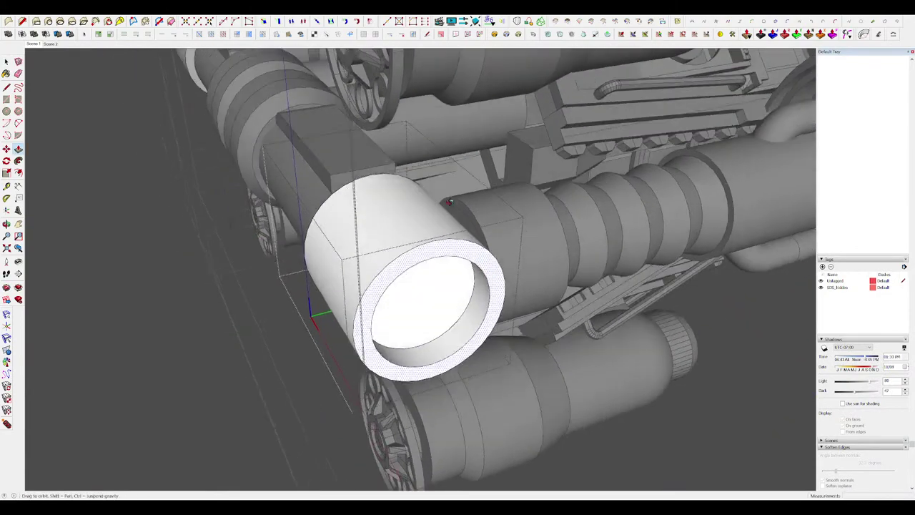
scroll(460, 282, "down", 4)
scroll(460, 282, "up", 4)
Offset the end cylinder's recessed face inward and move the recess's outer edge toward the opening to form a sloped inner ring.
key("f")
left_click(482, 247)
left_click(472, 261)
middle_click_drag(471, 262, 470, 265)
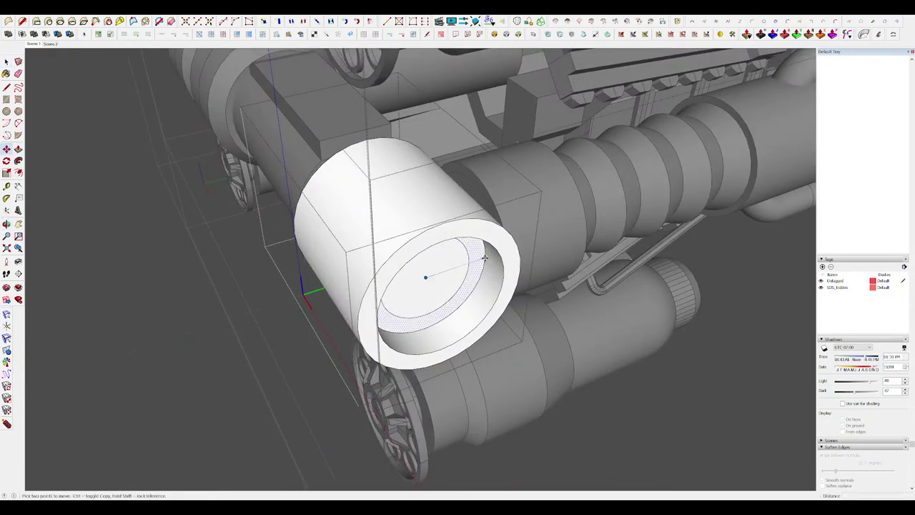
key("space")
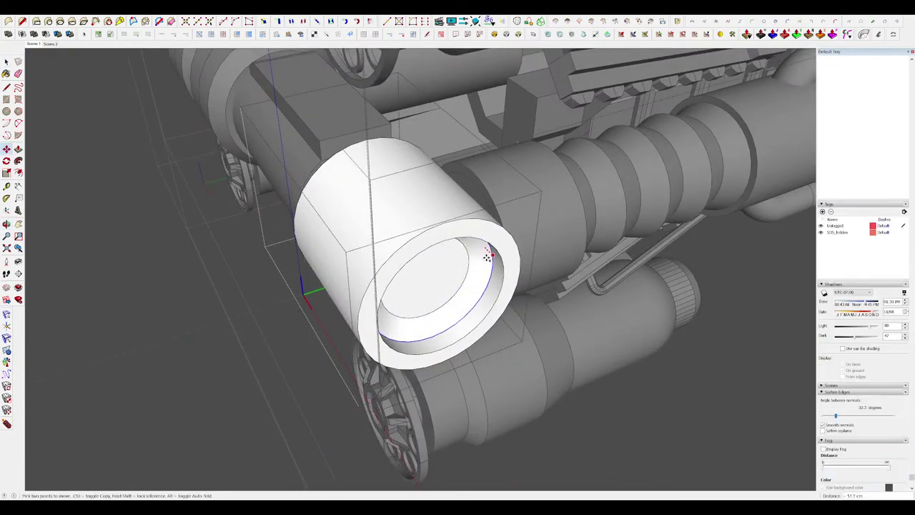
left_click(487, 257)
middle_click_drag(488, 257, 538, 245)
scroll(360, 231, "down", 4)
scroll(447, 245, "down", 4)
Offset the inward-facing end of the cross-tube's end cylinder and adjust its edge around the narrower neck.
key("space")
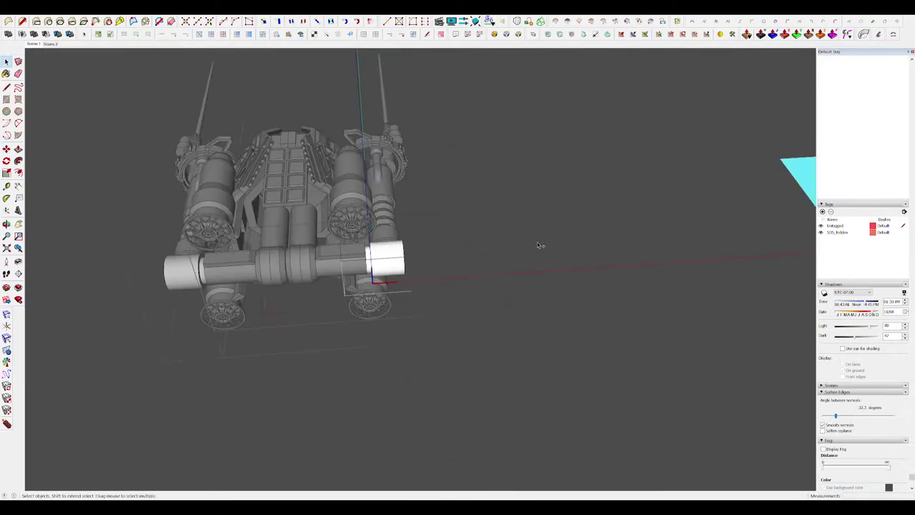
middle_click_drag(472, 240, 525, 220)
scroll(423, 247, "up", 5)
left_click(417, 240)
scroll(385, 215, "up", 3)
key("e")
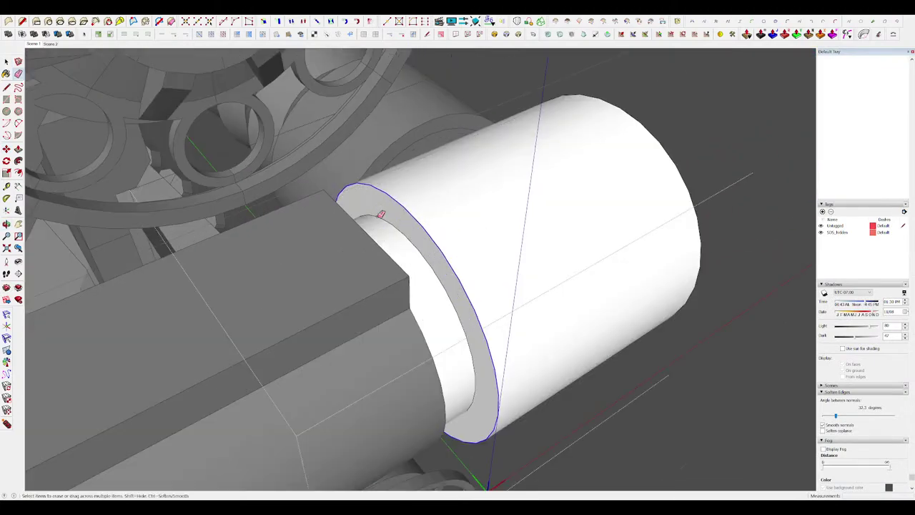
key("f")
middle_click_drag(381, 214, 383, 246)
scroll(429, 236, "down", 2)
scroll(454, 225, "up", 3)
key("m")
key("space")
scroll(471, 224, "down", 10)
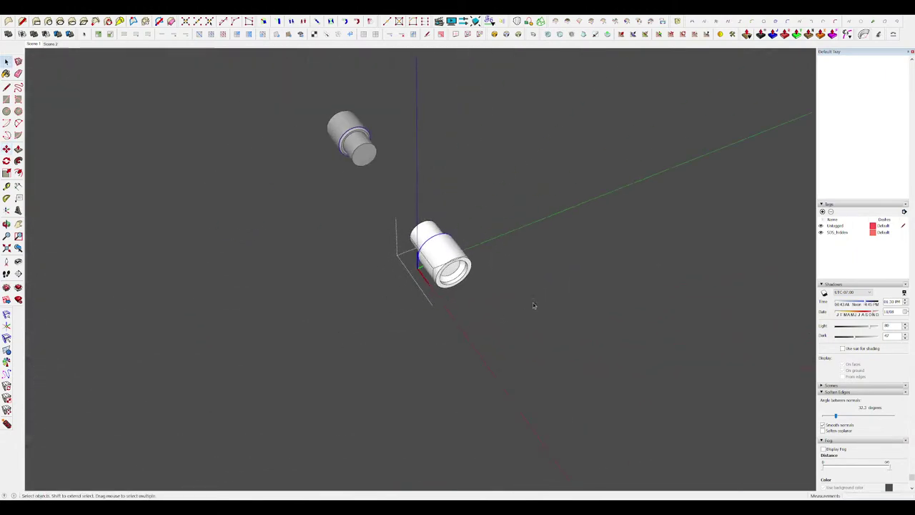
left_click(533, 305)
Offset the end cylinder's outer rim, move its outside edge back along the tube to form a chamfer, and close the group.
middle_click_drag(534, 306, 358, 262)
scroll(417, 274, "up", 2)
key("h")
double_click(420, 274)
scroll(421, 278, "up", 4)
key("h")
scroll(433, 277, "up", 3)
key("h")
key("f")
double_click(438, 278)
scroll(445, 264, "down", 5)
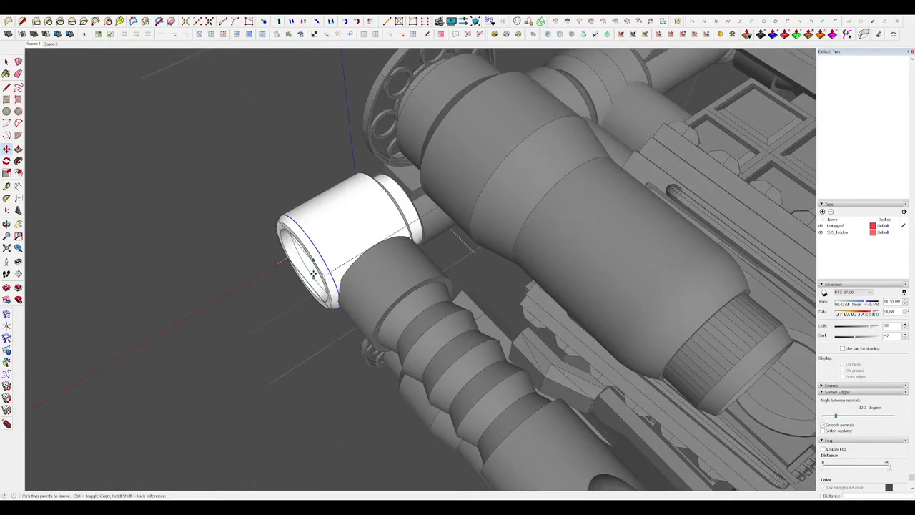
scroll(360, 262, "up", 5)
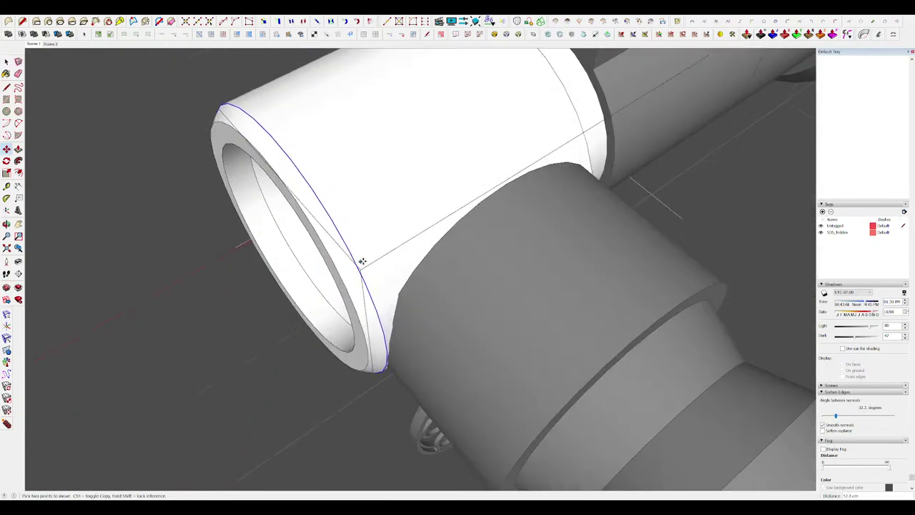
key("space")
scroll(379, 247, "down", 6)
left_click(322, 250)
middle_click_drag(321, 250, 403, 235)
scroll(402, 235, "down", 3)
left_click(569, 360)
Isolate the gun arm's bent pipe geometry to inspect it, and bring the rest of the model back into view.
middle_click_drag(529, 264, 647, 125)
scroll(647, 125, "up", 6)
middle_click_drag(493, 215, 530, 177)
scroll(530, 177, "down", 3)
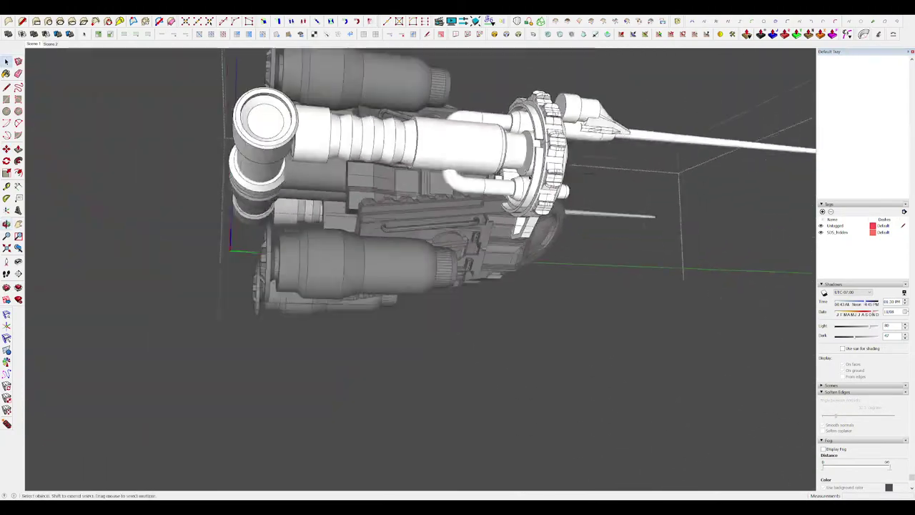
scroll(482, 205, "up", 4)
triple_click(482, 207)
key("i")
middle_click_drag(482, 207, 523, 215)
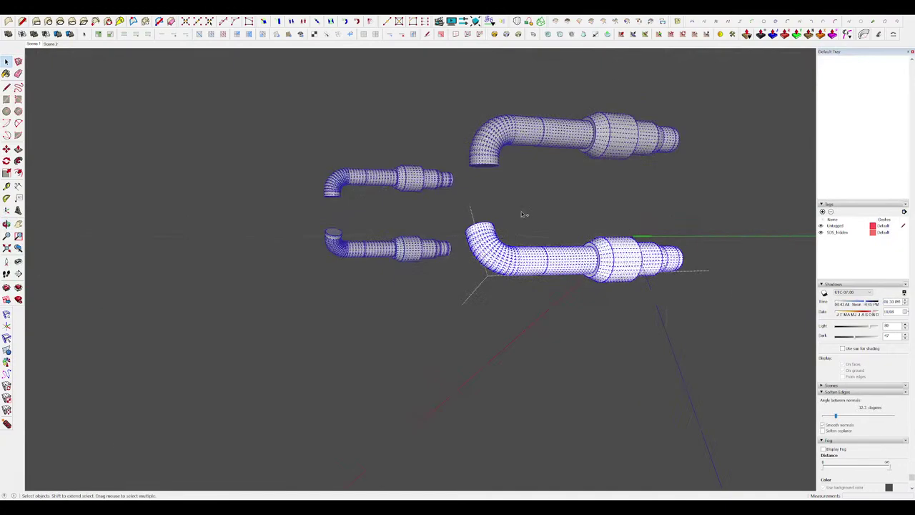
left_click(548, 302)
key("i")
middle_click_drag(548, 302, 790, 126)
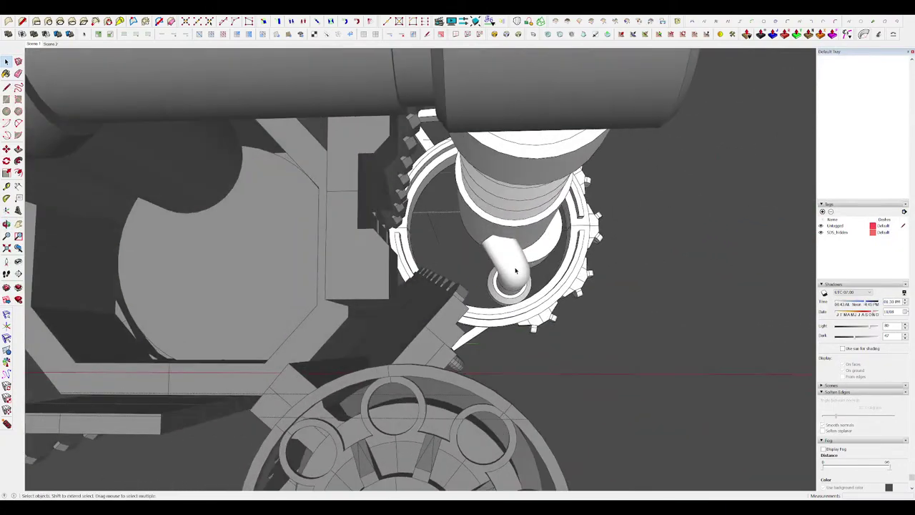
Straighten the tilted bent pipe and move it about 25.5 cm so it lines up with the gun arm's main cylinder.
double_click(518, 269)
left_click(527, 260)
middle_click_drag(527, 261, 498, 259)
scroll(498, 260, "up", 4)
left_click(498, 259)
key("m")
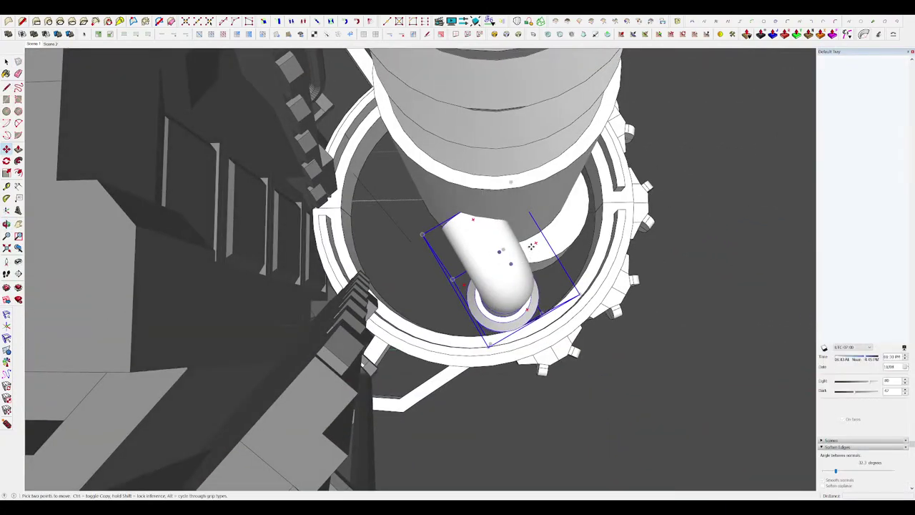
middle_click_drag(565, 261, 529, 233)
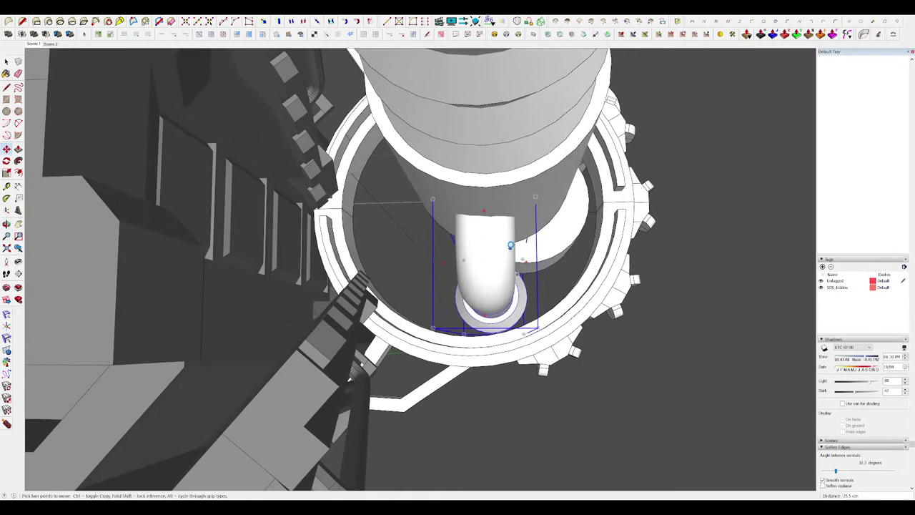
key("space")
scroll(510, 244, "down", 3)
middle_click_drag(511, 244, 589, 286)
scroll(468, 250, "down", 4)
scroll(558, 280, "down", 4)
scroll(515, 214, "up", 4)
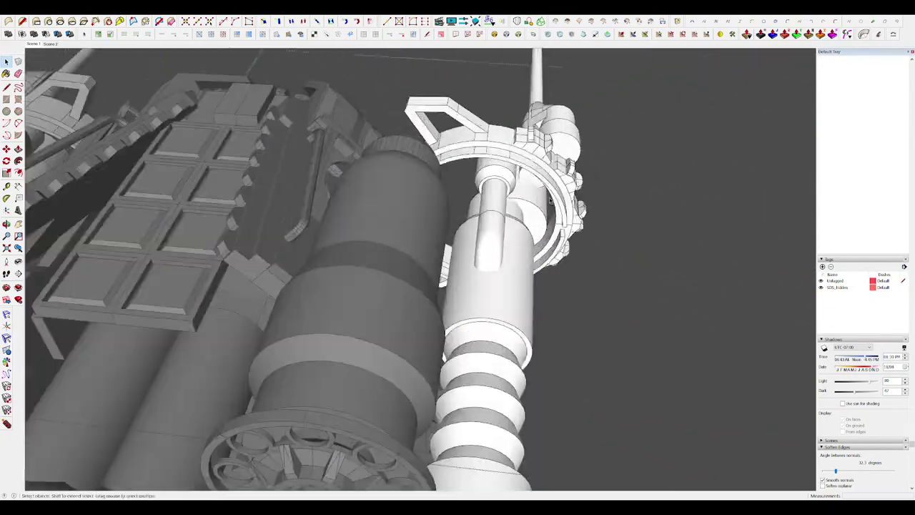
Inspect the central cylinder inside the gun arm's toothed ring from behind and from the front.
middle_click_drag(493, 185, 317, 71)
key("h")
scroll(496, 205, "up", 4)
double_click(497, 205)
key("h")
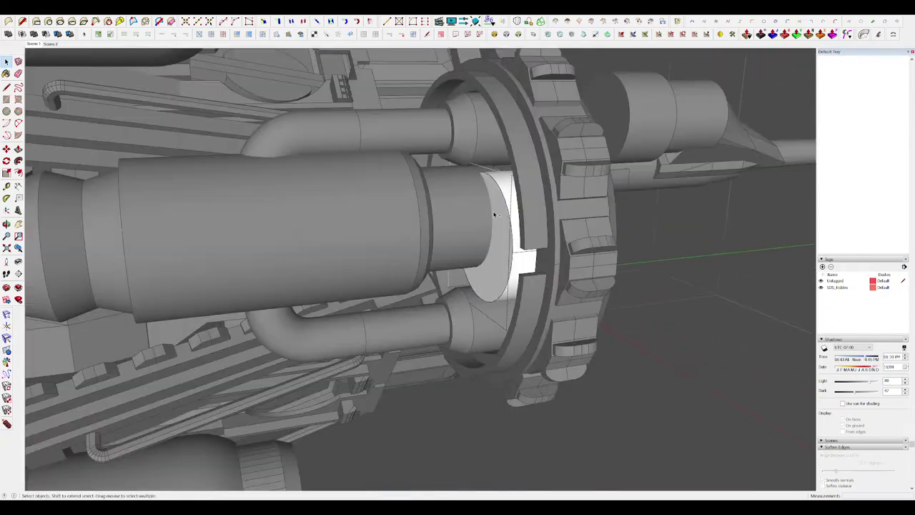
middle_click_drag(493, 214, 333, 178)
middle_click_drag(514, 188, 264, 195)
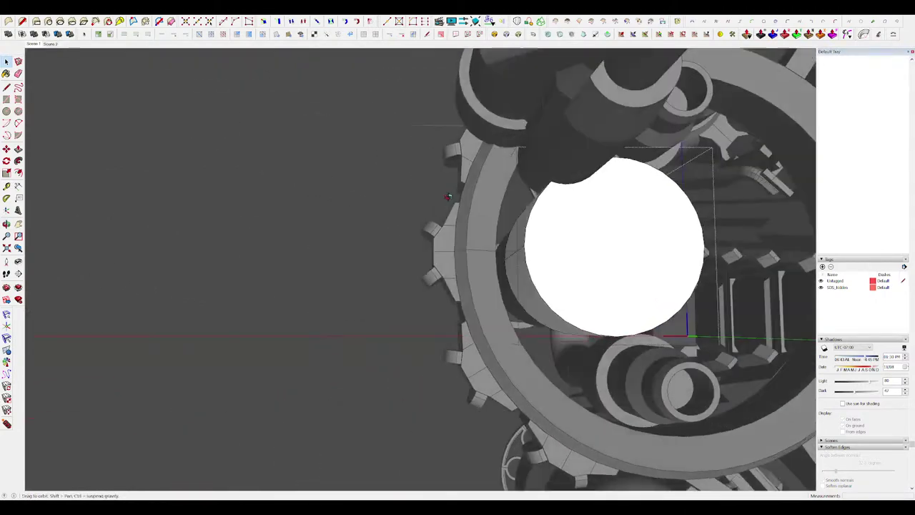
scroll(455, 203, "down", 3)
middle_click_drag(513, 259, 586, 221)
scroll(586, 221, "up", 3)
scroll(518, 214, "down", 3)
scroll(524, 218, "up", 4)
key("Escape")
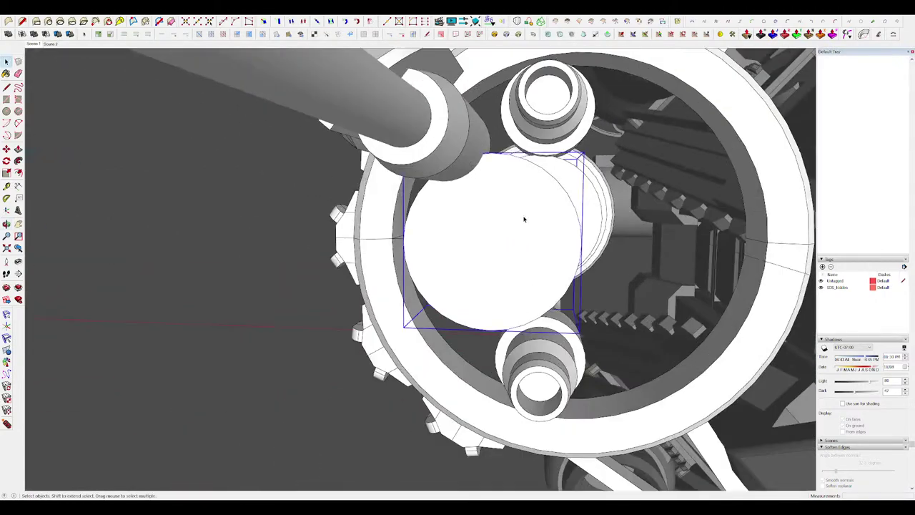
key("space")
middle_click_drag(483, 211, 344, 188)
scroll(552, 245, "down", 4)
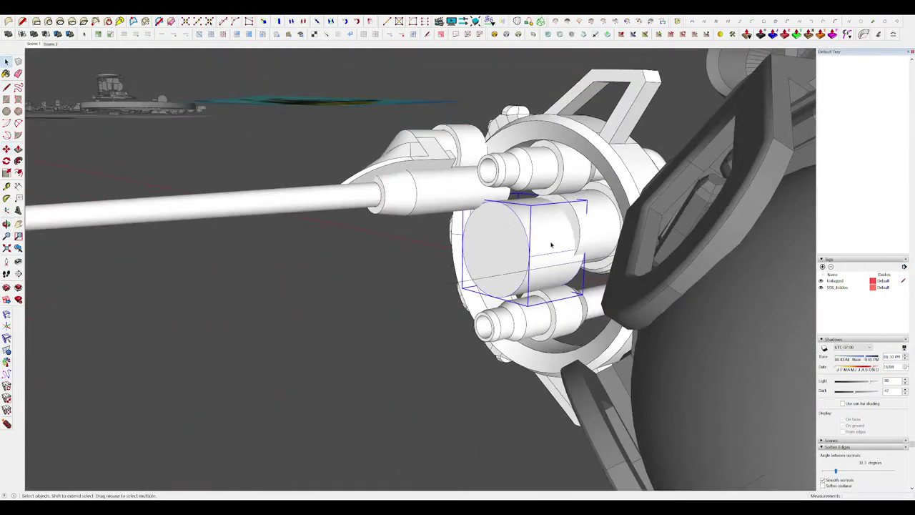
Offset the central cylinder's front face inward and move the inner face forward to form a tapered nose.
middle_click_drag(551, 245, 586, 239)
scroll(589, 228, "up", 5)
double_click(572, 292)
key("f")
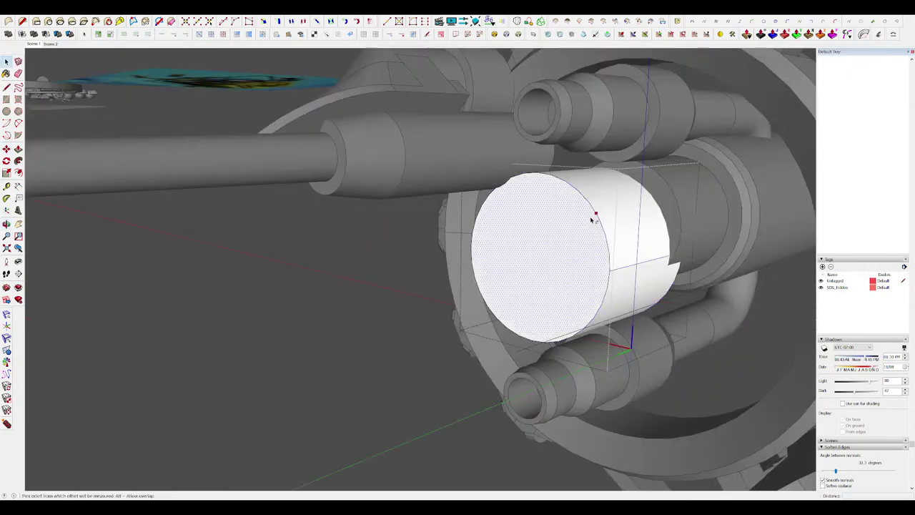
left_click(547, 229)
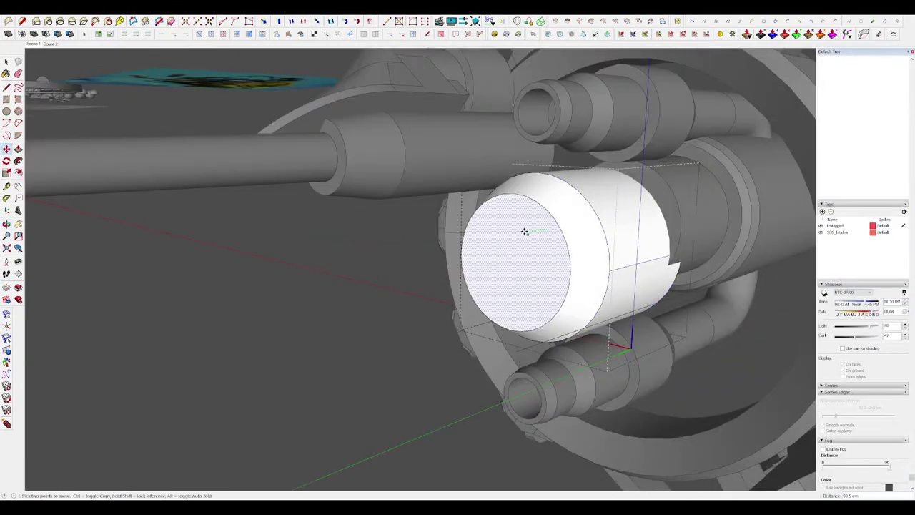
left_click(523, 232)
key("space")
middle_click_drag(483, 189, 565, 226)
scroll(570, 228, "down", 2)
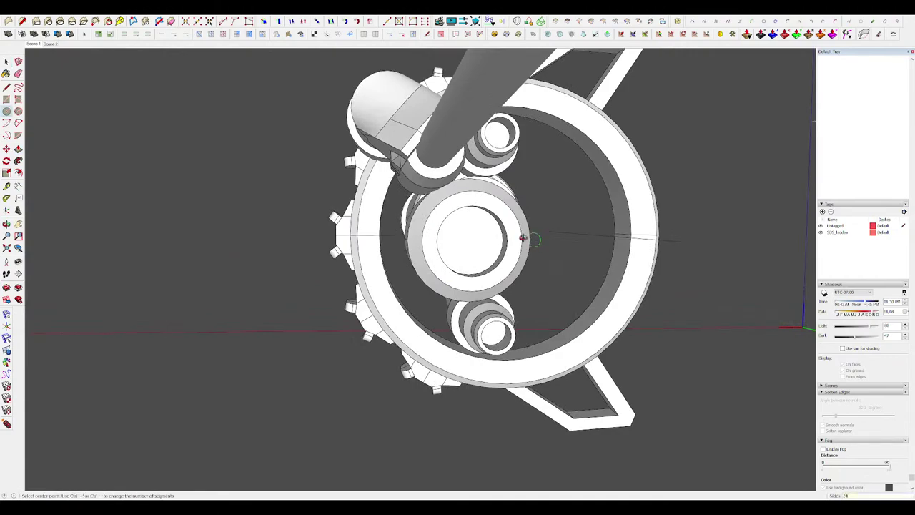
Build a small 24-sided round peg on the annular front face of the central cylinder and scale it slightly.
scroll(466, 200, "up", 5)
middle_click_drag(522, 238, 297, 178)
left_click(466, 188)
key("p")
left_click(450, 190)
middle_click_drag(440, 194, 490, 199)
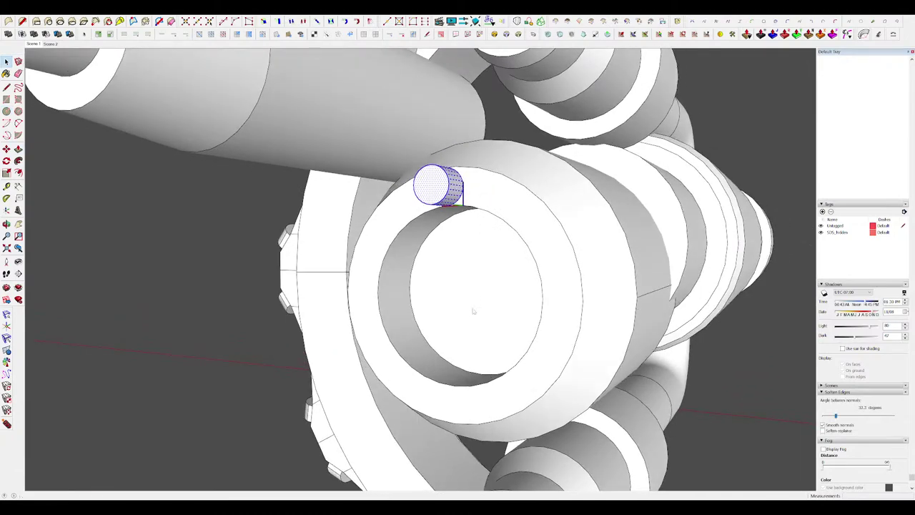
left_click_drag(414, 165, 422, 170)
middle_click_drag(424, 174, 492, 179)
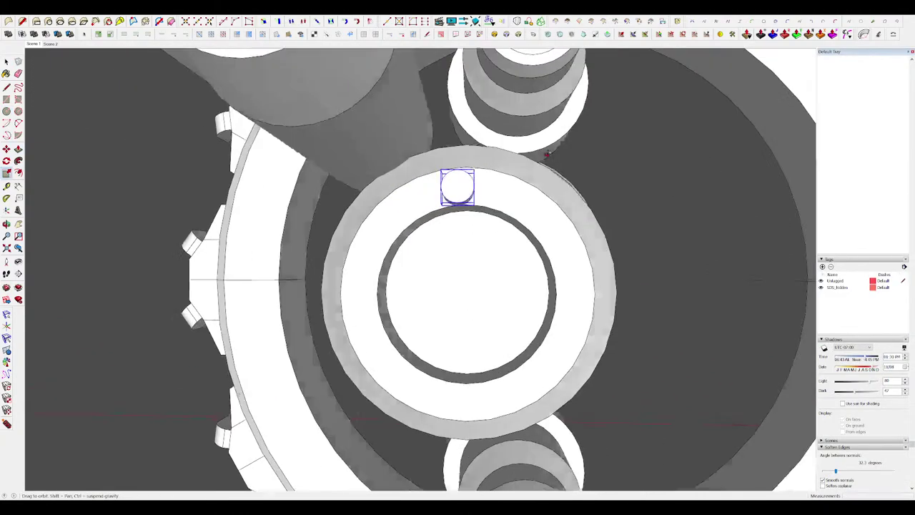
Rotate-copy the round peg 7x around the central cylinder's axis, spacing eight pegs evenly on the annular front face.
scroll(492, 178, "up", 4)
key("m")
left_click(452, 193)
scroll(497, 170, "down", 7)
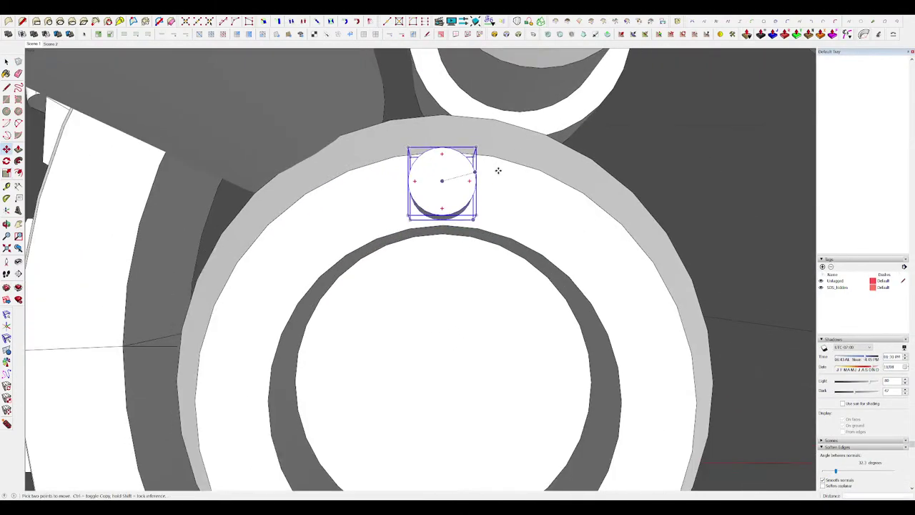
scroll(485, 175, "up", 3)
middle_click_drag(488, 176, 492, 194)
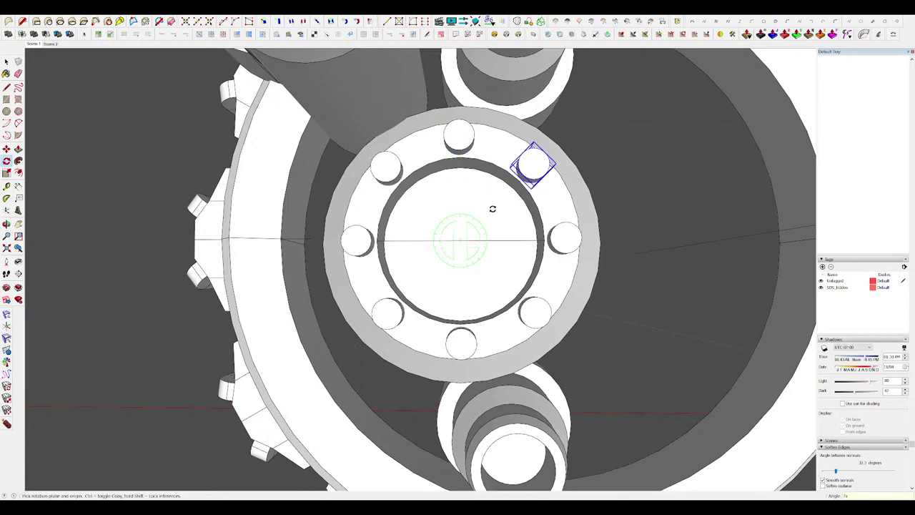
key("space")
Look at one peg on its own and erase the construction line across the central cylinder's round front face.
scroll(493, 209, "down", 5)
middle_click_drag(492, 208, 336, 271)
scroll(506, 205, "up", 5)
double_click(466, 183)
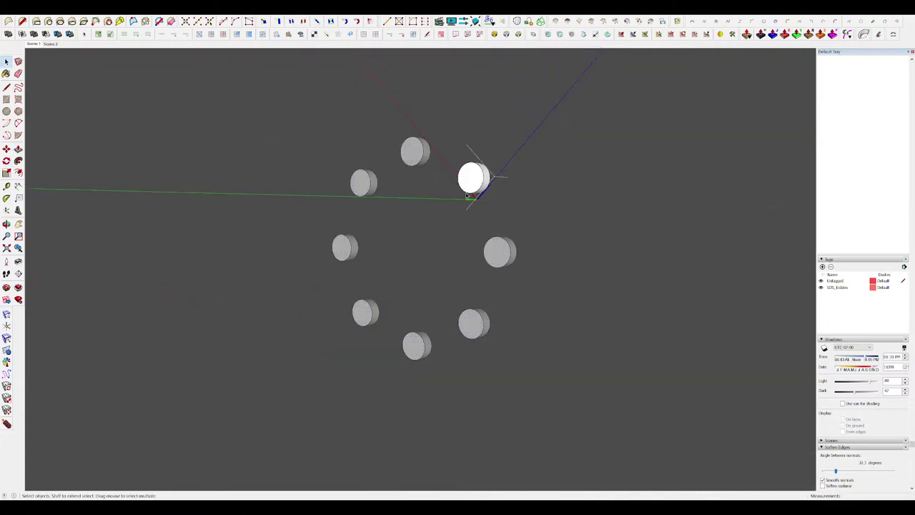
key("e")
left_click(602, 275)
scroll(462, 249, "down", 5)
key("e")
mouse_move(462, 249)
middle_mouse_down()
mouse_move(535, 189)
mouse_move(436, 193)
mouse_move(493, 213)
mouse_move(429, 208)
middle_mouse_up()
scroll(535, 189, "down", 4)
scroll(493, 213, "up", 5)
scroll(499, 194, "up", 5)
Offset the pegs' front face inward and move the inner face forward about 1.3 cm to bevel all eight tips.
key("space")
double_click(500, 192)
key("f")
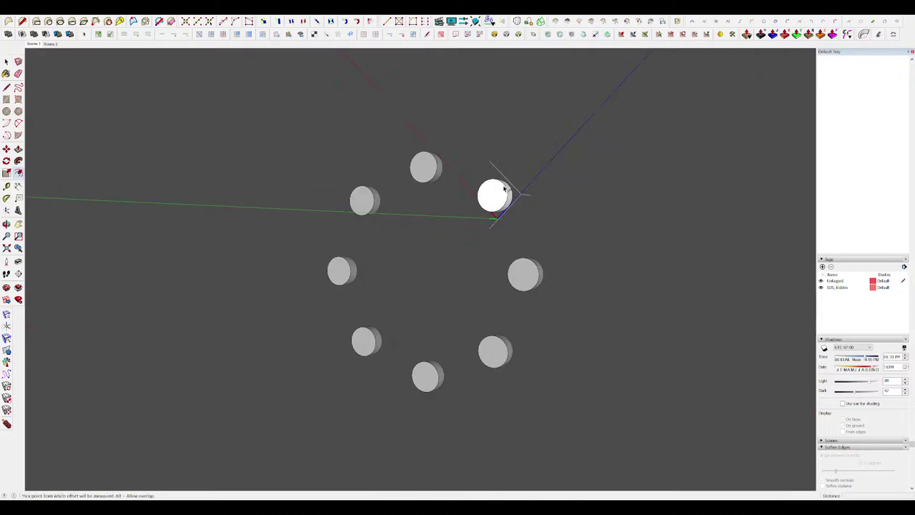
left_click(504, 191)
left_click(496, 194)
left_click(494, 198)
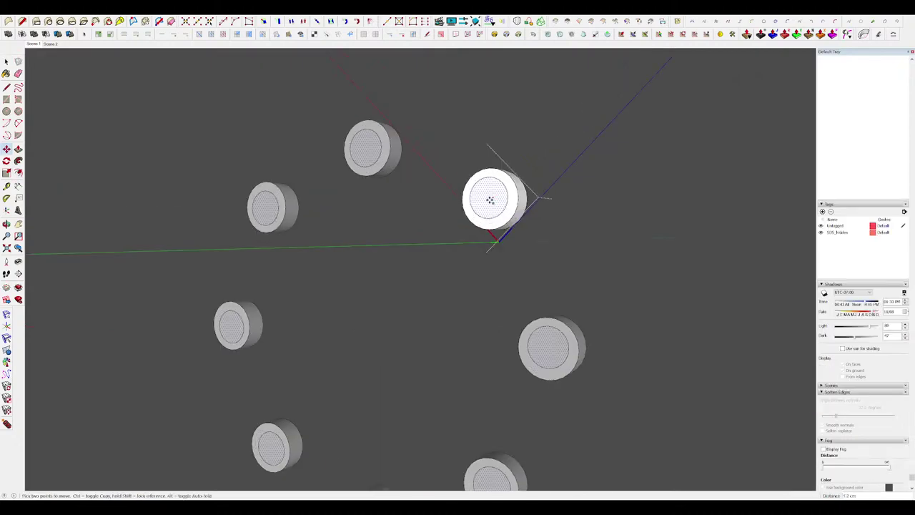
left_click(489, 199)
key("space")
middle_click_drag(489, 199, 517, 210)
scroll(479, 198, "down", 4)
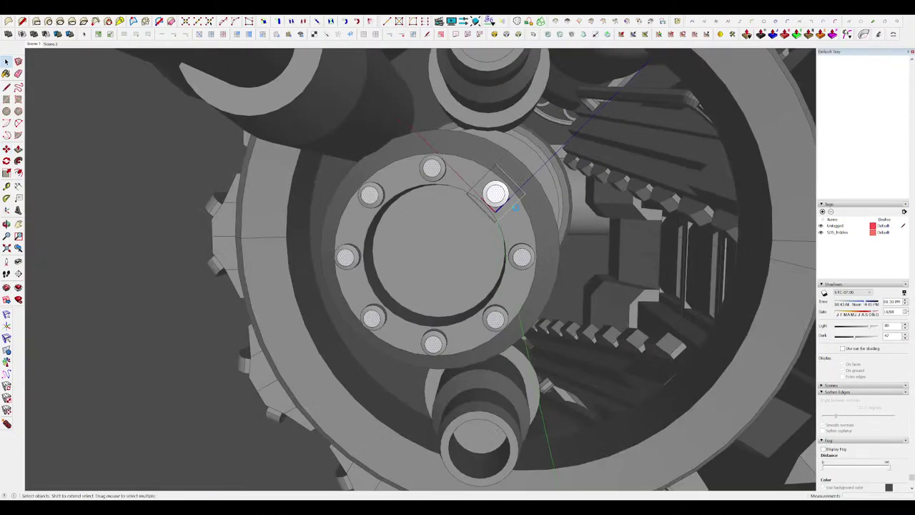
left_click(520, 226)
scroll(488, 191, "down", 5)
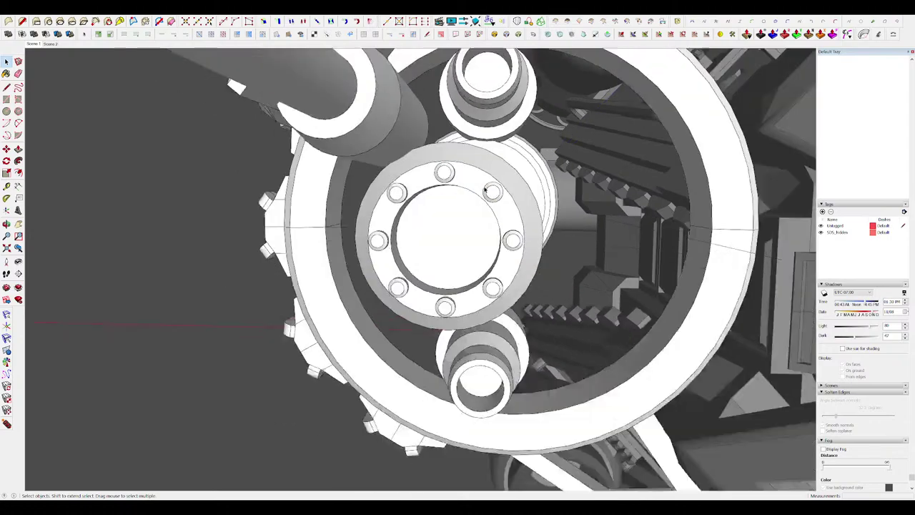
Bevel the circular edge at the bottom of the central cylinder's front recess.
mouse_move(488, 192)
middle_mouse_down()
mouse_move(525, 211)
mouse_move(491, 199)
mouse_move(499, 208)
mouse_move(486, 213)
mouse_move(509, 225)
mouse_move(482, 190)
mouse_move(488, 203)
middle_mouse_up()
scroll(492, 201, "up", 4)
scroll(502, 213, "up", 3)
left_click(349, 35)
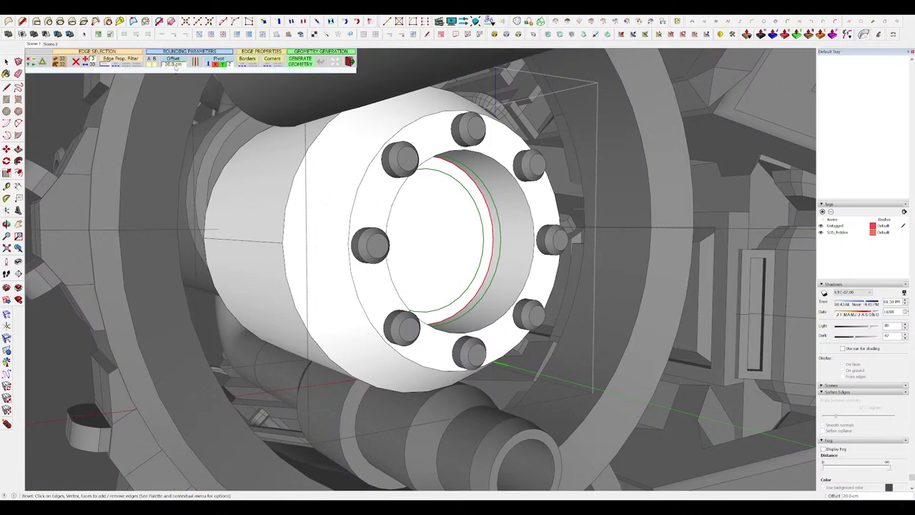
key("Return")
key("space")
Push the small circular face at the centre of the recess inward to form a round bore.
scroll(503, 212, "down", 2)
middle_click_drag(503, 212, 602, 264)
scroll(462, 210, "down", 3)
scroll(454, 215, "up", 3)
key("p")
left_click(478, 238)
left_click(470, 221)
scroll(472, 221, "down", 4)
middle_click_drag(514, 229, 437, 197)
scroll(436, 195, "up", 5)
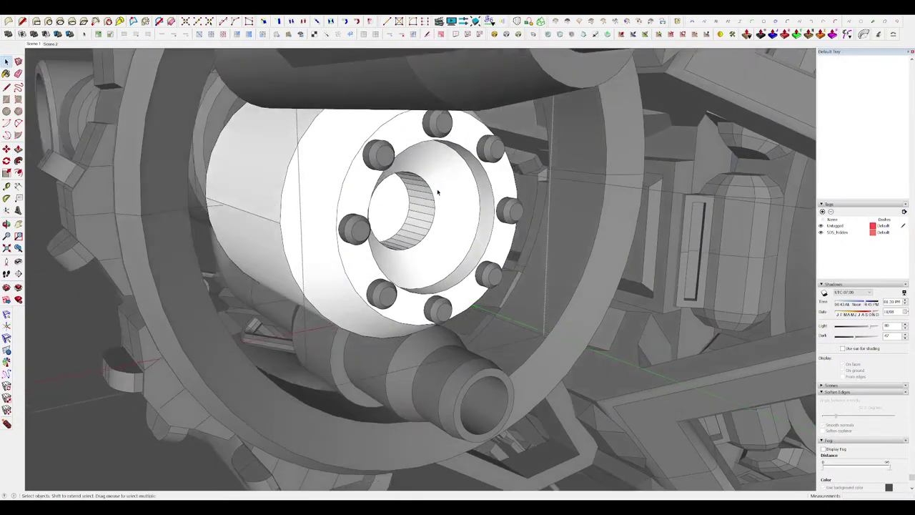
scroll(436, 193, "down", 5)
left_click(611, 252)
key("space")
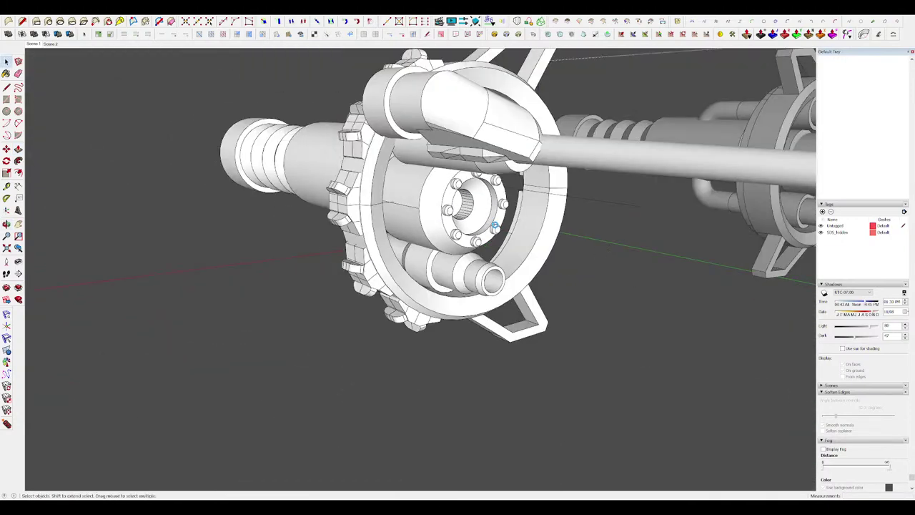
Inspect the gun arm from the side, from behind and around its inner cylinders.
middle_click_drag(478, 227, 605, 228)
scroll(605, 229, "down", 5)
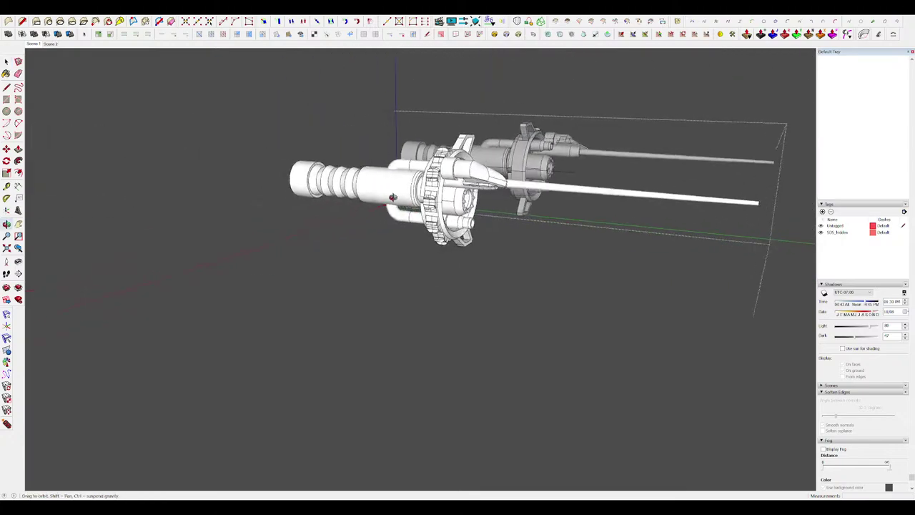
middle_click_drag(393, 196, 216, 196)
left_click(333, 160)
scroll(348, 195, "up", 5)
middle_click_drag(347, 194, 257, 169)
scroll(418, 171, "up", 5)
scroll(464, 215, "down", 4)
middle_click_drag(515, 208, 405, 219)
scroll(501, 215, "up", 5)
left_click(480, 215)
scroll(507, 233, "down", 6)
Offset the annular step face of the cylinder section behind the pegged nose about 11.5 cm and move its outer edge back to taper it.
scroll(493, 219, "up", 5)
middle_click_drag(507, 233, 448, 230)
double_click(528, 216)
scroll(524, 203, "up", 3)
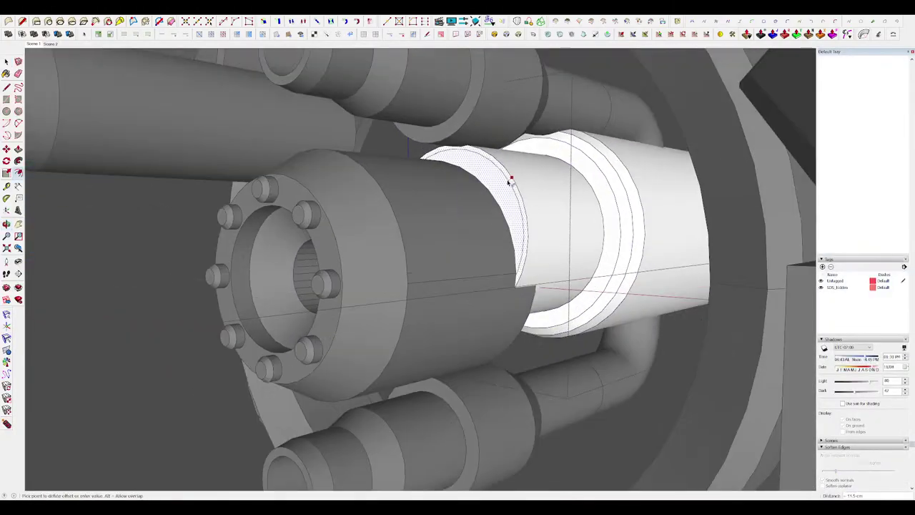
left_click(516, 183)
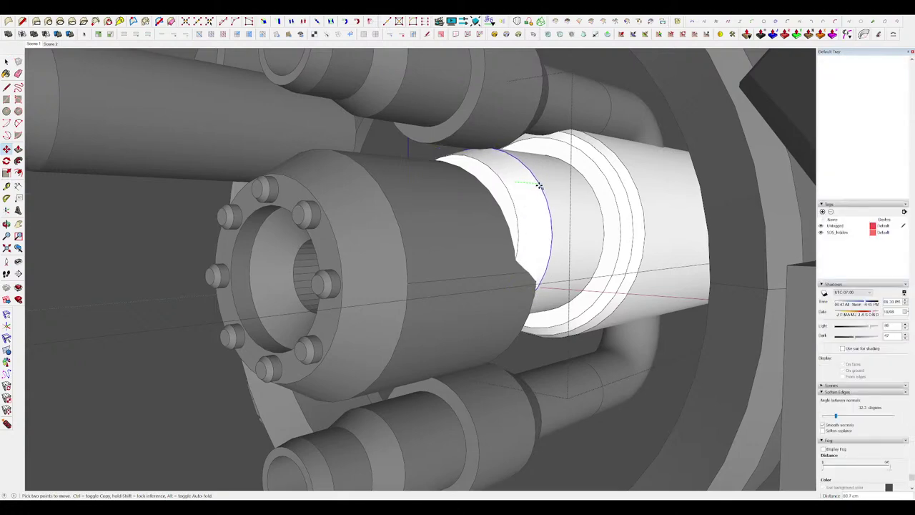
left_click(539, 186)
middle_click_drag(539, 185, 652, 217)
key("space")
scroll(481, 181, "down", 6)
middle_click_drag(481, 182, 524, 258)
key("h")
key("h")
left_click(524, 258)
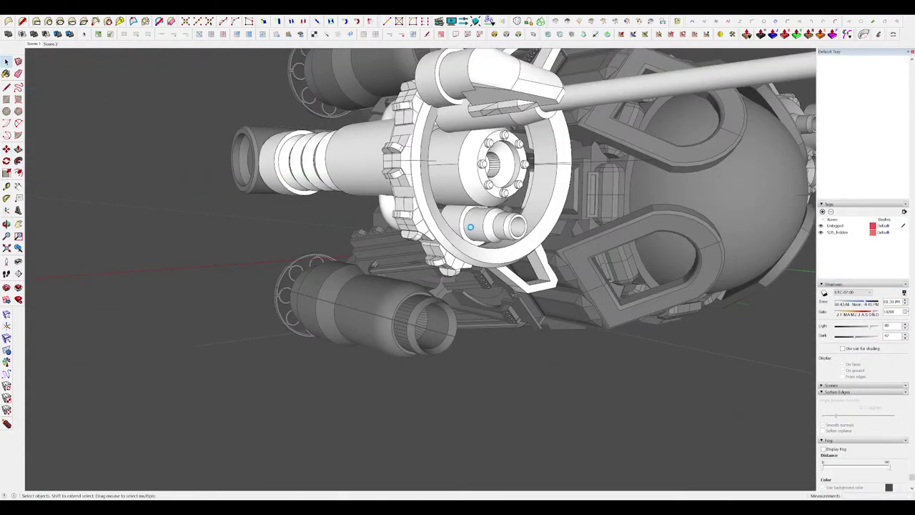
Review the whole spacecraft from the gun arm, the underside and the cross-tube end.
middle_click_drag(478, 195, 524, 231)
scroll(525, 231, "down", 5)
mouse_move(458, 214)
middle_mouse_down()
mouse_move(507, 184)
mouse_move(683, 266)
middle_mouse_up()
scroll(586, 260, "up", 4)
scroll(524, 225, "down", 7)
mouse_move(661, 343)
middle_mouse_down()
mouse_move(571, 364)
mouse_move(402, 339)
mouse_move(439, 381)
mouse_move(344, 339)
mouse_move(416, 162)
mouse_move(370, 166)
mouse_move(415, 47)
mouse_move(477, 141)
mouse_move(594, 236)
mouse_move(599, 200)
mouse_move(637, 198)
middle_mouse_up()
left_click(571, 365)
scroll(629, 198, "down", 3)
scroll(406, 231, "up", 6)
mouse_move(406, 231)
middle_mouse_down()
mouse_move(251, 284)
mouse_move(215, 179)
mouse_move(364, 178)
mouse_move(478, 339)
mouse_move(543, 354)
mouse_move(711, 424)
mouse_move(643, 226)
mouse_move(511, 161)
mouse_move(530, 202)
middle_mouse_up()
scroll(478, 339, "up", 5)
scroll(478, 338, "down", 5)
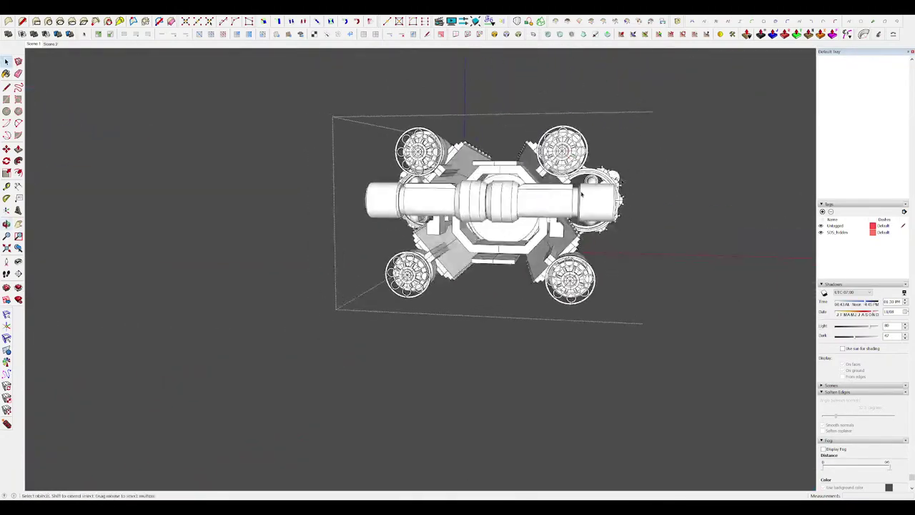
Open the octagonal hull frame behind the cross tube for editing and close its opening with a drawn line.
scroll(529, 203, "up", 4)
double_click(490, 258)
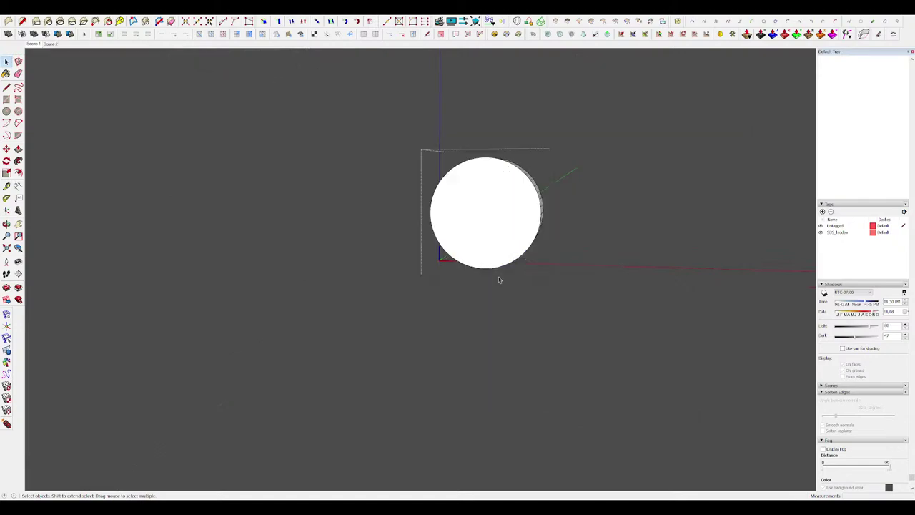
scroll(504, 277, "up", 5)
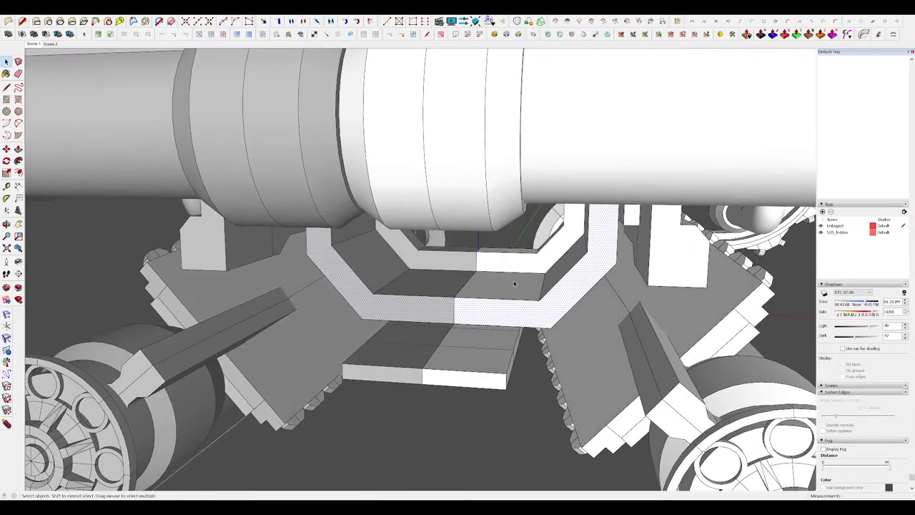
left_click(513, 284)
triple_click(512, 283)
scroll(491, 286, "down", 5)
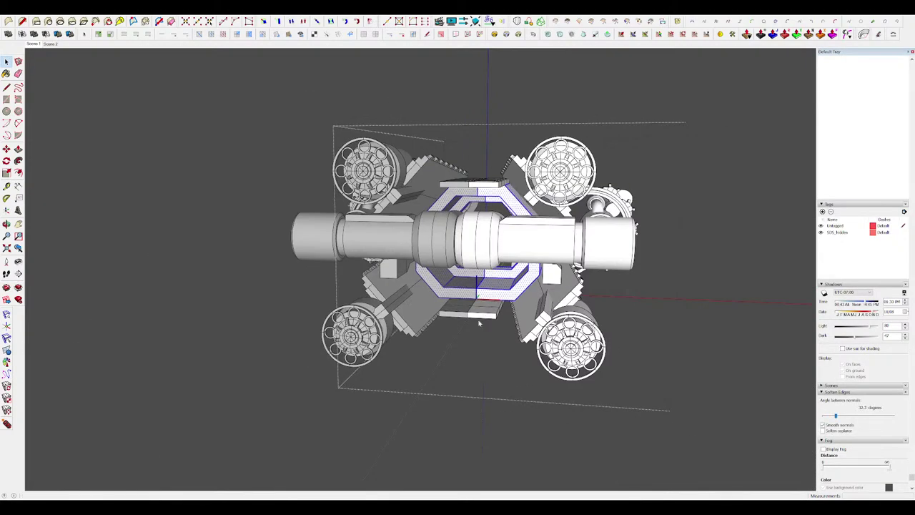
double_click(503, 290)
scroll(504, 290, "up", 5)
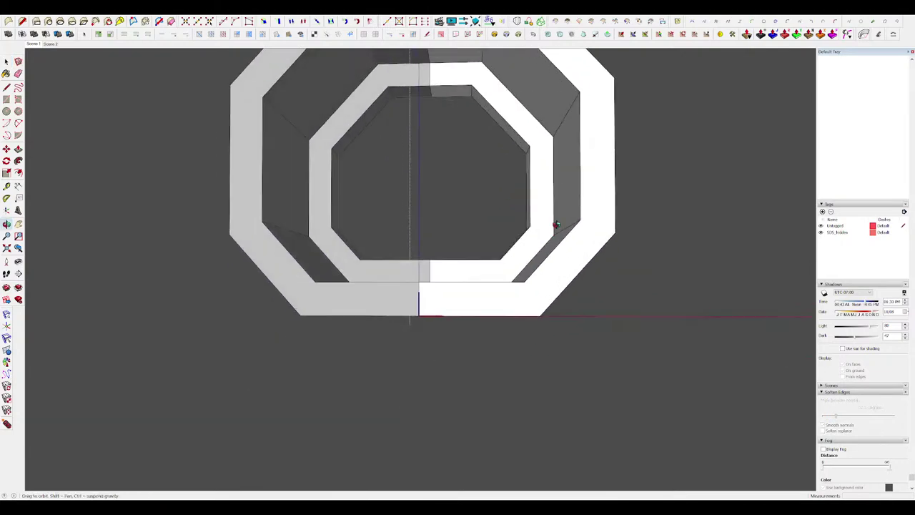
middle_click_drag(553, 224, 521, 227)
scroll(520, 227, "down", 3)
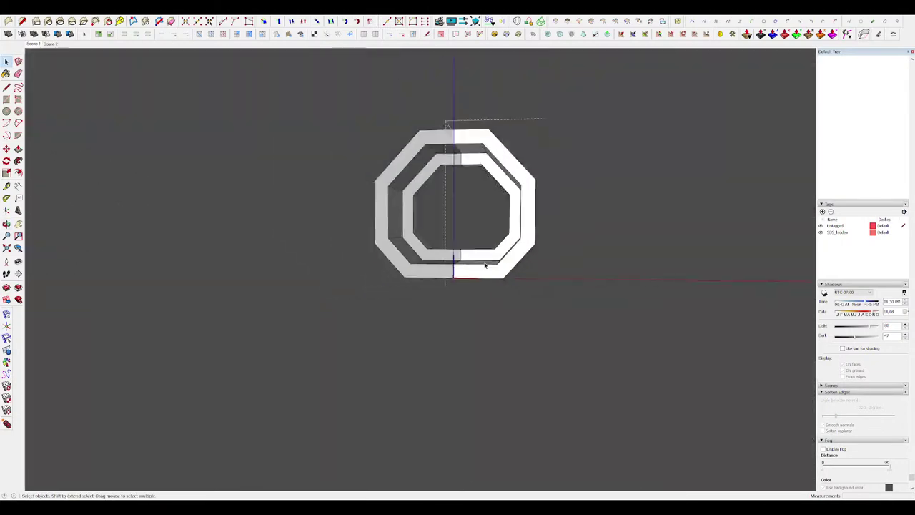
key("l")
middle_click_drag(484, 266, 451, 266)
middle_click_drag(457, 93, 482, 119)
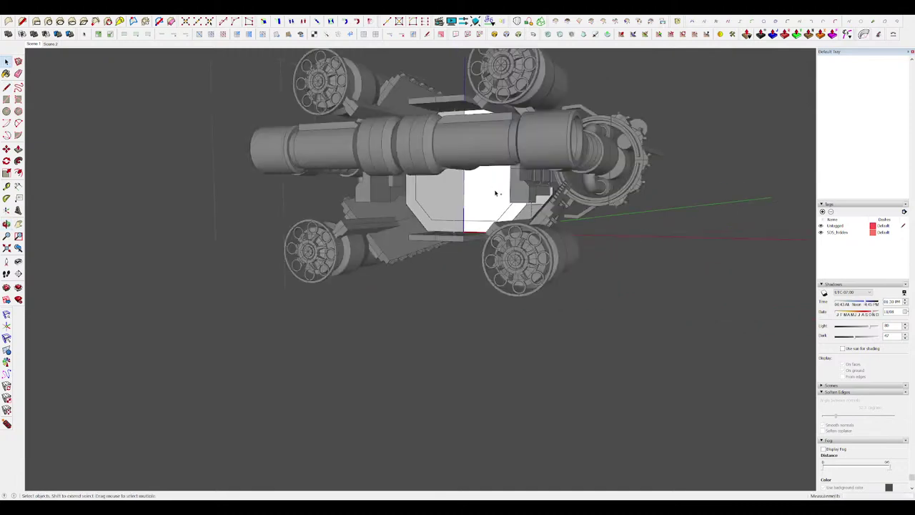
Push/Pull the closed octagonal hull face about 454.6 cm.
middle_click_drag(494, 190, 496, 184)
scroll(496, 184, "up", 5)
middle_click_drag(485, 126, 492, 136)
left_click(455, 91)
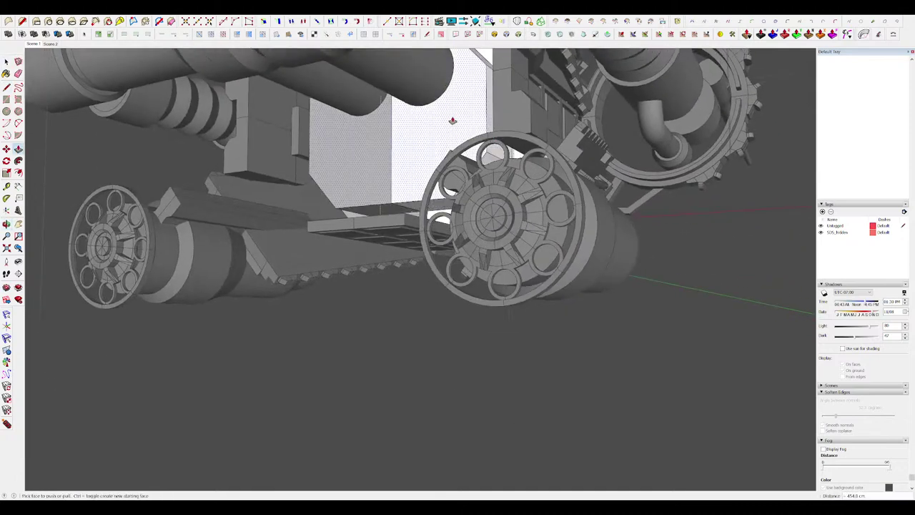
Extend the octagonal rim about 557 cm and adjust the inner face's depth to form a shallow recess.
scroll(453, 121, "down", 3)
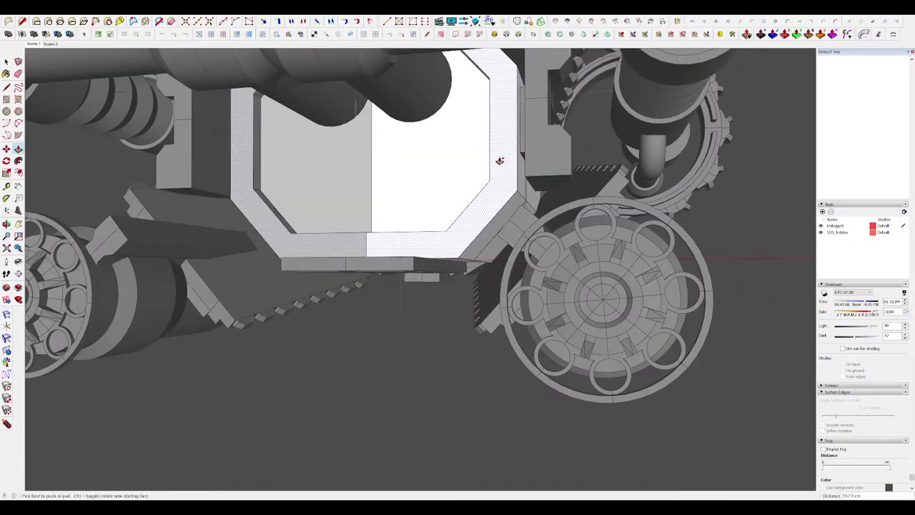
left_click(499, 161)
left_click(505, 198)
middle_click_drag(505, 198, 565, 122)
left_click(569, 127)
left_click(566, 122)
scroll(551, 150, "down", 5)
middle_click_drag(521, 200, 498, 229)
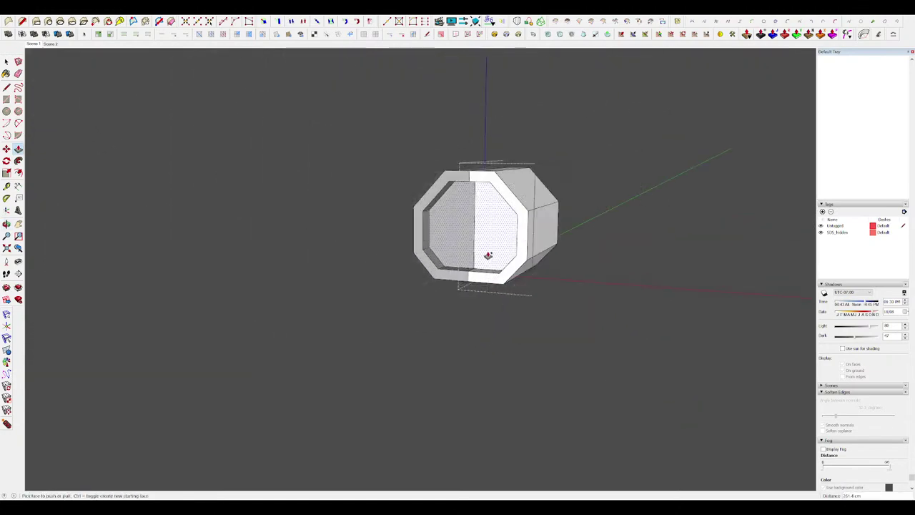
Draw a rectangle about 379 by 417 cm at the base of the octagonal recess and pull it out into a slab.
scroll(466, 243, "up", 5)
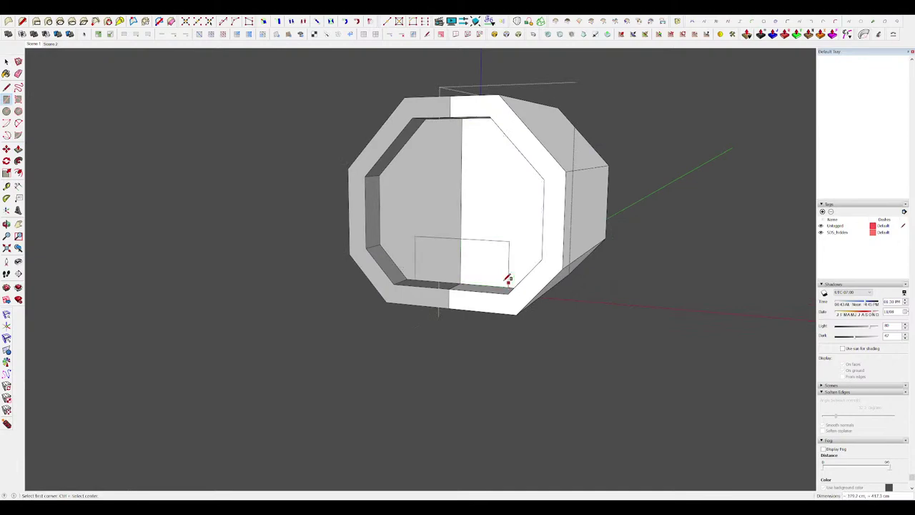
key("p")
left_click_drag(423, 245, 452, 271)
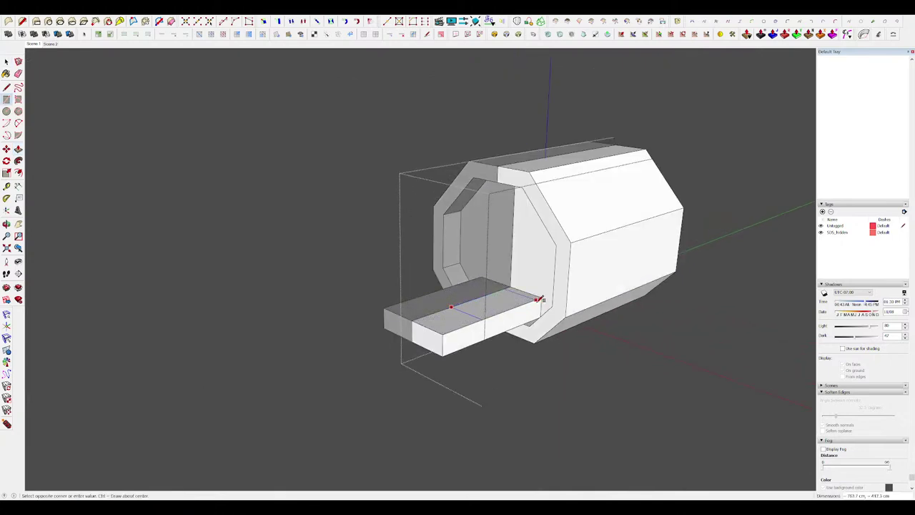
Raise a block on the rear part of the slab and cut its front into a concave curve along an arc.
left_click(540, 299)
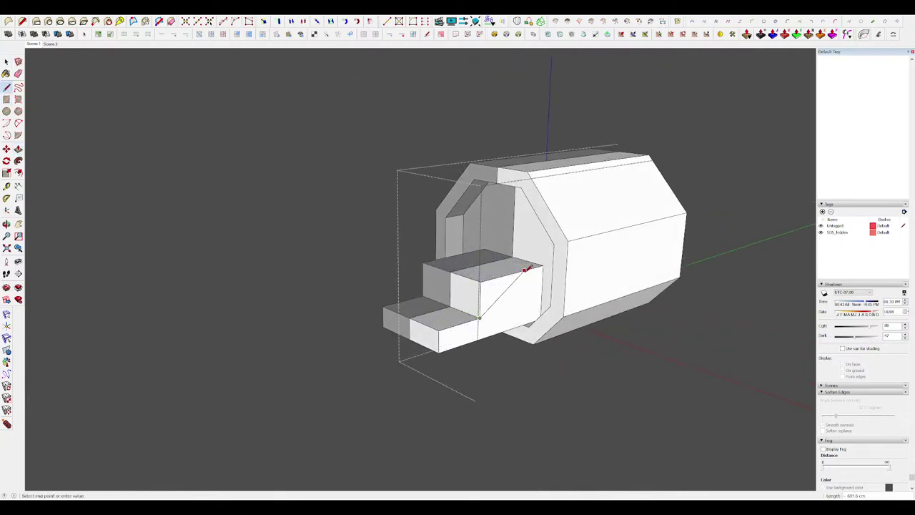
scroll(519, 293, "up", 2)
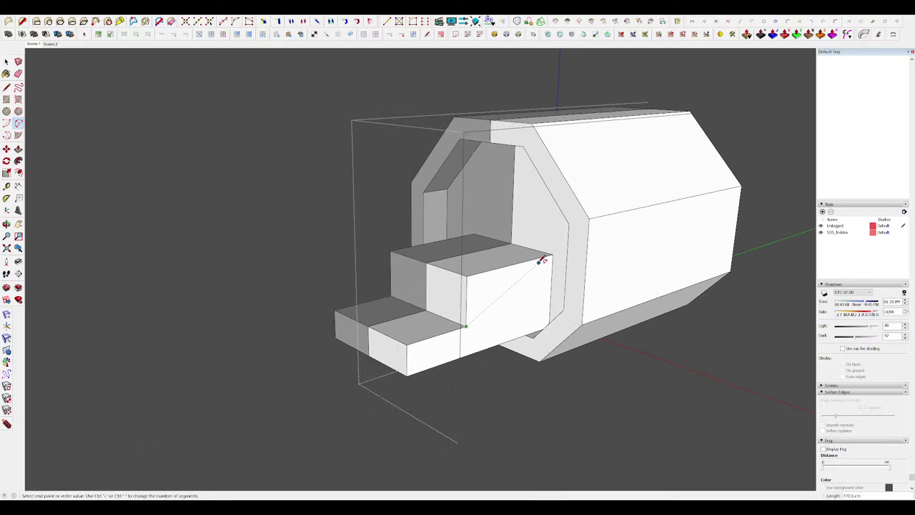
scroll(533, 278, "up", 3)
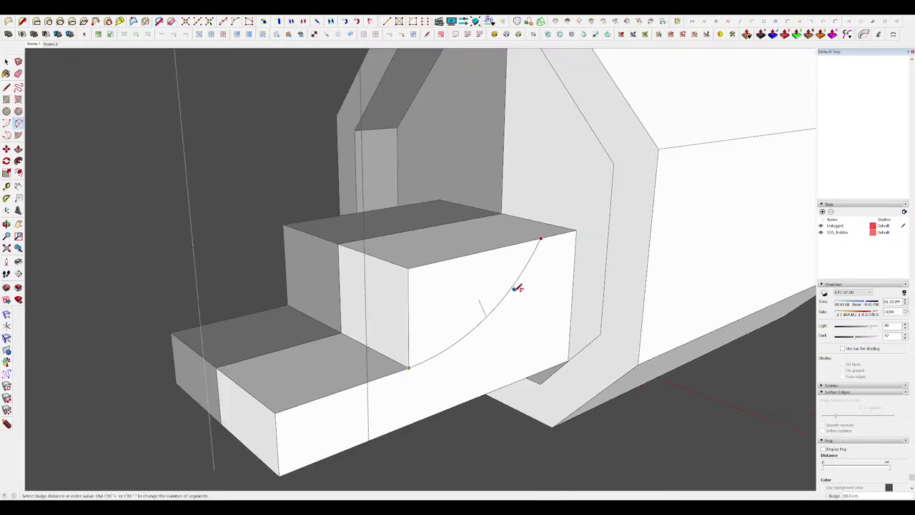
left_click(517, 289)
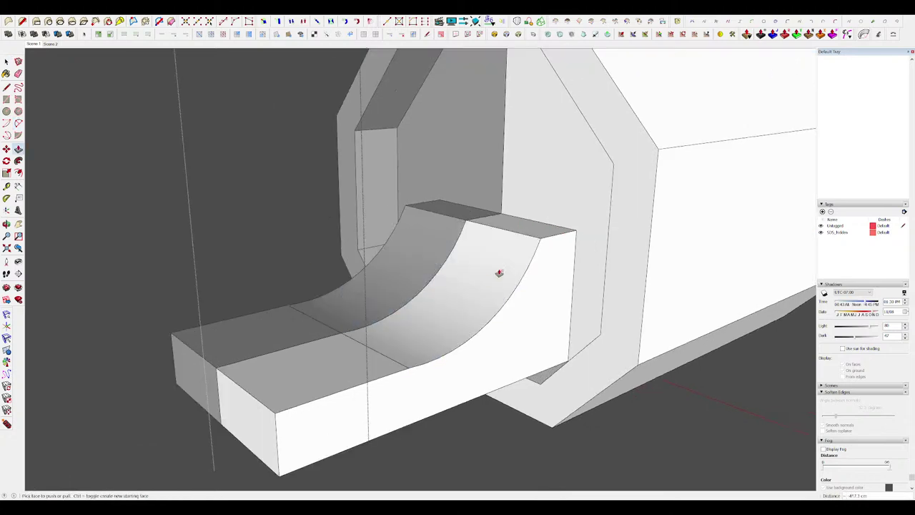
scroll(496, 270, "down", 5)
Trim the thin sliver at the foot of the curved cut where it meets the slab's flat top.
scroll(422, 286, "up", 5)
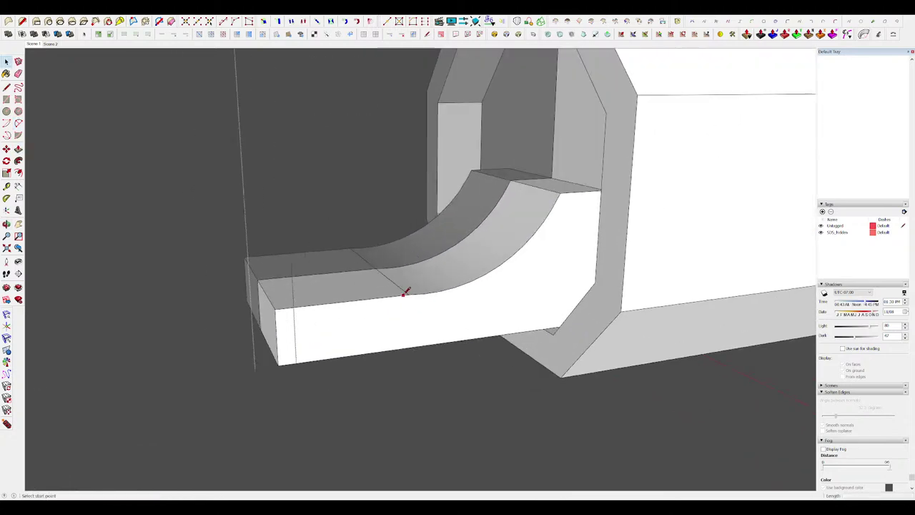
scroll(427, 292, "up", 5)
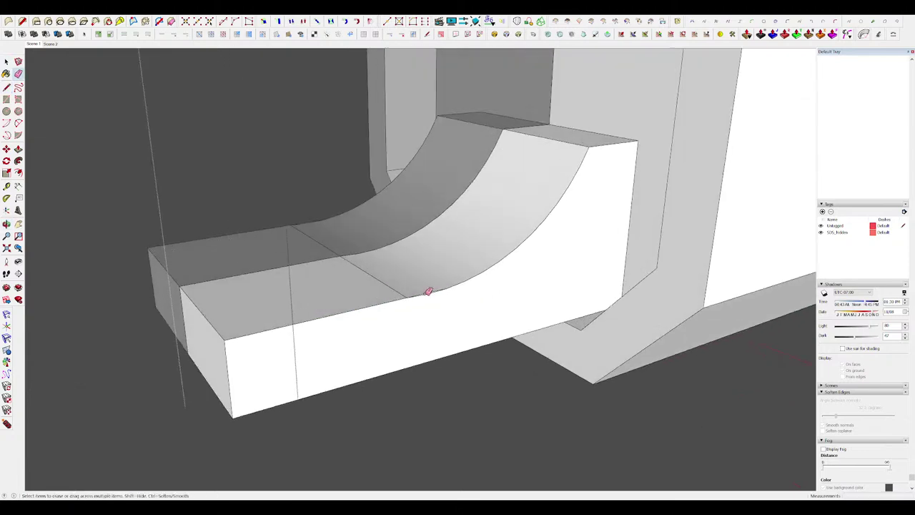
key("p")
left_click(425, 298)
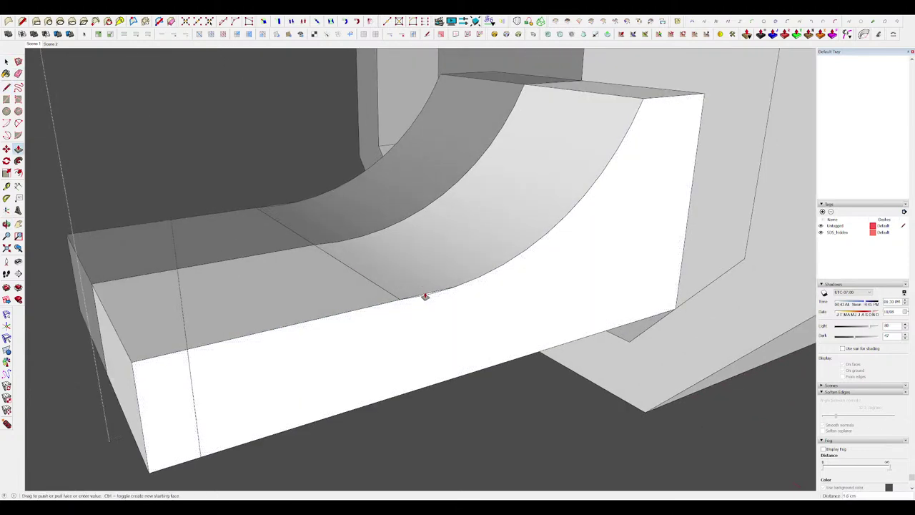
left_click(468, 173)
scroll(486, 204, "down", 5)
scroll(450, 235, "up", 2)
Erase the leftover edges around the curved block.
key("e")
left_click(441, 233)
mouse_move(486, 239)
middle_mouse_down()
mouse_move(506, 242)
mouse_move(505, 206)
middle_mouse_up()
scroll(474, 240, "up", 4)
left_click(474, 241)
scroll(517, 245, "down", 5)
scroll(498, 211, "down", 3)
scroll(514, 156, "up", 3)
mouse_move(514, 156)
middle_mouse_down()
mouse_move(486, 117)
mouse_move(526, 216)
mouse_move(477, 260)
mouse_move(489, 268)
middle_mouse_up()
scroll(526, 217, "up", 4)
scroll(526, 217, "down", 5)
Push/Pull the curved block's side face slightly to adjust its width.
key("p")
left_click(509, 237)
left_click(506, 244)
key("alt+h")
scroll(503, 244, "down", 4)
key("alt+h")
scroll(506, 303, "up", 5)
Divide each half of the curved block lengthwise with two parallel edge loops.
key("space")
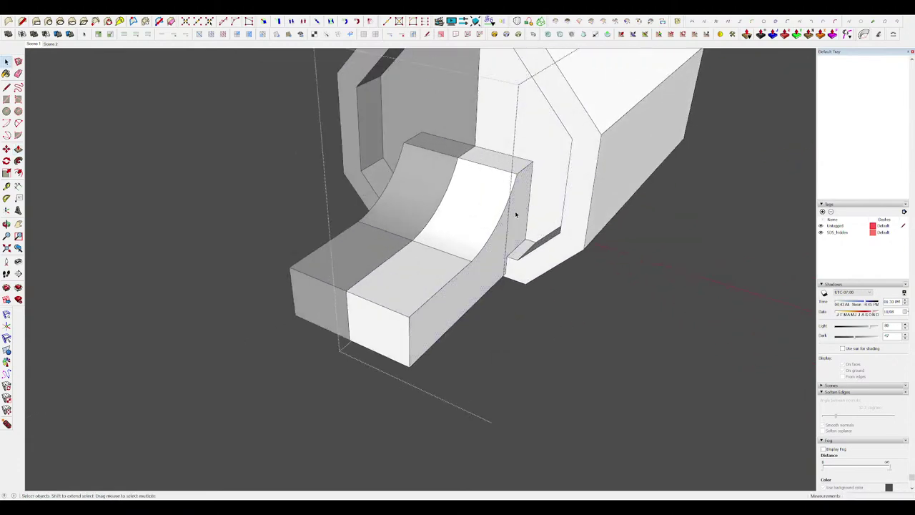
left_click(497, 169)
middle_click_drag(497, 171, 535, 186)
key("space")
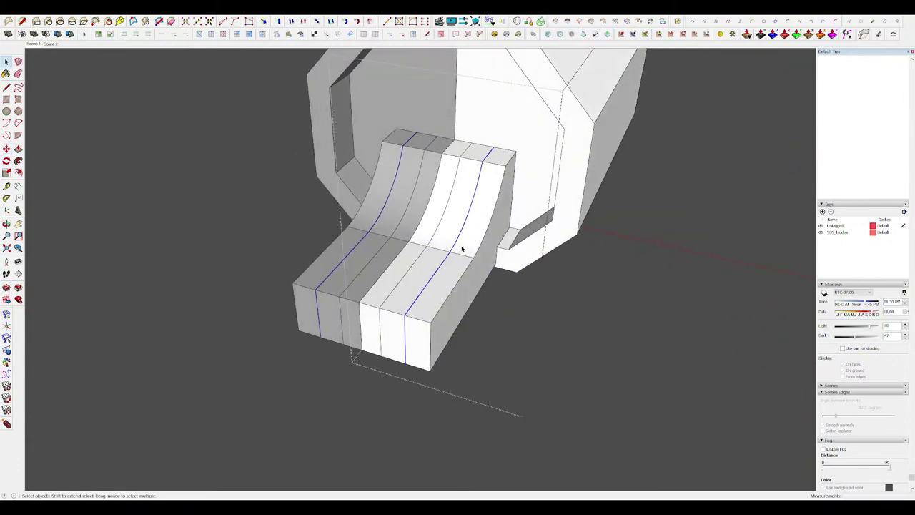
Cut a recessed channel into the middle strip of each half of the slab's flat top, using a line across the front strip.
left_click(451, 216)
middle_click_drag(452, 216, 466, 182)
middle_click_drag(449, 220, 480, 204)
scroll(408, 310, "up", 4)
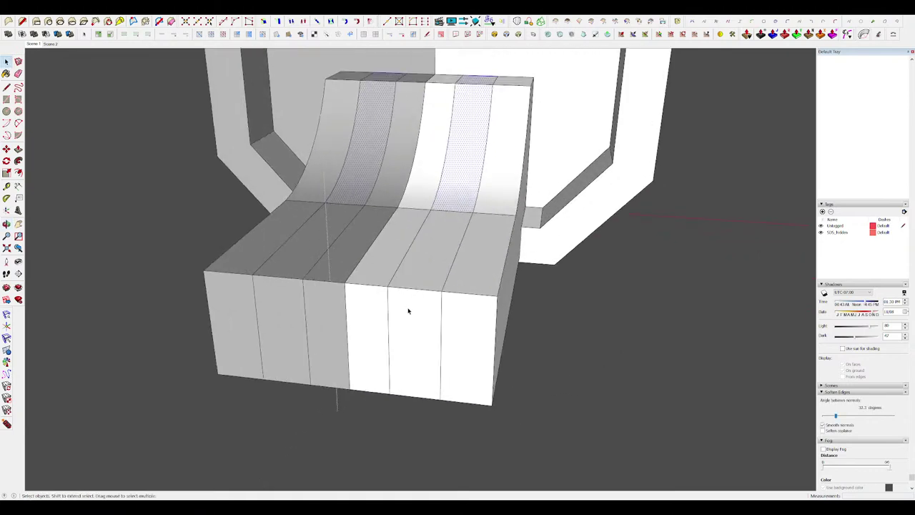
left_click(408, 310)
middle_click_drag(408, 310, 422, 319)
left_click(432, 269)
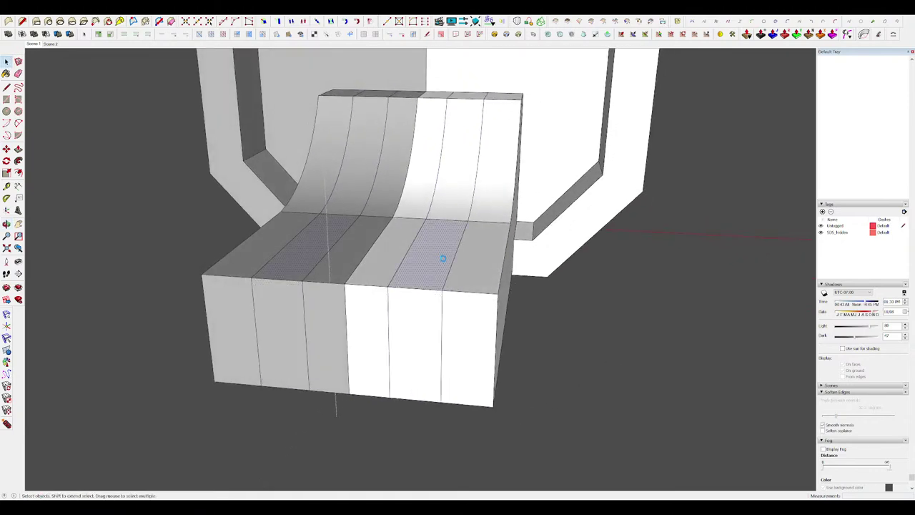
scroll(421, 285, "down", 3)
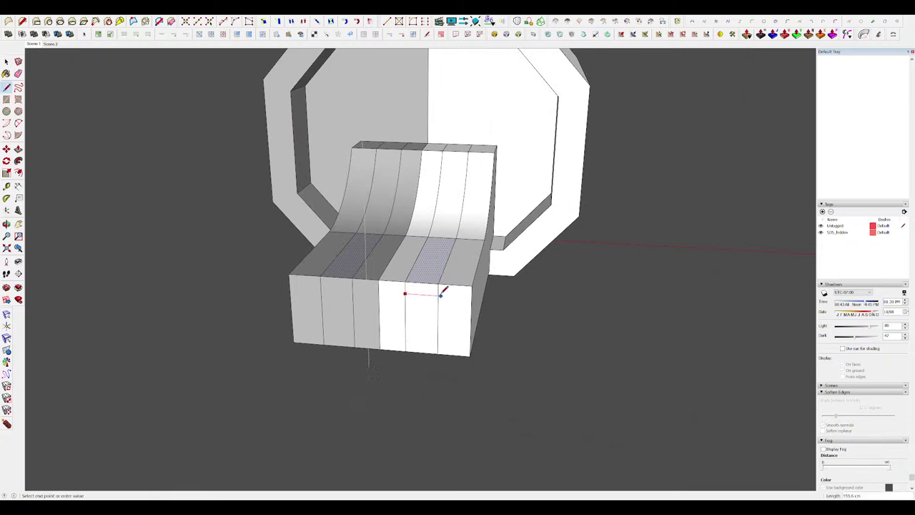
left_click(436, 255)
key("space")
middle_click_drag(436, 256, 449, 219)
scroll(436, 236, "up", 4)
Carry the channel up the curved surface with Follow Me along the strip's curved edge and erase the leftover edge at the bend.
key("shift+f")
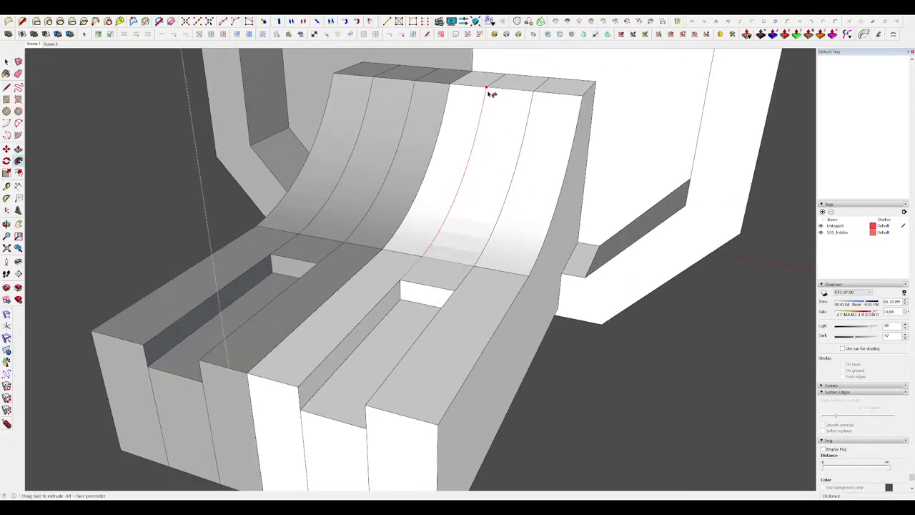
left_click(506, 76)
mouse_move(505, 90)
middle_mouse_down()
mouse_move(496, 157)
mouse_move(478, 172)
middle_mouse_up()
key("e")
left_click(435, 287)
mouse_move(429, 289)
middle_mouse_down()
mouse_move(400, 305)
mouse_move(395, 322)
middle_mouse_up()
Draw a line across the upper end of the curved block's channel to tidy where the recess meets the block.
scroll(486, 139, "up", 3)
scroll(481, 184, "up", 3)
key("l")
left_click(480, 157)
middle_click_drag(481, 157, 704, 166)
left_click(508, 140)
middle_click_drag(508, 140, 336, 153)
scroll(449, 141, "down", 5)
scroll(480, 162, "up", 3)
key("space")
scroll(507, 171, "down", 4)
middle_click_drag(515, 170, 570, 141)
scroll(496, 216, "down", 5)
scroll(517, 219, "up", 6)
scroll(517, 219, "down", 5)
scroll(440, 242, "up", 2)
Push/Pull the curved block's side face outward to add an extra strip along each outer side.
key("p")
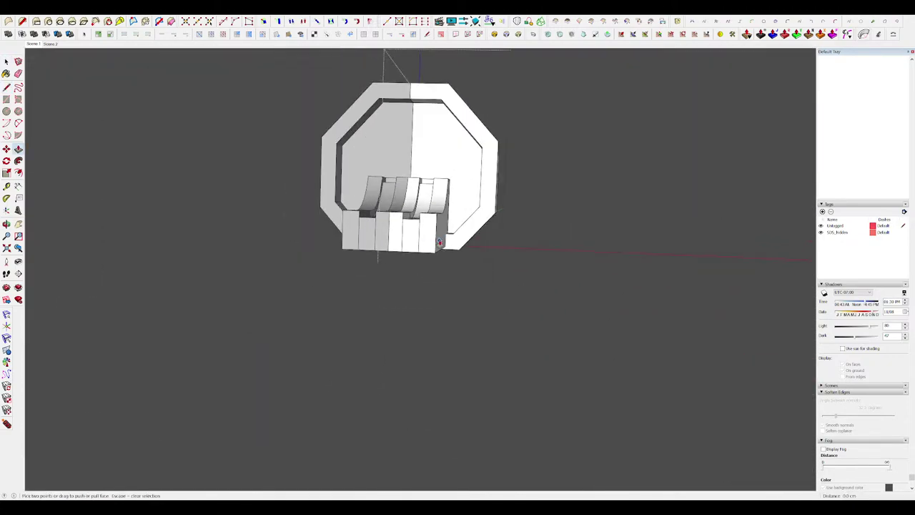
scroll(444, 226, "up", 4)
middle_click_drag(444, 226, 402, 219)
key("p")
left_click(442, 262)
key("Escape")
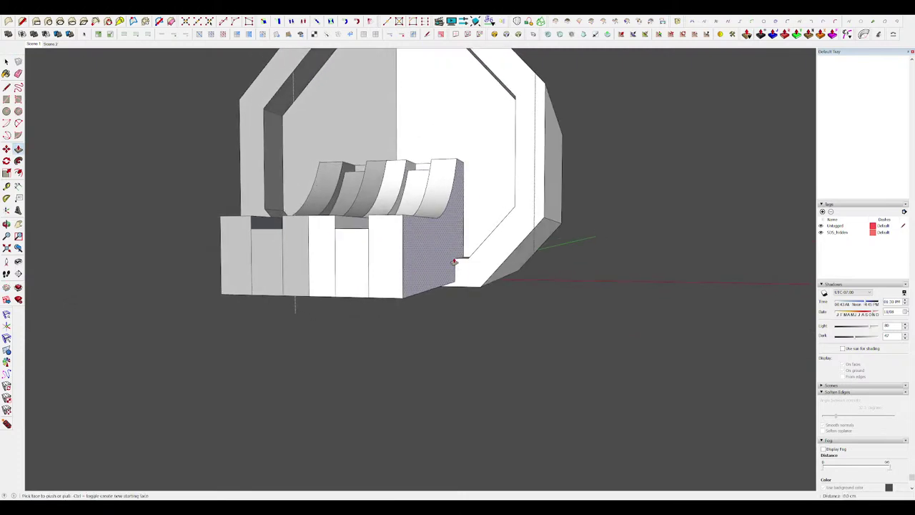
left_click(455, 261)
scroll(443, 238, "up", 2)
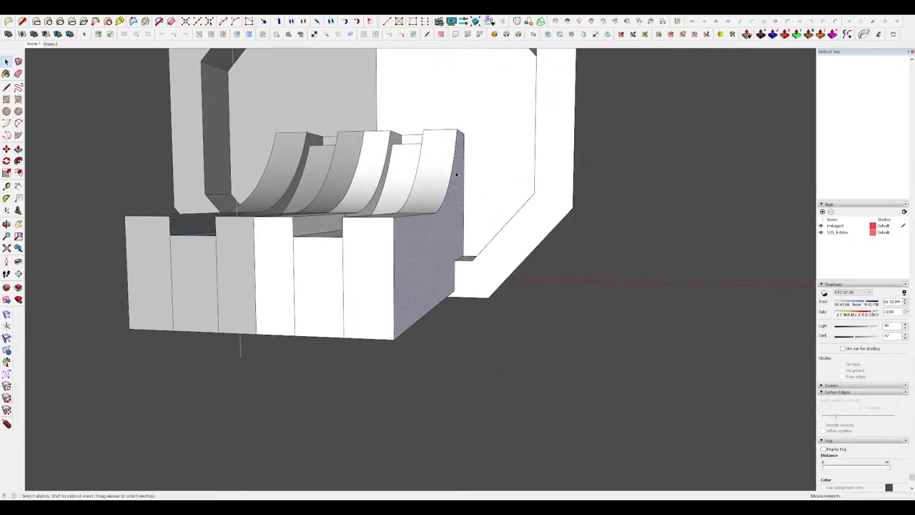
left_click(448, 235)
Try to scale the block's new side face about its centre.
key("s")
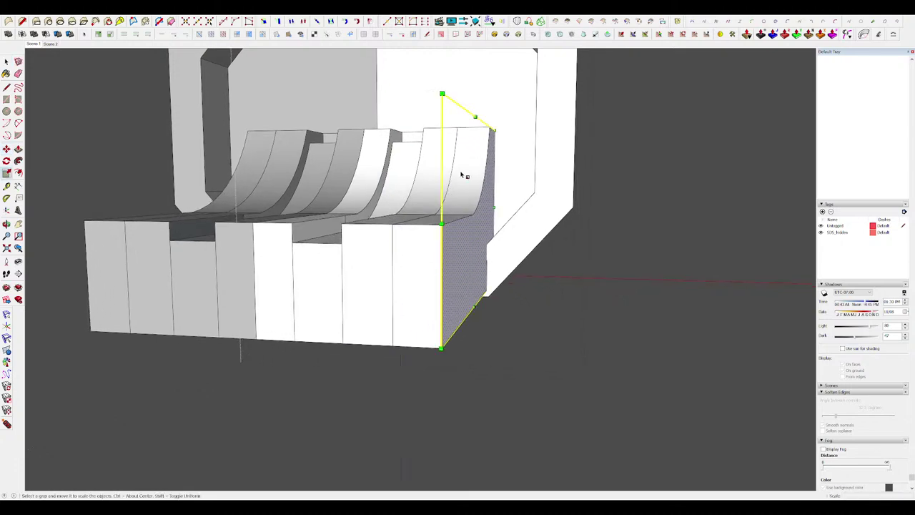
left_click_drag(441, 93, 474, 144, "ctrl")
middle_click_drag(572, 250, 496, 221)
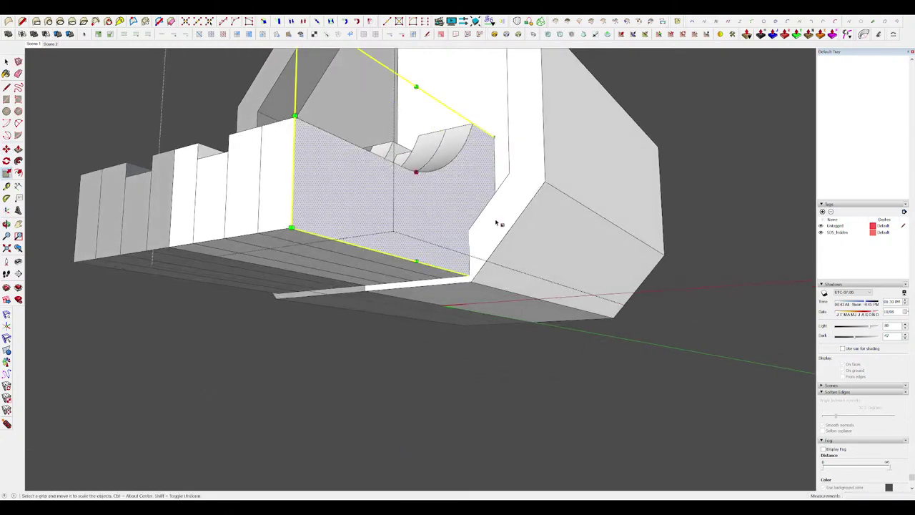
key("ctrl+z")
scroll(496, 220, "down", 3)
key("space")
middle_click_drag(437, 212, 494, 250)
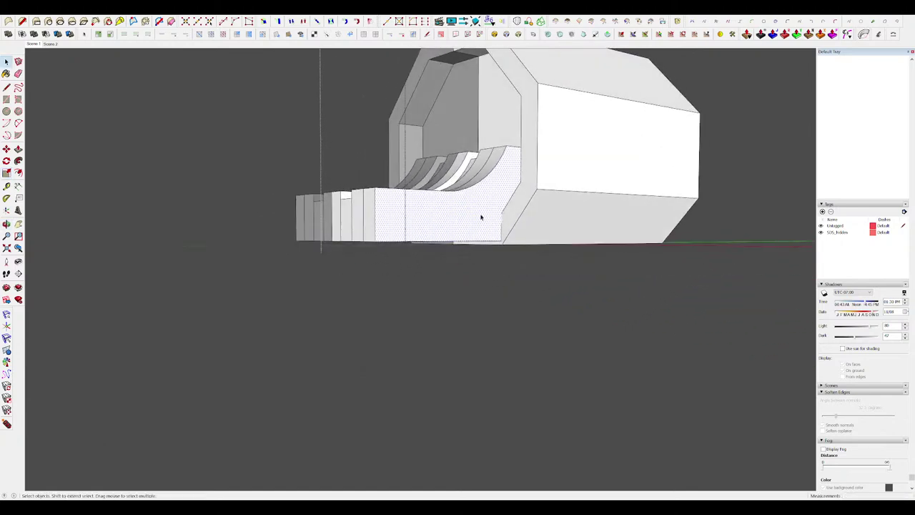
Cut the block's front outer corners diagonally, from the outer strip's front edge back to the foot of the curve.
scroll(482, 217, "up", 3)
key("l")
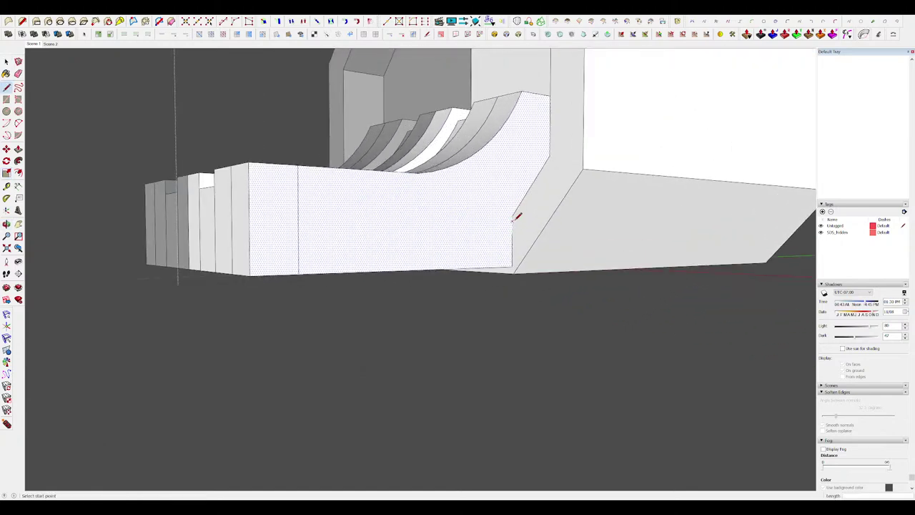
middle_click_drag(390, 177, 456, 237)
key("l")
left_click(385, 215)
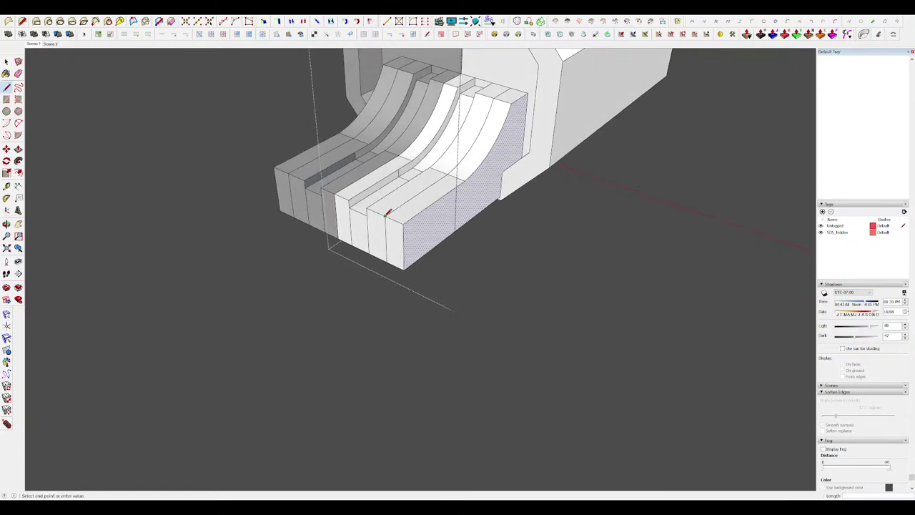
left_click(402, 306)
middle_click_drag(354, 163, 384, 208)
scroll(386, 209, "up", 4)
Erase the leftover strip edges on the flat top and front face beside the angled corners.
key("e")
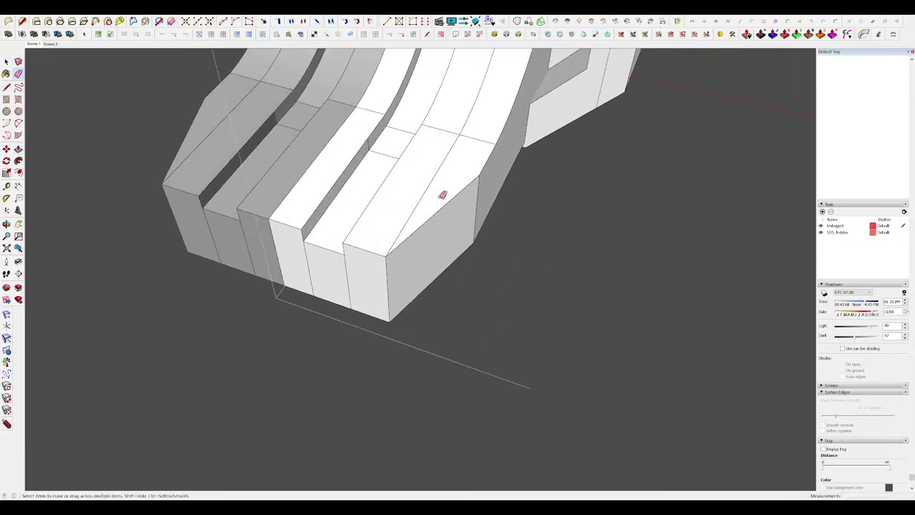
scroll(441, 195, "down", 2)
middle_click_drag(264, 225, 341, 259)
scroll(341, 259, "up", 4)
scroll(320, 214, "up", 3)
mouse_move(369, 225)
middle_mouse_down()
mouse_move(321, 215)
mouse_move(292, 162)
mouse_move(358, 196)
middle_mouse_up()
key("e")
left_click(333, 182)
scroll(471, 206, "down", 4)
key("h")
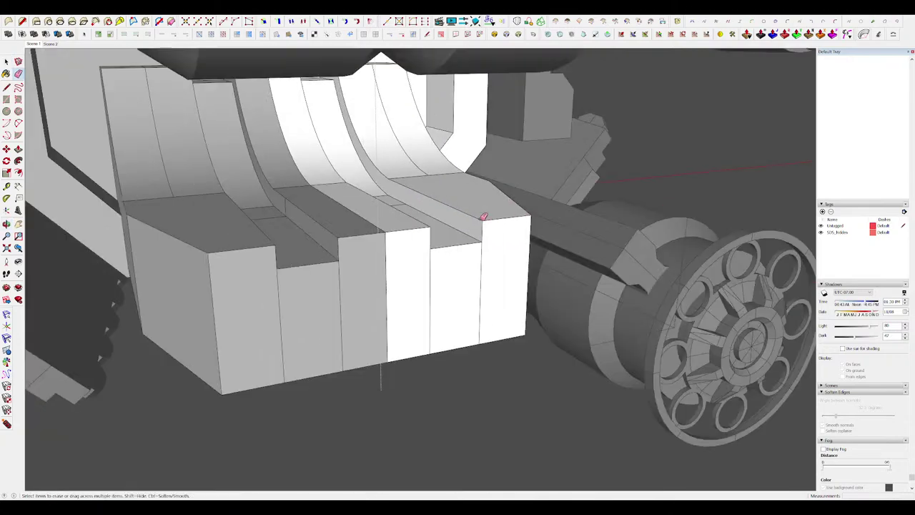
Clear the dividing edges from the block's front face and extrude its lower part forward into a flat slab.
scroll(388, 263, "down", 5)
key("space")
scroll(311, 274, "down", 3)
key("h")
middle_click_drag(336, 293, 269, 345)
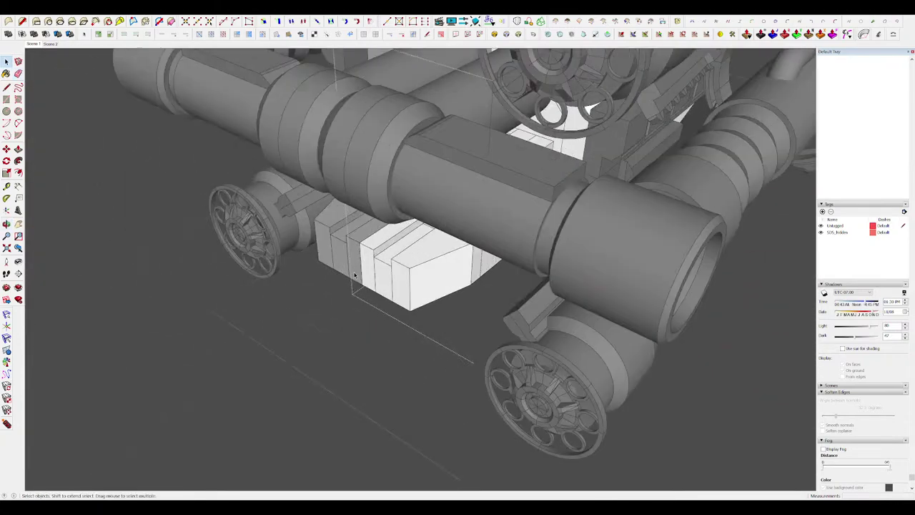
key("p")
middle_click_drag(371, 275, 502, 259)
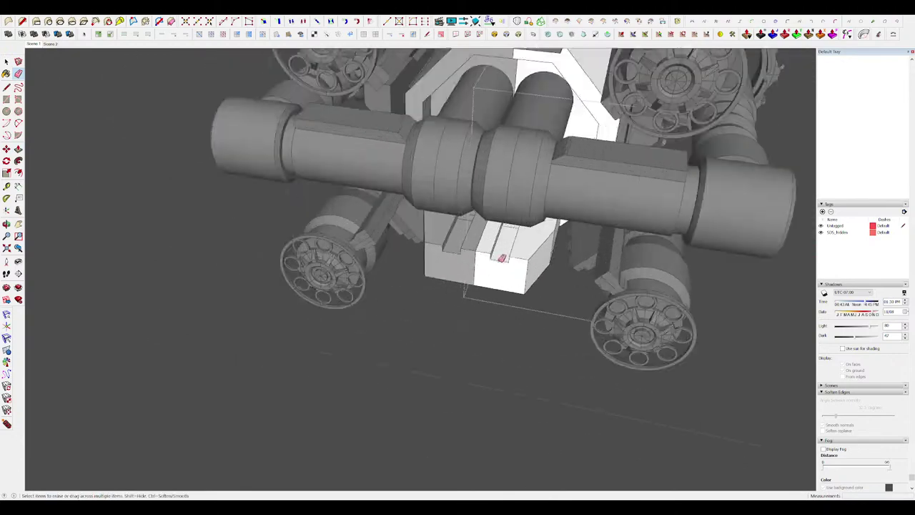
left_click(527, 269)
key("p")
left_click(502, 279)
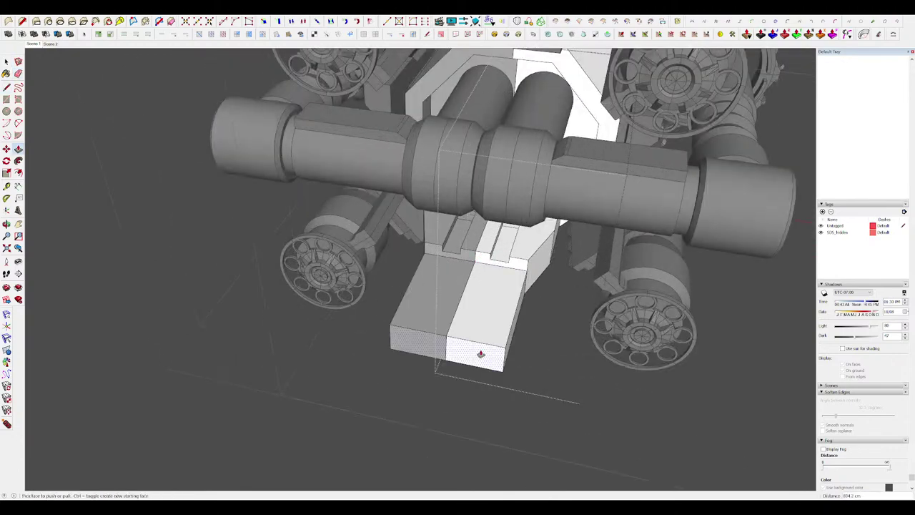
left_click(479, 354)
middle_click_drag(480, 353, 335, 184)
Push/Pull the flat slab's end face further forward to lengthen the slab.
scroll(493, 255, "down", 3)
key("space")
scroll(432, 289, "up", 5)
key("h")
key("p")
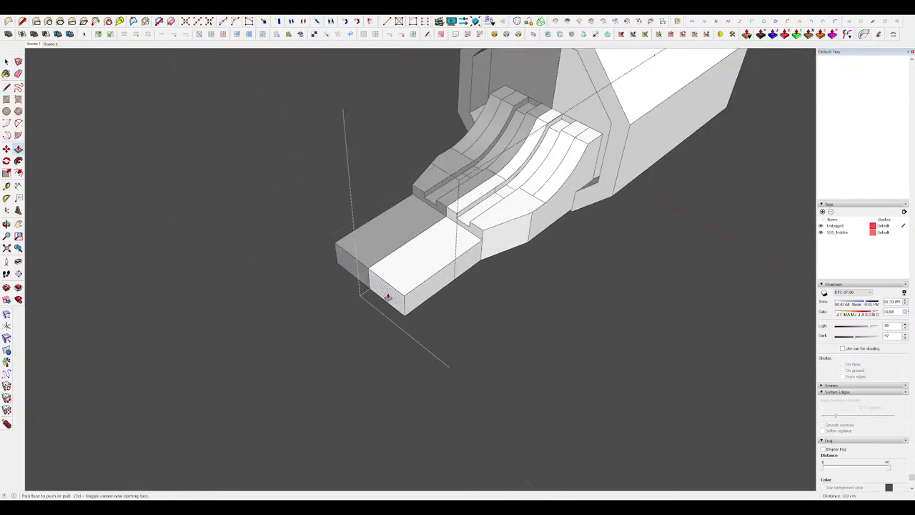
left_click_drag(388, 301, 361, 318)
key("h")
middle_click_drag(474, 229, 289, 127)
scroll(289, 127, "down", 3)
Draw a small rail profile at the block's lower outer corner where it meets the octagonal hull.
key("h")
scroll(529, 191, "up", 5)
middle_click_drag(529, 191, 599, 268)
key("space")
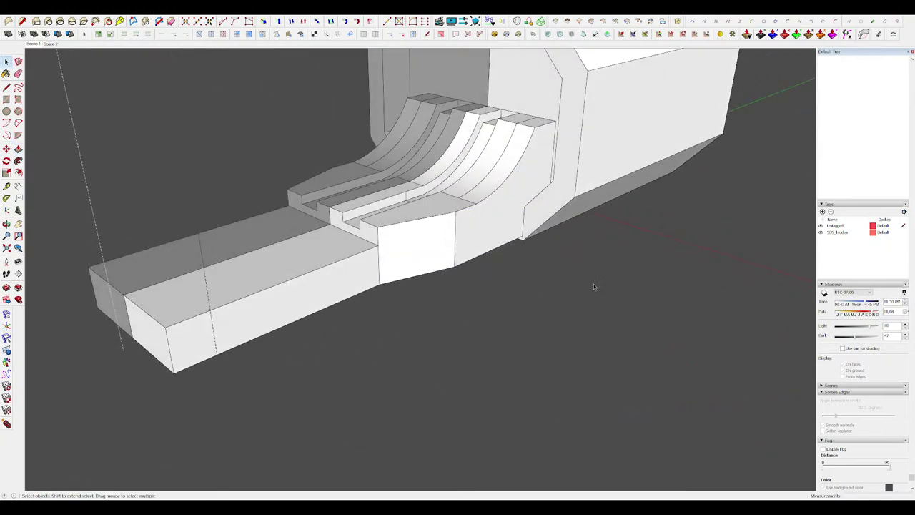
scroll(594, 280, "down", 4)
scroll(516, 224, "up", 4)
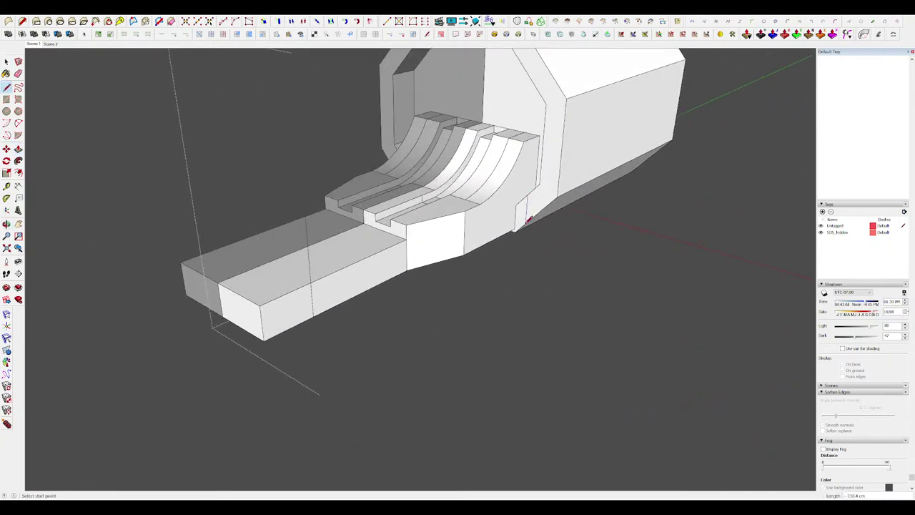
scroll(528, 220, "up", 3)
scroll(553, 186, "down", 3)
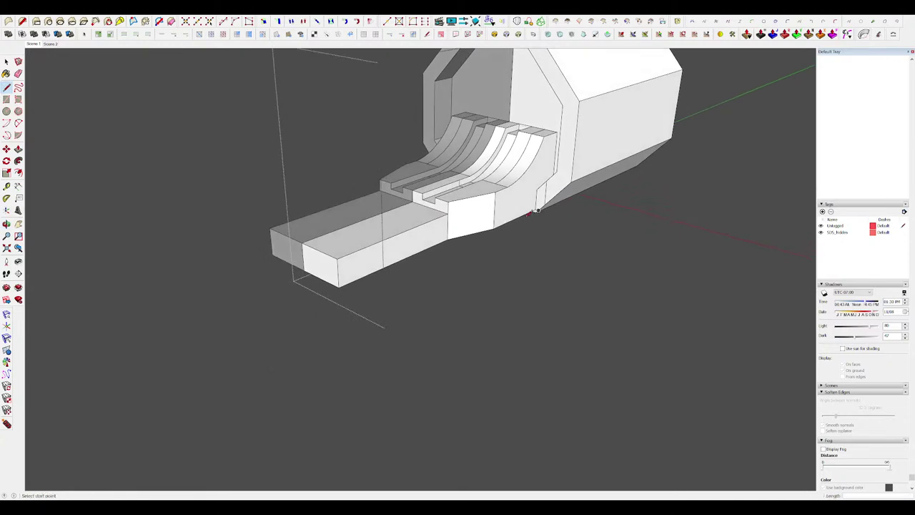
Extrude the profile with Follow Me along the lower side edge of the block and slab to form a rail.
scroll(538, 205, "up", 3)
key("shift+f")
left_click(541, 204)
scroll(538, 207, "down", 3)
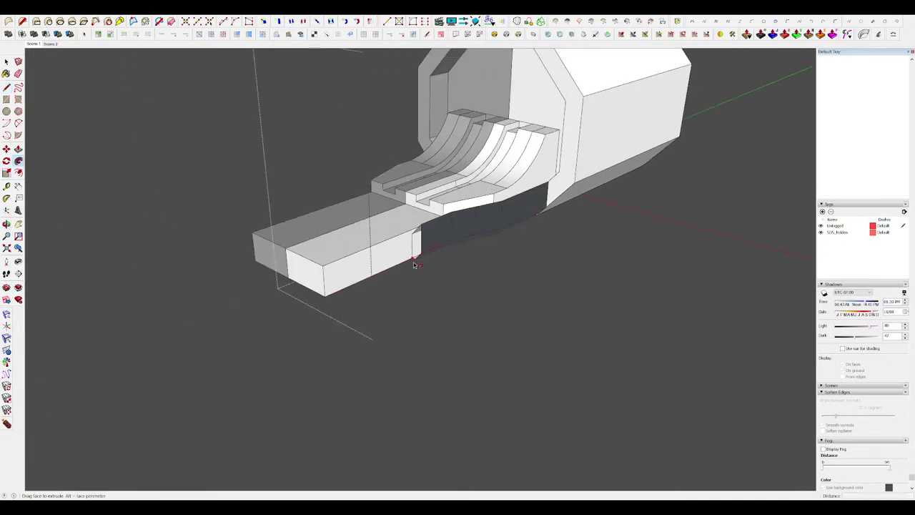
left_click(377, 279)
middle_click_drag(379, 280, 533, 271)
Draw a bevel line across the rail's front end and cut the rail's upper edge with Follow Me back to the hull.
key("i")
scroll(397, 240, "up", 4)
key("space")
key("l")
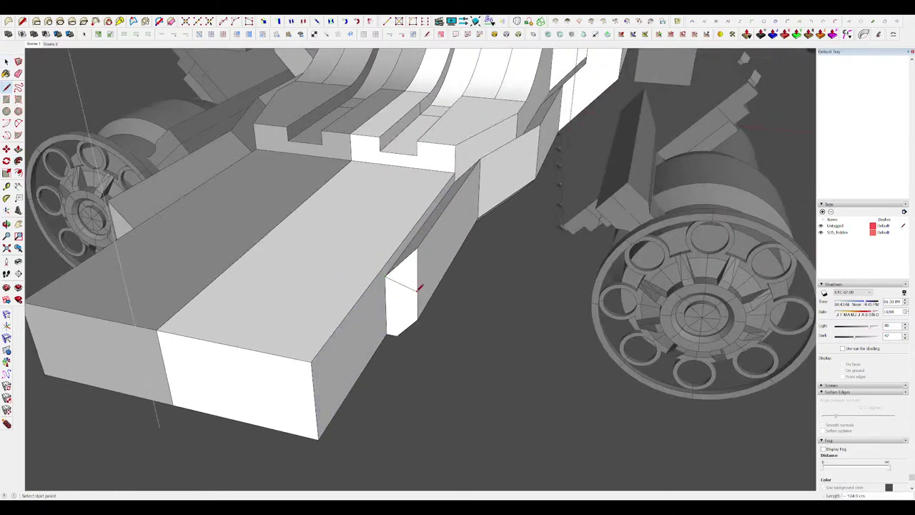
left_click(552, 100)
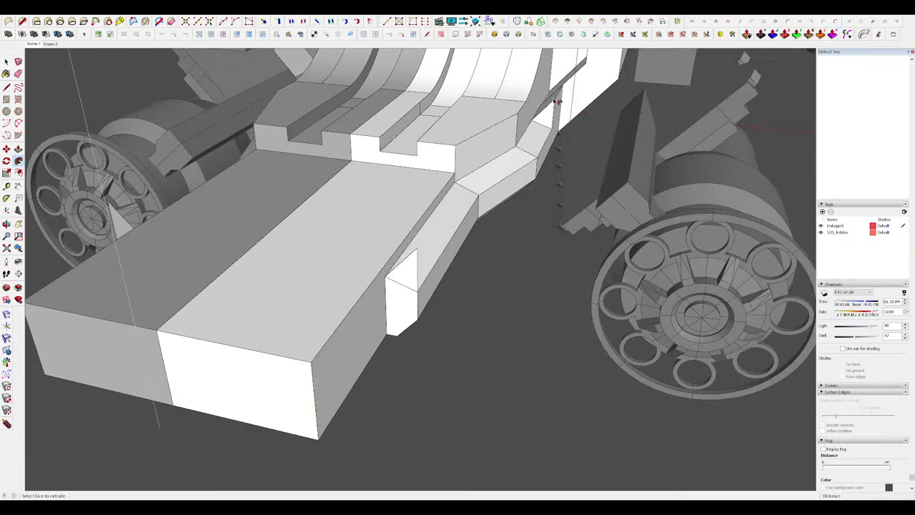
Move the edge at the bevelled rail's rear end toward the hull to close the gap beside the curved block.
key("i")
scroll(547, 223, "up", 5)
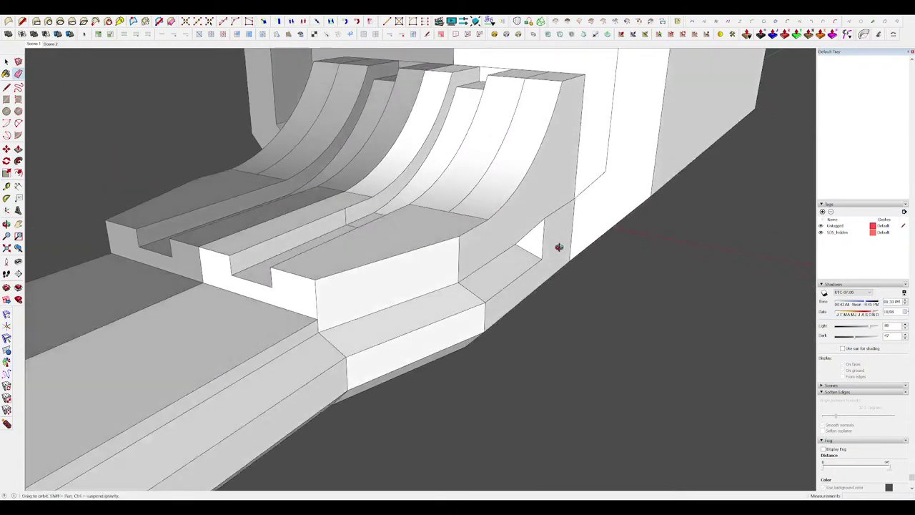
key("m")
mouse_move(558, 247)
middle_mouse_down()
mouse_move(549, 235)
mouse_move(468, 220)
middle_mouse_up()
left_click(544, 217)
left_click(553, 213)
scroll(570, 207, "down", 8)
key("i")
scroll(543, 204, "down", 3)
key("p")
left_click(487, 236)
scroll(487, 236, "up", 3)
key("space")
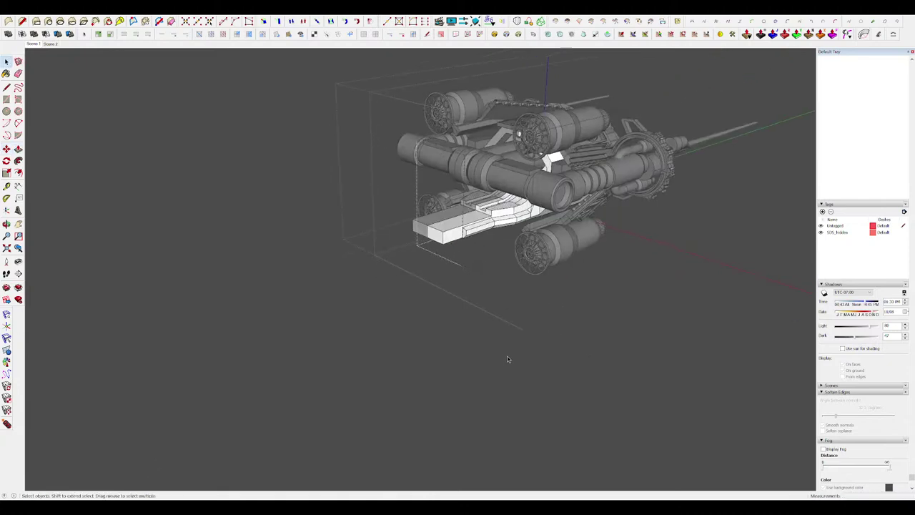
Draw a circle on the flat slab's top, centred on its centre line just ahead of the grooved block.
left_click(508, 360)
scroll(478, 221, "up", 3)
double_click(479, 232)
middle_click_drag(480, 257, 499, 303)
key("i")
key("c")
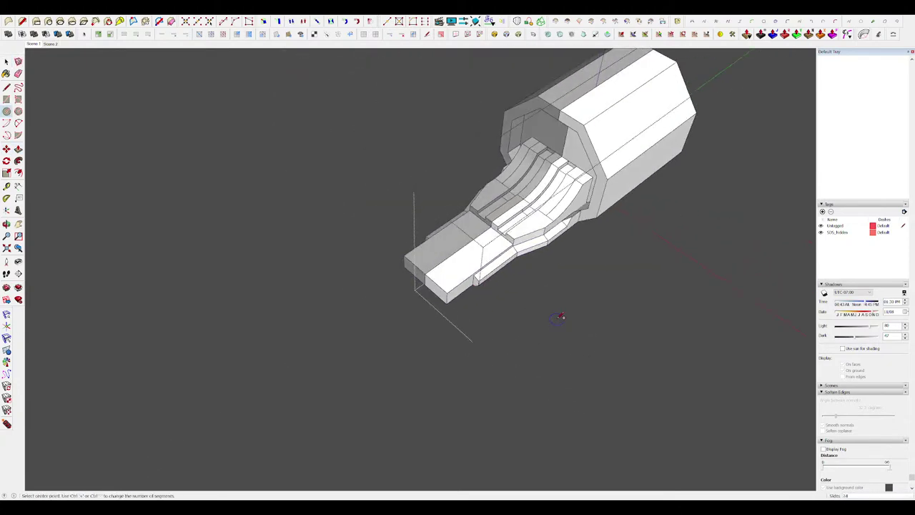
key("space")
left_click(575, 348)
left_click(504, 256)
key("c")
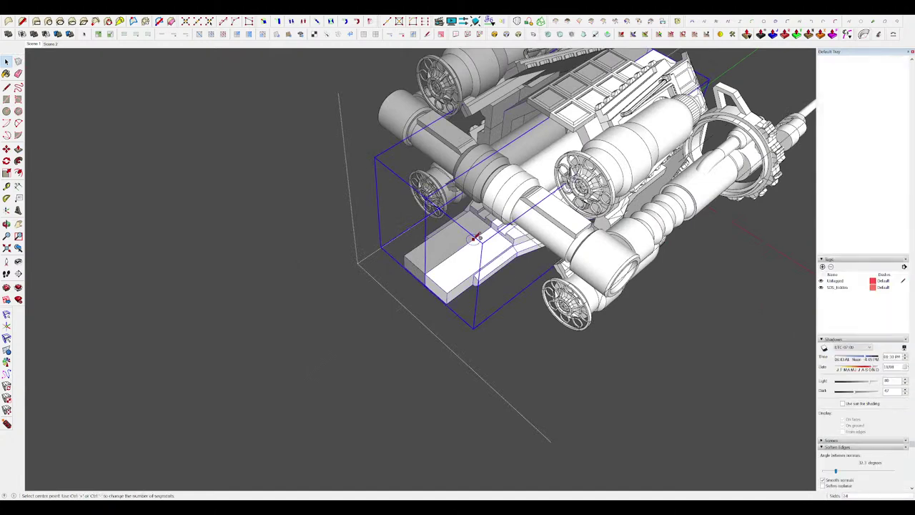
left_click(473, 240)
left_click(491, 253)
scroll(489, 243, "up", 3)
middle_click_drag(472, 246, 529, 245)
Split the circle along the slab's centre line and erase its outline on one side, keeping a half for the mirrored model.
key("e")
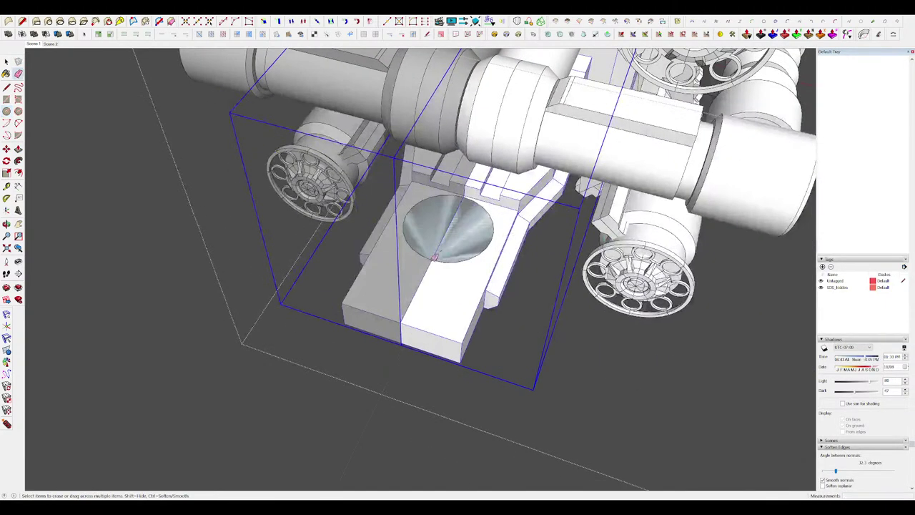
key("l")
left_click(432, 260)
left_click(464, 196)
key("e")
left_click(409, 243)
key("space")
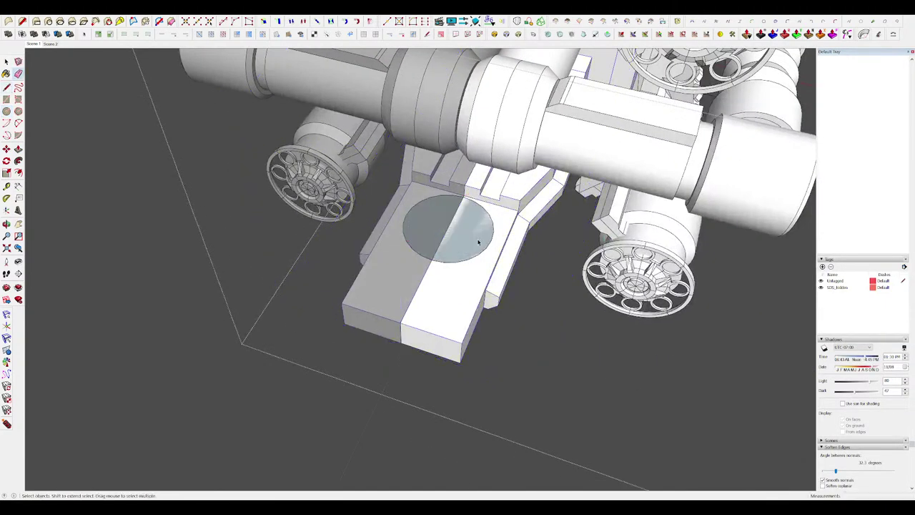
Extrude the half circle upward into a thin disc and turn it into a component.
key("p")
left_click_drag(473, 244, 473, 232)
key("space")
triple_click(473, 234)
key("g")
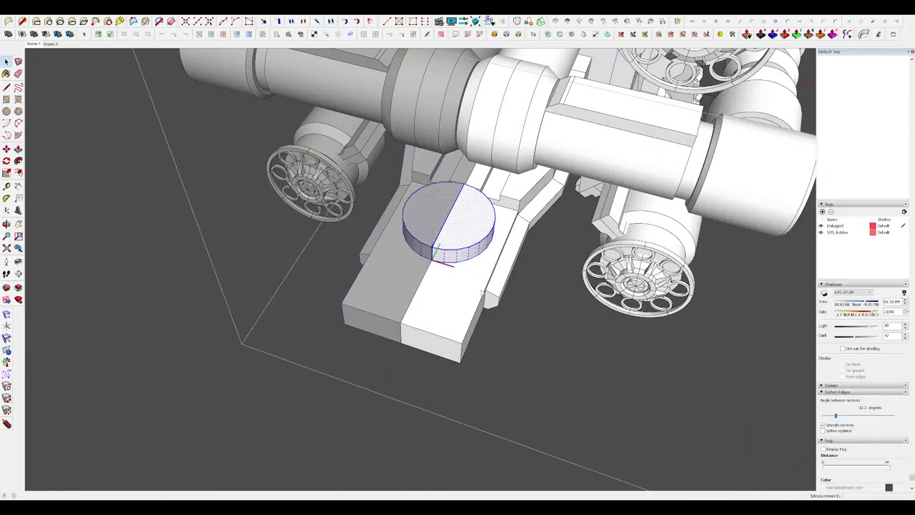
Copy the half disc forward along the slab's centre line toward its front end.
left_click(471, 336)
middle_click_drag(471, 336, 458, 293)
key("m")
left_click(441, 269)
key("ctrl")
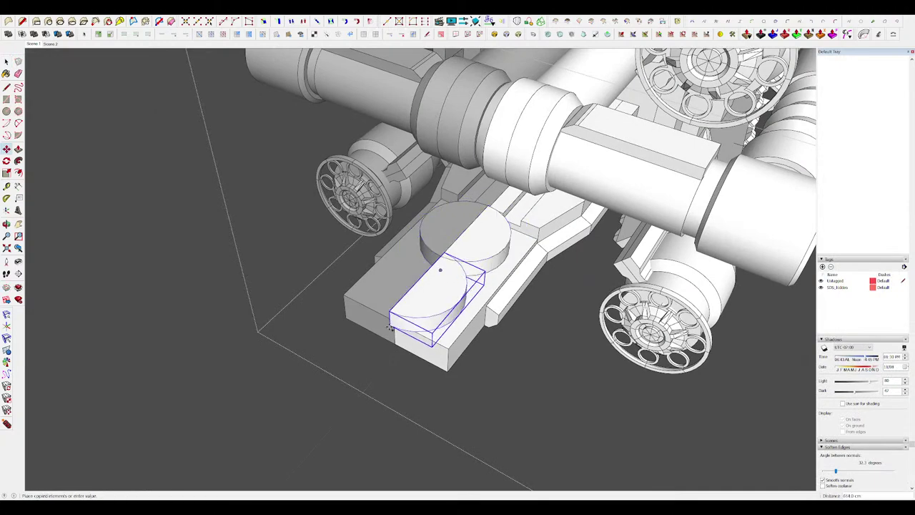
left_click(393, 324)
Examine the whole spacecraft with its new front slab from the front and from above.
middle_click_drag(392, 323, 518, 262)
scroll(361, 301, "down", 5)
key("space")
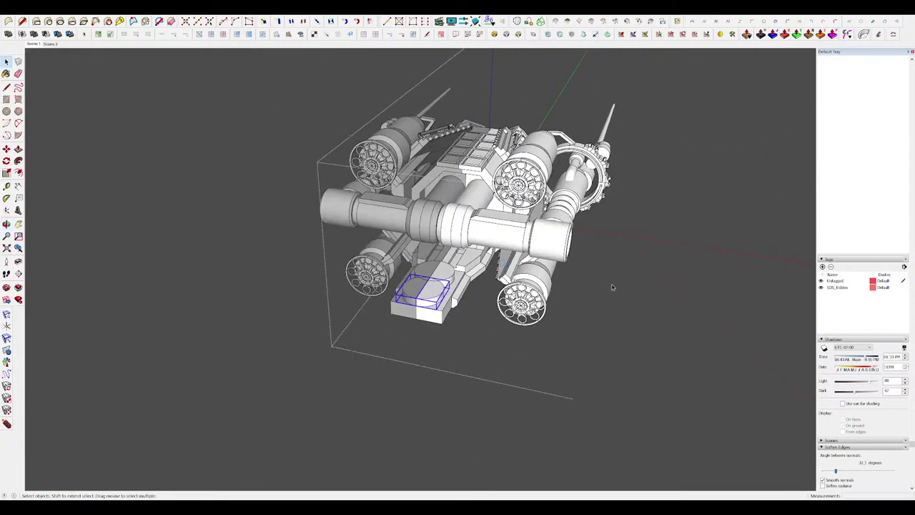
middle_click_drag(612, 287, 327, 294)
scroll(329, 294, "down", 5)
middle_click_drag(357, 250, 389, 289)
left_click(390, 290)
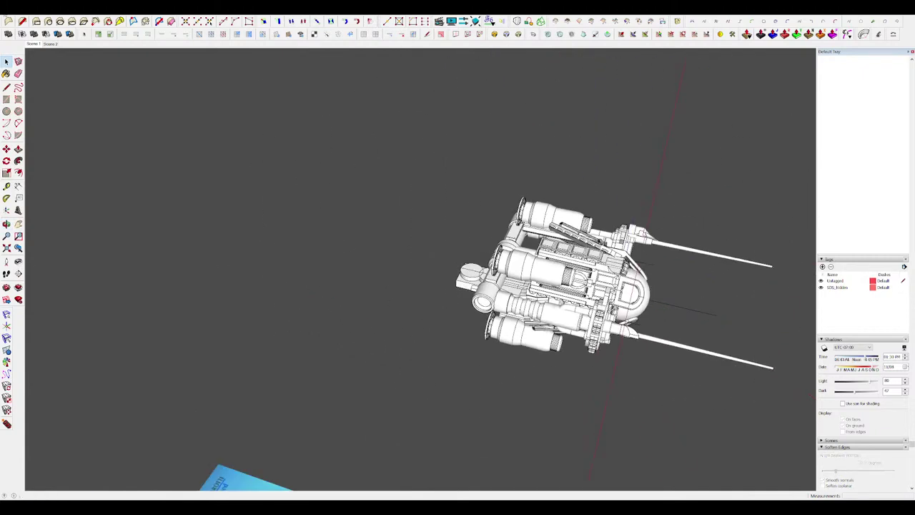
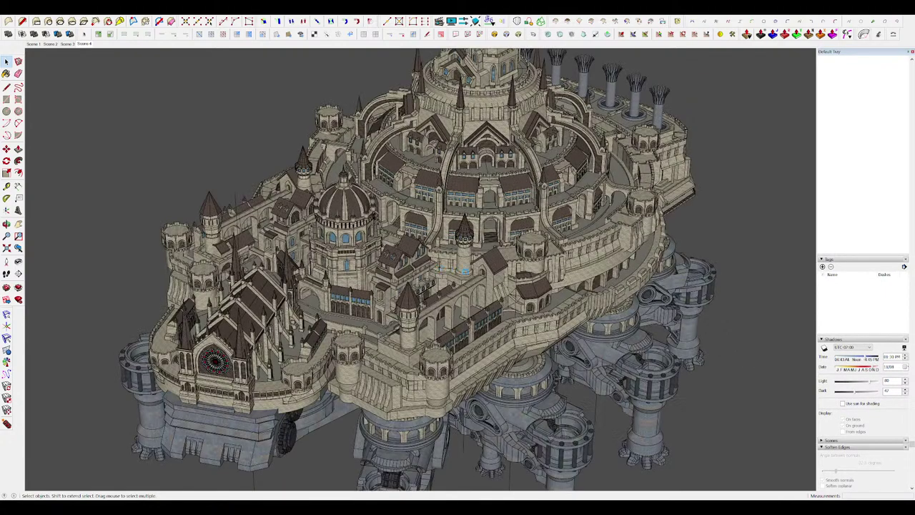
Examine the walking castle's terraces, domed tower and legs from both sides, with shadows switched on.
middle_click_drag(401, 269, 547, 239)
scroll(493, 240, "up", 3)
scroll(572, 249, "up", 5)
scroll(561, 239, "down", 5)
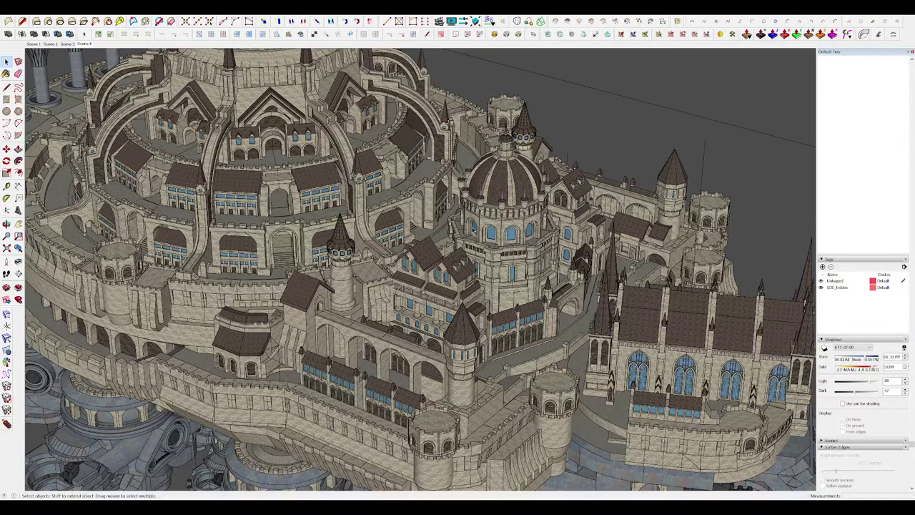
key("alt+s")
scroll(479, 193, "down", 2)
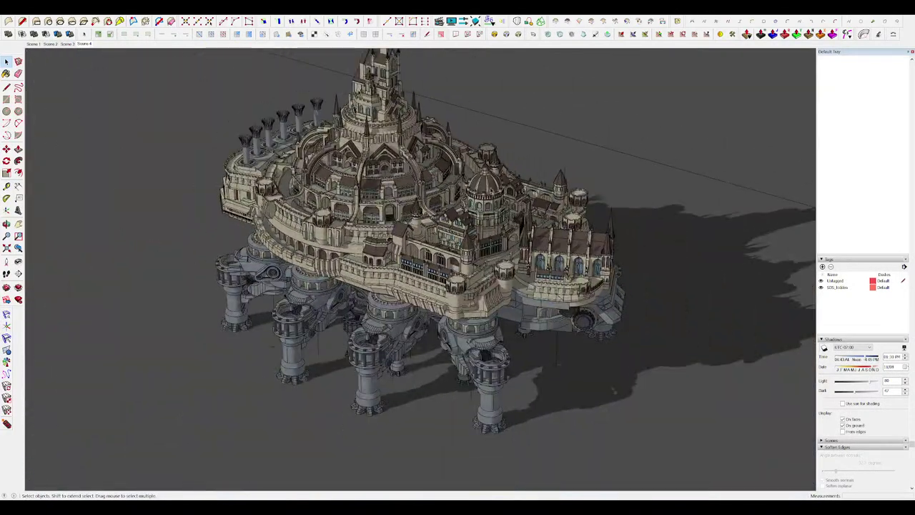
middle_click_drag(543, 225, 334, 258)
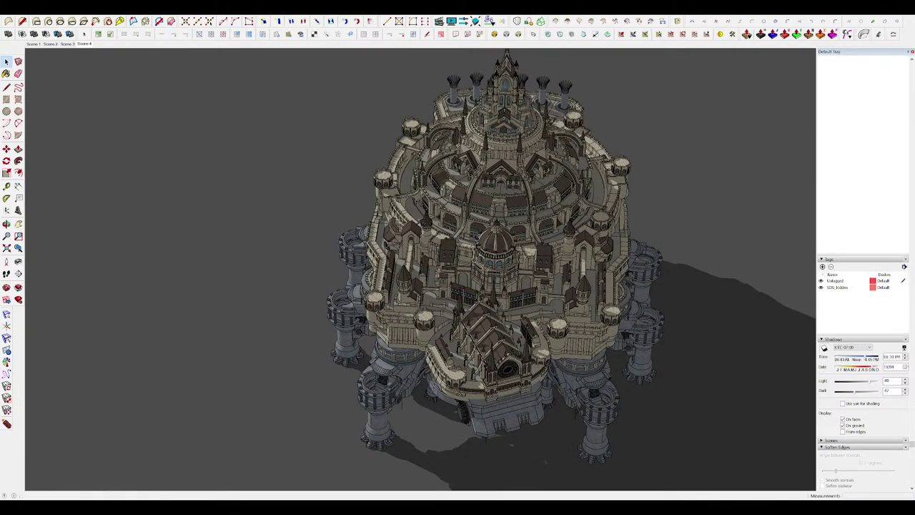
Inspect the castle's cathedral front, surrounding buildings and lower hull up close and from higher and lower angles.
left_click(38, 93)
middle_click_drag(572, 223, 801, 231)
scroll(689, 231, "down", 2)
scroll(215, 165, "up", 3)
middle_click_drag(452, 440, 786, 422)
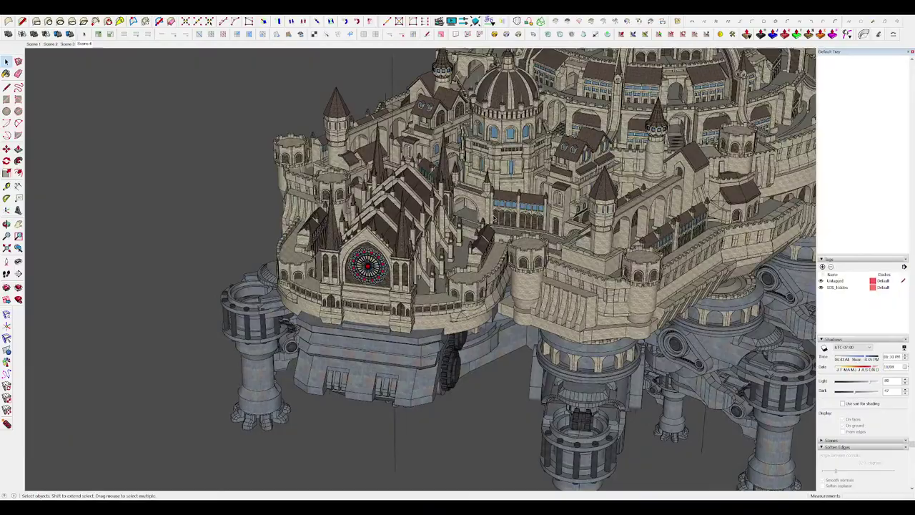
scroll(551, 161, "down", 4)
middle_click_drag(494, 220, 514, 193)
scroll(533, 161, "up", 4)
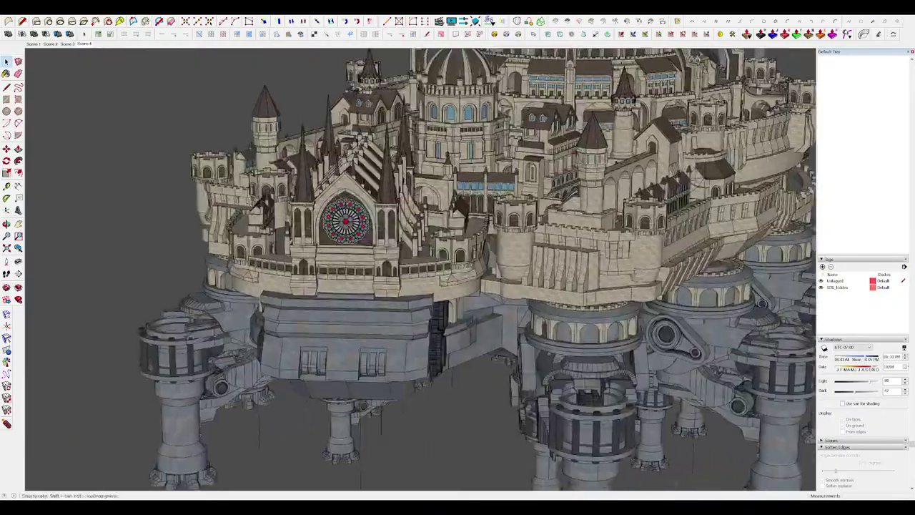
middle_click_drag(529, 159, 525, 273)
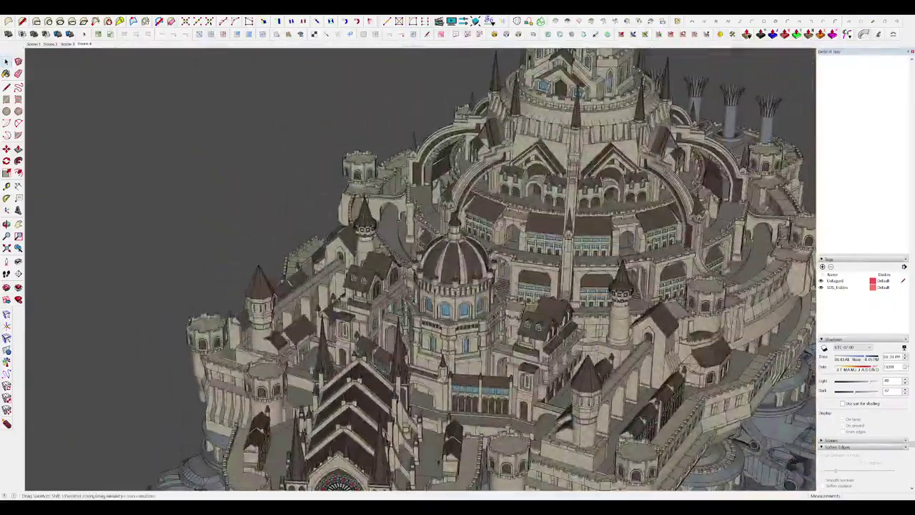
scroll(524, 273, "up", 4)
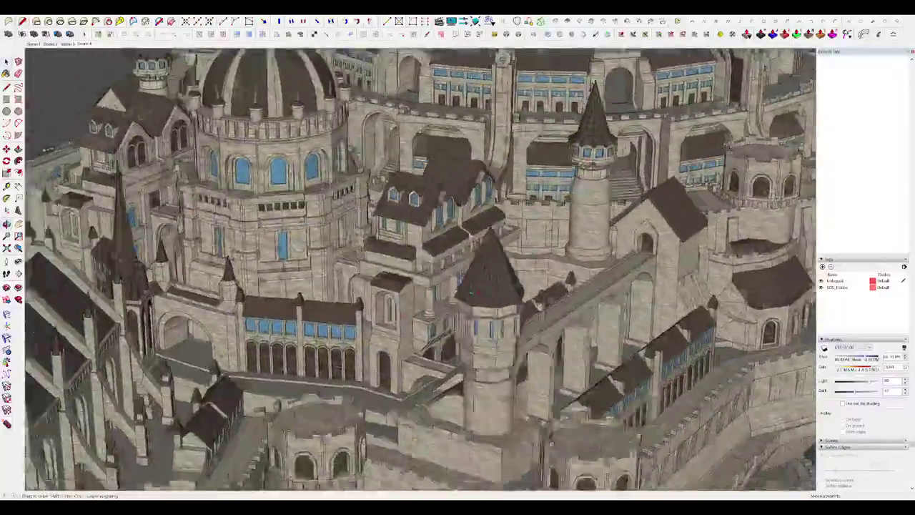
scroll(533, 257, "down", 7)
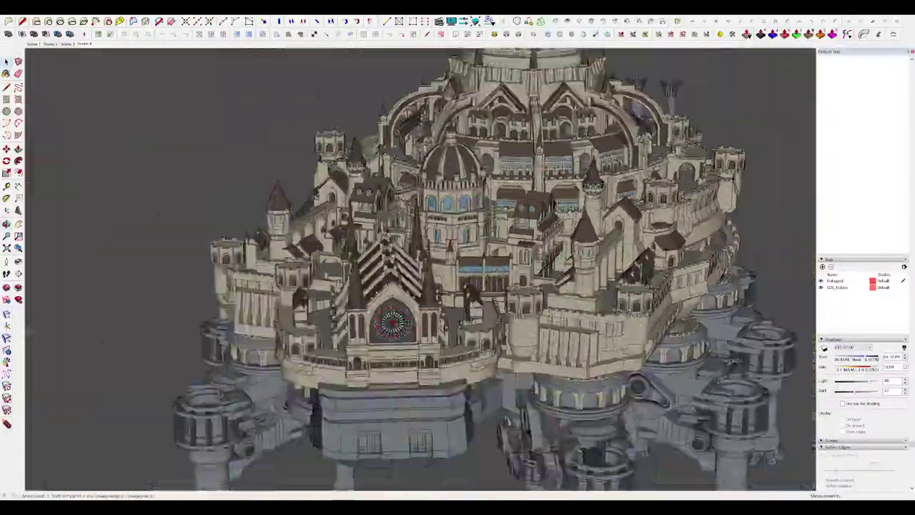
scroll(498, 295, "up", 5)
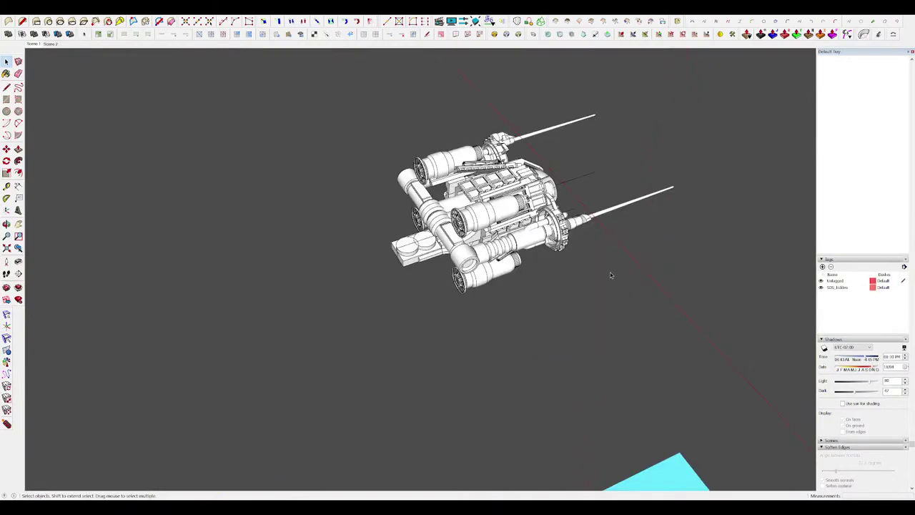
In the spacecraft model, open the hull's notched armour plate for editing and bring its underside into reach.
scroll(530, 315, "down", 4)
mouse_move(611, 275)
middle_mouse_down()
mouse_move(529, 315)
mouse_move(458, 265)
middle_mouse_up()
scroll(543, 286, "up", 4)
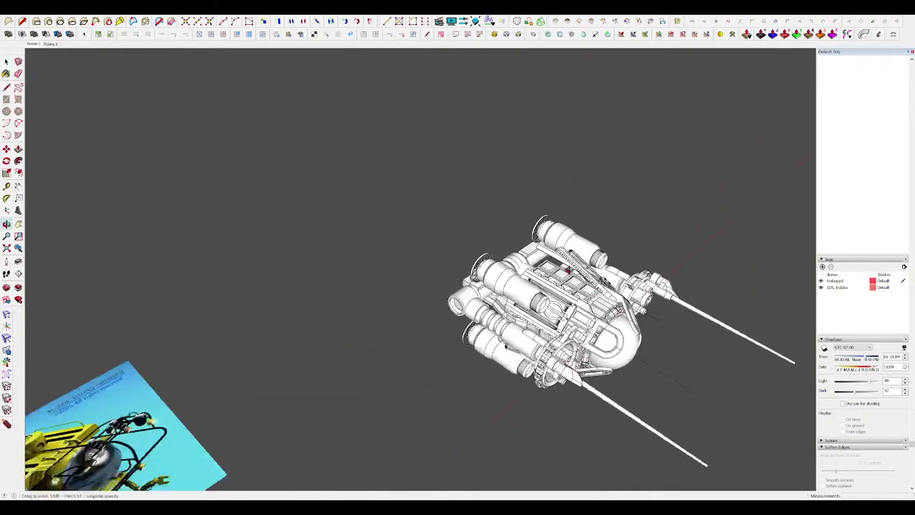
scroll(572, 286, "up", 5)
scroll(551, 243, "down", 5)
middle_click_drag(443, 210, 412, 202)
scroll(525, 229, "up", 10)
mouse_move(525, 229)
middle_mouse_down()
mouse_move(586, 208)
mouse_move(608, 225)
middle_mouse_up()
double_click(572, 208)
key("h")
scroll(458, 221, "down", 4)
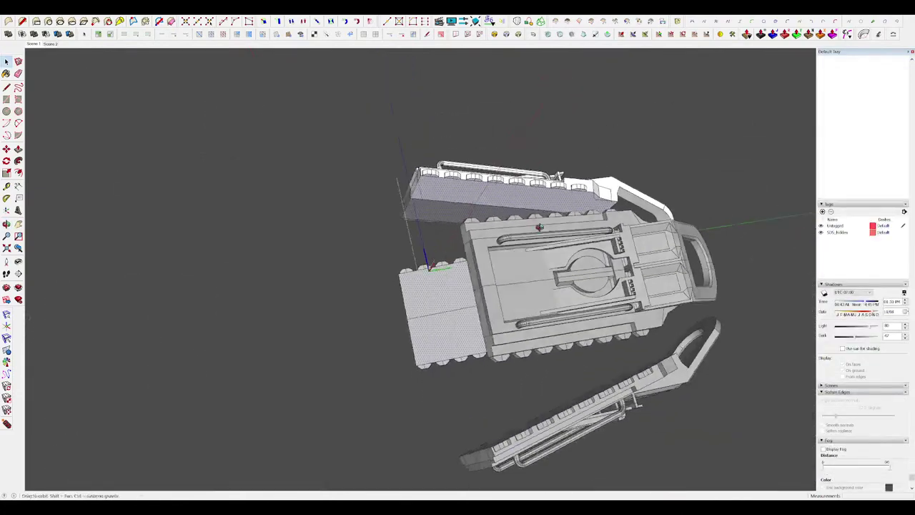
Erase the stray edge on the armour plate's underside and offset the underside outline inward.
scroll(583, 198, "up", 6)
key("e")
left_click_drag(615, 190, 630, 193)
key("f")
scroll(629, 198, "down", 4)
mouse_move(629, 199)
middle_mouse_down()
mouse_move(648, 202)
mouse_move(579, 235)
middle_mouse_up()
left_click(618, 203)
key("space")
scroll(517, 214, "up", 5)
Extrude the inset underside face of the armour plate outward into a raised block.
key("p")
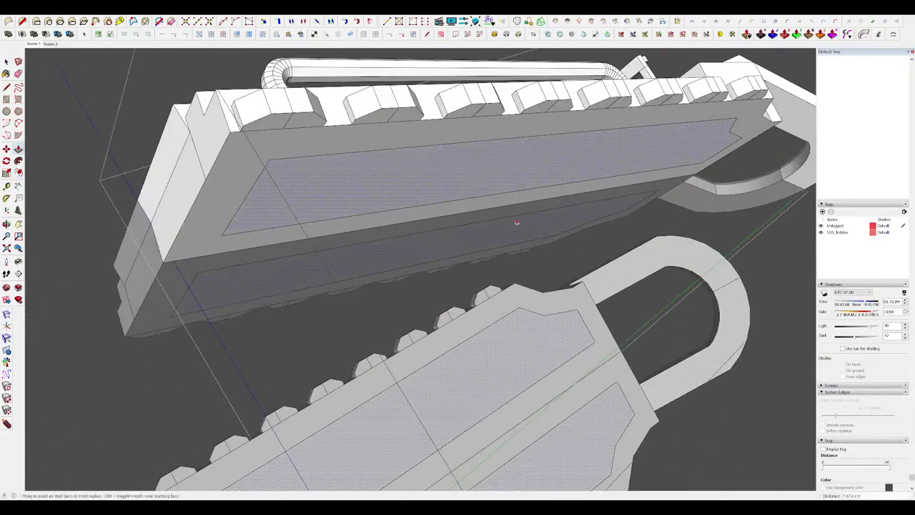
left_click(515, 179)
left_click(525, 235)
mouse_move(607, 141)
middle_mouse_down()
mouse_move(415, 216)
mouse_move(454, 211)
mouse_move(428, 237)
mouse_move(500, 251)
mouse_move(415, 188)
mouse_move(468, 213)
middle_mouse_up()
scroll(415, 216, "up", 2)
left_click(414, 216)
left_click(386, 233)
scroll(458, 205, "down", 6)
scroll(408, 185, "up", 4)
Select the raised block's outer geometry and scale it smaller to taper the block's sides.
key("e")
key("space")
left_click(474, 214)
left_click(468, 247, "shift")
middle_click_drag(468, 247, 514, 194)
key("s")
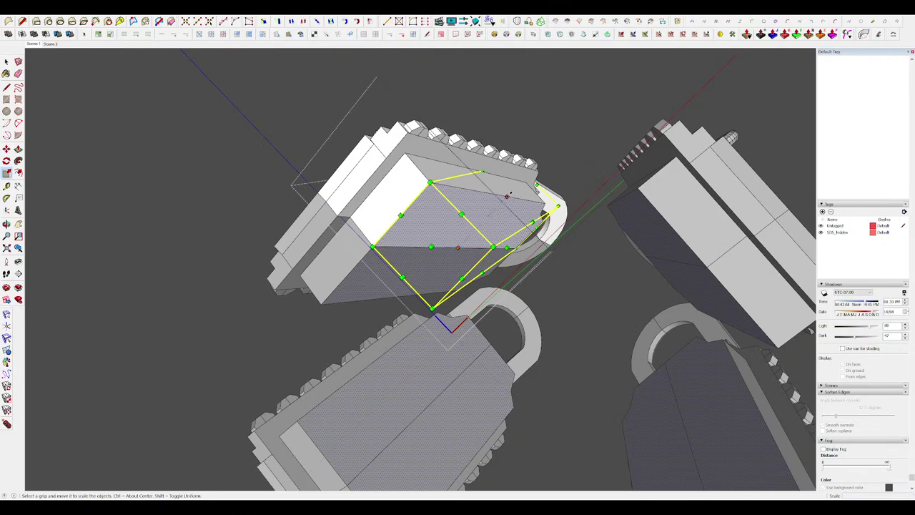
left_click_drag(508, 195, 486, 216)
Push/pull the tapered block's outer face to adjust its depth beneath the armour plate.
middle_click_drag(479, 222, 393, 239)
key("p")
left_click(450, 235)
left_click(466, 241)
middle_click_drag(465, 241, 458, 164)
scroll(500, 207, "down", 5)
key("i")
scroll(457, 215, "up", 4)
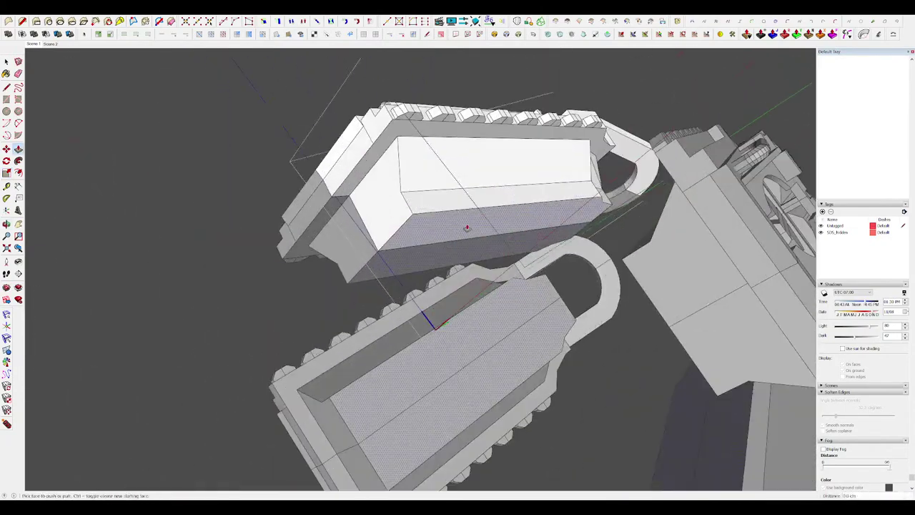
key("i")
middle_click_drag(467, 228, 417, 202)
key("i")
Draw an edge between two corners at the block's end and finish editing the armour plate.
key("l")
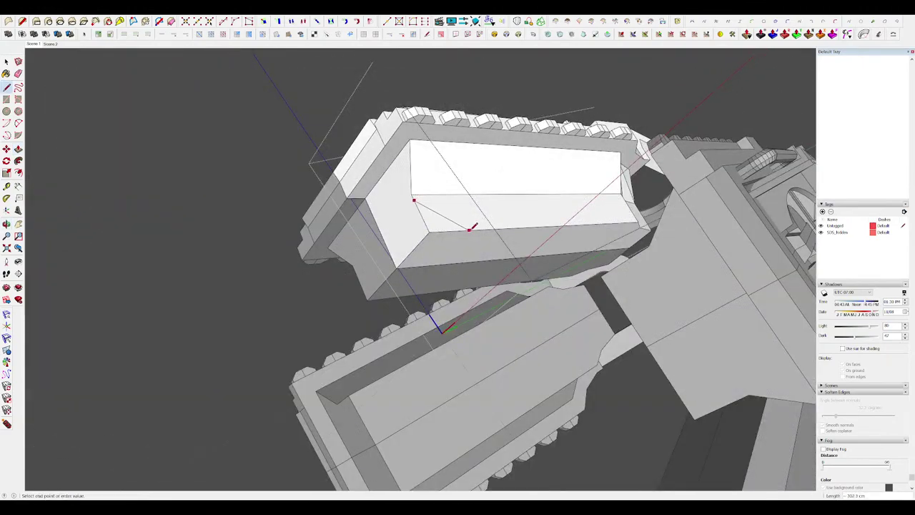
left_click(397, 269)
key("i")
middle_click_drag(398, 269, 458, 286)
scroll(490, 213, "down", 5)
middle_click_drag(490, 212, 386, 211)
scroll(511, 211, "down", 4)
key("space")
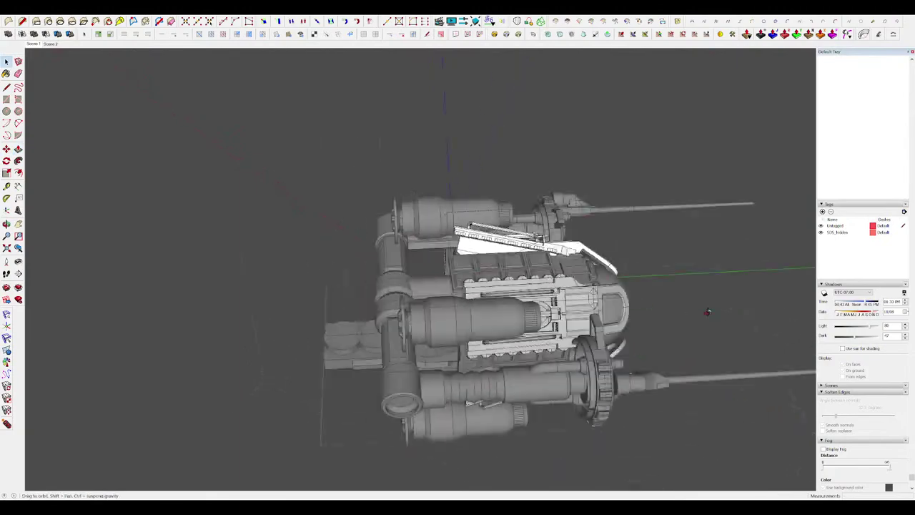
Examine the whole spacecraft and the slab with its two discs from several angles.
middle_click_drag(572, 236, 652, 269)
scroll(653, 269, "down", 4)
left_click(652, 269)
scroll(496, 258, "up", 6)
middle_click_drag(457, 250, 509, 193)
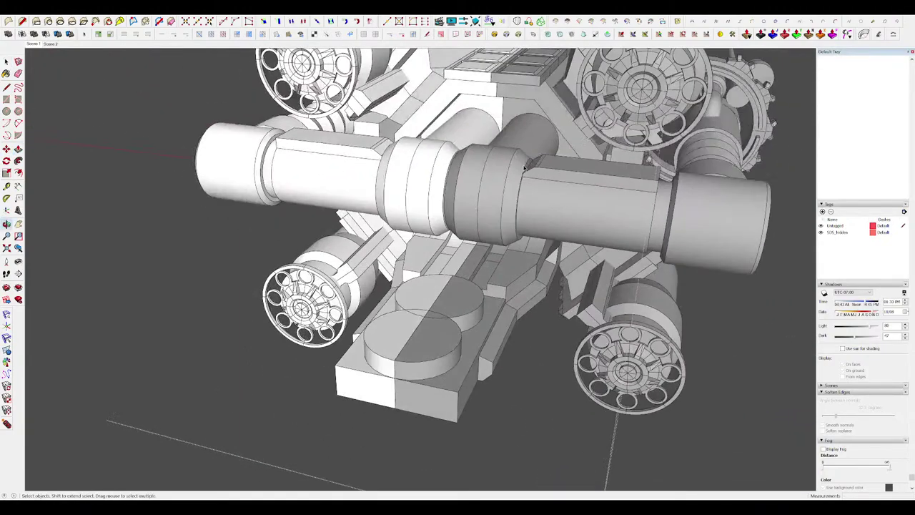
left_click(492, 100)
scroll(491, 207, "down", 3)
middle_click_drag(493, 279, 393, 307)
Try to scale the slab's front disc smaller on its own.
double_click(381, 341)
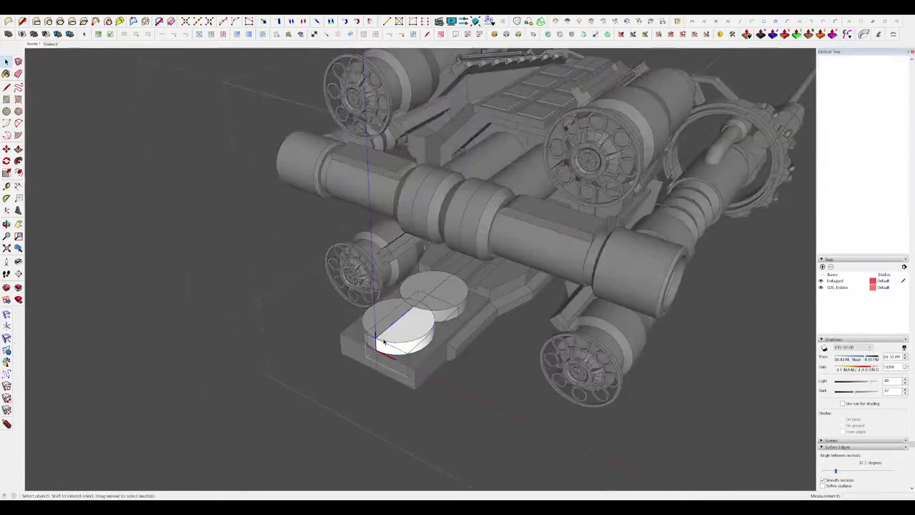
scroll(386, 340, "up", 5)
middle_click_drag(400, 340, 337, 325)
scroll(519, 304, "down", 5)
left_click(494, 343)
scroll(429, 286, "up", 5)
left_click(429, 282)
middle_click_drag(429, 282, 410, 301)
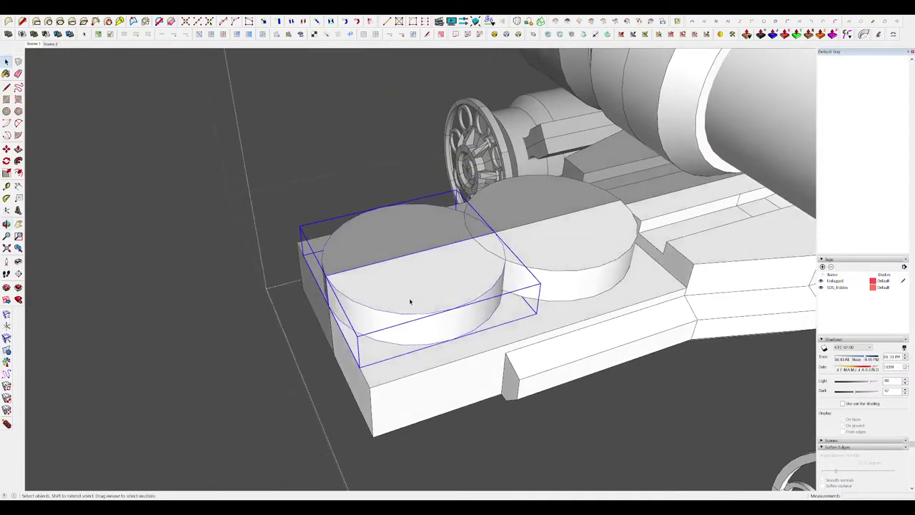
key("s")
left_click_drag(541, 287, 499, 289)
key("ctrl+z")
key("space")
scroll(445, 298, "down", 6)
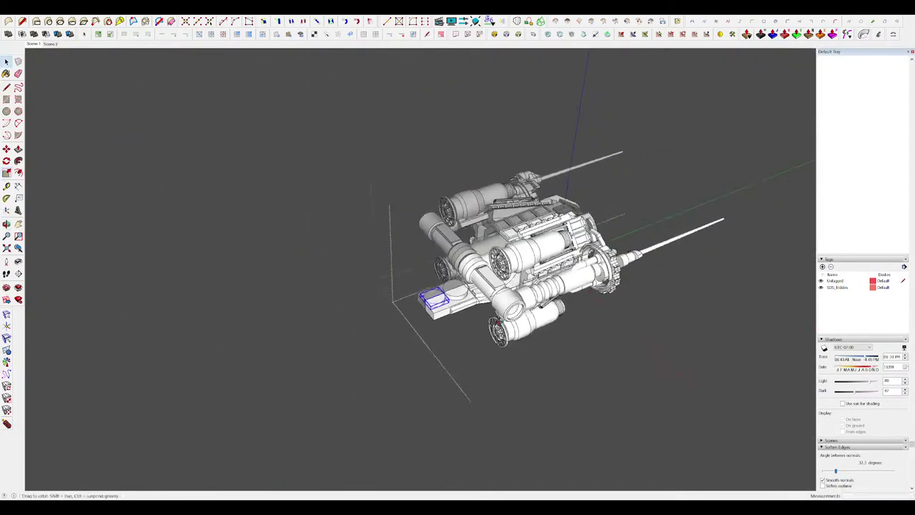
Select both half discs on the slab and scale them down together.
middle_click_drag(449, 291, 469, 289)
scroll(468, 288, "up", 4)
scroll(469, 289, "up", 3)
left_click(461, 295, "shift")
key("s")
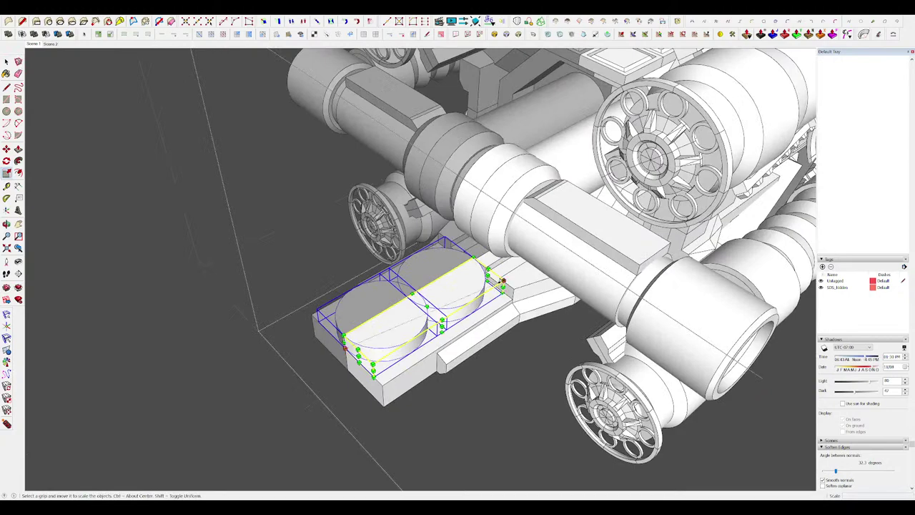
left_click_drag(502, 282, 451, 291)
key("space")
Reposition the two smaller discs along the slab's centre line, leaving a gap between them.
left_click(429, 308)
key("m")
scroll(454, 289, "down", 3)
middle_click_drag(454, 289, 520, 308)
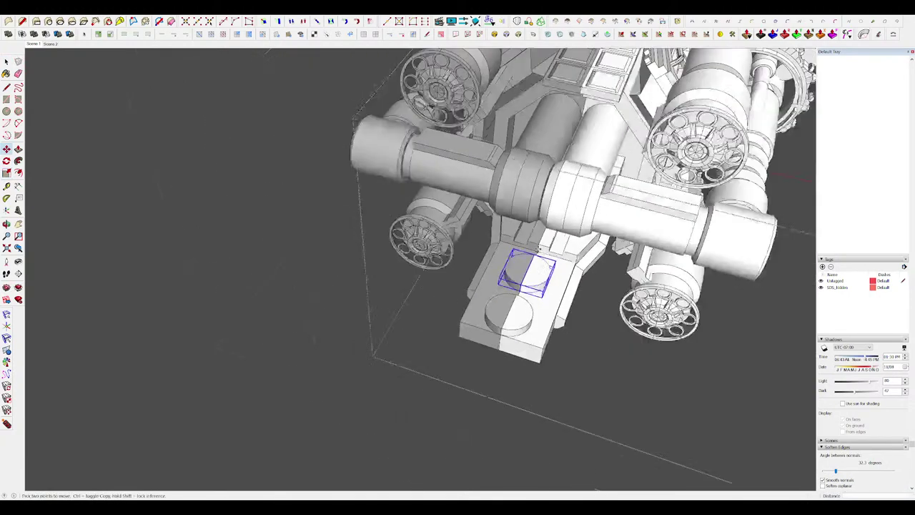
scroll(520, 309, "up", 5)
key("space")
left_click(517, 302)
key("m")
left_click_drag(517, 302, 519, 291)
middle_click_drag(519, 290, 516, 231)
scroll(520, 230, "up", 3)
key("space")
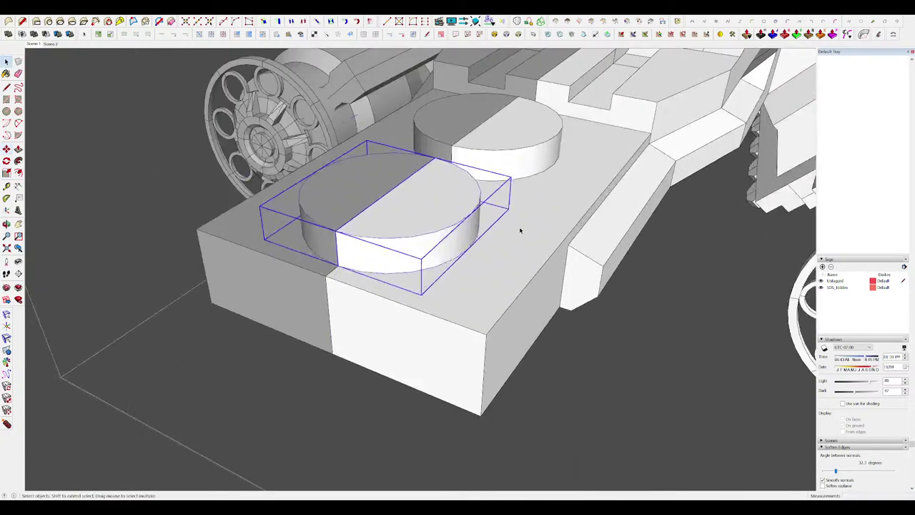
Open the slab for editing and draw a long, narrow rectangle along the outer side of its top face.
double_click(519, 232)
scroll(460, 267, "down", 3)
middle_click_drag(460, 267, 491, 276)
key("i")
key("r")
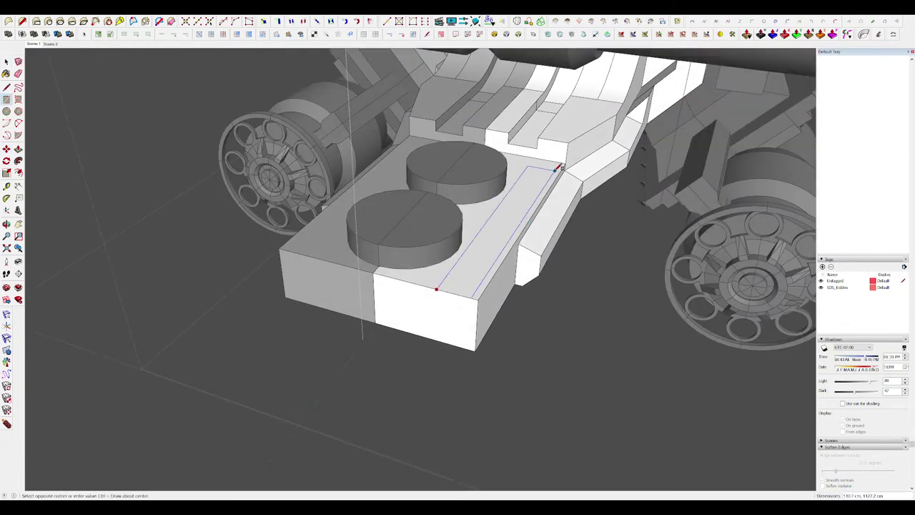
left_click(556, 161)
Extrude the strip upward into a low rail and shift its inner top edge outward to bevel that side.
key("p")
left_click_drag(545, 174, 547, 166)
middle_click_drag(547, 167, 560, 170)
scroll(538, 170, "up", 5)
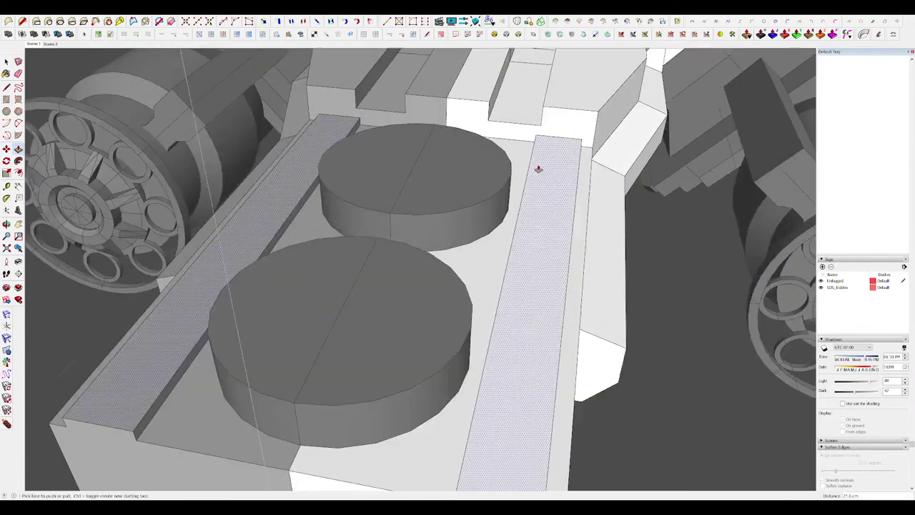
key("m")
left_click_drag(529, 163, 545, 163)
scroll(545, 164, "down", 5)
middle_click_drag(504, 174, 490, 137)
Fill the ledge outside the rail with Push/Pull and move the rail's outer edge to bevel that side.
key("p")
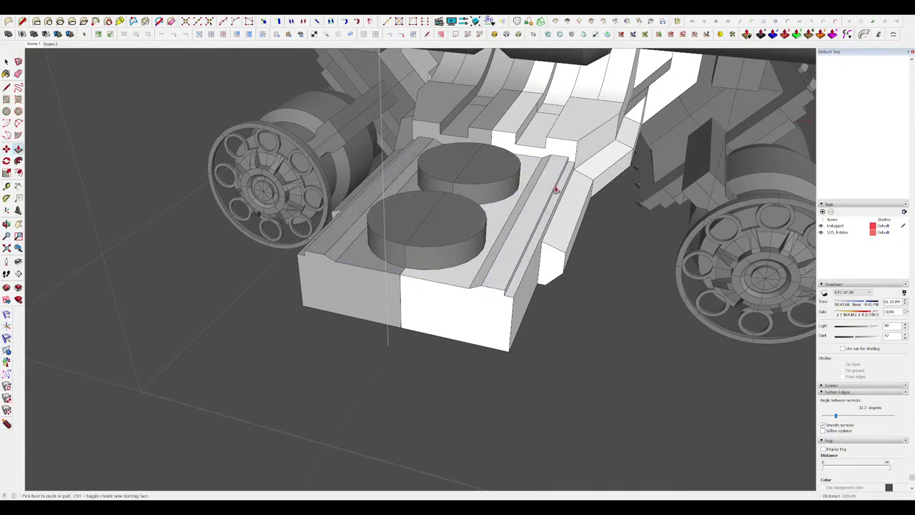
scroll(555, 179, "up", 3)
key("m")
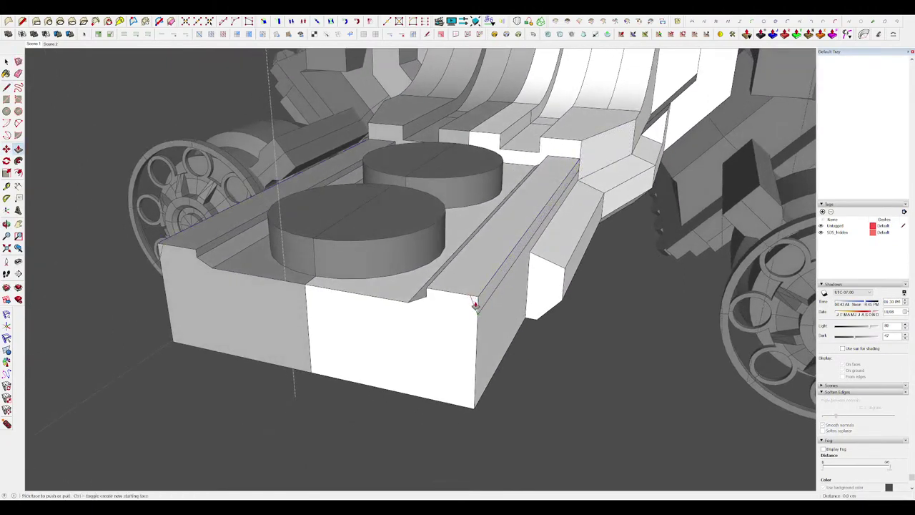
key("m")
scroll(558, 156, "up", 5)
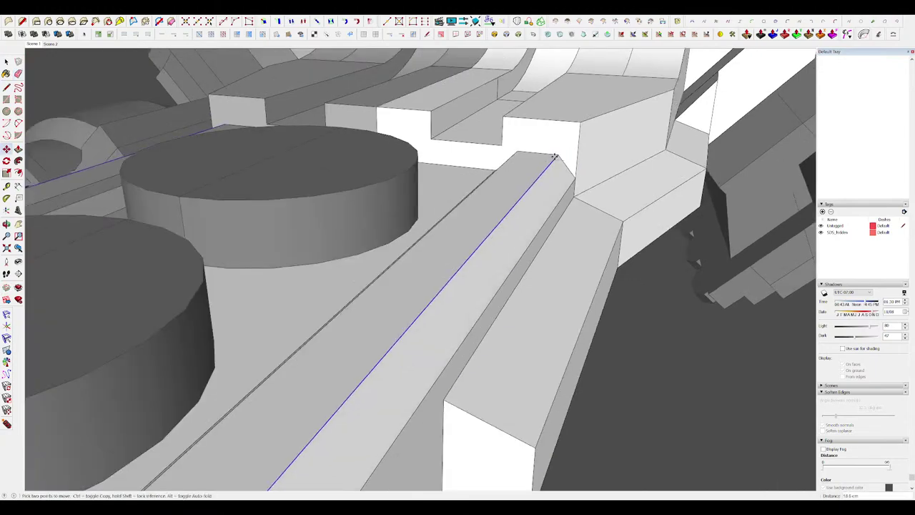
key("space")
scroll(555, 156, "down", 6)
Open the front disc for editing and draw two parallel lines across its top near opposite ends.
middle_click_drag(521, 172, 393, 236)
scroll(460, 241, "down", 4)
scroll(443, 247, "up", 5)
double_click(421, 273)
left_click(421, 272)
scroll(429, 264, "down", 5)
scroll(462, 241, "up", 6)
scroll(476, 246, "down", 5)
scroll(478, 247, "up", 4)
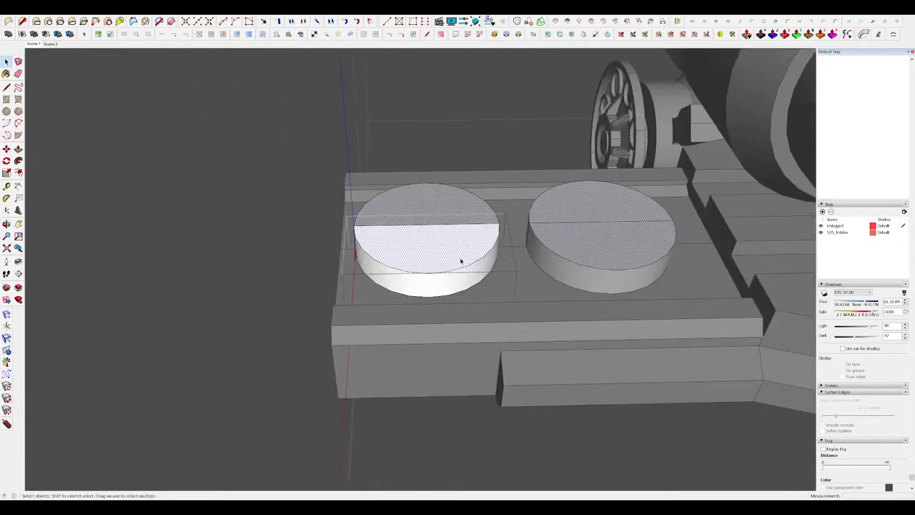
left_click(375, 225)
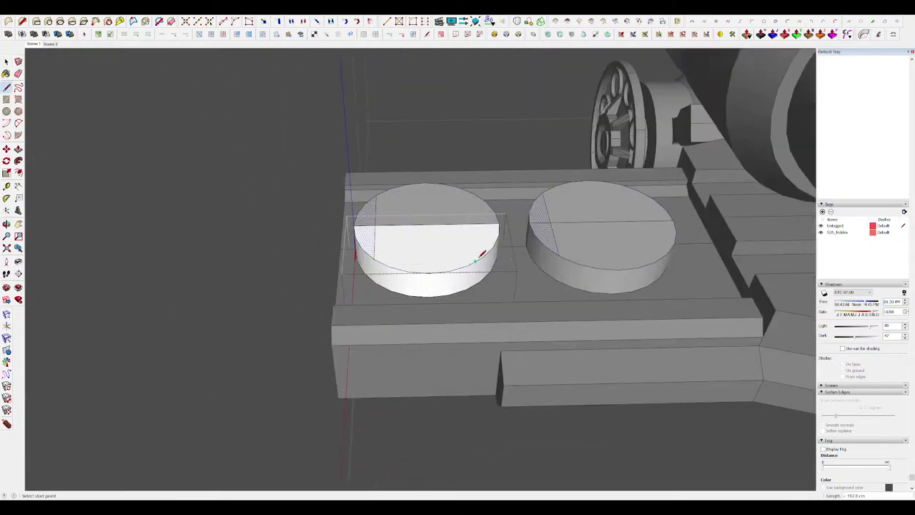
left_click(478, 223)
scroll(457, 224, "up", 3)
middle_click_drag(443, 224, 507, 251)
key("space")
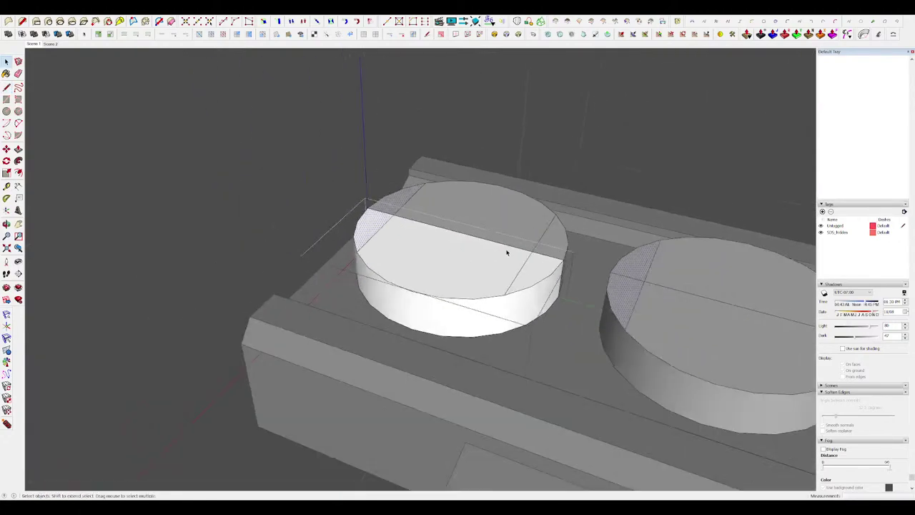
Extrude the middle section of the disc's top upward, leaving the two end segments lower.
key("p")
left_click_drag(461, 268, 460, 253)
scroll(460, 253, "down", 4)
mouse_move(459, 253)
middle_mouse_down()
mouse_move(484, 232)
mouse_move(413, 214)
middle_mouse_up()
scroll(412, 214, "up", 4)
key("space")
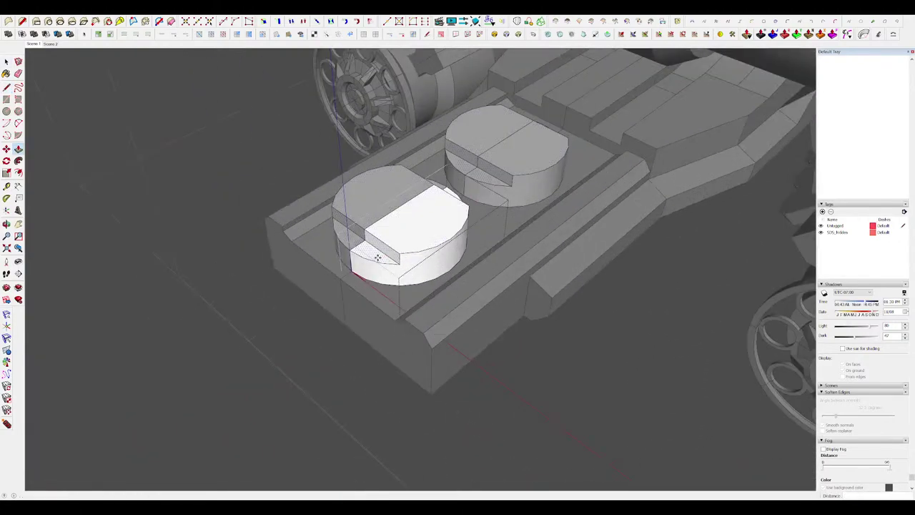
Try to slope the lower end ledge of the front disc by moving its inner edge.
left_click(376, 260)
key("m")
left_click(364, 259)
left_click(367, 272)
middle_click_drag(367, 272, 514, 260)
scroll(513, 260, "down", 4)
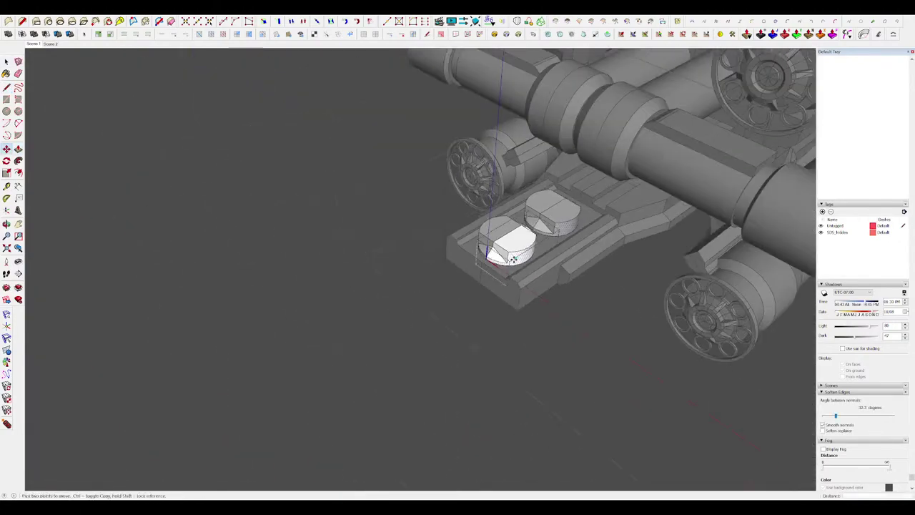
scroll(534, 256, "up", 5)
key("p")
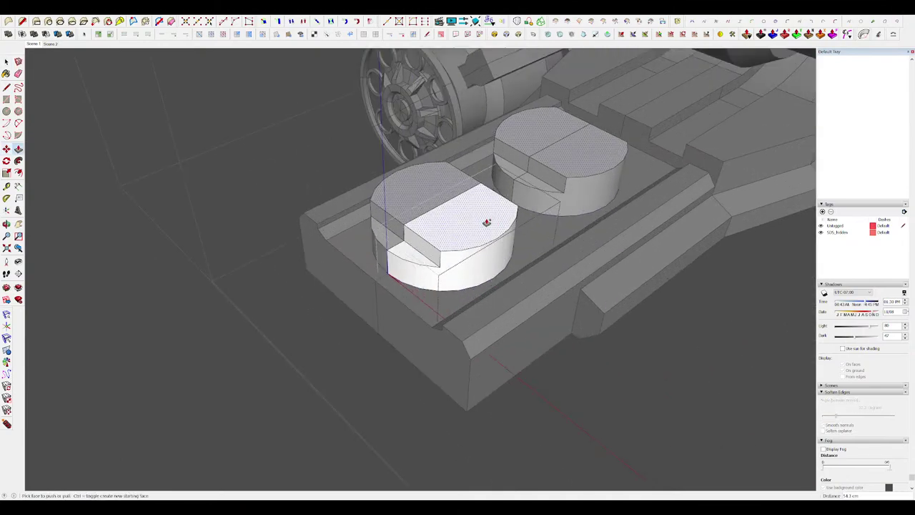
key("space")
Leave the front disc, draw a rectangle on its raised top, and transfer it in place into the disc component.
scroll(449, 216, "down", 4)
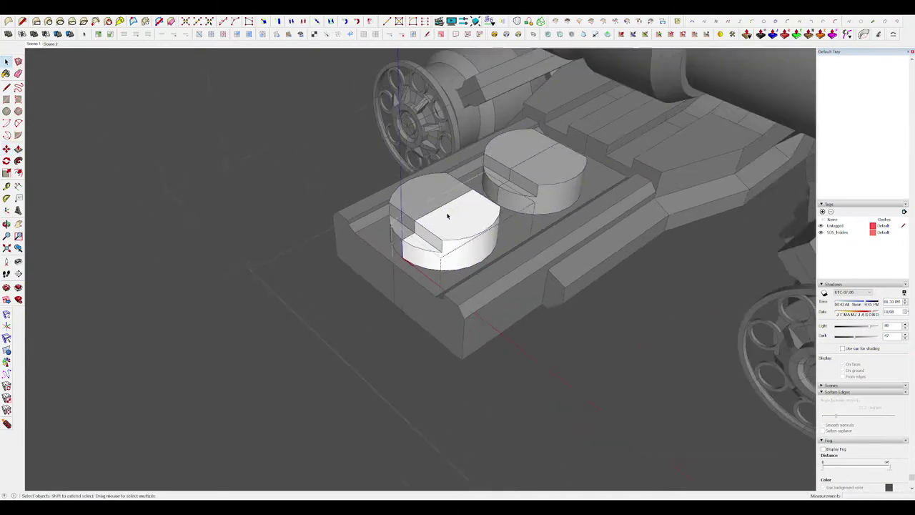
left_click(555, 280)
scroll(458, 235, "up", 5)
middle_click_drag(459, 229, 467, 244)
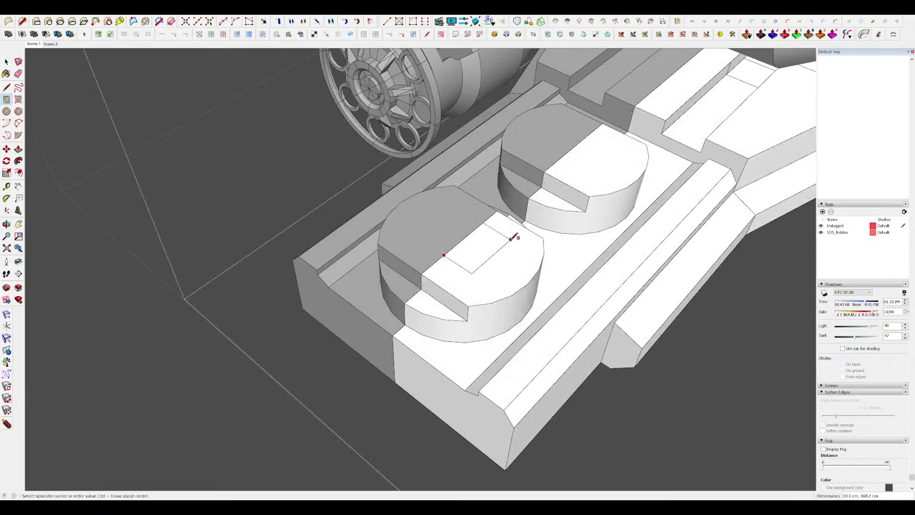
left_click(465, 330)
middle_click_drag(486, 259, 460, 243)
key("ctrl+x")
double_click(481, 267)
key("ctrl+shift+v")
Extrude the rectangle on the front disc into a block and cut a slope on the block's outer end.
scroll(484, 278, "up", 4)
double_click(460, 244)
key("p")
left_click_drag(436, 271, 531, 260)
middle_click_drag(531, 260, 540, 262)
key("l")
left_click(482, 251)
key("p")
left_click_drag(506, 263, 538, 227)
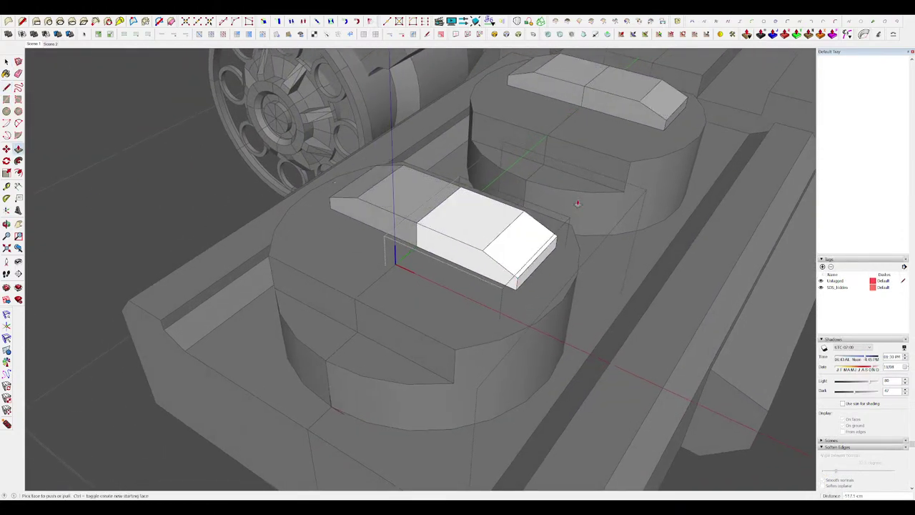
Move the middle strip of the block's sloped end outward to shape a faceted curve.
middle_click_drag(505, 258, 515, 244)
scroll(539, 226, "up", 4)
left_click(533, 229)
key("m")
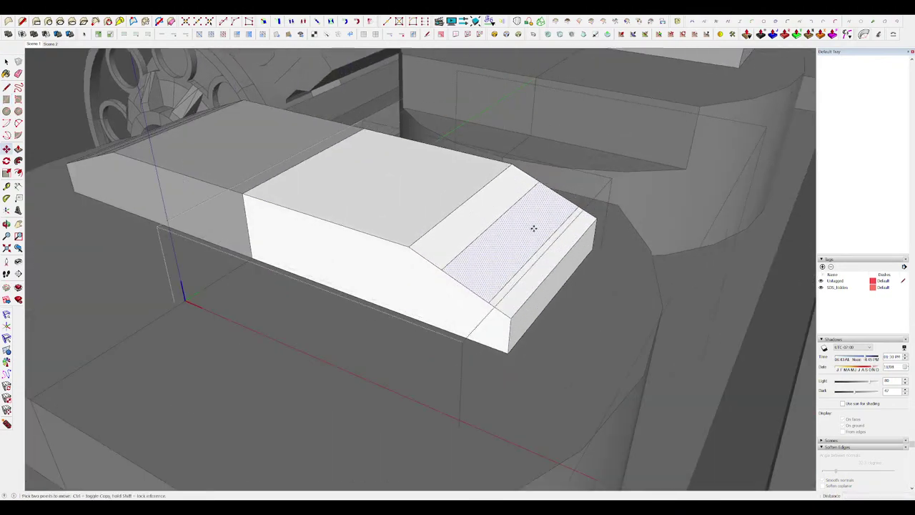
left_click_drag(533, 229, 536, 221)
scroll(517, 216, "down", 5)
scroll(486, 210, "up", 3)
Adjust the height of the block's flat top face with the Move tool.
double_click(458, 204)
key("m")
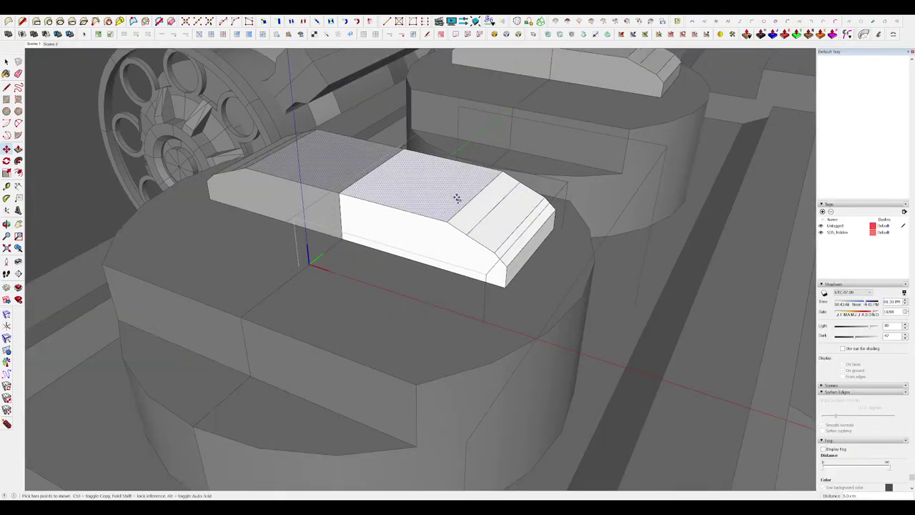
scroll(458, 204, "down", 4)
scroll(461, 201, "up", 5)
key("space")
scroll(493, 211, "down", 5)
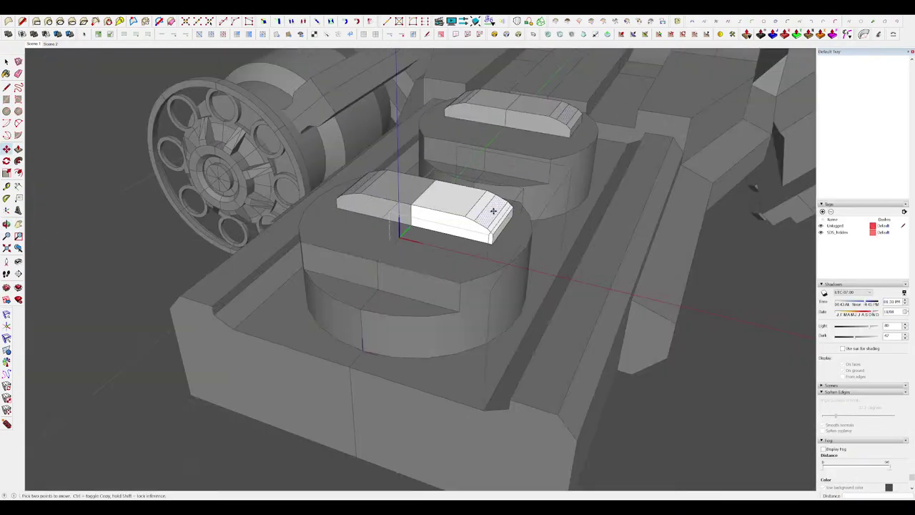
Add a smaller, lower block beside the first, slope its outer end with Push/Pull, and erase the leftover edge.
middle_click_drag(492, 210, 437, 230)
scroll(535, 240, "up", 4)
middle_click_drag(534, 240, 604, 228)
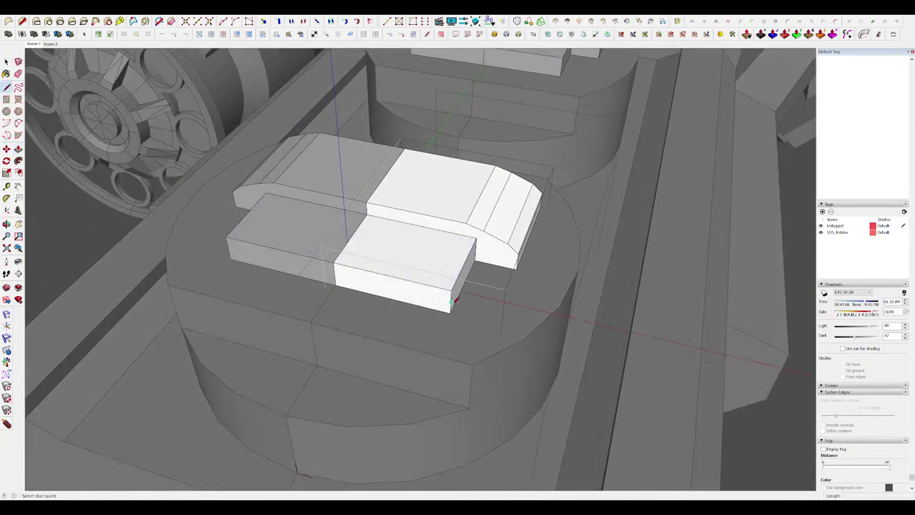
key("p")
left_click(442, 292)
left_click(478, 240)
key("e")
left_click(478, 244)
scroll(497, 247, "down", 2)
Isolate the two blocks and draw a triangular profile on the lower block against the taller block's side.
middle_click_drag(497, 246, 251, 206)
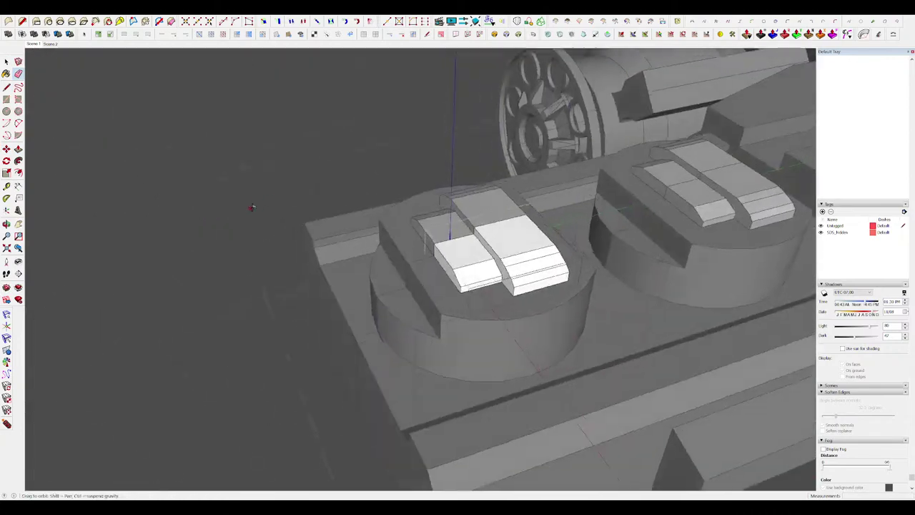
scroll(461, 252, "down", 4)
scroll(462, 253, "up", 5)
key("i")
key("m")
middle_click_drag(485, 237, 443, 211)
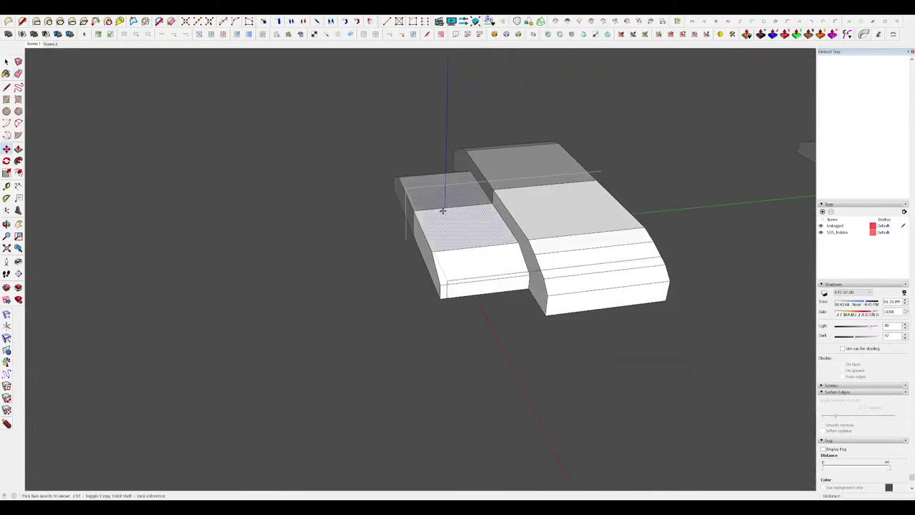
left_click(493, 189)
Sweep the triangular profile along the joint between the blocks with Follow Me to form a sloped transition.
scroll(493, 190, "up", 4)
middle_click_drag(494, 191, 557, 232)
key("shift+f")
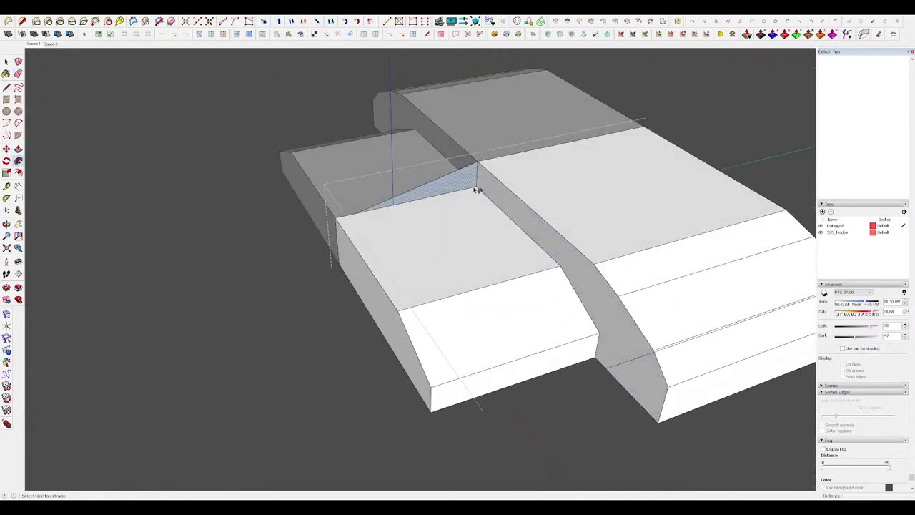
left_click(476, 186)
scroll(476, 186, "down", 4)
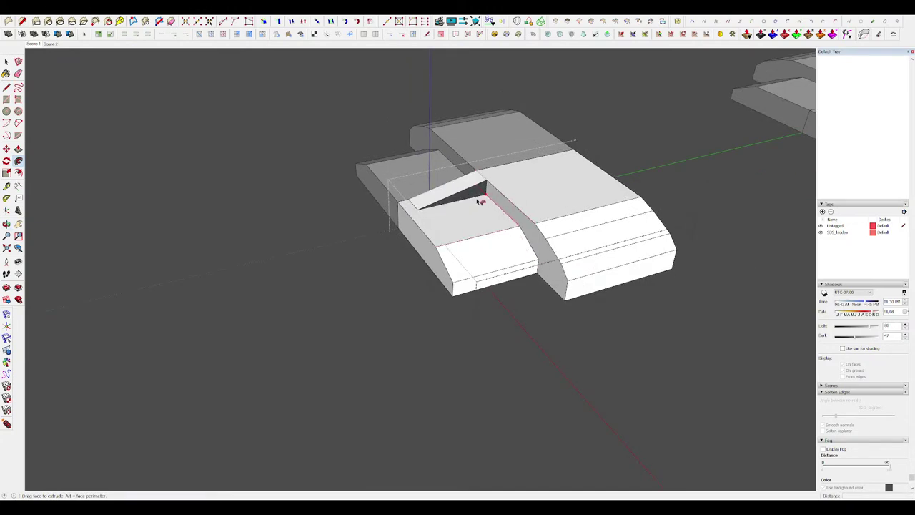
left_click(538, 270)
middle_click_drag(522, 253, 531, 203)
key("space")
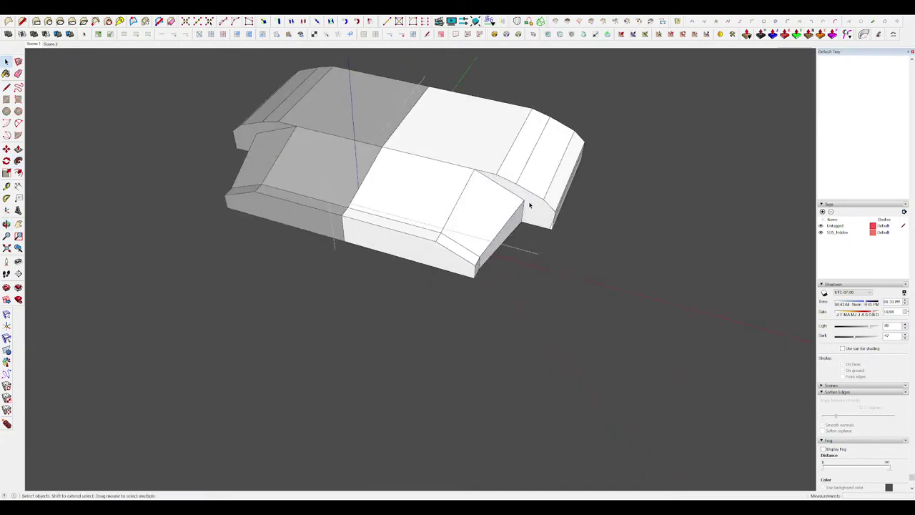
Show the rest of the model and extrude the lower block's free side outward by 54.5 cm.
scroll(532, 203, "down", 5)
key("i")
scroll(511, 220, "up", 4)
key("p")
left_click(499, 239)
middle_click_drag(512, 249, 437, 249)
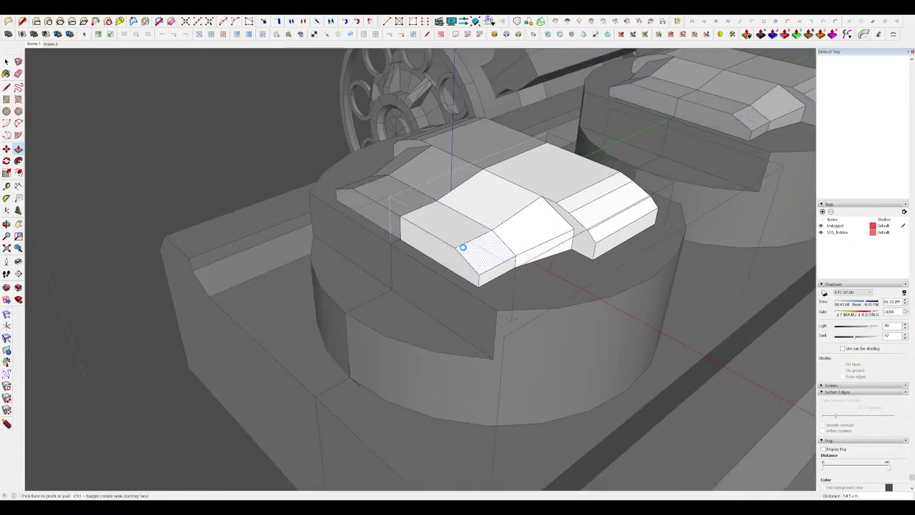
middle_click_drag(542, 242, 374, 300)
scroll(498, 231, "down", 3)
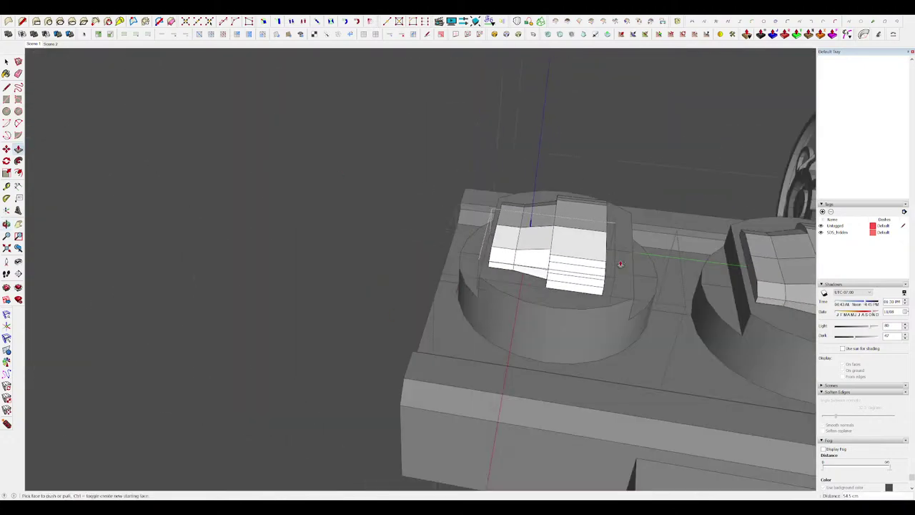
Draw a rectangle along the bottom of the taller block's free side and push it in 27.3 cm as a recess.
scroll(498, 231, "up", 5)
middle_click_drag(515, 265, 560, 264)
scroll(532, 286, "up", 5)
middle_click_drag(465, 277, 428, 279)
key("space")
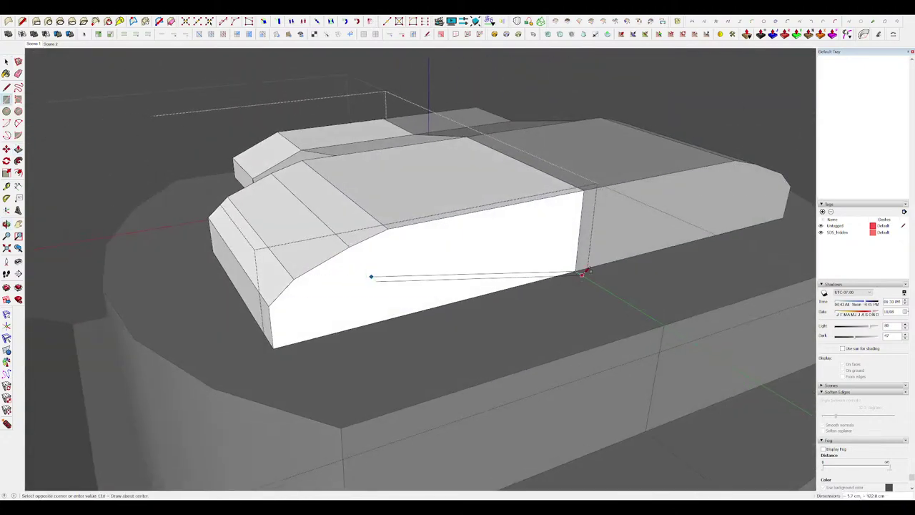
scroll(565, 265, "down", 5)
key("p")
left_click(539, 233)
scroll(539, 233, "up", 5)
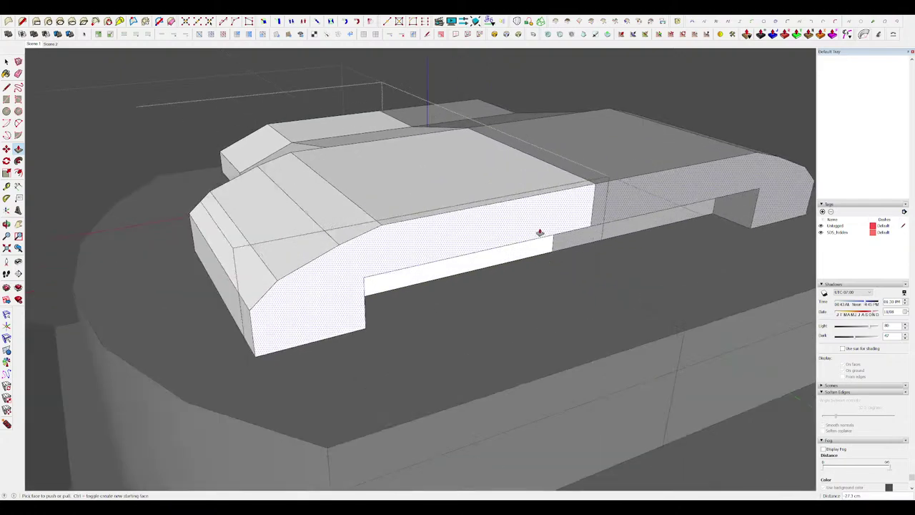
Draw a low rectangle on the recess's end wall and extrude it along the recess to form a bottom lip.
middle_click_drag(539, 233, 490, 214)
key("space")
key("i")
middle_click_drag(480, 262, 342, 291)
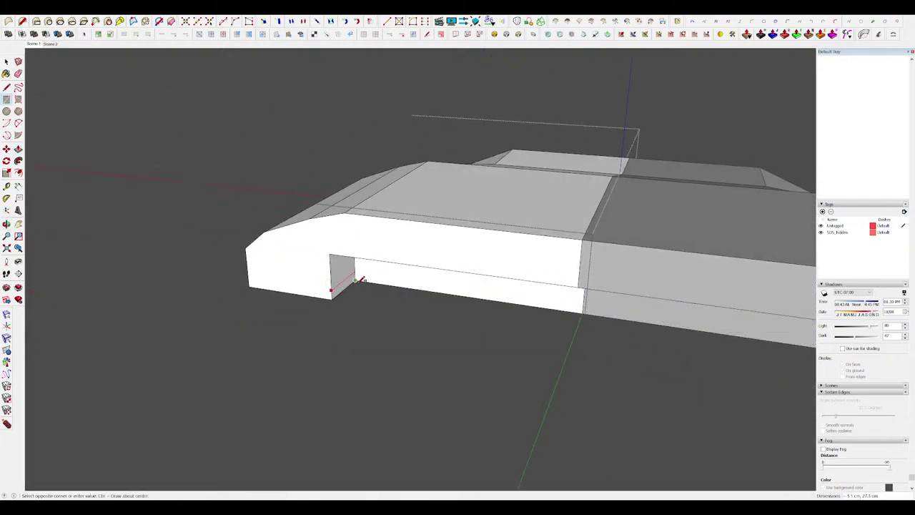
left_click(355, 279)
key("p")
left_click(347, 283)
left_click(579, 290)
middle_click_drag(443, 236, 572, 279)
Raise the upper face of the recess by 11.7 cm with the blocks isolated.
key("i")
scroll(500, 239, "down", 4)
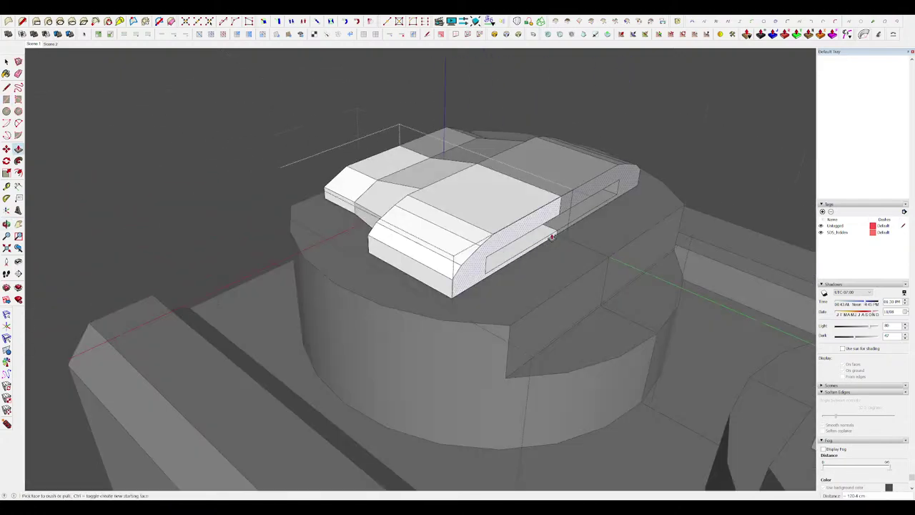
scroll(494, 233, "up", 5)
key("i")
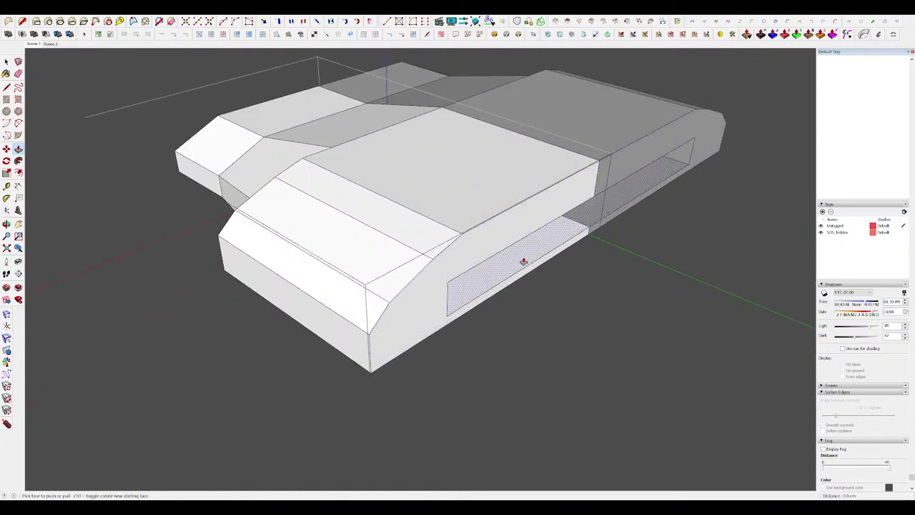
middle_click_drag(523, 261, 483, 234)
key("m")
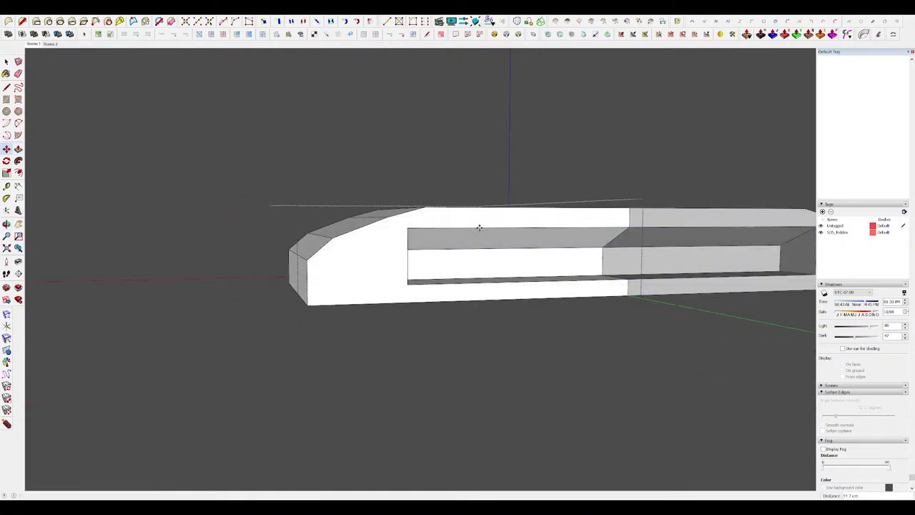
left_click(479, 227)
Draw a line across the recess's end wall to divide it into an upper and a lower part.
key("i")
scroll(433, 250, "up", 5)
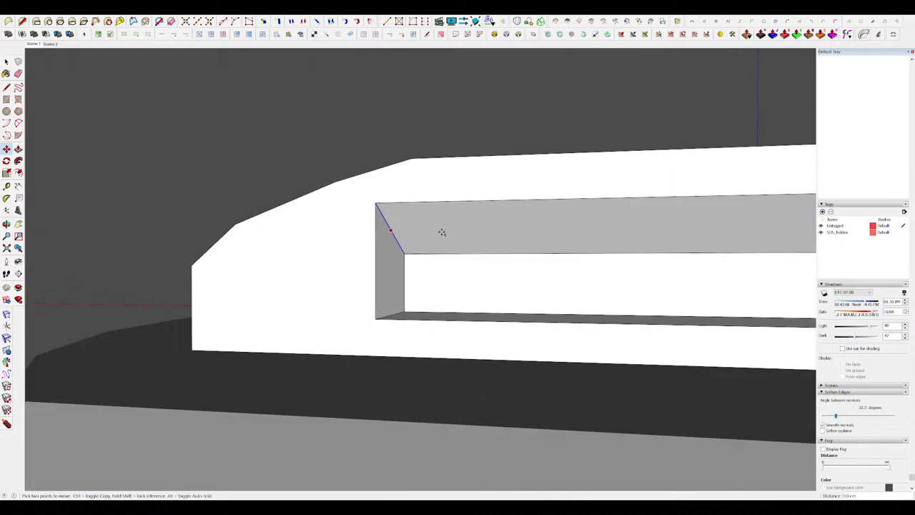
middle_click_drag(486, 231, 520, 250)
key("Escape")
middle_click_drag(458, 222, 390, 258)
key("space")
key("l")
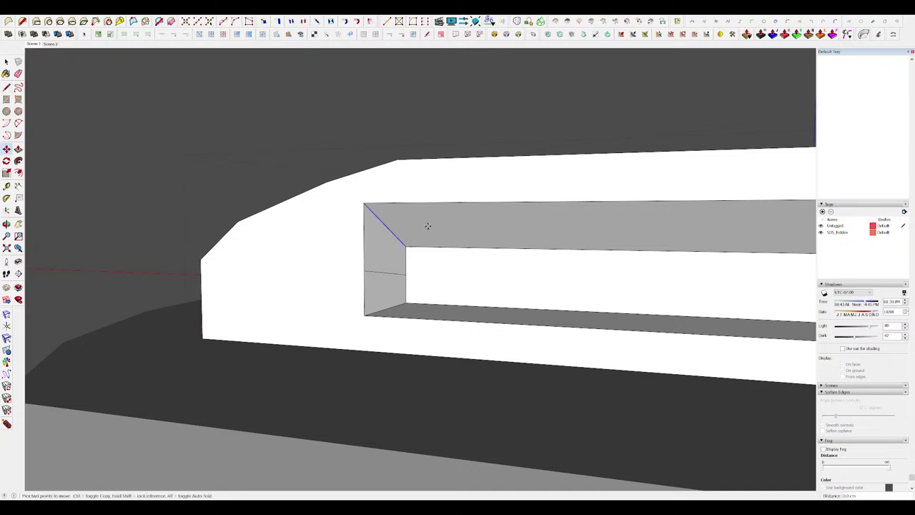
Move the upper corner edge of the end wall inward along the recess to chamfer the opening's corner.
middle_click_drag(446, 226, 629, 245)
left_click(441, 198)
key("space")
key("m")
left_click(486, 201)
scroll(511, 214, "down", 6)
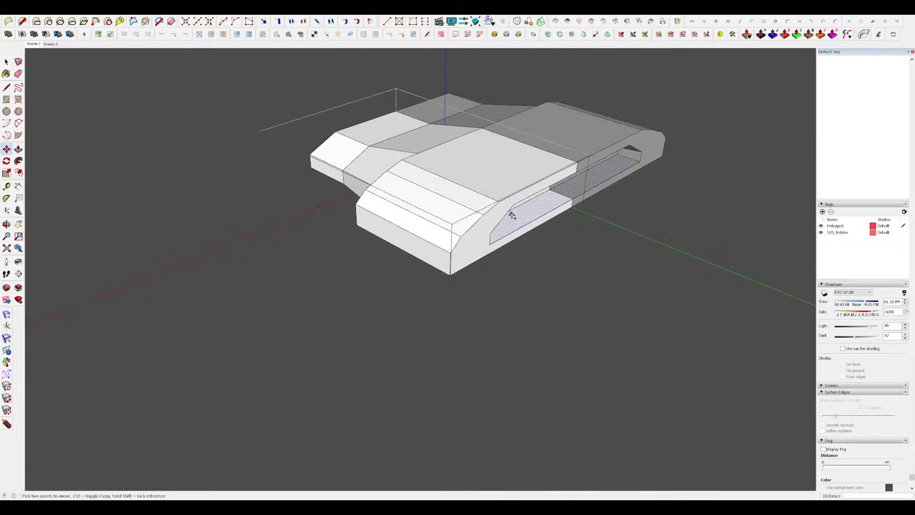
Finish editing the nested block and disc components and return to the whole ship.
key("space")
key("Escape")
scroll(467, 233, "down", 4)
scroll(514, 257, "down", 3)
middle_click_drag(467, 233, 565, 296)
scroll(515, 257, "down", 5)
left_click(539, 312)
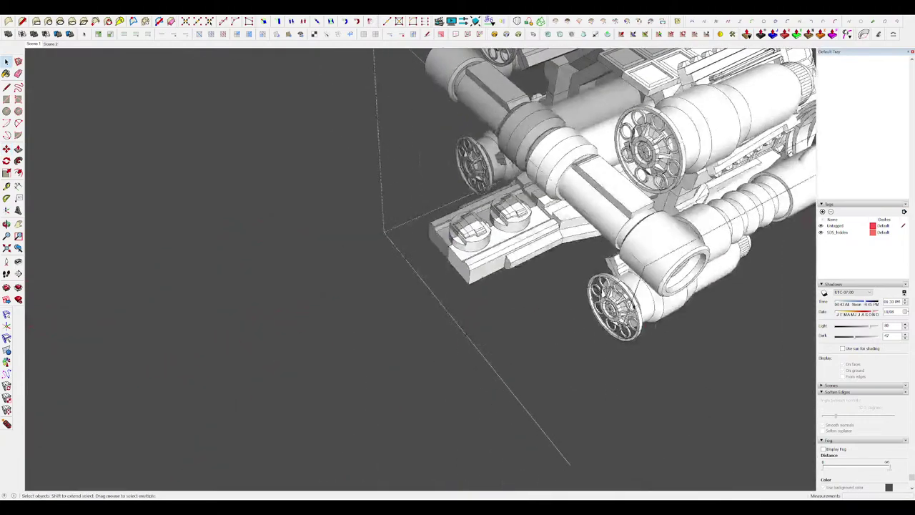
scroll(501, 264, "down", 4)
middle_click_drag(472, 266, 402, 236)
scroll(493, 254, "up", 4)
left_click(496, 268)
scroll(499, 266, "up", 4)
key("m")
key("space")
scroll(401, 236, "down", 7)
Open the rear disc for editing, outline a small rectangle on its curved side, and extrude it outward into an arm.
scroll(461, 271, "up", 5)
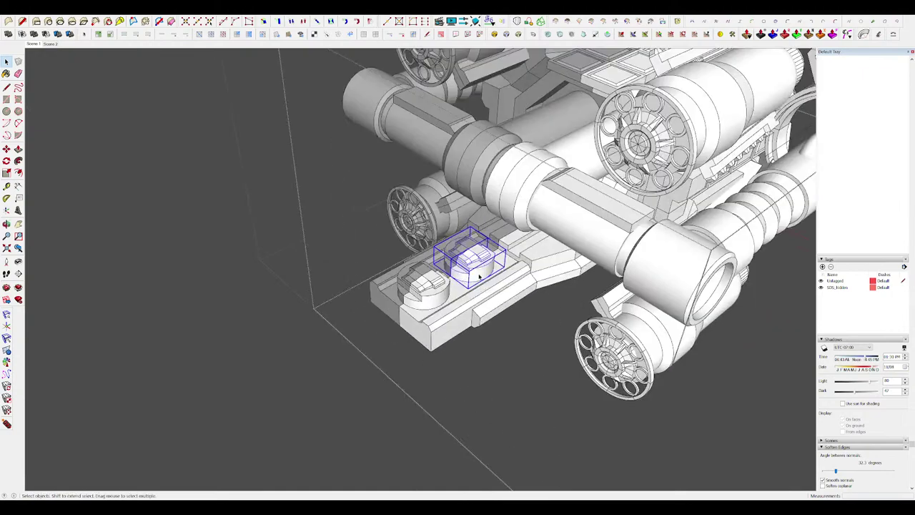
double_click(479, 277)
scroll(486, 268, "up", 4)
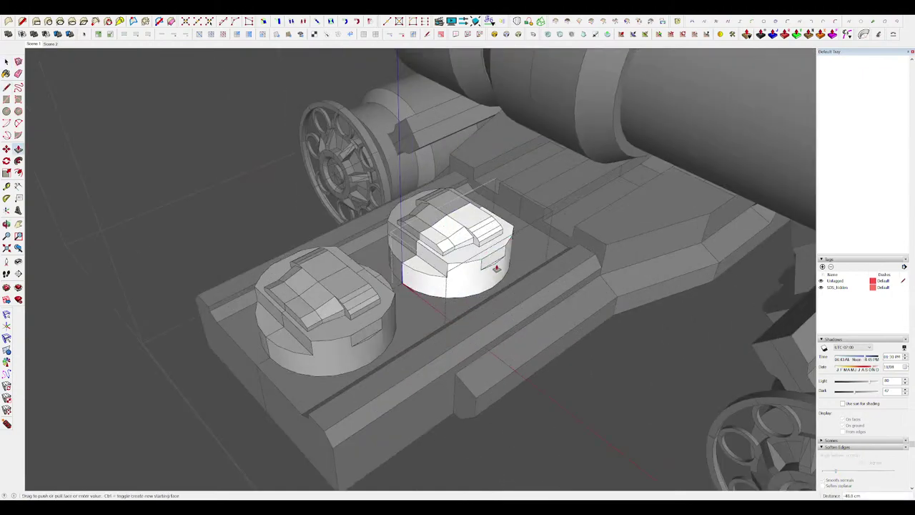
left_click(494, 277)
scroll(494, 278, "up", 3)
left_click(529, 282)
scroll(493, 251, "down", 5)
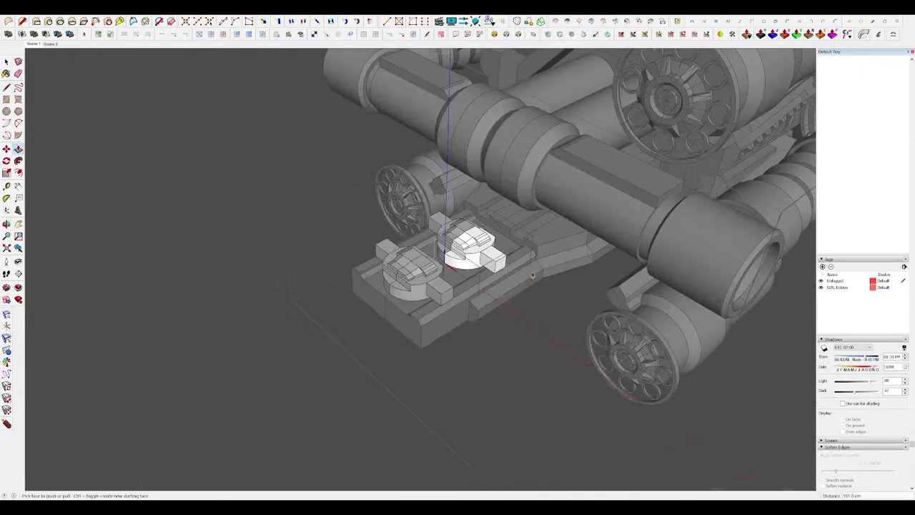
Reduce the arm's thickness with Push/Pull so it becomes a flat bar.
scroll(492, 249, "up", 5)
left_click(493, 253)
left_click(495, 265)
scroll(495, 260, "down", 6)
middle_click_drag(560, 279, 643, 269)
scroll(526, 241, "up", 7)
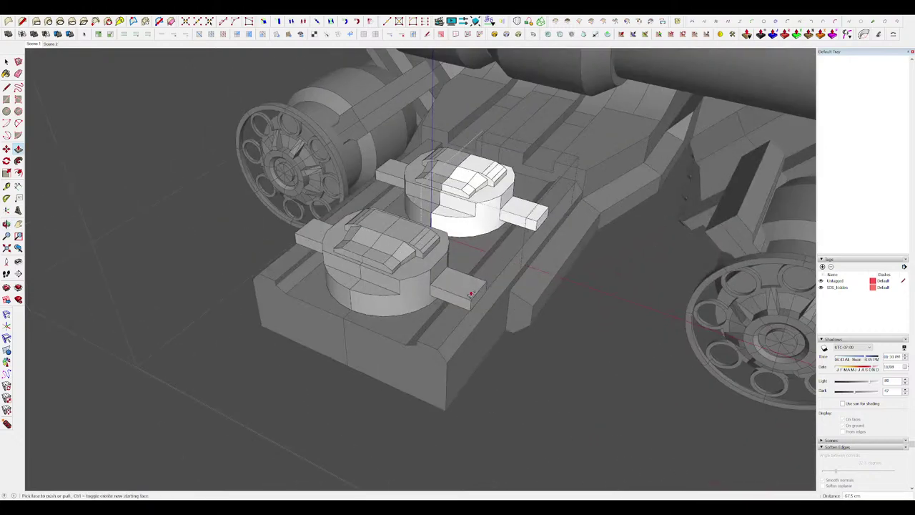
Extrude a lower section of the arm's front side along the slab into a long bar and finish editing the disc.
middle_click_drag(493, 258, 534, 195)
scroll(533, 203, "up", 7)
middle_click_drag(531, 245, 482, 244)
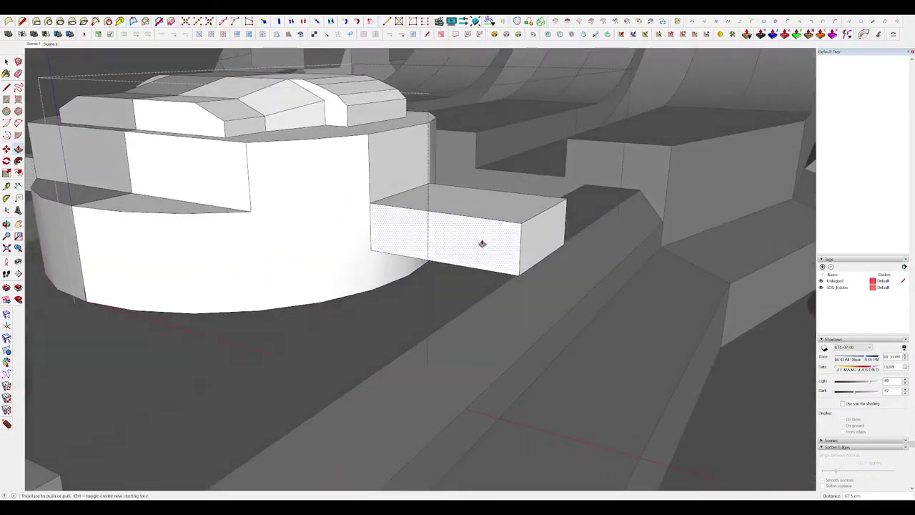
key("p")
left_click(498, 256)
scroll(498, 252, "down", 6)
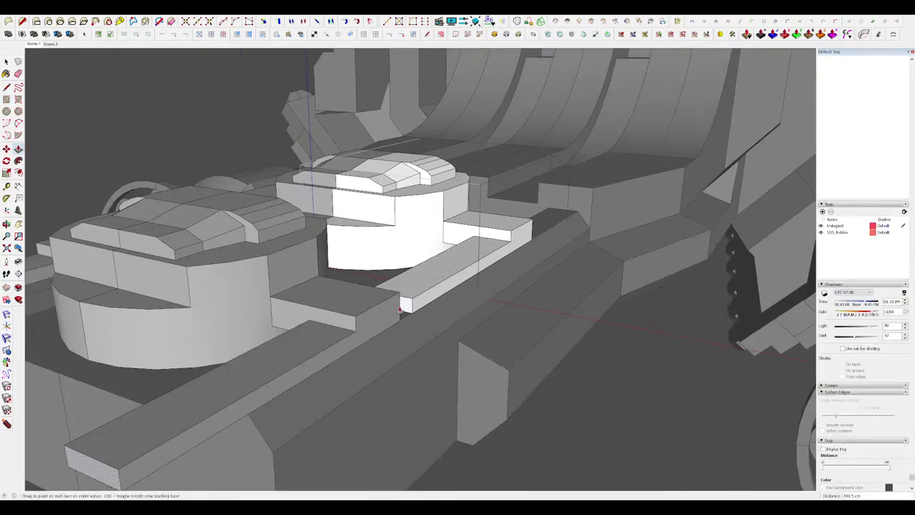
scroll(465, 246, "down", 8)
middle_click_drag(466, 246, 477, 300)
scroll(477, 365, "down", 4)
key("space")
left_click(495, 384)
scroll(496, 382, "down", 5)
middle_click_drag(597, 382, 619, 380)
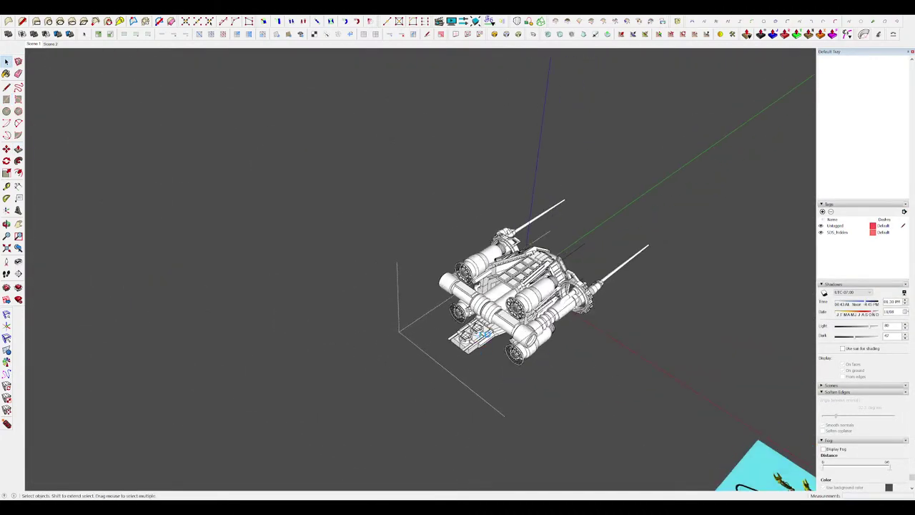
scroll(484, 334, "up", 7)
middle_click_drag(485, 334, 582, 224)
scroll(504, 231, "down", 5)
middle_click_drag(505, 231, 463, 289)
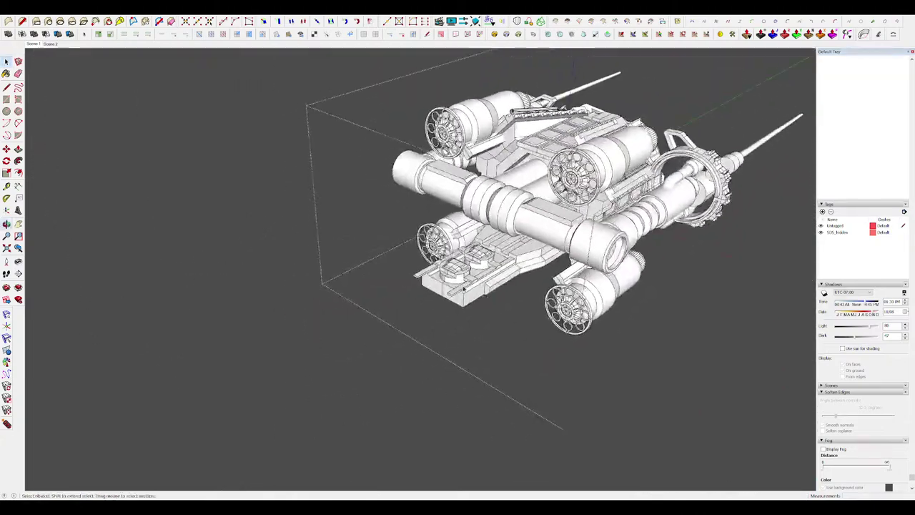
Open the end slab for editing, extrude its end face outward with Push/Pull to lengthen it, and finish editing.
scroll(463, 289, "up", 3)
double_click(458, 310)
key("p")
double_click(458, 310)
key("p")
left_click_drag(458, 310, 440, 321)
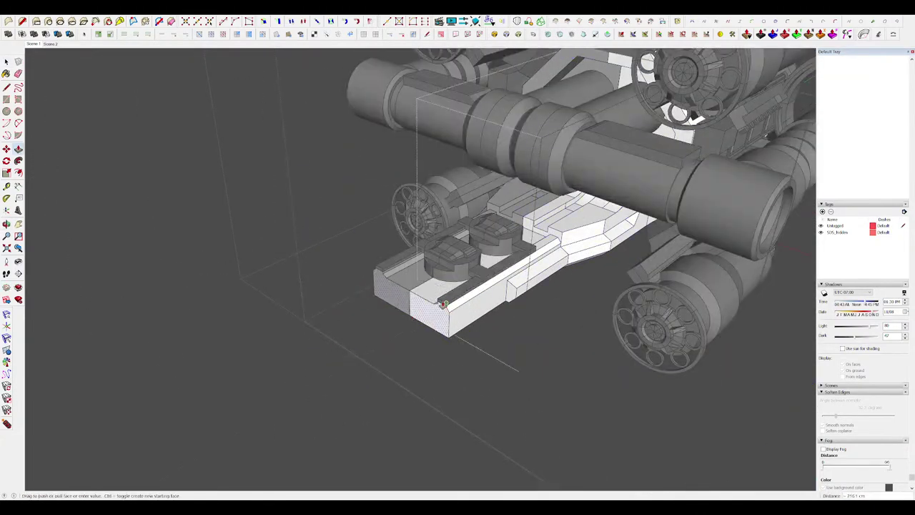
scroll(465, 293, "down", 5)
middle_click_drag(464, 293, 470, 310)
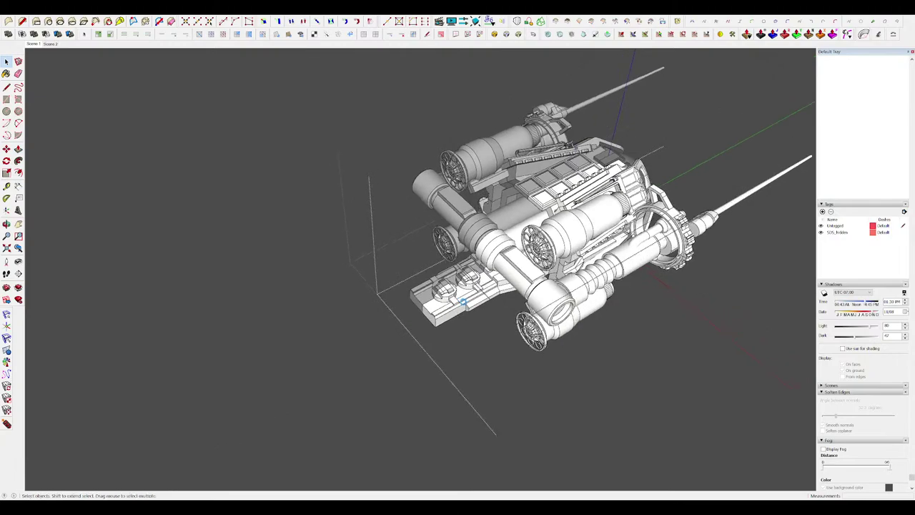
Open the rear cross-cylinder for editing, thicken its raised plate along the top and side faces, and return to the whole ship.
scroll(537, 279, "up", 10)
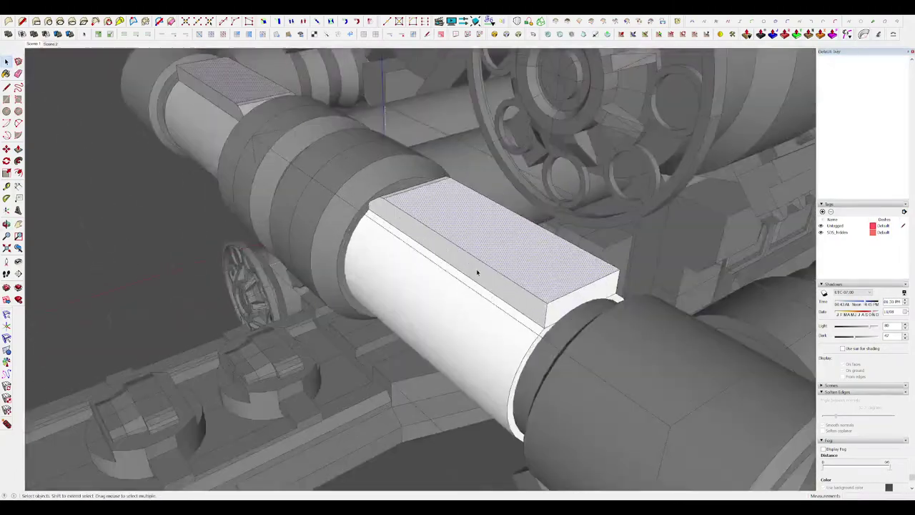
middle_click_drag(477, 273, 429, 229)
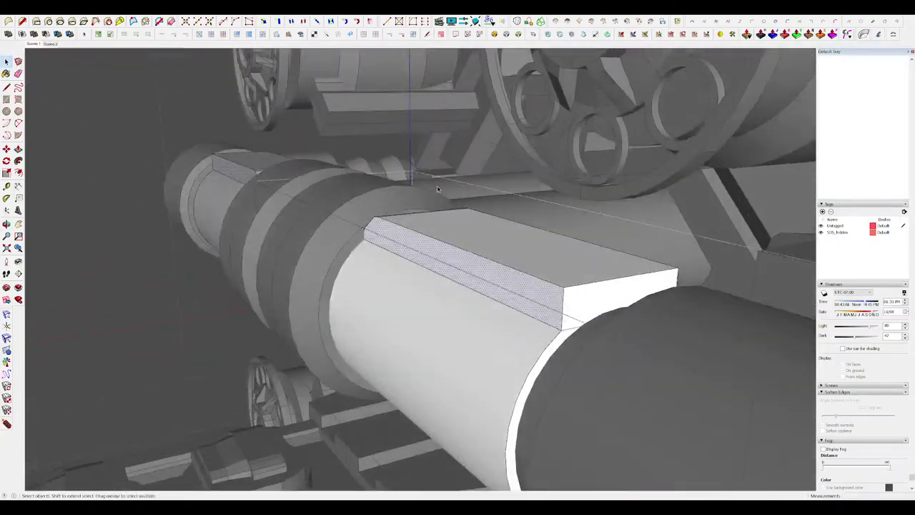
scroll(417, 212, "down", 5)
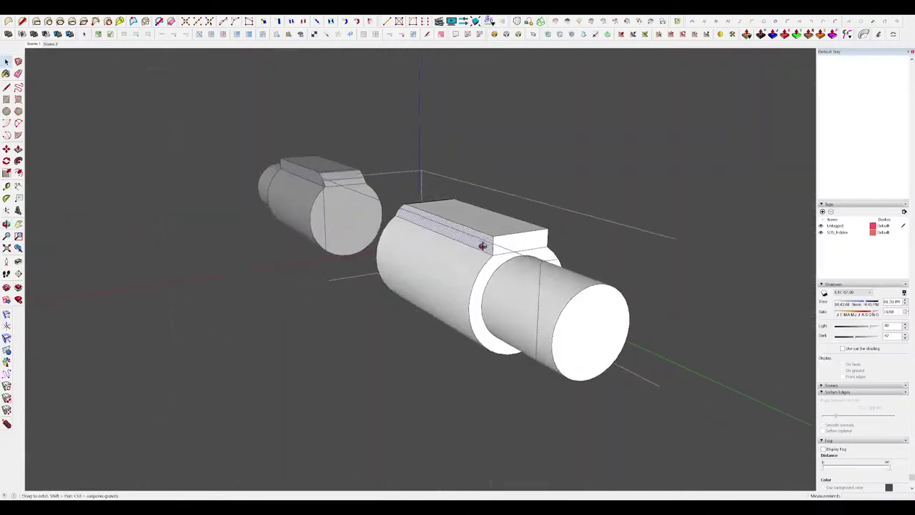
middle_click_drag(482, 241, 533, 343)
scroll(575, 303, "down", 6)
left_click(656, 308)
scroll(574, 304, "down", 4)
left_click(574, 304)
left_click(574, 305)
scroll(564, 193, "up", 4)
middle_click_drag(564, 194, 467, 149)
scroll(477, 250, "up", 4)
middle_click_drag(478, 250, 593, 318)
scroll(494, 221, "down", 2)
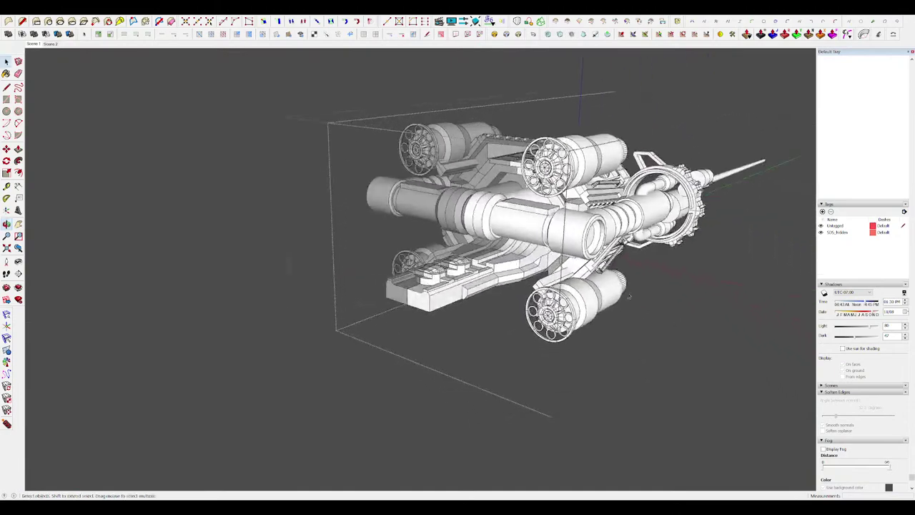
Draw a circle beside the ship, extrude it into a long lengthwise cylinder, and group it.
middle_click_drag(493, 222, 572, 207)
scroll(493, 222, "down", 4)
key("c")
middle_click_drag(505, 194, 538, 253)
key("p")
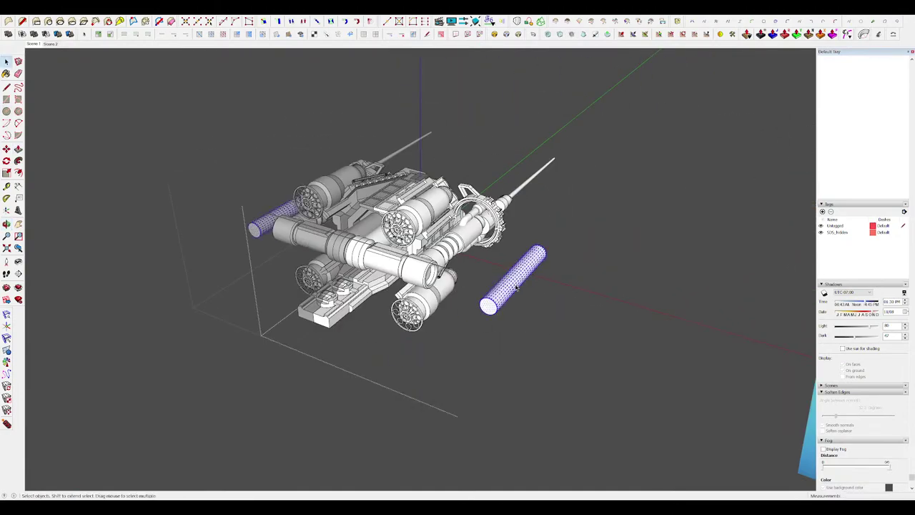
key("ctrl+g")
Move the new cylinder beneath the rear cross-cylinder, placing it beside the slab's stepped discs.
scroll(537, 250, "up", 3)
key("m")
left_click(546, 238)
scroll(545, 234, "down", 4)
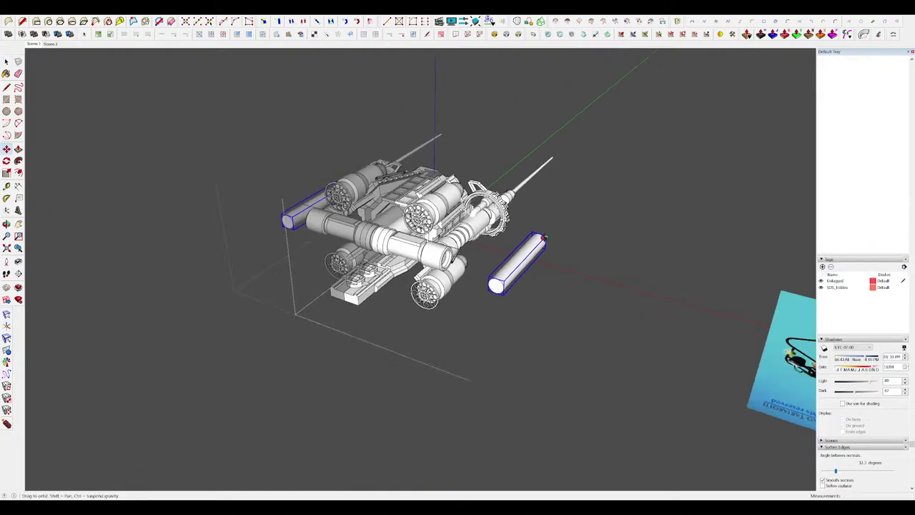
middle_click_drag(544, 233, 607, 246)
scroll(443, 236, "up", 3)
middle_click_drag(417, 246, 450, 194)
scroll(448, 197, "up", 4)
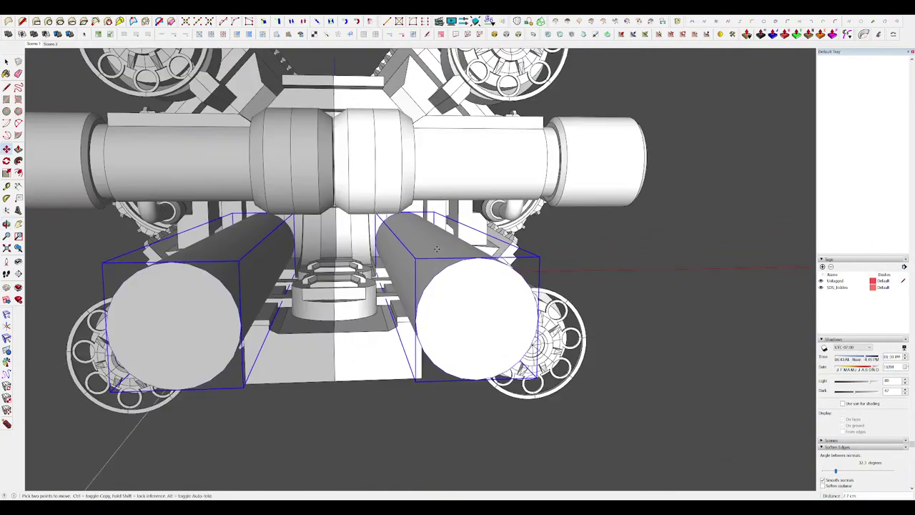
left_click(416, 233)
middle_click_drag(417, 234, 283, 233)
left_click(420, 238)
key("space")
Open the new cylinder for editing and push its rear end face inward to shorten it.
scroll(465, 223, "down", 4)
middle_click_drag(465, 223, 472, 270)
scroll(476, 257, "up", 3)
double_click(454, 283)
key("p")
left_click_drag(458, 283, 487, 262)
key("space")
Offset the cylinder's rear end face slightly inward and extrude the inner circle backward into a narrower barrel section.
scroll(490, 260, "up", 4)
key("f")
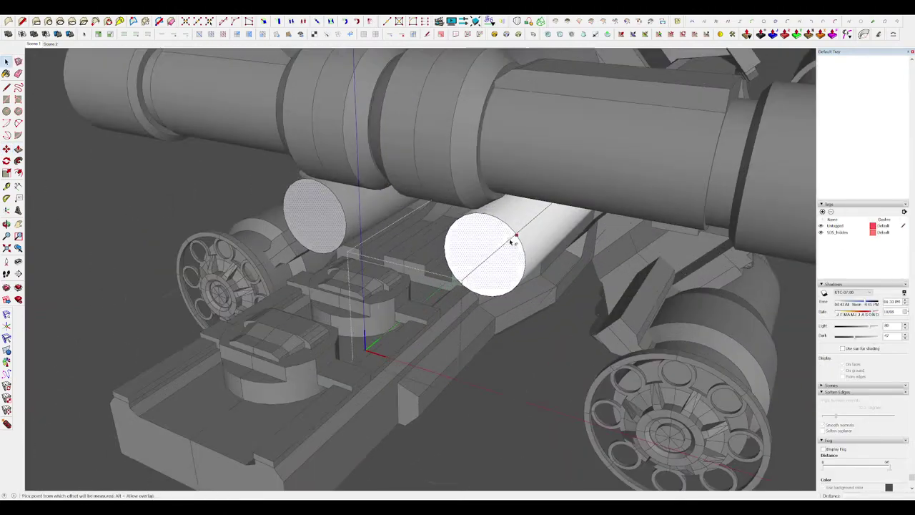
left_click_drag(510, 221, 458, 256)
mouse_move(458, 256)
middle_mouse_down()
mouse_move(496, 222)
mouse_move(457, 273)
middle_mouse_up()
key("space")
scroll(488, 242, "down", 3)
left_click(453, 256)
scroll(457, 248, "down", 5)
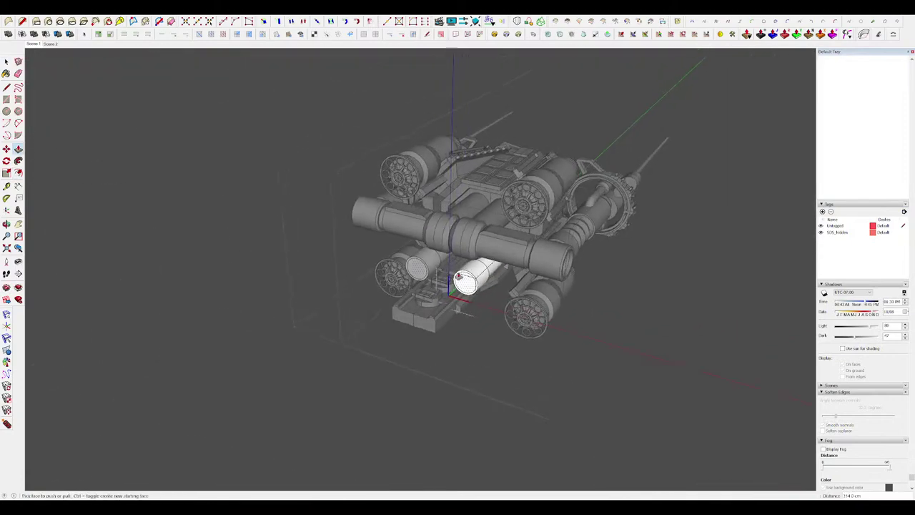
scroll(458, 274, "up", 5)
mouse_move(461, 269)
left_mouse_down()
mouse_move(448, 296)
mouse_move(455, 284)
left_mouse_up()
scroll(451, 294, "down", 5)
Offset the barrel's end face into a thin rim, push the inner circle inward to hollow the barrel, and finish editing.
scroll(486, 286, "up", 5)
key("f")
left_click(482, 277)
scroll(453, 313, "up", 3)
middle_click_drag(456, 284, 496, 297)
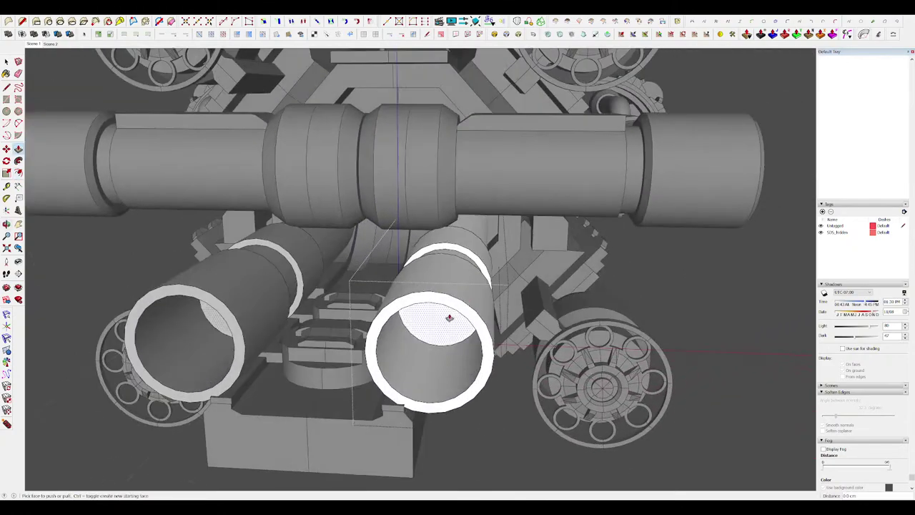
left_click_drag(450, 319, 446, 307)
scroll(446, 307, "down", 5)
middle_click_drag(446, 307, 372, 318)
key("h")
key("h")
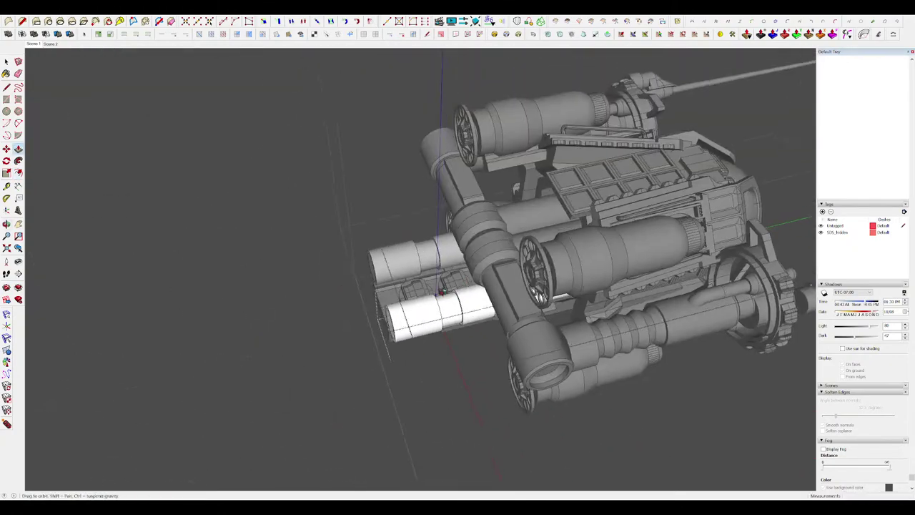
middle_click_drag(479, 304, 505, 315)
scroll(506, 314, "down", 6)
key("space")
left_click(551, 329)
middle_click_drag(493, 258, 420, 280)
scroll(501, 250, "up", 5)
scroll(519, 269, "down", 4)
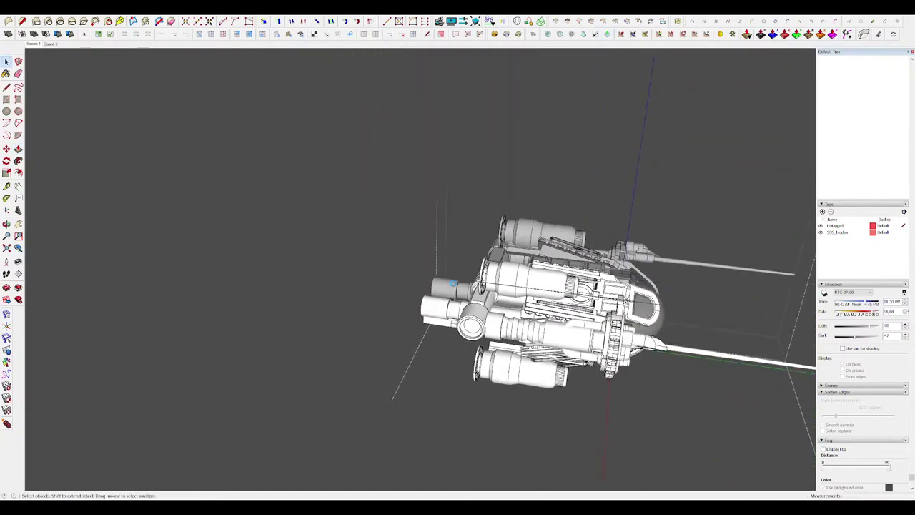
Draw a vertical circle of about 1314 cm radius above the ship's rear and extrude it into a thick disc.
middle_click_drag(410, 313, 497, 294)
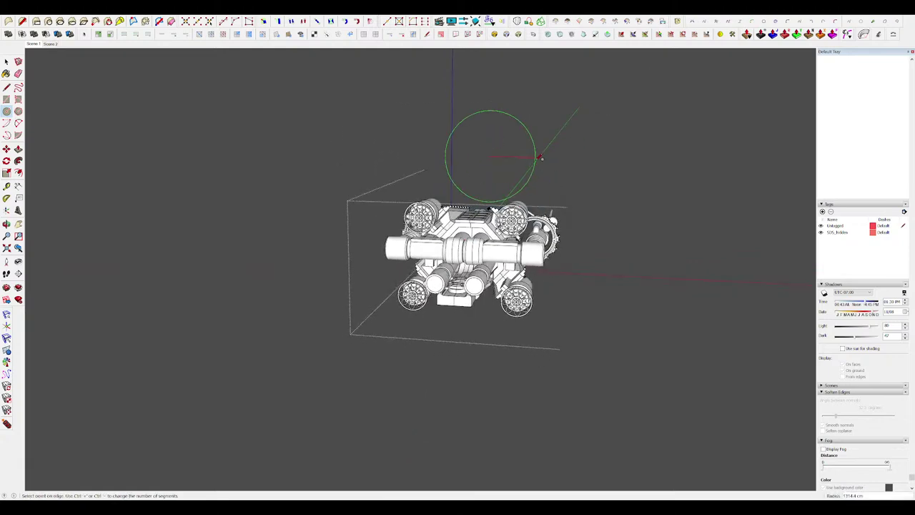
left_click(533, 155)
middle_click_drag(533, 155, 486, 176)
key("p")
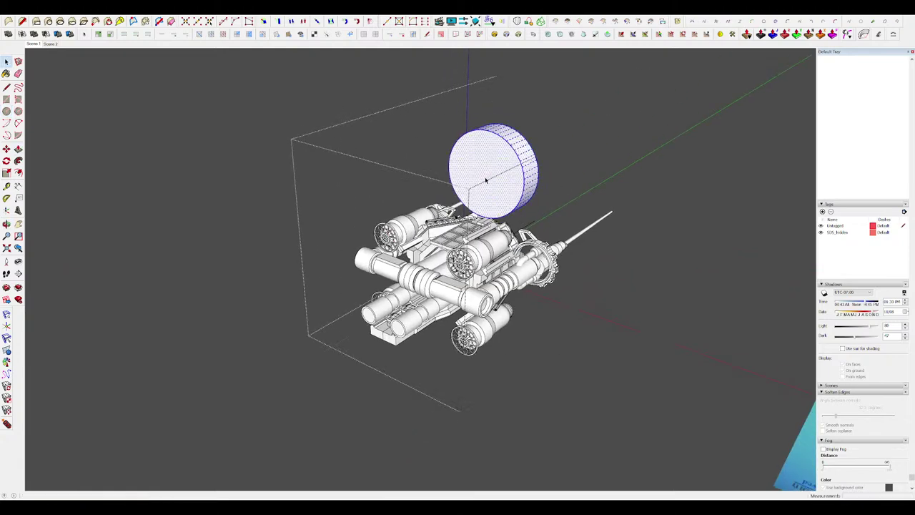
Move the disc backward and down so it sits behind the ship's rear crossbar.
middle_click_drag(467, 329, 504, 390)
key("m")
left_click(454, 158)
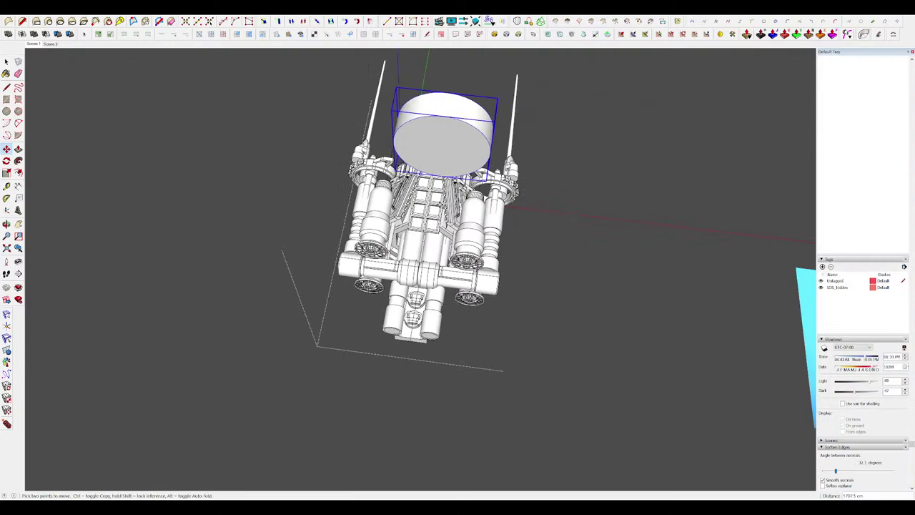
left_click(429, 273)
scroll(432, 266, "up", 4)
middle_click_drag(433, 250, 475, 106)
scroll(465, 125, "down", 4)
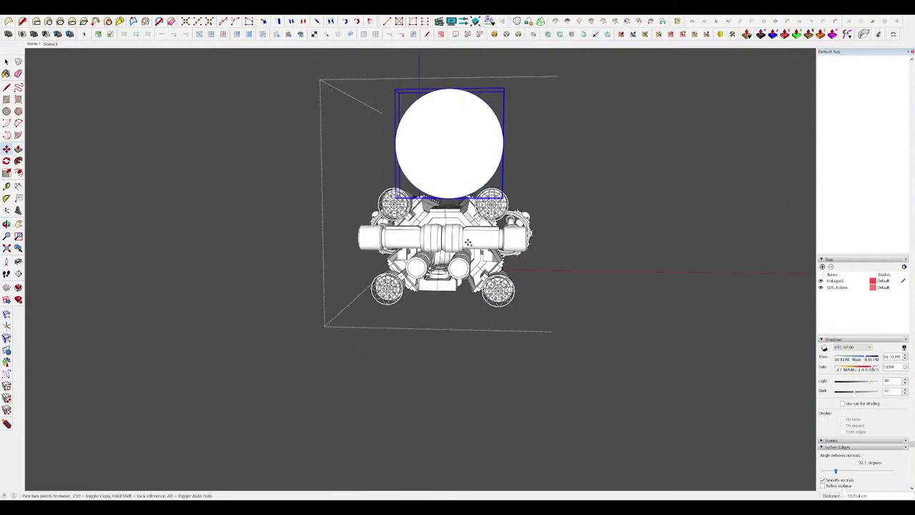
middle_click_drag(468, 269, 469, 278)
scroll(460, 223, "up", 4)
left_click(461, 218)
middle_click_drag(462, 218, 456, 266)
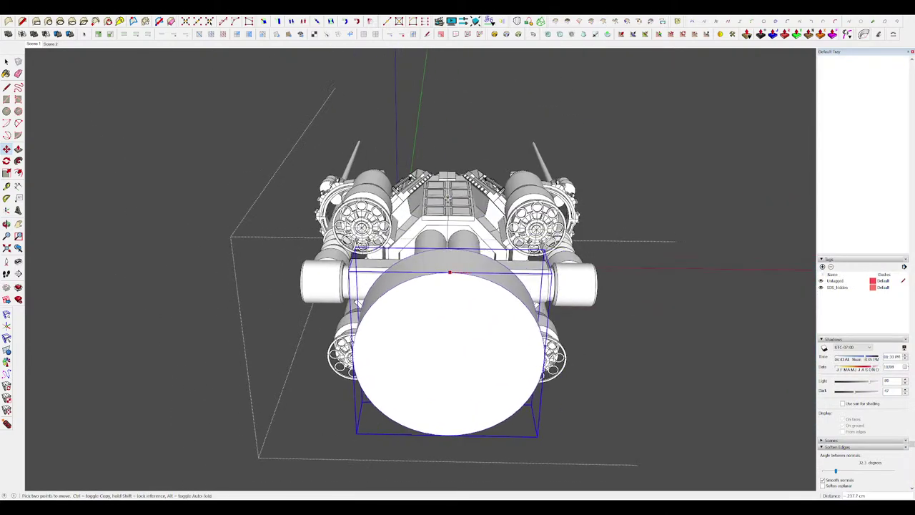
Fine-tune the disc's position to line it up with the ship's centreline as seen from the rear.
scroll(446, 203, "up", 5)
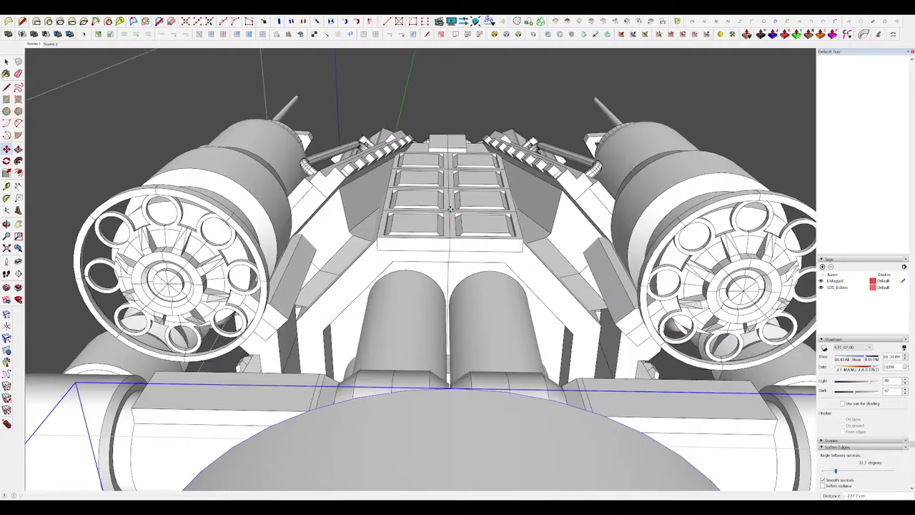
scroll(450, 209, "down", 6)
middle_click_drag(450, 209, 486, 134)
scroll(493, 226, "up", 5)
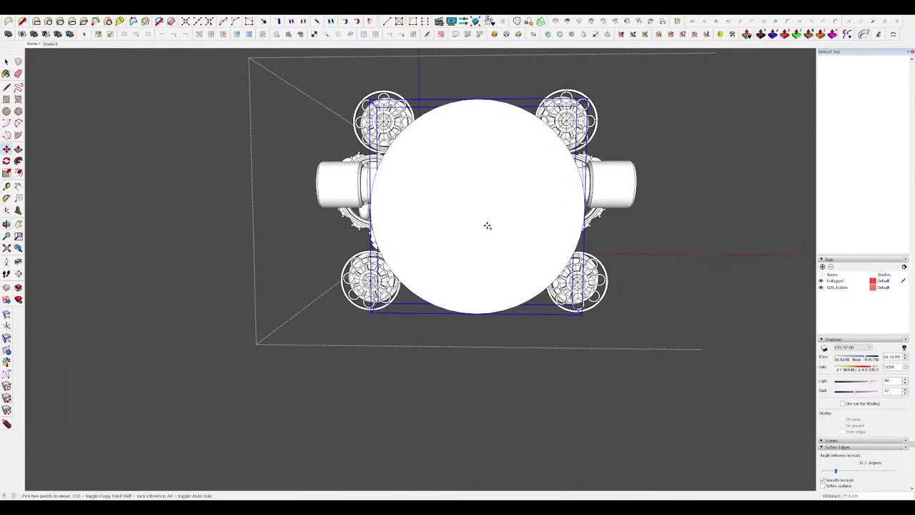
middle_click_drag(488, 220, 447, 235)
scroll(631, 326, "down", 4)
scroll(485, 195, "up", 5)
key("space")
Open the disc group and offset its ship-facing face inward to create a smaller concentric circle for Push/Pull.
scroll(543, 250, "up", 3)
scroll(541, 248, "down", 5)
double_click(492, 214)
scroll(493, 214, "up", 3)
key("f")
left_click(498, 208)
left_click(486, 196)
key("p")
left_click(458, 243)
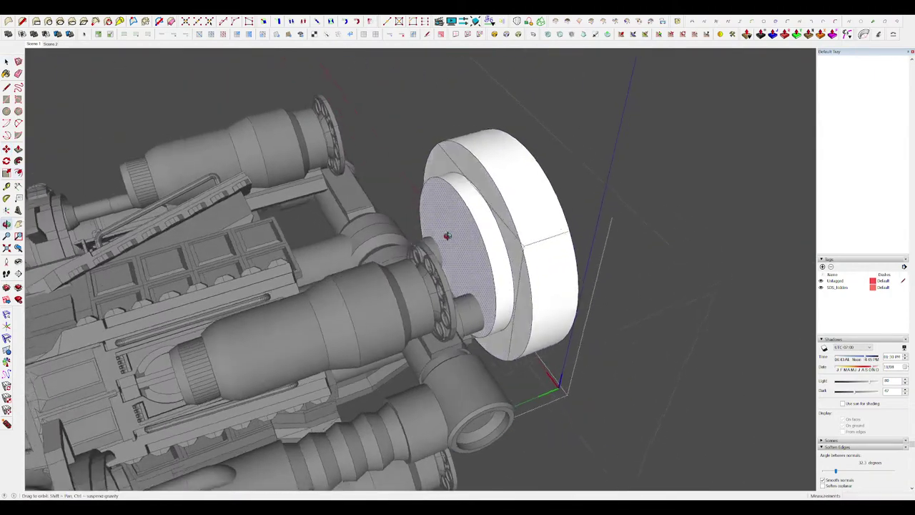
scroll(463, 244, "down", 5)
key("space")
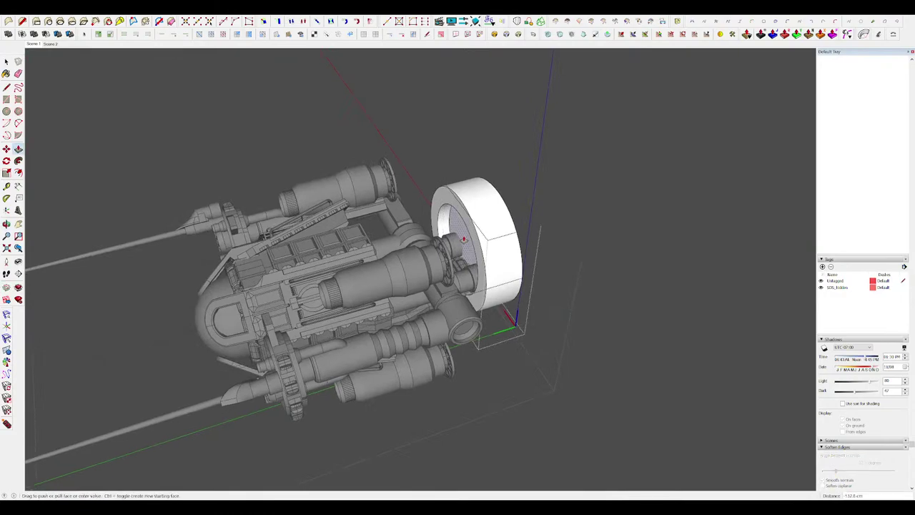
Push the inner circle into the disc to form a recess facing the ship, and leave the group.
scroll(463, 239, "up", 5)
left_click(479, 244)
left_click(504, 236)
middle_click_drag(504, 236, 637, 236)
scroll(456, 253, "down", 5)
key("space")
left_click(615, 291)
scroll(515, 245, "up", 4)
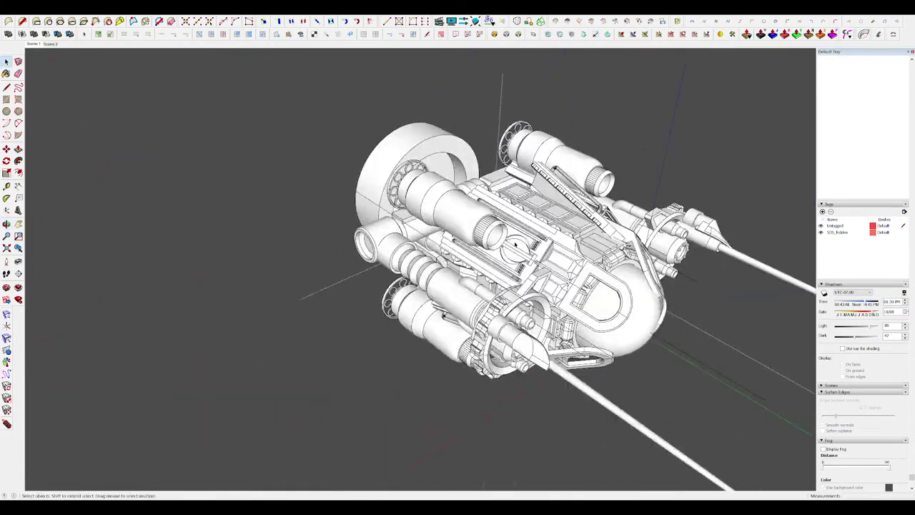
Scale the recessed disc along its thickness.
scroll(451, 193, "up", 4)
left_click(451, 193)
key("s")
middle_click_drag(451, 193, 269, 188)
left_click(459, 251)
Move the disc along the ship's axis to the ends of the twin rear cylinders.
key("m")
left_click(353, 197)
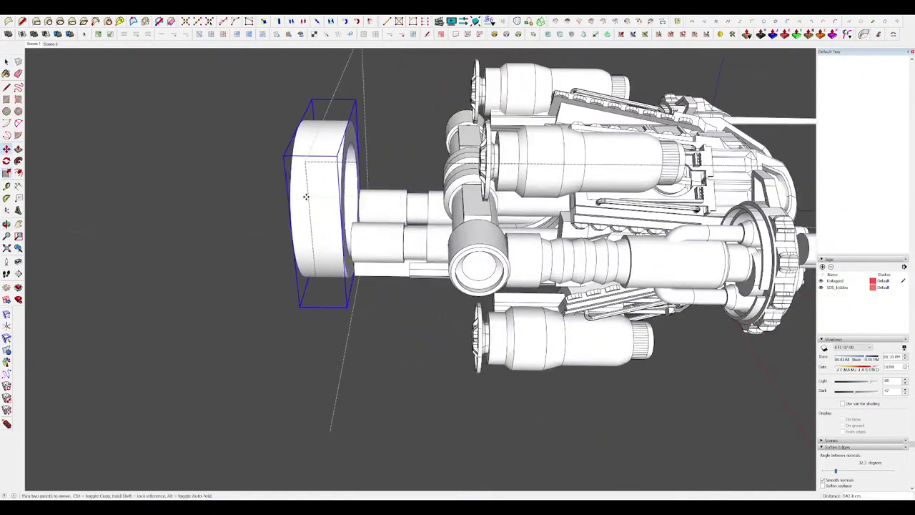
left_click(318, 196)
scroll(570, 236, "down", 4)
key("space")
Isolate the twin rear cylinders and shorten their end sections with Push/Pull, keeping both cylinders matched.
middle_click_drag(586, 241, 473, 298)
scroll(508, 221, "up", 5)
double_click(415, 268)
double_click(453, 284)
key("shift+h")
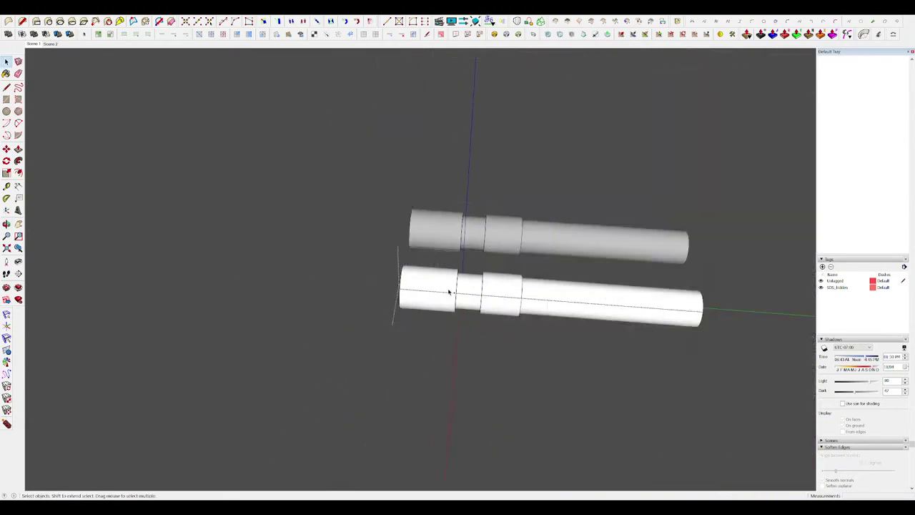
scroll(402, 288, "up", 5)
middle_click_drag(386, 286, 427, 300)
key("p")
left_click(433, 281)
key("shift+h")
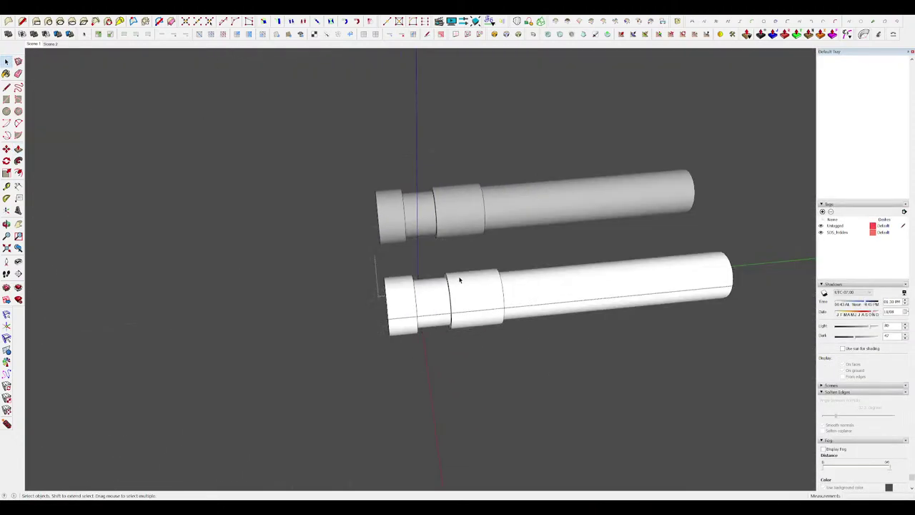
Shorten the two side rails beside the round pods by moving their selected rear ends forward.
middle_click_drag(462, 276, 360, 332)
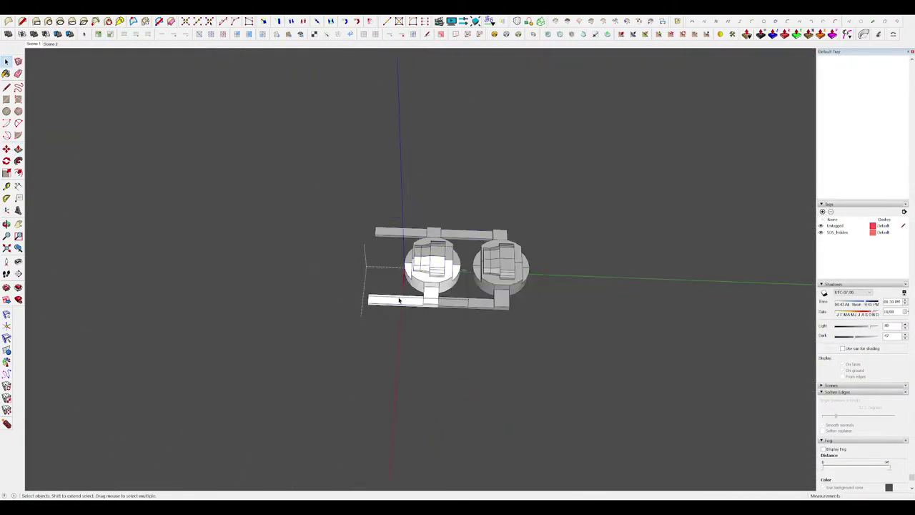
middle_click_drag(399, 300, 406, 301)
scroll(363, 292, "up", 1)
left_click_drag(361, 281, 380, 308)
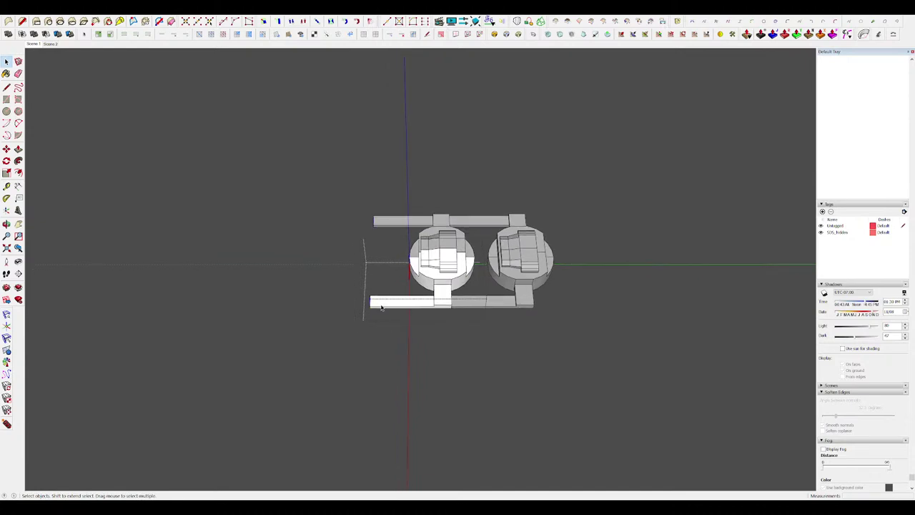
scroll(379, 308, "up", 4)
key("m")
left_click(377, 309)
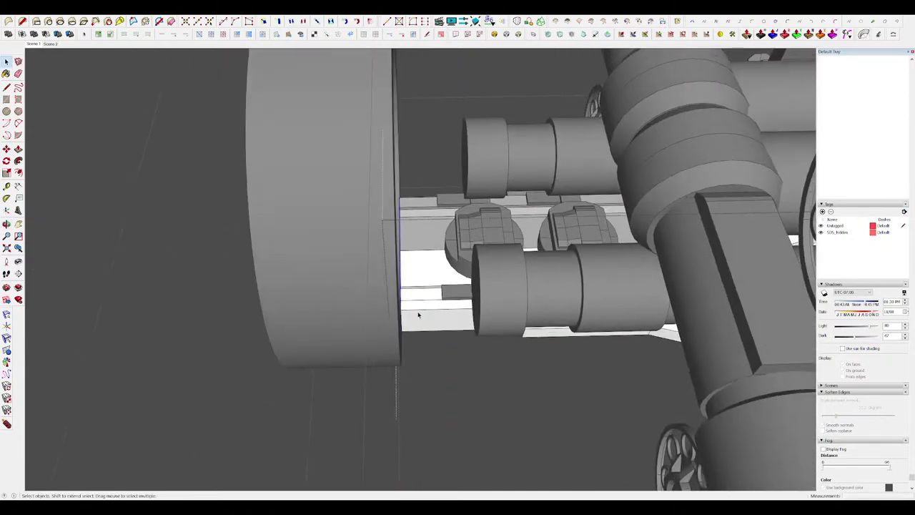
Move the rear edge of the platform under the round pods forward to shorten it, and leave the group.
scroll(394, 303, "up", 3)
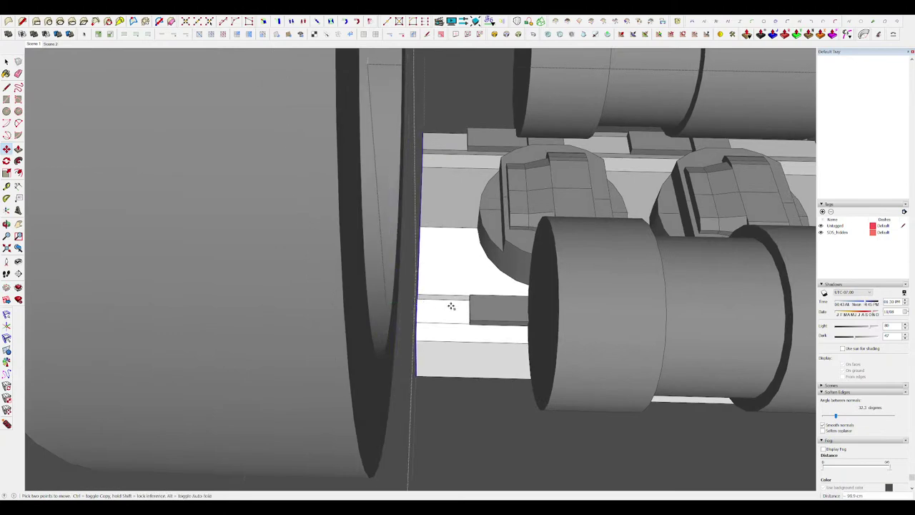
scroll(433, 281, "down", 1)
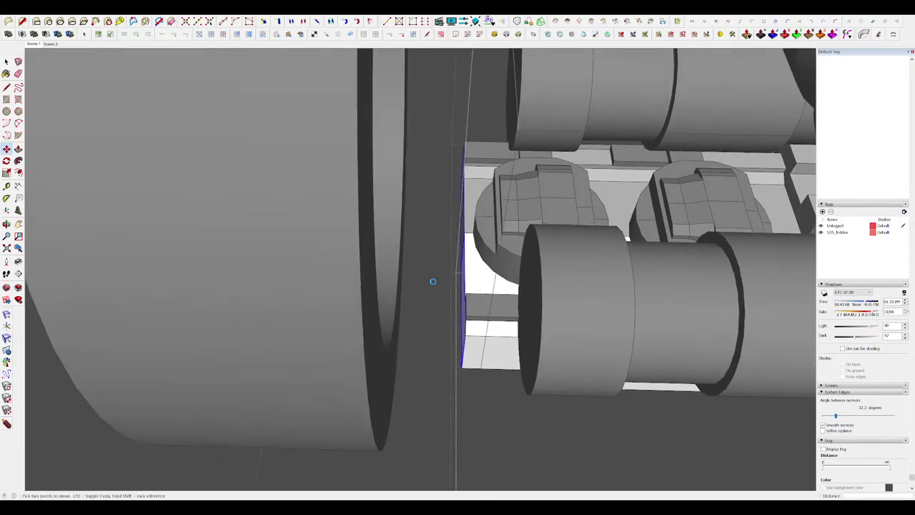
key("space")
scroll(433, 282, "down", 4)
middle_click_drag(433, 283, 414, 298)
key("i")
key("i")
left_click(438, 327)
left_click(324, 255)
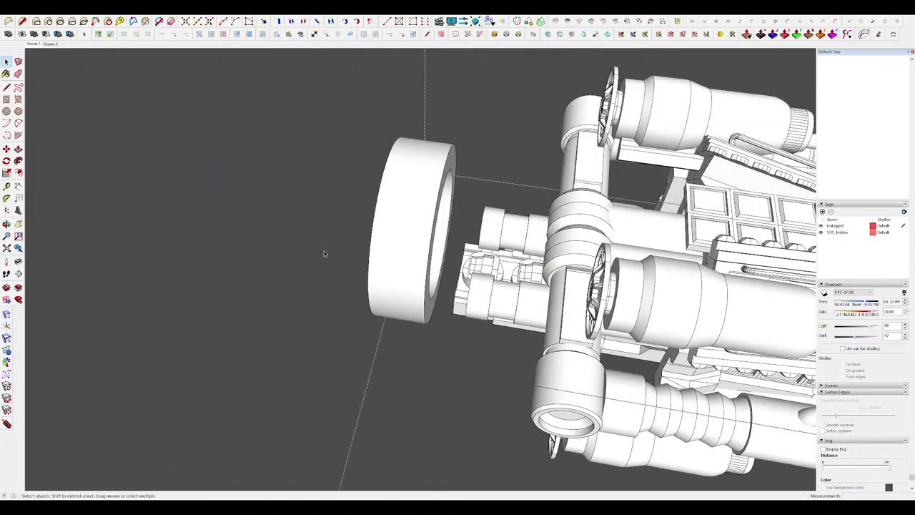
Move the recessed disc forward along the ship's axis until it covers the ends of the twin cylinders.
middle_click_drag(325, 255, 344, 266)
left_click(413, 255)
key("m")
middle_click_drag(413, 255, 443, 231)
left_click(429, 291)
scroll(466, 303, "up", 4)
left_click(470, 279)
scroll(413, 257, "down", 4)
scroll(386, 265, "up", 5)
key("space")
double_click(374, 267)
scroll(444, 231, "down", 5)
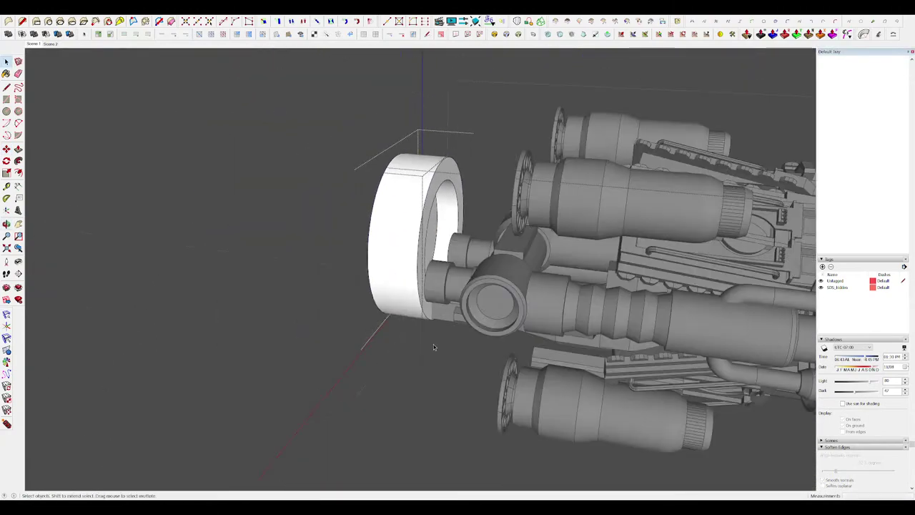
left_click(435, 348)
middle_click_drag(447, 315, 754, 318)
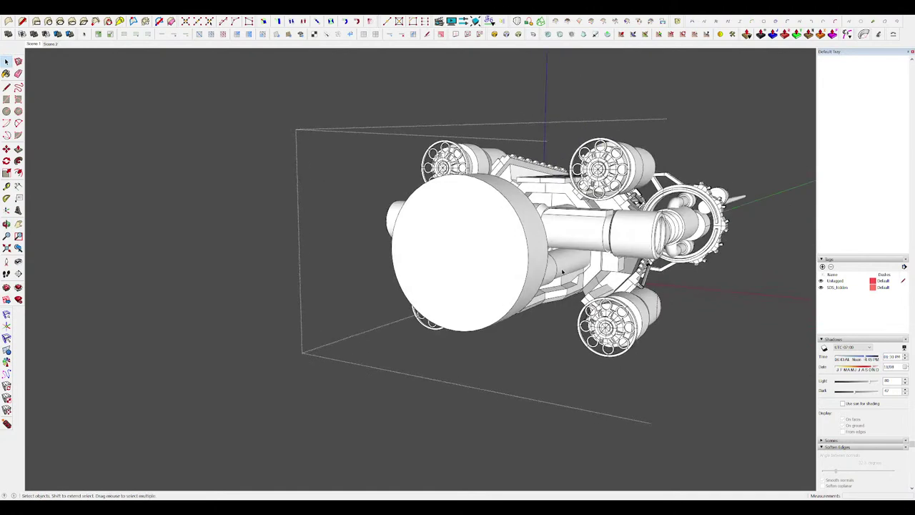
scroll(461, 223, "down", 3)
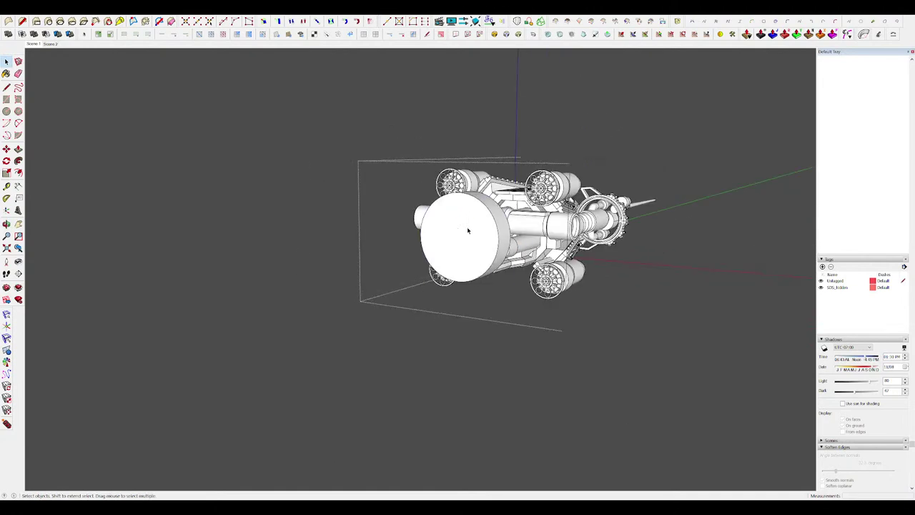
Inset the disc's flat face with Offset and move the resulting geometry to bevel the rear rim.
double_click(467, 231)
middle_click_drag(468, 230, 658, 321)
scroll(560, 243, "up", 4)
key("f")
middle_click_drag(560, 243, 198, 267)
left_click(540, 229)
key("m")
left_click(505, 283)
left_click(498, 286)
key("space")
scroll(422, 269, "down", 5)
middle_click_drag(422, 269, 253, 303)
left_click(253, 302)
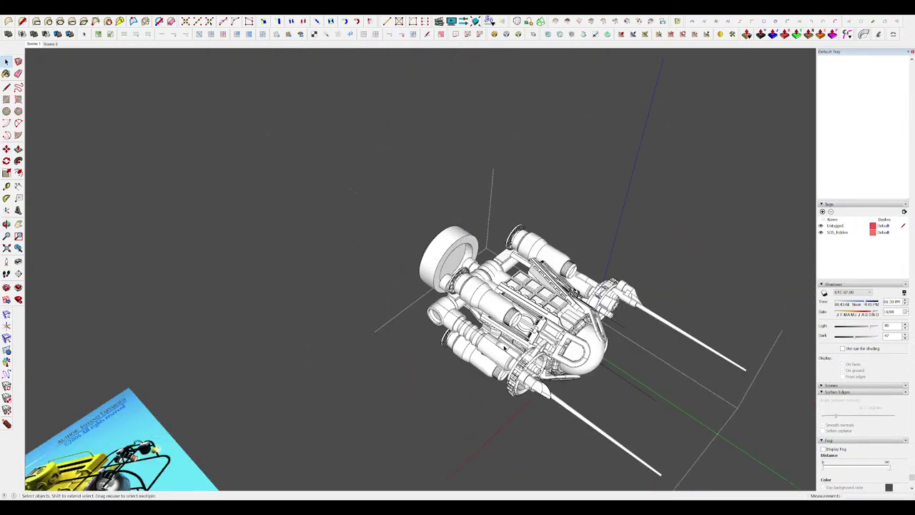
Bevel the outer edge on the disc's ship-facing side and leave the disc group.
scroll(463, 264, "up", 4)
double_click(474, 233)
scroll(477, 210, "up", 4)
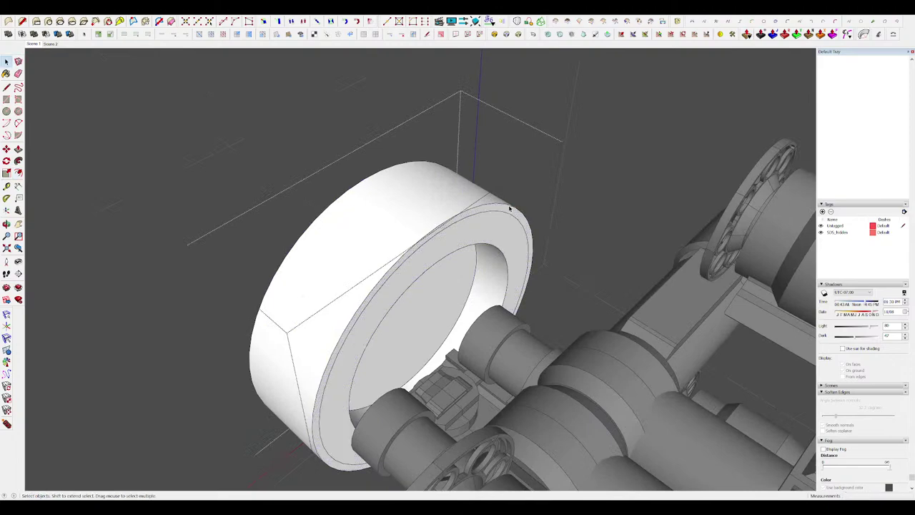
left_click(496, 196)
middle_click_drag(496, 197, 601, 187)
key("space")
scroll(458, 208, "down", 4)
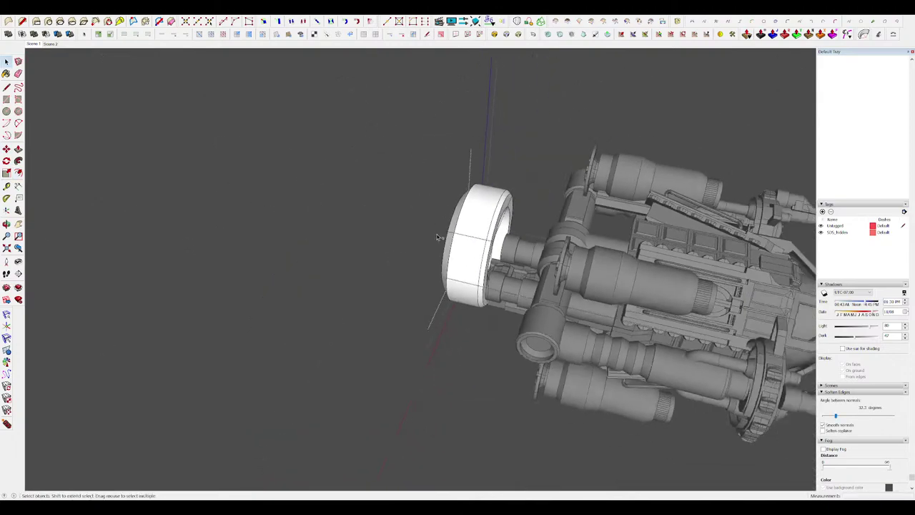
middle_click_drag(487, 247, 548, 274)
left_click(546, 271)
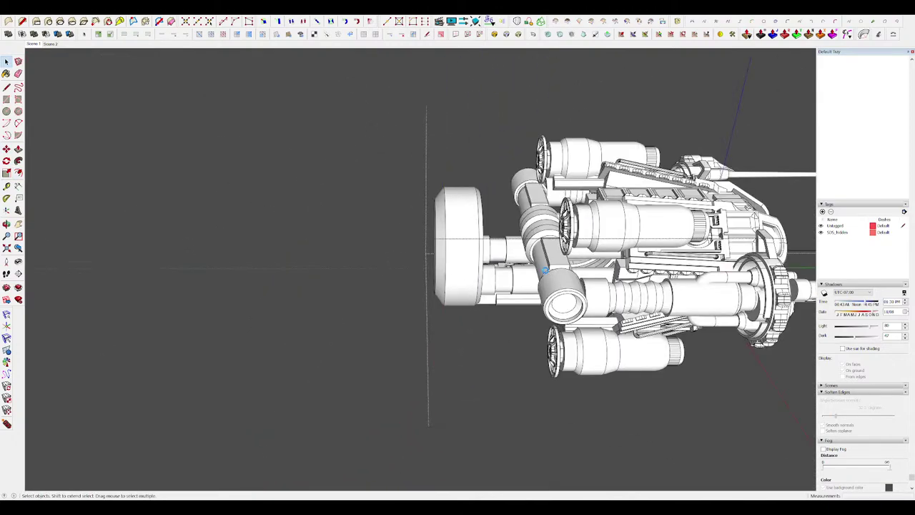
Examine the ship with its new rear disc from several angles.
middle_click_drag(472, 256, 593, 272)
scroll(458, 246, "down", 4)
left_click(493, 283)
middle_click_drag(493, 272, 394, 255)
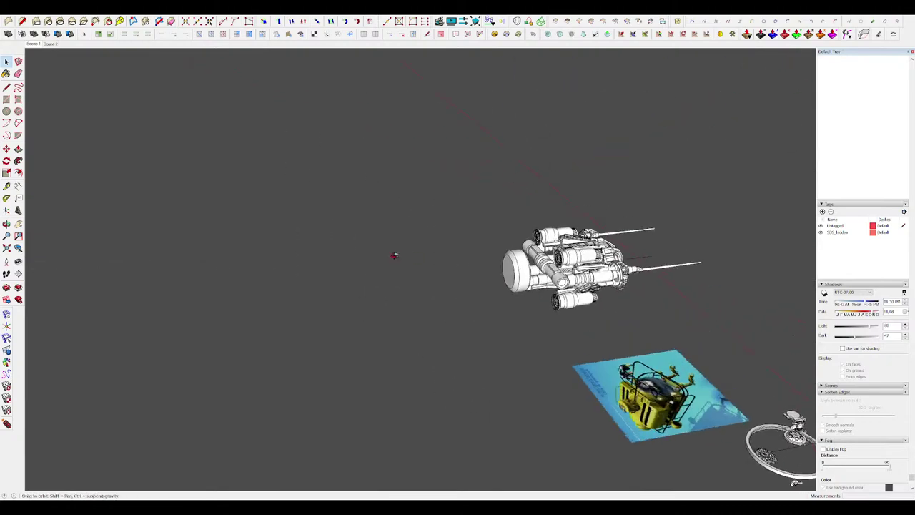
scroll(591, 259, "up", 4)
middle_click_drag(590, 300, 654, 278)
scroll(493, 261, "up", 4)
Reopen the ship group and model a long rectangular block beside the hull with Push/Pull.
double_click(504, 251)
middle_click_drag(475, 254, 511, 207)
scroll(504, 250, "down", 4)
middle_click_drag(605, 192, 479, 268)
left_click(590, 197)
key("p")
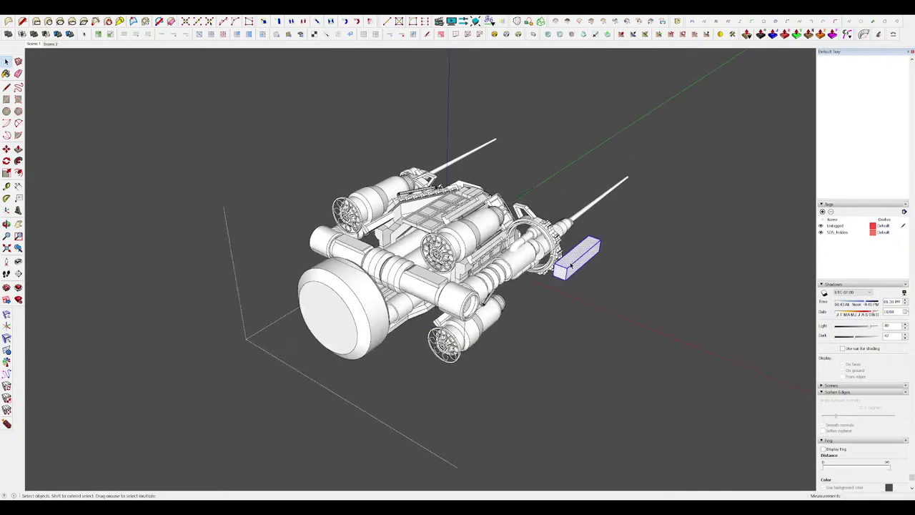
Move the rectangular block from beside the hull to the side of the rear disc.
left_click(555, 278)
middle_click_drag(556, 278, 696, 209)
scroll(455, 308, "up", 4)
middle_click_drag(454, 308, 468, 269)
middle_click_drag(420, 311, 236, 323)
left_click(321, 291)
key("space")
scroll(444, 290, "down", 3)
scroll(336, 313, "up", 5)
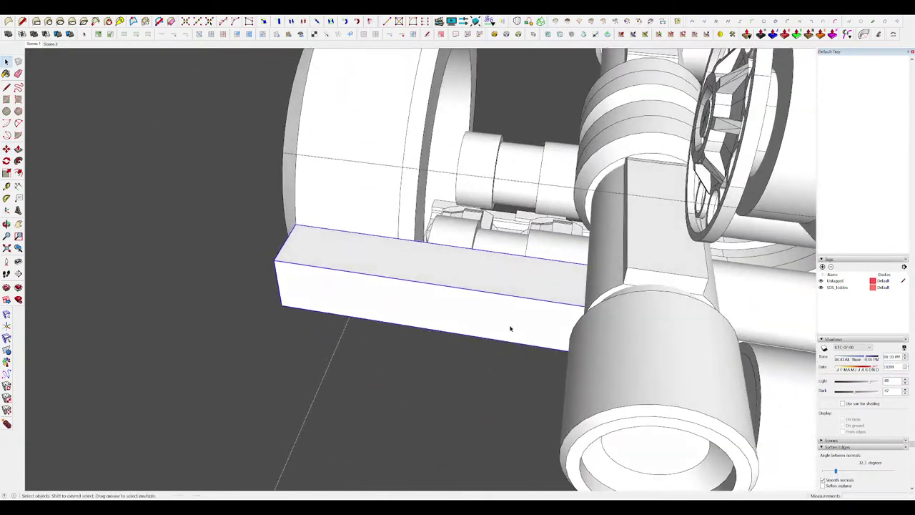
Scale the block's length by a factor of 0.50.
middle_click_drag(511, 327, 623, 269)
key("s")
left_click_drag(586, 223, 458, 262)
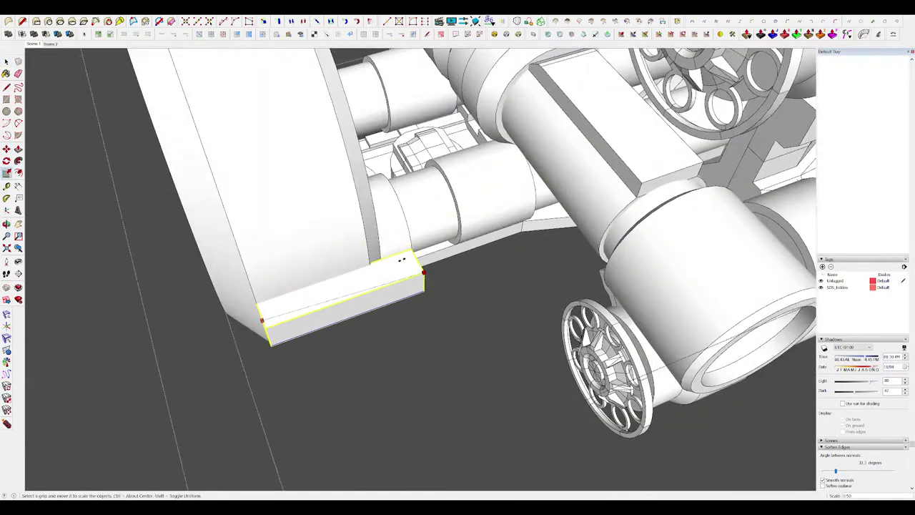
Position the block against the outer side of the disc and prepare it for resizing with the Scale tool.
middle_click_drag(402, 260, 794, 100)
scroll(494, 178, "down", 5)
scroll(479, 179, "up", 5)
key("m")
scroll(450, 147, "up", 2)
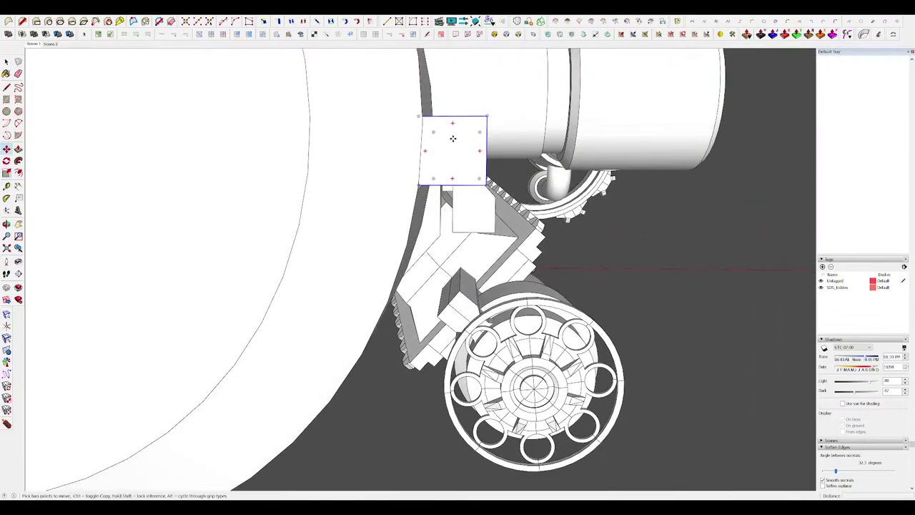
scroll(484, 120, "down", 4)
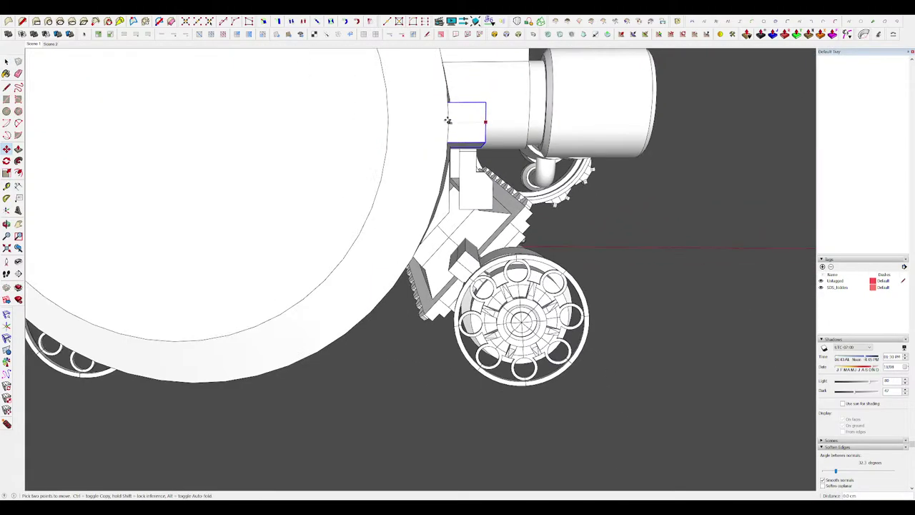
middle_click_drag(448, 121, 193, 259)
scroll(347, 228, "down", 3)
scroll(411, 220, "up", 5)
middle_click_drag(550, 221, 494, 265)
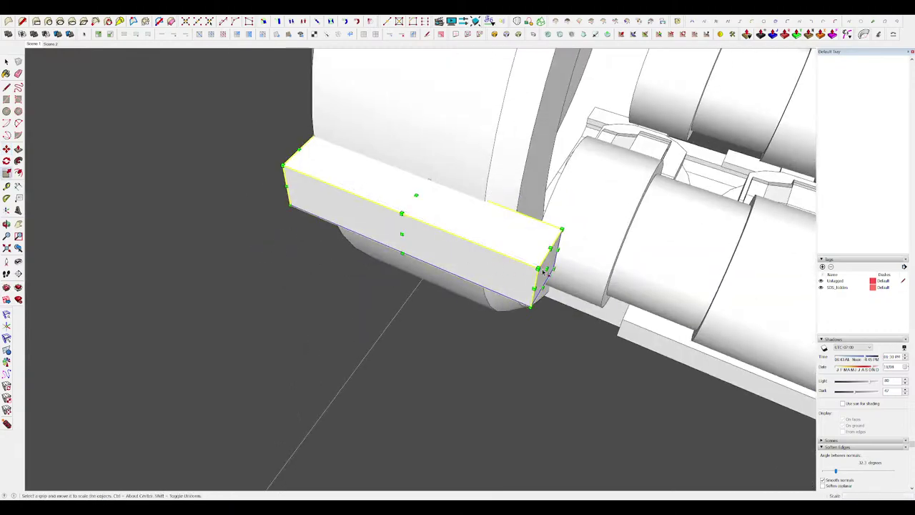
Cut the rectangular block from the ship group.
key("space")
middle_click_drag(461, 243, 572, 207)
scroll(646, 265, "down", 5)
scroll(525, 157, "up", 3)
key("ctrl+x")
scroll(461, 242, "down", 4)
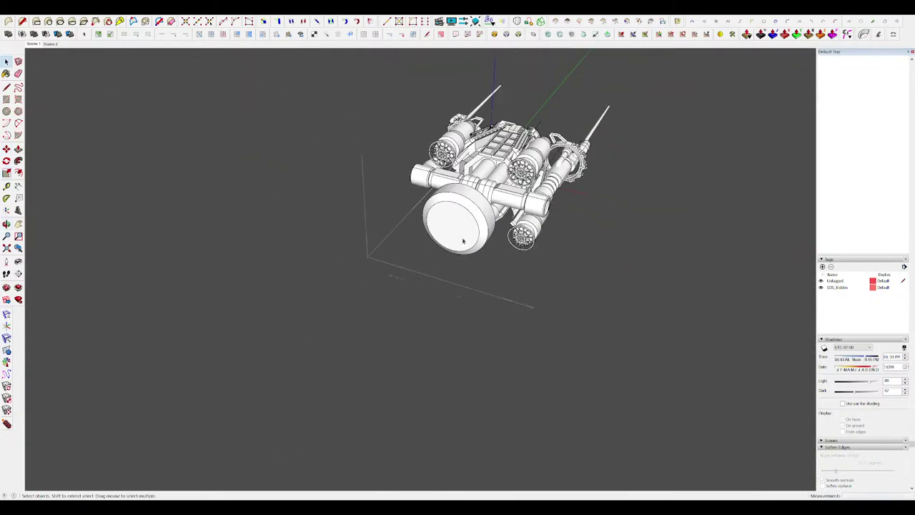
Paste the cut block in place inside the ship's half component so it sits on both sides of the rear disc.
scroll(543, 163, "up", 3)
double_click(541, 165)
key("ctrl+shift+v")
left_click(596, 351)
Split the block horizontally at mid-height, make one half a component and mirror it vertically to form the other half.
middle_click_drag(597, 351, 622, 336)
scroll(486, 297, "up", 5)
double_click(466, 303)
middle_click_drag(465, 304, 393, 176)
double_click(431, 306)
key("l")
key("alt+h")
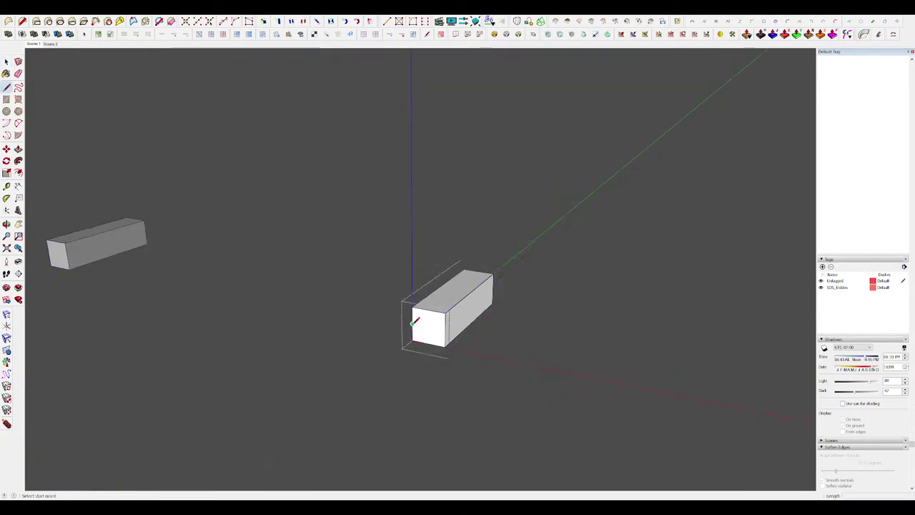
key("space")
double_click(461, 316)
middle_click_drag(485, 281, 466, 334)
key("g")
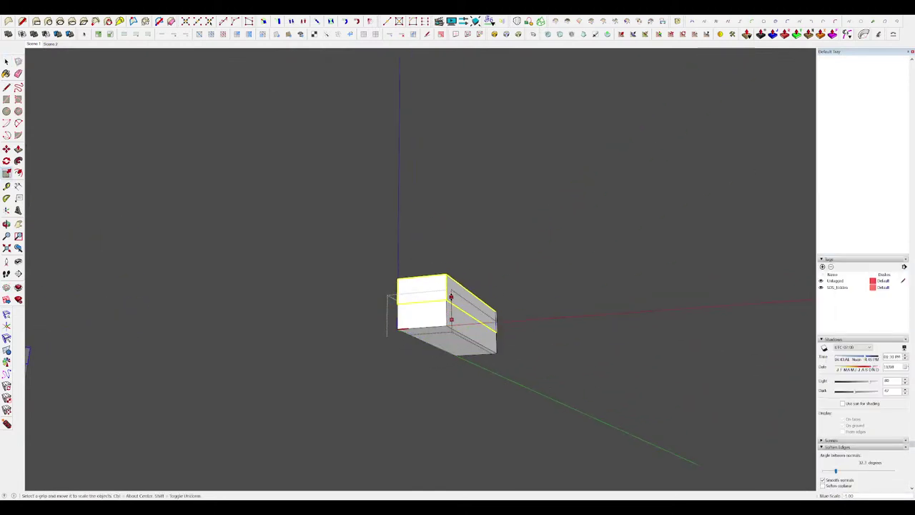
Draw a rectangle on the half-block's top face and pull it up into a tall upright plate beside the disc.
key("i")
scroll(474, 294, "down", 6)
middle_click_drag(474, 289, 505, 321)
scroll(494, 300, "up", 4)
scroll(507, 309, "down", 3)
scroll(509, 302, "up", 4)
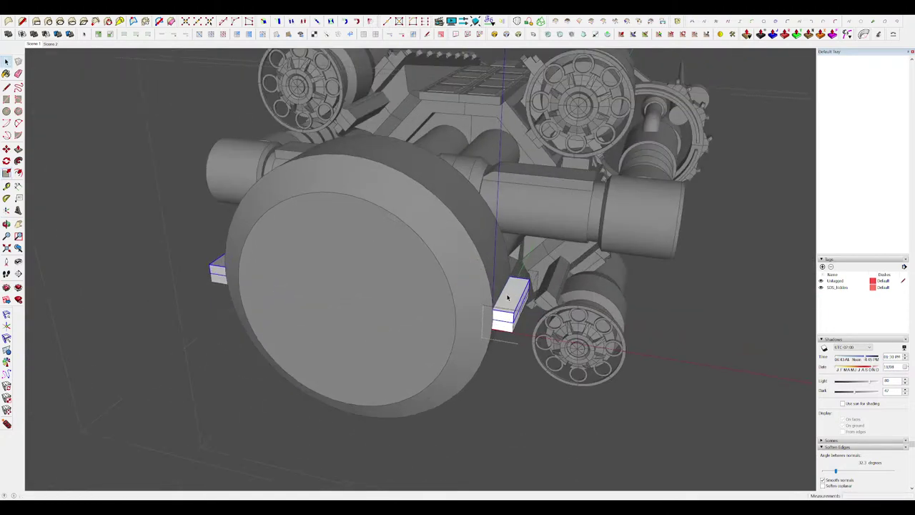
scroll(511, 293, "down", 6)
scroll(492, 265, "up", 7)
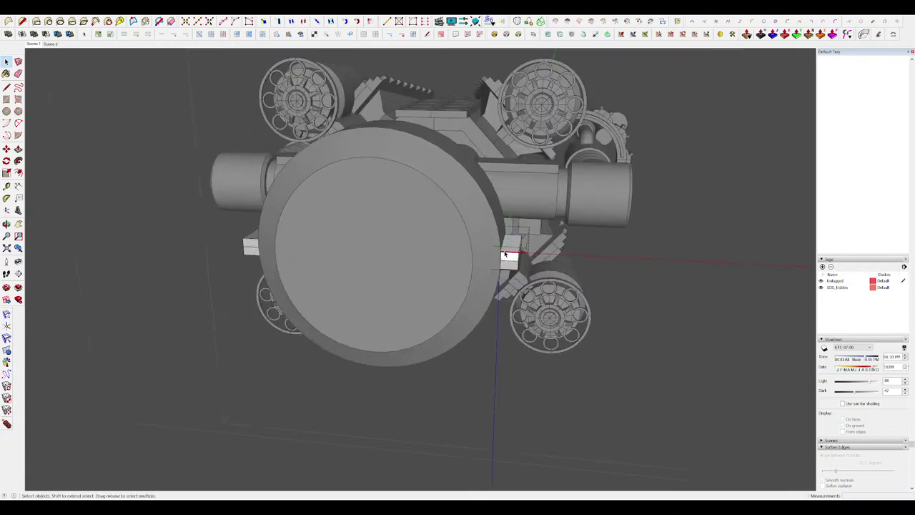
key("i")
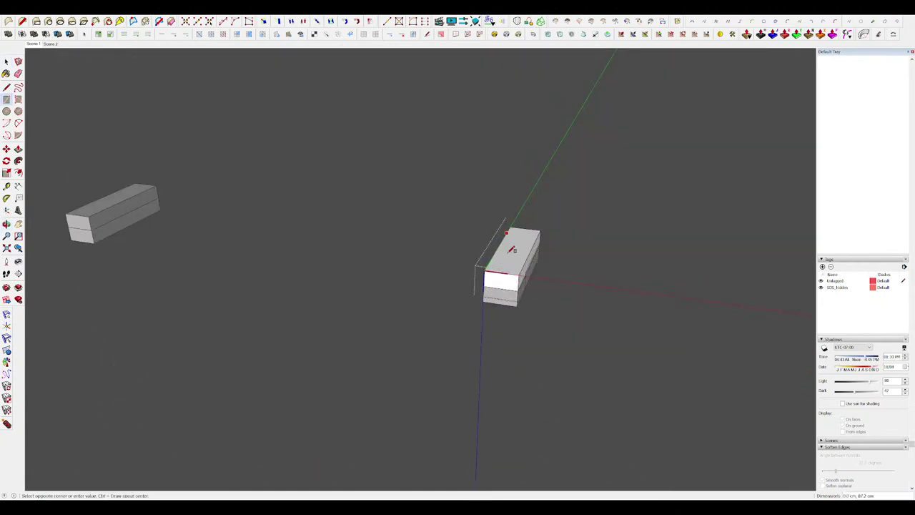
left_click(508, 261)
left_click(504, 164)
key("i")
Draw a line along the base of the upright plate to separate its side face from the block.
middle_click_drag(501, 227, 503, 237)
scroll(503, 237, "down", 5)
scroll(502, 236, "up", 5)
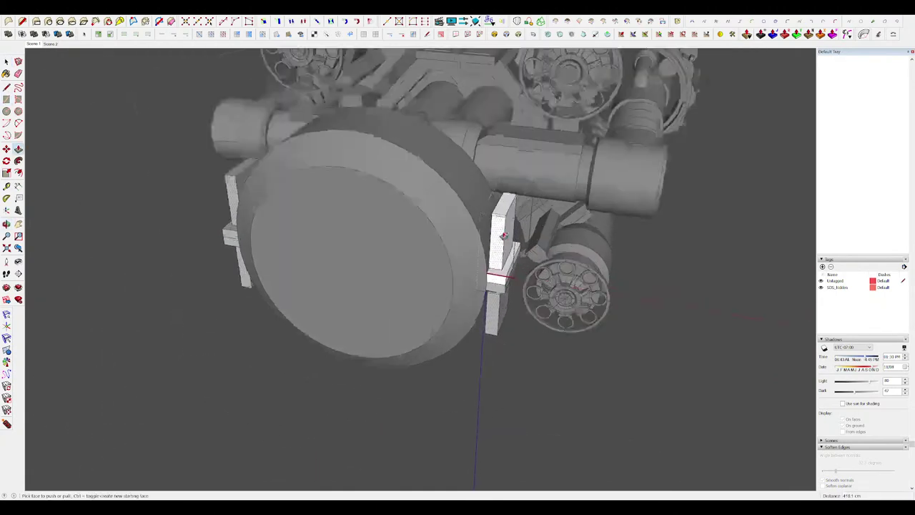
key("m")
left_click(505, 180)
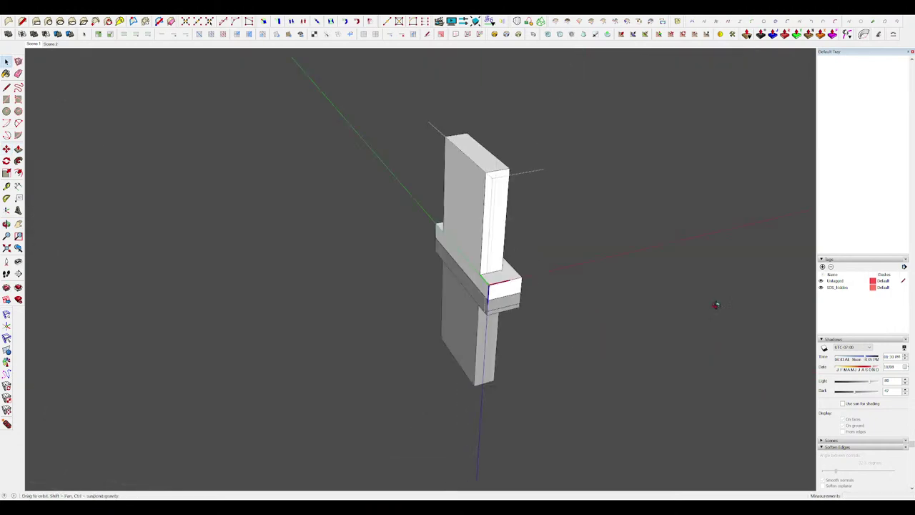
key("l")
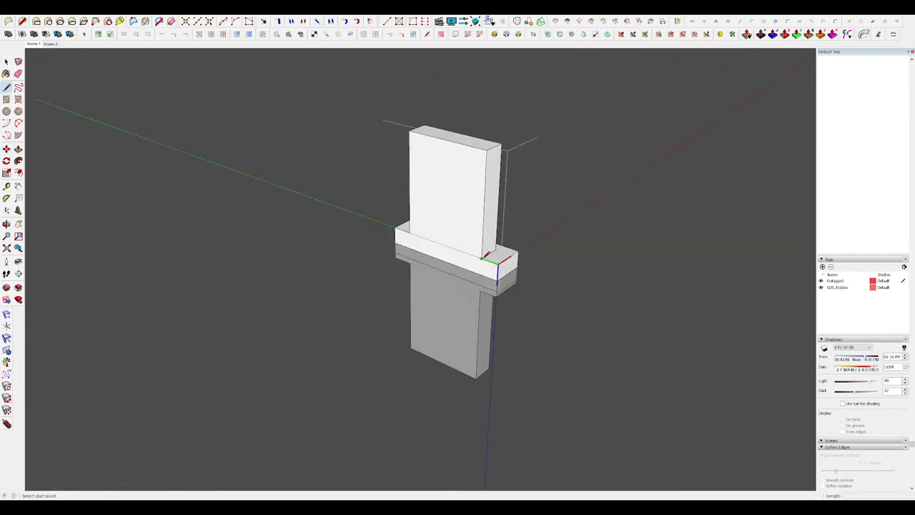
left_click(410, 232)
middle_click_drag(431, 239, 248, 273)
Move the plate's top face inward so the plate slants along the rim of the disc.
key("i")
scroll(401, 215, "down", 5)
scroll(423, 199, "up", 5)
key("m")
left_click(424, 198)
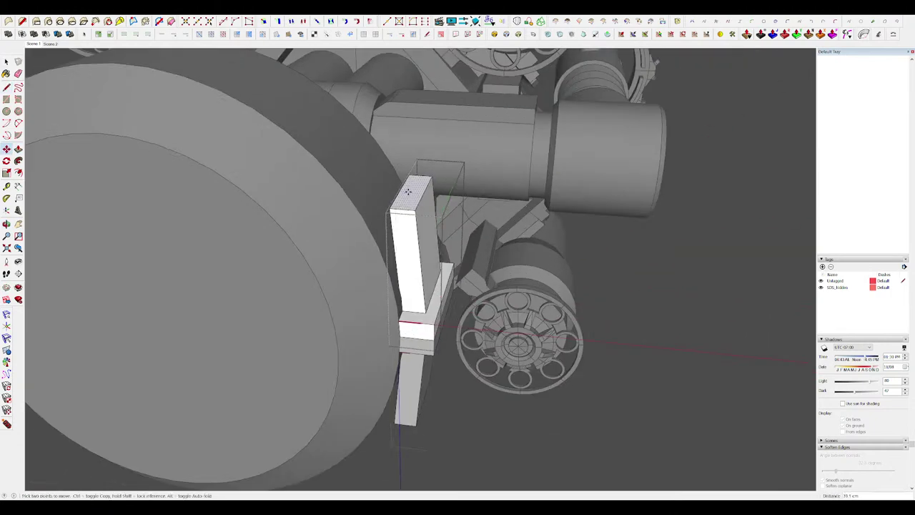
key("Up")
left_click(381, 193)
scroll(382, 192, "down", 5)
Extend the top of the slanted plate straight upward with Push/Pull to add a vertical upper section.
middle_click_drag(400, 250, 457, 243)
key("i")
key("i")
middle_click_drag(550, 194, 577, 218)
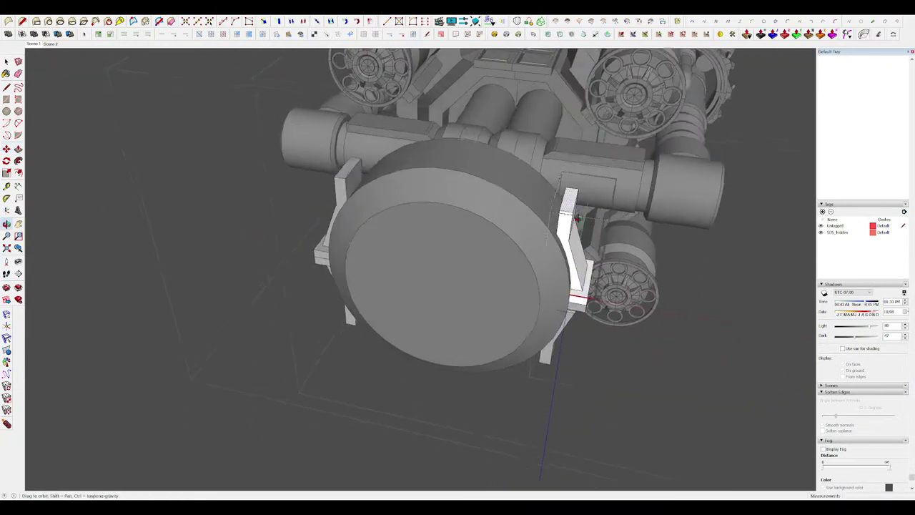
left_click(574, 171)
Draw a rectangle on the inner side of the vertical upper section and pull it inward as a horizontal arm.
key("i")
middle_click_drag(487, 171, 528, 153)
scroll(527, 151, "up", 3)
key("space")
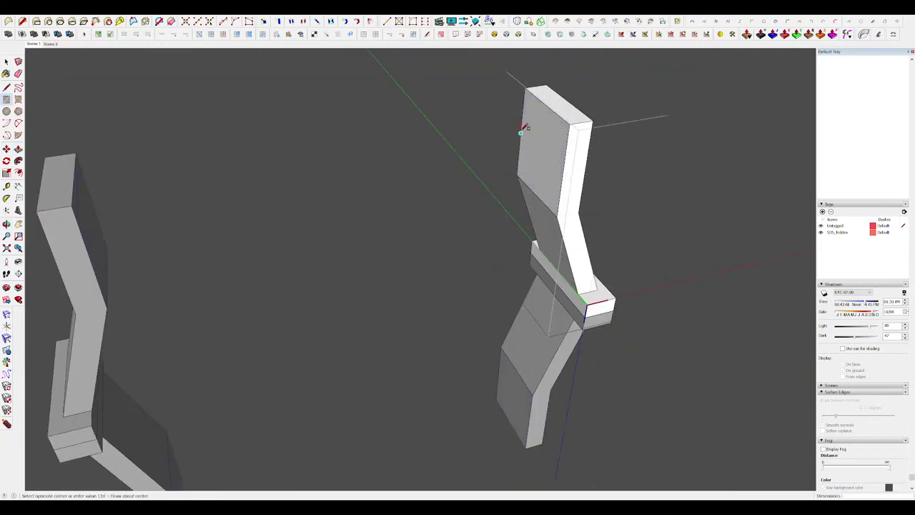
key("p")
left_click(541, 167)
left_click(436, 171)
key("i")
mouse_move(437, 172)
middle_mouse_down()
mouse_move(482, 193)
mouse_move(564, 271)
middle_mouse_up()
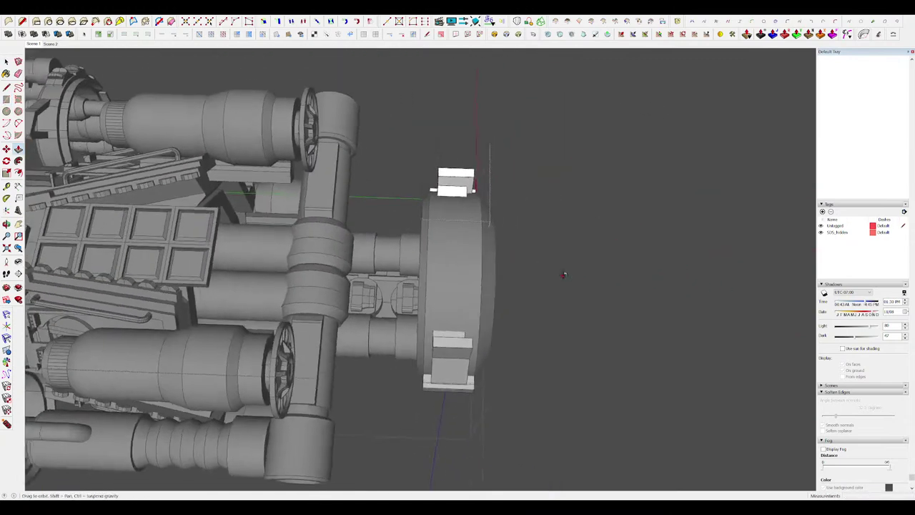
Mark a strip at the free end of the horizontal arm and pull it up into a second upright.
key("i")
key("r")
middle_click_drag(489, 233, 422, 243)
key("p")
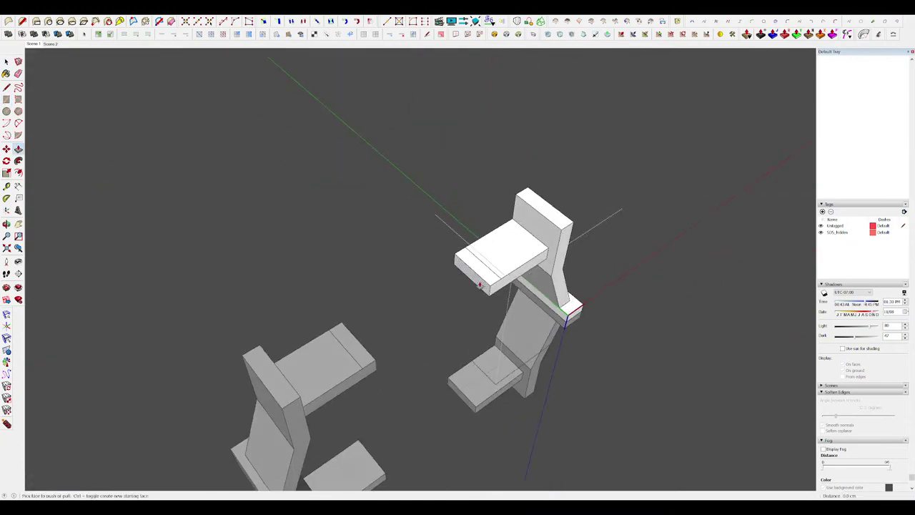
left_click(492, 263)
key("Escape")
left_click(472, 269)
left_click(549, 209)
middle_click_drag(549, 209, 479, 166)
key("i")
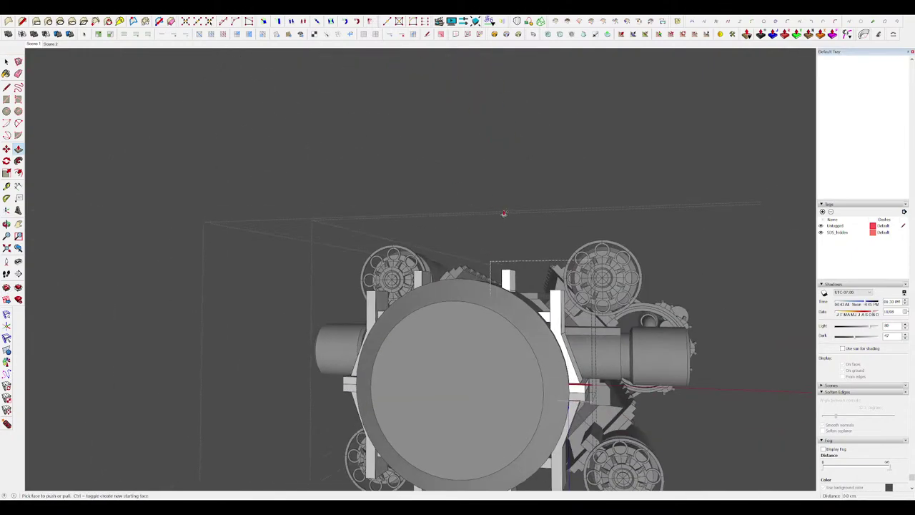
Connect the two uprights with a sloping section using Line and Push/Pull, and clean up the leftover edges with the Eraser.
scroll(562, 384, "up", 4)
key("i")
middle_click_drag(562, 384, 459, 213)
scroll(458, 213, "down", 2)
key("i")
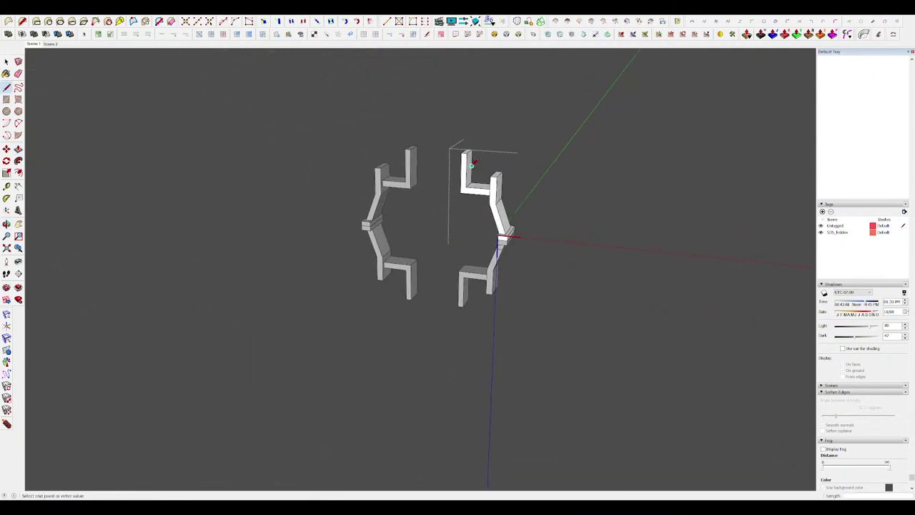
mouse_move(472, 165)
middle_mouse_down()
mouse_move(493, 172)
mouse_move(443, 166)
middle_mouse_up()
scroll(458, 161, "up", 3)
left_click(498, 173)
key("p")
left_click(454, 167)
left_click(442, 183)
key("e")
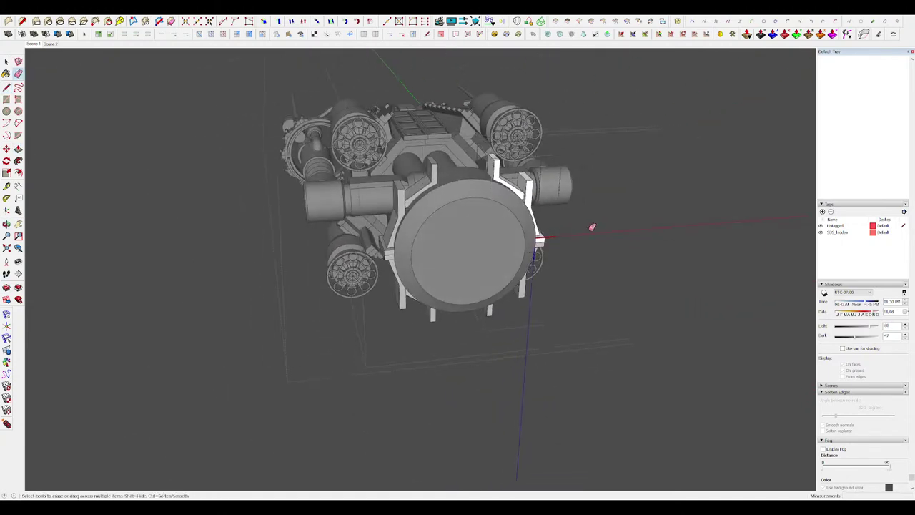
key("space")
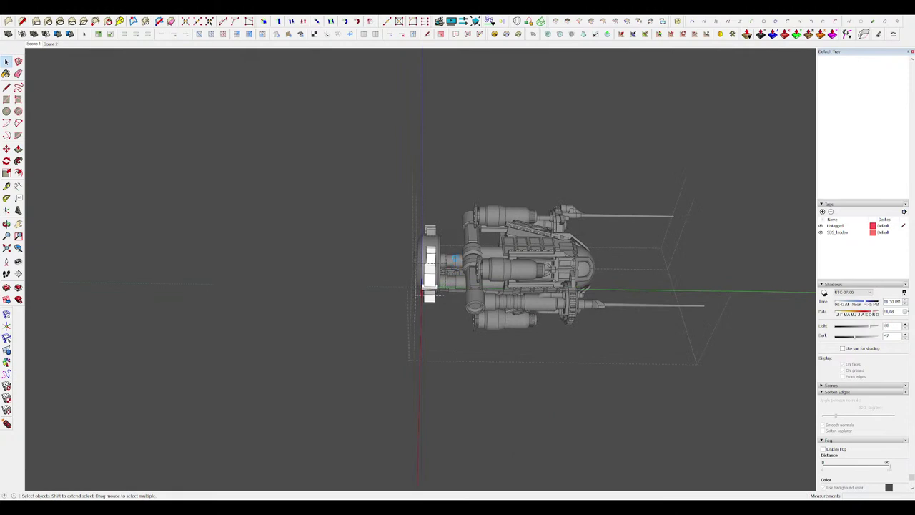
Unhide the hangar around the ship and play the Film 1 animation of its roof opening.
middle_click_drag(450, 215, 306, 173)
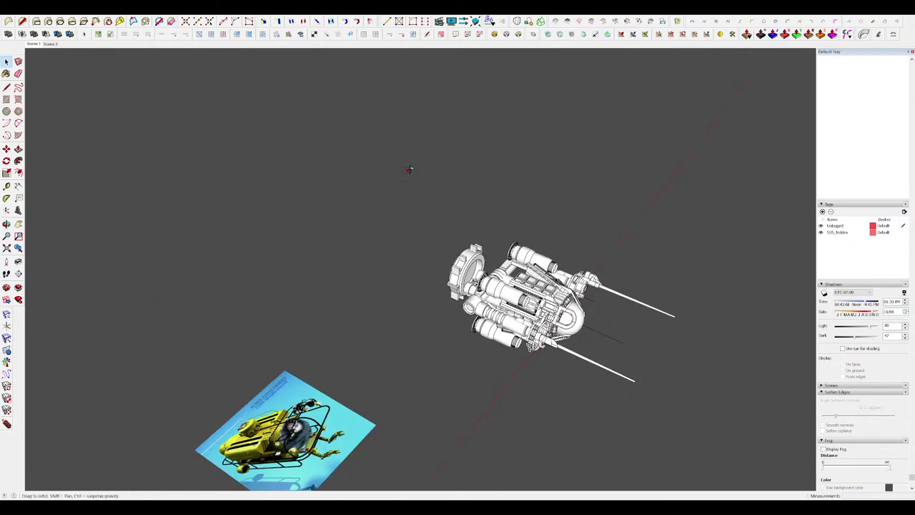
middle_click_drag(410, 169, 429, 139)
scroll(443, 150, "down", 2)
scroll(529, 215, "up", 4)
middle_click_drag(665, 272, 625, 224)
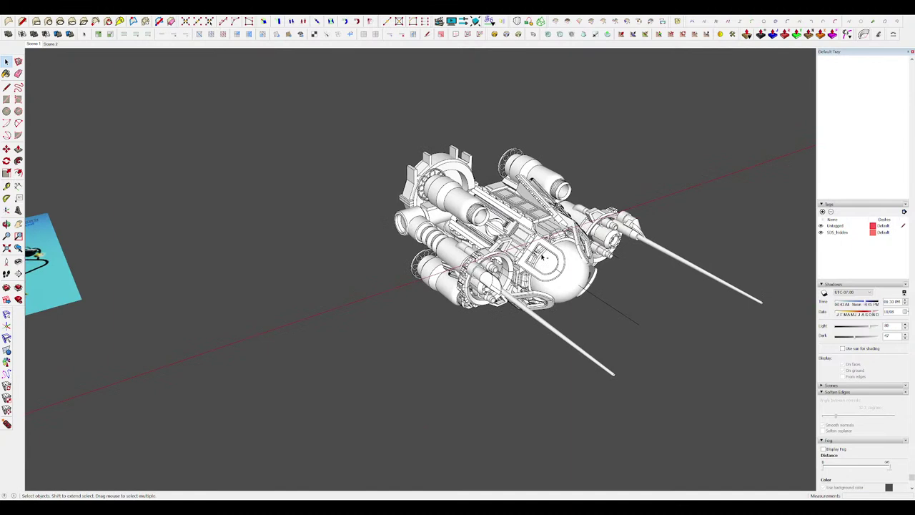
key("shift+h")
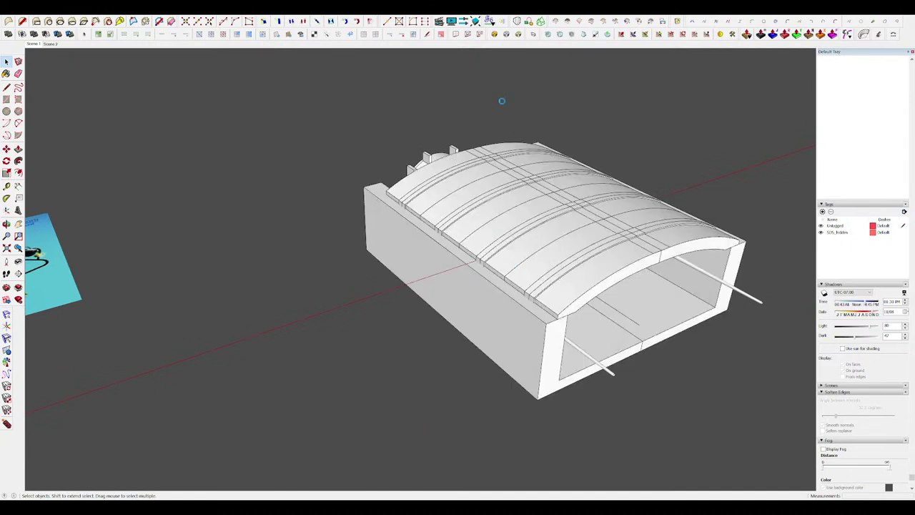
left_click(439, 22)
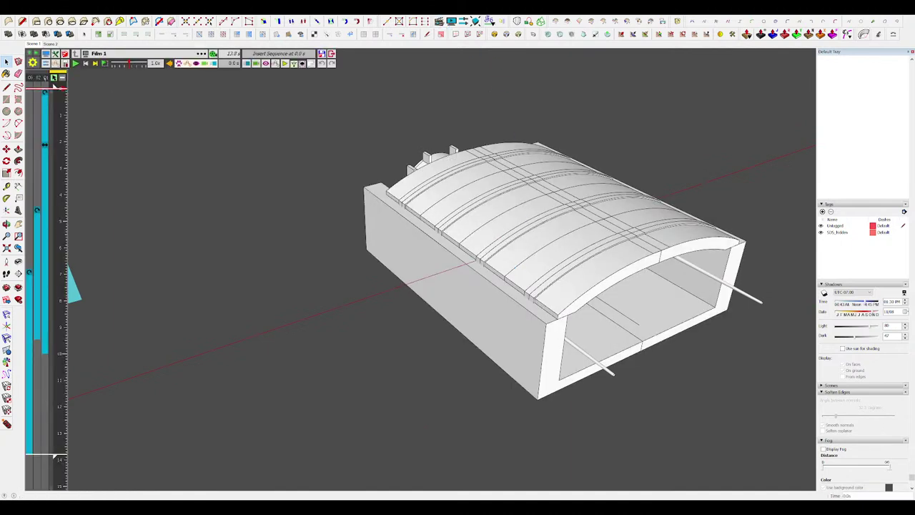
left_click(75, 63)
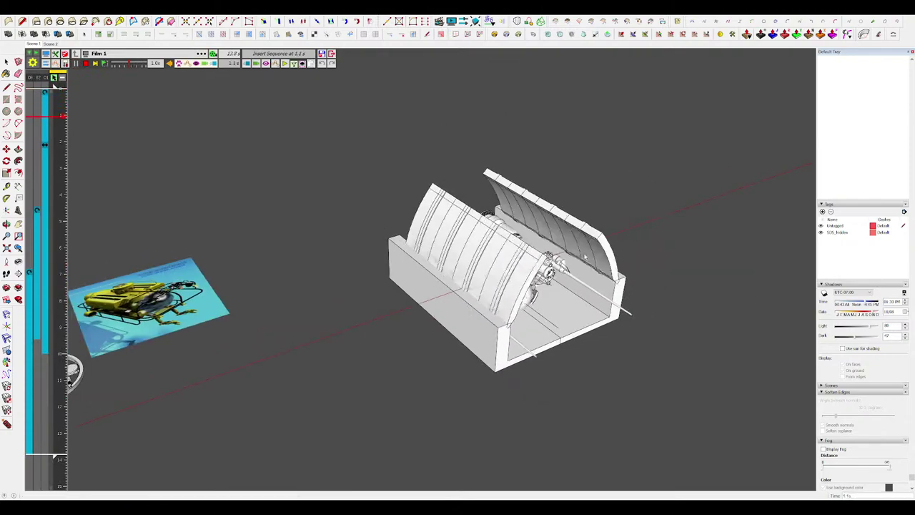
middle_click_drag(501, 245, 632, 331)
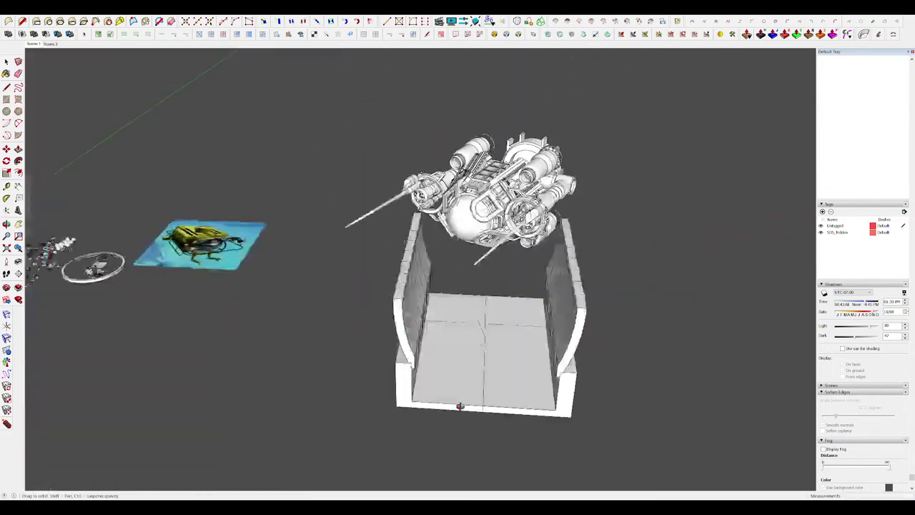
Edit the ship's Rotation 2 movement in Film 1, retiming it to start at 2.3 s and last 8.4 s.
left_click(47, 371)
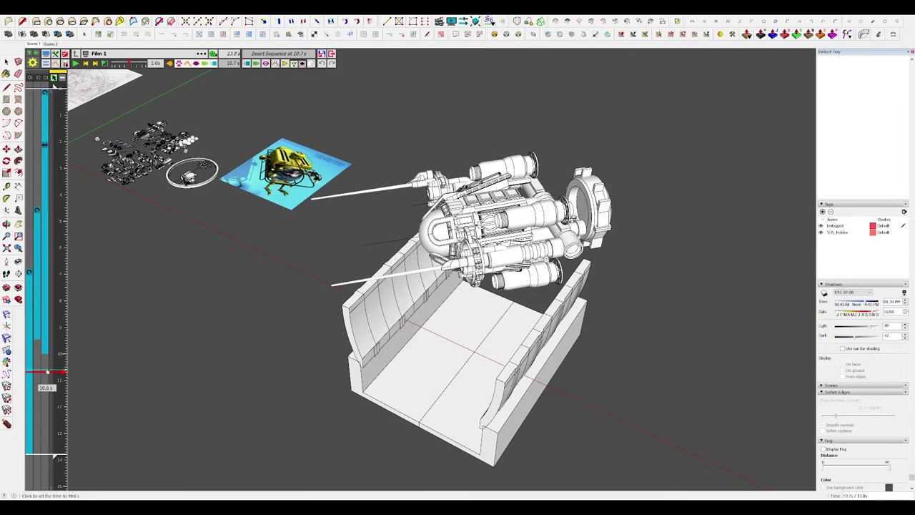
double_click(37, 239)
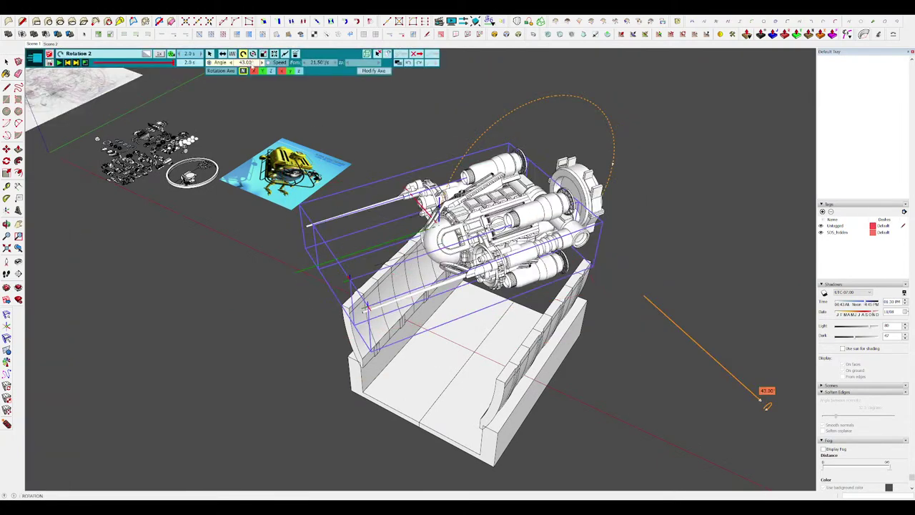
left_click(433, 55)
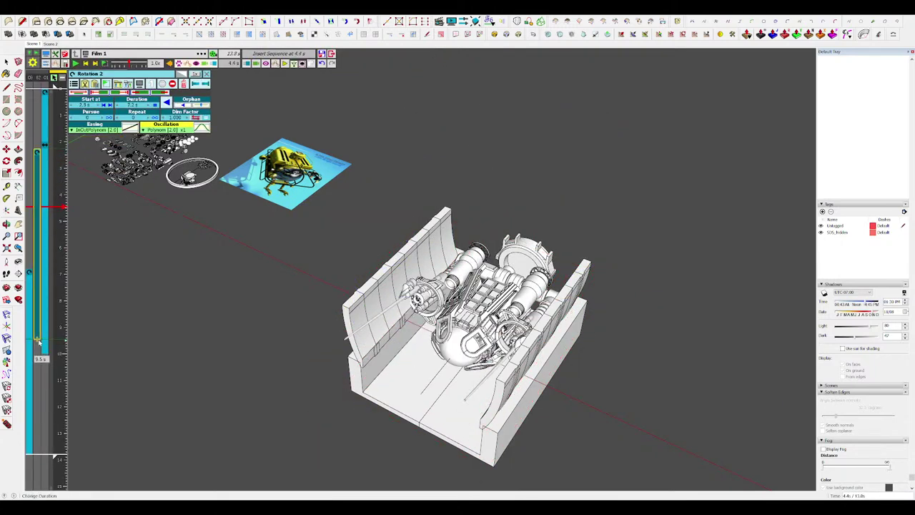
Return the film to about 0.5 s and review the animation of the ship from several angles.
left_click_drag(65, 151, 63, 101)
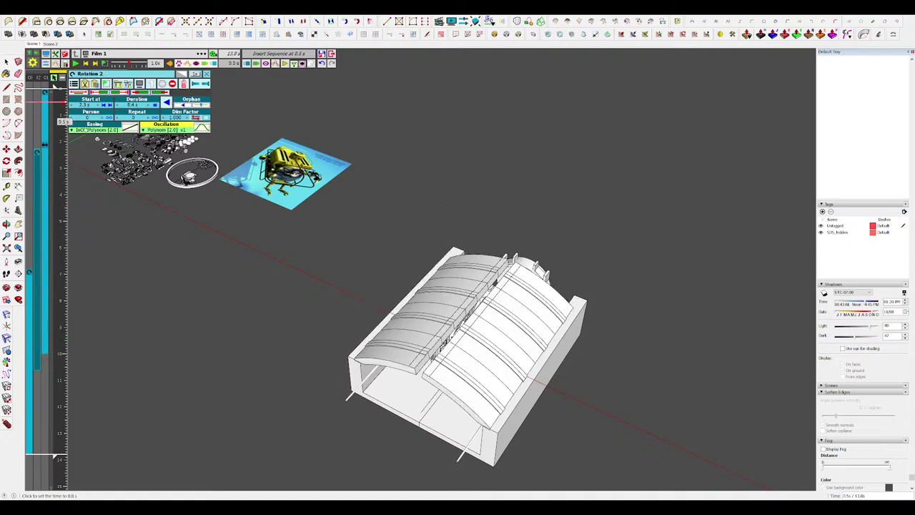
middle_click_drag(350, 136, 328, 116)
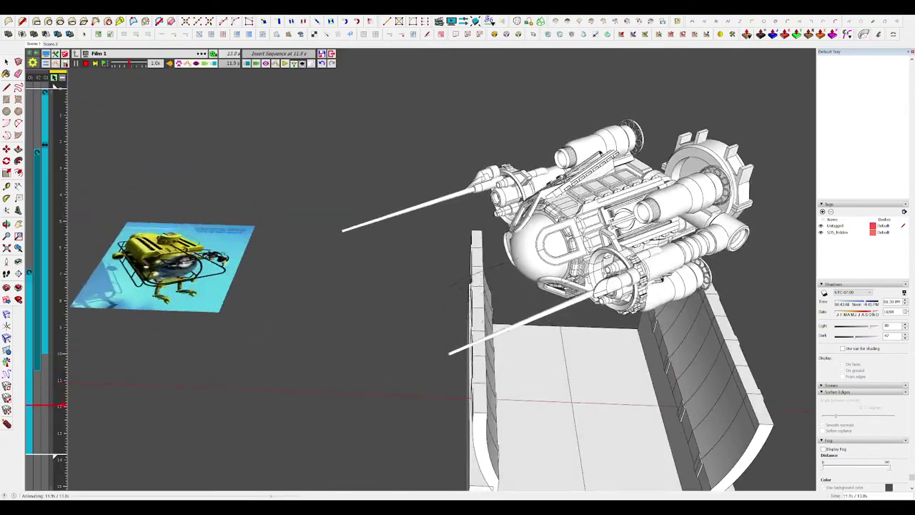
scroll(571, 265, "up", 3)
middle_click_drag(572, 264, 770, 316)
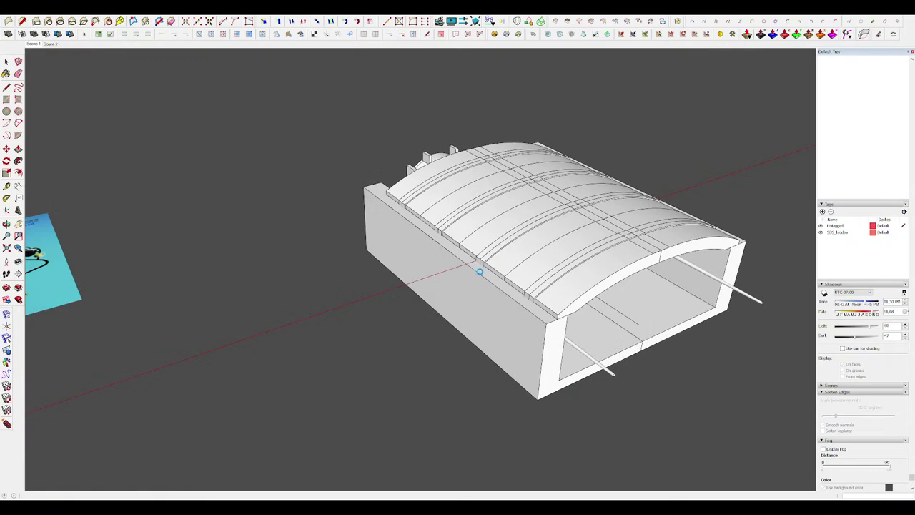
Remove the hangar's two roof halves and its base from around the ship.
scroll(469, 271, "down", 3)
left_click(512, 267)
middle_click_drag(519, 267, 559, 253)
key("Delete")
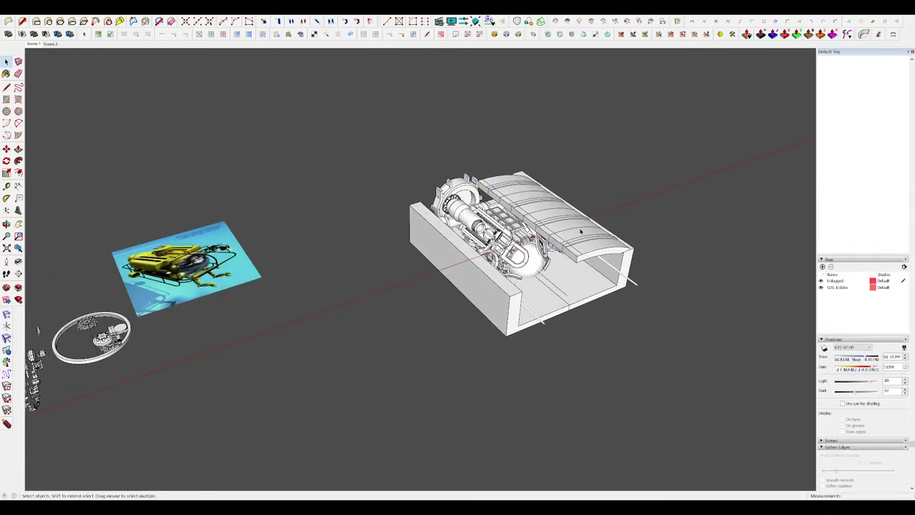
left_click(581, 232)
key("Delete")
left_click(547, 291)
key("Delete")
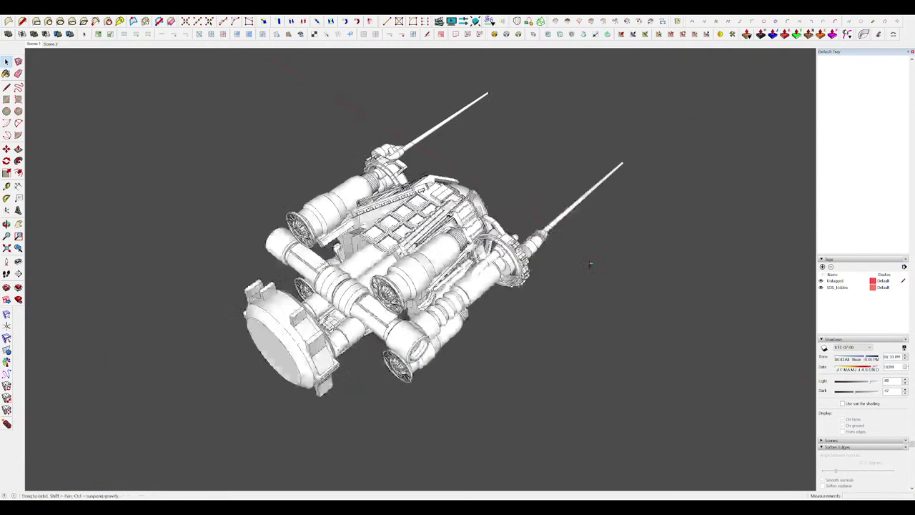
Draw a rectangle beside the ship's engine, pull it into a shallow block and make it a component.
scroll(422, 307, "up", 2)
mouse_move(422, 307)
middle_mouse_down()
mouse_move(430, 327)
mouse_move(440, 276)
mouse_move(492, 246)
middle_mouse_up()
scroll(493, 244, "down", 3)
key("r")
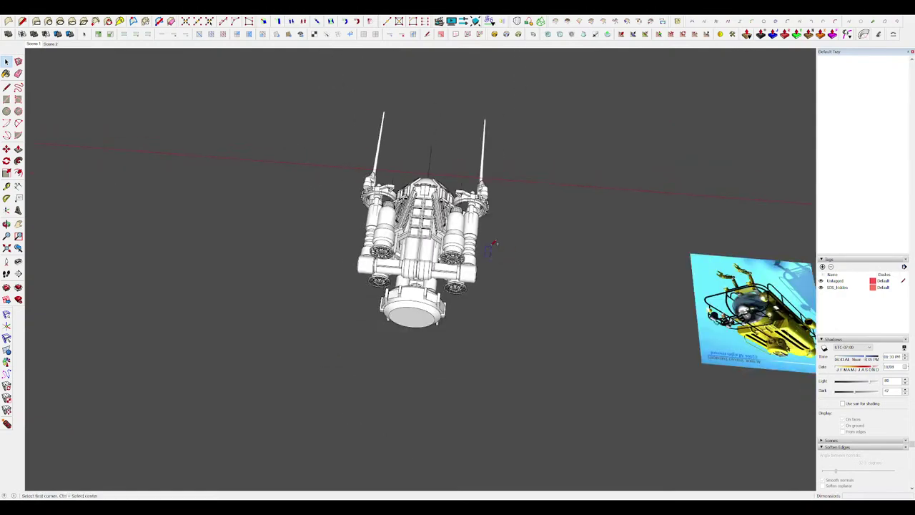
key("p")
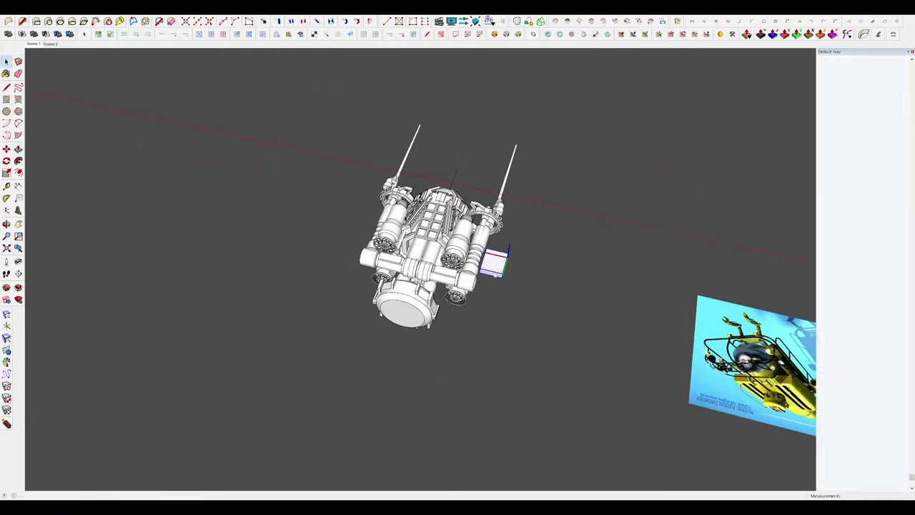
key("g")
scroll(466, 334, "up", 3)
middle_click_drag(466, 333, 522, 268)
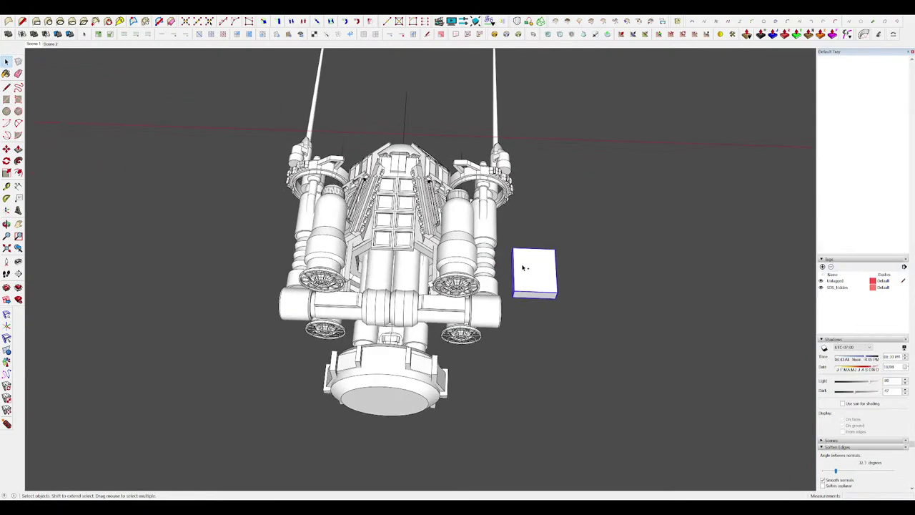
Cut the shallow block and paste it in place inside the ship's half component so it is mirrored on both sides.
double_click(435, 246)
key("ctrl+x")
double_click(431, 246)
key("ctrl+shift+v")
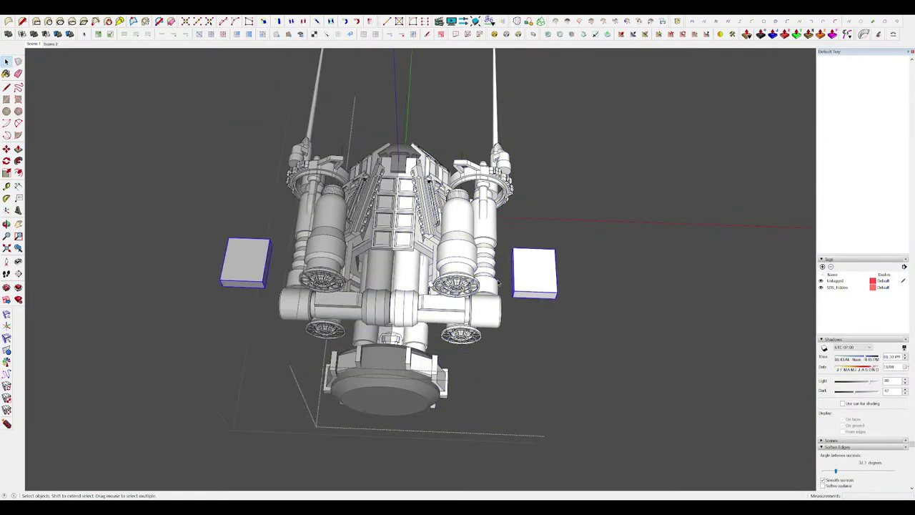
Cut the shallow block and paste it in place inside the component that holds the ship's central hull.
key("ctrl+x")
double_click(433, 248)
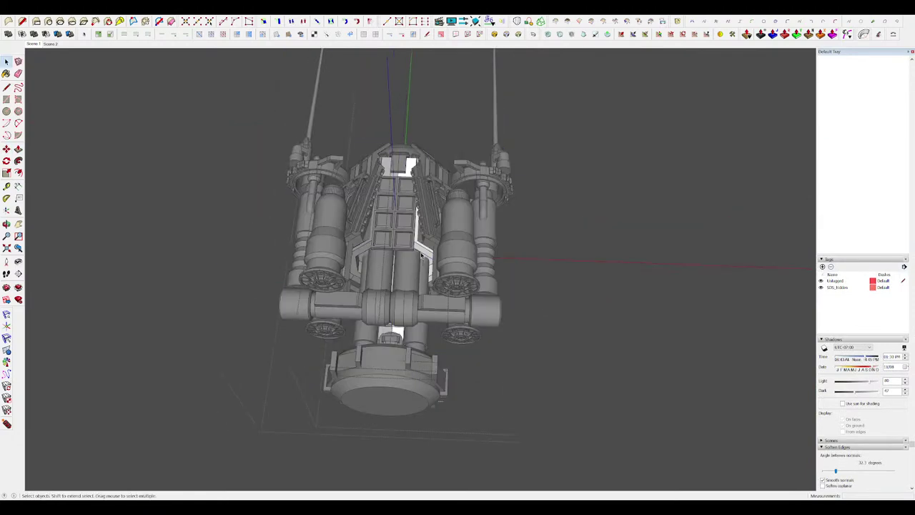
left_click(615, 299)
key("ctrl+shift+v")
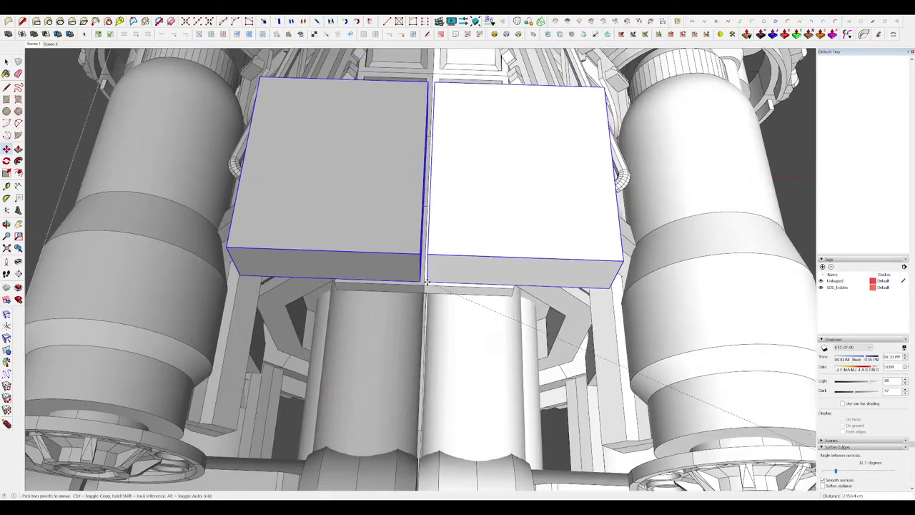
Move the mirrored block onto the central hull's recessed panels so that its two halves meet at the centre line.
left_click(427, 282)
left_click(593, 122)
key("Up")
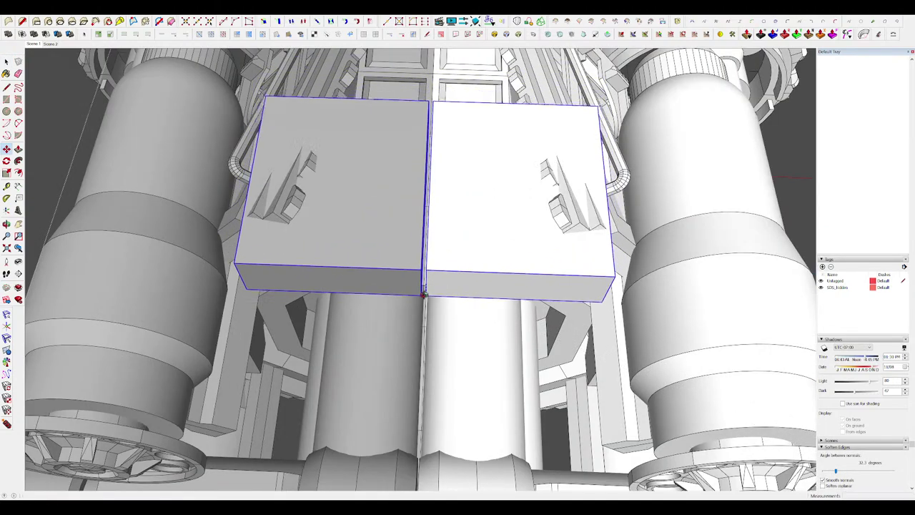
middle_click_drag(425, 293, 429, 197)
left_click(428, 324)
middle_click_drag(428, 326, 458, 422)
scroll(457, 358, "down", 3)
Scale the block down to fit on the panelled deck between the two toothed rails.
left_click(478, 319)
left_click(479, 265)
middle_click_drag(478, 266, 548, 236)
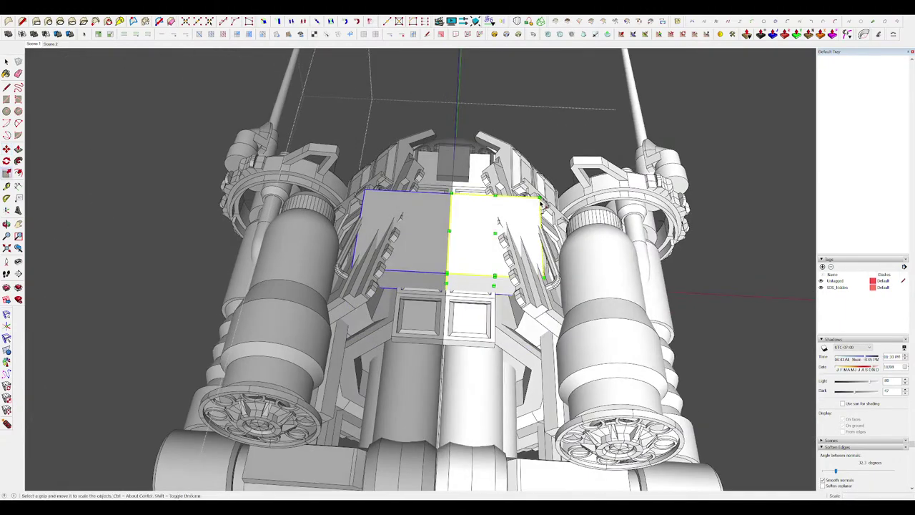
left_click_drag(541, 197, 492, 242)
key("space")
scroll(465, 253, "up", 5)
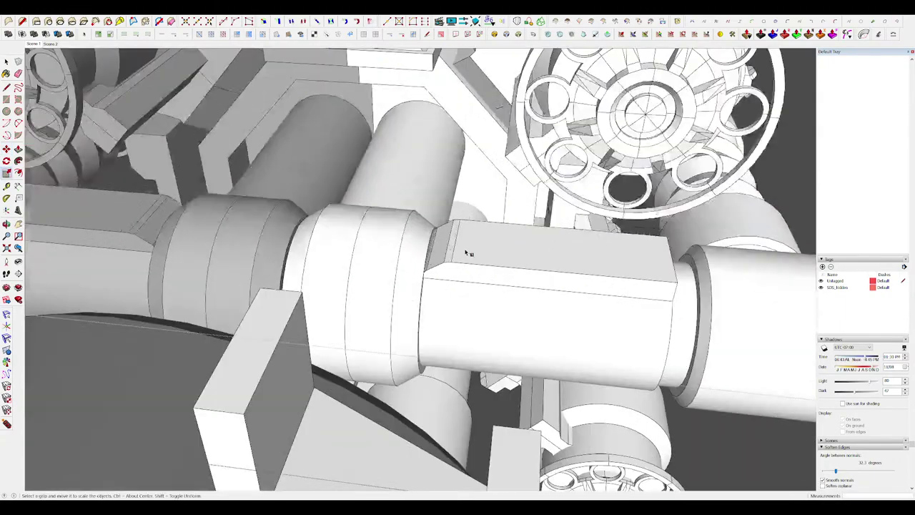
Isolate the block for editing and push its end face in to about half its extent along the ship.
scroll(465, 253, "down", 8)
scroll(435, 214, "up", 6)
middle_click_drag(434, 214, 363, 256)
double_click(462, 236)
key("i")
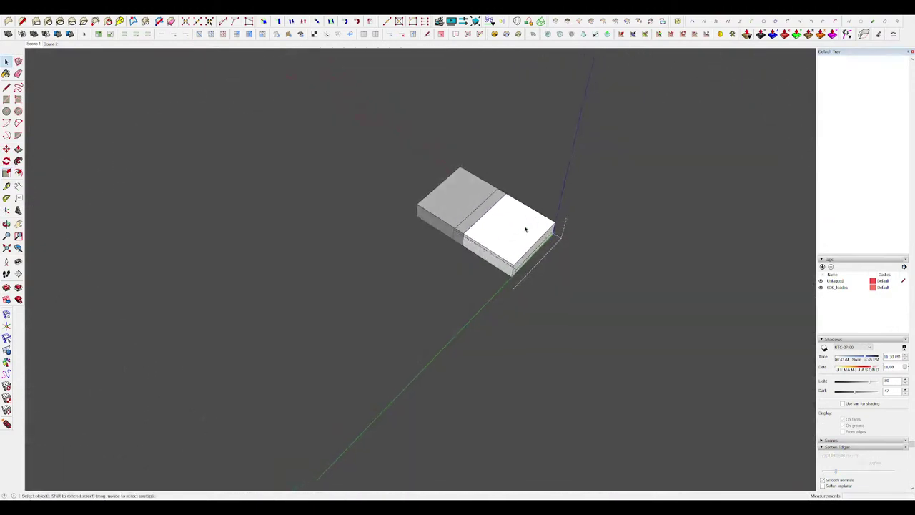
scroll(524, 229, "up", 5)
middle_click_drag(505, 252, 451, 266)
key("p")
left_click_drag(448, 274, 500, 241)
middle_click_drag(501, 242, 406, 231)
scroll(406, 232, "down", 1)
Group the shortened block's geometry and mirror a copy of it along the ship so the two pieces meet end to end.
key("space")
triple_click(560, 250)
scroll(543, 250, "down", 5)
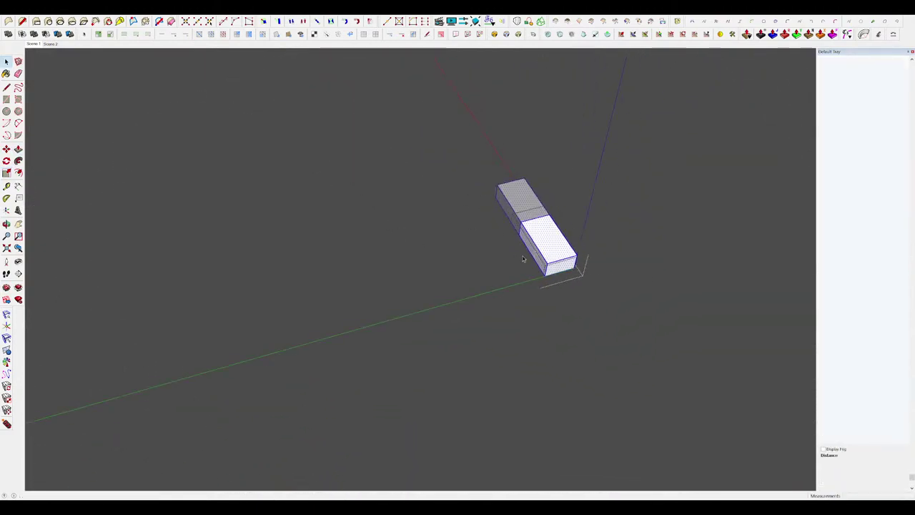
key("ctrl+g")
key("i")
scroll(578, 225, "up", 5)
scroll(472, 225, "down", 1)
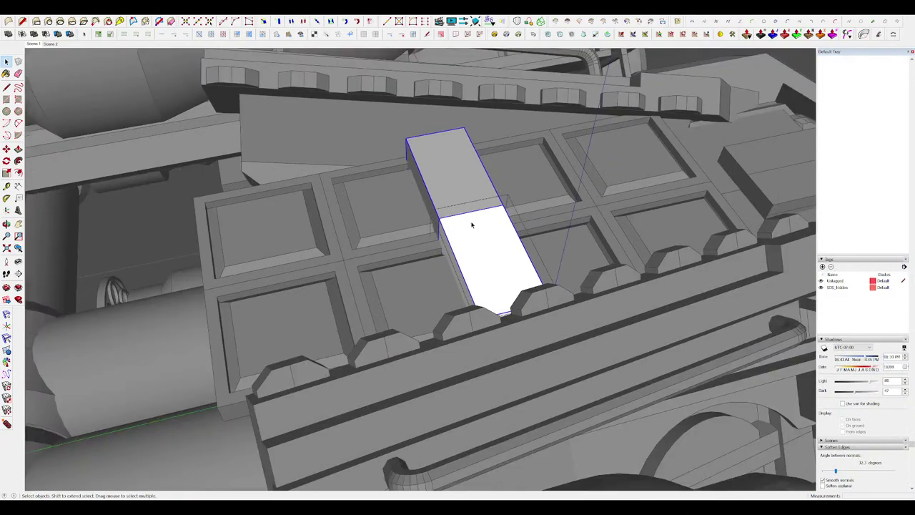
key("s")
middle_click_drag(572, 275, 693, 296)
key("space")
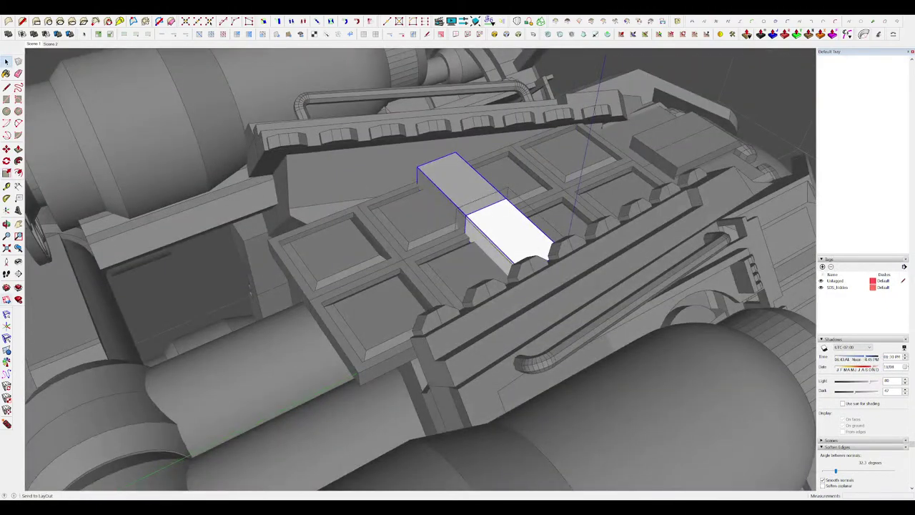
left_click(8, 348)
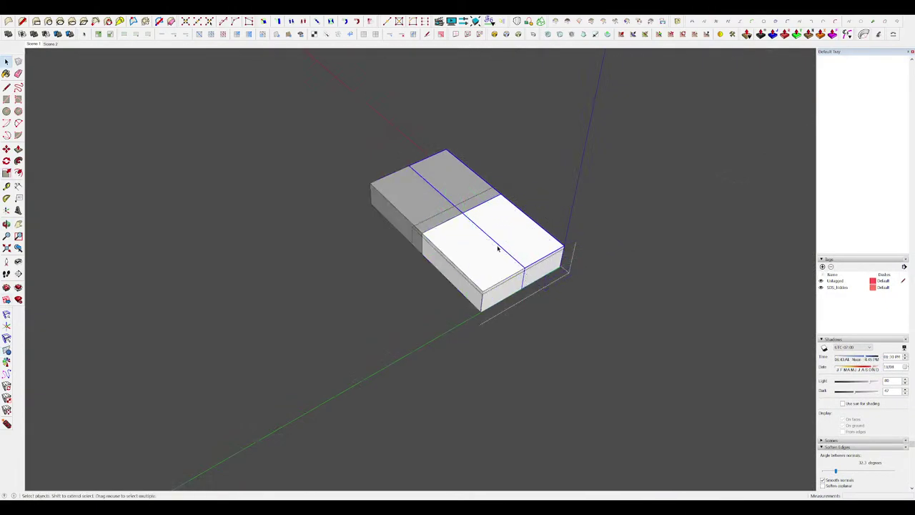
Lower the outer section of the block half and move its cross edge so the mirrored block slopes toward both ends.
key("i")
middle_click_drag(453, 272, 520, 272)
key("space")
key("i")
left_click_drag(442, 273, 447, 321)
key("i")
scroll(476, 247, "up", 4)
key("m")
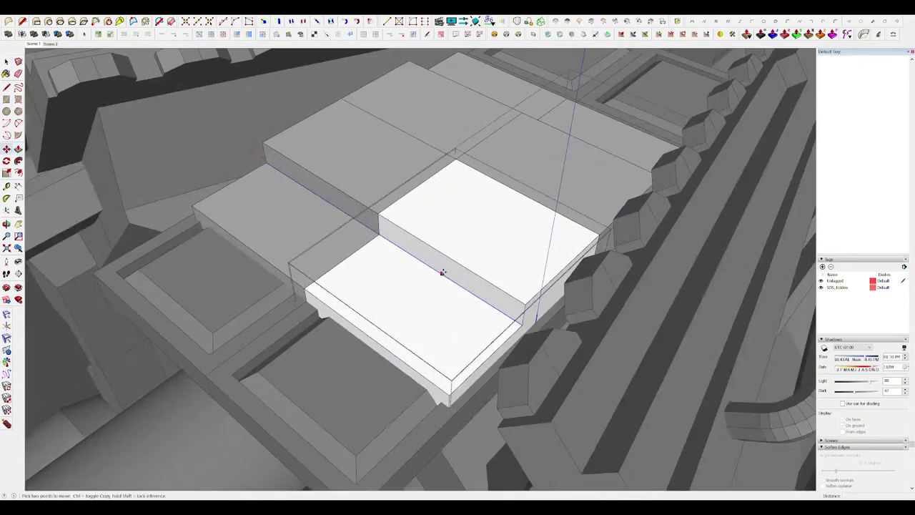
left_click_drag(443, 272, 466, 246)
scroll(468, 245, "down", 6)
middle_click_drag(467, 246, 488, 262)
key("space")
Try to draw a circle centred on the sloped block's top face, inside the block and from outside the ship's components.
scroll(482, 313, "down", 5)
scroll(408, 272, "up", 6)
key("i")
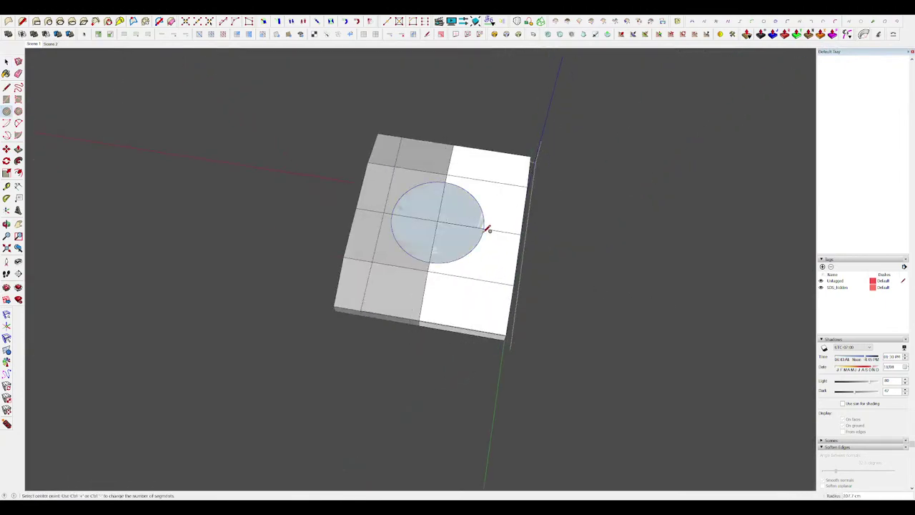
key("ctrl+z")
mouse_move(487, 229)
middle_mouse_down()
mouse_move(589, 275)
mouse_move(466, 235)
middle_mouse_up()
key("i")
key("space")
scroll(437, 221, "down", 8)
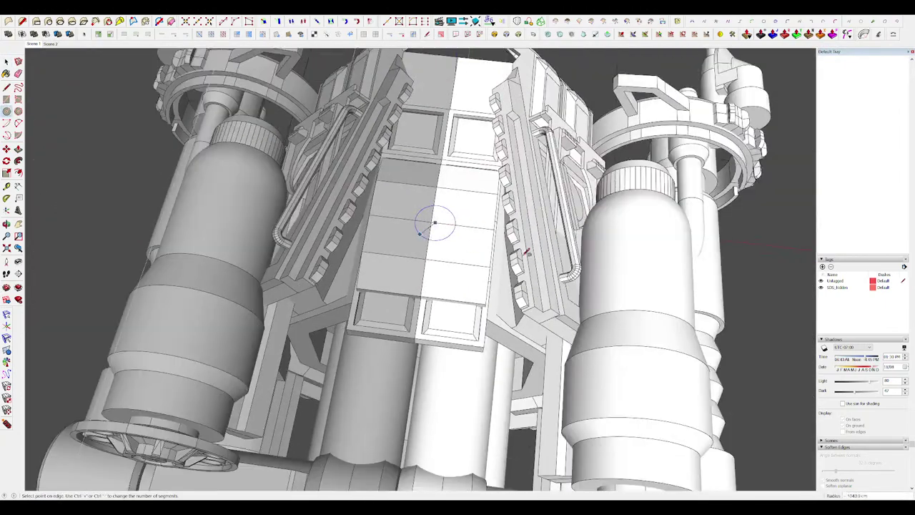
key("space")
left_click(545, 233)
scroll(406, 217, "up", 5)
left_click(449, 223)
scroll(459, 233, "down", 6)
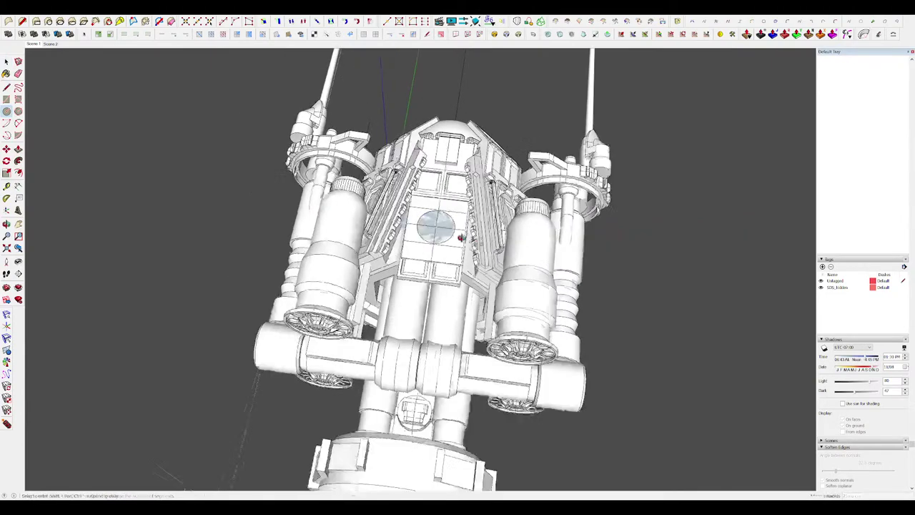
mouse_move(462, 236)
middle_mouse_down()
mouse_move(253, 119)
mouse_move(650, 186)
mouse_move(458, 230)
middle_mouse_up()
key("ctrl+z")
scroll(449, 224, "up", 4)
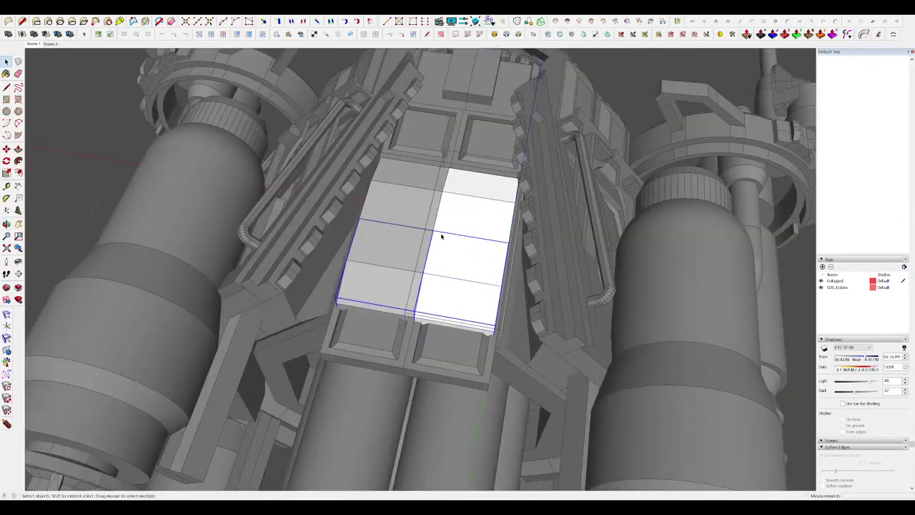
Make the raised round disc on the block a component and scale it down slightly.
key("i")
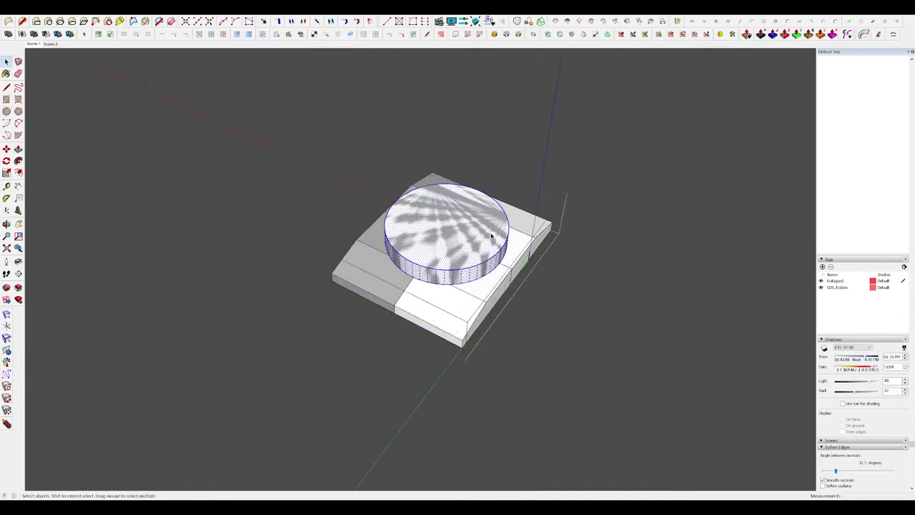
key("g")
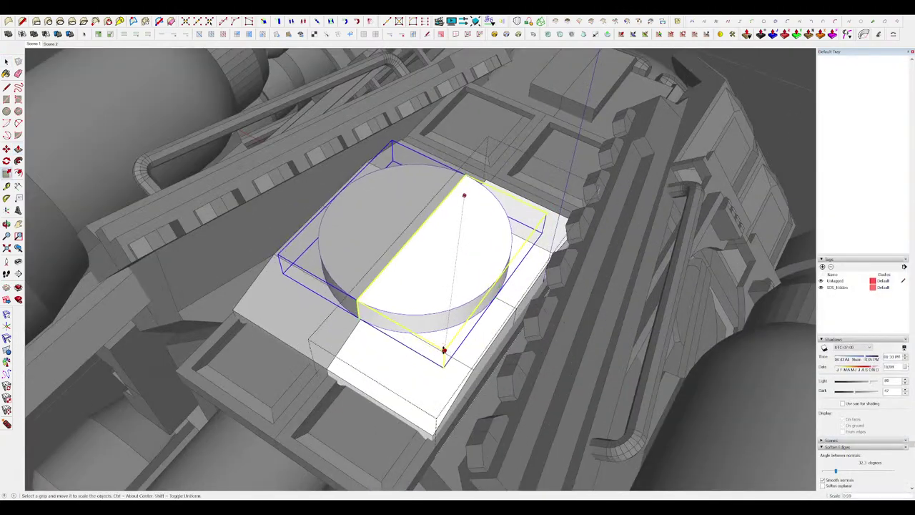
left_click_drag(447, 329, 445, 326)
scroll(447, 315, "down", 6)
middle_click_drag(515, 286, 266, 257)
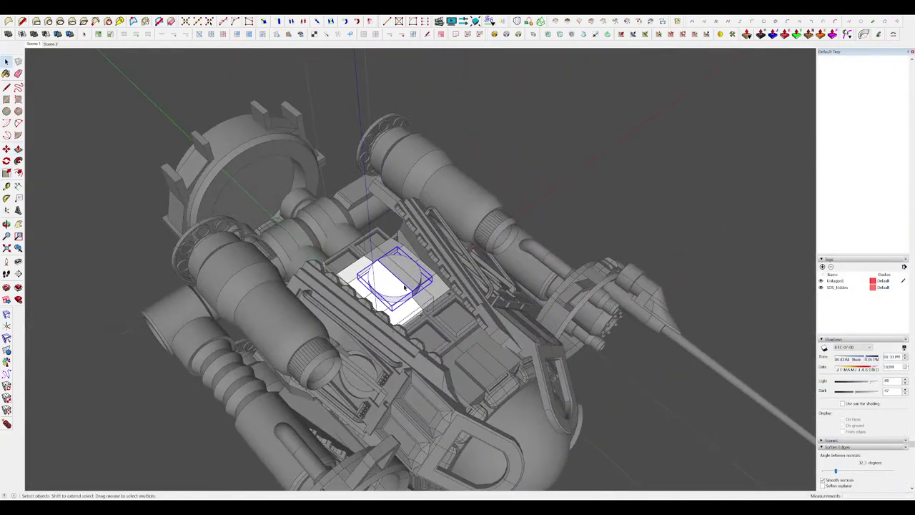
Take the disc out of the nested mirrored components and place it in the same spot as a single top-level object.
middle_click_drag(404, 287, 485, 286)
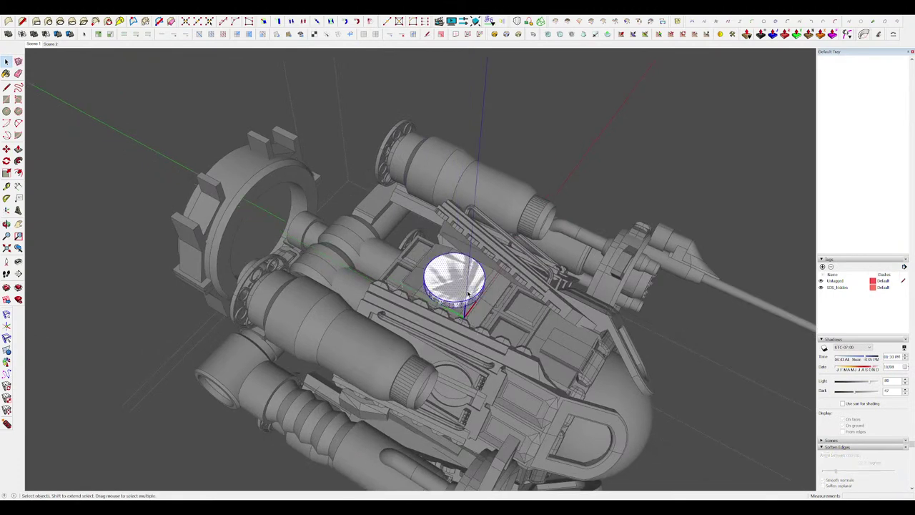
key("Delete")
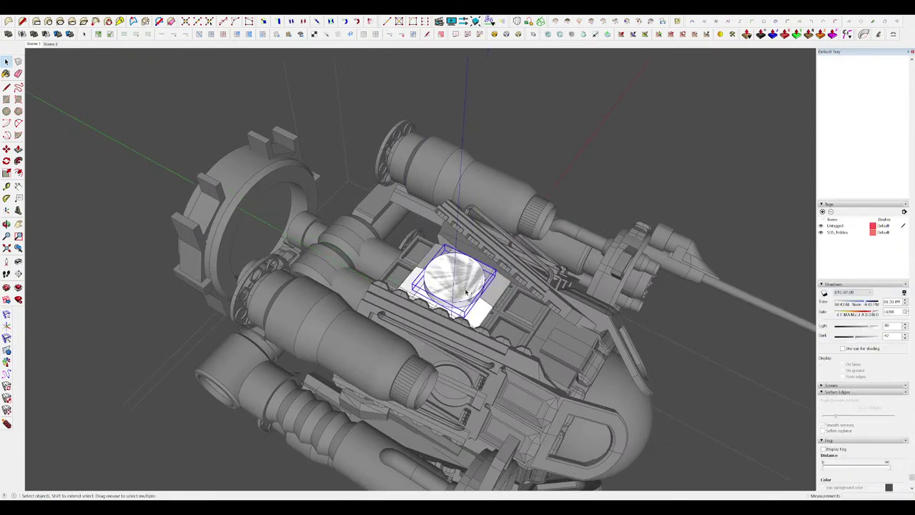
key("Delete")
scroll(466, 291, "down", 4)
left_click(567, 225)
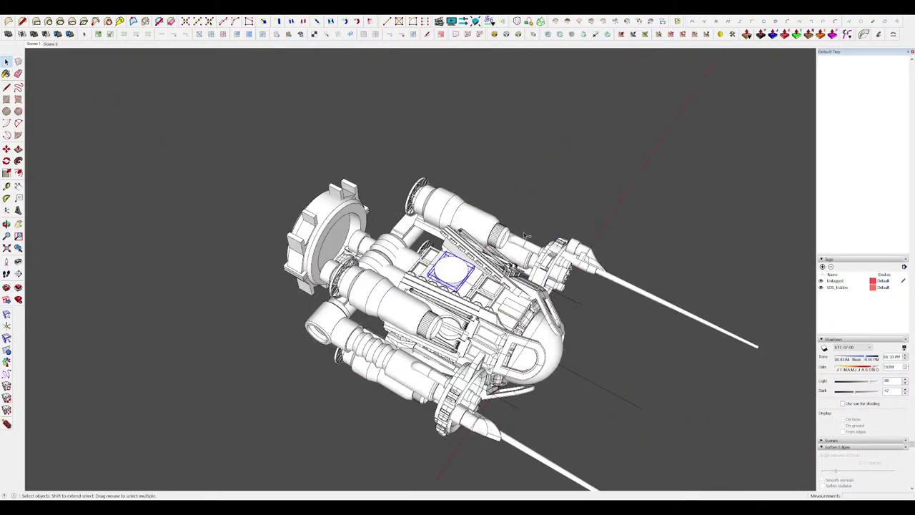
Examine the disc's fit on the hull deck from several angles.
scroll(414, 256, "up", 5)
middle_click_drag(525, 235, 378, 240)
scroll(455, 267, "up", 3)
double_click(455, 268)
middle_click_drag(455, 267, 486, 282)
scroll(457, 265, "down", 6)
middle_click_drag(343, 215, 406, 186)
scroll(436, 190, "up", 3)
scroll(406, 186, "up", 3)
mouse_move(465, 207)
middle_mouse_down()
mouse_move(438, 230)
mouse_move(393, 143)
mouse_move(472, 212)
middle_mouse_up()
scroll(438, 230, "down", 4)
Isolate the disc component for editing and group all of its cylinder geometry.
left_click(457, 240)
left_click(451, 220)
double_click(476, 212)
scroll(472, 213, "up", 5)
middle_click_drag(400, 200, 367, 218)
key("i")
triple_click(427, 254)
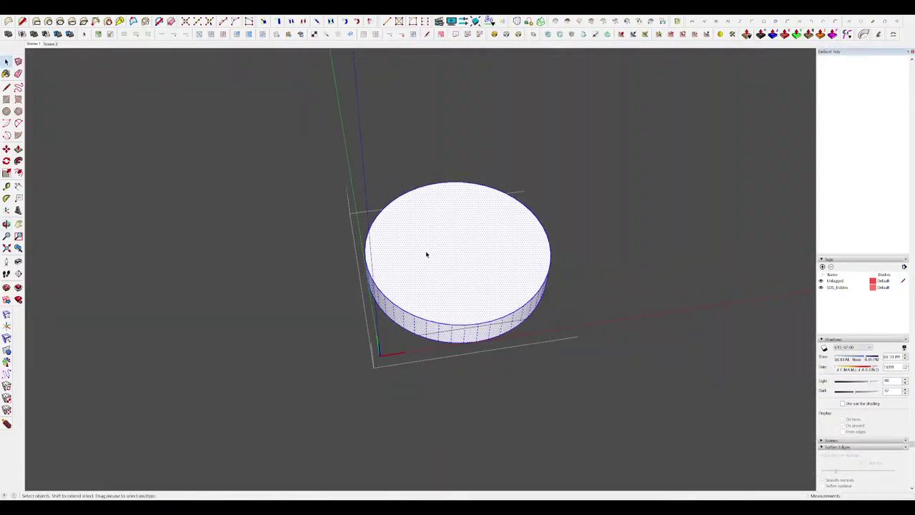
key("ctrl+g")
Draw a rectangle across one side of the disc, pull it into a block and group it.
scroll(451, 269, "down", 3)
middle_click_drag(451, 269, 437, 275)
key("r")
left_click(408, 316)
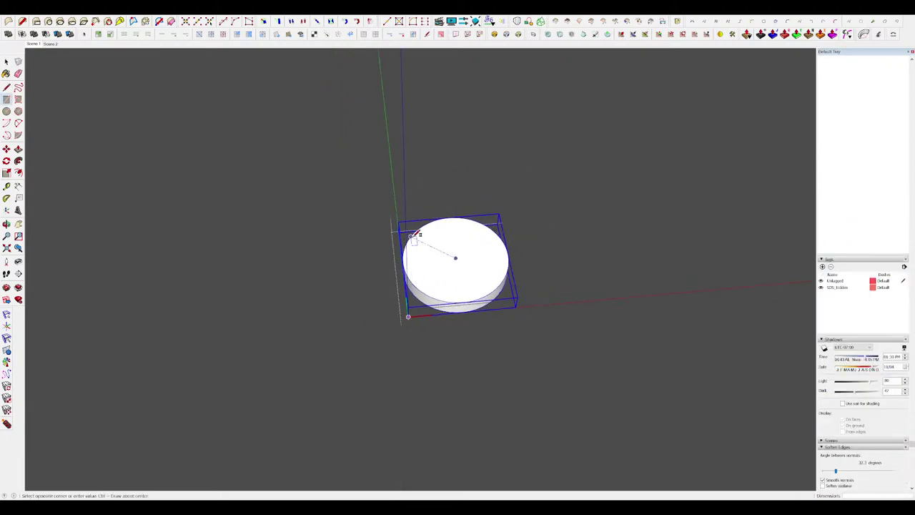
left_click_drag(434, 266, 433, 252)
middle_click_drag(433, 252, 380, 246)
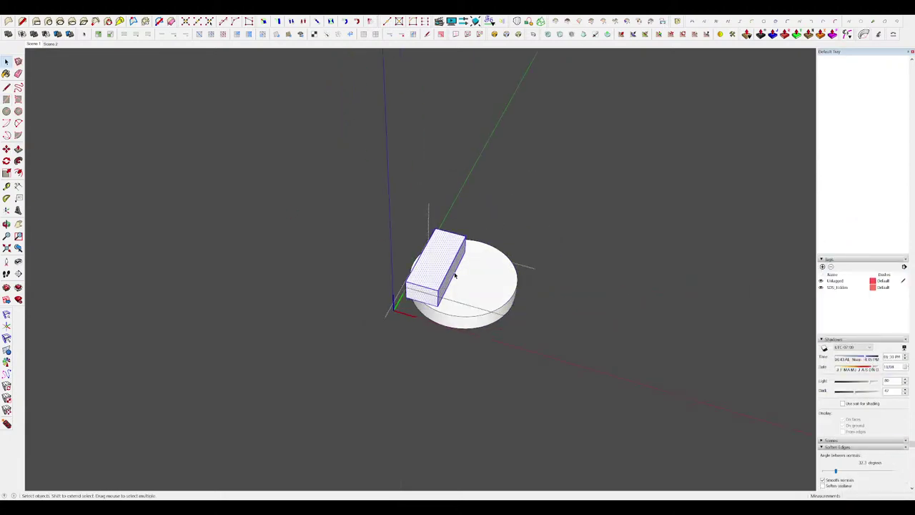
key("ctrl+g")
Move the grouped block into position on the disc and scale it to fit.
scroll(455, 303, "up", 4)
key("m")
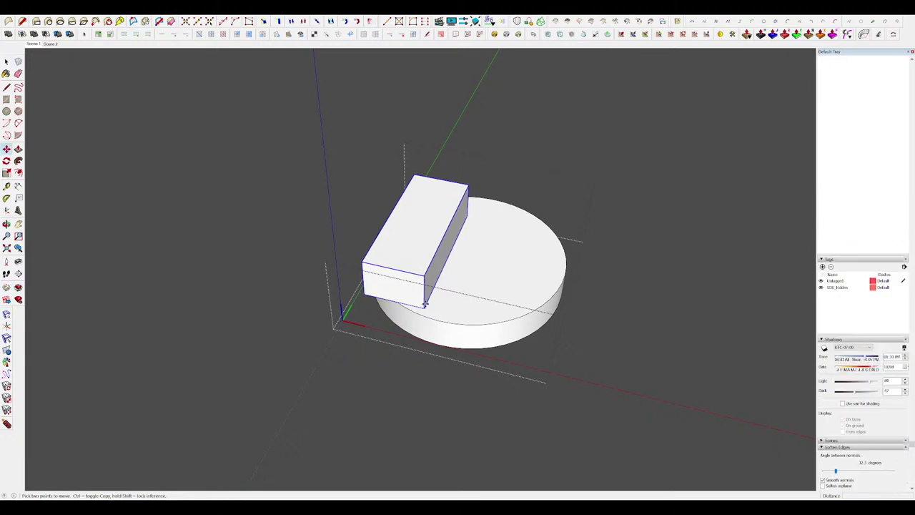
left_click(439, 320)
middle_click_drag(439, 321, 382, 255)
key("s")
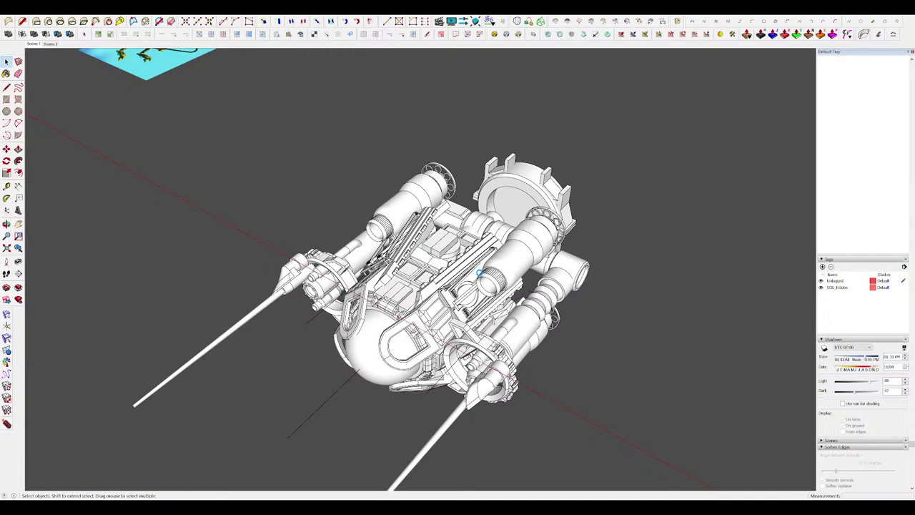
Select the finished turret, preview Film 1 at 5.0 s in the animation editor and close it.
scroll(430, 246, "up", 1)
left_click(436, 245)
scroll(479, 252, "down", 2)
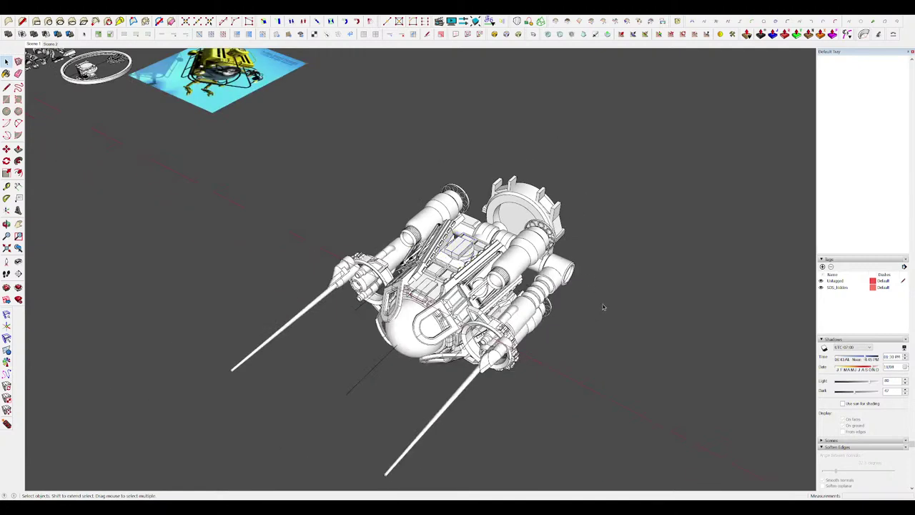
left_click(441, 23)
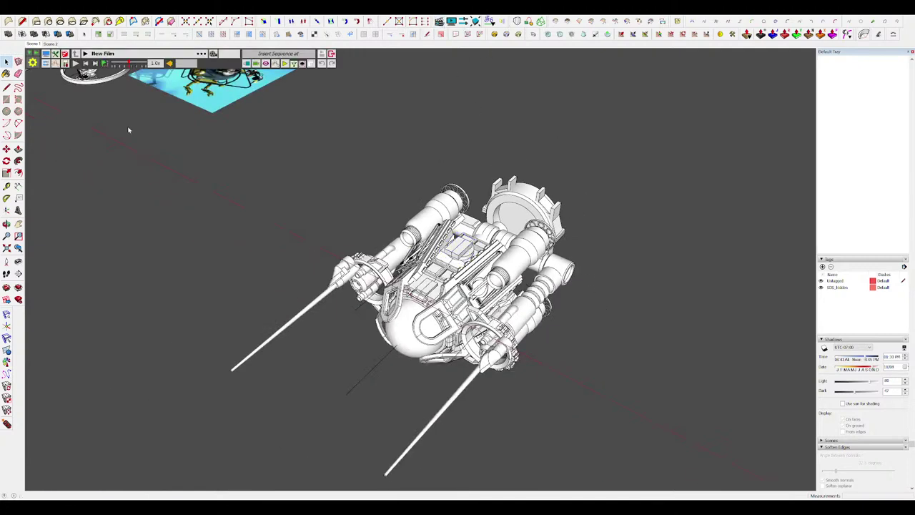
left_click_drag(63, 167, 58, 224)
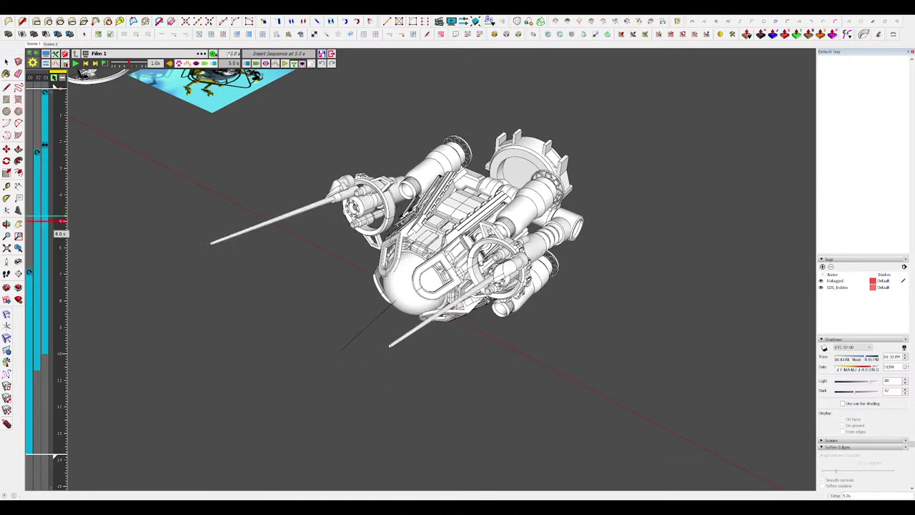
left_click(331, 53)
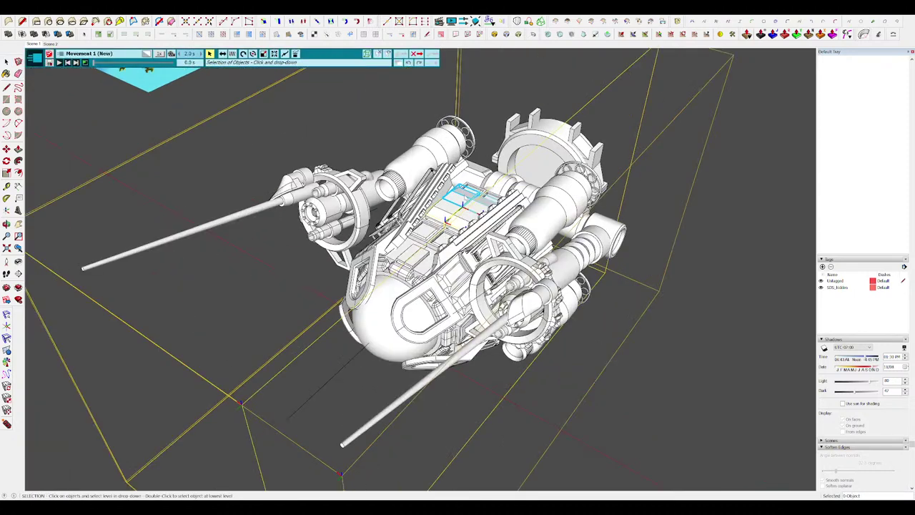
left_click(402, 57)
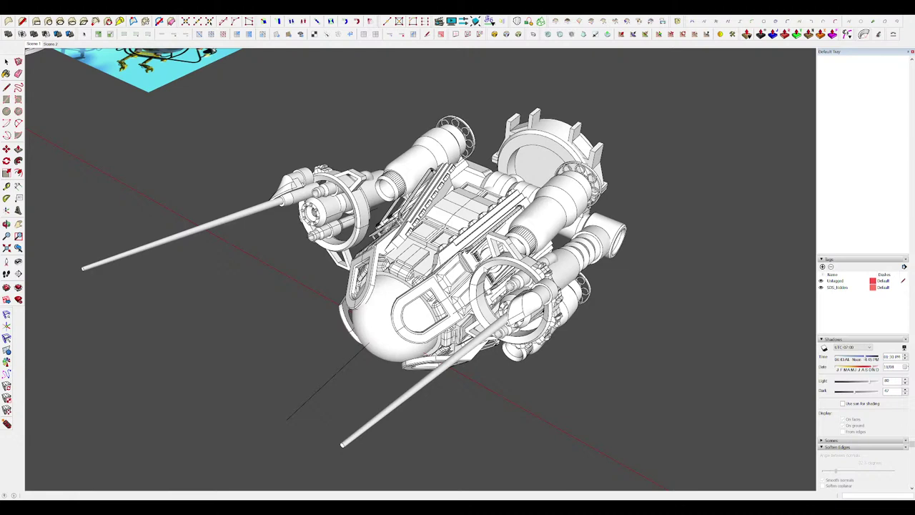
left_click(464, 22)
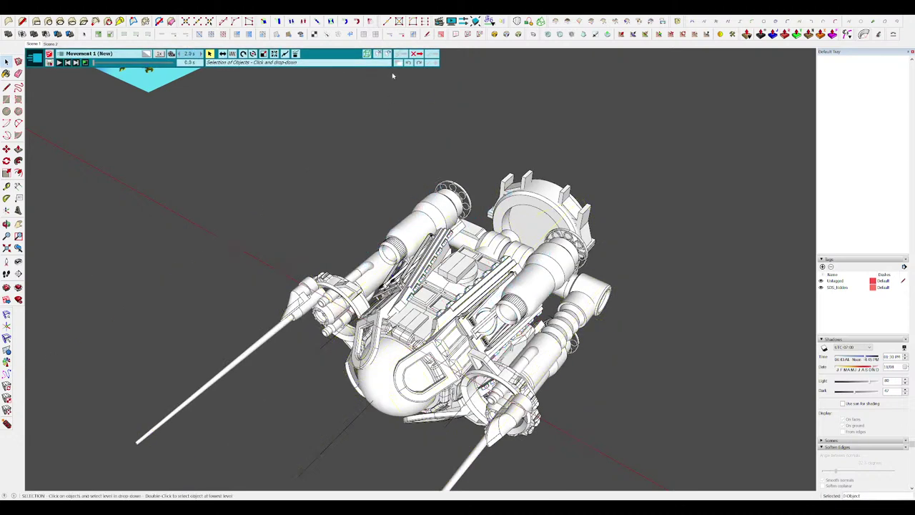
left_click(421, 56)
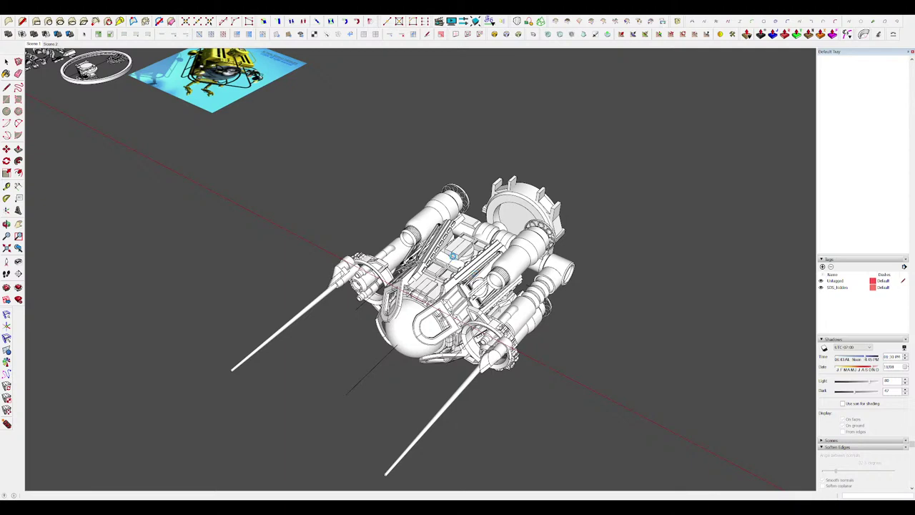
Remove the turret from the top level and paste it in place inside the ship's component on the central deck.
scroll(456, 250, "up", 4)
left_click(460, 252)
key("Delete")
double_click(466, 252)
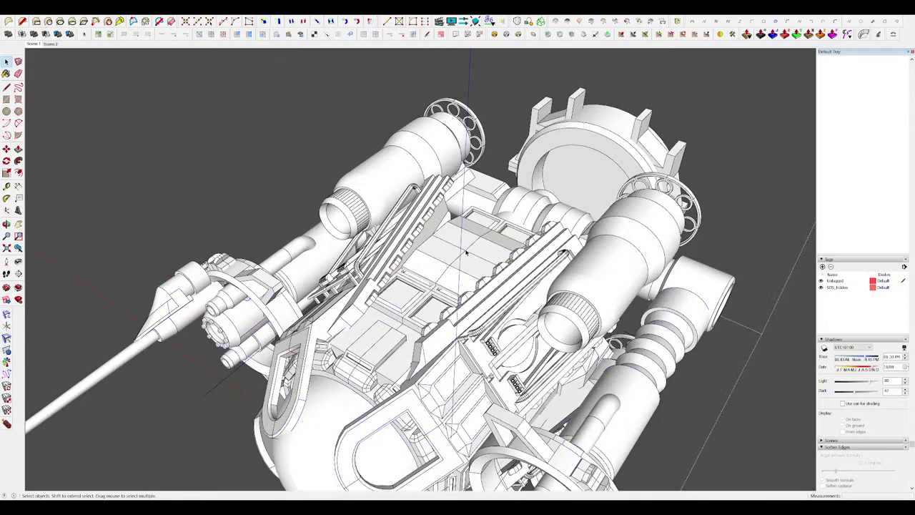
scroll(468, 254, "down", 2)
key("ctrl+shift+v")
left_click(657, 368)
scroll(587, 311, "down", 2)
scroll(515, 245, "up", 2)
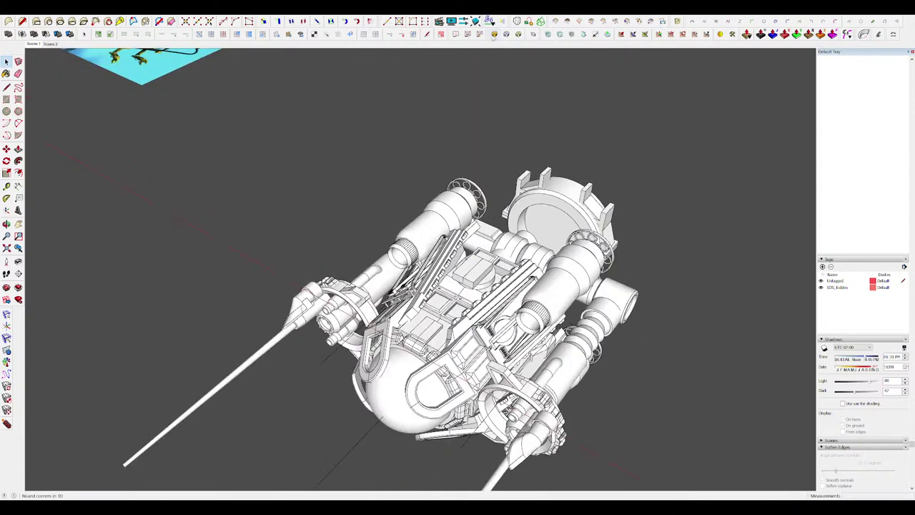
Open Film 1 in the animation editor, set the time to about 5 s, add a new movement and select the turret on the central deck.
left_click(442, 25)
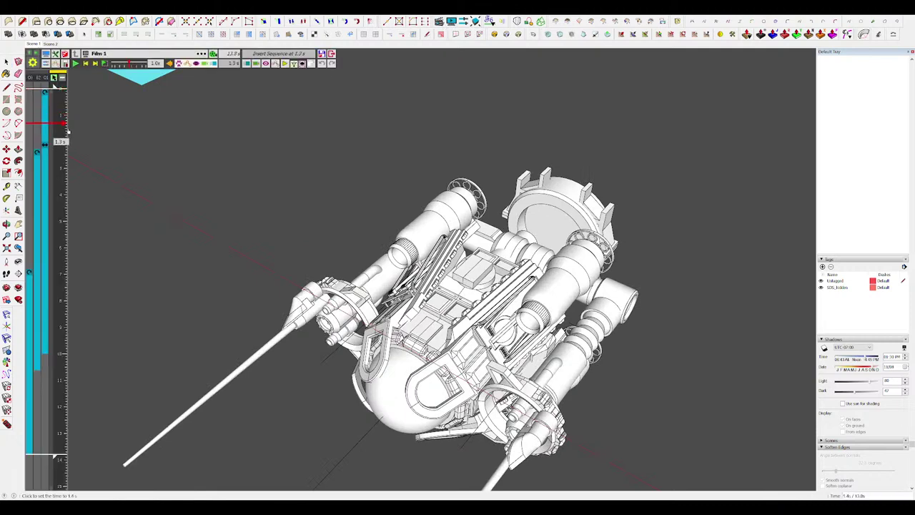
left_click_drag(63, 141, 63, 227)
left_click(247, 65)
left_click(260, 73)
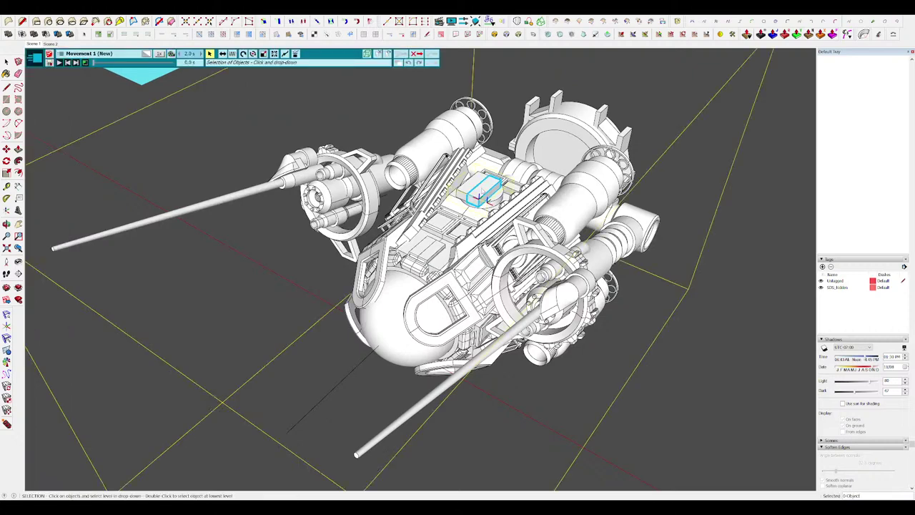
left_click(483, 189)
left_click(501, 200)
scroll(484, 177, "up", 5)
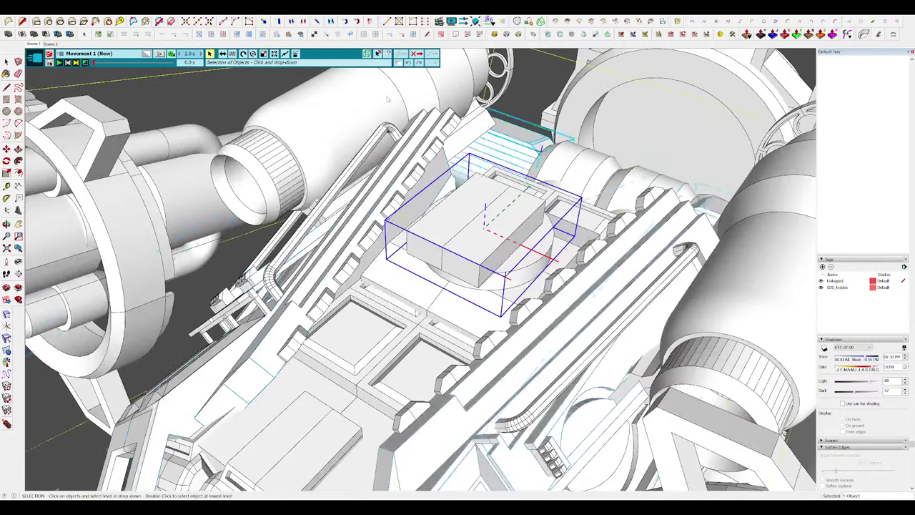
Try to rotate the turret 73° about a pivot at its centre.
left_click(243, 54)
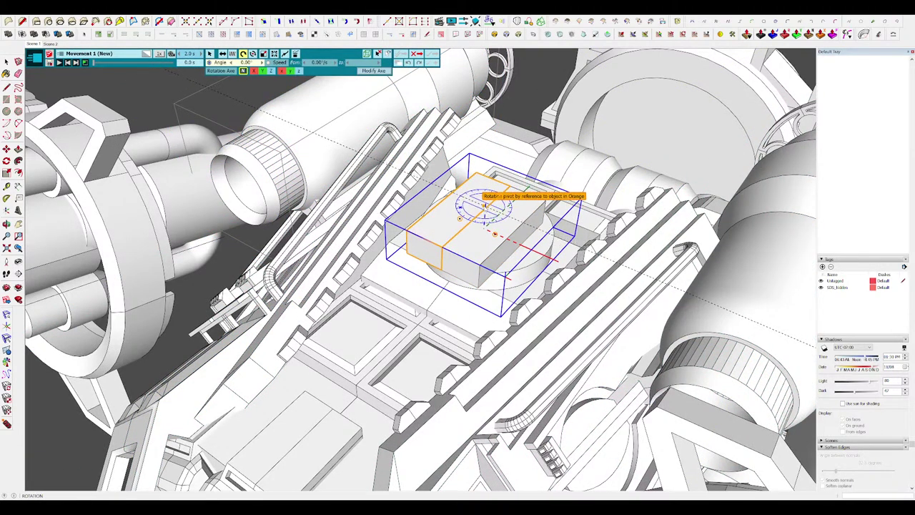
left_click(484, 213)
left_click(520, 221)
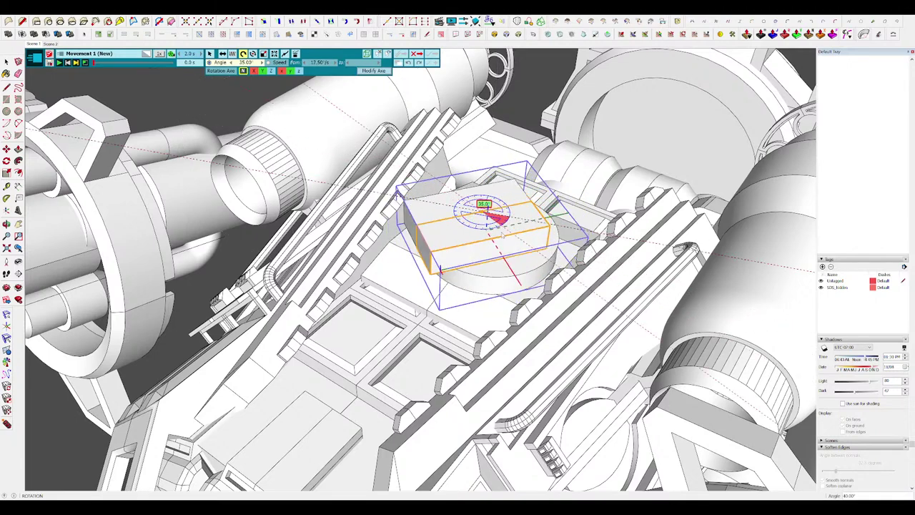
left_click(521, 246)
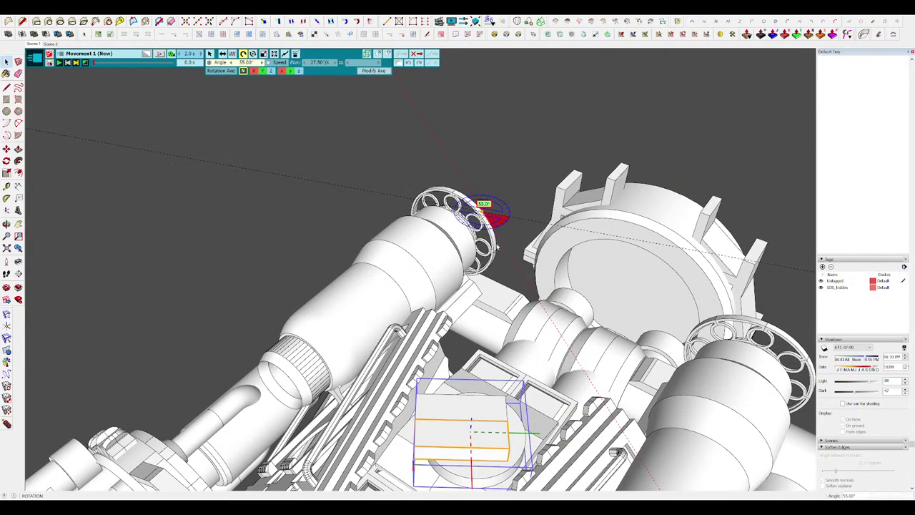
scroll(453, 129, "down", 5)
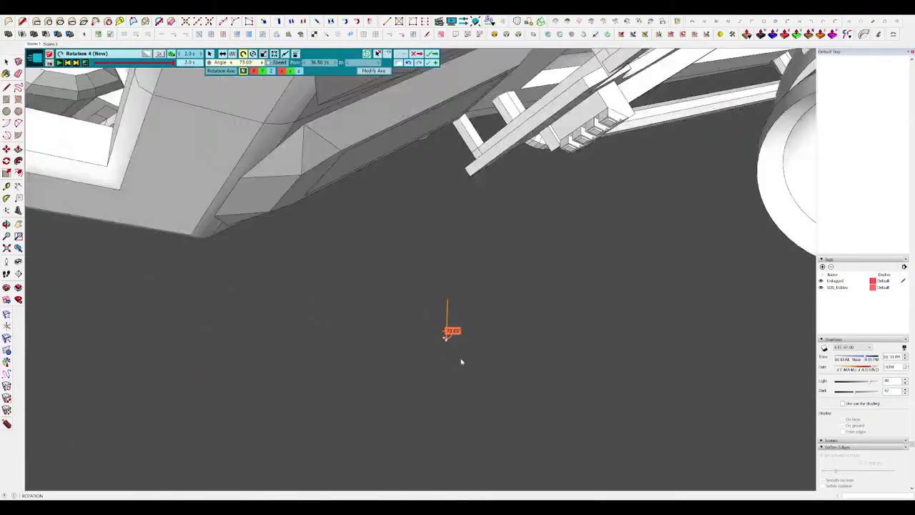
Try to place the turret's rotation pivot again from above, then abandon the new movement and close the animation editor.
scroll(462, 362, "down", 10)
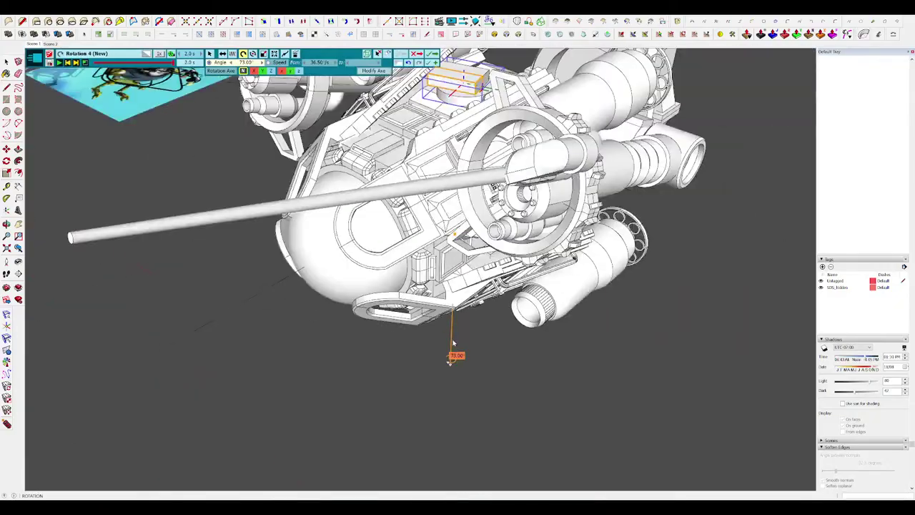
scroll(459, 161, "up", 5)
mouse_move(459, 160)
middle_mouse_down()
mouse_move(524, 285)
mouse_move(488, 238)
middle_mouse_up()
scroll(486, 240, "up", 4)
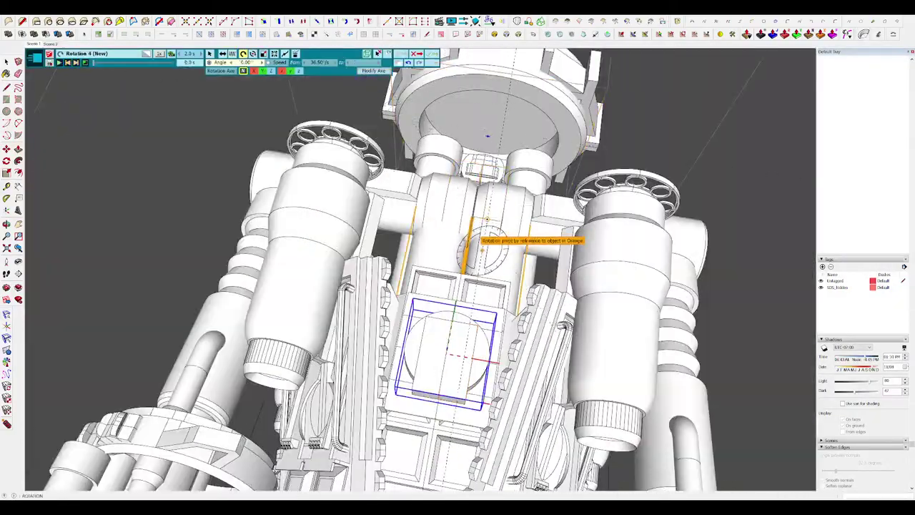
scroll(453, 349, "up", 4)
middle_click_drag(454, 349, 508, 421)
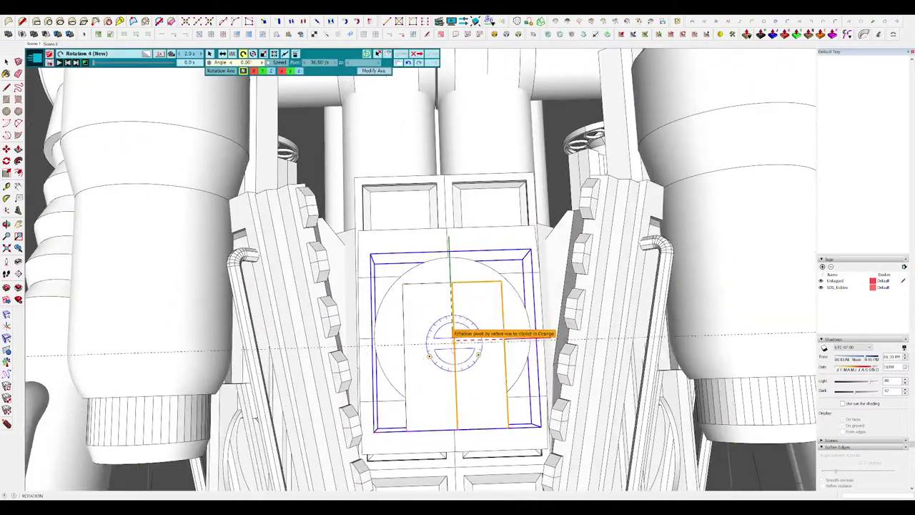
middle_click_drag(454, 343, 564, 187)
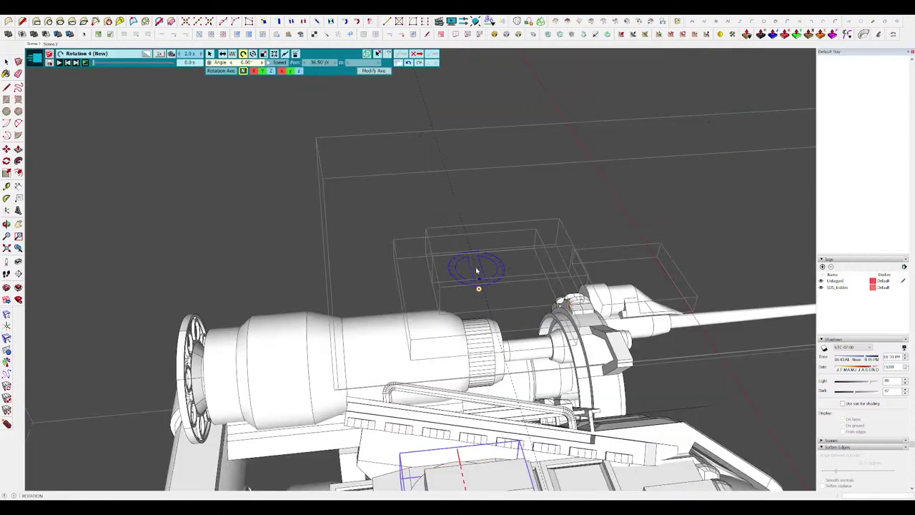
left_click(414, 55)
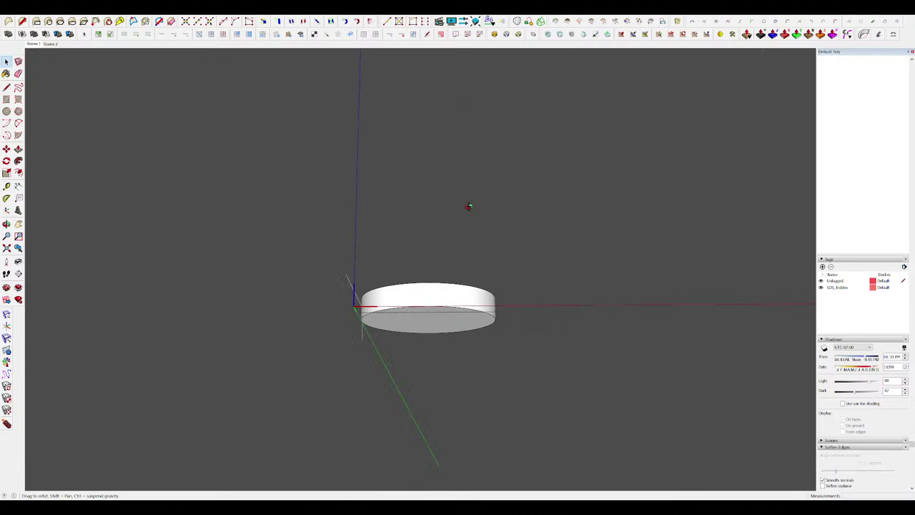
Draw a rectangle on the turret disc beside its raised central block.
middle_click_drag(467, 205, 432, 273)
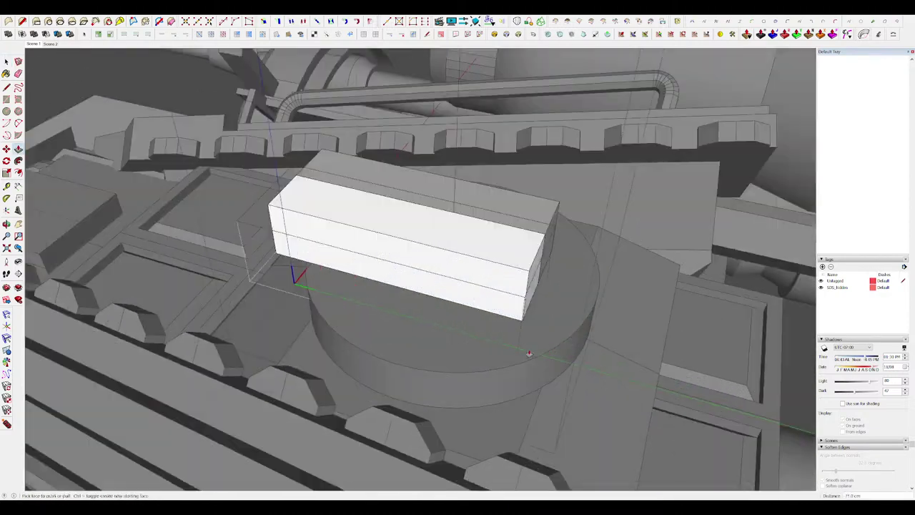
key("r")
left_click(348, 272)
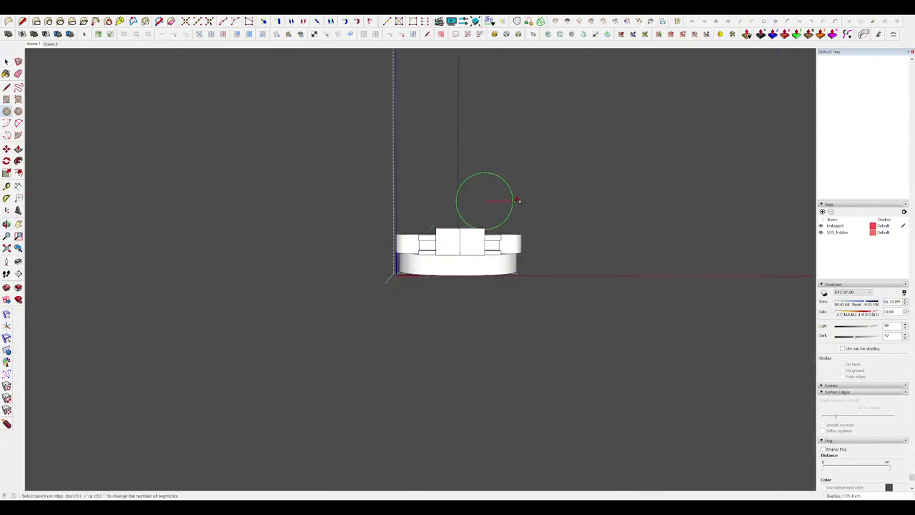
Draw an upright circle above the turret's central block and group it as the base of a barrel.
left_click(515, 201)
middle_click_drag(514, 201, 593, 272)
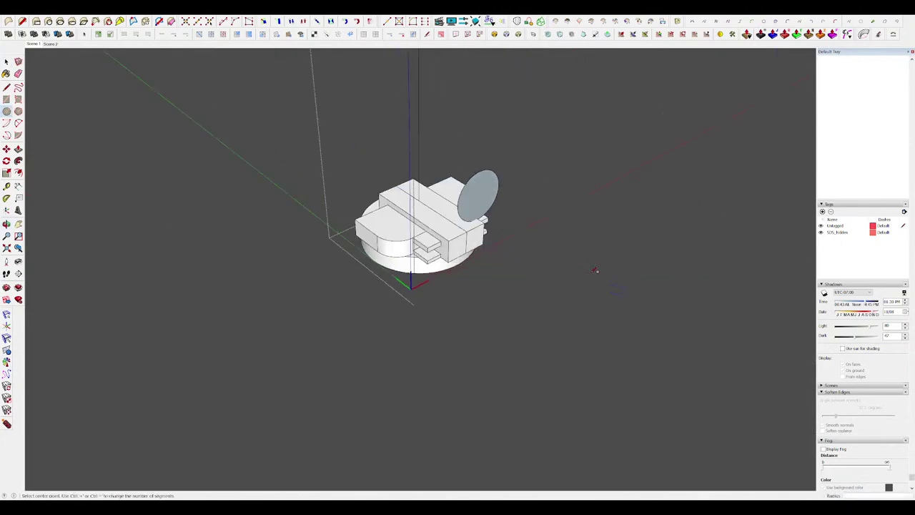
key("space")
triple_click(475, 208)
key("a")
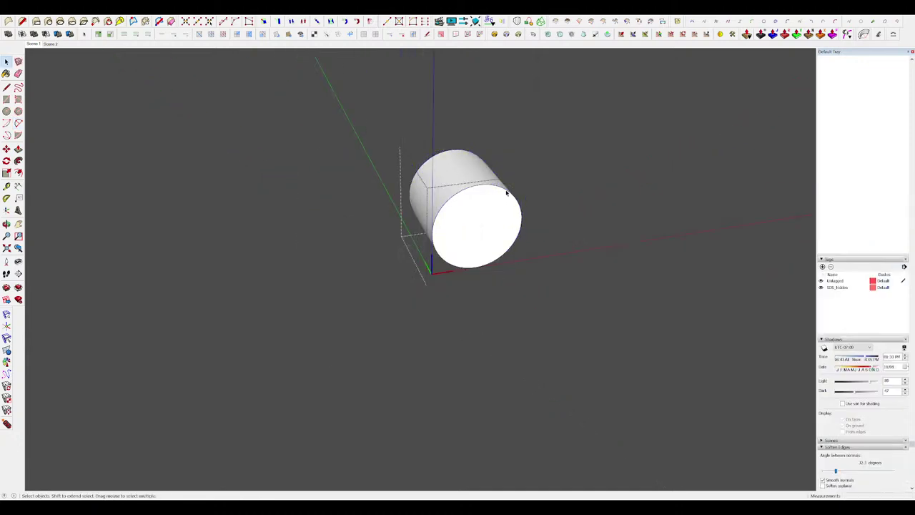
Shape the cylinder's front face with concentric rings, moving a ring edge and offsetting the inner circle to form a barrel opening.
scroll(493, 195, "up", 4)
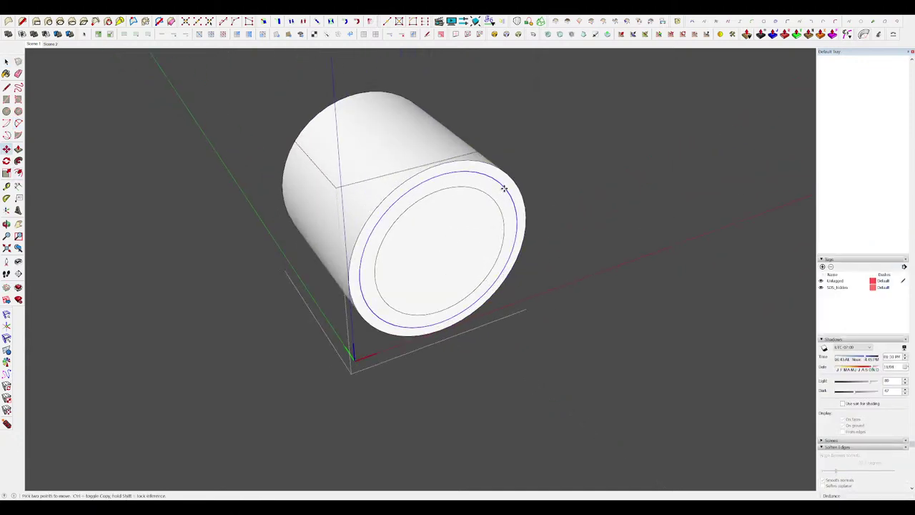
middle_click_drag(508, 195, 490, 196)
key("space")
left_click(493, 252)
key("f")
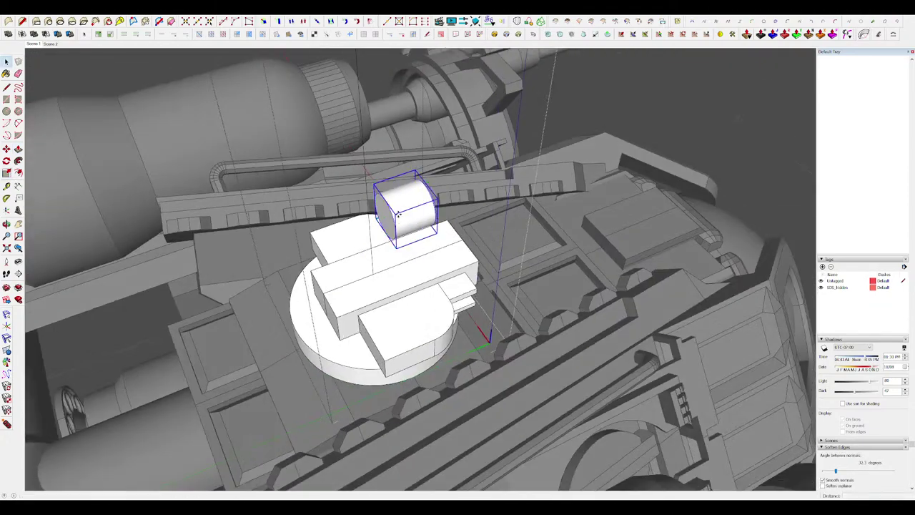
Inside the turret's central block, draw a rectangle behind the barrel and pull it up into a housing block.
key("space")
scroll(362, 263, "up", 4)
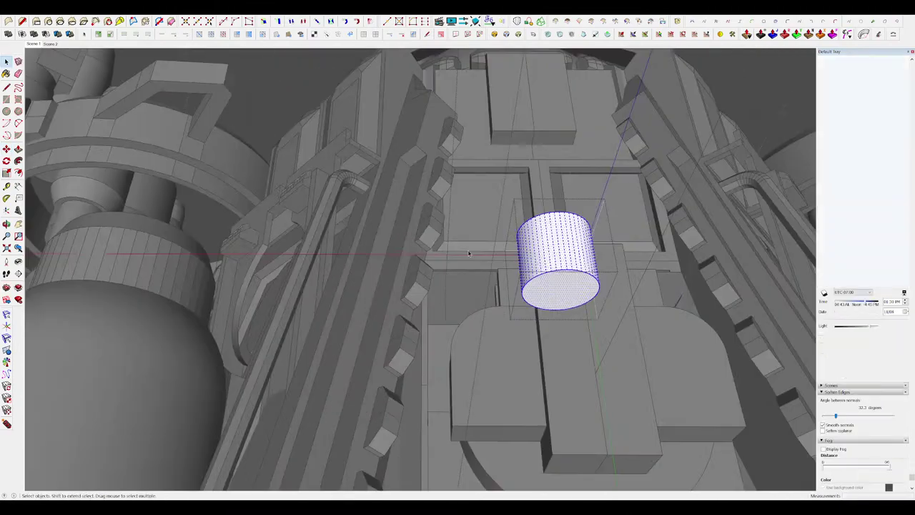
key("p")
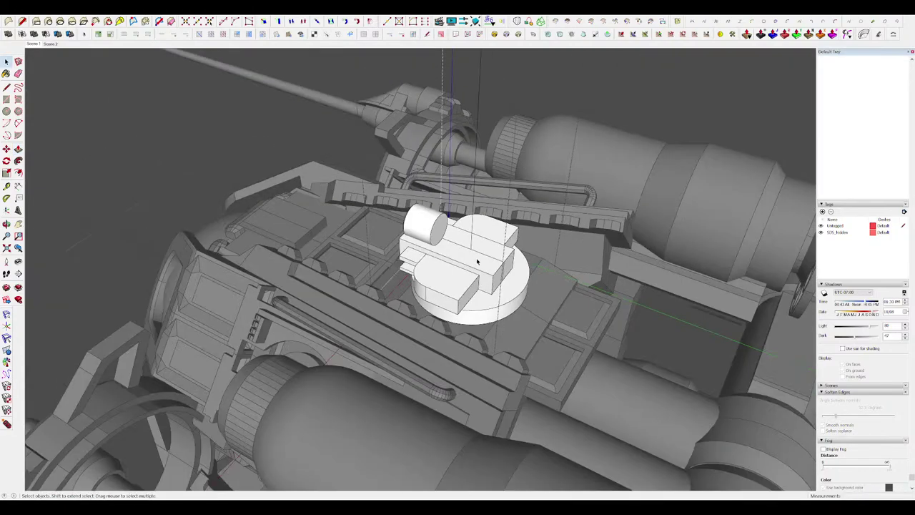
scroll(477, 261, "up", 4)
double_click(462, 261)
key("r")
left_click(429, 223)
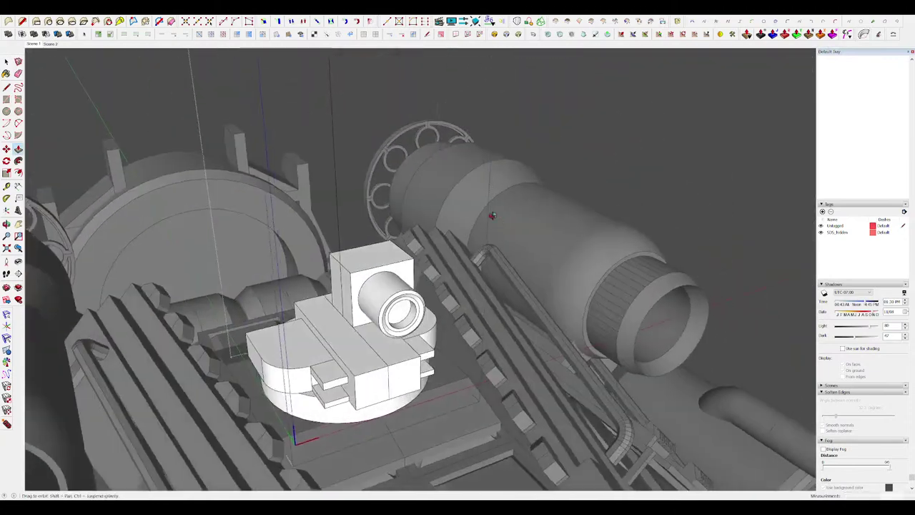
Select the barrel group and move it into position in front of the tall housing block.
scroll(492, 215, "down", 10)
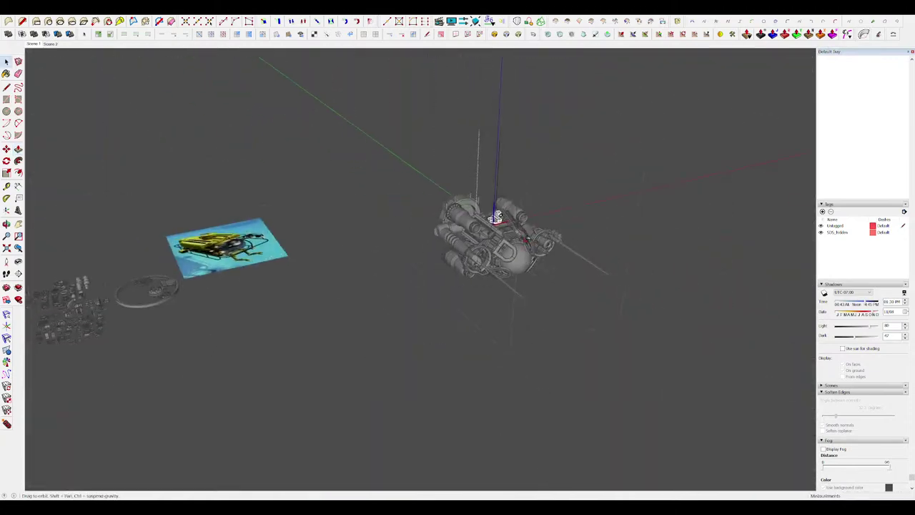
scroll(493, 216, "up", 4)
middle_click_drag(483, 196, 446, 151)
left_click_drag(445, 151, 509, 172)
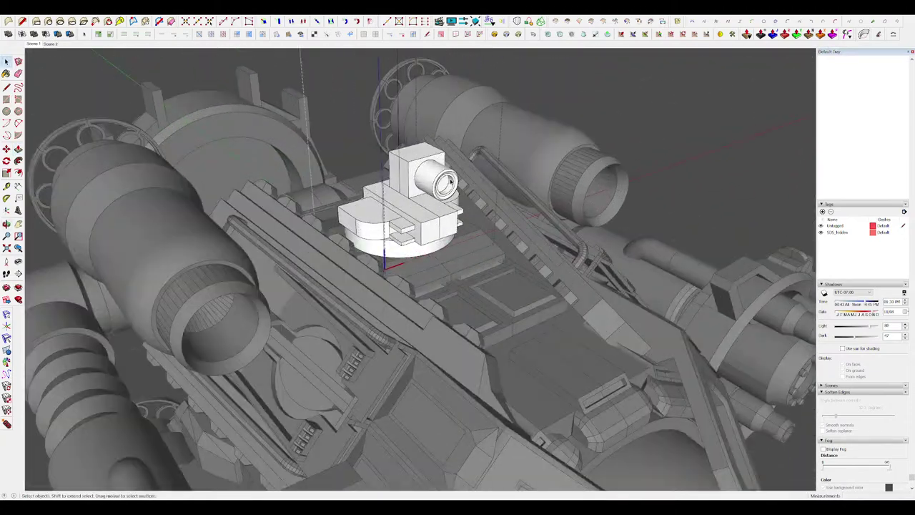
left_click(449, 183)
scroll(449, 182, "up", 3)
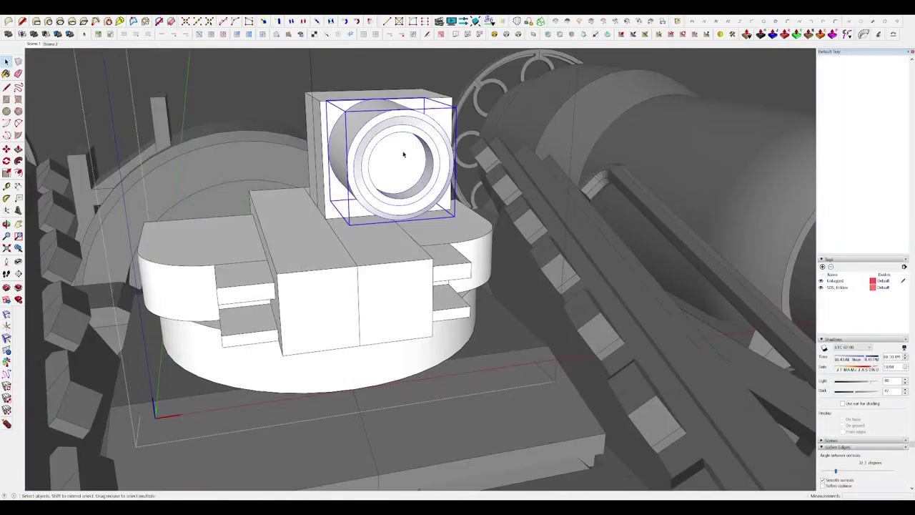
key("m")
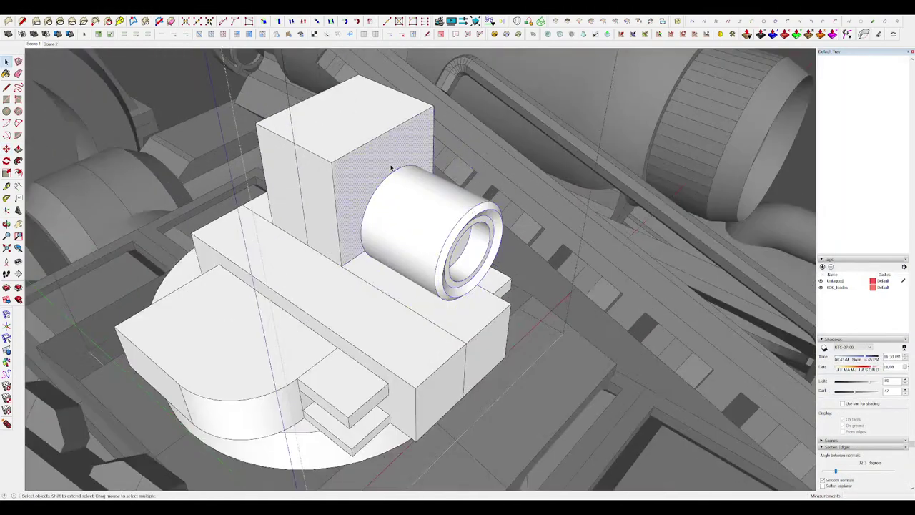
Enlarge the housing block around the rear of the barrel, pulling its front face forward about 47 cm.
key("p")
left_click_drag(371, 127, 394, 138)
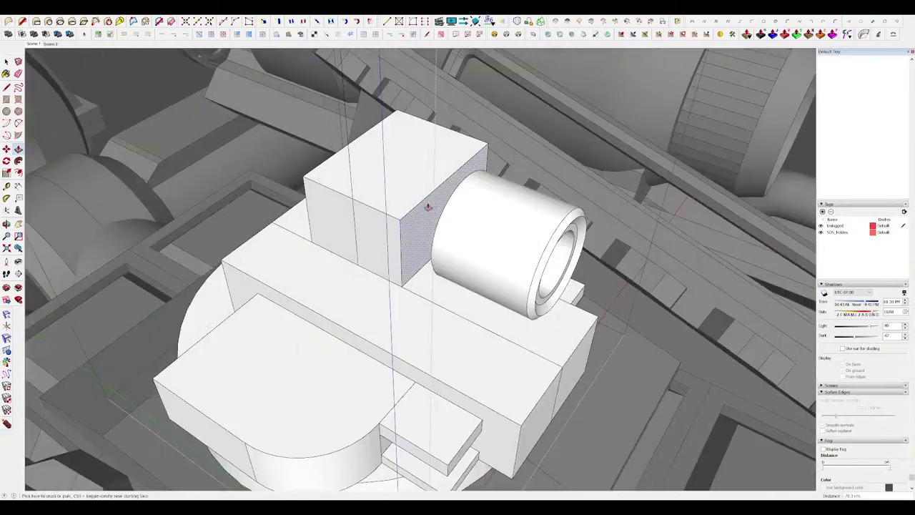
left_click_drag(428, 207, 462, 165)
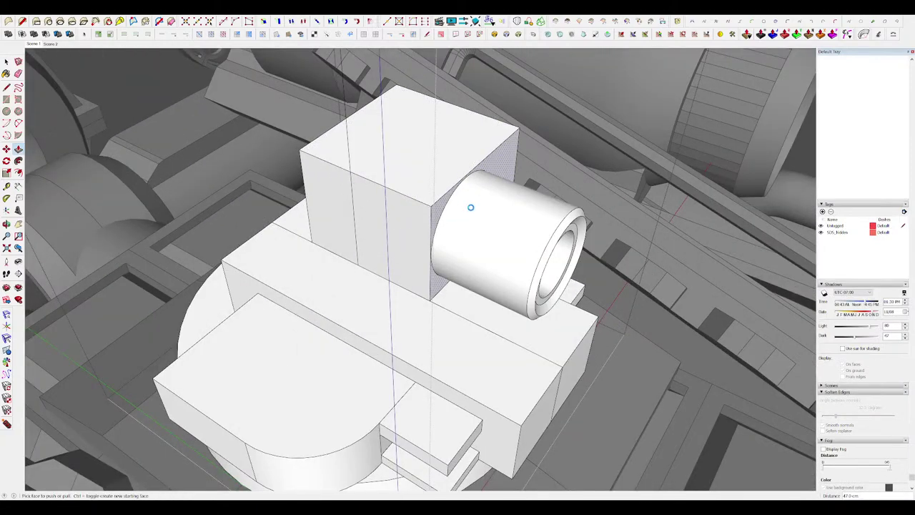
key("space")
scroll(455, 208, "down", 12)
left_click(416, 219)
middle_click_drag(455, 208, 494, 214)
scroll(417, 219, "down", 5)
left_click(624, 259)
Examine the mechanical giraffe model's head, crane hook and lattice neck up close and in the standard front view.
scroll(456, 213, "up", 6)
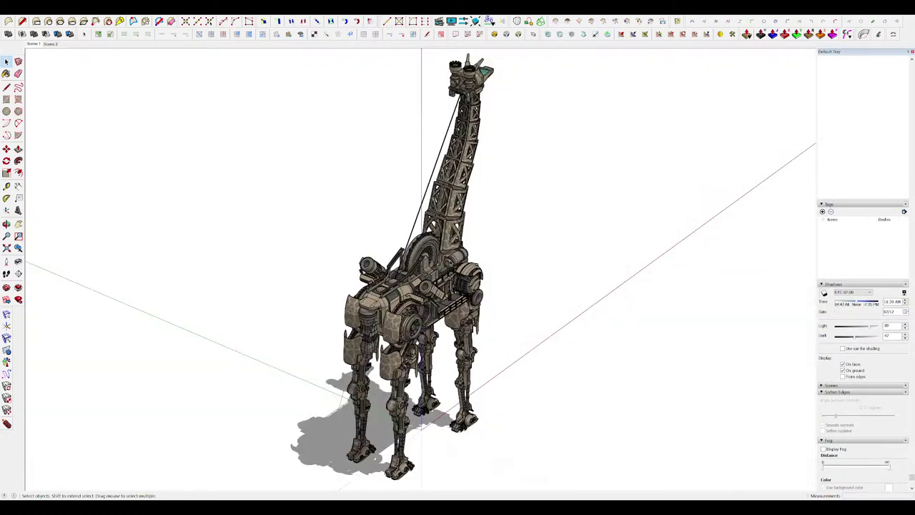
middle_click_drag(401, 286, 278, 295)
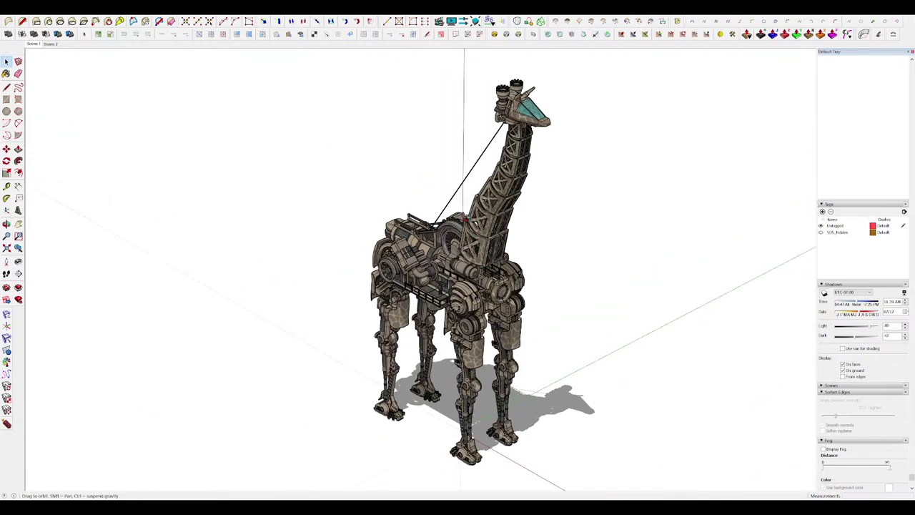
scroll(536, 89, "up", 6)
middle_click_drag(515, 139, 688, 126)
key("F2")
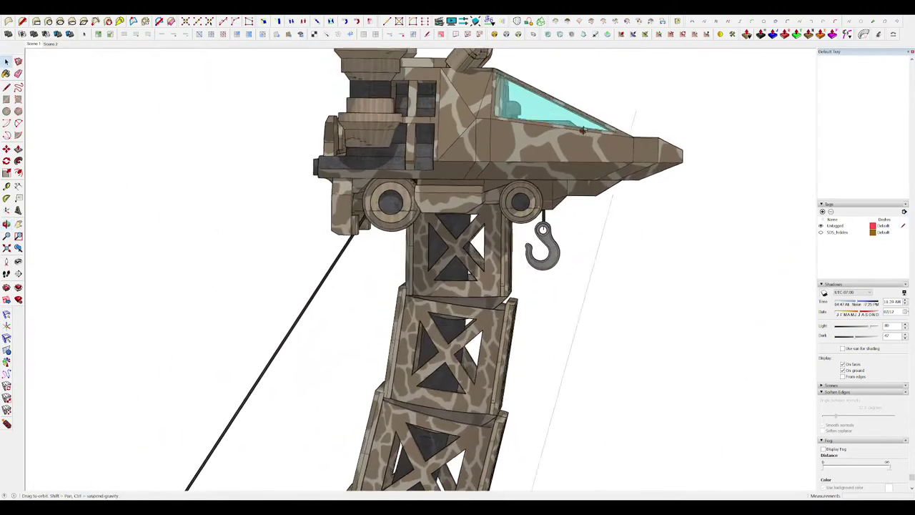
scroll(582, 136, "down", 3)
scroll(562, 114, "down", 6)
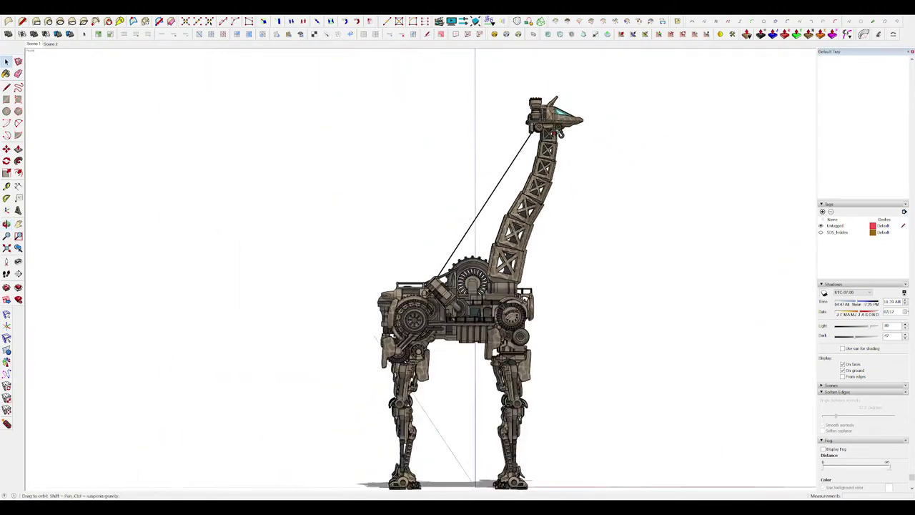
Examine the giraffe's body gears, exhausts and legs from both sides, plus the robot model beside its spiked-wheel vehicle.
middle_click_drag(558, 132, 500, 186)
scroll(479, 328, "up", 5)
scroll(480, 333, "up", 3)
middle_click_drag(479, 333, 751, 315)
scroll(576, 218, "down", 4)
middle_click_drag(472, 259, 709, 250)
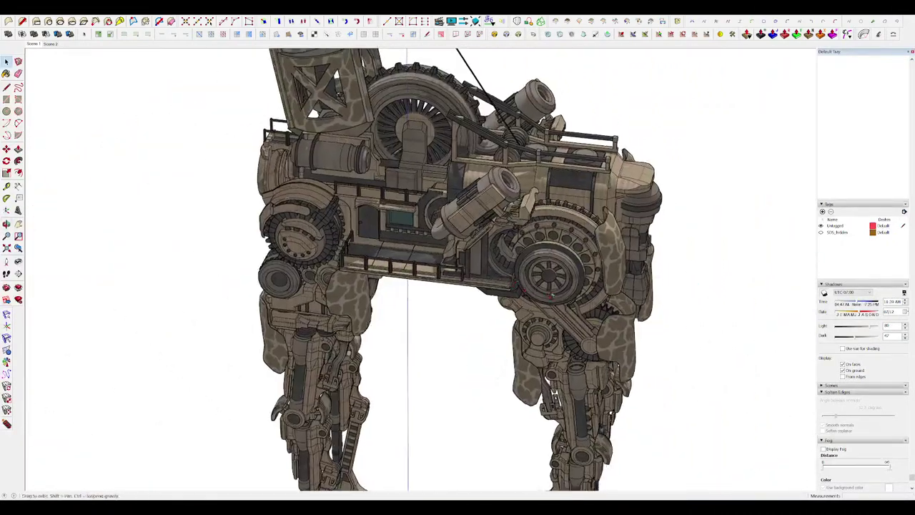
middle_click_drag(504, 282, 623, 271)
scroll(590, 340, "down", 4)
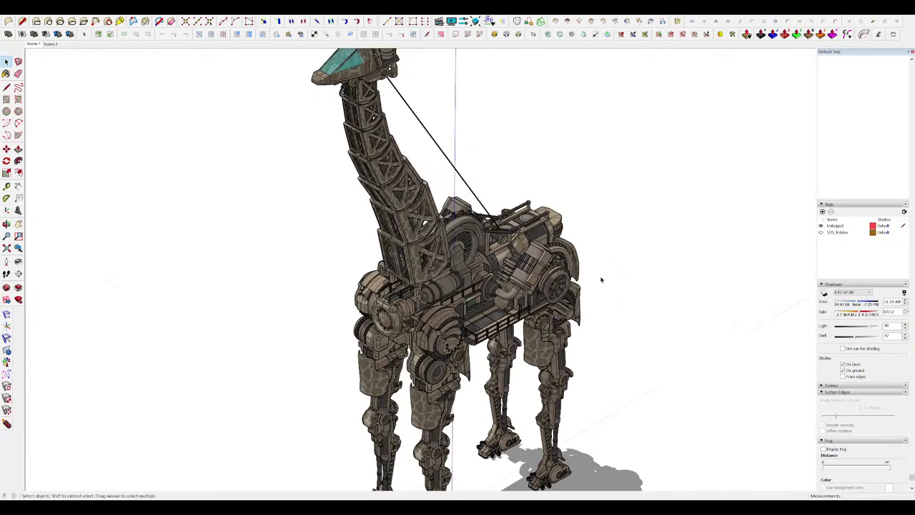
scroll(537, 198, "down", 4)
middle_click_drag(499, 251, 511, 252)
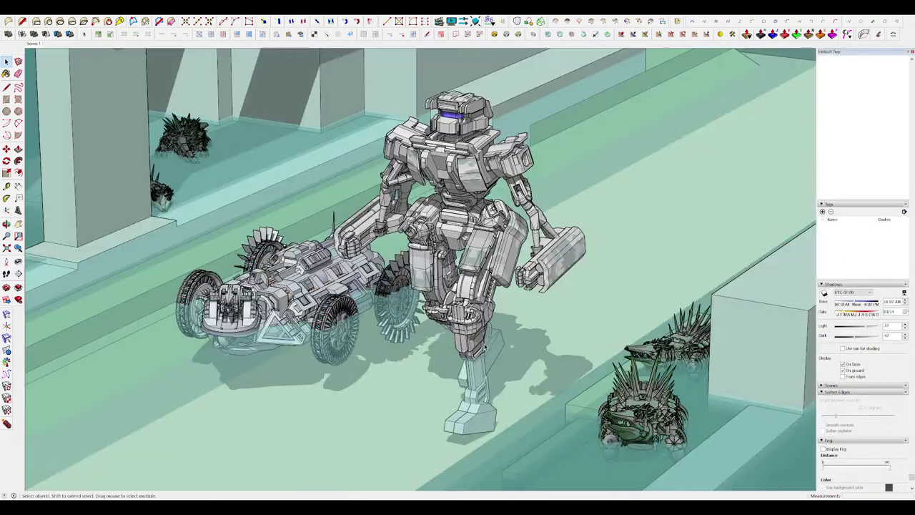
middle_click_drag(527, 330, 601, 308)
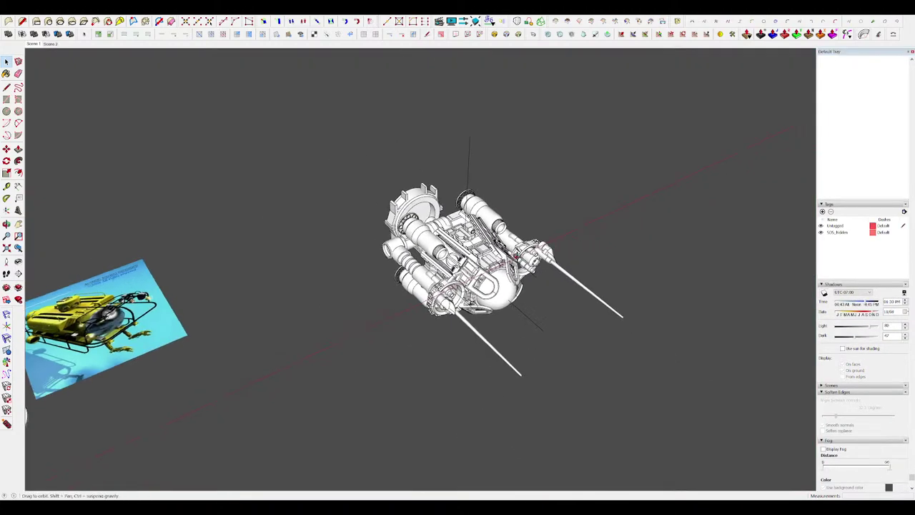
Open the hull's side-panel group and bevel the arc edge around its circular recess with a 20 cm offset.
middle_click_drag(372, 220, 397, 227)
scroll(398, 227, "up", 4)
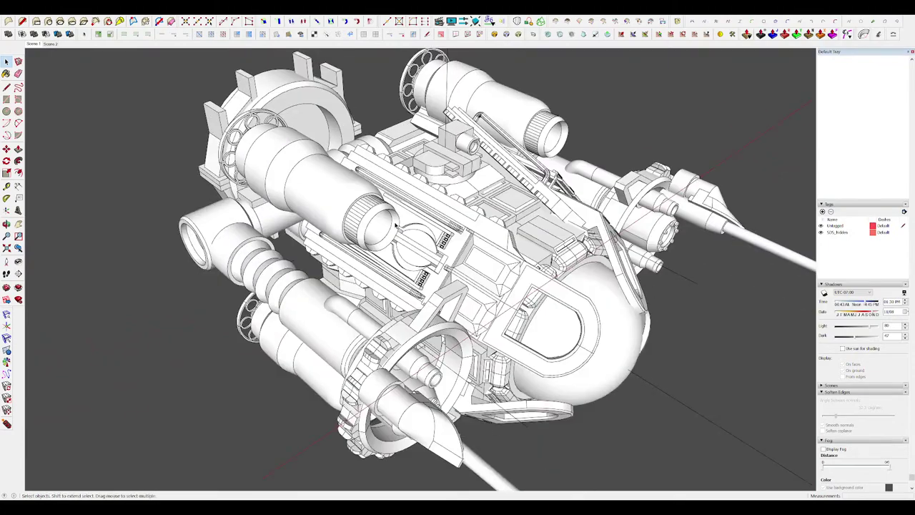
double_click(426, 231)
double_click(427, 230)
left_click(427, 231)
scroll(427, 231, "up", 8)
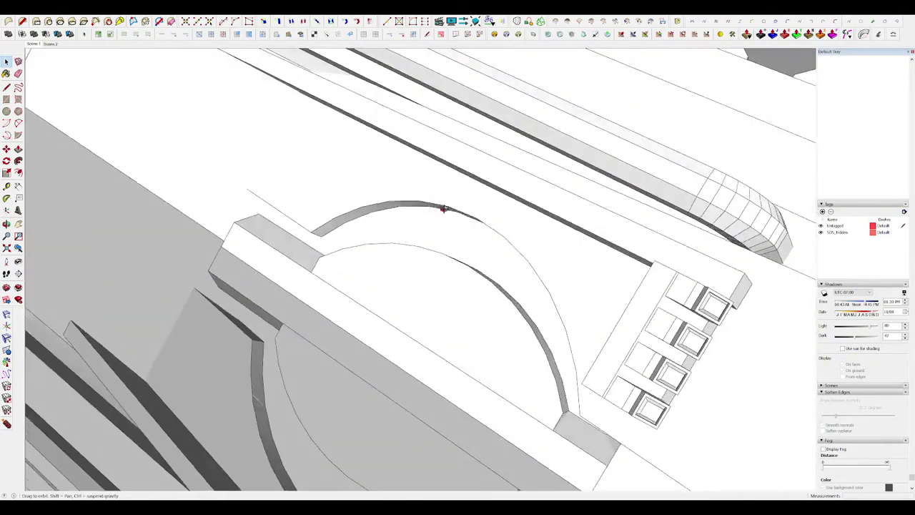
middle_click_drag(443, 206, 449, 145)
left_click(466, 189)
scroll(469, 211, "down", 3)
left_click(469, 209)
left_click(518, 36)
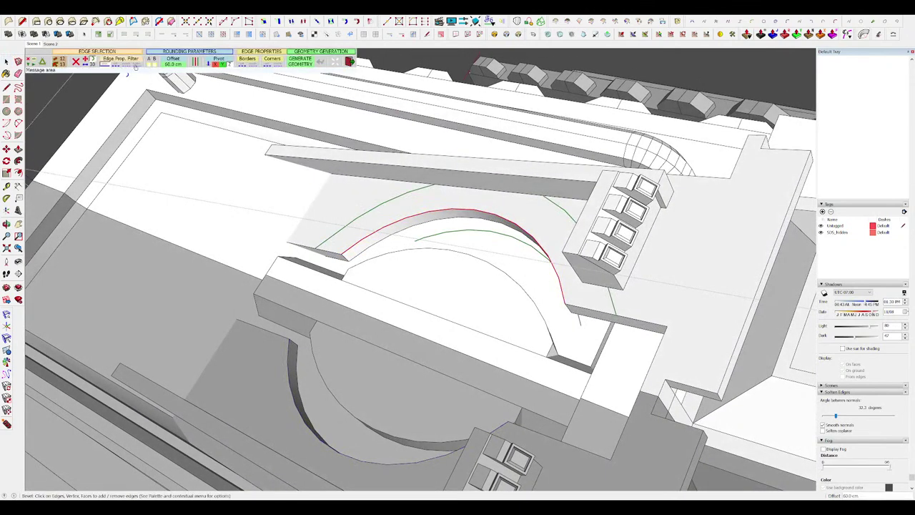
type("5")
key("Return")
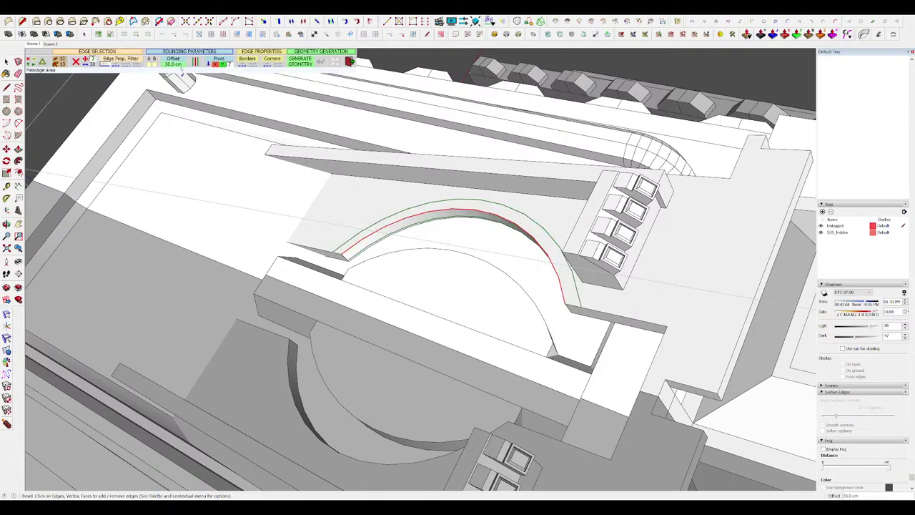
key("Return")
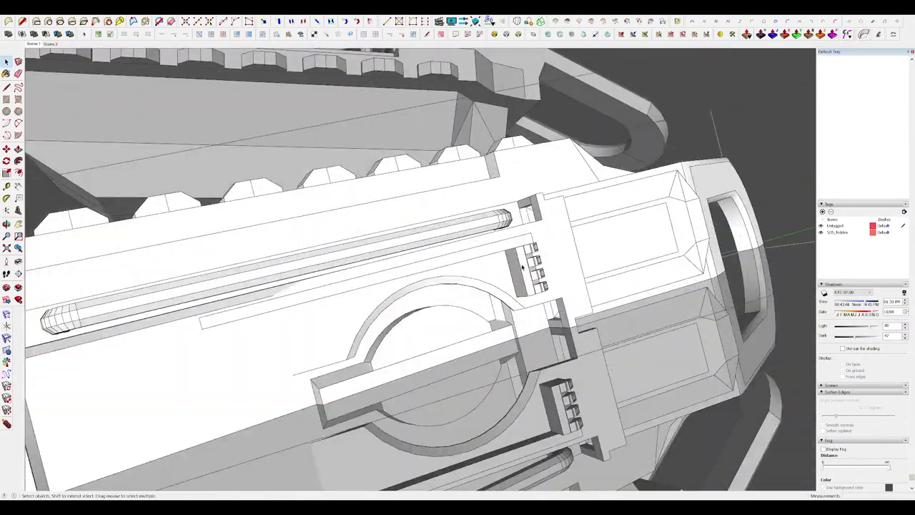
Extrude a section of the four-vent block's rear side face outward on the side panel.
key("ctrl+a")
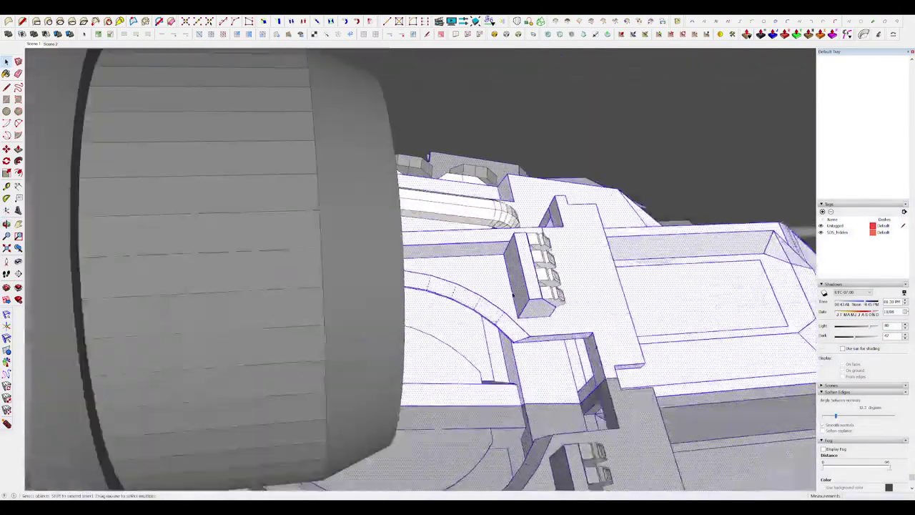
left_click(513, 294)
scroll(511, 290, "up", 3)
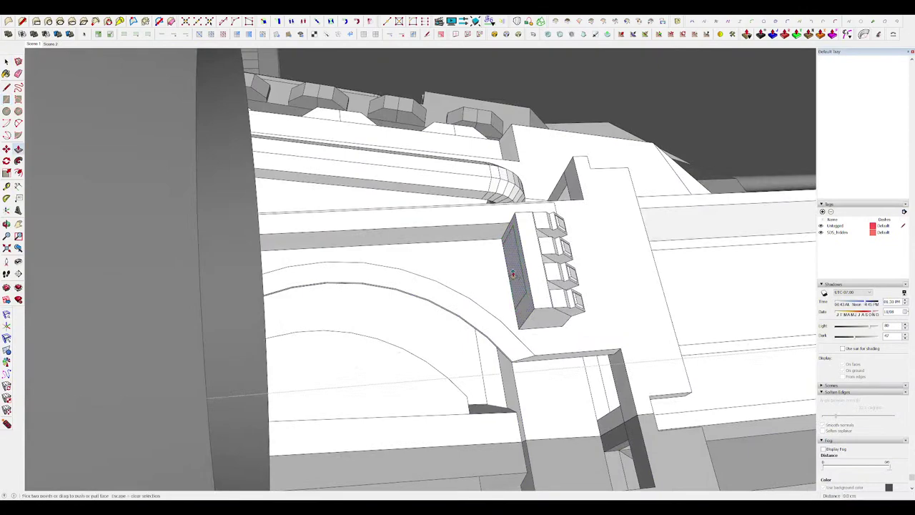
left_click_drag(513, 275, 491, 271)
key("m")
mouse_move(492, 271)
middle_mouse_down()
mouse_move(487, 281)
mouse_move(470, 274)
mouse_move(506, 266)
middle_mouse_up()
key("Escape")
Extrude the small extension's end face along the panel edge to form a long arm beside the recess.
left_click(490, 253)
scroll(491, 250, "up", 3)
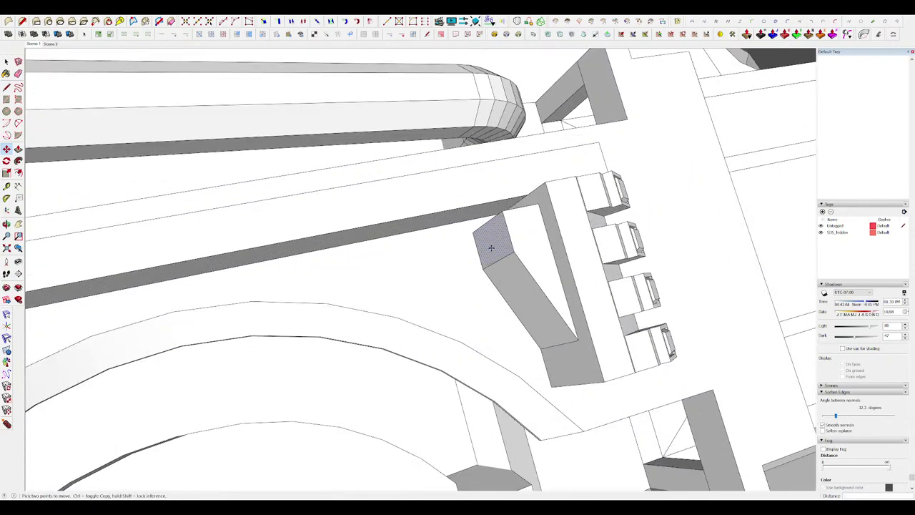
key("p")
left_click_drag(491, 249, 343, 267)
scroll(343, 267, "down", 4)
middle_click_drag(343, 268, 478, 264)
key("space")
Draw an arc on the arm's face and cut away the outer corner to round its free end.
scroll(435, 218, "up", 3)
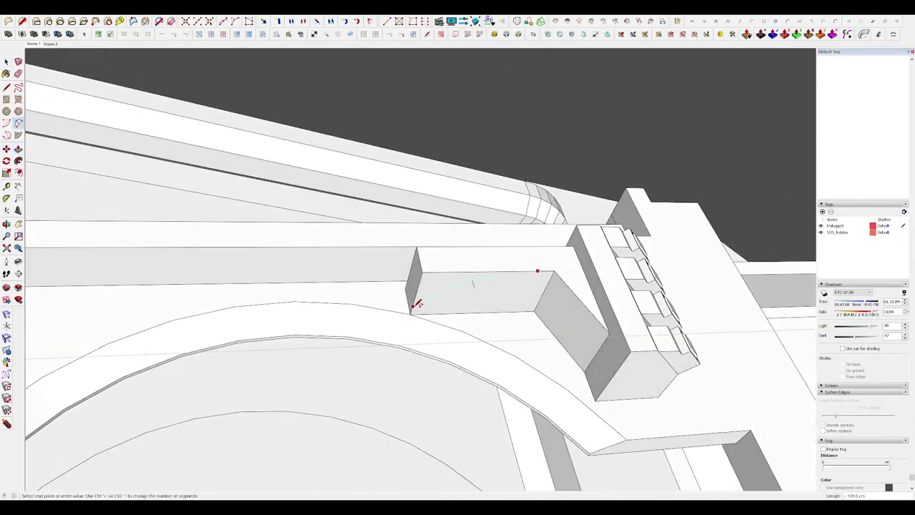
left_click_drag(427, 302, 422, 280)
middle_click_drag(422, 280, 540, 276)
scroll(466, 251, "down", 7)
scroll(539, 276, "up", 5)
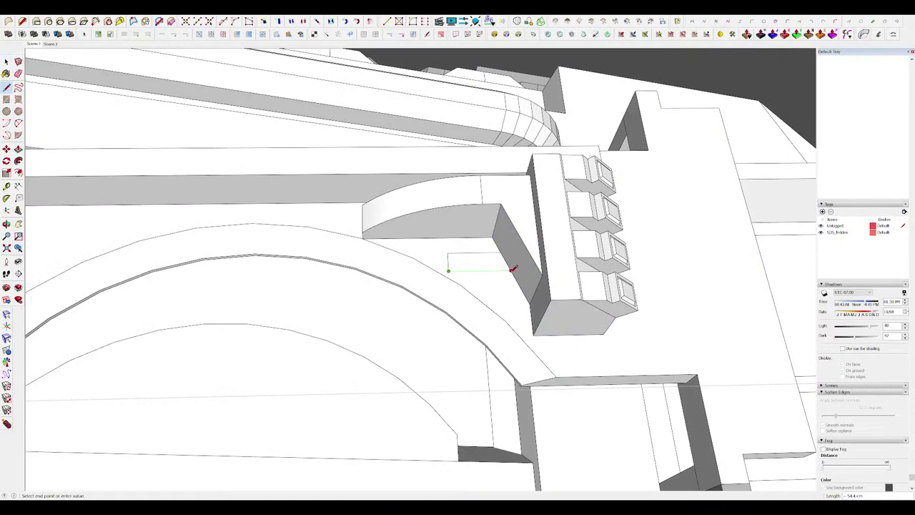
Build a second, shorter arm inside the rounded one, reaching from the vent block toward the recess.
left_click_drag(484, 264, 499, 238)
mouse_move(499, 238)
middle_mouse_down()
mouse_move(504, 229)
mouse_move(511, 235)
middle_mouse_up()
key("m")
left_click_drag(511, 235, 517, 229)
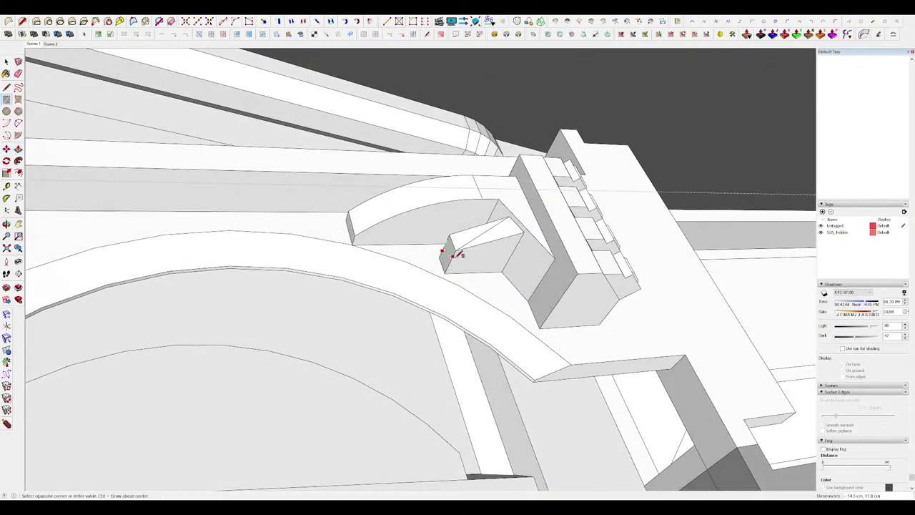
Divide the short arm's end face and move the new edge to chamfer its tip.
left_click(453, 255)
scroll(444, 258, "up", 3)
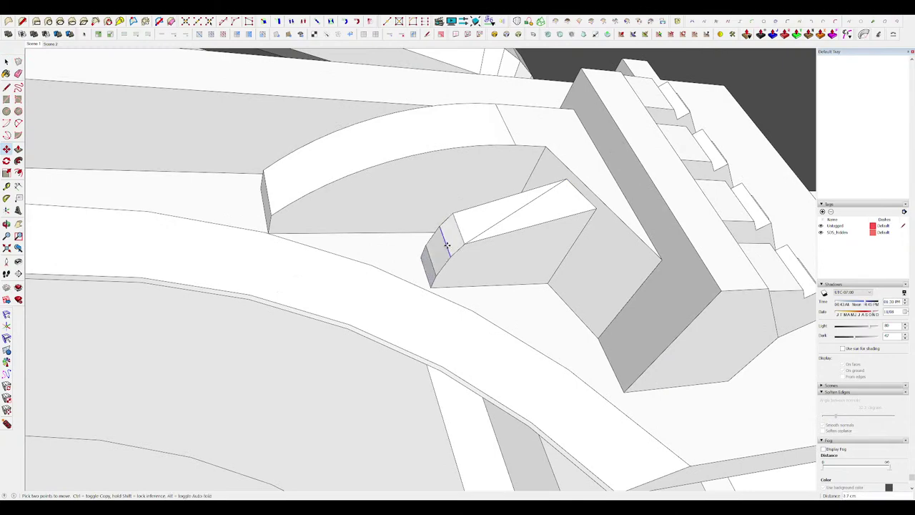
scroll(450, 275, "down", 12)
middle_click_drag(470, 266, 560, 254)
key("space")
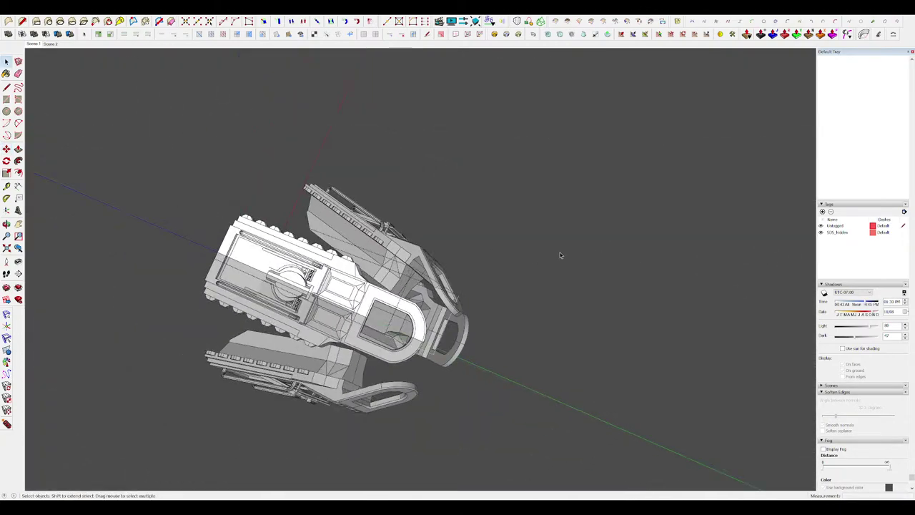
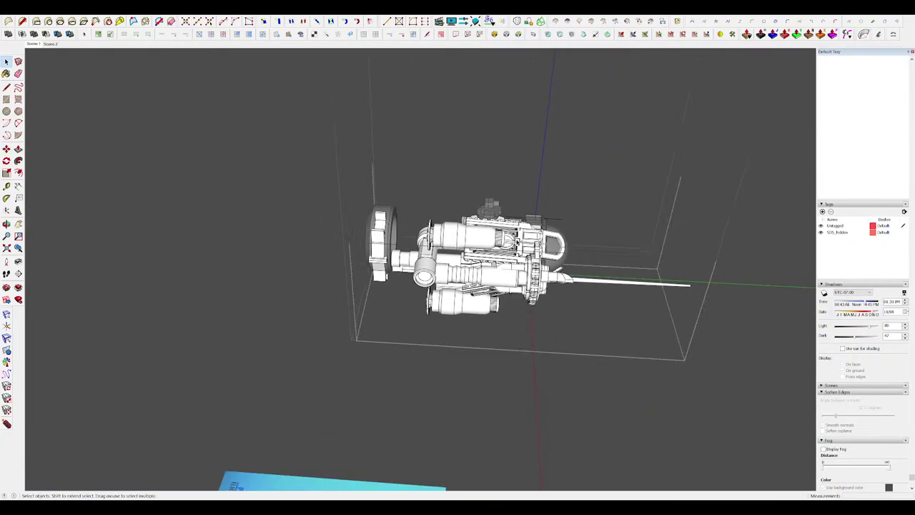
Open the rear wheel group, offset its recessed disc face inward and pull the inner circle out as a raised disc.
middle_click_drag(561, 326, 514, 333)
left_click(369, 367)
scroll(449, 228, "up", 5)
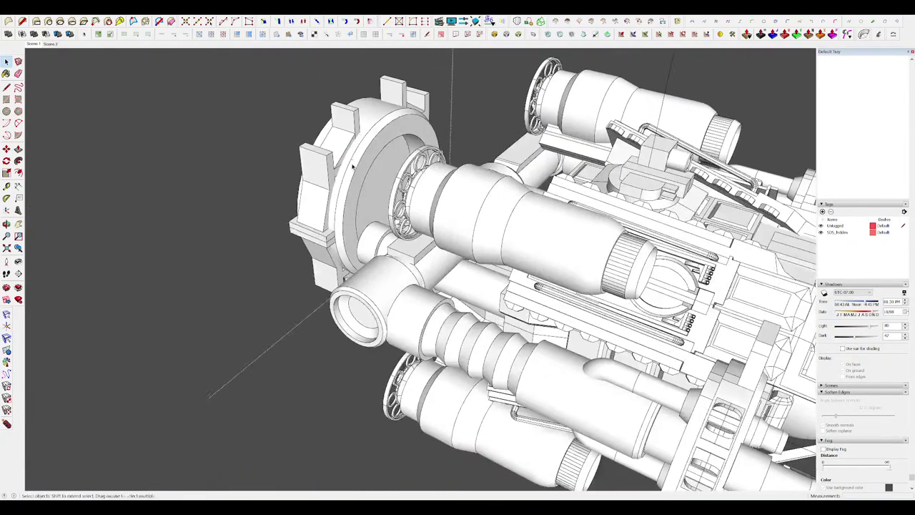
scroll(356, 170, "down", 3)
scroll(463, 256, "up", 3)
double_click(466, 259)
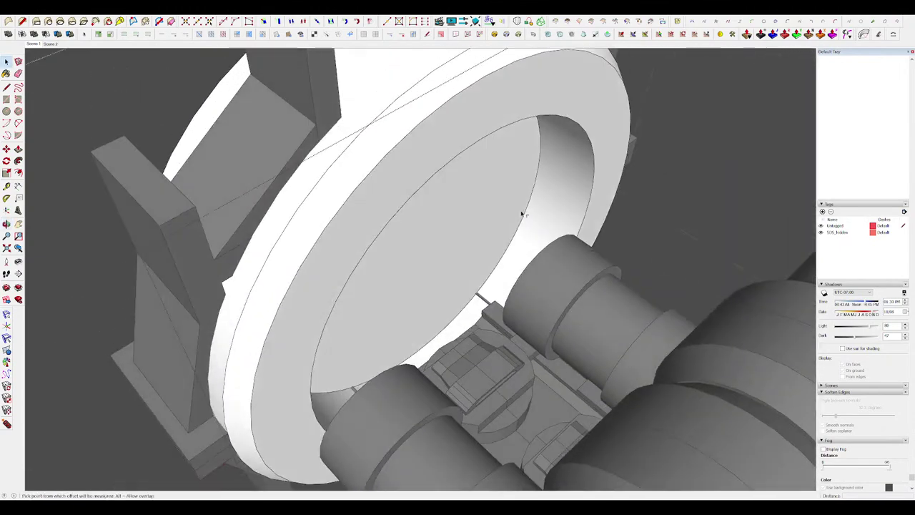
left_click(523, 214)
left_click(514, 188)
scroll(486, 200, "down", 3)
key("p")
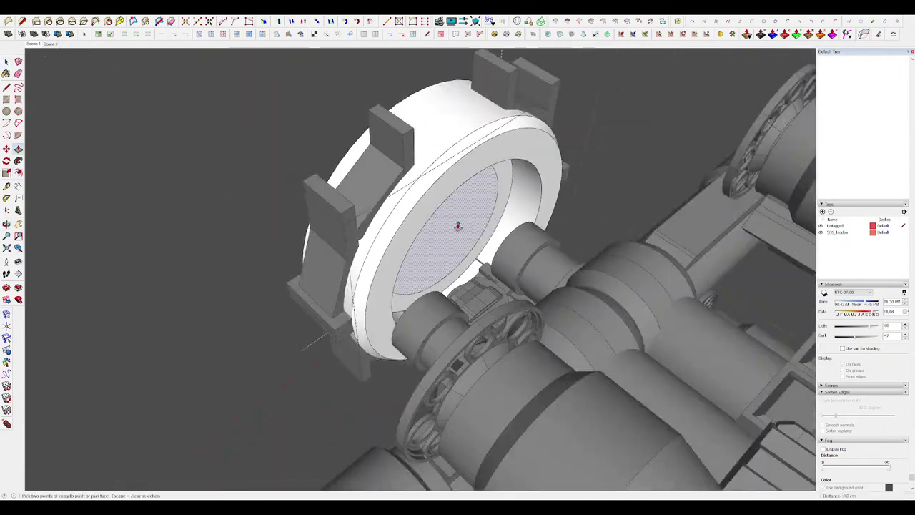
left_click(458, 226)
mouse_move(486, 272)
middle_mouse_down()
mouse_move(562, 245)
mouse_move(495, 280)
middle_mouse_up()
Offset the raised disc's face inward to form a smaller concentric circle and sink it, leaving a ring.
key("f")
left_click(514, 182)
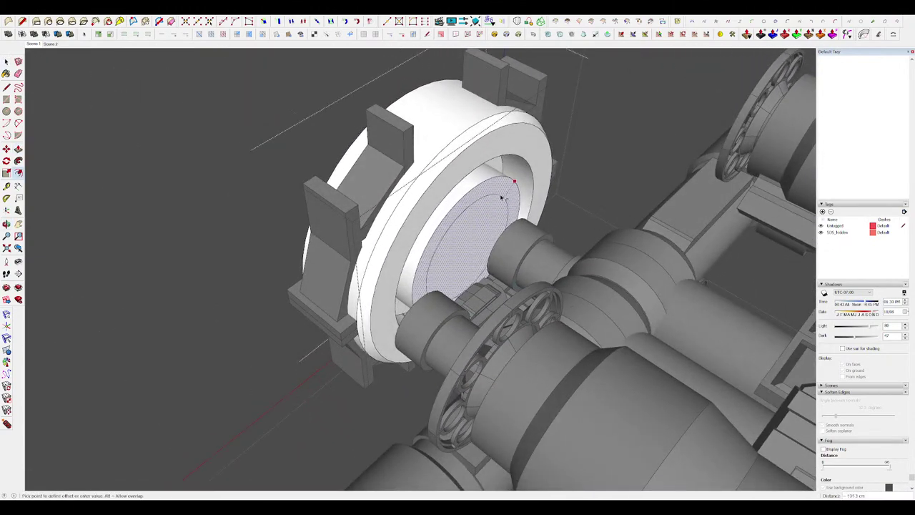
left_click(477, 229)
scroll(477, 229, "down", 5)
middle_click_drag(477, 230, 350, 218)
key("space")
left_click(517, 229)
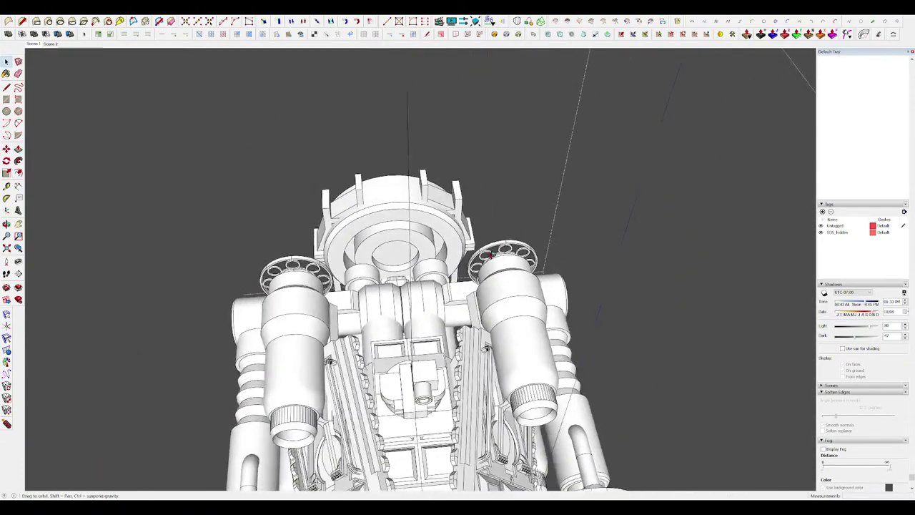
Select the whole spaceship and move it along the red axis away from the reference images.
scroll(517, 228, "down", 3)
scroll(512, 238, "up", 1)
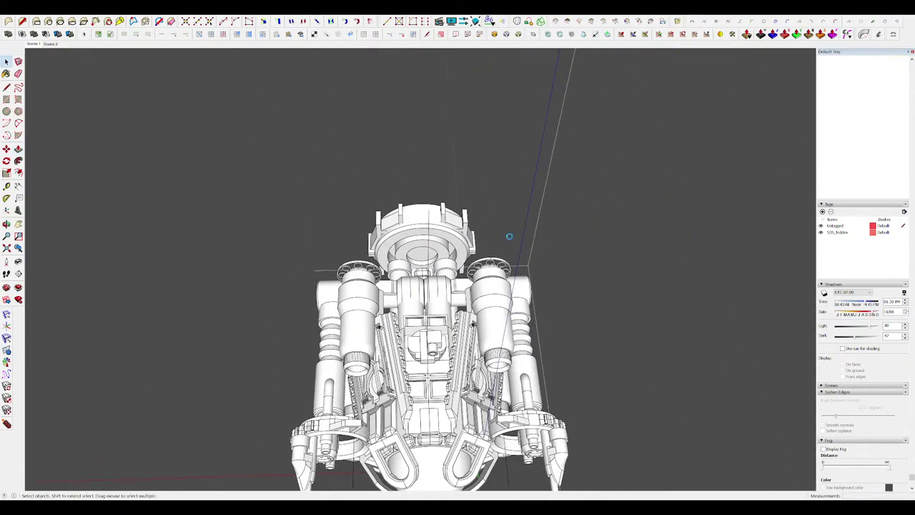
scroll(509, 236, "down", 5)
middle_click_drag(509, 235, 619, 328)
scroll(608, 257, "down", 3)
left_click(598, 258)
scroll(619, 328, "down", 3)
key("m")
left_click(518, 261)
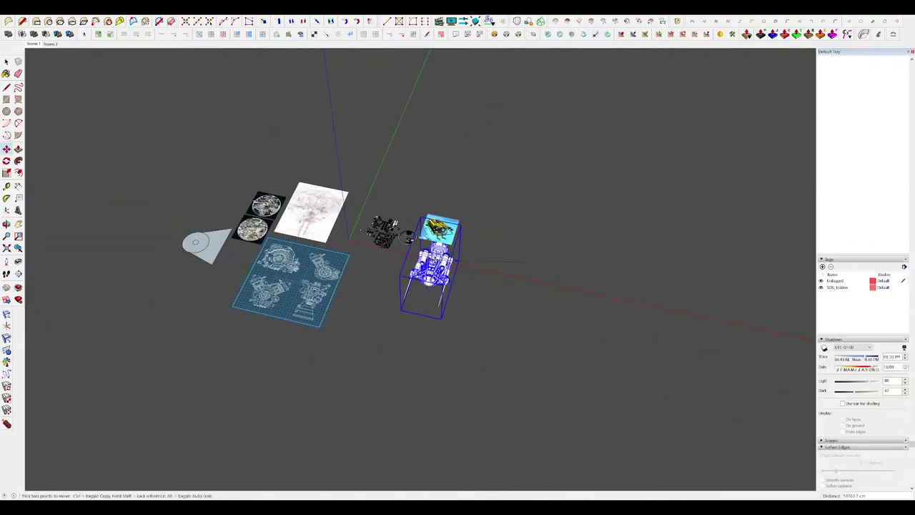
key("space")
Select the entire layout of small kitbash parts, leaving out the large ring assembly beside it.
middle_click_drag(444, 269, 525, 284)
left_click(347, 217)
scroll(349, 218, "up", 8)
middle_click_drag(393, 258, 459, 319)
scroll(526, 363, "up", 4)
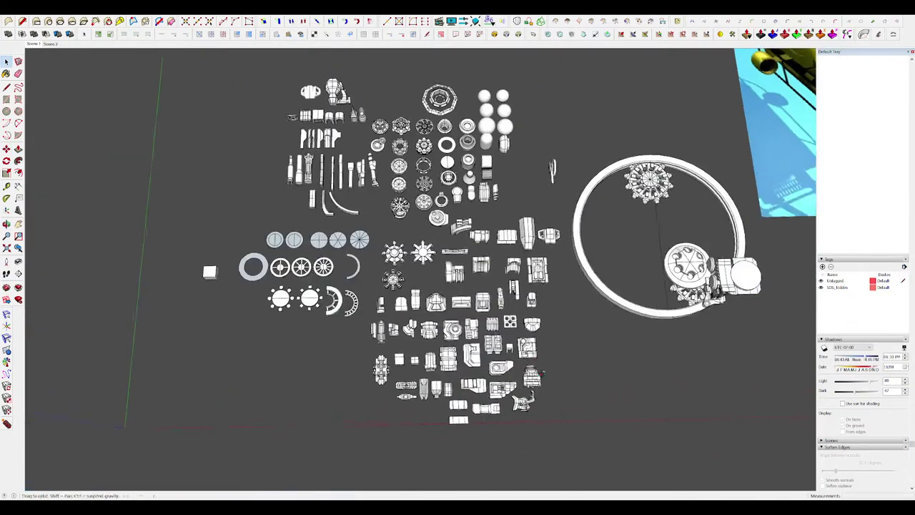
middle_click_drag(525, 363, 503, 284)
scroll(502, 283, "down", 4)
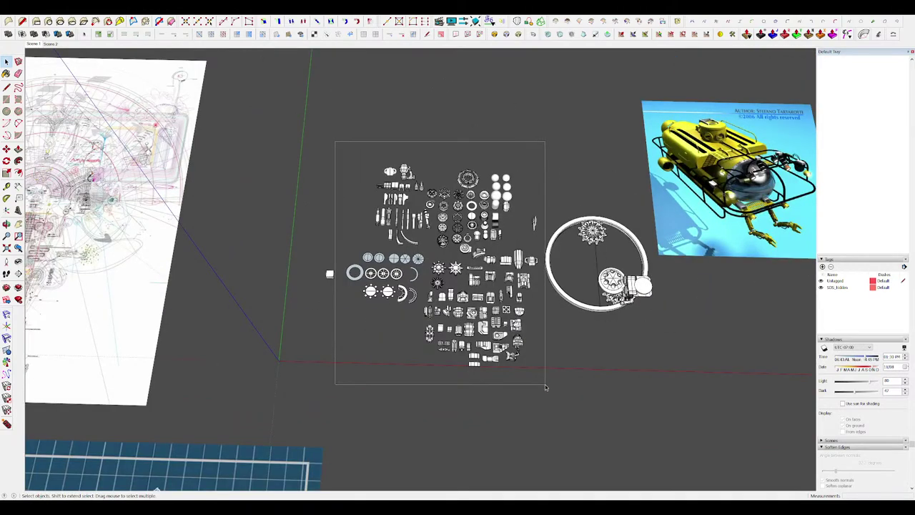
left_click_drag(545, 387, 545, 387)
Examine the engine blueprint sheet, the watch-movement photos and the colored line-art drawing up close.
scroll(718, 169, "down", 5)
scroll(554, 406, "up", 4)
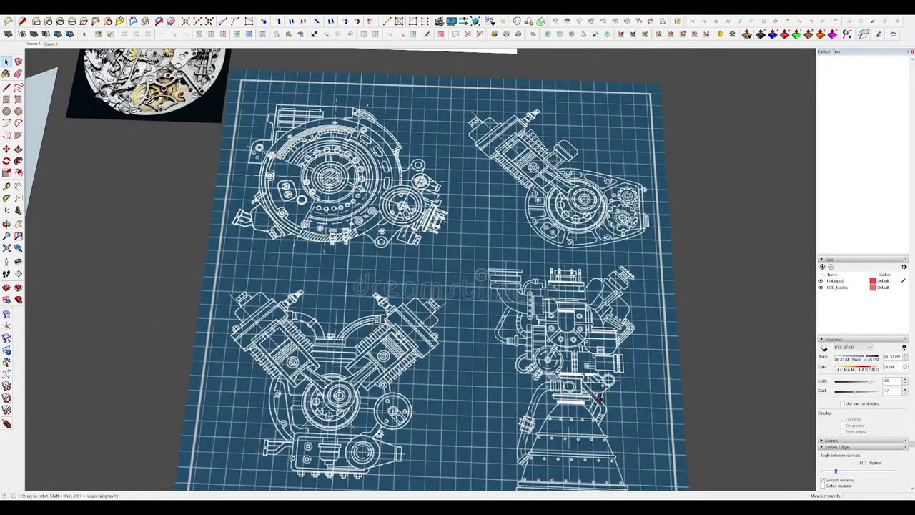
scroll(612, 281, "down", 2)
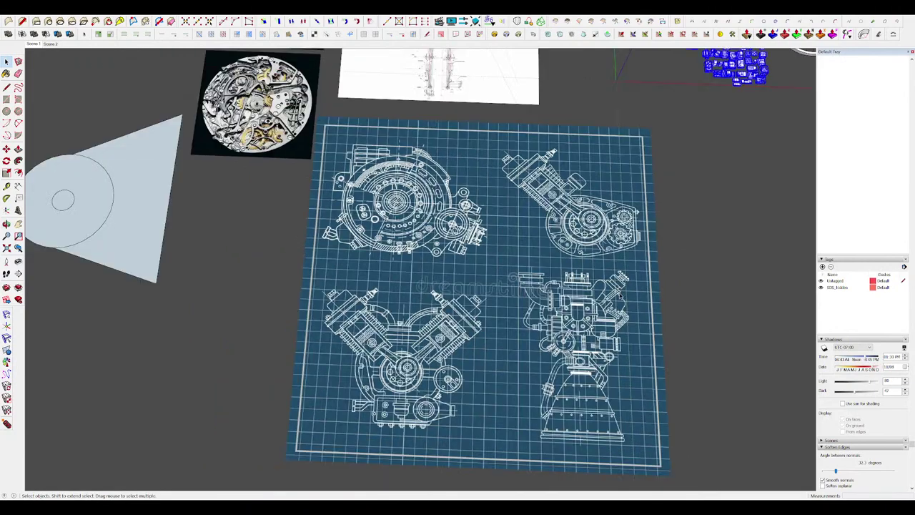
scroll(619, 294, "down", 3)
scroll(423, 116, "up", 5)
middle_click_drag(424, 121, 436, 174)
scroll(394, 363, "down", 4)
scroll(587, 212, "up", 5)
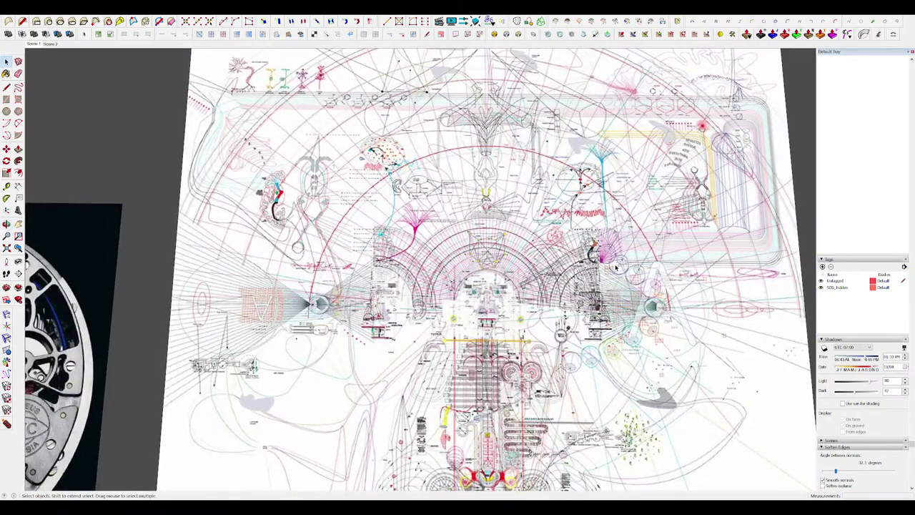
scroll(424, 222, "down", 5)
scroll(772, 254, "up", 3)
middle_click_drag(644, 236, 541, 223)
Try scaling up the selected kitbash parts uniformly to suit the spaceship's size.
scroll(490, 216, "down", 3)
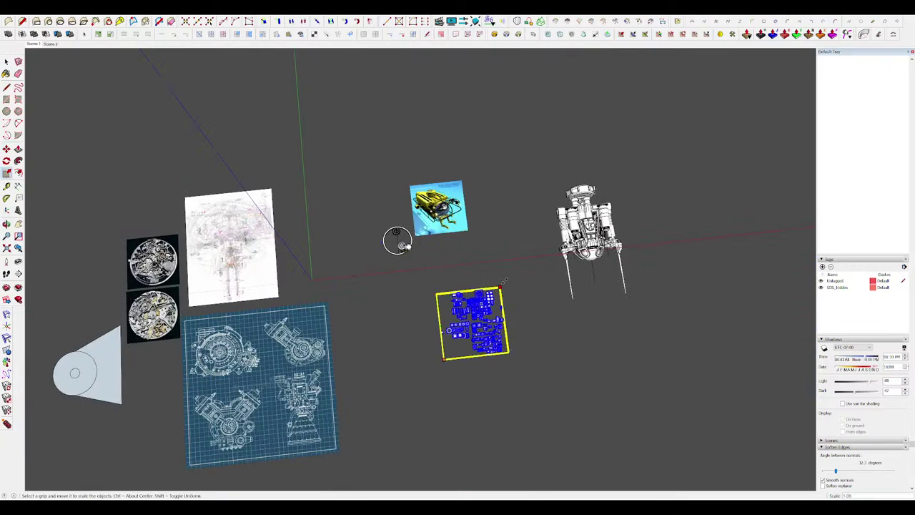
left_click_drag(503, 282, 620, 131)
left_click_drag(479, 316, 412, 374)
key("space")
Try moving the enlarged kitbash parts next to the spaceship.
scroll(436, 232, "up", 5)
middle_click_drag(436, 232, 529, 240)
scroll(489, 190, "down", 3)
scroll(452, 235, "down", 3)
key("m")
left_click_drag(686, 323, 583, 276)
key("space")
left_click(680, 238)
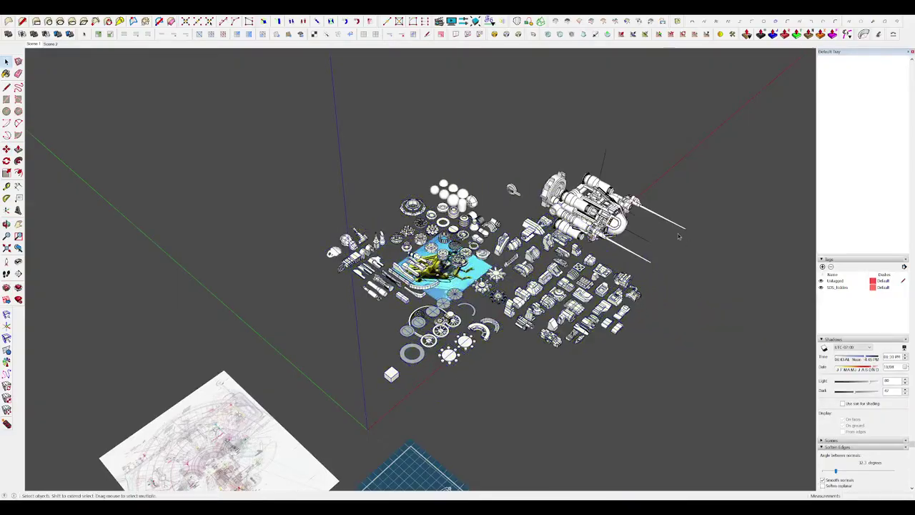
Undo the enlargement and the move of the kitbash parts.
scroll(665, 233, "up", 8)
middle_click_drag(554, 230, 559, 396)
scroll(498, 249, "down", 5)
scroll(522, 255, "down", 3)
scroll(538, 233, "down", 5)
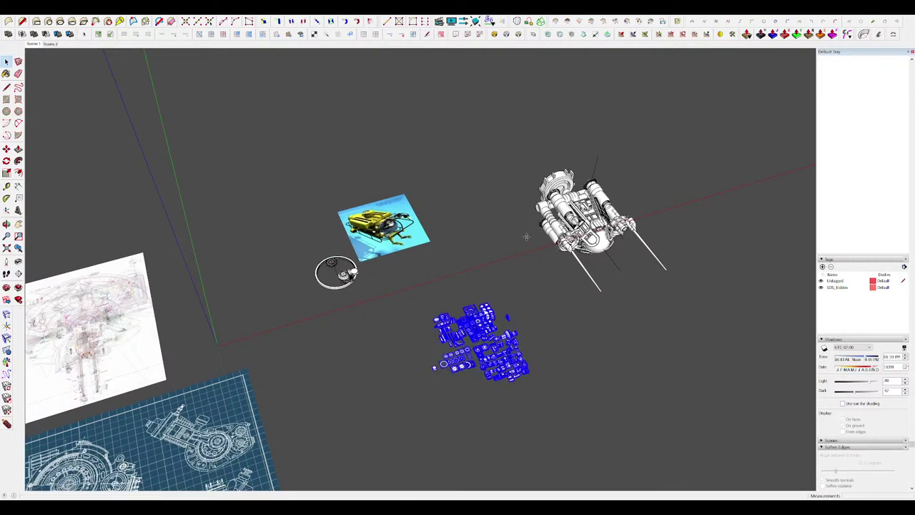
Move the selected kitbash parts close beside the spaceship at their original scale and clear the selection.
scroll(591, 240, "up", 3)
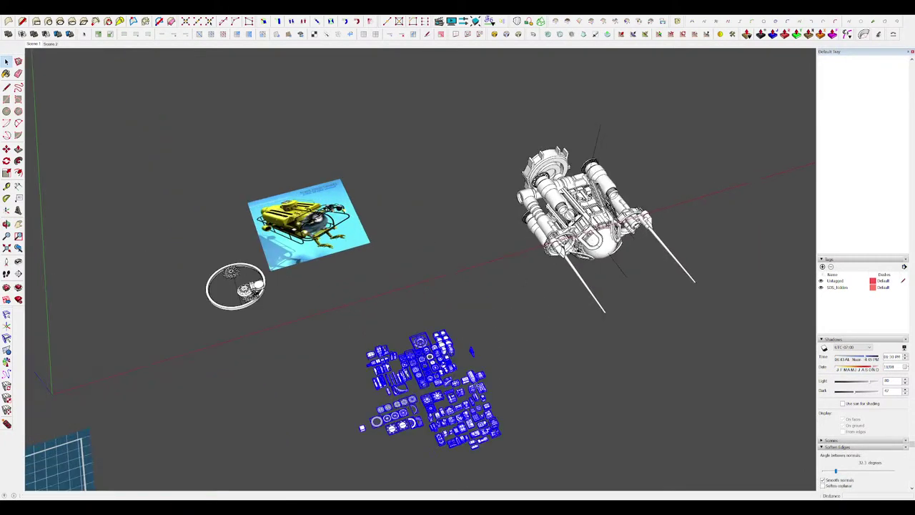
key("space")
left_click(445, 356)
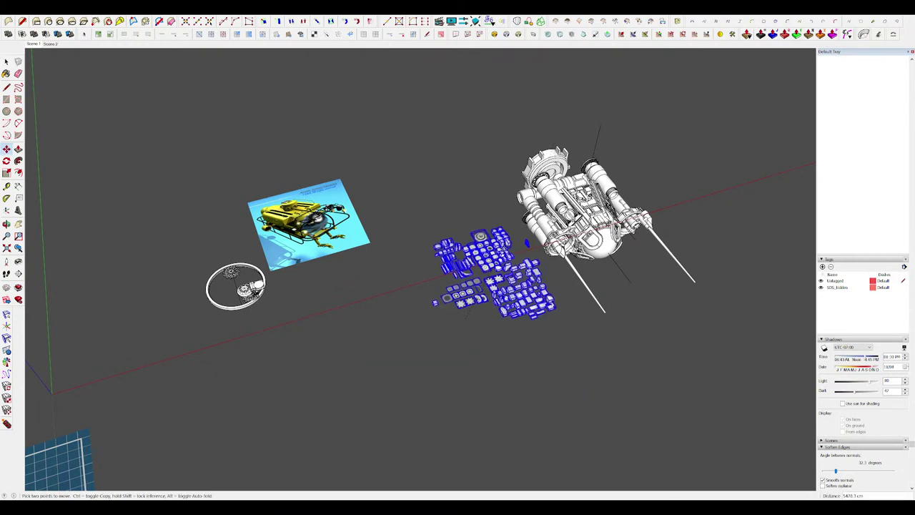
left_click(500, 242)
scroll(572, 218, "up", 4)
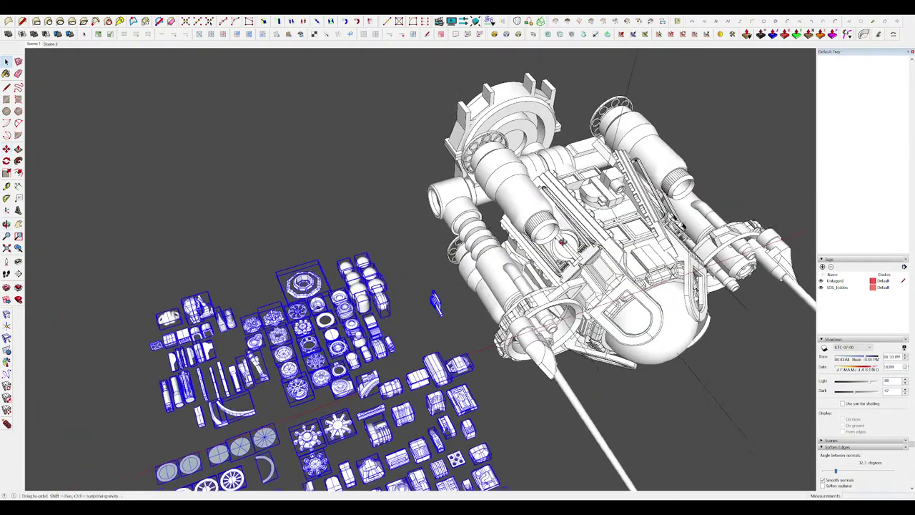
middle_click_drag(565, 244, 644, 214)
left_click(472, 308)
key("space")
left_click(546, 369)
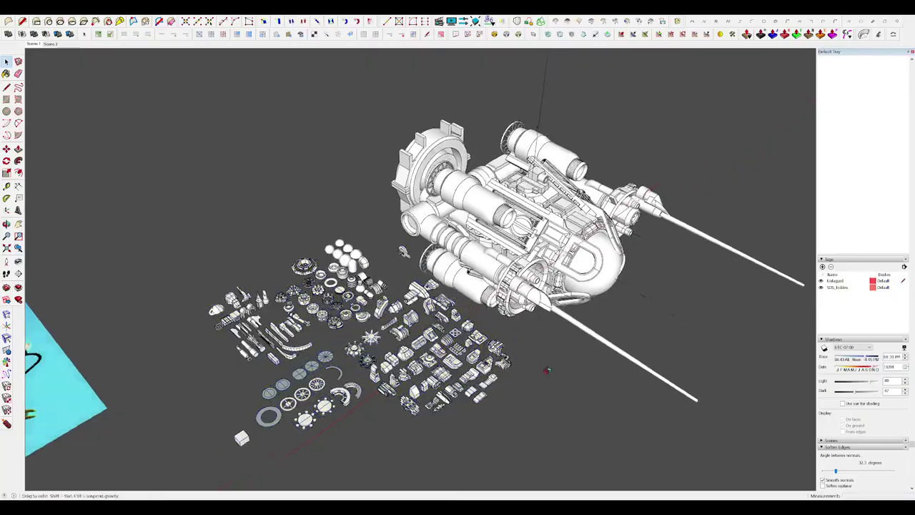
Copy the square kitbash panel with curved pipes from the parts layout onto the deck behind the ship's nose, beside the raised centre block.
scroll(529, 314, "up", 4)
middle_click_drag(529, 314, 433, 302)
scroll(406, 336, "down", 5)
scroll(326, 270, "up", 4)
middle_click_drag(327, 271, 374, 265)
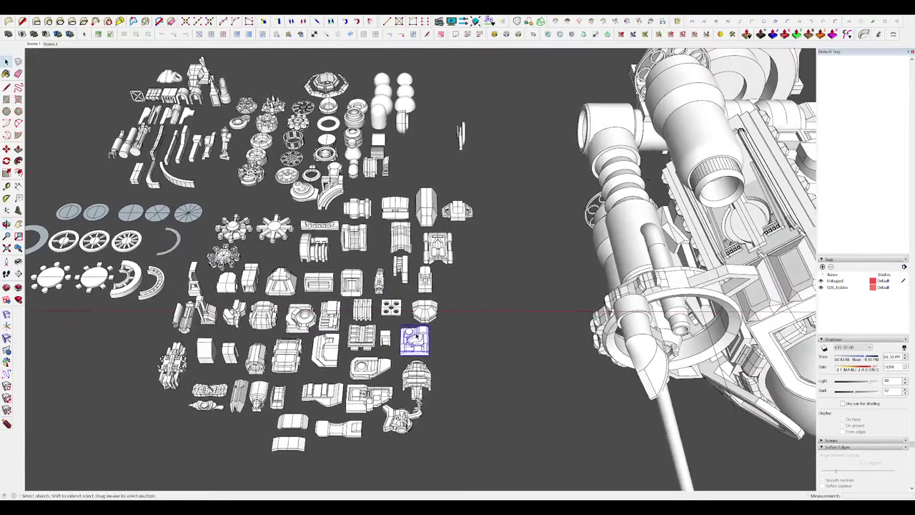
middle_click_drag(416, 336, 423, 339)
scroll(424, 339, "up", 4)
key("m")
left_click(429, 369)
key("ctrl")
scroll(386, 314, "down", 6)
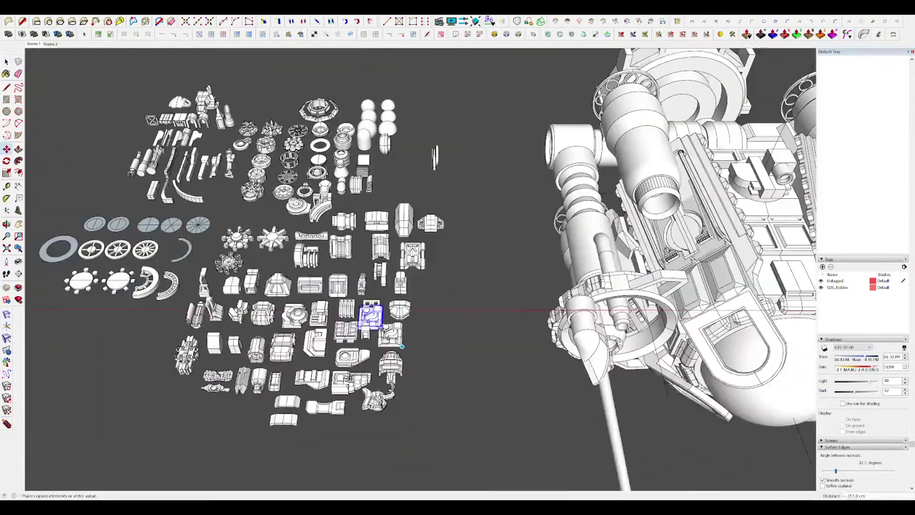
scroll(704, 306, "up", 8)
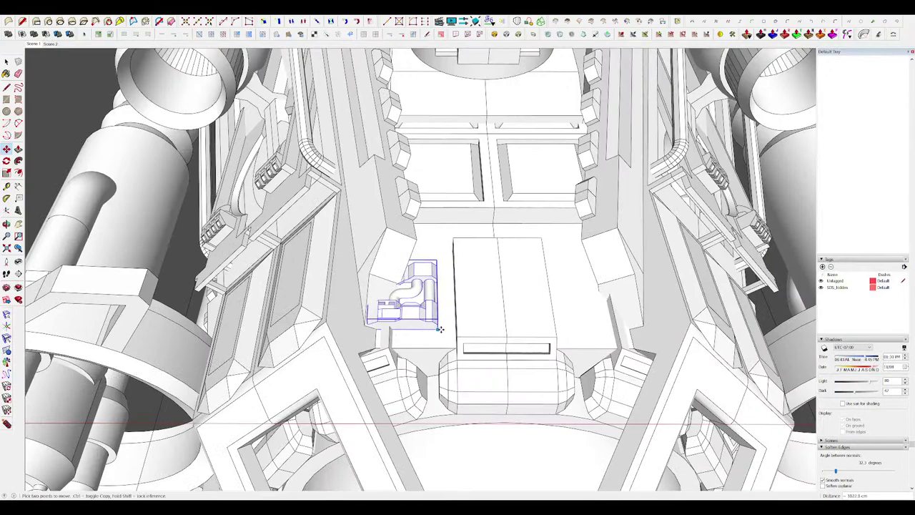
left_click(439, 329)
Place the pipe panel inside the mirrored hull component and move it back against the ledge beside the centre block.
scroll(469, 287, "down", 4)
key("space")
double_click(461, 289)
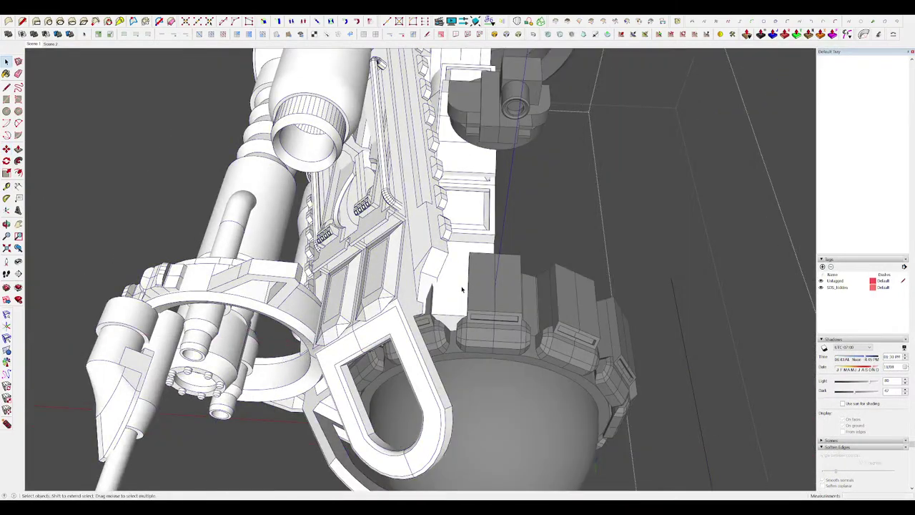
scroll(468, 299, "up", 6)
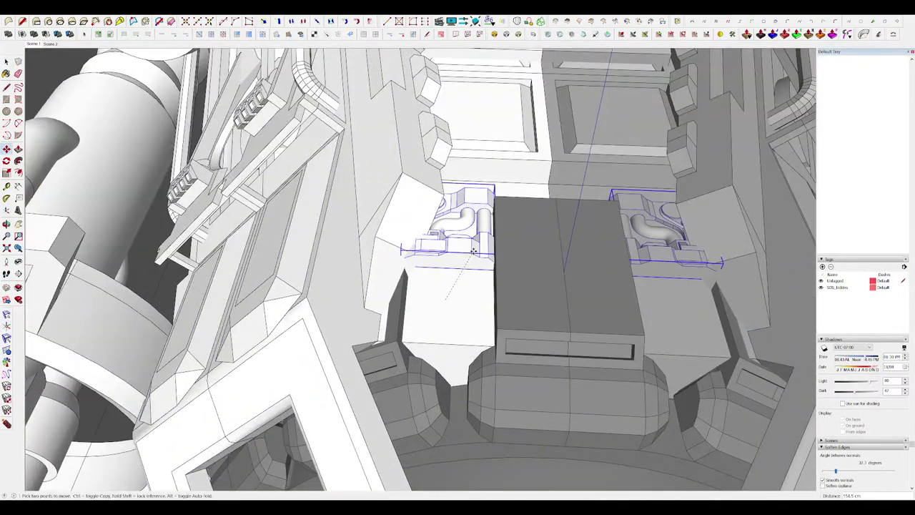
middle_click_drag(473, 251, 525, 436)
key("m")
left_click(545, 198)
left_click(555, 163)
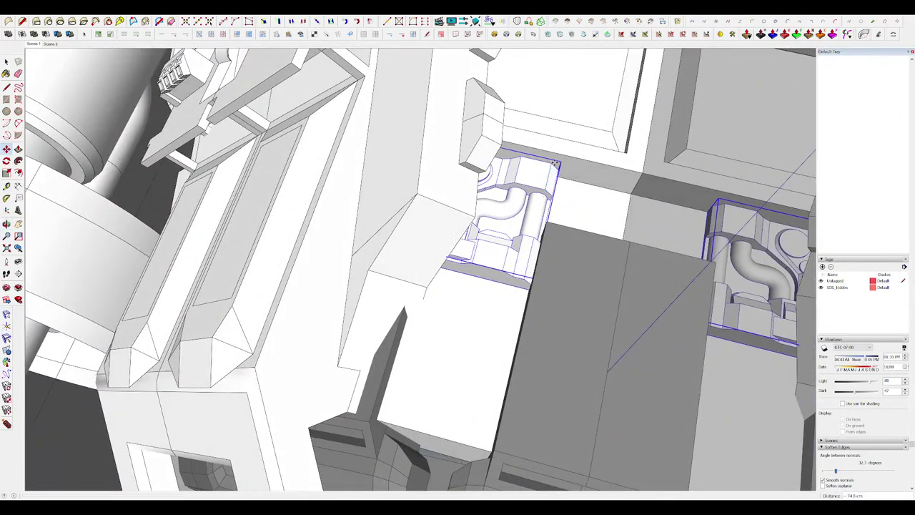
Open the pipe panel for editing and extrude its front face forward into a slab along the deck.
key("space")
scroll(491, 157, "down", 7)
scroll(490, 217, "up", 6)
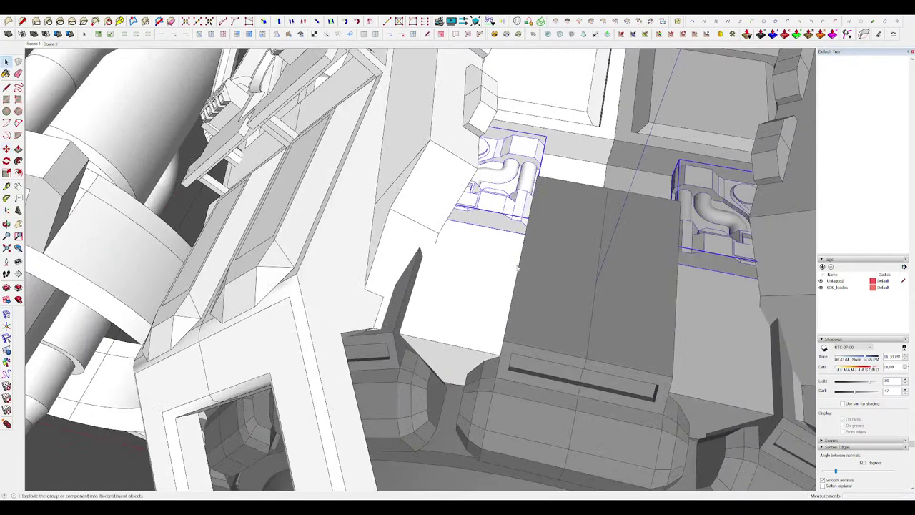
double_click(493, 213)
middle_click_drag(520, 220, 541, 195)
scroll(476, 213, "up", 4)
left_click(445, 215)
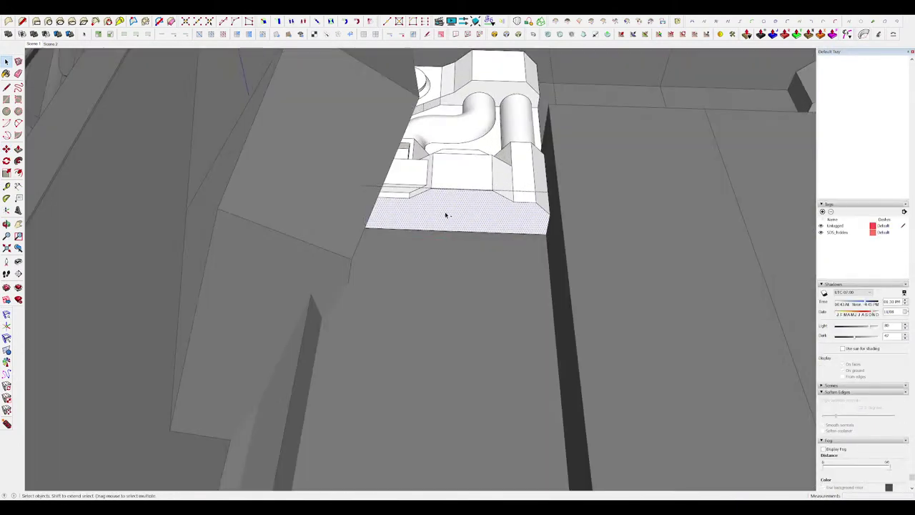
scroll(499, 218, "down", 3)
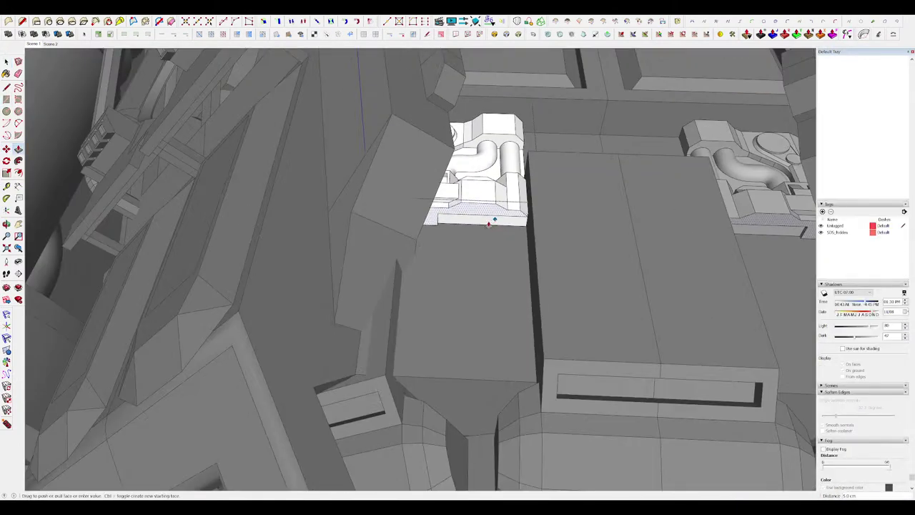
left_click_drag(508, 224, 526, 340)
scroll(464, 258, "down", 5)
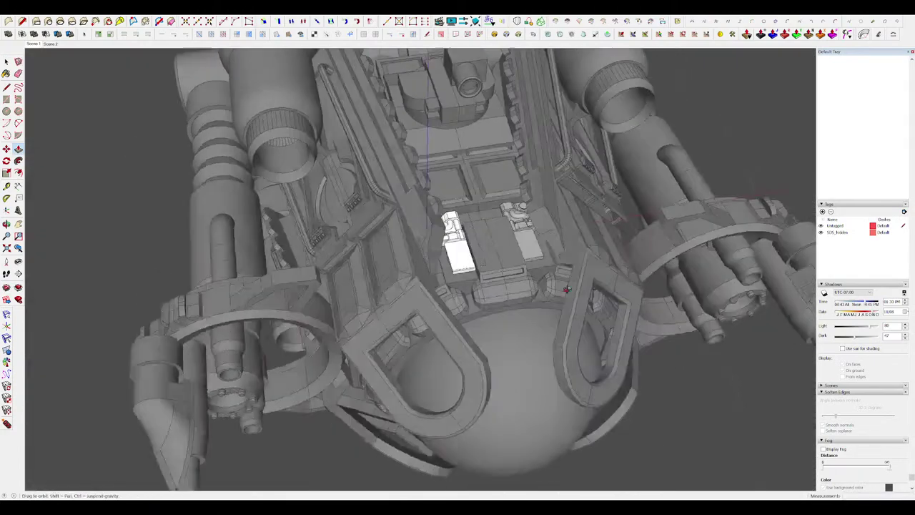
Trim the extruded slab with Push/Pull so its top sits lower than the pipe panel.
middle_click_drag(400, 266, 458, 268)
scroll(451, 272, "up", 5)
middle_click_drag(515, 272, 492, 243)
left_click_drag(490, 236, 489, 241)
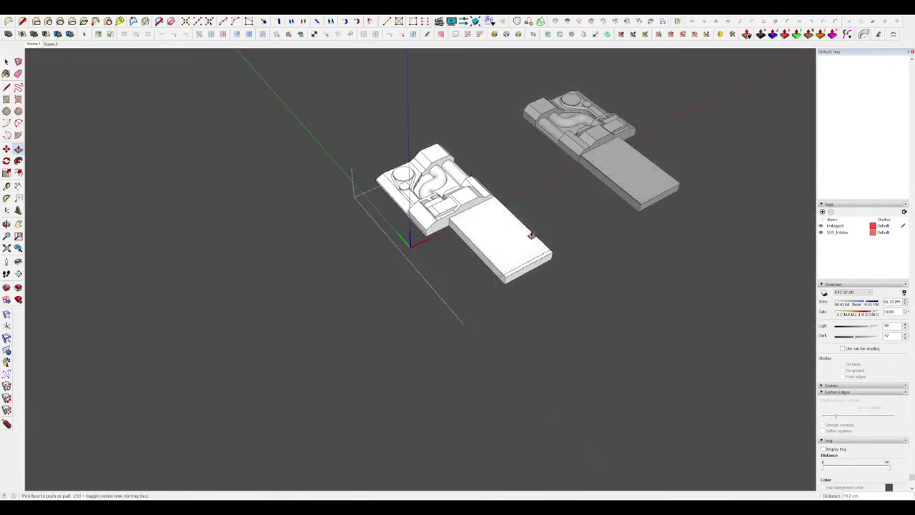
middle_click_drag(508, 228, 447, 229)
scroll(514, 248, "up", 4)
scroll(529, 233, "up", 4)
middle_click_drag(532, 226, 497, 182)
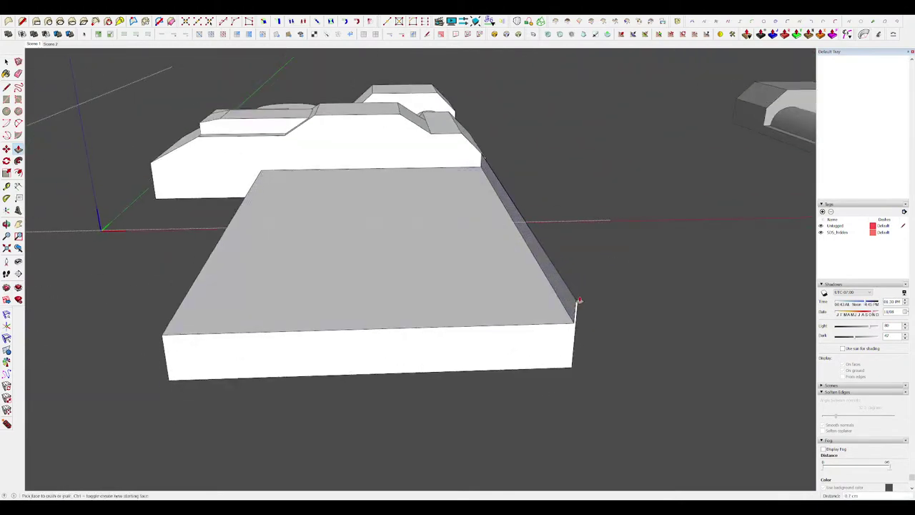
Split the thin leftover strip along the slab's side at the top-face level and push its upper piece back to the pipe panel.
middle_click_drag(536, 277, 520, 288)
key("l")
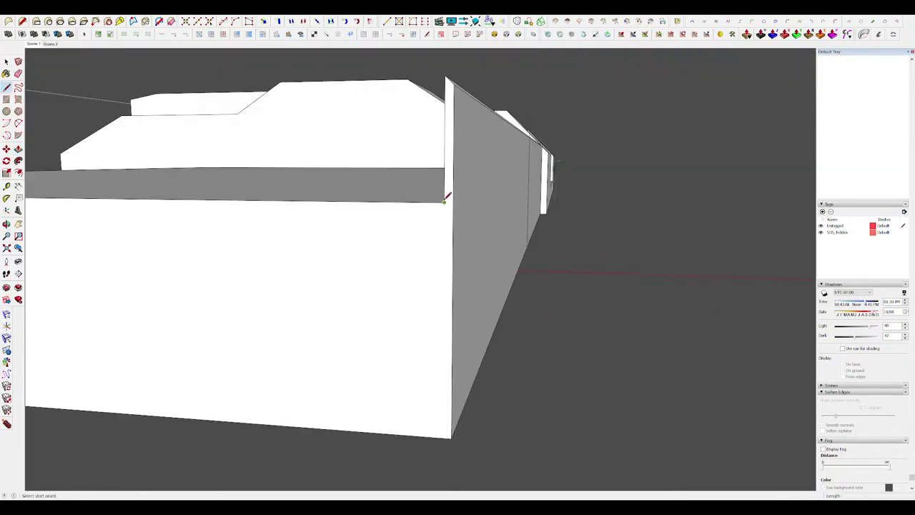
left_click(453, 203)
key("p")
left_click(449, 140)
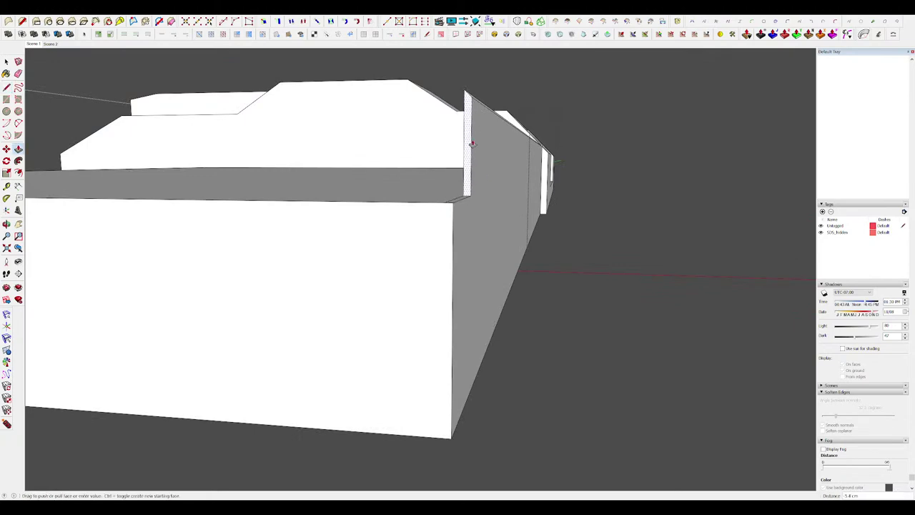
middle_click_drag(386, 118, 416, 255)
scroll(408, 255, "down", 5)
scroll(401, 222, "down", 7)
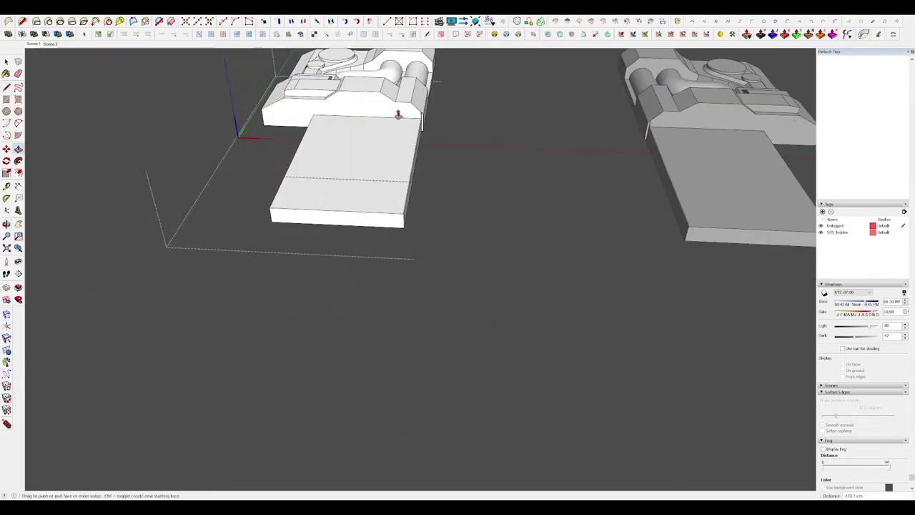
Erase the leftover edges along the side of the slab's top face.
scroll(395, 112, "up", 8)
key("e")
scroll(546, 133, "up", 3)
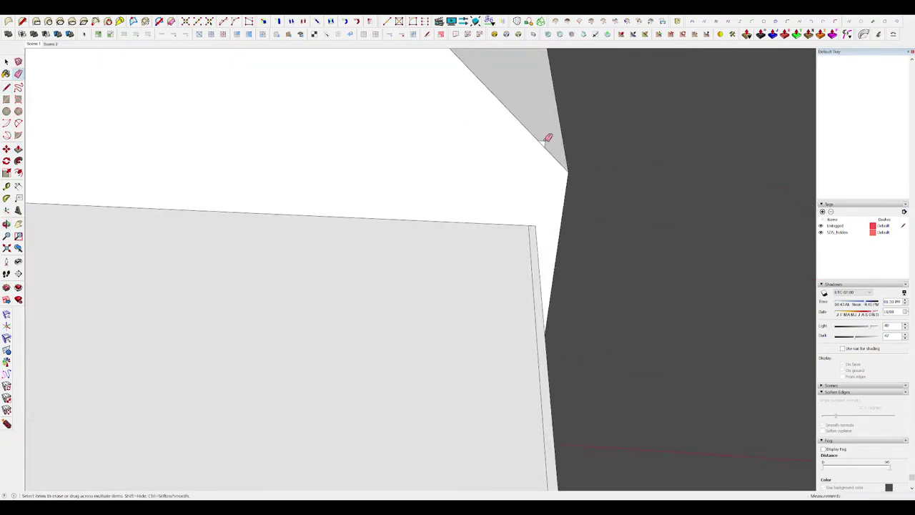
scroll(546, 139, "down", 9)
middle_click_drag(524, 213, 492, 166)
scroll(491, 167, "down", 5)
scroll(533, 214, "up", 6)
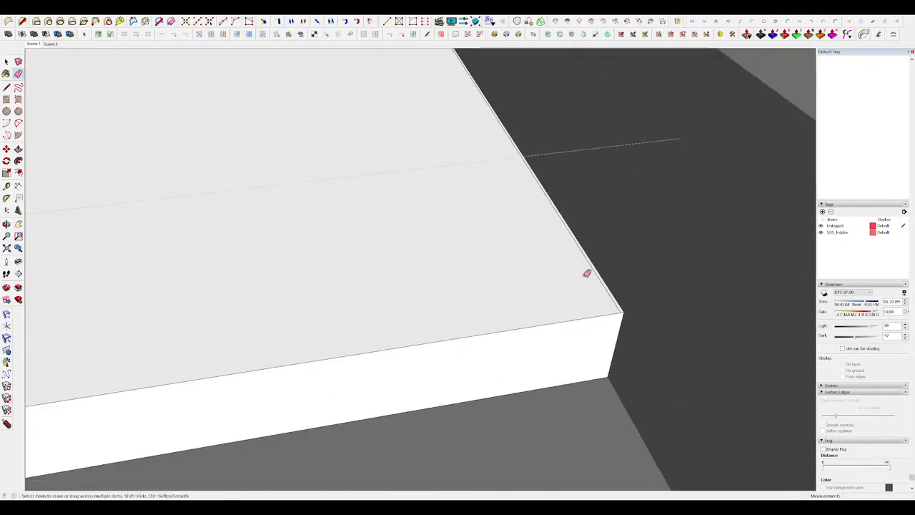
left_click(604, 281)
scroll(520, 229, "down", 6)
mouse_move(465, 234)
middle_mouse_down()
mouse_move(421, 205)
mouse_move(464, 203)
middle_mouse_up()
scroll(421, 205, "up", 3)
Offset the slab's top outline inward and push the inner face to form a border with mitred corners.
key("f")
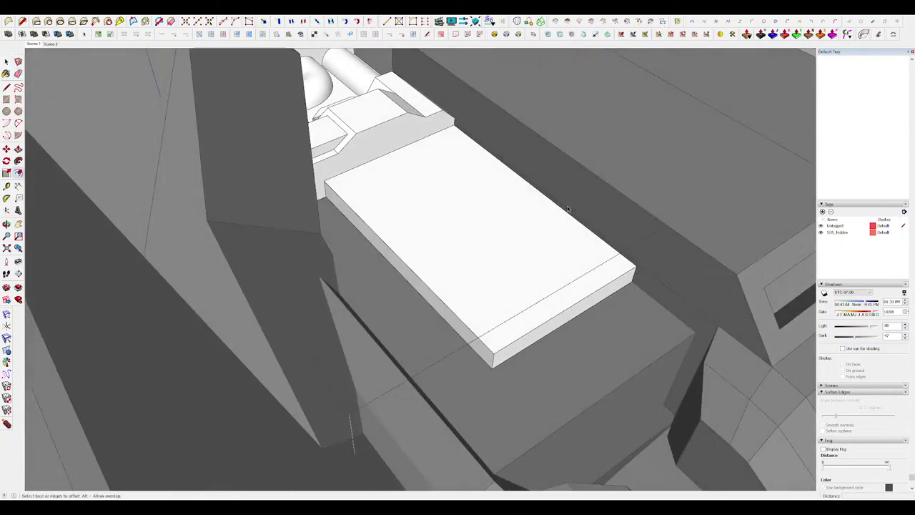
left_click(562, 210)
left_click(548, 218)
key("p")
middle_click_drag(547, 218, 598, 169)
left_click(482, 220)
left_click(484, 212)
scroll(484, 213, "down", 6)
scroll(487, 215, "down", 5)
Draw a rectangle on the slab's top face and push it in to form a recessed pocket.
key("space")
key("i")
scroll(479, 226, "up", 8)
key("r")
left_click(525, 265)
key("p")
left_click(502, 243)
left_click(501, 251)
scroll(533, 243, "up", 5)
left_click(561, 220)
left_click(565, 225)
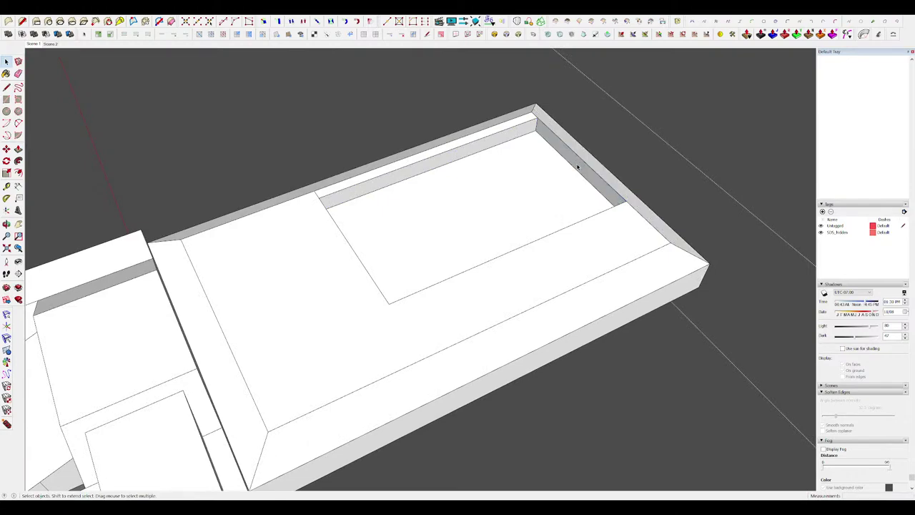
Cut a small rectangular slot into the pocket floor near the slab's front end.
left_click(570, 167)
key("space")
middle_click_drag(570, 166, 444, 245)
key("p")
left_click(578, 251)
left_click(575, 247)
Slope the pocket's end wall nearest the pipe panel into a ramp.
scroll(458, 231, "down", 10)
scroll(444, 246, "up", 2)
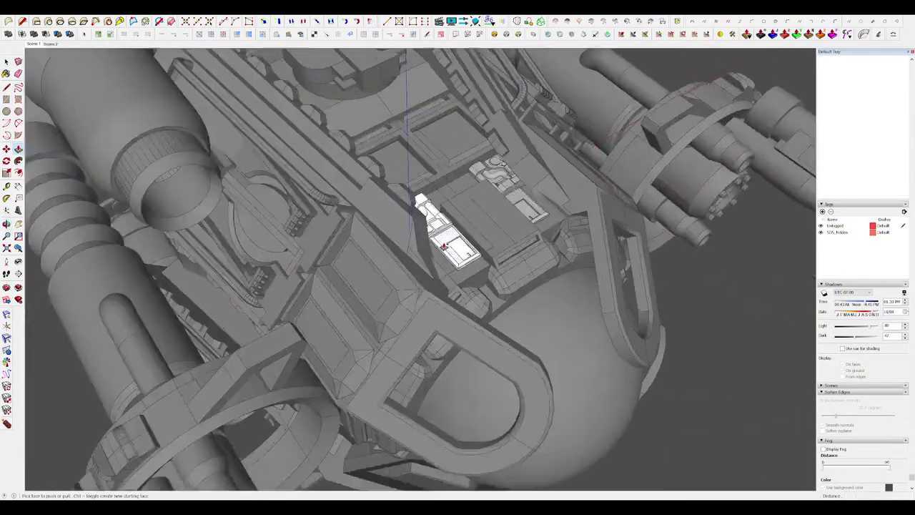
scroll(443, 245, "up", 8)
scroll(453, 218, "down", 10)
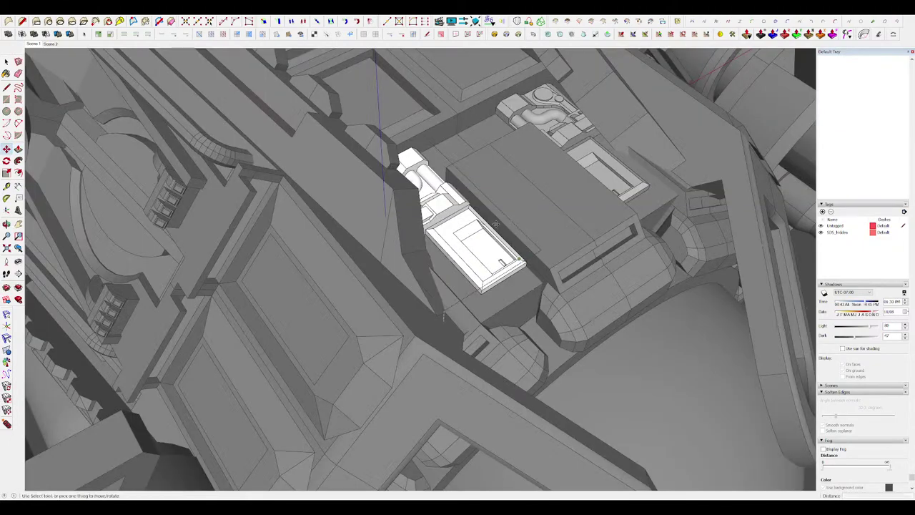
scroll(436, 203, "up", 12)
scroll(475, 250, "down", 10)
middle_click_drag(484, 267, 353, 238)
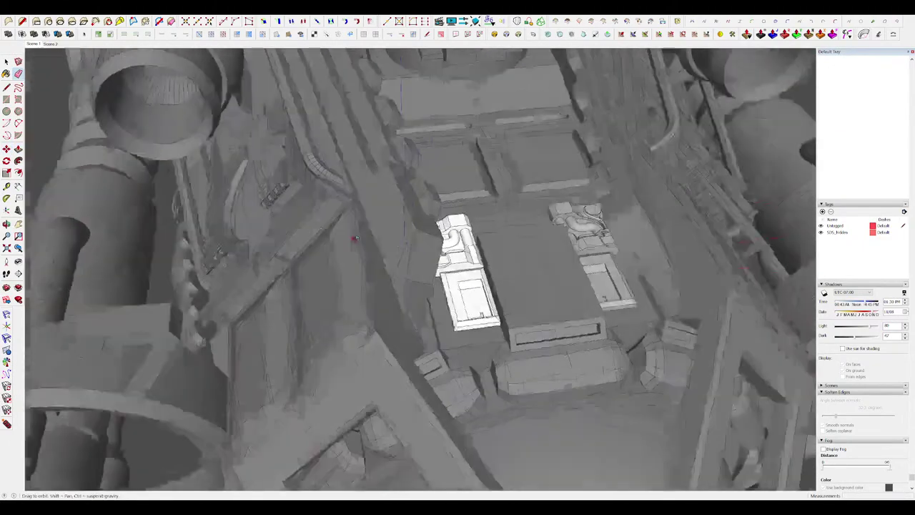
scroll(353, 239, "down", 5)
middle_click_drag(472, 266, 716, 294)
key("h")
scroll(542, 255, "up", 8)
middle_click_drag(533, 247, 655, 276)
scroll(533, 247, "up", 4)
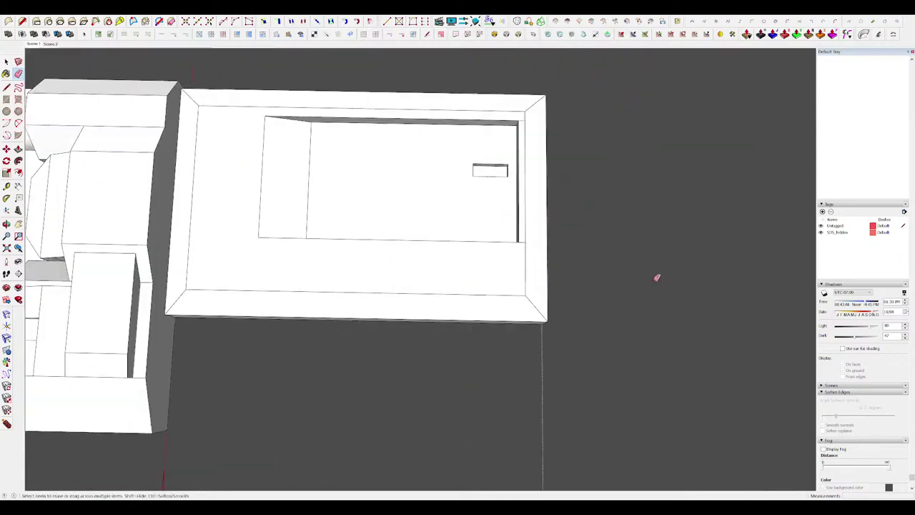
Trace the small slot's opening with a rectangle and copy that face out beside the slab.
scroll(503, 203, "up", 2)
key("r")
left_click(461, 199)
left_click(486, 165)
scroll(490, 164, "up", 3)
key("m")
key("ctrl")
left_click(525, 166)
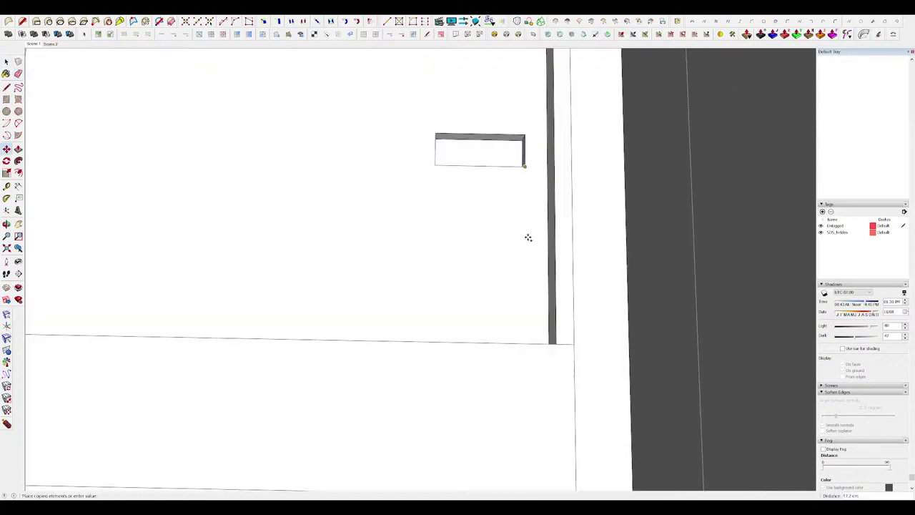
middle_click_drag(517, 253, 795, 171)
scroll(491, 165, "down", 3)
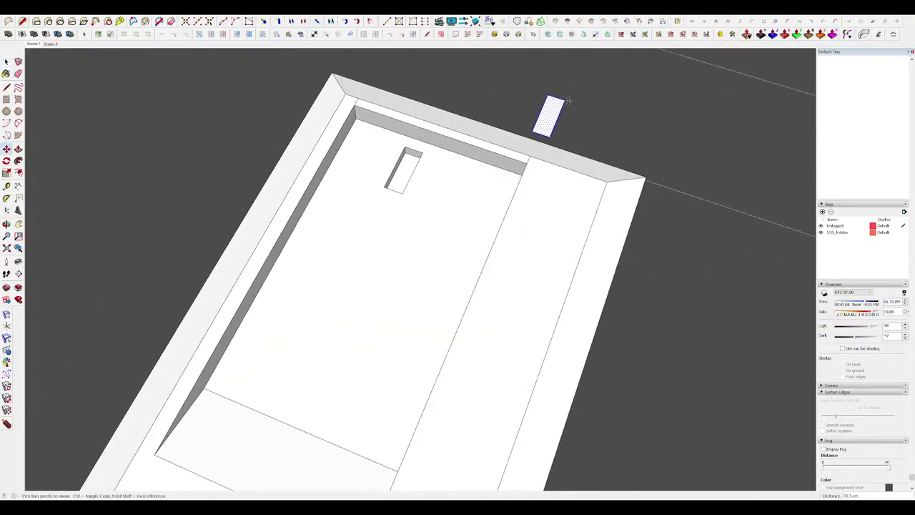
Align the copied rectangle beside the first slot on the pocket floor and push it in as a second slot.
left_click(467, 176)
scroll(463, 172, "up", 3)
left_click(479, 181)
key("Left")
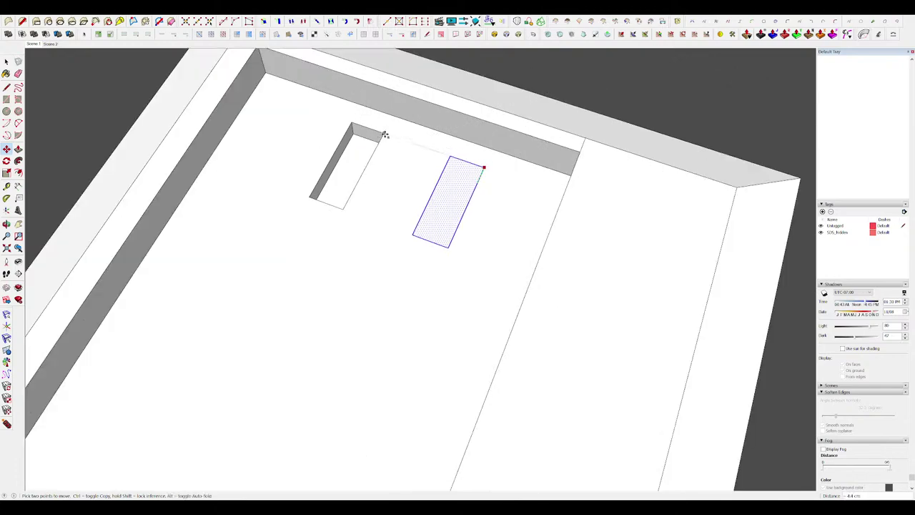
left_click(384, 133)
middle_click_drag(391, 139, 582, 166)
key("p")
left_click(401, 202)
left_click(301, 245)
Examine the detailed slab and its mirrored counterpart on the ship's nose.
scroll(301, 246, "down", 5)
mouse_move(303, 245)
middle_mouse_down()
mouse_move(570, 259)
mouse_move(445, 241)
middle_mouse_up()
key("e")
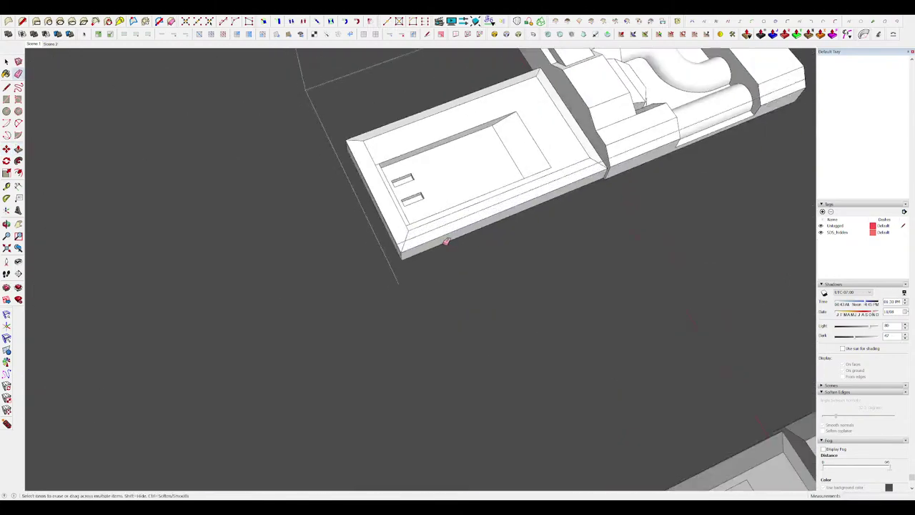
scroll(439, 242, "down", 4)
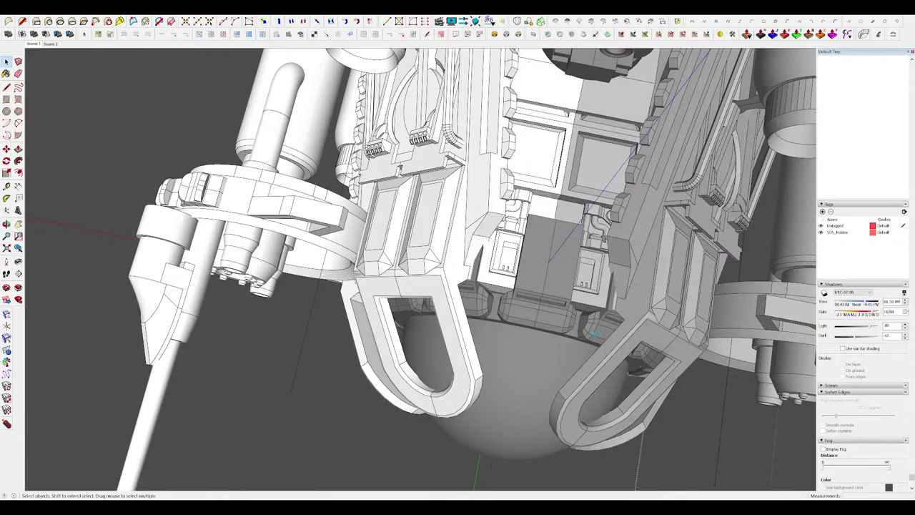
scroll(465, 248, "down", 6)
middle_click_drag(465, 248, 572, 247)
scroll(514, 249, "up", 9)
scroll(505, 234, "up", 4)
Reopen the panel and draw a line forward from its lower front edge, turning across in front of the slab.
double_click(506, 233)
middle_click_drag(443, 236, 379, 228)
key("h")
key("Escape")
scroll(473, 247, "up", 2)
double_click(481, 246)
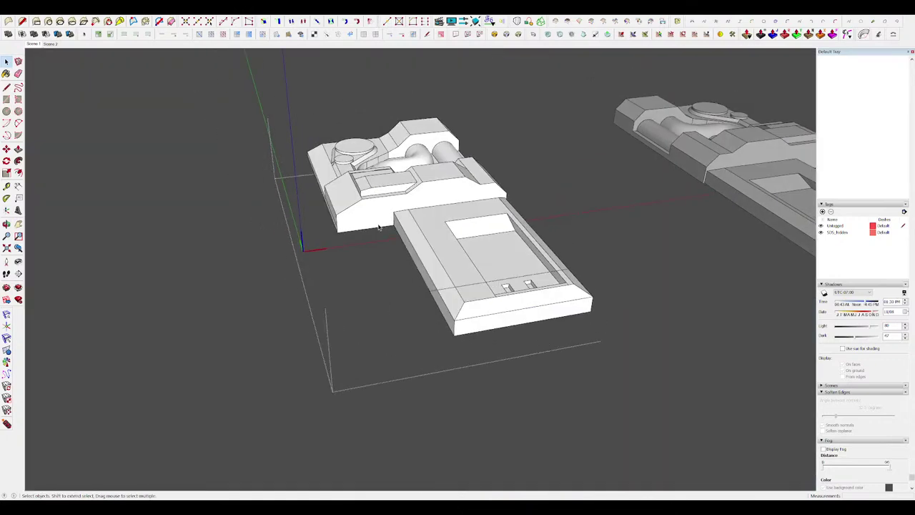
left_click(460, 361)
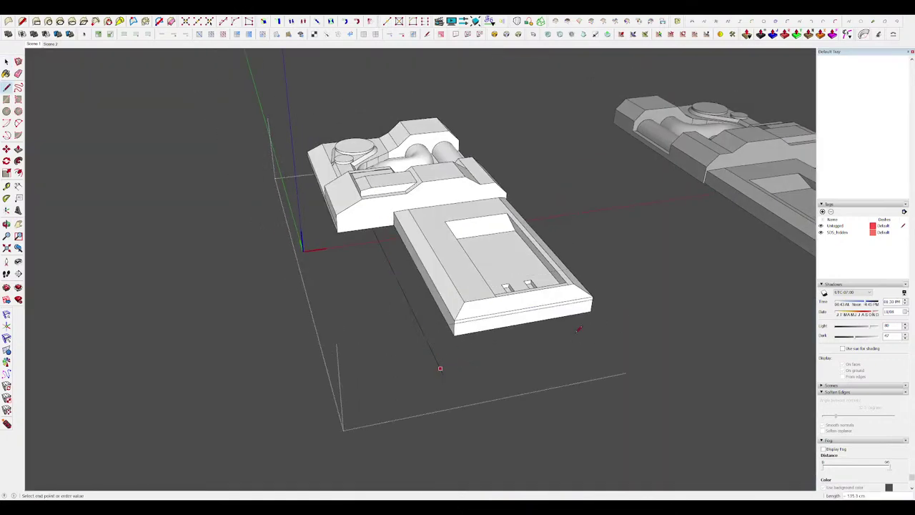
left_click(445, 370)
Round the corner between the two path lines with an arc and remove the sharp corner.
middle_click_drag(448, 373, 466, 397)
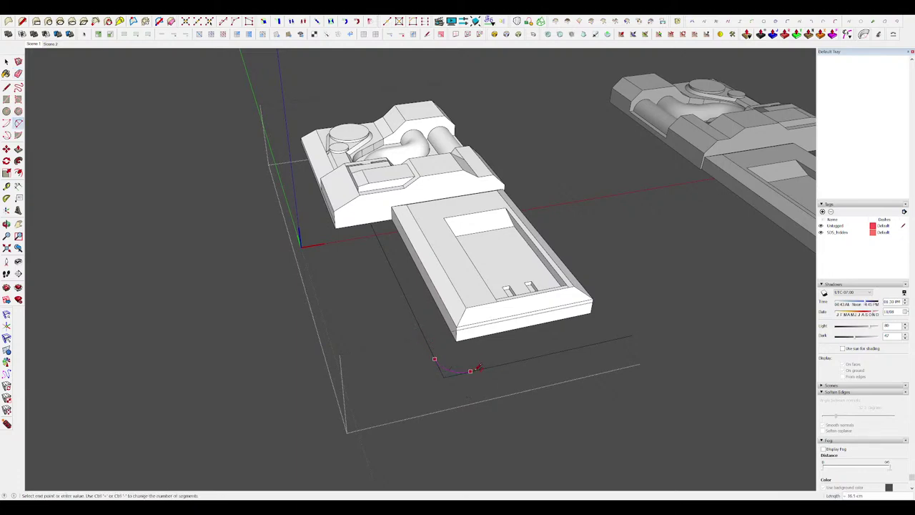
key("ctrl+h")
middle_click_drag(450, 367, 604, 323)
scroll(605, 322, "down", 3)
key("ctrl+h")
key("space")
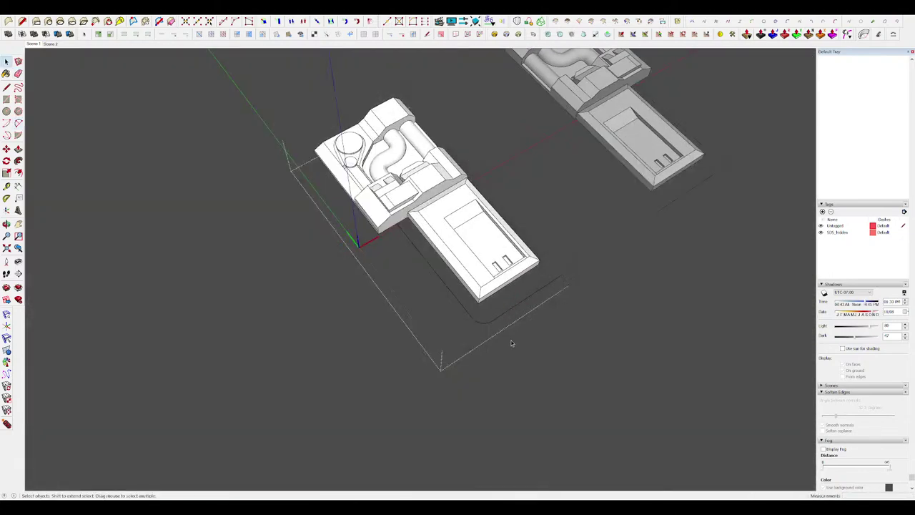
Draw a circle at the path's start on the panel's front face and trim it to a half-circle pipe profile.
triple_click(472, 313)
middle_click_drag(484, 313, 452, 230)
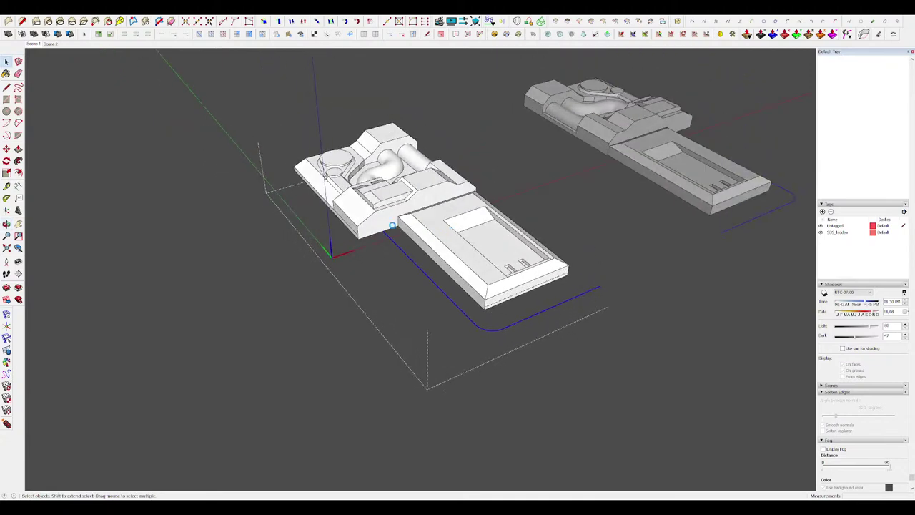
scroll(393, 227, "up", 5)
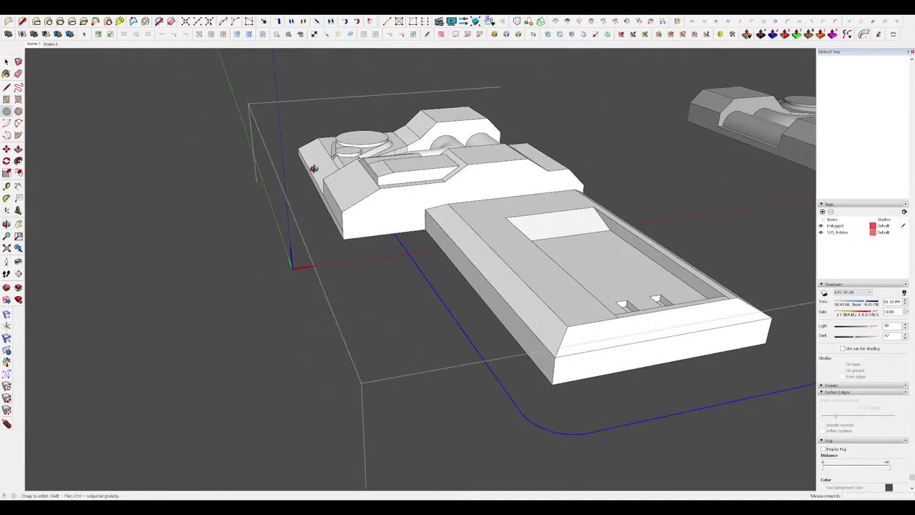
scroll(401, 209, "up", 4)
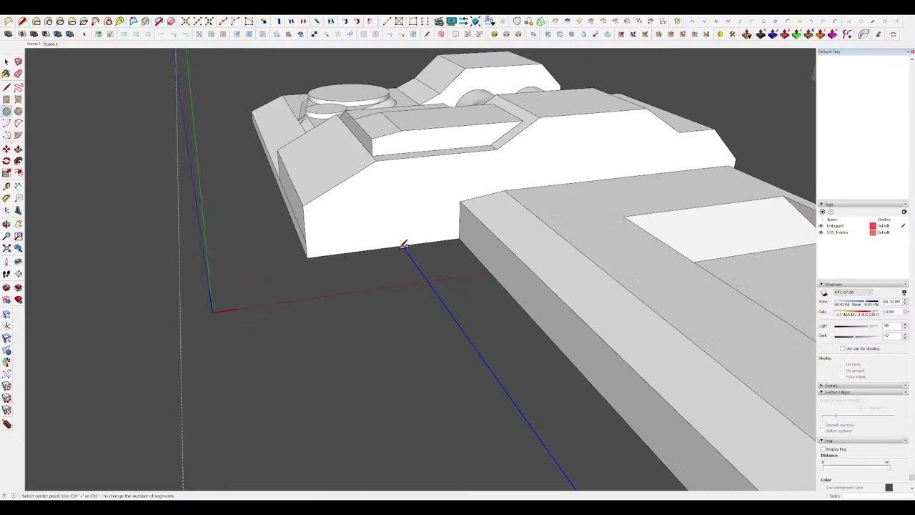
left_click(431, 241)
middle_click_drag(432, 243, 454, 274)
key("e")
left_click(386, 272)
scroll(553, 332, "down", 6)
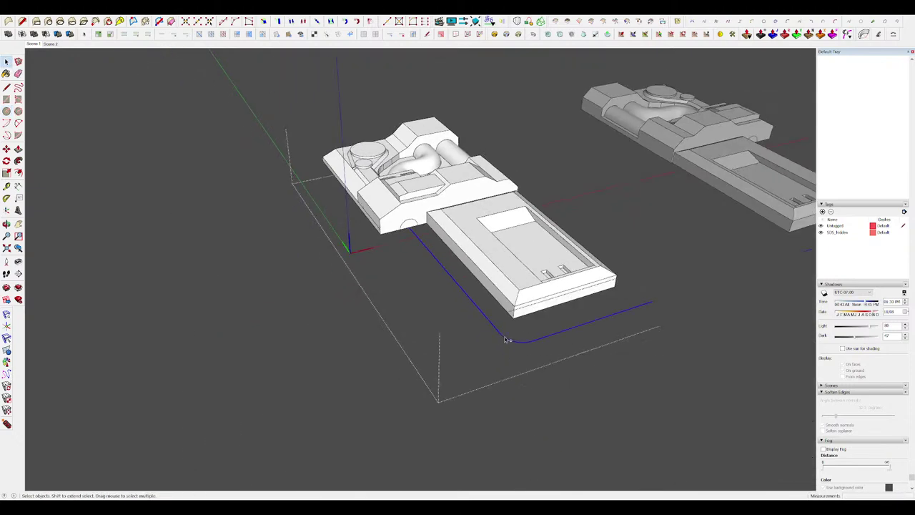
Sweep the half-circle profile along the curved path with Follow Me and reverse the pipe's faces.
scroll(432, 268, "up", 2)
key("shift+f")
left_click(405, 212)
key("shift+h")
key("space")
left_click(507, 332)
key("shift+r")
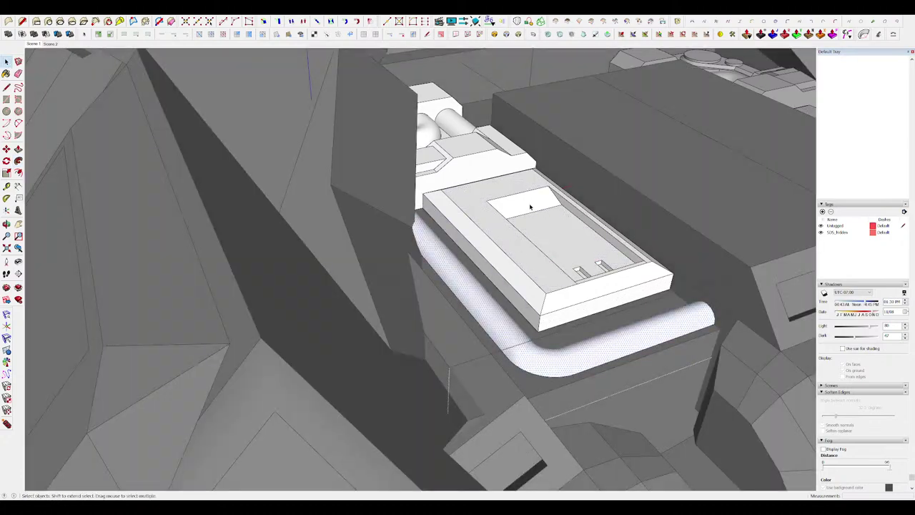
Select the pipe's bend and crosswise run and move them closer to the slab's front edge.
scroll(530, 206, "down", 6)
middle_click_drag(530, 206, 574, 327)
key("shift+h")
scroll(491, 241, "up", 5)
middle_click_drag(490, 241, 460, 206)
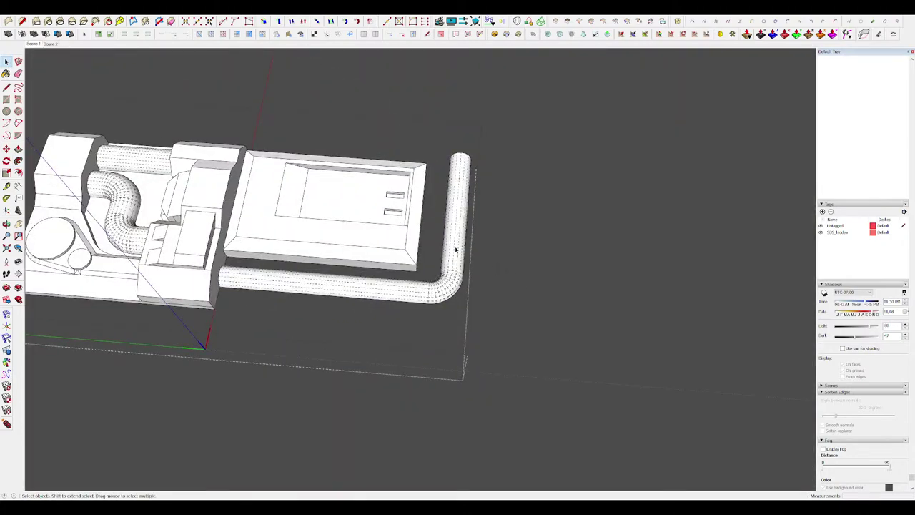
middle_click_drag(456, 249, 432, 162)
left_click_drag(522, 312, 522, 312)
middle_click_drag(516, 310, 463, 292)
scroll(459, 221, "up", 4)
key("m")
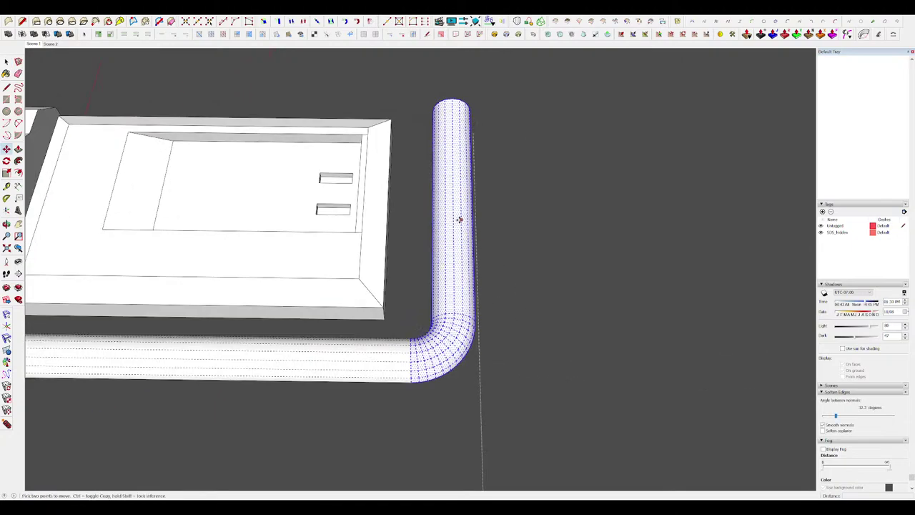
key("i")
scroll(439, 221, "down", 4)
mouse_move(453, 323)
middle_mouse_down()
mouse_move(404, 361)
mouse_move(379, 357)
middle_mouse_up()
scroll(427, 222, "down", 5)
Close the panel and examine the plain central block on the ship's nose.
key("space")
scroll(427, 222, "down", 6)
left_click(613, 275)
key("i")
scroll(609, 296, "down", 4)
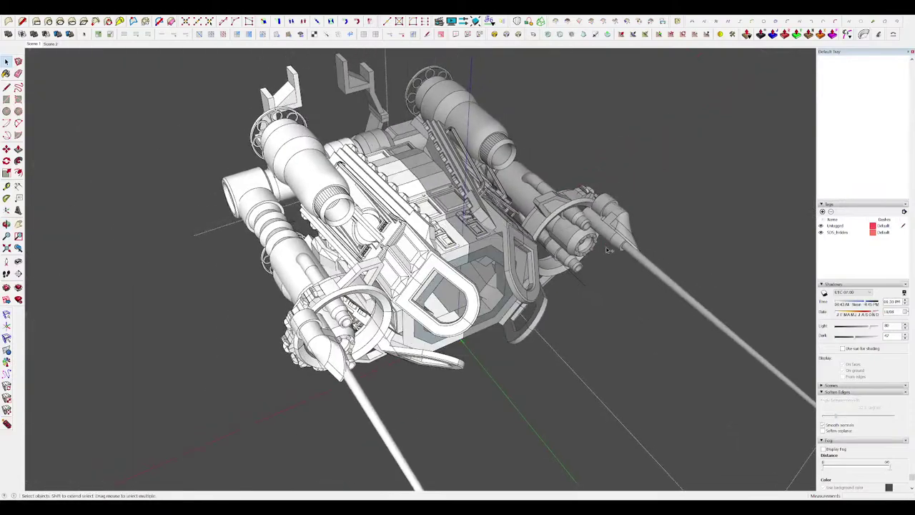
left_click(680, 260)
scroll(484, 275, "up", 10)
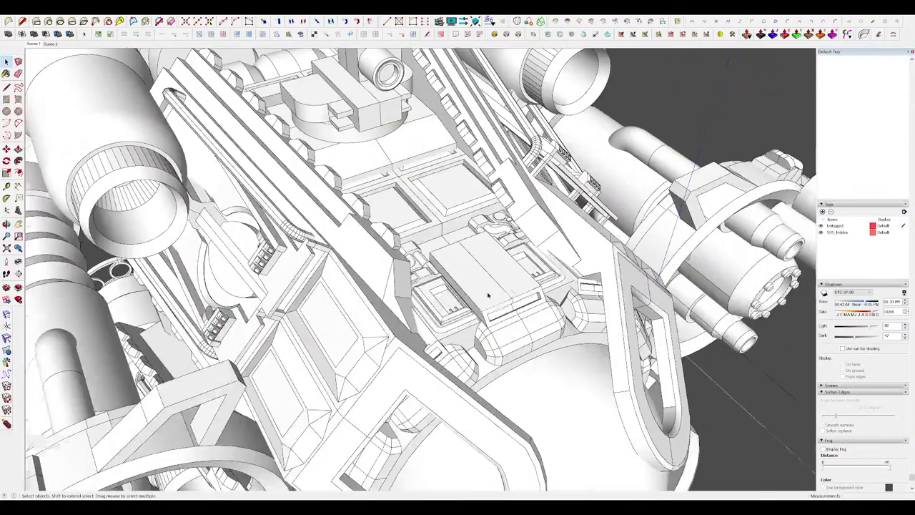
Open the central block, outline an inset rectangle on its top and raise it so the surrounding faces slope.
key("d")
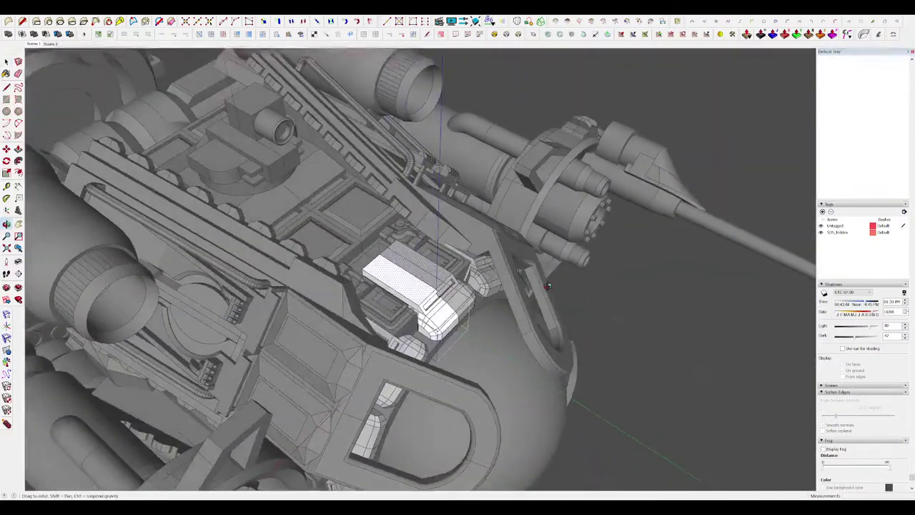
scroll(347, 238, "up", 5)
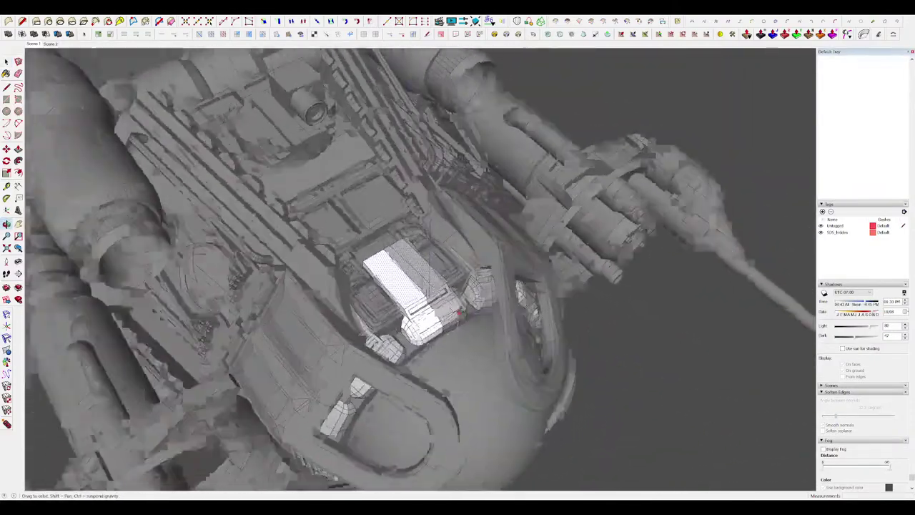
key("r")
key("space")
middle_click_drag(526, 241, 494, 228)
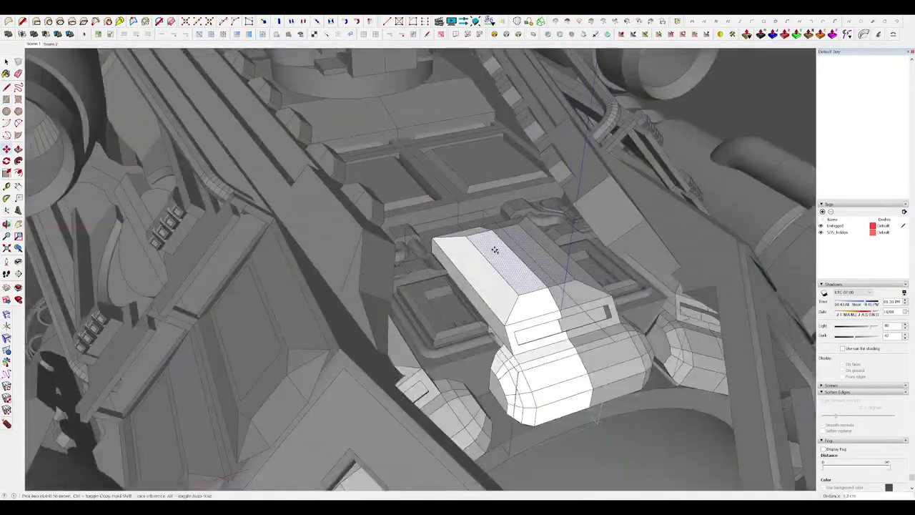
left_click(495, 249)
middle_click_drag(494, 249, 805, 415)
Move the rear edge of the block's raised top face back to the block's rear end.
scroll(418, 208, "up", 5)
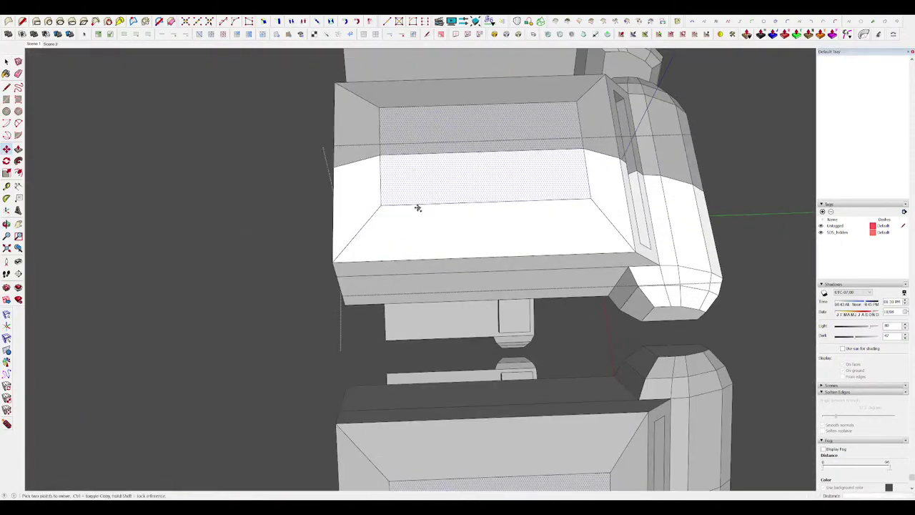
left_click(379, 194)
scroll(379, 194, "down", 3)
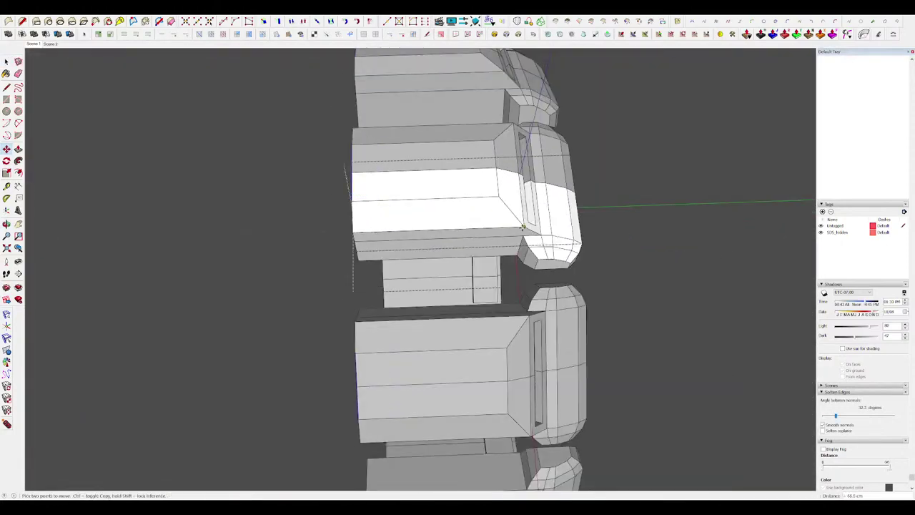
middle_click_drag(523, 227, 510, 233)
scroll(510, 233, "up", 2)
Draw a rectangle near the front of the block's top, push it in and stretch it into a ramped slot.
key("r")
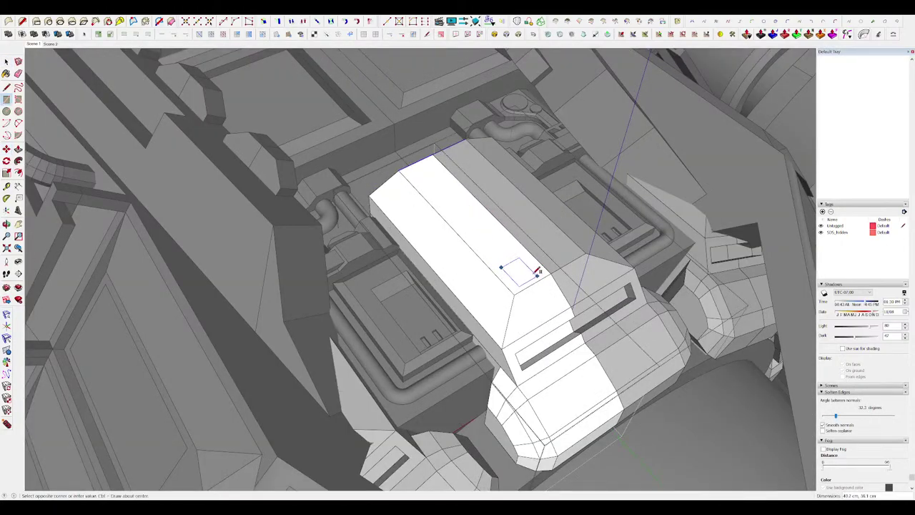
scroll(520, 269, "down", 5)
middle_click_drag(520, 269, 517, 235, "shift")
scroll(518, 227, "up", 3)
key("m")
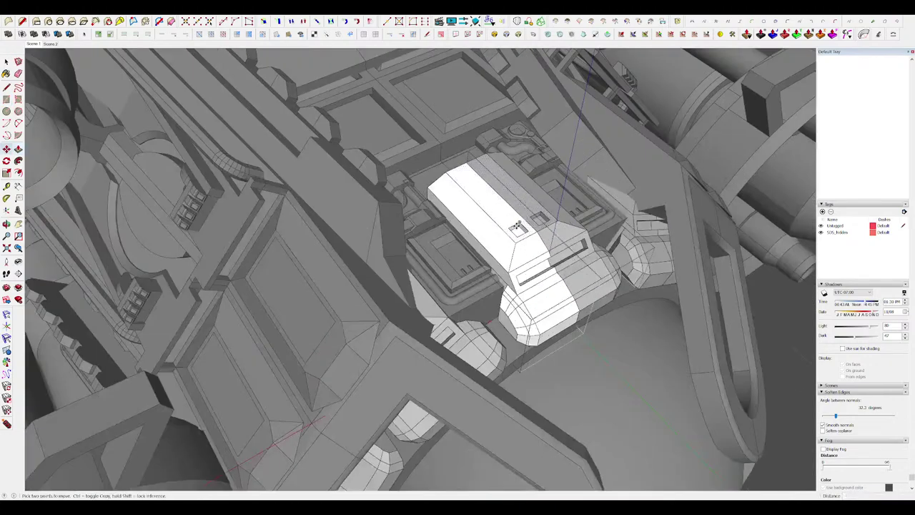
scroll(513, 226, "up", 3)
key("m")
scroll(458, 183, "down", 8)
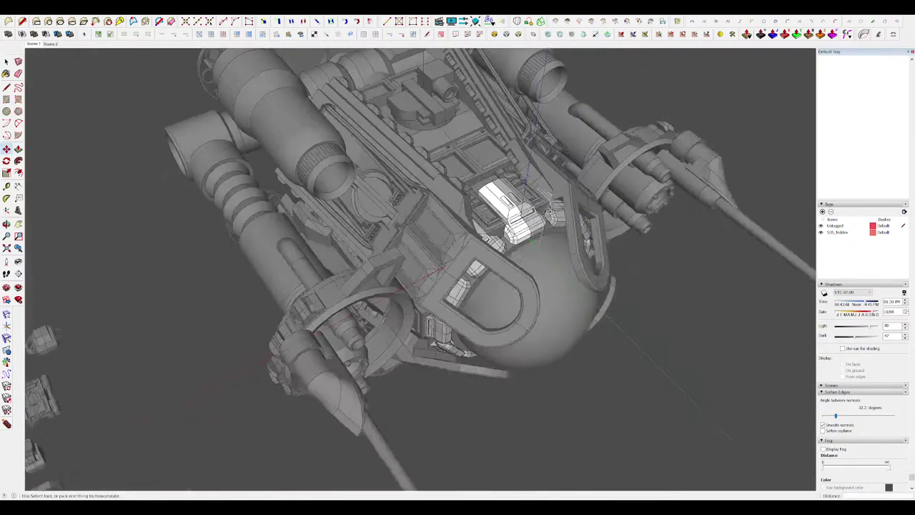
Close the block and examine the mirrored slots and the whole ship from the front.
scroll(500, 208, "up", 1)
key("i")
key("i")
key("space")
scroll(458, 189, "down", 2)
left_click(692, 258)
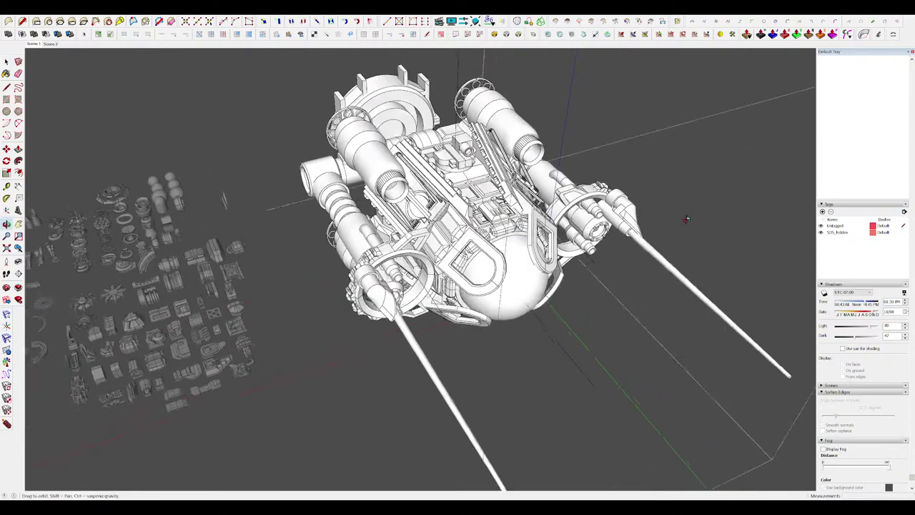
scroll(542, 219, "down", 4)
scroll(518, 213, "up", 6)
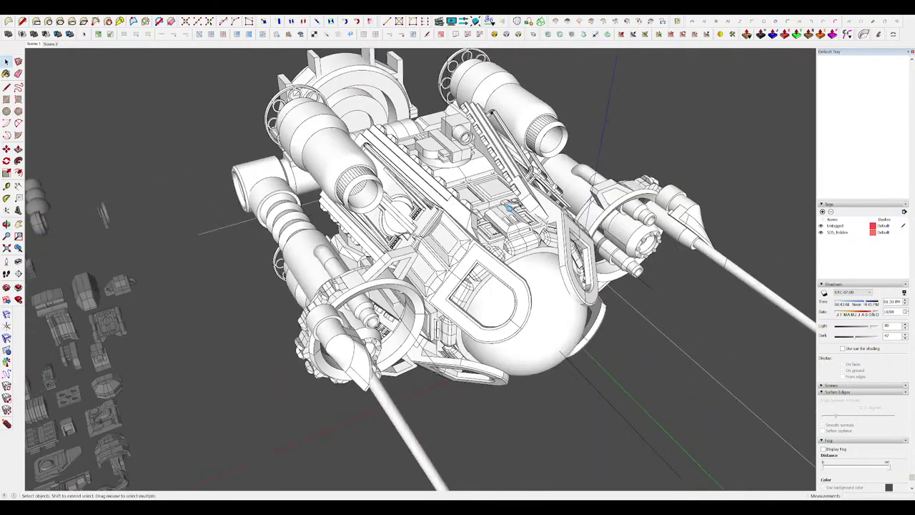
scroll(503, 207, "up", 5)
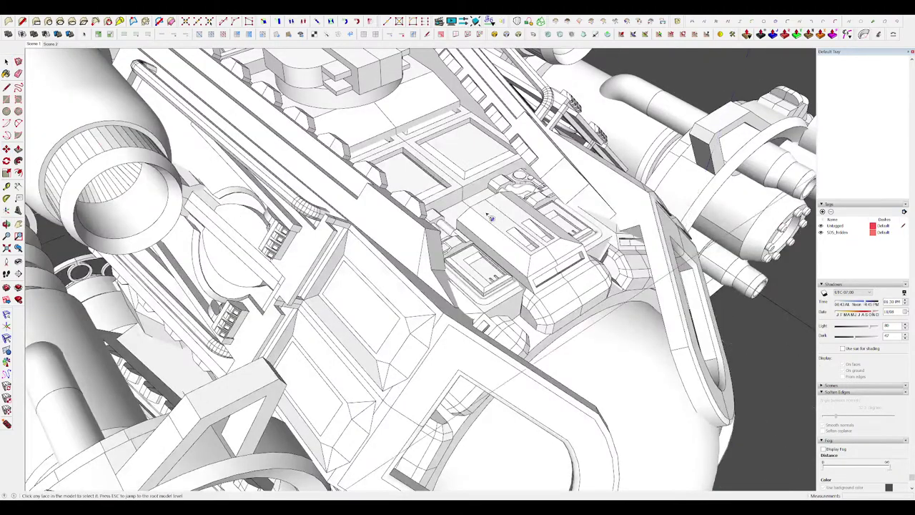
Reopen the central block and pull the lower part of its rear face back toward the hull frame.
middle_click_drag(487, 215, 543, 229)
left_click(479, 219)
key("i")
middle_click_drag(400, 225, 462, 231)
key("p")
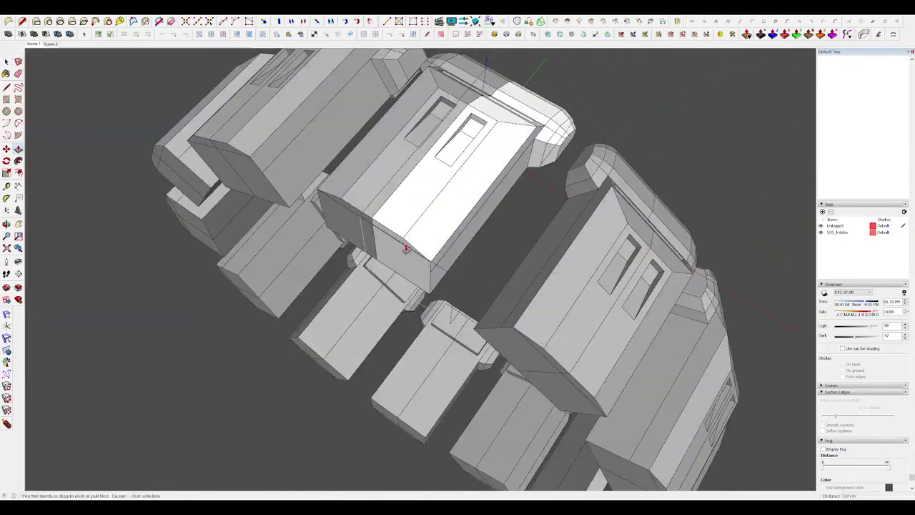
key("p")
scroll(404, 253, "up", 10)
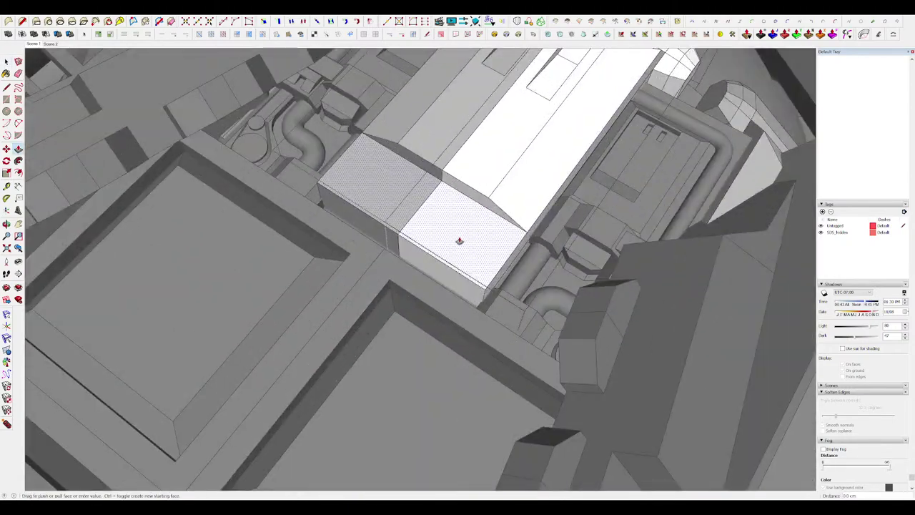
Pull up the top of the rear extension to form a box standing above the block's surface.
left_click(469, 233)
left_click(478, 215)
scroll(477, 215, "down", 4)
middle_click_drag(478, 215, 467, 254)
scroll(466, 254, "up", 5)
left_click(462, 290)
middle_click_drag(462, 291, 400, 240)
scroll(443, 254, "down", 4)
key("space")
left_click(454, 261)
scroll(443, 262, "up", 4)
Draw a diagonal line on the rear box's side and push the cut corner through to chamfer its rear edge.
key("Escape")
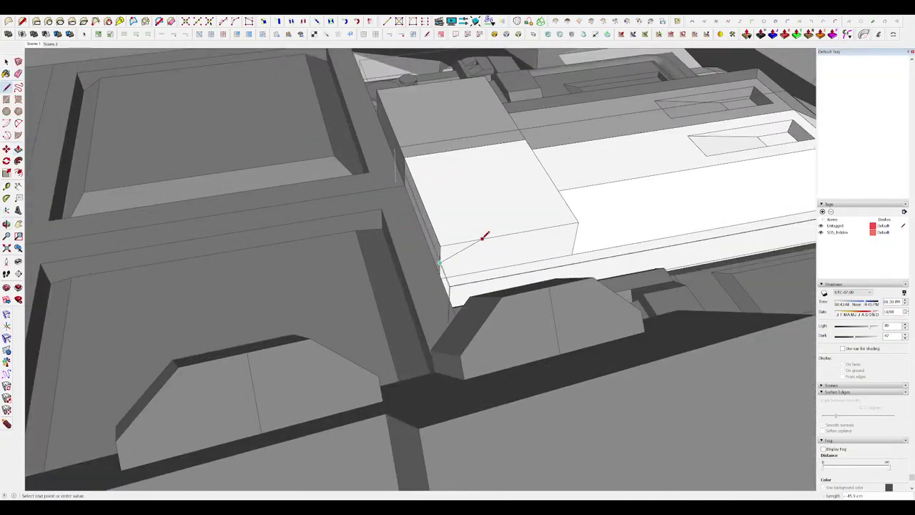
left_click(483, 238)
key("p")
left_click(454, 249)
left_click(417, 159)
scroll(417, 160, "down", 4)
middle_click_drag(417, 160, 436, 264)
Draw a thin rectangle on the rear box's front face above the block's sloped side and pull it forward as a pad.
scroll(463, 266, "up", 4)
key("space")
key("r")
scroll(435, 264, "up", 3)
left_click(433, 265)
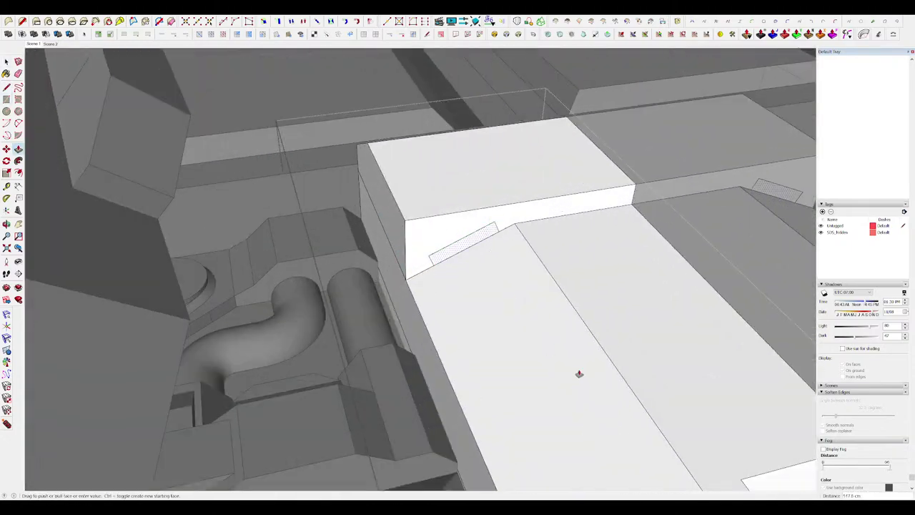
left_click(579, 374)
scroll(450, 245, "down", 4)
Form a second raised pad in front of the rear box on the block's flat top, beside the sloped pad.
middle_click_drag(447, 241, 497, 241)
key("space")
scroll(507, 239, "up", 2)
left_click(507, 240)
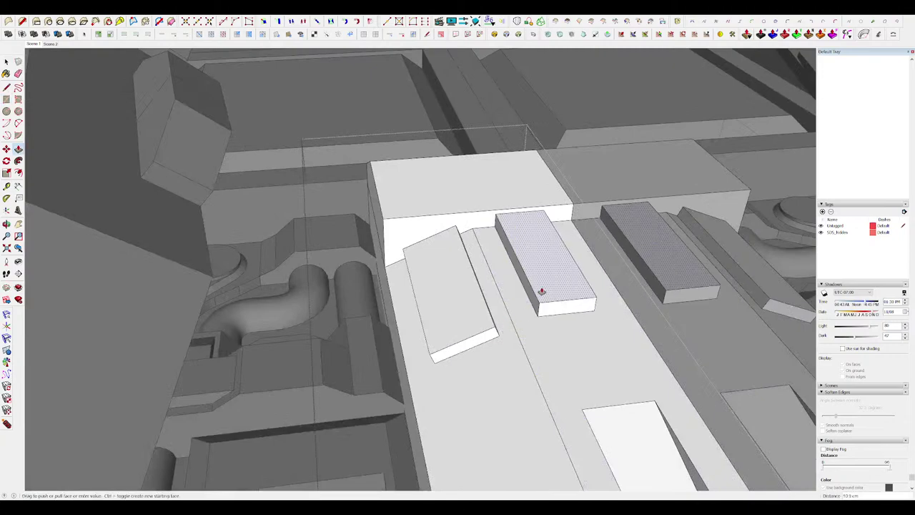
scroll(548, 311, "down", 10)
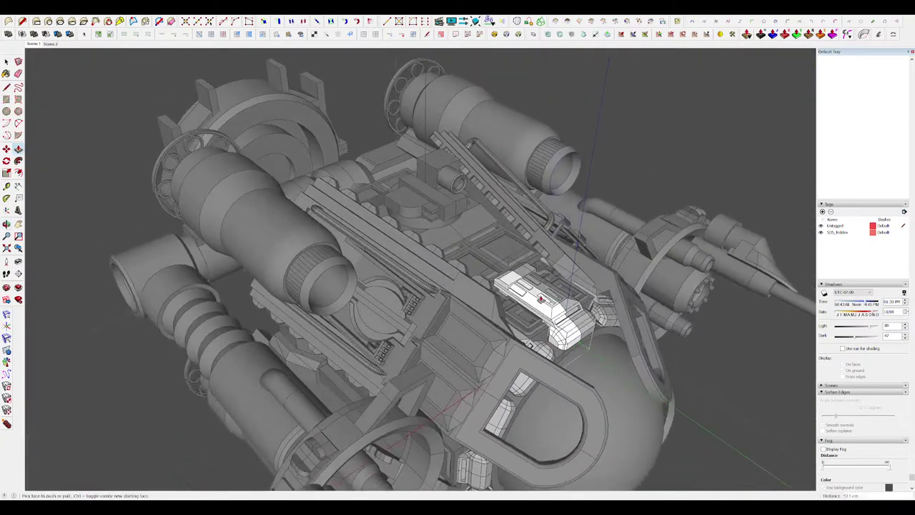
scroll(539, 296, "up", 10)
Widen the top pad by pulling its inner side face toward the block's centre line.
middle_click_drag(527, 279, 417, 230)
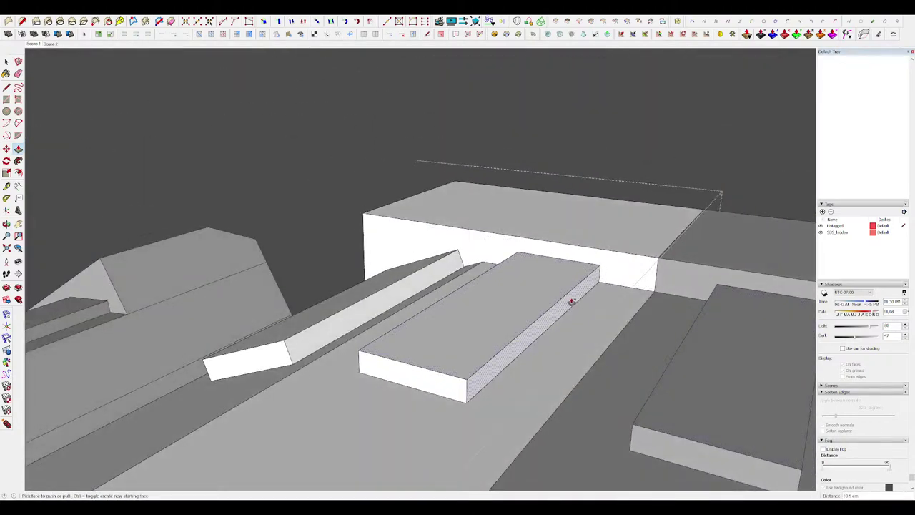
left_click(570, 302)
left_click(600, 304)
middle_click_drag(599, 303, 737, 279)
scroll(550, 236, "down", 4)
Add a crease line across both pads and lower their front edges so the front ends slope down.
key("m")
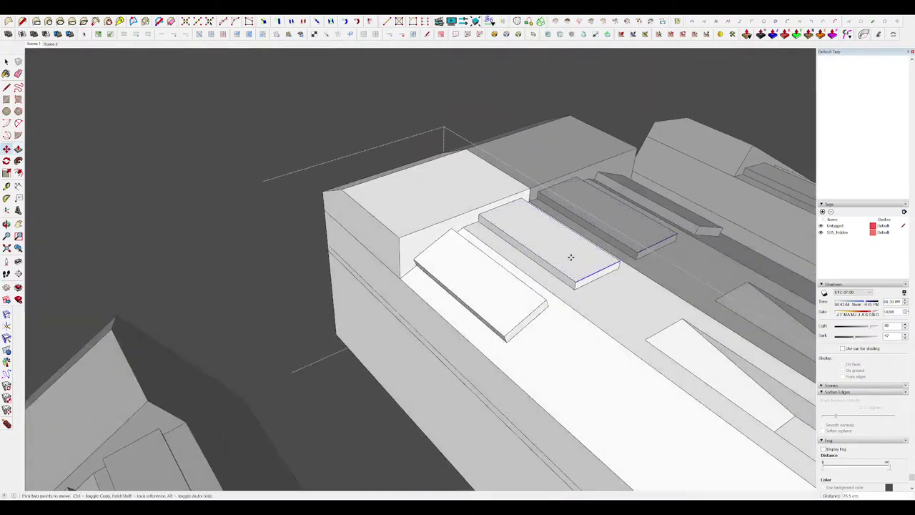
left_click_drag(571, 257, 557, 250)
left_click_drag(531, 314, 496, 284)
middle_click_drag(496, 284, 576, 307)
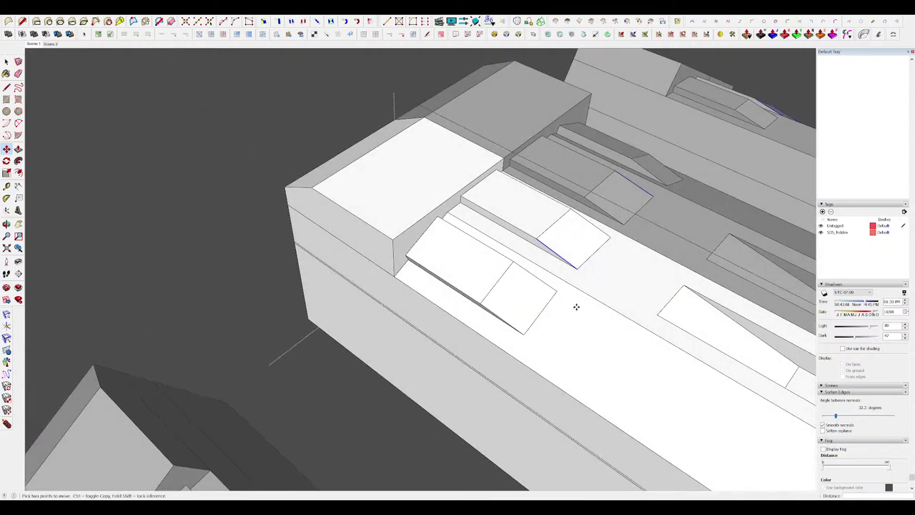
middle_click_drag(472, 282, 521, 261)
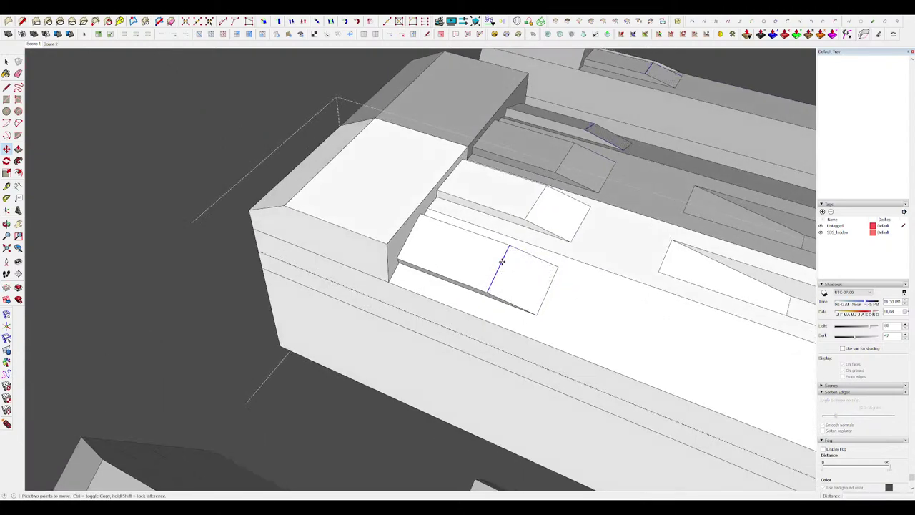
Draw a diagonal line across the rear box's outer top corner and cut a bevel along its side, leaving a rear lip.
middle_click_drag(525, 217, 432, 212)
scroll(432, 212, "down", 3)
key("h")
middle_click_drag(530, 223, 482, 225)
scroll(482, 224, "down", 5)
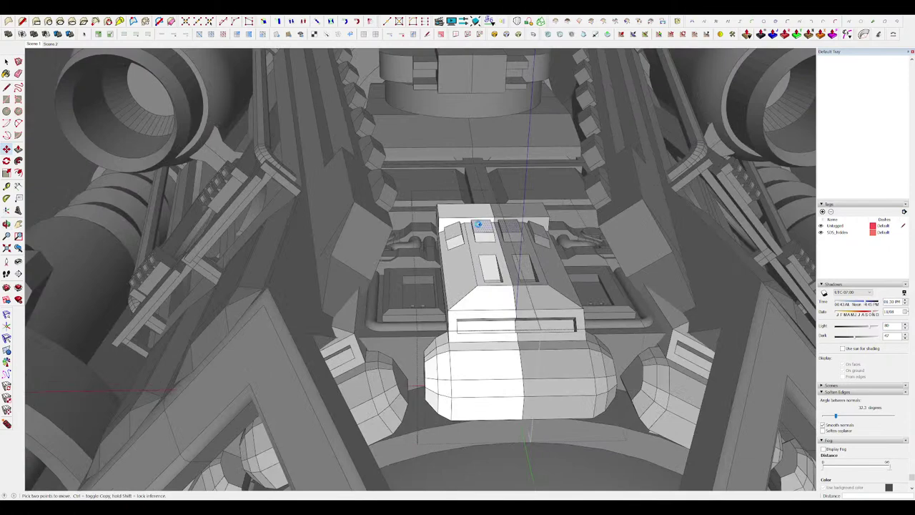
scroll(444, 219, "up", 6)
key("l")
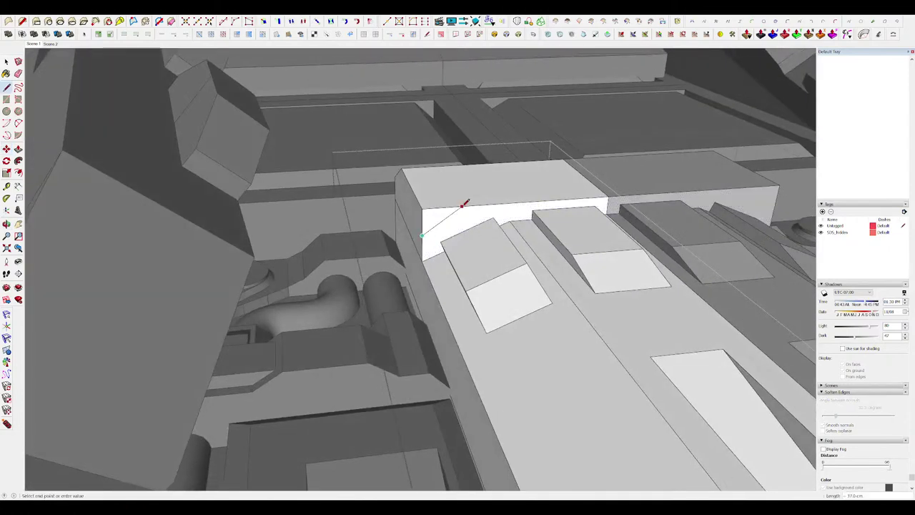
scroll(429, 223, "up", 6)
Move the top edge of the lip behind the rear box's bevel to reshape it, and close the block.
key("m")
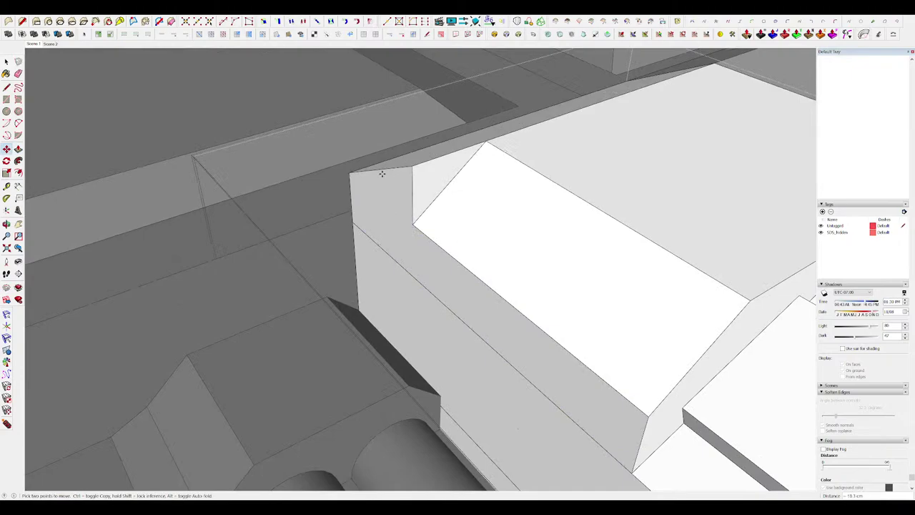
left_click(349, 174)
middle_click_drag(349, 173, 405, 186)
scroll(498, 194, "down", 4)
scroll(471, 199, "up", 3)
scroll(404, 186, "down", 10)
key("space")
scroll(429, 197, "down", 6)
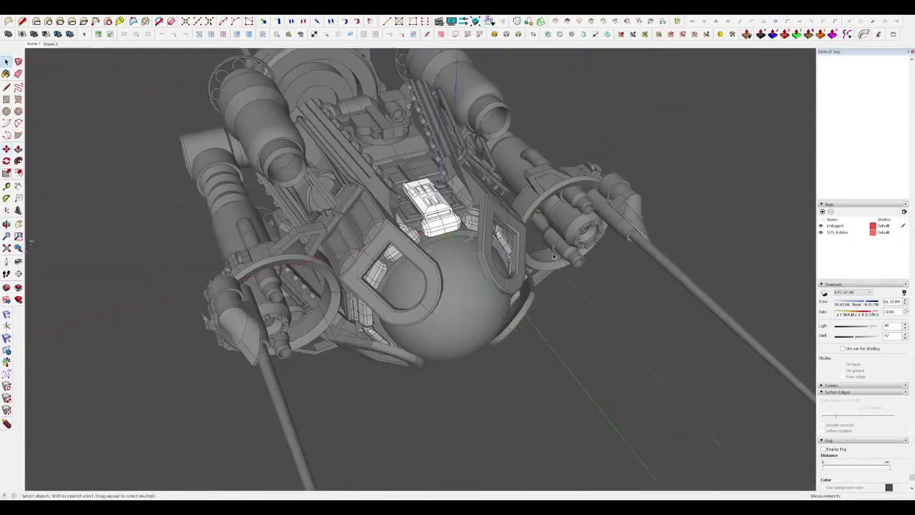
left_click(561, 272)
middle_click_drag(561, 272, 565, 231)
scroll(449, 214, "up", 9)
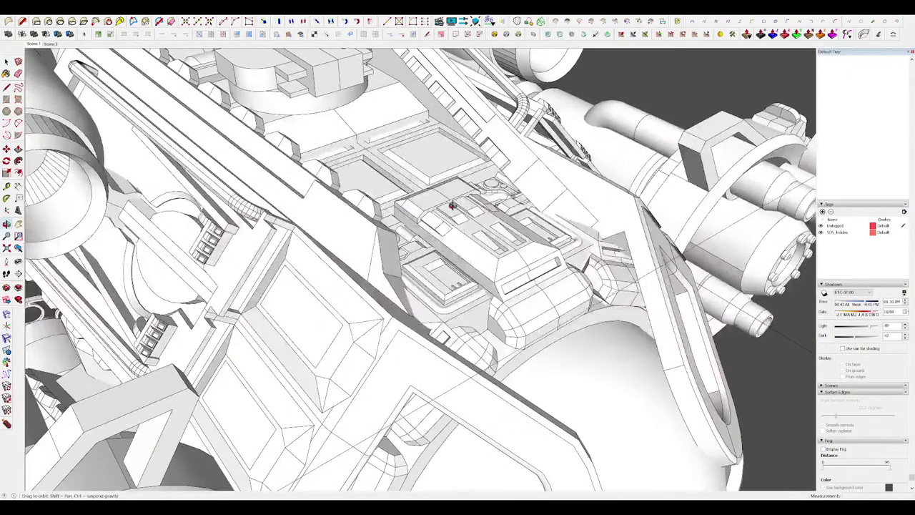
Draw a short line at the outer pad's rear end and use Follow Me to reshape the narrow strip along its inner side.
key("s")
left_click(447, 216)
scroll(433, 215, "up", 8)
middle_click_drag(434, 215, 382, 214)
key("l")
left_click(363, 298)
left_click(379, 302)
key("space")
left_click(394, 265)
scroll(404, 212, "up", 5)
key("ctrl+z")
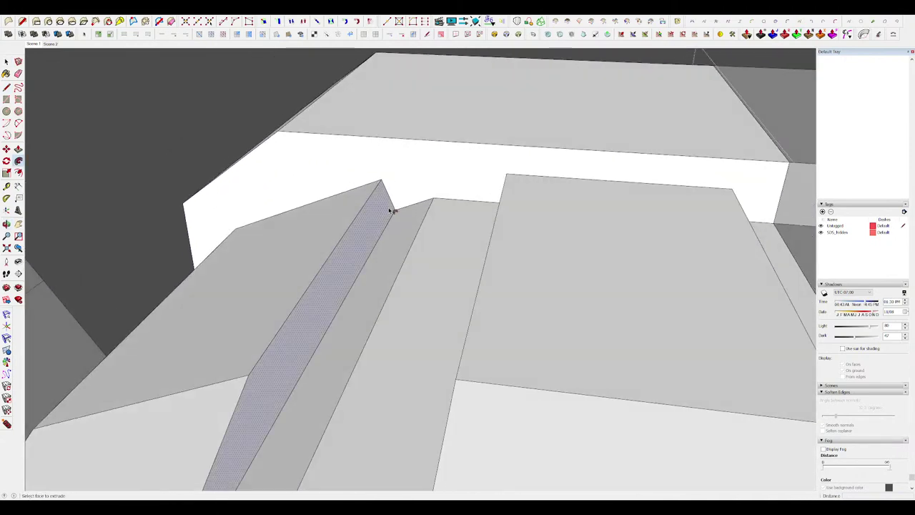
left_click(389, 210)
left_click(487, 203)
middle_click_drag(459, 204, 465, 189)
scroll(466, 190, "down", 8)
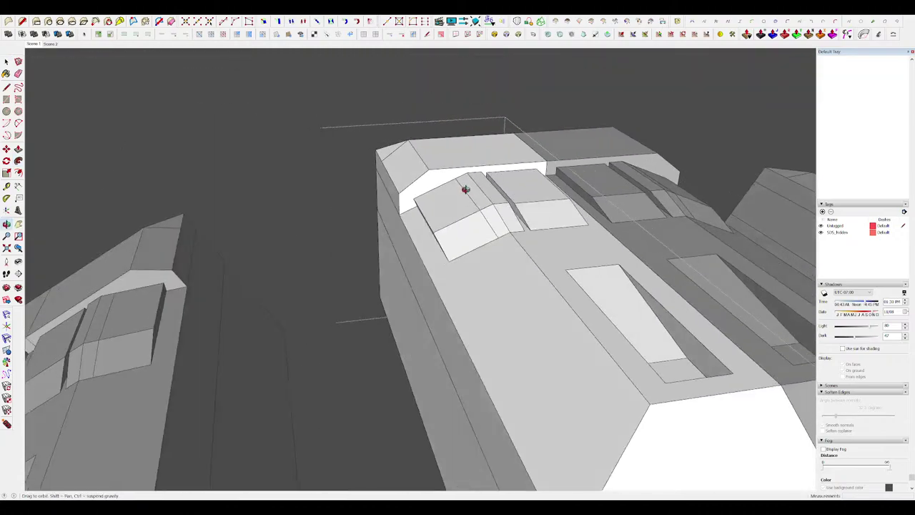
Close the block and examine the whole ship together with the parts library and reference images beside it.
scroll(465, 189, "down", 10)
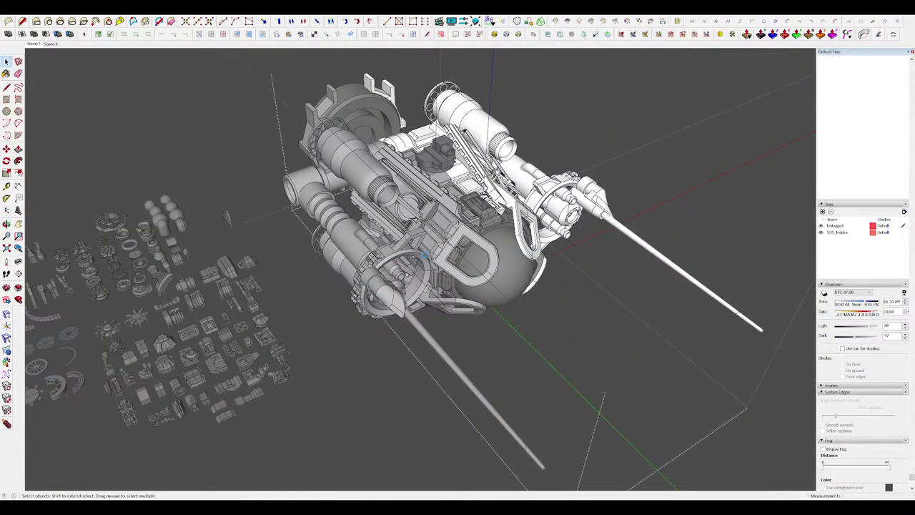
scroll(458, 255, "down", 4)
left_click(656, 261)
left_click(656, 261)
scroll(482, 219, "up", 7)
middle_click_drag(482, 220, 482, 267)
scroll(491, 245, "up", 4)
scroll(477, 214, "down", 6)
scroll(477, 215, "down", 6)
middle_click_drag(548, 272, 397, 370)
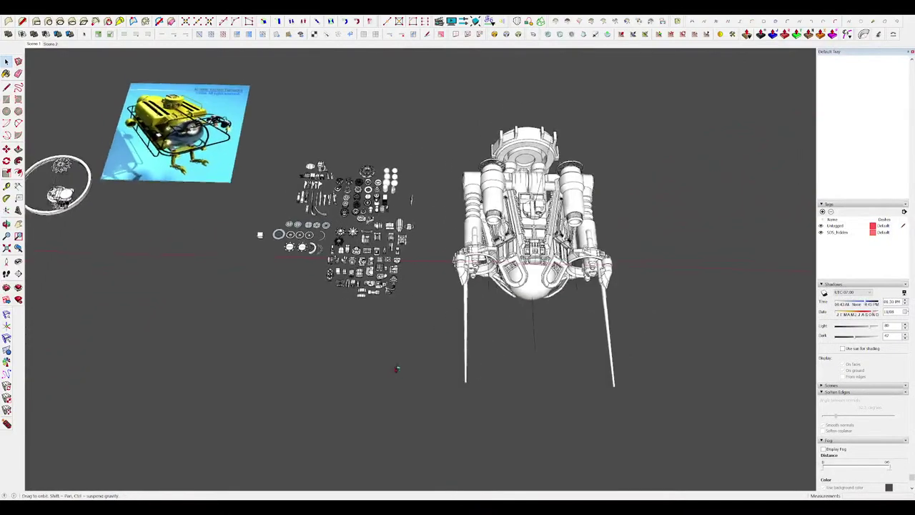
scroll(463, 323, "down", 3)
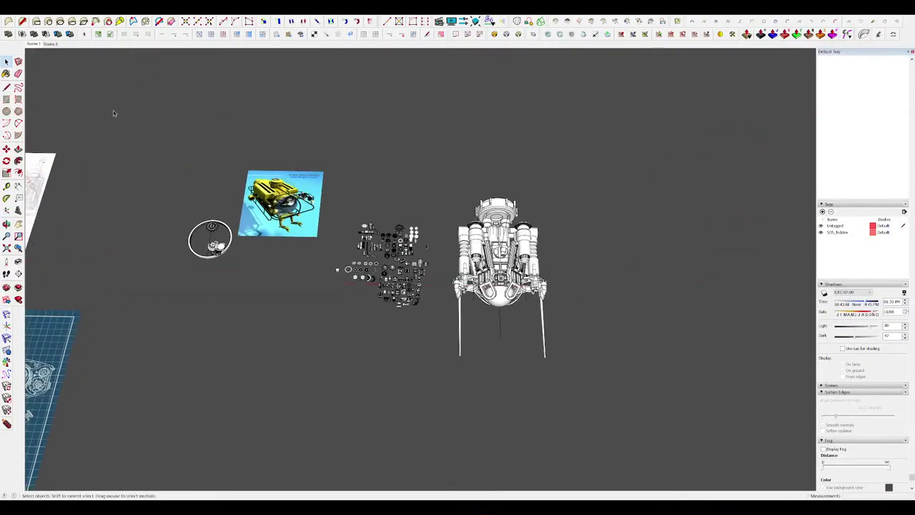
Draw a rectangle on the sloped side of the plate under the turret and raise it into a thin pad.
middle_click_drag(321, 203, 477, 188)
scroll(482, 170, "up", 4)
scroll(468, 248, "up", 4)
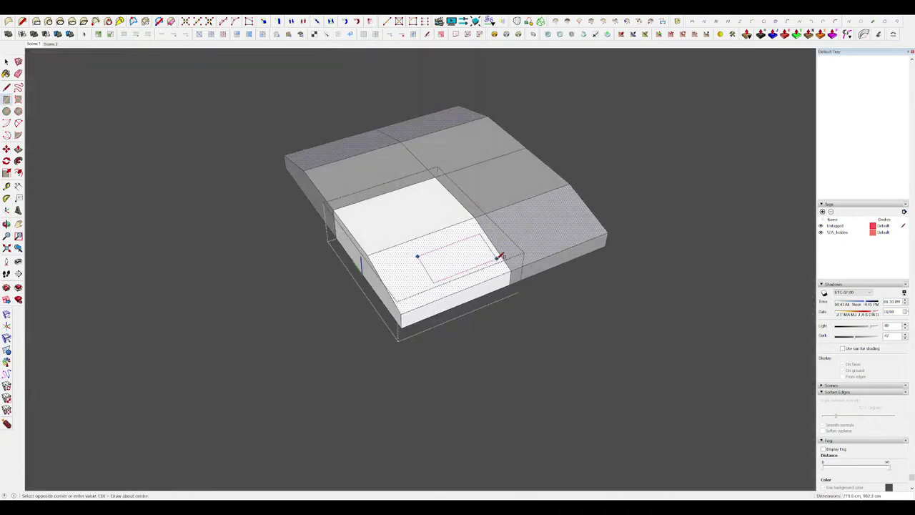
left_click(505, 256)
key("h")
middle_click_drag(504, 256, 511, 255)
scroll(458, 256, "up", 2)
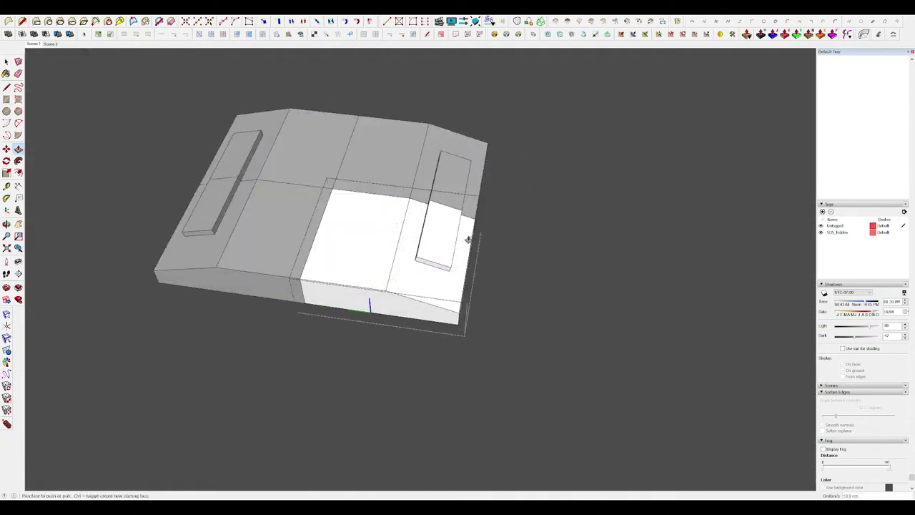
Widen the thin pad by pulling its inner side face to the plate's crease line.
scroll(465, 236, "up", 6)
left_click(534, 252)
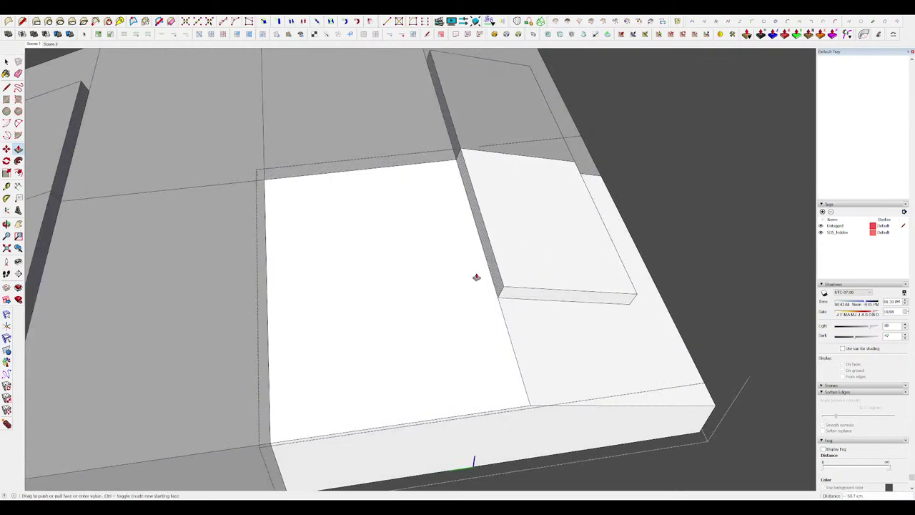
left_click(476, 277)
middle_click_drag(494, 288, 483, 211)
scroll(483, 211, "down", 2)
scroll(483, 211, "down", 2)
Draw a pad-height strip from the pad's inner corner across the plate's flat top and extrude it to extend the pad.
key("l")
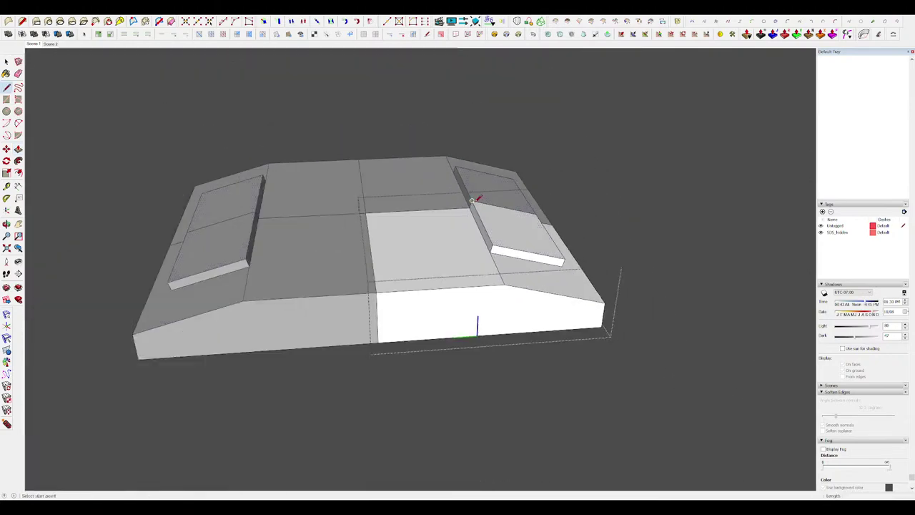
scroll(400, 207, "up", 5)
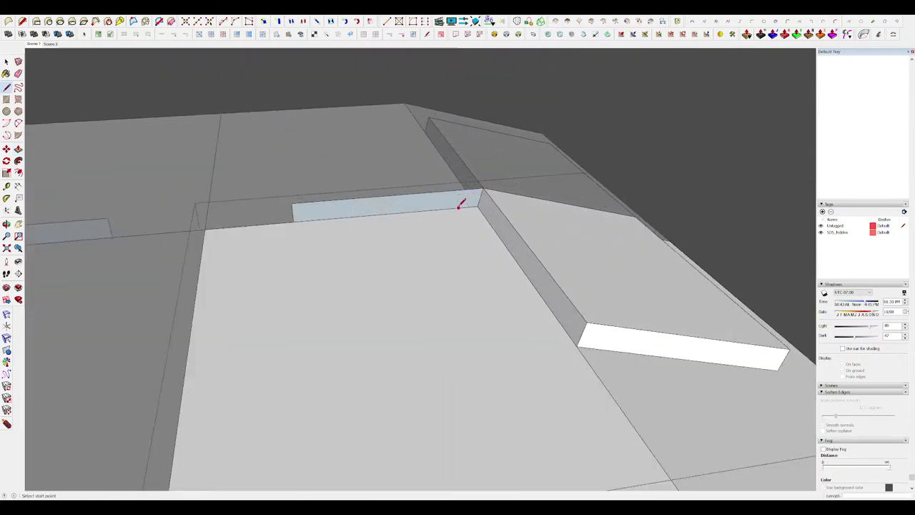
scroll(474, 227, "down", 5)
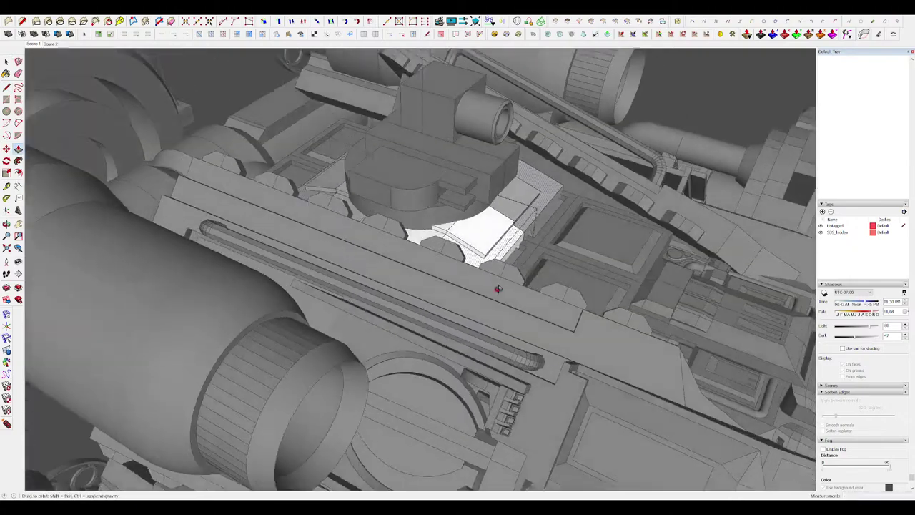
scroll(406, 205, "up", 4)
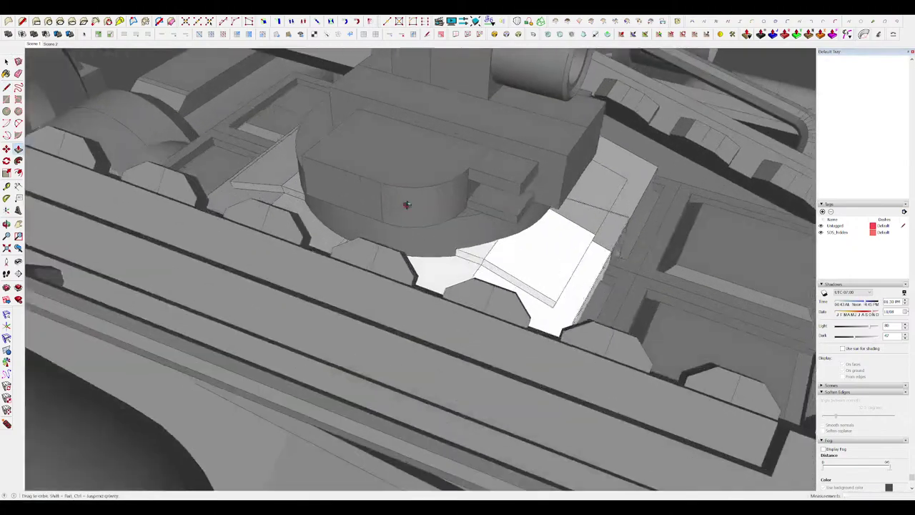
Move the edge at the pad's outer end to reshape its outline beneath the turret, and close the plate.
middle_click_drag(406, 205, 331, 229)
scroll(455, 257, "up", 4)
key("space")
left_click(458, 215)
middle_click_drag(457, 215, 323, 220)
left_click(429, 248)
key("m")
left_click(428, 247)
left_click(382, 257)
scroll(382, 257, "down", 5)
scroll(407, 233, "down", 10)
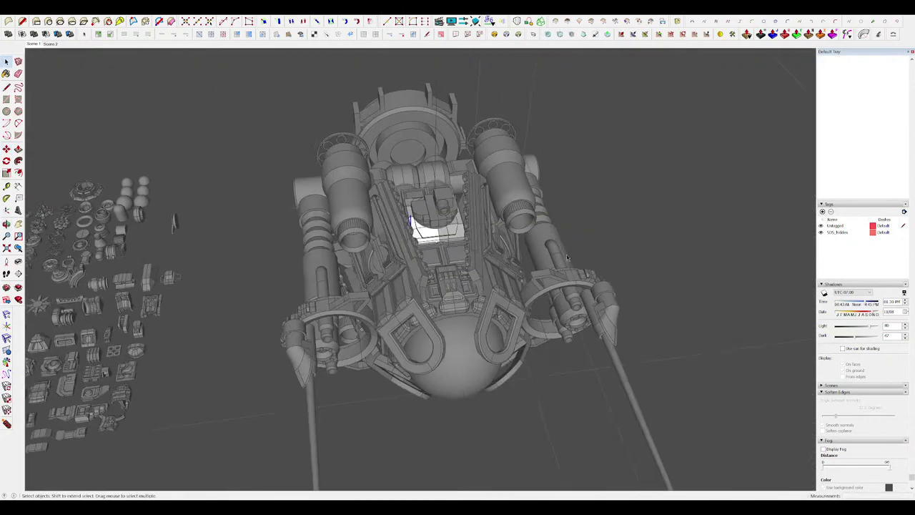
middle_click_drag(412, 225, 435, 245)
scroll(495, 229, "down", 5)
left_click(565, 229)
Reopen the plate and draw a slot outline on the pad's sloped face, open at the pad's outer end.
scroll(457, 214, "up", 4)
scroll(434, 245, "up", 6)
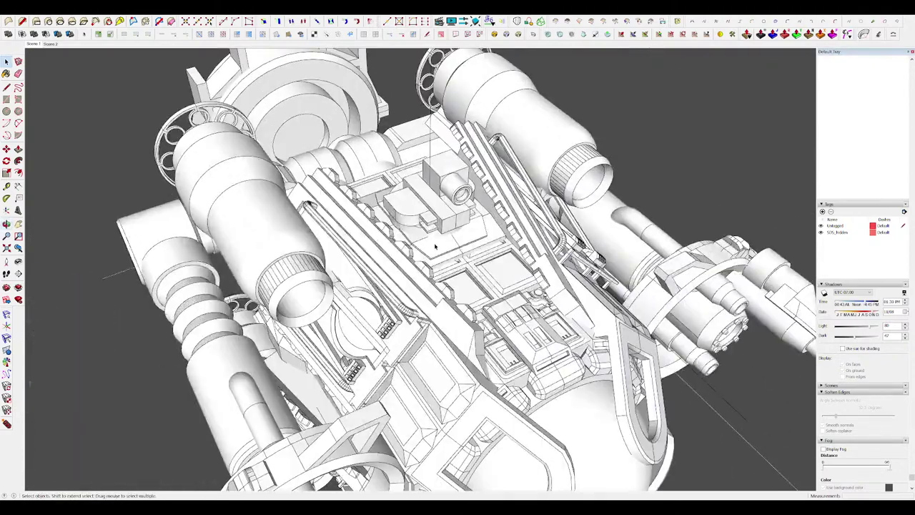
scroll(424, 251, "up", 4)
double_click(424, 251)
key("h")
left_click(425, 251)
key("r")
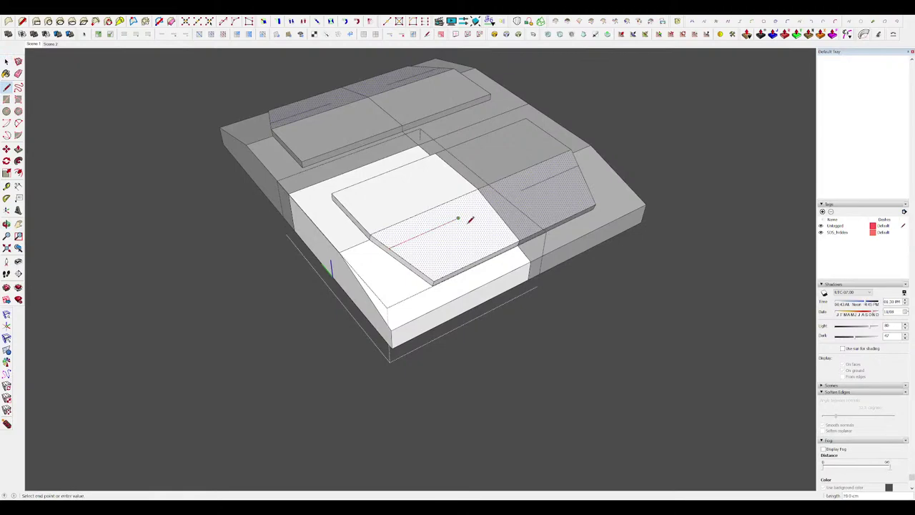
left_click(415, 267)
key("h")
scroll(433, 262, "down", 5)
scroll(458, 243, "up", 5)
key("space")
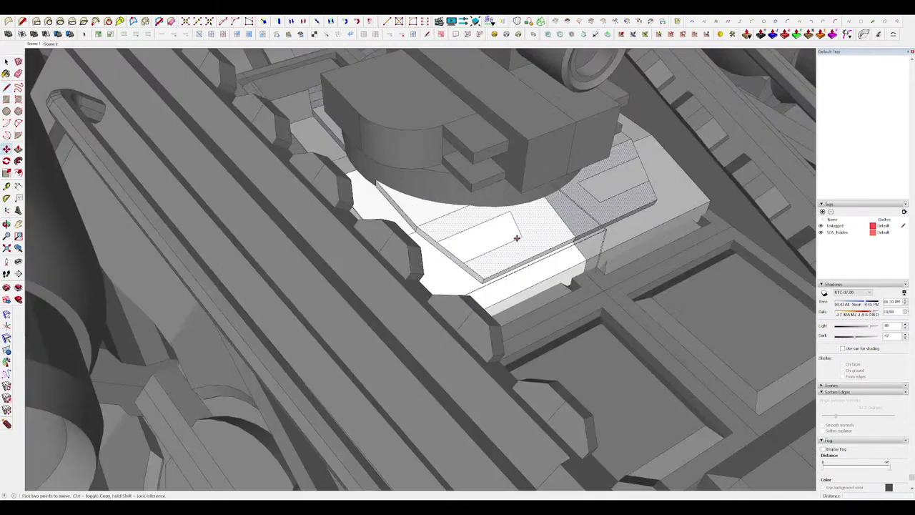
Move the lower corner of the slot outline's closed end to adjust the slot's width.
key("space")
key("h")
middle_click_drag(497, 246, 468, 251)
left_click(530, 253)
key("m")
scroll(532, 253, "up", 3)
left_click(531, 254)
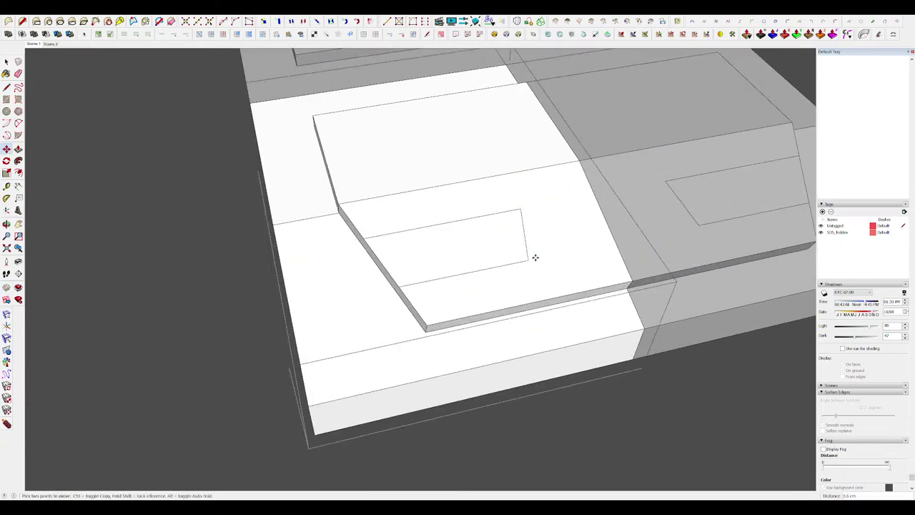
key("h")
Recess the slot into the pad and shift its inner end edge about 50 cm to form a sloping ramp.
scroll(452, 270, "down", 5)
middle_click_drag(526, 257, 461, 257)
key("p")
key("m")
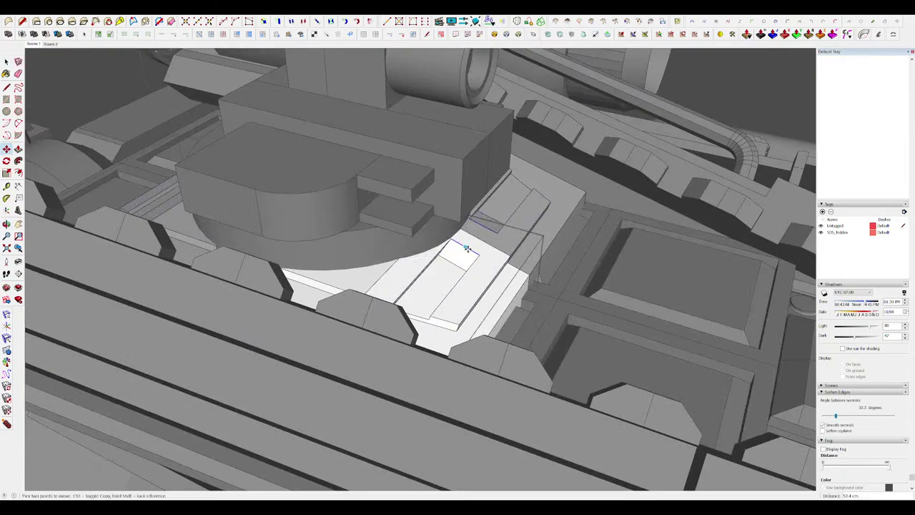
scroll(466, 248, "down", 5)
middle_click_drag(467, 248, 379, 254)
key("space")
scroll(379, 258, "down", 5)
scroll(382, 260, "up", 6)
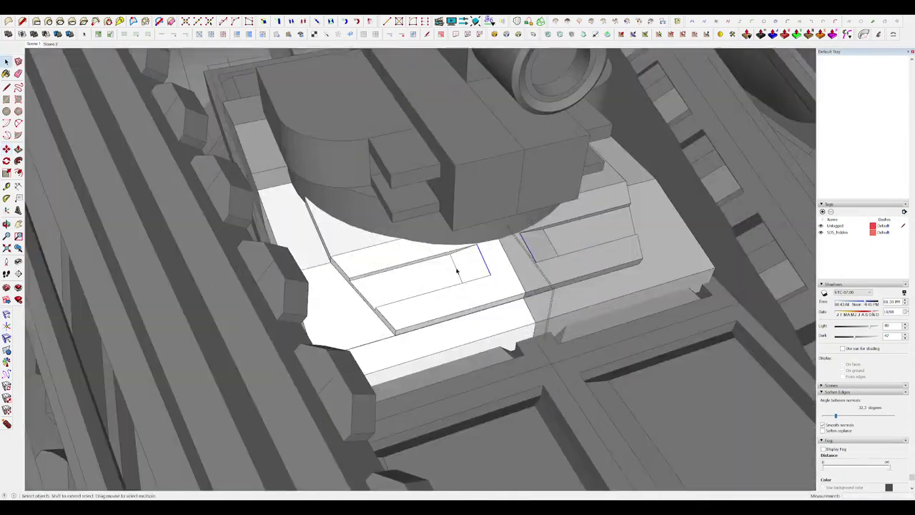
left_click(439, 264)
key("space")
Close the plate and check how its slotted pad sits within the whole ship.
scroll(464, 217, "down", 15)
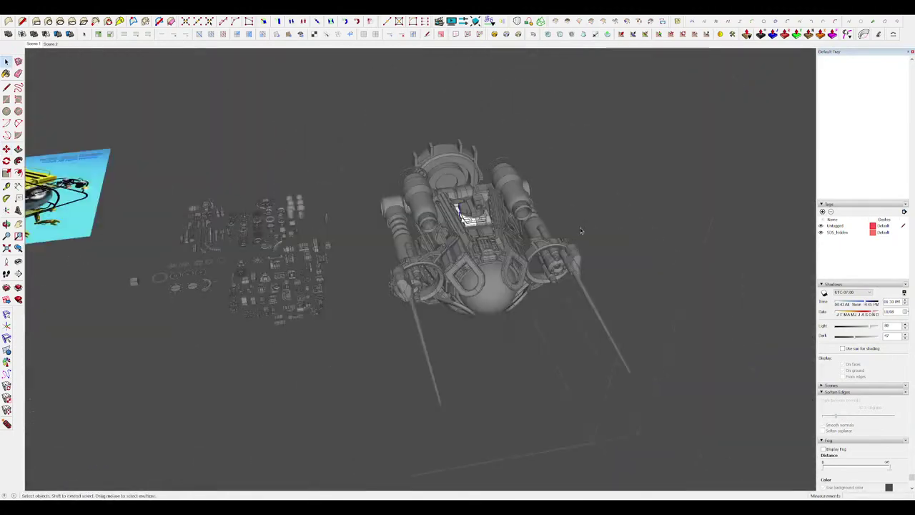
left_click(580, 227)
mouse_move(580, 228)
middle_mouse_down()
mouse_move(570, 231)
mouse_move(587, 235)
middle_mouse_up()
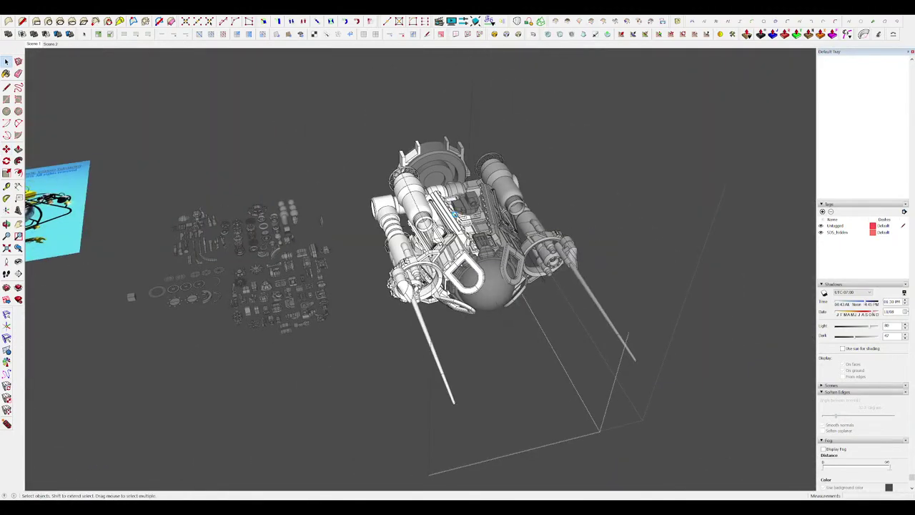
scroll(461, 227, "up", 5)
mouse_move(461, 228)
middle_mouse_down()
mouse_move(493, 233)
mouse_move(461, 226)
middle_mouse_up()
scroll(476, 249, "down", 8)
left_click(621, 251)
scroll(494, 253, "up", 4)
scroll(462, 227, "up", 10)
Reopen the plate and copy the short pad-end edge beside the slot to the slot's inner end.
double_click(461, 228)
double_click(462, 227)
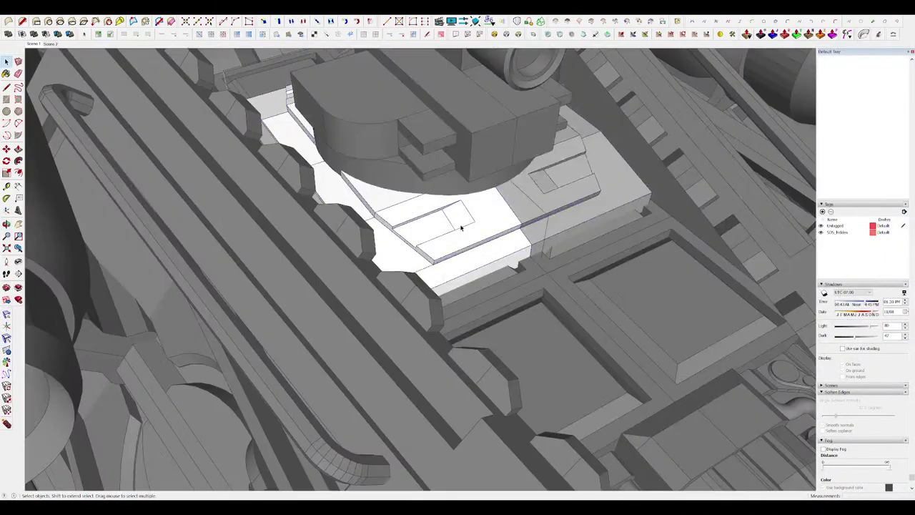
key("h")
scroll(464, 227, "up", 6)
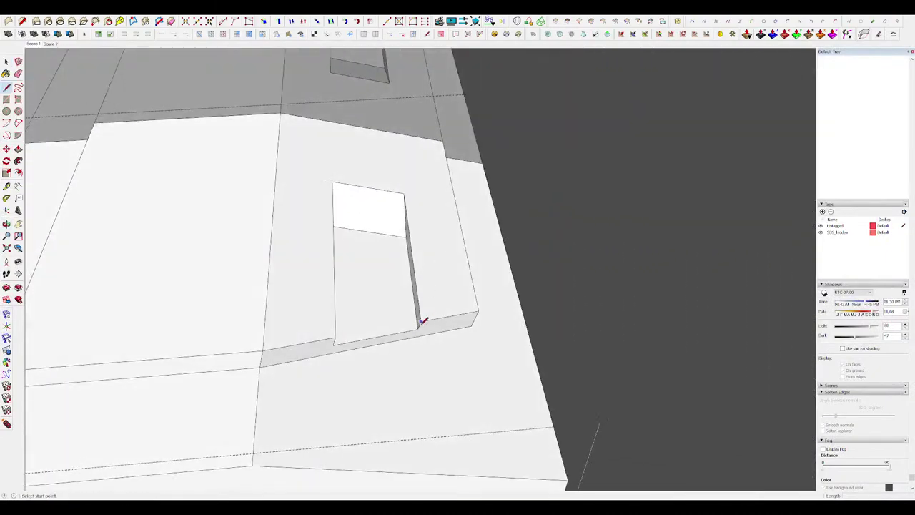
key("space")
double_click(419, 331)
key("space")
double_click(450, 300)
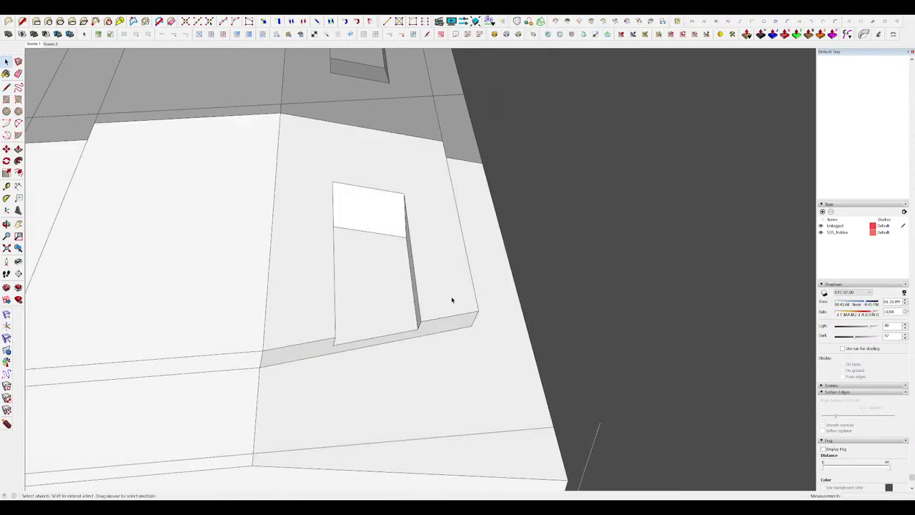
triple_click(447, 305)
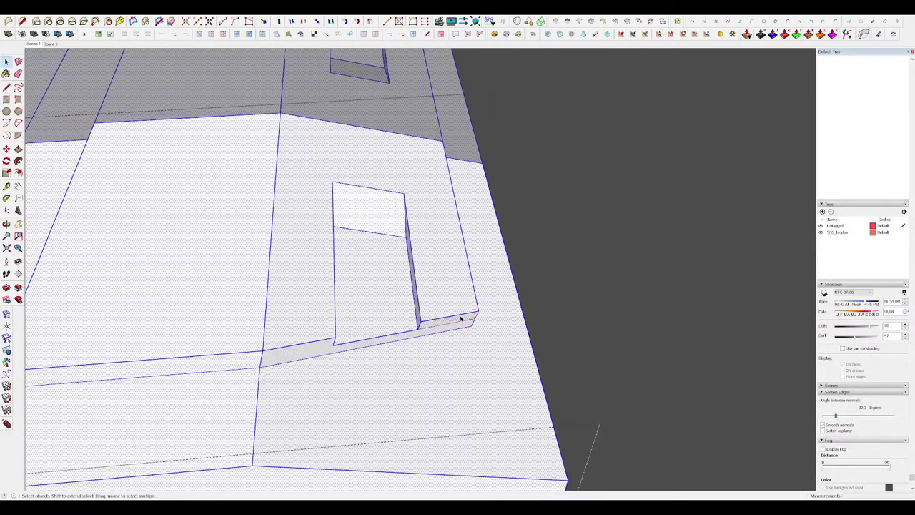
left_click(460, 315)
key("m")
left_click(458, 316)
left_click(435, 214)
middle_click_drag(434, 214, 392, 211)
scroll(392, 210, "down", 5)
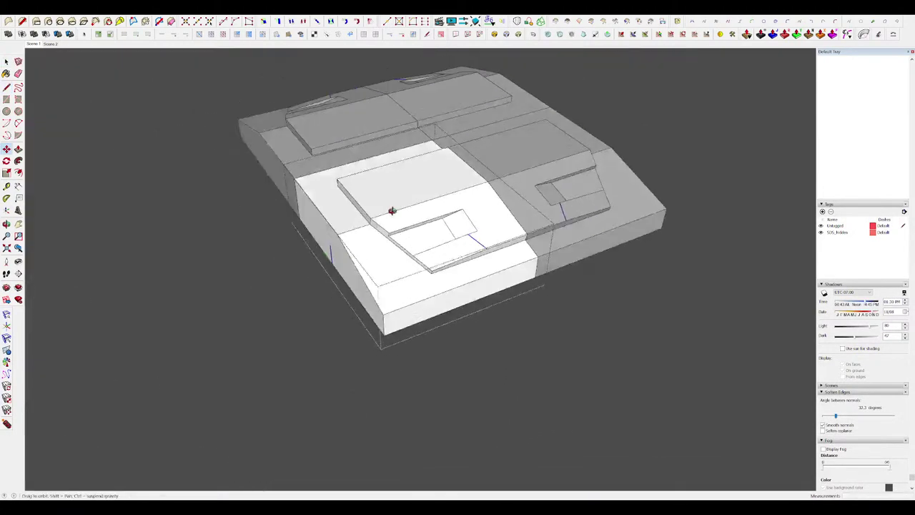
Close the plate and open the turret with the cylindrical barrel for editing.
scroll(392, 211, "down", 4)
key("space")
scroll(392, 207, "down", 5)
left_click(569, 228)
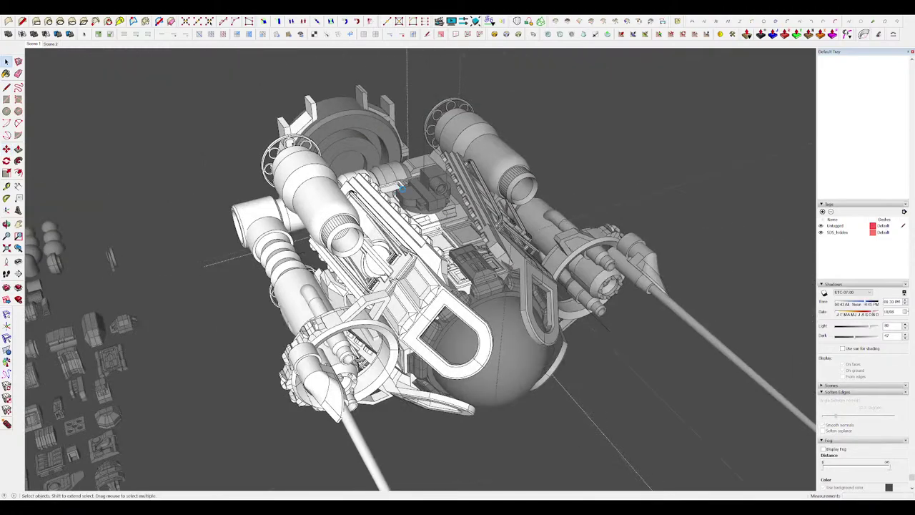
scroll(430, 181, "up", 8)
double_click(435, 193)
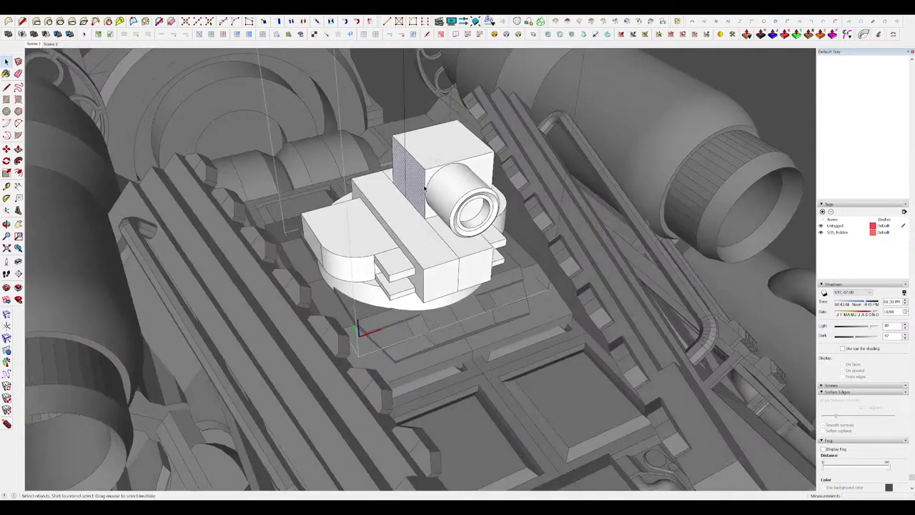
scroll(436, 193, "up", 3)
middle_click_drag(435, 193, 360, 161)
middle_click_drag(507, 207, 519, 230)
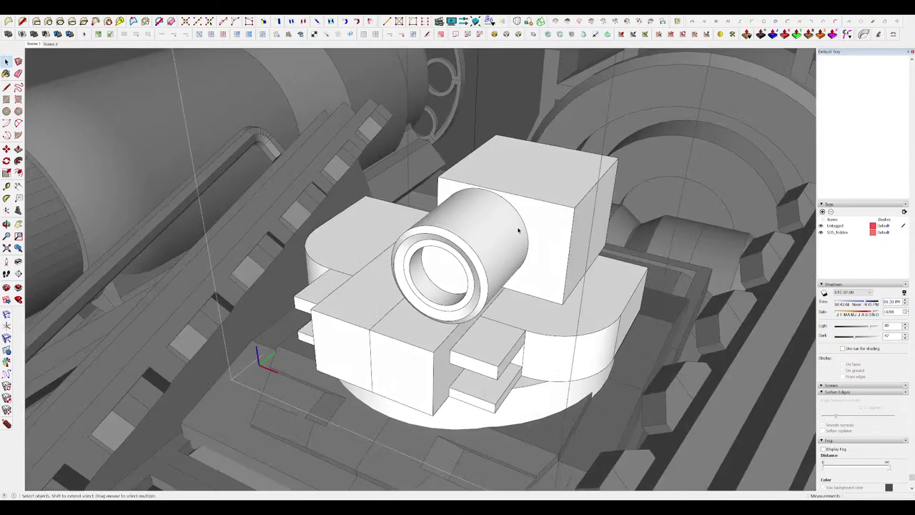
Divide the turret box's front face with a vertical line beside the barrel and pull the outer strip forward.
left_click(561, 300)
key("space")
left_click(548, 262)
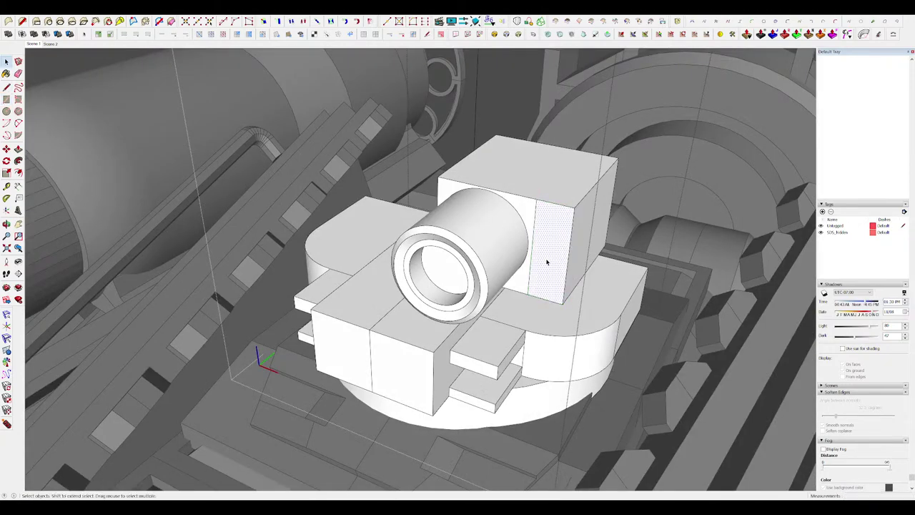
key("p")
scroll(552, 215, "down", 2)
left_click_drag(549, 223, 476, 227)
scroll(493, 220, "up", 3)
middle_click_drag(507, 215, 517, 232)
Draw an arc bulging from the front edge of the box's side face and extrude it across the strip's width.
key("a")
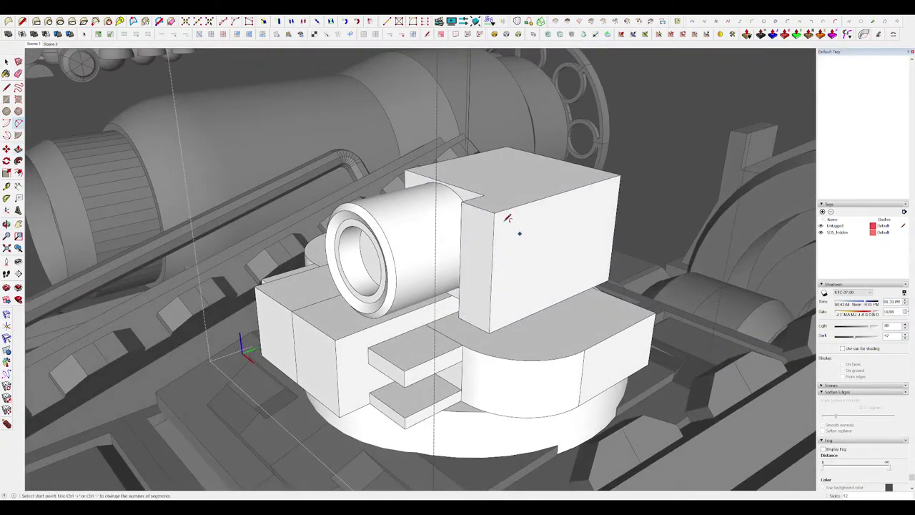
middle_click_drag(472, 291, 341, 322)
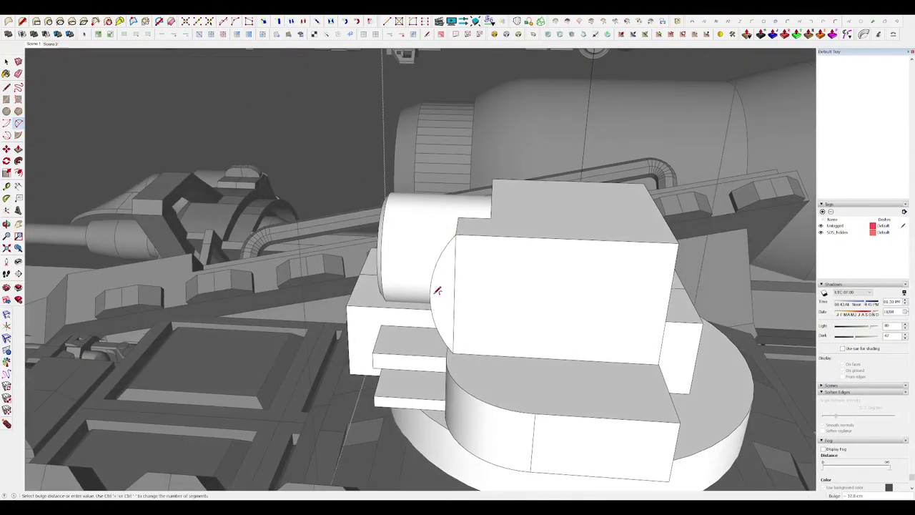
left_click(438, 290)
middle_click_drag(437, 290, 473, 285)
key("p")
left_click(439, 203)
scroll(463, 233, "down", 4)
Show hidden geometry and offset an inset outline inside one upper facet of the curved front strip.
middle_click_drag(440, 214, 454, 243)
scroll(461, 232, "up", 6)
key("space")
key("alt+h")
scroll(465, 242, "up", 2)
key("f")
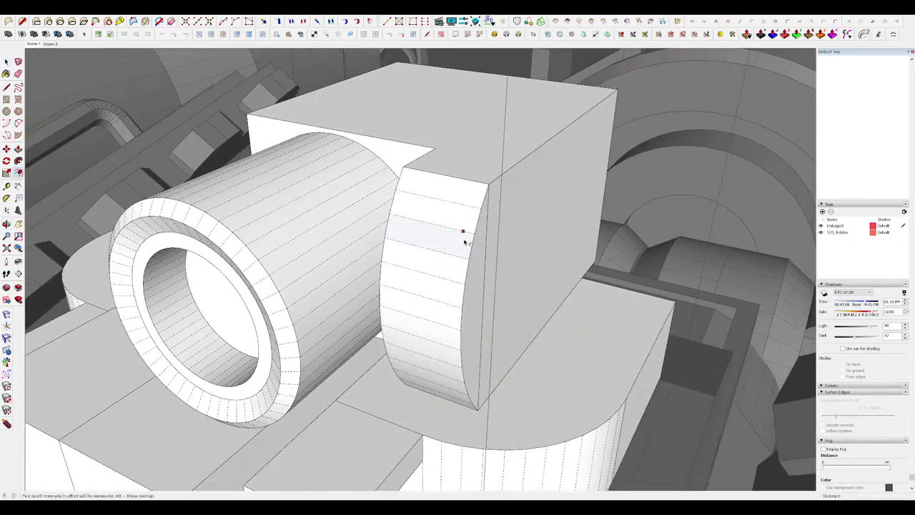
left_click(462, 240)
Push the facet's inset outline inward to form a narrow horizontal slot.
key("alt+h")
scroll(462, 235, "down", 4)
scroll(454, 240, "up", 3)
key("p")
middle_click_drag(464, 233, 481, 214)
scroll(466, 227, "down", 7)
Erase the leftover edge at the slot's end and recess a second slot in the facet above.
scroll(481, 213, "up", 5)
scroll(502, 233, "up", 5)
key("e")
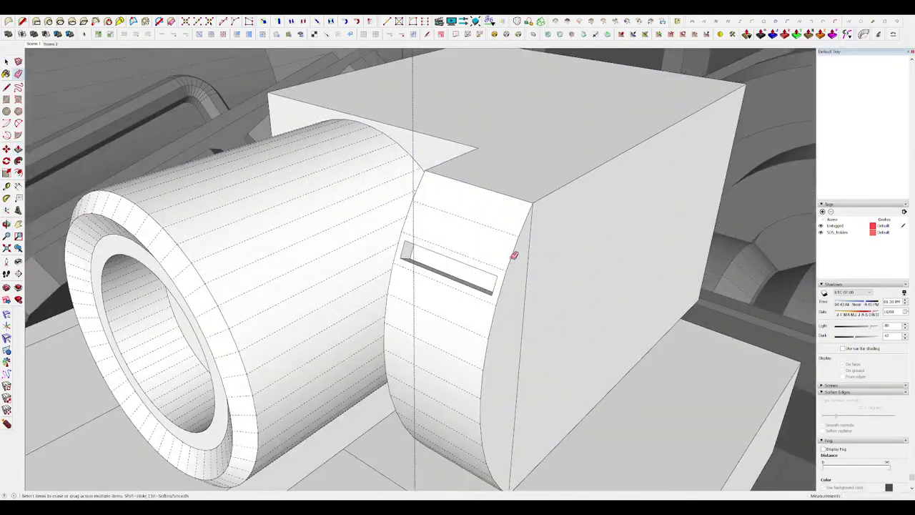
left_click(498, 283)
middle_click_drag(496, 279, 457, 241)
key("p")
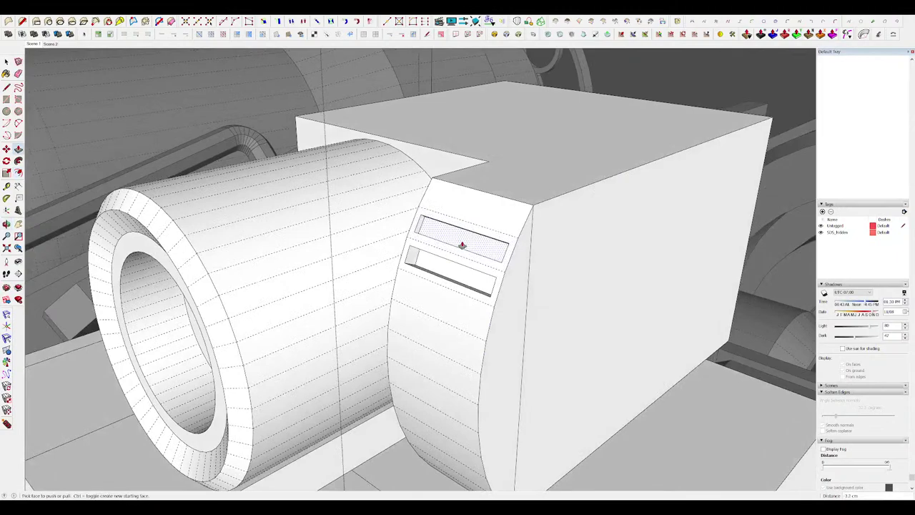
Draw a diagonal line across the box's upper front corner above the central strip and push the corner away along its length.
scroll(458, 208, "down", 10)
key("space")
middle_click_drag(458, 207, 713, 264)
scroll(536, 240, "up", 8)
key("h")
scroll(527, 243, "down", 5)
middle_click_drag(400, 171, 453, 188)
scroll(453, 189, "up", 5)
key("l")
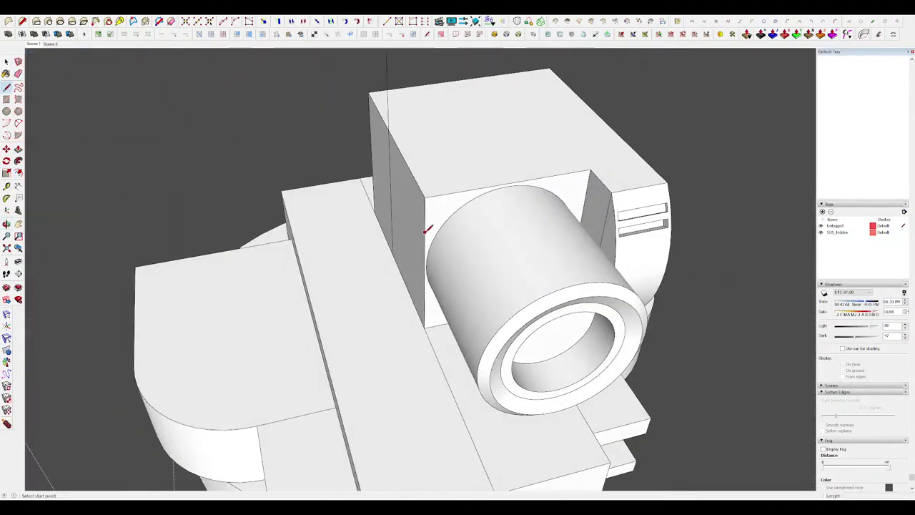
left_click(442, 214)
left_click(369, 94)
scroll(490, 203, "down", 8)
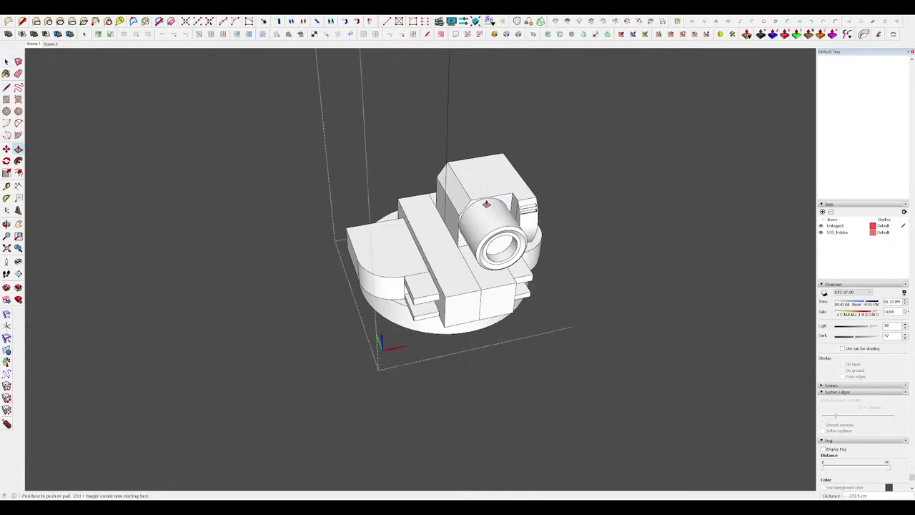
Extend the box rearward and pull the lower part of its rear section sideways over the strip into a stepped side block.
key("h")
middle_click_drag(491, 203, 693, 207)
scroll(497, 205, "up", 5)
key("space")
middle_click_drag(544, 200, 428, 261)
key("p")
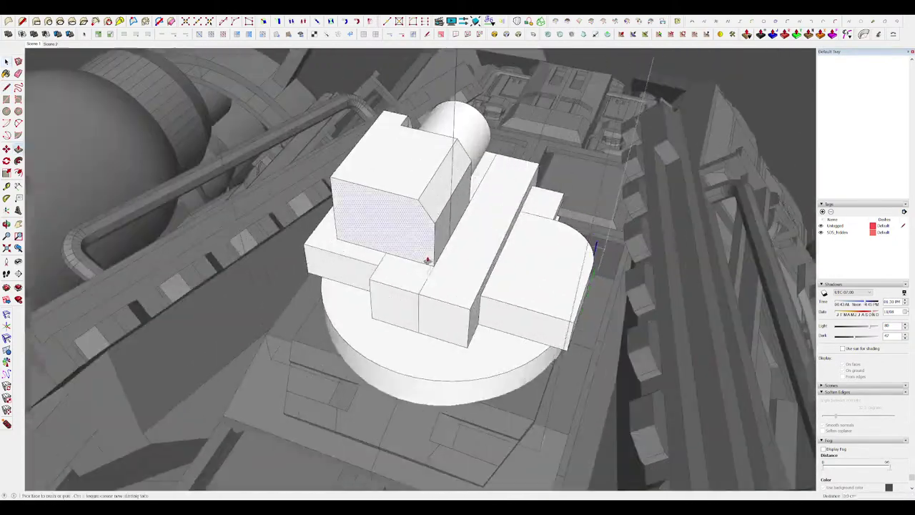
middle_click_drag(423, 229, 475, 246)
scroll(493, 262, "down", 5)
scroll(457, 251, "up", 6)
middle_click_drag(358, 236, 443, 208)
scroll(444, 207, "down", 5)
middle_click_drag(400, 236, 372, 178)
scroll(401, 208, "up", 4)
key("space")
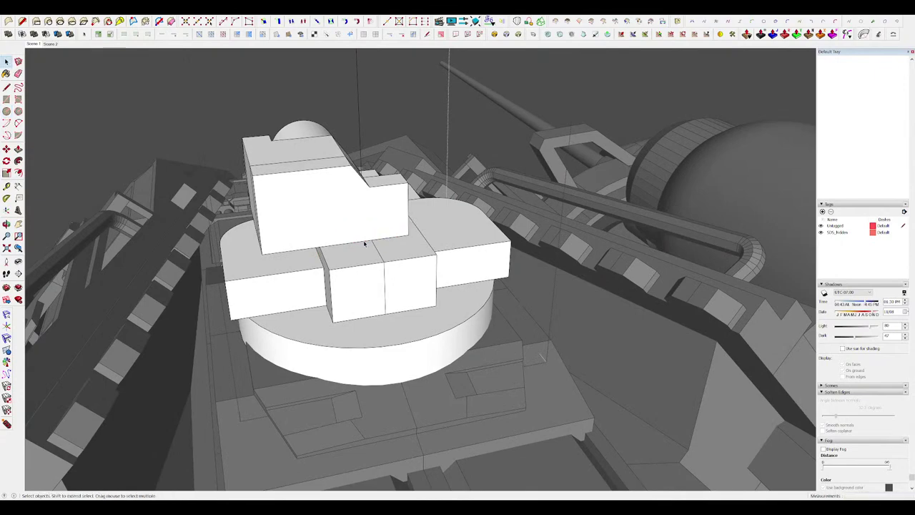
Draw a half-round profile on the side block's rear face and extrude it backward into a half cylinder.
left_click(398, 236)
middle_click_drag(399, 236, 471, 239)
key("p")
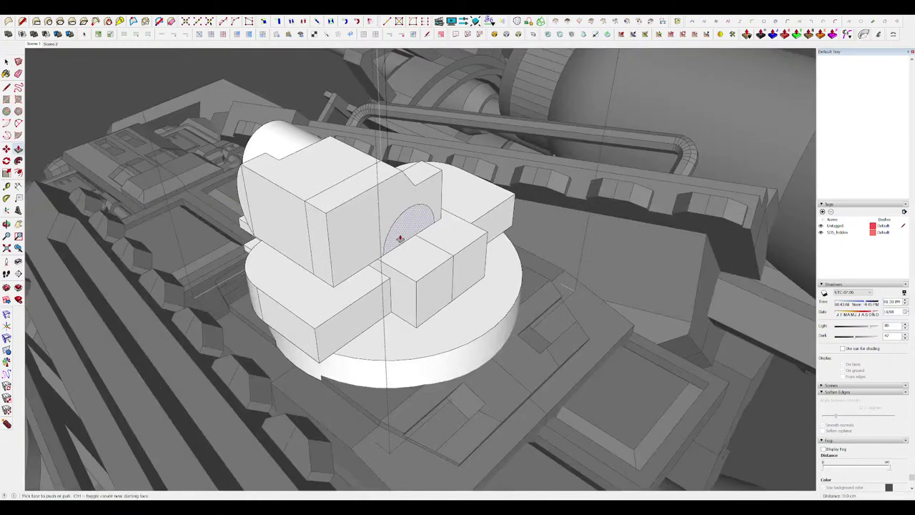
left_click(401, 238)
left_click(429, 253)
scroll(429, 245, "down", 3)
scroll(429, 240, "up", 5)
Offset the half cylinder's base arc outward on the block's rear face and erase the excess edge.
key("f")
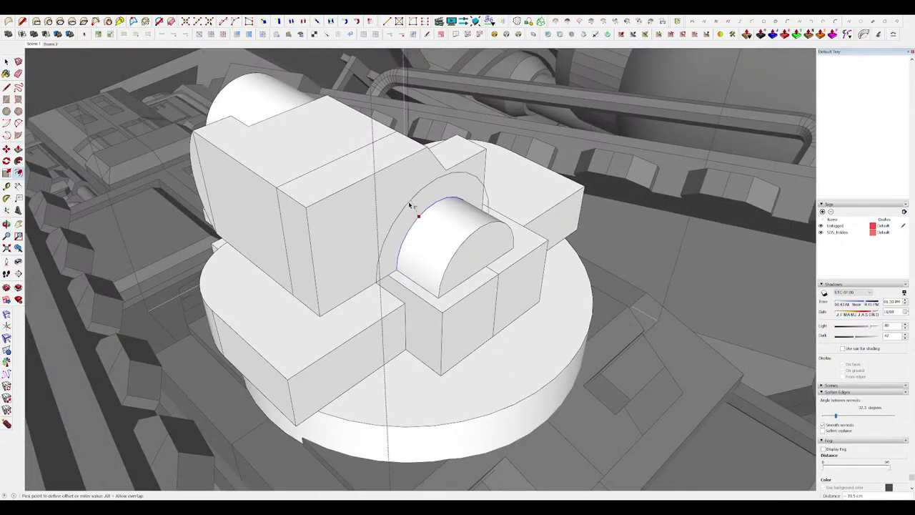
left_click(408, 204)
mouse_move(408, 204)
middle_mouse_down()
mouse_move(527, 236)
mouse_move(425, 229)
middle_mouse_up()
scroll(527, 240, "up", 4)
key("e")
left_click(571, 247)
scroll(427, 229, "down", 5)
Extrude the band around the half cylinder into a curved rim shorter than the cylinder.
key("p")
left_click(455, 231)
left_click(363, 236)
middle_click_drag(363, 236, 343, 283)
scroll(473, 256, "down", 4)
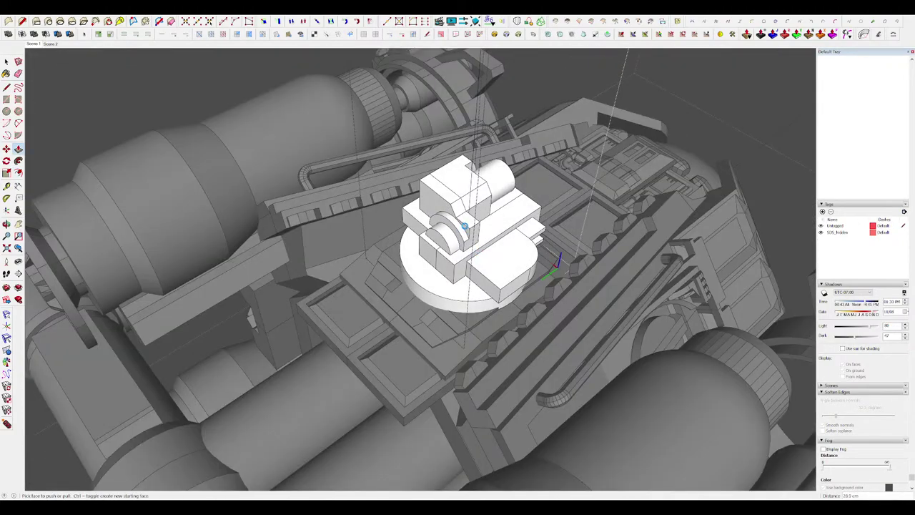
Lower the outer top edge of the side block to give its top a downward slope.
key("l")
scroll(462, 223, "up", 6)
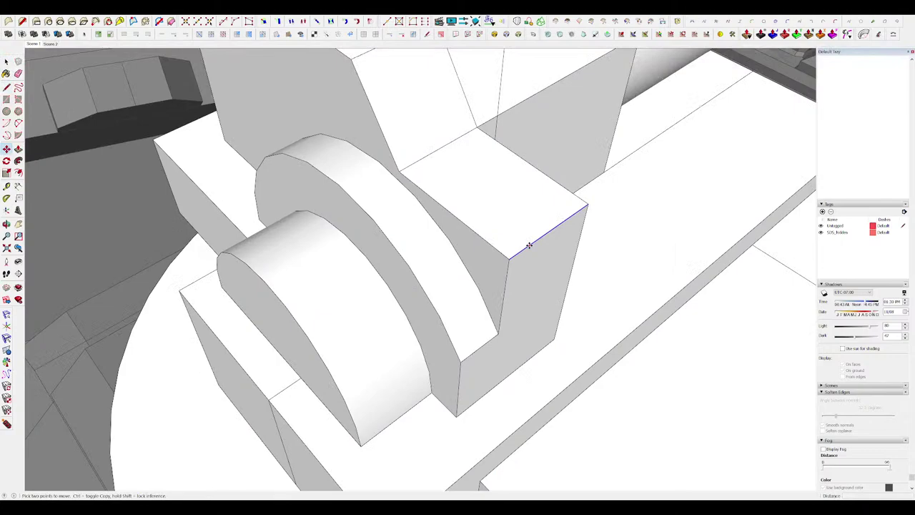
scroll(515, 287, "down", 8)
middle_click_drag(514, 288, 386, 258)
key("space")
Draw a rectangle at the base of the side block's front face and extrude it forward into a long bar beside the barrel.
left_click(206, 234)
scroll(441, 286, "down", 4)
middle_click_drag(529, 272, 441, 286)
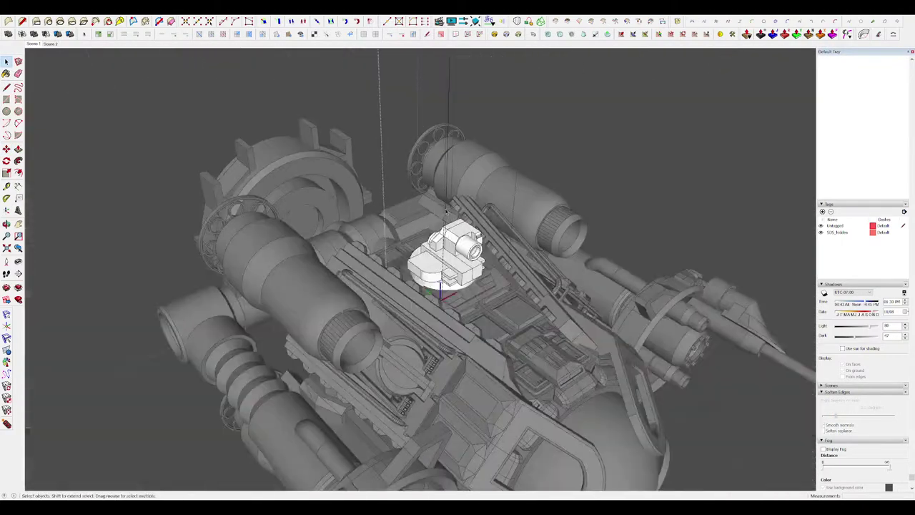
scroll(420, 284, "up", 7)
key("h")
key("p")
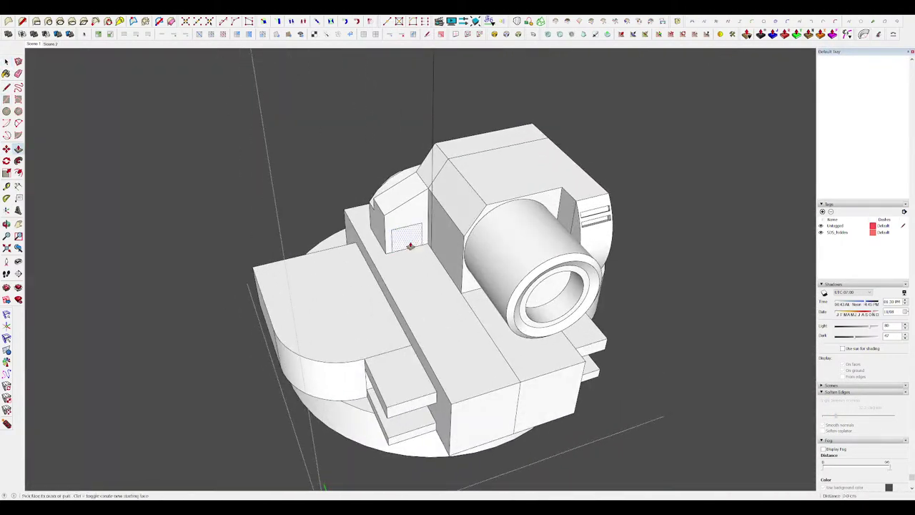
scroll(472, 259, "down", 3)
scroll(462, 262, "up", 4)
left_click_drag(445, 255, 466, 281)
middle_click_drag(465, 281, 525, 268)
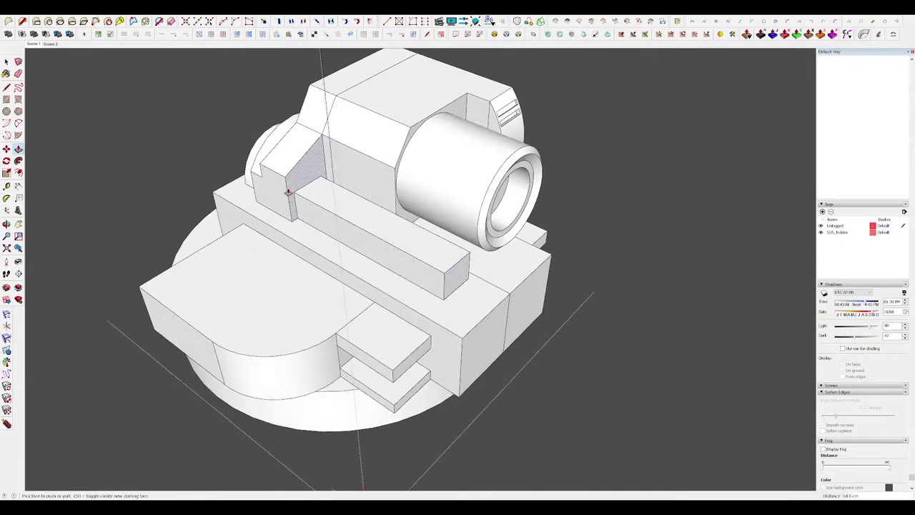
Draw an arc on the side of the bar's front end and cut away the corner to round it.
scroll(288, 190, "up", 2)
scroll(321, 200, "down", 4)
middle_click_drag(379, 220, 447, 206)
key("a")
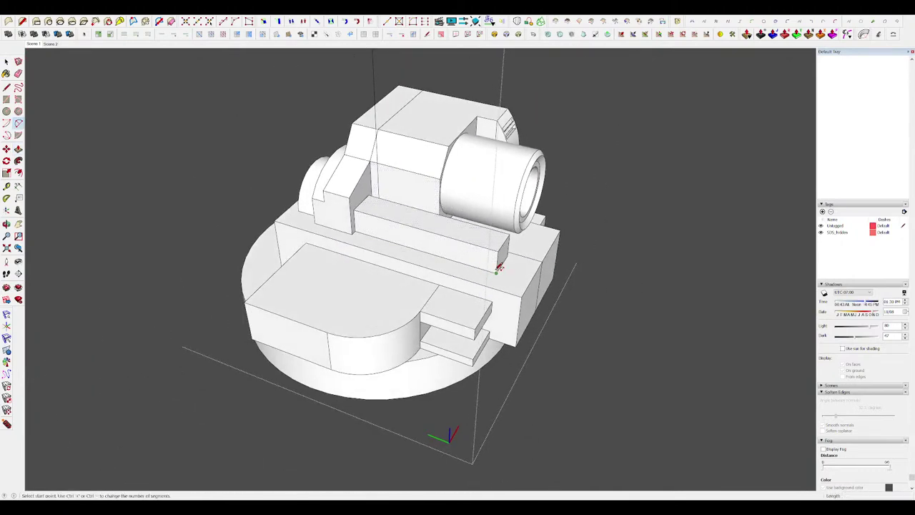
left_click(471, 241)
scroll(488, 254, "up", 3)
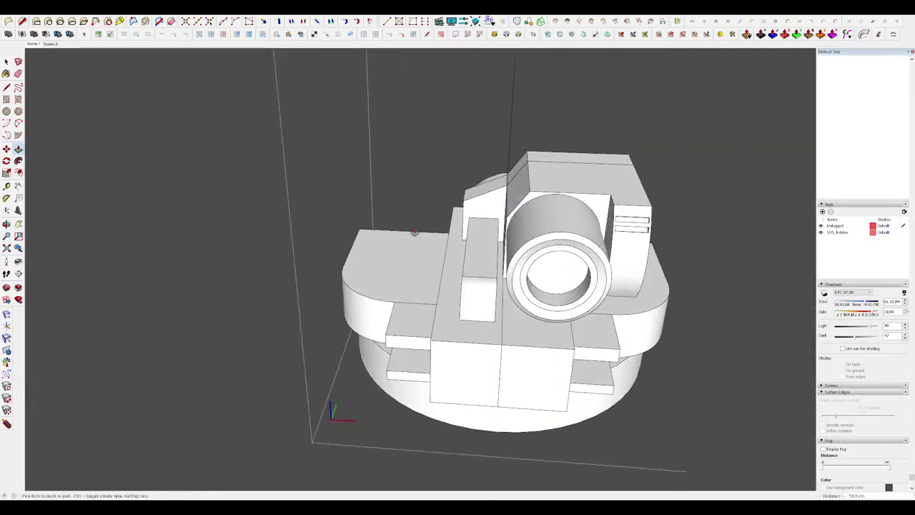
scroll(501, 251, "up", 4)
key("Escape")
middle_click_drag(476, 260, 413, 203)
scroll(531, 241, "up", 2)
left_click(430, 246)
left_click(408, 236)
Bevel the bar's long upper edge on the barrel side.
key("space")
double_click(395, 208)
left_click(394, 207)
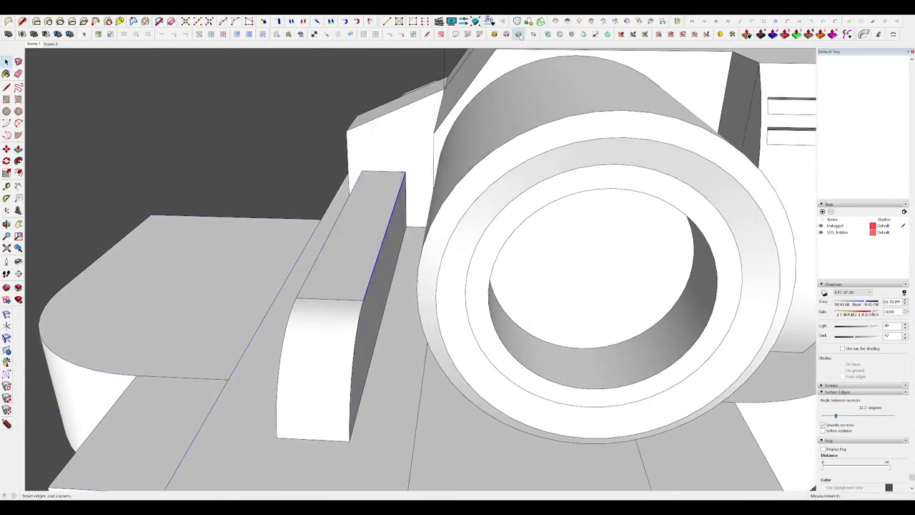
left_click(520, 35)
key("Return")
Pull the bar's bevelled face outward into an angled ridge and shorten the ridge from its front end.
middle_click_drag(381, 198, 377, 167)
key("space")
scroll(397, 214, "down", 4)
key("p")
left_click(393, 214)
left_click(407, 206)
scroll(439, 200, "down", 4)
scroll(439, 215, "up", 4)
left_click(443, 242)
left_click(443, 214)
Draw lines on the side block's front face to close the area between the ridge profile and the box.
scroll(434, 172, "up", 4)
key("l")
left_click(418, 121)
middle_click_drag(418, 122, 482, 160)
scroll(421, 147, "up", 2)
left_click(434, 147)
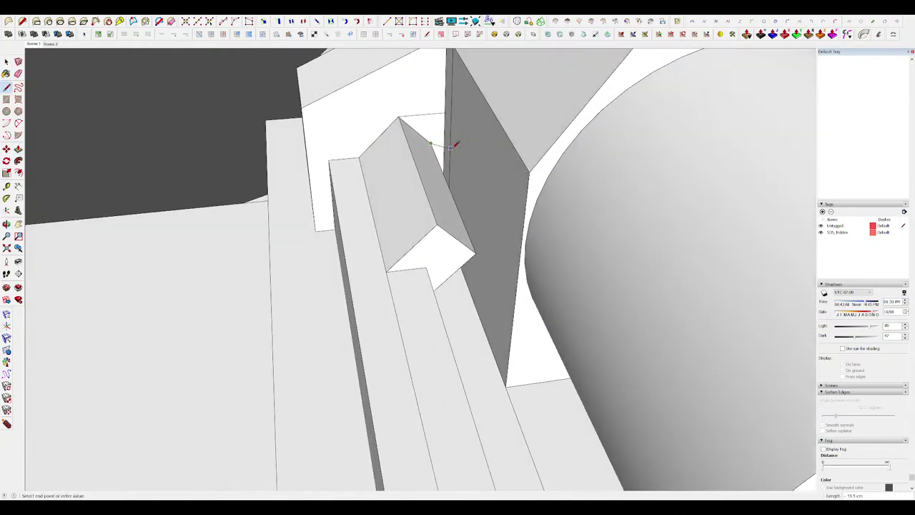
left_click(444, 115)
Extrude the closed area forward level with the ridge's front end and erase the edge dividing their front faces.
key("p")
left_click(435, 131)
left_click(451, 241)
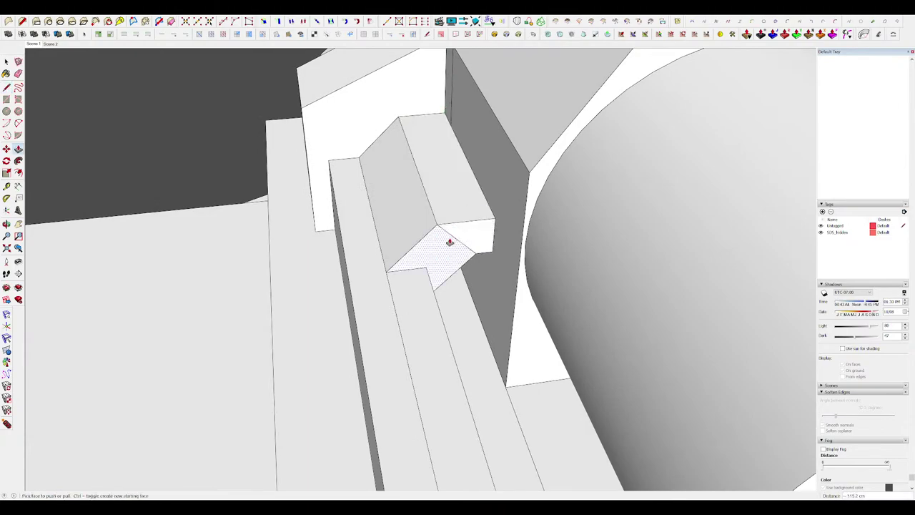
key("e")
left_click(453, 237)
Open the barrel group for editing and hide the rest of the model to isolate it.
middle_click_drag(453, 237, 465, 186)
scroll(465, 186, "down", 6)
key("i")
mouse_move(527, 230)
middle_mouse_down()
mouse_move(457, 228)
mouse_move(478, 196)
mouse_move(479, 173)
mouse_move(541, 219)
middle_mouse_up()
scroll(480, 193, "up", 3)
key("space")
double_click(482, 172)
scroll(448, 159, "up", 3)
key("f")
key("space")
double_click(444, 155)
key("m")
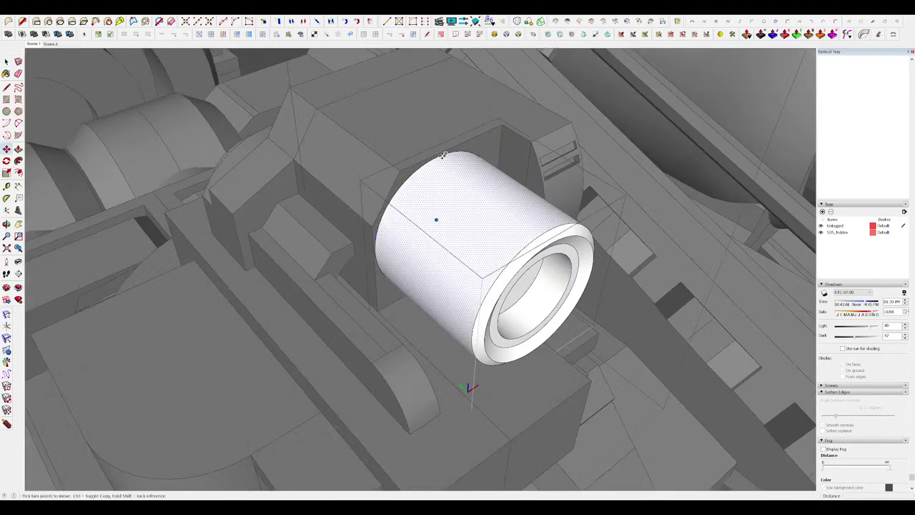
key("space")
key("m")
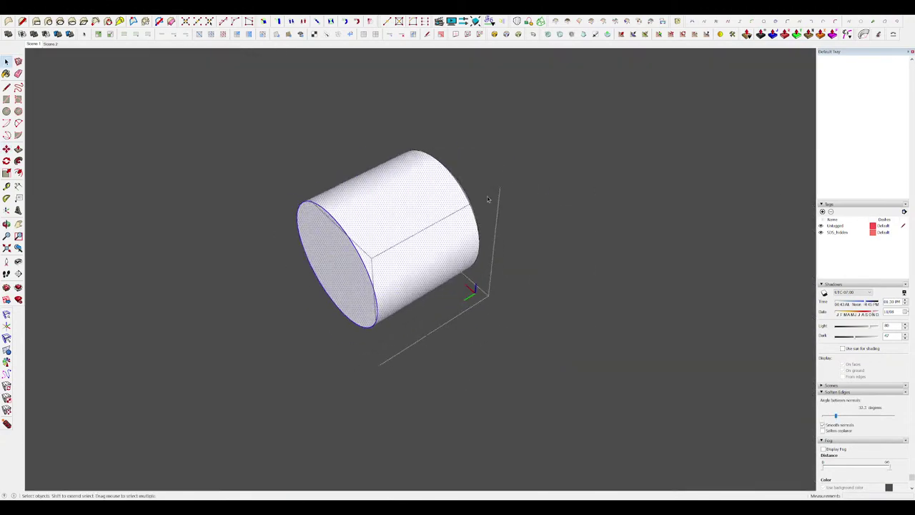
Offset the circular edge of the barrel's rear face inward to outline a ring.
scroll(344, 231, "up", 3)
key("space")
left_click(363, 227)
key("f")
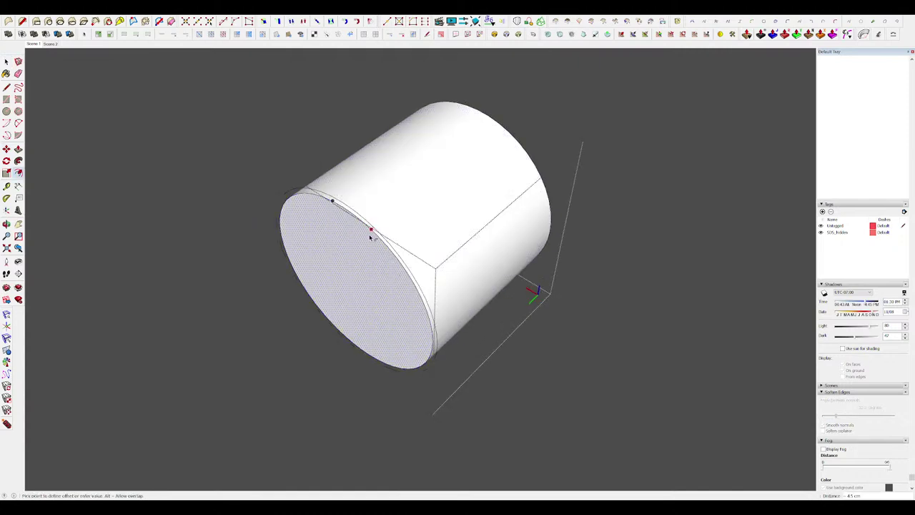
left_click(372, 232)
left_click(368, 241)
Push the rear ring face toward the barrel's front to leave a narrower cylindrical neck.
key("p")
left_click(374, 240)
left_click(490, 173)
Copy the ring face to the rear end of the neck and extrude it into a rear collar.
key("space")
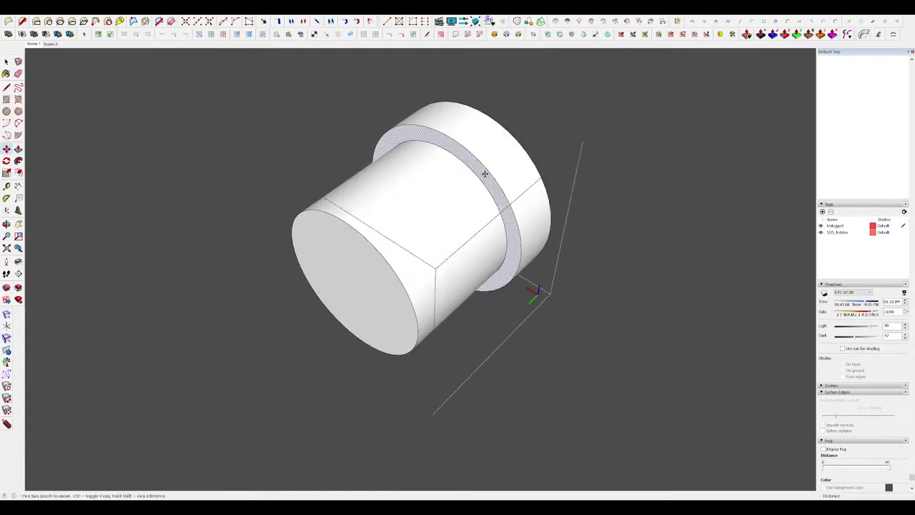
key("ctrl")
left_click(484, 174)
left_click(379, 282)
key("p")
middle_click_drag(378, 282, 381, 279)
left_click(400, 265)
left_click(419, 259)
Thicken the rear collar with a repeated extrusion and erase the leftover circular edge around it.
key("h")
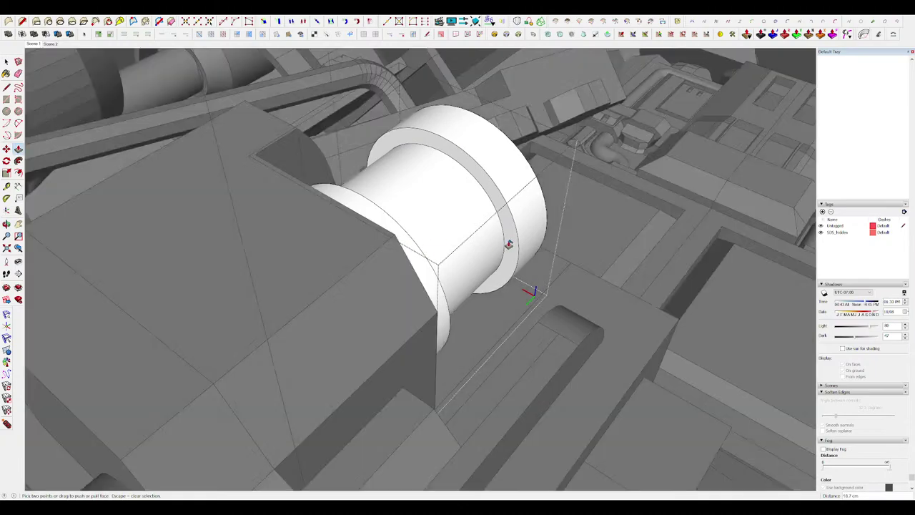
middle_click_drag(508, 244, 326, 227)
scroll(505, 224, "up", 4)
double_click(500, 222)
scroll(501, 222, "down", 10)
middle_click_drag(501, 222, 683, 246)
scroll(686, 248, "up", 4)
key("h")
scroll(694, 254, "up", 6)
middle_click_drag(400, 208, 492, 211)
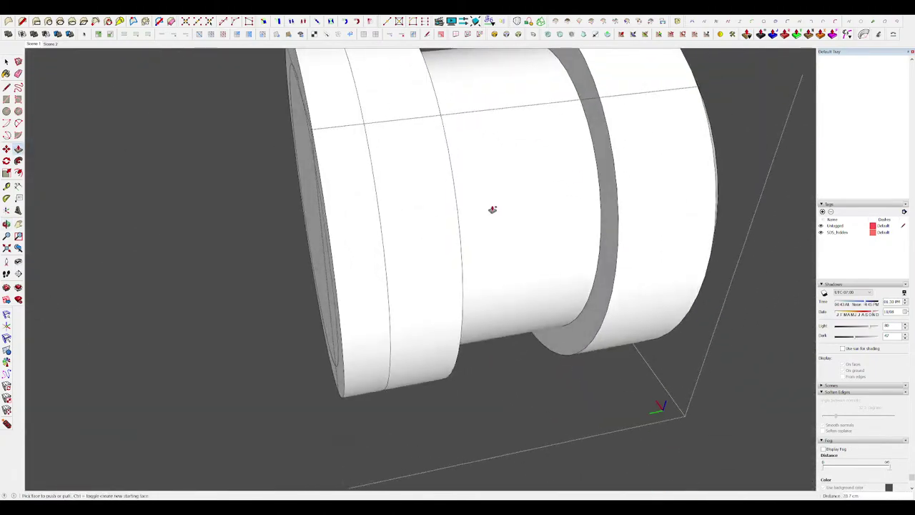
scroll(493, 209, "down", 6)
key("e")
left_click(420, 197)
Extend the collar shoulders onto the neck and shift their circular edges to form sloped transitions on both sides.
mouse_move(422, 197)
middle_mouse_down()
mouse_move(341, 201)
mouse_move(275, 232)
mouse_move(536, 163)
middle_mouse_up()
key("p")
double_click(439, 179)
key("m")
left_click(460, 182)
left_click(480, 190)
left_click(486, 170)
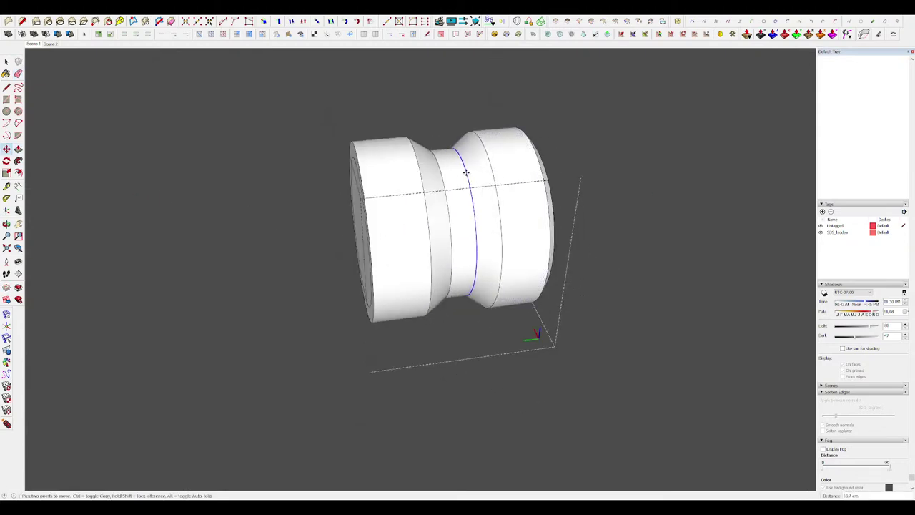
left_click(456, 176)
Show the rest of the model again and examine the reshaped barrel in place on the turret.
middle_click_drag(455, 176, 392, 200)
key("Escape")
scroll(429, 203, "down", 8)
middle_click_drag(454, 208, 472, 239)
key("i")
key("i")
scroll(457, 203, "up", 5)
key("space")
middle_click_drag(536, 258, 448, 263)
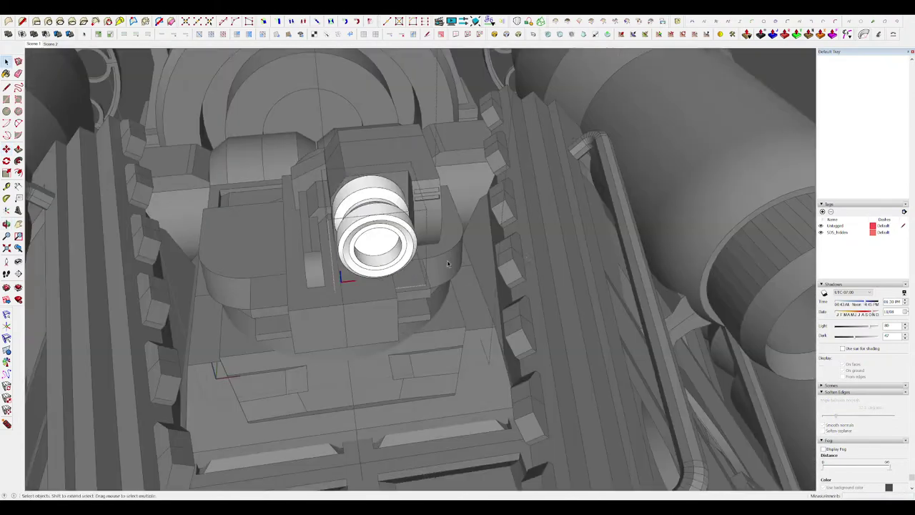
Try to outline a rectangle of about 123 by 53 cm on the barrel housing's top face and pull it into a block.
left_click(448, 264)
scroll(493, 254, "down", 5)
scroll(425, 184, "up", 6)
double_click(465, 207)
middle_click_drag(465, 206, 444, 203)
key("r")
left_click(451, 184)
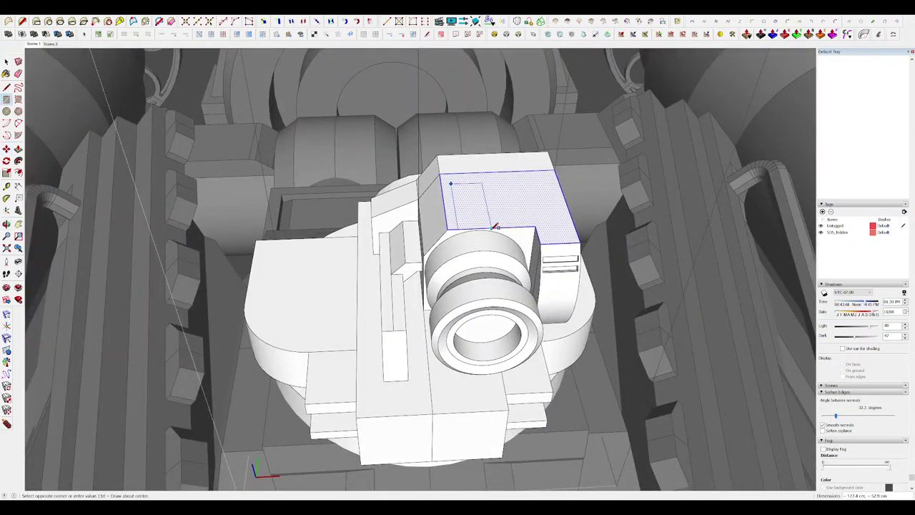
left_click(492, 228)
key("space")
left_click(476, 219)
key("p")
left_click_drag(476, 218, 480, 209)
Try to draw an edge along the front base of the raised block and push/pull the adjoining top face.
middle_click_drag(487, 214, 550, 214)
key("l")
left_click(445, 221)
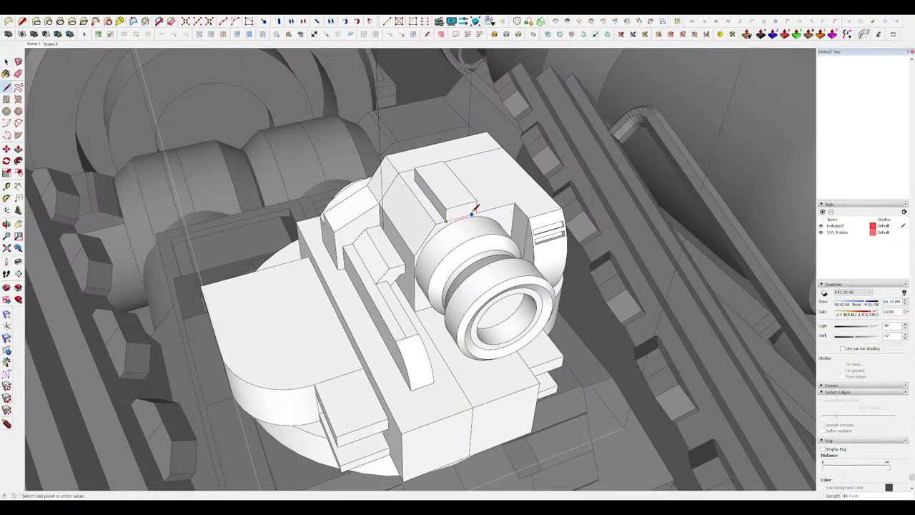
left_click(446, 221)
key("p")
scroll(454, 189, "down", 7)
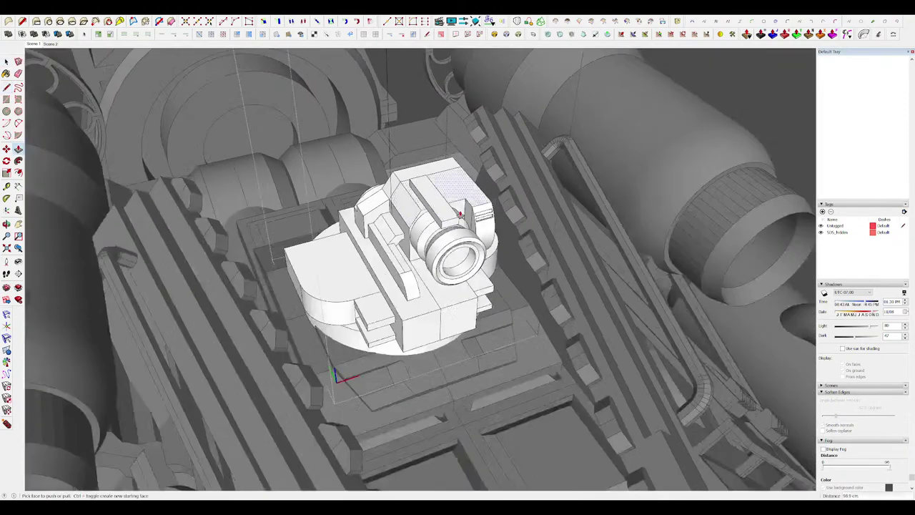
Erase the leftover edges on the barrel housing's top and sloped side.
middle_click_drag(496, 197, 540, 216)
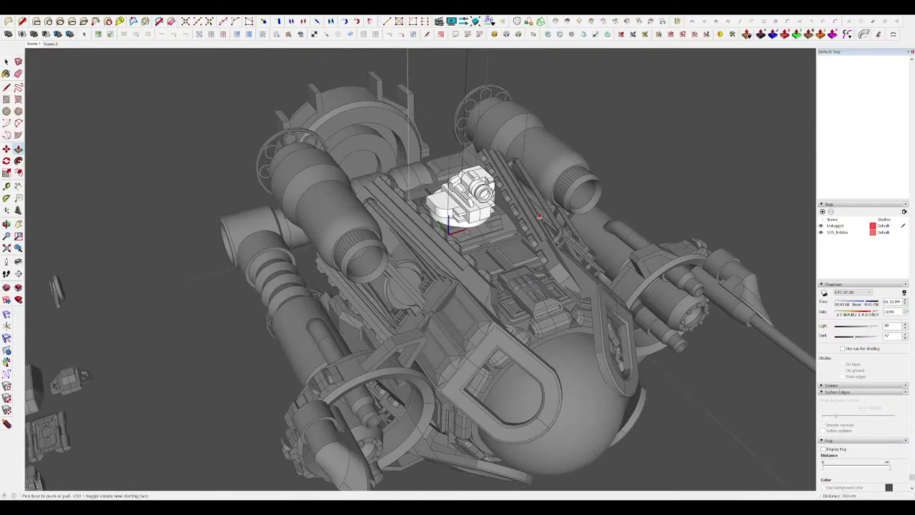
scroll(472, 170, "up", 4)
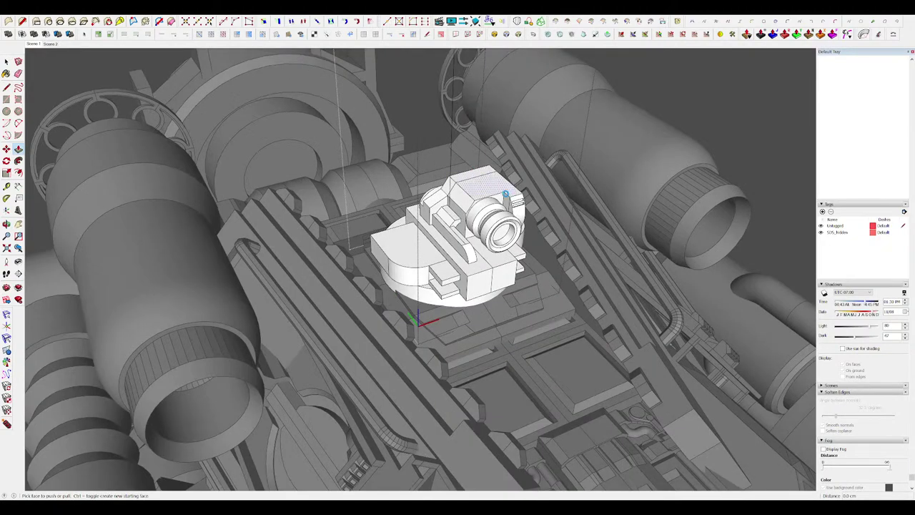
scroll(500, 193, "up", 4)
middle_click_drag(501, 196, 539, 223)
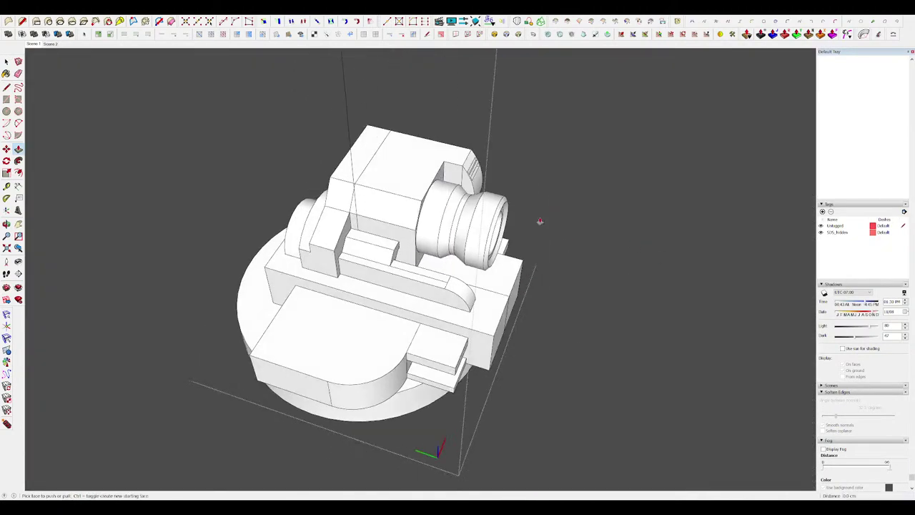
scroll(458, 204, "down", 5)
mouse_move(436, 208)
middle_mouse_down()
mouse_move(508, 234)
mouse_move(541, 217)
middle_mouse_up()
scroll(617, 149, "up", 5)
key("e")
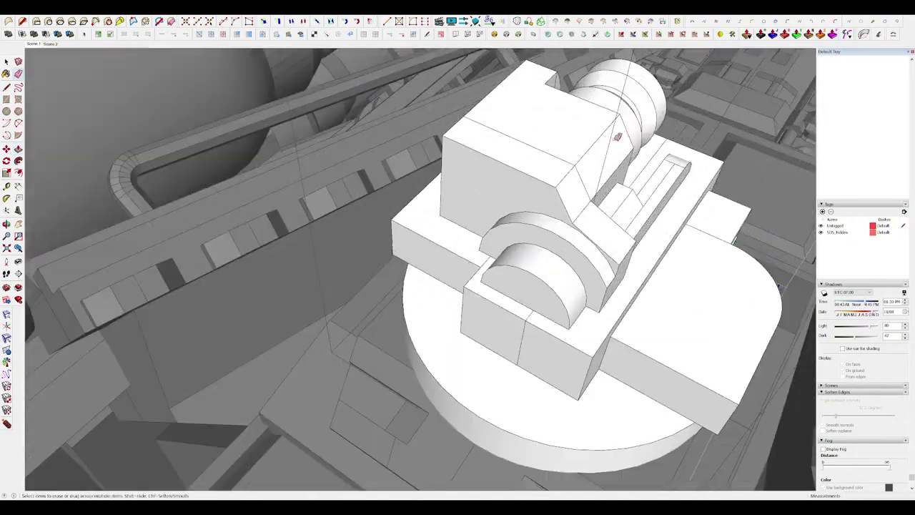
left_click(580, 163)
left_click(586, 174)
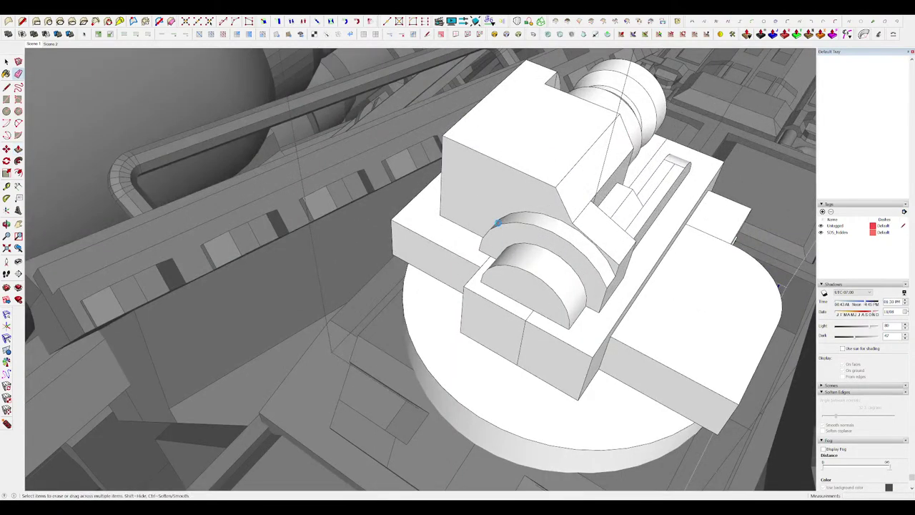
Close the turret group and examine the turret in place on the whole spaceship from several sides.
scroll(500, 222, "down", 9)
key("space")
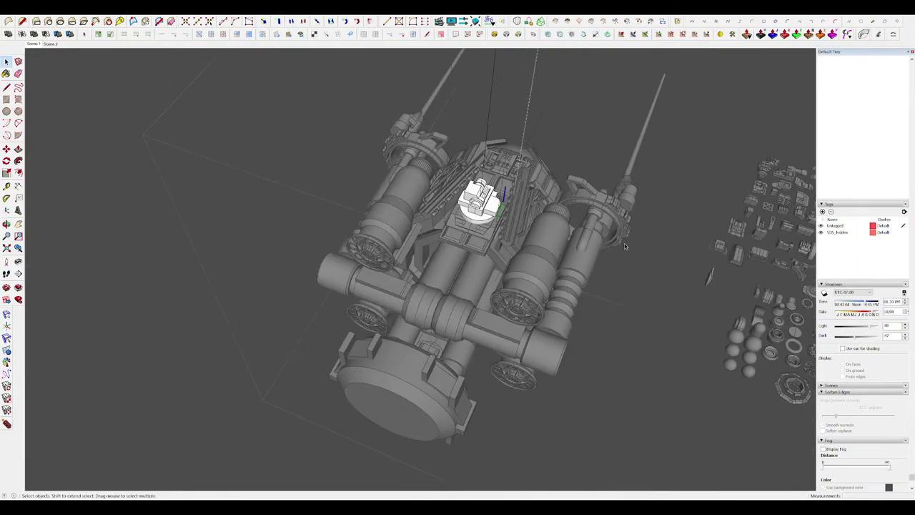
left_click(361, 240)
scroll(361, 240, "down", 3)
middle_click_drag(457, 246, 746, 250)
middle_click_drag(673, 260, 760, 276)
middle_click_drag(615, 275, 690, 247)
left_click(620, 274)
scroll(450, 261, "up", 6)
middle_click_drag(450, 261, 492, 249)
scroll(478, 250, "up", 3)
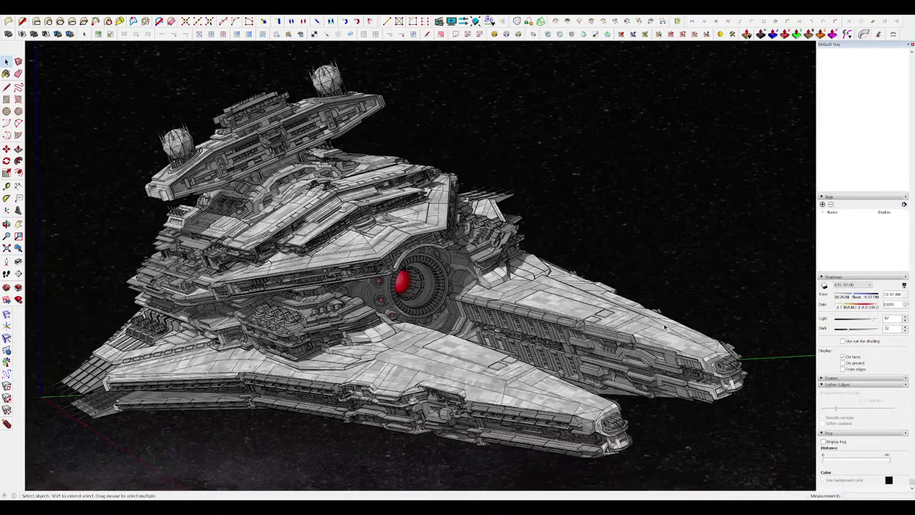
scroll(664, 327, "down", 1)
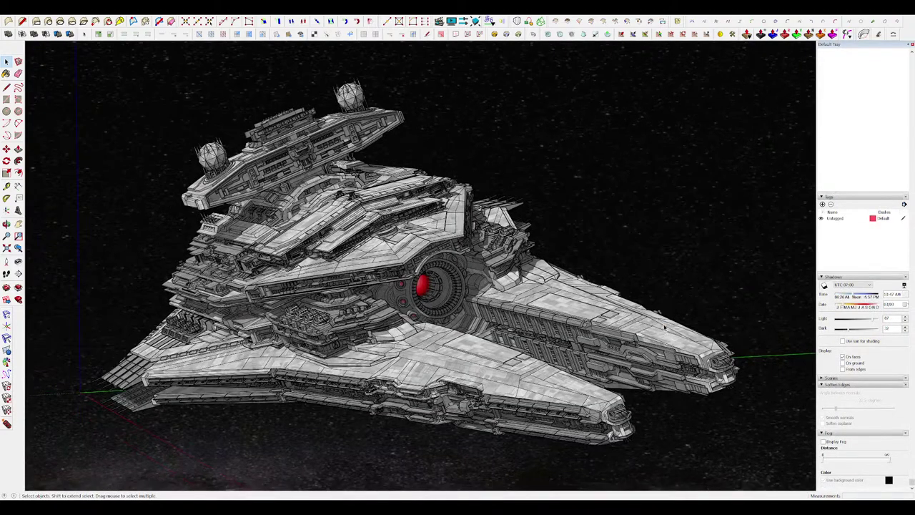
scroll(358, 318, "up", 3)
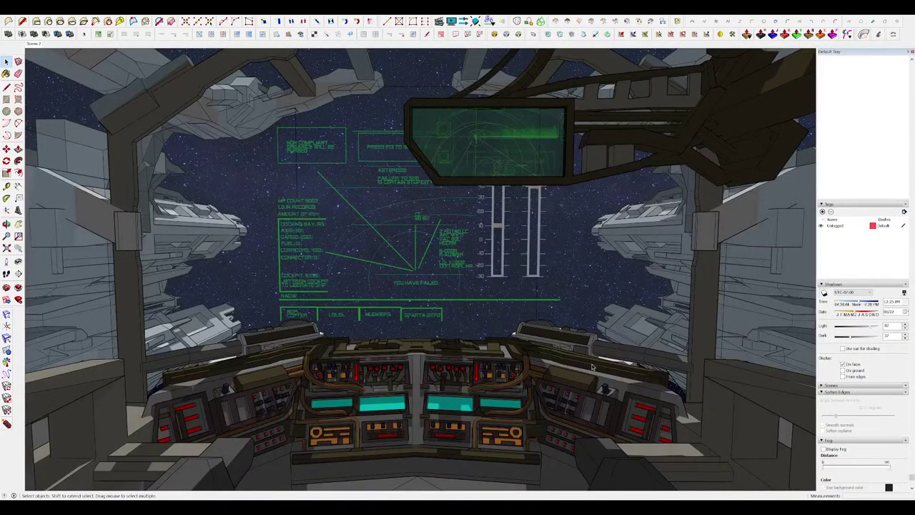
Examine the cockpit's control console and heads-up display from inside, and its glass canopy from outside.
scroll(462, 366, "down", 3)
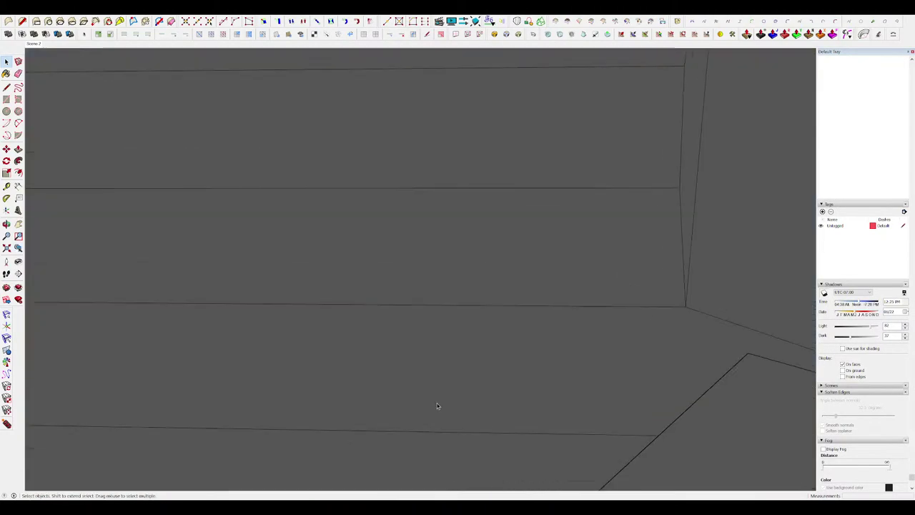
scroll(427, 397, "up", 8)
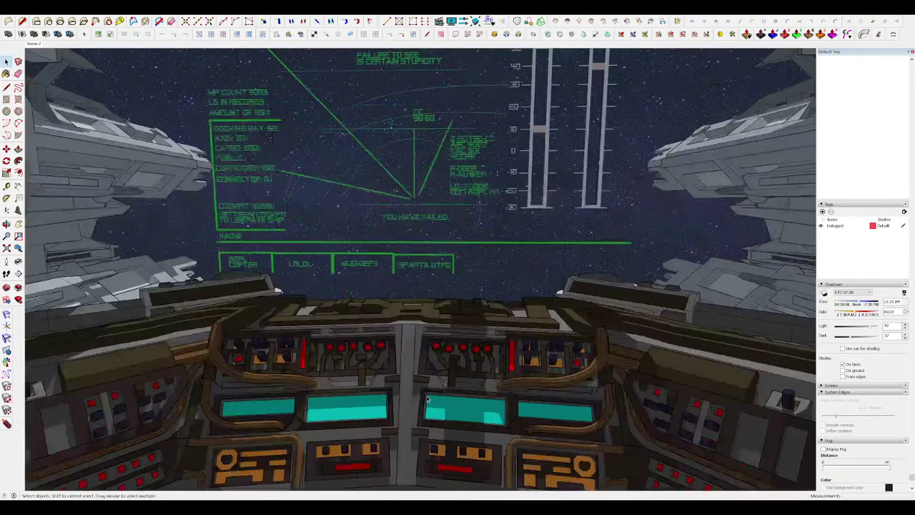
middle_click_drag(432, 392, 540, 429)
scroll(533, 336, "down", 12)
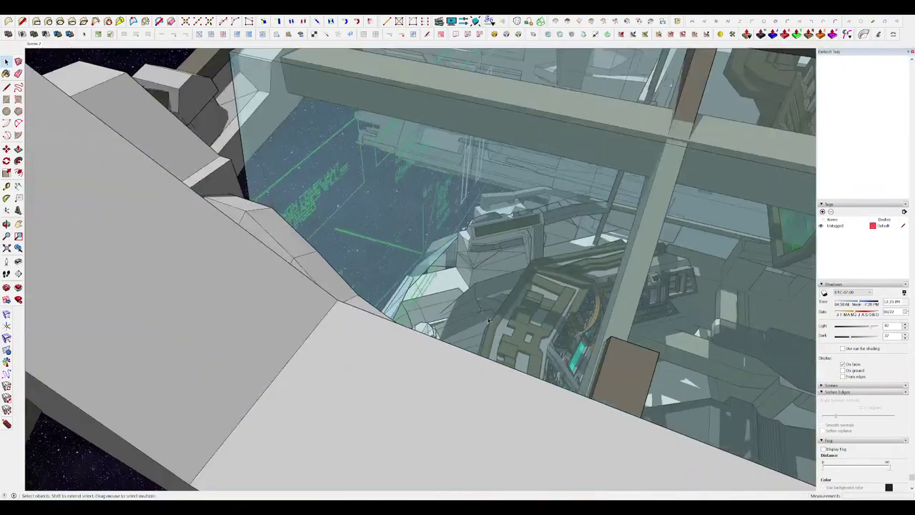
middle_click_drag(382, 258, 485, 253)
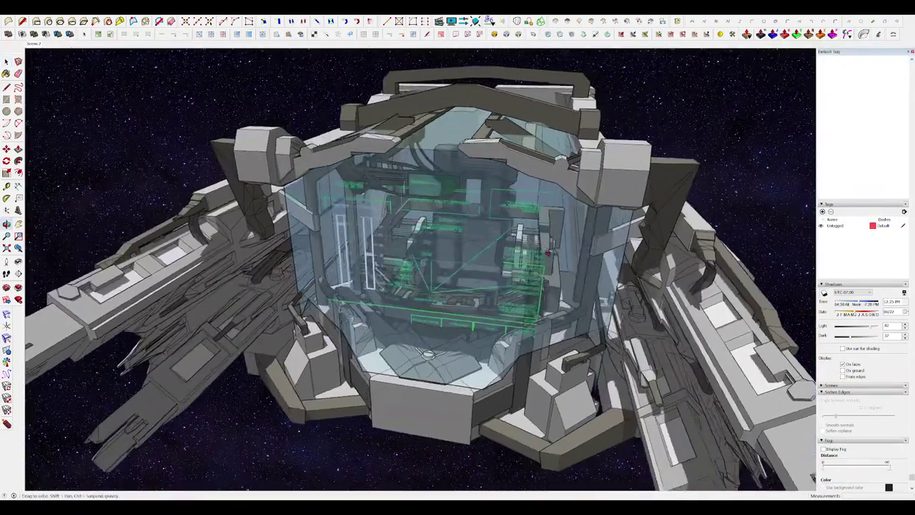
mouse_move(548, 254)
middle_mouse_down()
mouse_move(665, 256)
mouse_move(653, 295)
mouse_move(631, 309)
mouse_move(578, 267)
middle_mouse_up()
scroll(578, 265, "down", 3)
scroll(442, 248, "up", 3)
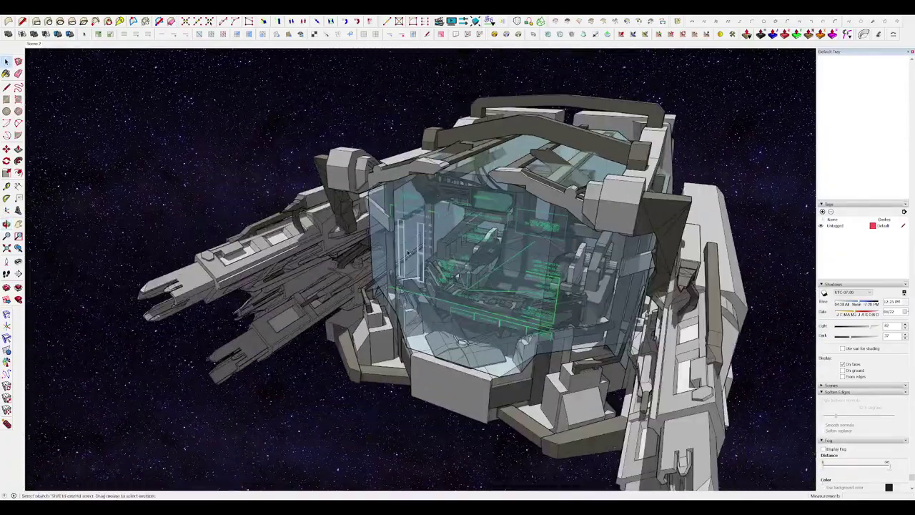
Look through the canopy's roof glazing and inspect the control console with its switches and screens.
mouse_move(441, 247)
middle_mouse_down()
mouse_move(536, 238)
mouse_move(603, 282)
mouse_move(708, 265)
middle_mouse_up()
scroll(708, 264, "down", 3)
scroll(428, 200, "up", 5)
middle_click_drag(472, 214, 689, 223)
scroll(525, 154, "up", 5)
middle_click_drag(493, 161, 519, 186)
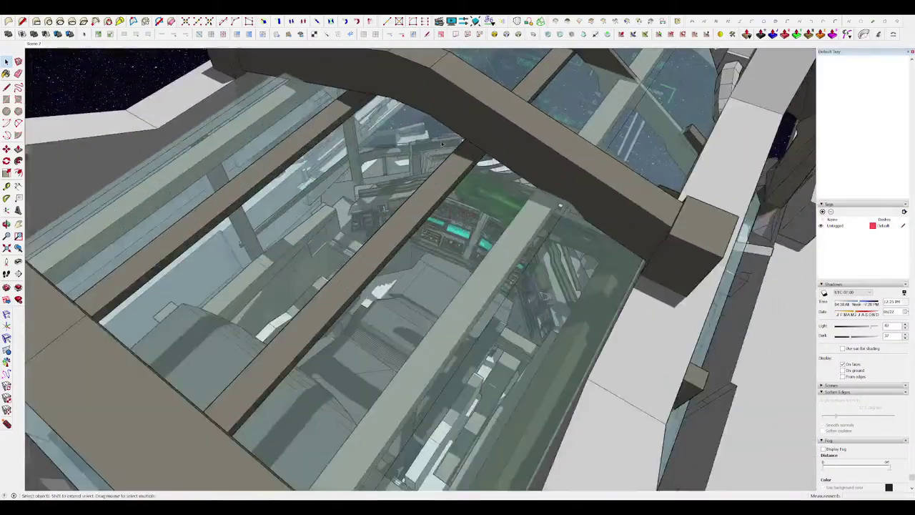
scroll(473, 237, "up", 5)
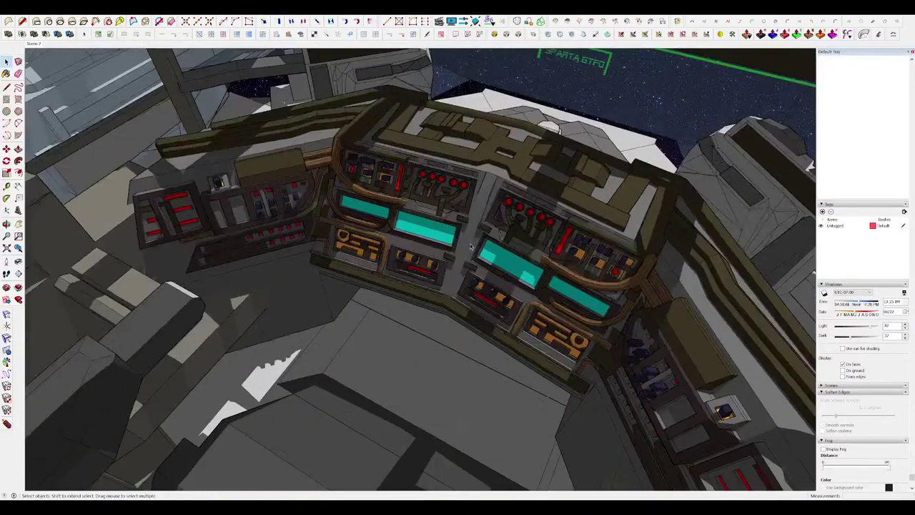
middle_click_drag(476, 236, 525, 173)
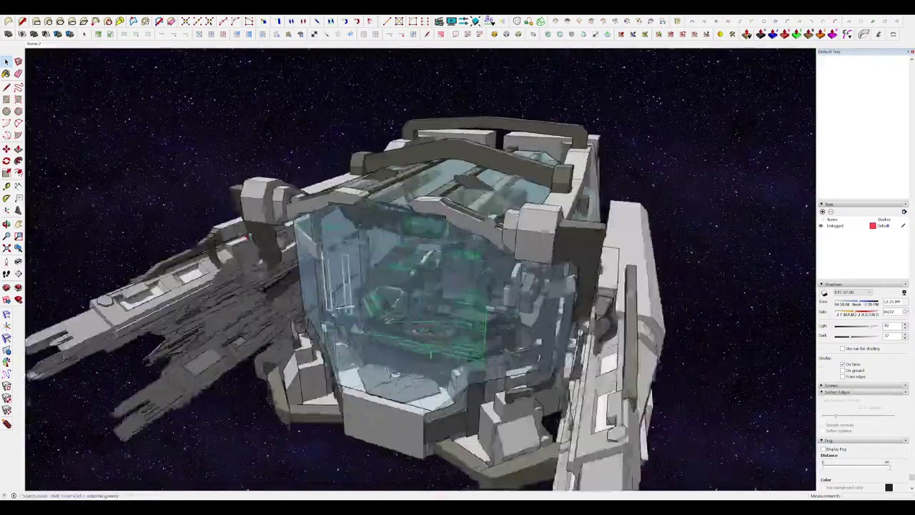
Examine the glazed cockpit's exterior frame and the long arms on both sides of it.
scroll(444, 239, "down", 5)
mouse_move(248, 237)
middle_mouse_down()
mouse_move(443, 240)
mouse_move(286, 286)
middle_mouse_up()
scroll(429, 275, "up", 5)
middle_click_drag(429, 275, 462, 235)
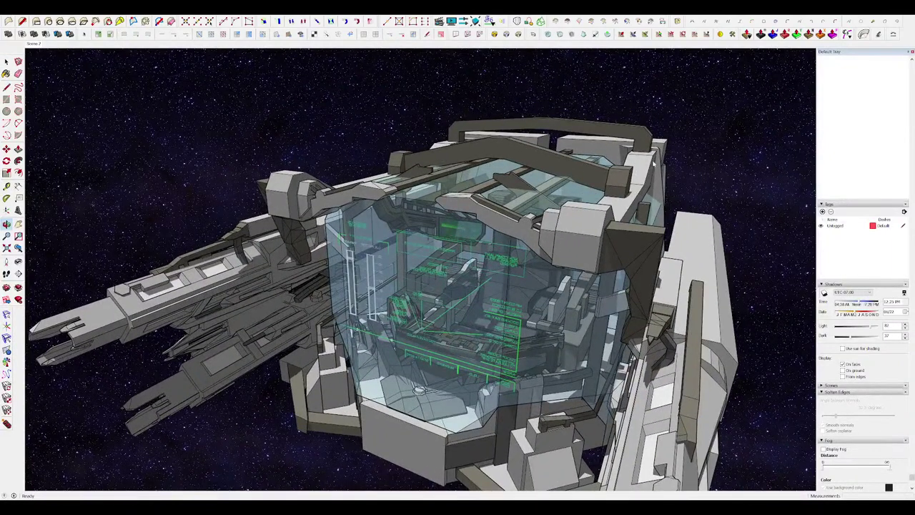
scroll(522, 235, "down", 2)
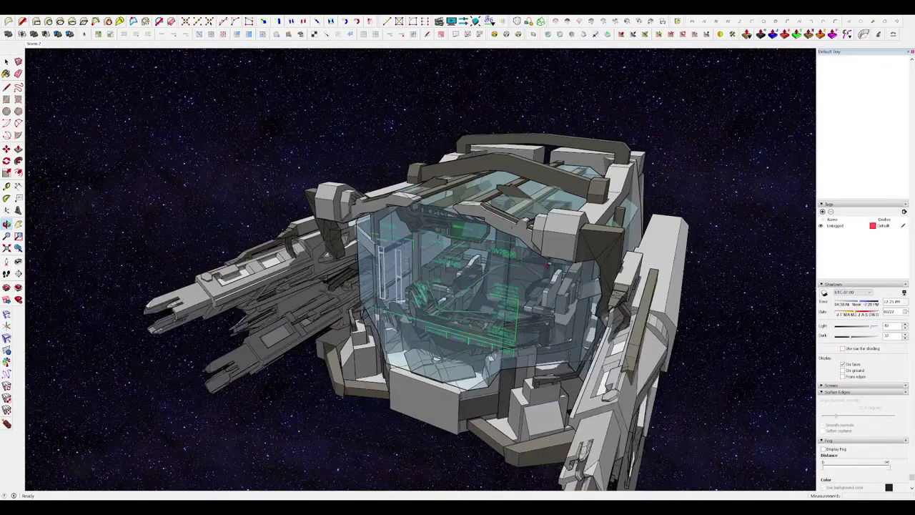
scroll(558, 309, "up", 2)
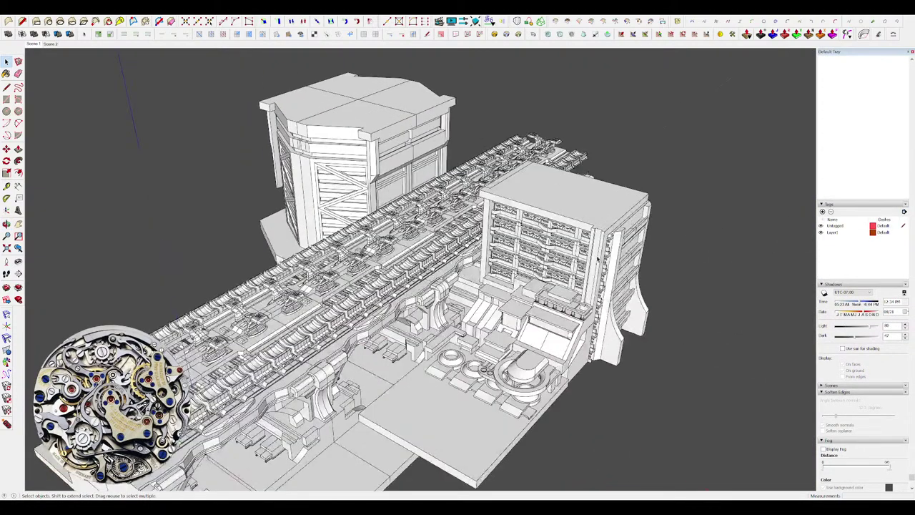
Examine the long ribbed structure with its two tower buildings and the separate sphere wrapped in looping frames.
middle_click_drag(519, 284, 468, 190)
scroll(500, 236, "up", 4)
scroll(493, 229, "down", 3)
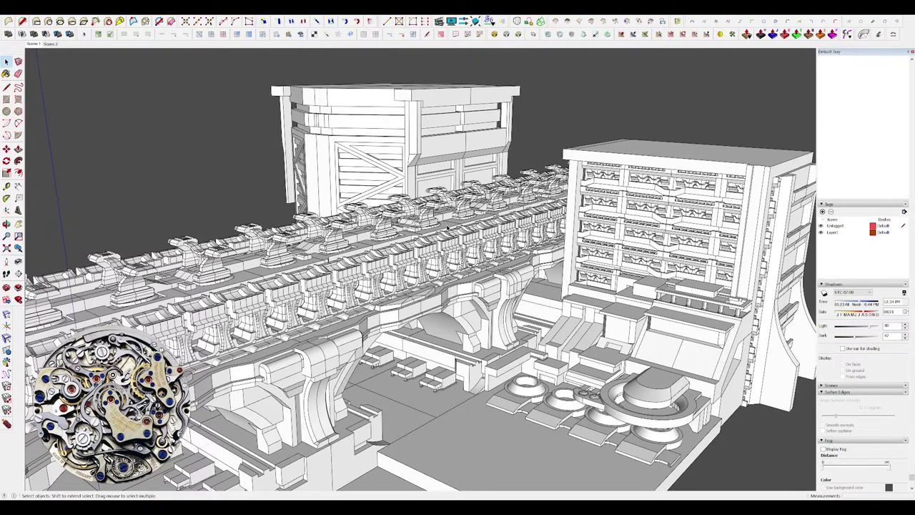
mouse_move(448, 228)
middle_mouse_down()
mouse_move(472, 243)
mouse_move(502, 224)
mouse_move(597, 268)
mouse_move(511, 232)
middle_mouse_up()
scroll(473, 242, "down", 5)
scroll(511, 232, "down", 3)
scroll(625, 271, "up", 6)
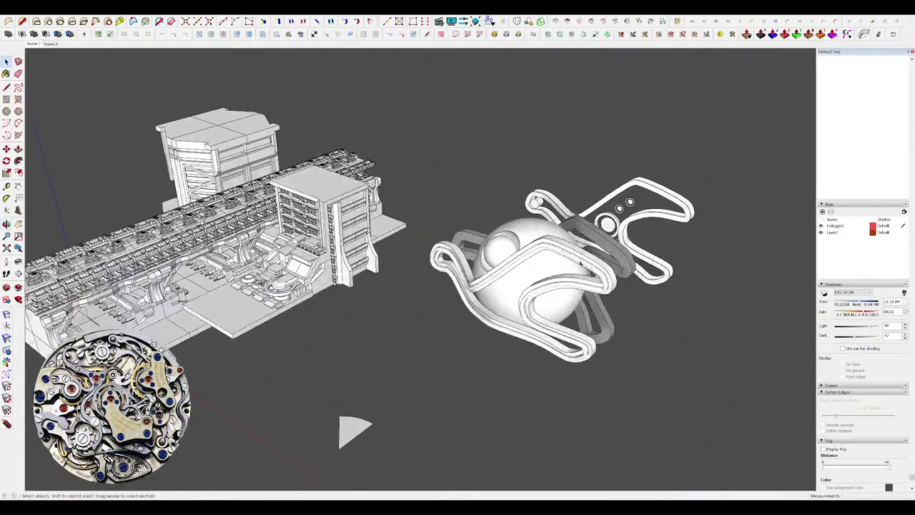
scroll(581, 263, "up", 2)
key("alt+h")
scroll(580, 263, "up", 2)
mouse_move(581, 263)
middle_mouse_down()
mouse_move(446, 210)
mouse_move(404, 204)
mouse_move(582, 286)
mouse_move(510, 286)
mouse_move(706, 239)
middle_mouse_up()
key("alt+h")
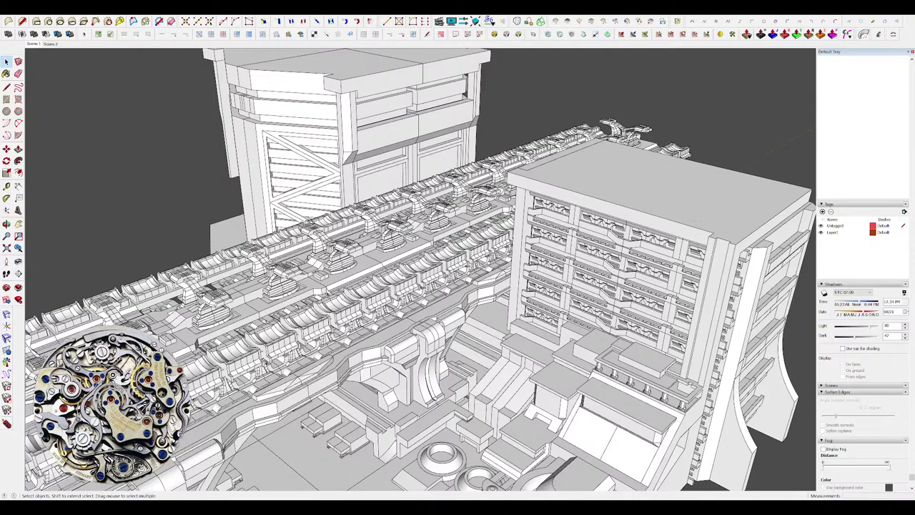
Switch to the mechanical engine model and examine its ringed body and front assembly from both sides.
key("alt+Tab")
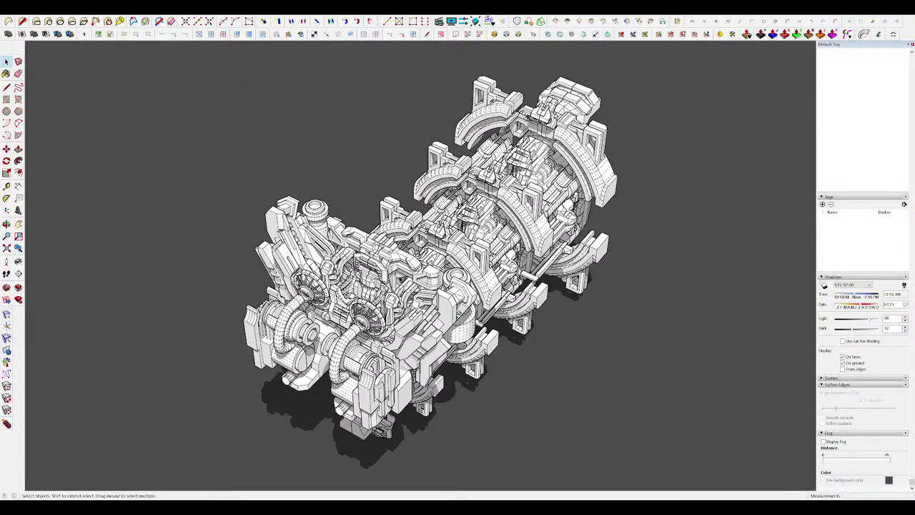
scroll(543, 263, "up", 3)
middle_click_drag(544, 262, 679, 254)
scroll(721, 398, "down", 2)
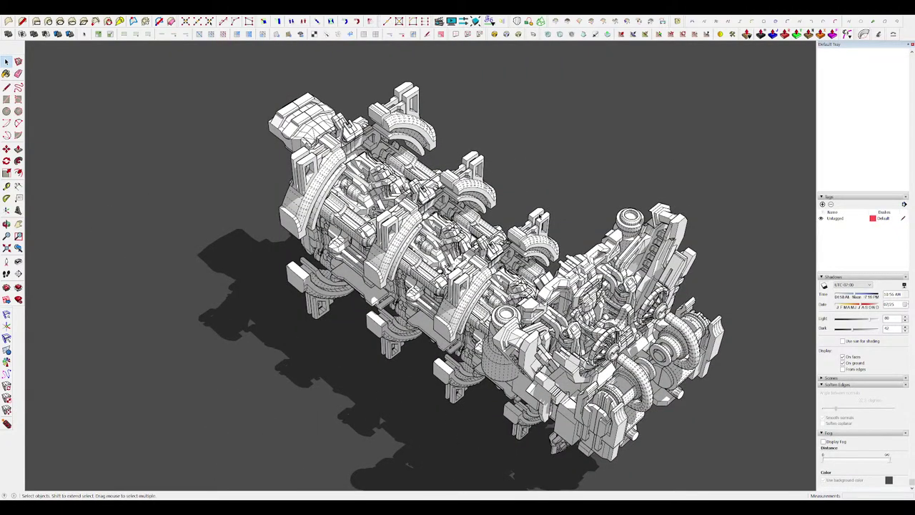
scroll(488, 223, "up", 2)
middle_click_drag(488, 224, 472, 218)
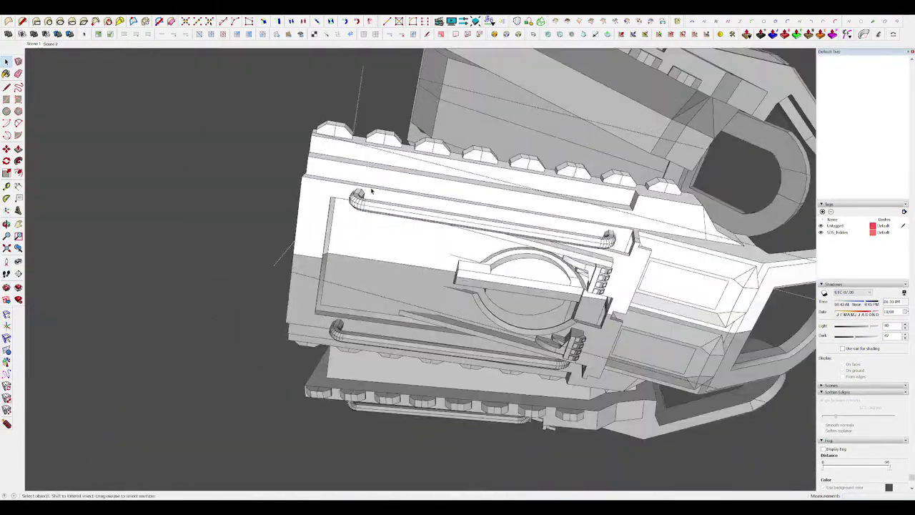
Draw a small rectangle on the hull side's flat strip above the rear end of the bent pipe.
key("r")
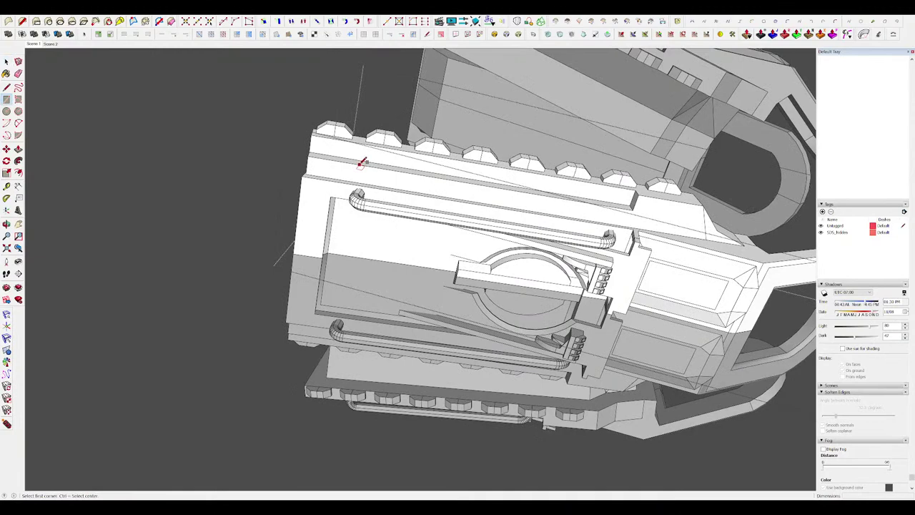
left_click(364, 159)
scroll(386, 201, "up", 2)
scroll(390, 193, "down", 1)
Turn the small rectangle's face on the hull strip into a component.
key("space")
left_click(372, 188)
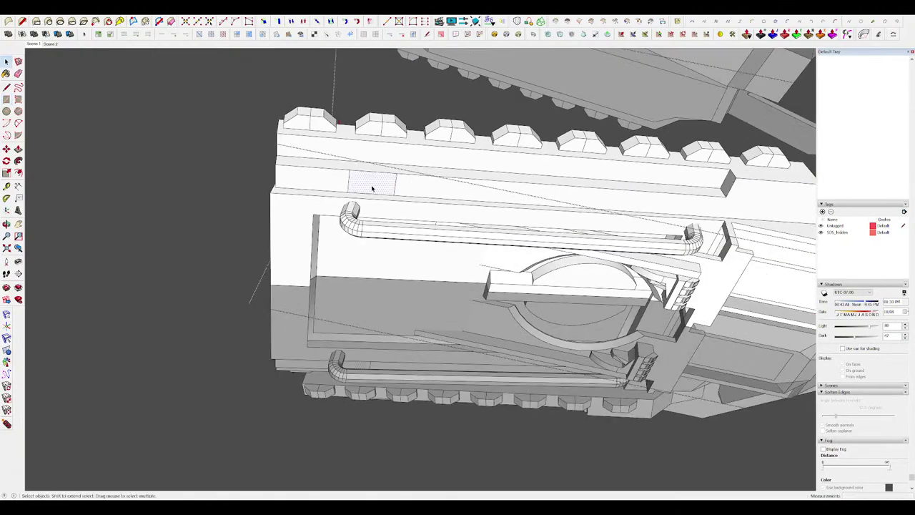
key("m")
scroll(348, 194, "down", 1)
key("space")
scroll(360, 191, "up", 3)
key("g")
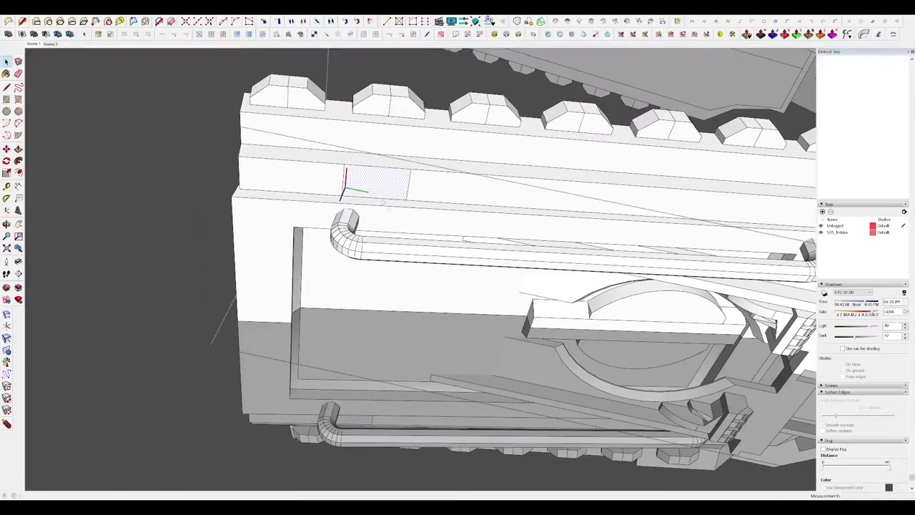
left_click(469, 343)
Open the small panel component, offset its outline inward, and push the inner face into a shallow recess.
scroll(469, 342, "down", 2)
double_click(400, 221)
scroll(414, 218, "up", 3)
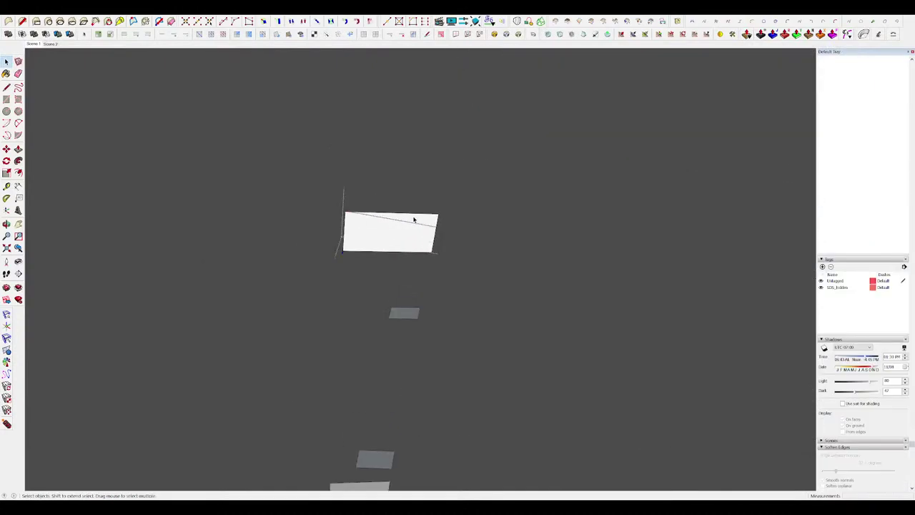
key("f")
left_click(428, 215)
left_click(424, 221)
key("p")
left_click(406, 234)
scroll(415, 214, "down", 1)
left_click(422, 203)
key("space")
key("Escape")
scroll(423, 212, "up", 1)
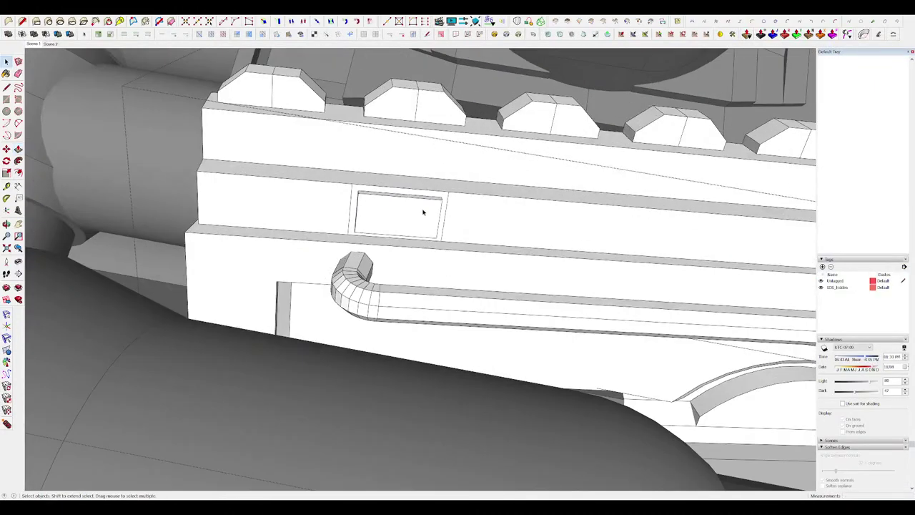
Copy the recessed panel along the hull strip to its front end and fill the gap with evenly spaced copies.
left_click(447, 193)
key("ctrl")
scroll(448, 193, "down", 5)
scroll(613, 207, "up", 2)
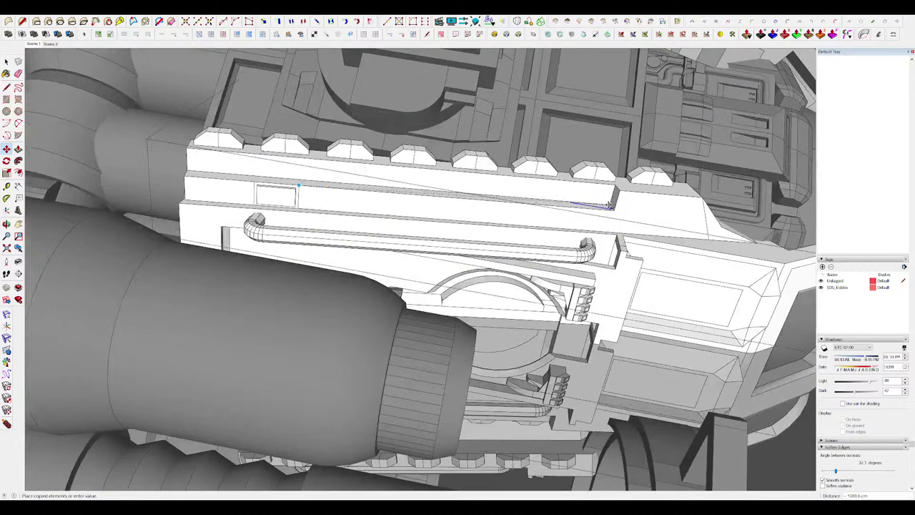
left_click(613, 208)
scroll(613, 209, "down", 1)
scroll(612, 209, "down", 3)
scroll(613, 209, "up", 3)
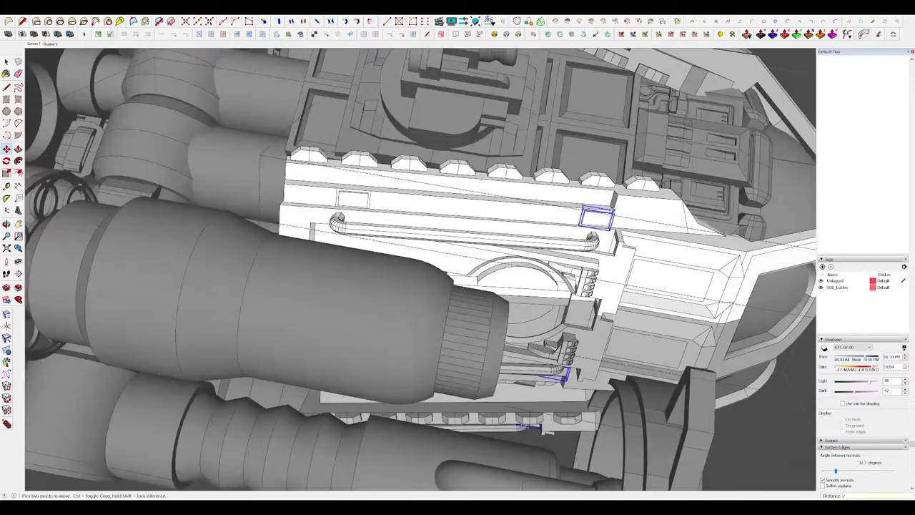
key("Return")
scroll(613, 209, "down", 5)
middle_click_drag(613, 208, 493, 236)
key("space")
scroll(444, 243, "up", 4)
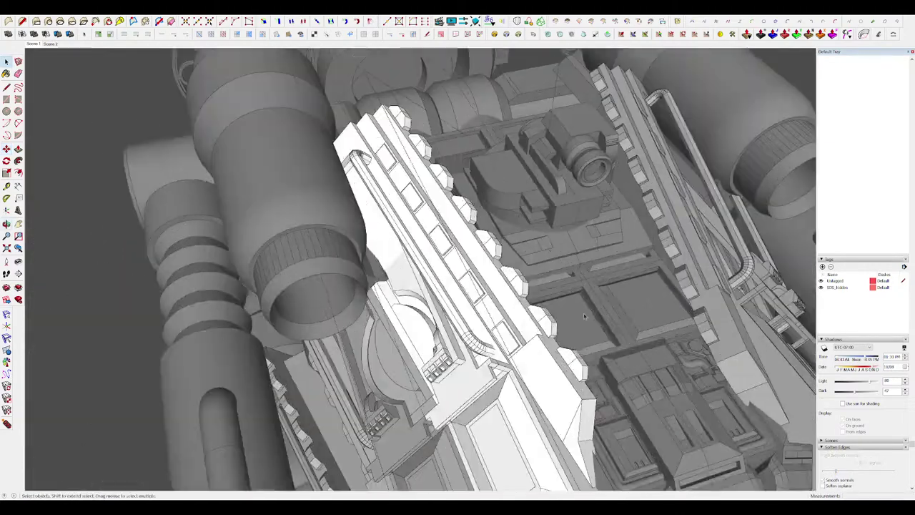
Isolate the hull panels, inset the recessed face of one panel, and move the inner face outward into a bevelled block.
key("alt+h")
middle_click_drag(443, 315, 454, 249)
double_click(477, 294)
scroll(476, 294, "up", 3)
key("f")
scroll(474, 282, "up", 4)
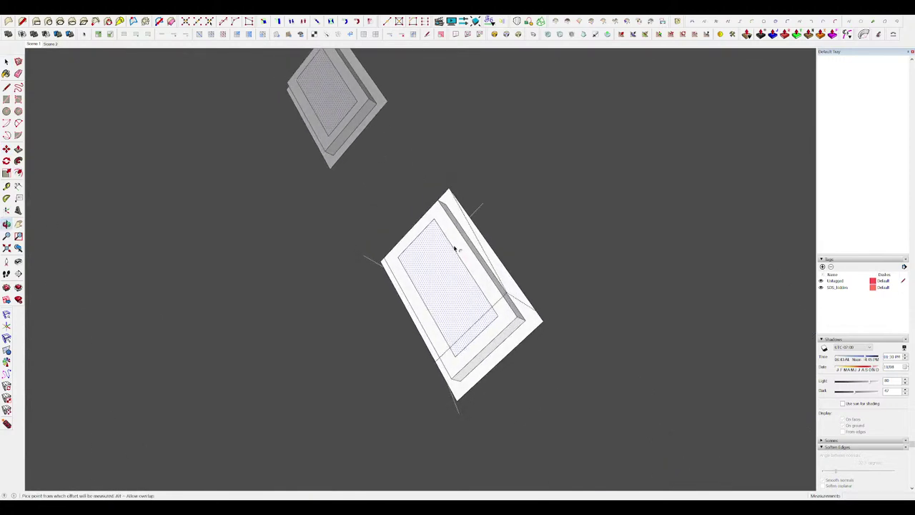
key("space")
left_click(454, 280)
key("m")
left_click(451, 280)
left_click(455, 265)
key("e")
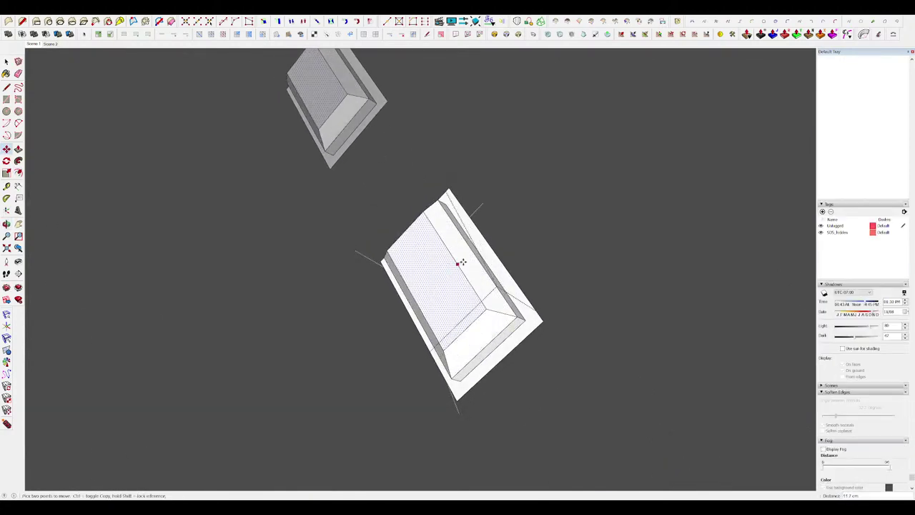
Bring back the rest of the model and check the bevelled panel row on the whole ship.
scroll(478, 277, "down", 4)
key("alt+h")
scroll(474, 244, "down", 9)
key("space")
left_click(483, 231)
middle_click_drag(484, 231, 504, 220)
left_click(503, 220)
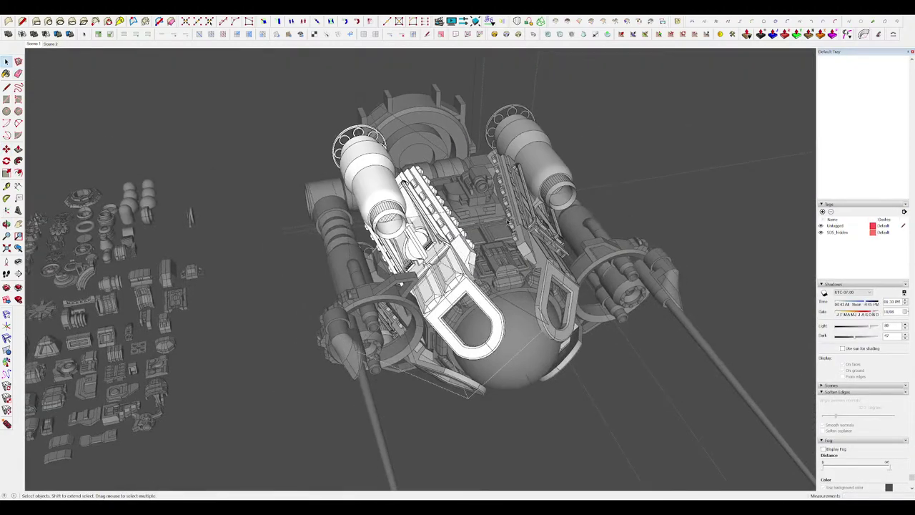
scroll(504, 222, "down", 4)
Reopen one hull panel in isolation and extrude its outer border into a thicker frame.
scroll(480, 248, "up", 10)
middle_click_drag(441, 236, 476, 262)
double_click(480, 250)
double_click(481, 249)
scroll(481, 249, "up", 5)
key("alt+h")
key("p")
left_click(475, 262)
left_click(468, 258)
Draw a rectangle along the panel frame's long side and pull it outward into a raised tab.
key("space")
key("r")
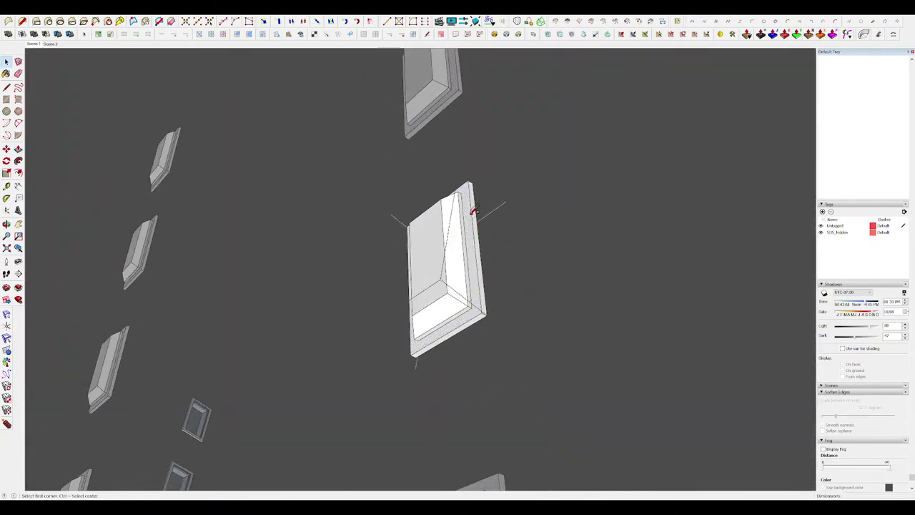
left_click(471, 212)
left_click(483, 279)
key("p")
left_click(480, 270)
left_click(501, 250)
Examine the back of the isolated panel and its side tab, and return to the view of the whole ship.
key("alt+h")
mouse_move(500, 250)
middle_mouse_down()
mouse_move(471, 275)
mouse_move(422, 289)
middle_mouse_up()
key("alt+h")
key("space")
key("l")
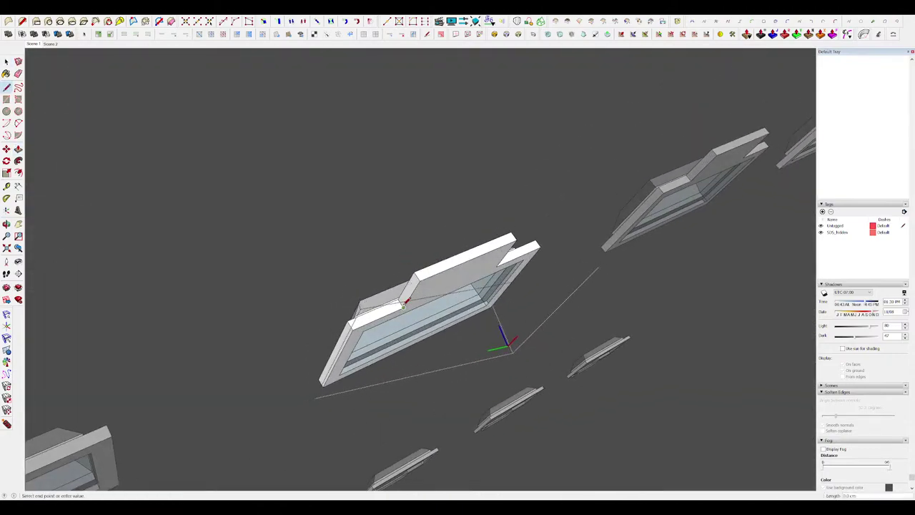
key("space")
key("p")
key("alt+h")
mouse_move(502, 265)
middle_mouse_down()
mouse_move(414, 259)
mouse_move(508, 275)
middle_mouse_up()
key("space")
scroll(508, 275, "down", 6)
key("alt+h")
key("alt+h")
left_click(414, 282)
middle_click_drag(415, 282, 515, 292)
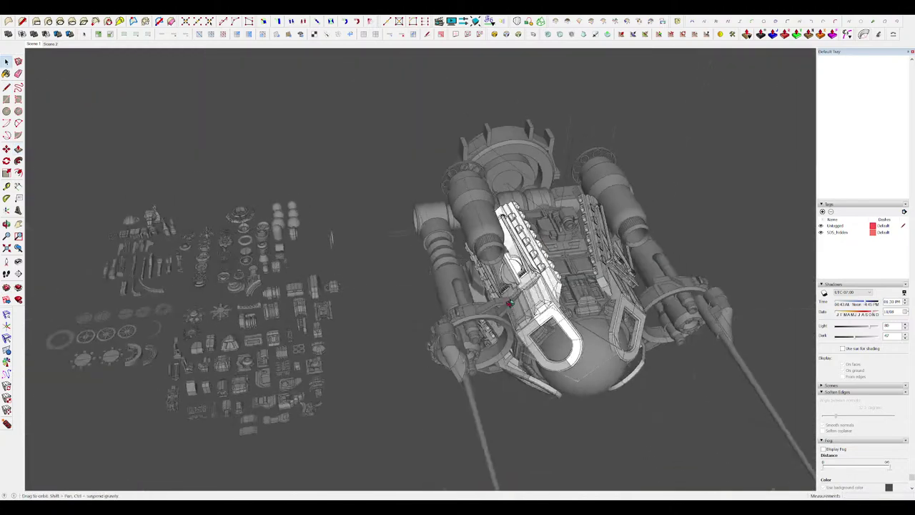
Add the mechanical watch movement image as a style watermark, scaled down and placed in the upper corner of the view.
scroll(512, 290, "down", 9)
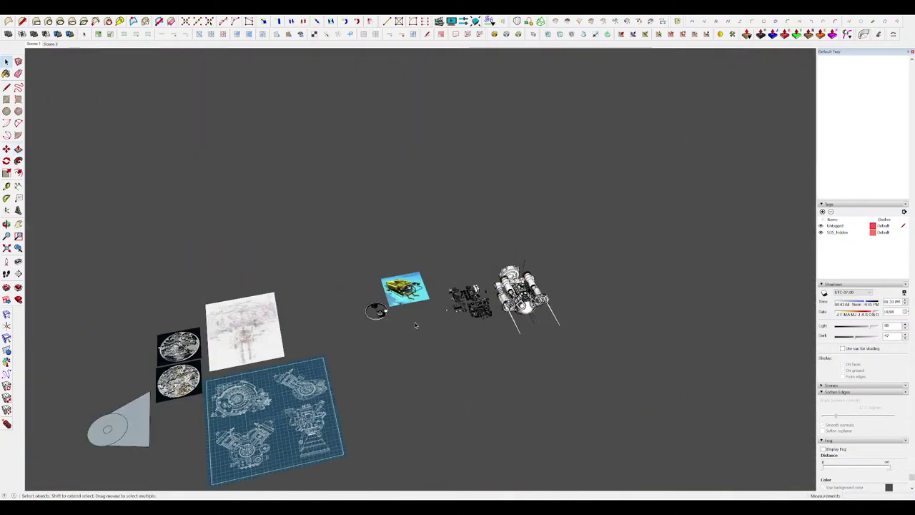
scroll(610, 281, "down", 2)
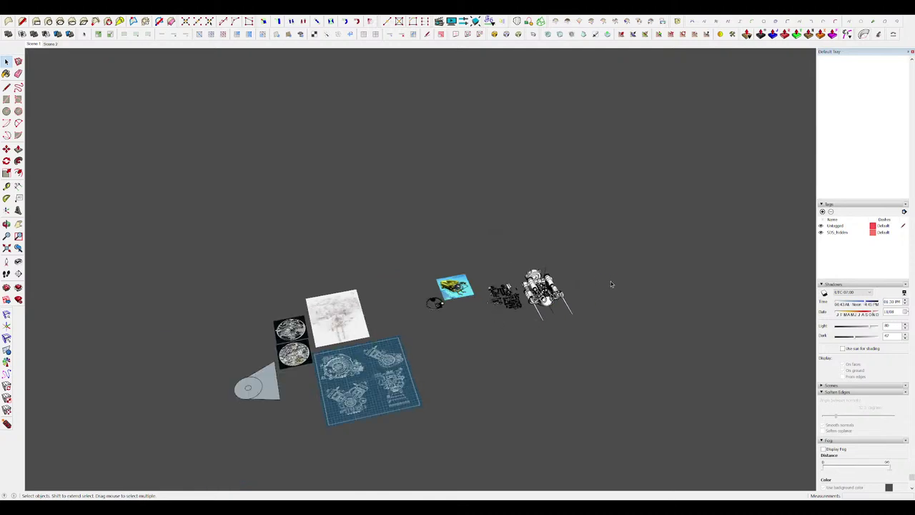
scroll(589, 280, "down", 3)
middle_click_drag(586, 282, 517, 345)
scroll(390, 336, "up", 5)
scroll(606, 286, "up", 5)
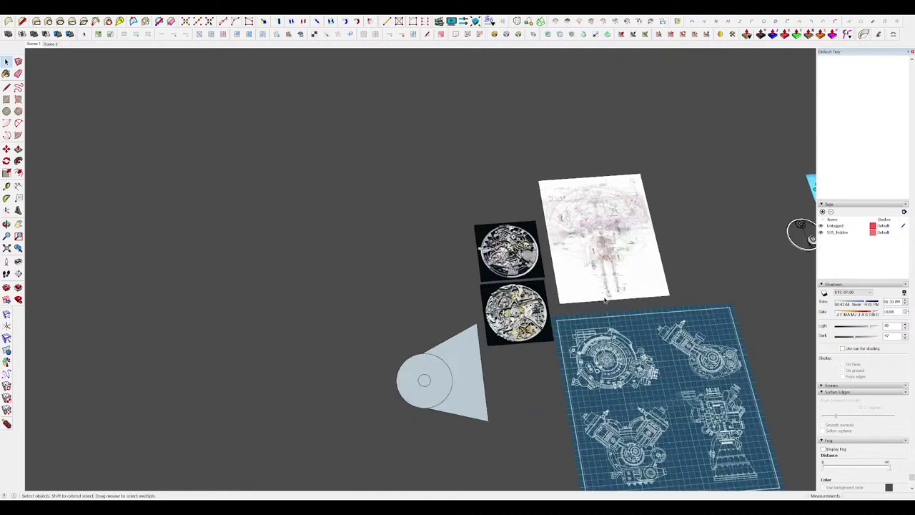
scroll(528, 280, "up", 2)
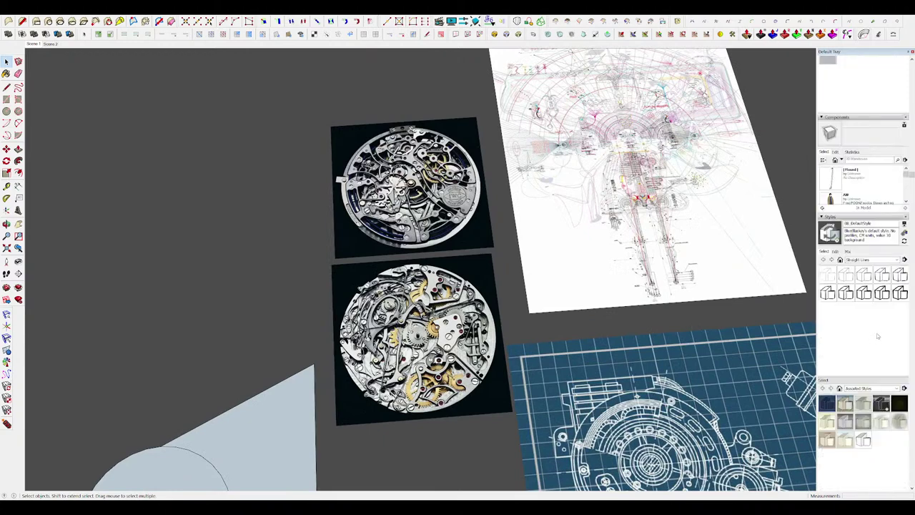
left_click(837, 252)
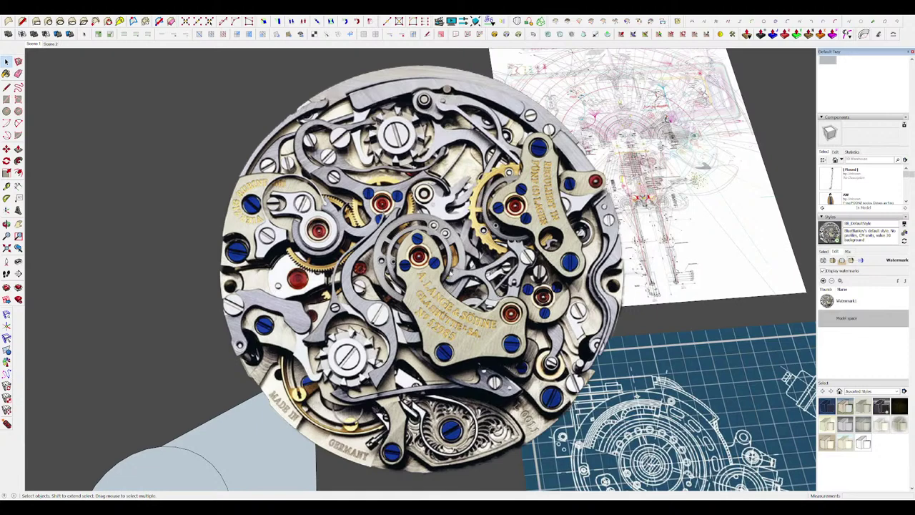
left_click_drag(451, 274, 429, 274)
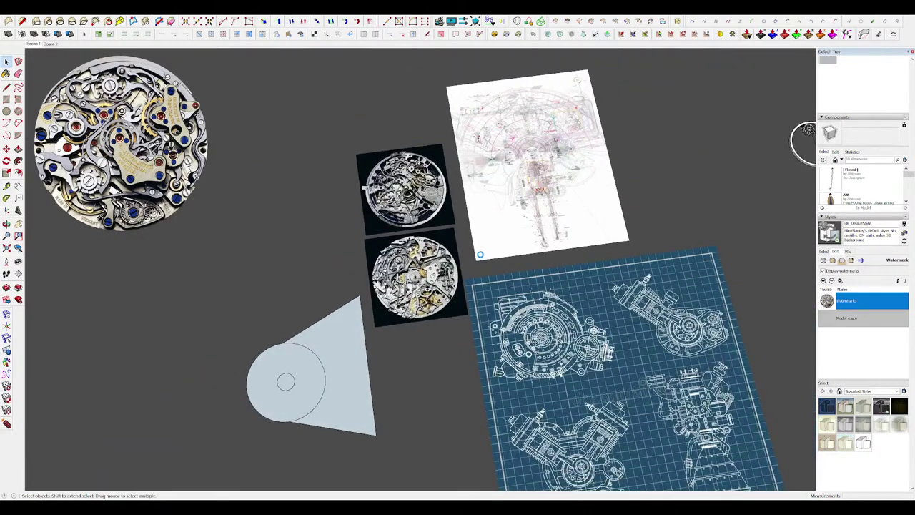
Return to the ship and examine its nose and central deck from the front.
scroll(431, 301, "down", 5)
scroll(687, 162, "up", 10)
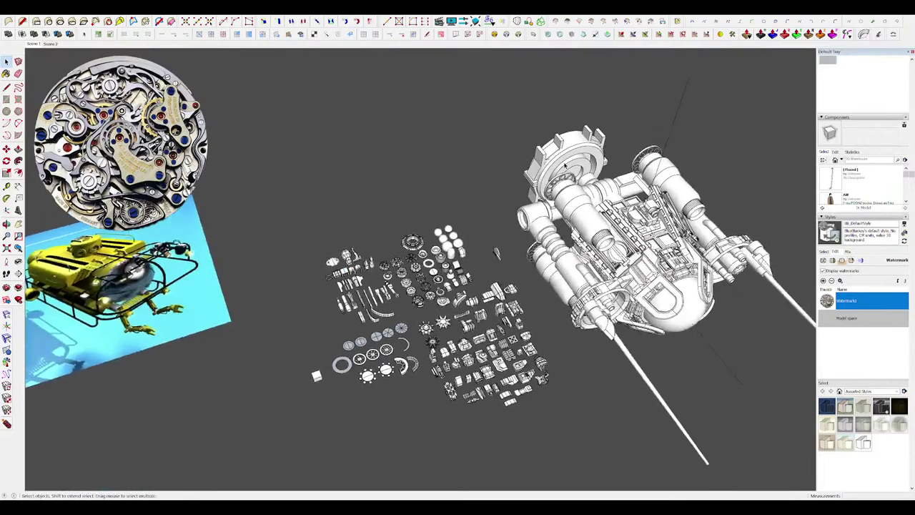
middle_click_drag(686, 221, 605, 237)
scroll(572, 264, "up", 3)
middle_click_drag(572, 264, 576, 257)
scroll(494, 254, "up", 5)
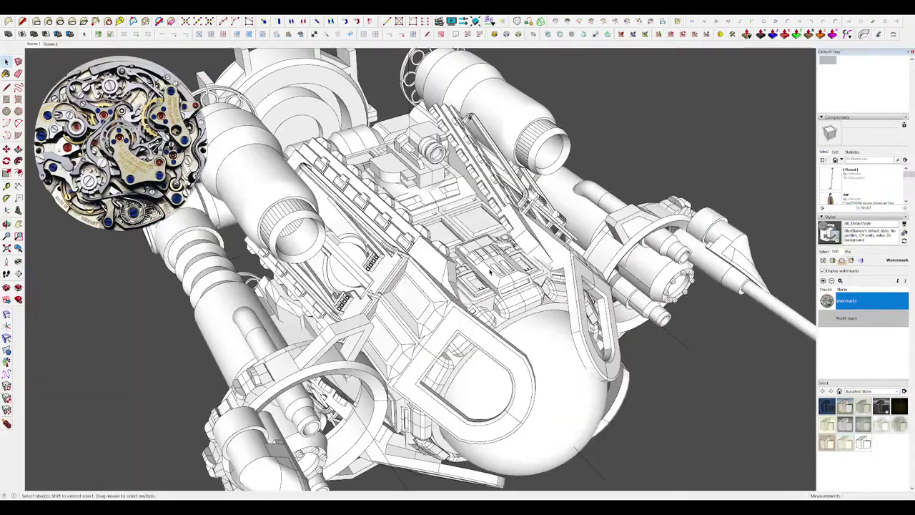
scroll(510, 222, "down", 5)
scroll(483, 235, "up", 3)
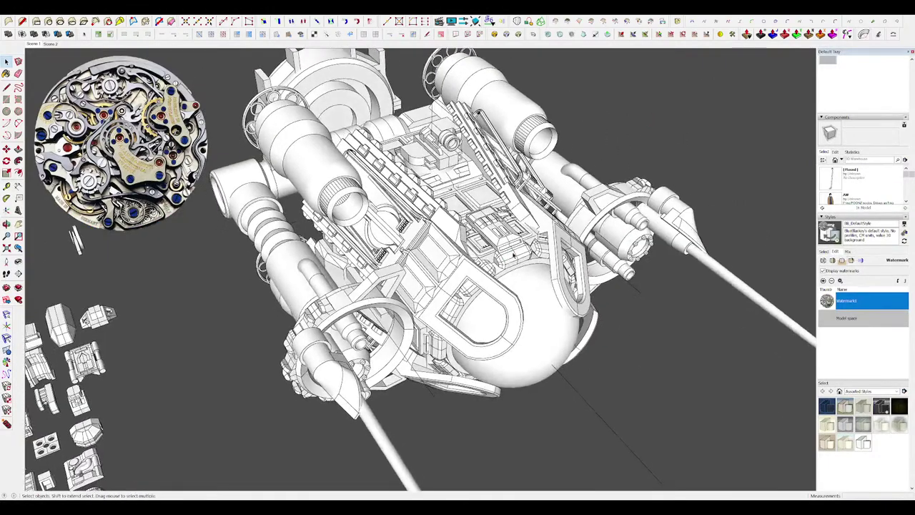
Open the central deck housing component, draw a small rectangle on its top, and extrude it into a block.
double_click(499, 235)
scroll(500, 235, "up", 10)
left_click(476, 208)
mouse_move(476, 208)
middle_mouse_down()
mouse_move(437, 197)
mouse_move(456, 202)
middle_mouse_up()
key("r")
left_click(413, 201)
key("p")
left_click(451, 198)
left_click(445, 190)
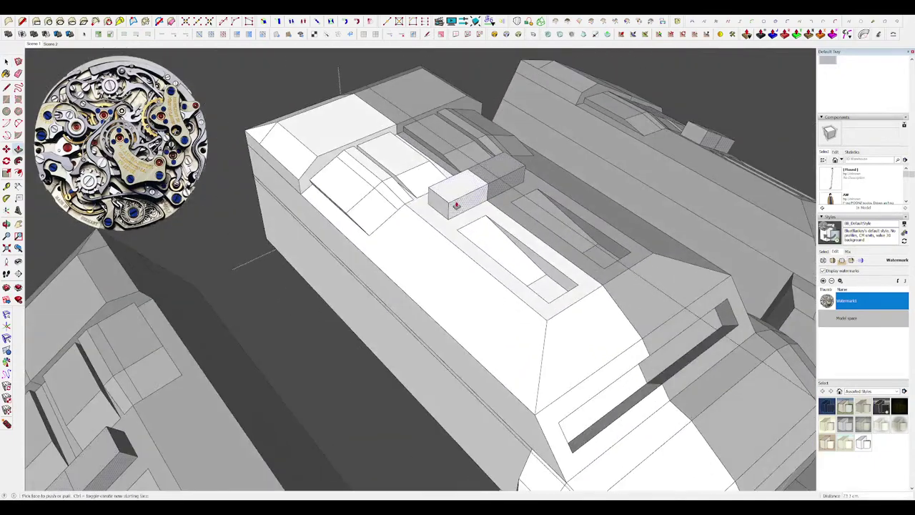
Draw a rectangle on the small block's front face and extrude it forward along the housing's top into a long slab.
key("r")
left_click(449, 202)
left_click(489, 190)
key("p")
left_click(478, 192)
left_click(602, 280)
scroll(487, 226, "down", 2)
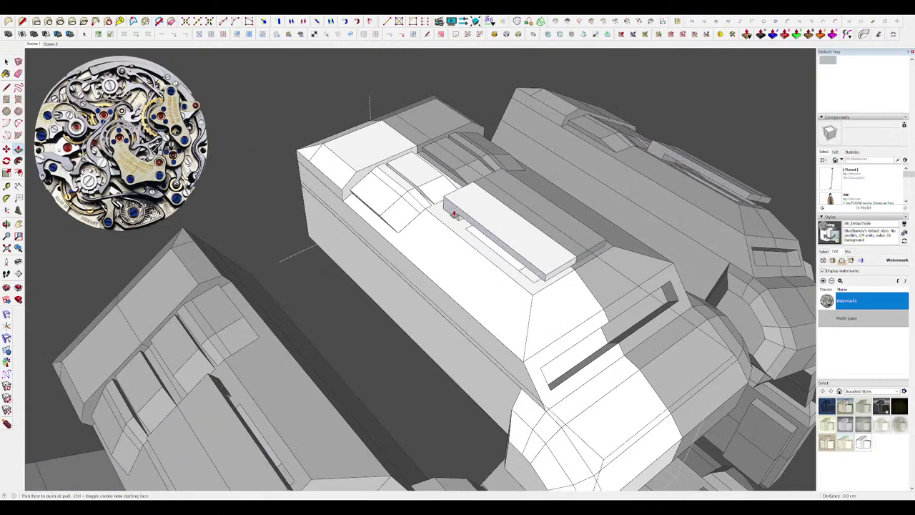
Adjust the long slab's sides and height with Push/Pull so it sits low on the housing, and close the component.
left_click(453, 213)
left_click(449, 211)
scroll(448, 210, "down", 5)
middle_click_drag(449, 209, 447, 214)
scroll(446, 215, "up", 5)
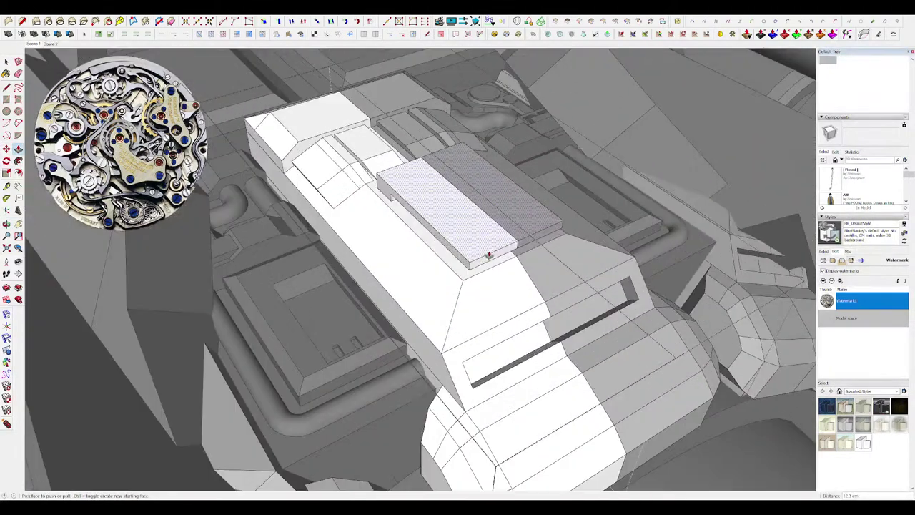
left_click(463, 235)
scroll(464, 225, "down", 5)
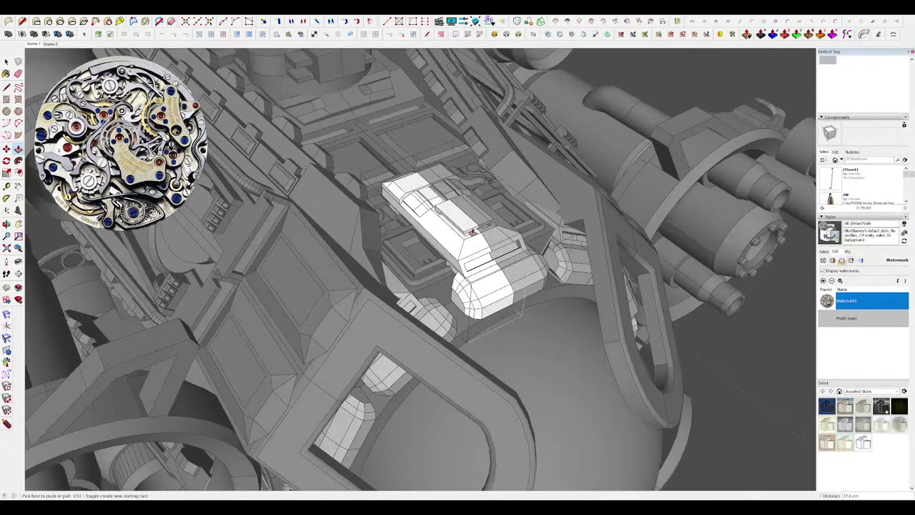
scroll(472, 231, "down", 10)
key("space")
left_click(607, 249)
left_click(606, 248)
scroll(429, 265, "up", 10)
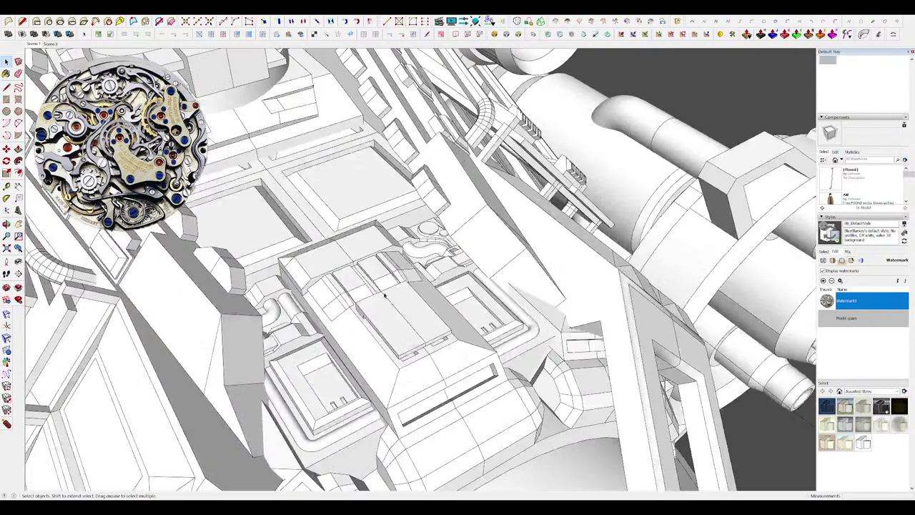
Reopen the deck housing, cut the slab's rear outer corner diagonally, and extrude the angled face outward into a diagonal arm.
double_click(384, 295)
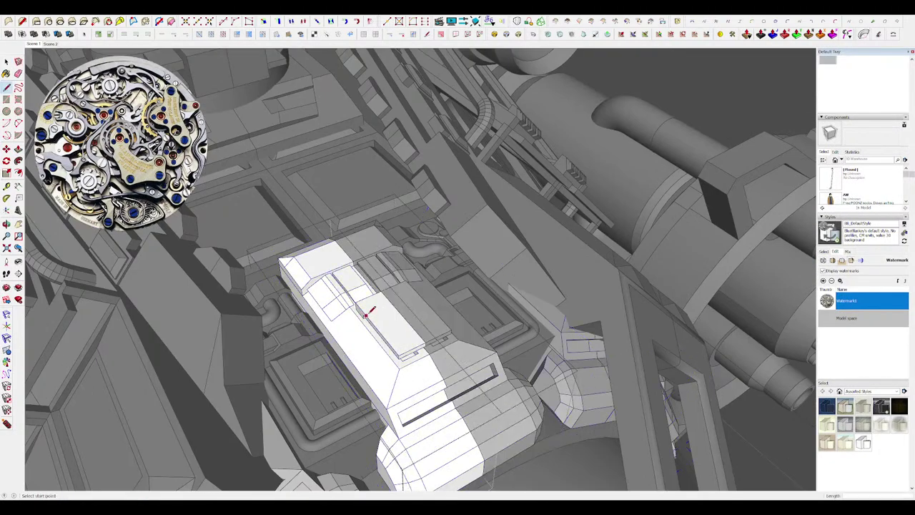
scroll(375, 292, "up", 3)
middle_click_drag(375, 292, 484, 310)
key("p")
left_click(393, 323)
left_click(395, 334)
middle_click_drag(395, 333, 701, 351)
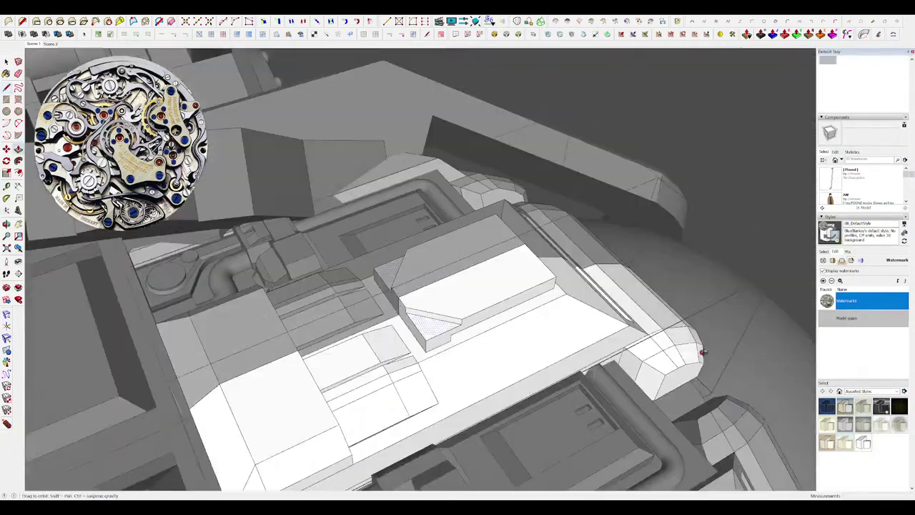
scroll(445, 319, "up", 4)
left_click(443, 319)
left_click(404, 391)
scroll(480, 350, "down", 5)
middle_click_drag(479, 350, 562, 284)
scroll(512, 288, "up", 5)
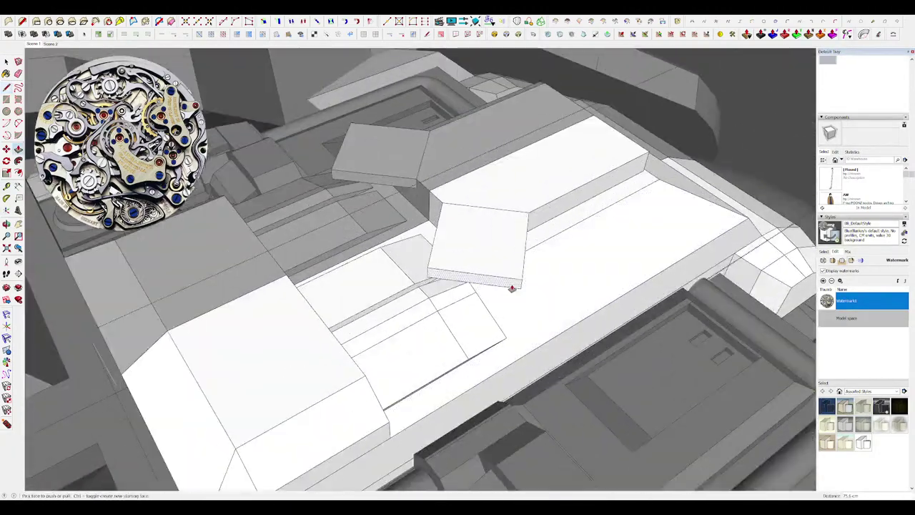
Lengthen the diagonal arm past the housing's side and split its outer end with an angled cut.
left_click(510, 288)
left_click(501, 359)
middle_click_drag(501, 359, 779, 392)
scroll(493, 298, "down", 4)
key("space")
key("l")
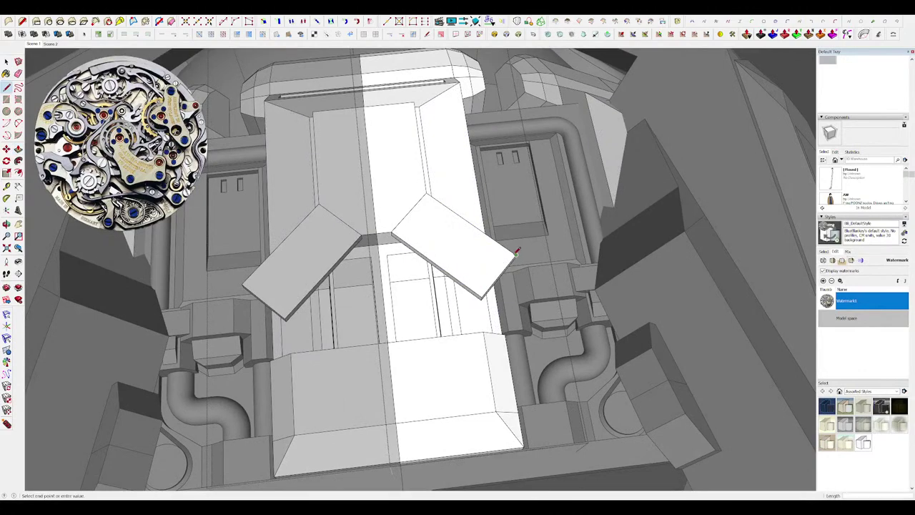
key("p")
left_click(461, 275)
left_click(474, 294)
Extrude the arm's trimmed end rearward along the housing's side and close the component.
middle_click_drag(474, 294, 690, 257)
left_click(431, 226)
left_click(553, 262)
left_click(444, 239)
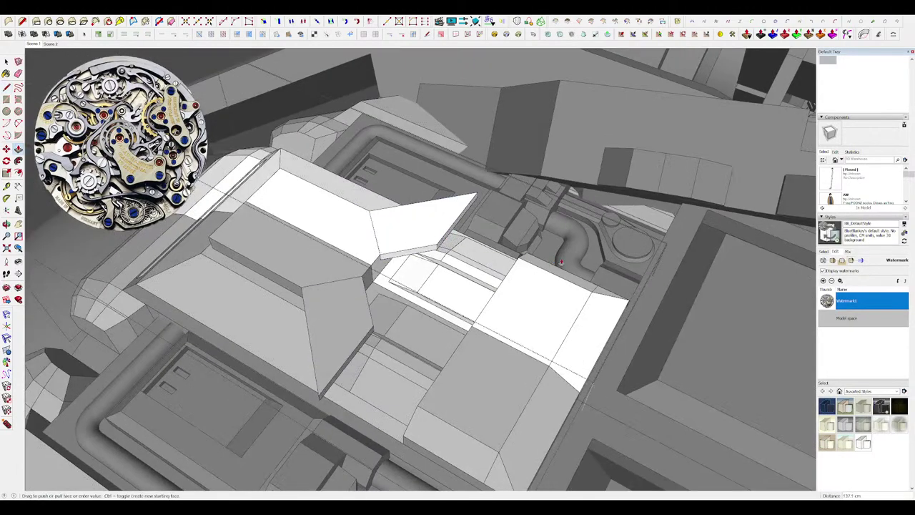
left_click(535, 270)
scroll(535, 269, "down", 5)
middle_click_drag(535, 269, 690, 190)
scroll(663, 267, "down", 6)
key("space")
scroll(663, 267, "down", 5)
middle_click_drag(663, 268, 722, 250)
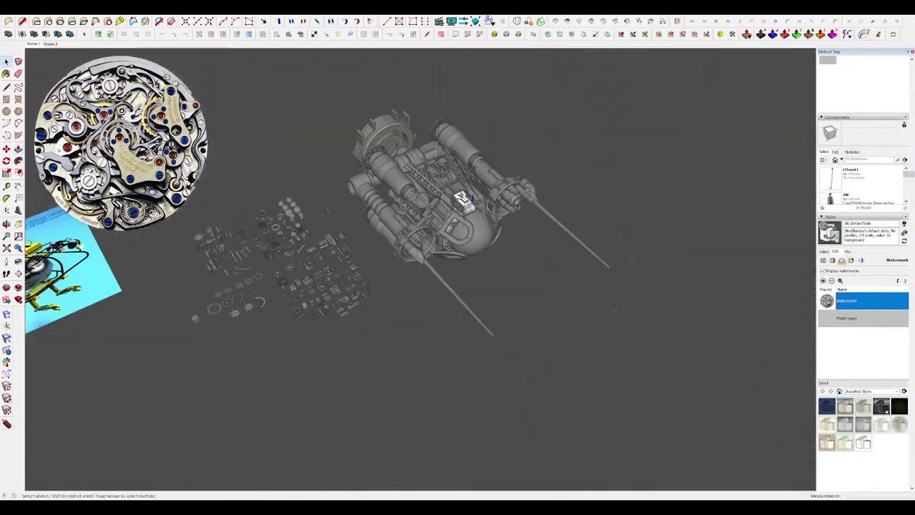
left_click(641, 224)
Reopen one half of the deck housing, extend the side arm's rear end as a new section, and raise it into a block.
scroll(458, 221, "up", 4)
middle_click_drag(458, 222, 568, 245)
scroll(445, 237, "up", 5)
double_click(445, 237)
scroll(446, 237, "up", 4)
scroll(568, 245, "down", 4)
scroll(433, 224, "up", 5)
key("p")
key("space")
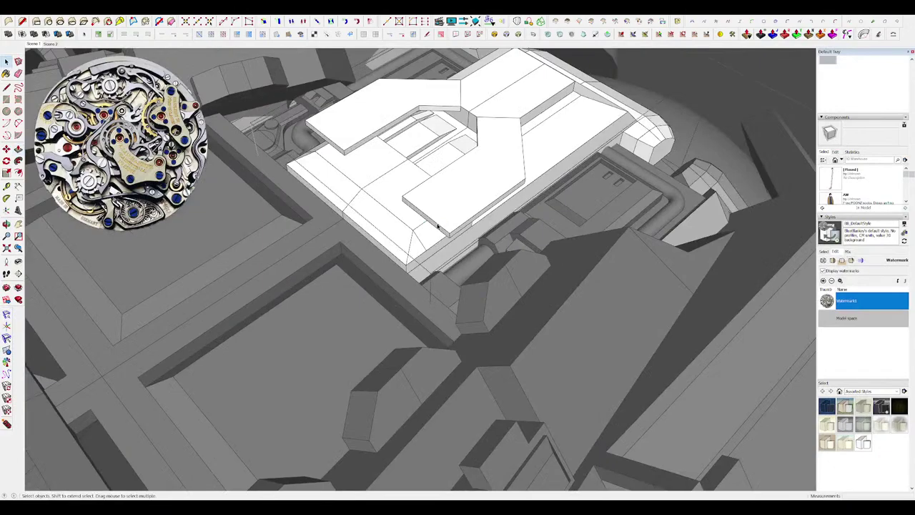
double_click(438, 226)
key("p")
key("ctrl")
left_click(435, 227)
left_click(392, 250)
left_click(405, 241)
left_click(408, 231)
middle_click_drag(408, 231, 363, 239)
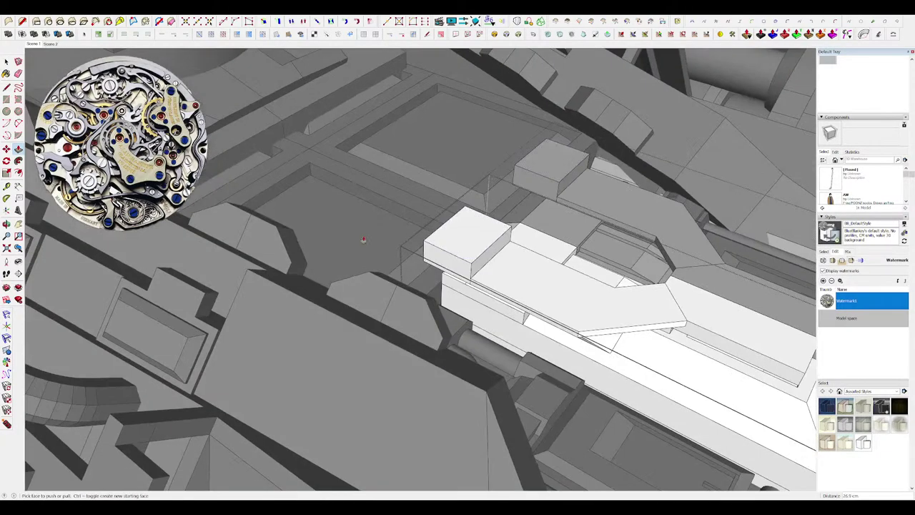
Slope the front face of the raised block on the side arm by moving its upper edge rearward.
key("m")
left_click(493, 242)
left_click(462, 228)
middle_click_drag(462, 228, 303, 247)
key("space")
scroll(447, 196, "down", 5)
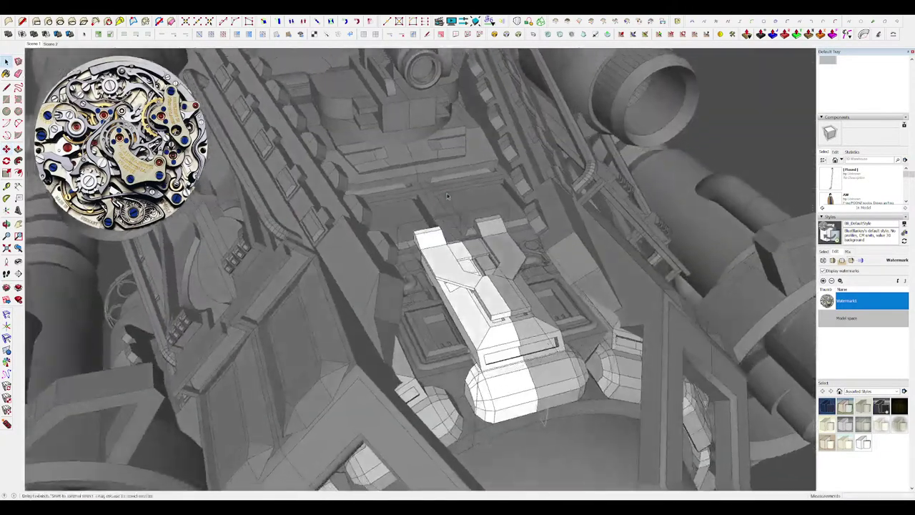
Extend the block's overhanging underside downward past the housing's rear end and close the component.
scroll(448, 196, "down", 4)
key("h")
middle_click_drag(447, 196, 409, 215)
scroll(398, 227, "up", 5)
scroll(410, 219, "up", 3)
key("p")
scroll(422, 213, "down", 4)
left_click(409, 217)
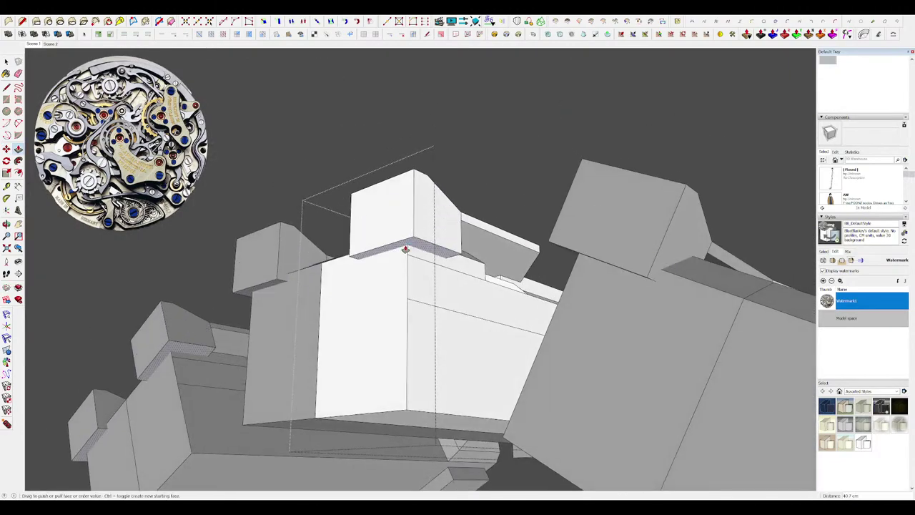
left_click(410, 284)
middle_click_drag(448, 262, 129, 386)
key("h")
scroll(434, 218, "down", 6)
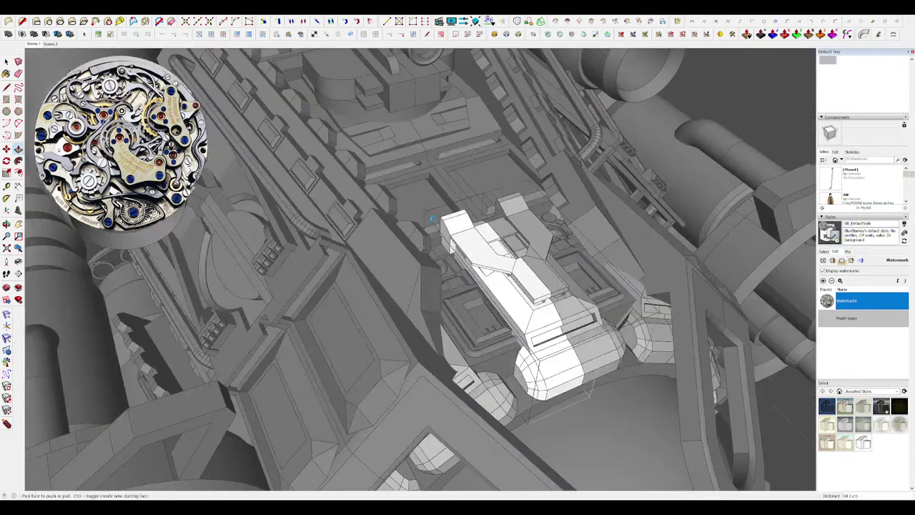
key("space")
scroll(433, 220, "down", 7)
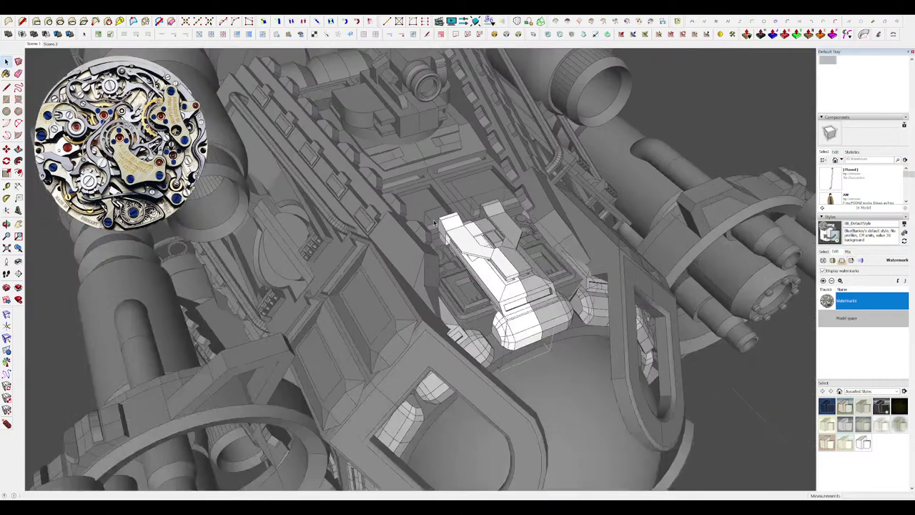
left_click(592, 257)
Examine the detailed deck and the whole ship from close up and from farther away.
scroll(429, 236, "up", 7)
scroll(418, 241, "up", 5)
middle_click_drag(419, 241, 436, 253)
scroll(463, 214, "down", 7)
scroll(463, 214, "down", 6)
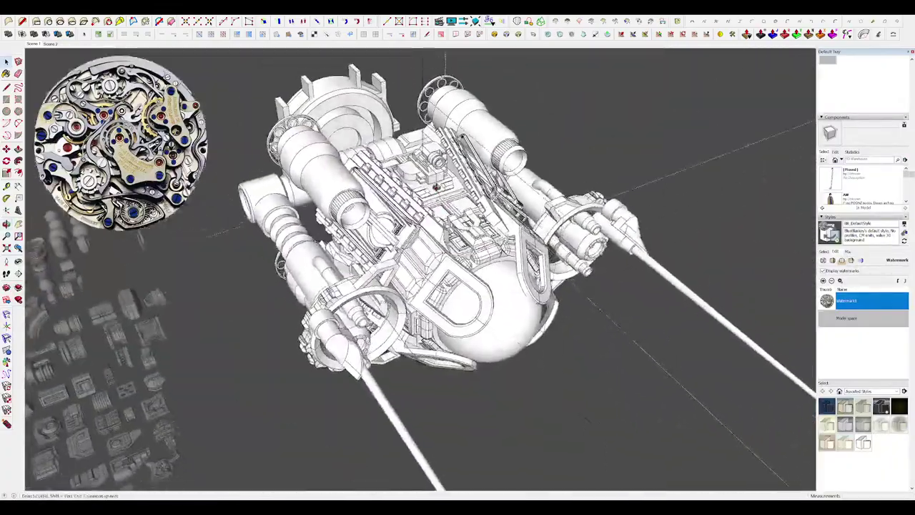
middle_click_drag(436, 187, 486, 277)
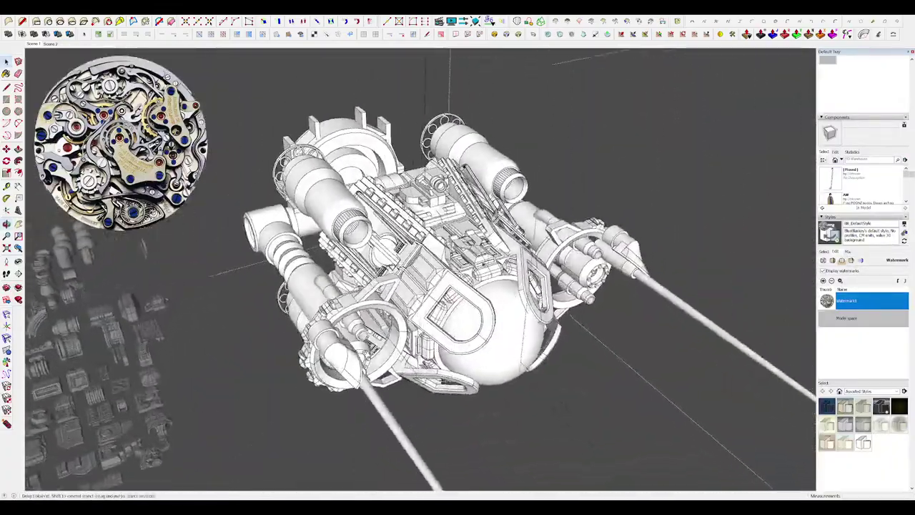
scroll(488, 279, "down", 4)
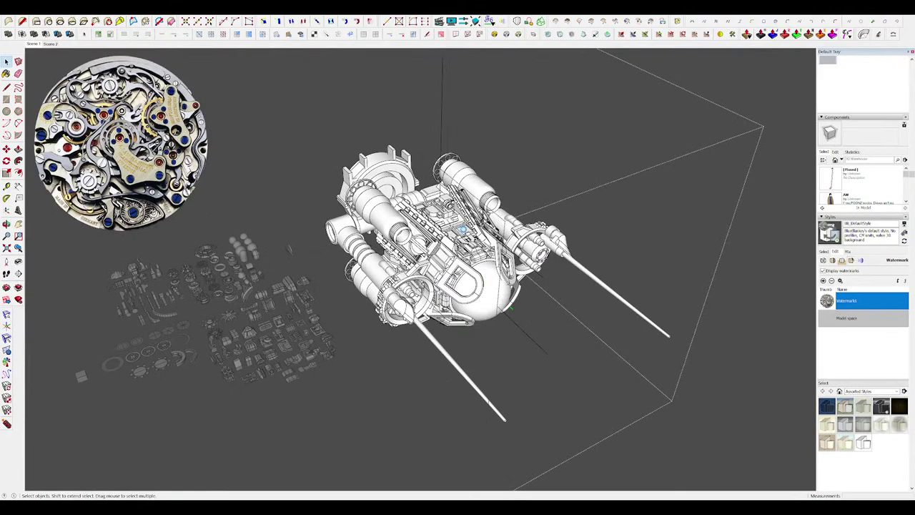
scroll(463, 229, "down", 3)
scroll(475, 257, "up", 5)
Pick grey Color M03 from the Colors collection, apply it, and select the whole ship component.
key("b")
scroll(474, 280, "down", 3)
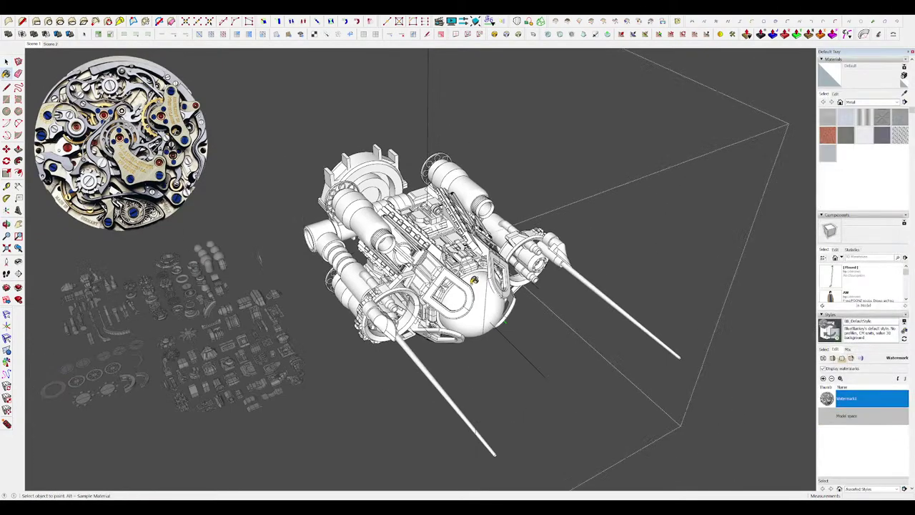
scroll(852, 326, "up", 2)
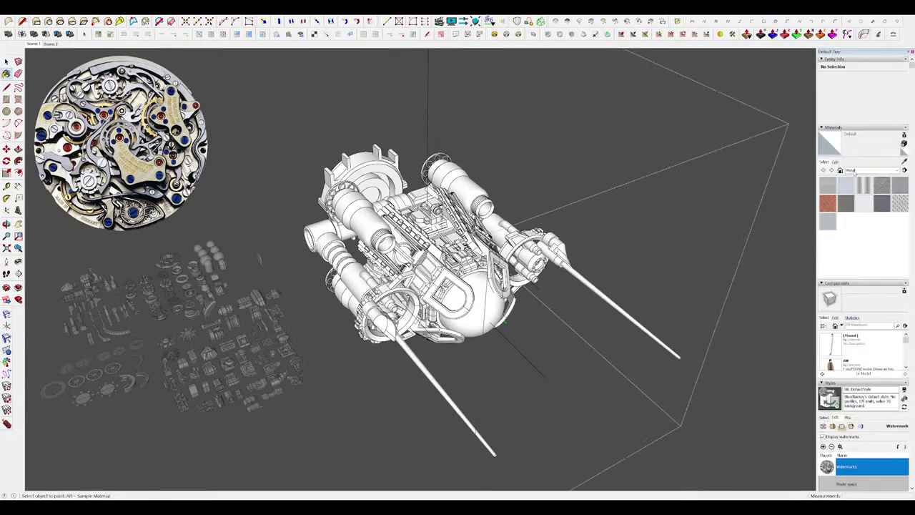
left_click(855, 171)
left_click(860, 205)
left_click_drag(906, 187, 907, 256)
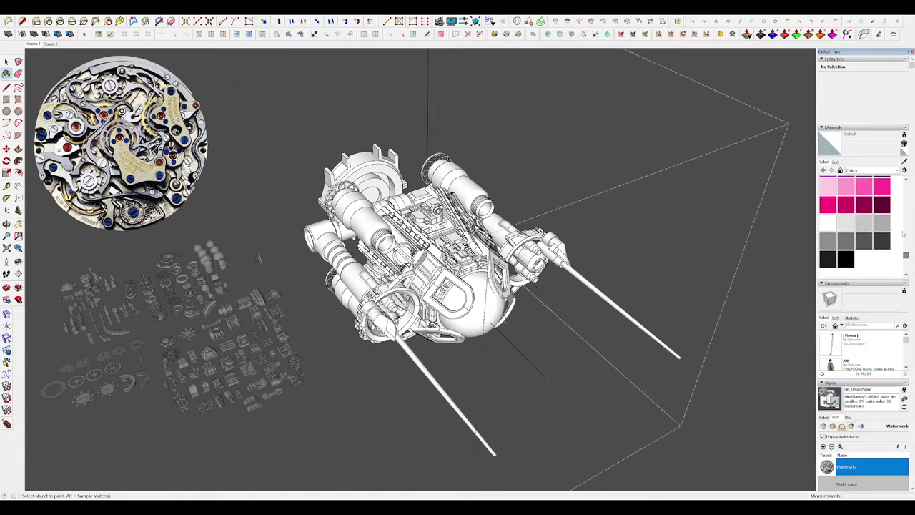
left_click(884, 224)
scroll(541, 227, "down", 5)
key("space")
left_click(659, 350)
left_click(516, 250)
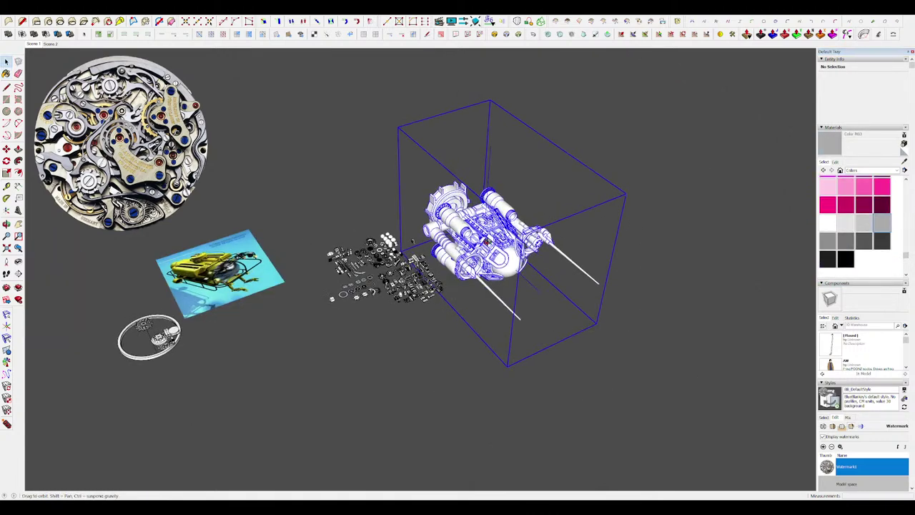
scroll(512, 269, "up", 5)
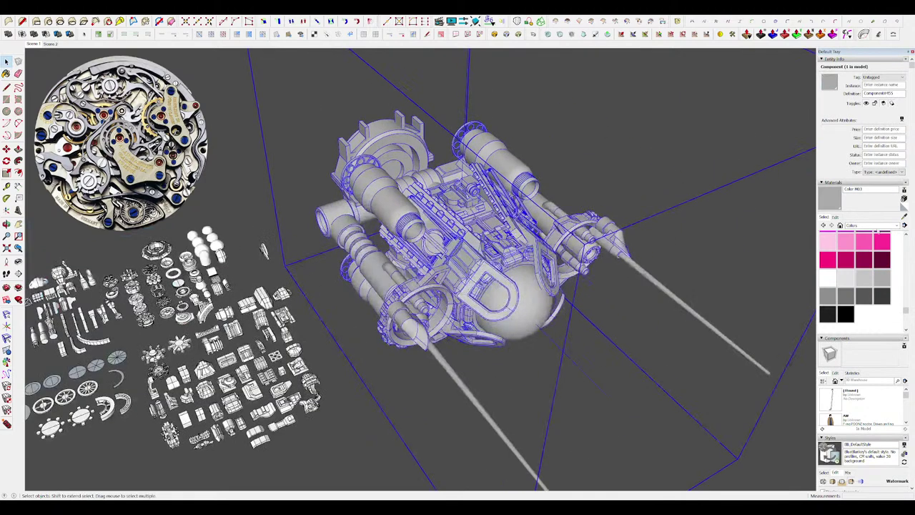
Lighten the ship's grey material to a lightness of 76 and open the ship component for editing.
left_click(835, 217)
left_click(862, 263)
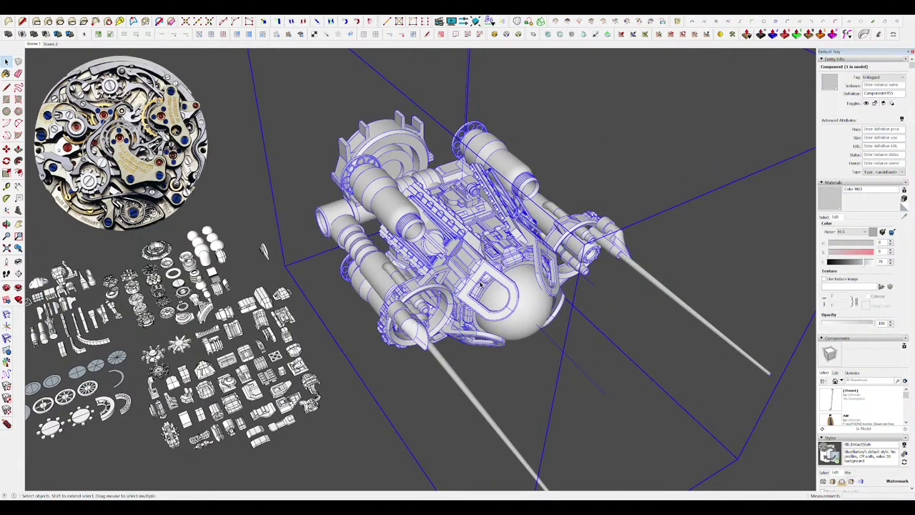
double_click(532, 276)
middle_click_drag(532, 276, 533, 268)
Try painting the recessed face of the nested hull panel blue-violet, undo the paint, and leave the nested component.
key("b")
left_click(825, 218)
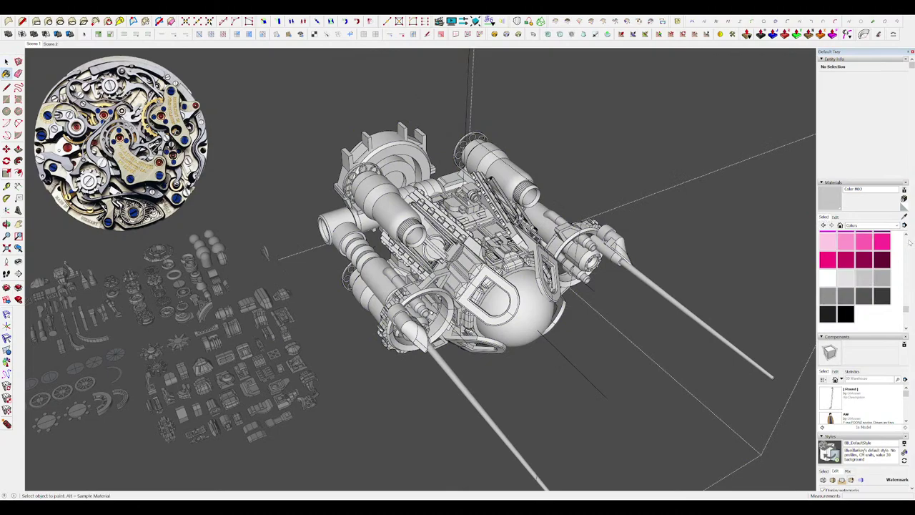
left_click_drag(905, 310, 906, 280)
left_click(864, 295)
mouse_move(450, 273)
middle_mouse_down()
mouse_move(452, 283)
mouse_move(447, 268)
mouse_move(483, 242)
mouse_move(476, 249)
middle_mouse_up()
scroll(446, 258, "up", 6)
key("space")
scroll(446, 247, "down", 4)
scroll(476, 251, "up", 2)
double_click(475, 252)
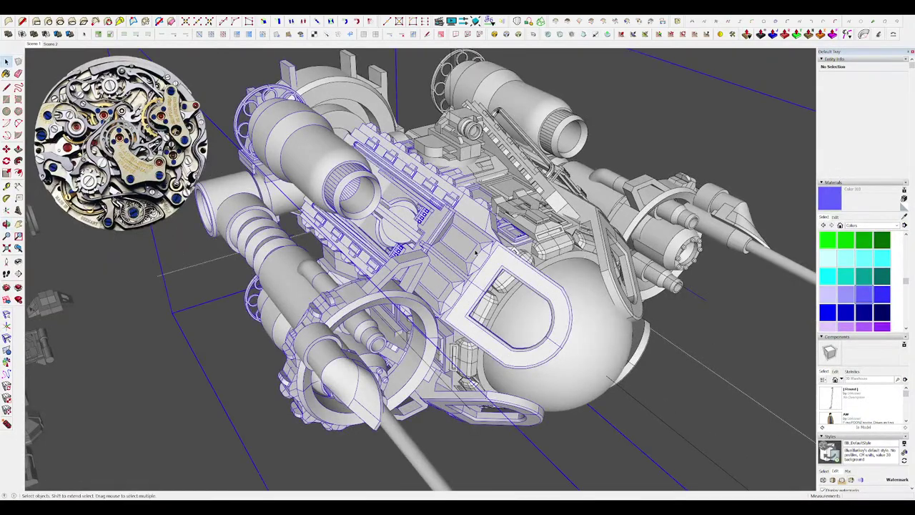
double_click(475, 252)
double_click(474, 251)
key("b")
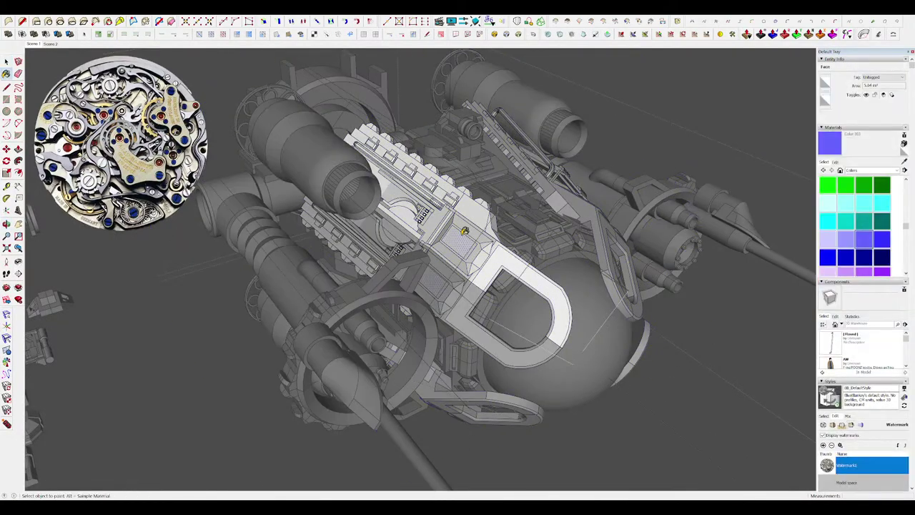
left_click(464, 241)
scroll(465, 241, "down", 4)
middle_click_drag(505, 268, 596, 300)
key("ctrl+z")
key("space")
left_click(668, 351)
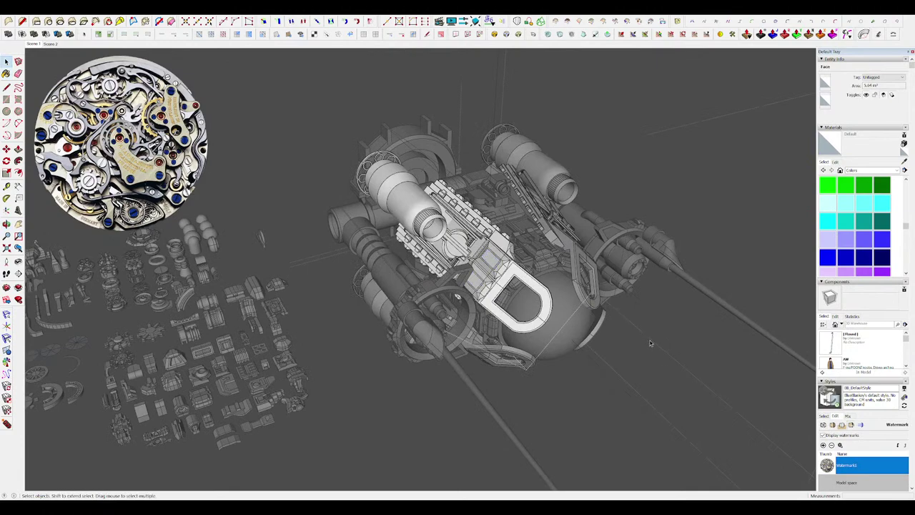
left_click(650, 340)
Paint the large sphere at the ship's nose with golden Color D06.
scroll(616, 327, "up", 4)
middle_click_drag(545, 320, 552, 302)
key("h")
left_click(564, 334)
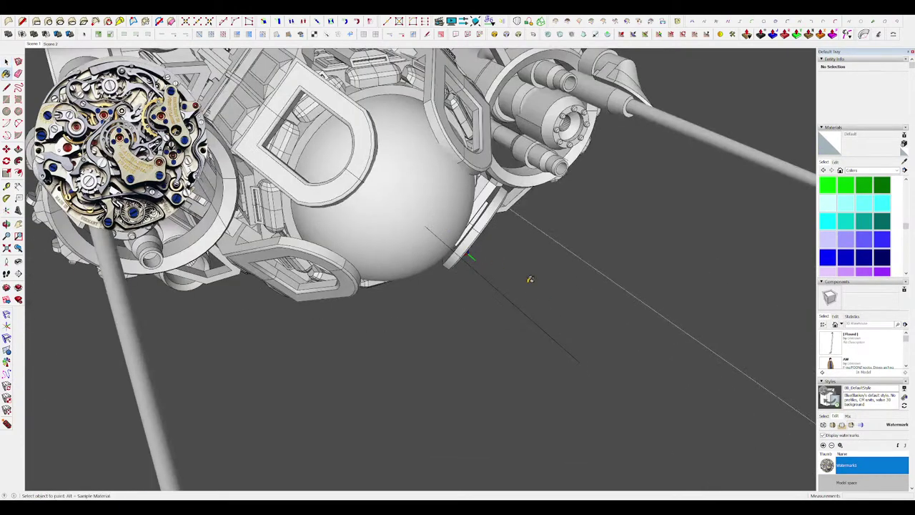
scroll(900, 226, "up", 3)
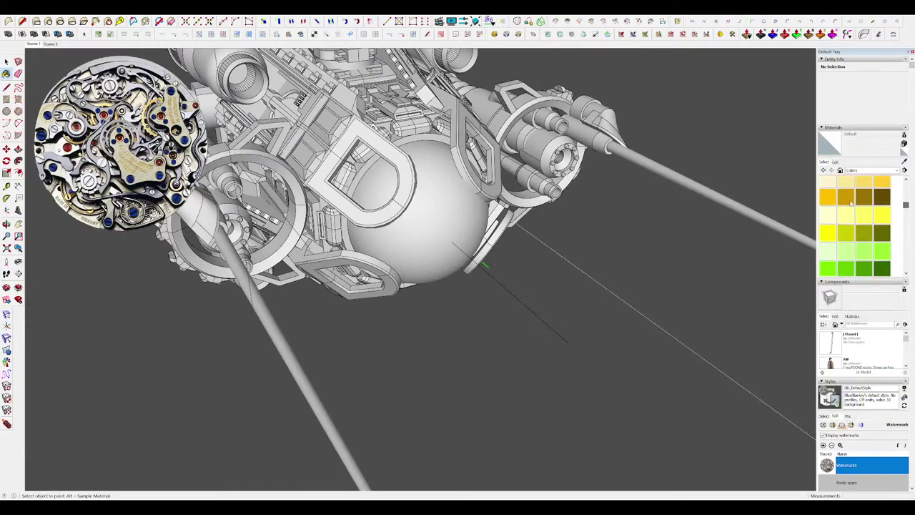
left_click(469, 193)
scroll(590, 298, "down", 4)
scroll(493, 236, "up", 3)
key("space")
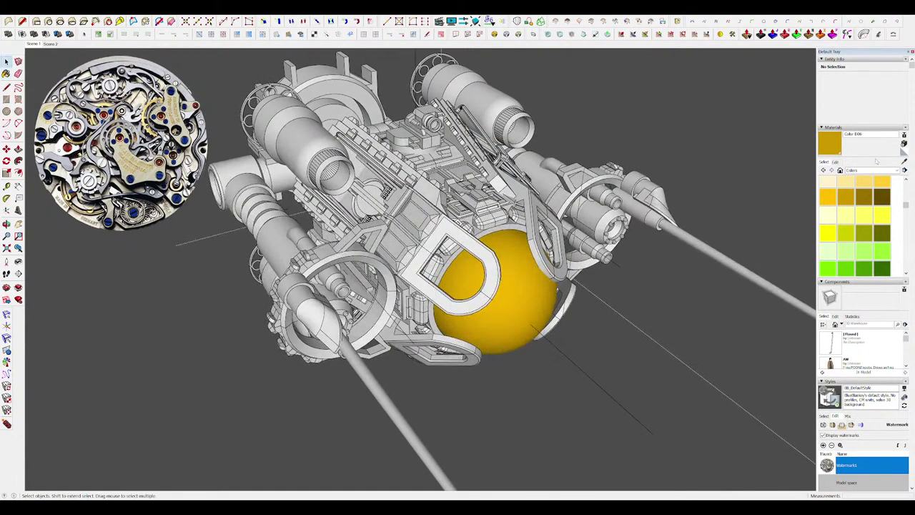
Edit the nose sphere's material to a soft orange with hue 36, saturation 64 and lightness 56.
left_click(837, 163)
left_click_drag(855, 199, 836, 190)
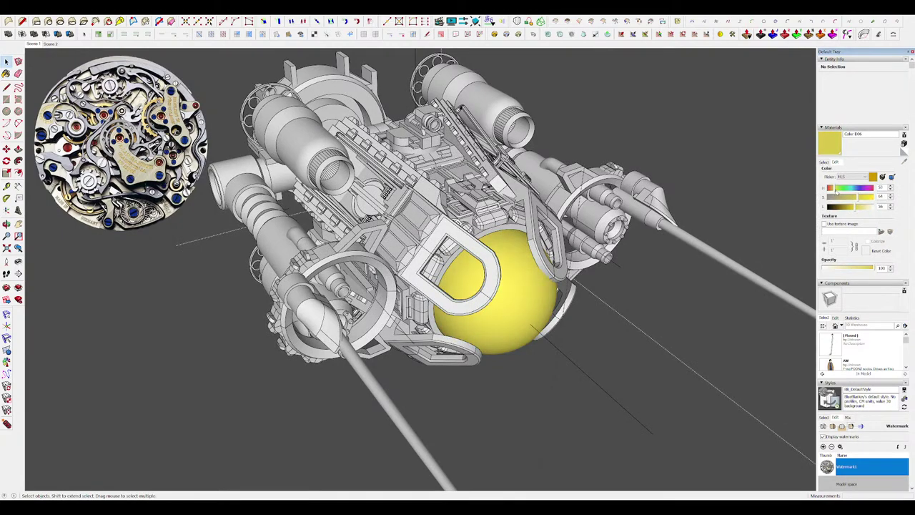
scroll(512, 272, "down", 5)
middle_click_drag(512, 271, 532, 282)
scroll(522, 286, "up", 2)
left_click_drag(863, 190, 833, 191)
scroll(564, 303, "up", 3)
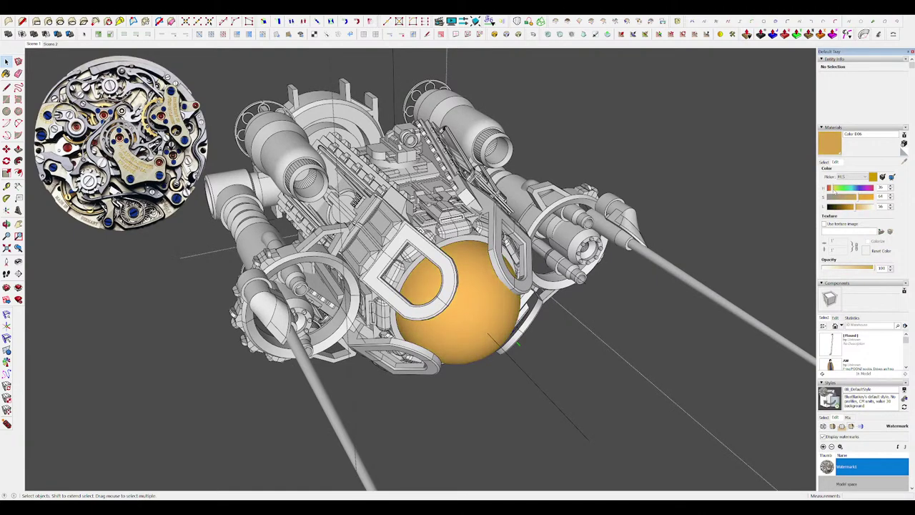
Look through the Colors swatches for another paint color for the ship.
scroll(553, 289, "down", 5)
mouse_move(532, 284)
middle_mouse_down()
mouse_move(399, 270)
mouse_move(447, 304)
mouse_move(526, 234)
mouse_move(498, 254)
middle_mouse_up()
scroll(501, 258, "up", 4)
key("b")
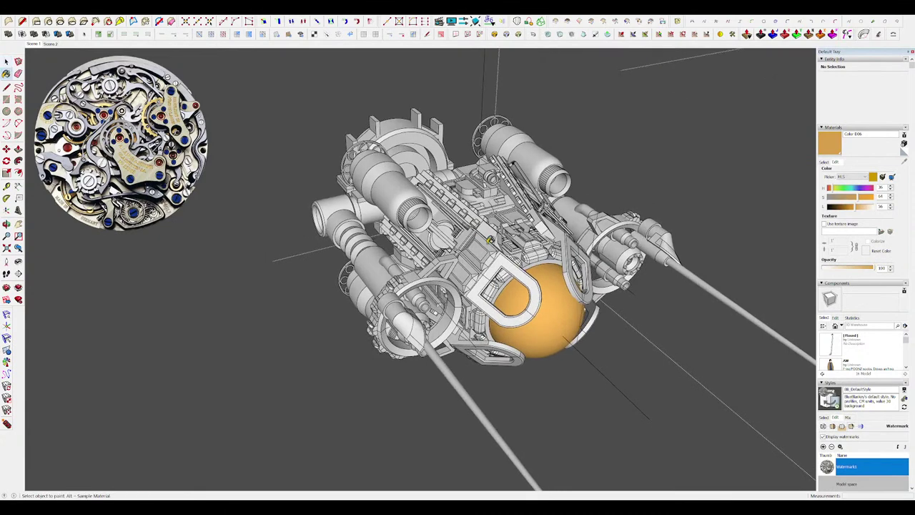
scroll(498, 254, "down", 2)
scroll(498, 251, "up", 3)
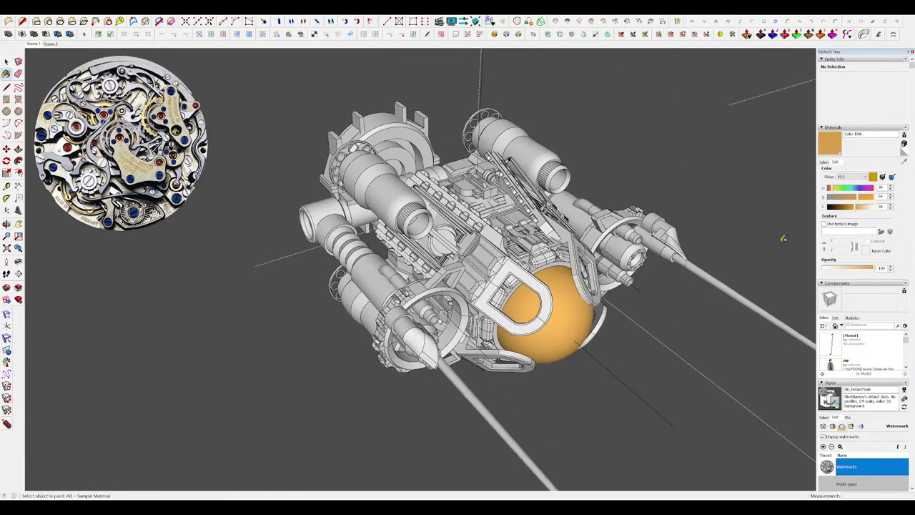
left_click(824, 163)
left_click_drag(906, 207, 908, 223)
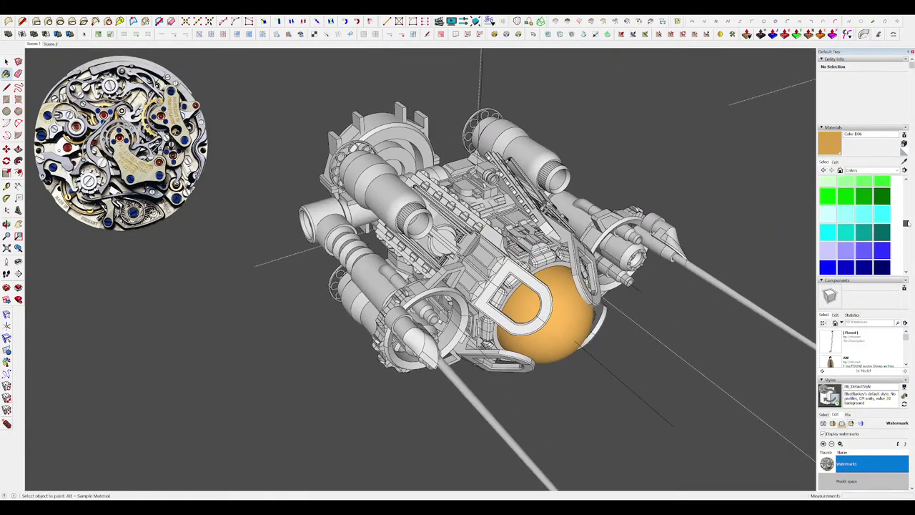
Choose violet Color I03 as the paint material and open the upper engine cylinder for editing down to its geometry.
left_click(428, 229)
scroll(389, 200, "up", 3)
key("space")
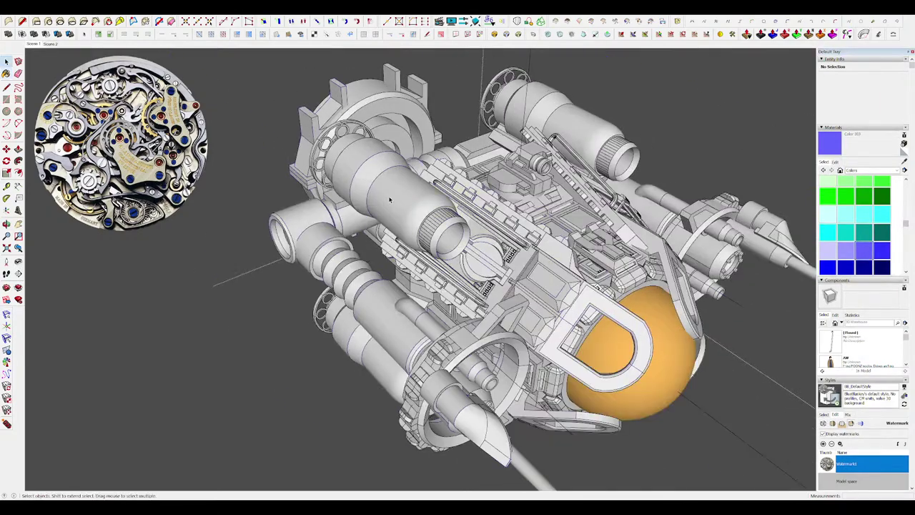
double_click(399, 202)
double_click(379, 179)
middle_click_drag(381, 179, 429, 218)
scroll(429, 221, "down", 3)
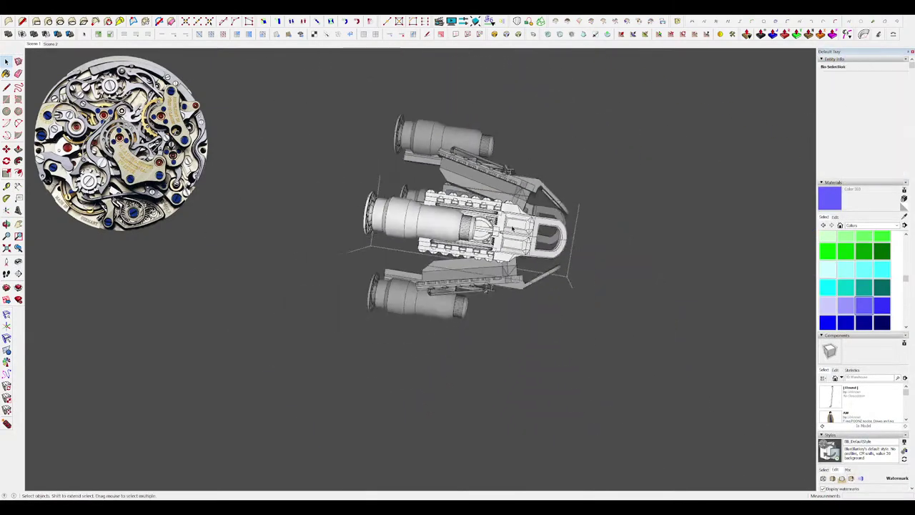
scroll(429, 221, "up", 2)
left_click(442, 224)
scroll(443, 225, "up", 4)
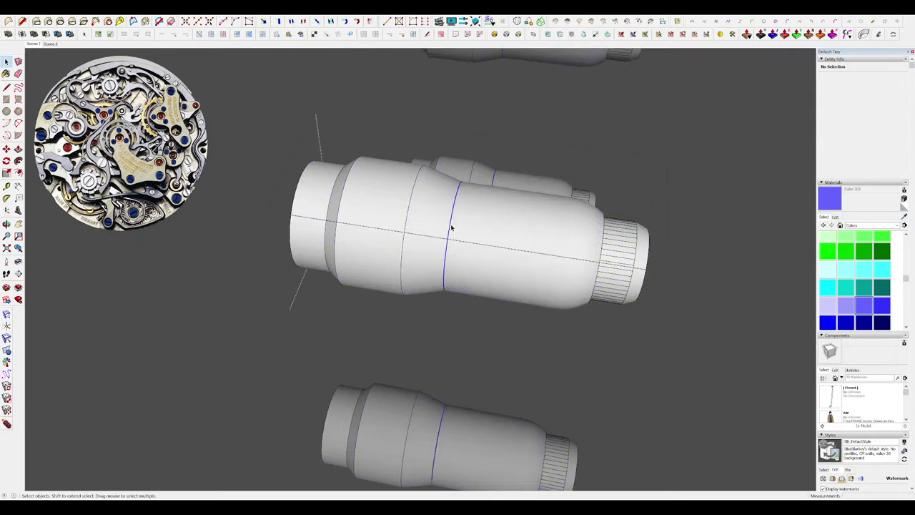
Copy the circular edge forward along the engine cylinder, paint the band between the edges with Color I03, and leave the cylinder.
key("m")
key("ctrl")
left_click(450, 222)
left_click(517, 231)
key("b")
left_click(504, 229)
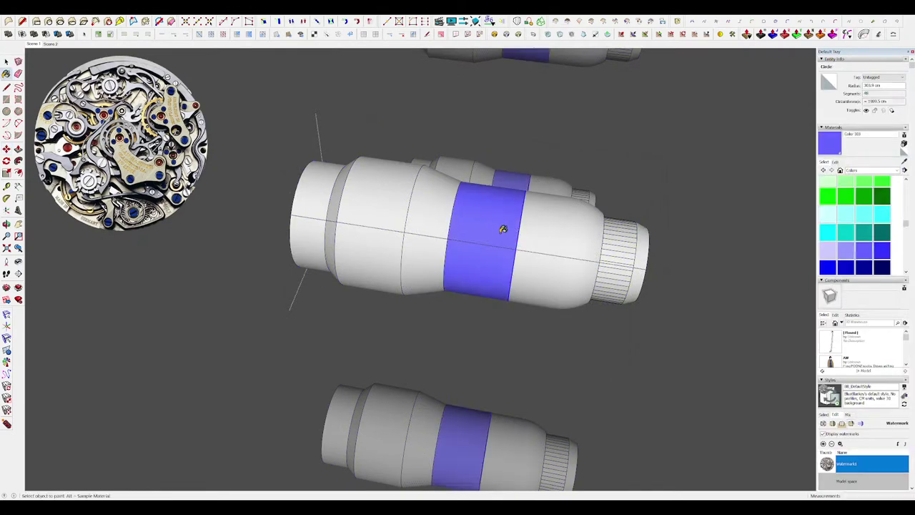
middle_click_drag(506, 228, 667, 260)
scroll(667, 261, "down", 4)
key("space")
left_click(667, 260)
left_click(628, 231)
Try painting the toothed top plate as a whole with Color I03, and undo that paint.
middle_click_drag(518, 322, 507, 324)
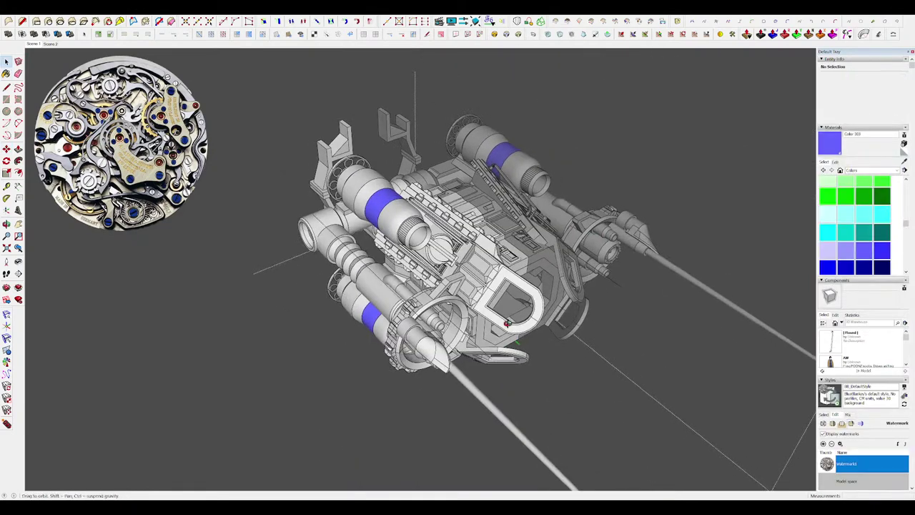
scroll(492, 238, "up", 3)
left_click(478, 239)
scroll(478, 239, "down", 4)
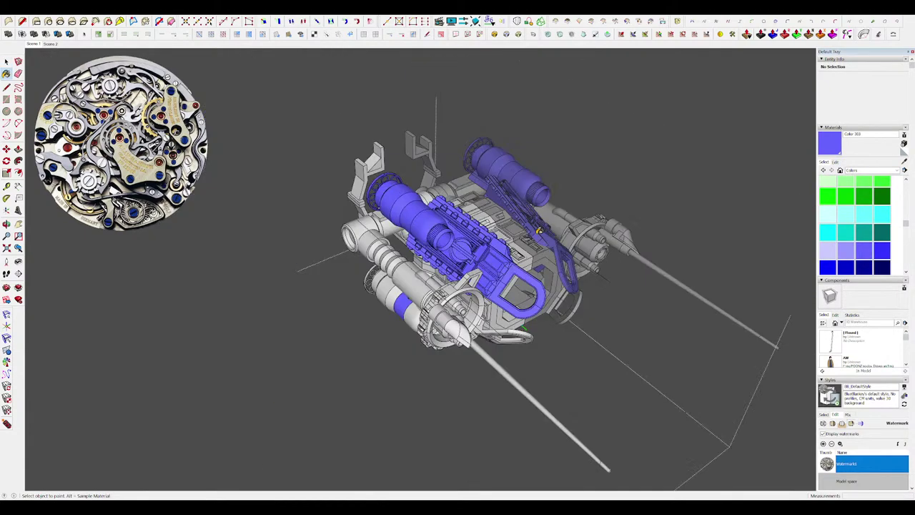
key("space")
double_click(475, 240)
double_click(475, 240)
scroll(474, 239, "up", 4)
key("b")
left_click(474, 239)
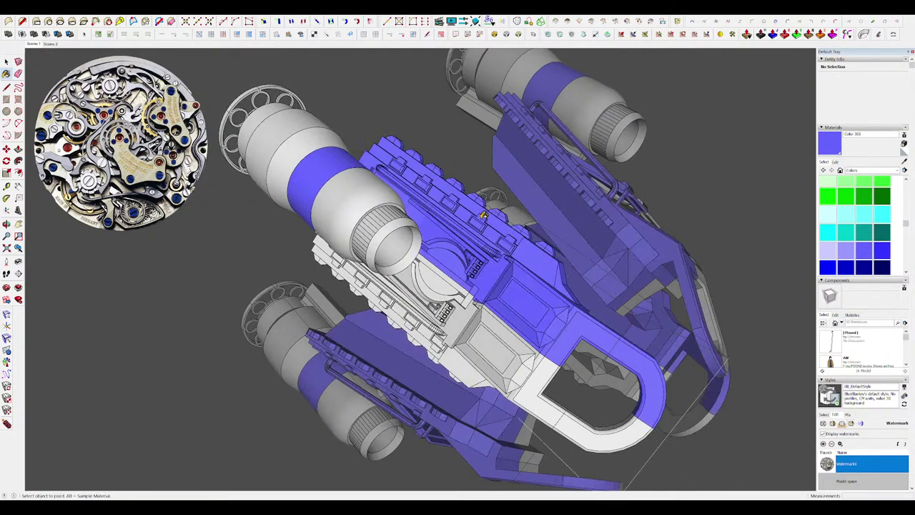
middle_click_drag(474, 240, 458, 294)
left_click(447, 297)
scroll(505, 227, "down", 2)
scroll(505, 228, "down", 2)
middle_click_drag(504, 228, 511, 192)
key("ctrl+z")
Paint the recesses between the top plate's side teeth, its side panels and the circular detail with Color I03.
scroll(511, 191, "up", 4)
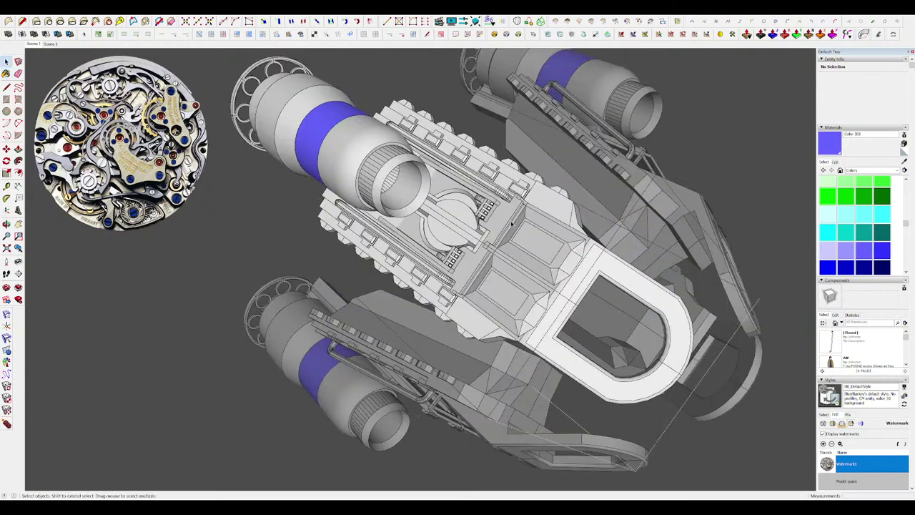
key("space")
double_click(511, 191)
key("b")
scroll(517, 184, "down", 3)
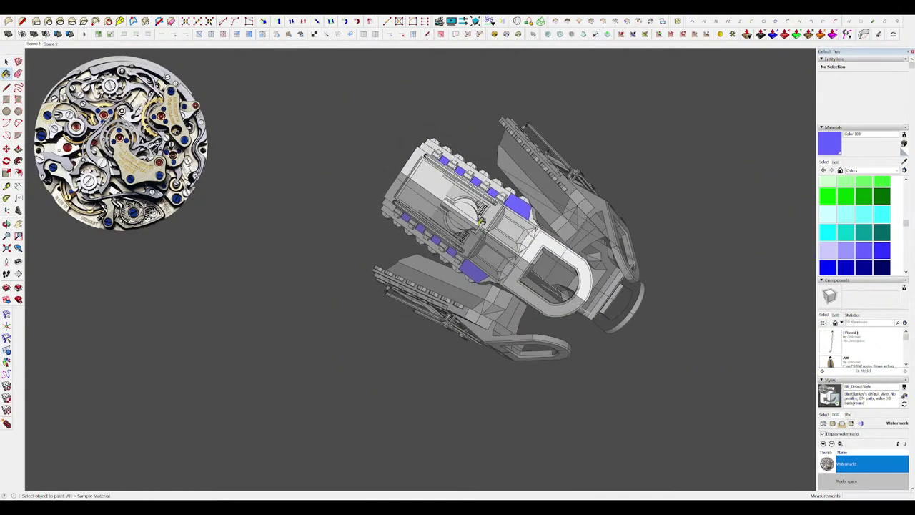
scroll(457, 204, "up", 4)
mouse_move(518, 185)
middle_mouse_down()
mouse_move(457, 204)
mouse_move(472, 216)
middle_mouse_up()
left_click(401, 204)
scroll(472, 217, "down", 3)
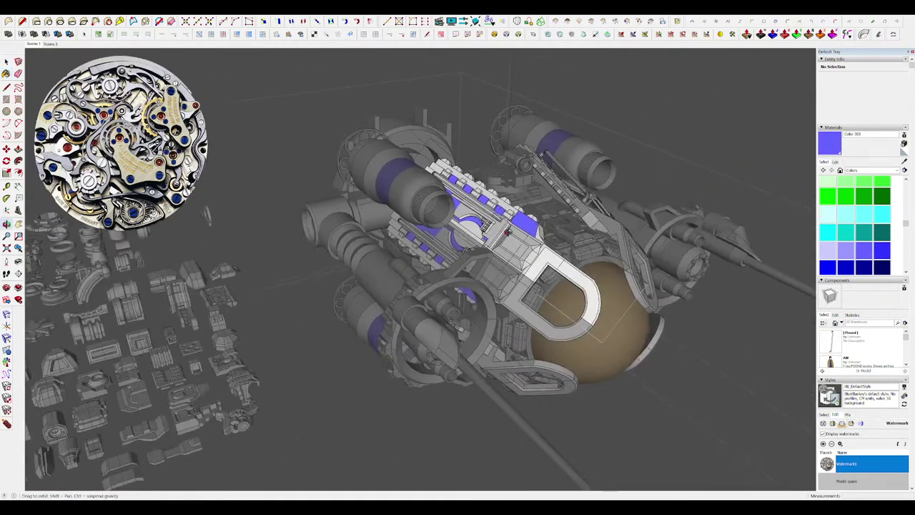
Paint the narrow grooves beside the top plate's sloped front panels with Color I03 and finish editing the plate.
scroll(520, 295, "up", 5)
scroll(518, 297, "down", 4)
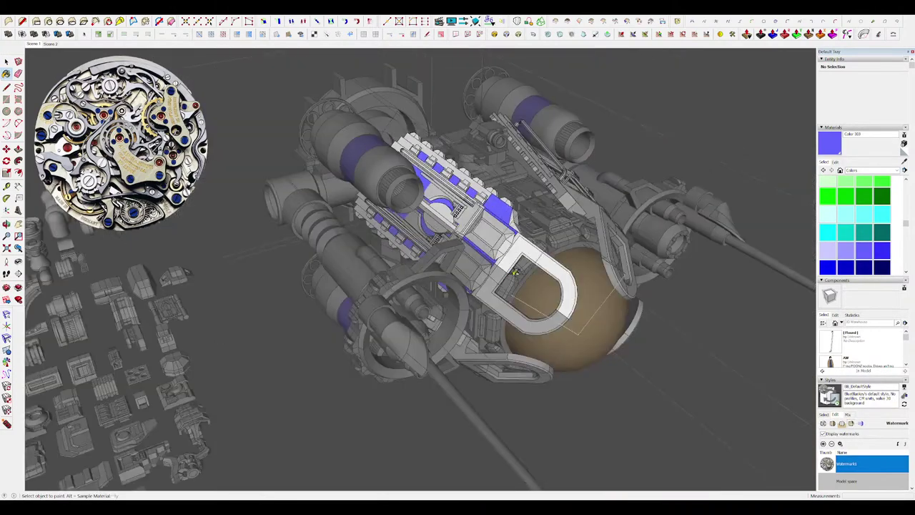
scroll(493, 246, "up", 5)
left_click(493, 246)
mouse_move(492, 246)
middle_mouse_down()
mouse_move(495, 223)
mouse_move(477, 236)
middle_mouse_up()
scroll(495, 223, "down", 2)
key("ctrl+z")
scroll(493, 240, "up", 4)
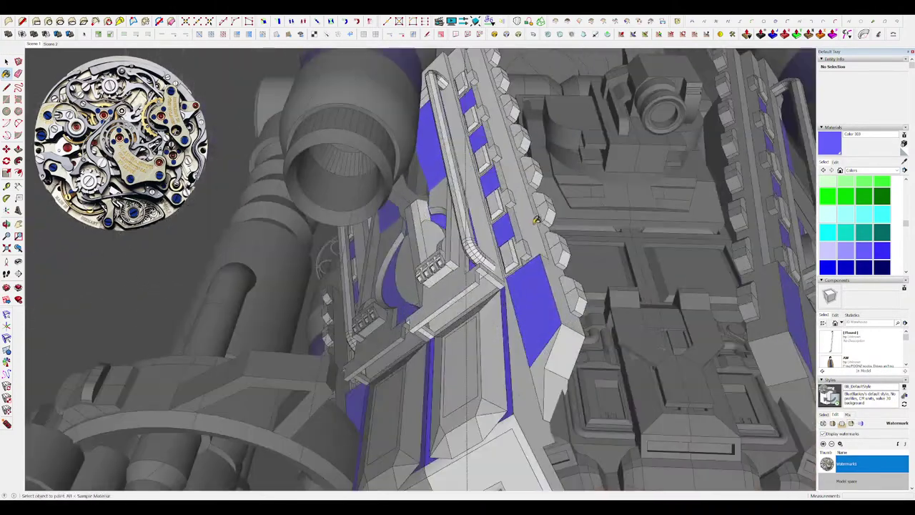
mouse_move(536, 229)
middle_mouse_down()
mouse_move(522, 250)
mouse_move(572, 316)
mouse_move(464, 275)
mouse_move(511, 243)
mouse_move(565, 233)
middle_mouse_up()
left_click(524, 250)
scroll(523, 251, "down", 4)
scroll(512, 243, "down", 4)
key("space")
left_click(604, 274)
scroll(516, 214, "up", 4)
scroll(516, 213, "down", 4)
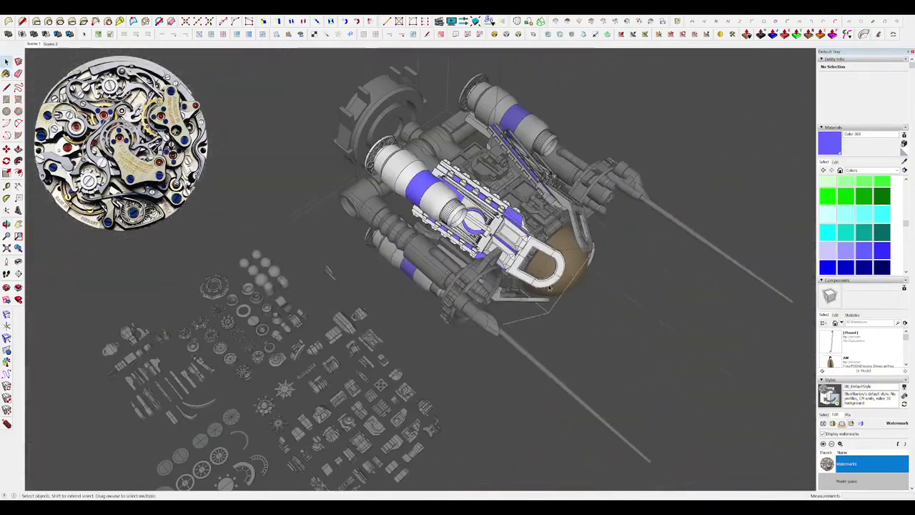
Open the side cannon assembly for editing and select its ribbed tube.
left_click(417, 256)
double_click(416, 256)
scroll(398, 242, "up", 4)
middle_click_drag(397, 242, 472, 251)
left_click(472, 251)
scroll(472, 251, "down", 3)
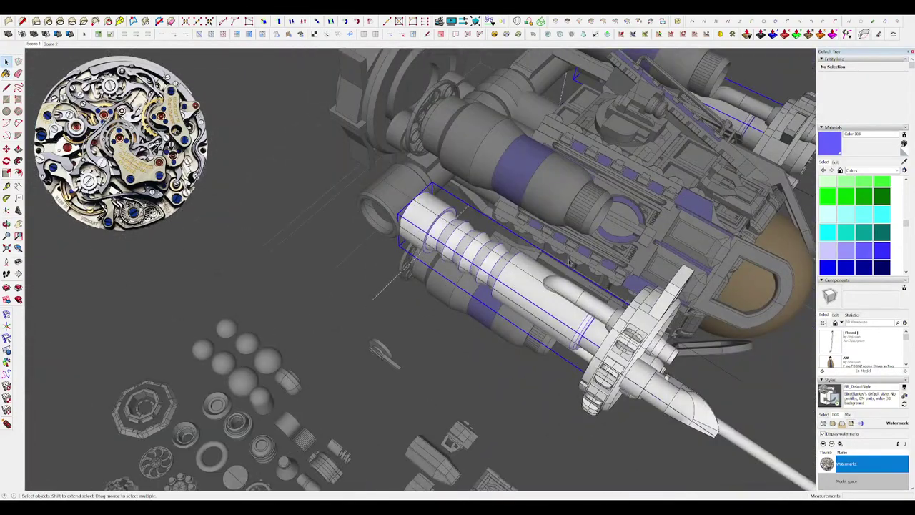
Paint two raised rings of the ribbed side tube with Color I03 and leave the tube.
double_click(531, 267)
scroll(518, 249, "up", 3)
left_click(385, 197)
middle_click_drag(385, 197, 343, 226)
left_click(336, 228)
left_click(401, 229)
left_click(412, 232)
scroll(510, 249, "down", 6)
middle_click_drag(510, 249, 732, 235)
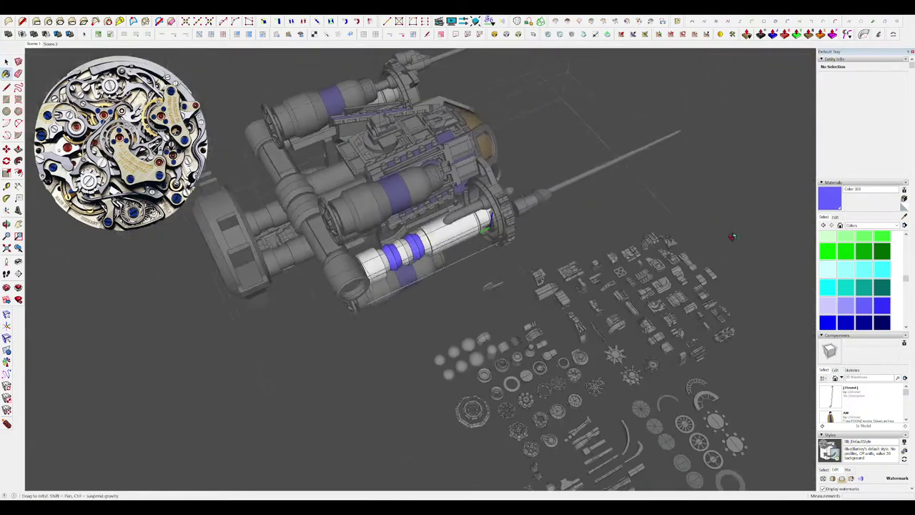
key("space")
scroll(500, 271, "up", 4)
middle_click_drag(501, 271, 591, 282)
scroll(514, 277, "down", 4)
left_click(514, 277)
scroll(672, 286, "down", 5)
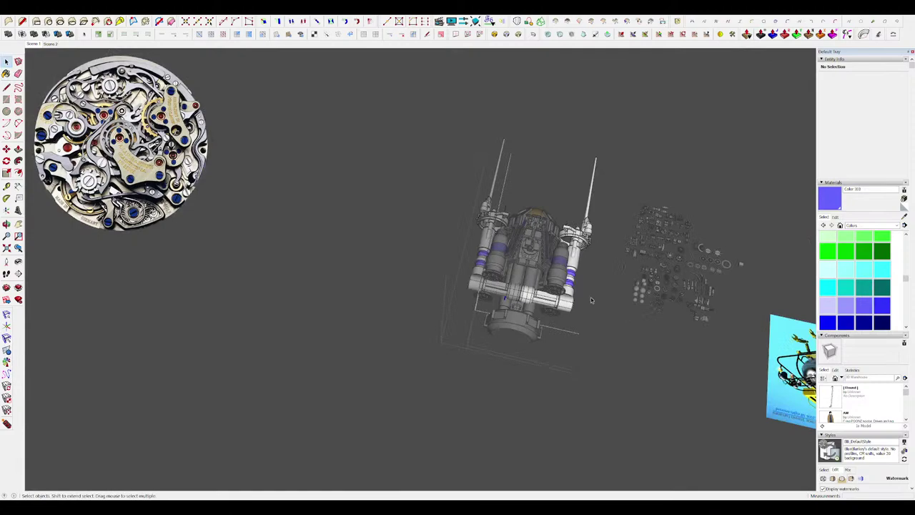
Open the rear cross pipe and paint its two central collars with Color I03.
scroll(590, 295, "up", 4)
left_click(551, 317)
double_click(507, 319)
scroll(507, 319, "up", 4)
key("i")
key("i")
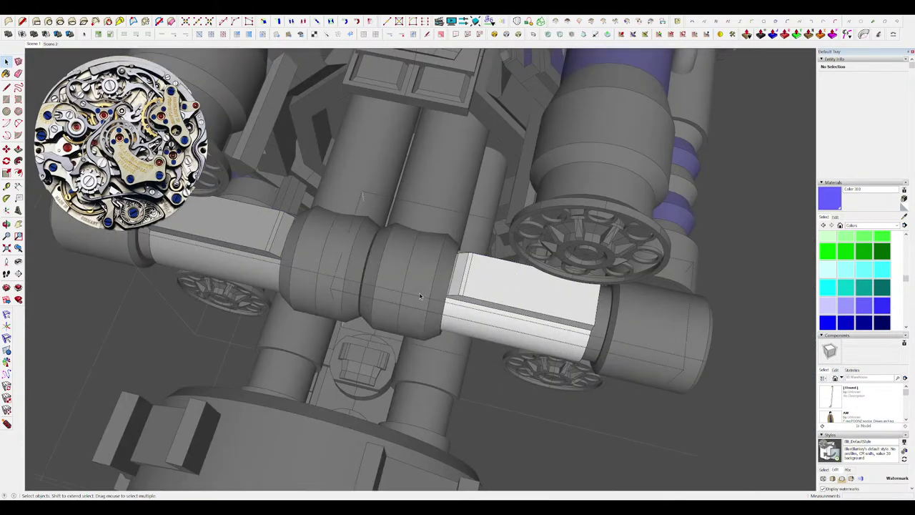
left_click(422, 297)
double_click(421, 296)
left_click(421, 296)
middle_click_drag(421, 296, 412, 276)
left_click(433, 272)
scroll(433, 272, "down", 7)
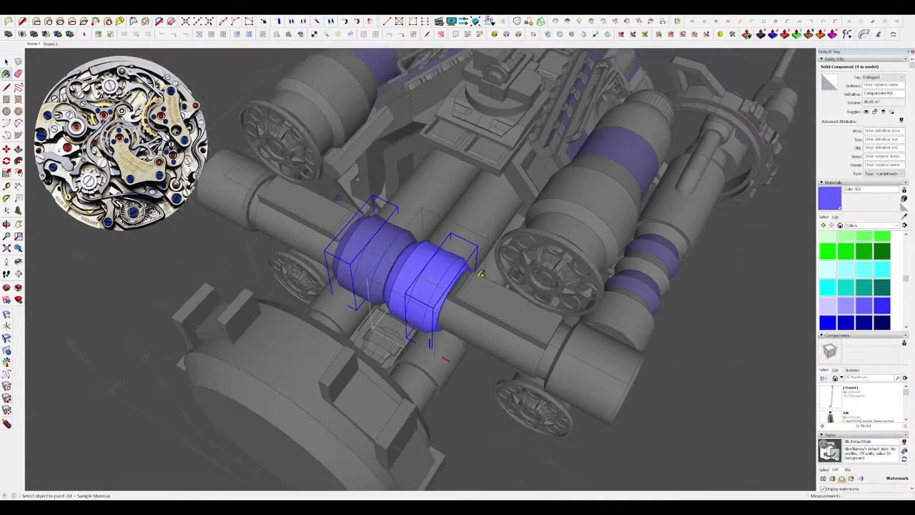
Open the end cap of the rear cross pipe for editing and select the circular edge of its wider section.
key("space")
left_click(603, 349)
left_click(610, 364)
mouse_move(643, 343)
middle_mouse_down()
mouse_move(610, 364)
mouse_move(488, 374)
middle_mouse_up()
scroll(489, 373, "up", 2)
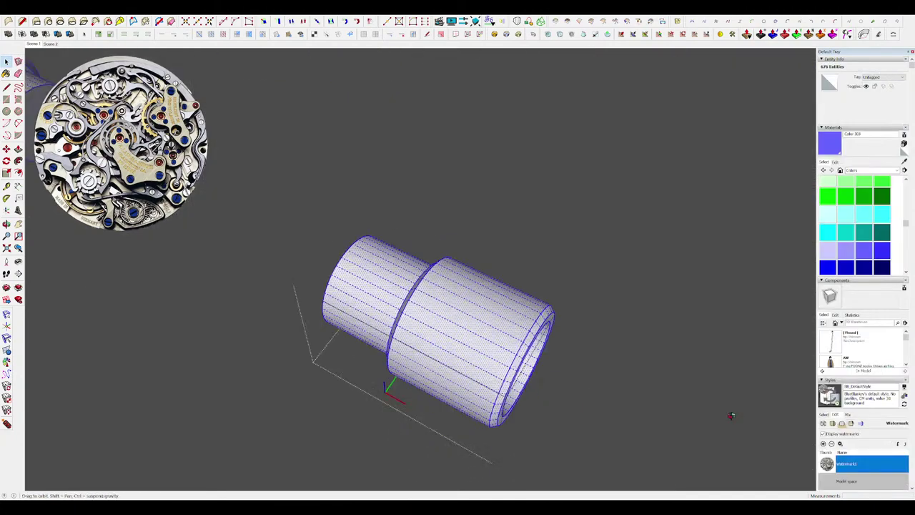
middle_click_drag(729, 415, 434, 310)
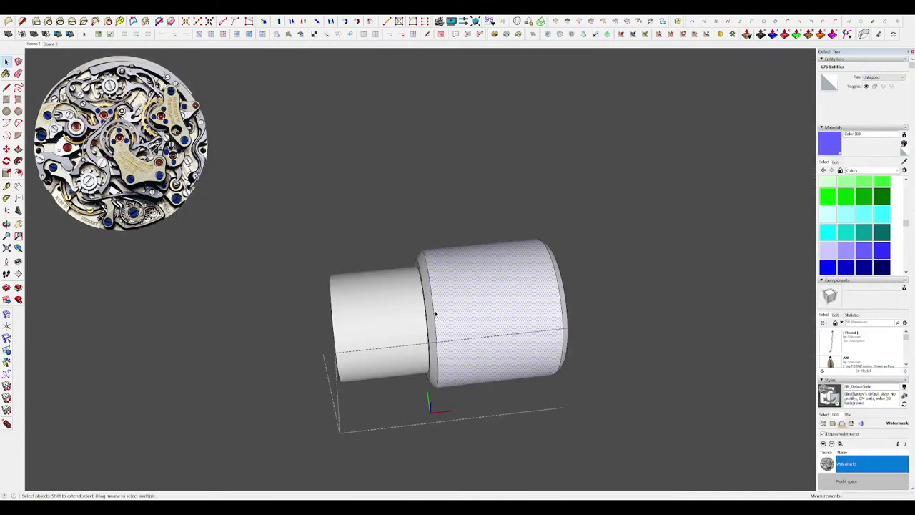
Copy the circular edge twice along the end cap's wide section and paint the band between the copies with Color I03.
key("m")
key("ctrl")
left_click(433, 310)
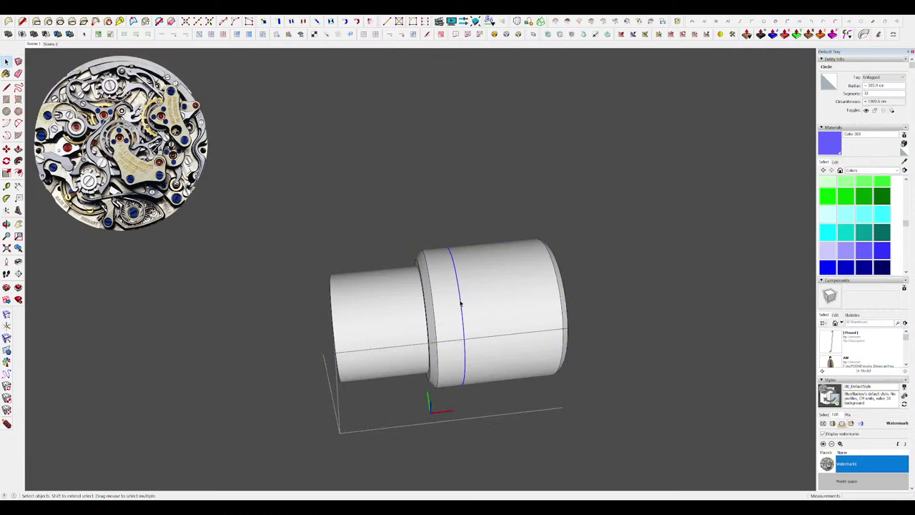
left_click(497, 290)
key("space")
middle_click_drag(496, 290, 508, 294)
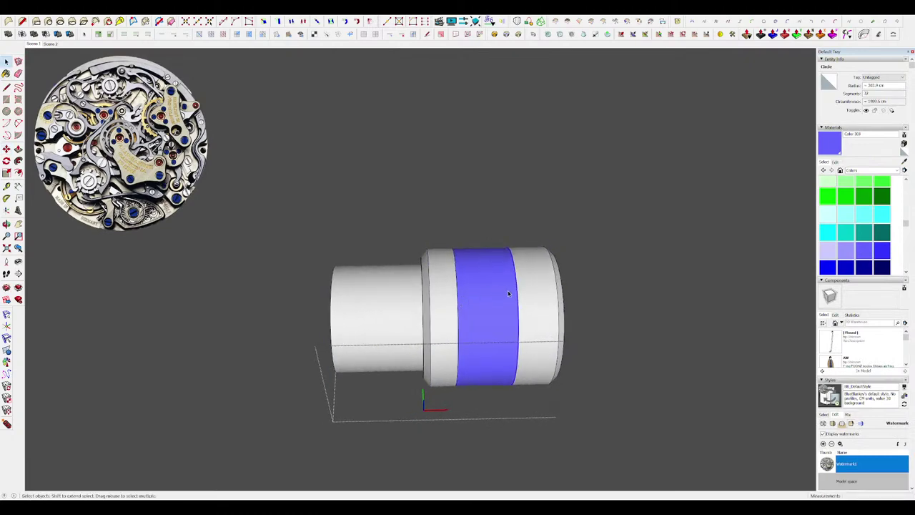
scroll(480, 273, "down", 3)
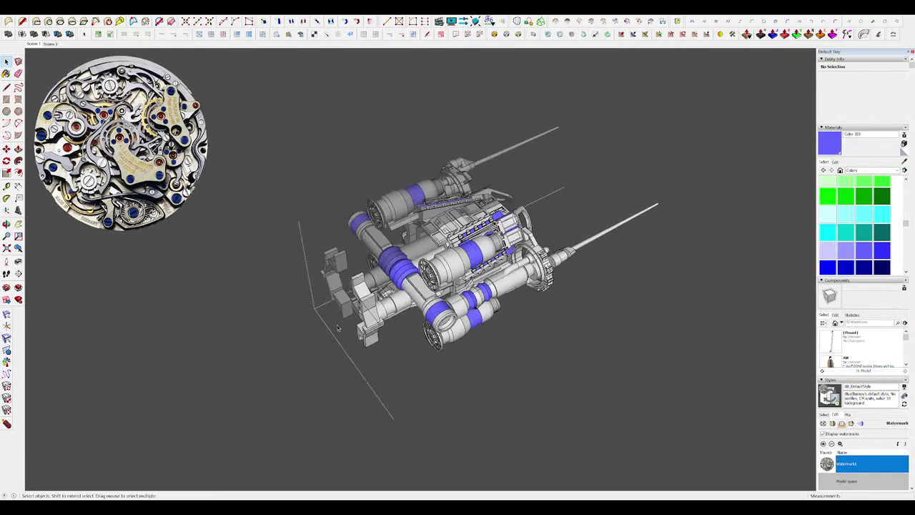
Open the engine assembly, paint the spoked wheel at the rear of the cylinder with Color I03, and leave the assembly.
middle_click_drag(338, 328, 615, 272)
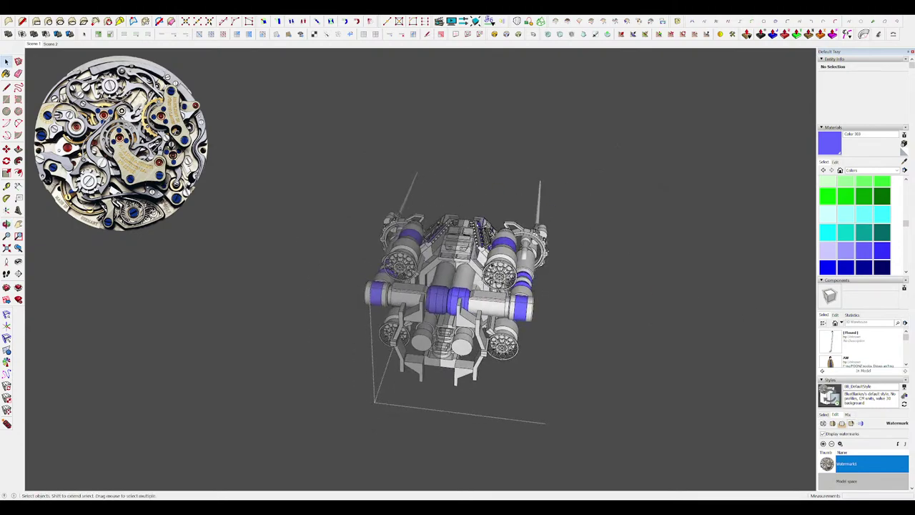
scroll(493, 272, "up", 6)
mouse_move(543, 272)
middle_mouse_down()
mouse_move(497, 267)
mouse_move(522, 250)
mouse_move(492, 273)
middle_mouse_up()
scroll(522, 258, "down", 2)
double_click(529, 272)
scroll(529, 273, "up", 4)
left_click(529, 273)
key("b")
left_click(531, 250)
key("space")
scroll(531, 248, "down", 7)
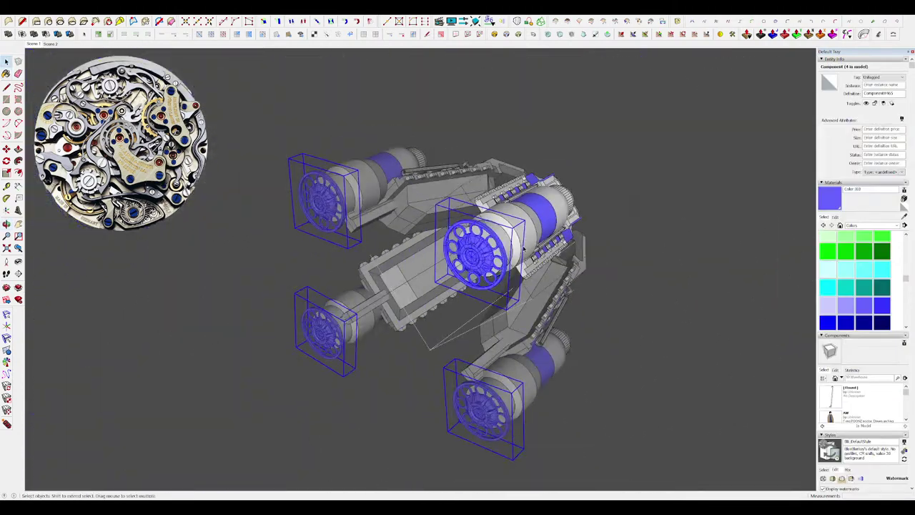
key("i")
middle_click_drag(531, 250, 565, 288)
left_click(641, 323)
Open the D-shaped nose frame, offset its front faces inward, and paint the inset faces with Color I03.
middle_click_drag(757, 300, 636, 339)
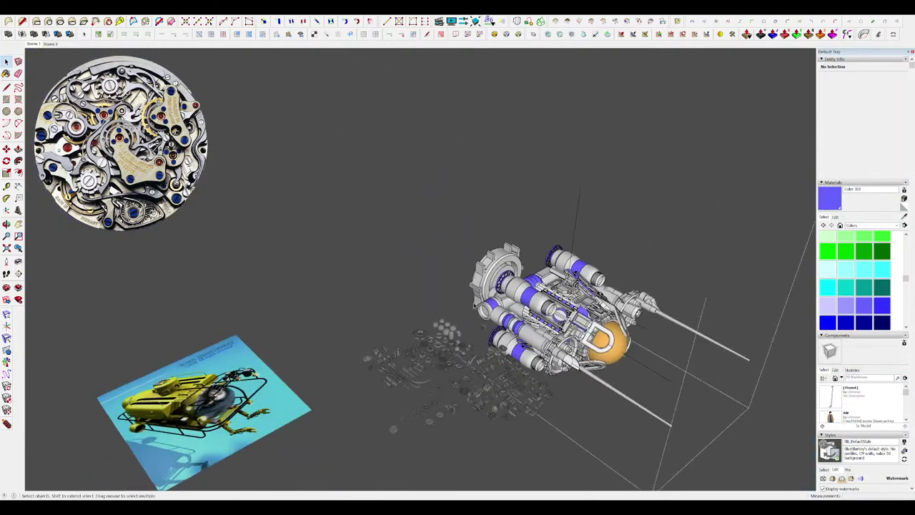
scroll(636, 339, "up", 3)
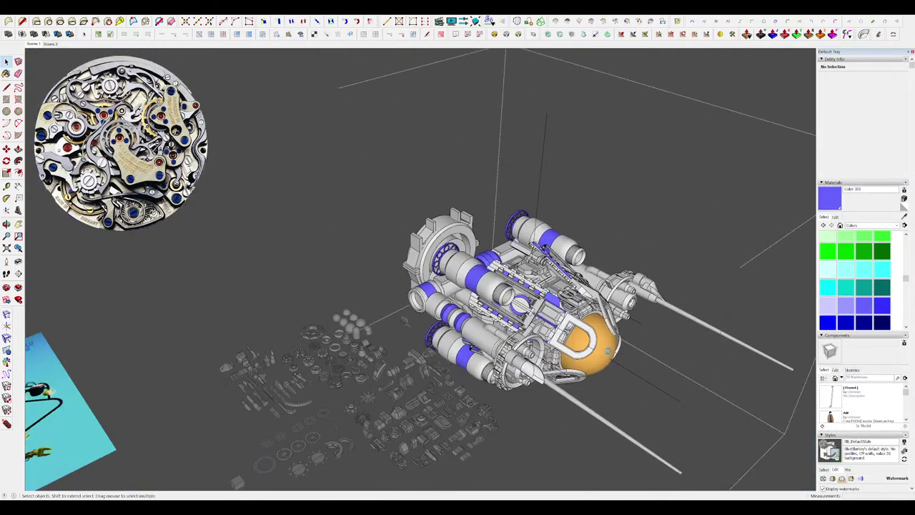
scroll(601, 343, "up", 8)
double_click(507, 260)
double_click(507, 261)
middle_click_drag(507, 260, 444, 210)
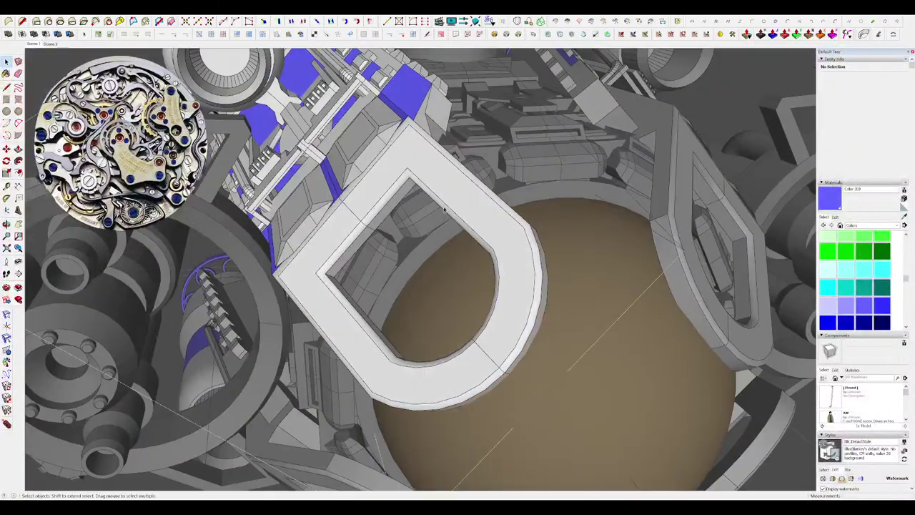
left_click(473, 187)
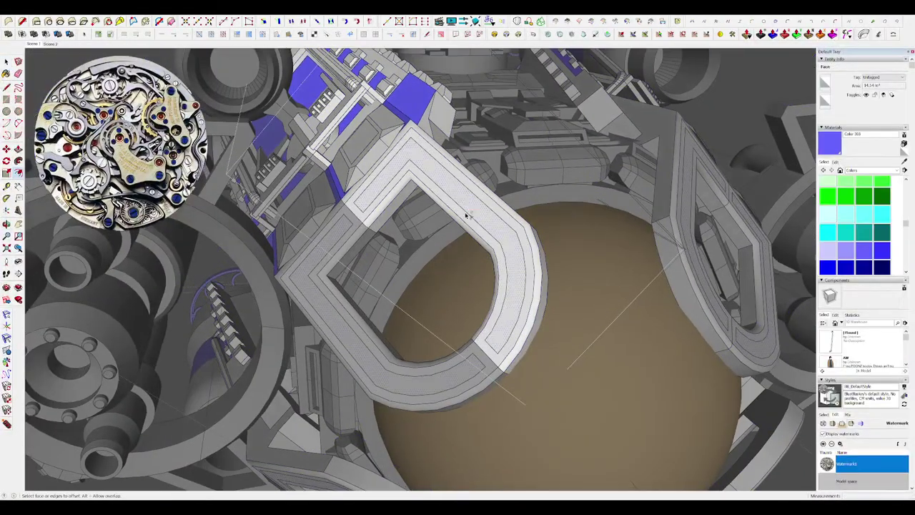
left_click(482, 217)
scroll(433, 224, "down", 8)
key("space")
left_click(643, 306)
left_click(678, 310)
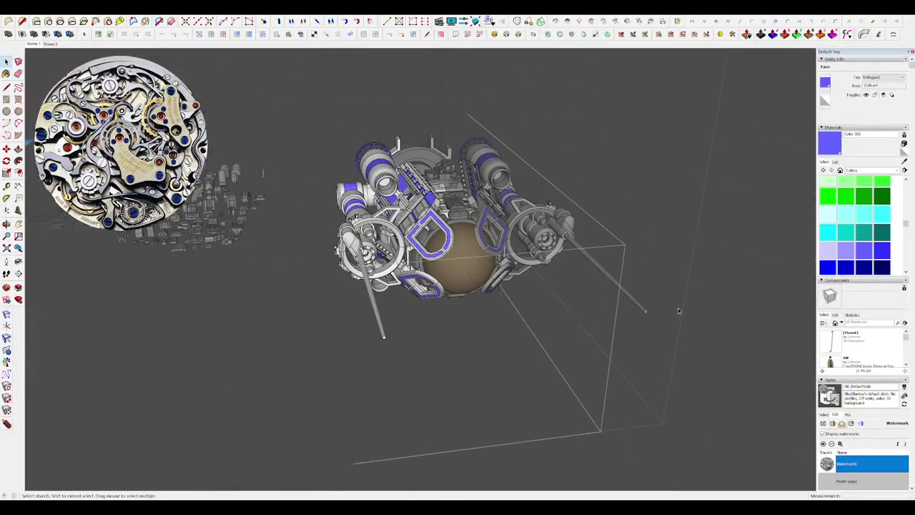
left_click(684, 314)
Open the large side ring with its brackets for editing, isolate it from the model, and select its front face.
scroll(684, 315, "down", 3)
scroll(493, 269, "up", 9)
double_click(498, 269)
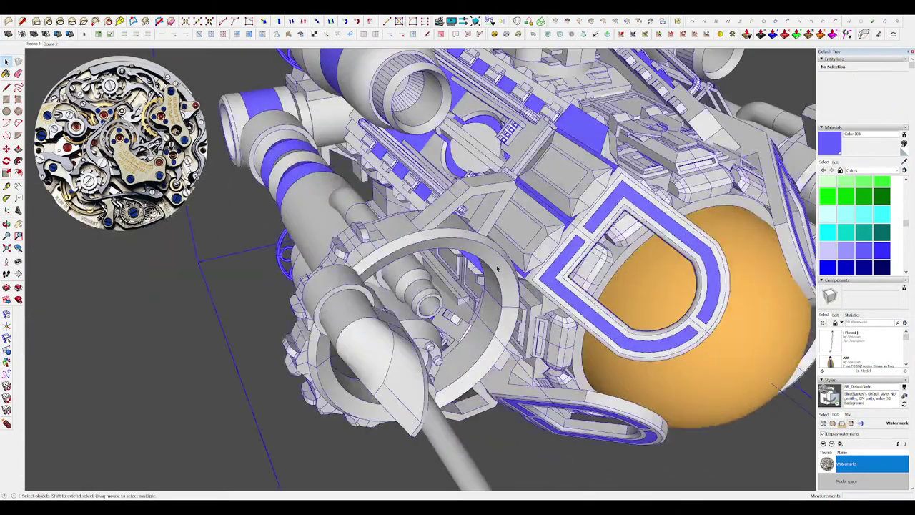
double_click(498, 269)
double_click(497, 269)
key("i")
double_click(497, 269)
middle_click_drag(497, 269, 407, 187)
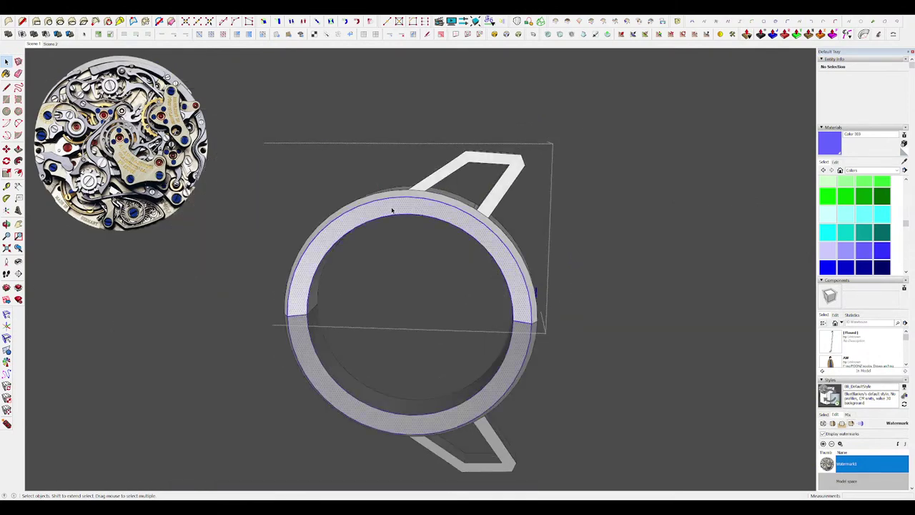
Offset the large side ring's two front half faces inward by about 25 cm.
scroll(392, 211, "up", 3)
middle_click_drag(392, 210, 472, 170)
scroll(473, 169, "down", 1)
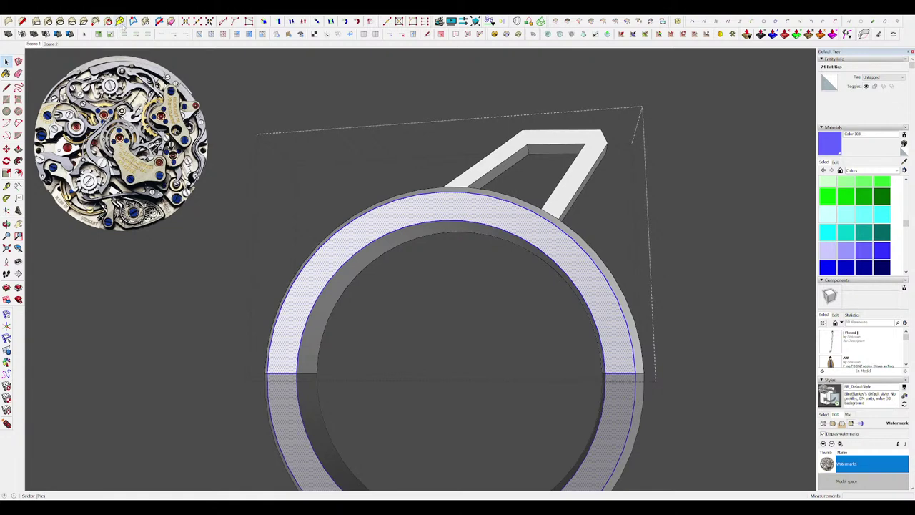
left_click(133, 23)
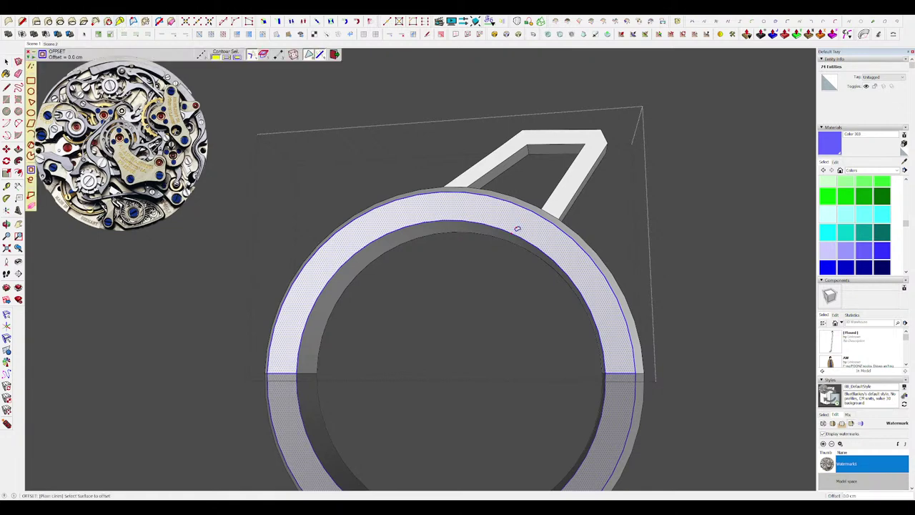
scroll(520, 227, "up", 2)
left_click(542, 218)
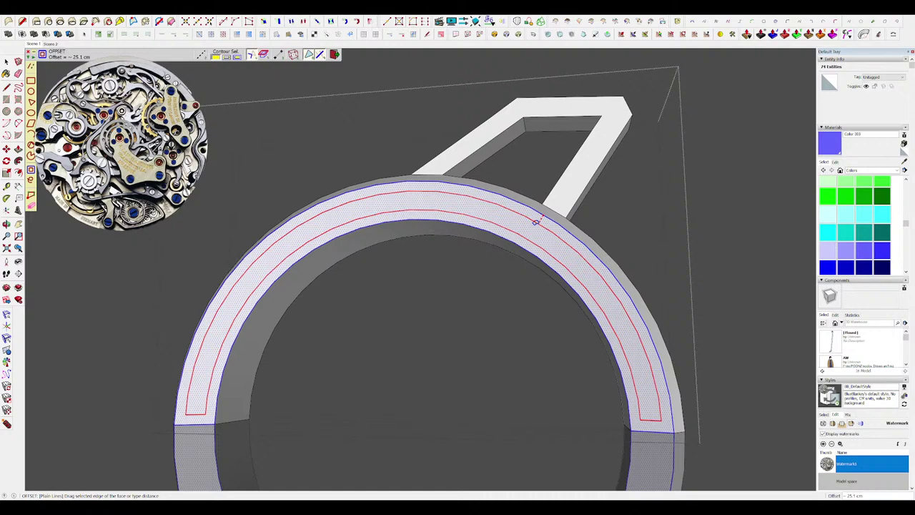
left_click(533, 221)
key("space")
scroll(553, 232, "down", 2)
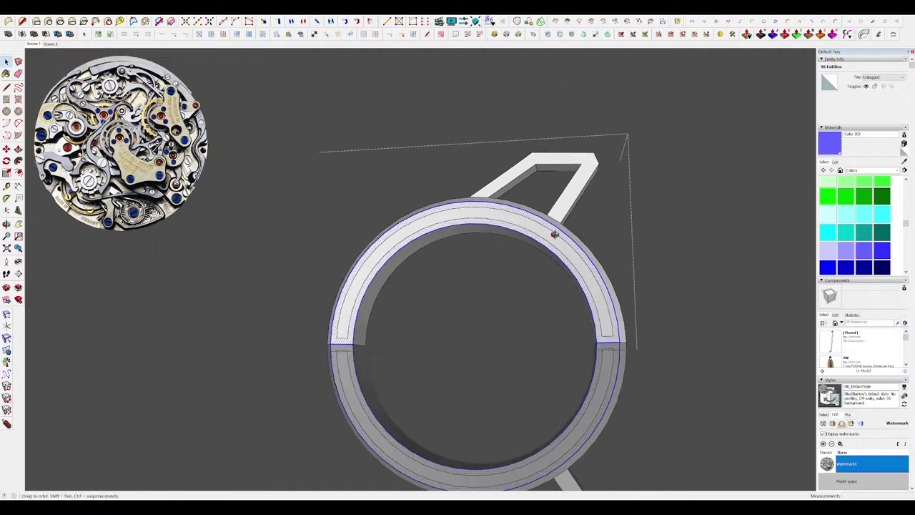
Paint the inset band on the large side ring with Color I03, and return to the whole spacecraft model.
middle_click_drag(554, 233, 576, 263)
scroll(576, 263, "up", 2)
key("b")
left_click(570, 232)
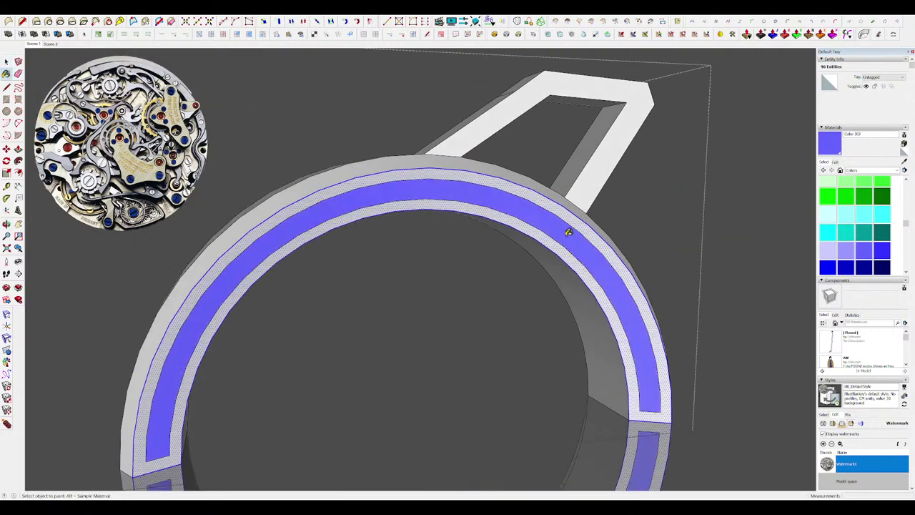
key("space")
scroll(515, 221, "down", 5)
key("Escape")
middle_click_drag(565, 246, 501, 299)
left_click(500, 300)
scroll(551, 207, "up", 4)
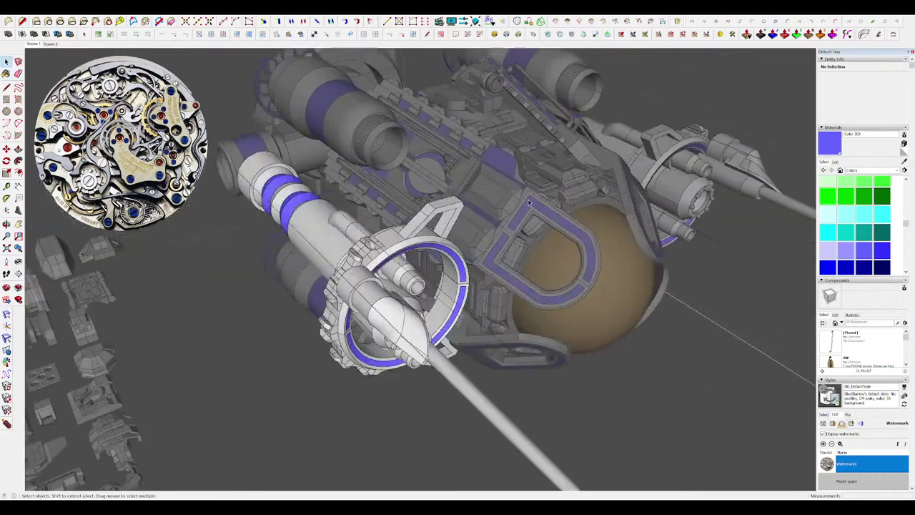
middle_click_drag(472, 236, 447, 251)
scroll(506, 214, "down", 5)
left_click(471, 134)
left_click(471, 134)
left_click(471, 134)
scroll(548, 128, "up", 2)
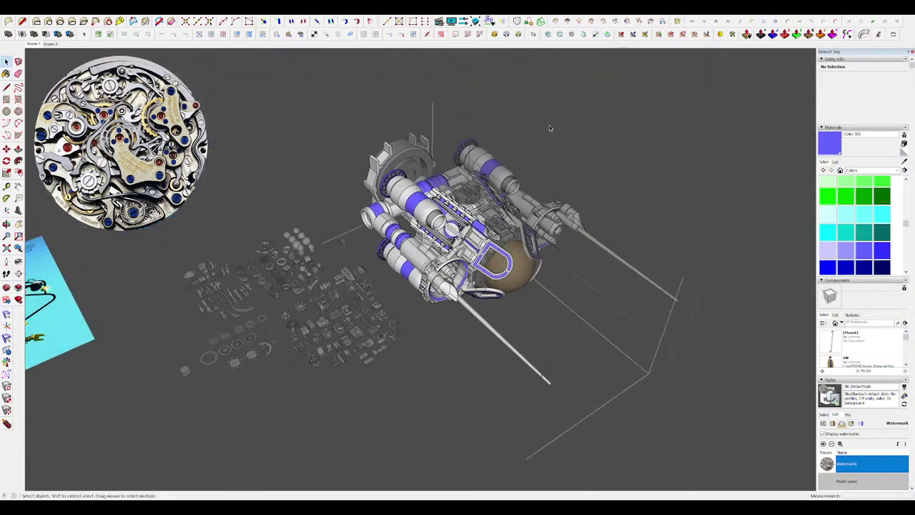
Open the small twin-armed bracket behind the nose sphere for editing, and offset its angled top faces inward.
middle_click_drag(548, 129, 577, 156)
scroll(511, 222, "up", 2)
double_click(511, 230)
scroll(500, 238, "up", 8)
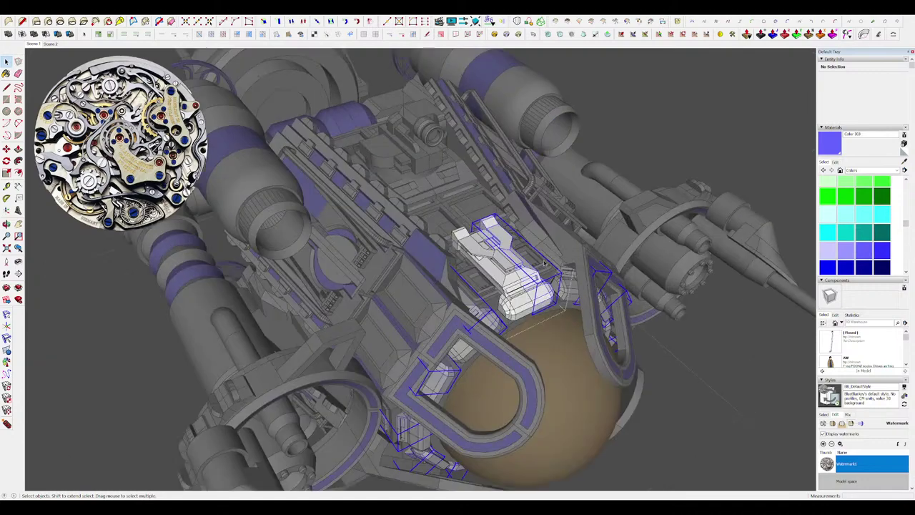
scroll(523, 239, "up", 5)
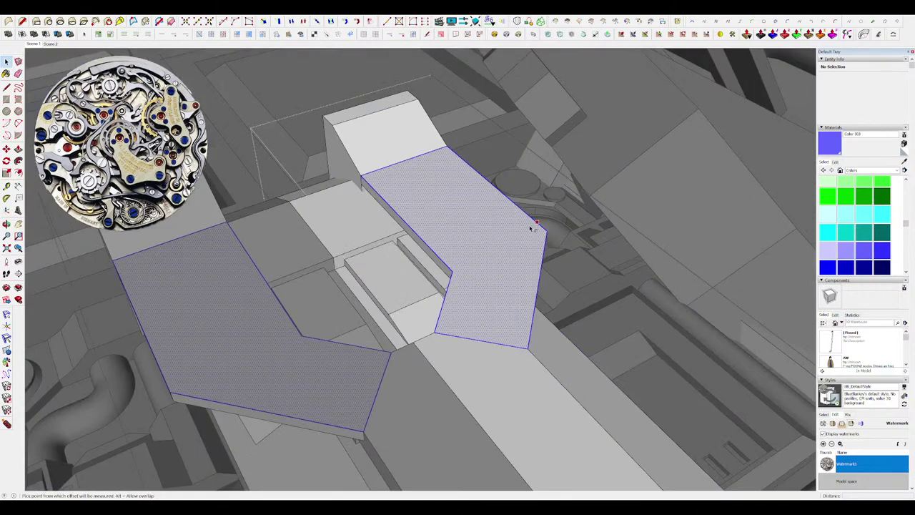
left_click(523, 229)
scroll(461, 221, "down", 5)
middle_click_drag(462, 221, 465, 257)
scroll(465, 256, "up", 5)
key("space")
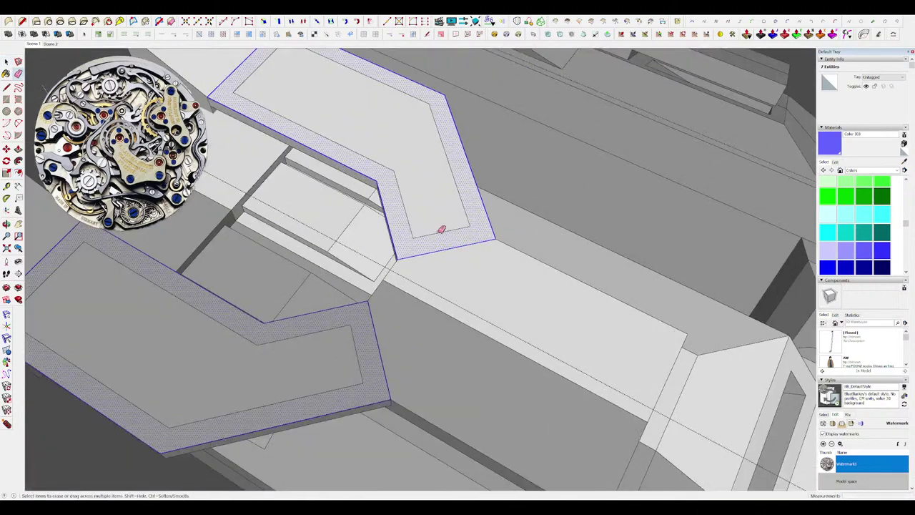
Extend the bracket's inset outline across the bend and along the adjoining straight strip, closing it near the strip's far end.
left_click(441, 234)
key("m")
left_click(441, 235)
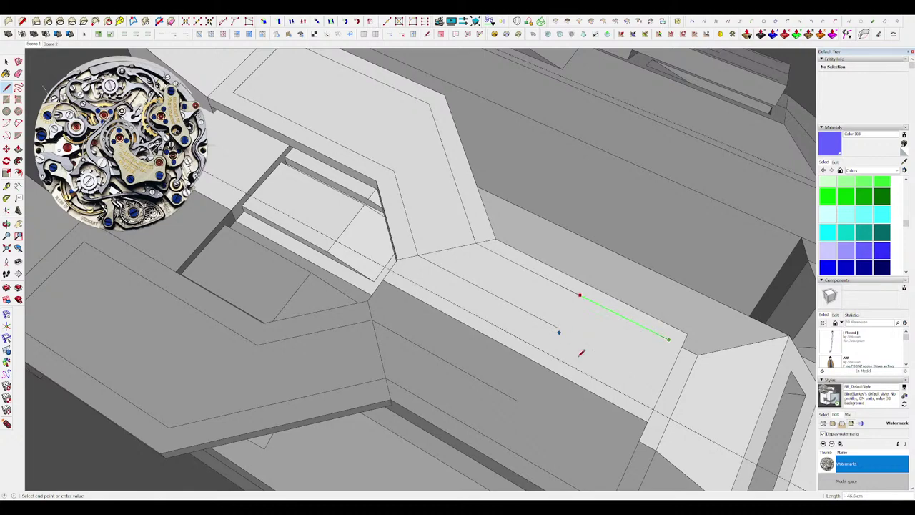
key("space")
middle_click_drag(515, 262, 459, 248)
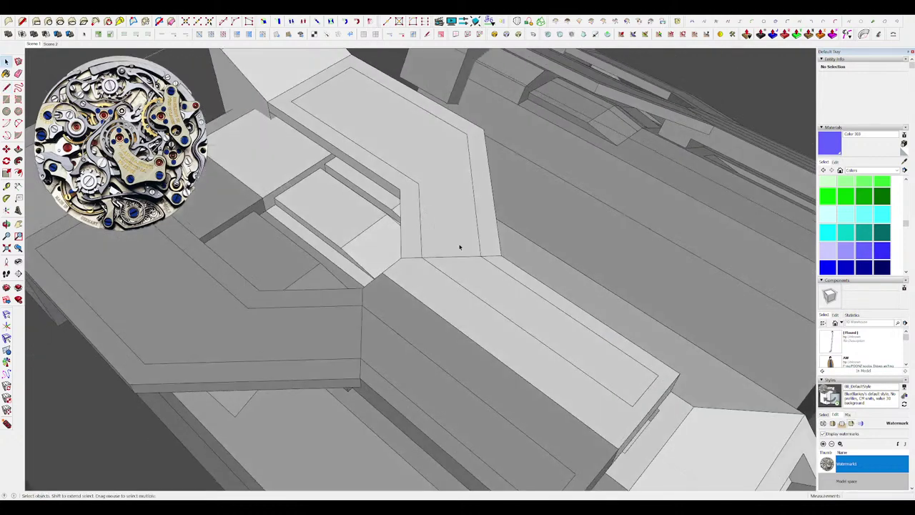
Paint the bracket's inset panels with Color I03, and leave the bracket.
scroll(491, 263, "down", 5)
key("b")
left_click(470, 234)
key("space")
scroll(458, 225, "down", 10)
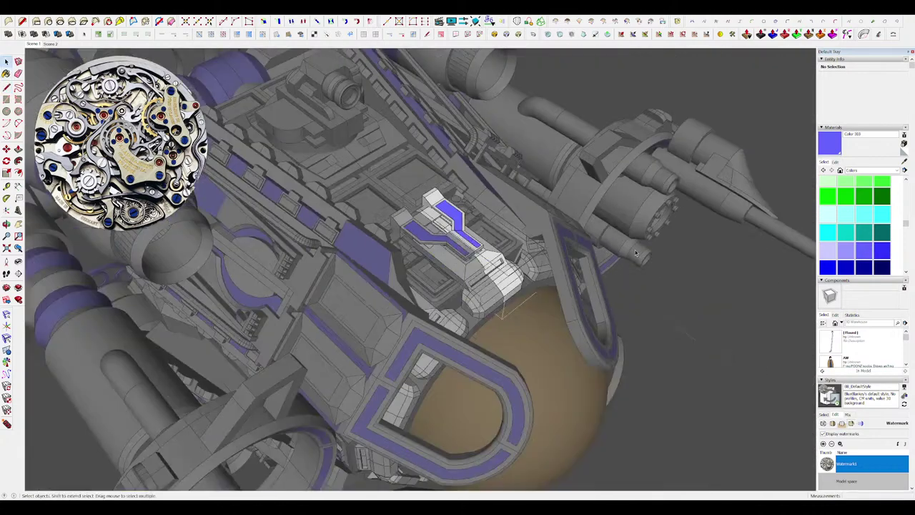
left_click(643, 269)
scroll(484, 216, "up", 4)
Open the recessed square hull panel behind the bracket, try painting its floor with Color I03, and leave the panel.
double_click(483, 213)
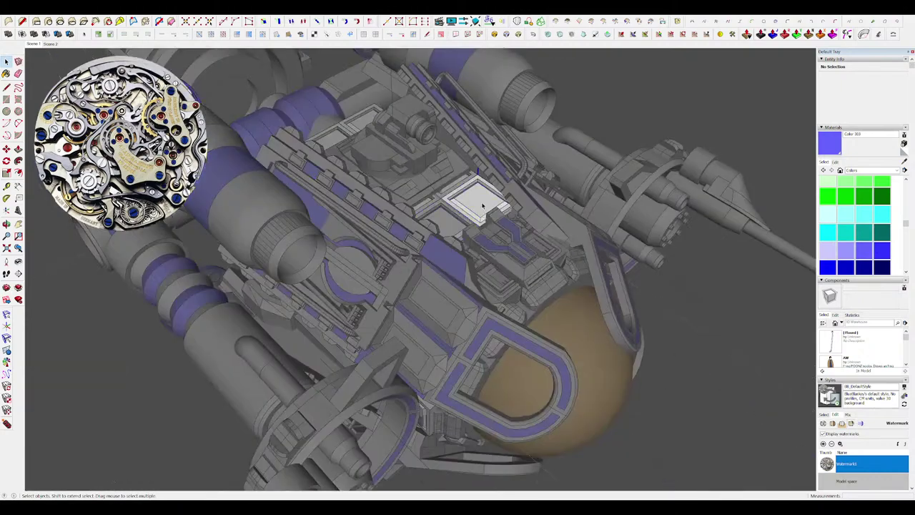
scroll(488, 216, "up", 4)
key("b")
left_click(458, 212)
scroll(459, 214, "down", 8)
middle_click_drag(464, 225, 479, 230)
key("space")
left_click(634, 184)
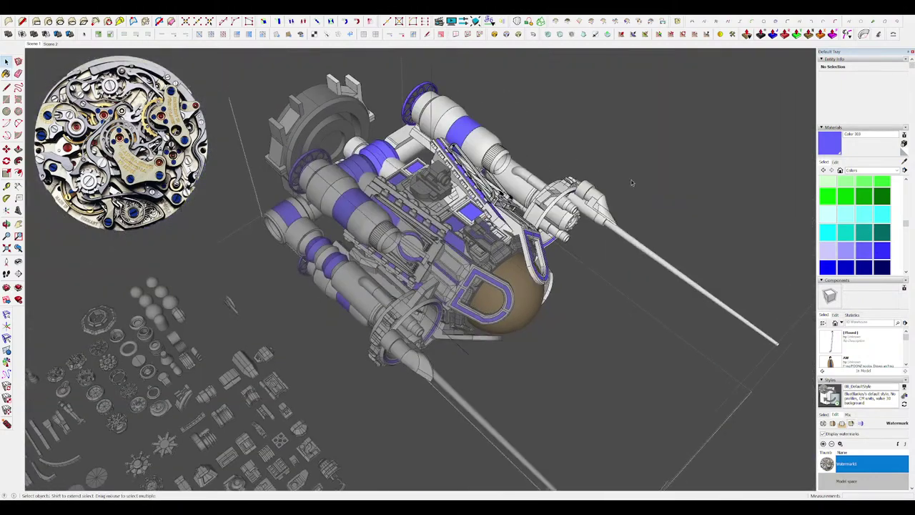
Undo the panel's floor paint, paint the raised rim of the square hull panel with Color I03, and leave the panel.
middle_click_drag(633, 183, 562, 204)
double_click(503, 217)
key("ctrl+z")
scroll(509, 216, "up", 8)
middle_click_drag(511, 217, 532, 238)
key("b")
scroll(452, 252, "up", 3)
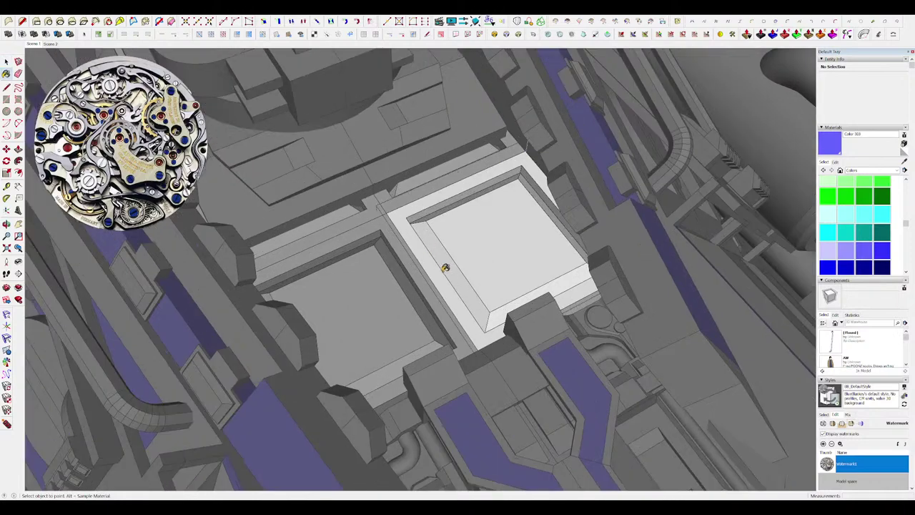
left_click(445, 268)
scroll(469, 244, "down", 8)
key("space")
left_click(587, 225)
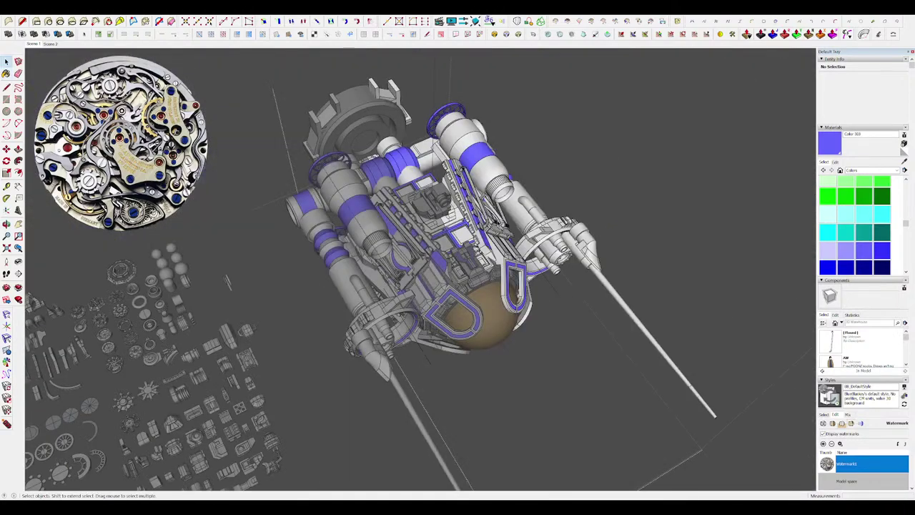
Examine the violet-blue accents across the whole spacecraft from several angles.
middle_click_drag(665, 243, 630, 254)
scroll(630, 254, "down", 3)
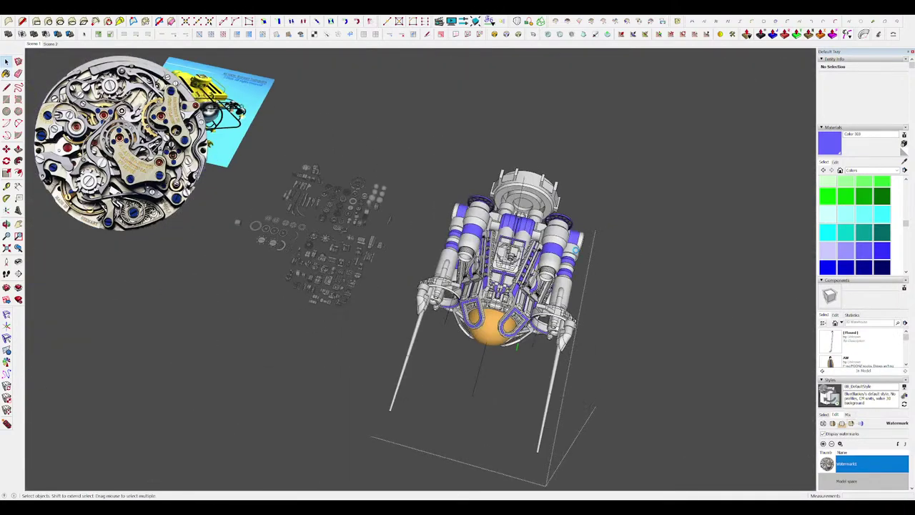
middle_click_drag(376, 367, 636, 255)
left_click(635, 255)
scroll(531, 283, "down", 3)
middle_click_drag(531, 282, 475, 265)
scroll(537, 247, "up", 6)
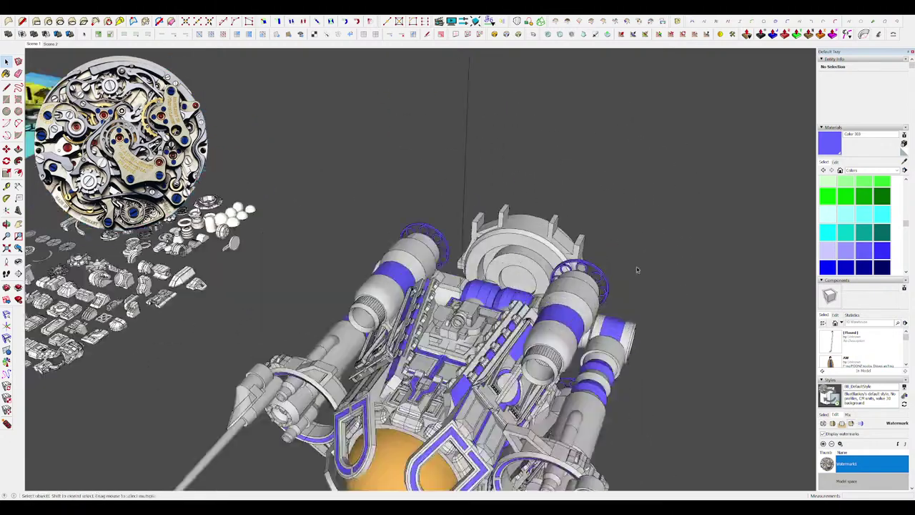
scroll(525, 253, "up", 4)
middle_click_drag(637, 267, 513, 266)
key("q")
scroll(565, 264, "down", 10)
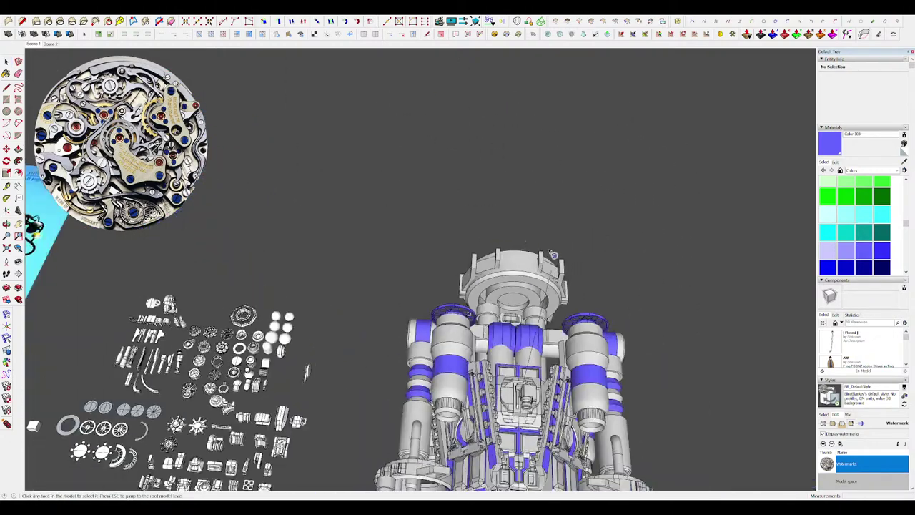
Look over the mechanical blueprint reference images laid out beside the spacecraft.
key("space")
scroll(551, 272, "up", 3)
middle_click_drag(215, 411, 438, 427, "shift")
scroll(420, 408, "up", 4)
scroll(438, 426, "up", 4)
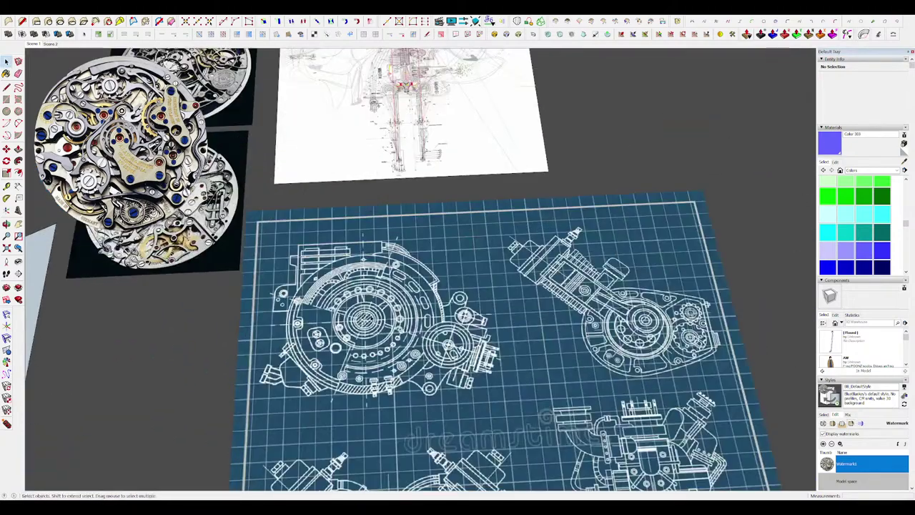
scroll(343, 325, "down", 6)
middle_click_drag(763, 306, 419, 302, "shift")
scroll(408, 304, "up", 6)
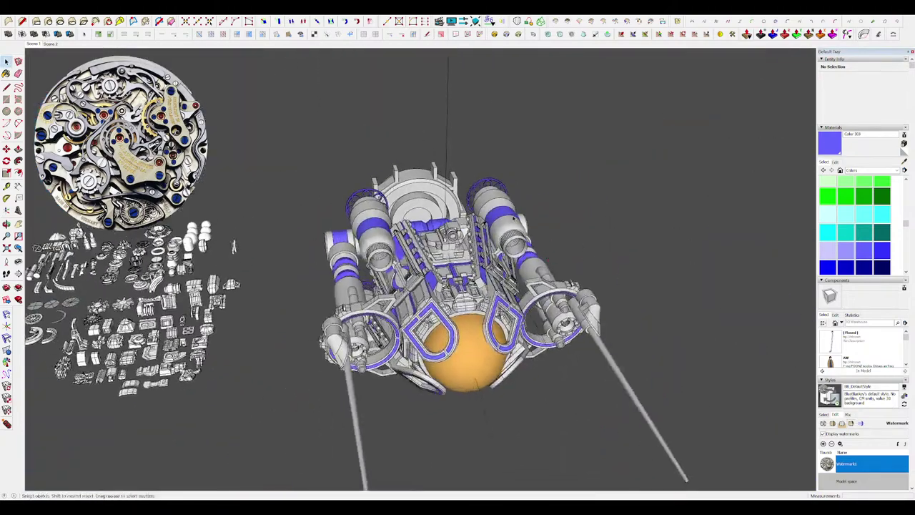
Open the large round disc with concentric rings for editing, and isolate it from the rest of the model.
scroll(426, 197, "up", 4)
double_click(455, 201)
middle_click_drag(455, 201, 474, 158)
key("alt+h")
left_click(547, 199)
scroll(547, 200, "down", 3)
double_click(465, 194)
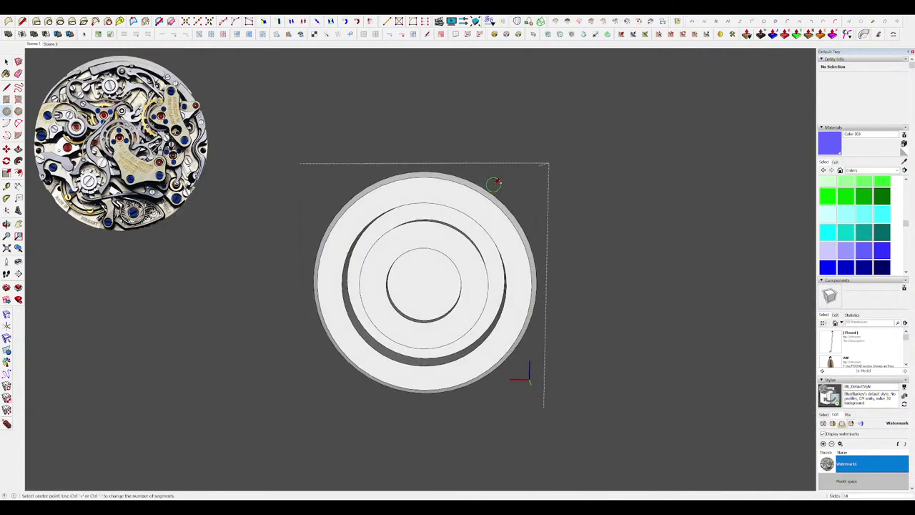
Draw a small circle beside the concentric disc, extrude it into a short cylinder, and make it a component.
left_click(566, 171)
middle_click_drag(565, 171, 608, 279)
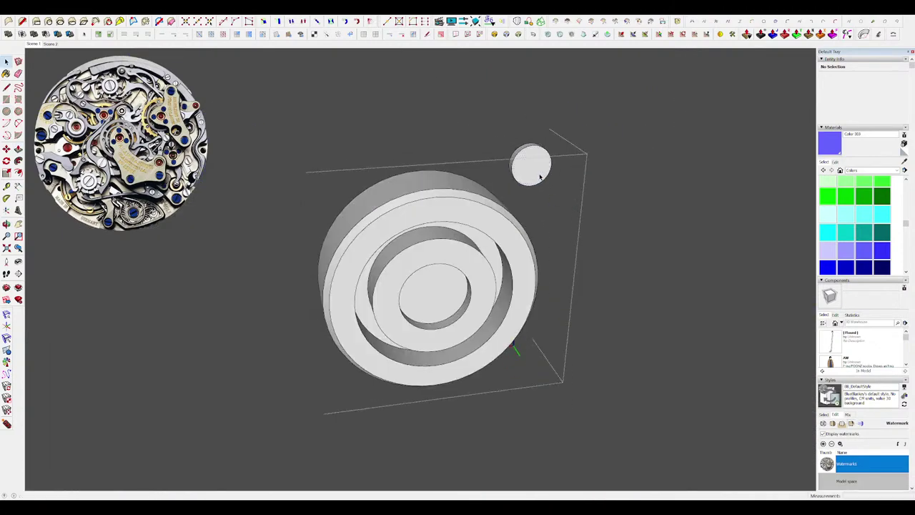
key("g")
middle_click_drag(469, 278, 430, 275)
Move the small cylinder onto the disc's vertical centreline, and bring it forward to the disc's front face.
key("m")
key("Right")
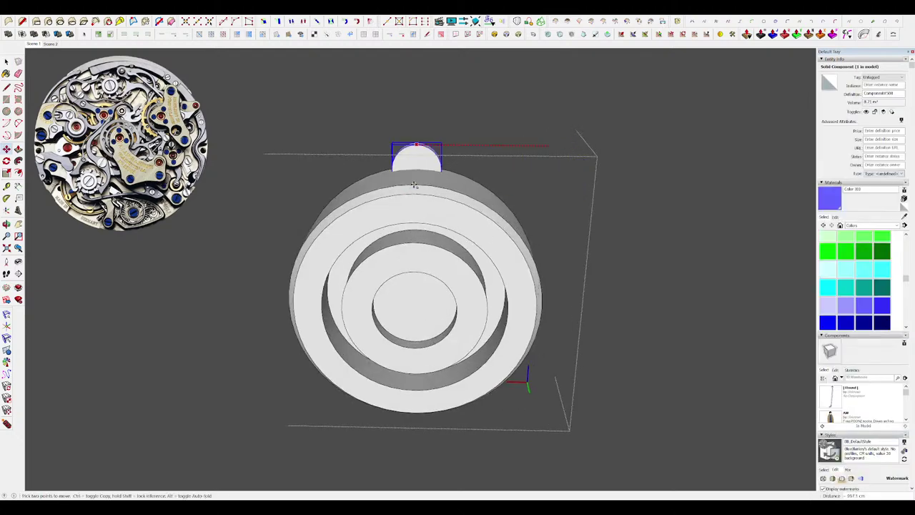
left_click(417, 187)
middle_click_drag(417, 187, 411, 177)
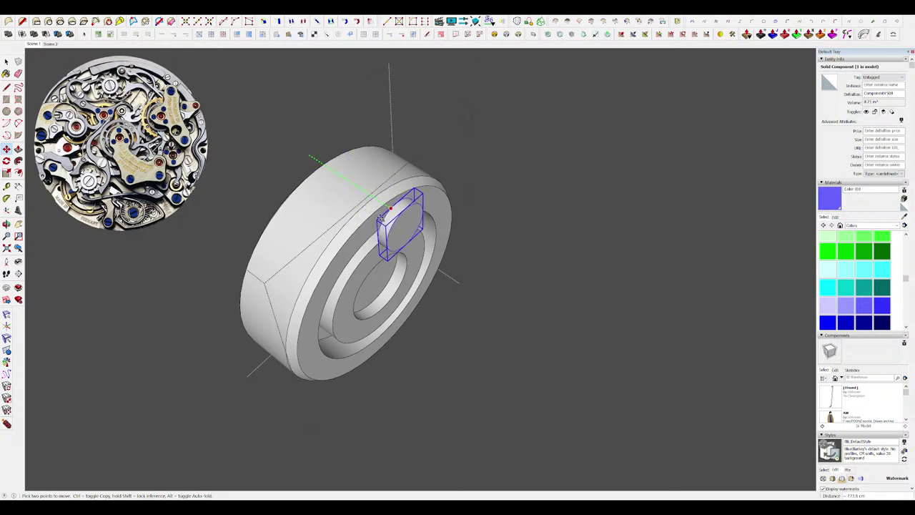
middle_click_drag(377, 220, 313, 182)
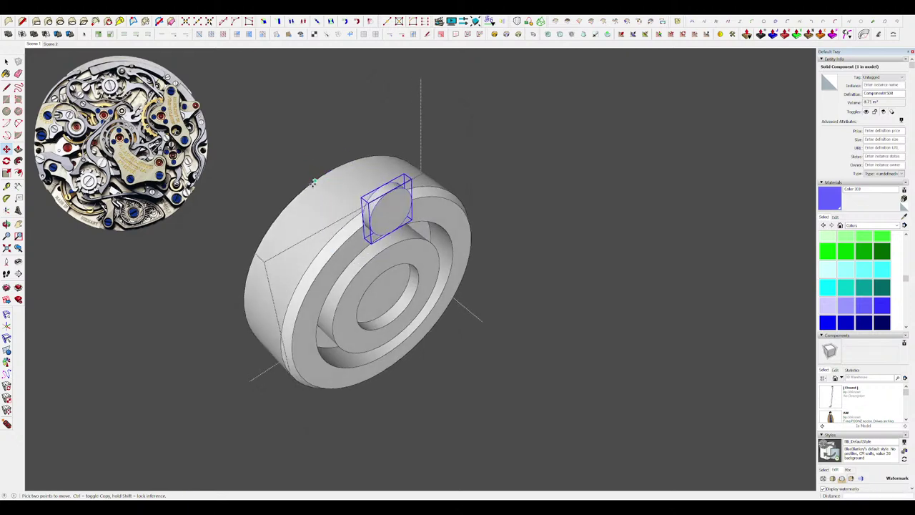
Move the small cylinder down so it sits over the disc's outer flat ring.
scroll(313, 182, "up", 4)
scroll(409, 226, "down", 4)
scroll(439, 253, "up", 4)
middle_click_drag(410, 227, 444, 218)
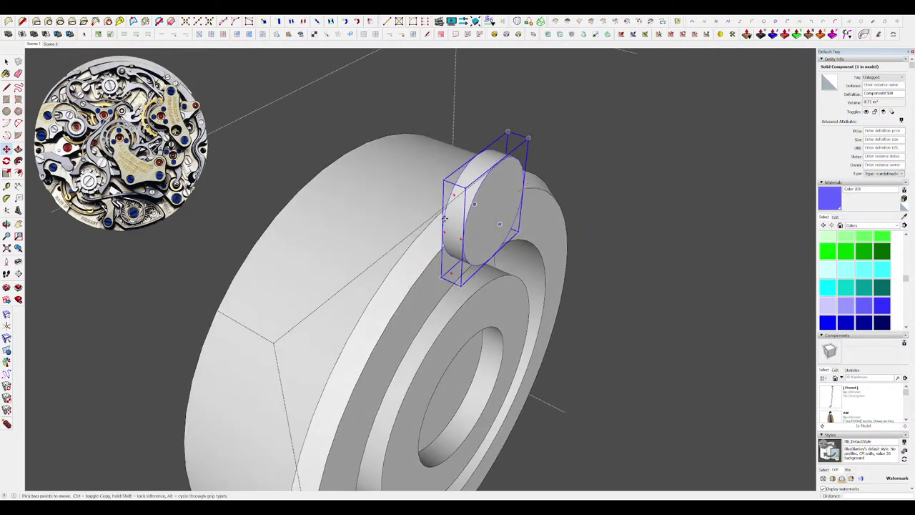
middle_click_drag(441, 274, 381, 218)
scroll(433, 209, "down", 5)
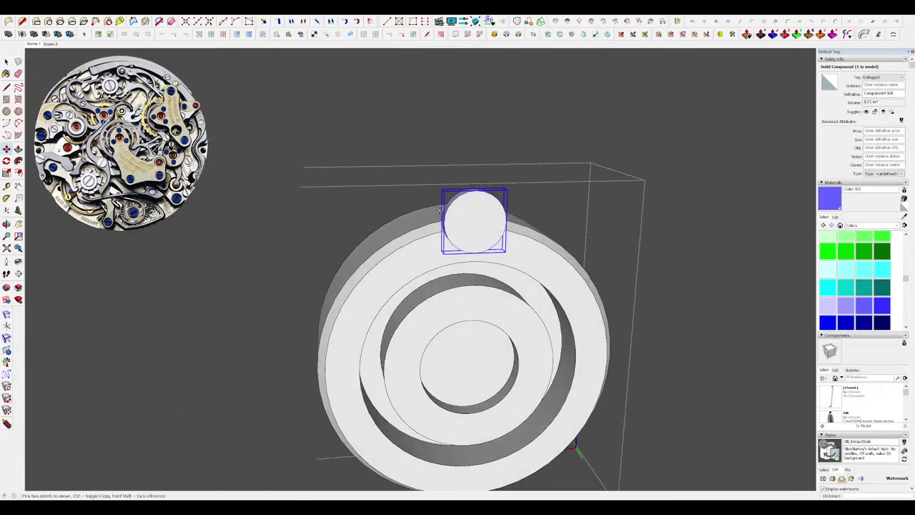
middle_click_drag(443, 212, 436, 210)
scroll(435, 210, "up", 5)
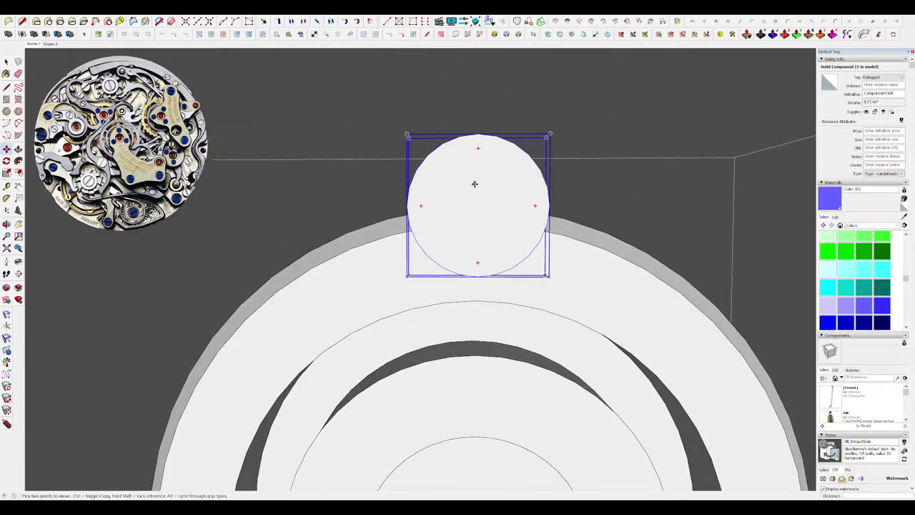
left_click_drag(477, 188, 478, 240)
scroll(478, 241, "down", 3)
middle_click_drag(478, 241, 514, 300)
Scale the small cylinder down about its centre, and seat it against the outer ring's front face.
key("s")
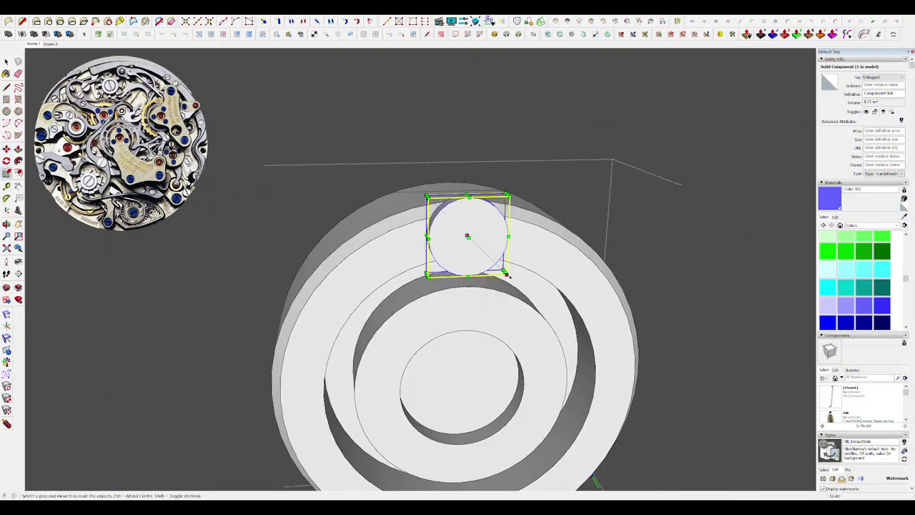
left_click(485, 257)
middle_click_drag(485, 256, 522, 301)
scroll(404, 243, "up", 5)
mouse_move(404, 244)
middle_mouse_down()
mouse_move(653, 281)
mouse_move(392, 245)
middle_mouse_up()
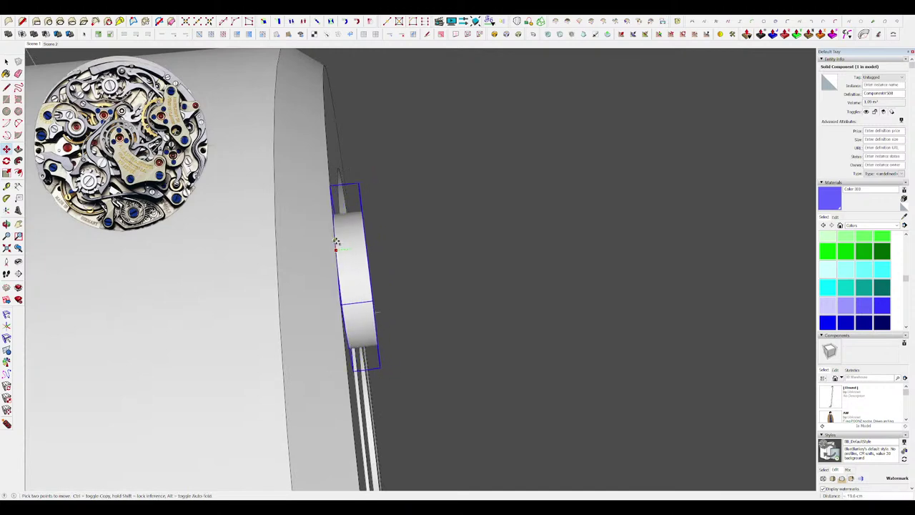
left_click(336, 242)
middle_click_drag(336, 241, 235, 214)
scroll(286, 193, "down", 4)
scroll(315, 207, "up", 3)
Scale the small cylinder along its depth so it projects farther from the outer ring.
key("s")
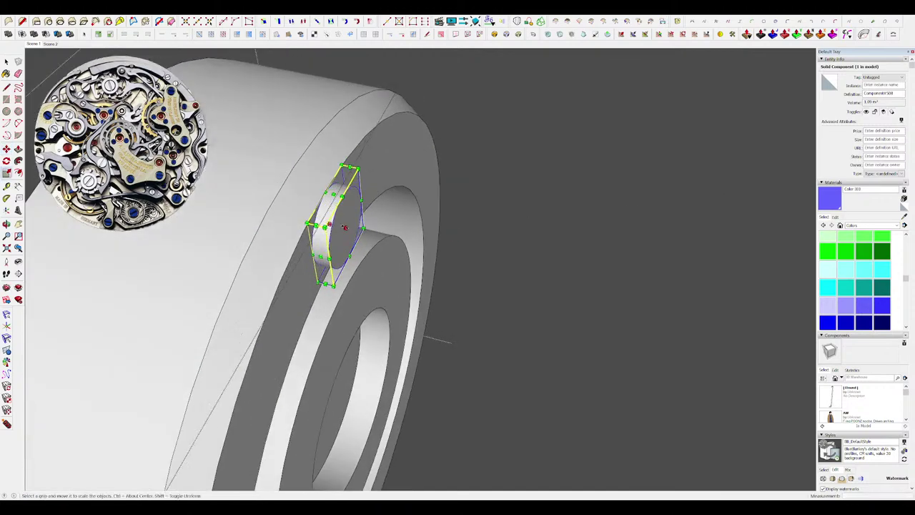
left_click(359, 227)
key("space")
middle_click_drag(529, 232, 447, 229)
scroll(447, 229, "down", 6)
scroll(350, 204, "up", 8)
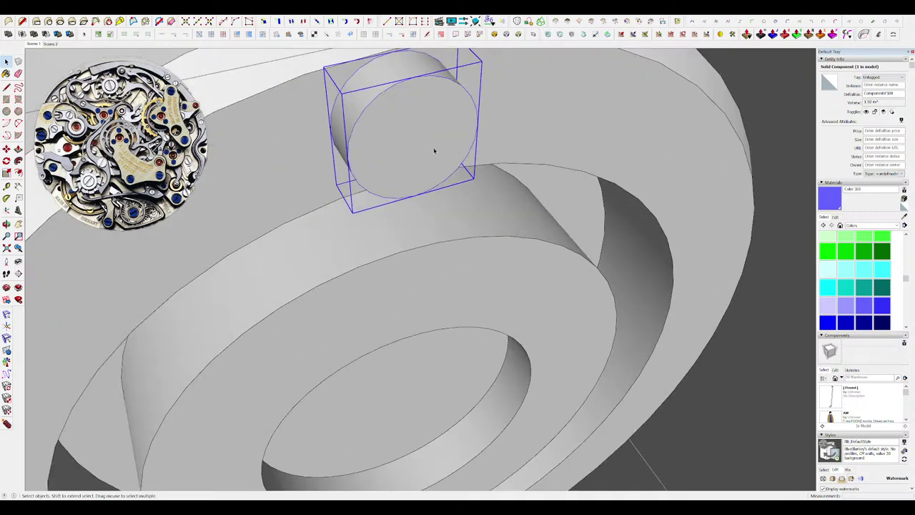
Open the small cylinder component for editing, and offset its front circular face inward.
double_click(435, 149)
middle_click_drag(435, 149, 460, 153)
scroll(450, 125, "up", 3)
key("f")
left_click(447, 159)
scroll(443, 159, "down", 3)
key("space")
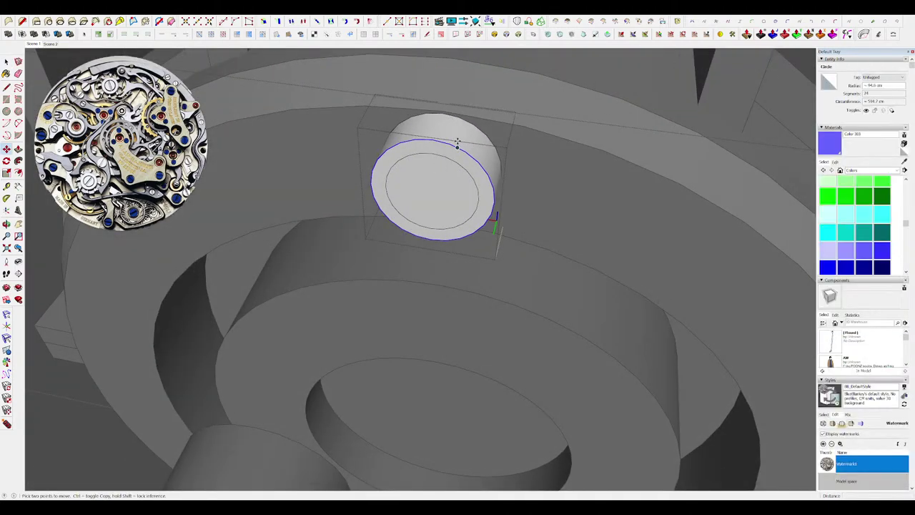
Move the small cylinder's outer front edge back along its axis to form a bevelled rim.
left_click(464, 149)
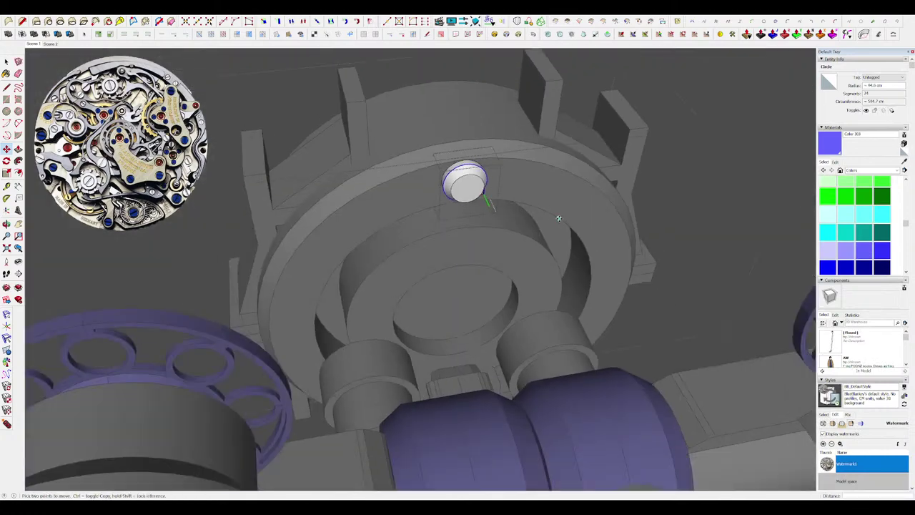
left_click(462, 181)
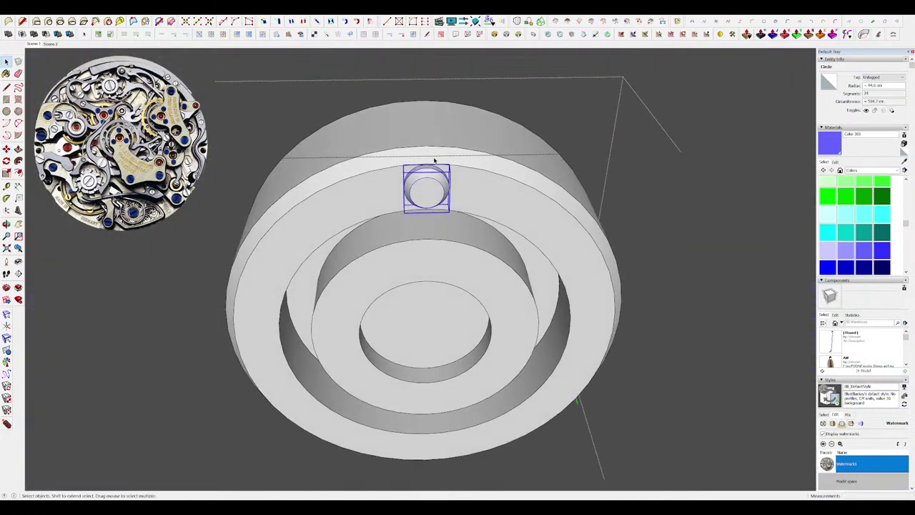
scroll(432, 216, "down", 3)
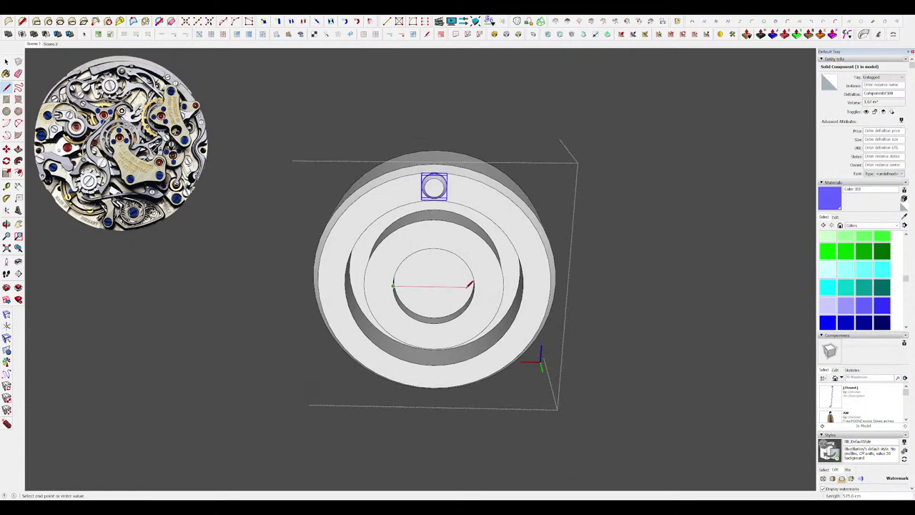
Rotate-copy the small cylinder around the disc's centre, using a temporary centre line, and repeat it as 11 copies around the outer ring.
middle_click_drag(472, 275, 468, 252)
key("q")
left_click(434, 256)
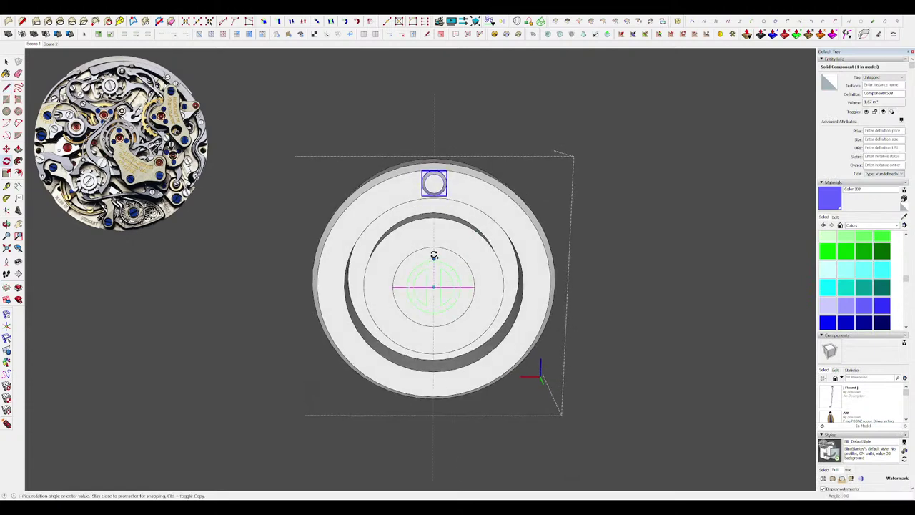
left_click(407, 244)
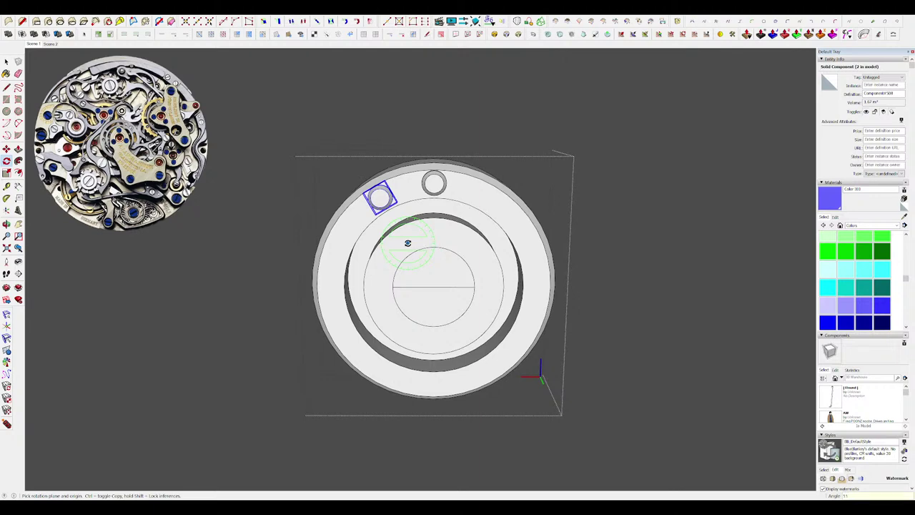
key("Return")
mouse_move(407, 243)
middle_mouse_down()
mouse_move(452, 306)
mouse_move(459, 268)
mouse_move(434, 219)
middle_mouse_up()
scroll(477, 223, "up", 3)
key("space")
scroll(472, 229, "down", 3)
key("space")
left_click(456, 265)
Examine the ring of small cylinders on the disc in relation to the whole spacecraft.
scroll(472, 240, "down", 4)
key("i")
scroll(477, 239, "up", 4)
scroll(445, 209, "down", 7)
scroll(422, 202, "up", 5)
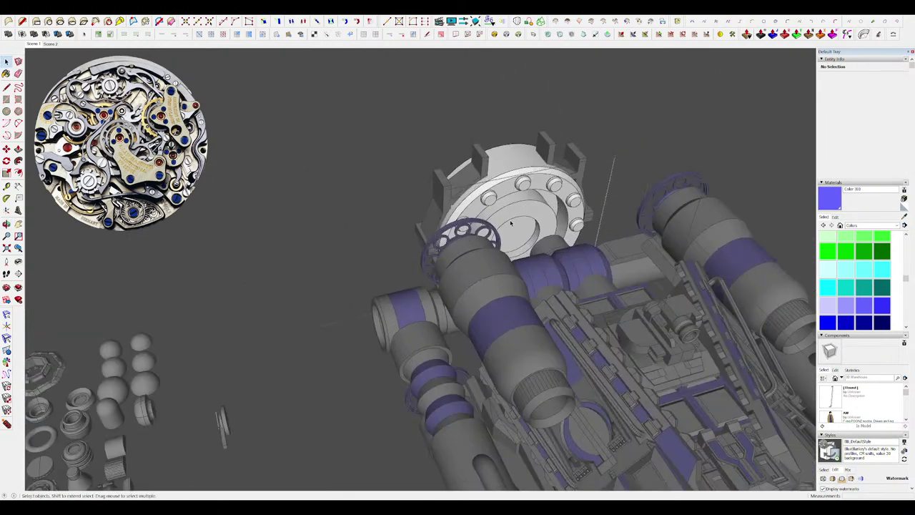
middle_click_drag(615, 264, 699, 290)
scroll(512, 273, "down", 4)
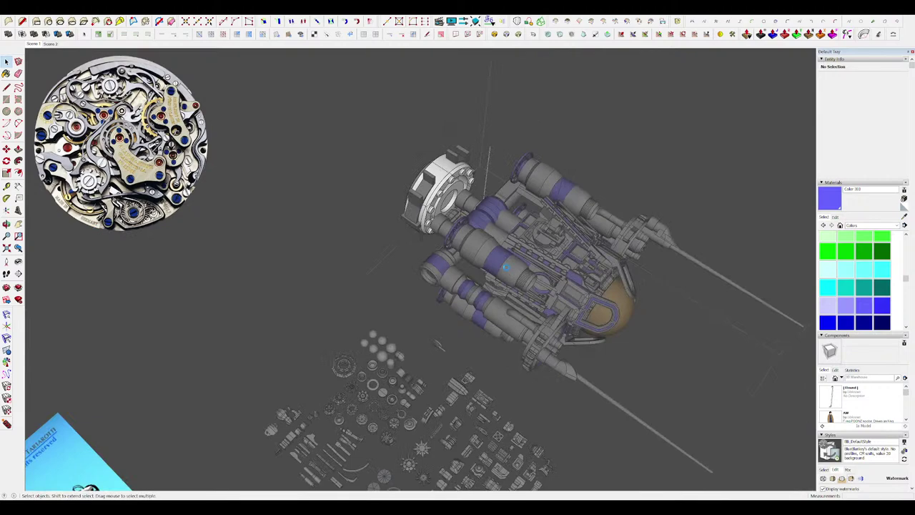
scroll(479, 204, "up", 4)
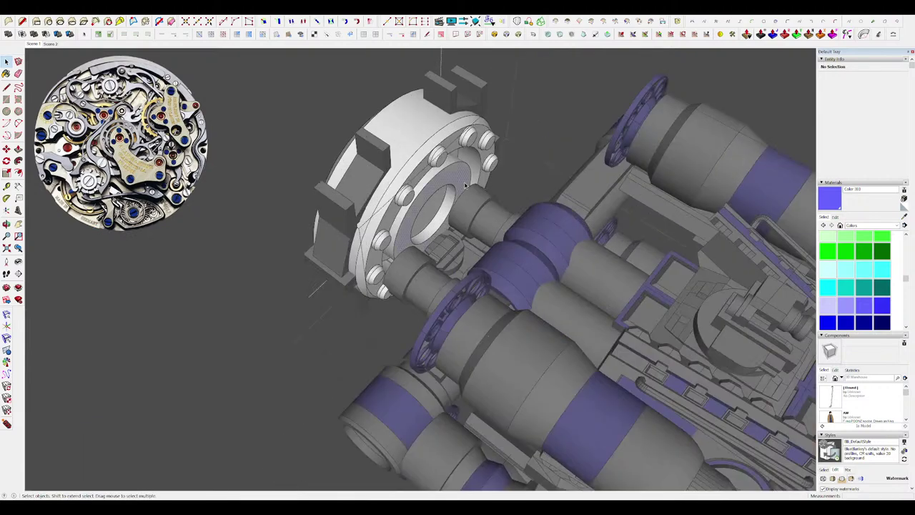
Open the disc for editing and offset the edges of its raised inner ring's front face to outline a narrower band.
double_click(465, 185)
scroll(466, 185, "up", 4)
mouse_move(479, 190)
middle_mouse_down()
mouse_move(462, 202)
mouse_move(546, 215)
mouse_move(458, 186)
mouse_move(439, 230)
mouse_move(493, 195)
middle_mouse_up()
key("h")
key("p")
key("h")
key("f")
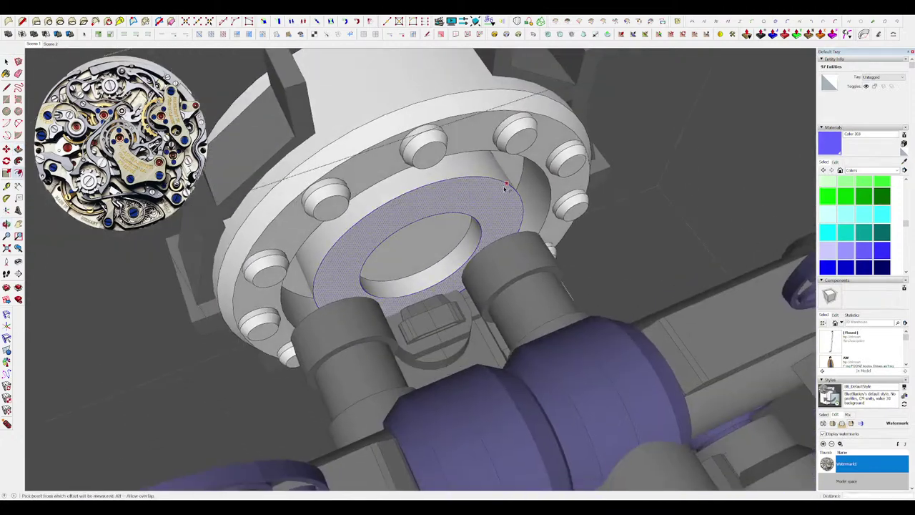
left_click(504, 188)
Push/Pull the narrow band outward from the raised inner ring's front face.
key("space")
left_click(489, 198)
key("p")
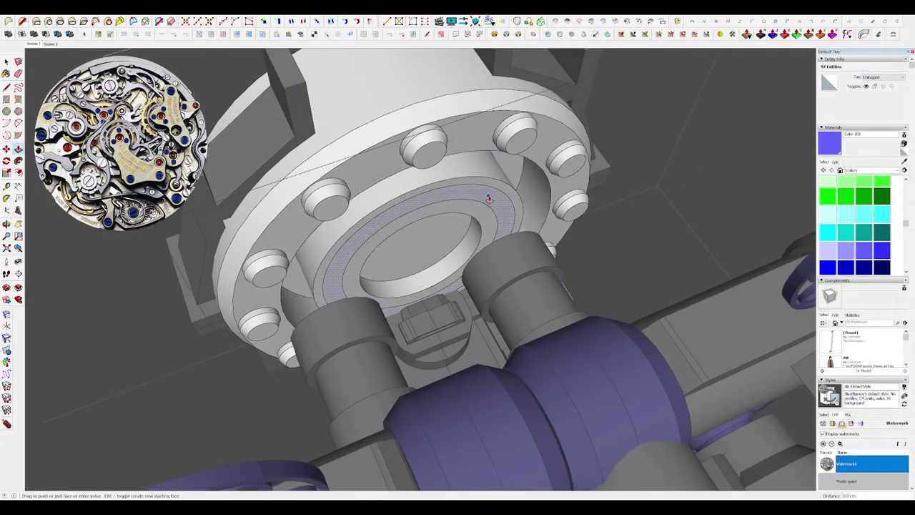
left_click_drag(489, 199, 507, 215)
middle_click_drag(507, 215, 536, 261)
Scale the circular edge inside the raised band about its centre to taper the ring's opening.
key("space")
scroll(513, 227, "up", 4)
left_click(515, 230)
left_click(510, 222)
key("h")
key("s")
left_click_drag(525, 141, 505, 165)
middle_click_drag(512, 172, 505, 202)
Push/Pull the face inside the raised ring and erase the leftover circular edge.
key("space")
key("p")
left_click_drag(496, 222, 475, 209)
key("e")
left_click(476, 210)
scroll(476, 209, "down", 5)
key("h")
middle_click_drag(527, 232, 492, 248)
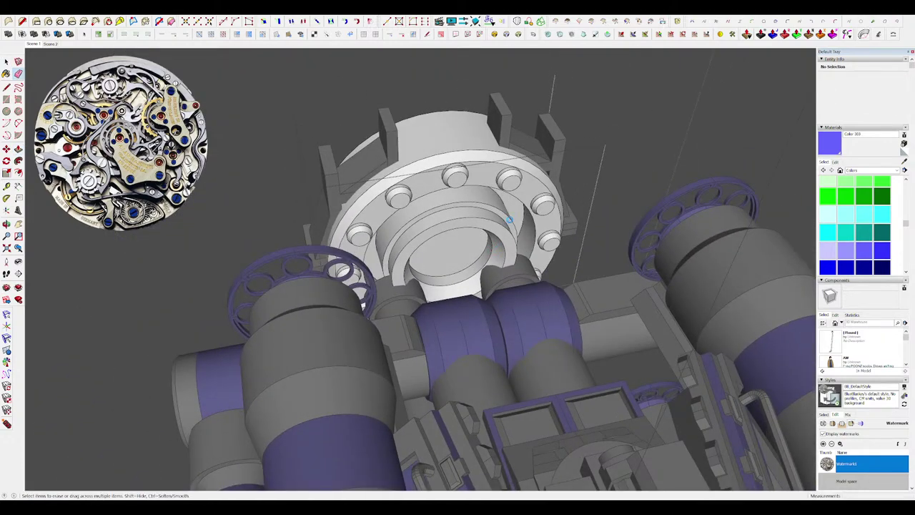
Bevel the circular edge at the base of the raised inner ring with a 90 cm offset.
key("h")
scroll(513, 217, "up", 5)
mouse_move(512, 217)
middle_mouse_down()
mouse_move(414, 170)
mouse_move(423, 167)
middle_mouse_up()
key("space")
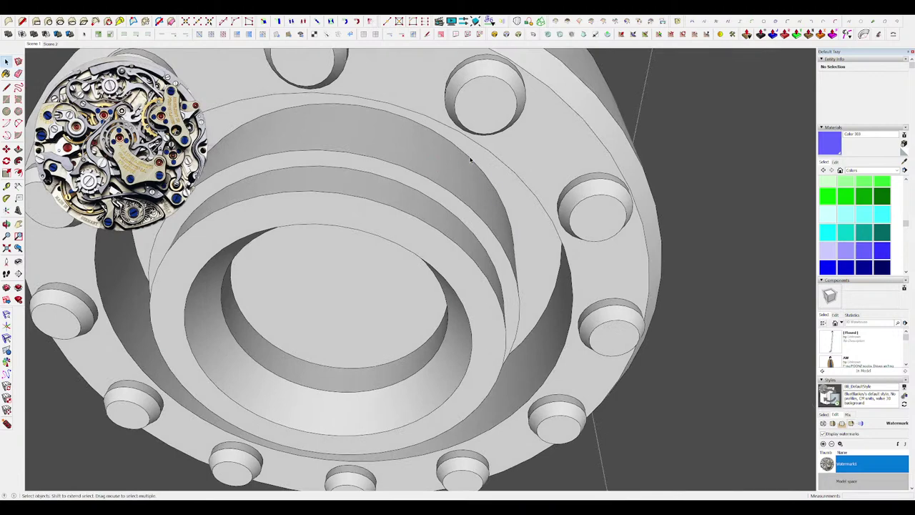
left_click(470, 160)
scroll(531, 239, "down", 4)
scroll(531, 240, "up", 2)
middle_click_drag(531, 239, 464, 223)
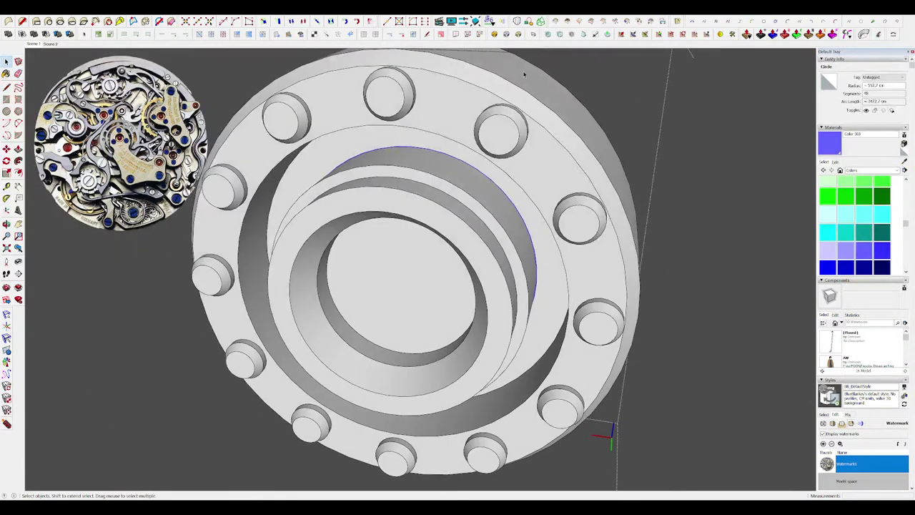
left_click(518, 34)
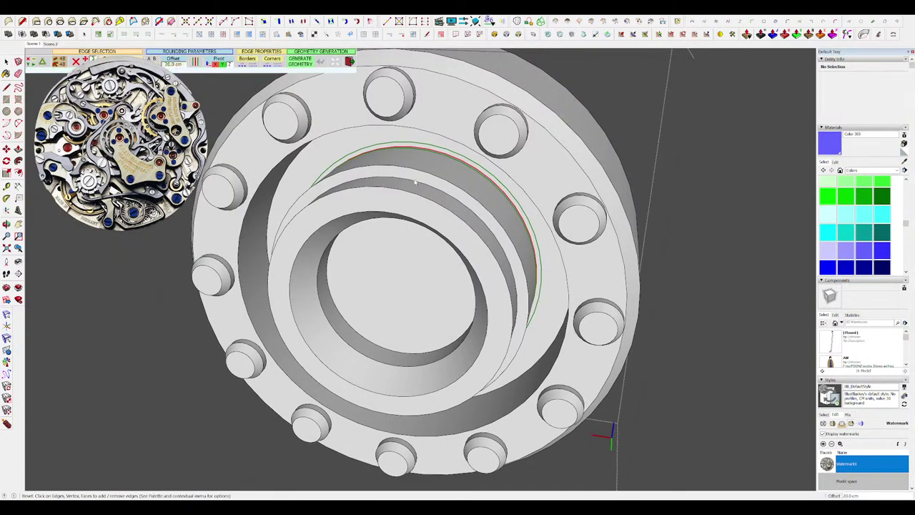
type("90")
key("Return")
key("Return")
key("space")
Move the raised inner ring's circular front edge along the disc's axis to slope its outer wall.
scroll(452, 251, "down", 3)
middle_click_drag(453, 243, 487, 233)
scroll(488, 234, "up", 4)
key("m")
left_click(488, 233)
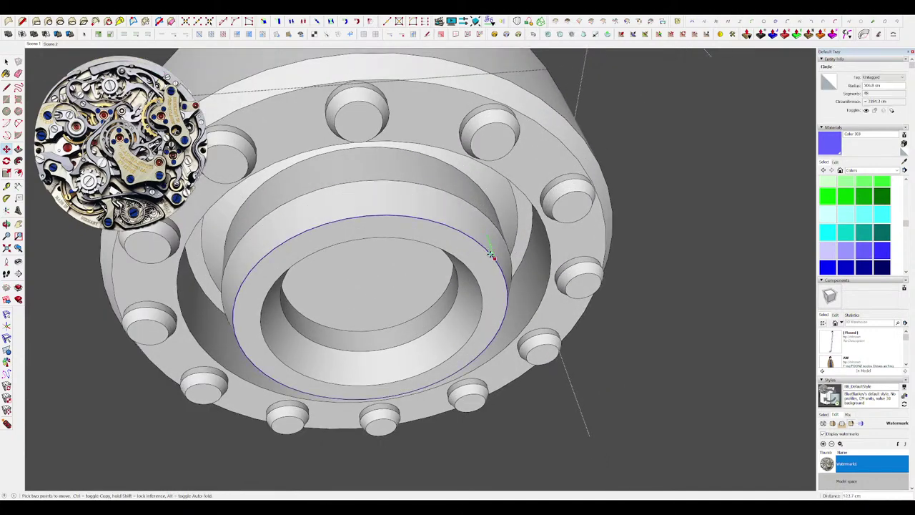
left_click(495, 250)
scroll(496, 229, "down", 5)
key("alt+h")
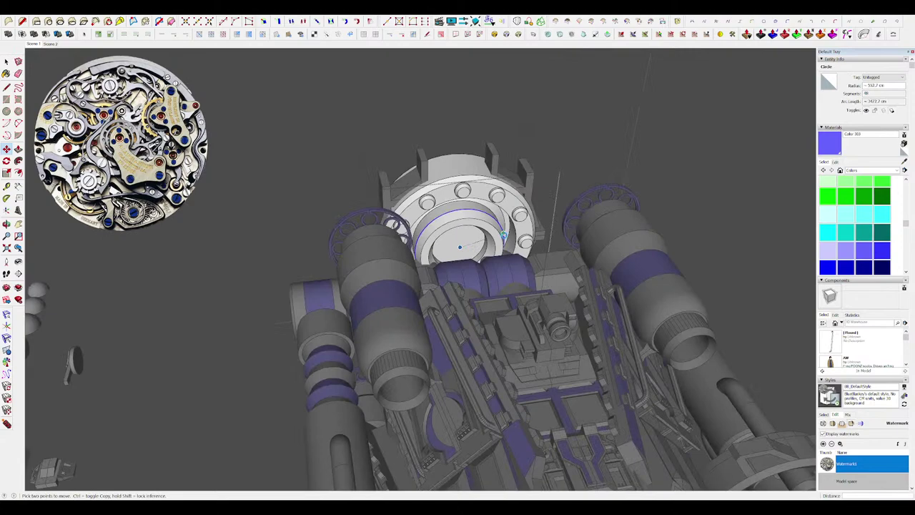
key("alt+h")
Close the disc component and examine the whole spacecraft from the rear, front and sides.
key("space")
scroll(463, 189, "up", 3)
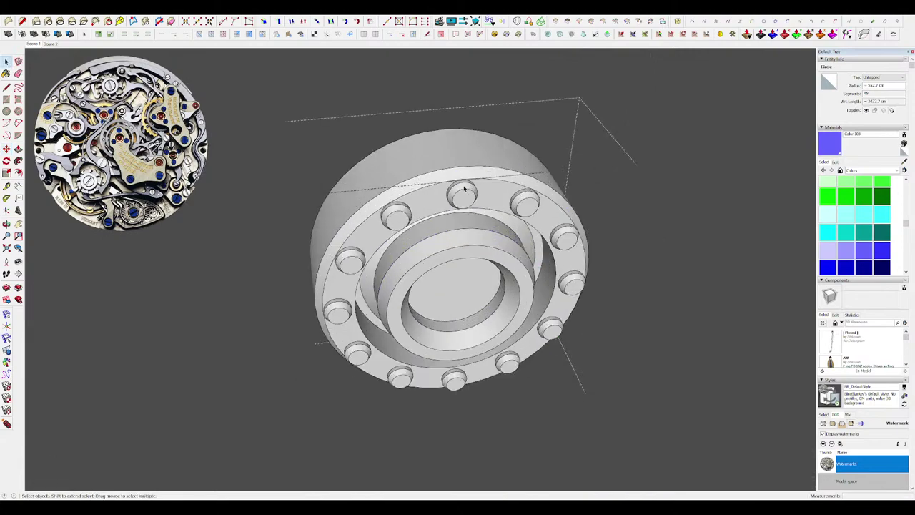
left_click(464, 190)
middle_click_drag(464, 190, 423, 231)
key("alt+h")
scroll(443, 222, "down", 4)
middle_click_drag(472, 207, 666, 240)
scroll(540, 202, "down", 4)
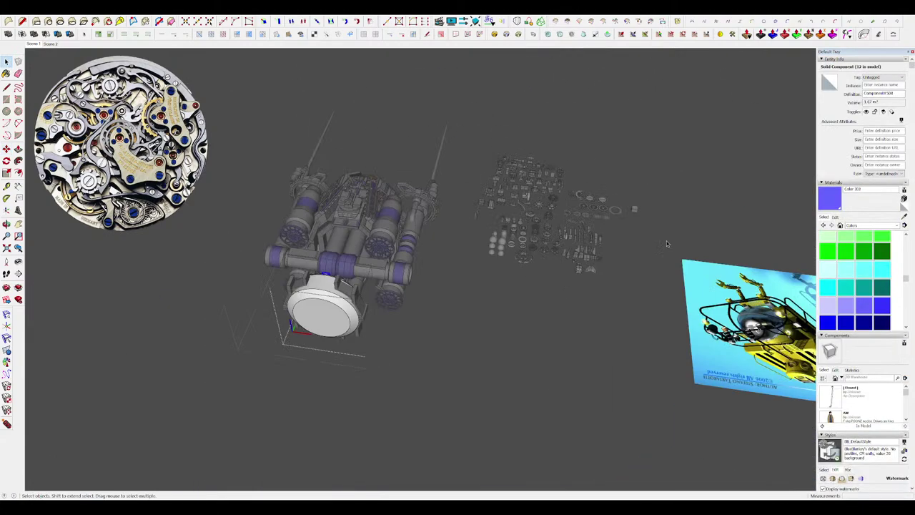
left_click(666, 241)
scroll(600, 266, "down", 4)
left_click(547, 288)
scroll(540, 243, "up", 3)
middle_click_drag(593, 265, 389, 279)
scroll(664, 391, "up", 4)
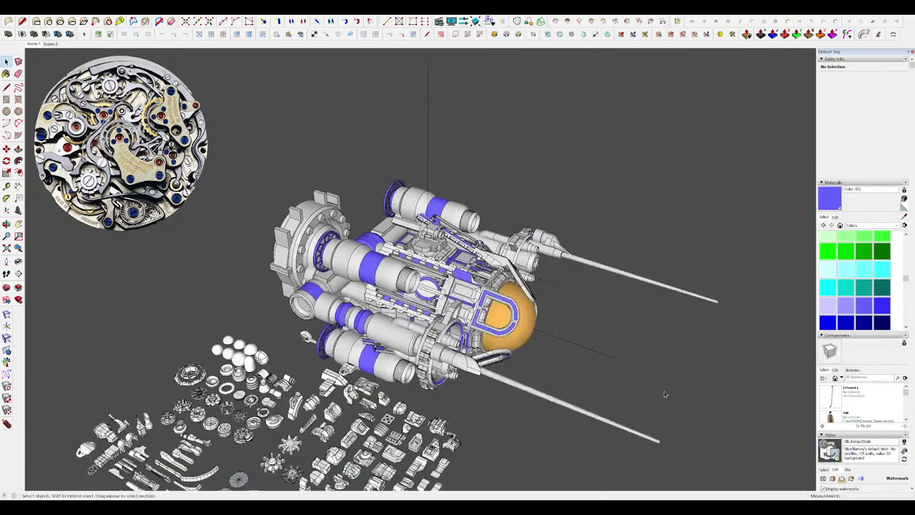
middle_click_drag(664, 391, 592, 399)
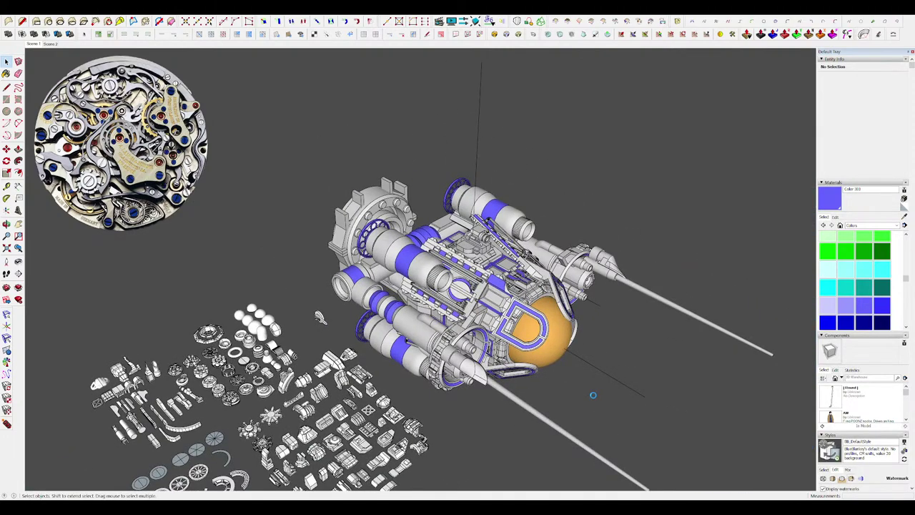
scroll(561, 243, "down", 4)
middle_click_drag(562, 243, 482, 254)
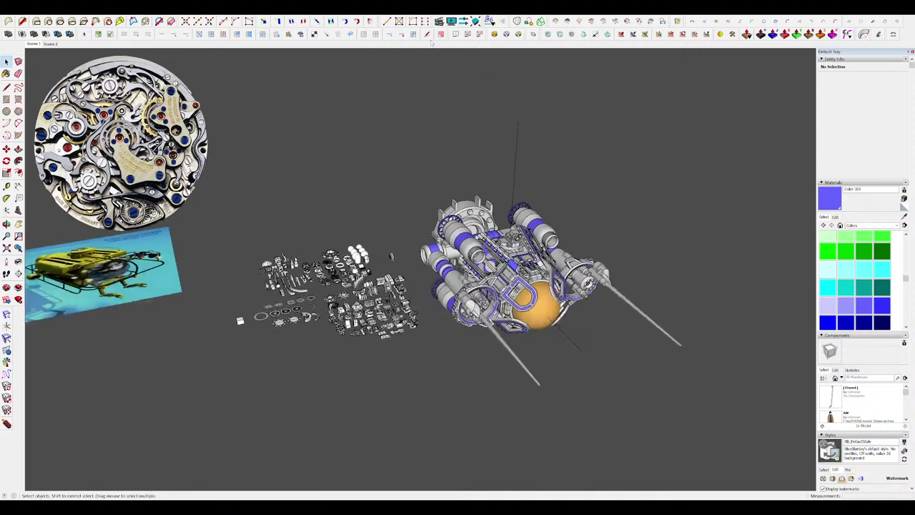
Open the Film 1 animation of the hangar around the spacecraft and play it through.
left_click(439, 23)
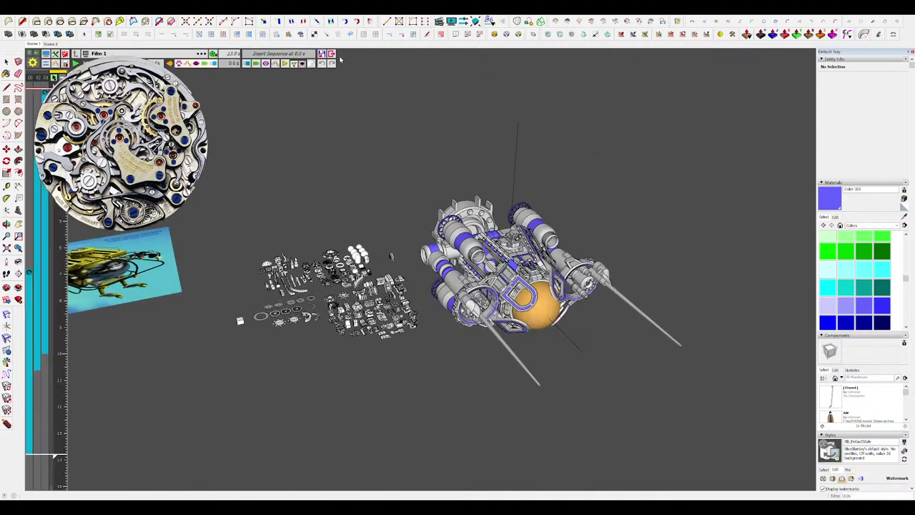
key("space")
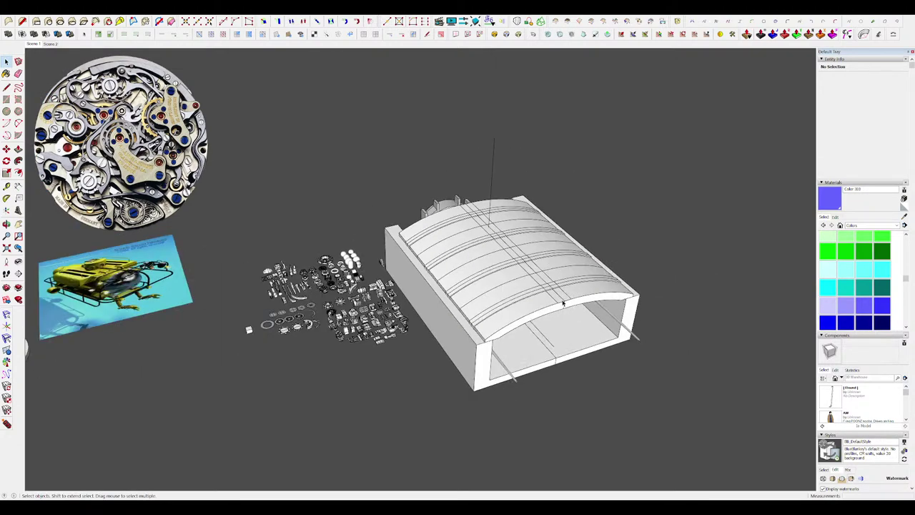
left_click(441, 22)
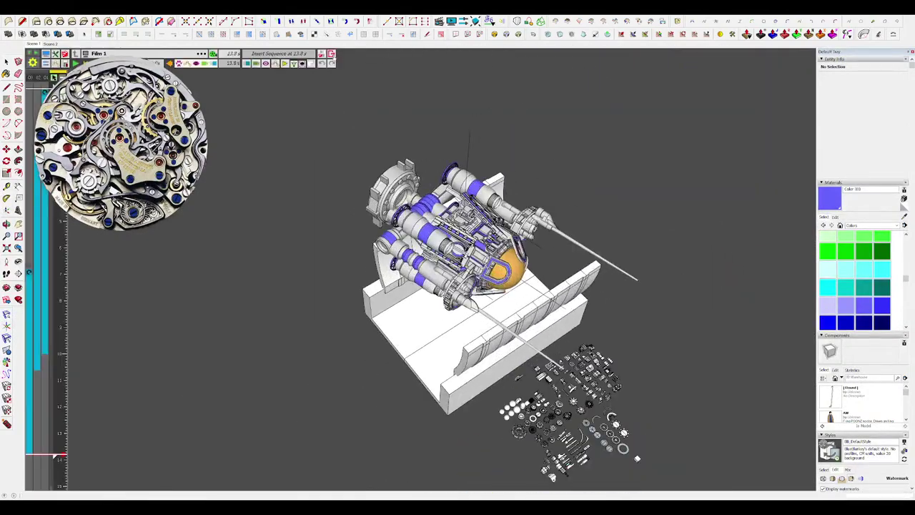
Delete the hangar's two curved roof halves and its two wall-and-floor halves around the spacecraft.
middle_click_drag(487, 246, 422, 251)
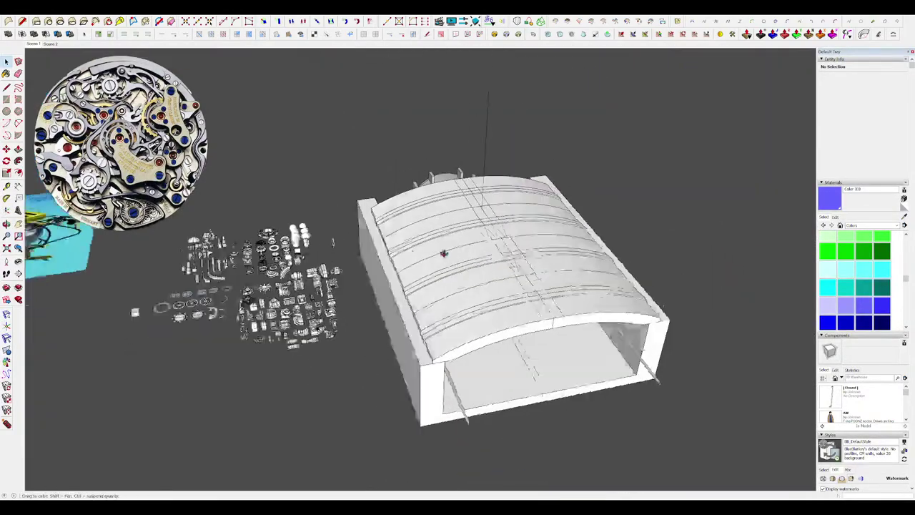
left_click(513, 288)
key("Delete")
left_click(582, 276)
key("Delete")
left_click(521, 388)
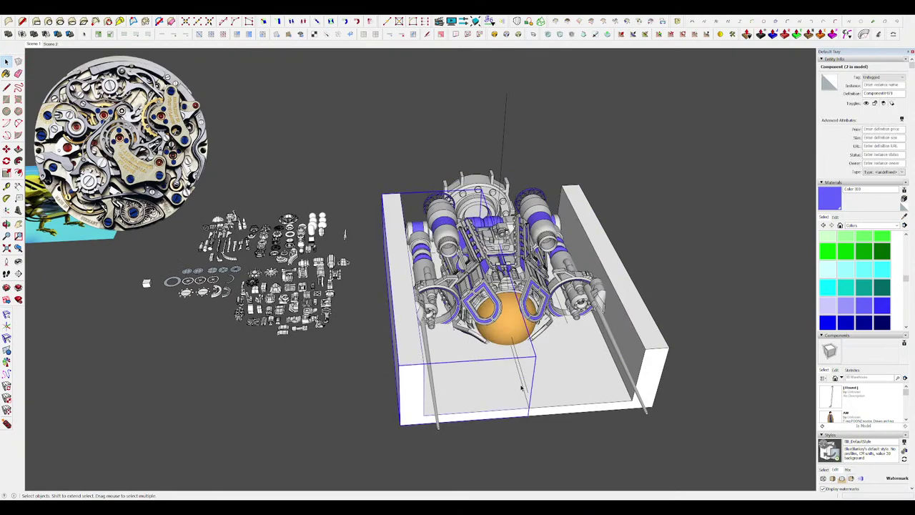
key("Delete")
left_click(544, 384)
key("Delete")
Select the large violet panel at the front end of the long hull segment, and sample the grey material of its neighbouring face.
middle_click_drag(529, 378, 545, 360)
scroll(484, 306, "up", 5)
middle_click_drag(484, 306, 479, 265)
scroll(477, 232, "up", 5)
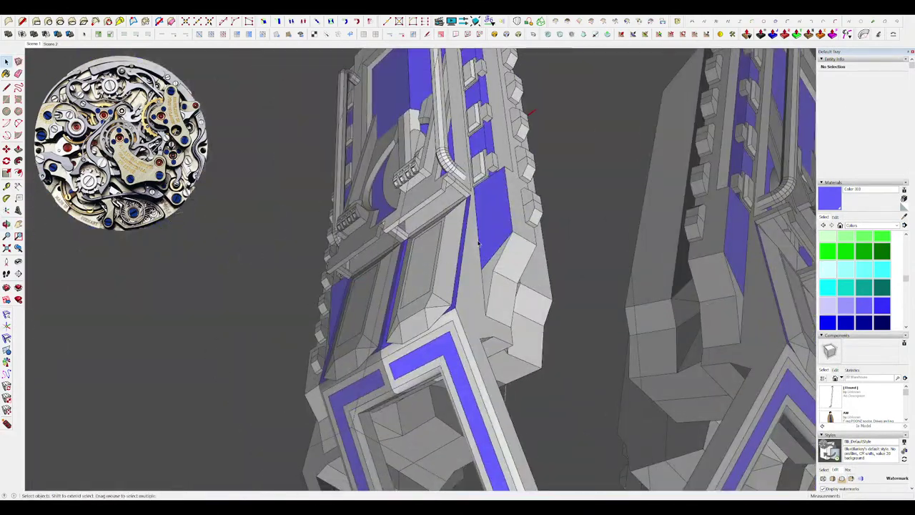
scroll(506, 207, "up", 4)
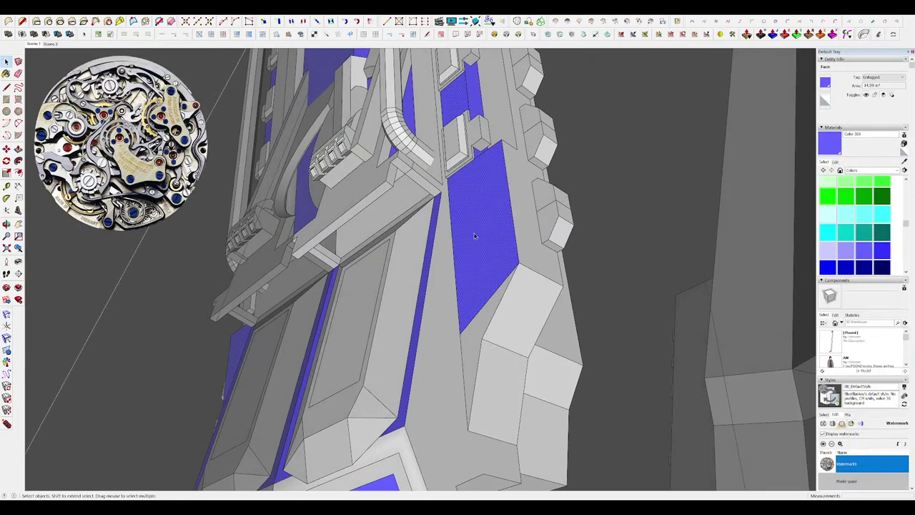
key("b")
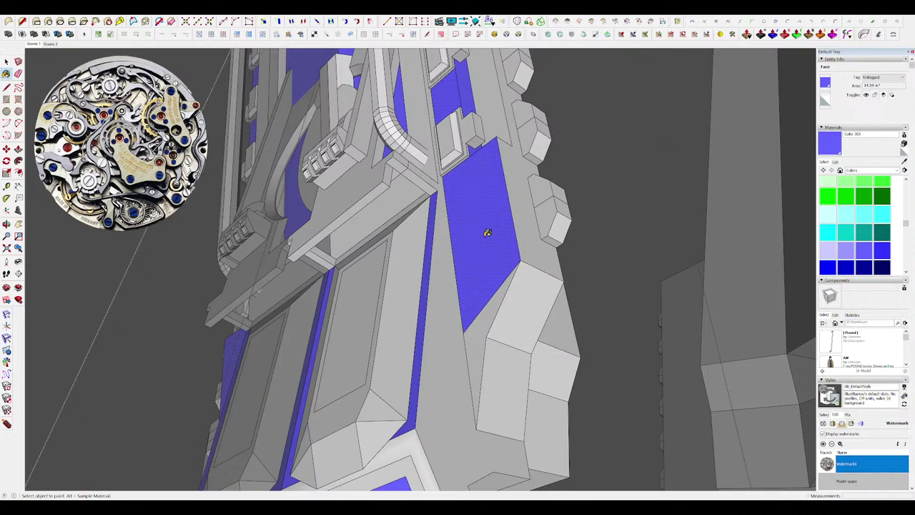
scroll(470, 286, "down", 2)
left_click(477, 303, "alt")
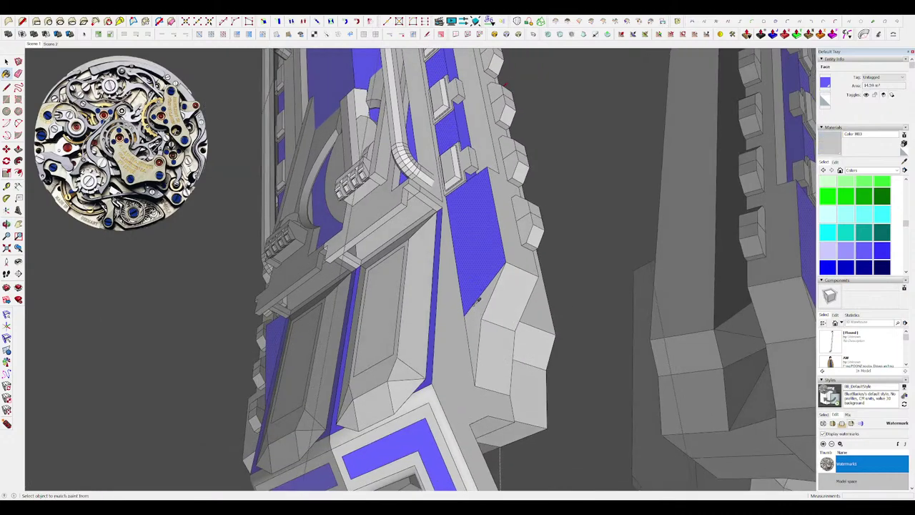
Try painting the hull segment's large violet panel grey, and undo the last change.
left_click(472, 289)
middle_click_drag(475, 292, 506, 298)
key("e")
scroll(489, 284, "down", 3)
key("ctrl+z")
Paint the hull segment's large violet panel grey, and erase the edge dividing it from the adjoining grey face.
scroll(485, 274, "up", 4)
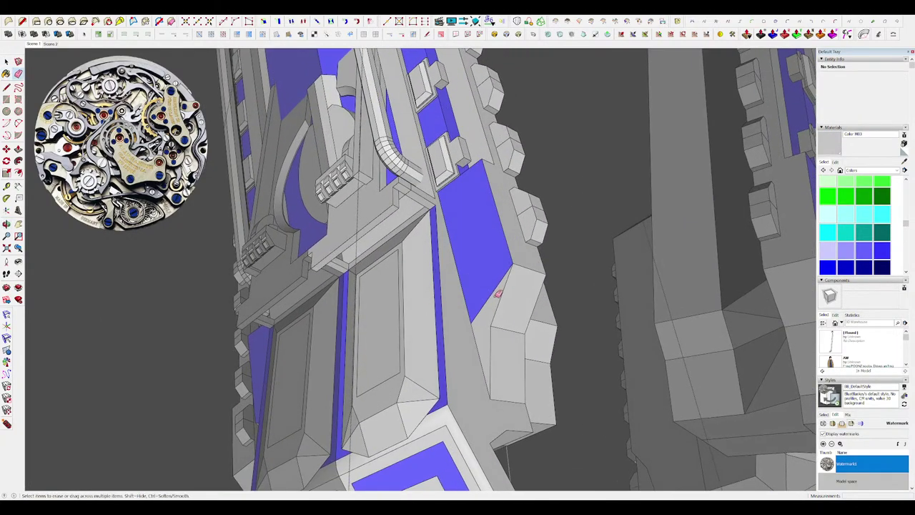
key("b")
left_click(495, 284)
key("e")
left_click(496, 285)
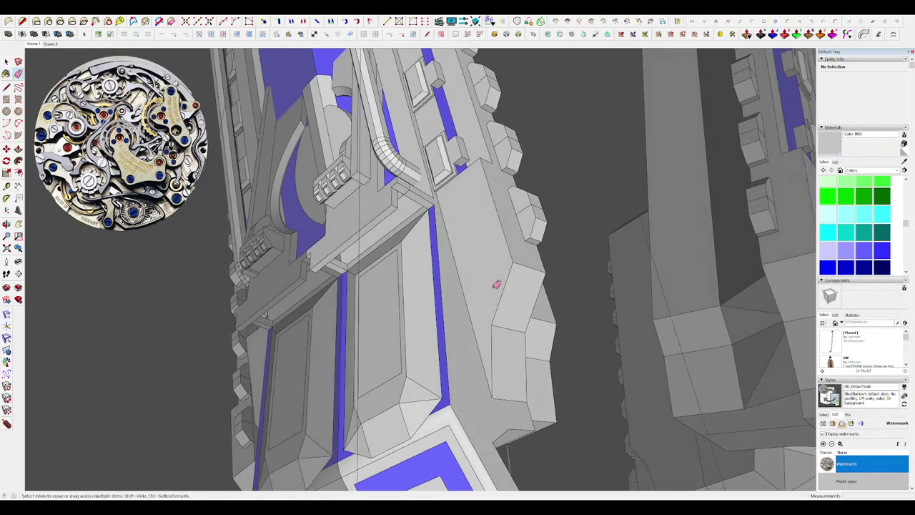
Paint the remaining violet strip beside the row of brackets grey, and close the hull segment component.
scroll(496, 284, "down", 5)
mouse_move(496, 284)
middle_mouse_down()
mouse_move(517, 260)
mouse_move(474, 213)
middle_mouse_up()
scroll(474, 213, "up", 4)
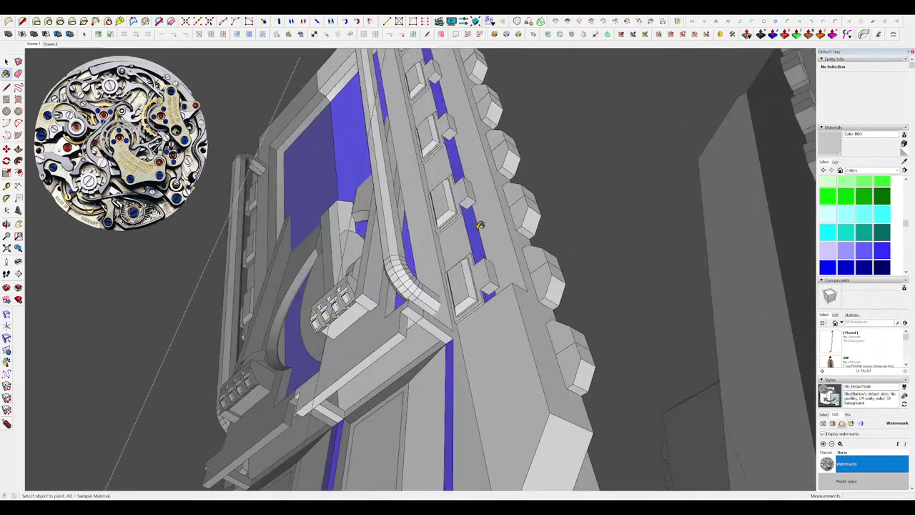
left_click(479, 226)
scroll(480, 226, "down", 5)
key("Escape")
key("Escape")
middle_click_drag(489, 244, 466, 234)
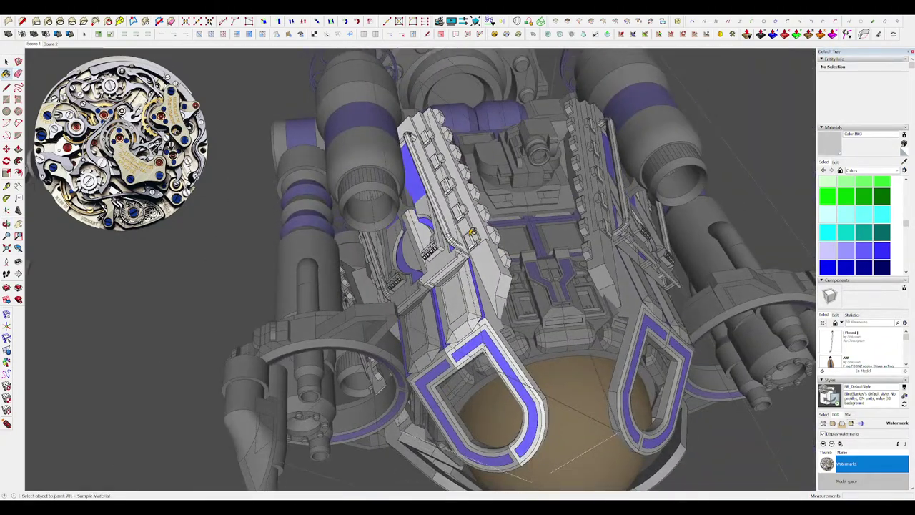
Open the small bracket component repeated along the hull segment, and select the faces of its raised plate.
scroll(472, 232, "up", 4)
scroll(496, 286, "down", 5)
key("space")
double_click(493, 248)
double_click(493, 248)
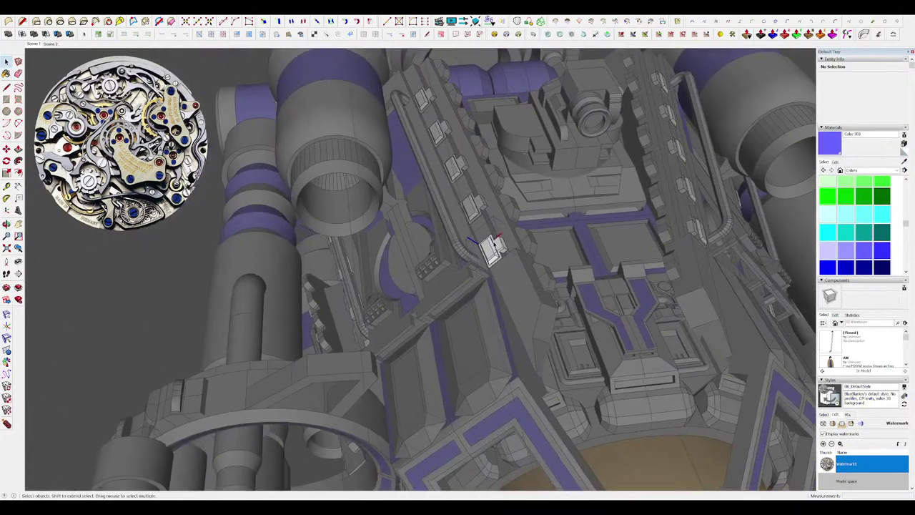
scroll(493, 252, "up", 4)
left_click(492, 254)
key("h")
middle_click_drag(492, 255, 464, 200)
scroll(500, 265, "up", 3)
key("Escape")
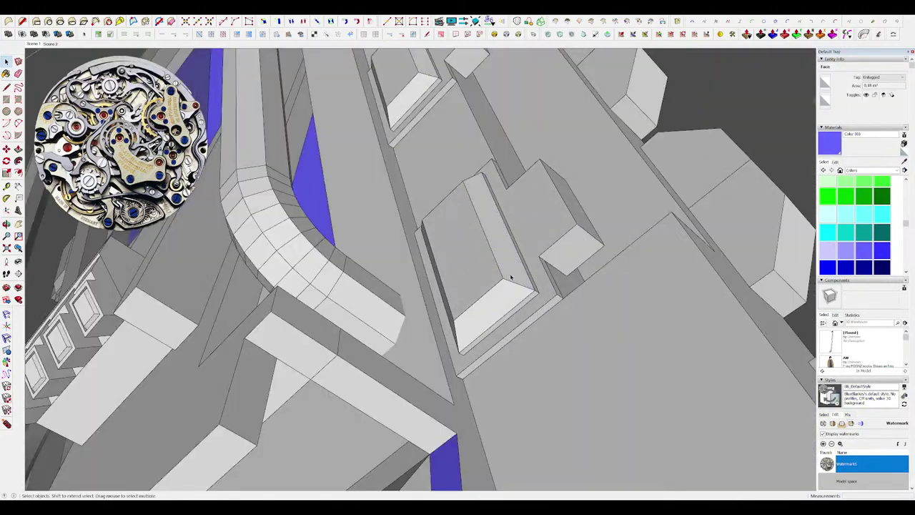
double_click(509, 276)
key("ctrl+a")
middle_click_drag(499, 276, 521, 251)
left_click_drag(521, 251, 468, 315)
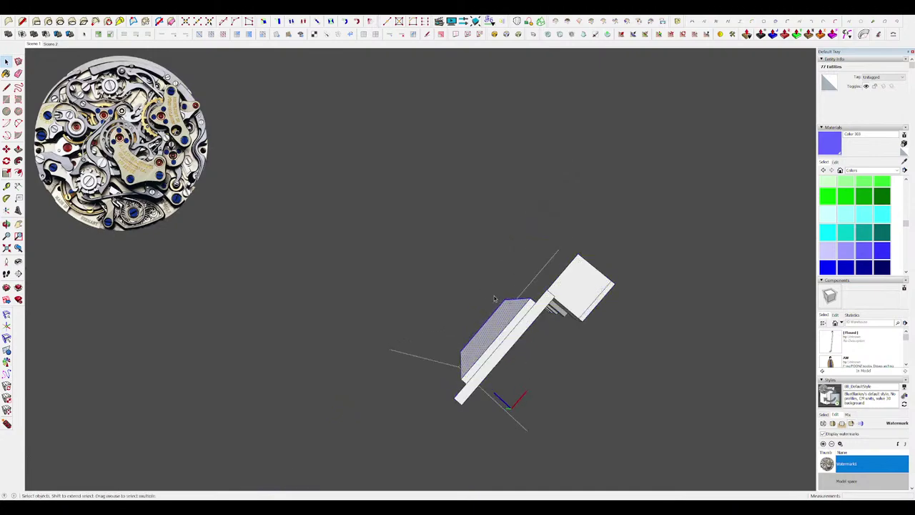
Paint the bracket's raised plate violet, and close the bracket and hull segment components.
middle_click_drag(472, 285, 519, 297)
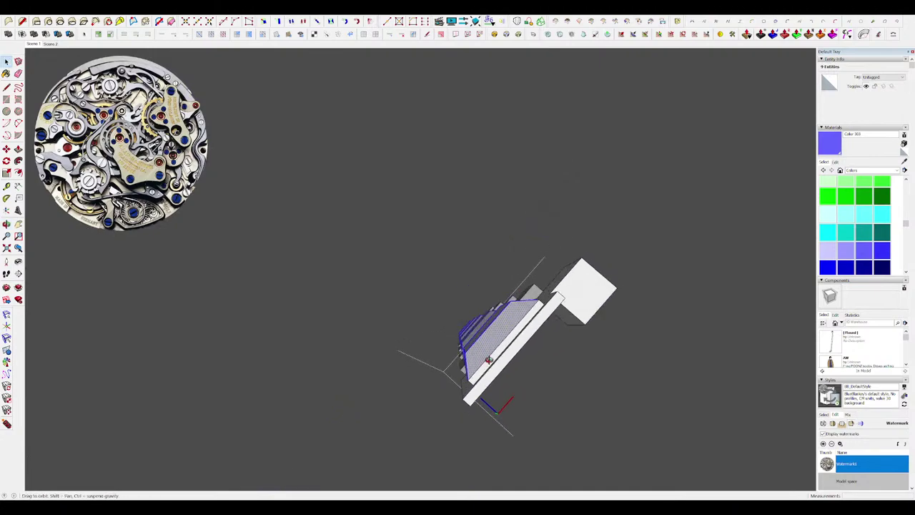
key("b")
middle_click_drag(489, 360, 523, 279)
left_click(509, 327)
key("space")
key("h")
scroll(458, 240, "down", 6)
key("Escape")
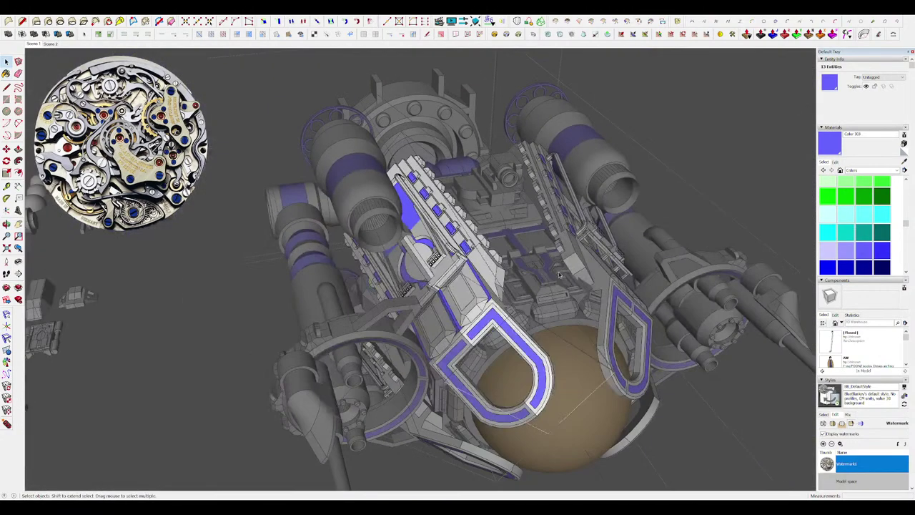
key("Escape")
scroll(500, 257, "down", 5)
key("Escape")
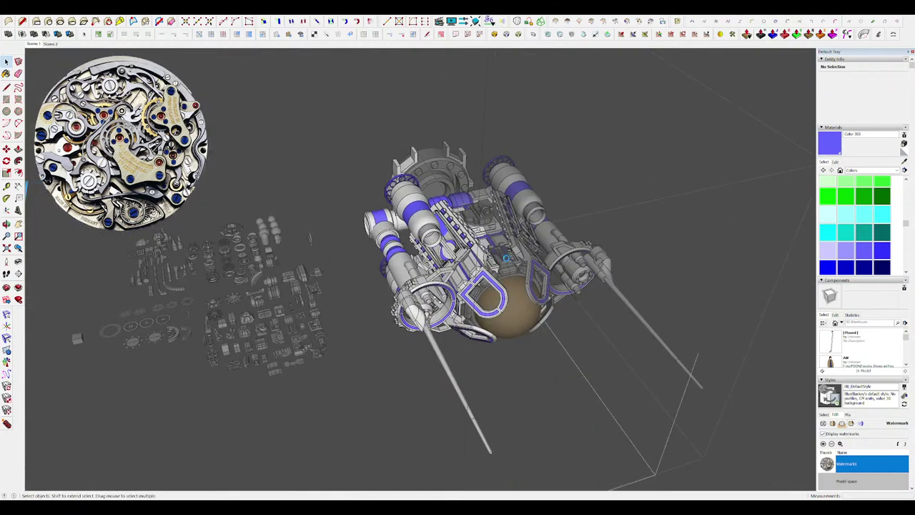
Open the rounded side block of the turret on the upper deck, and cut off its rear outer corner at an angle.
scroll(484, 213, "up", 8)
double_click(482, 216)
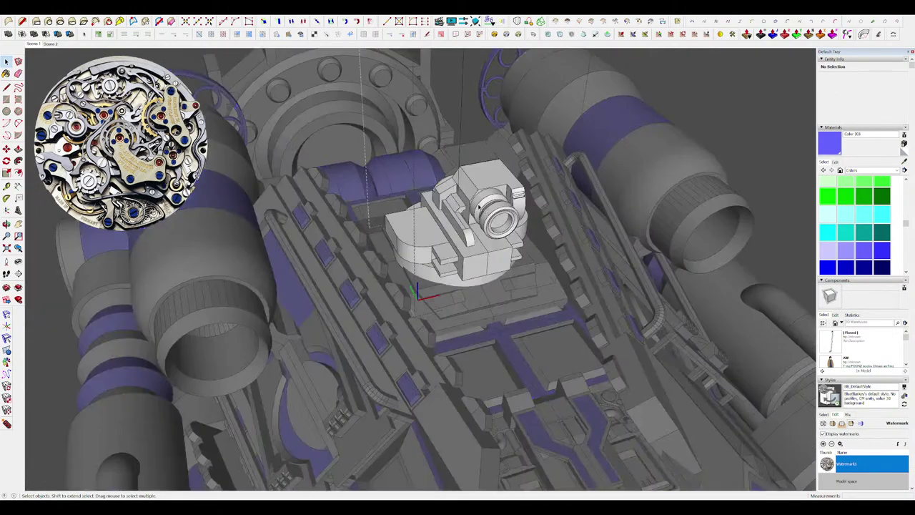
scroll(474, 204, "up", 4)
double_click(373, 274)
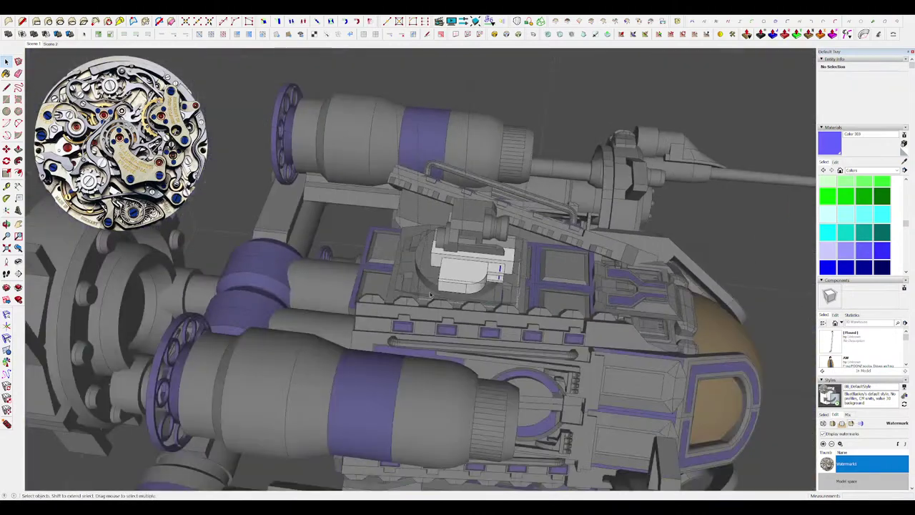
scroll(423, 252, "up", 5)
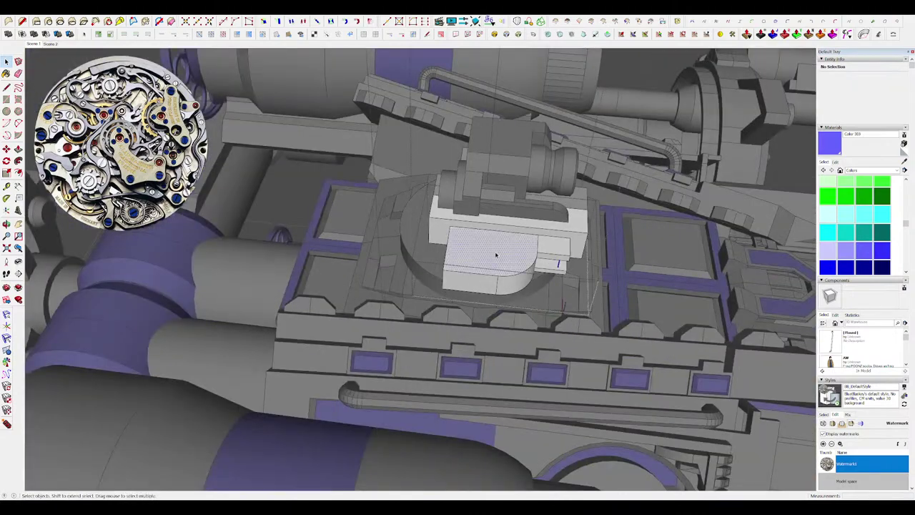
key("p")
left_click(382, 214)
key("l")
middle_click_drag(420, 252, 505, 297)
double_click(456, 267)
middle_click_drag(458, 267, 400, 239)
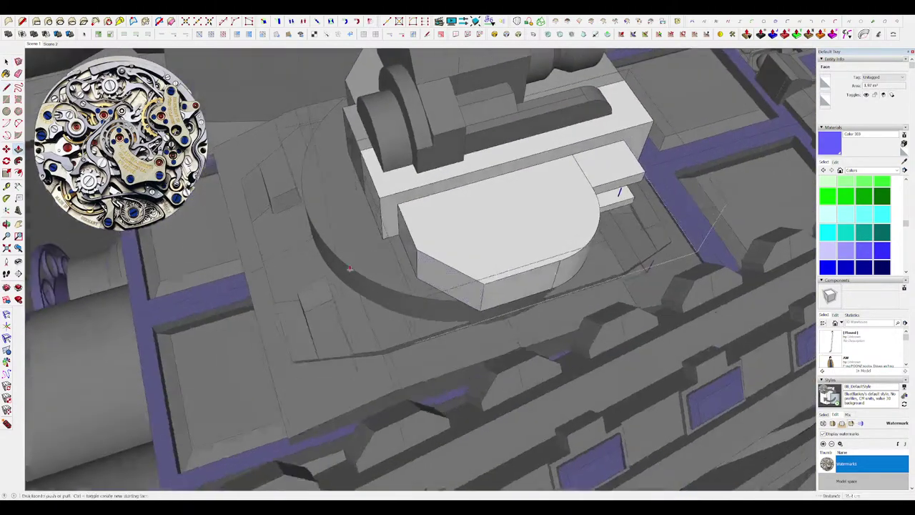
Offset the side block's top outline inward, and shape the border into a sloped, bevelled rim.
scroll(531, 260, "down", 7)
middle_click_drag(531, 260, 324, 240)
scroll(465, 293, "up", 8)
key("f")
double_click(429, 292)
left_click(391, 270)
left_click(389, 258)
Move the inner edge of the side block's bevelled top up to the turret's central body, and erase the leftover edge.
scroll(415, 255, "up", 3)
left_click(424, 253)
key("m")
left_click(424, 253)
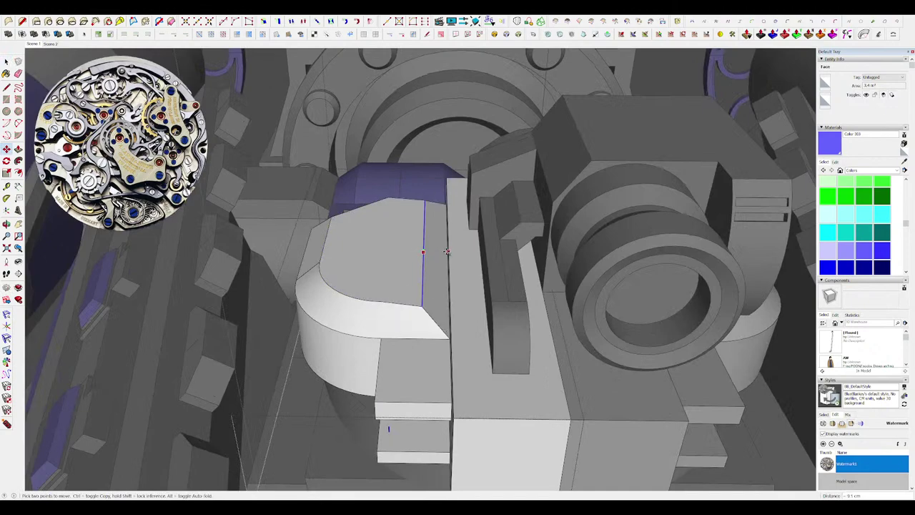
middle_click_drag(449, 263, 532, 269)
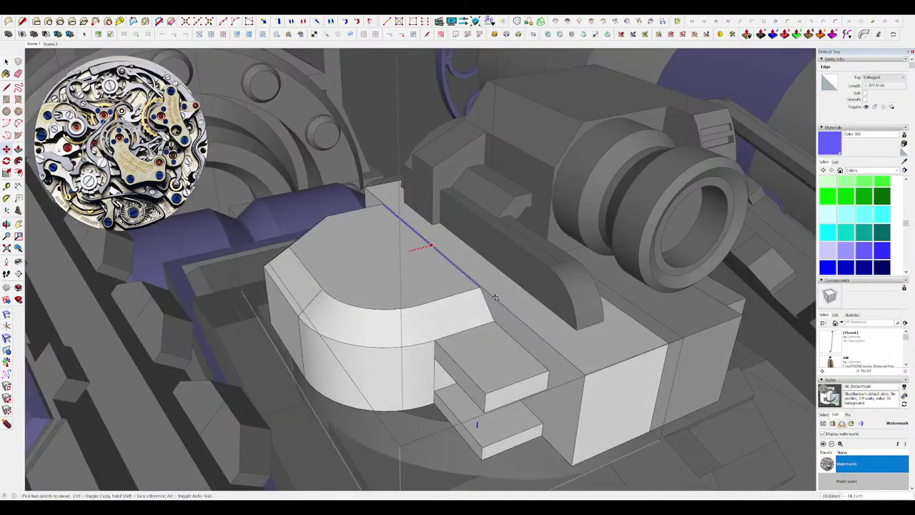
middle_click_drag(506, 306, 444, 275)
key("space")
left_click(444, 275)
key("m")
left_click(454, 280)
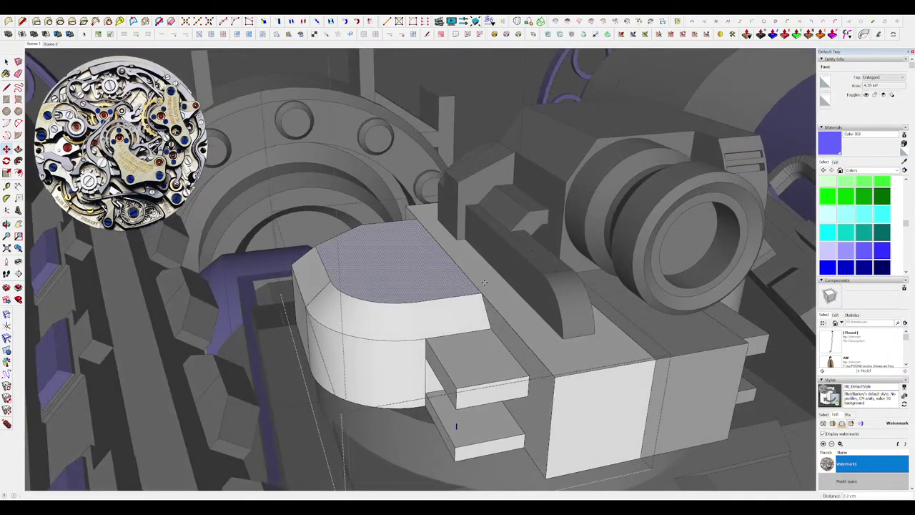
scroll(486, 277, "down", 5)
key("e")
left_click(476, 263)
Split the central body's rear face with a vertical line, and push/pull the narrow face beside the side block.
scroll(429, 250, "up", 5)
mouse_move(358, 193)
middle_mouse_down()
mouse_move(421, 172)
mouse_move(382, 243)
mouse_move(343, 248)
middle_mouse_up()
scroll(345, 248, "up", 4)
key("space")
key("l")
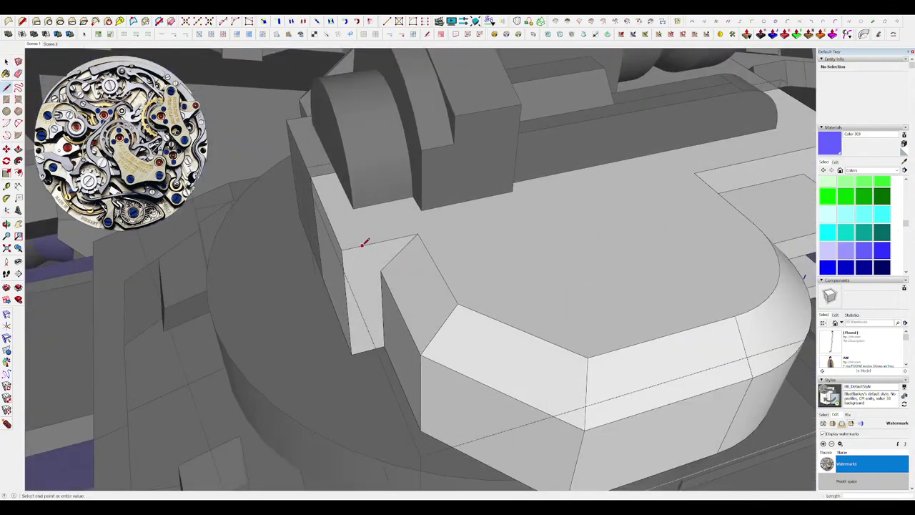
left_click(366, 351)
scroll(366, 343, "down", 4)
key("p")
left_click(371, 326)
left_click(374, 264)
middle_click_drag(374, 262, 517, 319)
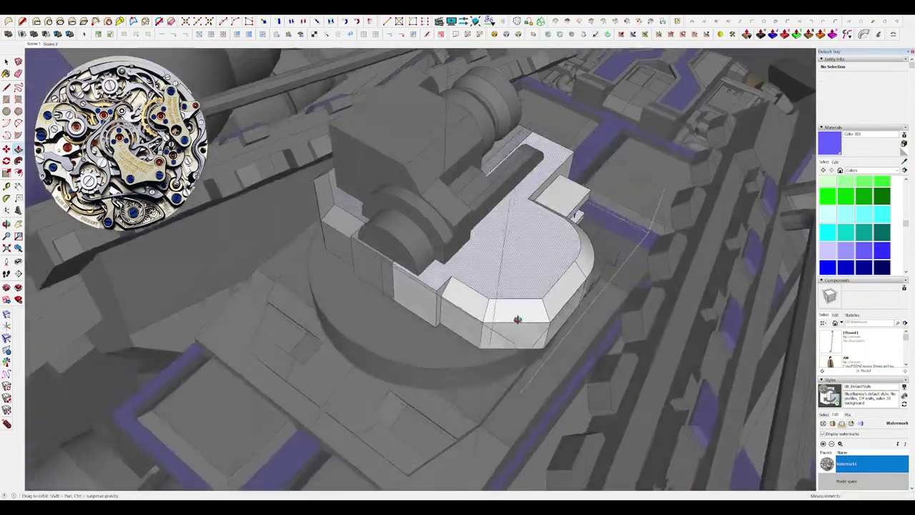
Isolate the turret base component, and examine its reshaped side block and rear faces.
scroll(436, 297, "up", 5)
mouse_move(436, 297)
middle_mouse_down()
mouse_move(437, 276)
mouse_move(453, 296)
middle_mouse_up()
key("l")
key("i")
scroll(436, 265, "down", 5)
middle_click_drag(436, 265, 378, 209)
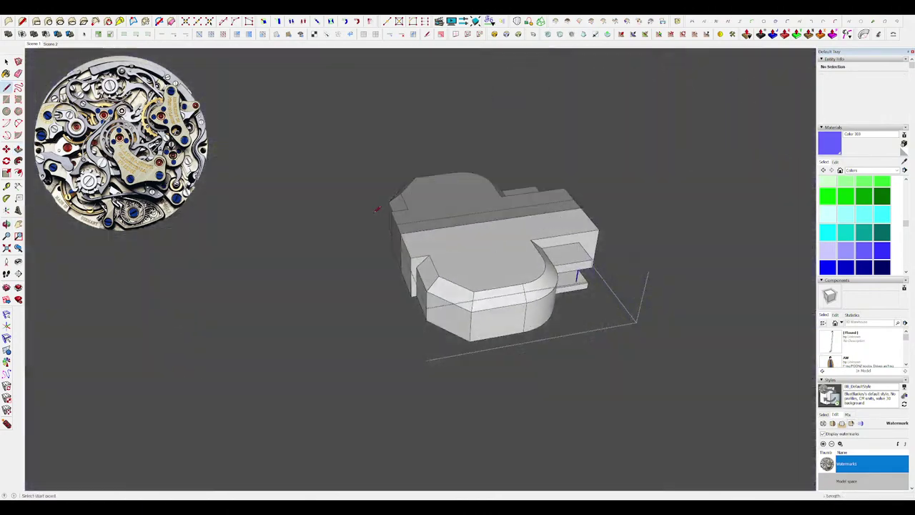
middle_click_drag(629, 275, 573, 301)
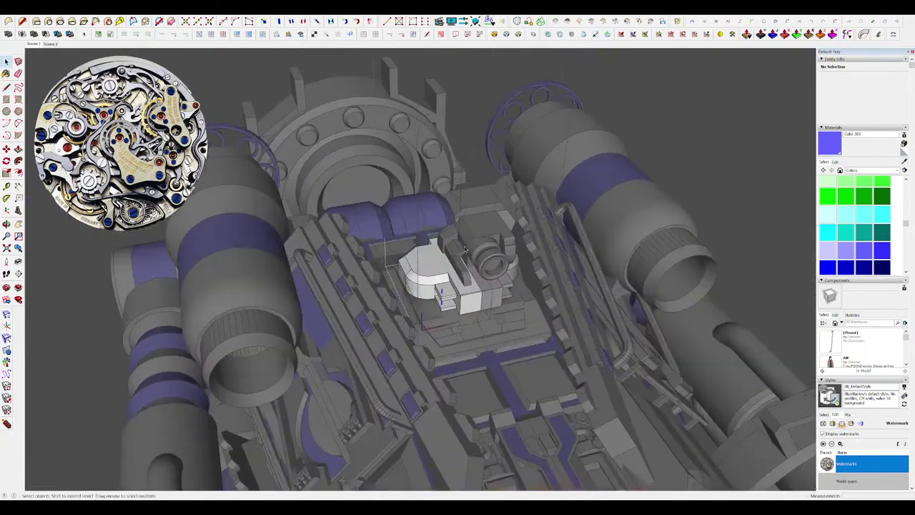
Draw a circle on the side block's bevelled top, and shape it into a round recess with tapered walls.
scroll(418, 273, "up", 6)
key("c")
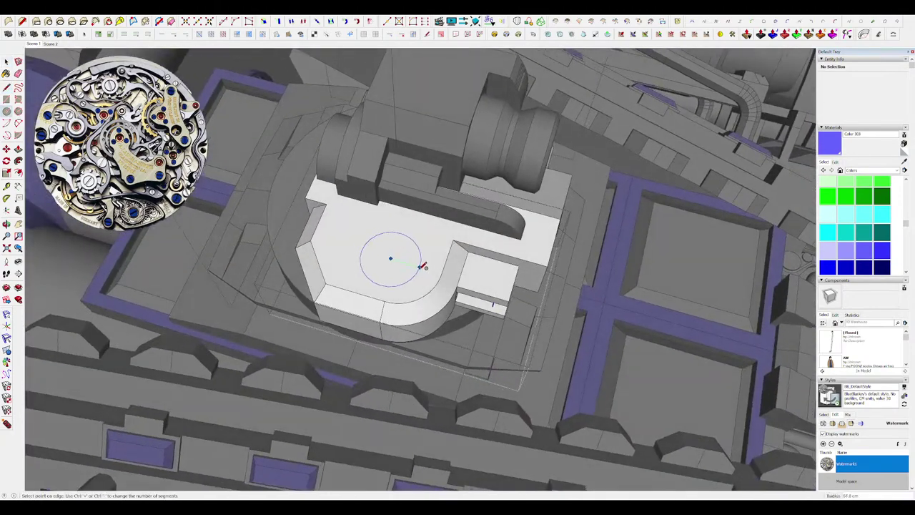
middle_click_drag(424, 254, 411, 214)
left_click(420, 263)
key("s")
scroll(411, 271, "down", 3)
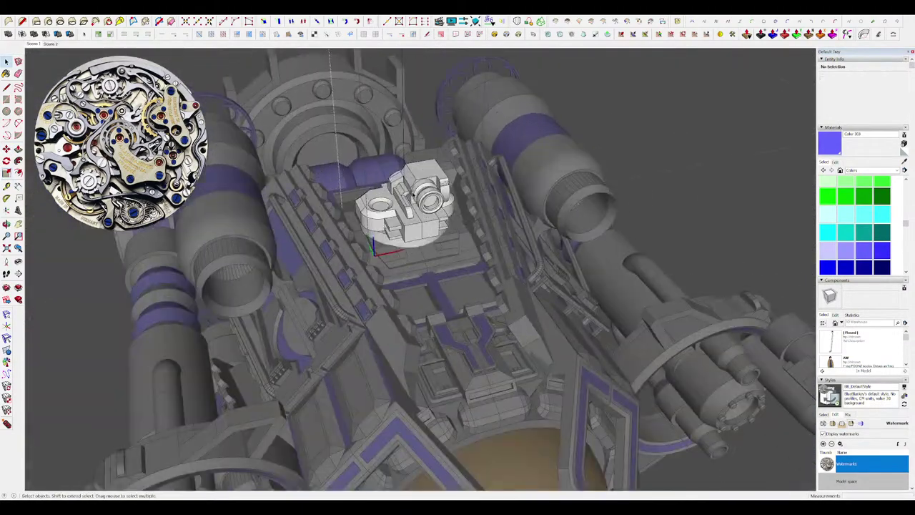
Inset a rectangle on the top face of the turret's lens housing, and shape it into a bevelled top.
scroll(429, 186, "up", 5)
left_click(429, 175)
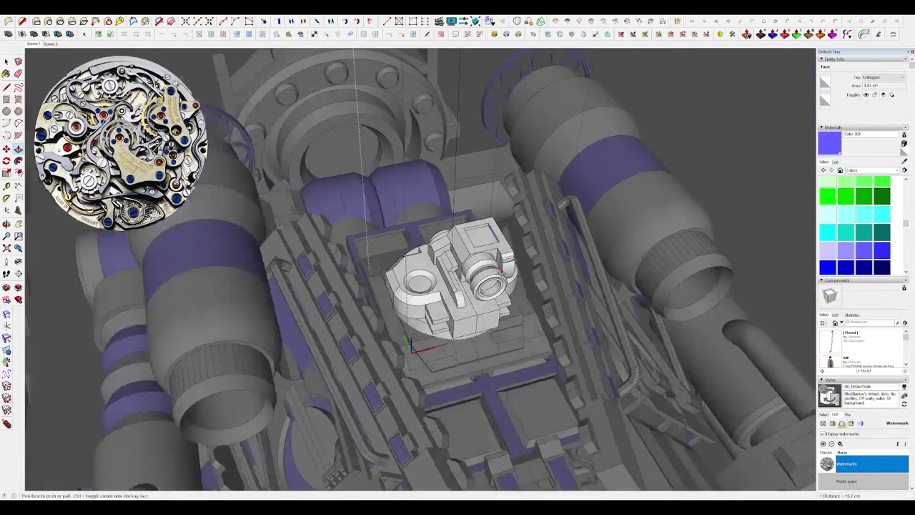
scroll(507, 267, "up", 5)
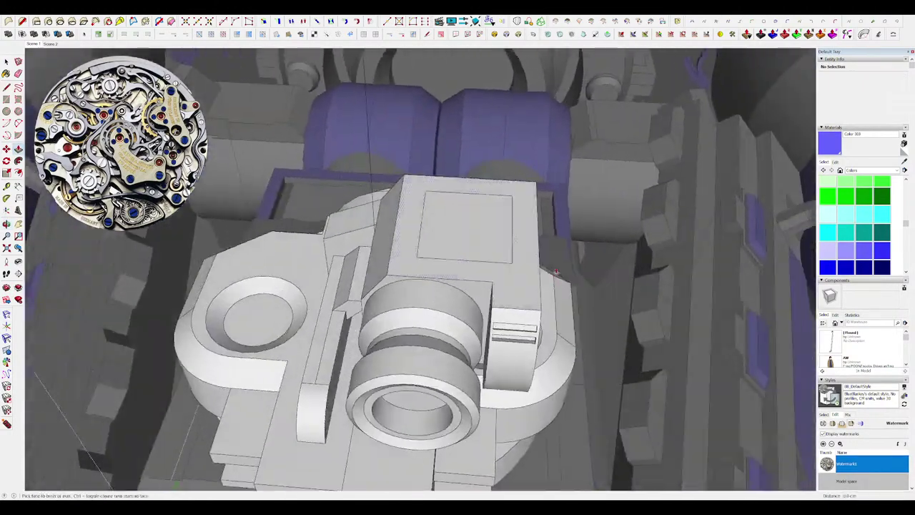
key("l")
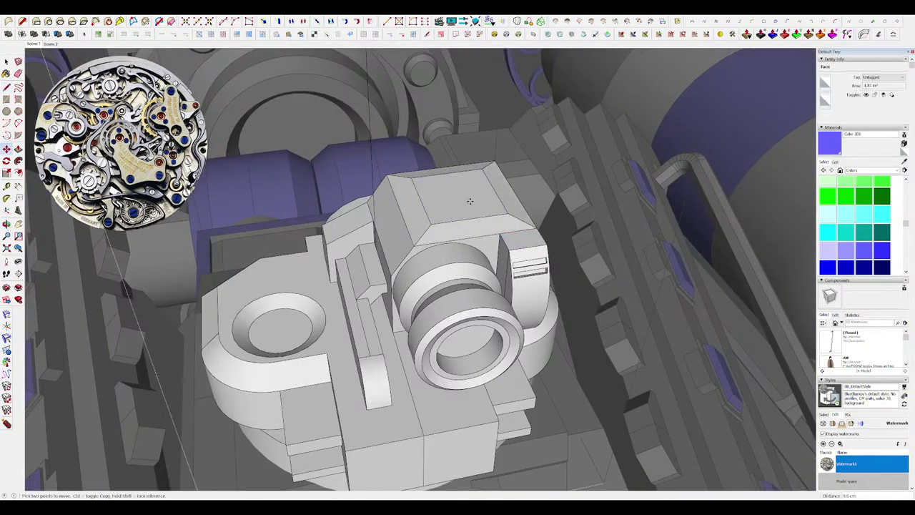
scroll(470, 201, "down", 10)
middle_click_drag(469, 201, 585, 300)
Extend the turret base rearward with Push/Pull, and raise a tall, tapered post from the extension.
key("space")
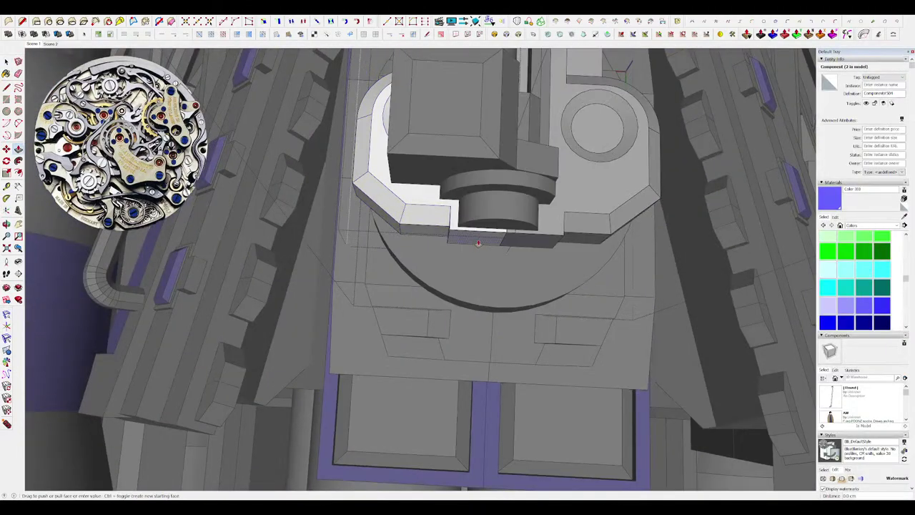
middle_click_drag(482, 271, 493, 281)
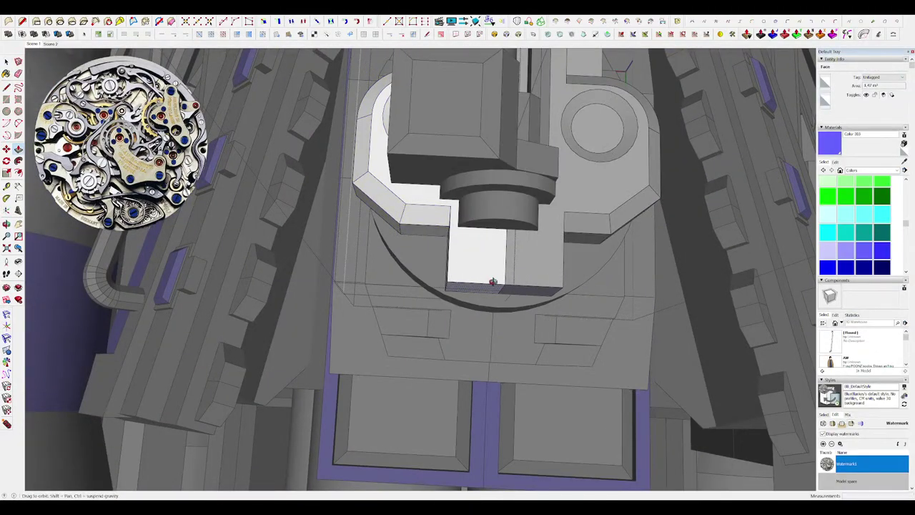
key("r")
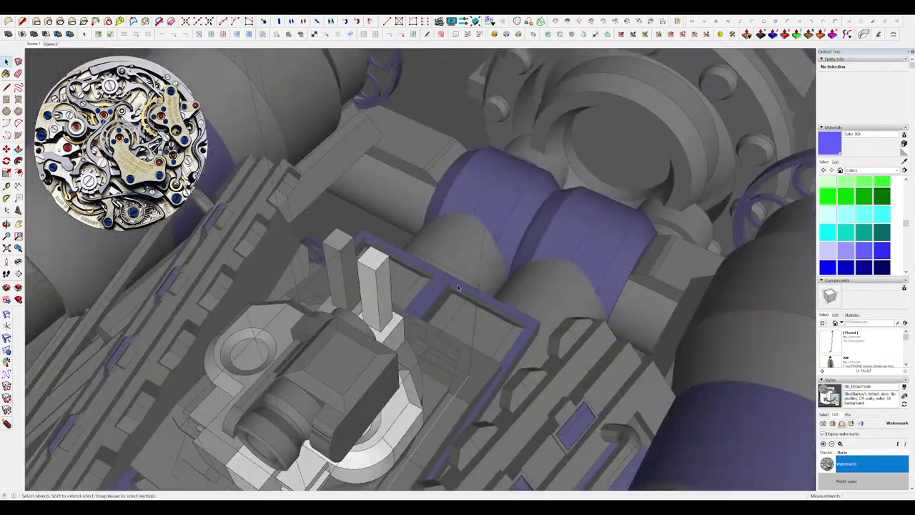
scroll(410, 272, "up", 2)
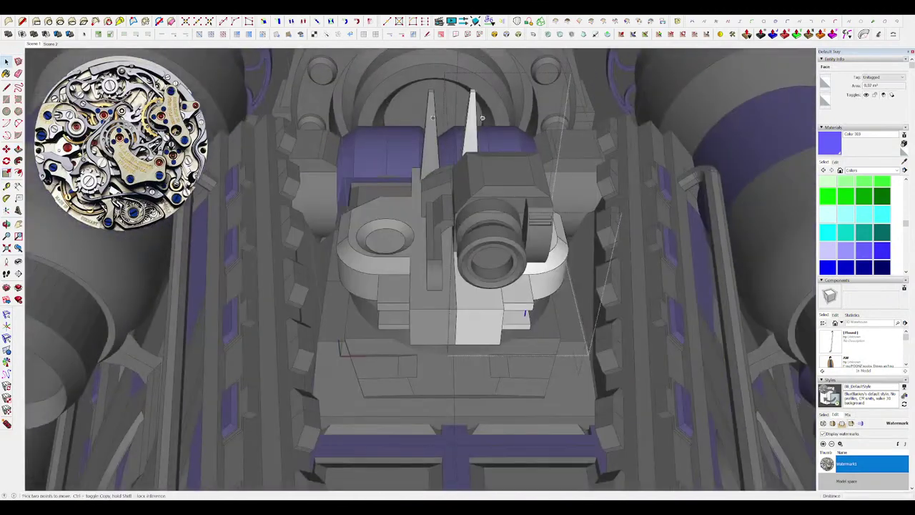
key("m")
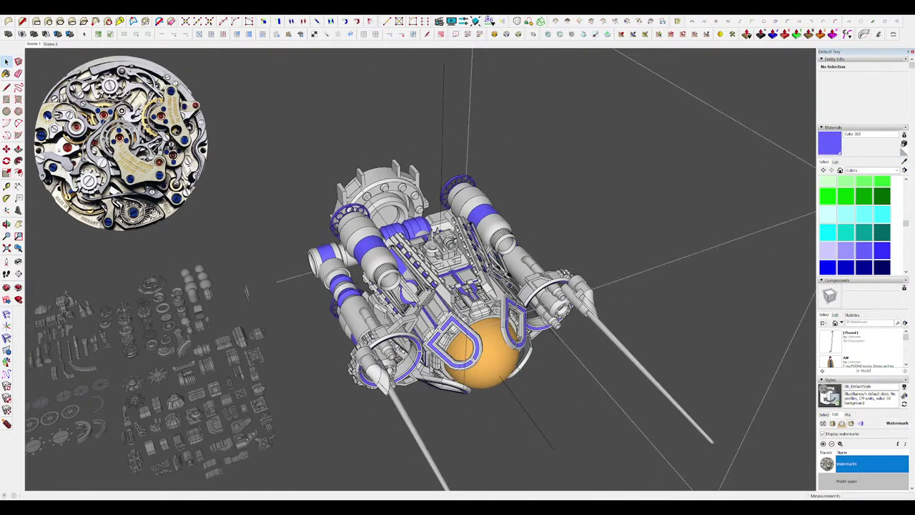
Examine the whole spacecraft from the front, checking the reworked turret and the violet accents against the overall shape.
middle_click_drag(665, 188, 621, 192)
middle_click_drag(413, 248, 486, 210)
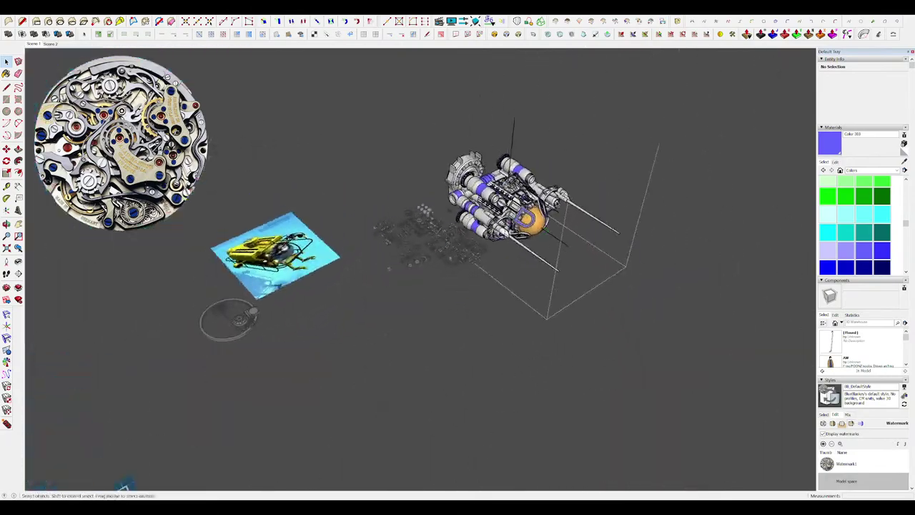
scroll(538, 182, "up", 6)
middle_click_drag(529, 187, 538, 176)
scroll(502, 226, "up", 3)
middle_click_drag(496, 243, 468, 237)
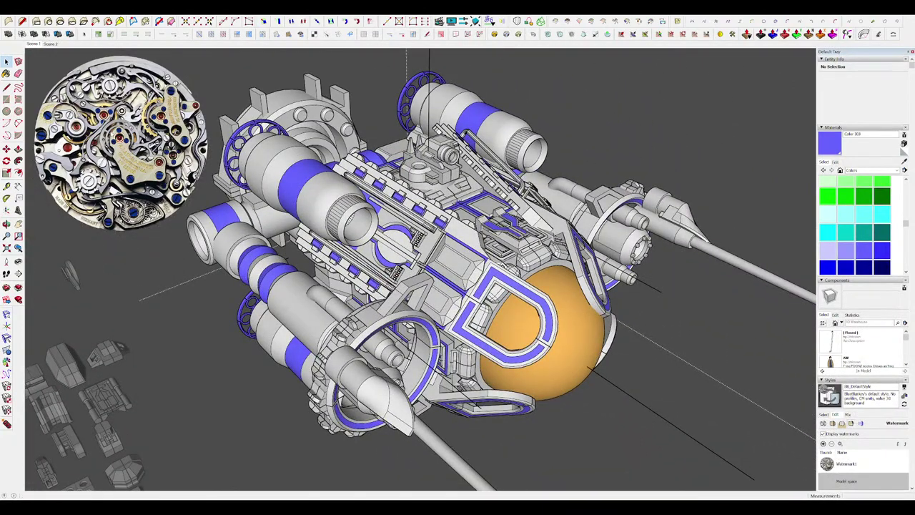
scroll(472, 234, "down", 6)
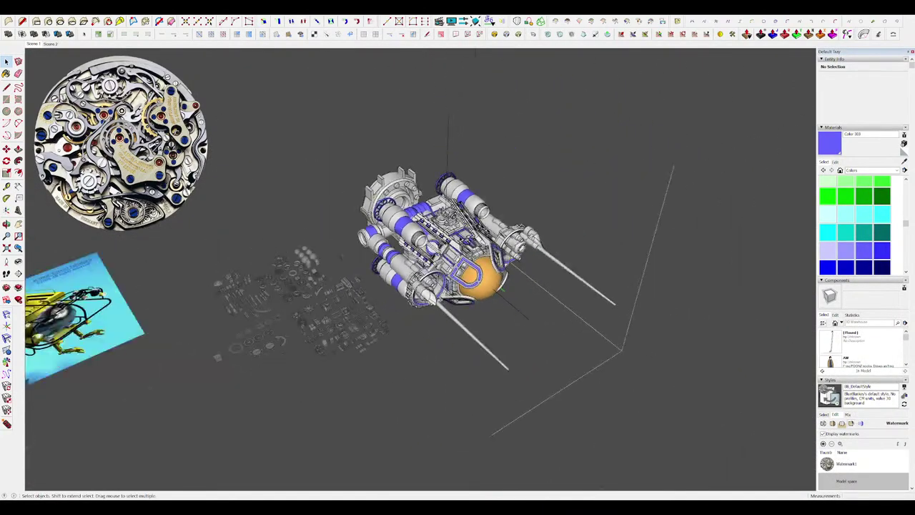
scroll(469, 222, "up", 3)
mouse_move(478, 206)
middle_mouse_down()
mouse_move(500, 226)
mouse_move(596, 225)
mouse_move(672, 172)
middle_mouse_up()
scroll(596, 225, "down", 3)
Examine the spacecraft's sides and rear, focusing on the pipes between the engine crossbar and the rear disc.
scroll(414, 236, "up", 8)
mouse_move(414, 236)
middle_mouse_down()
mouse_move(364, 192)
mouse_move(484, 270)
mouse_move(403, 274)
middle_mouse_up()
scroll(484, 270, "up", 3)
scroll(443, 315, "down", 5)
middle_click_drag(446, 317, 343, 336)
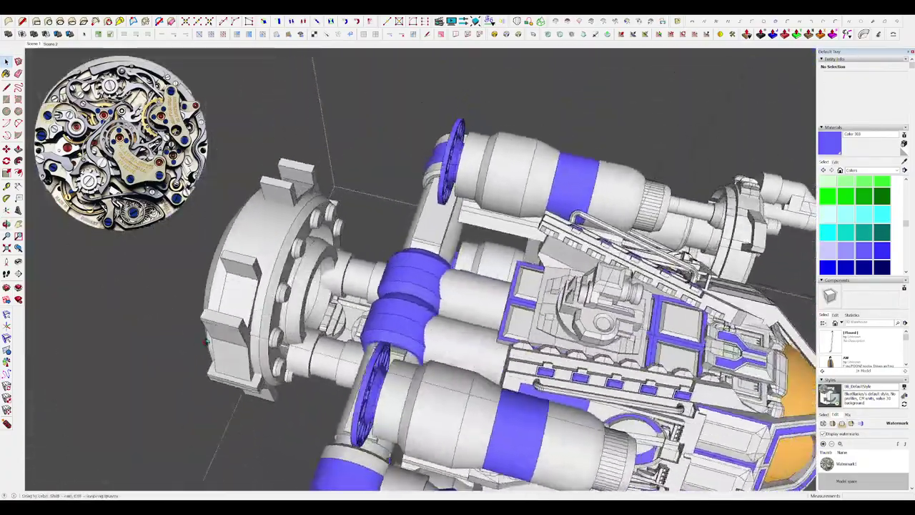
mouse_move(550, 243)
middle_mouse_down()
mouse_move(480, 266)
mouse_move(494, 117)
mouse_move(518, 229)
mouse_move(479, 273)
middle_mouse_up()
scroll(480, 266, "down", 6)
scroll(414, 279, "up", 3)
scroll(429, 279, "up", 2)
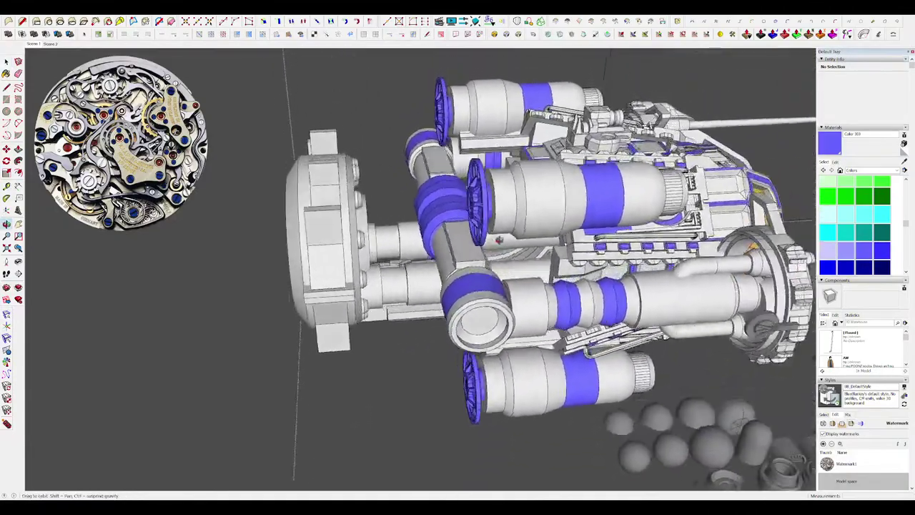
scroll(461, 265, "down", 3)
middle_click_drag(579, 297, 636, 332)
scroll(400, 236, "up", 4)
Copy the thick pipes between the engine crossbar and the rear disc upward to form a second, upper pair.
middle_click_drag(400, 236, 493, 228)
scroll(500, 178, "down", 2)
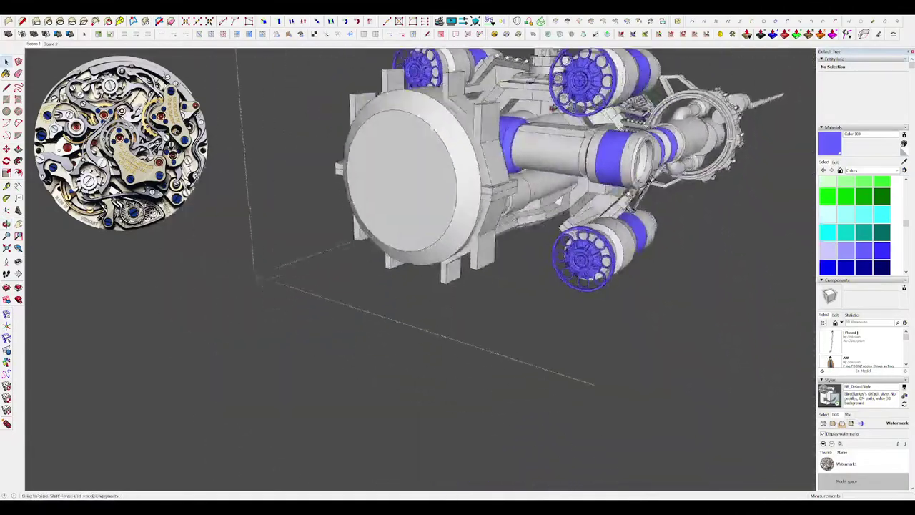
mouse_move(558, 143)
middle_mouse_down()
mouse_move(485, 91)
mouse_move(395, 206)
middle_mouse_up()
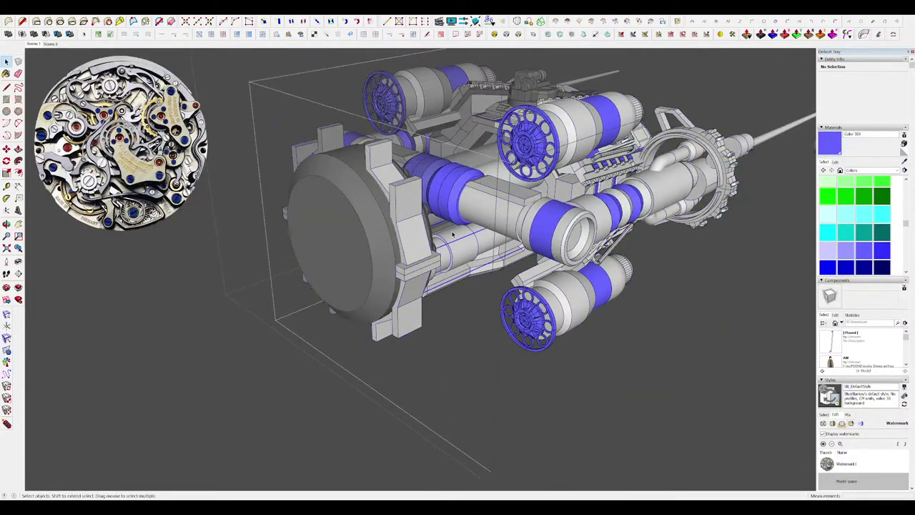
key("h")
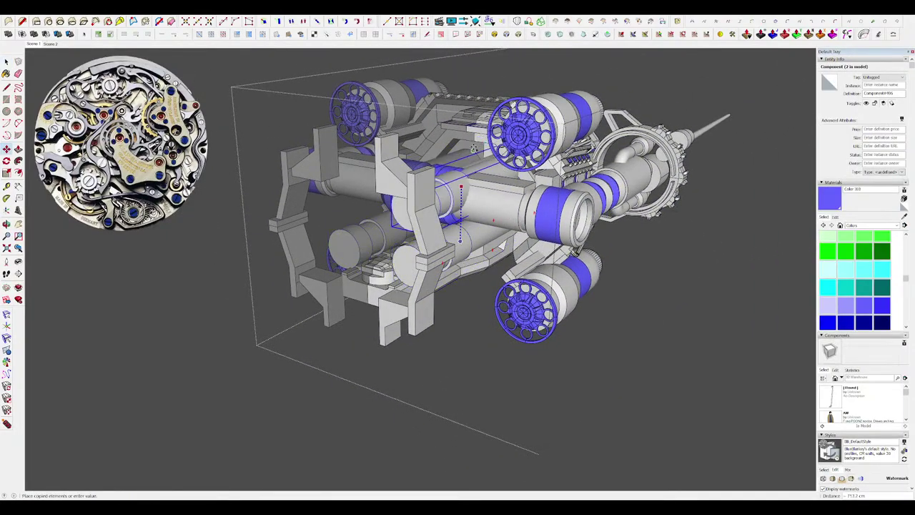
middle_click_drag(565, 142, 485, 242)
scroll(485, 241, "down", 3)
key("space")
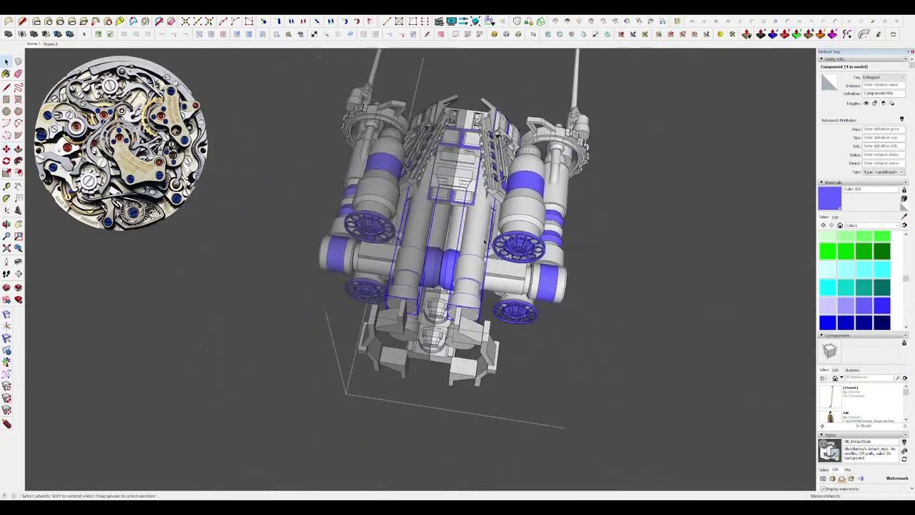
Examine the upper and lower rear pipes from above and from the side, checking how they meet the rear disc.
middle_click_drag(216, 270, 193, 321)
key("h")
scroll(564, 357, "up", 3)
left_click(572, 422)
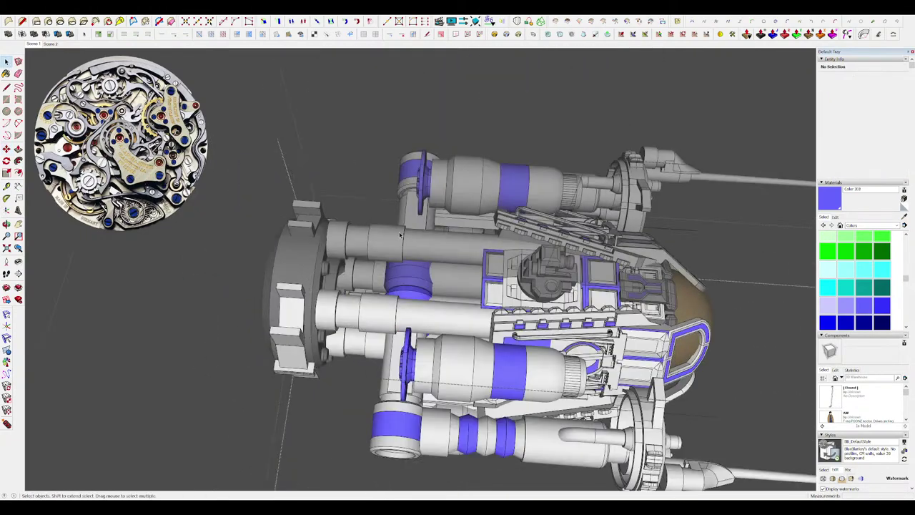
middle_click_drag(529, 314, 740, 155)
scroll(608, 186, "down", 3)
left_click(613, 351)
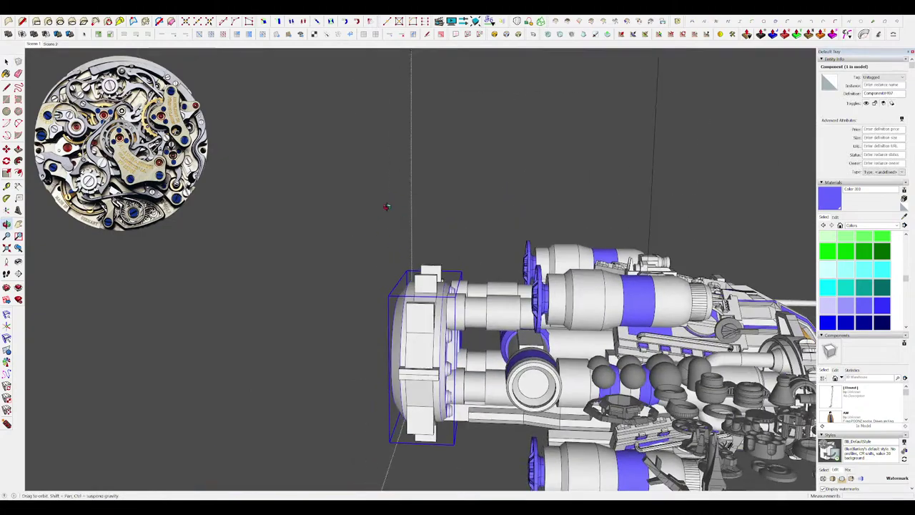
scroll(472, 309, "up", 5)
middle_click_drag(472, 308, 479, 321)
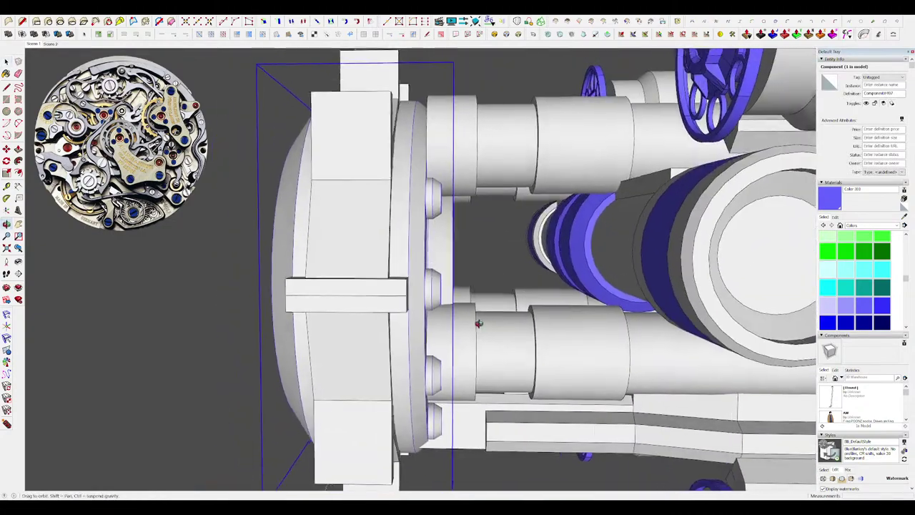
scroll(439, 261, "down", 2)
middle_click_drag(439, 260, 547, 337)
scroll(548, 337, "down", 4)
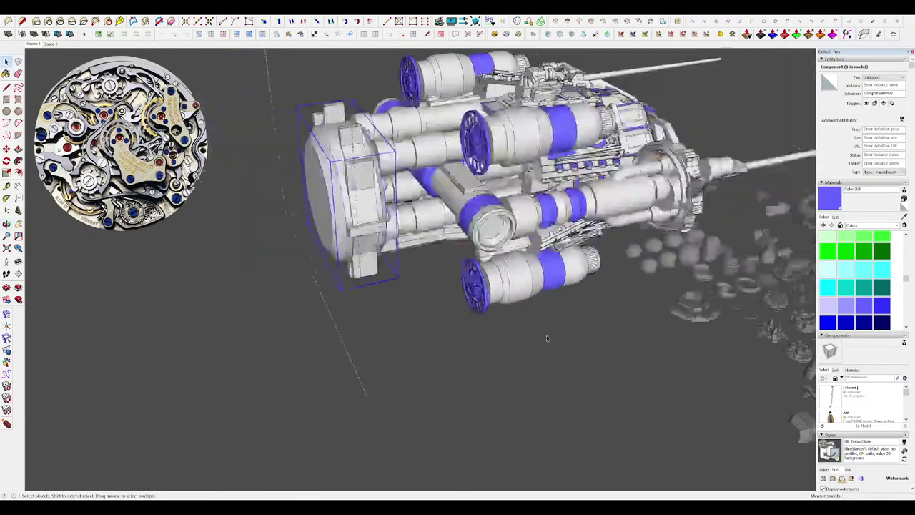
Delete the copied upper pipes between the engine crossbar and the rear disc.
scroll(429, 129, "up", 4)
middle_click_drag(429, 129, 451, 193)
key("Delete")
left_click(457, 212)
scroll(458, 236, "down", 5)
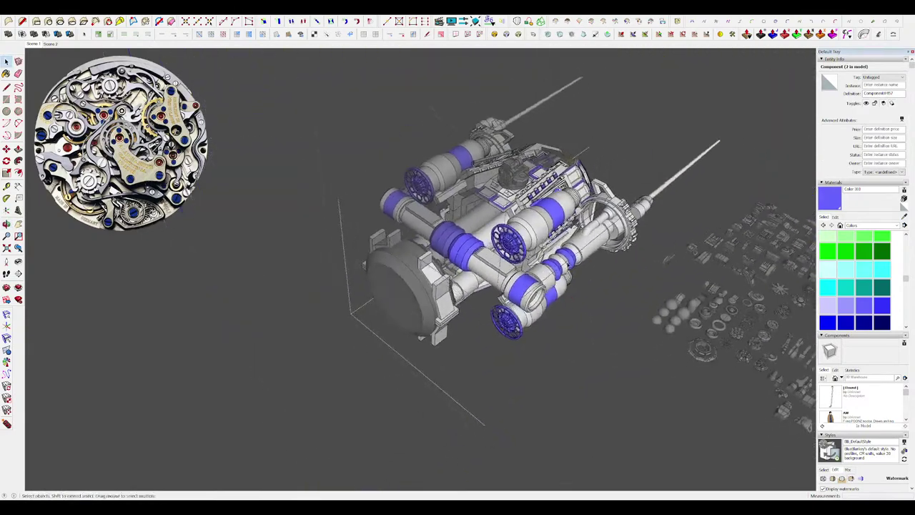
Examine the engine crossbar and the rear bracket frame from behind and above.
left_click(551, 357)
scroll(457, 258, "up", 5)
middle_click_drag(457, 257, 585, 302)
scroll(494, 268, "down", 3)
scroll(526, 279, "down", 2)
key("shift+h")
scroll(522, 229, "up", 3)
middle_click_drag(521, 229, 519, 199)
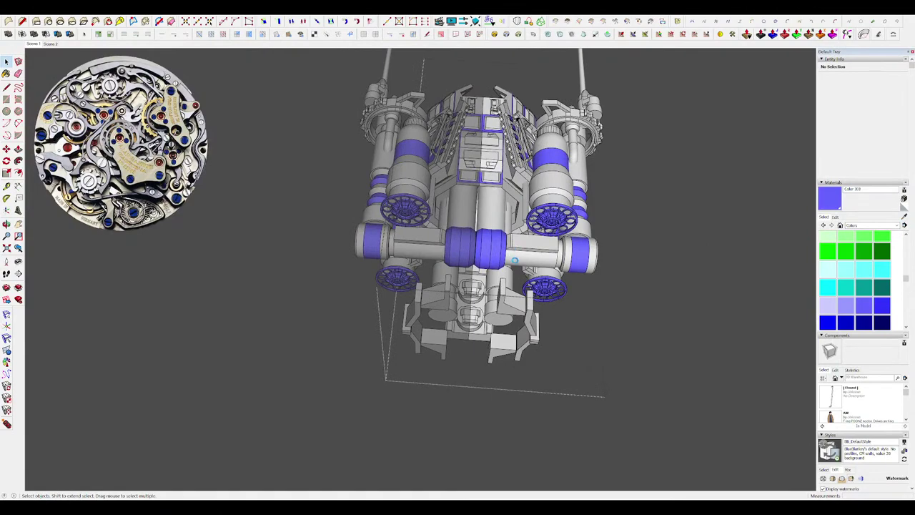
Draw a long rectangle on the ground behind the spacecraft, and make it and its mirrored counterpart a component.
middle_click_drag(519, 264, 490, 254)
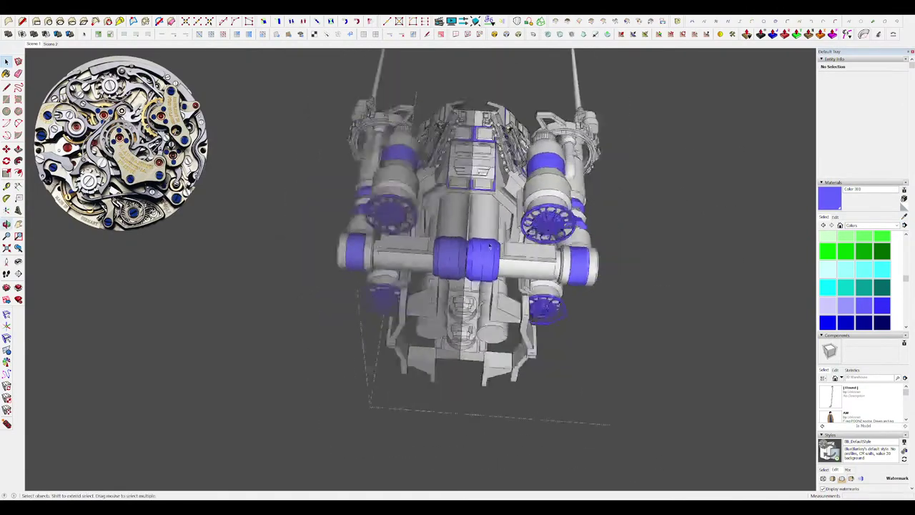
scroll(484, 251, "down", 4)
key("r")
left_click(629, 448)
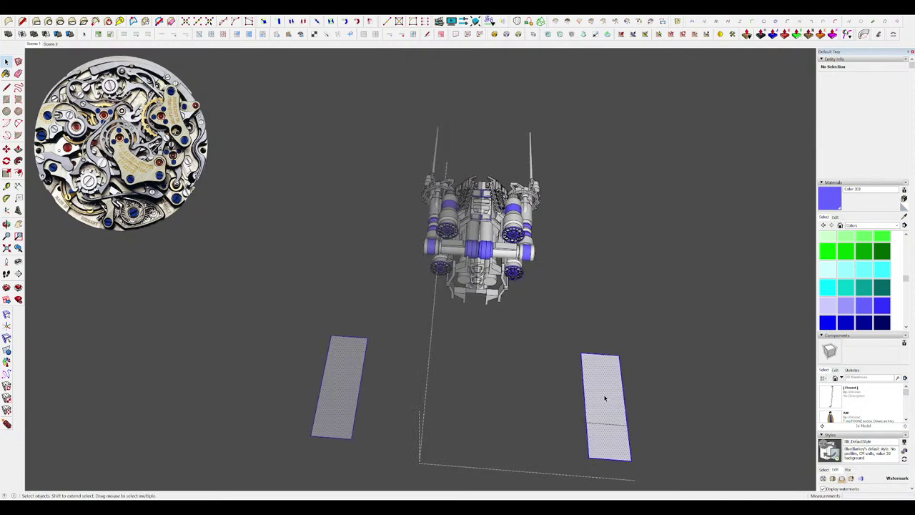
key("g")
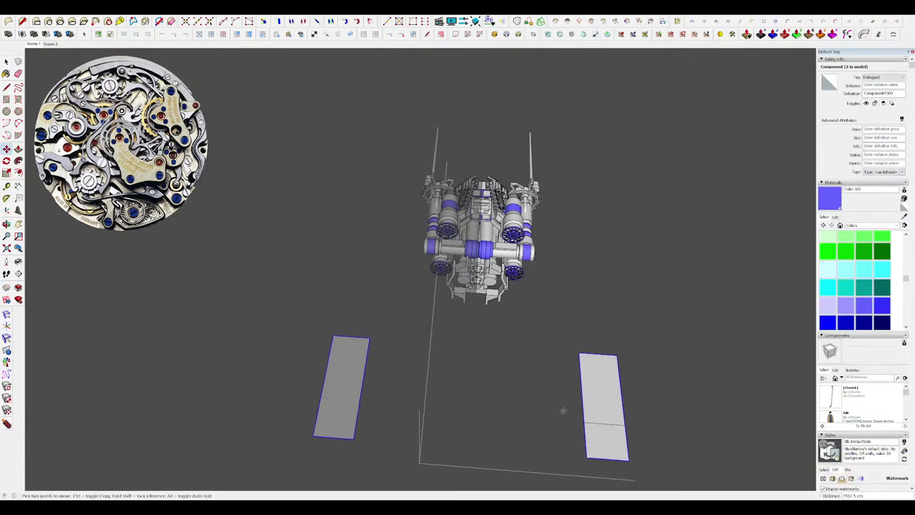
Move the rectangular plates onto the spacecraft so that they meet along its centreline at the engine crossbar.
left_click(588, 457)
scroll(487, 247, "up", 5)
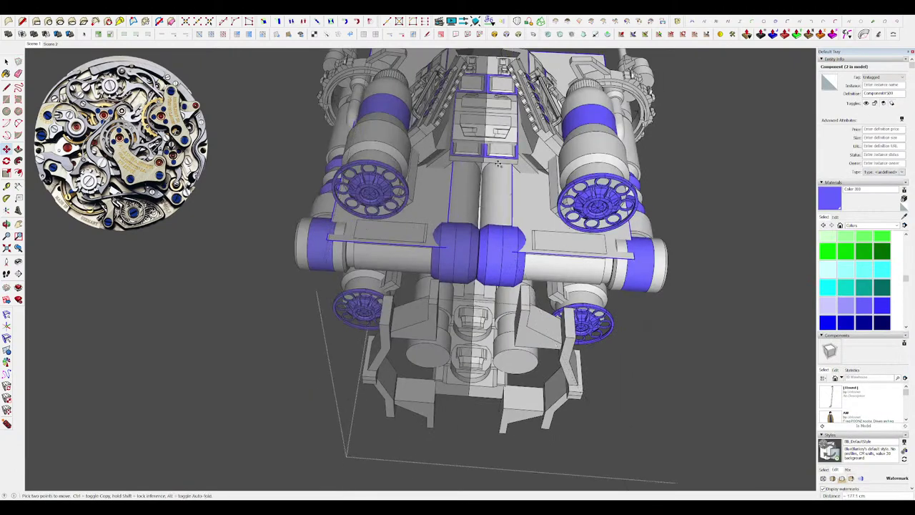
scroll(499, 163, "up", 2)
left_click(475, 279)
scroll(504, 221, "down", 3)
middle_click_drag(554, 223, 506, 232)
Raise the rectangular plates vertically from their position at the engine crossbar.
key("space")
scroll(501, 224, "up", 3)
scroll(502, 232, "down", 5)
scroll(503, 233, "up", 5)
key("m")
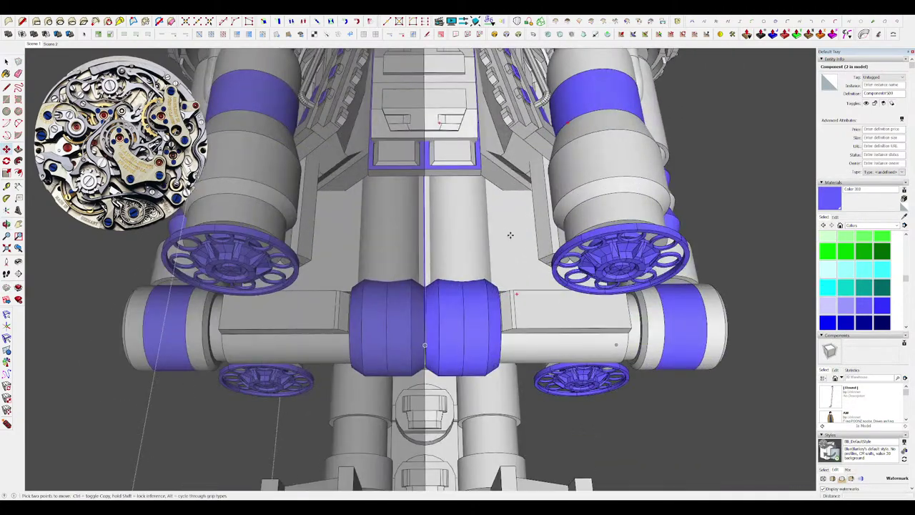
left_click(511, 234)
left_click(513, 218)
Move the rectangular plates rearward so that their back edge reaches the rear disc.
scroll(486, 220, "down", 5)
key("h")
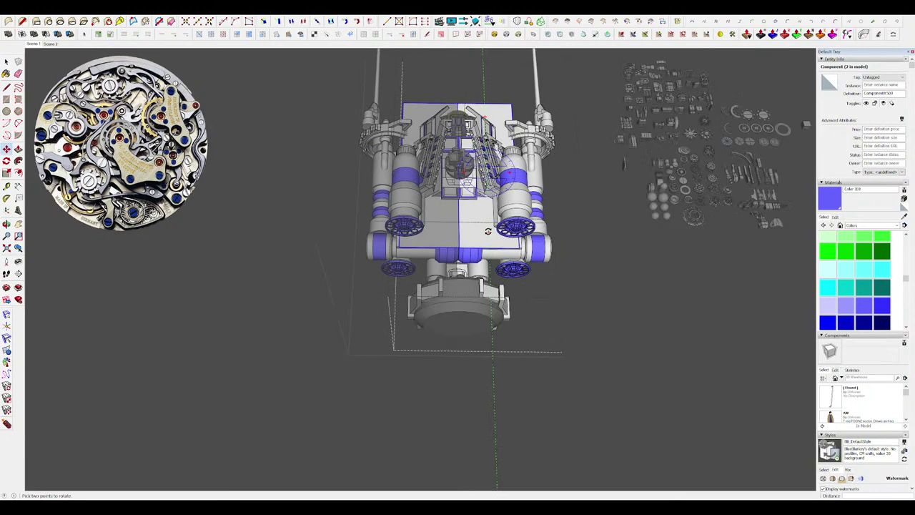
scroll(485, 219, "up", 3)
left_click(485, 225)
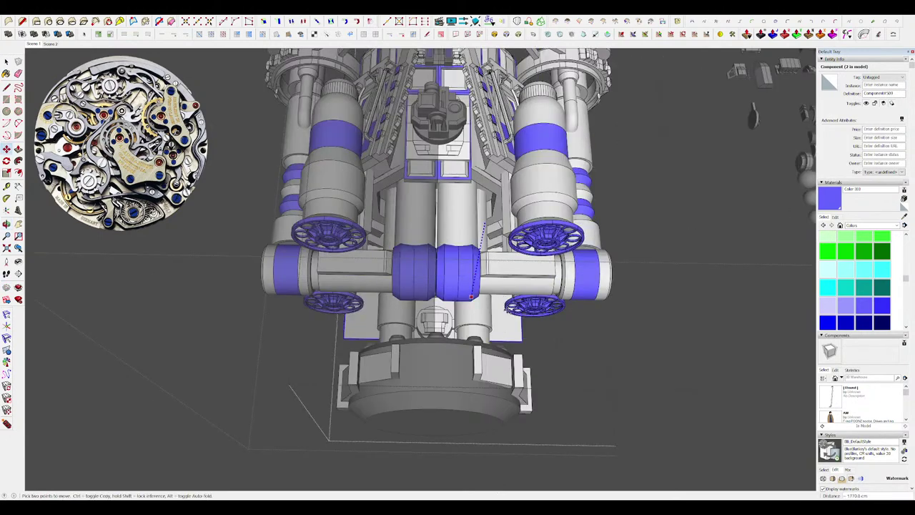
left_click(534, 314)
middle_click_drag(532, 311, 474, 277)
Open the plate component, draw a straight line forward from its rear edge, and move the line's far end outward to slant it.
key("space")
double_click(491, 298)
key("h")
middle_click_drag(461, 362, 461, 366)
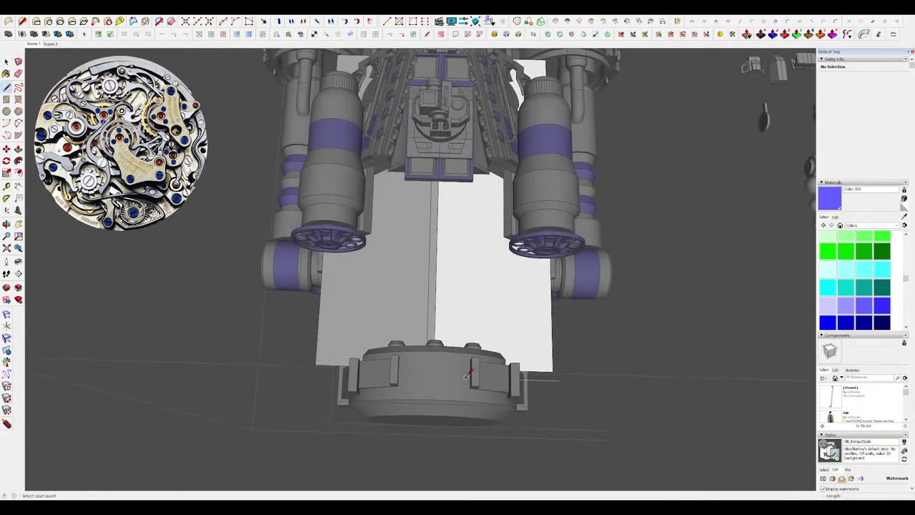
key("h")
left_click(467, 158)
key("h")
middle_click_drag(470, 170, 474, 197)
key("h")
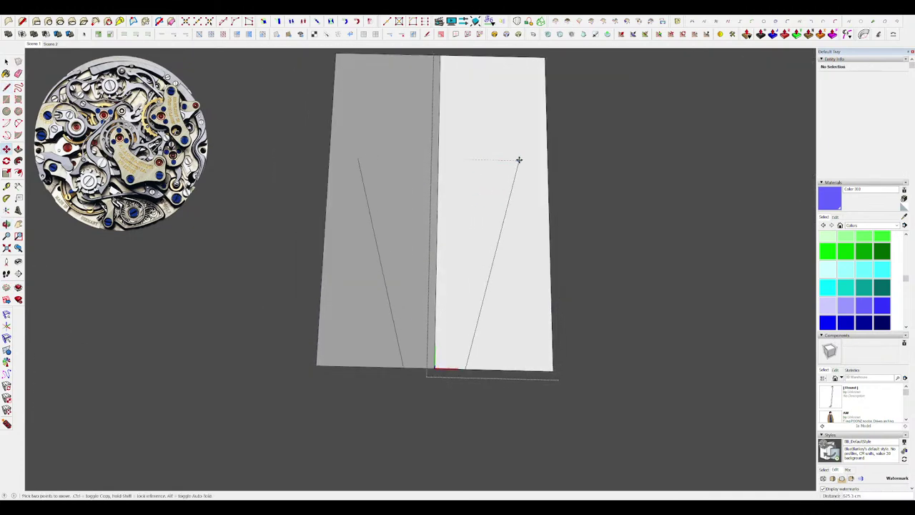
left_click(519, 159)
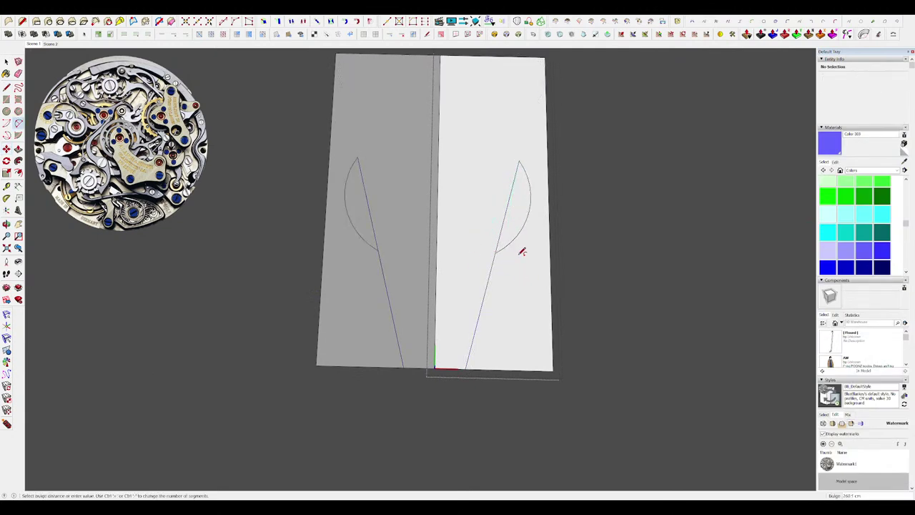
Draw two opposing arcs along the slanted line to form an S-curve, and remove the guide line and the plate's face.
key("e")
left_click(483, 303)
key("ctrl+z")
key("h")
mouse_move(505, 228)
middle_mouse_down()
mouse_move(503, 173)
mouse_move(517, 296)
mouse_move(518, 270)
middle_mouse_up()
key("h")
left_click(502, 236)
left_click(499, 267)
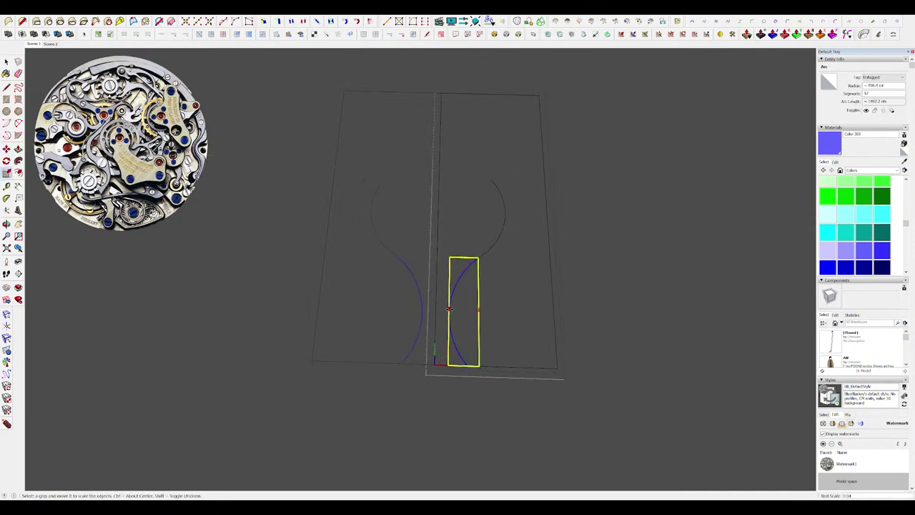
Scale the arcs of the S-curve across their width to adjust their bulge.
key("h")
middle_click_drag(471, 275, 496, 231)
key("h")
left_click(503, 226)
key("s")
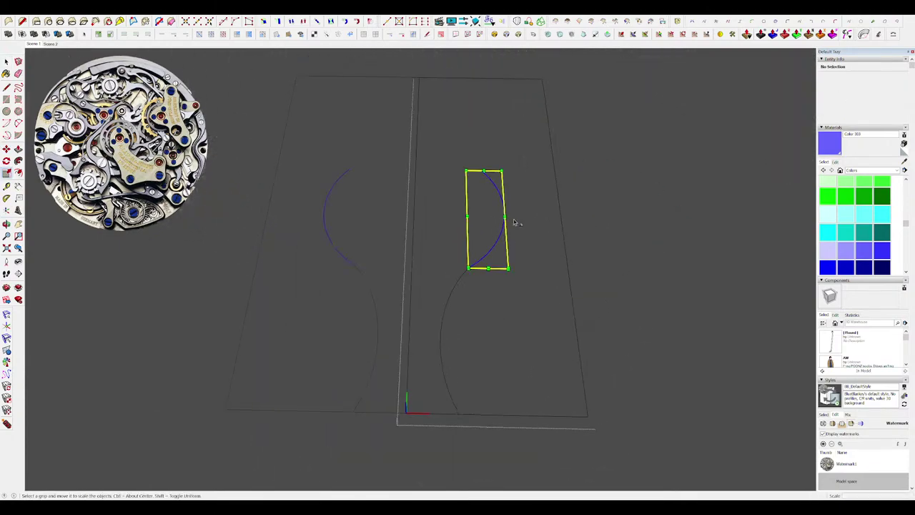
left_click_drag(492, 218, 492, 217)
key("h")
Examine the S-curve against the crossbar, hull and rear disc from behind, above and the side.
scroll(472, 229, "down", 4)
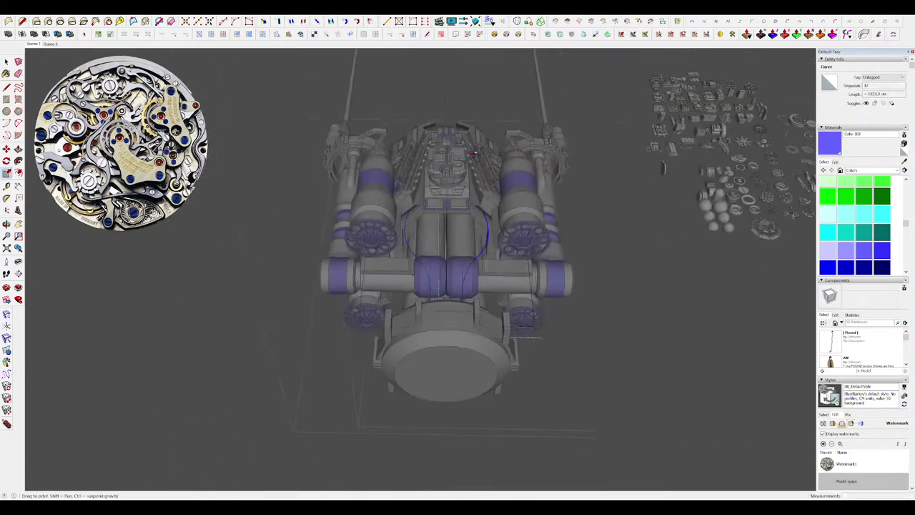
middle_click_drag(473, 233, 529, 229)
scroll(476, 226, "up", 4)
scroll(558, 257, "down", 4)
middle_click_drag(557, 257, 709, 324)
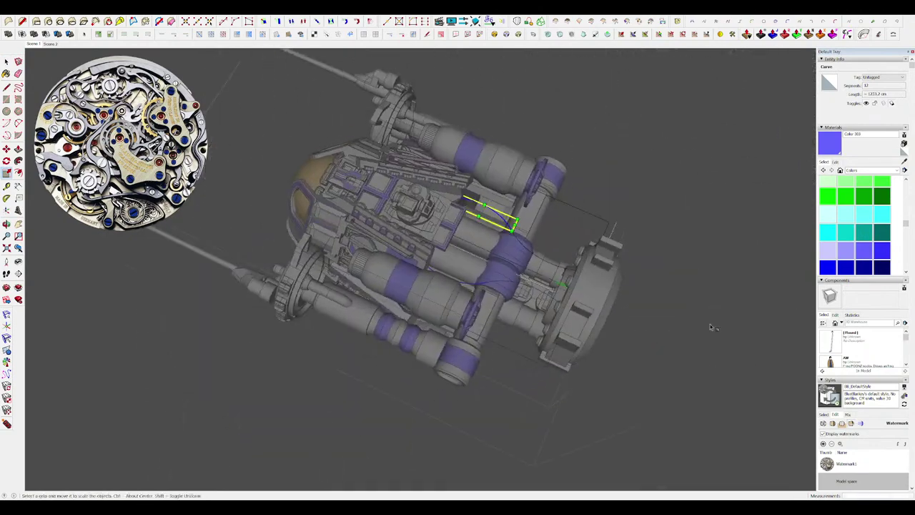
middle_click_drag(458, 190, 501, 207)
scroll(498, 206, "up", 5)
Reshape the rear end of the S-curve with a short straight segment running toward the plate's rear edge.
key("h")
key("h")
middle_click_drag(580, 248, 605, 261)
key("h")
key("l")
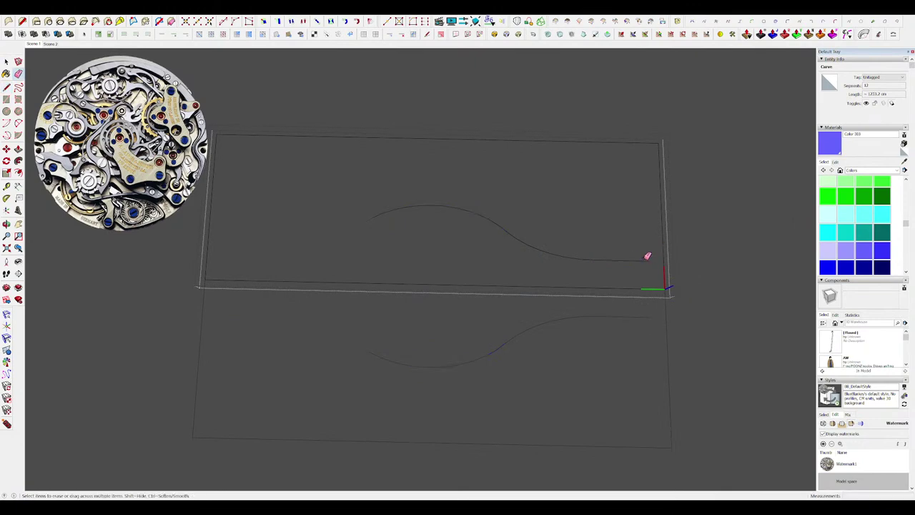
Select the S-curve with its straight end as a path, and generate a tapered round tube along it.
key("h")
scroll(470, 236, "down", 4)
middle_click_drag(472, 236, 489, 241)
key("h")
key("space")
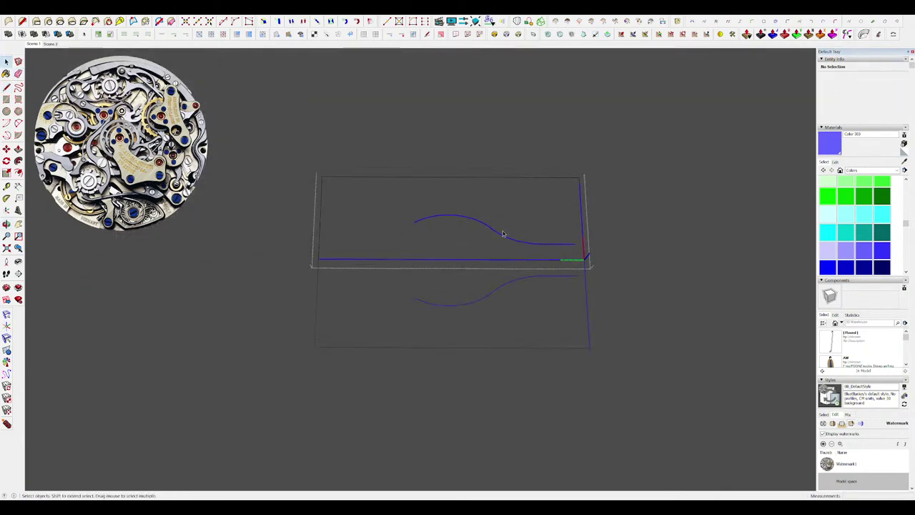
scroll(504, 234, "up", 1)
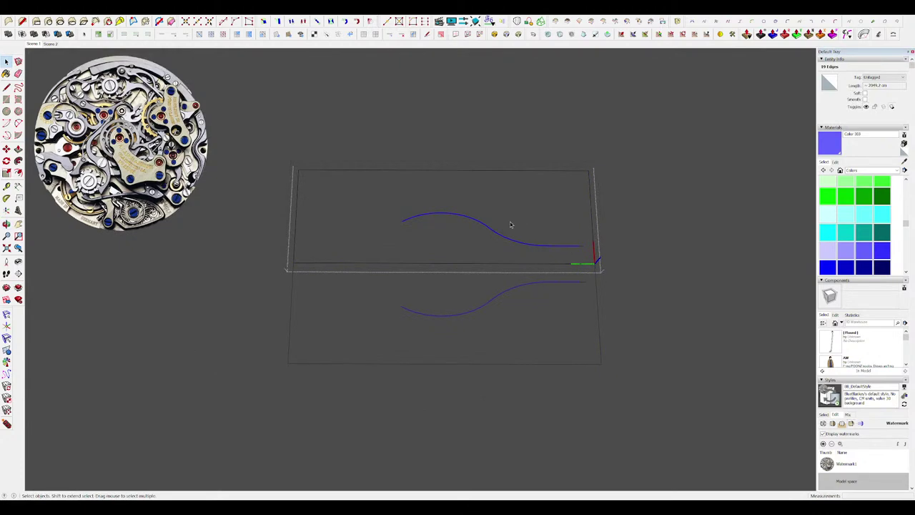
middle_click_drag(510, 224, 480, 51)
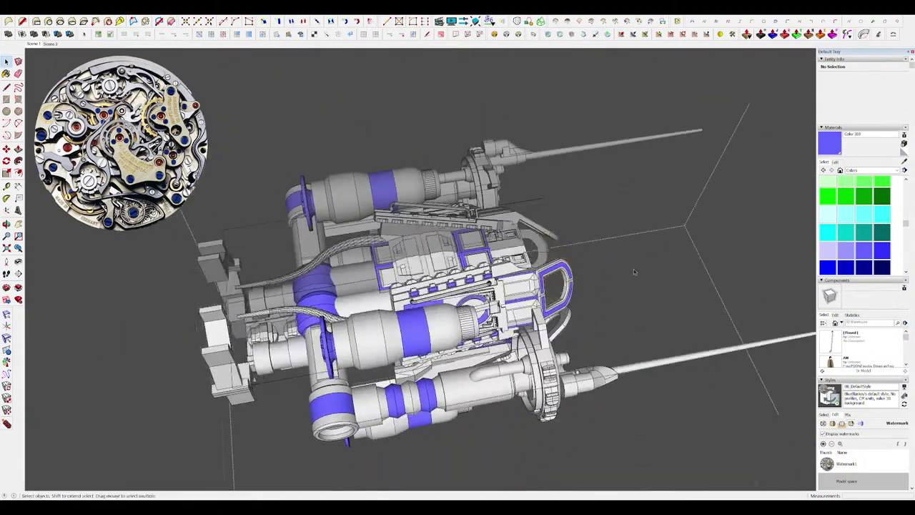
Copy the tapered tube inward so that a second one runs alongside it on each side of the centreline.
scroll(634, 271, "down", 5)
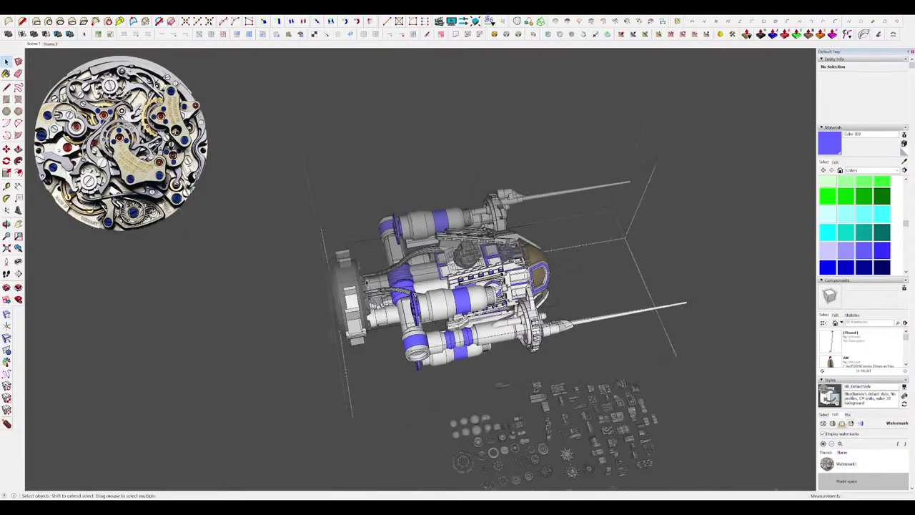
scroll(458, 286, "up", 5)
middle_click_drag(429, 286, 644, 264)
scroll(469, 291, "up", 4)
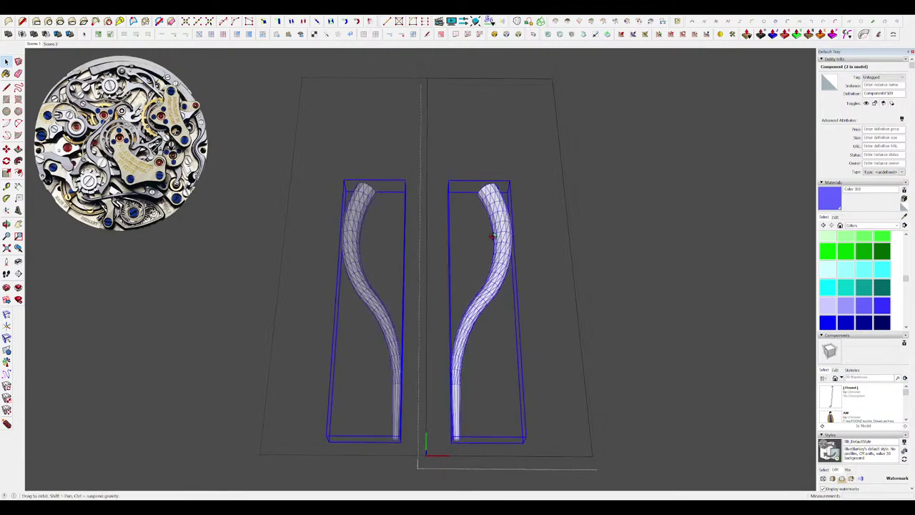
left_click(504, 236)
key("ctrl")
left_click(506, 234)
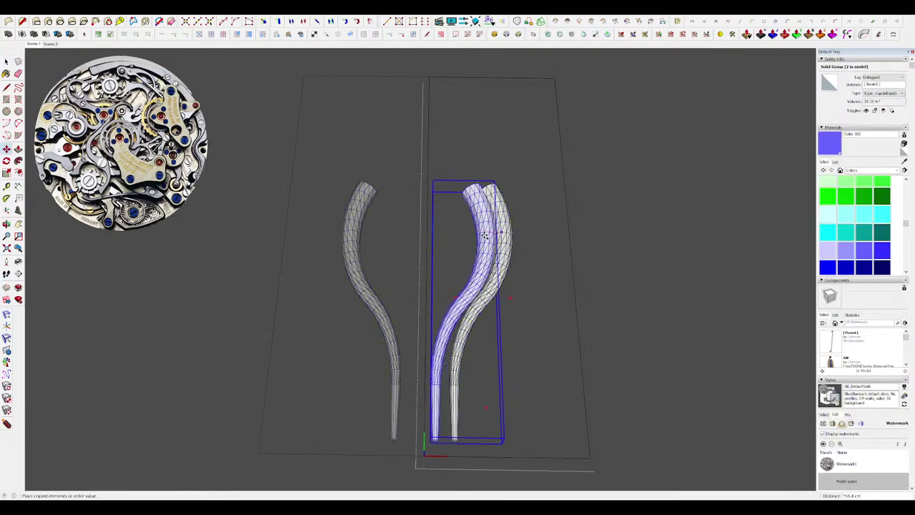
left_click(484, 236)
key("h")
key("space")
Move the end faces of the tapered tubes to reposition their narrow rear ends near the rear disc.
scroll(493, 272, "down", 4)
middle_click_drag(493, 272, 595, 211)
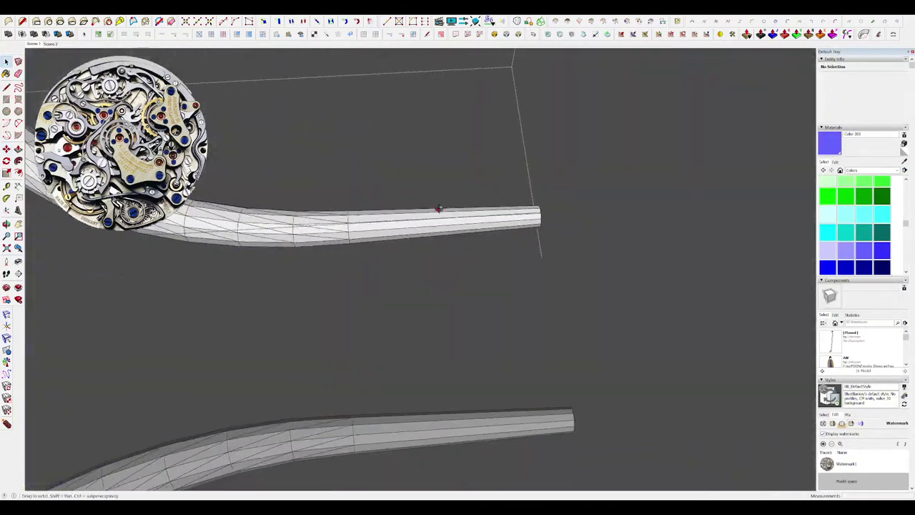
key("m")
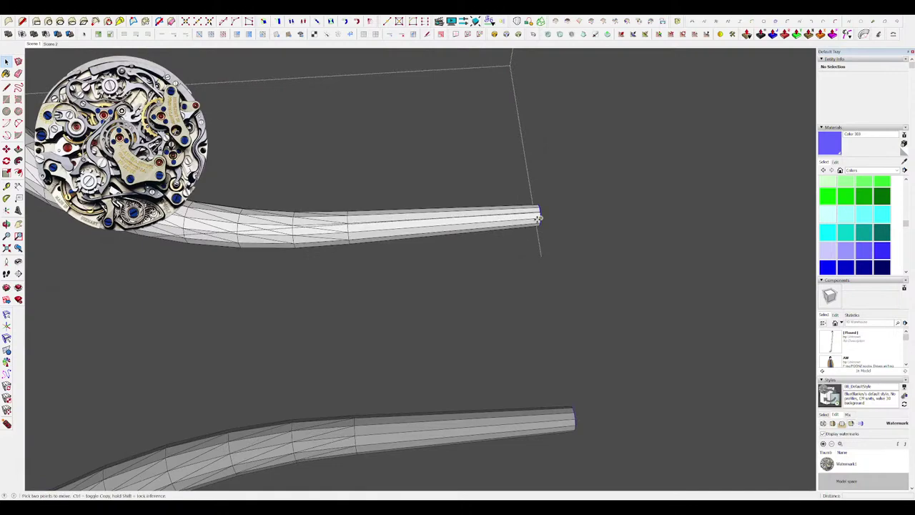
left_click(539, 218)
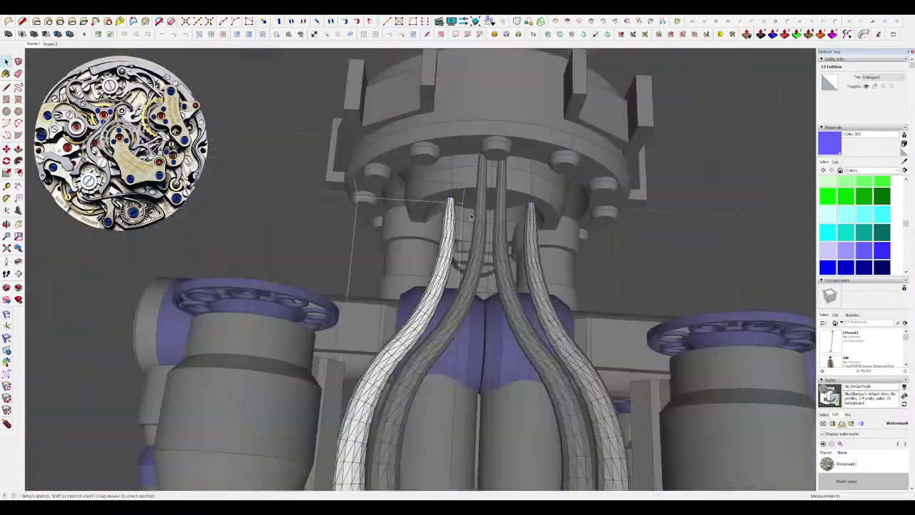
scroll(471, 217, "down", 2)
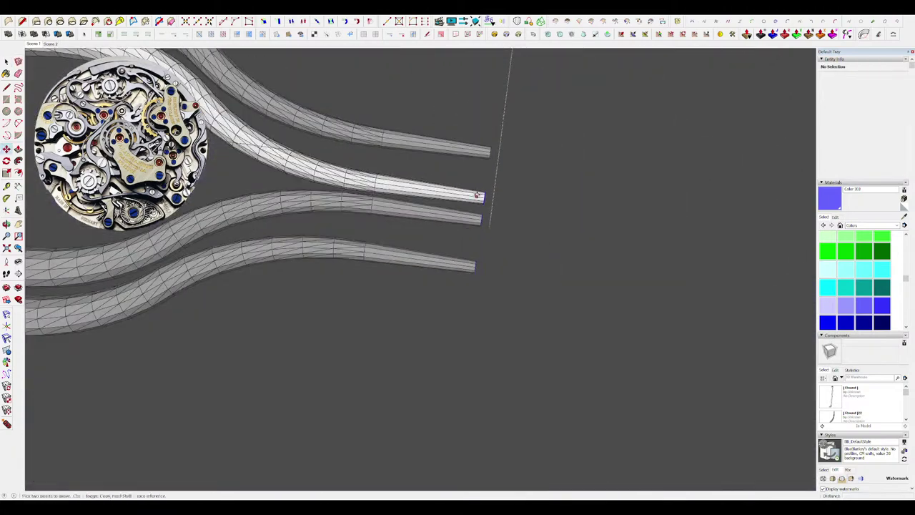
left_click(454, 189)
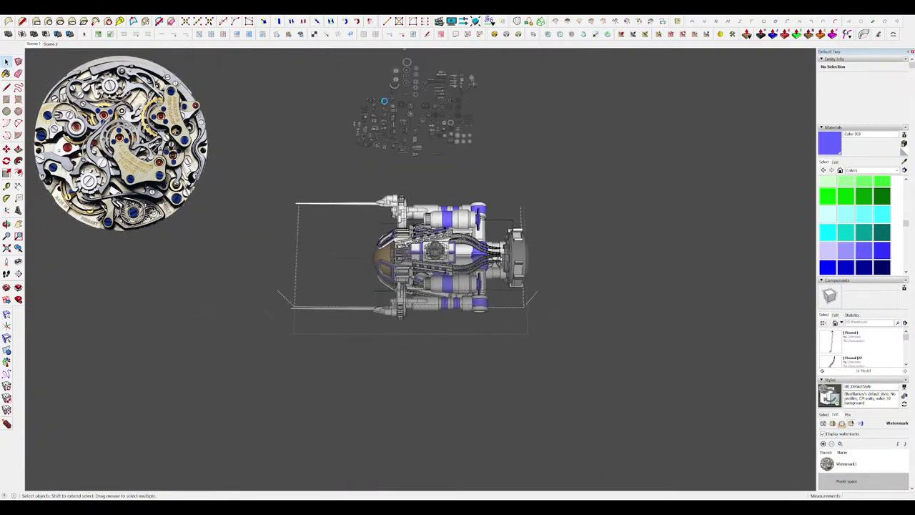
Examine the wheels, arcs and other ready-made mechanical parts laid out beside the spacecraft.
scroll(399, 74, "up", 8)
scroll(398, 75, "up", 3)
middle_click_drag(400, 100, 575, 187)
scroll(453, 178, "down", 3)
scroll(453, 178, "up", 4)
middle_click_drag(469, 262, 496, 259)
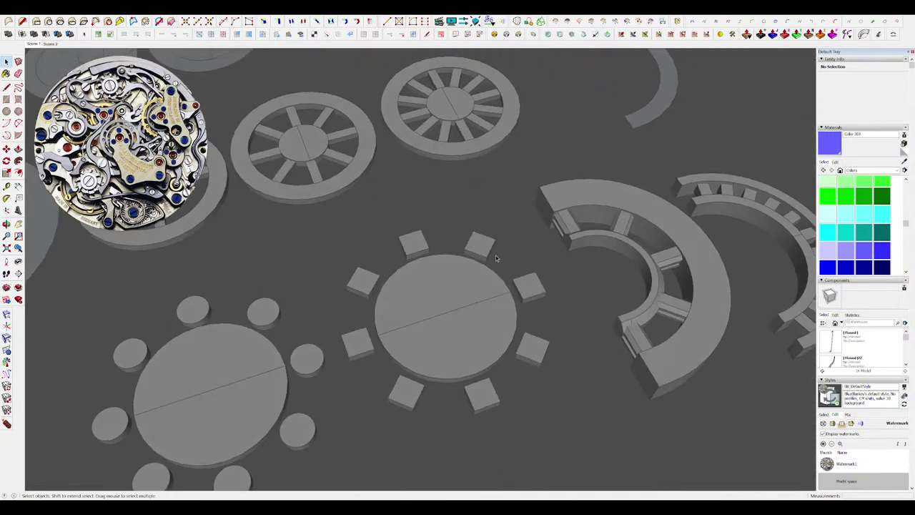
scroll(380, 316, "down", 10)
scroll(632, 207, "up", 2)
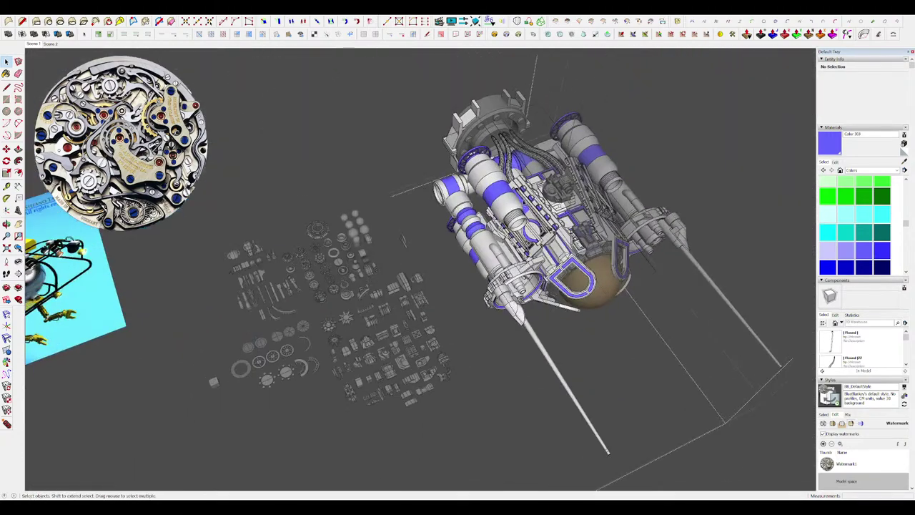
Soften the edges of all four tapered tubes at 41.5 degrees between normals, with soften coplanar enabled.
scroll(504, 112, "up", 4)
middle_click_drag(469, 99, 643, 157)
scroll(643, 159, "up", 3)
double_click(480, 252)
middle_click_drag(429, 208, 570, 260)
double_click(480, 253)
left_click(481, 253)
left_click(558, 237, "shift")
left_click_drag(913, 66, 912, 481)
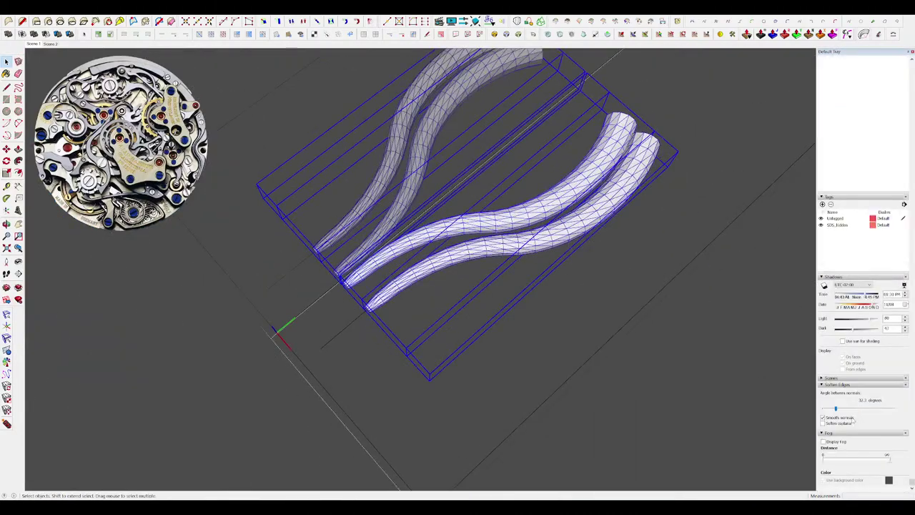
left_click_drag(835, 409, 840, 410)
left_click(823, 424)
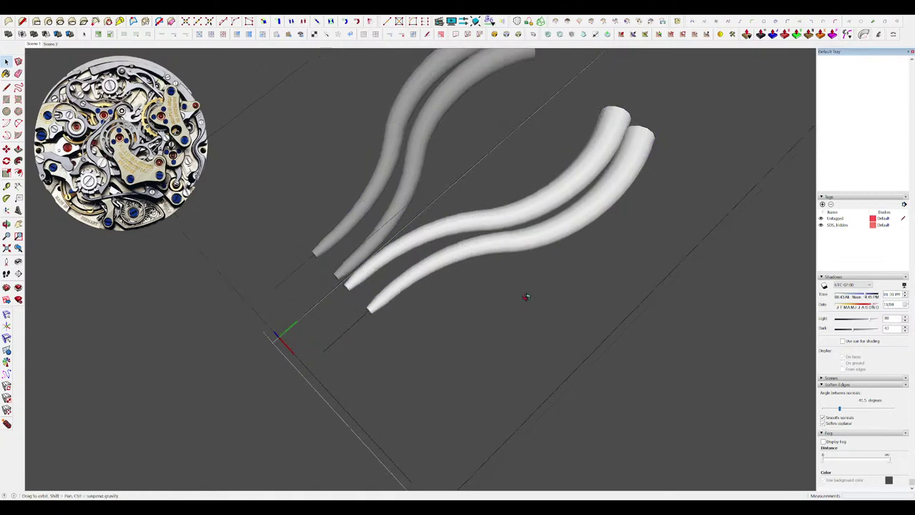
Try to form a wide collar on the tube's rear end by offsetting its end face outward and extruding the ring.
middle_click_drag(525, 296, 608, 300)
scroll(525, 296, "down", 3)
key("Escape")
scroll(488, 308, "up", 2)
double_click(486, 310)
double_click(486, 310)
scroll(479, 335, "up", 3)
key("p")
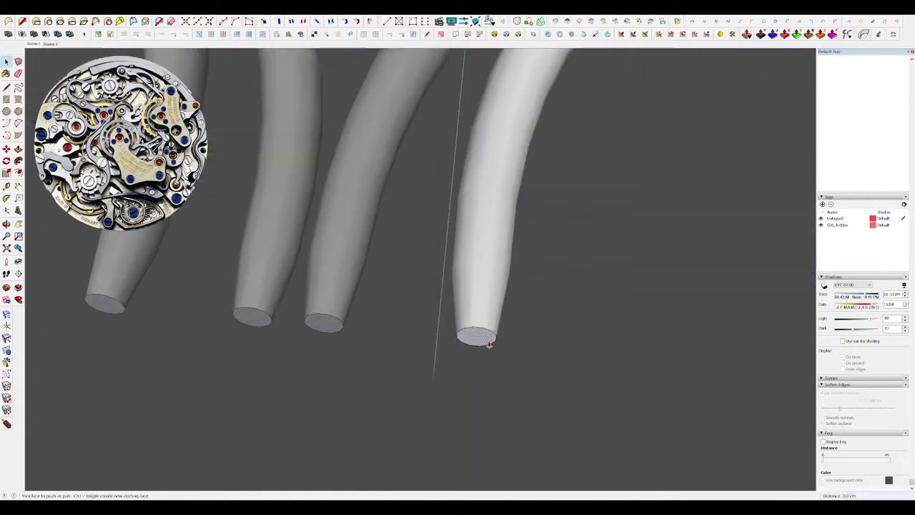
key("Escape")
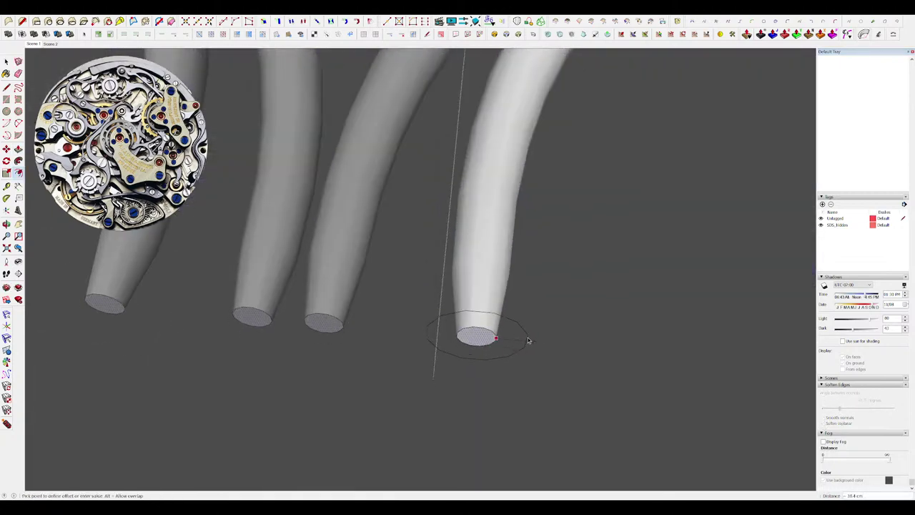
left_click(540, 342)
key("p")
left_click(503, 322)
left_click(499, 361)
middle_click_drag(486, 324, 800, 171)
scroll(452, 231, "up", 2)
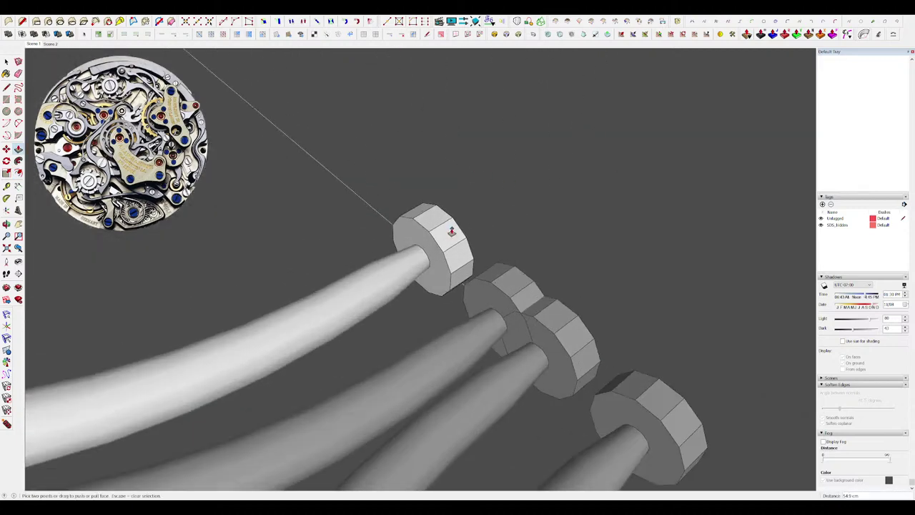
key("Escape")
middle_click_drag(498, 256, 394, 251)
Build a cylindrical collar from a 24-sided circle centred on the outer tube's rear end, and group it.
key("c")
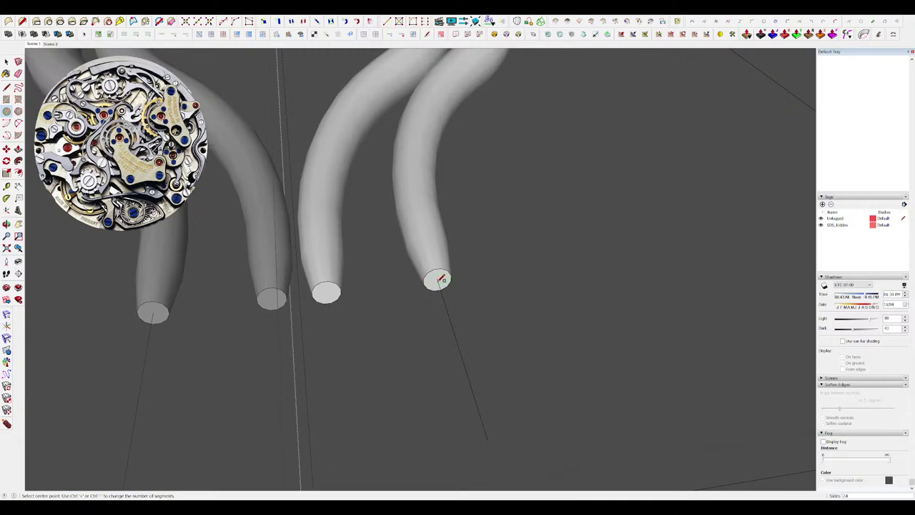
left_click(486, 267)
middle_click_drag(487, 266, 511, 269)
key("e")
left_click(435, 294)
key("p")
left_click(468, 275)
left_click(472, 301)
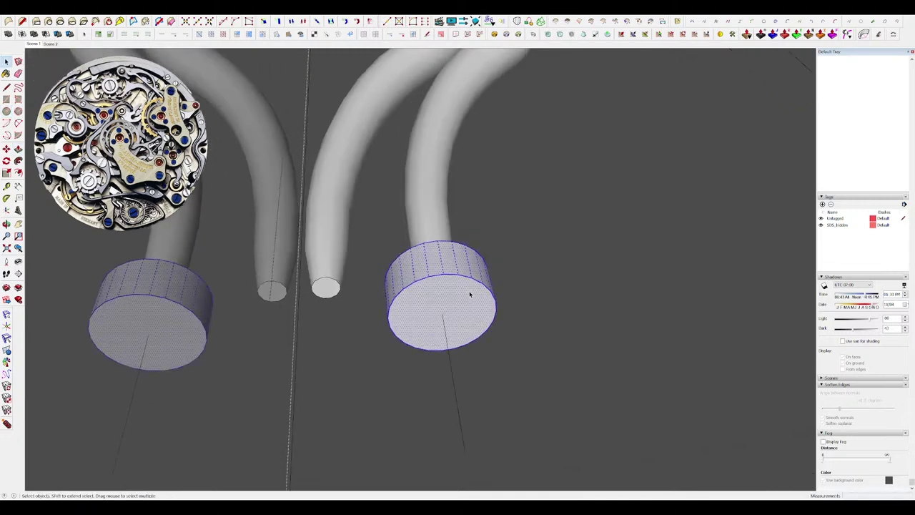
key("ctrl+g")
Add the same cylindrical collar to the rear ends of the inner tubes.
middle_click_drag(470, 333, 523, 296)
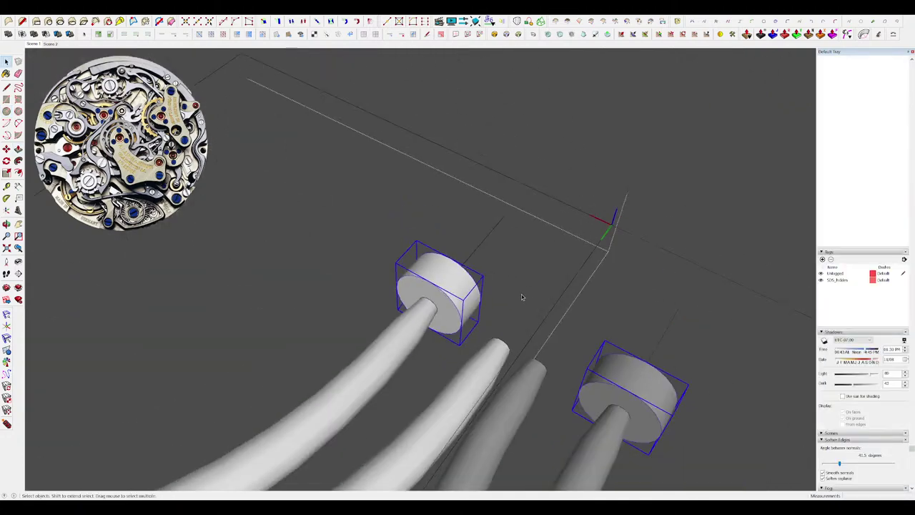
key("h")
double_click(431, 310)
key("shift+h")
middle_click_drag(439, 309, 557, 300)
scroll(458, 300, "down", 4)
key("alt+h")
middle_click_drag(457, 314, 696, 341)
scroll(696, 341, "down", 4)
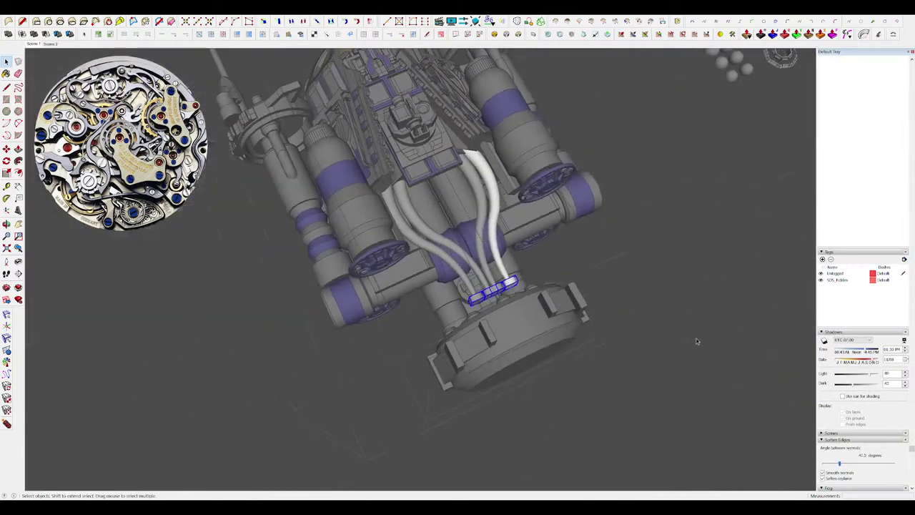
left_click(696, 341)
Taper the collars toward the tubes and shift their wide edge loop to lengthen the sloped part.
middle_click_drag(615, 346, 704, 336)
scroll(529, 248, "up", 5)
scroll(543, 247, "up", 5)
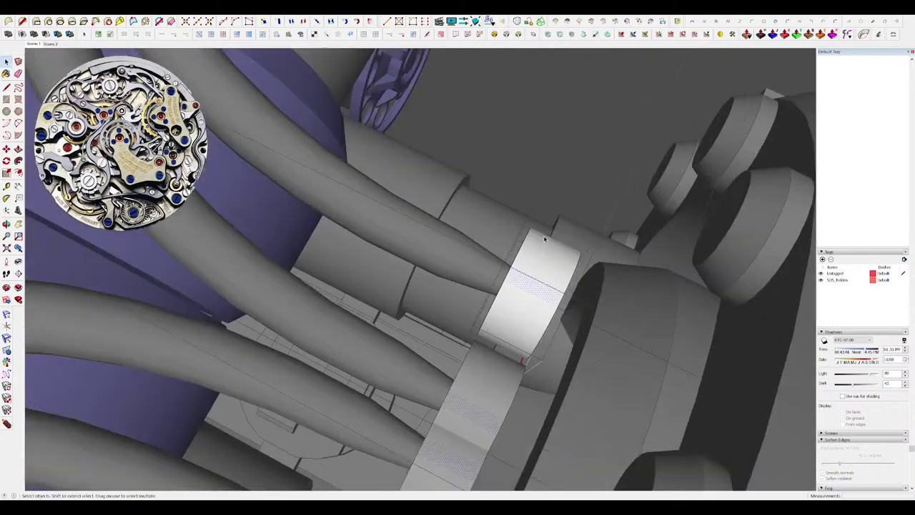
middle_click_drag(466, 208, 657, 136)
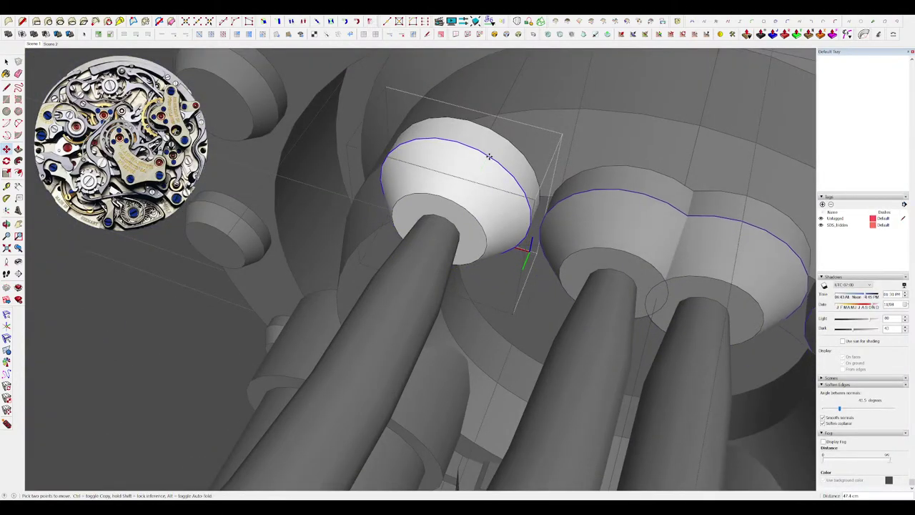
left_click(490, 153)
middle_click_drag(490, 154, 722, 193)
scroll(601, 186, "down", 5)
scroll(722, 186, "up", 4)
scroll(615, 186, "down", 5)
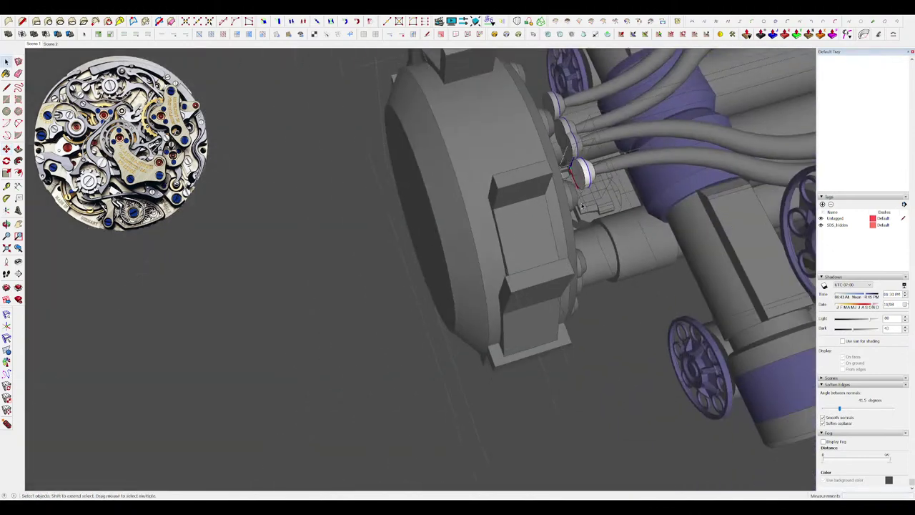
Offset the small front face of the isolated collar inward and push-pull it into a hollow rim around the tube.
scroll(587, 175, "up", 5)
middle_click_drag(586, 175, 368, 110)
scroll(489, 262, "up", 4)
key("space")
key("i")
middle_click_drag(489, 261, 461, 265)
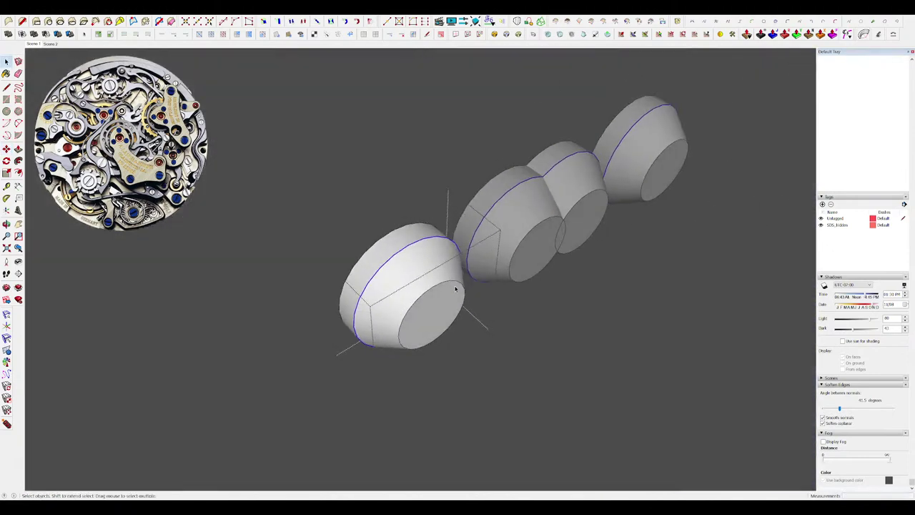
key("f")
key("i")
left_click_drag(456, 288, 439, 274)
scroll(457, 283, "up", 4)
key("p")
scroll(439, 274, "down", 8)
middle_click_drag(439, 273, 470, 255)
scroll(470, 254, "down", 2)
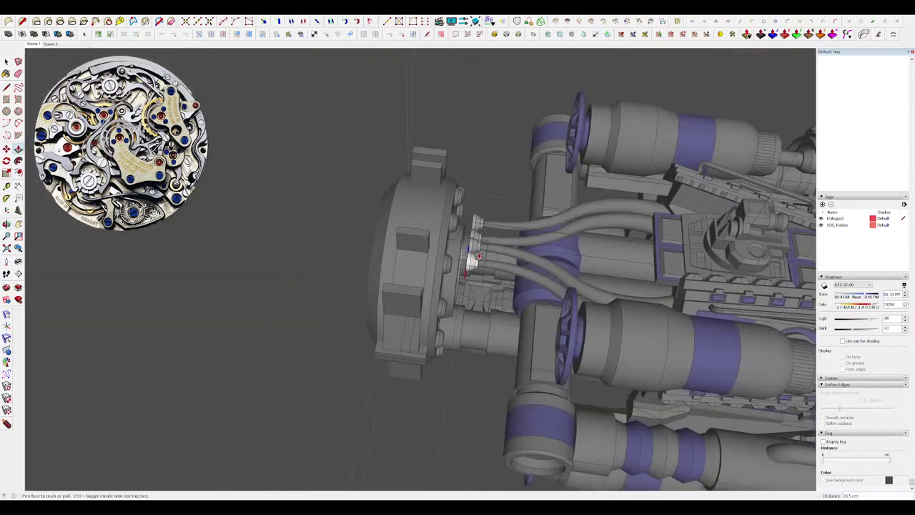
Extend the cylindrical rear part of the collars to meet the rear disc.
scroll(450, 268, "up", 6)
left_click_drag(437, 275, 319, 298)
key("ctrl+z")
scroll(321, 296, "down", 6)
mouse_move(343, 265)
middle_mouse_down()
mouse_move(382, 233)
mouse_move(388, 245)
mouse_move(368, 257)
mouse_move(241, 290)
mouse_move(343, 261)
middle_mouse_up()
scroll(384, 236, "down", 3)
key("space")
scroll(379, 264, "up", 6)
scroll(392, 271, "down", 6)
scroll(351, 260, "up", 5)
scroll(351, 261, "up", 4)
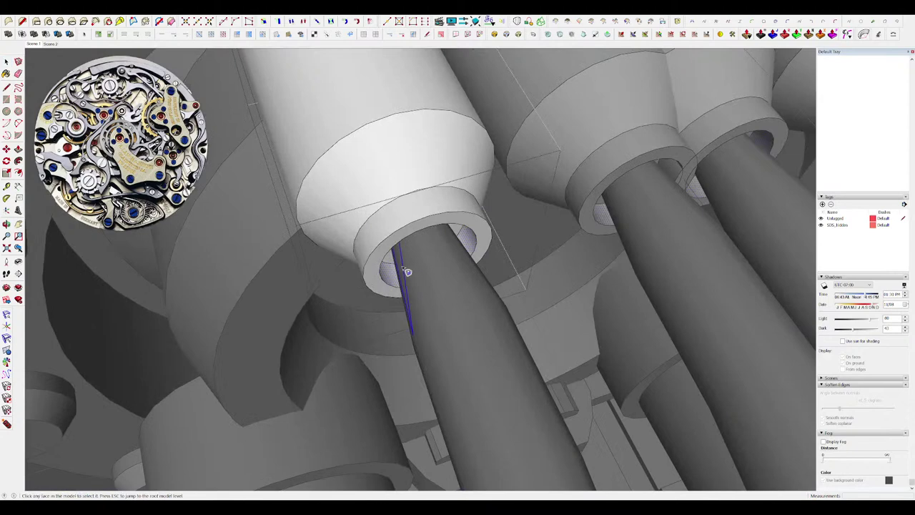
Widen the tubes' rear ends by scaling their end loop about its centre by 1.44.
middle_click_drag(407, 271, 451, 286)
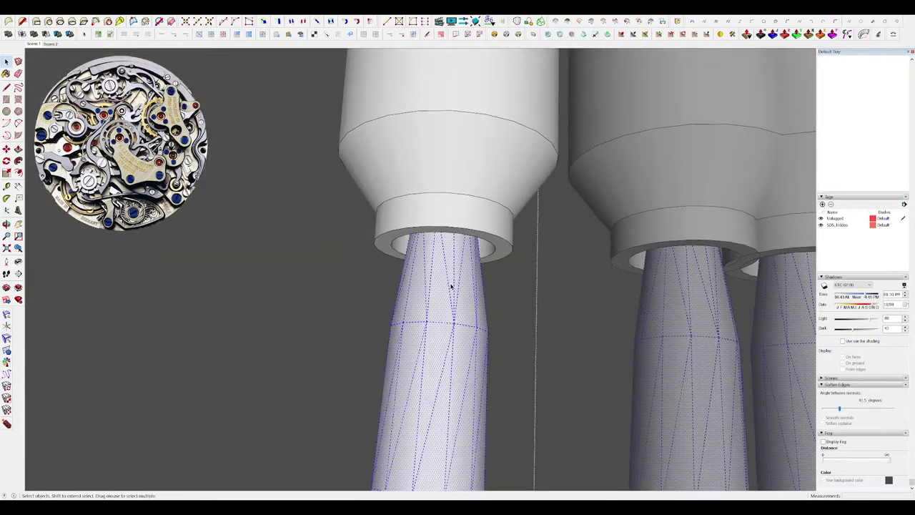
left_click(432, 288)
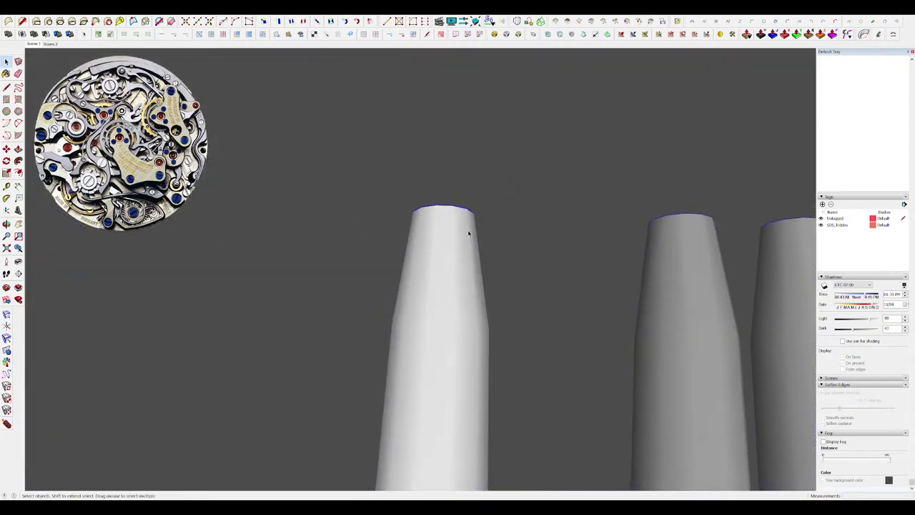
middle_click_drag(468, 233, 512, 210)
key("s")
left_click_drag(484, 209, 495, 210, "ctrl")
key("i")
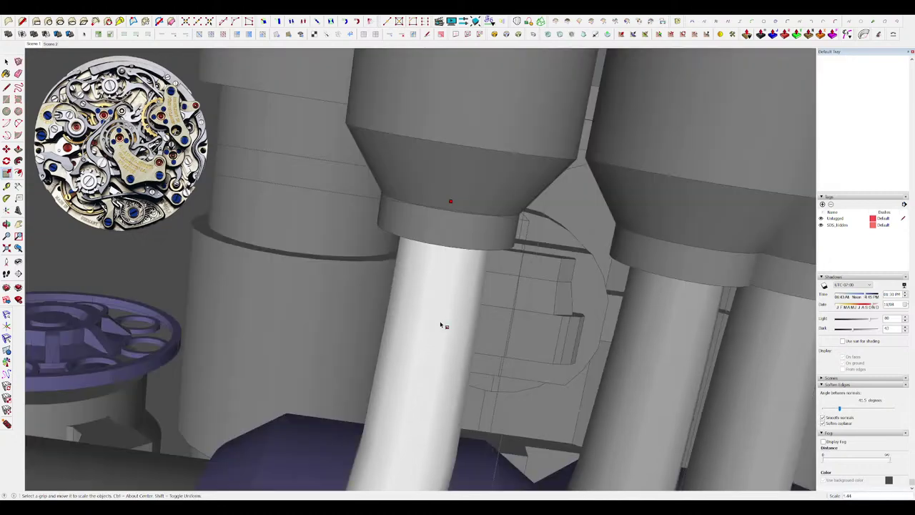
middle_click_drag(444, 323, 486, 300)
scroll(402, 241, "down", 5)
key("space")
scroll(416, 261, "down", 5)
scroll(334, 271, "down", 2)
left_click(333, 271)
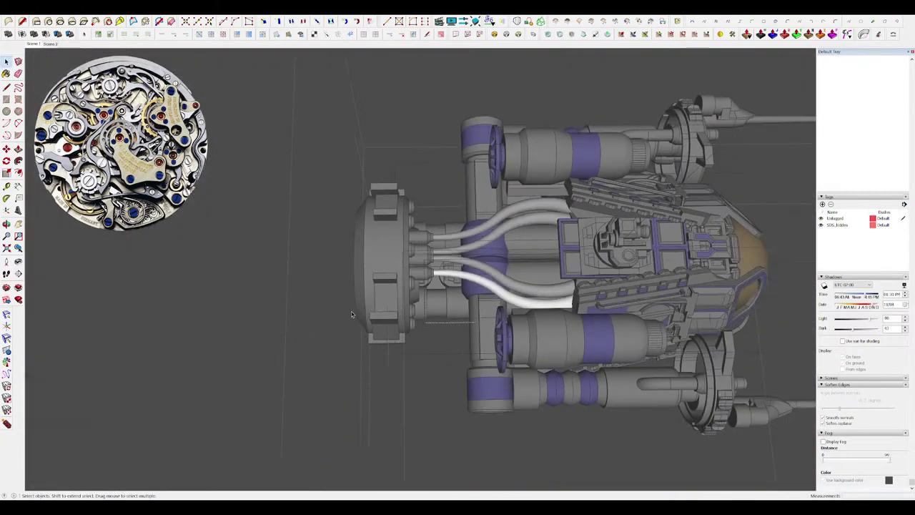
Paint the curved tubes between the hull and the rear disc dark grey with Color M06.
middle_click_drag(333, 271, 455, 235)
scroll(455, 235, "down", 4)
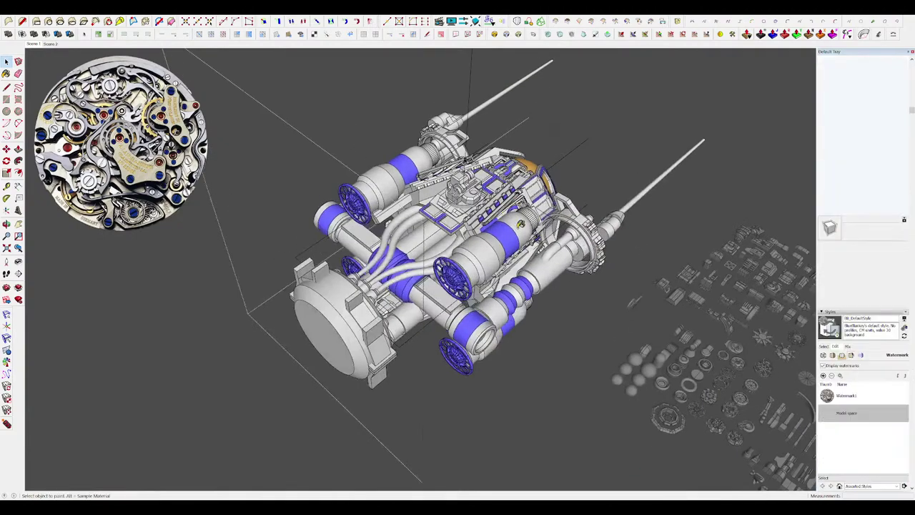
scroll(490, 186, "up", 3)
left_click_drag(906, 159, 909, 183)
left_click(870, 201)
middle_click_drag(454, 278, 473, 279)
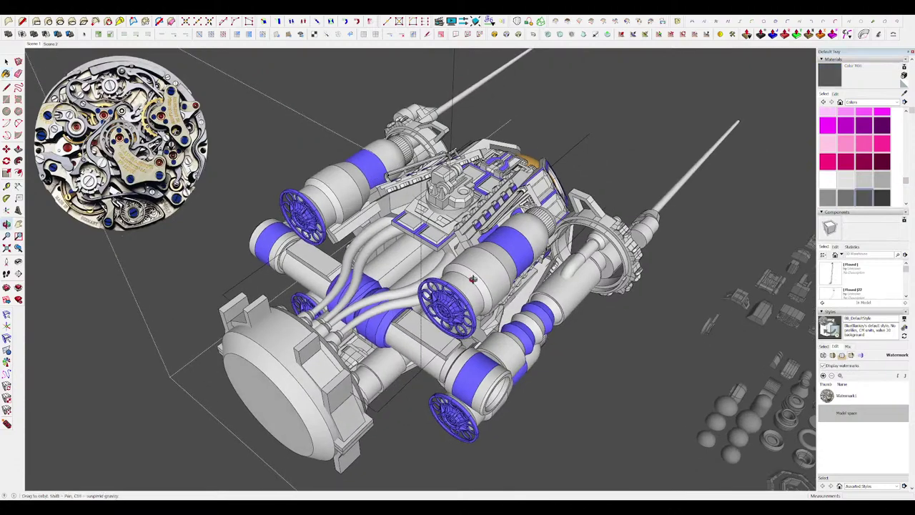
left_click(402, 297)
scroll(402, 297, "up", 4)
left_click(429, 344)
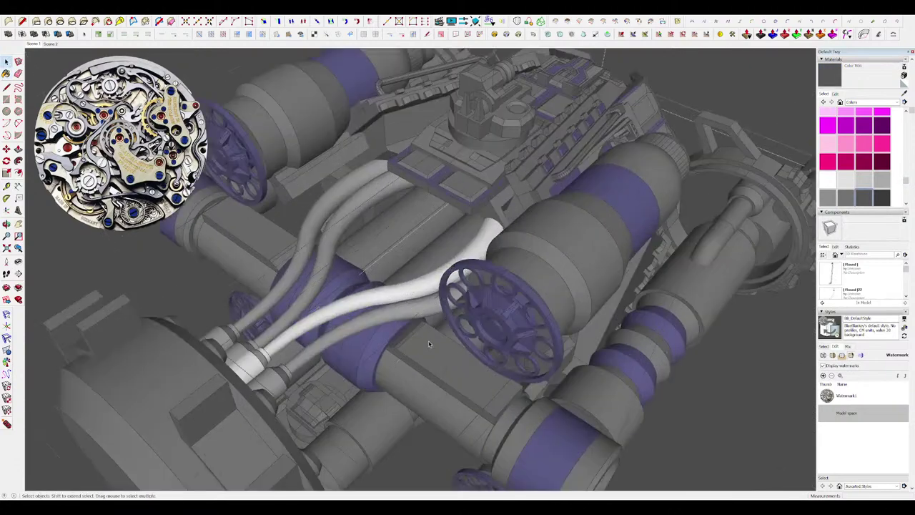
left_click(425, 290)
key("space")
scroll(424, 300, "down", 6)
mouse_move(424, 301)
middle_mouse_down()
mouse_move(606, 355)
mouse_move(360, 397)
middle_mouse_up()
scroll(606, 355, "down", 5)
left_click(360, 397)
Open the nested rows of small blocks along the hull and paint them dark grey with Color M06.
scroll(487, 304, "up", 5)
middle_click_drag(486, 304, 358, 200)
scroll(461, 294, "up", 3)
left_click(408, 232)
double_click(408, 233)
double_click(407, 233)
double_click(406, 232)
scroll(402, 234, "up", 5)
key("i")
mouse_move(356, 198)
left_mouse_down()
mouse_move(426, 251)
mouse_move(434, 269)
left_mouse_up()
key("b")
left_click(424, 245)
key("space")
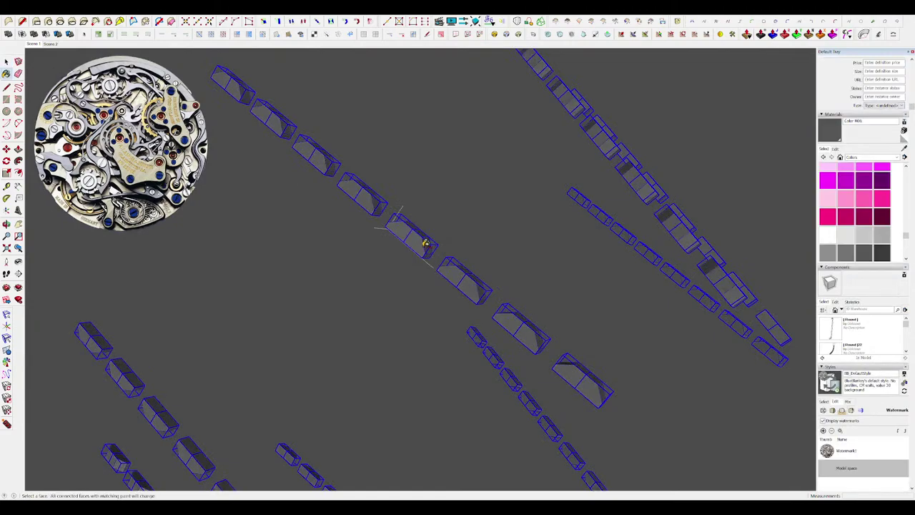
Offset the broad face of the bevelled blocks along the hull and push the inner area in about 11 cm.
key("i")
scroll(431, 248, "down", 6)
left_click(465, 267)
scroll(461, 266, "up", 3)
double_click(449, 255)
scroll(449, 255, "up", 5)
key("i")
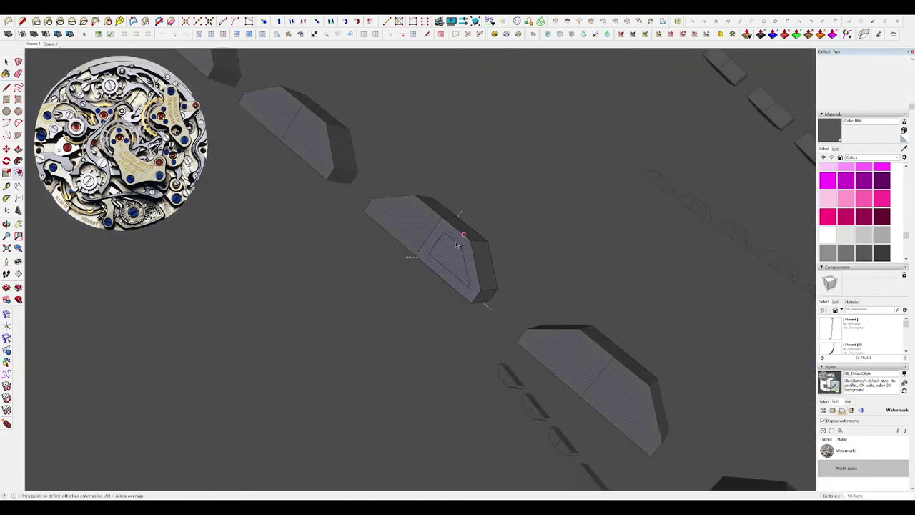
left_click(441, 251)
scroll(427, 246, "up", 3)
key("space")
key("p")
left_click(458, 253)
scroll(450, 270, "down", 7)
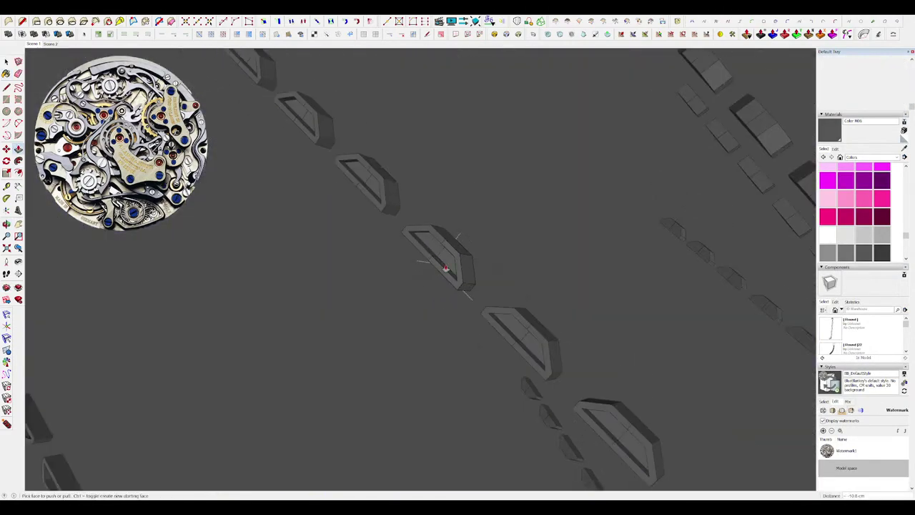
key("space")
left_click(402, 252)
scroll(429, 238, "down", 8)
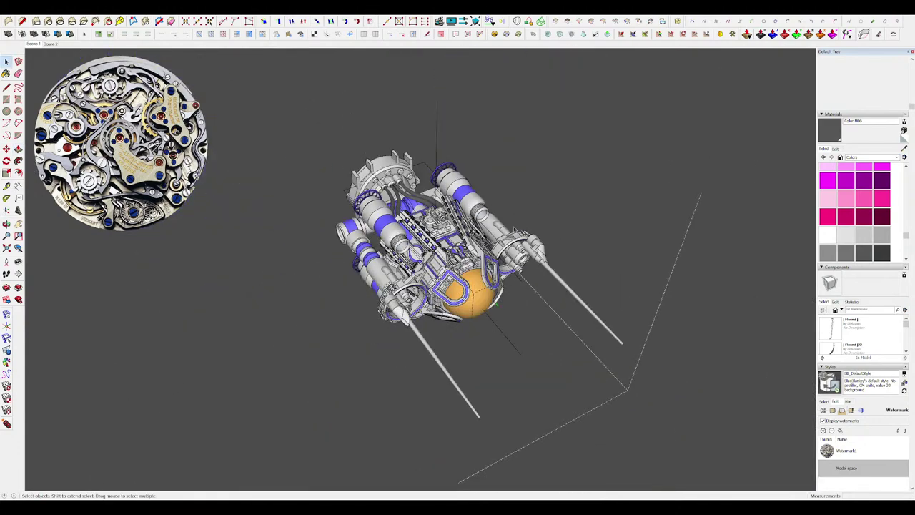
scroll(435, 243, "up", 2)
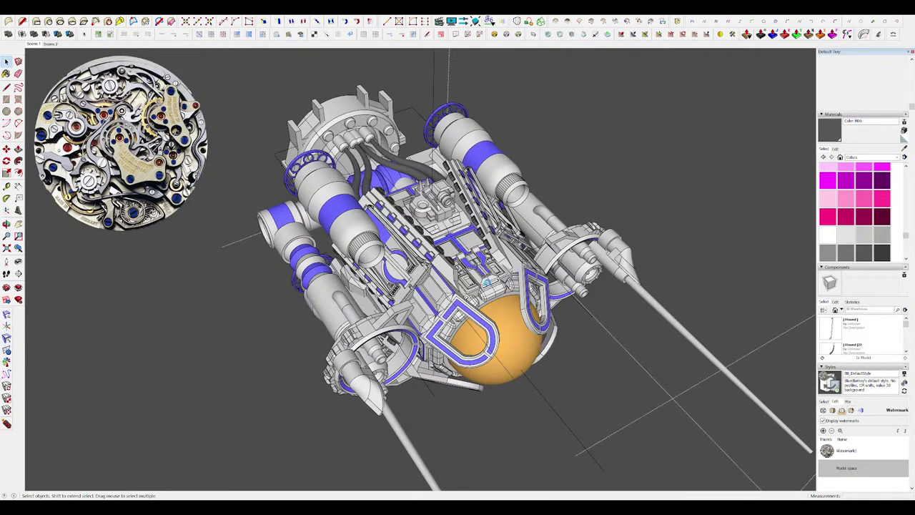
Open the small hull block with four framed pieces and offset its narrow side face inward.
middle_click_drag(480, 263, 428, 250)
scroll(418, 265, "up", 6)
scroll(434, 259, "up", 3)
double_click(433, 261)
double_click(433, 262)
key("q")
left_click(434, 273)
left_click(434, 272)
scroll(393, 305, "up", 3)
left_click(388, 304)
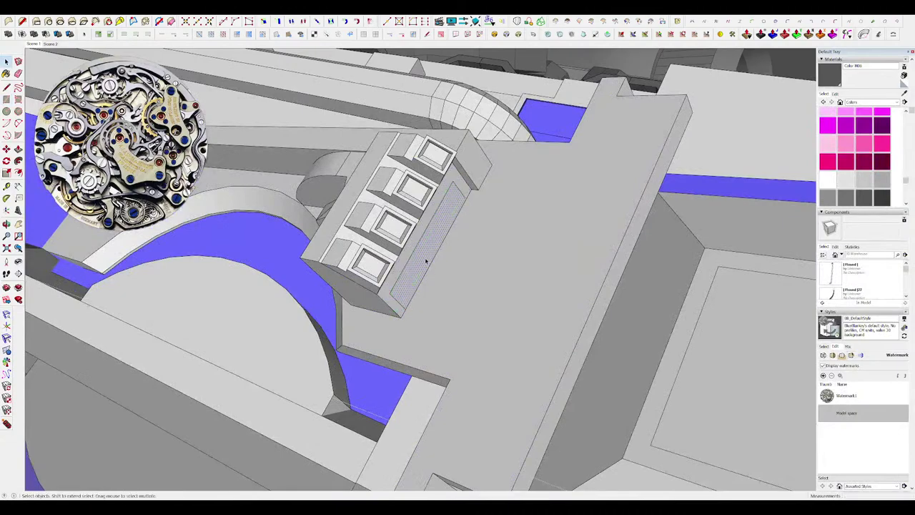
Extend the block's inset side face across the adjoining hull plate as a slab with a bevelled end.
left_click(585, 268)
mouse_move(518, 304)
middle_mouse_down()
mouse_move(497, 235)
mouse_move(496, 287)
mouse_move(487, 247)
mouse_move(413, 301)
mouse_move(294, 221)
mouse_move(584, 186)
mouse_move(424, 208)
middle_mouse_up()
scroll(496, 286, "down", 8)
scroll(492, 292, "up", 4)
key("m")
key("space")
left_click(512, 210)
scroll(486, 249, "up", 4)
key("m")
key("space")
Paint the framed pieces on the small hull block dark grey with Color M06 and leave the group.
scroll(488, 248, "down", 4)
key("b")
scroll(422, 283, "down", 5)
scroll(422, 298, "up", 5)
left_click(410, 216)
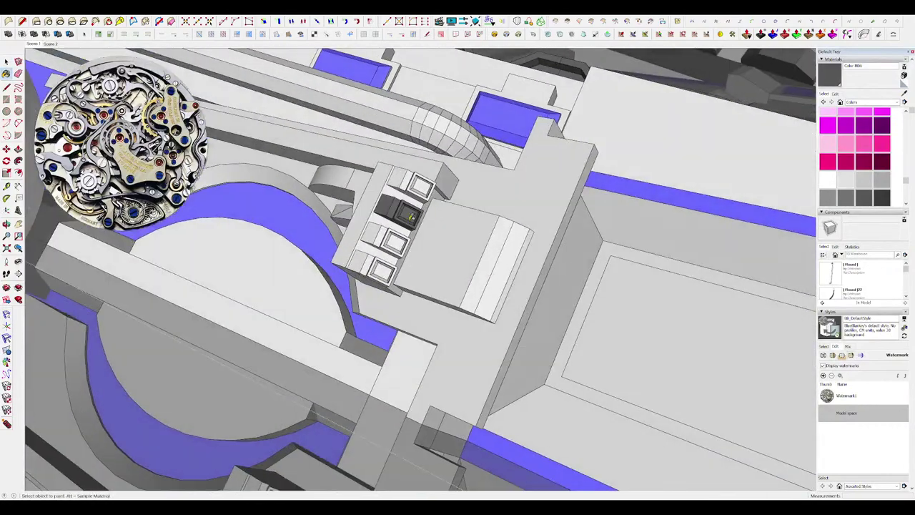
scroll(475, 290, "down", 10)
mouse_move(475, 290)
middle_mouse_down()
mouse_move(541, 227)
mouse_move(501, 250)
middle_mouse_up()
scroll(544, 226, "down", 5)
key("space")
scroll(543, 227, "up", 5)
scroll(572, 247, "down", 4)
left_click(605, 250)
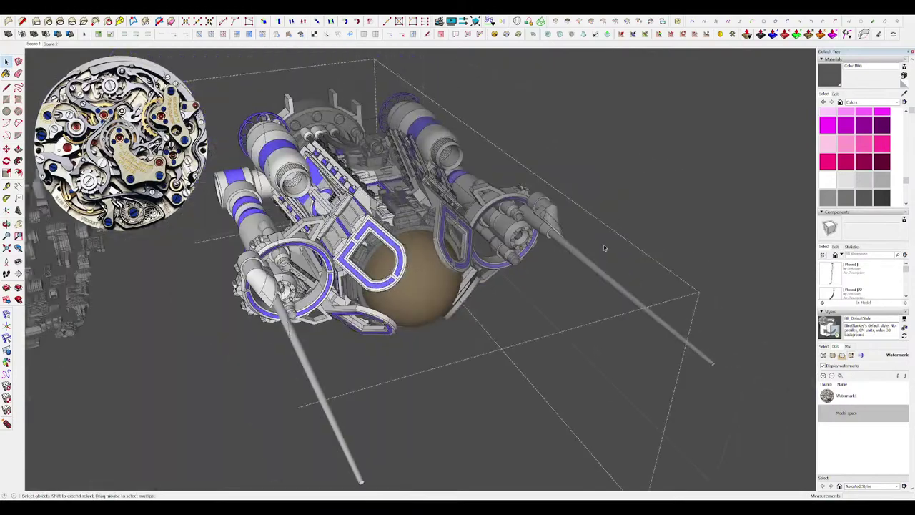
scroll(605, 249, "down", 4)
middle_click_drag(537, 151, 557, 168)
left_click(557, 169)
Try to paint the bevelled centre block above the orange sphere dark grey with Color M06.
scroll(440, 171, "up", 4)
middle_click_drag(439, 172, 418, 190)
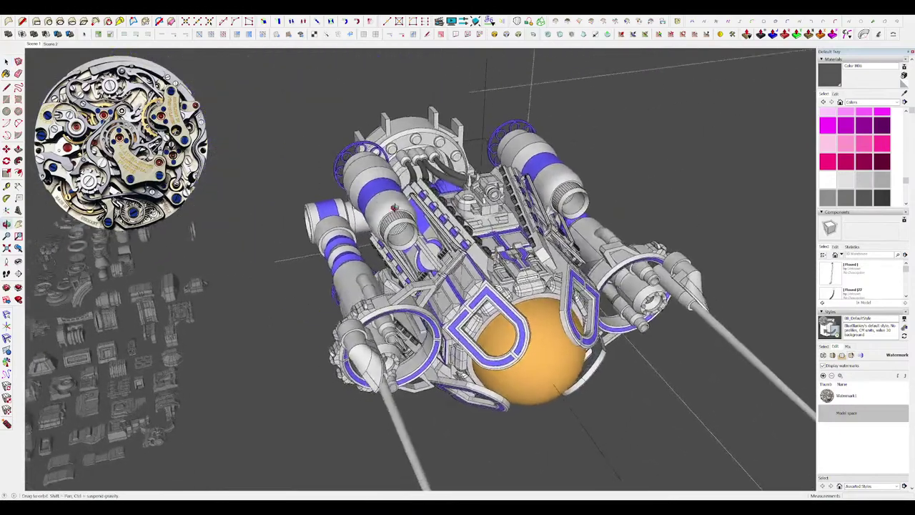
scroll(515, 281, "up", 3)
scroll(518, 258, "up", 4)
double_click(517, 264)
left_click(517, 265)
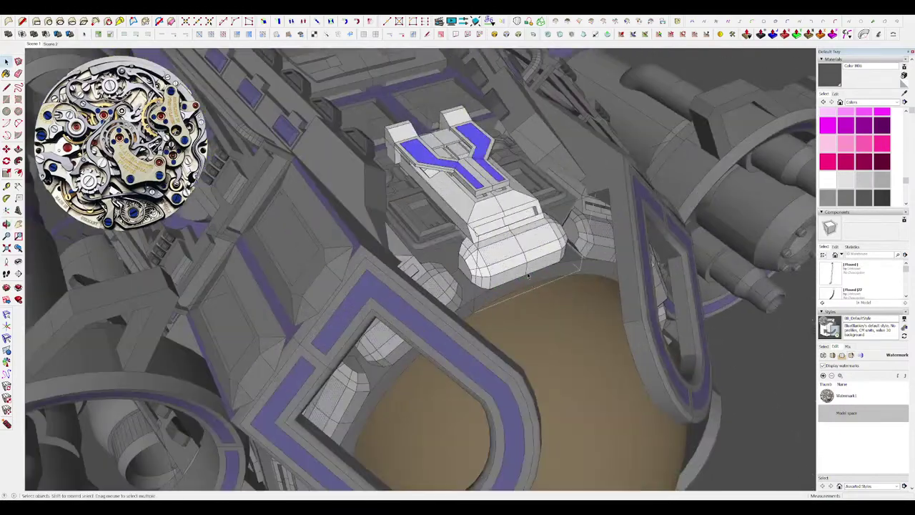
key("b")
left_click(500, 255)
scroll(474, 253, "down", 6)
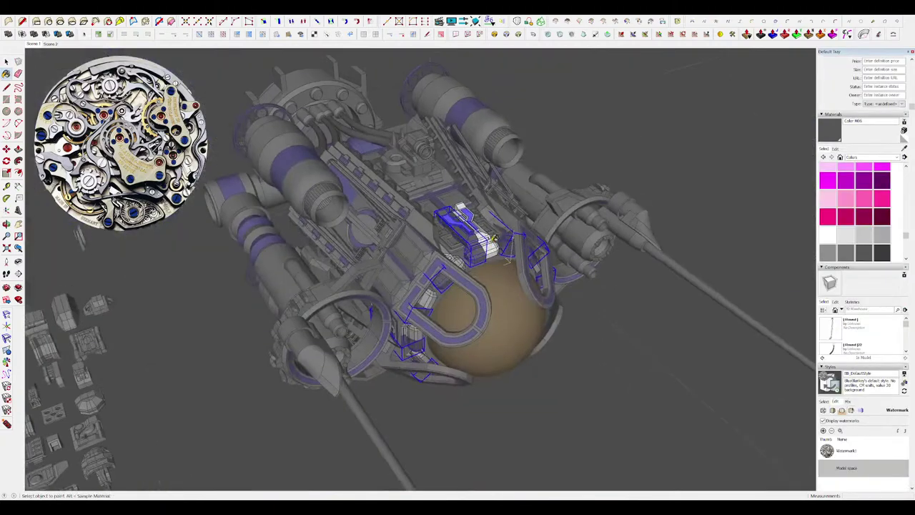
left_click(487, 244)
key("space")
key("Escape")
scroll(451, 239, "down", 3)
Select the faces of the rounded front ends on the bevelled blocks around the sphere and paint them dark grey with Color M06.
middle_click_drag(545, 235, 472, 250)
scroll(483, 242, "up", 5)
double_click(502, 251)
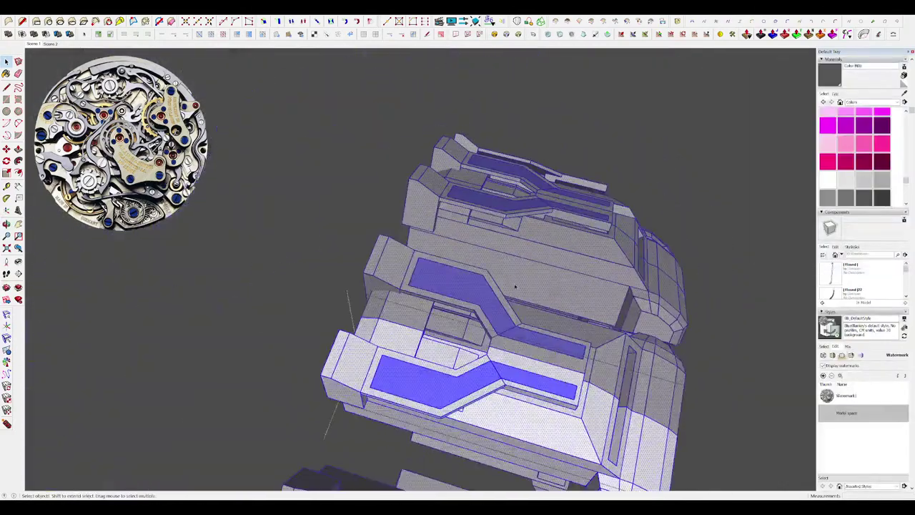
scroll(531, 285, "up", 6)
middle_click_drag(523, 291, 515, 309)
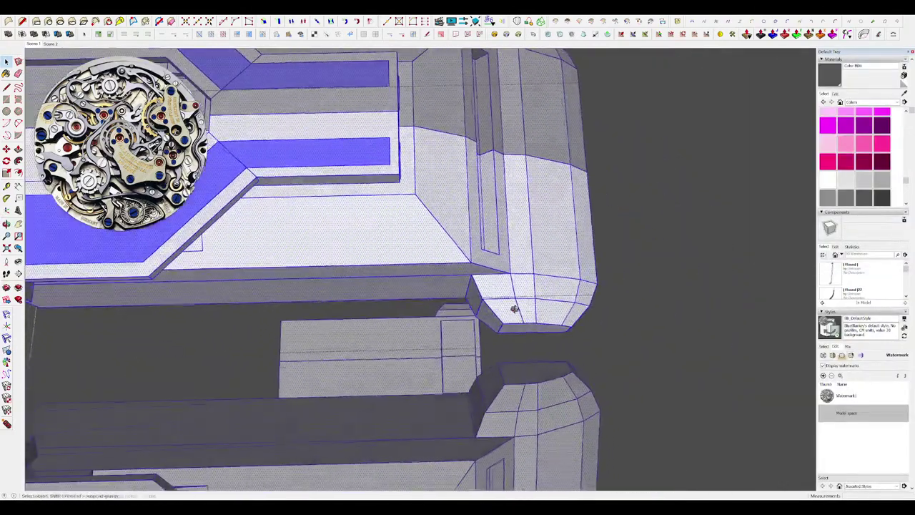
left_click_drag(484, 287, 487, 284)
scroll(488, 282, "down", 3)
middle_click_drag(488, 282, 494, 267)
left_click_drag(547, 302, 481, 240)
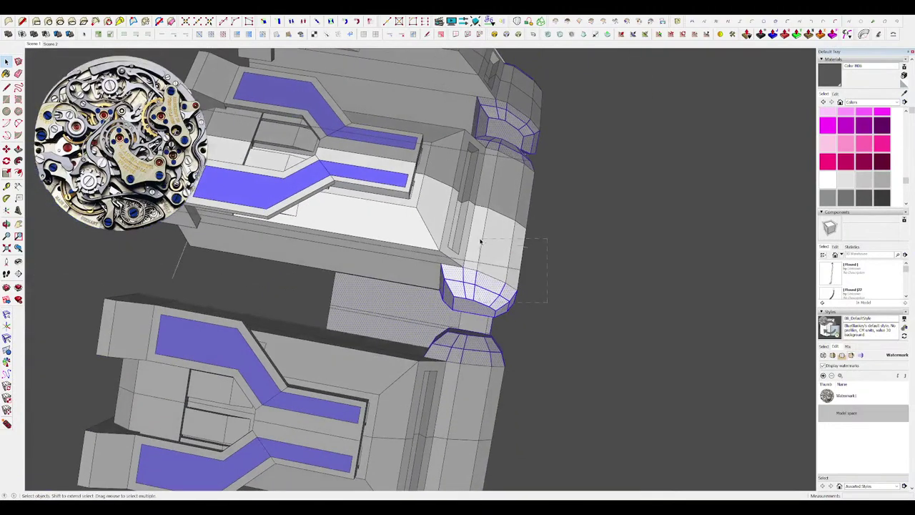
middle_click_drag(517, 242, 449, 194)
scroll(418, 175, "up", 3)
scroll(444, 206, "down", 3)
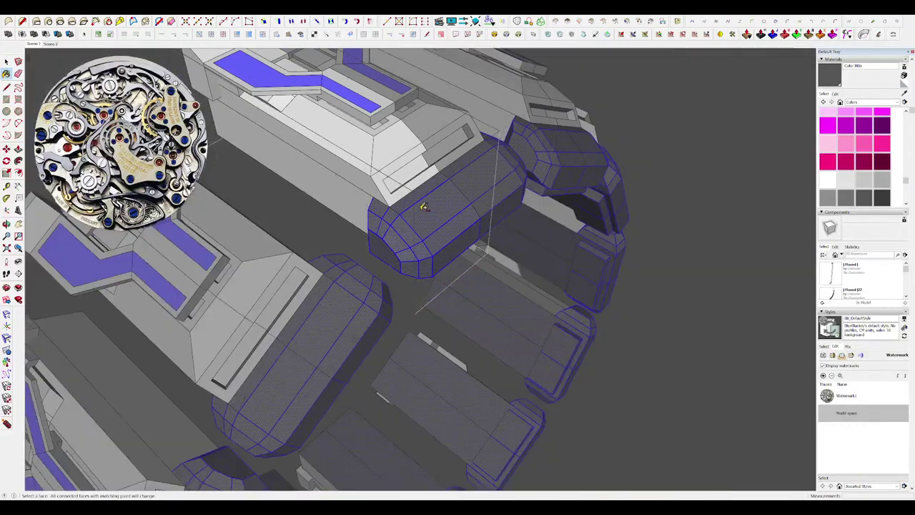
scroll(426, 207, "down", 4)
key("i")
left_click(441, 219)
scroll(436, 218, "up", 8)
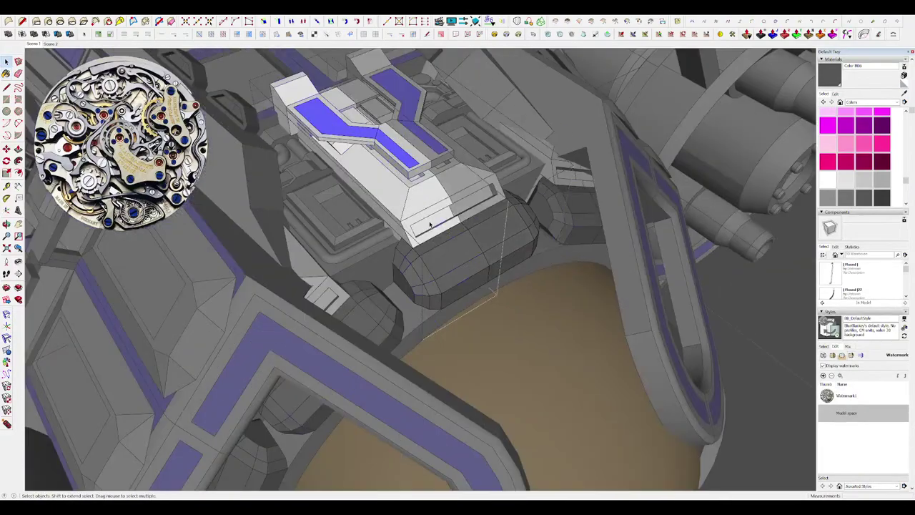
Sample the violet from the centre block's accent and paint the narrow slot behind its rounded front end with it.
mouse_move(400, 215)
middle_mouse_down()
mouse_move(346, 205)
mouse_move(408, 227)
mouse_move(451, 221)
mouse_move(424, 212)
mouse_move(438, 238)
middle_mouse_up()
key("b")
left_click(446, 87, "alt")
left_click(440, 230)
scroll(438, 239, "down", 8)
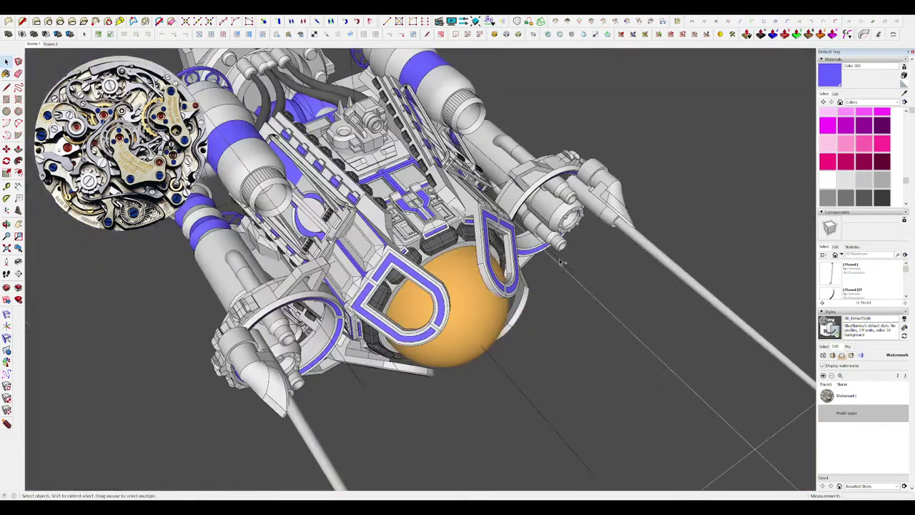
scroll(538, 255, "down", 3)
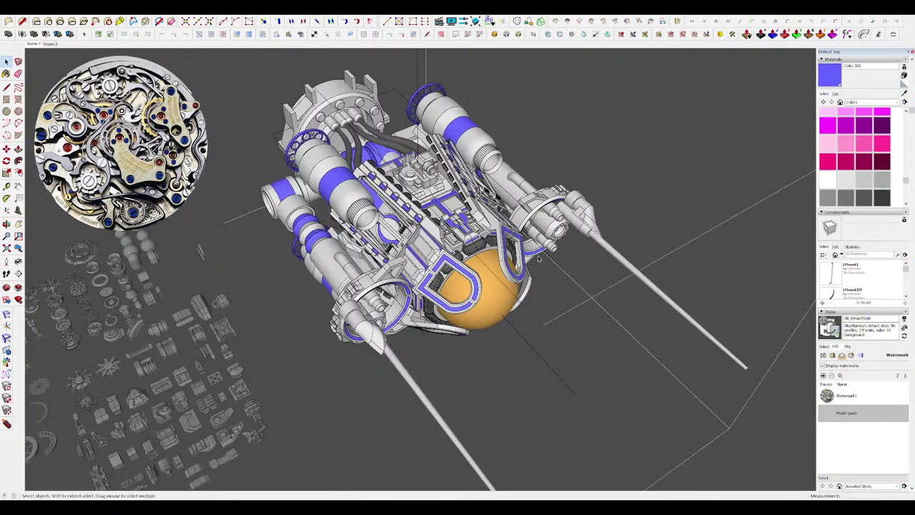
Try to paint the round lens barrel on the hull's central turret violet.
scroll(394, 143, "up", 8)
middle_click_drag(379, 139, 331, 122)
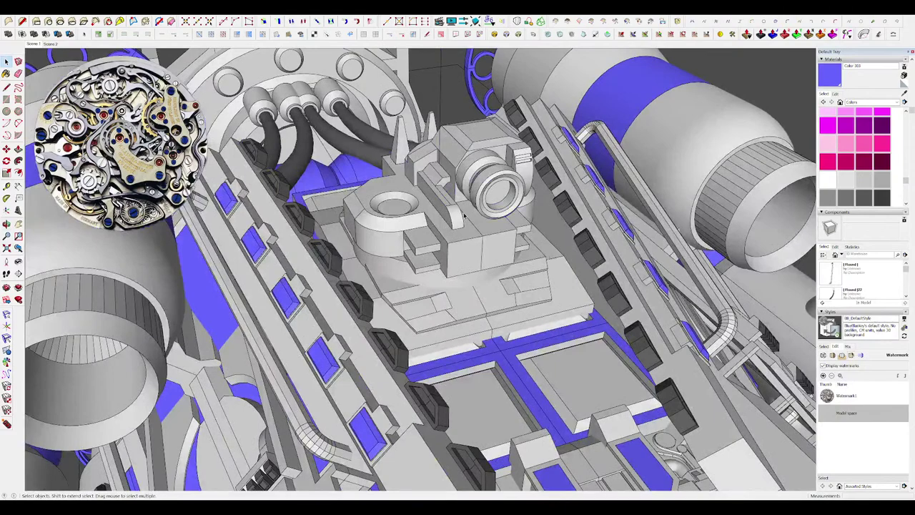
key("space")
double_click(493, 202)
scroll(492, 205, "down", 3)
scroll(492, 207, "up", 5)
key("b")
left_click(491, 213)
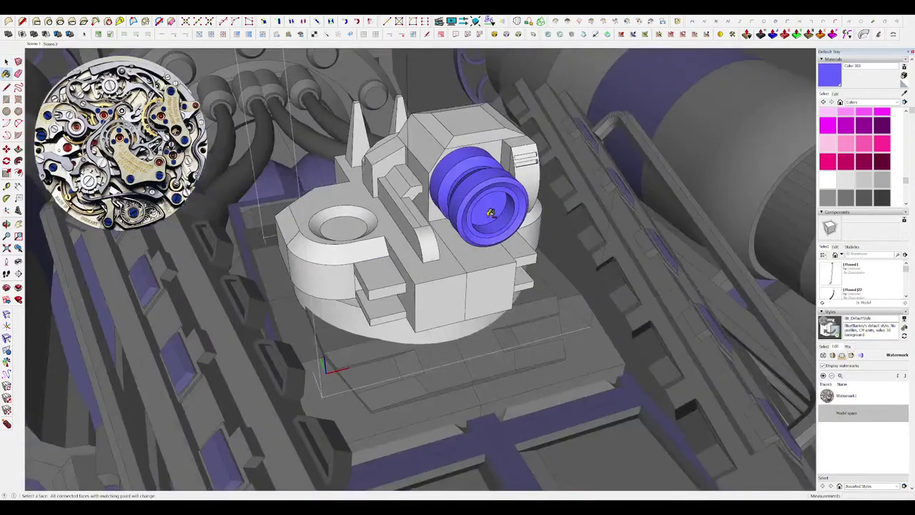
scroll(458, 254, "down", 2)
key("space")
scroll(388, 236, "up", 2)
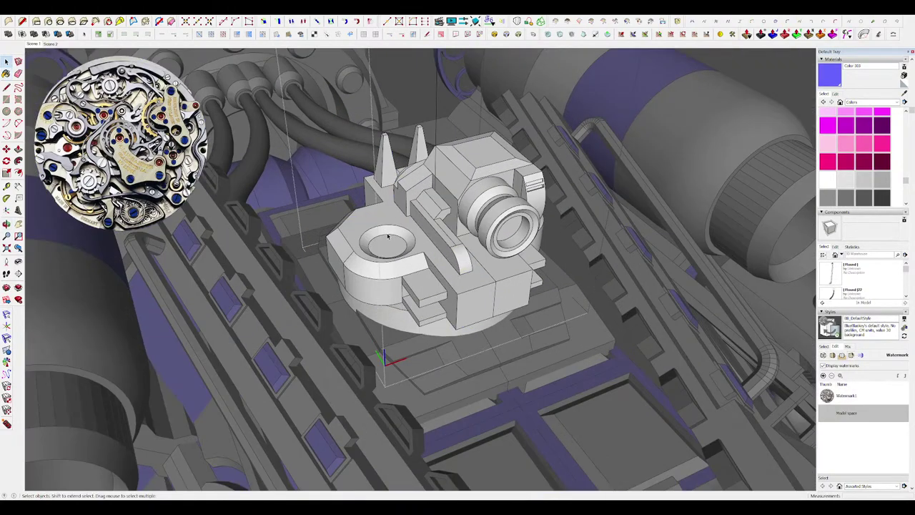
Open the turret's base part and outline a tapered area extending from the circular recess on its flat top.
double_click(389, 236)
middle_click_drag(388, 237, 471, 297)
scroll(429, 254, "up", 4)
key("l")
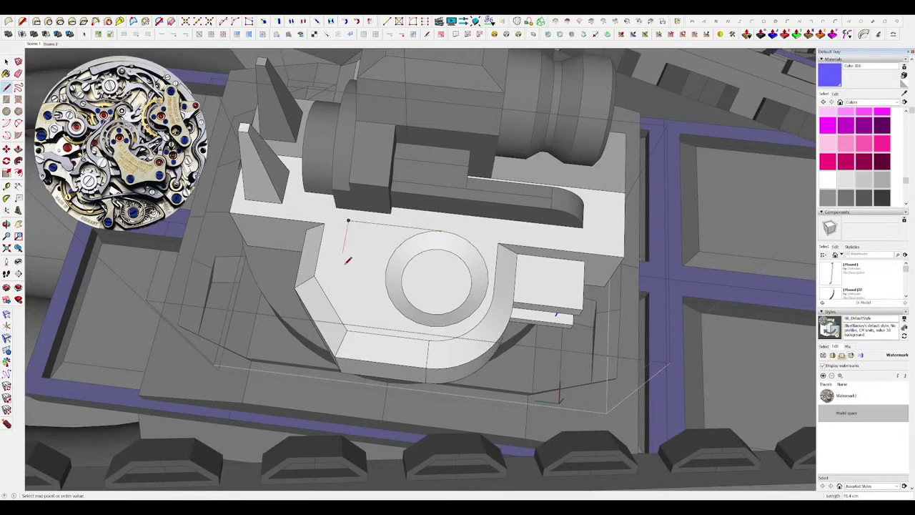
scroll(404, 265, "up", 2)
key("e")
mouse_move(401, 309)
middle_mouse_down()
mouse_move(343, 275)
mouse_move(267, 317)
middle_mouse_up()
left_click(395, 258)
mouse_move(393, 286)
middle_mouse_down()
mouse_move(451, 289)
mouse_move(468, 308)
middle_mouse_up()
key("ctrl+z")
key("i")
scroll(417, 291, "down", 2)
middle_click_drag(422, 288, 416, 265)
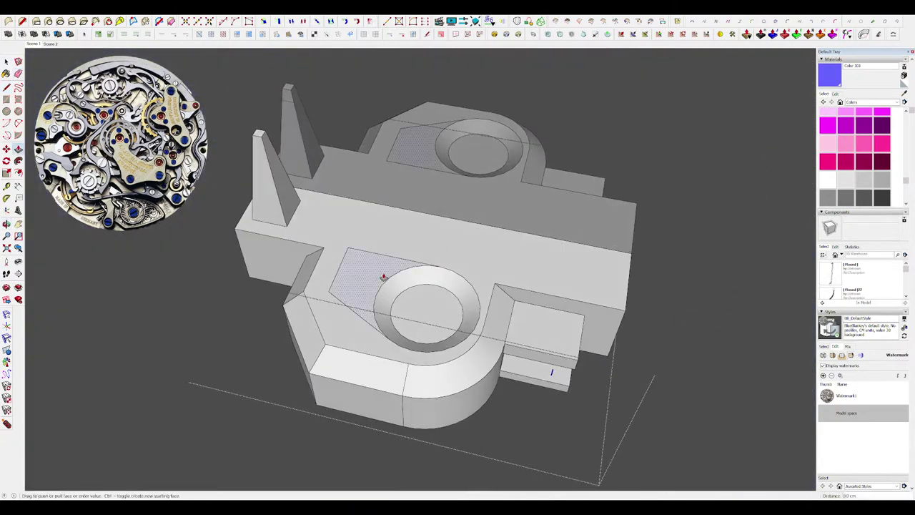
Lower the tapered area level with the circular recess floor and draw lines that cut the round bevel at the junctions.
key("ctrl+z")
scroll(392, 296, "up", 3)
middle_click_drag(394, 296, 608, 314)
key("l")
left_click(398, 230)
mouse_move(418, 247)
middle_mouse_down()
mouse_move(465, 262)
mouse_move(607, 268)
middle_mouse_up()
scroll(529, 229, "up", 2)
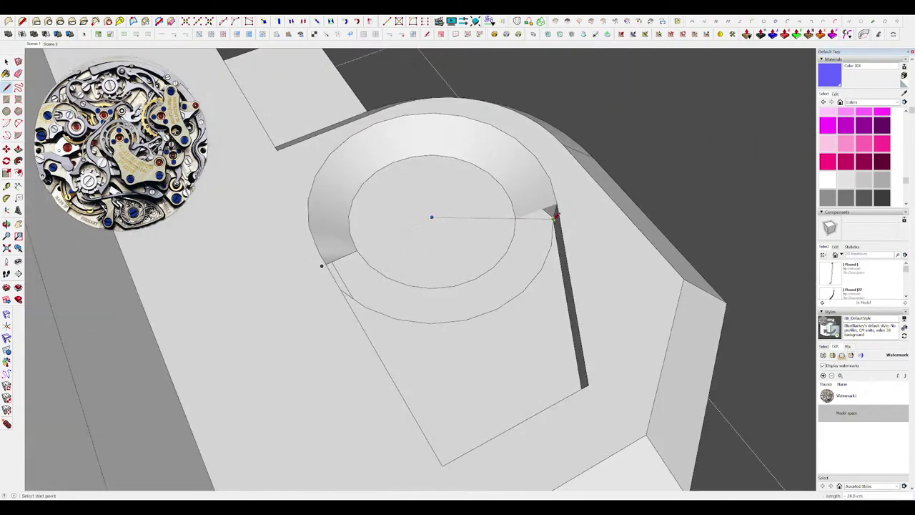
left_click(516, 218)
Erase the leftover circle edges and bevel remnants from the floor of the combined recess.
middle_click_drag(400, 232, 458, 252)
key("e")
left_click_drag(488, 288, 482, 283)
scroll(472, 278, "down", 4)
mouse_move(400, 275)
middle_mouse_down()
mouse_move(462, 260)
mouse_move(457, 206)
mouse_move(363, 178)
middle_mouse_up()
scroll(416, 211, "up", 5)
scroll(478, 241, "down", 5)
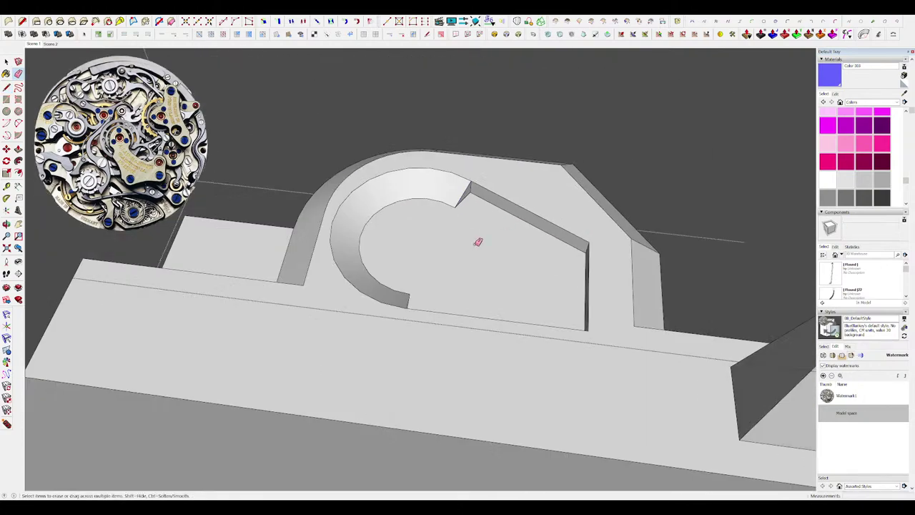
Sweep the bevel's triangular end profile along the straight walls of the recess with Follow Me.
scroll(418, 315, "up", 5)
mouse_move(429, 309)
middle_mouse_down()
mouse_move(405, 312)
mouse_move(658, 292)
middle_mouse_up()
left_click(398, 297, "ctrl+shift")
scroll(658, 292, "down", 2)
mouse_move(418, 250)
middle_mouse_down()
mouse_move(470, 127)
mouse_move(508, 176)
mouse_move(229, 182)
middle_mouse_up()
key("space")
left_click(450, 144)
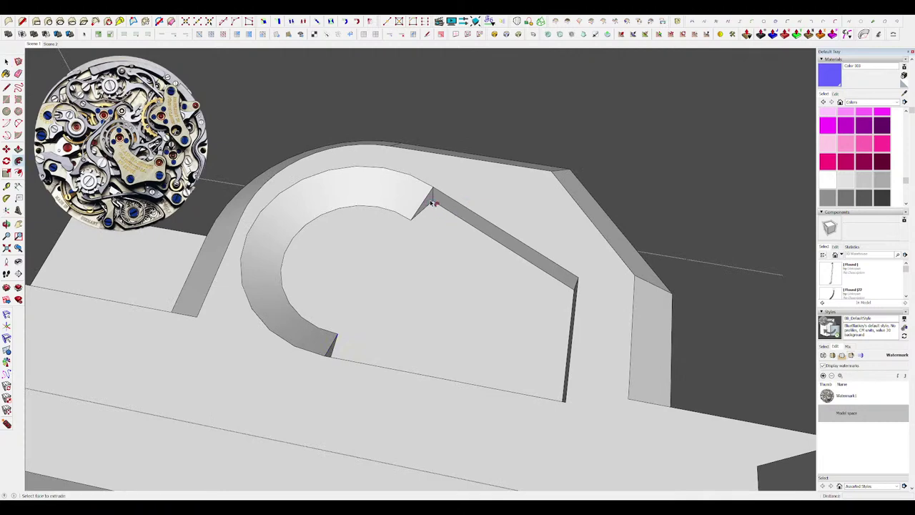
middle_click_drag(465, 227, 580, 388)
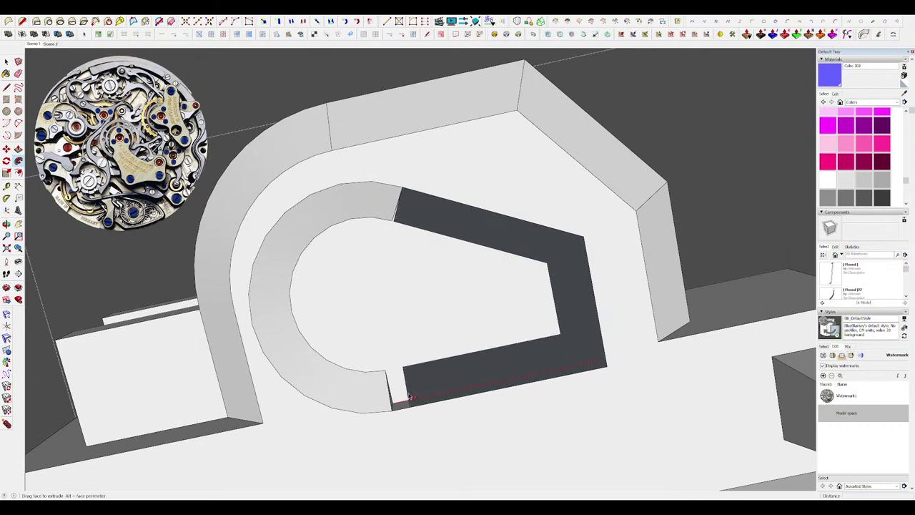
left_click(409, 396)
Close the gaps between the straight and round bevels at both junctions with connecting lines.
middle_click_drag(391, 382, 394, 236)
scroll(407, 241, "up", 6)
key("space")
key("l")
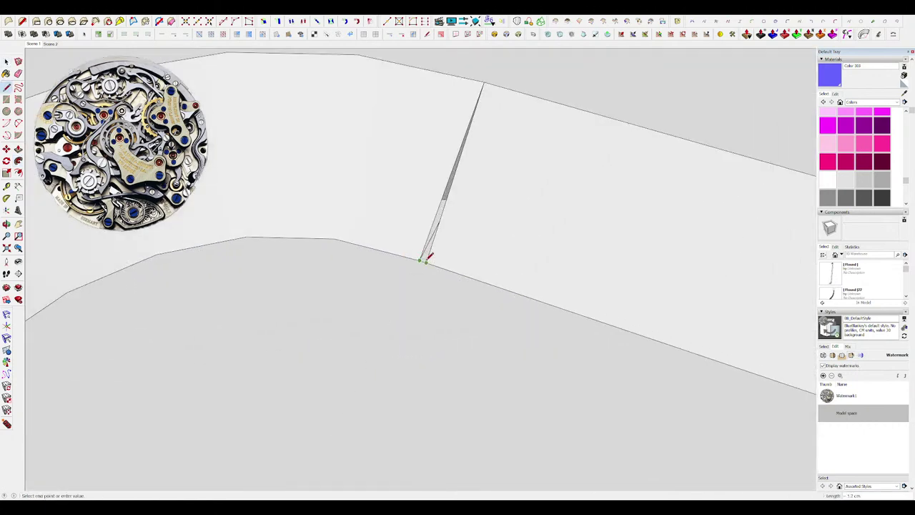
left_click(426, 262)
scroll(436, 229, "down", 6)
middle_click_drag(506, 213, 737, 254)
scroll(589, 256, "up", 4)
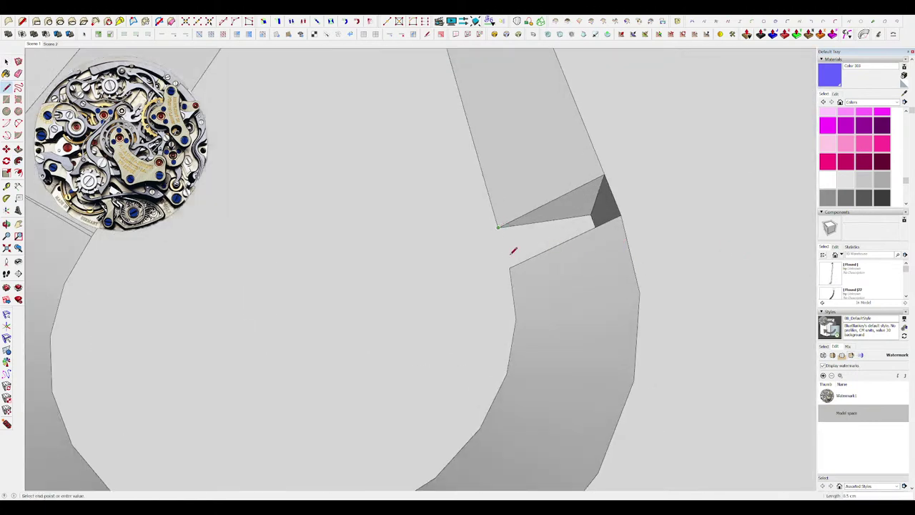
left_click(510, 268)
middle_click_drag(512, 267, 549, 246)
left_click(490, 218)
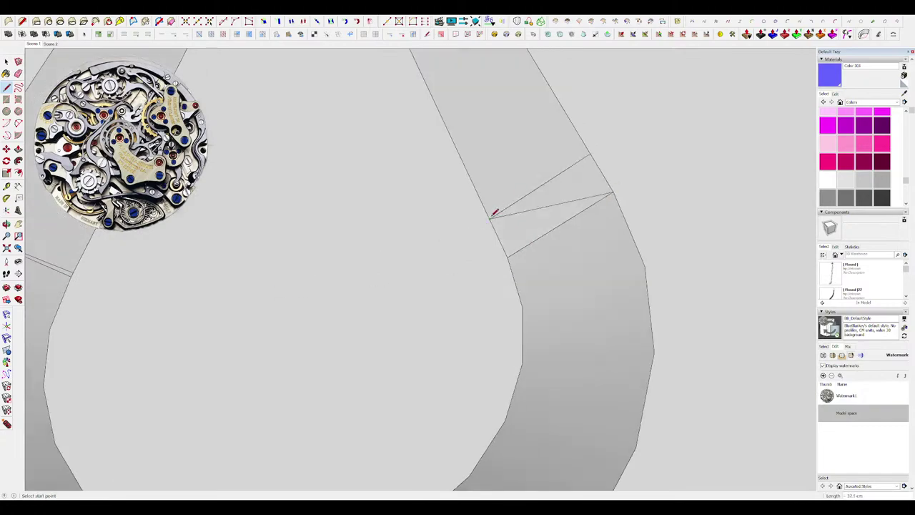
Soften the joining edges on the recess bevel so the straight and round walls blend.
scroll(491, 218, "down", 5)
middle_click_drag(490, 218, 542, 235)
scroll(542, 229, "down", 2)
key("e")
left_click_drag(539, 215, 521, 203, "ctrl")
mouse_move(520, 203)
middle_mouse_down()
mouse_move(340, 291)
mouse_move(459, 257)
mouse_move(557, 215)
mouse_move(478, 272)
middle_mouse_up()
scroll(371, 274, "down", 7)
scroll(460, 258, "down", 4)
scroll(478, 271, "up", 5)
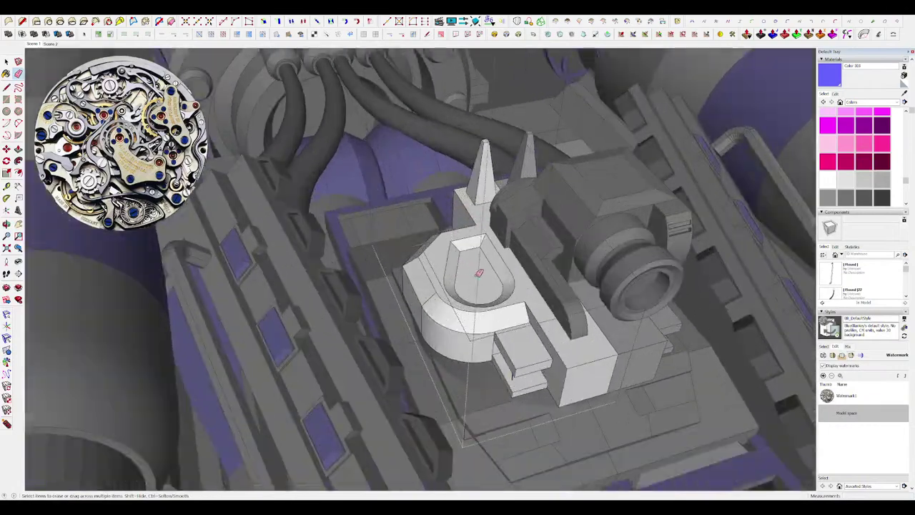
Offset the teardrop recess floor inward and move the inner face down.
scroll(479, 272, "up", 3)
key("f")
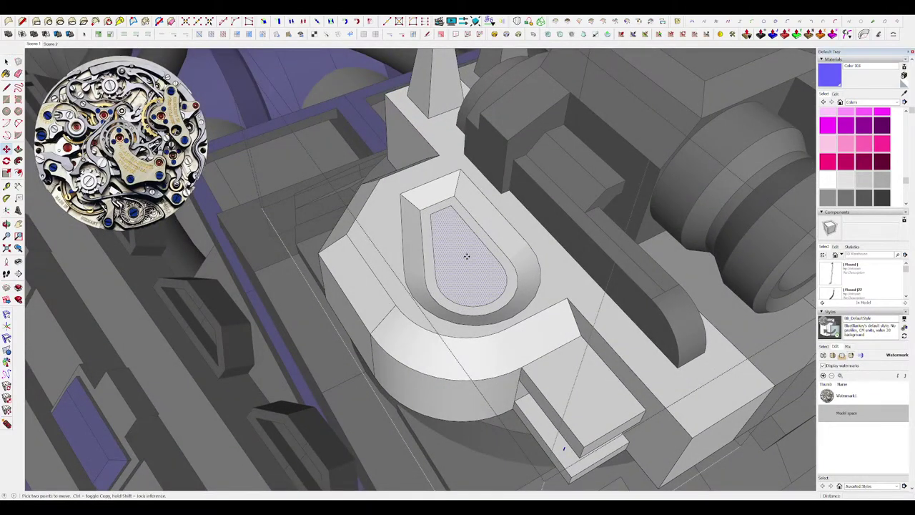
scroll(461, 260, "down", 6)
middle_click_drag(461, 260, 525, 239)
scroll(442, 250, "up", 5)
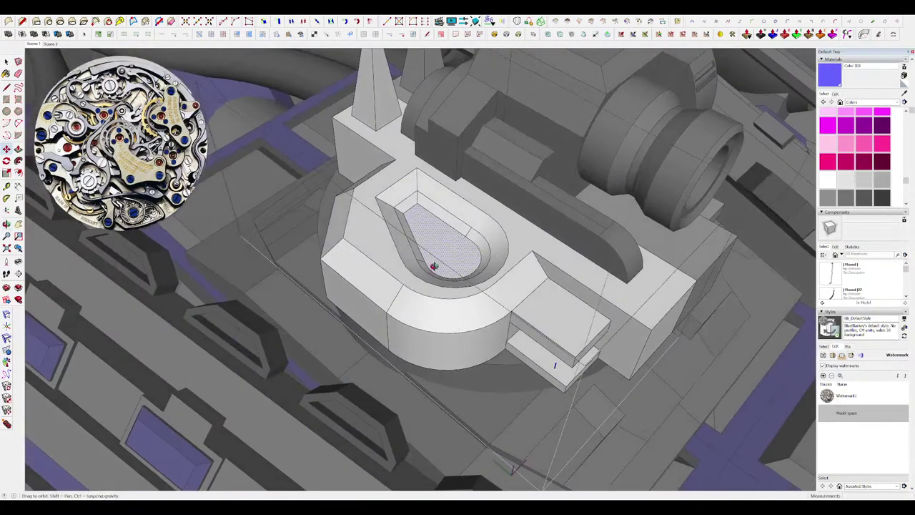
Offset the lowered recess floor again and push the inner area down as a second step.
key("f")
left_click(468, 239)
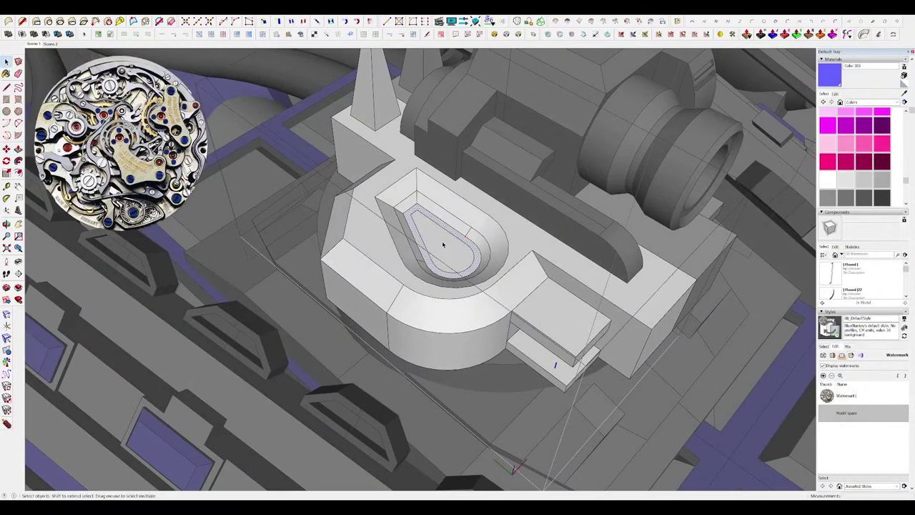
scroll(436, 240, "down", 6)
middle_click_drag(437, 239, 478, 243)
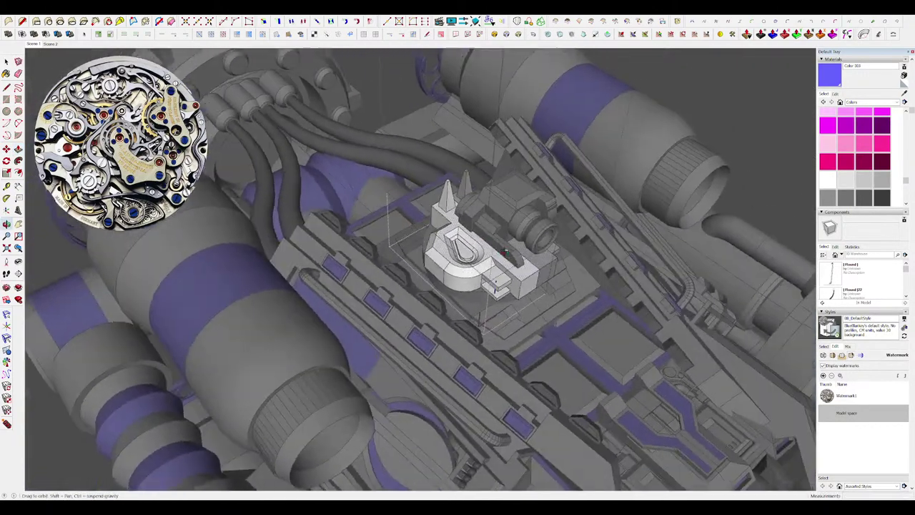
scroll(477, 248, "up", 5)
scroll(445, 273, "down", 6)
middle_click_drag(444, 273, 485, 311)
scroll(476, 293, "up", 6)
Hide the rest of the model to isolate the turret base with the stepped teardrop recess.
key("alt+h")
scroll(437, 250, "down", 8)
key("alt+h")
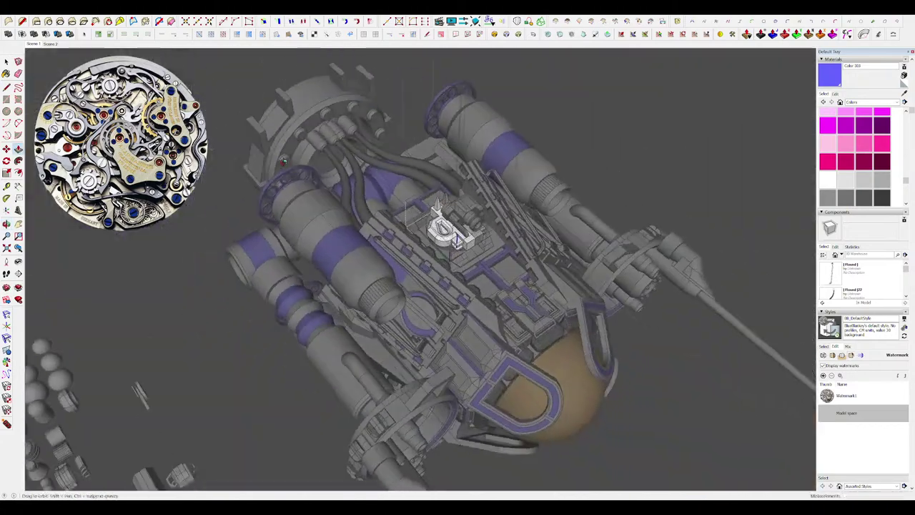
scroll(436, 236, "up", 4)
middle_click_drag(436, 236, 436, 193)
scroll(350, 214, "up", 8)
key("alt+h")
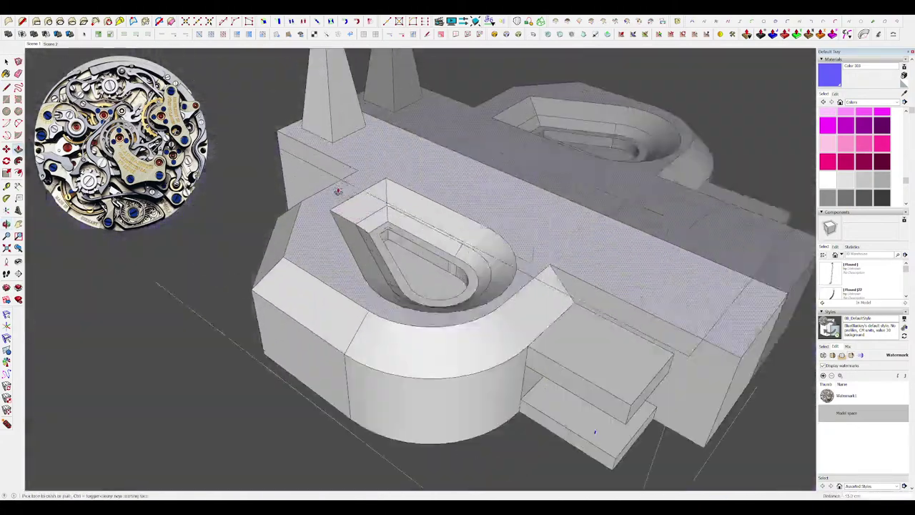
Build a rectangular block across the narrow end of the teardrop recess on the turret base.
key("r")
left_click(327, 218)
left_click(389, 166)
key("space")
double_click(372, 187)
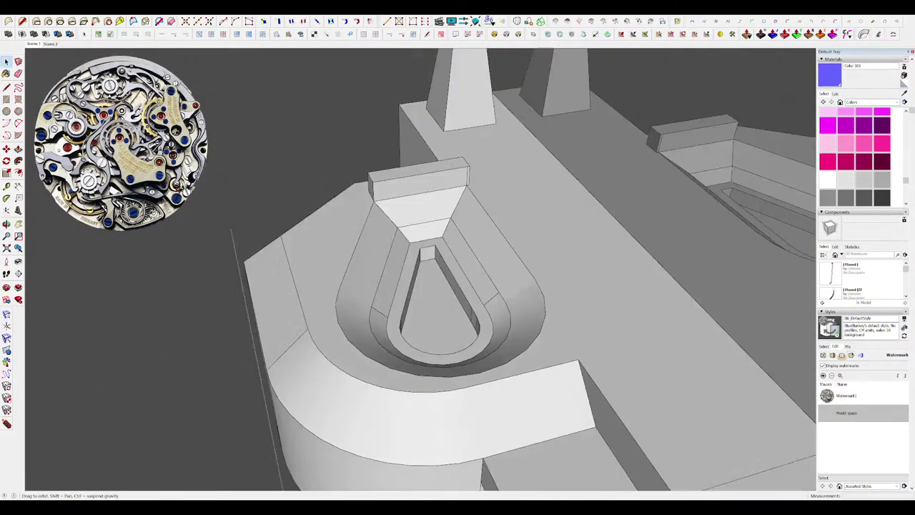
Draw a rectangle on the block's inner face and extrude it as a flat slab over the recess.
scroll(441, 194, "up", 3)
key("p")
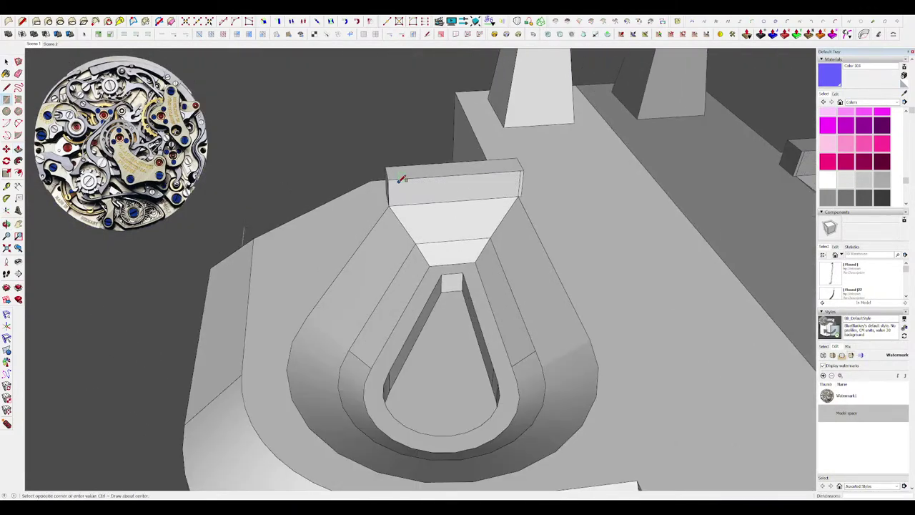
left_click(439, 236)
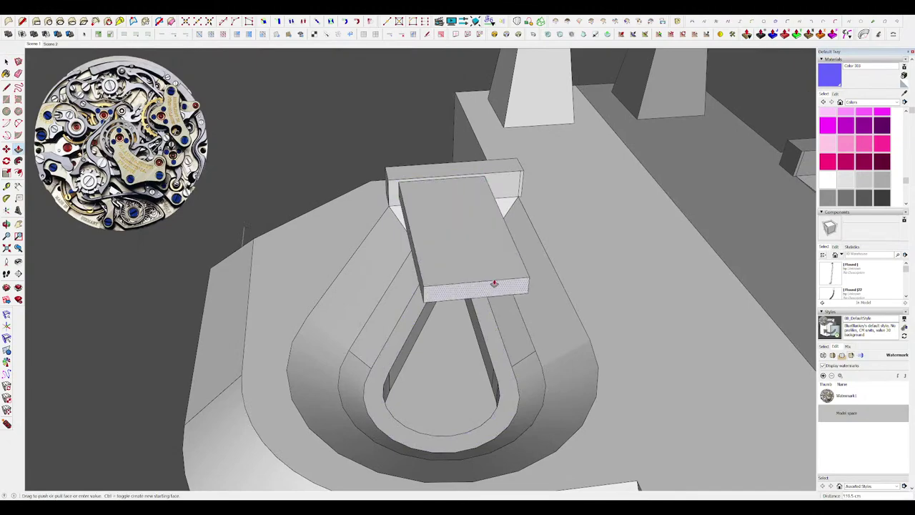
left_click(509, 301)
middle_click_drag(509, 302, 547, 351)
Unhide the rest of the model and draw a large circle around the slab's free end, above the recess's round part.
scroll(498, 286, "down", 10)
key("alt+h")
middle_click_drag(498, 278, 498, 301)
scroll(500, 300, "up", 5)
key("c")
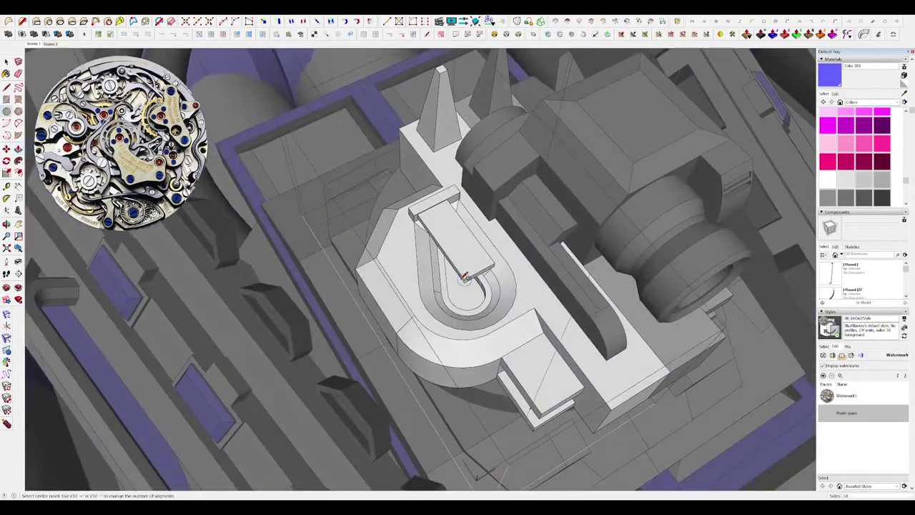
left_click(489, 266)
scroll(491, 266, "up", 4)
middle_click_drag(483, 269, 528, 282)
Join the circle to the block with a straight line, extrude the faces into a teardrop slab and erase the leftover edges.
key("l")
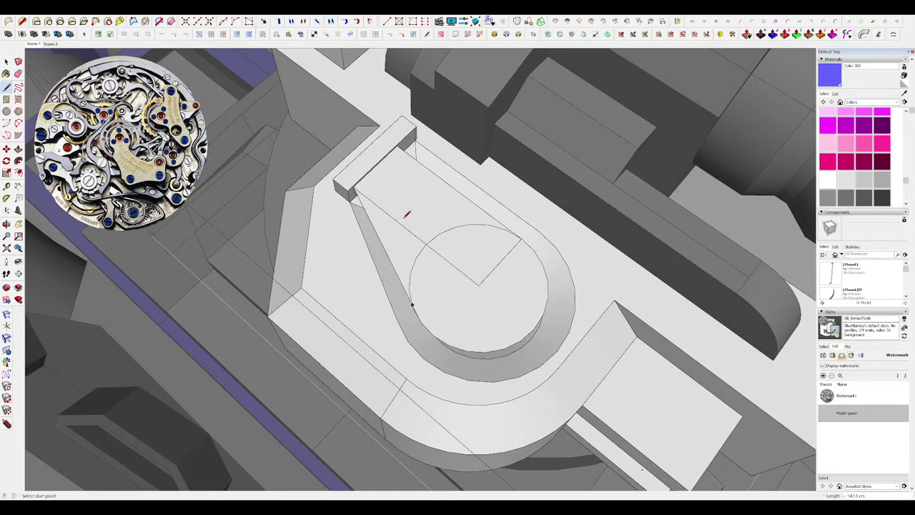
middle_click_drag(418, 304, 492, 243)
scroll(458, 275, "up", 4)
key("e")
key("p")
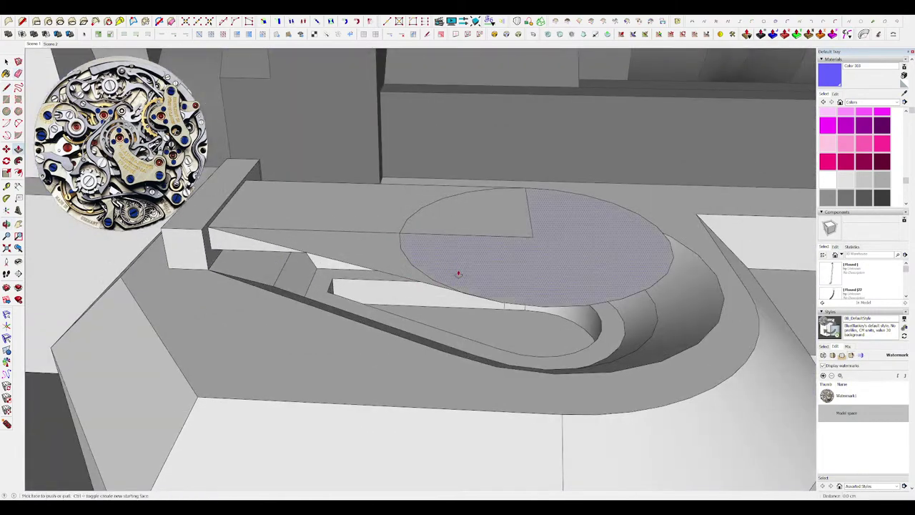
scroll(272, 251, "up", 3)
scroll(273, 252, "down", 2)
left_click(466, 272)
scroll(443, 252, "down", 3)
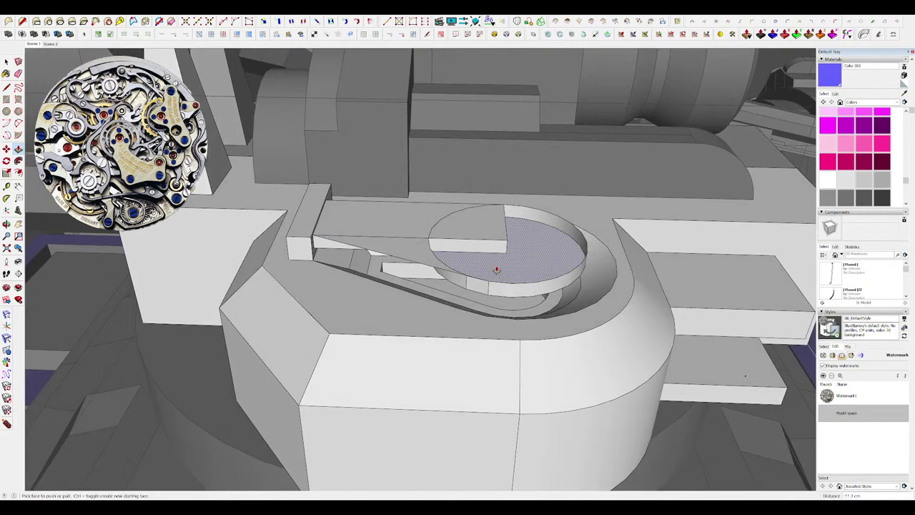
left_click(404, 257)
middle_click_drag(405, 257, 423, 276)
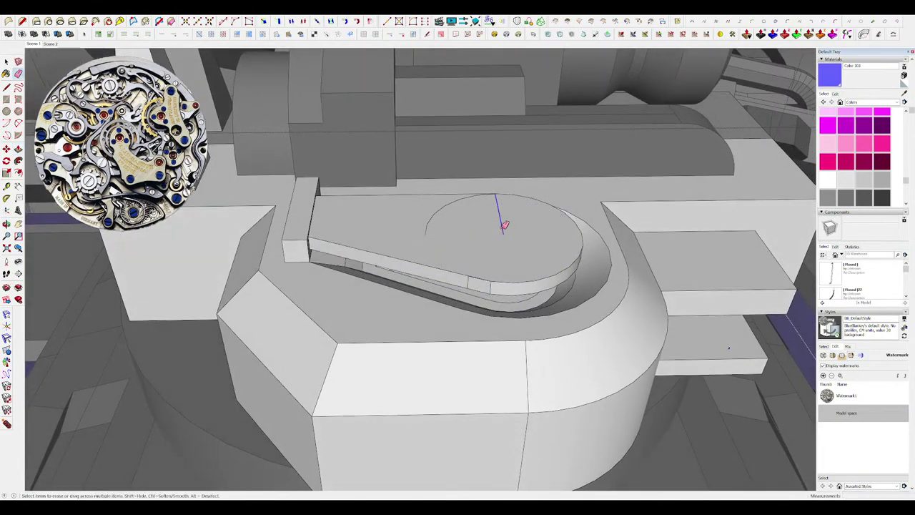
middle_click_drag(443, 215, 567, 173)
Cut an inset teardrop opening through the slab and adjust the height of the resulting ring's top face.
scroll(439, 236, "down", 8)
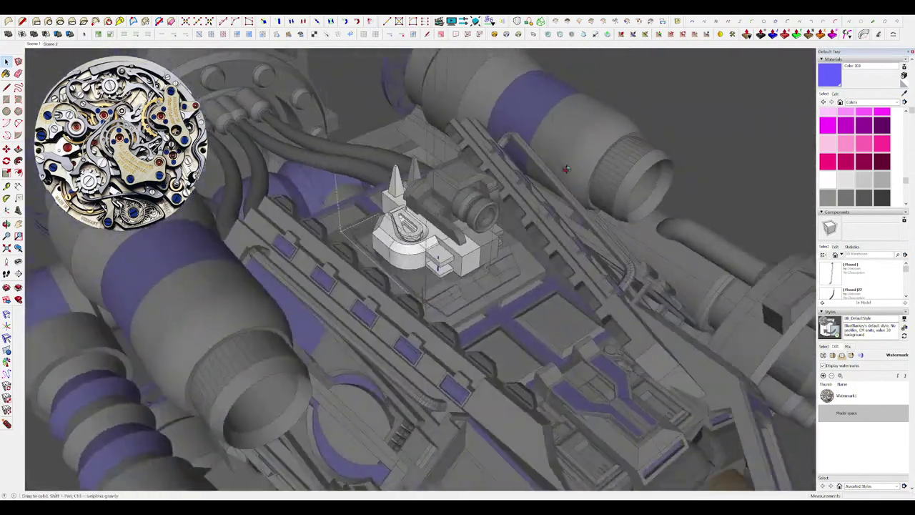
scroll(402, 220, "up", 10)
key("p")
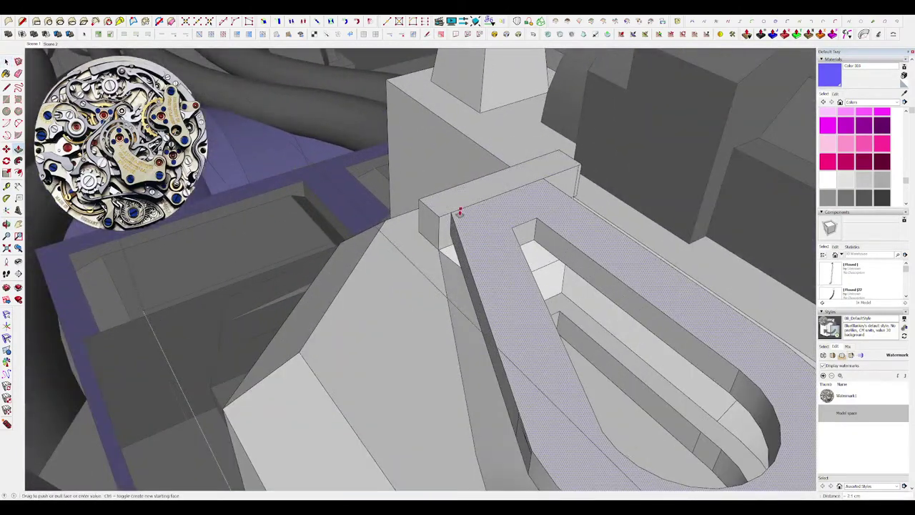
middle_click_drag(437, 223, 725, 284)
scroll(726, 285, "down", 5)
middle_click_drag(422, 243, 484, 227)
scroll(484, 227, "down", 4)
Extend the rear face of the cross block away from the teardrop ring, towards the bevelled edge of the base.
scroll(435, 231, "up", 7)
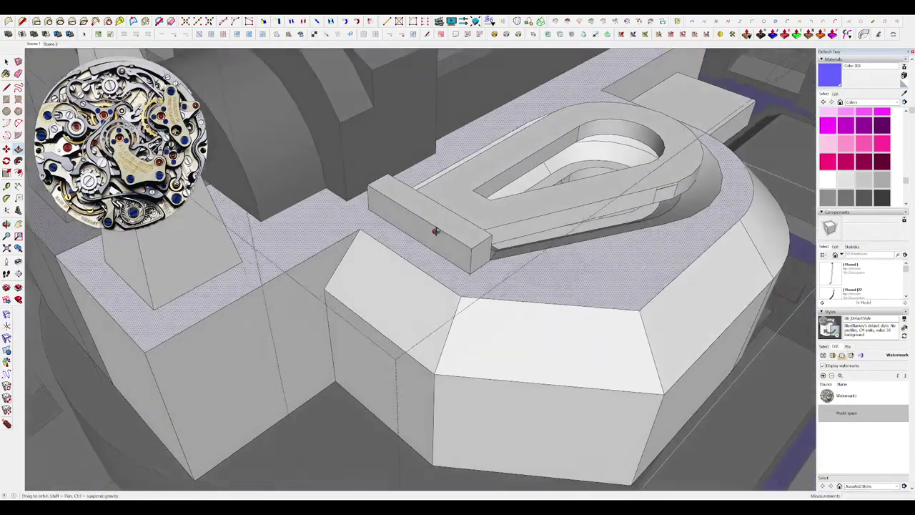
left_click(410, 294)
scroll(490, 298, "down", 6)
middle_click_drag(494, 302, 493, 256)
scroll(451, 274, "up", 4)
scroll(451, 274, "down", 4)
scroll(480, 260, "down", 4)
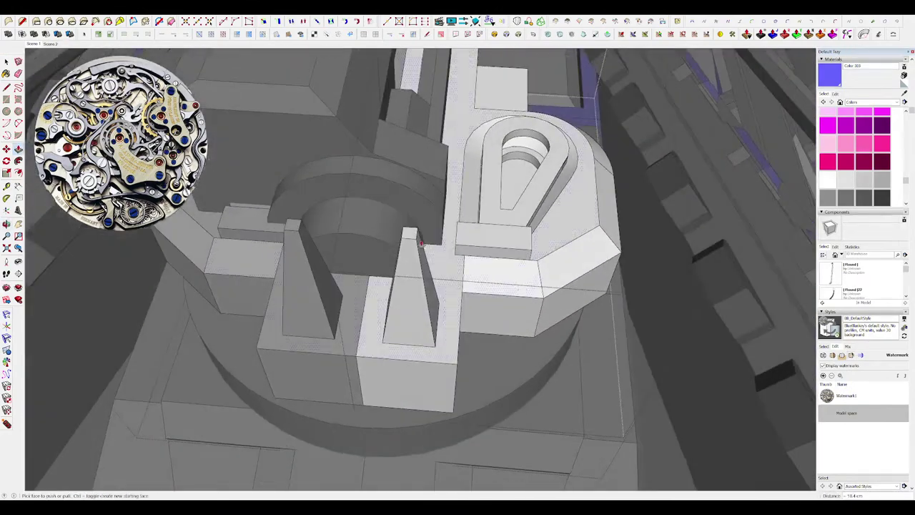
Hide the rest of the model, lengthen the cross block at its inner end, and unhide the surroundings.
key("h")
mouse_move(457, 200)
middle_mouse_down()
mouse_move(401, 219)
mouse_move(461, 237)
mouse_move(459, 196)
middle_mouse_up()
scroll(400, 219, "up", 5)
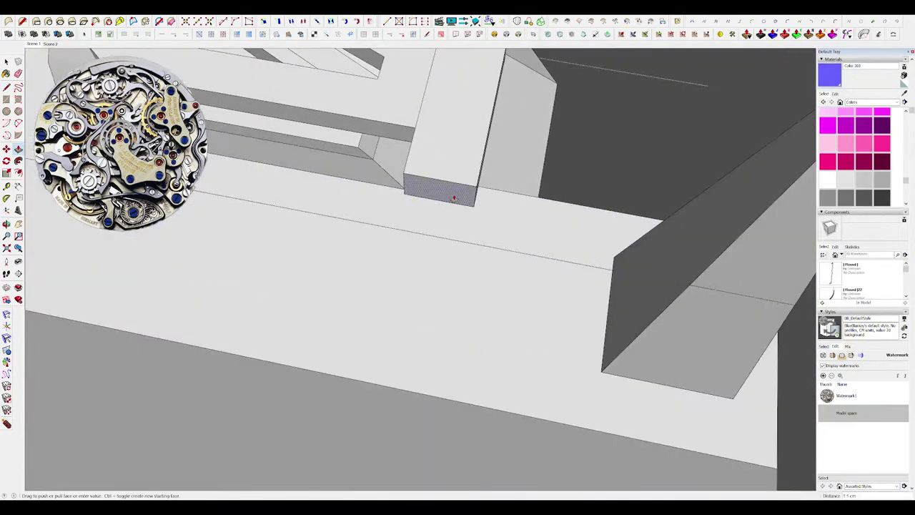
middle_click_drag(395, 292, 291, 253)
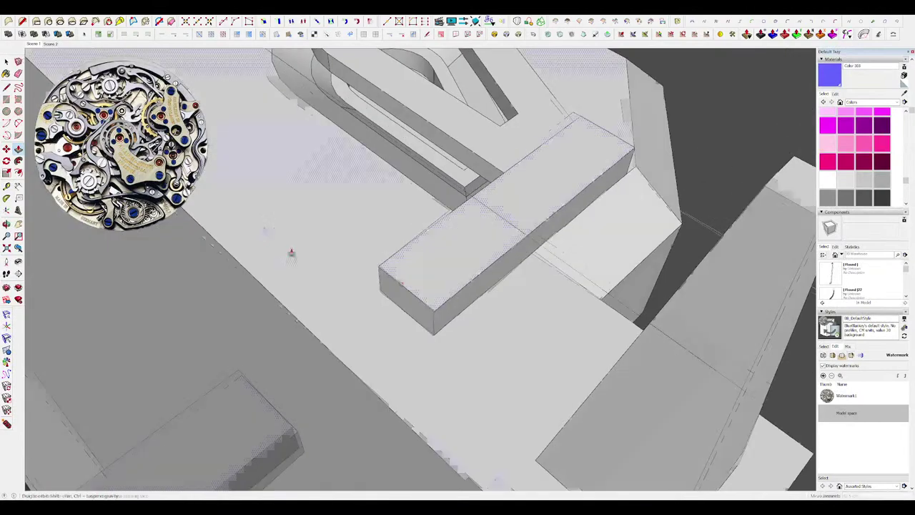
left_click(492, 286)
scroll(492, 286, "down", 5)
middle_click_drag(492, 286, 446, 269)
key("h")
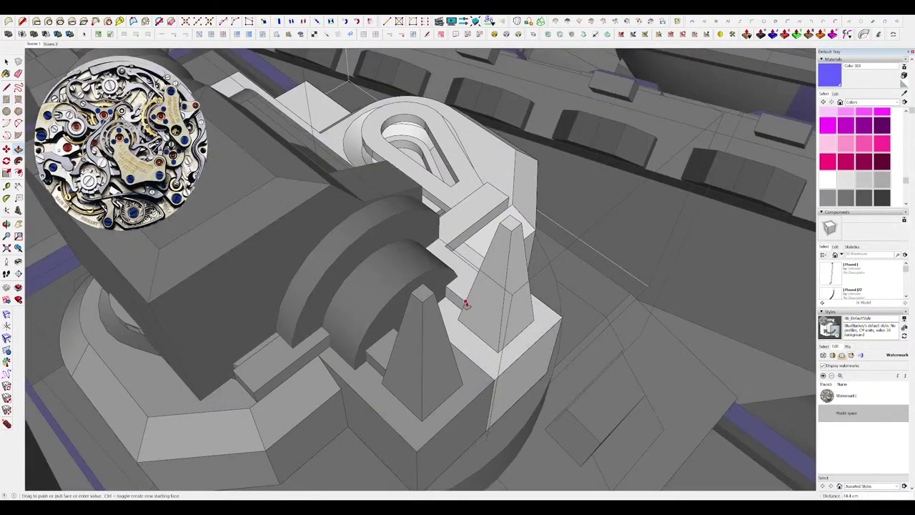
Build a raised strip from the cross block's inner end alongside the spike and erase the leftover edge.
middle_click_drag(459, 301, 571, 274)
scroll(500, 261, "up", 4)
middle_click_drag(500, 261, 431, 297)
scroll(431, 296, "up", 3)
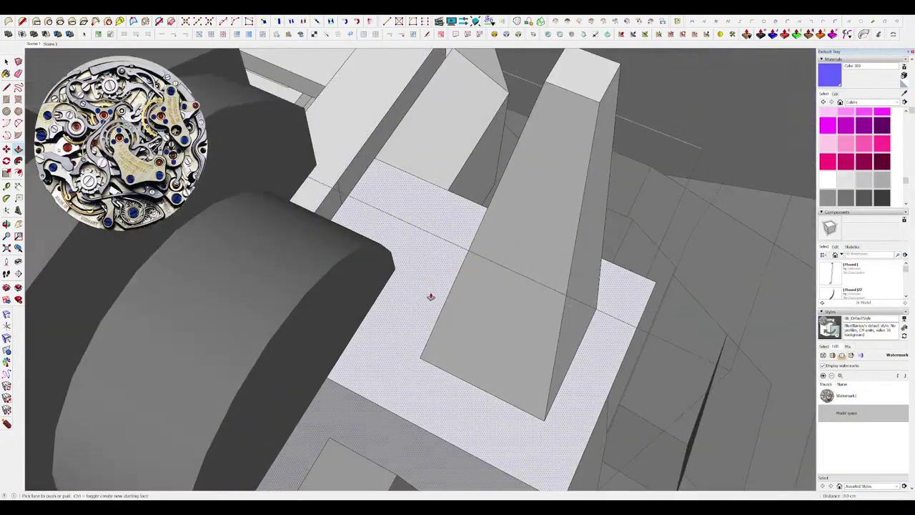
left_click(499, 312)
middle_click_drag(499, 312, 535, 204)
scroll(596, 317, "down", 4)
scroll(541, 211, "up", 4)
scroll(448, 250, "down", 4)
scroll(437, 275, "up", 4)
middle_click_drag(525, 357, 664, 176)
scroll(457, 243, "down", 7)
middle_click_drag(458, 243, 357, 275)
scroll(479, 250, "up", 6)
middle_click_drag(478, 250, 297, 276)
scroll(465, 236, "up", 4)
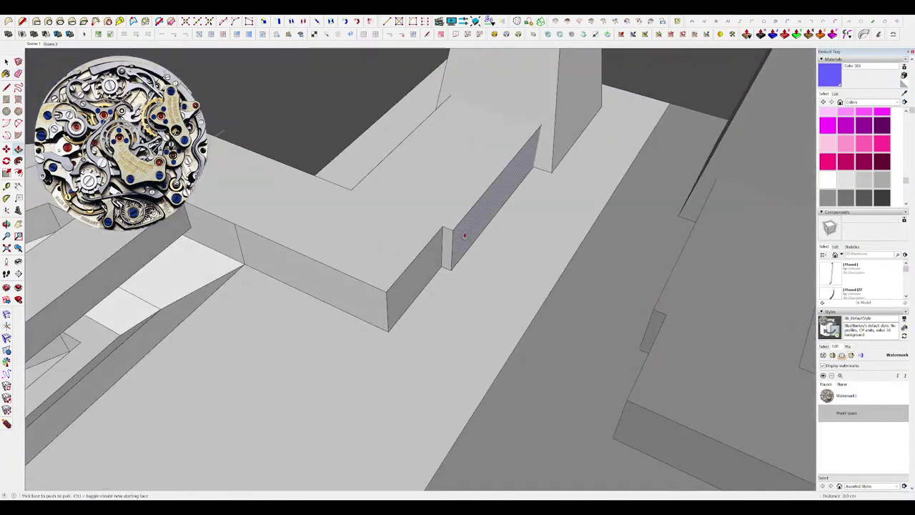
key("e")
left_click(454, 243)
Add a diagonal fill in the inner corner between the raised strip and the cross block and erase the surplus edges.
middle_click_drag(454, 242, 711, 263)
scroll(501, 247, "down", 6)
mouse_move(501, 247)
middle_mouse_down()
mouse_move(567, 312)
mouse_move(586, 284)
middle_mouse_up()
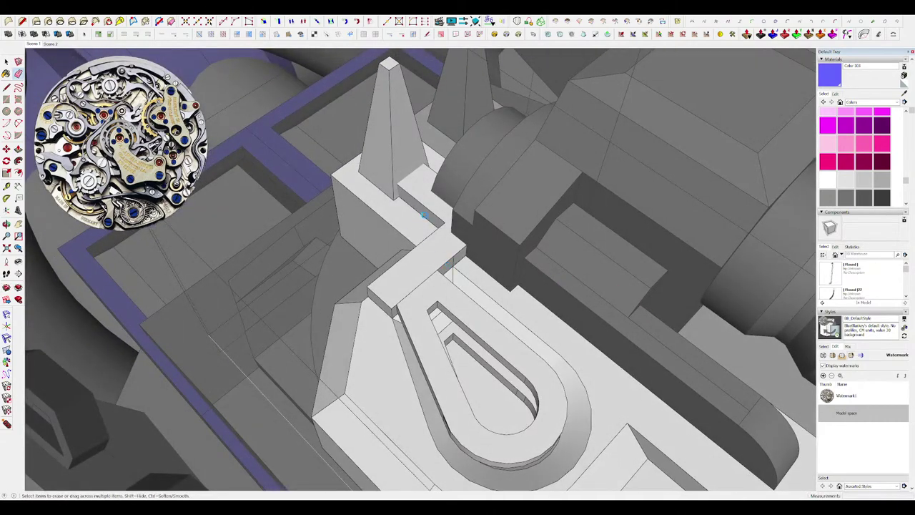
scroll(426, 218, "up", 4)
middle_click_drag(429, 221, 621, 246)
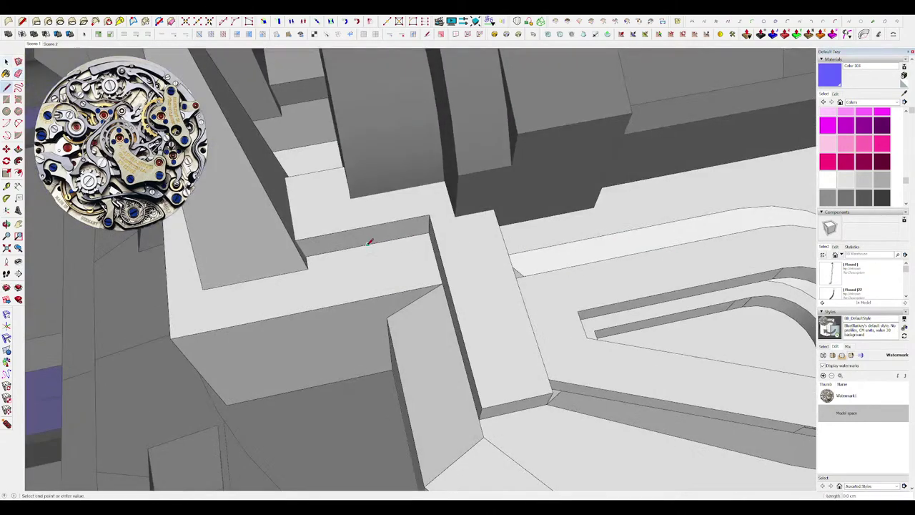
middle_click_drag(369, 243, 434, 254)
left_click(451, 231)
key("e")
left_click_drag(387, 211, 430, 223)
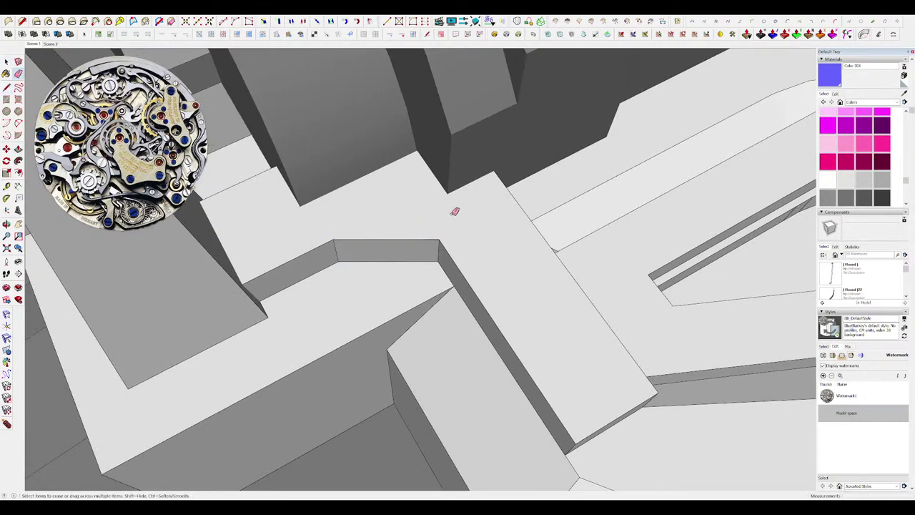
Push the cross block's outer end inward about 7 cm, flush with the narrow end of the teardrop ring.
scroll(455, 213, "down", 10)
middle_click_drag(493, 293, 450, 246)
scroll(457, 258, "up", 6)
middle_click_drag(479, 290, 294, 213)
scroll(427, 312, "up", 4)
key("p")
left_click(427, 309)
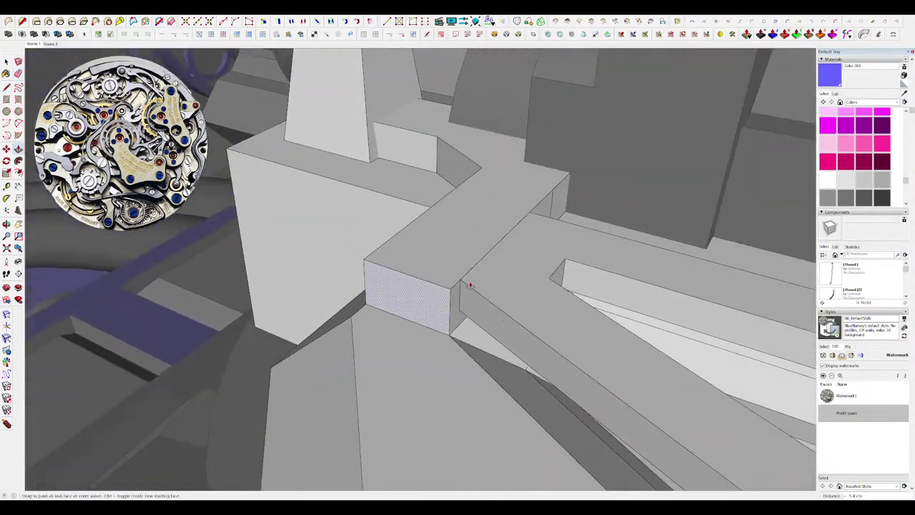
scroll(457, 286, "down", 6)
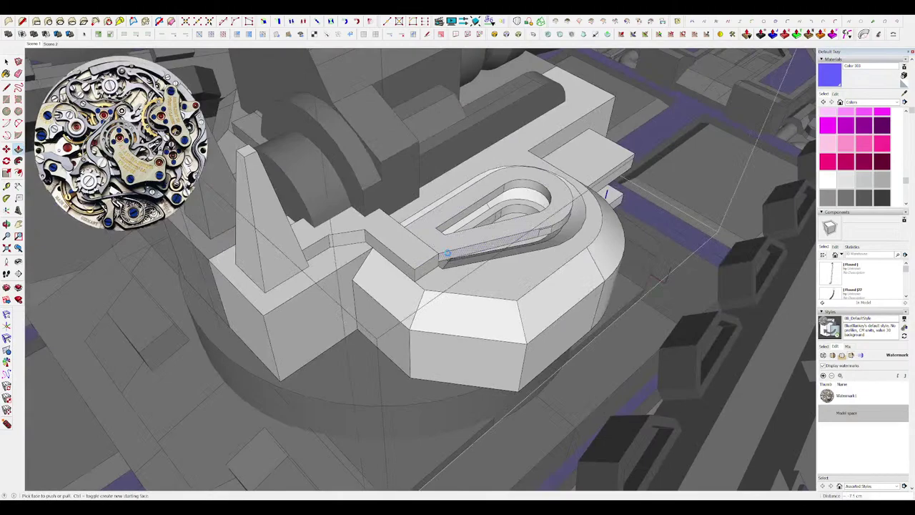
middle_click_drag(407, 264, 347, 231)
key("space")
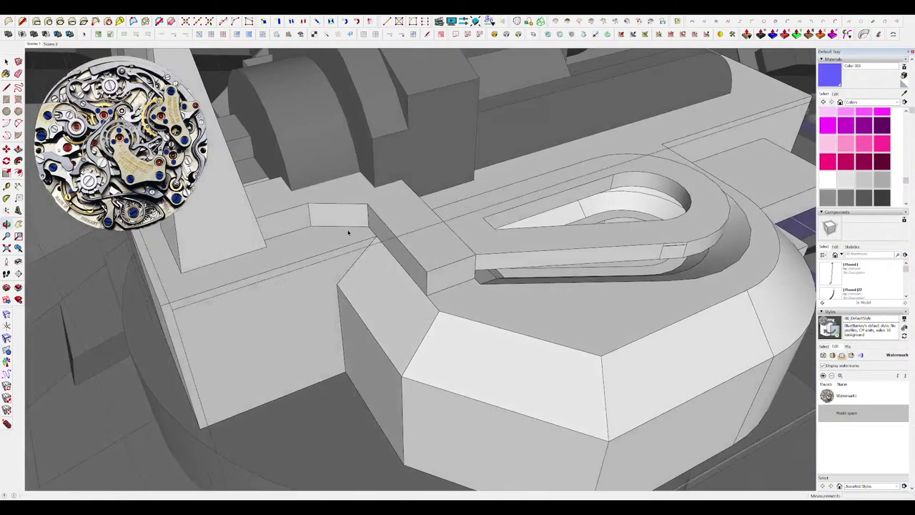
Trim a strip with an angled end off the rear side of the cross block.
scroll(488, 250, "down", 6)
scroll(488, 249, "down", 5)
mouse_move(489, 250)
middle_mouse_down()
mouse_move(391, 270)
mouse_move(431, 234)
mouse_move(497, 243)
middle_mouse_up()
key("ctrl+h")
key("ctrl+h")
scroll(442, 286, "up", 5)
scroll(431, 234, "up", 4)
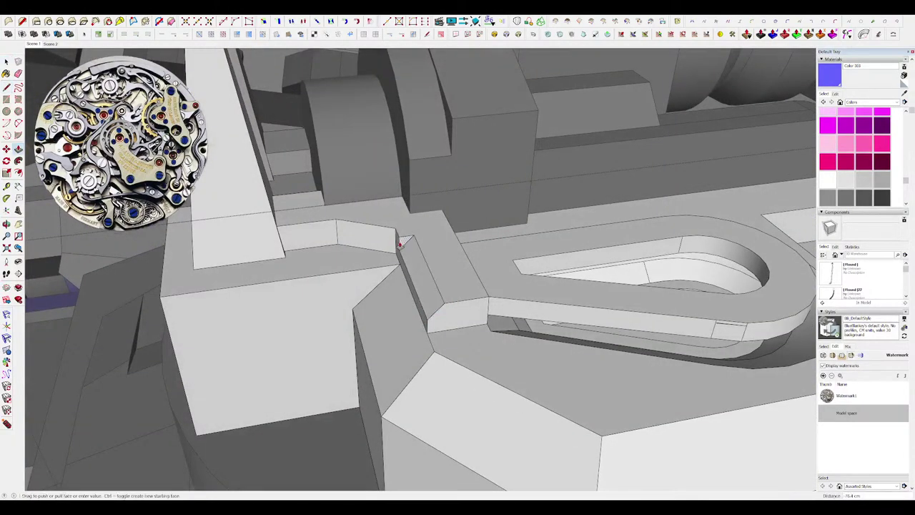
left_click(396, 241)
middle_click_drag(397, 241, 372, 315)
key("space")
Move the corner edge of the raised strip beside the spike to reshape its diagonal bend.
scroll(458, 272, "down", 10)
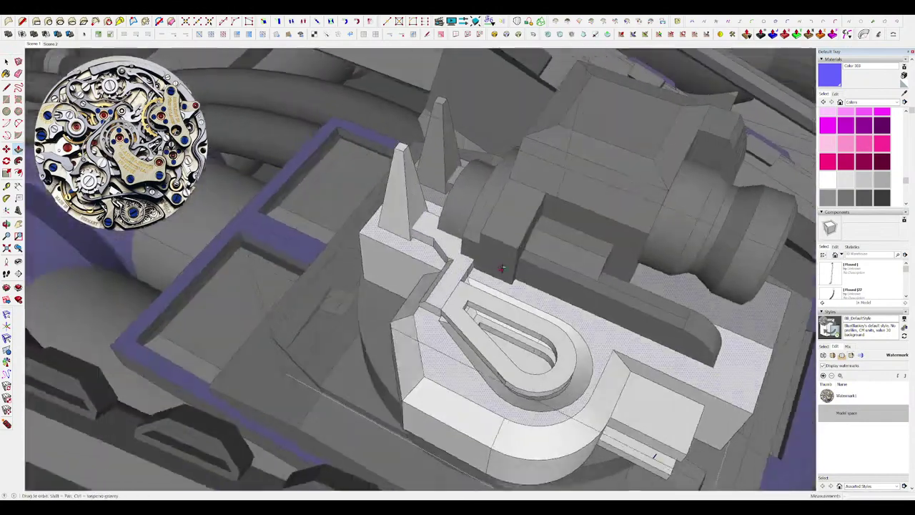
scroll(431, 267, "up", 10)
left_click(432, 267)
key("m")
left_click(431, 267)
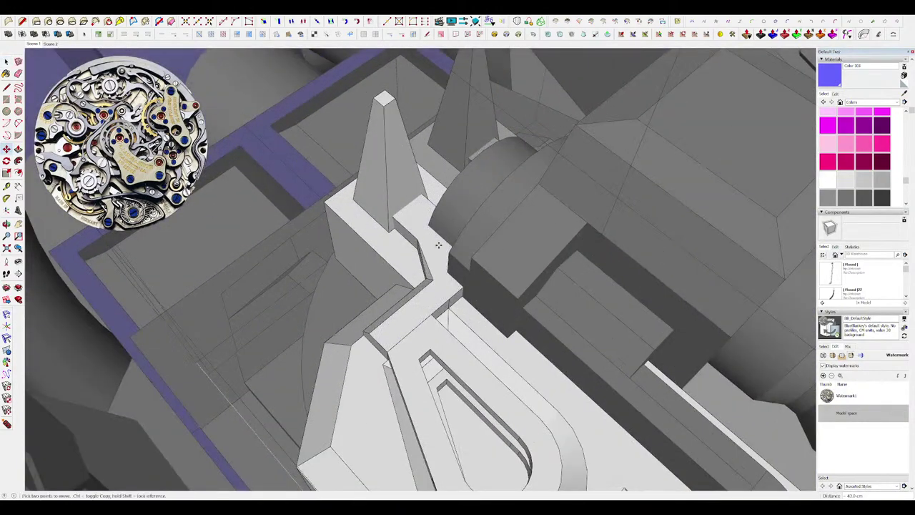
key("space")
Leave the turret group and examine the turret detailing on the whole spacecraft.
scroll(463, 248, "down", 6)
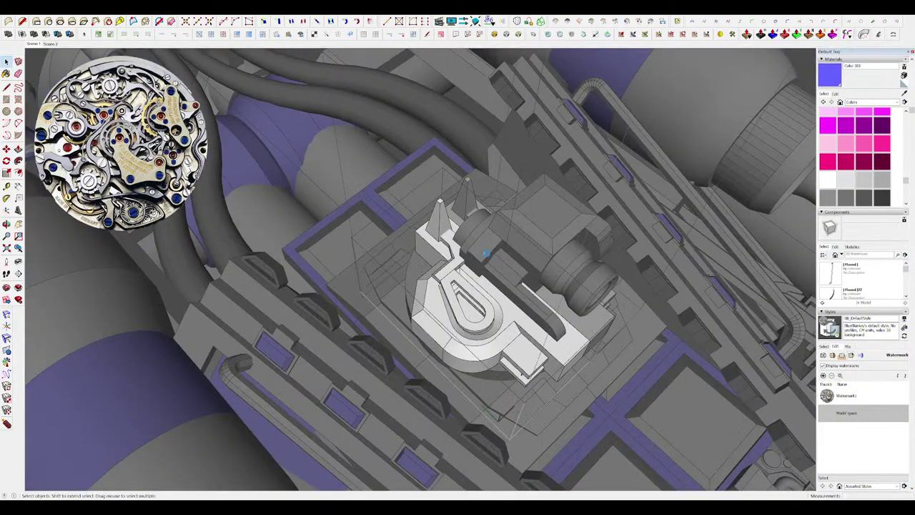
scroll(468, 267, "down", 5)
middle_click_drag(469, 267, 405, 245)
scroll(408, 246, "down", 6)
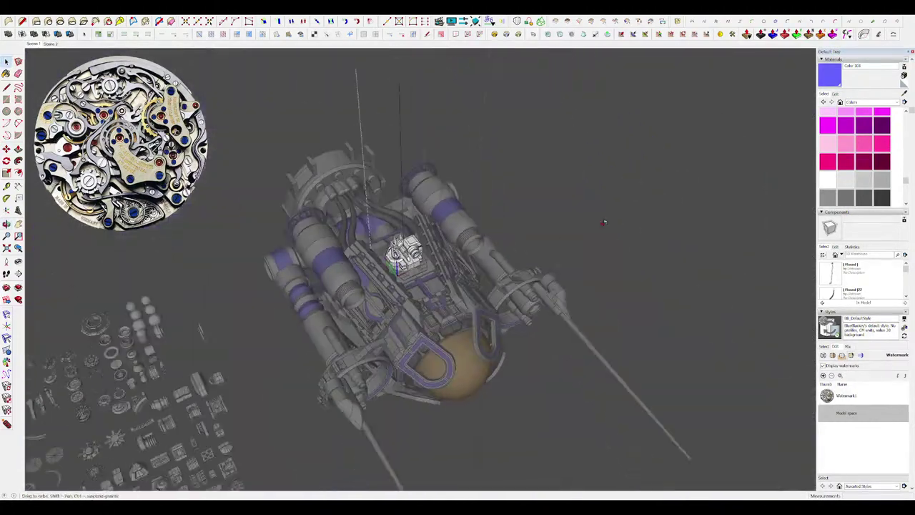
left_click(650, 217)
left_click(650, 217)
scroll(460, 214, "down", 2)
scroll(459, 214, "up", 3)
middle_click_drag(464, 227, 446, 243)
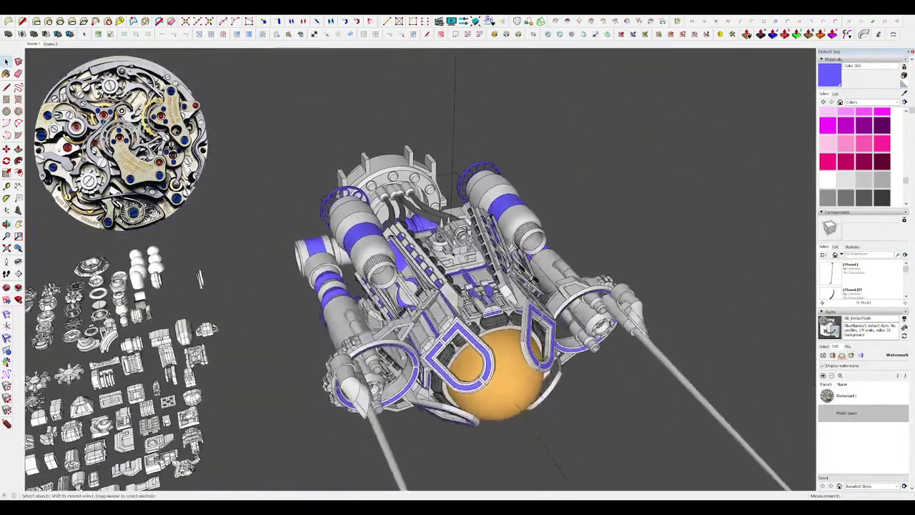
Open the turret base for editing again and hide the rest of the model.
scroll(446, 245, "up", 5)
left_click(446, 245)
double_click(446, 245)
scroll(434, 247, "up", 6)
double_click(434, 259)
key("h")
scroll(424, 262, "up", 4)
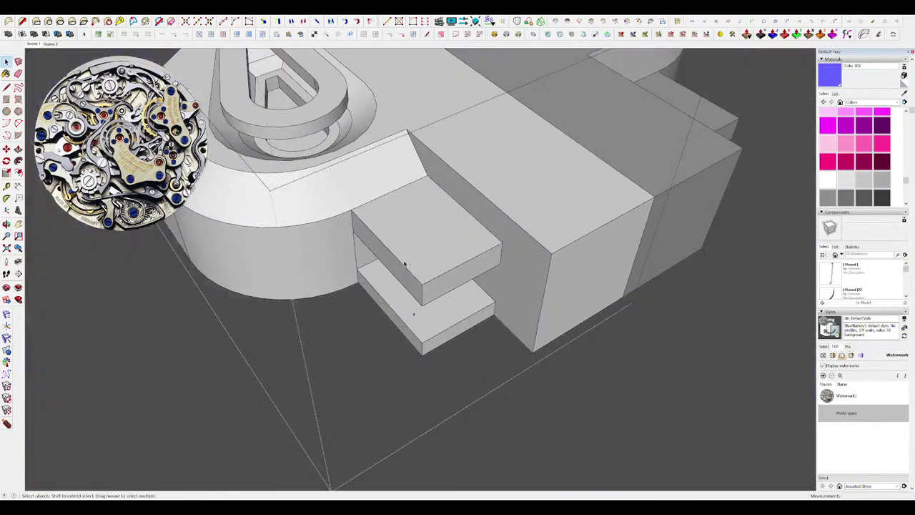
Draw an arc across the outer end of the upper projecting plate and cut away the material outside it.
double_click(396, 249)
middle_click_drag(395, 248, 420, 264)
key("a")
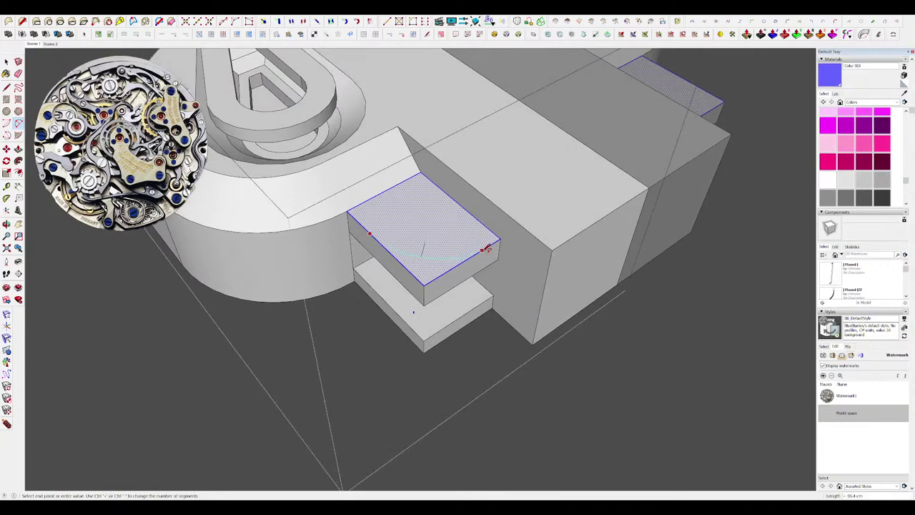
key("space")
left_click(421, 267)
key("p")
left_click_drag(422, 269, 434, 293)
middle_click_drag(439, 260, 445, 242)
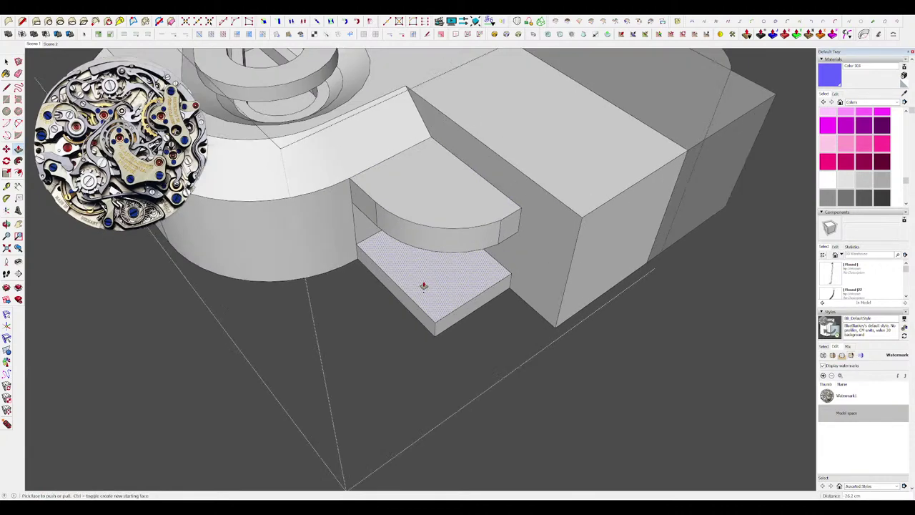
Copy the arc down to the lower projecting plate and cut its outer end to the same rounded shape.
key("space")
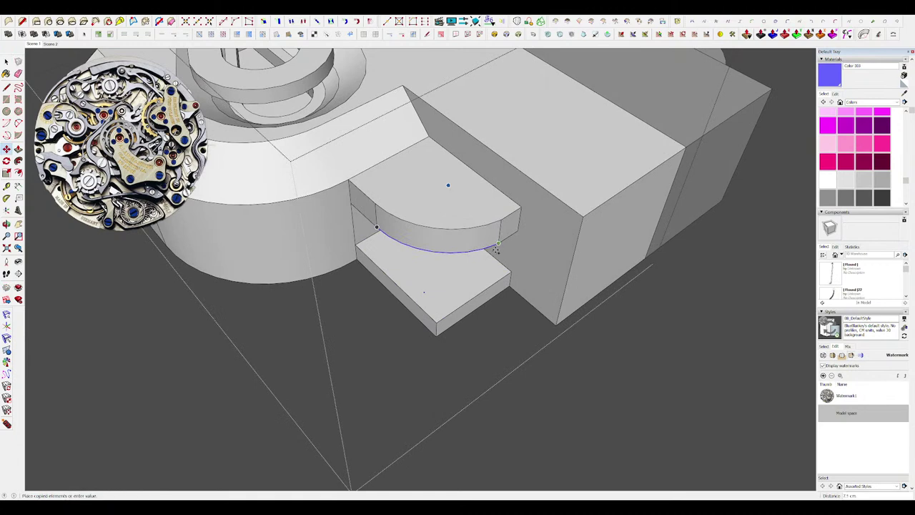
key("p")
key("space")
left_click(433, 306)
key("p")
left_click_drag(433, 306, 435, 327)
middle_click_drag(439, 292, 458, 299)
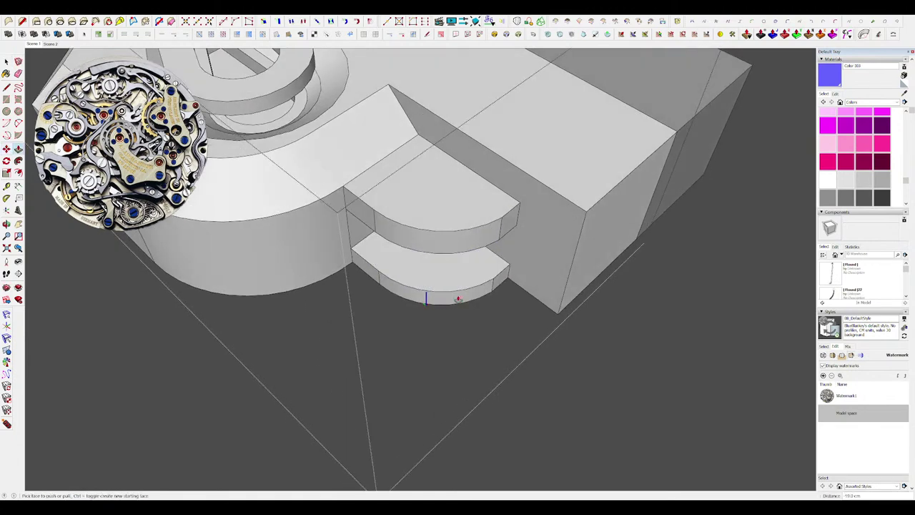
scroll(426, 296, "down", 10)
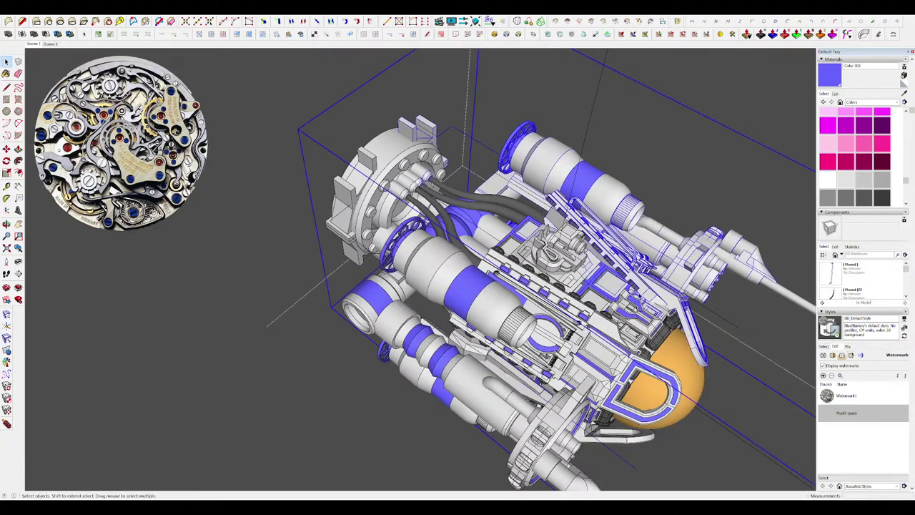
Examine the spacecraft from above and return to the turret group on its own.
middle_click_drag(429, 286, 515, 261)
scroll(457, 264, "down", 5)
left_click(661, 266)
middle_click_drag(428, 265, 436, 247)
scroll(389, 247, "up", 8)
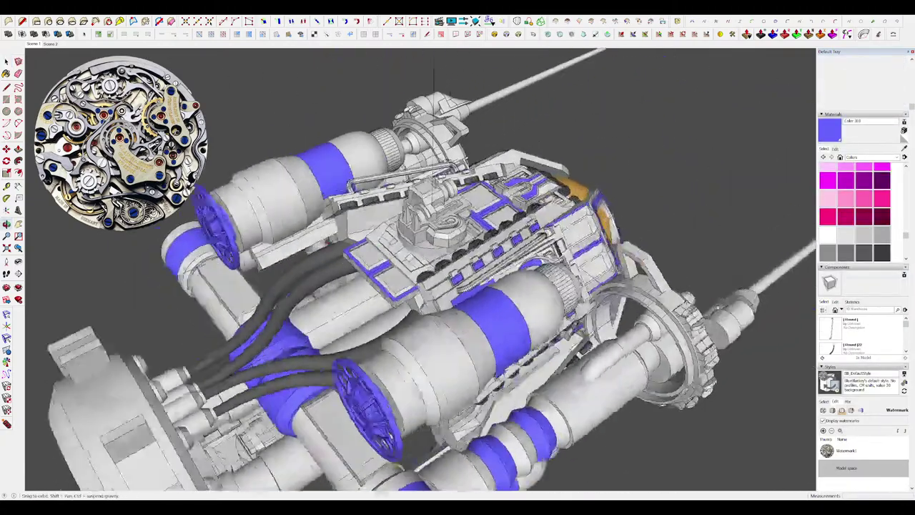
middle_click_drag(400, 215, 135, 132)
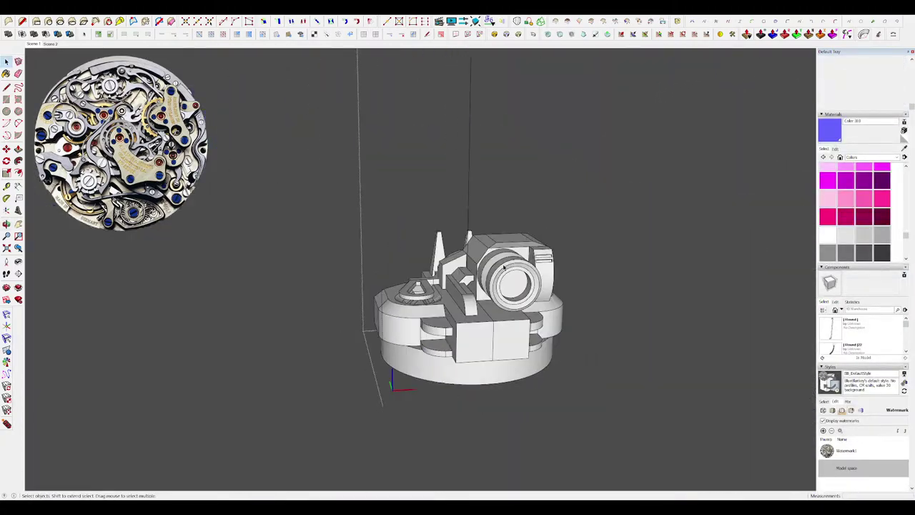
Draw a line across the top of the turret base's central block, push its outer section down, and erase the leftover edges.
key("m")
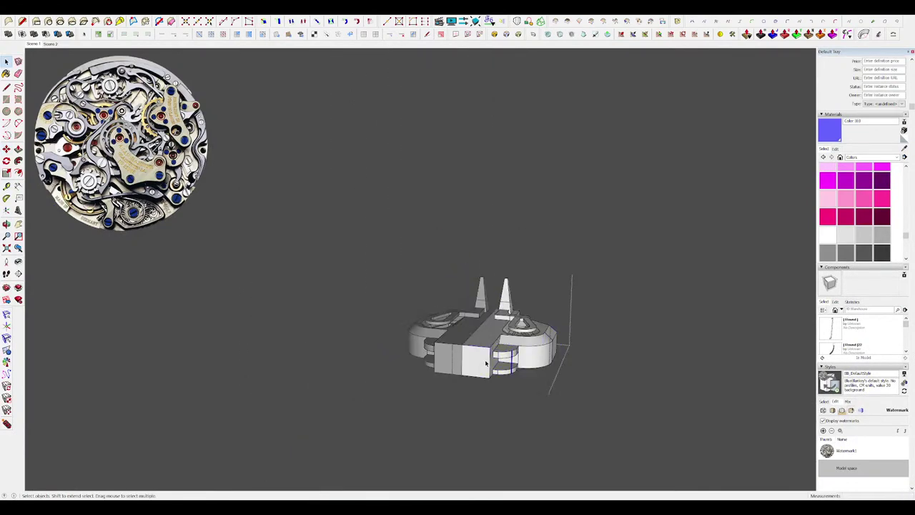
key("p")
key("l")
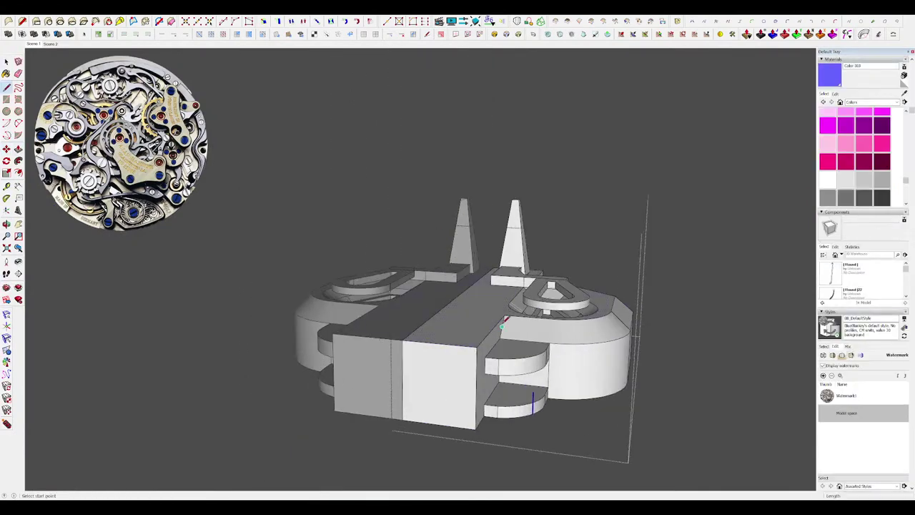
left_click(440, 310)
key("p")
scroll(448, 336, "up", 3)
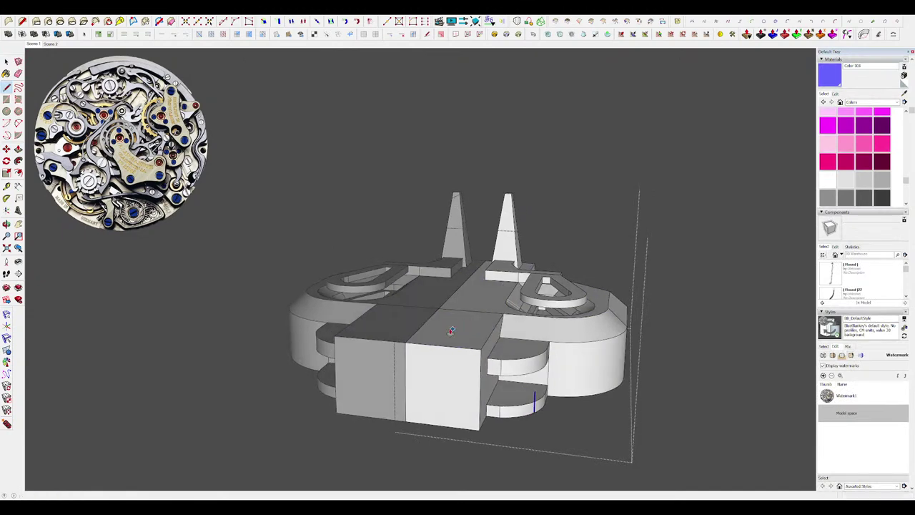
mouse_move(444, 333)
middle_mouse_down()
mouse_move(452, 340)
mouse_move(413, 353)
middle_mouse_up()
left_click(453, 355)
key("e")
scroll(457, 371, "up", 4)
middle_click_drag(458, 371, 455, 371)
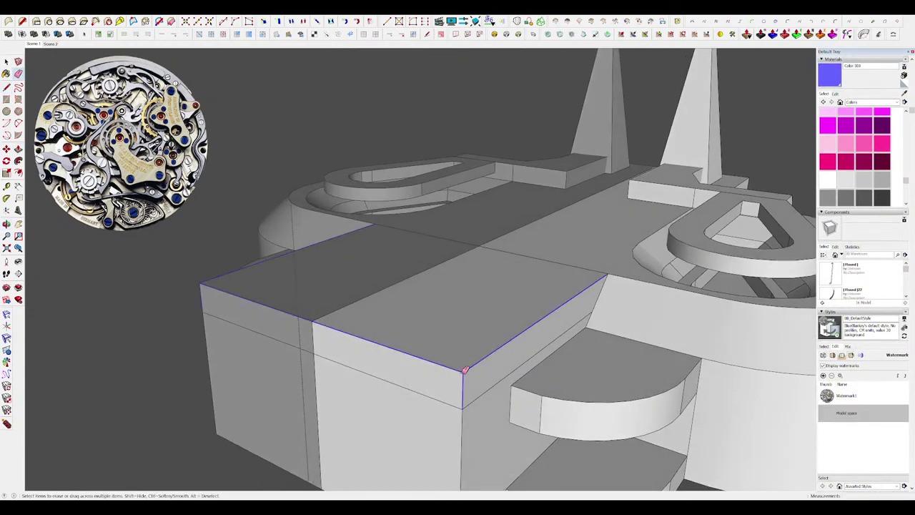
left_click_drag(465, 370, 467, 366)
scroll(480, 298, "down", 3)
middle_click_drag(481, 333, 498, 343)
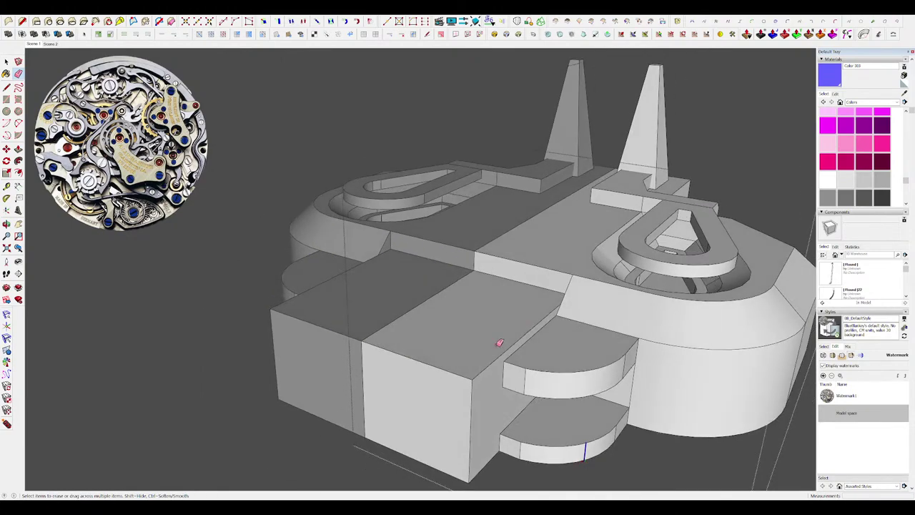
Draw a slanted line on the central block's side face and cut away the upper outer edge as a bevel.
scroll(574, 302, "up", 3)
key("h")
scroll(574, 303, "down", 4)
middle_click_drag(574, 271, 467, 334)
scroll(556, 209, "down", 2)
left_click(454, 348)
key("space")
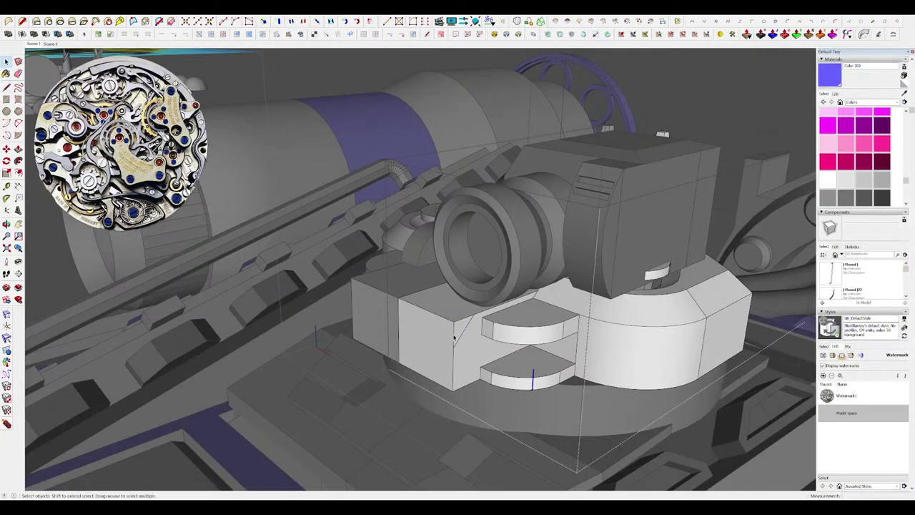
key("p")
left_click(459, 331)
left_click(388, 302)
Open the turret head for editing and hide the rest of the model.
scroll(389, 304, "down", 4)
middle_click_drag(392, 304, 654, 173)
key("space")
left_click(486, 266)
left_click(494, 173)
key("i")
Select the turret head's roof faces together with the two side slots and scale them down to lower the head.
scroll(497, 179, "up", 2)
left_click_drag(604, 195, 606, 193)
scroll(578, 188, "up", 2)
middle_click_drag(578, 188, 611, 199)
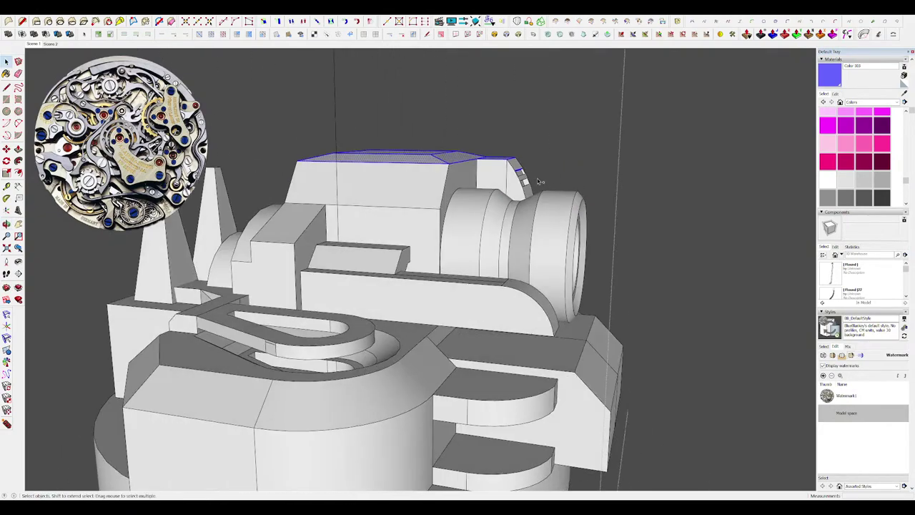
middle_click_drag(538, 181, 490, 187)
scroll(556, 184, "up", 5)
left_click_drag(504, 158, 619, 240, "ctrl")
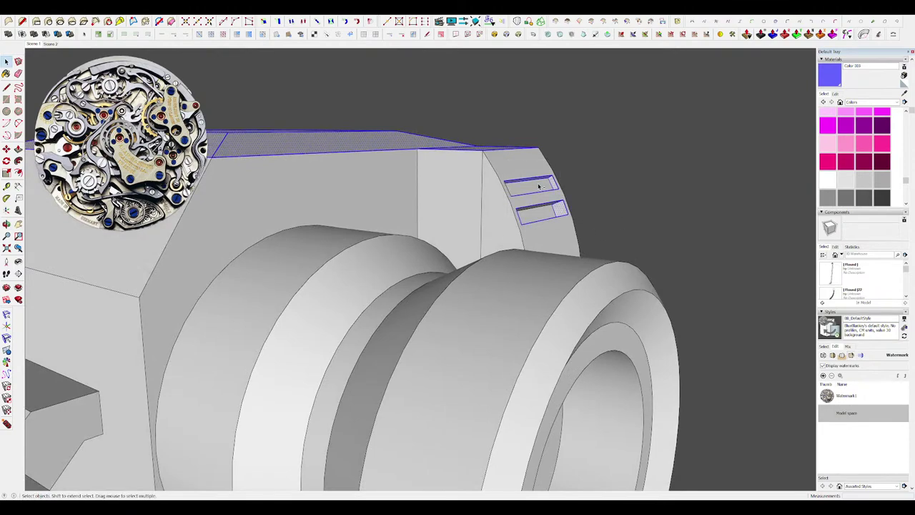
scroll(519, 171, "down", 5)
key("s")
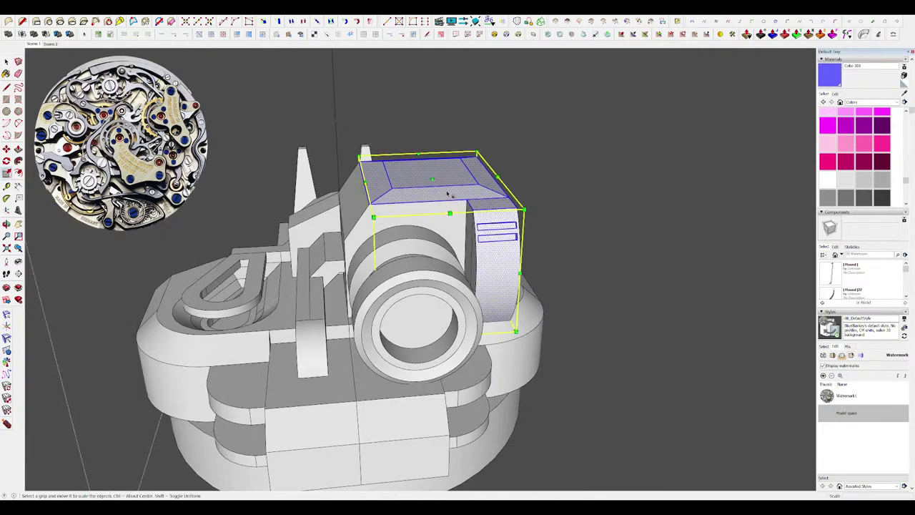
left_click_drag(432, 177, 432, 200)
key("space")
Leave the turret head and show the whole spacecraft again.
scroll(431, 200, "down", 4)
middle_click_drag(432, 200, 303, 199)
key("h")
scroll(303, 199, "down", 6)
left_click(637, 253)
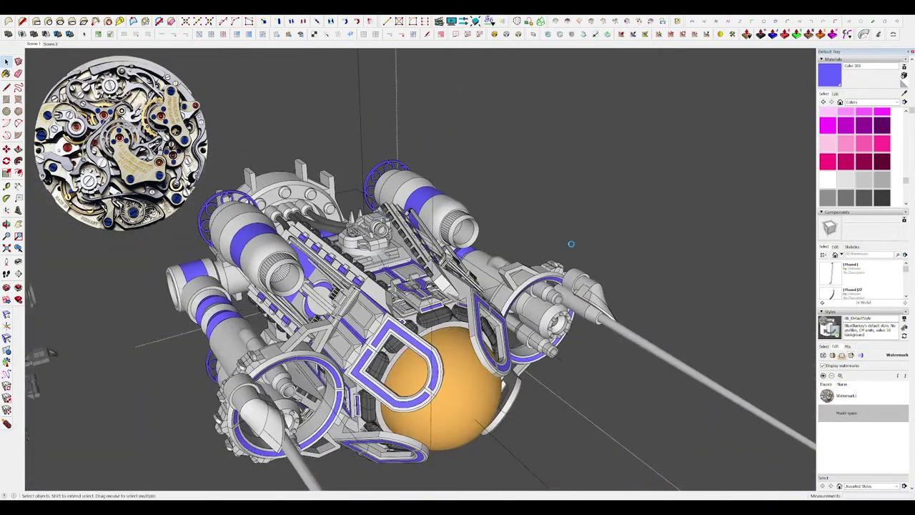
scroll(681, 267, "down", 4)
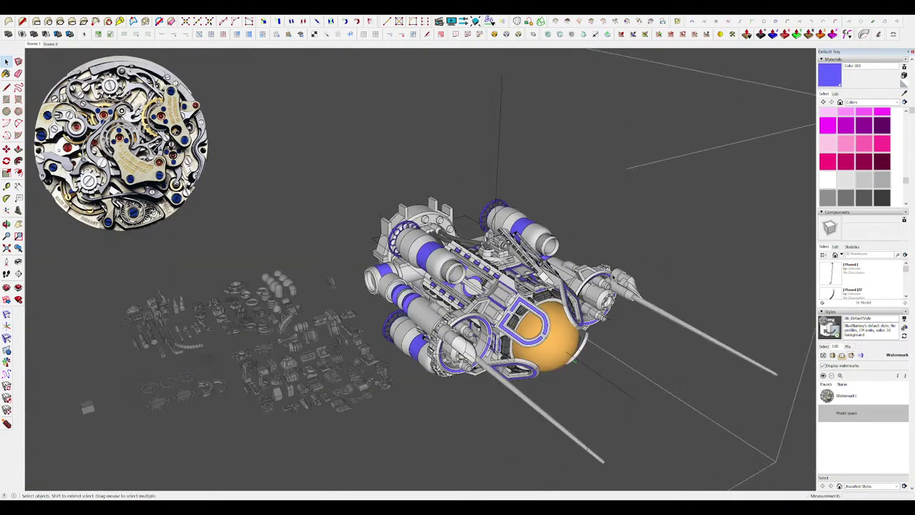
middle_click_drag(681, 266, 572, 247)
Open the large rear disc, offset the face around its bolts inward, and push/pull the resulting band.
scroll(572, 243, "up", 8)
double_click(592, 237)
scroll(592, 237, "up", 4)
scroll(592, 236, "up", 1)
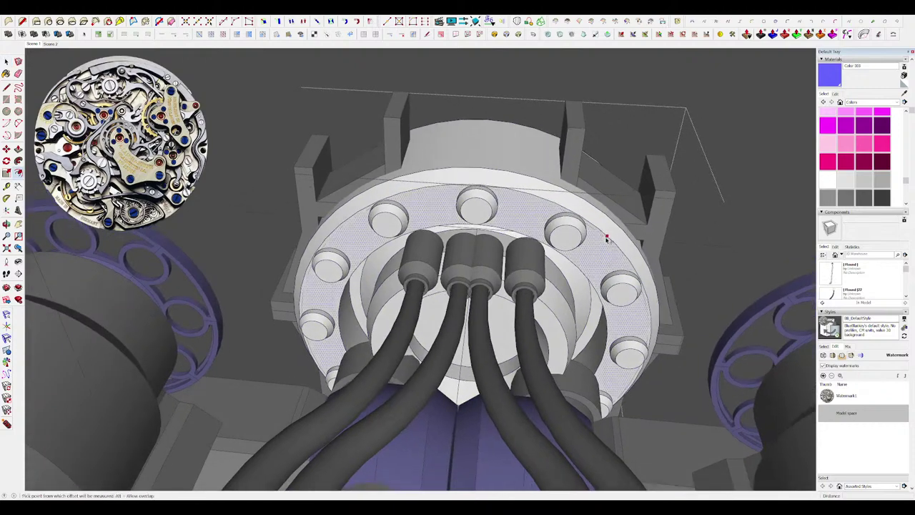
key("f")
key("space")
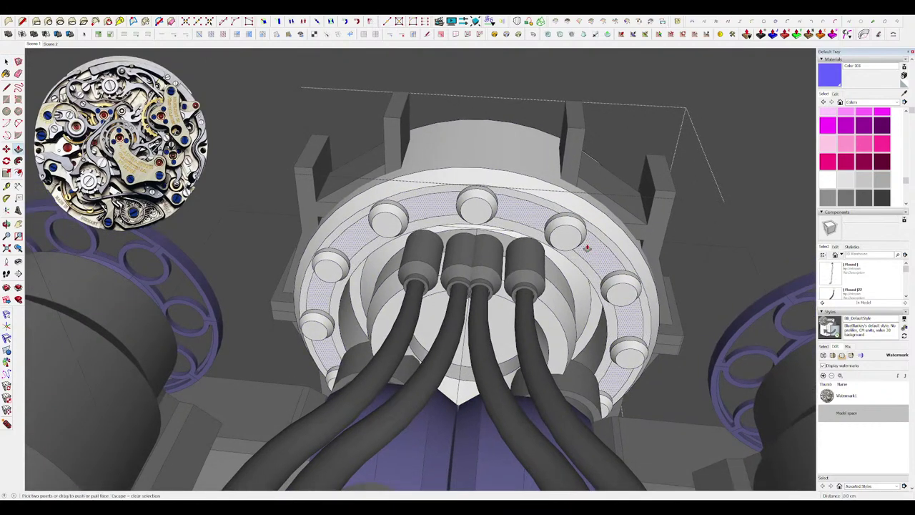
Leave the rear disc and examine the spacecraft from several sides.
middle_click_drag(586, 248, 601, 251)
scroll(601, 251, "down", 6)
middle_click_drag(455, 241, 570, 275)
left_click(521, 333)
middle_click_drag(520, 333, 615, 322)
scroll(544, 325, "down", 6)
scroll(386, 283, "up", 3)
scroll(468, 263, "up", 3)
middle_click_drag(411, 289, 176, 308)
scroll(344, 272, "down", 2)
scroll(467, 299, "down", 3)
middle_click_drag(343, 272, 602, 275)
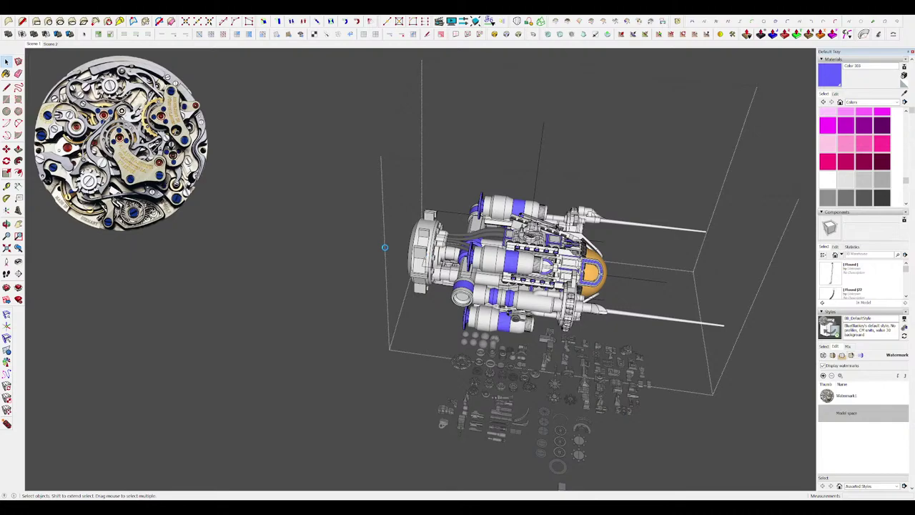
Examine the rocket engine drawing on the blueprint reference image.
scroll(532, 241, "down", 5)
middle_click_drag(533, 240, 286, 275)
left_click(588, 193)
scroll(608, 179, "down", 5)
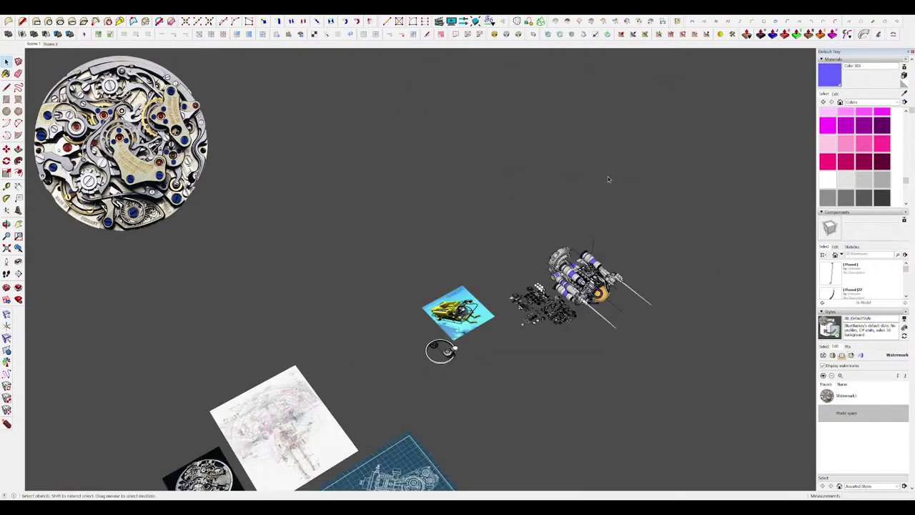
middle_click_drag(607, 178, 518, 188)
scroll(438, 446, "up", 7)
middle_click_drag(493, 422, 458, 379)
scroll(537, 350, "up", 3)
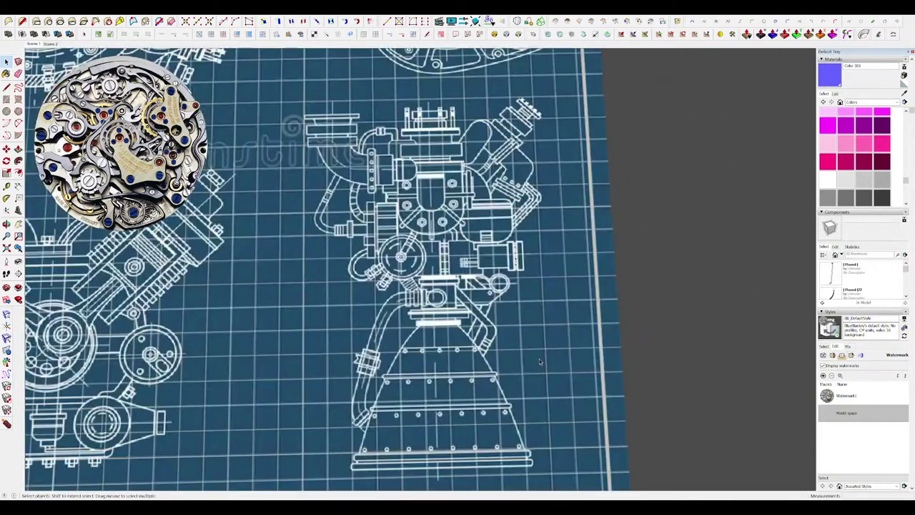
scroll(459, 220, "down", 2)
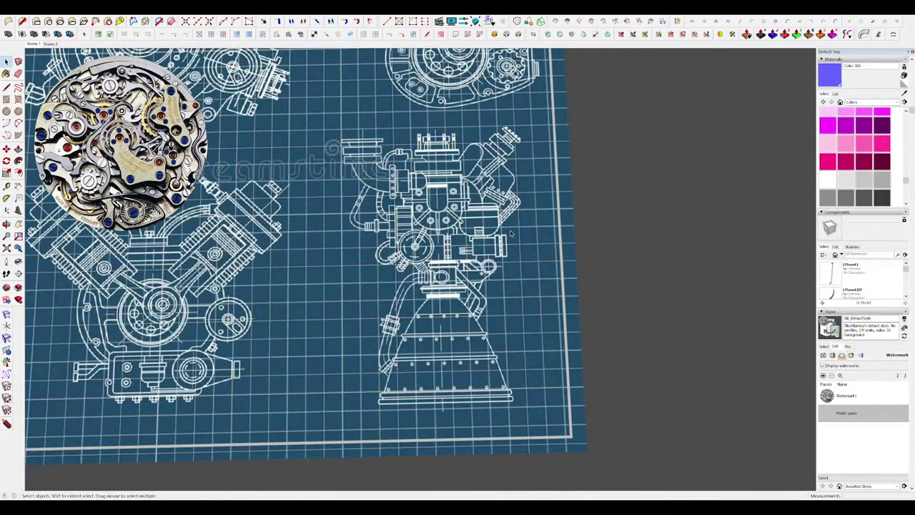
Draw a small rectangle beside the blueprint, extrude it into a box, and group it.
scroll(361, 250, "down", 4)
key("r")
left_click(532, 244)
left_click(564, 259)
middle_click_drag(570, 250, 603, 147)
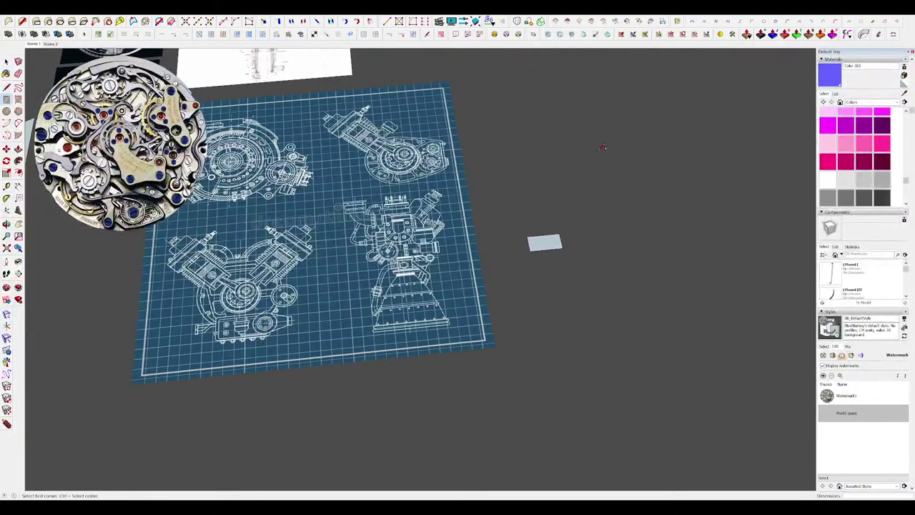
key("p")
left_click(550, 247)
key("space")
left_click(550, 239)
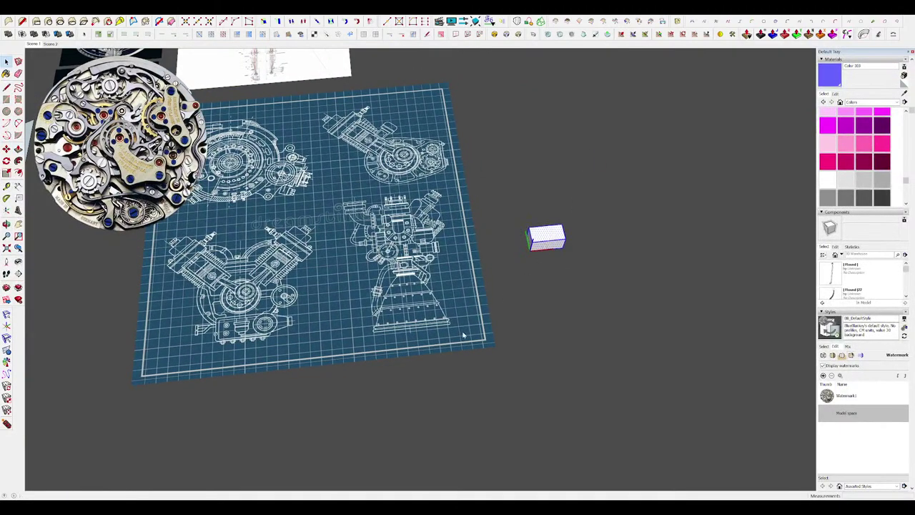
key("ctrl+g")
Draw a circle on the ground in front of the box.
scroll(429, 308, "down", 5)
scroll(393, 265, "up", 5)
scroll(393, 264, "down", 5)
scroll(386, 283, "up", 5)
key("c")
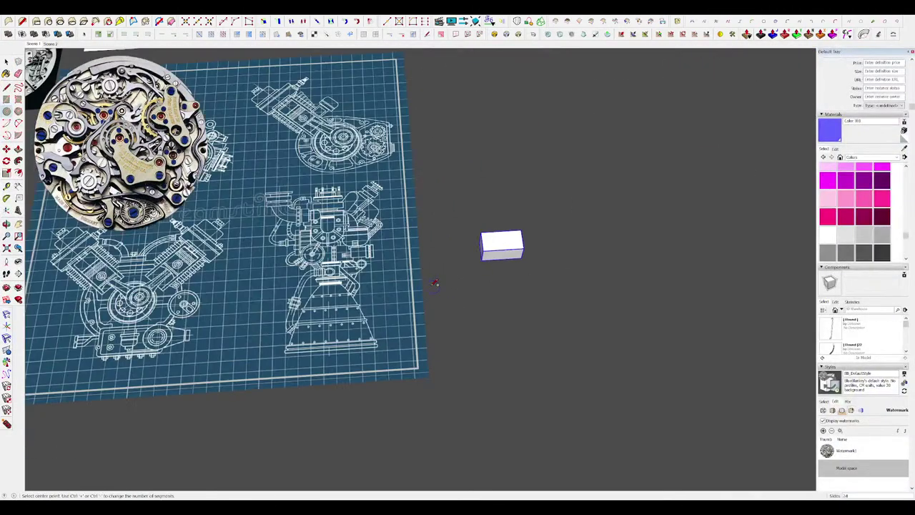
left_click(490, 312)
key("space")
scroll(480, 321, "up", 4)
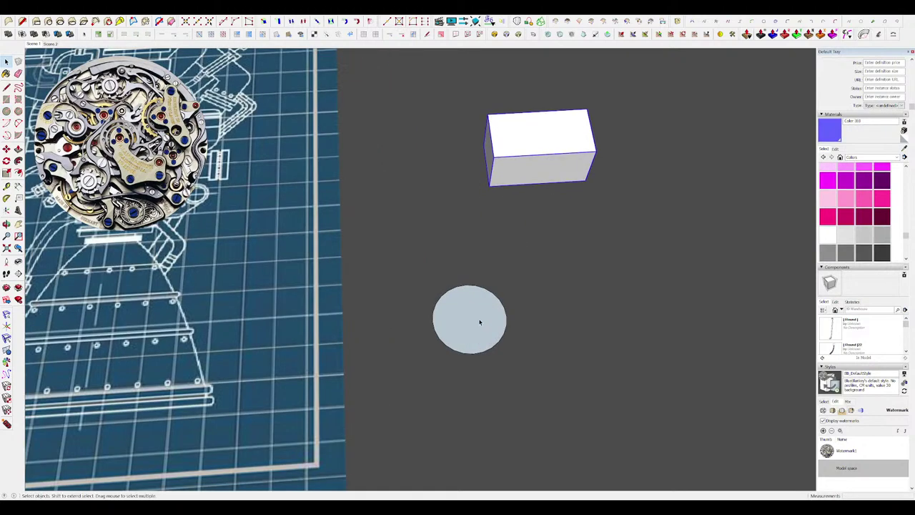
left_click(479, 320)
key("p")
left_click_drag(479, 318, 485, 305)
scroll(504, 294, "down", 2)
scroll(489, 295, "up", 2)
key("ctrl+z")
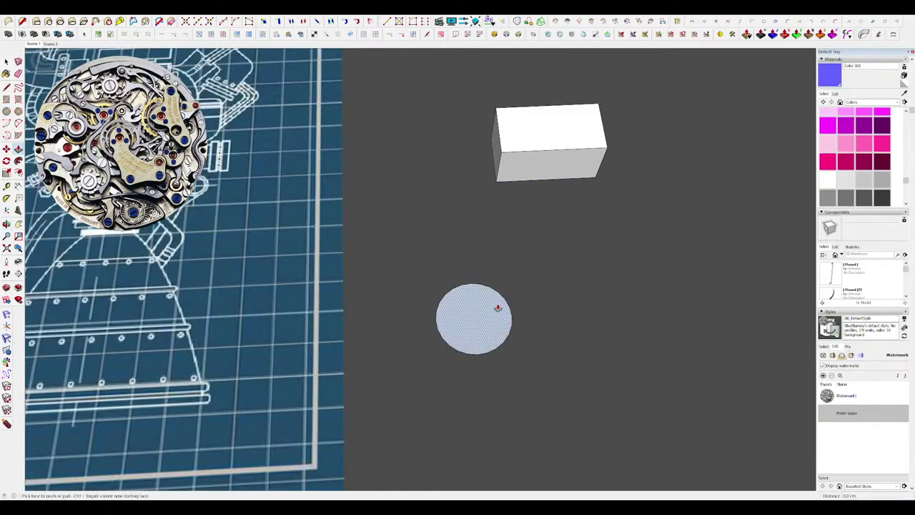
Offset the circle inward to about half its size and erase the outer circle.
key("f")
left_click(507, 303)
left_click(492, 314)
key("e")
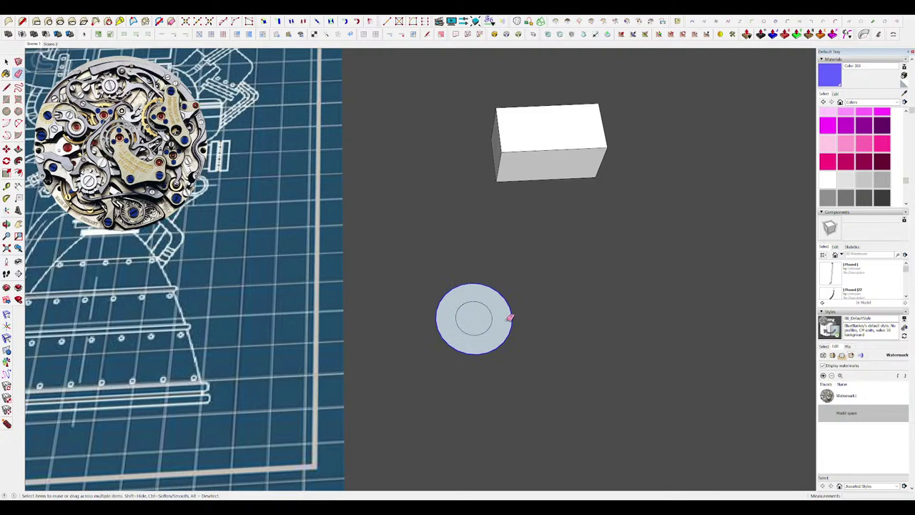
left_click(510, 318)
Extrude the remaining small circle upward into a short cylinder.
middle_click_drag(504, 312, 474, 274)
scroll(481, 306, "up", 4)
key("p")
left_click_drag(483, 315, 486, 293)
scroll(487, 293, "down", 4)
middle_click_drag(486, 294, 503, 305)
scroll(498, 304, "up", 3)
Scale the cylinder's top face outward about its center to flare the body.
key("space")
double_click(496, 305)
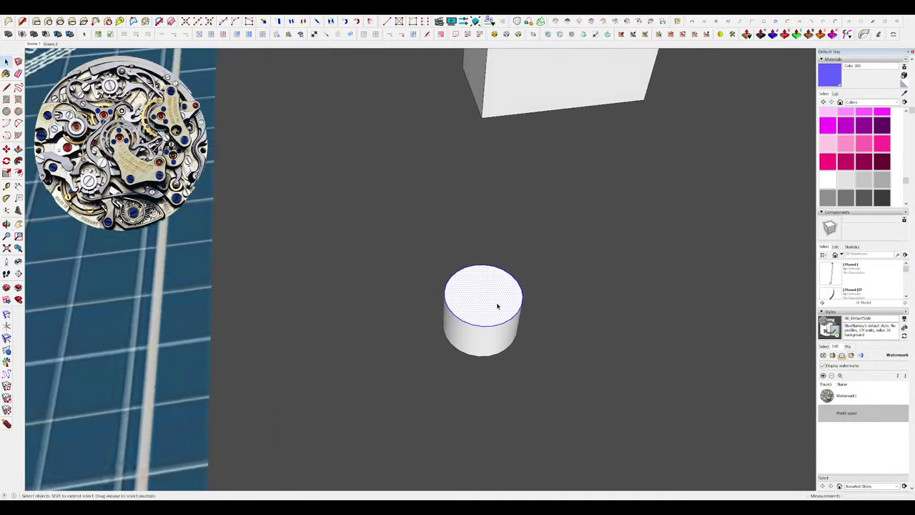
scroll(491, 298, "down", 4)
scroll(485, 299, "up", 3)
left_click_drag(493, 274, 511, 260, "ctrl")
mouse_move(509, 268)
middle_mouse_down()
mouse_move(492, 204)
mouse_move(506, 236)
mouse_move(500, 267)
middle_mouse_up()
Extrude the flared top into a second section and scale its upper face wider.
scroll(487, 284, "up", 3)
key("p")
scroll(489, 288, "down", 5)
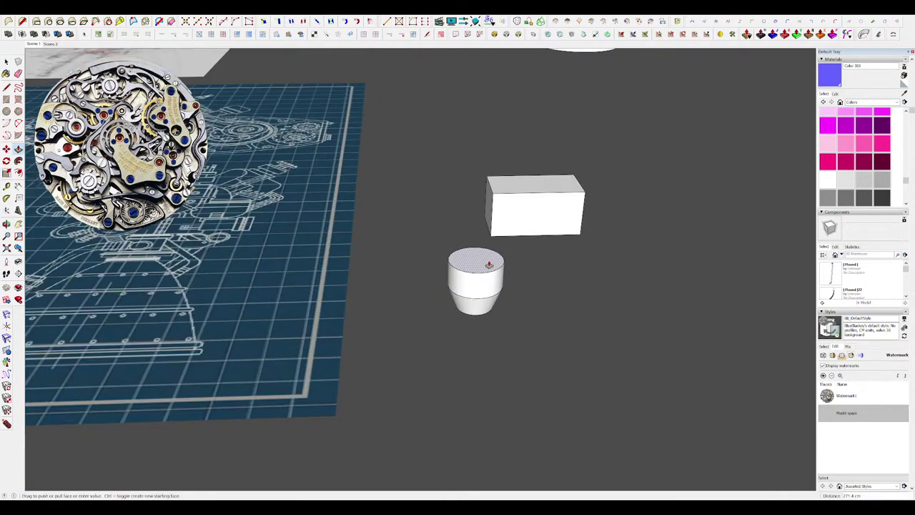
key("space")
scroll(516, 275, "up", 3)
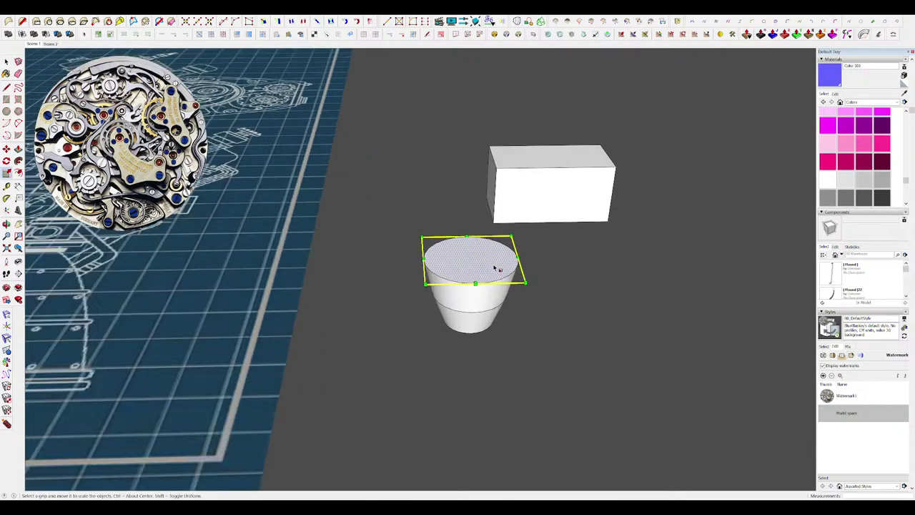
Extrude a third section from the top of the nozzle shape and scale its upper face slightly wider about its center.
key("p")
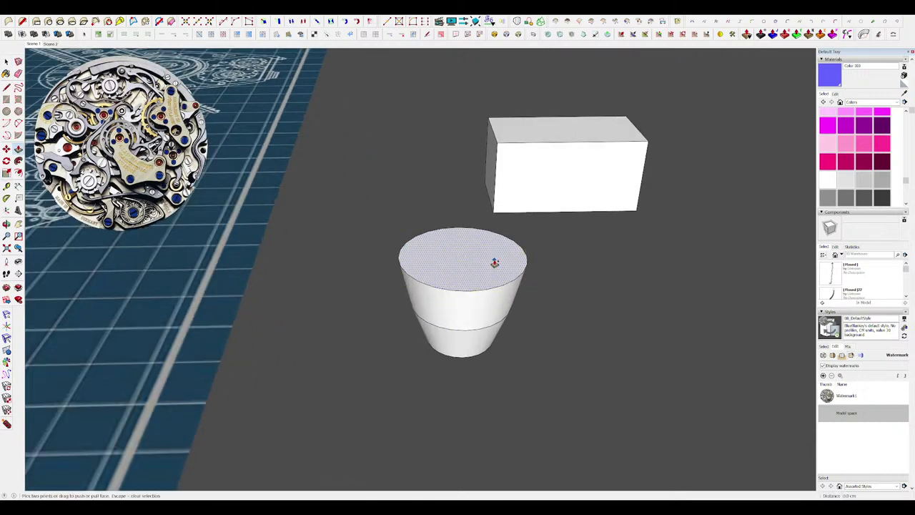
left_click_drag(495, 263, 492, 227)
key("space")
middle_click_drag(490, 230, 496, 236)
key("s")
left_click_drag(543, 252, 548, 254, "ctrl")
key("space")
Move the nozzle shape's lower dividing edge loop slightly upward to smooth the profile.
middle_click_drag(539, 246, 445, 290)
scroll(463, 300, "down", 4)
key("m")
key("space")
scroll(466, 308, "down", 2)
scroll(445, 290, "up", 4)
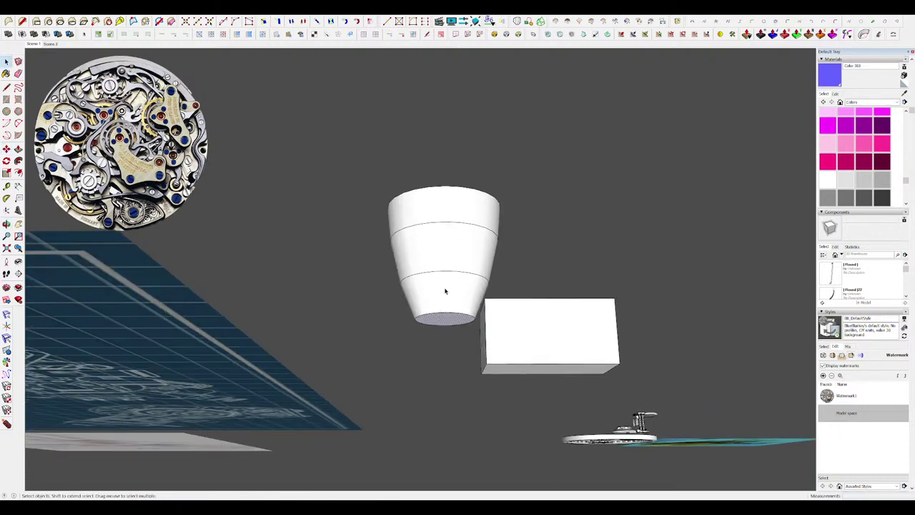
left_click(467, 266)
key("m")
left_click(469, 264)
left_click(467, 260)
key("space")
middle_click_drag(467, 261, 461, 279)
Select the whole nozzle shape, group it, and move it on top of the box.
scroll(454, 234, "down", 4)
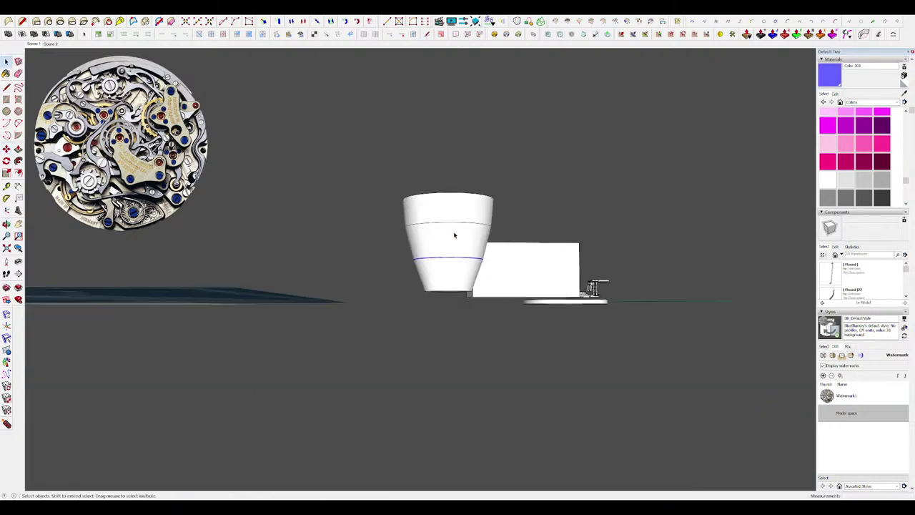
middle_click_drag(454, 233, 459, 268)
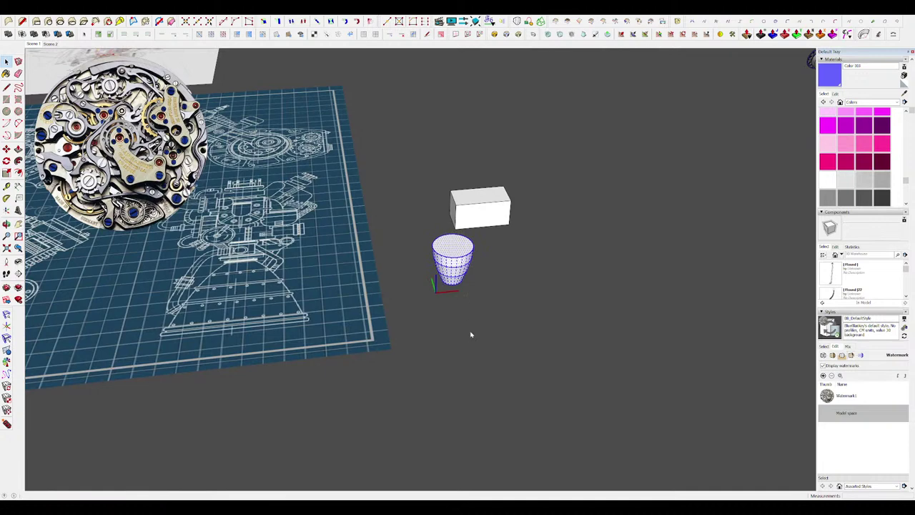
middle_click_drag(471, 334, 447, 339)
key("ctrl+g")
key("m")
left_click(447, 265)
left_click(479, 193)
left_click(480, 165)
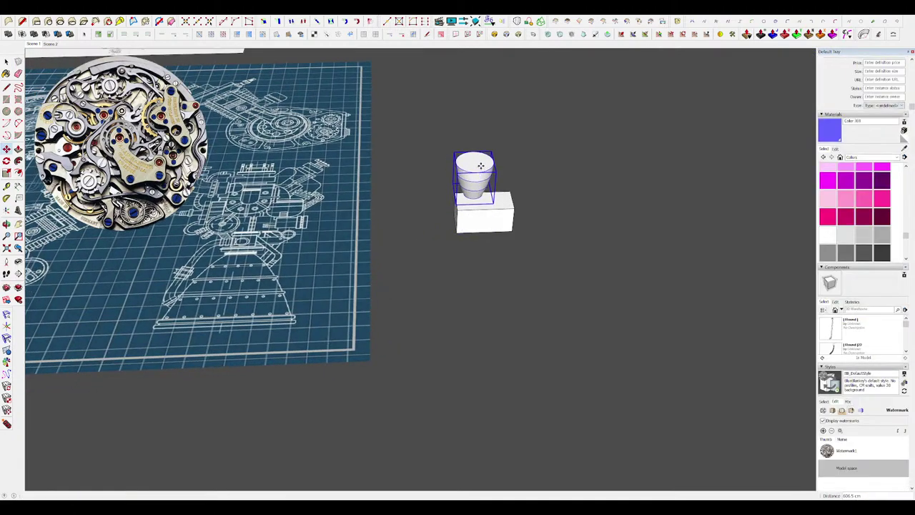
Try to offset the nozzle's top face inward to outline a rim, and undo the offset.
scroll(480, 166, "up", 4)
key("space")
double_click(504, 167)
key("f")
left_click_drag(508, 159, 500, 163)
key("space")
left_click(482, 163)
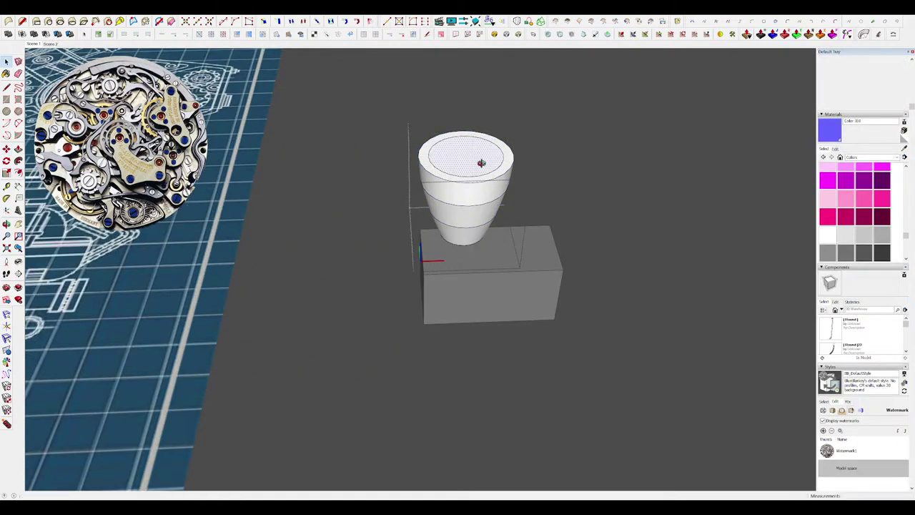
middle_click_drag(482, 164, 494, 251)
key("ctrl+z")
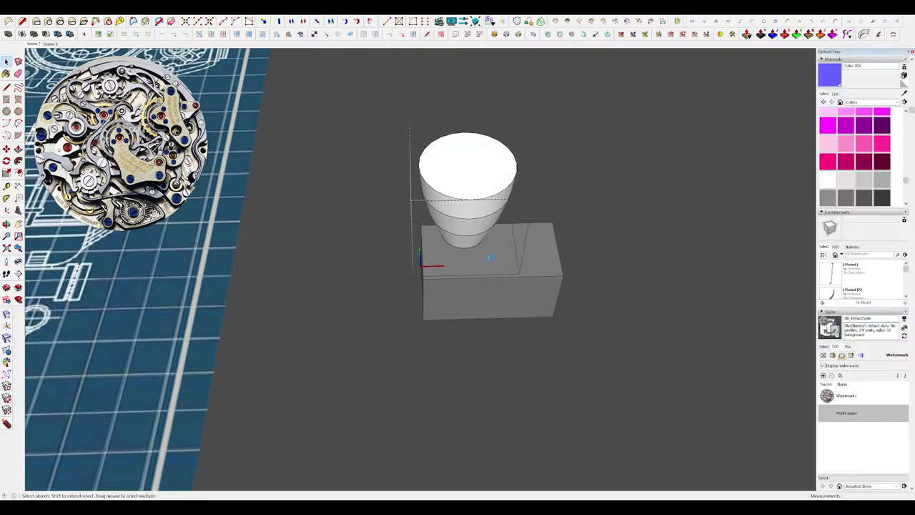
Leave the nozzle group and examine the detailed spacecraft model's hull, engines and turret.
scroll(529, 285, "down", 4)
left_click(581, 299)
scroll(496, 296, "down", 6)
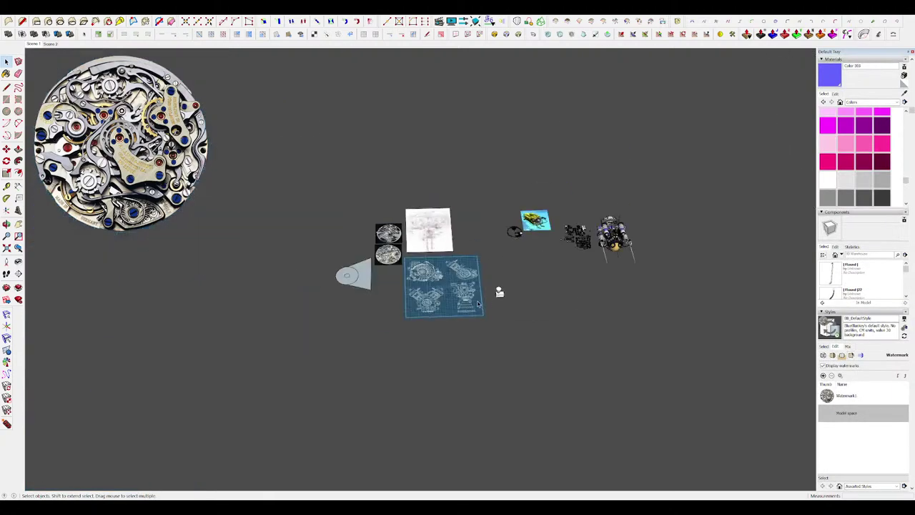
middle_click_drag(498, 296, 540, 278)
scroll(593, 226, "up", 6)
scroll(518, 218, "up", 4)
middle_click_drag(493, 213, 534, 169)
scroll(533, 172, "up", 4)
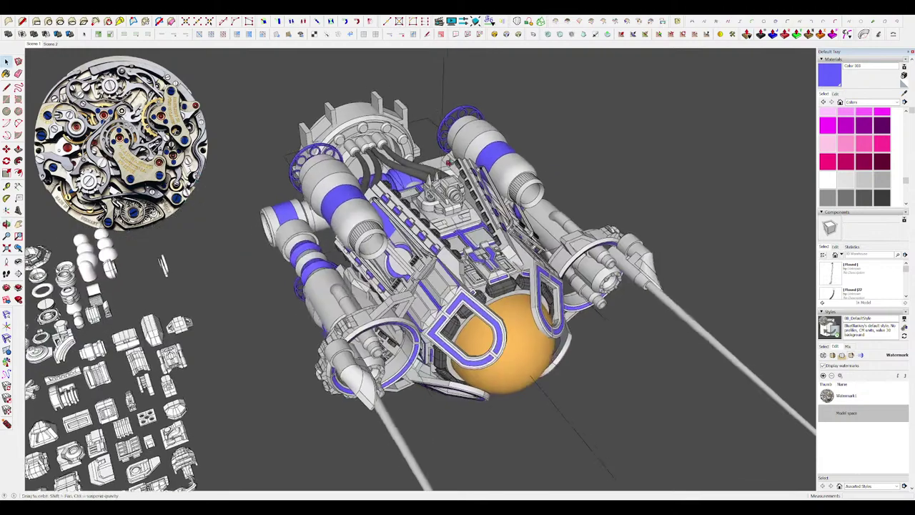
middle_click_drag(532, 209, 565, 183)
scroll(592, 219, "down", 4)
middle_click_drag(323, 251, 307, 255)
scroll(306, 255, "up", 3)
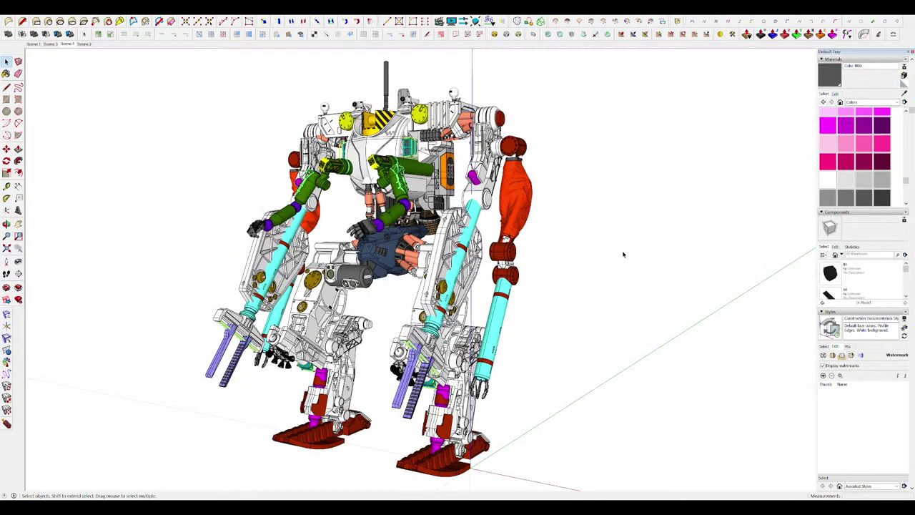
Examine the whole coloured mech model from its front around to its back.
scroll(636, 271, "down", 2)
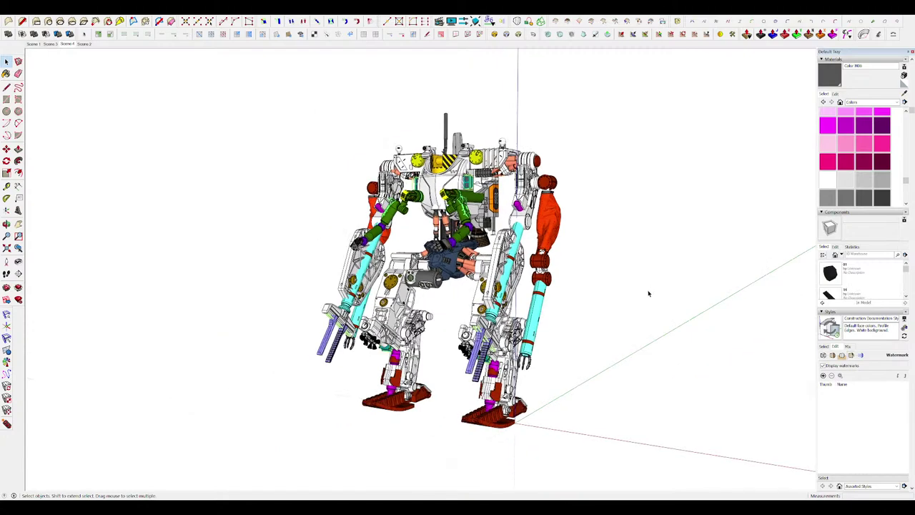
scroll(436, 193, "up", 5)
middle_click_drag(436, 195, 692, 241)
middle_click_drag(572, 222, 648, 239)
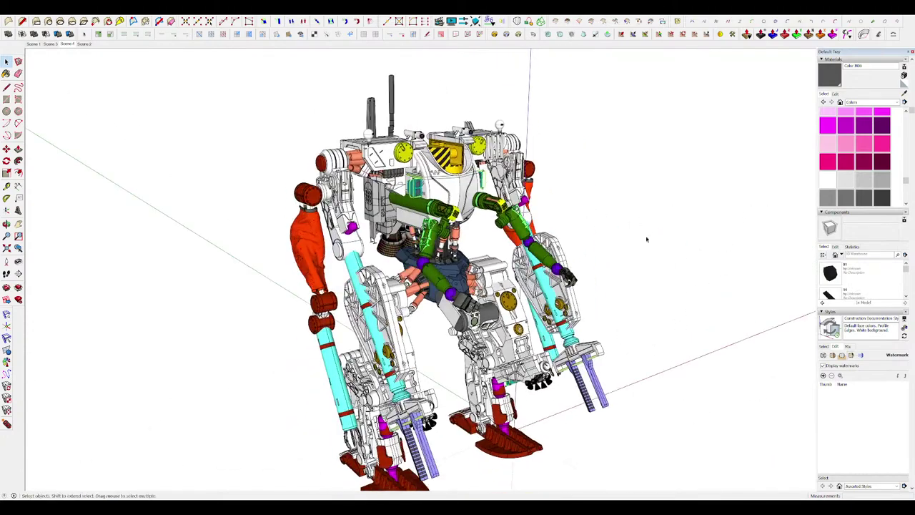
scroll(647, 239, "down", 2)
scroll(545, 307, "up", 3)
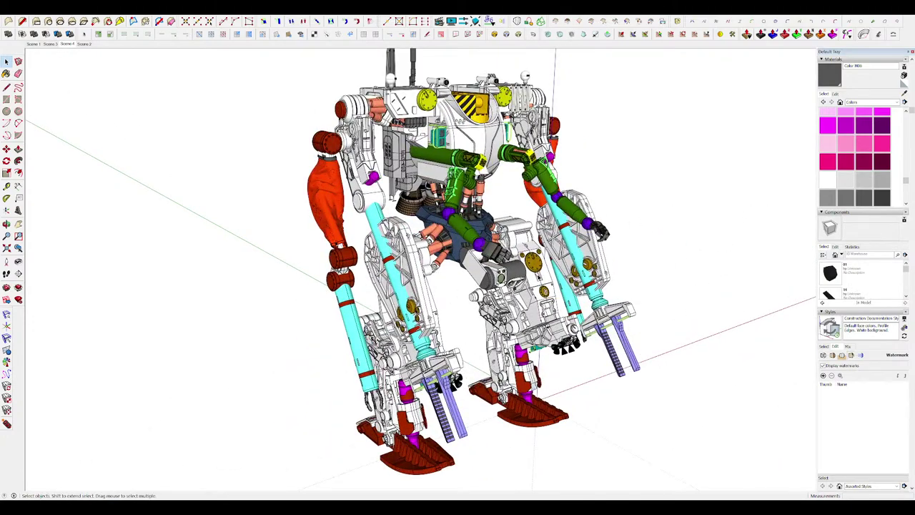
middle_click_drag(532, 279, 664, 254)
middle_click_drag(572, 259, 719, 306)
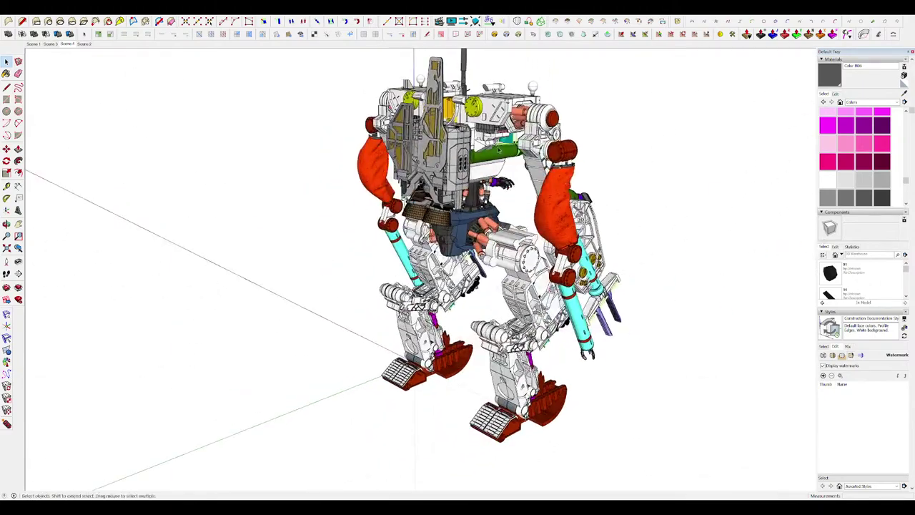
Examine the mech's backpack panels and the pistons and hinge linkages mounted between them up close.
scroll(514, 217, "up", 3)
middle_click_drag(514, 218, 629, 215)
scroll(493, 237, "down", 3)
middle_click_drag(493, 237, 461, 290)
scroll(458, 204, "up", 7)
middle_click_drag(470, 231, 460, 234)
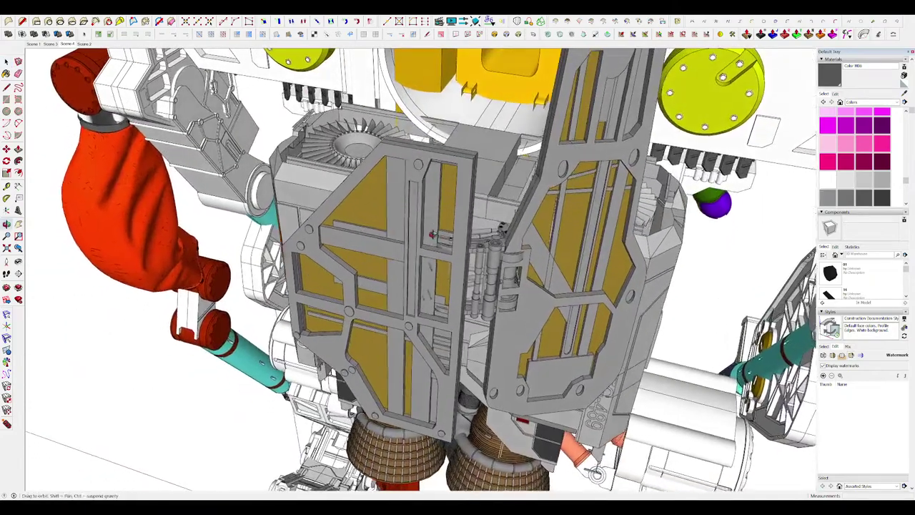
scroll(460, 234, "down", 1)
scroll(459, 235, "up", 10)
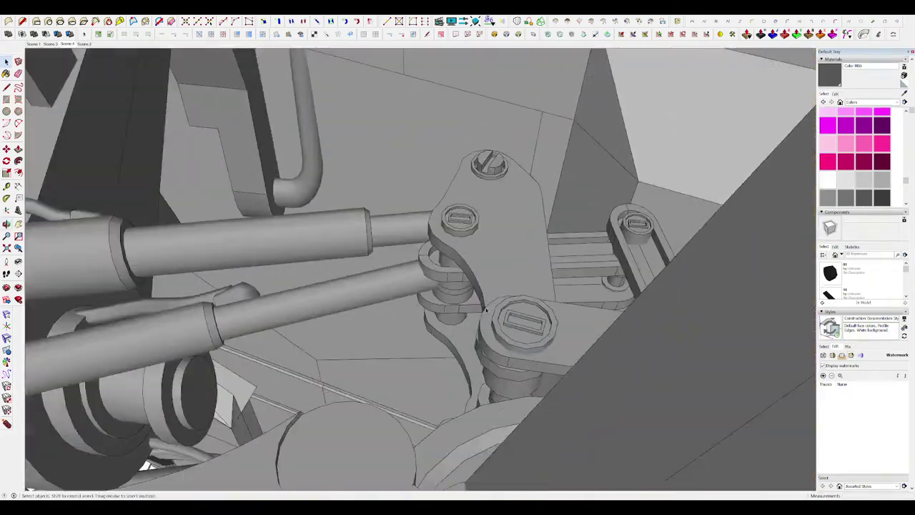
middle_click_drag(486, 309, 374, 173)
scroll(373, 173, "down", 3)
scroll(636, 351, "up", 2)
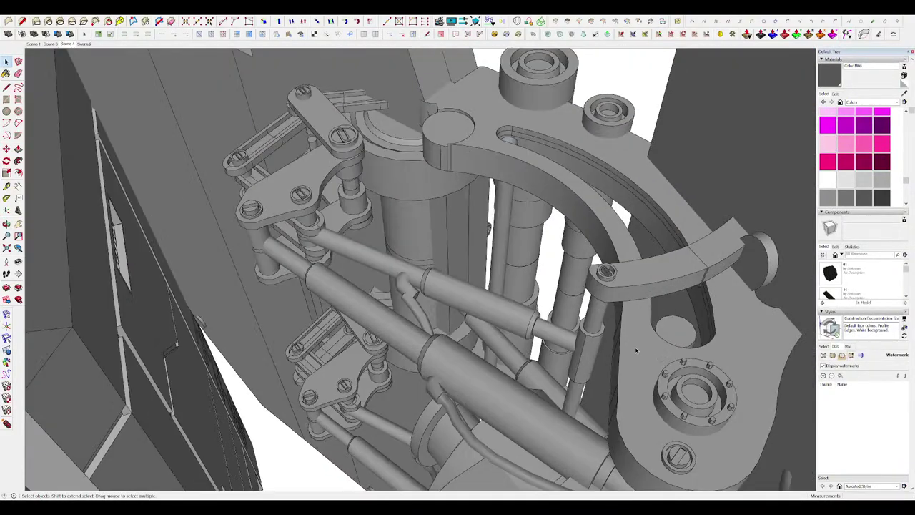
Examine the mech's cockpit, shoulders and arms from above and from the front.
scroll(480, 225, "down", 5)
middle_click_drag(480, 225, 527, 229)
scroll(500, 228, "down", 4)
scroll(544, 241, "down", 4)
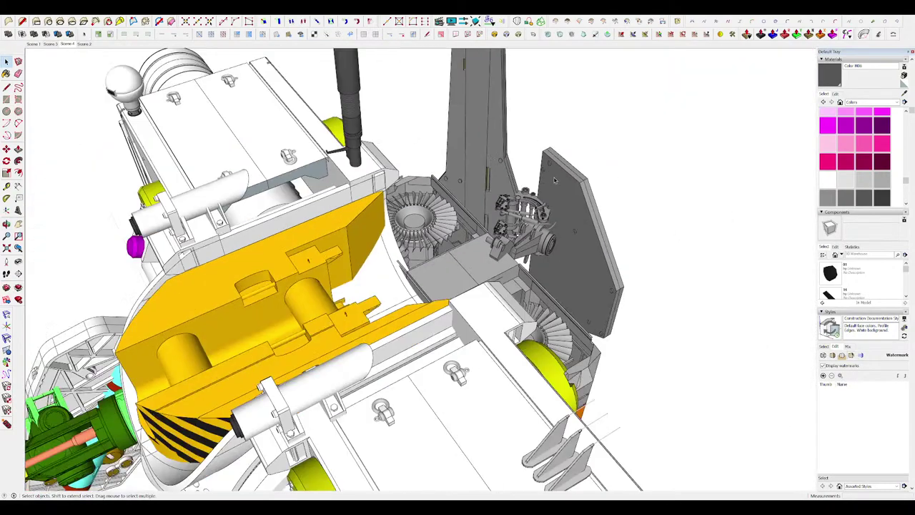
mouse_move(544, 240)
middle_mouse_down()
mouse_move(572, 244)
mouse_move(519, 204)
mouse_move(466, 214)
mouse_move(482, 172)
mouse_move(594, 122)
mouse_move(642, 59)
mouse_move(740, 89)
middle_mouse_up()
scroll(466, 215, "down", 4)
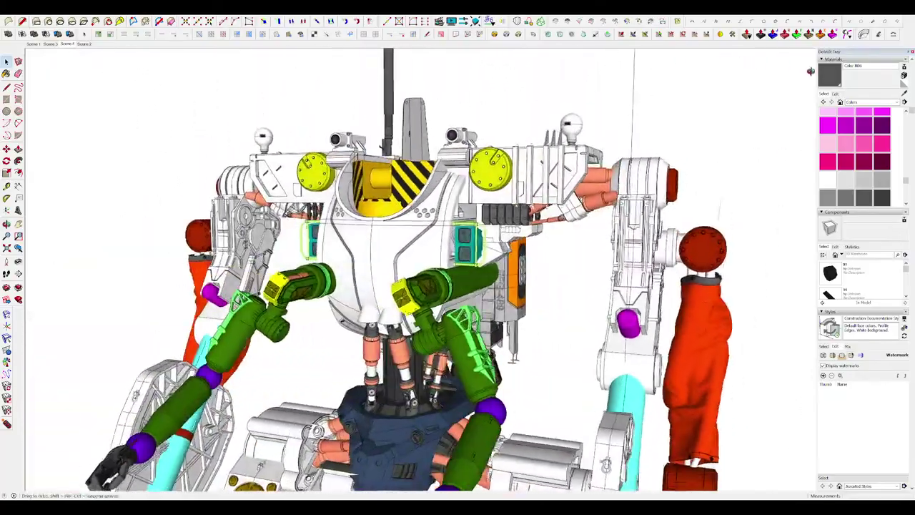
scroll(439, 133, "down", 2)
scroll(639, 170, "up", 4)
mouse_move(639, 170)
middle_mouse_down()
mouse_move(634, 88)
mouse_move(558, 76)
middle_mouse_up()
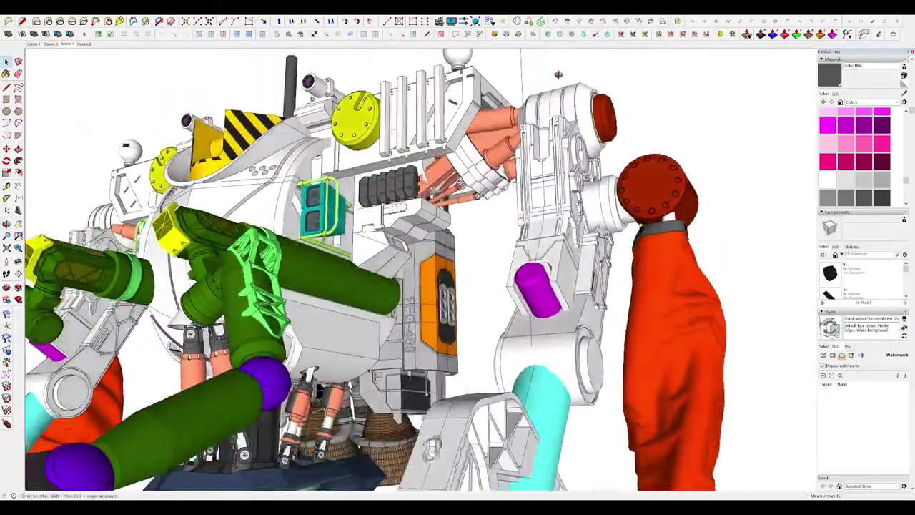
scroll(540, 111, "down", 4)
mouse_move(540, 111)
middle_mouse_down()
mouse_move(569, 174)
mouse_move(515, 204)
middle_mouse_up()
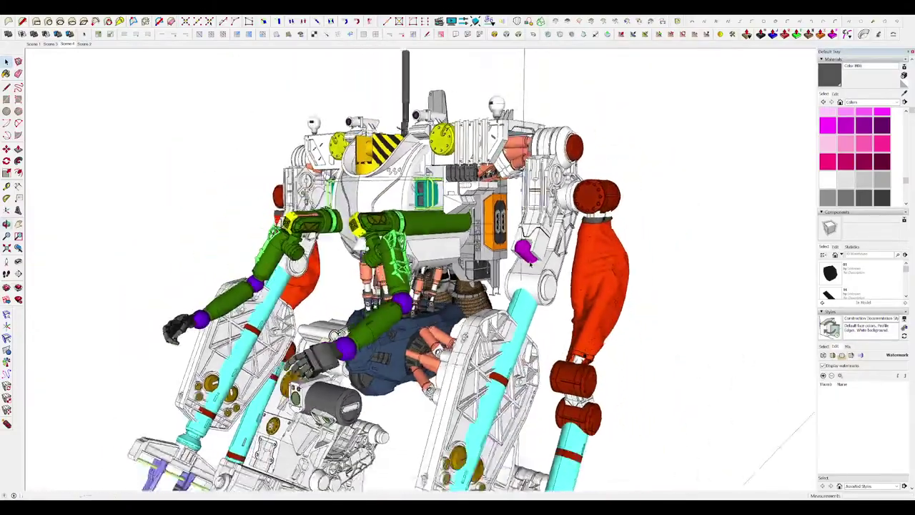
scroll(464, 309, "up", 5)
scroll(465, 307, "down", 6)
mouse_move(465, 308)
middle_mouse_down()
mouse_move(591, 190)
mouse_move(512, 252)
mouse_move(585, 303)
mouse_move(564, 307)
middle_mouse_up()
scroll(591, 191, "down", 4)
scroll(572, 197, "up", 4)
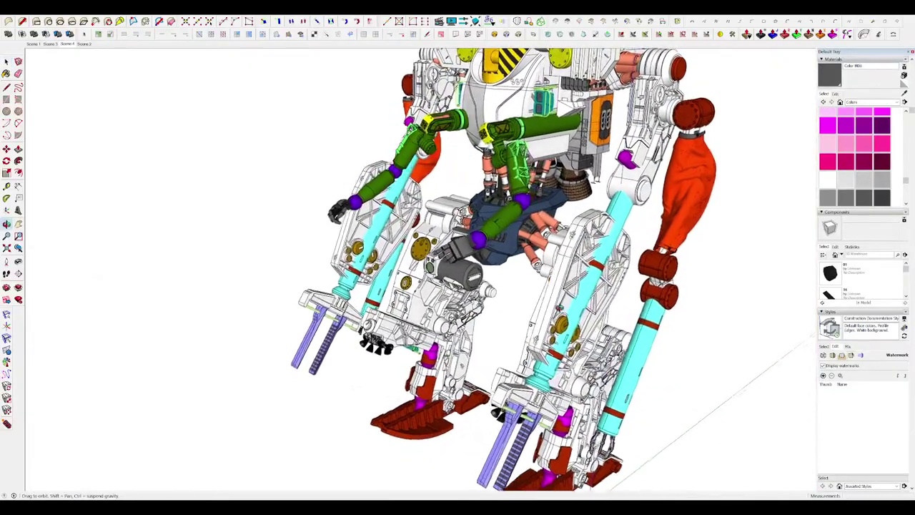
mouse_move(511, 271)
middle_mouse_down()
mouse_move(483, 260)
mouse_move(442, 276)
middle_mouse_up()
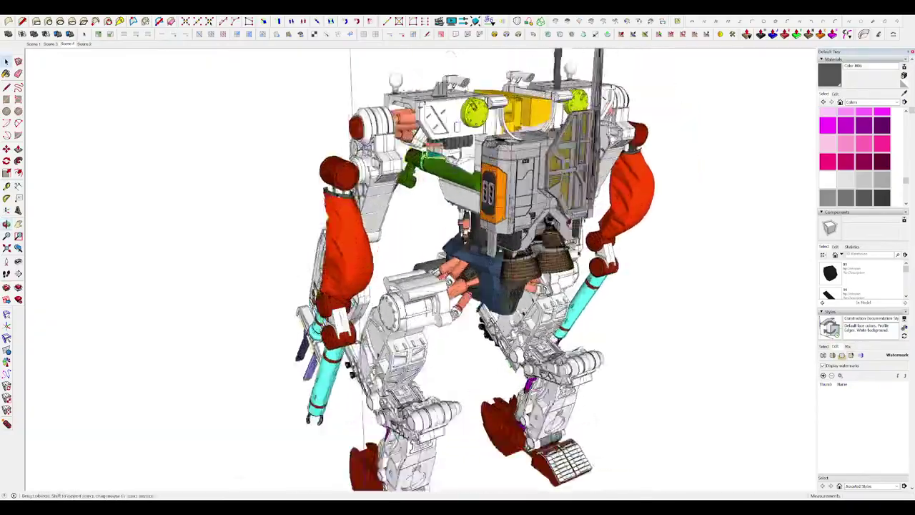
Examine the twin thruster nozzles under the mech's backpack, including their pipes and nested parts.
scroll(569, 250, "up", 8)
middle_click_drag(558, 249, 426, 187)
middle_click_drag(426, 66, 533, 233)
scroll(547, 239, "down", 8)
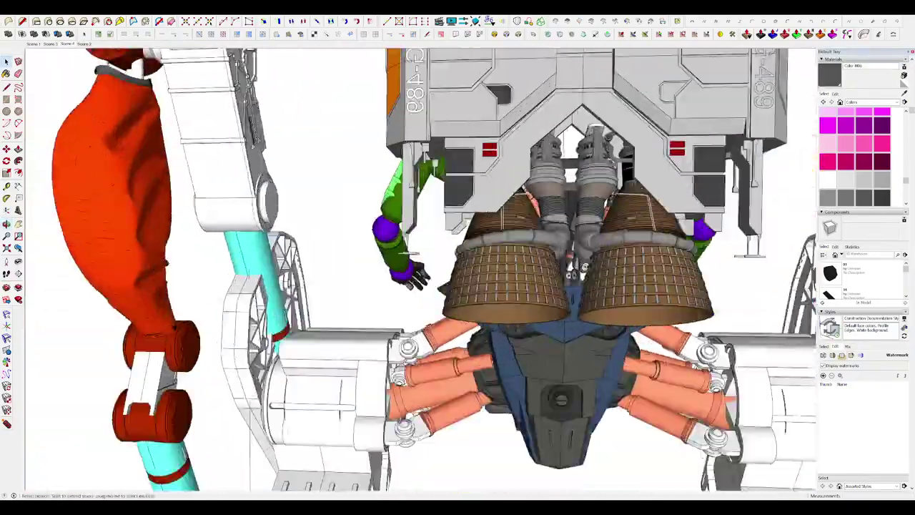
scroll(551, 247, "up", 6)
middle_click_drag(550, 275, 500, 232)
scroll(514, 231, "down", 2)
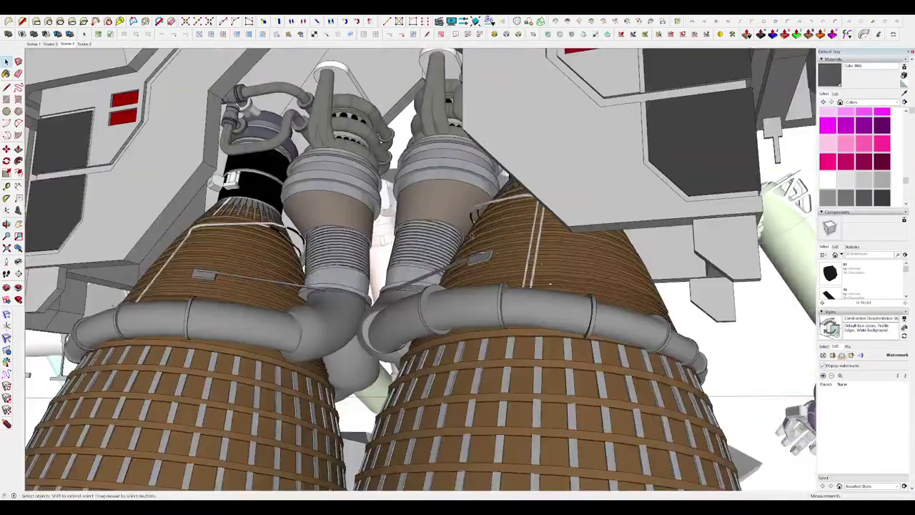
middle_click_drag(472, 237, 410, 226)
double_click(463, 195)
scroll(466, 184, "down", 4)
double_click(470, 190)
scroll(565, 214, "up", 4)
middle_click_drag(589, 214, 368, 336)
scroll(372, 322, "down", 4)
scroll(429, 279, "up", 3)
scroll(473, 118, "up", 3)
middle_click_drag(473, 118, 736, 347, "shift")
scroll(465, 200, "up", 4)
scroll(543, 315, "down", 4)
middle_click_drag(465, 315, 672, 249)
scroll(643, 246, "down", 4)
middle_click_drag(465, 355, 458, 286)
scroll(525, 287, "up", 7)
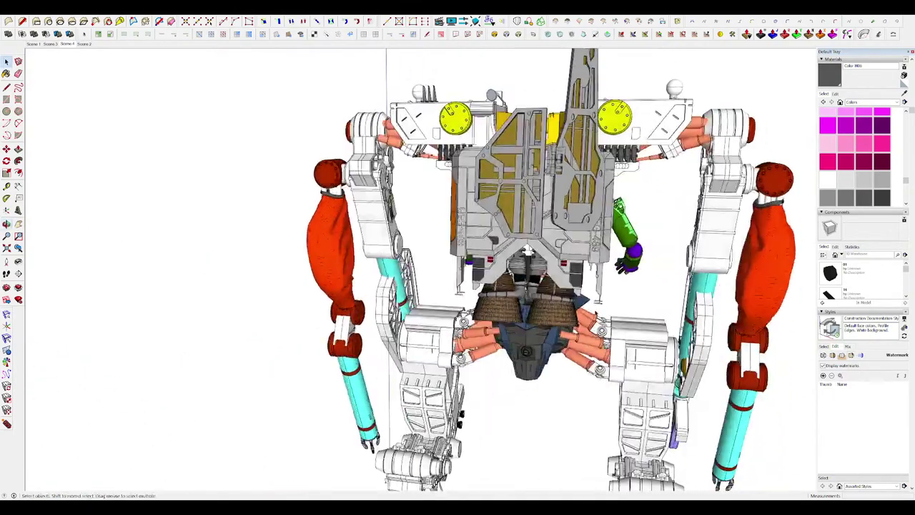
Examine the mech's front, including its arms, pelvis and upper legs.
middle_click_drag(307, 187, 562, 208)
scroll(408, 184, "up", 5)
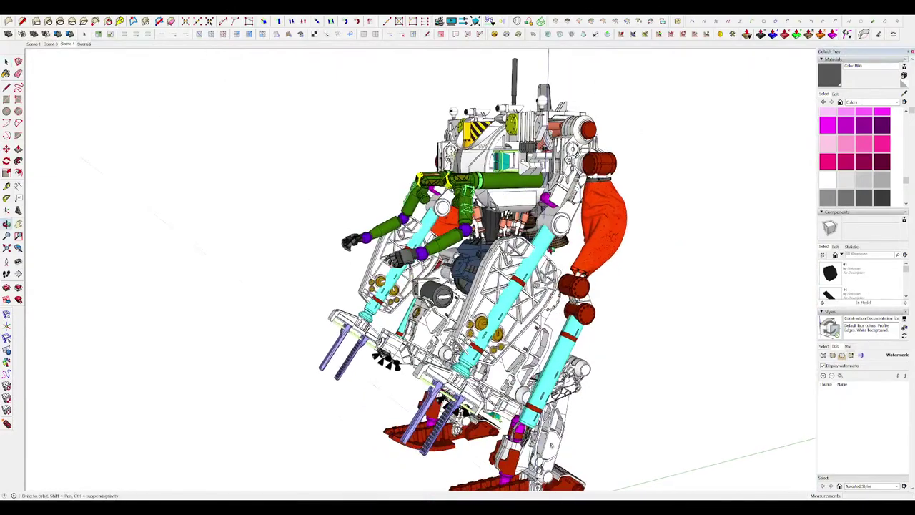
middle_click_drag(429, 250, 654, 303)
scroll(468, 261, "up", 3)
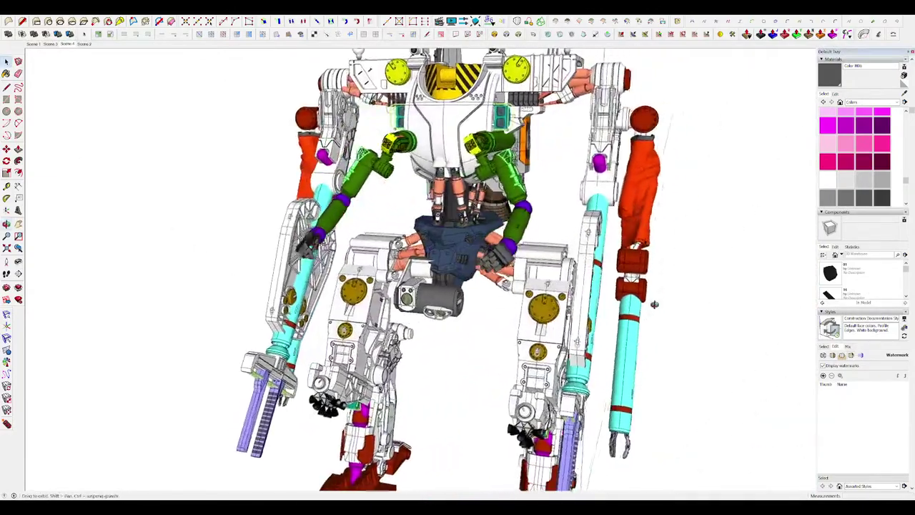
scroll(434, 307, "up", 4)
middle_click_drag(433, 308, 665, 304)
scroll(532, 276, "down", 4)
scroll(572, 304, "down", 3)
Examine the mech's lower legs up close, including the claws, forks and mechanical knee joints.
scroll(516, 304, "up", 8)
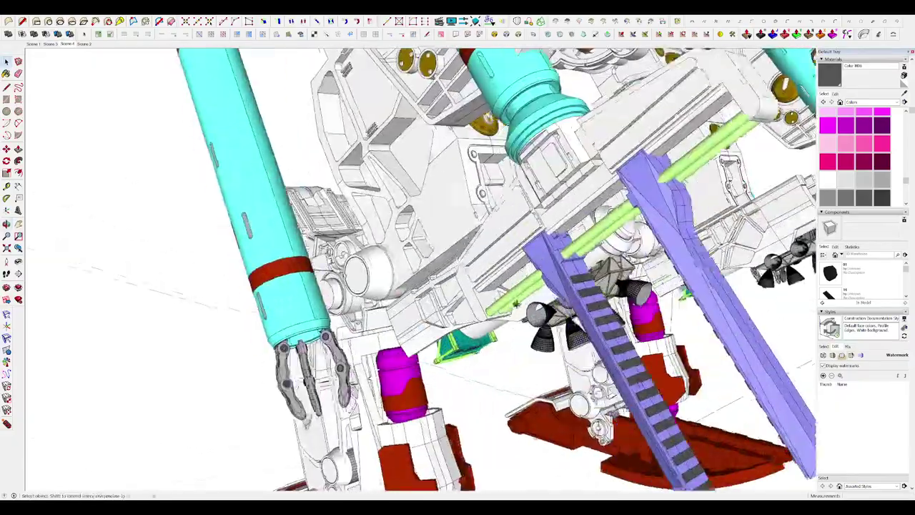
middle_click_drag(516, 304, 689, 189)
scroll(405, 331, "down", 5)
scroll(436, 275, "up", 9)
scroll(577, 208, "down", 4)
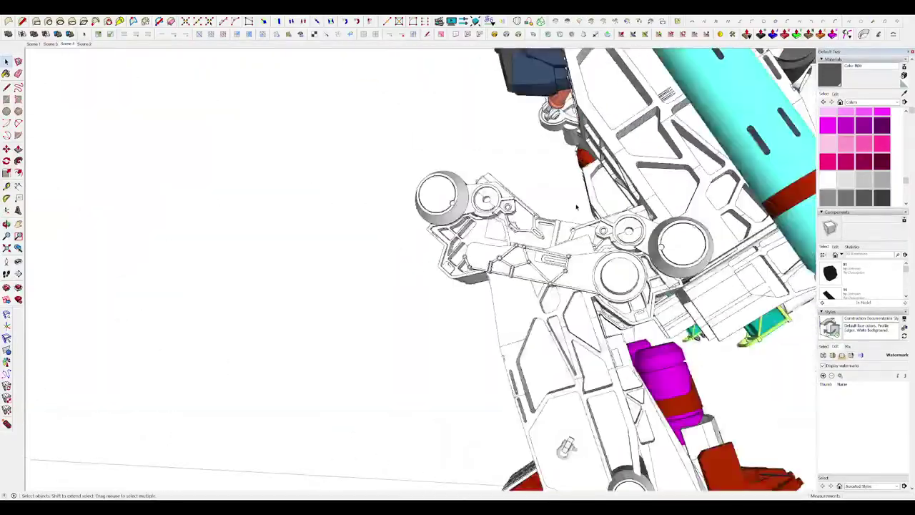
scroll(577, 201, "down", 4)
scroll(560, 186, "up", 8)
middle_click_drag(560, 186, 647, 204)
scroll(466, 258, "down", 3)
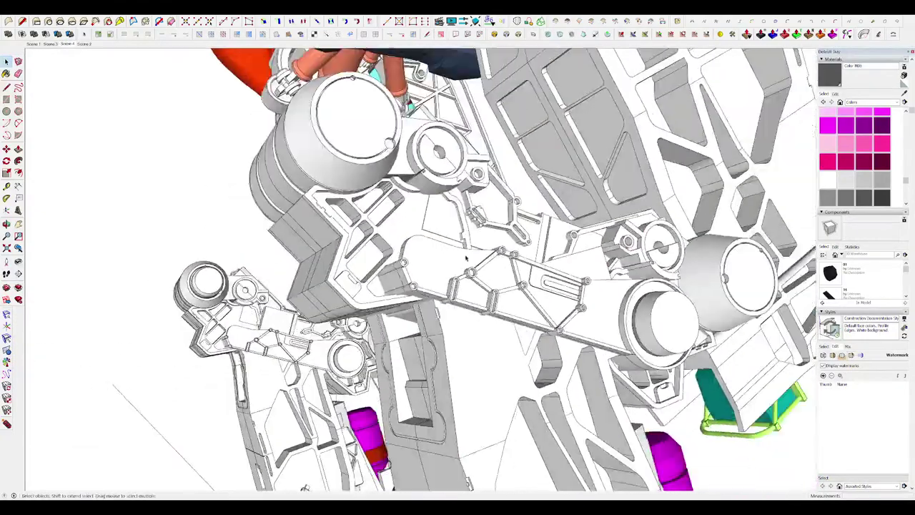
scroll(466, 258, "down", 2)
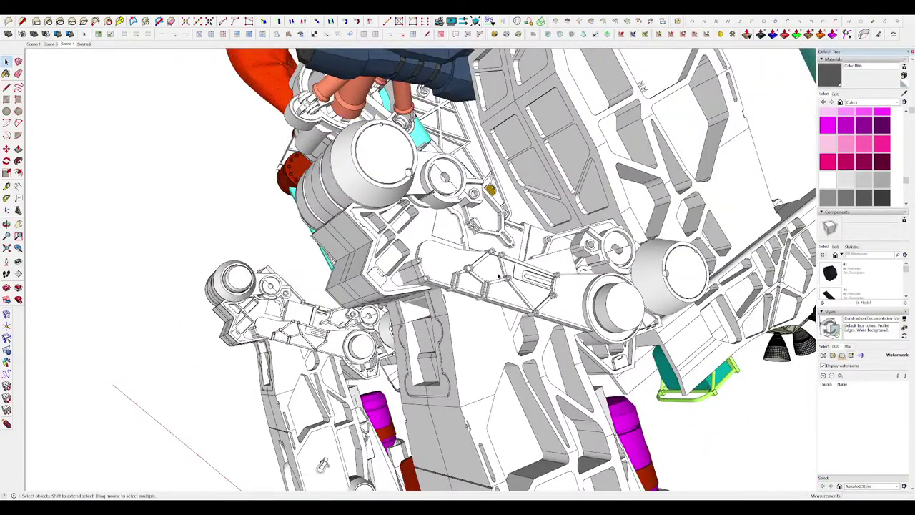
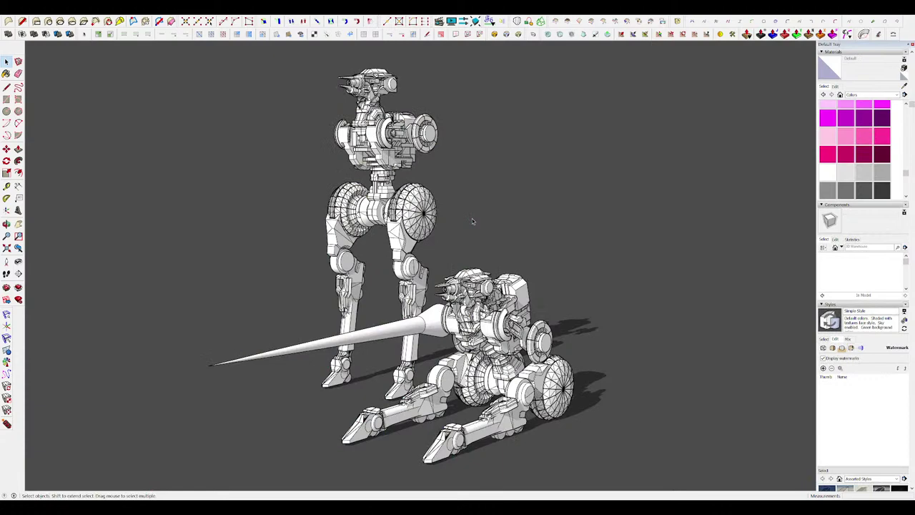
Examine the standing robot and the crouching robot with the lance.
scroll(509, 233, "down", 2)
scroll(482, 349, "up", 3)
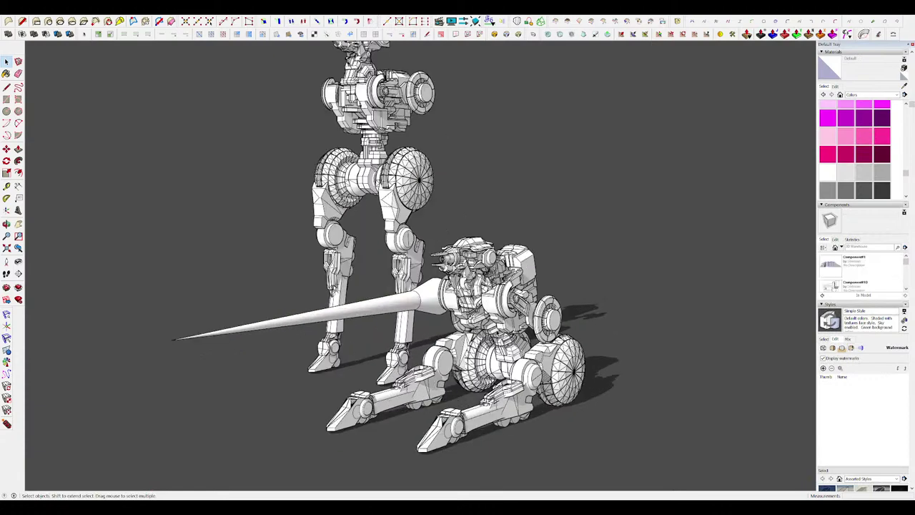
scroll(522, 319, "up", 1)
middle_click_drag(520, 315, 517, 261)
scroll(533, 242, "down", 1)
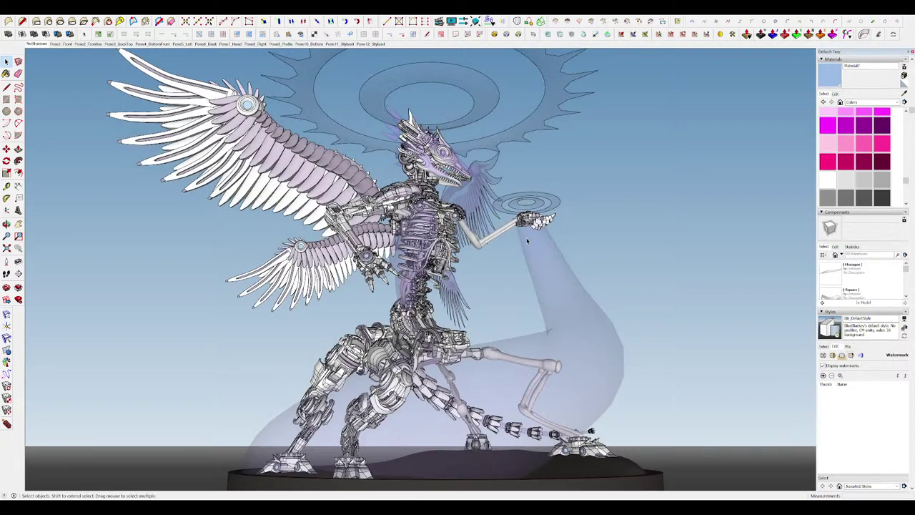
Examine the winged mechanical dragon, including its head, spine, arms and feathered wings.
middle_click_drag(527, 241, 500, 257)
scroll(425, 236, "up", 6)
middle_click_drag(422, 235, 792, 341)
scroll(439, 190, "up", 2)
scroll(791, 341, "down", 6)
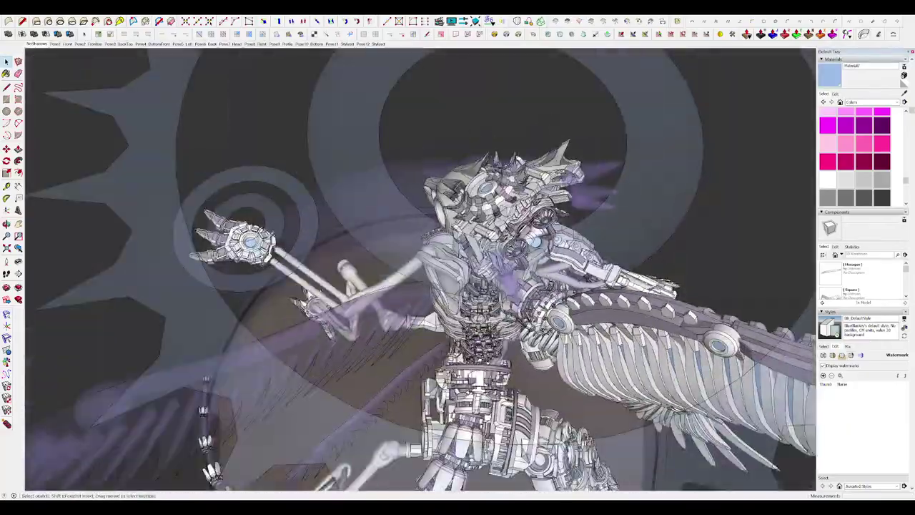
middle_click_drag(500, 239, 315, 164)
scroll(530, 222, "up", 3)
scroll(465, 141, "up", 3)
scroll(315, 164, "up", 4)
scroll(315, 164, "down", 5)
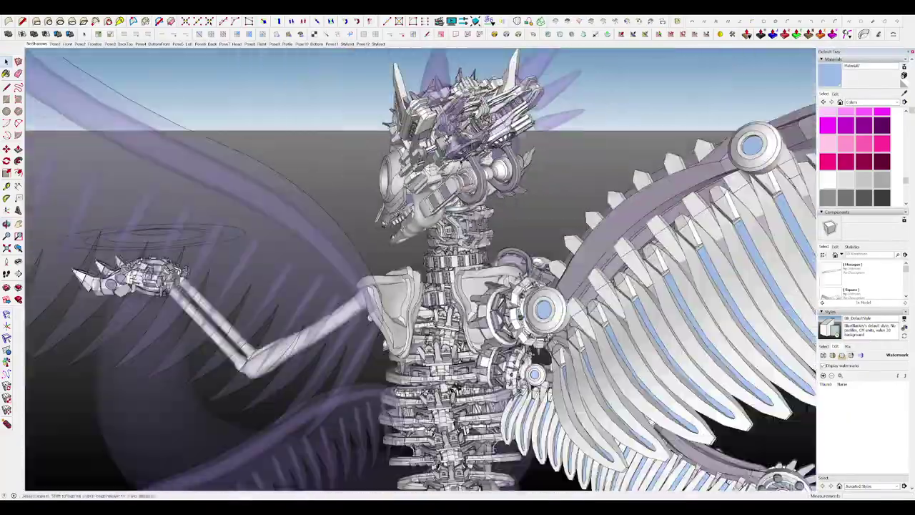
middle_click_drag(565, 164, 434, 166)
scroll(500, 236, "down", 3)
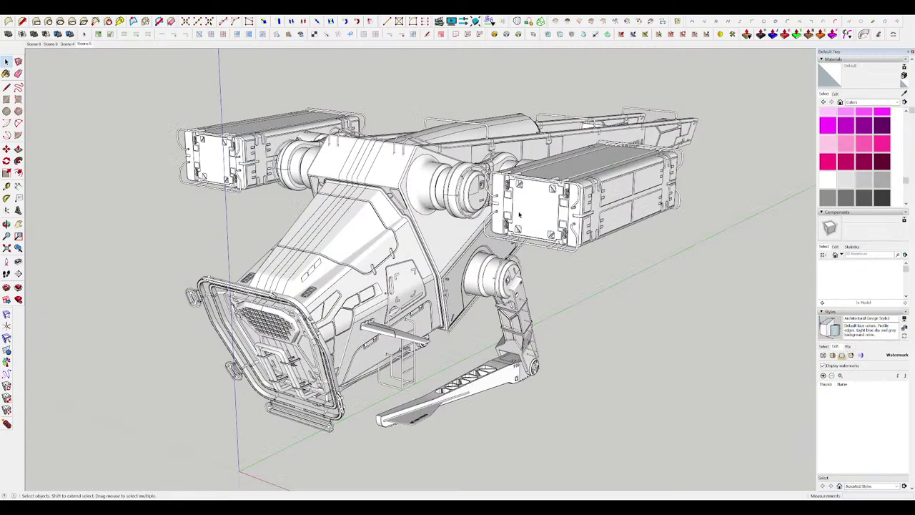
Open the nested groups of the aircraft's front frame down to its row of bolts.
scroll(471, 211, "up", 2)
middle_click_drag(437, 240, 458, 223)
scroll(443, 268, "up", 8)
scroll(458, 225, "up", 5)
middle_click_drag(535, 214, 484, 259)
left_click(491, 237)
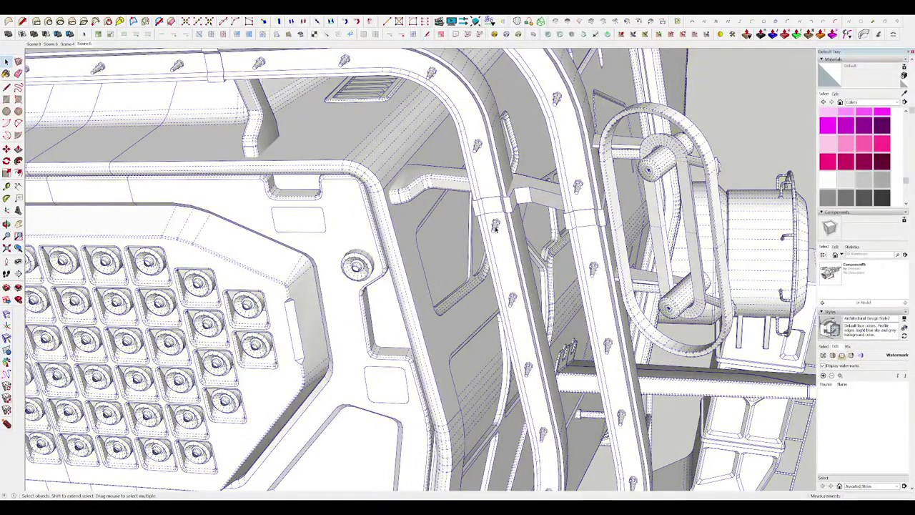
scroll(496, 228, "up", 4)
double_click(496, 228)
double_click(495, 228)
double_click(496, 228)
double_click(495, 228)
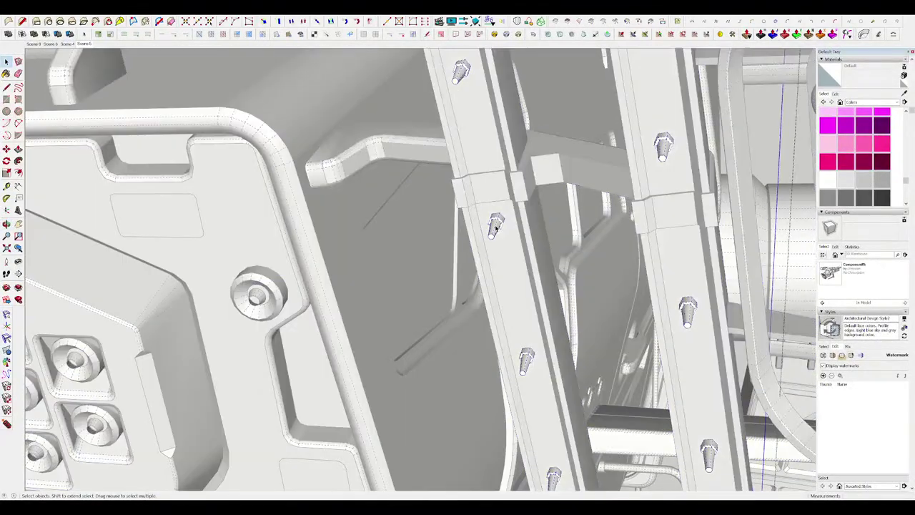
Examine a bolt on the front frame and close the nested groups to return to the whole aircraft.
scroll(496, 226, "up", 5)
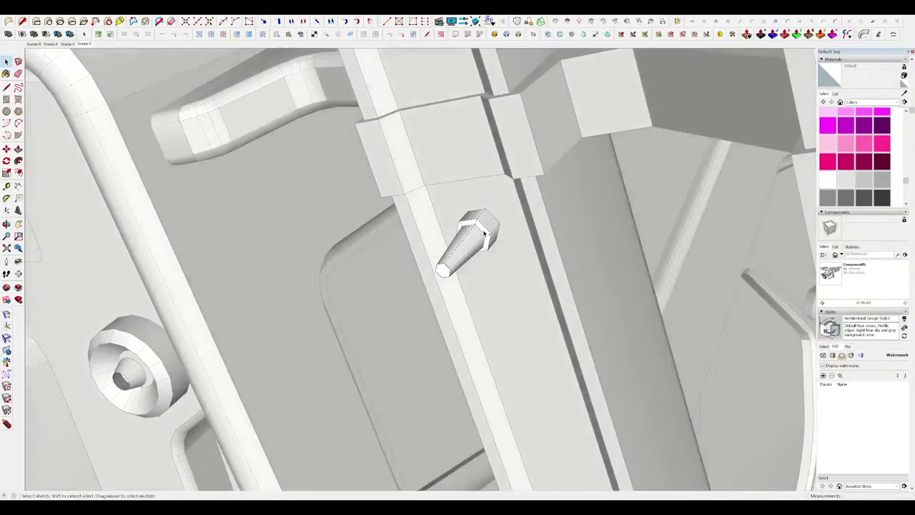
key("i")
middle_click_drag(484, 233, 510, 269)
scroll(492, 255, "down", 8)
key("i")
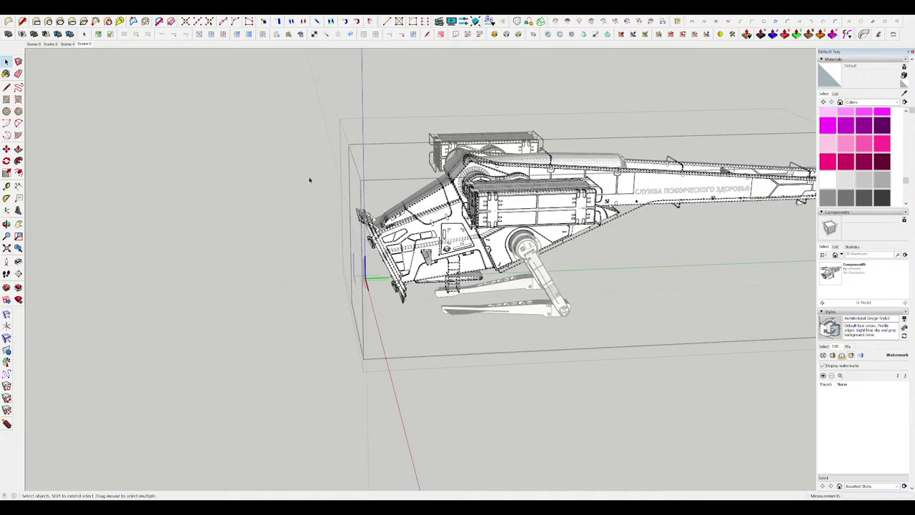
left_click(559, 146)
left_click(368, 306)
middle_click_drag(367, 307, 472, 407)
scroll(538, 179, "up", 2)
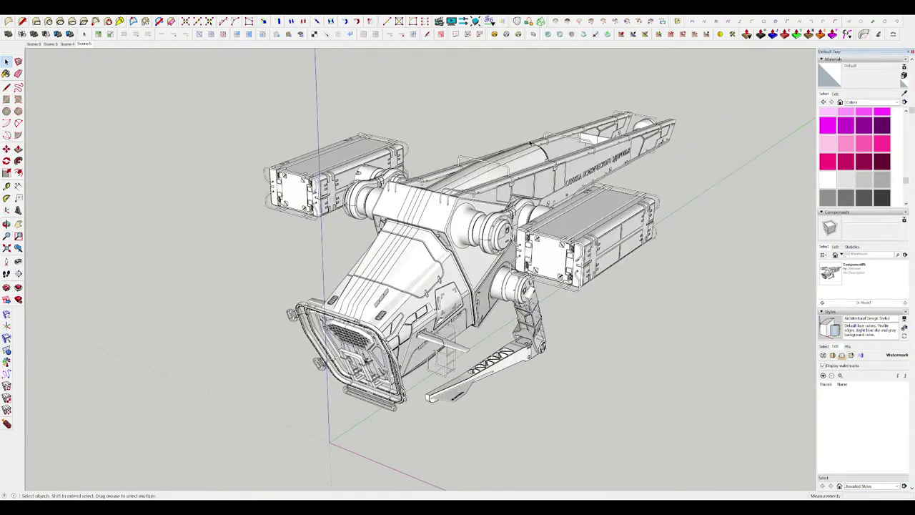
Open the aircraft body's group and examine it from the nose round to the side containers and tail boom.
mouse_move(528, 217)
middle_mouse_down()
mouse_move(696, 310)
mouse_move(522, 228)
middle_mouse_up()
scroll(588, 223, "up", 2)
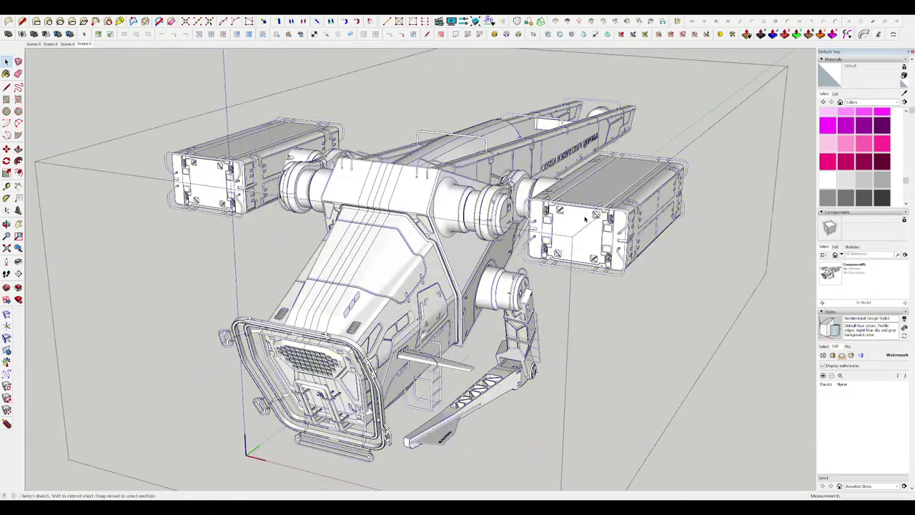
key("ctrl+a")
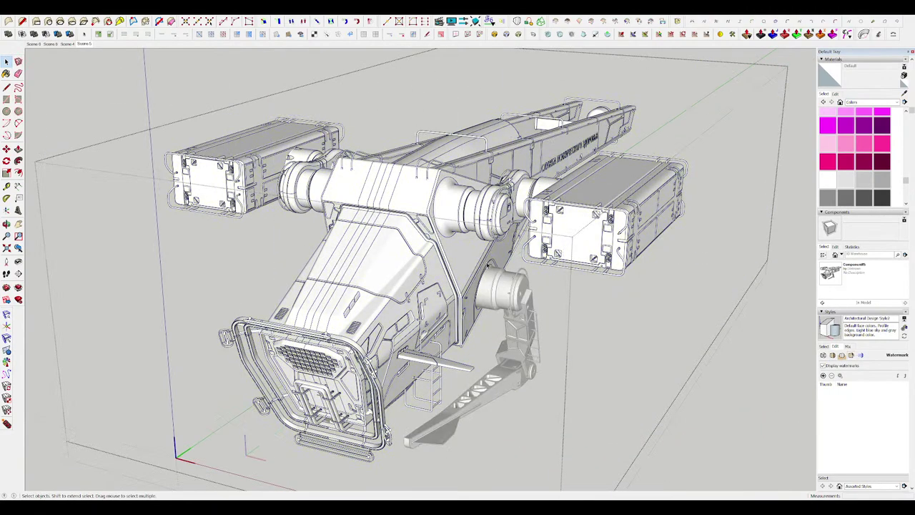
scroll(488, 266, "down", 3)
middle_click_drag(488, 266, 200, 180)
scroll(493, 241, "down", 2)
middle_click_drag(493, 242, 434, 417)
scroll(426, 235, "up", 3)
middle_click_drag(426, 236, 341, 198)
scroll(345, 240, "down", 2)
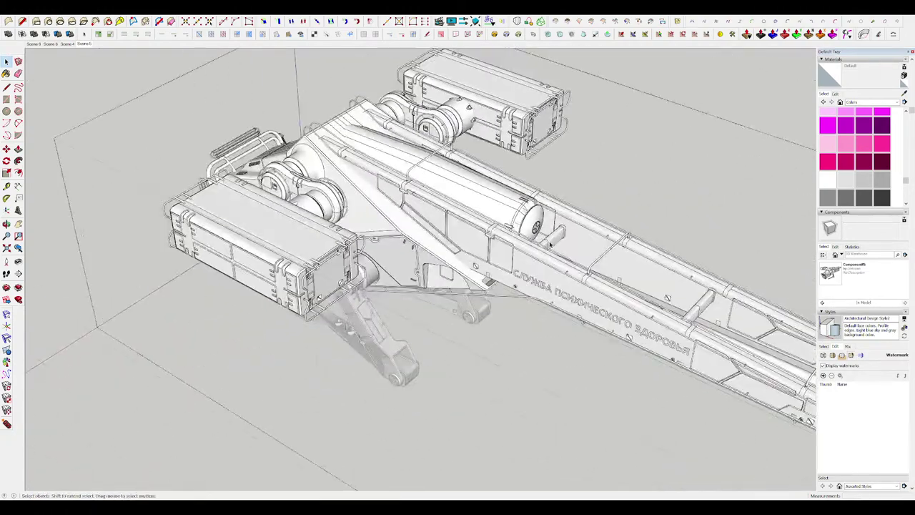
Show the hidden geometry of the aircraft's half body and open the half that carries the near side container.
scroll(526, 257, "up", 2)
left_click(526, 257)
key("alt+h")
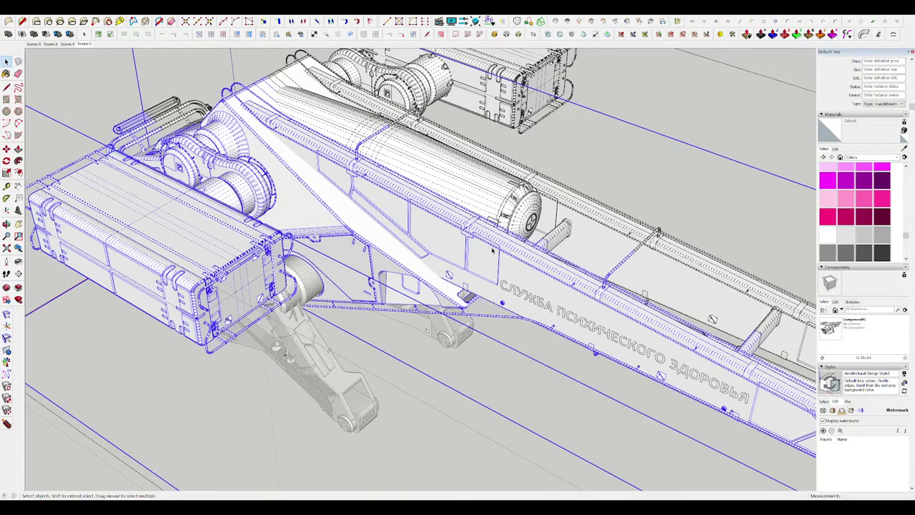
middle_click_drag(527, 261, 564, 307)
scroll(565, 307, "down", 4)
double_click(341, 269)
scroll(378, 246, "up", 4)
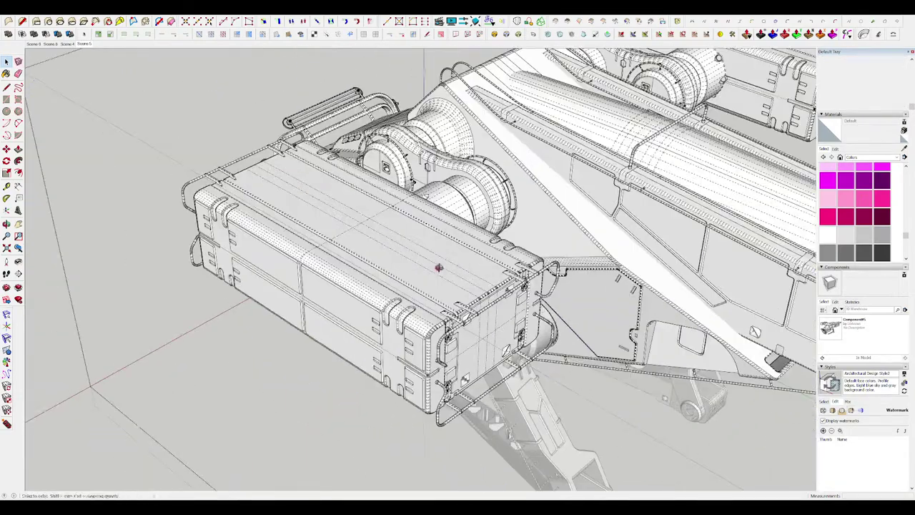
Open the side container's nested groups down to its quarter shell and select all of the shell's connected geometry.
middle_click_drag(439, 267, 308, 204)
scroll(419, 266, "up", 3)
double_click(419, 267)
scroll(391, 265, "down", 2)
scroll(382, 271, "up", 6)
scroll(320, 173, "down", 2)
scroll(341, 288, "up", 3)
scroll(308, 204, "up", 2)
scroll(586, 250, "down", 2)
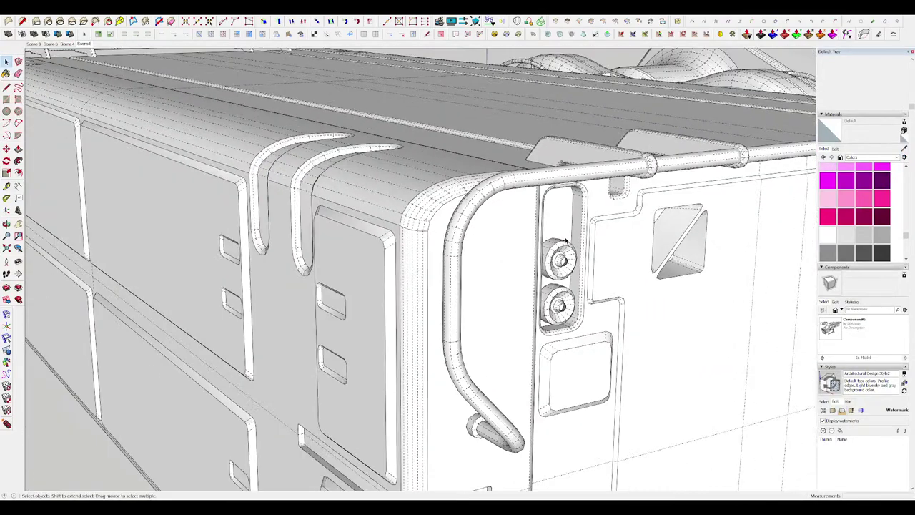
middle_click_drag(570, 250, 407, 228)
key("space")
left_click(452, 220)
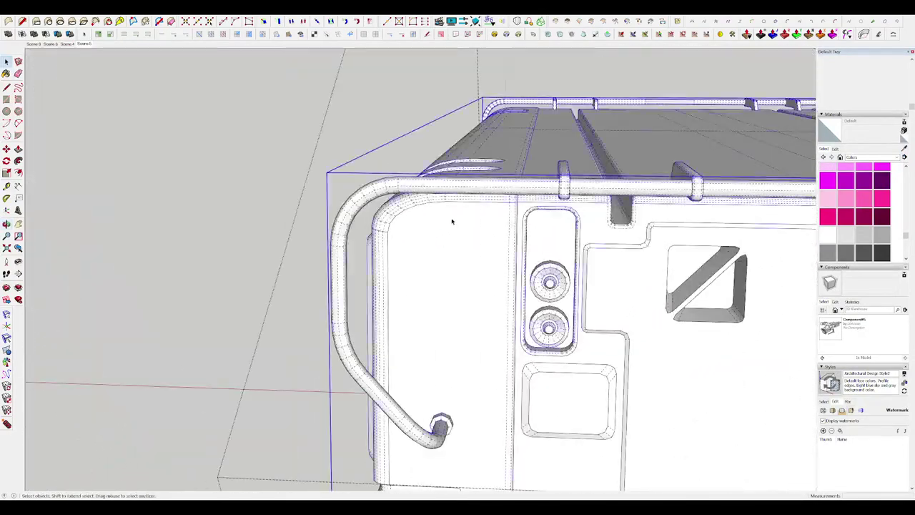
triple_click(452, 221)
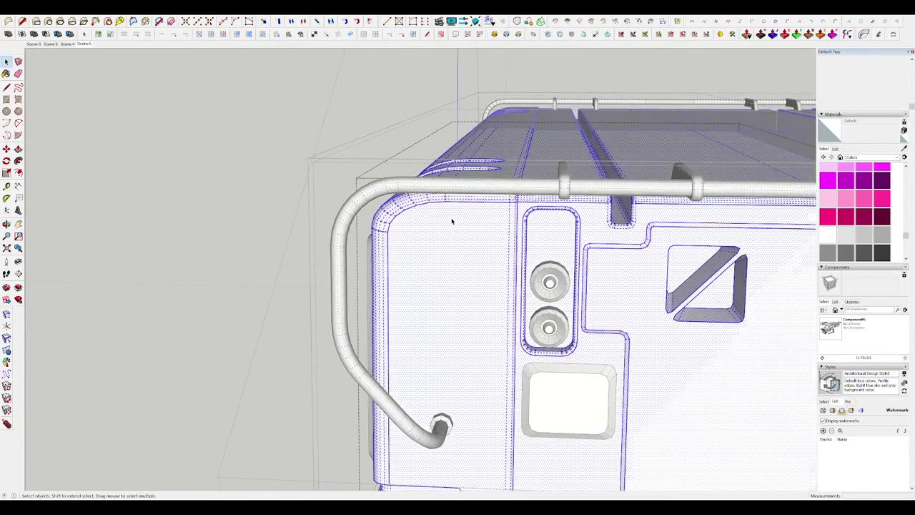
Examine the isolated container shell, including its rounded corner, curved strap slots, end recess and panel seams.
middle_click_drag(456, 224, 593, 273)
scroll(526, 235, "down", 4)
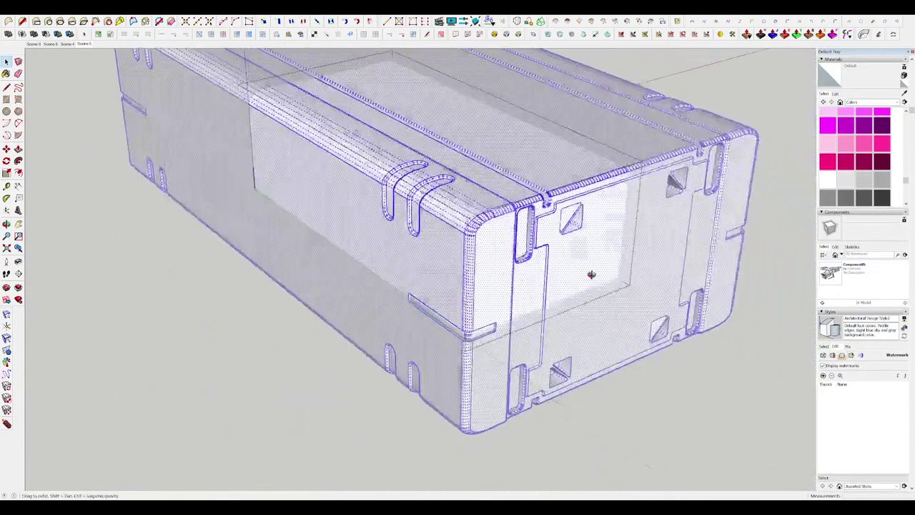
scroll(472, 200, "up", 3)
scroll(519, 269, "up", 4)
middle_click_drag(519, 270, 677, 214)
scroll(533, 272, "down", 3)
scroll(572, 233, "down", 3)
middle_click_drag(576, 232, 639, 96)
key("i")
scroll(494, 264, "up", 5)
mouse_move(496, 266)
middle_mouse_down()
mouse_move(600, 219)
mouse_move(574, 265)
mouse_move(596, 180)
mouse_move(360, 272)
middle_mouse_up()
scroll(620, 219, "down", 2)
scroll(596, 180, "up", 2)
scroll(596, 180, "up", 3)
scroll(680, 153, "up", 3)
mouse_move(680, 153)
middle_mouse_down()
mouse_move(192, 179)
mouse_move(194, 188)
mouse_move(260, 194)
middle_mouse_up()
scroll(343, 167, "down", 5)
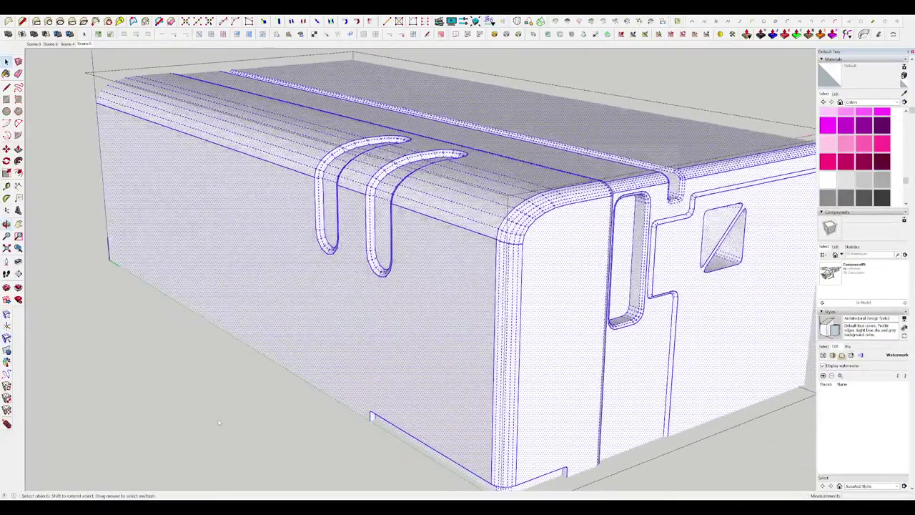
Deselect the shell and close the container's nested groups back to the complete aircraft.
scroll(455, 308, "down", 5)
left_click(364, 379)
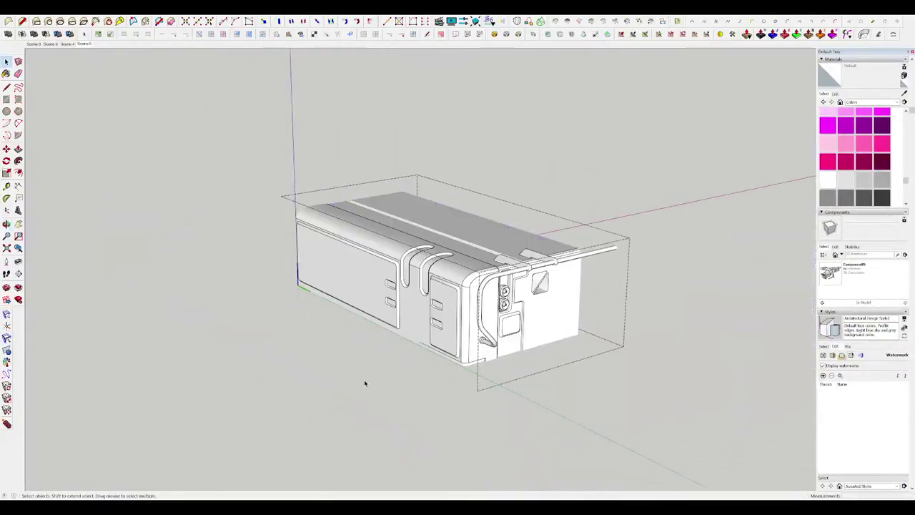
left_click(364, 381)
middle_click_drag(395, 400, 397, 414)
scroll(608, 211, "down", 3)
left_click(629, 197)
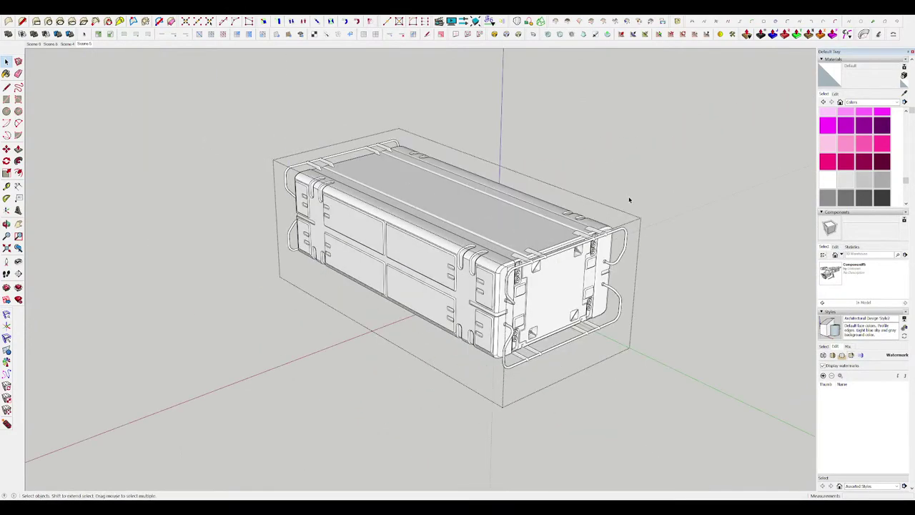
left_click(629, 196)
scroll(254, 125, "down", 3)
left_click(254, 124)
scroll(556, 257, "down", 3)
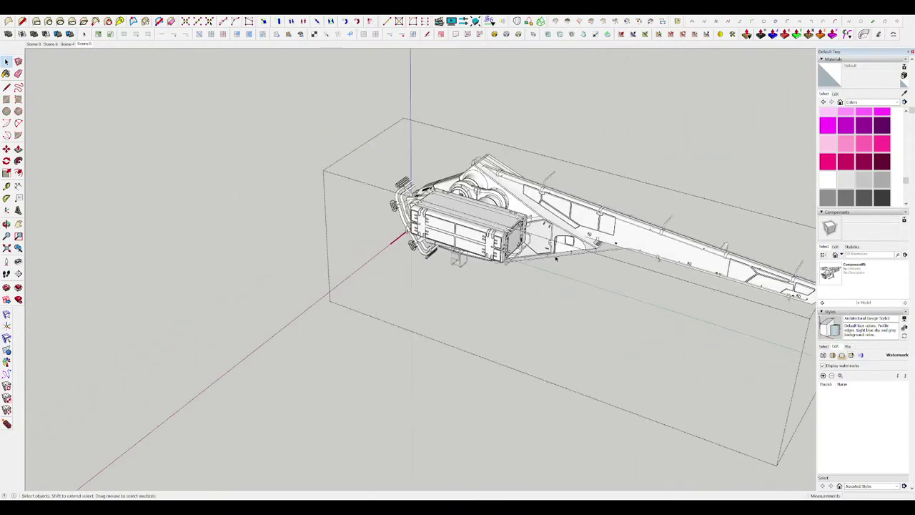
left_click(515, 374)
middle_click_drag(438, 373, 513, 312)
left_click(459, 357)
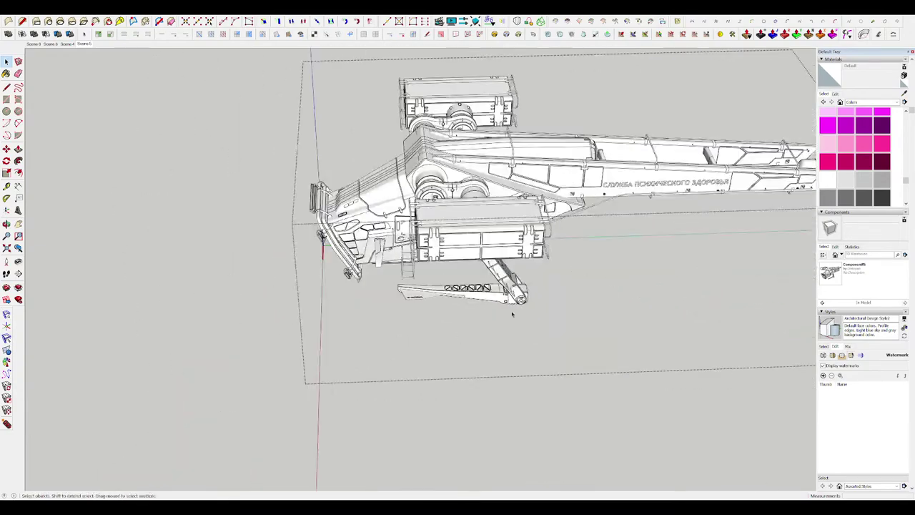
Examine the aircraft's side container, landing leg, boarding ladder and front grille panel.
left_click(420, 390)
middle_click_drag(420, 390, 445, 380)
scroll(409, 247, "up", 5)
middle_click_drag(409, 247, 457, 218)
scroll(593, 198, "up", 4)
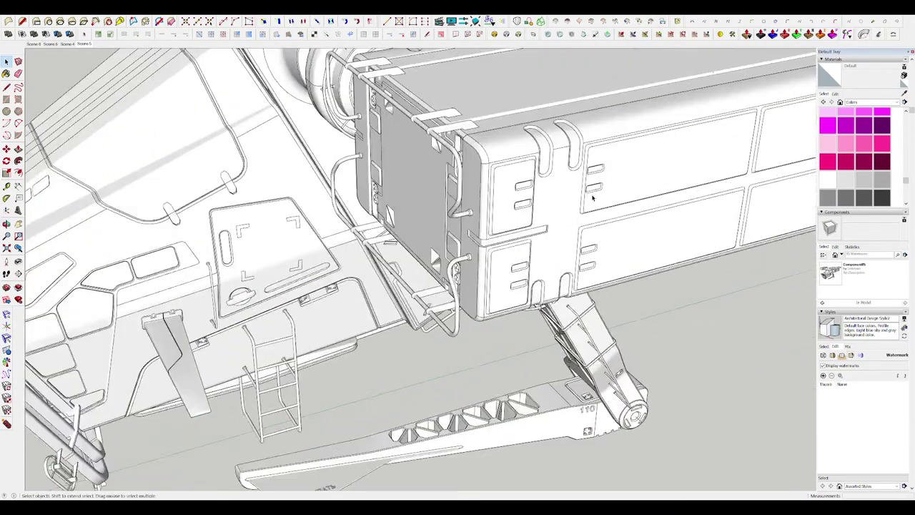
mouse_move(593, 198)
middle_mouse_down()
mouse_move(603, 176)
mouse_move(637, 175)
mouse_move(639, 141)
middle_mouse_up()
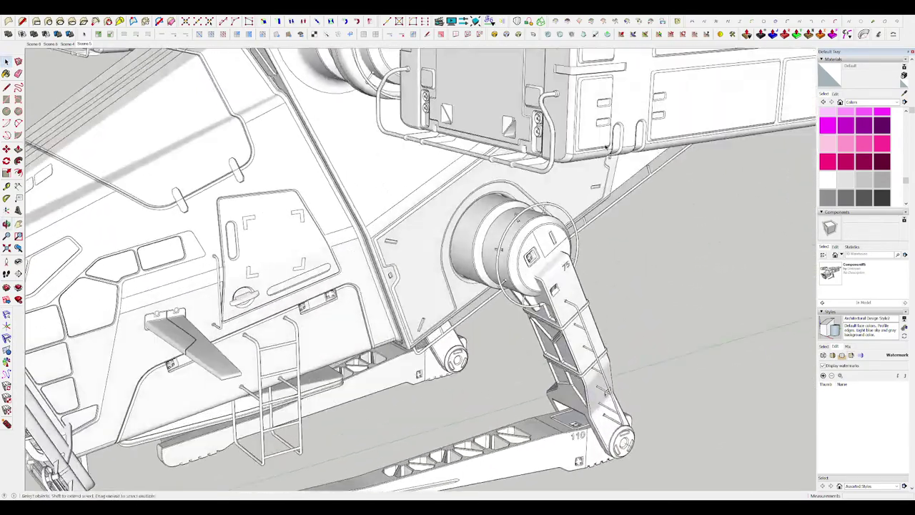
scroll(555, 269, "down", 2)
mouse_move(556, 269)
middle_mouse_down()
mouse_move(664, 248)
mouse_move(677, 262)
middle_mouse_up()
scroll(316, 236, "up", 8)
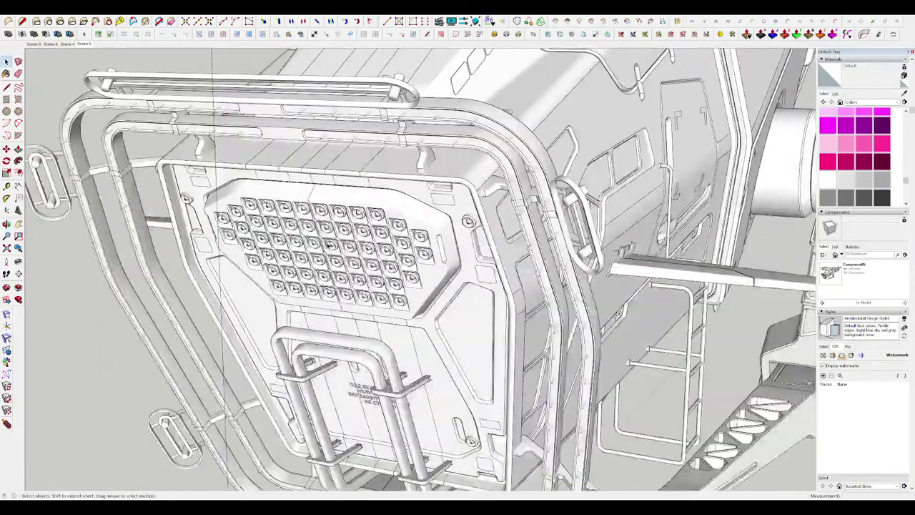
Open the front grille panel's group, isolate it and select the top recessed socket of the four-socket column for moving.
double_click(410, 243)
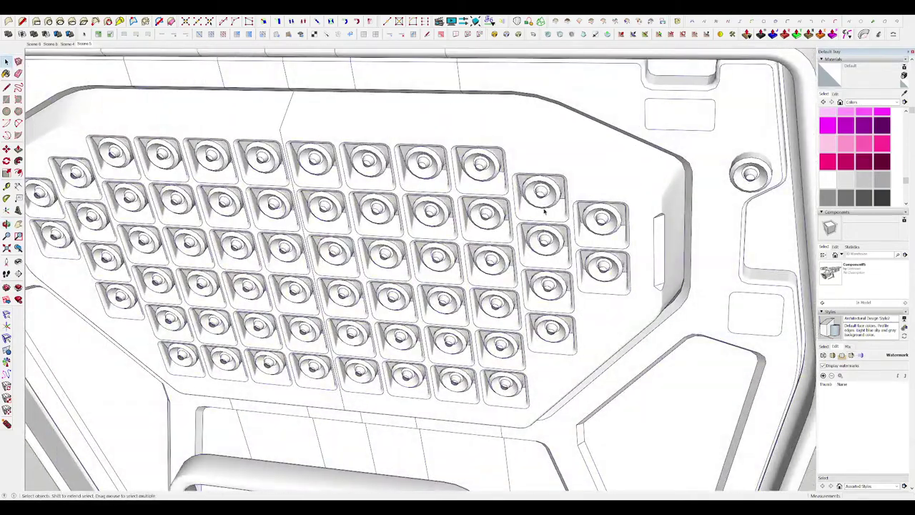
double_click(568, 172)
key("i")
middle_click_drag(602, 203, 426, 143)
left_click(561, 203)
scroll(581, 197, "up", 3)
key("i")
key("m")
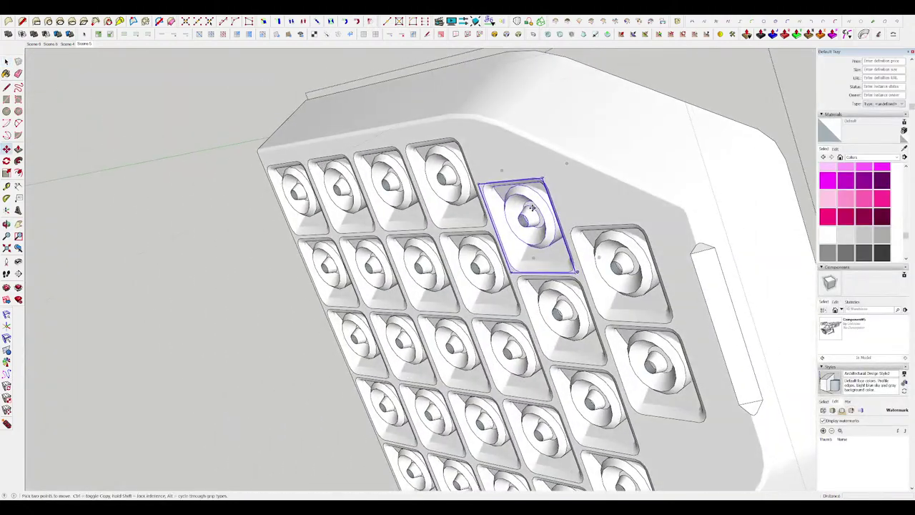
Nudge the selected recessed socket slightly across the panel face.
middle_click_drag(532, 207, 627, 162)
scroll(544, 222, "up", 3)
scroll(608, 215, "up", 3)
middle_click_drag(615, 215, 765, 282)
scroll(632, 269, "up", 3)
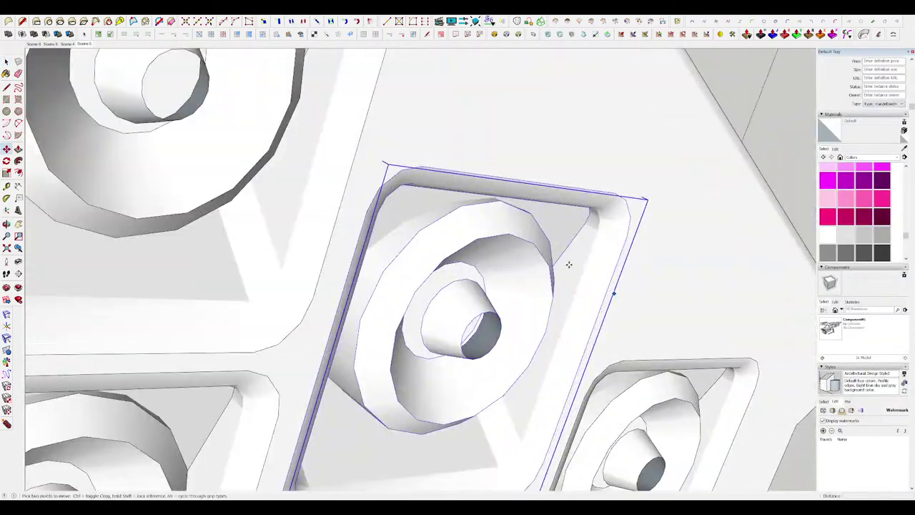
middle_click_drag(569, 264, 656, 319)
middle_click_drag(610, 288, 497, 177)
scroll(496, 177, "down", 4)
left_click(498, 223)
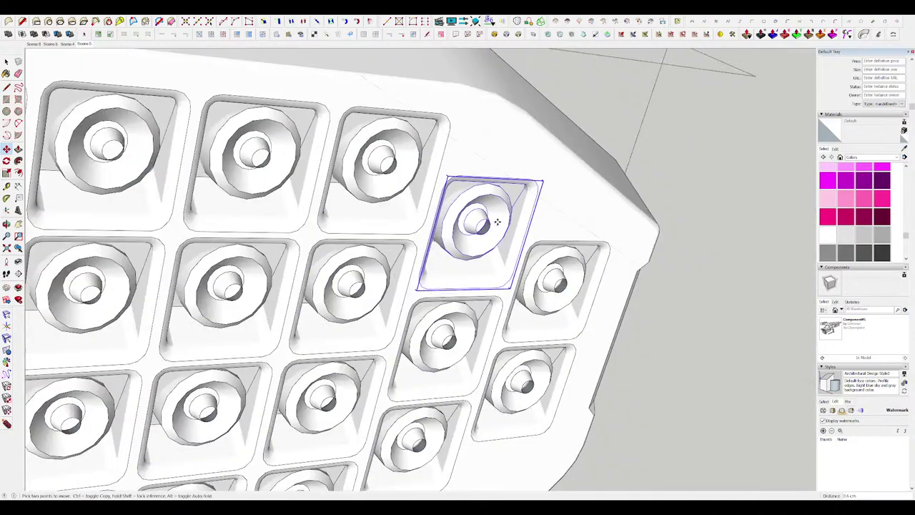
key("space")
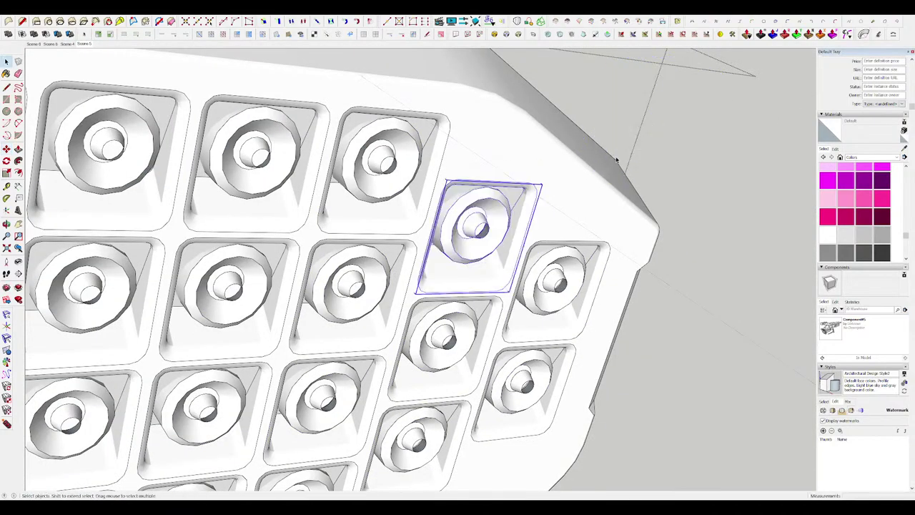
Move the recessed socket off the panel beyond its sloped corner and select the panel face where it was cut in.
scroll(481, 235, "down", 3)
key("m")
left_click(483, 231)
left_click(600, 149)
key("space")
scroll(500, 227, "up", 4)
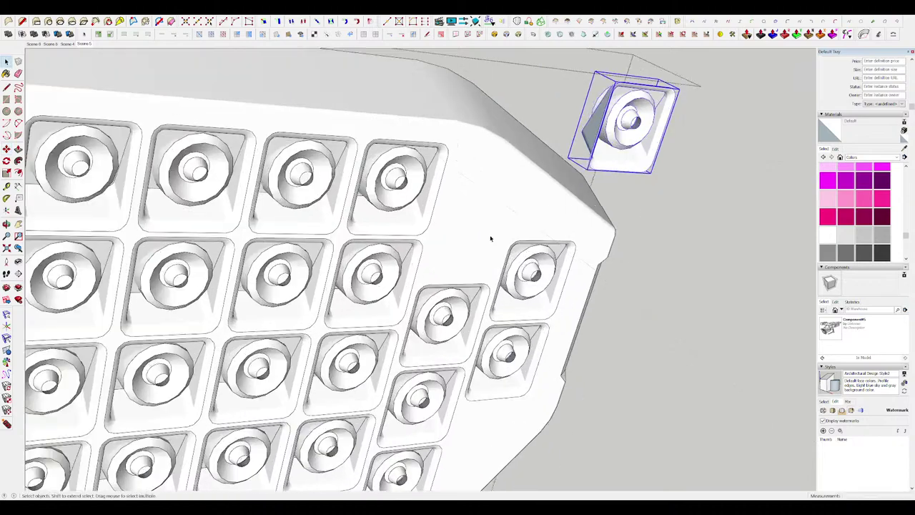
left_click(490, 212)
scroll(490, 211, "up", 3)
middle_click_drag(491, 213, 577, 262)
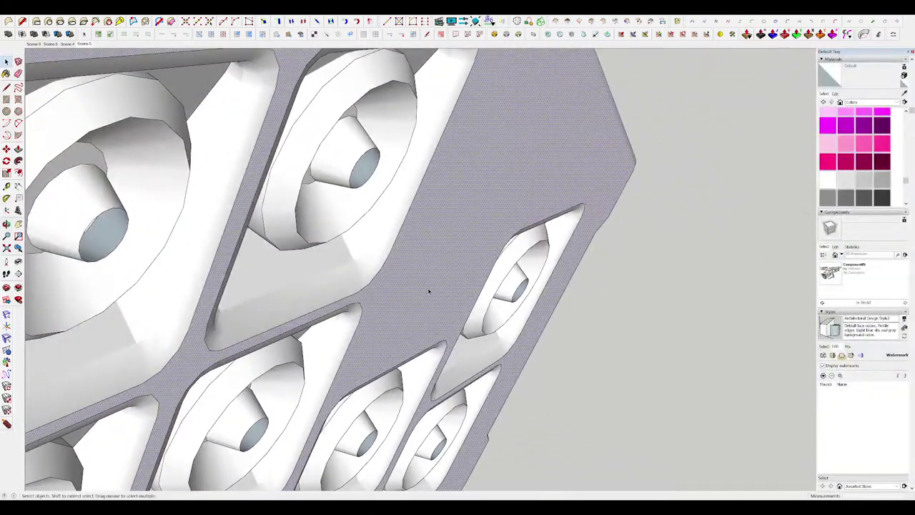
Move the recessed socket back into the gap at the top of the four-socket column.
scroll(430, 290, "down", 4)
left_click(589, 130)
middle_click_drag(590, 130, 547, 100)
key("m")
left_click(570, 104)
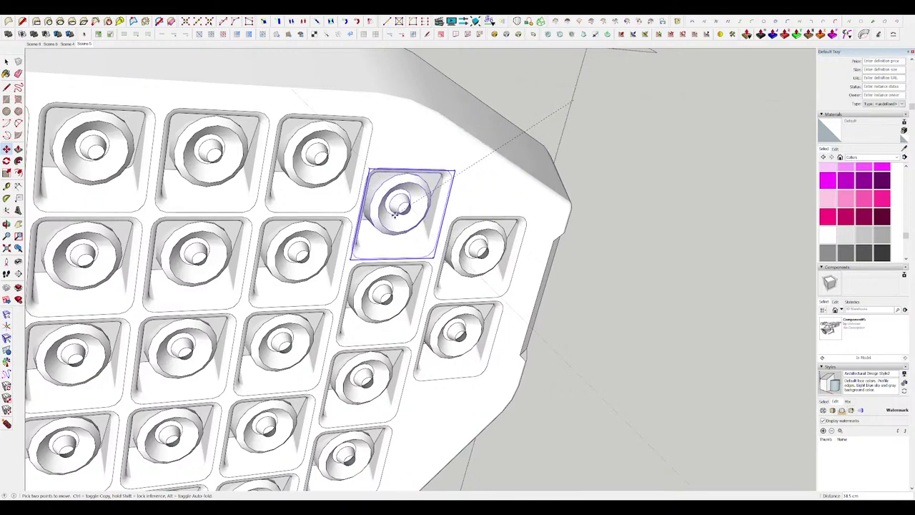
left_click(395, 214)
key("space")
left_click(551, 239)
middle_click_drag(551, 238, 349, 252)
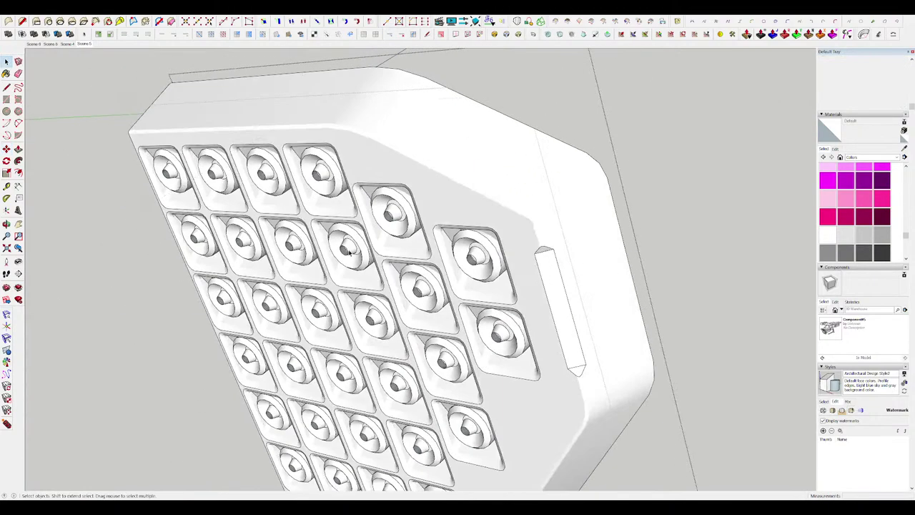
Show the grille panel's hidden geometry and move the same recessed socket off the panel again.
key("alt+h")
scroll(350, 214, "up", 3)
scroll(493, 208, "down", 5)
scroll(476, 210, "up", 6)
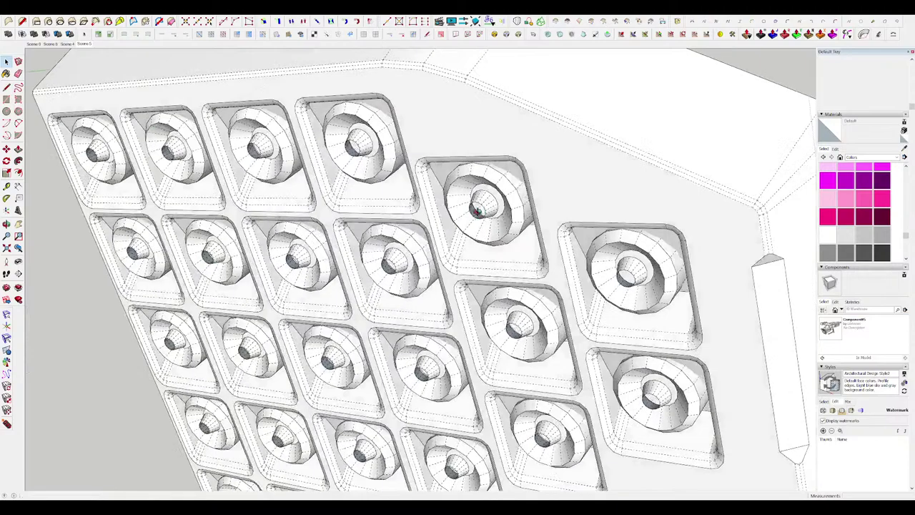
left_click(486, 207)
middle_click_drag(477, 211, 488, 174)
scroll(486, 206, "down", 4)
key("m")
left_click(479, 203)
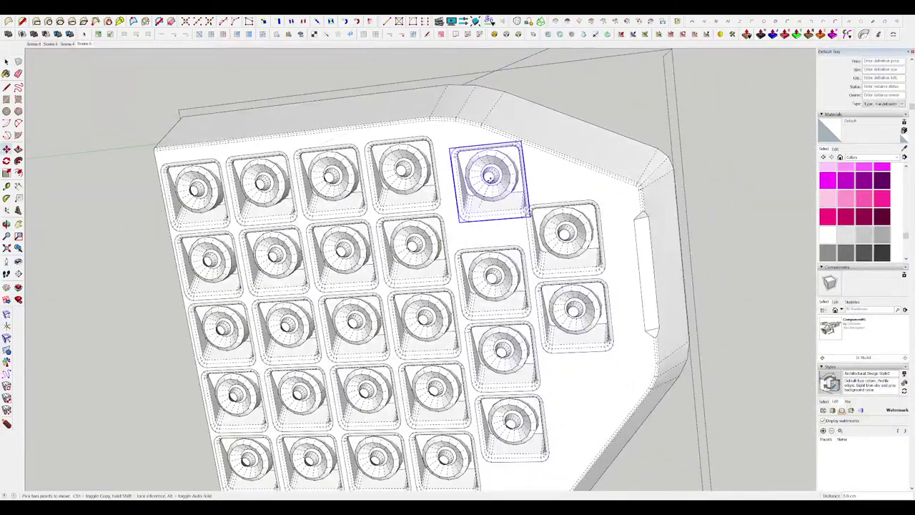
left_click(592, 90)
key("space")
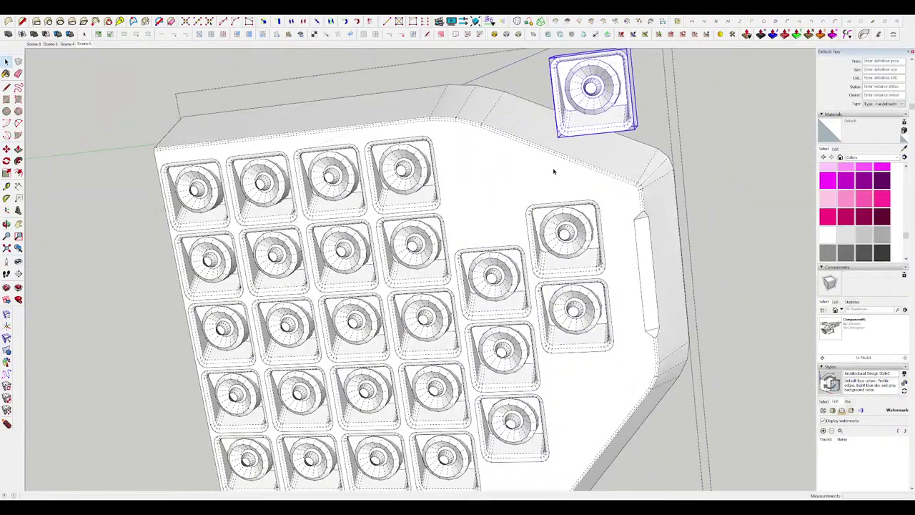
Place the recessed socket back on the panel above the remaining three sockets of its column.
scroll(554, 171, "down", 2)
mouse_move(554, 172)
middle_mouse_down()
mouse_move(538, 193)
mouse_move(545, 171)
middle_mouse_up()
key("m")
left_click(580, 131)
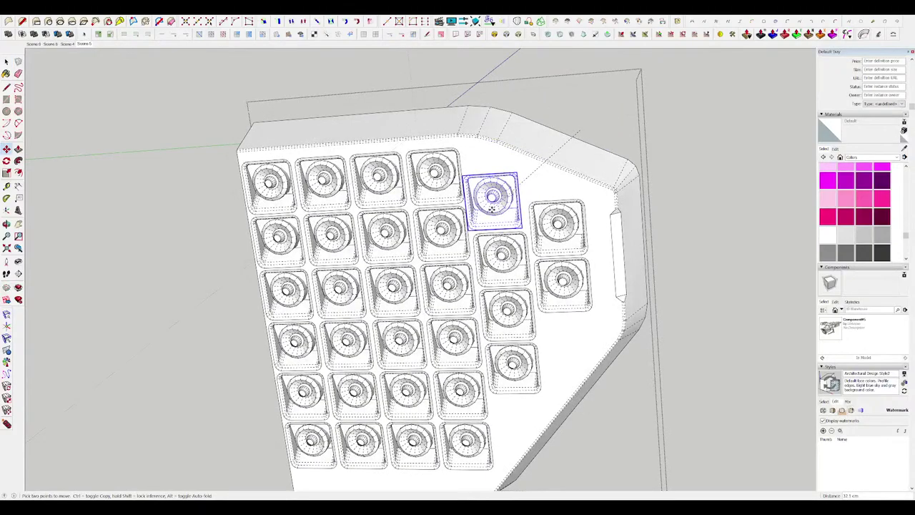
left_click(499, 206)
key("space")
Close the grille panel's group and examine the aircraft's half body from its open inner side and front.
scroll(501, 203, "down", 3)
middle_click_drag(504, 203, 572, 250)
left_click(634, 276)
scroll(457, 240, "down", 5)
middle_click_drag(400, 214, 458, 243)
scroll(380, 136, "up", 2)
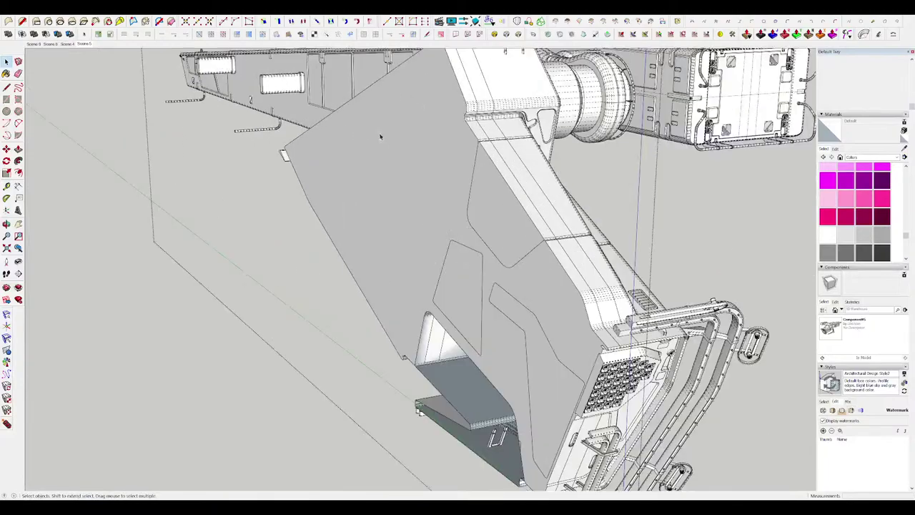
double_click(459, 193)
middle_click_drag(459, 193, 262, 239)
scroll(474, 203, "down", 3)
left_click(354, 231)
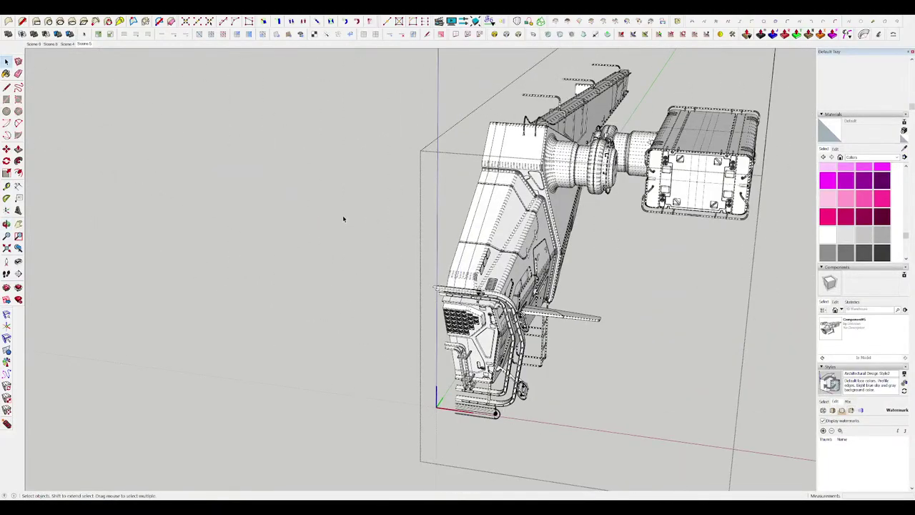
Examine the complete aircraft from its front and close its open component.
middle_click_drag(343, 219, 292, 219)
scroll(445, 206, "up", 3)
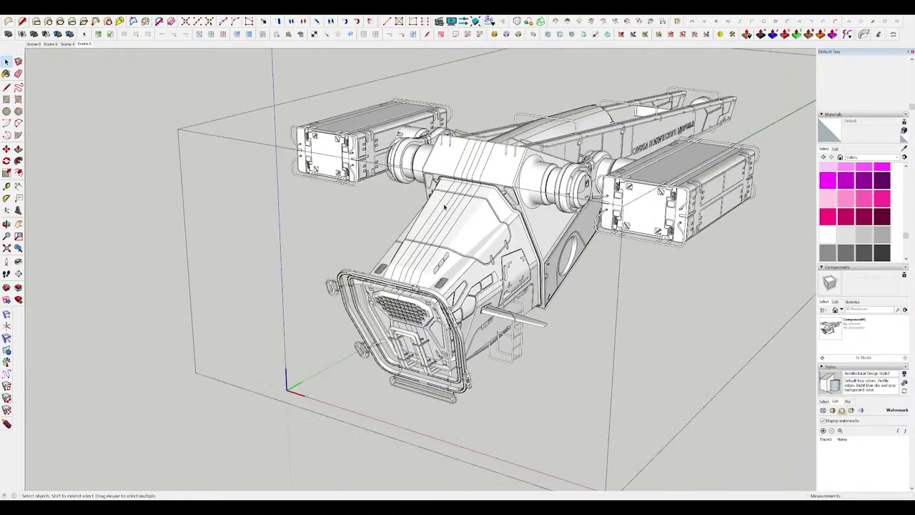
left_click(358, 467)
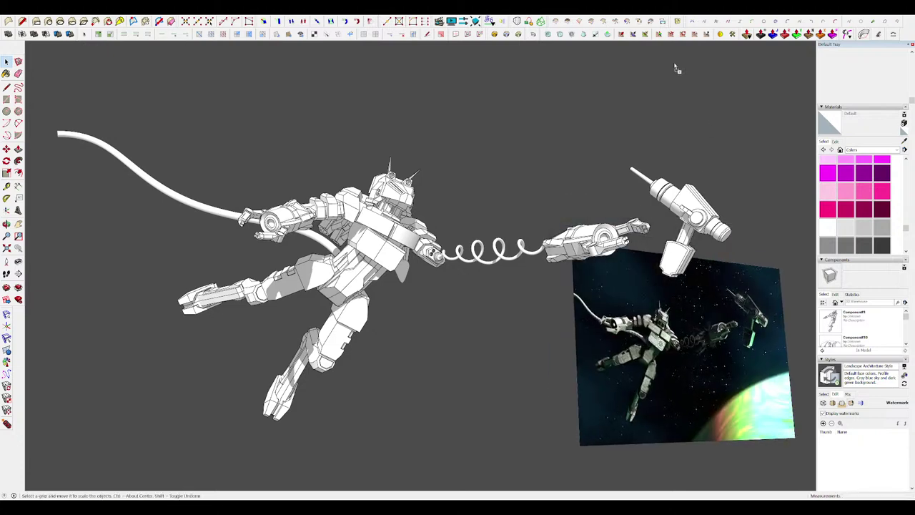
Inspect the space artwork beside the robot model, close up on the robot's brick-textured chest plates and gear panel.
key("s")
scroll(429, 286, "down", 2)
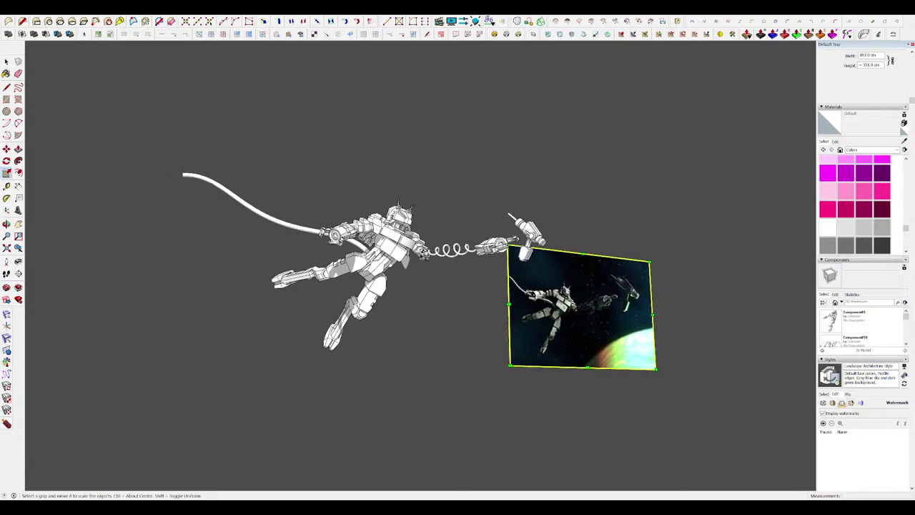
middle_click_drag(424, 255, 340, 250)
scroll(636, 311, "up", 6)
scroll(319, 192, "up", 6)
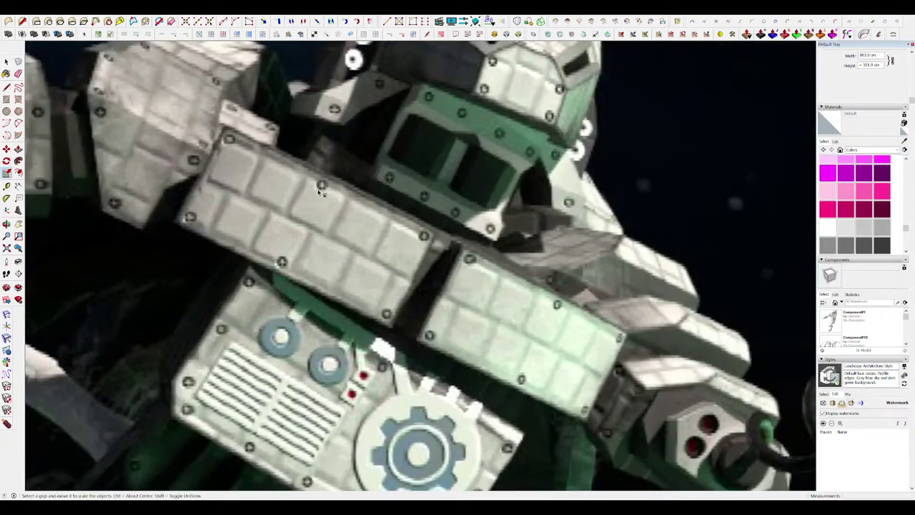
scroll(320, 189, "down", 10)
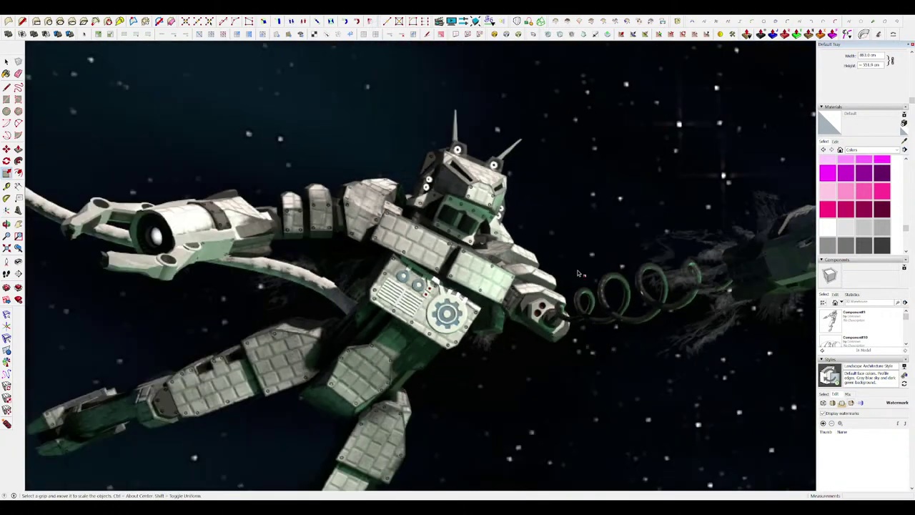
Examine the full space artwork, comparing the robot, coiled cable, detached arm and drill with the planet background.
key("space")
scroll(455, 228, "down", 3)
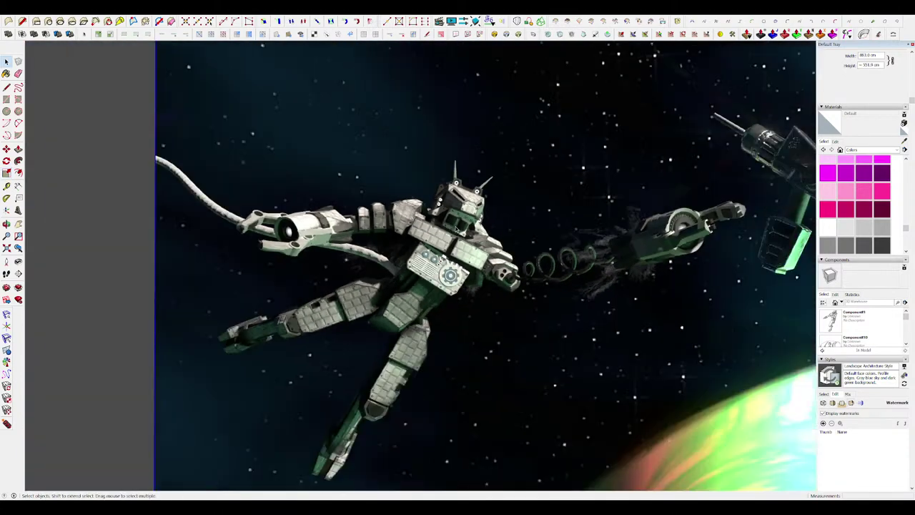
scroll(455, 218, "down", 2)
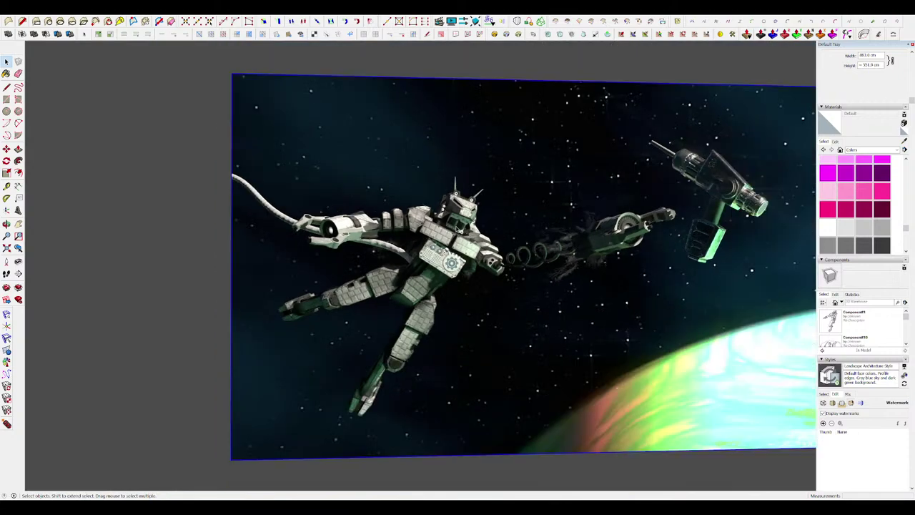
scroll(498, 238, "down", 2)
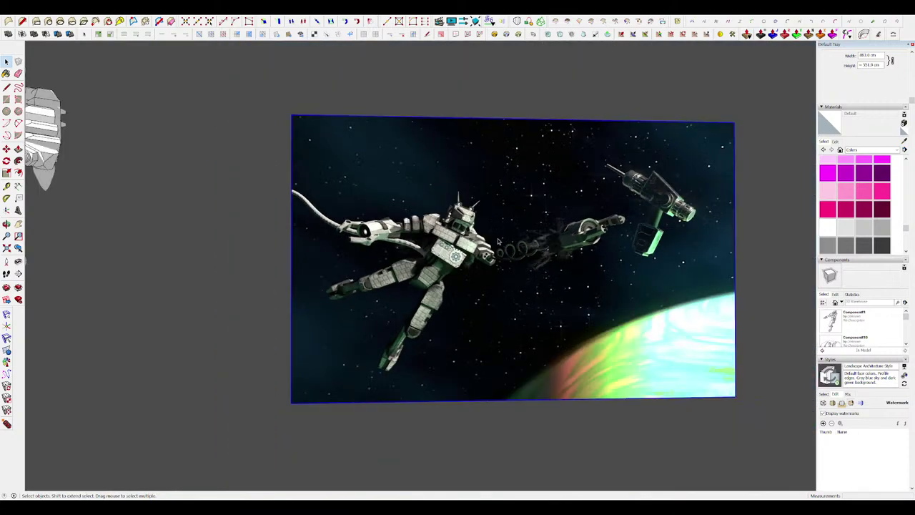
scroll(498, 238, "up", 4)
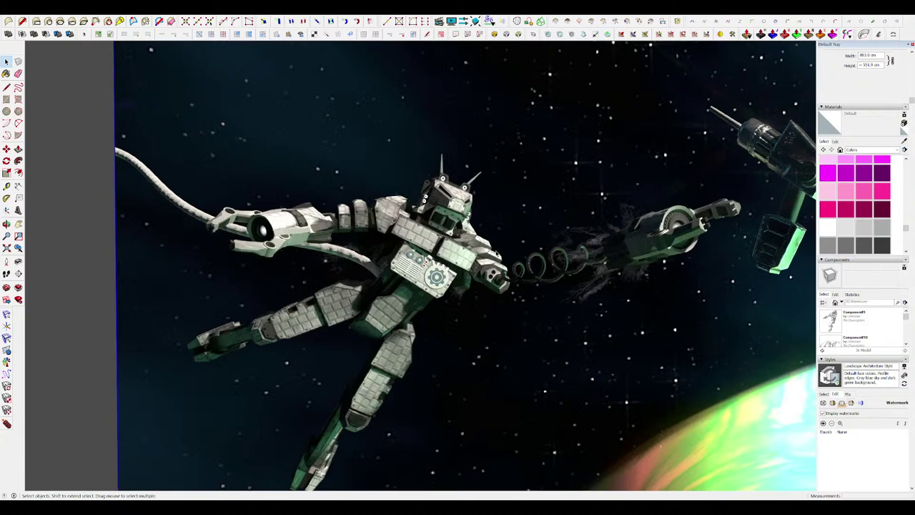
scroll(500, 243, "up", 4)
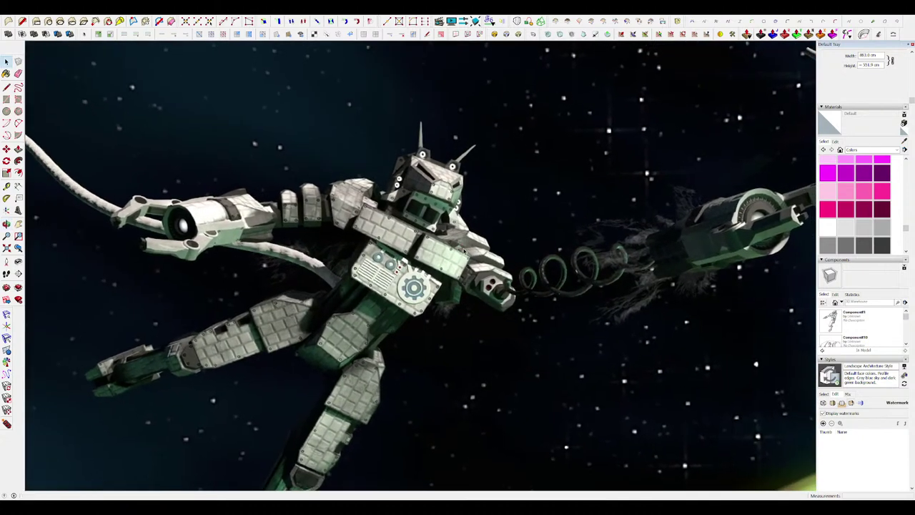
scroll(452, 244, "down", 1)
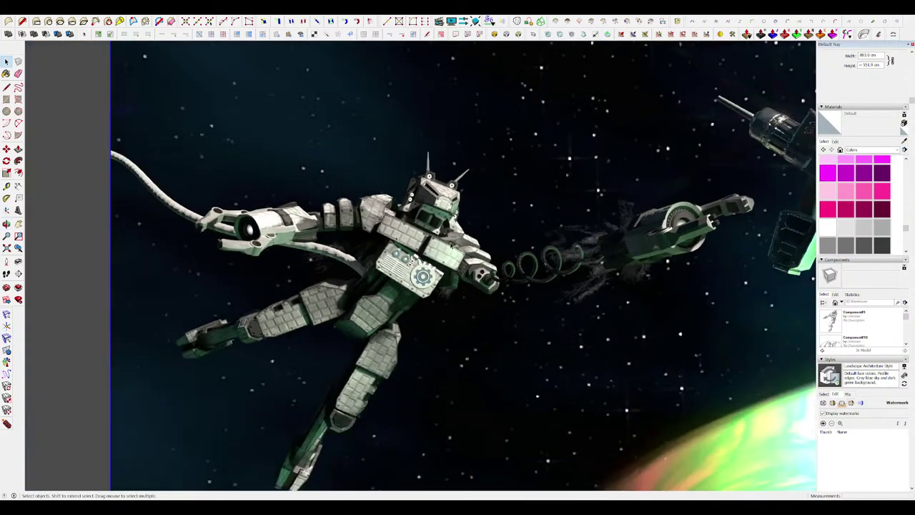
scroll(458, 239, "down", 2)
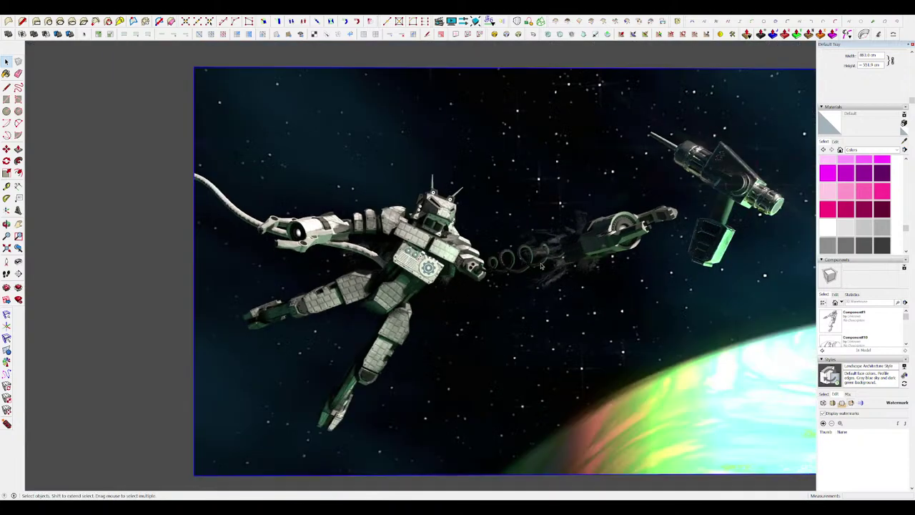
scroll(700, 299, "down", 5)
scroll(407, 248, "up", 3)
middle_click_drag(408, 247, 477, 251)
scroll(432, 250, "down", 3)
scroll(432, 251, "up", 3)
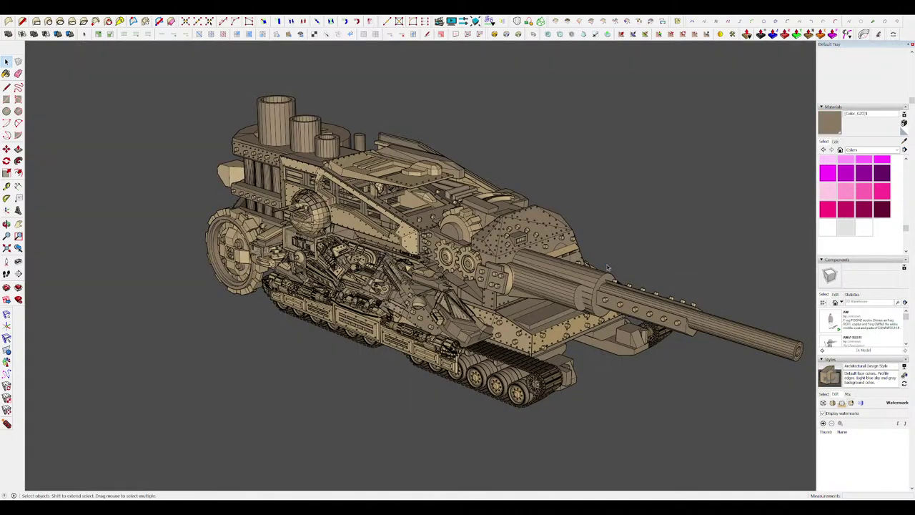
Examine the tracked war machine's riveted turret, gears and densely detailed side machinery up close.
scroll(409, 283, "up", 3)
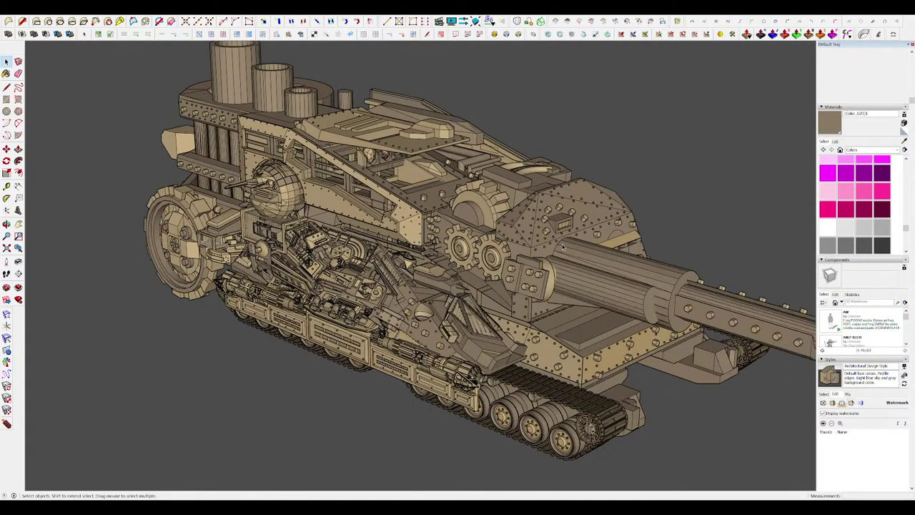
scroll(529, 208, "up", 6)
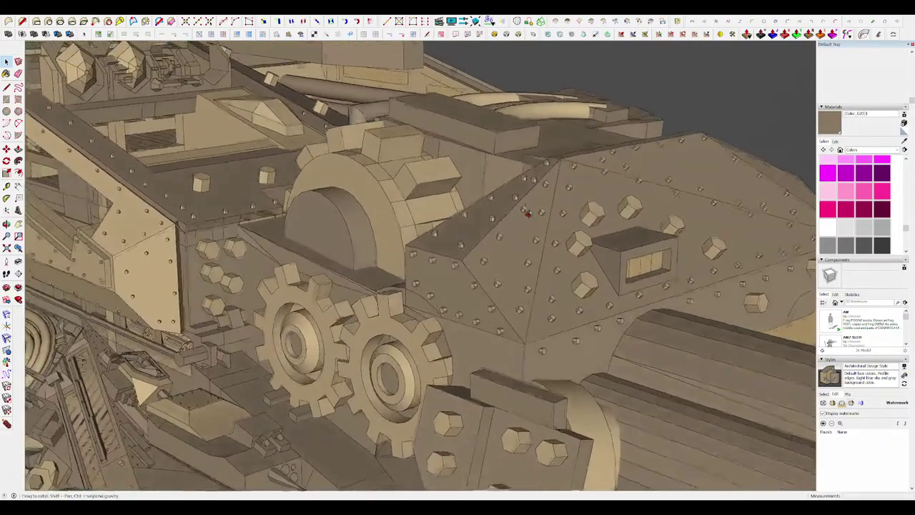
middle_click_drag(527, 210, 636, 216)
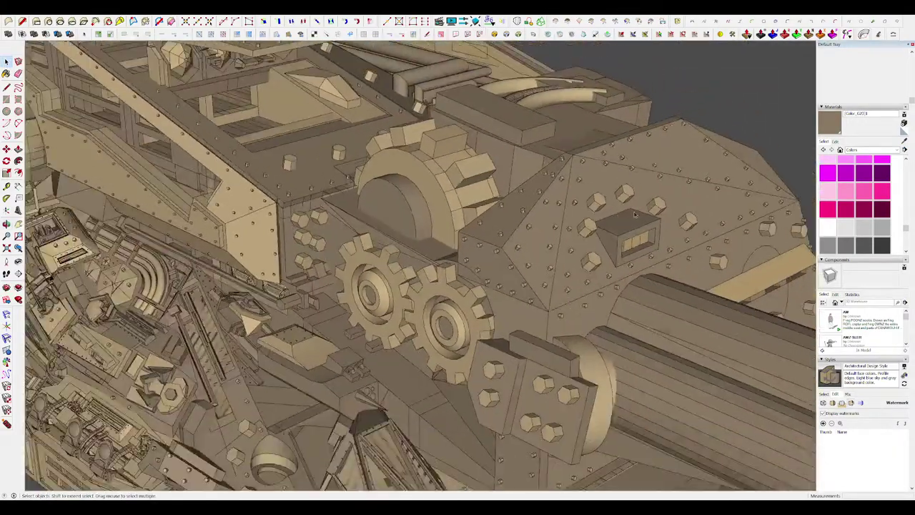
scroll(619, 218, "down", 4)
scroll(408, 198, "up", 3)
middle_click_drag(454, 282, 508, 266)
scroll(508, 265, "up", 2)
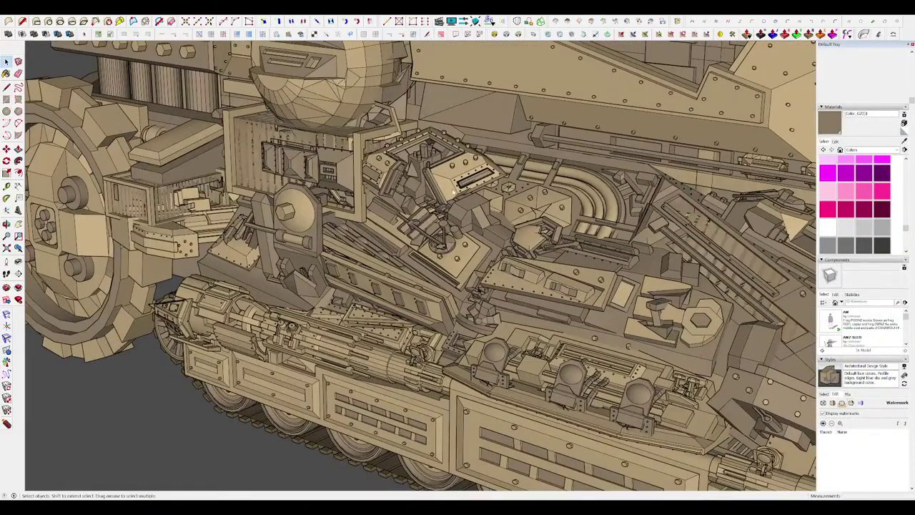
Examine the war machine's side, front and upper structure from several angles, and select its main hull component.
scroll(423, 276, "down", 4)
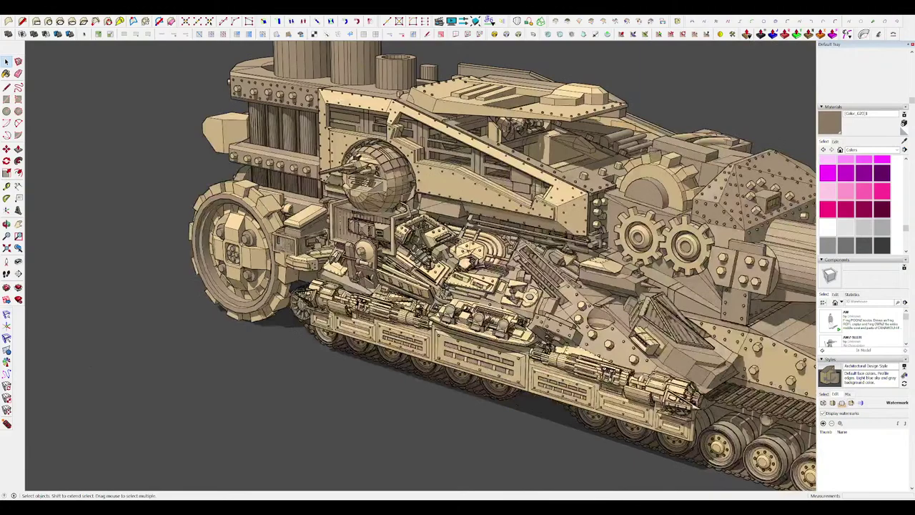
middle_click_drag(431, 233, 370, 225)
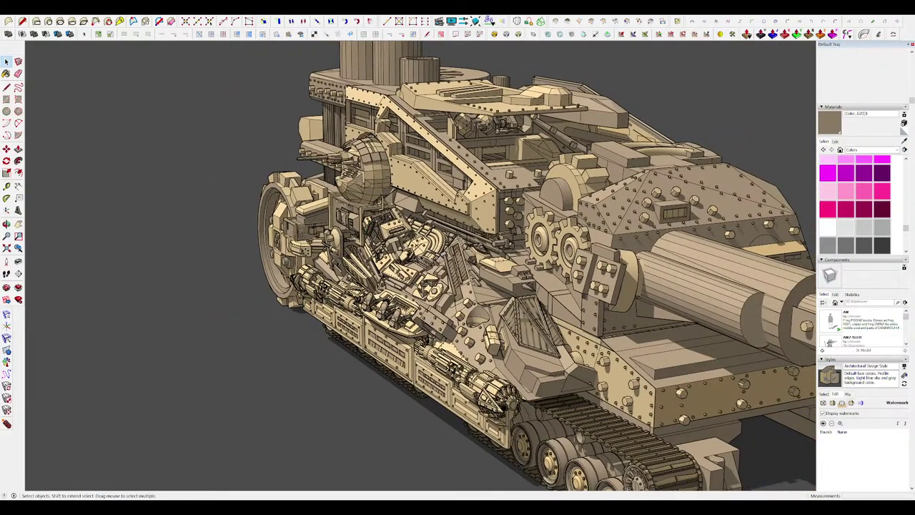
scroll(415, 255, "down", 3)
mouse_move(415, 255)
middle_mouse_down()
mouse_move(434, 240)
mouse_move(445, 156)
middle_mouse_up()
scroll(434, 243, "up", 4)
scroll(451, 251, "down", 4)
mouse_move(450, 252)
middle_mouse_down()
mouse_move(513, 266)
mouse_move(719, 376)
middle_mouse_up()
scroll(512, 266, "down", 5)
scroll(458, 171, "up", 4)
mouse_move(443, 189)
middle_mouse_down()
mouse_move(461, 187)
mouse_move(379, 191)
middle_mouse_up()
scroll(436, 193, "up", 5)
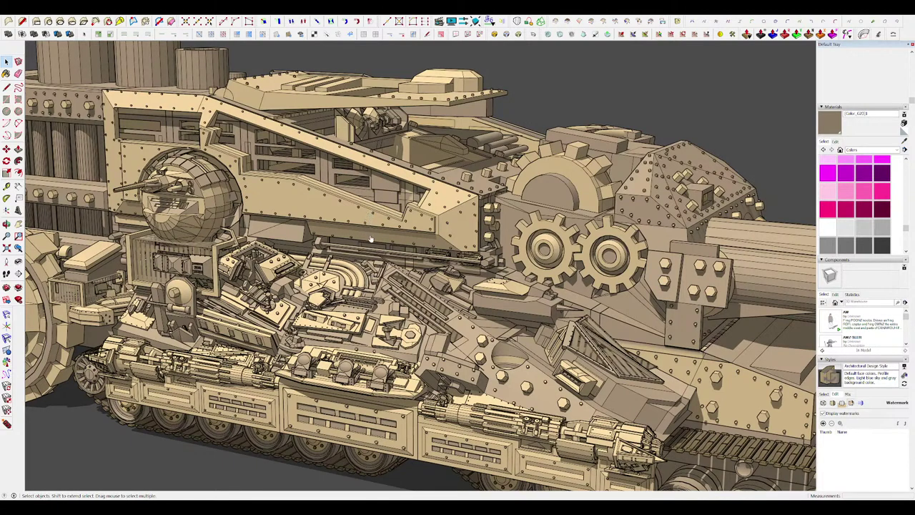
left_click(760, 389)
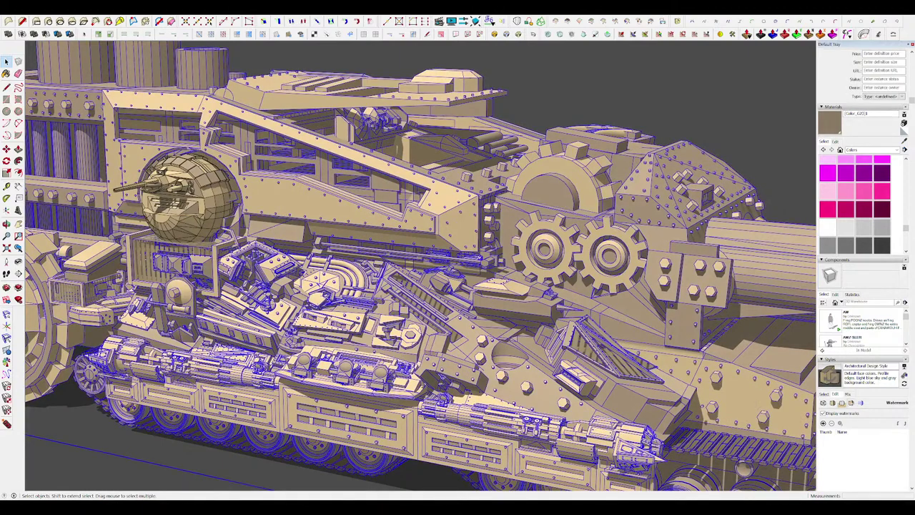
scroll(751, 389, "down", 4)
middle_click_drag(704, 286, 735, 296)
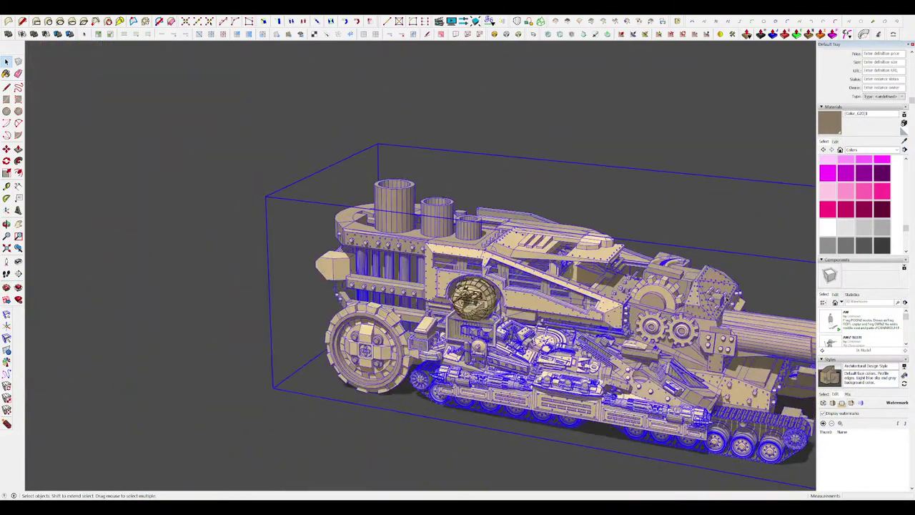
scroll(736, 295, "down", 3)
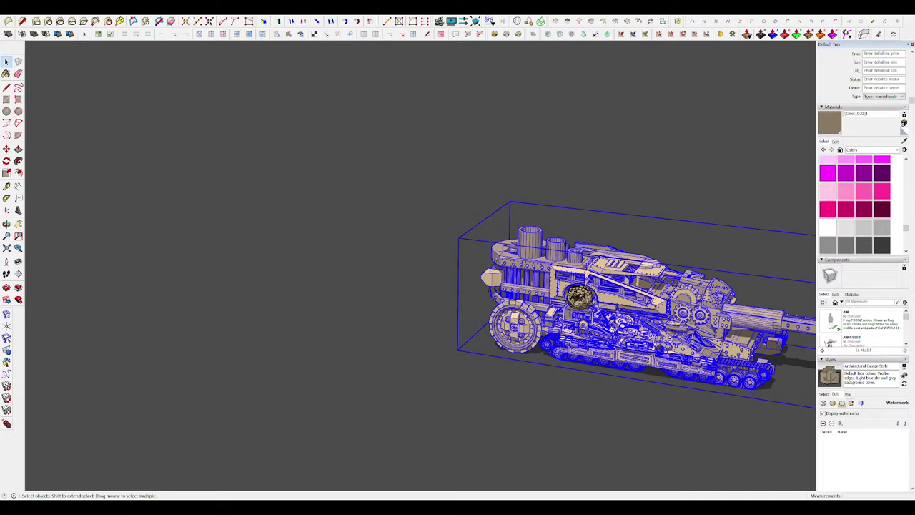
key("s")
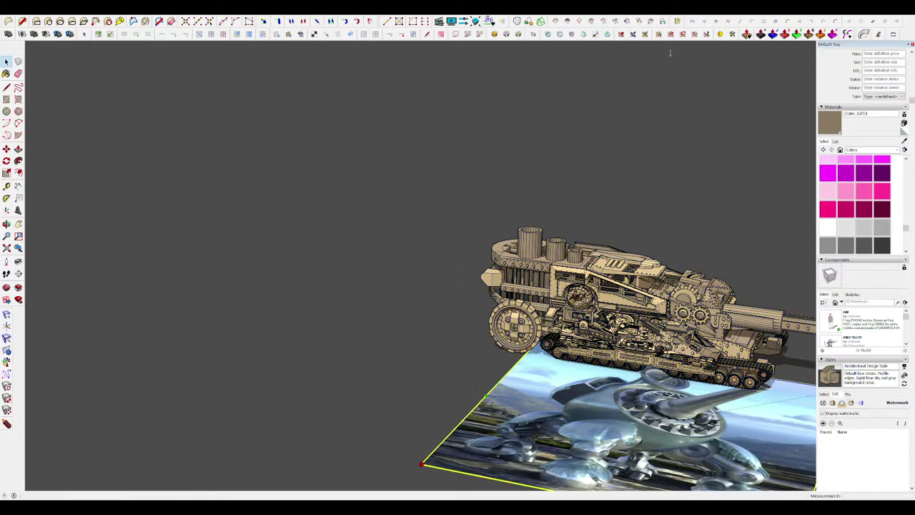
middle_click_drag(401, 282, 437, 321)
scroll(437, 320, "down", 3)
middle_click_drag(563, 355, 593, 319)
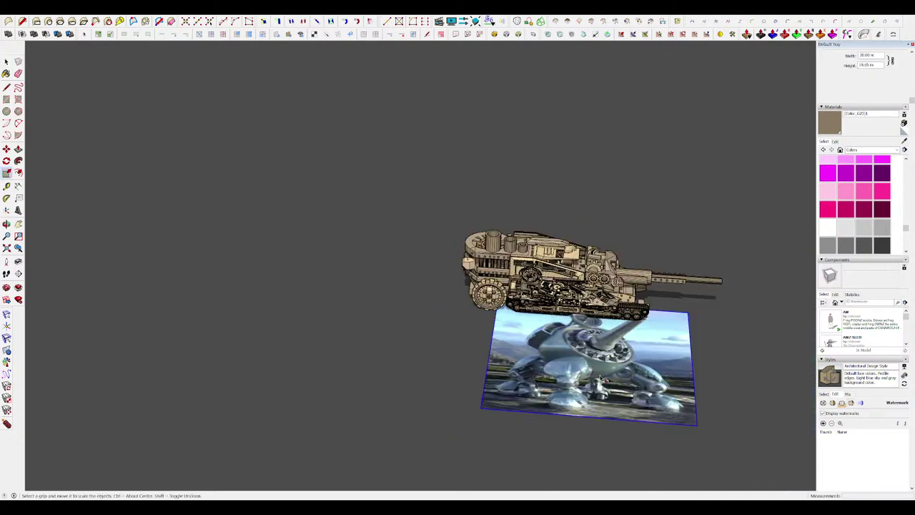
scroll(592, 319, "up", 4)
key("space")
Nudge the robot reference image a tiny distance with the Move tool.
middle_click_drag(570, 223, 569, 275)
scroll(567, 294, "down", 2)
key("m")
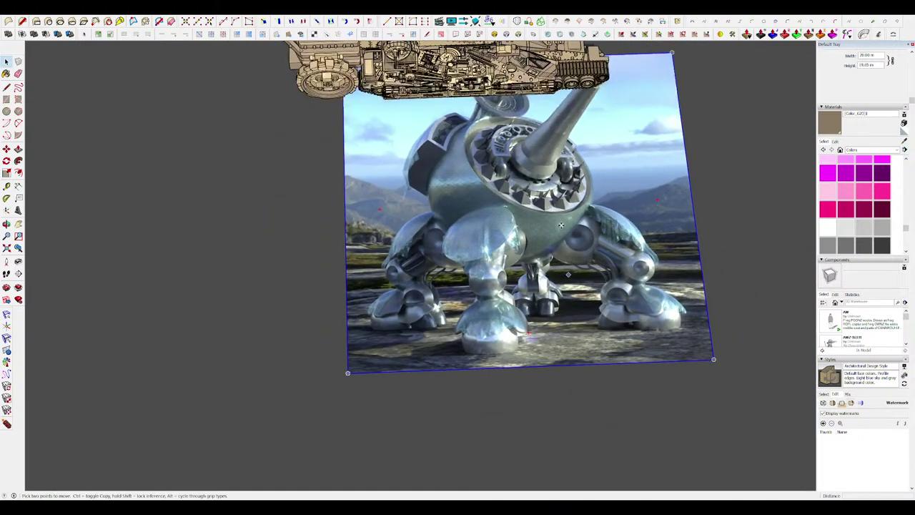
left_click(546, 342)
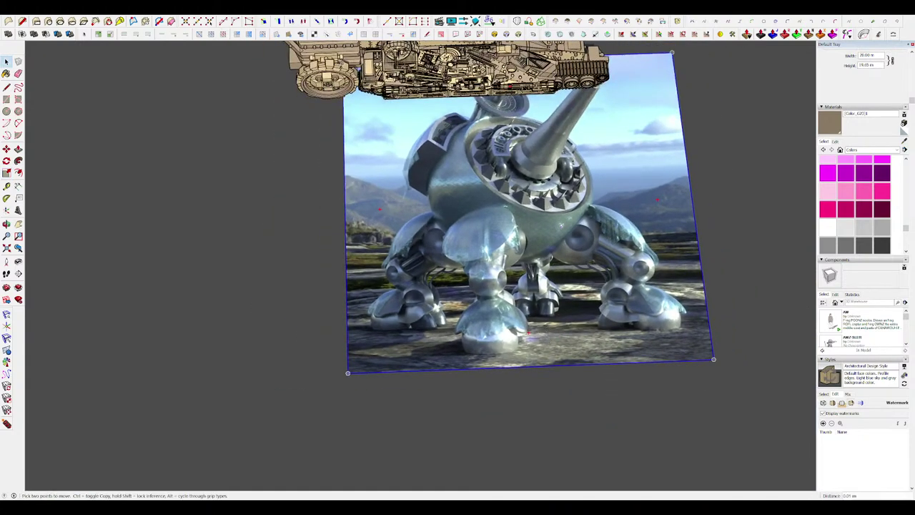
left_click(546, 338)
left_click(7, 63)
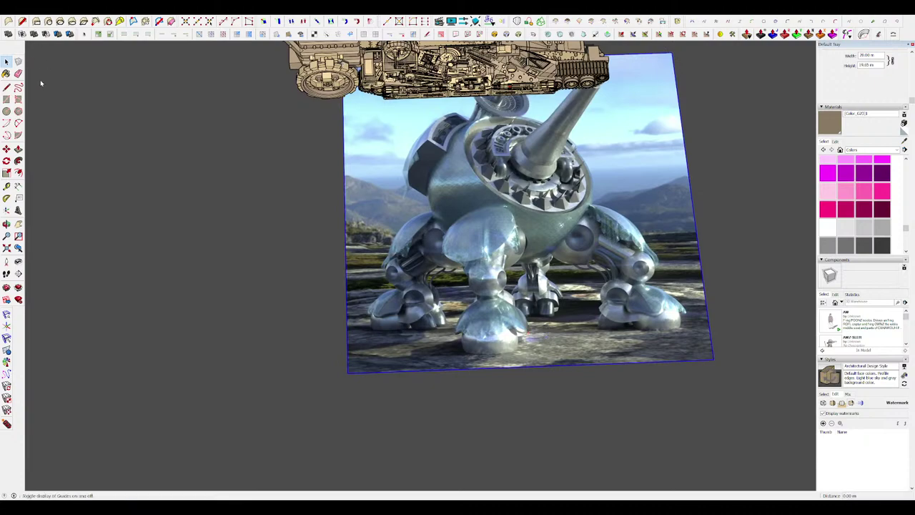
Examine the robot reference image alongside the riveted tank model.
scroll(461, 332, "down", 5)
key("m")
scroll(459, 243, "up", 4)
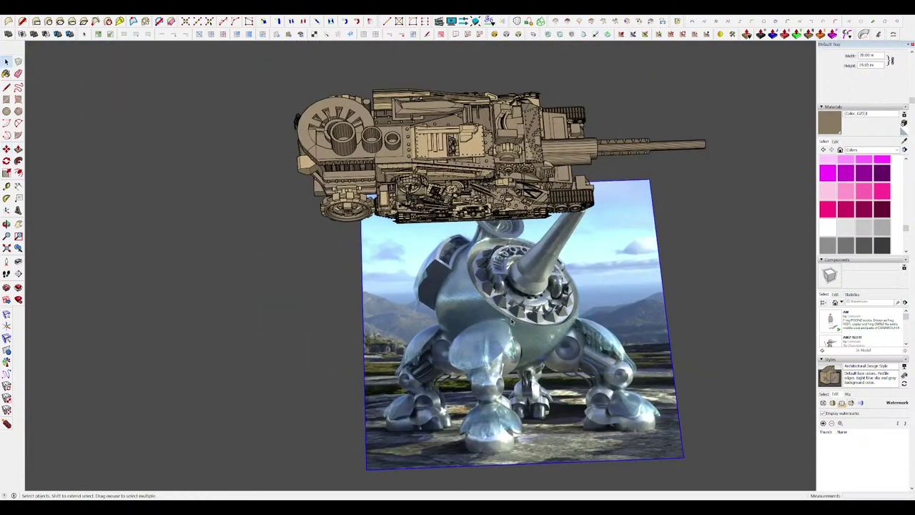
scroll(611, 370, "up", 3)
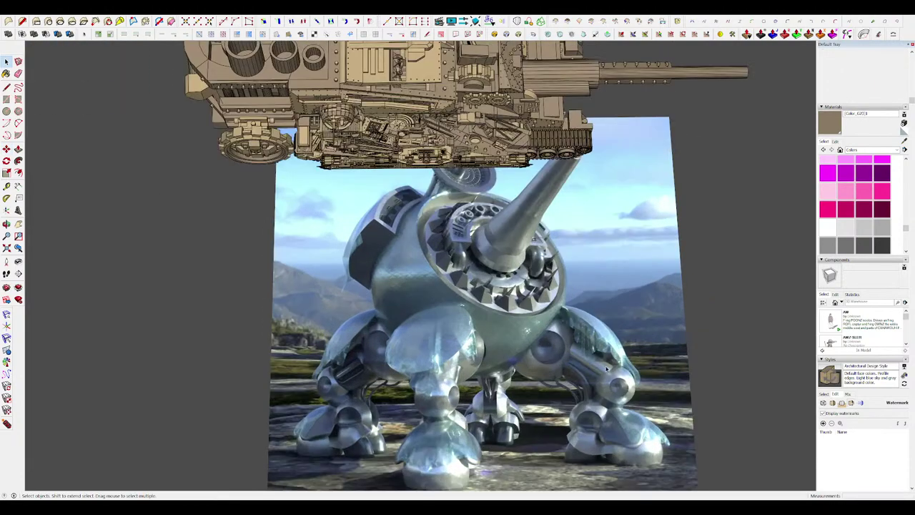
scroll(546, 305, "down", 2)
mouse_move(545, 305)
middle_mouse_down()
mouse_move(436, 222)
mouse_move(429, 193)
middle_mouse_up()
scroll(515, 272, "up", 3)
middle_click_drag(515, 215, 515, 121)
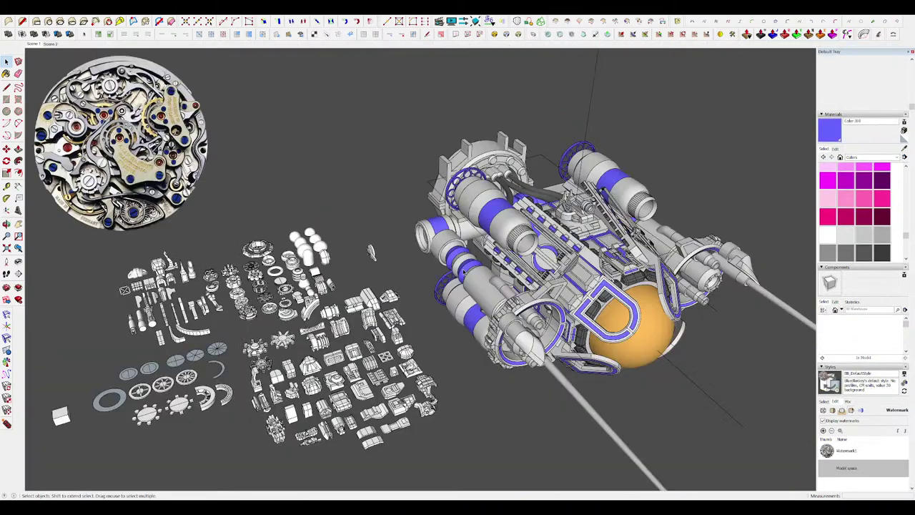
Examine the spaceship's engines, toothed ring and long side barrels from several angles and distances.
scroll(498, 265, "down", 3)
scroll(498, 265, "up", 4)
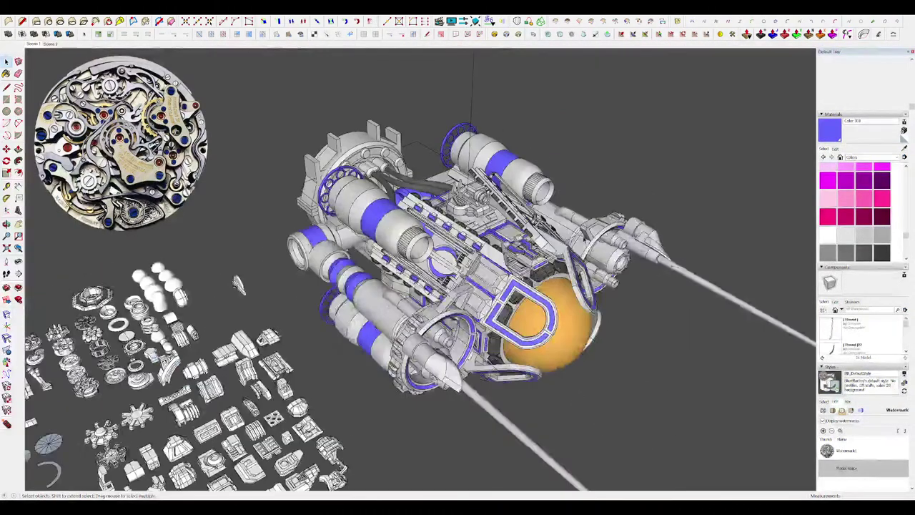
mouse_move(478, 172)
middle_mouse_down()
mouse_move(507, 194)
mouse_move(418, 229)
mouse_move(466, 259)
mouse_move(420, 315)
mouse_move(300, 73)
mouse_move(378, 78)
mouse_move(421, 143)
mouse_move(411, 236)
mouse_move(439, 244)
mouse_move(435, 216)
mouse_move(449, 207)
mouse_move(607, 292)
middle_mouse_up()
scroll(507, 195, "down", 3)
scroll(507, 194, "up", 5)
scroll(466, 260, "down", 3)
scroll(451, 275, "up", 3)
scroll(407, 301, "down", 3)
scroll(411, 236, "up", 3)
scroll(435, 216, "up", 3)
scroll(443, 206, "up", 3)
Open the long tapered barrel component inside the toothed ring for editing and expose its flat round rear face.
double_click(450, 233)
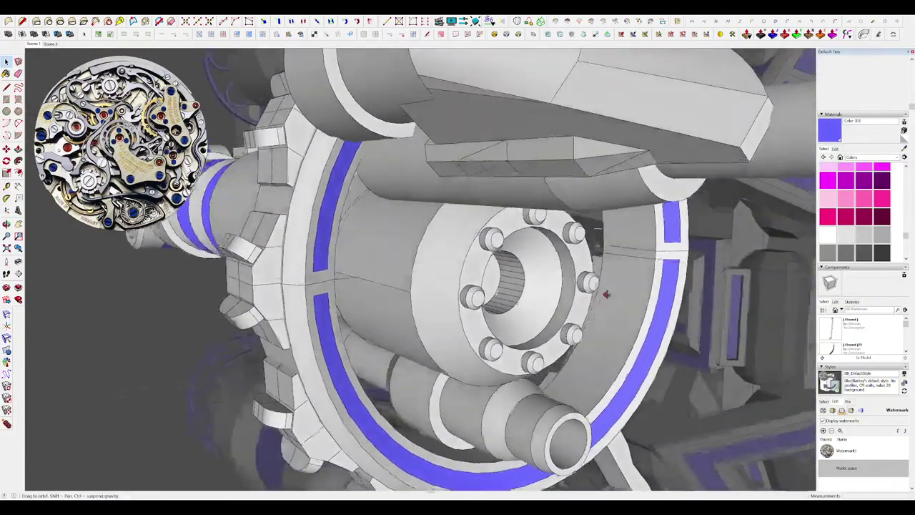
scroll(429, 215, "up", 4)
middle_click_drag(429, 214, 433, 205)
scroll(433, 204, "down", 5)
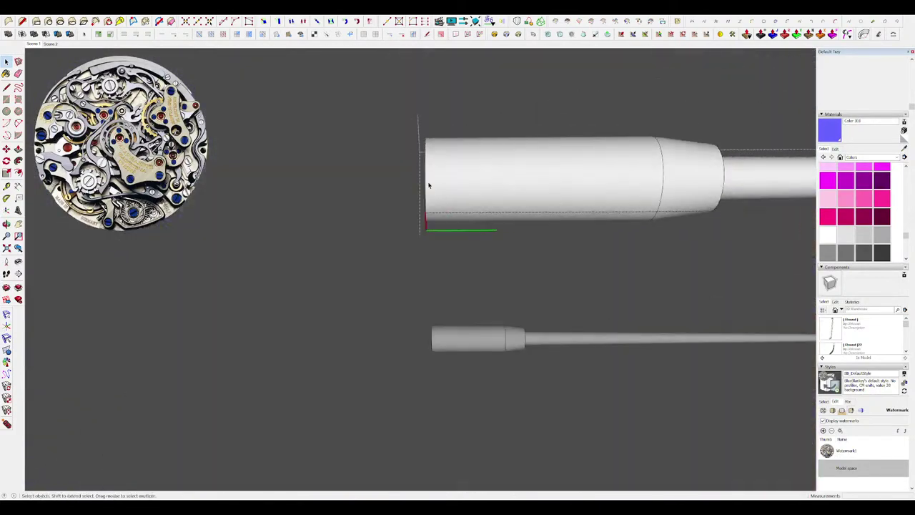
middle_click_drag(429, 185, 653, 155)
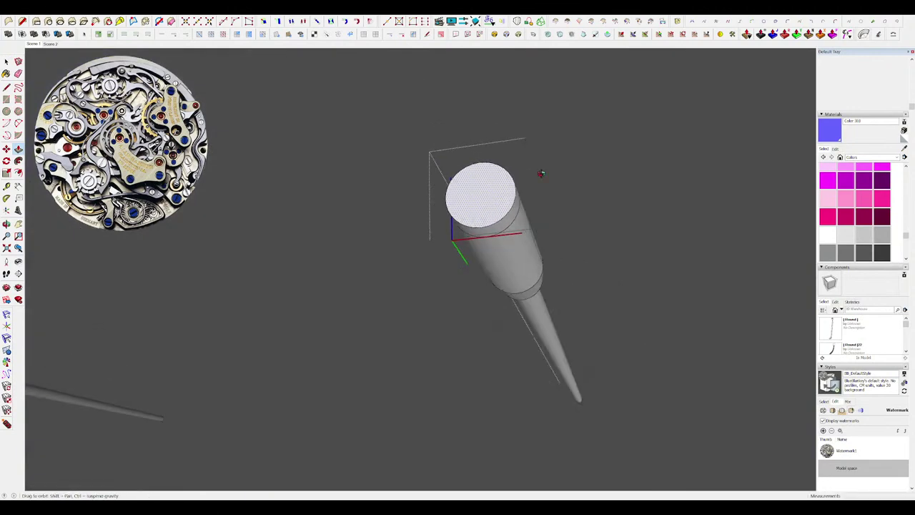
Split the barrel's round rear face with a diagonal line and extrude a rectangular block from its side.
scroll(490, 231, "up", 5)
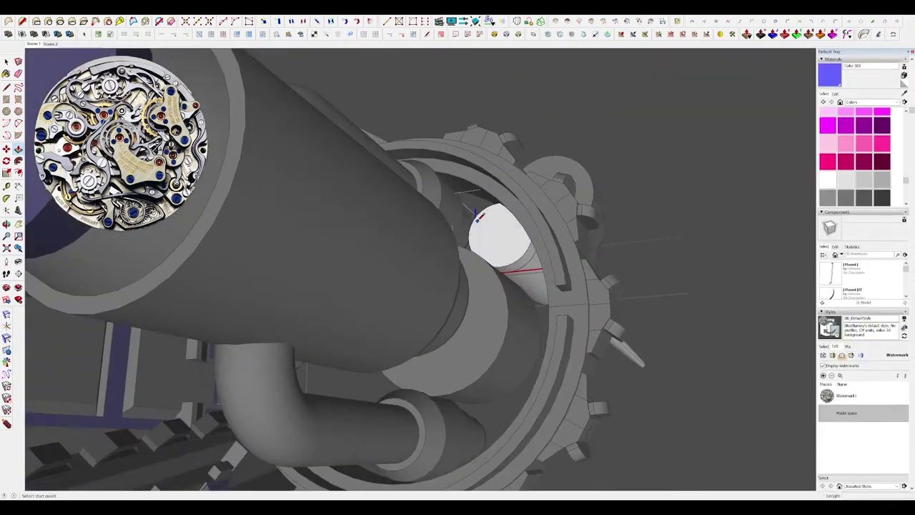
left_click(473, 220)
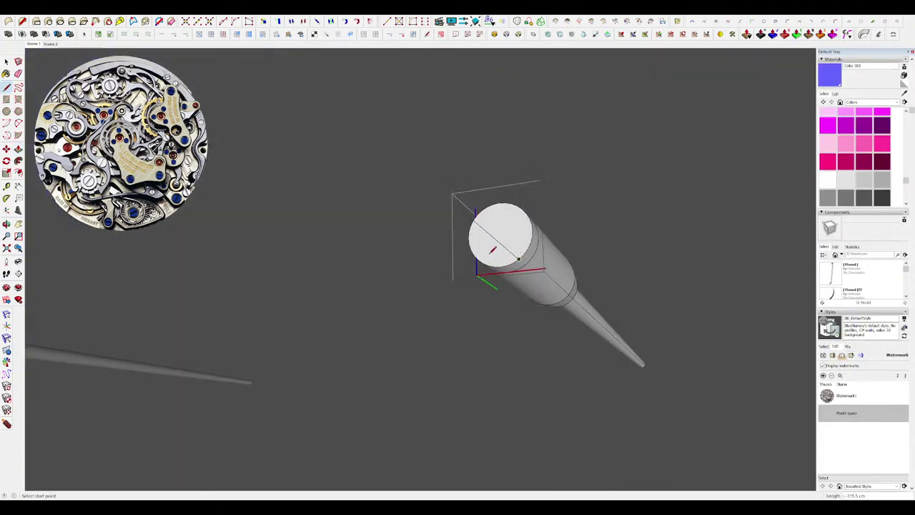
scroll(507, 235, "up", 4)
key("l")
left_click(565, 245)
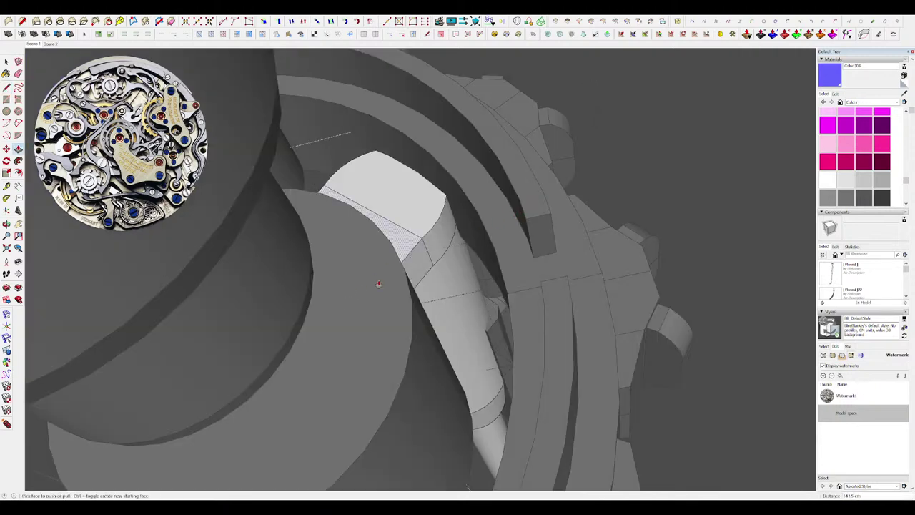
Adjust the outer face of the barrel's rectangular block with Push/Pull to fit against the neighbouring cylinder.
middle_click_drag(418, 240, 351, 217)
scroll(427, 231, "down", 4)
scroll(307, 190, "up", 3)
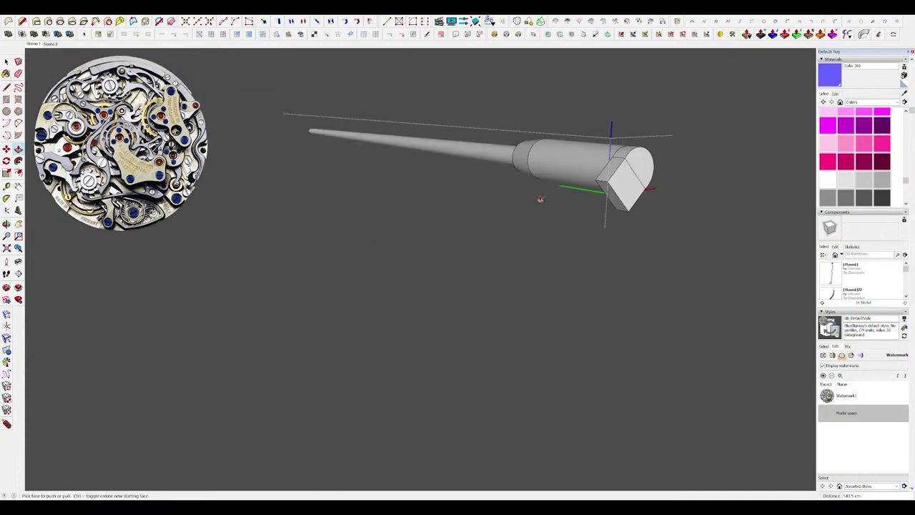
scroll(539, 198, "up", 3)
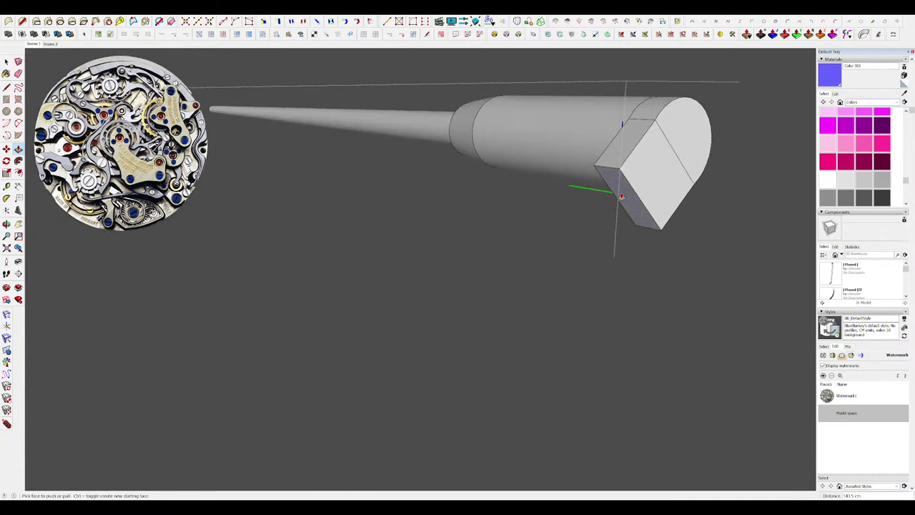
left_click(619, 198)
middle_click_drag(619, 198, 535, 205)
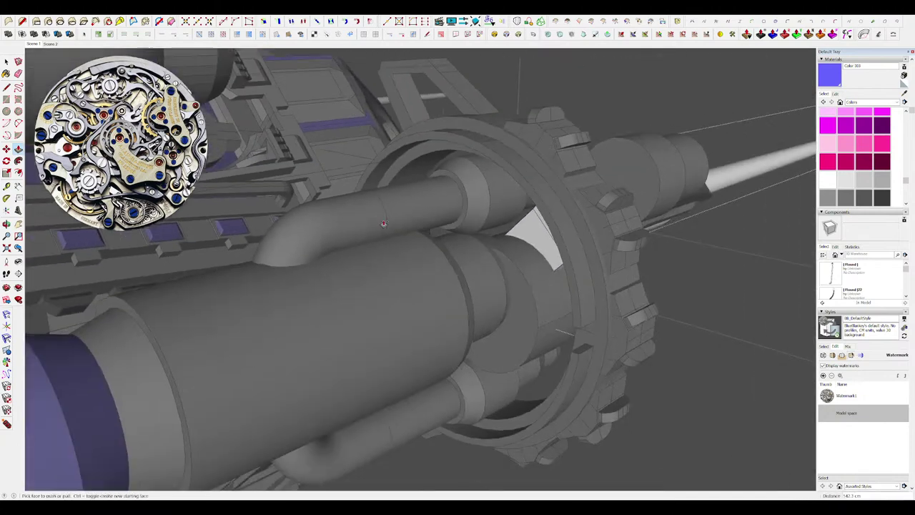
scroll(546, 243, "up", 3)
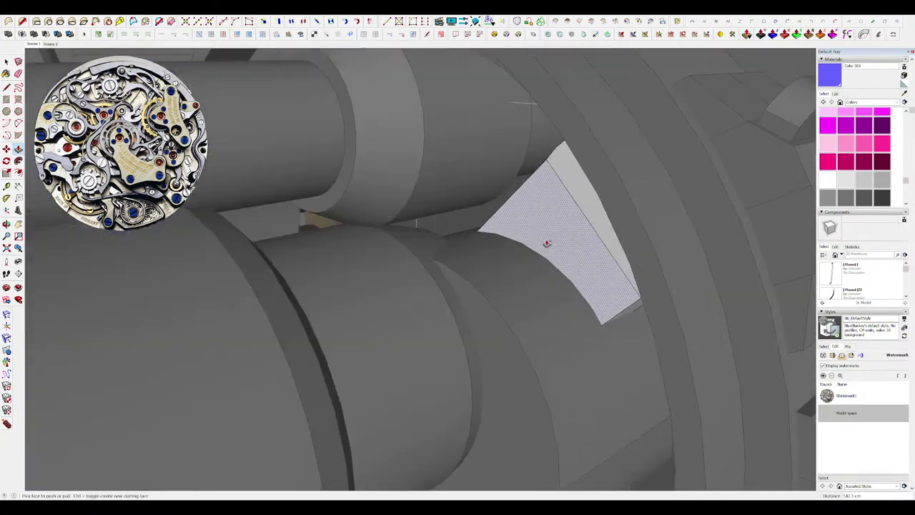
mouse_move(545, 243)
middle_mouse_down()
mouse_move(561, 228)
mouse_move(429, 276)
mouse_move(354, 272)
middle_mouse_up()
key("e")
Close the barrel component and its enclosing engine component to return to the whole spaceship model.
scroll(390, 267, "down", 10)
scroll(434, 247, "down", 4)
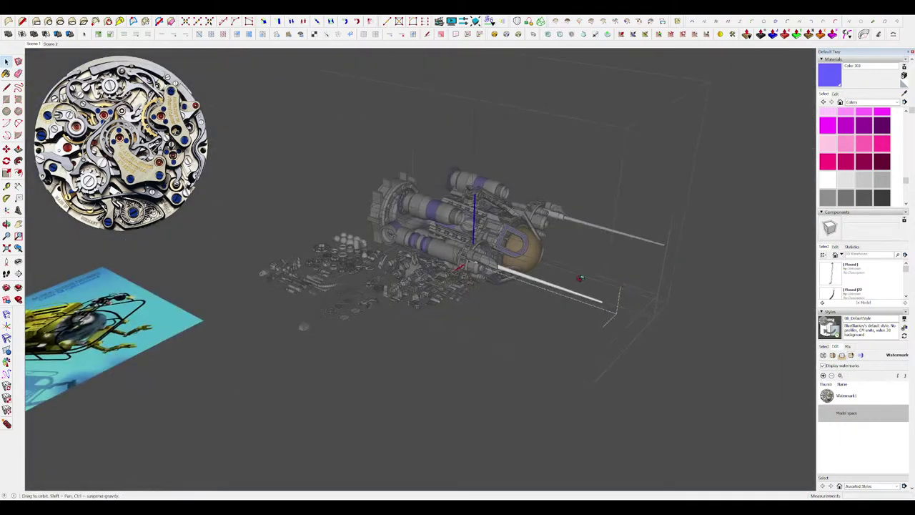
middle_click_drag(580, 278, 527, 315)
key("space")
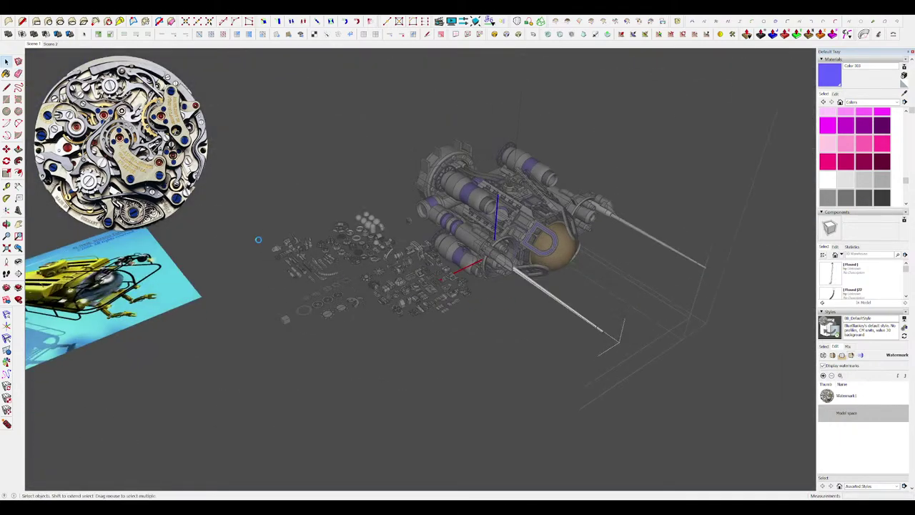
left_click(449, 300)
scroll(516, 266, "up", 6)
middle_click_drag(458, 314, 321, 376)
scroll(321, 377, "down", 4)
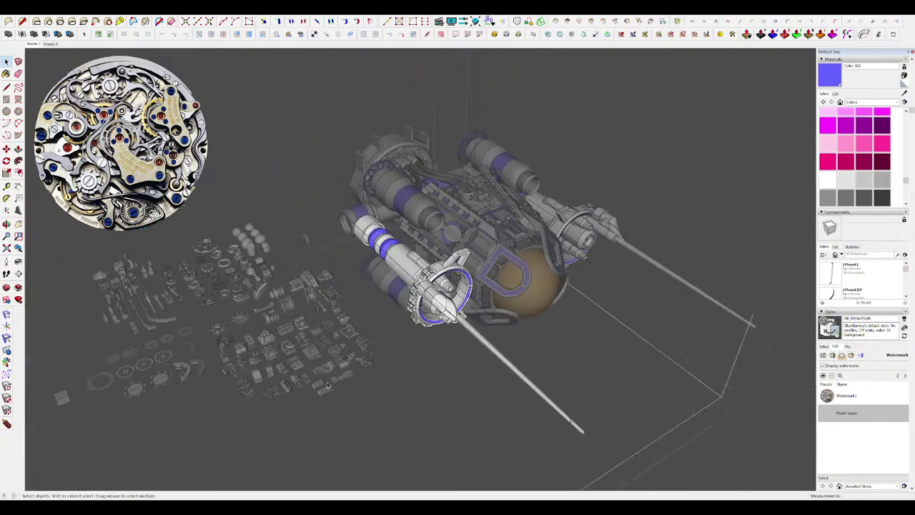
left_click(320, 386)
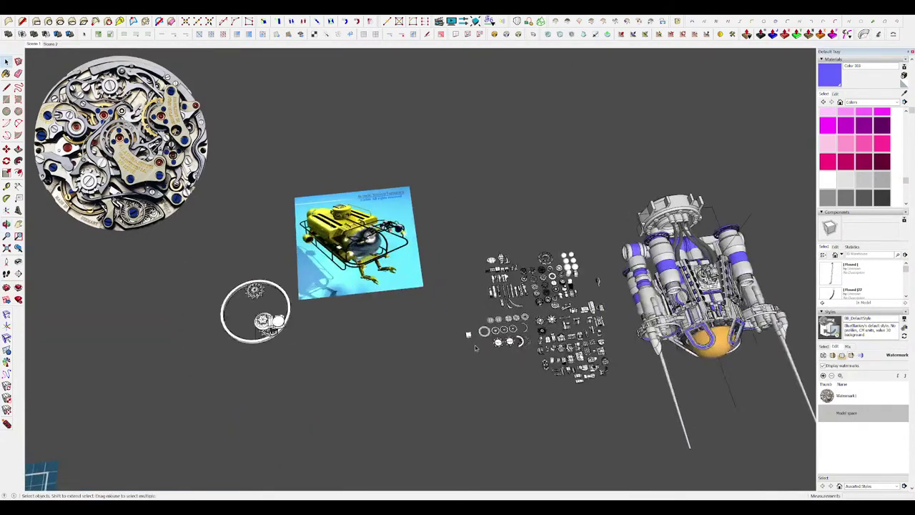
Open the tapered cup component on the white box beside the blueprint and delete its top face.
middle_click_drag(429, 462, 523, 372, "shift")
scroll(504, 361, "up", 8)
middle_click_drag(502, 329, 449, 254)
double_click(498, 293)
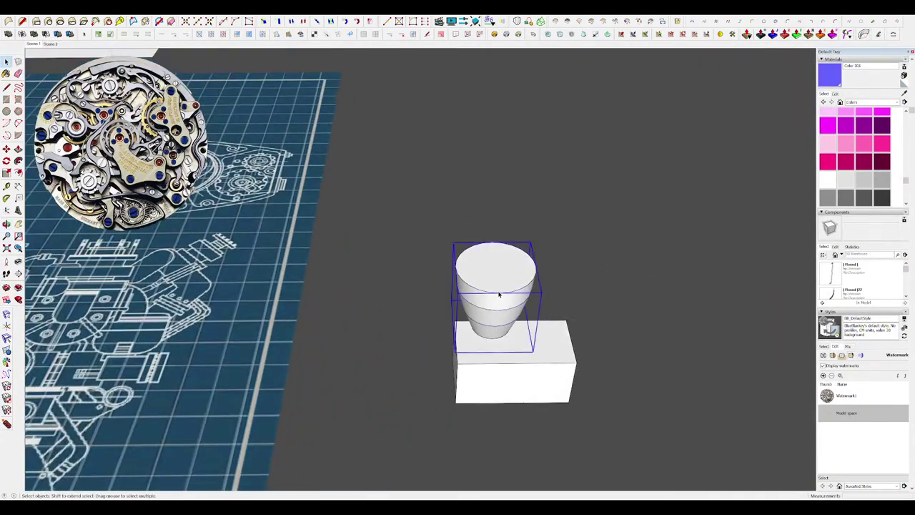
left_click(499, 283)
scroll(507, 245, "down", 3)
scroll(519, 259, "up", 7)
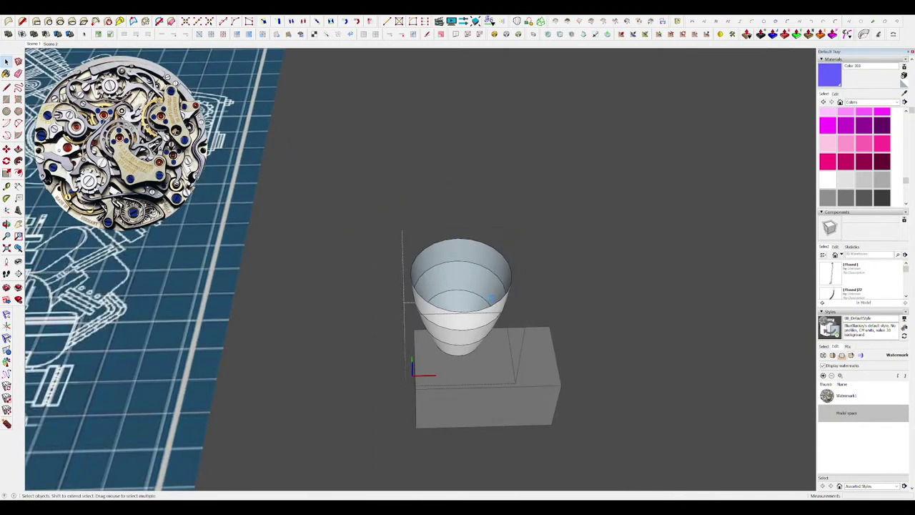
Hide the rest of the model and select all surfaces of the open cup.
scroll(493, 296, "up", 3)
middle_click_drag(494, 296, 482, 260)
key("i")
scroll(483, 261, "down", 4)
left_click_drag(551, 306, 384, 155)
scroll(450, 224, "up", 4)
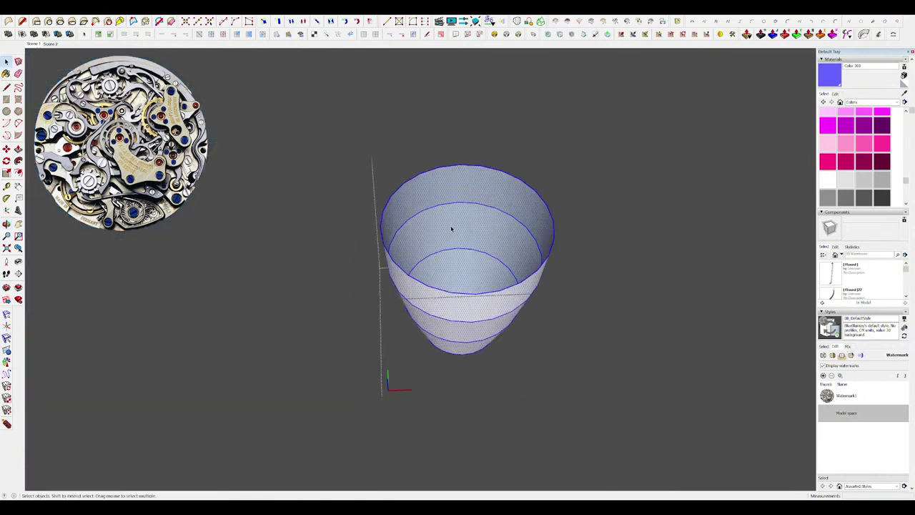
Try to thicken the cup's walls inward with Joint Push Pull.
key("j")
left_click_drag(535, 210, 519, 216)
key("space")
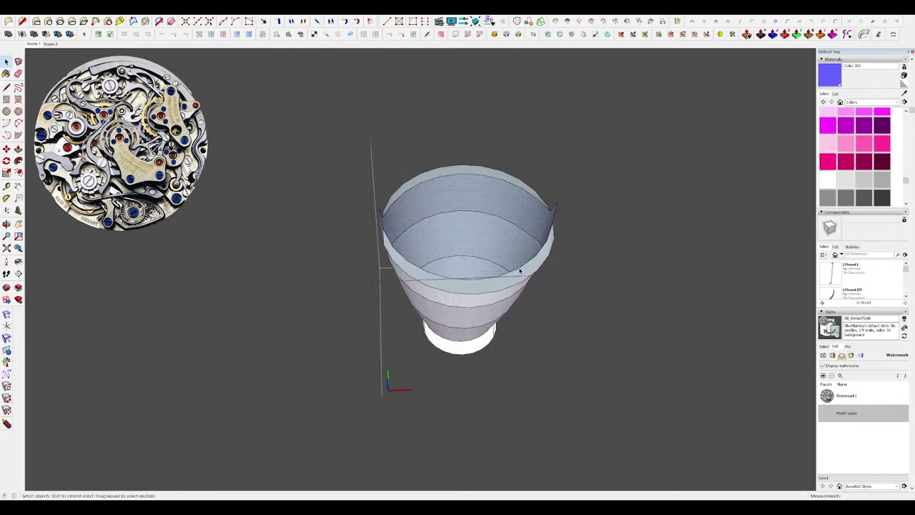
key("ctrl+z")
middle_click_drag(520, 271, 518, 243)
triple_click(518, 243)
key("j")
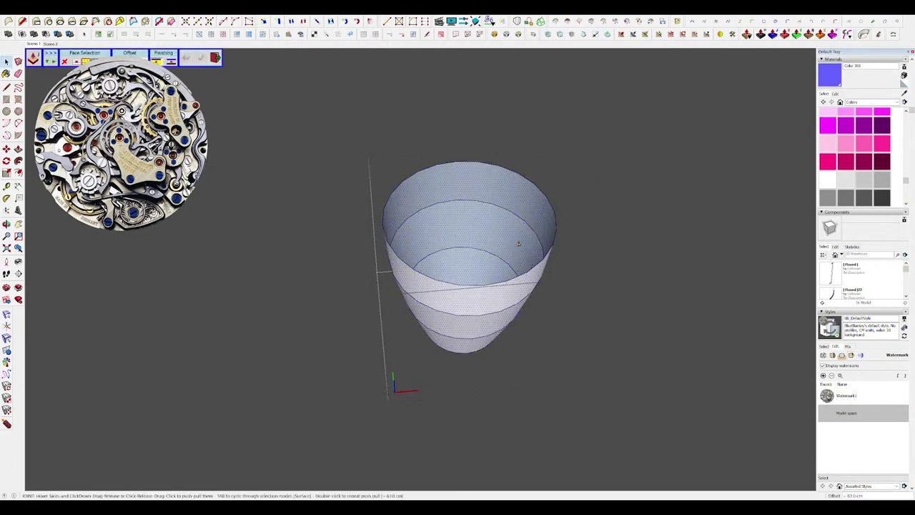
key("space")
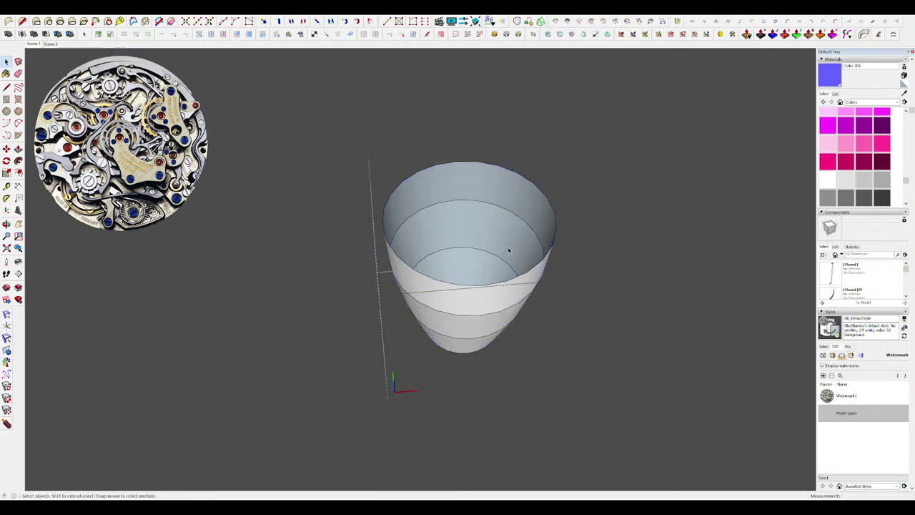
Thicken the entire cup shell inward with Round Push Pull and close the cup component.
triple_click(509, 250)
left_click(785, 35)
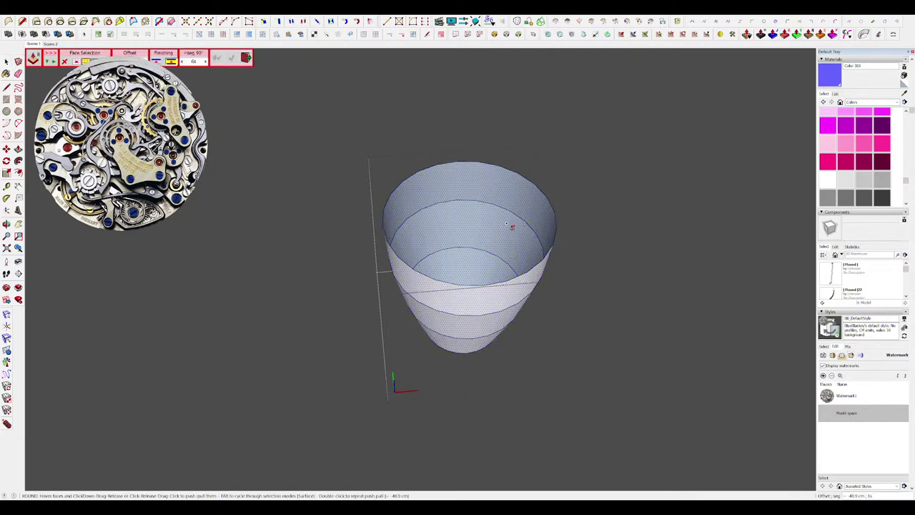
key("space")
middle_click_drag(529, 215, 486, 243)
scroll(486, 243, "down", 5)
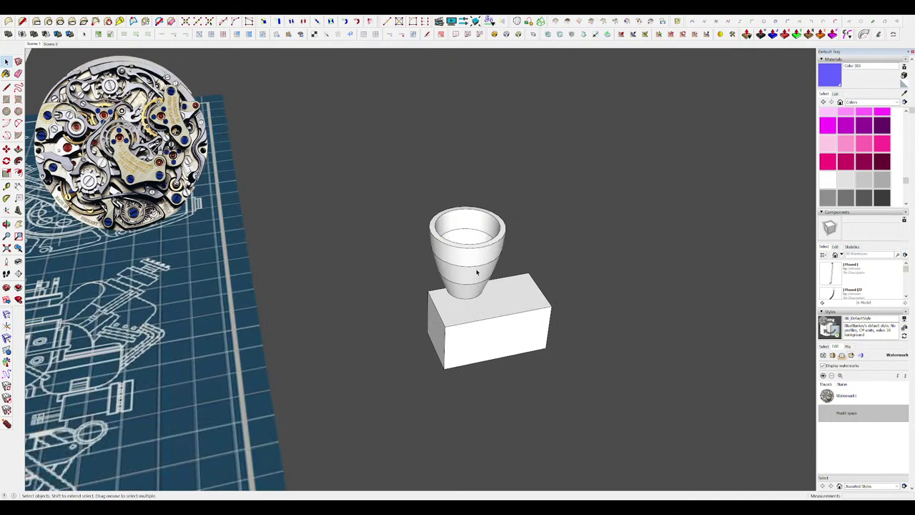
Move the hollowed cup vertically down by about 84 cm onto the white box.
left_click(477, 271)
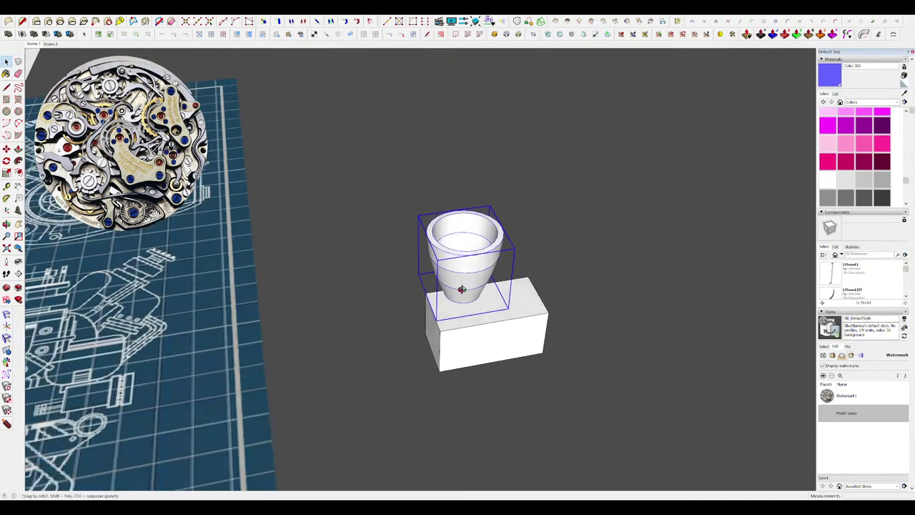
scroll(464, 286, "up", 3)
key("m")
left_click(443, 328)
left_click(437, 343)
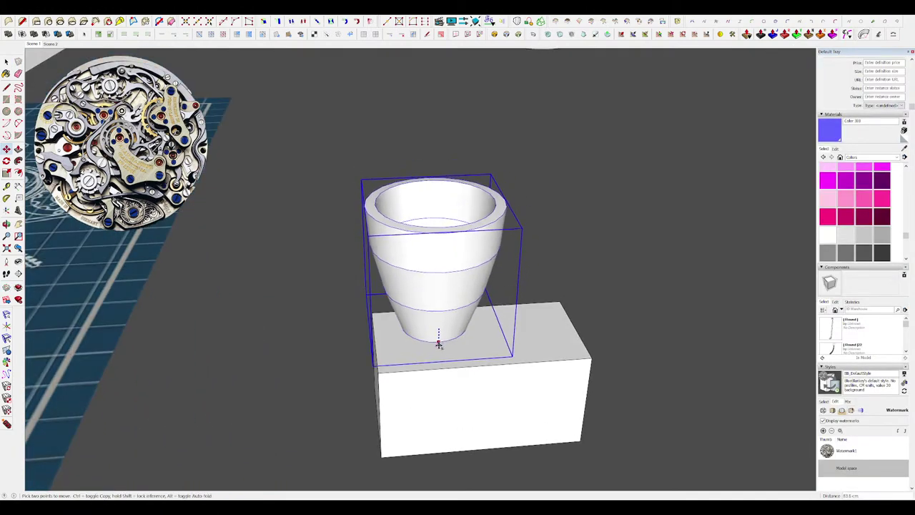
Copy one vertical column of three outer wall faces from the isolated cup component and close the component.
key("space")
scroll(436, 342, "down", 3)
middle_click_drag(437, 342, 433, 283)
double_click(425, 308)
key("alt+h")
scroll(433, 269, "up", 4)
left_click(430, 265)
left_click(430, 294, "shift")
left_click(429, 315, "shift")
middle_click_drag(430, 315, 441, 342)
key("m")
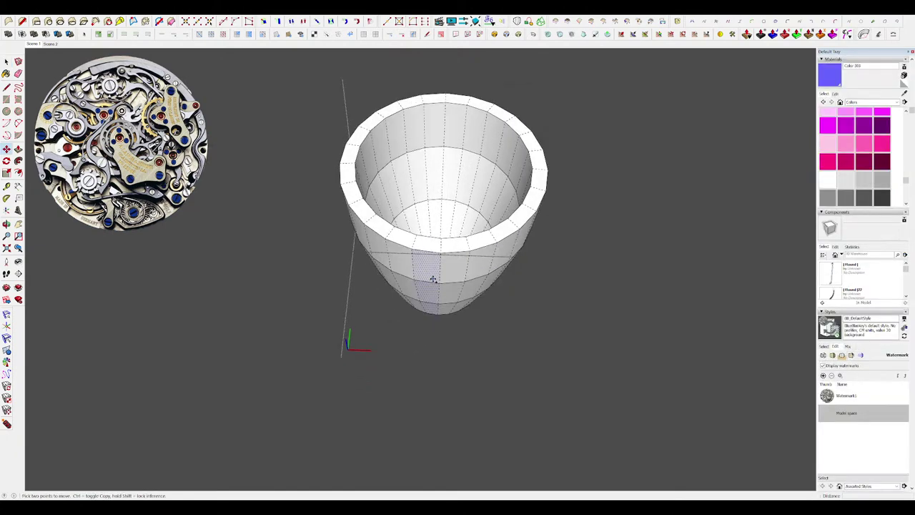
left_click(564, 334)
key("space")
key("i")
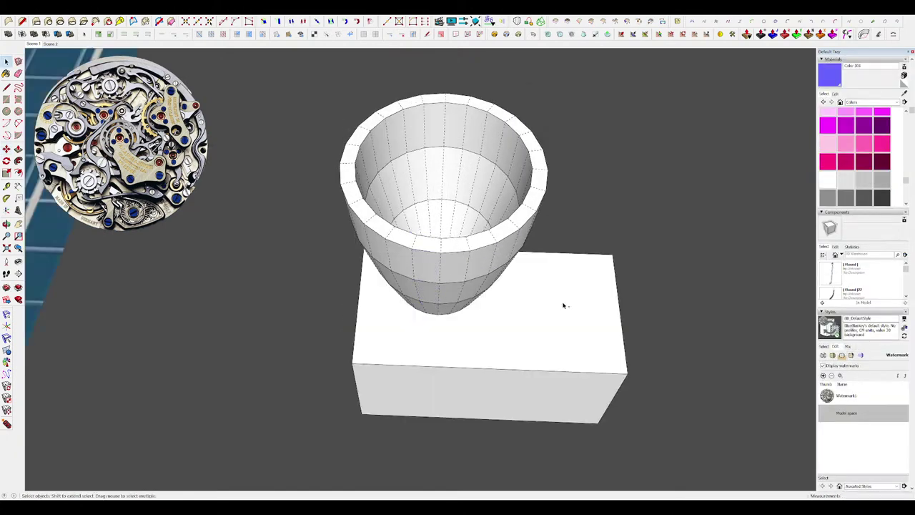
Paste the copied wall faces in place on the cup's outside and group them as a separate strip.
middle_click_drag(478, 296, 484, 313)
scroll(433, 287, "up", 3)
middle_click_drag(429, 285, 371, 243)
key("m")
key("ctrl+g")
Try to thicken the isolated strip's faces outward from the cup wall with Joint Push Pull.
double_click(411, 273)
key("i")
left_click(401, 252)
left_click(423, 319, "shift")
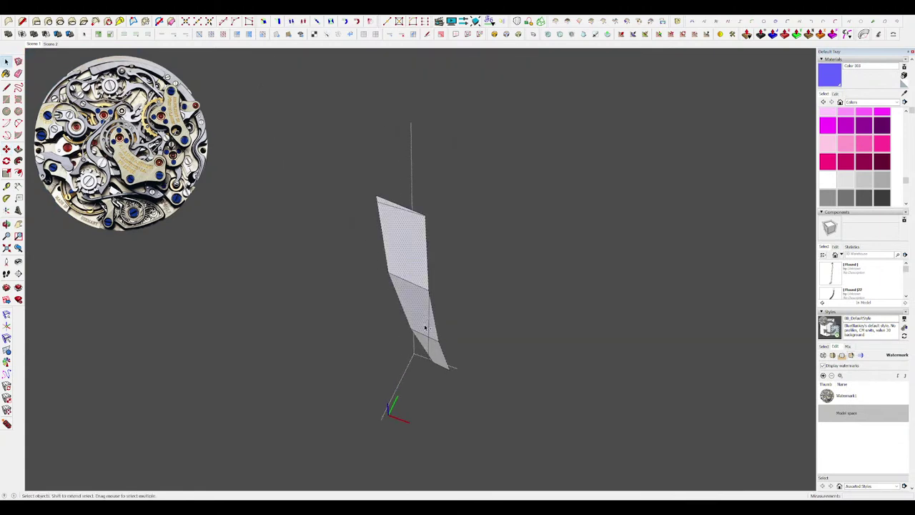
left_click(427, 347, "shift")
middle_click_drag(426, 347, 429, 277, "shift")
key("j")
left_click_drag(424, 256, 411, 271)
key("space")
middle_click_drag(414, 272, 521, 326)
key("i")
scroll(541, 307, "down", 4)
left_click(541, 306)
scroll(445, 273, "up", 4)
middle_click_drag(445, 273, 457, 265)
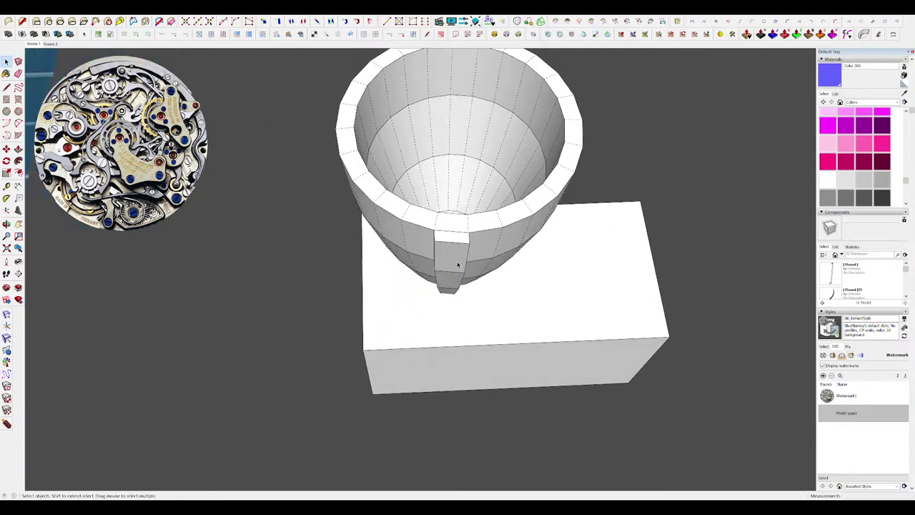
Thicken the strip about 30 cm outward into a rib with Round Push Pull and close its group.
double_click(458, 265)
key("i")
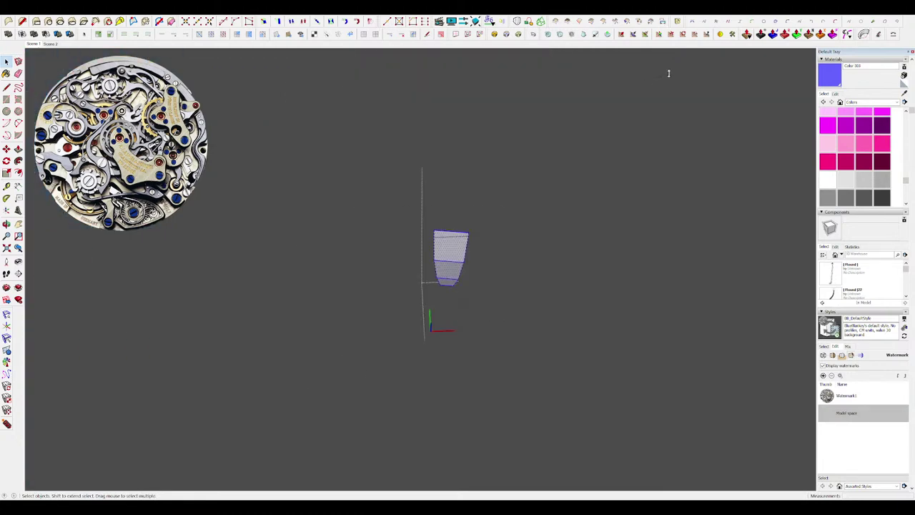
left_click(784, 35)
scroll(489, 245, "up", 3)
left_click_drag(434, 251, 429, 264)
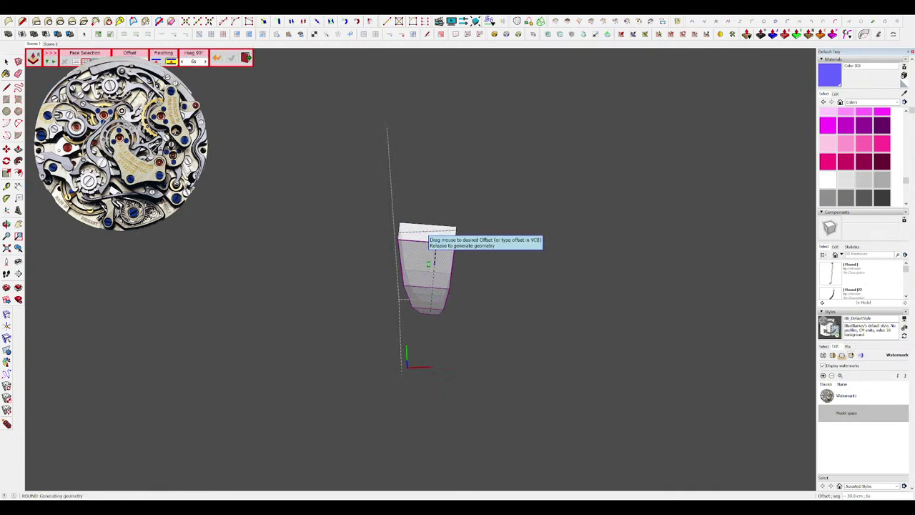
key("space")
key("i")
scroll(443, 274, "down", 4)
key("Escape")
Select the rib and draw a helper line across the diameter of the cup's bottom opening.
left_click(412, 260)
mouse_move(444, 278)
middle_mouse_down()
mouse_move(414, 262)
mouse_move(444, 265)
middle_mouse_up()
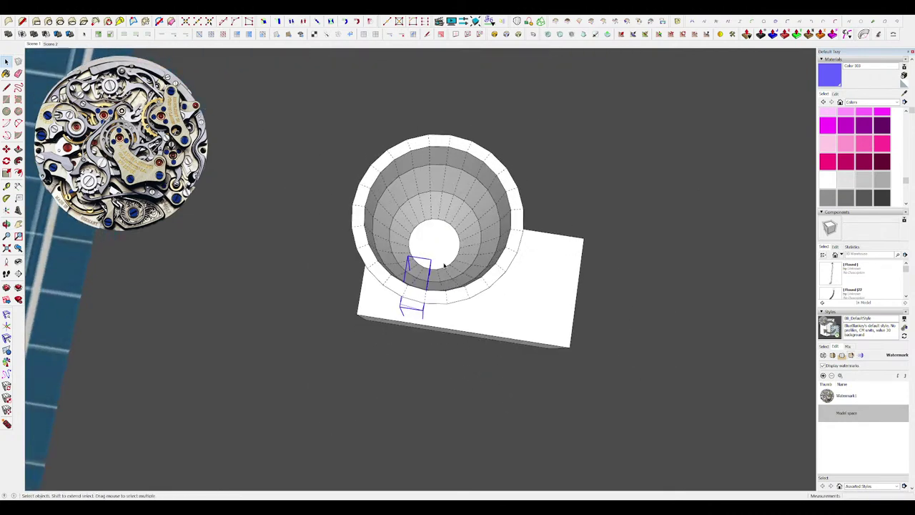
scroll(443, 265, "up", 3)
key("l")
left_click(424, 282)
left_click(438, 188)
Rotate-copy the rib around the cup's centre, skipping one wall segment each time, to form a full ring of 12 ribs.
key("q")
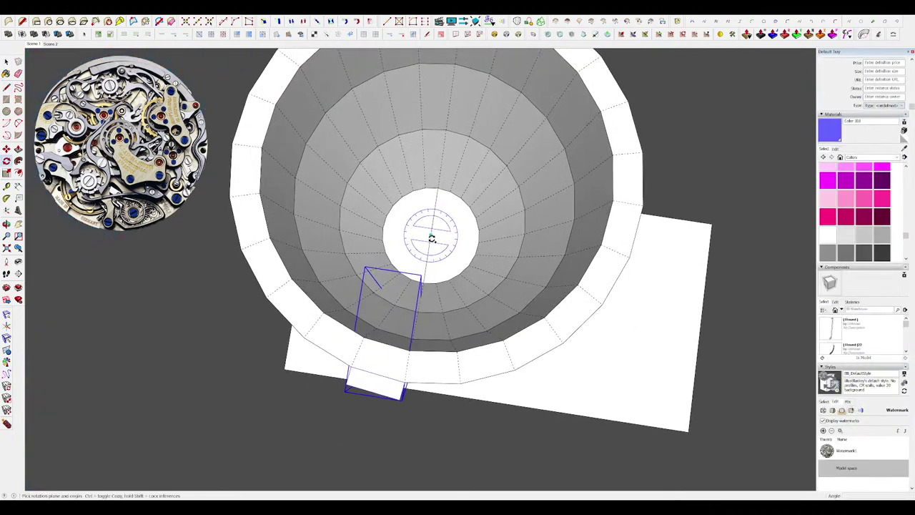
scroll(433, 236, "down", 3)
left_click(433, 235)
scroll(430, 245, "up", 3)
left_click(431, 267)
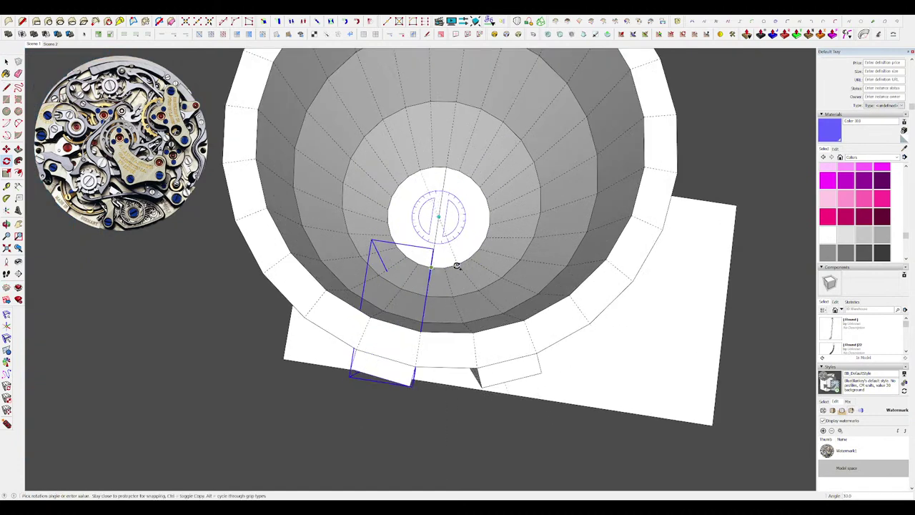
left_click(458, 266)
scroll(457, 265, "down", 4)
middle_click_drag(458, 266, 465, 169)
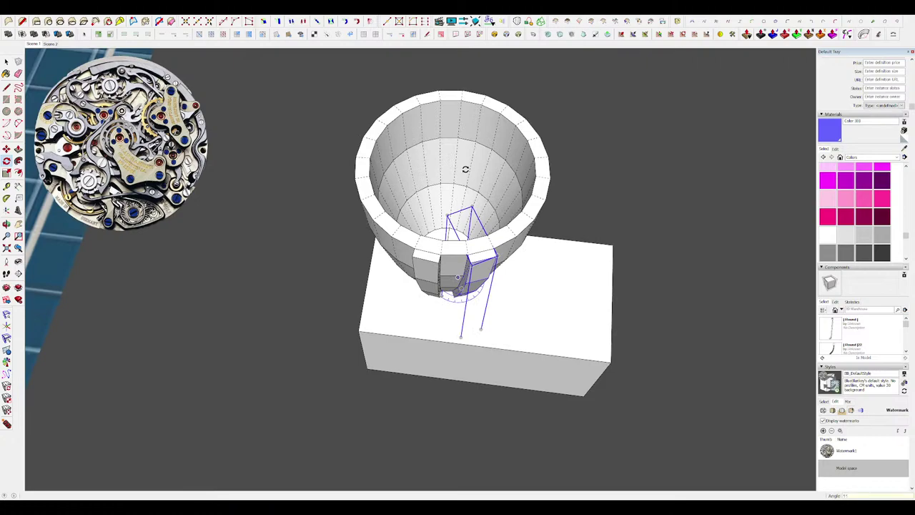
key("Return")
middle_click_drag(438, 314, 434, 72)
Select the cup together with all its ribs and combine them into one object.
scroll(472, 227, "down", 4)
middle_click_drag(482, 238, 479, 294)
scroll(462, 262, "up", 4)
scroll(462, 262, "down", 4)
left_click(472, 243)
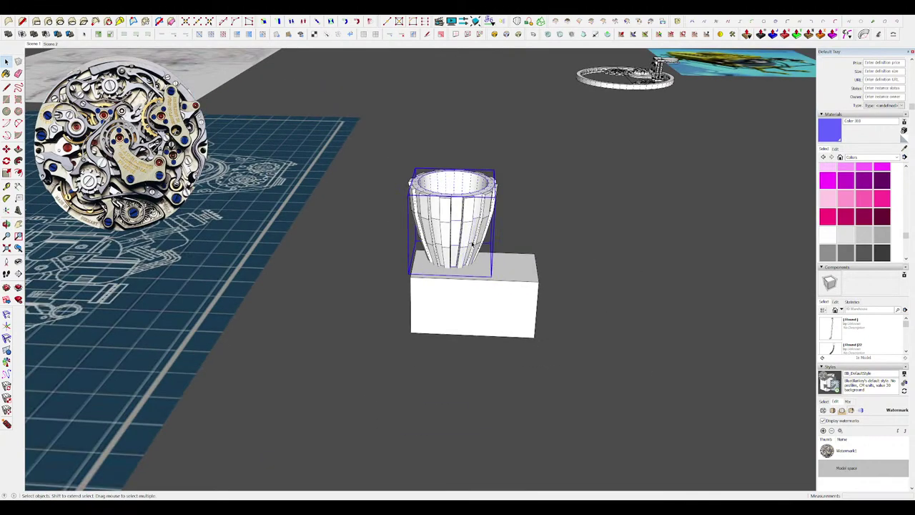
middle_click_drag(472, 243, 478, 222)
left_click_drag(509, 237, 374, 146)
middle_click_drag(422, 189, 440, 112)
right_click(436, 207)
left_click(486, 353)
Raise the ribbed cup vertically a short distance off the white box.
scroll(456, 233, "up", 4)
key("m")
left_click(457, 233)
left_click(455, 214)
key("space")
Draw a circular disc centred on a helper line across the isolated cup's underside, covering the bottom opening and ring.
double_click(444, 228)
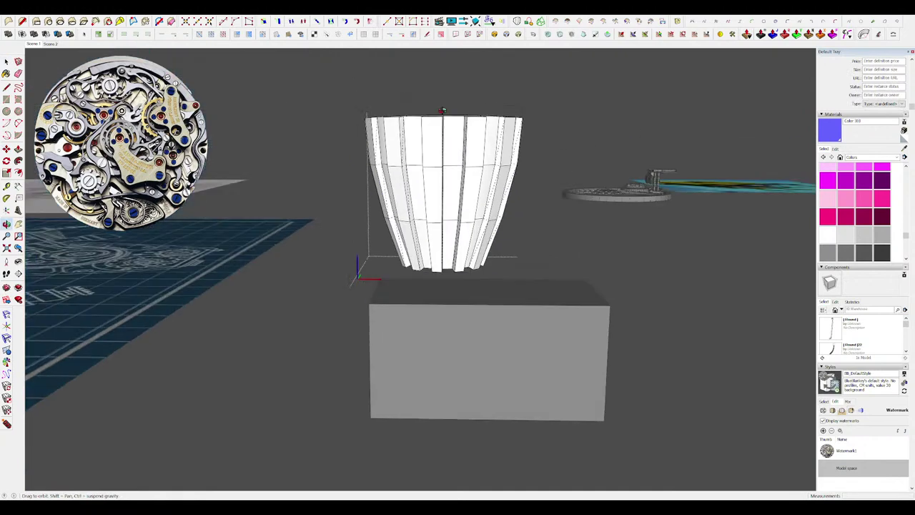
key("h")
middle_click_drag(441, 300, 441, 230)
scroll(441, 230, "up", 4)
middle_click_drag(443, 279, 453, 237)
key("l")
left_click(418, 267)
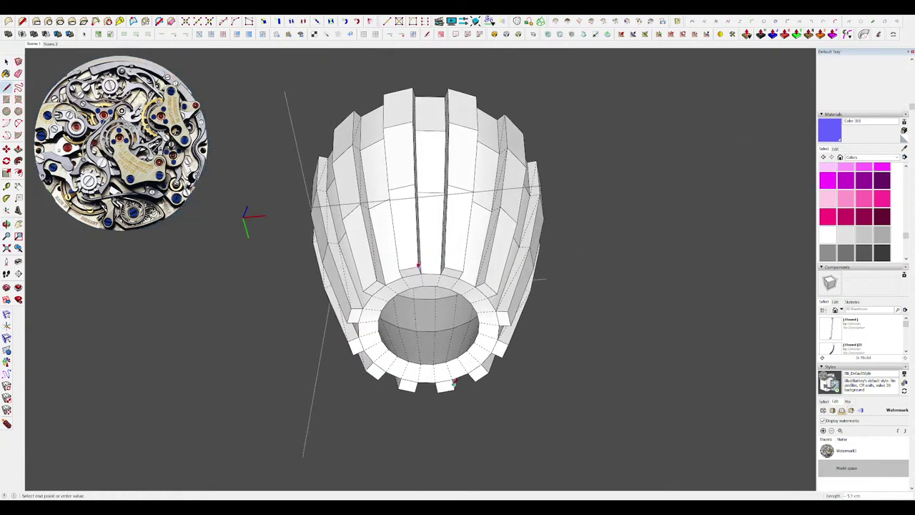
middle_click_drag(418, 282, 422, 235)
left_click(420, 391)
left_click(425, 251)
key("c")
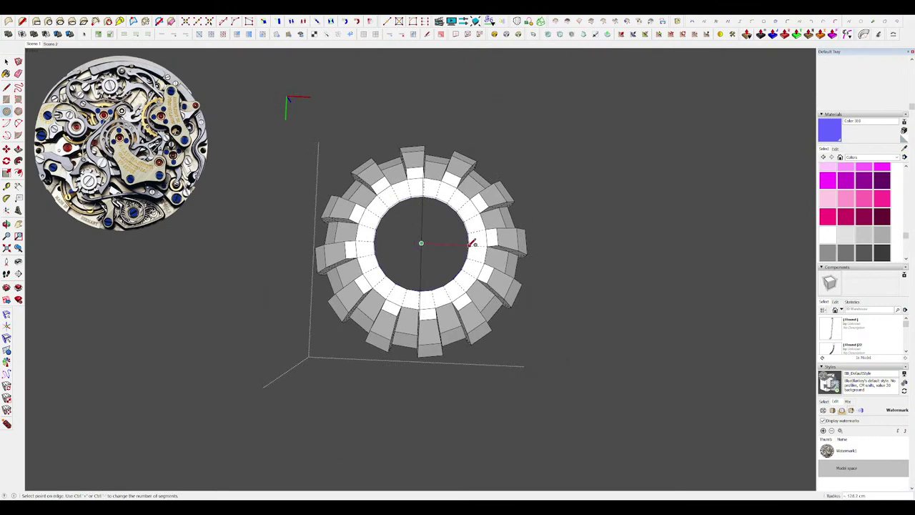
left_click(499, 246)
Undo a trial extrusion of one half of the base disc and erase the helper line dividing it.
middle_click_drag(504, 235, 478, 217)
key("p")
double_click(477, 216)
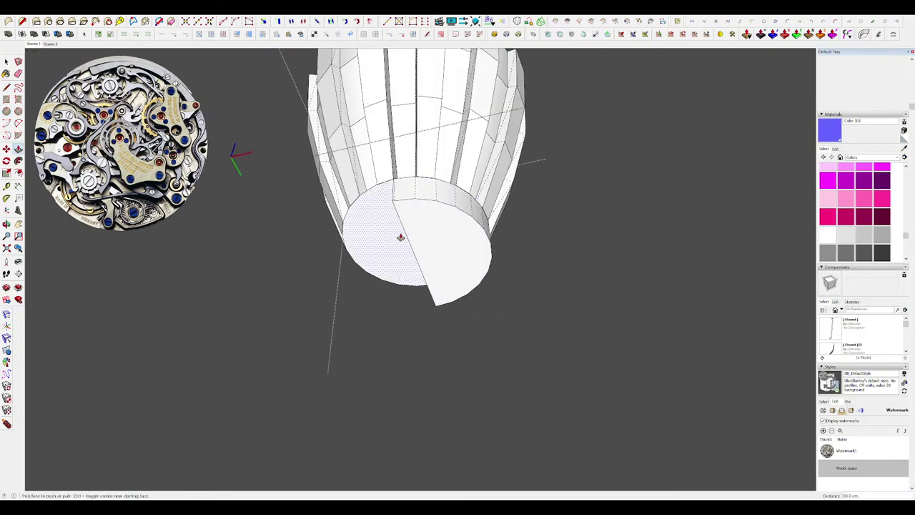
key("ctrl+z")
key("e")
left_click(427, 257)
Try to extrude the undivided base disc downward with Push/Pull.
key("p")
double_click(433, 231)
scroll(432, 226, "down", 4)
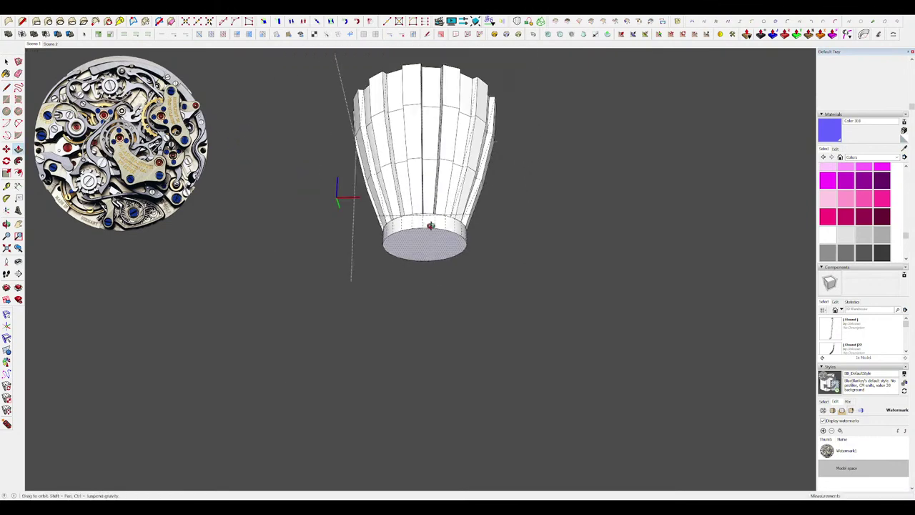
key("ctrl+z")
Group the base disc's face and edges separately from the cup.
key("space")
scroll(435, 228, "up", 6)
key("g")
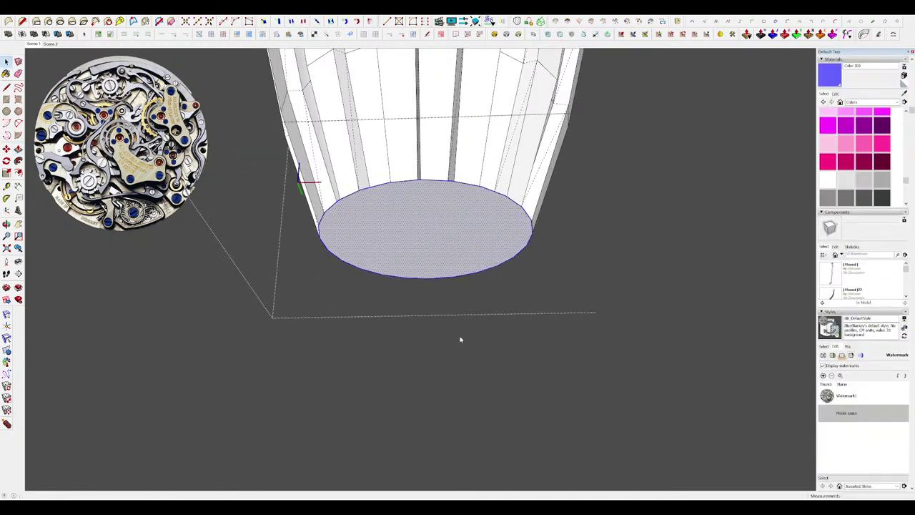
Inspect the ribs in isolation at the cup's lower end and return to the whole cup.
left_click(460, 340)
key("i")
key("i")
double_click(409, 161)
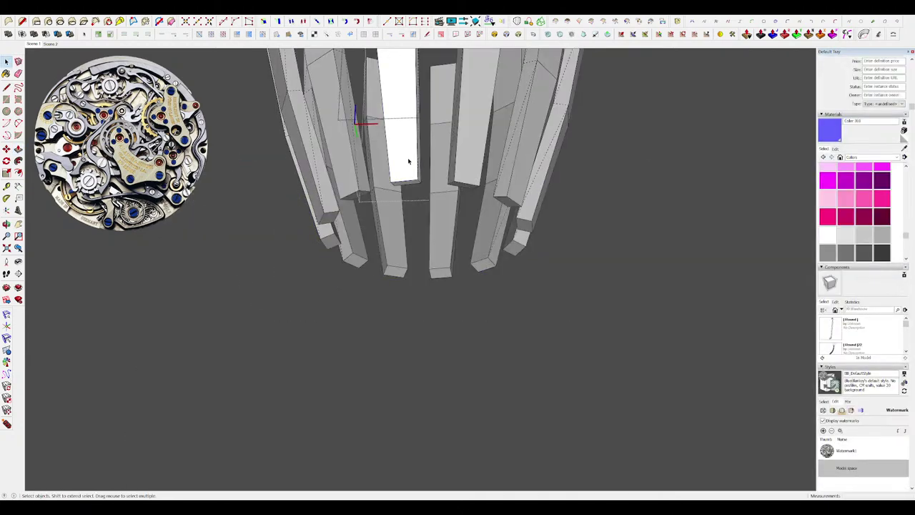
left_click(409, 162)
left_click(494, 328)
left_click(494, 329)
Try deleting the base disc from the cup's underside, and undo the deletion.
left_click(417, 223)
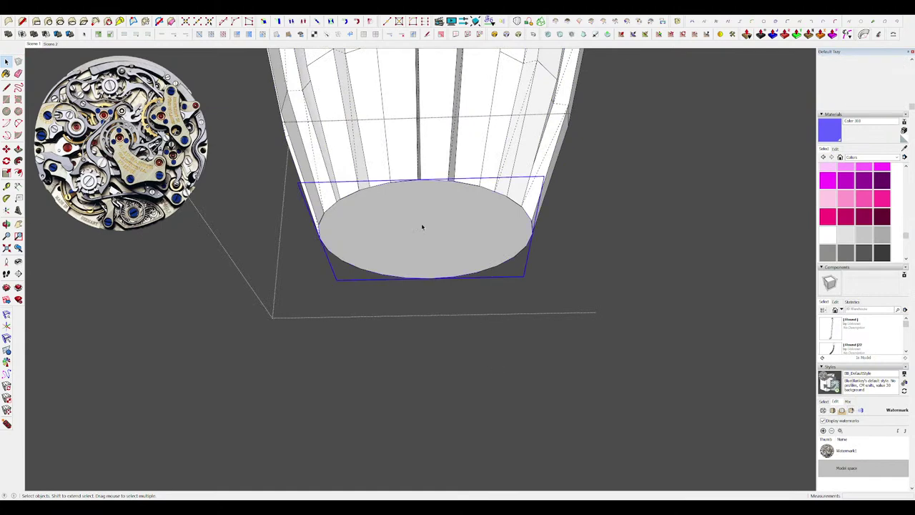
key("Delete")
left_click(483, 212)
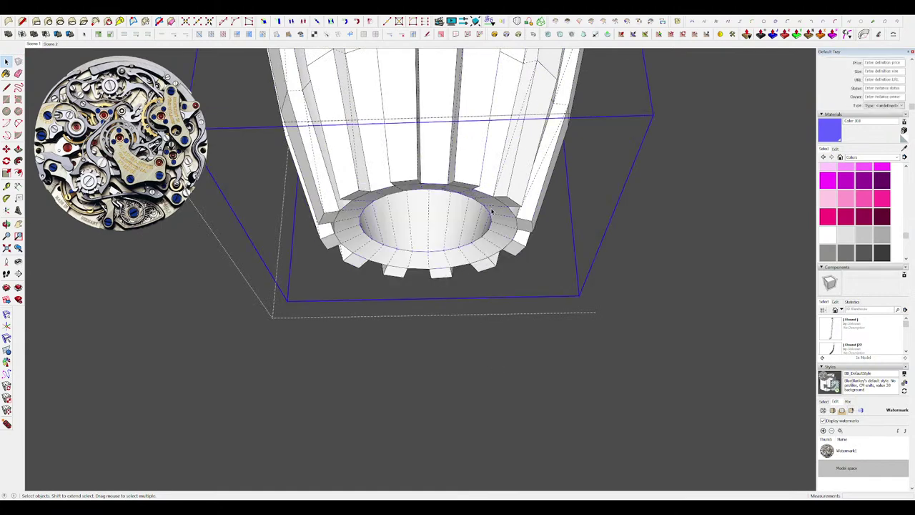
key("ctrl+z")
Extrude the base disc down to the top of the white box with Push/Pull and close the open groups.
double_click(451, 221)
scroll(456, 219, "down", 1)
key("Escape")
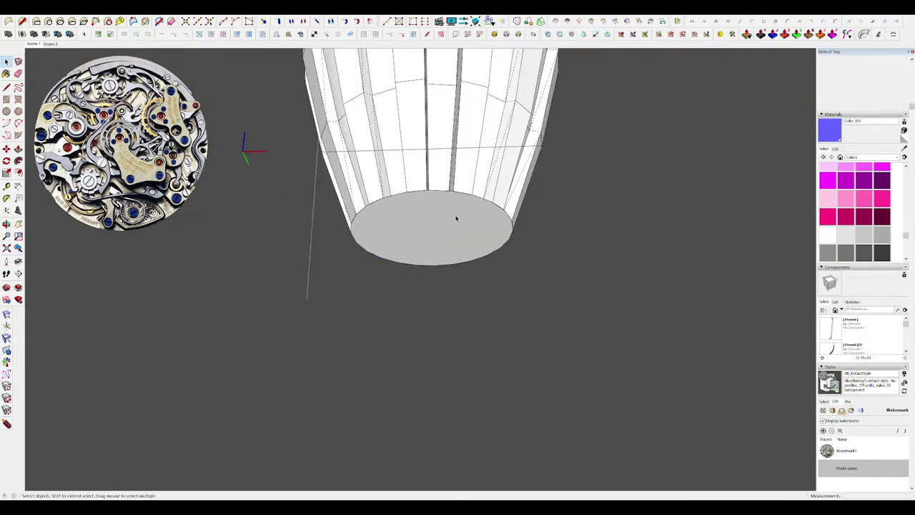
key("Escape")
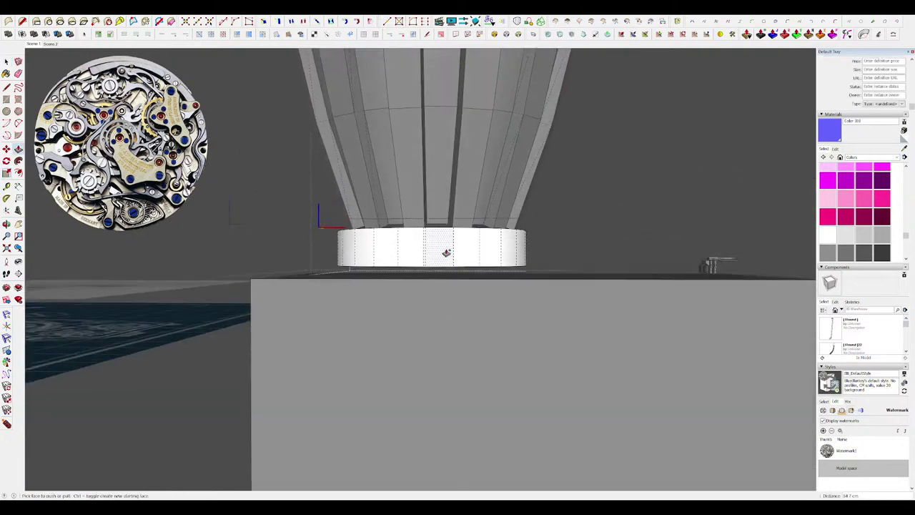
middle_click_drag(446, 253, 420, 247)
scroll(434, 316, "down", 4)
scroll(446, 318, "up", 3)
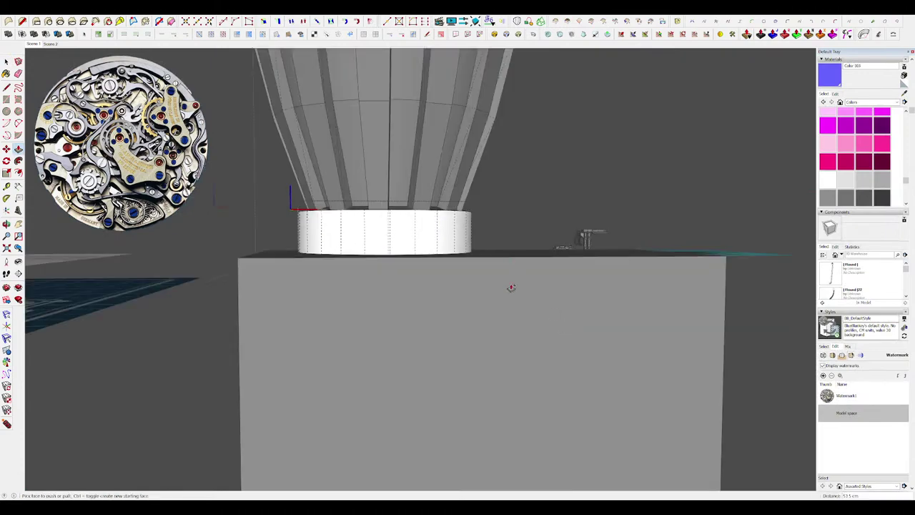
scroll(510, 286, "down", 3)
middle_click_drag(510, 286, 554, 311)
left_click(524, 358)
scroll(532, 400, "down", 3)
scroll(555, 312, "down", 2)
left_click(555, 312)
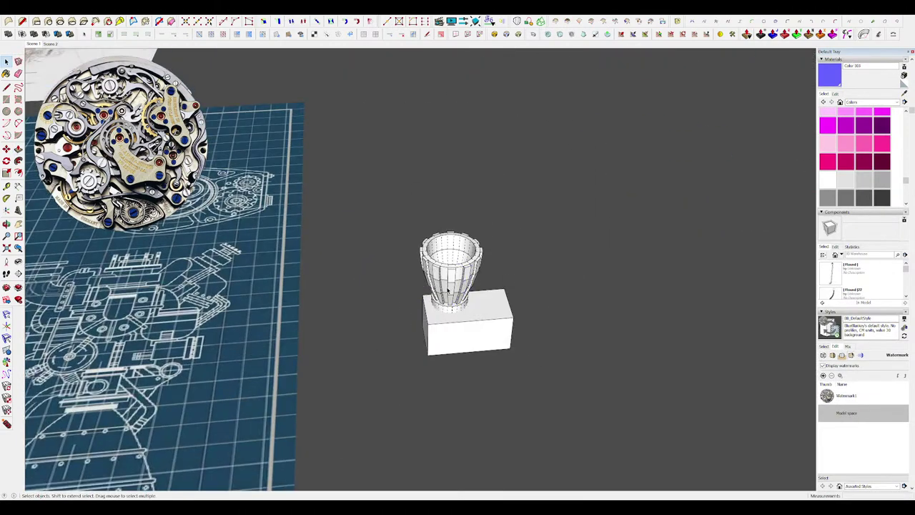
Scale the white box beneath the cup to about half its width.
scroll(455, 239, "down", 10)
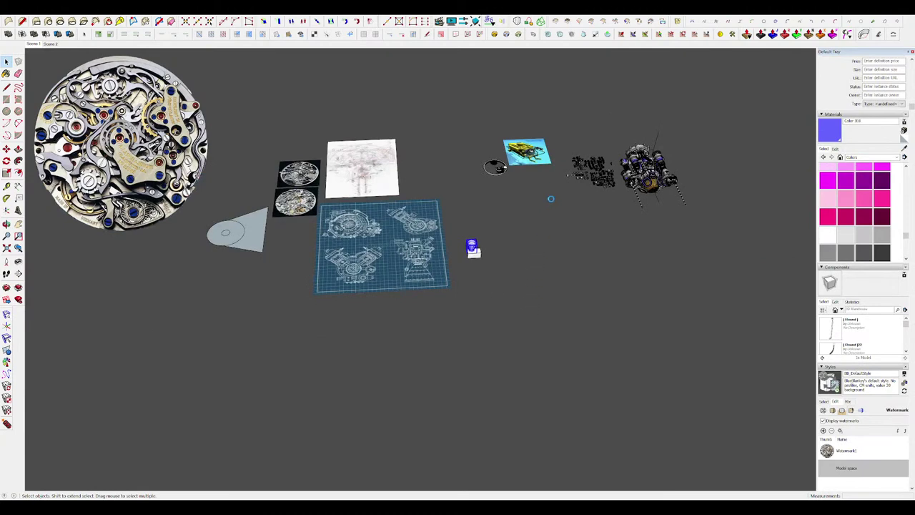
scroll(476, 249, "up", 3)
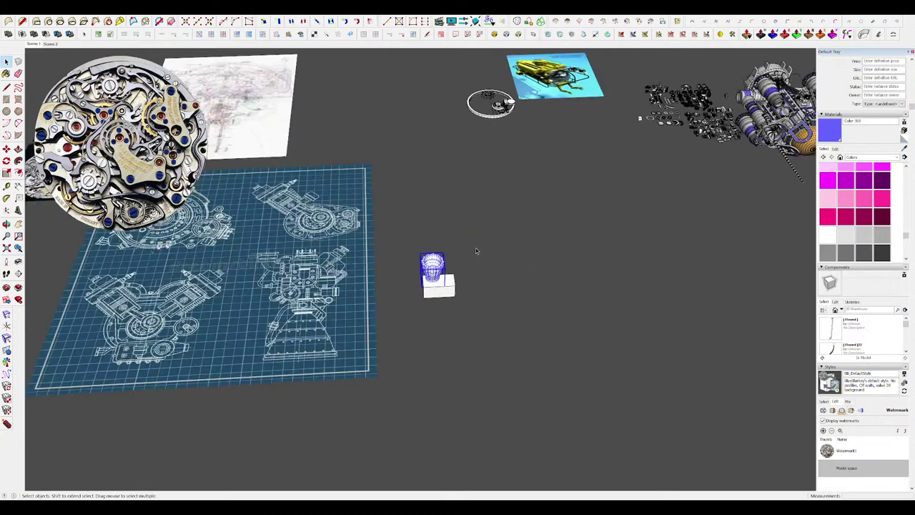
scroll(452, 295, "up", 5)
middle_click_drag(451, 298, 445, 276)
left_click(394, 286)
scroll(394, 286, "up", 5)
key("p")
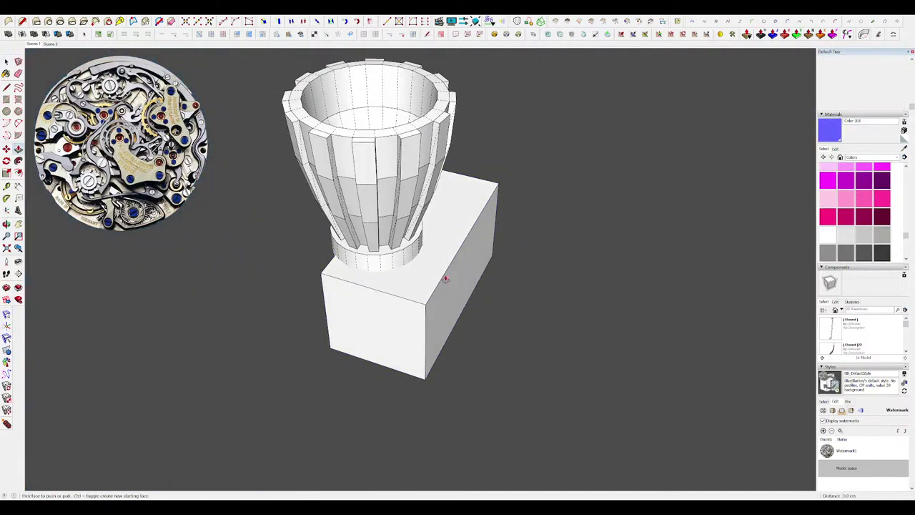
key("space")
left_click(449, 277)
key("s")
left_click_drag(462, 278, 391, 287)
key("space")
Try to scale the narrowed box across its width to the opposite side.
scroll(418, 290, "down", 5)
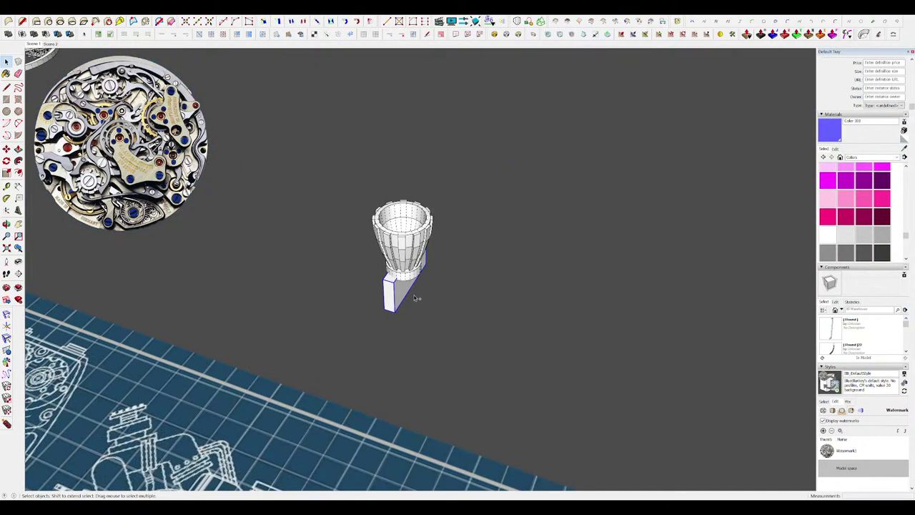
middle_click_drag(384, 292, 541, 266)
scroll(541, 265, "up", 5)
key("s")
left_click_drag(557, 258, 594, 254)
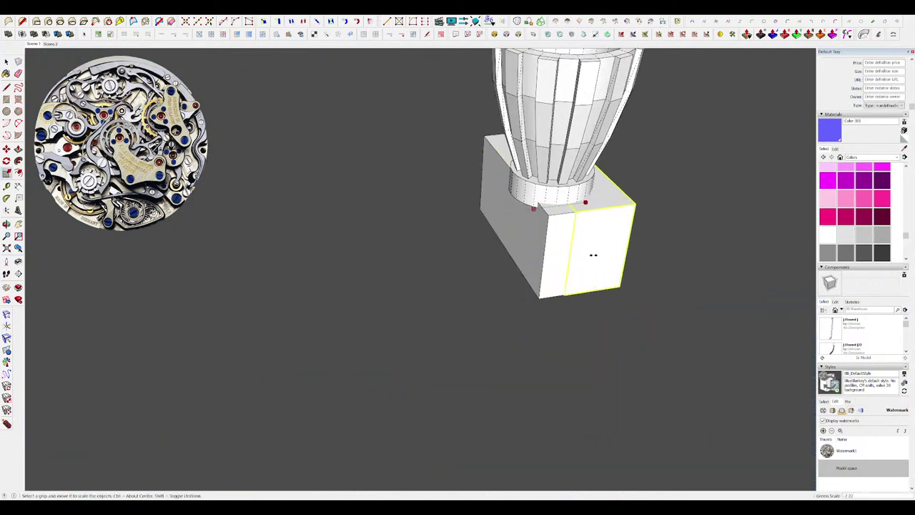
key("space")
Mirror a copy of the narrowed box alongside it to complete the block's other half.
middle_click_drag(595, 260, 495, 287)
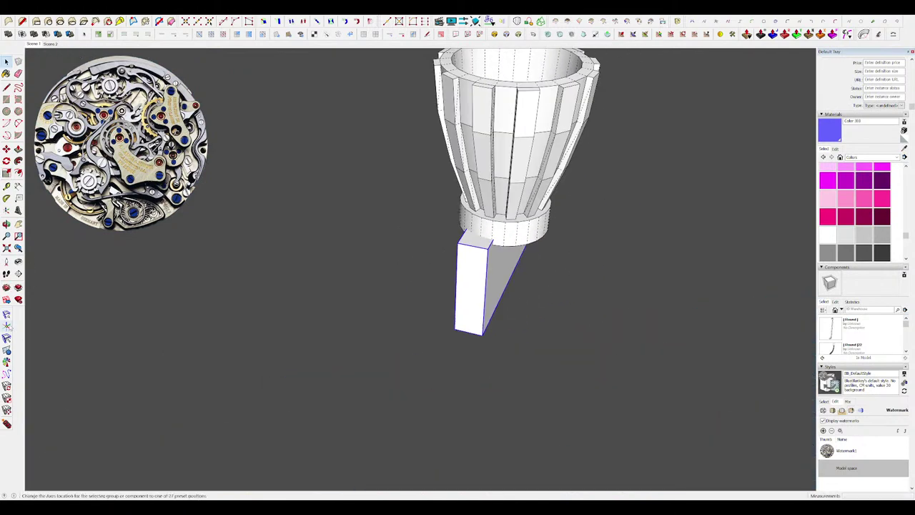
left_click(499, 278)
middle_click_drag(577, 282, 512, 269)
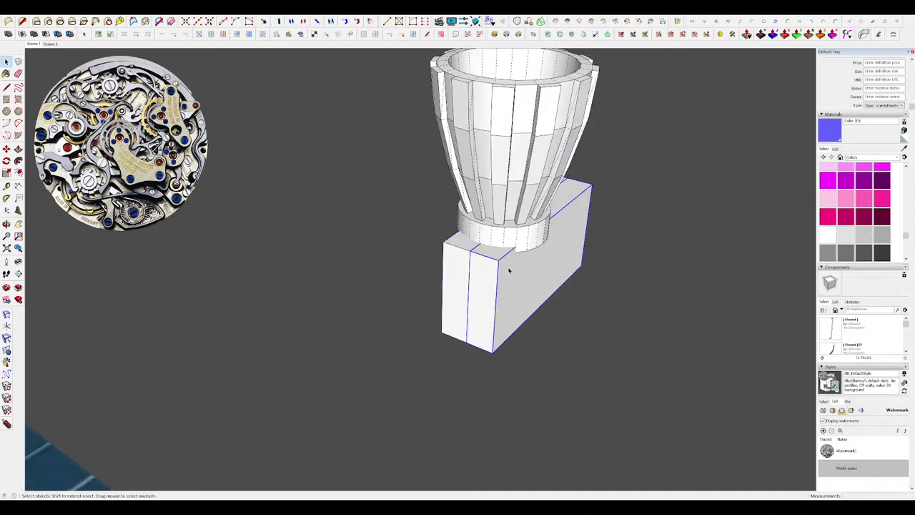
Open one of the linked box halves, shorten its length with Push/Pull, and close it.
double_click(508, 270)
scroll(497, 274, "up", 4)
key("p")
left_click_drag(486, 278, 512, 293)
scroll(464, 253, "down", 4)
middle_click_drag(509, 272, 354, 271)
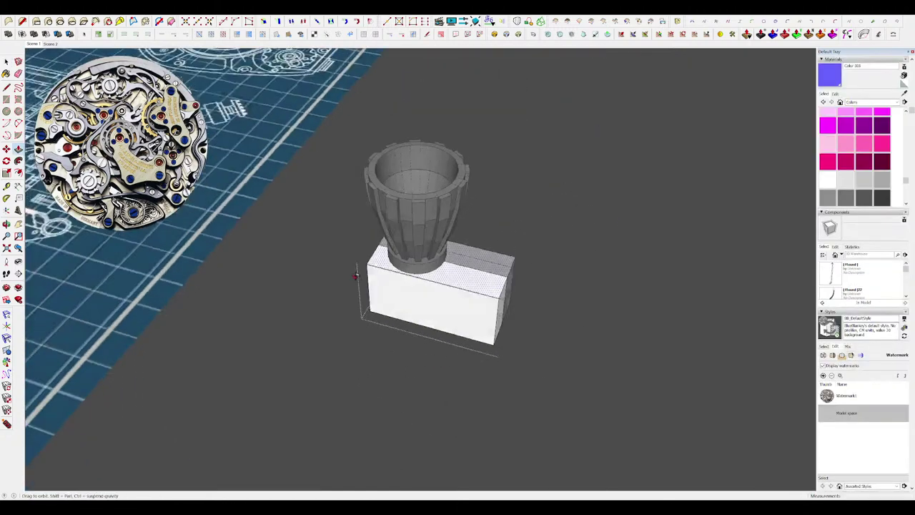
left_click_drag(501, 310, 461, 303)
key("space")
left_click(525, 324)
Select both linked box halves and mirror them across their end face to extend the block lengthwise.
left_click(464, 288)
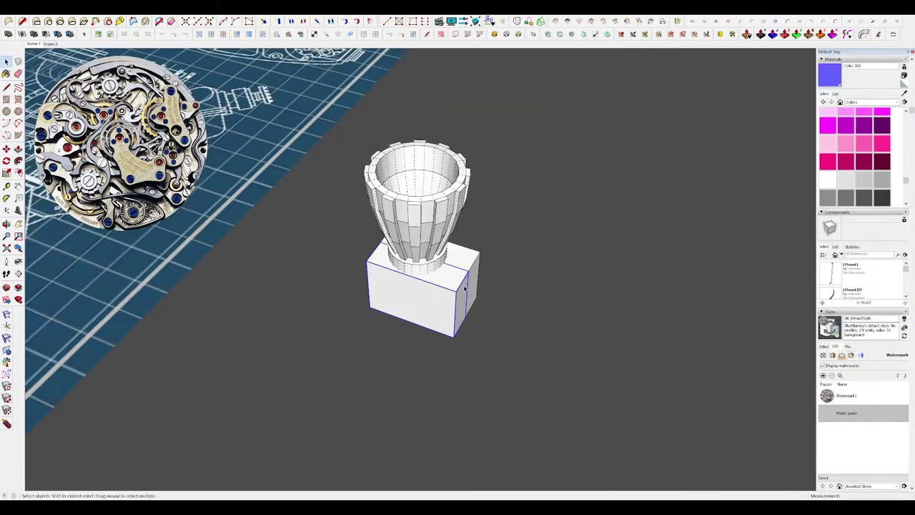
mouse_move(464, 288)
middle_mouse_down()
mouse_move(454, 284)
mouse_move(478, 281)
middle_mouse_up()
left_click(475, 267, "shift")
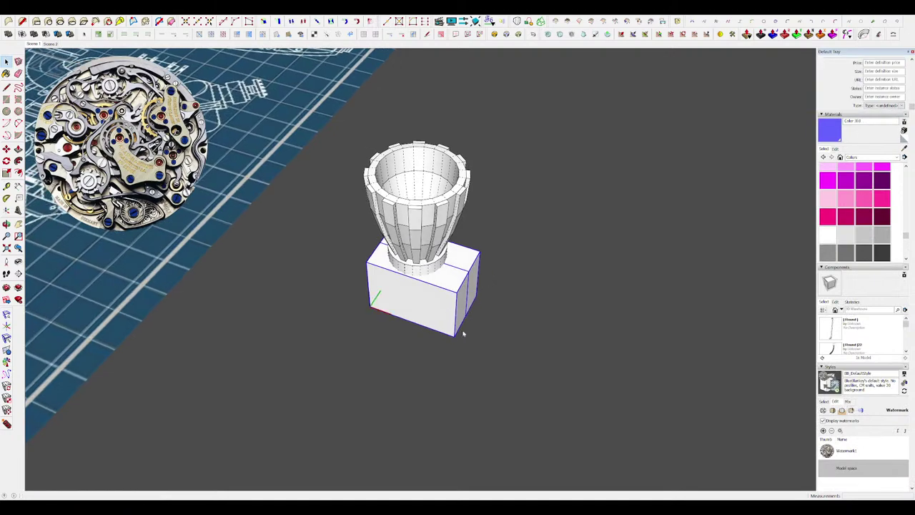
middle_click_drag(463, 333, 398, 298)
left_click(7, 351)
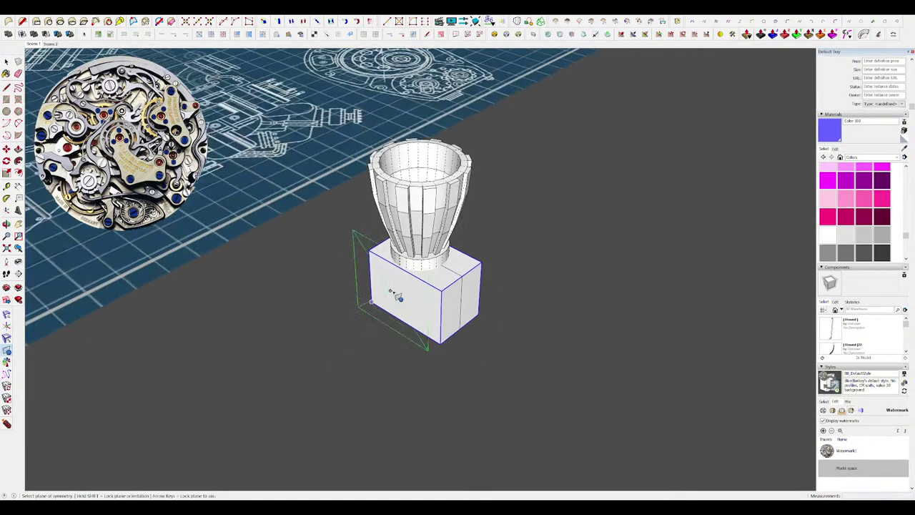
scroll(461, 290, "up", 3)
left_click(478, 305)
scroll(480, 305, "down", 3)
middle_click_drag(392, 259, 420, 253)
key("space")
double_click(437, 255)
double_click(439, 255)
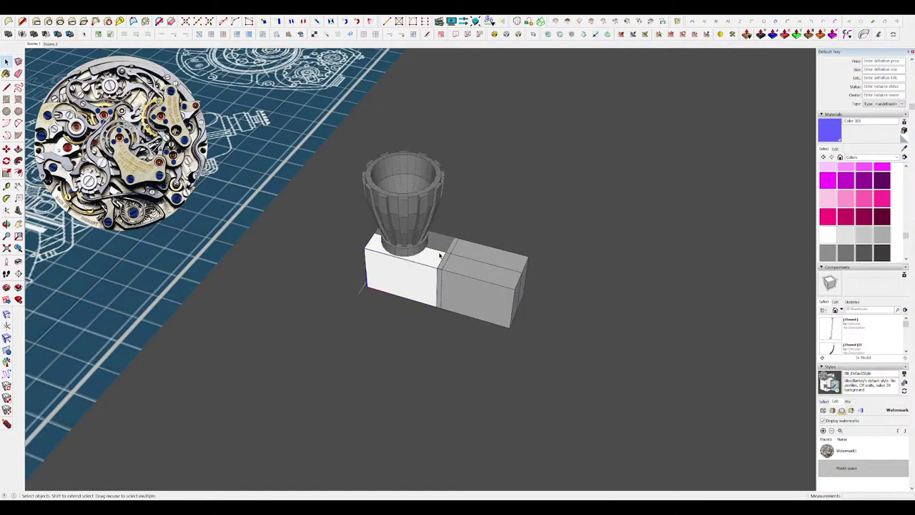
key("Escape")
key("Escape")
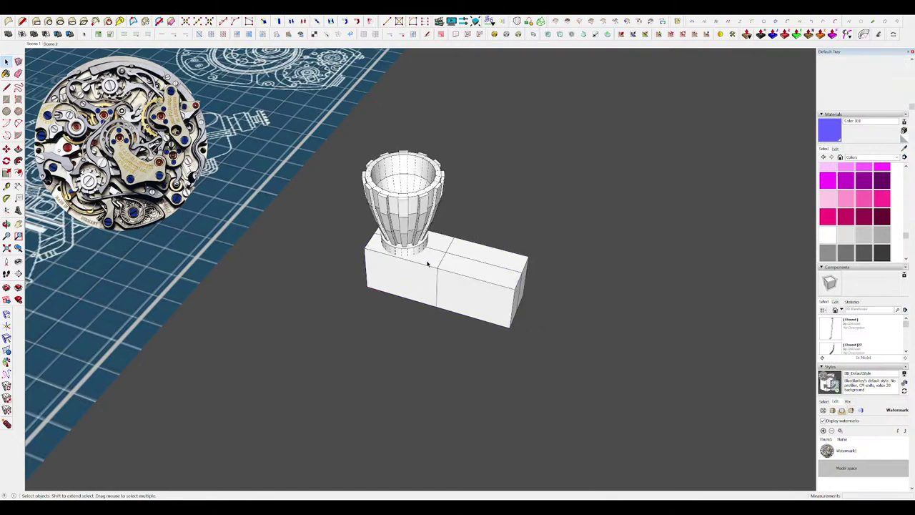
Group the mirrored box pieces and move the block so one end sits centred beneath the cup's base.
scroll(451, 261, "up", 1)
left_click(465, 262)
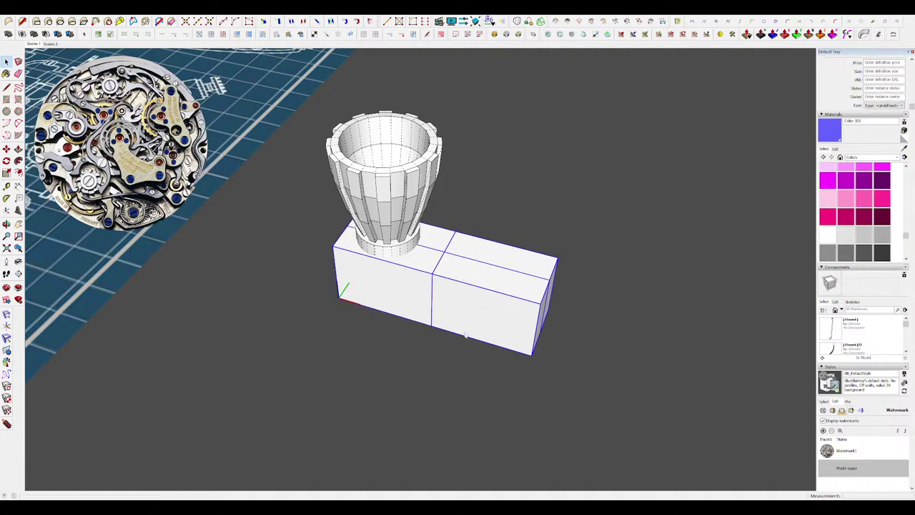
key("ctrl+g")
middle_click_drag(465, 334, 269, 317)
key("m")
scroll(436, 278, "up", 2)
middle_click_drag(441, 273, 408, 274)
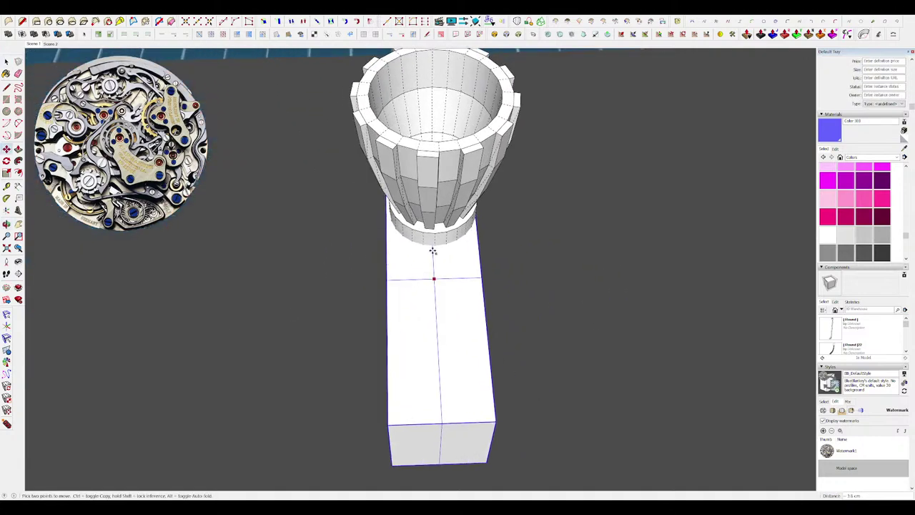
left_click(436, 233)
middle_click_drag(436, 236, 493, 268)
scroll(493, 267, "down", 2)
scroll(493, 267, "up", 2)
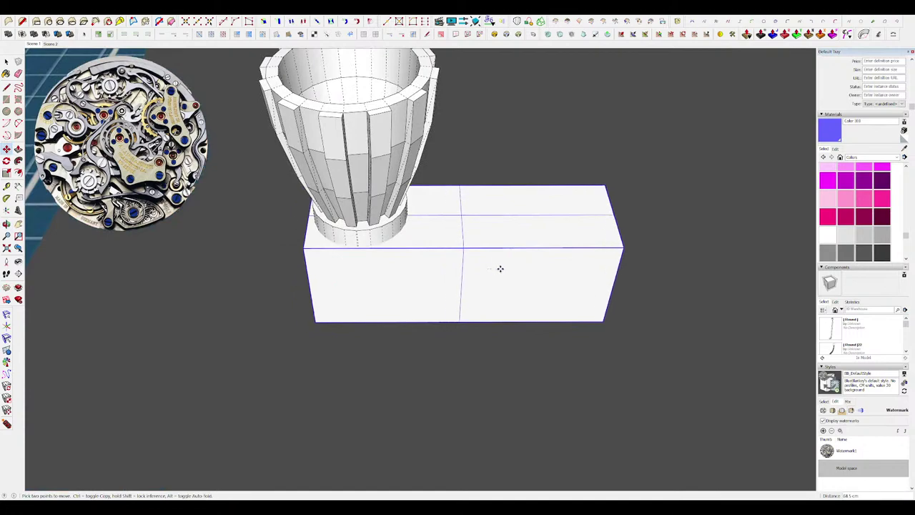
Copy the cup and delete the original standing on the block.
key("space")
scroll(494, 256, "down", 3)
left_click(411, 203)
scroll(411, 205, "down", 3)
scroll(422, 201, "up", 3)
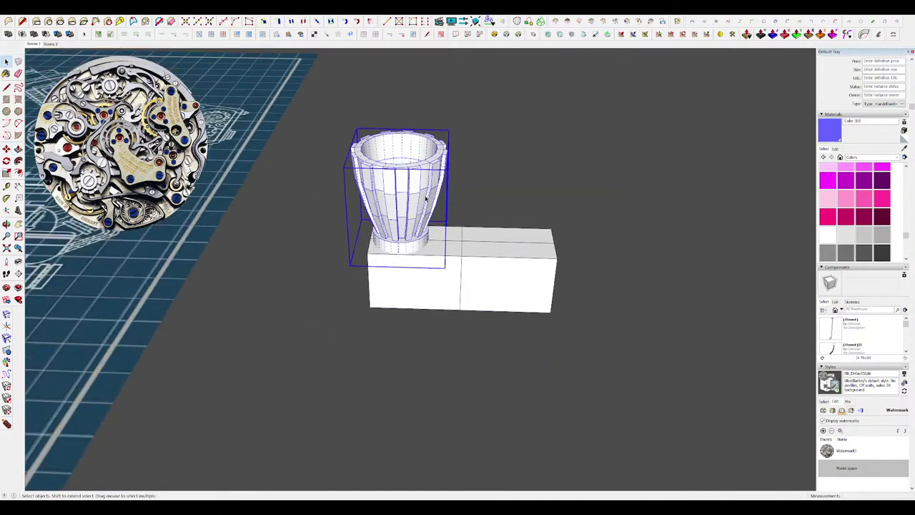
key("m")
key("ctrl")
left_click(410, 194)
key("space")
middle_click_drag(419, 220, 444, 283)
key("Delete")
key("ctrl+z")
key("Delete")
Open the half of the block that was under the cup and paste the copied cup in place.
double_click(420, 258)
left_click(512, 304)
left_click(429, 279)
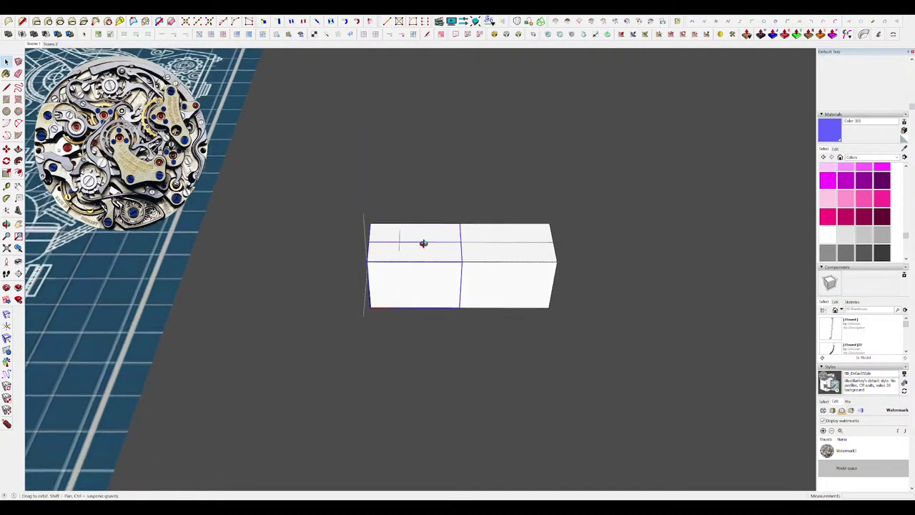
middle_click_drag(422, 244, 432, 261)
middle_click_drag(453, 294, 444, 283)
double_click(436, 275)
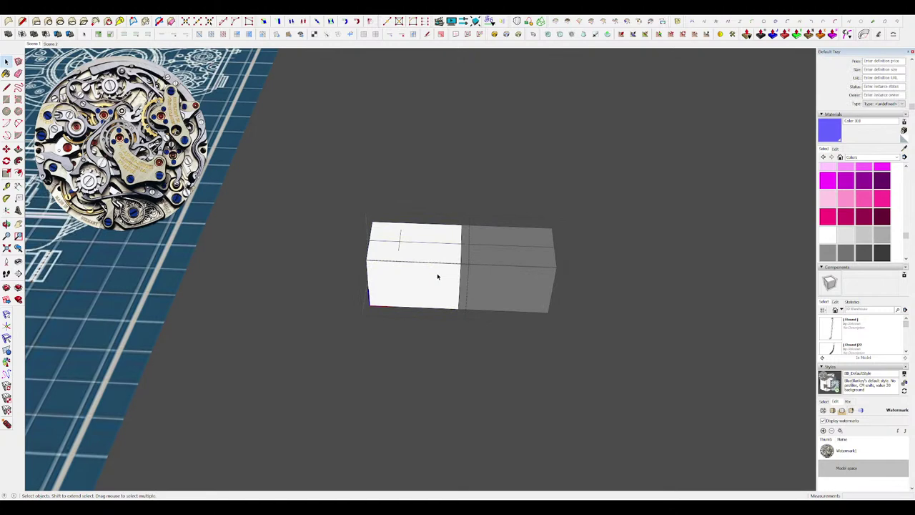
key("ctrl+shift+v")
Delete the other half of the block, keeping only the half that carries the cup.
left_click(498, 277)
left_click(499, 277)
key("Delete")
left_click(512, 260)
key("Delete")
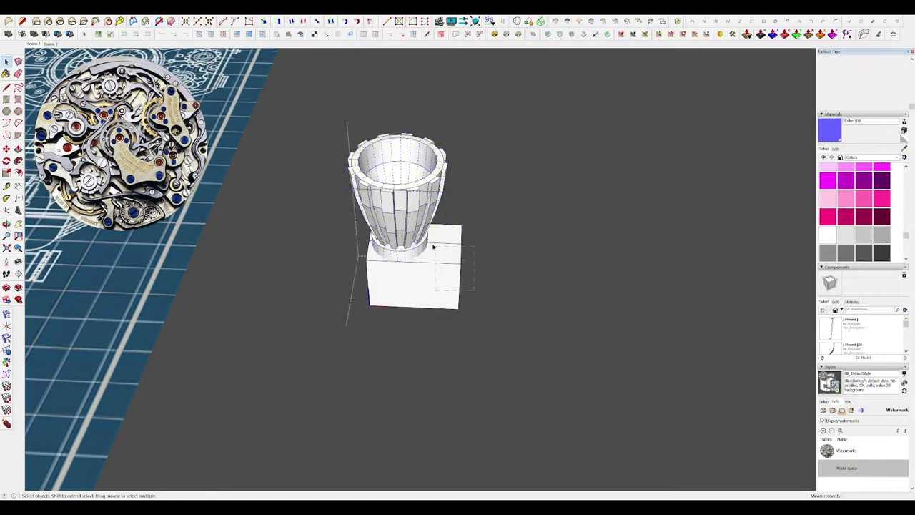
Paste a copy of the cup-and-box half in place and mirror it lengthwise with a red scale of -1.00.
left_click(433, 248)
middle_click_drag(433, 248, 411, 234)
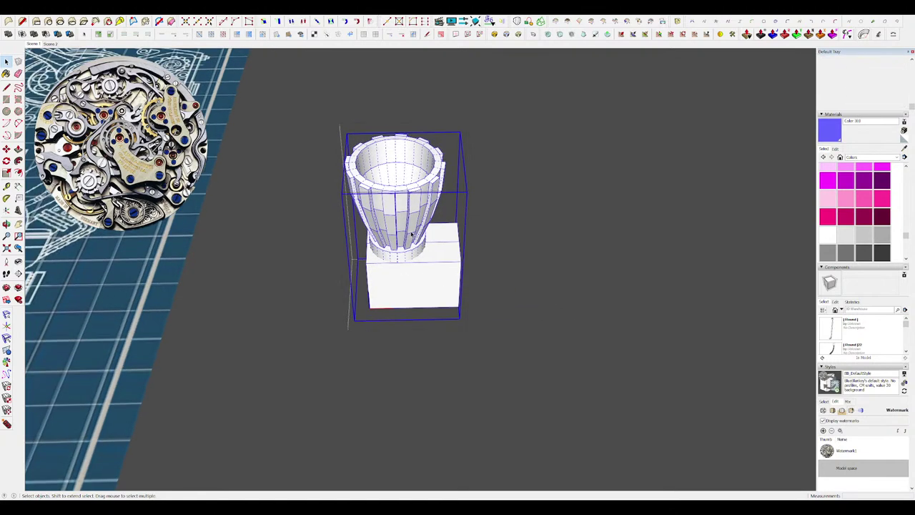
left_click(433, 268)
middle_click_drag(432, 268, 458, 265)
key("ctrl+c")
key("ctrl+shift+v")
key("s")
left_click_drag(346, 246, 549, 226)
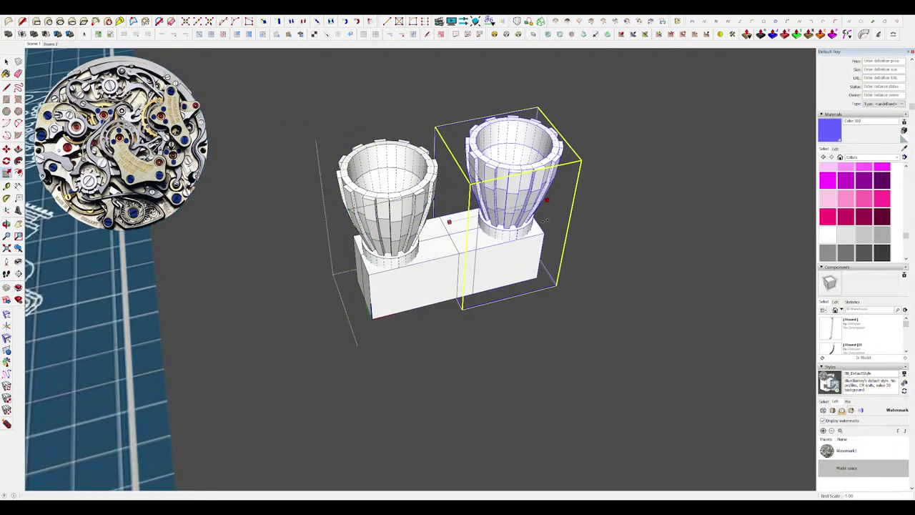
key("space")
left_click(638, 266)
Examine the engine blueprints, watch-movement photos and technical drawing laid out around the model.
scroll(639, 266, "down", 8)
scroll(500, 268, "up", 4)
middle_click_drag(525, 229, 539, 397)
scroll(539, 396, "up", 4)
scroll(617, 309, "down", 2)
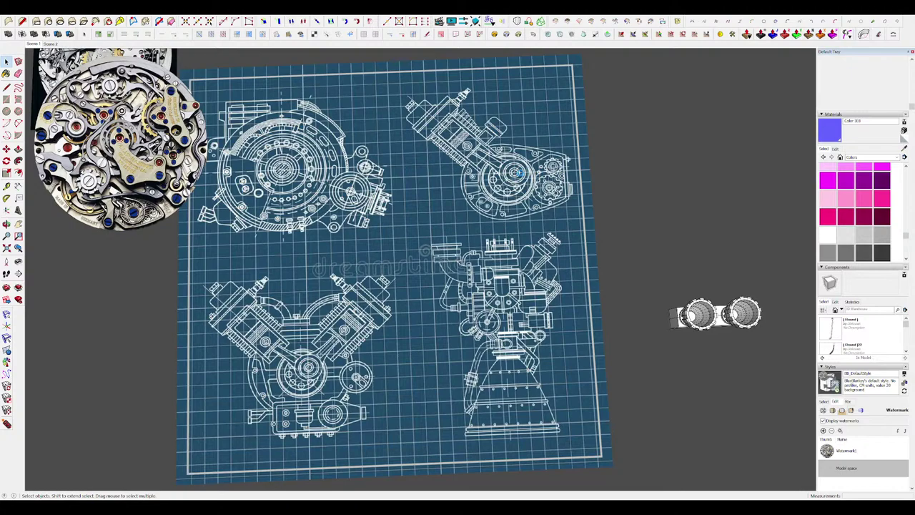
scroll(591, 302, "down", 3)
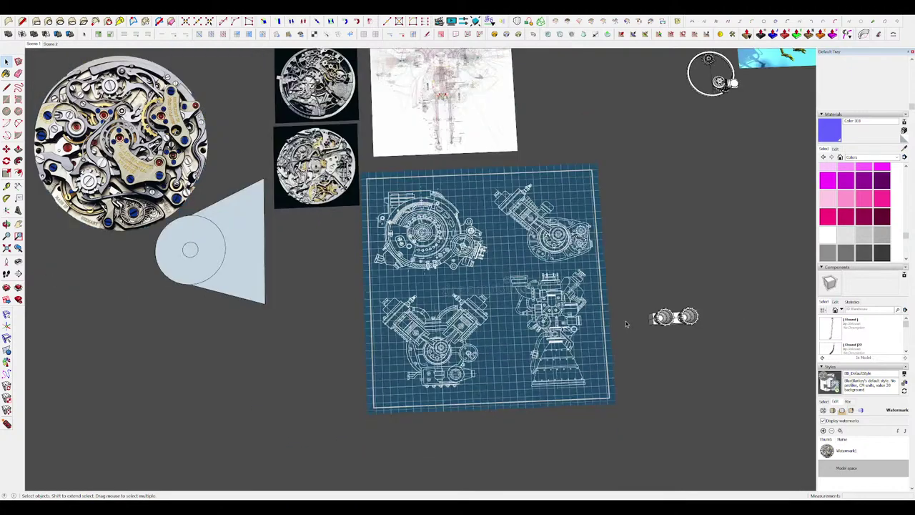
scroll(616, 309, "down", 2)
scroll(390, 168, "up", 6)
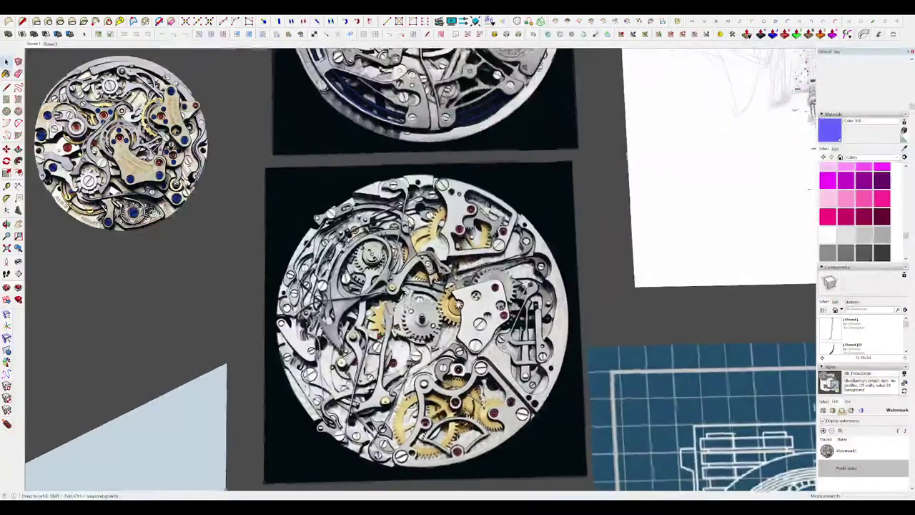
scroll(458, 251, "down", 2)
scroll(458, 264, "up", 2)
middle_click_drag(444, 272, 435, 276)
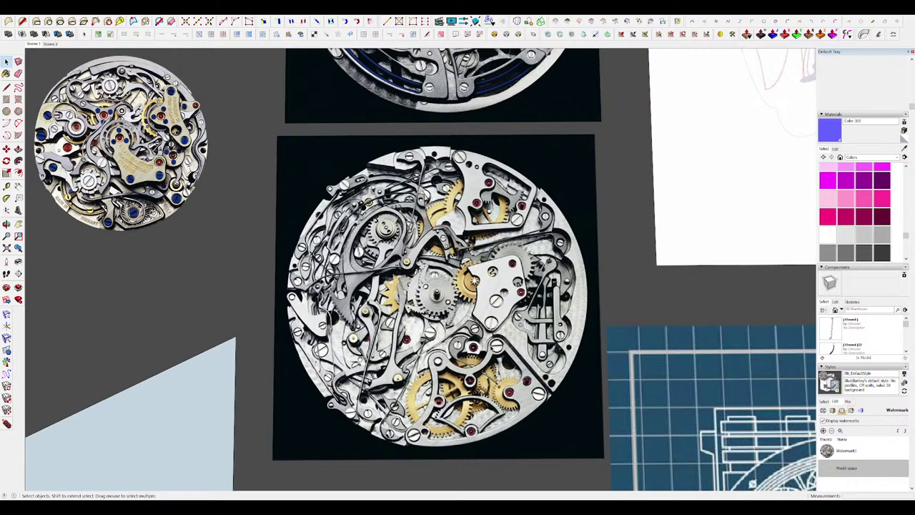
middle_click_drag(491, 333, 491, 335)
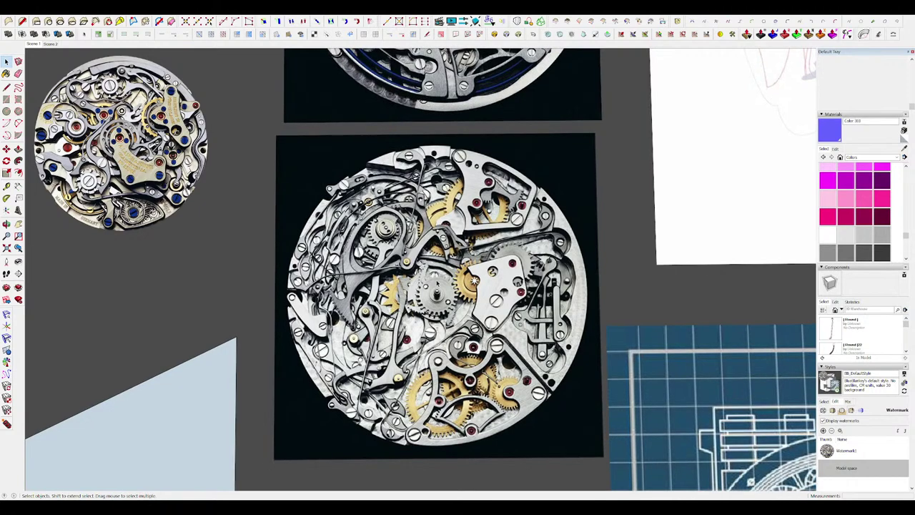
scroll(439, 285, "down", 3)
scroll(454, 164, "up", 4)
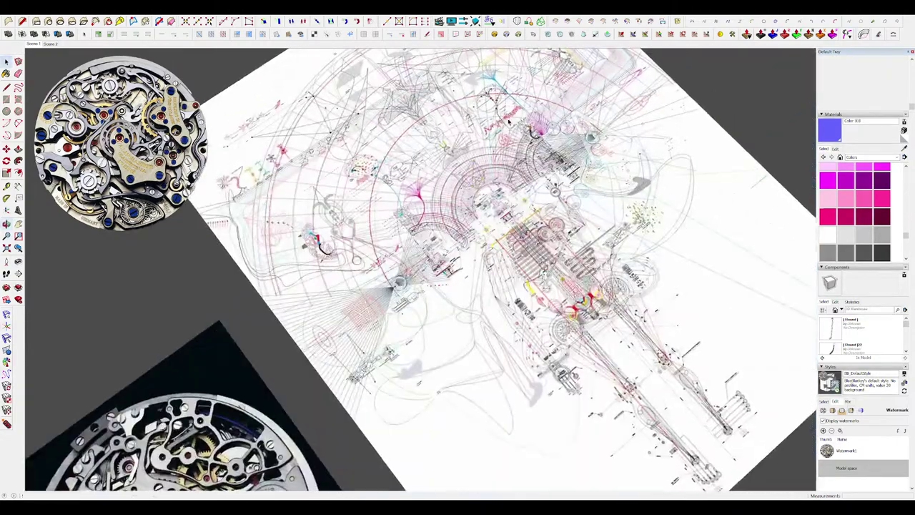
scroll(539, 214, "down", 6)
mouse_move(808, 314)
middle_mouse_down("shift")
mouse_move(694, 250)
mouse_move(576, 225)
middle_mouse_up("shift")
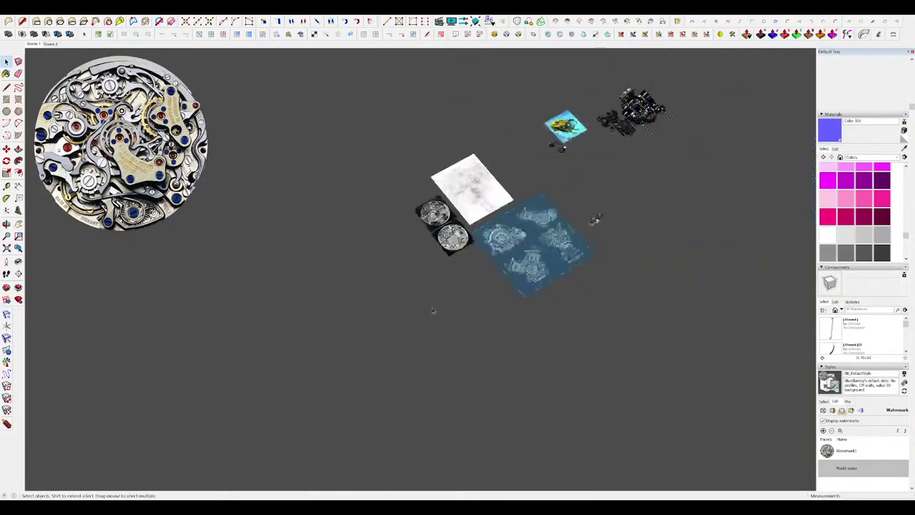
Move the twin-cup assembly over to the rear of the large spaceship model, near the dark hoses.
scroll(450, 298, "up", 8)
left_click(468, 317)
middle_click_drag(468, 316, 411, 265)
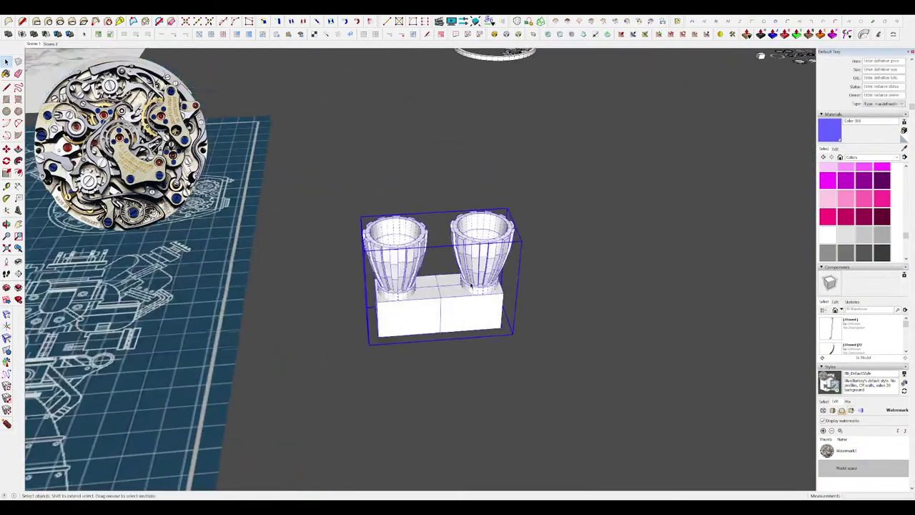
scroll(449, 322, "down", 5)
key("m")
scroll(451, 319, "down", 4)
left_click(451, 319)
scroll(647, 214, "up", 6)
middle_click_drag(654, 215, 672, 261)
scroll(572, 176, "up", 4)
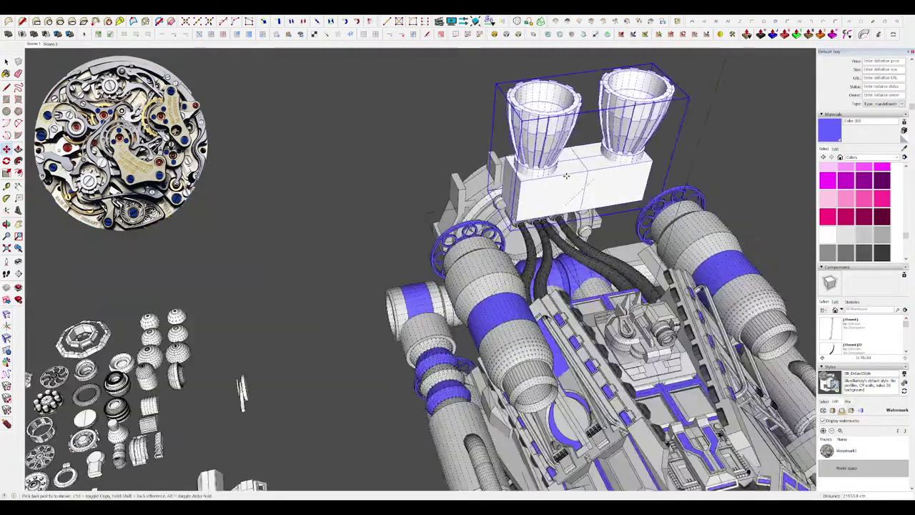
left_click(535, 187)
Scale the twin-cup assembly down to suit the ship and turn off the display of hidden geometry.
scroll(538, 188, "down", 4)
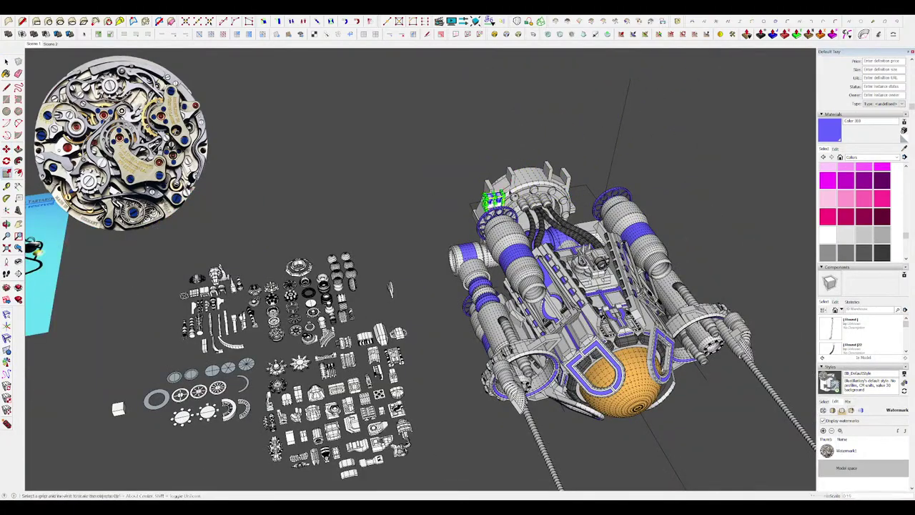
key("space")
scroll(492, 197, "up", 6)
middle_click_drag(525, 247, 636, 257)
key("alt+h")
Move the reduced twin-cup assembly clear above the bracket on the ship's rear ring.
scroll(547, 240, "up", 4)
key("m")
left_click(529, 276)
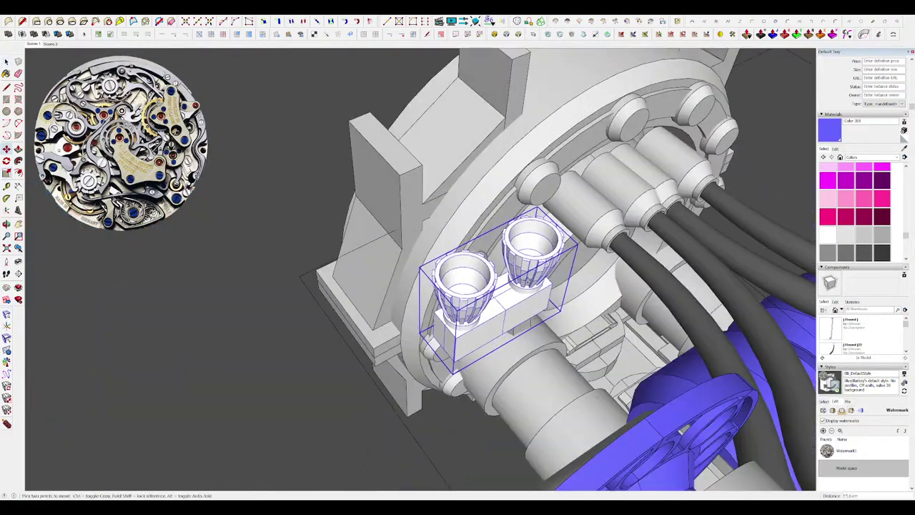
left_click(421, 111)
key("space")
scroll(493, 207, "down", 5)
scroll(475, 188, "up", 6)
middle_click_drag(480, 229, 494, 210)
Open the assembly, copy its cup outward past the box's end, and rotate the copy 90° to point sideways.
double_click(443, 192)
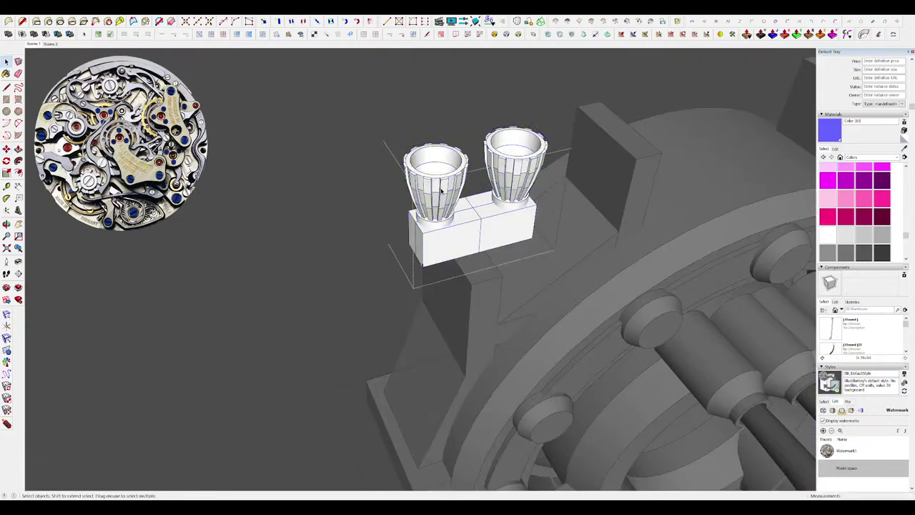
mouse_move(441, 192)
middle_mouse_down()
mouse_move(465, 214)
mouse_move(433, 185)
middle_mouse_up()
left_click(437, 190)
scroll(463, 247, "up", 5)
middle_click_drag(458, 279, 439, 168)
key("q")
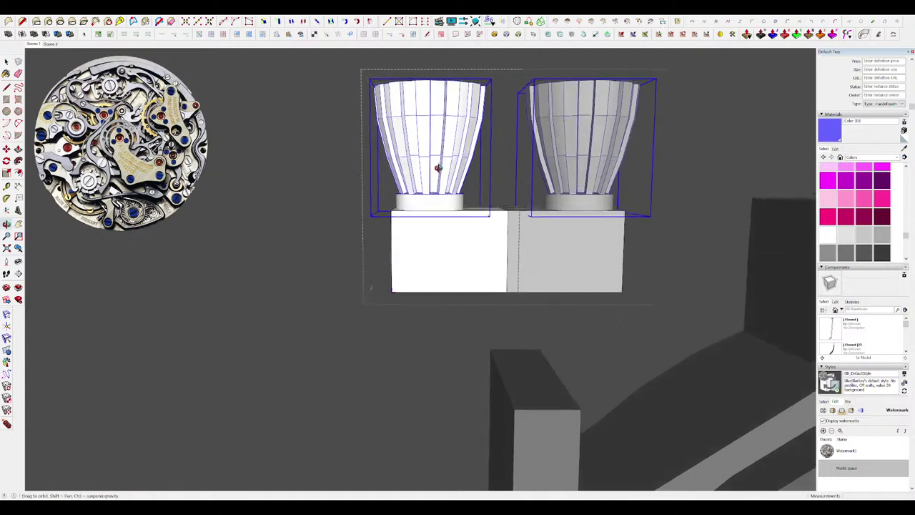
left_click(441, 204)
left_click(348, 204)
left_click(380, 151)
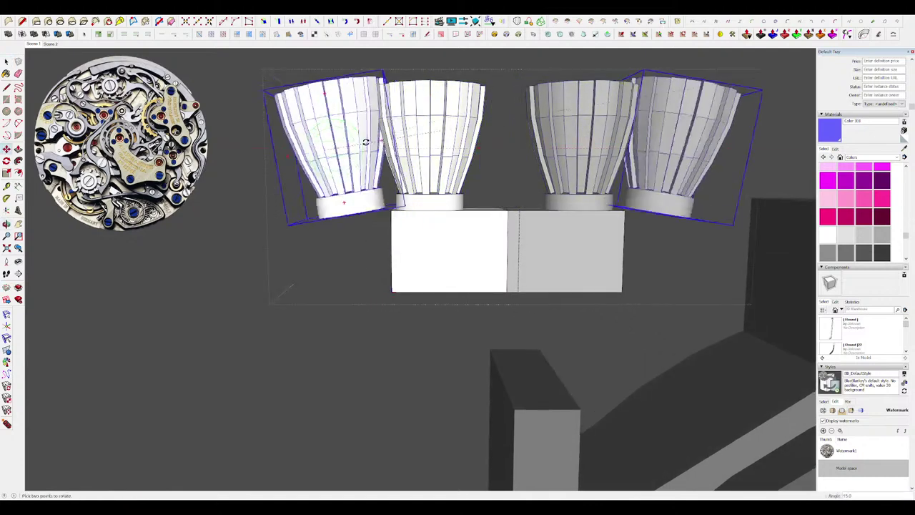
left_click(346, 138)
left_click(362, 148)
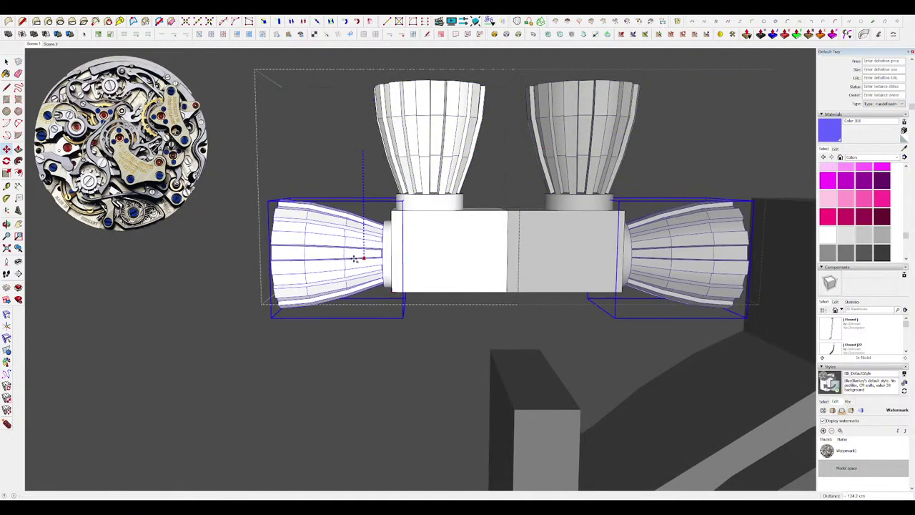
Position the sideways cup with its base centred against the box's end face.
left_click(357, 257)
left_click(343, 256)
left_click(328, 256)
Copy the sideways cup beside itself and rotate the copy 90° to point away from the box's long side.
middle_click_drag(327, 255, 493, 275)
scroll(507, 269, "down", 5)
middle_click_drag(307, 236, 488, 253)
scroll(480, 276, "up", 4)
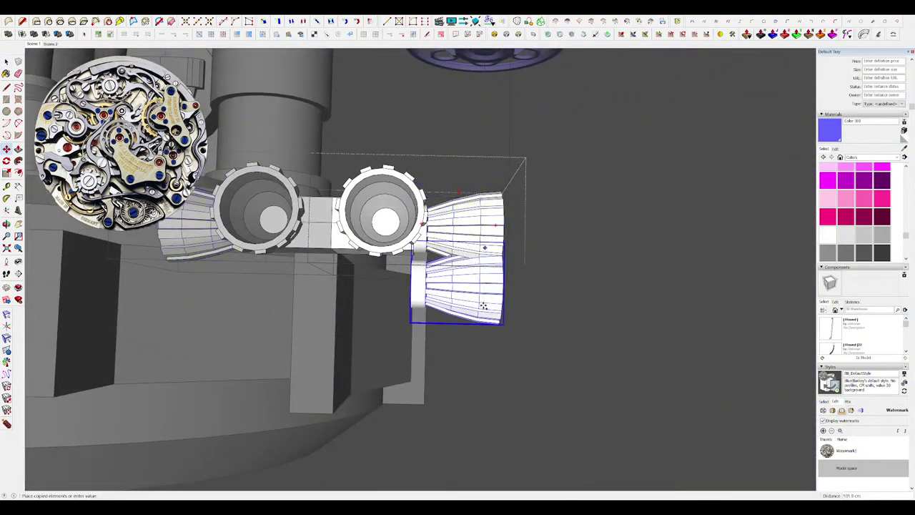
left_click(484, 321)
left_click(481, 310)
left_click(453, 333)
left_click(442, 321)
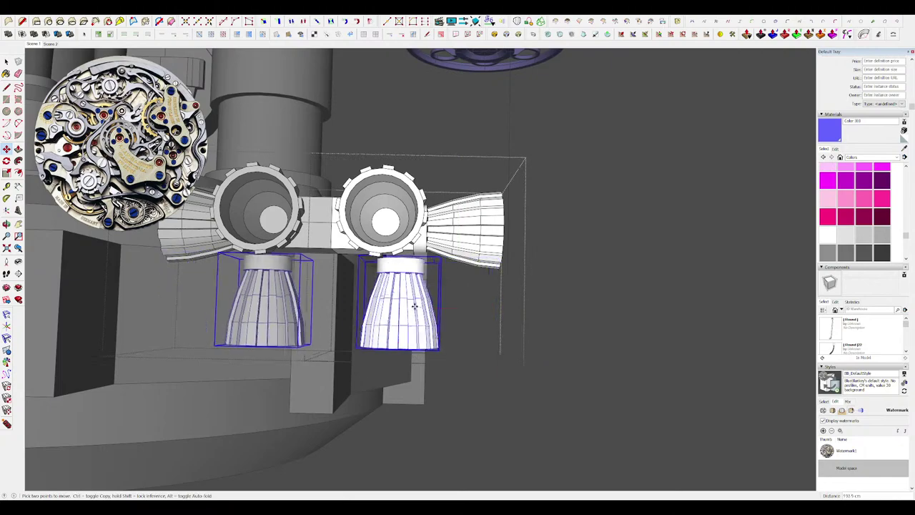
Move the newly rotated cup so its base meets the box's long face beneath the upright cup.
left_click(358, 322)
middle_click_drag(358, 371, 343, 321)
scroll(343, 322, "up", 3)
left_click(393, 364)
left_click(399, 317)
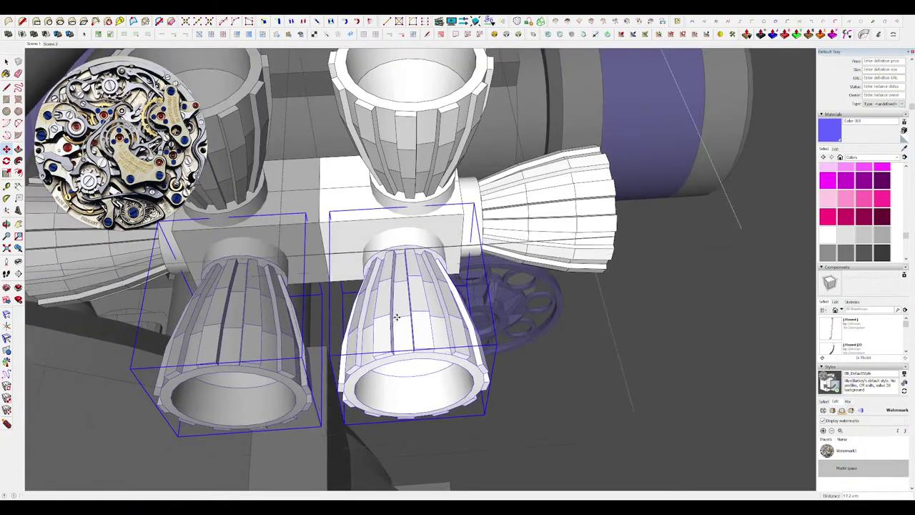
Close the cup assembly and move it to the top centre of the ship's rear, between the upper engines.
key("space")
scroll(472, 305, "down", 10)
left_click(490, 309)
mouse_move(489, 309)
middle_mouse_down()
mouse_move(357, 300)
mouse_move(551, 319)
mouse_move(500, 309)
middle_mouse_up()
left_click(357, 300)
left_click(406, 289)
scroll(436, 300, "up", 3)
left_click(499, 308)
scroll(495, 312, "down", 3)
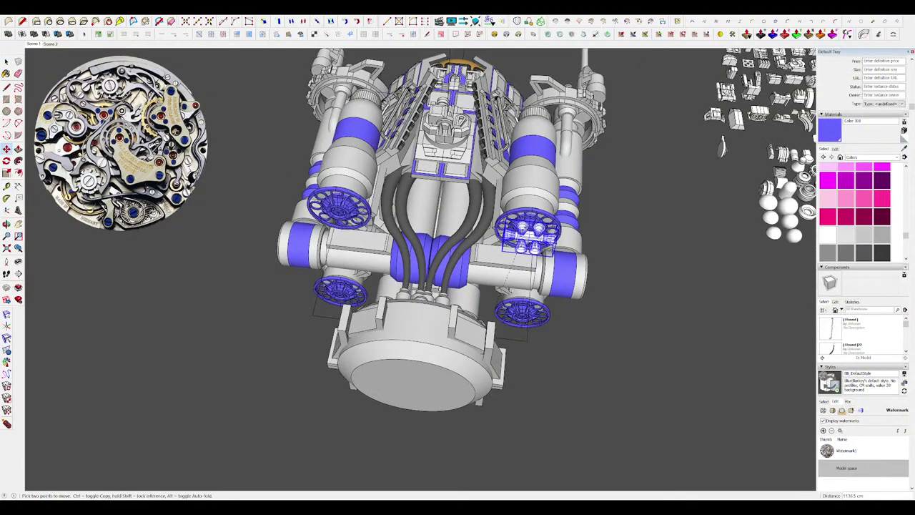
middle_click_drag(524, 227, 490, 190)
scroll(488, 178, "up", 4)
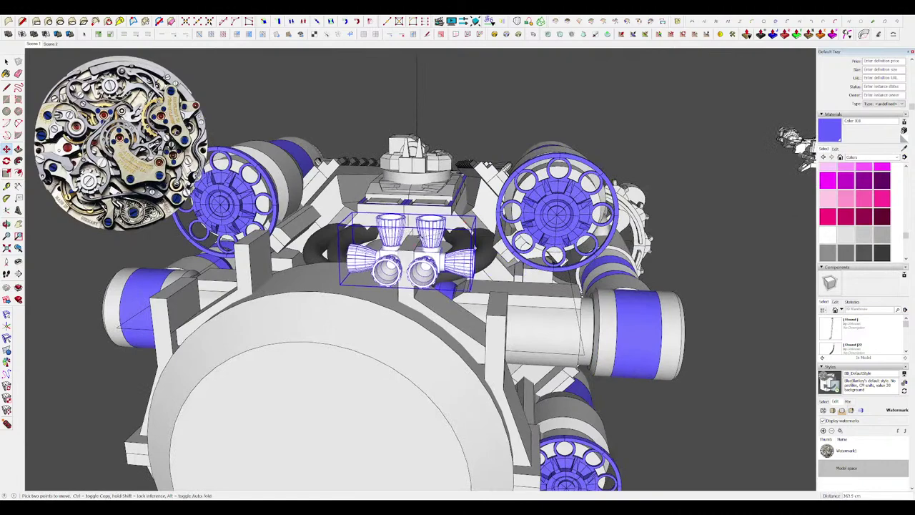
scroll(480, 205, "down", 3)
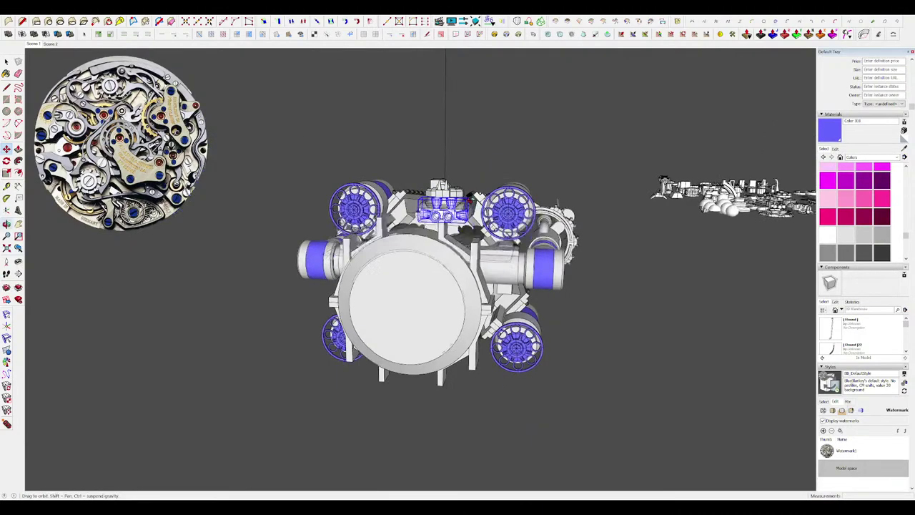
Move the thruster block from the top centre toward the ship's upper side engine and try rotating it to slant with the hull.
left_click(445, 209)
scroll(478, 205, "up", 2)
left_click(512, 256)
middle_click_drag(513, 256, 526, 232)
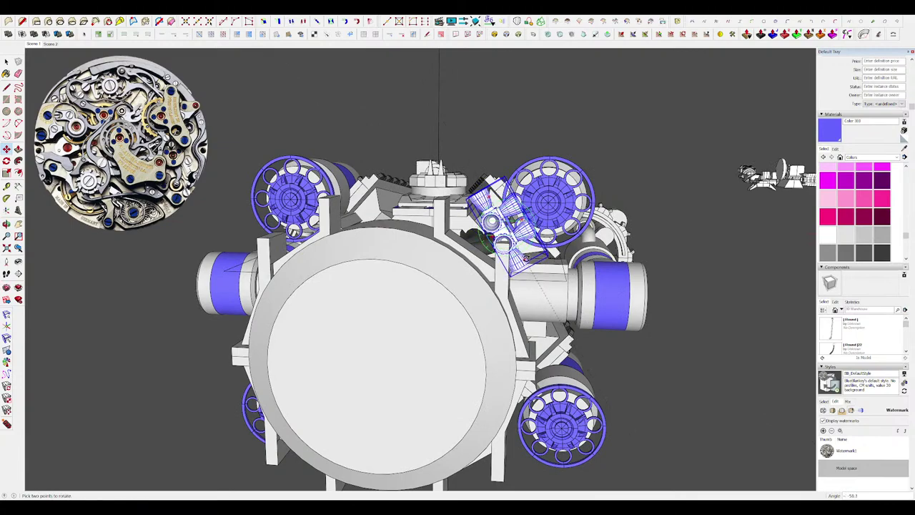
left_click(568, 249)
key("space")
Place the thruster block level on the end of the bracket plate at the upper side of the rear hull.
scroll(544, 250, "down", 4)
middle_click_drag(501, 250, 354, 346)
scroll(432, 285, "up", 4)
key("m")
left_click(478, 284)
key("space")
scroll(353, 345, "down", 8)
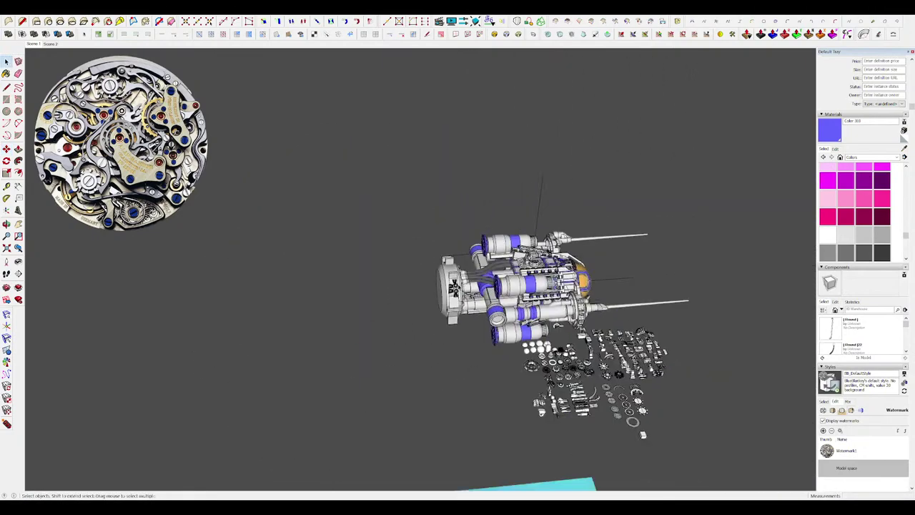
left_click(371, 336)
middle_click_drag(615, 350, 647, 347)
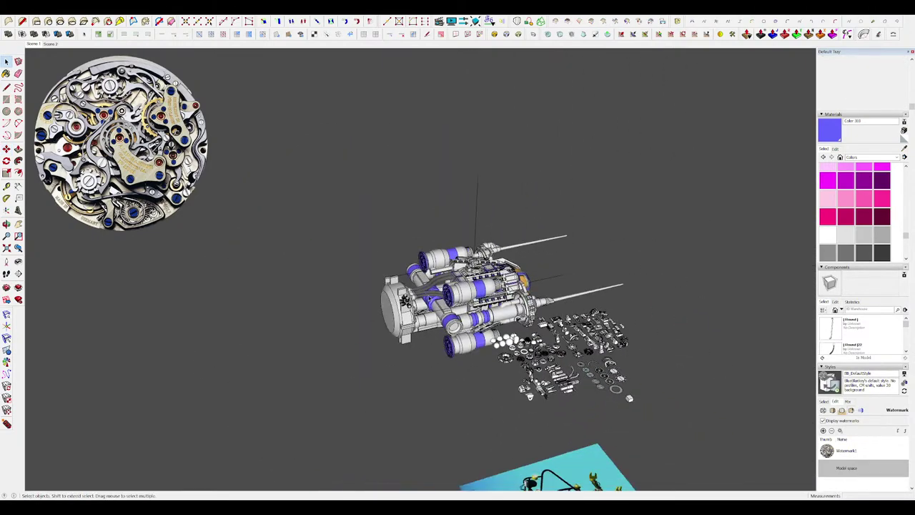
Open the thruster block group on the upper side bracket for editing.
scroll(390, 312, "up", 7)
middle_click_drag(389, 313, 505, 265)
scroll(432, 287, "up", 4)
left_click(472, 292)
double_click(471, 292)
left_click(472, 291)
Try deleting the selected part at the thruster block's centre, and undo the deletion.
scroll(470, 293, "up", 6)
double_click(466, 316)
left_click(466, 316)
key("Delete")
key("ctrl+z")
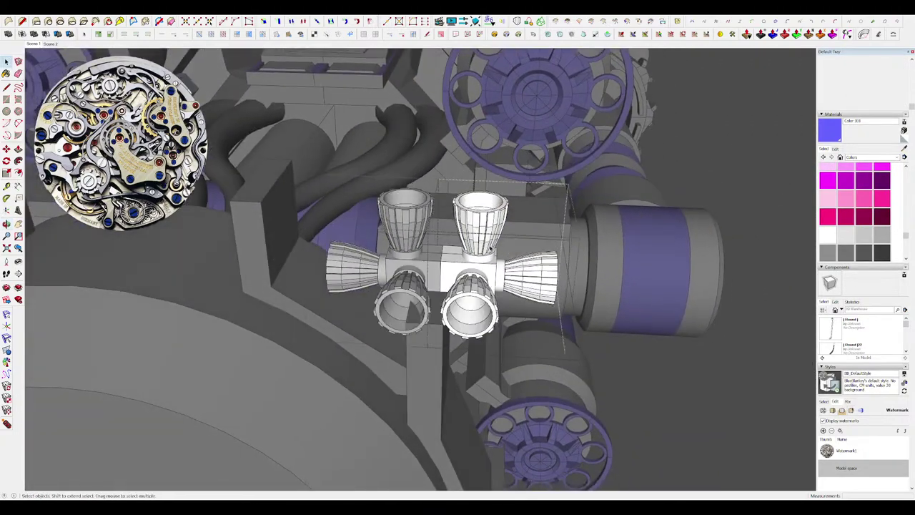
Select one half's box and its cups and move them outward, widening the gap to the mirrored half.
scroll(487, 246, "down", 3)
left_click(508, 262)
scroll(486, 253, "up", 3)
left_click(484, 218, "shift")
left_click(475, 282, "shift")
key("m")
left_click_drag(494, 263, 532, 264)
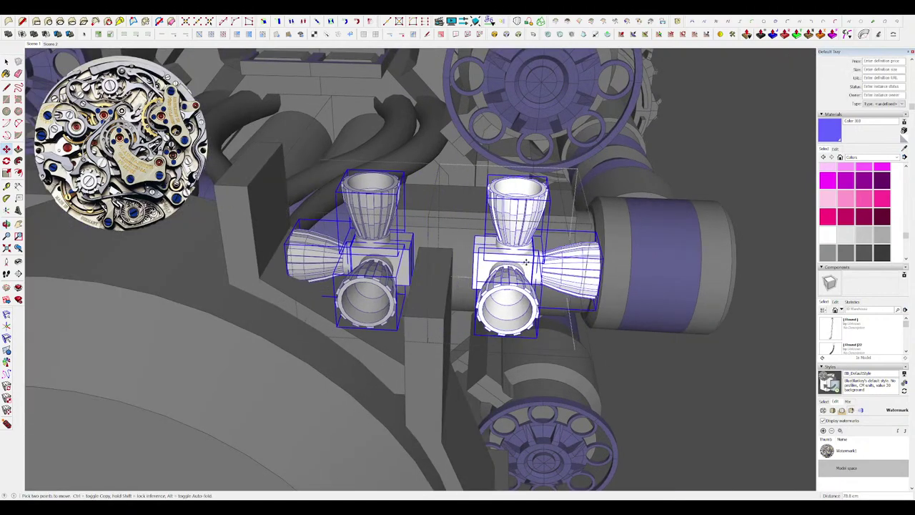
key("space")
Close the thruster block group and get a close view of the block on its bracket.
scroll(529, 264, "down", 3)
middle_click_drag(529, 264, 502, 259)
scroll(498, 253, "down", 5)
left_click(493, 266)
scroll(496, 250, "up", 4)
left_click(506, 233)
scroll(506, 233, "up", 6)
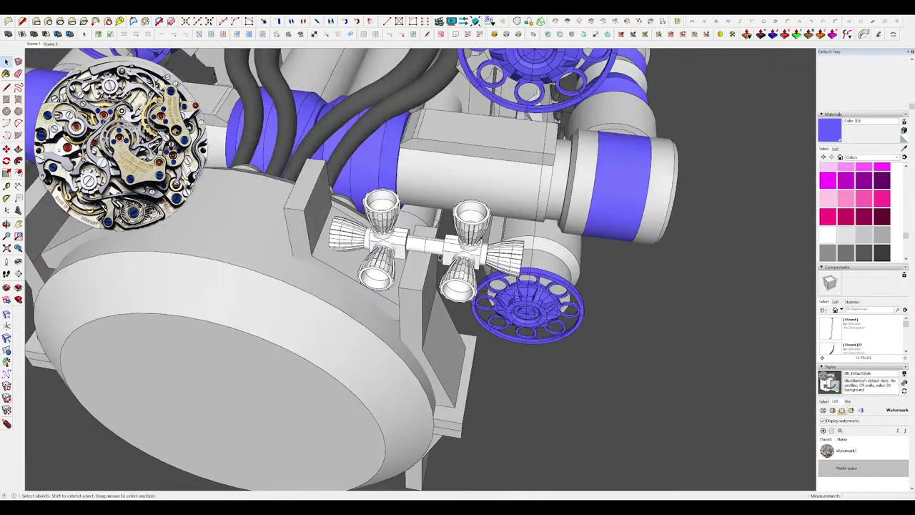
Open the box that carries the connecting tube and draw a line along its underside from the small foot.
double_click(442, 256)
scroll(415, 254, "up", 5)
double_click(536, 247)
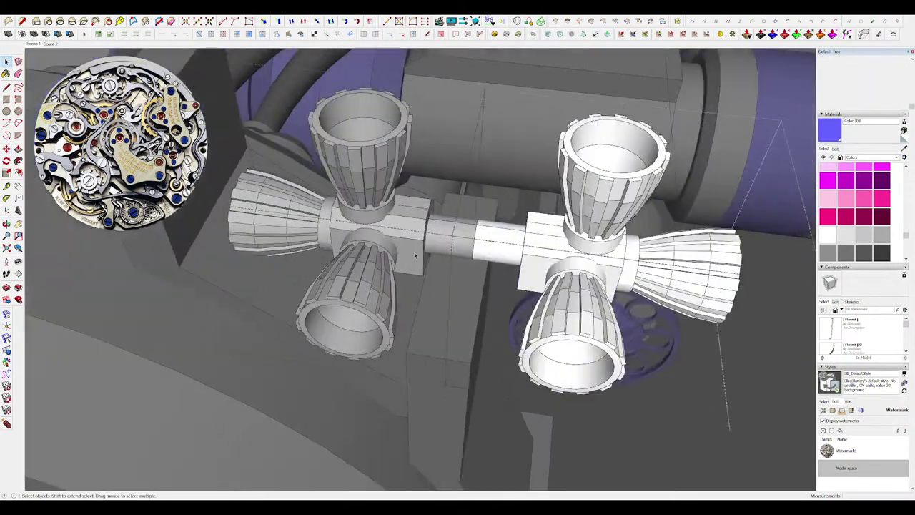
middle_click_drag(516, 400, 543, 216)
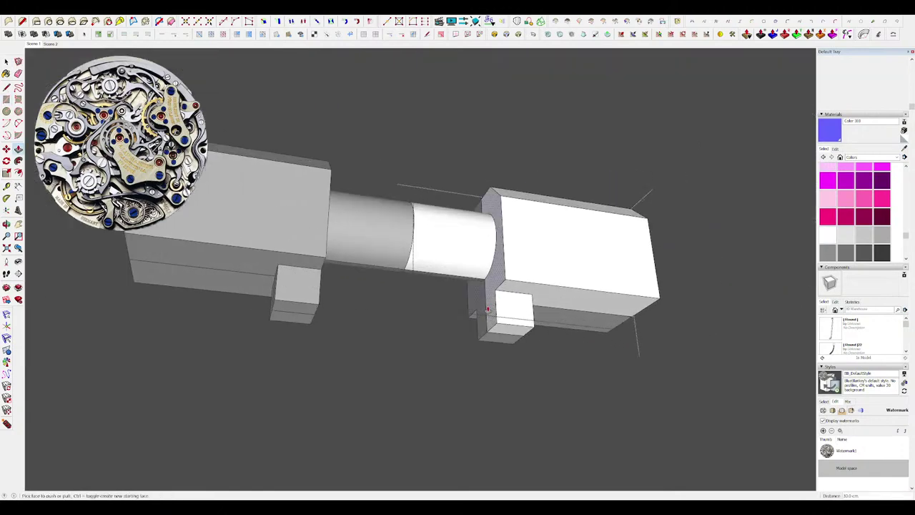
scroll(487, 296, "up", 2)
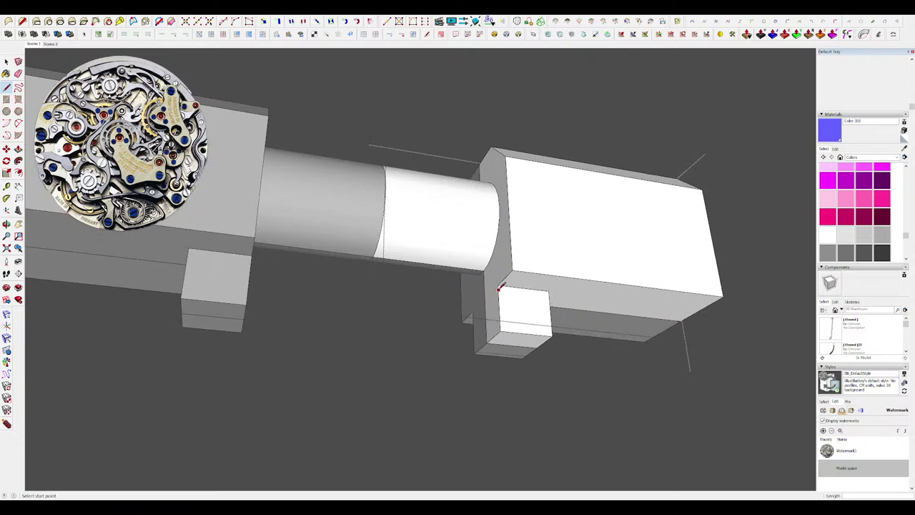
left_click_drag(495, 309, 386, 211)
Extrude the long strip on the box's underside so it runs beneath the connecting tube to the mirrored half.
middle_click_drag(543, 247, 408, 250)
scroll(507, 270, "down", 1)
middle_click_drag(564, 251, 504, 236)
key("space")
key("p")
left_click_drag(496, 281, 496, 259)
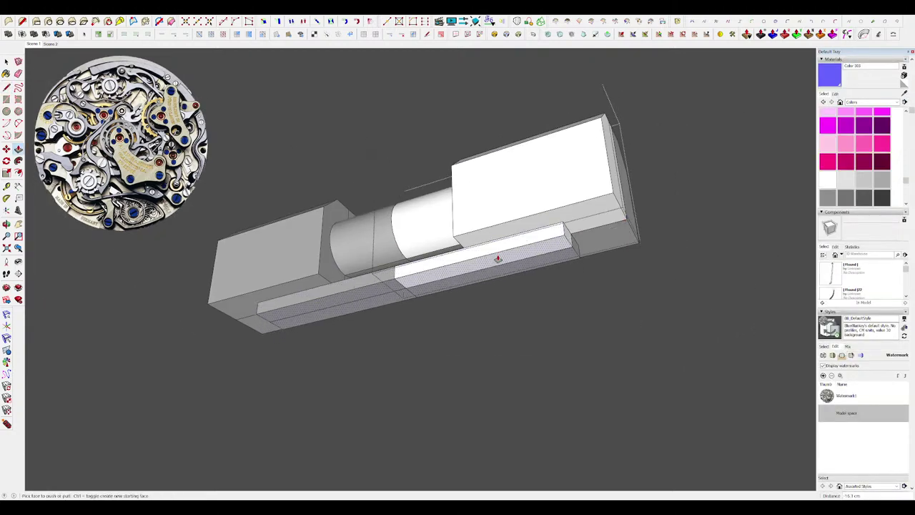
middle_click_drag(496, 260, 497, 253)
Draw a rectangle at the outer end of the underside strip and extrude it into a short downward leg.
key("r")
left_click(577, 257)
key("p")
left_click_drag(567, 251, 565, 270)
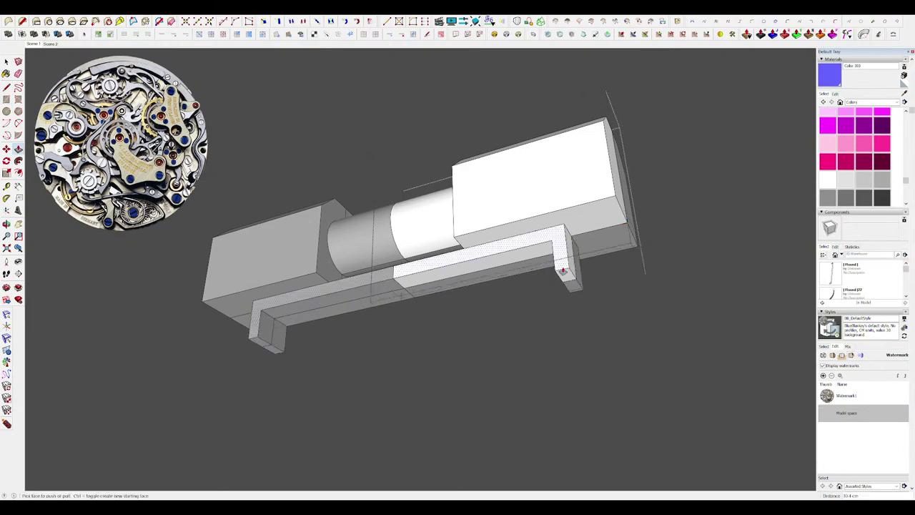
Close the box and the thruster block groups to return to the whole ship's rear.
key("h")
middle_click_drag(565, 270, 389, 216)
scroll(491, 231, "down", 3)
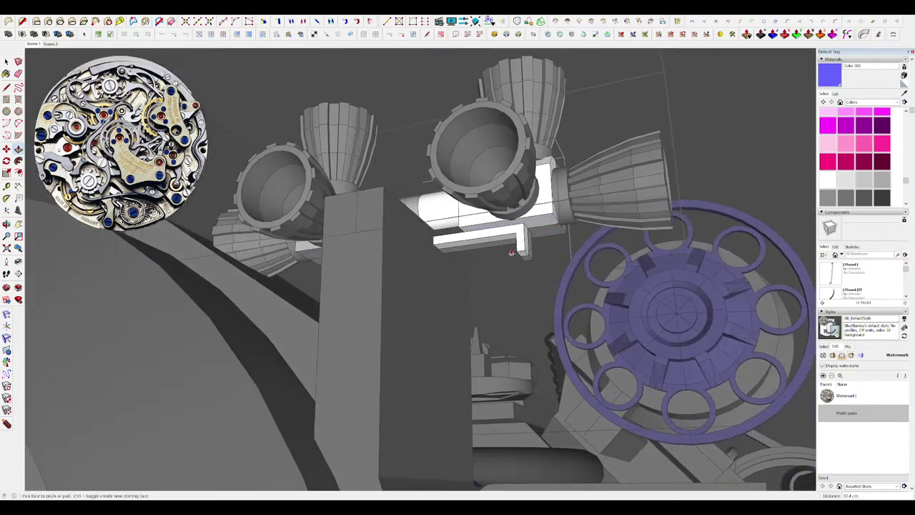
key("h")
middle_click_drag(469, 215, 405, 297)
key("h")
scroll(457, 214, "down", 4)
key("space")
left_click(465, 261)
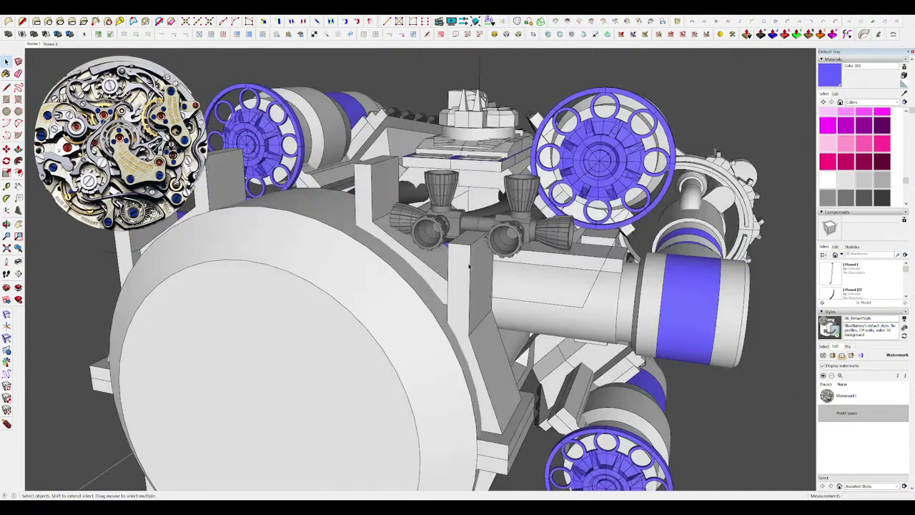
Cut the thruster block and paste it in place inside the hull's mirrored bracket group so it repeats on every bracket.
middle_click_drag(466, 261, 450, 266)
scroll(493, 251, "down", 4)
left_click(652, 348)
middle_click_drag(652, 347, 731, 394)
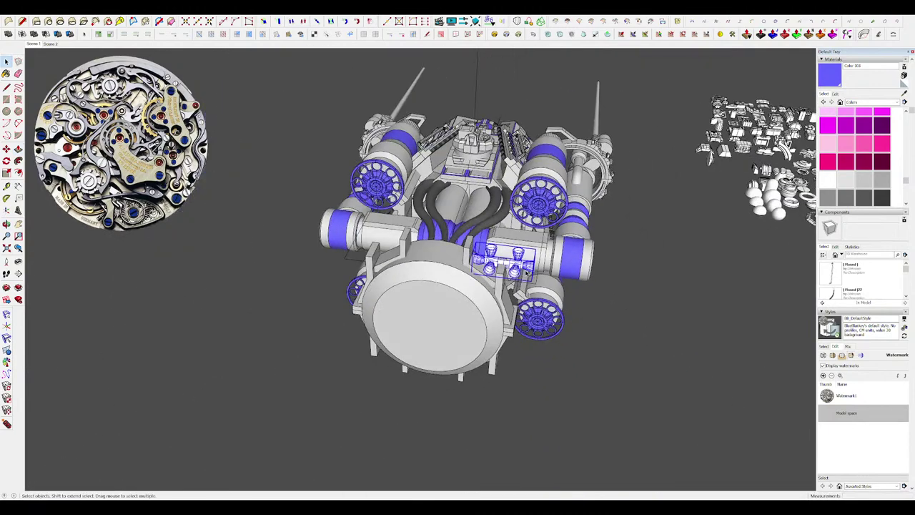
key("ctrl+x")
double_click(502, 274)
double_click(503, 274)
left_click(502, 275)
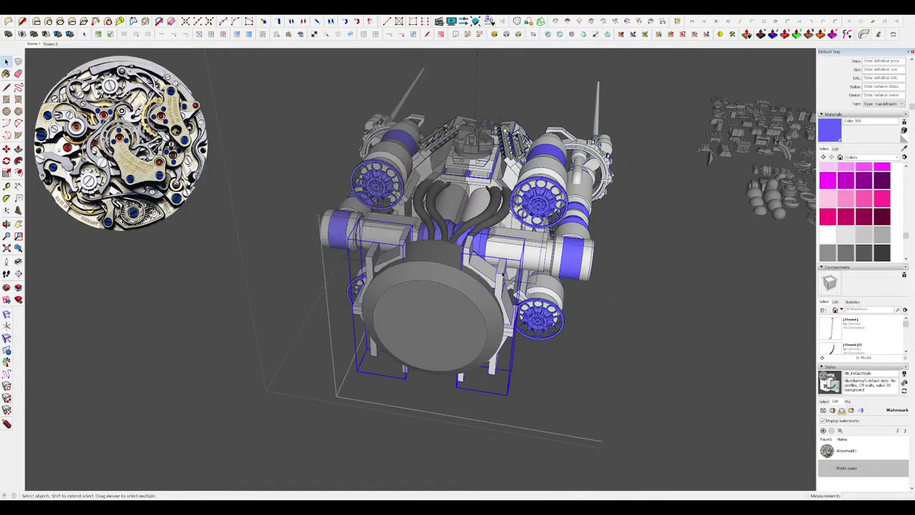
double_click(503, 275)
key("ctrl+shift+v")
Examine the placement of the thruster blocks around the rear hull from several angles.
middle_click_drag(503, 275, 531, 227)
left_click(629, 294)
left_click(629, 294)
middle_click_drag(629, 294, 592, 393)
scroll(585, 387, "down", 2)
left_click(585, 387)
scroll(427, 334, "up", 2)
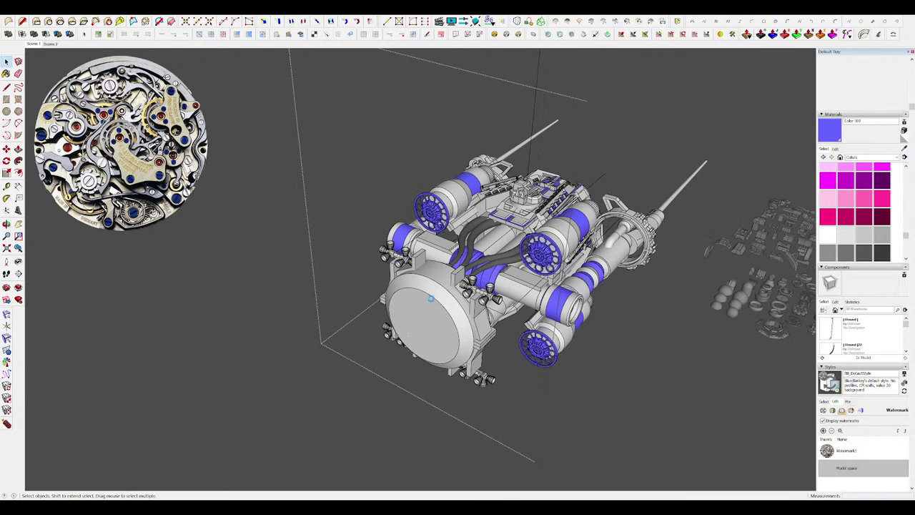
middle_click_drag(447, 309, 490, 319)
scroll(437, 307, "up", 2)
scroll(470, 300, "down", 2)
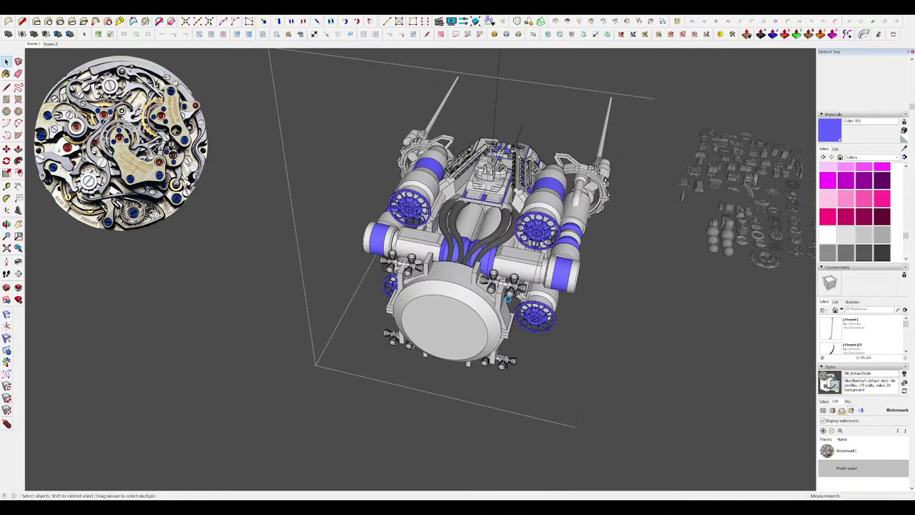
Open the upper side thruster block down to the box with the connecting tube.
scroll(508, 299, "up", 5)
middle_click_drag(509, 299, 510, 282)
scroll(536, 209, "up", 6)
middle_click_drag(541, 210, 493, 202)
scroll(519, 186, "up", 4)
scroll(474, 179, "down", 4)
scroll(474, 180, "up", 4)
double_click(479, 186)
double_click(479, 187)
Isolate the box, offset the tube's outline on its inner end face, and extrude the ring about 15 cm as a collar.
key("i")
scroll(484, 159, "up", 3)
key("f")
left_click(486, 178)
key("p")
scroll(487, 178, "down", 4)
double_click(462, 216)
double_click(464, 213)
left_click_drag(491, 198, 455, 201)
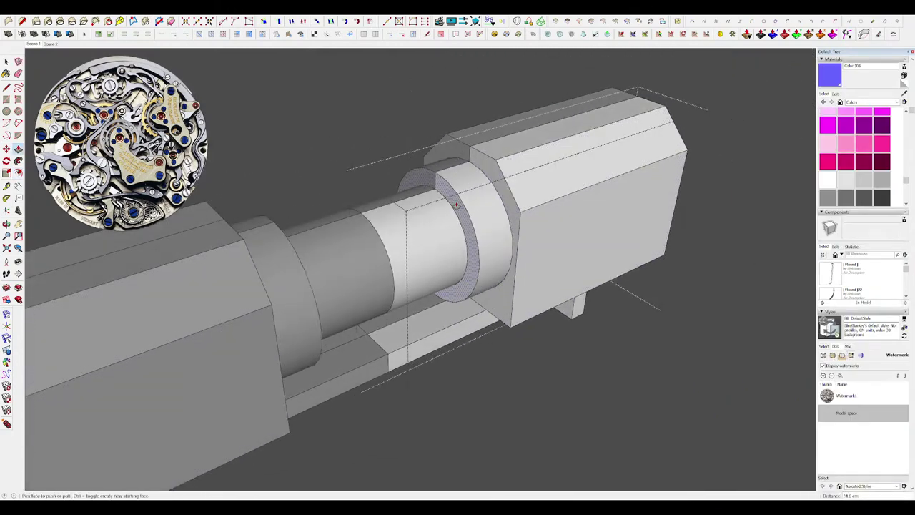
Try to taper the collar by moving its inner circular edge along the tube, and undo the move.
scroll(494, 248, "down", 4)
middle_click_drag(455, 201, 540, 222)
scroll(494, 248, "up", 3)
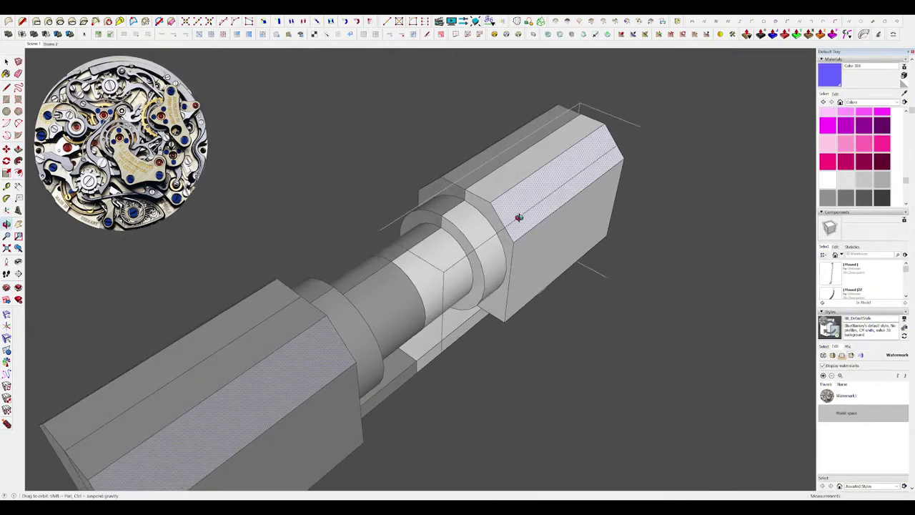
scroll(504, 214, "up", 4)
scroll(493, 223, "down", 4)
middle_click_drag(503, 231, 467, 286)
scroll(450, 262, "down", 3)
scroll(447, 263, "up", 5)
key("m")
left_click_drag(482, 275, 456, 271)
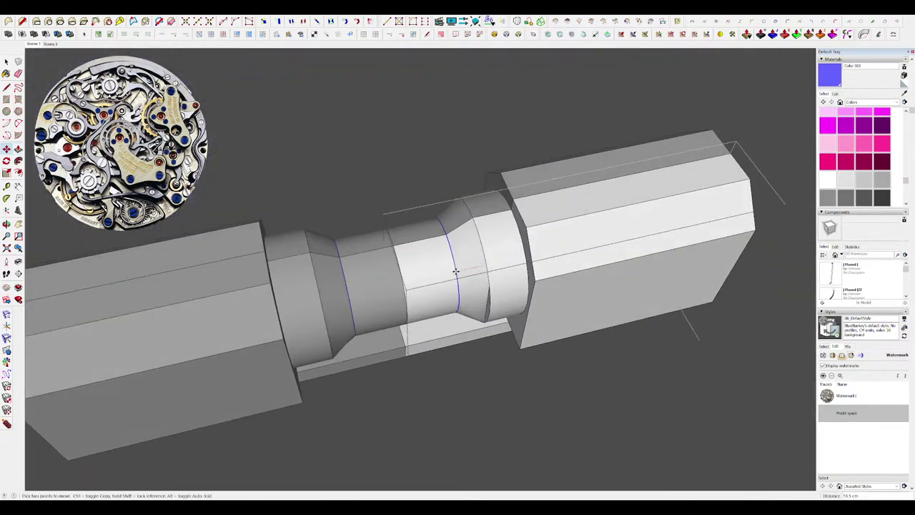
middle_click_drag(455, 272, 553, 222)
key("ctrl+z")
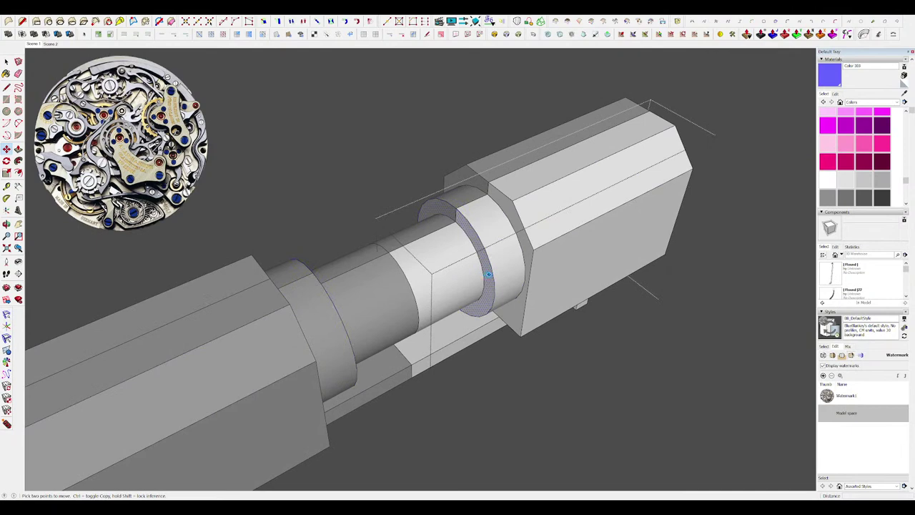
Show the surrounding geometry again, select the collar's ring face, and divide it with radial edges.
key("i")
key("space")
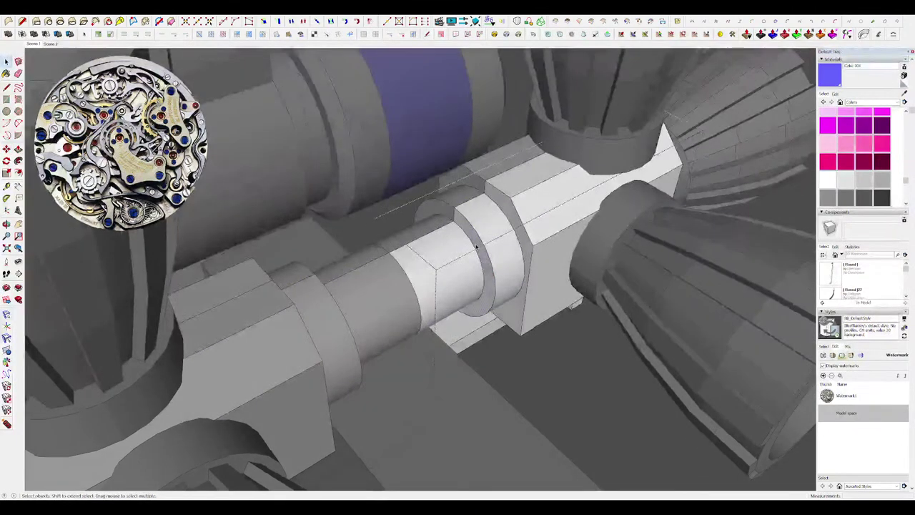
scroll(477, 249, "up", 4)
double_click(467, 230)
middle_click_drag(467, 231, 451, 211)
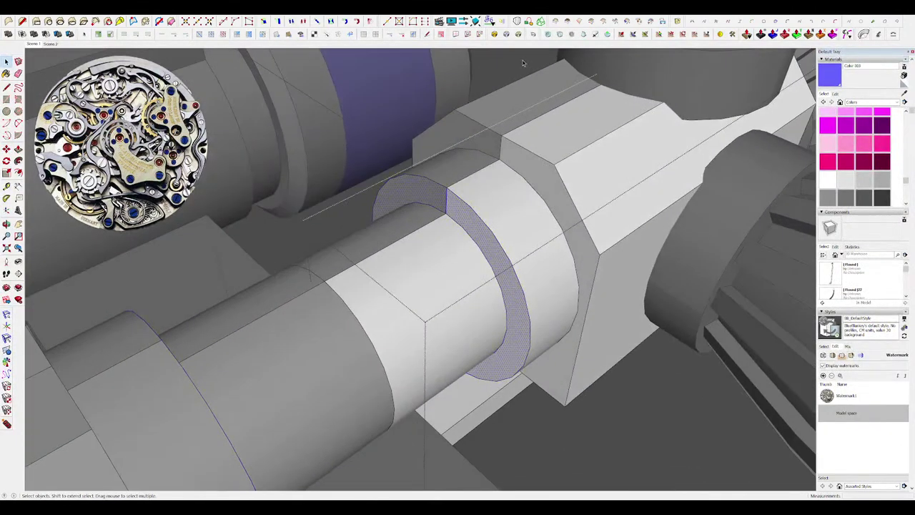
key("ctrl+z")
middle_click_drag(500, 230, 475, 248)
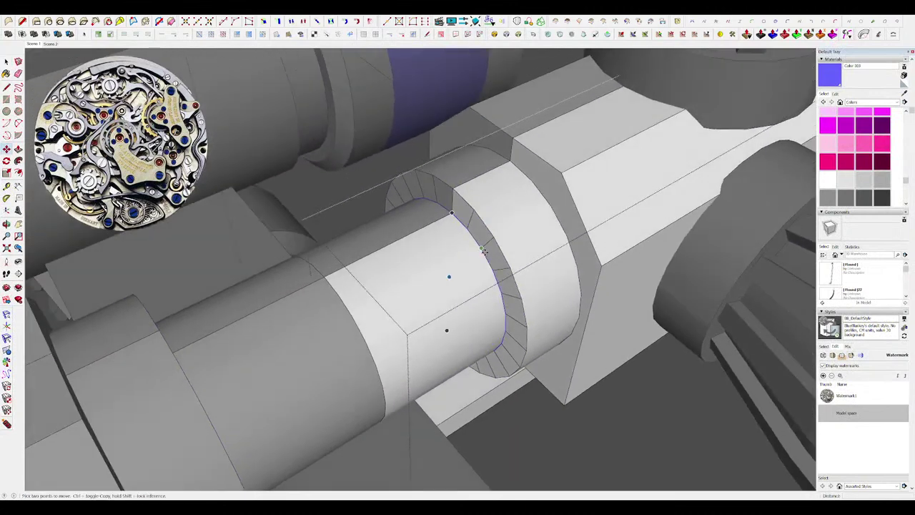
Move the ring's inner circular edge about 21 cm along the tube to form a faceted cone on the collar.
left_click(484, 250)
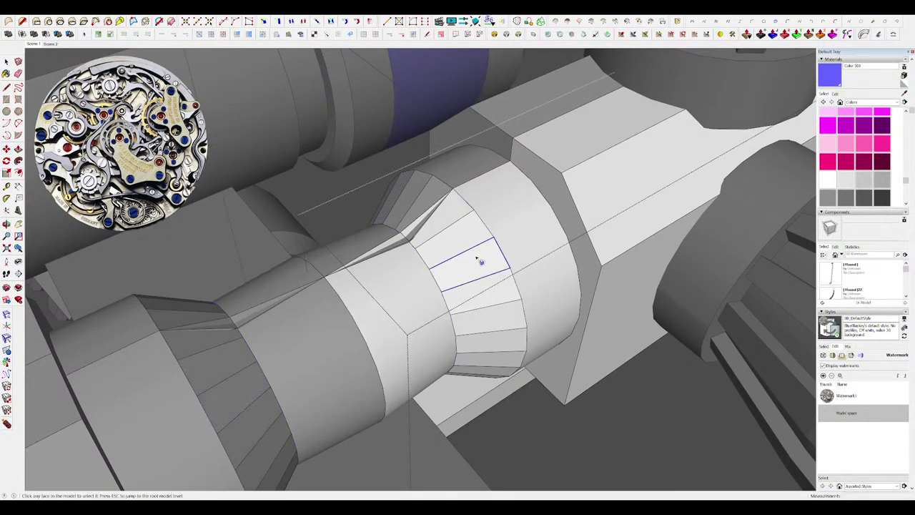
key("space")
left_click(443, 278)
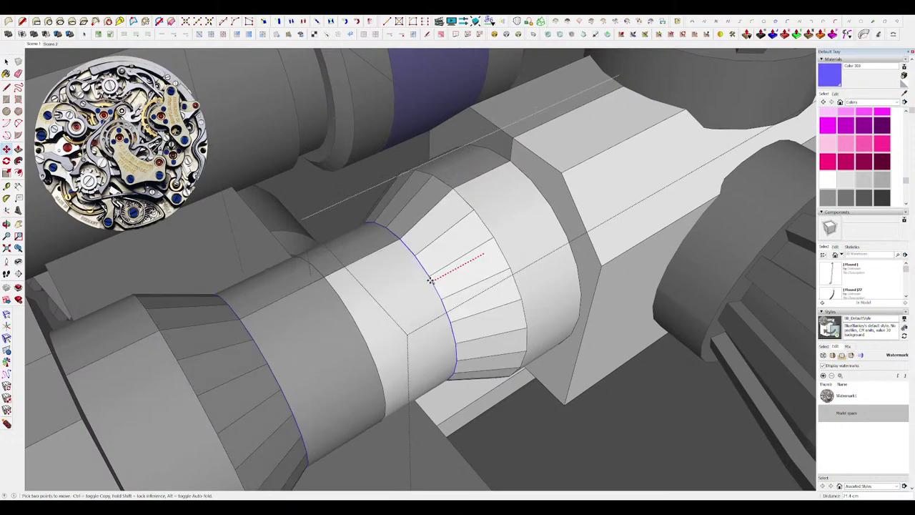
Close the tube box and thruster block groups and bring the hull's upper bracket plates into view.
scroll(458, 272, "down", 5)
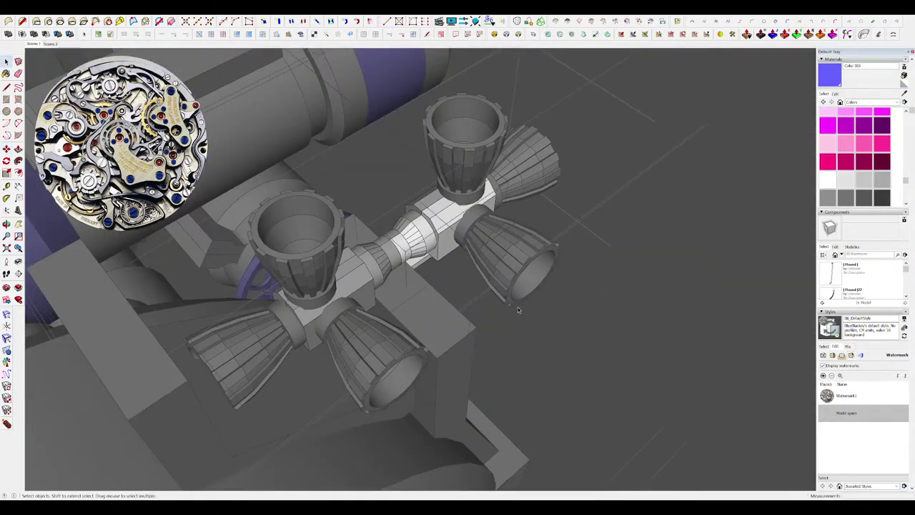
left_click(519, 309)
scroll(479, 247, "down", 6)
middle_click_drag(483, 246, 603, 371)
left_click(570, 265)
scroll(571, 265, "down", 4)
left_click(610, 313)
scroll(458, 229, "up", 5)
middle_click_drag(458, 236, 454, 288)
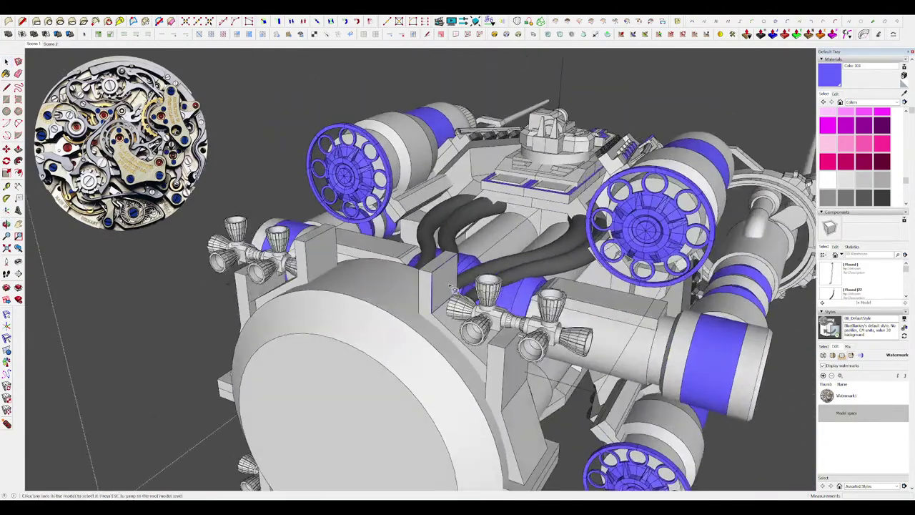
Offset the upper bracket plate's side face inward, push the inner rectangle through as a window, and adjust the plate's top face.
scroll(453, 288, "up", 5)
double_click(452, 286)
key("f")
left_click(459, 227)
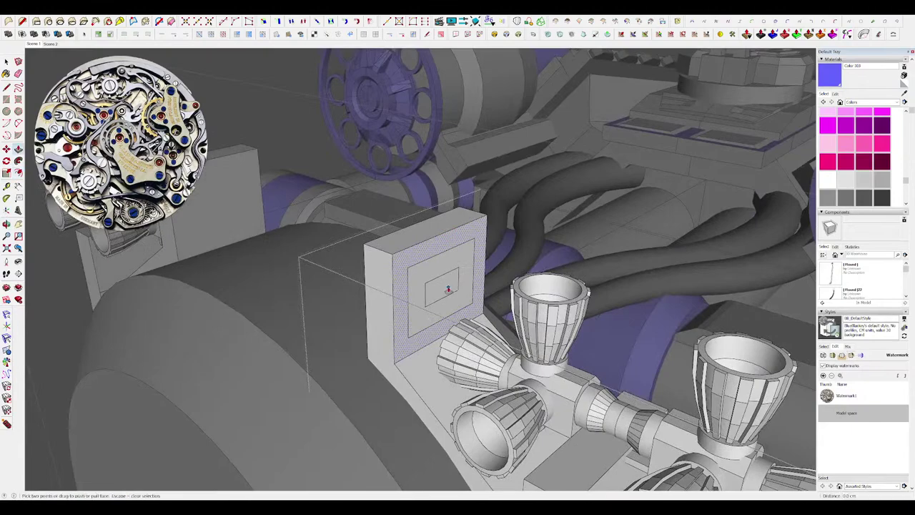
left_click(460, 208)
middle_click_drag(459, 208, 500, 215)
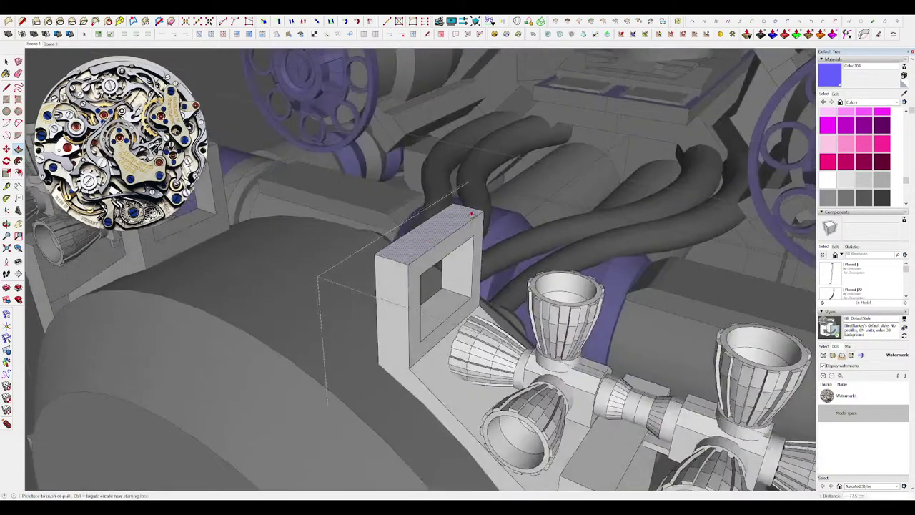
scroll(436, 193, "down", 8)
key("space")
left_click(529, 300)
Offset the side face of the bracket plate beneath the thruster block and cut a rectangular window through it.
scroll(433, 213, "up", 6)
mouse_move(432, 212)
middle_mouse_down()
mouse_move(423, 214)
mouse_move(429, 205)
middle_mouse_up()
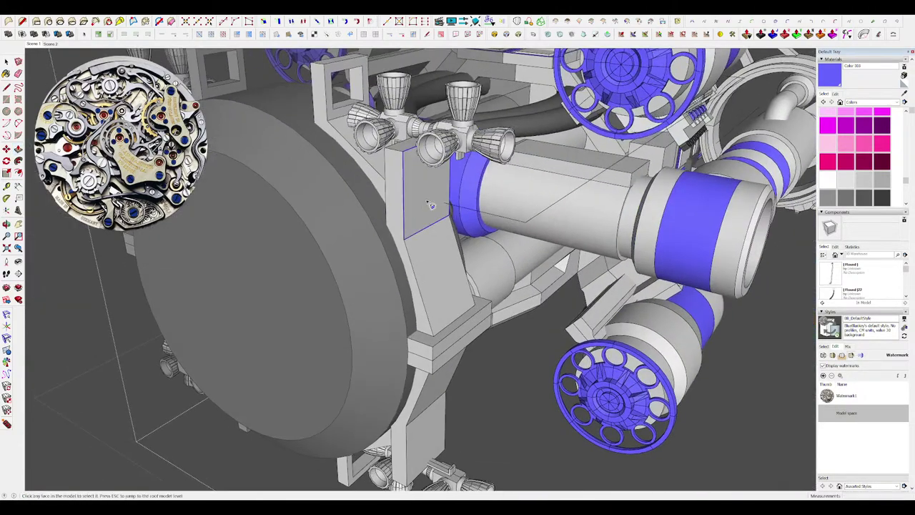
double_click(431, 206)
left_click(430, 205)
scroll(431, 207, "up", 5)
middle_click_drag(465, 232, 442, 215)
key("f")
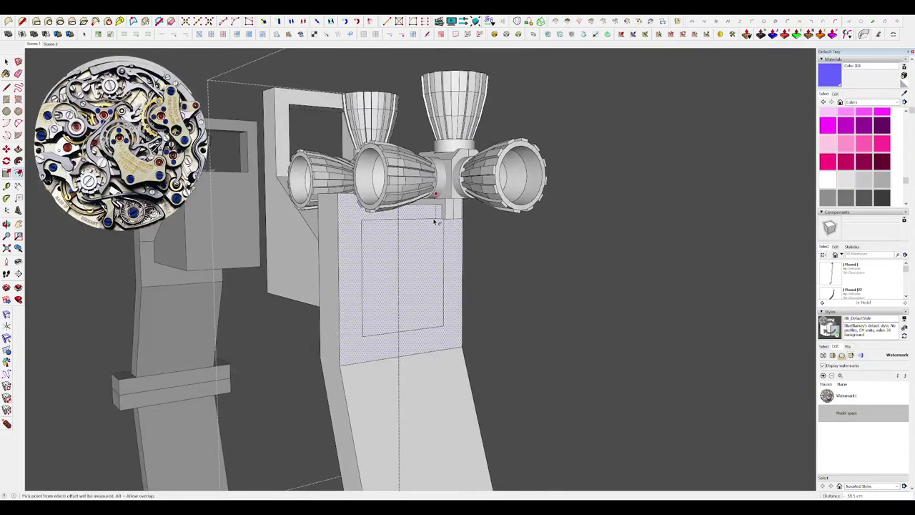
key("space")
middle_click_drag(388, 246, 425, 306)
left_click(415, 257)
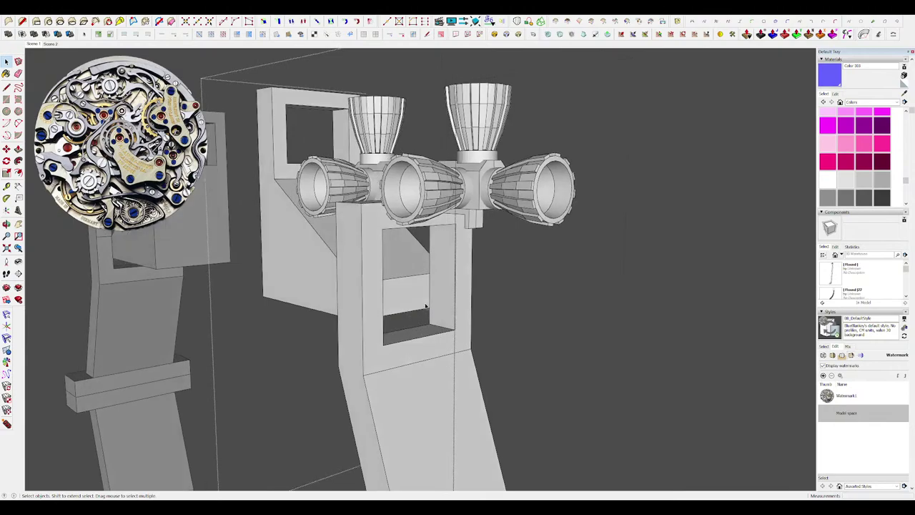
Close the open bracket groups and examine the thruster blocks and brackets on the whole spaceship from several sides.
left_click(377, 315)
key("space")
scroll(422, 250, "down", 6)
middle_click_drag(429, 250, 511, 261)
key("i")
scroll(538, 279, "down", 4)
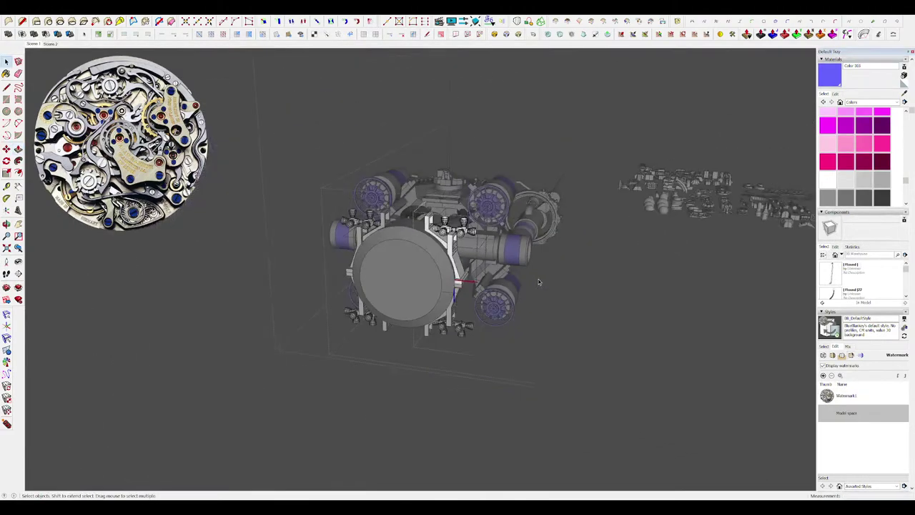
scroll(459, 250, "up", 4)
scroll(459, 250, "down", 5)
left_click(574, 270)
middle_click_drag(574, 270, 623, 339)
scroll(500, 215, "down", 4)
middle_click_drag(500, 214, 558, 229)
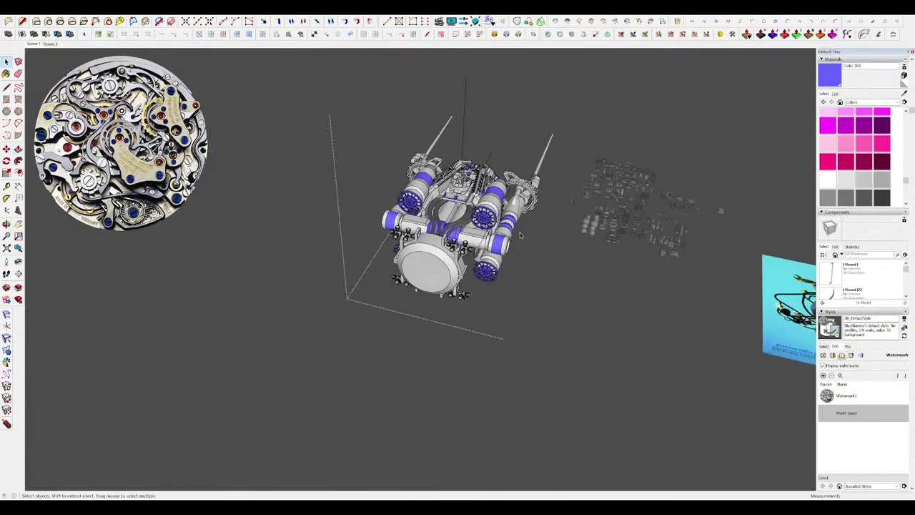
scroll(364, 215, "up", 4)
middle_click_drag(364, 214, 535, 273)
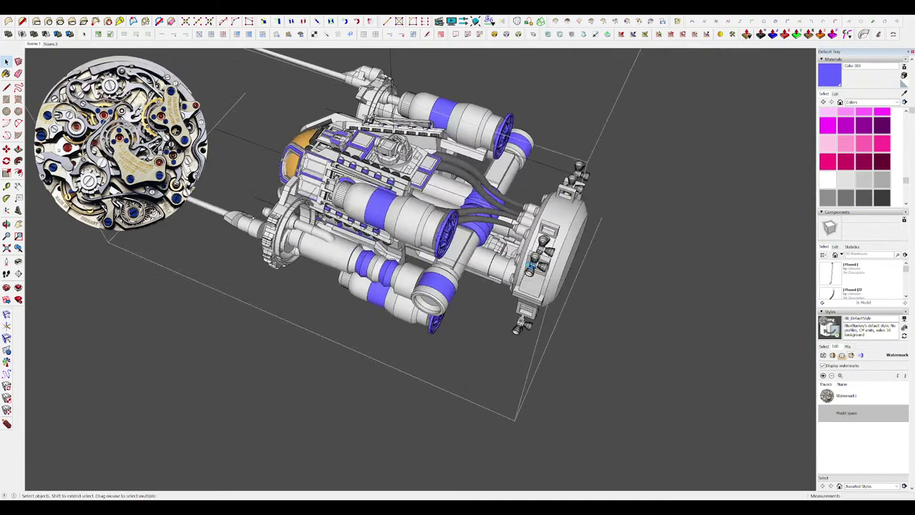
middle_click_drag(454, 184, 656, 184)
scroll(574, 215, "down", 4)
left_click(545, 320)
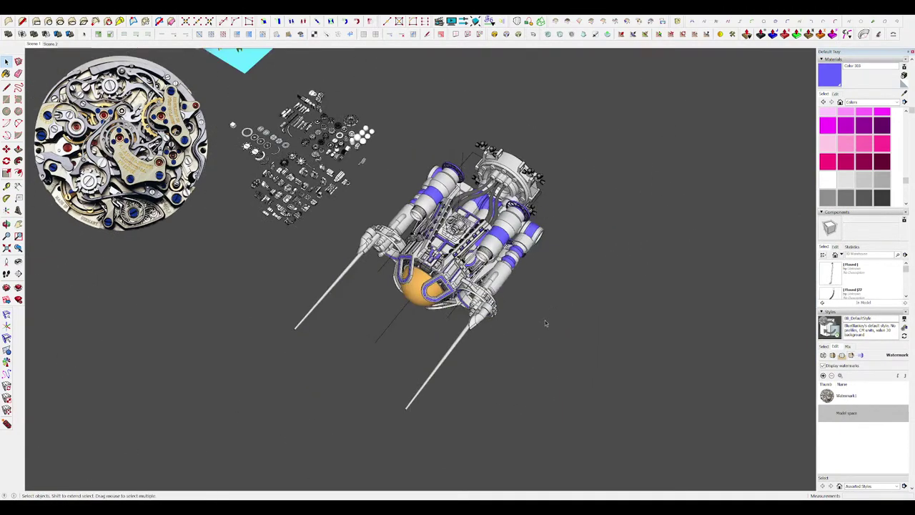
Unhide the hangar enclosure around the spaceship and clear the selection.
scroll(545, 320, "down", 3)
middle_click_drag(544, 320, 622, 282)
middle_click_drag(496, 253, 542, 205)
key("shift+h")
scroll(486, 236, "up", 4)
middle_click_drag(486, 235, 558, 282)
middle_click_drag(414, 250, 470, 273)
left_click(469, 273)
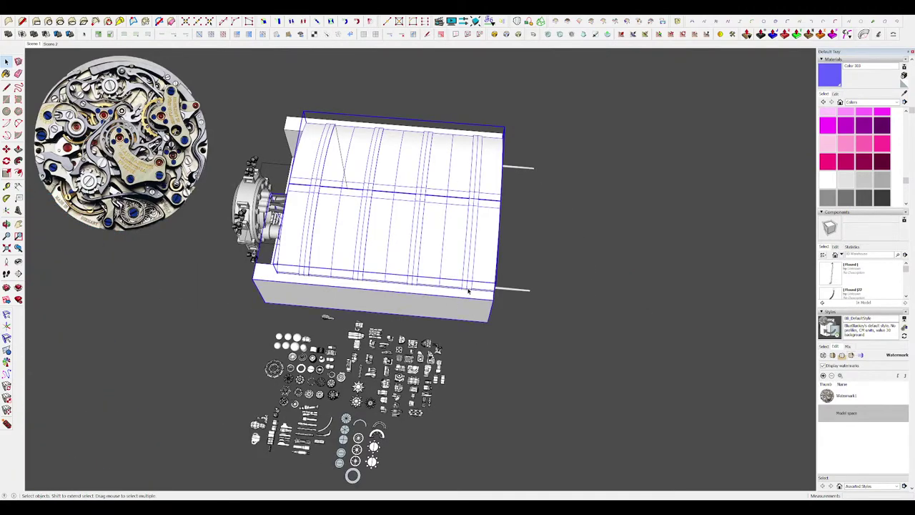
middle_click_drag(687, 379, 606, 349)
left_click(605, 350)
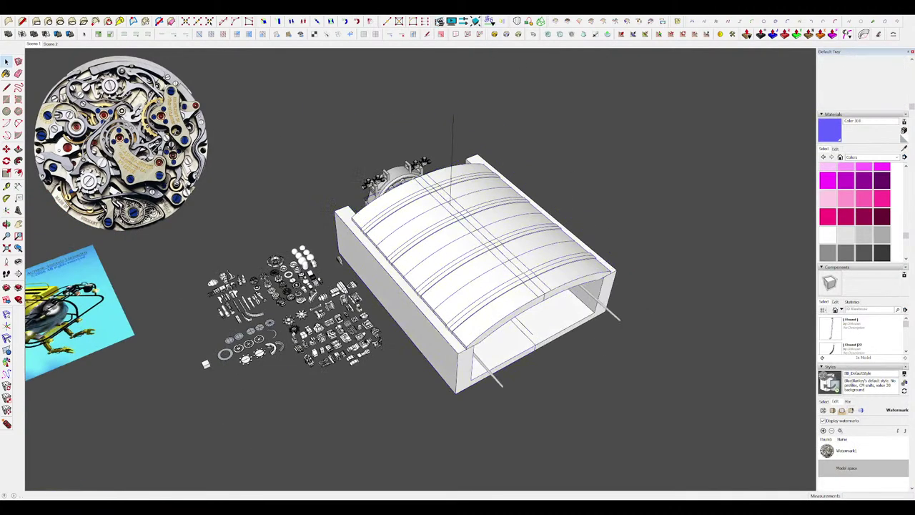
Play the Film 1 animation and examine how the hangar opens and the spaceship rises out of it.
left_click(438, 21)
left_click(76, 64)
middle_click_drag(529, 187, 481, 149)
scroll(522, 214, "up", 2)
middle_click_drag(586, 257, 518, 223)
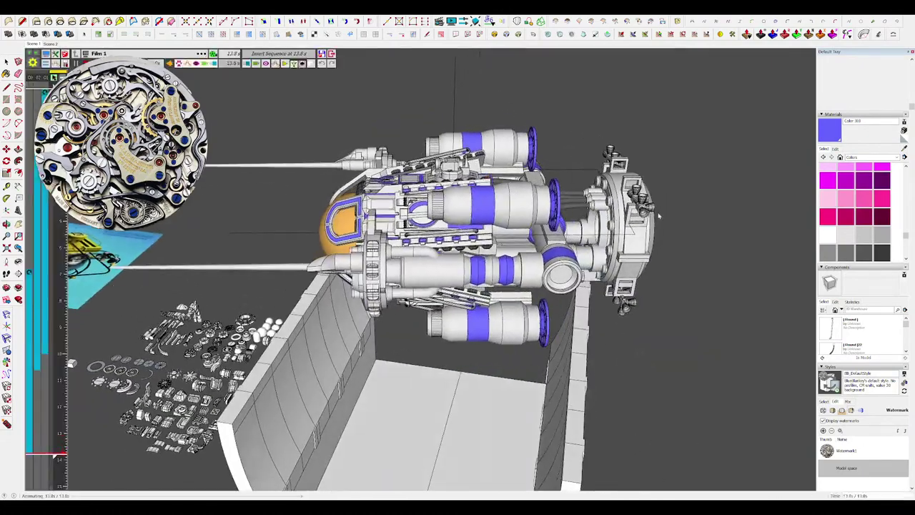
middle_click_drag(659, 216, 553, 238)
scroll(554, 238, "down", 3)
mouse_move(472, 252)
middle_mouse_down()
mouse_move(313, 279)
mouse_move(419, 232)
middle_mouse_up()
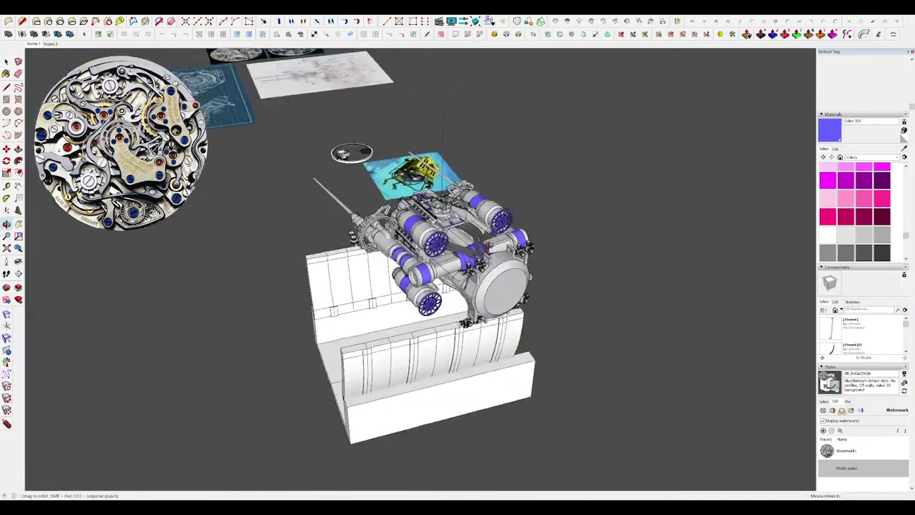
scroll(419, 231, "up", 8)
scroll(420, 230, "down", 3)
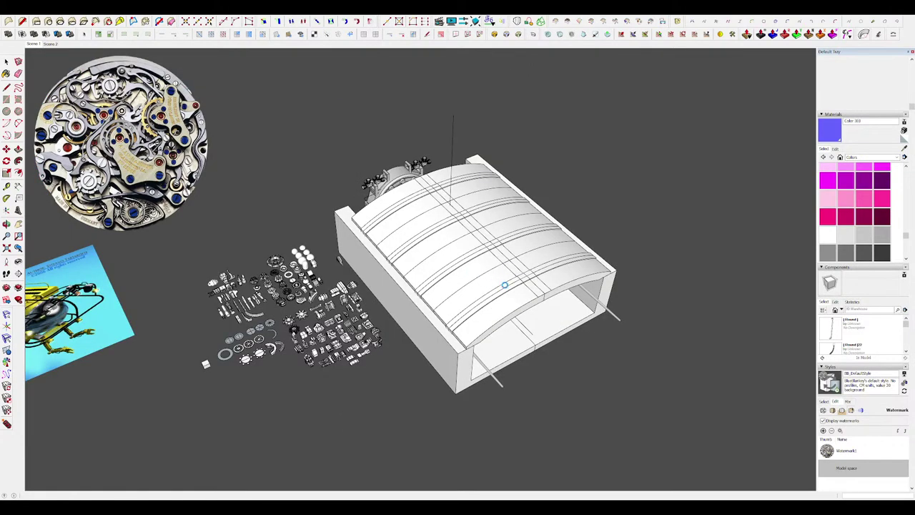
Remove the hangar enclosure from around the spaceship, starting with the curved roof and a side wall.
key("Delete")
left_click(537, 296)
key("Delete")
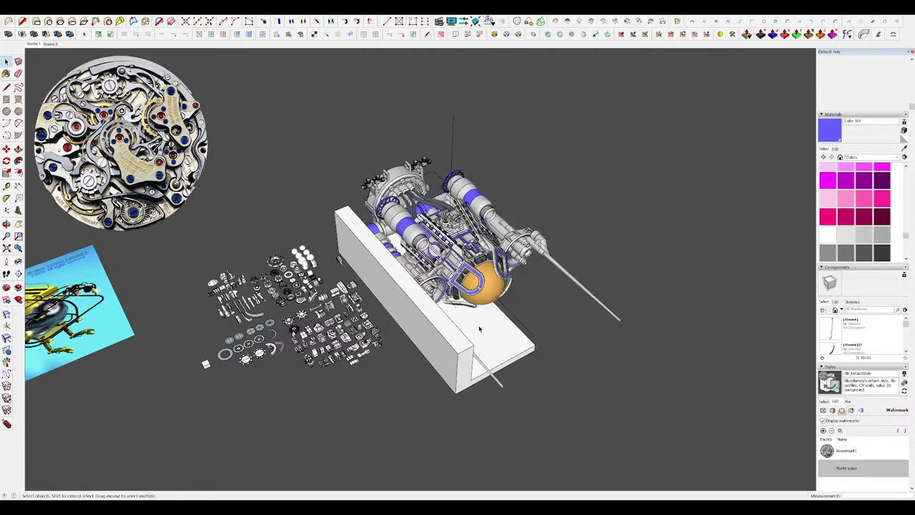
middle_click_drag(466, 315, 593, 286)
scroll(482, 222, "up", 8)
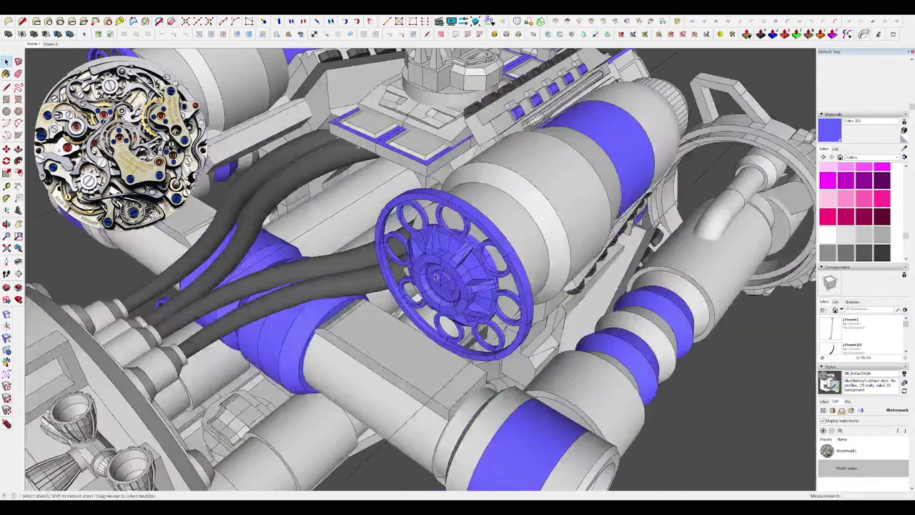
Open the purple spoked wheel at the engine's rear down to its repeating wedge segment and isolate it from the model.
middle_click_drag(486, 268, 468, 279)
double_click(446, 282)
double_click(446, 282)
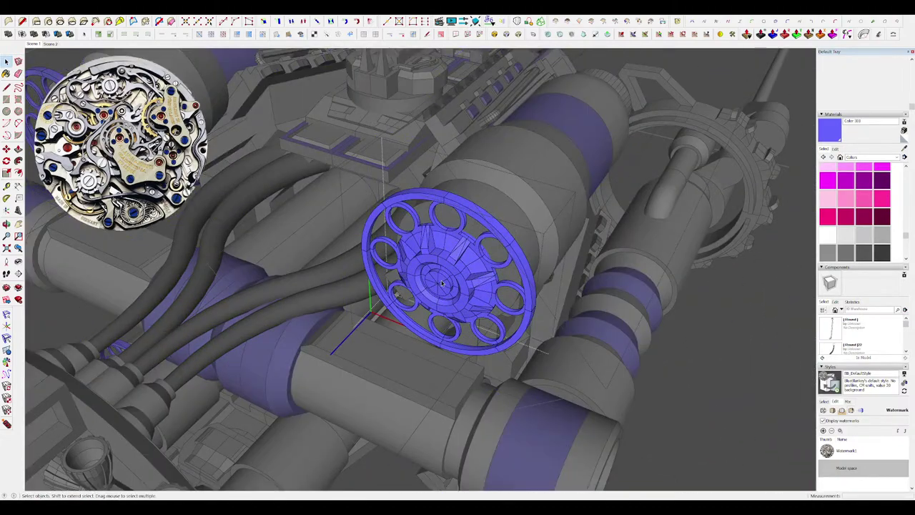
double_click(445, 283)
scroll(443, 284, "up", 3)
key("h")
key("p")
double_click(448, 281)
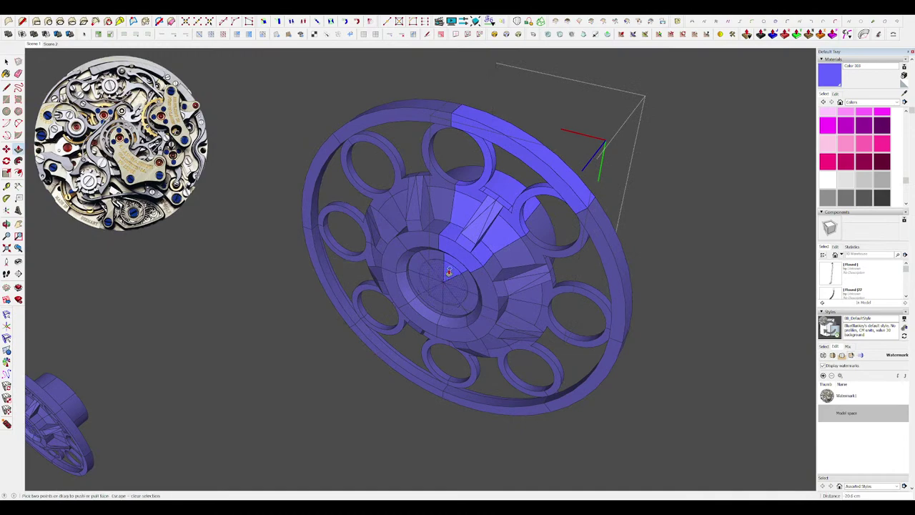
Push the wheel hub's centre face inward about 60 cm to deepen the bore.
scroll(448, 281, "up", 5)
middle_click_drag(436, 288, 442, 279)
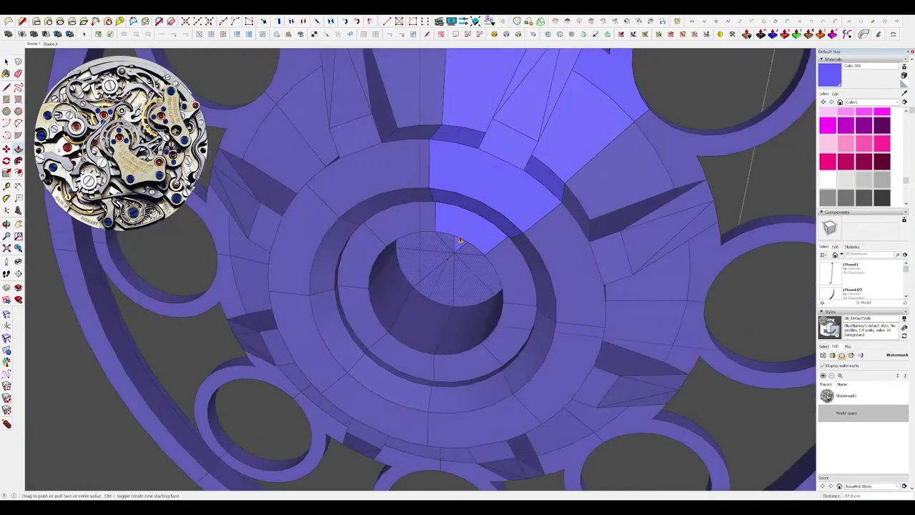
left_click(460, 239)
middle_click_drag(461, 238, 480, 243)
scroll(465, 245, "down", 5)
middle_click_drag(423, 250, 454, 248)
scroll(454, 248, "up", 4)
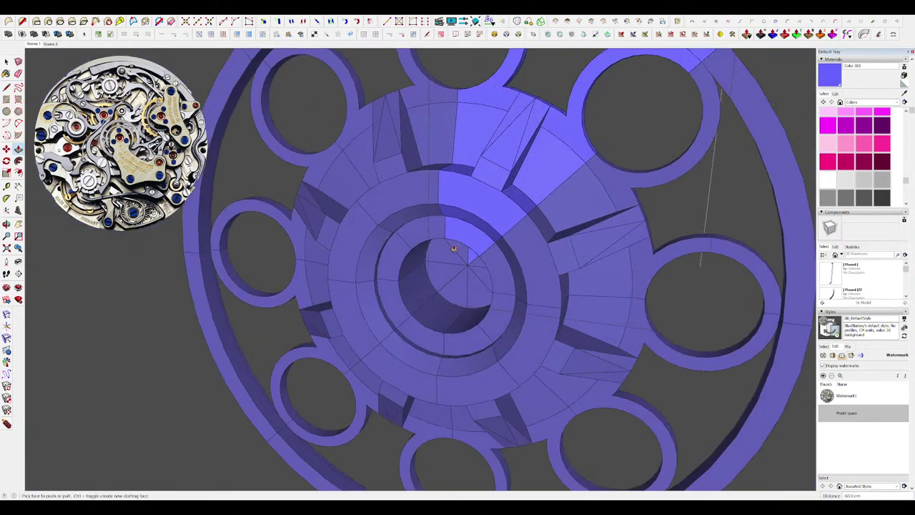
Extend the bore through the wheel hub so that it opens on the hub's rear face.
key("h")
key("h")
key("j")
middle_click_drag(451, 288, 263, 227)
left_click(422, 258)
scroll(475, 223, "down", 5)
key("h")
key("j")
scroll(472, 215, "down", 3)
key("h")
scroll(264, 227, "up", 3)
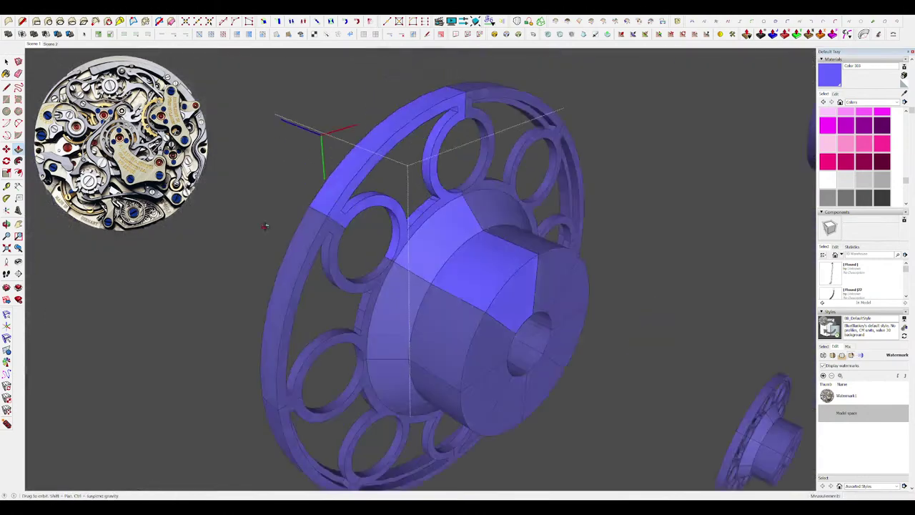
Offset the hub's rear face around the bore and push the inner ring inward as a recess.
middle_click_drag(536, 279, 491, 264)
scroll(512, 285, "down", 2)
scroll(512, 285, "up", 2)
key("space")
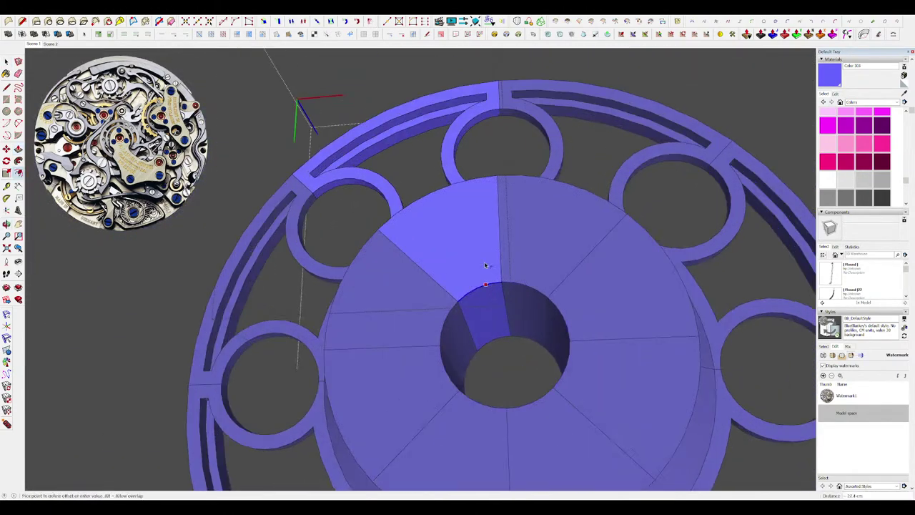
left_click(493, 331)
Try to erase the edge at the bottom of the hub recess, and undo the last two changes.
key("e")
middle_click_drag(492, 329, 498, 334)
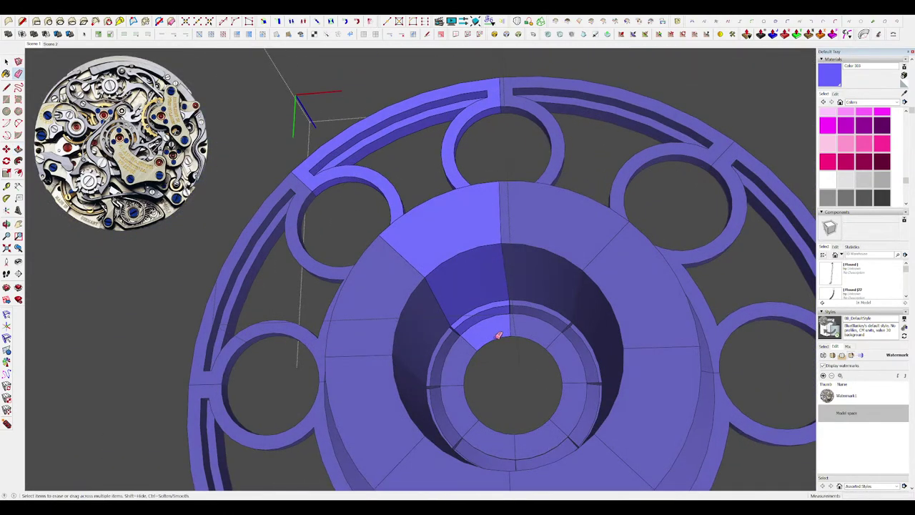
left_click(499, 336)
key("ctrl+z")
key("ctrl+z")
Use Push/Pull on the ring face around the bore at the back of the wheel hub.
mouse_move(596, 320)
middle_mouse_down("shift")
mouse_move(508, 294)
mouse_move(654, 355)
middle_mouse_up("shift")
scroll(439, 280, "down", 4)
key("p")
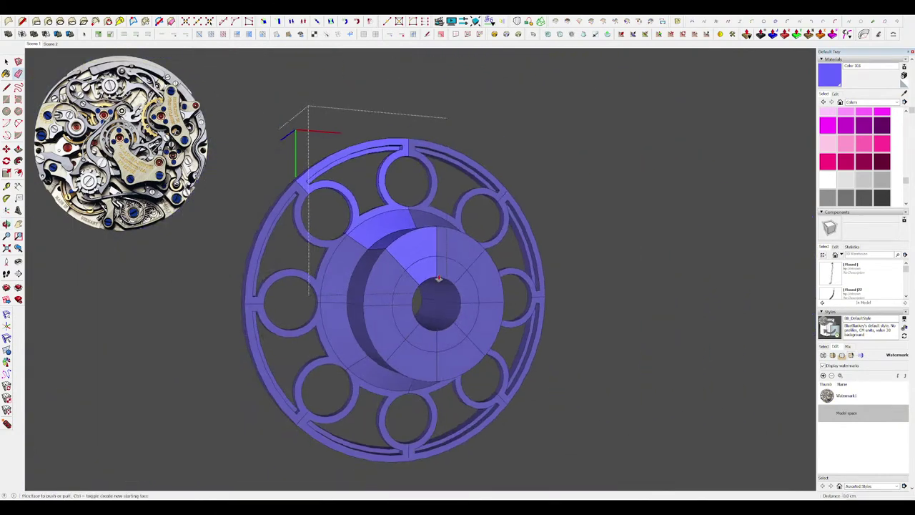
left_click(437, 278)
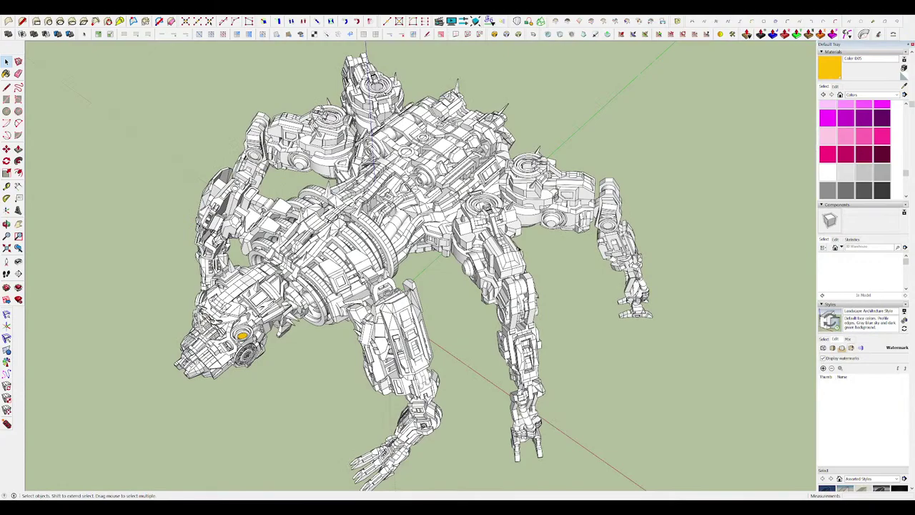
Examine the mechanical four-legged creature model from several sides.
scroll(518, 245, "down", 3)
middle_click_drag(517, 247, 708, 246)
scroll(367, 308, "up", 3)
middle_click_drag(367, 308, 623, 270)
scroll(493, 247, "down", 3)
middle_click_drag(523, 249, 516, 246)
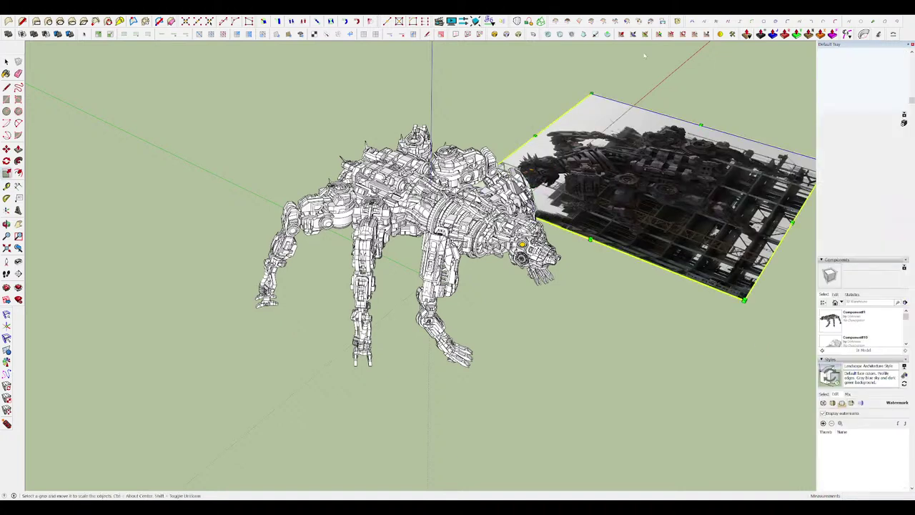
Scale the reference photo beside the mechanical creature and compare its body and limbs with the model.
key("s")
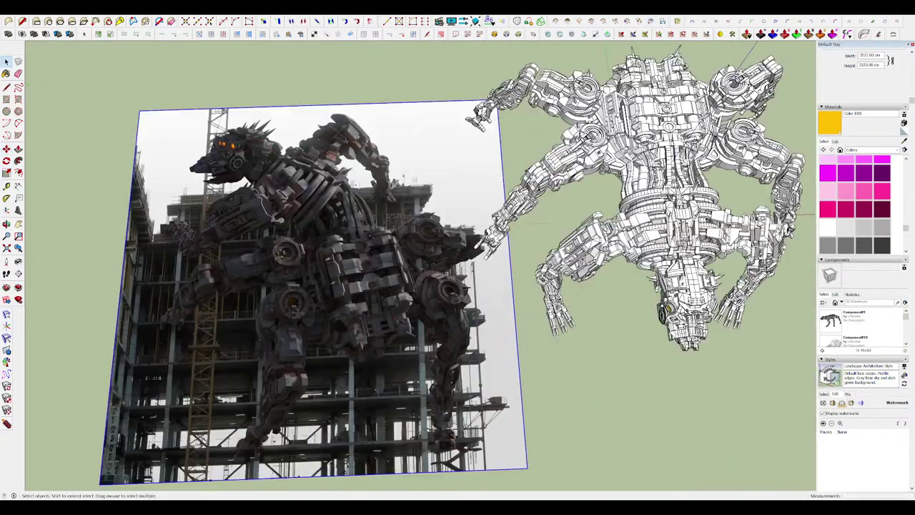
middle_click_drag(357, 315, 430, 335)
scroll(437, 314, "down", 2)
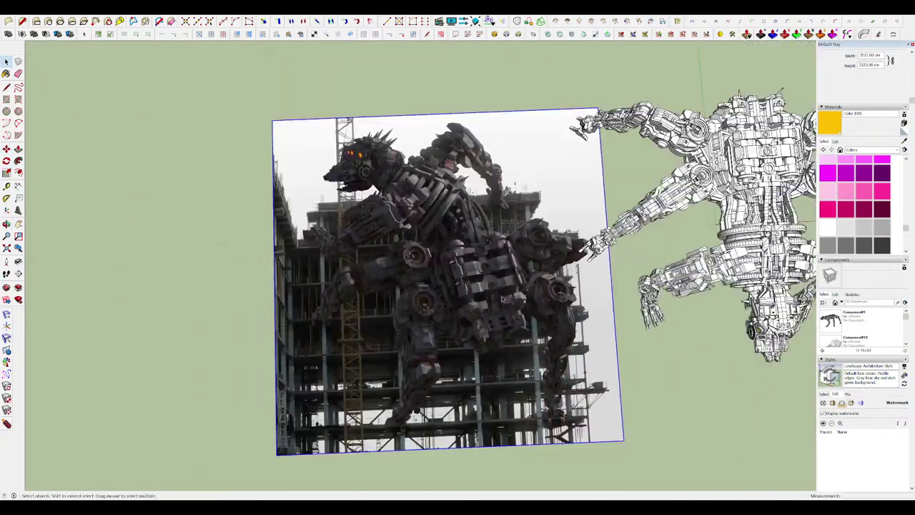
scroll(397, 376, "up", 2)
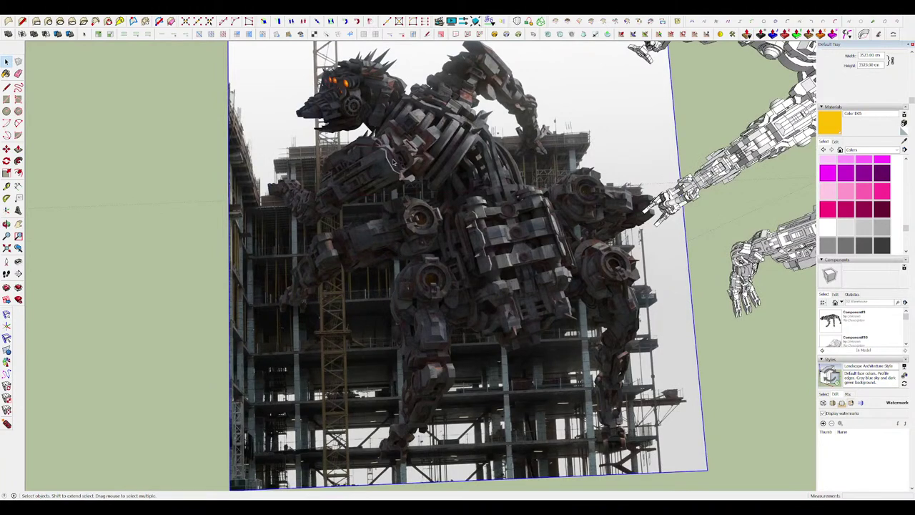
scroll(477, 279, "down", 2)
mouse_move(472, 284)
middle_mouse_down()
mouse_move(483, 295)
mouse_move(479, 272)
mouse_move(499, 253)
middle_mouse_up()
scroll(478, 269, "down", 3)
scroll(620, 178, "up", 3)
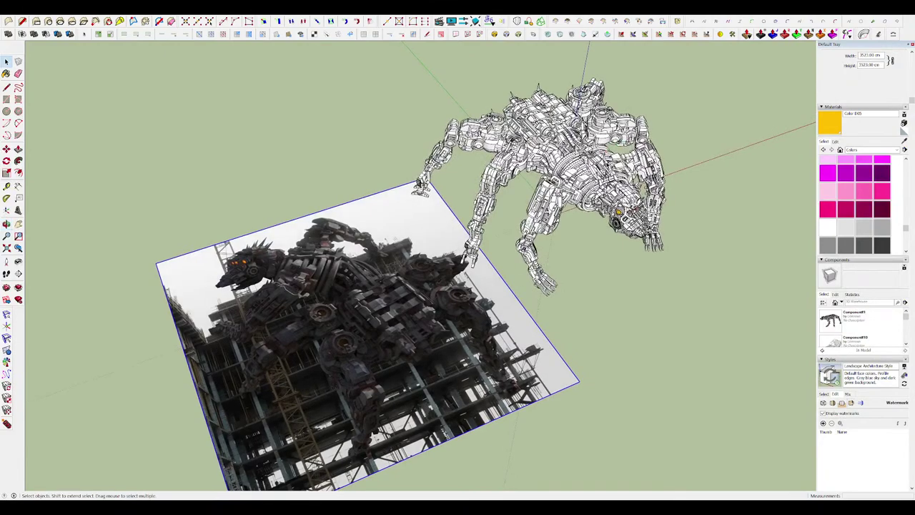
mouse_move(588, 214)
middle_mouse_down()
mouse_move(594, 256)
mouse_move(571, 273)
mouse_move(590, 218)
middle_mouse_up()
scroll(593, 233, "down", 2)
scroll(679, 172, "up", 3)
mouse_move(565, 246)
middle_mouse_down()
mouse_move(579, 218)
mouse_move(803, 263)
mouse_move(872, 307)
middle_mouse_up()
scroll(579, 218, "up", 3)
scroll(483, 221, "down", 3)
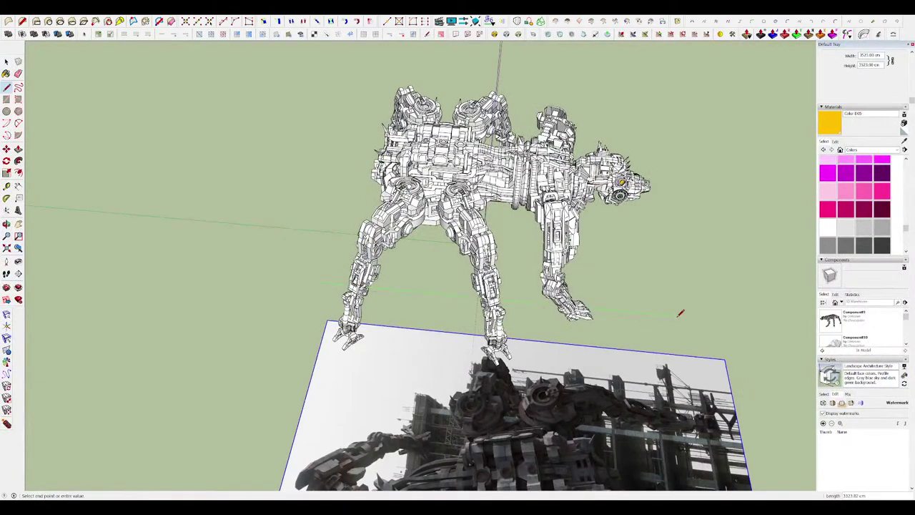
Examine the creature's stance, legs and head from ground level and deselect the reference photo.
mouse_move(678, 315)
middle_mouse_down()
mouse_move(576, 302)
mouse_move(545, 311)
mouse_move(876, 367)
mouse_move(818, 376)
middle_mouse_up()
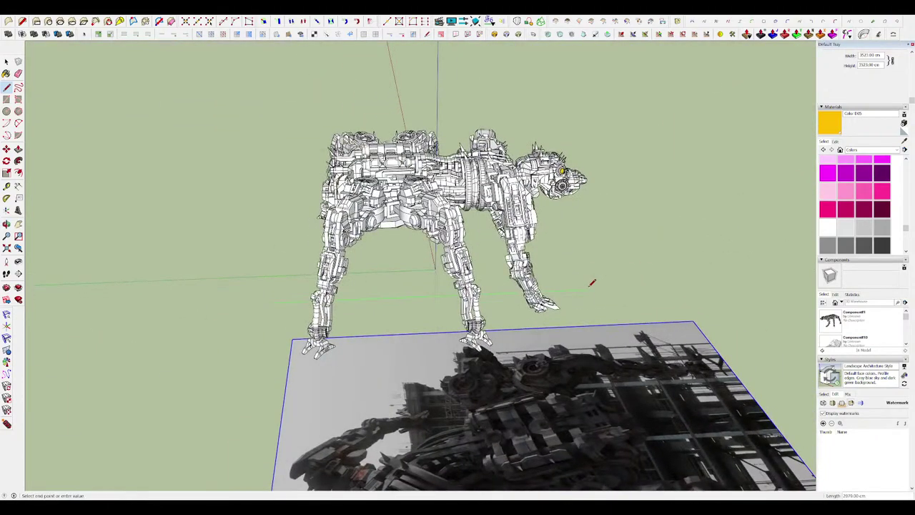
mouse_move(591, 284)
middle_mouse_down()
mouse_move(450, 307)
mouse_move(414, 350)
mouse_move(389, 229)
mouse_move(664, 423)
mouse_move(550, 307)
mouse_move(493, 329)
middle_mouse_up()
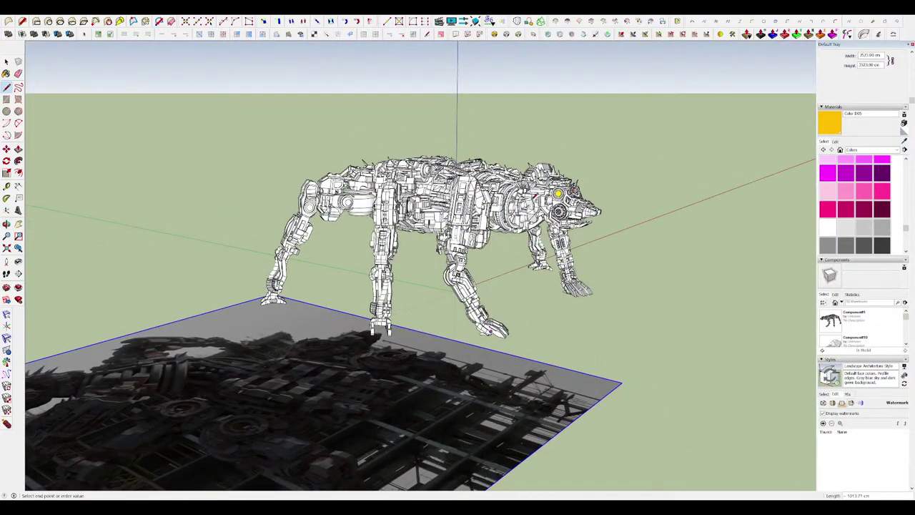
middle_click_drag(547, 174, 389, 126)
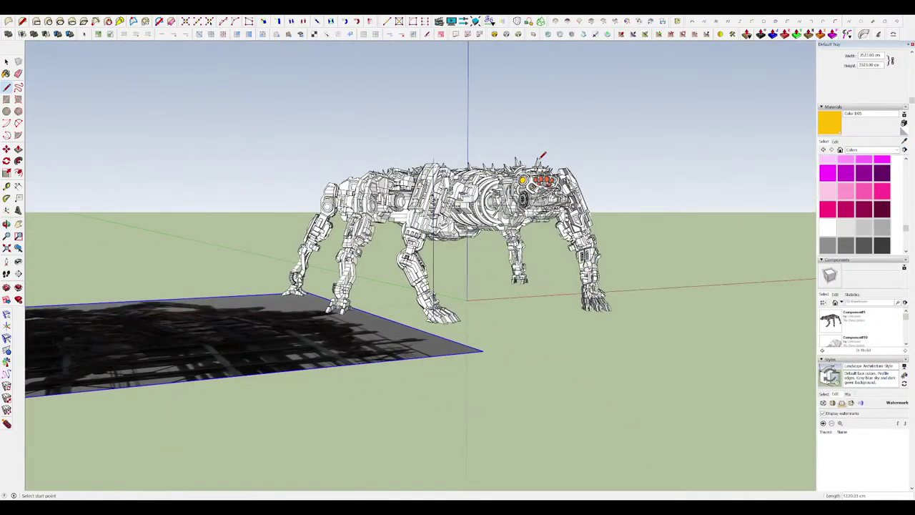
scroll(542, 155, "up", 3)
mouse_move(541, 155)
middle_mouse_down()
mouse_move(437, 142)
mouse_move(437, 121)
mouse_move(647, 170)
mouse_move(499, 449)
mouse_move(515, 475)
middle_mouse_up()
scroll(622, 413, "down", 4)
left_click(639, 412)
Compare the reference photo with the creature model, examining the head, eyes and front limbs up close.
scroll(475, 323, "up", 6)
mouse_move(496, 339)
middle_mouse_down()
mouse_move(526, 364)
mouse_move(441, 355)
middle_mouse_up()
scroll(415, 323, "down", 2)
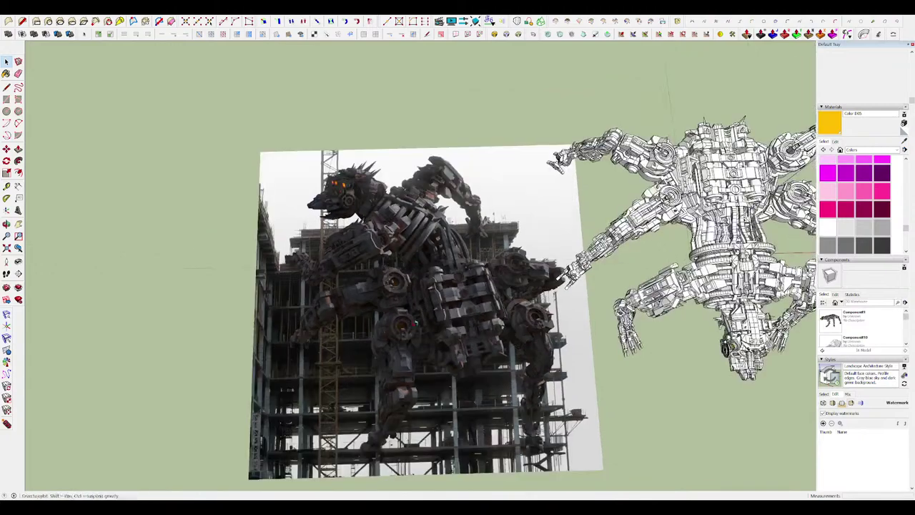
middle_click_drag(414, 326, 500, 254)
scroll(563, 183, "up", 4)
scroll(606, 198, "down", 4)
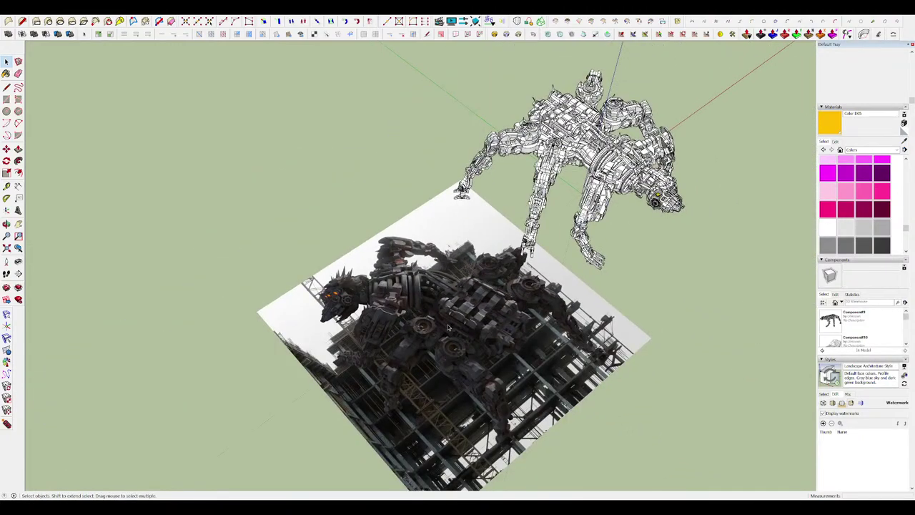
scroll(449, 327, "up", 2)
scroll(465, 328, "down", 3)
scroll(622, 143, "up", 3)
middle_click_drag(622, 145, 633, 75)
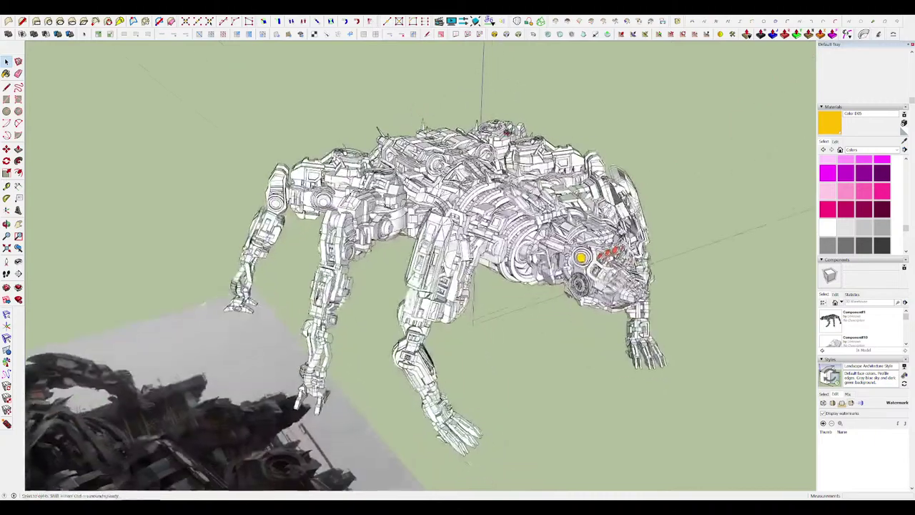
scroll(607, 275, "up", 3)
middle_click_drag(600, 268, 526, 264)
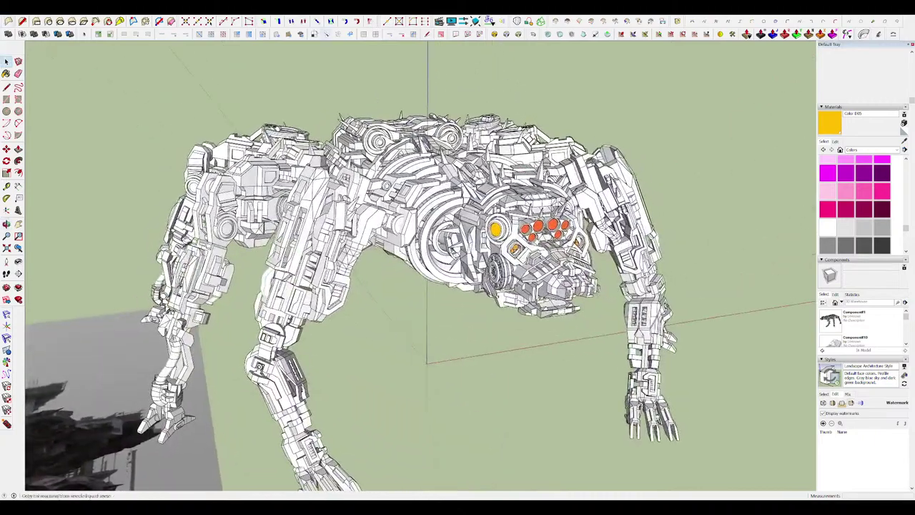
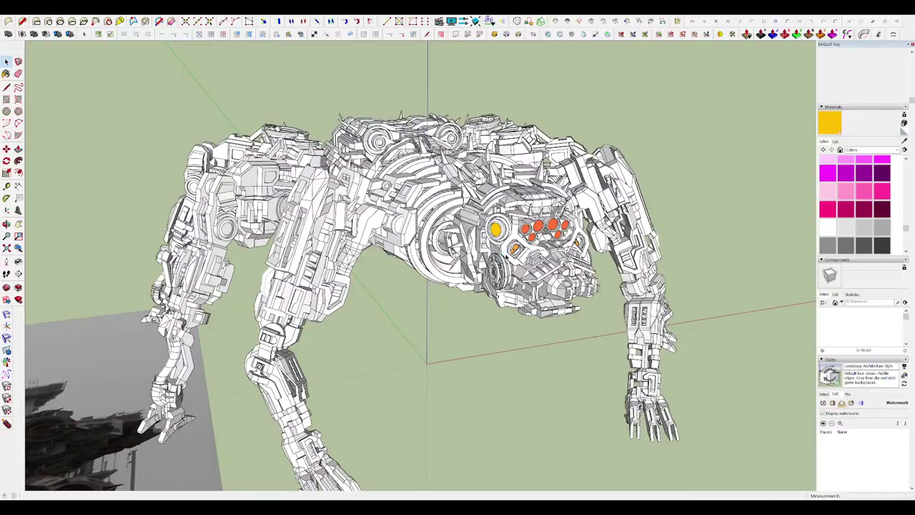
Switch back to the spaceship model and bring the ship and its library of parts into view.
key("alt+Tab")
scroll(541, 254, "down", 6)
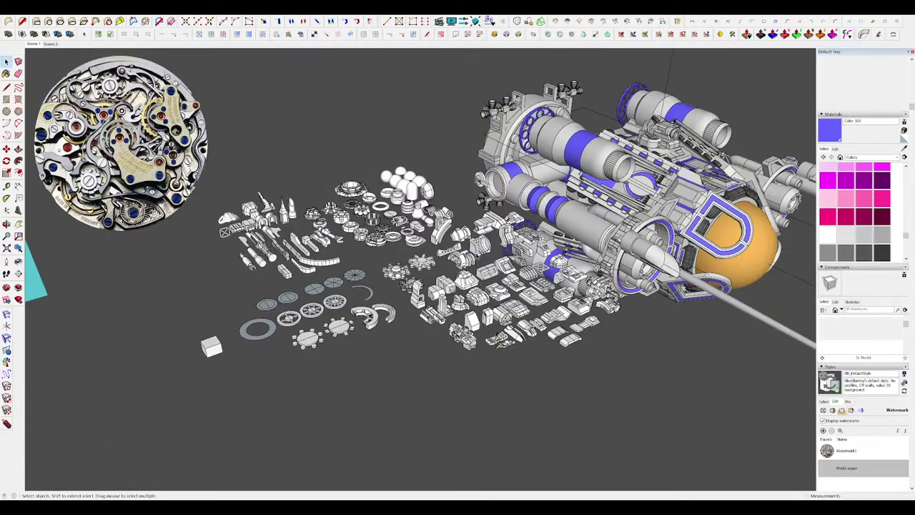
Open the angular hull section beside the cockpit for editing, down to its nested block geometry.
scroll(550, 243, "up", 5)
mouse_move(550, 243)
middle_mouse_down()
mouse_move(493, 286)
mouse_move(551, 250)
mouse_move(486, 264)
mouse_move(357, 236)
mouse_move(292, 143)
mouse_move(314, 147)
middle_mouse_up()
scroll(486, 265, "up", 3)
scroll(457, 271, "up", 4)
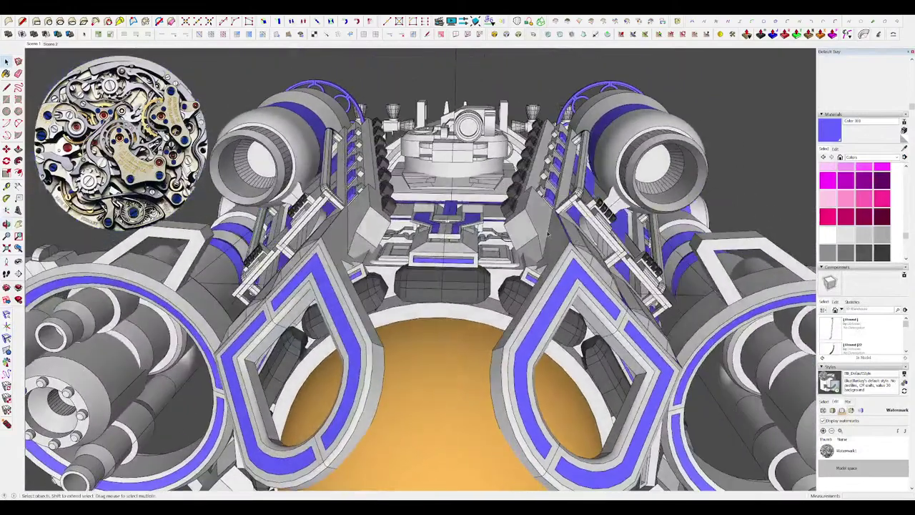
double_click(535, 223)
scroll(535, 223, "up", 3)
double_click(531, 225)
Bevel the upper long edge of the angular hull block with a 90 cm offset.
left_click(524, 218)
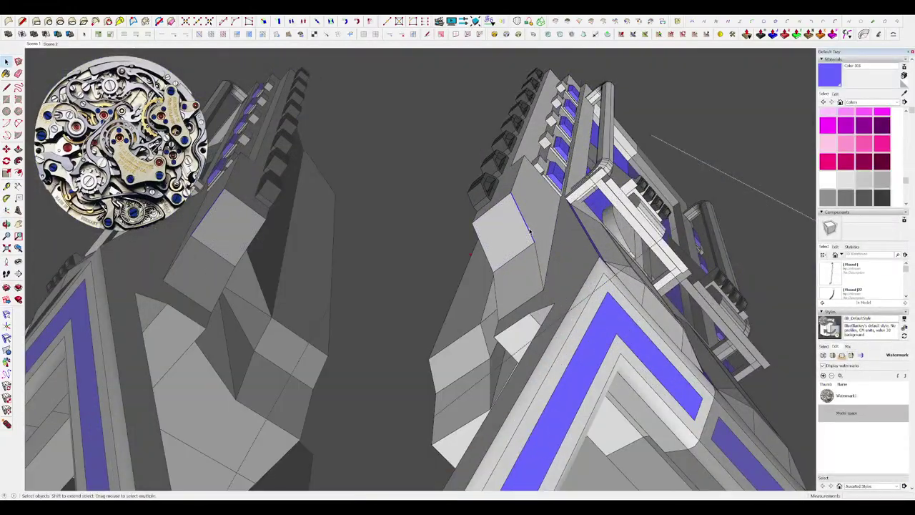
scroll(523, 223, "up", 4)
scroll(527, 315, "down", 4)
middle_click_drag(527, 317, 503, 243)
scroll(502, 161, "up", 4)
scroll(502, 157, "up", 2)
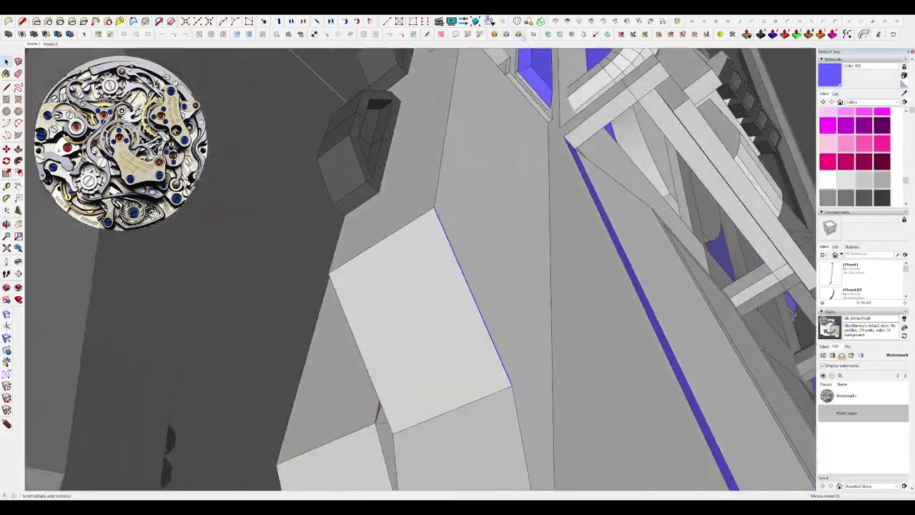
left_click(519, 35)
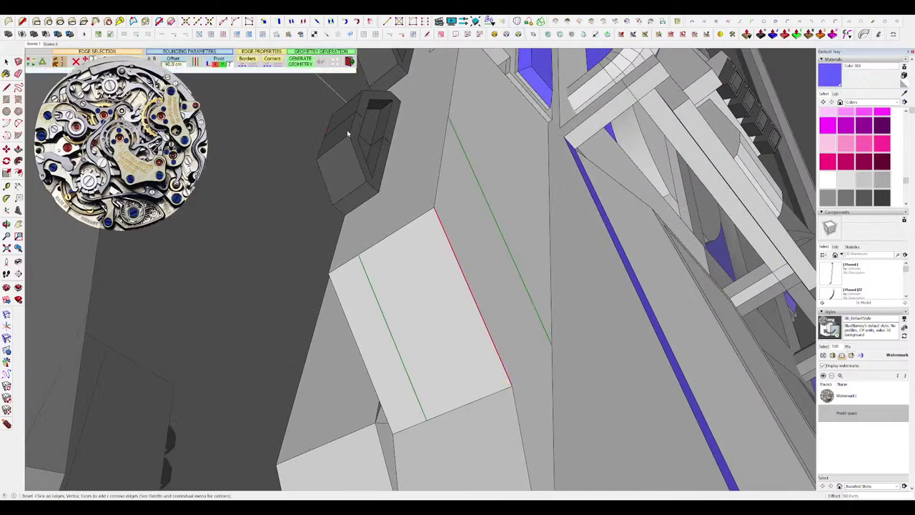
middle_click_drag(571, 261, 513, 241)
key("Return")
scroll(487, 211, "down", 4)
middle_click_drag(487, 211, 499, 187)
key("space")
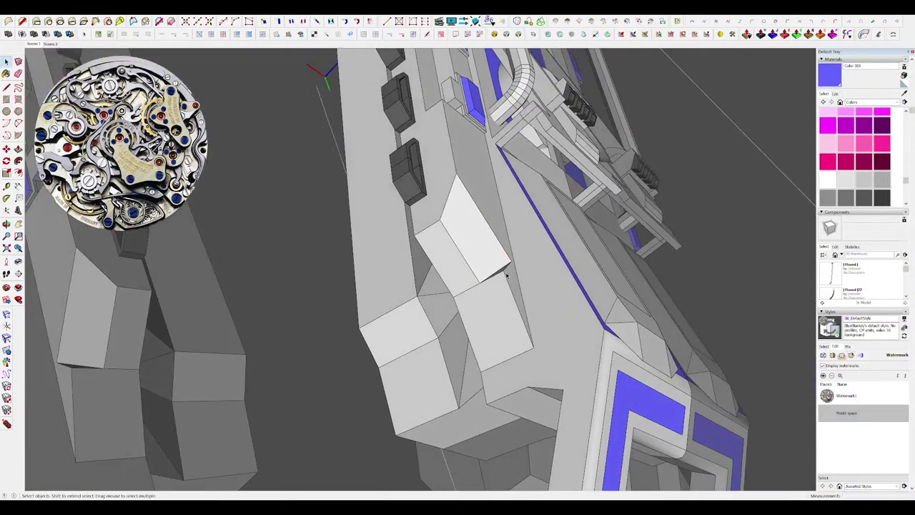
Adjust the bevelled block's lower corner with the Move tool and leave the hull section.
key("m")
left_click(504, 269)
scroll(522, 247, "down", 6)
key("space")
key("i")
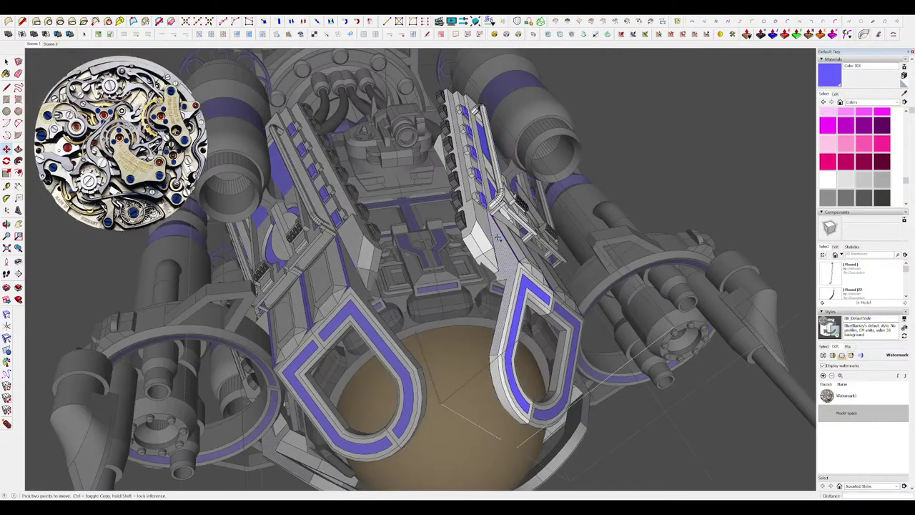
key("i")
Examine the whole ship from the front, the side and the rear.
scroll(526, 257, "down", 2)
middle_click_drag(514, 266, 560, 277)
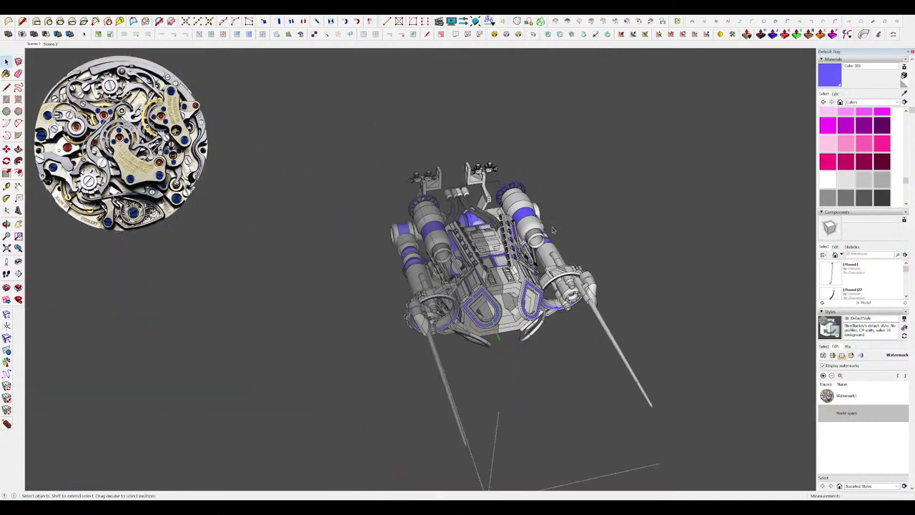
middle_click_drag(553, 230, 632, 216)
scroll(576, 207, "down", 2)
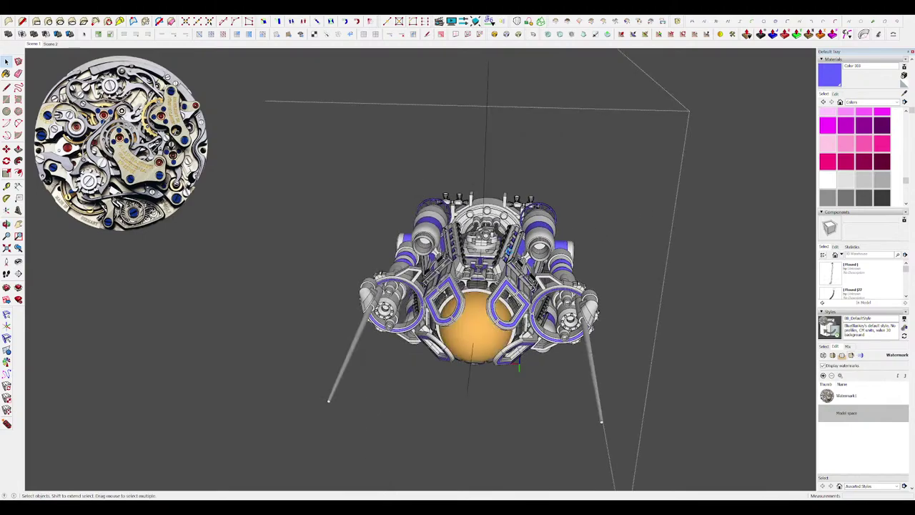
scroll(429, 307, "up", 2)
middle_click_drag(429, 307, 780, 345)
scroll(780, 345, "down", 4)
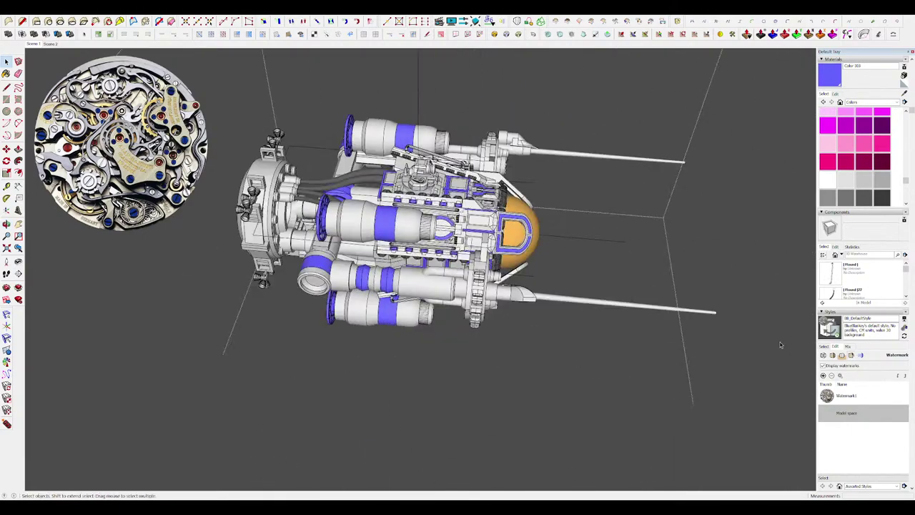
middle_click_drag(526, 408, 519, 267)
scroll(519, 267, "down", 3)
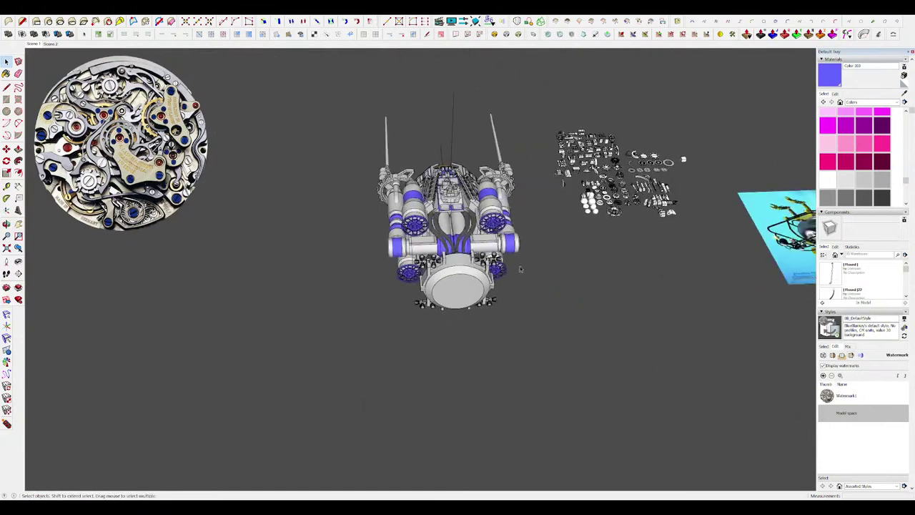
Inset the end face of the ship's round rear cap and push the inner circle in about 176 cm.
scroll(500, 264, "up", 4)
scroll(449, 280, "down", 3)
middle_click_drag(444, 297, 403, 341)
scroll(457, 282, "up", 4)
double_click(498, 291)
left_click(486, 281)
left_click(481, 288)
key("i")
scroll(500, 282, "down", 2)
middle_click_drag(474, 297, 505, 293)
scroll(506, 293, "up", 3)
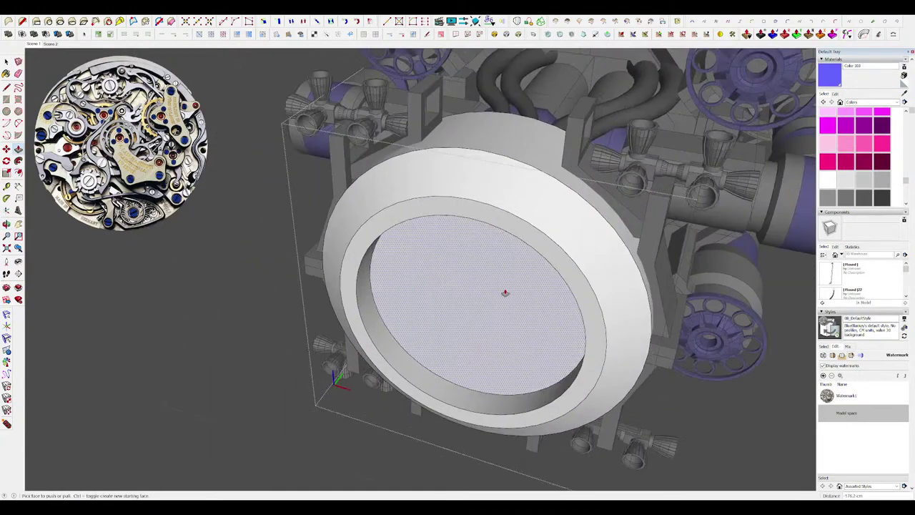
left_click(539, 255)
left_click(534, 260)
key("ctrl+z")
Offset the recessed cap face inward and move the inner disc along the axis to form a tapered ring.
middle_click_drag(533, 260, 559, 249)
scroll(494, 247, "down", 4)
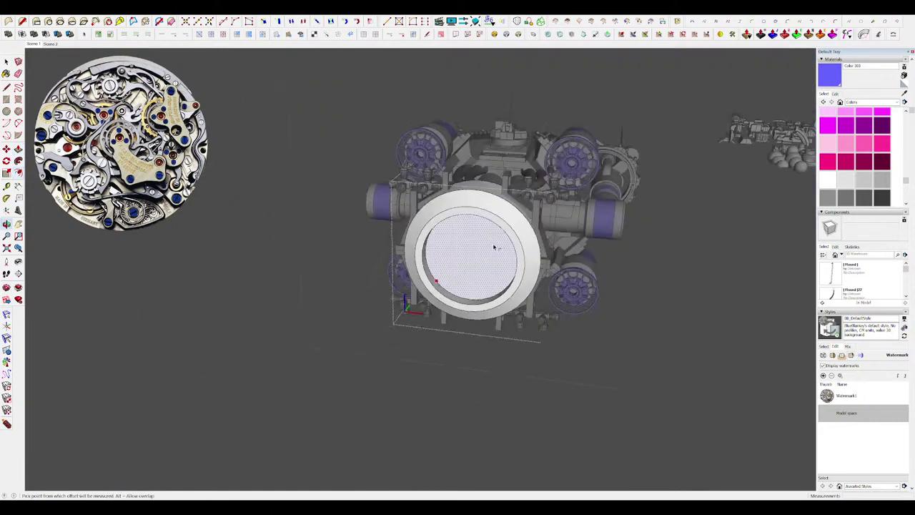
scroll(493, 243, "up", 3)
left_click(491, 229)
key("space")
left_click(415, 284)
key("m")
middle_click_drag(483, 231, 462, 288)
scroll(421, 280, "down", 4)
key("i")
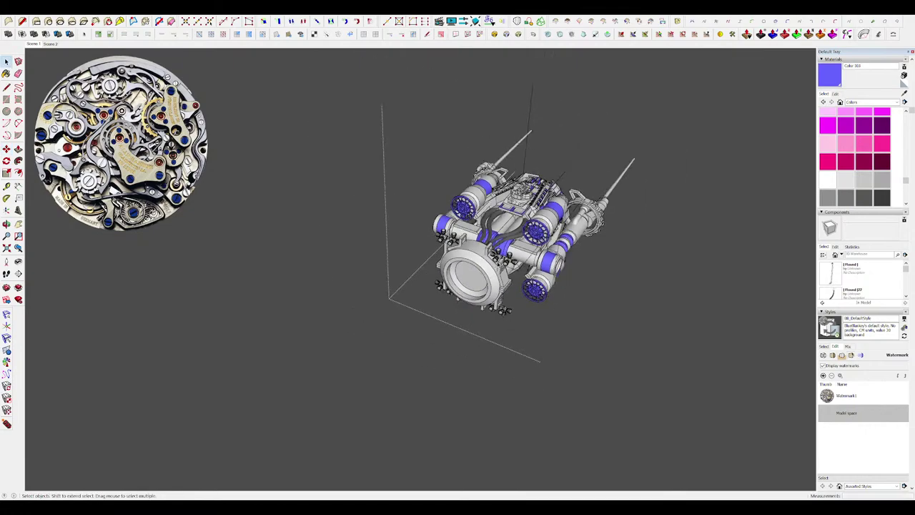
Copy one bolt from the bolted front flange of the rear cap to the cap's opposite side.
middle_click_drag(493, 243, 551, 193)
scroll(469, 242, "up", 4)
middle_click_drag(473, 239, 285, 243)
key("space")
scroll(452, 214, "up", 4)
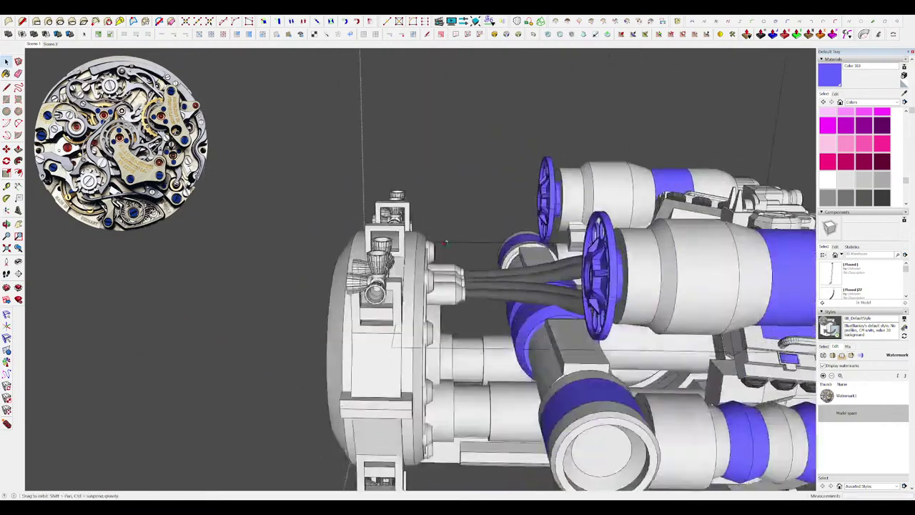
middle_click_drag(471, 222, 432, 288)
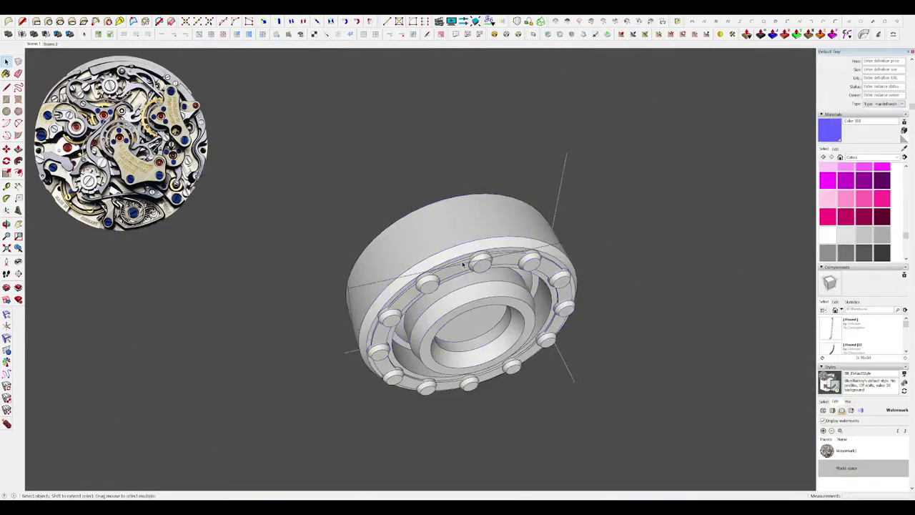
key("q")
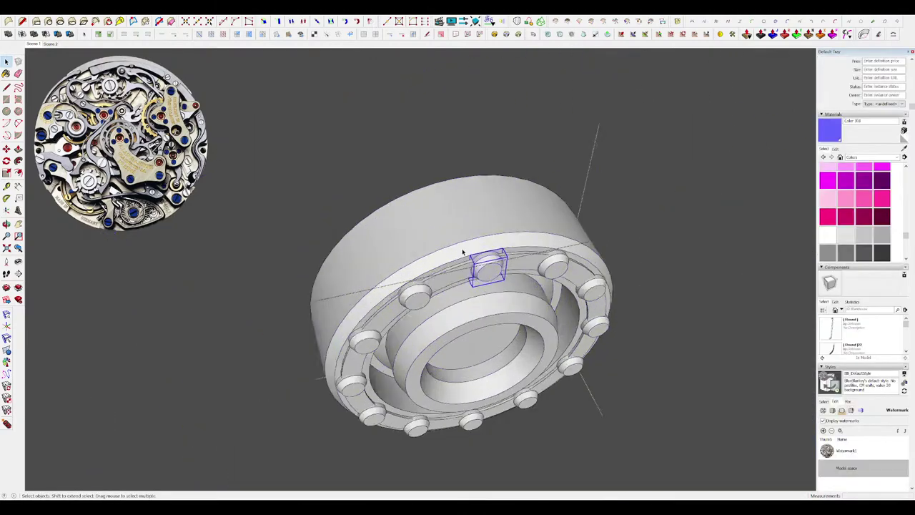
scroll(499, 266, "up", 3)
key("ctrl")
left_click(498, 263)
left_click(439, 131)
Mirror the copied bolt along the green axis with the Scale tool.
middle_click_drag(439, 131, 383, 140)
key("s")
scroll(499, 208, "up", 3)
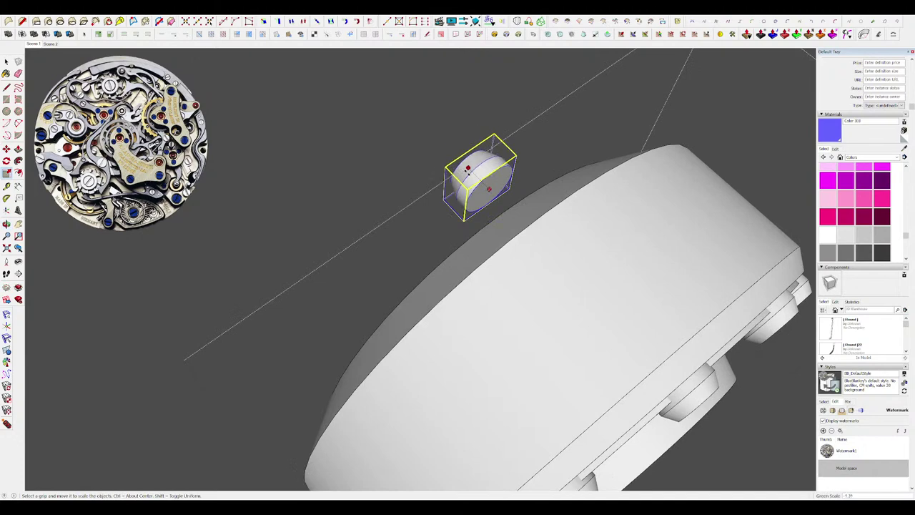
left_click(474, 174)
middle_click_drag(474, 175, 674, 235)
scroll(675, 235, "down", 3)
Draw a vertical centre line across the full diameter of the cap's recessed inner disc.
middle_click_drag(491, 259, 602, 136)
scroll(565, 161, "up", 4)
key("l")
left_click(602, 150)
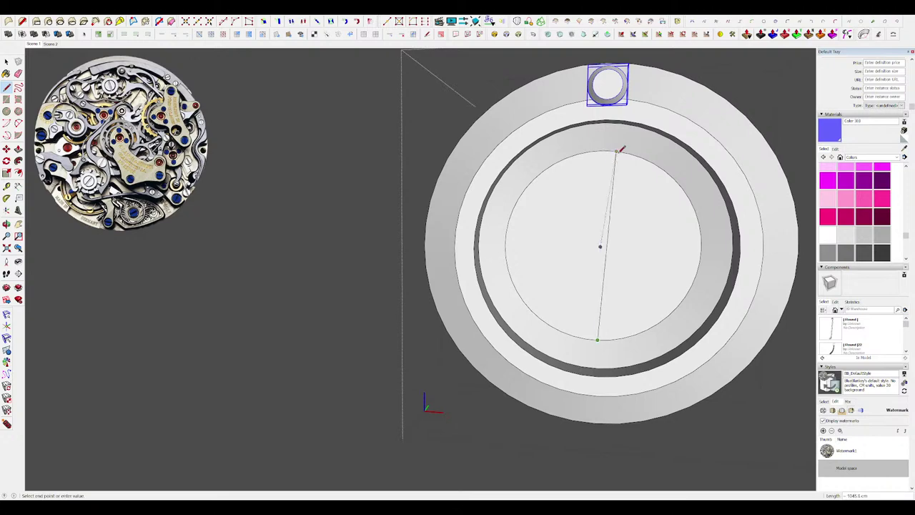
left_click(598, 340)
scroll(455, 273, "down", 3)
scroll(505, 286, "up", 3)
middle_click_drag(493, 280, 346, 230)
key("space")
Move the copied bolt onto the sloped outer rim of the rear cap.
middle_click_drag(515, 195, 613, 170)
key("m")
left_click(456, 149)
left_click(469, 135)
key("space")
Open the bolt for editing and extend its flat base with Push/Pull.
scroll(494, 157, "up", 4)
double_click(512, 145)
key("p")
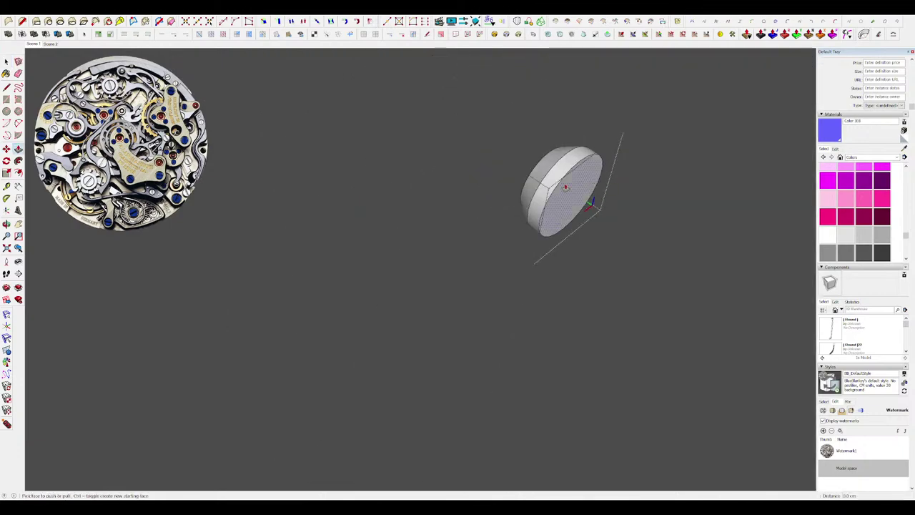
left_click(566, 188)
left_click(561, 219)
scroll(562, 219, "down", 6)
middle_click_drag(343, 233, 501, 286)
key("space")
key("Escape")
Rotate-copy the bolt 30 degrees around the cap's centre and repeat the copy 11x.
scroll(572, 171, "up", 3)
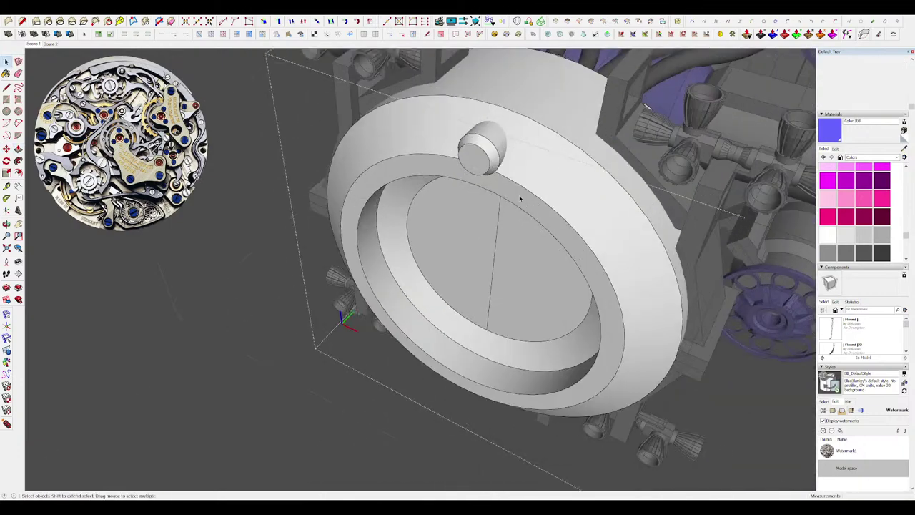
left_click(482, 153)
middle_click_drag(494, 154, 630, 28)
key("q")
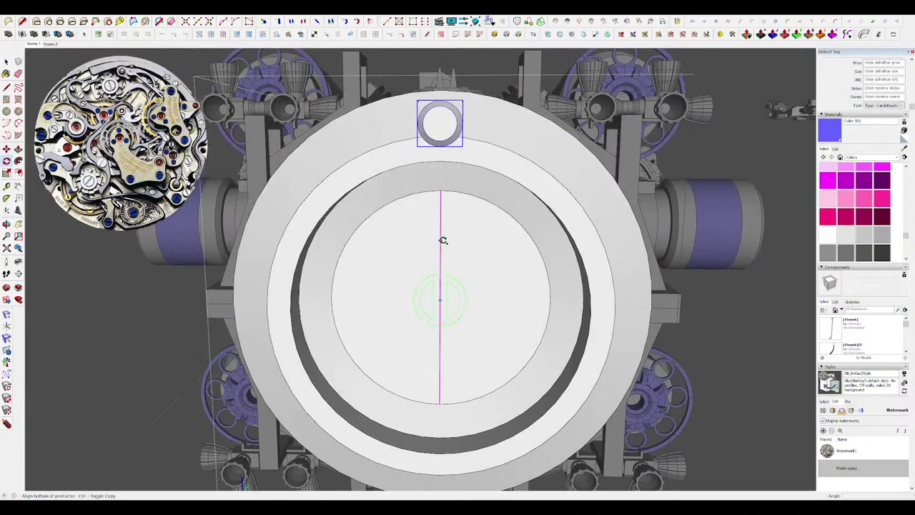
left_click(441, 238)
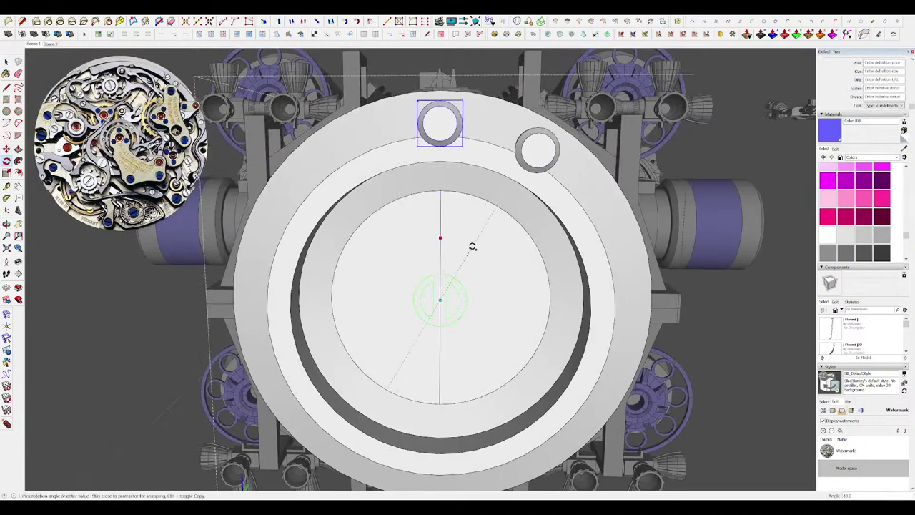
key("Return")
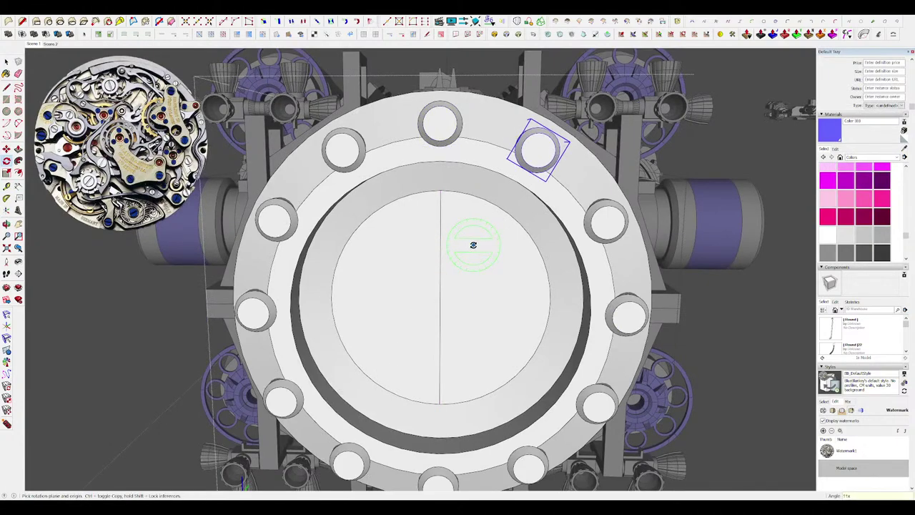
scroll(473, 245, "down", 4)
middle_click_drag(473, 245, 384, 321)
key("space")
Open one bolt for editing and move its end face back to flatten the chamfered head.
scroll(433, 288, "up", 4)
double_click(433, 289)
scroll(432, 295, "up", 2)
scroll(432, 295, "up", 2)
left_click(432, 295)
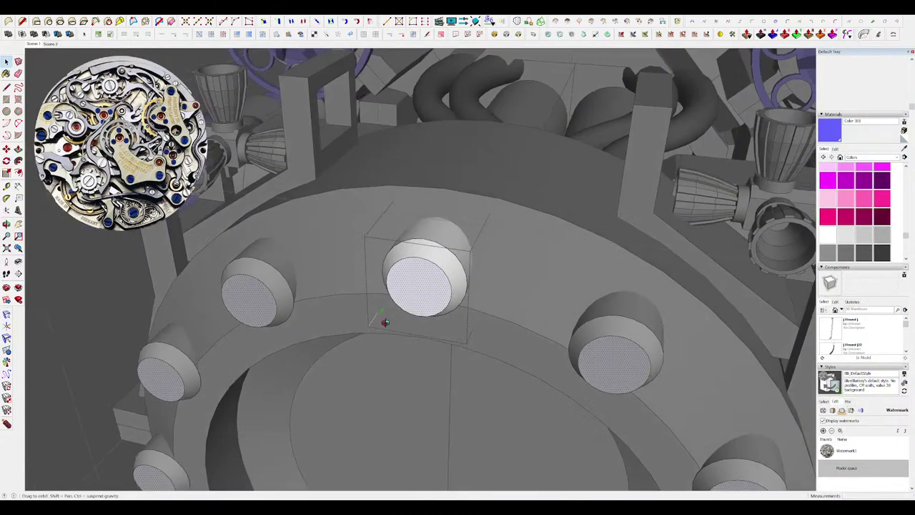
key("m")
left_click(418, 277)
left_click(424, 240)
middle_click_drag(424, 240, 416, 265)
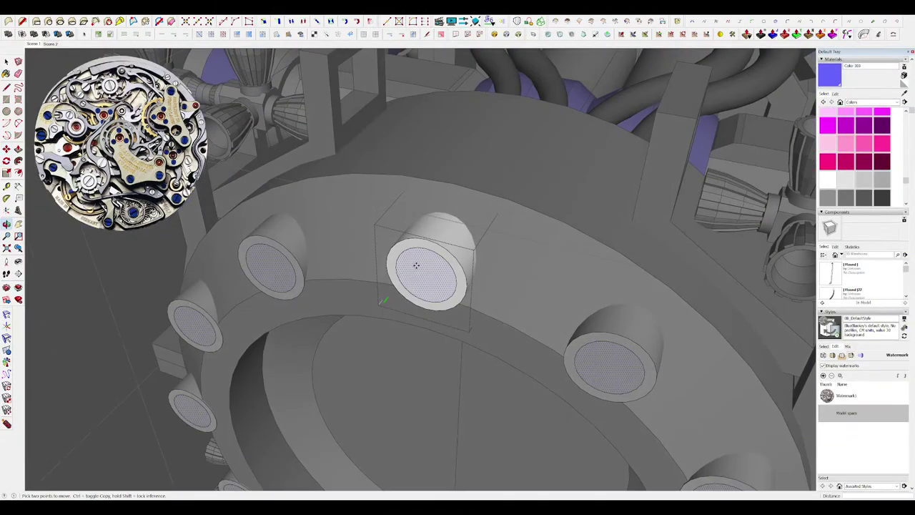
Erase the inner circle from the bolt's flattened end face.
scroll(422, 263, "up", 3)
key("e")
middle_click_drag(458, 243, 464, 232)
scroll(464, 231, "down", 5)
Offset the bolt's end face inward to outline a smaller concentric circle.
key("space")
left_click(484, 231)
key("f")
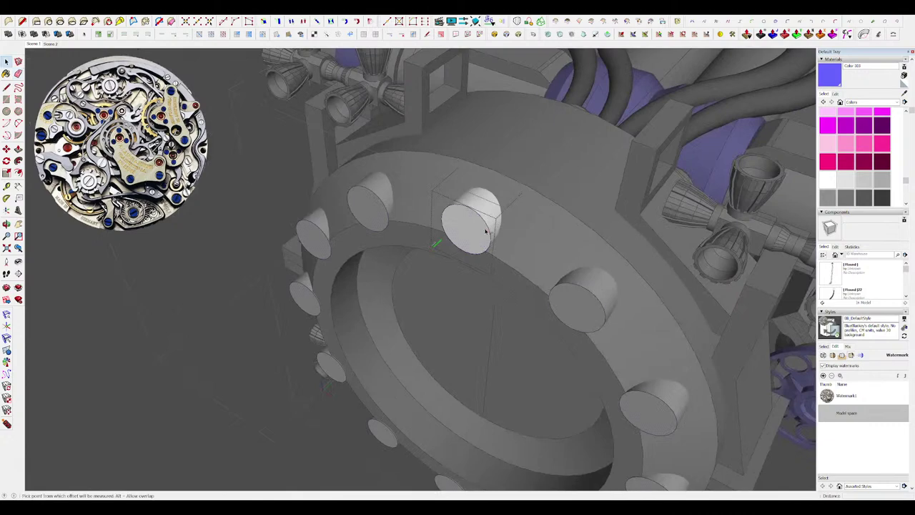
left_click(476, 226)
scroll(468, 225, "up", 4)
key("m")
left_click(454, 235)
left_click(466, 230)
scroll(468, 228, "down", 6)
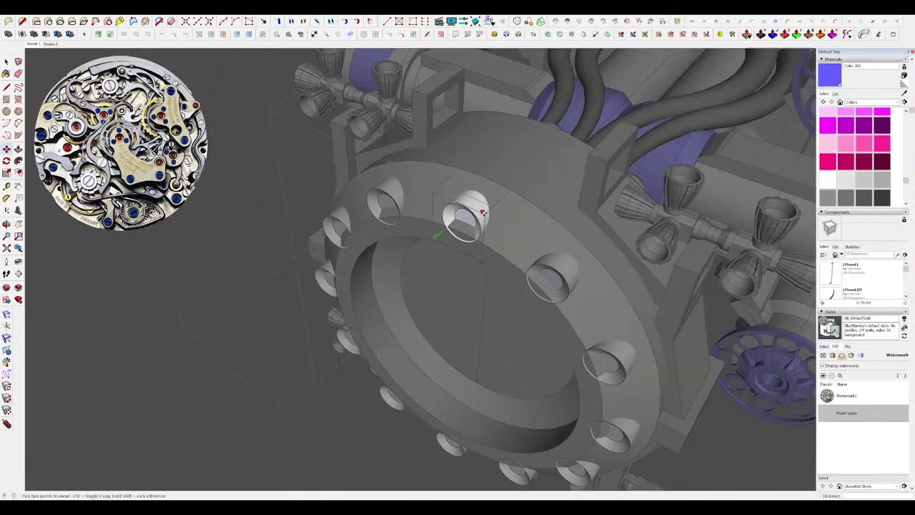
key("ctrl+z")
Extrude the bolt's inner circle outward about 20 cm as a stud and leave the bolt's editing context.
mouse_move(470, 232)
middle_mouse_down()
mouse_move(461, 247)
mouse_move(463, 235)
middle_mouse_up()
scroll(462, 232, "down", 4)
scroll(459, 231, "up", 4)
key("p")
left_click(453, 227)
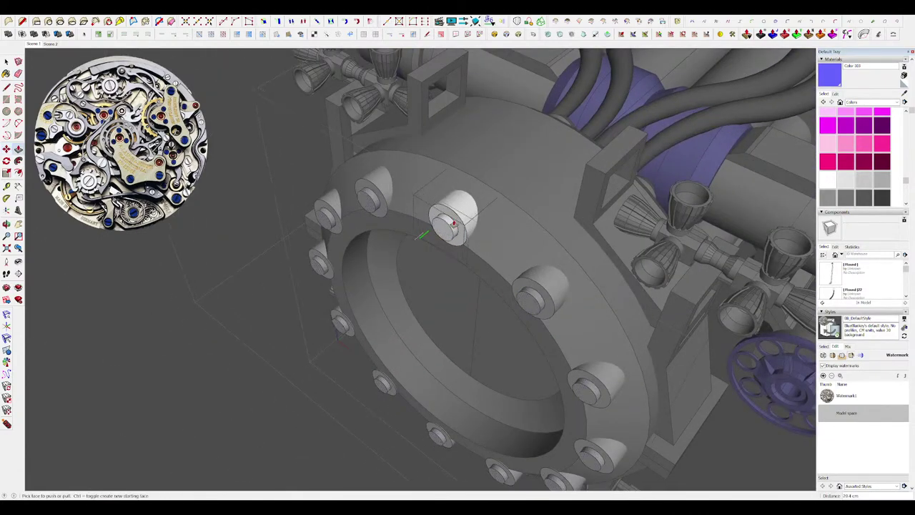
scroll(458, 227, "down", 5)
key("space")
left_click(571, 257)
middle_click_drag(571, 257, 627, 242)
left_click(667, 239)
Reopen the rear cap for editing and offset the face of its recessed inner disc inward.
scroll(462, 193, "up", 4)
middle_click_drag(461, 193, 497, 216)
double_click(451, 249)
double_click(451, 249)
scroll(463, 177, "up", 4)
key("f")
left_click(511, 176)
left_click(500, 189)
scroll(414, 256, "down", 3)
scroll(497, 216, "up", 3)
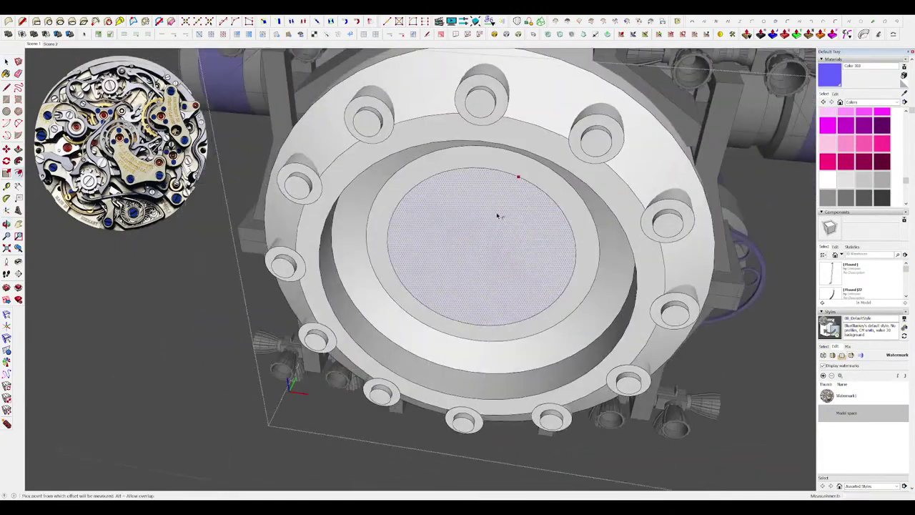
Extrude the offset inner circle outward from the recessed disc with Push/Pull.
left_click(543, 175)
left_click(539, 176)
middle_click_drag(539, 176, 410, 191)
scroll(410, 191, "down", 4)
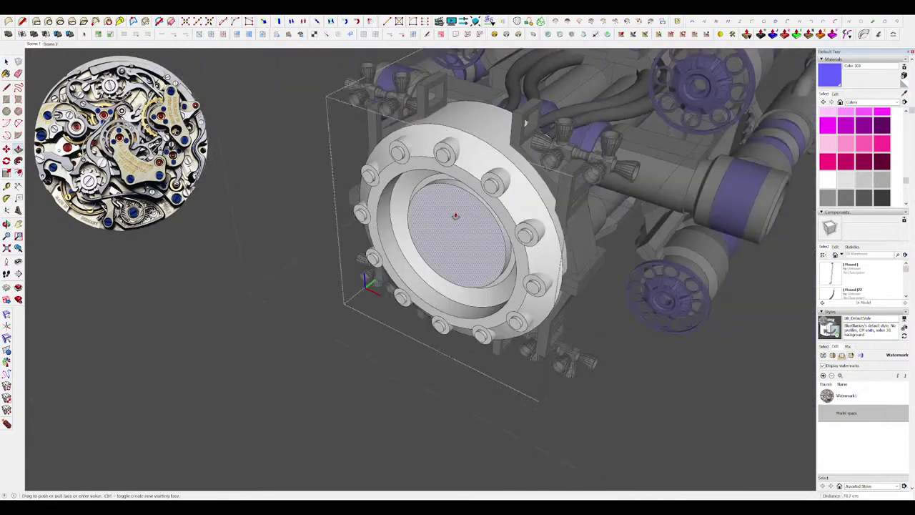
key("space")
Finish extruding the cap's inner disc and scale its front face down about its centre to taper the raised disc.
left_click(457, 217)
scroll(458, 216, "up", 4)
middle_click_drag(464, 210, 522, 200)
key("s")
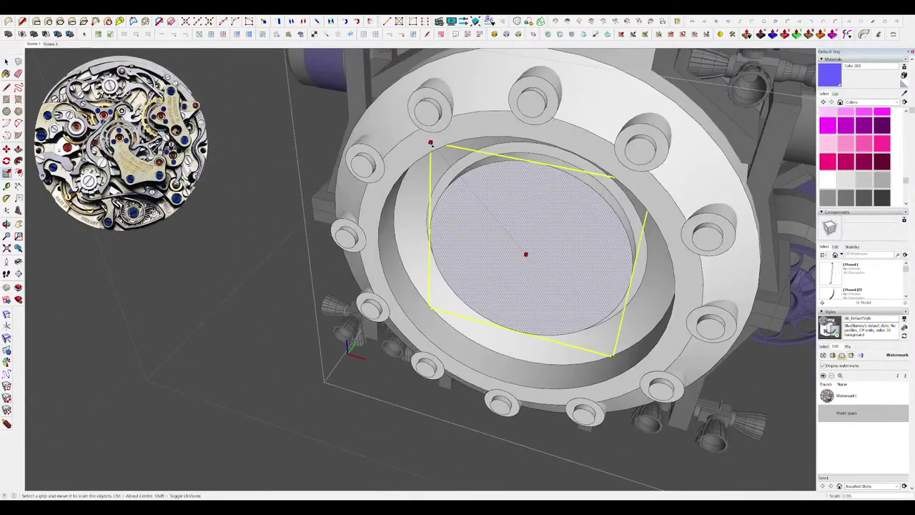
left_click_drag(430, 143, 439, 153, "ctrl")
key("space")
Extrude the disc's front face outward again and scale the new face down about its centre as a second tier.
middle_click_drag(572, 206, 535, 241)
key("p")
left_click_drag(535, 241, 516, 241)
key("space")
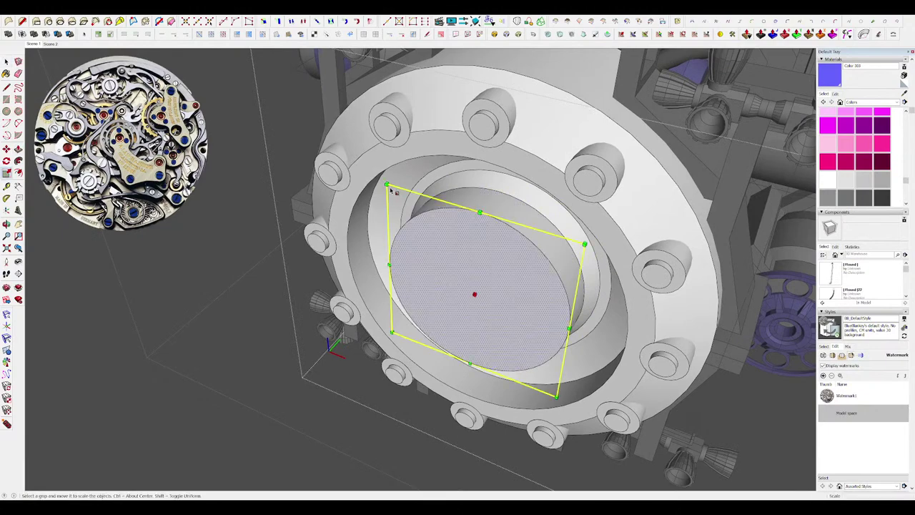
left_click_drag(388, 186, 405, 205, "ctrl")
Offset the second tier's front face inward and move the inner circle outward about 52 cm to build up the dome.
key("m")
middle_click_drag(455, 242, 439, 269)
scroll(439, 269, "up", 1)
key("f")
left_click(456, 251)
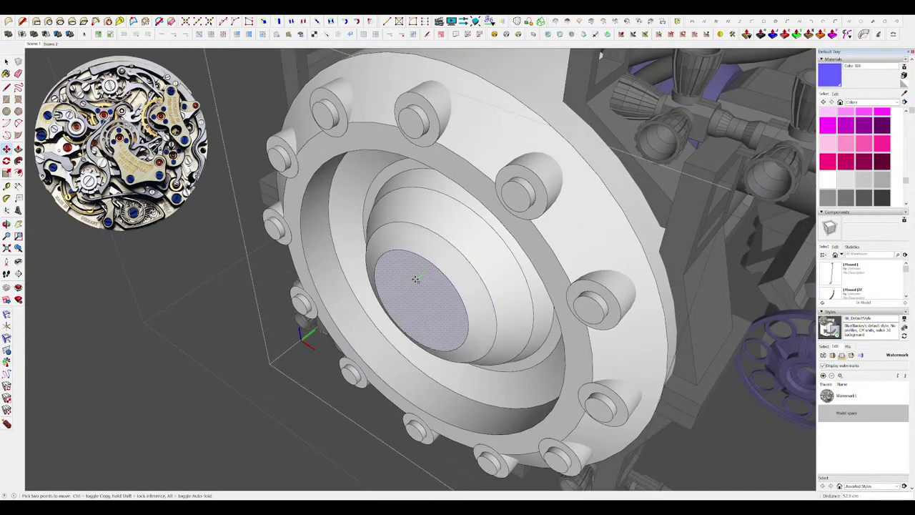
key("space")
middle_click_drag(416, 279, 465, 254)
scroll(506, 291, "down", 4)
scroll(407, 268, "up", 3)
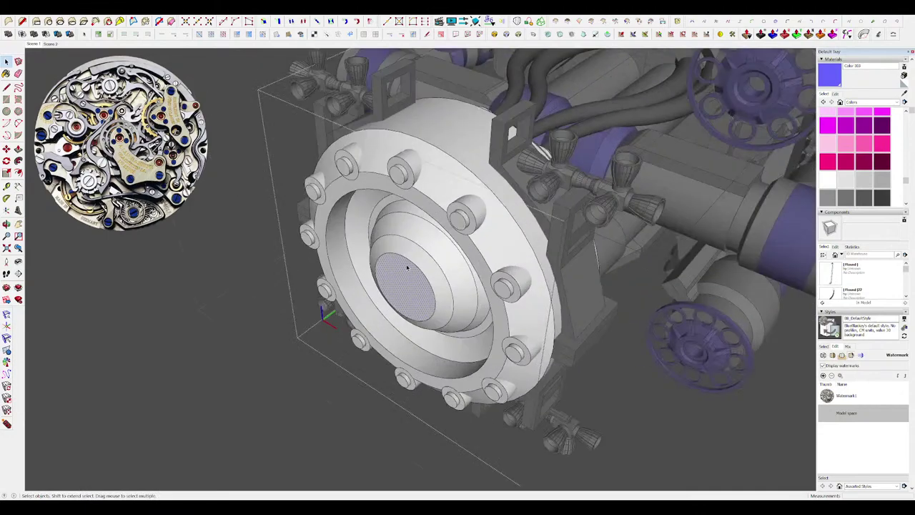
Offset the dome's front face inward again and move the small inner circle outward to form the tip.
scroll(407, 268, "up", 3)
key("f")
left_click(419, 262)
left_click(401, 300)
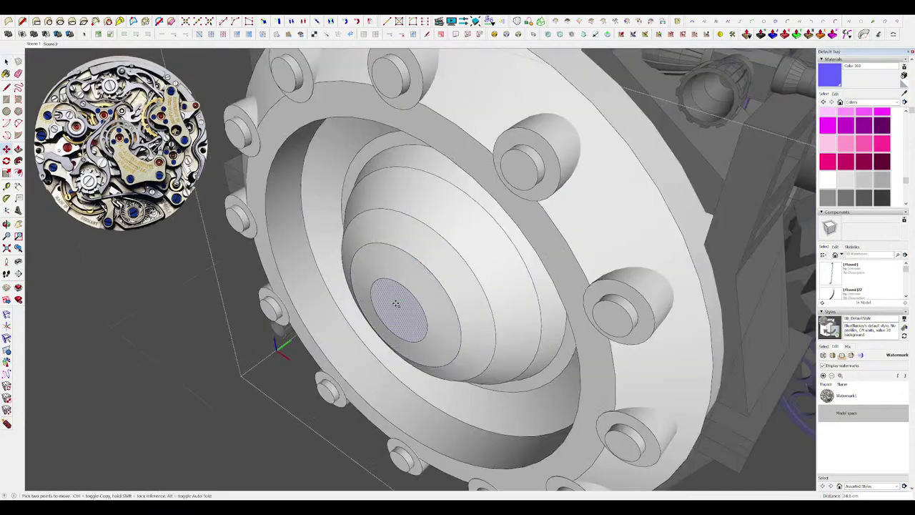
scroll(418, 284, "down", 4)
key("e")
key("i")
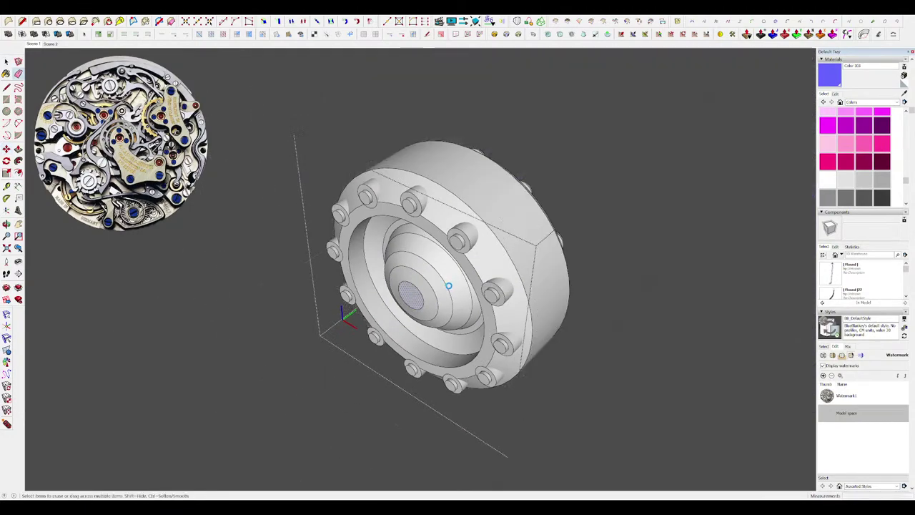
key("i")
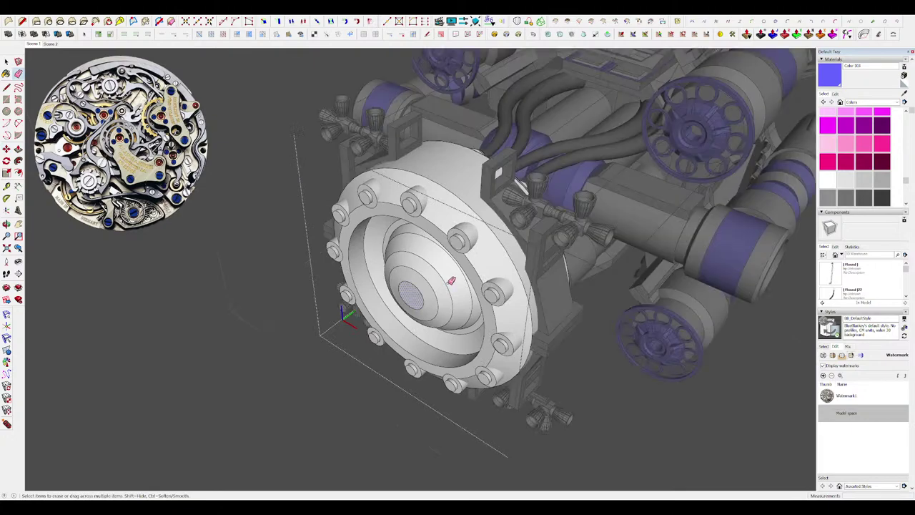
Close the rear cap's editing context and clear the selection.
middle_click_drag(449, 280, 388, 233)
key("space")
left_click(388, 233)
mouse_move(425, 143)
middle_mouse_down()
mouse_move(369, 325)
mouse_move(424, 359)
mouse_move(272, 314)
mouse_move(429, 326)
mouse_move(537, 286)
middle_mouse_up()
left_click(369, 324)
scroll(393, 336, "down", 3)
scroll(537, 286, "up", 3)
Open the uppermost bolt component for editing in isolation and draw a narrow upright rectangle below it.
middle_click_drag(679, 107, 578, 205, "shift")
scroll(578, 205, "up", 3)
scroll(578, 205, "down", 2)
middle_click_drag(415, 215, 472, 143)
scroll(514, 158, "up", 4)
double_click(481, 162)
double_click(481, 161)
key("i")
key("r")
left_click(463, 141)
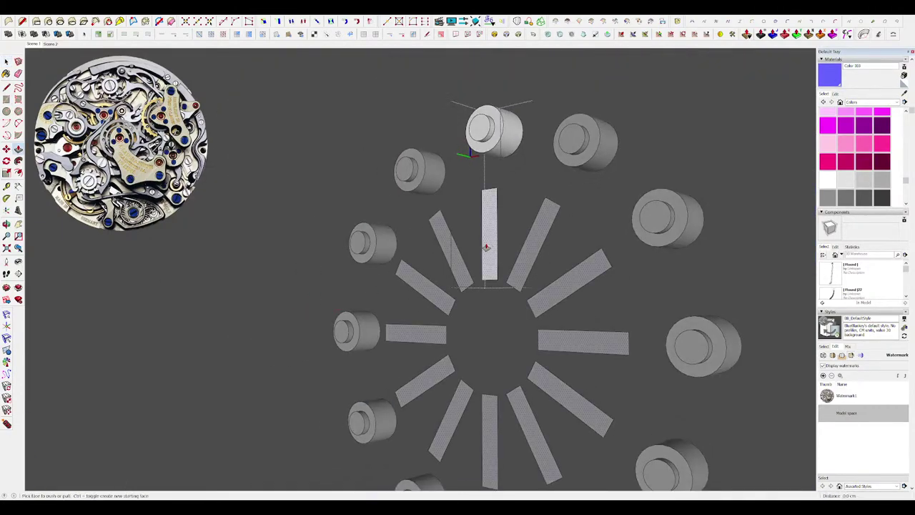
Extrude the rectangle into a radial bar and move the bar into the recess between the ring and dome.
middle_click_drag(490, 245, 466, 251)
key("m")
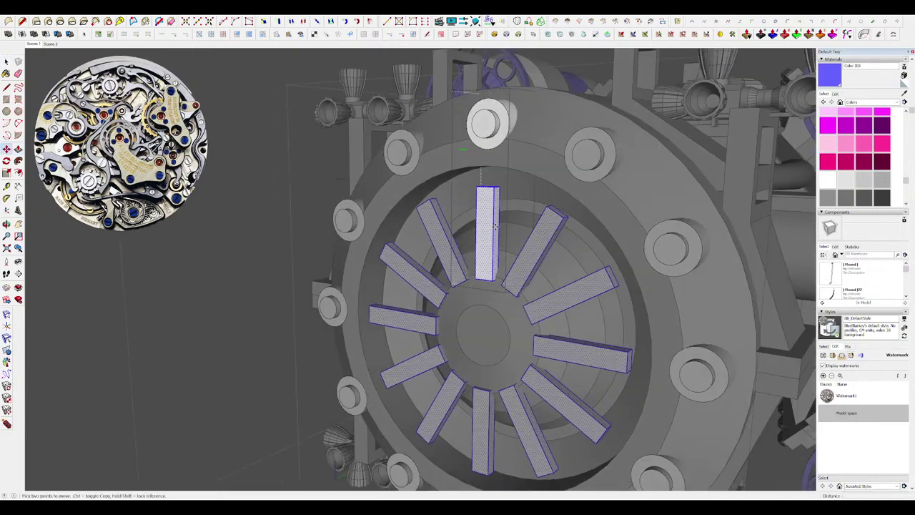
left_click(497, 187)
scroll(513, 189, "up", 4)
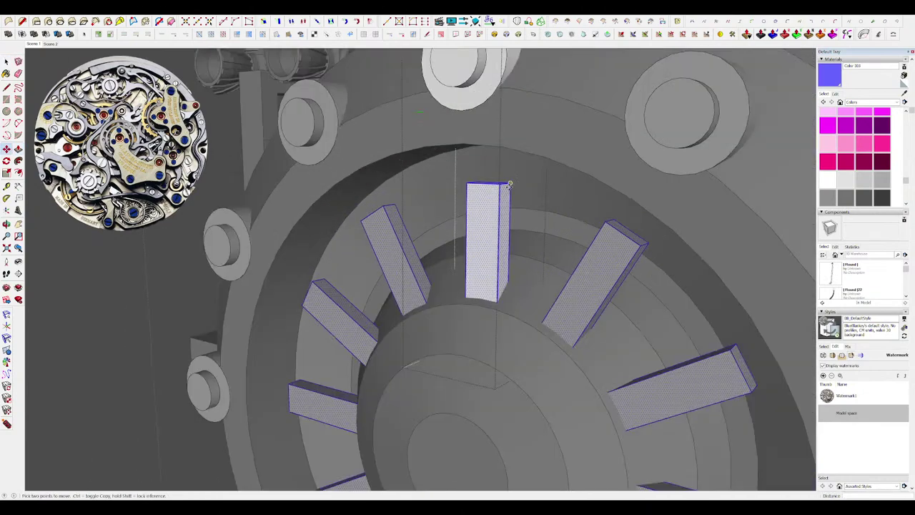
left_click(557, 201)
middle_click_drag(557, 201, 613, 198)
scroll(501, 196, "down", 4)
scroll(512, 192, "up", 5)
key("space")
scroll(488, 209, "down", 5)
Draw a diagonal across the bar's side face near its outer end and push the corner away.
middle_click_drag(489, 209, 480, 219)
key("l")
left_click(488, 231)
key("h")
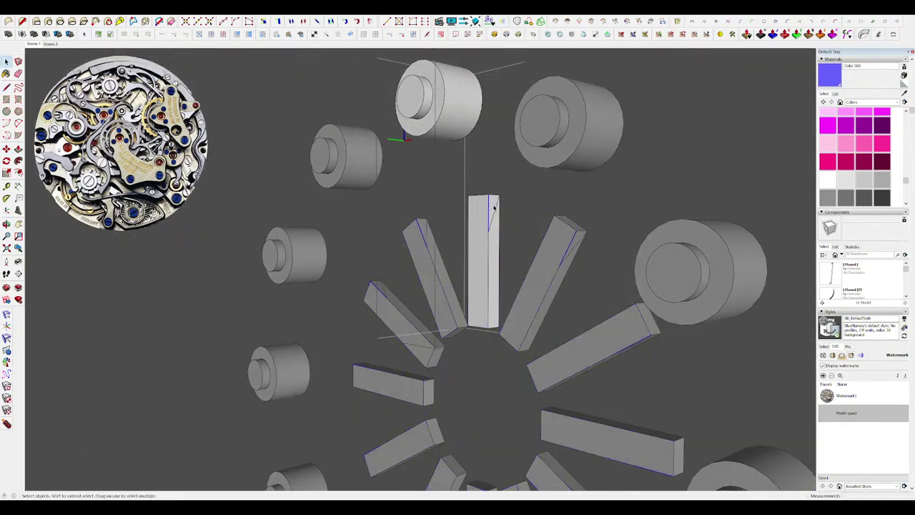
key("p")
left_click(494, 208)
left_click(467, 201)
Pull the bar's angled end face outward to form a bent rib reaching toward the ring.
key("h")
left_click(482, 219)
left_click(452, 163)
scroll(496, 212, "down", 5)
middle_click_drag(451, 164, 528, 203)
scroll(494, 207, "up", 5)
left_click(456, 205)
middle_click_drag(476, 219, 467, 247)
scroll(490, 180, "up", 4)
key("h")
key("h")
scroll(451, 264, "up", 6)
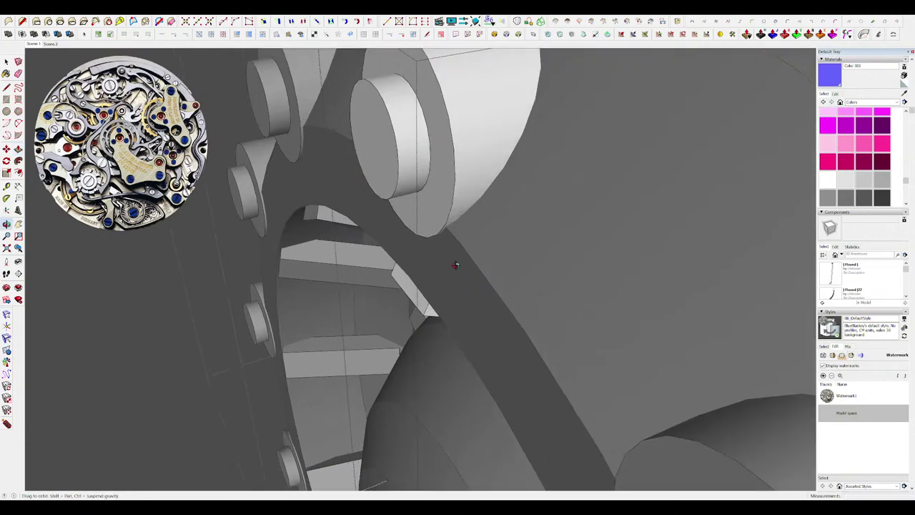
scroll(492, 234, "down", 10)
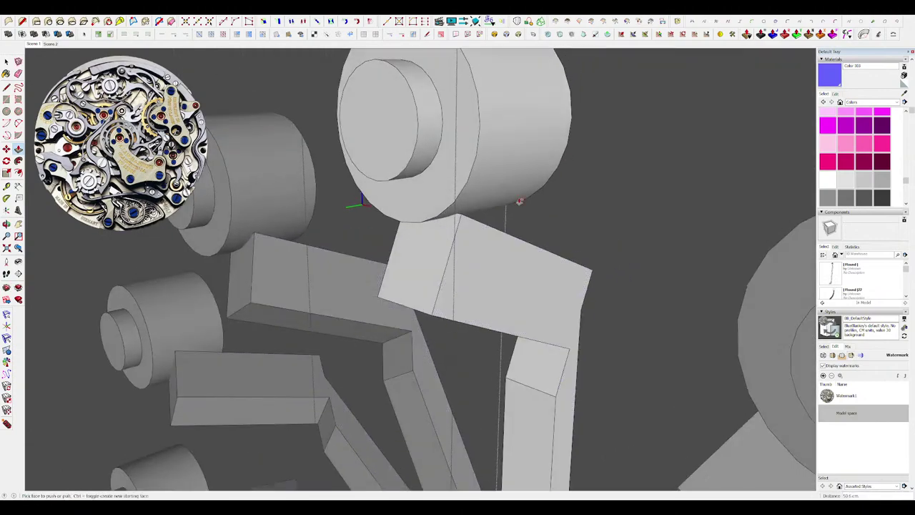
Outline a triangle at the rib's bend and push/pull it about 77 cm across the rib.
scroll(504, 268, "up", 3)
key("l")
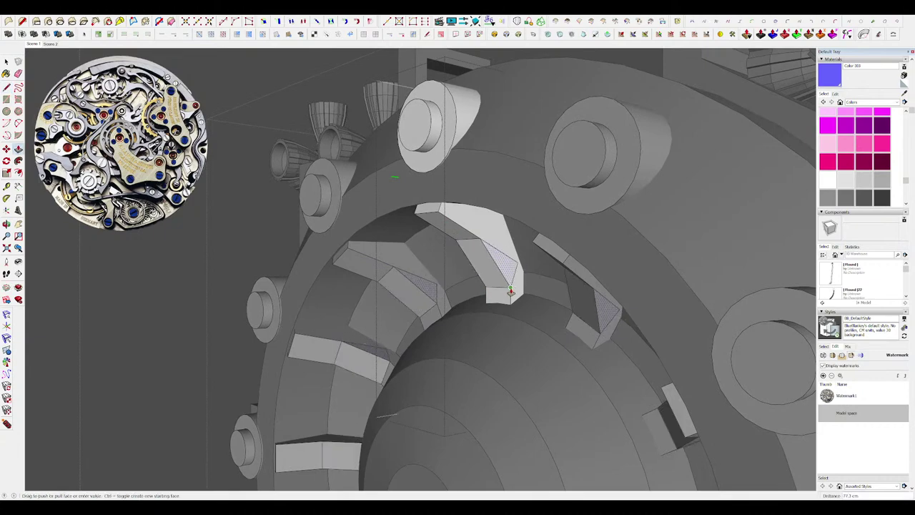
left_click_drag(511, 246, 516, 267)
mouse_move(510, 251)
middle_mouse_down()
mouse_move(506, 207)
mouse_move(533, 183)
middle_mouse_up()
scroll(477, 180, "down", 6)
scroll(471, 197, "up", 7)
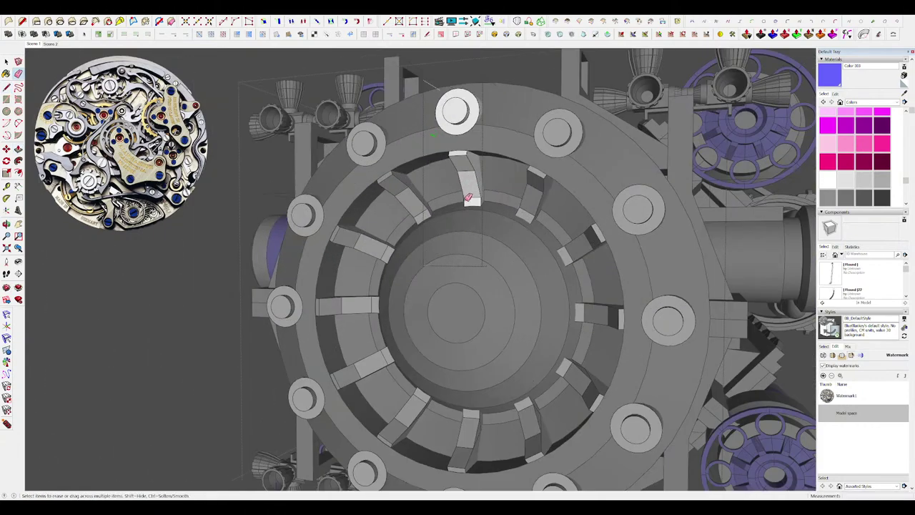
mouse_move(461, 156)
middle_mouse_down()
mouse_move(444, 129)
mouse_move(436, 196)
mouse_move(555, 193)
middle_mouse_up()
Draw another edge on the rib and push/pull the side face it bounds to refine the bend.
key("l")
scroll(453, 139, "up", 3)
key("i")
left_click(433, 152)
key("i")
scroll(432, 154, "down", 5)
scroll(440, 183, "down", 4)
scroll(472, 173, "up", 6)
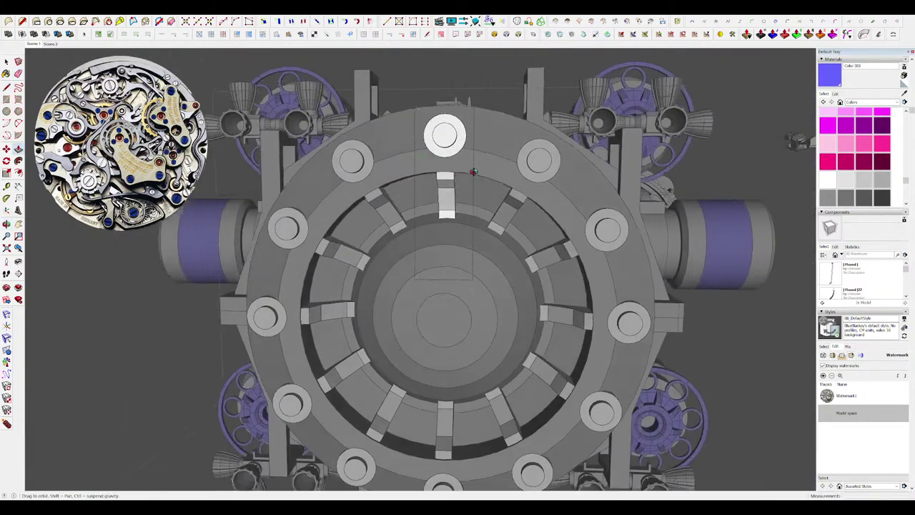
middle_click_drag(465, 180, 517, 209)
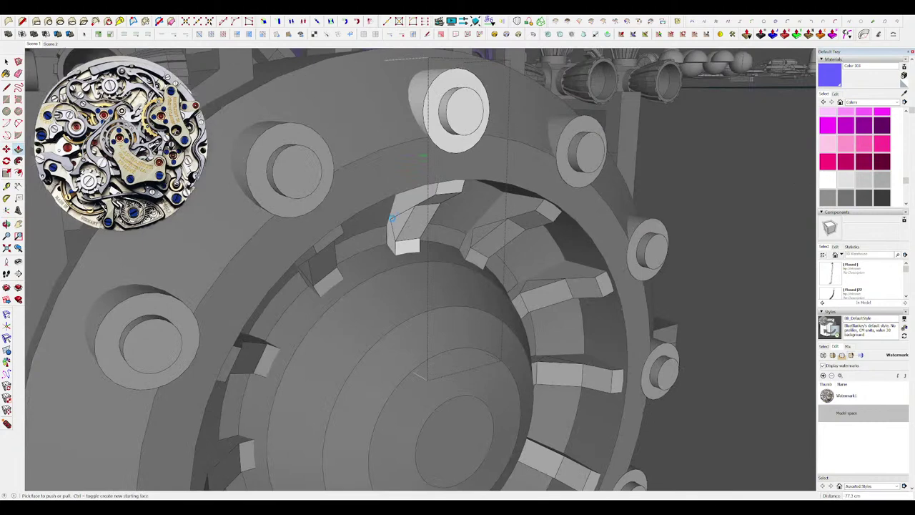
left_click_drag(393, 224, 396, 225)
mouse_move(395, 224)
middle_mouse_down()
mouse_move(460, 198)
mouse_move(454, 153)
mouse_move(468, 153)
middle_mouse_up()
key("alt+h")
key("l")
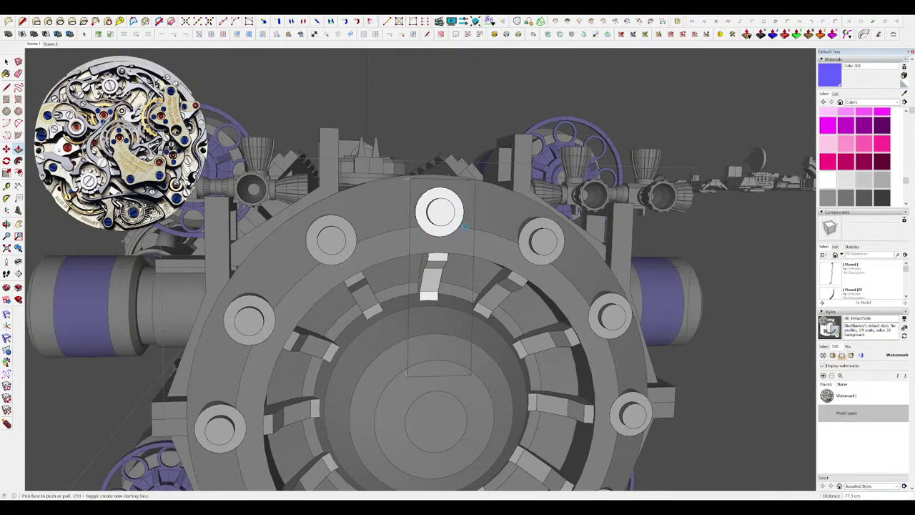
Scale the base circle of the bolt's stud up about its centre to flare the stud.
key("space")
middle_click_drag(464, 227, 472, 239)
scroll(443, 223, "up", 4)
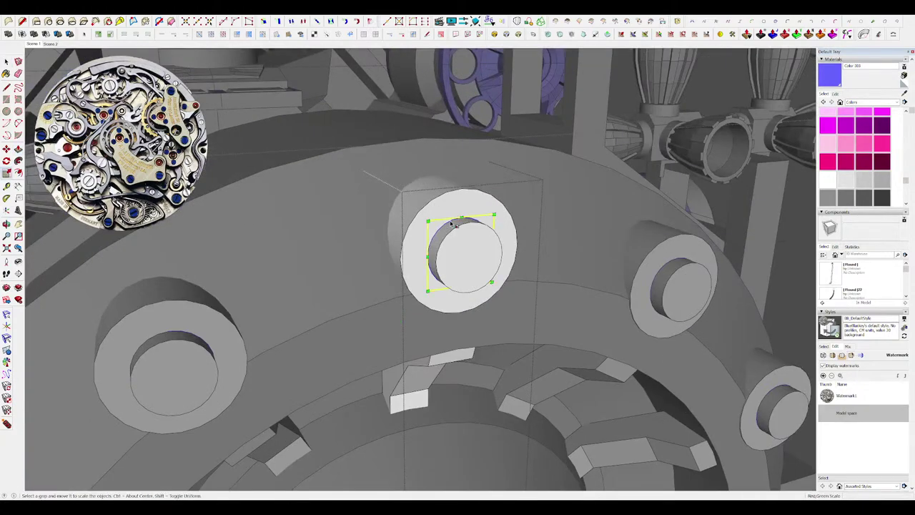
left_click_drag(428, 221, 417, 212, "ctrl")
key("space")
middle_click_drag(418, 211, 228, 293)
scroll(394, 195, "down", 4)
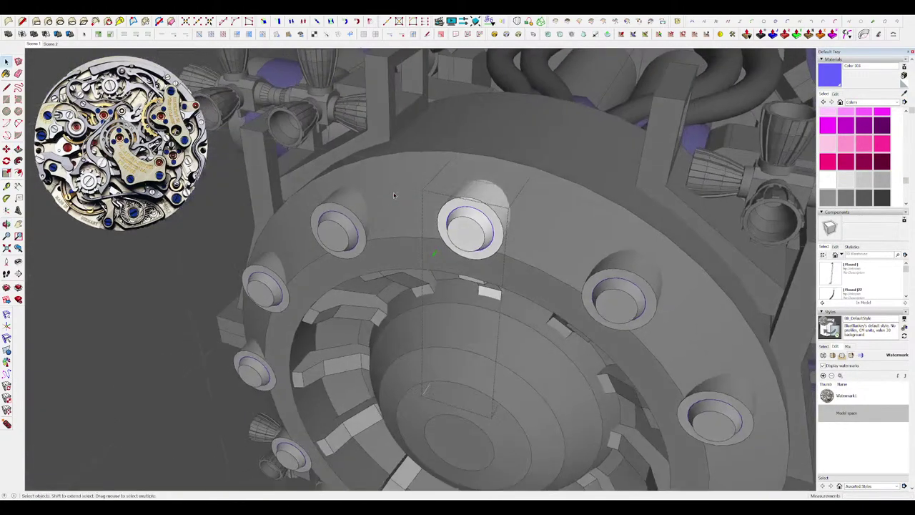
Leave the editing contexts of the bolt and the rear cap.
scroll(394, 195, "down", 4)
left_click(394, 195)
scroll(397, 195, "down", 4)
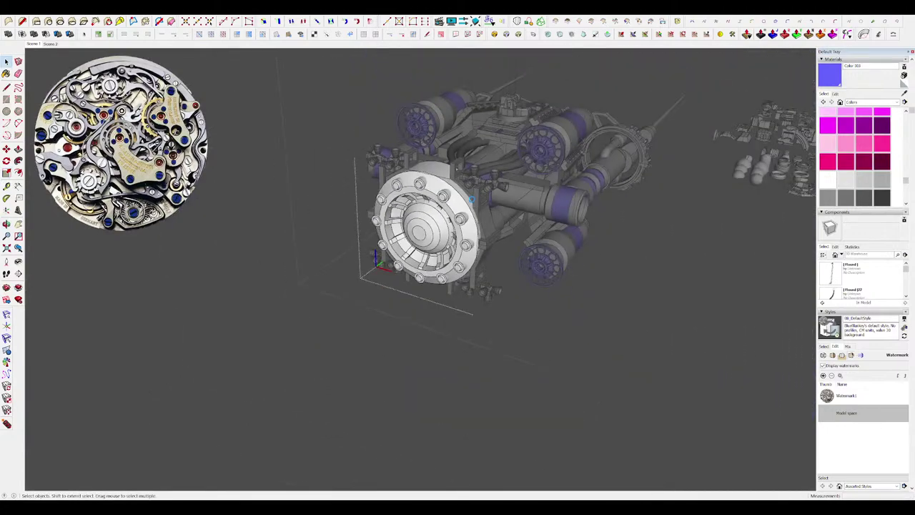
left_click(405, 335)
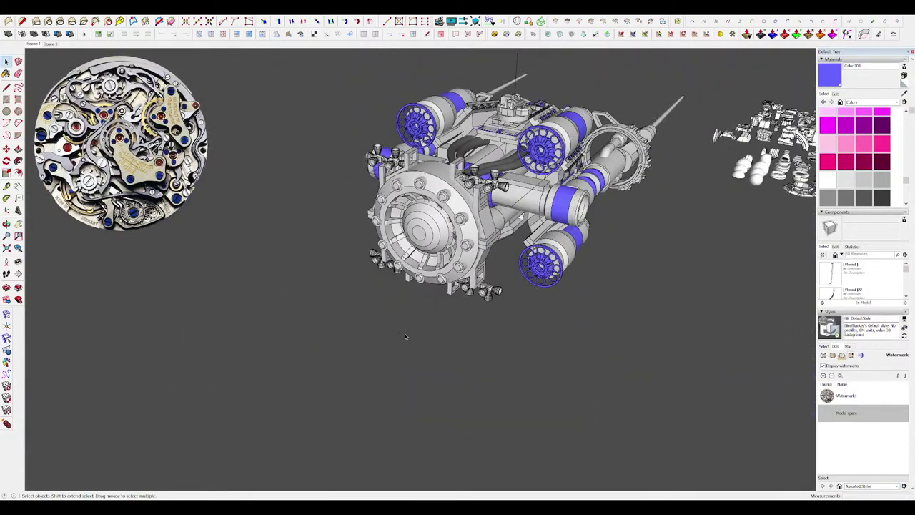
middle_click_drag(405, 334, 512, 357)
Reopen the bolt, offset its rear circular edge outward, and extrude the resulting ring forward as a collar.
scroll(499, 266, "up", 6)
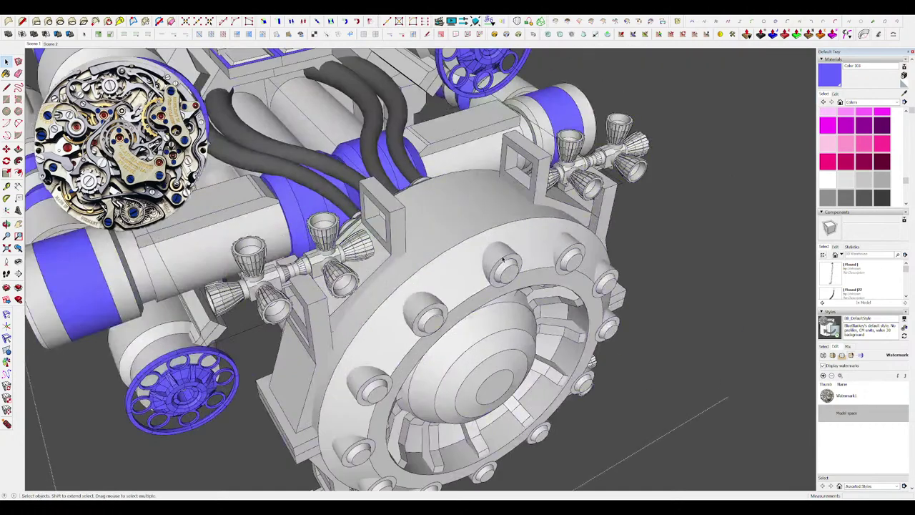
scroll(503, 259, "up", 10)
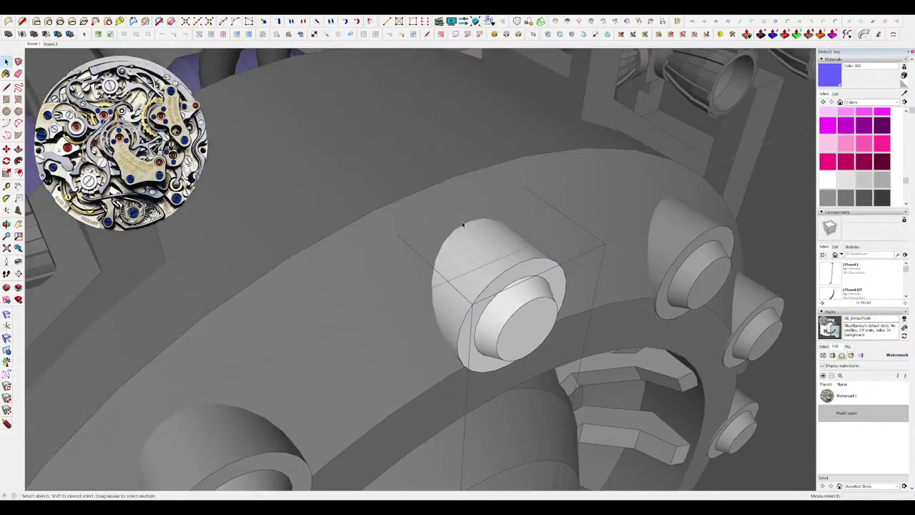
key("h")
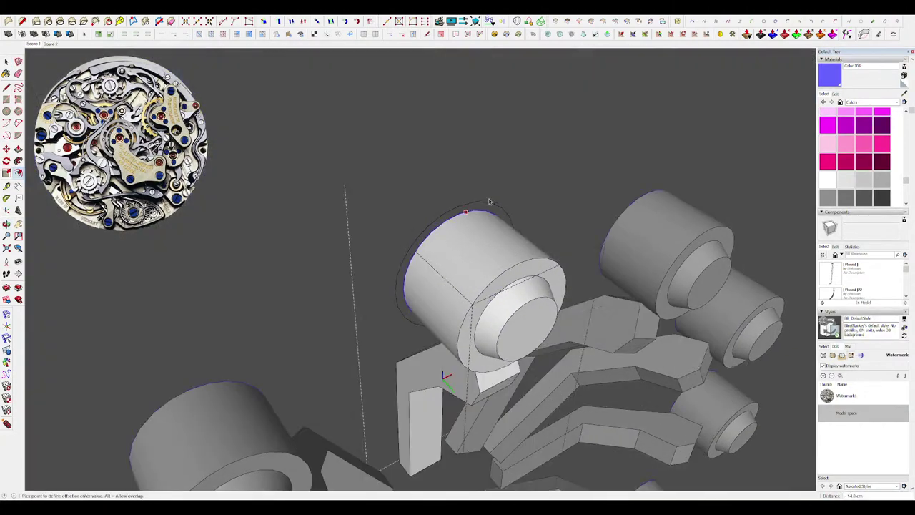
left_click(501, 195)
key("h")
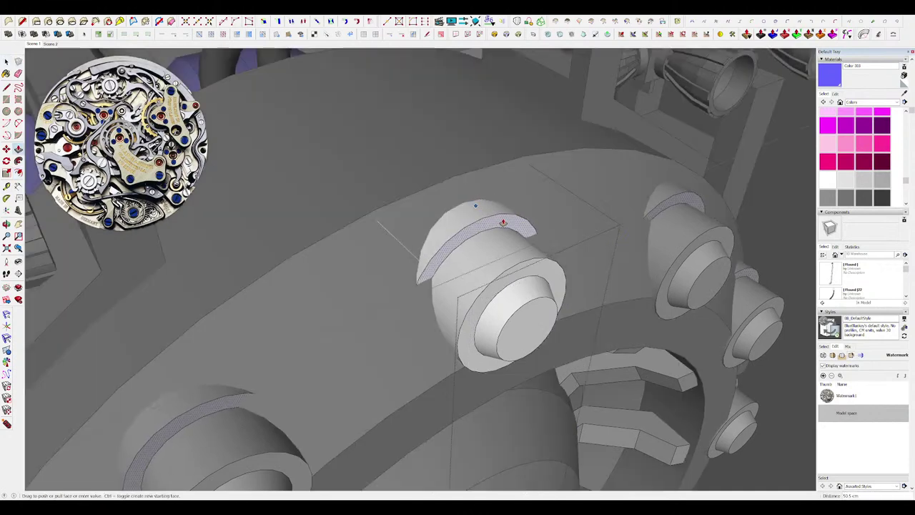
left_click(513, 224)
Move the collar's front edge along the bolt to taper the collar.
middle_click_drag(515, 225, 477, 206)
key("m")
left_click(496, 212)
scroll(496, 212, "down", 4)
scroll(494, 217, "up", 4)
left_click(494, 217)
left_click(477, 209)
key("space")
scroll(477, 210, "down", 4)
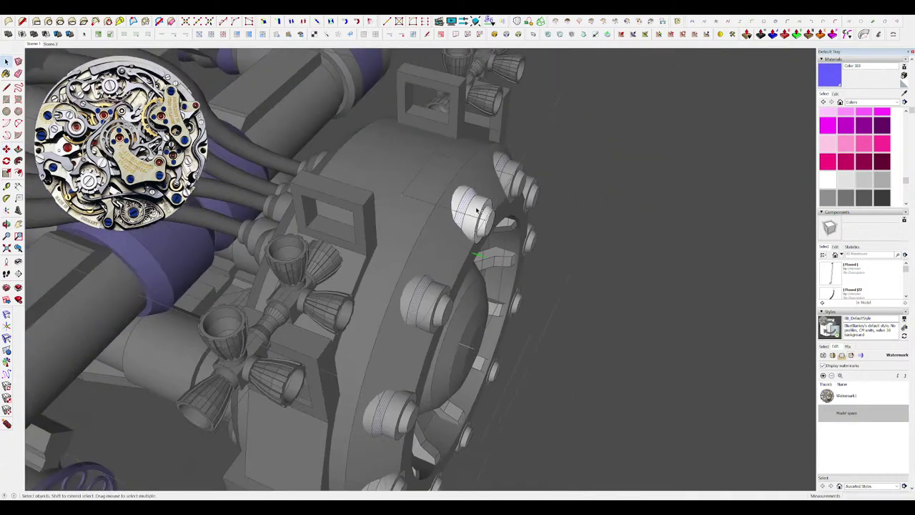
Offset the end face of the bolt's stud inward and push/pull the inner circle about 13 cm.
scroll(462, 223, "down", 5)
middle_click_drag(551, 240, 435, 197)
scroll(527, 225, "down", 1)
key("i")
scroll(515, 231, "down", 1)
key("i")
scroll(322, 164, "up", 5)
scroll(435, 196, "up", 4)
left_click(481, 203)
key("f")
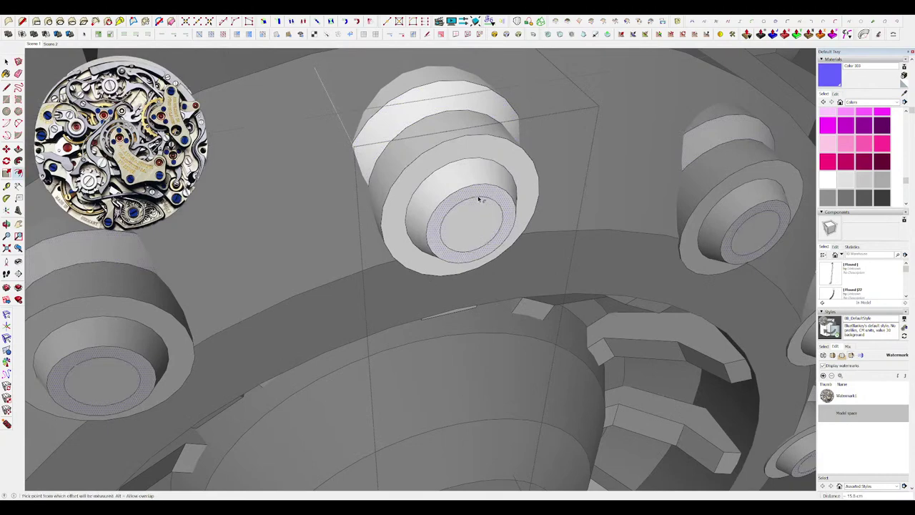
key("p")
scroll(477, 214, "down", 8)
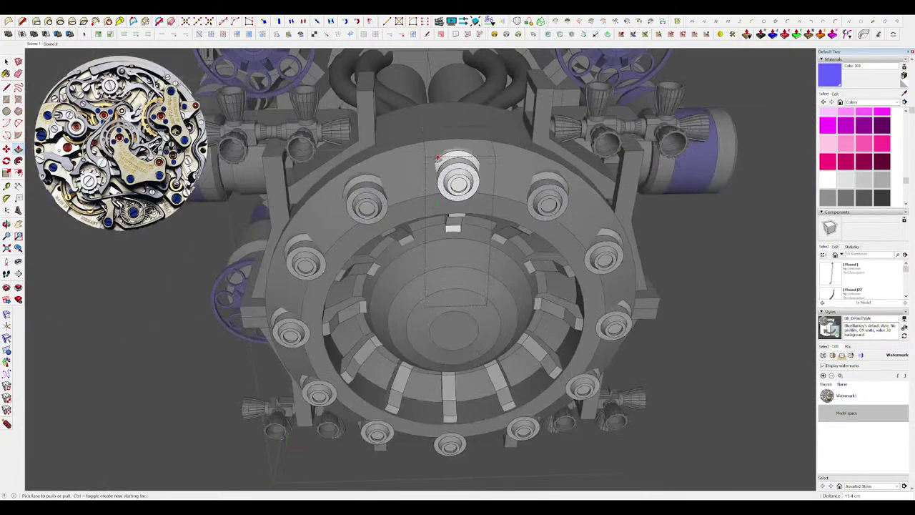
Close the bolt and rear cap editing contexts to return to the whole spaceship.
key("space")
left_click(602, 236)
middle_click_drag(608, 236, 521, 241)
scroll(392, 184, "up", 3)
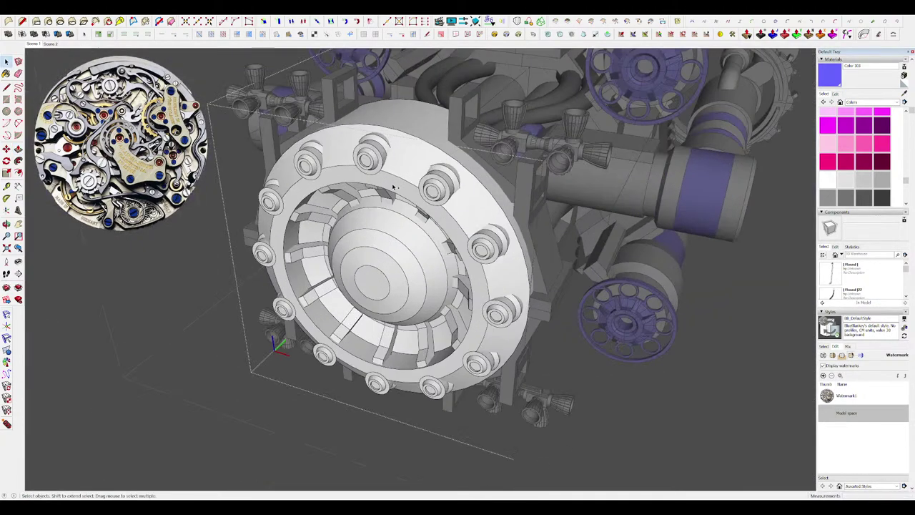
middle_click_drag(489, 205, 704, 245)
scroll(493, 268, "down", 5)
left_click(567, 317)
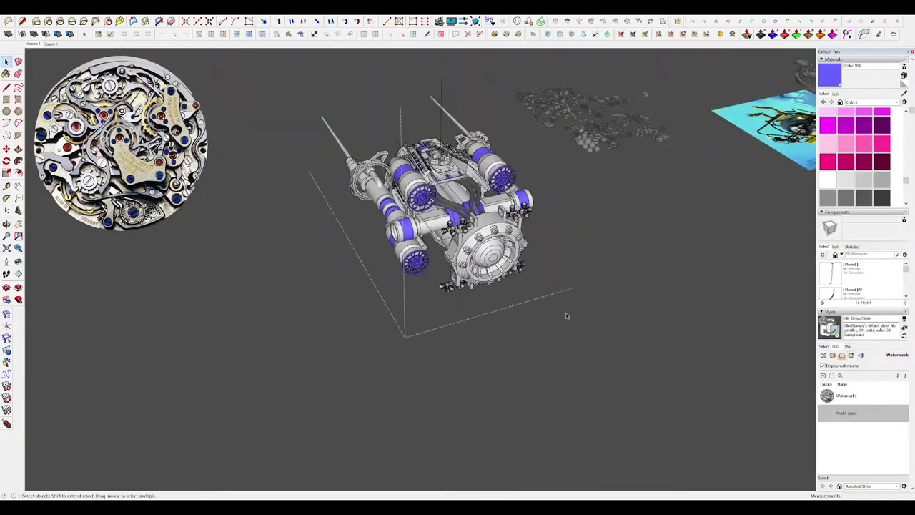
Open the front hose fitting beside the round rear cap for editing and hide the rest of the model.
middle_click_drag(568, 316, 623, 311)
middle_click_drag(521, 281, 705, 321)
scroll(457, 258, "up", 4)
middle_click_drag(436, 233, 401, 252)
scroll(386, 268, "down", 3)
scroll(343, 193, "up", 4)
scroll(501, 242, "up", 5)
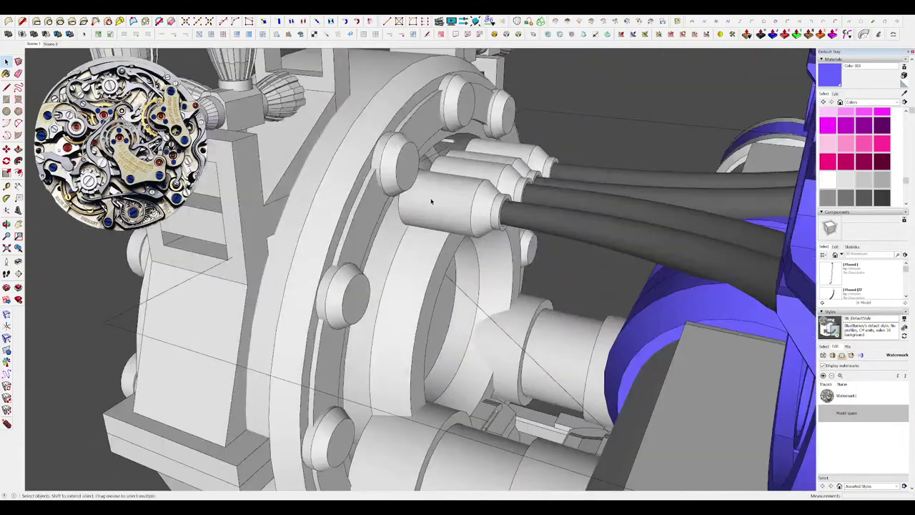
double_click(428, 198)
key("h")
middle_click_drag(300, 193, 394, 200)
scroll(386, 197, "up", 4)
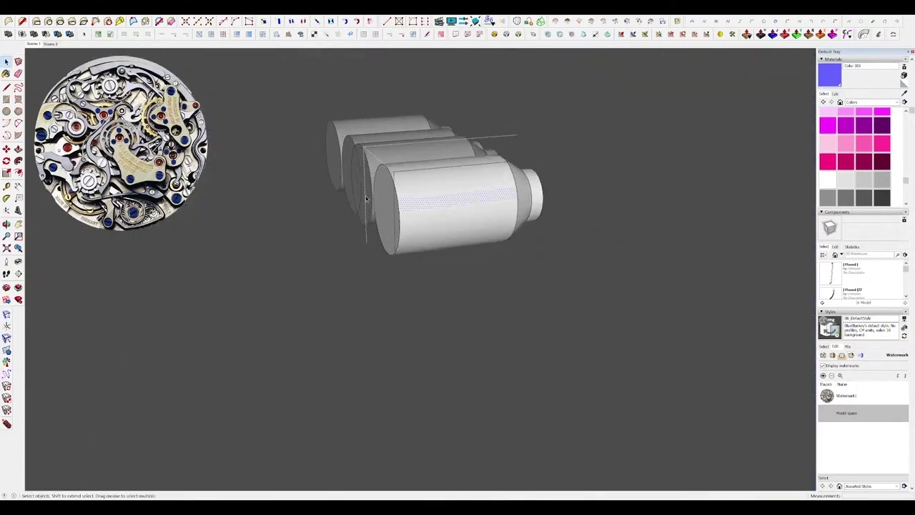
Push/pull the flat end face of the hose fitting to extend it toward the rear cap's ring.
key("p")
left_click(445, 213)
scroll(416, 204, "down", 5)
scroll(241, 188, "up", 2)
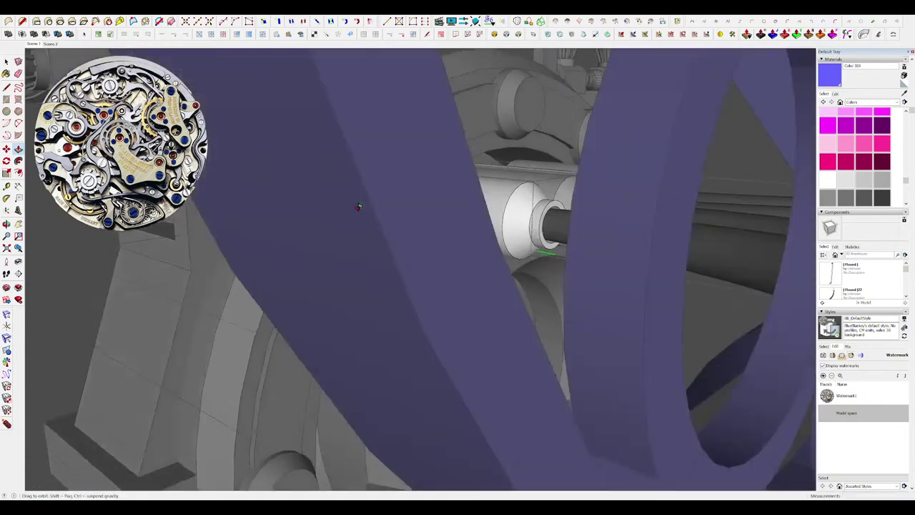
middle_click_drag(359, 206, 412, 276)
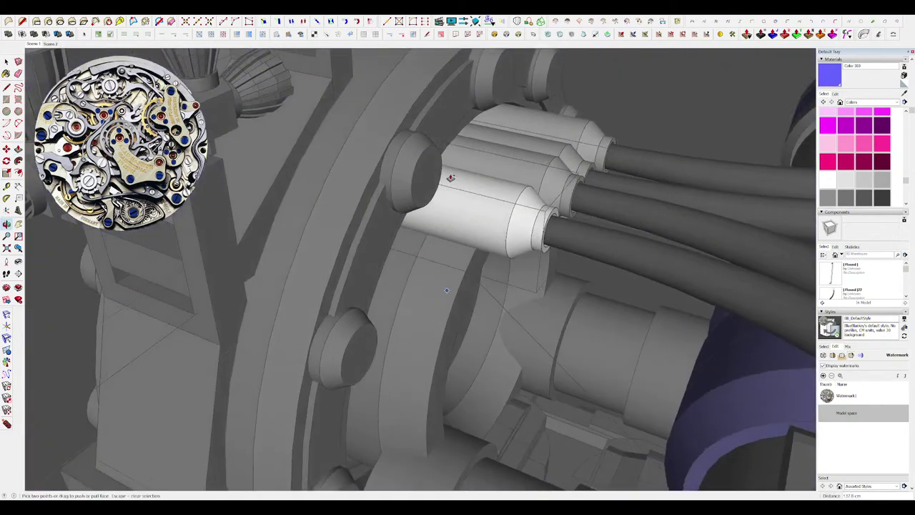
scroll(450, 176, "down", 4)
middle_click_drag(449, 176, 411, 205)
scroll(411, 205, "down", 5)
key("space")
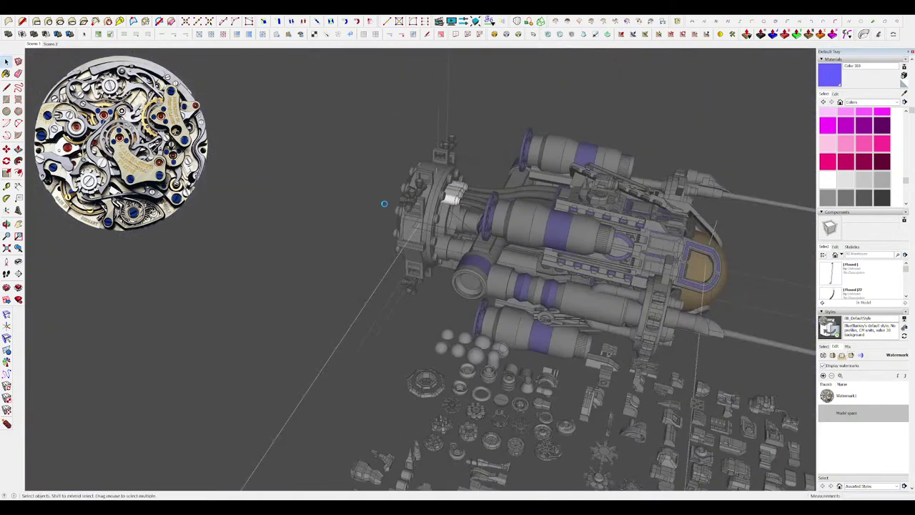
Open the round collar disc at the base of a thruster nozzle for editing and hide the rest of the model.
scroll(372, 186, "up", 6)
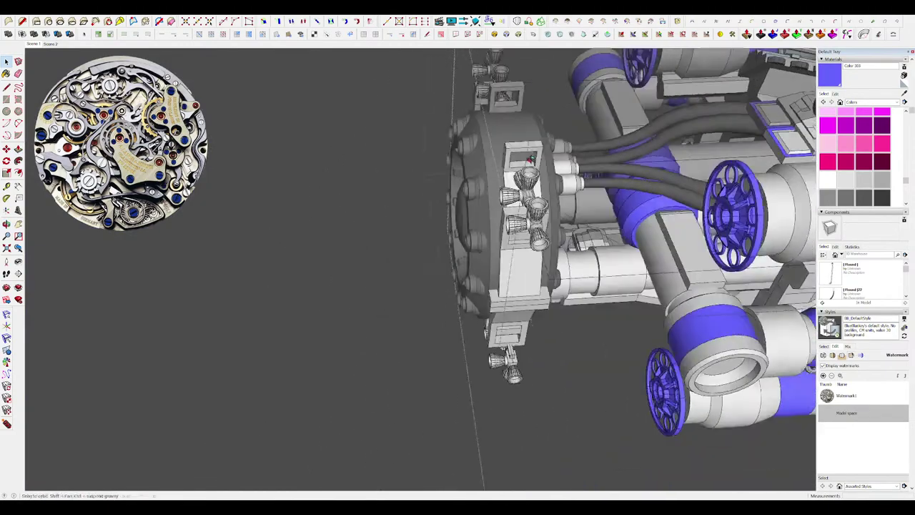
scroll(458, 179, "up", 3)
middle_click_drag(530, 160, 442, 197)
scroll(508, 215, "up", 5)
middle_click_drag(484, 231, 448, 228)
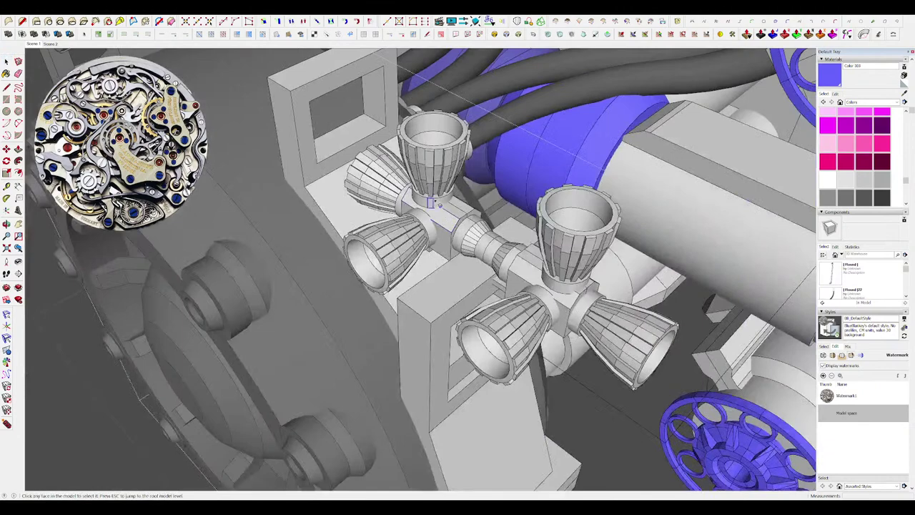
left_click(436, 180)
scroll(427, 209, "up", 5)
left_click(398, 205)
scroll(422, 214, "up", 1)
key("h")
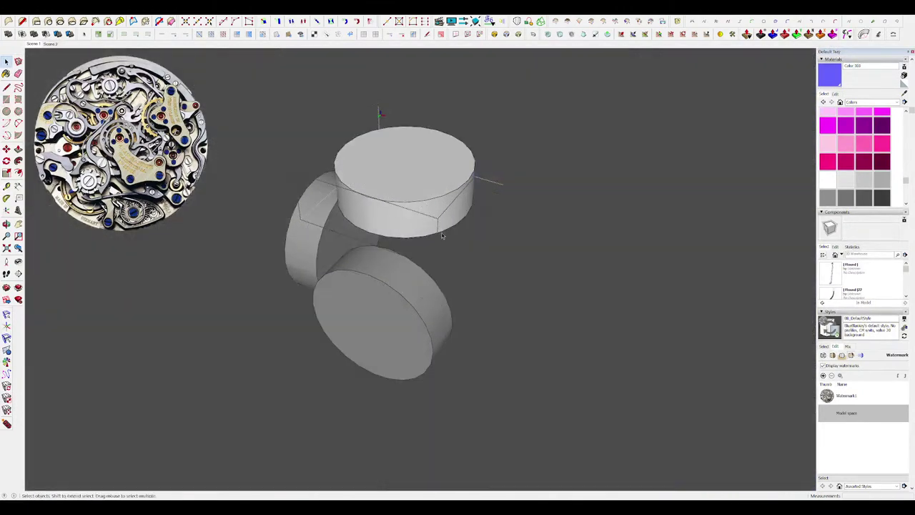
middle_click_drag(441, 235, 437, 204)
scroll(465, 217, "up", 3)
scroll(494, 262, "down", 3)
Offset the collar disc's underside edge inward to form a concentric ring around an inner circle.
key("f")
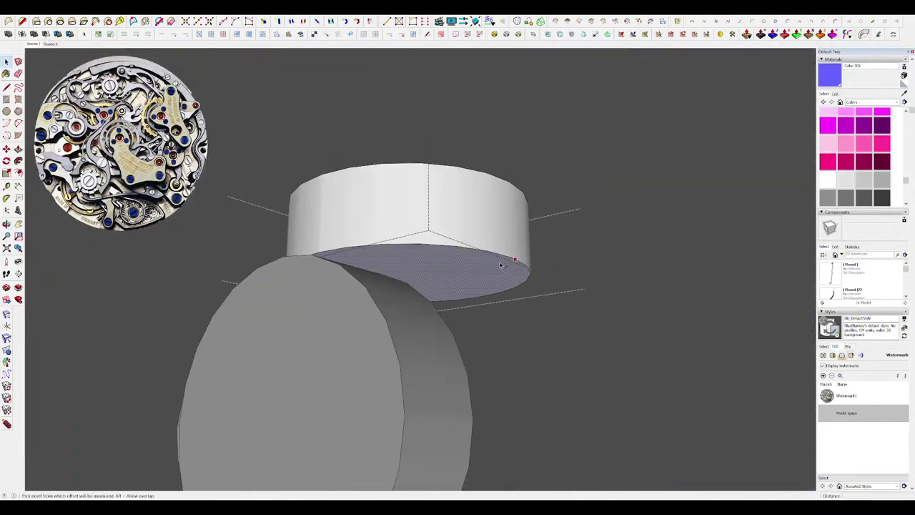
left_click(501, 264)
left_click(499, 266)
middle_click_drag(498, 266, 363, 181)
key("m")
left_click(453, 266)
key("Escape")
scroll(429, 236, "down", 3)
Divide the ring on the collar's underside into radial segments with lines joining its inner and outer edges.
key("l")
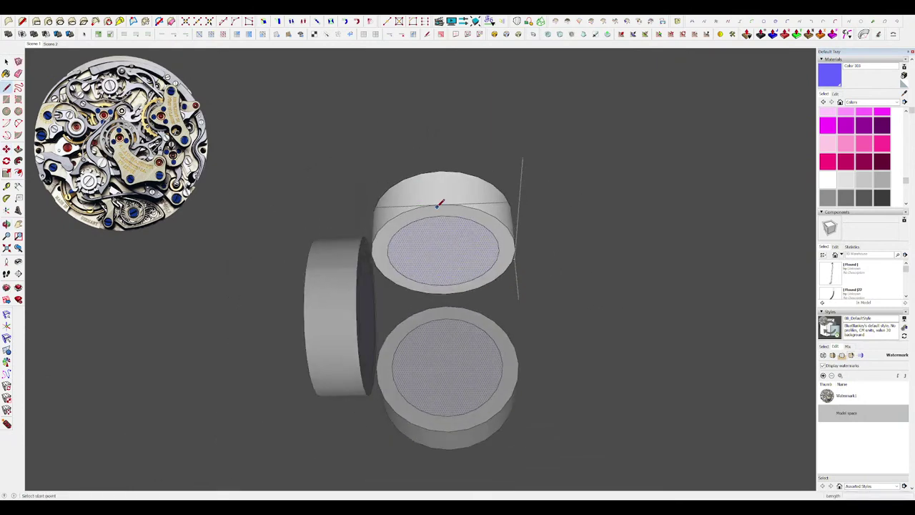
left_click(445, 294)
key("space")
scroll(500, 240, "up", 2)
middle_click_drag(447, 292, 511, 241)
left_click(490, 216)
scroll(505, 243, "up", 2)
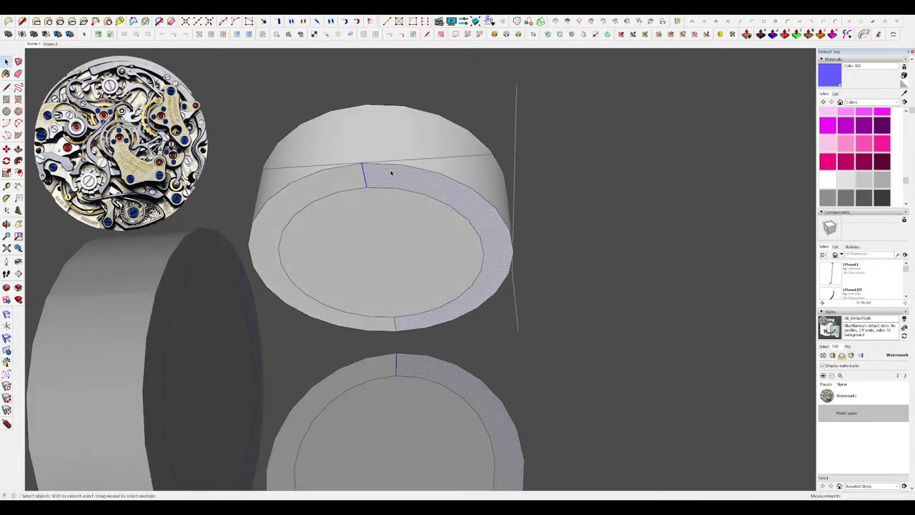
middle_click_drag(390, 200, 406, 150)
key("ctrl+z")
left_click(496, 273)
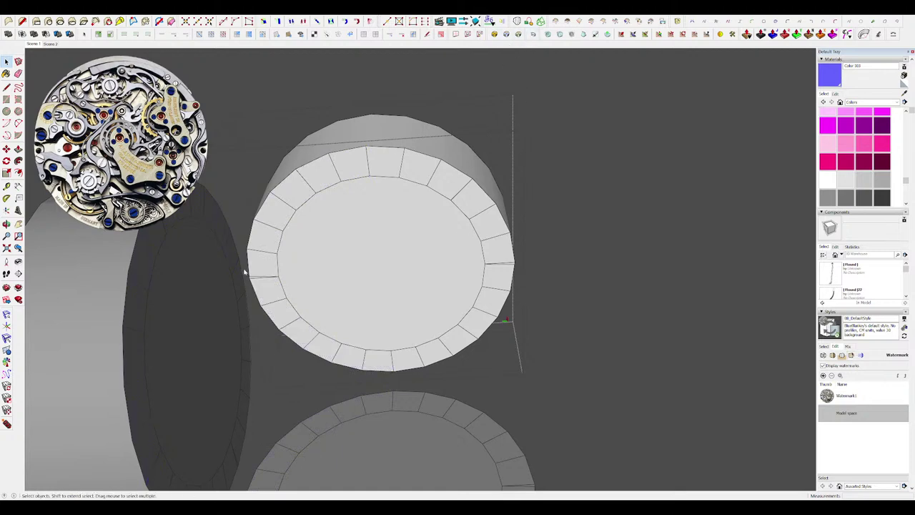
Erase the duplicate dividing line and move the collar's inner circular face downward to form a faceted taper.
scroll(244, 271, "up", 3)
key("e")
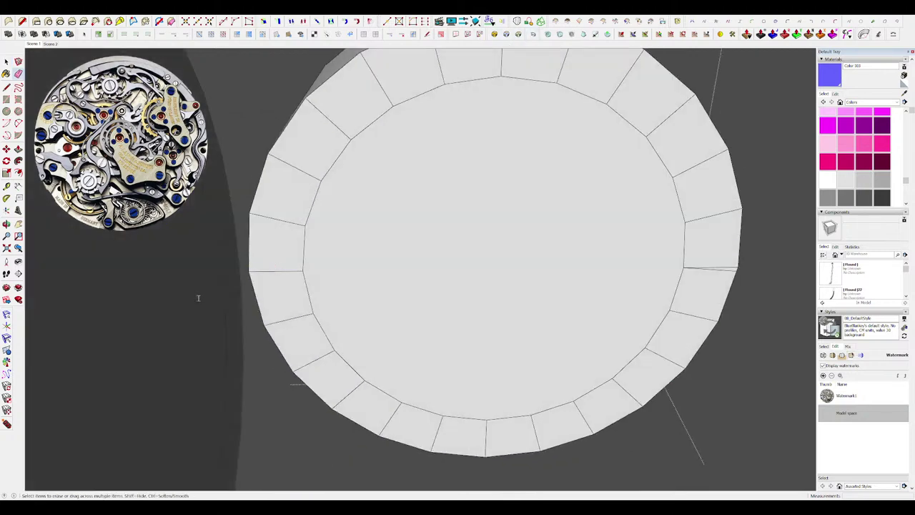
middle_click_drag(388, 232, 406, 333)
scroll(411, 307, "down", 4)
key("m")
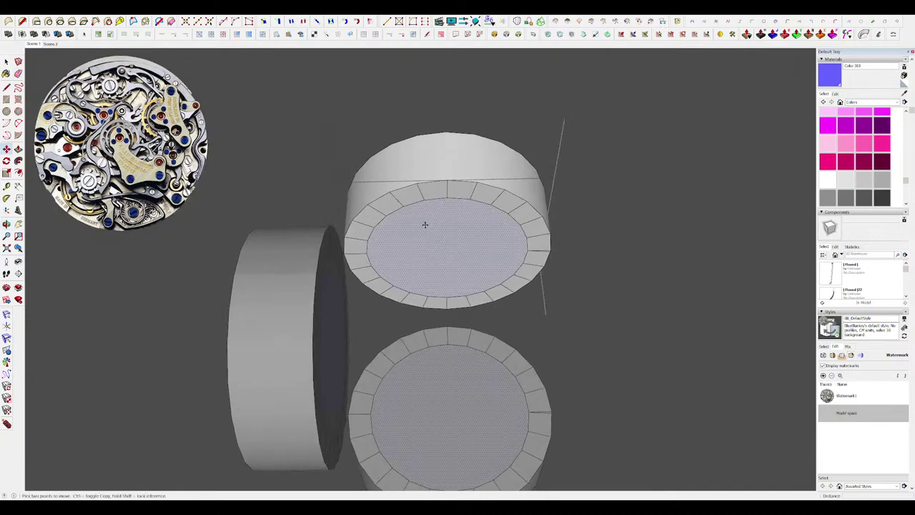
middle_click_drag(425, 225, 423, 250)
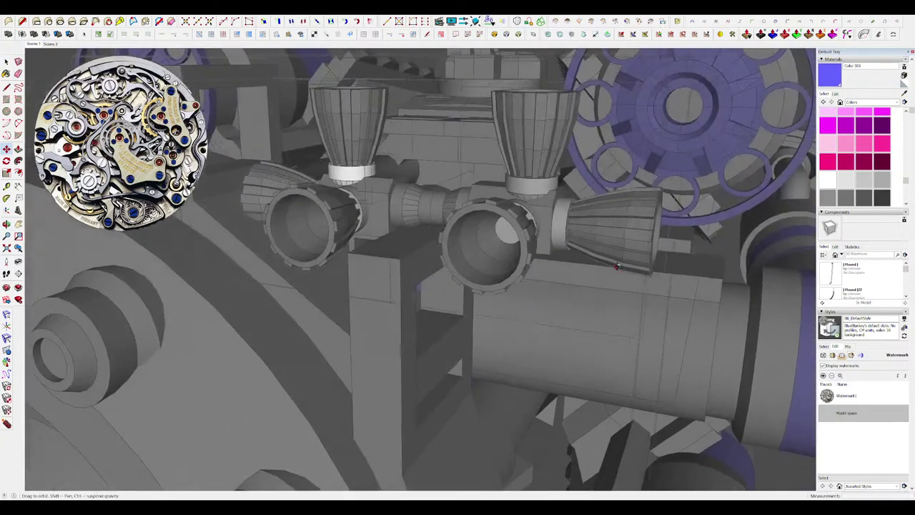
middle_click_drag(494, 250, 511, 260)
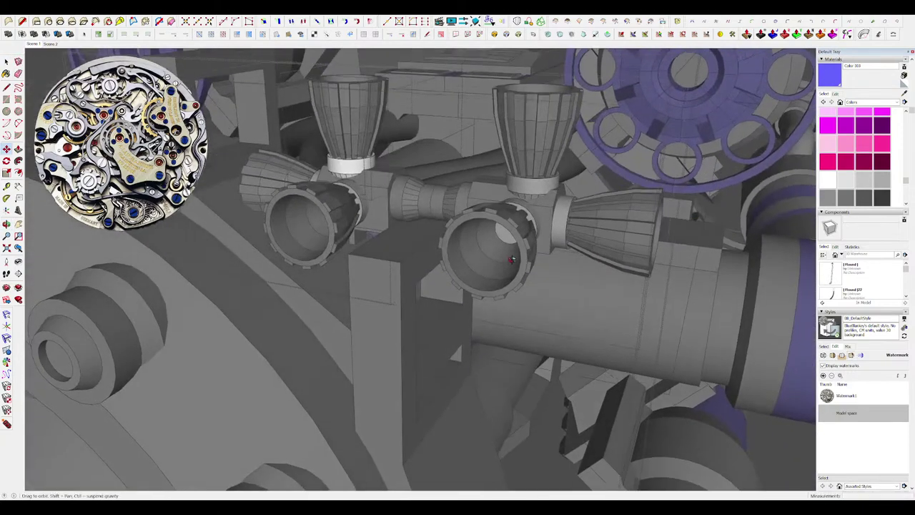
scroll(511, 259, "down", 4)
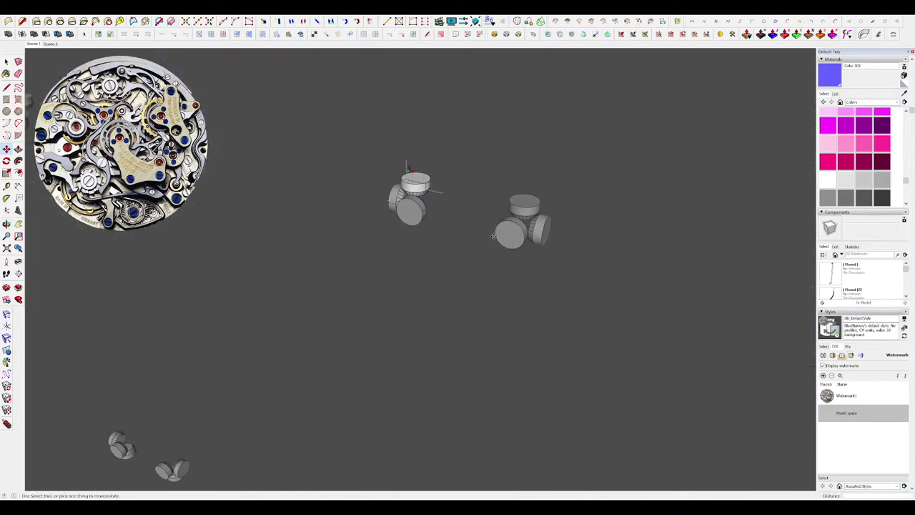
Sample the hoses' dark grey Color M06 and paint the raised ribs of the thruster nozzles with it.
left_click(506, 232)
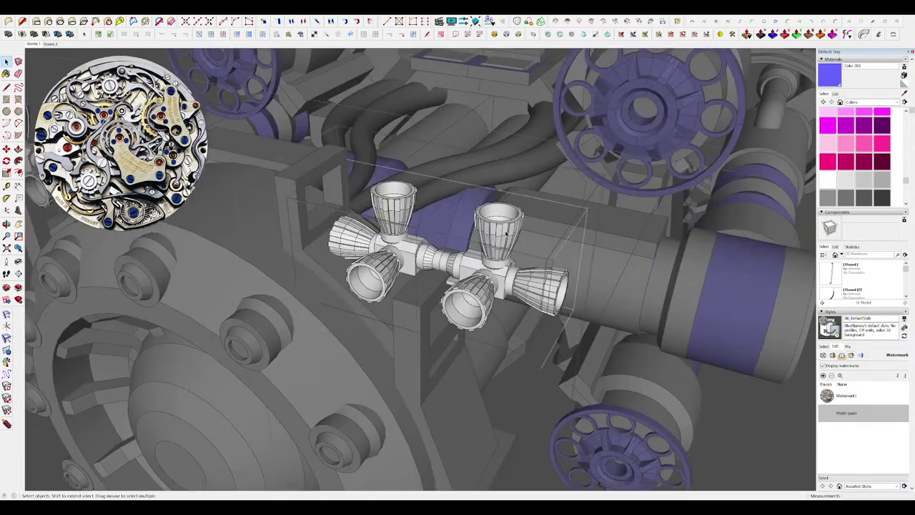
key("b")
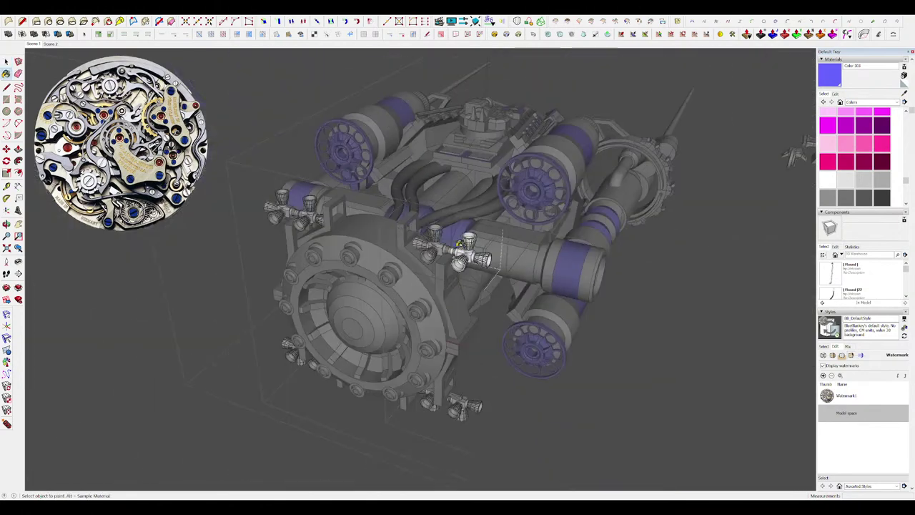
scroll(489, 283, "up", 5)
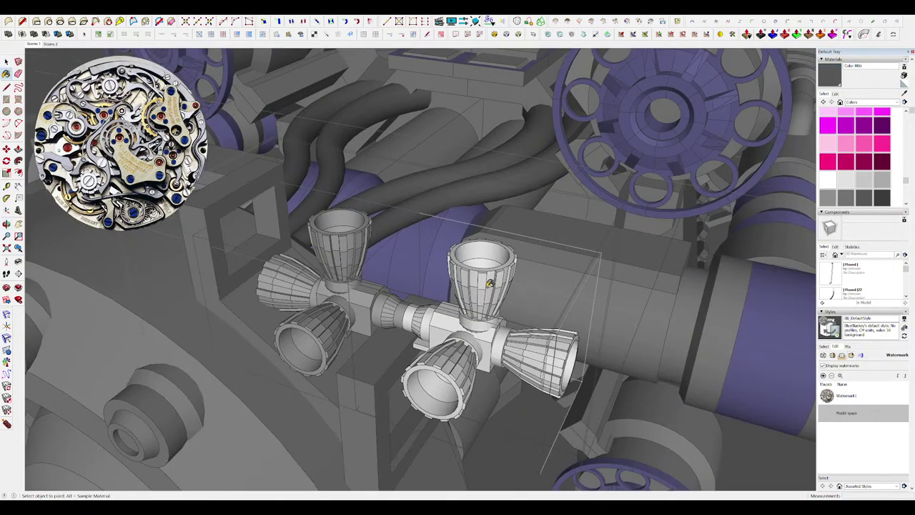
left_click(489, 283)
scroll(490, 284, "up", 3)
key("ctrl+z")
key("space")
double_click(480, 286)
left_click(480, 286)
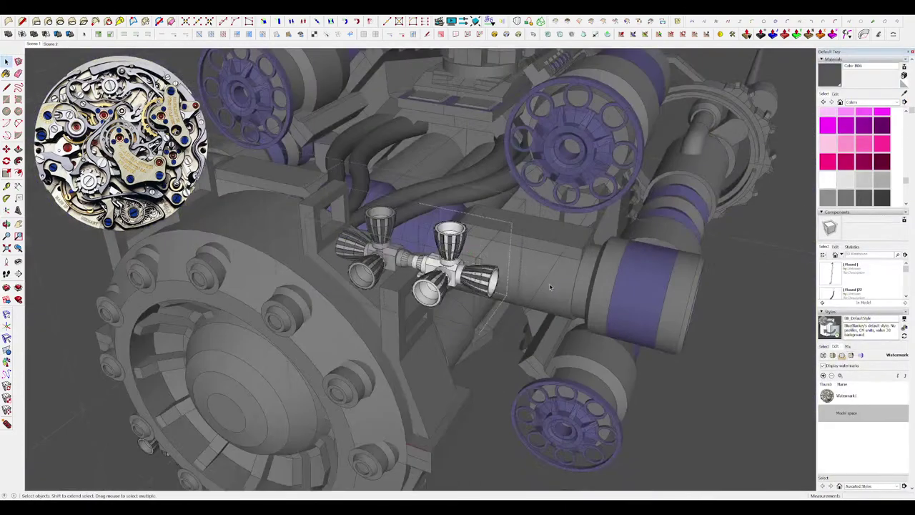
Open a nozzle's cone and paint its interior faces with dark grey Color M06.
scroll(433, 331, "up", 6)
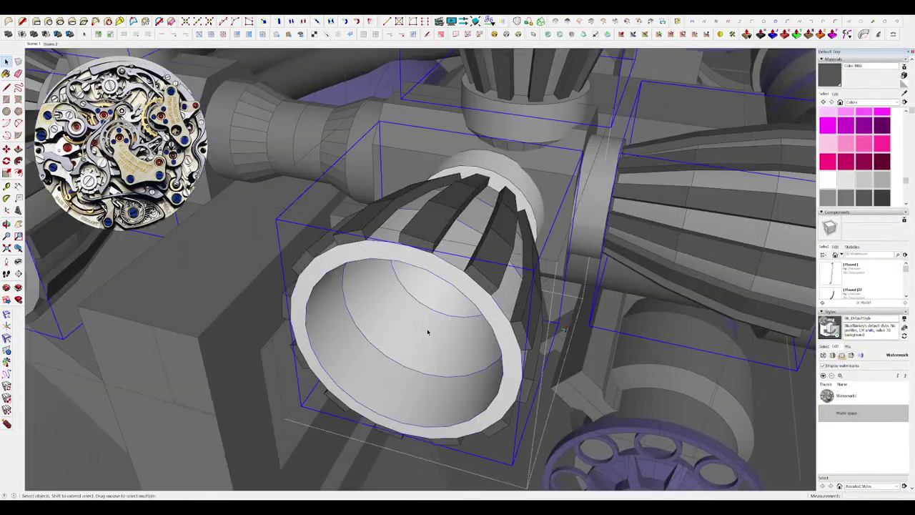
scroll(427, 331, "down", 2)
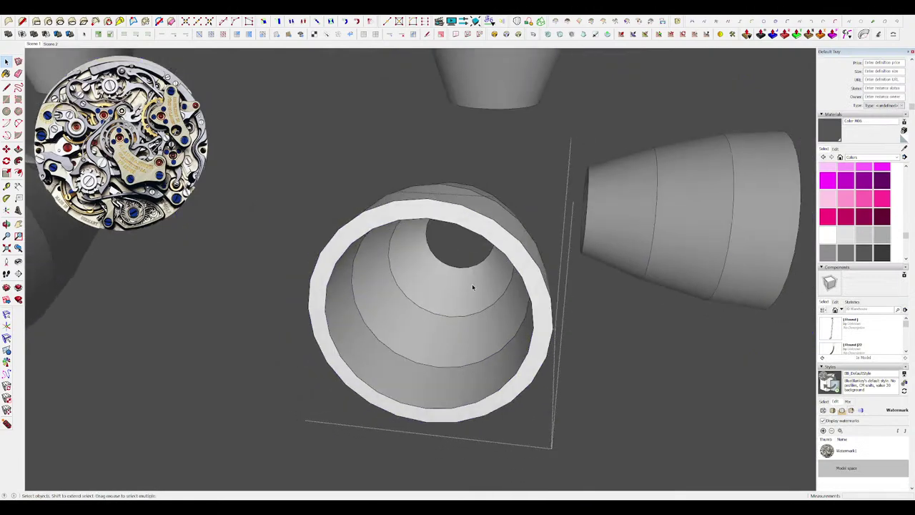
middle_click_drag(472, 286, 457, 293)
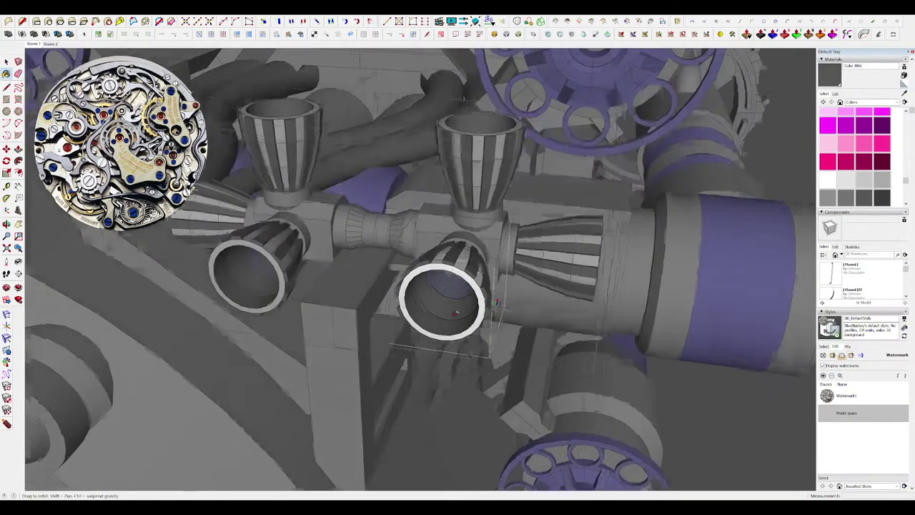
scroll(556, 313, "up", 10)
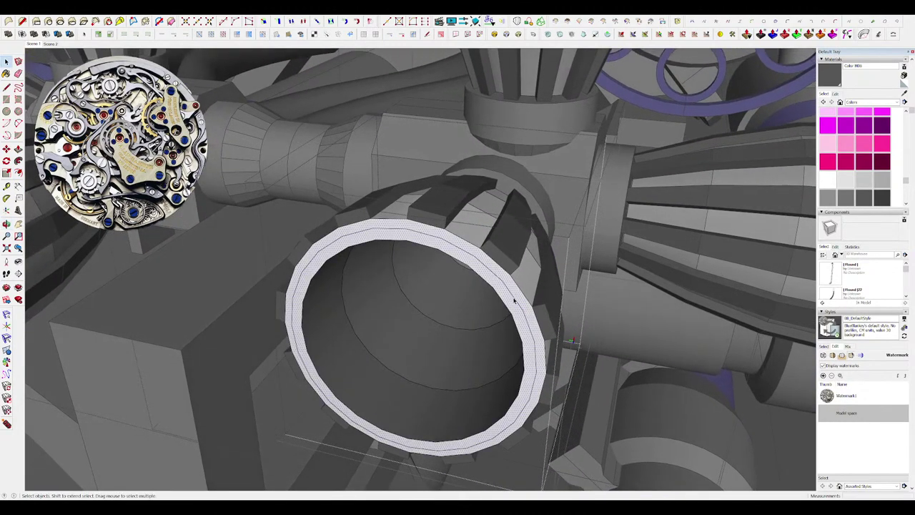
scroll(514, 301, "up", 3)
key("l")
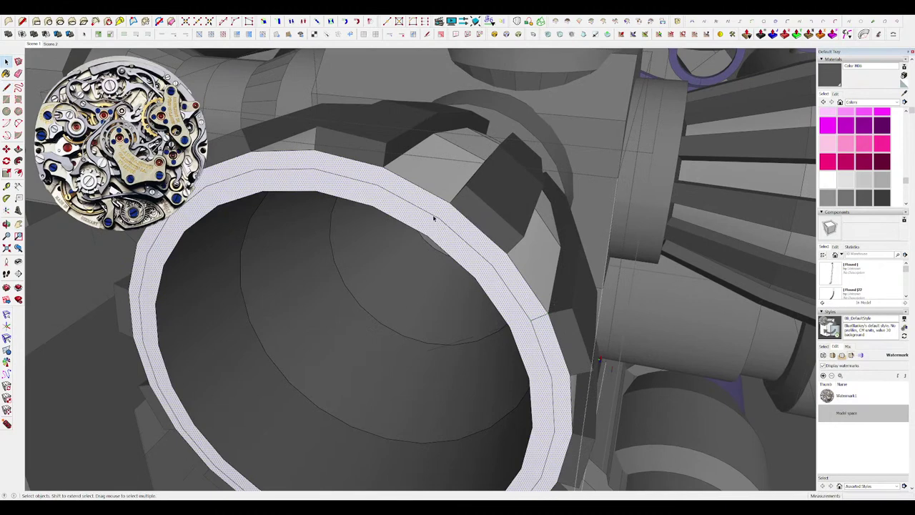
left_click(383, 167)
mouse_move(384, 166)
middle_mouse_down()
mouse_move(392, 196)
mouse_move(418, 200)
middle_mouse_up()
key("e")
left_click_drag(386, 174, 398, 178)
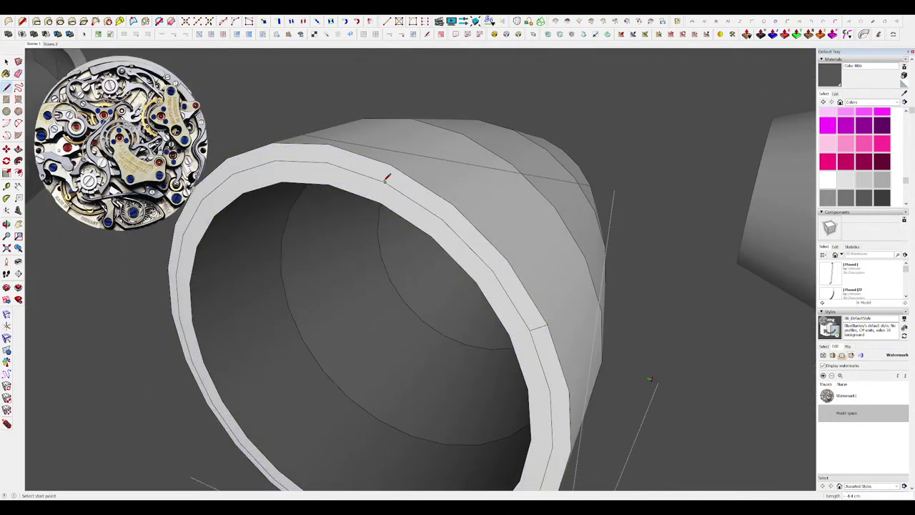
key("e")
scroll(492, 251, "down", 3)
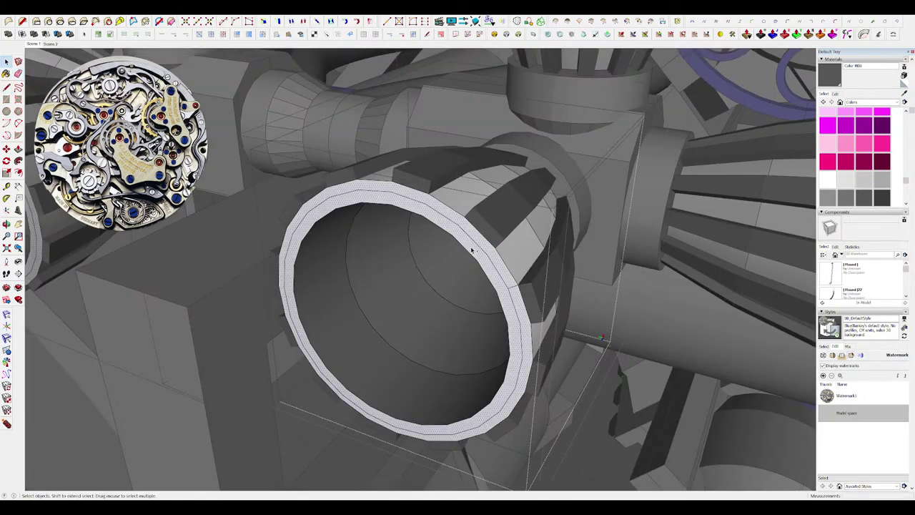
key("ctrl+z")
key("ctrl+z")
scroll(473, 248, "up", 2)
key("i")
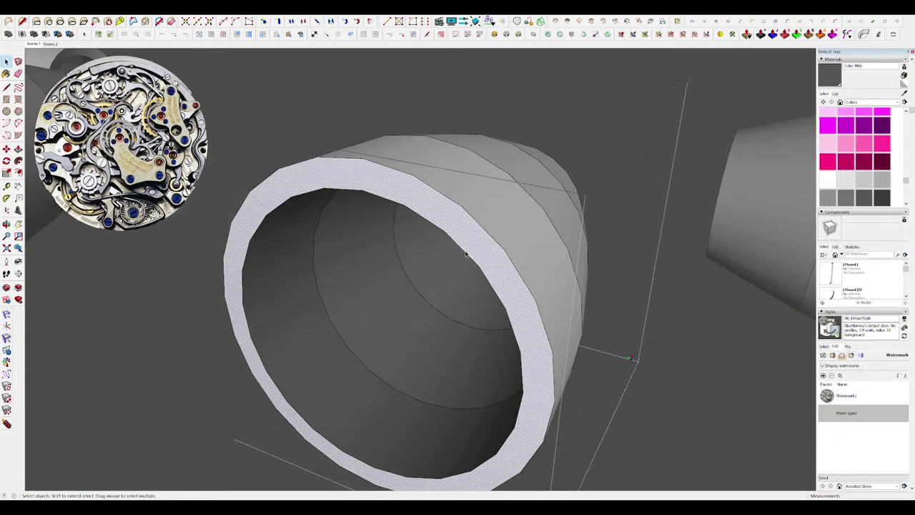
left_click(465, 254)
key("f")
left_click(467, 254)
left_click(478, 248)
middle_click_drag(479, 247, 209, 272)
key("ctrl+z")
middle_click_drag(466, 219, 435, 133)
key("space")
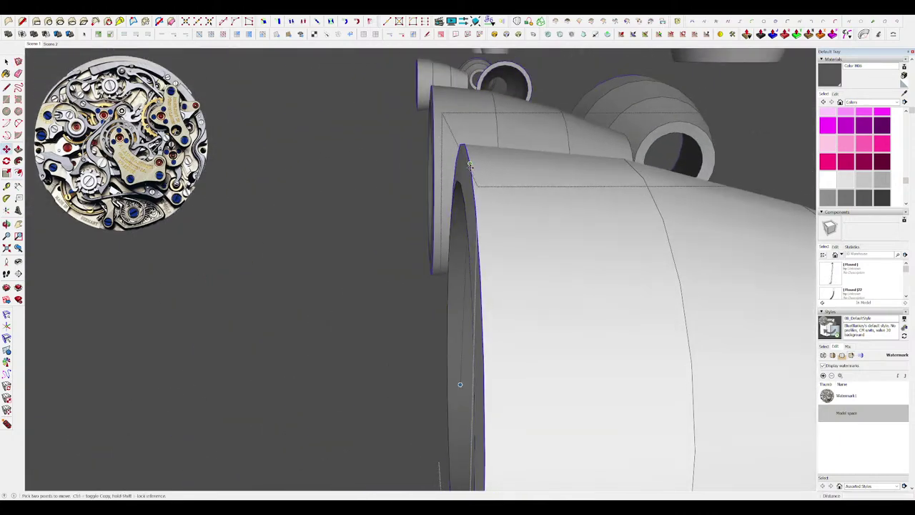
left_click(470, 165)
mouse_move(462, 184)
middle_mouse_down()
mouse_move(484, 180)
mouse_move(477, 183)
middle_mouse_up()
key("ctrl+z")
left_click(445, 178)
key("ctrl+z")
Offset the nozzle's rim edge within its face and move the new circle along the nozzle axis to bevel the mouth.
key("f")
left_click(477, 176)
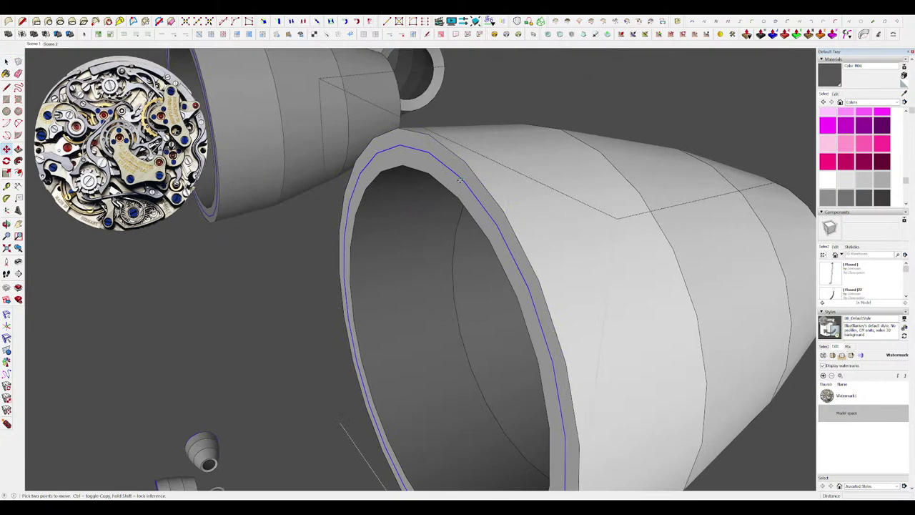
left_click(460, 180)
left_click(450, 183)
middle_click_drag(450, 183, 481, 194)
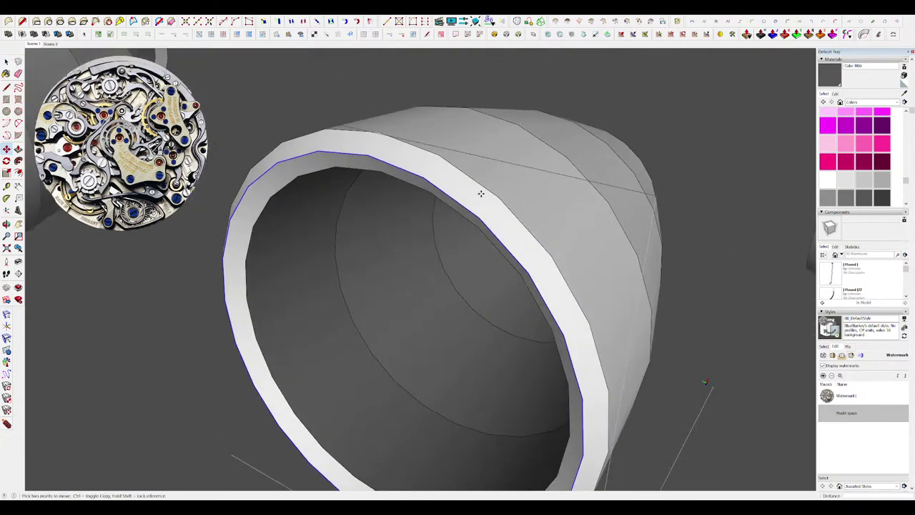
Paint the inner band of the nozzle's rim with dark grey Color M06 and close the nozzle's editing context.
scroll(481, 193, "down", 5)
scroll(484, 200, "up", 5)
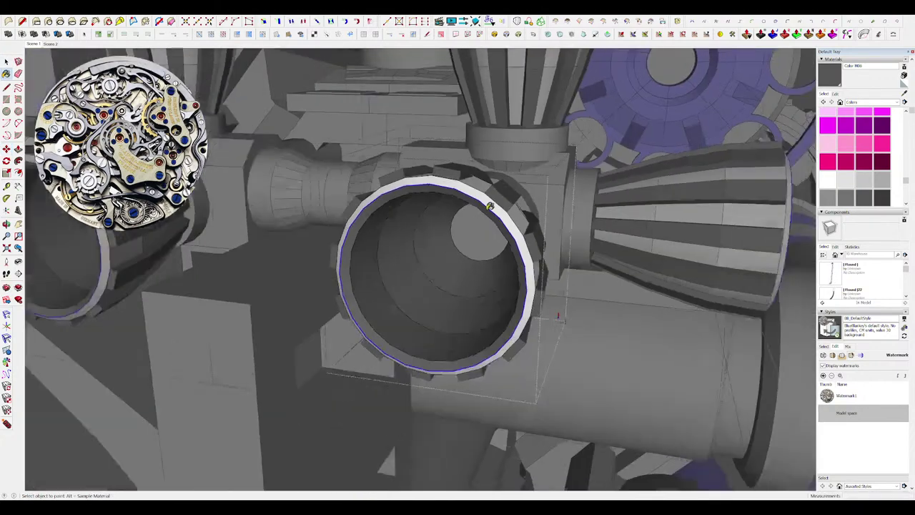
scroll(490, 206, "down", 8)
key("space")
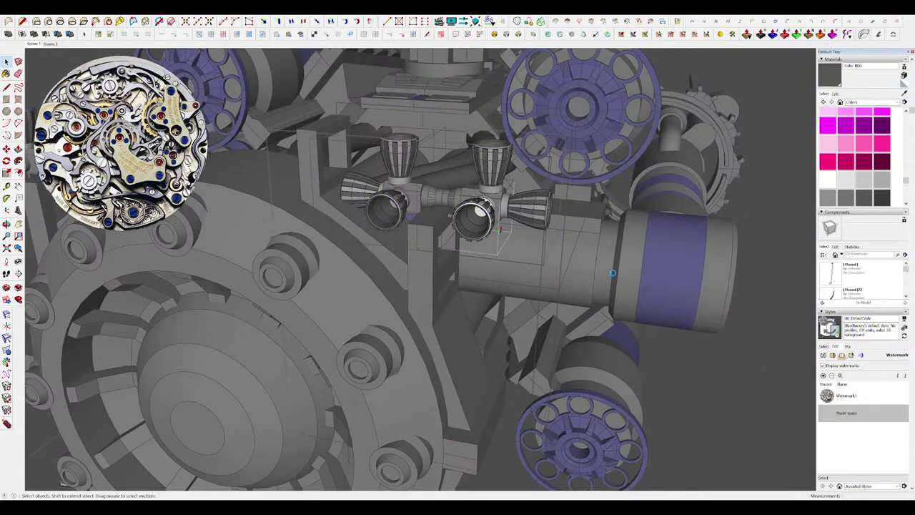
scroll(497, 202, "down", 6)
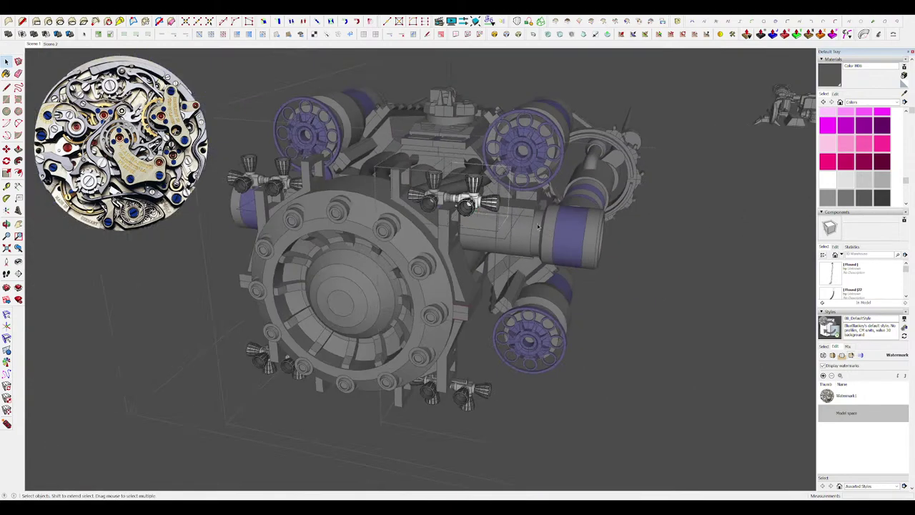
Examine the hoses and their fittings at the rear cap, both isolated and together with the rest of the ship.
scroll(493, 222, "up", 3)
scroll(493, 228, "down", 1)
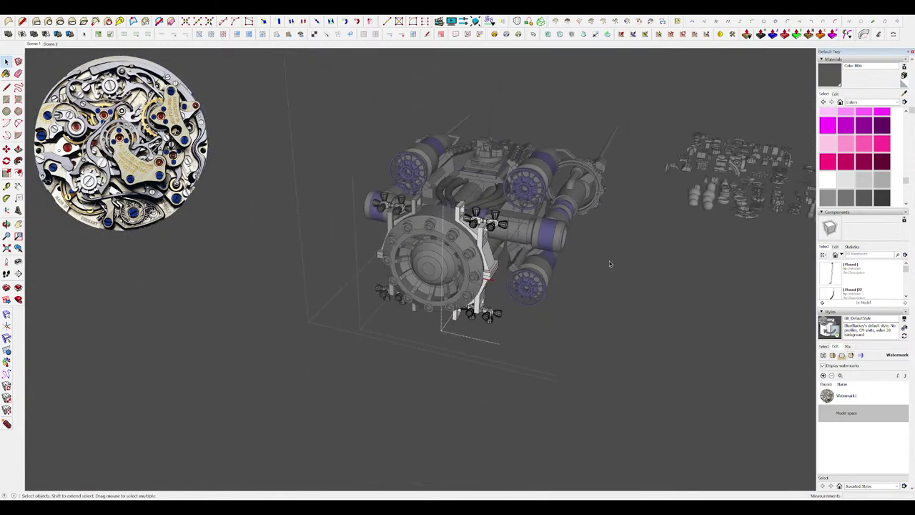
middle_click_drag(609, 260, 456, 376)
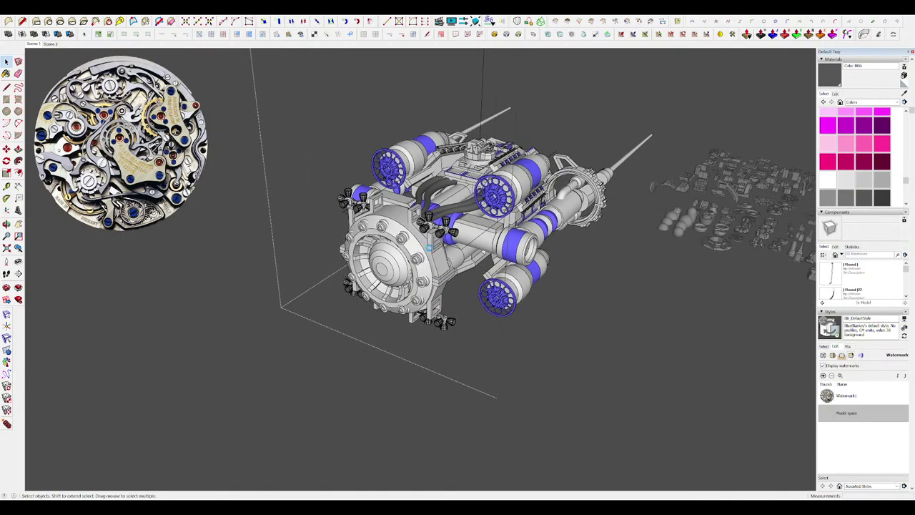
middle_click_drag(430, 250, 543, 376)
scroll(422, 193, "up", 3)
middle_click_drag(504, 259, 467, 256)
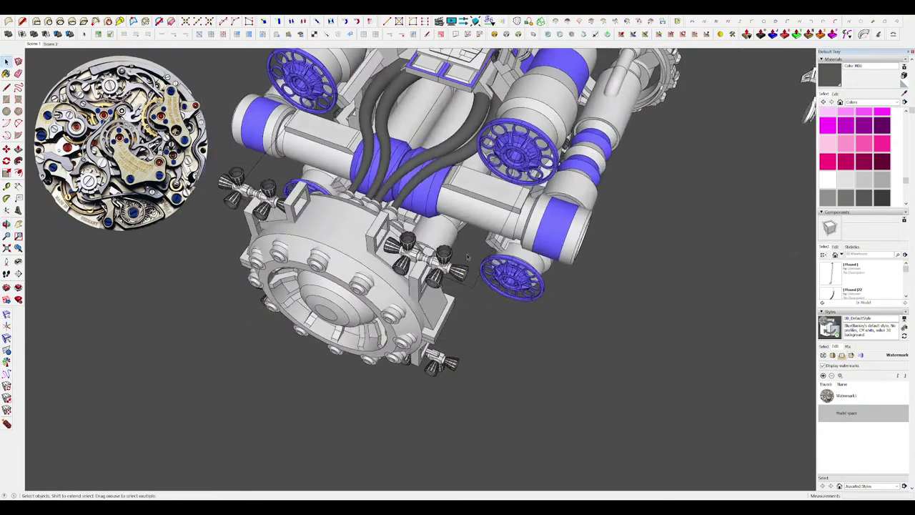
double_click(473, 290)
double_click(473, 290)
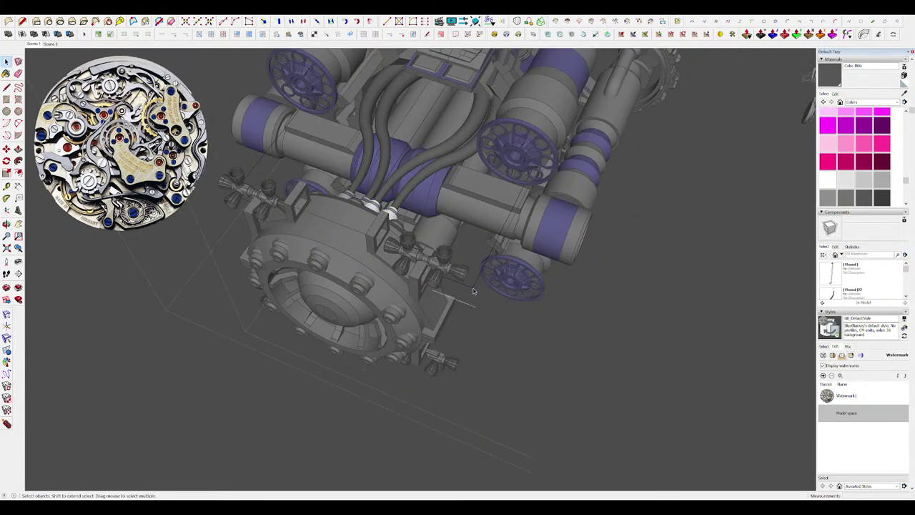
key("ctrl+h")
left_click(480, 263)
scroll(434, 270, "down", 3)
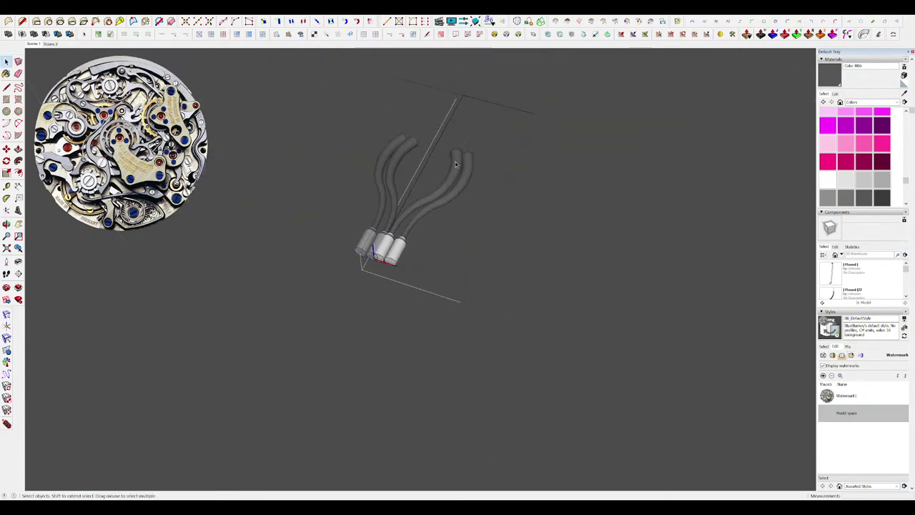
left_click(526, 259)
key("ctrl+h")
scroll(526, 259, "down", 3)
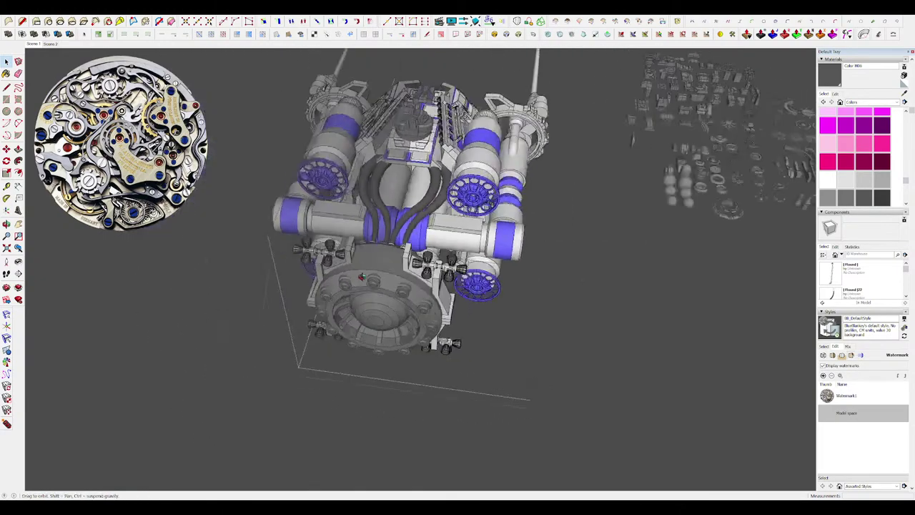
Try painting a part near the rear thruster cluster with dark grey Color M06, and undo it.
middle_click_drag(643, 311, 558, 327)
scroll(558, 327, "down", 2)
scroll(458, 318, "up", 5)
mouse_move(459, 320)
middle_mouse_down()
mouse_move(439, 260)
mouse_move(448, 269)
mouse_move(431, 275)
mouse_move(439, 264)
middle_mouse_up()
double_click(456, 282)
key("b")
scroll(456, 282, "up", 5)
key("ctrl+h")
left_click(439, 260)
key("ctrl+z")
key("space")
Inspect the thruster brackets around the rear cap and the spoked wheels on the engine pods.
double_click(450, 270)
double_click(439, 272)
scroll(440, 272, "down", 3)
left_click(439, 271)
key("ctrl+h")
scroll(429, 258, "down", 5)
scroll(377, 214, "up", 6)
scroll(372, 211, "down", 6)
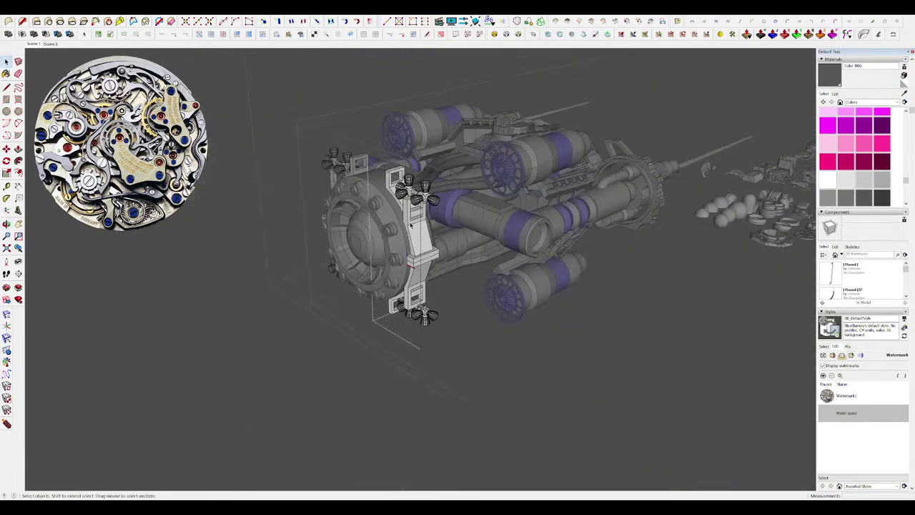
key("Escape")
middle_click_drag(517, 285, 509, 273)
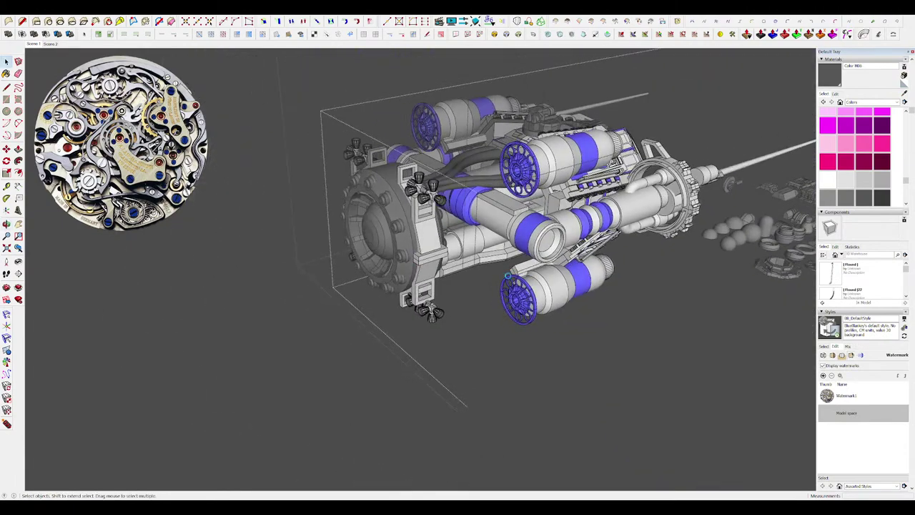
scroll(394, 329, "down", 5)
left_click(402, 360)
scroll(457, 293, "down", 4)
middle_click_drag(478, 280, 557, 297)
scroll(493, 300, "up", 4)
scroll(528, 259, "up", 8)
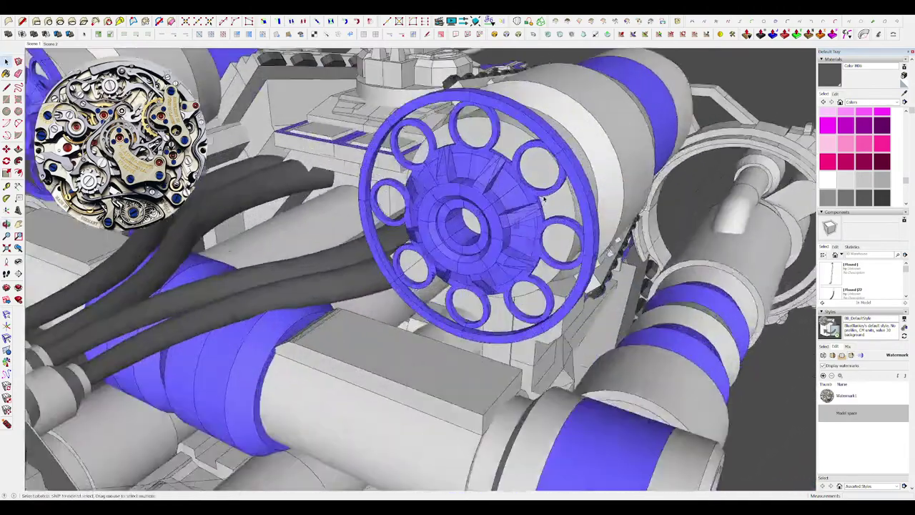
Open the repeated segment of the spoked wheel on the upper engine pod for editing.
middle_click_drag(593, 222, 550, 207)
scroll(494, 210, "down", 5)
scroll(500, 211, "up", 3)
scroll(493, 214, "up", 6)
double_click(432, 226)
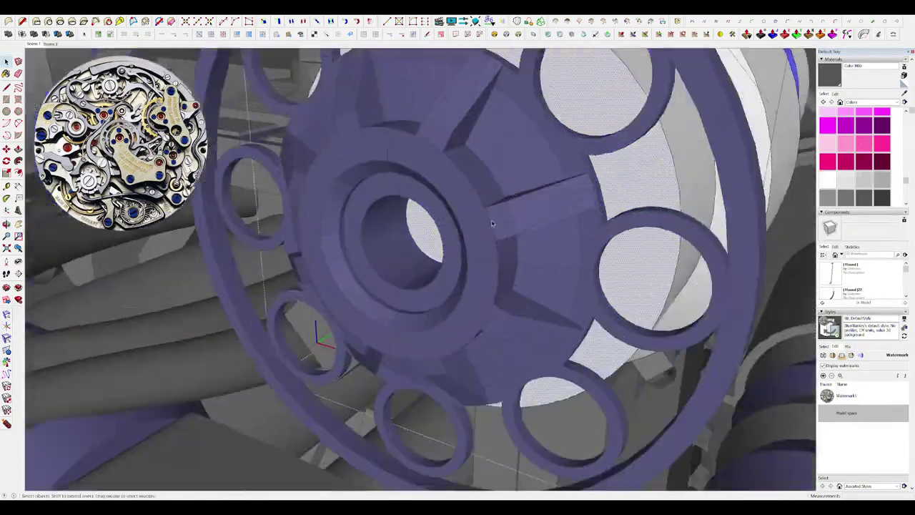
scroll(495, 244, "up", 4)
left_click(495, 244)
scroll(495, 244, "down", 7)
middle_click_drag(494, 245, 529, 245)
left_click(476, 251)
Push the wheel hub's inner ring face back about 104.5 cm to widen the central opening, and close the segment.
key("h")
scroll(474, 246, "up", 6)
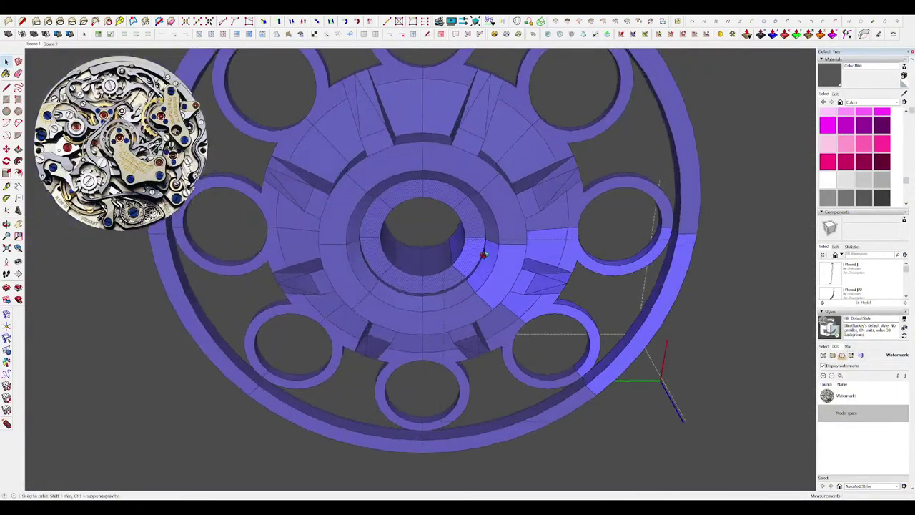
key("p")
left_click(461, 257)
scroll(469, 237, "down", 10)
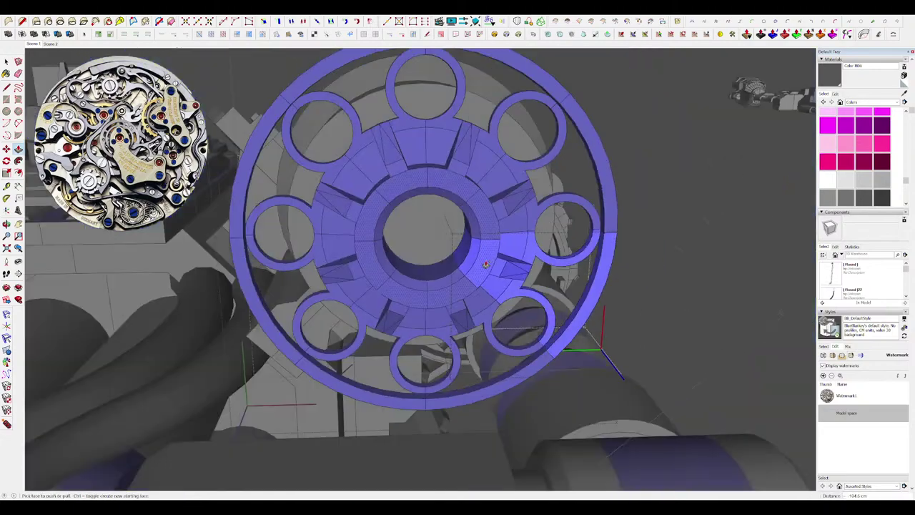
middle_click_drag(436, 240, 486, 204)
key("space")
scroll(637, 213, "up", 4)
scroll(637, 212, "down", 3)
key("i")
scroll(504, 189, "up", 4)
scroll(558, 286, "down", 3)
left_click(684, 290)
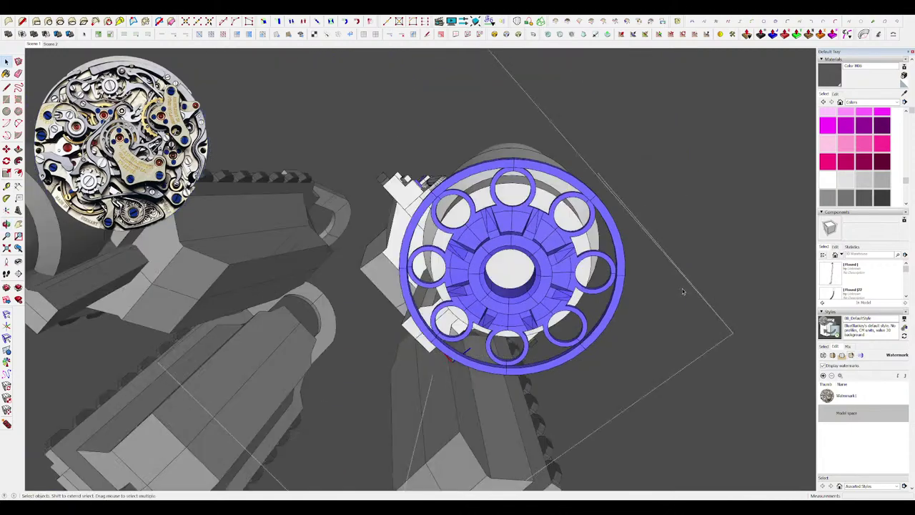
Offset the pod's end face to a small central circle and move it along the pod axis behind the wheel hub.
scroll(518, 268, "up", 3)
double_click(527, 260)
left_click(483, 223)
key("i")
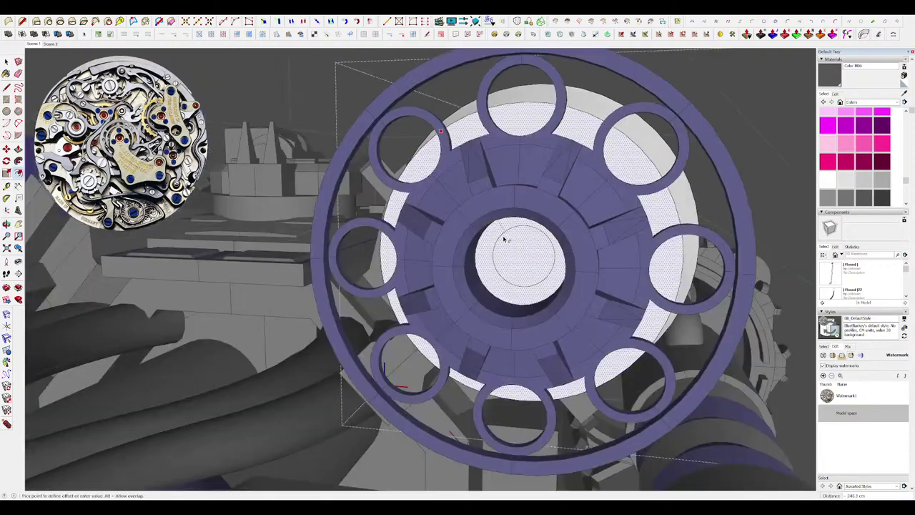
key("space")
middle_click_drag(498, 236, 525, 247)
key("m")
left_click(509, 253)
key("space")
Offset the central circular face inward to shape a thin rim around the pod's core.
scroll(515, 245, "down", 5)
scroll(509, 243, "up", 5)
key("f")
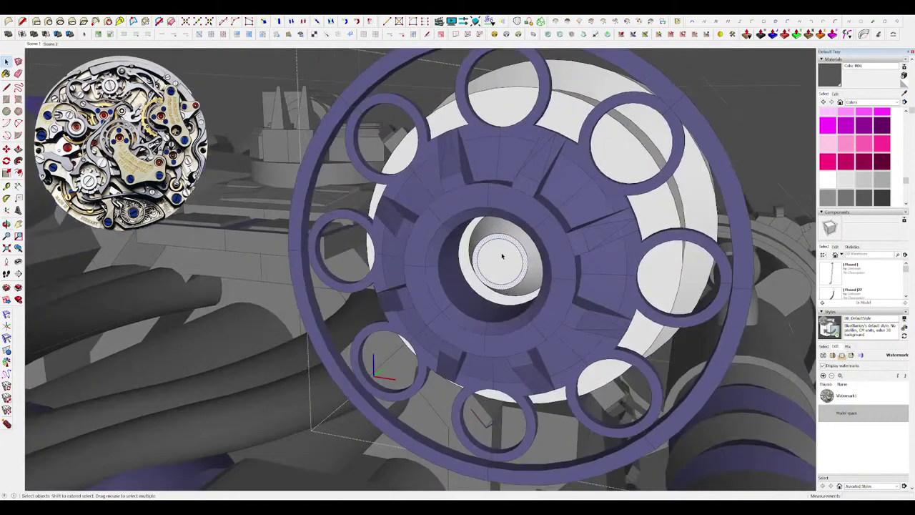
key("space")
scroll(572, 186, "down", 5)
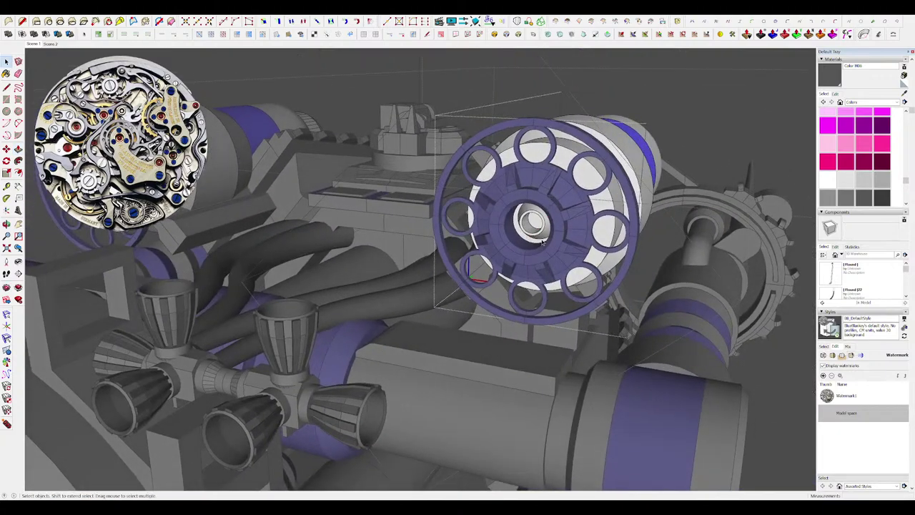
Sample the blue-violet color of the pod's band, paint the inner face of the pod's core with it, and close the group.
key("b")
scroll(547, 236, "up", 5)
scroll(536, 232, "down", 3)
middle_click_drag(518, 231, 482, 229)
scroll(529, 213, "down", 6)
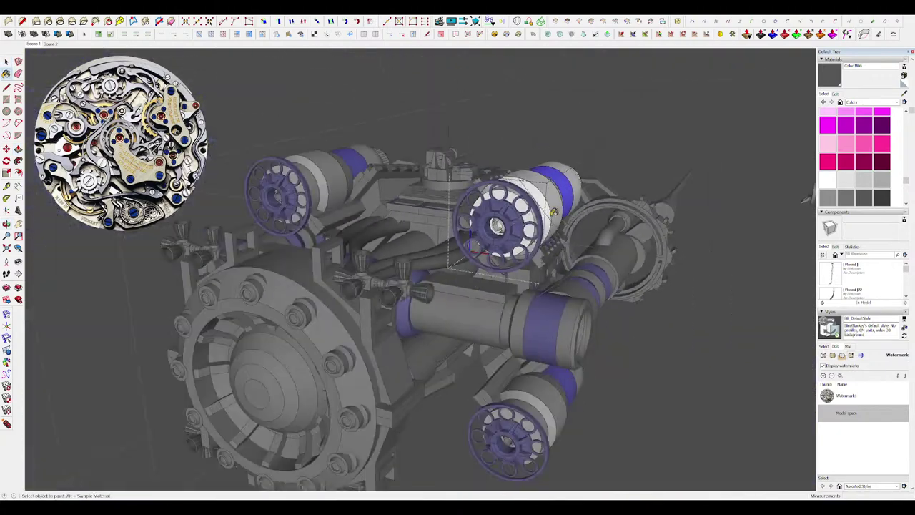
scroll(574, 173, "up", 4)
left_click(563, 181, "alt")
middle_click_drag(449, 254, 469, 251)
scroll(428, 270, "up", 3)
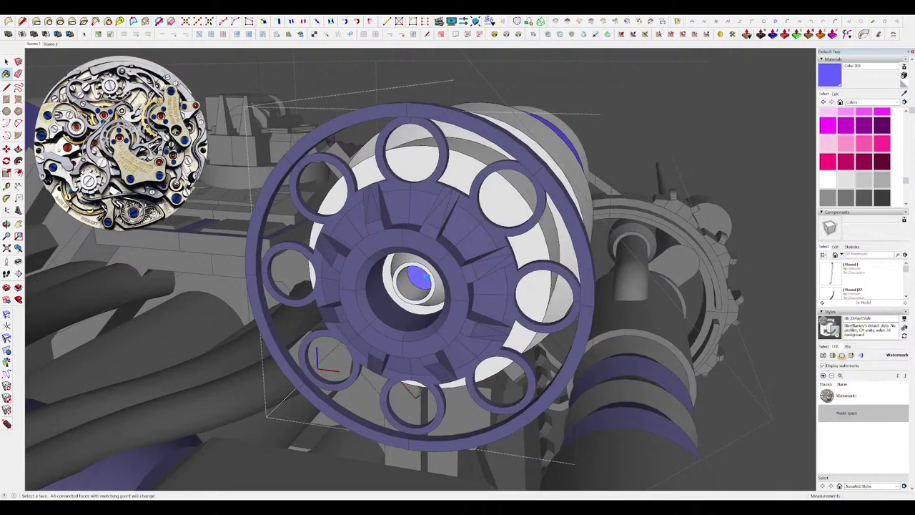
scroll(429, 277, "down", 8)
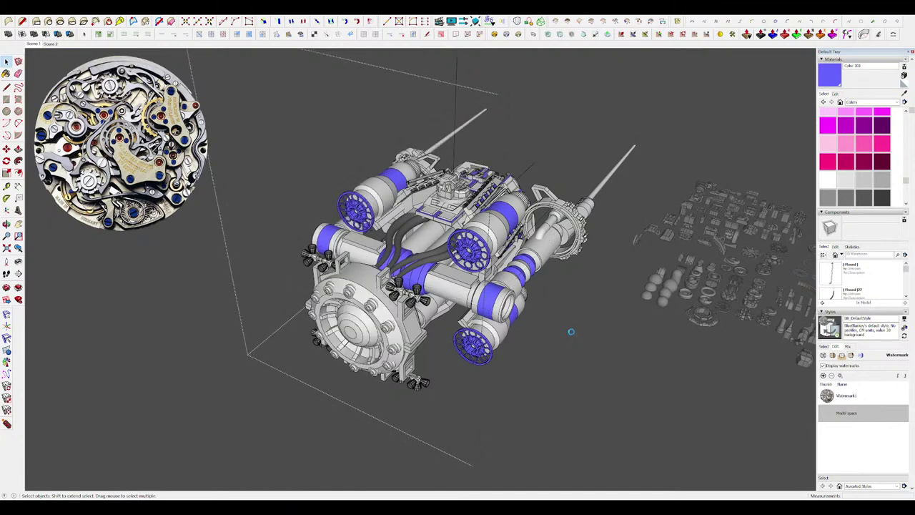
Extrude a strip from the upper bracket's inner side to meet its mirrored half, and push its side face in about 11.1 cm.
scroll(418, 275, "up", 5)
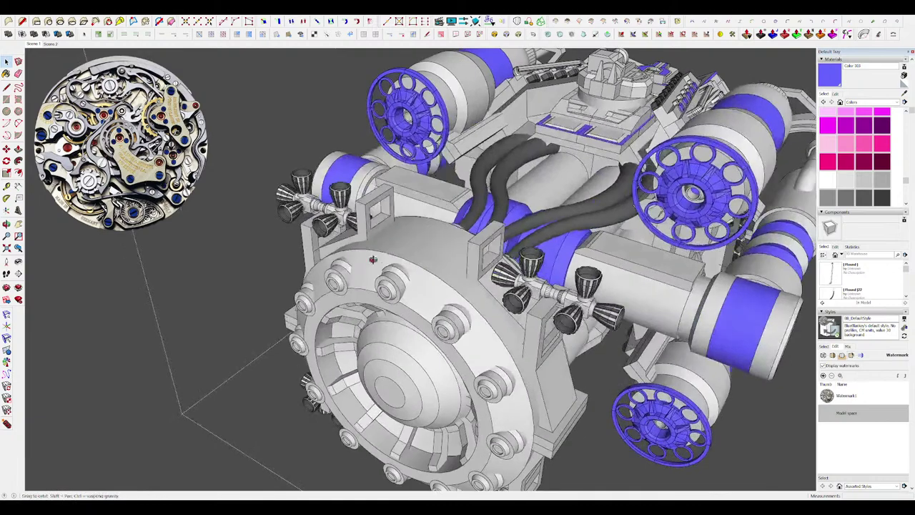
scroll(380, 228, "up", 4)
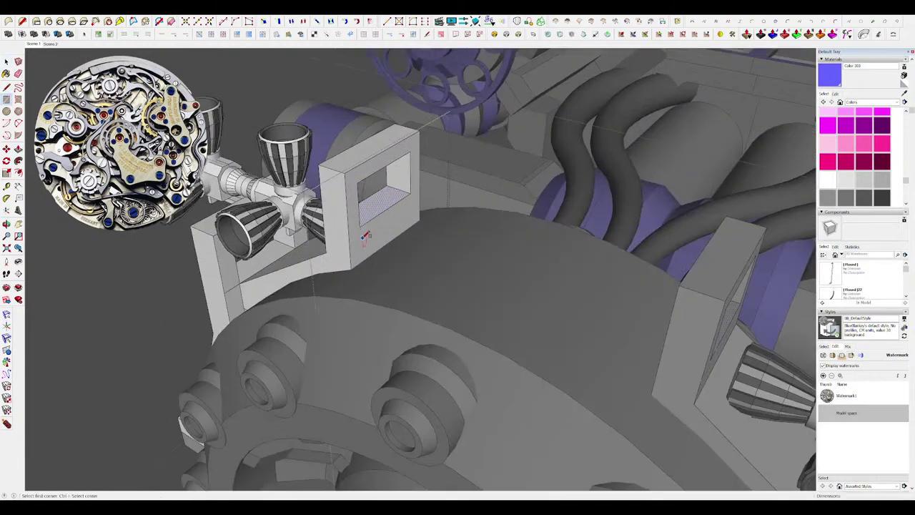
key("p")
left_click(396, 222)
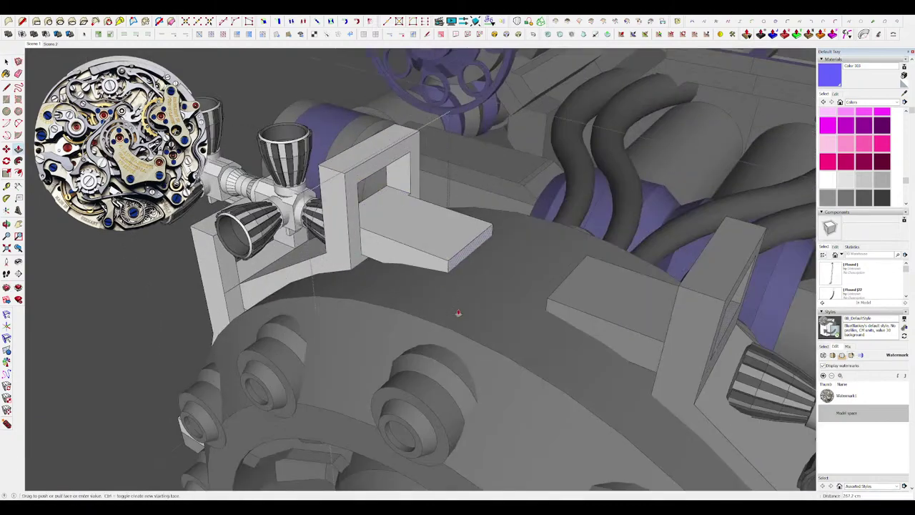
middle_click_drag(474, 322, 250, 261)
scroll(503, 261, "up", 4)
left_click(504, 262)
left_click(511, 234)
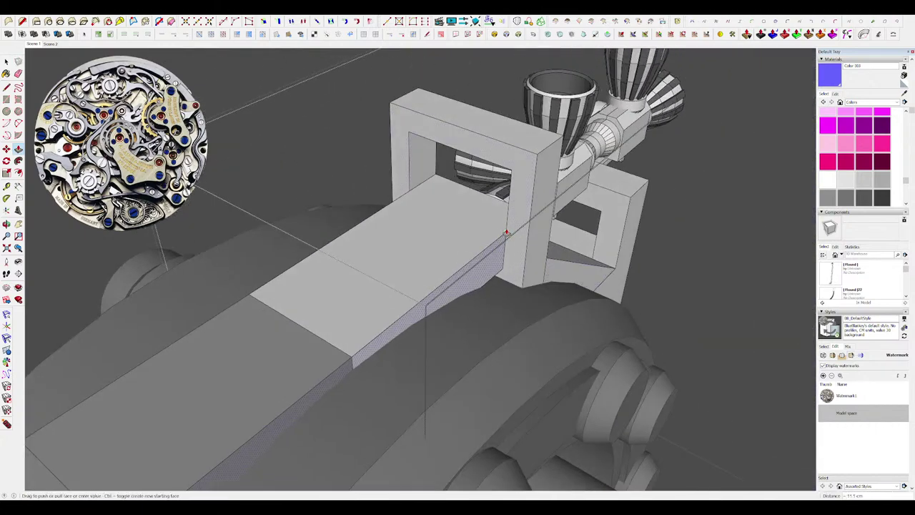
Draw a line across the base of the bracket's window where the strip joins, and delete the unneeded geometry in the opening.
middle_click_drag(436, 233, 644, 237)
key("l")
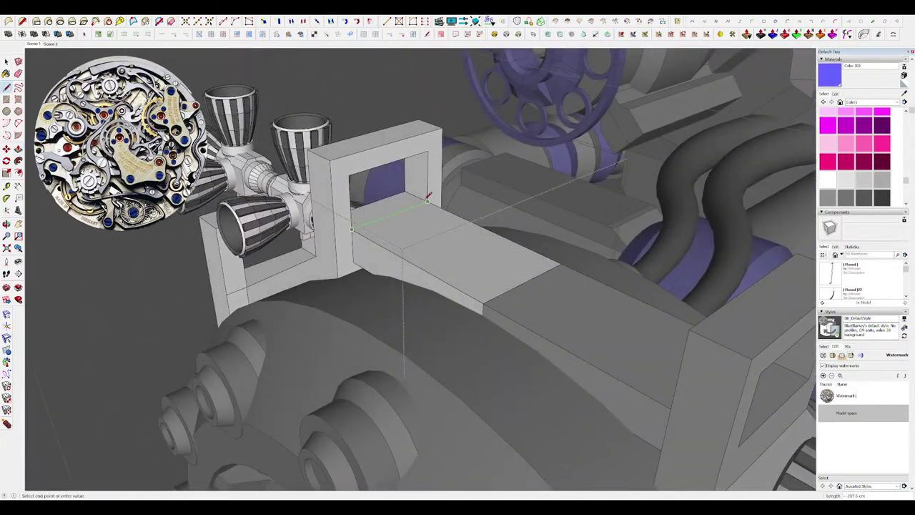
key("p")
key("space")
left_click(395, 196)
middle_click_drag(394, 207, 508, 234)
key("Delete")
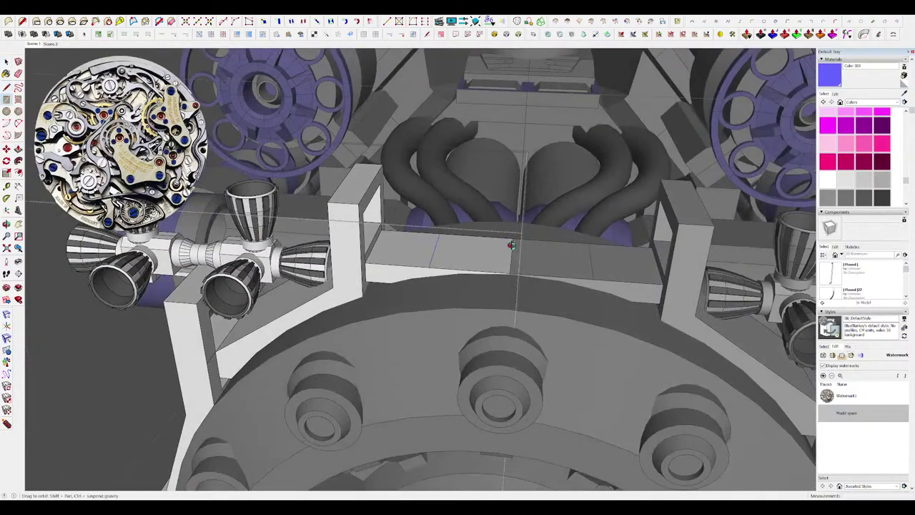
Hide the rest of the model and raise the middle section of the bridging strip with Push/Pull.
scroll(493, 254, "up", 4)
key("p")
left_click(491, 256)
scroll(490, 247, "down", 2)
key("space")
key("h")
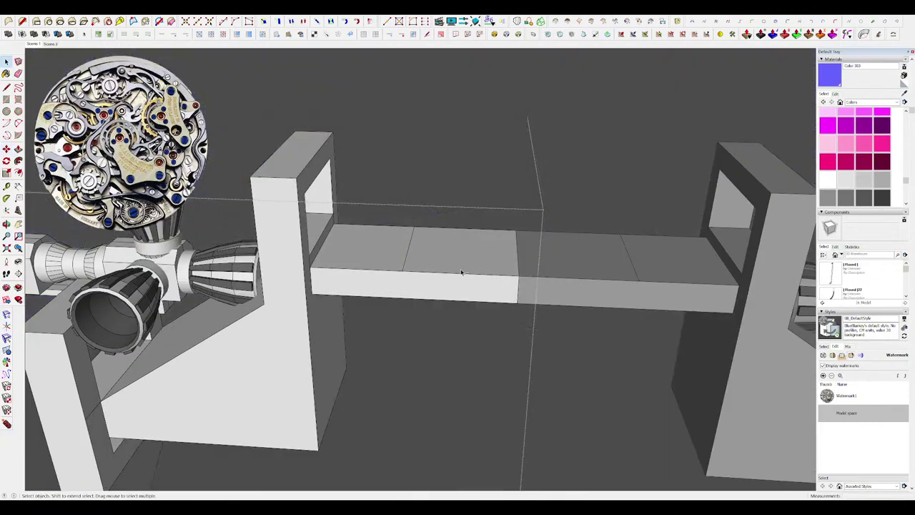
middle_click_drag(462, 271, 477, 253)
key("p")
left_click(465, 265)
left_click(463, 244)
key("space")
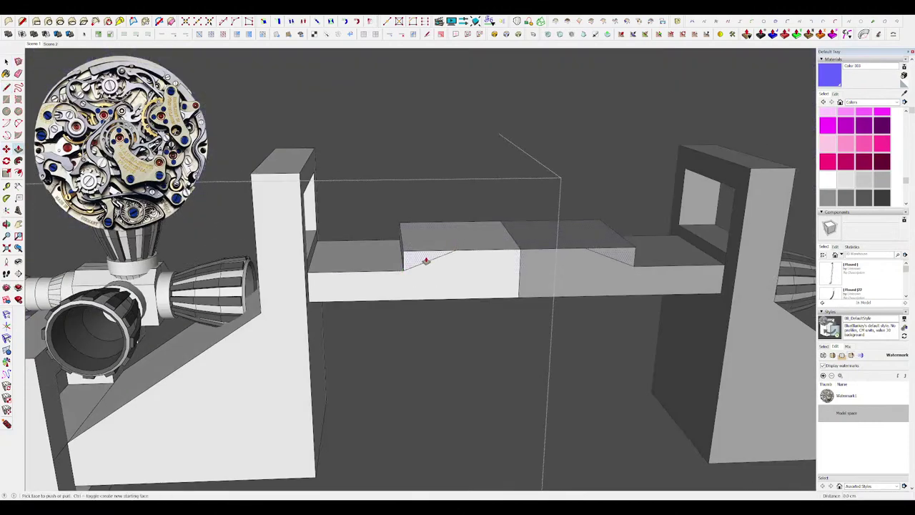
Cut the triangular end off the raised section to form a slope, and adjust the sloped top with Move.
left_click(426, 261)
left_click(425, 231)
key("h")
scroll(453, 256, "down", 2)
middle_click_drag(452, 208, 450, 230)
key("m")
left_click(480, 222)
scroll(472, 226, "down", 5)
scroll(443, 232, "up", 3)
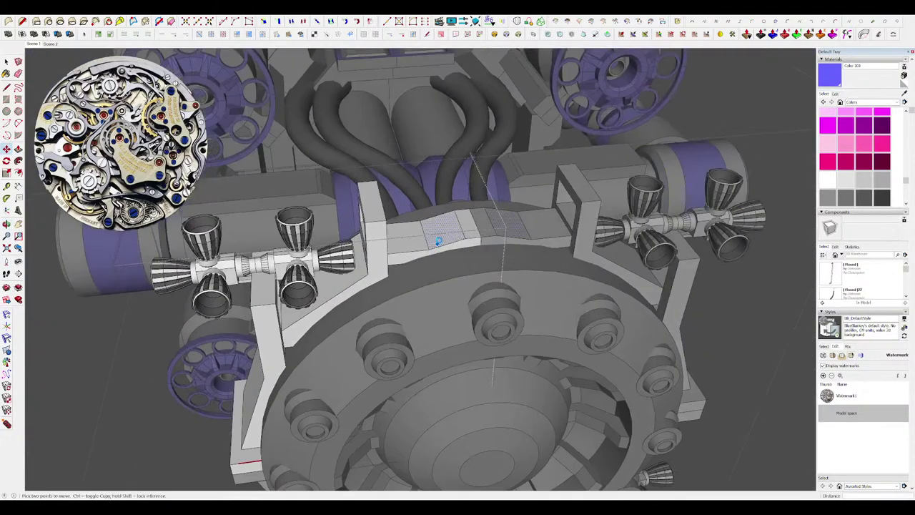
scroll(438, 241, "up", 2)
scroll(413, 243, "down", 5)
middle_click_drag(427, 237, 401, 246)
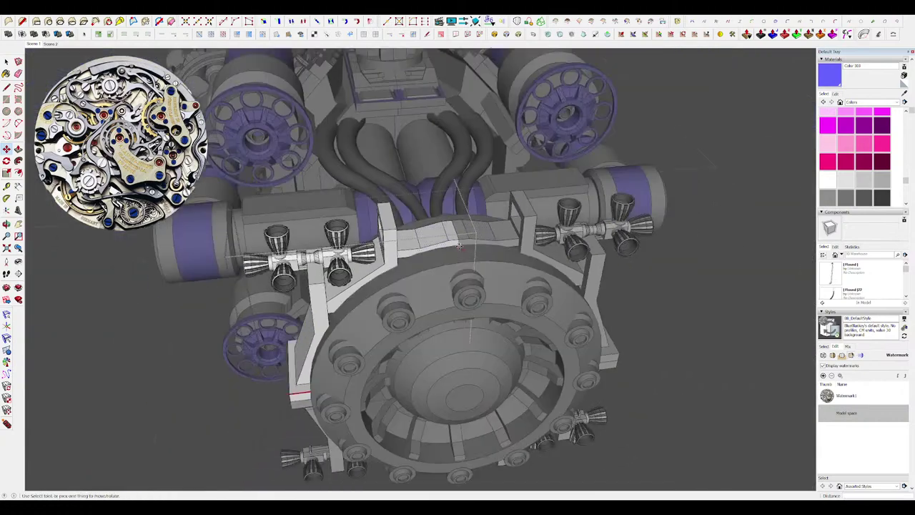
Close the bracket's editing context and review the bridged brackets from both sides of the rear cap.
key("space")
scroll(457, 264, "down", 2)
left_click(556, 277)
left_click(549, 281)
middle_click_drag(549, 282, 651, 266)
left_click(652, 266)
scroll(572, 268, "down", 3)
middle_click_drag(436, 272, 512, 283)
scroll(584, 288, "up", 4)
Reopen the bracket group and select the faces of the bridging strip between the two upper frames.
double_click(482, 239)
left_click(483, 239)
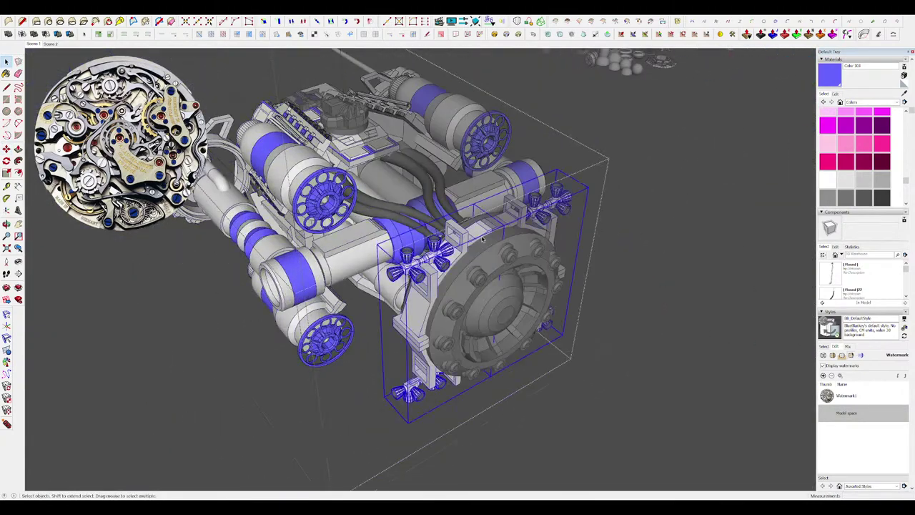
double_click(483, 239)
left_click(482, 239)
key("i")
middle_click_drag(482, 239, 437, 216)
scroll(437, 216, "up", 4)
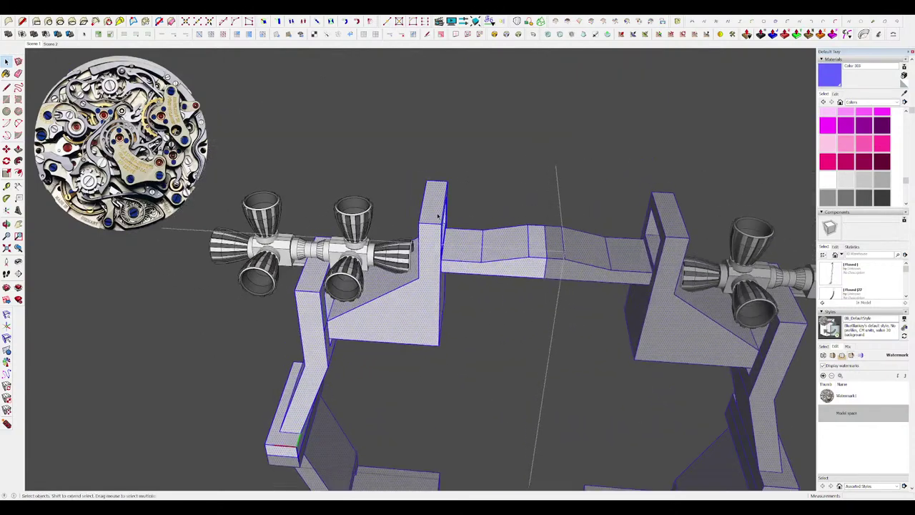
left_click_drag(483, 229, 471, 225)
Paint the selected bridging strip with dark grey Color M06 and close the bracket group.
key("b")
scroll(518, 258, "up", 2)
mouse_move(522, 260)
middle_mouse_down()
mouse_move(404, 245)
mouse_move(447, 261)
middle_mouse_up()
key("i")
scroll(327, 256, "up", 3)
left_click(527, 249)
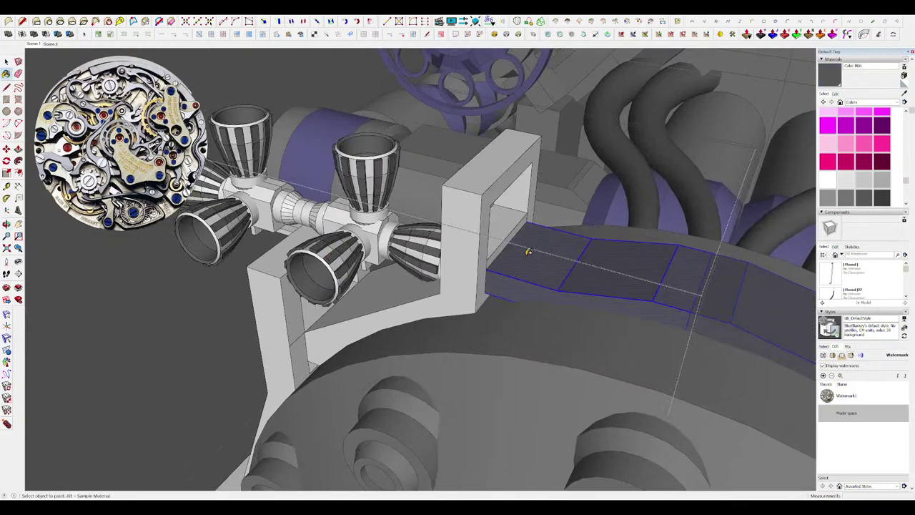
scroll(527, 249, "down", 6)
middle_click_drag(526, 250, 422, 250)
key("space")
scroll(422, 252, "down", 5)
left_click(564, 286)
left_click(564, 285)
left_click(565, 285)
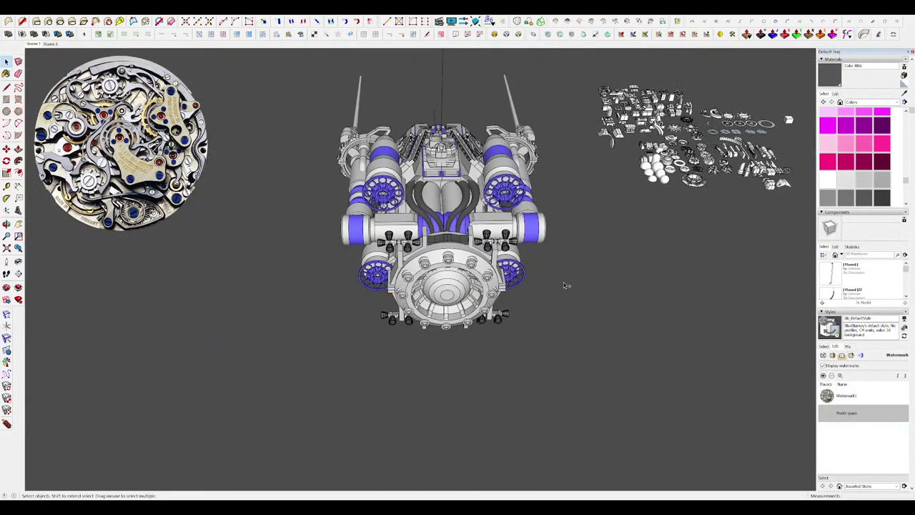
Open the stud component on the rear cap's outer ring, select its geometry and paint it dark grey Color M06.
scroll(461, 254, "up", 10)
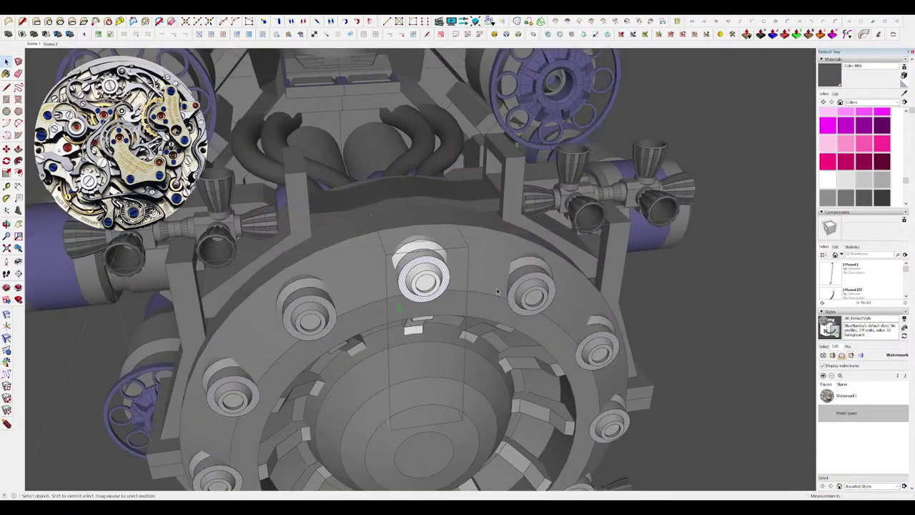
middle_click_drag(497, 290, 452, 276)
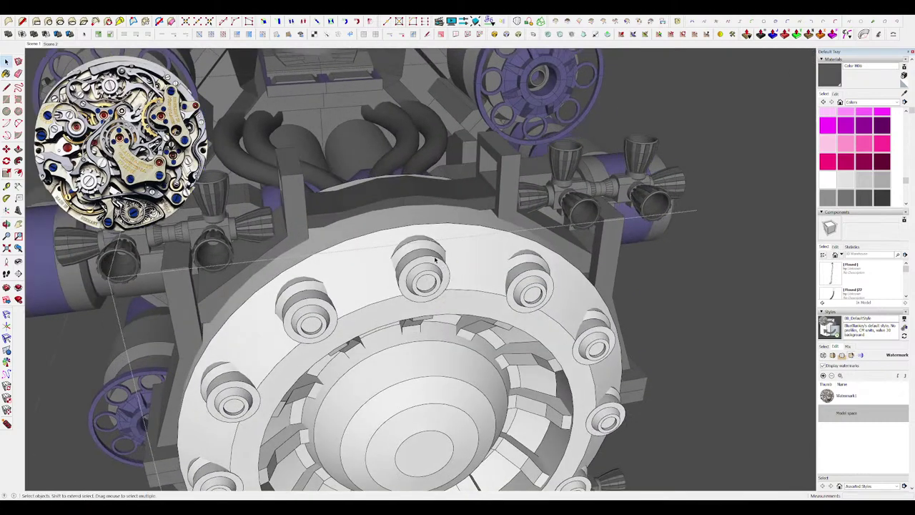
double_click(435, 261)
middle_click_drag(530, 416, 524, 405)
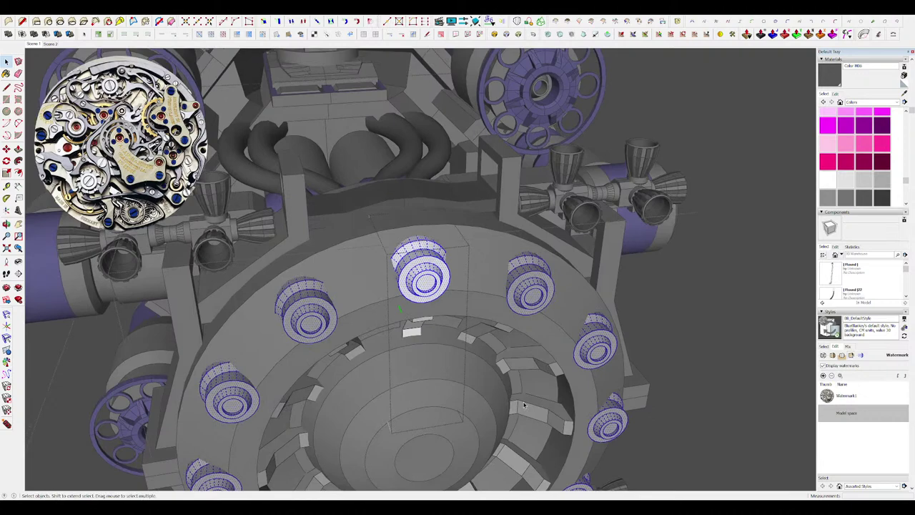
left_click(436, 283)
scroll(438, 274, "down", 4)
key("space")
Close the nested rear cap groups and review the darkened studs on the whole ship.
middle_click_drag(445, 266, 506, 286)
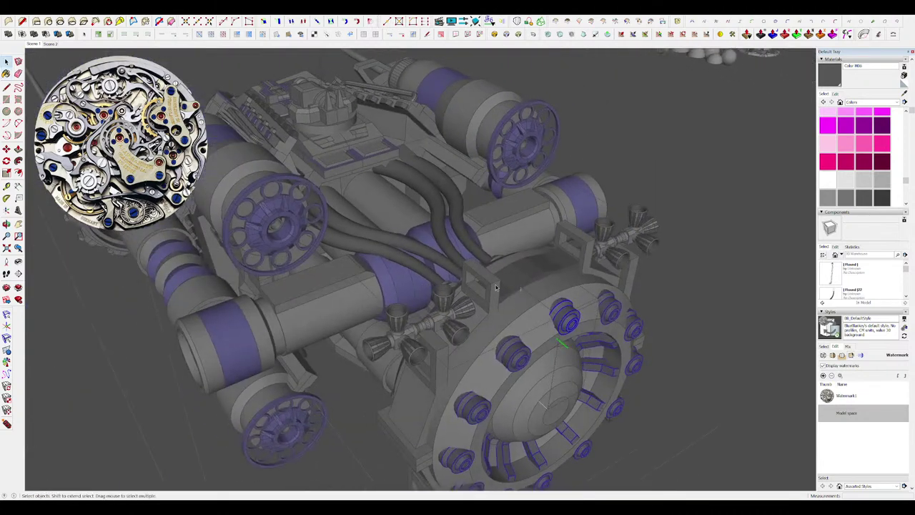
scroll(506, 286, "down", 3)
left_click(641, 320)
scroll(511, 274, "down", 3)
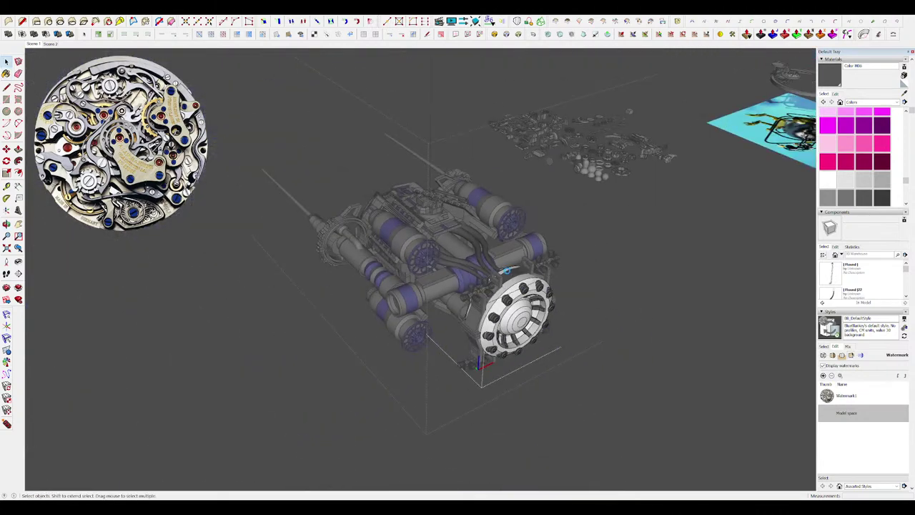
scroll(462, 274, "up", 6)
middle_click_drag(501, 285, 564, 307)
scroll(462, 275, "down", 4)
scroll(543, 315, "down", 5)
left_click(531, 350)
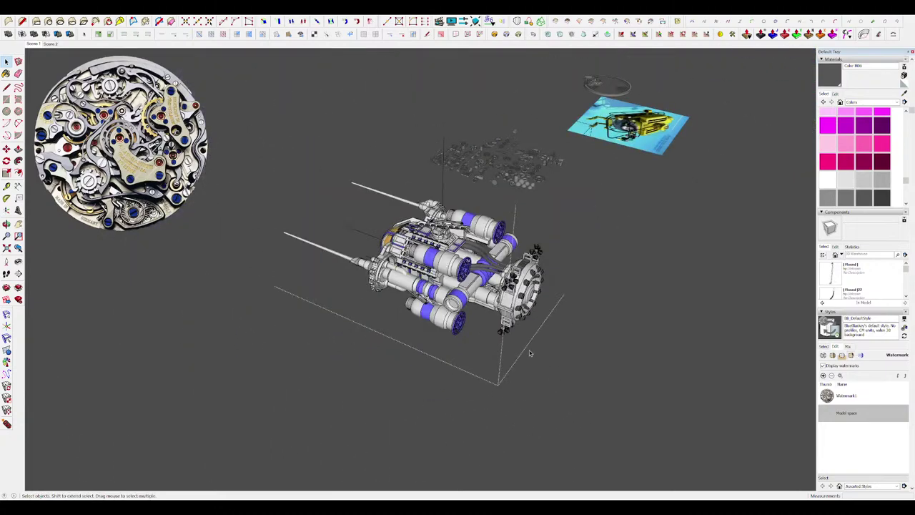
left_click(577, 370)
Open the lens barrel group on the deck turret and select its recessed circular face.
scroll(470, 356, "up", 3)
mouse_move(469, 356)
middle_mouse_down()
mouse_move(529, 233)
mouse_move(512, 252)
middle_mouse_up()
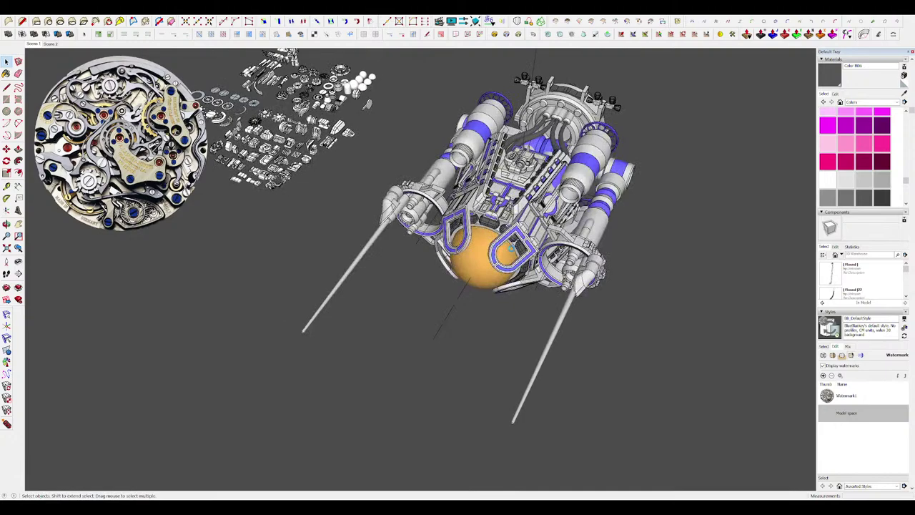
scroll(447, 302, "down", 3)
scroll(511, 193, "up", 4)
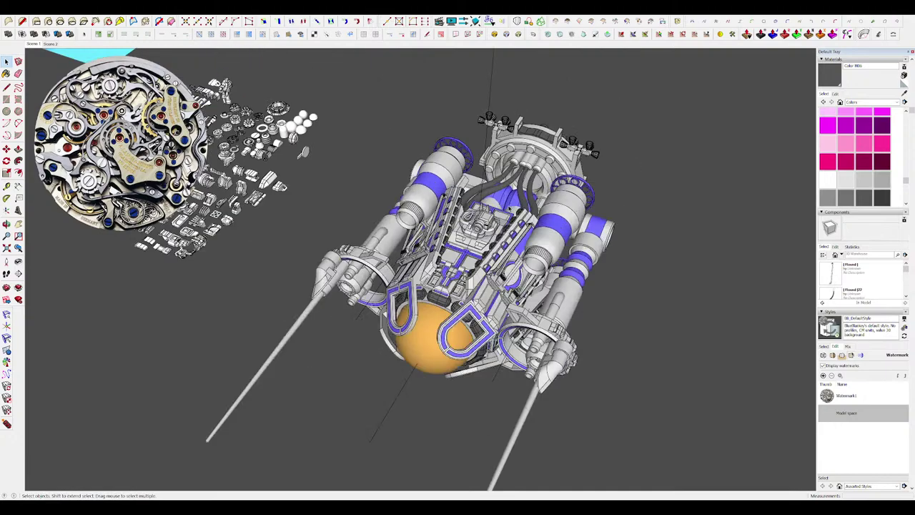
middle_click_drag(447, 233, 492, 215)
scroll(493, 214, "up", 5)
scroll(492, 215, "up", 10)
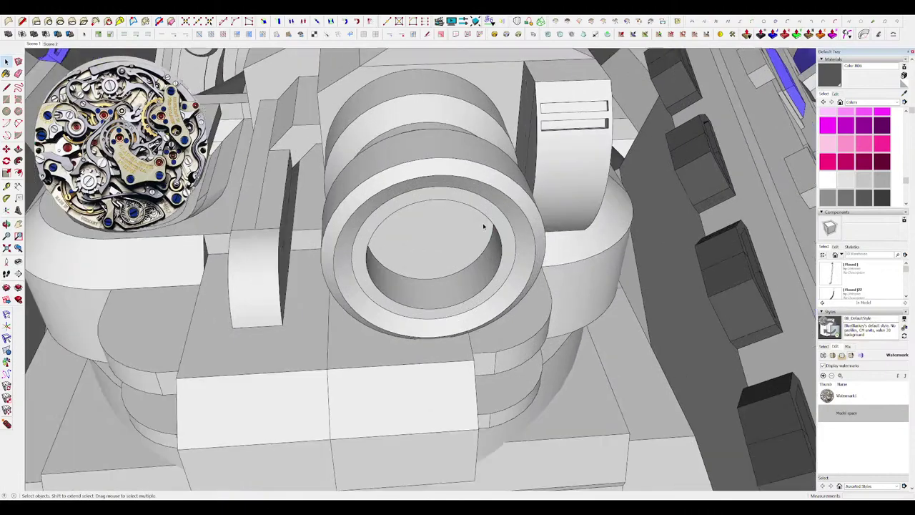
double_click(483, 226)
left_click(482, 223)
middle_click_drag(482, 223, 488, 180)
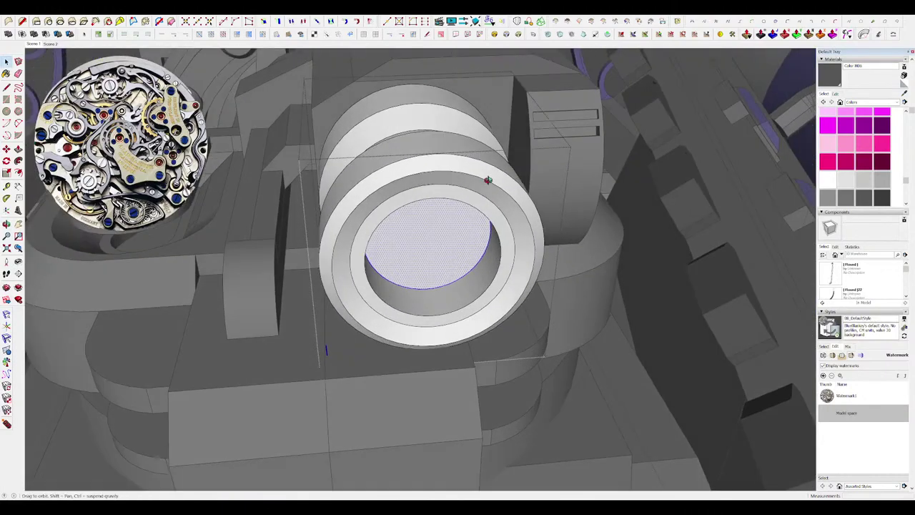
Isolate the lens barrel, scale down its recessed circular face to taper the bore, and restore the rest of the model.
key("shift+h")
key("s")
middle_click_drag(474, 231, 456, 213)
key("s")
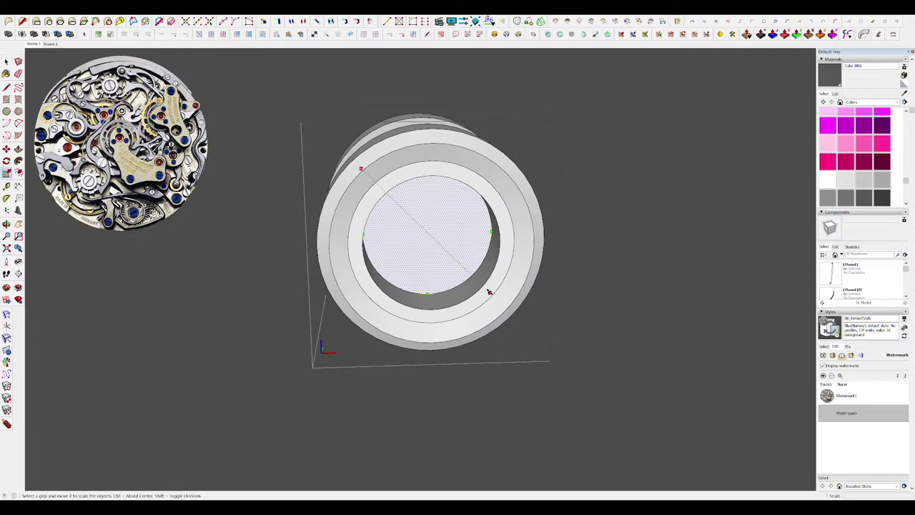
middle_click_drag(469, 270, 491, 279)
key("space")
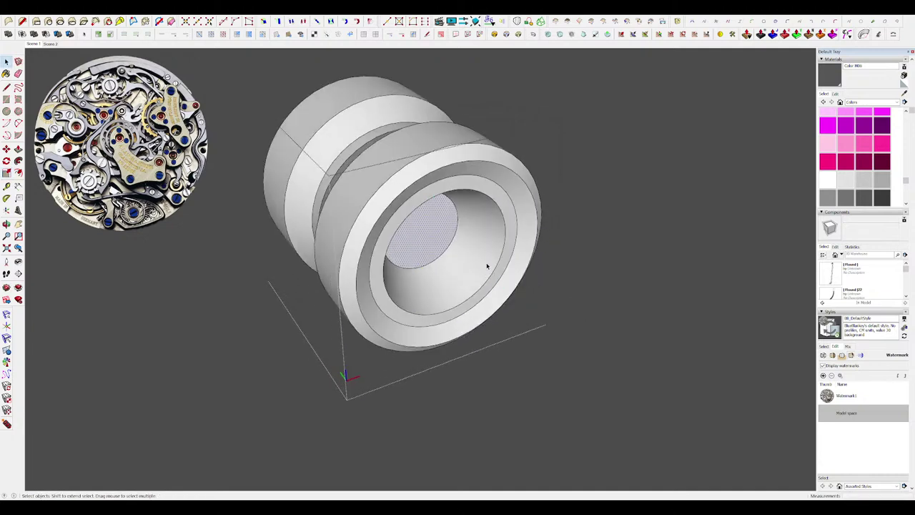
key("shift+h")
Close the lens barrel and turret groups and review the ship from the front.
scroll(446, 256, "down", 5)
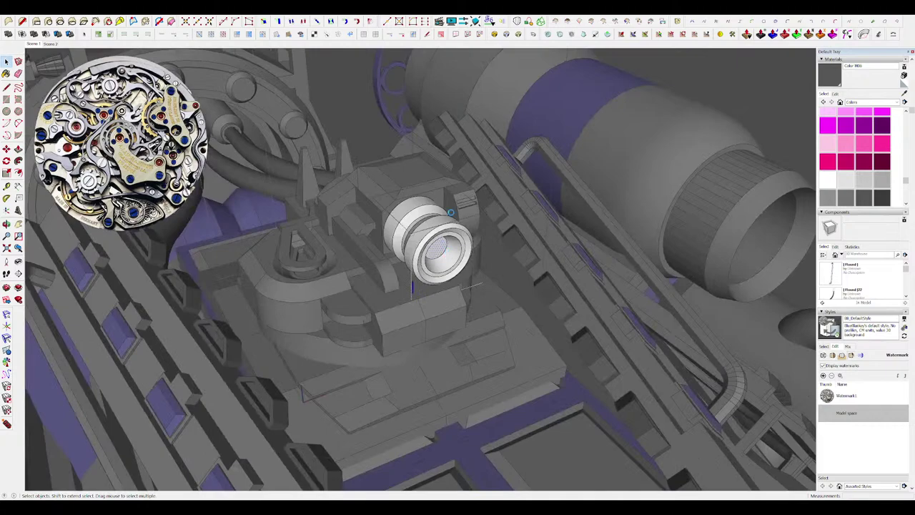
scroll(451, 212, "down", 4)
key("Escape")
scroll(451, 214, "up", 6)
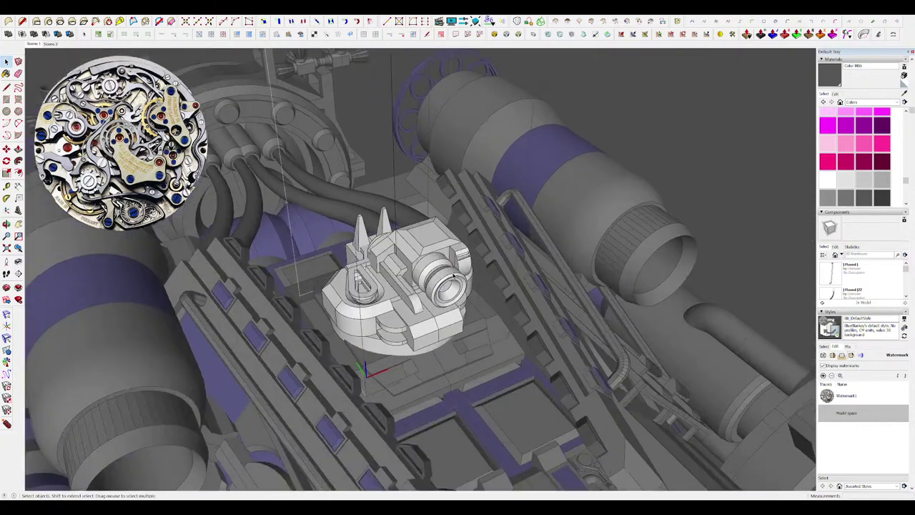
middle_click_drag(451, 214, 456, 225)
scroll(455, 224, "down", 10)
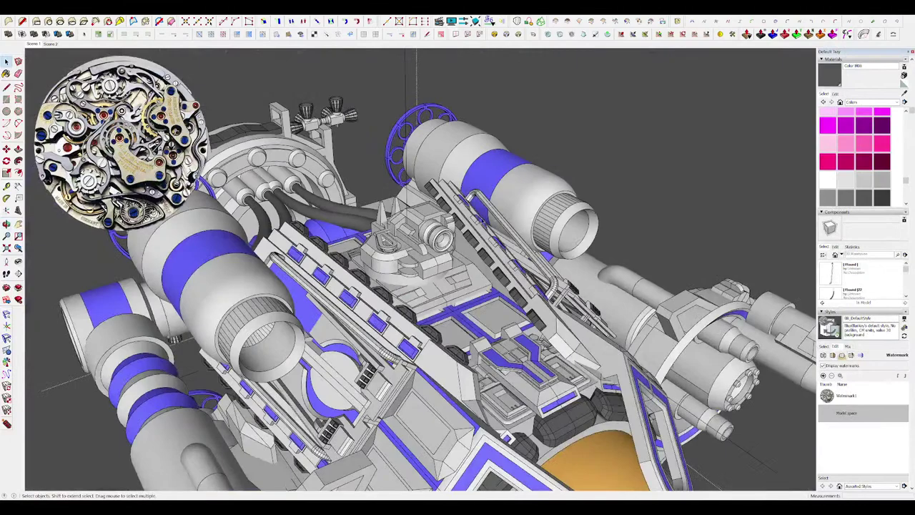
scroll(459, 241, "down", 3)
scroll(460, 242, "up", 5)
scroll(460, 242, "down", 9)
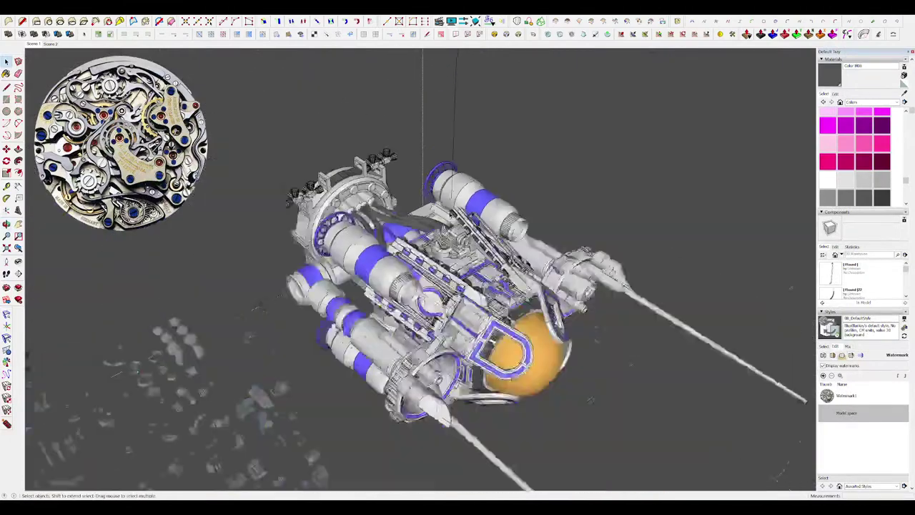
middle_click_drag(458, 239, 580, 210)
left_click(370, 402)
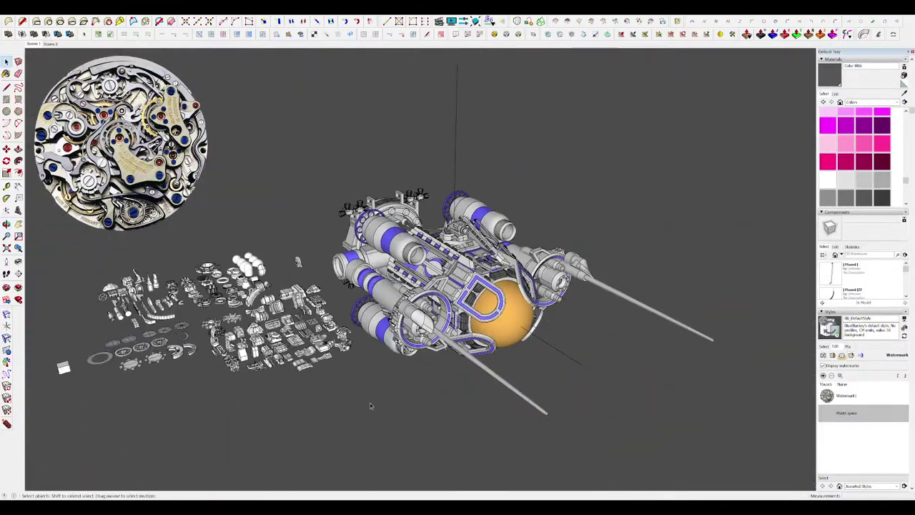
Open the bolt component on the hull-facing side of the rear cap and isolate the bolts from their surroundings.
middle_click_drag(372, 404, 636, 429)
scroll(428, 286, "down", 3)
scroll(357, 246, "up", 8)
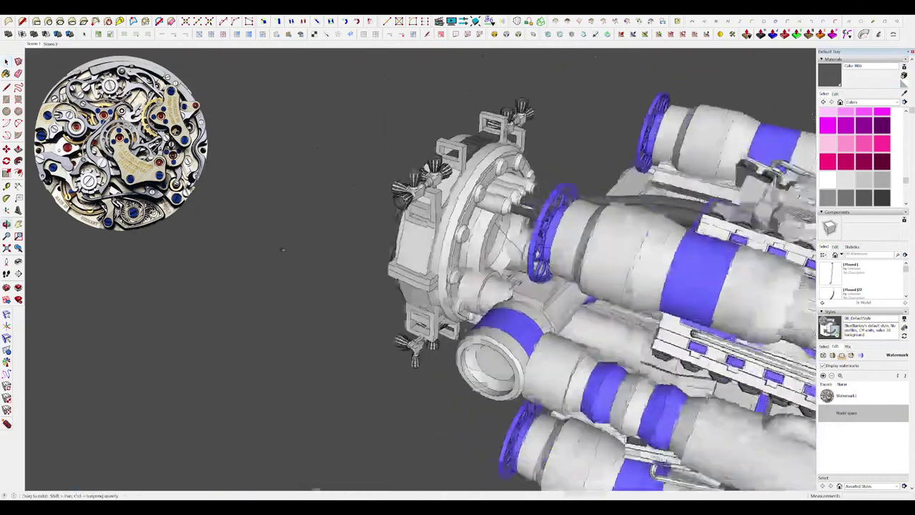
scroll(608, 242, "up", 3)
middle_click_drag(608, 241, 515, 239)
double_click(400, 229)
double_click(401, 229)
key("i")
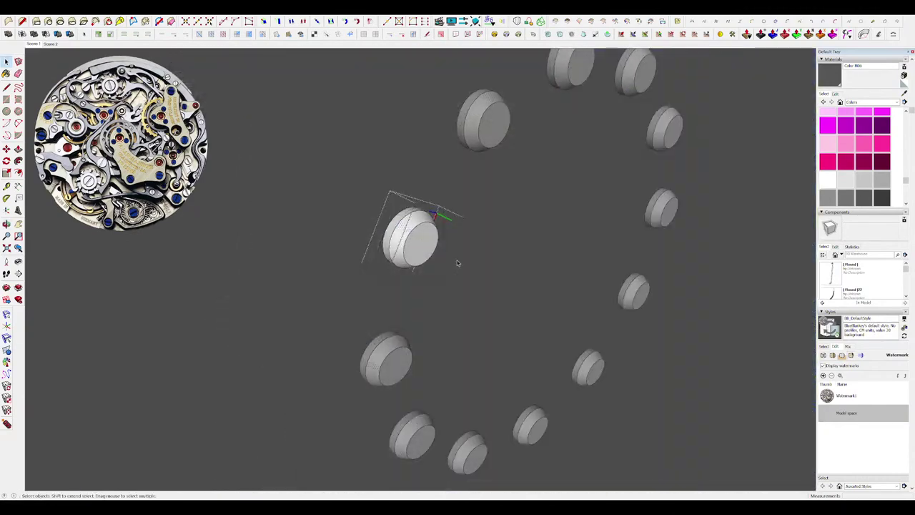
Select all of the bolt's geometry, paint it dark grey Color M06 and close the bolt component.
left_click(458, 262)
middle_click_drag(457, 262, 454, 262)
double_click(417, 247)
key("b")
left_click(418, 247)
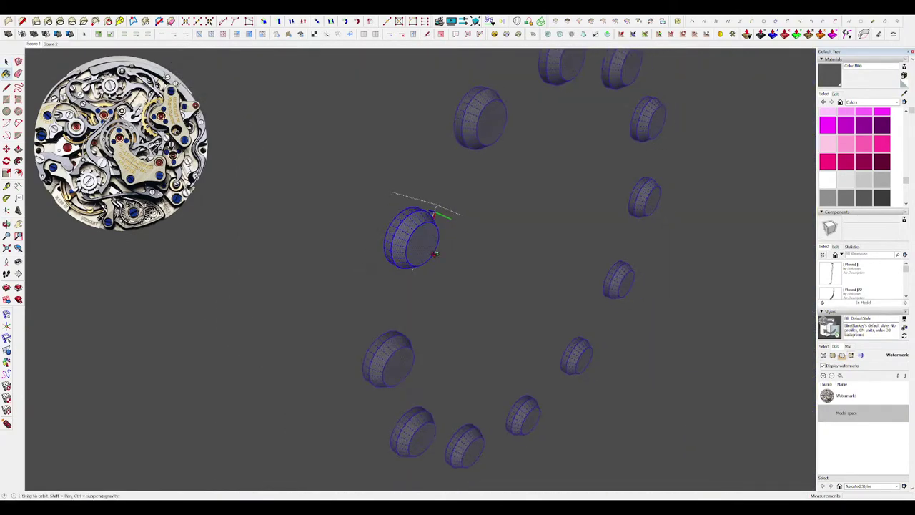
key("space")
left_click(461, 278)
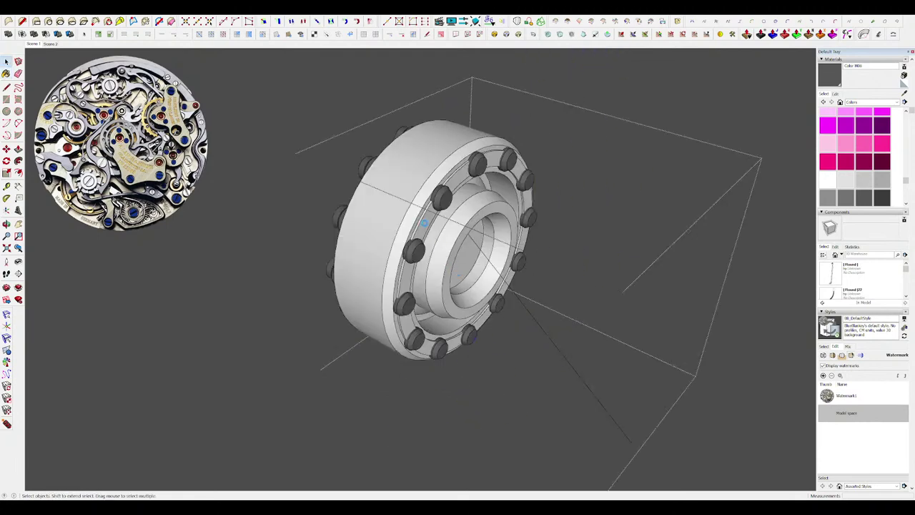
Paint the ring face between the rear cap's bolts with dark grey Color M06 and close the group.
left_click(432, 212)
scroll(421, 211, "up", 6)
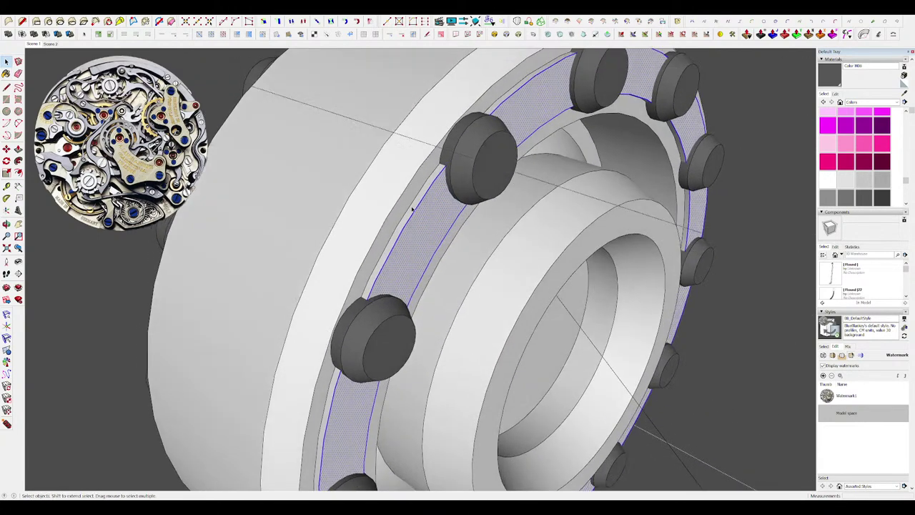
scroll(427, 208, "up", 10)
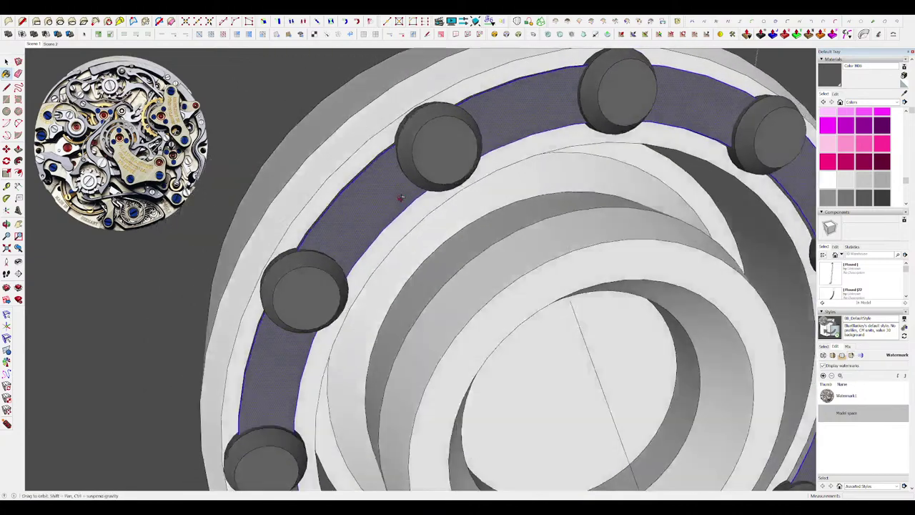
scroll(401, 202, "down", 15)
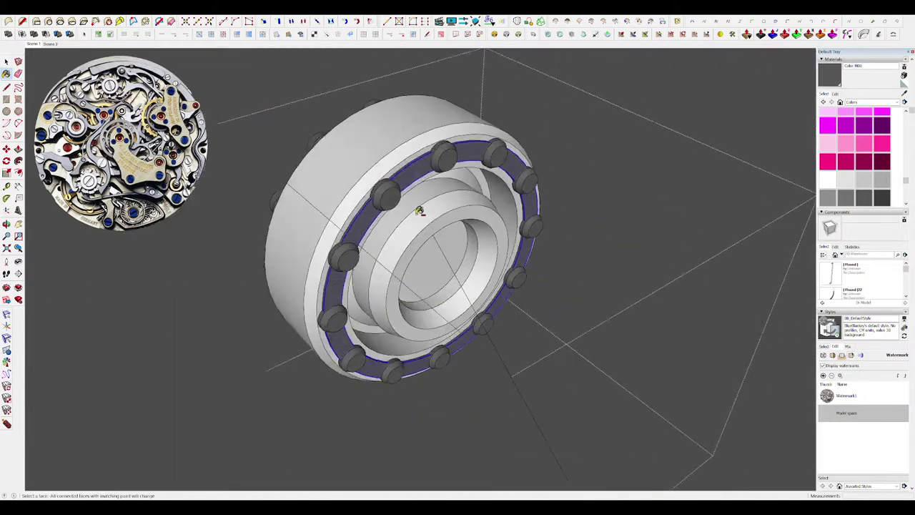
key("space")
left_click(284, 403)
scroll(428, 246, "down", 4)
left_click(363, 274)
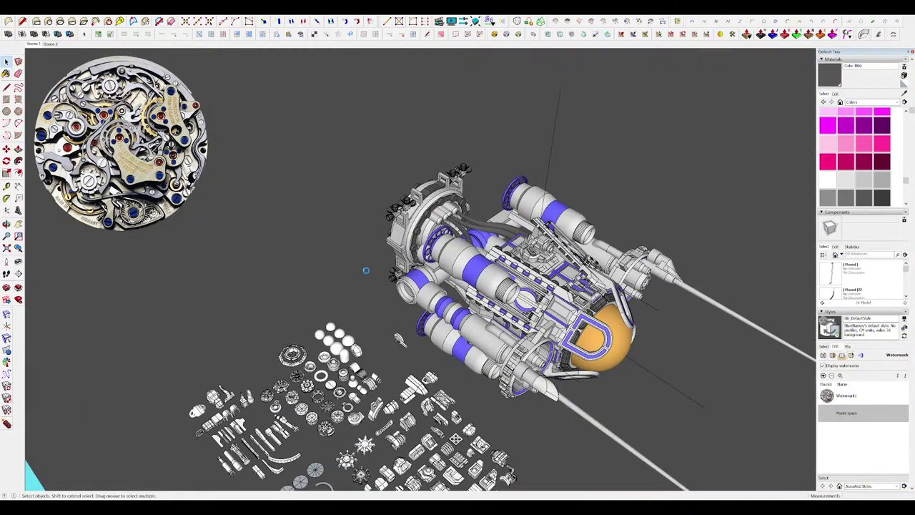
Examine the engine pods, their nozzles and the side tubes from several angles.
scroll(422, 245, "up", 3)
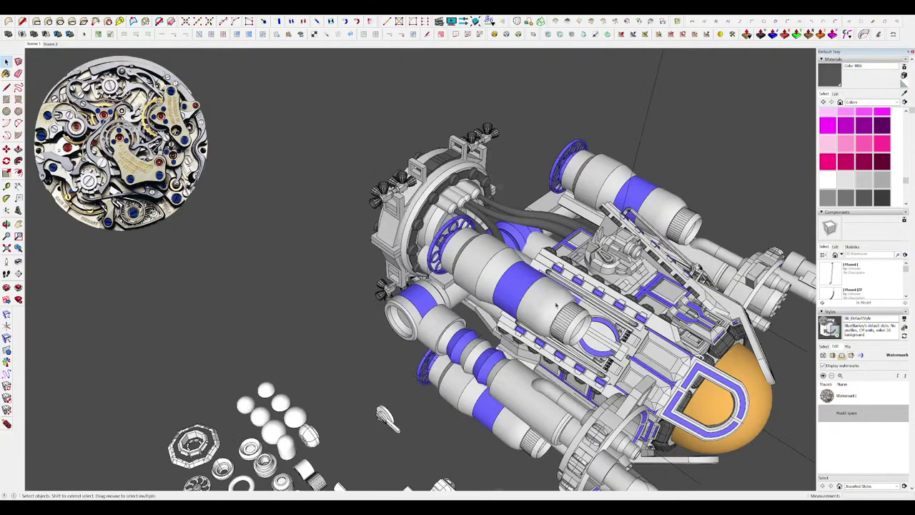
middle_click_drag(556, 307, 447, 215)
scroll(558, 400, "up", 3)
middle_click_drag(532, 393, 551, 329)
scroll(529, 315, "up", 3)
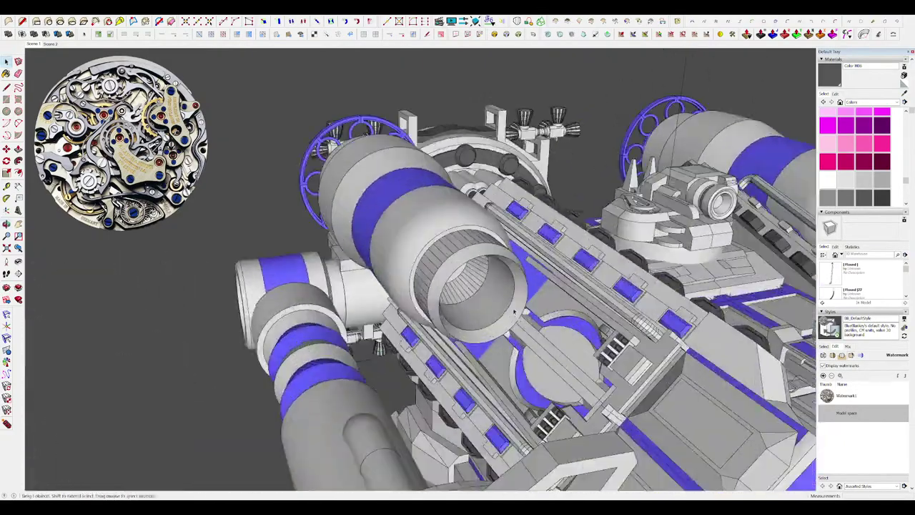
middle_click_drag(457, 286, 572, 322)
scroll(543, 222, "down", 4)
scroll(500, 286, "up", 4)
middle_click_drag(501, 300, 514, 243)
scroll(388, 317, "up", 3)
mouse_move(429, 301)
middle_mouse_down()
mouse_move(388, 317)
mouse_move(438, 302)
middle_mouse_up()
scroll(441, 283, "down", 4)
scroll(421, 261, "up", 3)
Open the nested group of the side engine tube beside the blue-banded corner joint to reach its end face.
double_click(412, 254)
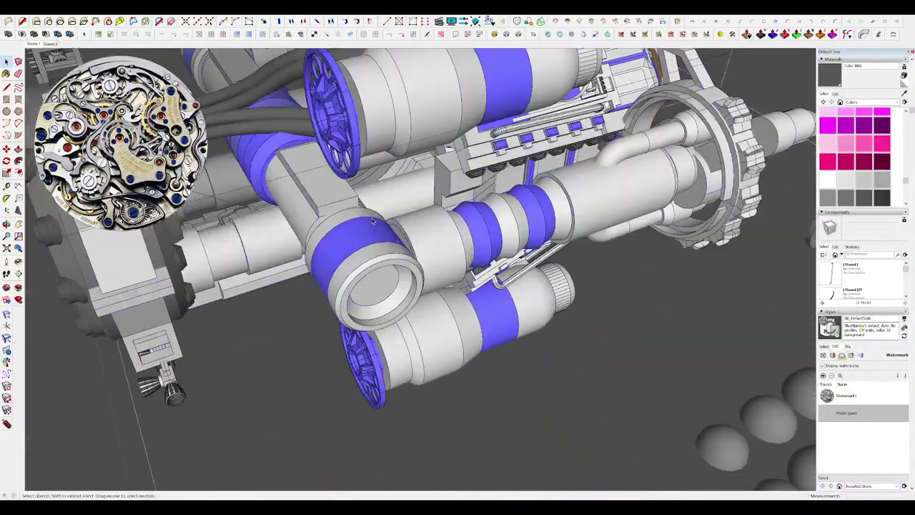
scroll(415, 250, "up", 2)
double_click(419, 247)
scroll(419, 243, "up", 4)
double_click(443, 246)
scroll(464, 250, "down", 3)
middle_click_drag(472, 256, 494, 269)
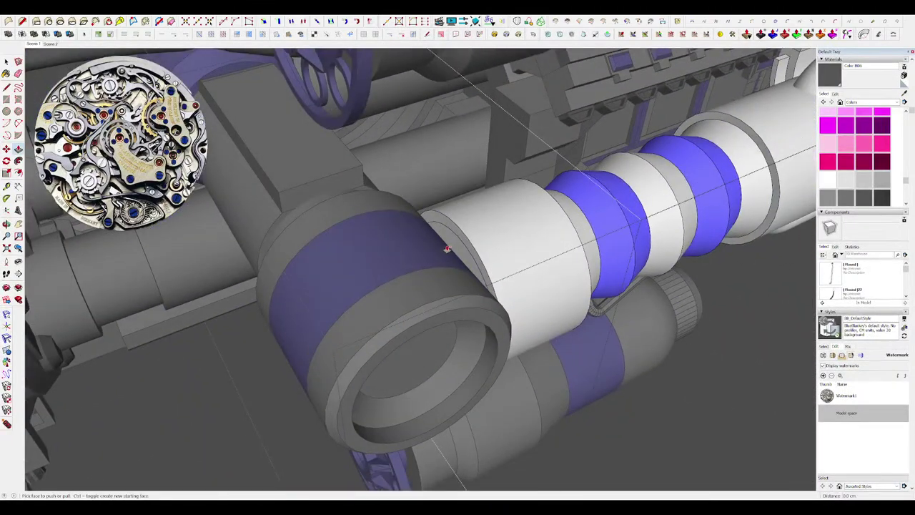
Push/Pull the side tube's end face at the corner joint by about 49 cm and close the inner group.
key("space")
double_click(449, 247)
double_click(451, 241)
key("p")
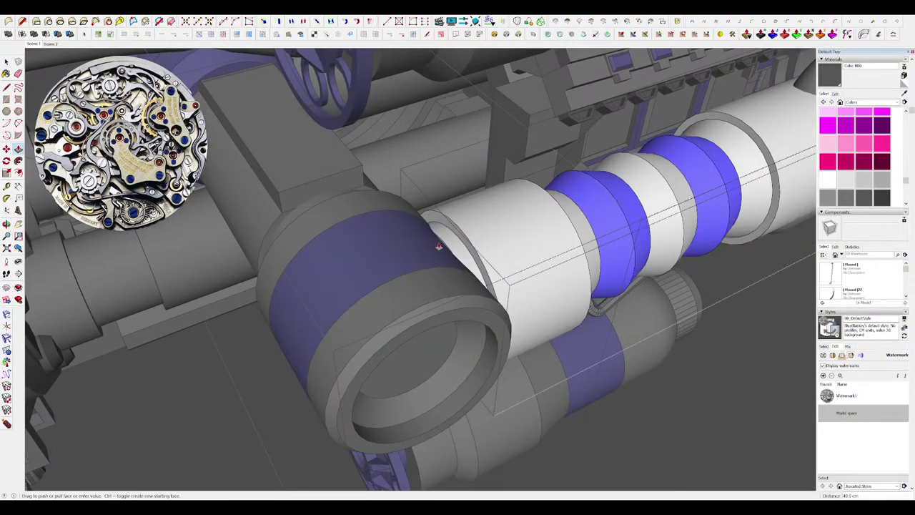
left_click(439, 247)
middle_click_drag(439, 247, 361, 262)
scroll(449, 256, "down", 5)
key("space")
left_click(490, 329)
middle_click_drag(490, 330, 493, 343)
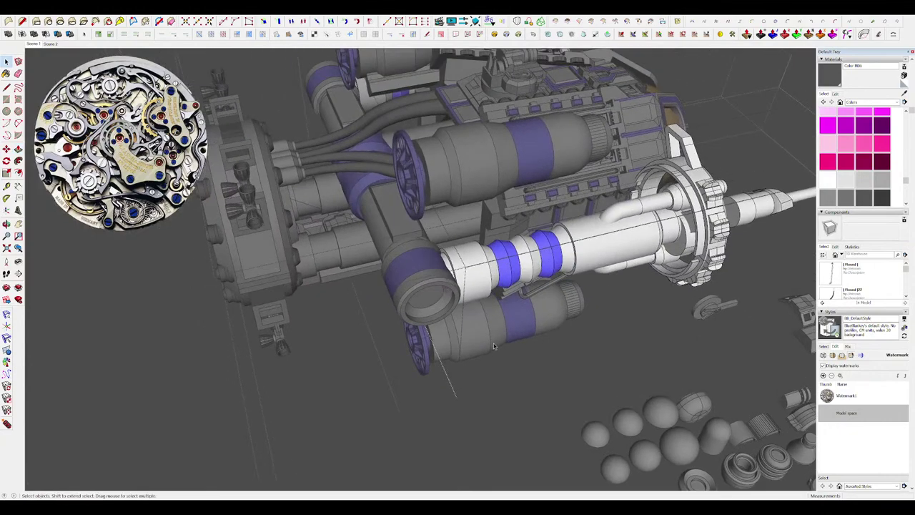
Open the blue-banded corner joint, move its recessed circular face about 25 cm along the joint's axis, and close the group.
double_click(433, 304)
scroll(434, 304, "up", 6)
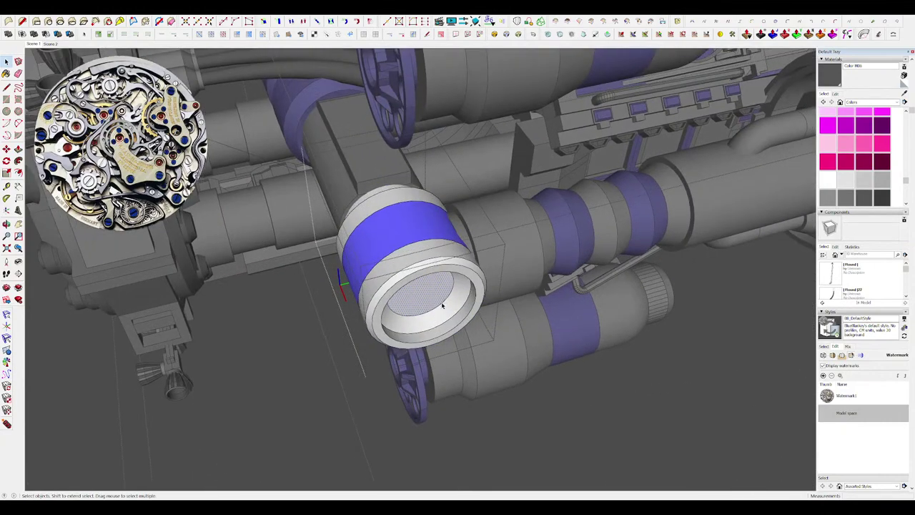
key("m")
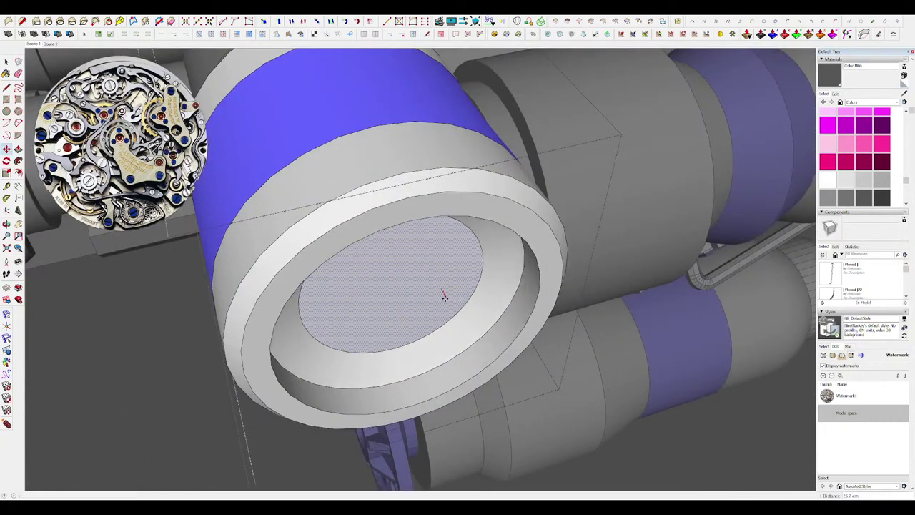
key("space")
scroll(443, 295, "down", 8)
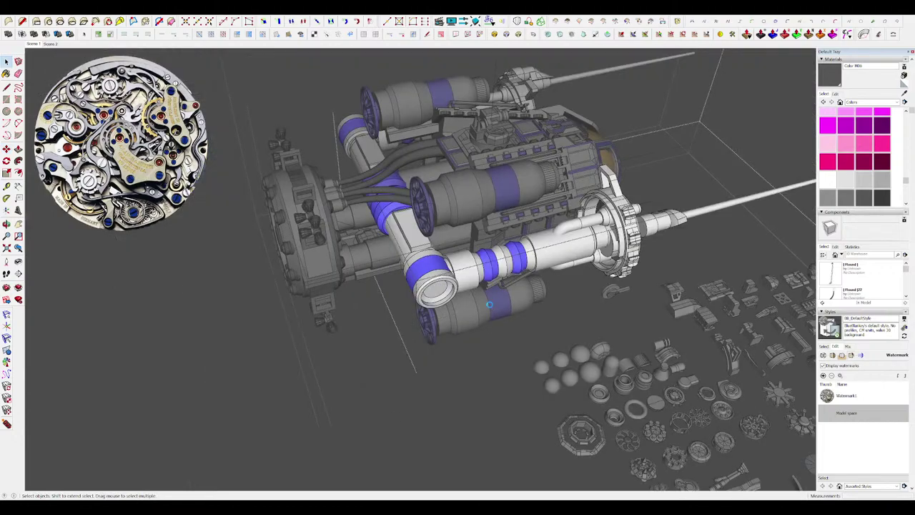
scroll(601, 247, "up", 4)
middle_click_drag(601, 246, 532, 230)
scroll(598, 247, "down", 5)
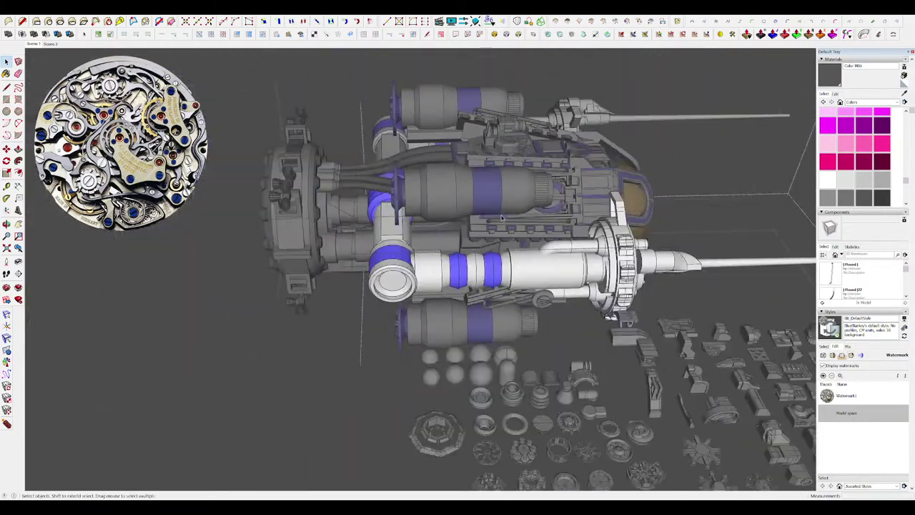
Open a segment of the side gun's front ring, paint its rounded raised blocks dark grey, and close the nested groups.
scroll(598, 247, "up", 4)
scroll(602, 230, "down", 5)
middle_click_drag(602, 230, 495, 270)
scroll(495, 269, "up", 4)
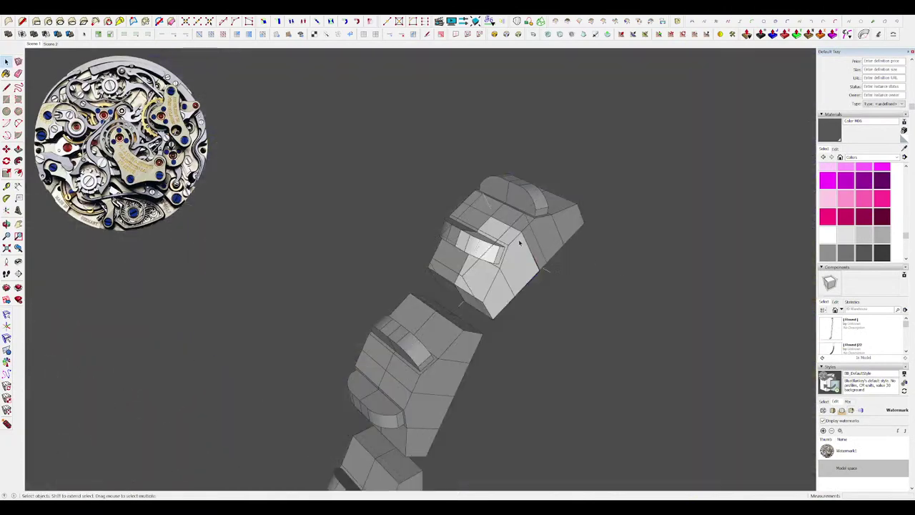
middle_click_drag(519, 238, 464, 266)
middle_click_drag(382, 261, 376, 270)
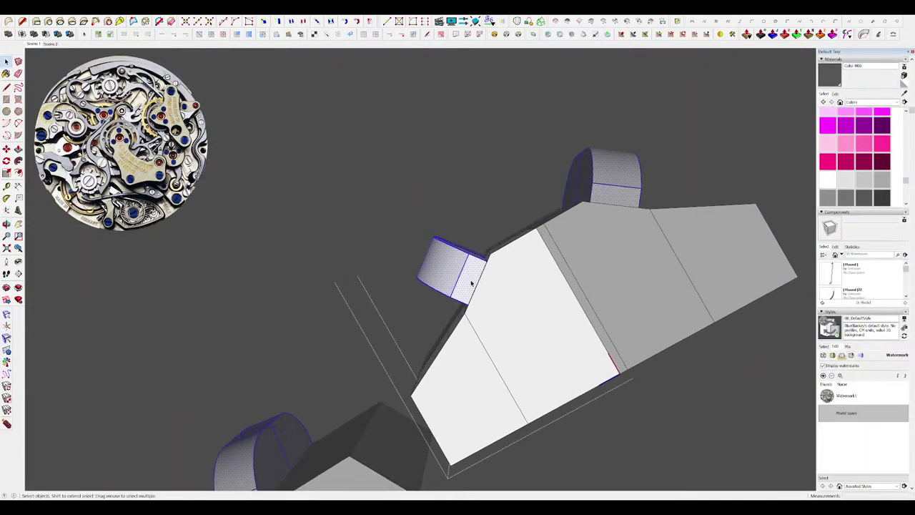
left_click(472, 262)
middle_click_drag(473, 262, 484, 245)
scroll(480, 249, "down", 8)
key("space")
left_click(582, 301)
left_click(582, 300)
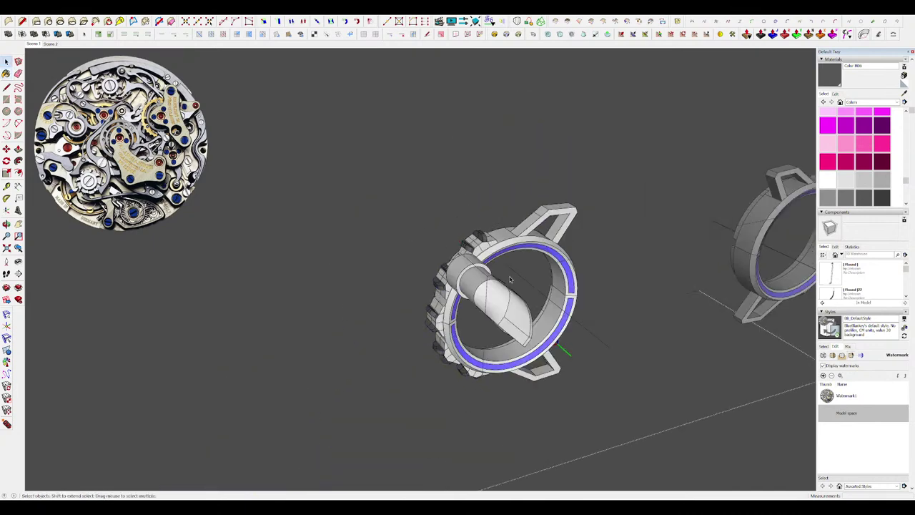
scroll(406, 245, "down", 3)
middle_click_drag(430, 326, 472, 341)
left_click(441, 383)
left_click(440, 384)
left_click(472, 341)
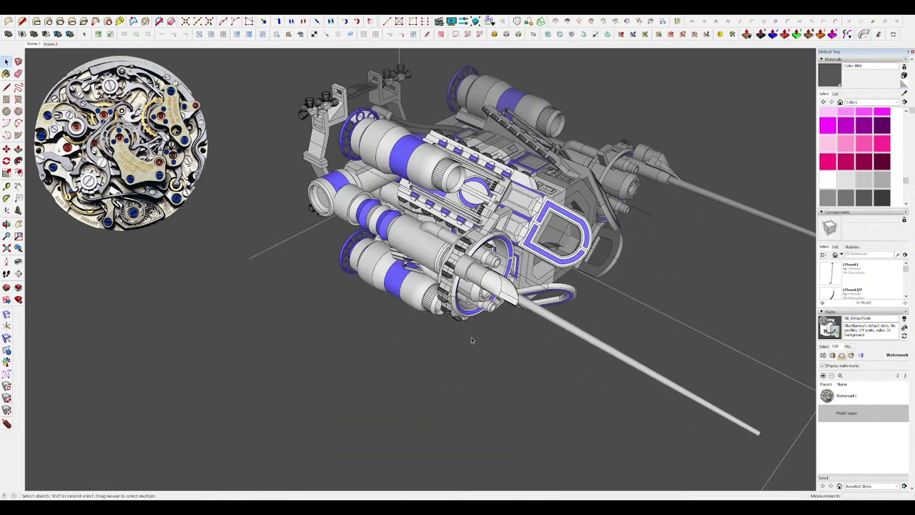
Open the circle of small bolts inside the side gun's front ring and paint all their faces dark grey.
scroll(479, 332, "down", 4)
scroll(484, 285, "up", 3)
left_click(485, 288)
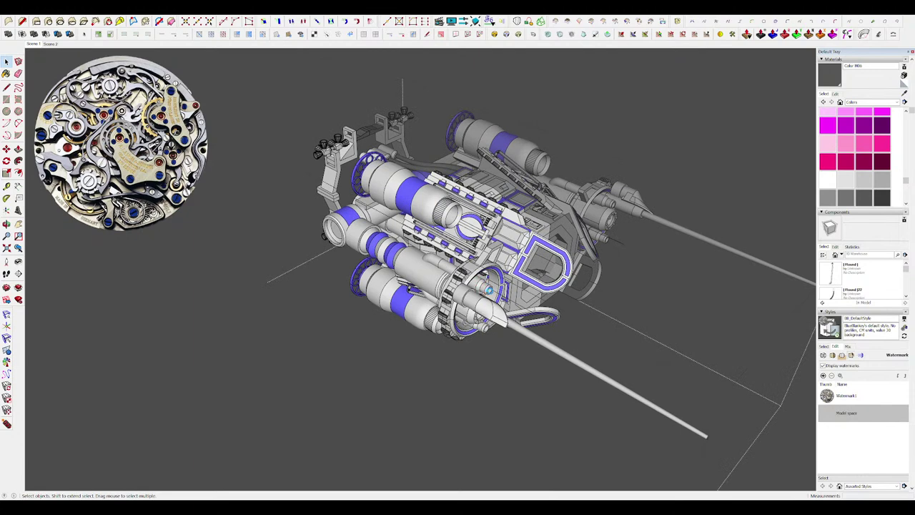
scroll(489, 313, "up", 5)
left_click(453, 326)
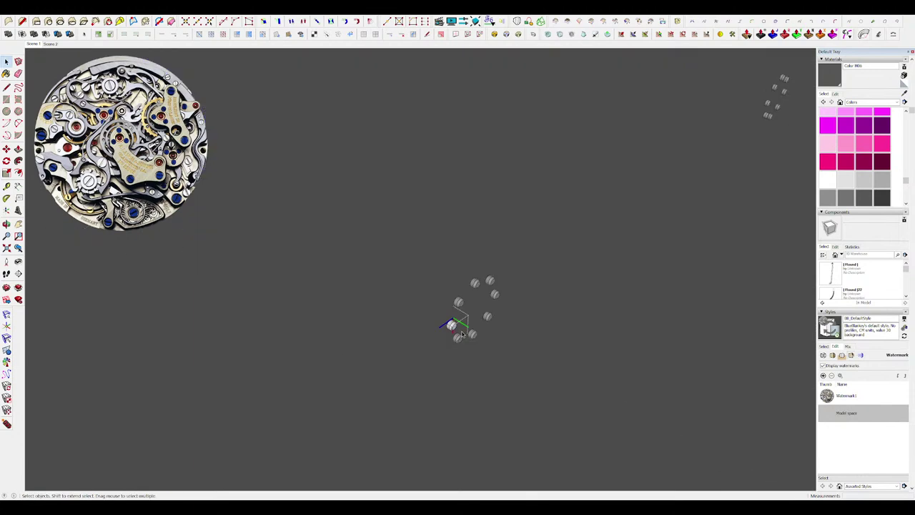
middle_click_drag(450, 327, 436, 323)
scroll(446, 324, "up", 4)
key("ctrl+a")
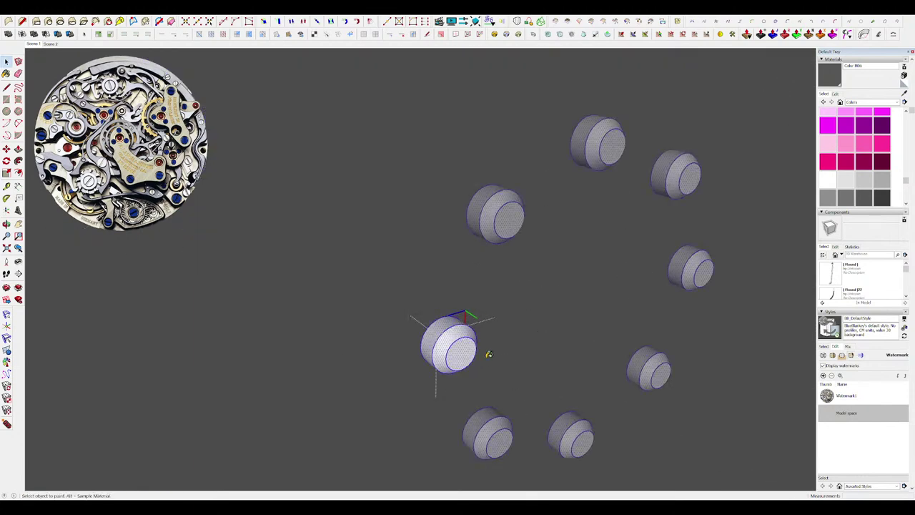
left_click(466, 342)
scroll(455, 263, "down", 8)
key("space")
left_click(477, 284)
Examine the side gun, its corner joint and the engine pods from several angles.
mouse_move(477, 285)
middle_mouse_down()
mouse_move(427, 247)
mouse_move(436, 275)
mouse_move(475, 300)
mouse_move(493, 275)
middle_mouse_up()
scroll(427, 247, "down", 5)
scroll(443, 269, "up", 4)
scroll(475, 286, "down", 3)
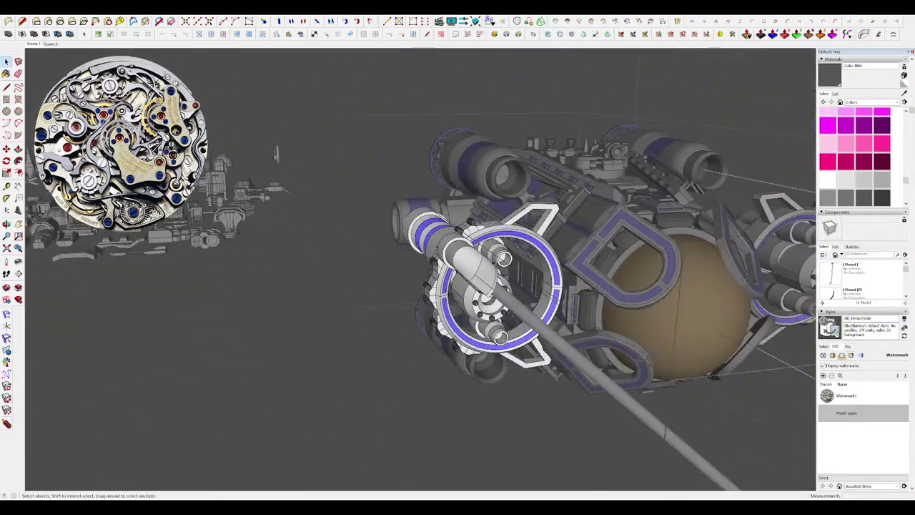
middle_click_drag(392, 239, 452, 376)
scroll(444, 370, "down", 5)
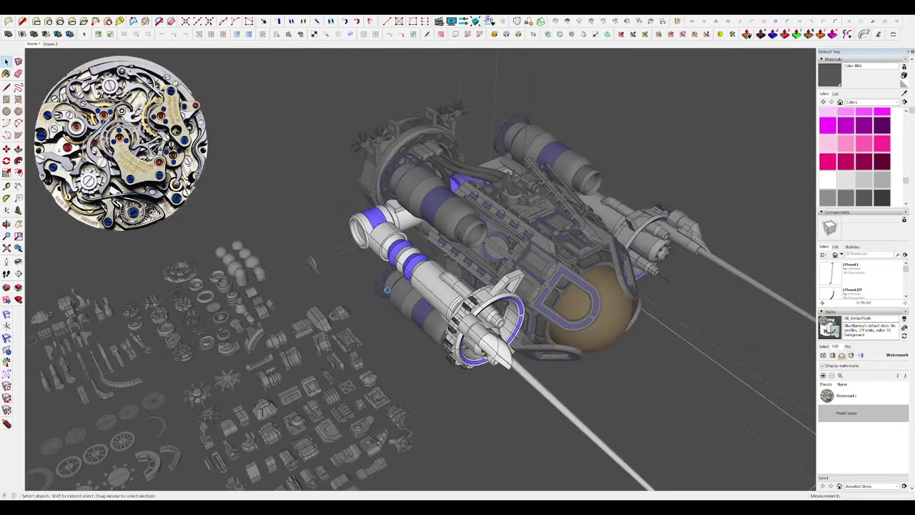
scroll(343, 217, "up", 6)
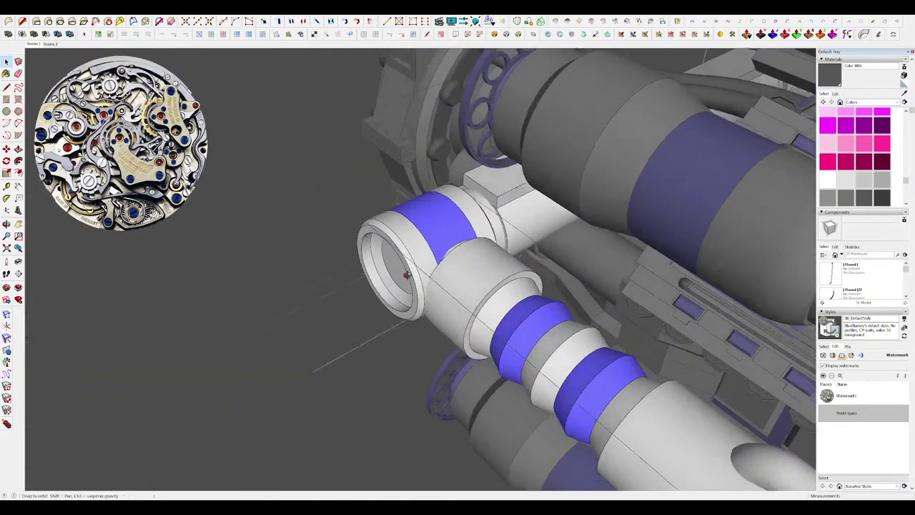
scroll(545, 265, "down", 4)
middle_click_drag(405, 271, 615, 289)
scroll(572, 282, "down", 4)
scroll(447, 278, "up", 5)
middle_click_drag(454, 268, 522, 245)
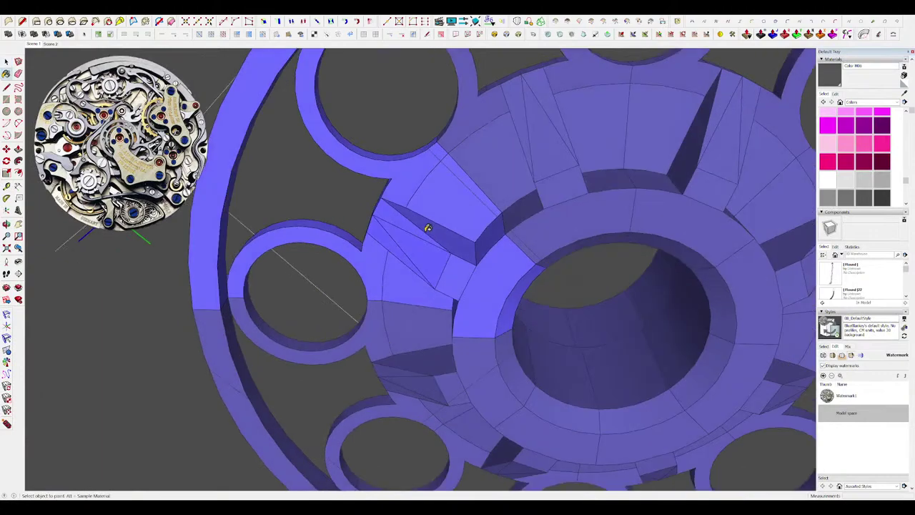
Paint the ribbed hub of the engine pods' blue rear wheels dark grey and close the nested groups.
left_click(432, 255)
scroll(404, 259, "up", 3)
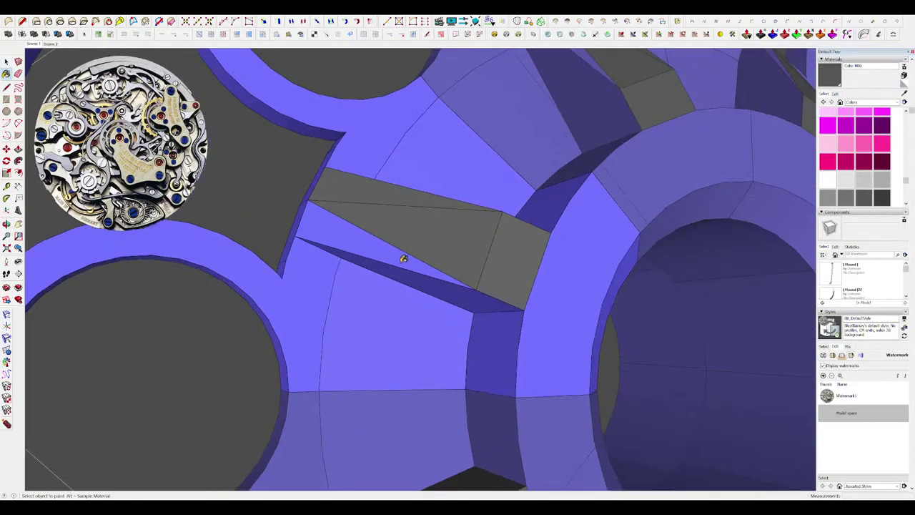
key("space")
scroll(429, 265, "down", 9)
key("h")
mouse_move(422, 280)
middle_mouse_down()
mouse_move(464, 278)
mouse_move(423, 255)
mouse_move(408, 227)
mouse_move(429, 247)
mouse_move(458, 250)
mouse_move(430, 279)
middle_mouse_up()
key("h")
scroll(408, 227, "up", 4)
left_click(429, 266)
left_click(413, 304)
key("space")
scroll(430, 280, "down", 3)
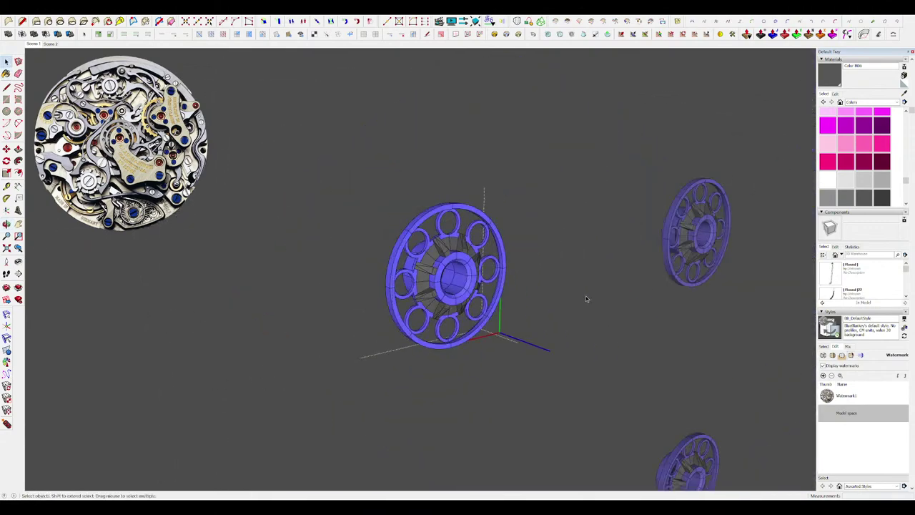
left_click(587, 299)
scroll(587, 299, "down", 5)
middle_click_drag(572, 293, 364, 305)
key("h")
scroll(364, 305, "down", 4)
left_click(364, 304)
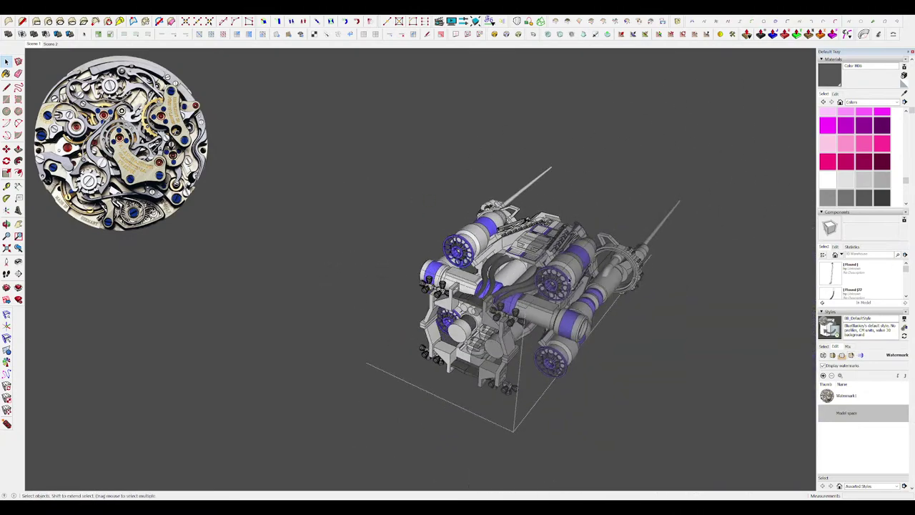
left_click(364, 305)
Open the hull's slotted top plate, paint its recessed slots dark grey, and close the groups back to the whole ship.
scroll(544, 268, "up", 8)
middle_click_drag(537, 225, 522, 266)
scroll(535, 240, "up", 5)
double_click(523, 265)
key("h")
key("space")
scroll(490, 270, "down", 6)
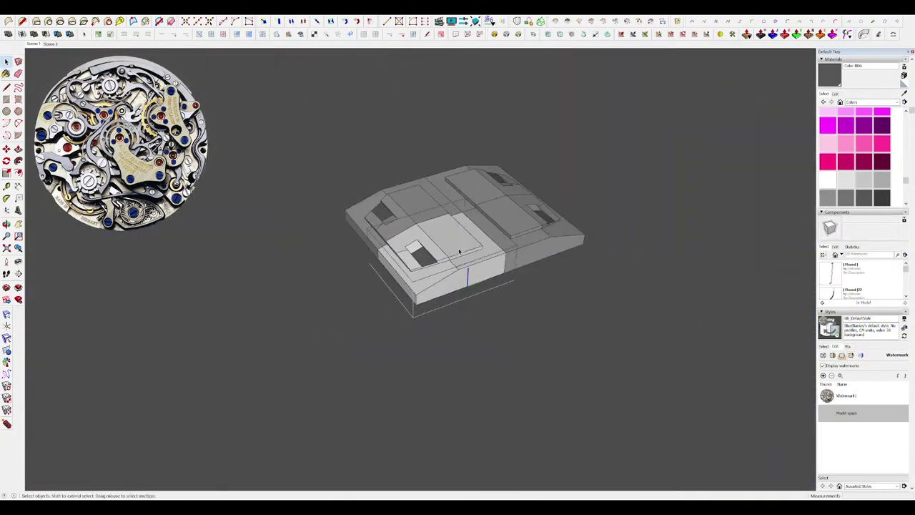
middle_click_drag(460, 252, 572, 251)
left_click(582, 244)
left_click(582, 244)
mouse_move(515, 243)
middle_mouse_down()
mouse_move(572, 243)
mouse_move(460, 233)
mouse_move(458, 307)
middle_mouse_up()
scroll(544, 239, "down", 2)
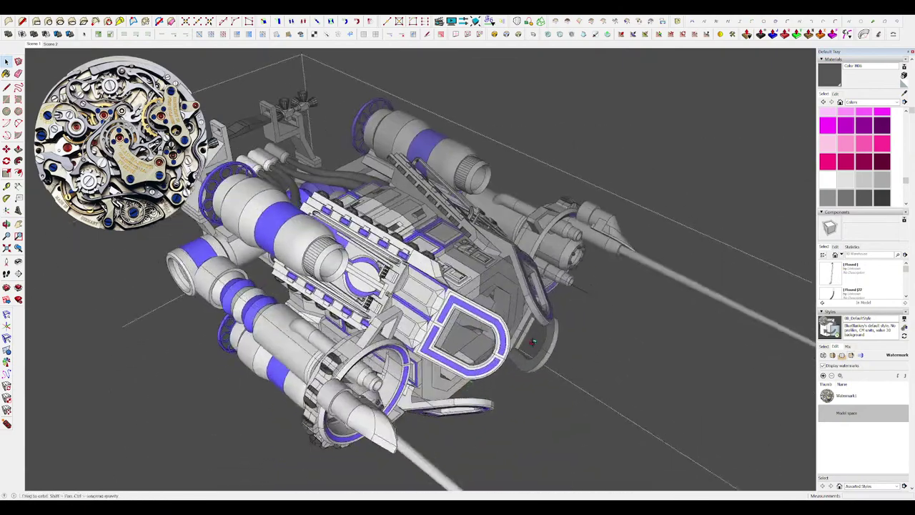
scroll(457, 308, "up", 3)
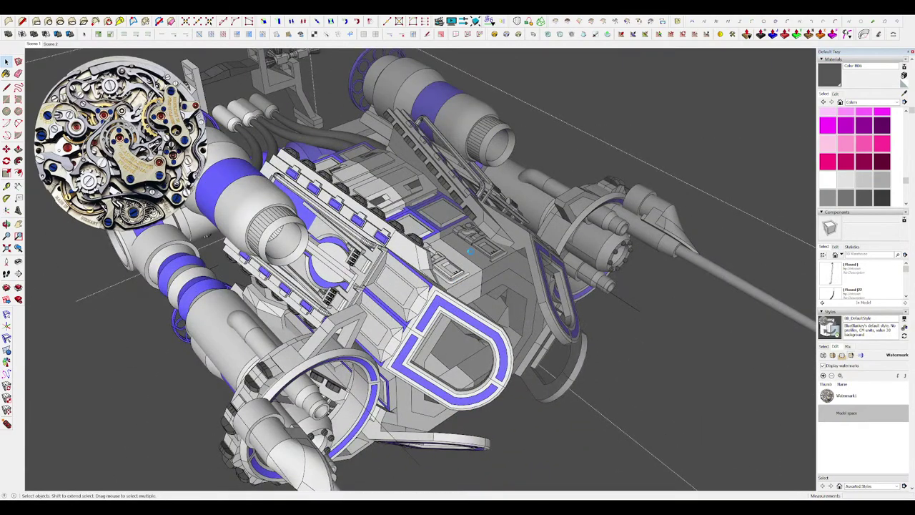
scroll(474, 240, "down", 8)
left_click(607, 280)
left_click(619, 282)
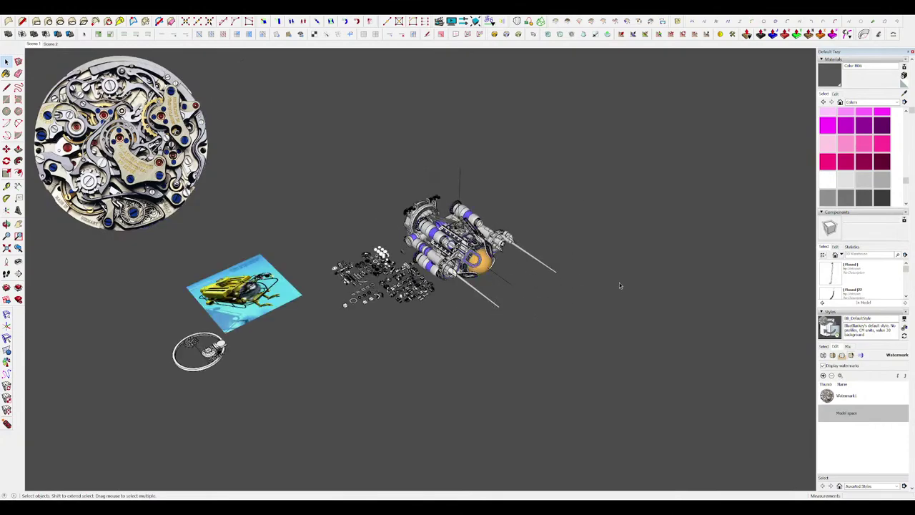
Open the curved pipes on the side gun and paint the bent tube surfaces dark grey.
scroll(453, 230, "up", 4)
middle_click_drag(454, 230, 510, 236)
scroll(415, 221, "up", 3)
scroll(415, 223, "down", 4)
scroll(472, 232, "up", 5)
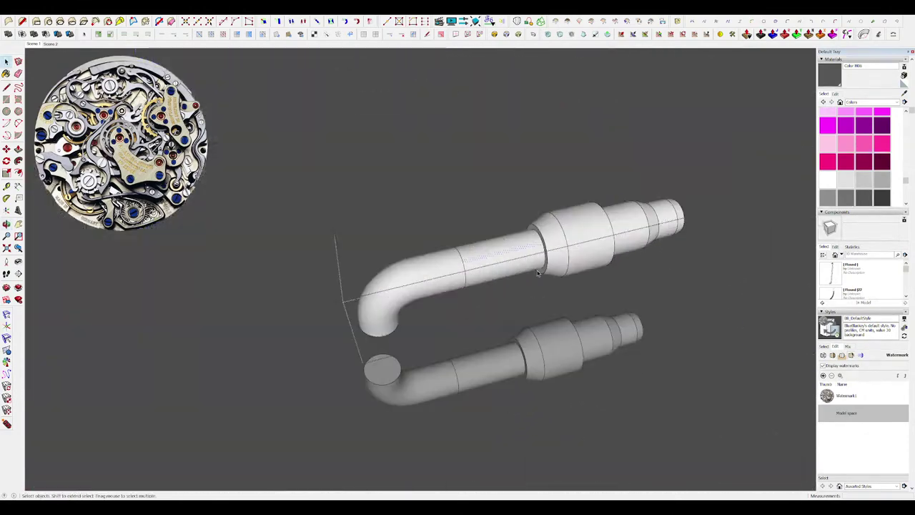
left_click(433, 282)
key("b")
left_click(448, 265)
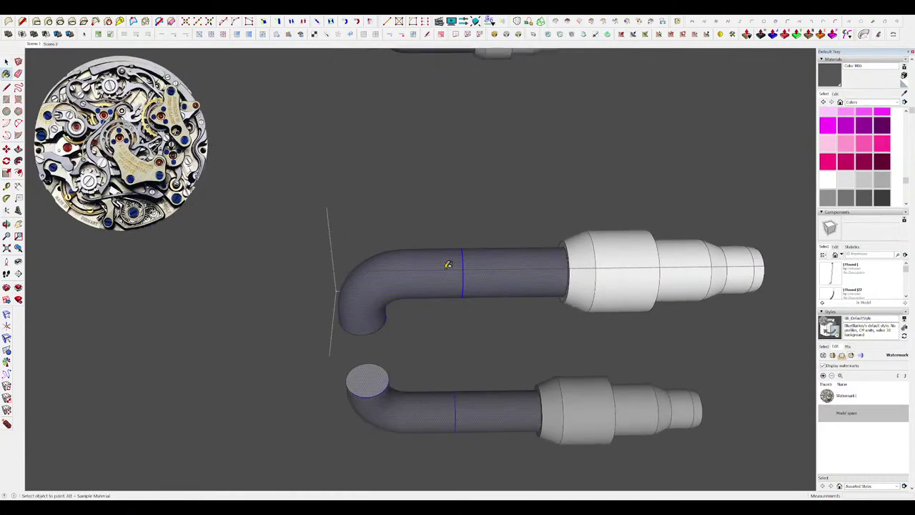
scroll(448, 264, "down", 4)
mouse_move(414, 322)
middle_mouse_down()
mouse_move(419, 239)
mouse_move(444, 154)
middle_mouse_up()
scroll(419, 238, "up", 3)
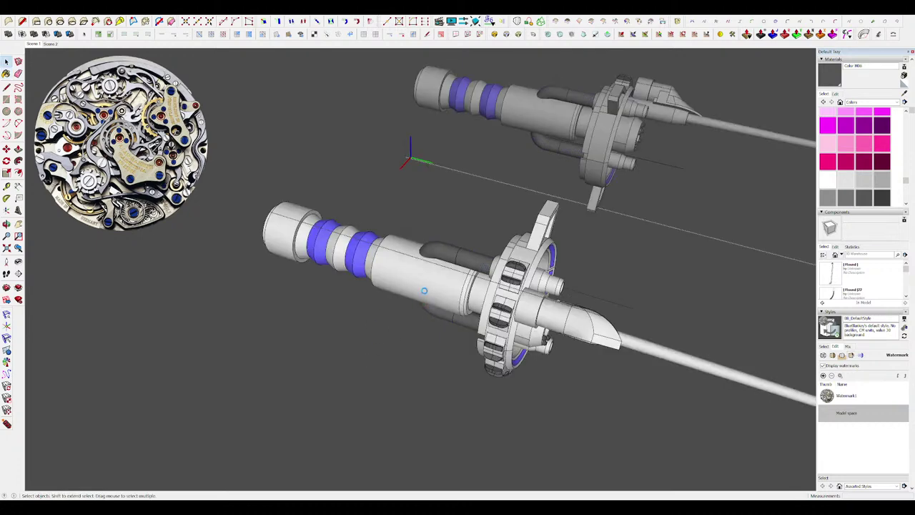
Paint the plain tube sections before, between and after the side gun's two blue bands dark grey.
scroll(276, 231, "up", 3)
middle_click_drag(388, 263, 410, 270)
key("b")
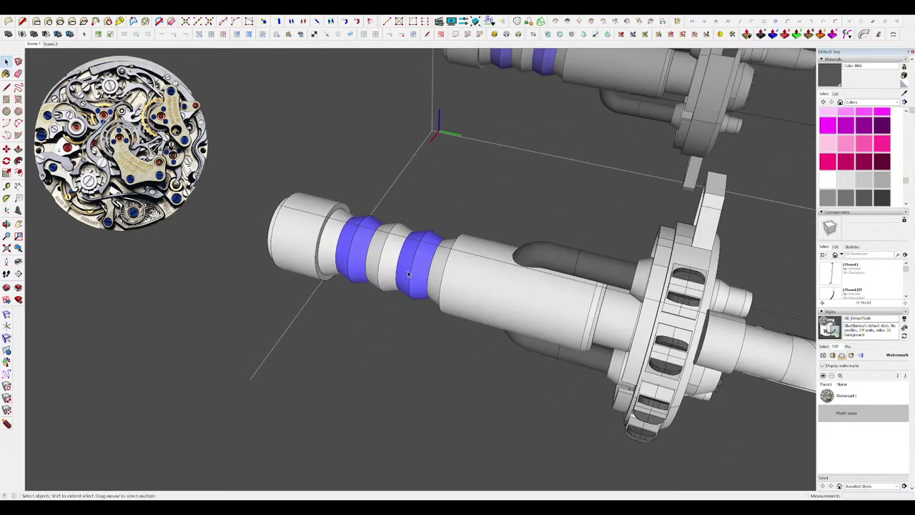
scroll(344, 240, "up", 4)
double_click(320, 233)
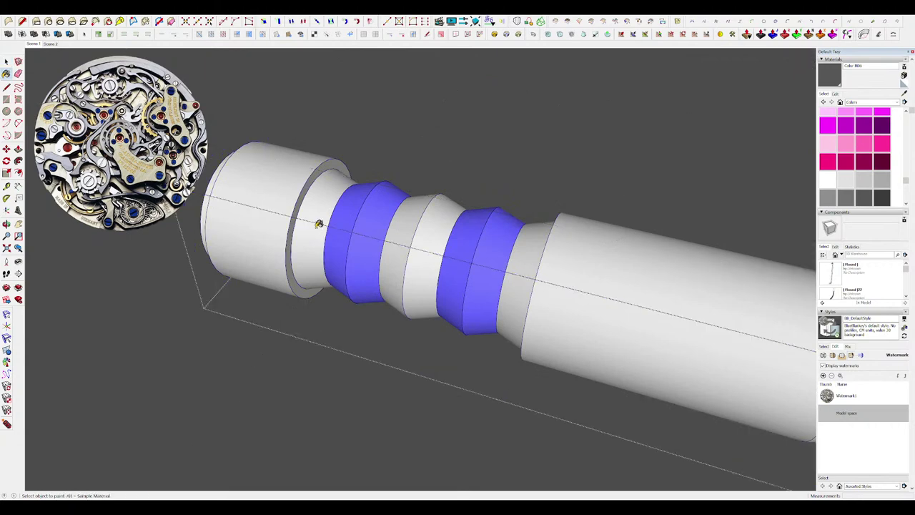
left_click(390, 233)
left_click(431, 247)
middle_click_drag(431, 247, 509, 247)
left_click(516, 252)
scroll(455, 283, "down", 7)
key("space")
left_click(438, 324)
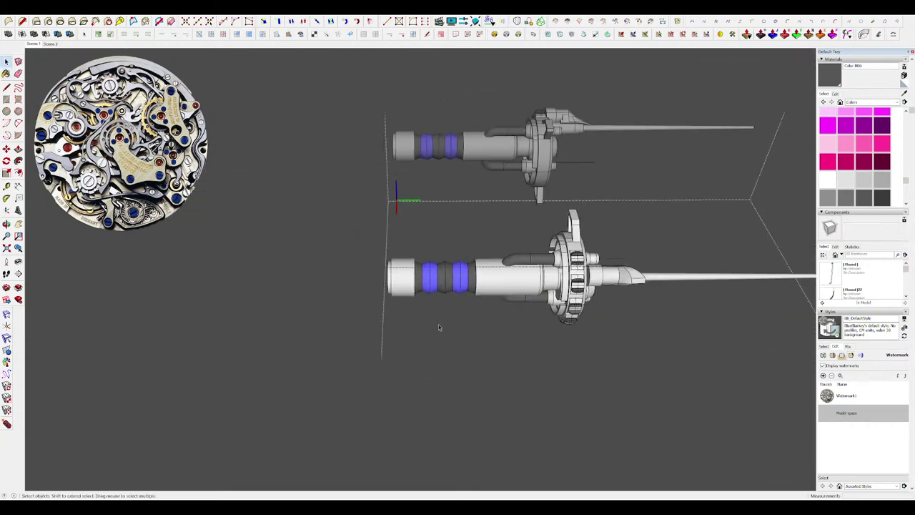
Close the side gun's groups and open the twin cylinders beneath the hoses behind the turret.
mouse_move(438, 324)
middle_mouse_down()
mouse_move(537, 403)
mouse_move(450, 424)
mouse_move(505, 341)
mouse_move(393, 232)
mouse_move(336, 213)
middle_mouse_up()
left_click(534, 401)
scroll(449, 424, "up", 2)
scroll(392, 232, "up", 2)
left_click(410, 251)
scroll(411, 251, "up", 5)
scroll(425, 257, "down", 7)
scroll(425, 274, "up", 4)
mouse_move(458, 300)
middle_mouse_down()
mouse_move(424, 274)
mouse_move(449, 289)
middle_mouse_up()
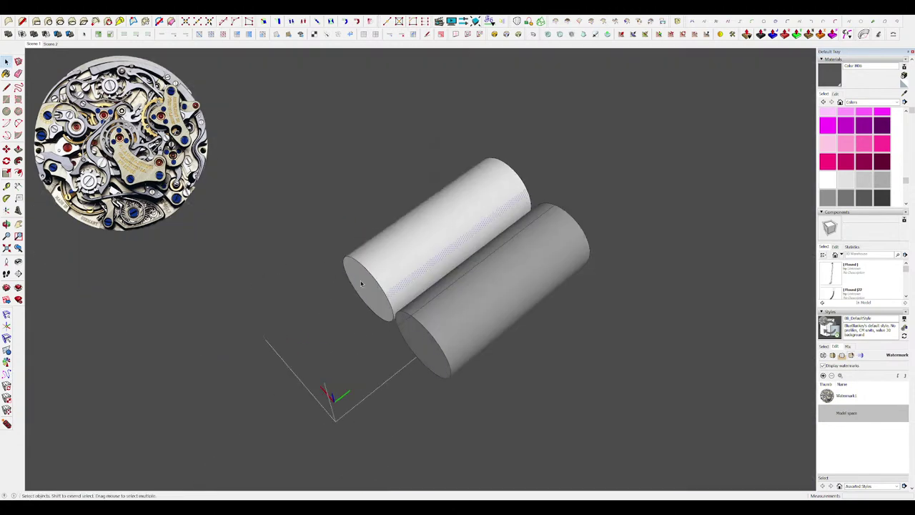
Copy the cylinder's end edge along its axis to divide it into eight equal segments.
left_click(511, 167)
middle_click_drag(511, 168, 286, 300)
key("Return")
scroll(448, 303, "down", 3)
scroll(436, 298, "up", 3)
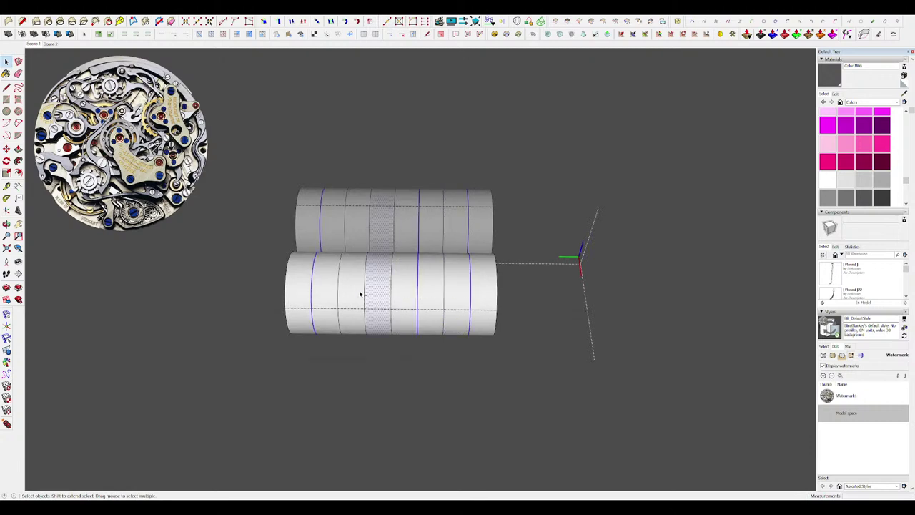
Try to scale alternate ring edges of the divided cylinder inward about their centre to form a bellows, and erase a stray edge.
middle_click_drag(379, 293, 382, 274)
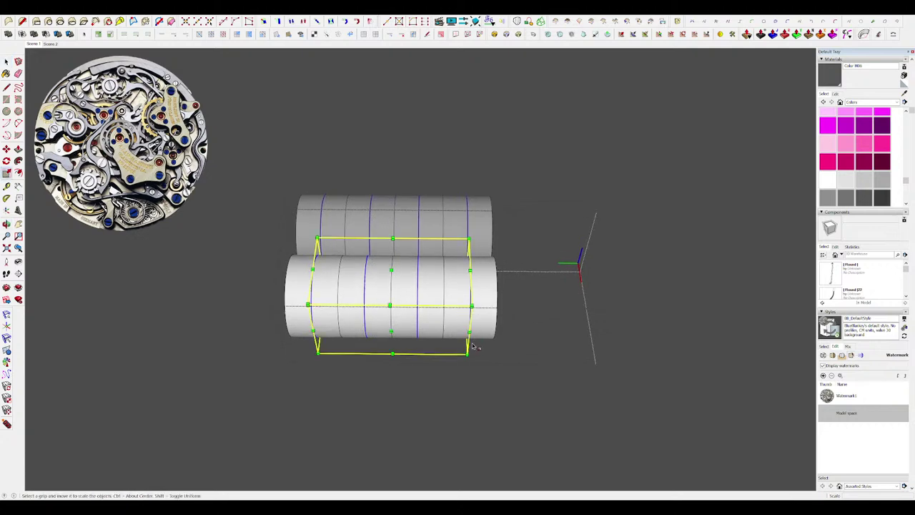
left_click_drag(455, 343, 445, 329, "ctrl")
key("space")
scroll(325, 309, "up", 3)
key("e")
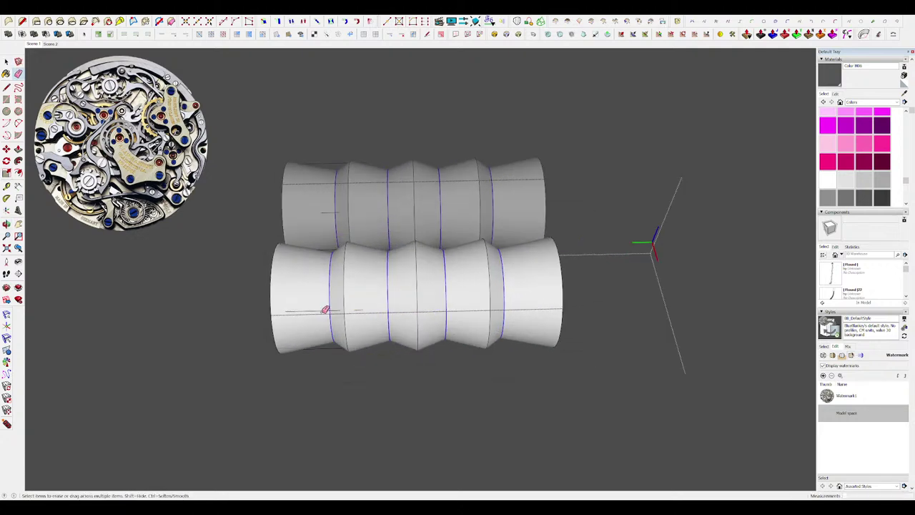
left_click(324, 309)
Check the bellows beneath the hoses against the rest of the ship and undo its shaping.
mouse_move(343, 306)
middle_mouse_down()
mouse_move(678, 237)
mouse_move(342, 248)
mouse_move(615, 357)
middle_mouse_up()
scroll(342, 249, "up", 3)
middle_click_drag(486, 311, 561, 271)
scroll(562, 272, "down", 4)
key("i")
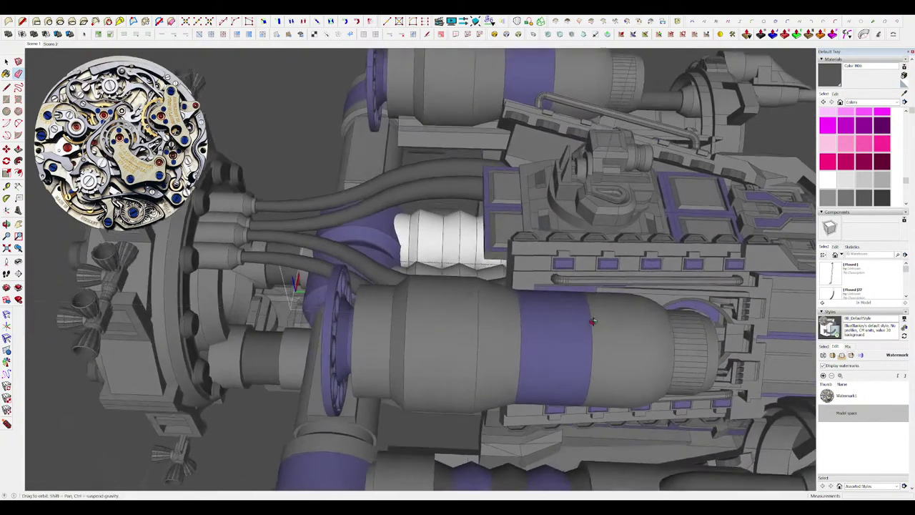
scroll(593, 321, "down", 2)
middle_click_drag(572, 347, 696, 360)
key("i")
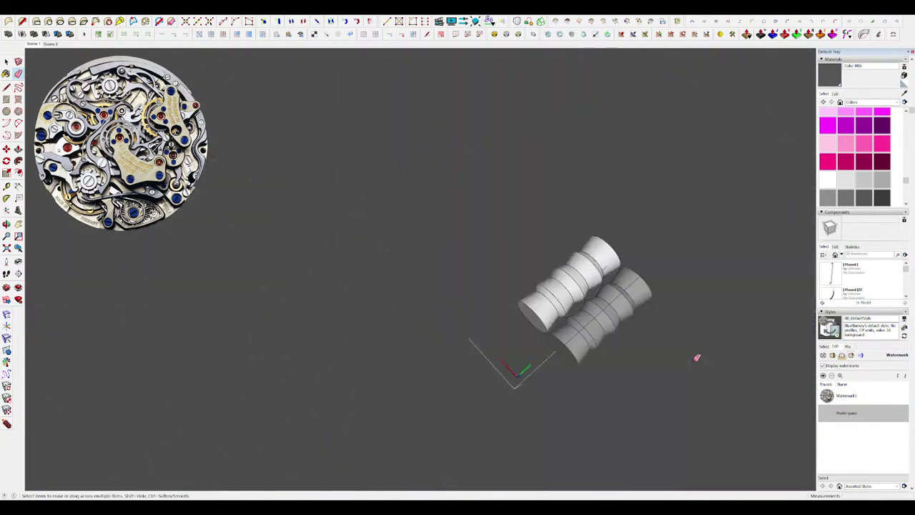
scroll(685, 305, "up", 1)
mouse_move(626, 306)
middle_mouse_down()
mouse_move(458, 262)
mouse_move(400, 259)
middle_mouse_up()
key("space")
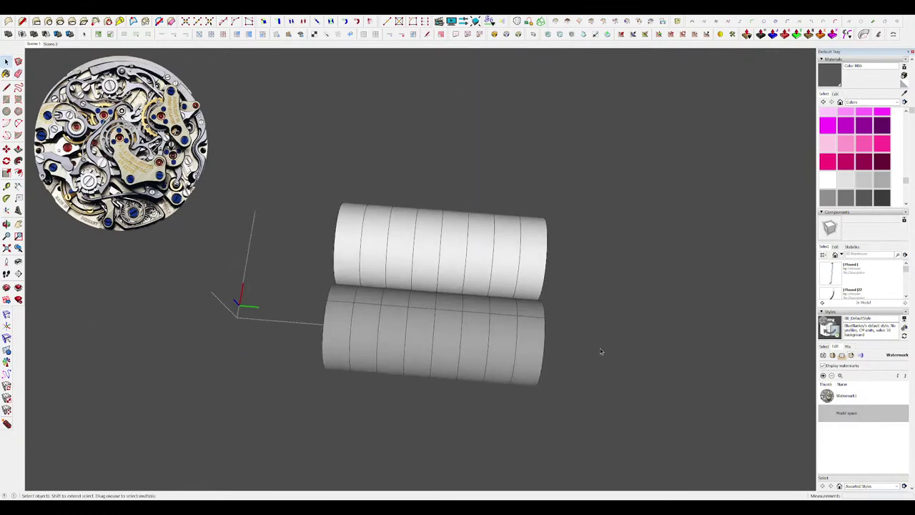
Delete all but two segments of the divided cylinder and scale them into a single grouped bellows fold.
middle_click_drag(600, 351, 634, 345)
left_click_drag(635, 344, 451, 218)
key("Delete")
scroll(354, 234, "up", 2)
middle_click_drag(454, 254, 418, 191)
key("s")
middle_click_drag(406, 128, 491, 251)
key("space")
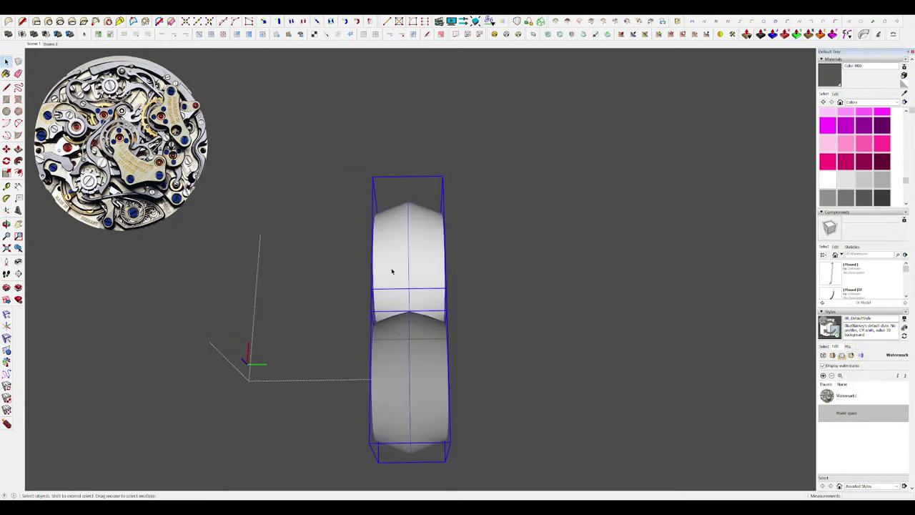
Array copies of the bellows fold end to end along the cylinder's axis.
key("m")
left_click(445, 245)
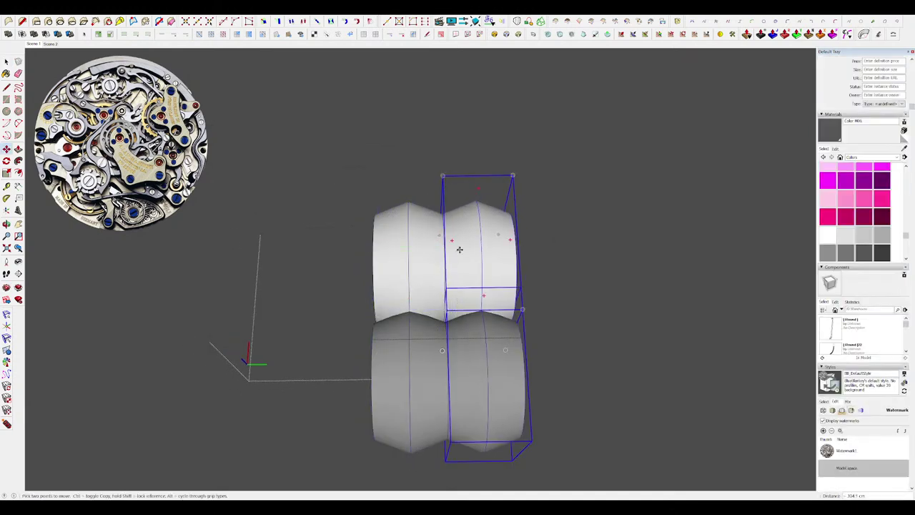
key("Return")
middle_click_drag(472, 257, 615, 322)
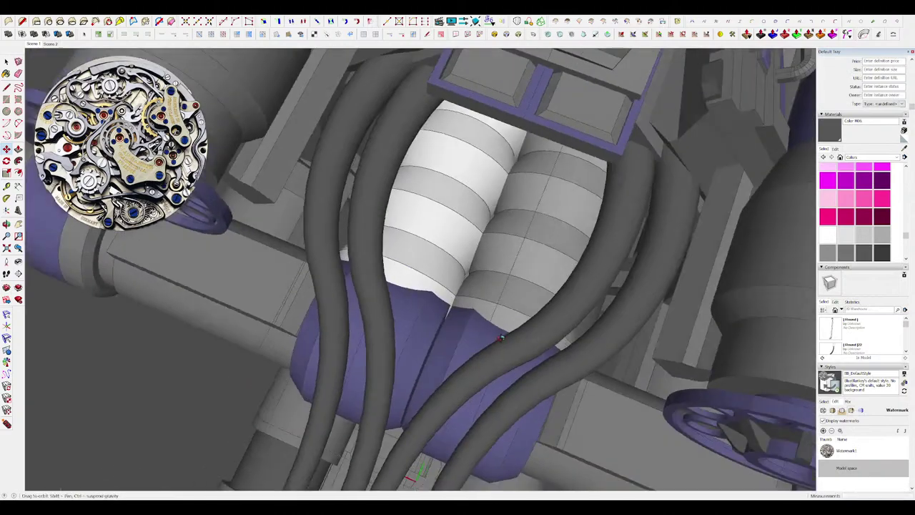
scroll(459, 315, "down", 5)
Close the fold's groups and paint the twin bellows beneath the hoses dark grey.
key("space")
left_click(459, 314)
double_click(459, 315)
scroll(462, 308, "up", 3)
middle_click_drag(465, 308, 499, 284)
key("i")
key("Escape")
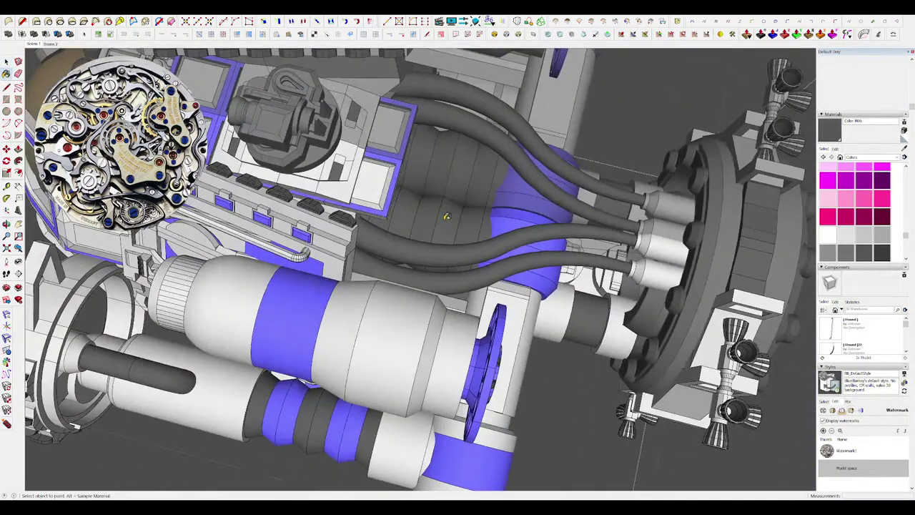
Open the twin bellows beneath the hoses and recolour them so that only alternate folds are dark grey.
mouse_move(446, 216)
middle_mouse_down()
mouse_move(436, 195)
mouse_move(463, 231)
mouse_move(443, 248)
middle_mouse_up()
double_click(434, 203)
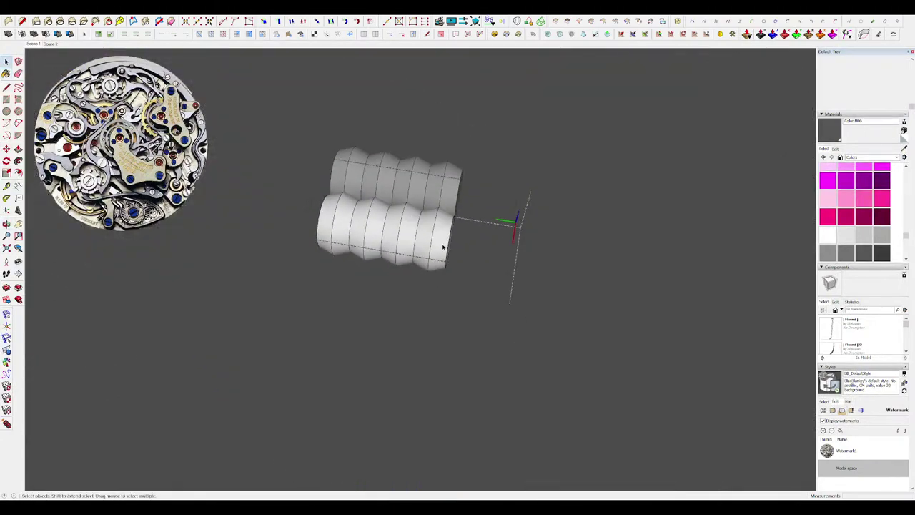
scroll(464, 246, "down", 10)
key("space")
left_click(625, 364)
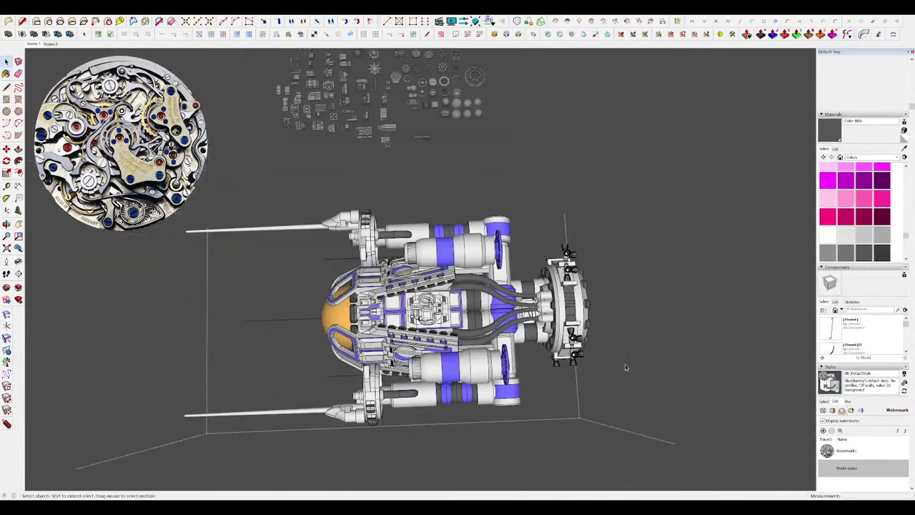
Sample the ship's blue accent material and paint the remaining light folds of the twin bellows with it.
middle_click_drag(625, 363, 554, 350)
scroll(388, 278, "up", 5)
middle_click_drag(388, 277, 398, 308)
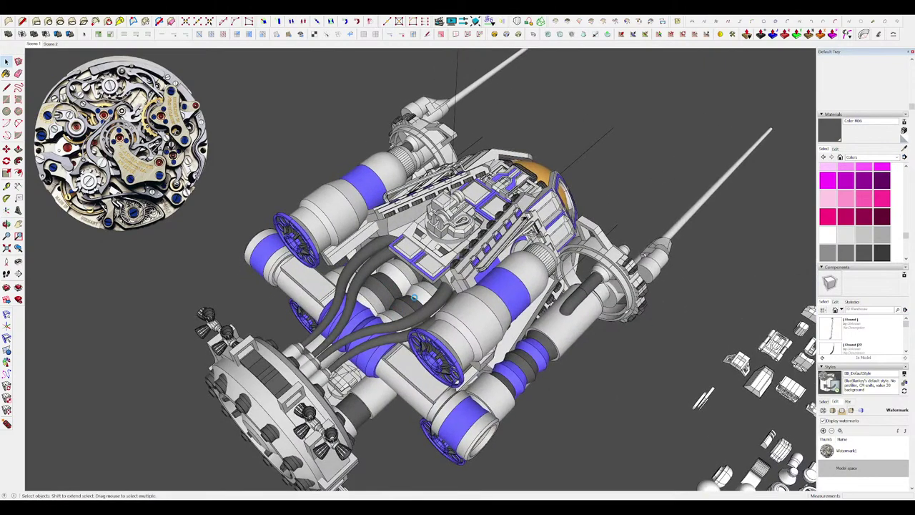
key("b")
scroll(386, 321, "up", 3)
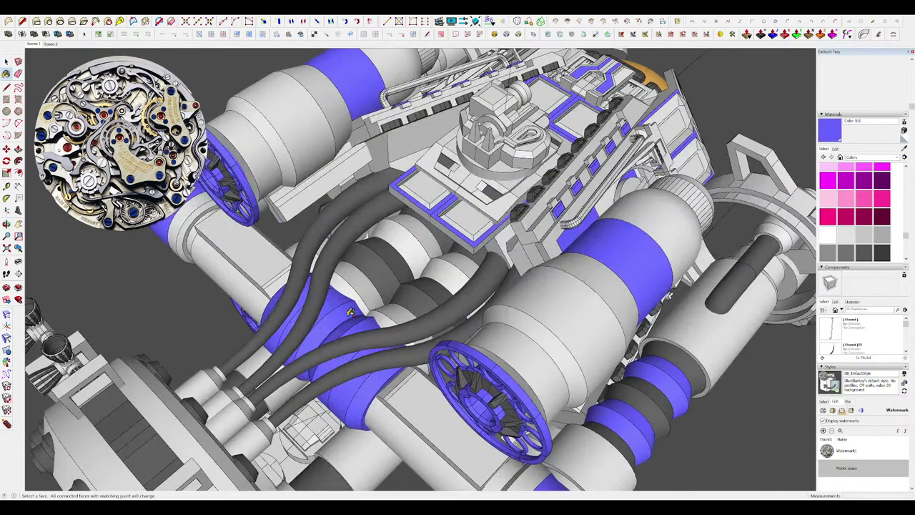
left_click(408, 296)
key("alt+h")
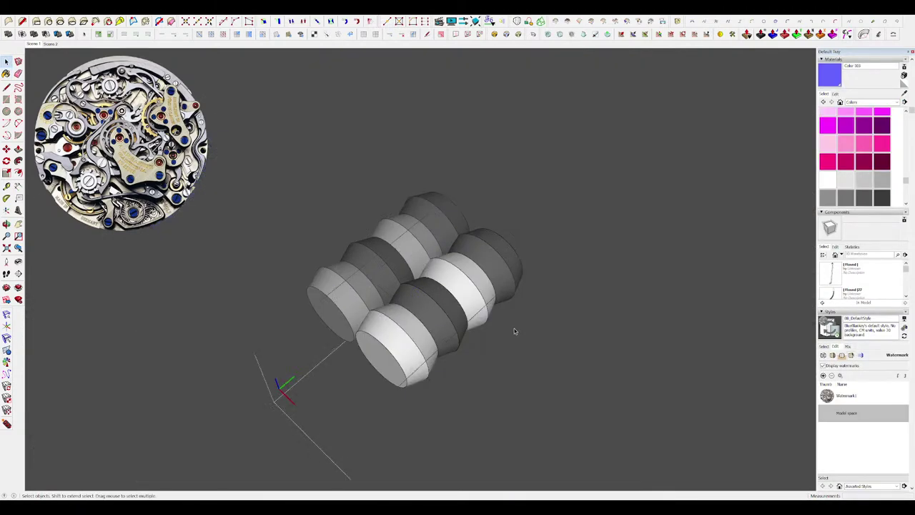
scroll(444, 262, "down", 4)
key("alt+h")
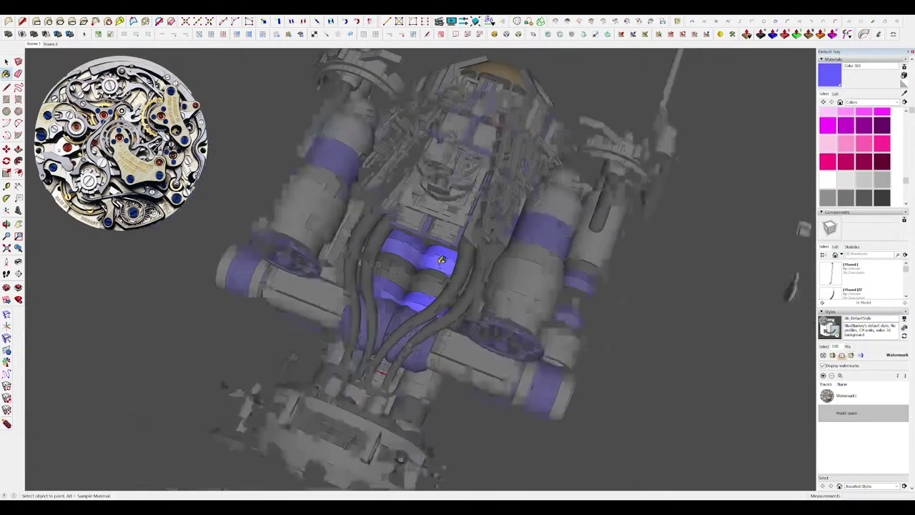
key("space")
key("Escape")
Examine the whole ship from the rear, side and front to judge the accent colours and find areas still unpainted.
scroll(433, 266, "down", 4)
scroll(415, 286, "up", 2)
middle_click_drag(414, 364, 335, 391)
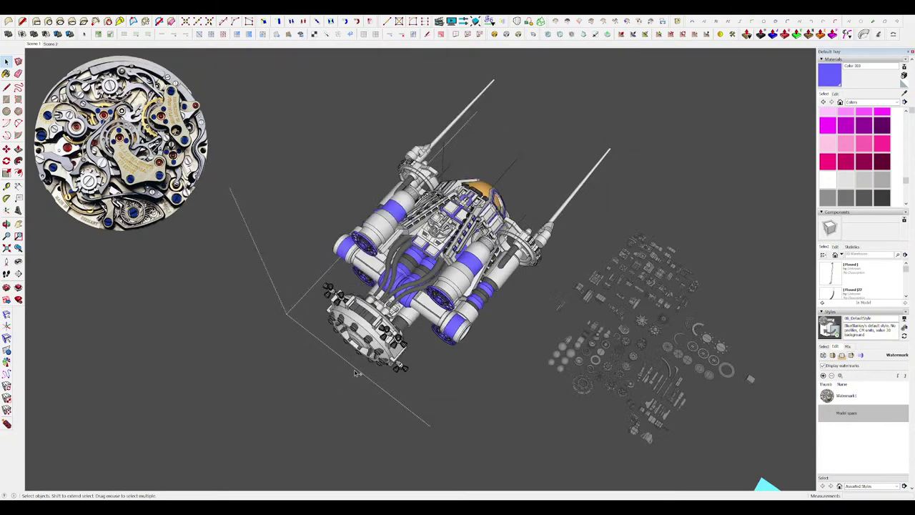
scroll(391, 349, "up", 2)
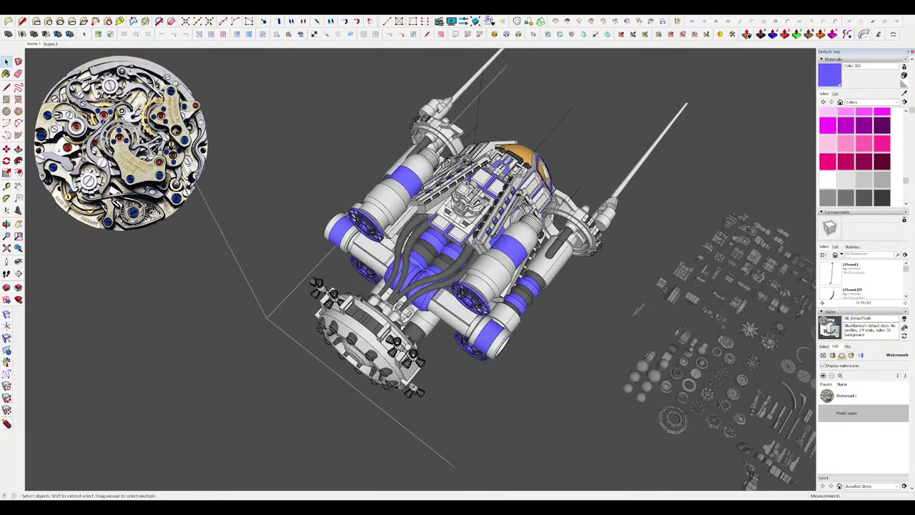
middle_click_drag(558, 321, 401, 298)
scroll(403, 236, "down", 2)
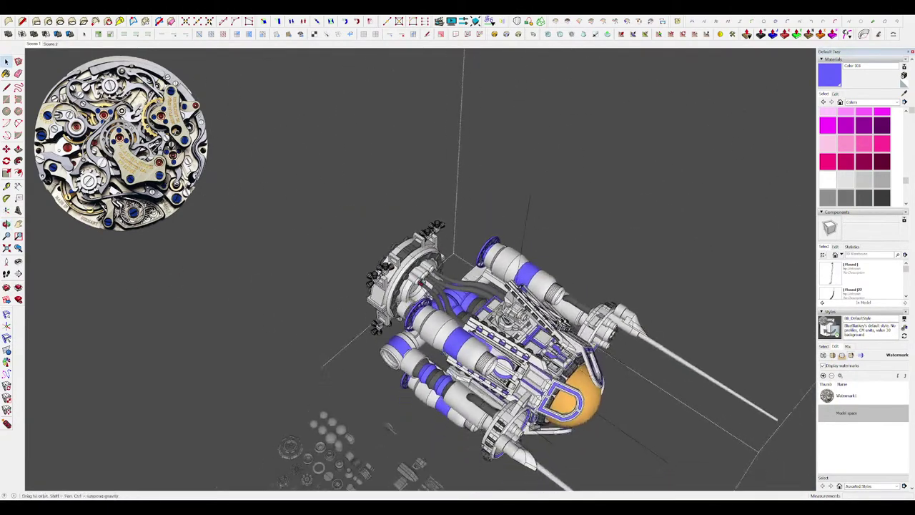
scroll(323, 343, "up", 4)
scroll(429, 231, "down", 4)
scroll(600, 356, "up", 2)
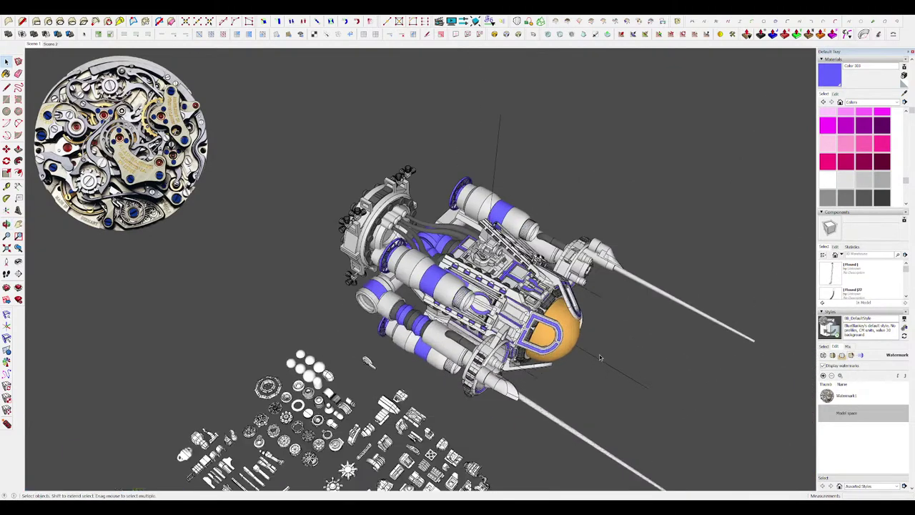
middle_click_drag(601, 356, 532, 350)
scroll(561, 361, "up", 3)
scroll(532, 349, "up", 3)
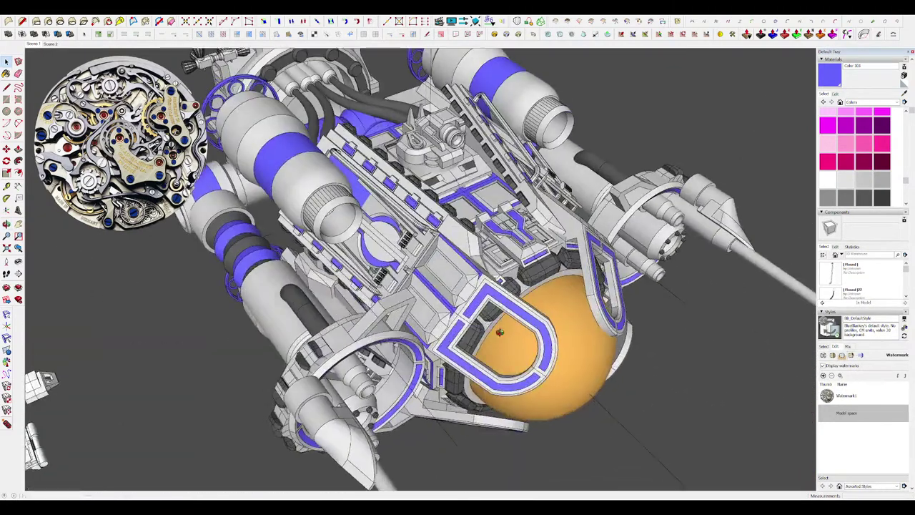
Sample the dark grey material and paint the bevelled hull panels between the blue strips behind the cockpit window frame.
left_click(454, 278)
scroll(455, 280, "up", 3)
middle_click_drag(455, 279, 460, 287)
scroll(516, 279, "up", 2)
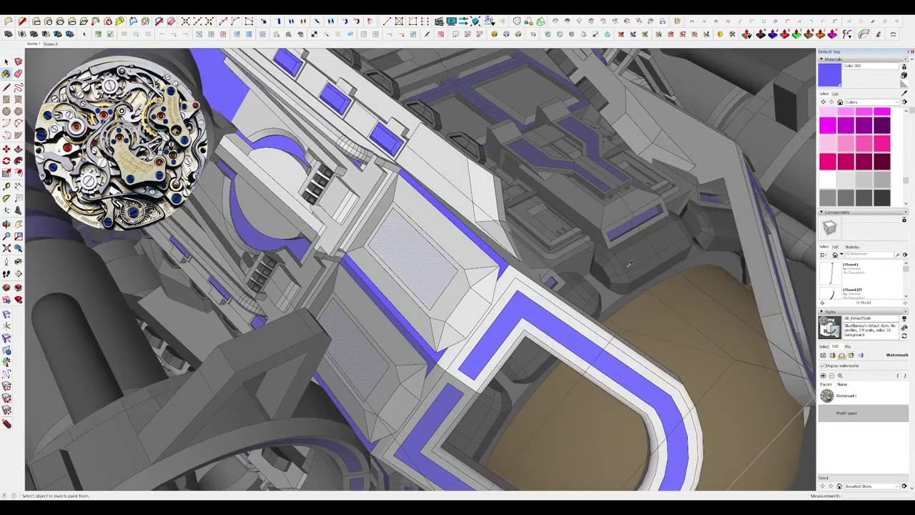
left_click(630, 263, "alt")
scroll(472, 241, "up", 3)
middle_click_drag(472, 241, 434, 279)
left_click(434, 280)
scroll(449, 283, "down", 2)
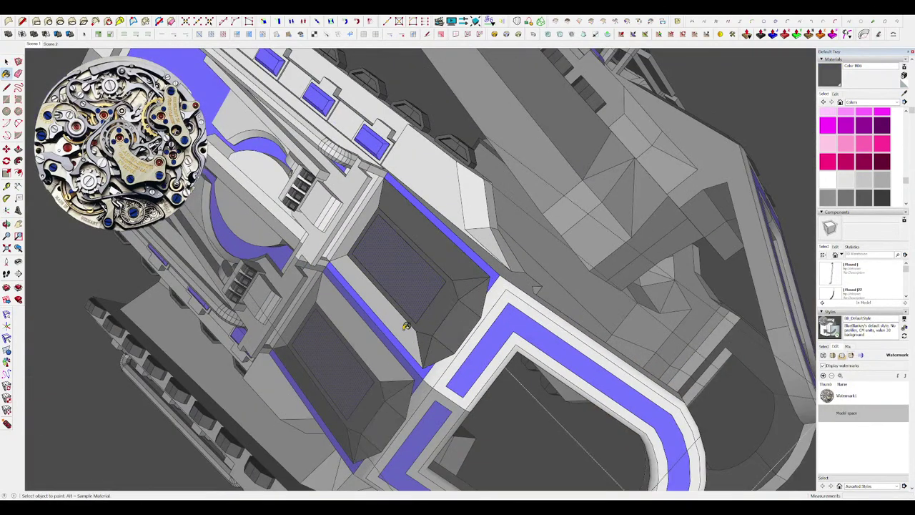
scroll(366, 213, "down", 6)
key("space")
left_click(555, 267)
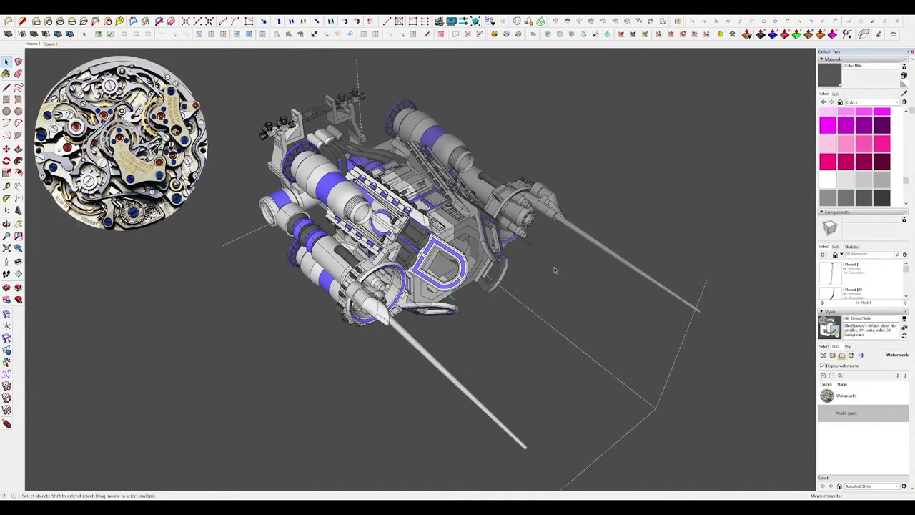
scroll(556, 267, "down", 4)
left_click(655, 266)
Paint the stepped crossbar frame between the bevelled side panels and the vent blocks dark grey.
scroll(452, 235, "up", 8)
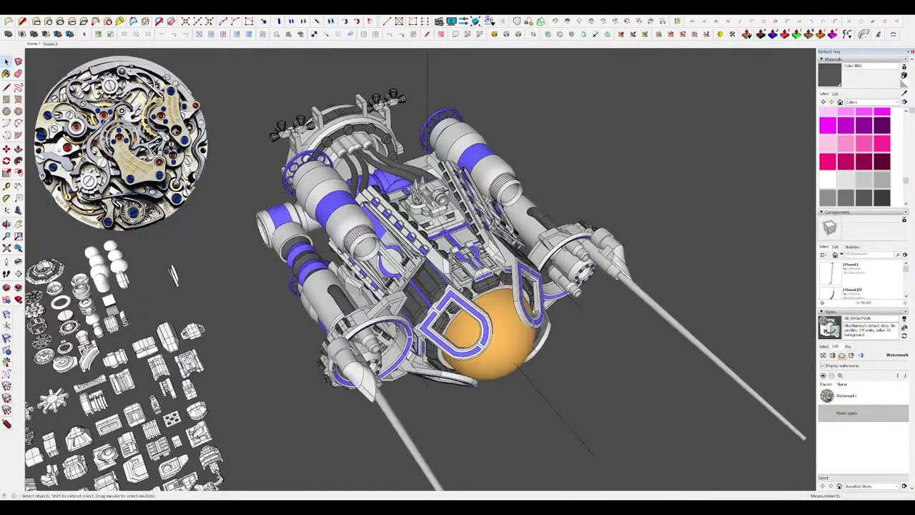
middle_click_drag(429, 257, 451, 249)
left_click(430, 281)
scroll(428, 281, "up", 5)
middle_click_drag(492, 287, 394, 300)
left_click(486, 296)
scroll(388, 363, "up", 4)
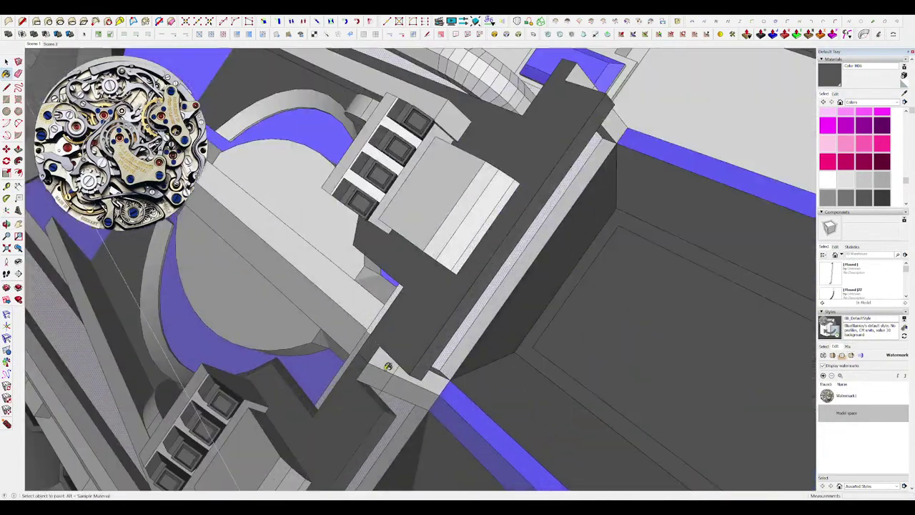
Paint the leftover light faces around the crossbar frame's joint and ends dark grey.
mouse_move(389, 363)
middle_mouse_down()
mouse_move(375, 363)
mouse_move(446, 364)
mouse_move(384, 351)
mouse_move(401, 287)
middle_mouse_up()
scroll(379, 362, "up", 4)
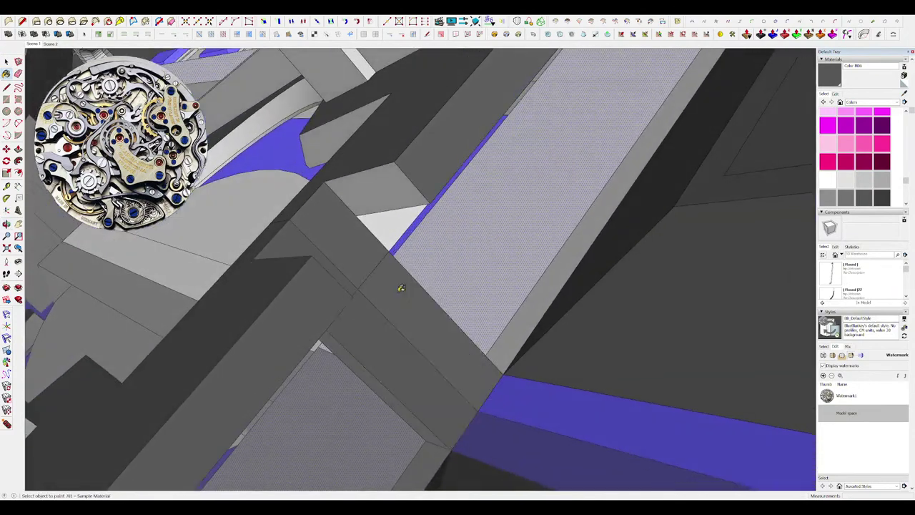
middle_click_drag(377, 234, 411, 311)
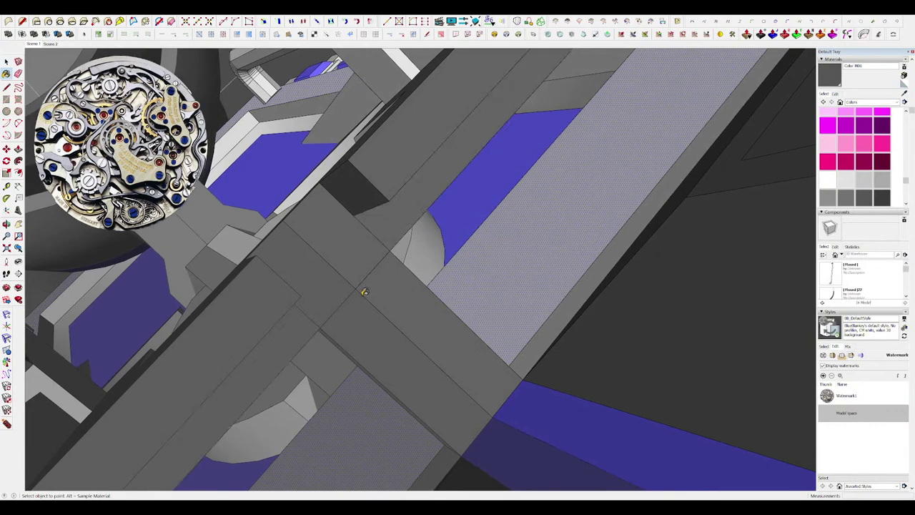
scroll(351, 386, "down", 5)
middle_click_drag(351, 405, 471, 225)
scroll(528, 221, "up", 3)
scroll(562, 196, "up", 4)
mouse_move(461, 120)
middle_mouse_down()
mouse_move(446, 286)
mouse_move(438, 220)
middle_mouse_up()
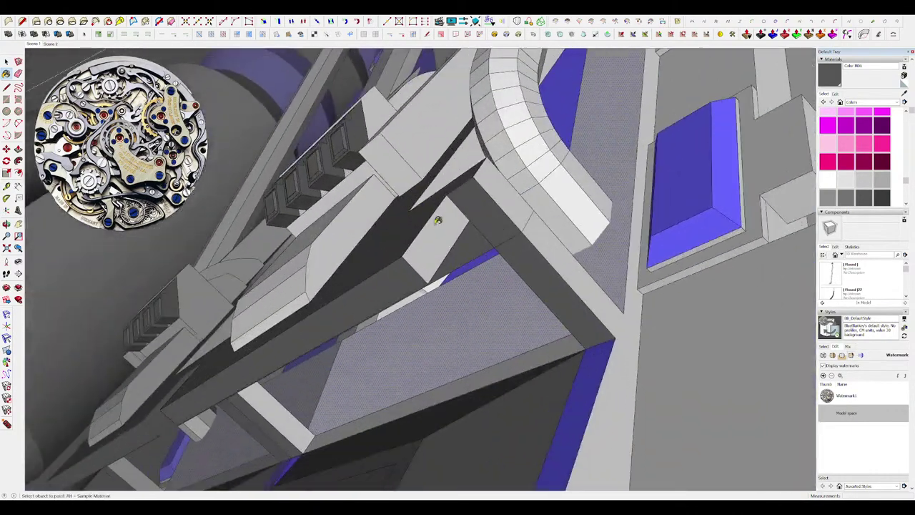
Paint the remaining light faces of the angled support struts beside the ribbed beam with dark grey Color M06.
middle_click_drag(541, 245, 472, 301)
left_click(533, 216)
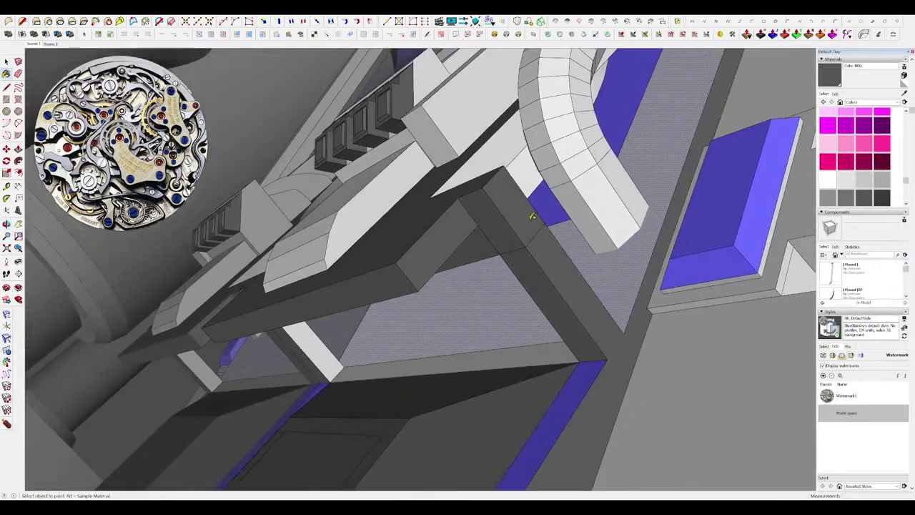
mouse_move(529, 225)
middle_mouse_down()
mouse_move(493, 254)
mouse_move(368, 292)
mouse_move(317, 231)
mouse_move(421, 223)
mouse_move(493, 296)
mouse_move(378, 363)
mouse_move(401, 343)
middle_mouse_up()
scroll(486, 265, "down", 5)
scroll(317, 231, "up", 5)
left_click(425, 223)
scroll(493, 296, "down", 5)
scroll(400, 343, "down", 5)
scroll(439, 279, "up", 3)
middle_click_drag(440, 279, 377, 370)
scroll(437, 355, "up", 5)
scroll(376, 370, "up", 4)
left_click(357, 333)
mouse_move(357, 333)
middle_mouse_down()
mouse_move(408, 359)
mouse_move(589, 268)
middle_mouse_up()
Paint the thin rim and end faces of the arched cutout around the round disc Color M06, and close the group.
scroll(408, 360, "down", 5)
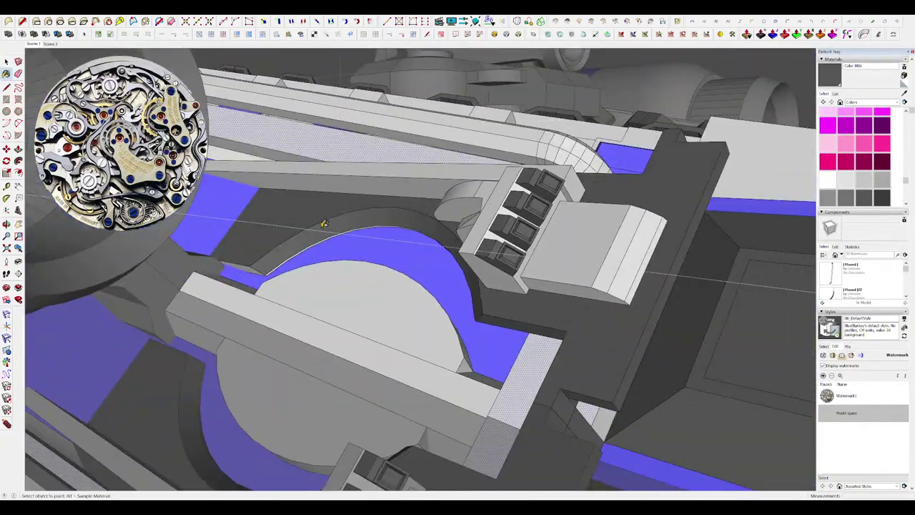
scroll(322, 222, "up", 5)
mouse_move(322, 223)
middle_mouse_down()
mouse_move(504, 214)
mouse_move(314, 288)
mouse_move(398, 272)
middle_mouse_up()
scroll(315, 288, "up", 3)
left_click(315, 284)
left_click(346, 283)
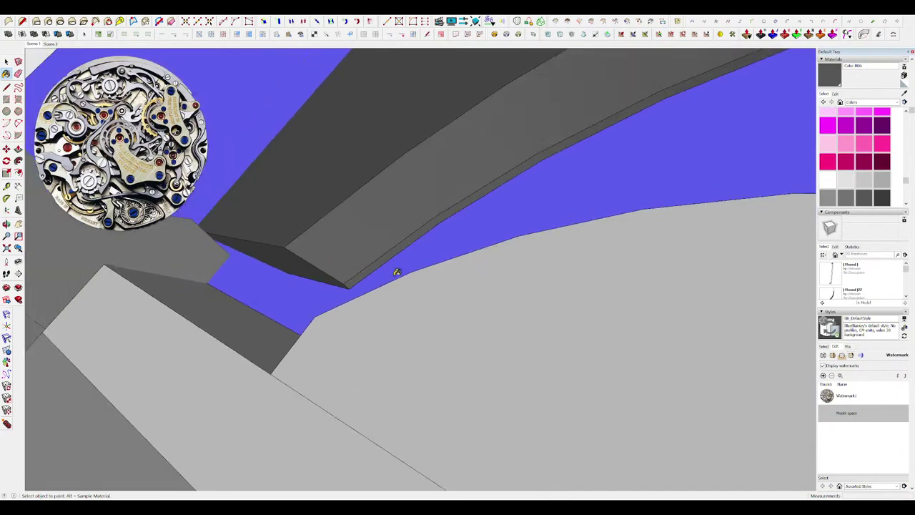
scroll(449, 305, "down", 10)
key("space")
scroll(578, 347, "down", 5)
left_click(586, 346)
scroll(586, 346, "down", 3)
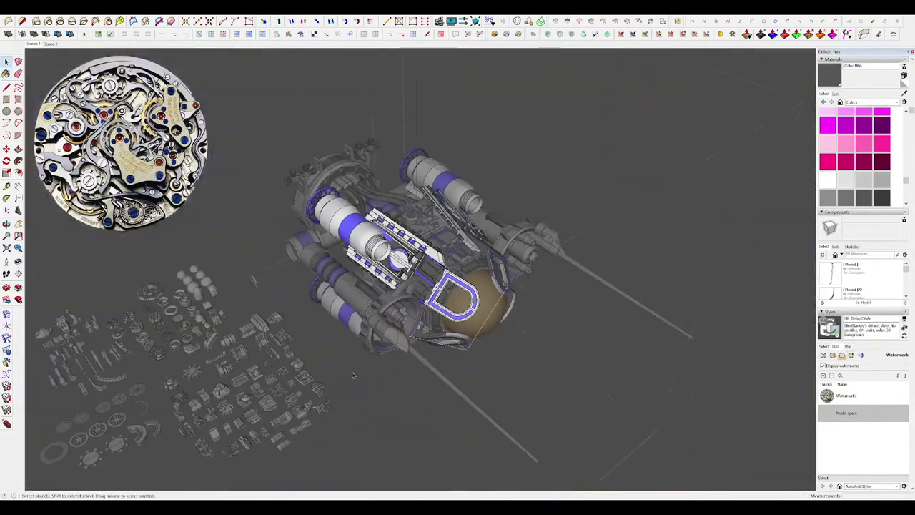
left_click(607, 343)
left_click(607, 343)
scroll(607, 343, "down", 4)
middle_click_drag(607, 350, 627, 329)
left_click(627, 330)
Sample light grey Color M03 from the hull for the panels behind the D-shaped window frame.
scroll(429, 285, "up", 4)
middle_click_drag(452, 284, 477, 282)
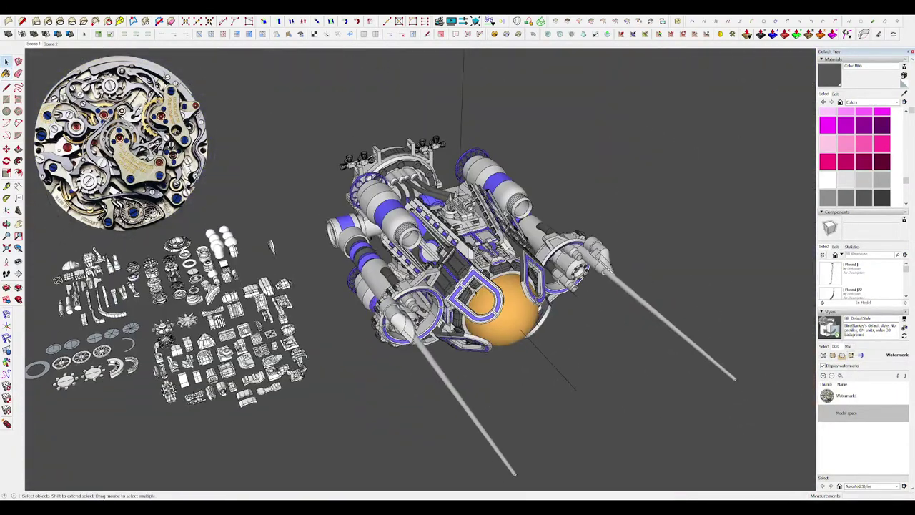
scroll(478, 282, "up", 4)
key("b")
scroll(466, 246, "up", 4)
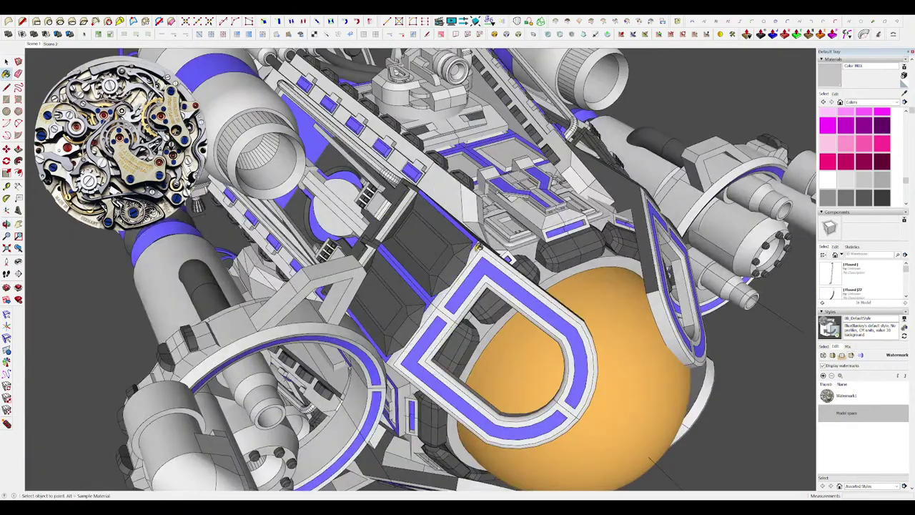
left_click(444, 249)
scroll(441, 250, "up", 3)
key("space")
scroll(443, 254, "down", 6)
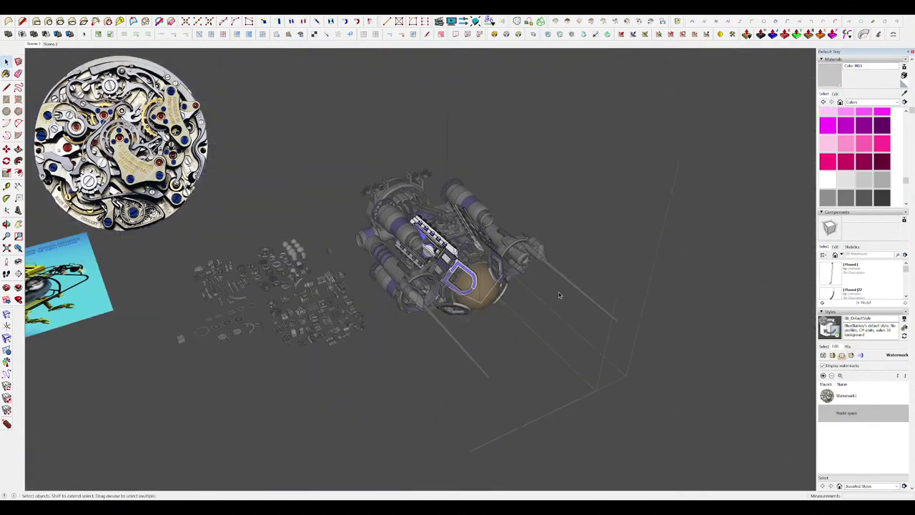
left_click(687, 317)
middle_click_drag(686, 317, 621, 334)
Paint the recessed inset panels behind the D-shaped window frame Color M03 and save the model.
double_click(465, 285)
left_click(678, 359)
left_click(678, 359)
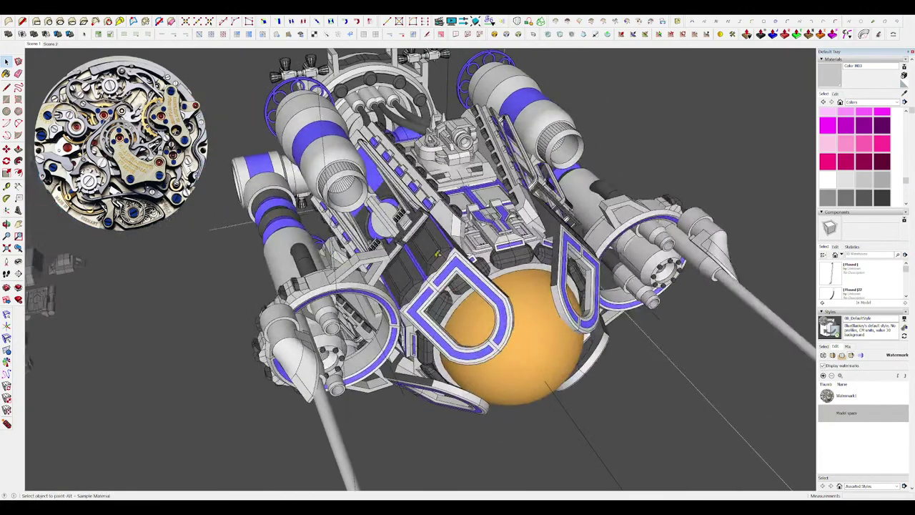
scroll(438, 254, "up", 3)
scroll(446, 226, "up", 5)
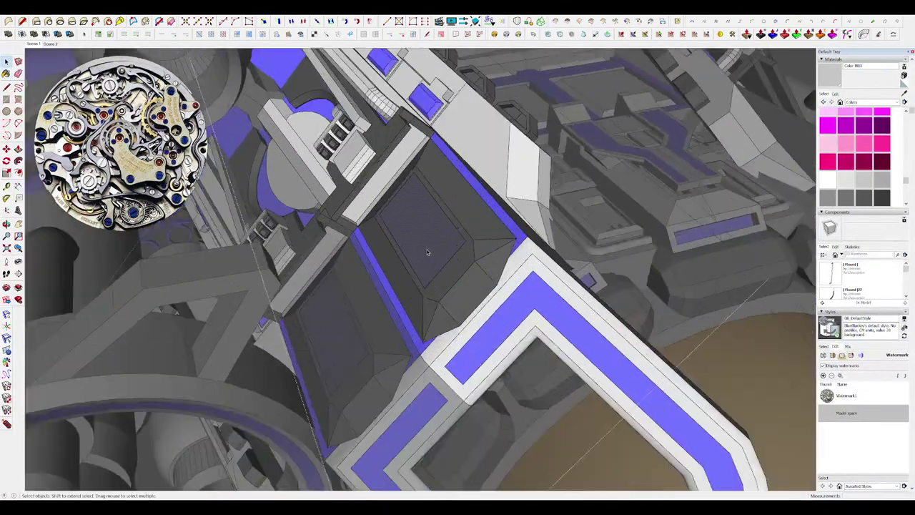
left_click(454, 249)
scroll(446, 241, "down", 10)
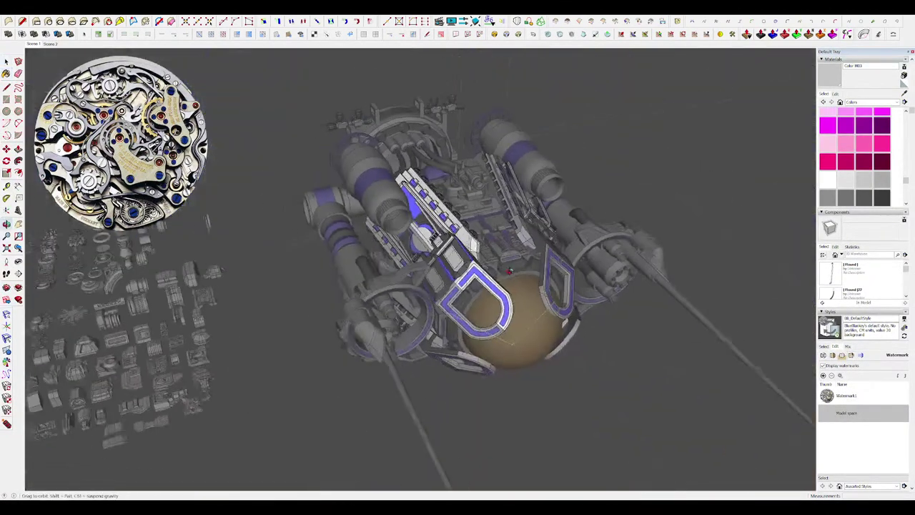
key("space")
scroll(610, 253, "down", 4)
left_click(611, 252)
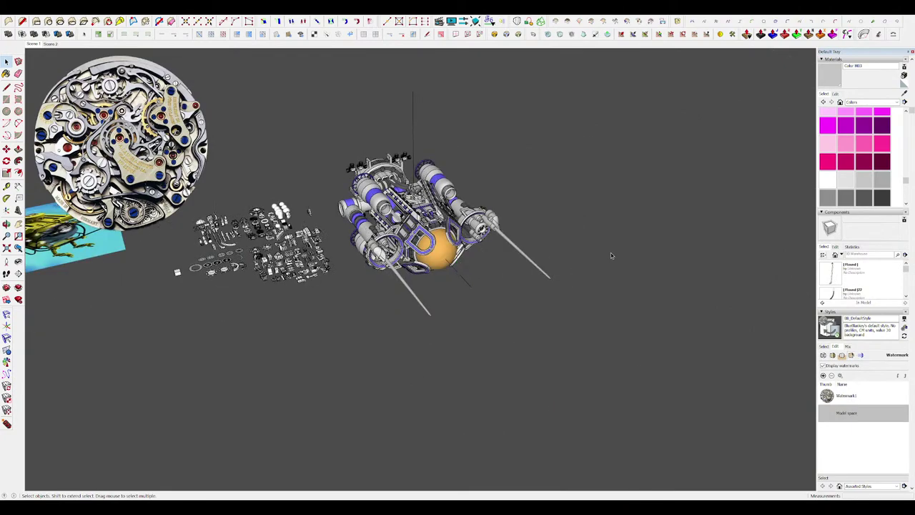
key("ctrl+s")
Cut off the lower rear corner of the beam under the upper engine with a diagonal line and erase the leftover edge.
scroll(337, 217, "up", 5)
middle_click_drag(338, 218, 576, 344)
scroll(580, 347, "down", 3)
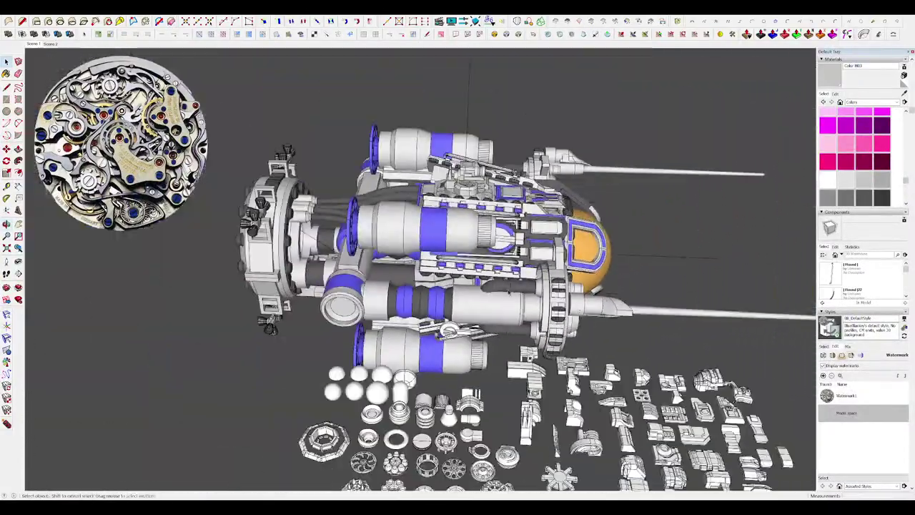
scroll(509, 291, "down", 5)
middle_click_drag(509, 292, 593, 280)
scroll(506, 250, "up", 4)
middle_click_drag(472, 254, 516, 279)
scroll(348, 206, "up", 5)
middle_click_drag(350, 214, 389, 242)
left_click(396, 254)
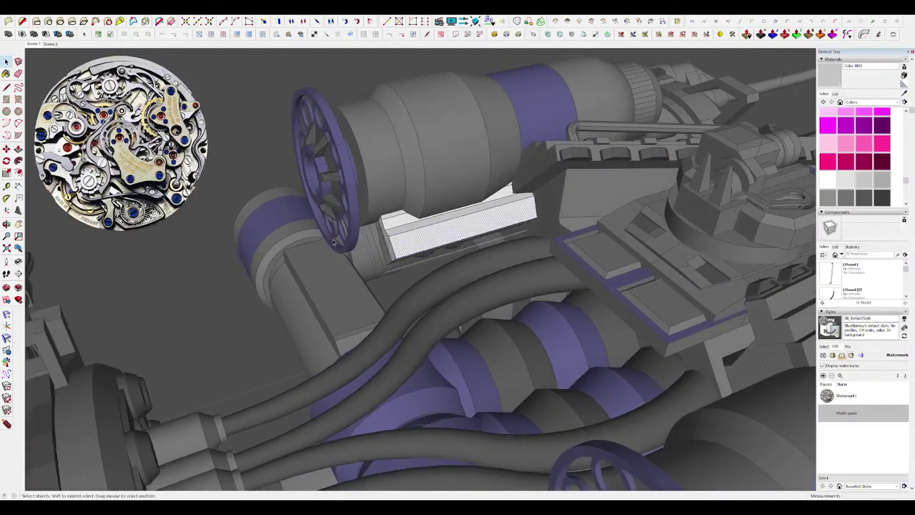
scroll(431, 247, "up", 3)
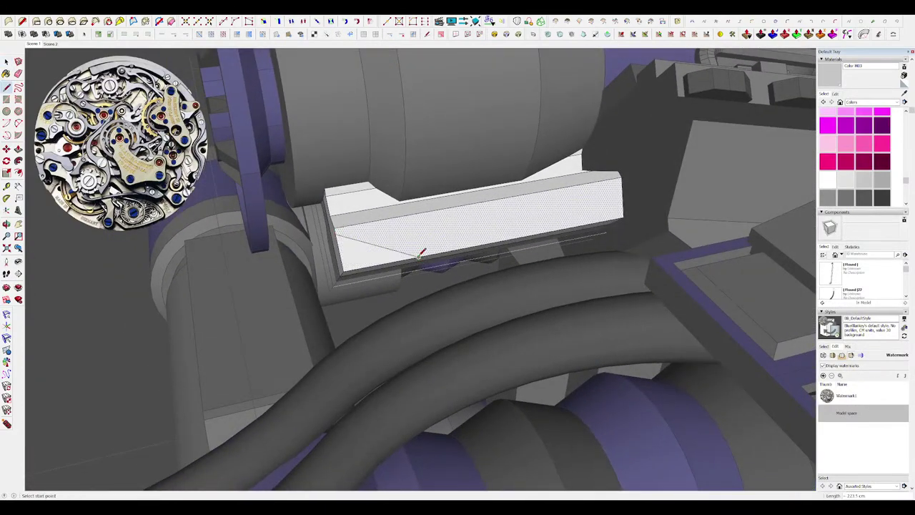
left_click(344, 265)
middle_click_drag(343, 265, 353, 288)
key("e")
scroll(353, 288, "up", 3)
left_click(351, 286)
scroll(389, 251, "down", 7)
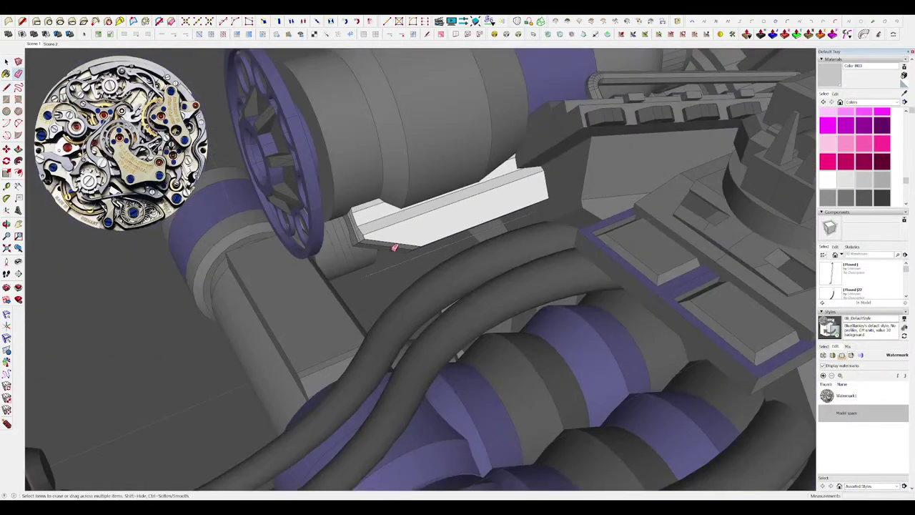
mouse_move(394, 248)
middle_mouse_down()
mouse_move(309, 275)
mouse_move(397, 287)
middle_mouse_up()
scroll(397, 288, "down", 6)
key("space")
left_click(352, 357)
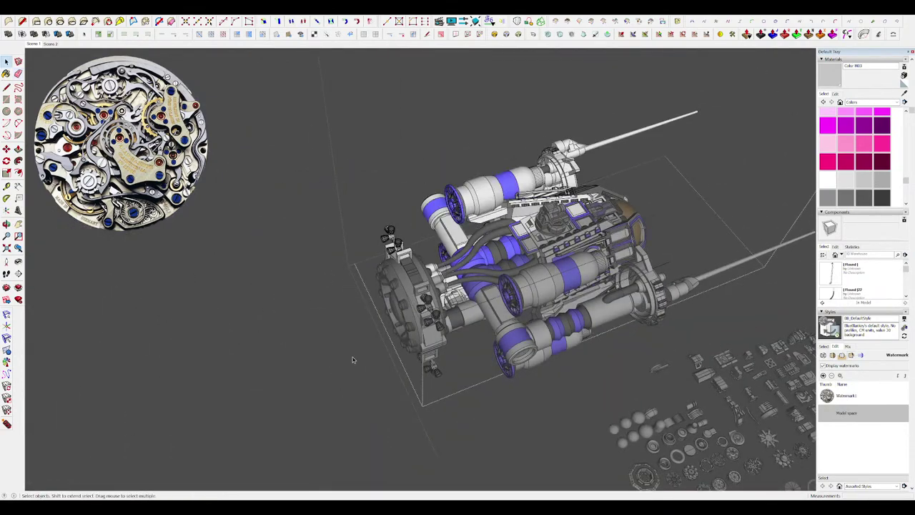
Examine the whole ship from the rear, side and front.
middle_click_drag(352, 357, 544, 419)
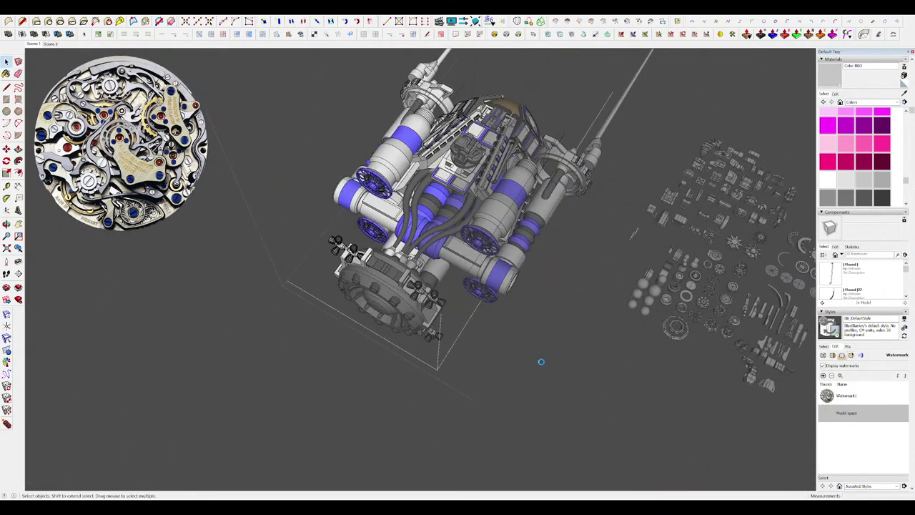
scroll(495, 327, "down", 3)
middle_click_drag(562, 357, 286, 236)
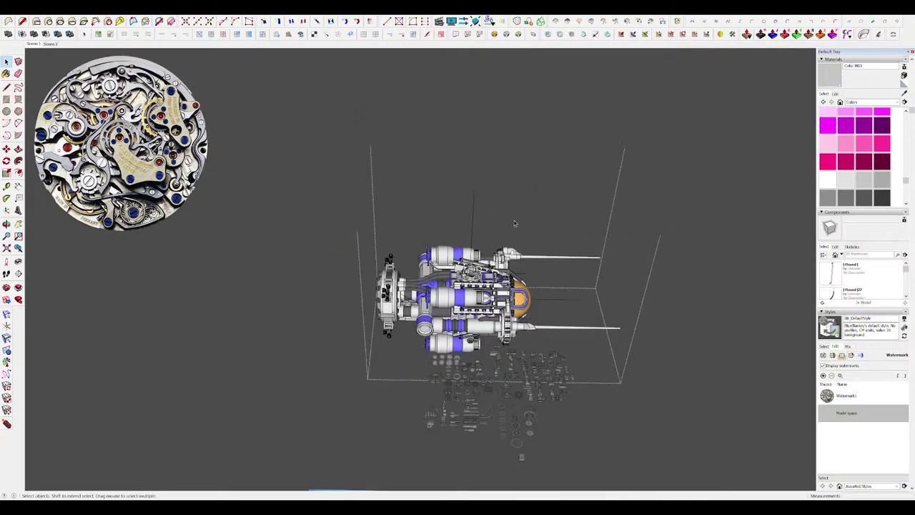
middle_click_drag(515, 222, 343, 294)
left_click(437, 372)
scroll(440, 347, "up", 6)
middle_click_drag(439, 347, 415, 286)
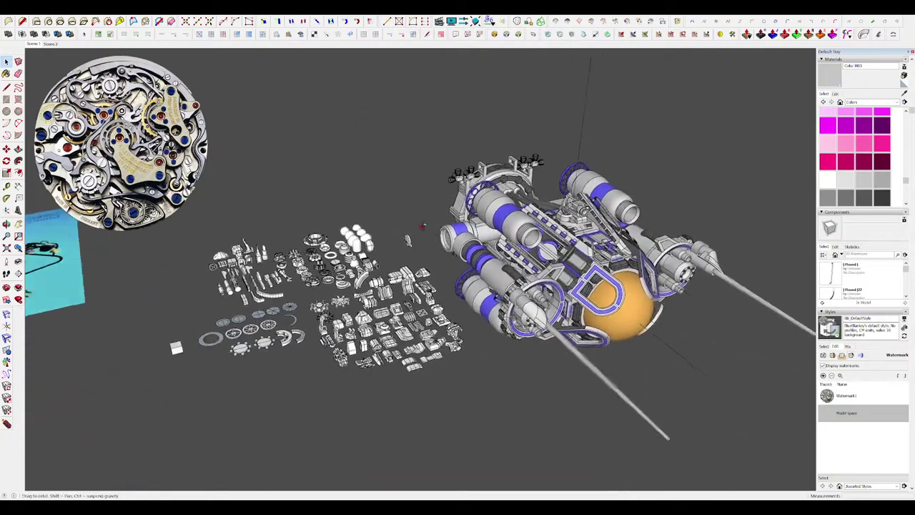
scroll(418, 265, "down", 2)
scroll(569, 279, "up", 4)
mouse_move(561, 286)
middle_mouse_down()
mouse_move(388, 88)
mouse_move(515, 154)
mouse_move(564, 294)
middle_mouse_up()
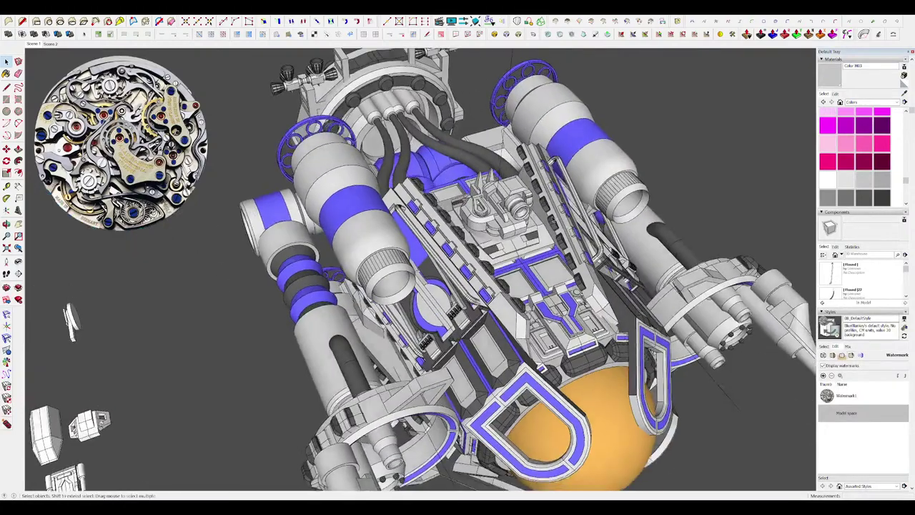
Open the camera-like turret on the hull for editing in isolation and check the faces of its long curved bar.
scroll(512, 197, "up", 4)
left_click(489, 213)
scroll(493, 215, "up", 5)
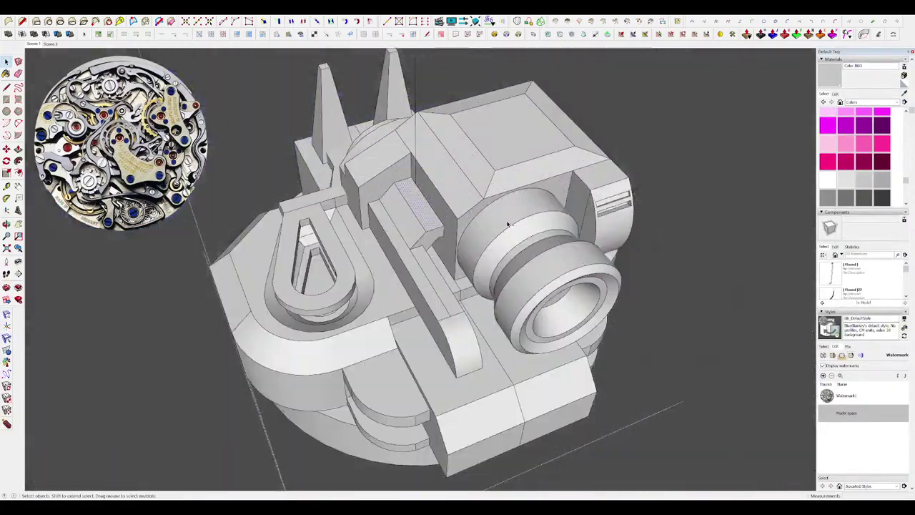
middle_click_drag(508, 224, 428, 343)
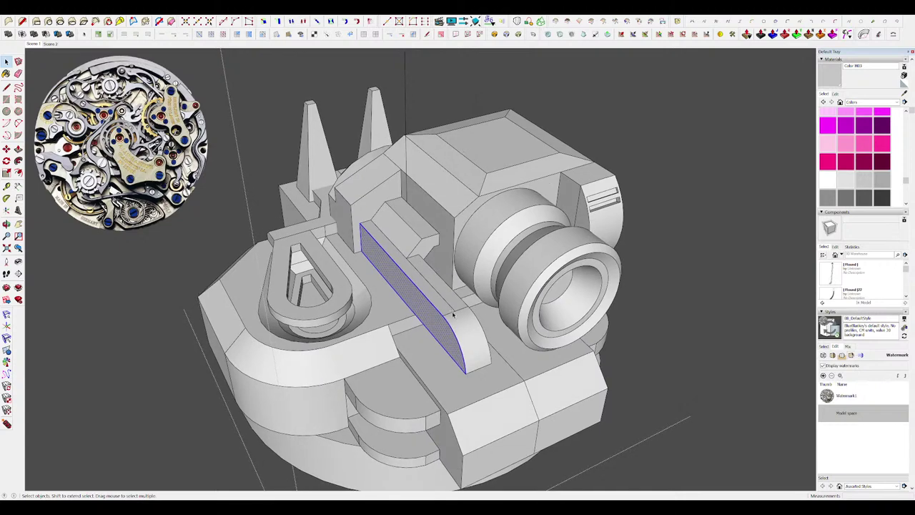
left_click_drag(449, 298, 453, 306)
scroll(453, 310, "down", 4)
key("space")
scroll(454, 310, "up", 2)
middle_click_drag(455, 312, 460, 322)
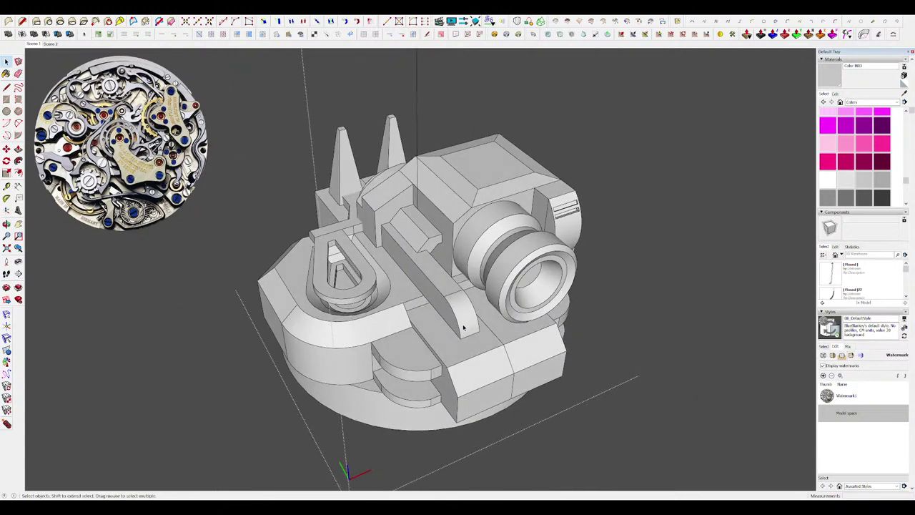
Paint the side, top and curved end of the turret's long bar dark grey Color M06, with the surrounding ship shown again.
scroll(477, 268, "down", 6)
key("h")
middle_click_drag(473, 222, 442, 208)
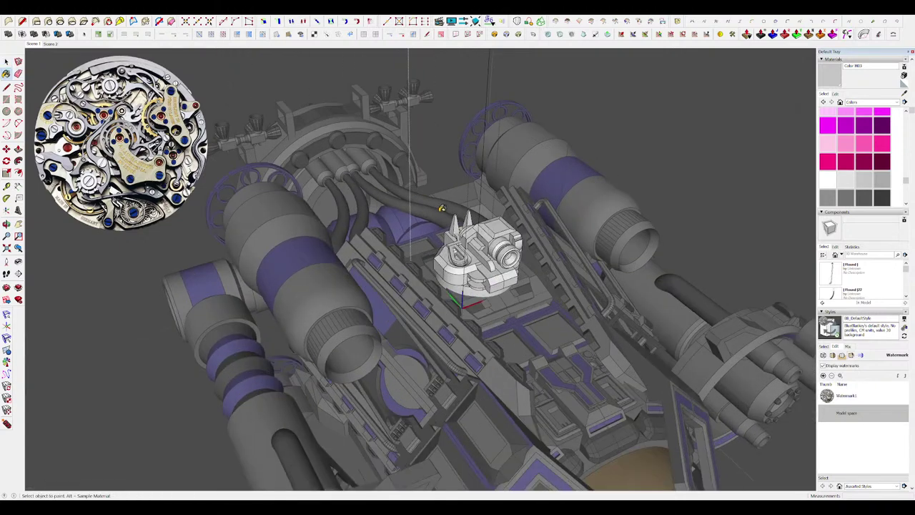
scroll(472, 249, "up", 5)
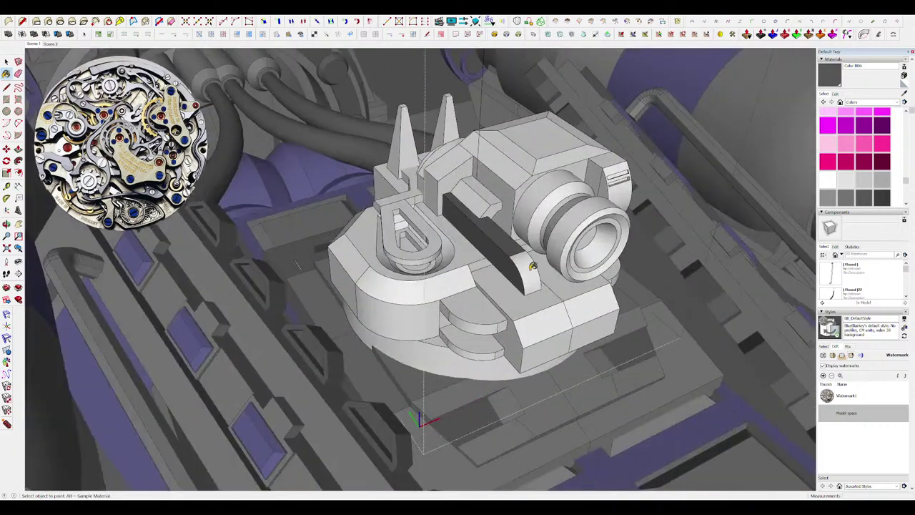
scroll(533, 266, "up", 3)
mouse_move(593, 278)
middle_mouse_down()
mouse_move(426, 292)
mouse_move(322, 287)
middle_mouse_up()
left_click(539, 285)
scroll(542, 311, "up", 4)
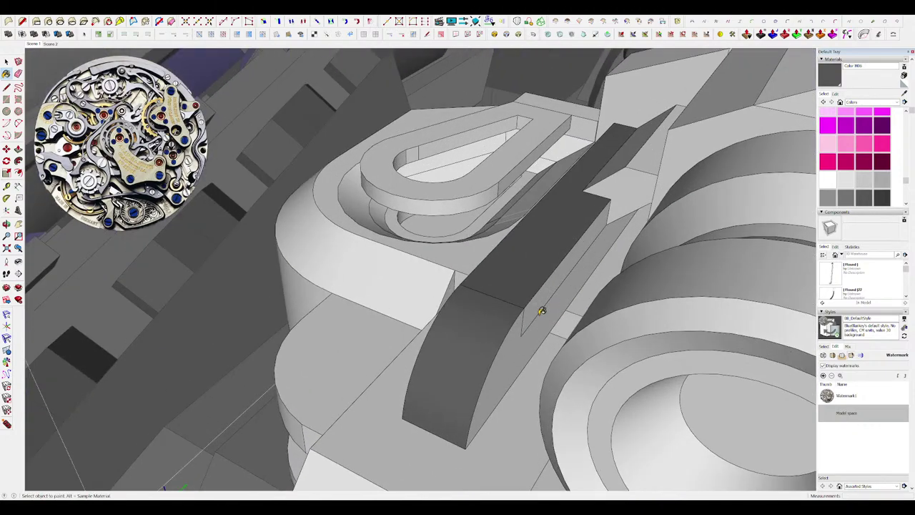
middle_click_drag(525, 316, 724, 308)
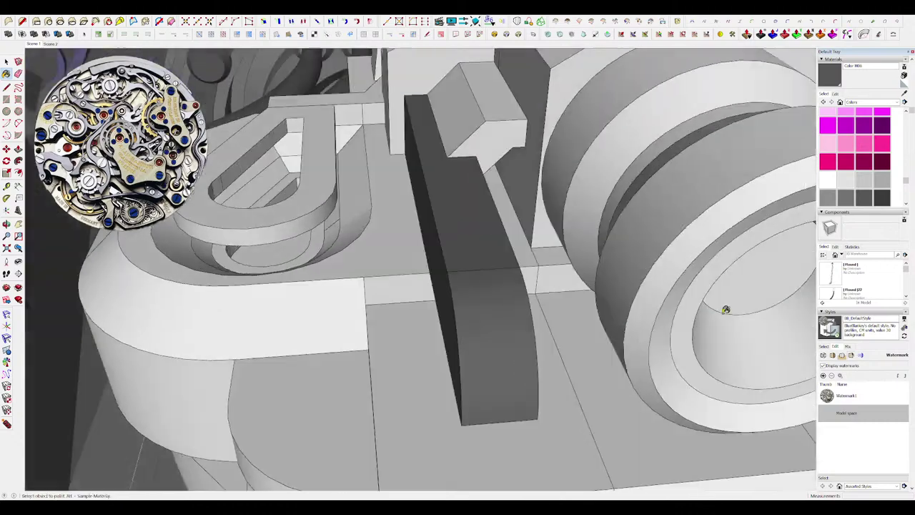
Extend the front end of the turret's dark bar down to the base surface with Push/Pull.
scroll(453, 225, "down", 5)
scroll(453, 225, "up", 5)
mouse_move(453, 224)
middle_mouse_down()
mouse_move(513, 239)
mouse_move(480, 303)
middle_mouse_up()
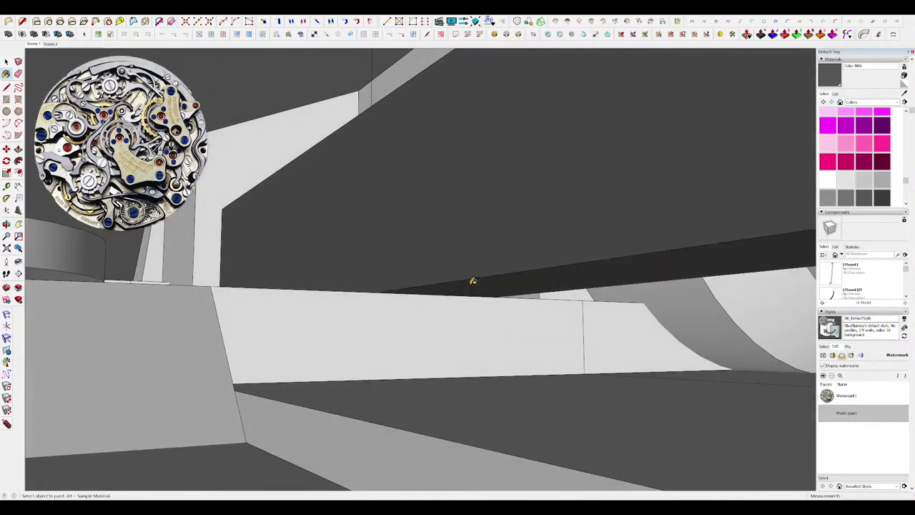
scroll(473, 281, "down", 5)
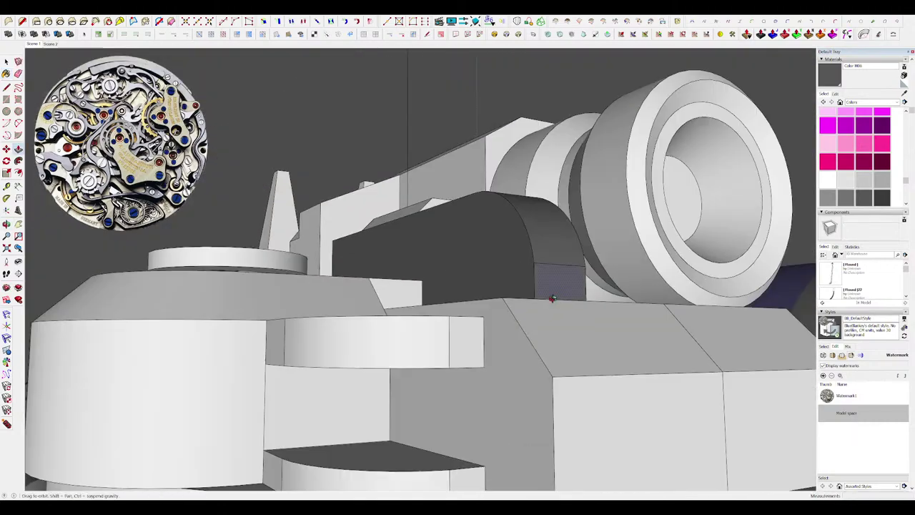
scroll(552, 298, "down", 10)
Paint the faceted block beside the turret's dark bar Color M06, including its underside faces.
scroll(484, 296, "up", 5)
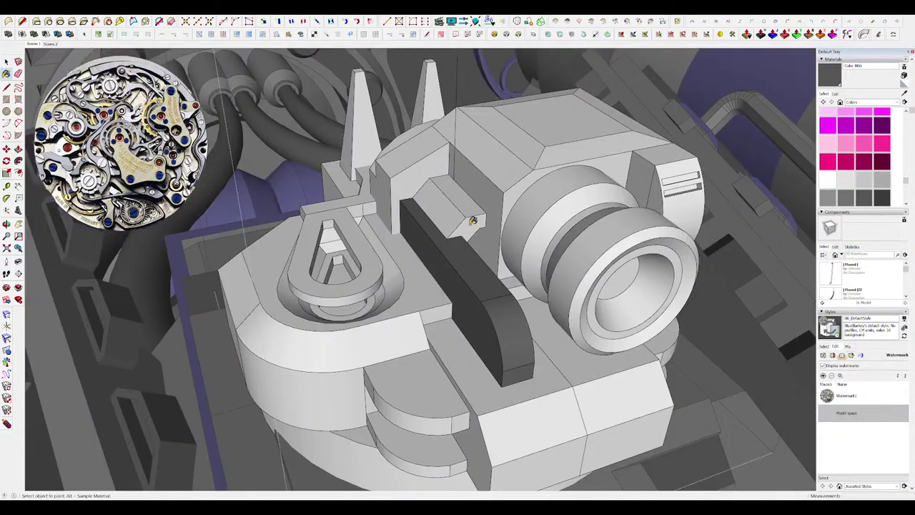
left_click(455, 210)
middle_click_drag(455, 210, 437, 147)
scroll(470, 246, "up", 5)
middle_click_drag(470, 245, 447, 116)
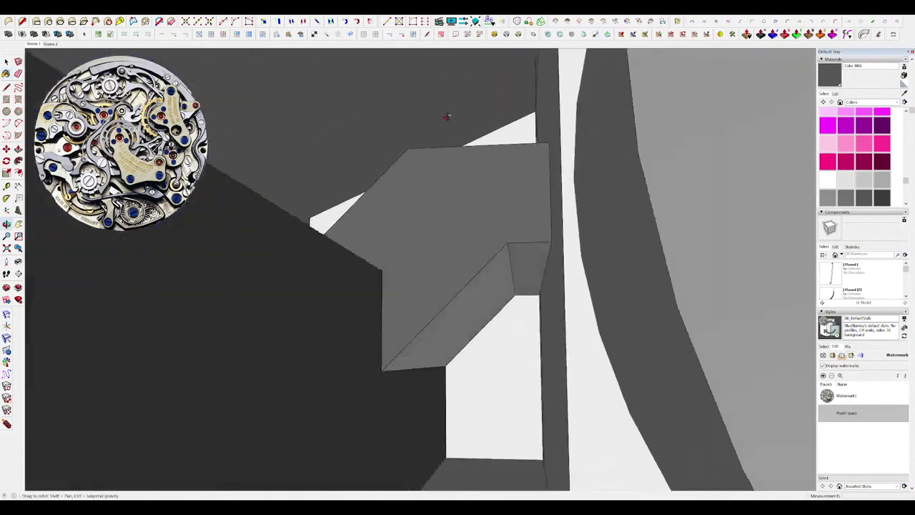
scroll(495, 262, "down", 12)
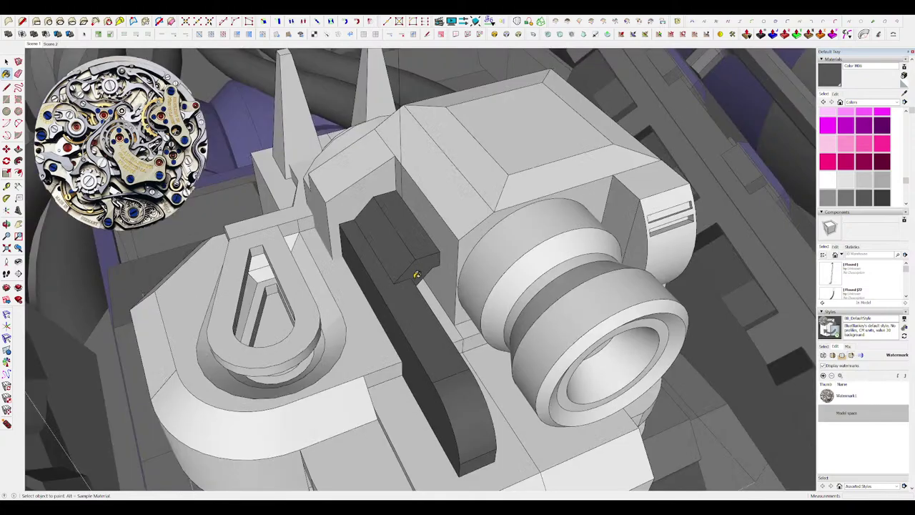
scroll(480, 266, "down", 3)
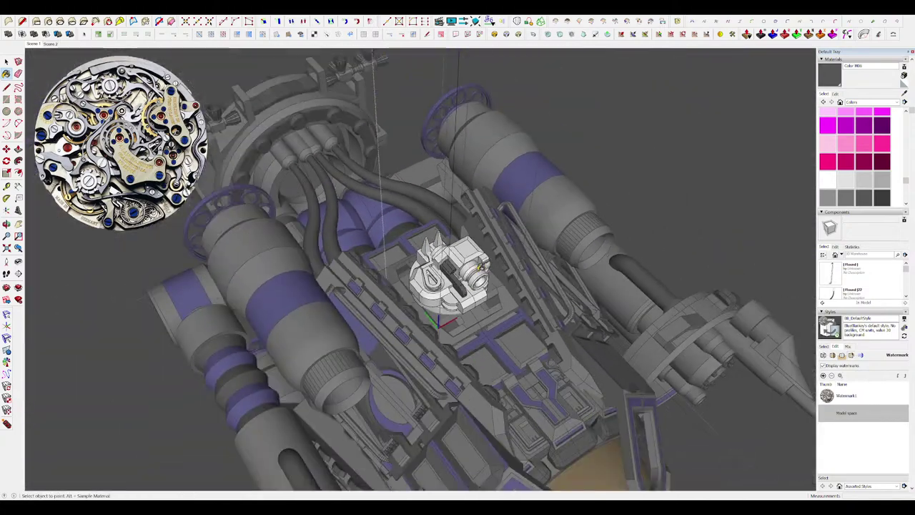
Paint the remaining light base and housing parts of the turret dark grey Color M06.
scroll(434, 279, "up", 6)
scroll(453, 269, "down", 4)
scroll(445, 250, "up", 6)
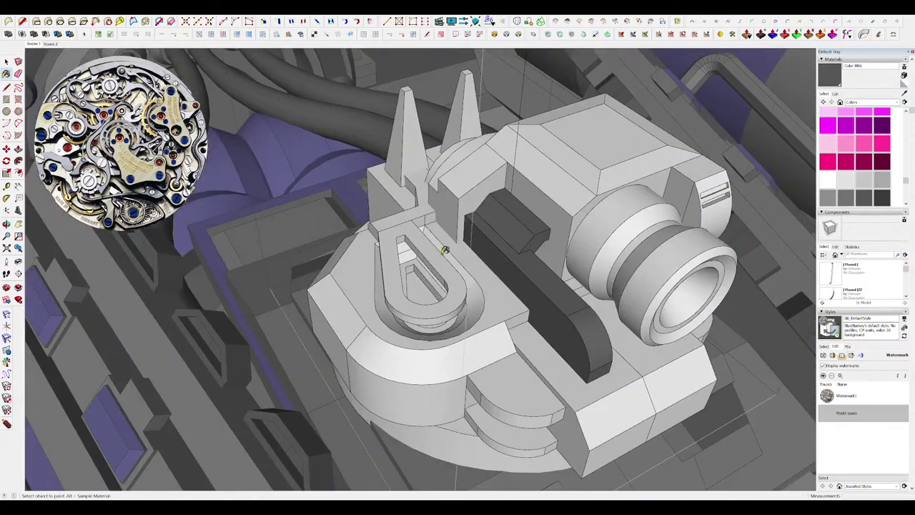
scroll(416, 221, "down", 4)
scroll(513, 252, "down", 5)
middle_click_drag(513, 252, 481, 270)
scroll(480, 271, "up", 5)
left_click(527, 274)
left_click(453, 229)
Open the turret's lens barrel for editing and paint its recessed groove Color M06, closing the group when done.
scroll(453, 231, "down", 4)
middle_click_drag(453, 231, 477, 254)
scroll(478, 254, "up", 10)
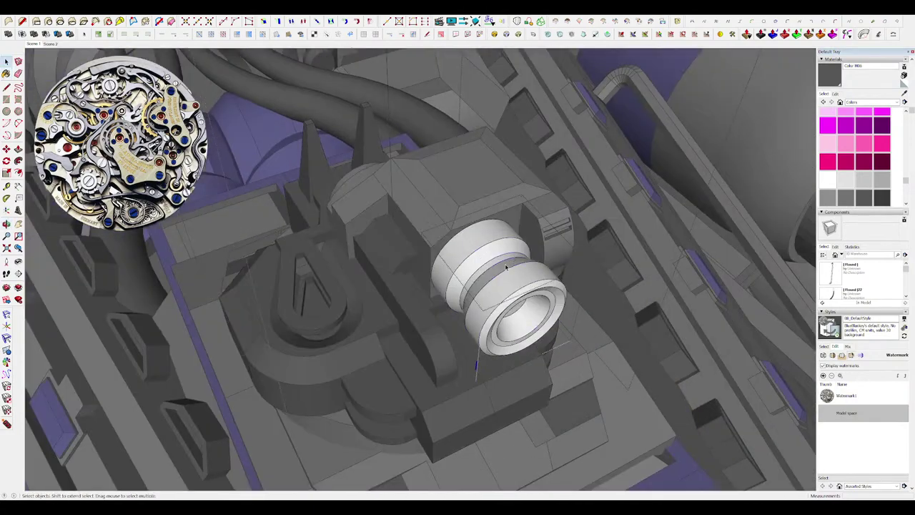
scroll(505, 262, "up", 4)
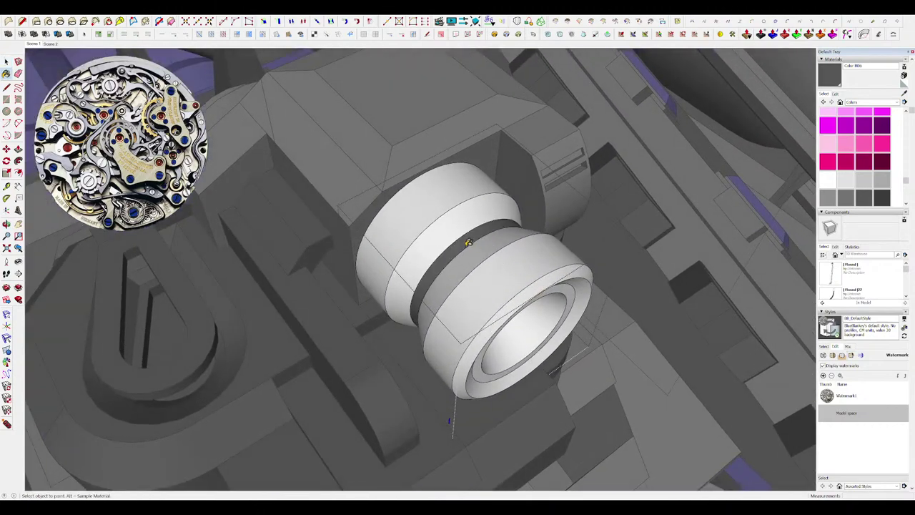
scroll(459, 235, "down", 4)
middle_click_drag(459, 235, 456, 192)
scroll(503, 283, "up", 4)
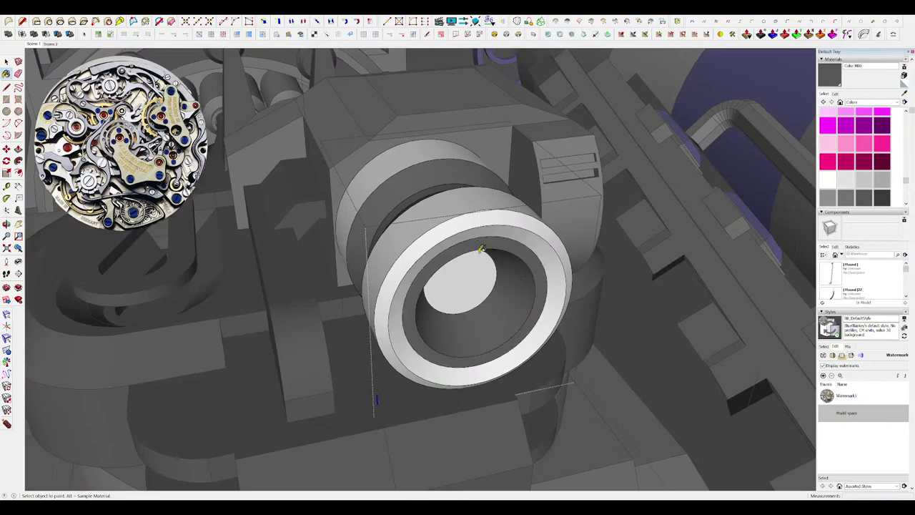
scroll(505, 263, "down", 6)
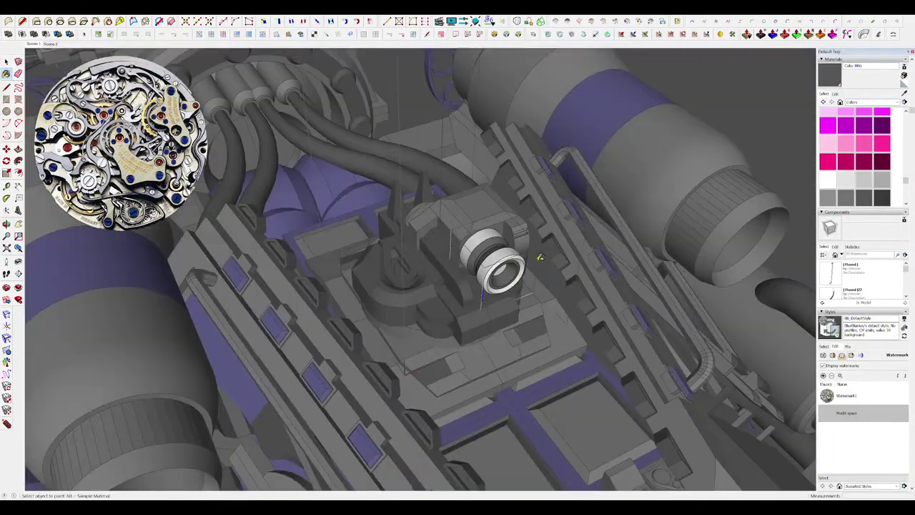
key("space")
left_click(563, 263)
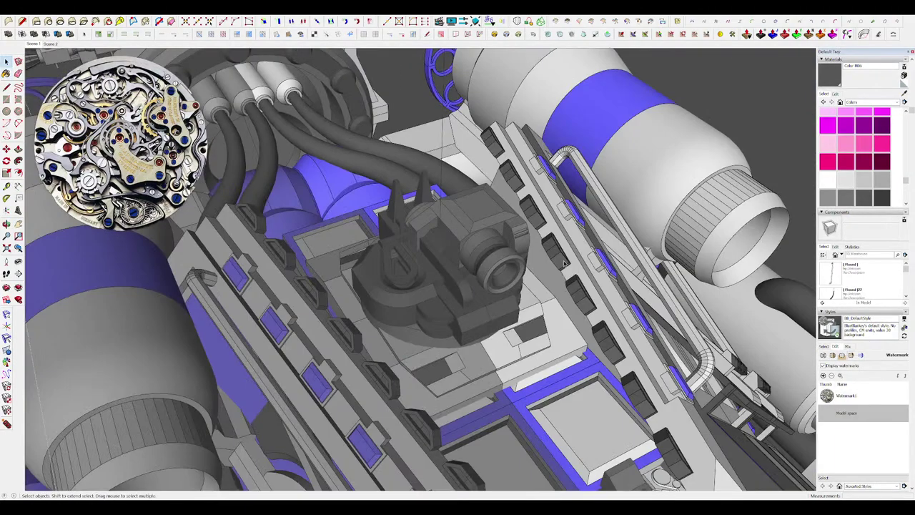
Sample dark grey Color M06 and paint the bent rails along the hull's side panels with it.
scroll(561, 260, "down", 5)
scroll(500, 243, "up", 7)
key("b")
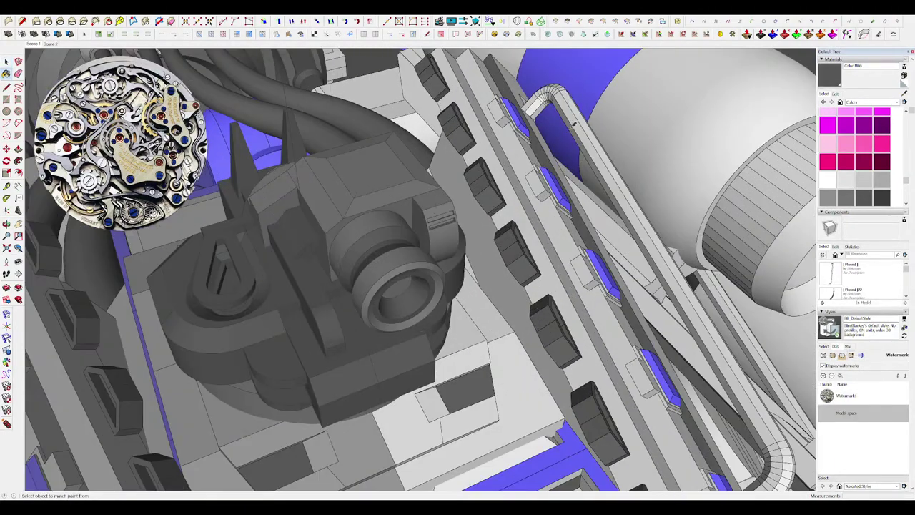
scroll(561, 168, "down", 6)
key("space")
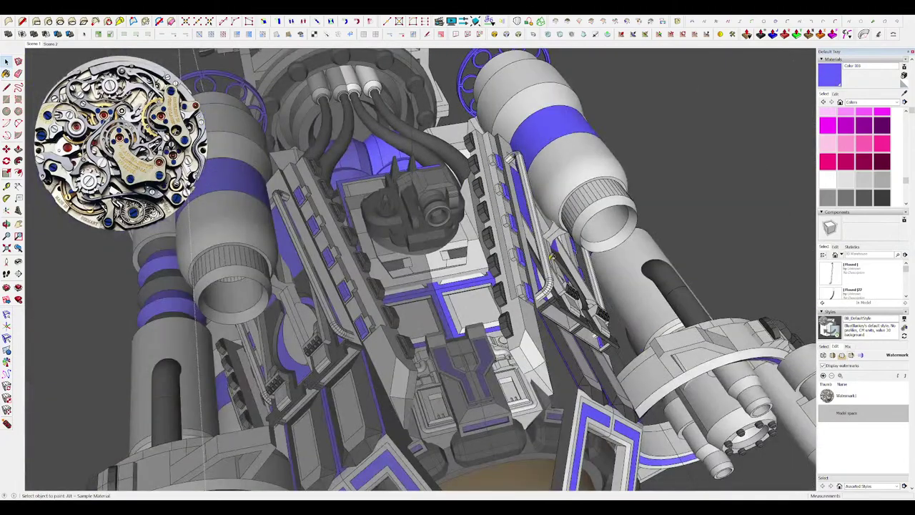
middle_click_drag(552, 257, 437, 264)
scroll(443, 267, "up", 4)
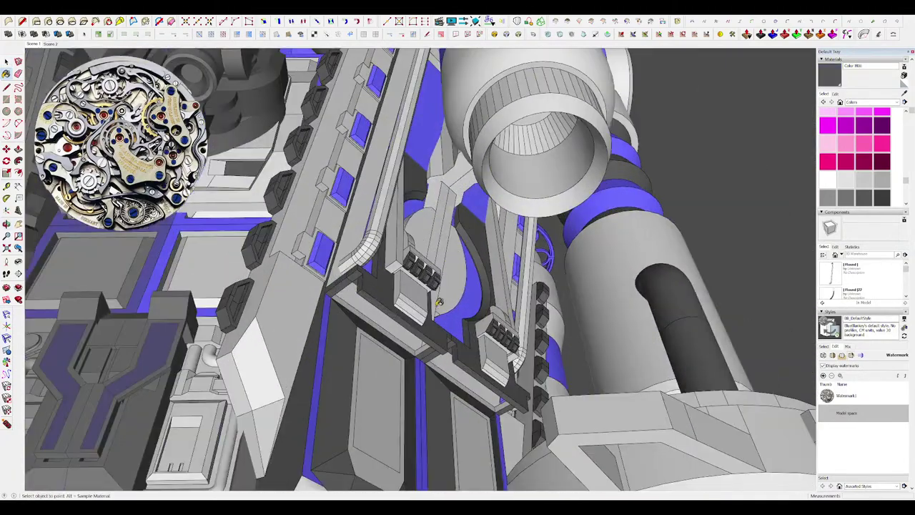
scroll(357, 221, "up", 3)
key("space")
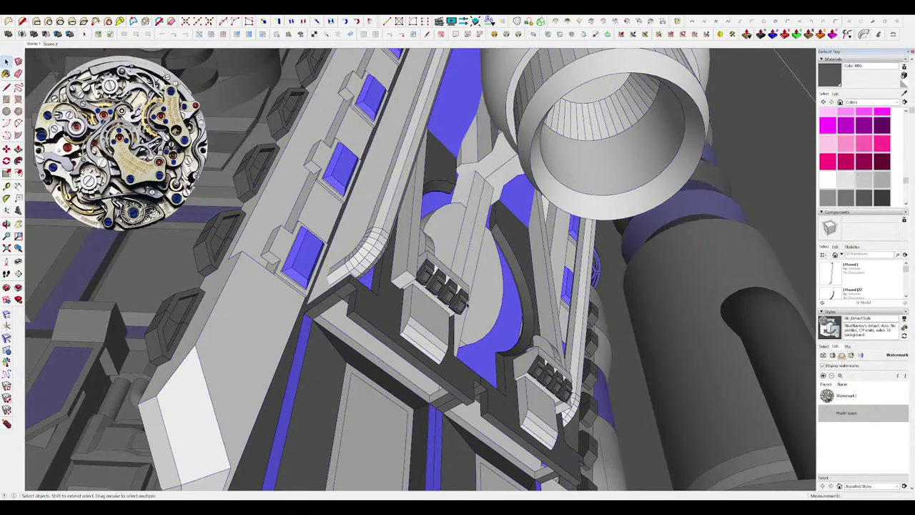
mouse_move(467, 307)
middle_mouse_down()
mouse_move(448, 274)
mouse_move(448, 294)
mouse_move(493, 315)
middle_mouse_up()
double_click(456, 281)
left_click(450, 296)
key("b")
left_click(448, 295)
key("space")
scroll(493, 308, "down", 5)
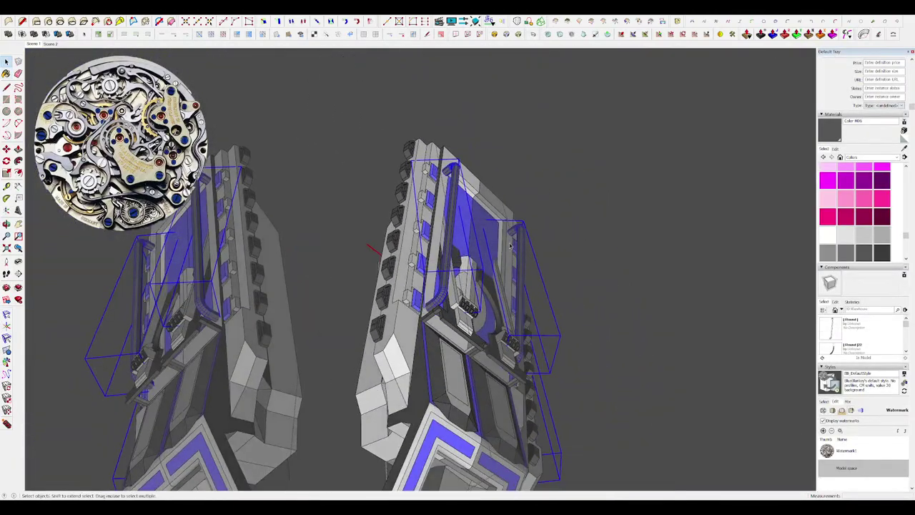
left_click(553, 240)
Scale the top face of the turret's camera housing and paint the slot beside the lens purple.
middle_click_drag(553, 240, 609, 311)
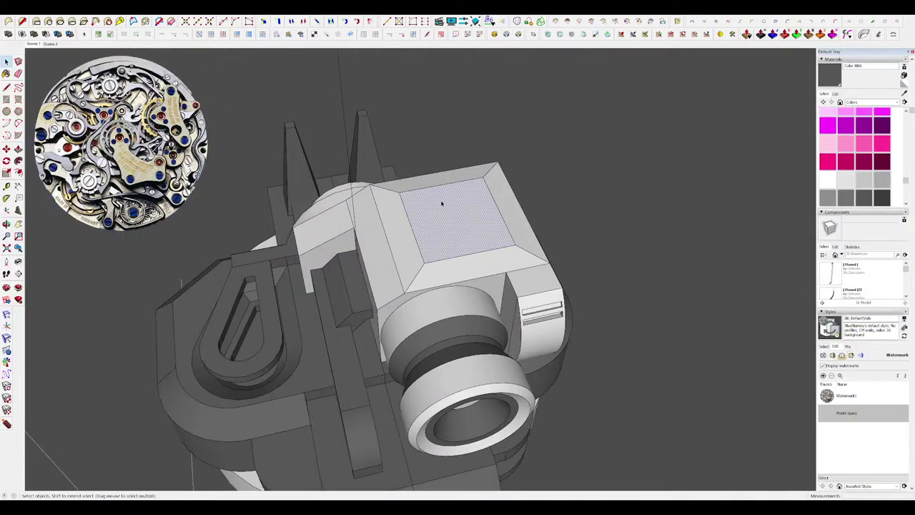
middle_click_drag(502, 249, 499, 256)
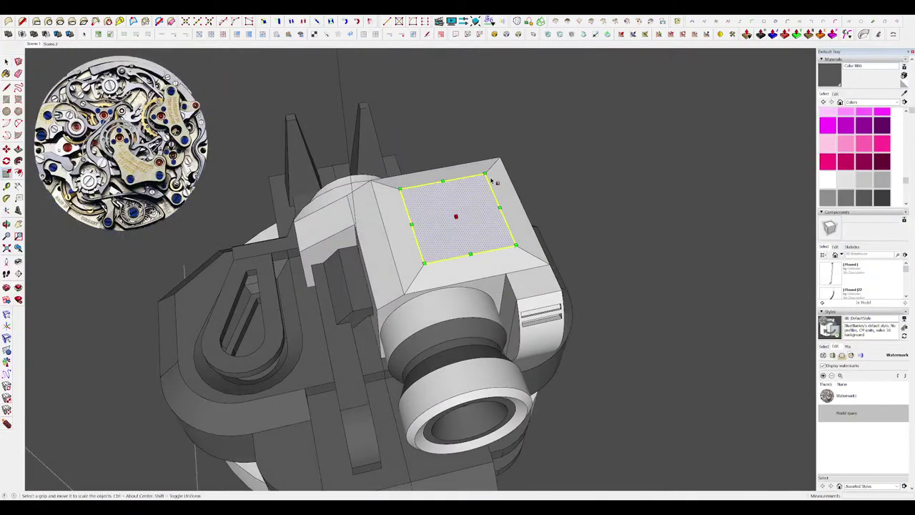
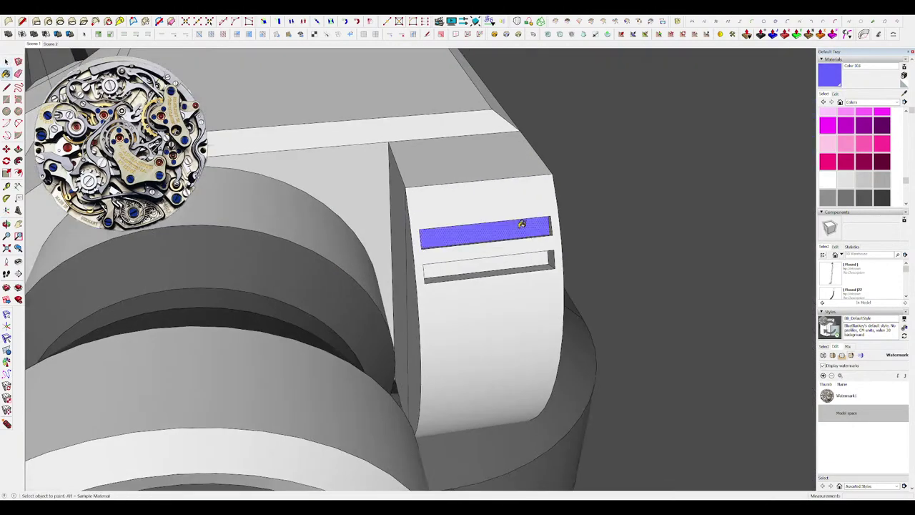
key("space")
scroll(518, 248, "down", 10)
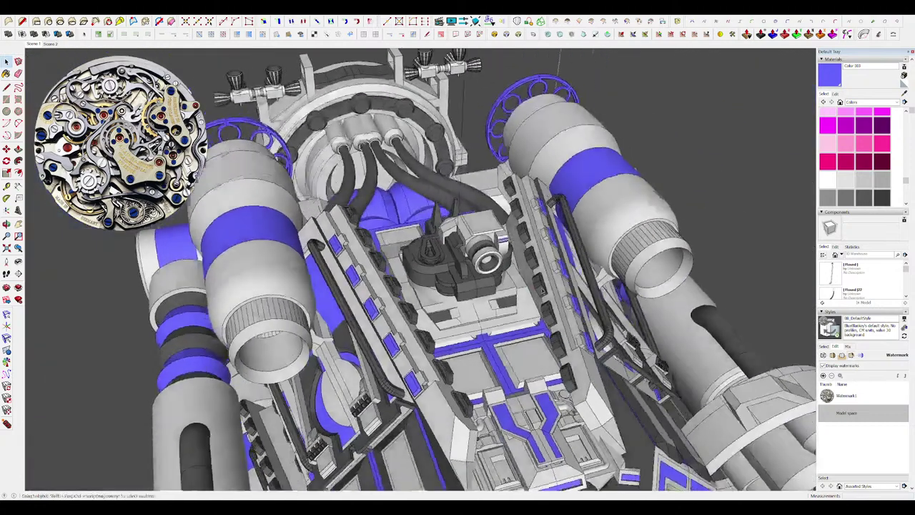
middle_click_drag(458, 246, 543, 265)
scroll(491, 247, "down", 3)
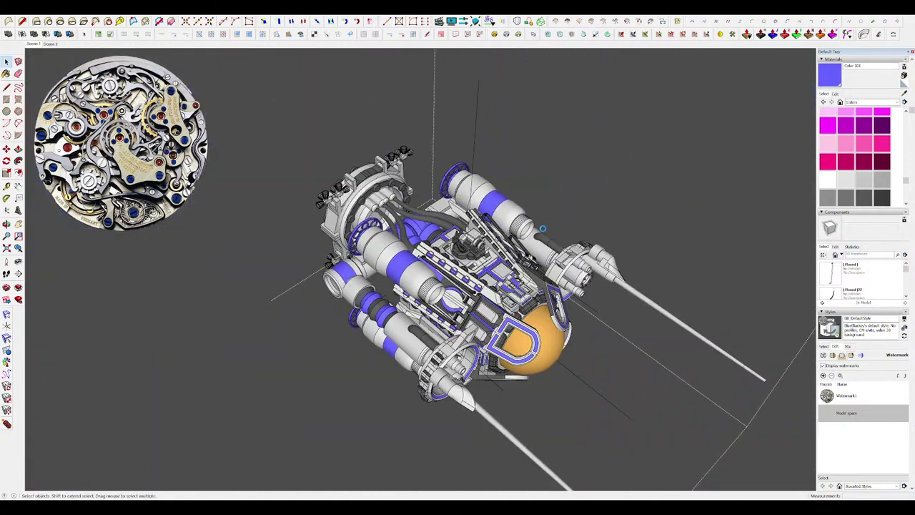
Soften the edges of the upper engine barrel, including its ribbed end ring, with Soften Edges.
scroll(437, 288, "up", 6)
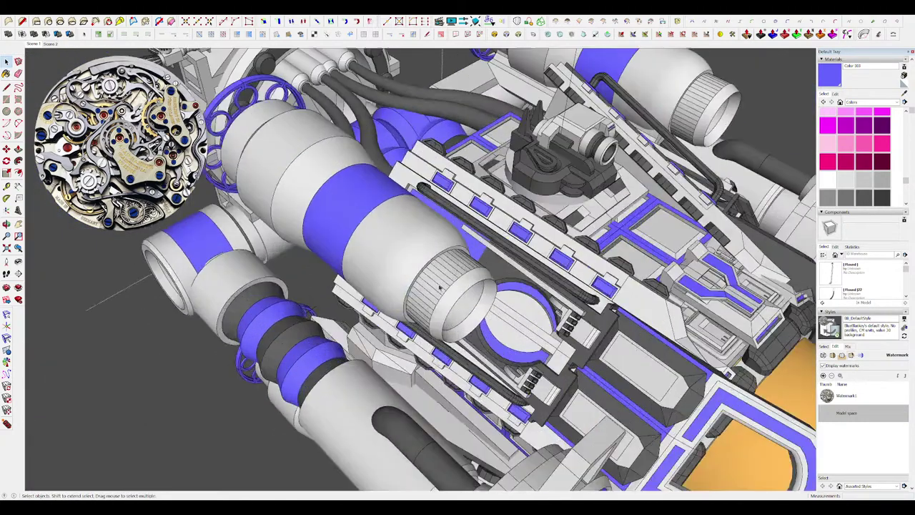
middle_click_drag(439, 287, 451, 258)
scroll(451, 258, "down", 5)
double_click(451, 258)
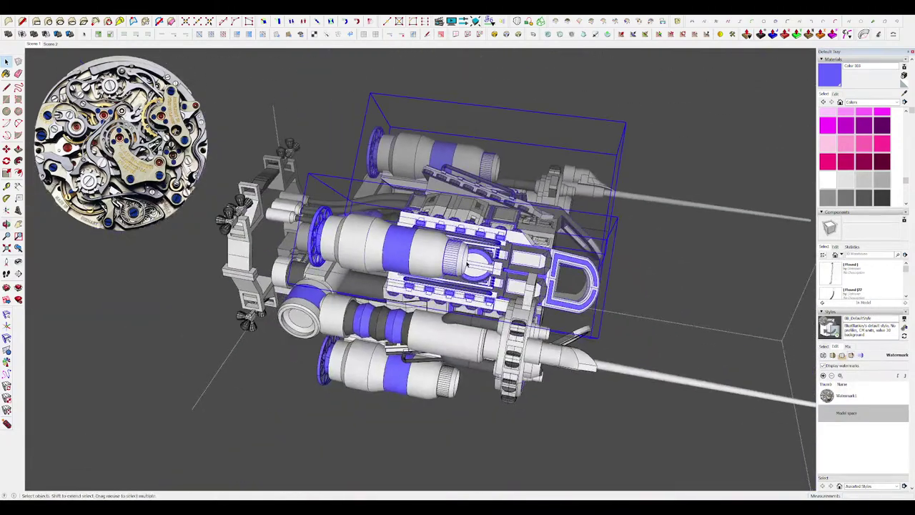
double_click(452, 258)
triple_click(452, 258)
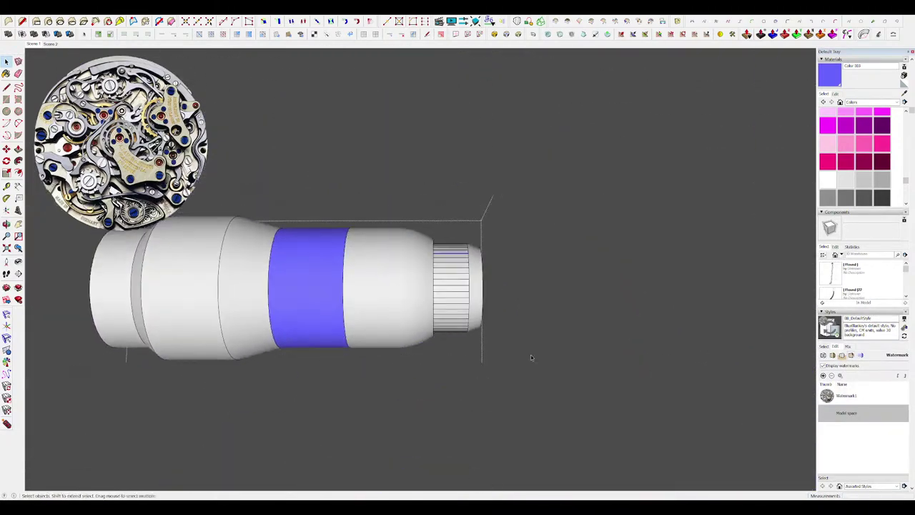
middle_click_drag(512, 299, 419, 324)
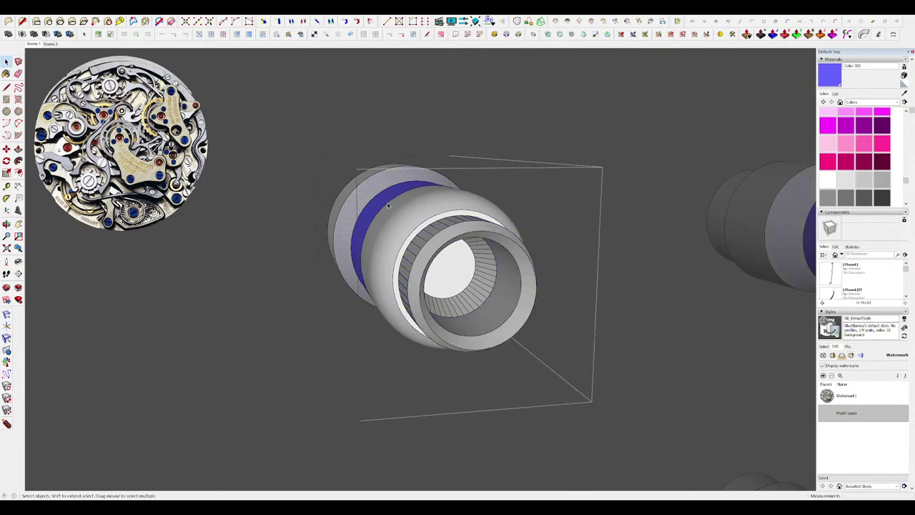
scroll(421, 245, "down", 3)
left_click(529, 291)
scroll(877, 441, "down", 10)
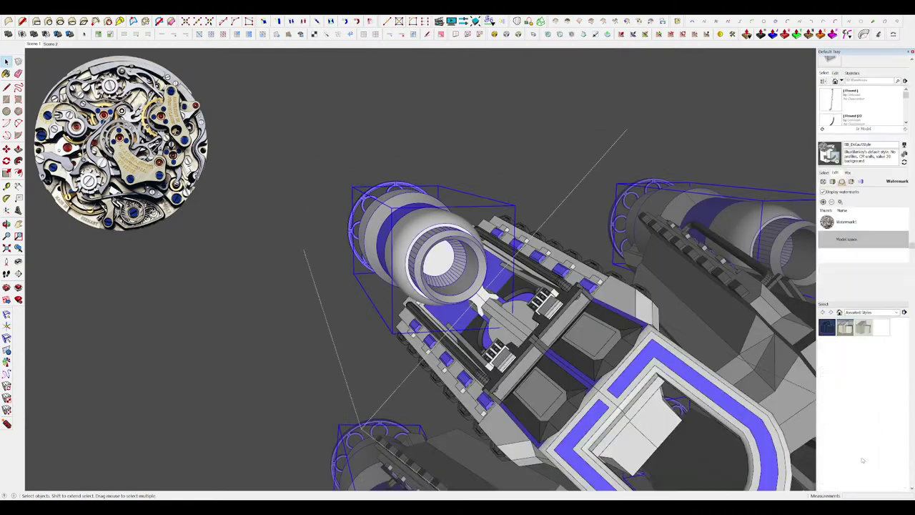
left_click_drag(840, 409, 843, 410)
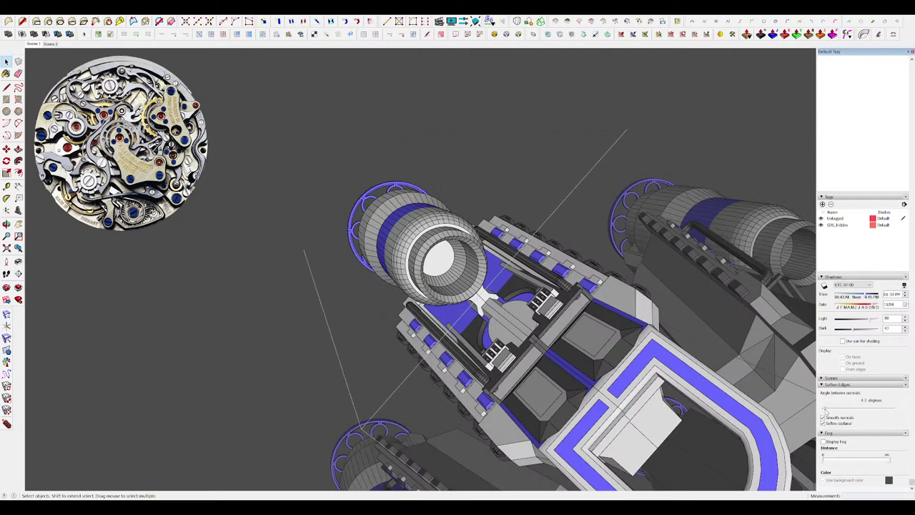
Paint the inside of the engine barrel's open end, using purple for its inner end face.
middle_click_drag(394, 295, 456, 265)
double_click(460, 236)
scroll(460, 240, "up", 4)
scroll(447, 262, "down", 4)
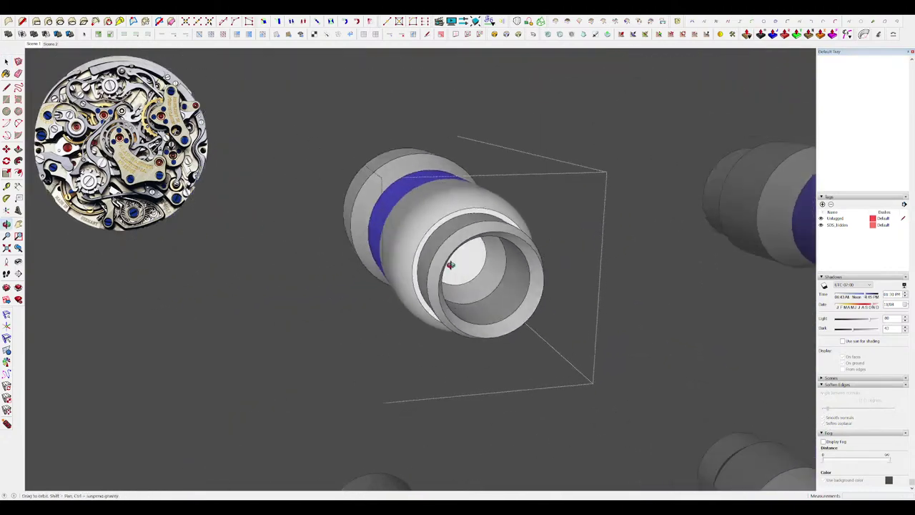
key("b")
scroll(534, 291, "up", 4)
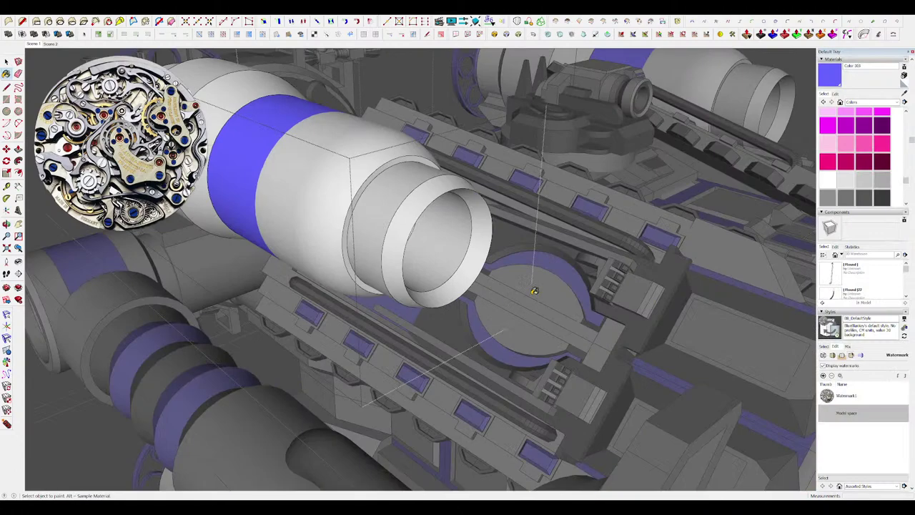
left_click(638, 331, "alt")
left_click(361, 223)
mouse_move(361, 223)
middle_mouse_down()
mouse_move(445, 225)
mouse_move(476, 265)
middle_mouse_up()
left_click(450, 239)
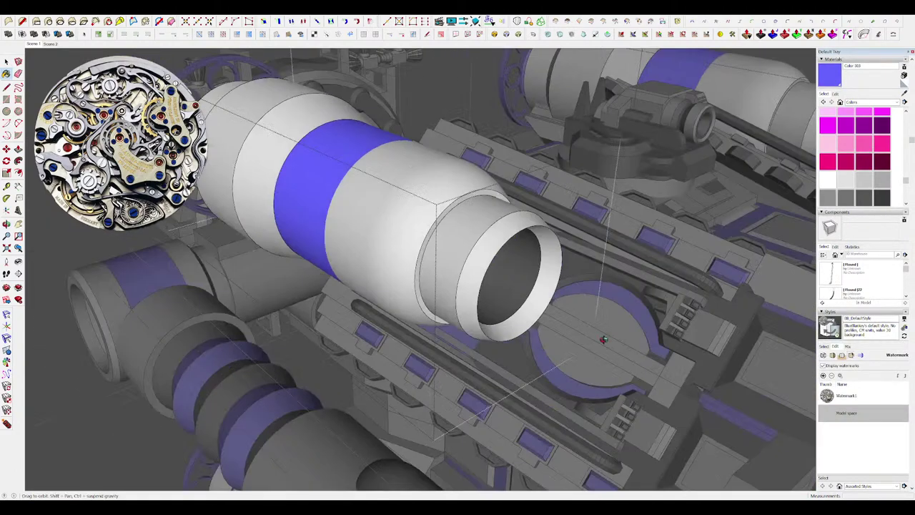
Close the nested engine barrel and hull groups to return to the whole ship model.
key("space")
scroll(476, 265, "down", 4)
scroll(476, 265, "up", 2)
scroll(477, 266, "down", 5)
left_click(593, 304)
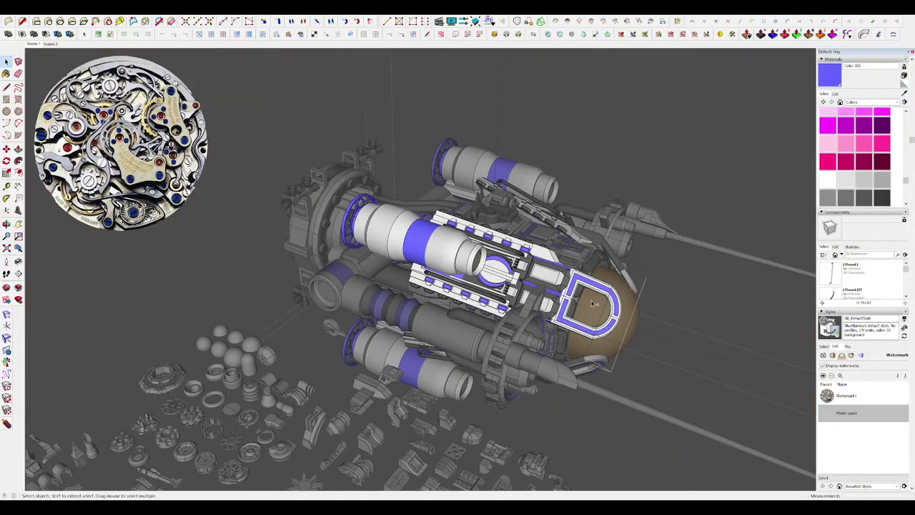
scroll(446, 248, "down", 3)
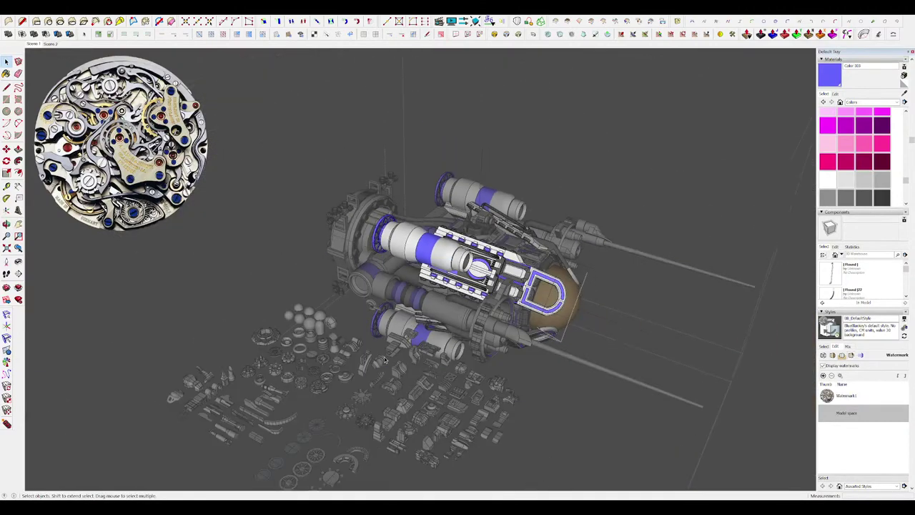
key("Escape")
middle_click_drag(447, 247, 471, 272)
scroll(446, 307, "down", 4)
scroll(412, 334, "up", 2)
middle_click_drag(412, 334, 421, 338)
key("Escape")
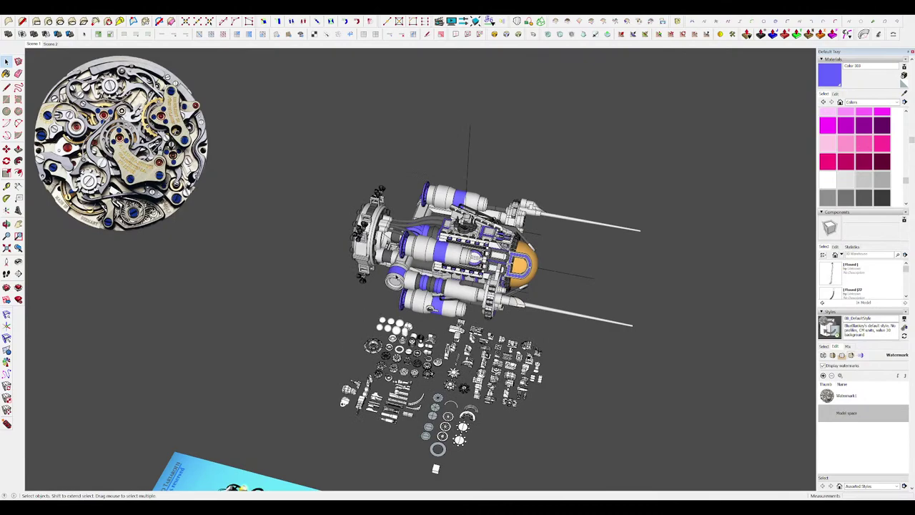
Open the orange front dome for editing with the ship hidden, examine its full shape, and close it again.
scroll(430, 246, "up", 5)
middle_click_drag(364, 246, 336, 194)
scroll(422, 276, "down", 5)
left_click(444, 269)
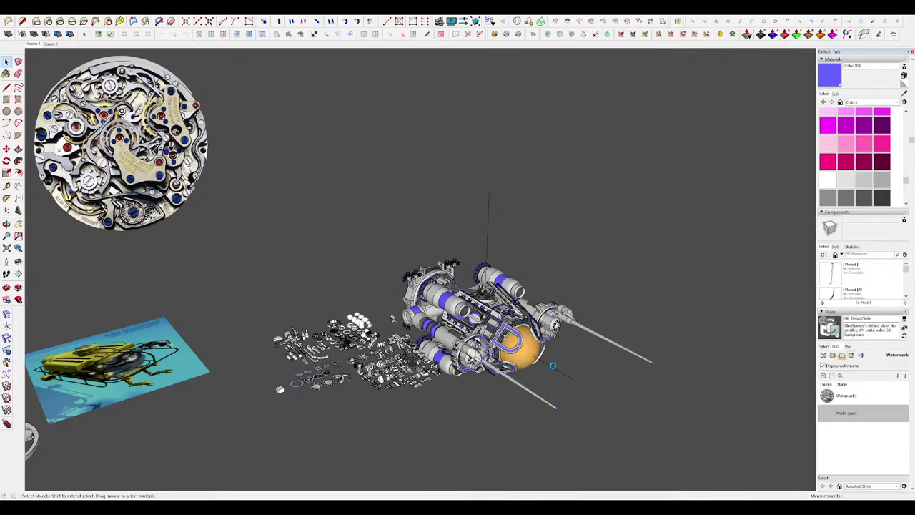
scroll(500, 343, "up", 5)
middle_click_drag(500, 344, 500, 315)
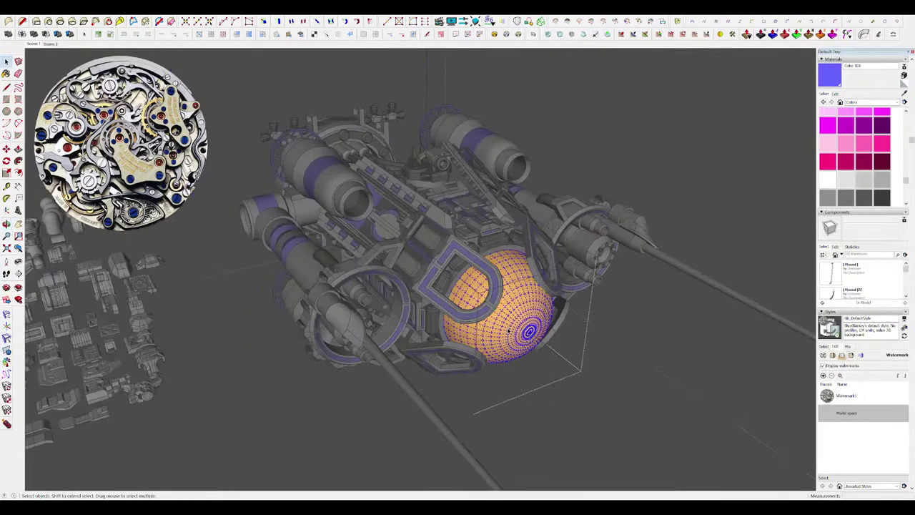
scroll(526, 309, "up", 3)
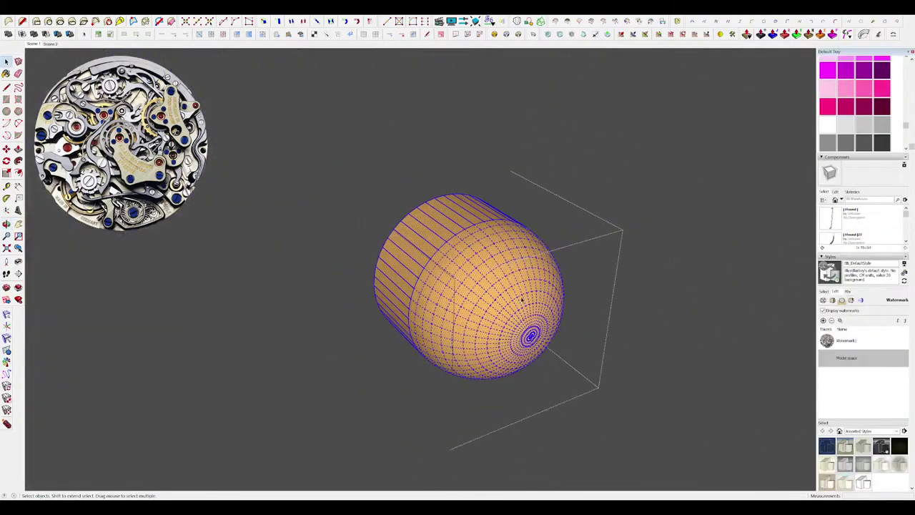
scroll(541, 294, "up", 3)
scroll(601, 285, "down", 2)
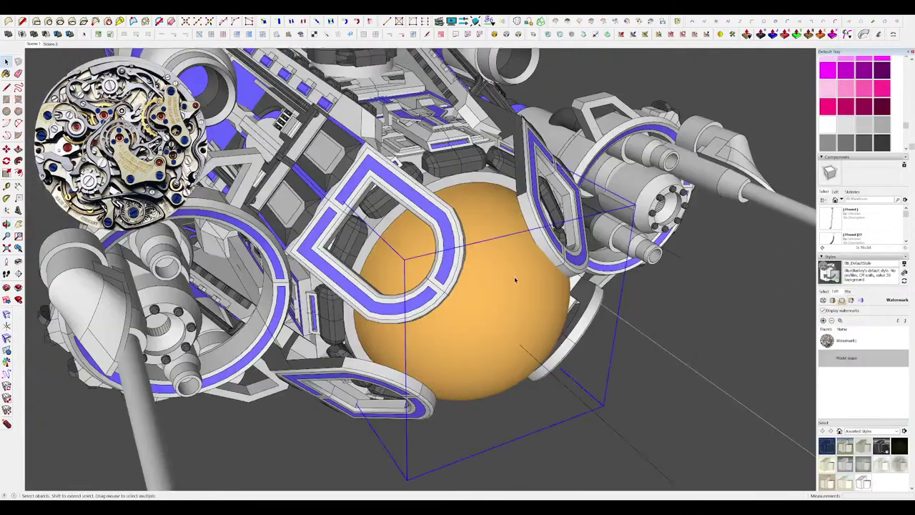
Scale the orange front dome along its length by a factor of about 0.65.
key("b")
middle_click_drag(518, 284, 489, 272)
scroll(488, 272, "down", 2)
key("s")
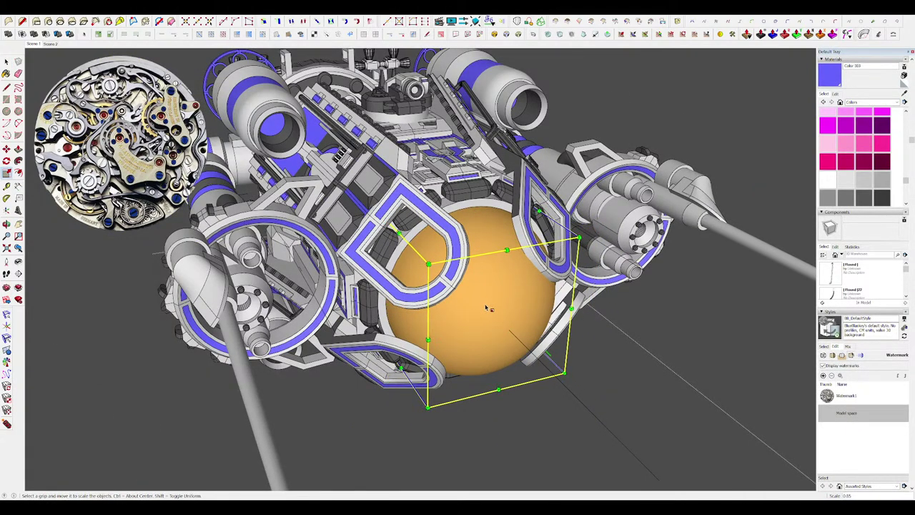
mouse_move(486, 309)
middle_mouse_down()
mouse_move(500, 318)
mouse_move(508, 290)
middle_mouse_up()
Sample the front dome's orange material and lower its opacity to 44, clearing the dome's selection.
key("b")
left_click(508, 290, "alt")
left_click(835, 94)
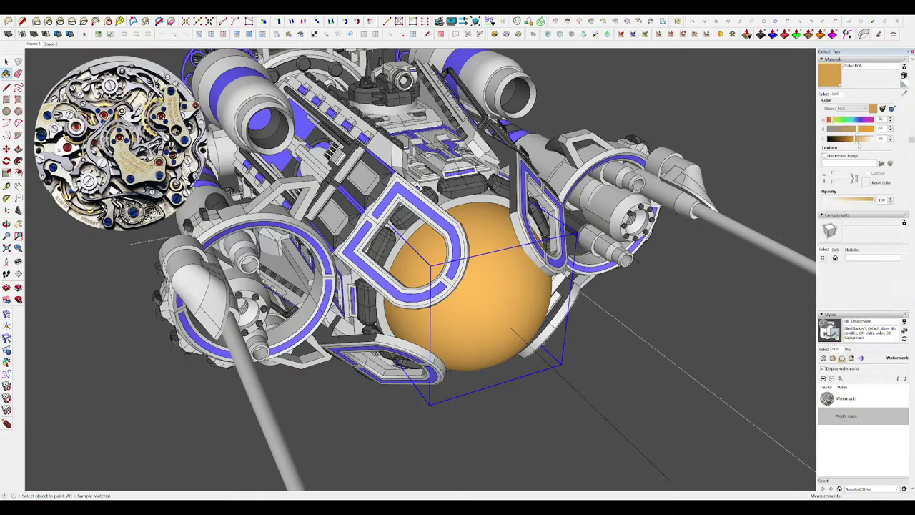
left_click_drag(850, 201, 848, 200)
mouse_move(458, 300)
middle_mouse_down()
mouse_move(492, 285)
mouse_move(463, 249)
mouse_move(498, 269)
mouse_move(510, 293)
mouse_move(515, 282)
middle_mouse_up()
left_click(493, 284)
key("space")
key("ctrl+t")
left_click(499, 280)
key("ctrl+t")
key("b")
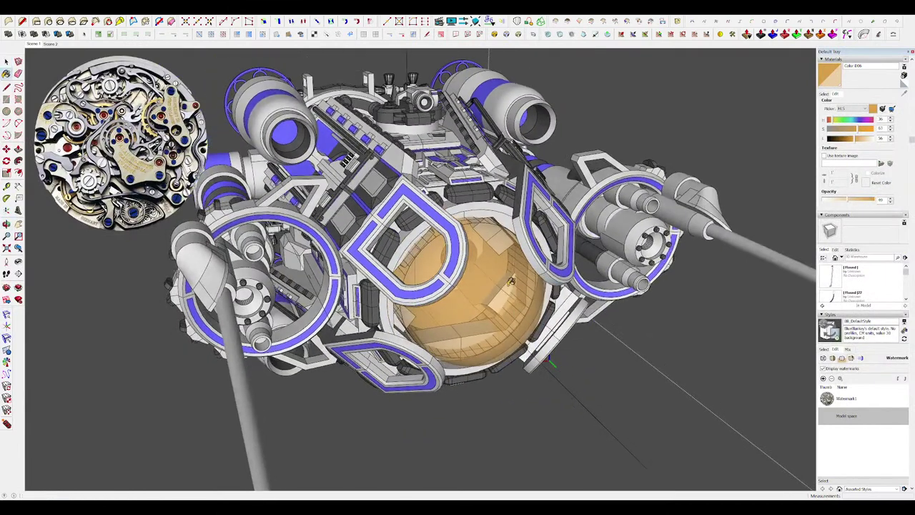
Paint the front dome with a pink palette colour and recolour that material to bright yellow.
left_click(825, 95)
left_click(869, 146)
left_click(478, 311)
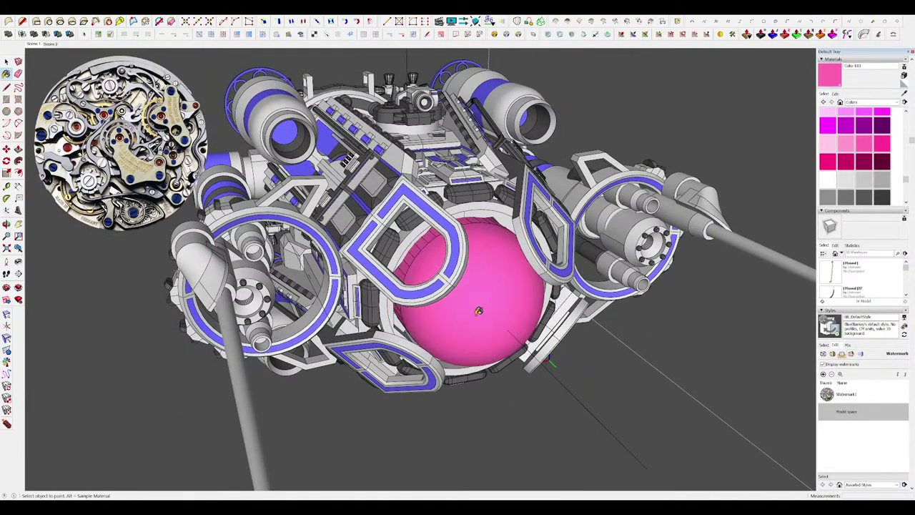
left_click(836, 95)
left_click(872, 128)
left_click(835, 120)
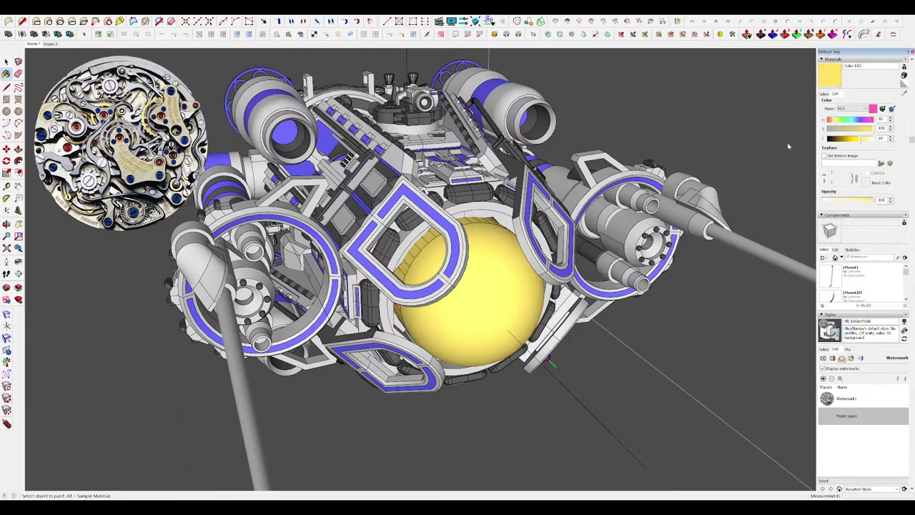
Open the front dome for editing in isolation and push its back end forward until only the hemisphere remains.
middle_click_drag(555, 242, 574, 241)
key("space")
left_click(491, 256)
scroll(472, 263, "down", 5)
middle_click_drag(429, 236, 422, 218)
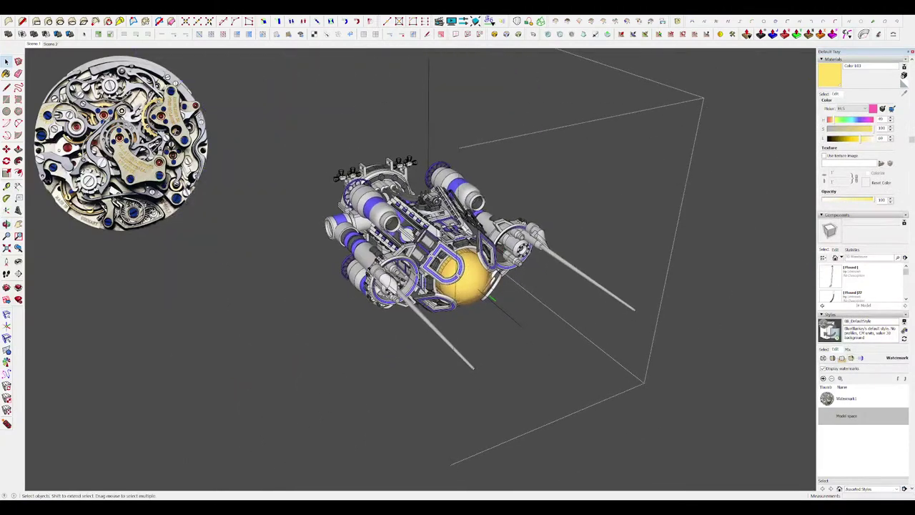
scroll(457, 271, "up", 10)
middle_click_drag(457, 272, 414, 250)
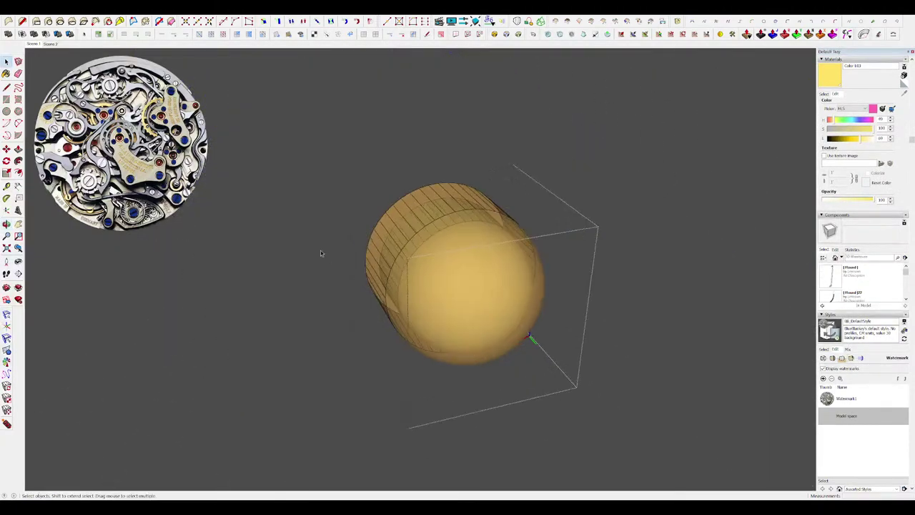
middle_click_drag(321, 253, 479, 250)
scroll(357, 241, "up", 4)
key("p")
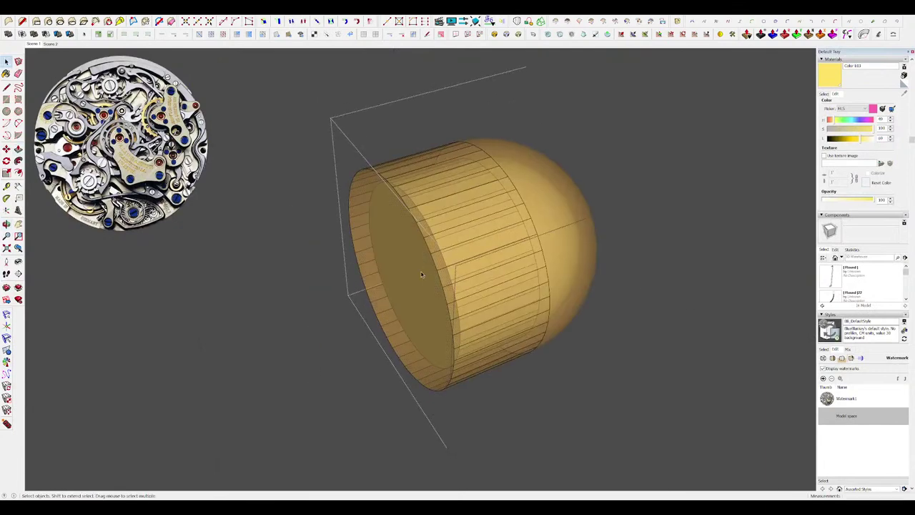
middle_click_drag(421, 274, 432, 271)
key("p")
left_click_drag(419, 272, 492, 212)
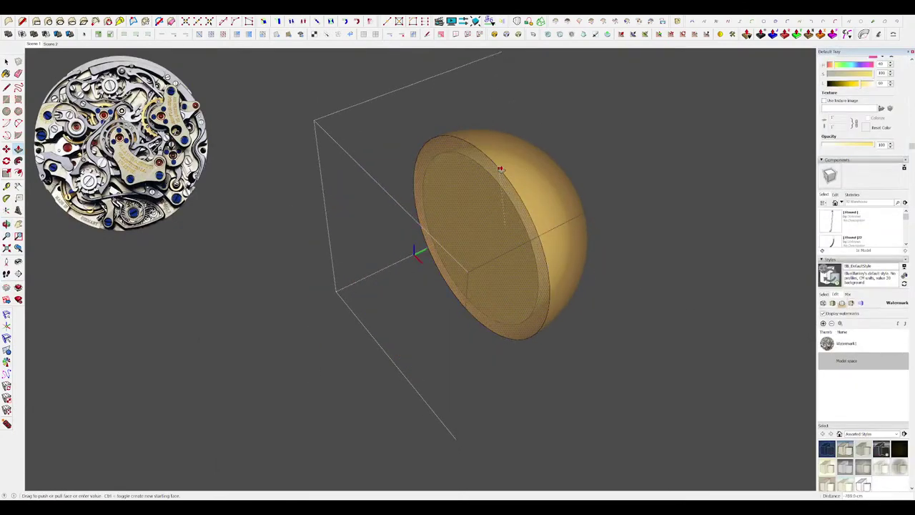
left_click(499, 168)
Paint the back face of the hemisphere's rim with the yellow material.
middle_click_drag(497, 166, 609, 291)
scroll(464, 304, "down", 4)
scroll(486, 286, "up", 4)
key("i")
scroll(533, 219, "up", 3)
mouse_move(429, 243)
middle_mouse_down()
mouse_move(534, 219)
mouse_move(364, 236)
mouse_move(384, 231)
middle_mouse_up()
scroll(533, 219, "down", 3)
scroll(513, 162, "up", 4)
key("b")
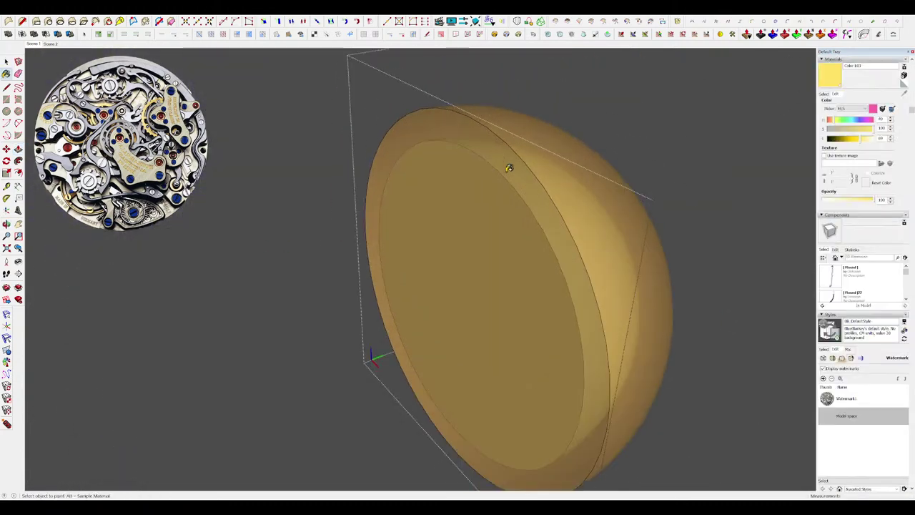
left_click(524, 171)
mouse_move(524, 171)
middle_mouse_down()
mouse_move(317, 190)
mouse_move(508, 241)
middle_mouse_up()
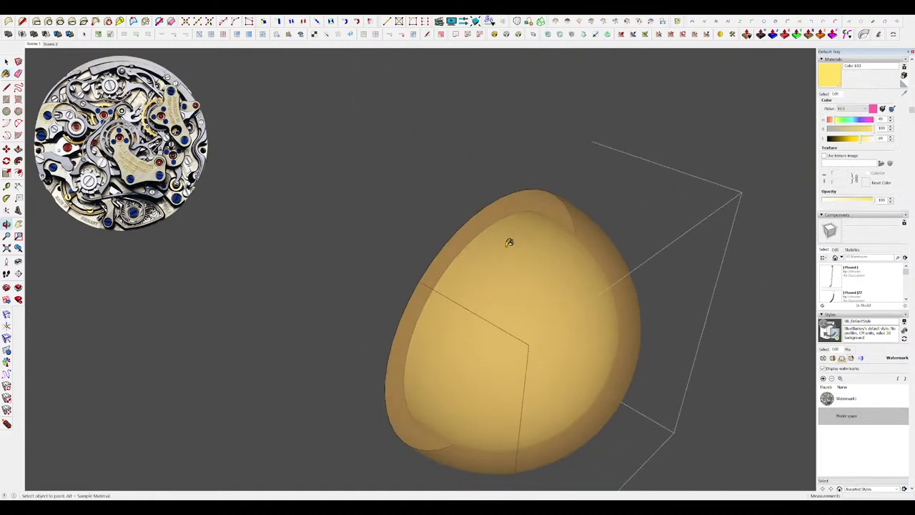
Paint the front-facing side of the dome's rim yellow and show the rest of the ship again.
scroll(509, 241, "up", 2)
key("space")
key("i")
middle_click_drag(424, 202, 370, 183)
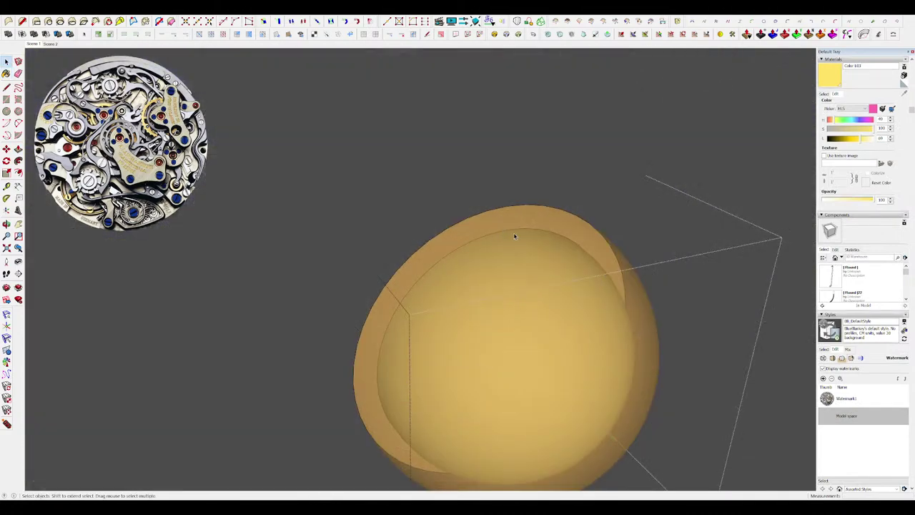
mouse_move(513, 235)
middle_mouse_down()
mouse_move(520, 245)
mouse_move(470, 220)
middle_mouse_up()
left_click(498, 222)
key("space")
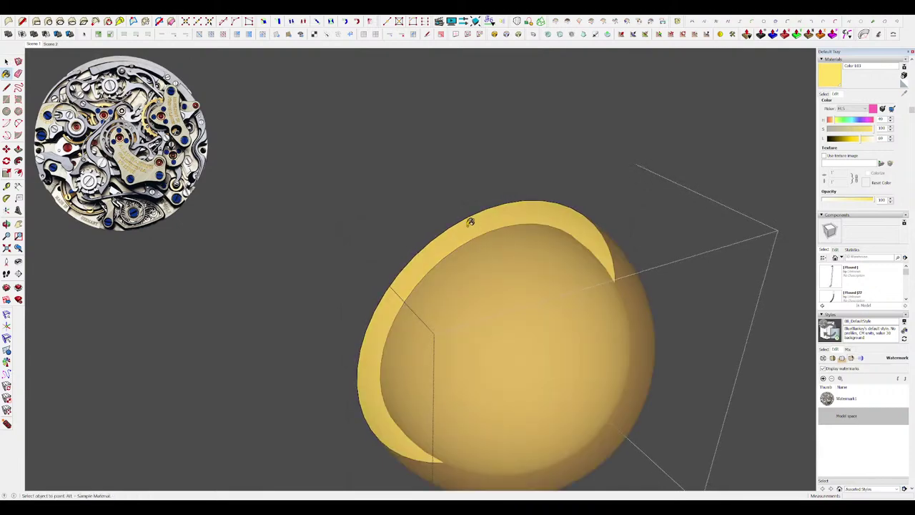
key("i")
scroll(466, 219, "down", 5)
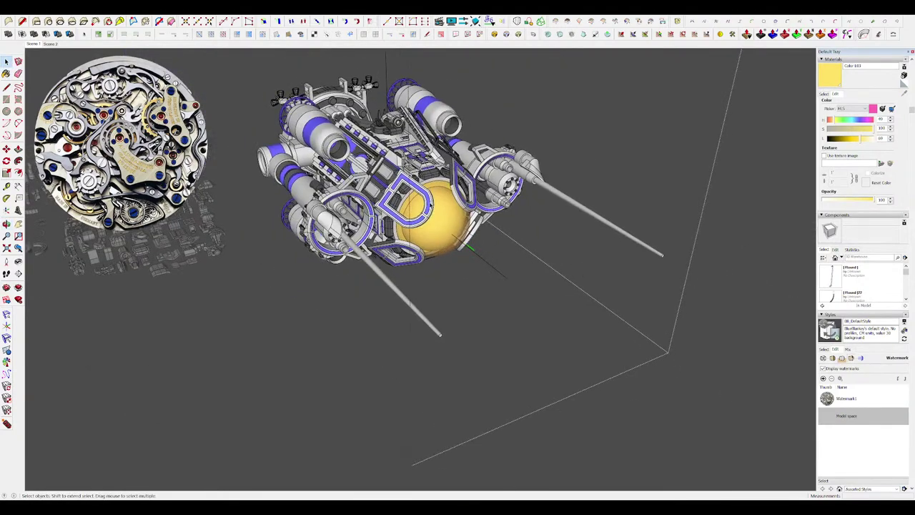
Open the dome's group again in isolation and hide the hemisphere to expose the ring and disc behind it.
scroll(465, 231, "up", 4)
left_click(550, 274)
scroll(542, 279, "down", 4)
scroll(479, 247, "up", 4)
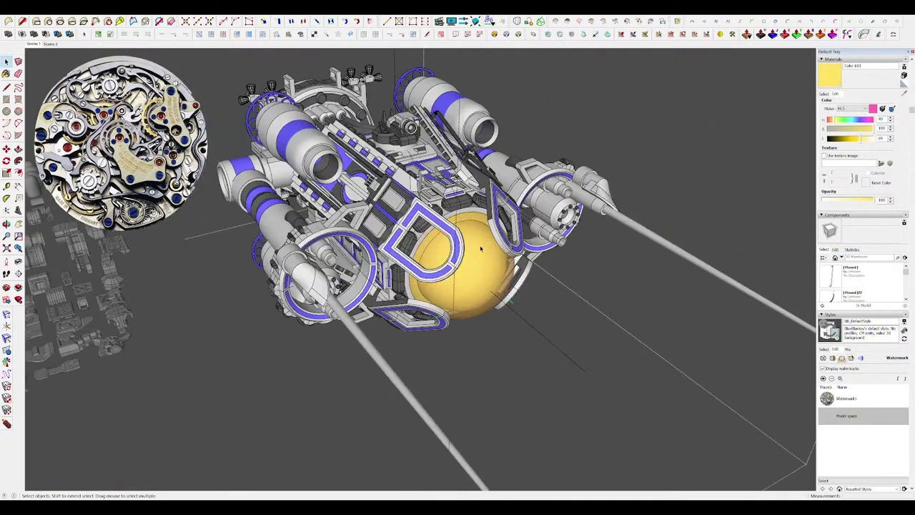
triple_click(480, 246)
scroll(471, 236, "up", 3)
key("i")
left_click(469, 235)
key("Delete")
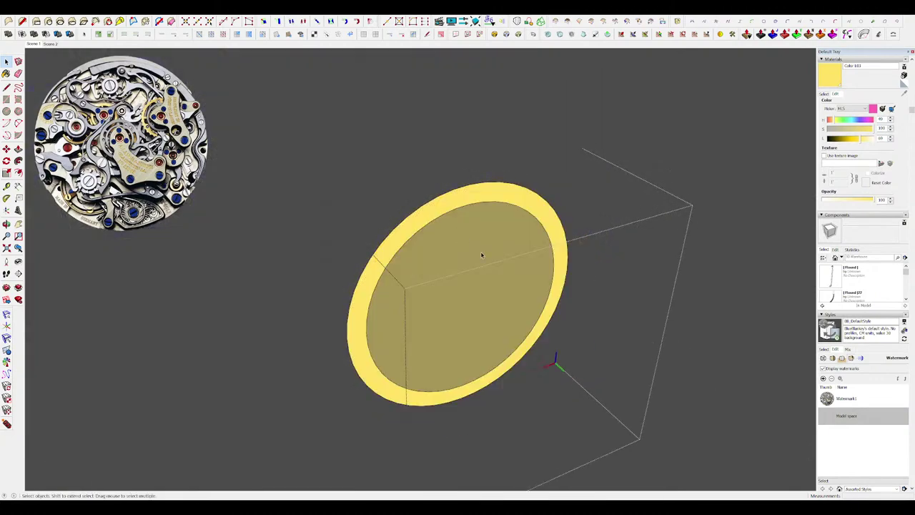
Sample the light grey of the surrounding hull, paint the dome's backing ring and disc with it, and unhide the hemisphere.
scroll(451, 239, "up", 3)
key("i")
scroll(460, 240, "down", 2)
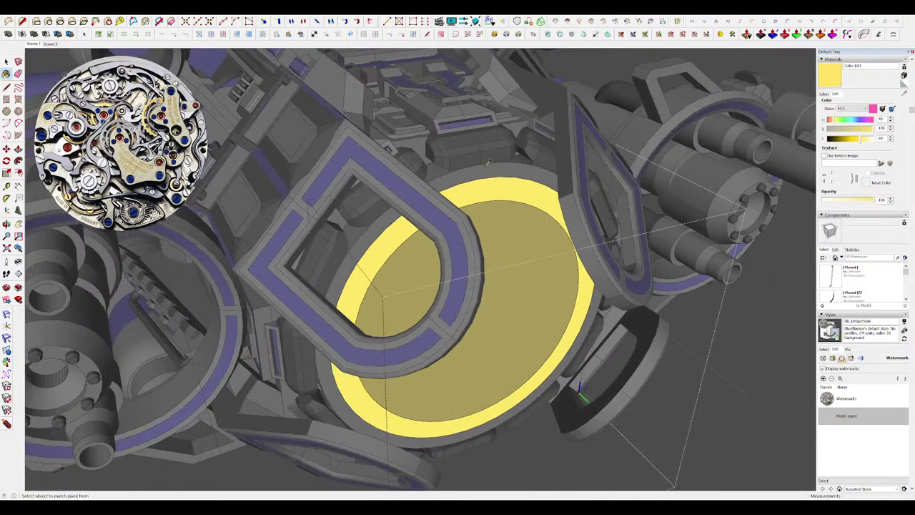
left_click(499, 188)
scroll(481, 201, "down", 2)
key("shift+h")
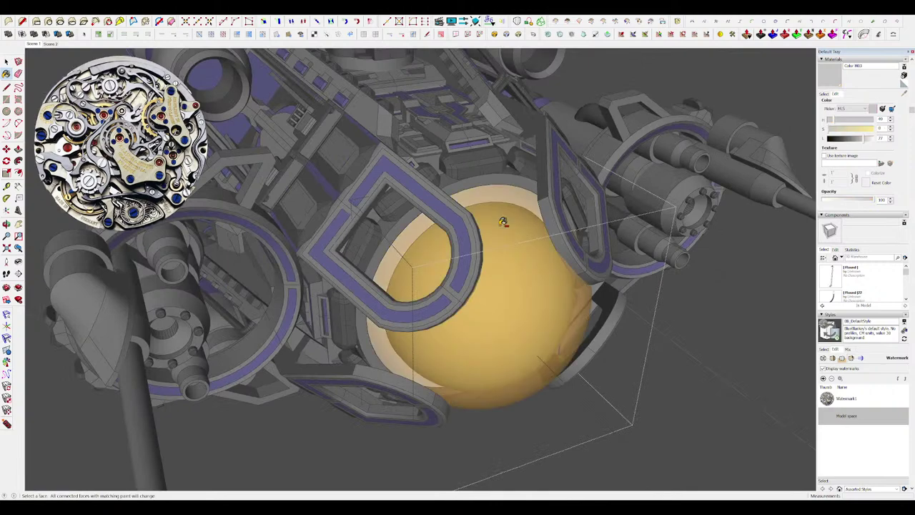
scroll(503, 221, "down", 3)
key("space")
key("Escape")
scroll(466, 245, "down", 2)
scroll(552, 277, "up", 5)
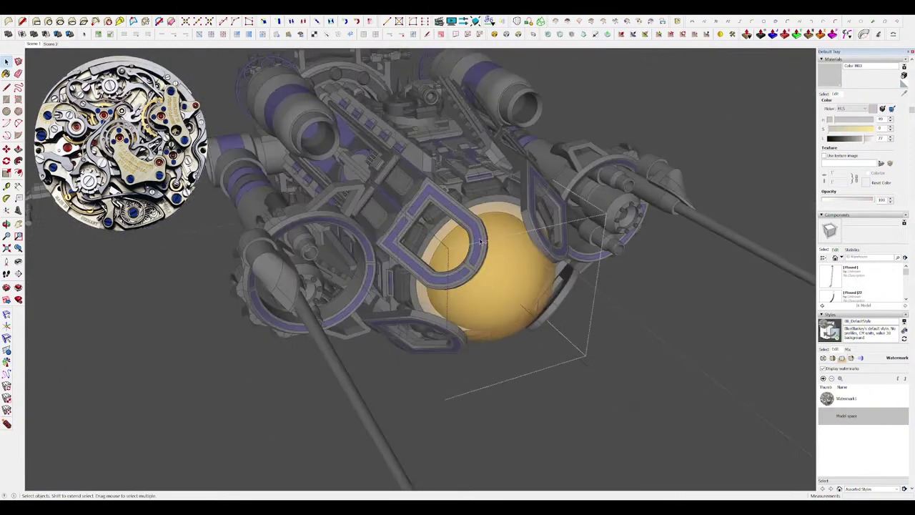
Paint the dome's backing with the sampled dark grey, unhide the hemisphere and close the dome's groups.
key("b")
scroll(490, 172, "up", 3)
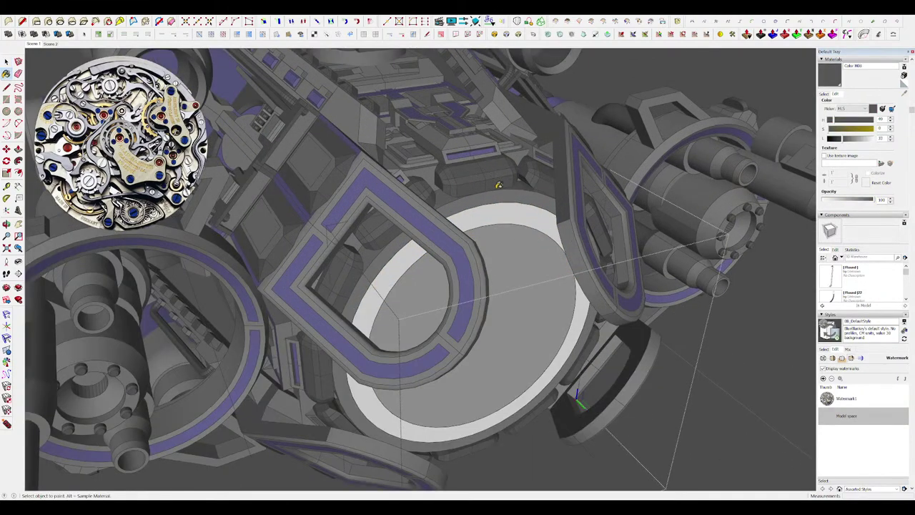
left_click(506, 217)
key("shift+h")
scroll(496, 218, "down", 4)
key("space")
key("Escape")
scroll(468, 255, "down", 4)
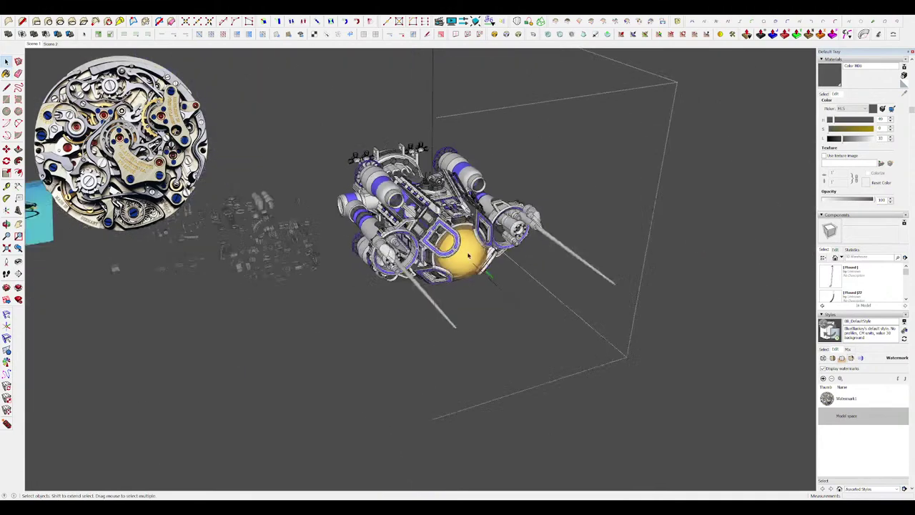
scroll(468, 255, "down", 2)
left_click(629, 310)
Examine the recoloured ship and its yellow front dome from above.
middle_click_drag(532, 212, 536, 229)
scroll(458, 236, "up", 5)
middle_click_drag(457, 214, 469, 250)
scroll(469, 250, "down", 2)
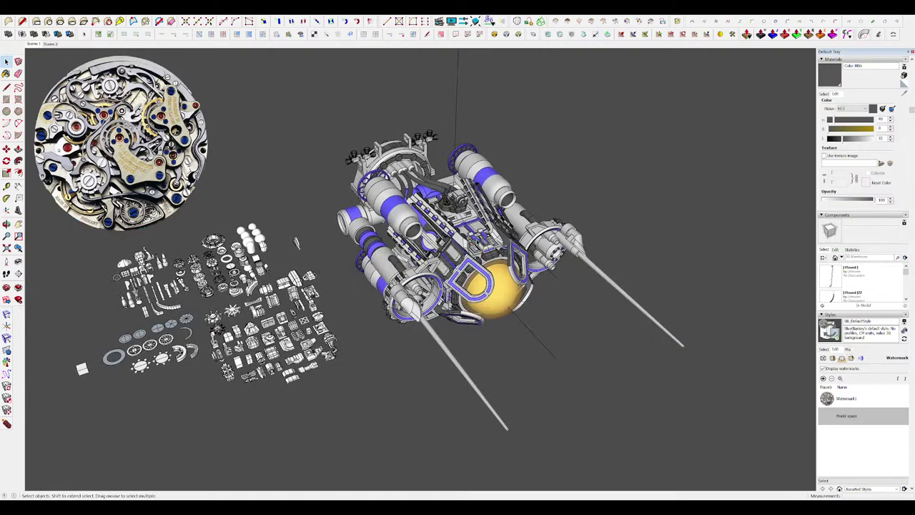
scroll(450, 227, "up", 3)
mouse_move(450, 226)
middle_mouse_down()
mouse_move(443, 261)
mouse_move(386, 232)
mouse_move(421, 257)
mouse_move(465, 250)
middle_mouse_up()
scroll(443, 262, "up", 3)
scroll(465, 250, "down", 3)
Offset the recessed panel's face inward on the central deck behind the dome and close the panel's groups.
scroll(469, 194, "up", 5)
middle_click_drag(470, 193, 473, 208)
scroll(476, 183, "up", 2)
key("b")
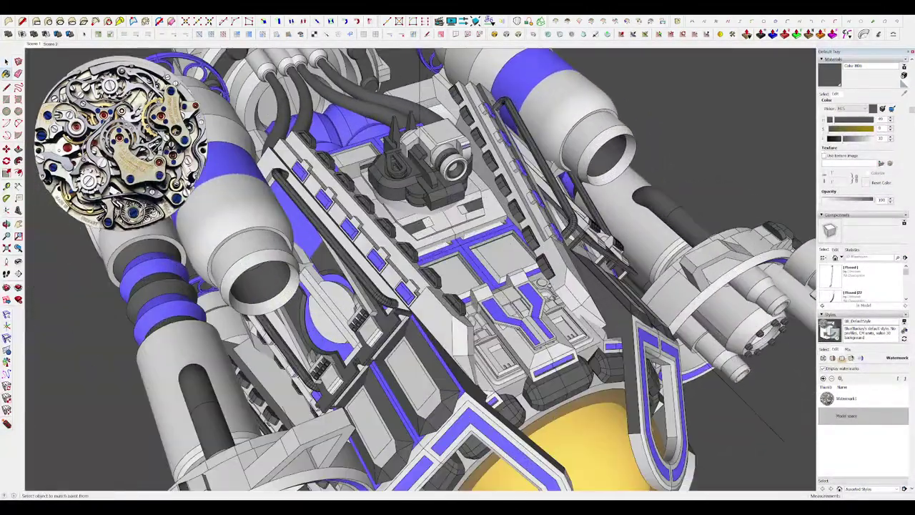
left_click(508, 262)
scroll(524, 251, "up", 4)
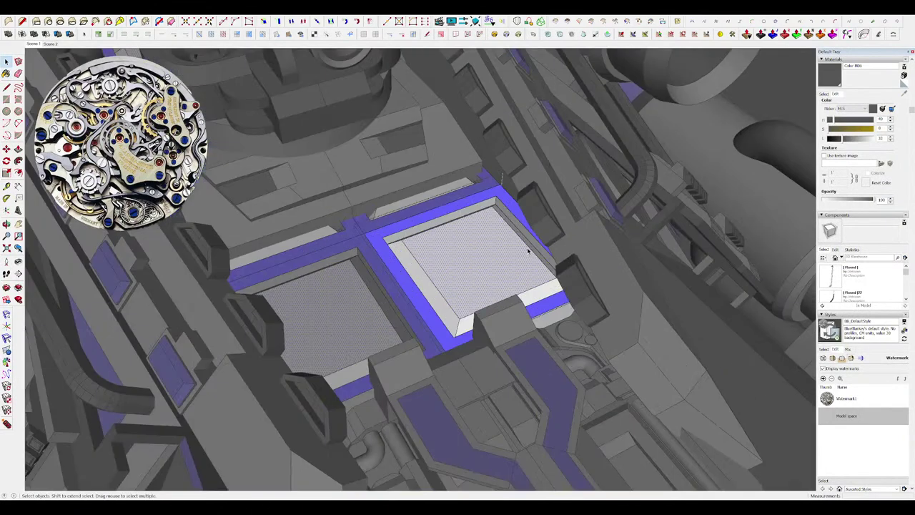
middle_click_drag(489, 255, 505, 258)
left_click(540, 271)
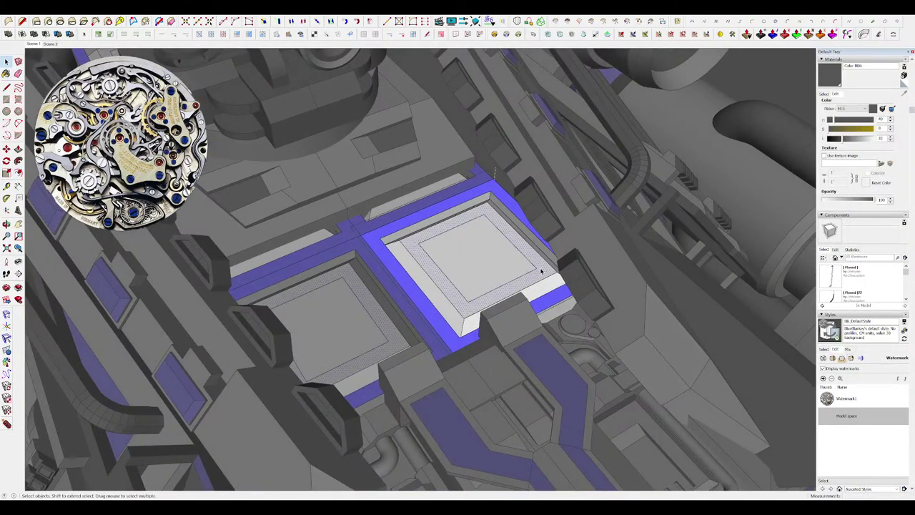
scroll(441, 238, "down", 9)
key("space")
left_click(613, 283)
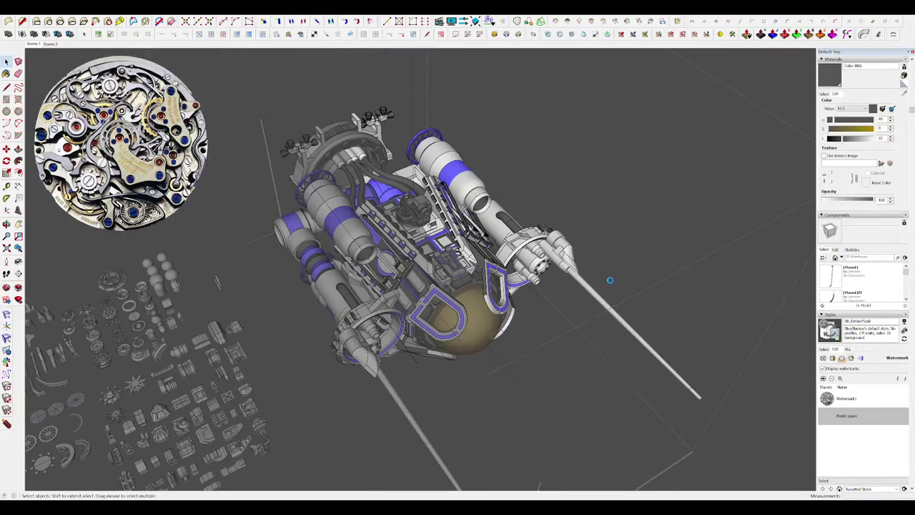
Open the thruster cluster beside the large rear engine ring for editing.
scroll(307, 122, "up", 3)
middle_click_drag(309, 131, 629, 212)
scroll(629, 213, "down", 7)
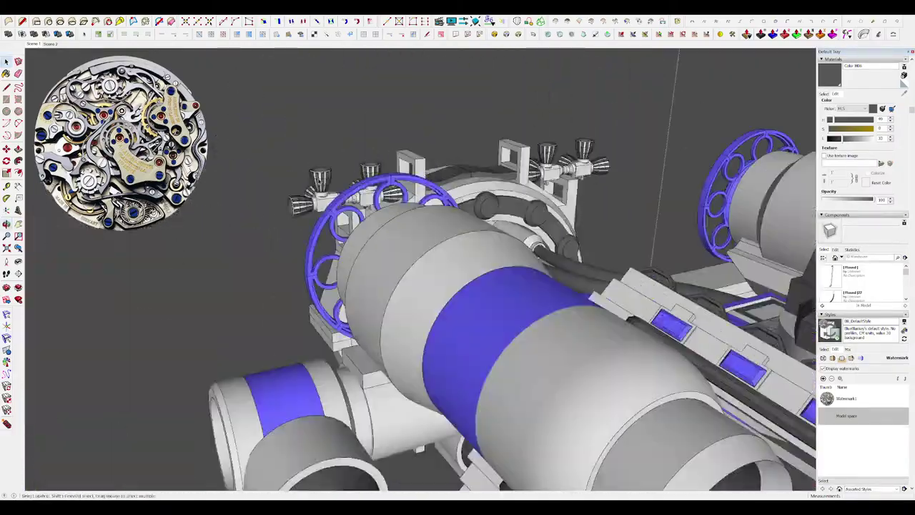
scroll(420, 270, "down", 5)
scroll(343, 243, "up", 4)
middle_click_drag(386, 236, 525, 122)
scroll(608, 182, "up", 6)
left_click(483, 246)
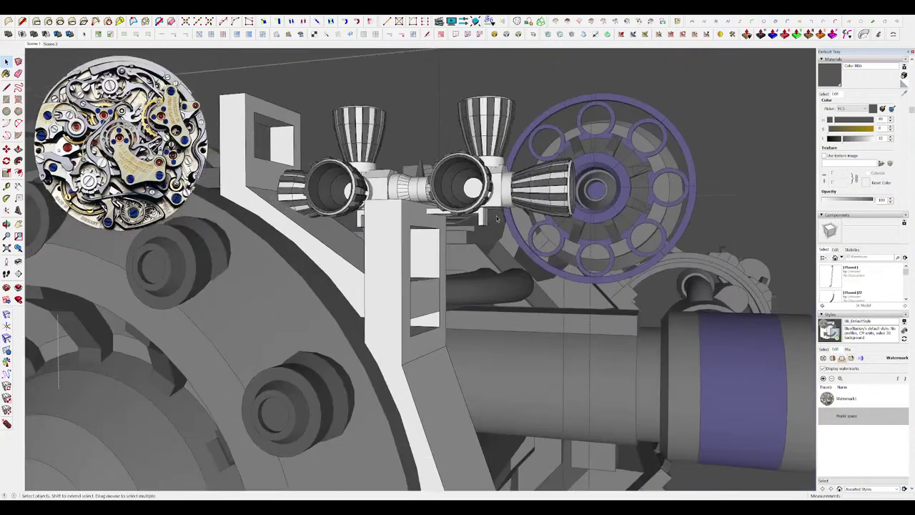
scroll(497, 219, "up", 4)
scroll(493, 214, "down", 4)
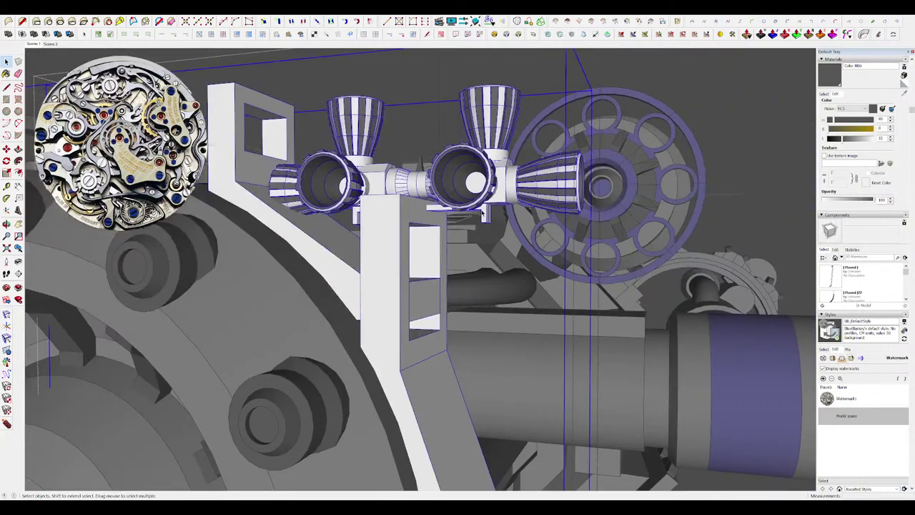
double_click(483, 213)
Isolate the thruster joint and use Push/Pull to cut a notch in the mounting plate beneath its blocks.
key("i")
scroll(483, 213, "up", 5)
middle_click_drag(483, 214, 456, 135)
double_click(461, 225)
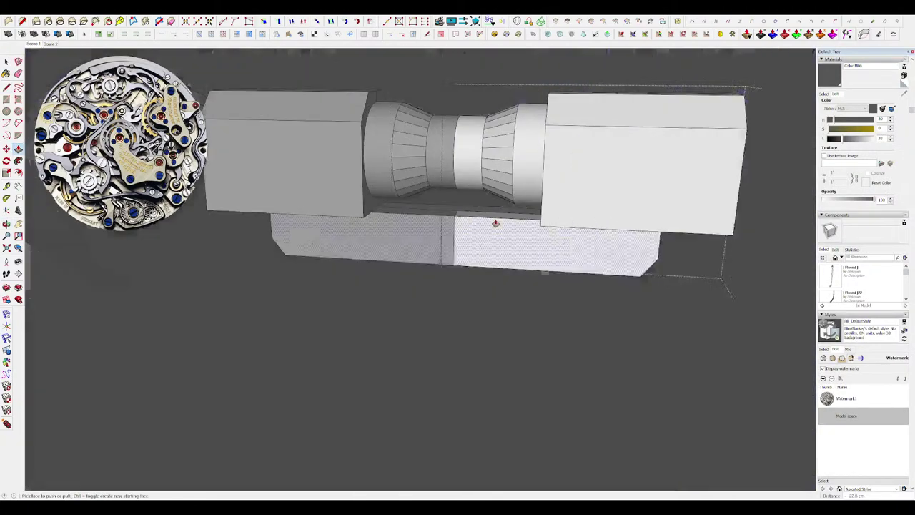
middle_click_drag(495, 223, 515, 236)
key("i")
scroll(522, 238, "up", 3)
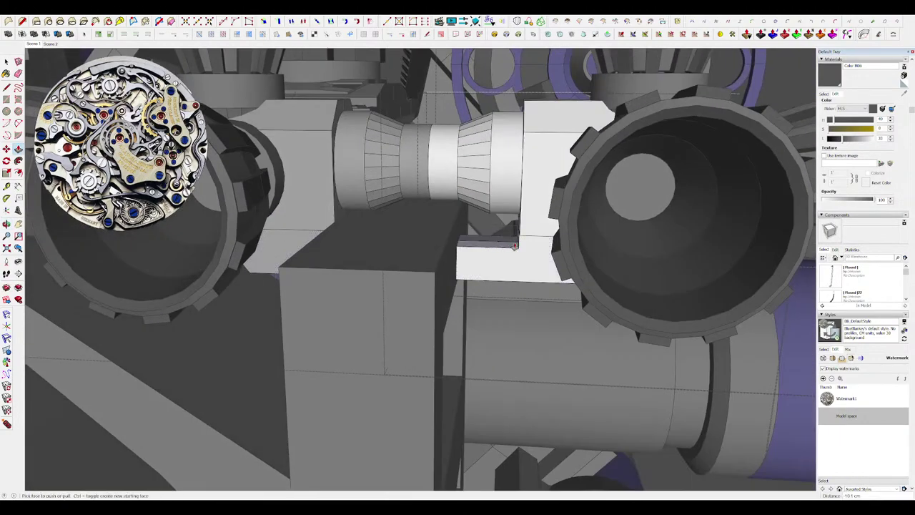
Push the notch's side wall inward so the mounting plate fits around the support post, and leave the thruster joint.
middle_click_drag(514, 245, 520, 237)
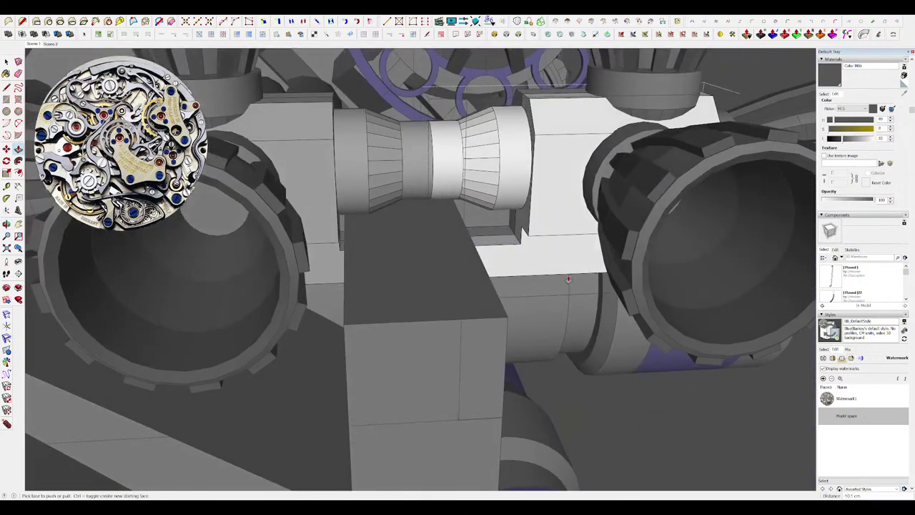
key("i")
key("l")
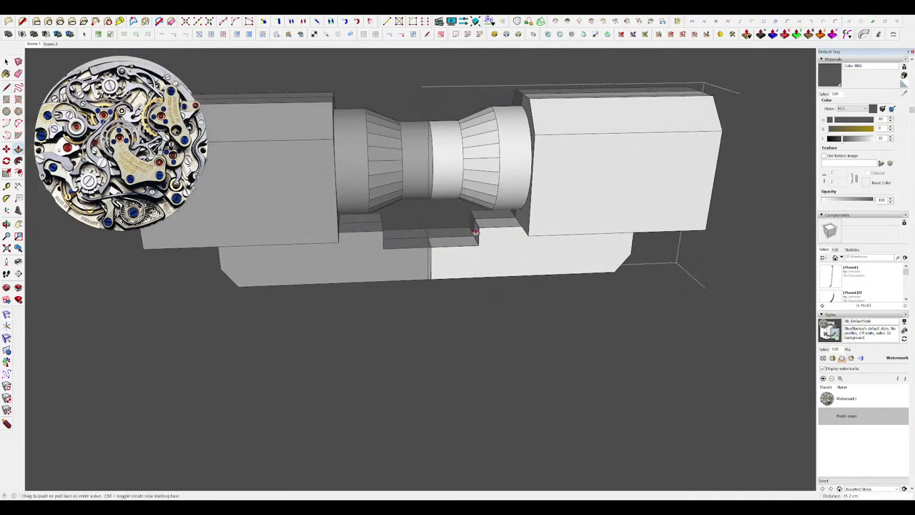
left_click(484, 243)
left_click(473, 227)
middle_click_drag(468, 236, 436, 276)
key("i")
scroll(436, 278, "down", 8)
key("space")
left_click(577, 271)
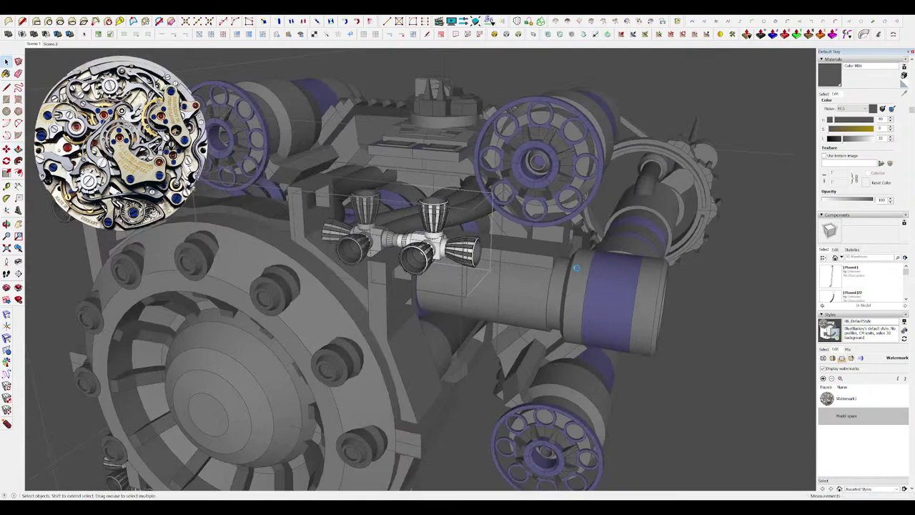
Close the remaining nested thruster groups and check the whole ship from the rear.
scroll(556, 254, "down", 6)
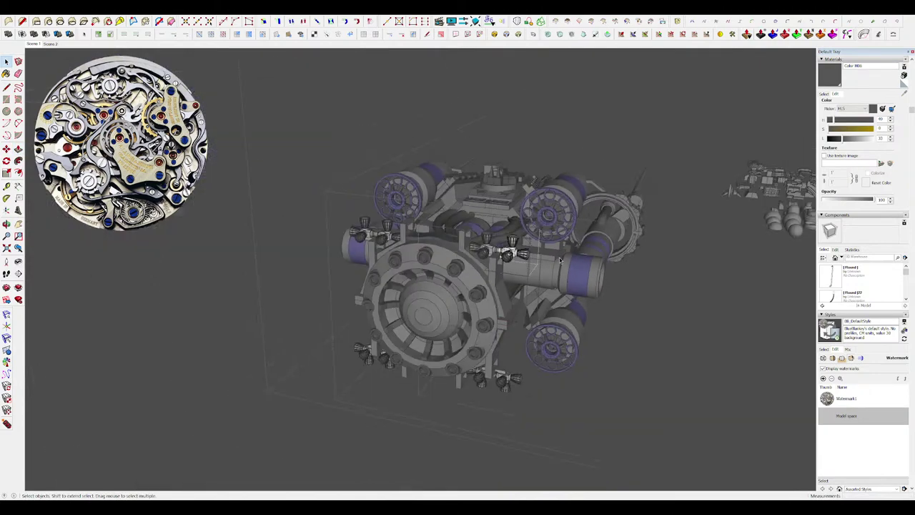
middle_click_drag(700, 300, 633, 361)
left_click(633, 361)
left_click(555, 380)
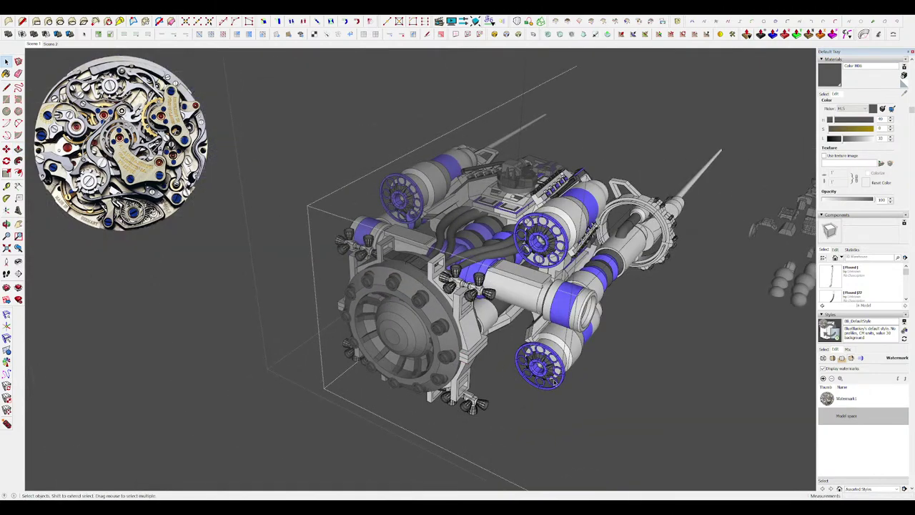
middle_click_drag(556, 380, 511, 390)
scroll(479, 317, "up", 4)
scroll(480, 317, "down", 6)
middle_click_drag(629, 308, 513, 297)
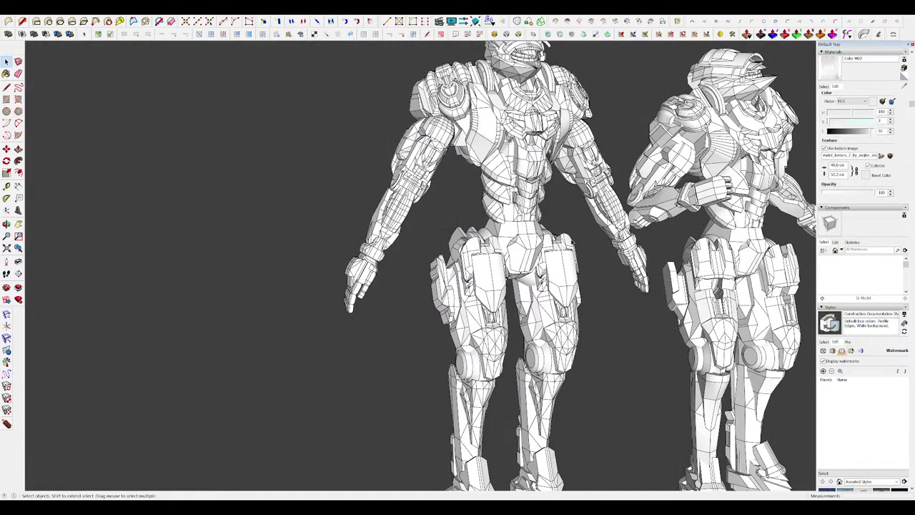
scroll(430, 256, "down", 3)
middle_click_drag(439, 258, 424, 306)
scroll(469, 326, "down", 3)
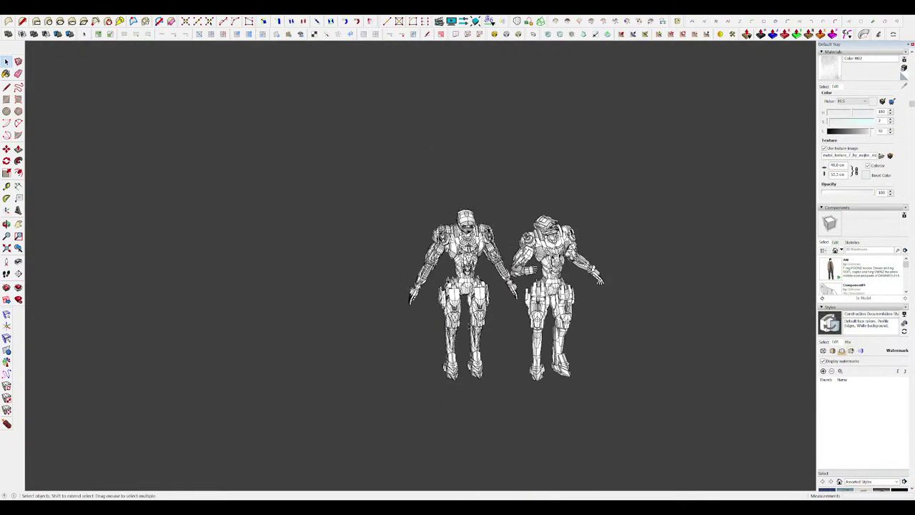
Examine the two uncoloured armoured robot figures up close from the front and at an angle.
left_click(411, 200)
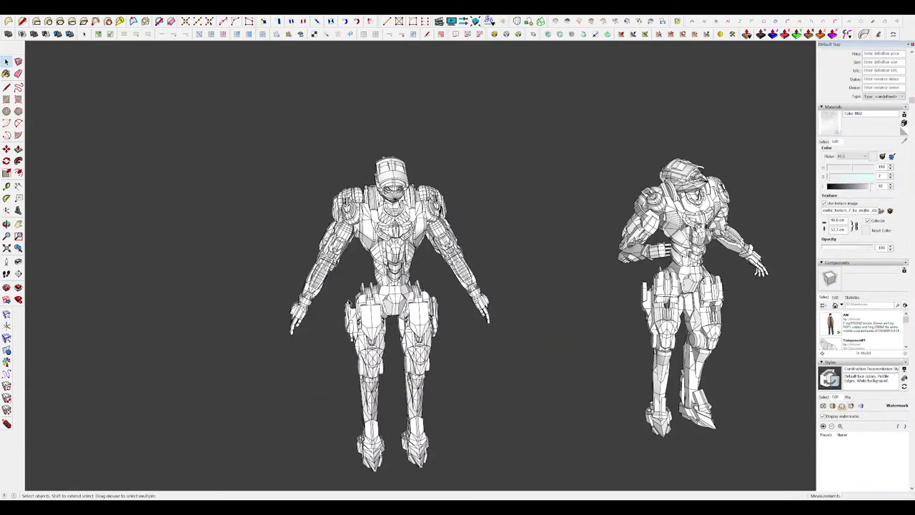
middle_click_drag(390, 300, 444, 263)
scroll(435, 264, "up", 2)
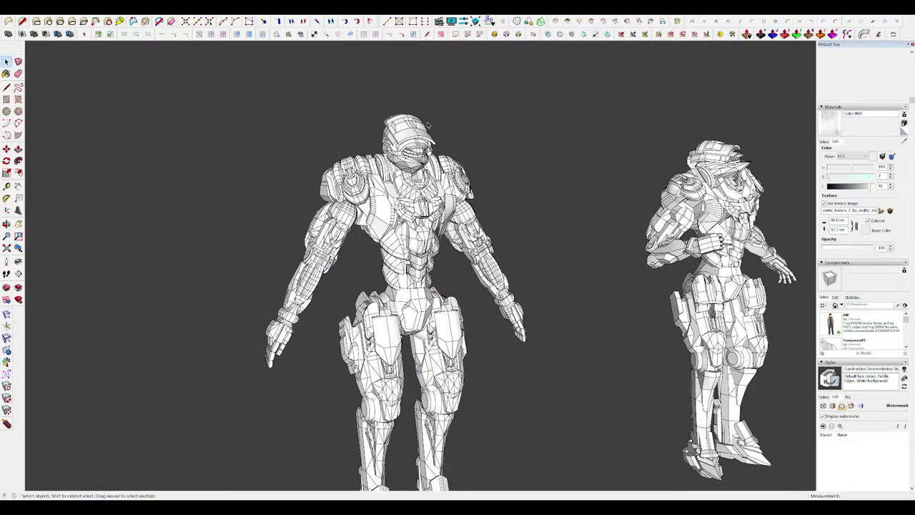
scroll(421, 135, "down", 2)
scroll(414, 202, "up", 2)
middle_click_drag(414, 202, 426, 181)
scroll(427, 180, "up", 2)
scroll(445, 169, "down", 2)
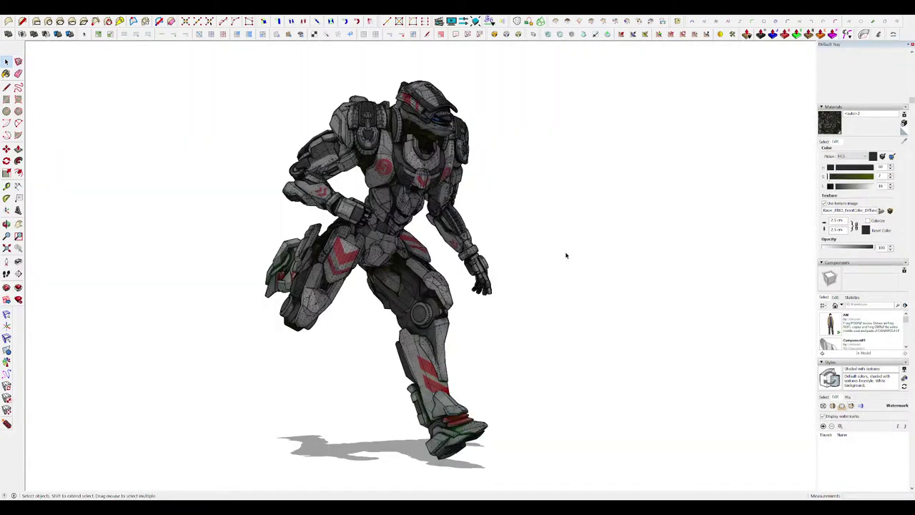
Examine the coloured running robot figure from several sides.
middle_click_drag(453, 228, 715, 293)
middle_click_drag(479, 318, 764, 343)
middle_click_drag(560, 353, 599, 351)
scroll(415, 179, "up", 2)
middle_click_drag(412, 161, 484, 134)
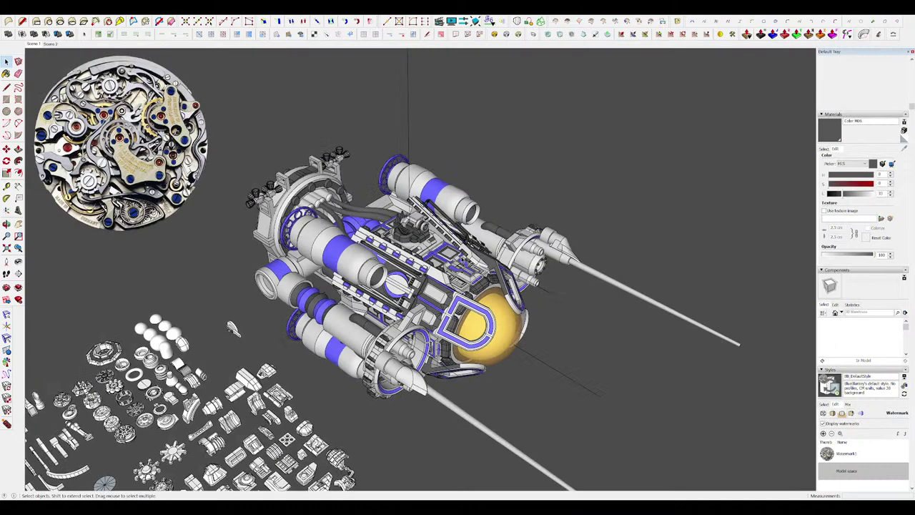
Select the whole ship and move it straight down.
scroll(480, 247, "down", 5)
scroll(468, 251, "up", 5)
middle_click_drag(480, 248, 440, 261)
left_click(469, 250)
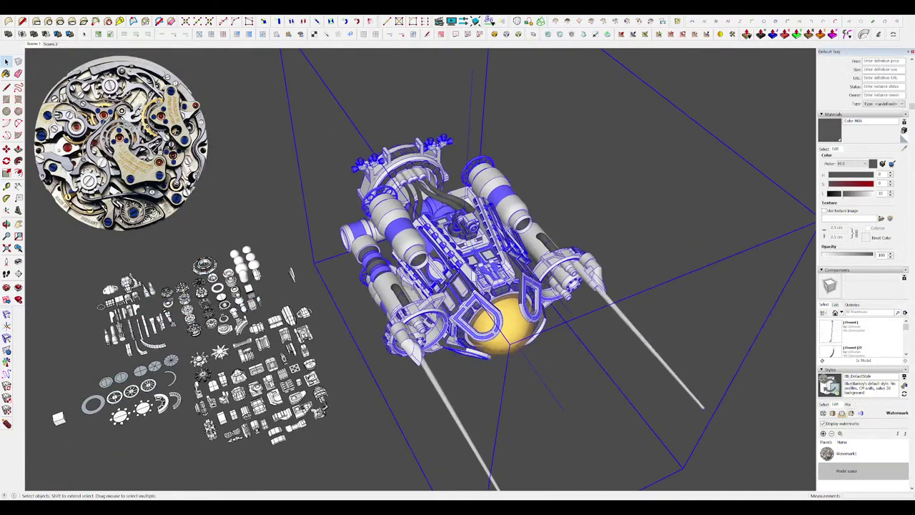
scroll(452, 255, "down", 5)
scroll(475, 251, "up", 3)
key("m")
left_click(481, 273)
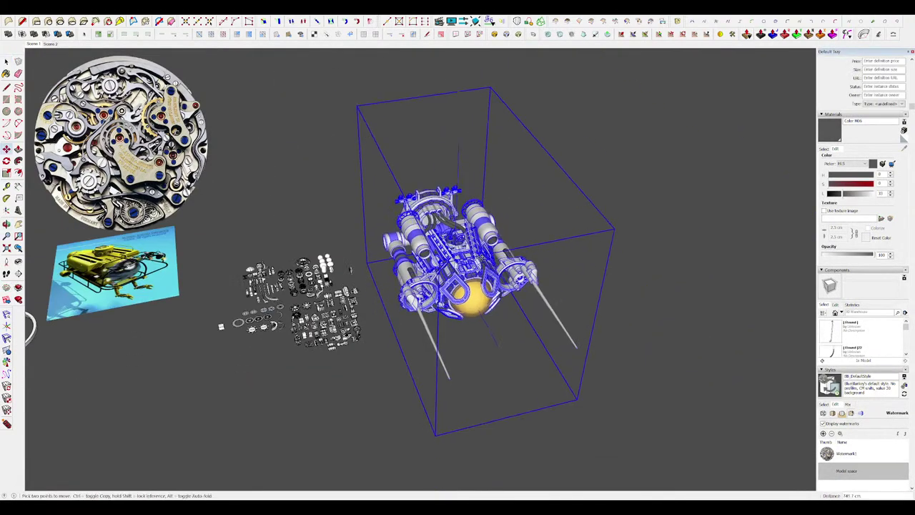
key("space")
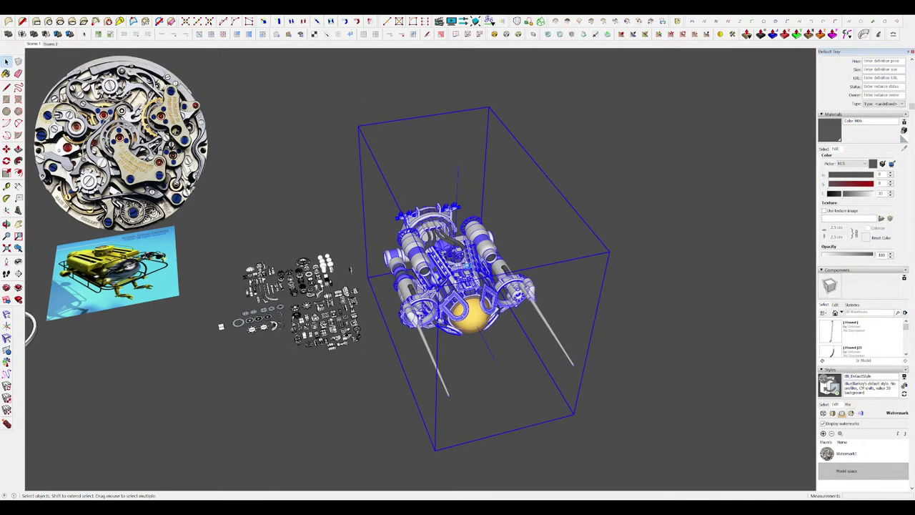
Open the side engine's round rear cap from the ship's rear and offset its circular face to form a ring.
scroll(465, 270, "up", 6)
middle_click_drag(465, 271, 658, 252)
scroll(500, 270, "down", 3)
scroll(658, 252, "down", 3)
middle_click_drag(452, 328, 609, 286)
scroll(438, 275, "up", 3)
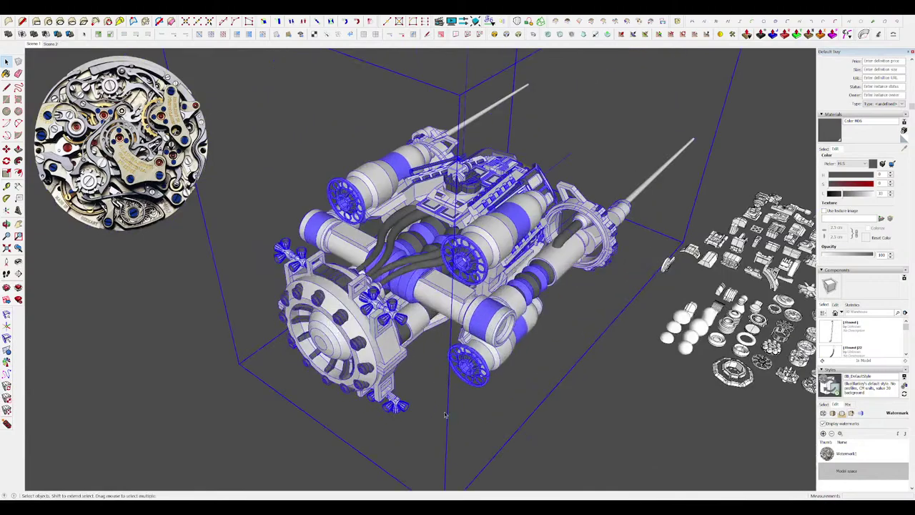
left_click(448, 417)
middle_click_drag(448, 417, 411, 232)
scroll(409, 268, "up", 6)
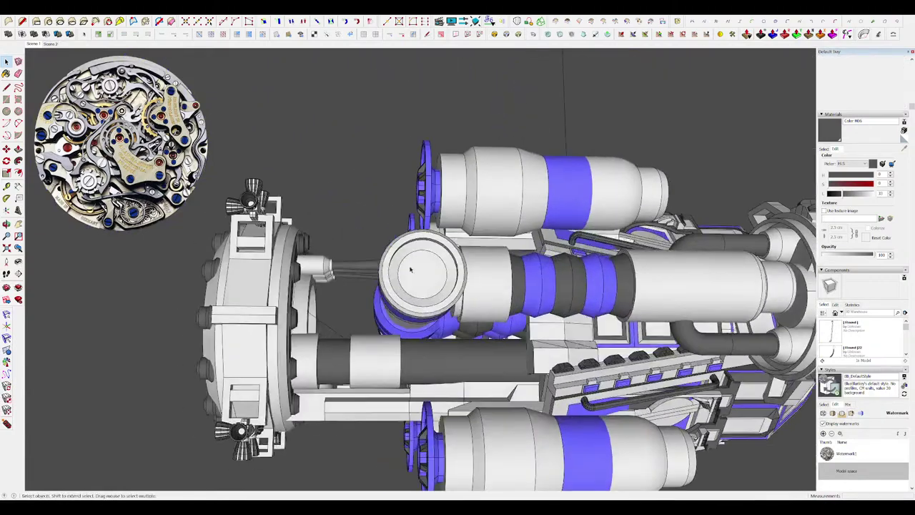
double_click(454, 284)
left_click(452, 279)
scroll(451, 271, "up", 5)
key("f")
left_click(449, 262)
left_click(448, 263)
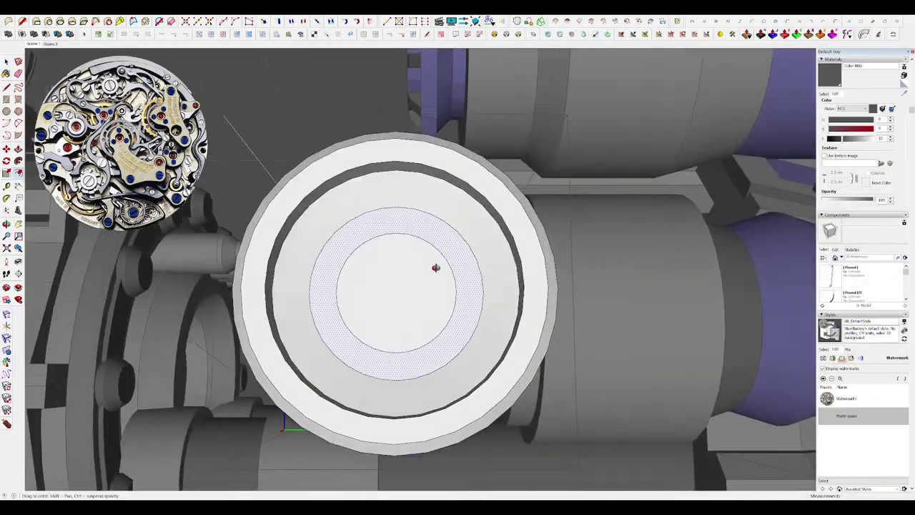
key("space")
Paint the rear cap's inner ring dark grey and close the engine groups.
mouse_move(435, 267)
middle_mouse_down()
mouse_move(460, 258)
mouse_move(398, 312)
middle_mouse_up()
key("b")
left_click(459, 259)
key("space")
scroll(421, 245, "down", 6)
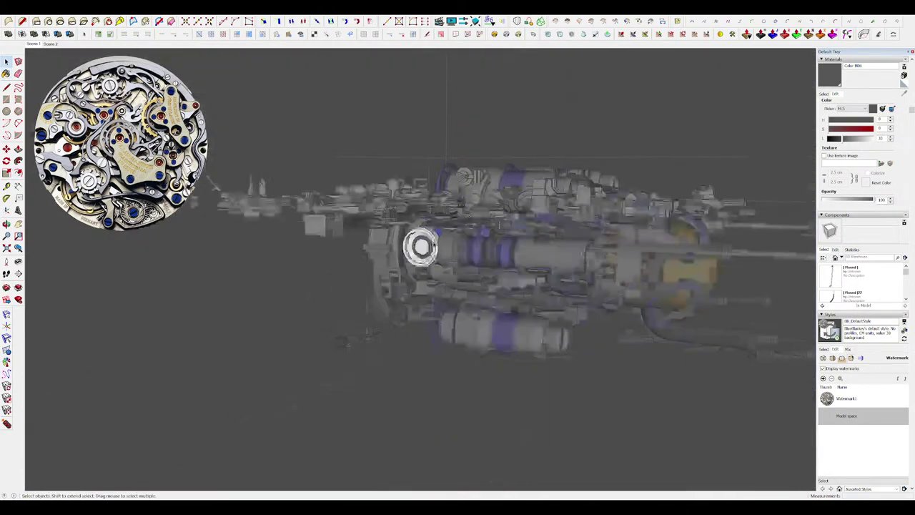
middle_click_drag(420, 245, 412, 351)
left_click(412, 350)
scroll(412, 349, "down", 2)
middle_click_drag(631, 229, 562, 326)
scroll(428, 456, "up", 2)
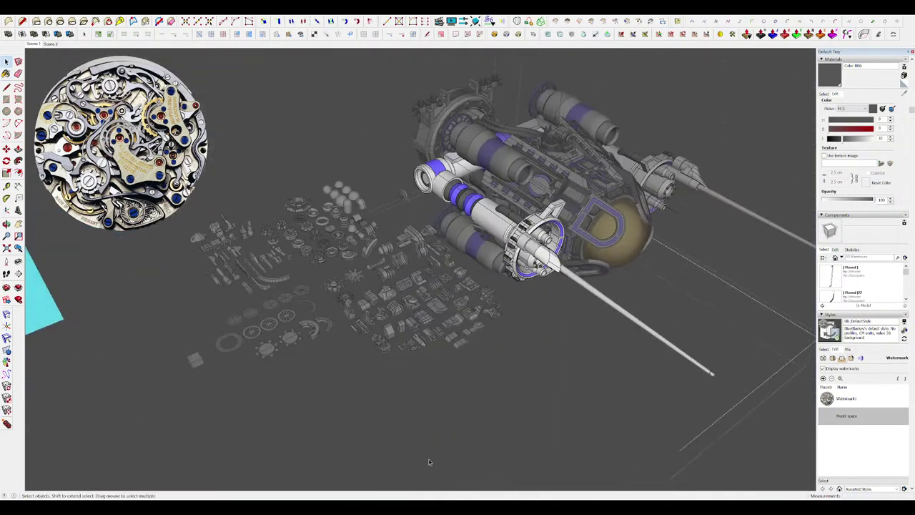
left_click(428, 459)
Unhide the hangar around the ship and scale it lengthwise along the green axis by 1.37.
scroll(423, 443, "down", 2)
scroll(628, 341, "up", 1)
middle_click_drag(687, 274, 545, 293, "shift")
scroll(458, 258, "down", 4)
left_click(646, 333)
key("shift+h")
left_click(541, 291)
middle_click_drag(400, 222, 489, 292)
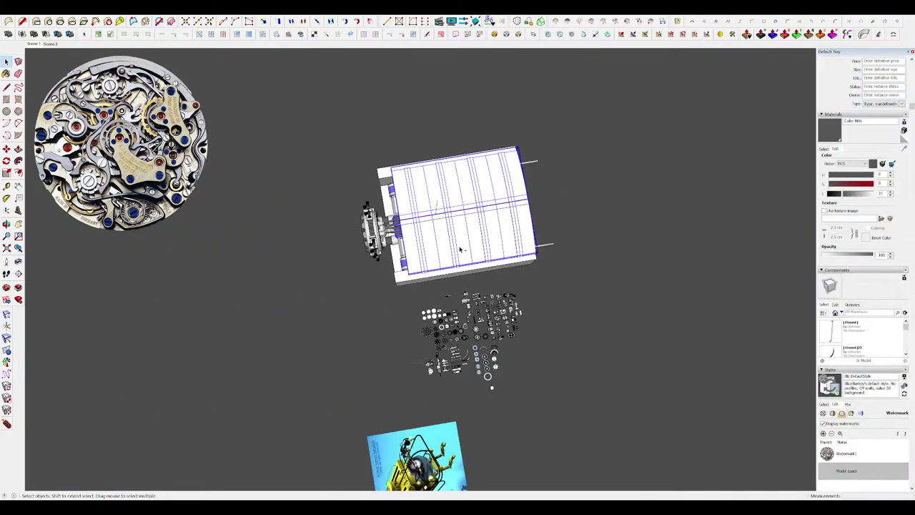
key("s")
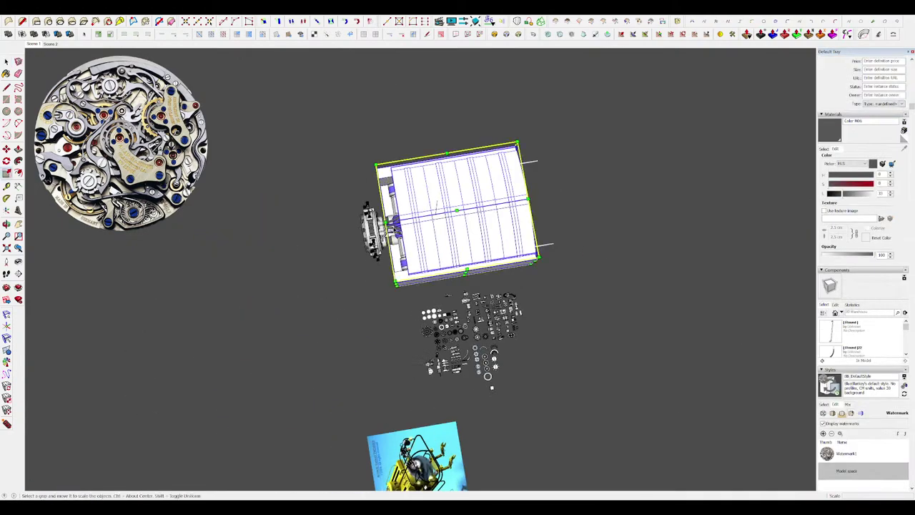
left_click_drag(372, 254, 314, 296)
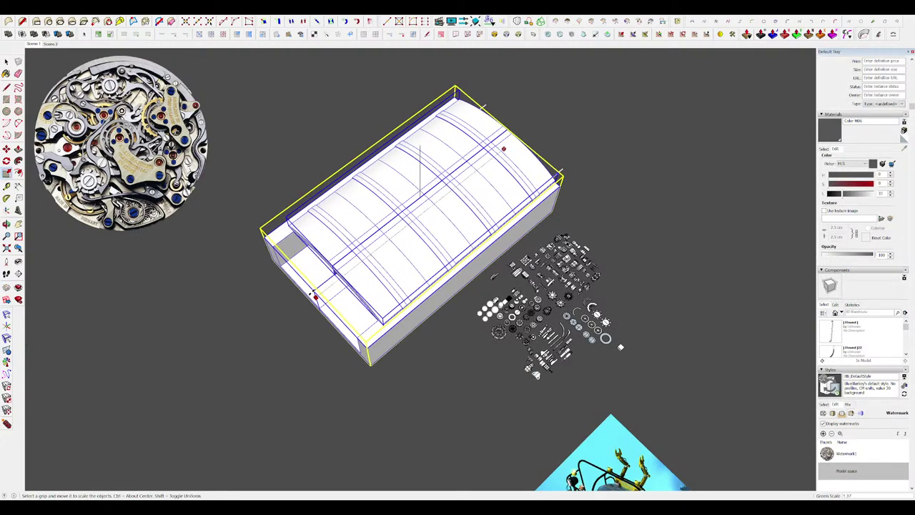
middle_click_drag(314, 296, 365, 282)
key("space")
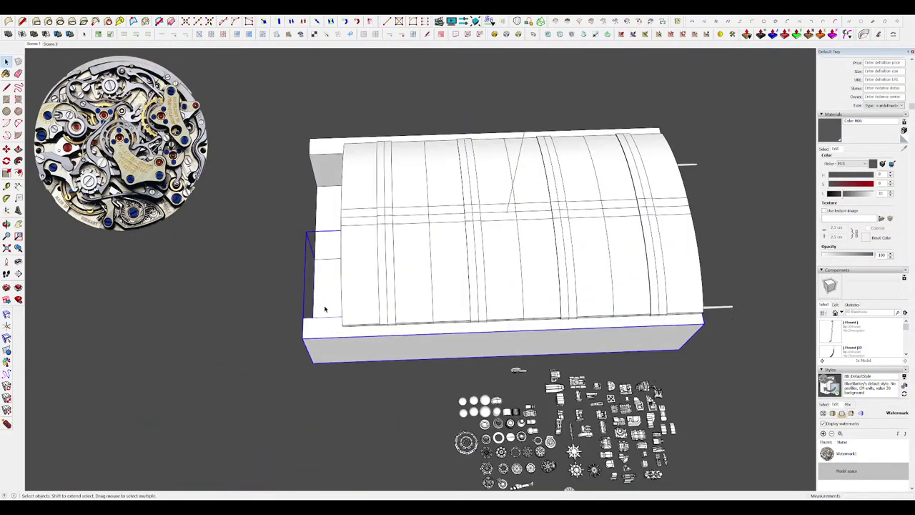
Use Push/Pull to trim the hangar's walls and floor flush with the roof's end.
key("p")
left_click_drag(390, 422, 411, 380)
key("space")
middle_click_drag(407, 375, 670, 362)
left_click(670, 362)
Paint the hangar's roof halves and walls light grey, and open one roof half for editing.
scroll(661, 393, "up", 3)
left_click(511, 329)
scroll(509, 331, "up", 2)
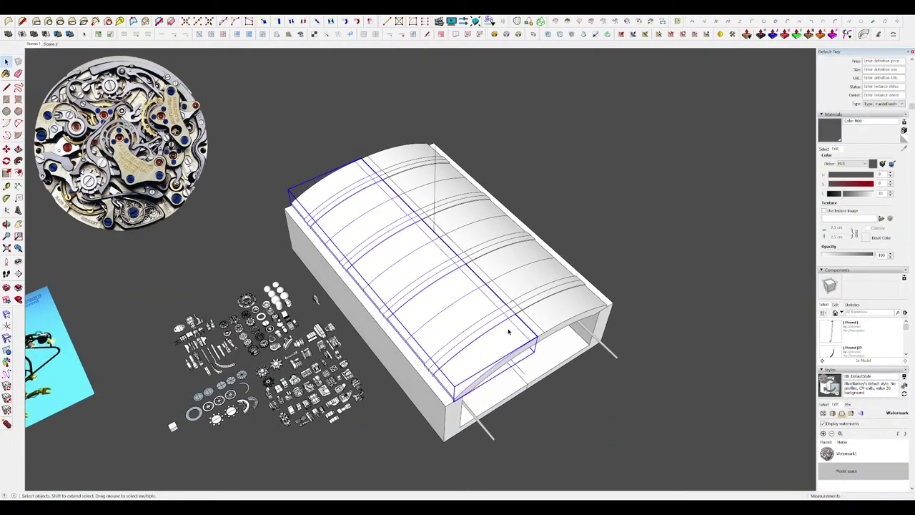
left_click(823, 148)
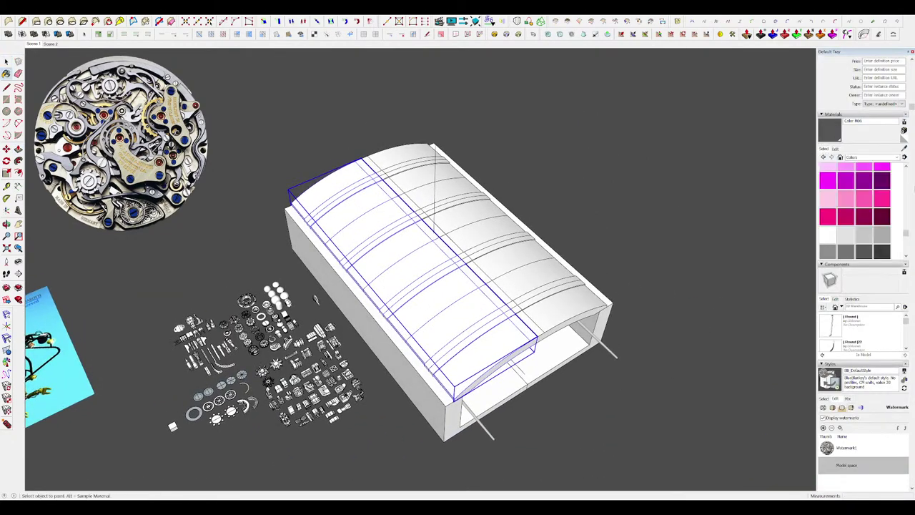
left_click(879, 237)
left_click(512, 286)
left_click(461, 304)
mouse_move(461, 303)
middle_mouse_down()
mouse_move(423, 272)
mouse_move(486, 309)
middle_mouse_up()
left_click(423, 407)
left_click(538, 402)
key("space")
double_click(486, 309)
Try painting the opened roof half light orange-yellow and undo it.
key("b")
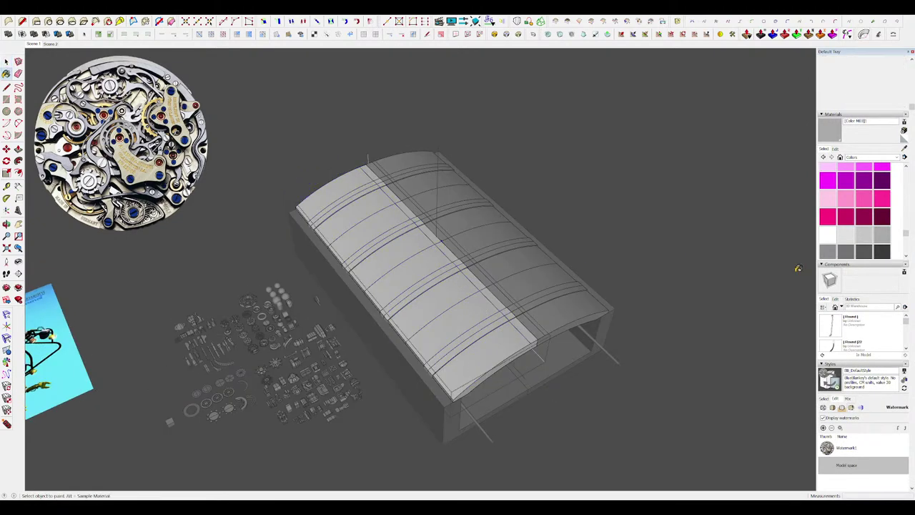
left_click_drag(906, 234, 906, 193)
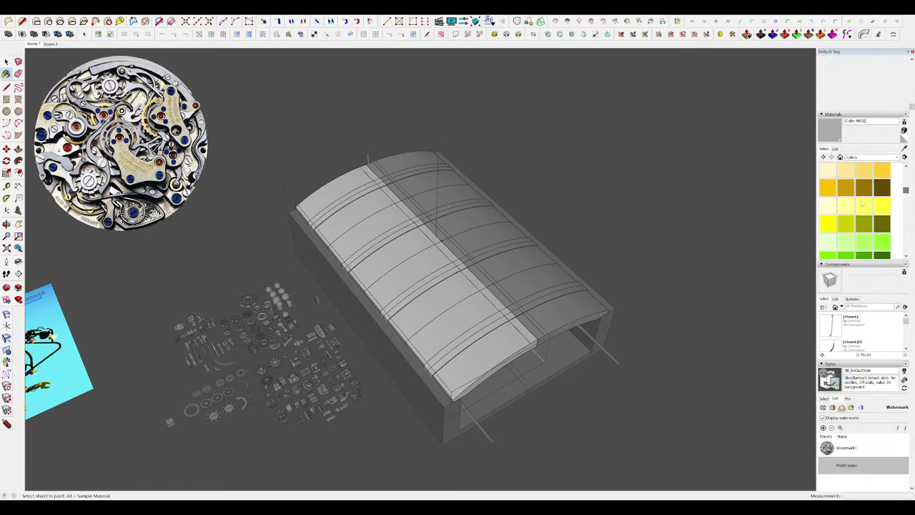
left_click(865, 174)
left_click(489, 309)
key("space")
key("ctrl+z")
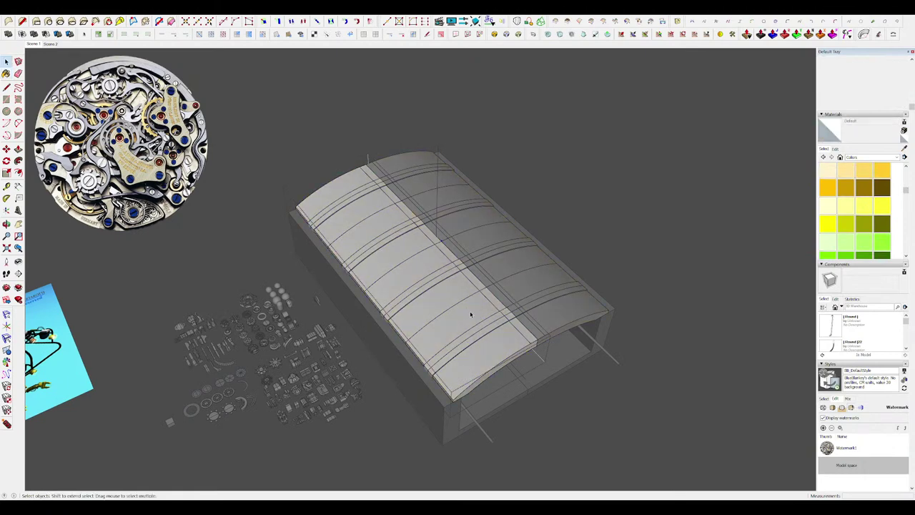
Open the nested groups in the roof half down to a single curved roof panel.
double_click(470, 314)
left_click(470, 314)
double_click(470, 314)
left_click(471, 314)
double_click(475, 326)
scroll(473, 326, "up", 4)
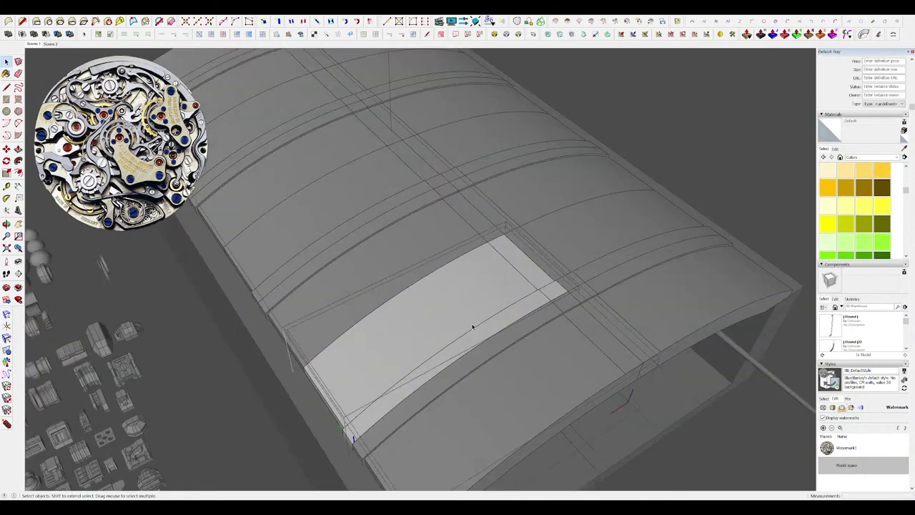
Try painting the whole curved roof panel orange-yellow and undo the fill.
key("b")
scroll(476, 321, "down", 2)
scroll(478, 324, "up", 4)
mouse_move(480, 326)
middle_mouse_down()
mouse_move(576, 288)
mouse_move(634, 213)
middle_mouse_up()
scroll(455, 310, "down", 3)
middle_click_drag(437, 331, 447, 313)
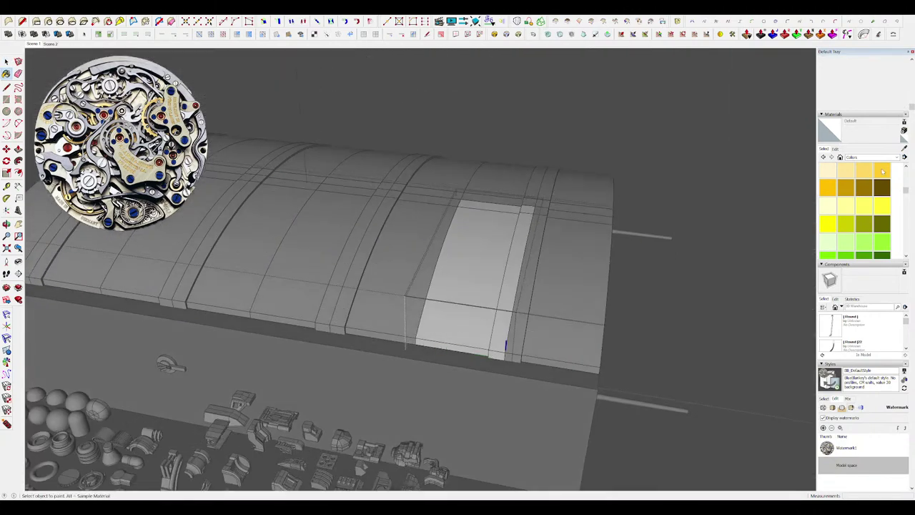
left_click(882, 172)
scroll(527, 223, "up", 2)
left_click(481, 259)
scroll(481, 260, "down", 5)
mouse_move(494, 262)
middle_mouse_down()
mouse_move(418, 311)
mouse_move(526, 276)
middle_mouse_up()
key("space")
scroll(514, 270, "up", 2)
key("ctrl+z")
Copy the roof panel's long curved edge to its middle, splitting the face into two strips.
scroll(429, 261, "up", 3)
left_click(431, 257)
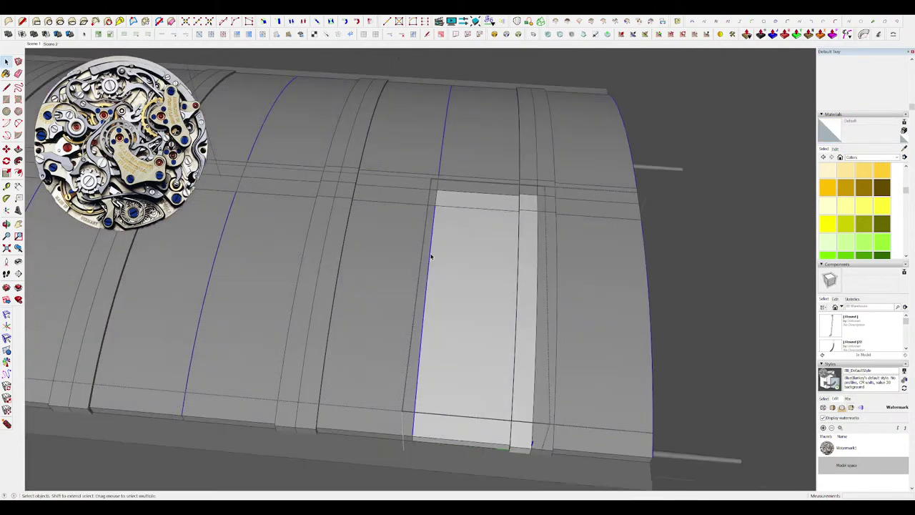
key("m")
key("ctrl")
left_click(431, 256)
left_click(477, 253)
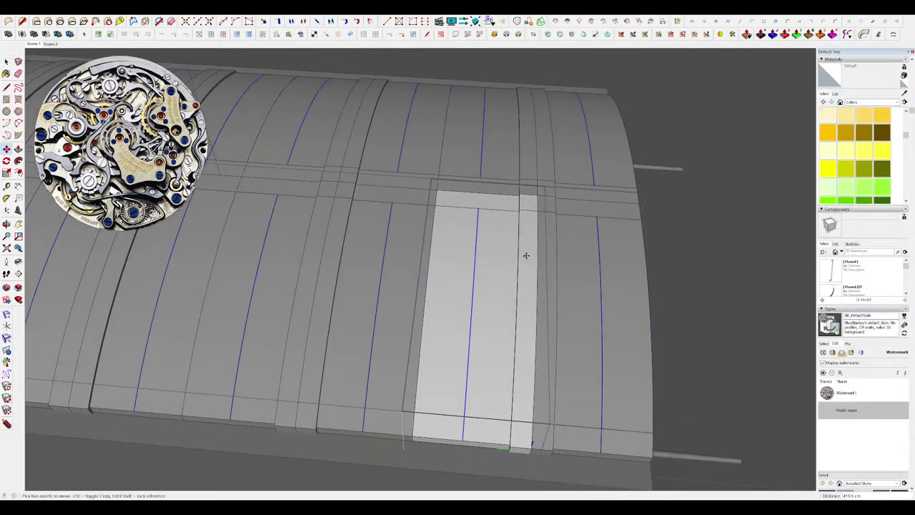
Paint one of the roof panel's two strips yellow with Color D04.
key("b")
middle_click_drag(526, 255, 460, 263)
scroll(458, 261, "down", 2)
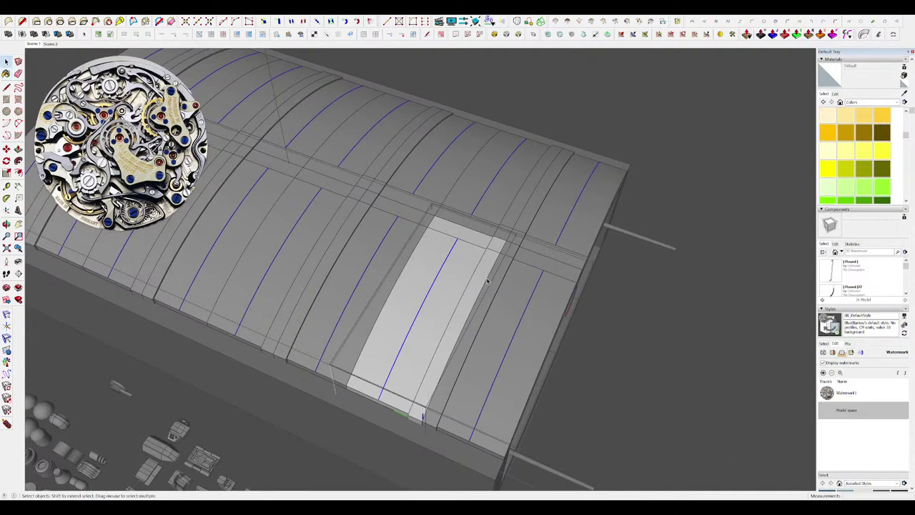
left_click(884, 114)
left_click(461, 274)
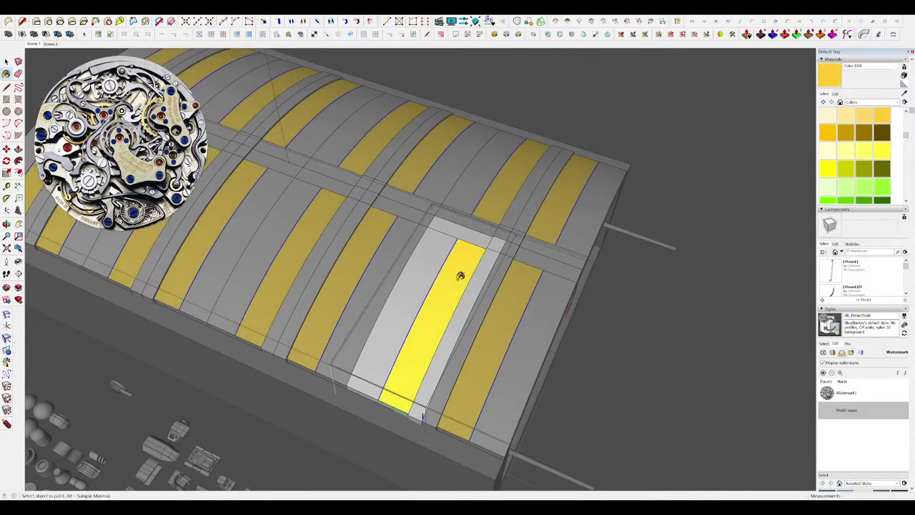
scroll(461, 274, "down", 5)
middle_click_drag(461, 273, 449, 267)
Leave the nested roof panel groups and check the striped hangar as a whole.
key("space")
left_click(682, 310)
left_click(683, 311)
scroll(533, 261, "up", 4)
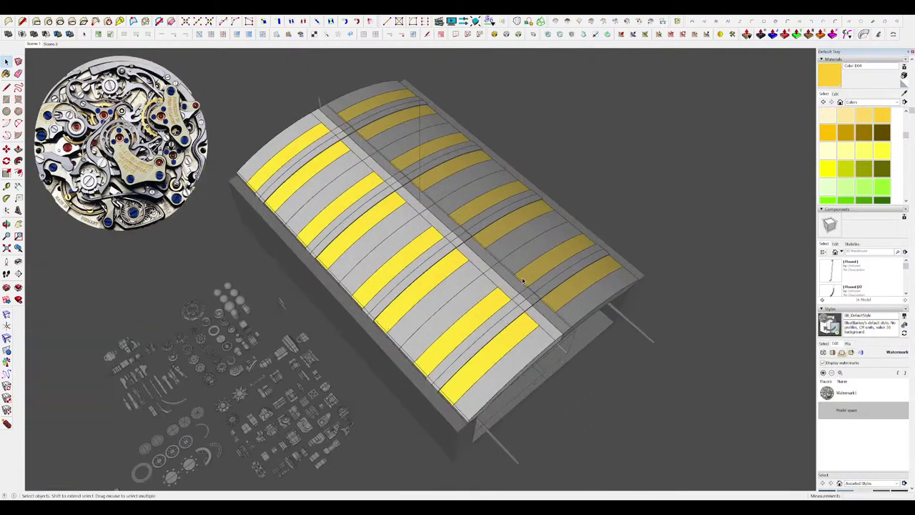
middle_click_drag(524, 280, 503, 326)
left_click(696, 294)
left_click(695, 293)
middle_click_drag(695, 294, 625, 271)
scroll(508, 312, "down", 3)
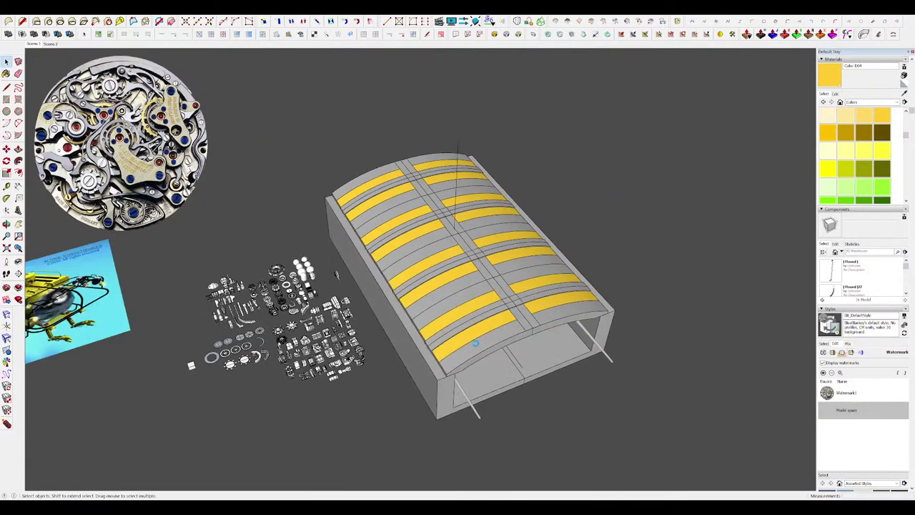
scroll(476, 343, "down", 3)
scroll(500, 332, "up", 6)
middle_click_drag(507, 333, 495, 302)
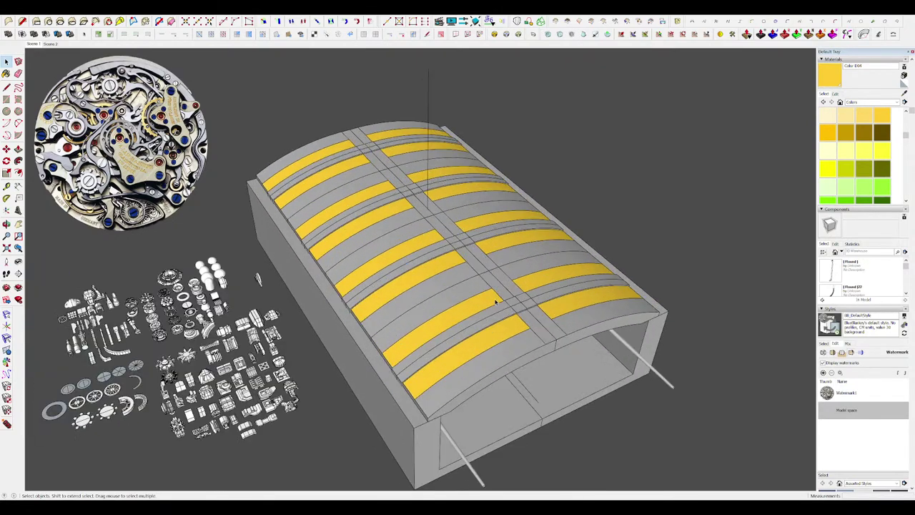
Open the Film 1 animation timeline to view the ship and hangar sequence, and close it.
left_click(439, 21)
scroll(551, 246, "down", 3)
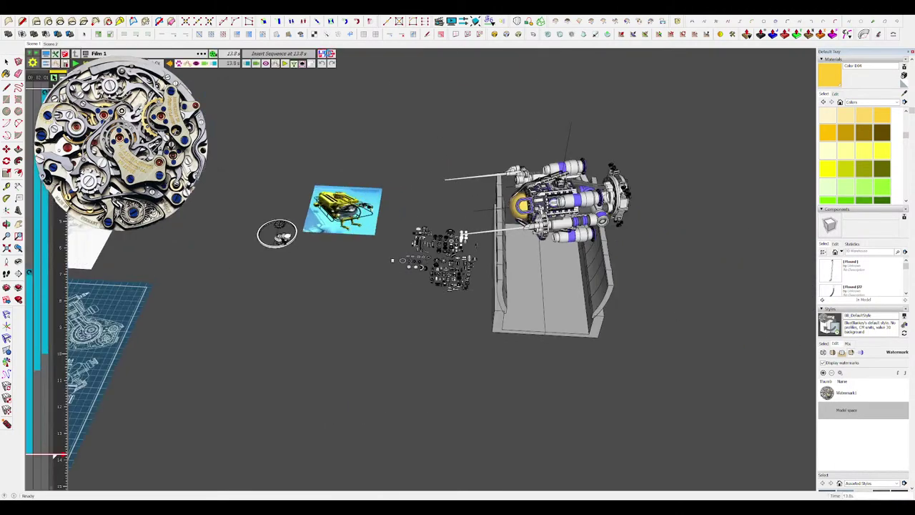
left_click(331, 55)
Delete the hangar's two striped roof halves and both wall-and-floor halves from around the ship.
left_click(475, 274)
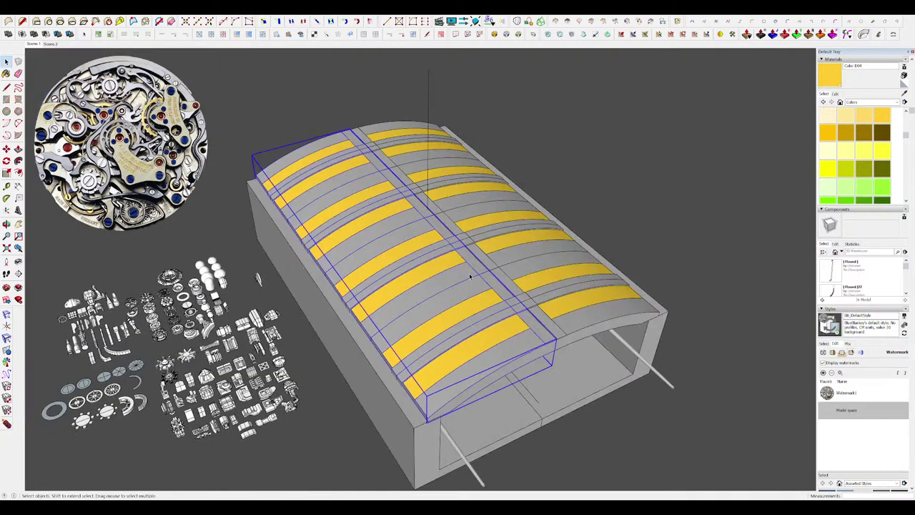
left_click(547, 246, "shift")
key("Delete")
scroll(550, 243, "down", 5)
left_click(458, 309)
key("Delete")
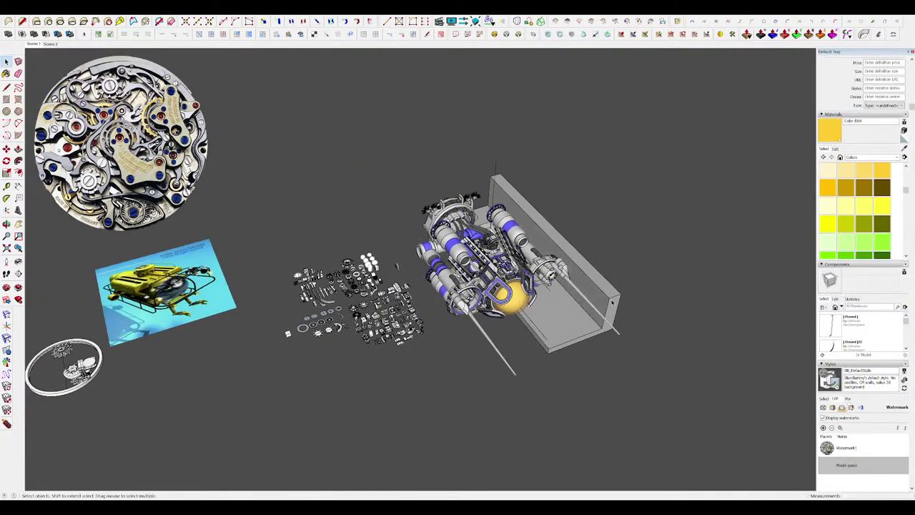
left_click(615, 304)
key("Delete")
Darken the ship's light grey hull material to a lightness of 50.
scroll(476, 265, "up", 3)
scroll(529, 282, "up", 4)
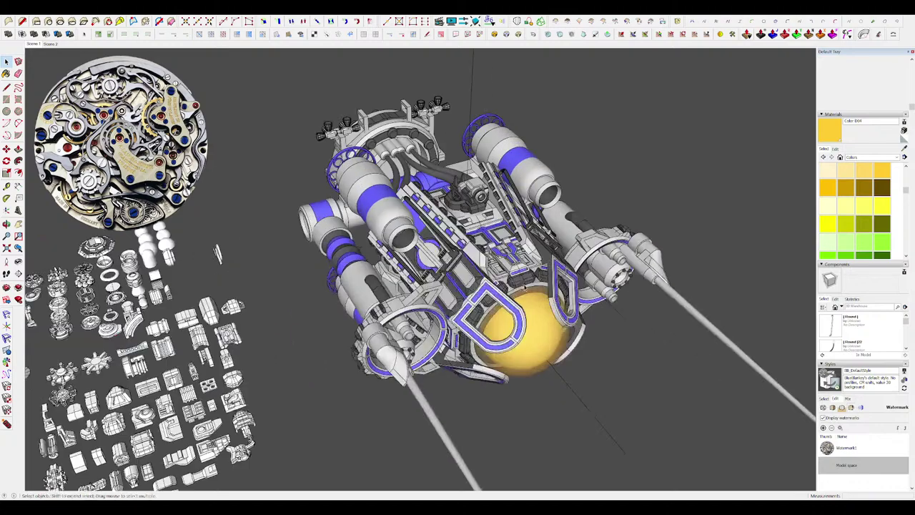
middle_click_drag(525, 293, 531, 261)
scroll(493, 279, "down", 2)
key("b")
scroll(447, 294, "up", 3)
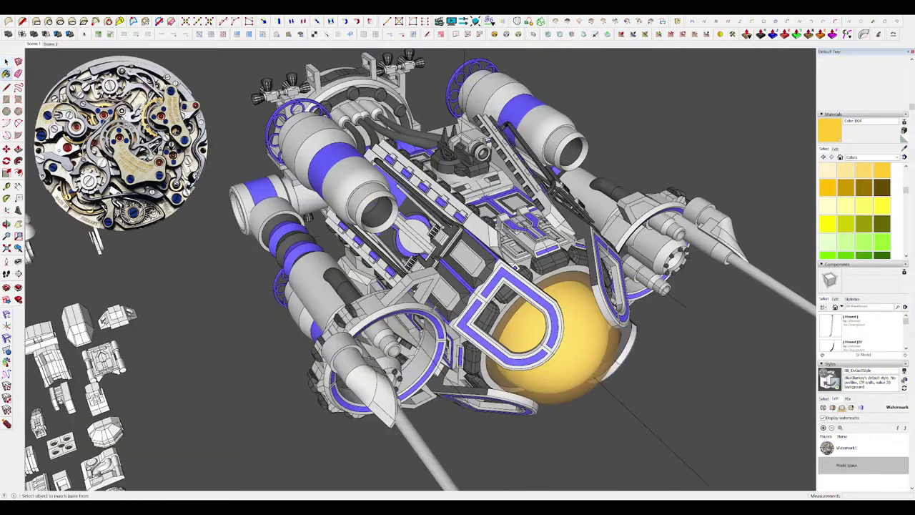
left_click(835, 148)
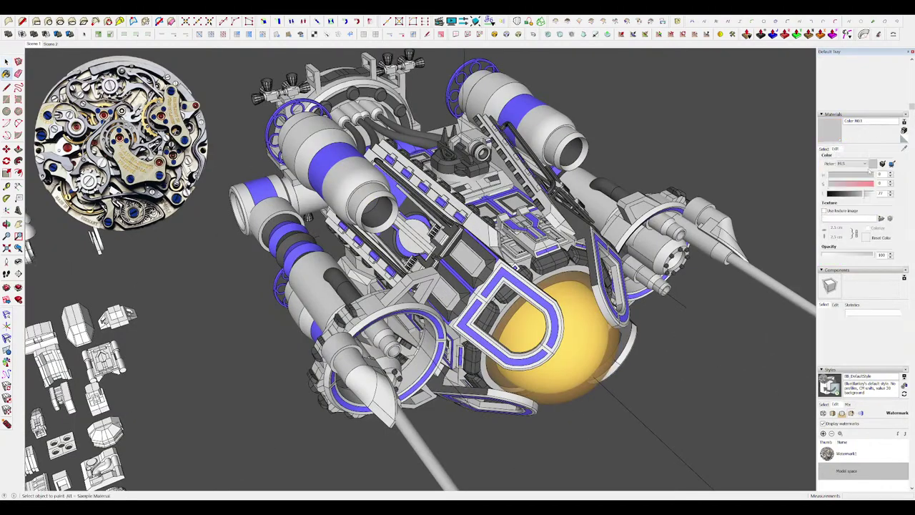
left_click_drag(869, 194, 856, 195)
scroll(500, 282, "down", 4)
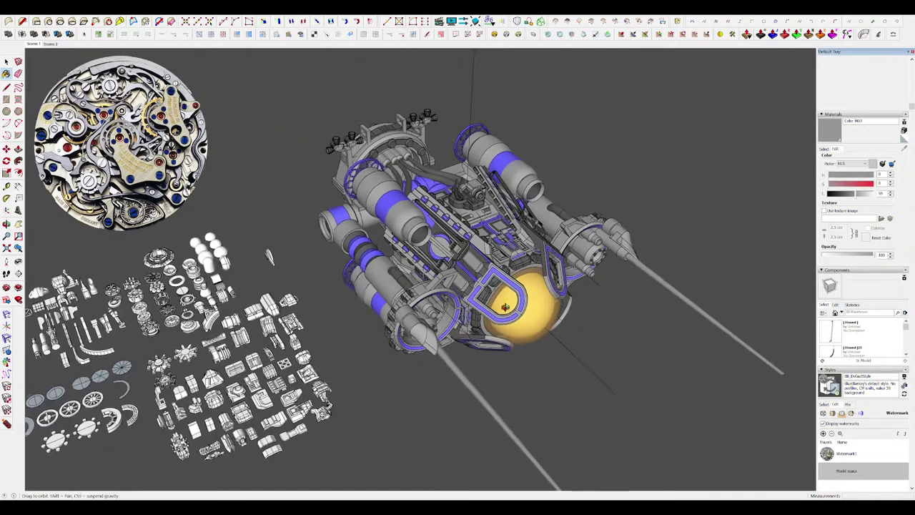
Sample the amber glass material on the cockpit's outer sphere and lower its lightness to 42.
scroll(509, 306, "up", 4)
left_click(543, 311, "alt")
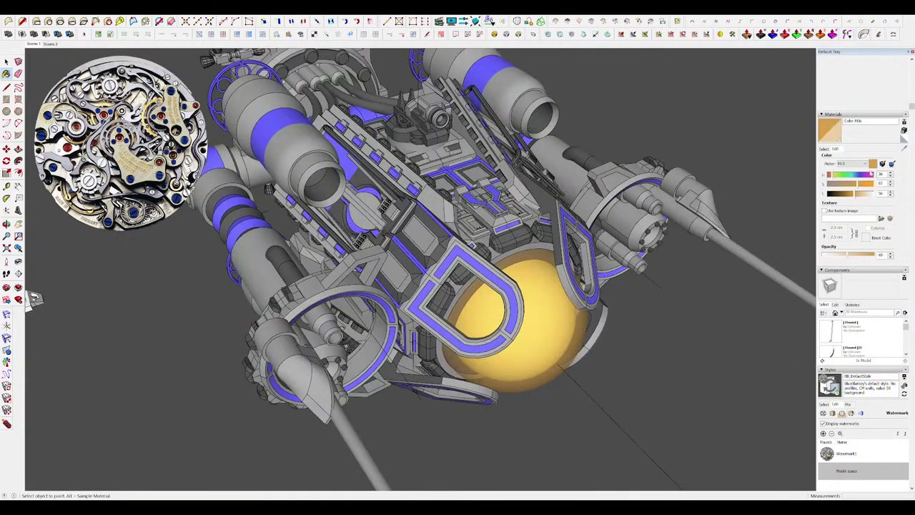
left_click_drag(855, 193, 846, 193)
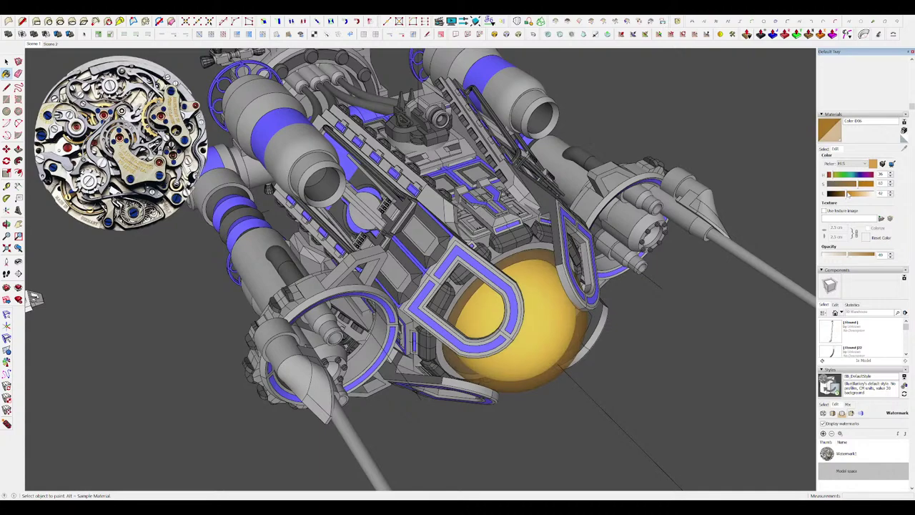
scroll(473, 253, "down", 4)
middle_click_drag(476, 251, 498, 251)
scroll(510, 295, "up", 4)
Open the ship group and remove the outer glass sphere to sample the inner sphere's yellow material.
key("space")
double_click(511, 296)
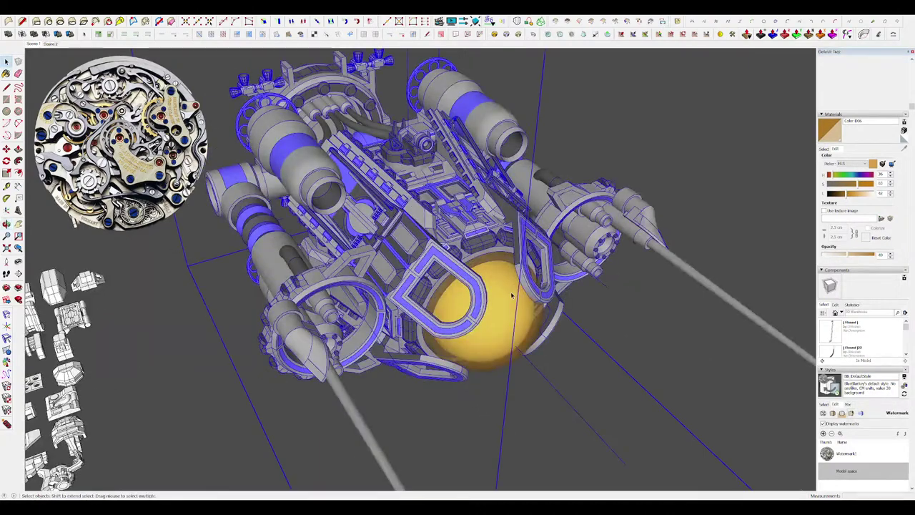
double_click(502, 296)
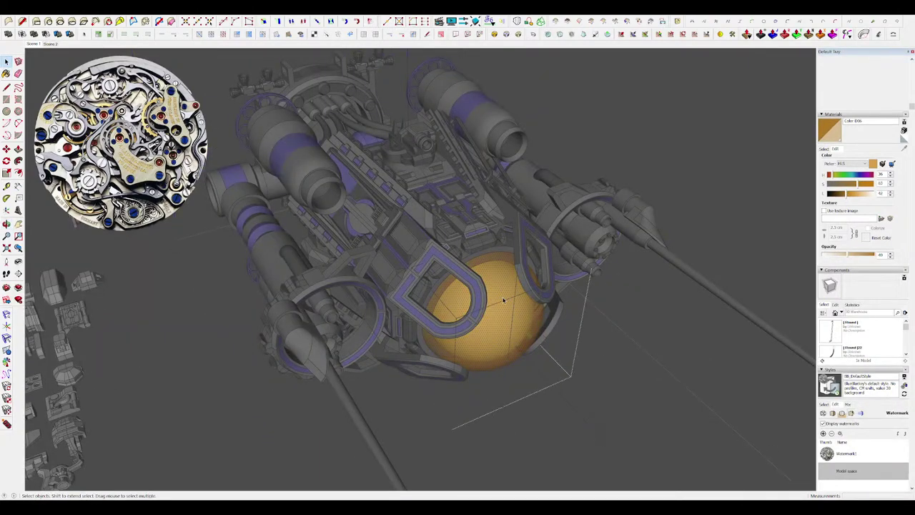
key("Delete")
middle_click_drag(503, 301, 501, 307)
key("ctrl+z")
left_click(635, 343)
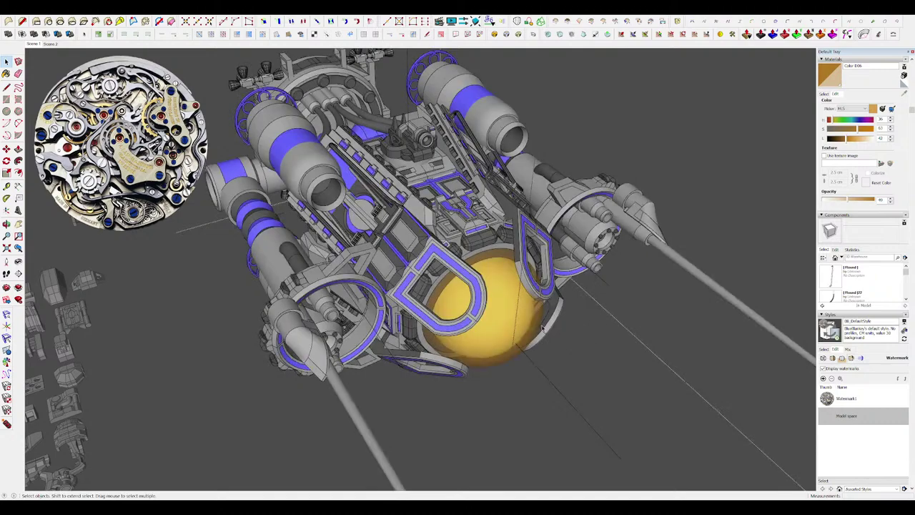
left_click(506, 321)
key("Delete")
scroll(508, 321, "down", 3)
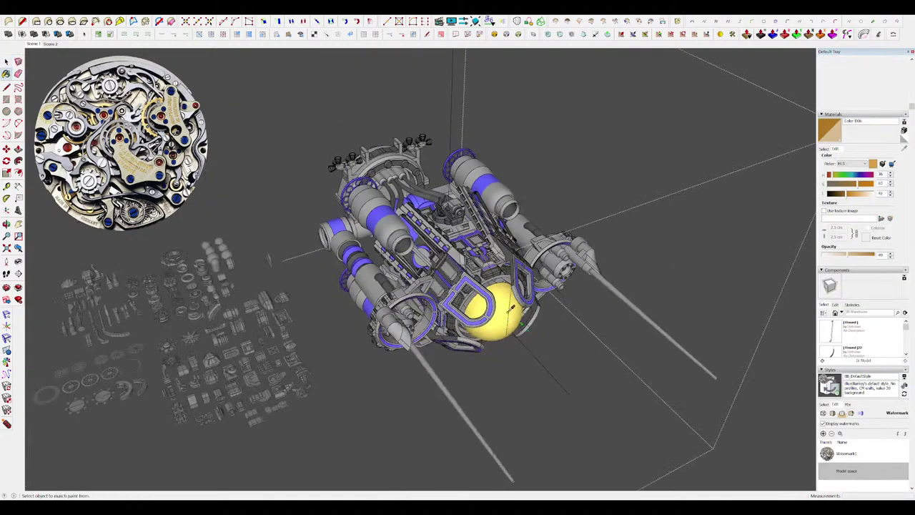
left_click(511, 307, "alt")
Try red, green and magenta hues on the inner cockpit sphere's material.
left_click_drag(835, 176, 826, 176)
middle_click_drag(485, 277, 496, 243)
scroll(496, 243, "up", 2)
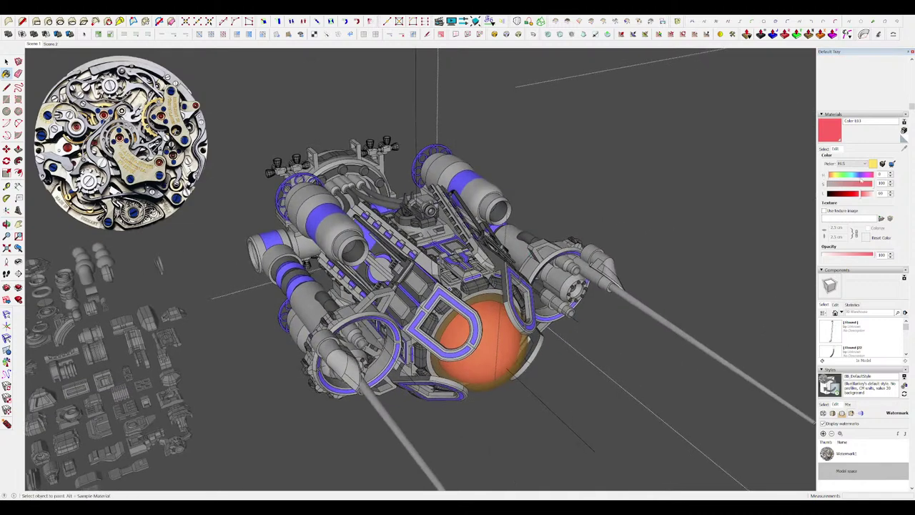
left_click(849, 175)
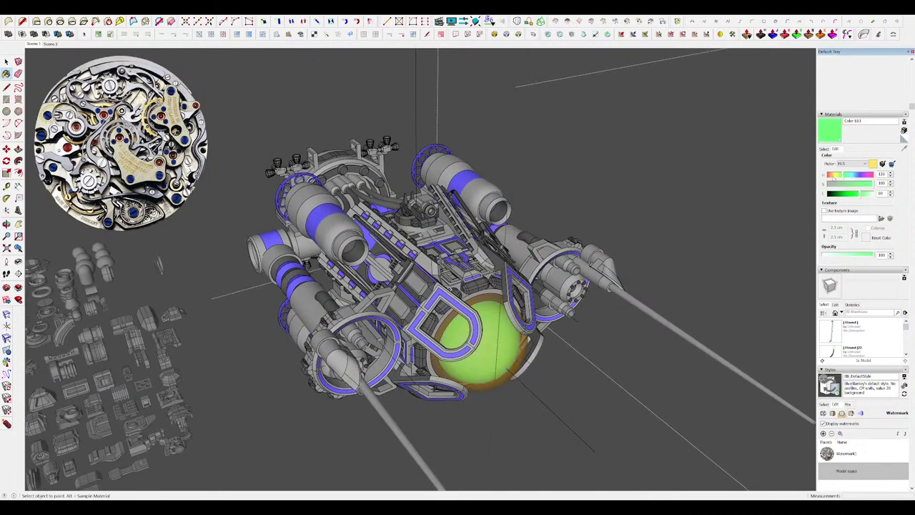
left_click(828, 176)
left_click_drag(830, 179, 856, 175)
left_click(866, 175)
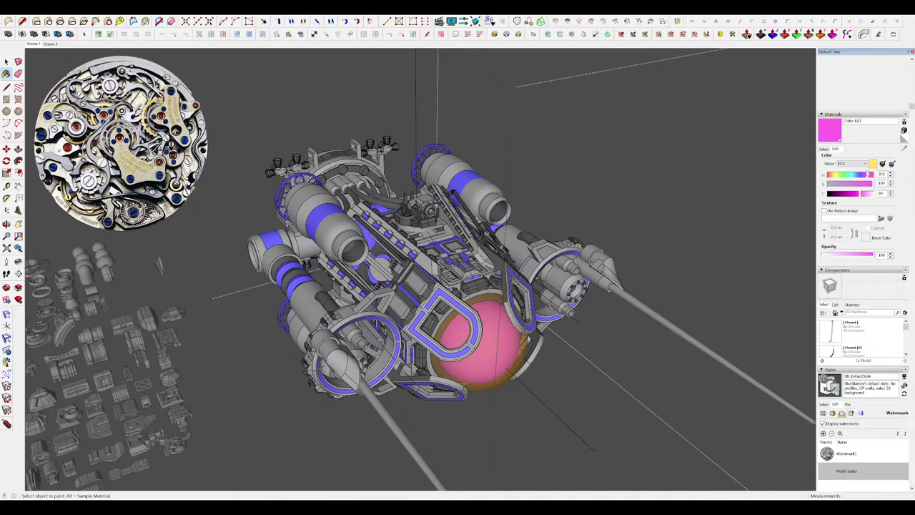
Tone the inner cockpit sphere's material down to a muted tan with hue 36, saturation 36 and lightness 75.
left_click_drag(846, 176, 861, 194)
key("space")
scroll(490, 222, "down", 5)
mouse_move(529, 254)
middle_mouse_down()
mouse_move(564, 241)
mouse_move(588, 253)
middle_mouse_up()
scroll(518, 234, "up", 4)
middle_click_drag(538, 270, 524, 265)
scroll(525, 268, "up", 2)
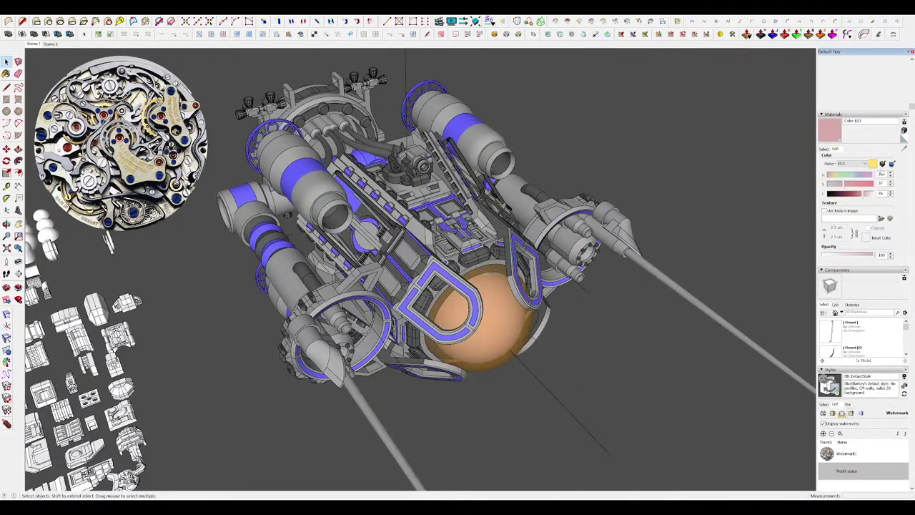
scroll(520, 233, "down", 3)
middle_click_drag(520, 234, 538, 254)
key("ctrl+z")
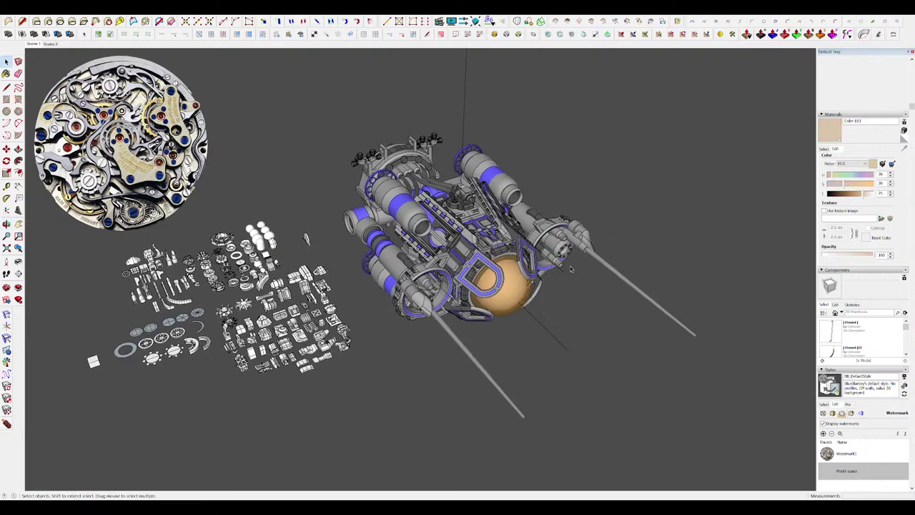
Sample the outer glass sphere's amber material and shift its hue to blue at 213.
scroll(518, 285, "up", 2)
key("b")
scroll(505, 276, "up", 2)
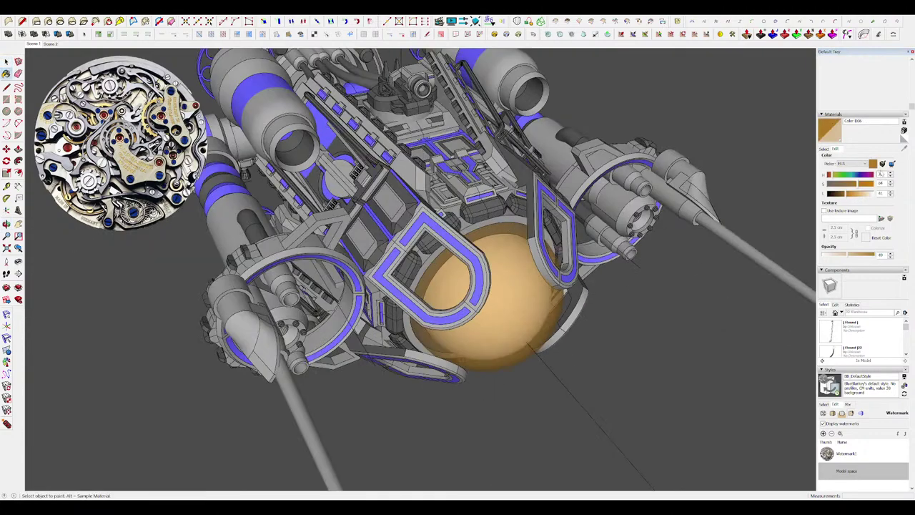
left_click_drag(852, 176, 857, 176)
scroll(520, 343, "down", 5)
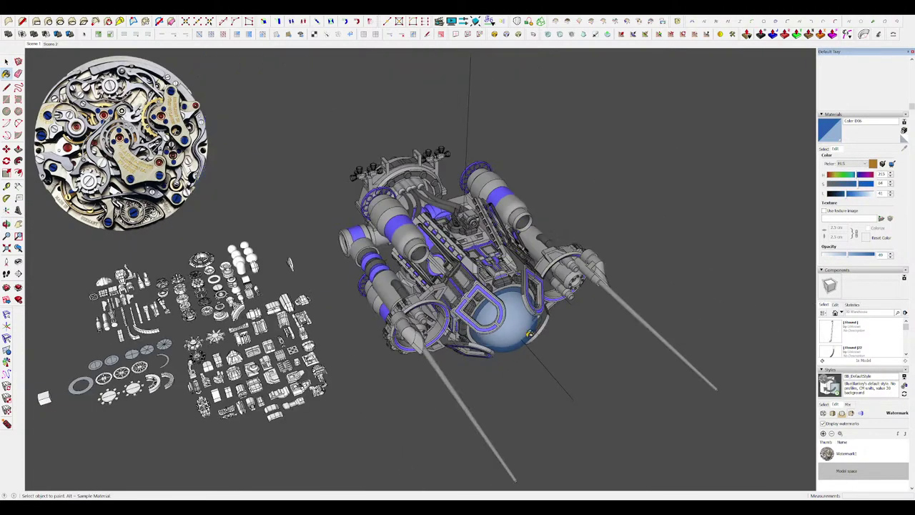
mouse_move(501, 343)
middle_mouse_down()
mouse_move(293, 362)
mouse_move(296, 394)
mouse_move(288, 271)
middle_mouse_up()
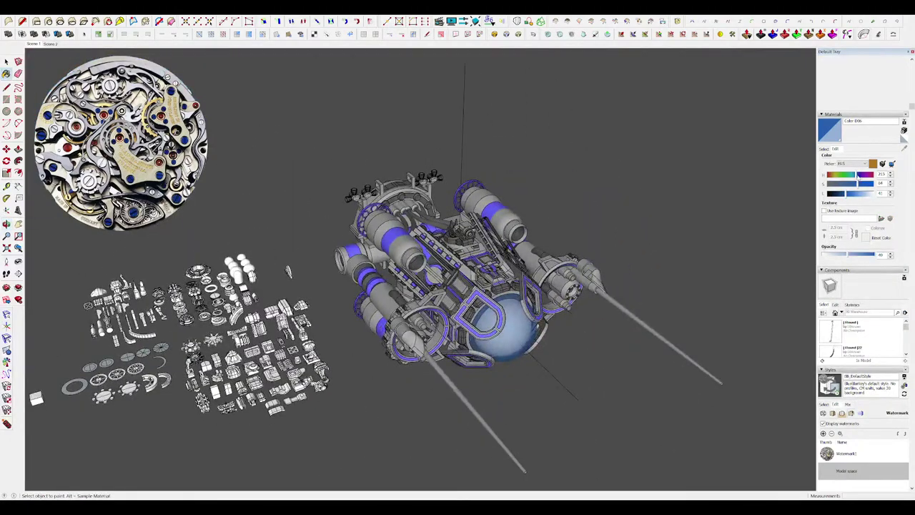
left_click_drag(858, 176, 857, 176)
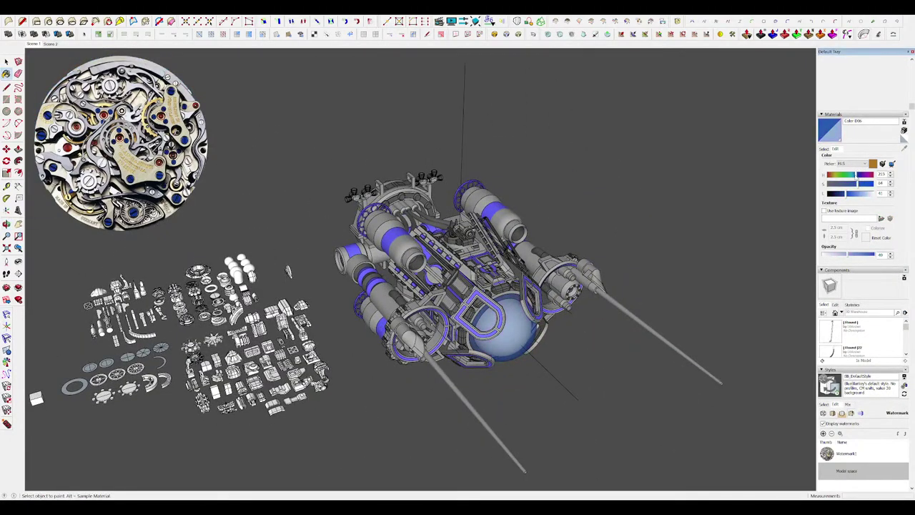
Examine the ship from above and compare it with the yellow submersible reference image.
key("space")
scroll(493, 315, "down", 3)
mouse_move(572, 300)
middle_mouse_down()
mouse_move(493, 315)
mouse_move(471, 346)
middle_mouse_up()
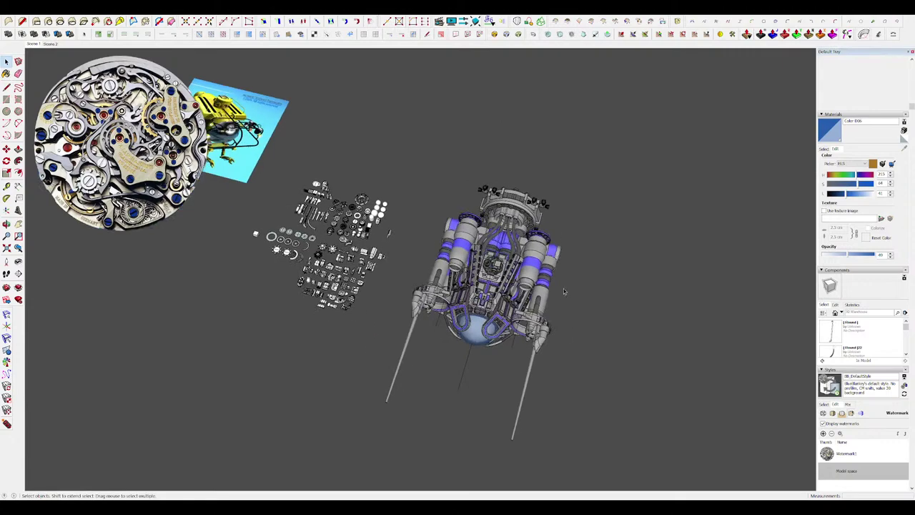
middle_click_drag(564, 291, 602, 242)
scroll(602, 242, "down", 3)
scroll(350, 190, "up", 7)
middle_click_drag(383, 207, 421, 239)
scroll(420, 243, "down", 4)
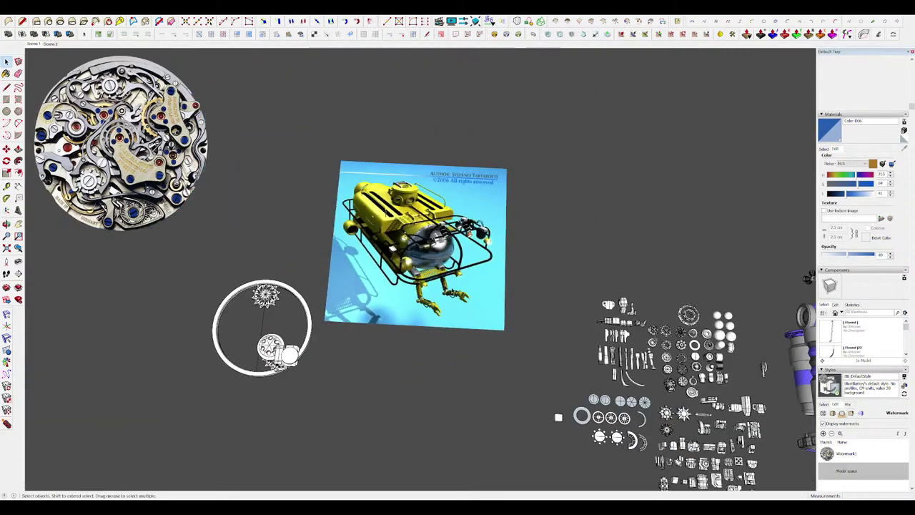
scroll(527, 273, "down", 3)
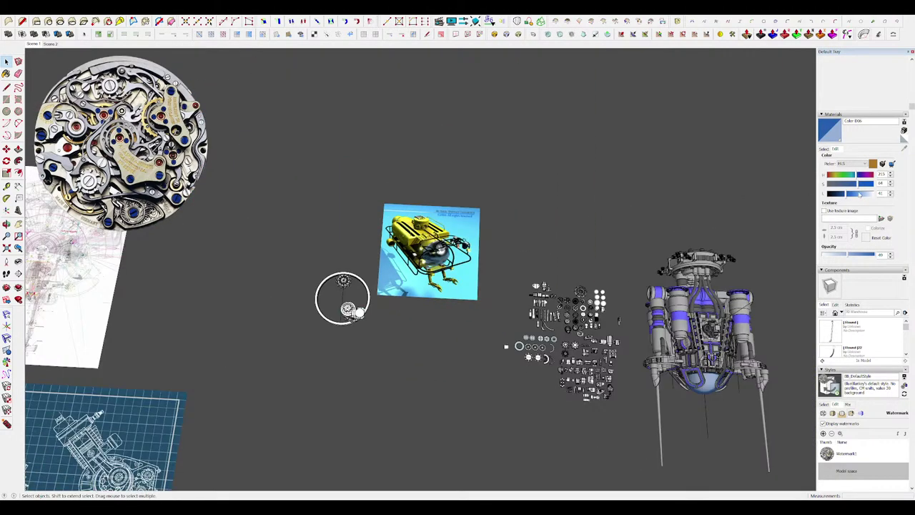
Darken the outer glass sphere's blue material to a deep navy.
left_click_drag(841, 194, 835, 194)
middle_click_drag(636, 310, 731, 315)
scroll(531, 276, "up", 5)
Remove the outer glass sphere inside the ship group, sample the inner sphere's tan material and tint it pale green.
double_click(527, 280)
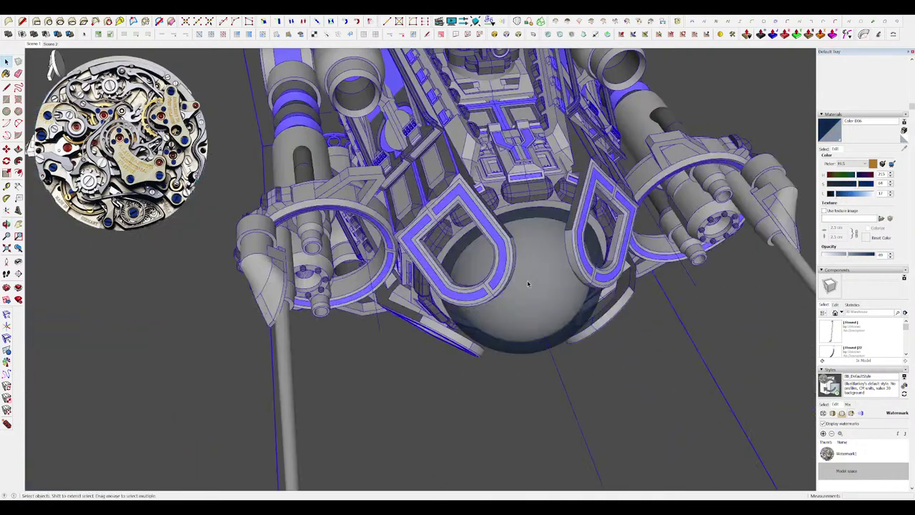
left_click(535, 273)
key("Delete")
mouse_move(536, 274)
middle_mouse_down()
mouse_move(563, 300)
mouse_move(553, 290)
mouse_move(540, 306)
middle_mouse_up()
key("b")
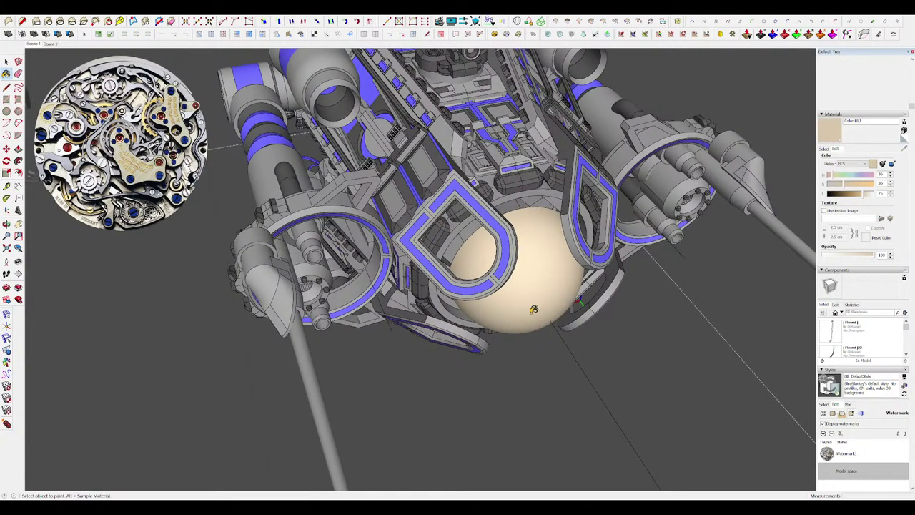
scroll(534, 309, "down", 3)
scroll(569, 215, "up", 3)
left_click(841, 175)
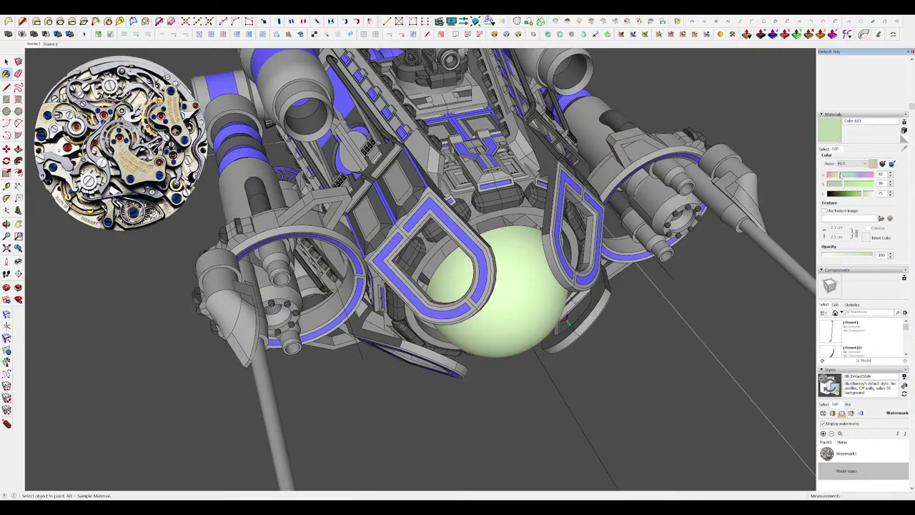
Shift the inner sphere's material to salmon with a hue of 20 and a stronger saturation.
scroll(527, 255, "down", 6)
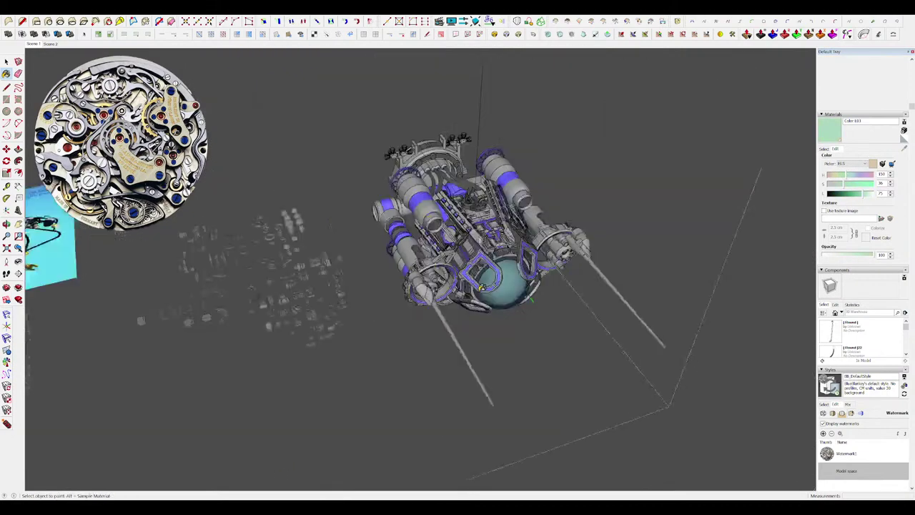
scroll(525, 265, "up", 4)
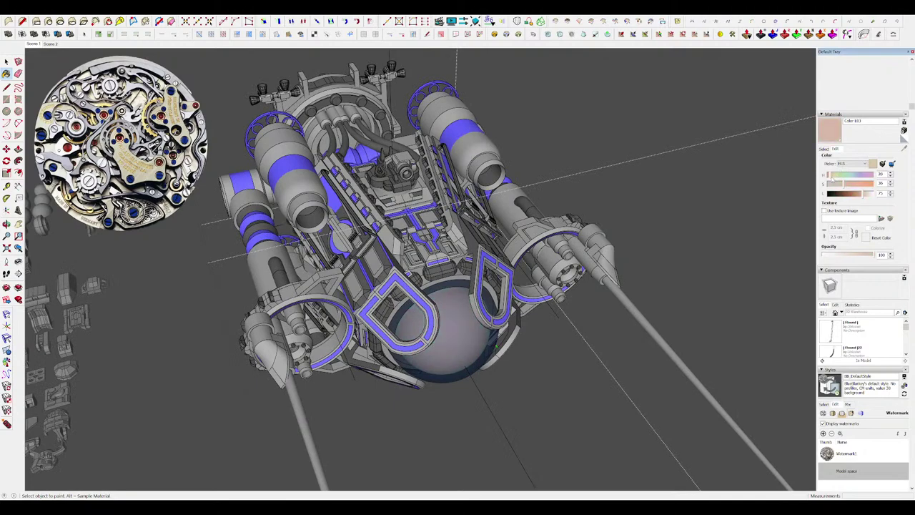
scroll(542, 309, "down", 4)
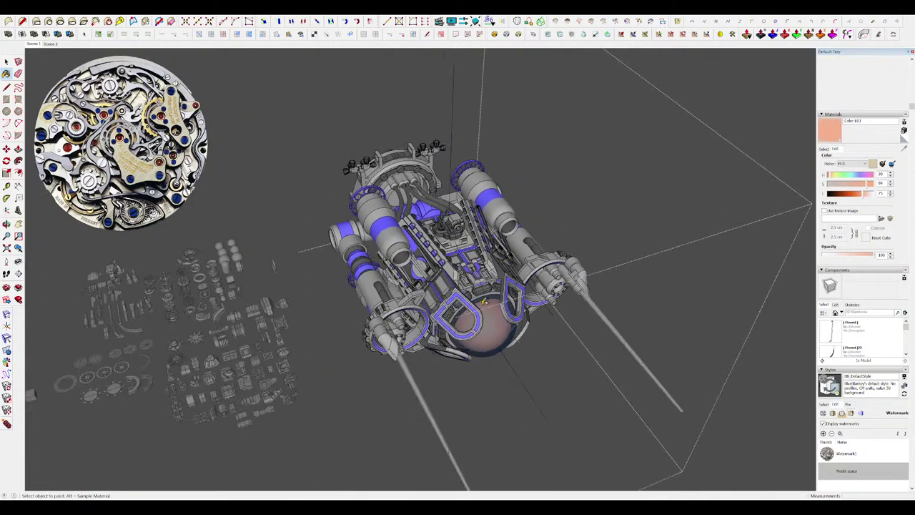
scroll(532, 315, "up", 6)
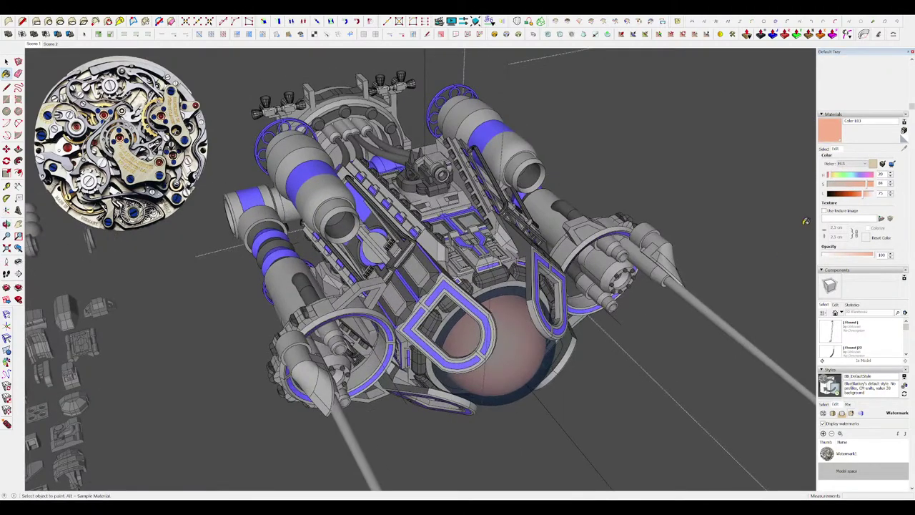
Set the inner sphere's hue to a pale yellow of 57 and leave the ship group.
mouse_move(835, 175)
left_mouse_down()
mouse_move(863, 174)
mouse_move(844, 175)
left_mouse_up()
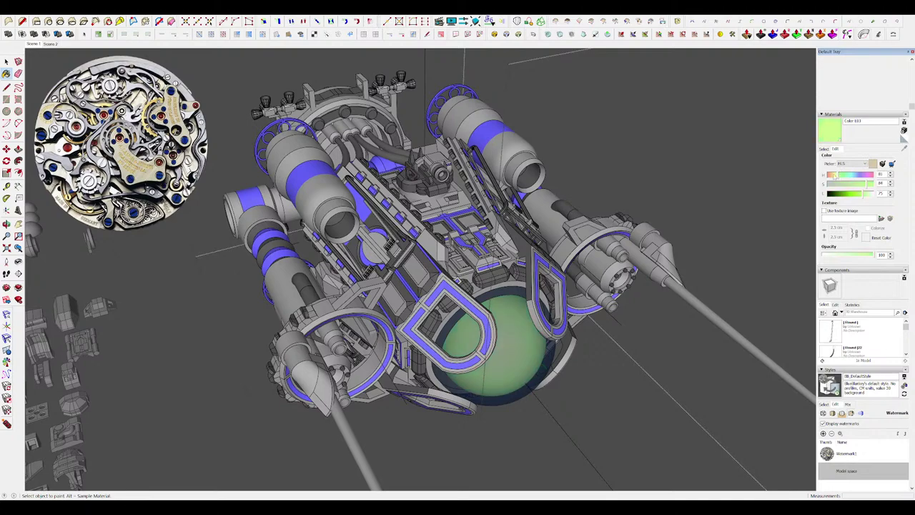
scroll(650, 220, "down", 5)
scroll(658, 258, "up", 3)
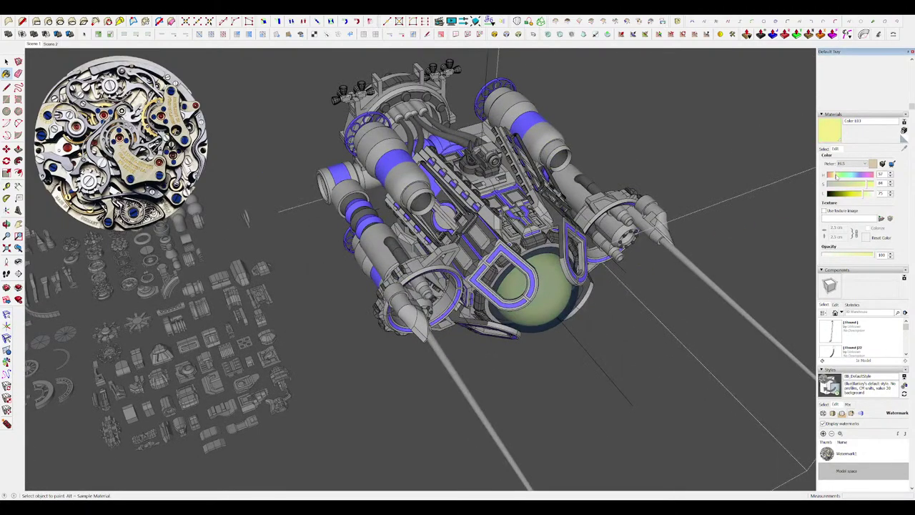
key("space")
scroll(683, 300, "down", 5)
left_click(676, 362)
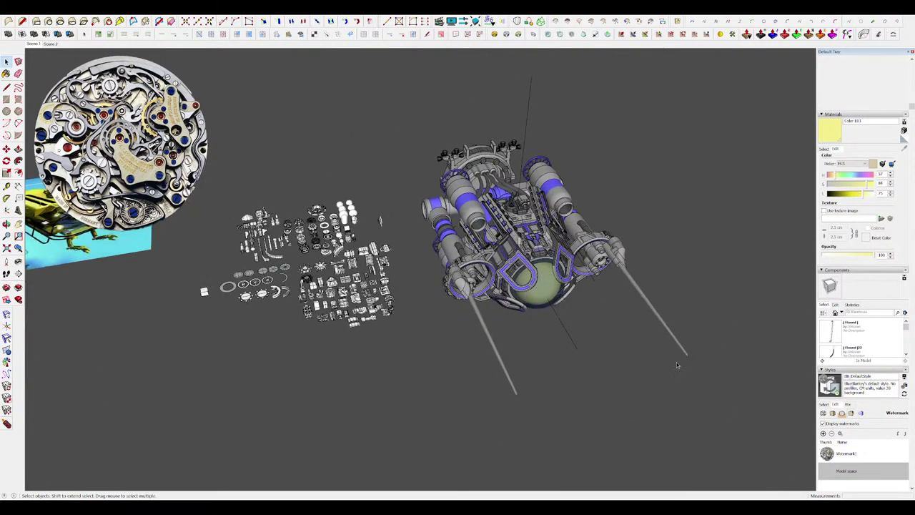
Change the inner sphere's hue through pink to a cyan of 180.
scroll(672, 362, "down", 4)
mouse_move(597, 362)
middle_mouse_down()
mouse_move(536, 364)
mouse_move(362, 437)
mouse_move(483, 357)
middle_mouse_up()
scroll(476, 308, "up", 4)
middle_click_drag(422, 318, 494, 297)
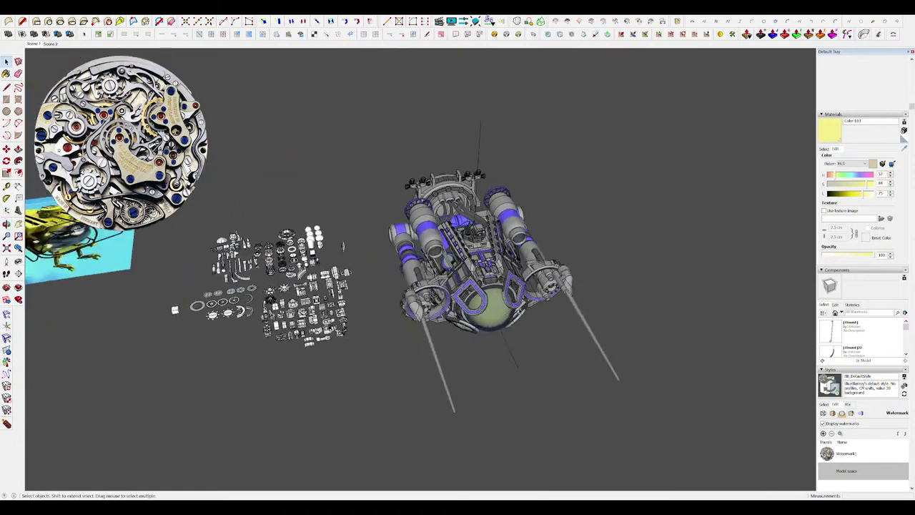
scroll(484, 296, "up", 3)
left_click_drag(834, 174, 858, 176)
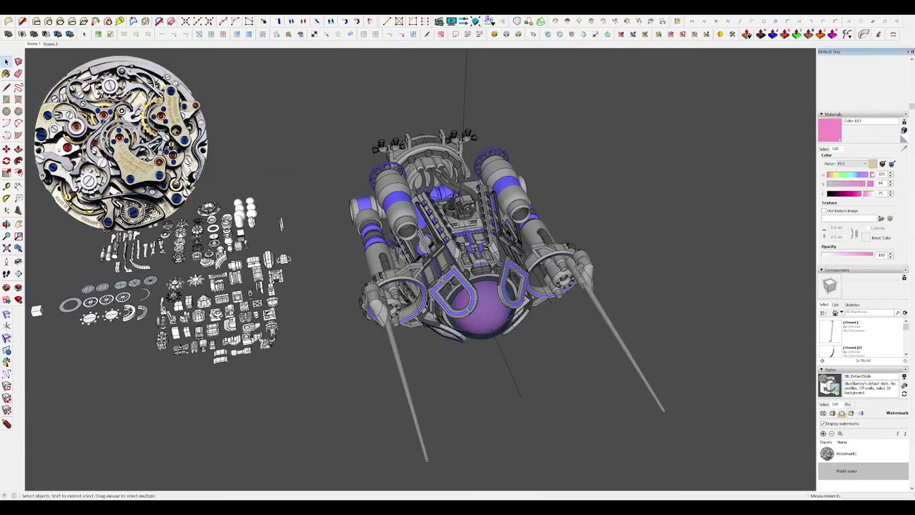
left_click(853, 175)
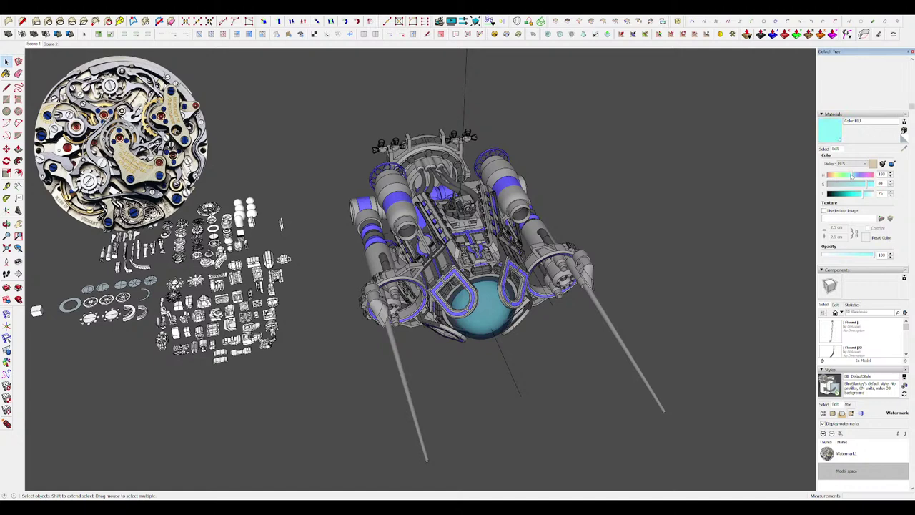
Change the cockpit sphere material's hue to a warm sand tone of 37.
left_click_drag(839, 176, 836, 176)
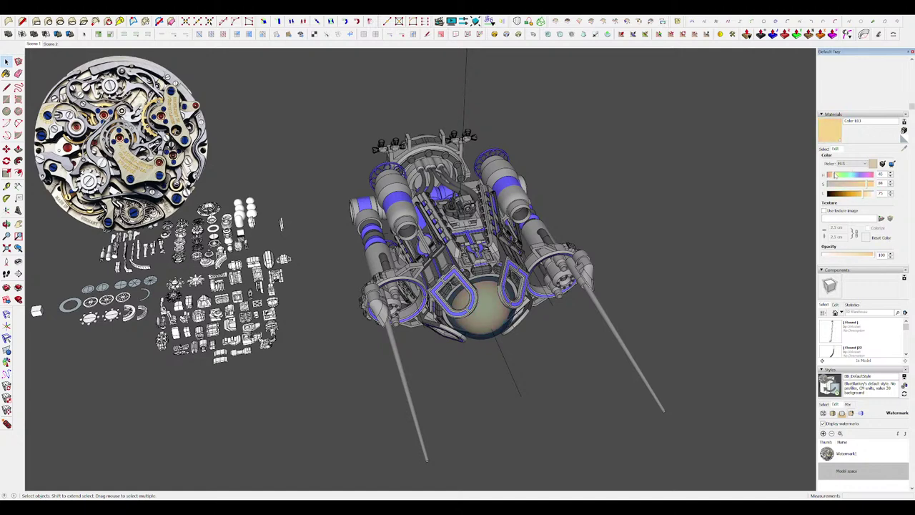
scroll(538, 330, "down", 5)
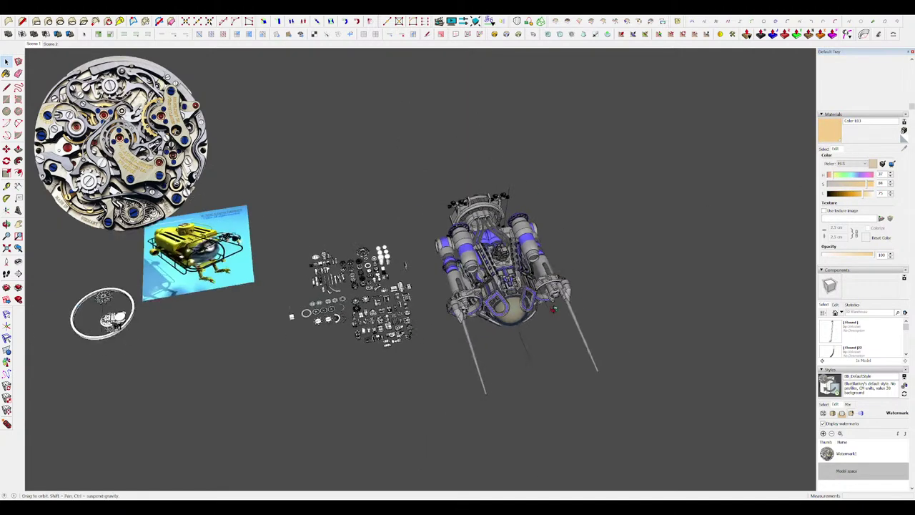
middle_click_drag(538, 330, 564, 240)
scroll(416, 366, "up", 3)
scroll(564, 241, "up", 2)
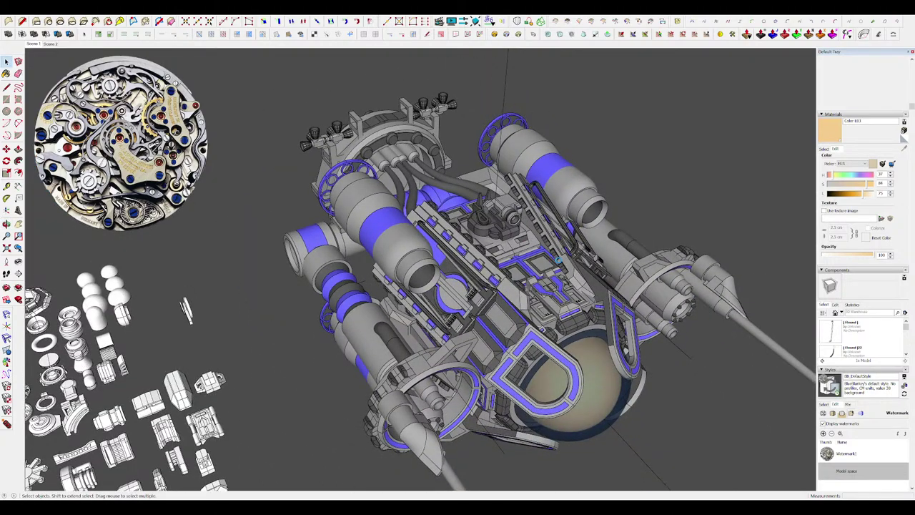
Select the whole spaceship and move it straight up above the loose parts on the ground.
scroll(379, 322, "down", 5)
middle_click_drag(379, 330, 420, 297)
scroll(375, 307, "up", 3)
left_click(375, 307)
scroll(386, 308, "down", 4)
key("m")
scroll(419, 296, "down", 2)
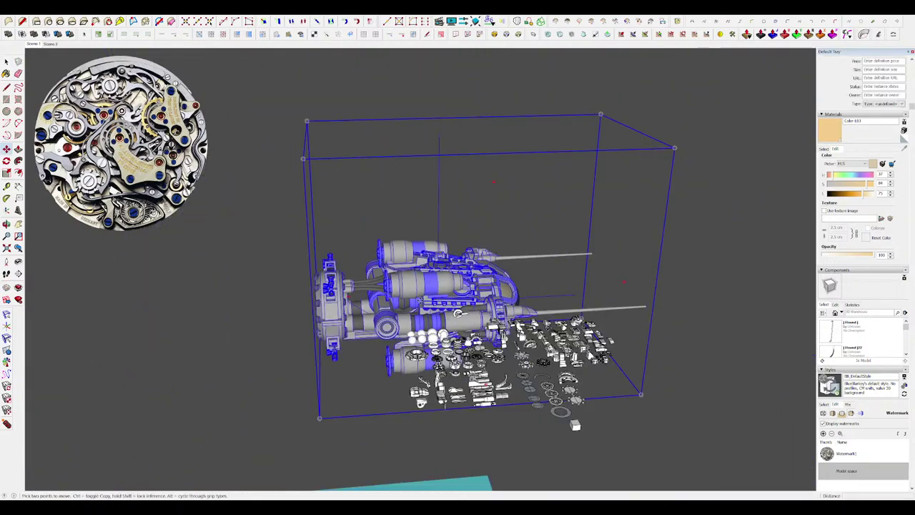
left_click(420, 296)
left_click(425, 237)
key("space")
Examine the spaceship from the rear, the sides and the front to check its engines, thrusters and new colours.
scroll(346, 240, "up", 5)
middle_click_drag(351, 232, 686, 176)
scroll(398, 260, "up", 4)
scroll(478, 326, "up", 4)
double_click(469, 330)
key("h")
scroll(443, 263, "down", 4)
scroll(443, 262, "down", 2)
left_click(467, 368)
scroll(447, 273, "down", 2)
scroll(506, 292, "up", 2)
scroll(590, 296, "down", 2)
scroll(511, 208, "up", 5)
scroll(511, 208, "down", 5)
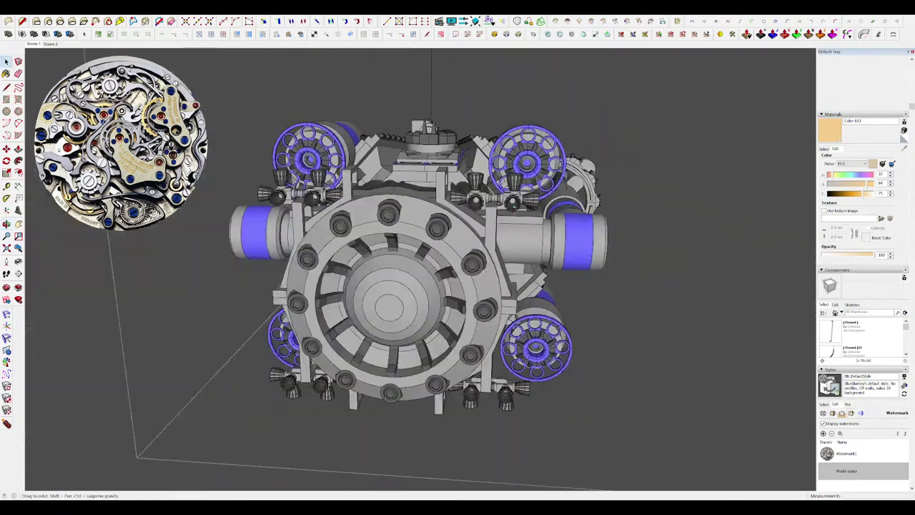
middle_click_drag(512, 208, 545, 307)
scroll(478, 164, "down", 2)
scroll(593, 384, "down", 3)
scroll(592, 384, "up", 2)
left_click(525, 424)
middle_click_drag(525, 424, 493, 415)
scroll(525, 390, "up", 4)
scroll(572, 286, "down", 6)
middle_click_drag(700, 236, 622, 286)
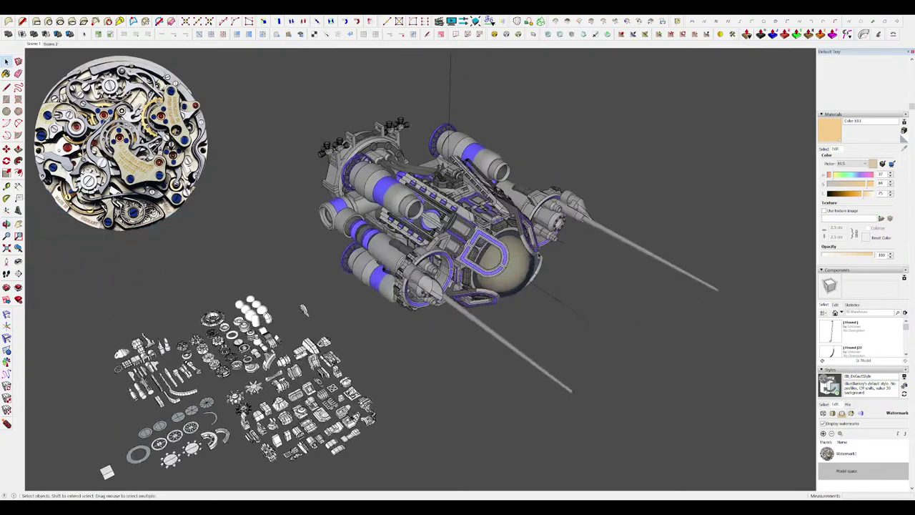
Open the ship's nested groups to edit the angled hull side panel next to the cockpit.
scroll(512, 215, "up", 3)
middle_click_drag(457, 186, 338, 166)
scroll(525, 238, "up", 5)
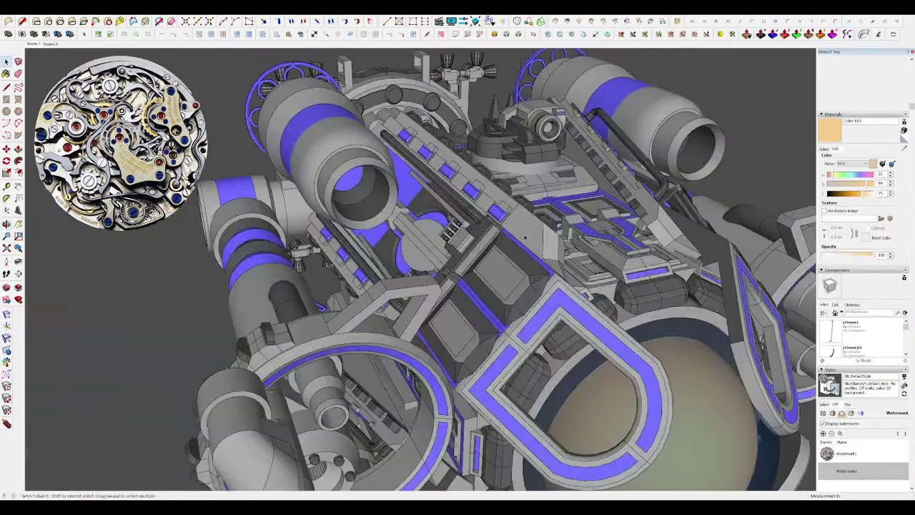
double_click(516, 235)
double_click(522, 232)
scroll(527, 224, "up", 4)
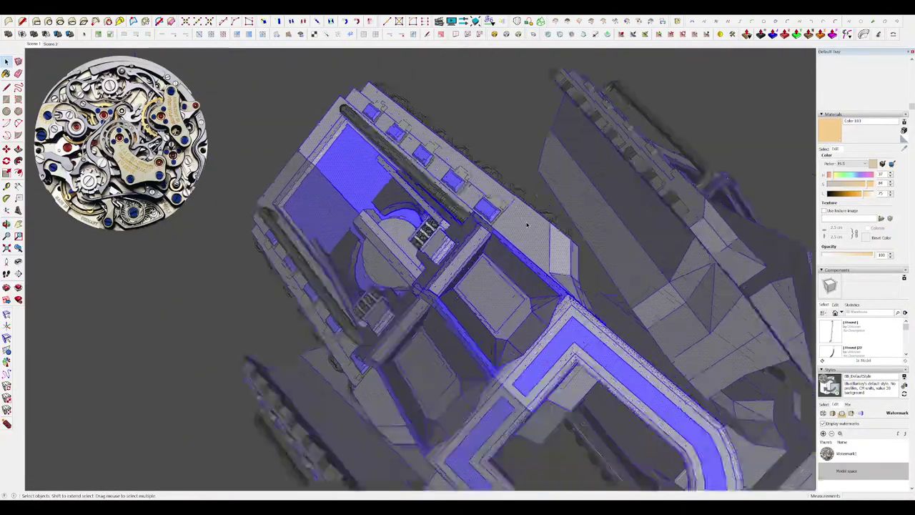
left_click(527, 224)
Sketch a narrow rectangle on the side panel's sloped top face, push it in about 22 cm as a slot, and leave the ship group.
middle_click_drag(527, 224, 607, 264)
scroll(502, 191, "up", 2)
key("r")
left_click(505, 178)
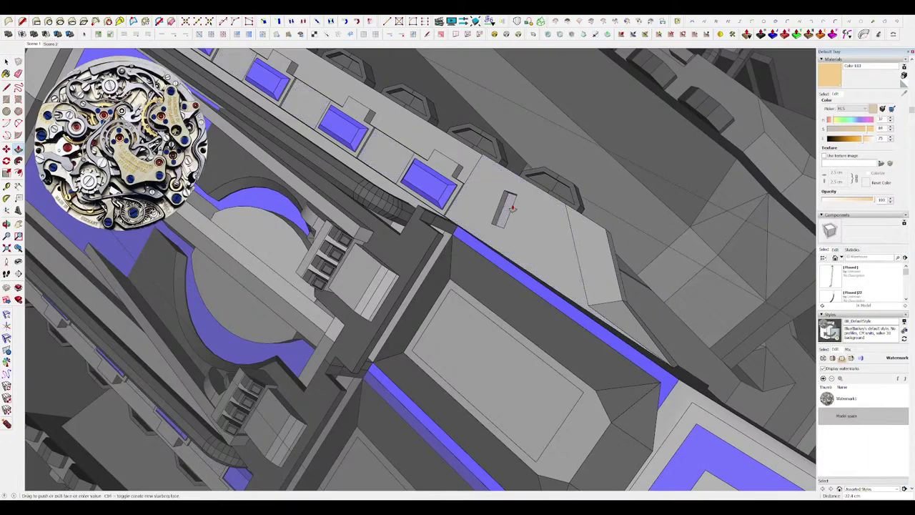
left_click(513, 208)
key("space")
scroll(466, 203, "down", 10)
left_click(629, 248)
left_click(629, 248)
left_click(633, 250)
left_click(685, 200)
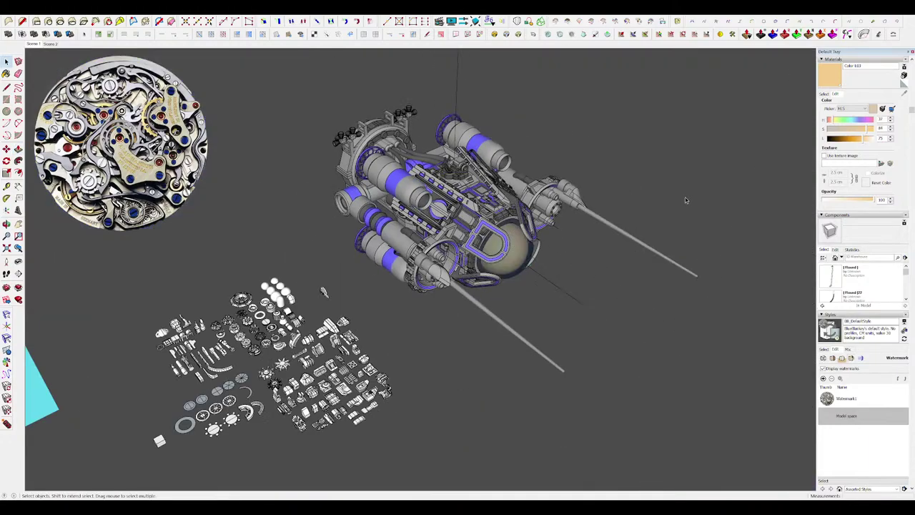
Open the group of the side cylinder with the two blue rings for editing, with the rest of the model hidden.
scroll(457, 196, "up", 3)
mouse_move(458, 197)
middle_mouse_down()
mouse_move(422, 192)
mouse_move(430, 179)
mouse_move(466, 183)
middle_mouse_up()
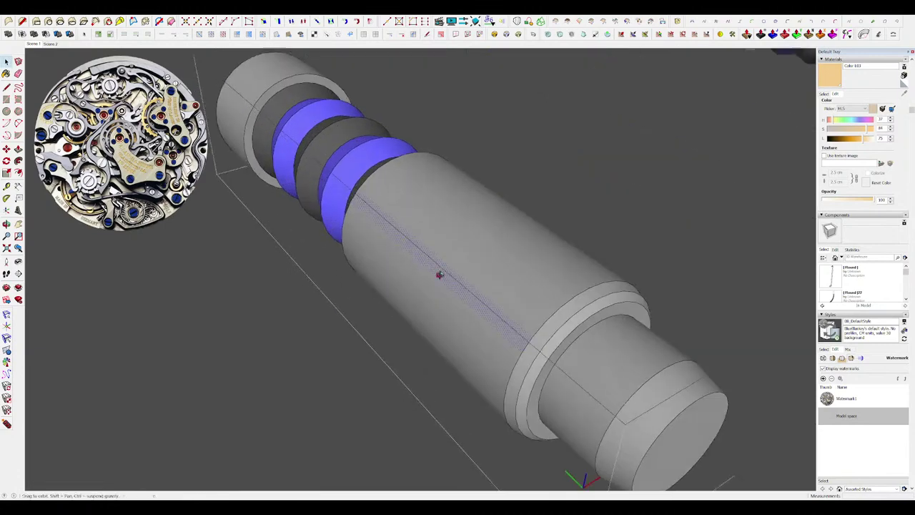
scroll(439, 272, "down", 3)
scroll(489, 266, "up", 3)
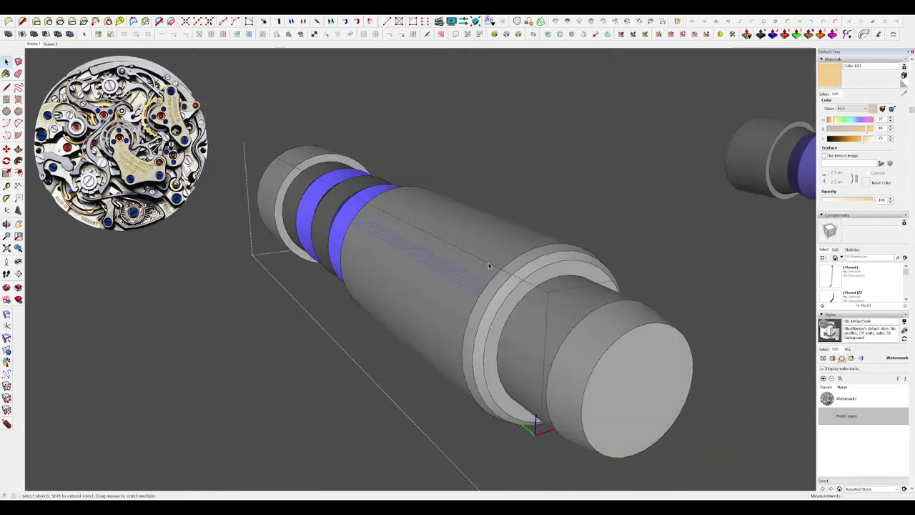
scroll(480, 269, "down", 2)
scroll(443, 284, "up", 3)
Show the hidden geometry and select adjacent lengthwise facets on the outer side of the cylinder's thick middle section.
middle_click_drag(458, 290, 387, 247)
scroll(462, 282, "down", 2)
scroll(387, 247, "down", 1)
scroll(453, 296, "up", 3)
middle_click_drag(453, 296, 469, 285)
middle_click_drag(472, 330, 468, 303)
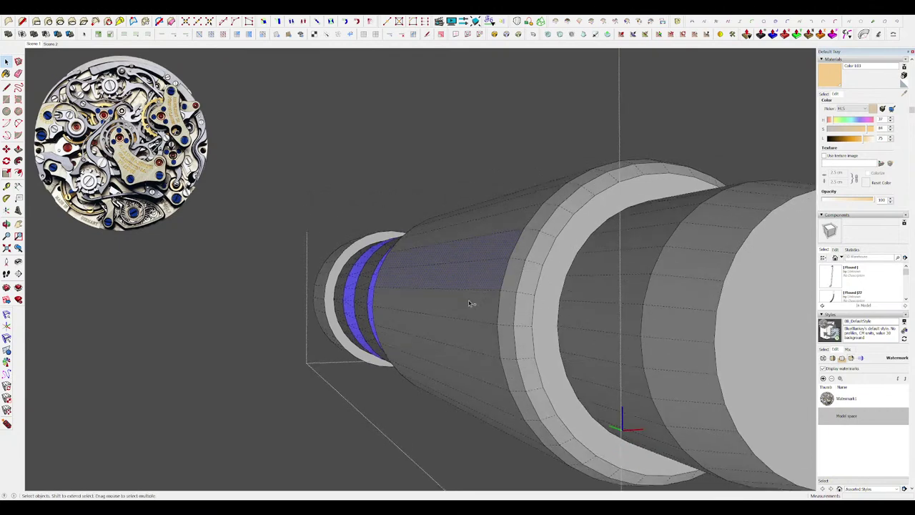
middle_click_drag(472, 343, 471, 316)
left_click(479, 297, "shift")
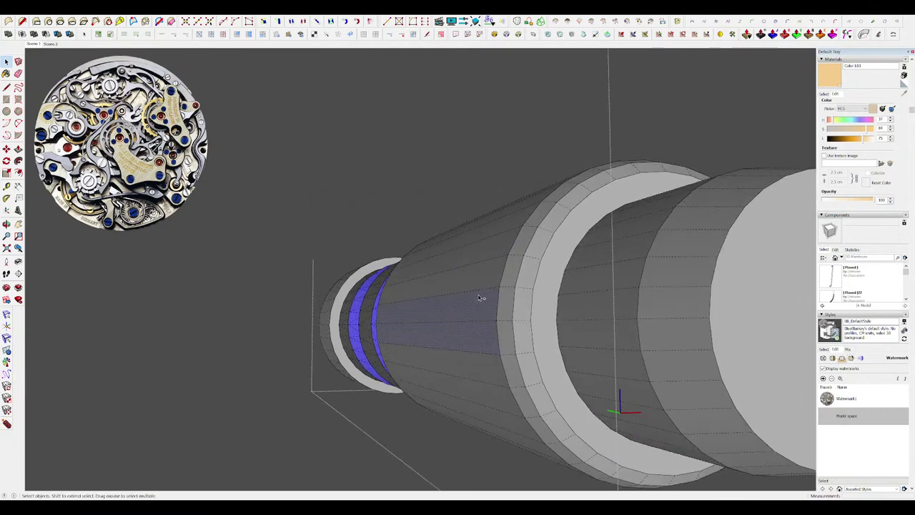
left_click(488, 254)
middle_click_drag(488, 255, 478, 270)
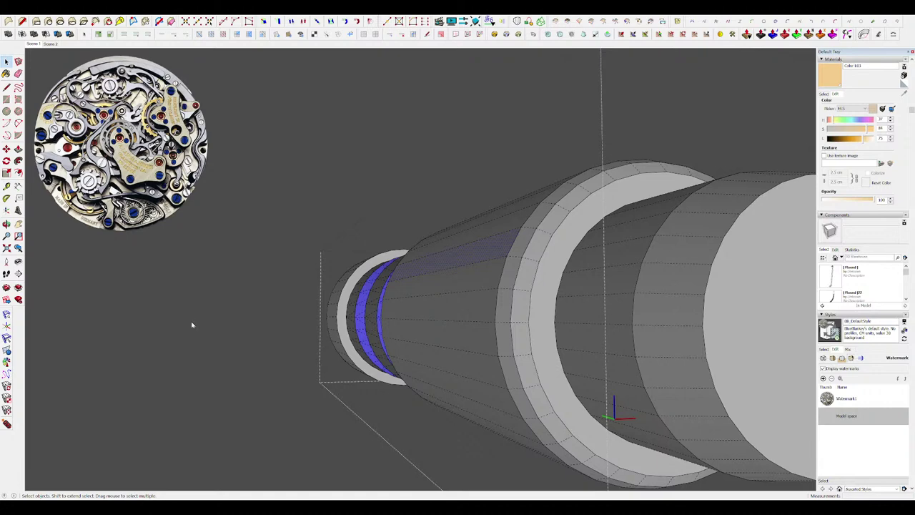
scroll(486, 300, "down", 3)
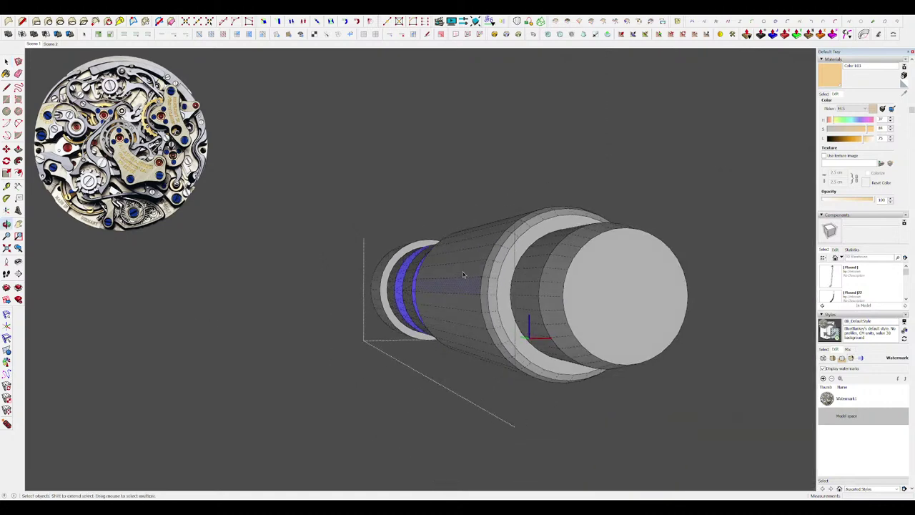
middle_click_drag(449, 261, 455, 292)
key("j")
scroll(428, 264, "up", 2)
double_click(436, 262)
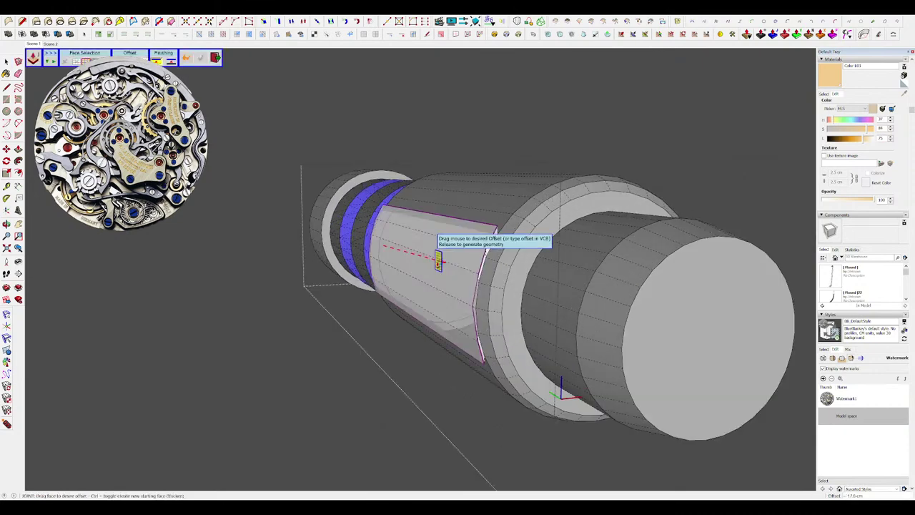
key("space")
middle_click_drag(453, 312, 509, 292)
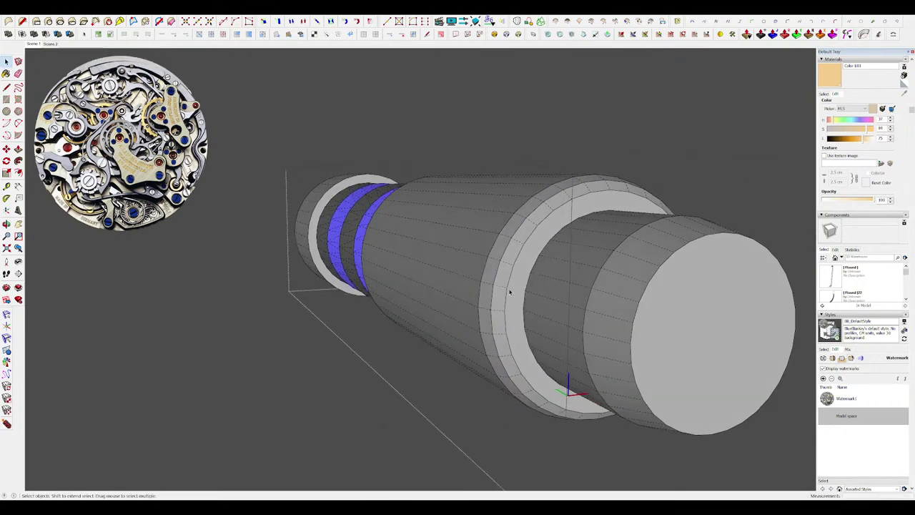
Restore the facet selection and extrude the facets outward into a raised panel along the cylinder.
middle_click_drag(535, 224, 502, 228)
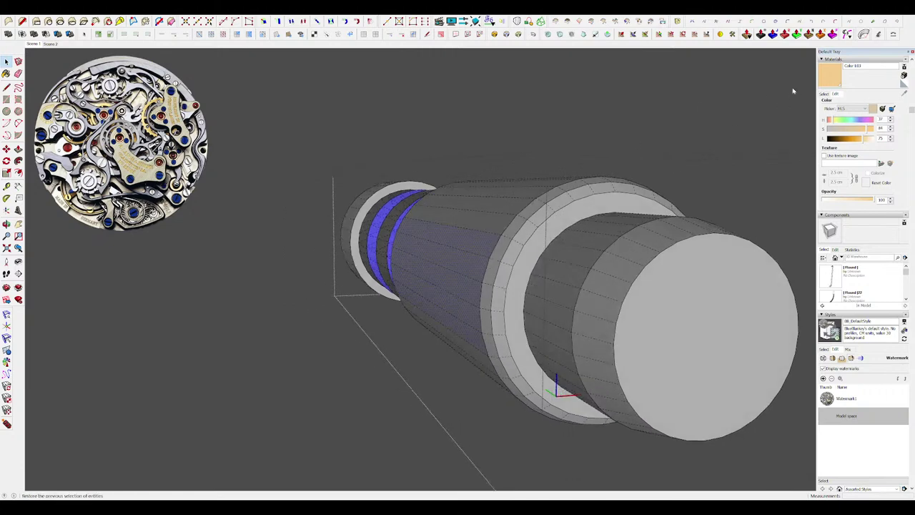
left_click(797, 35)
left_click_drag(465, 252, 439, 261)
key("space")
scroll(528, 248, "down", 4)
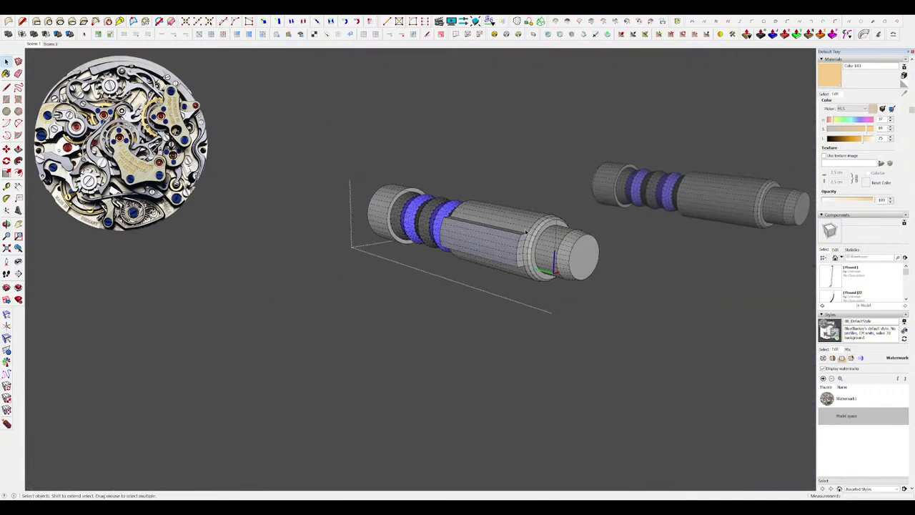
Draw diagonal lines across the raised panel's end corners and push the triangles along its length to bevel both long edges.
scroll(525, 231, "up", 3)
key("l")
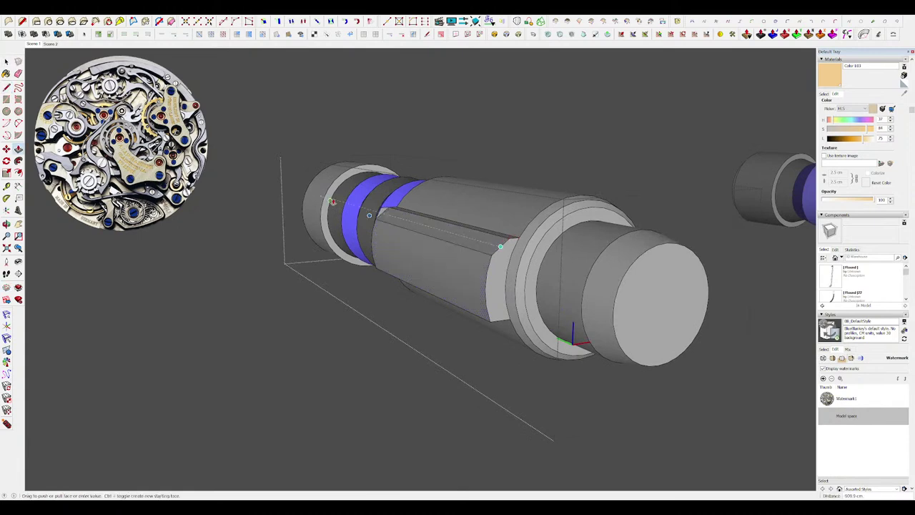
scroll(333, 201, "up", 3)
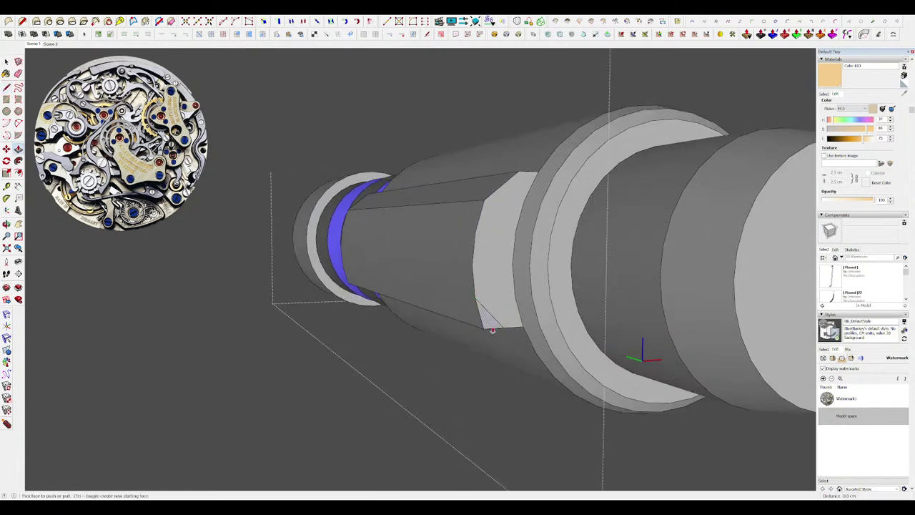
scroll(492, 329, "down", 5)
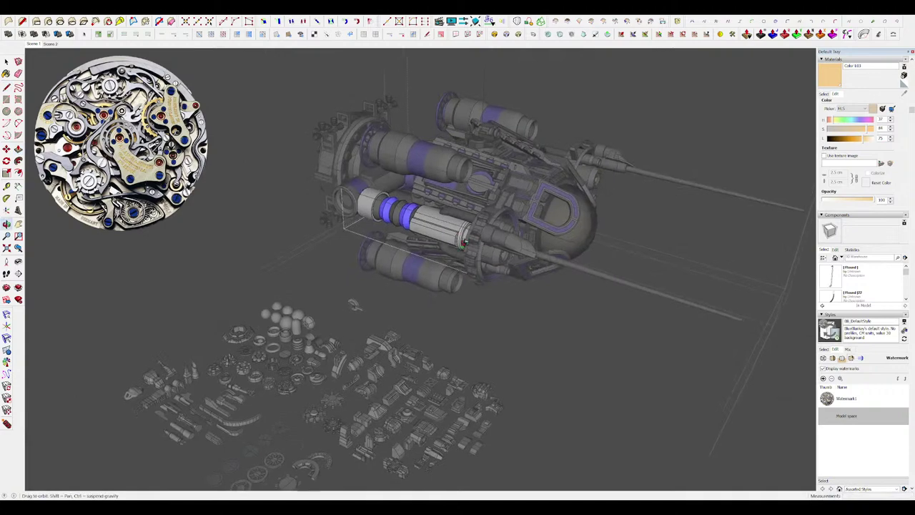
Move the raised panel's upper bevel edge to reshape the slope along the cylinder.
scroll(463, 243, "up", 6)
key("h")
middle_click_drag(463, 243, 428, 261)
left_click(346, 205)
scroll(433, 258, "up", 4)
key("m")
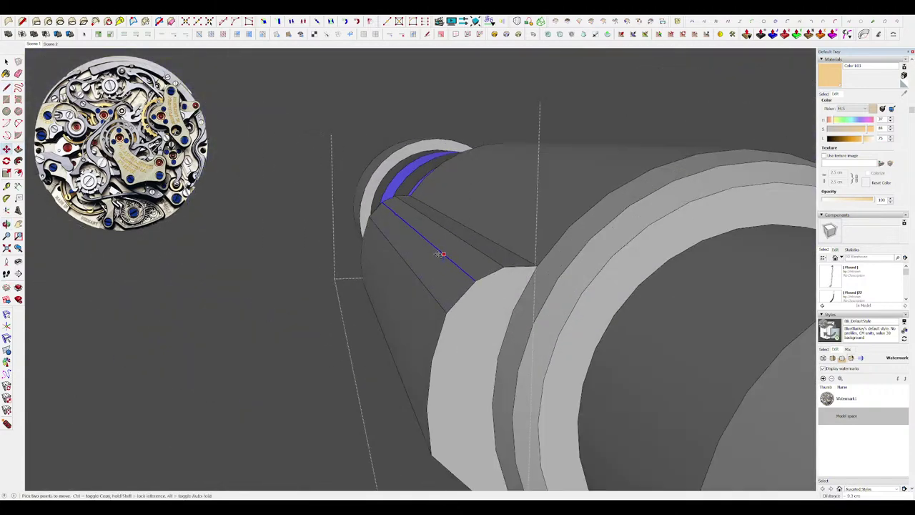
left_click(439, 253)
scroll(439, 254, "down", 5)
scroll(451, 302, "up", 5)
Move the raised panel's lower bevel edge to match the upper slope.
middle_click_drag(457, 343, 411, 285)
key("l")
left_click(439, 279)
key("m")
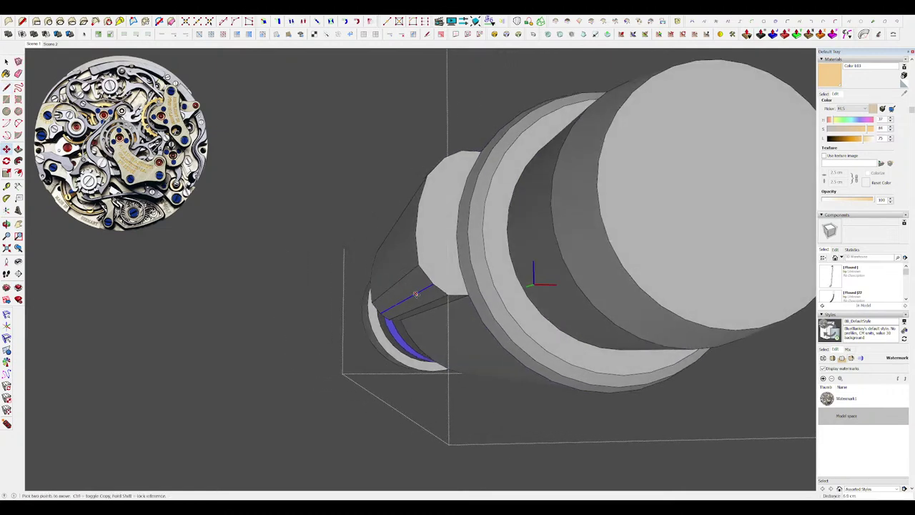
key("space")
middle_click_drag(414, 293, 551, 340)
scroll(560, 345, "down", 5)
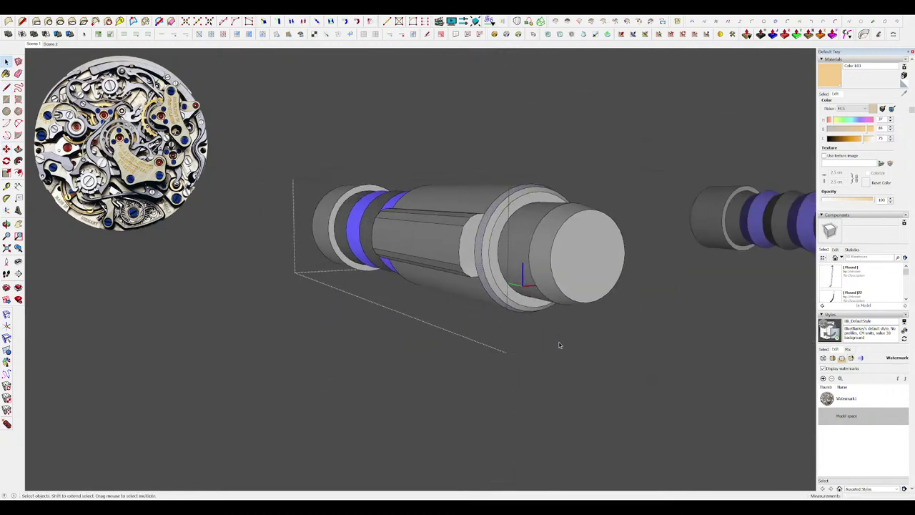
Show the rest of the model again and leave the cylinder's nested groups.
middle_click_drag(525, 275, 543, 313)
key("i")
scroll(459, 263, "down", 3)
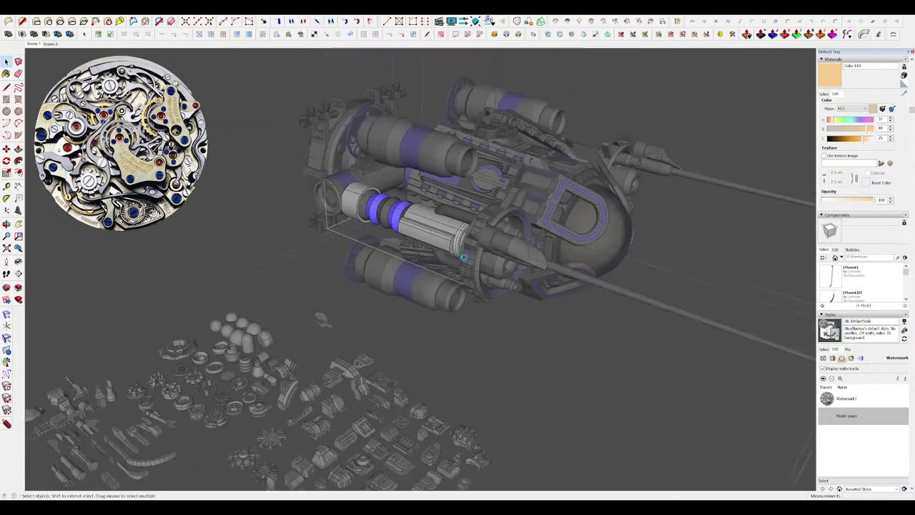
scroll(471, 223, "down", 4)
middle_click_drag(470, 225, 433, 357)
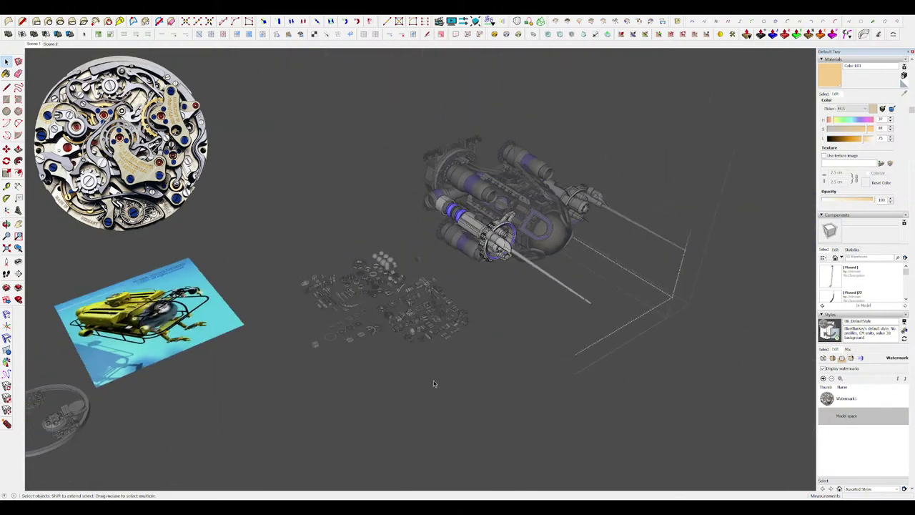
left_click(434, 380)
left_click(434, 380)
left_click(434, 381)
Reopen the cylinder's nested groups for editing and hide the rest of the model.
scroll(465, 208, "up", 4)
middle_click_drag(465, 207, 484, 275)
scroll(472, 215, "up", 4)
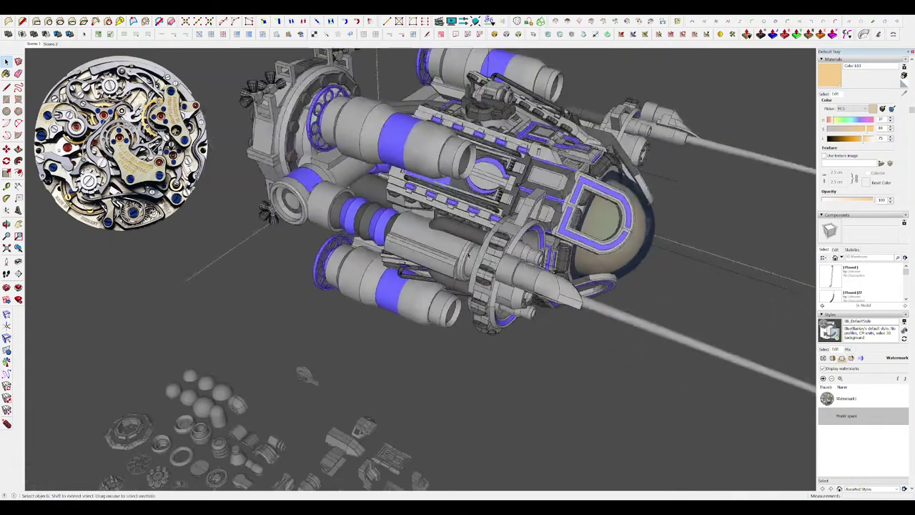
scroll(484, 278, "up", 5)
double_click(484, 278)
double_click(484, 279)
double_click(484, 278)
key("h")
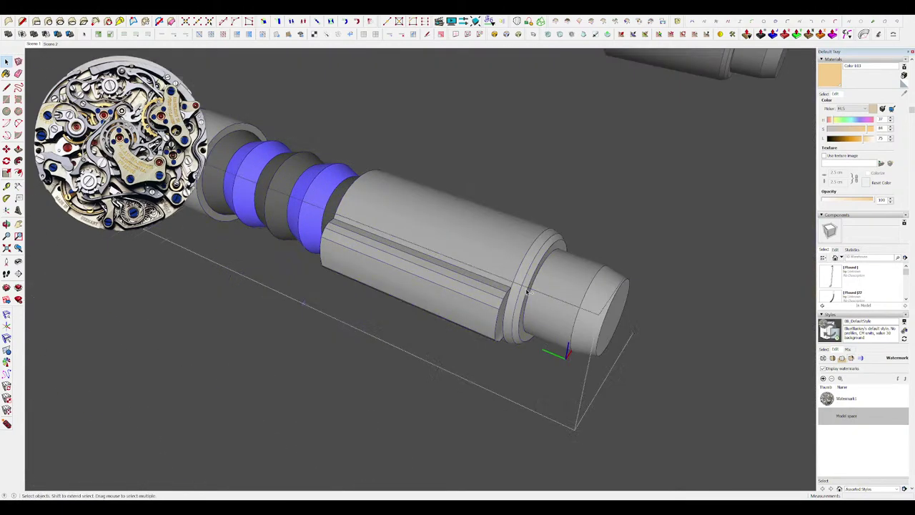
Draw a triangle between the raised panel's upper end corner and the cylinder, and push it about 402 cm along the panel.
scroll(528, 307, "up", 4)
middle_click_drag(528, 307, 440, 289)
key("l")
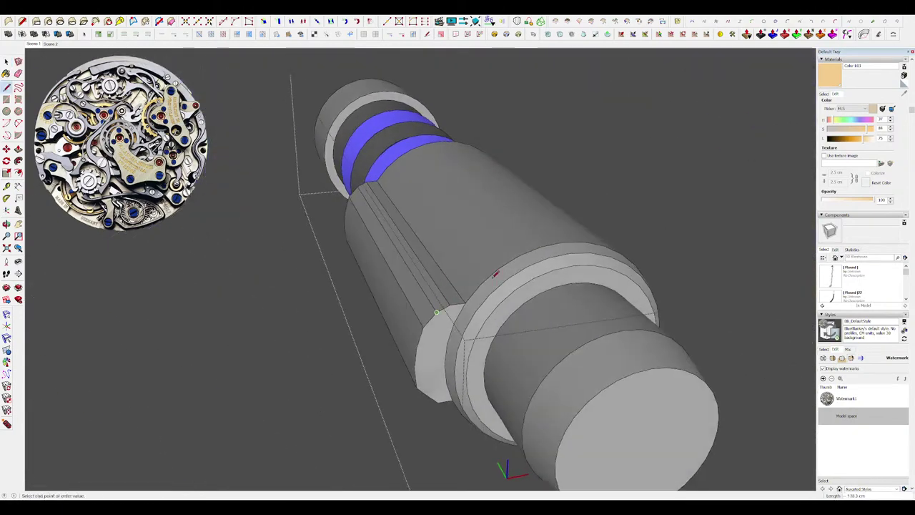
left_click(408, 251)
scroll(409, 251, "down", 5)
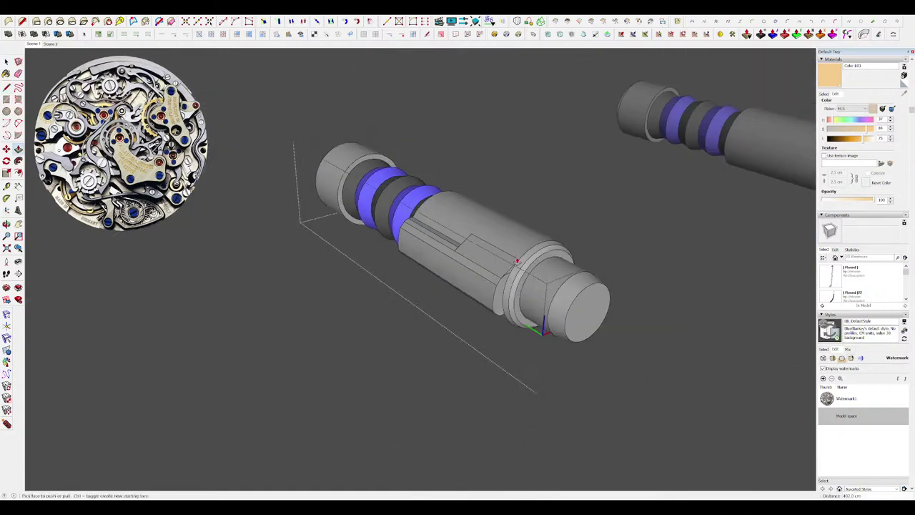
Try to draw a line from the raised panel's lower bevel corner to the edge of the cylinder's end ring.
scroll(500, 284, "up", 4)
middle_click_drag(477, 325, 477, 207)
key("l")
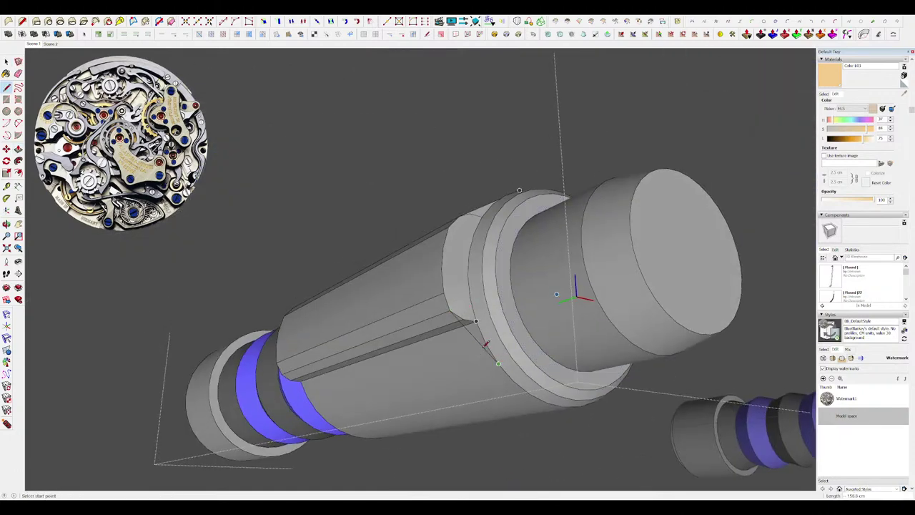
middle_click_drag(465, 333, 453, 351)
scroll(476, 368, "up", 4)
key("l")
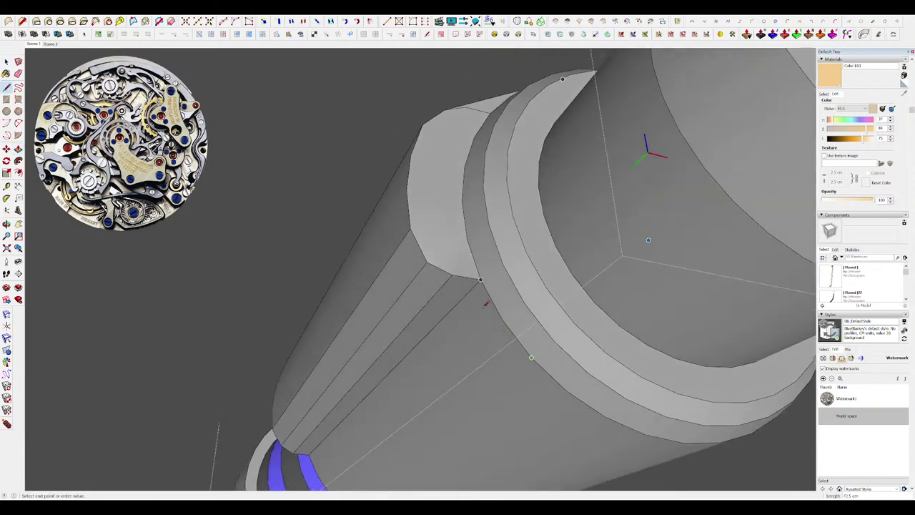
left_click(428, 262)
scroll(433, 262, "down", 2)
middle_click_drag(457, 266, 493, 315)
scroll(474, 358, "up", 4)
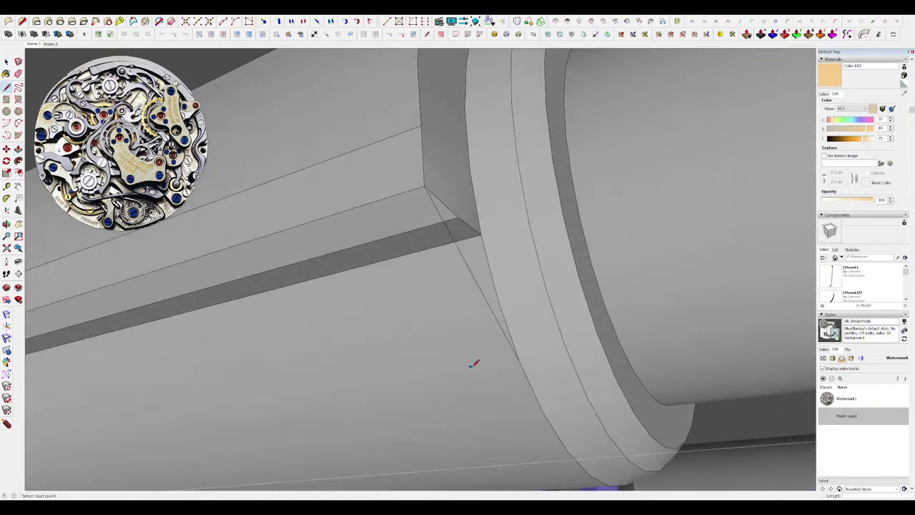
Move the end corner of the raised panel's lower bevel beside the cylinder's ring.
middle_click_drag(478, 365, 572, 359)
key("m")
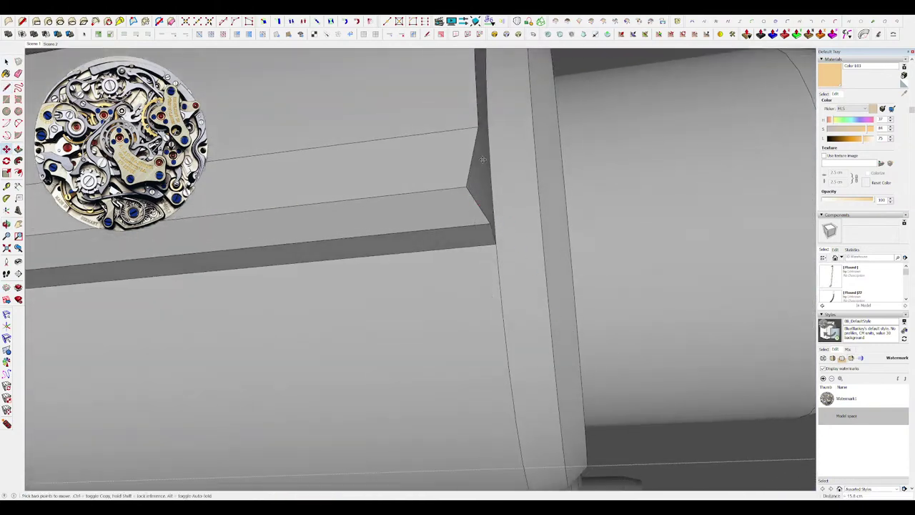
left_click(479, 127)
middle_click_drag(479, 128, 423, 186)
scroll(422, 184, "down", 2)
Draw a triangle between the raised panel's lower end corner and the cylinder, and push it about 402 cm along the panel.
key("l")
left_click(418, 181)
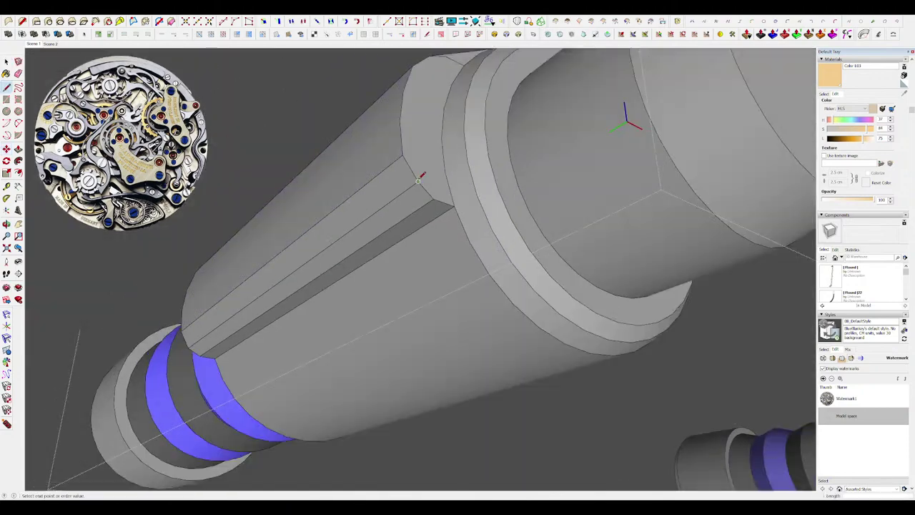
left_click(488, 273)
scroll(489, 273, "down", 2)
key("p")
middle_click_drag(457, 269, 412, 204)
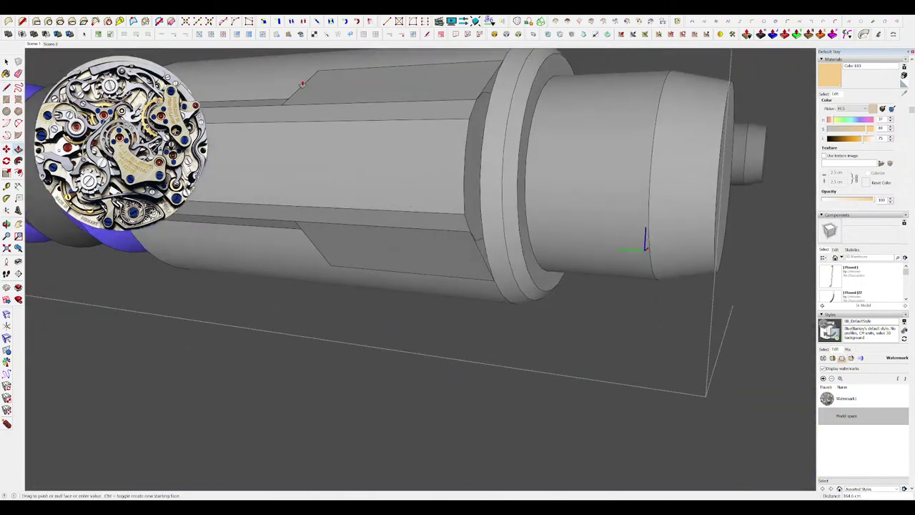
scroll(422, 221, "down", 8)
middle_click_drag(500, 257, 401, 286)
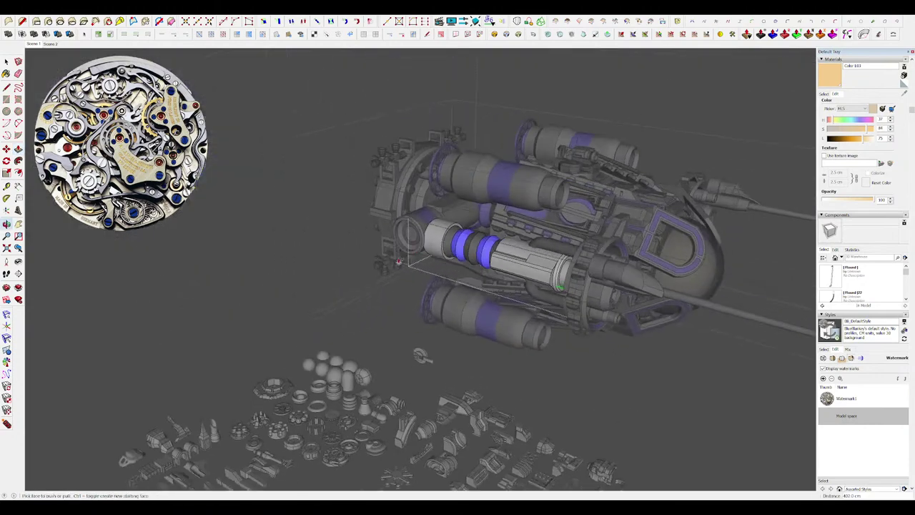
Move the inner corner of one side wedge outward along the green axis to give the wedge a sloped triangular end.
scroll(607, 313, "up", 3)
middle_click_drag(608, 315, 543, 301)
scroll(529, 286, "down", 4)
key("i")
scroll(462, 249, "up", 3)
scroll(463, 218, "up", 6)
middle_click_drag(462, 249, 551, 255)
key("m")
left_click(448, 244)
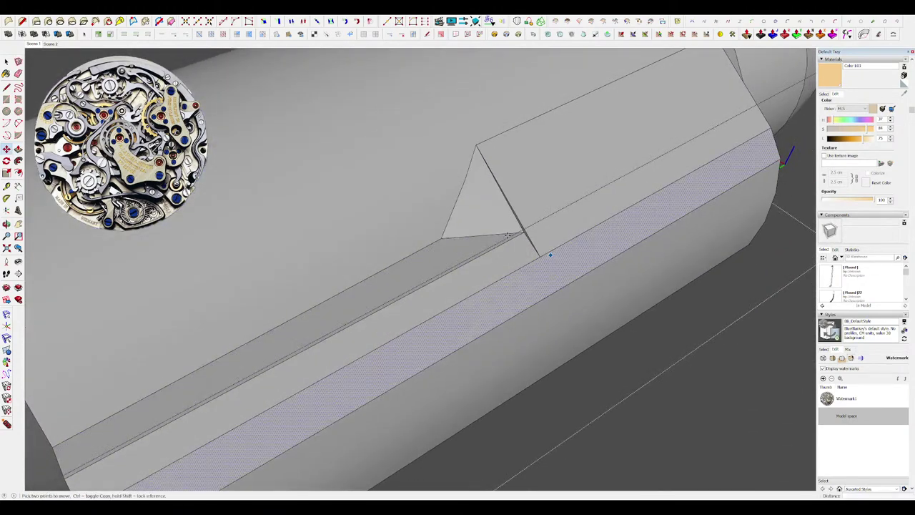
key("Left")
left_click(469, 247)
middle_click_drag(468, 248, 431, 229)
scroll(431, 229, "down", 7)
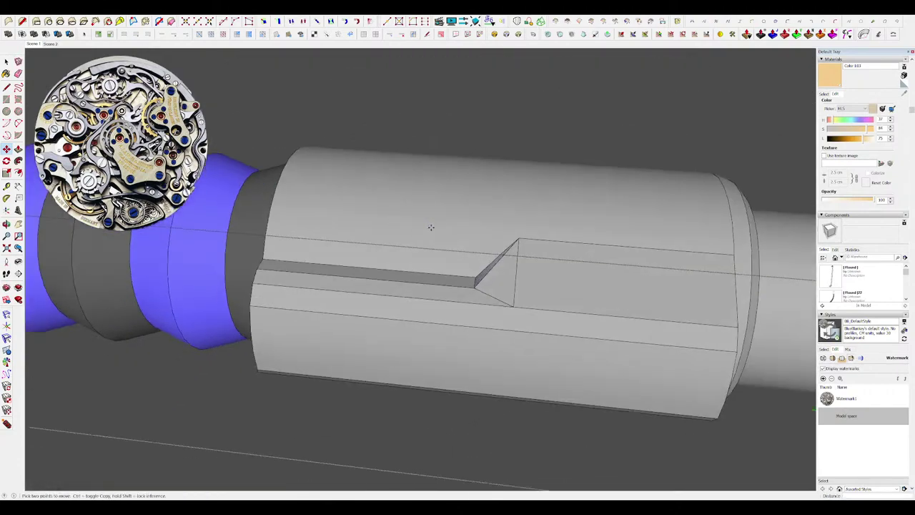
Show the rest of the model and pull out the opposite wedge's inner corner to form a matching sloped end.
key("i")
scroll(494, 224, "down", 3)
middle_click_drag(484, 248, 471, 301)
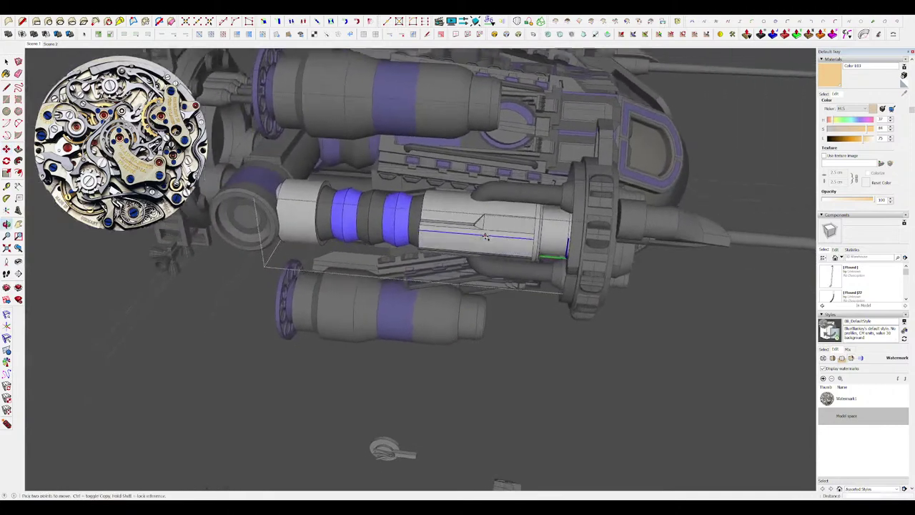
scroll(486, 237, "up", 4)
middle_click_drag(486, 237, 456, 315)
scroll(456, 316, "up", 4)
scroll(501, 266, "down", 3)
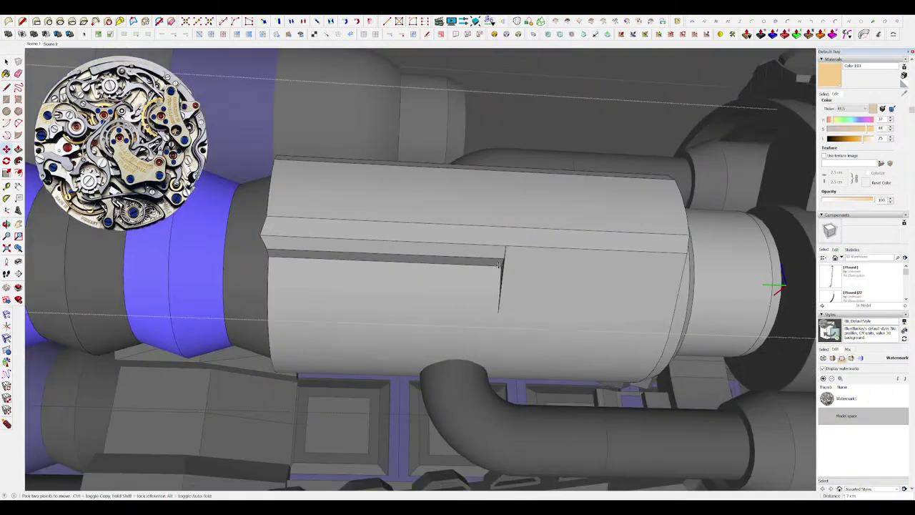
left_click(458, 263)
scroll(493, 268, "up", 3)
mouse_move(511, 268)
middle_mouse_down()
mouse_move(519, 278)
mouse_move(588, 286)
mouse_move(484, 253)
mouse_move(368, 196)
middle_mouse_up()
scroll(521, 279, "up", 4)
left_click(366, 203)
scroll(366, 203, "down", 3)
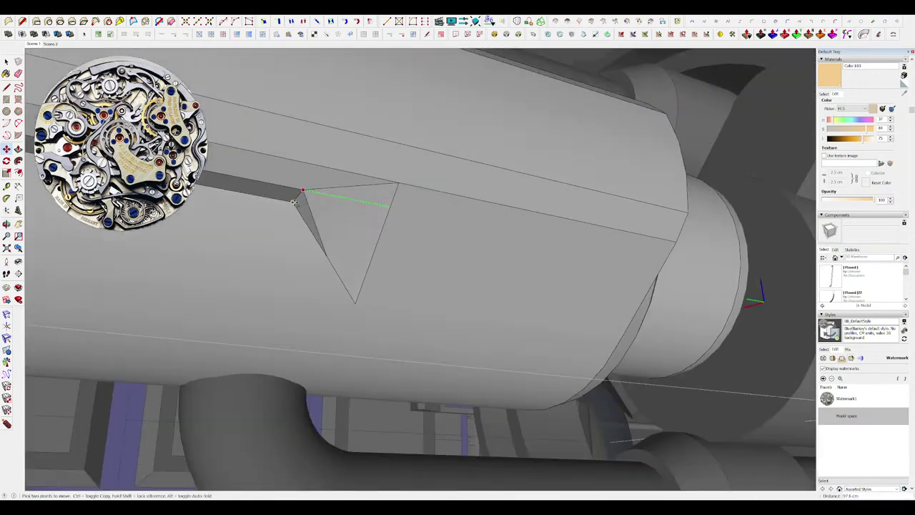
left_click(298, 199)
Paint the cylinder's raised panel and the large faces of its two side wedges dark grey with Color M06.
middle_click_drag(411, 253, 437, 336)
scroll(439, 244, "down", 3)
key("space")
middle_click_drag(439, 243, 367, 184)
key("e")
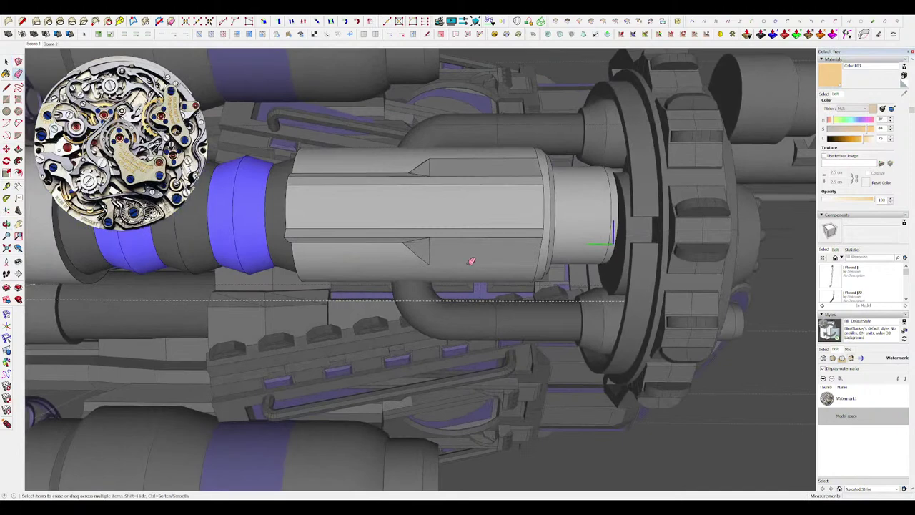
middle_click_drag(469, 264, 503, 250)
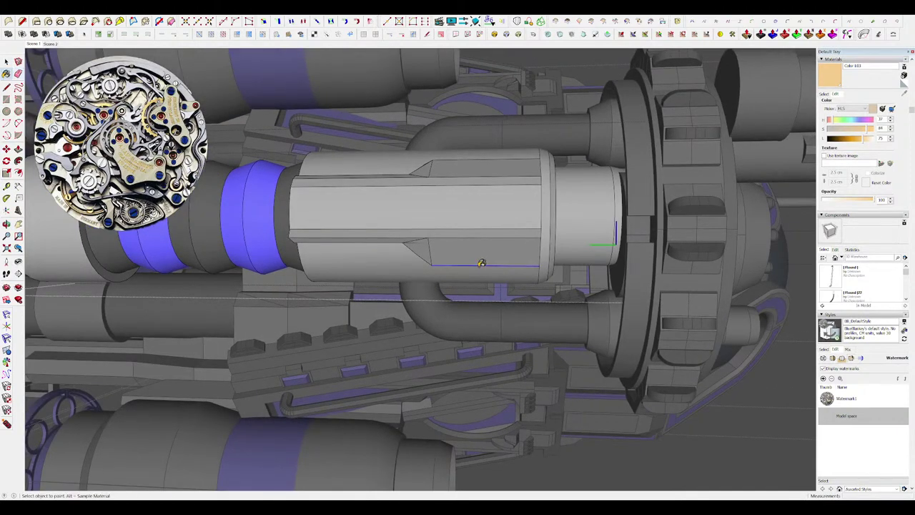
left_click(426, 250)
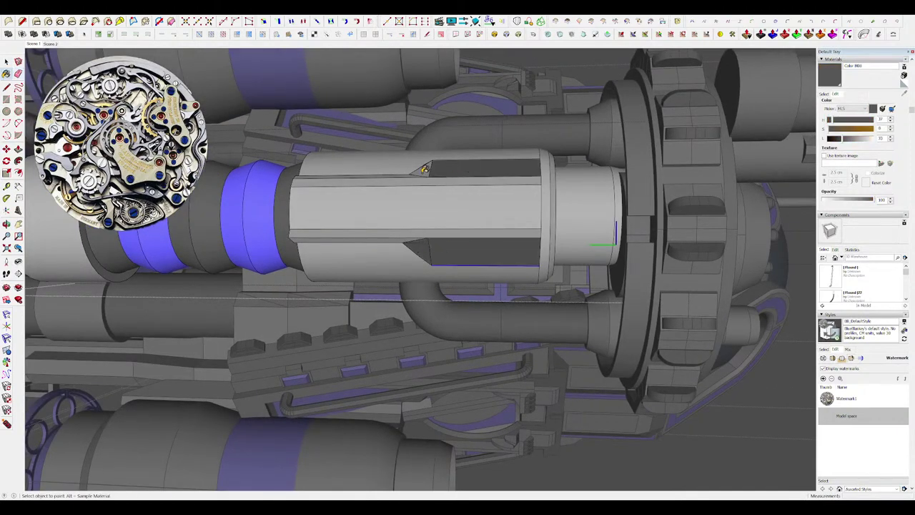
left_click(409, 210)
middle_click_drag(402, 231, 322, 129)
left_click(409, 239)
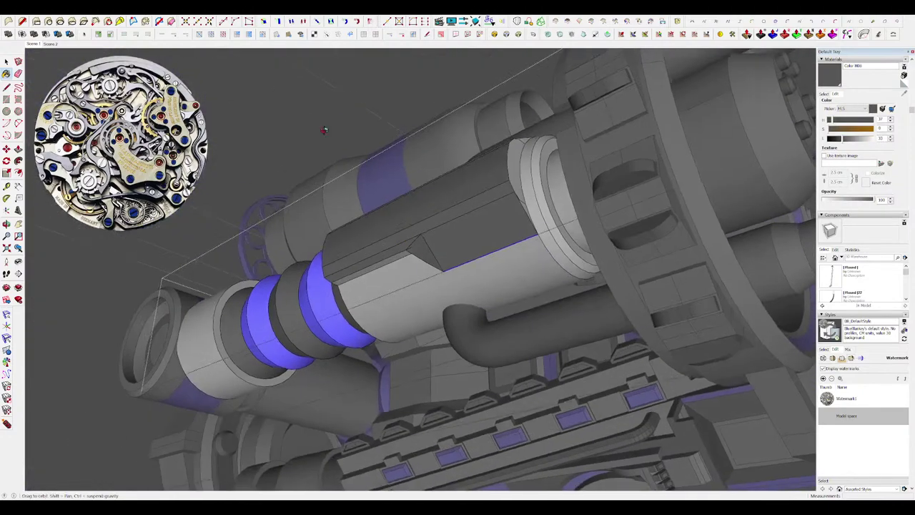
Paint the remaining narrow bevels and sloped end faces of the raised panel and wedges in the same dark grey.
scroll(407, 242, "up", 2)
middle_click_drag(447, 213, 548, 230)
scroll(549, 231, "up", 2)
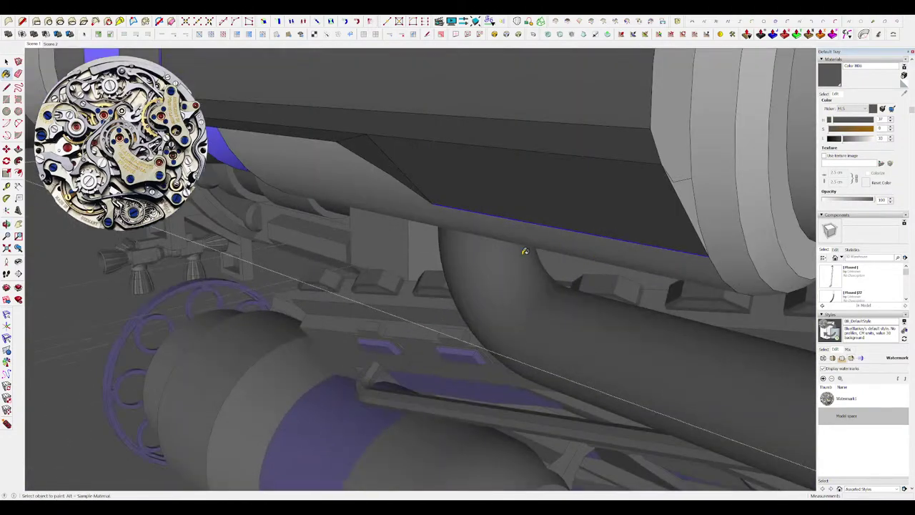
scroll(524, 251, "down", 1)
left_click(626, 205)
left_click(624, 188)
scroll(556, 226, "down", 2)
mouse_move(551, 108)
middle_mouse_down()
mouse_move(566, 179)
mouse_move(502, 201)
middle_mouse_up()
left_click(570, 182)
scroll(391, 159, "up", 3)
left_click(400, 178)
scroll(434, 220, "down", 1)
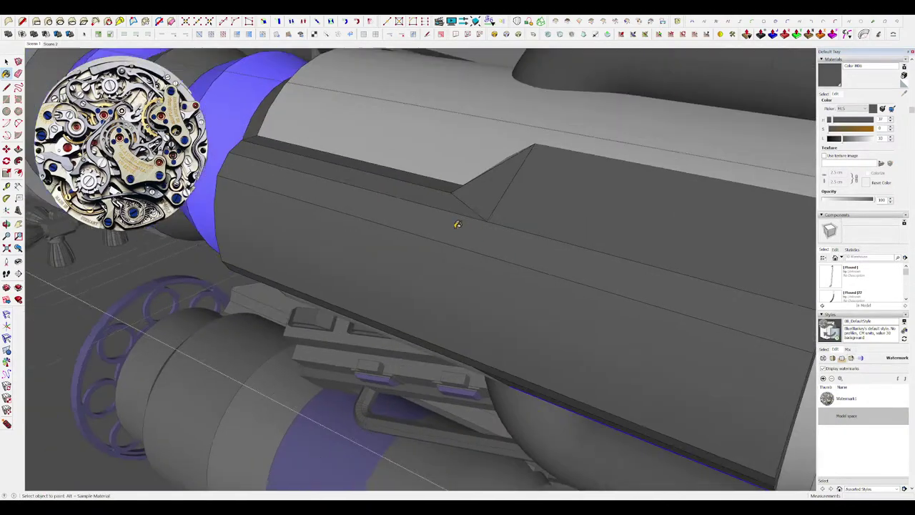
Move the protruding bevel corner at the raised panel's end beside the blue rings along the green axis.
middle_click_drag(456, 222, 551, 217)
scroll(526, 222, "down", 4)
scroll(451, 254, "up", 2)
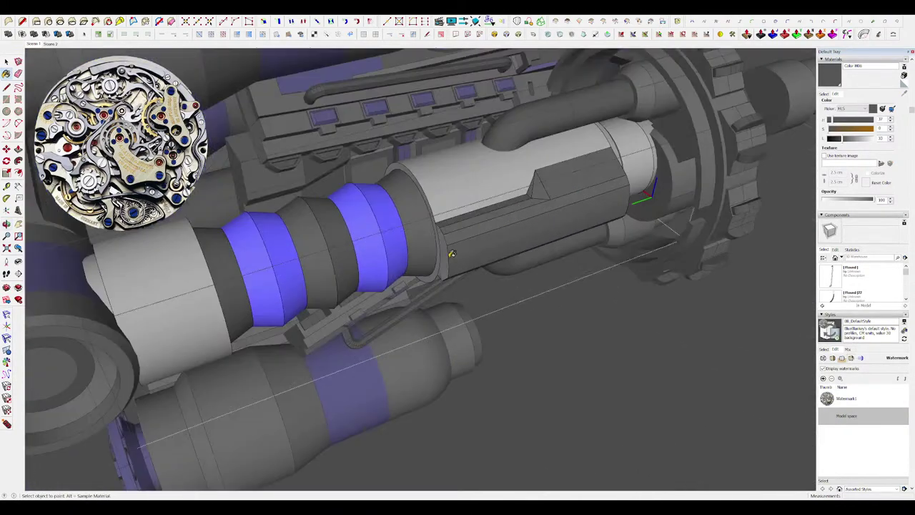
middle_click_drag(451, 254, 553, 113)
scroll(400, 229, "up", 3)
mouse_move(401, 221)
middle_mouse_down()
mouse_move(312, 211)
mouse_move(402, 261)
mouse_move(418, 300)
mouse_move(431, 296)
middle_mouse_up()
key("space")
key("m")
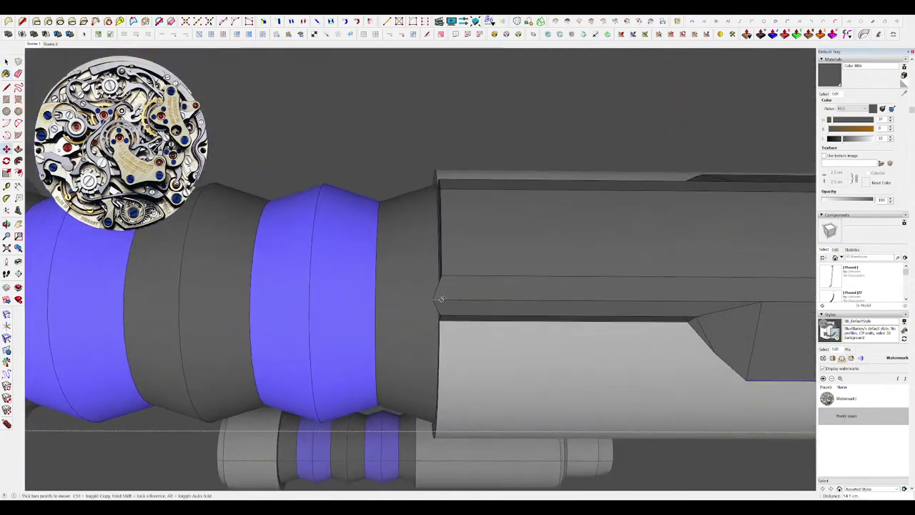
left_click(433, 299)
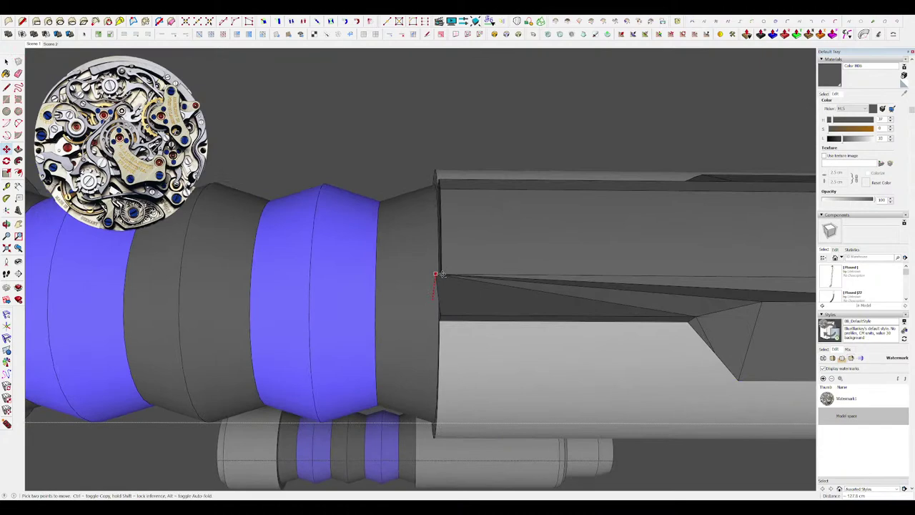
key("Left")
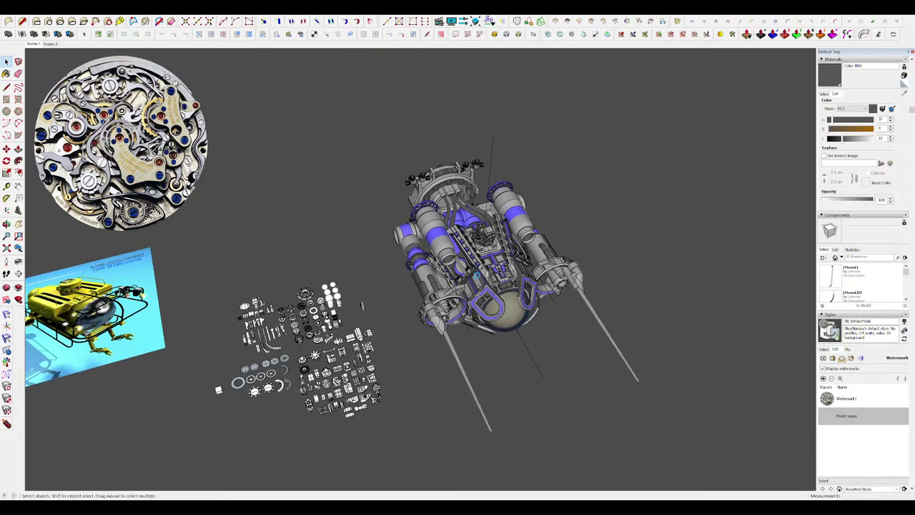
Examine the submarine picture, engine blueprints, watch-movement photos and the whole spaceship for design reference.
scroll(465, 268, "up", 2)
middle_click_drag(455, 267, 459, 228)
scroll(547, 224, "down", 2)
middle_click_drag(546, 227, 486, 239)
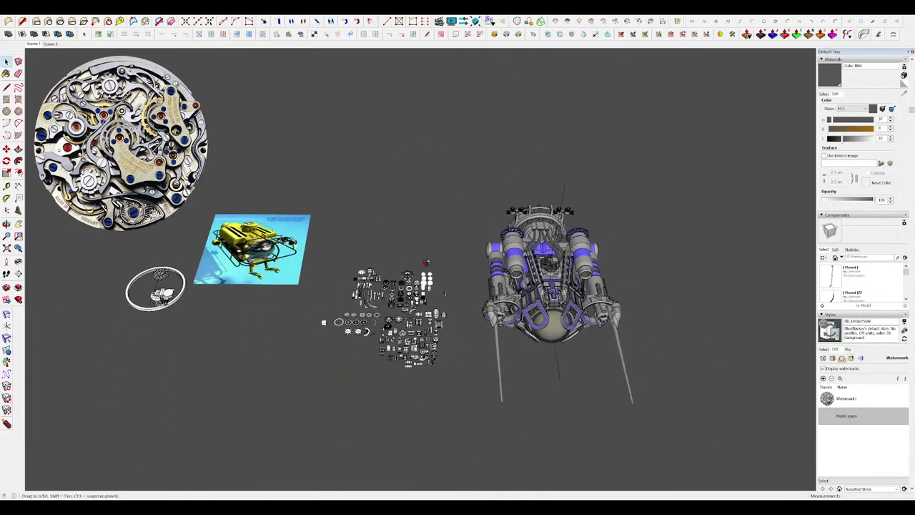
scroll(557, 286, "down", 2)
scroll(302, 264, "up", 3)
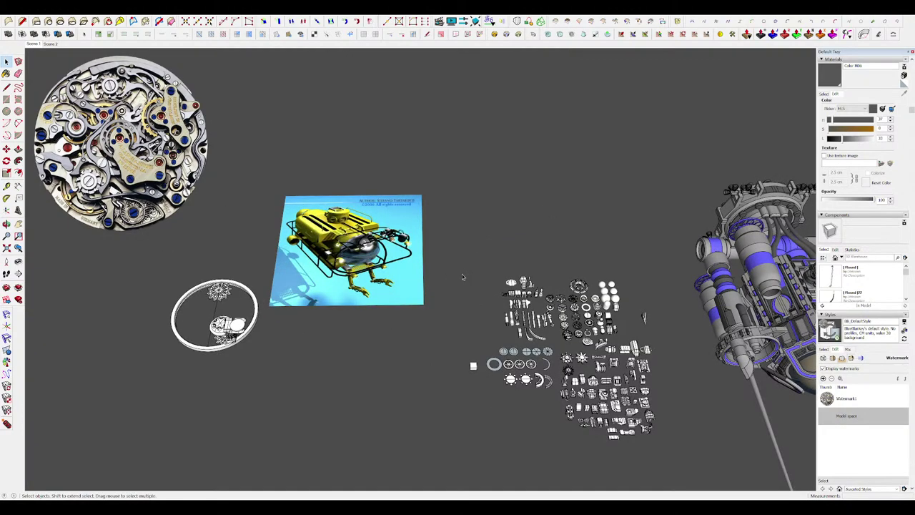
scroll(518, 265, "down", 2)
scroll(339, 243, "up", 3)
scroll(452, 246, "up", 3)
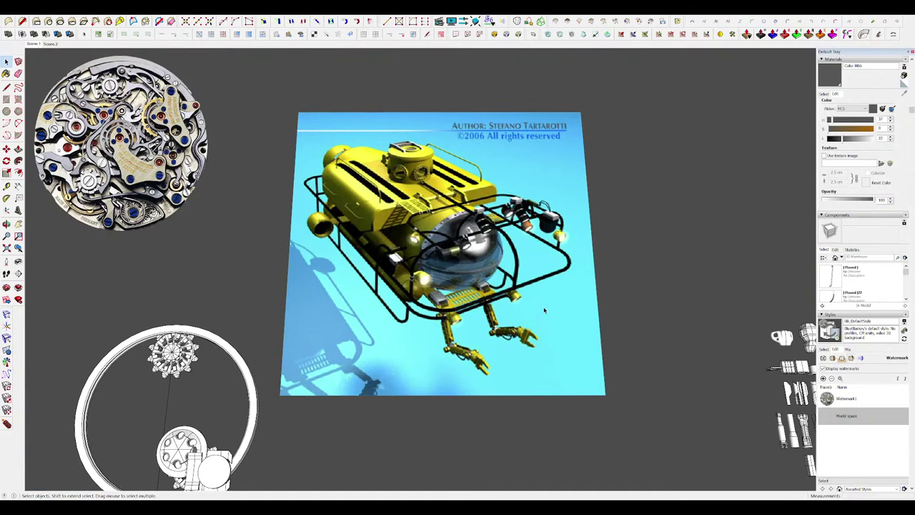
scroll(535, 199, "down", 3)
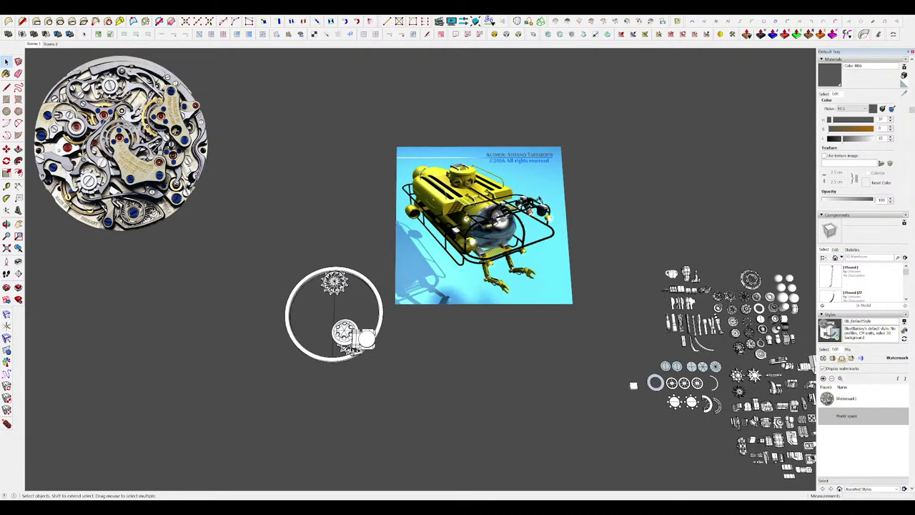
scroll(538, 201, "down", 5)
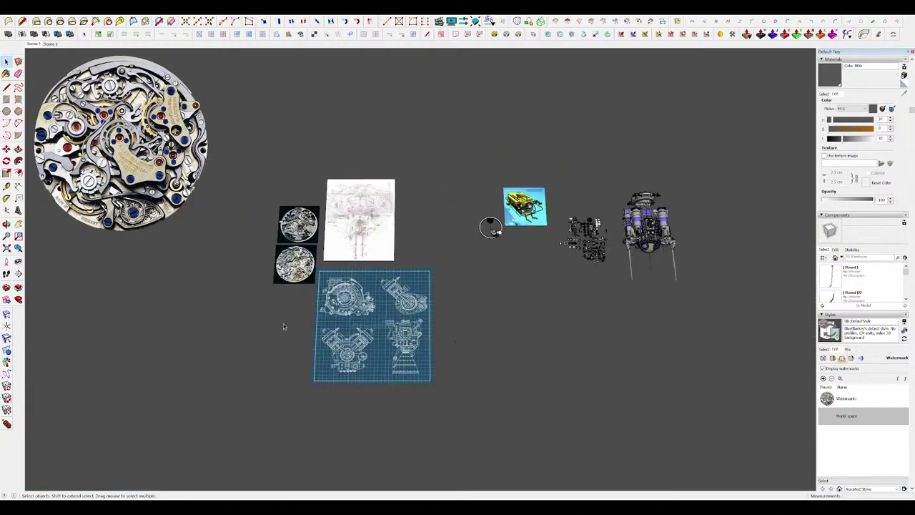
scroll(283, 326, "up", 2)
scroll(366, 339, "up", 2)
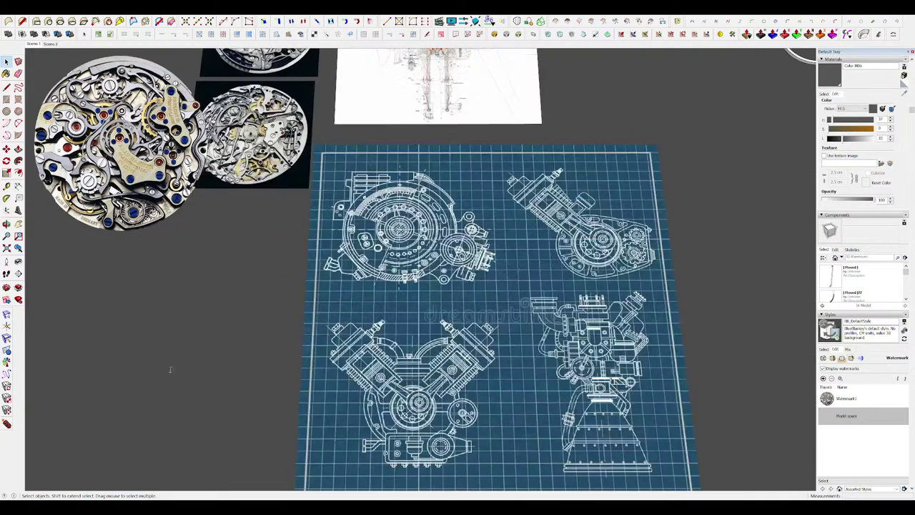
scroll(530, 348, "down", 1)
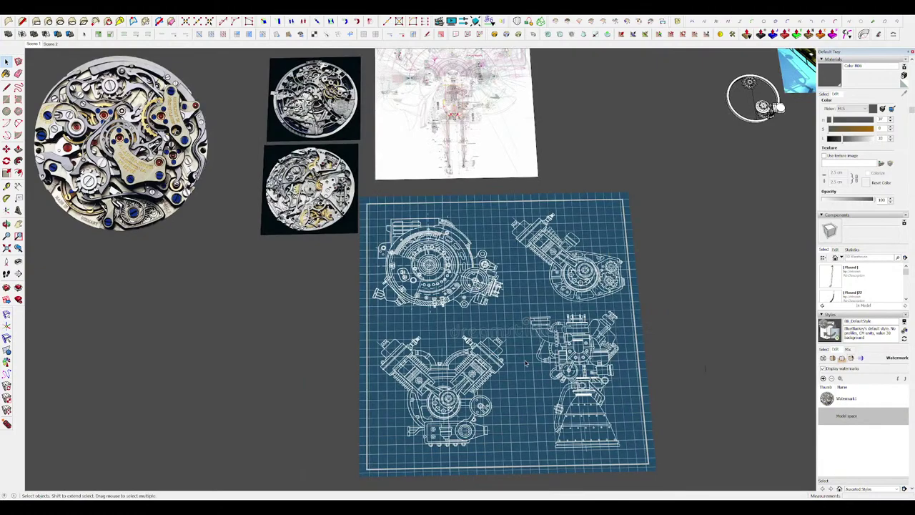
scroll(526, 363, "down", 1)
scroll(370, 152, "up", 4)
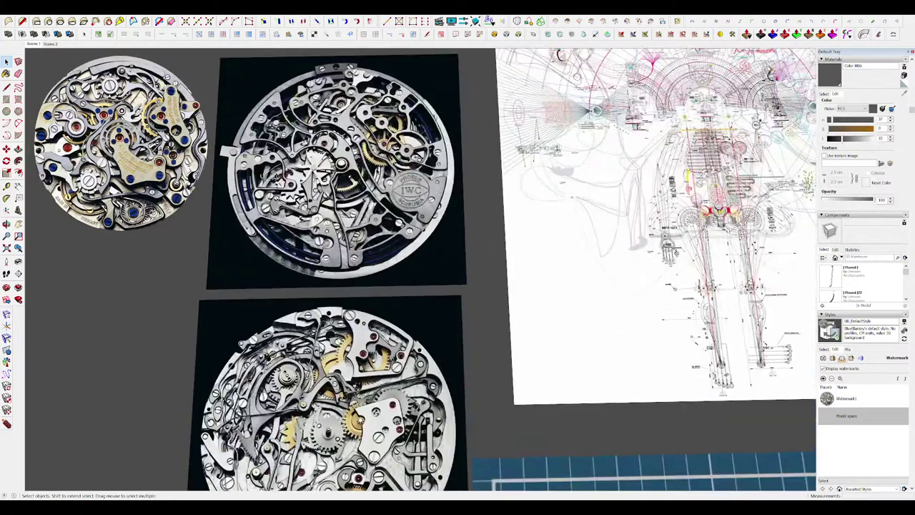
scroll(735, 174, "down", 6)
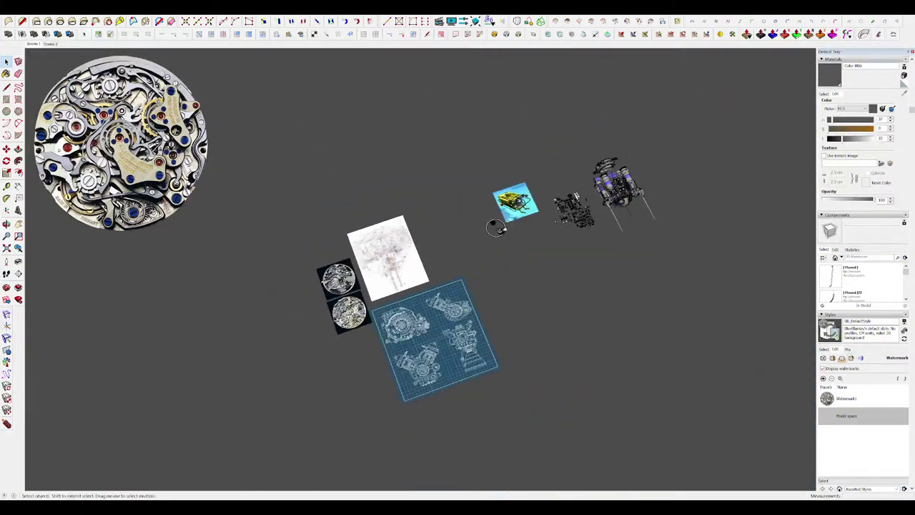
scroll(508, 211, "up", 7)
middle_click_drag(508, 210, 503, 194)
scroll(490, 227, "up", 4)
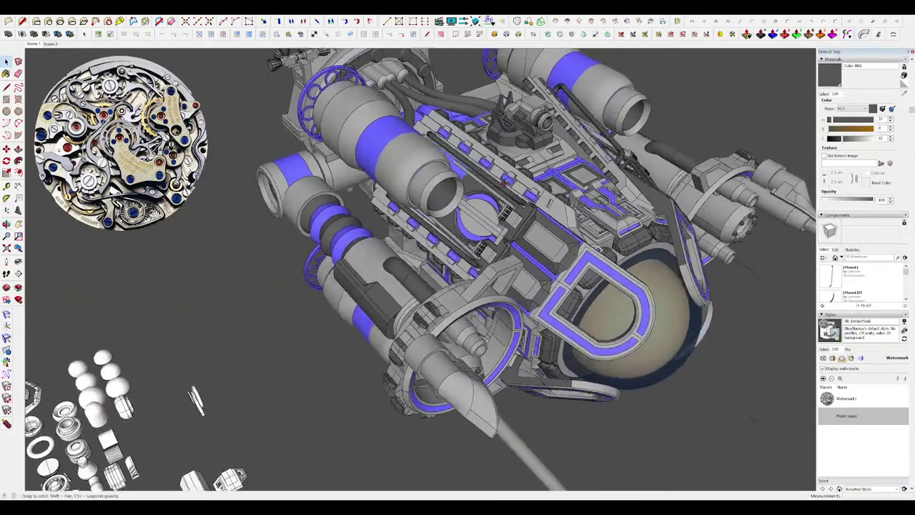
Reopen the cylinder's nested group and delete the triangular faces at the side wedge's sloped end.
scroll(478, 243, "down", 2)
middle_click_drag(479, 246, 525, 246)
middle_click_drag(405, 291, 479, 247)
scroll(330, 331, "up", 5)
scroll(509, 234, "up", 4)
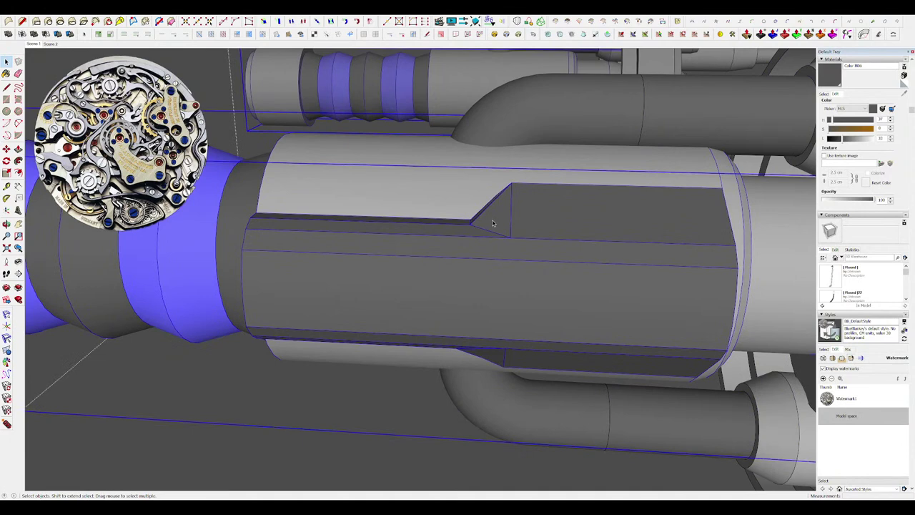
double_click(492, 223)
left_click(503, 221)
key("Delete")
mouse_move(505, 221)
middle_mouse_down()
mouse_move(512, 262)
mouse_move(496, 102)
middle_mouse_up()
scroll(506, 226, "up", 4)
key("e")
scroll(514, 245, "down", 5)
scroll(479, 248, "up", 4)
key("space")
left_click(445, 225)
key("Delete")
Erase the leftover edge at the side wedge's sloped end and reposition its corner with the Move tool.
mouse_move(446, 224)
middle_mouse_down()
mouse_move(448, 180)
mouse_move(438, 191)
mouse_move(518, 188)
middle_mouse_up()
mouse_move(442, 207)
middle_mouse_down()
mouse_move(501, 240)
mouse_move(547, 248)
mouse_move(478, 250)
mouse_move(634, 288)
mouse_move(443, 262)
mouse_move(439, 347)
mouse_move(433, 180)
mouse_move(399, 137)
middle_mouse_up()
left_click(421, 224)
scroll(443, 261, "down", 5)
scroll(440, 218, "up", 3)
key("e")
left_click(440, 162)
key("m")
left_click(430, 164)
scroll(472, 176, "down", 5)
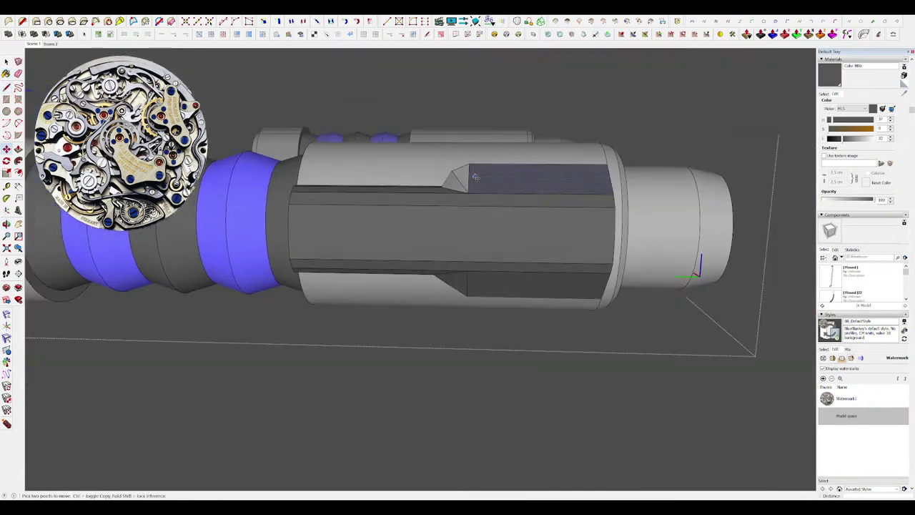
Adjust the corner points of the side wedge's end so its sloped faces form a faceted bevel.
middle_click_drag(474, 177, 471, 146)
scroll(457, 314, "up", 3)
middle_click_drag(457, 313, 452, 285)
left_click(433, 284)
key("space")
scroll(452, 283, "down", 5)
scroll(463, 176, "up", 4)
middle_click_drag(463, 176, 515, 254)
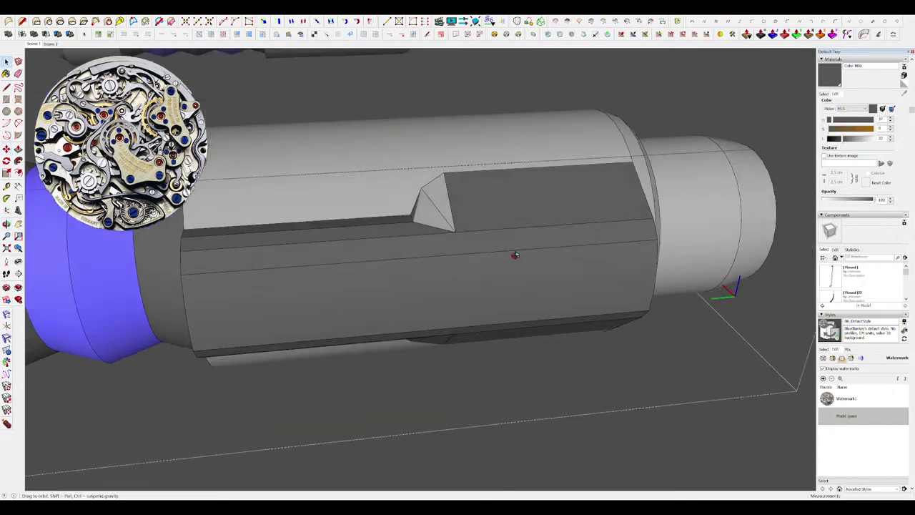
Paint the side wedge's sloped end faces in the dark grey material and leave the cylinder's group.
mouse_move(404, 196)
middle_mouse_down()
mouse_move(442, 225)
mouse_move(480, 236)
middle_mouse_up()
left_click(432, 212)
scroll(455, 218, "down", 5)
scroll(474, 249, "up", 5)
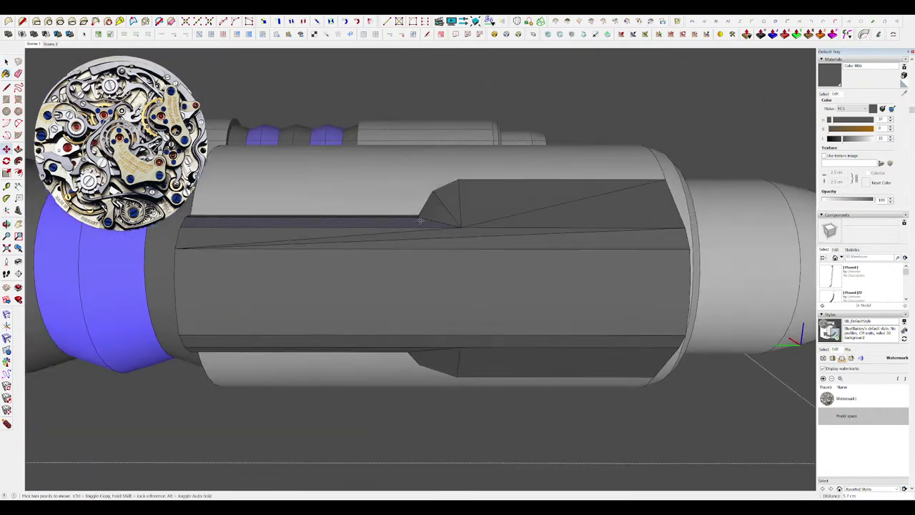
scroll(421, 221, "up", 4)
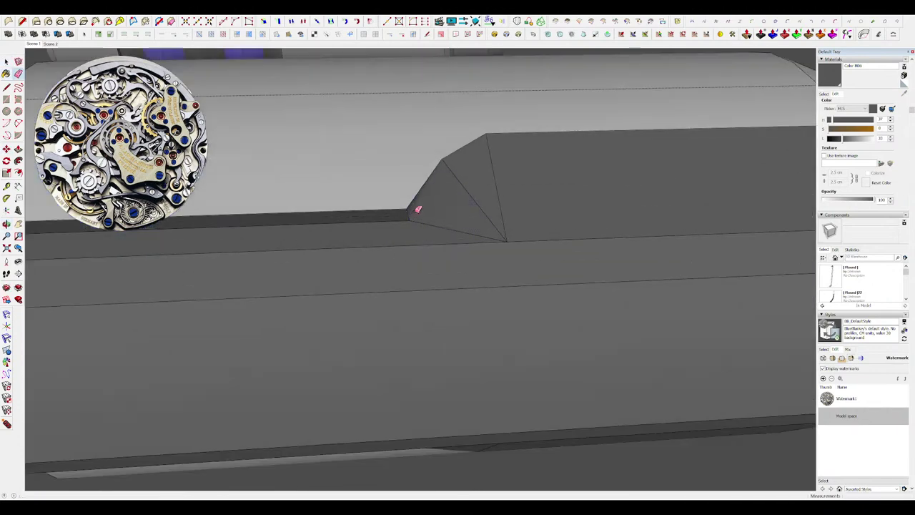
scroll(412, 183, "down", 6)
middle_click_drag(429, 151, 339, 308)
scroll(405, 85, "down", 2)
key("space")
left_click(339, 308)
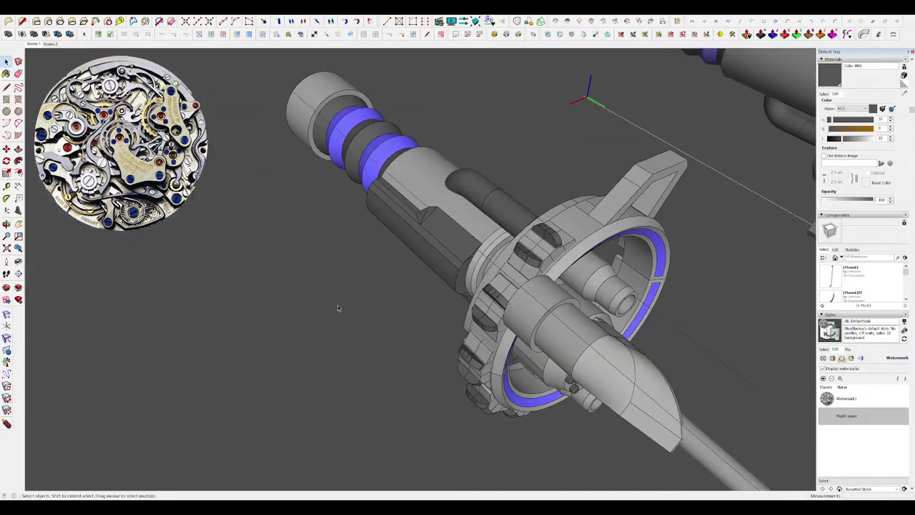
Reopen the cylinder's group and move the corner points along the side wedge's curved end.
scroll(423, 218, "up", 4)
mouse_move(440, 221)
middle_mouse_down()
mouse_move(446, 240)
mouse_move(482, 233)
mouse_move(477, 198)
middle_mouse_up()
scroll(461, 236, "up", 4)
double_click(482, 219)
left_click(393, 322)
middle_click_drag(392, 322, 541, 171)
key("space")
scroll(470, 196, "down", 4)
scroll(448, 229, "up", 3)
key("m")
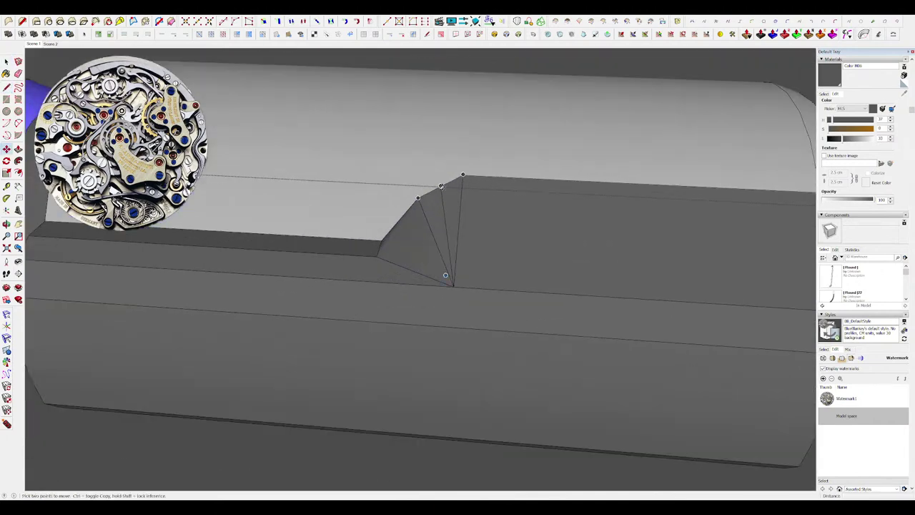
left_click(432, 185)
middle_click_drag(432, 184, 381, 223)
key("space")
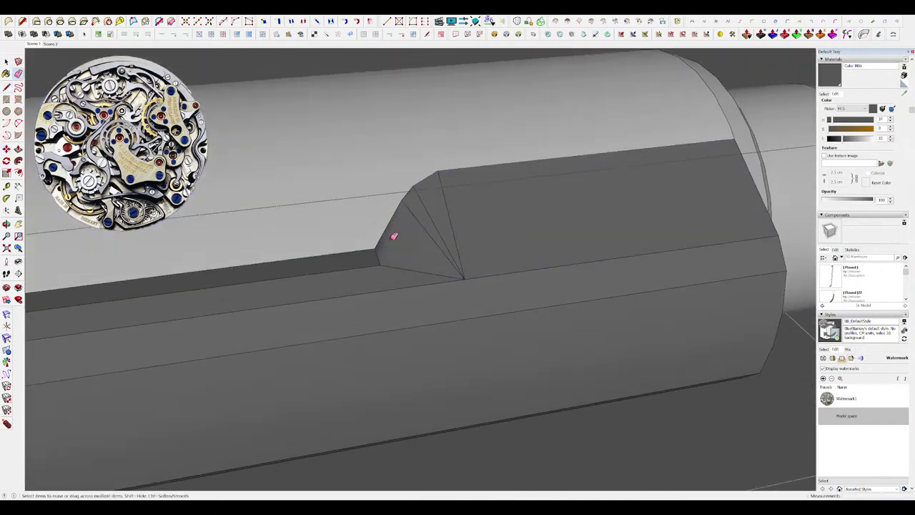
Show hidden geometry, erase the wedge end's front face and draw an edge from its curved outline to the base corner.
left_click_drag(396, 237, 398, 236)
key("l")
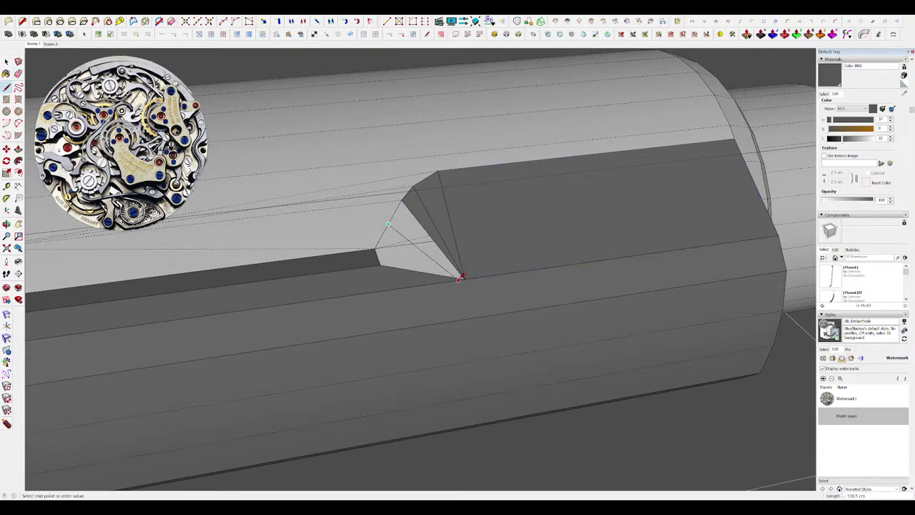
left_click(389, 225)
middle_click_drag(389, 225, 431, 152)
scroll(381, 240, "down", 4)
scroll(419, 207, "up", 5)
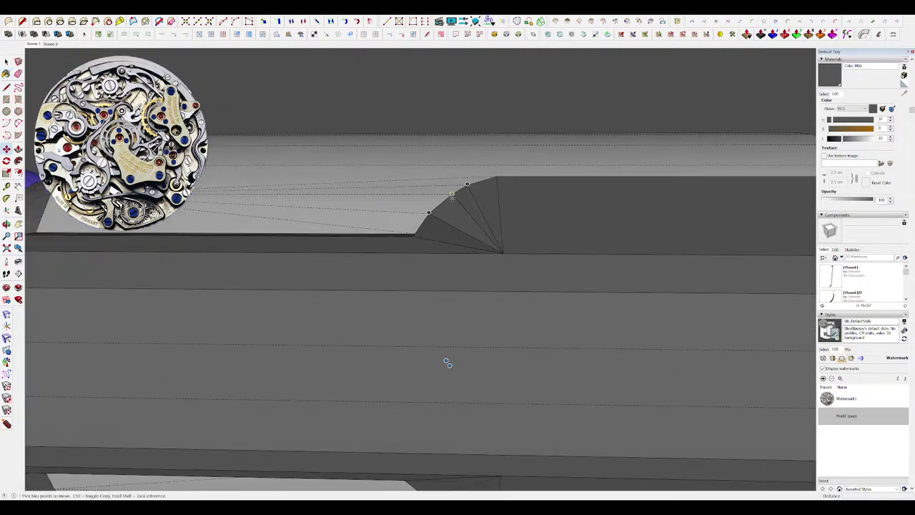
Erase the facet at the wedge's lower corner and redraw its dividing edges between the outline and the base.
mouse_move(446, 194)
middle_mouse_down()
mouse_move(596, 337)
mouse_move(541, 219)
mouse_move(433, 162)
middle_mouse_up()
key("e")
left_click(423, 219)
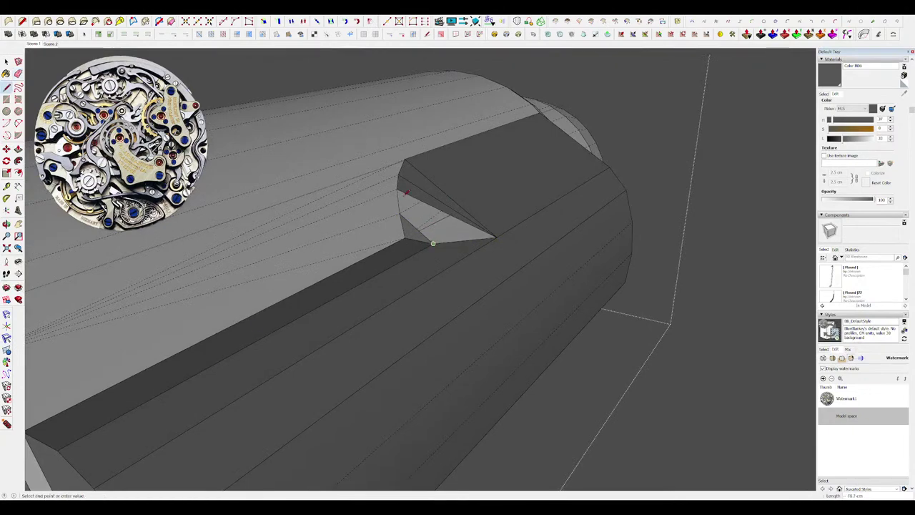
key("e")
mouse_move(399, 191)
middle_mouse_down()
mouse_move(457, 241)
mouse_move(478, 234)
mouse_move(348, 185)
mouse_move(398, 271)
mouse_move(378, 262)
middle_mouse_up()
left_click(437, 230)
Facet the opposite wedge's sloped end the same way with new dividing edges and dark grey faces.
scroll(348, 186, "down", 5)
scroll(378, 263, "up", 5)
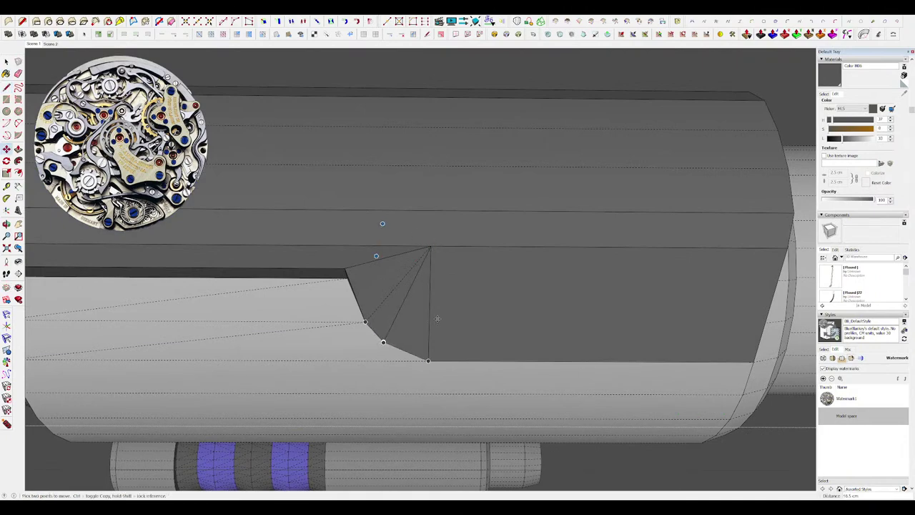
middle_click_drag(437, 319, 486, 258)
key("l")
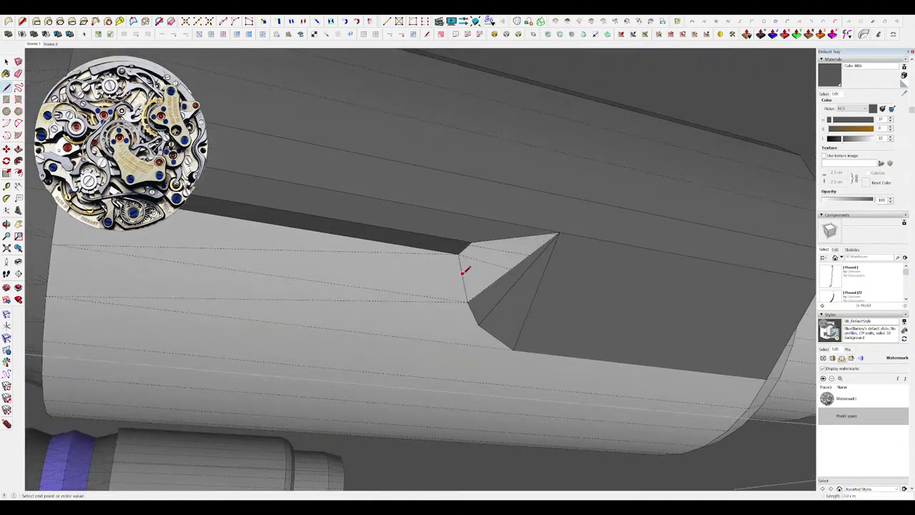
mouse_move(466, 274)
middle_mouse_down()
mouse_move(400, 284)
mouse_move(526, 260)
middle_mouse_up()
left_click(481, 258)
left_click(494, 263)
scroll(460, 254, "up", 3)
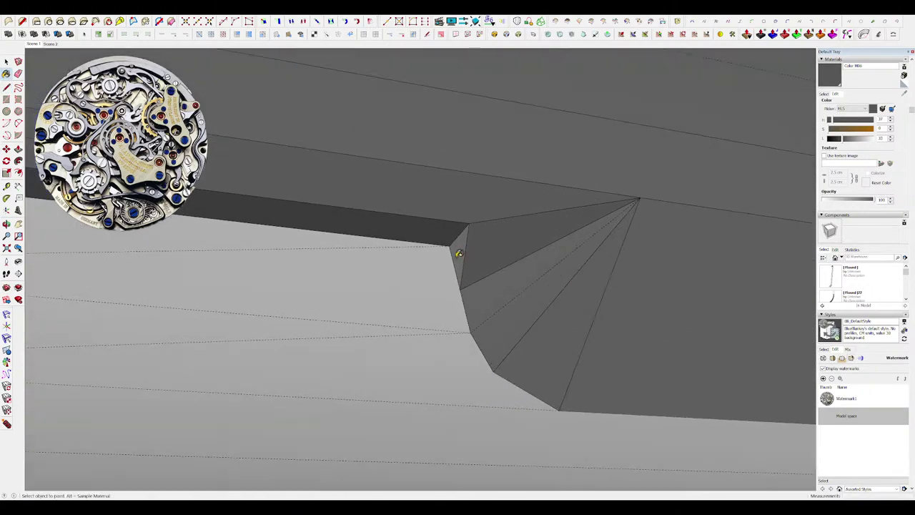
key("m")
mouse_move(457, 253)
middle_mouse_down()
mouse_move(468, 275)
mouse_move(425, 294)
mouse_move(462, 382)
mouse_move(420, 270)
mouse_move(426, 305)
mouse_move(393, 258)
mouse_move(487, 242)
middle_mouse_up()
scroll(453, 287, "down", 5)
scroll(424, 294, "down", 4)
Turn off hidden geometry and close the side cylinder's nested groups.
key("space")
key("alt+h")
scroll(433, 280, "down", 4)
left_click(392, 258)
scroll(435, 247, "up", 5)
key("e")
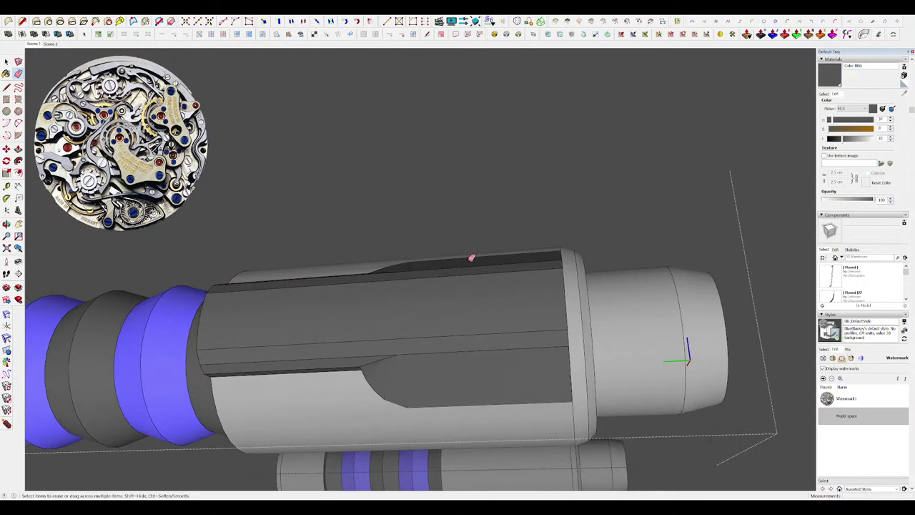
scroll(472, 257, "down", 5)
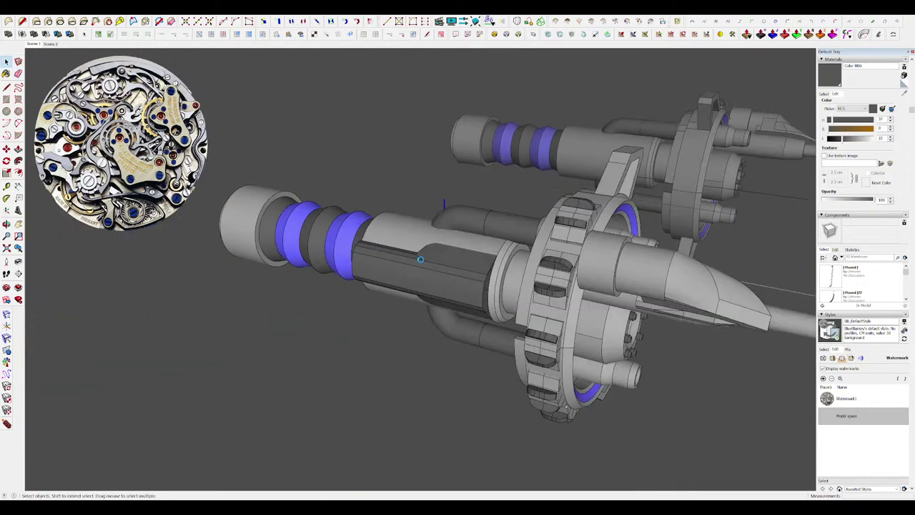
scroll(424, 259, "down", 5)
middle_click_drag(424, 259, 332, 378)
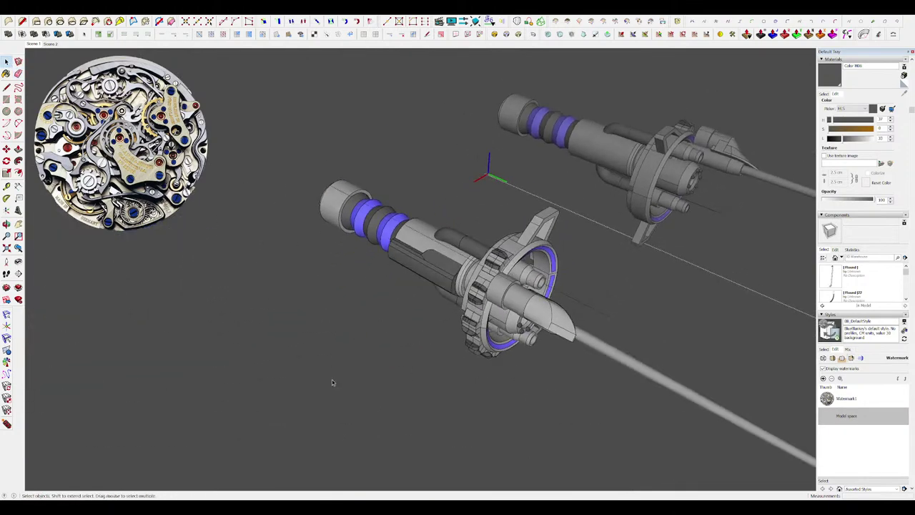
left_click(331, 378)
Examine the whole spaceship and the upper hull rails up close.
scroll(394, 319, "down", 4)
middle_click_drag(394, 318, 353, 382)
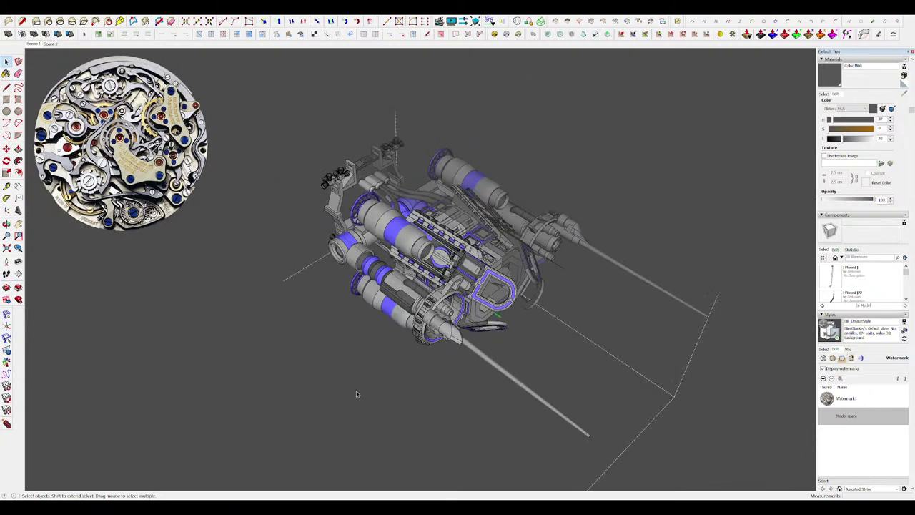
scroll(479, 245, "up", 10)
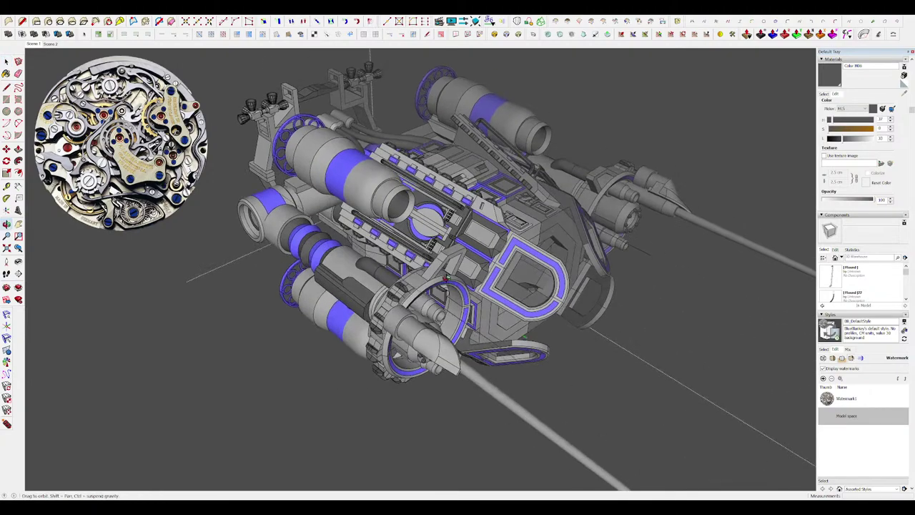
scroll(486, 235, "down", 6)
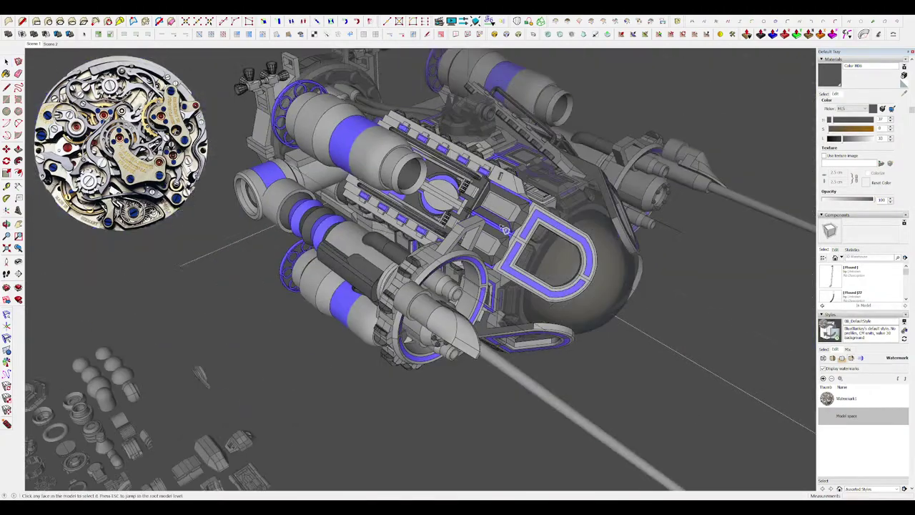
middle_click_drag(495, 228, 468, 284)
scroll(472, 250, "down", 3)
scroll(390, 347, "down", 3)
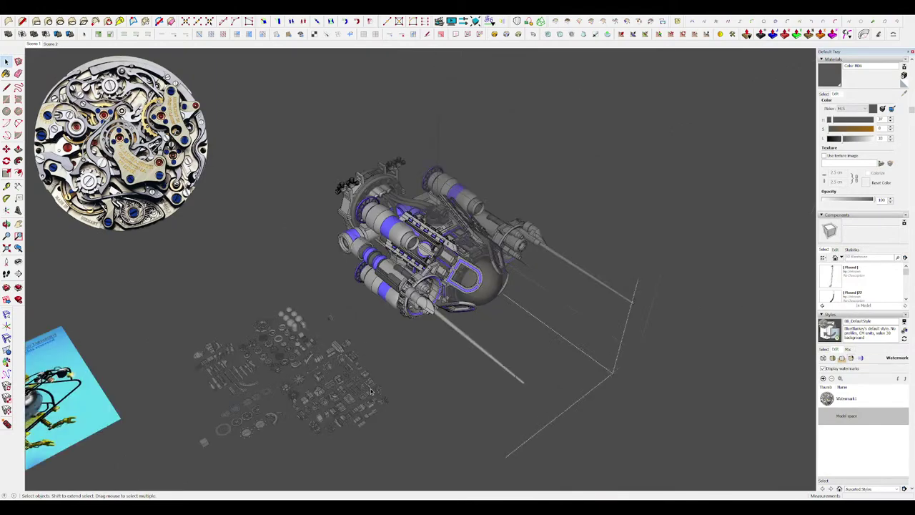
scroll(429, 249, "up", 9)
scroll(511, 246, "down", 2)
middle_click_drag(526, 247, 489, 258)
scroll(500, 272, "up", 3)
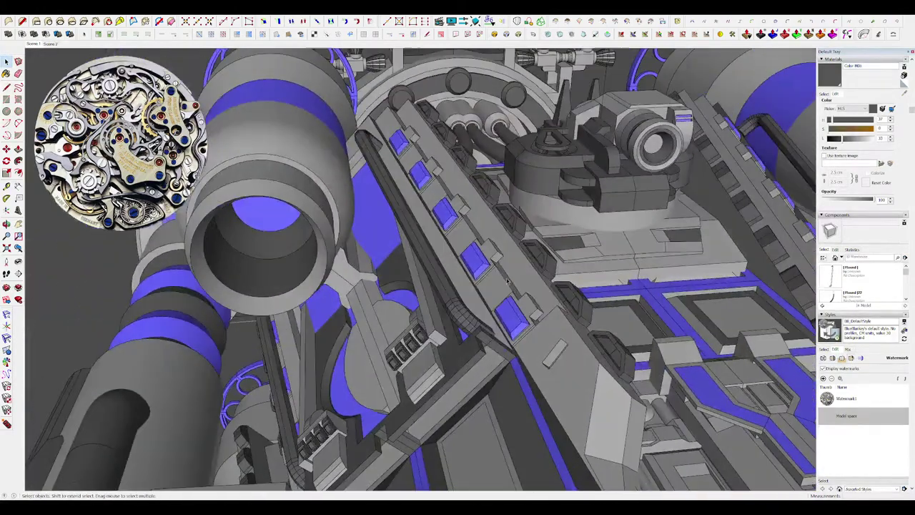
scroll(545, 312, "up", 5)
key("l")
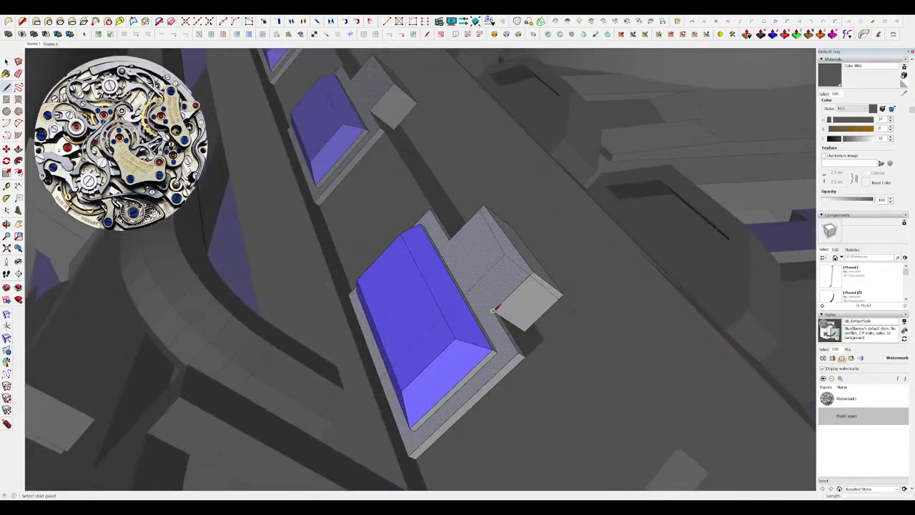
key("h")
middle_click_drag(469, 250, 505, 298)
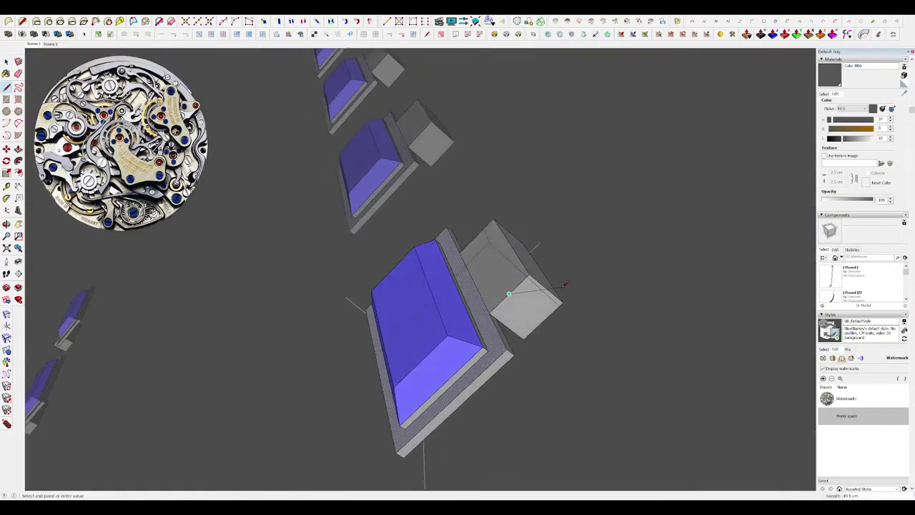
scroll(469, 228, "down", 5)
key("h")
key("space")
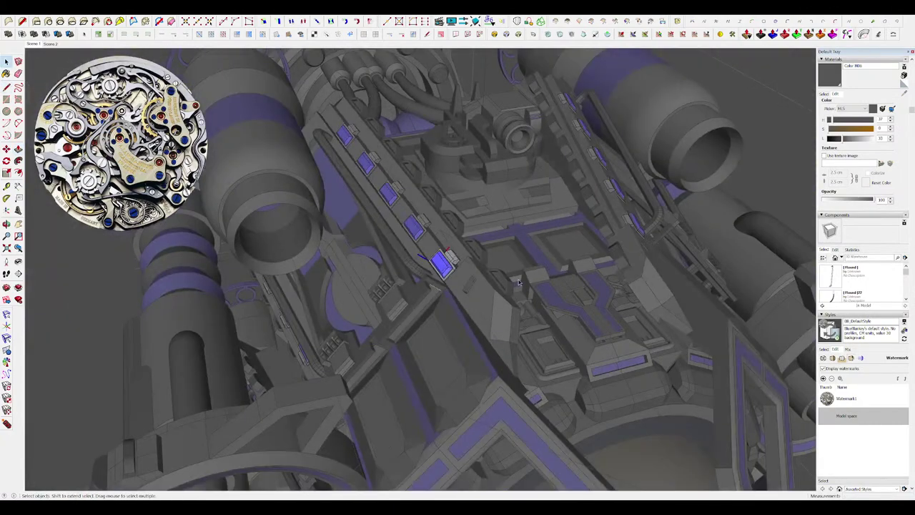
left_click(475, 259)
scroll(464, 257, "down", 4)
middle_click_drag(458, 252, 514, 254)
key("Escape")
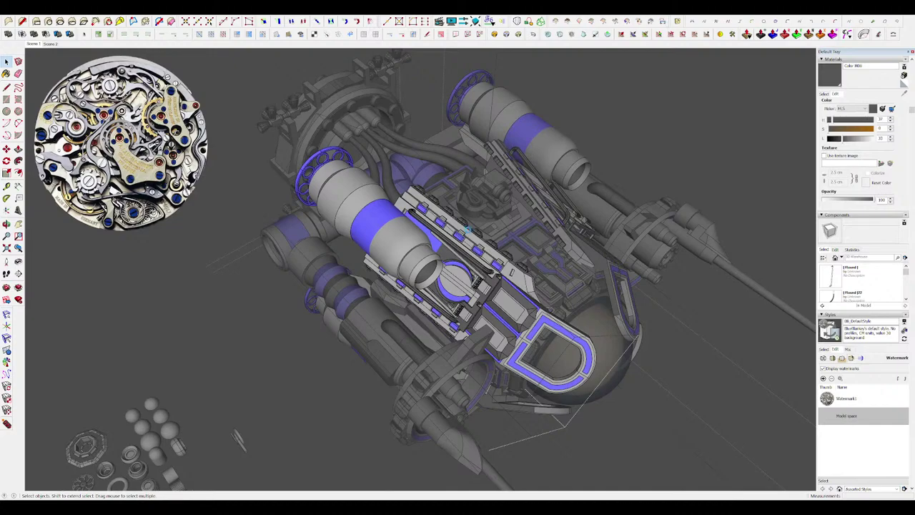
Leave the open hull group and open the rear transverse cylinder's nested group with the raised block.
middle_click_drag(476, 237, 525, 261)
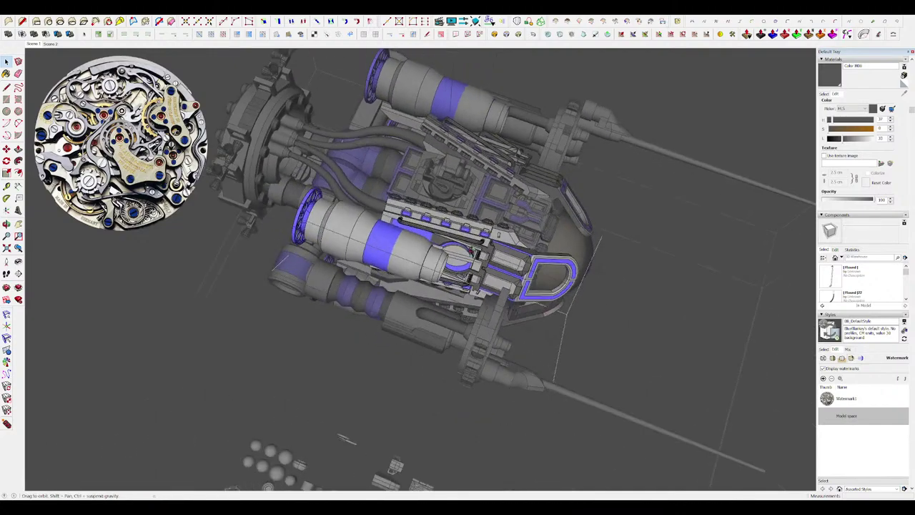
scroll(386, 236, "up", 5)
mouse_move(389, 286)
middle_mouse_down()
mouse_move(417, 313)
mouse_move(496, 314)
mouse_move(449, 272)
middle_mouse_up()
key("Escape")
scroll(424, 281, "down", 10)
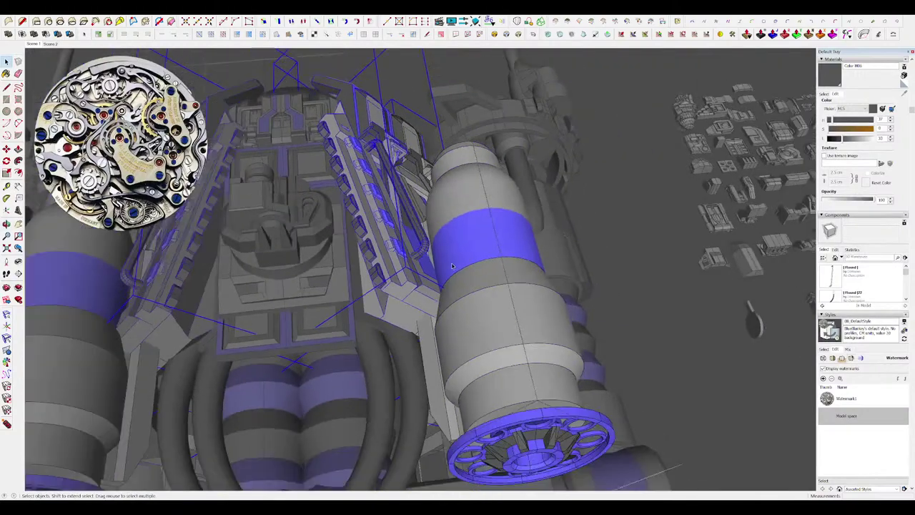
key("Escape")
left_click(664, 286)
middle_click_drag(665, 286, 587, 305)
scroll(586, 305, "up", 2)
left_click(586, 305)
middle_click_drag(457, 307, 427, 281)
scroll(429, 286, "up", 4)
double_click(425, 291)
scroll(426, 291, "up", 5)
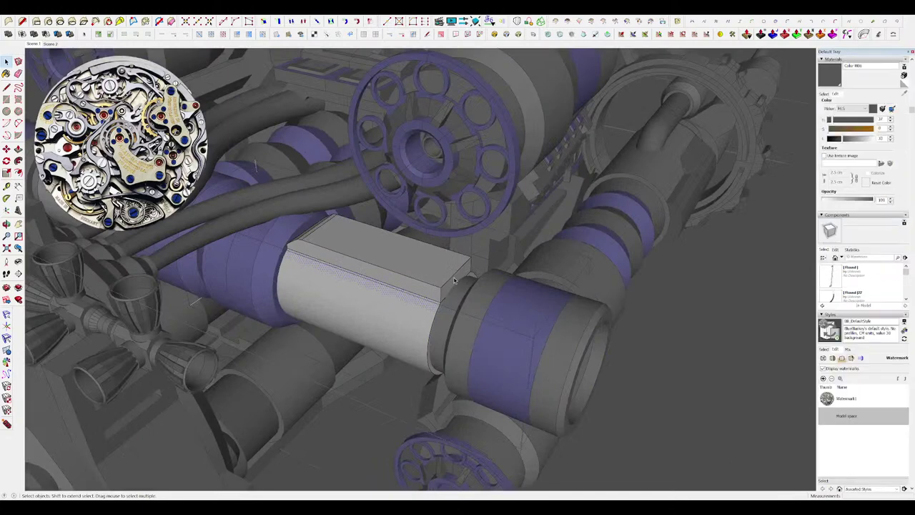
Isolate the rear cylinder, slope the raised block's end by shifting its top edge, and paint the block's faces dark grey.
left_click(420, 262)
key("shift+h")
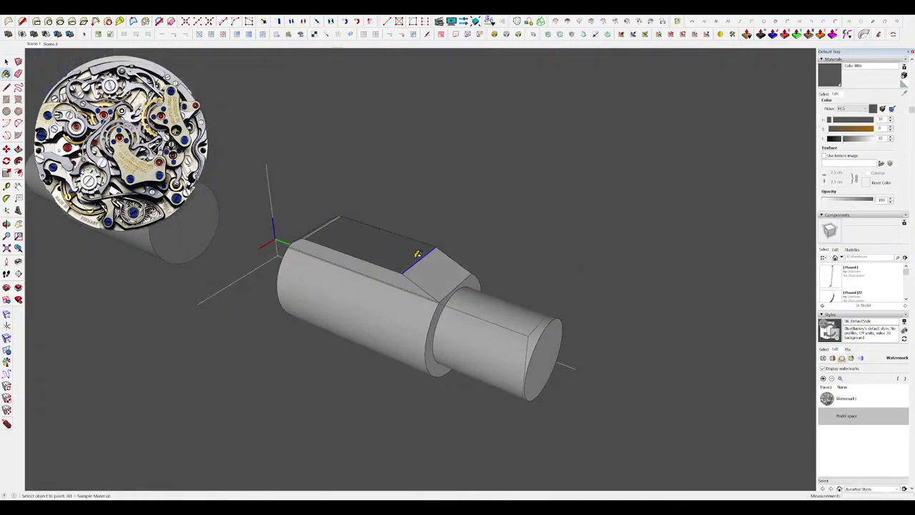
middle_click_drag(398, 277, 511, 283)
scroll(489, 275, "down", 2)
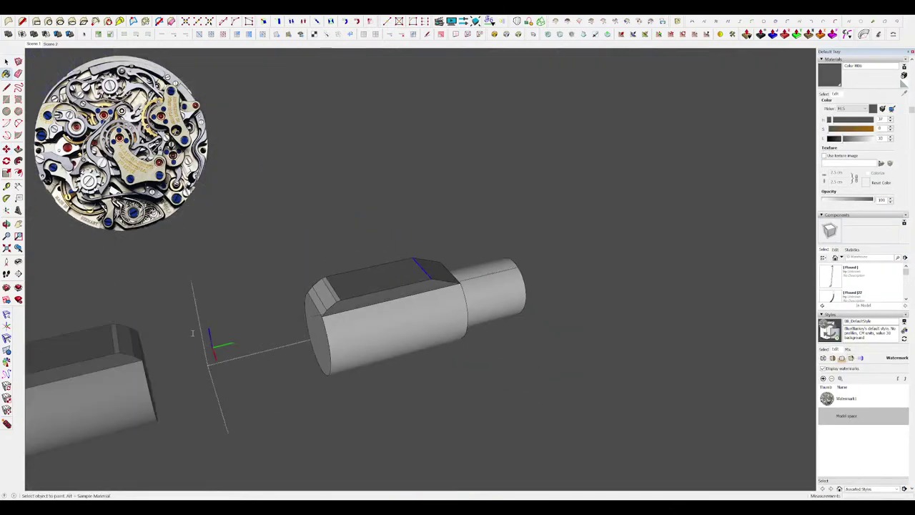
scroll(325, 325, "up", 4)
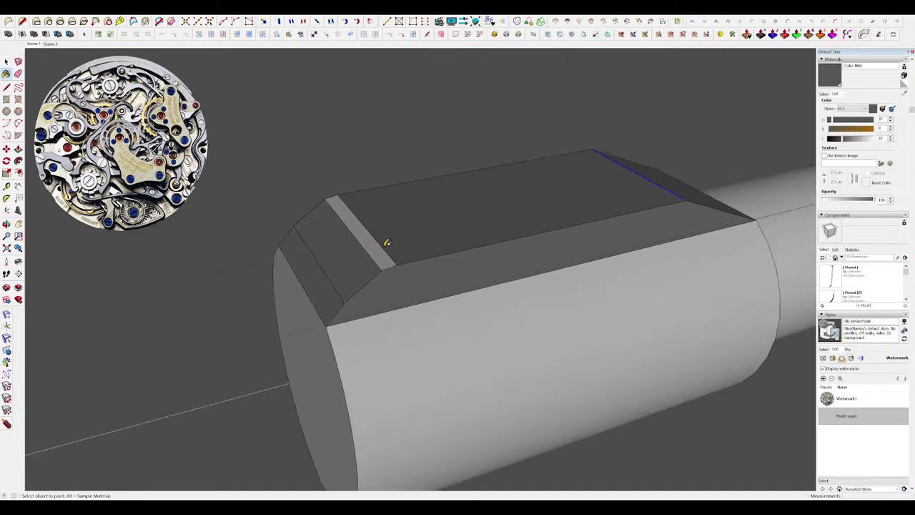
left_click(378, 247)
Check the block's dark grey faces on all sides and close the rear cylinder's nested groups.
middle_click_drag(380, 246, 812, 238)
scroll(510, 270, "down", 3)
scroll(372, 252, "up", 3)
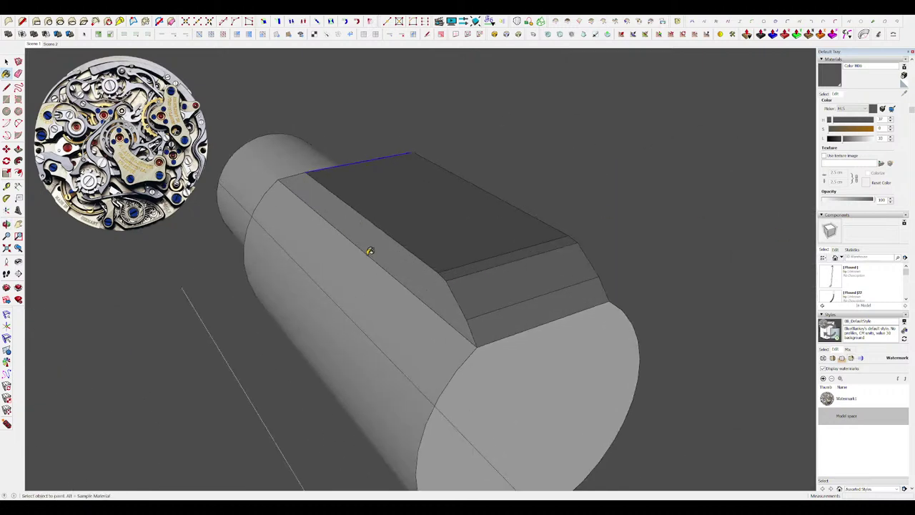
mouse_move(372, 252)
middle_mouse_down()
mouse_move(544, 275)
mouse_move(687, 250)
middle_mouse_up()
scroll(515, 225, "down", 4)
middle_click_drag(468, 231, 572, 240)
key("space")
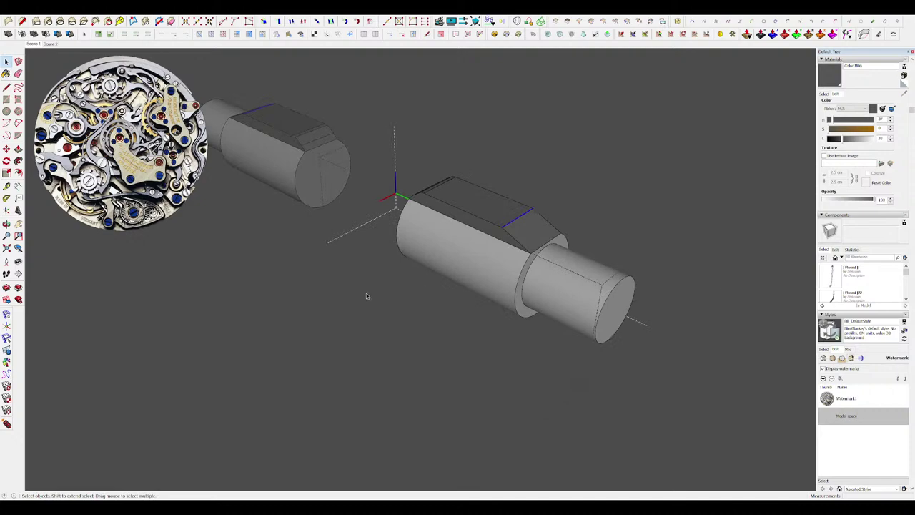
left_click(366, 295)
scroll(365, 297, "down", 3)
left_click(360, 324)
scroll(360, 324, "down", 3)
middle_click_drag(360, 324, 321, 382)
Examine the whole spaceship from the rear and from the side.
scroll(377, 288, "up", 3)
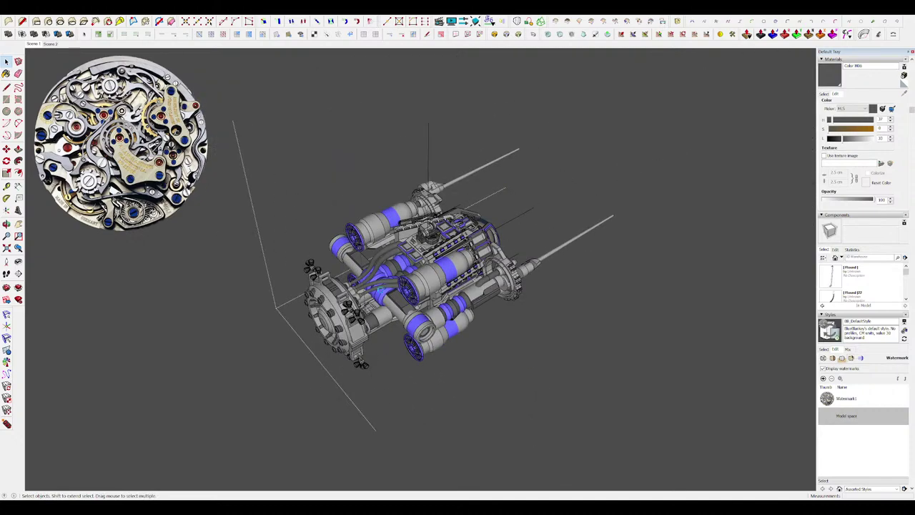
scroll(352, 322, "up", 3)
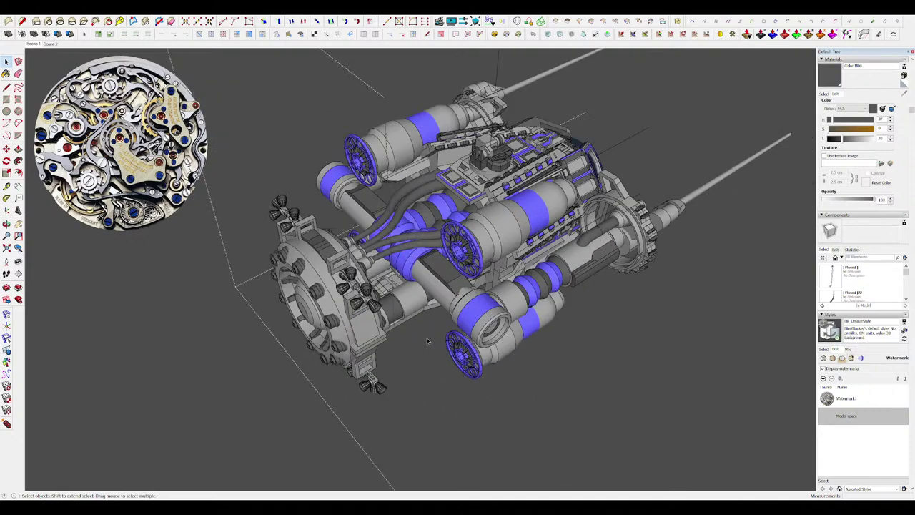
middle_click_drag(429, 341, 472, 58)
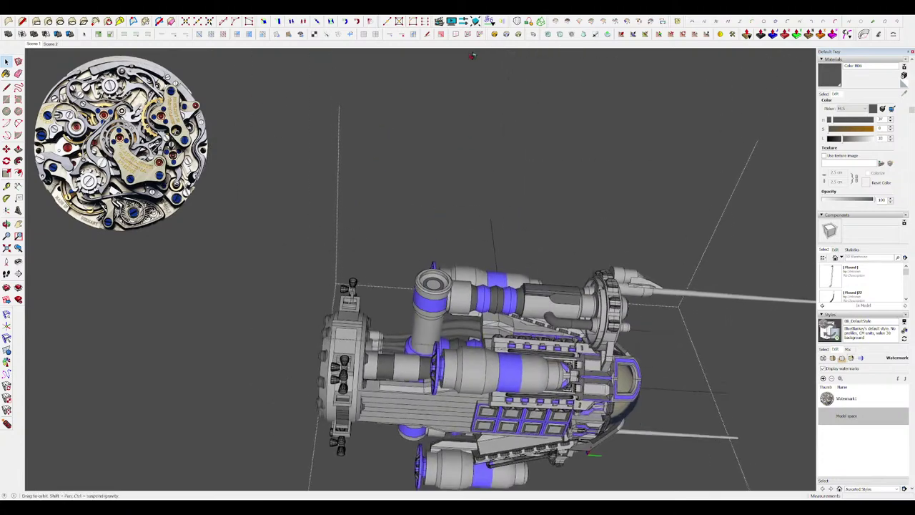
scroll(525, 213, "down", 3)
middle_click_drag(525, 213, 392, 249)
scroll(437, 265, "up", 4)
scroll(392, 248, "down", 2)
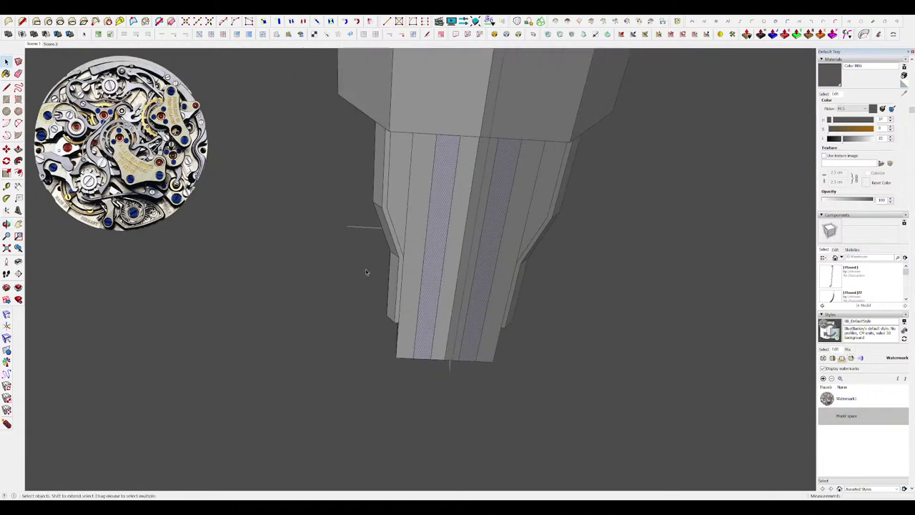
Erase the stray edges under the hull's narrow tail, then outline a rectangle there and extrude it into a raised block.
middle_click_drag(365, 269, 401, 259)
key("e")
left_click_drag(422, 256, 449, 252)
middle_click_drag(423, 244, 445, 259)
key("r")
left_click(398, 133)
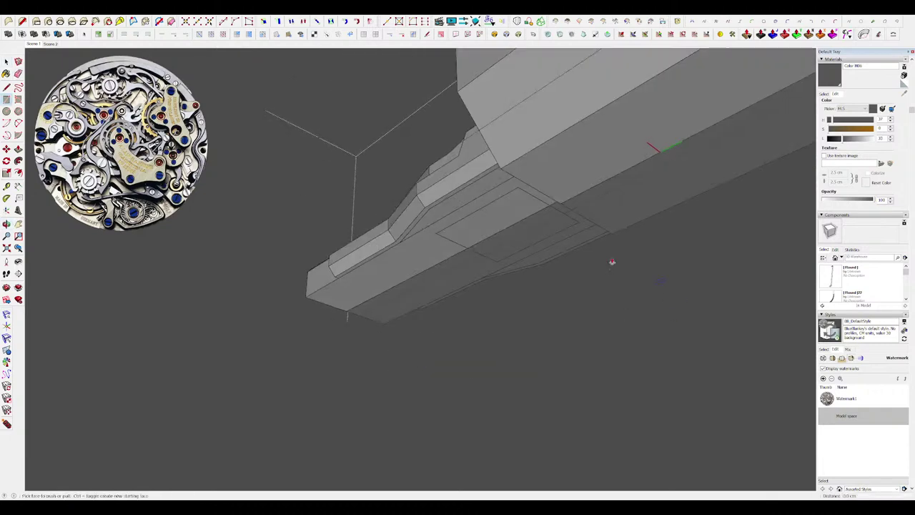
key("p")
left_click_drag(511, 229, 511, 250)
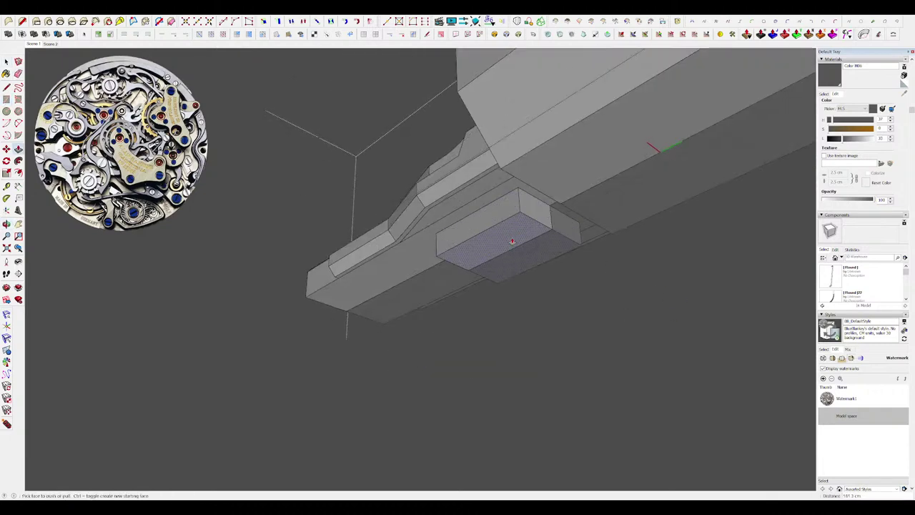
scroll(535, 212, "up", 3)
left_click(534, 211)
Draw diagonal edges on the raised underside block and taper its end toward the wide hull section.
key("i")
scroll(429, 229, "down", 8)
mouse_move(429, 243)
middle_mouse_down()
mouse_move(411, 268)
mouse_move(416, 233)
middle_mouse_up()
scroll(409, 280, "up", 5)
key("i")
key("i")
key("l")
left_click(387, 245)
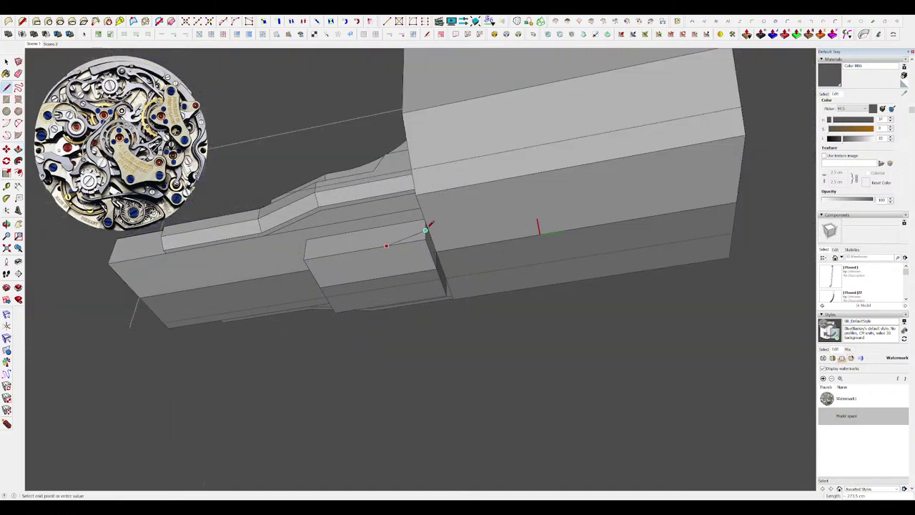
key("i")
scroll(453, 260, "down", 8)
middle_click_drag(453, 260, 572, 321)
Draw a rectangle on the tail's underside behind the tapered block and extrude it into a long, lower block.
scroll(479, 244, "up", 3)
scroll(572, 323, "down", 3)
scroll(572, 323, "up", 5)
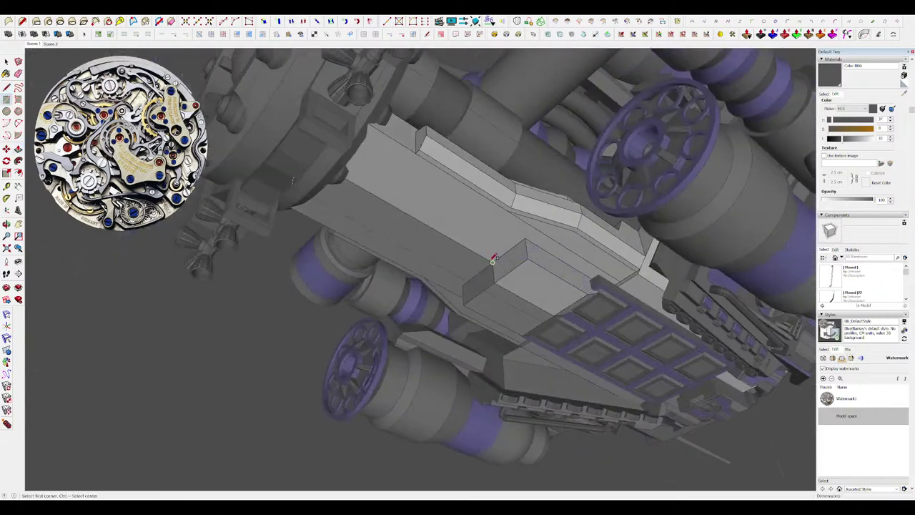
scroll(419, 194, "down", 5)
middle_click_drag(419, 195, 394, 198)
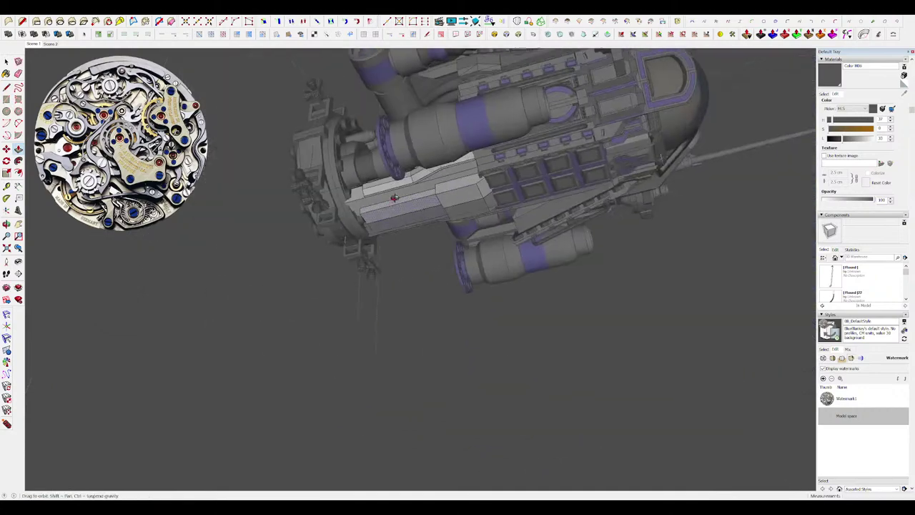
key("i")
scroll(349, 222, "up", 6)
middle_click_drag(349, 222, 456, 251)
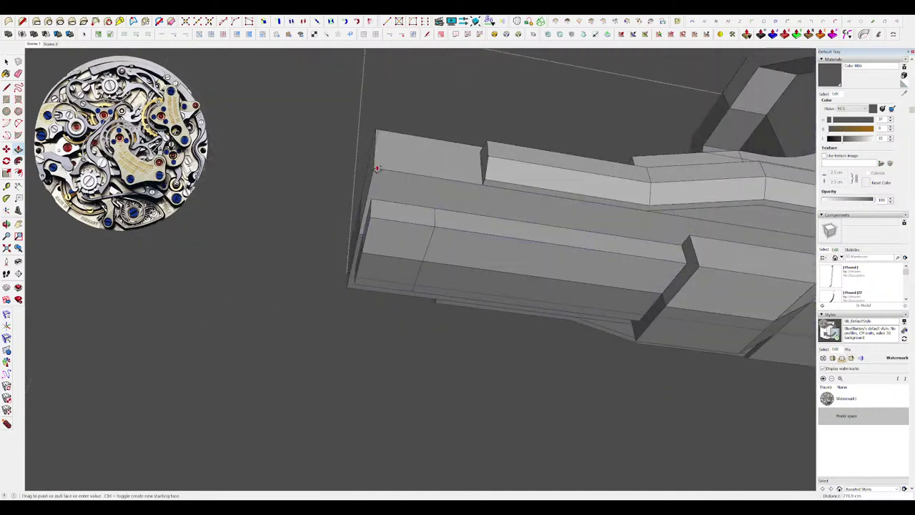
Extrude the rear end section of the long underside block so it stands proud of the rest.
middle_click_drag(386, 223, 379, 211)
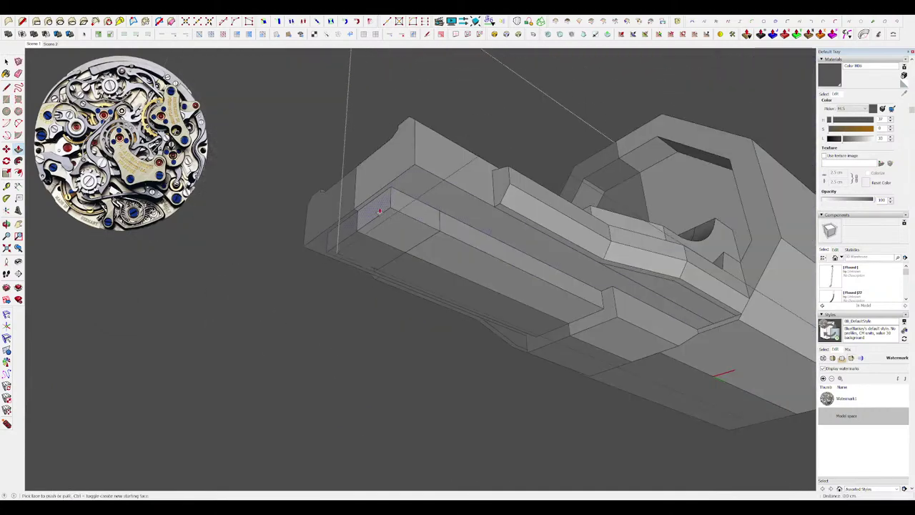
left_click_drag(380, 234, 383, 243)
middle_click_drag(383, 243, 389, 213)
scroll(404, 232, "down", 4)
key("i")
scroll(389, 213, "up", 6)
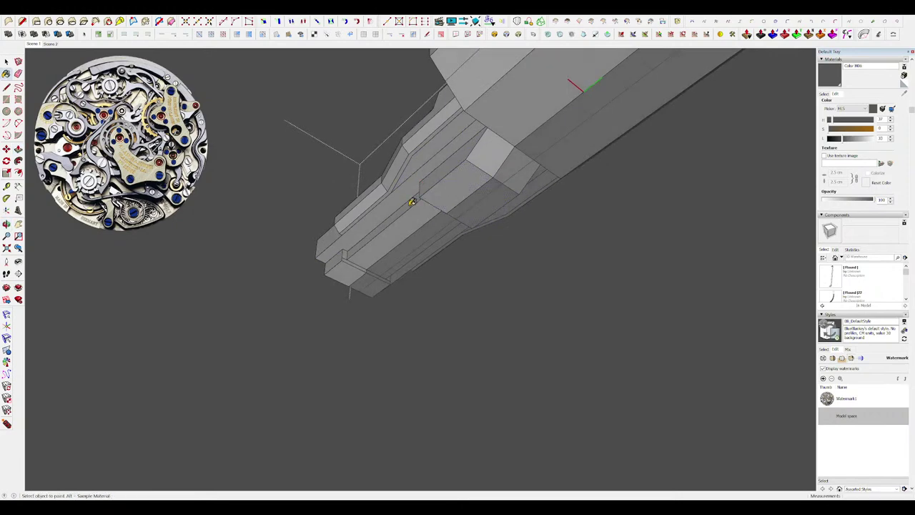
Paint the long underside block and the raised end section dark grey.
scroll(416, 189, "down", 5)
key("i")
middle_click_drag(415, 189, 409, 233)
scroll(411, 263, "up", 8)
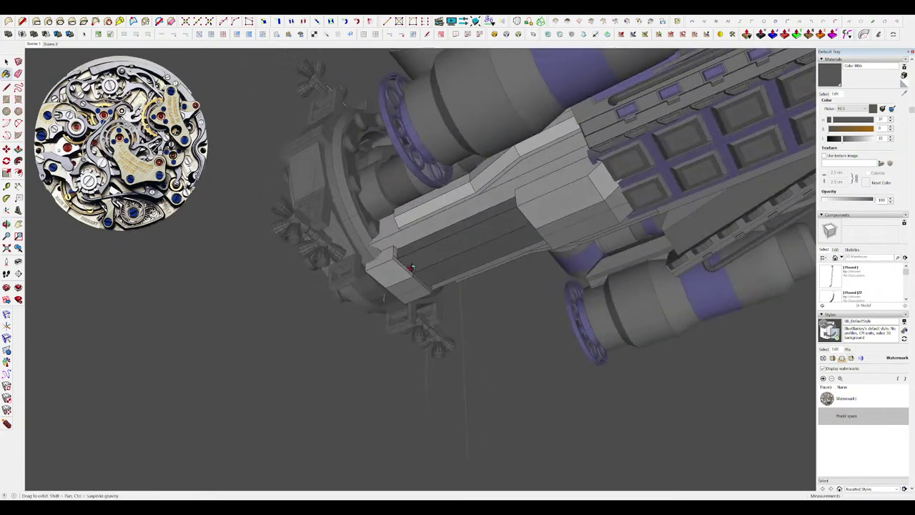
left_click(429, 265)
left_click(470, 307)
key("space")
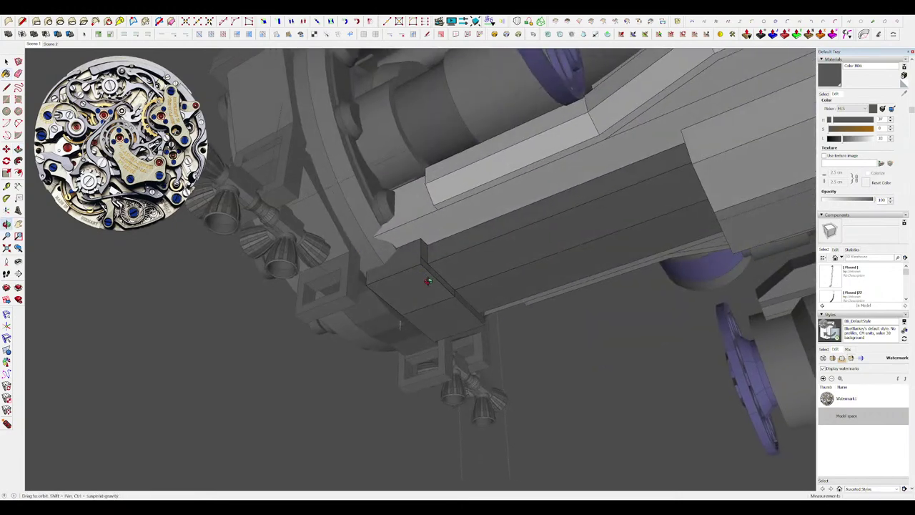
Isolate the tail and draw a diagonal edge across the dark end section to chamfer its corner.
scroll(427, 272, "up", 3)
scroll(427, 247, "down", 4)
mouse_move(427, 247)
middle_mouse_down()
mouse_move(388, 264)
mouse_move(360, 255)
middle_mouse_up()
key("l")
key("h")
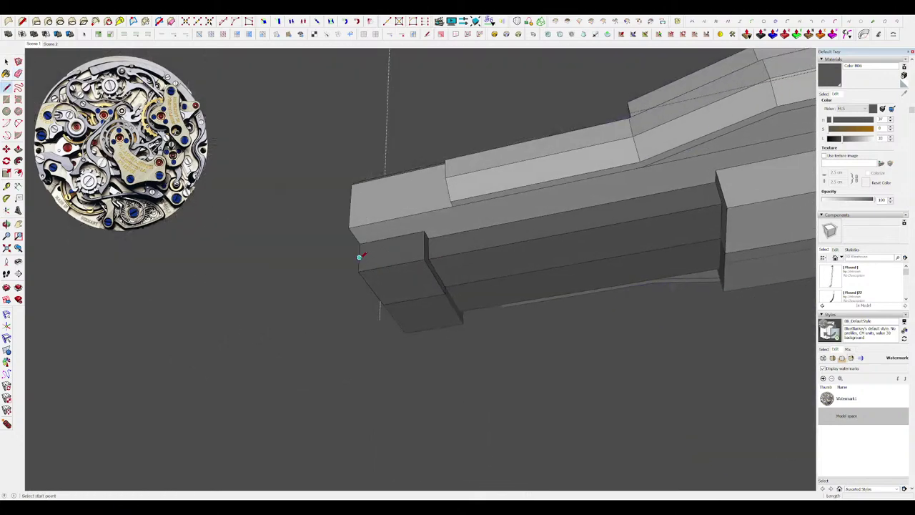
left_click(378, 294)
key("h")
Close the hull group and examine the new underside blocks on the whole spaceship.
scroll(386, 289, "down", 4)
middle_click_drag(400, 286, 375, 252)
scroll(449, 243, "down", 2)
key("space")
left_click(508, 308)
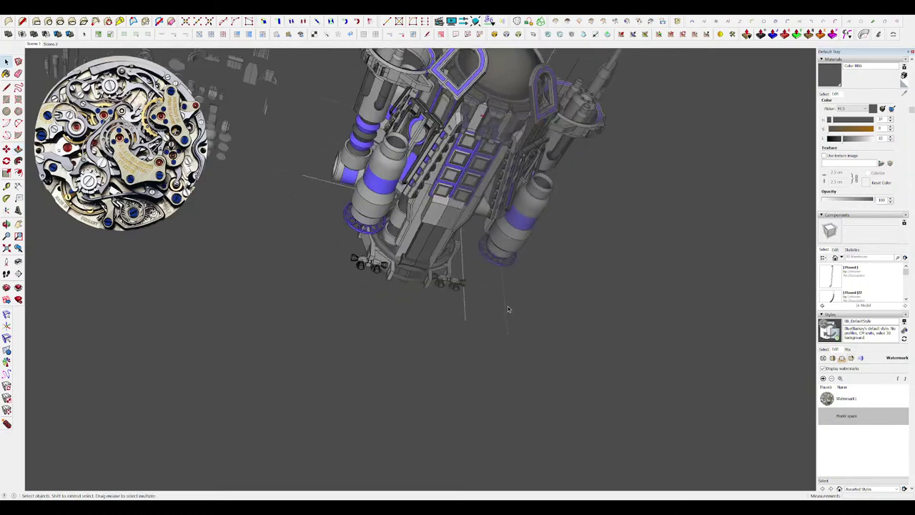
scroll(467, 290, "down", 4)
middle_click_drag(457, 283, 439, 278)
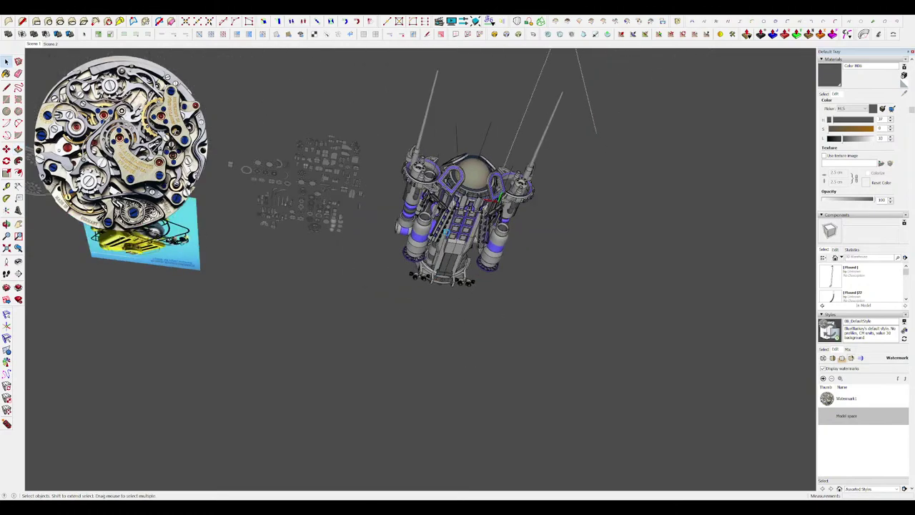
Reopen the hull's nested group and bevel the long side face of the tapered underside block.
scroll(445, 247, "up", 8)
scroll(445, 249, "down", 4)
middle_click_drag(426, 247, 474, 265)
double_click(475, 265)
double_click(474, 265)
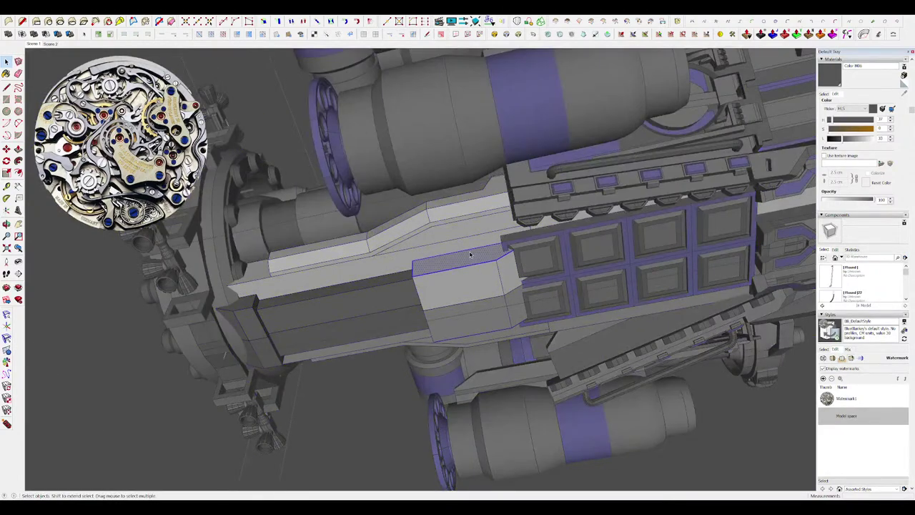
key("alt+h")
left_click(489, 258)
left_click(489, 241)
key("alt+h")
Erase the leftover edges along the tapered block's beveled side and check the hull in isolation.
middle_click_drag(489, 243, 402, 267)
scroll(401, 267, "up", 2)
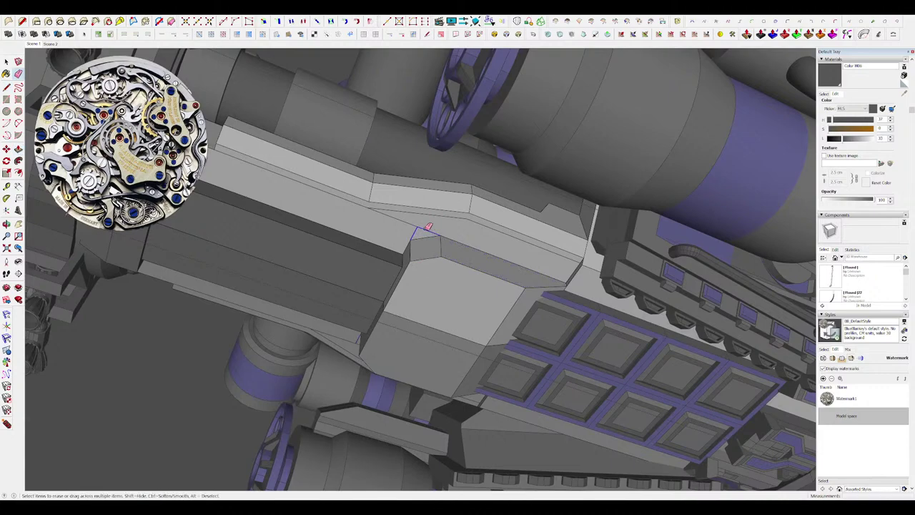
scroll(507, 237, "down", 3)
scroll(431, 233, "up", 2)
left_click(453, 231)
scroll(461, 231, "down", 5)
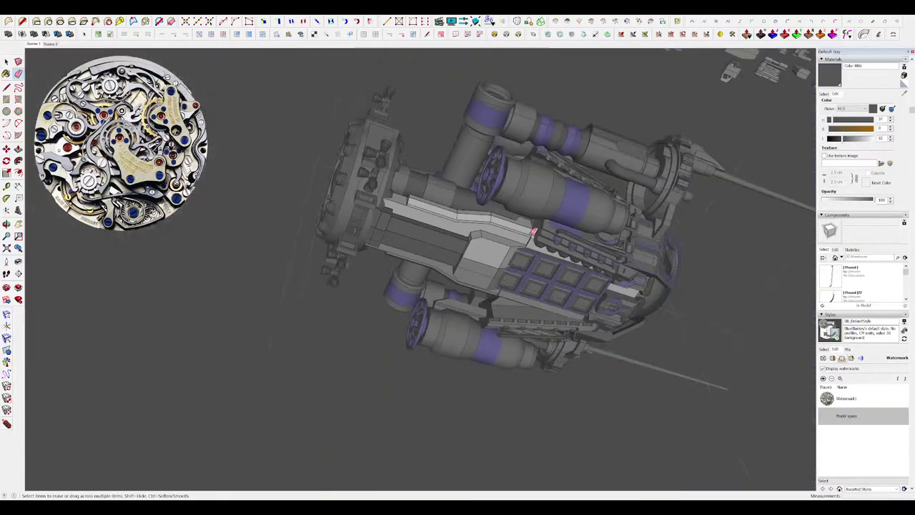
key("alt+h")
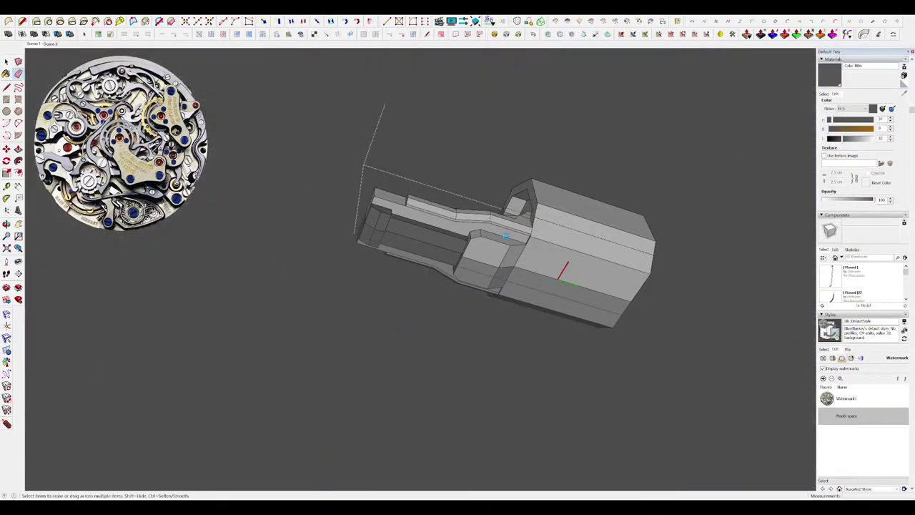
key("alt+h")
Push the rear end face of the raised strip on the tail's side and draw a vertical edge across it.
middle_click_drag(506, 236, 472, 364)
key("alt+h")
scroll(400, 262, "up", 5)
scroll(431, 280, "up", 2)
key("alt+h")
middle_click_drag(399, 262, 458, 251)
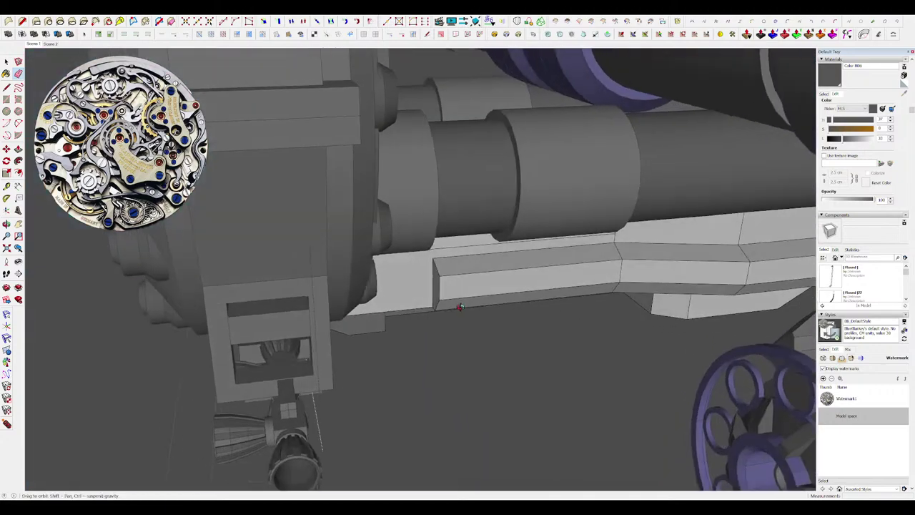
scroll(433, 288, "up", 3)
key("p")
left_click(436, 286)
left_click(393, 288)
middle_click_drag(393, 288, 441, 265)
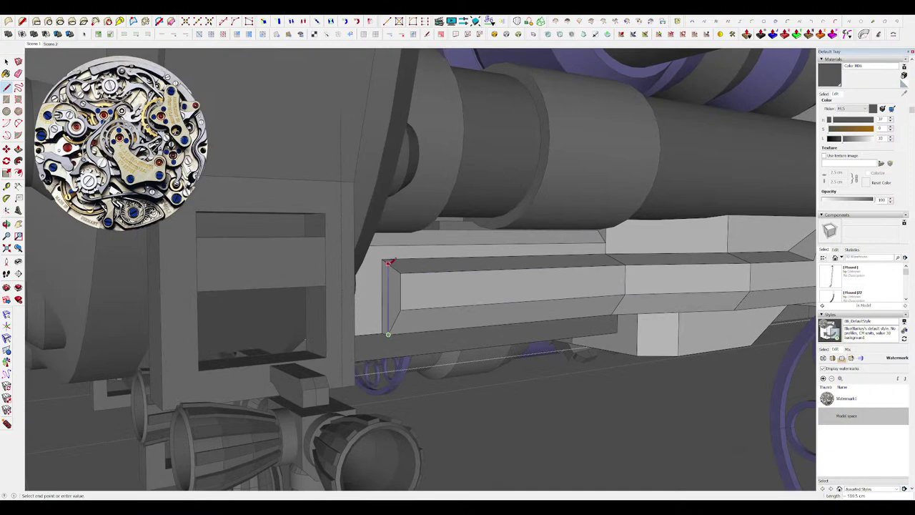
Flatten the side strip's rear section against the tail by moving its outer face.
middle_click_drag(461, 276, 395, 123)
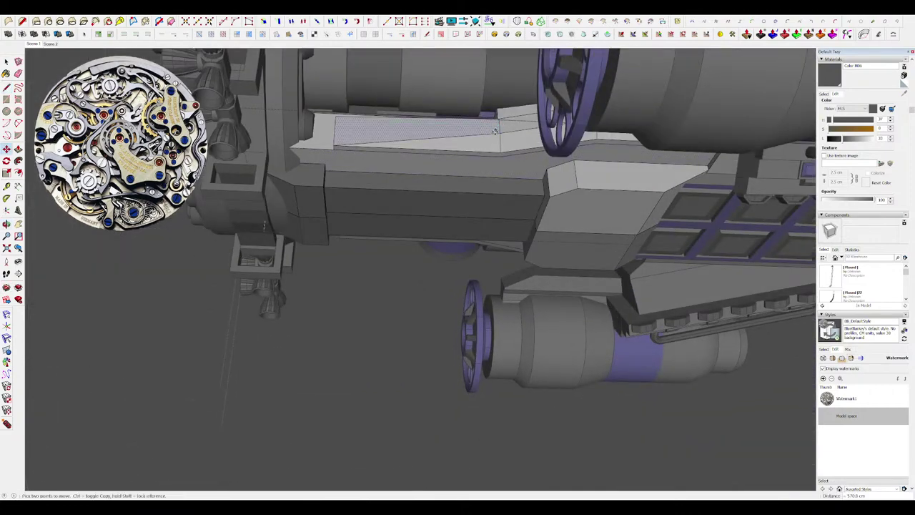
key("space")
middle_click_drag(495, 131, 525, 221)
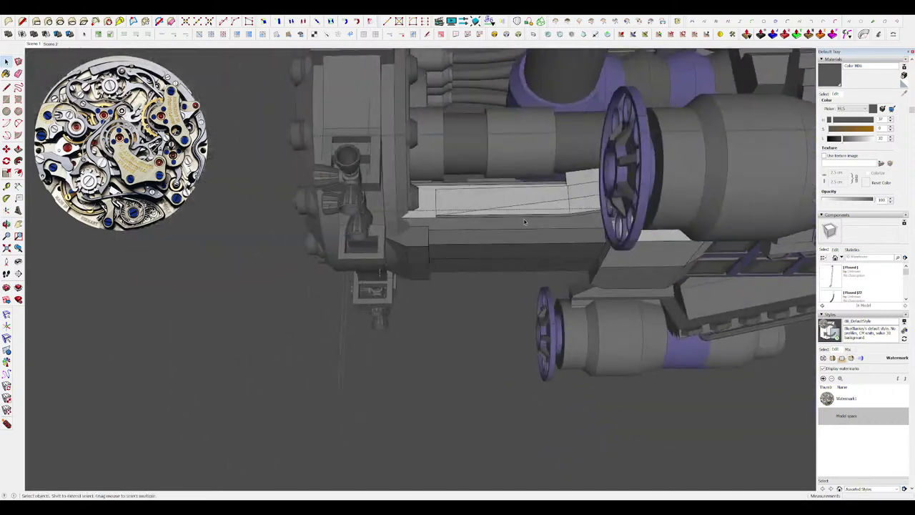
Push the narrow face along the tail's lower side and shape a small tapered wedge at its rear end.
scroll(447, 211, "up", 5)
key("p")
middle_click_drag(462, 240, 686, 222)
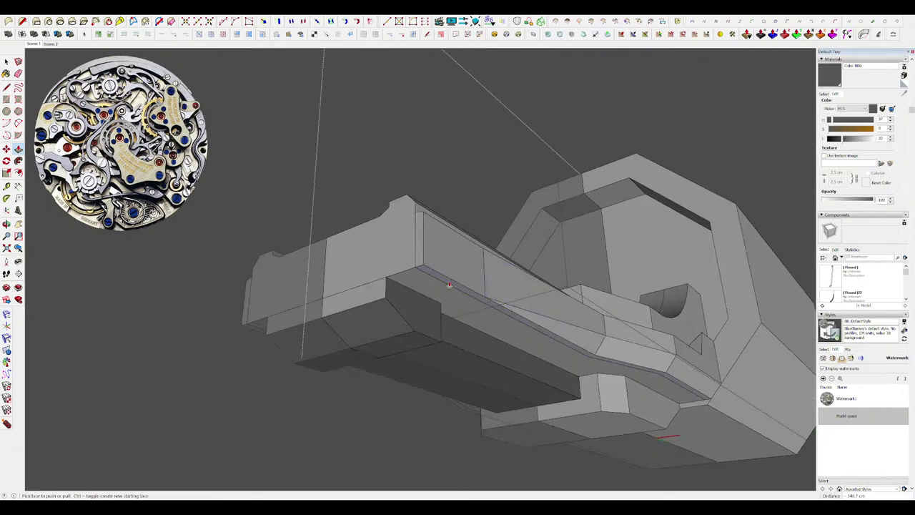
scroll(405, 293, "up", 2)
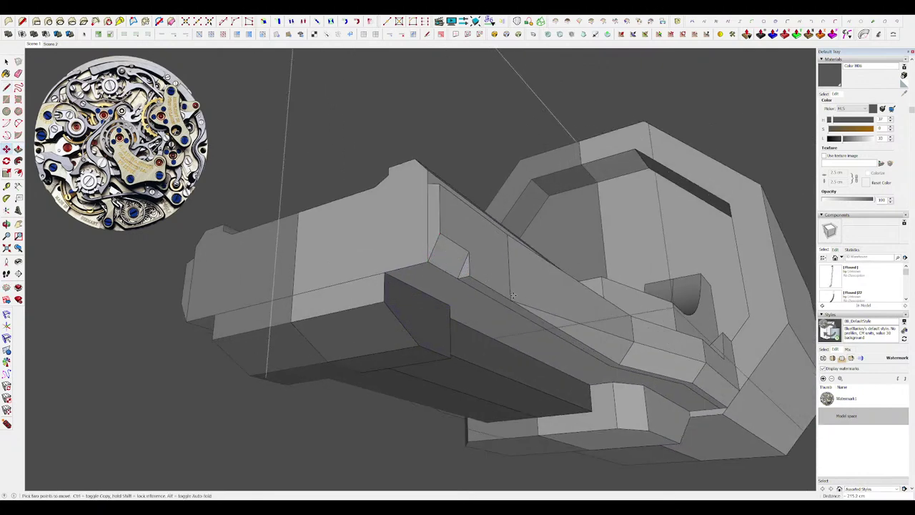
middle_click_drag(510, 300, 343, 272)
middle_click_drag(475, 278, 452, 310)
key("m")
scroll(433, 248, "down", 2)
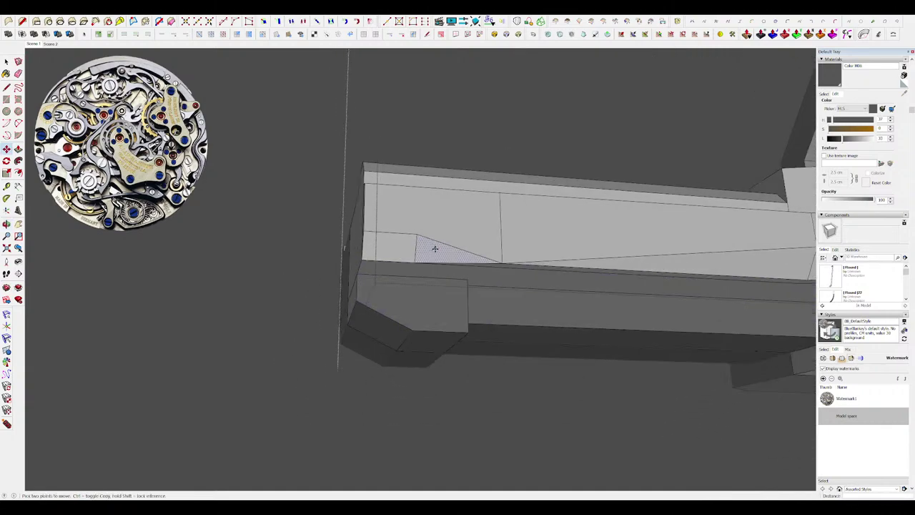
middle_click_drag(435, 249, 424, 267)
scroll(451, 258, "down", 3)
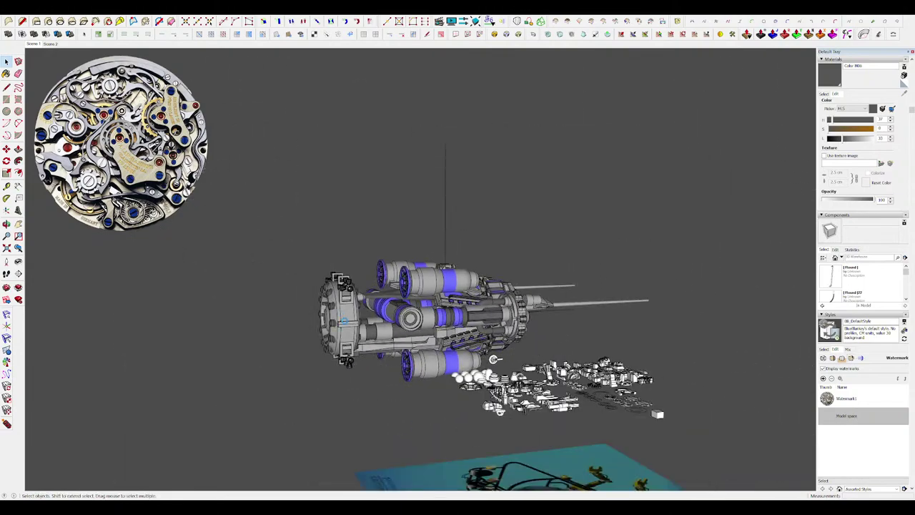
Examine the whole spaceship from the side, the rear and the front.
scroll(347, 326, "up", 5)
middle_click_drag(347, 326, 280, 274)
scroll(400, 331, "down", 4)
scroll(310, 320, "down", 4)
scroll(561, 301, "up", 4)
middle_click_drag(686, 429, 452, 251)
scroll(415, 168, "down", 3)
scroll(457, 259, "up", 2)
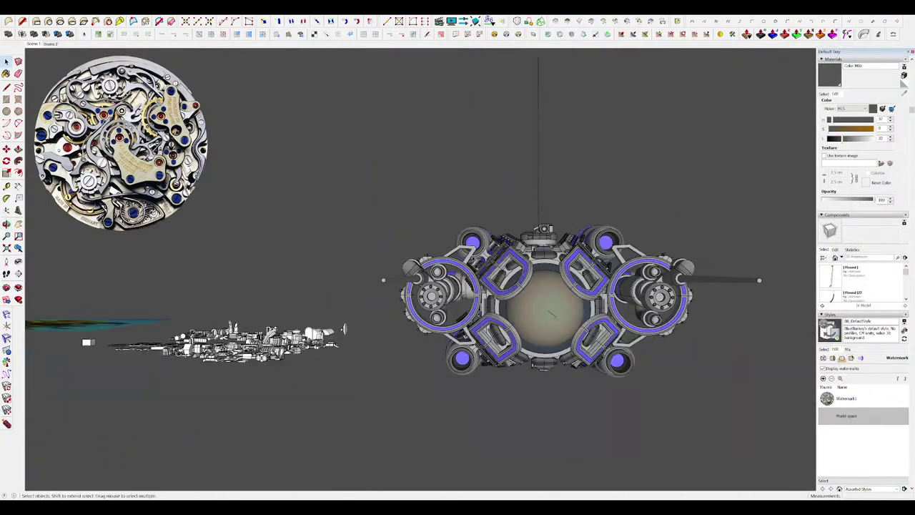
Select the spaceship to inspect its front pods, clear the selection, and examine the ship from above.
left_click(468, 283)
scroll(473, 245, "up", 4)
scroll(472, 247, "down", 3)
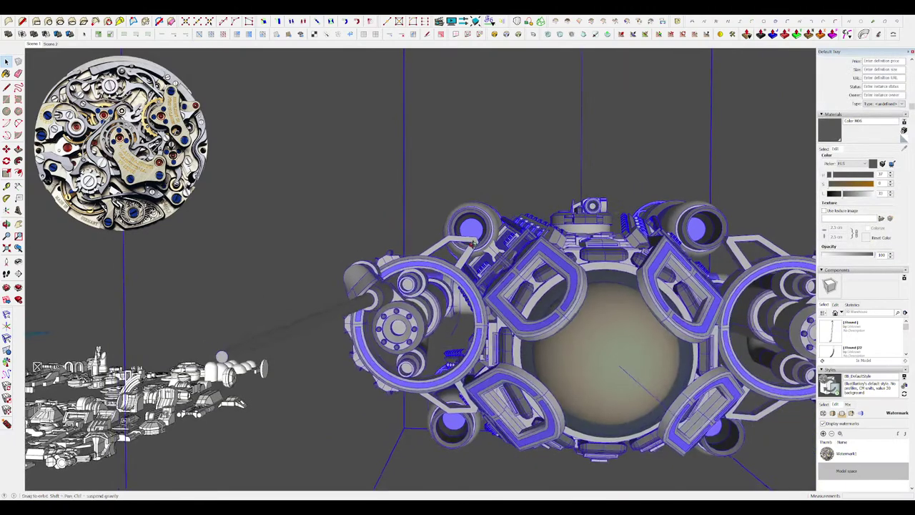
scroll(473, 248, "down", 3)
middle_click_drag(472, 247, 687, 390)
scroll(483, 257, "down", 2)
left_click(500, 193)
scroll(522, 329, "down", 2)
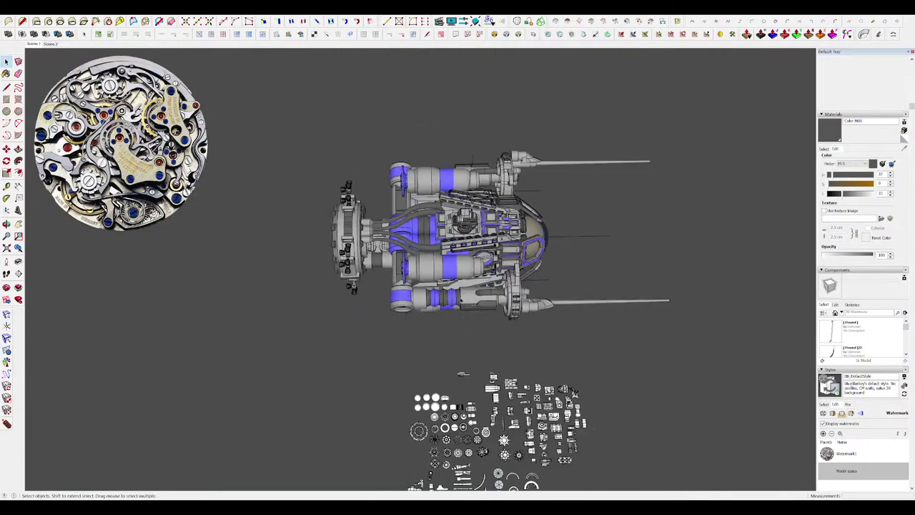
scroll(446, 248, "down", 3)
middle_click_drag(446, 248, 562, 303)
scroll(600, 349, "up", 3)
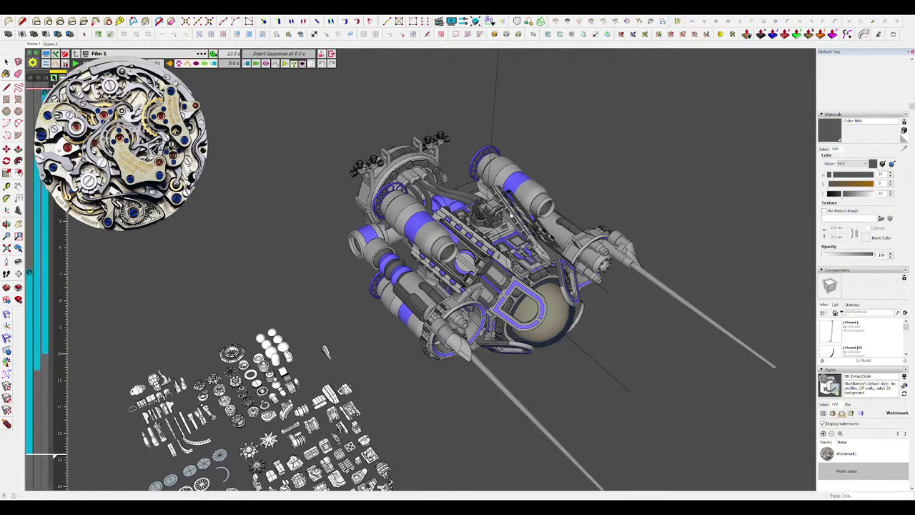
Hide the watermark image and examine the spaceship with the Film 1 animation timeline open.
scroll(418, 223, "down", 2)
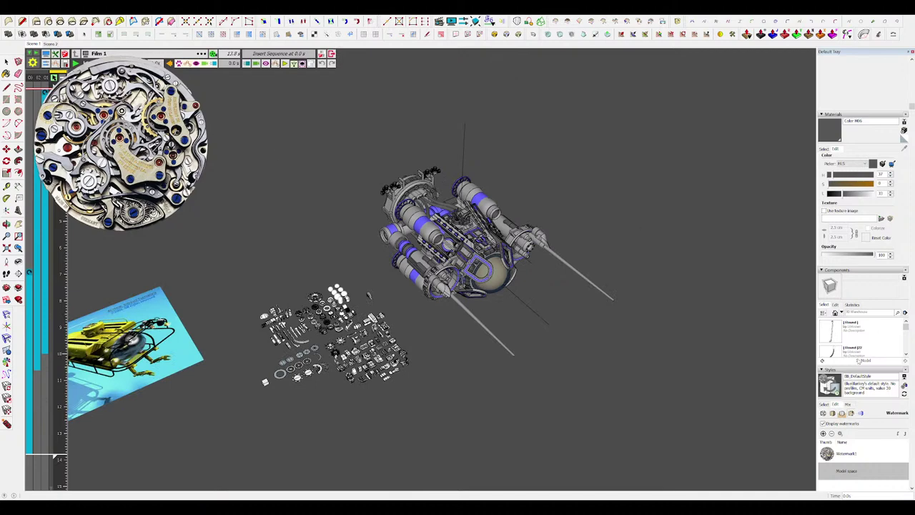
left_click(824, 425)
middle_click_drag(162, 189, 171, 202)
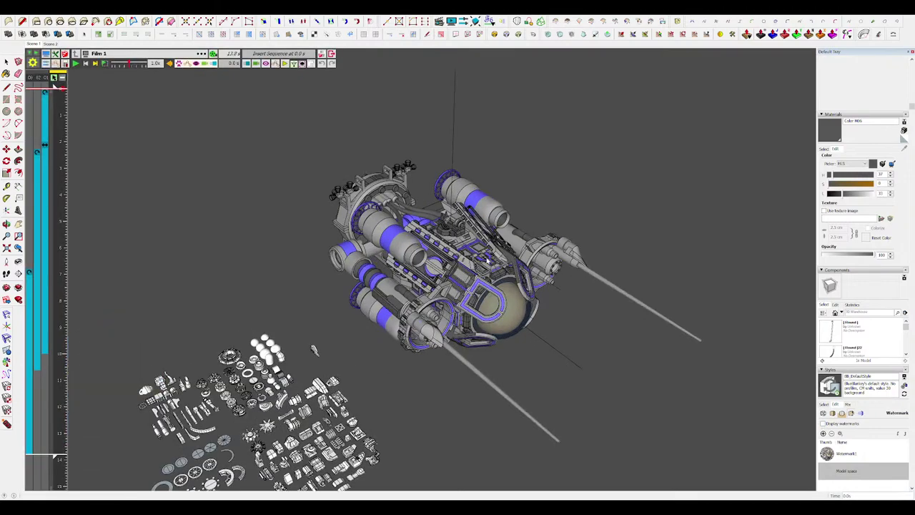
scroll(487, 260, "up", 3)
scroll(485, 265, "down", 3)
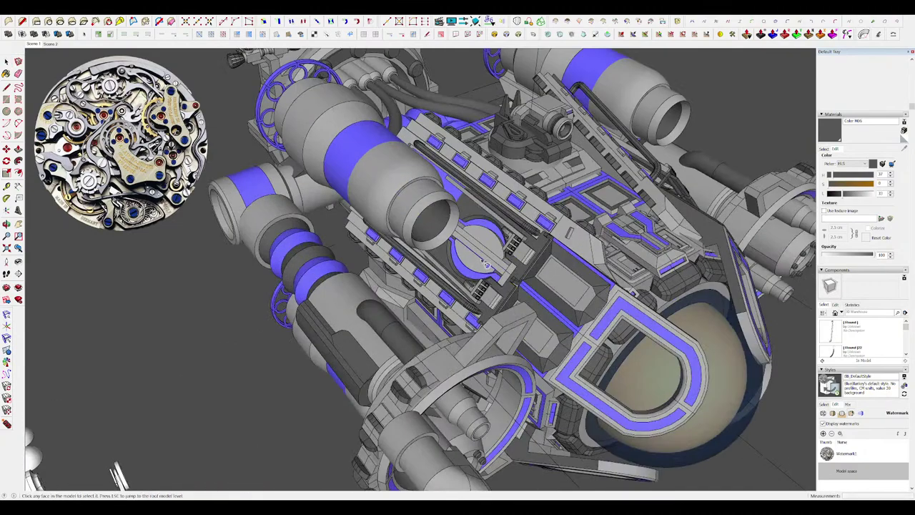
Open the group of the round disc panel on the hull's side and erase edges on the disc.
left_click(487, 265)
scroll(486, 264, "up", 5)
middle_click_drag(486, 264, 525, 255)
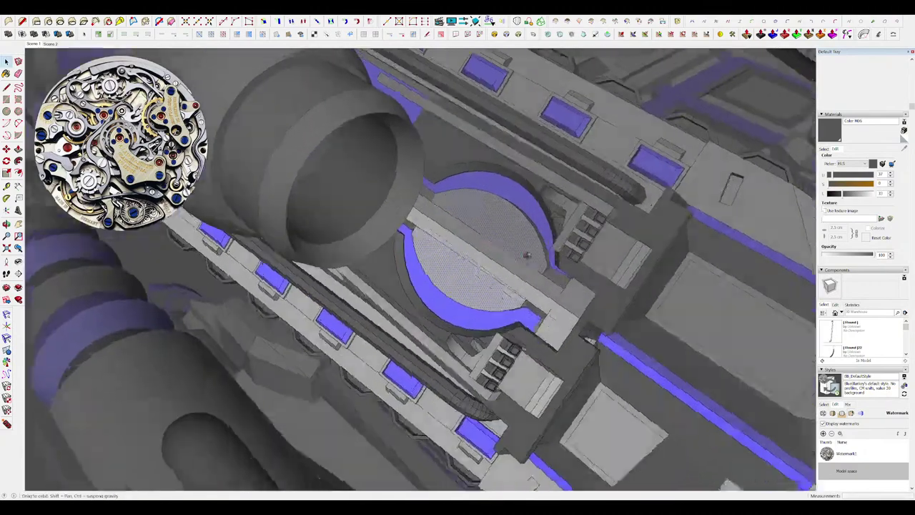
key("e")
left_click_drag(497, 217, 486, 253)
mouse_move(486, 253)
middle_mouse_down()
mouse_move(534, 262)
mouse_move(511, 200)
mouse_move(538, 285)
mouse_move(580, 311)
mouse_move(535, 308)
mouse_move(447, 196)
middle_mouse_up()
left_click(554, 273)
scroll(580, 310, "up", 3)
Draw lines across the raised central strip at both ends of the disc to close the disc's outline.
key("space")
scroll(545, 313, "down", 3)
scroll(448, 196, "up", 3)
scroll(365, 225, "up", 3)
left_click(361, 231)
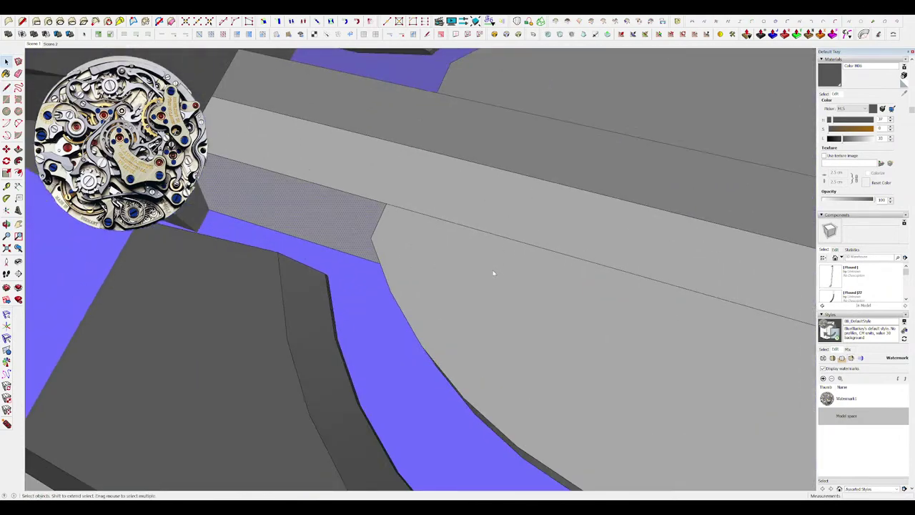
key("l")
middle_click_drag(493, 273, 529, 259)
scroll(501, 250, "down", 3)
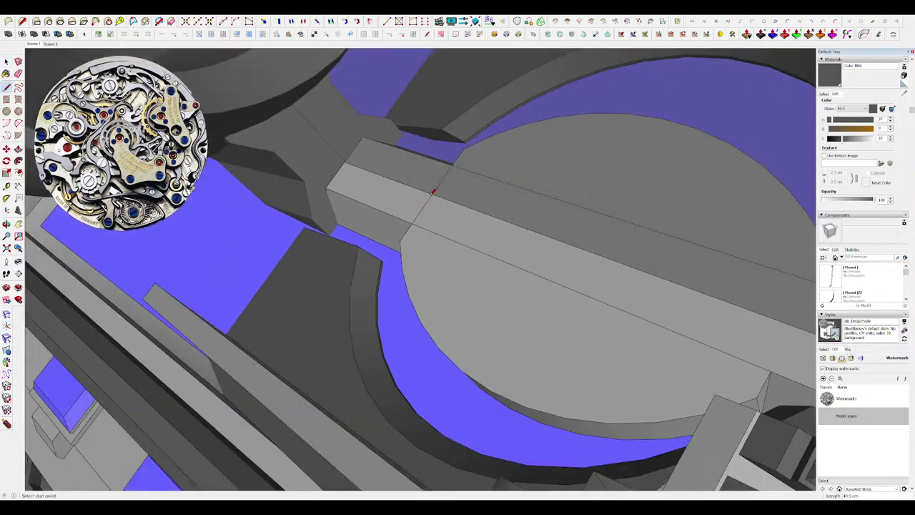
scroll(599, 296, "down", 4)
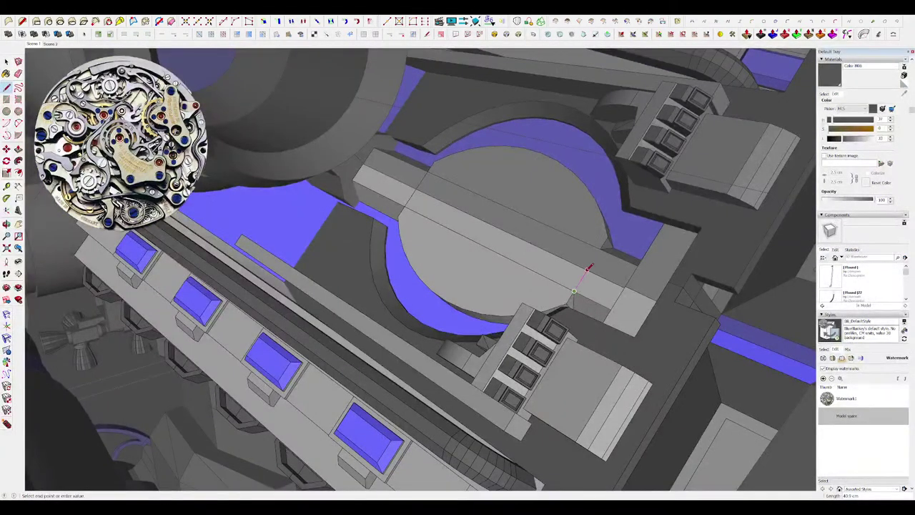
scroll(530, 279, "down", 4)
scroll(511, 275, "up", 2)
Try to offset each half of the disc inward and push the two inset faces in as separate recesses.
key("f")
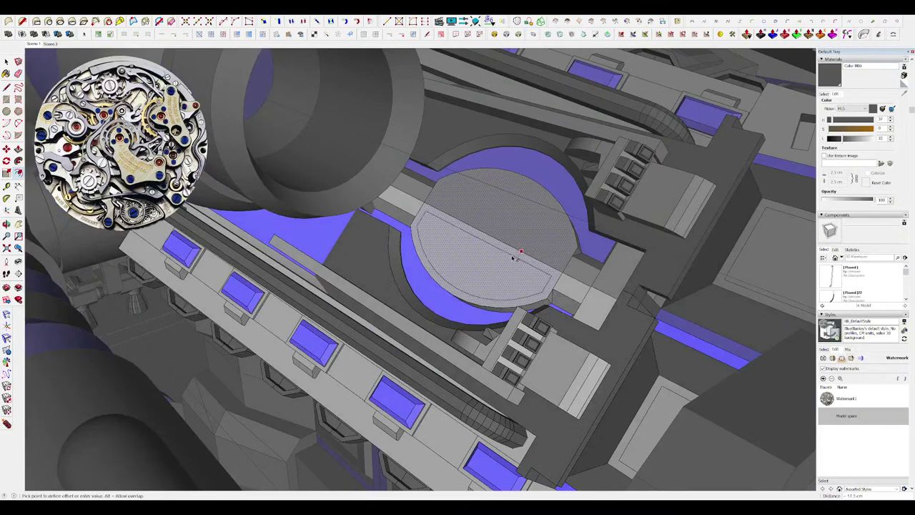
left_click(503, 260)
double_click(504, 218)
middle_click_drag(455, 271, 467, 270)
key("p")
left_click_drag(471, 265, 475, 276)
double_click(511, 224)
middle_click_drag(500, 247, 524, 231)
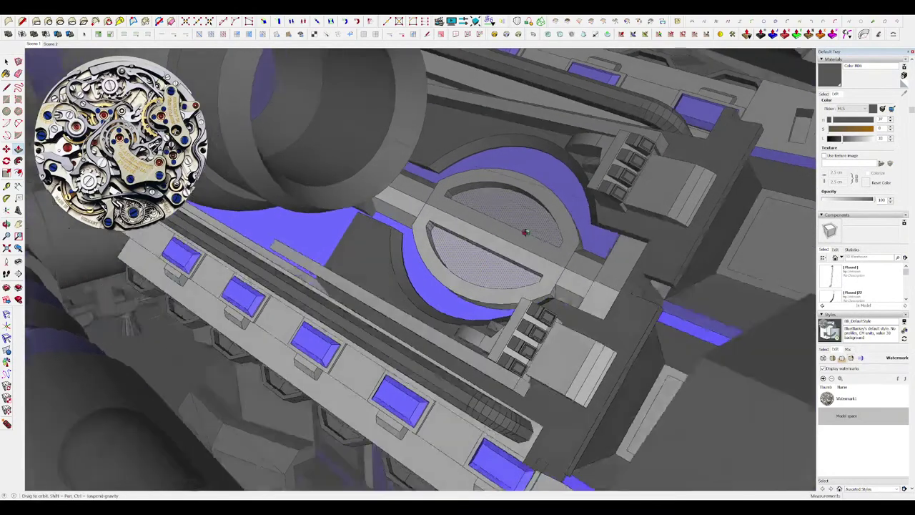
Recess the disc's whole oval centre 10 cm as one area and paint its floor in the hull's dark grey.
scroll(495, 255, "up", 4)
scroll(496, 256, "down", 8)
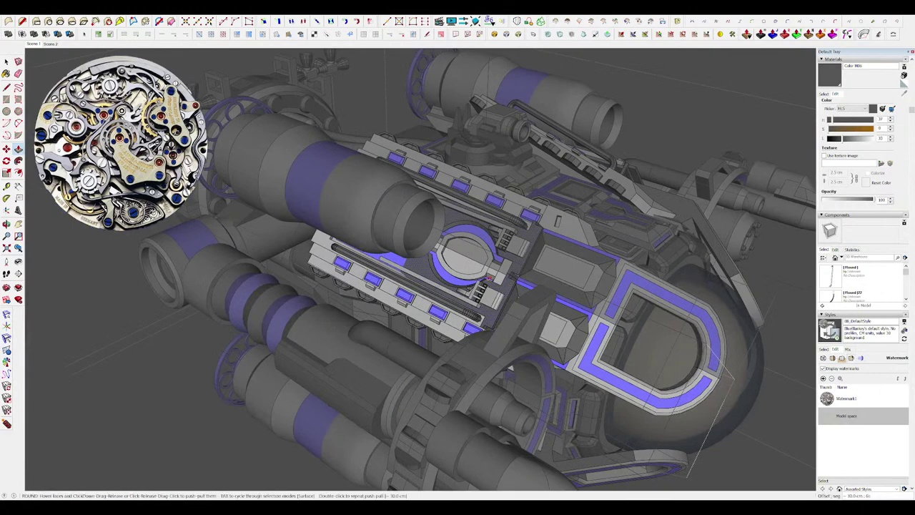
scroll(489, 277, "up", 6)
middle_click_drag(477, 274, 456, 267)
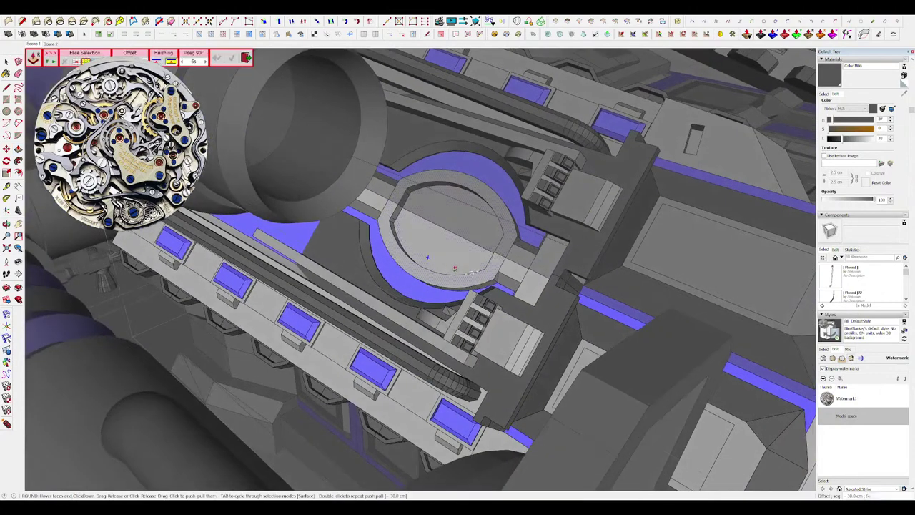
key("b")
left_click(363, 272, "alt")
left_click(442, 253)
left_click(459, 244)
scroll(476, 243, "down", 8)
key("space")
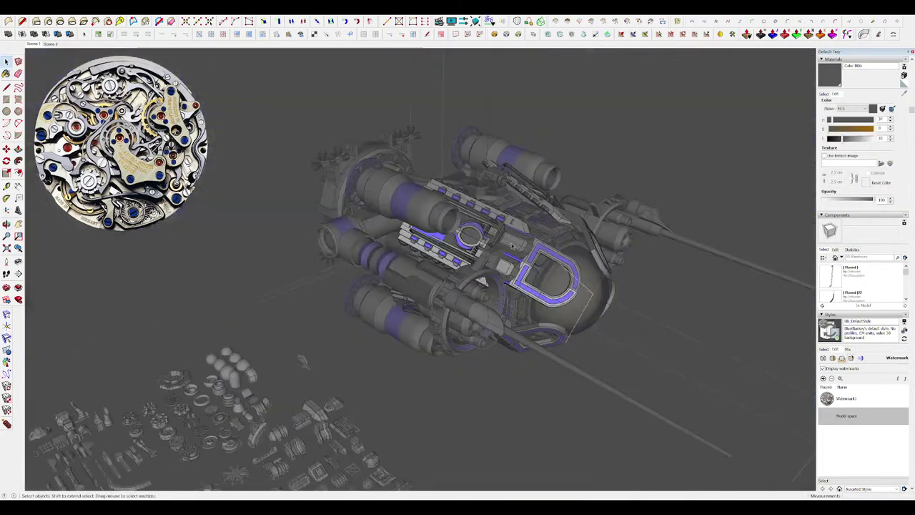
key("Escape")
Offset the outline of the disc's recessed dark floor inward to form a smaller oval.
scroll(512, 248, "down", 3)
middle_click_drag(555, 308, 574, 328)
middle_click_drag(583, 291, 452, 329)
scroll(501, 252, "up", 3)
scroll(479, 266, "up", 3)
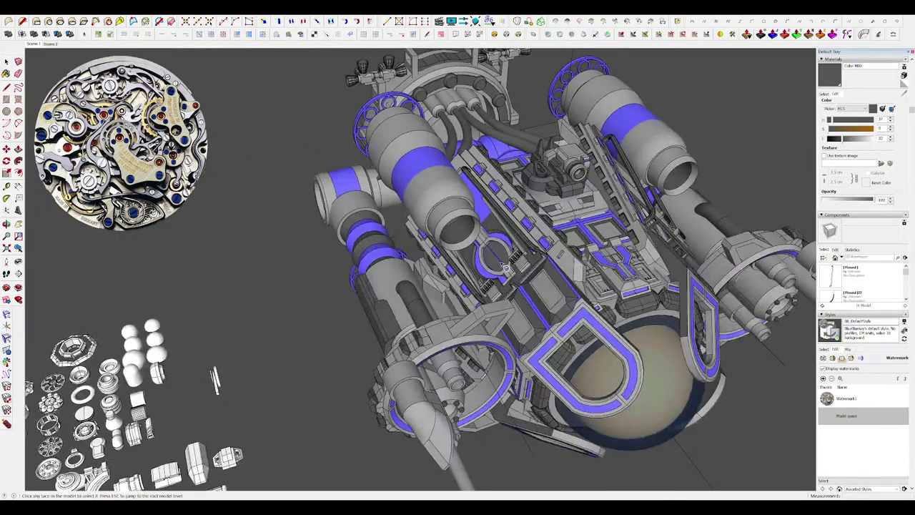
scroll(503, 269, "up", 10)
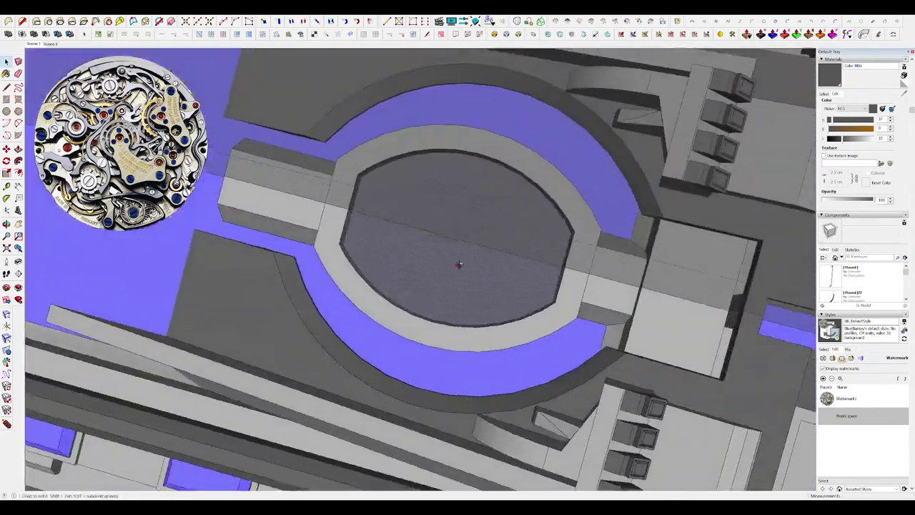
key("c")
middle_click_drag(459, 265, 398, 316)
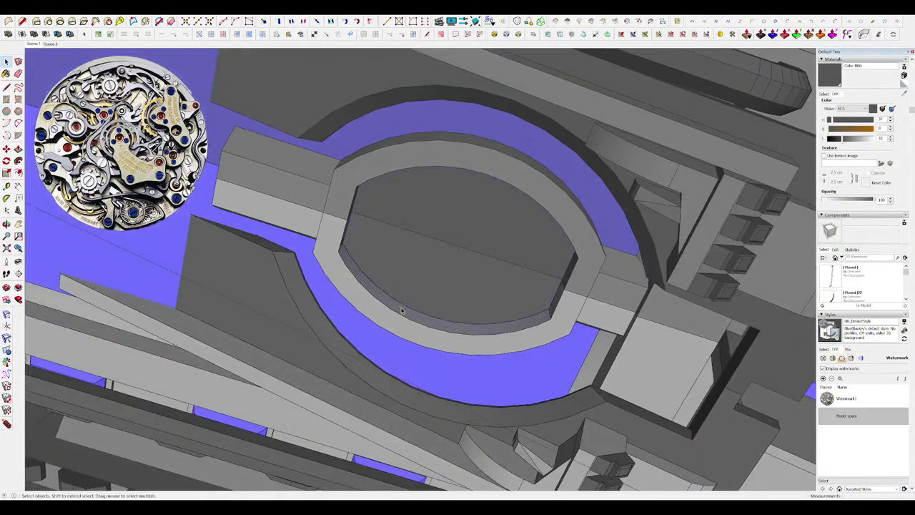
left_click(409, 284)
middle_click_drag(409, 284, 382, 206)
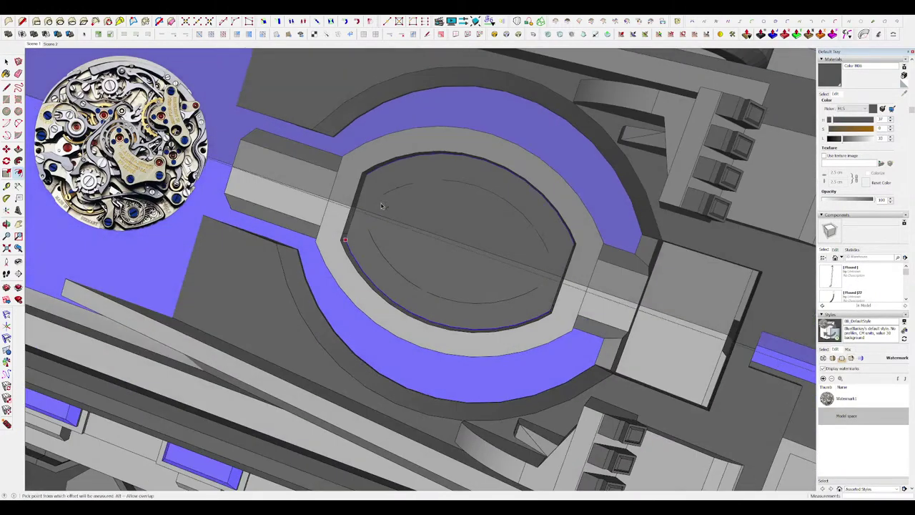
mouse_move(418, 250)
middle_mouse_down()
mouse_move(549, 280)
mouse_move(450, 256)
mouse_move(462, 274)
mouse_move(458, 294)
middle_mouse_up()
left_click(539, 284)
scroll(451, 256, "down", 5)
scroll(458, 294, "up", 5)
Paint the inner oval of the disc's recess purple and close the panel's group.
key("b")
scroll(470, 231, "down", 10)
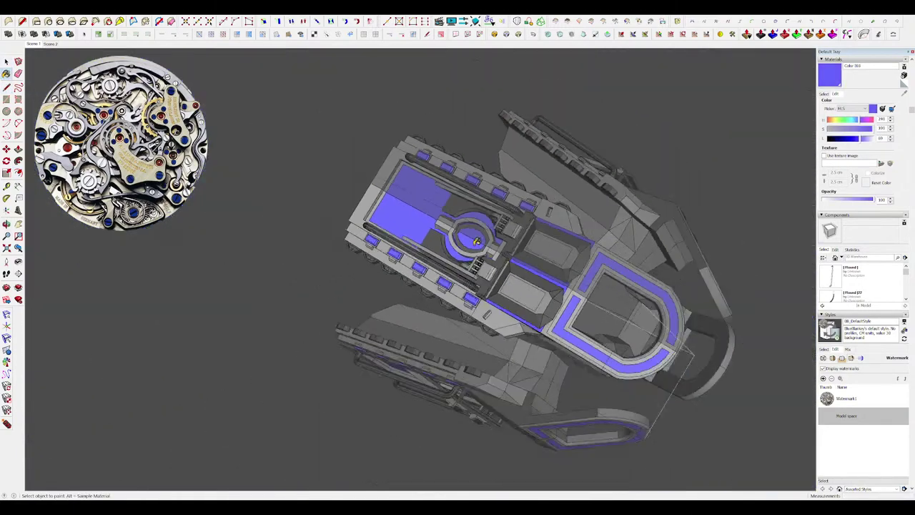
middle_click_drag(470, 232, 463, 207)
scroll(462, 241, "down", 4)
key("space")
left_click(594, 296)
Examine the whole spaceship from the side, from above and from the front.
scroll(469, 236, "up", 2)
scroll(470, 236, "up", 3)
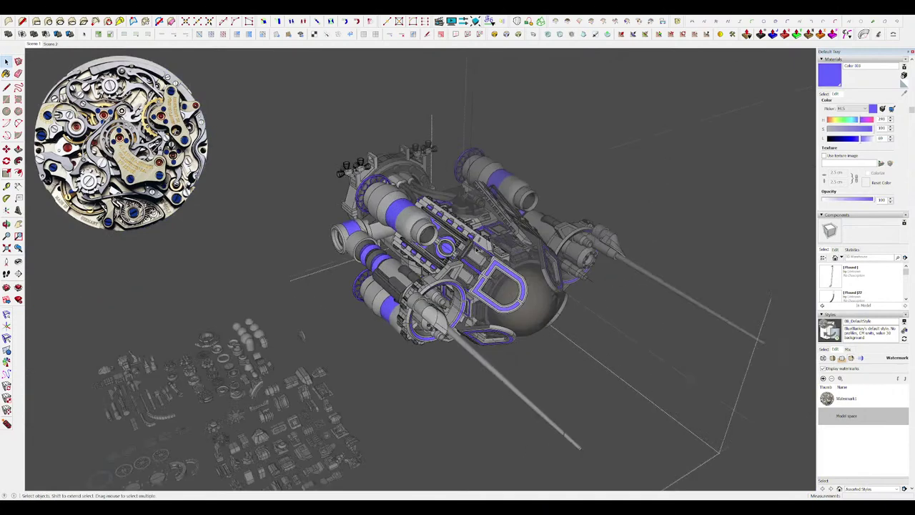
scroll(456, 241, "down", 3)
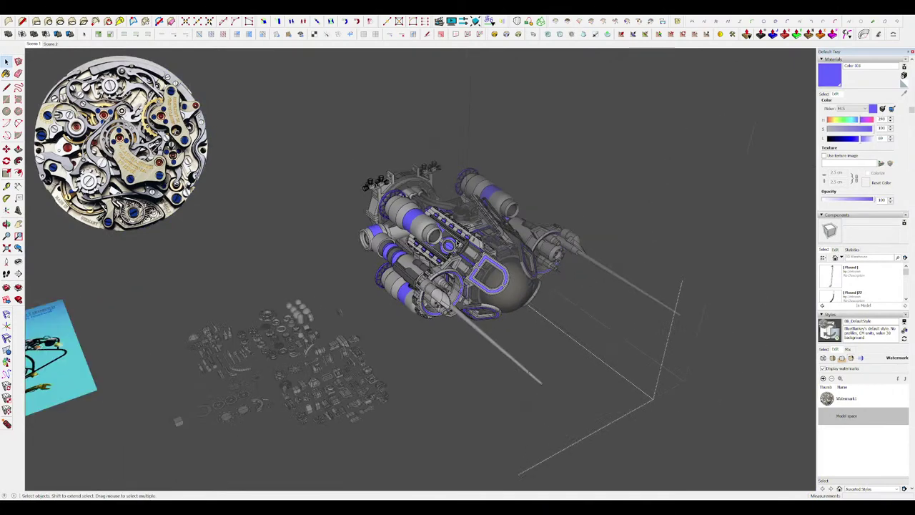
middle_click_drag(457, 241, 360, 364)
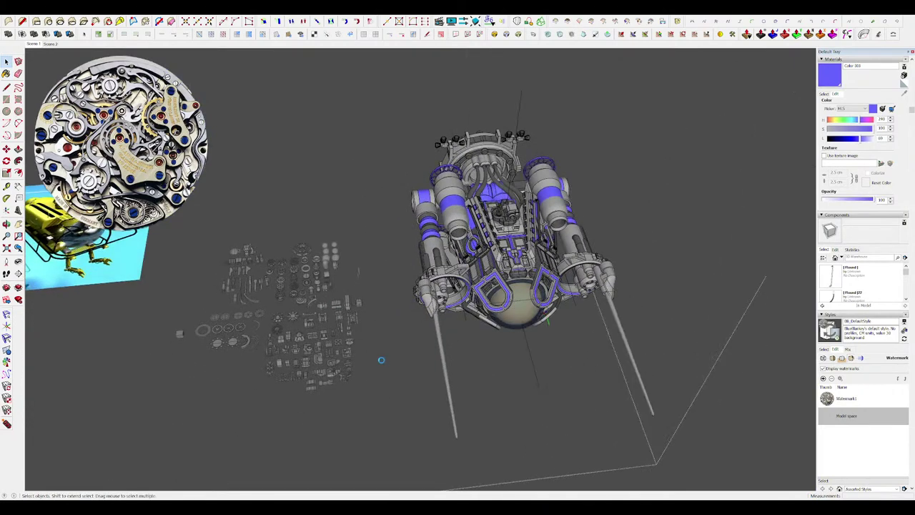
middle_click_drag(355, 376, 252, 346)
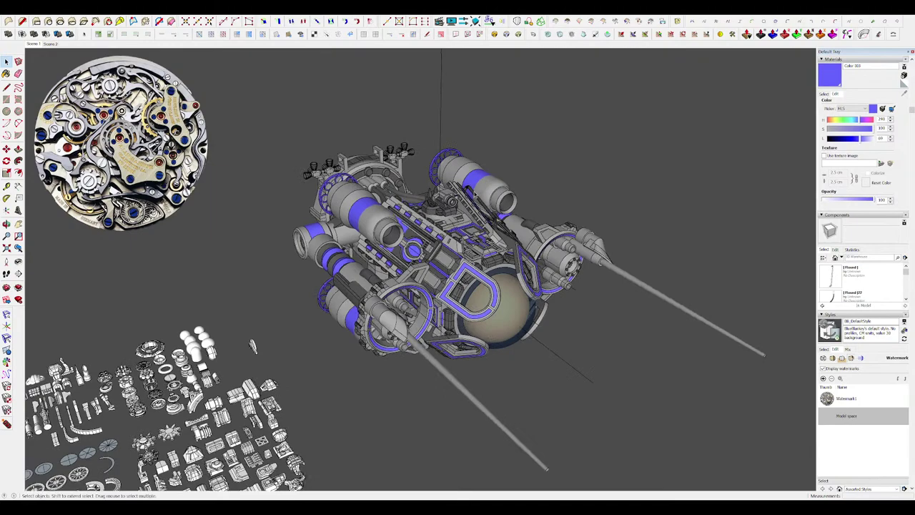
scroll(472, 195, "down", 5)
middle_click_drag(472, 194, 355, 106)
scroll(468, 207, "up", 5)
scroll(428, 306, "up", 4)
middle_click_drag(429, 306, 428, 310)
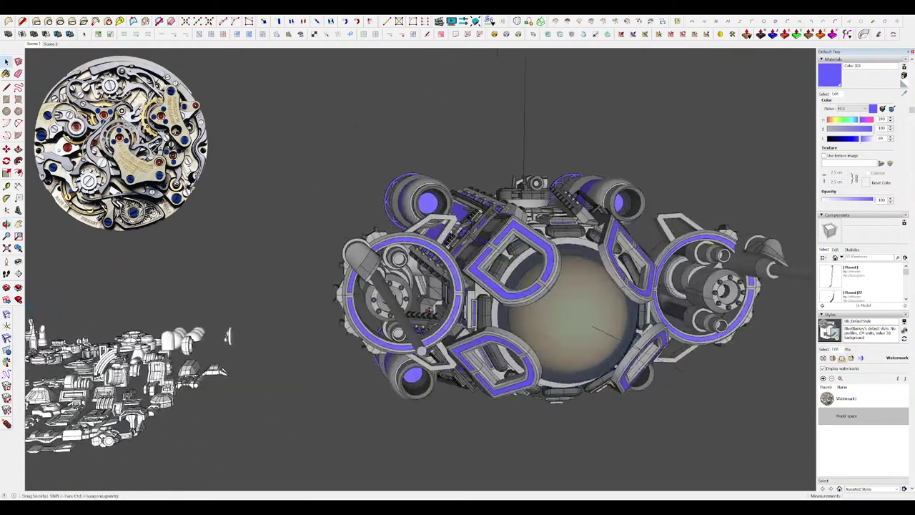
Sample the pod ring's purple and paint the round face inside the small upper barrel's bore with it.
scroll(402, 303, "up", 3)
scroll(404, 236, "up", 2)
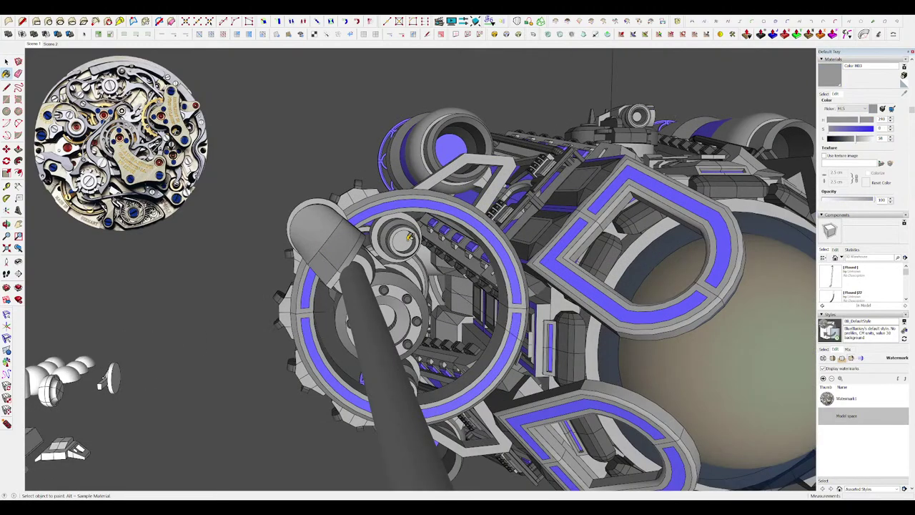
left_click(444, 206, "alt")
scroll(395, 255, "up", 3)
key("space")
double_click(420, 230)
left_click(420, 230)
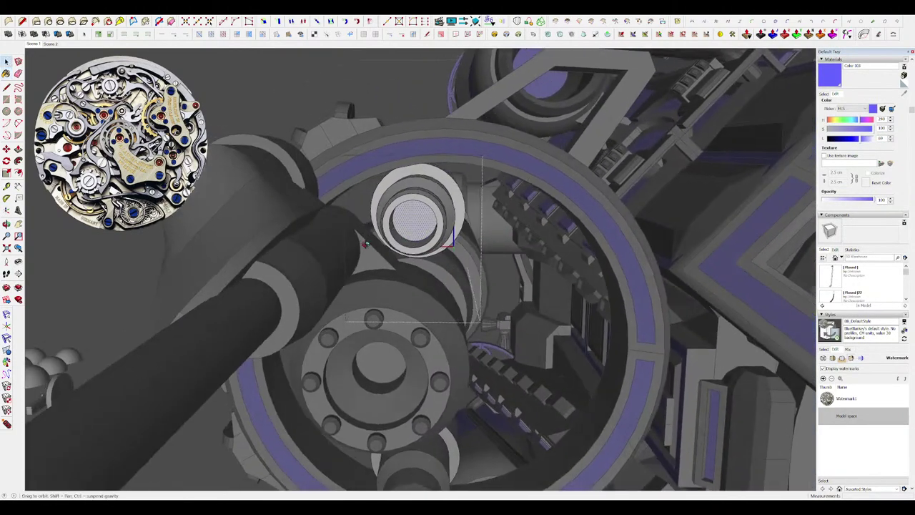
mouse_move(420, 229)
middle_mouse_down()
mouse_move(390, 308)
mouse_move(493, 304)
mouse_move(522, 273)
mouse_move(476, 260)
middle_mouse_up()
scroll(390, 308, "up", 3)
left_click(399, 292)
scroll(438, 315, "down", 4)
scroll(500, 293, "down", 4)
scroll(511, 278, "up", 2)
scroll(476, 260, "up", 4)
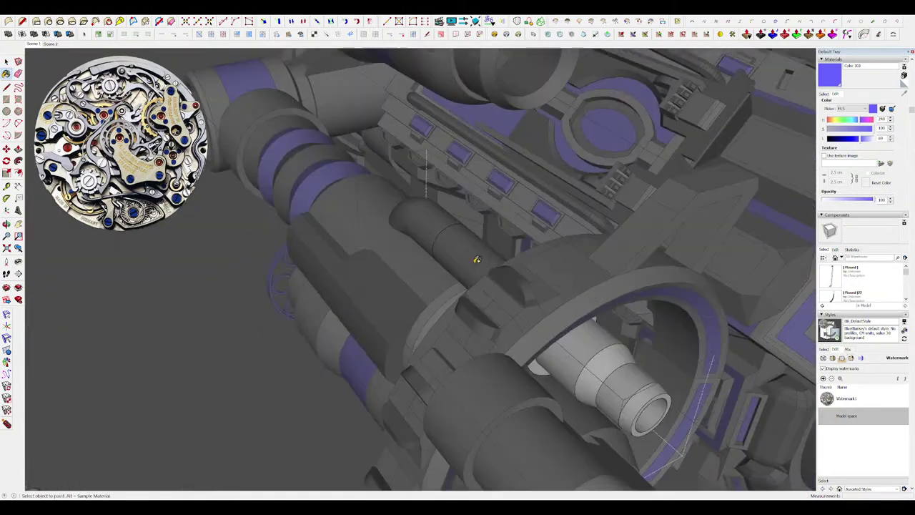
Sample the hull's dark grey, isolate the small barrel and paint its front collar sections with it.
left_click(520, 313, "alt")
scroll(501, 307, "down", 5)
key("alt+h")
scroll(555, 333, "up", 4)
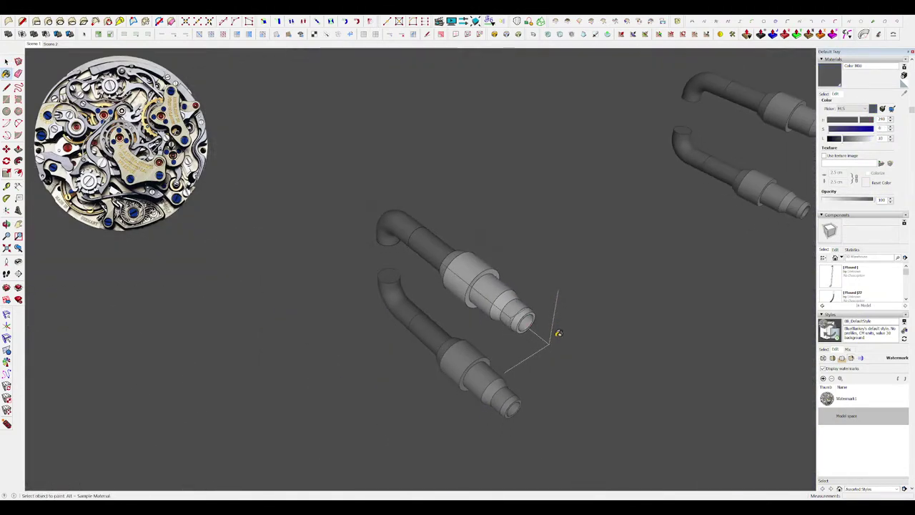
key("space")
left_click(496, 290)
mouse_move(496, 290)
middle_mouse_down()
mouse_move(434, 279)
mouse_move(421, 211)
mouse_move(543, 364)
mouse_move(366, 243)
mouse_move(474, 280)
mouse_move(410, 216)
middle_mouse_up()
scroll(496, 286, "up", 2)
key("b")
left_click(493, 284)
left_click(475, 276)
key("alt+h")
key("space")
key("Escape")
Open the pod's large central barrel, paint the inside of its muzzle dark grey and isolate the part.
scroll(428, 226, "down", 5)
scroll(364, 239, "up", 7)
double_click(364, 238)
scroll(364, 239, "down", 7)
scroll(453, 254, "up", 2)
key("b")
scroll(429, 243, "up", 4)
left_click(430, 267)
key("alt+h")
scroll(375, 147, "up", 3)
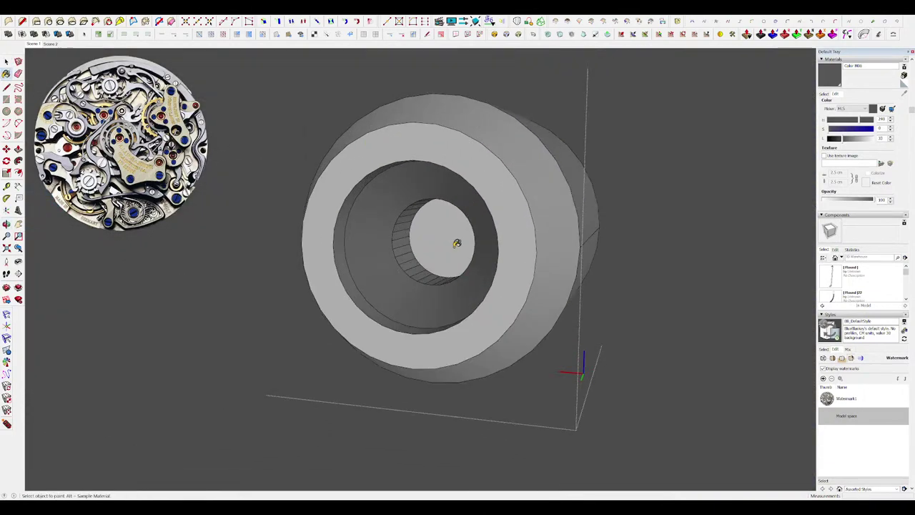
Soften the central barrel's edges at 19.5 degrees with smooth normals and soften coplanar enabled.
scroll(455, 243, "down", 6)
key("space")
key("Escape")
left_click(446, 254)
scroll(446, 254, "up", 2)
scroll(853, 393, "up", 2)
scroll(854, 398, "down", 5)
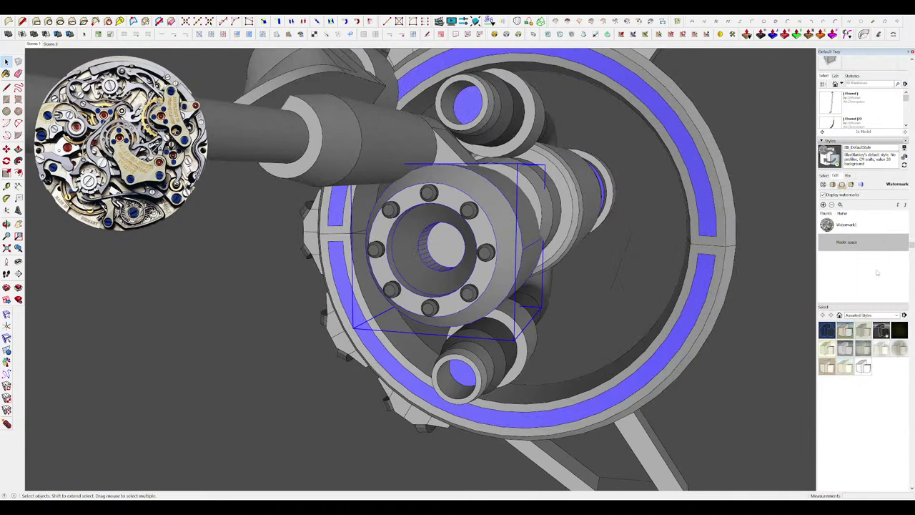
left_click(825, 176)
left_click(836, 176)
scroll(873, 411, "up", 4)
scroll(849, 288, "down", 5)
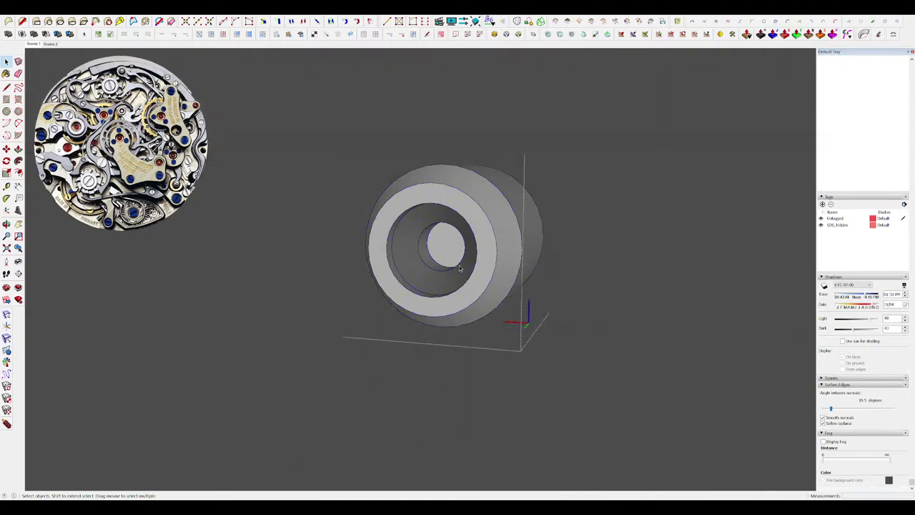
Paint the round face at the end of the central barrel's bore purple, and close the pod's groups.
scroll(439, 260, "up", 5)
key("b")
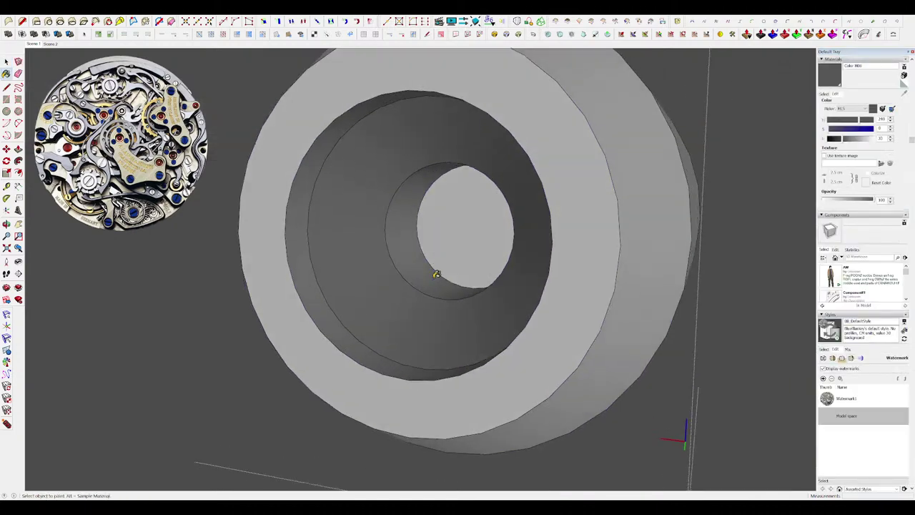
scroll(428, 278, "down", 5)
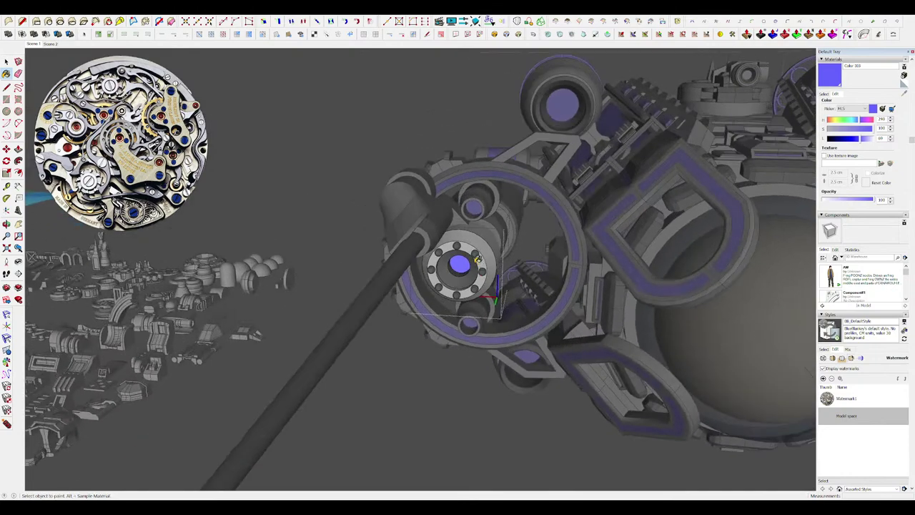
key("space")
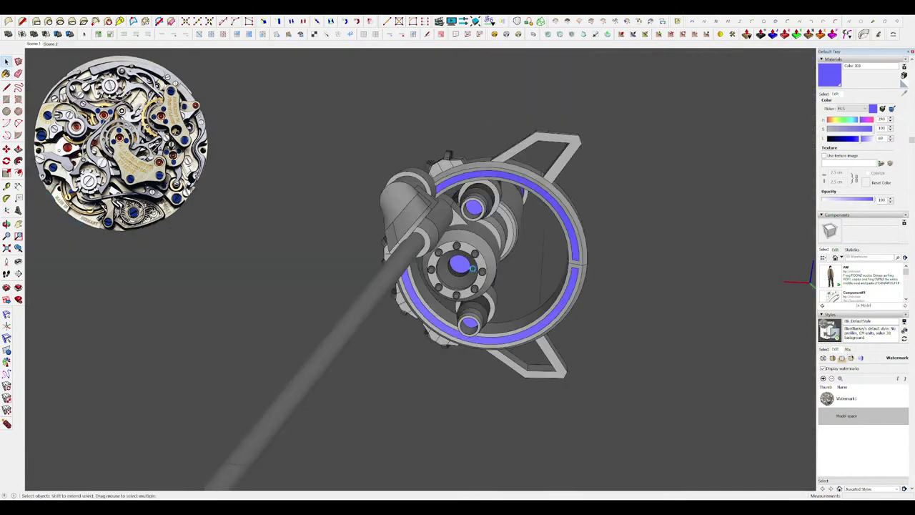
scroll(442, 228, "down", 5)
middle_click_drag(442, 228, 424, 326)
key("shift+h")
scroll(461, 341, "down", 3)
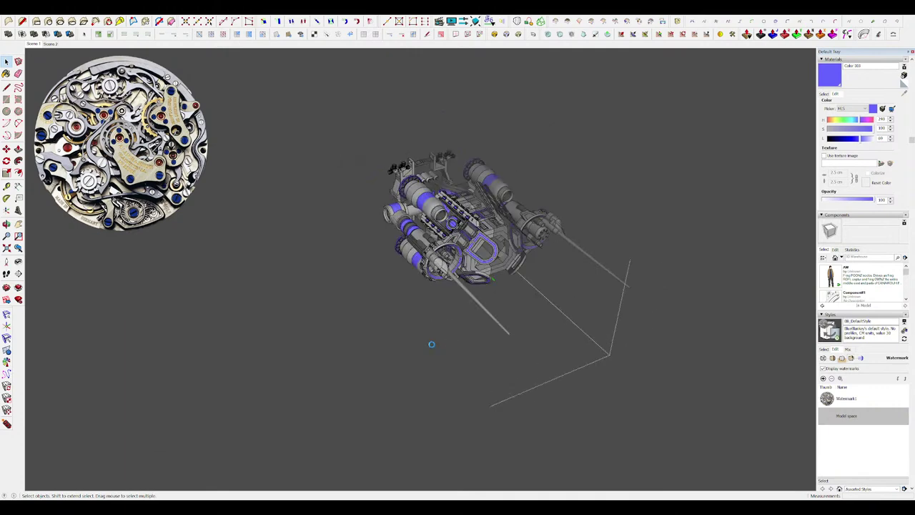
scroll(530, 287, "down", 2)
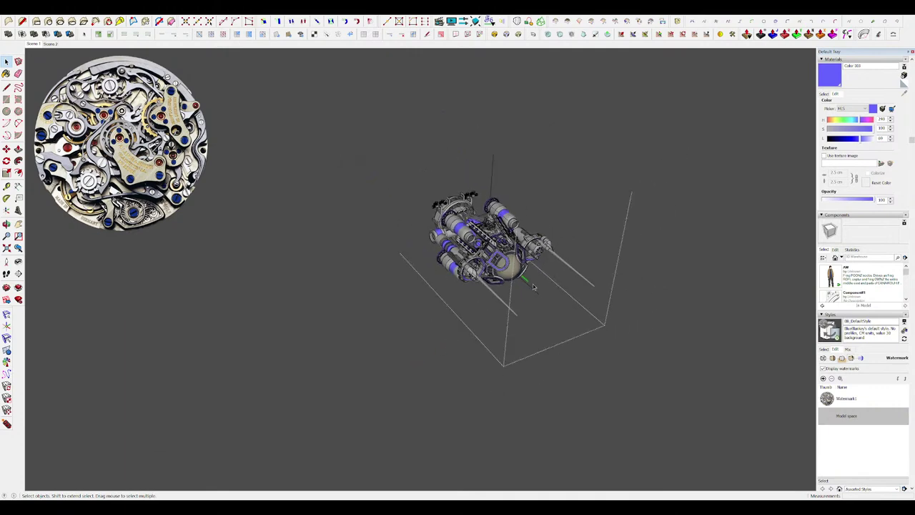
left_click(580, 350)
Examine the reference images and the engine blueprint sheet beside the model, and return to the spaceship.
middle_click_drag(580, 350, 495, 349)
scroll(529, 248, "down", 5)
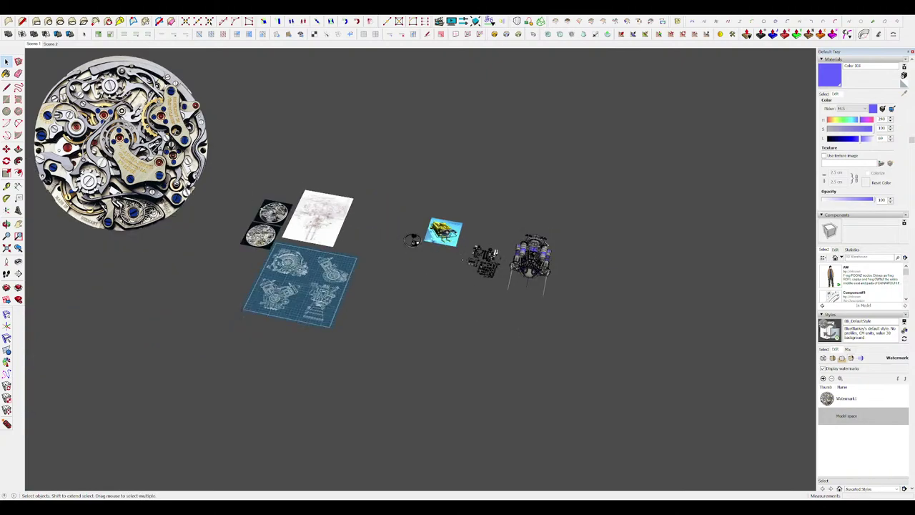
middle_click_drag(530, 248, 555, 312)
middle_click_drag(172, 367, 312, 352, "shift")
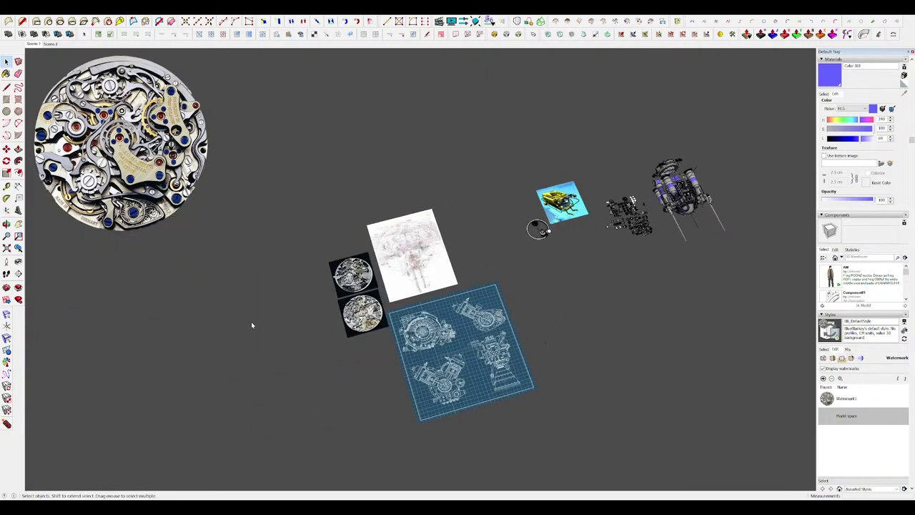
scroll(413, 360, "up", 4)
middle_click_drag(496, 362, 460, 348)
scroll(459, 349, "up", 3)
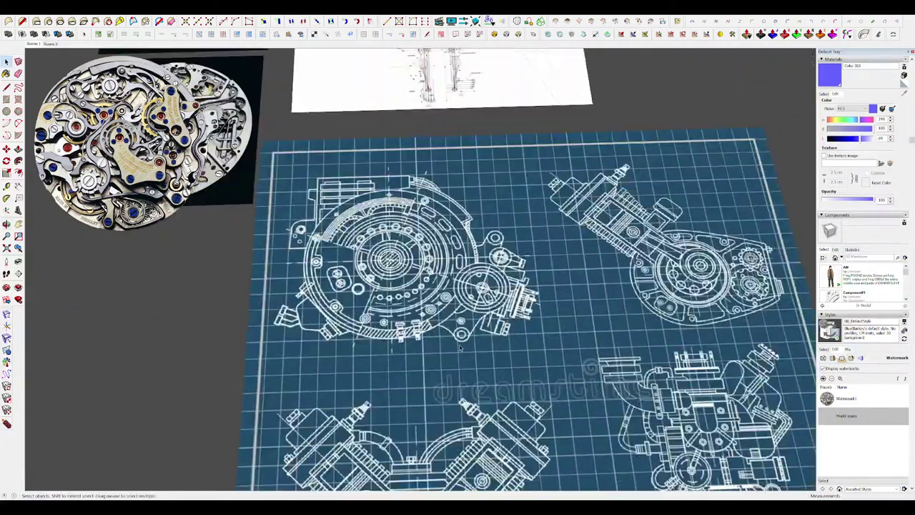
scroll(459, 348, "down", 3)
scroll(460, 348, "down", 5)
middle_click_drag(460, 348, 541, 283)
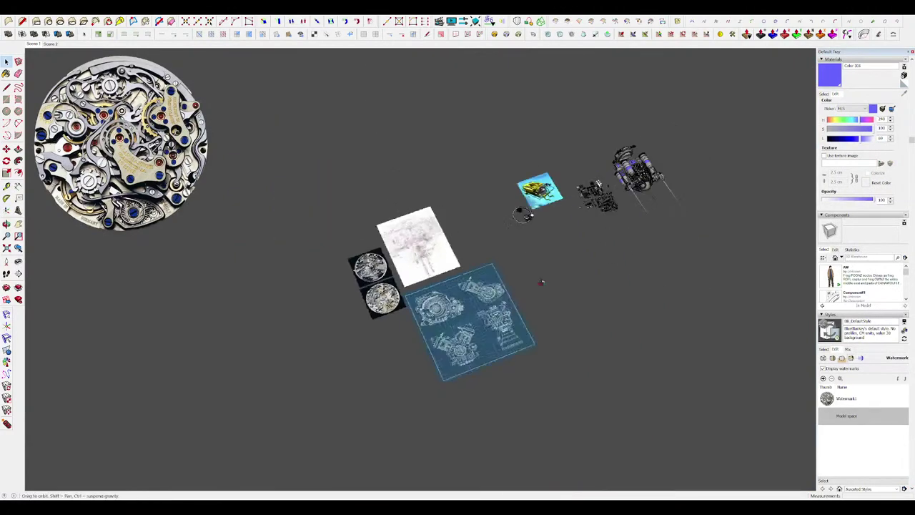
scroll(654, 166, "up", 4)
middle_click_drag(636, 172, 686, 127)
scroll(558, 147, "up", 4)
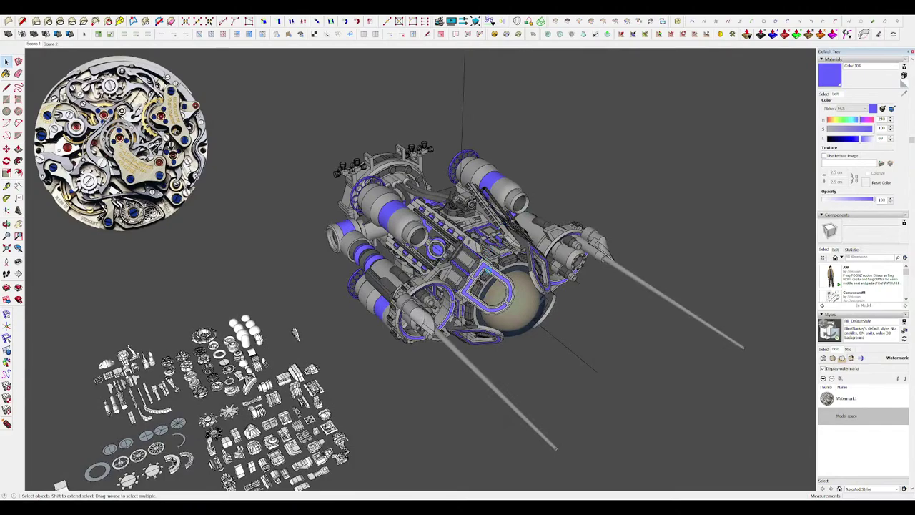
Examine the recoloured spaceship from the front, above and the side.
middle_click_drag(295, 334, 233, 331)
middle_click_drag(488, 304, 532, 273)
scroll(532, 273, "down", 5)
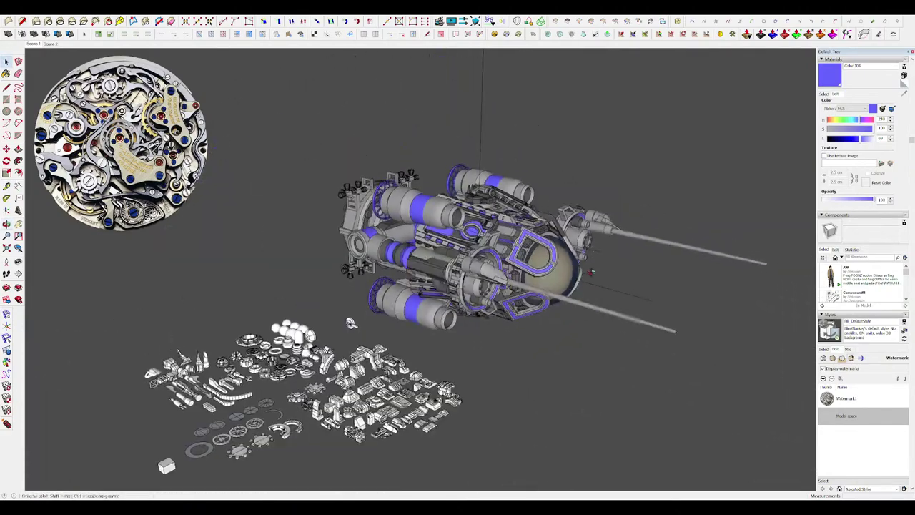
scroll(415, 275, "up", 5)
middle_click_drag(411, 271, 776, 304)
scroll(341, 331, "down", 5)
scroll(429, 236, "up", 5)
middle_click_drag(429, 236, 392, 313)
scroll(429, 286, "down", 5)
scroll(392, 312, "down", 3)
scroll(569, 282, "up", 5)
middle_click_drag(647, 282, 594, 256)
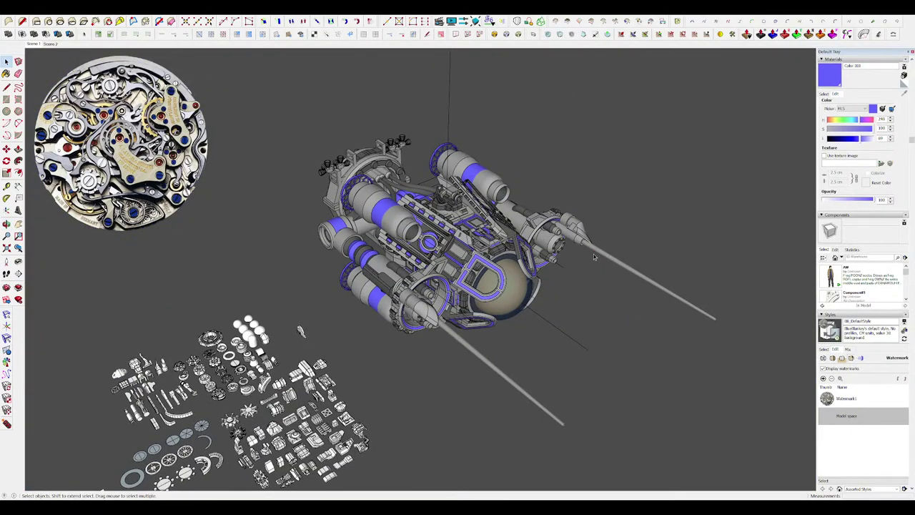
Open Film 1 in the animation editor and examine the pod arms partway through the sequence.
left_click(441, 23)
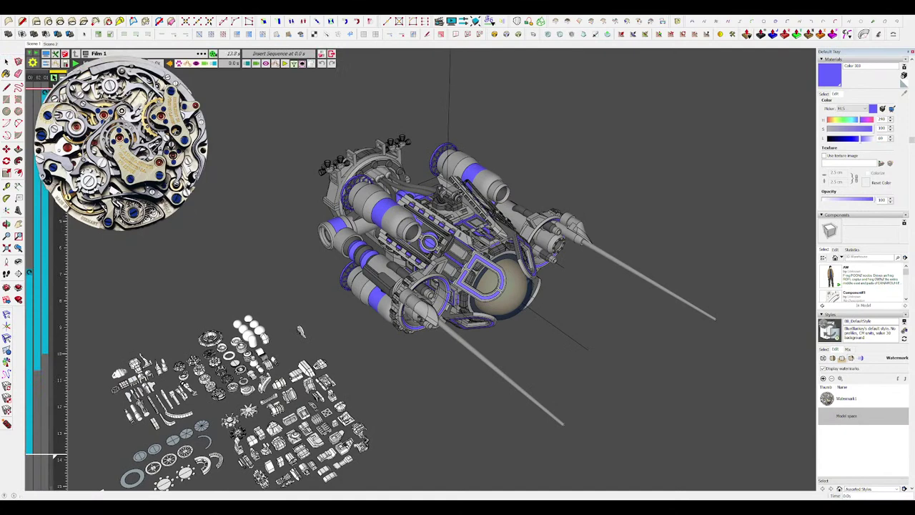
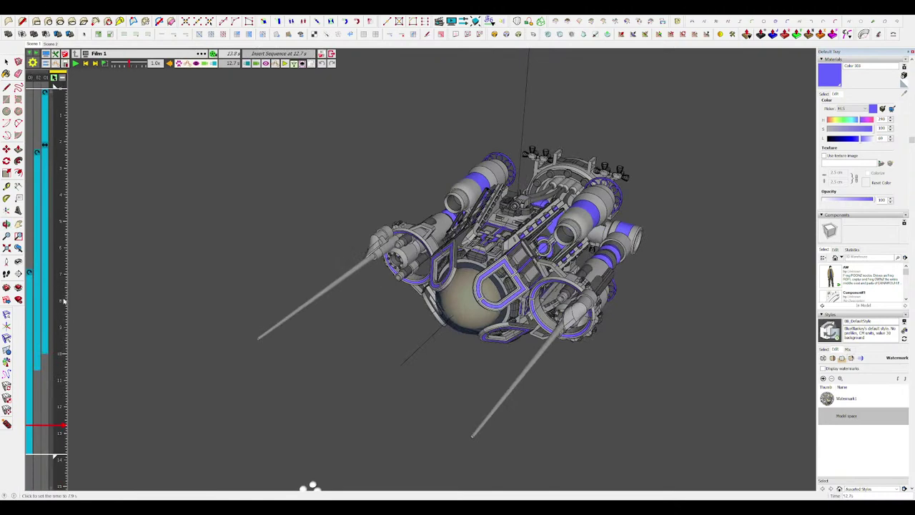
mouse_move(62, 270)
left_mouse_down()
mouse_move(63, 255)
mouse_move(53, 319)
left_mouse_up()
scroll(517, 243, "down", 3)
middle_click_drag(517, 243, 746, 169)
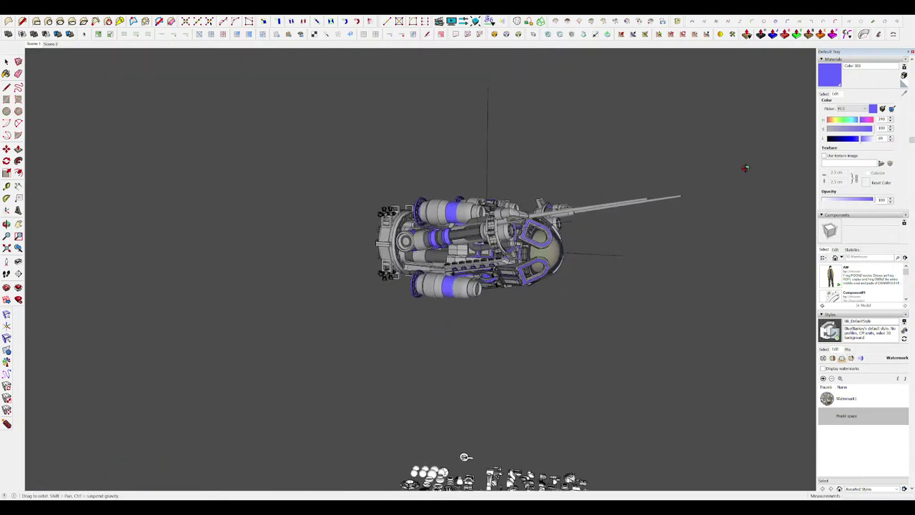
scroll(540, 230, "up", 5)
middle_click_drag(540, 231, 742, 263)
scroll(572, 276, "down", 4)
middle_click_drag(572, 275, 444, 364)
scroll(558, 364, "down", 3)
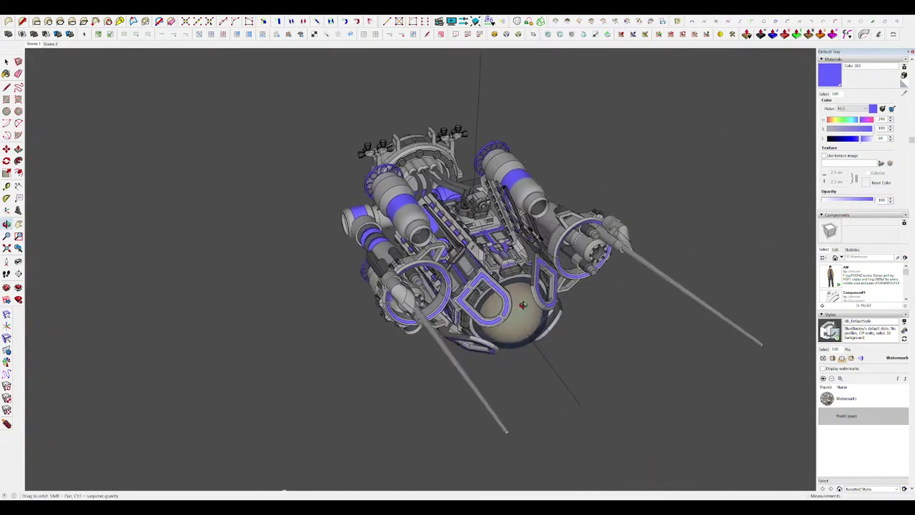
Insert a new movement at 8.8 s that slides the component holding both front pod arms by about 1272.1 cm.
mouse_move(56, 317)
left_mouse_down()
mouse_move(56, 287)
mouse_move(49, 321)
left_mouse_up()
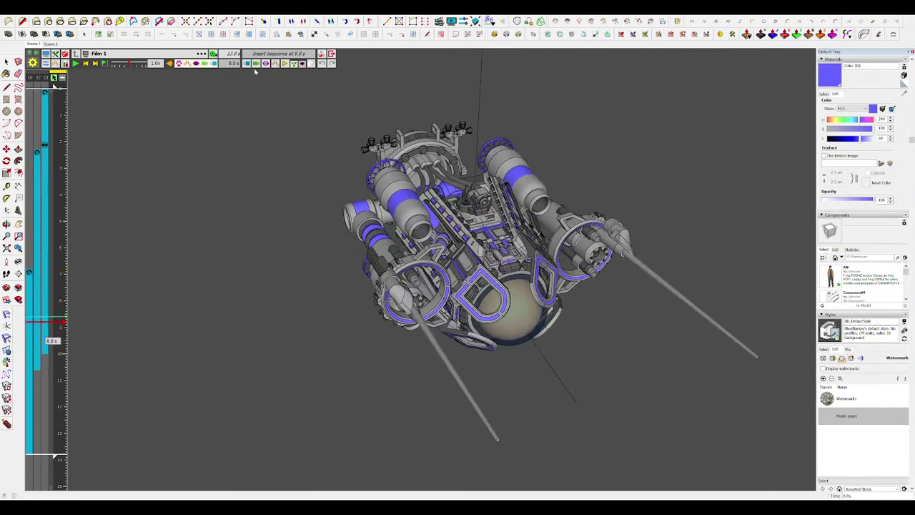
left_click(259, 72)
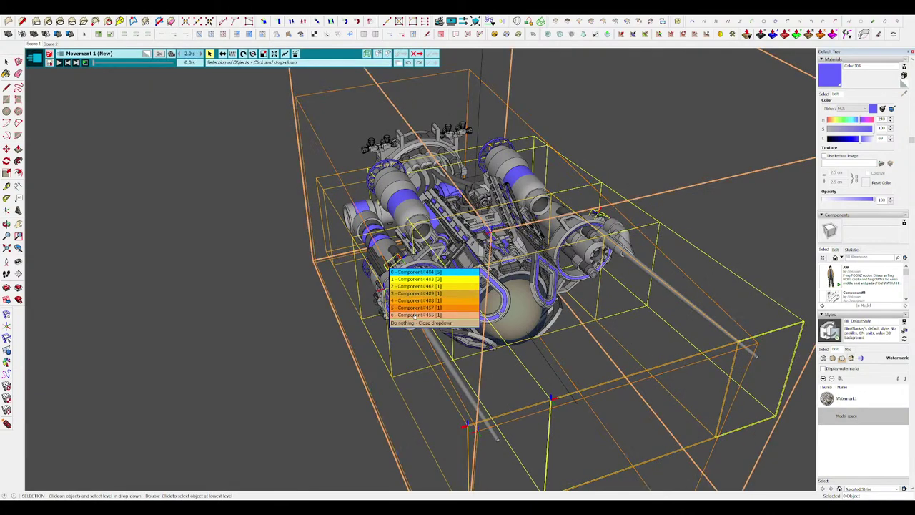
left_click(415, 308)
middle_click_drag(422, 278, 336, 311)
scroll(555, 249, "down", 3)
scroll(494, 179, "up", 3)
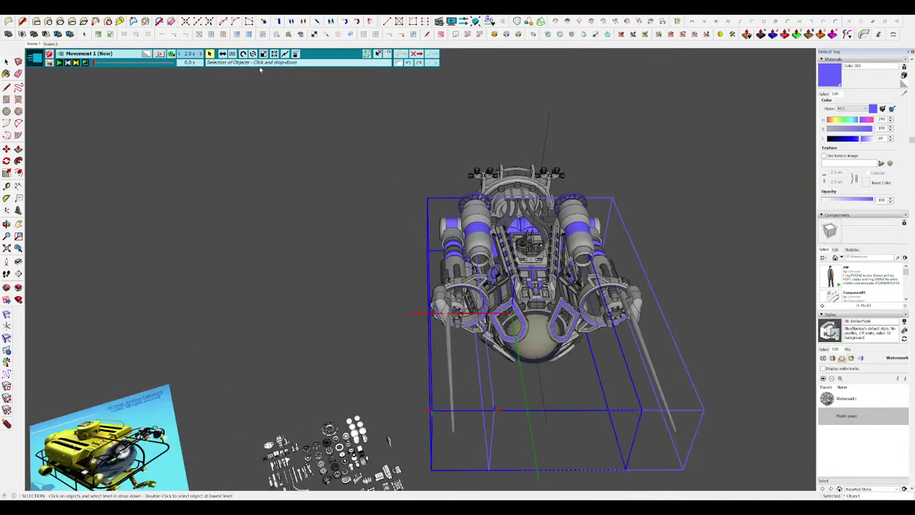
left_click(454, 245)
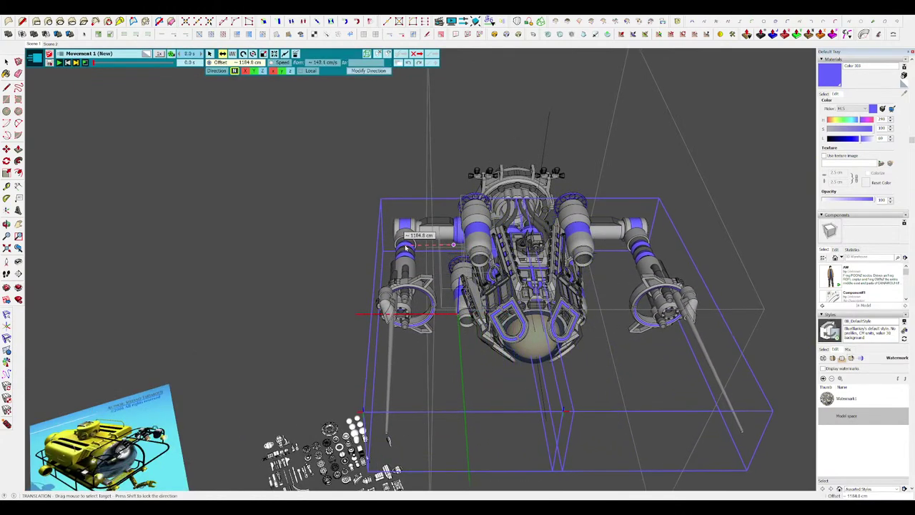
left_click(401, 248)
Check the shifted pod arms from several angles and record the translation into Film 1.
middle_click_drag(401, 250, 434, 237)
scroll(570, 303, "up", 3)
scroll(570, 303, "down", 4)
scroll(597, 186, "up", 5)
scroll(493, 315, "down", 4)
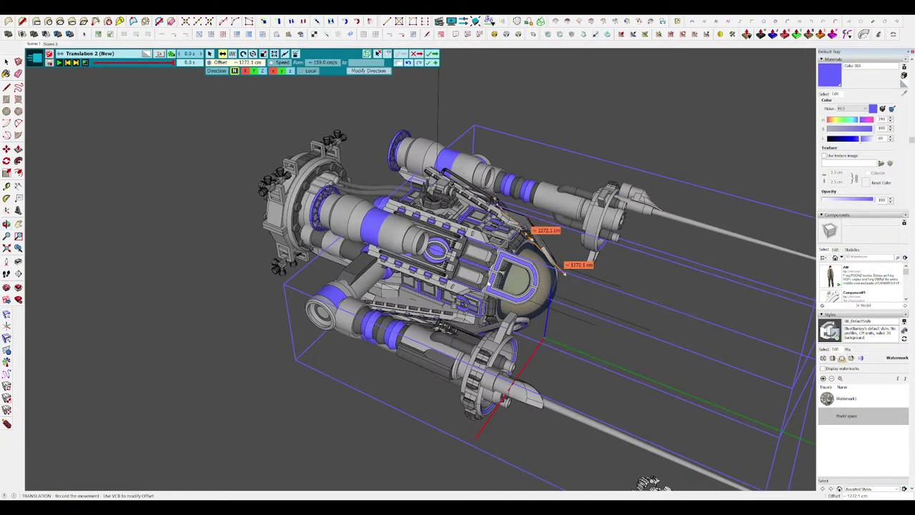
scroll(489, 284, "down", 2)
scroll(449, 261, "up", 2)
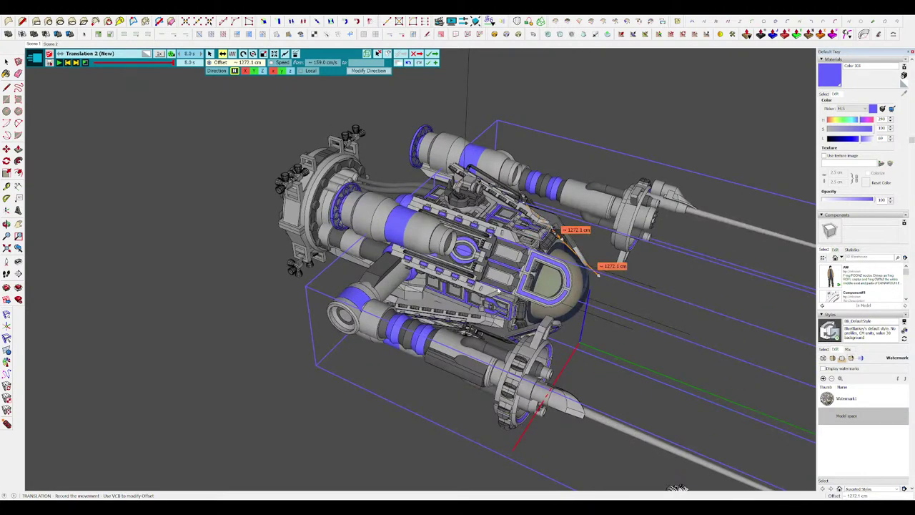
scroll(528, 291, "down", 3)
scroll(475, 276, "up", 2)
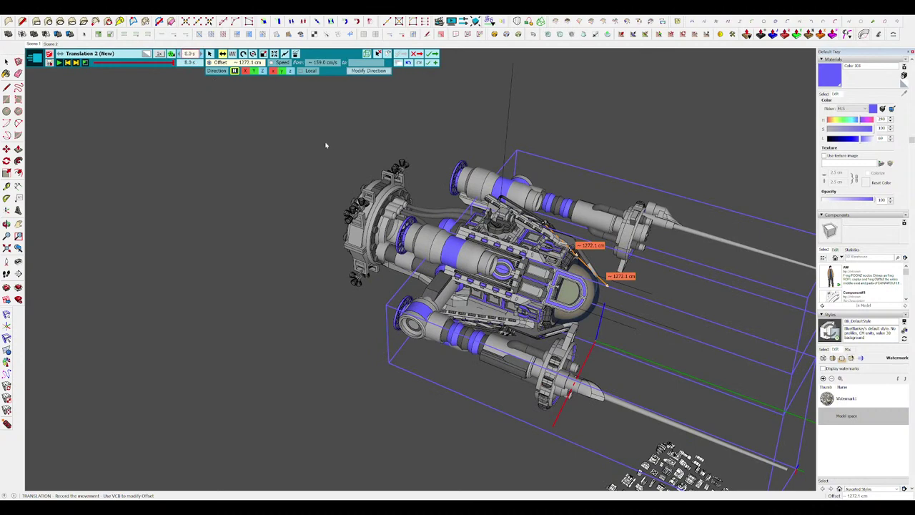
left_click(435, 55)
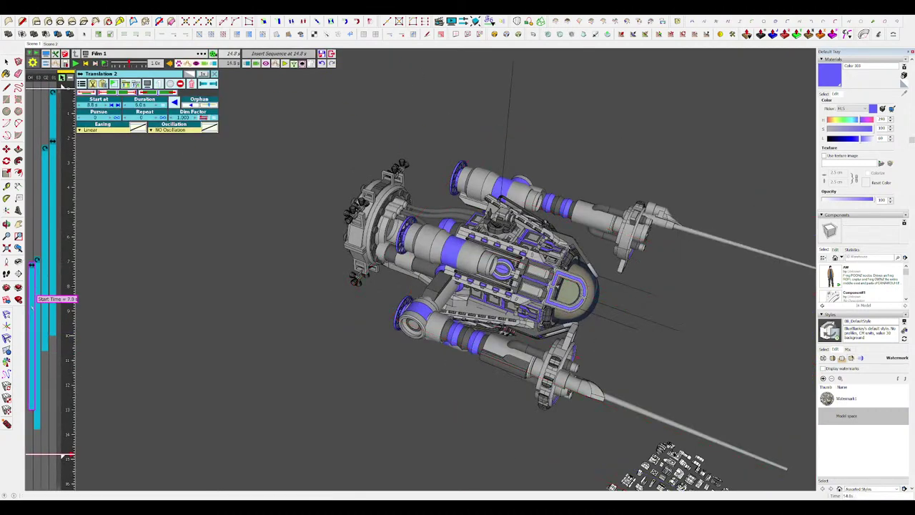
Start the pod arms' translation at 6.8 s, set its easing to InOutPolynom 2.0 and play the film.
left_click(120, 132)
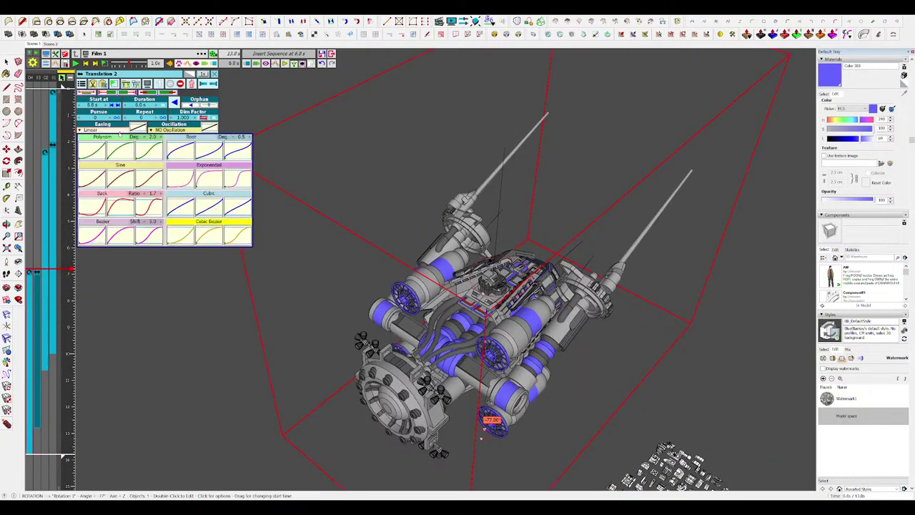
left_click(144, 146)
scroll(400, 245, "down", 2)
middle_click_drag(400, 244, 193, 264)
middle_click_drag(406, 309, 411, 306)
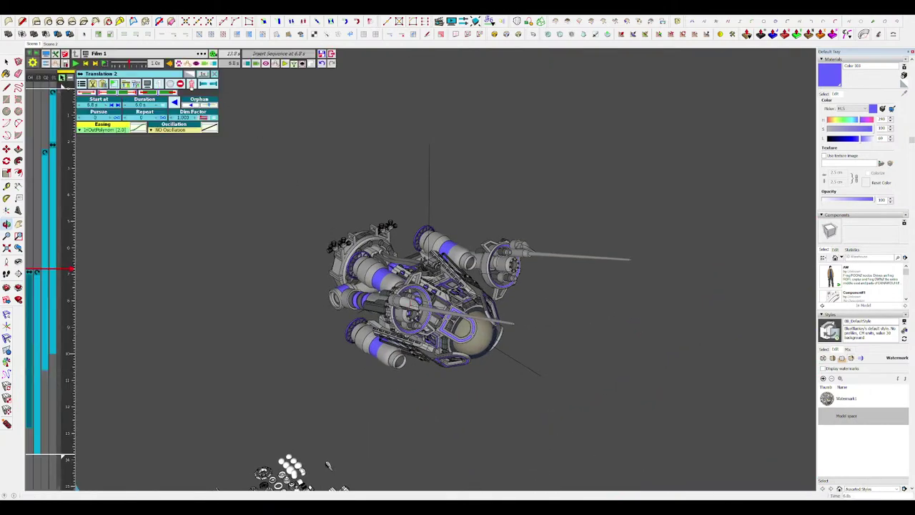
left_click(76, 65)
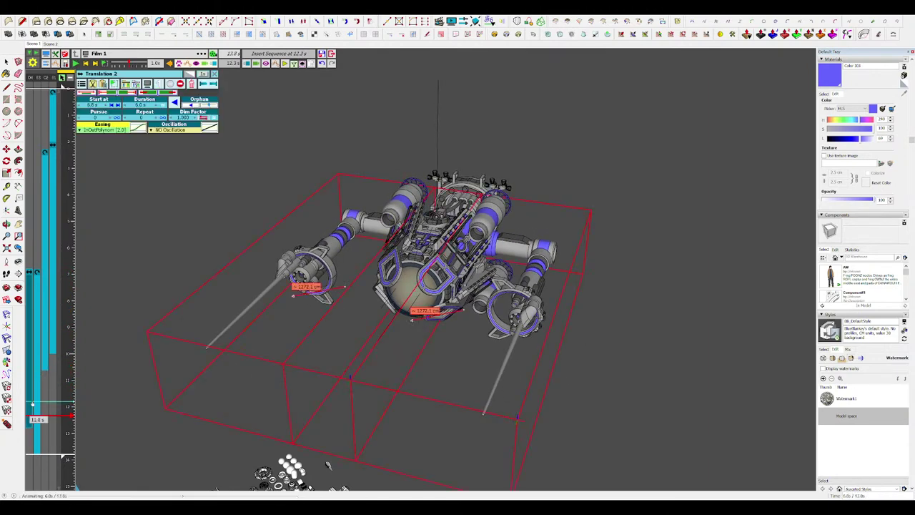
Reopen the pod arms' translation, restrict its direction to the local X axis and save the movement.
double_click(32, 404)
scroll(501, 340, "down", 2)
scroll(390, 286, "up", 2)
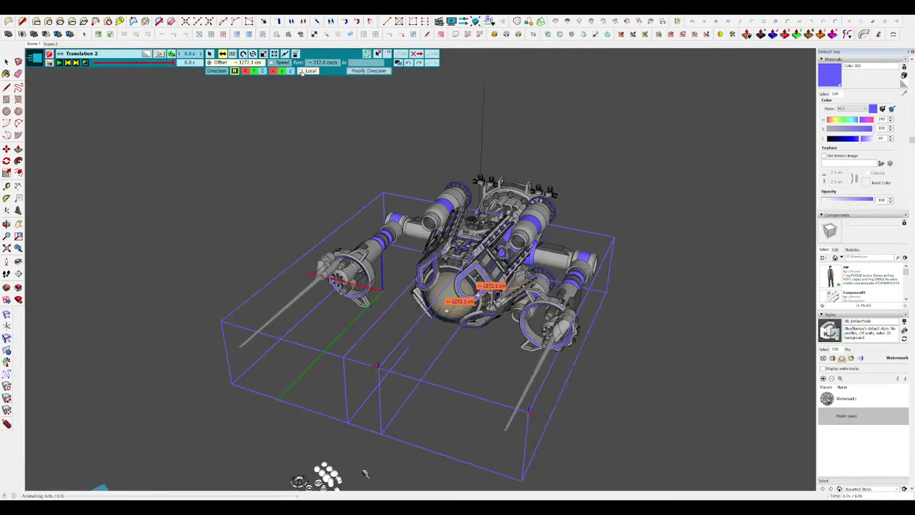
left_click(245, 71)
left_click(273, 72)
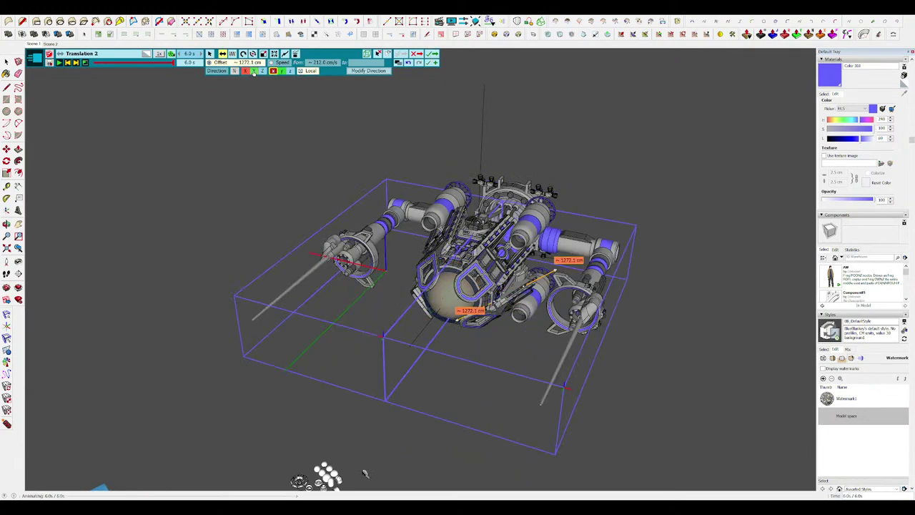
left_click(254, 72)
left_click(274, 73)
middle_click_drag(501, 250, 422, 450)
left_click(434, 56)
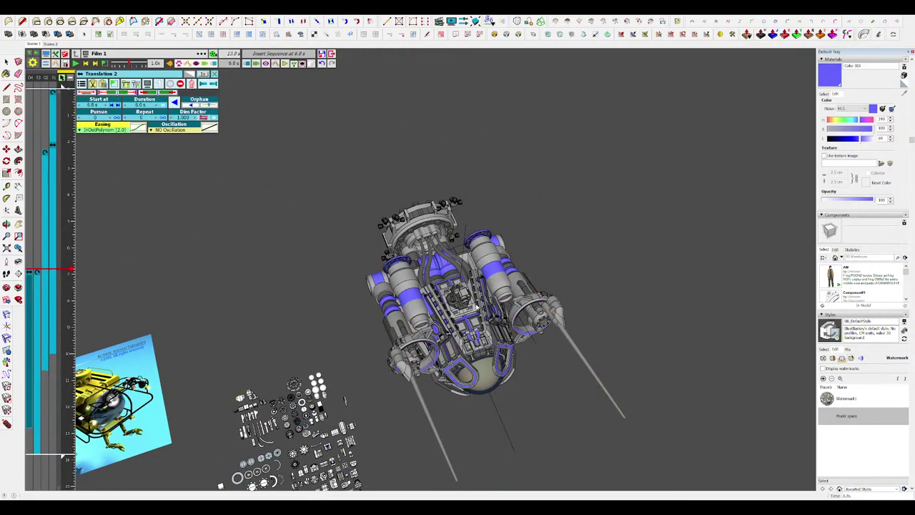
Play back the film from 6.8 s and check the pod arms' outward slide from the rear.
middle_click_drag(476, 306, 607, 286)
middle_click_drag(443, 236, 515, 221)
scroll(429, 207, "up", 4)
middle_click_drag(343, 186, 416, 168)
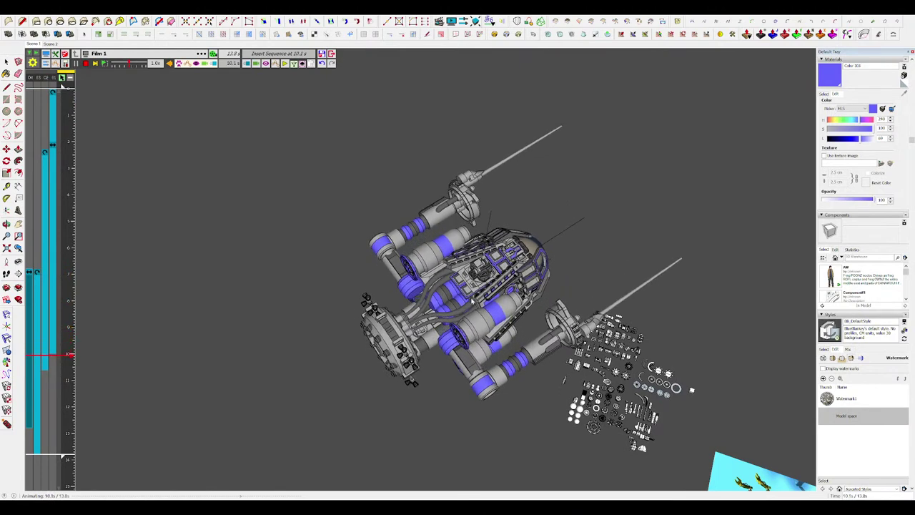
key("Escape")
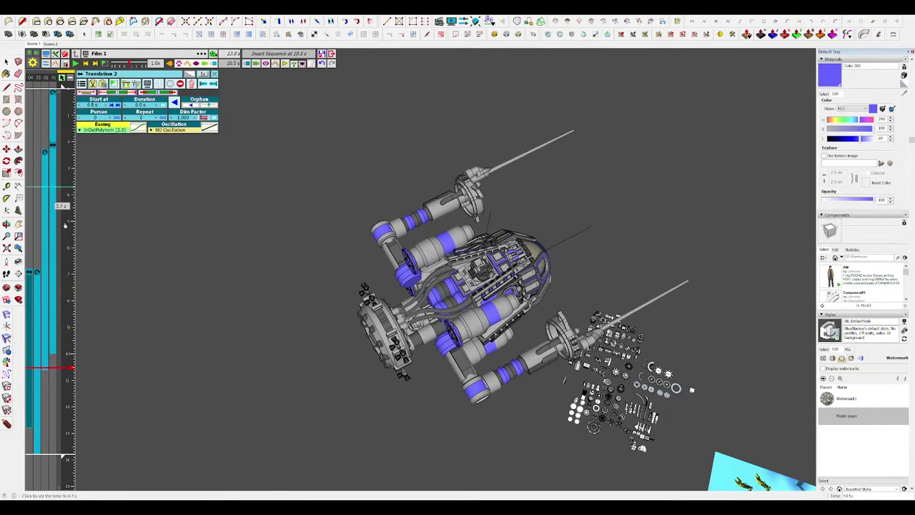
Insert a new movement at 6.8 s sliding the purple cylinders beneath the rear hoses about 717.5 cm along local Y.
left_click(70, 271)
left_click(248, 65)
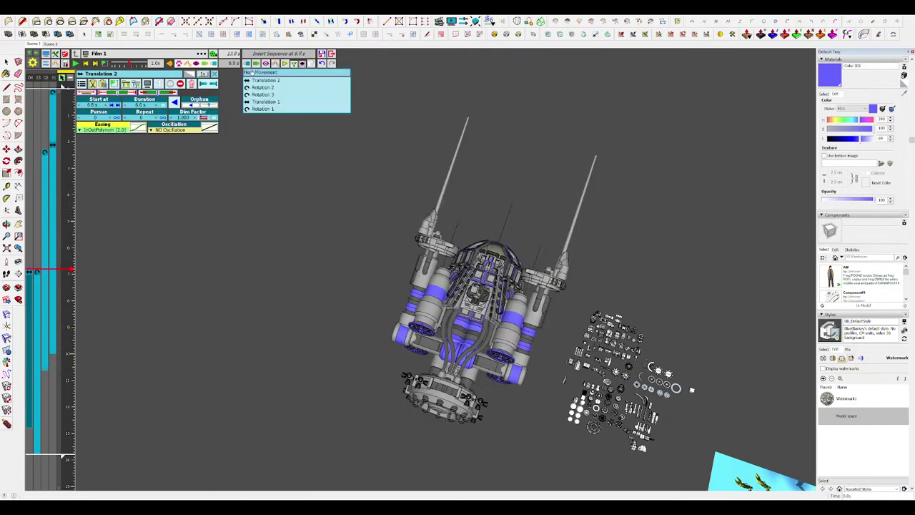
left_click(250, 72)
scroll(488, 349, "up", 4)
left_click(465, 332)
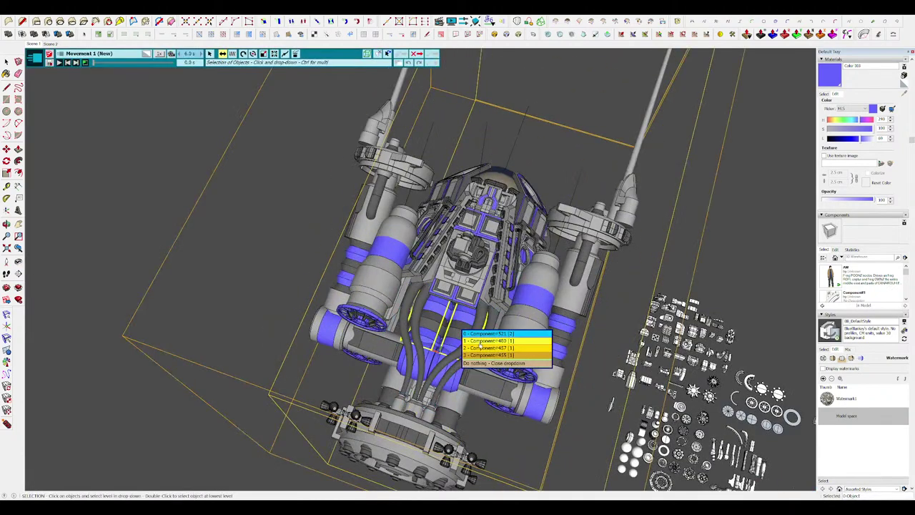
left_click(481, 341)
scroll(471, 316, "down", 3)
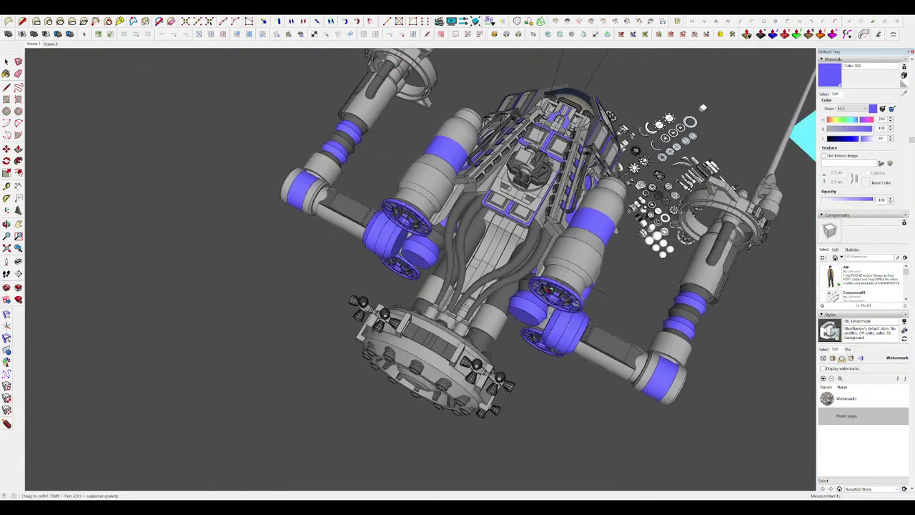
left_click(282, 71)
middle_click_drag(661, 218, 611, 235)
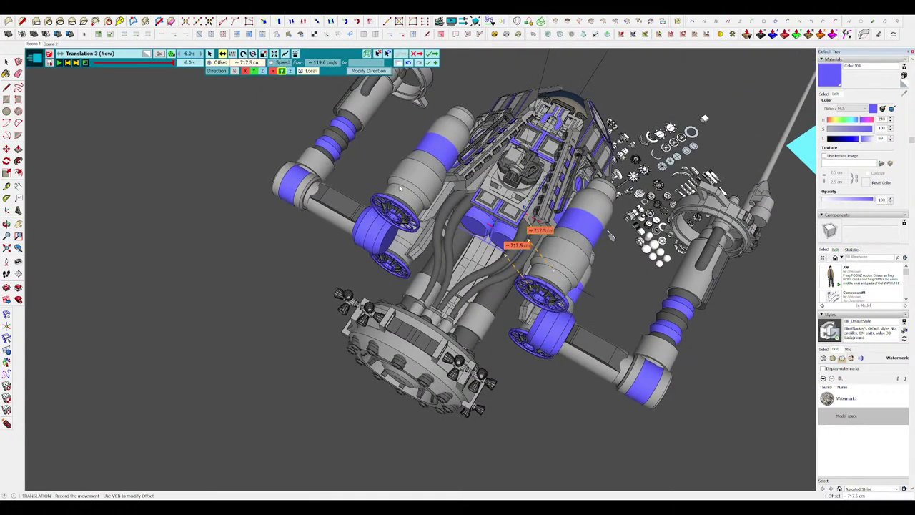
Set the purple cylinders' translation offset to -500 cm after trying -600 cm, and save the movement.
type("-600")
key("Return")
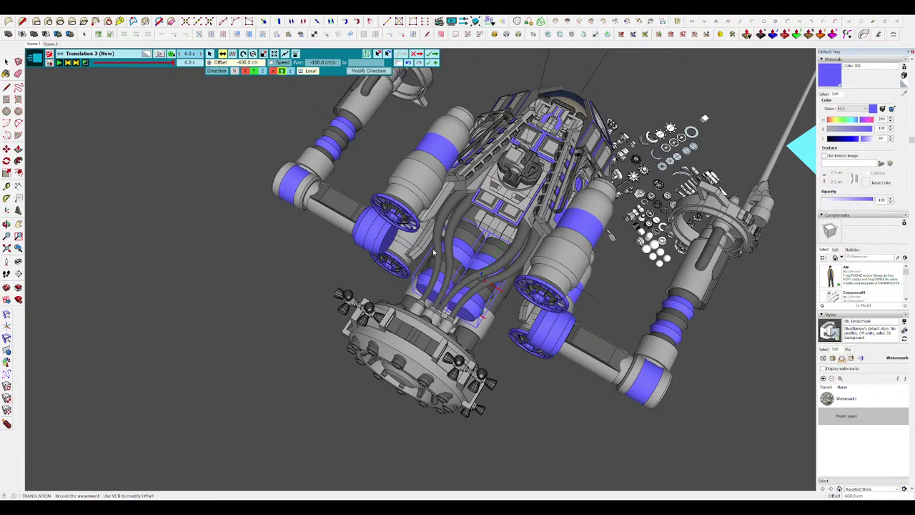
scroll(434, 251, "down", 1)
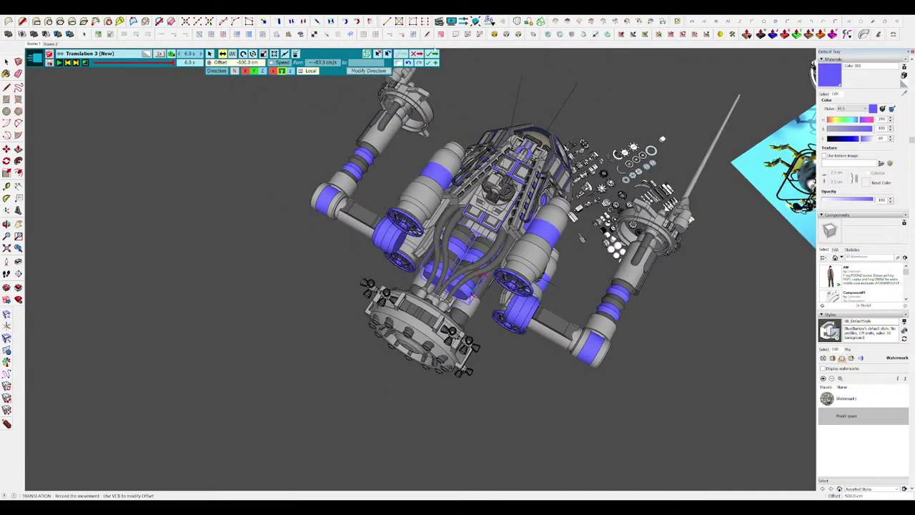
left_click(434, 54)
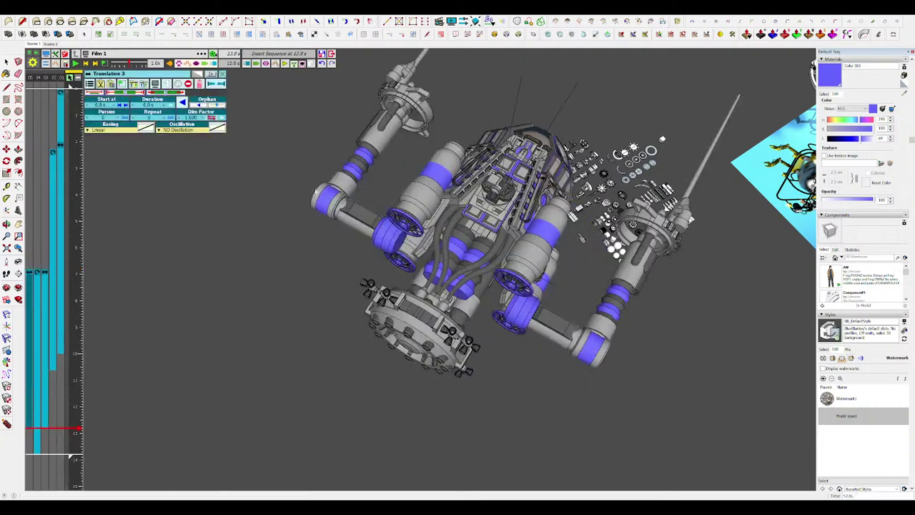
Set the purple cylinders' translation easing to InOutPolynom 2.0, replay the film from 6.8 s and leave the animation editor.
left_click(124, 131)
left_click(159, 150)
scroll(433, 324, "down", 2)
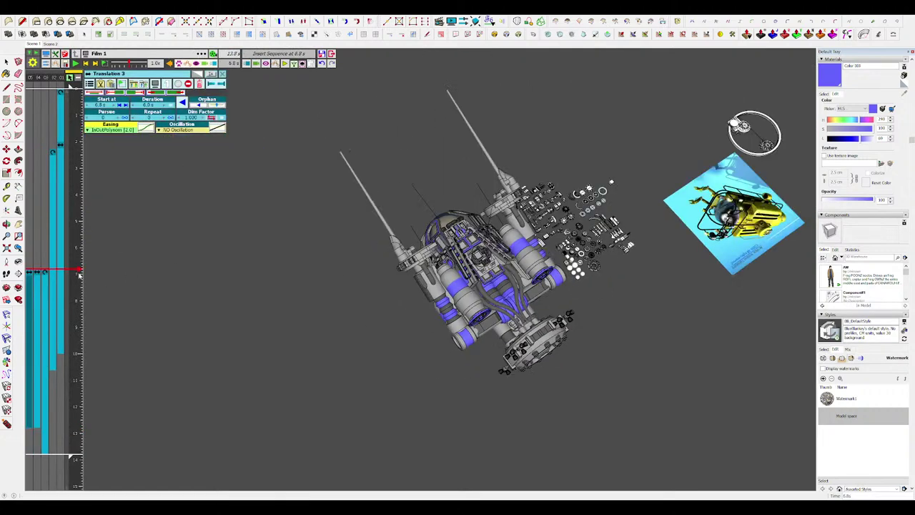
double_click(75, 271)
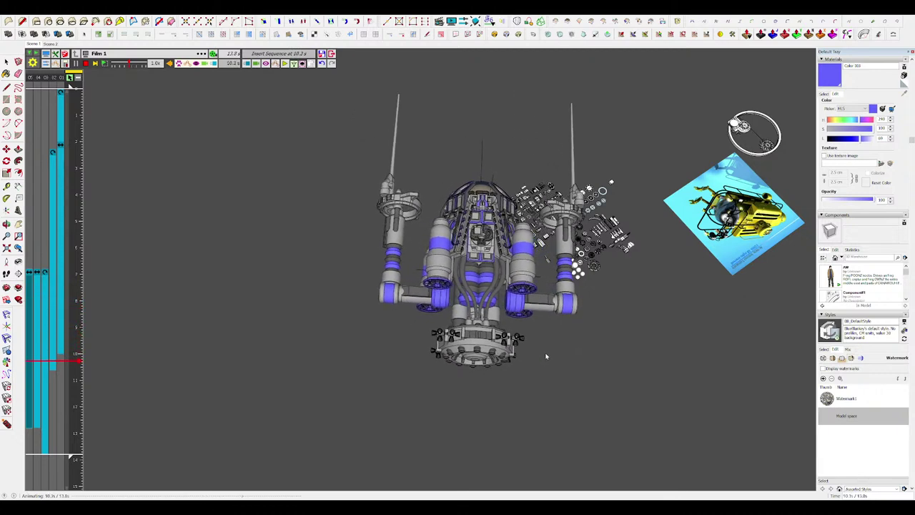
key("space")
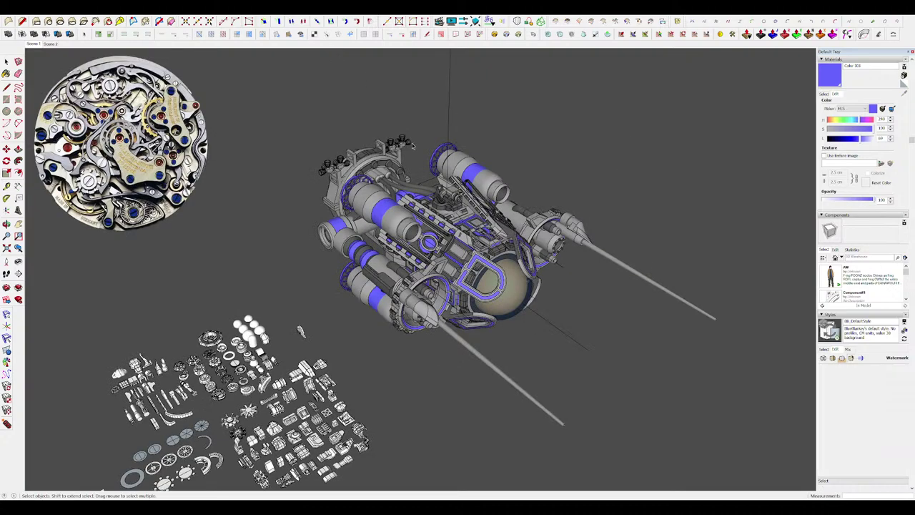
Open the group of the paired purple cylinders beneath the ship's hull for editing.
middle_click_drag(298, 328, 691, 362)
middle_click_drag(289, 401, 487, 376, "shift")
scroll(458, 368, "up", 4)
left_click(461, 370)
double_click(466, 371)
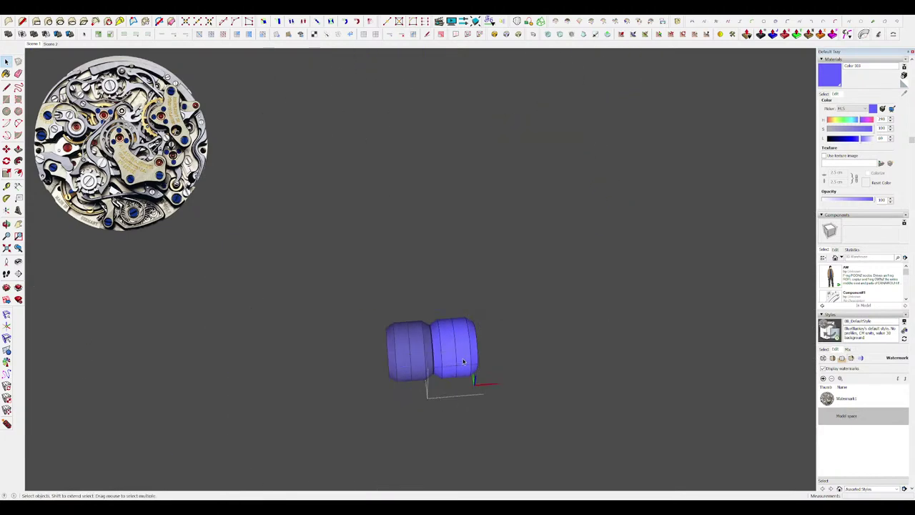
Offset the cross arm's inner end face inward, extrude the inset about 447.6 cm and select the new inner extensions.
key("f")
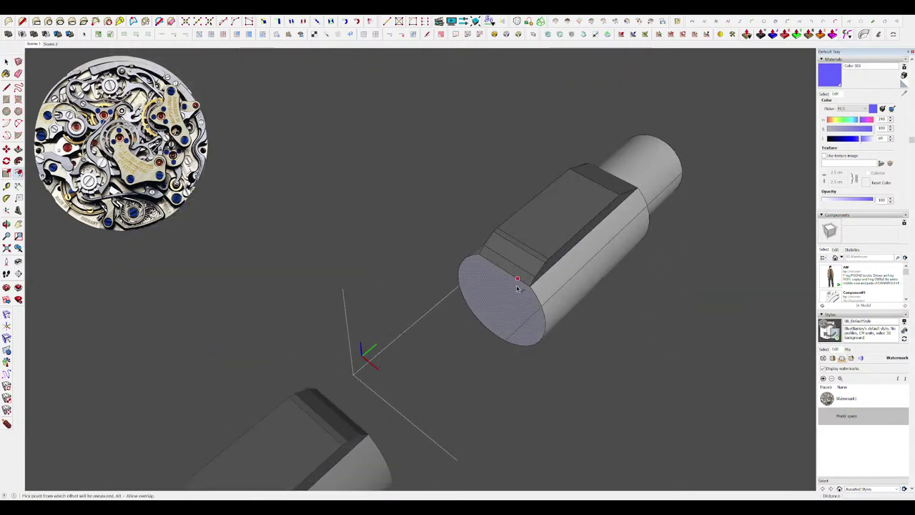
left_click(517, 289)
key("space")
key("p")
left_click(506, 302)
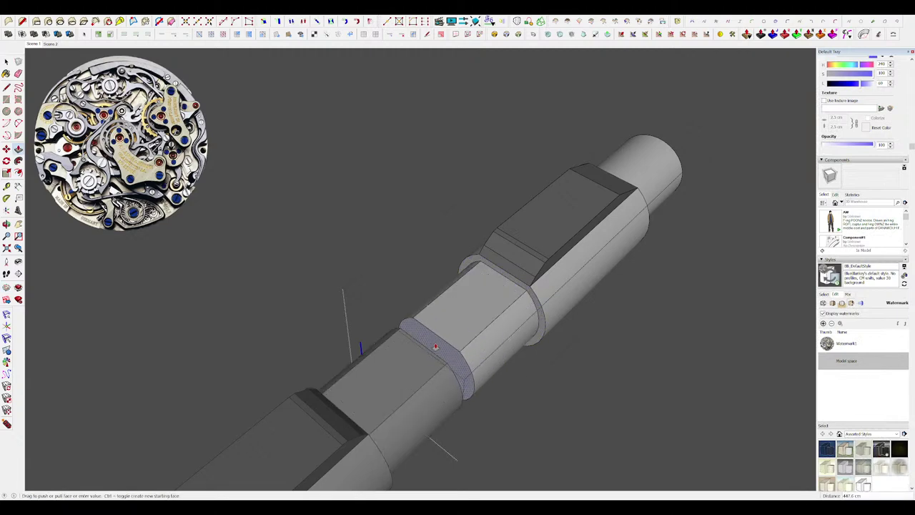
mouse_move(409, 343)
middle_mouse_down()
mouse_move(411, 331)
mouse_move(452, 380)
middle_mouse_up()
key("space")
left_click_drag(453, 382, 361, 315)
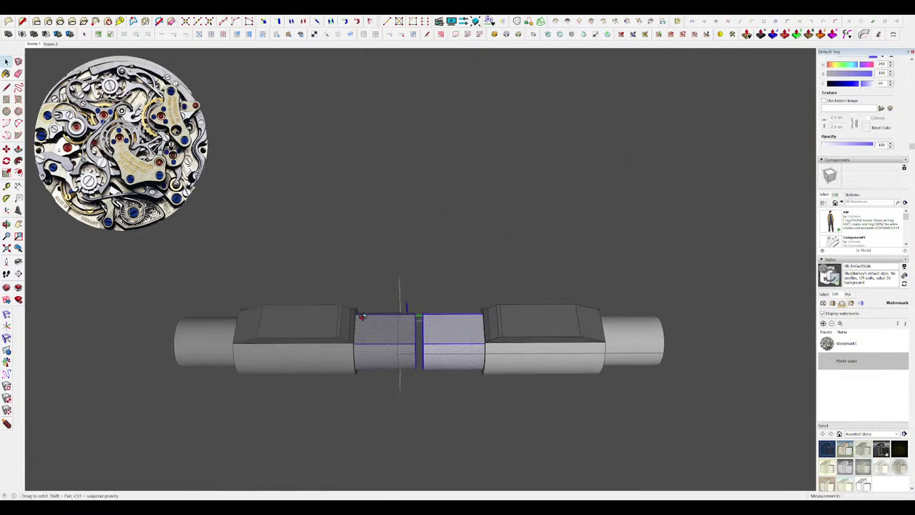
Paint the inner extensions with the dark grey sampled from the arm's flat top and leave group editing.
key("b")
left_click(527, 319, "alt")
left_click(449, 348)
key("space")
scroll(458, 350, "down", 4)
left_click(513, 389)
Play Film 1 from about 6.7 s to check the extended cross arms, and leave the animation editor.
mouse_move(458, 350)
middle_mouse_down()
mouse_move(513, 388)
mouse_move(561, 388)
middle_mouse_up()
scroll(561, 388, "down", 2)
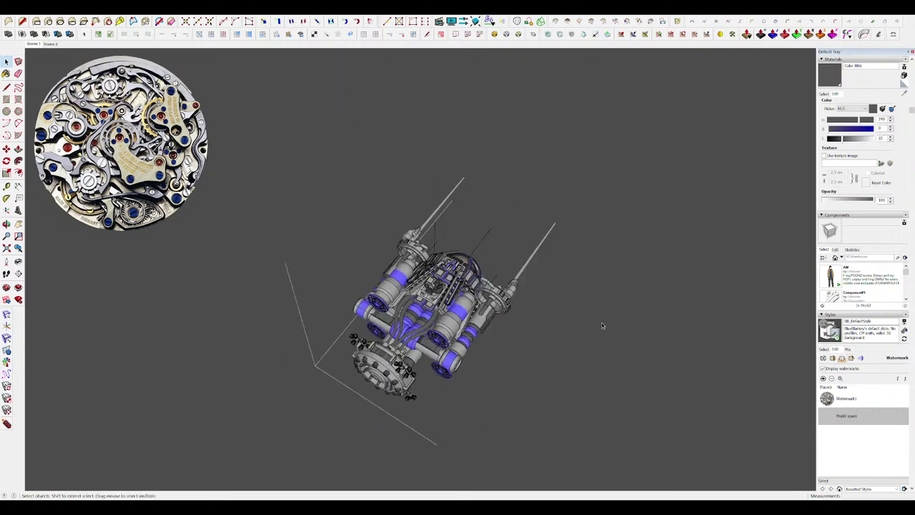
middle_click_drag(445, 304, 437, 275)
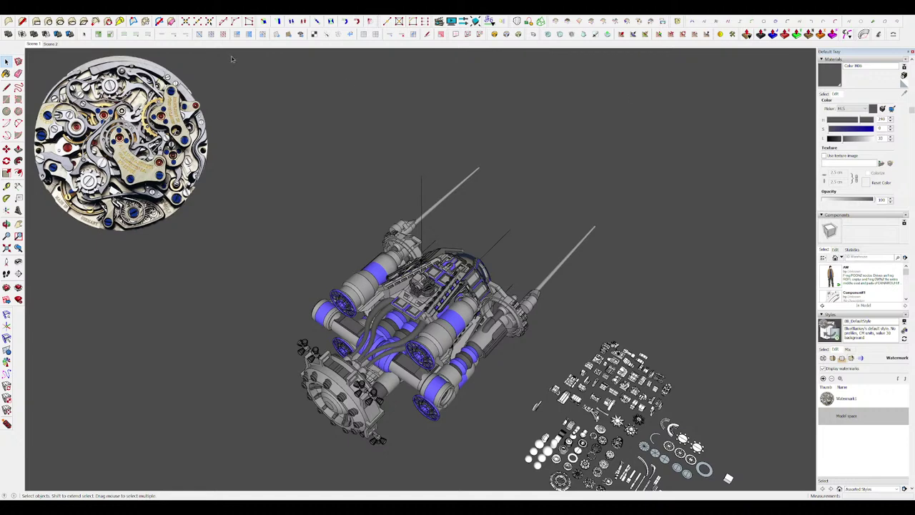
scroll(544, 150, "down", 2)
scroll(455, 286, "up", 2)
middle_click_drag(453, 313, 452, 296)
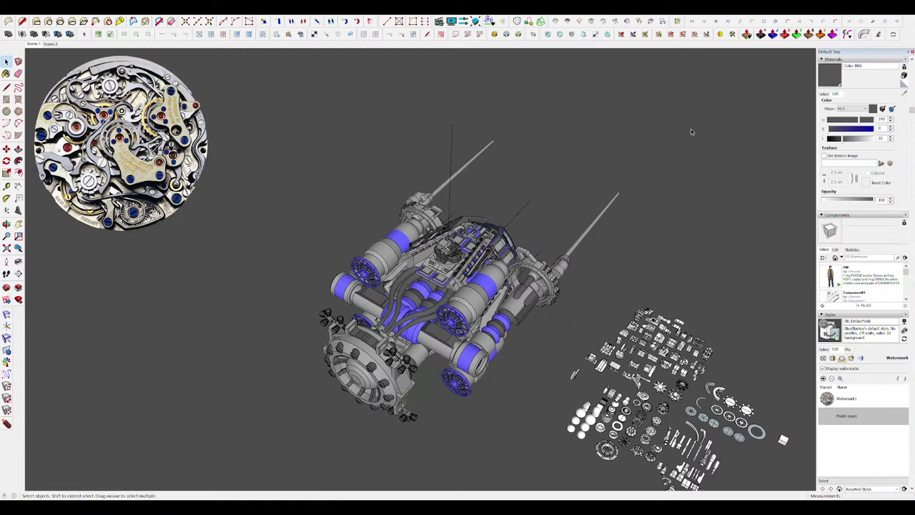
left_click(440, 24)
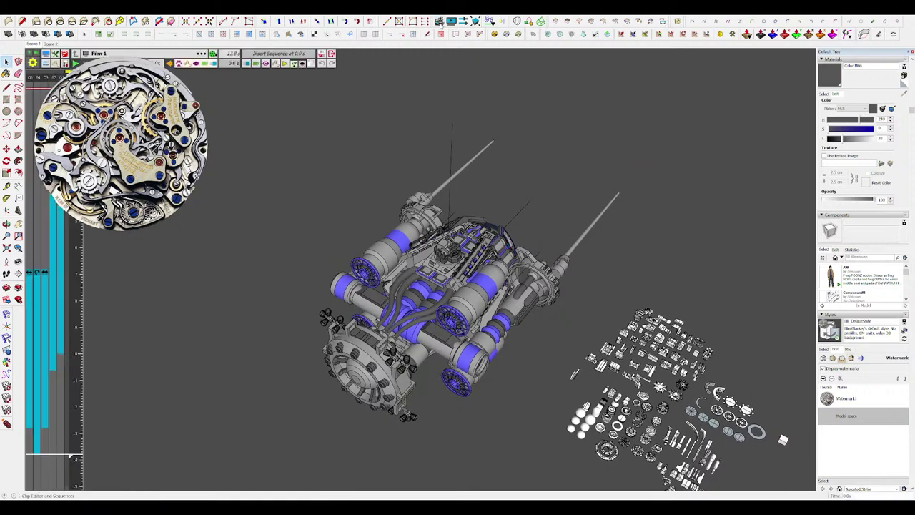
scroll(547, 295, "down", 1)
double_click(75, 267)
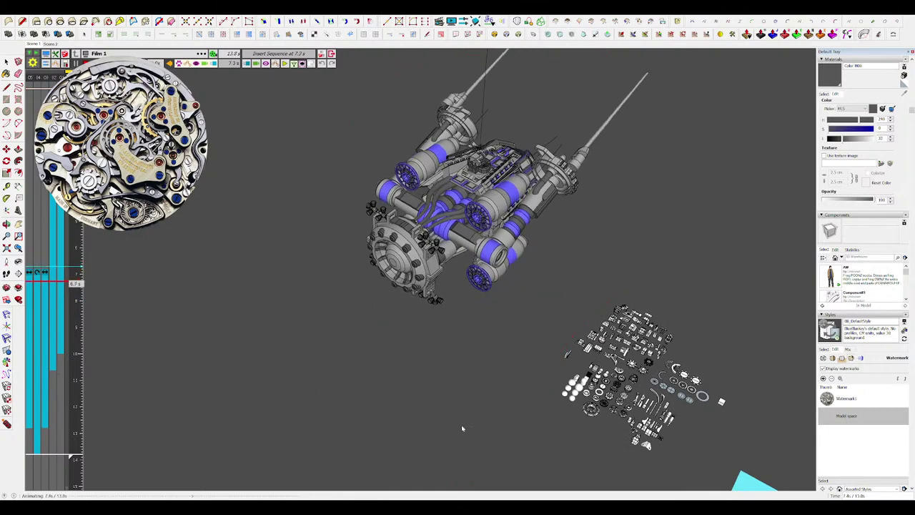
scroll(461, 425, "down", 1)
scroll(508, 215, "up", 1)
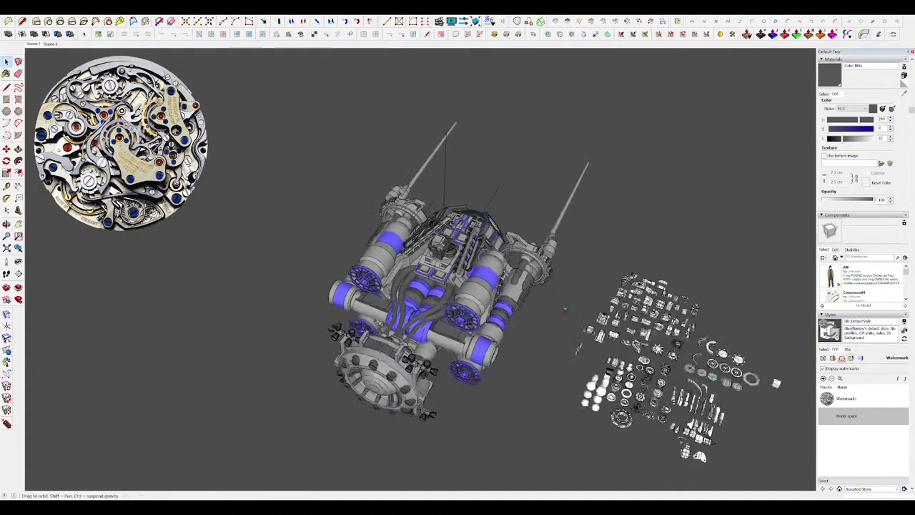
Open the cross arms' nested group for editing and cut the dark extensions out of their inner ends.
scroll(406, 316, "up", 5)
double_click(399, 308)
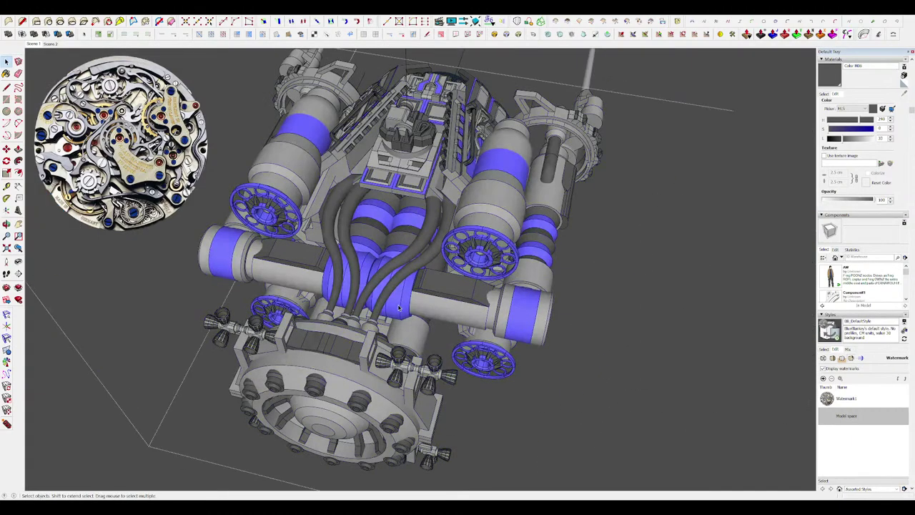
double_click(436, 307)
double_click(436, 307)
double_click(436, 308)
scroll(462, 303, "down", 2)
middle_click_drag(436, 307, 478, 301)
scroll(396, 309, "up", 4)
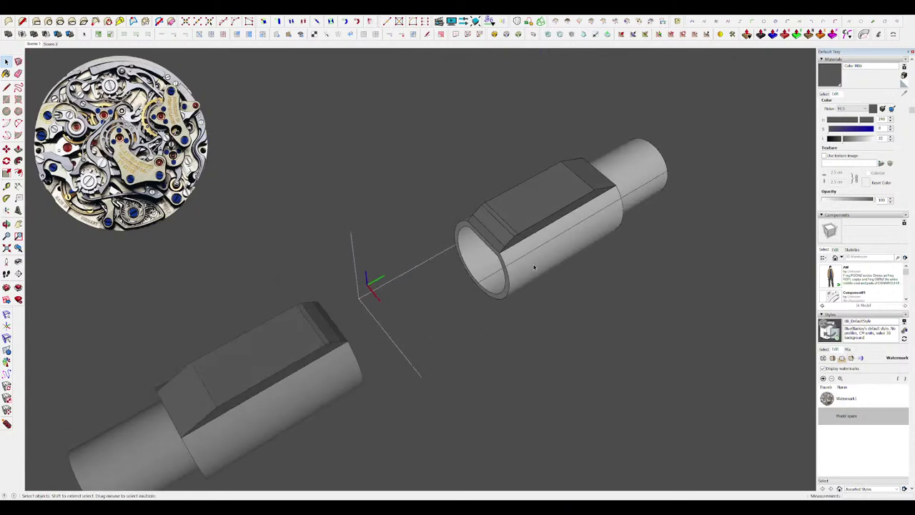
Close the open inner end of the cross arms with a face and leave group editing.
left_click(522, 230)
key("space")
scroll(526, 272, "down", 4)
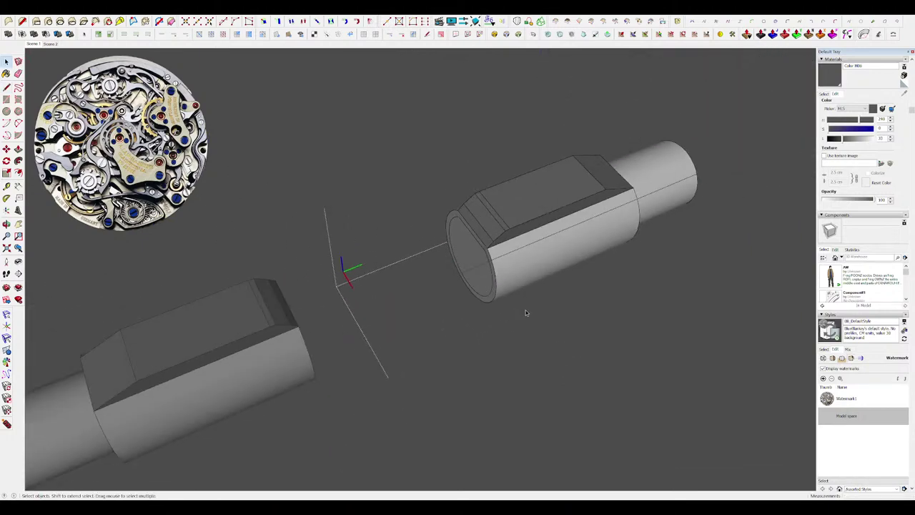
left_click(525, 310)
scroll(450, 288, "down", 3)
middle_click_drag(449, 289, 507, 318)
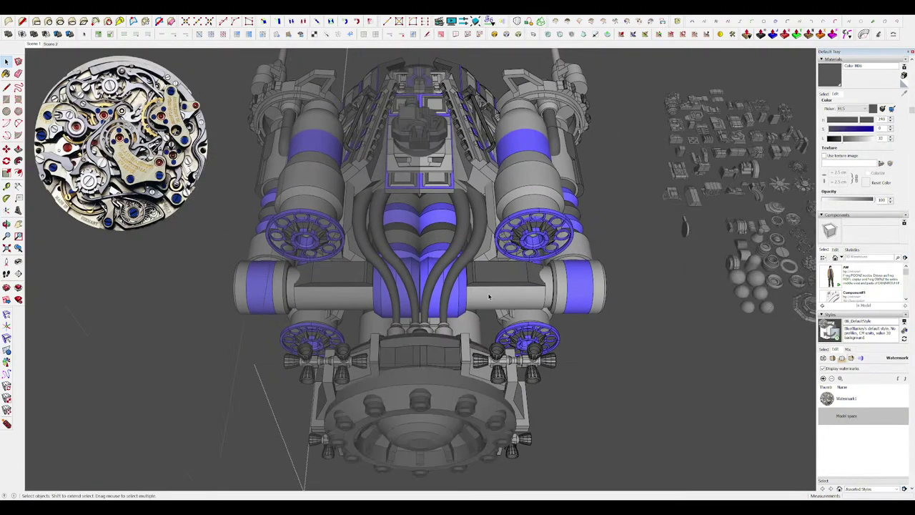
Open the separate group of dark extensions between the cross arms and cap their outer ends with a face.
key("Delete")
scroll(421, 306, "up", 4)
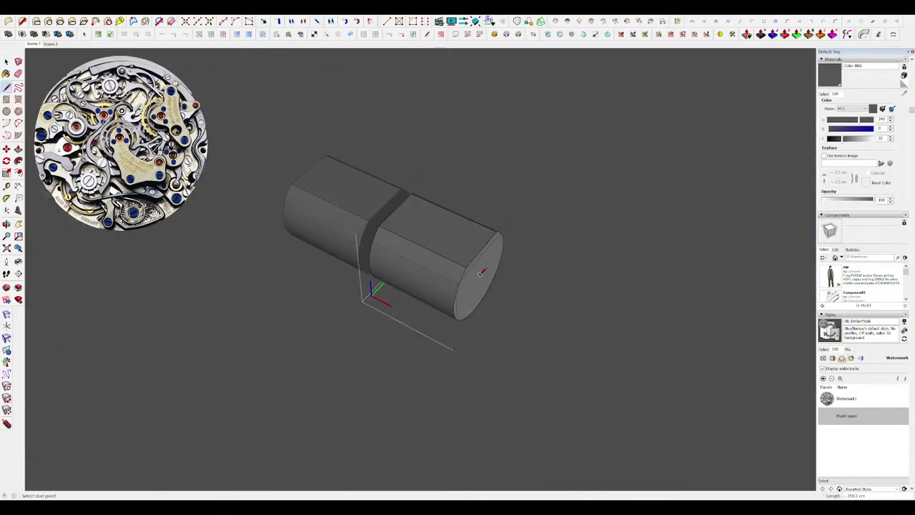
Leave the component being edited, preview Film 1 around 11.2 s and close the film.
left_click_drag(472, 264, 511, 294)
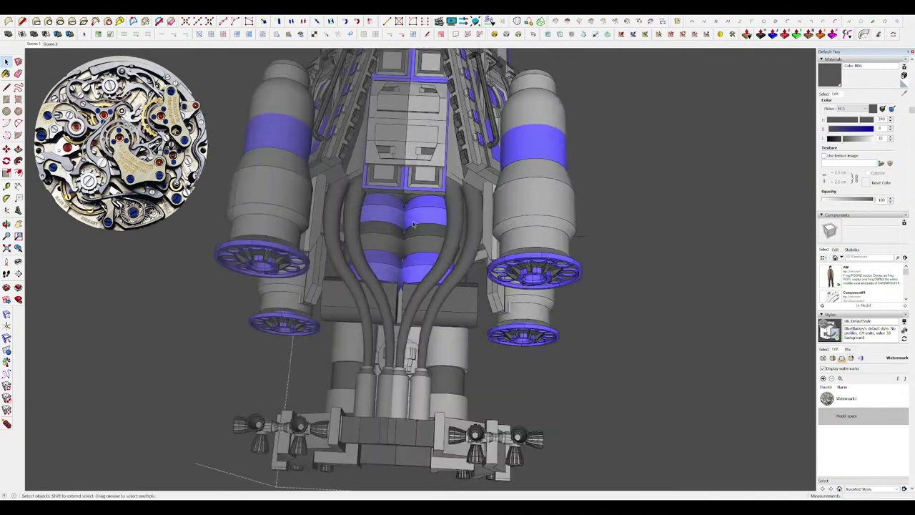
middle_click_drag(412, 224, 420, 287)
scroll(425, 260, "down", 3)
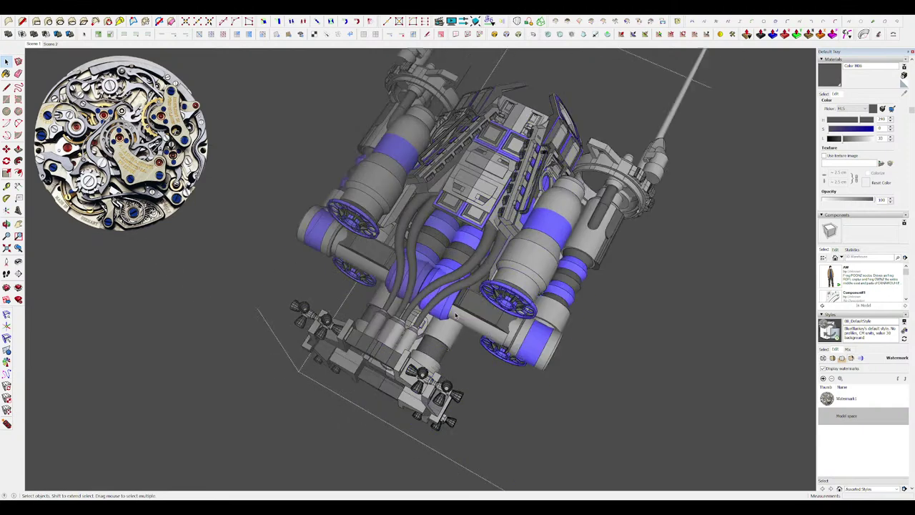
scroll(526, 343, "down", 3)
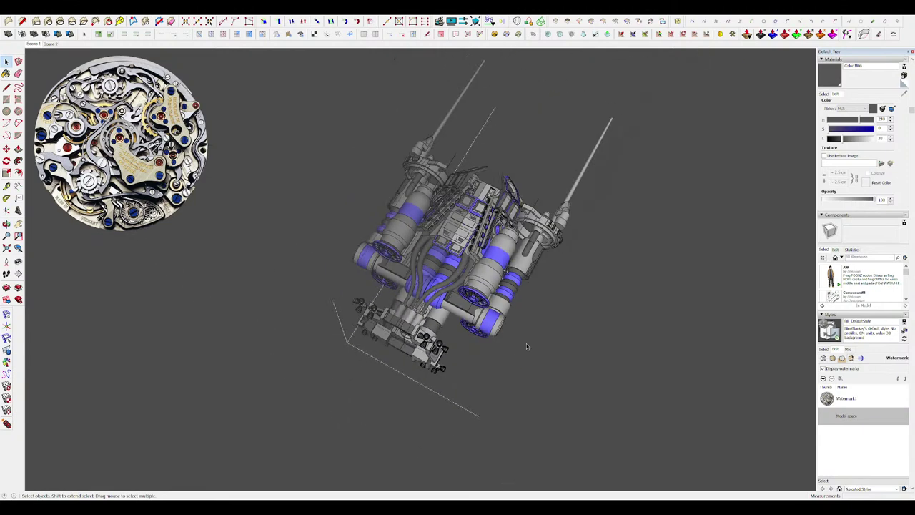
middle_click_drag(526, 344, 403, 135)
left_click(317, 84)
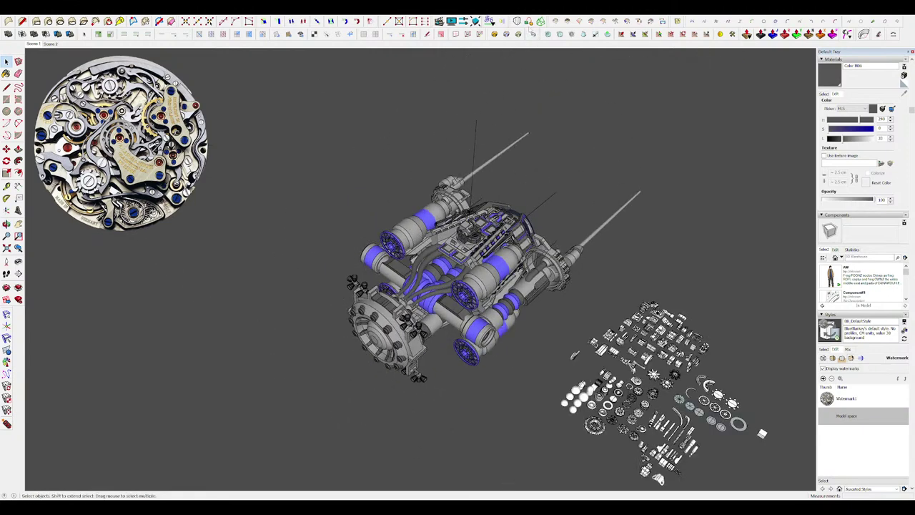
left_click(440, 21)
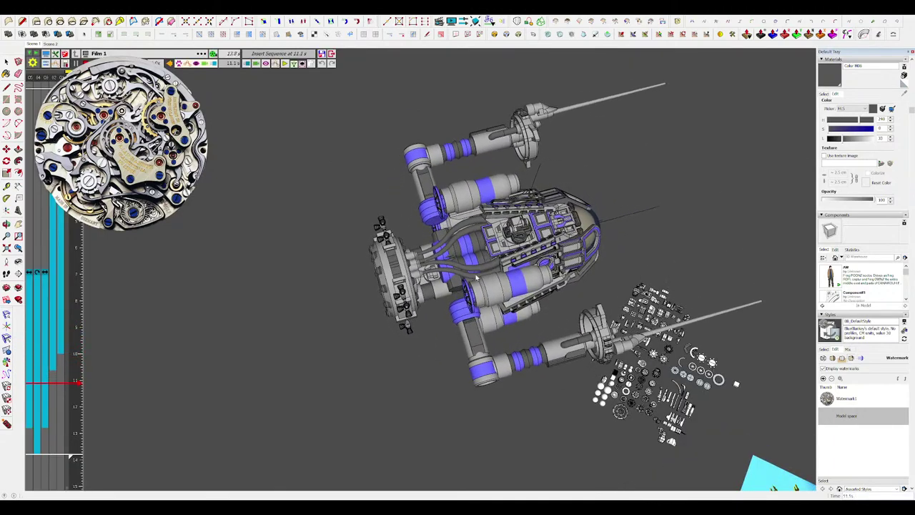
left_click(330, 54)
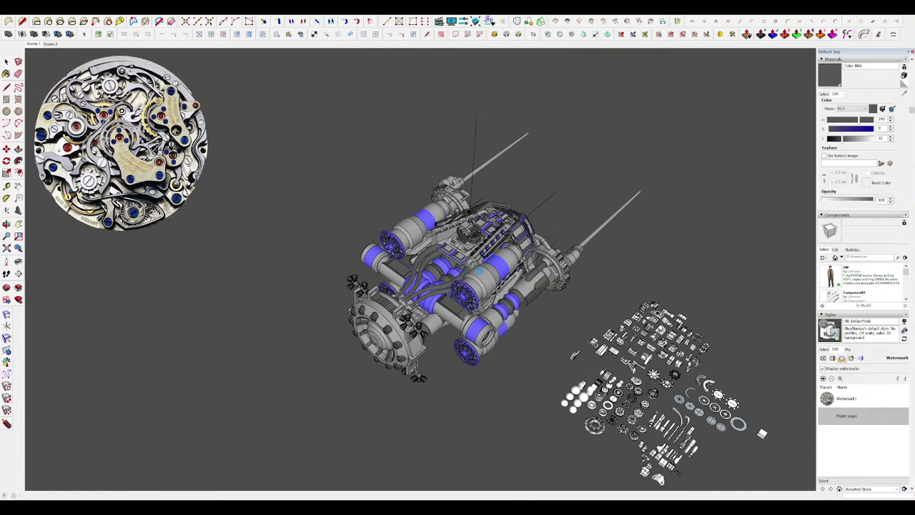
Try to delete the blue sleeve at the centre of the ship's rear crossbar and undo the deletion.
middle_click_drag(437, 303, 446, 292)
scroll(447, 292, "up", 5)
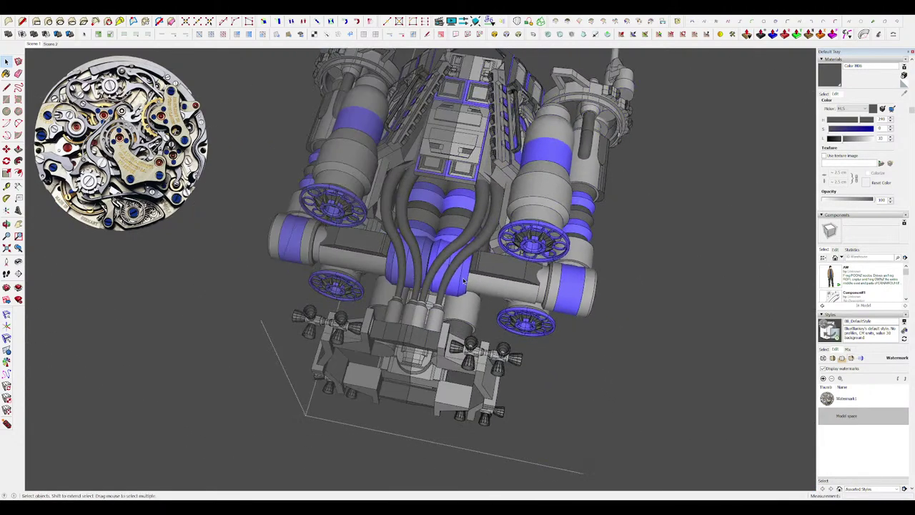
key("Delete")
scroll(464, 272, "up", 5)
middle_click_drag(463, 271, 526, 245)
key("ctrl+z")
Inspect the two central blue sleeves inside the isolated crossbar assembly and return to the whole ship.
left_click(490, 265)
scroll(511, 273, "down", 2)
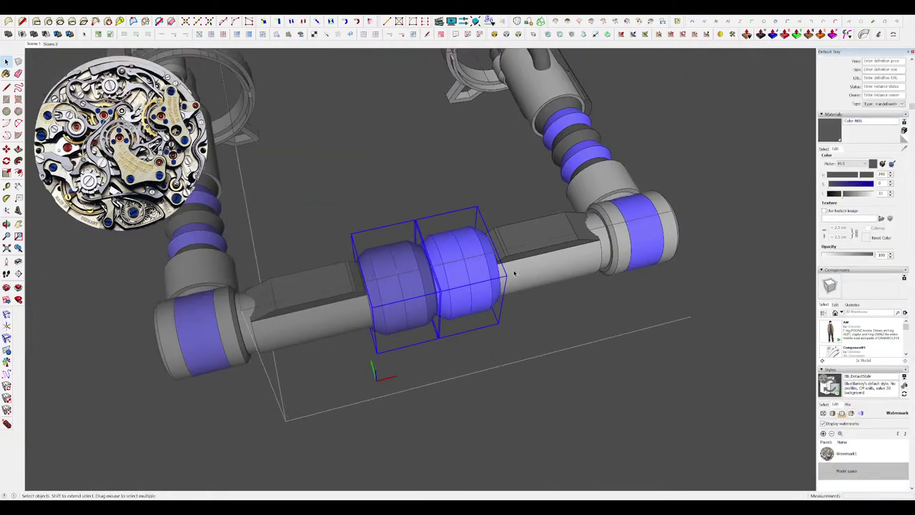
key("Delete")
double_click(514, 266)
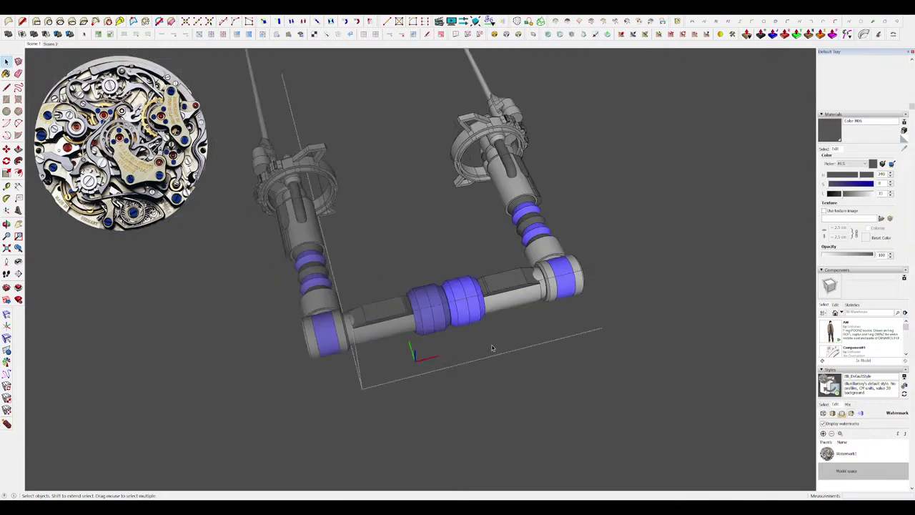
left_click(502, 299)
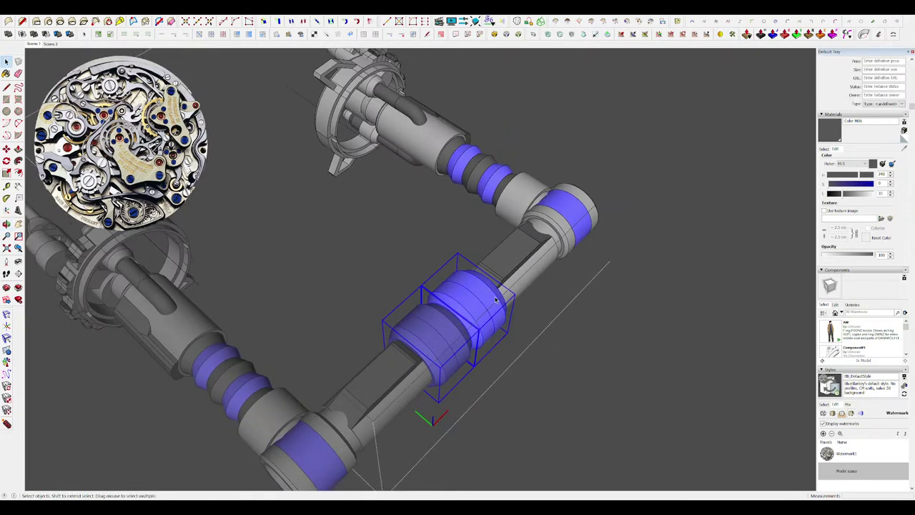
middle_click_drag(492, 306, 465, 327)
scroll(482, 299, "down", 4)
left_click(516, 321)
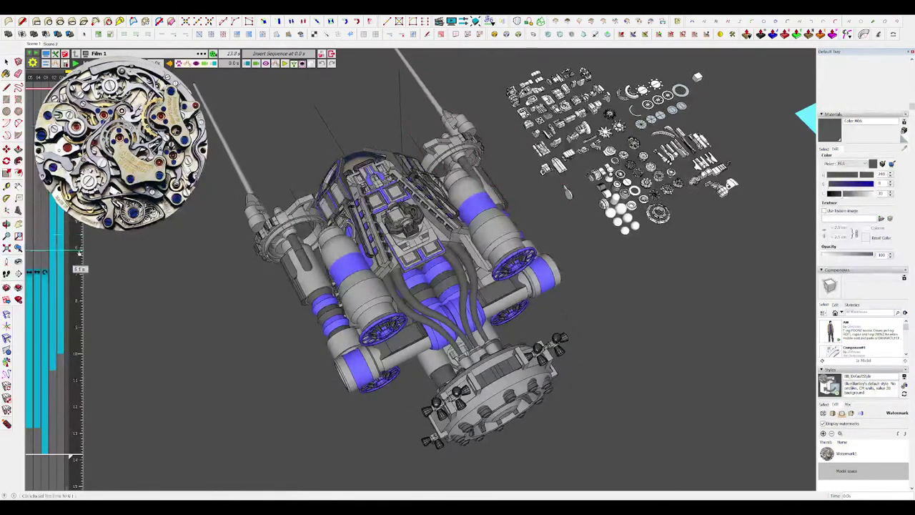
Play Film 1 from 6.1 s to check how the blue sleeves move and stop it at 10.8 s.
double_click(79, 251)
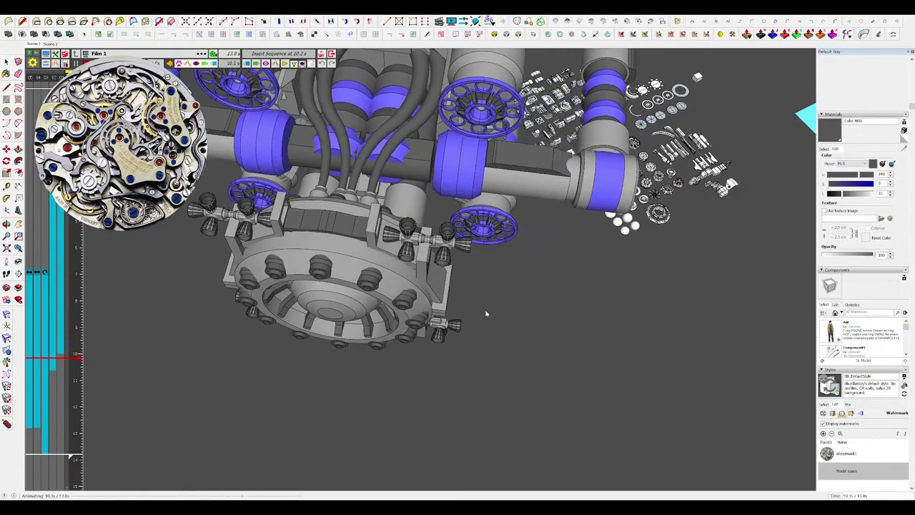
left_click(486, 313)
scroll(547, 331, "down", 5)
scroll(511, 248, "up", 4)
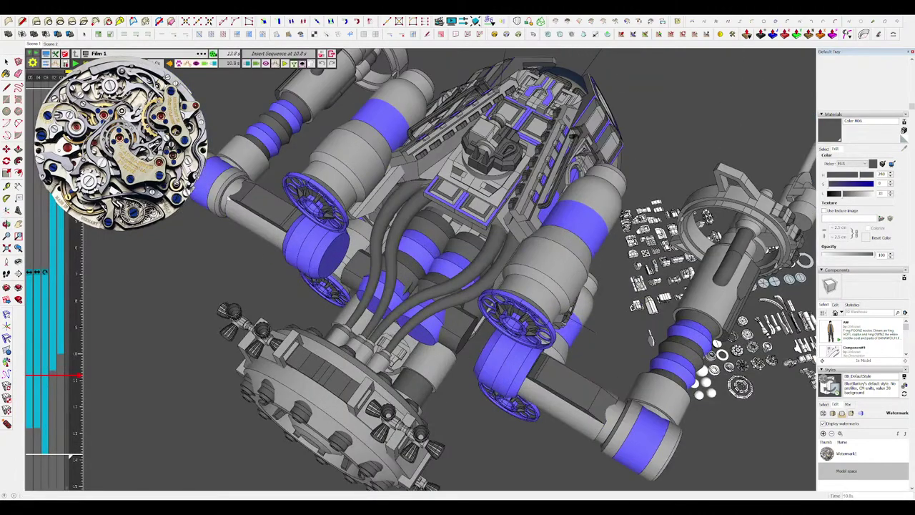
Delete the clip in the outermost track of Film 1 and close the film.
left_click(31, 304)
left_click(199, 86)
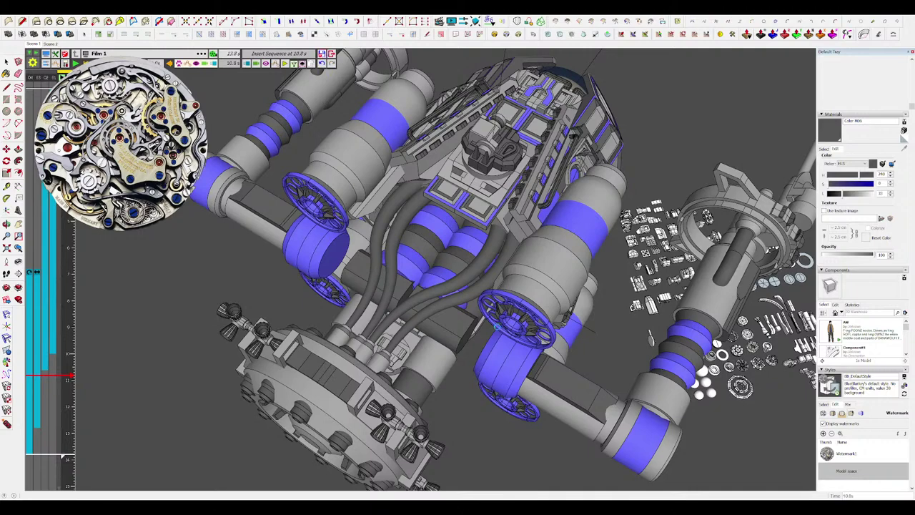
scroll(497, 327, "down", 2)
left_click(331, 53)
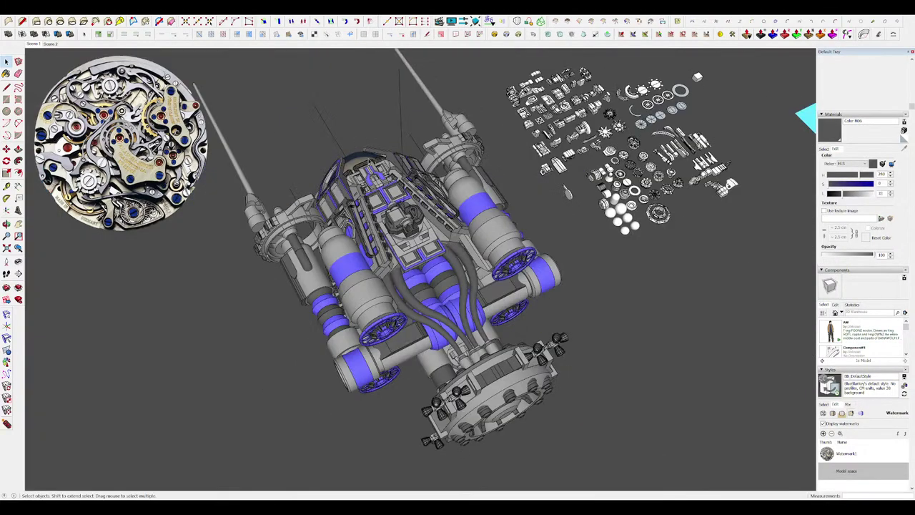
Check the area around the rear crossbar and close the nested group being edited there.
middle_click_drag(458, 322, 408, 321)
scroll(408, 322, "down", 2)
scroll(408, 324, "up", 4)
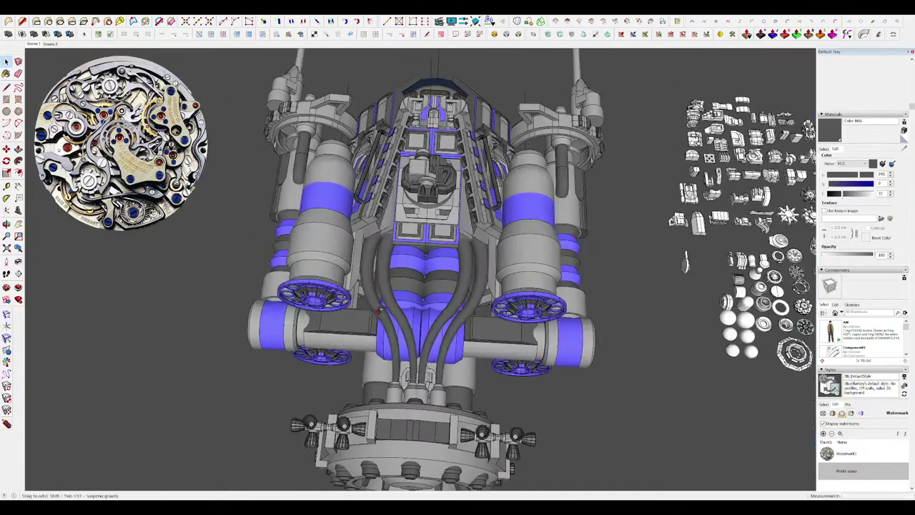
middle_click_drag(515, 336, 495, 341)
scroll(494, 341, "up", 4)
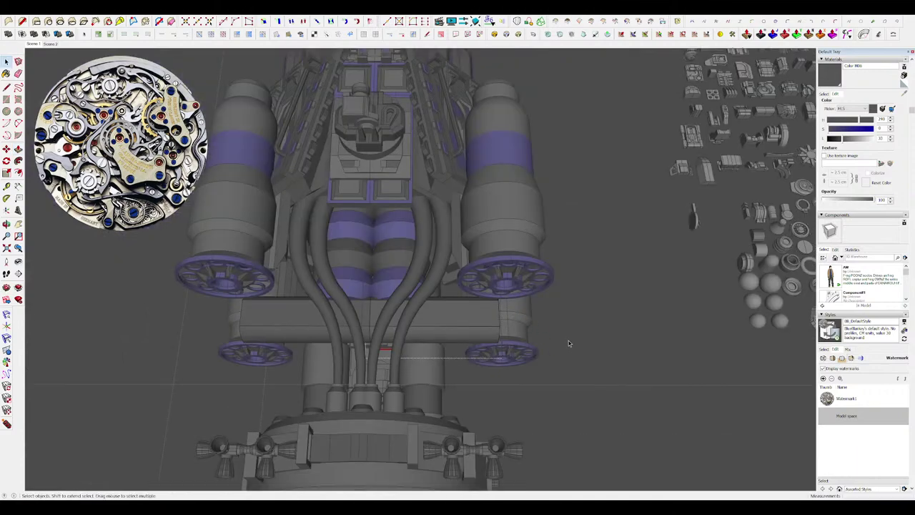
left_click(569, 343)
scroll(493, 306, "down", 5)
left_click(565, 347)
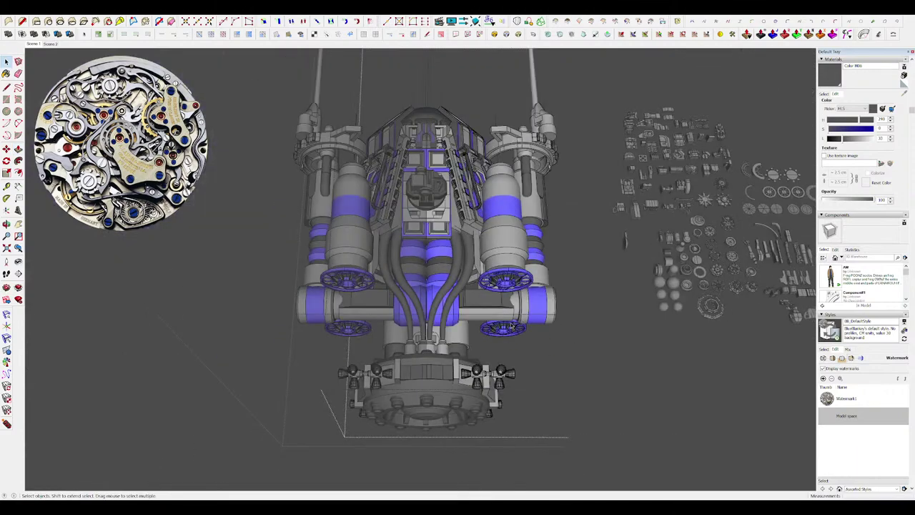
Examine the ship's rear crossbar, sleeves and engines from several angles and leave the open groups.
middle_click_drag(565, 351, 486, 311)
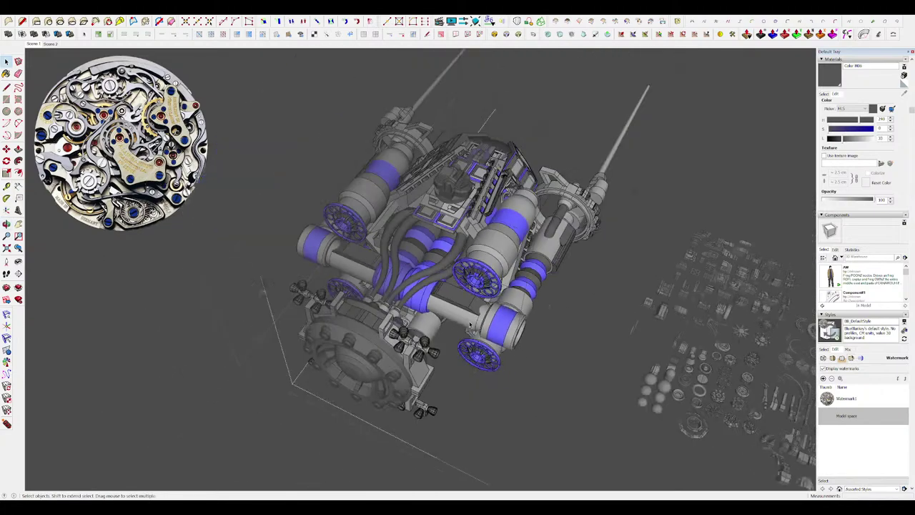
middle_click_drag(451, 319, 494, 277)
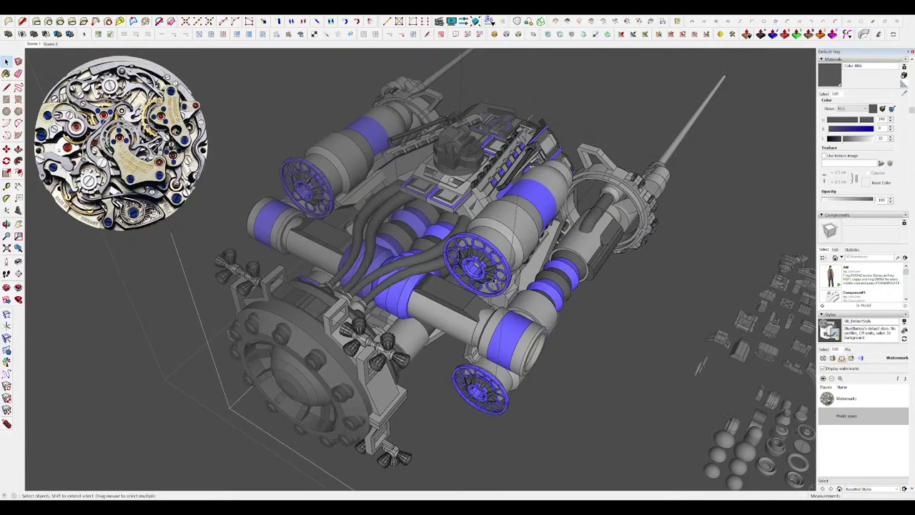
scroll(583, 359, "down", 3)
scroll(463, 257, "up", 4)
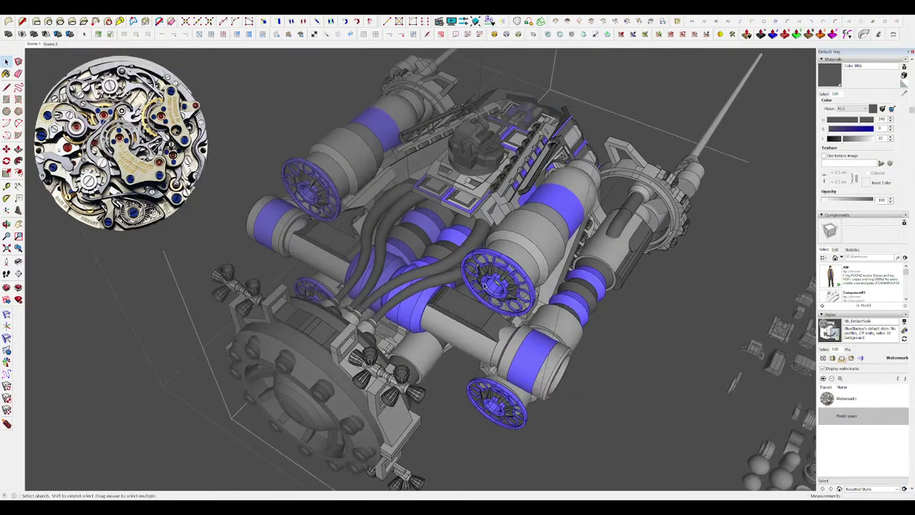
scroll(485, 287, "down", 2)
middle_click_drag(485, 303, 467, 323)
left_click(328, 465)
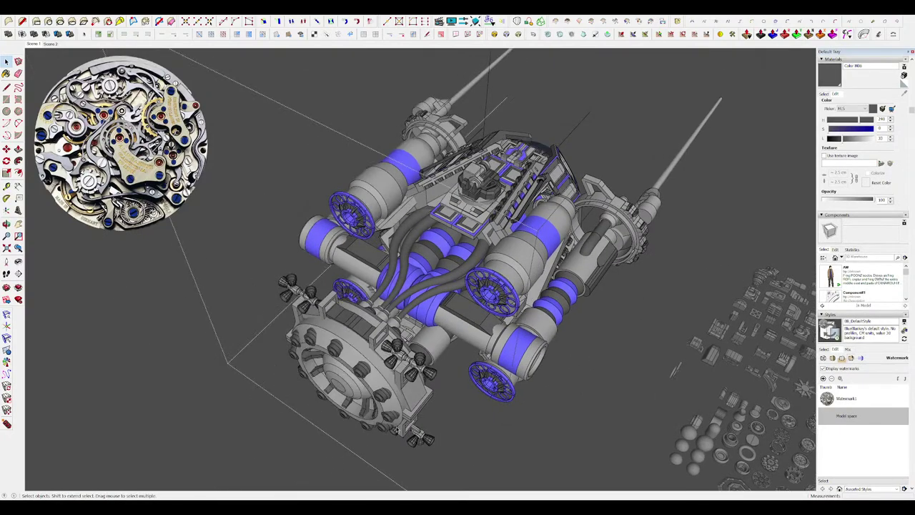
scroll(504, 303, "down", 3)
left_click(359, 423)
scroll(486, 255, "up", 2)
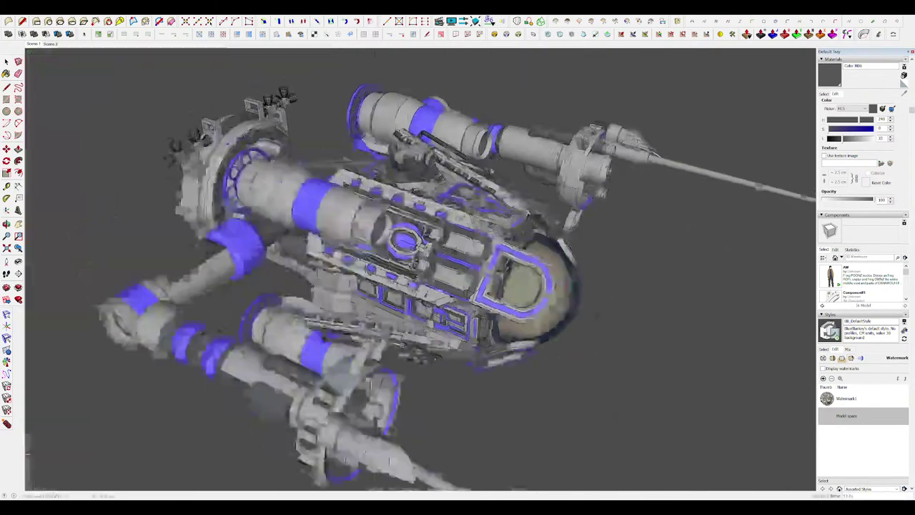
Set the offset of the Translation 2 clip in Film 1 to 1200 cm and accept the change.
scroll(580, 321, "down", 5)
middle_click_drag(501, 300, 709, 413)
scroll(484, 272, "up", 3)
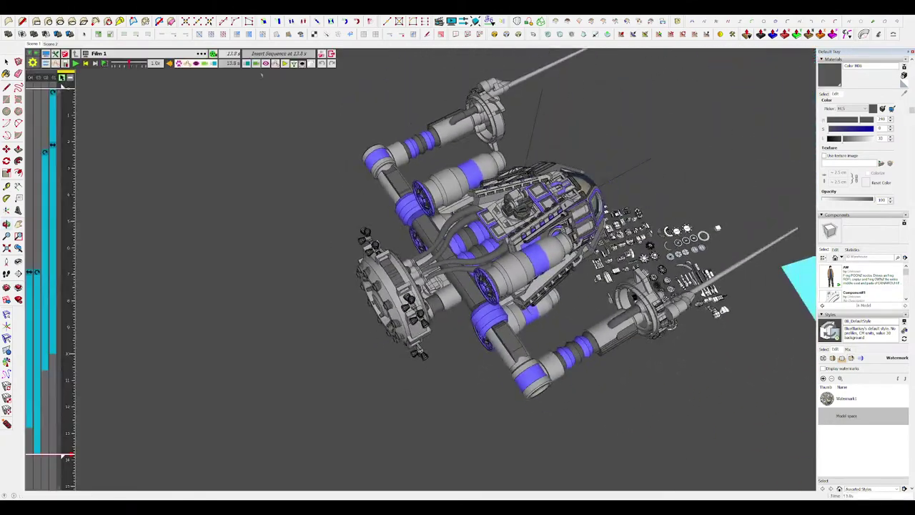
double_click(34, 307)
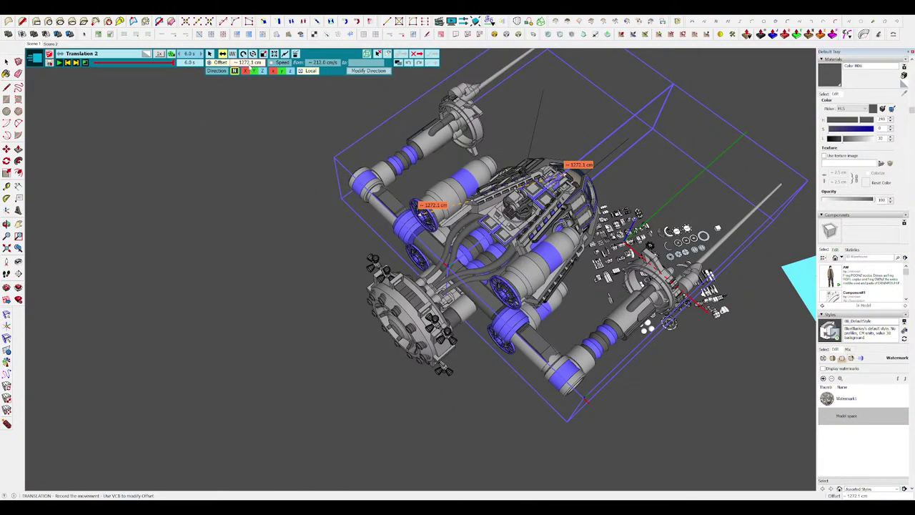
left_click(248, 63)
type("1200")
key("Return")
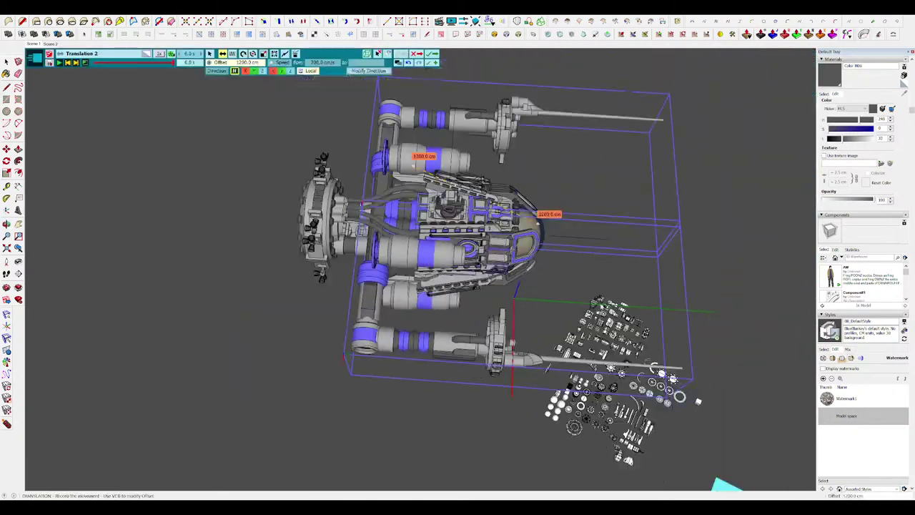
left_click(433, 54)
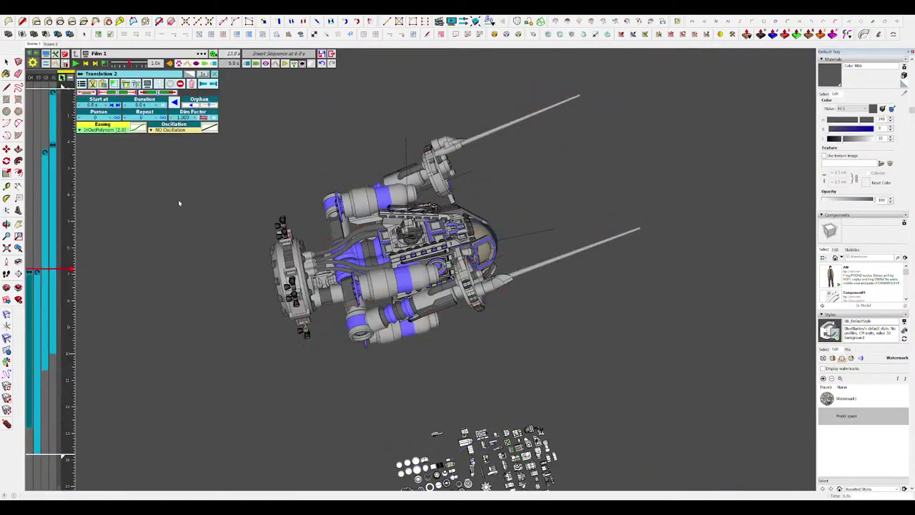
Examine the ship's pose at 6.8 s of Film 1 from behind and in front, and close the film.
scroll(506, 249, "down", 3)
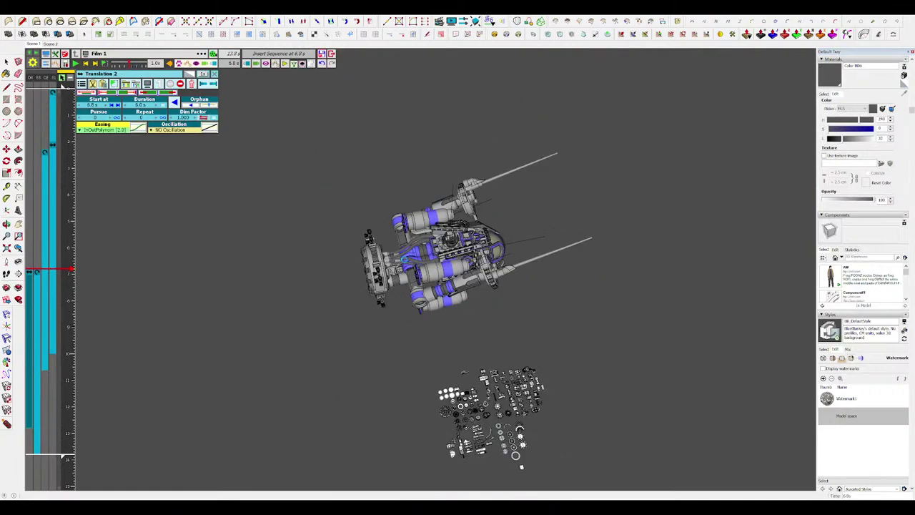
scroll(403, 263, "up", 3)
middle_click_drag(407, 261, 680, 207)
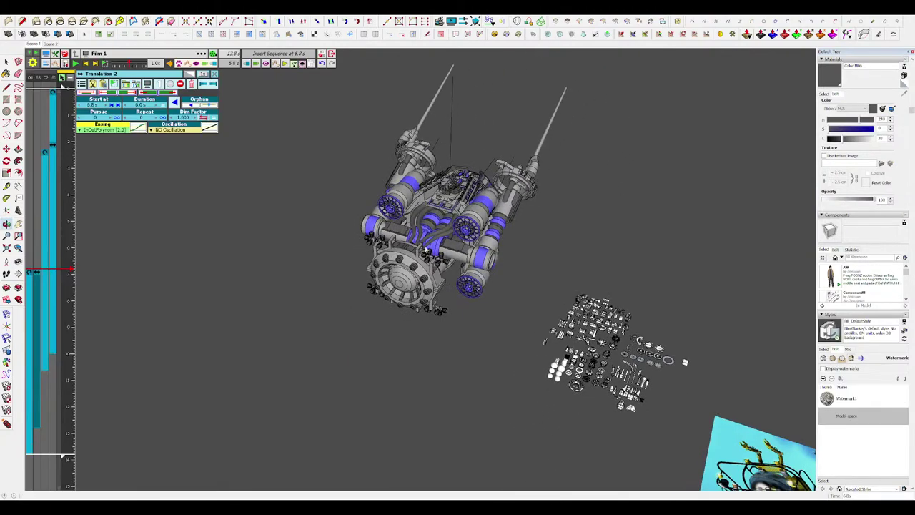
middle_click_drag(543, 244, 154, 252)
scroll(464, 246, "up", 5)
middle_click_drag(465, 246, 411, 204)
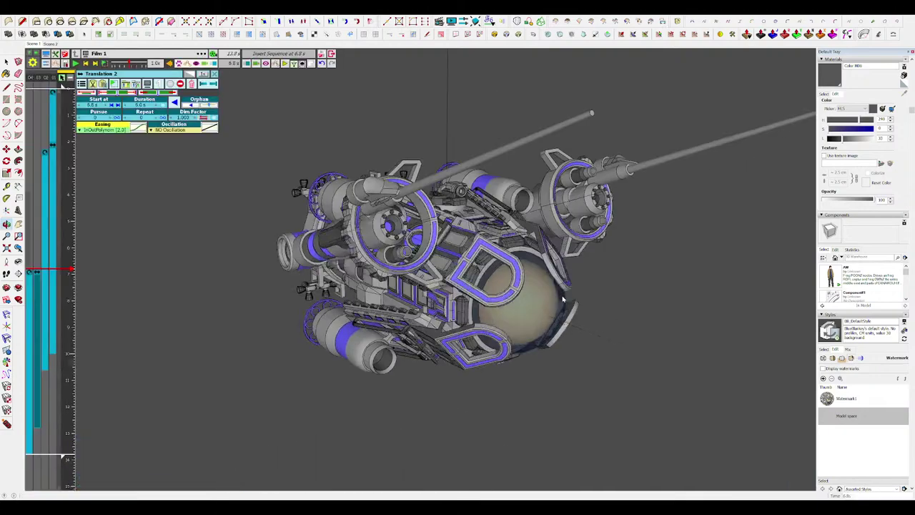
left_click(331, 54)
Move the whole ship about 1741 cm straight down along the vertical axis into the arched-roof hangar.
scroll(477, 188, "down", 4)
middle_click_drag(550, 179, 431, 195)
scroll(432, 195, "down", 3)
middle_click_drag(529, 286, 429, 293)
scroll(526, 361, "up", 4)
middle_click_drag(525, 350, 478, 240)
left_click(507, 242)
key("m")
left_click(502, 244)
key("Up")
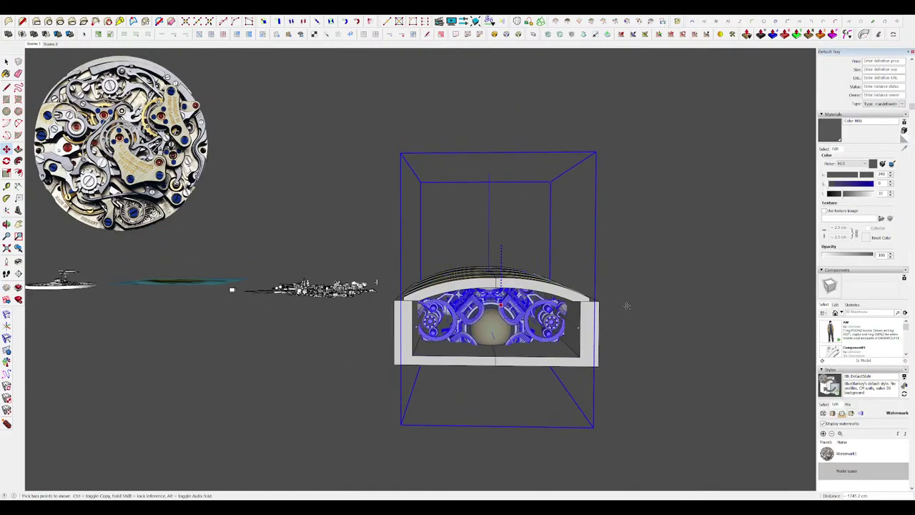
left_click(627, 316)
key("space")
Reduce the saturation of the yellow stripe material on the hangar roof.
middle_click_drag(472, 276, 563, 339)
double_click(546, 328)
scroll(554, 333, "up", 5)
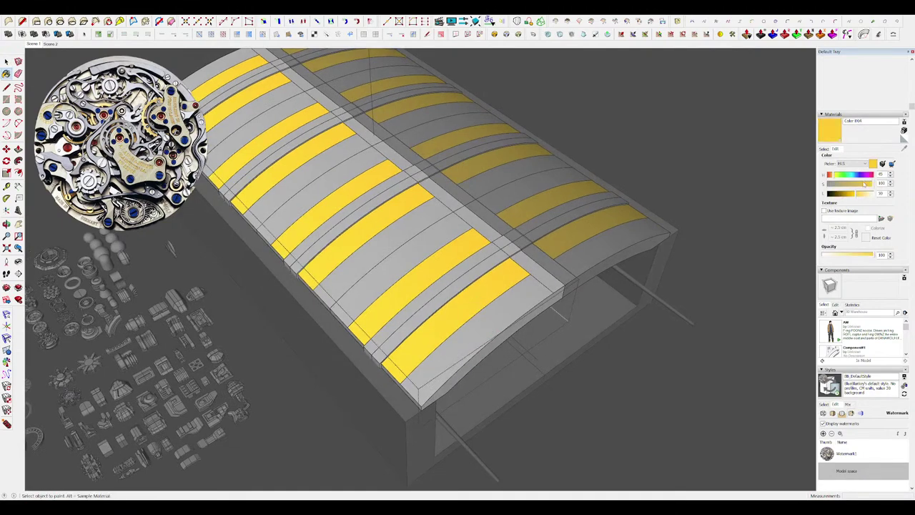
left_click_drag(864, 185, 853, 185)
scroll(639, 236, "down", 5)
scroll(527, 208, "up", 6)
key("space")
middle_click_drag(527, 208, 579, 269)
scroll(579, 268, "down", 4)
middle_click_drag(493, 226, 528, 206)
left_click(655, 341)
Open the hangar roof's end segment, draw a narrow rectangle just beyond its edge and extrude it into a bar.
scroll(568, 226, "up", 4)
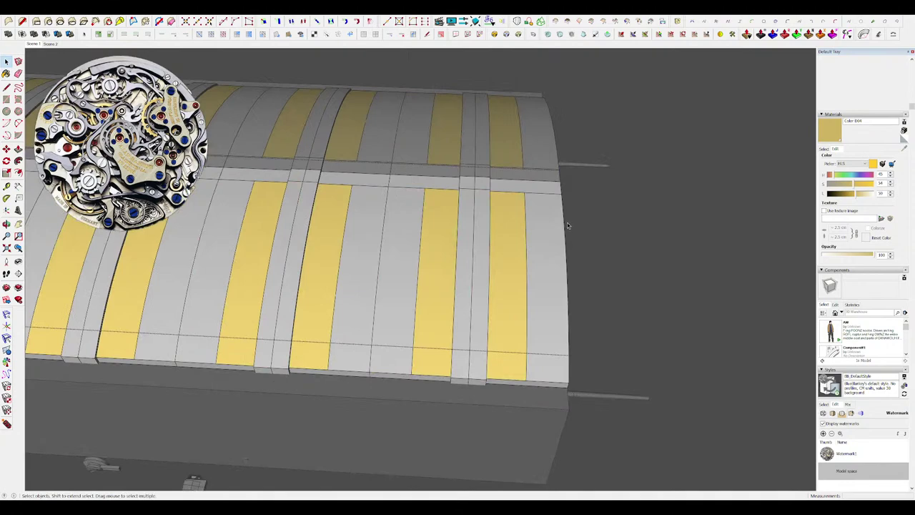
scroll(511, 236, "down", 4)
left_click(510, 239)
scroll(541, 226, "up", 4)
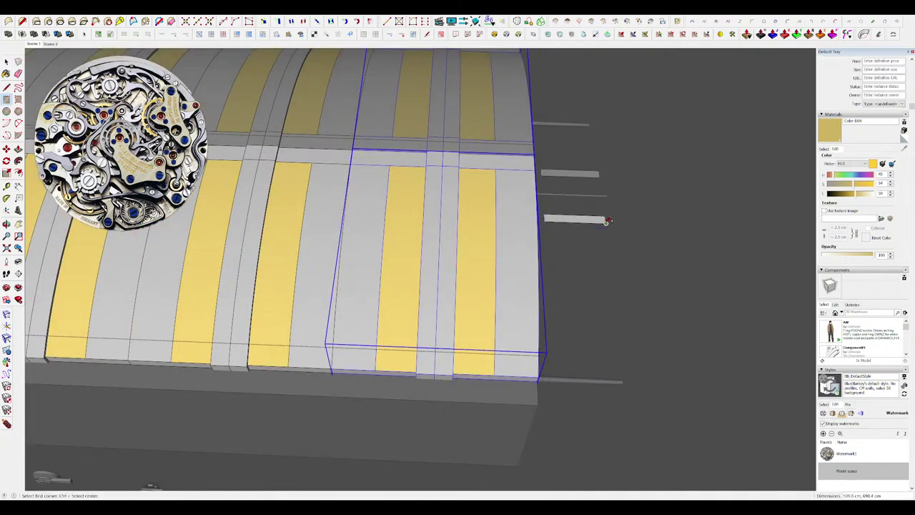
middle_click_drag(607, 222, 544, 250)
key("p")
left_click_drag(617, 312, 617, 296)
key("space")
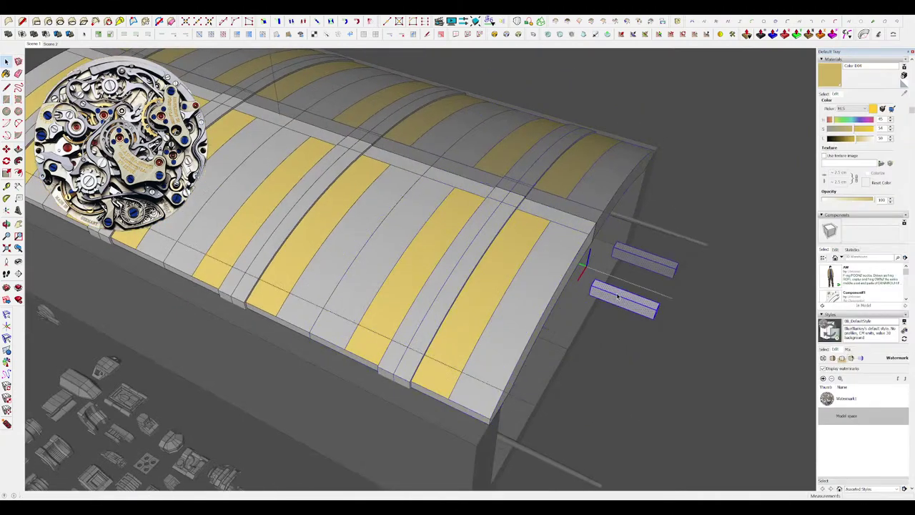
Move the extruded bar from beyond the roof's edge onto the top of the end section beside the ridge.
left_click(466, 337)
middle_click_drag(467, 336, 315, 268)
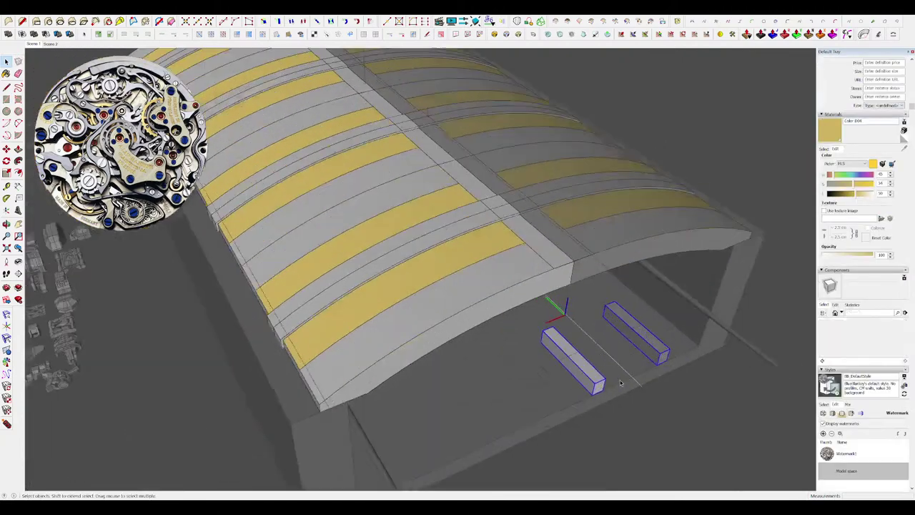
scroll(625, 382, "up", 3)
key("m")
scroll(602, 356, "down", 3)
left_click(599, 362)
scroll(472, 264, "up", 3)
middle_click_drag(471, 265, 307, 254)
scroll(490, 266, "down", 2)
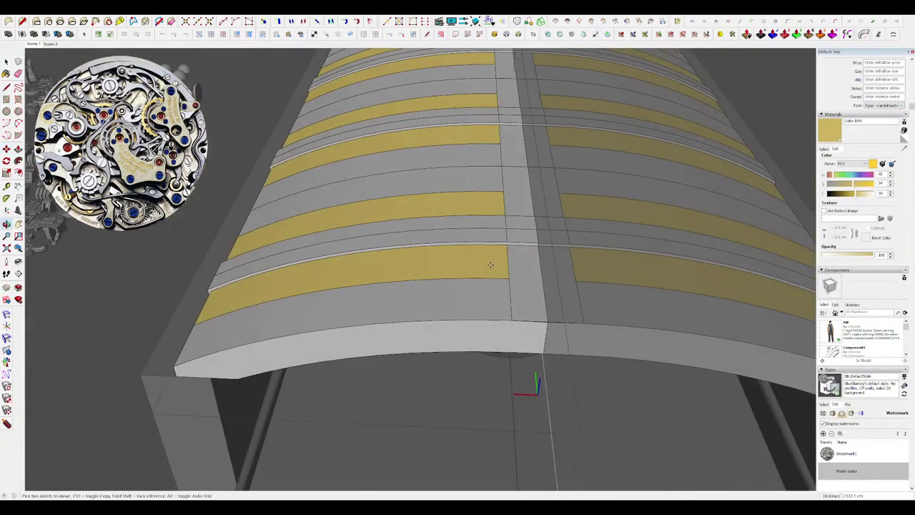
middle_click_drag(510, 319, 708, 330)
left_click(554, 188)
scroll(686, 308, "down", 4)
middle_click_drag(572, 204, 797, 214)
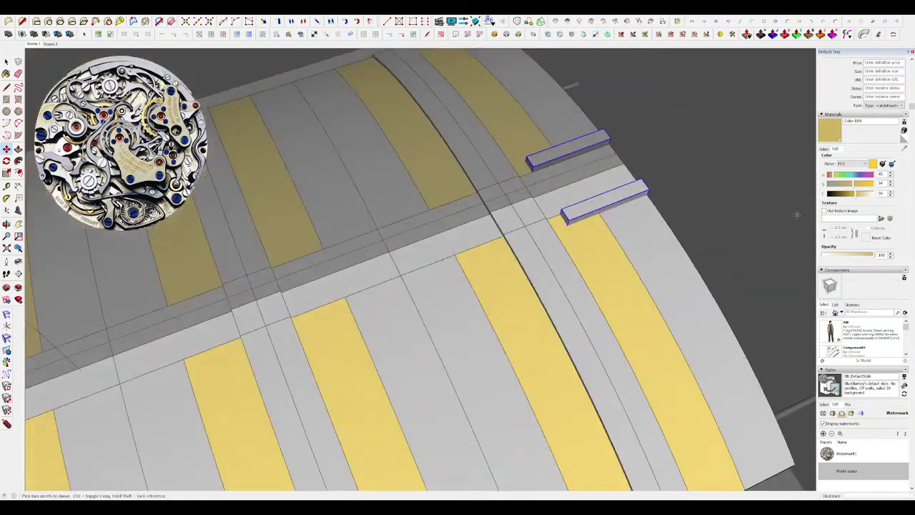
Resize the bar beside the ridge with the Scale tool.
scroll(567, 182, "up", 3)
key("s")
left_click_drag(565, 268, 654, 289)
scroll(652, 287, "down", 4)
middle_click_drag(643, 257, 443, 239)
key("space")
scroll(415, 249, "up", 4)
scroll(572, 254, "down", 4)
middle_click_drag(651, 279, 581, 261)
scroll(554, 293, "up", 3)
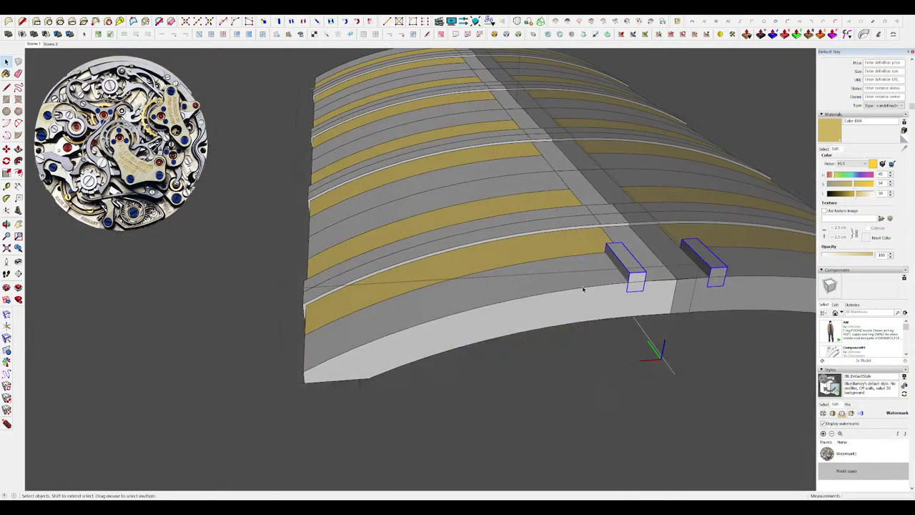
scroll(584, 288, "down", 3)
middle_click_drag(585, 287, 545, 254)
scroll(607, 306, "up", 4)
Copy the bar a short way down the arch and rotate the copy to follow the roof's curve.
key("m")
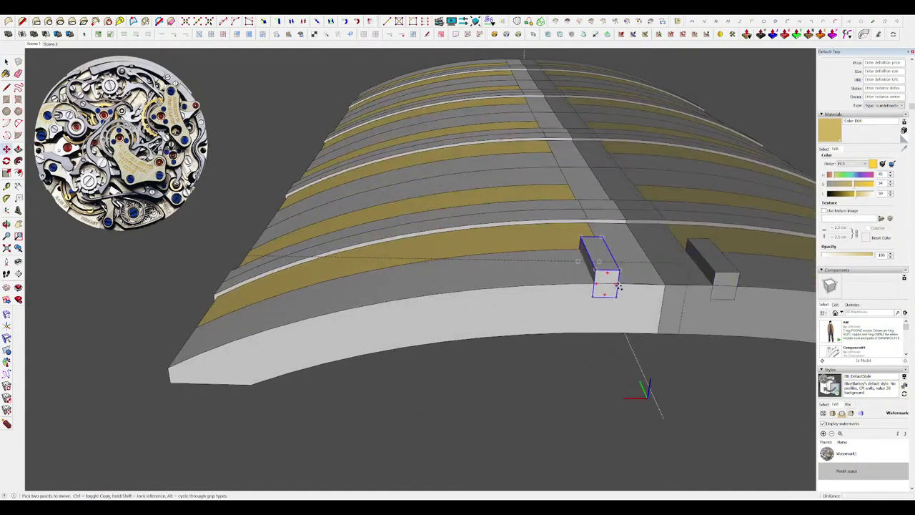
left_click(618, 285)
scroll(619, 284, "down", 2)
left_click(512, 289)
scroll(513, 289, "down", 2)
middle_click_drag(513, 289, 504, 262)
scroll(504, 262, "up", 5)
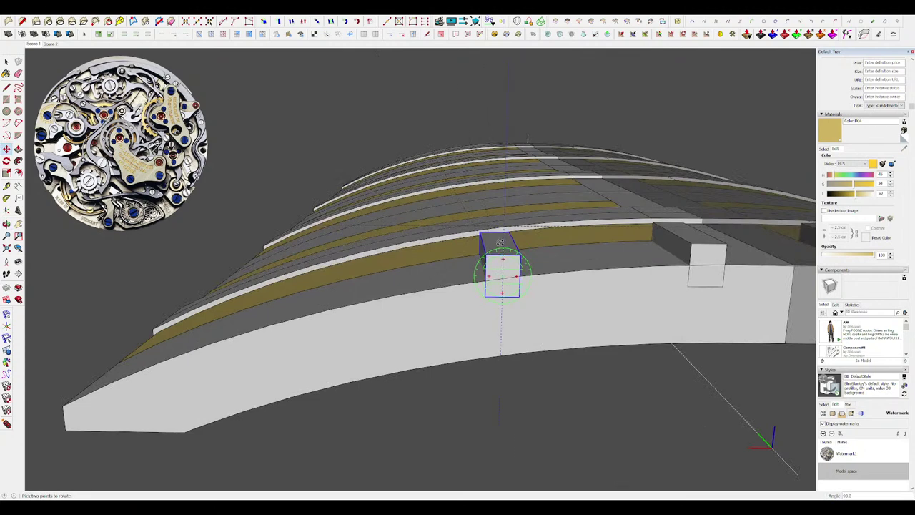
scroll(517, 263, "down", 2)
scroll(518, 266, "up", 2)
scroll(520, 264, "down", 2)
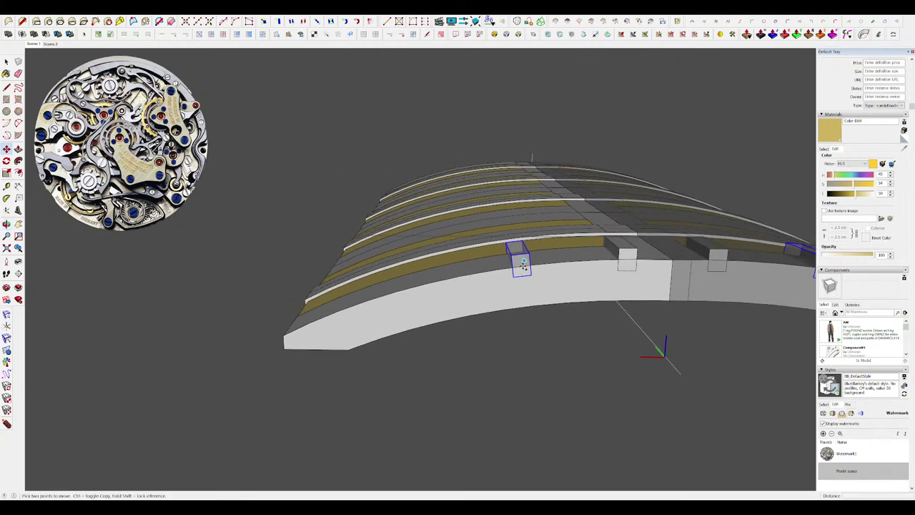
Try placing a third bar further down the arch and undo the copy.
key("ctrl")
left_click(518, 261)
scroll(417, 289, "up", 1)
left_click(444, 268)
key("space")
scroll(565, 268, "down", 2)
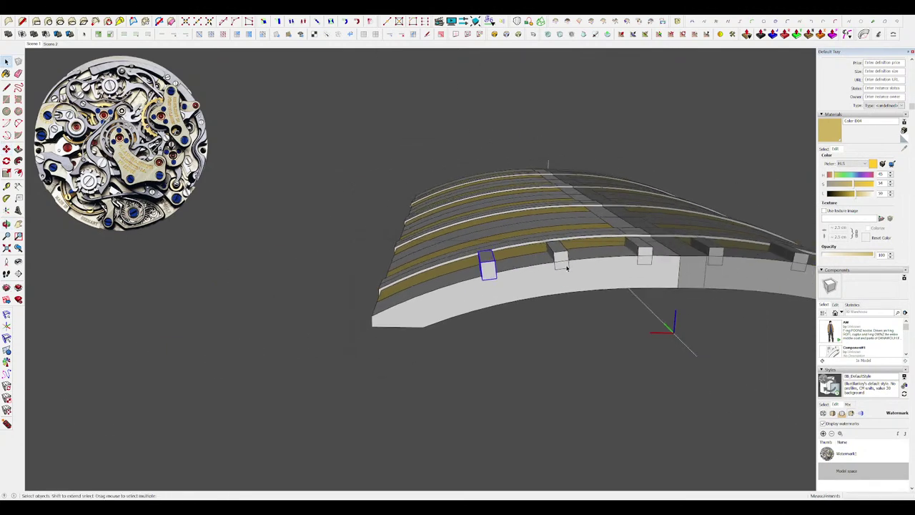
key("ctrl+z")
Copy the second bar about 674.5 cm further down the arch and rotate the copy to match the slope.
scroll(563, 268, "up", 1)
left_click(570, 261)
scroll(566, 257, "up", 2)
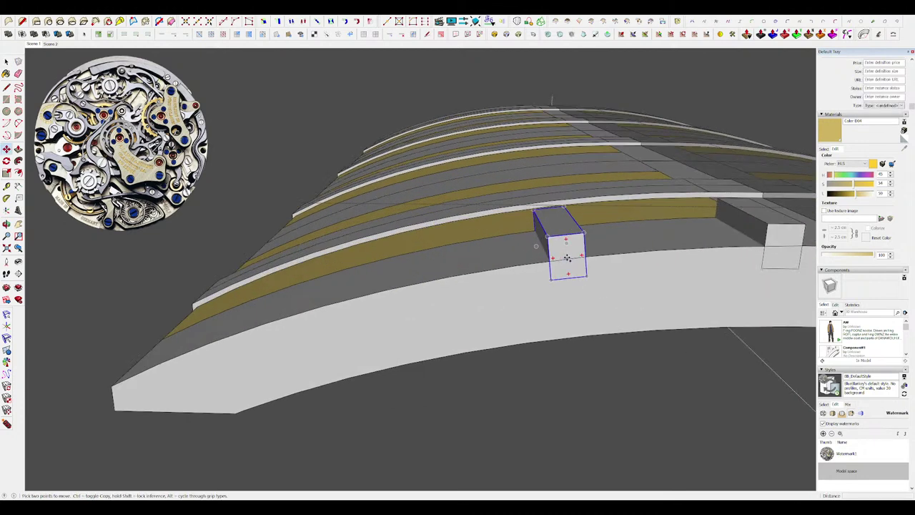
scroll(533, 266, "down", 2)
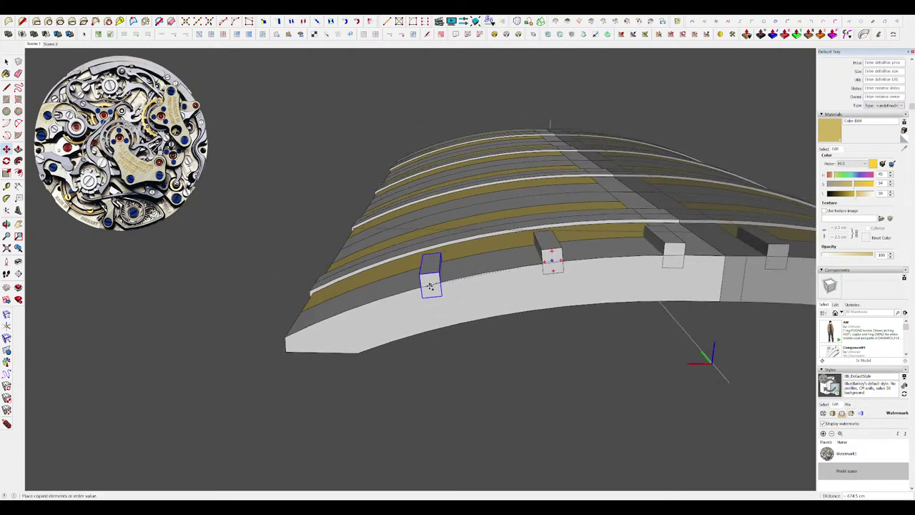
left_click(431, 287)
scroll(405, 298, "up", 3)
middle_click_drag(379, 330, 465, 272)
scroll(475, 274, "up", 2)
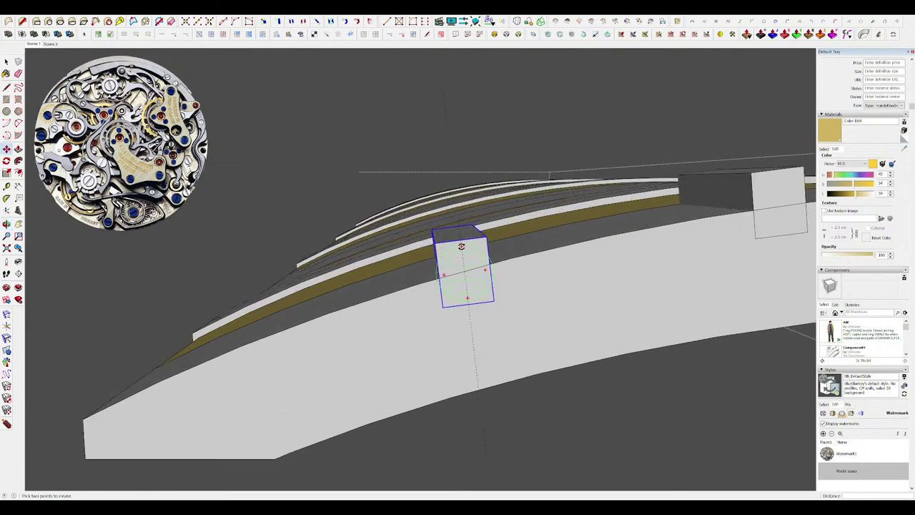
Copy the third bar to the lower end of the arch near the eave and rotate it to the slope.
key("m")
scroll(483, 266, "down", 2)
left_click(494, 266)
key("ctrl")
scroll(493, 266, "down", 3)
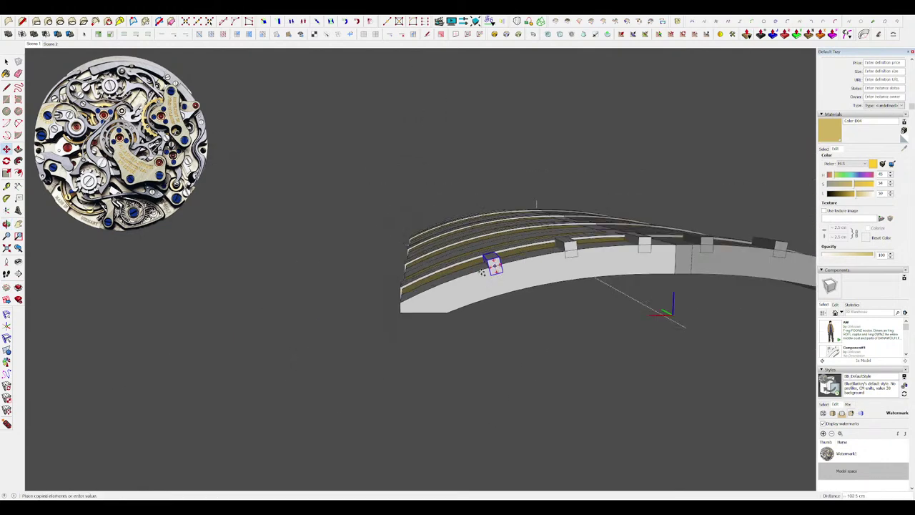
scroll(422, 287, "up", 2)
scroll(444, 288, "up", 4)
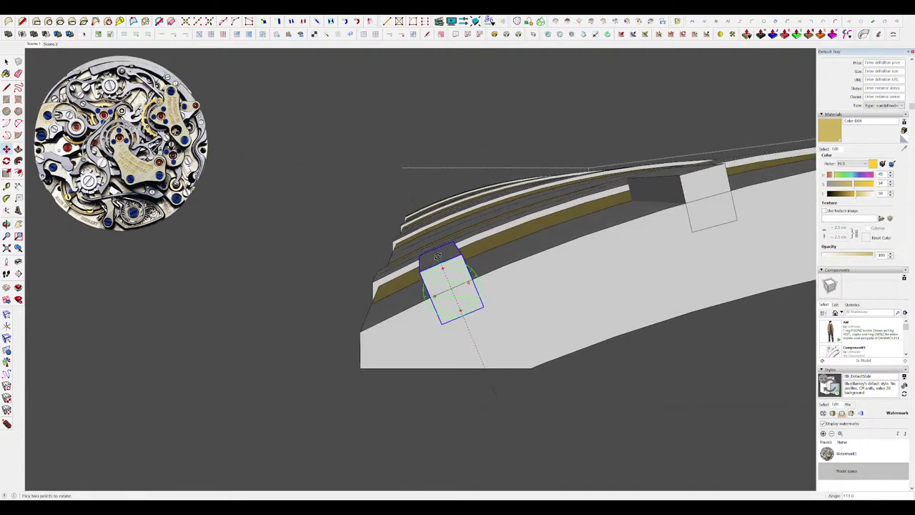
left_click(437, 256)
Select all the bars along the roof's end and shorten them lengthwise about their centre.
middle_click_drag(438, 256, 621, 365)
key("space")
scroll(498, 326, "down", 4)
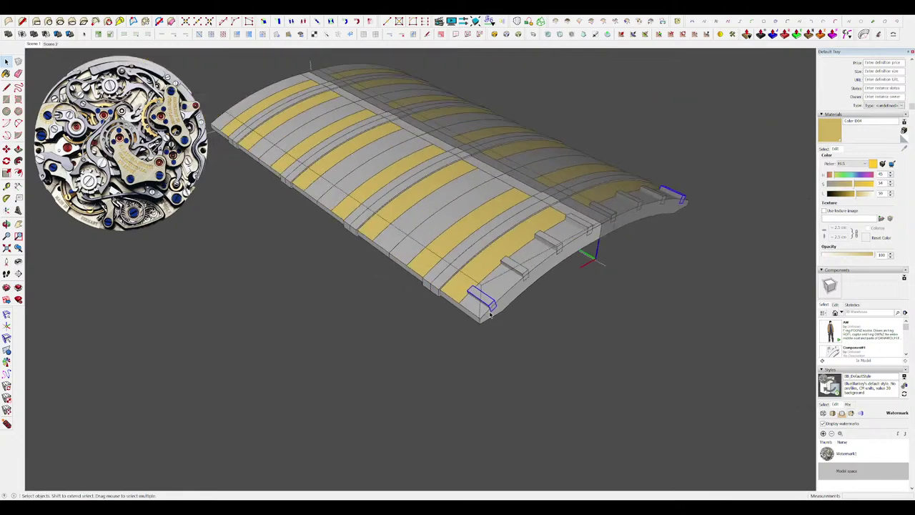
scroll(550, 248, "up", 3)
middle_click_drag(550, 247, 592, 304)
scroll(561, 276, "up", 2)
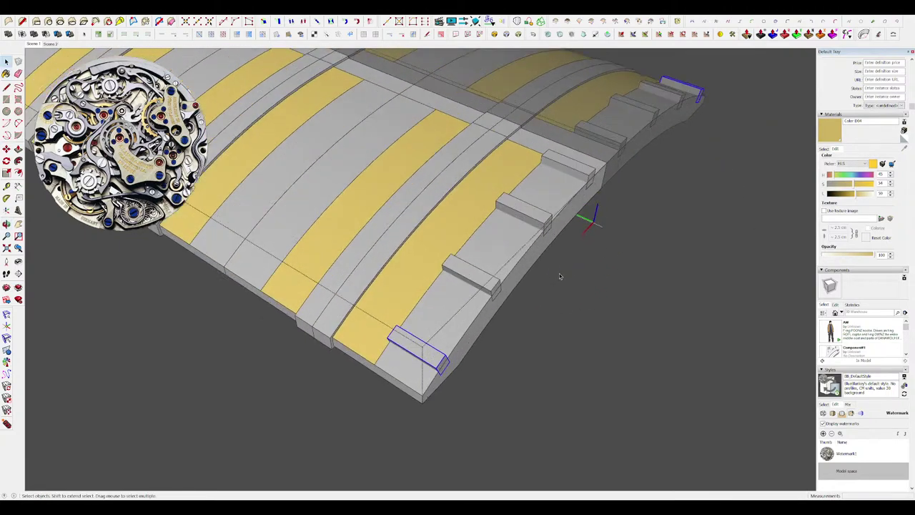
middle_click_drag(560, 276, 509, 279)
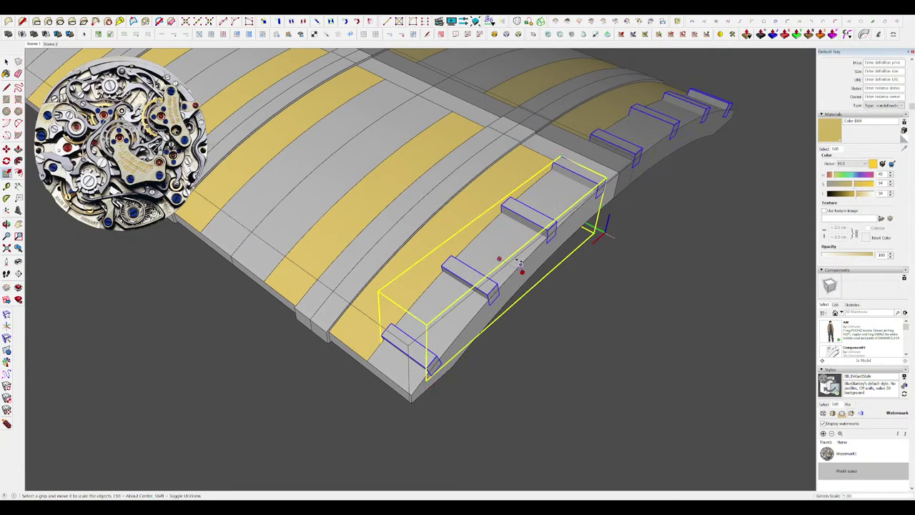
middle_click_drag(500, 290, 524, 276)
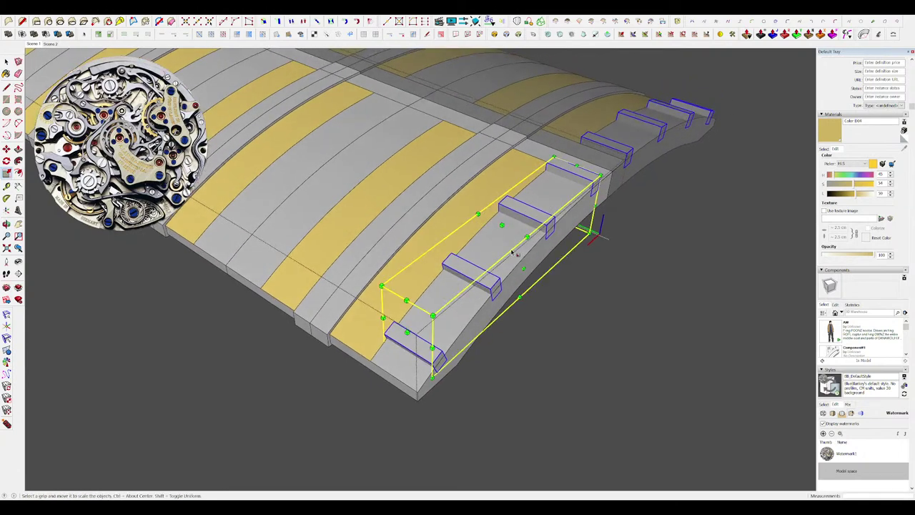
scroll(524, 276, "up", 2)
left_click_drag(529, 261, 564, 173, "ctrl")
key("space")
Examine how the shortened bars sit along the roof's end from both sides.
scroll(529, 215, "down", 5)
middle_click_drag(429, 229, 339, 259)
scroll(537, 250, "up", 2)
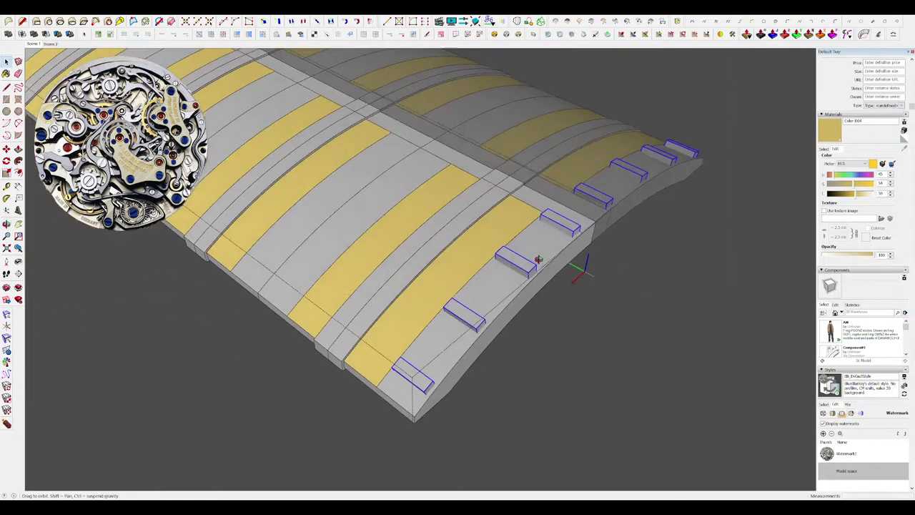
scroll(529, 262, "down", 2)
scroll(528, 266, "up", 2)
middle_click_drag(547, 268, 591, 286)
middle_click_drag(519, 279, 672, 278)
scroll(550, 256, "down", 3)
middle_click_drag(550, 256, 504, 258)
scroll(511, 251, "up", 2)
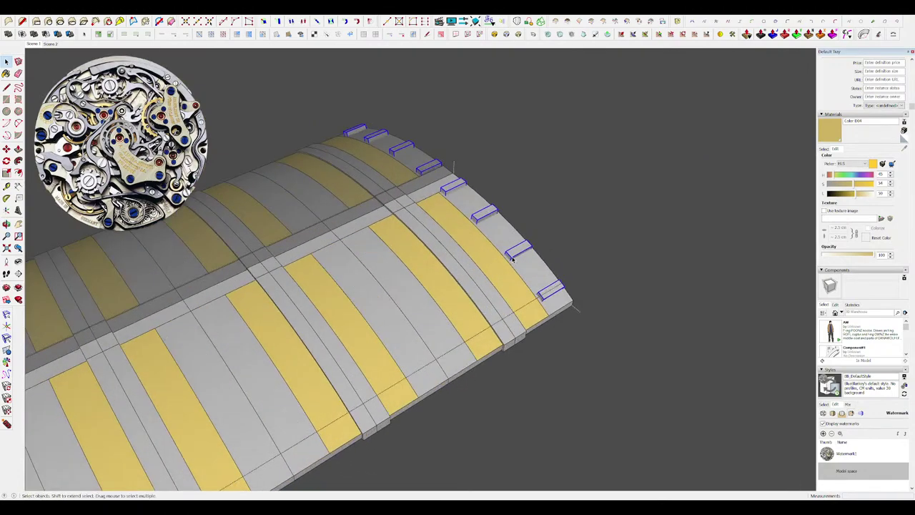
Paint the bars along the roof's end dark grey with Color M06.
key("b")
scroll(529, 249, "down", 3)
scroll(526, 229, "down", 5)
scroll(504, 279, "up", 2)
middle_click_drag(511, 309, 523, 304)
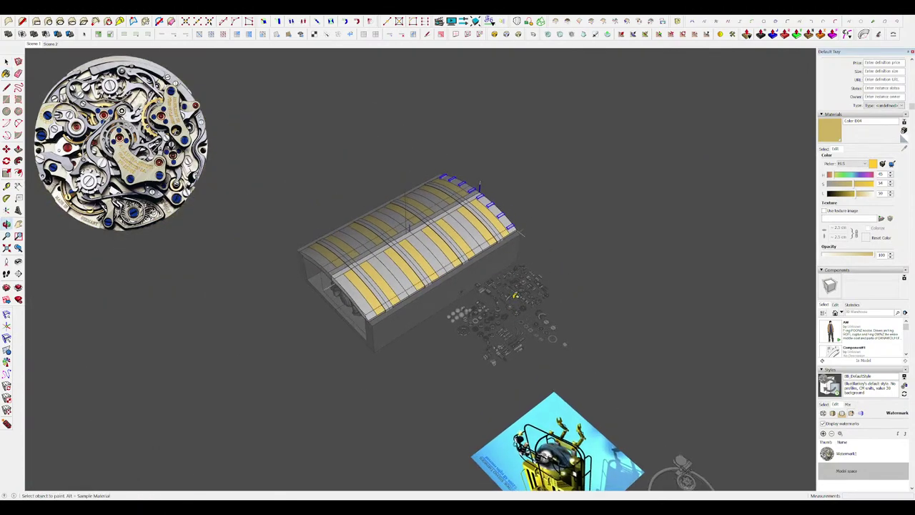
scroll(457, 187, "up", 5)
left_click(824, 148)
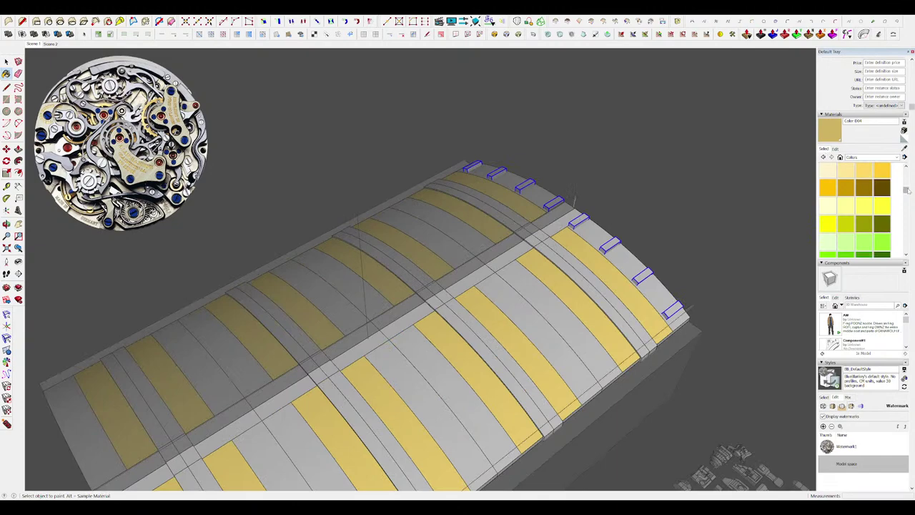
left_click_drag(907, 191, 909, 235)
left_click(863, 244)
scroll(594, 224, "up", 3)
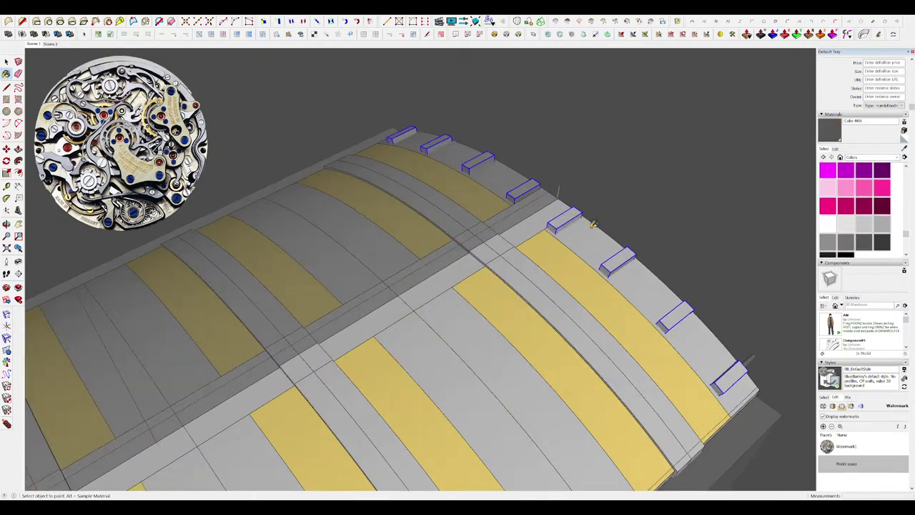
scroll(523, 205, "down", 3)
key("space")
scroll(630, 370, "up", 4)
mouse_move(607, 286)
middle_mouse_down()
mouse_move(629, 369)
mouse_move(570, 275)
mouse_move(574, 331)
middle_mouse_up()
scroll(629, 370, "down", 2)
scroll(572, 280, "down", 3)
left_click(574, 283)
scroll(574, 331, "down", 2)
scroll(565, 239, "up", 4)
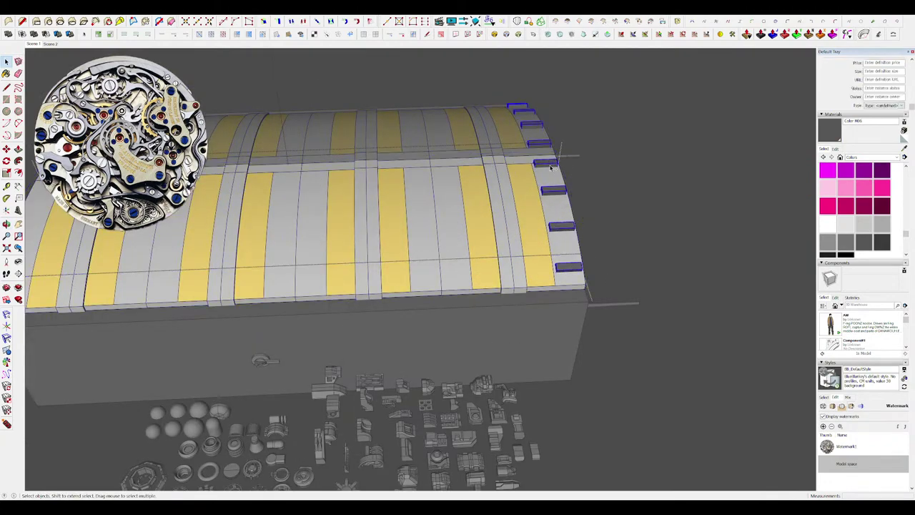
scroll(554, 188, "up", 2)
scroll(576, 227, "up", 2)
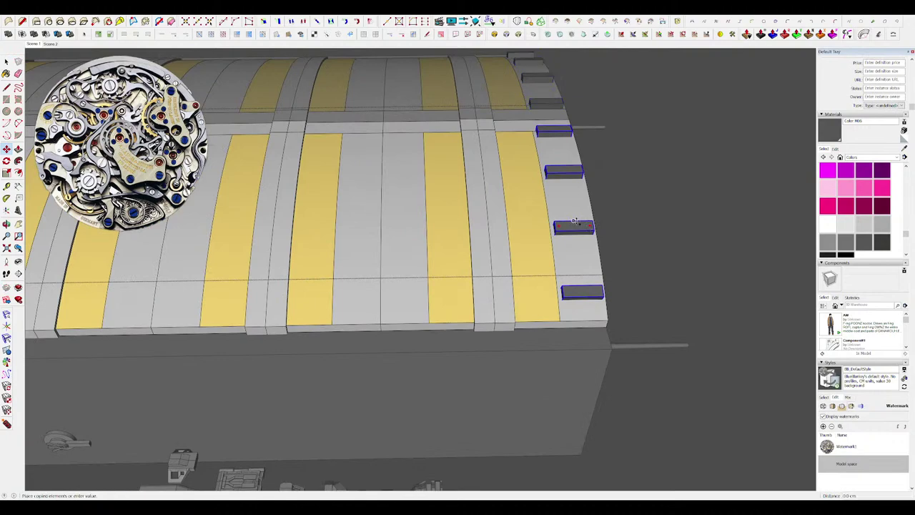
scroll(574, 223, "down", 2)
scroll(478, 229, "down", 3)
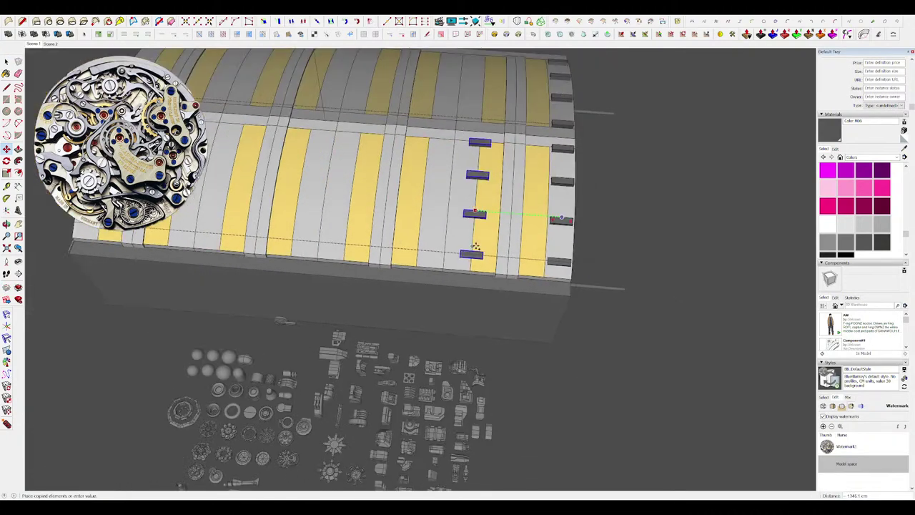
key("space")
middle_click_drag(474, 249, 592, 225)
scroll(594, 224, "up", 3)
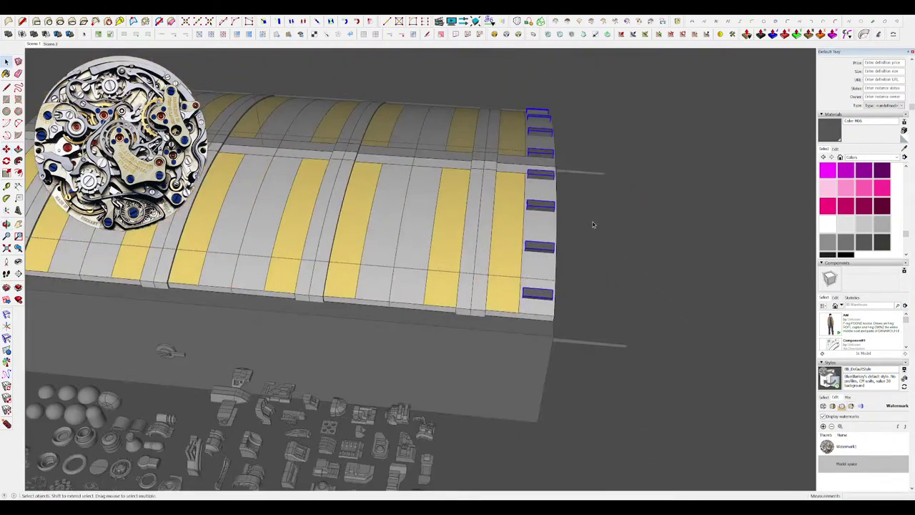
Open the repeating roof segment and paste the grey bars in place inside it.
double_click(535, 229)
left_click(535, 228)
key("ctrl+shift+v")
scroll(537, 230, "down", 4)
Lower the top face of the roof bars with Push/Pull.
left_click(586, 287)
middle_click_drag(586, 287, 492, 303)
scroll(490, 301, "up", 4)
scroll(468, 263, "up", 8)
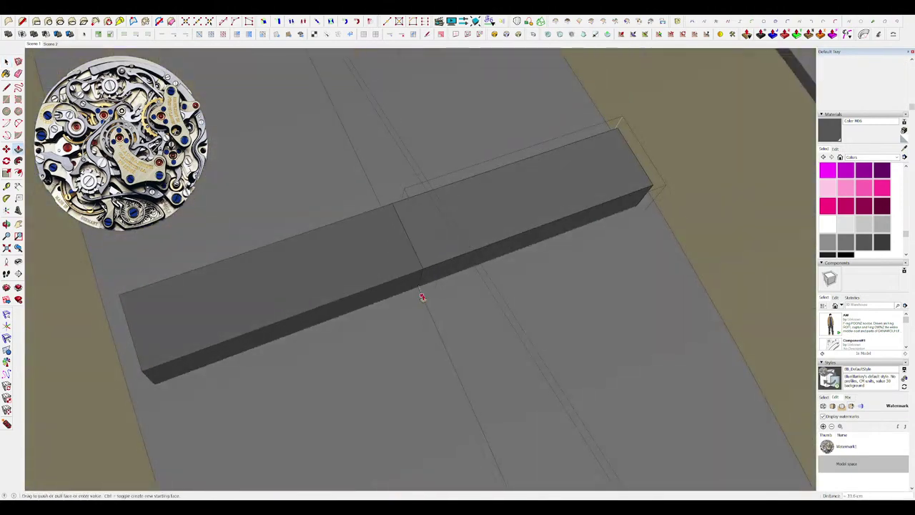
left_click(422, 297)
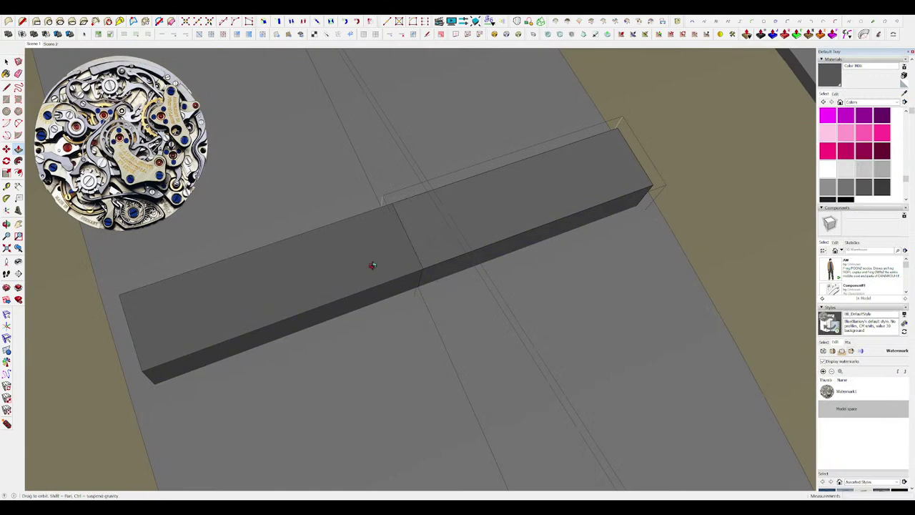
scroll(372, 265, "down", 4)
middle_click_drag(372, 265, 401, 150)
scroll(421, 206, "up", 4)
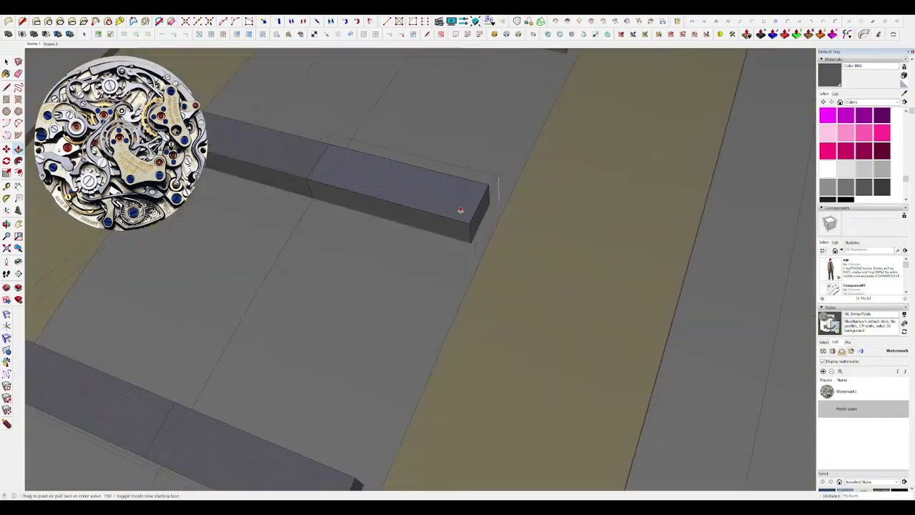
scroll(483, 219, "down", 9)
key("space")
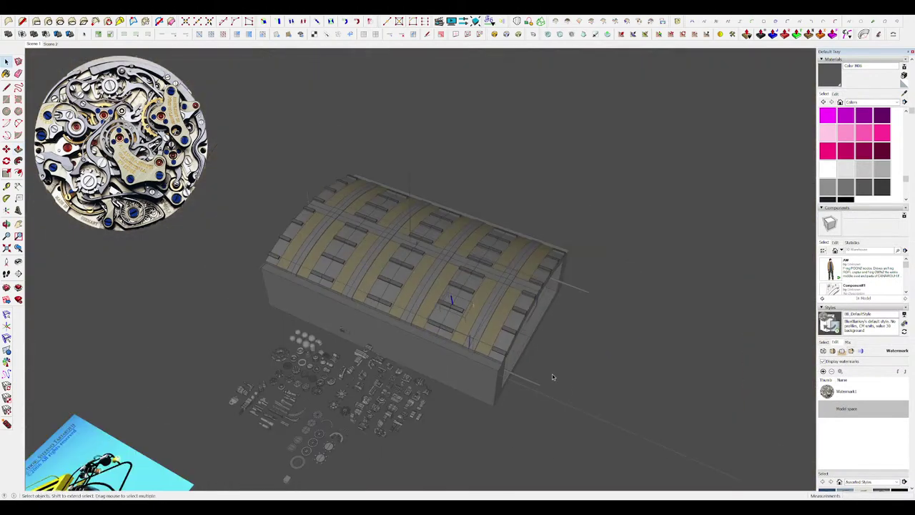
Raise the flat ridge strip along the roof's crown about 54.7 cm with Push/Pull.
left_click(552, 375)
mouse_move(552, 376)
middle_mouse_down()
mouse_move(610, 352)
mouse_move(537, 334)
mouse_move(505, 351)
mouse_move(413, 233)
middle_mouse_up()
left_click(637, 334)
scroll(505, 351, "up", 4)
key("d")
left_click(461, 301)
key("p")
scroll(453, 289, "up", 5)
left_click(413, 233)
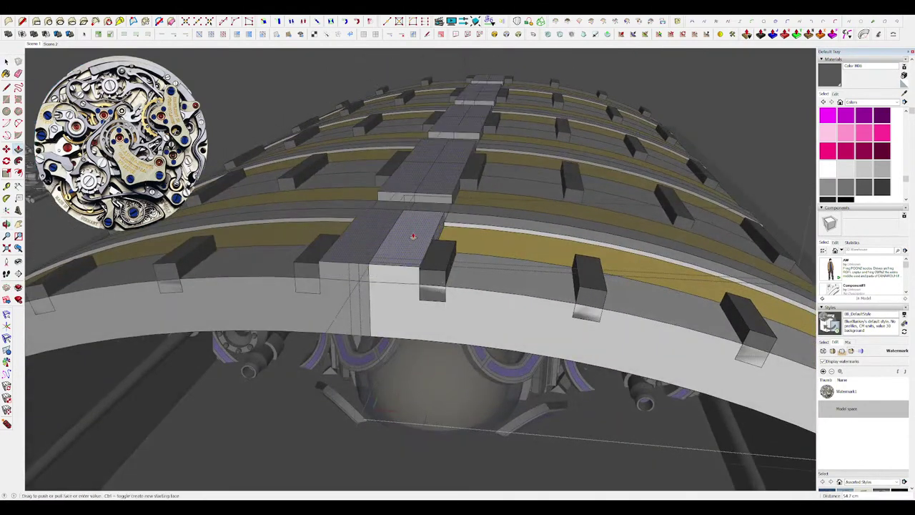
left_click(413, 236)
Paint the top and side faces of the raised ridge strip dark grey with Color M06.
scroll(429, 247, "down", 8)
middle_click_drag(672, 276, 592, 342)
scroll(444, 335, "up", 6)
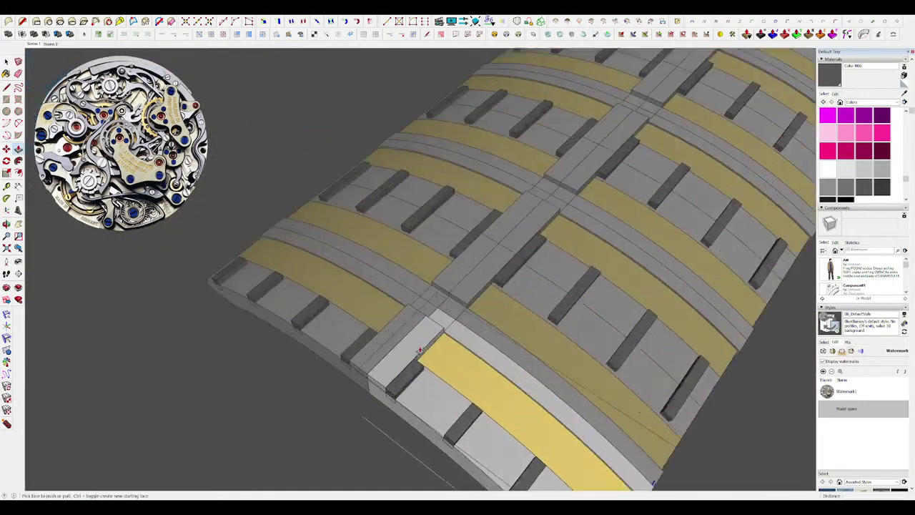
scroll(490, 289, "up", 3)
mouse_move(419, 351)
middle_mouse_down()
mouse_move(491, 288)
mouse_move(486, 242)
middle_mouse_up()
scroll(486, 288, "down", 4)
key("b")
scroll(459, 315, "up", 3)
left_click(460, 314)
scroll(483, 291, "up", 4)
left_click(446, 339)
scroll(445, 339, "down", 5)
scroll(436, 343, "up", 3)
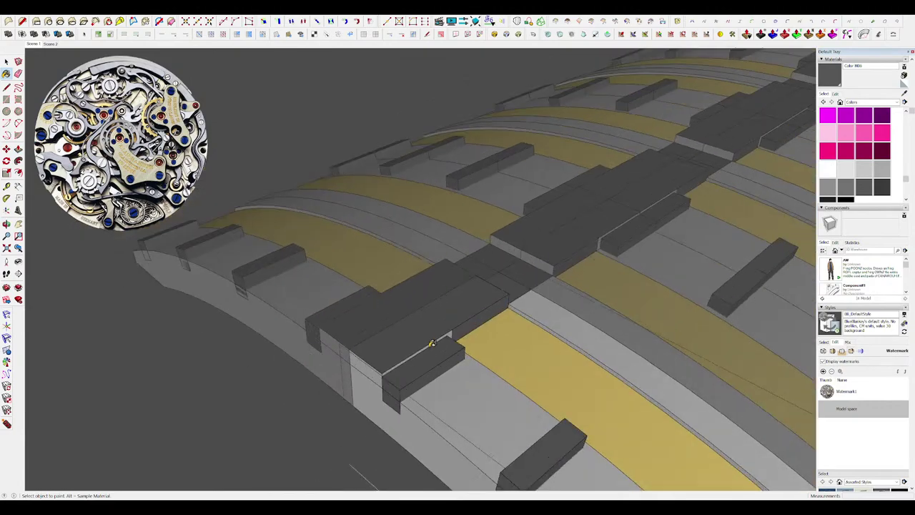
left_click(372, 362)
Paint the light end face of the raised ridge strip dark grey with Color M06.
scroll(438, 304, "down", 5)
middle_click_drag(436, 305, 472, 336)
scroll(475, 322, "down", 5)
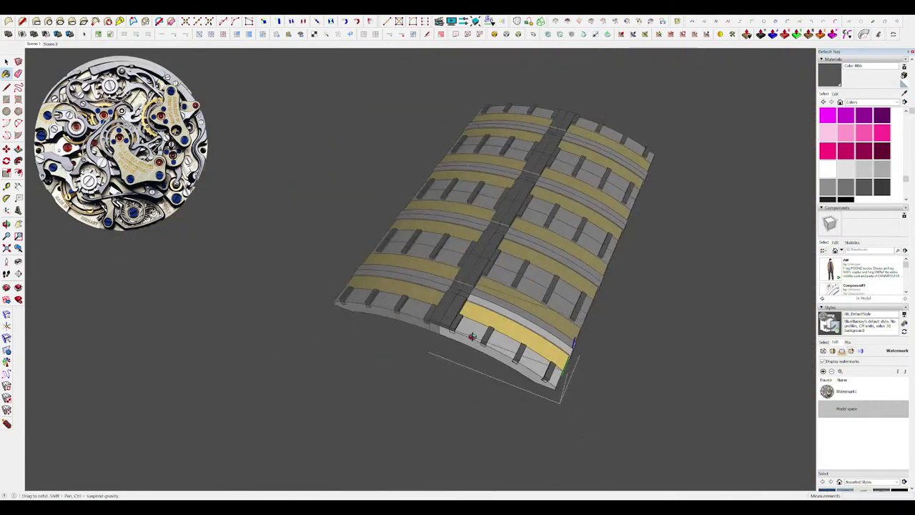
middle_click_drag(500, 222, 527, 238)
scroll(471, 286, "up", 8)
middle_click_drag(464, 294, 357, 286)
scroll(429, 279, "down", 6)
scroll(486, 275, "down", 4)
mouse_move(529, 265)
middle_mouse_down()
mouse_move(472, 279)
mouse_move(361, 174)
mouse_move(441, 216)
mouse_move(461, 254)
mouse_move(391, 176)
middle_mouse_up()
scroll(429, 257, "up", 6)
scroll(411, 213, "up", 3)
scroll(404, 212, "up", 5)
scroll(441, 217, "up", 3)
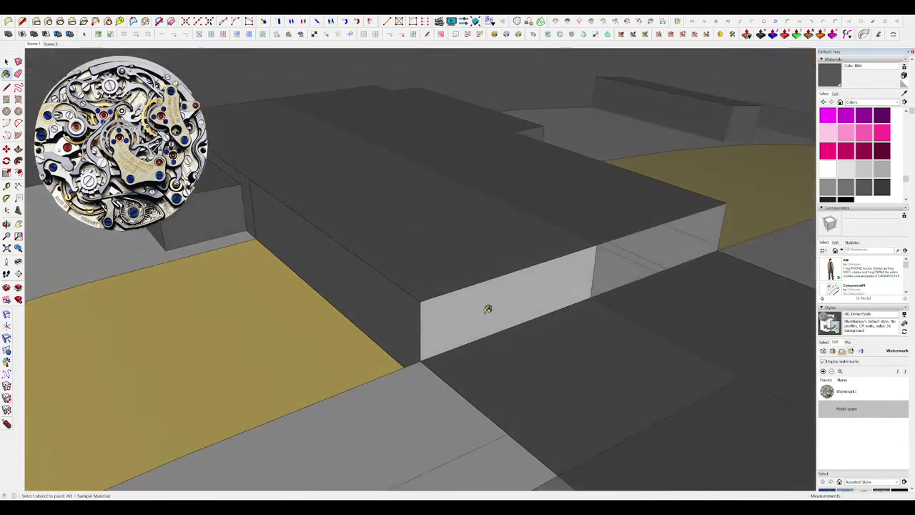
left_click(488, 309)
Move the top end edge of the raised ridge strip so that its end slopes down to the crown.
scroll(458, 292, "down", 3)
mouse_move(455, 290)
middle_mouse_down()
mouse_move(519, 333)
mouse_move(565, 343)
mouse_move(629, 301)
middle_mouse_up()
scroll(478, 307, "down", 2)
scroll(458, 287, "down", 4)
key("m")
left_click(508, 308)
left_click(472, 295)
key("space")
scroll(519, 333, "down", 4)
scroll(629, 301, "up", 5)
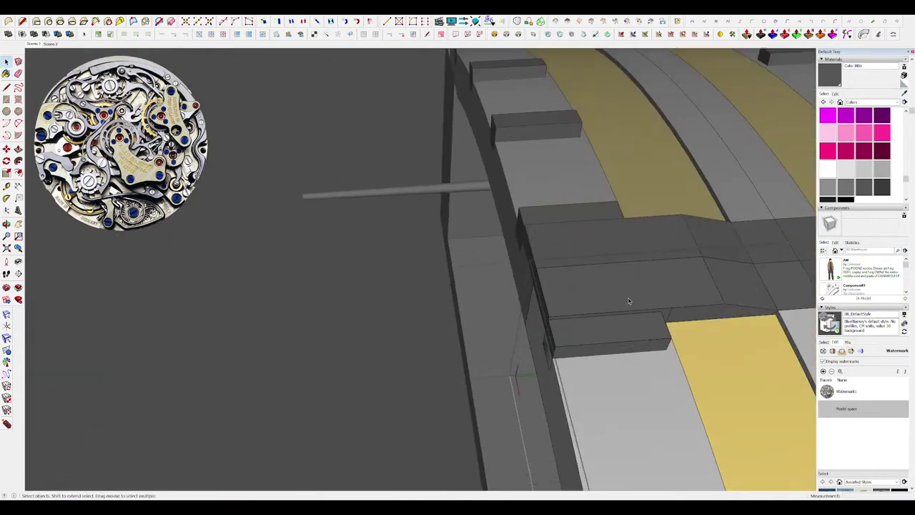
scroll(481, 323, "down", 3)
middle_click_drag(481, 323, 543, 333)
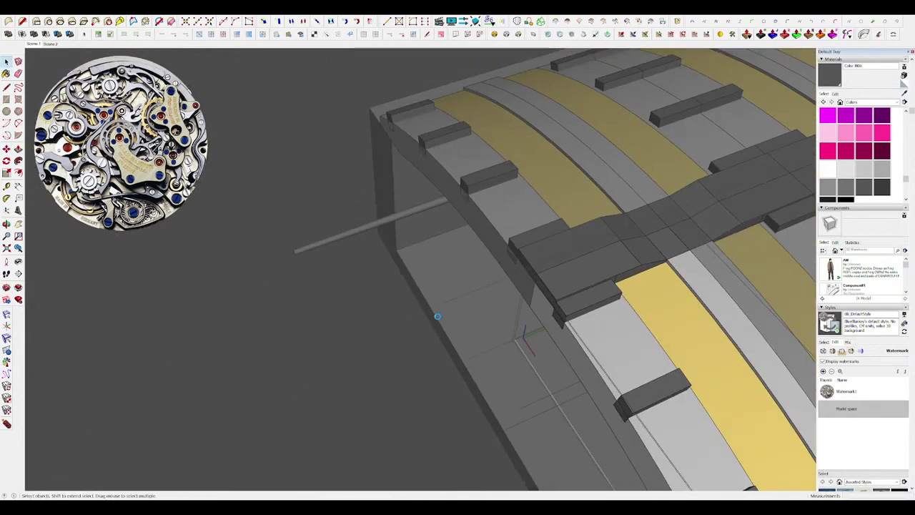
Scale the dark bar beside the roof ridge and close the roof segment.
left_click(596, 308)
scroll(596, 307, "up", 5)
key("s")
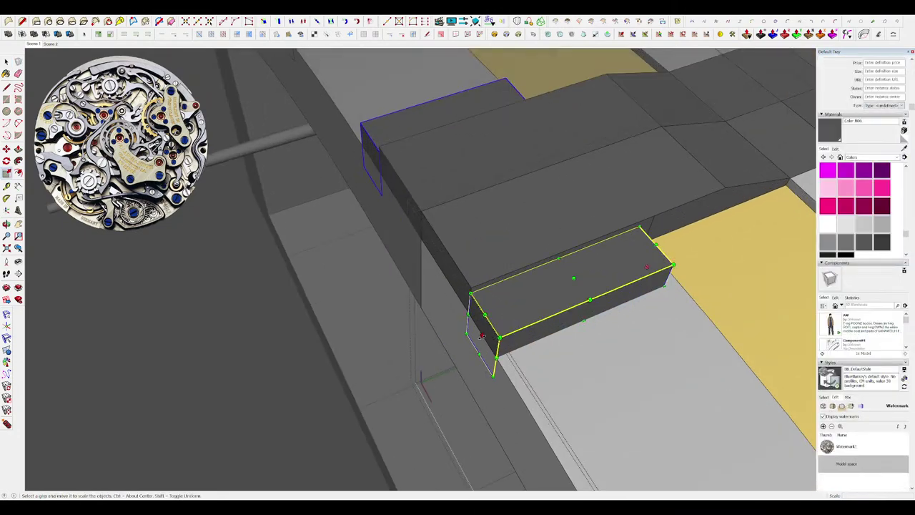
left_click(491, 331)
scroll(491, 241, "down", 5)
key("space")
scroll(533, 331, "up", 3)
scroll(457, 190, "down", 5)
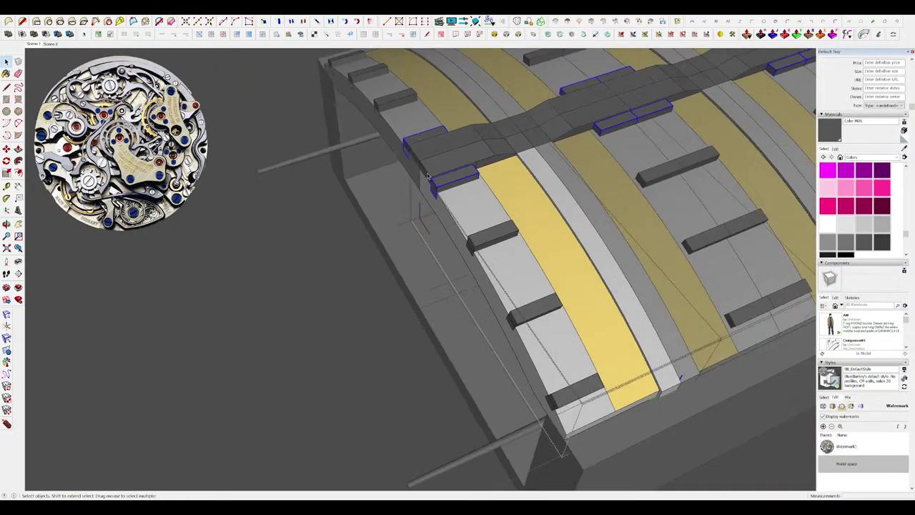
scroll(376, 352, "down", 5)
left_click(524, 396)
left_click(525, 396)
scroll(536, 396, "down", 4)
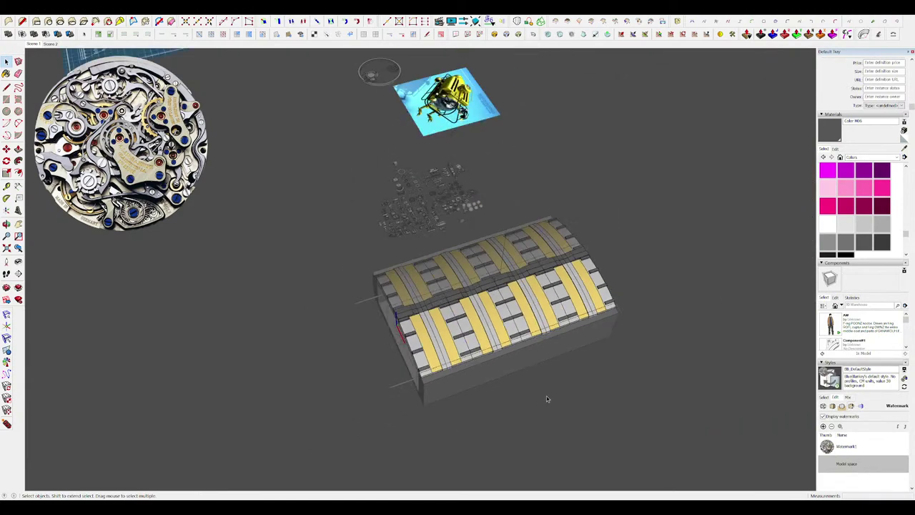
left_click(628, 419)
Examine the arched roof and its repeated segments from several sides.
middle_click_drag(547, 397, 744, 428)
scroll(547, 239, "up", 4)
double_click(547, 239)
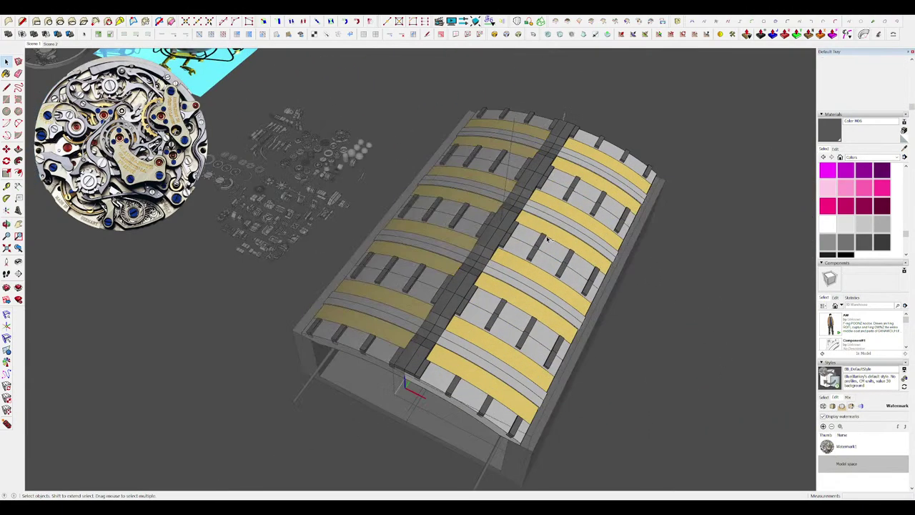
double_click(547, 240)
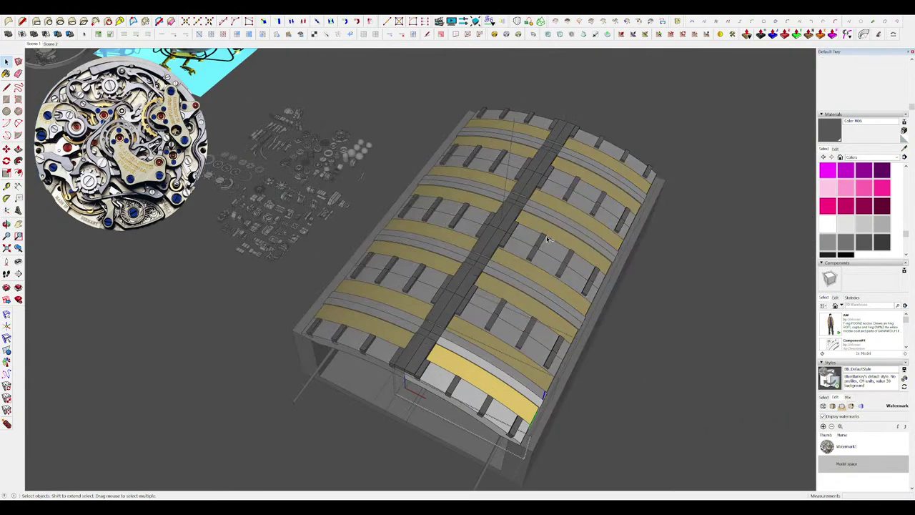
left_click(657, 333)
left_click(657, 334)
scroll(657, 343, "down", 5)
middle_click_drag(657, 346, 489, 300)
scroll(664, 271, "up", 2)
scroll(478, 206, "up", 3)
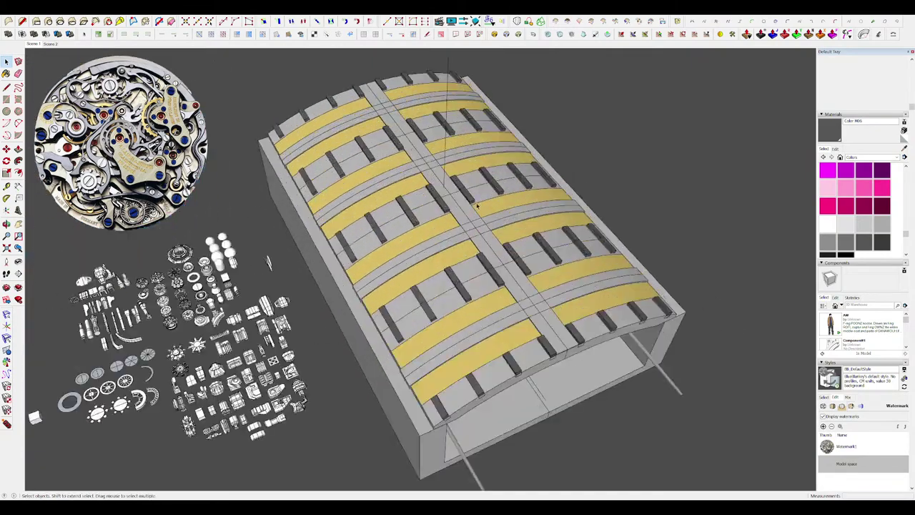
middle_click_drag(478, 206, 377, 188)
left_click(422, 241)
middle_click_drag(422, 242, 395, 219)
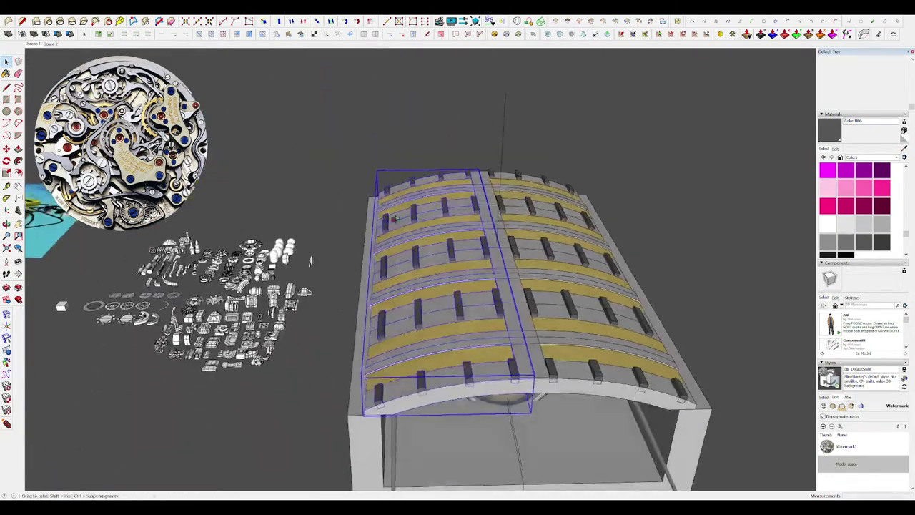
scroll(400, 218, "down", 4)
left_click(619, 323)
middle_click_drag(619, 322, 615, 268)
Open the hangar's U-shaped base and isolate a short section of its floor and walls.
double_click(516, 331)
double_click(516, 332)
middle_click_drag(516, 342, 568, 383)
key("h")
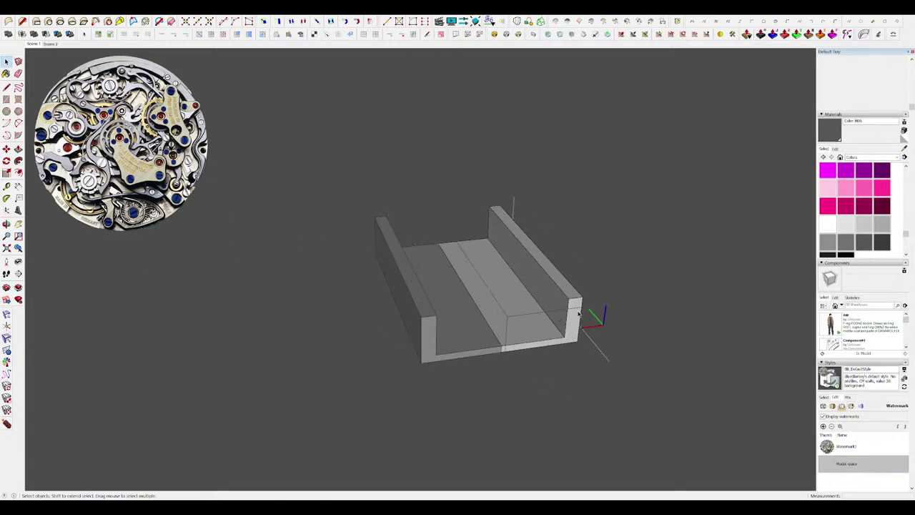
left_click_drag(580, 320, 515, 244)
key("space")
middle_click_drag(350, 196, 440, 233)
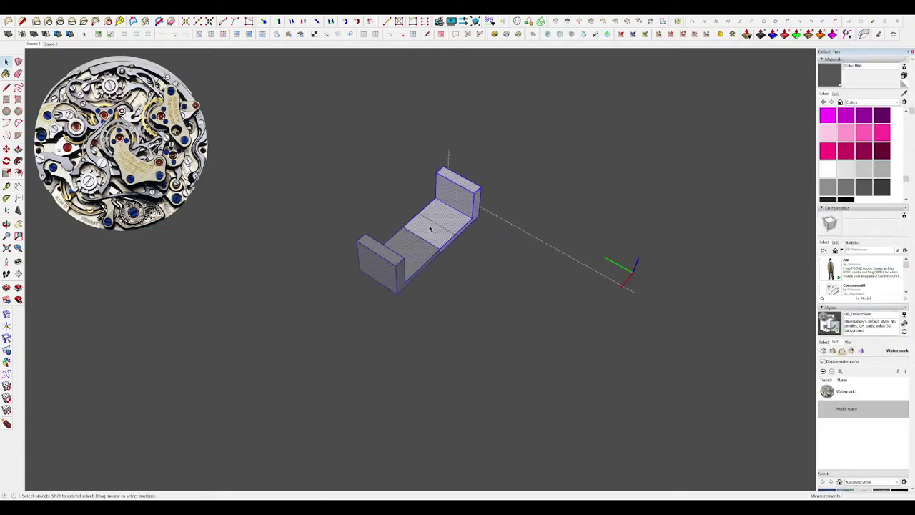
Repeat the short base segment along the hangar and delete the surplus segment that extends beyond the roof.
left_click(470, 337)
middle_click_drag(471, 337, 528, 373)
key("m")
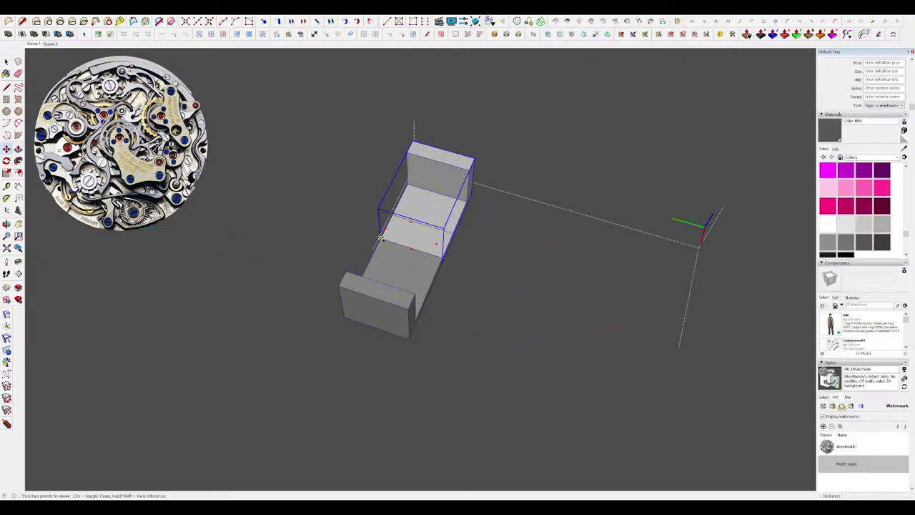
left_click(443, 259)
scroll(443, 258, "down", 2)
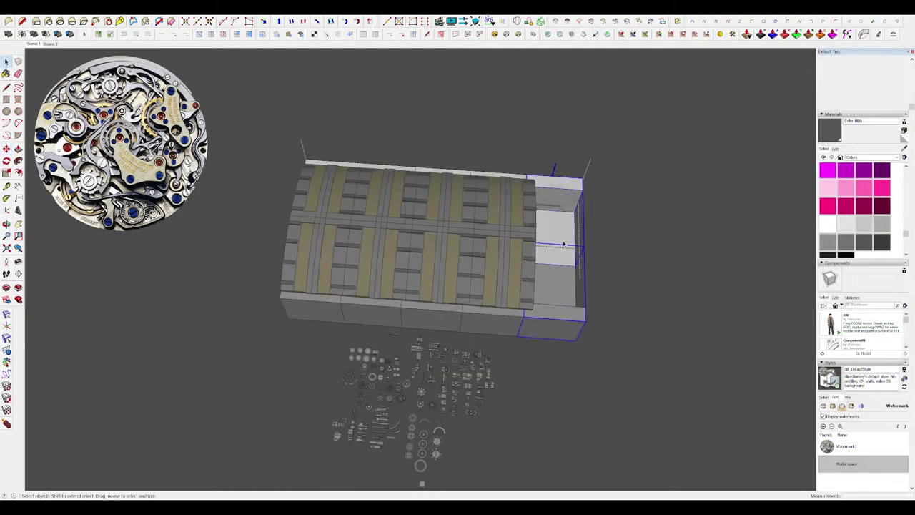
key("Delete")
middle_click_drag(563, 244, 635, 319)
left_click(602, 304)
scroll(579, 300, "down", 2)
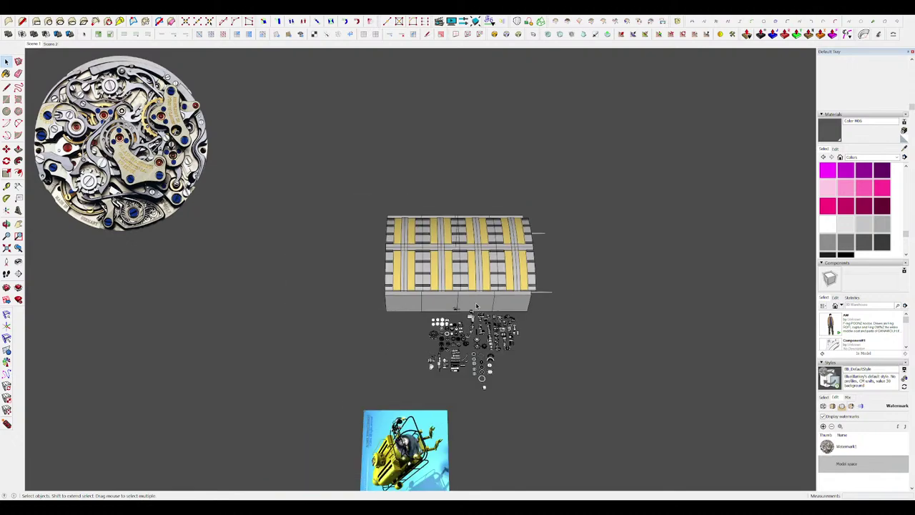
Select both halves of the hangar base and scale them to line up with the ends of the arched roof.
left_click(477, 305)
middle_click_drag(477, 305, 327, 300)
scroll(501, 329, "up", 3)
left_click(510, 338, "shift")
middle_click_drag(511, 339, 461, 332)
scroll(504, 332, "down", 2)
scroll(462, 333, "up", 2)
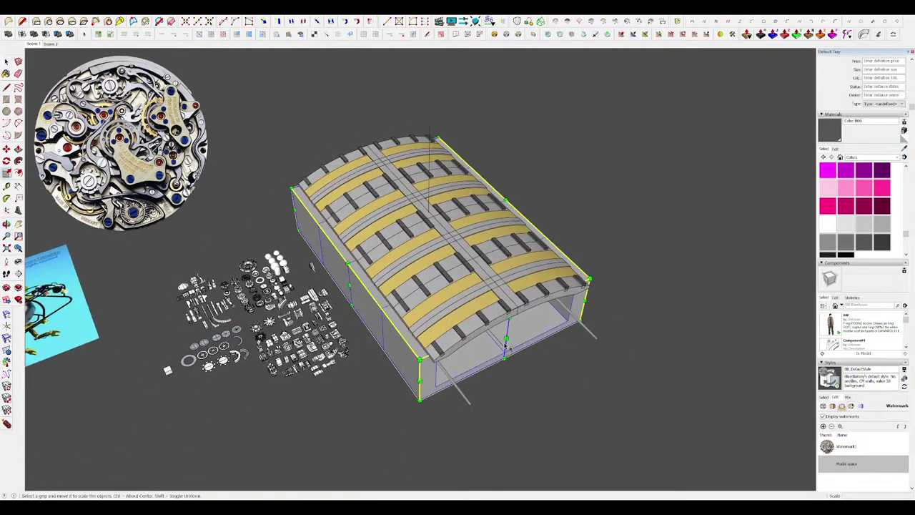
left_click_drag(542, 302, 544, 301)
middle_click_drag(544, 301, 656, 255)
scroll(593, 276, "down", 2)
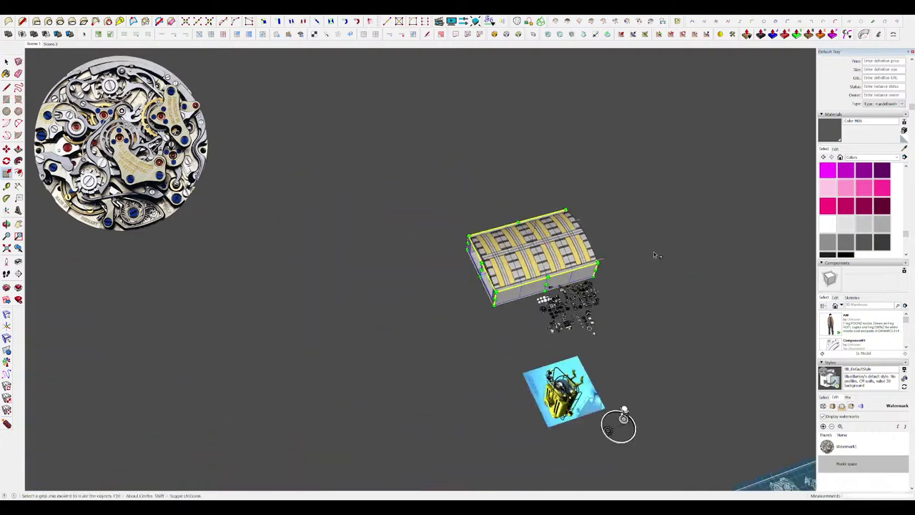
scroll(520, 270, "up", 5)
left_click_drag(529, 223, 527, 225)
middle_click_drag(528, 225, 422, 276)
scroll(422, 276, "down", 3)
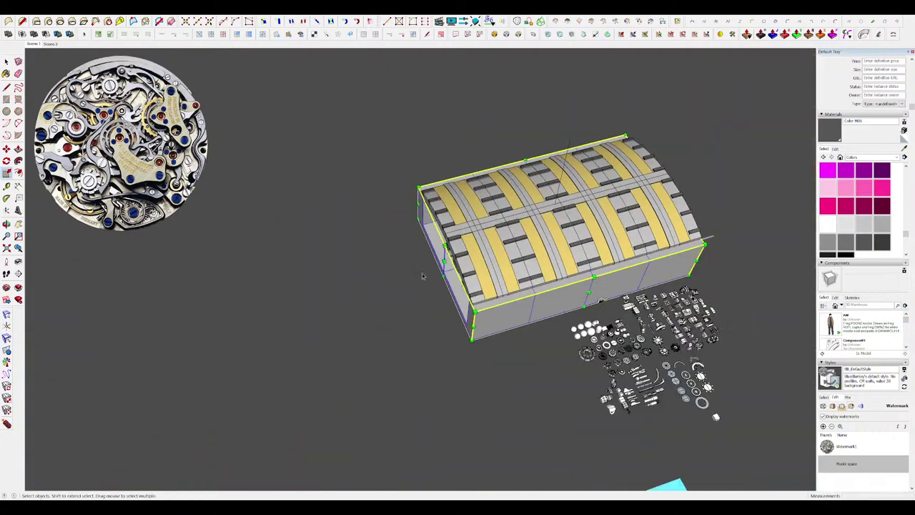
Open a base segment, split its outer wall with a horizontal line and slant the upper part inward.
scroll(472, 327, "up", 4)
key("space")
double_click(472, 327)
middle_click_drag(472, 327, 601, 264)
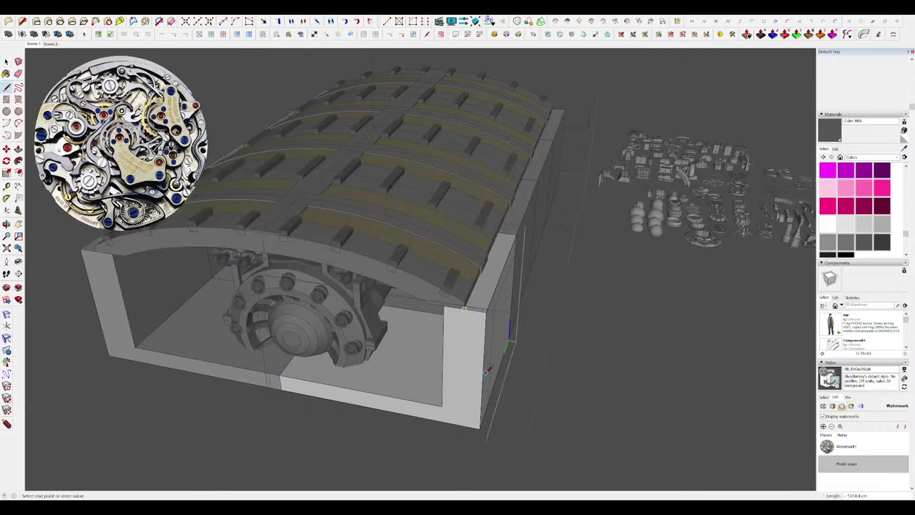
scroll(541, 226, "down", 5)
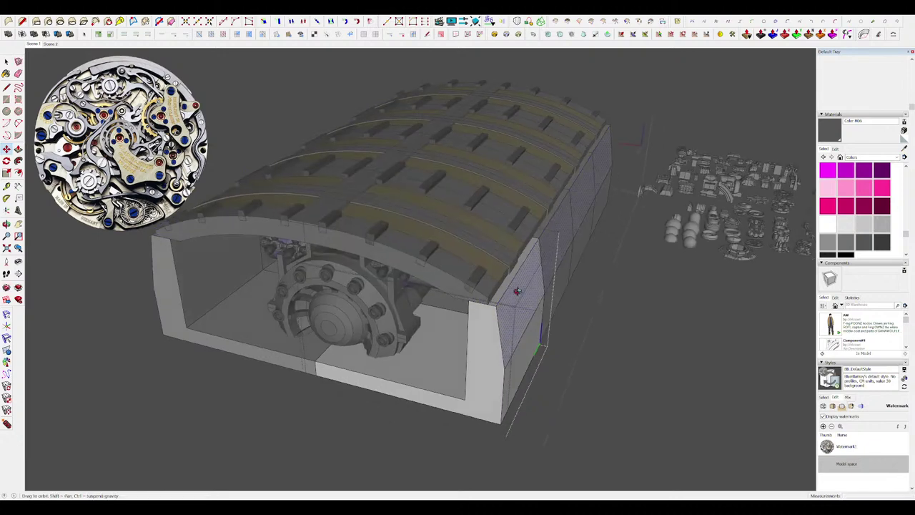
scroll(517, 288, "down", 4)
scroll(550, 243, "up", 6)
Slant the upper part of the inner wall inward to meet the roof's underside and adjust its bend edge.
middle_click_drag(550, 214, 550, 243)
scroll(551, 243, "down", 3)
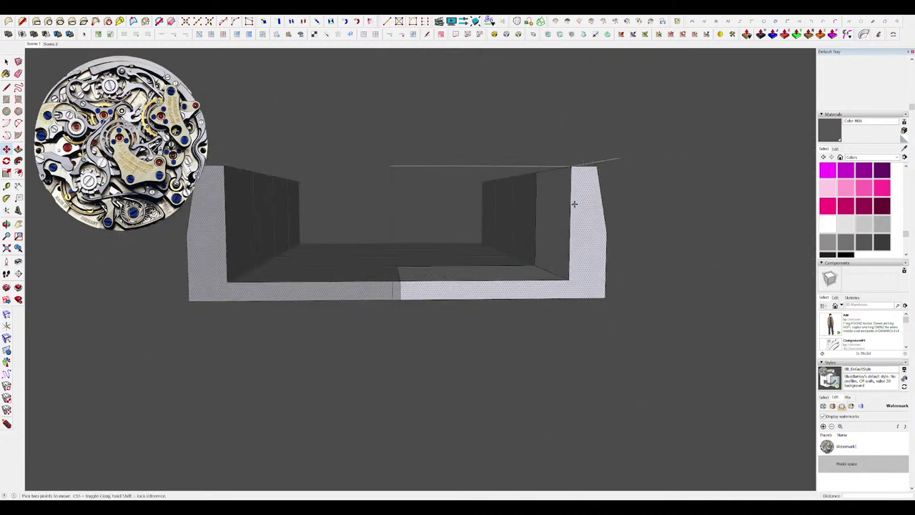
scroll(542, 181, "up", 2)
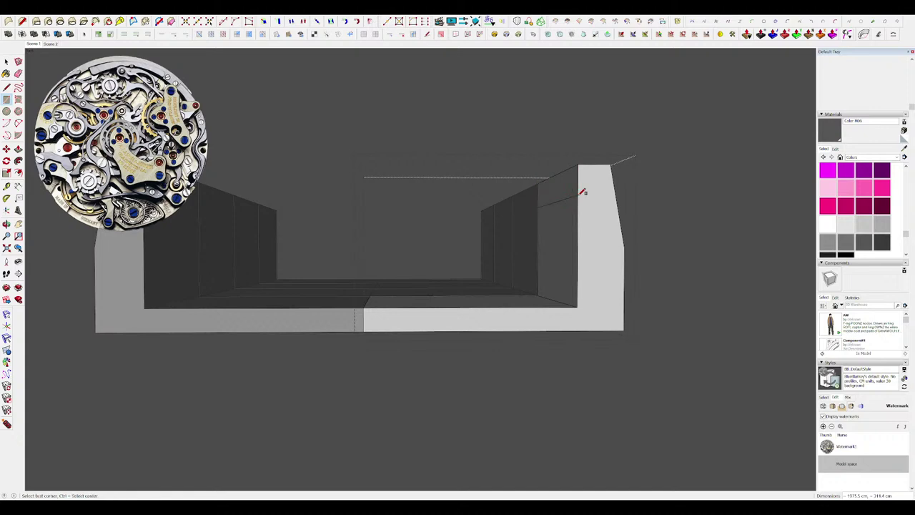
scroll(582, 192, "up", 3)
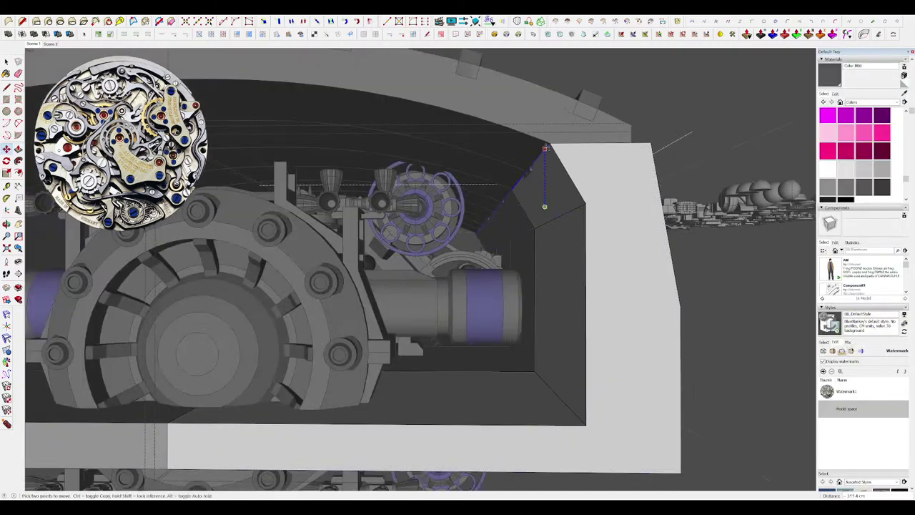
left_click(545, 148)
scroll(538, 204, "down", 6)
key("space")
scroll(493, 228, "up", 4)
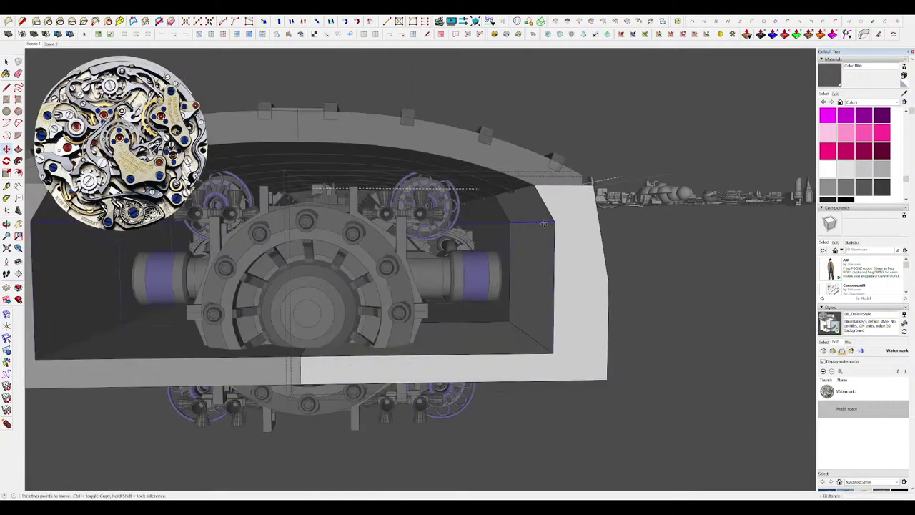
left_click(544, 222)
scroll(541, 215, "down", 3)
middle_click_drag(541, 215, 554, 264)
scroll(500, 293, "down", 5)
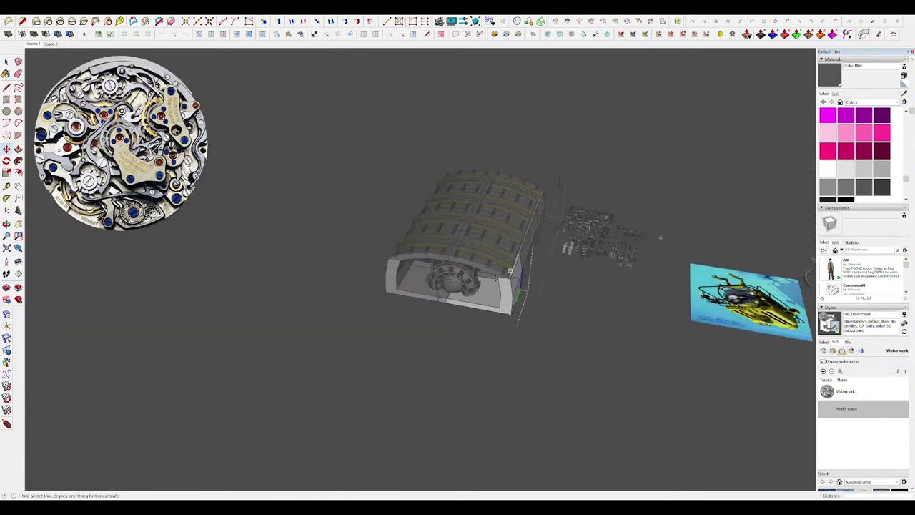
Offset the outline of the base segment's floor face inward by about 305 cm.
key("space")
left_click(592, 371)
middle_click_drag(515, 300, 307, 285)
scroll(591, 371, "down", 3)
scroll(554, 332, "up", 1)
key("h")
scroll(411, 288, "up", 4)
middle_click_drag(459, 283, 475, 214)
key("f")
left_click(503, 264)
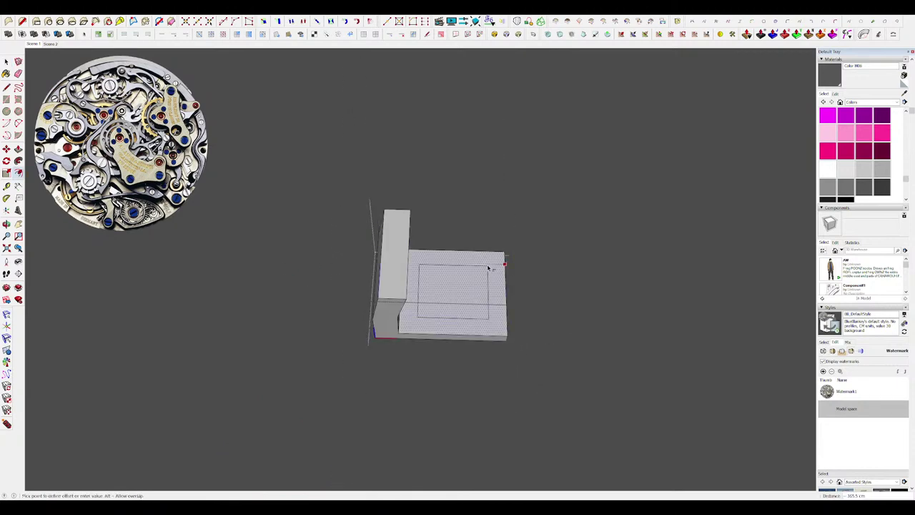
scroll(522, 267, "up", 4)
Recess the inset floor panel below the surrounding border, leaving it open toward the hangar's centre line.
middle_click_drag(473, 281, 547, 252)
left_click(506, 240)
left_click(541, 223)
middle_click_drag(479, 235, 400, 276)
scroll(400, 276, "down", 3)
key("space")
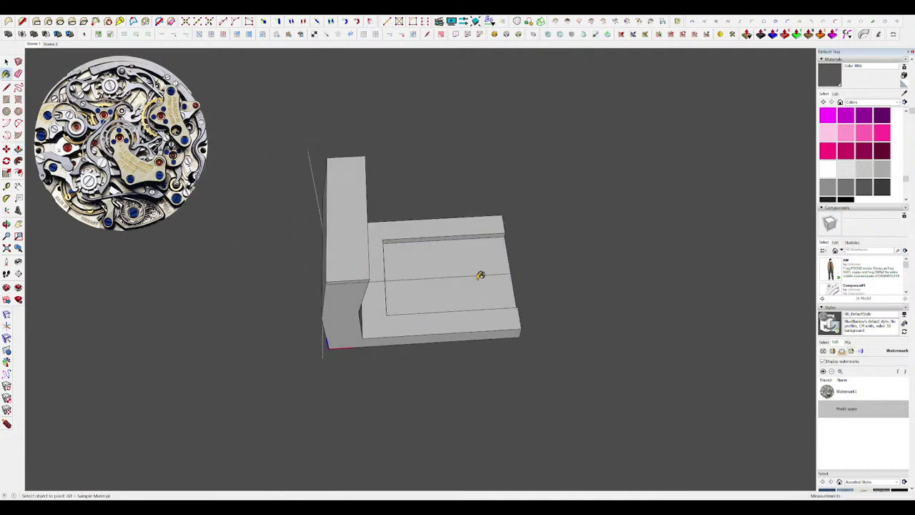
Paint the recessed floor panel dark grey with Color M06 and close the base segment.
left_click(480, 275)
scroll(491, 271, "down", 2)
key("h")
key("space")
mouse_move(492, 272)
middle_mouse_down()
mouse_move(675, 315)
mouse_move(547, 264)
middle_mouse_up()
left_click(676, 314)
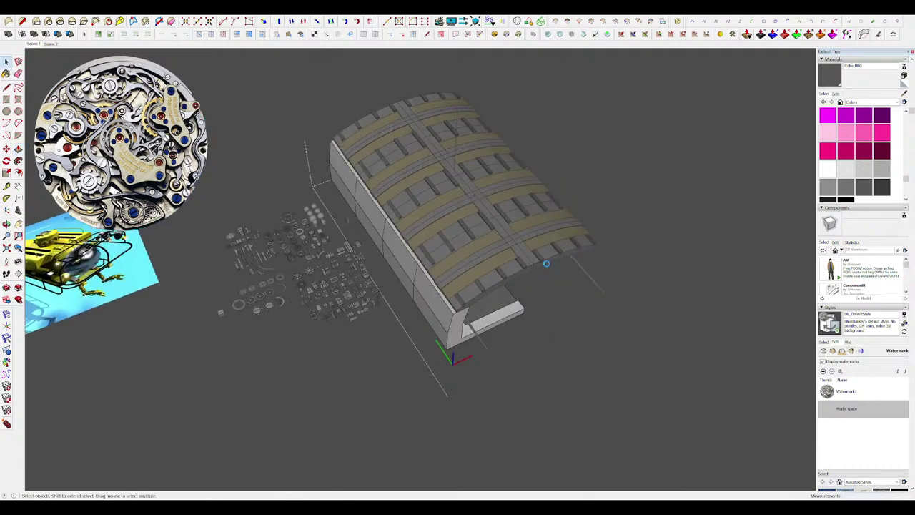
Reopen the base segment and extrude a circle beside the inner wall into a pipe running along the floor.
middle_click_drag(470, 317, 355, 309)
left_click(408, 254)
double_click(408, 255)
scroll(413, 263, "up", 3)
left_click(431, 242)
scroll(431, 244, "up", 2)
key("p")
left_click(424, 241)
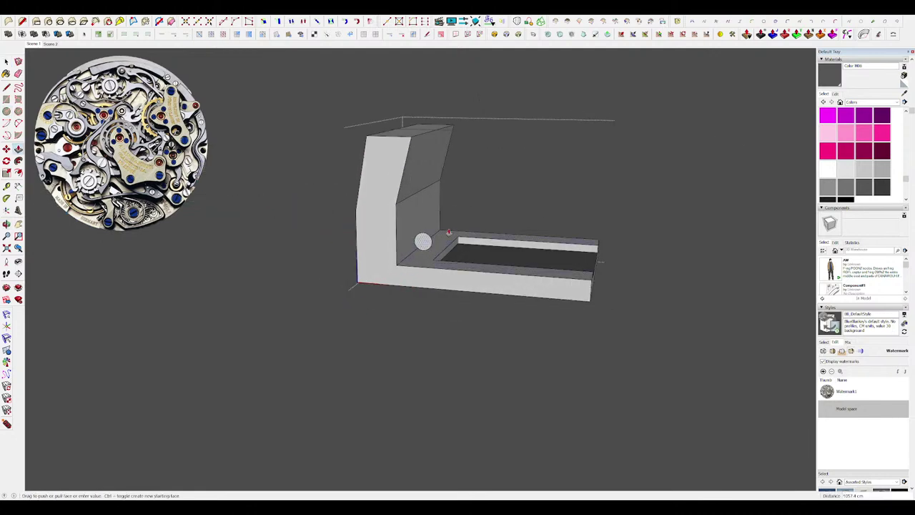
left_click(492, 235)
key("space")
mouse_move(434, 239)
middle_mouse_down()
mouse_move(418, 243)
mouse_move(465, 236)
mouse_move(598, 279)
mouse_move(503, 276)
middle_mouse_up()
key("ctrl+z")
left_click(598, 276)
scroll(515, 289, "up", 2)
key("space")
double_click(550, 295)
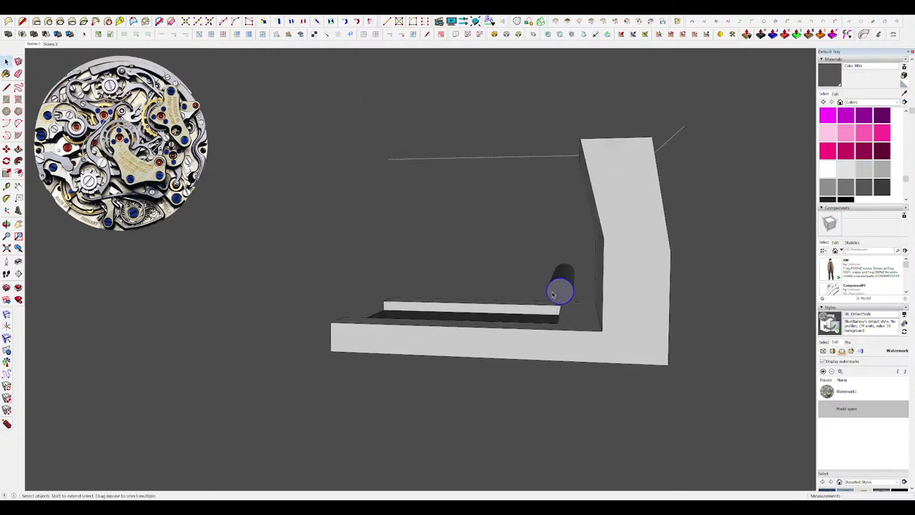
Scale the pipe to a larger diameter and adjust its length along the inner wall.
middle_click_drag(549, 293, 559, 344)
key("s")
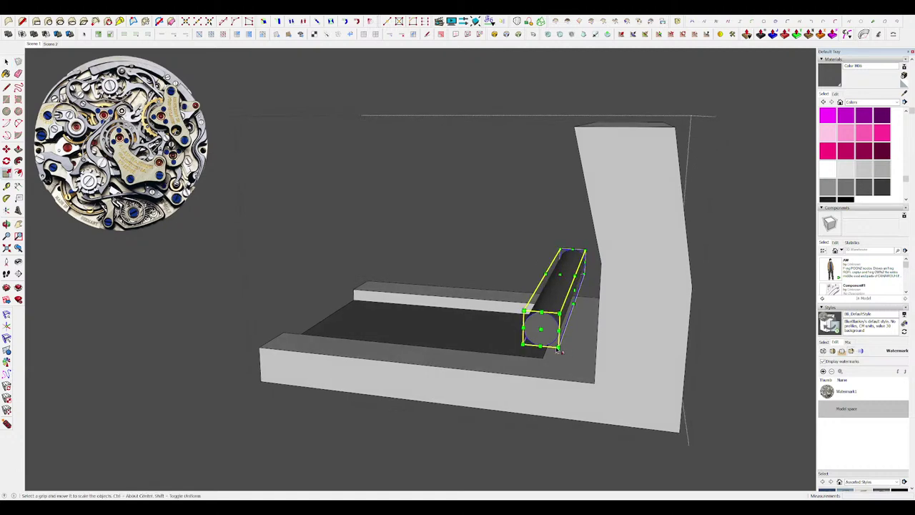
left_click_drag(559, 348, 554, 464)
middle_click_drag(558, 411, 622, 422)
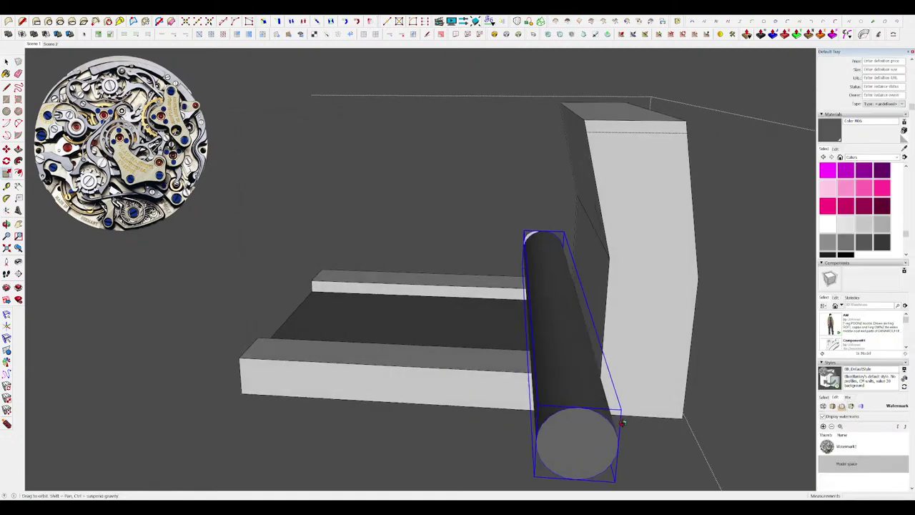
left_click_drag(577, 443, 657, 354)
middle_click_drag(654, 353, 594, 335)
Delete the leftover circle beside the open end of the pipe in the base segment.
key("m")
scroll(499, 296, "up", 5)
middle_click_drag(499, 296, 508, 313)
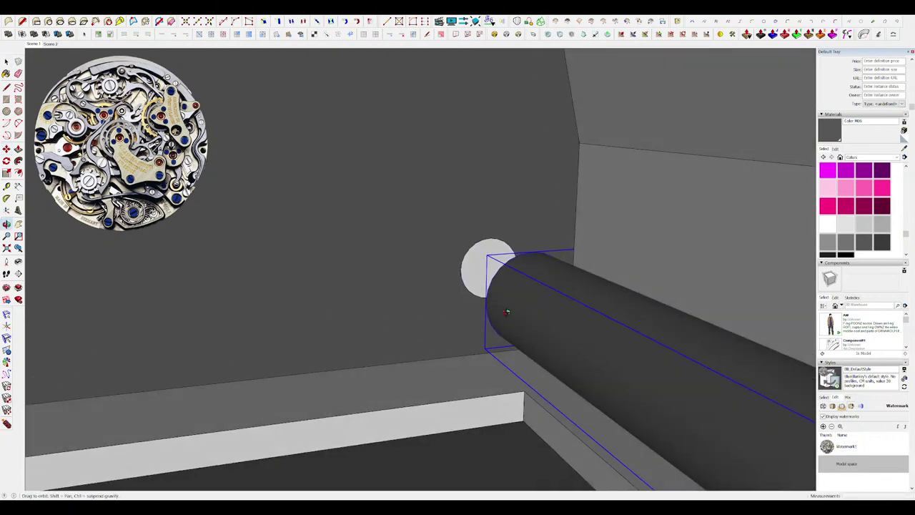
key("space")
scroll(472, 280, "up", 3)
middle_click_drag(472, 280, 663, 333)
scroll(664, 333, "down", 3)
middle_click_drag(558, 315, 624, 301)
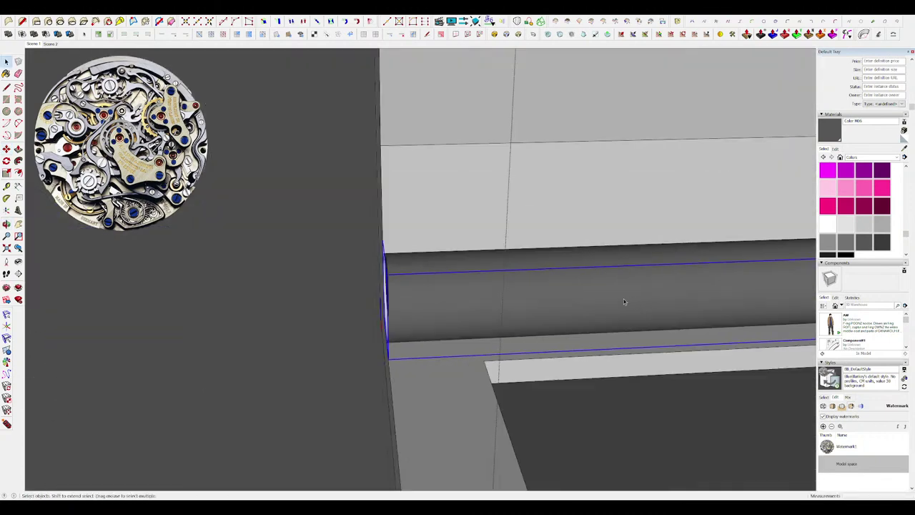
middle_click_drag(443, 296, 600, 303)
middle_click_drag(311, 318, 352, 300)
scroll(352, 300, "up", 4)
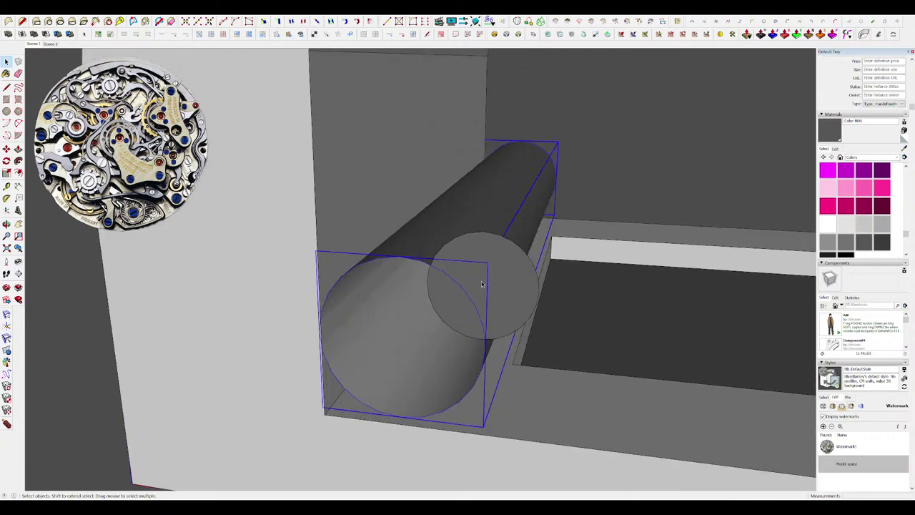
double_click(494, 270)
scroll(493, 273, "down", 3)
key("Delete")
scroll(472, 276, "up", 2)
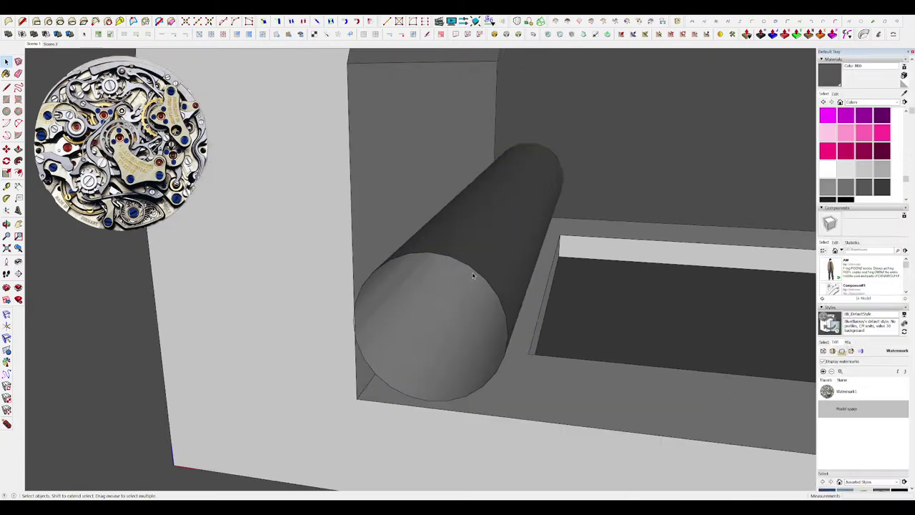
Close the pipe's open end with a face and paint it dark grey with Color M06.
key("space")
double_click(477, 271)
key("l")
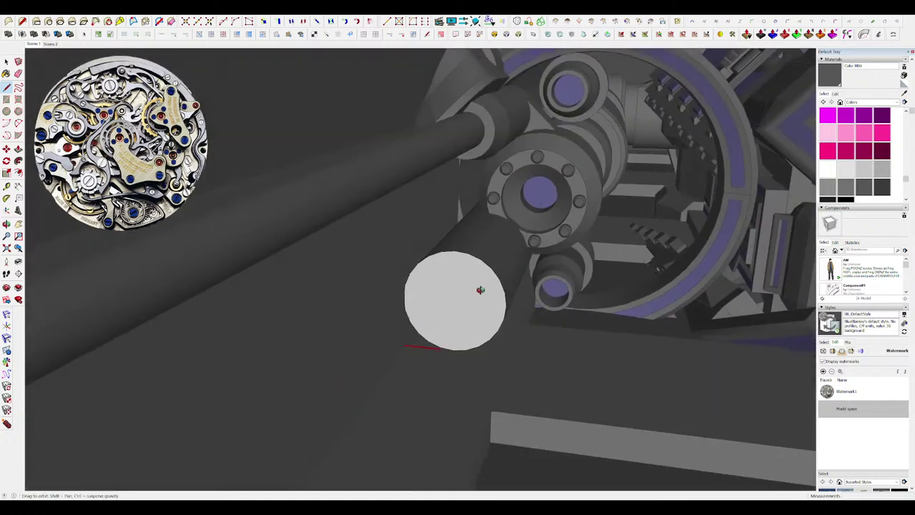
left_click(475, 283)
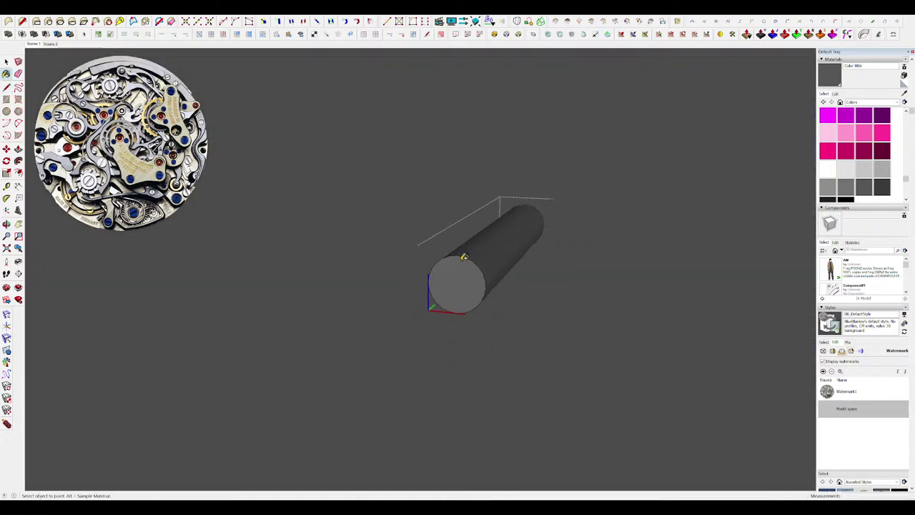
key("space")
left_click(501, 300)
Examine the base segment with its pipe, the assembled hangar and the ship's animation from several angles.
scroll(501, 300, "down", 3)
middle_click_drag(495, 294, 415, 288)
scroll(532, 218, "up", 1)
middle_click_drag(529, 220, 408, 259)
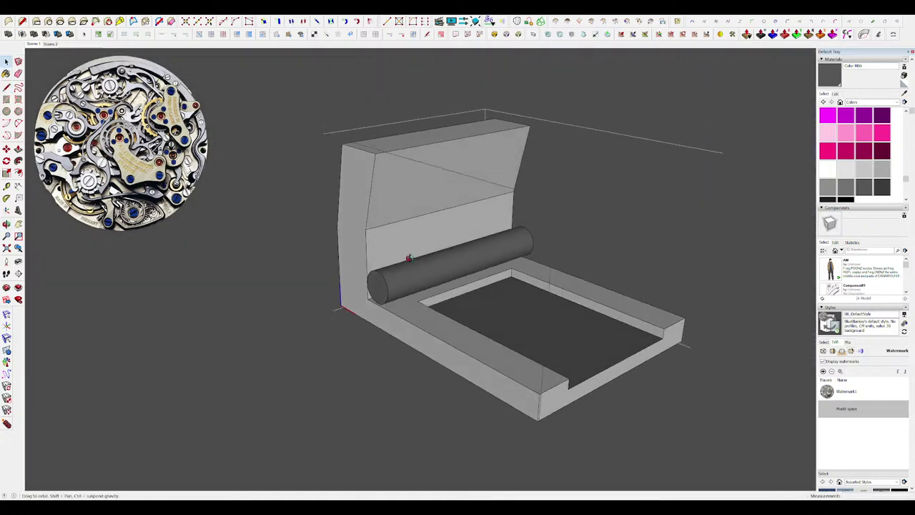
middle_click_drag(494, 261, 325, 284)
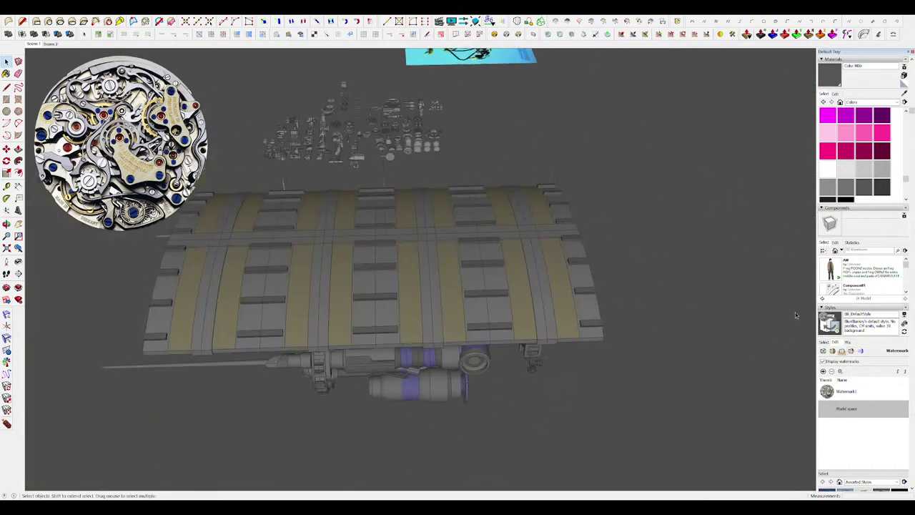
middle_click_drag(536, 252, 706, 267)
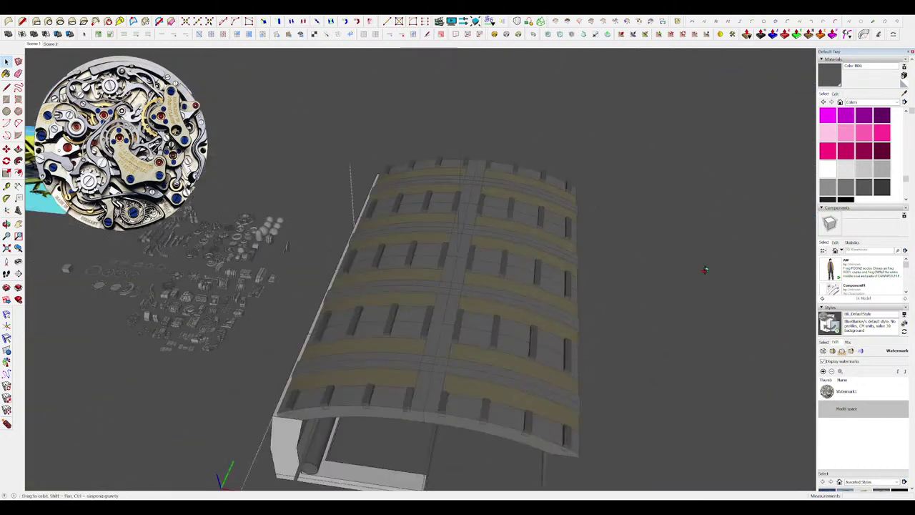
scroll(629, 266, "down", 4)
middle_click_drag(371, 244, 427, 250)
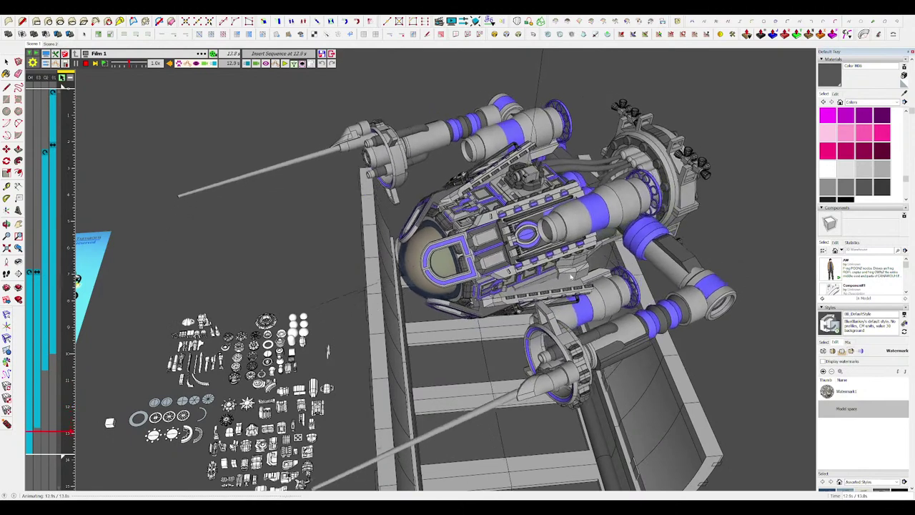
scroll(560, 272, "down", 2)
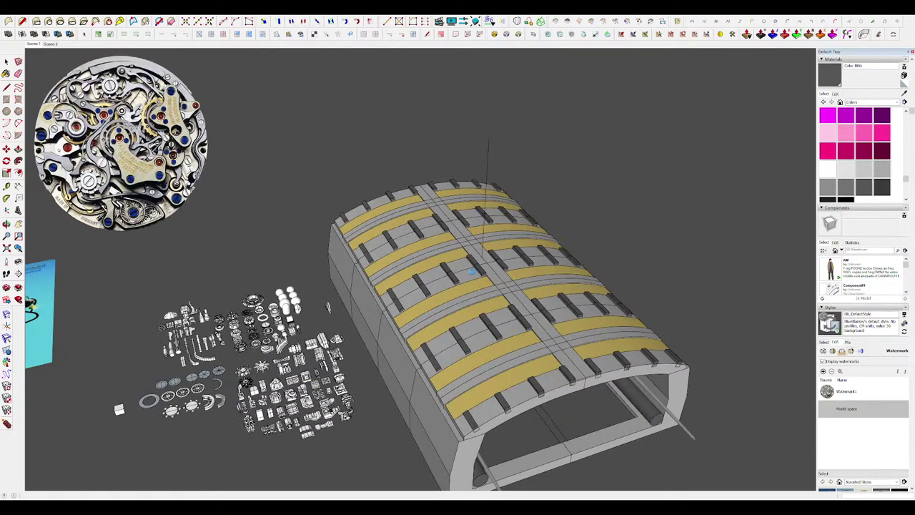
Remove the hangar's arched roof sections to expose the ship inside.
key("space")
scroll(485, 277, "down", 2)
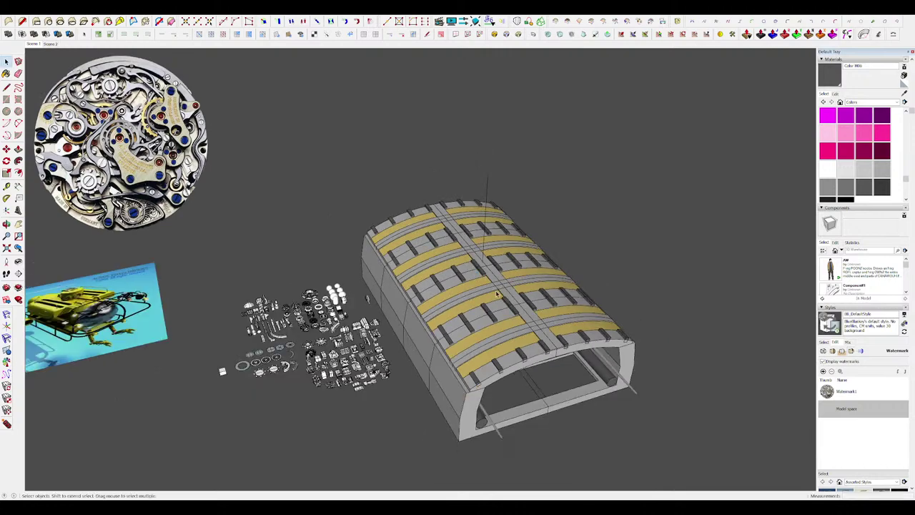
left_click(486, 280)
middle_click_drag(486, 280, 493, 300)
key("Delete")
scroll(503, 325, "up", 2)
scroll(501, 323, "down", 2)
scroll(486, 319, "up", 4)
double_click(486, 319)
key("h")
scroll(439, 311, "down", 4)
scroll(422, 304, "up", 5)
left_click(422, 304)
middle_click_drag(422, 304, 632, 275)
scroll(446, 272, "down", 4)
key("Delete")
scroll(445, 270, "up", 4)
left_click(445, 258)
scroll(445, 256, "down", 5)
key("Delete")
scroll(446, 254, "up", 4)
Try rotating the long barrel and its mount on the ship's side arm about the bolted disc's centre, and undo the rotation.
left_click(446, 262)
left_click(439, 265, "shift")
middle_click_drag(439, 264, 376, 238)
scroll(475, 254, "down", 4)
double_click(457, 247)
left_click(457, 247)
left_click(551, 267)
left_click(551, 267)
scroll(452, 272, "up", 4)
left_click(454, 267)
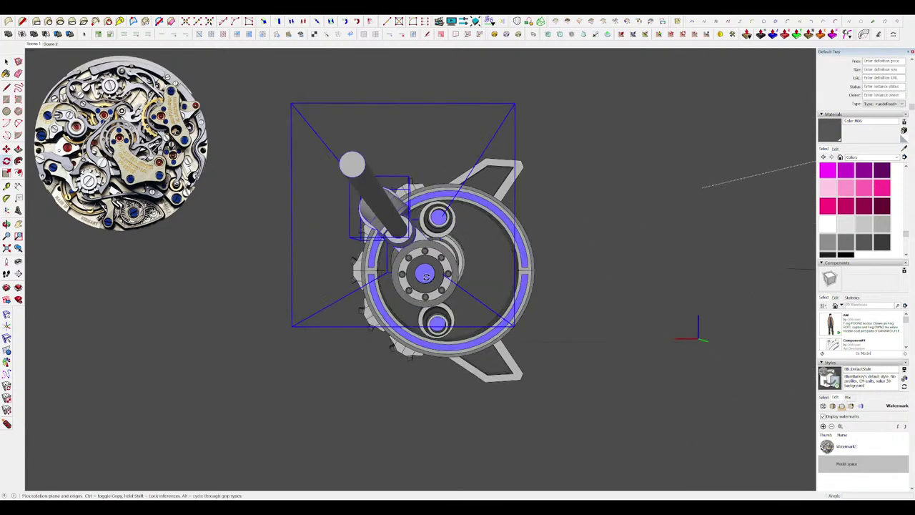
scroll(426, 273, "down", 3)
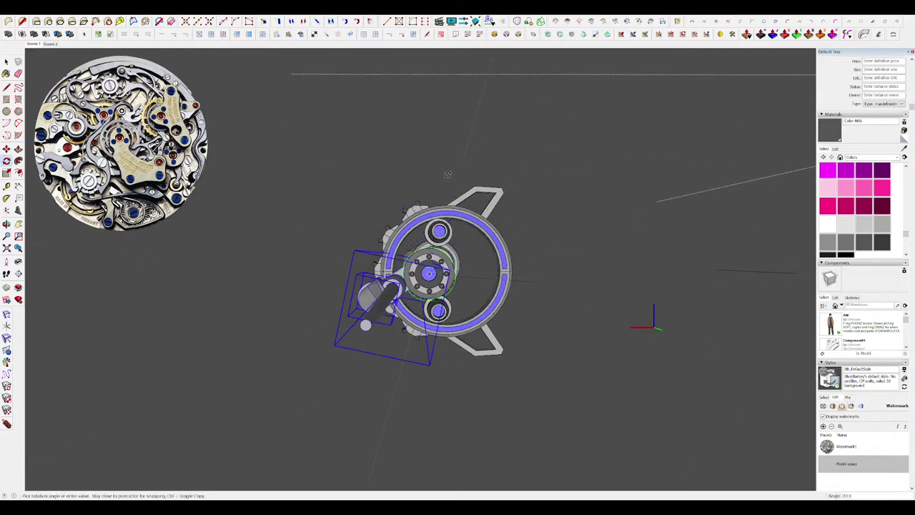
left_click(347, 191)
middle_click_drag(348, 191, 613, 245)
middle_click_drag(400, 296, 421, 278)
key("ctrl+z")
Examine the barrel and its mount against the hangar wall and pipe, both with and without the surrounding model.
middle_click_drag(529, 273, 381, 320)
scroll(450, 265, "down", 5)
key("i")
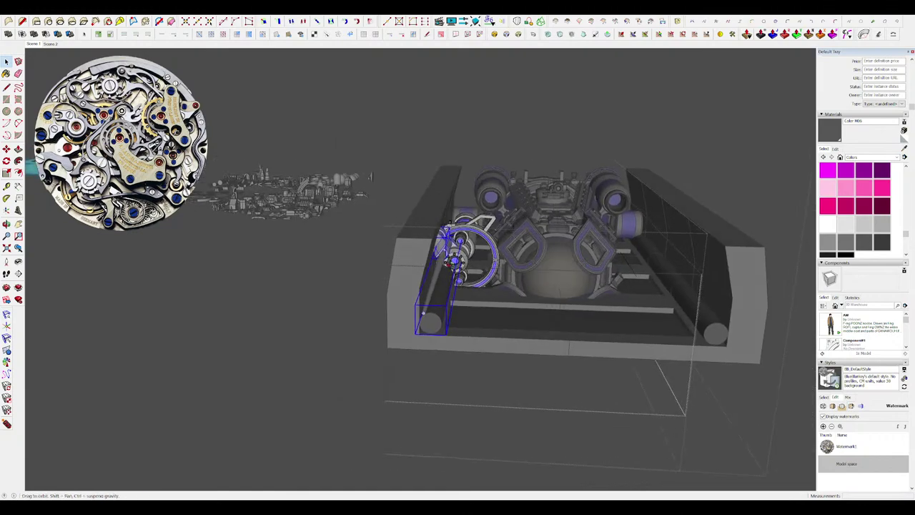
scroll(450, 265, "up", 2)
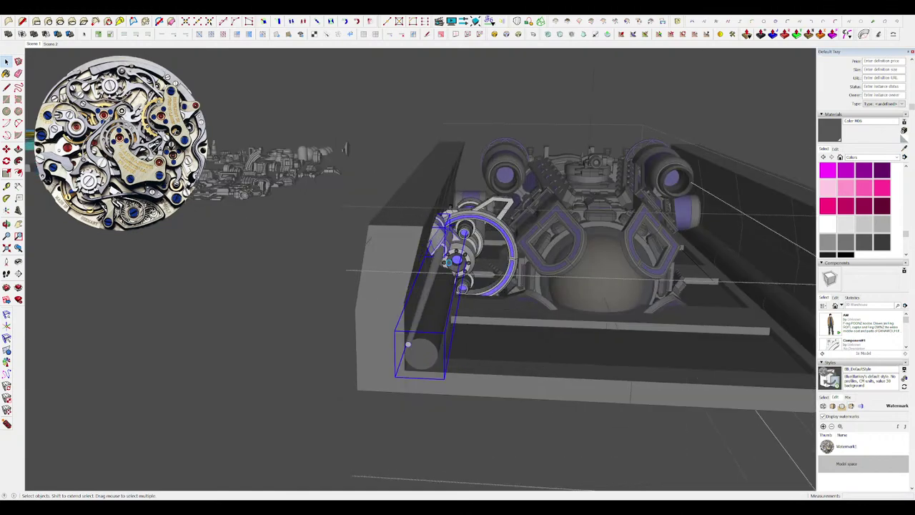
scroll(456, 262, "up", 2)
key("i")
middle_click_drag(461, 261, 480, 244)
scroll(458, 246, "up", 2)
scroll(461, 243, "down", 2)
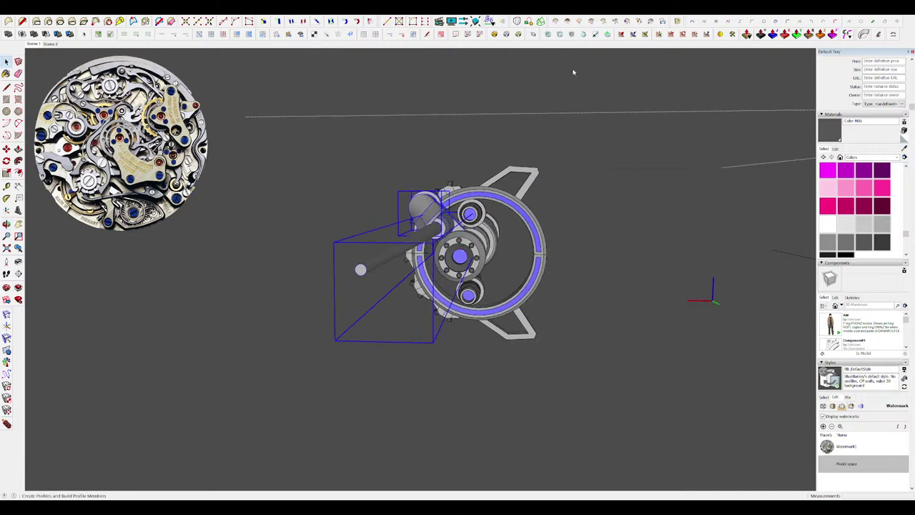
middle_click_drag(521, 220, 471, 238)
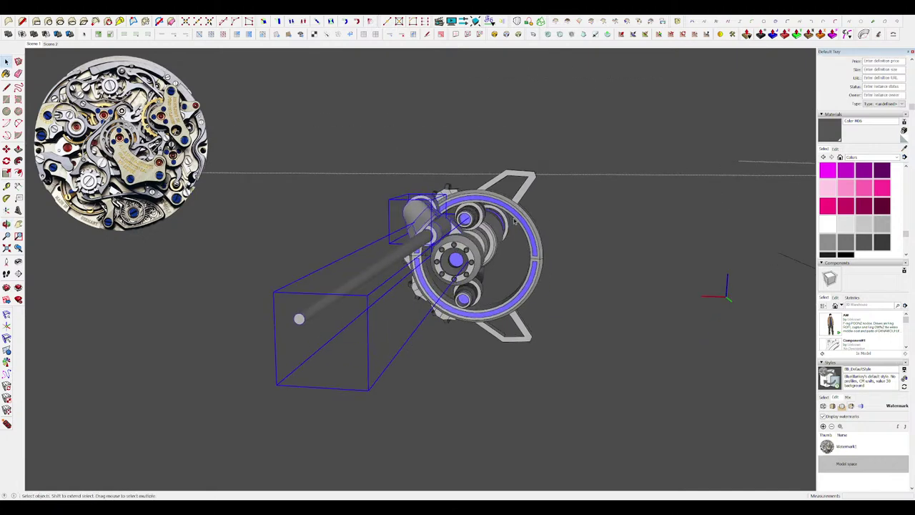
scroll(530, 210, "down", 1)
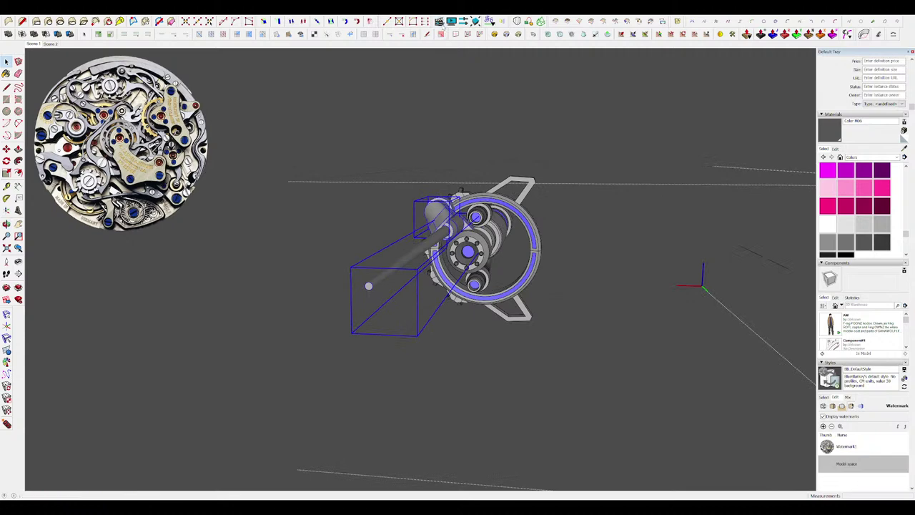
Open the Film 1 animation and turn off the display of watermarks.
left_click(441, 25)
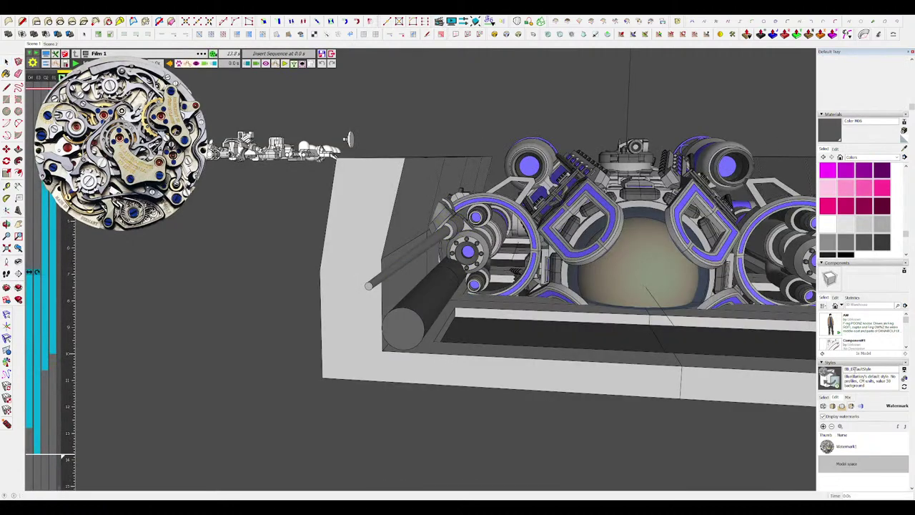
left_click(826, 417)
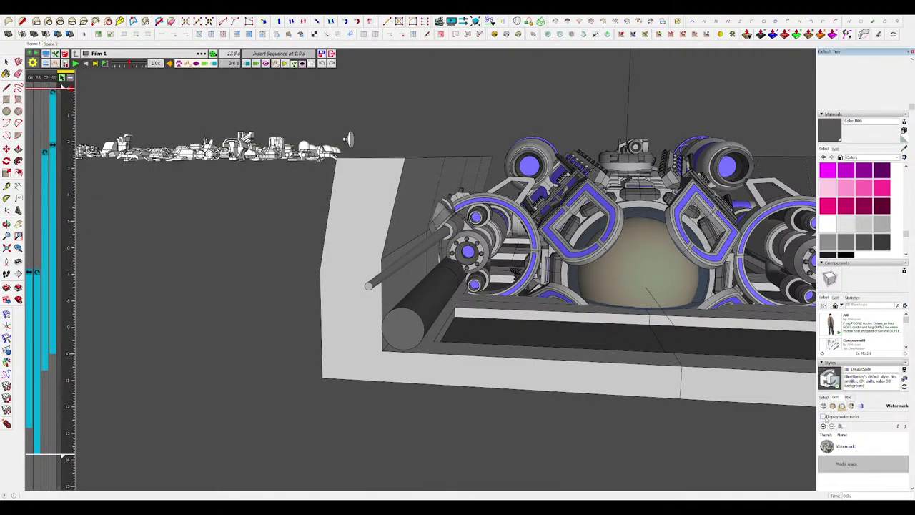
scroll(492, 251, "down", 2)
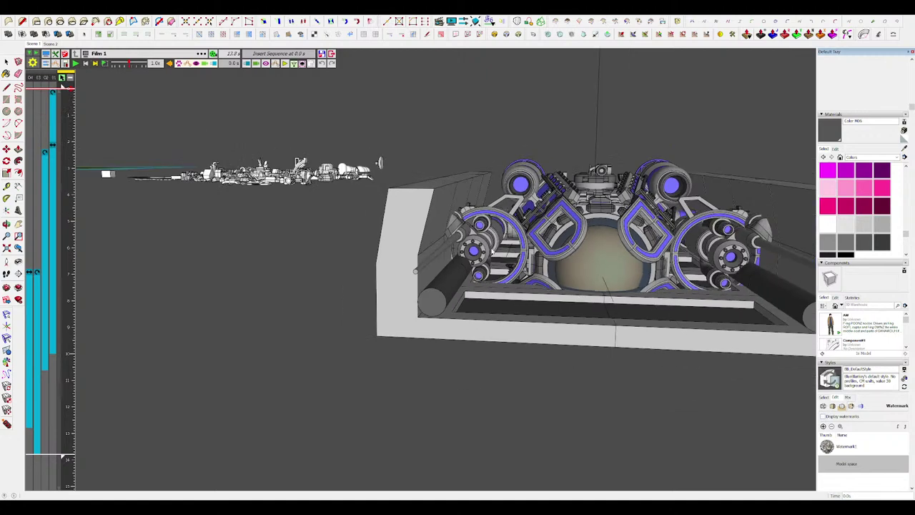
scroll(492, 248, "up", 2)
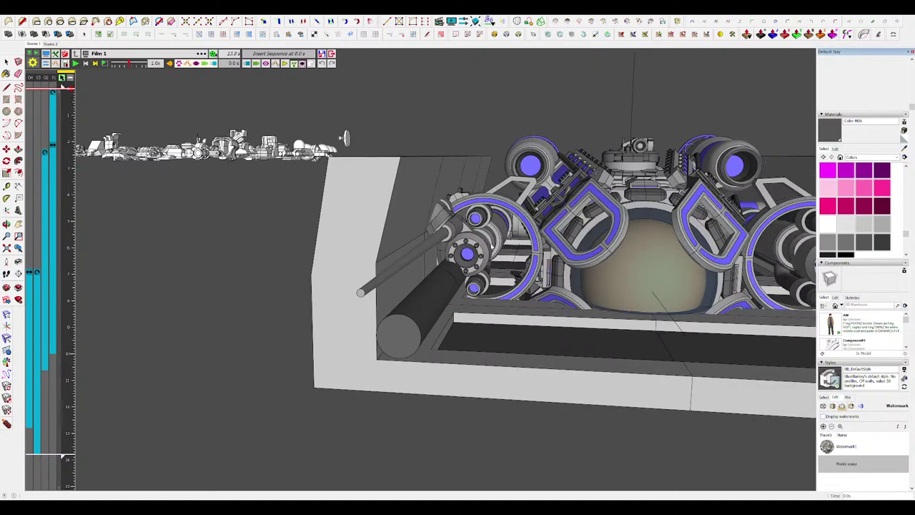
scroll(462, 256, "down", 3)
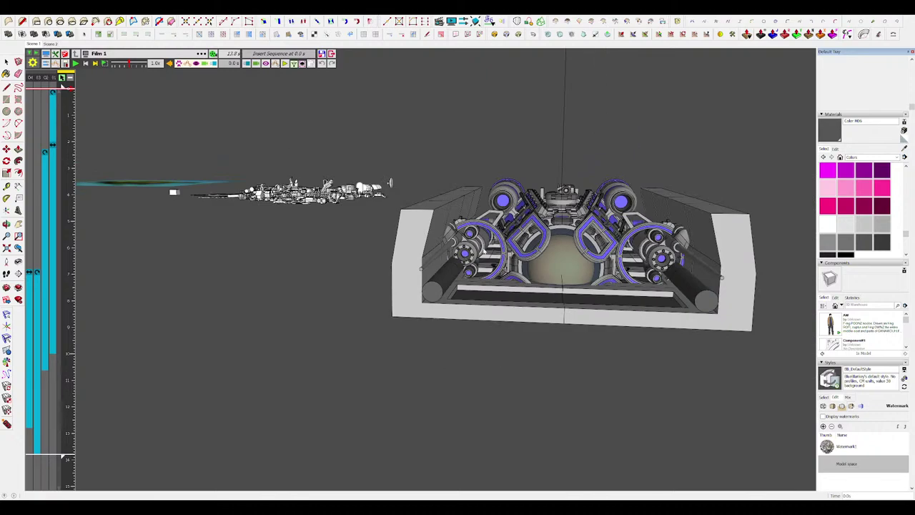
scroll(485, 242, "up", 4)
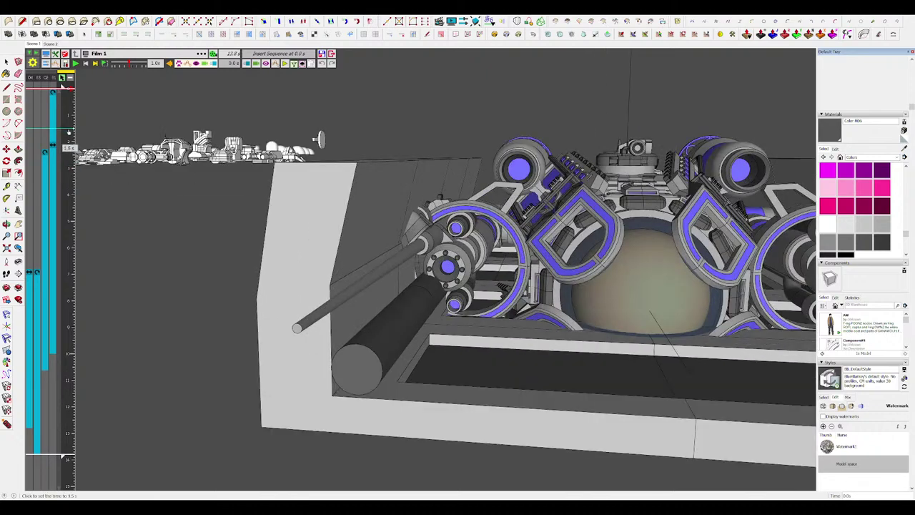
middle_click_drag(367, 243, 386, 234)
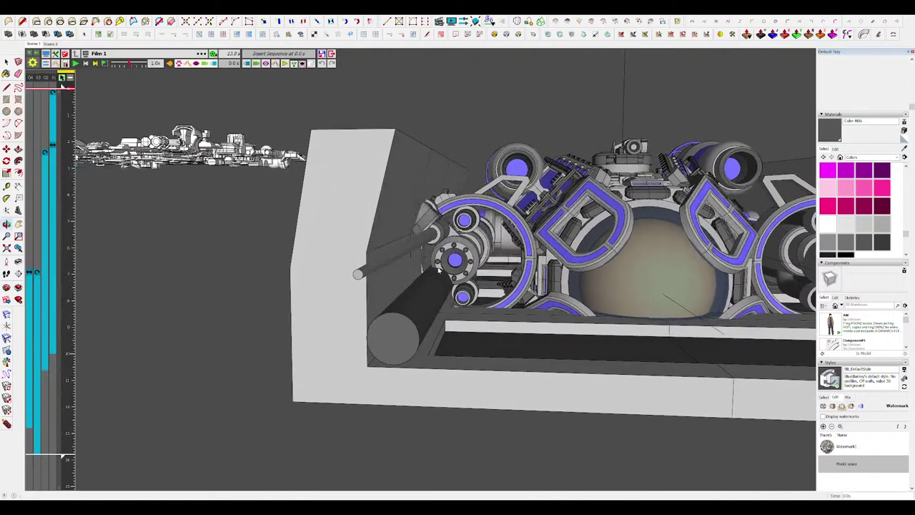
scroll(450, 257, "down", 2)
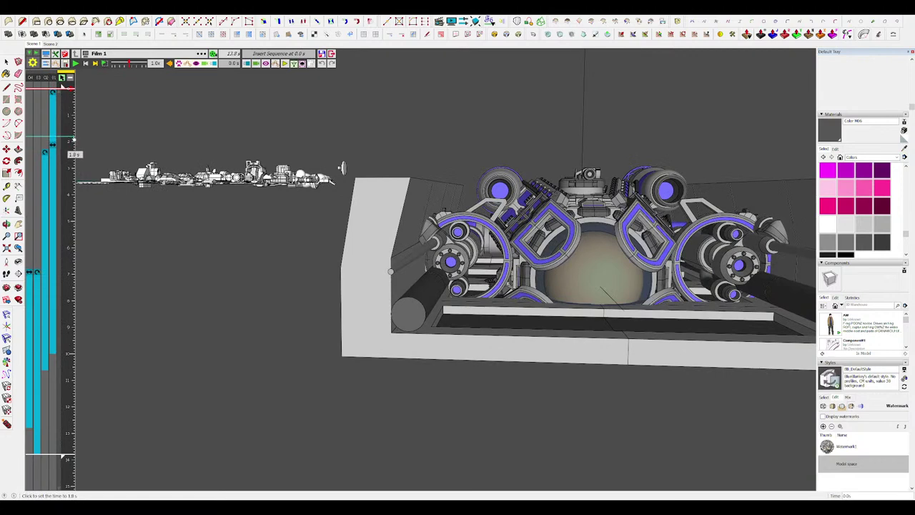
Insert a new movement at 6.8 s on the Film 1 timeline.
left_click_drag(70, 144, 67, 236)
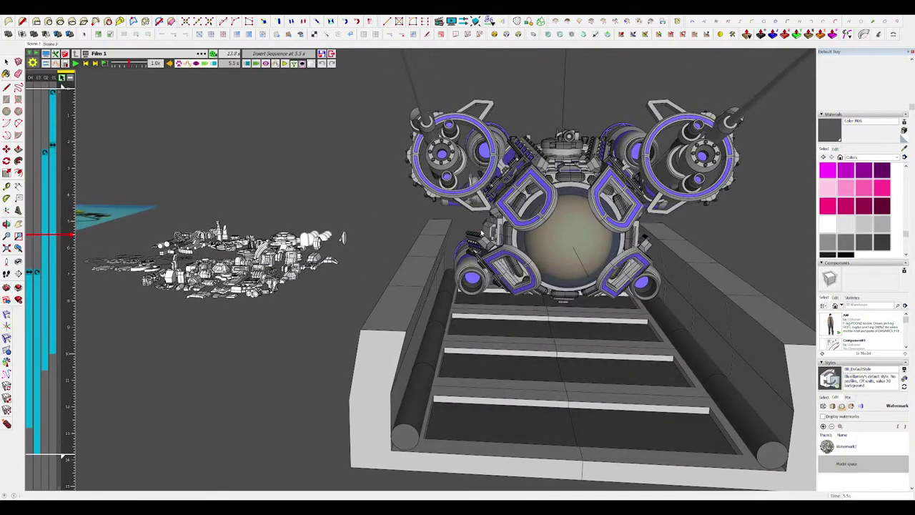
middle_click_drag(494, 198, 486, 186)
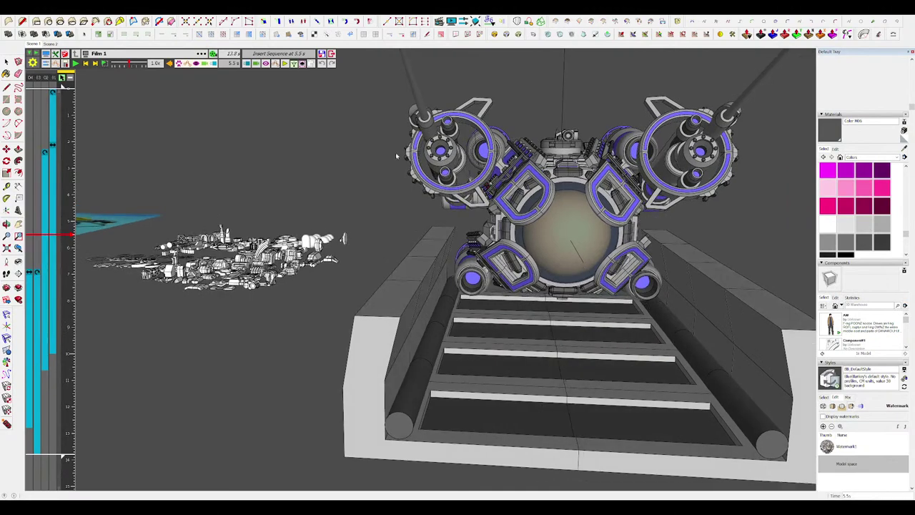
mouse_move(68, 255)
left_mouse_down()
mouse_move(68, 245)
mouse_move(69, 269)
left_mouse_up()
left_click(247, 64)
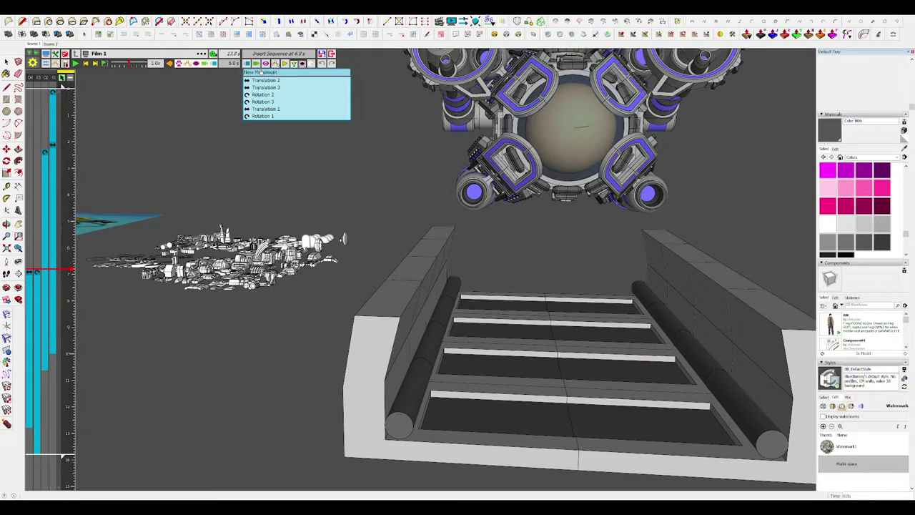
left_click(271, 73)
Select the side arm's long barrel and its mount as the objects of the new movement.
scroll(528, 336, "down", 5)
scroll(477, 171, "up", 5)
middle_click_drag(477, 171, 492, 193)
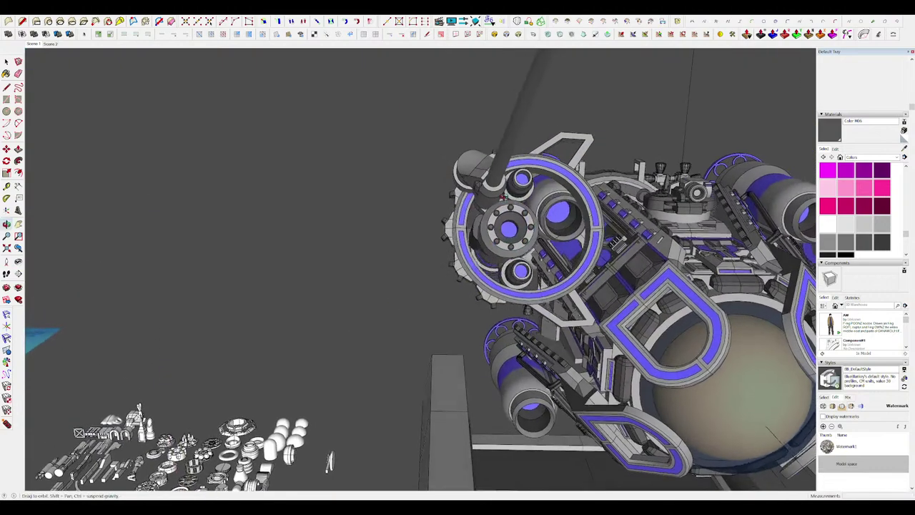
left_click(503, 198)
left_click(467, 175)
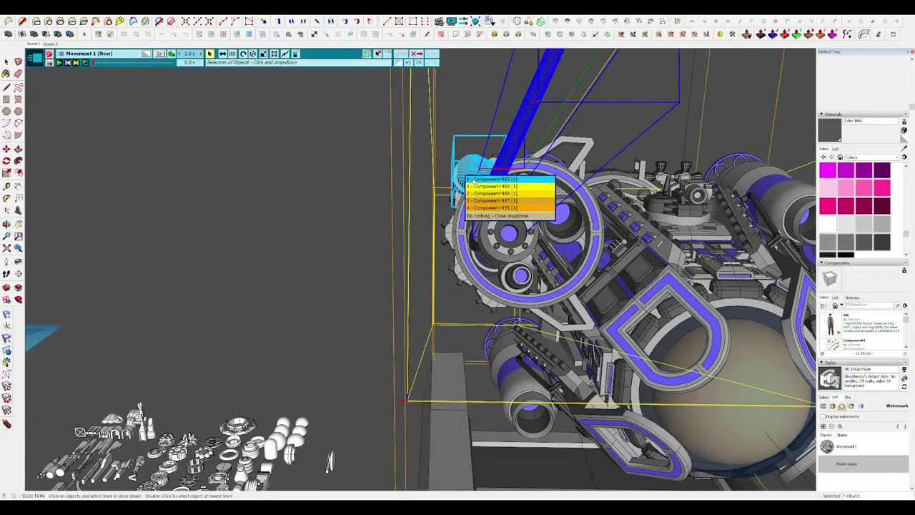
left_click(475, 180)
scroll(476, 181, "up", 2)
middle_click_drag(477, 181, 513, 254)
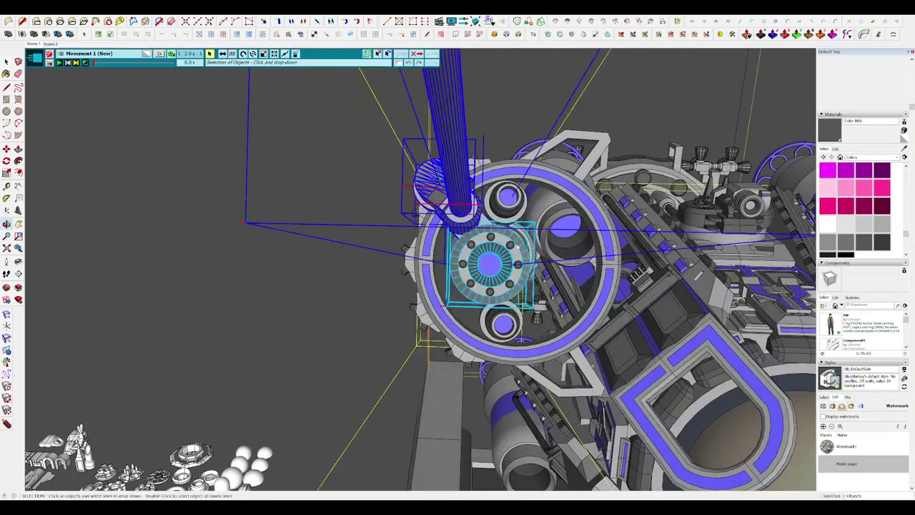
Define a 129° rotation of the barrel and its mount about the centre of the side arm's round hub and validate it.
left_click(243, 54)
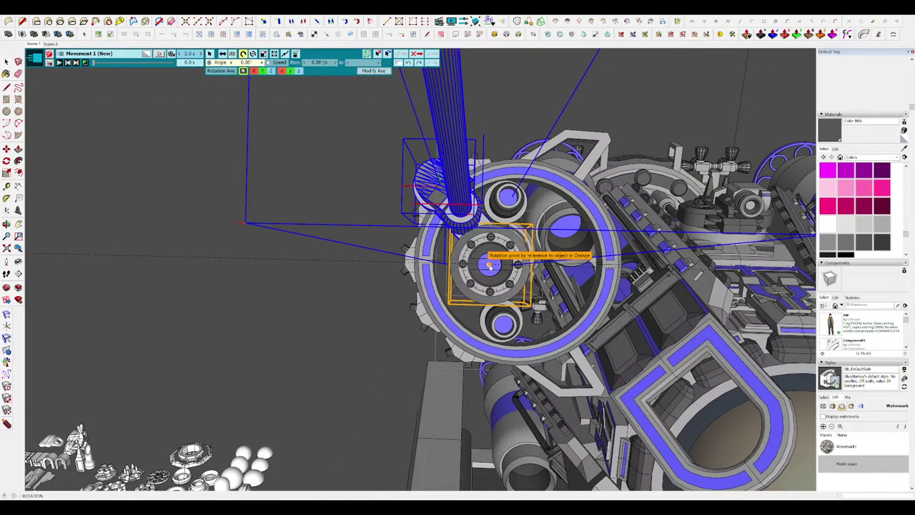
scroll(491, 265, "down", 3)
left_click(490, 265)
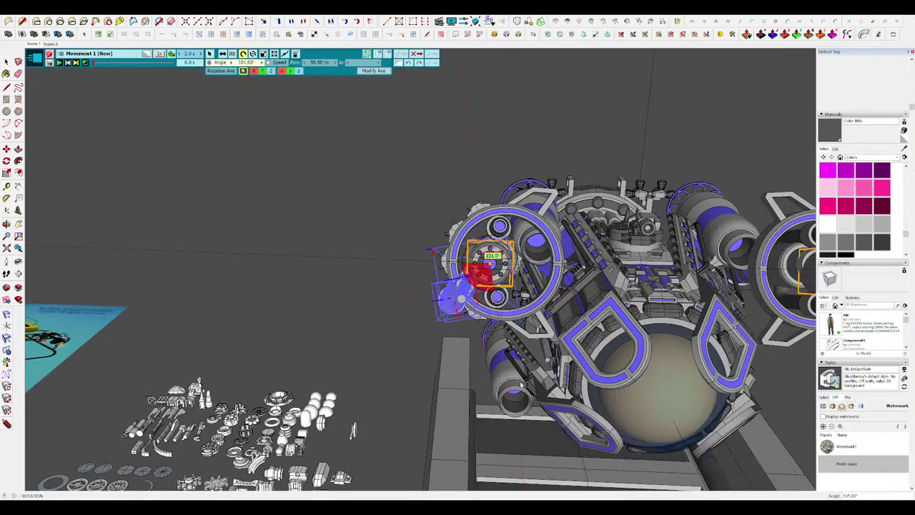
left_click(570, 374)
middle_click_drag(570, 374, 482, 236)
scroll(484, 274, "down", 3)
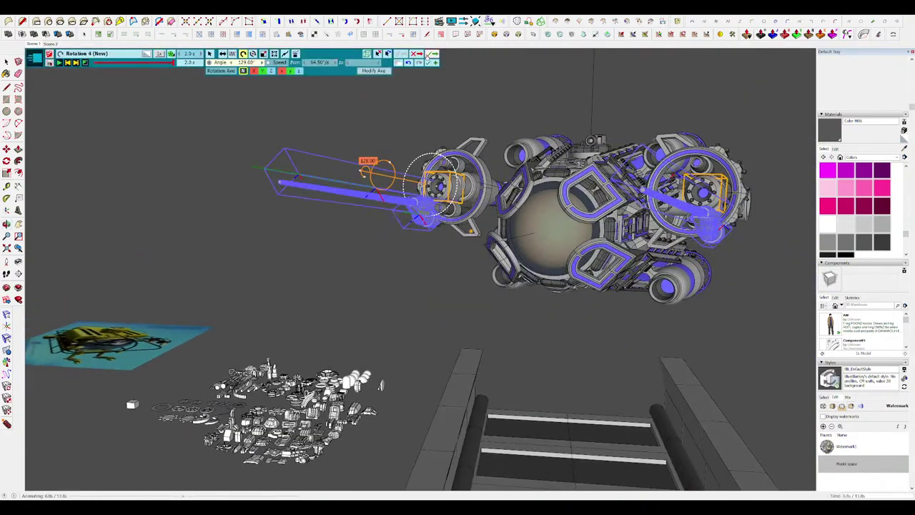
left_click(431, 55)
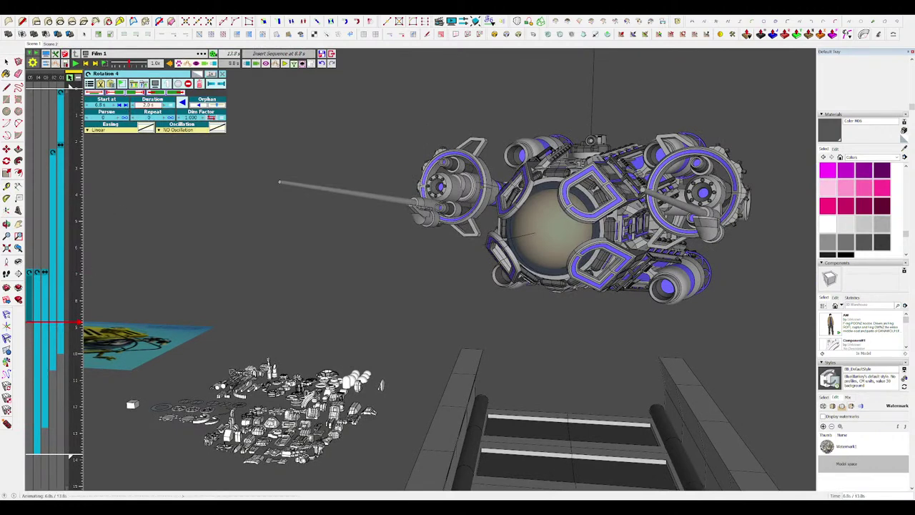
Set the new rotation's duration to 6.0 s and its easing to InOutPolynom [2.0].
key("Return")
left_click(124, 130)
left_click(160, 151)
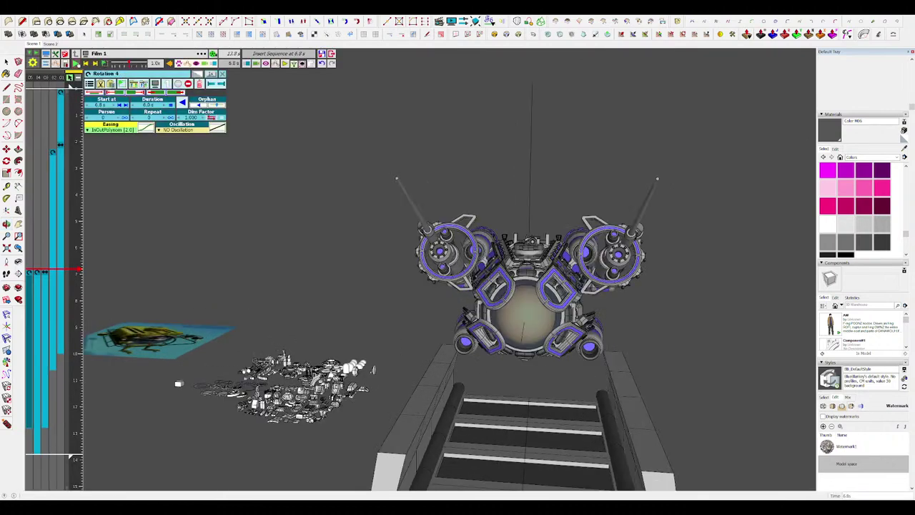
Preview the barrel rotation from 6.8 s and shift its start on the timeline to 4.2 s.
left_click(76, 63)
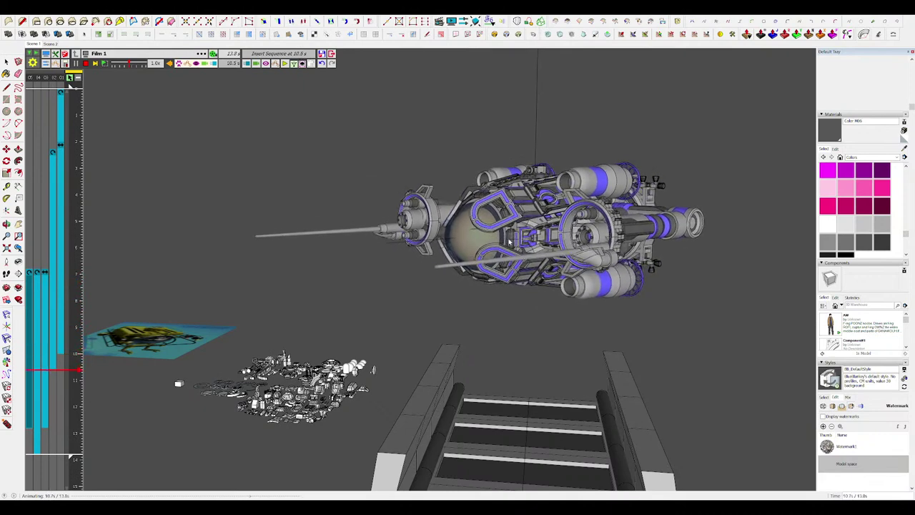
left_click(273, 321)
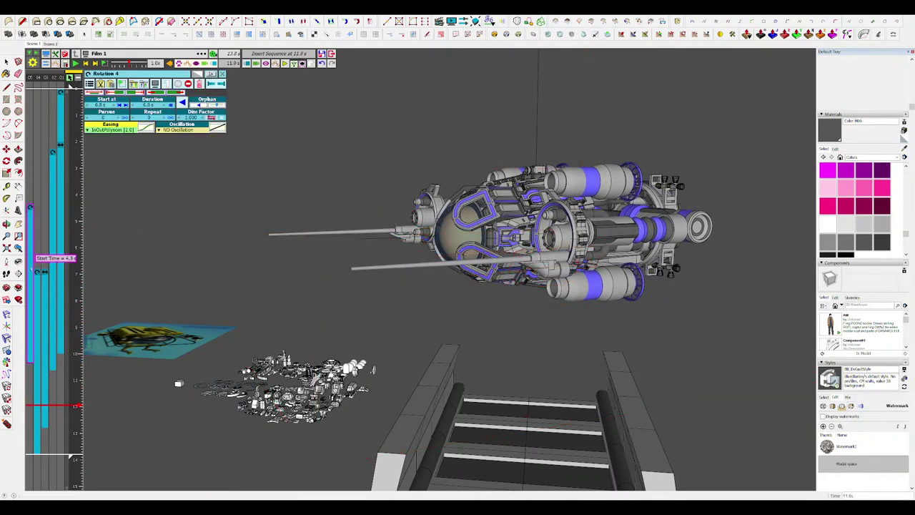
left_click(77, 201)
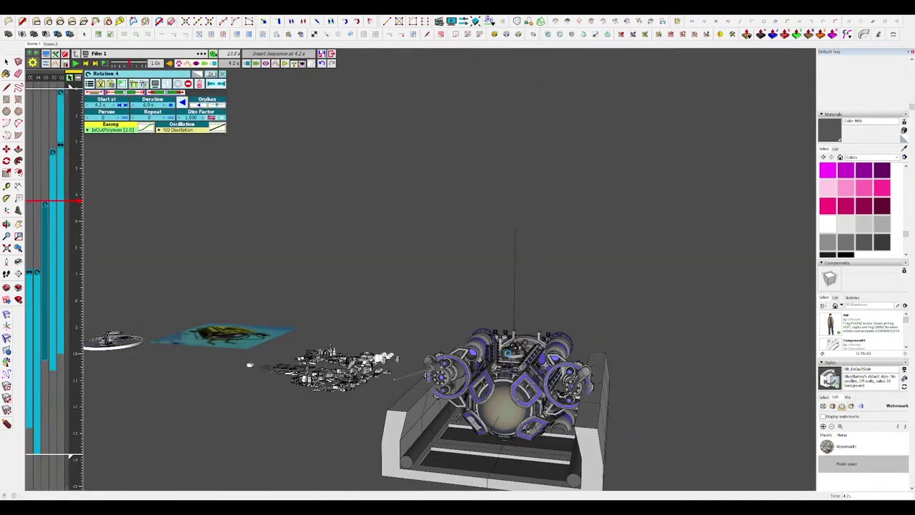
Play Film 1 from 4.2 s and examine the ship's launch and barrel rotation from different angles.
scroll(510, 368, "up", 2)
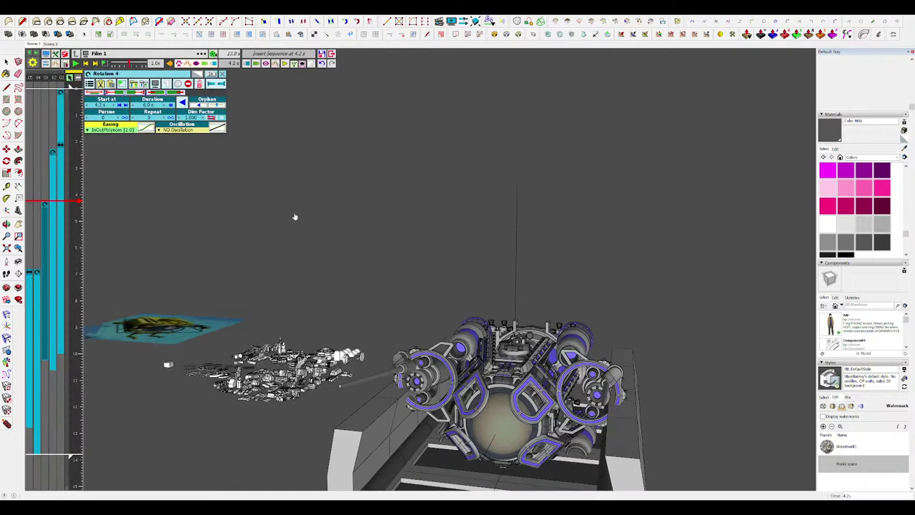
double_click(78, 199)
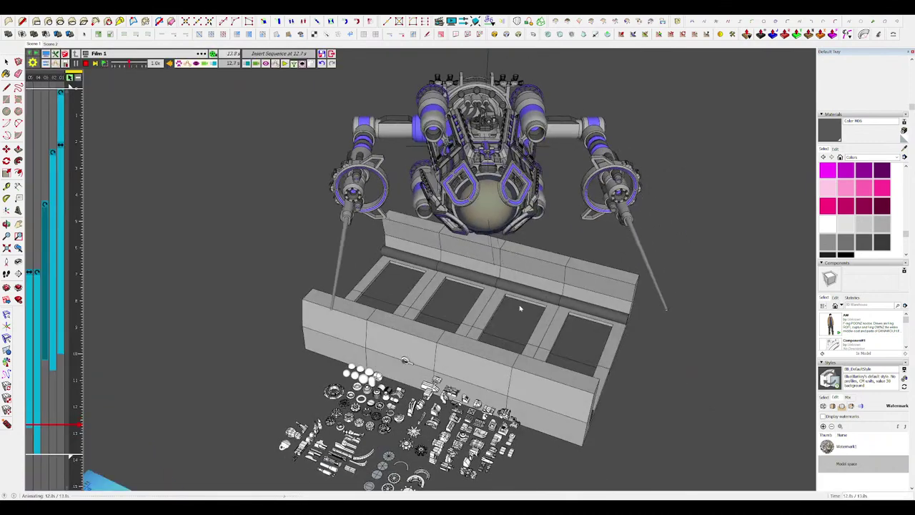
middle_click_drag(520, 251, 400, 229)
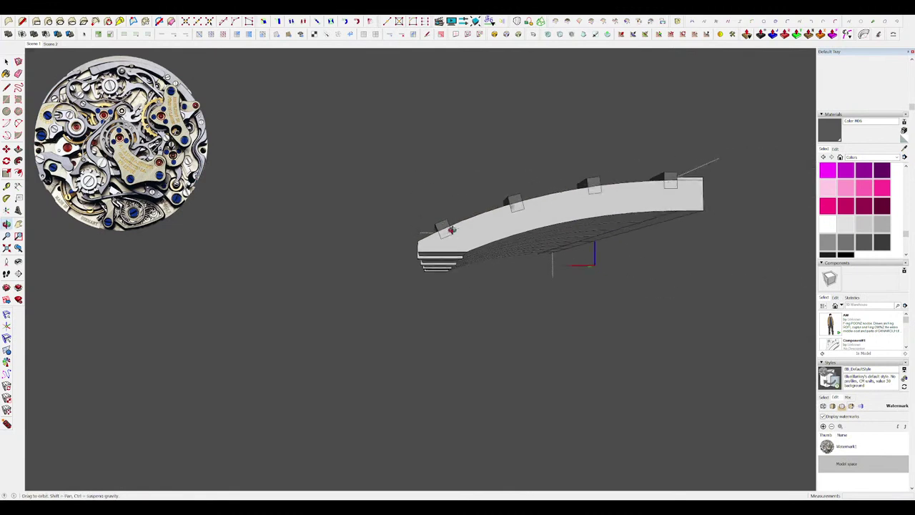
Extrude the circle beside the roof half's lower edge into a cylinder and group it.
middle_click_drag(392, 271, 404, 315)
key("p")
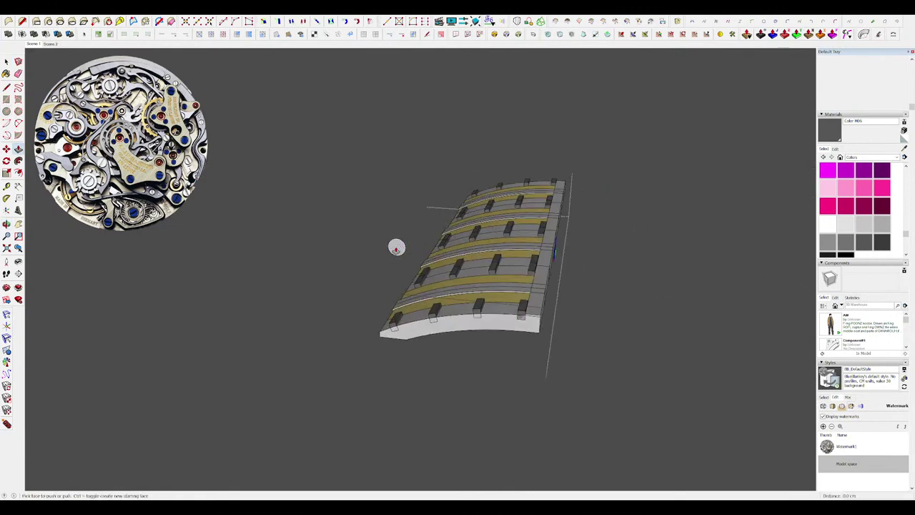
left_click(380, 336)
scroll(478, 309, "down", 3)
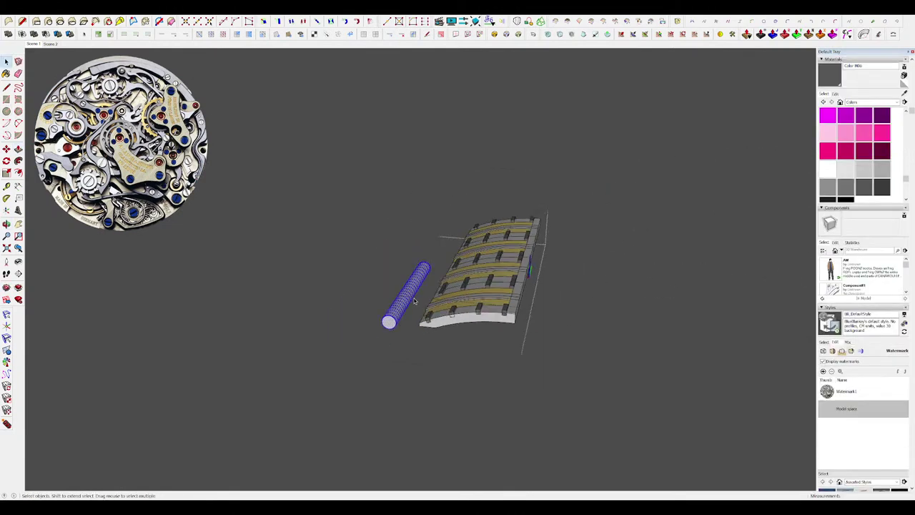
key("Return")
Move the cylinder onto the roof half's lower edge, aligned with the end of the roof.
scroll(390, 323, "up", 5)
middle_click_drag(390, 325, 405, 327)
key("m")
left_click(416, 331)
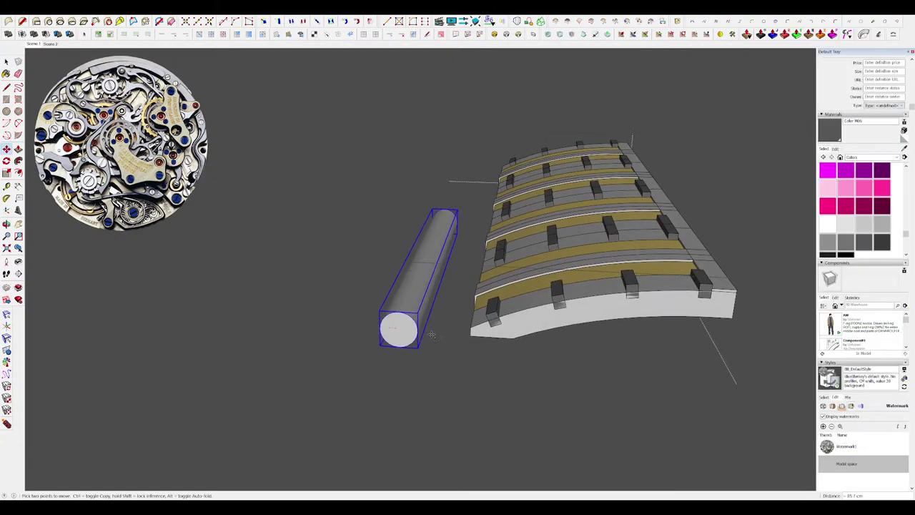
left_click(493, 336)
middle_click_drag(493, 337, 574, 267)
scroll(488, 325, "up", 4)
left_click(443, 330)
Scale the cylinder lengthwise so that it runs along the whole lower edge of the roof half.
scroll(493, 239, "down", 8)
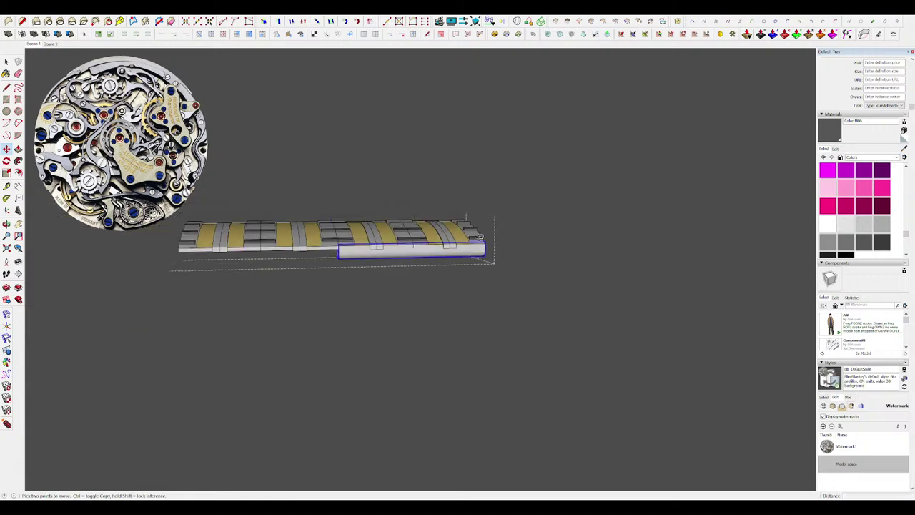
middle_click_drag(458, 236, 494, 251)
key("space")
scroll(407, 252, "up", 5)
key("s")
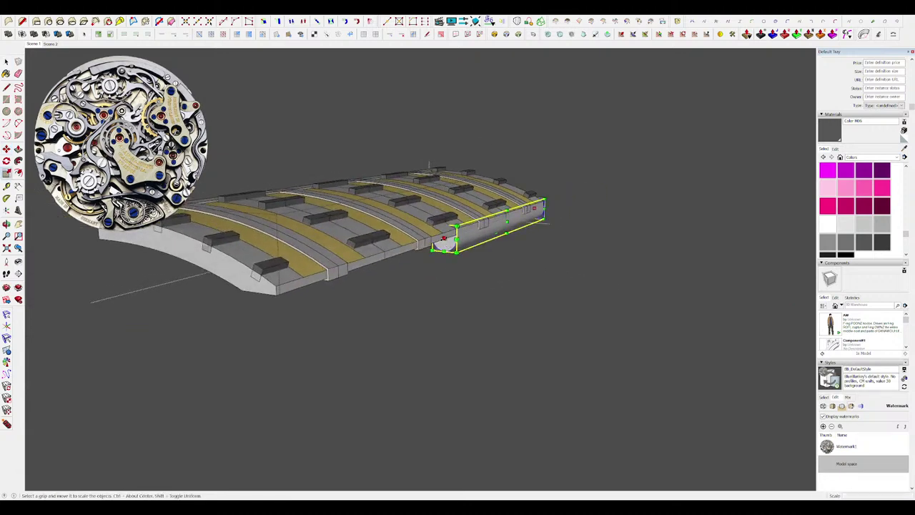
left_click(444, 238)
scroll(444, 238, "down", 3)
scroll(363, 268, "up", 2)
left_click(364, 269)
Leave the roof group and examine the hinge cylinders where the roof halves meet the hangar walls.
key("space")
middle_click_drag(412, 257, 286, 266)
key("space")
scroll(422, 249, "down", 4)
left_click(387, 260)
middle_click_drag(526, 318, 472, 331)
scroll(599, 303, "up", 3)
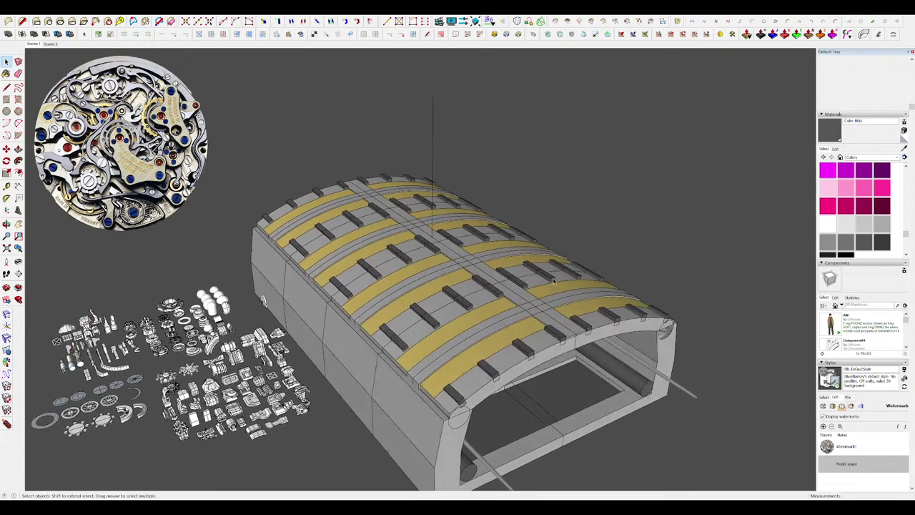
scroll(591, 299, "up", 3)
middle_click_drag(591, 299, 561, 240)
scroll(584, 267, "down", 5)
scroll(561, 240, "up", 2)
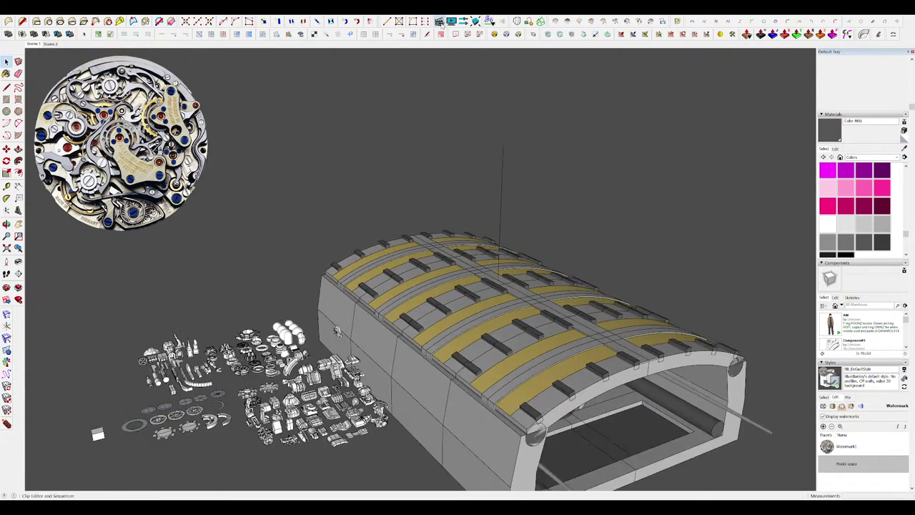
Open the clip editor and examine the closed hangar with the ship inside from above and from the front.
left_click(441, 22)
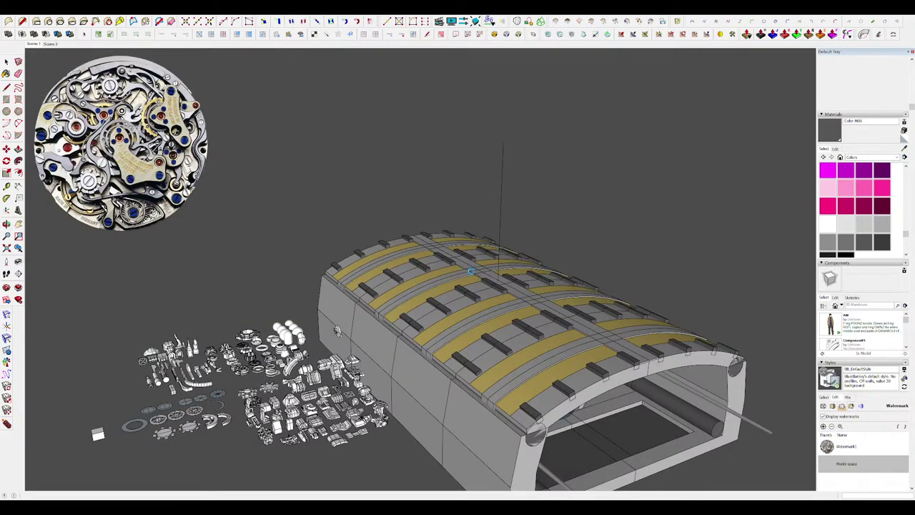
scroll(489, 281, "down", 5)
middle_click_drag(489, 281, 458, 321)
scroll(511, 281, "up", 3)
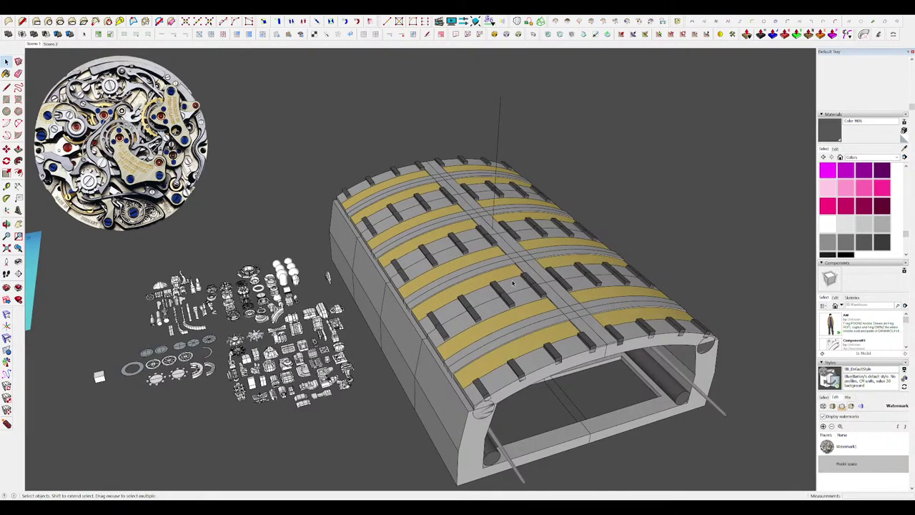
scroll(513, 283, "down", 2)
scroll(525, 302, "up", 3)
middle_click_drag(525, 302, 414, 220)
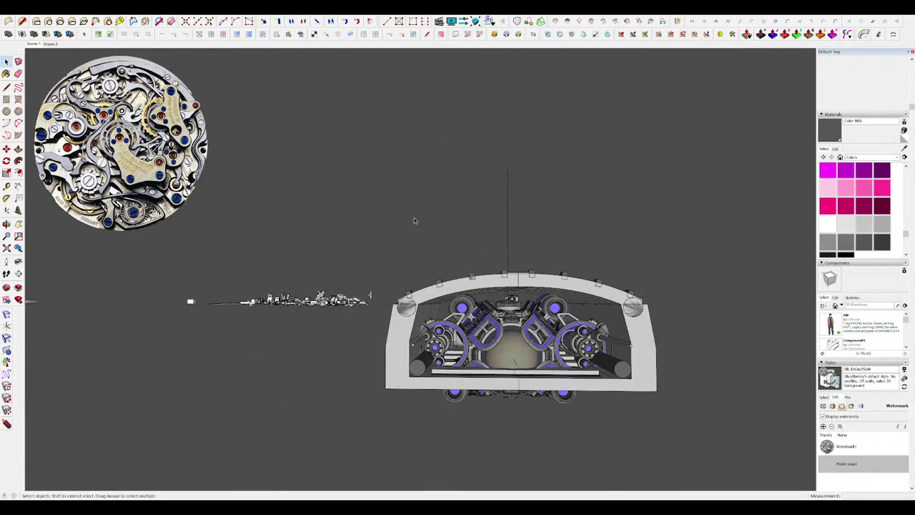
middle_click_drag(442, 283, 465, 287)
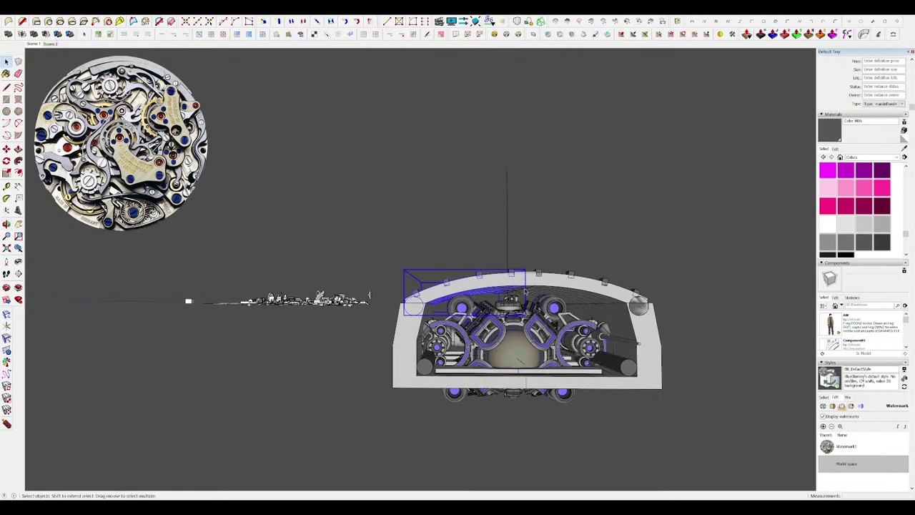
Enter the ship and its nested dome component, and examine the dome on its own and in the ship.
scroll(529, 363, "up", 4)
middle_click_drag(506, 350, 582, 422)
double_click(524, 364)
scroll(572, 379, "up", 3)
scroll(489, 304, "down", 3)
left_click(497, 310)
middle_click_drag(498, 311, 511, 328)
double_click(510, 328)
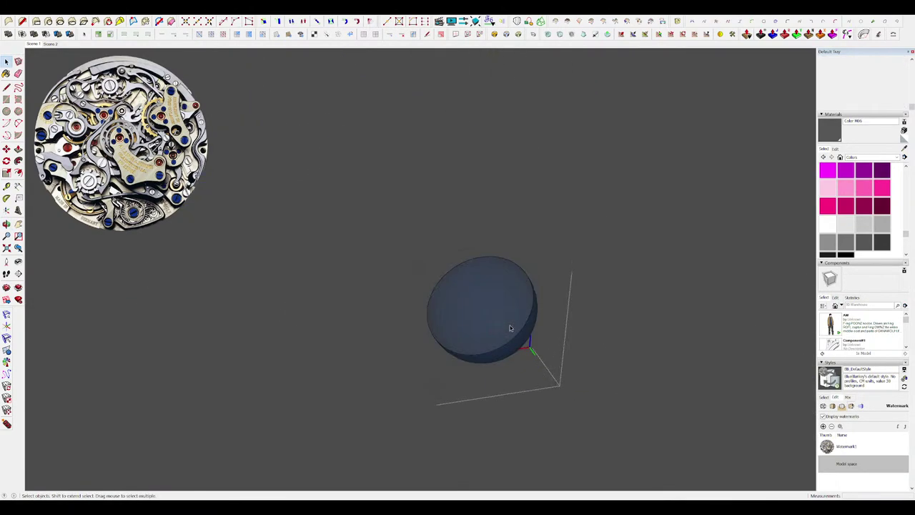
left_click(591, 394)
middle_click_drag(590, 394, 591, 362)
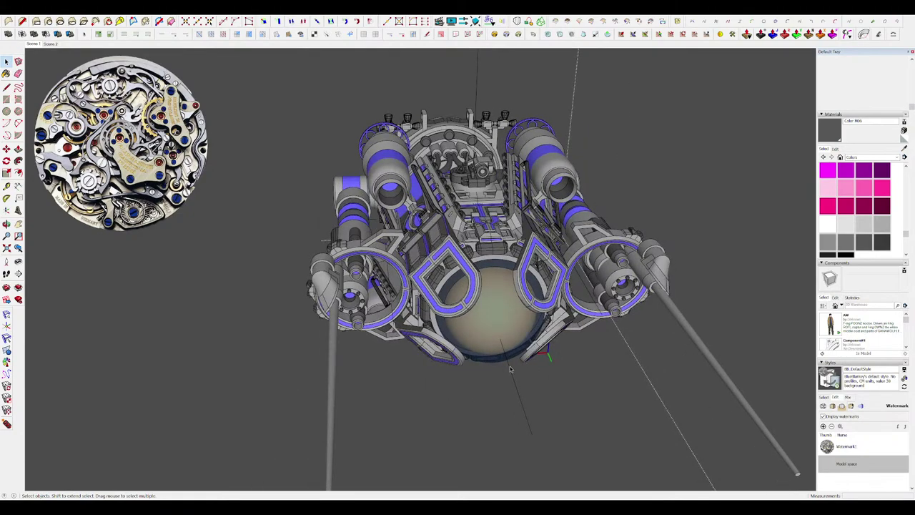
Examine the ship's front and underside in isolation, and its fit in the hangar once its group is closed.
middle_click_drag(509, 369, 493, 300)
scroll(493, 333, "up", 4)
middle_click_drag(494, 332, 483, 273)
scroll(484, 273, "down", 4)
middle_click_drag(572, 384, 632, 423)
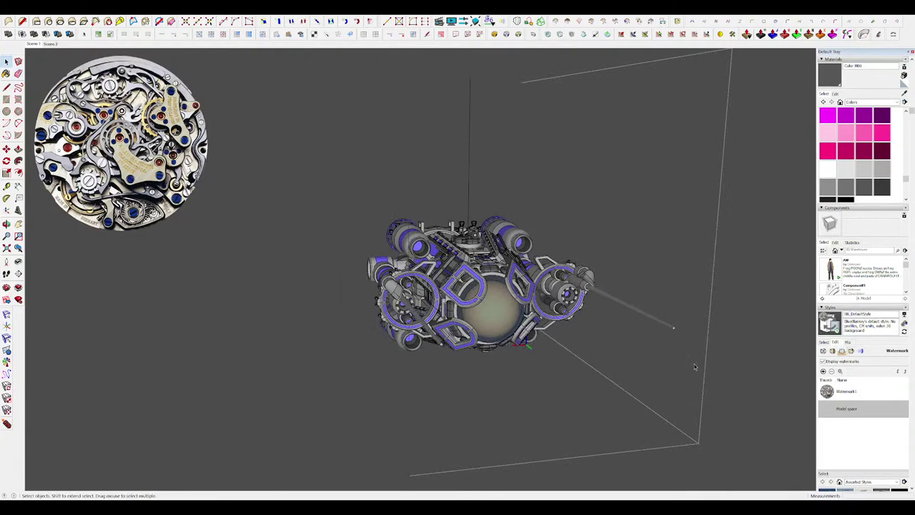
scroll(560, 285, "down", 4)
left_click(737, 349)
scroll(564, 276, "up", 4)
middle_click_drag(563, 278, 517, 290)
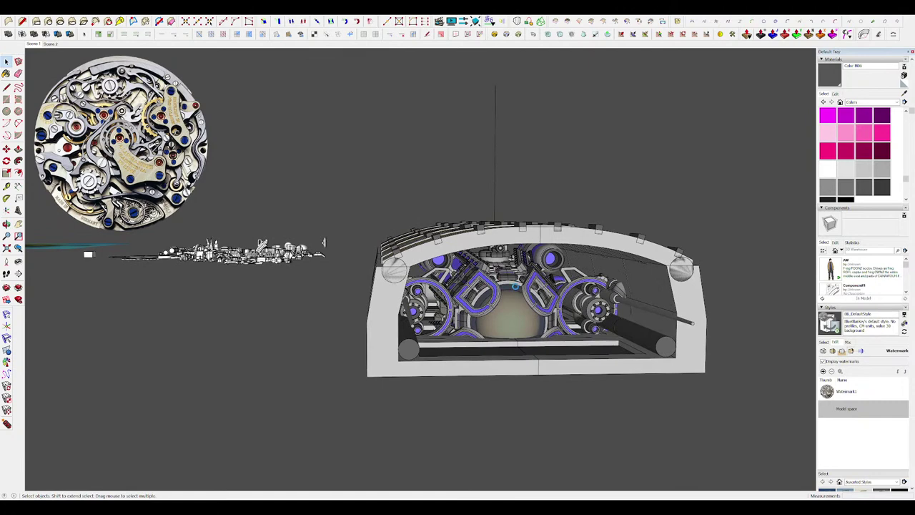
scroll(597, 263, "down", 4)
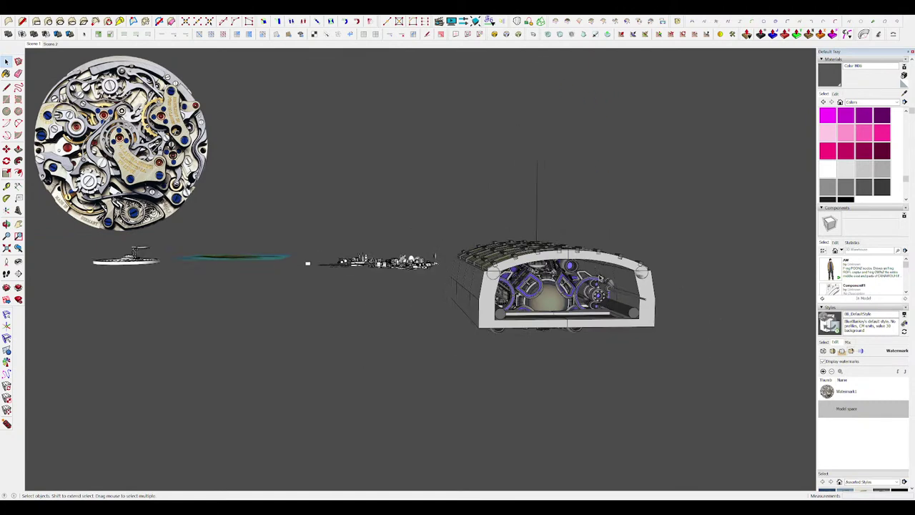
scroll(598, 261, "up", 5)
middle_click_drag(597, 261, 588, 272)
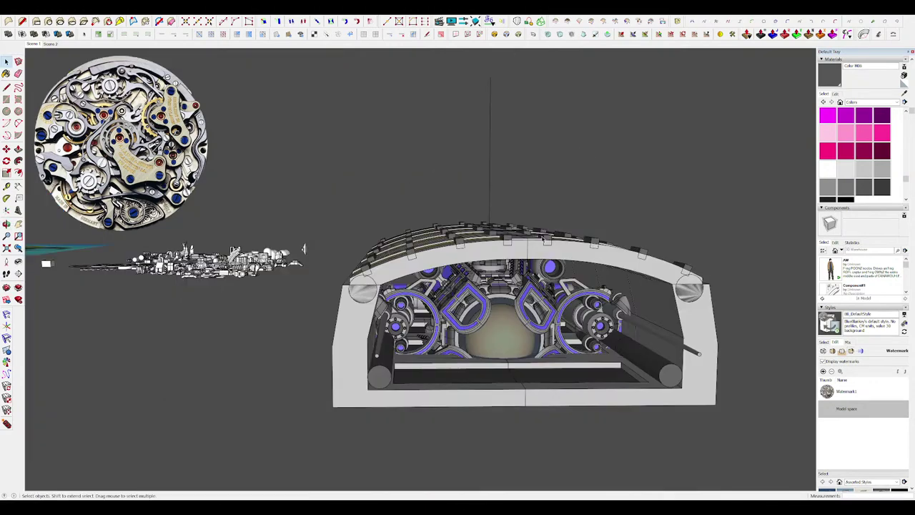
Delete the stray line inside the ring component nested in the ship's side arm.
middle_click_drag(543, 239, 495, 250)
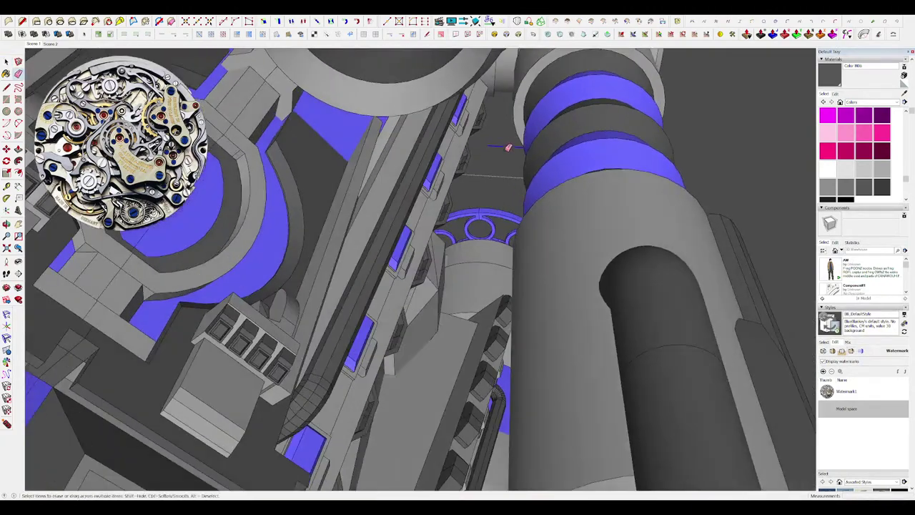
scroll(529, 251, "down", 15)
key("space")
mouse_move(501, 279)
middle_mouse_down()
mouse_move(484, 291)
mouse_move(611, 333)
middle_mouse_up()
scroll(355, 276, "up", 5)
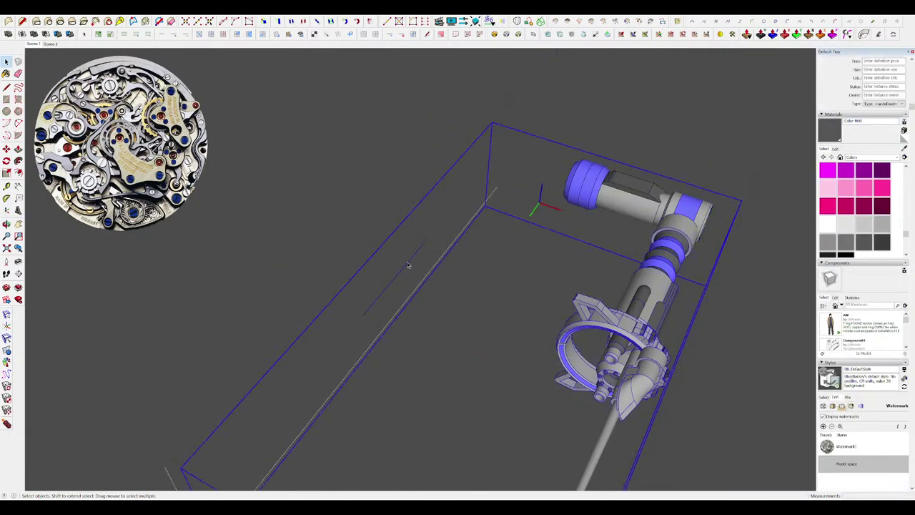
double_click(409, 265)
double_click(403, 271)
left_click_drag(430, 282, 393, 249)
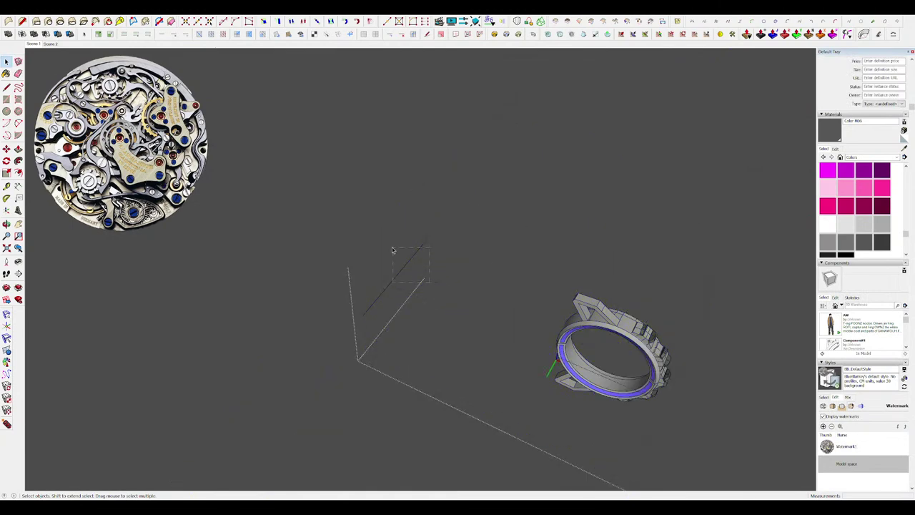
scroll(499, 279, "down", 1)
left_click(657, 357)
Leave the nested side arm and ship groups and select one half of the hangar roof.
scroll(489, 286, "down", 3)
middle_click_drag(489, 286, 543, 291)
left_click(657, 339)
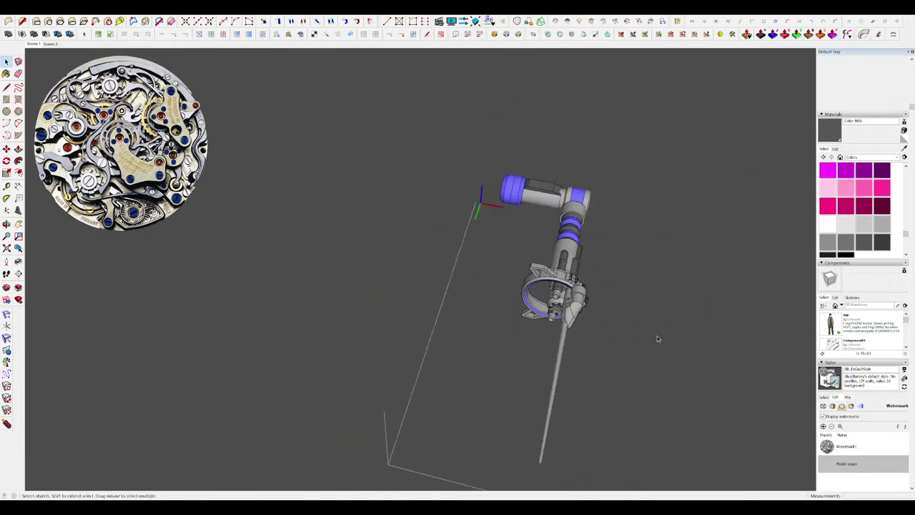
left_click(624, 334)
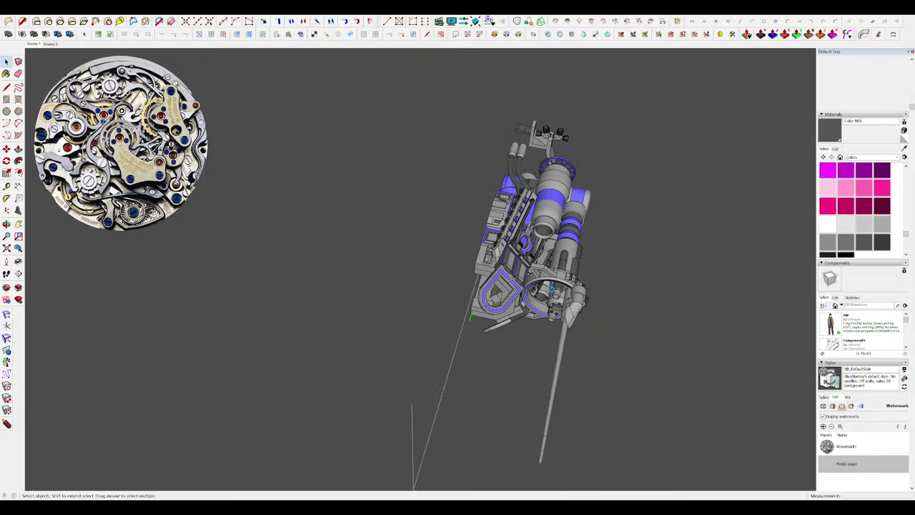
middle_click_drag(508, 287, 615, 292)
left_click(667, 291)
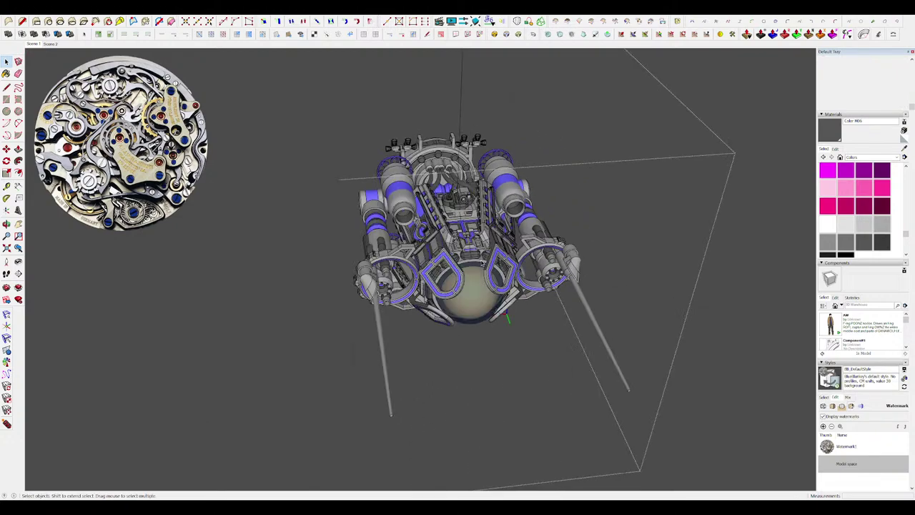
scroll(483, 264, "down", 2)
mouse_move(483, 265)
middle_mouse_down()
mouse_move(461, 233)
mouse_move(480, 256)
middle_mouse_up()
left_click(657, 286)
scroll(438, 209, "up", 2)
left_click(472, 256)
scroll(500, 286, "down", 3)
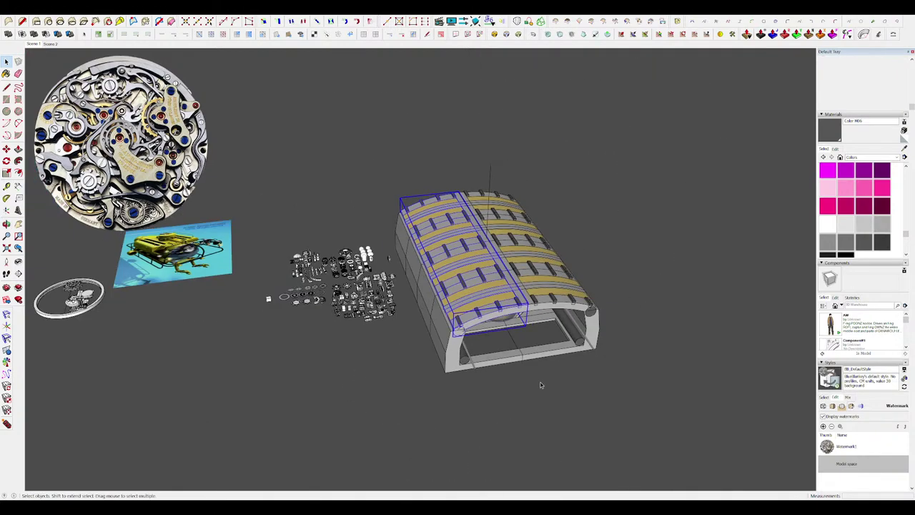
Examine the closed hangar with the ship inside, viewing its front opening and the roof.
left_click(541, 383)
middle_click_drag(516, 300, 455, 235)
scroll(489, 282, "up", 3)
middle_click_drag(490, 283, 425, 213)
scroll(525, 278, "up", 2)
middle_click_drag(525, 278, 518, 268)
scroll(477, 261, "down", 2)
middle_click_drag(456, 223, 544, 315)
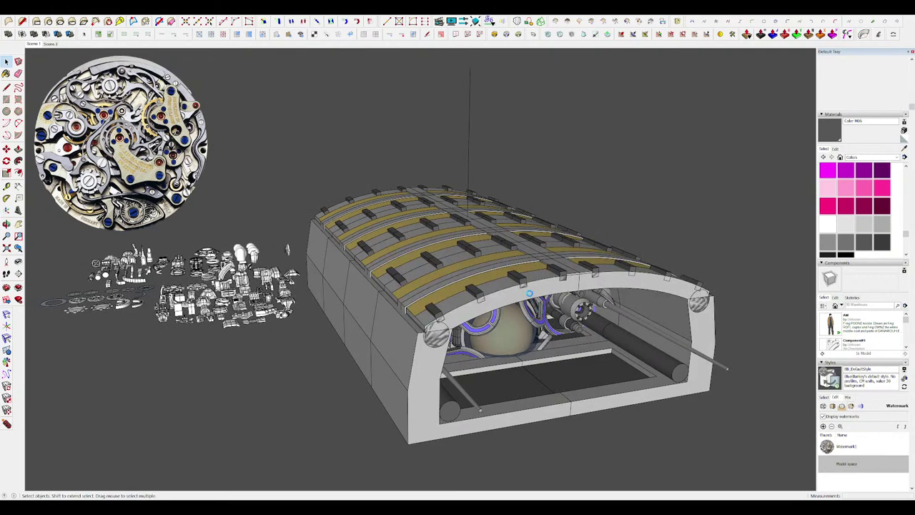
scroll(529, 293, "down", 3)
middle_click_drag(529, 293, 542, 364)
scroll(536, 307, "up", 3)
scroll(507, 243, "up", 2)
middle_click_drag(508, 244, 456, 56)
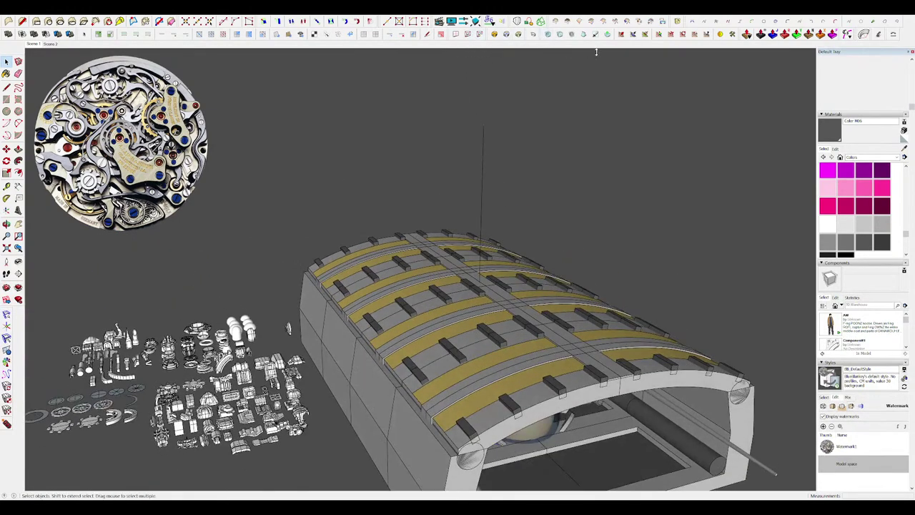
scroll(500, 231, "down", 2)
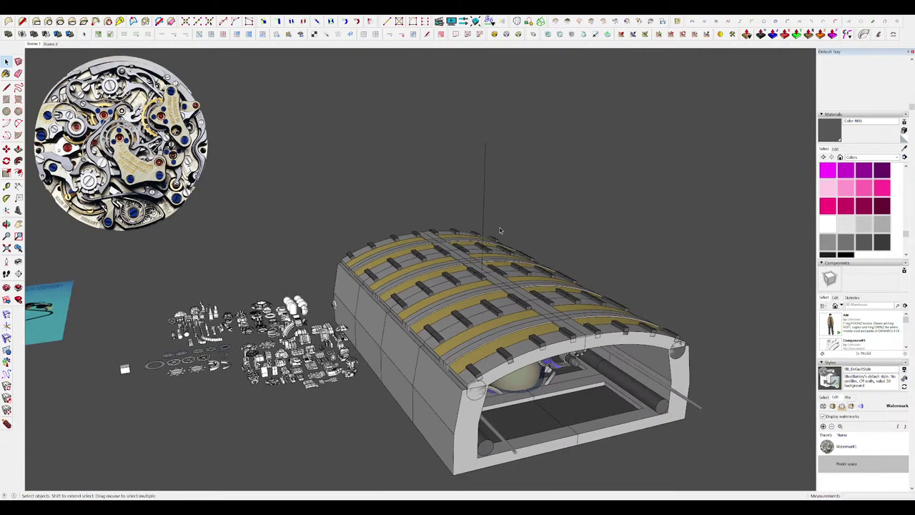
scroll(534, 253, "up", 3)
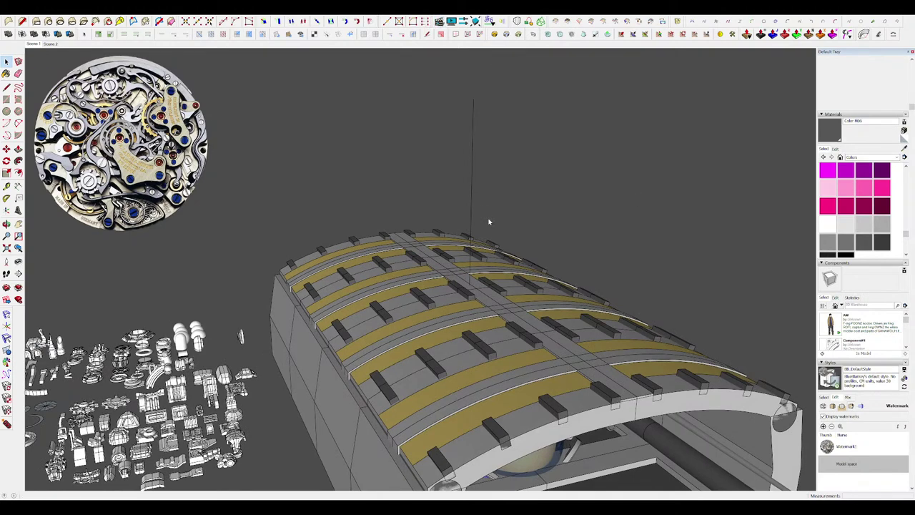
scroll(490, 222, "down", 2)
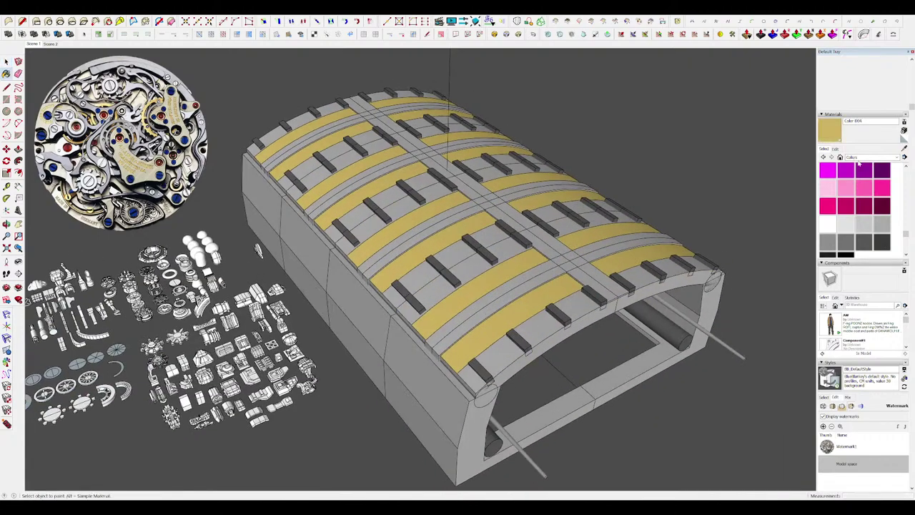
Edit the yellow material of the hangar roof's cross bands into a muted beige.
left_click(835, 148)
mouse_move(848, 174)
left_mouse_down()
mouse_move(867, 175)
mouse_move(844, 175)
mouse_move(840, 185)
left_mouse_up()
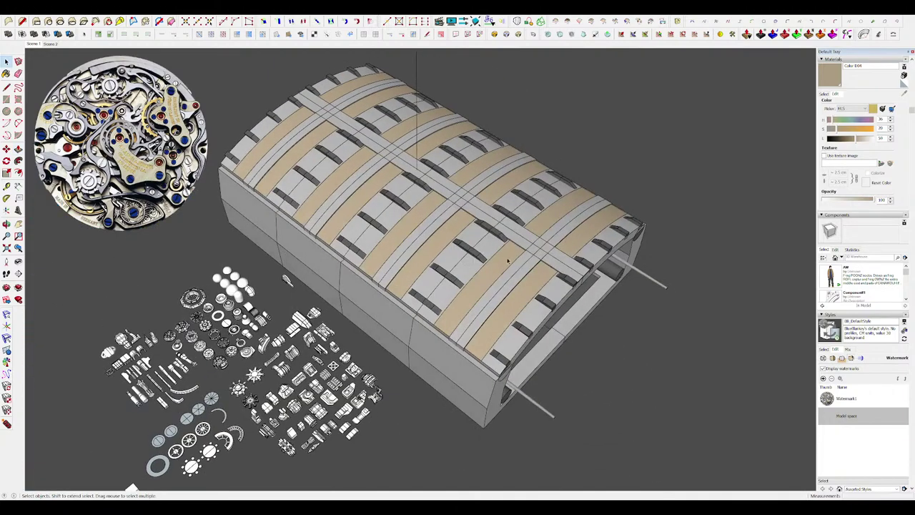
Copy the centre line of a roof panel and colour the strip between the raised bars dark grey.
left_click(466, 265)
scroll(466, 265, "up", 5)
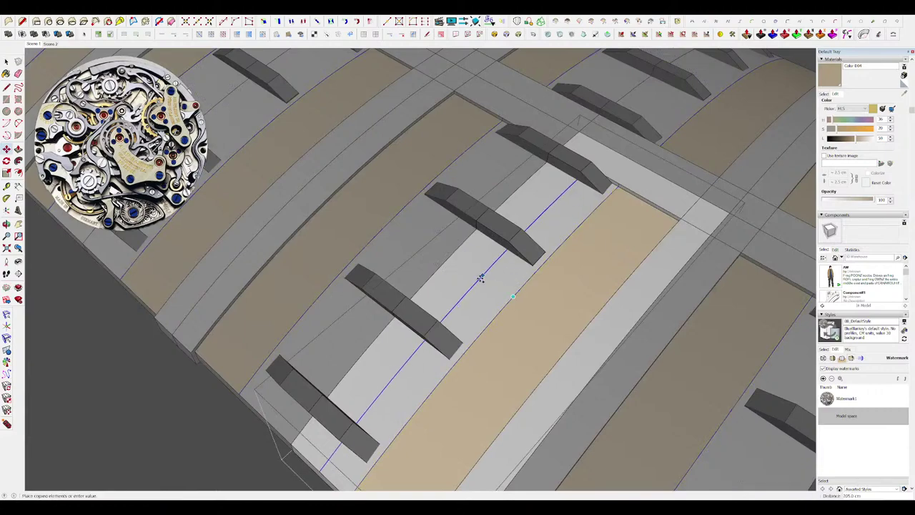
scroll(481, 279, "down", 10)
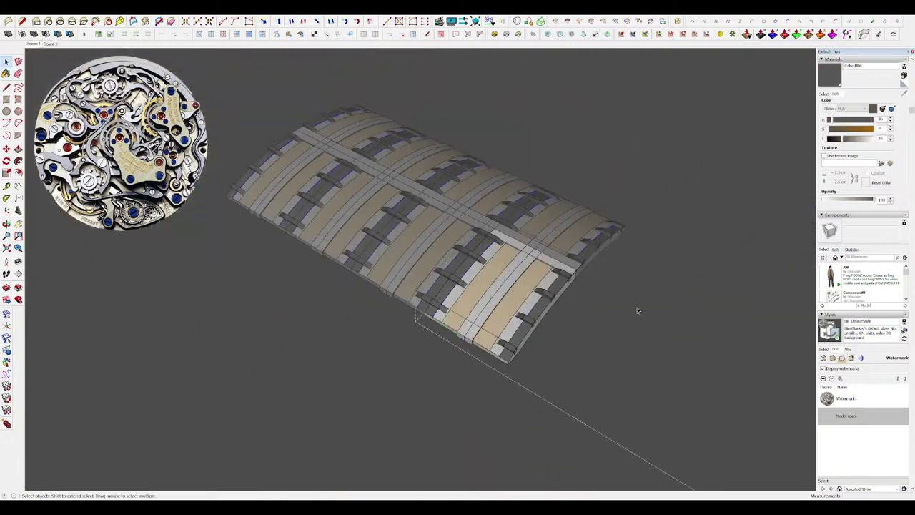
left_click(637, 309)
middle_click_drag(637, 310, 443, 331)
left_click(584, 343)
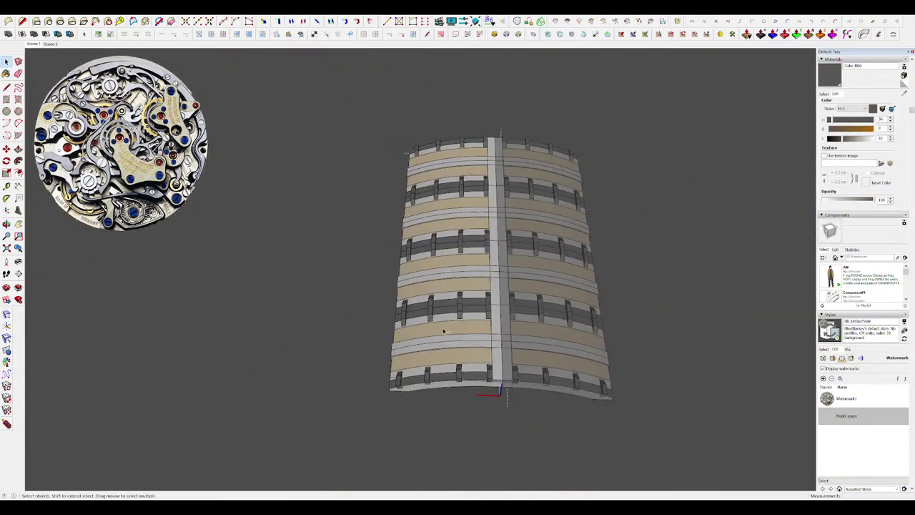
Examine both roof halves in isolation, and the whole hangar once their groups are closed.
double_click(443, 331)
double_click(443, 331)
left_click(693, 372)
middle_click_drag(693, 373, 634, 280)
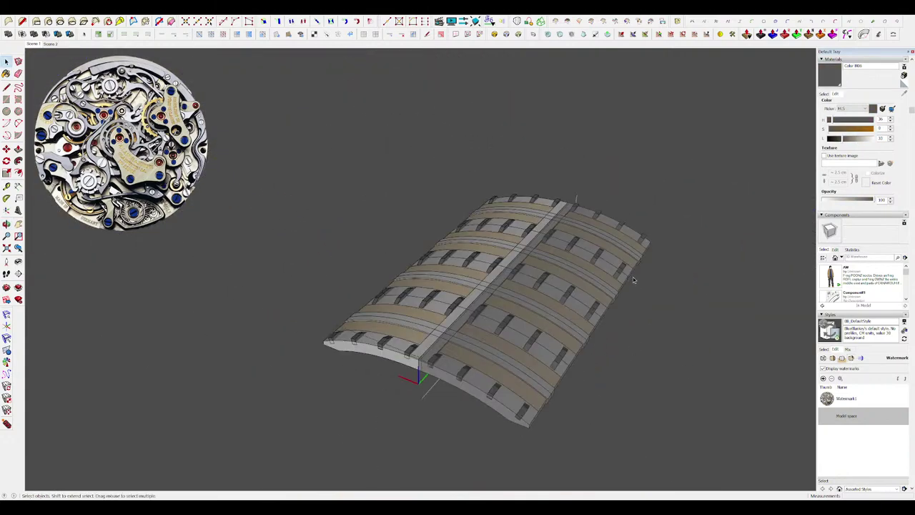
left_click(635, 279)
left_click(635, 280)
double_click(635, 279)
left_click(691, 212)
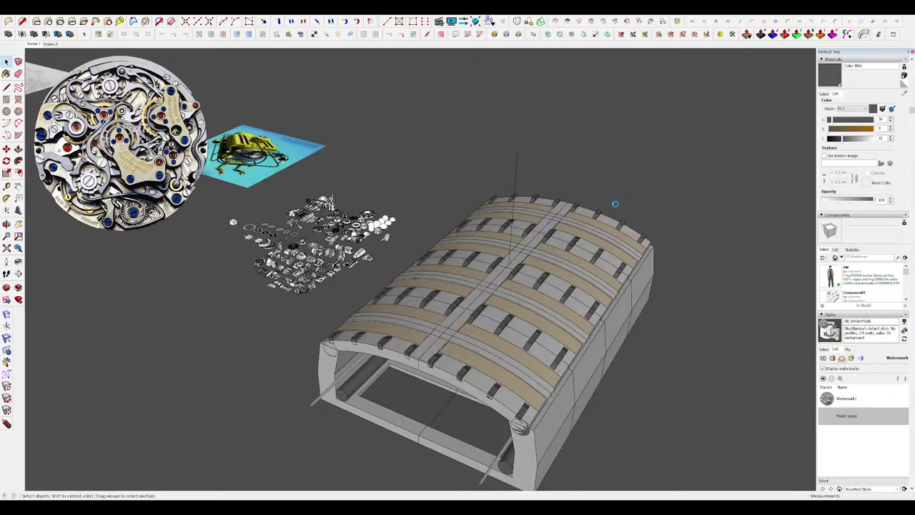
scroll(615, 208, "down", 5)
middle_click_drag(615, 214, 722, 351)
scroll(635, 305, "up", 3)
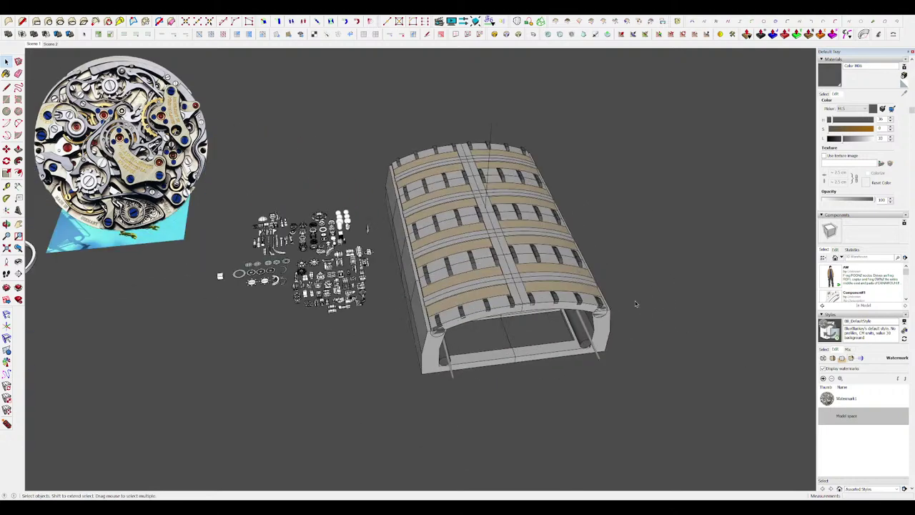
Open the nested end panel of the hangar's roof half for editing from its underside.
middle_click_drag(635, 305, 517, 151)
scroll(512, 300, "up", 4)
middle_click_drag(511, 307, 515, 175)
scroll(486, 214, "down", 4)
double_click(474, 203)
double_click(475, 203)
scroll(475, 203, "up", 4)
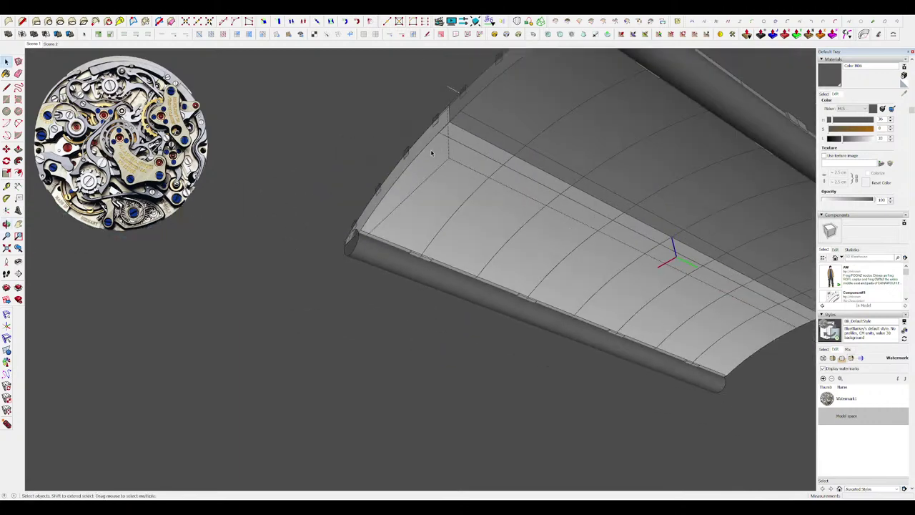
left_click(431, 152)
scroll(431, 151, "up", 3)
double_click(435, 146)
middle_click_drag(439, 146, 450, 163)
double_click(451, 162)
Offset the inner arc on the roof panel's end face and extend it with lines to both edges.
key("space")
left_click(455, 149)
double_click(463, 145)
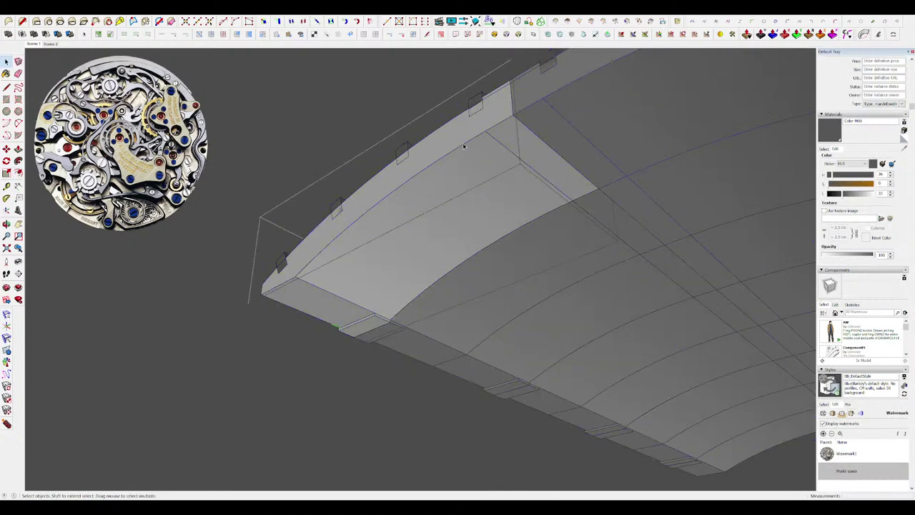
left_click(465, 138)
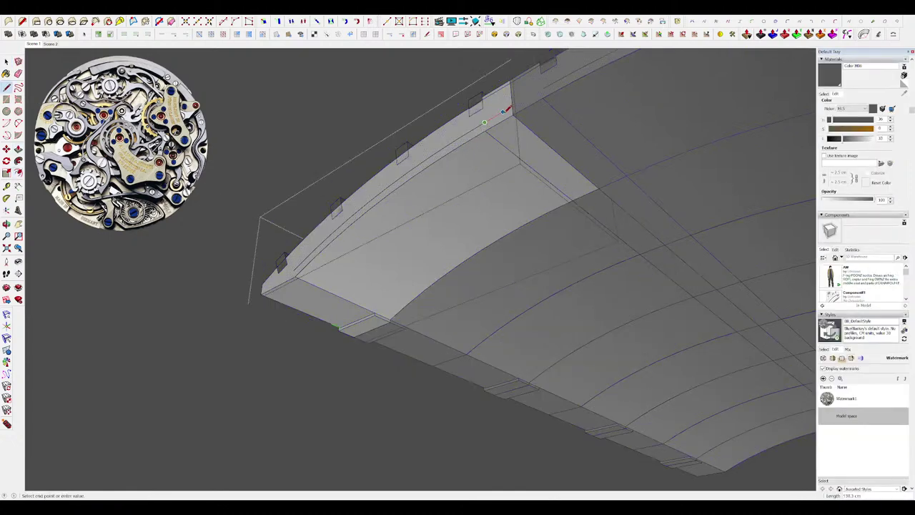
middle_click_drag(517, 106, 565, 108)
scroll(376, 258, "up", 3)
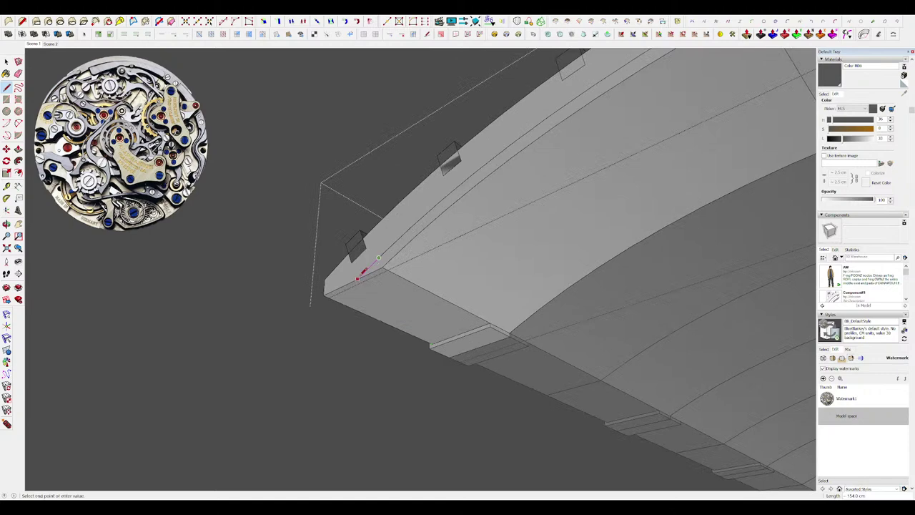
left_click(357, 279)
scroll(395, 233, "down", 2)
left_click(440, 213)
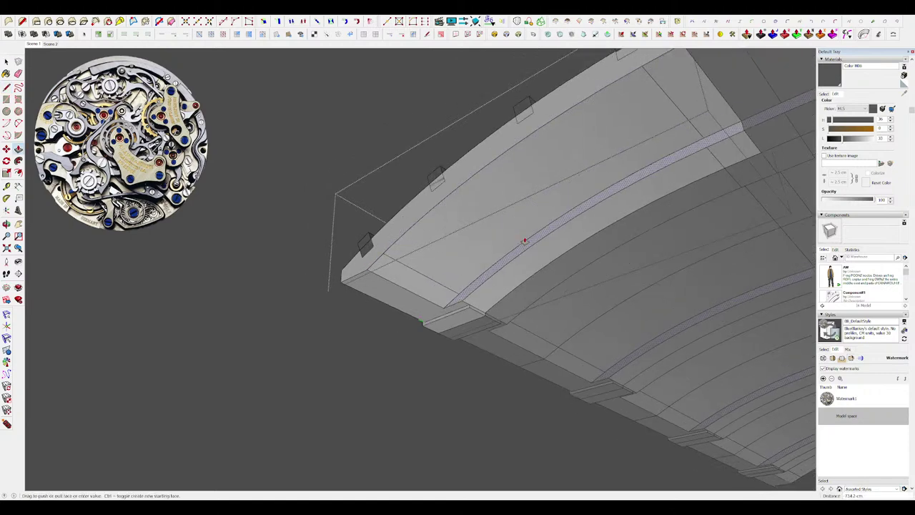
Push the inner band back to leave a raised rib under each roof panel, and close the roof groups.
left_click(525, 241)
scroll(463, 227, "down", 4)
middle_click_drag(462, 229, 700, 422)
key("space")
left_click(701, 422)
scroll(438, 207, "down", 3)
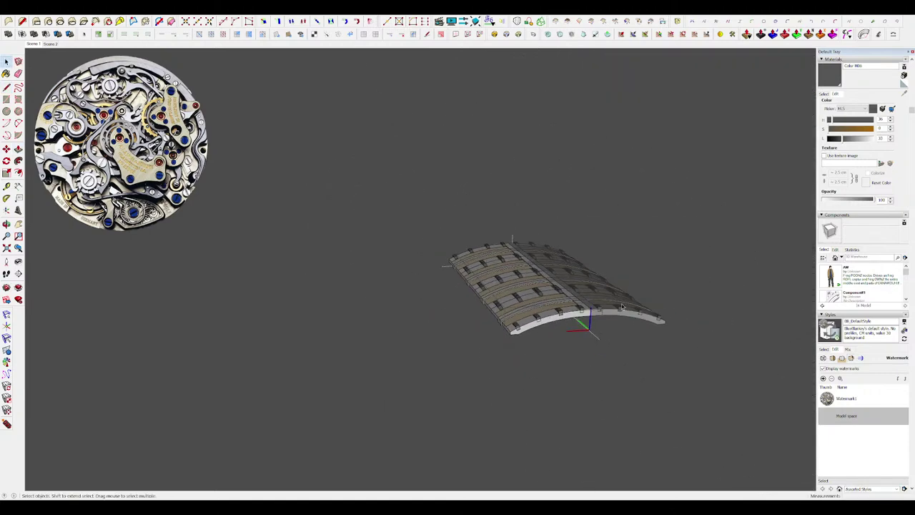
left_click(703, 335)
Open the hangar's side wall segment and draw a vertical line on its end face from the inner bend to the top.
middle_click_drag(703, 335, 593, 196)
scroll(623, 286, "up", 5)
double_click(624, 287)
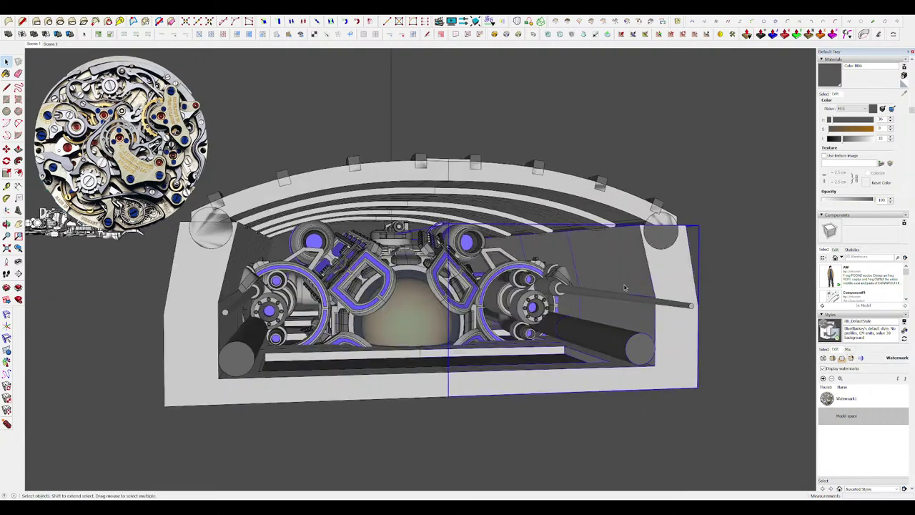
middle_click_drag(624, 288, 350, 168)
scroll(511, 206, "up", 5)
scroll(483, 180, "down", 3)
middle_click_drag(640, 255, 575, 306)
key("l")
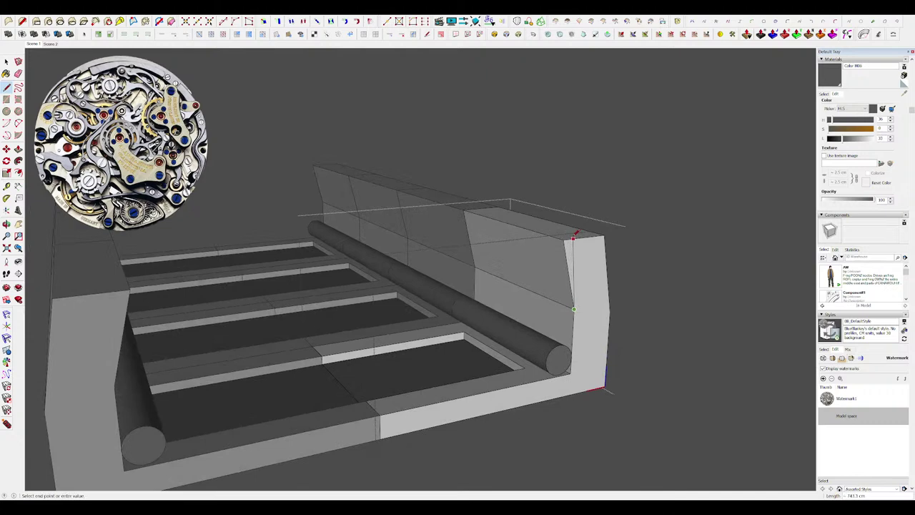
left_click(573, 238)
Build out the upper inner face of the side wall into thick blocks with a sloped recess between them.
key("p")
scroll(567, 251, "up", 3)
middle_click_drag(567, 251, 593, 280)
scroll(564, 248, "down", 3)
scroll(568, 246, "up", 3)
key("m")
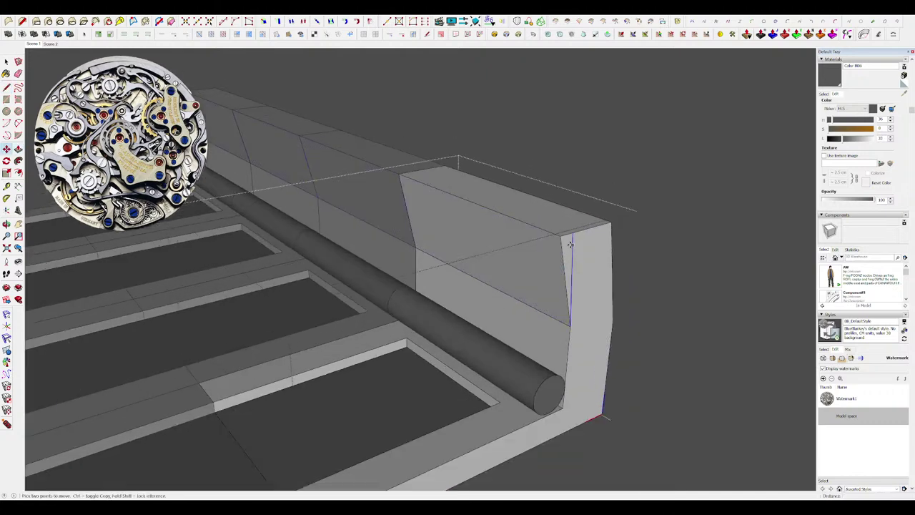
middle_click_drag(563, 239, 569, 245)
triple_click(568, 245)
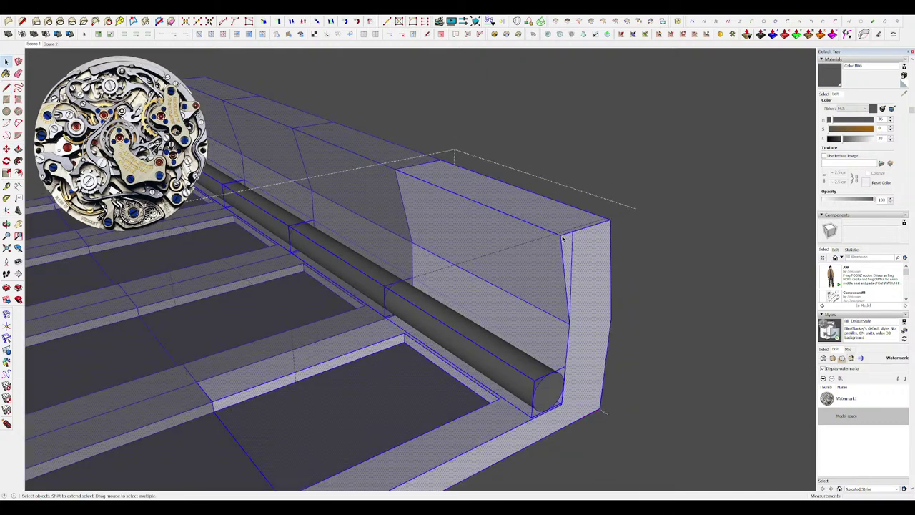
left_click(563, 239)
left_click(494, 209)
scroll(470, 199, "up", 3)
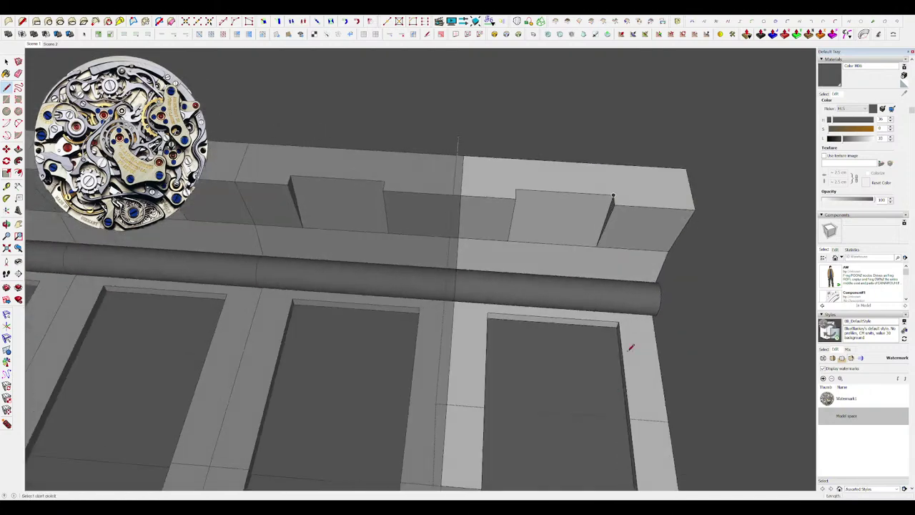
Widen the recess in the side wall by pushing back its side faces.
scroll(470, 255, "down", 2)
scroll(537, 205, "up", 3)
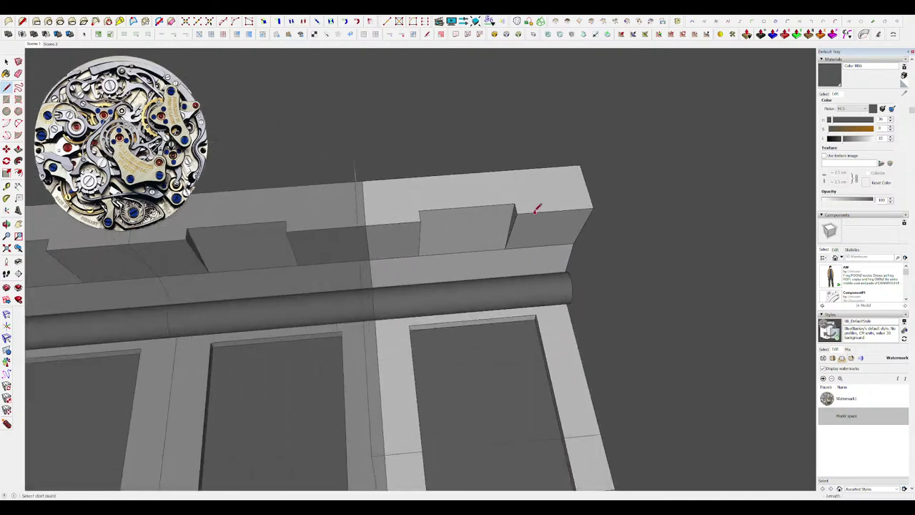
scroll(503, 212, "up", 2)
scroll(503, 212, "down", 3)
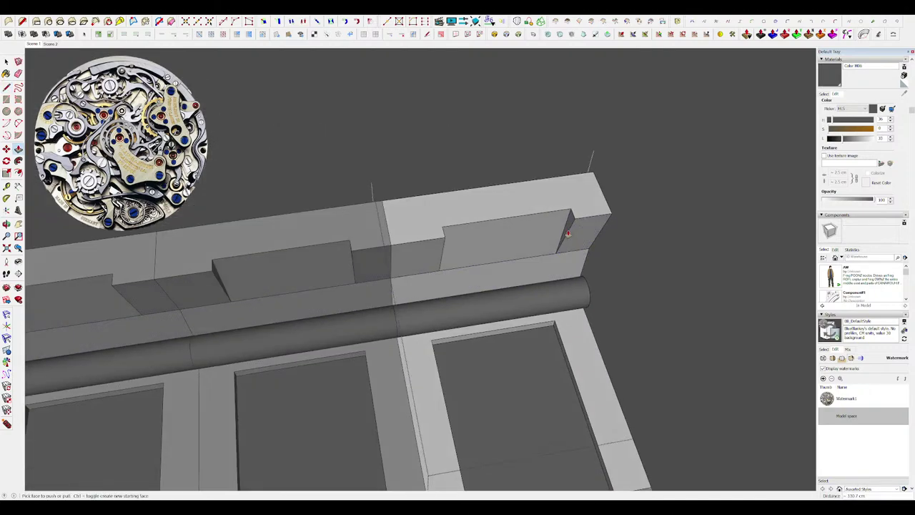
scroll(550, 235, "down", 10)
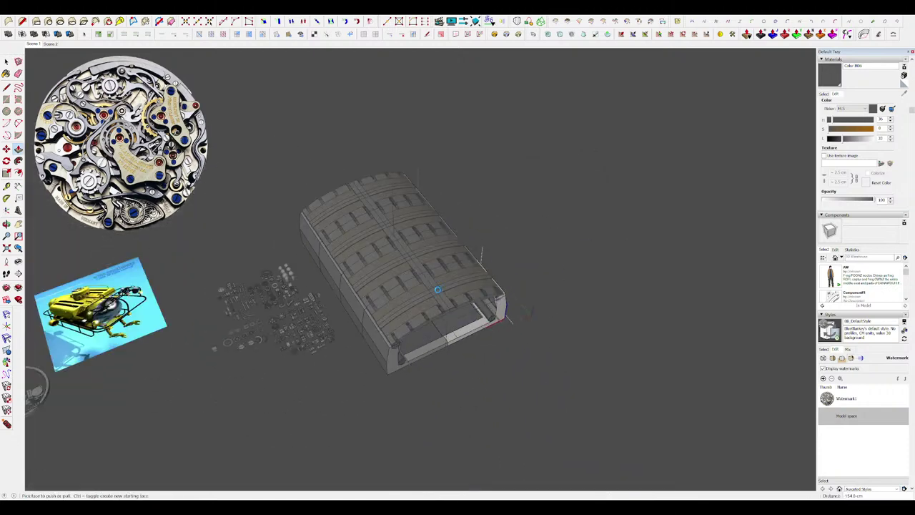
Leave the side wall group and examine the hangar's inner walls, front opening and roof.
scroll(437, 291, "up", 3)
middle_click_drag(519, 310, 422, 221)
key("space")
middle_click_drag(552, 334, 459, 180)
scroll(520, 240, "down", 1)
middle_click_drag(520, 240, 691, 308)
left_click(691, 308)
scroll(588, 270, "down", 3)
middle_click_drag(515, 243, 615, 307)
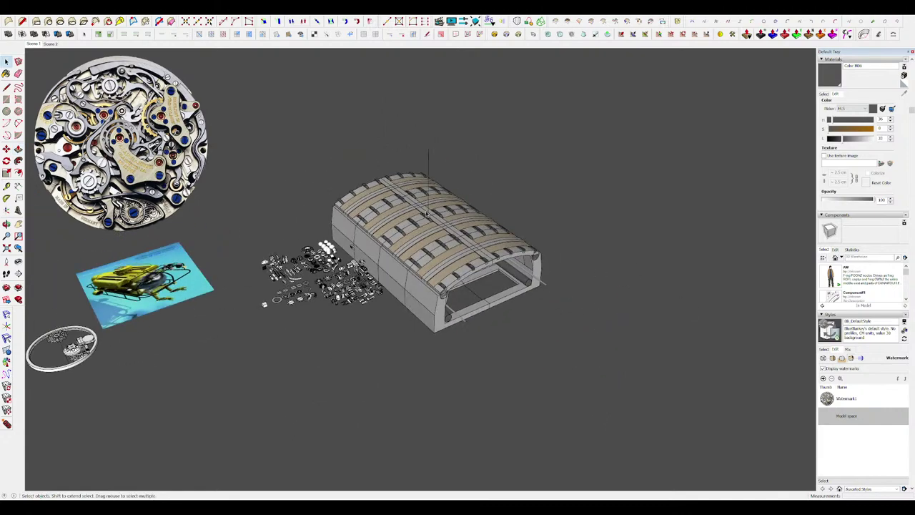
scroll(430, 219, "up", 3)
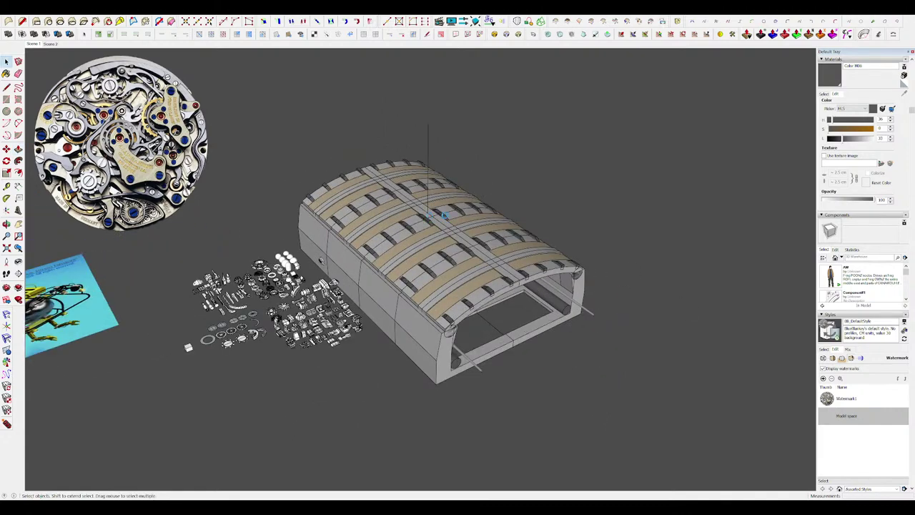
scroll(444, 215, "up", 3)
middle_click_drag(497, 307, 472, 259)
scroll(473, 260, "down", 2)
middle_click_drag(565, 304, 531, 277)
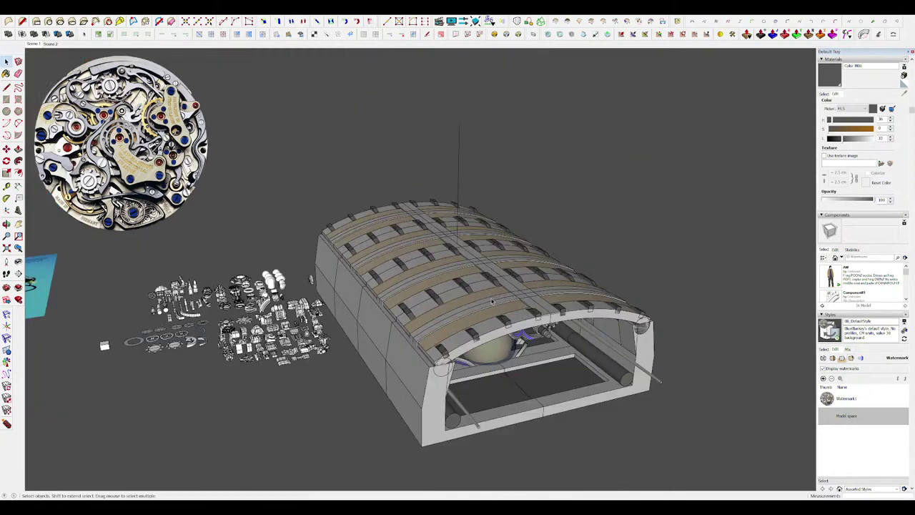
Remove both roof halves and both wall halves of the hangar from around the ship.
left_click(492, 302)
middle_click_drag(492, 302, 497, 319)
key("Delete")
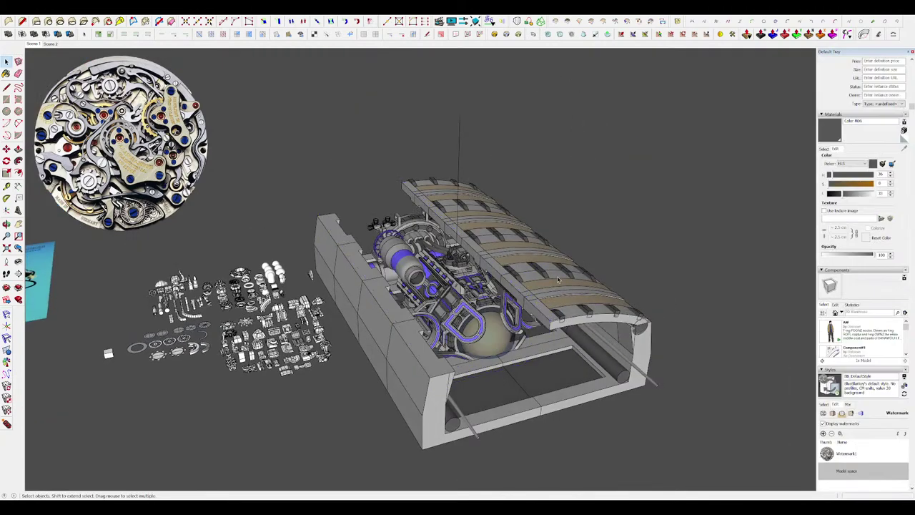
left_click(554, 282)
key("Delete")
middle_click_drag(556, 321, 562, 359)
left_click(562, 360)
key("Delete")
left_click(477, 369)
key("Delete")
Open the ship's nested groups down to the slotted side plate beside the blue strip.
scroll(468, 343, "up", 5)
scroll(457, 314, "down", 3)
middle_click_drag(465, 301, 467, 219)
scroll(452, 239, "up", 7)
double_click(452, 238)
double_click(452, 239)
double_click(451, 239)
scroll(421, 219, "up", 4)
Draw an upright rectangle on the side plate next to the existing slot.
left_click(431, 224)
scroll(431, 225, "up", 4)
key("r")
left_click(444, 196)
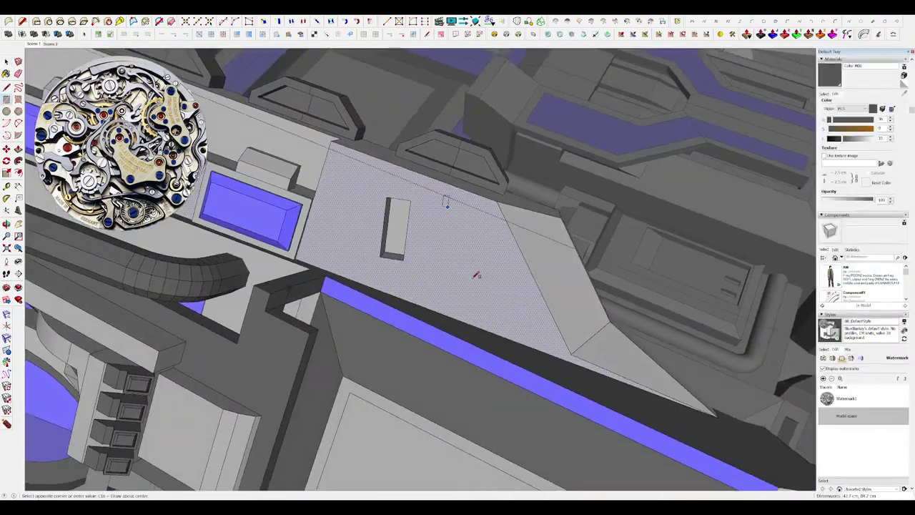
left_click(465, 279)
key("space")
Push the new rectangle into the side plate to form a second recess about 12 cm deep.
middle_click_drag(464, 279, 449, 258)
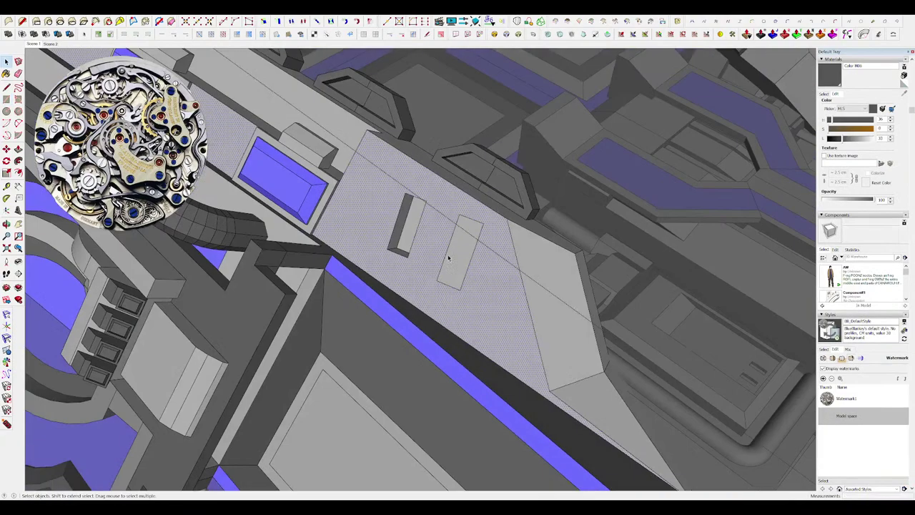
left_click(414, 213)
middle_click_drag(415, 214, 643, 365)
scroll(474, 239, "down", 5)
scroll(502, 238, "up", 5)
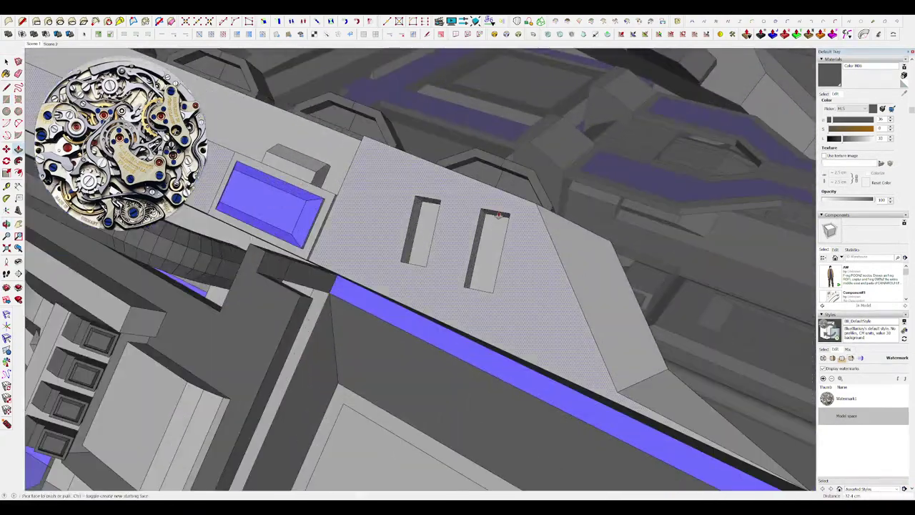
middle_click_drag(505, 261, 552, 216)
scroll(502, 241, "up", 5)
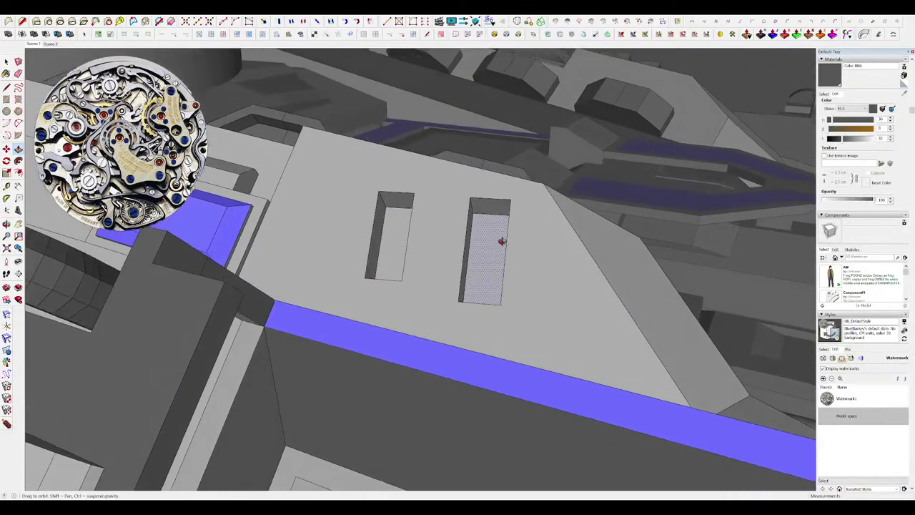
scroll(488, 263, "down", 6)
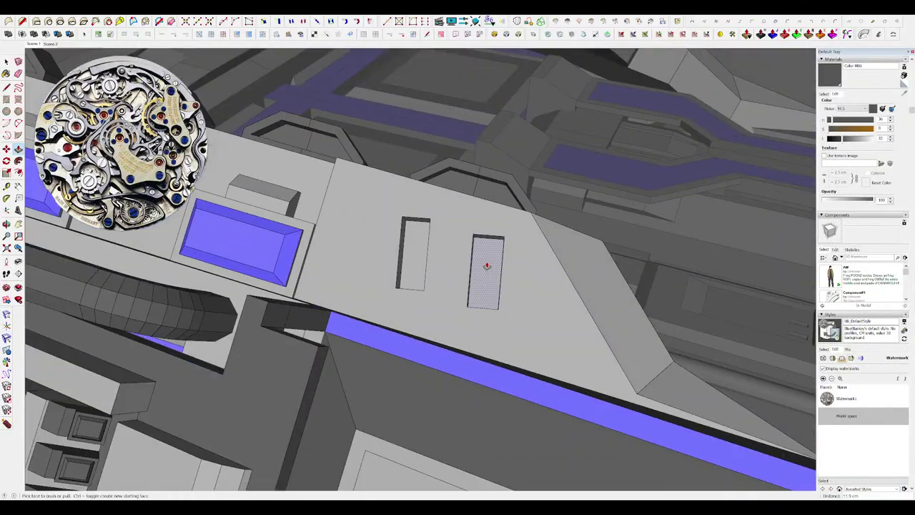
Fine-tune the second recess in the side plate with Push/Pull so it pairs with the first slot.
middle_click_drag(488, 266, 578, 253)
scroll(472, 294, "up", 3)
scroll(501, 277, "up", 4)
left_click(501, 277)
scroll(465, 257, "down", 3)
scroll(474, 255, "up", 4)
left_click(498, 247)
scroll(464, 250, "down", 5)
key("space")
scroll(443, 239, "down", 10)
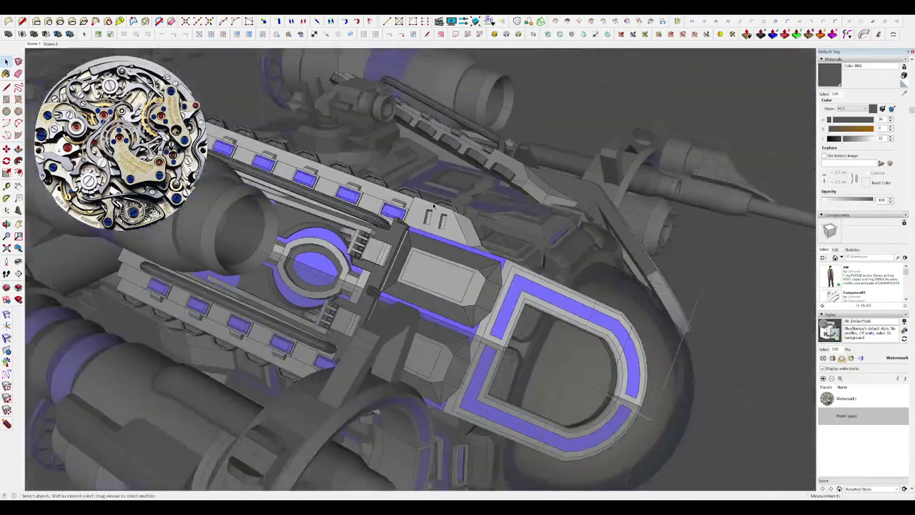
Examine how the paired recesses in the side plate look on the whole ship.
middle_click_drag(429, 228, 415, 295)
scroll(379, 220, "down", 5)
middle_click_drag(571, 203, 551, 278)
scroll(589, 301, "down", 5)
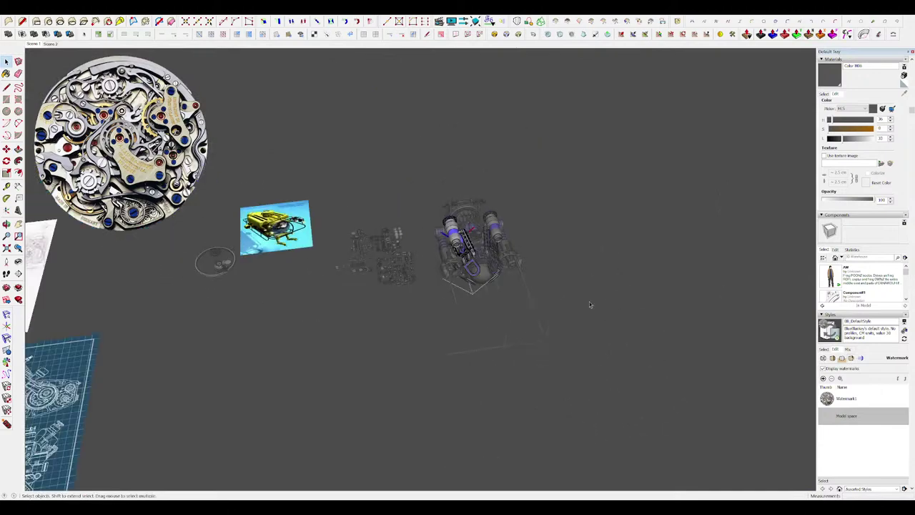
scroll(482, 250, "up", 10)
middle_click_drag(415, 168, 438, 137)
middle_click_drag(439, 273, 472, 275)
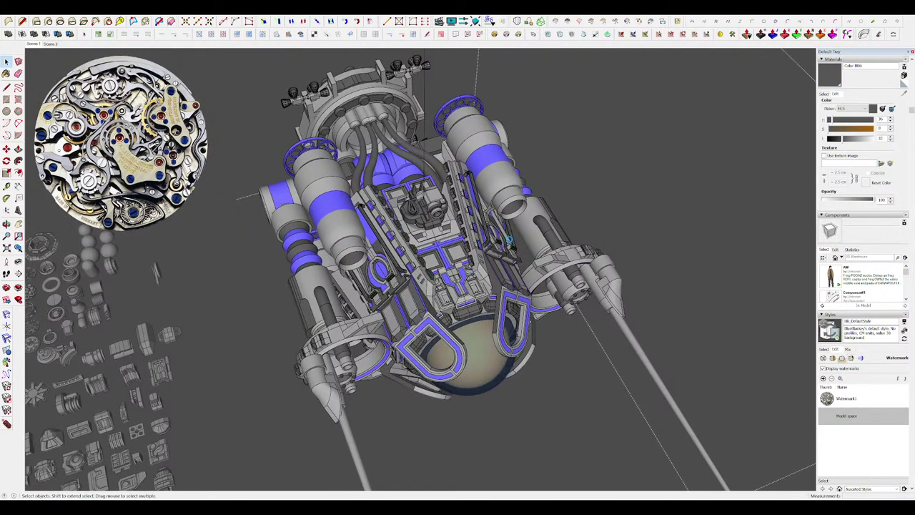
scroll(510, 240, "up", 10)
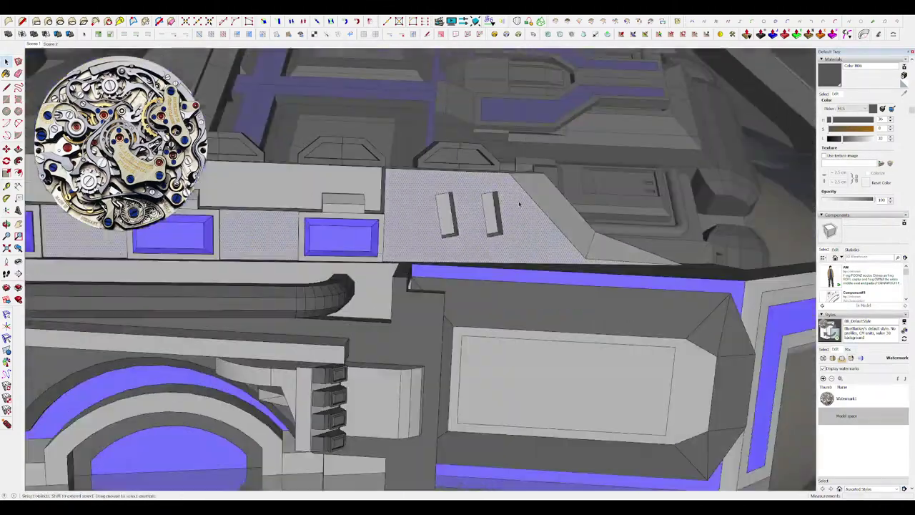
Push the near side wall of the second recess outward so the recess widens toward the first one.
scroll(500, 204, "up", 4)
scroll(479, 206, "up", 4)
middle_click_drag(479, 207, 451, 215)
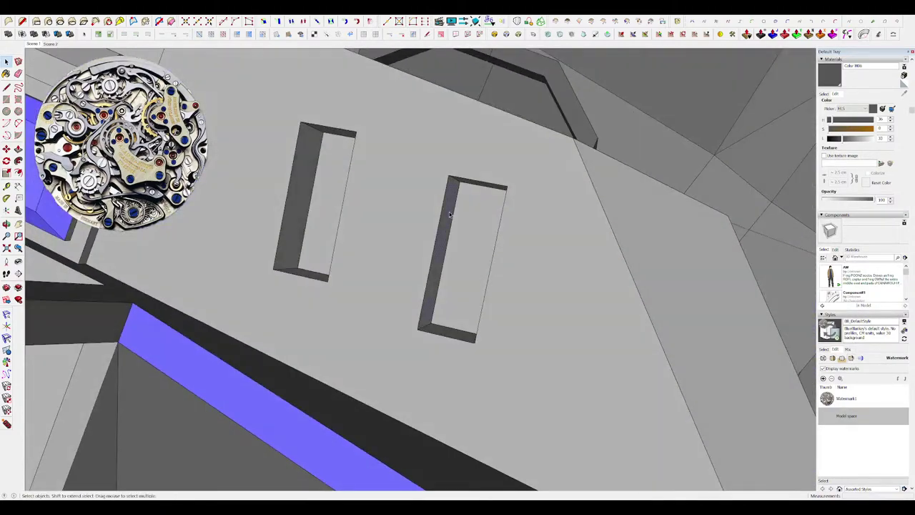
key("p")
left_click_drag(451, 215, 433, 208)
middle_click_drag(433, 209, 580, 188)
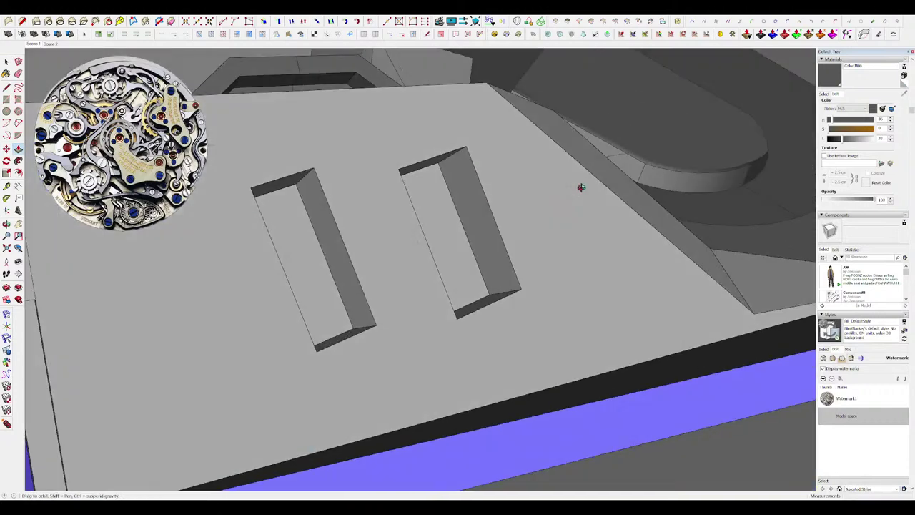
Try to repeat the same push on the far side wall of the second recess and undo it.
scroll(555, 185, "down", 4)
middle_click_drag(508, 203, 482, 216)
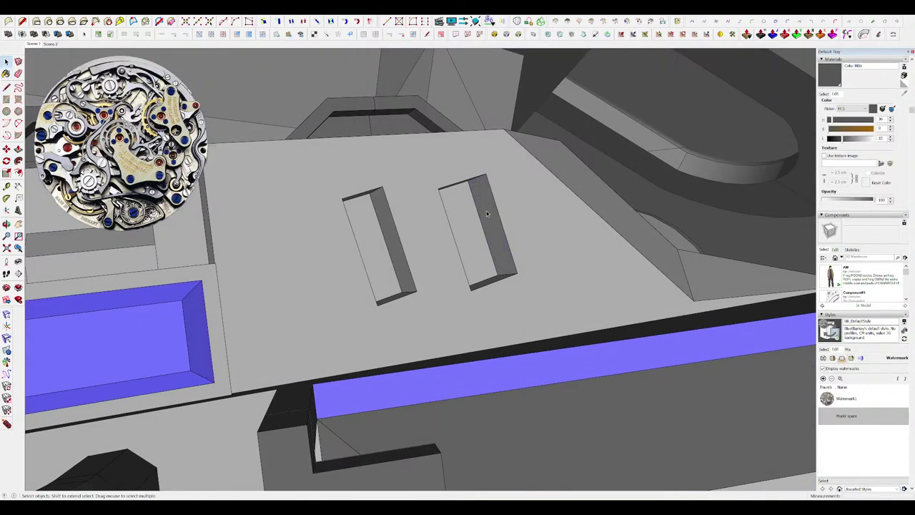
key("p")
double_click(489, 208)
mouse_move(490, 210)
middle_mouse_down()
mouse_move(394, 220)
mouse_move(500, 218)
middle_mouse_up()
key("ctrl+z")
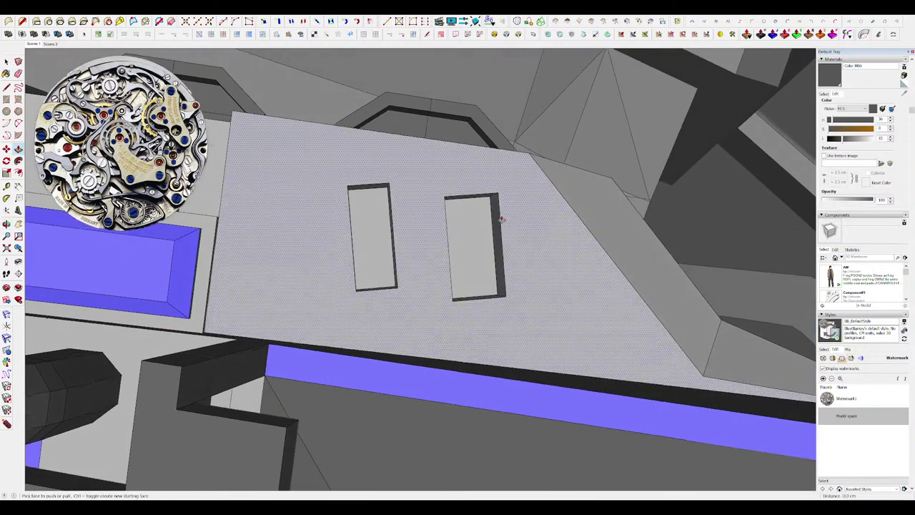
Push the far side wall of the second recess inward to narrow it to the first recess's width.
scroll(494, 216, "up", 3)
left_click_drag(497, 216, 483, 216)
middle_click_drag(483, 216, 445, 202)
scroll(445, 203, "down", 5)
middle_click_drag(479, 229, 448, 215)
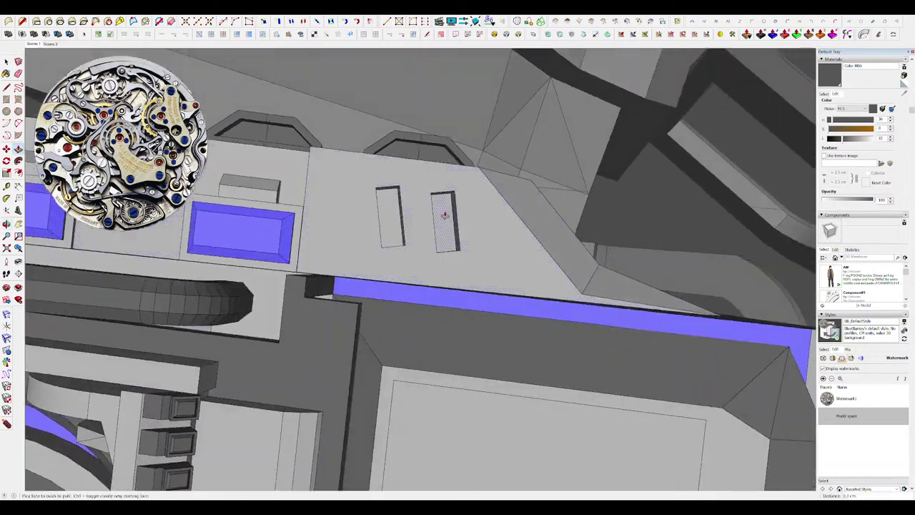
scroll(449, 215, "up", 4)
left_click_drag(464, 214, 461, 214)
key("space")
Check the side plate's two recesses from a distance and up close.
scroll(494, 234, "down", 12)
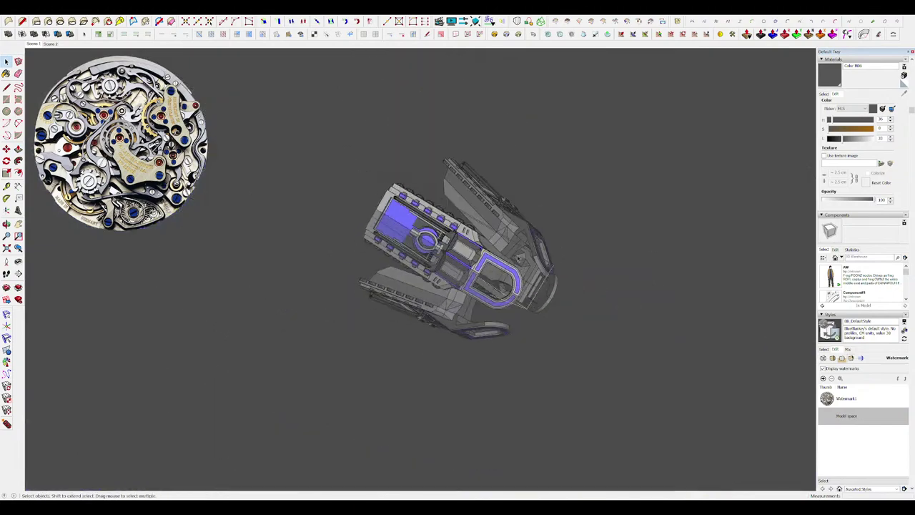
middle_click_drag(519, 232, 494, 168)
left_click(657, 253)
scroll(592, 209, "up", 10)
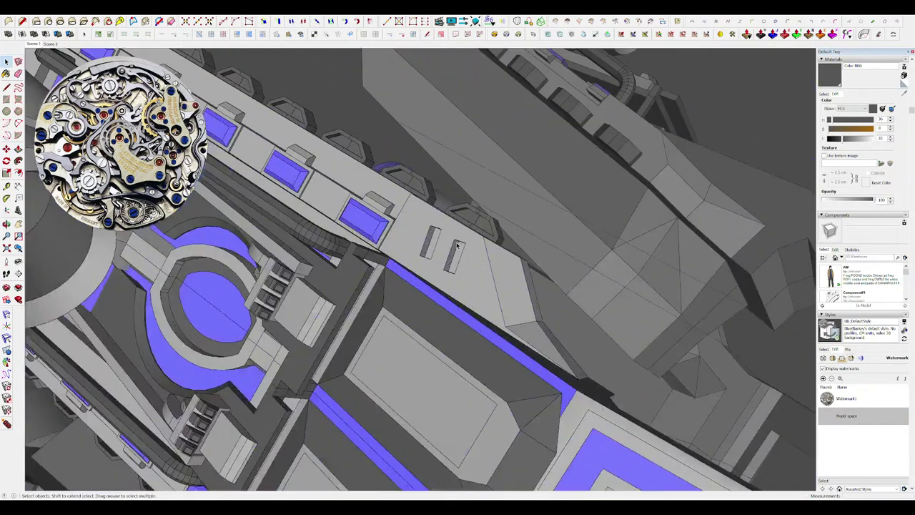
key("p")
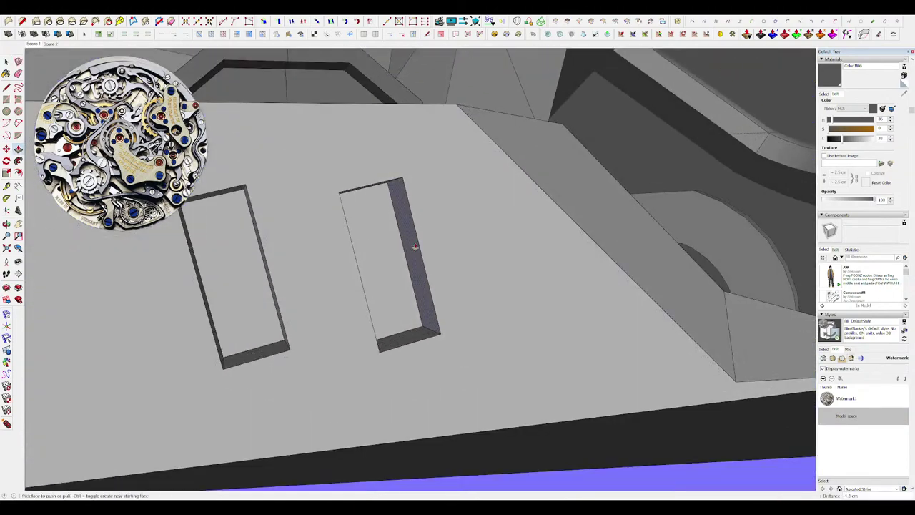
key("space")
Leave the ship's nested groups and unhide the hangar walls and roof around it.
scroll(415, 247, "down", 12)
middle_click_drag(540, 240, 516, 176)
left_click(574, 194)
middle_click_drag(436, 275, 272, 300)
scroll(589, 155, "down", 3)
middle_click_drag(589, 155, 493, 171)
left_click(747, 309)
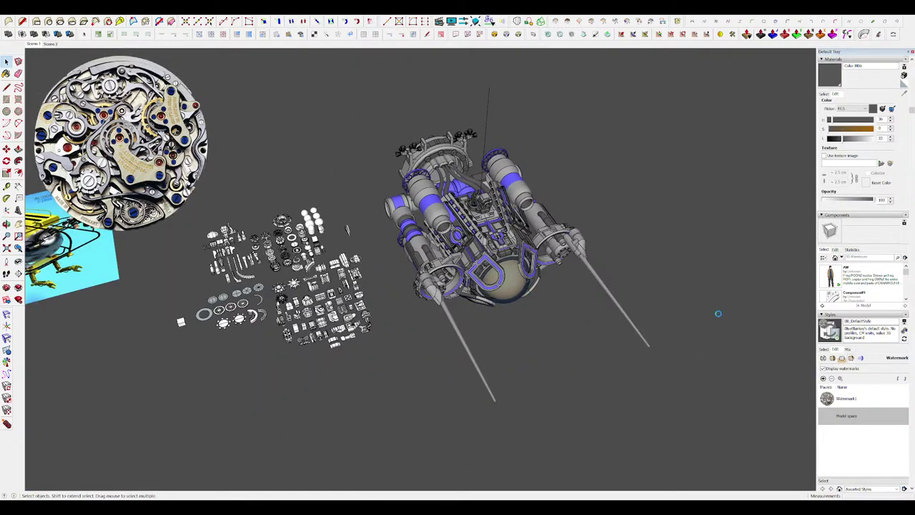
key("shift+h")
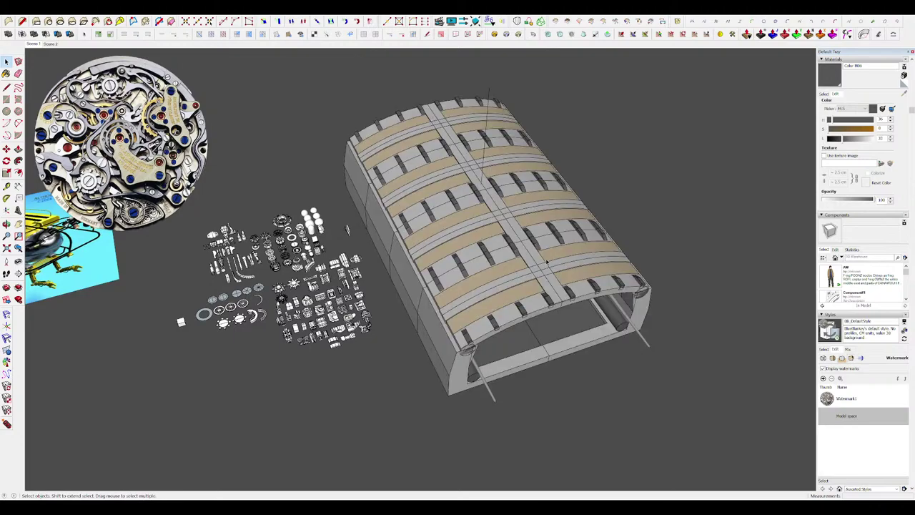
Delete the collection of loose mechanical parts lying beside the hangar.
middle_click_drag(528, 208, 382, 58)
scroll(500, 215, "down", 4)
middle_click_drag(501, 143, 474, 275)
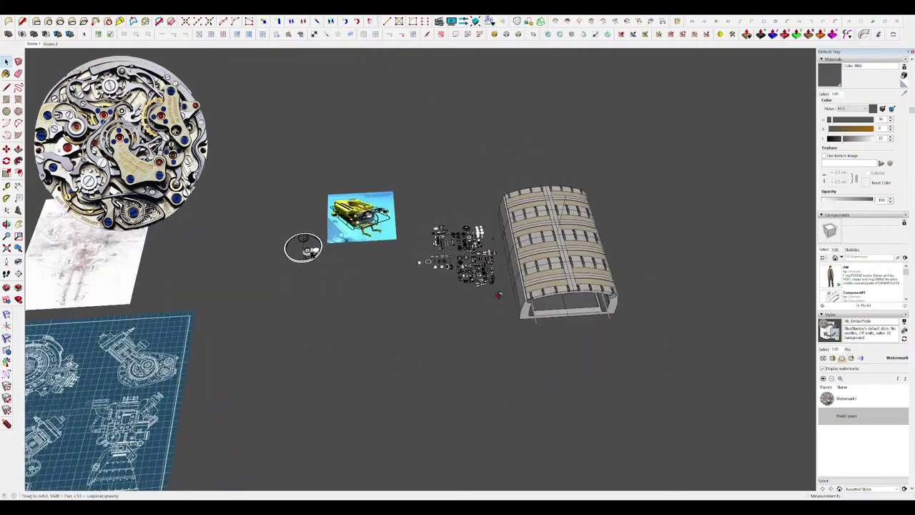
scroll(474, 275, "up", 4)
left_click_drag(397, 195, 362, 185)
key("Delete")
middle_click_drag(532, 203, 495, 244)
key("ctrl+z")
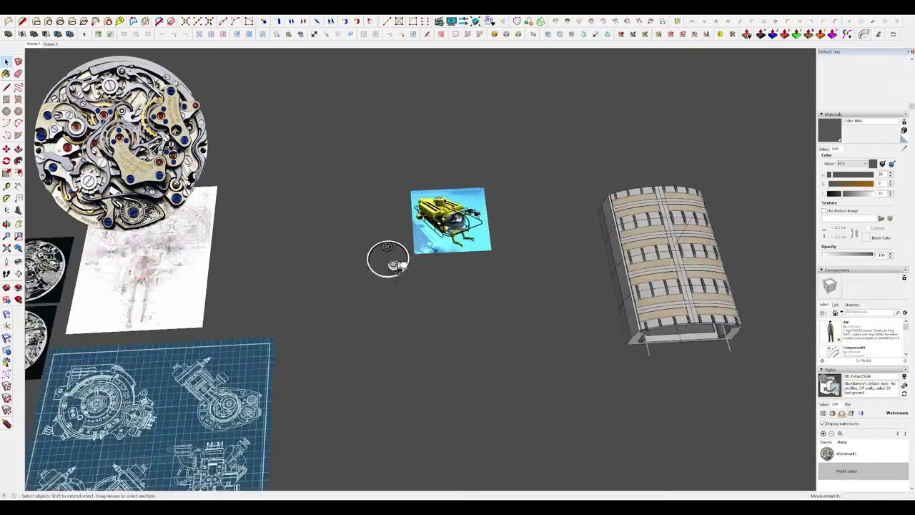
Move the yellow submarine reference image about 6496 cm so it lies beside the hangar.
scroll(445, 197, "up", 2)
left_click(447, 207)
key("m")
left_click_drag(445, 207, 581, 300)
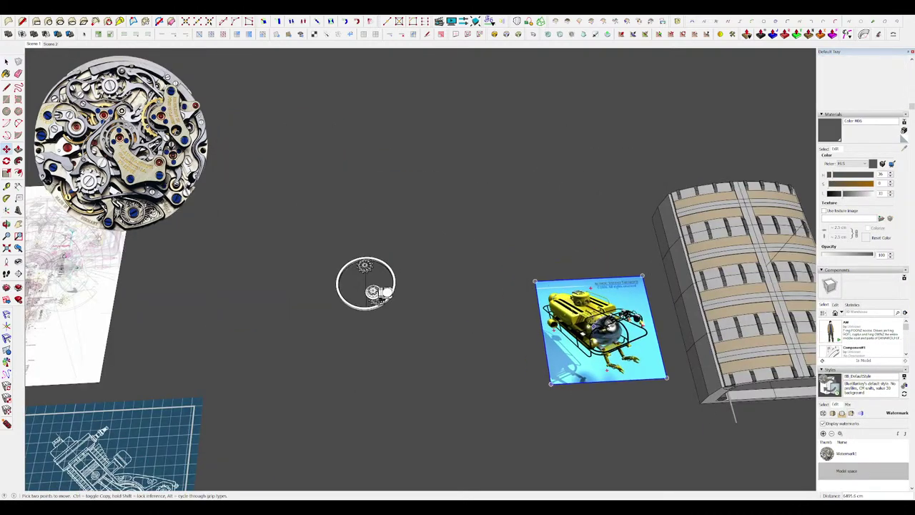
key("space")
Delete the leftover ring with its gears between the reference images and the hangar.
scroll(568, 254, "down", 3)
left_click_drag(465, 304, 411, 236)
scroll(538, 236, "down", 3)
key("Delete")
Examine the reference sheets with the watch movements, the figure sketch and the engine blueprints.
scroll(538, 236, "down", 2)
middle_click_drag(538, 236, 521, 245)
scroll(400, 257, "up", 5)
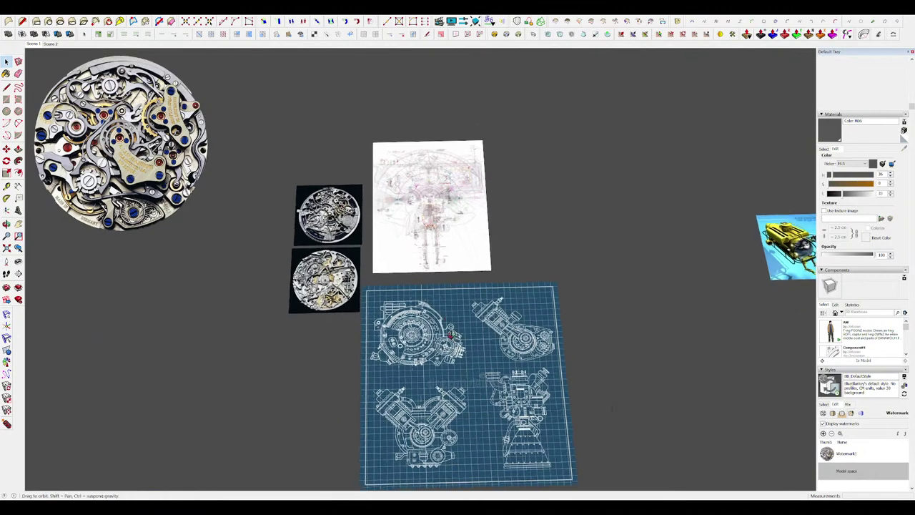
scroll(376, 265, "down", 3)
middle_click_drag(293, 347, 337, 333)
scroll(337, 333, "up", 3)
scroll(421, 353, "down", 5)
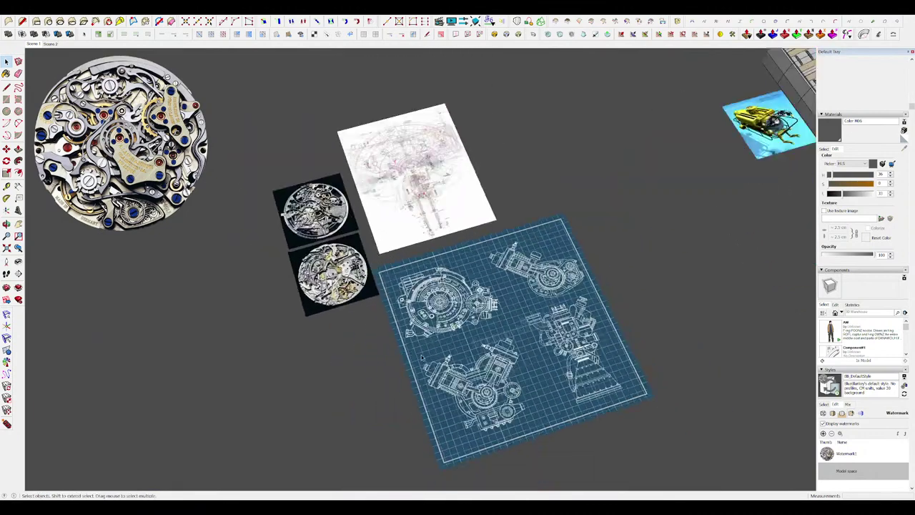
middle_click_drag(420, 353, 486, 308)
scroll(607, 143, "up", 5)
middle_click_drag(608, 143, 558, 187)
scroll(470, 293, "up", 4)
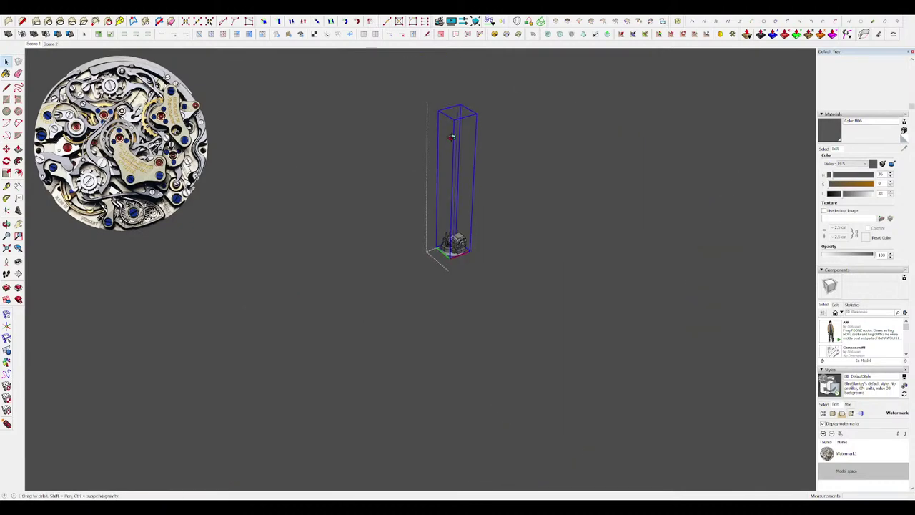
Remove the stray vertical line that rises above the ship from its nested group and close the groups.
middle_click_drag(452, 138, 450, 138)
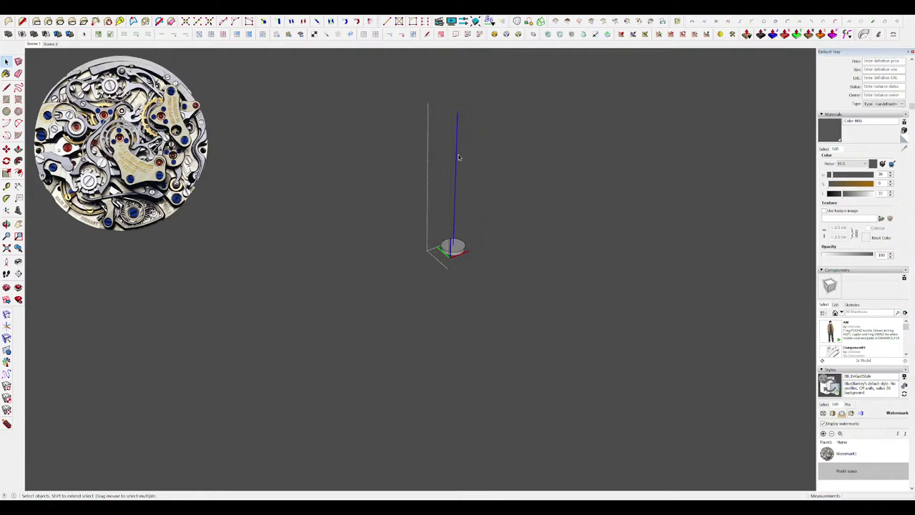
left_click(565, 249)
left_click(586, 258)
scroll(535, 219, "up", 5)
middle_click_drag(587, 258, 510, 356)
scroll(535, 219, "down", 3)
scroll(511, 356, "down", 3)
left_click(736, 434)
scroll(556, 301, "down", 3)
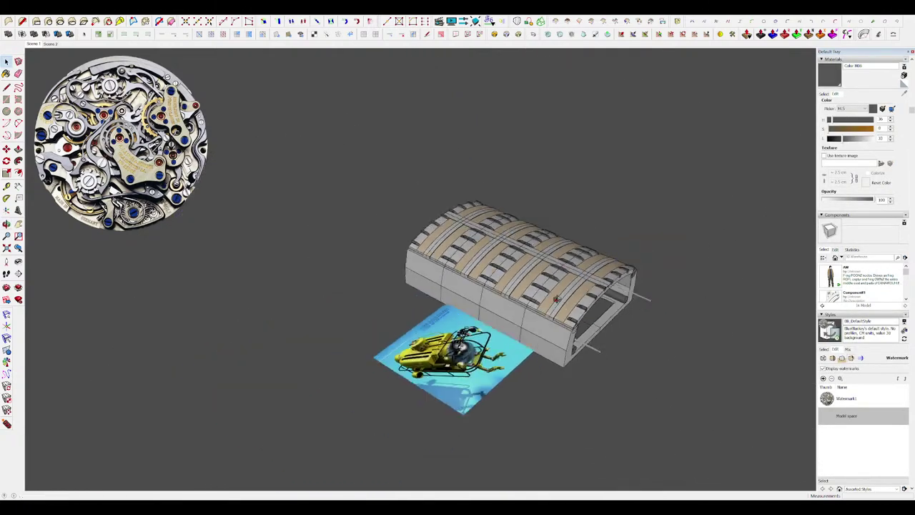
Play the Film 1 animation to check how the hangar roof opens, and rewind its timeline toward the start.
scroll(574, 235, "up", 4)
middle_click_drag(556, 302, 522, 201)
scroll(584, 220, "down", 2)
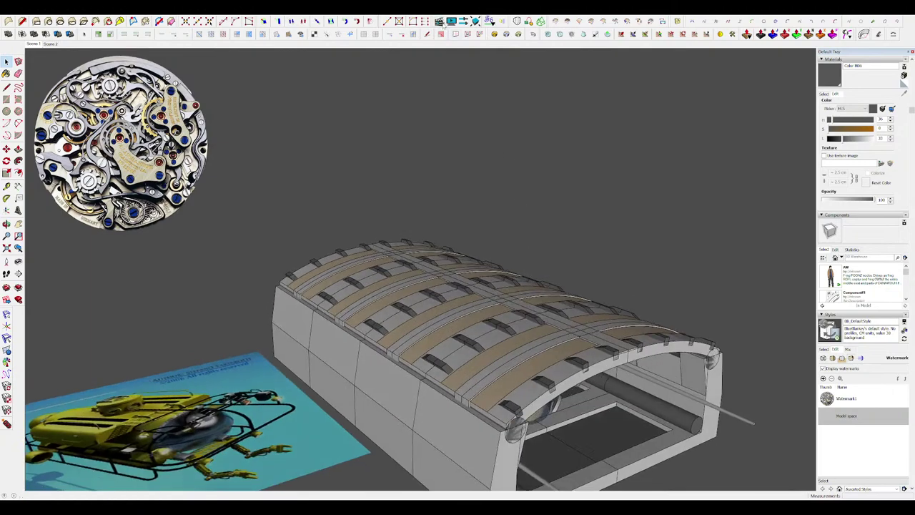
left_click(443, 24)
key("Return")
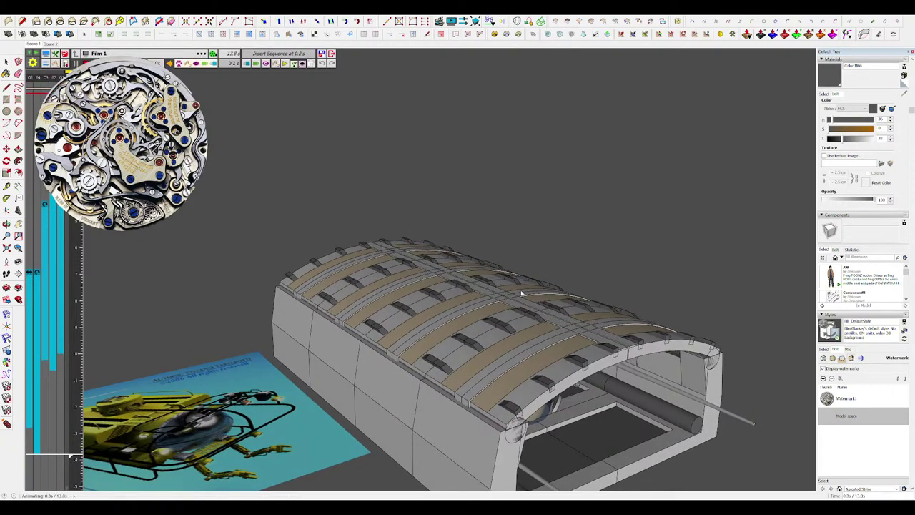
scroll(548, 311, "down", 2)
middle_click_drag(547, 310, 491, 266)
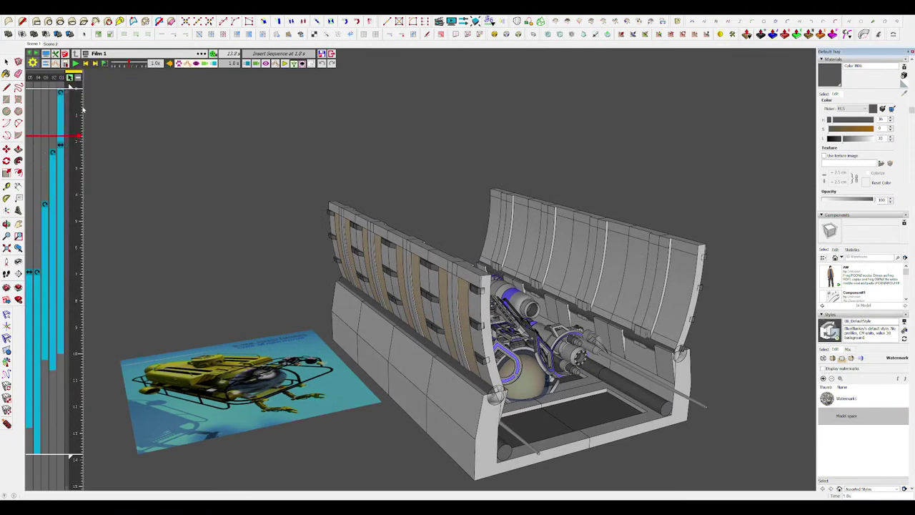
mouse_move(81, 93)
left_mouse_down()
mouse_move(78, 138)
mouse_move(75, 87)
mouse_move(75, 111)
left_mouse_up()
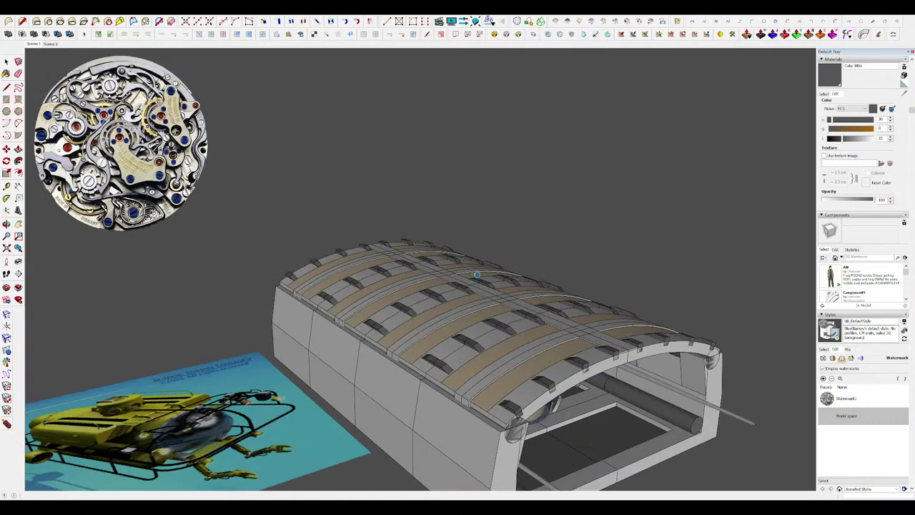
Open the hangar wall's nested group and move its outer side inward to thin the wall.
scroll(538, 335, "down", 3)
scroll(529, 400, "up", 3)
double_click(507, 391)
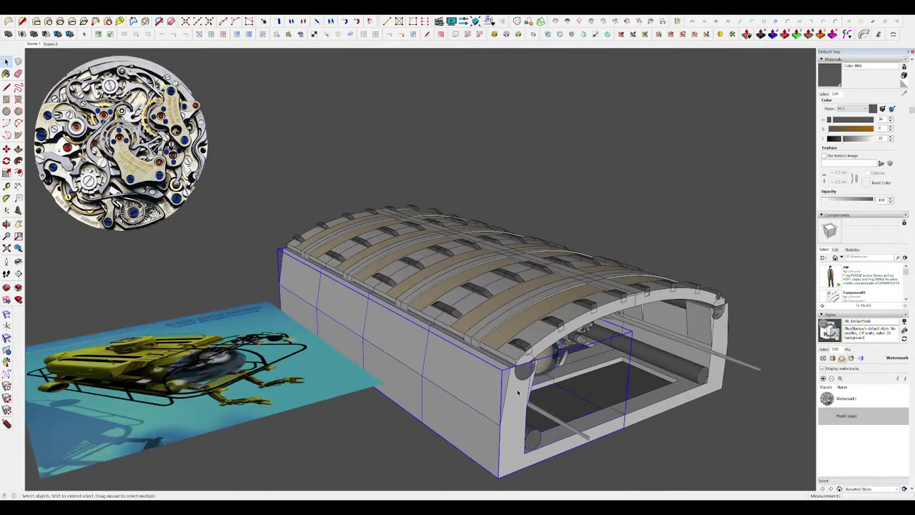
double_click(505, 390)
middle_click_drag(505, 391, 491, 363)
scroll(491, 364, "up", 2)
left_click(434, 300)
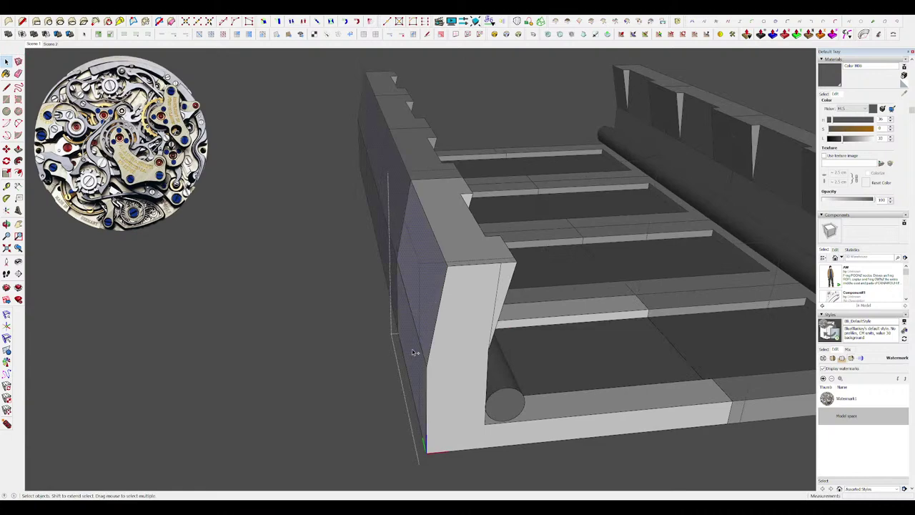
key("h")
key("m")
left_click(441, 288)
left_click(469, 289)
key("space")
middle_click_drag(469, 289, 451, 343)
scroll(450, 342, "down", 4)
scroll(543, 358, "up", 4)
double_click(545, 357)
scroll(540, 356, "up", 3)
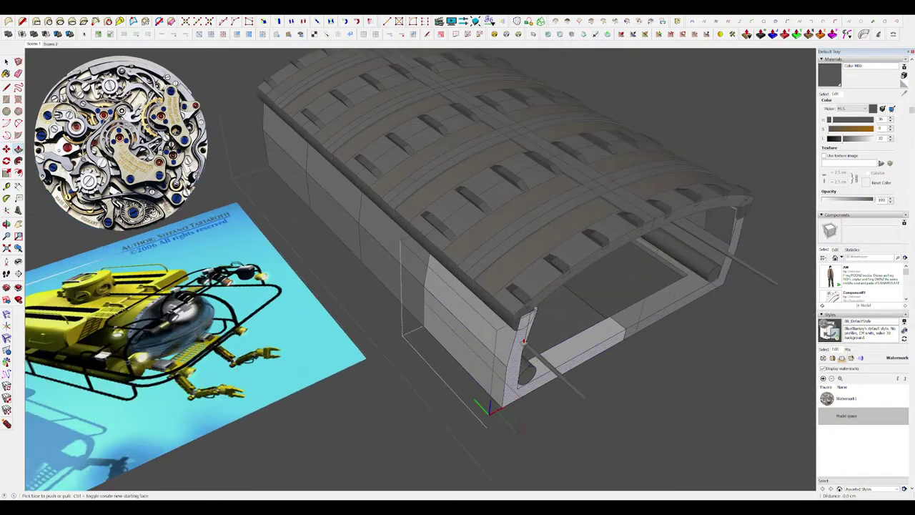
key("p")
middle_click_drag(476, 360, 582, 389)
key("space")
left_click(582, 388)
scroll(506, 392, "down", 2)
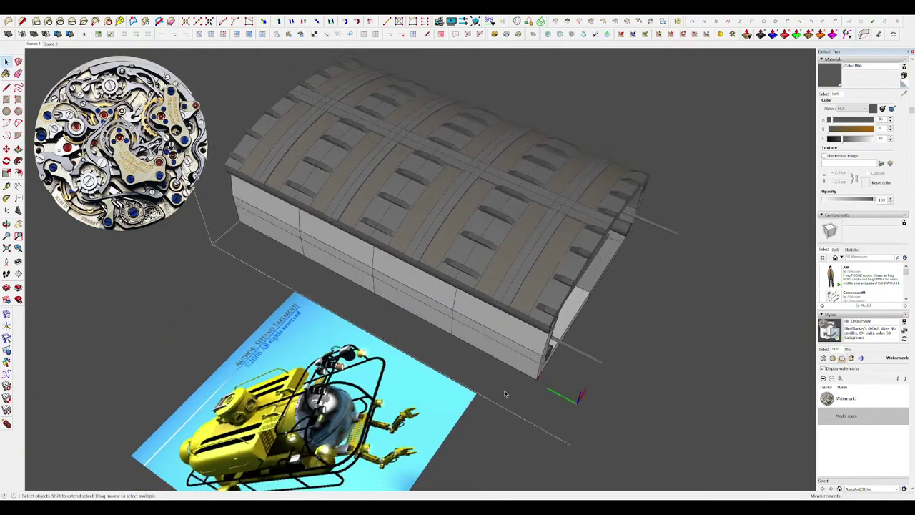
Scale both hangar wall halves slightly along the hangar's length about their center and close the group.
middle_click_drag(507, 391, 565, 318)
left_click(561, 312)
scroll(564, 318, "down", 2)
left_click(458, 306, "shift")
middle_click_drag(667, 343, 592, 350)
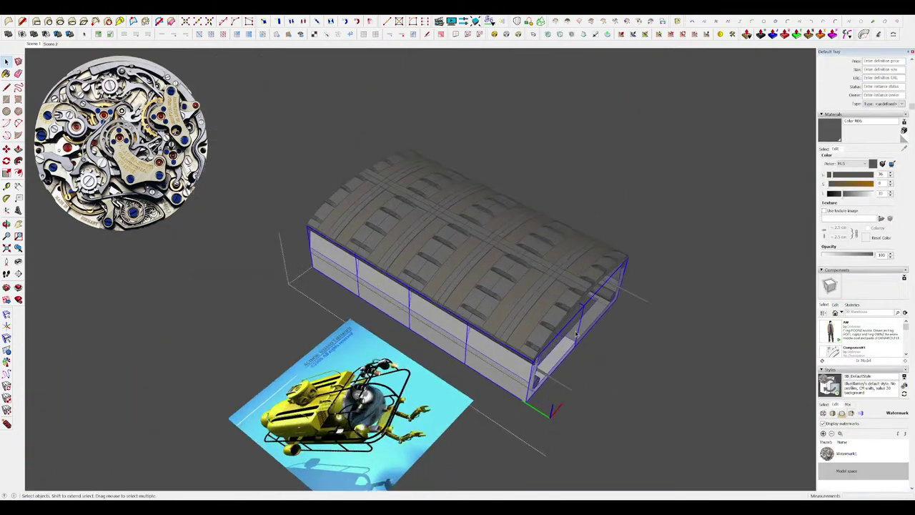
scroll(592, 350, "up", 3)
key("s")
left_click_drag(543, 367, 549, 370, "ctrl")
key("space")
scroll(548, 369, "down", 4)
middle_click_drag(665, 369, 603, 378)
left_click(603, 378)
Scale both roof hinge cylinders slightly along the hangar's length about their center, to about 1.01, and deselect them.
scroll(481, 321, "up", 4)
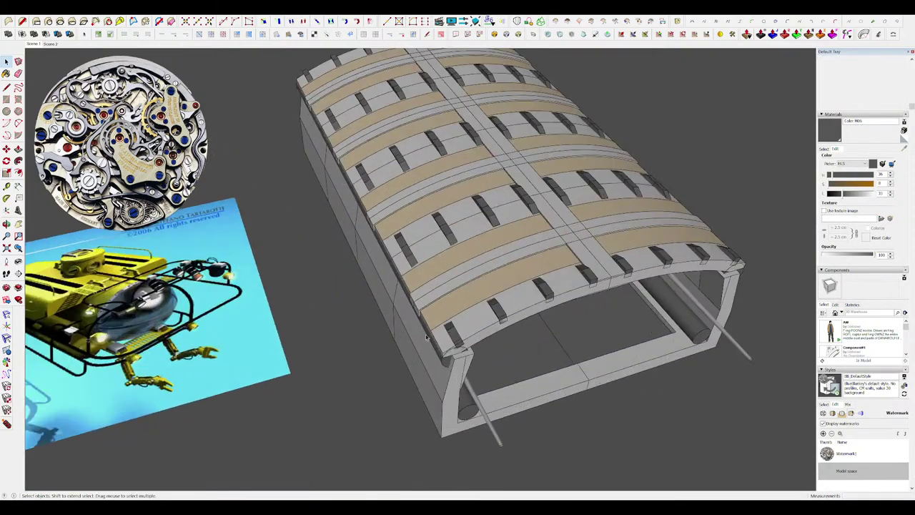
middle_click_drag(481, 322, 481, 293)
scroll(481, 293, "down", 3)
scroll(481, 293, "up", 5)
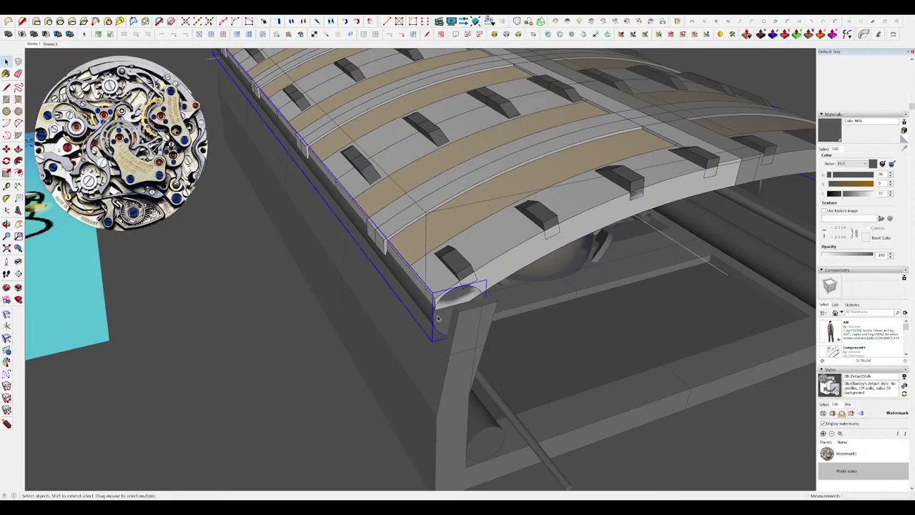
middle_click_drag(437, 319, 574, 374)
scroll(522, 332, "down", 4)
key("s")
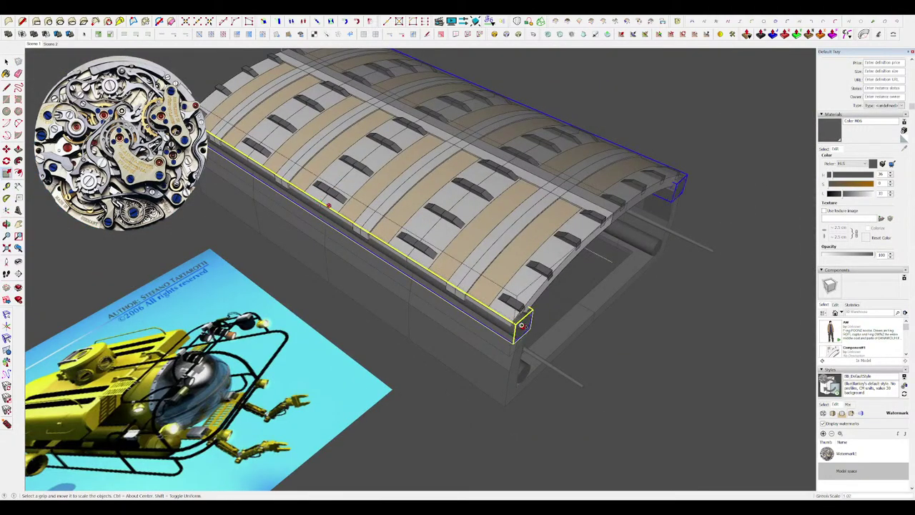
scroll(524, 326, "up", 3)
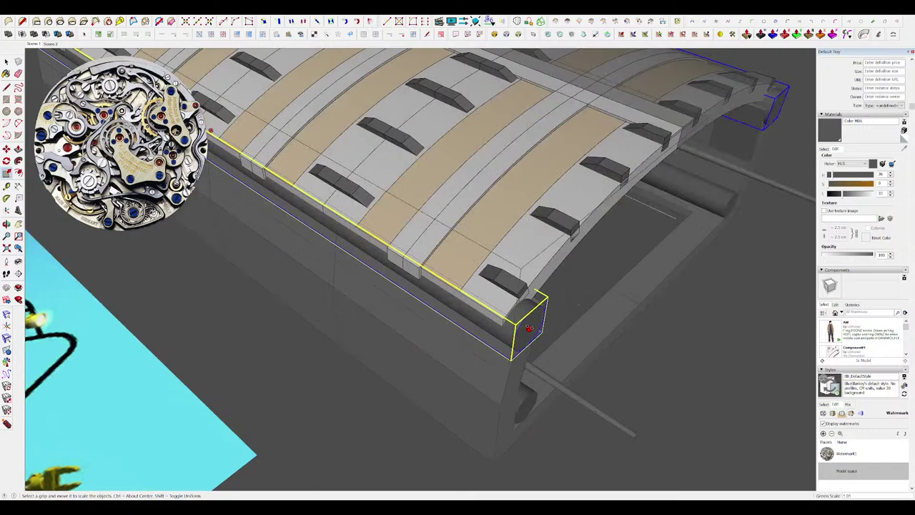
left_click(529, 327)
key("space")
scroll(451, 274, "down", 6)
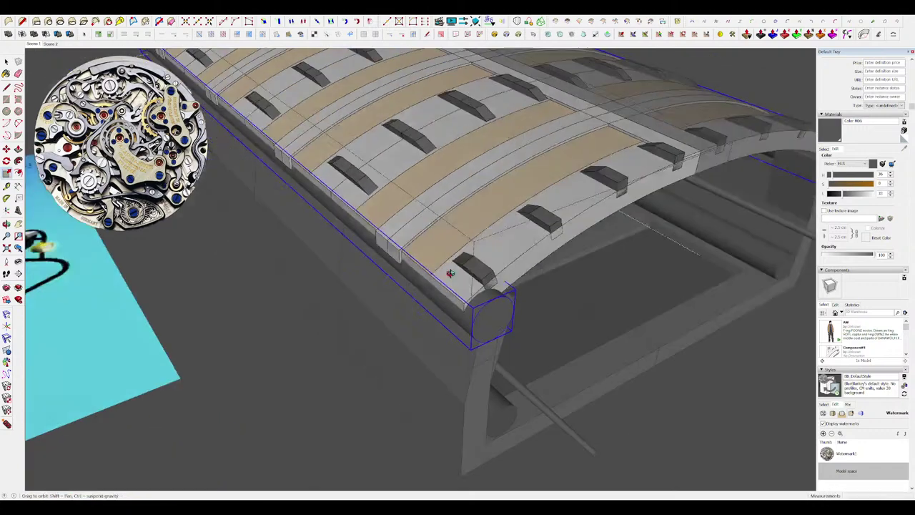
left_click(529, 395)
Examine the closed hangar, its lengthened hinge cylinders and the ship inside from above and from the open end.
middle_click_drag(528, 394, 534, 400)
scroll(532, 395, "down", 1)
scroll(517, 283, "up", 3)
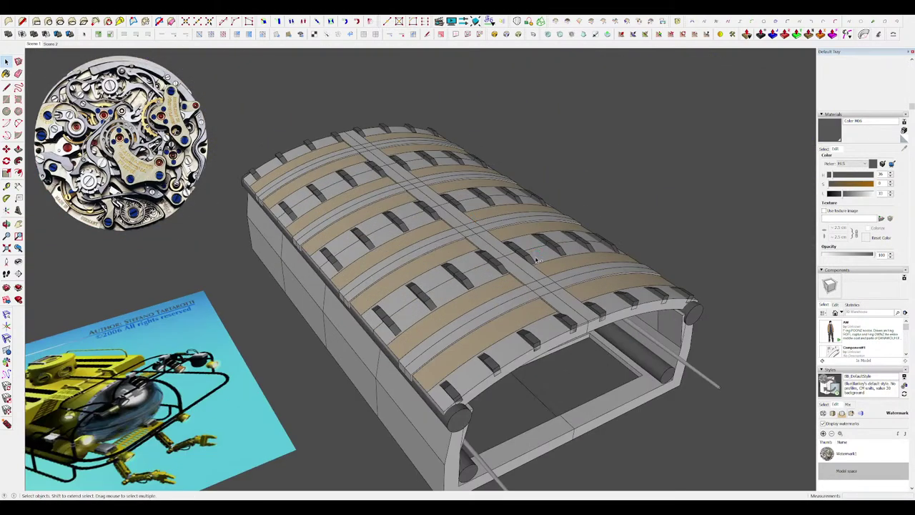
scroll(538, 260, "down", 5)
scroll(449, 262, "up", 3)
mouse_move(535, 262)
middle_mouse_down()
mouse_move(449, 262)
mouse_move(425, 151)
middle_mouse_up()
scroll(444, 308, "down", 2)
middle_click_drag(436, 300, 490, 338)
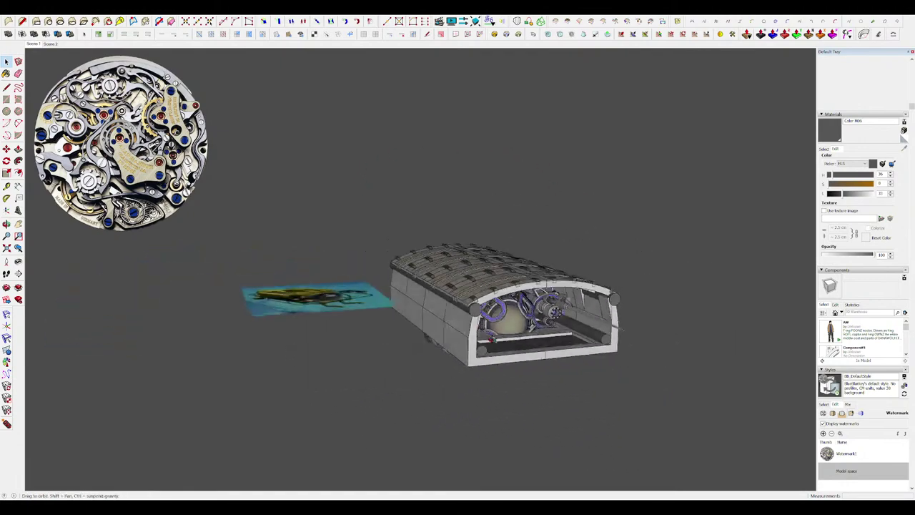
scroll(538, 287, "up", 4)
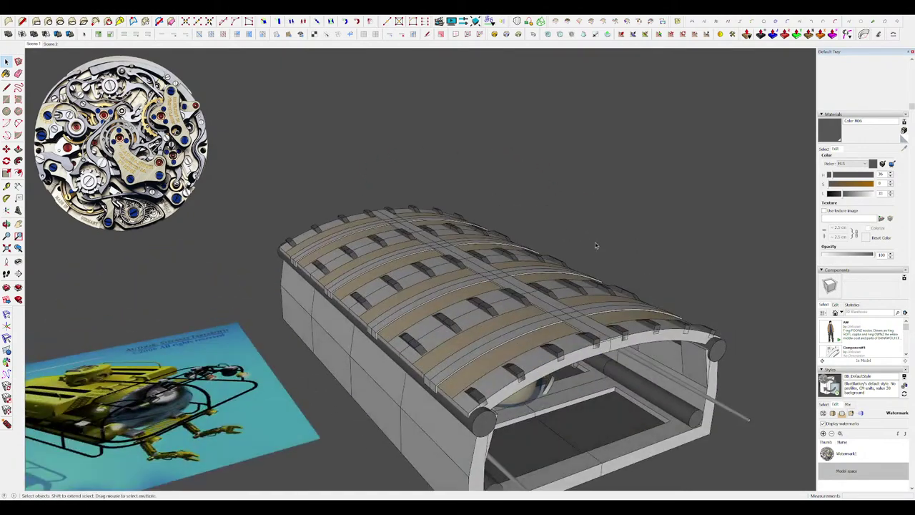
Open the Film 1 animation and play it to check how the roof halves open around their hinges.
scroll(609, 302, "down", 2)
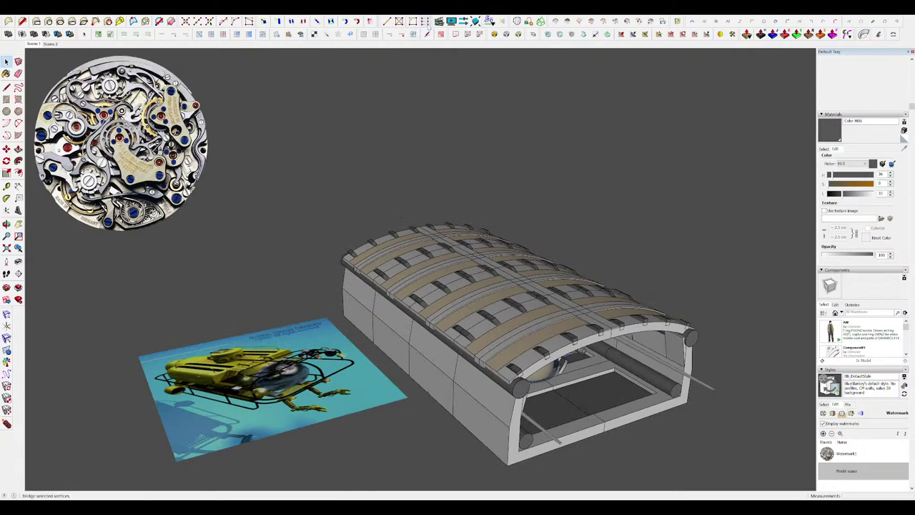
mouse_move(556, 232)
middle_mouse_down()
mouse_move(574, 268)
mouse_move(516, 269)
middle_mouse_up()
scroll(575, 267, "down", 3)
scroll(514, 257, "up", 2)
scroll(516, 270, "up", 2)
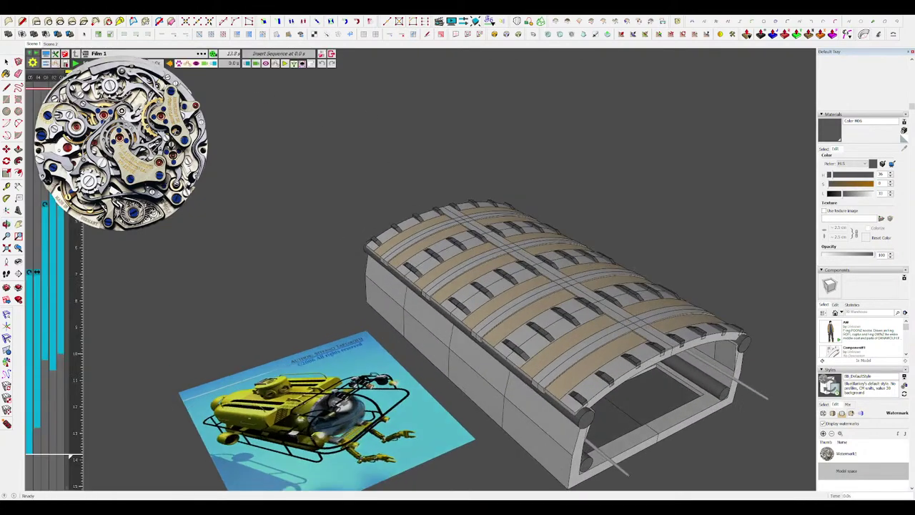
left_click(75, 64)
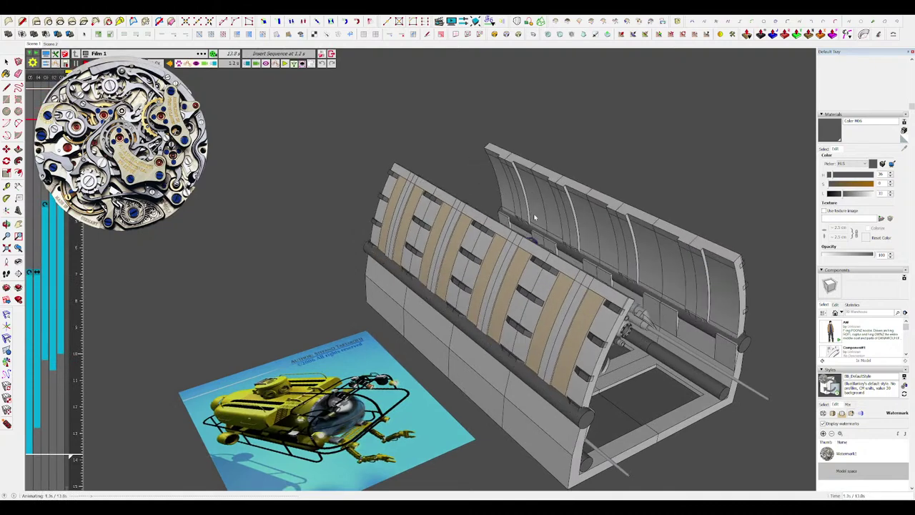
middle_click_drag(535, 218, 437, 147)
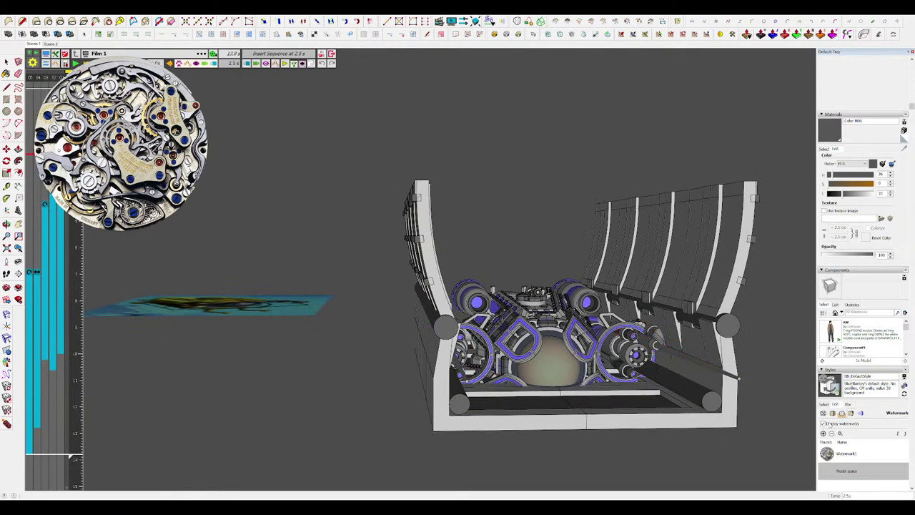
Hide the watermark image and rewind Film 1 to the start.
left_click(823, 424)
left_click(71, 86)
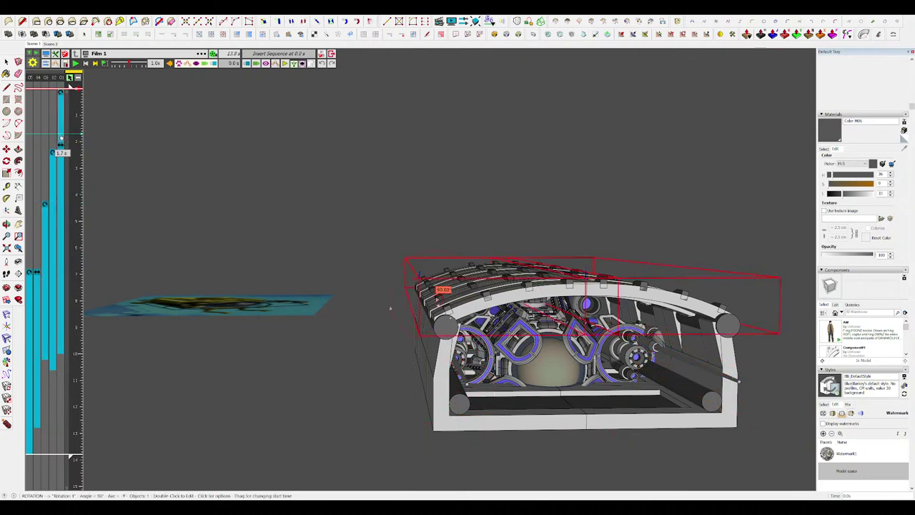
Edit Rotation 1 so the roof half pivots about the center of its hinge cylinder, set a new opening angle, and return to Film 1.
double_click(61, 135)
middle_click_drag(377, 299, 390, 267)
scroll(435, 302, "up", 3)
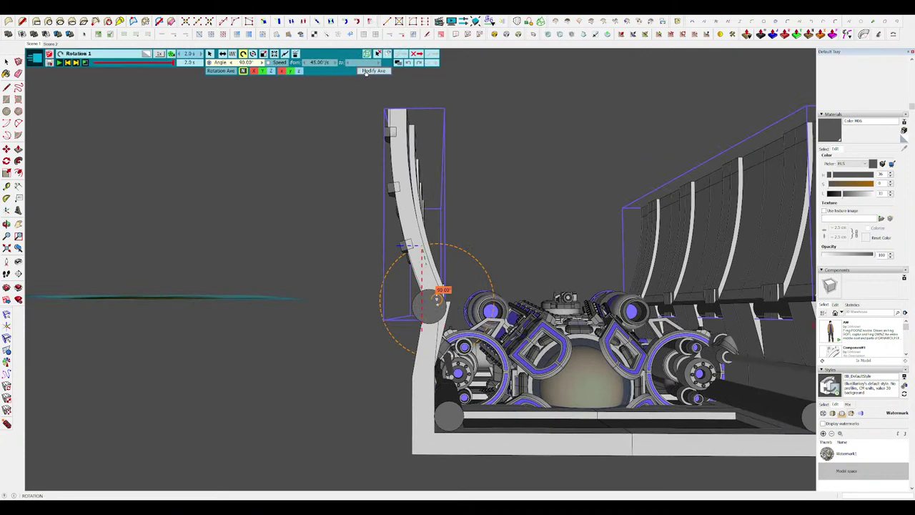
left_click(366, 72)
scroll(430, 309, "down", 3)
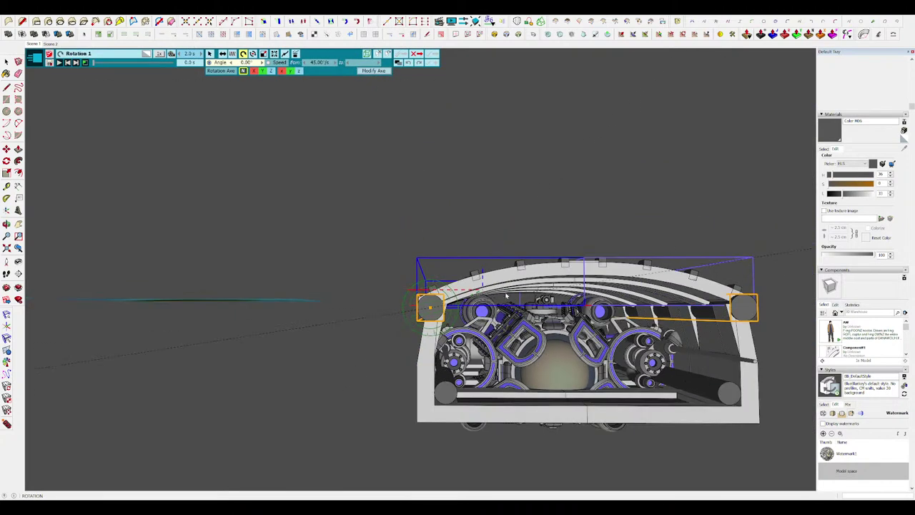
left_click(430, 309)
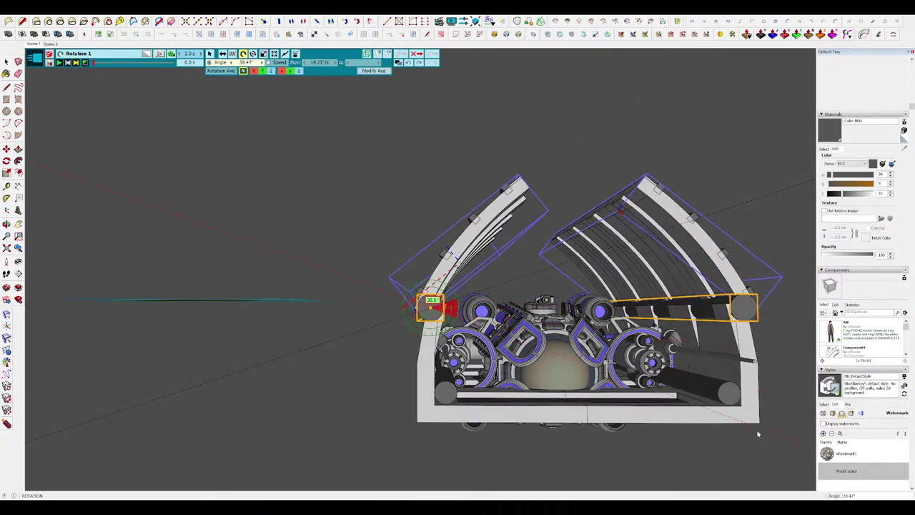
scroll(650, 434, "down", 3)
left_click(537, 443)
middle_click_drag(620, 354, 604, 363)
scroll(603, 364, "up", 3)
left_click(34, 57)
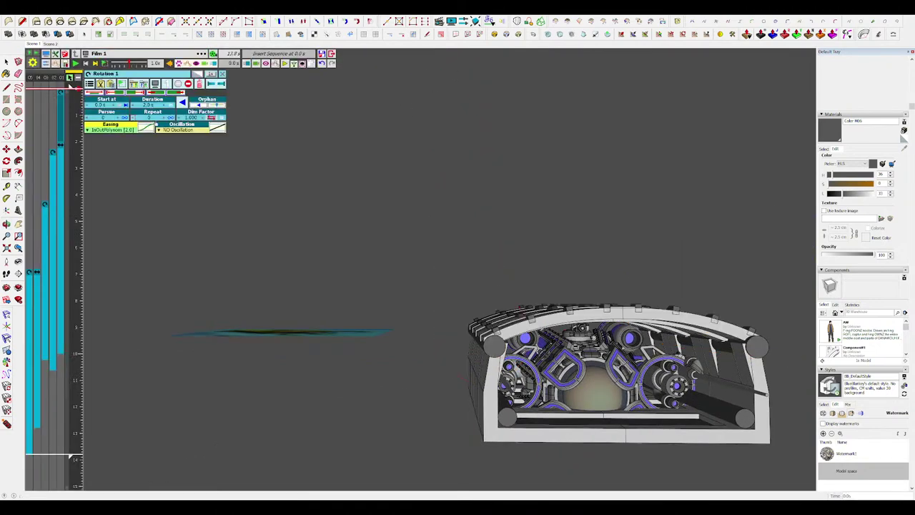
Play Film 1 to check the modified roof opening and the ship's unfolding movements.
left_click(76, 65)
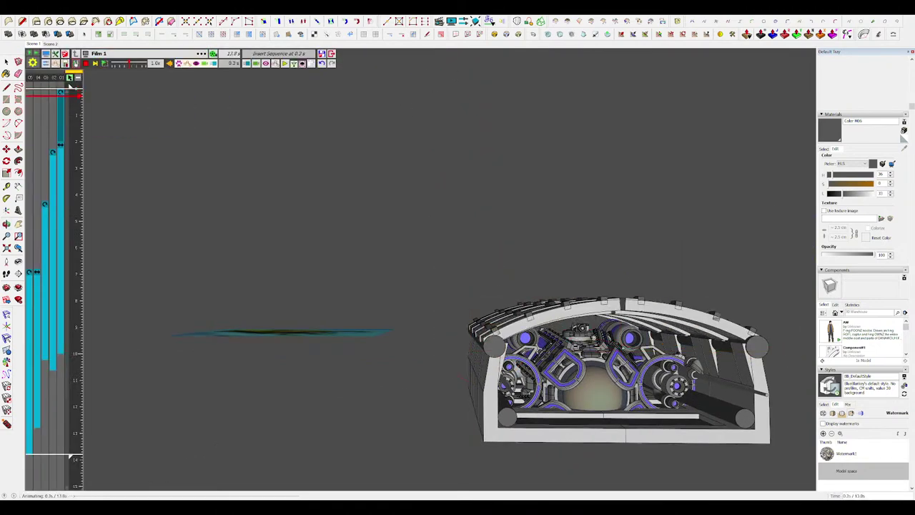
middle_click_drag(529, 308, 602, 325)
scroll(602, 325, "down", 2)
scroll(603, 324, "up", 3)
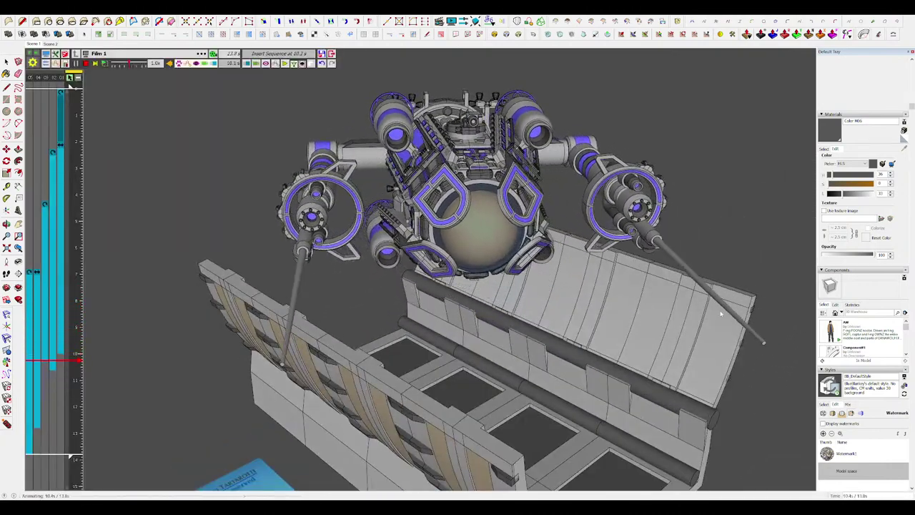
key("Escape")
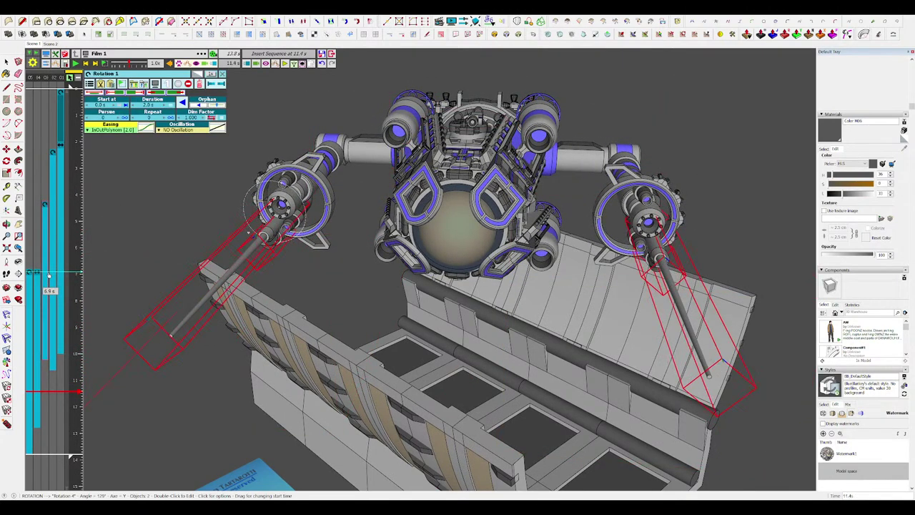
Delay Rotation 4 to start at 7.3 s and replay Film 1 from about 6.3 s.
left_click_drag(46, 284, 49, 347)
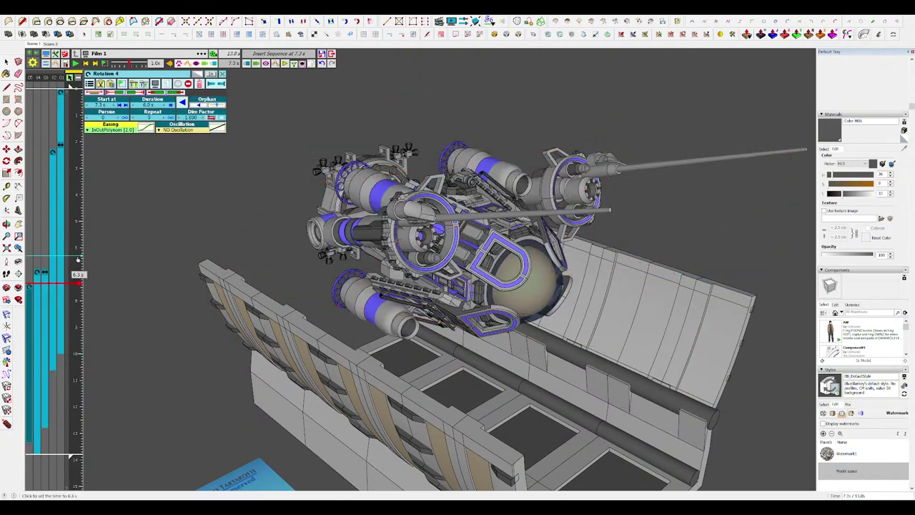
double_click(75, 261)
scroll(504, 341, "down", 1)
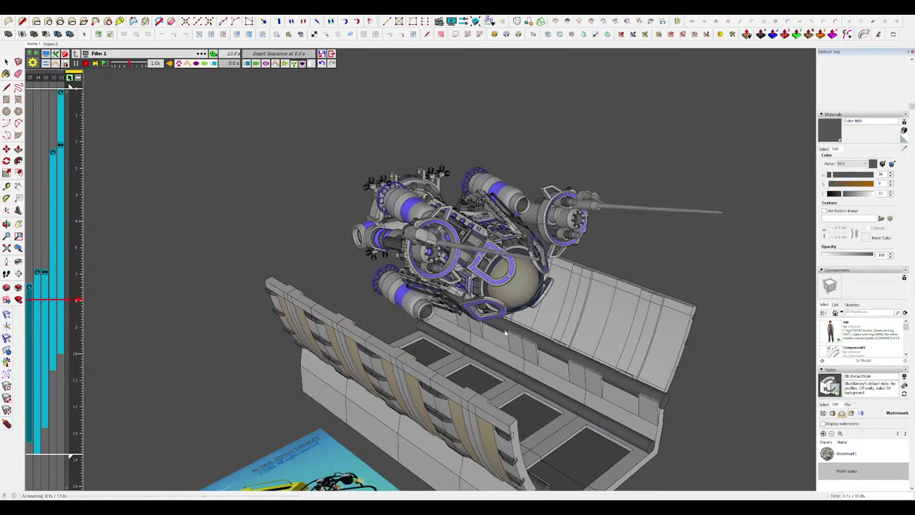
left_click(497, 275)
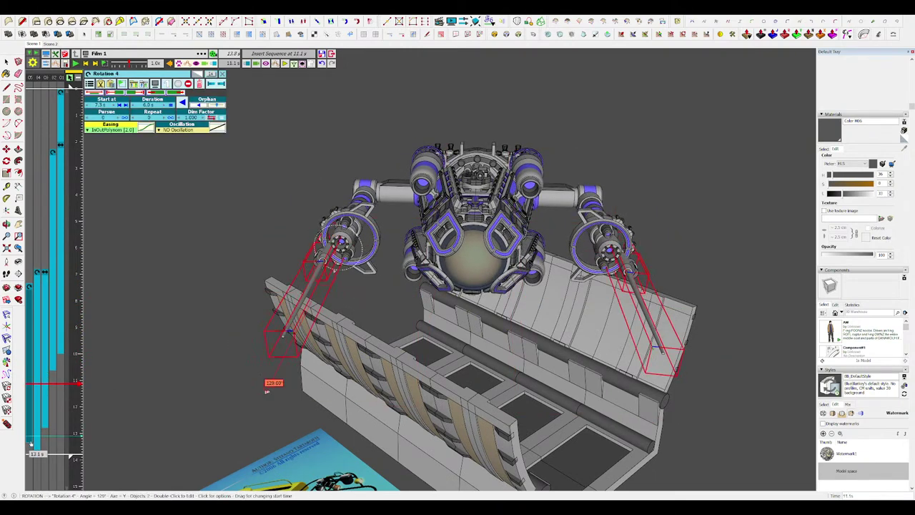
Shorten Rotation 4 to 4.3 s with a start at 6.9 s and replay that part of Film 1.
left_click_drag(30, 441, 30, 356)
double_click(77, 272)
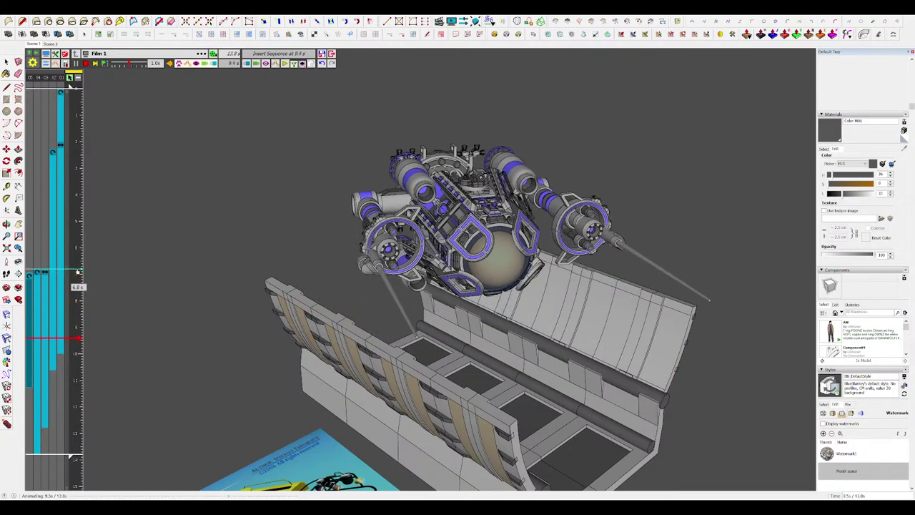
left_click(537, 357)
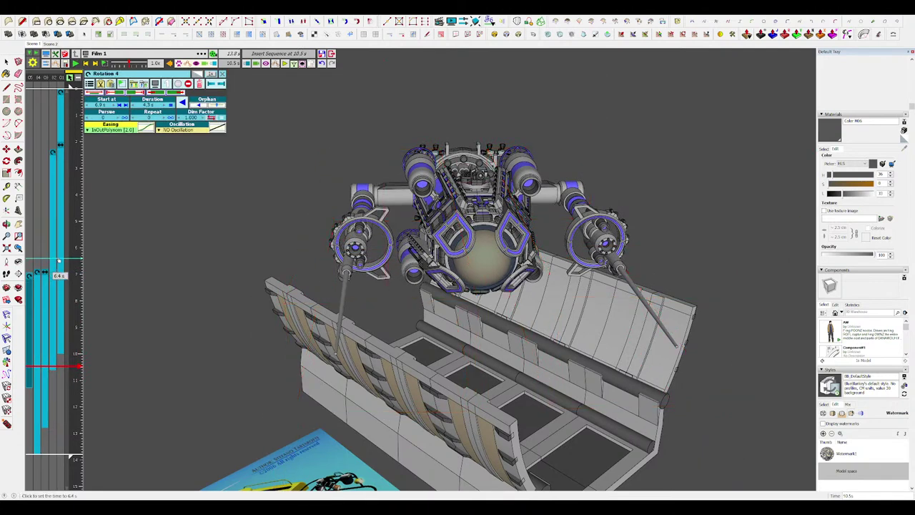
Extend Translation 1, the ship's vertical rise, to a duration of 11.0 s and set its offset to 6000 cm.
left_click(60, 259)
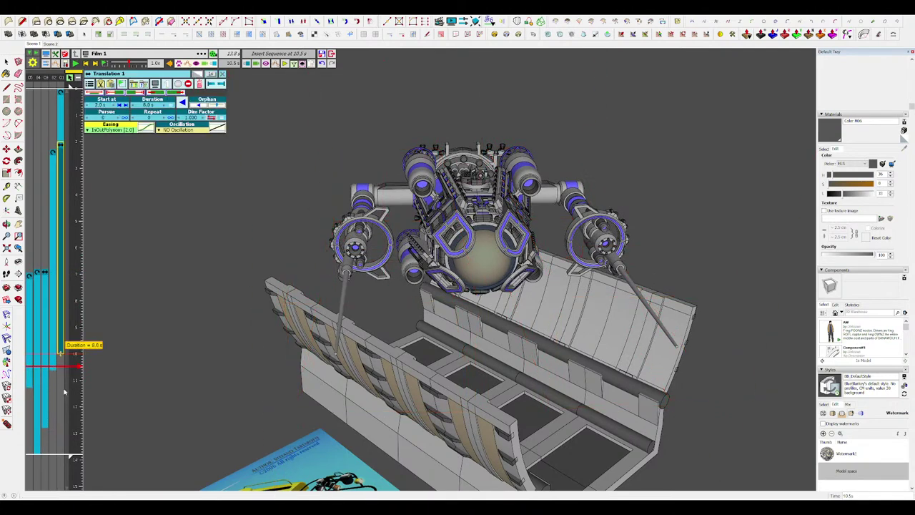
double_click(60, 354)
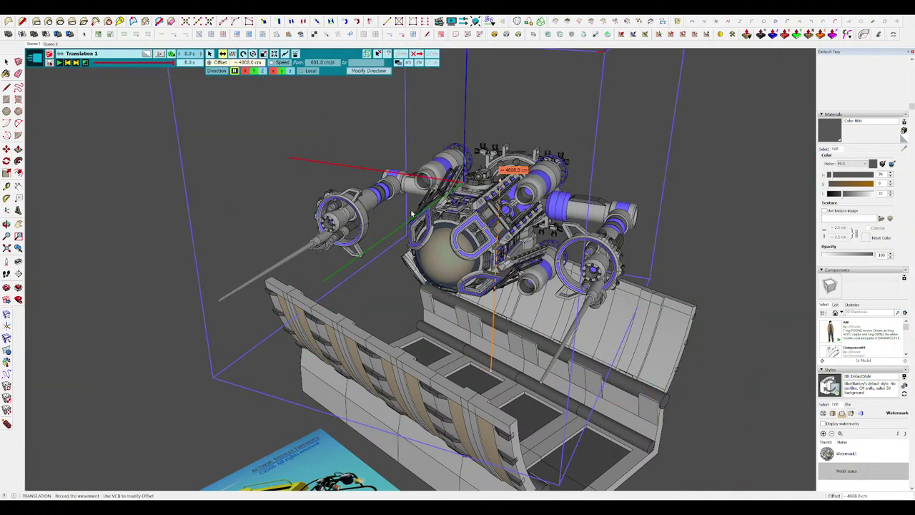
type("6000")
key("Return")
left_click(434, 55)
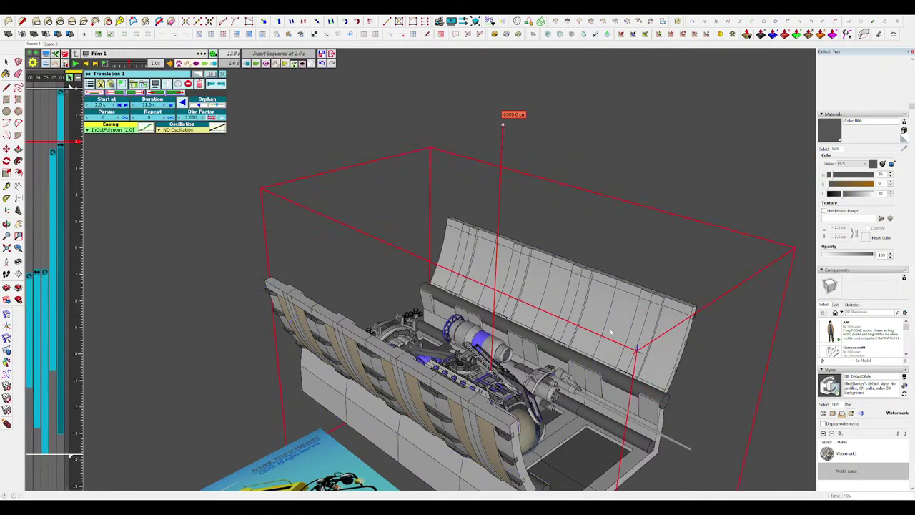
Play Film 1 from near its start to check the timing between the roof opening and the ship's rise.
scroll(611, 333, "down", 3)
middle_click_drag(582, 286, 554, 275)
double_click(78, 98)
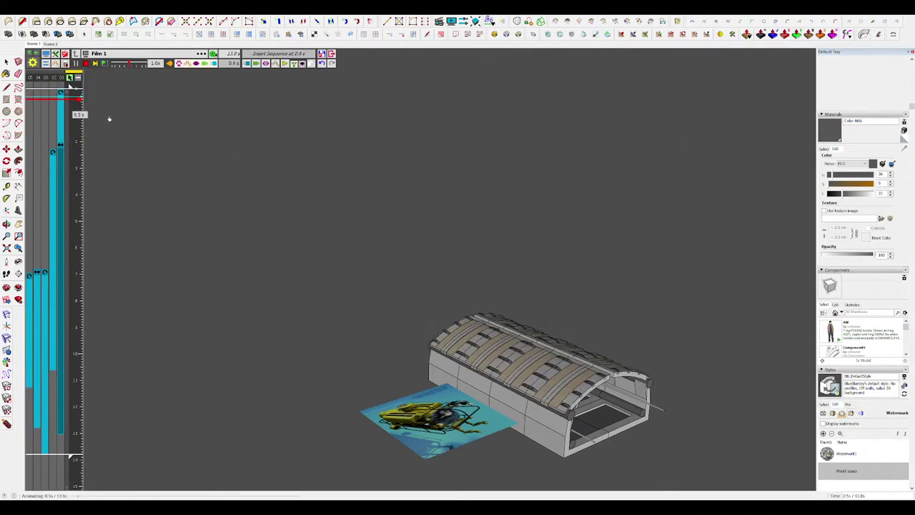
scroll(623, 328, "up", 3)
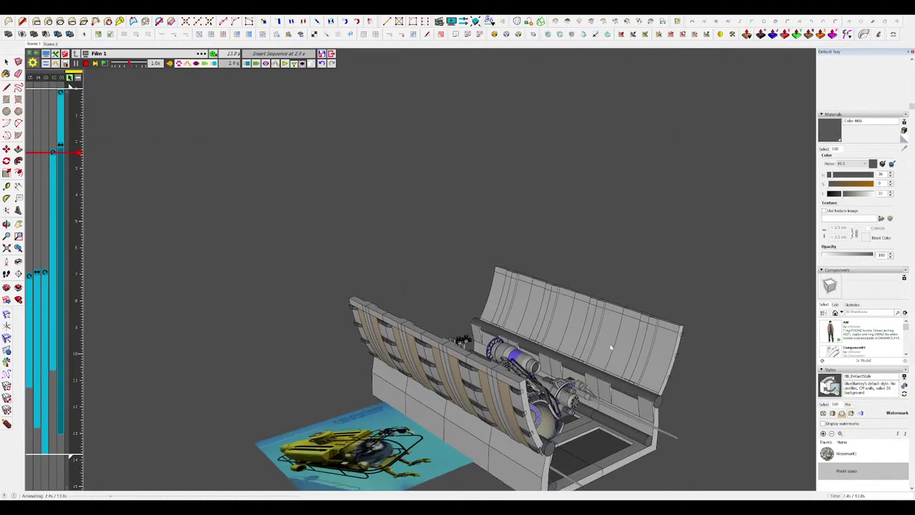
key("Escape")
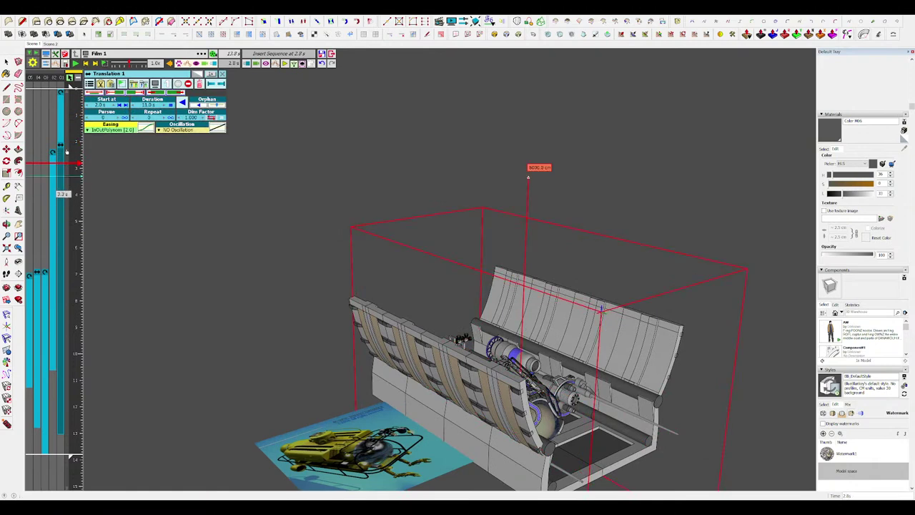
Select all timeline sequences after 1.9 s, shift them about 1.6 s earlier and replay Film 1 from the start.
left_click(76, 141)
left_click(69, 78)
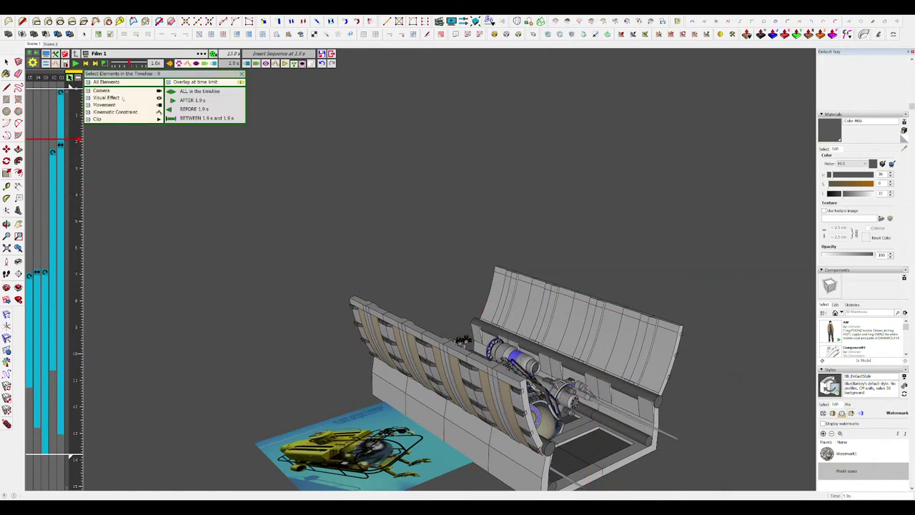
left_click(193, 110)
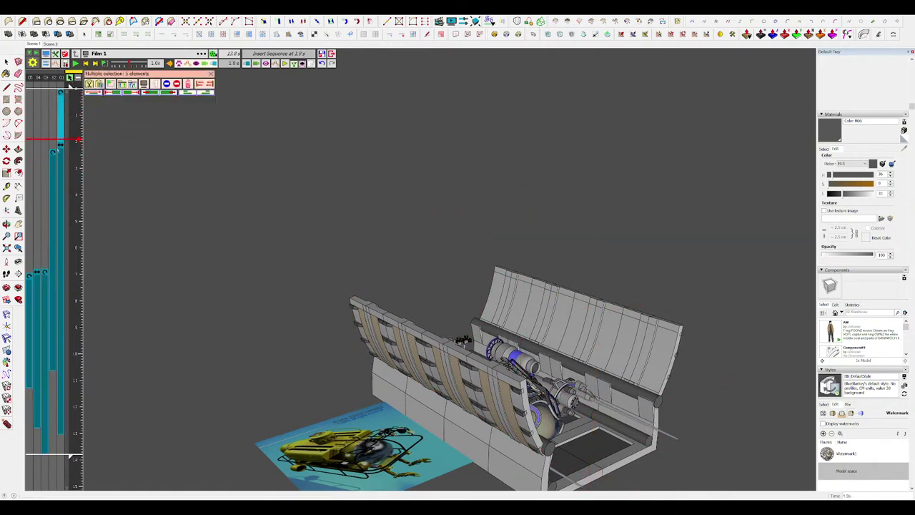
left_click_drag(57, 150, 59, 108)
double_click(77, 94)
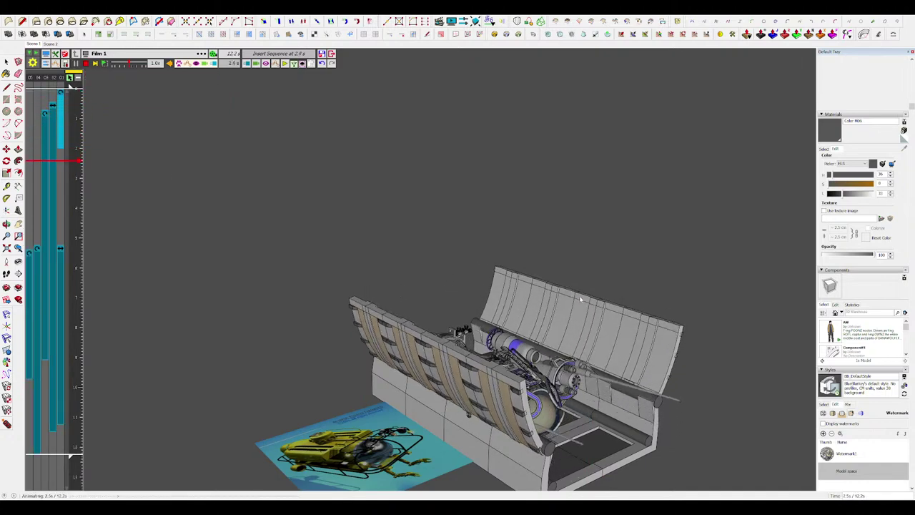
middle_click_drag(581, 323, 457, 351)
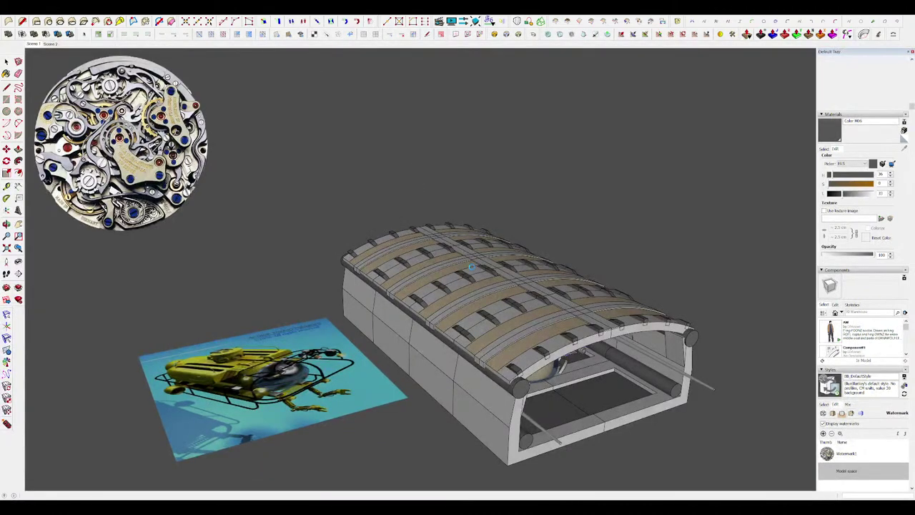
Select both roof halves together with the hangar base and scale them about their centre by 1.06 along the red axis.
scroll(483, 288, "down", 3)
middle_click_drag(484, 287, 457, 300)
left_click(465, 300)
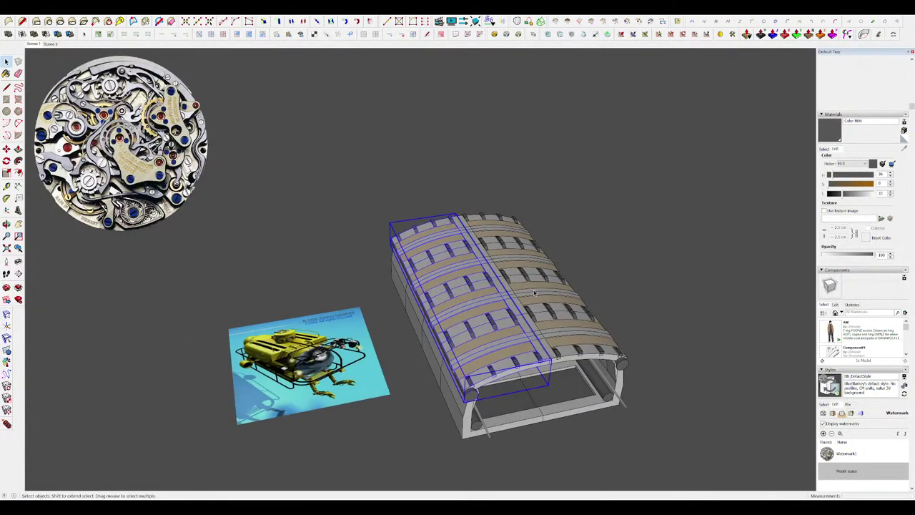
left_click(550, 286, "shift")
middle_click_drag(547, 300, 496, 245)
left_click(536, 391, "shift")
left_click(470, 389, "shift")
middle_click_drag(500, 418, 543, 472)
key("s")
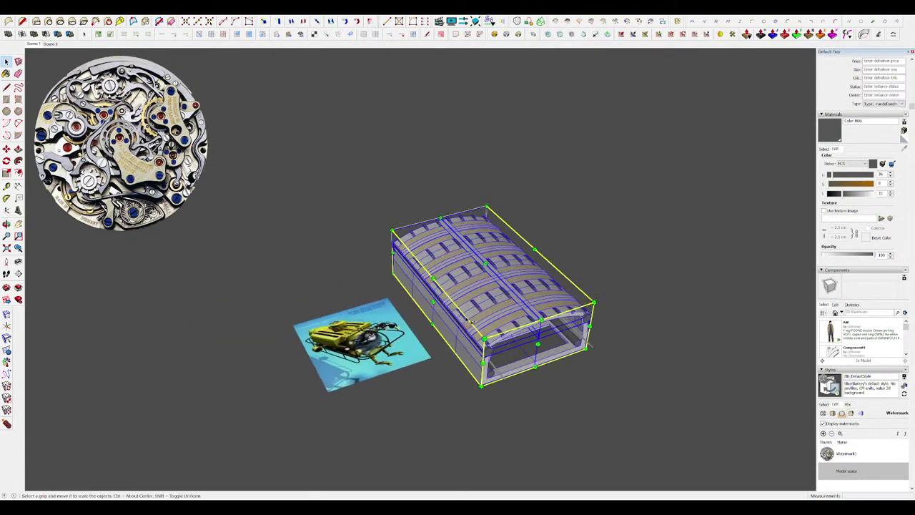
left_click_drag(432, 302, 427, 304, "ctrl")
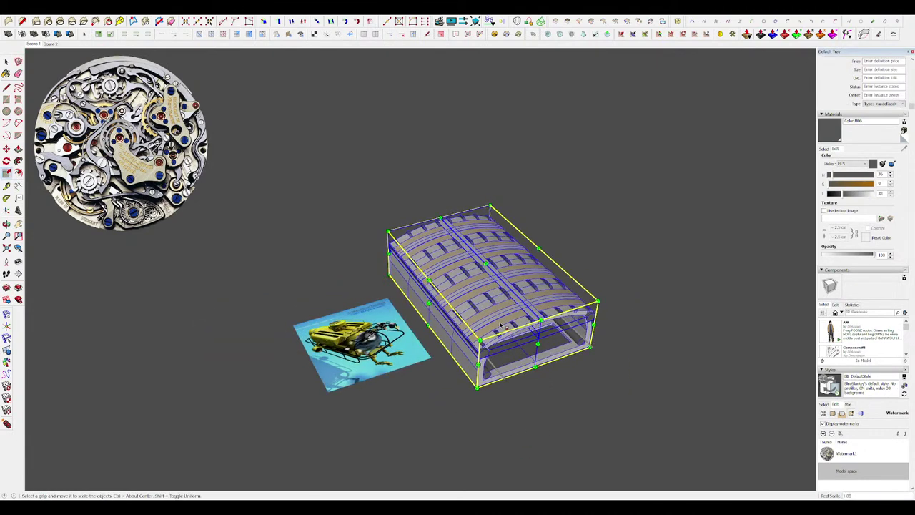
key("space")
Widen the selected hangar slightly more about its centre, checking the clearance around the ship from the open end.
middle_click_drag(504, 326, 403, 180)
middle_click_drag(493, 279, 559, 303)
key("s")
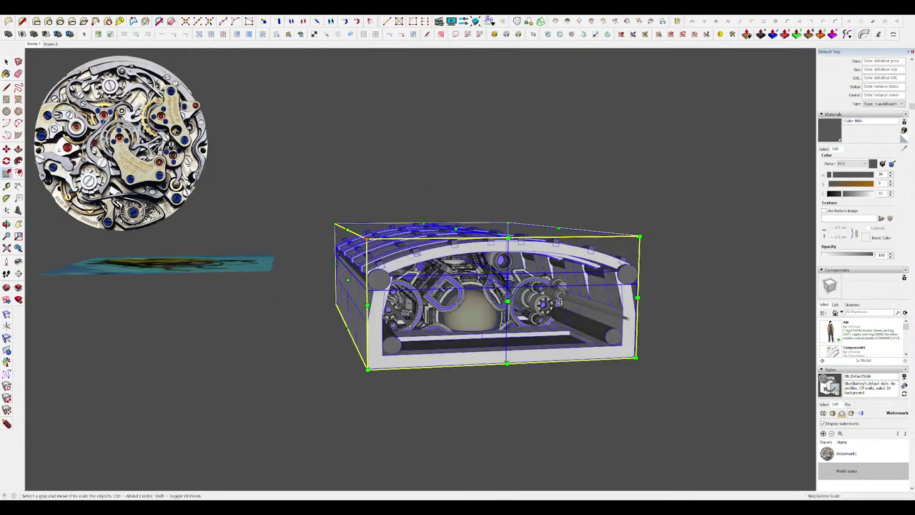
middle_click_drag(305, 292, 353, 288)
left_click_drag(347, 281, 341, 281, "ctrl")
key("space")
middle_click_drag(350, 286, 619, 405)
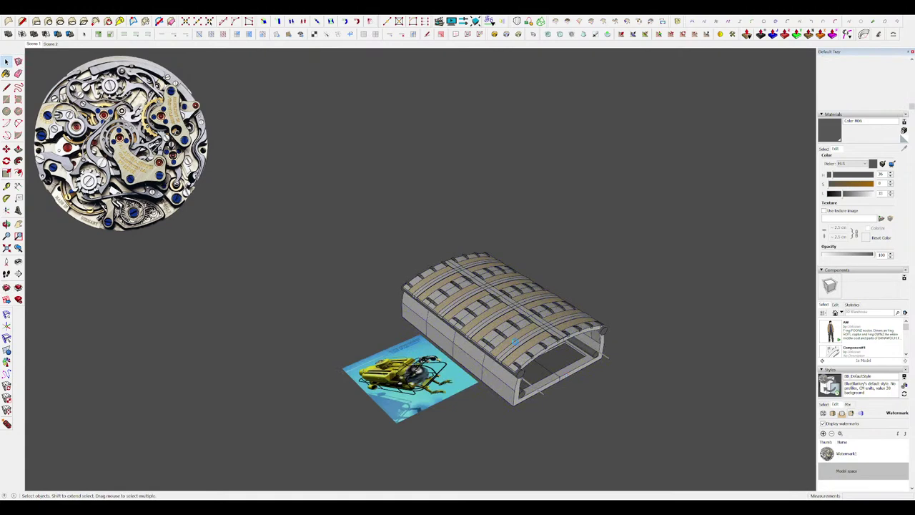
Reposition the yellow submersible reference picture on the ground beside the hangar's side wall.
scroll(495, 325, "up", 2)
middle_click_drag(511, 336, 541, 421)
scroll(541, 421, "down", 6)
scroll(463, 370, "up", 5)
left_click(493, 347)
key("m")
left_click(494, 349)
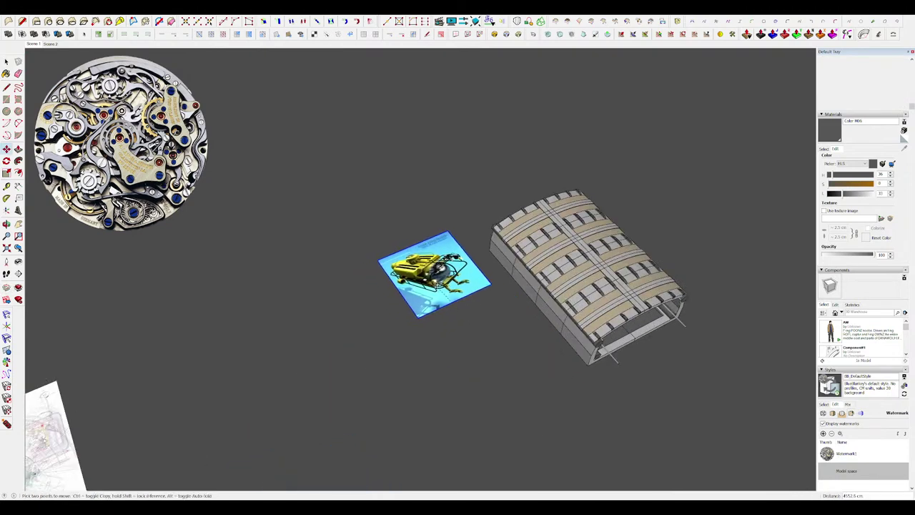
left_click(457, 290)
key("space")
left_click(548, 362)
middle_click_drag(469, 363, 625, 283)
scroll(540, 248, "up", 2)
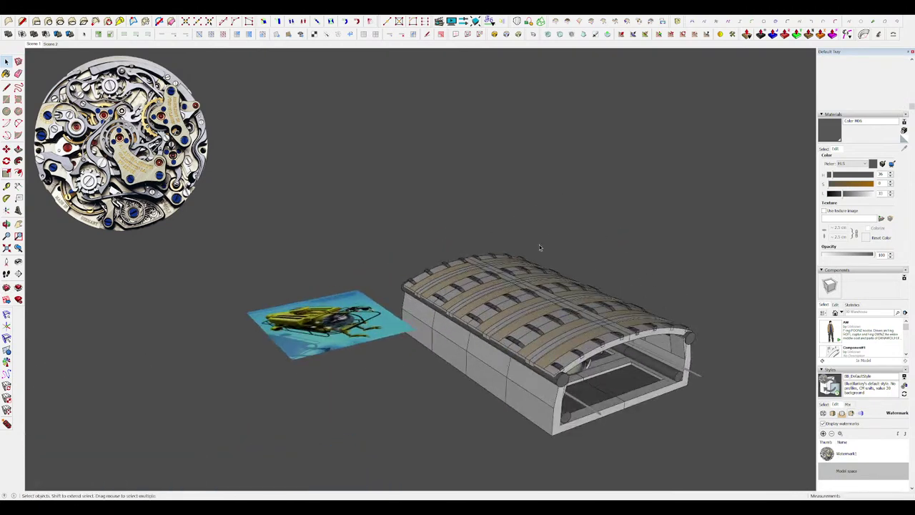
Replay Film 1, inspect it around 4.9 to 5.5 s and bring the start of Rotation 3 forward to 4.1 s.
middle_click_drag(586, 86, 546, 233)
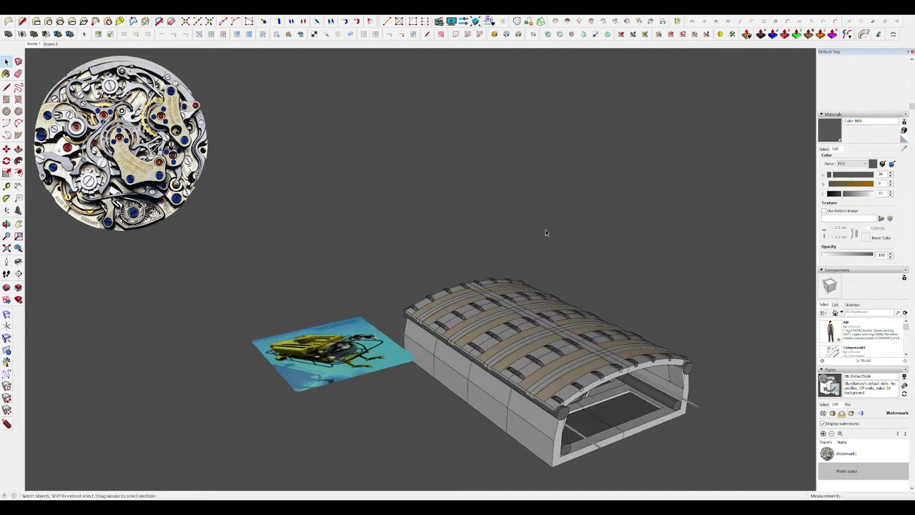
left_click(439, 21)
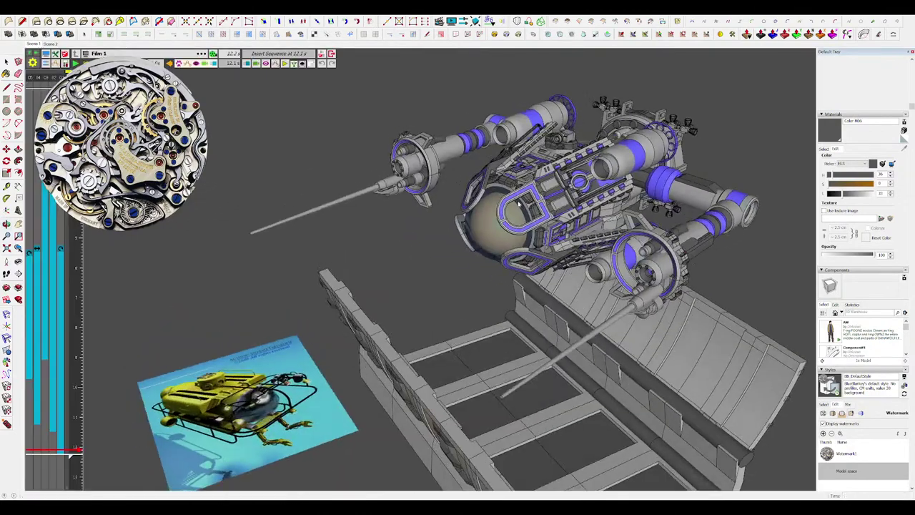
left_click(73, 222)
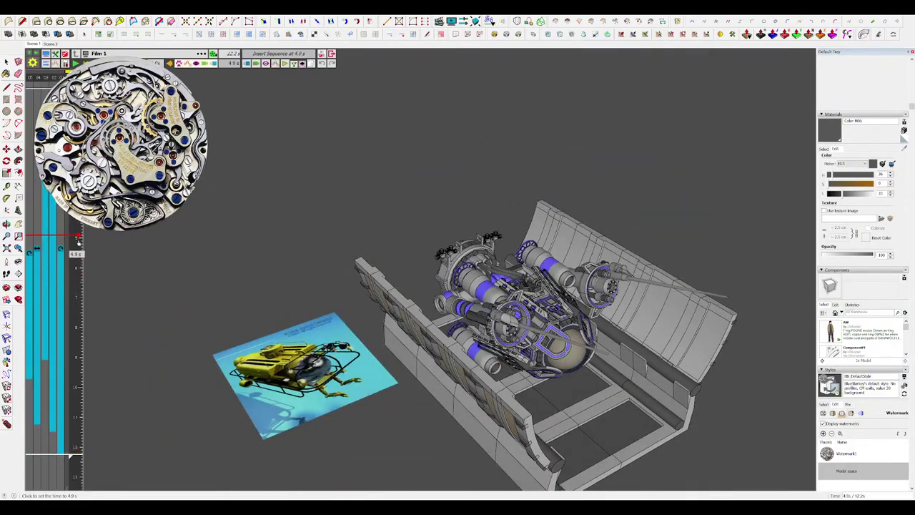
mouse_move(72, 235)
left_mouse_down()
mouse_move(71, 317)
mouse_move(66, 244)
left_mouse_up()
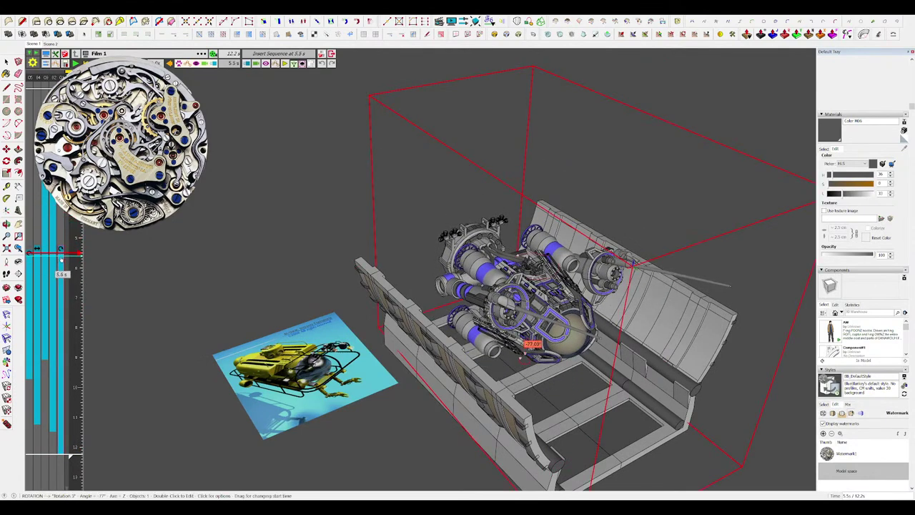
left_click(60, 258)
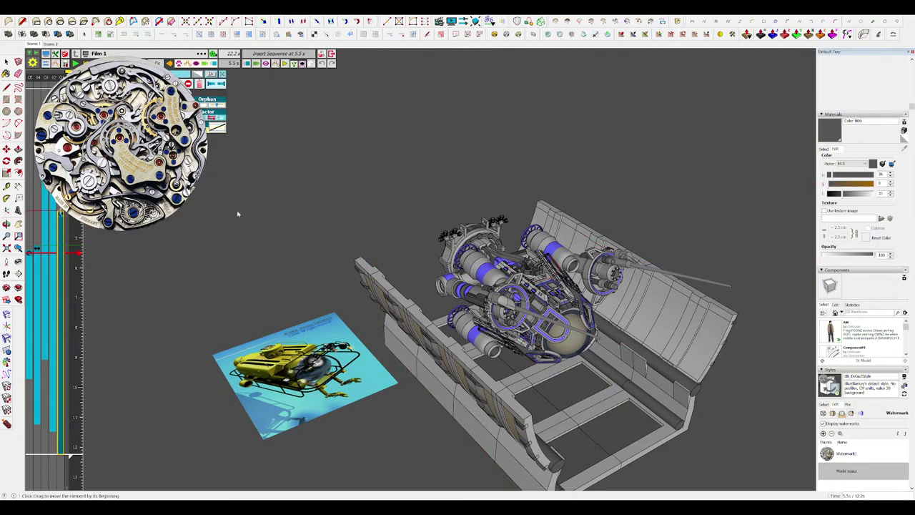
Delete the clockwork picture Watermark1 from the current style.
left_click(838, 448)
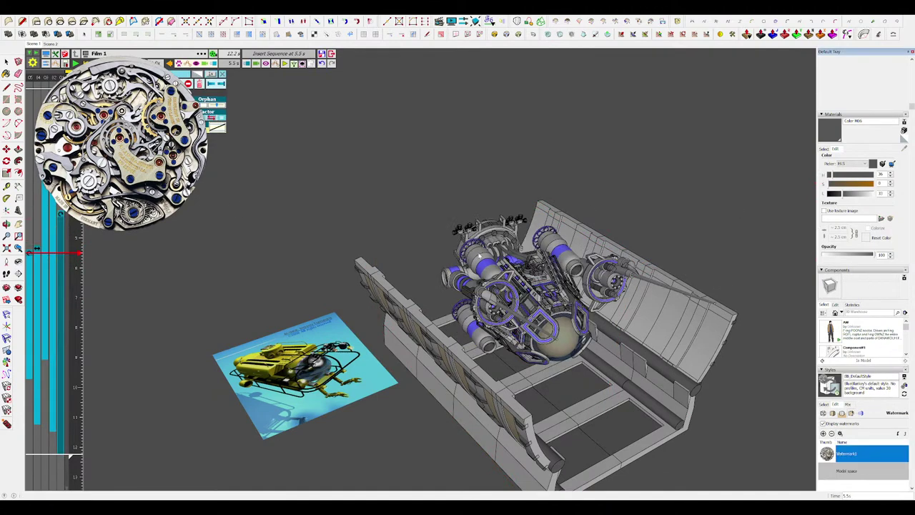
left_click(477, 271)
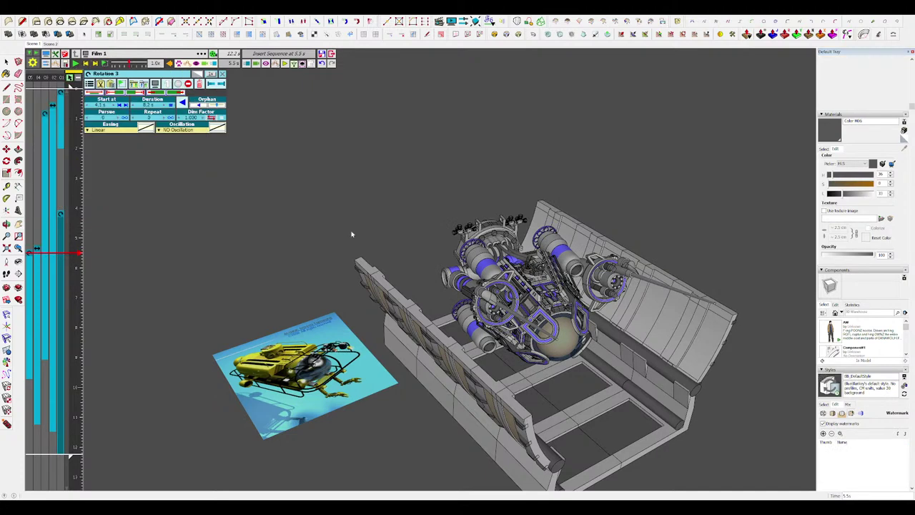
Set Rotation 3's easing to InOutPolynom 2.0 and replay Film 1 from about 4 s to check the movement.
left_click(125, 130)
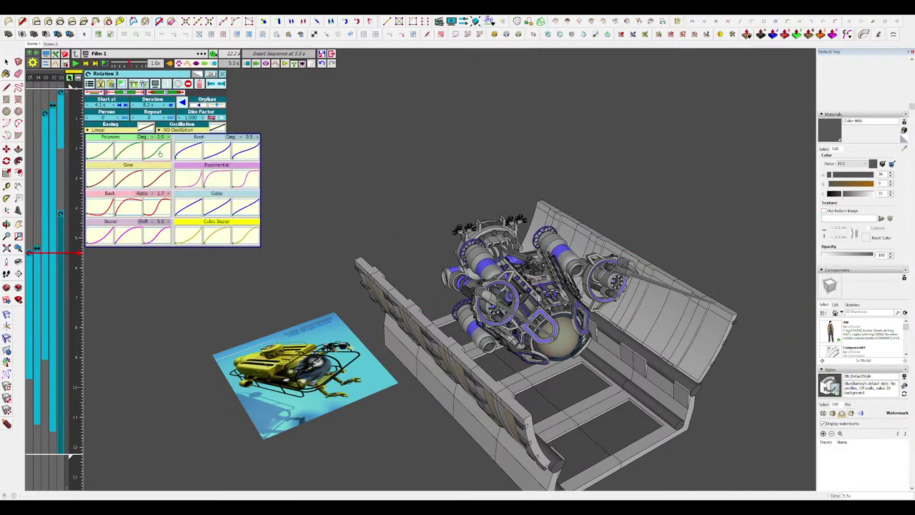
left_click(160, 153)
double_click(76, 208)
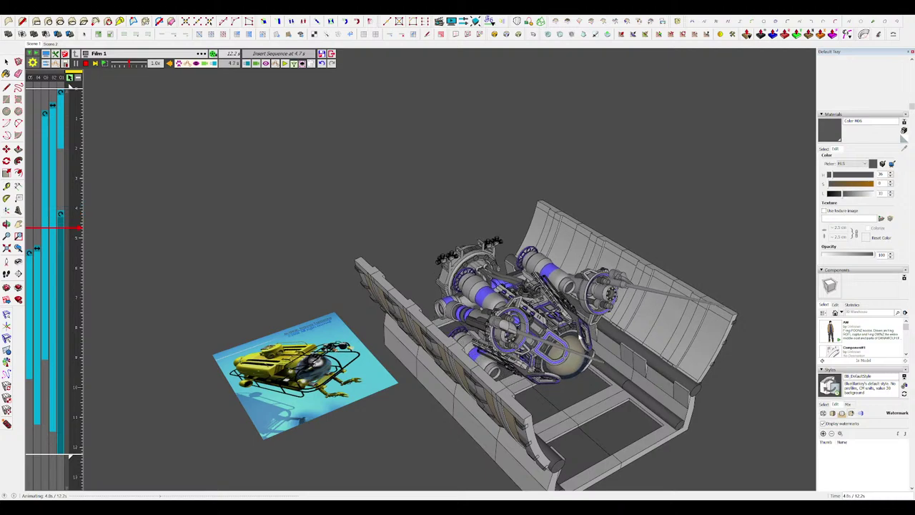
middle_click_drag(639, 348, 620, 288)
scroll(620, 288, "down", 2)
scroll(637, 307, "up", 4)
middle_click_drag(647, 325, 653, 299)
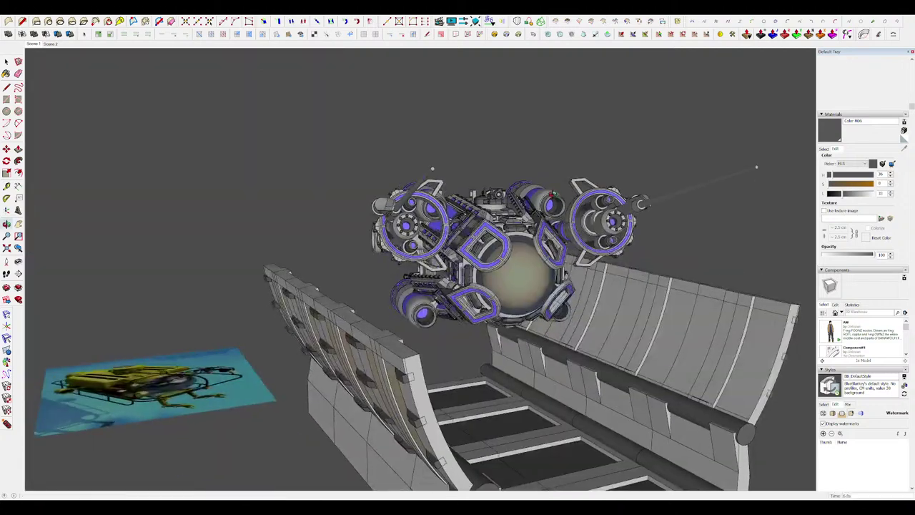
scroll(653, 299, "down", 2)
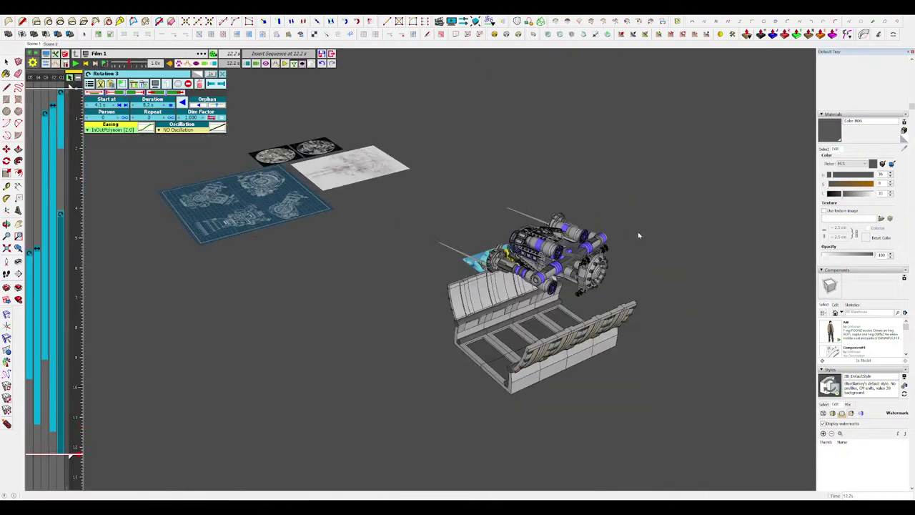
middle_click_drag(634, 264, 584, 119)
scroll(584, 118, "up", 4)
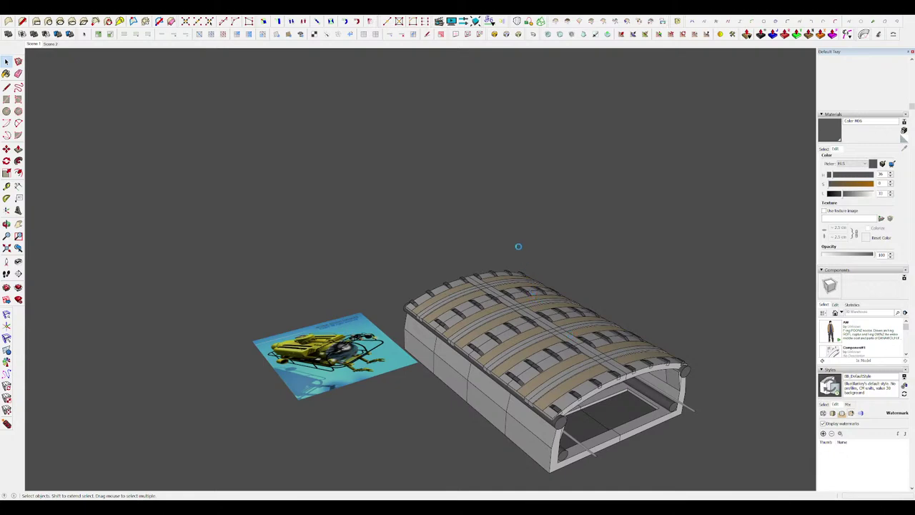
scroll(519, 247, "down", 3)
middle_click_drag(518, 247, 293, 240)
scroll(482, 261, "up", 4)
scroll(482, 261, "down", 4)
scroll(419, 246, "up", 3)
scroll(485, 230, "up", 4)
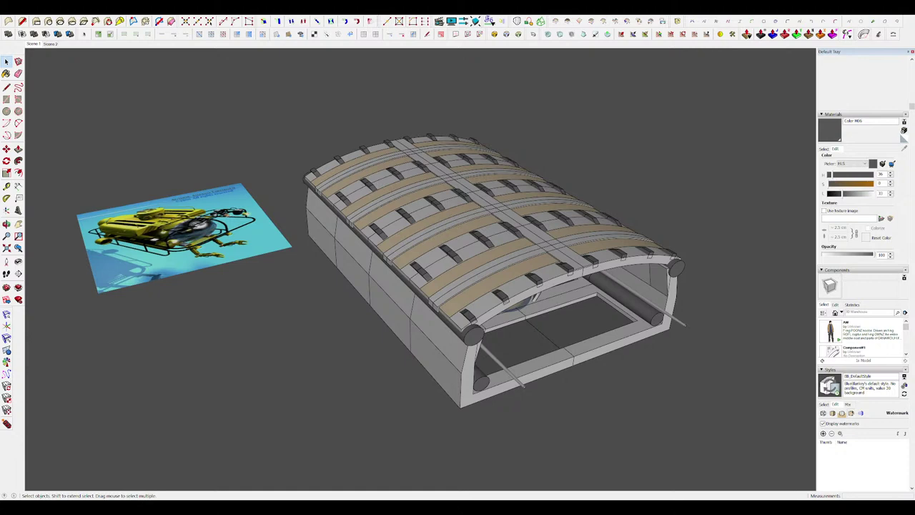
Move the yellow submersible reference picture along the hangar's side toward its open front end.
scroll(483, 233, "down", 2)
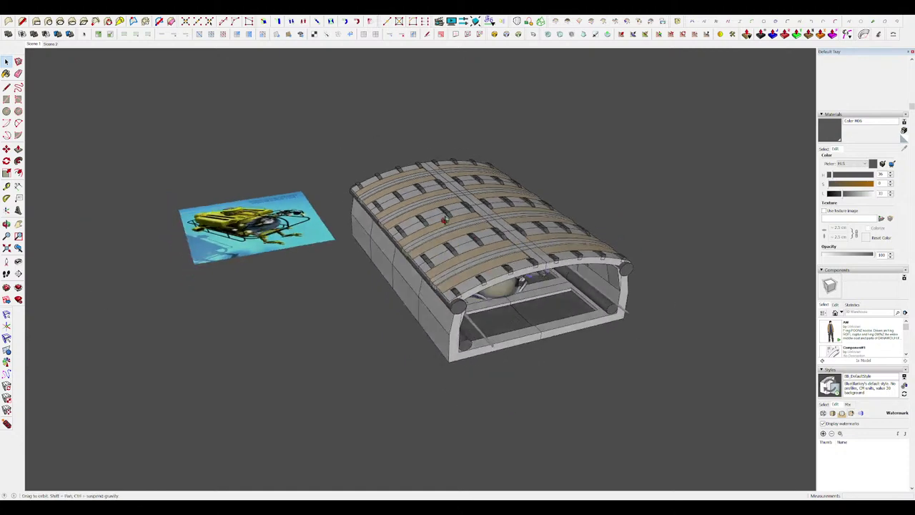
middle_click_drag(483, 233, 481, 247)
scroll(480, 247, "down", 2)
middle_click_drag(393, 179, 359, 248)
key("m")
left_click(359, 247)
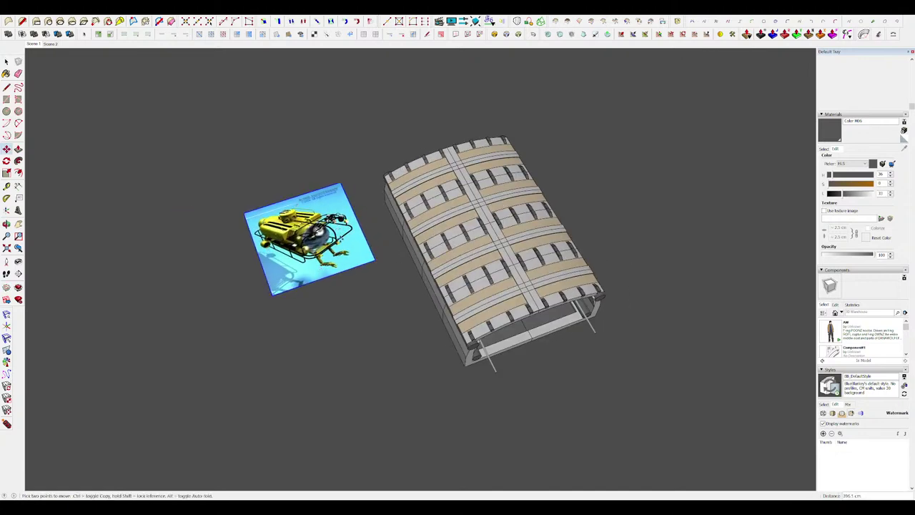
left_click(367, 353)
key("space")
middle_click_drag(576, 333, 586, 240)
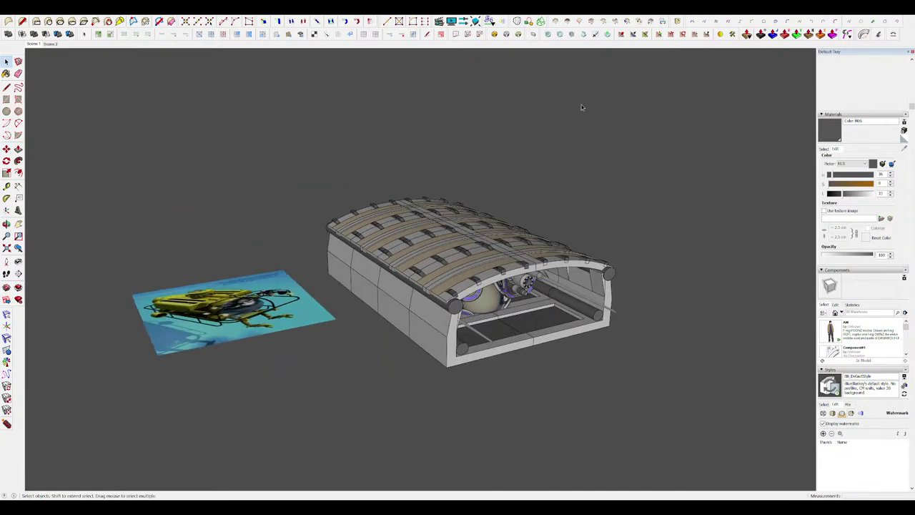
Replay Film 1 from the start, scrub back to about 3.1 s and leave the animation player.
scroll(619, 290, "down", 2)
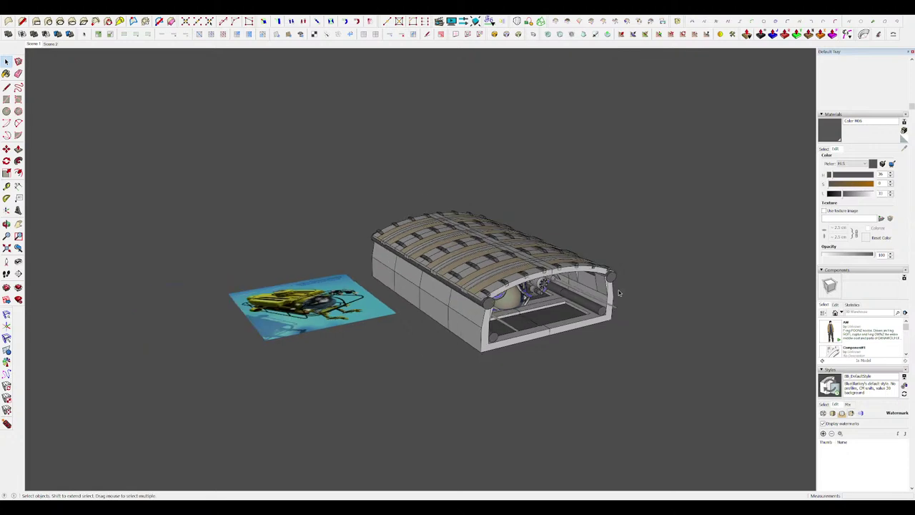
scroll(527, 173, "up", 2)
left_click(441, 23)
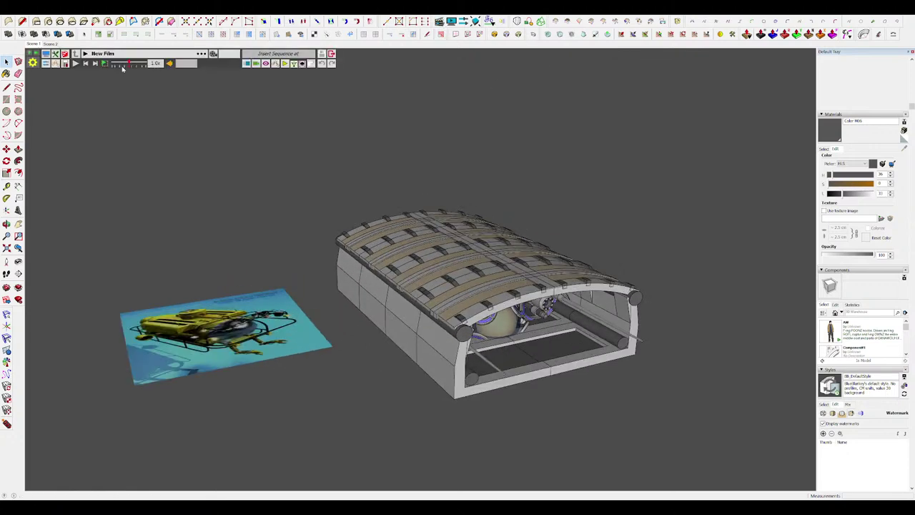
left_click(75, 63)
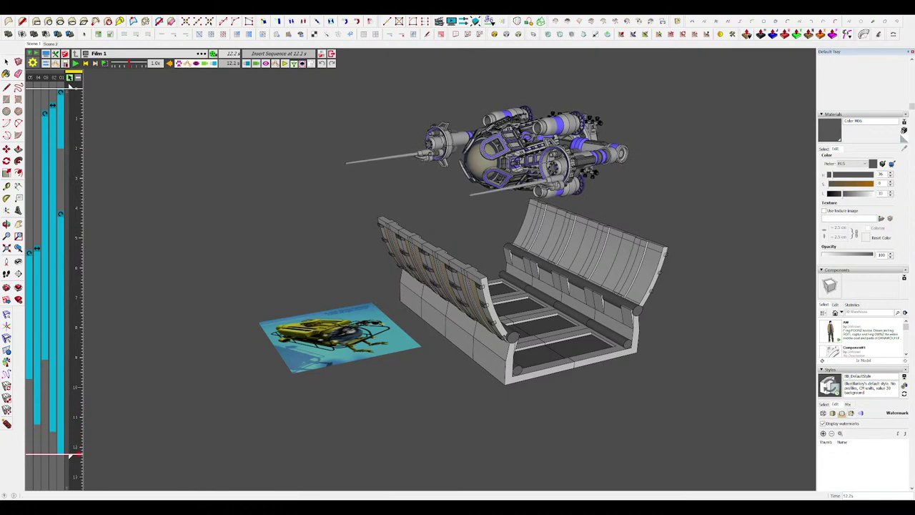
left_click_drag(80, 223, 76, 181)
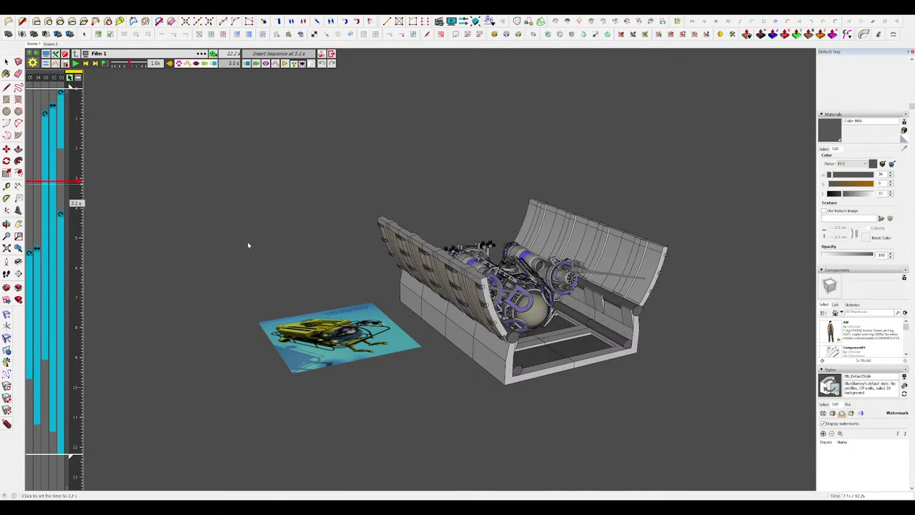
left_click(331, 55)
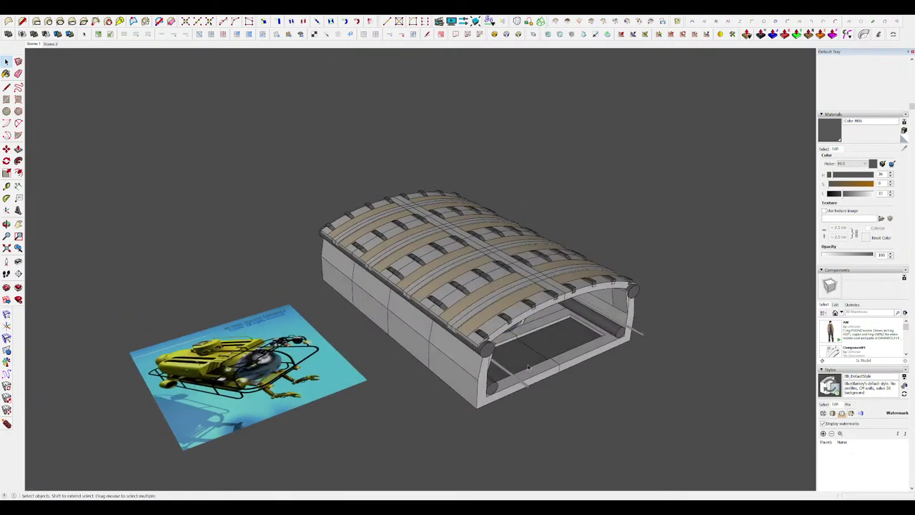
Open the dark roof block at the hangar's front corner and adjust its end face with Push/Pull.
scroll(477, 275, "up", 5)
middle_click_drag(477, 279, 477, 325)
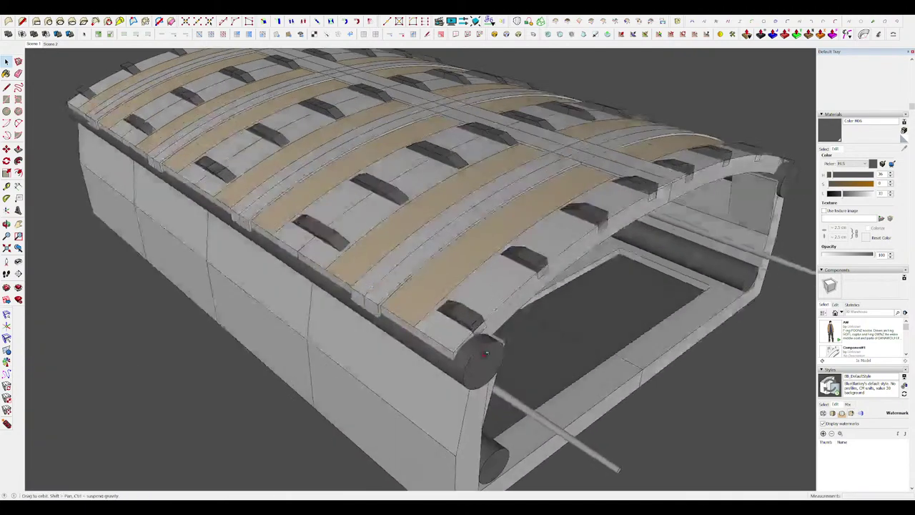
scroll(468, 314, "down", 1)
scroll(462, 309, "up", 3)
left_click(492, 341)
double_click(494, 344)
scroll(515, 352, "up", 3)
left_click(512, 346)
key("m")
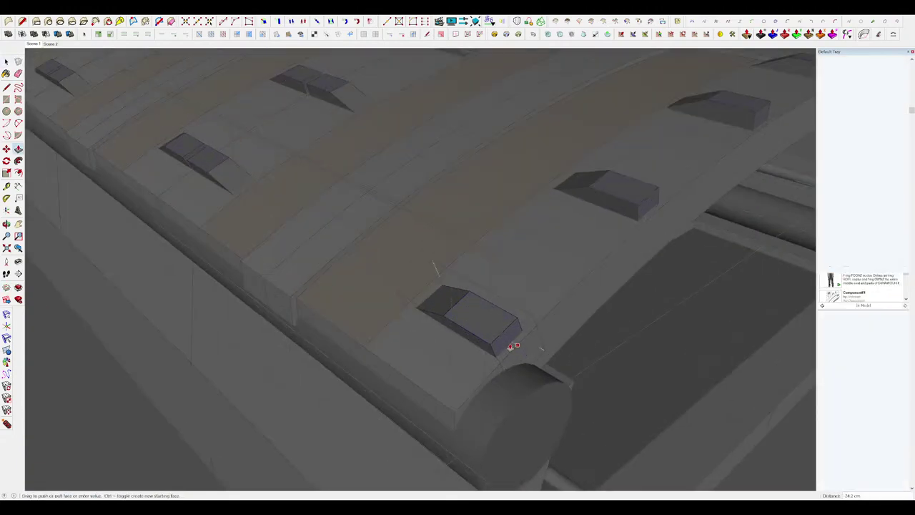
key("space")
scroll(500, 323, "down", 4)
left_click(619, 361)
Reopen the front-corner roof block, push/pull its end face again and close the nested roof groups.
scroll(619, 358, "down", 3)
middle_click_drag(461, 311, 531, 340)
double_click(530, 340)
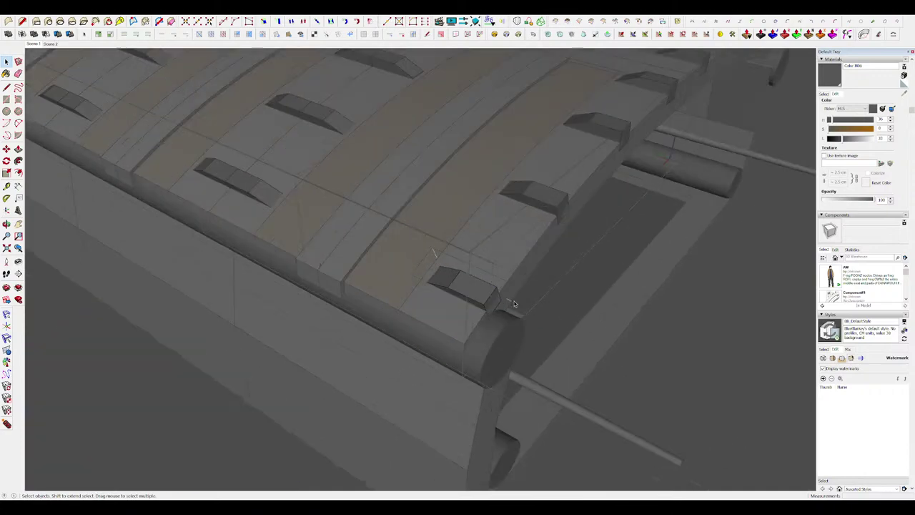
scroll(497, 304, "up", 4)
key("p")
left_click(498, 303)
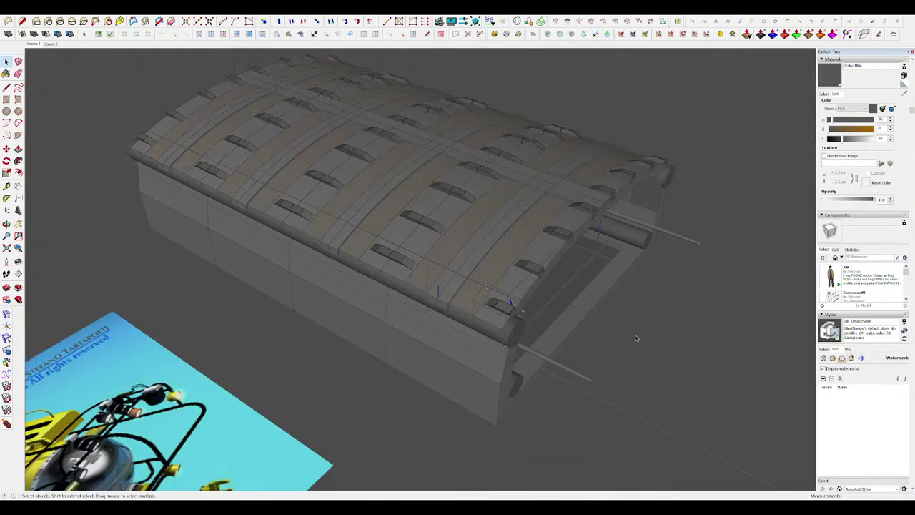
left_click(635, 337)
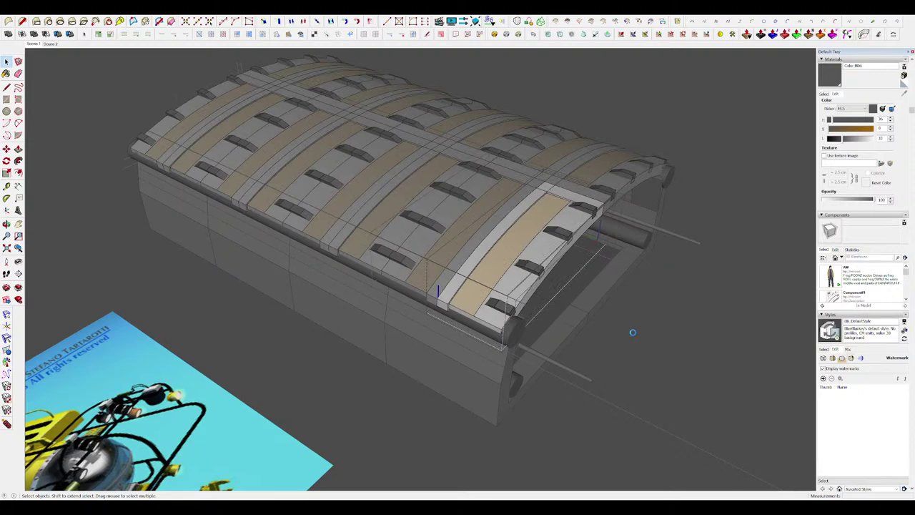
left_click(601, 386)
left_click(602, 386)
scroll(602, 386, "down", 4)
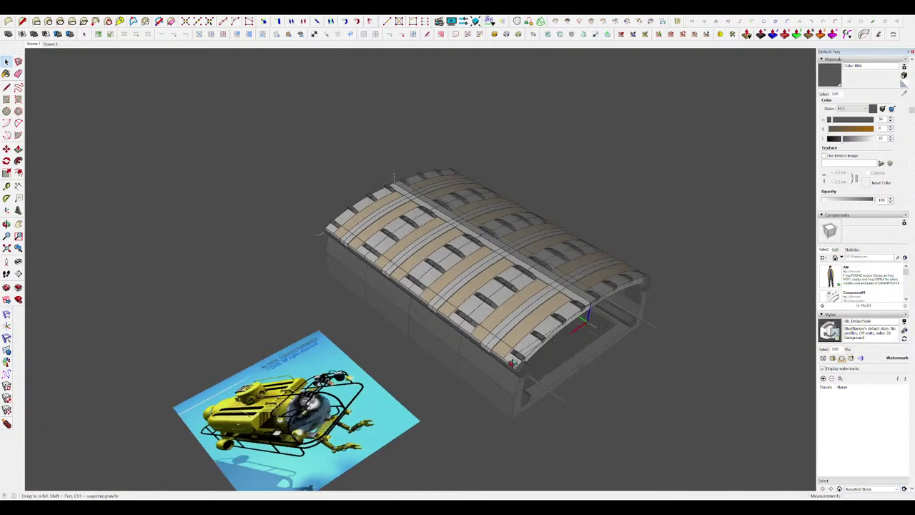
mouse_move(650, 400)
middle_mouse_down()
mouse_move(604, 426)
mouse_move(454, 238)
mouse_move(465, 236)
mouse_move(484, 265)
middle_mouse_up()
left_click(616, 430)
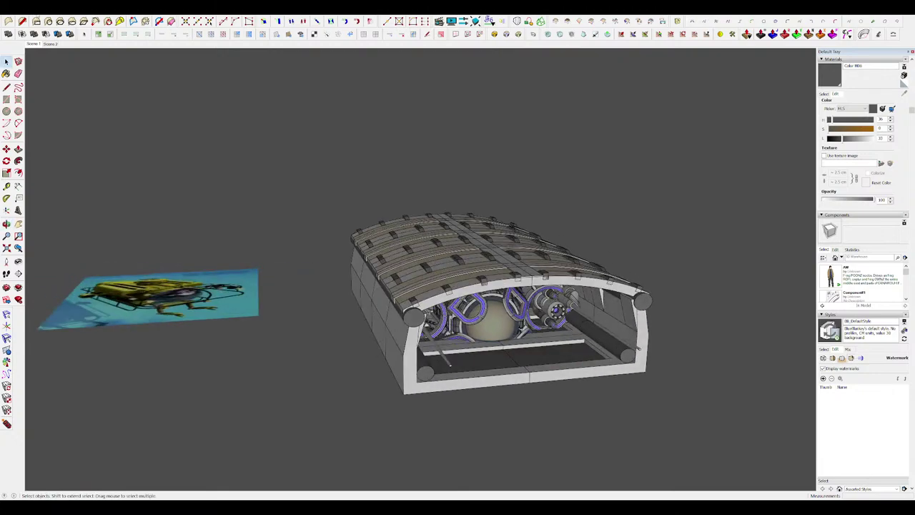
Recall Scene 2 and view the closed hangar roof from above its front corner.
left_click(52, 43)
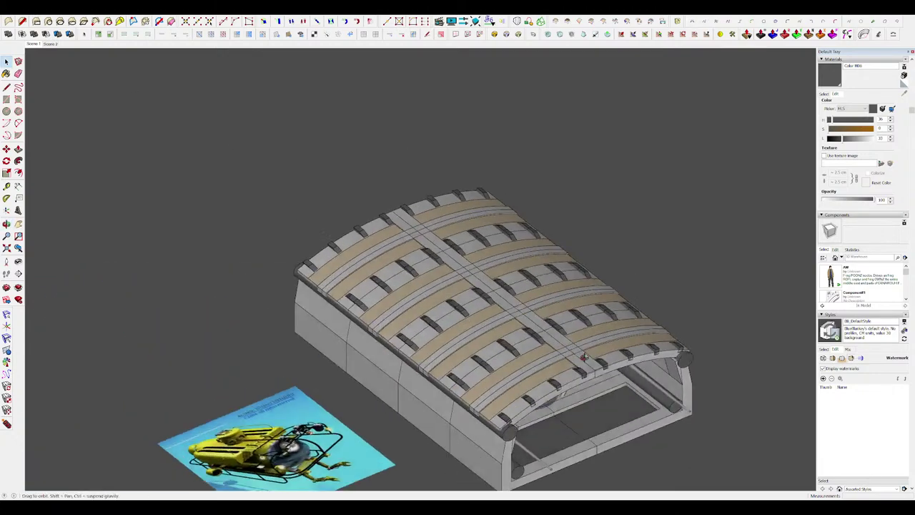
scroll(501, 342, "up", 2)
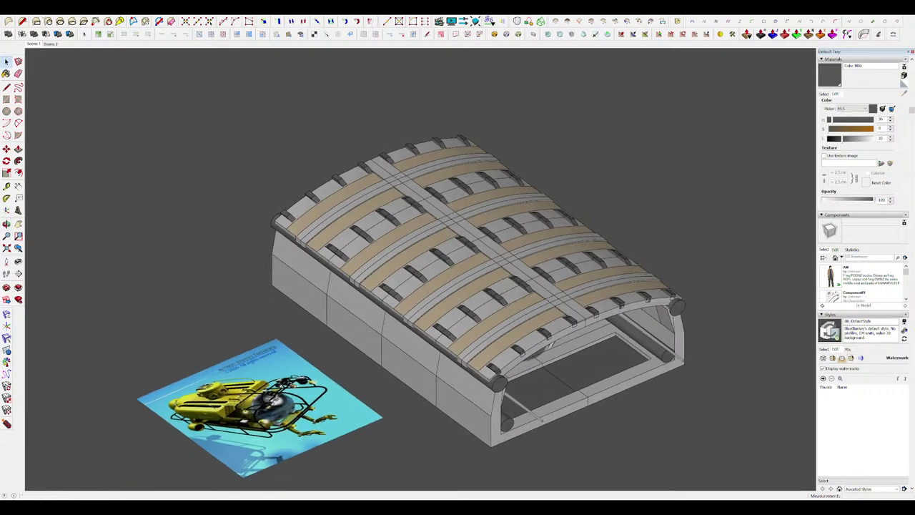
left_click(55, 50)
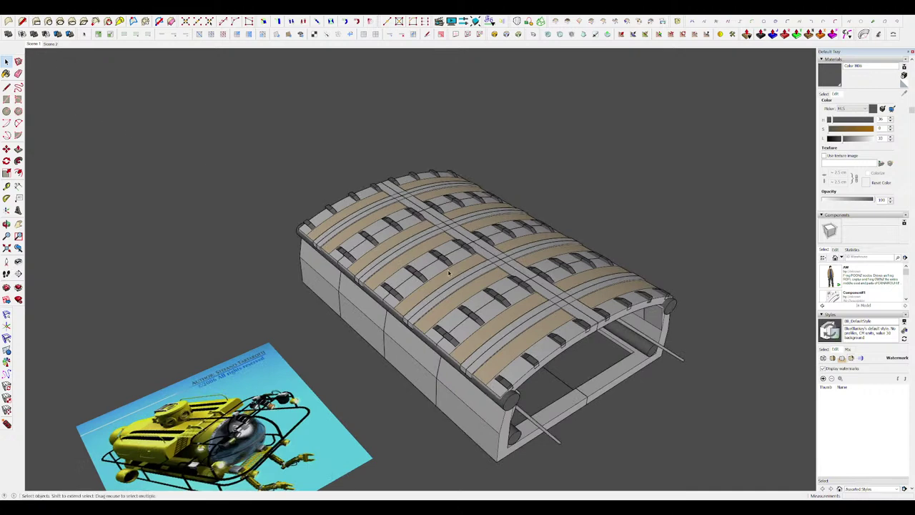
scroll(439, 275, "down", 2)
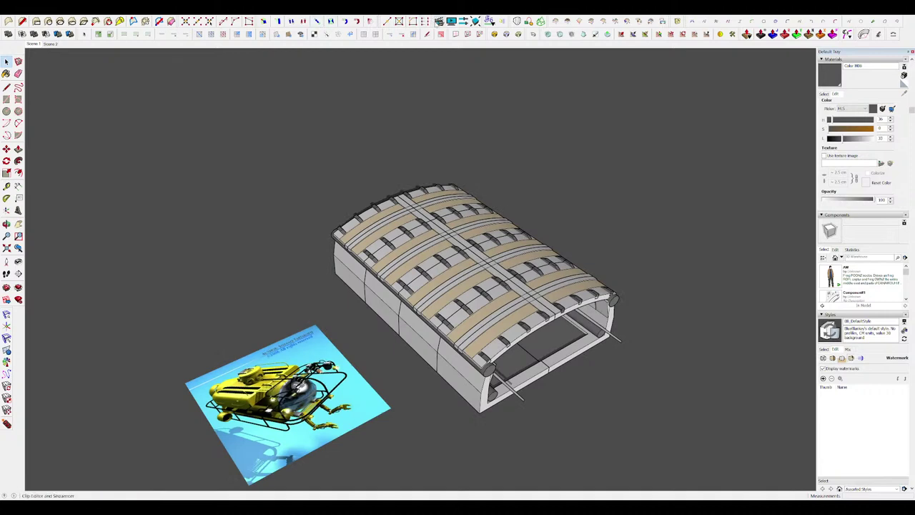
Open Film 1 for playback and scrub to 8.7 s to see the ship above the open hangar.
left_click(439, 22)
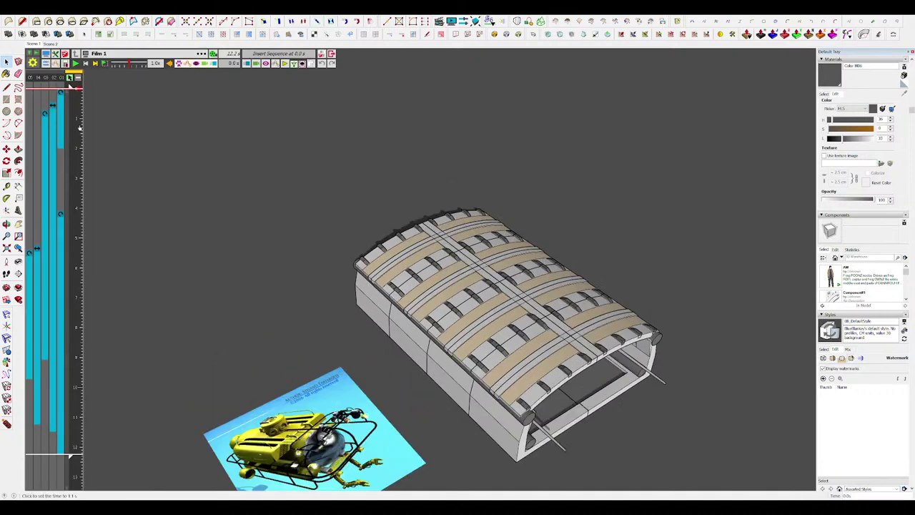
mouse_move(80, 135)
left_mouse_down()
mouse_move(82, 240)
mouse_move(70, 304)
mouse_move(79, 303)
mouse_move(79, 349)
left_mouse_up()
middle_click_drag(540, 321, 429, 278)
scroll(543, 278, "down", 2)
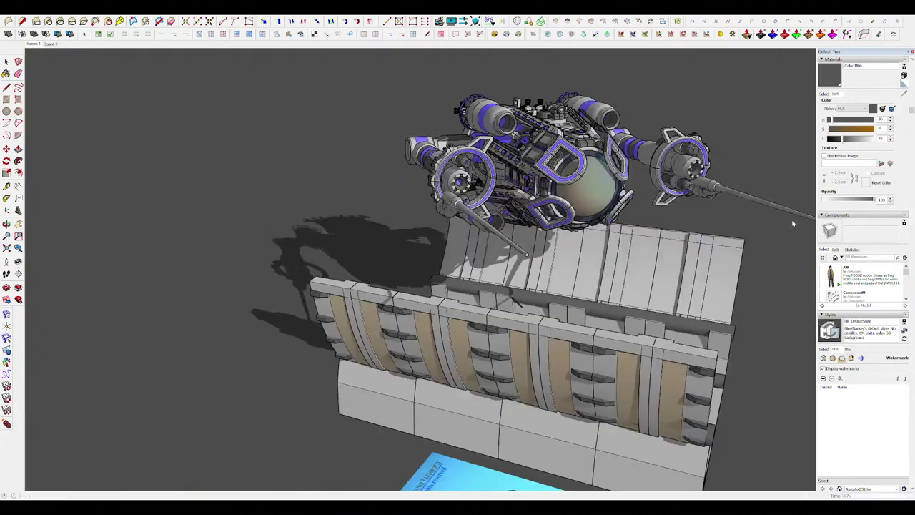
Turn off shadows on the ground.
scroll(527, 310, "down", 4)
middle_click_drag(551, 308, 497, 326)
scroll(858, 435, "down", 10)
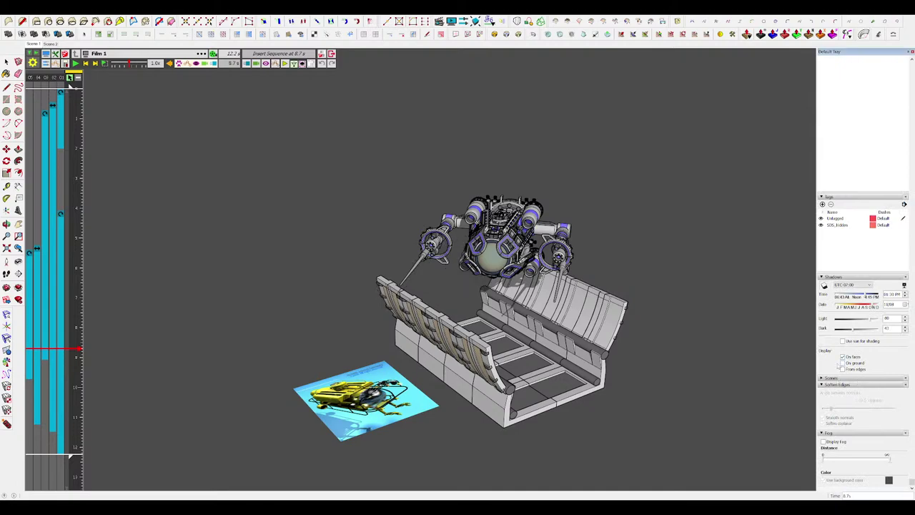
Examine the lifted ship and the open hangar at 8.7 s from the front, the side and above.
middle_click_drag(549, 313, 406, 156)
scroll(522, 286, "up", 2)
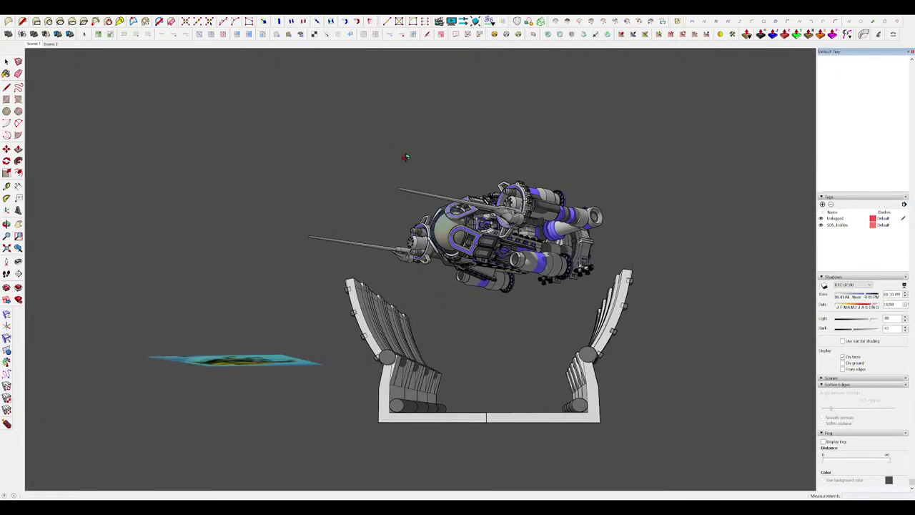
scroll(493, 232, "up", 3)
middle_click_drag(493, 232, 307, 221)
scroll(371, 225, "down", 3)
middle_click_drag(386, 221, 315, 322)
middle_click_drag(601, 272, 458, 314)
scroll(534, 300, "down", 2)
middle_click_drag(535, 300, 436, 329)
middle_click_drag(499, 347, 408, 336)
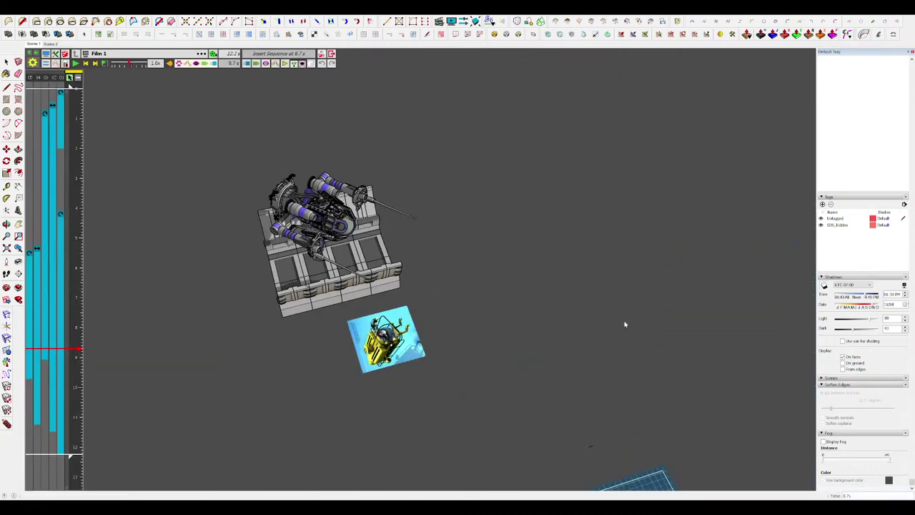
middle_click_drag(625, 323, 346, 182)
scroll(426, 201, "up", 3)
scroll(631, 240, "down", 1)
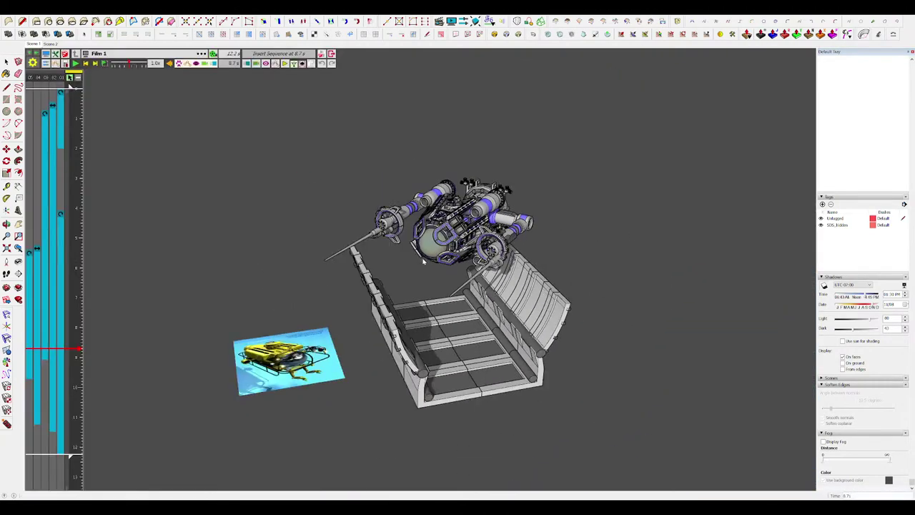
Turn ground shadows back on and remove the yellow submersible picture and the other reference images around the hangar.
scroll(423, 262, "up", 2)
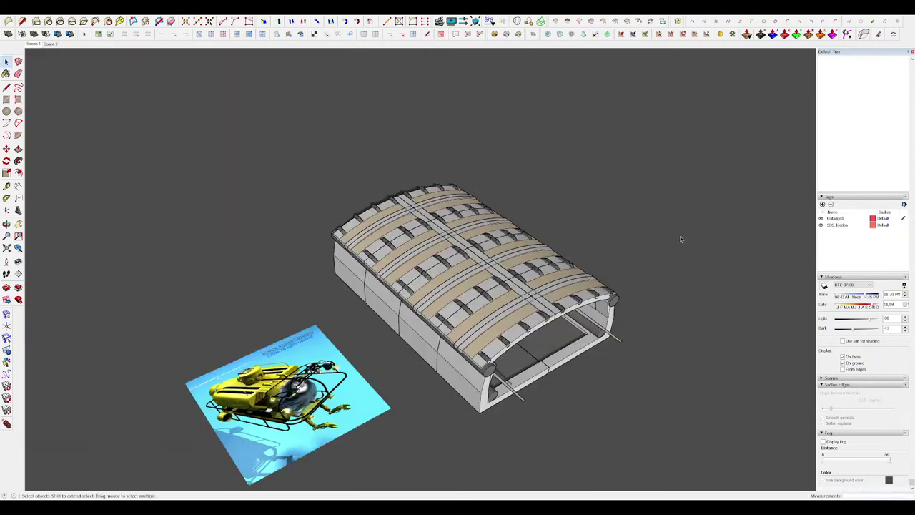
scroll(677, 236, "down", 3)
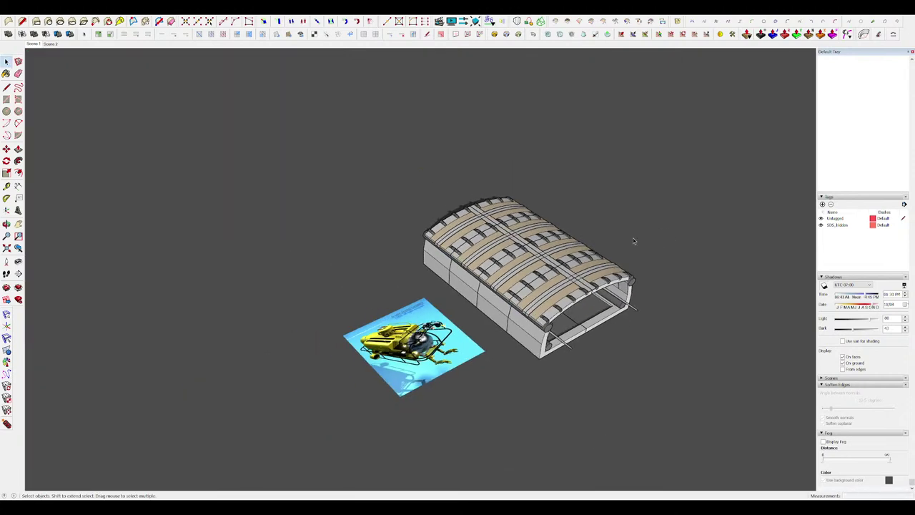
scroll(487, 296, "down", 2)
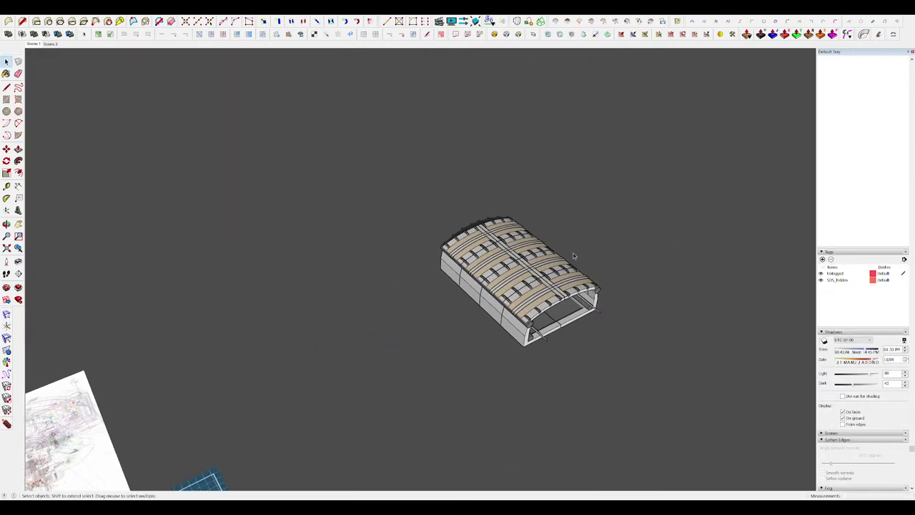
scroll(574, 255, "down", 4)
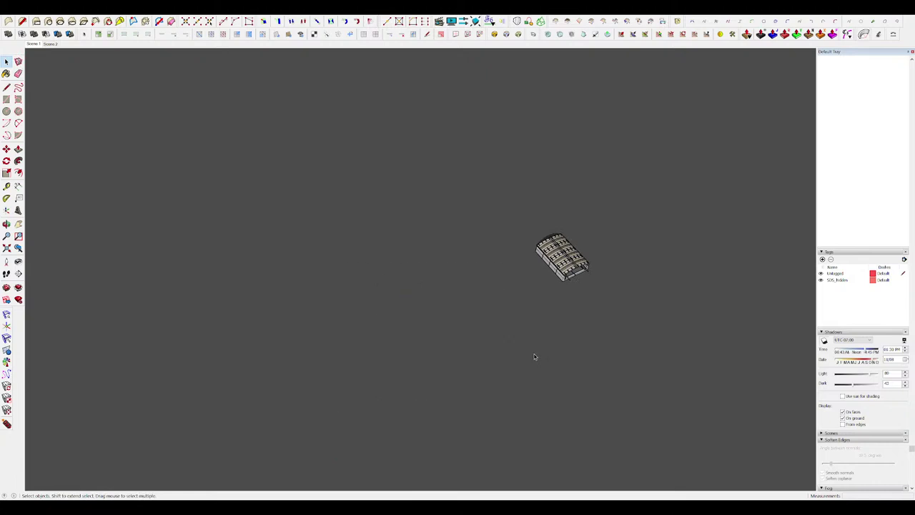
scroll(534, 356, "up", 1)
scroll(603, 236, "up", 6)
middle_click_drag(598, 227, 559, 118)
scroll(554, 304, "down", 2)
scroll(504, 214, "up", 3)
middle_click_drag(509, 270, 522, 255)
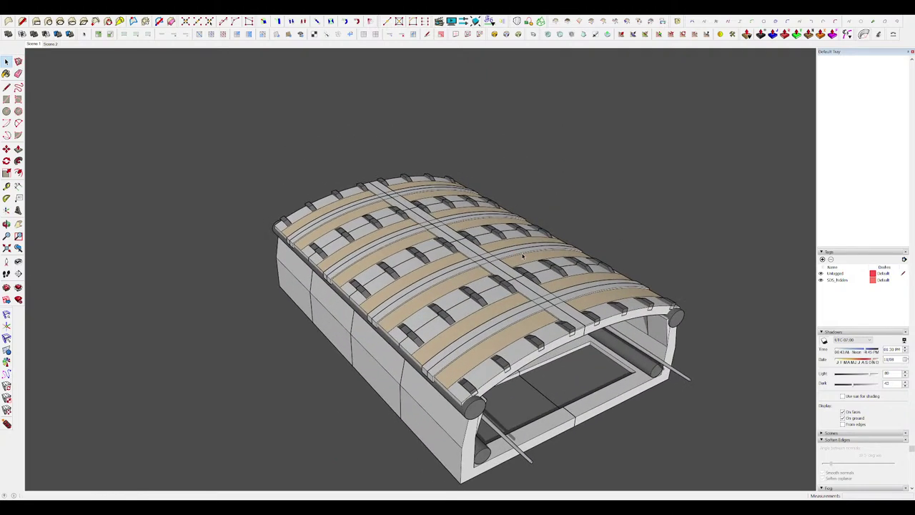
Open Film 1 again and step through the roof opening, lift and unfolding up to 8.1 s.
scroll(659, 323, "down", 2)
middle_click_drag(659, 323, 651, 339)
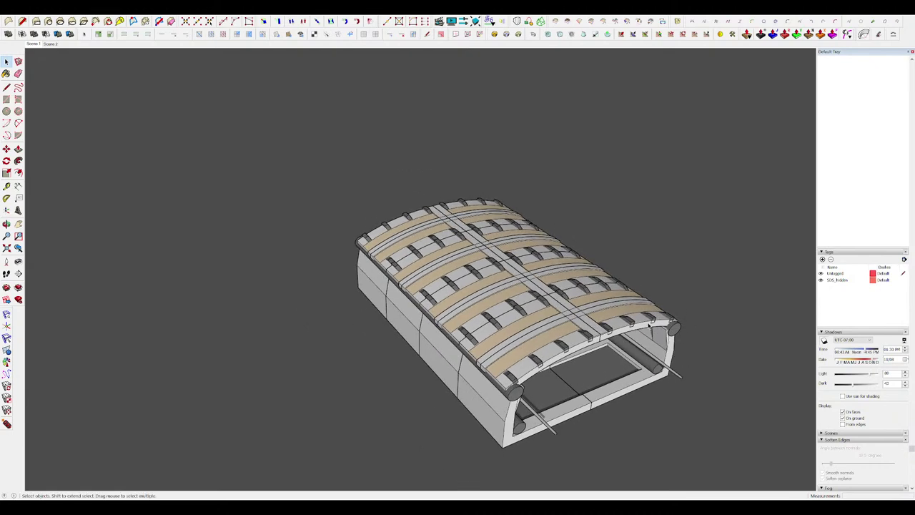
scroll(651, 340, "up", 2)
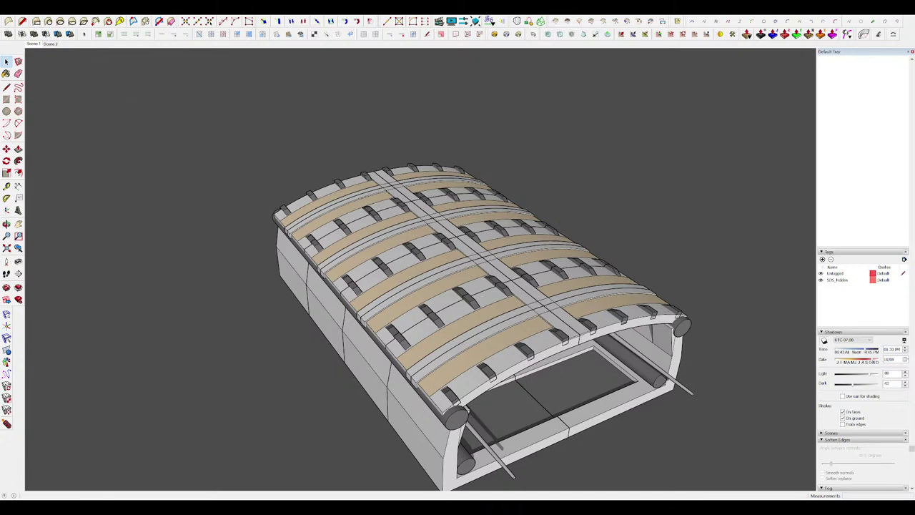
scroll(619, 368, "down", 2)
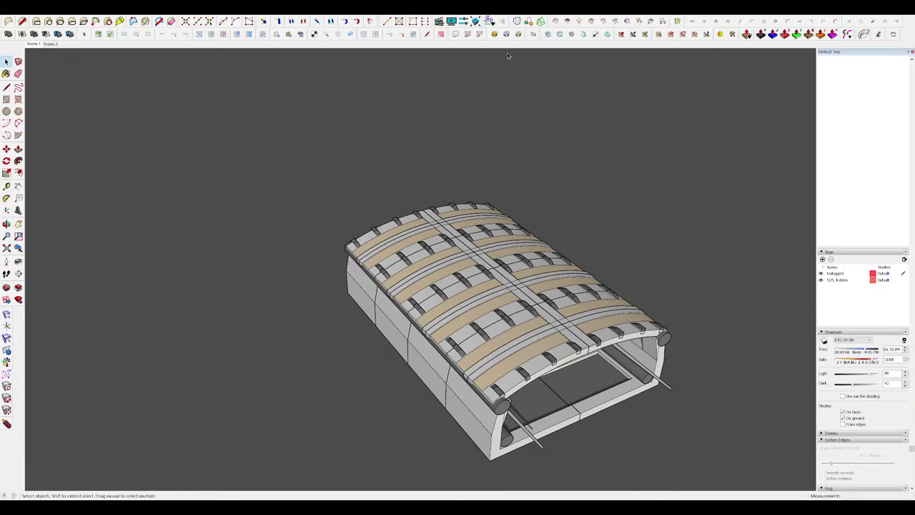
left_click(439, 22)
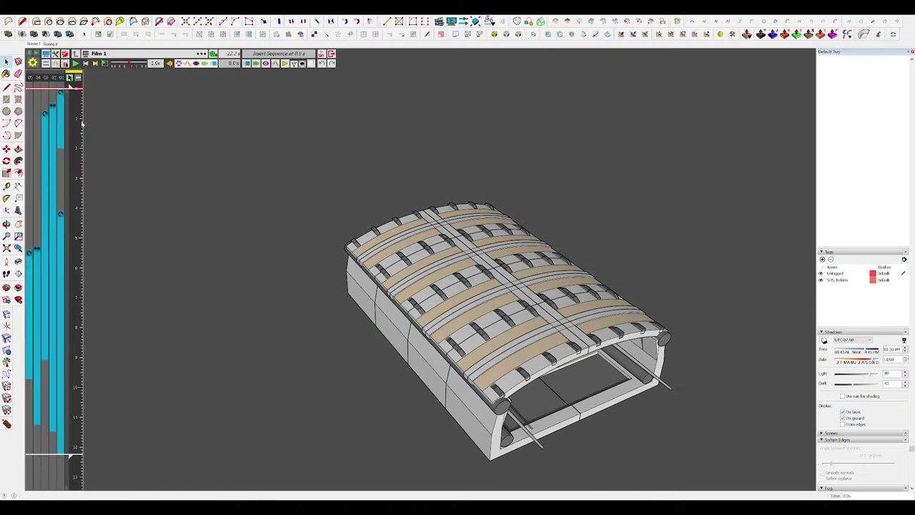
left_click_drag(78, 129, 83, 199)
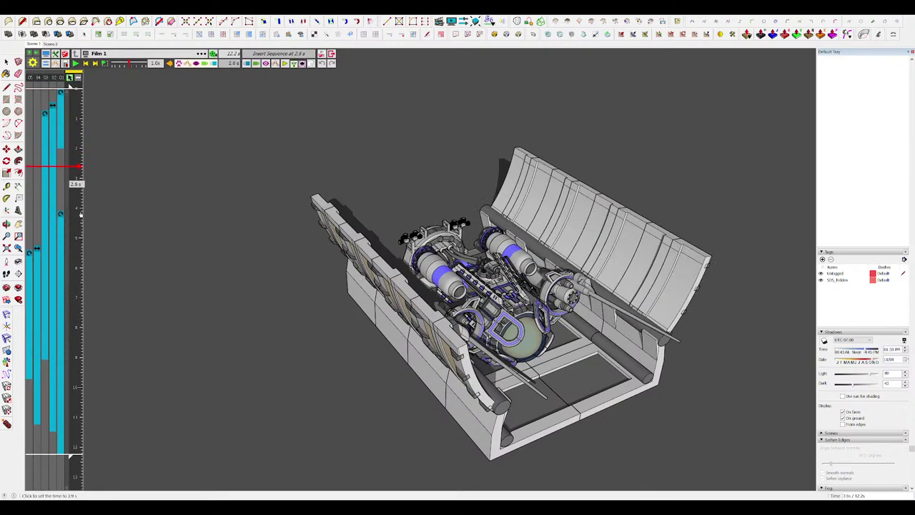
left_click(80, 213)
left_click(72, 266)
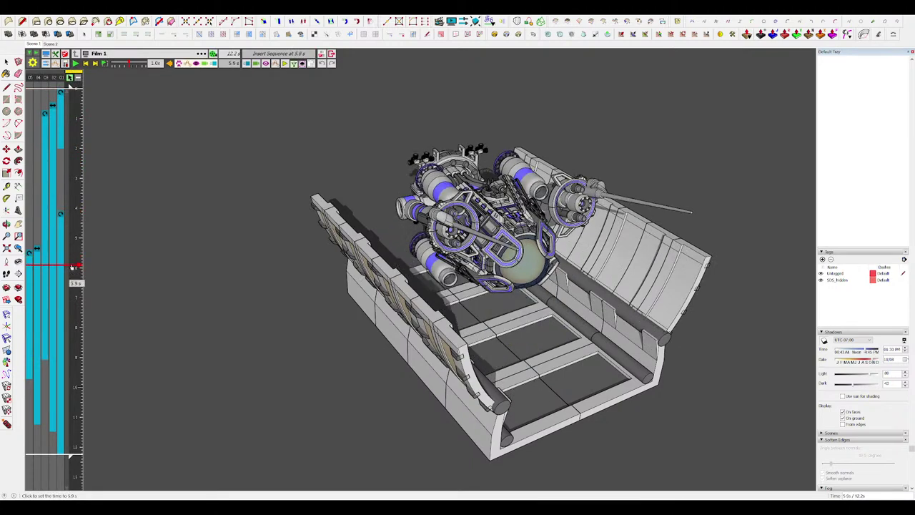
left_click(67, 301)
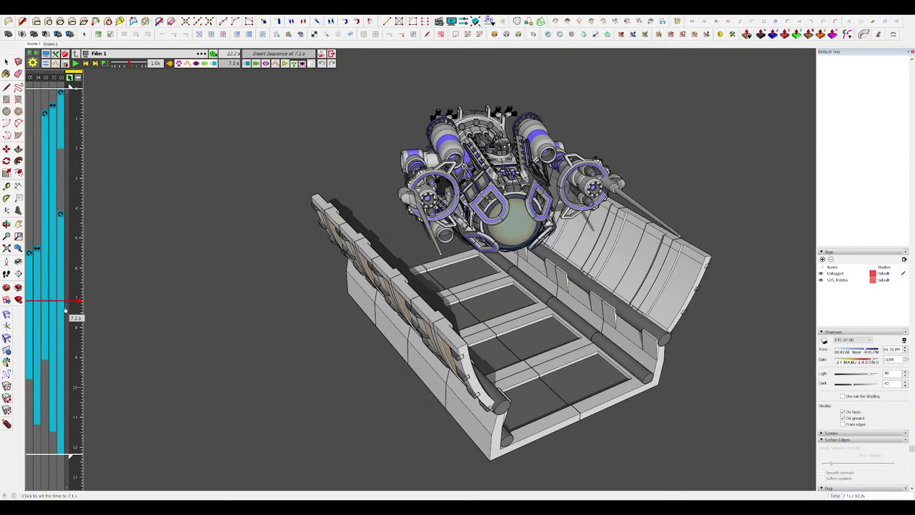
left_click_drag(65, 308, 66, 331)
Examine the partly unfolded ship over the open hangar at 8.1 s from several angles.
scroll(493, 382, "down", 2)
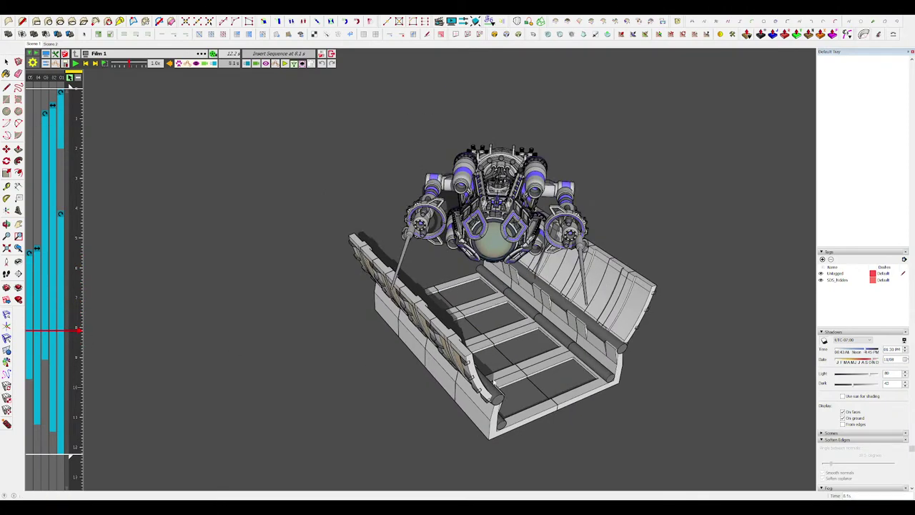
mouse_move(493, 382)
middle_mouse_down()
mouse_move(517, 137)
mouse_move(686, 279)
middle_mouse_up()
scroll(517, 137, "up", 3)
scroll(687, 279, "down", 3)
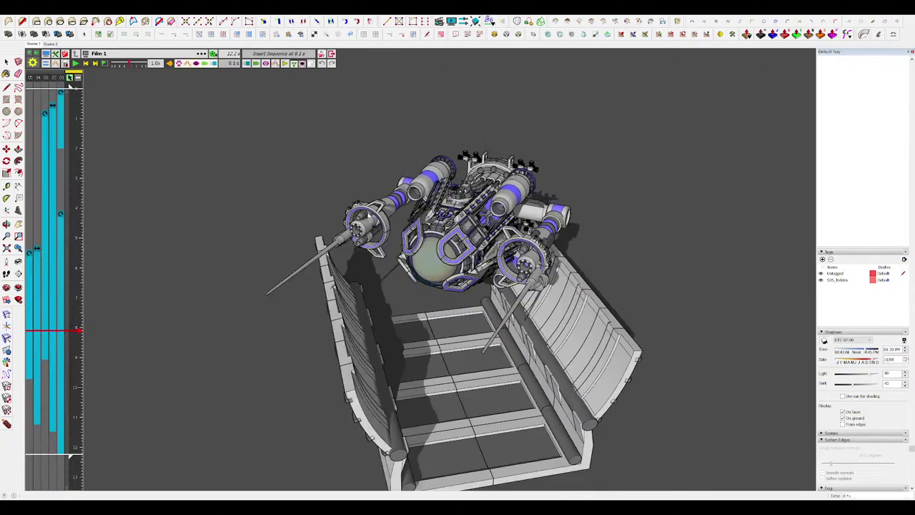
scroll(429, 221, "up", 4)
middle_click_drag(429, 222, 358, 236)
scroll(501, 243, "down", 4)
scroll(486, 235, "up", 1)
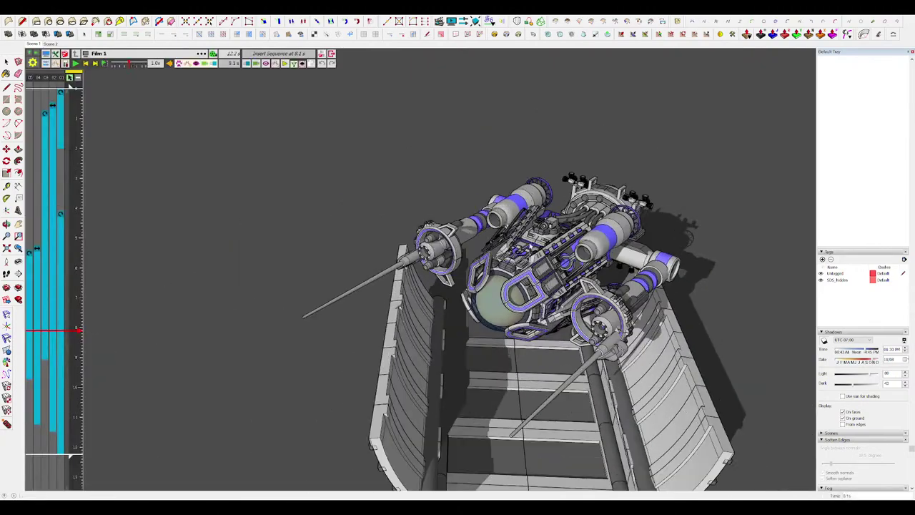
scroll(538, 231, "up", 2)
middle_click_drag(538, 231, 503, 204)
scroll(503, 207, "down", 2)
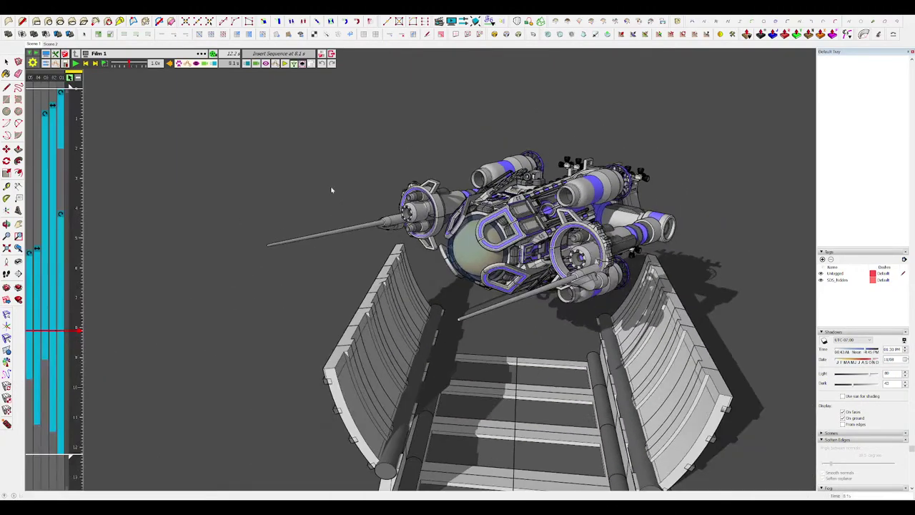
Scrub Film 1 to 10.9 s and examine the ship's unfolded arms, canopy and engines from the front and above.
left_click_drag(72, 350, 73, 415)
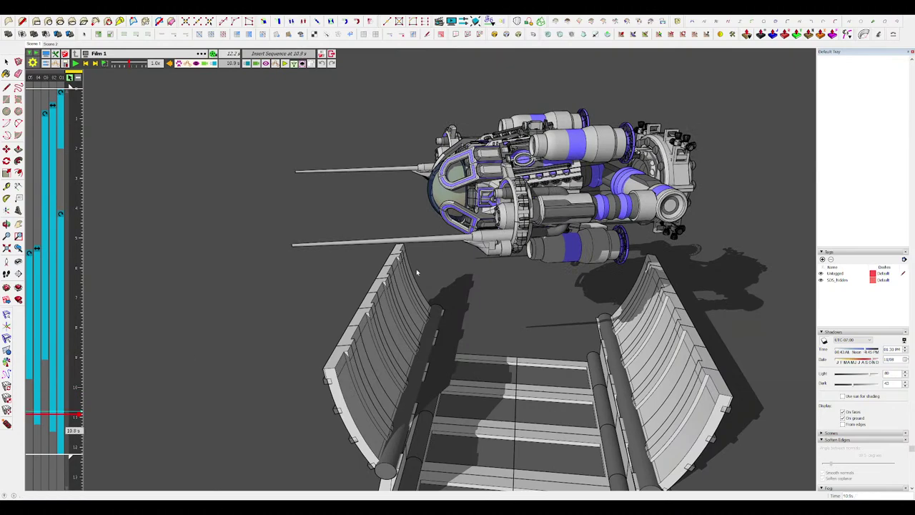
middle_click_drag(418, 272, 660, 317)
scroll(458, 265, "down", 2)
middle_click_drag(401, 257, 459, 300)
scroll(507, 186, "up", 2)
mouse_move(532, 247)
middle_mouse_down()
mouse_move(546, 195)
mouse_move(506, 165)
mouse_move(587, 336)
mouse_move(612, 351)
mouse_move(731, 362)
middle_mouse_up()
scroll(588, 336, "down", 2)
scroll(519, 159, "up", 2)
mouse_move(503, 206)
middle_mouse_down()
mouse_move(468, 161)
mouse_move(422, 155)
middle_mouse_up()
scroll(523, 175, "down", 2)
middle_click_drag(524, 175, 515, 158)
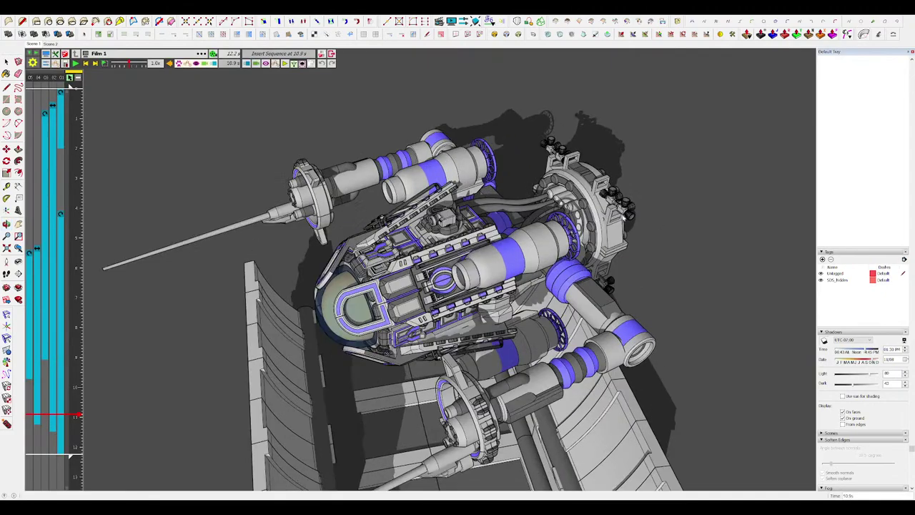
Inspect the unfolded ship's rear drive ring and engine arms above the open hangar.
scroll(647, 243, "down", 2)
scroll(387, 174, "up", 4)
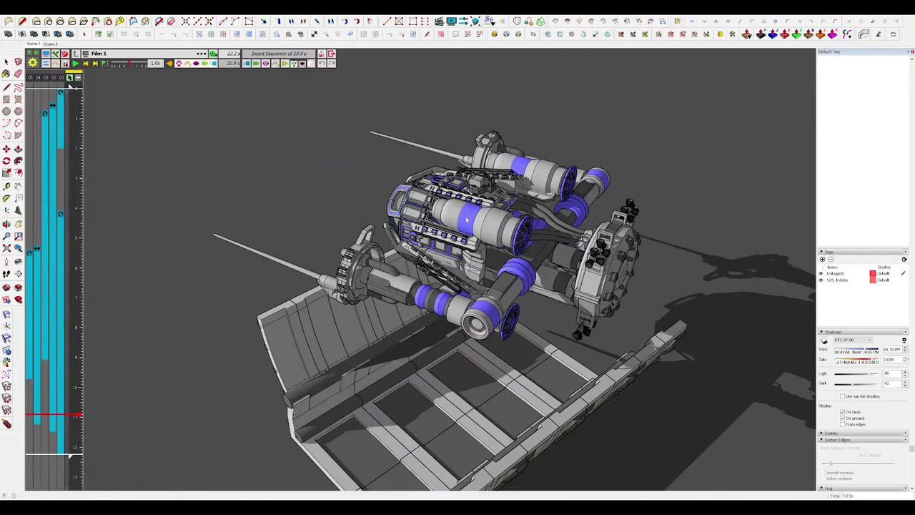
middle_click_drag(387, 173, 807, 232)
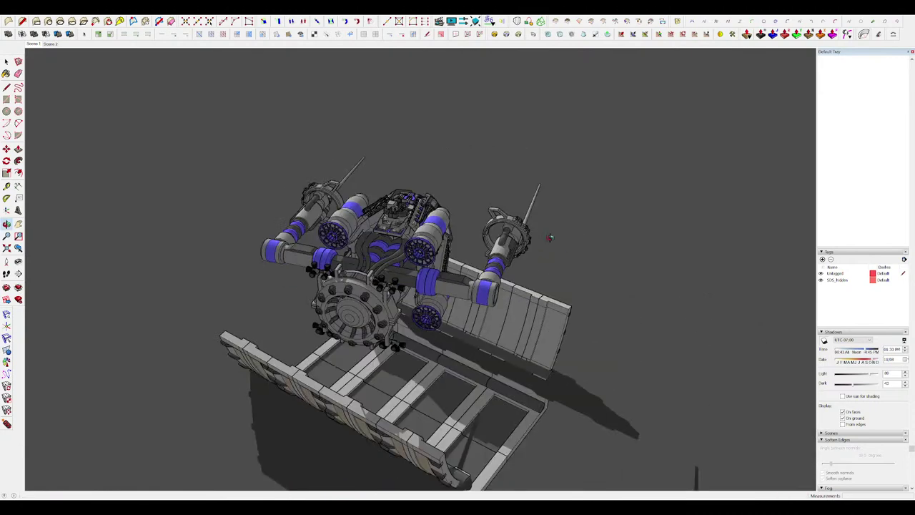
scroll(621, 225, "down", 2)
scroll(398, 288, "up", 2)
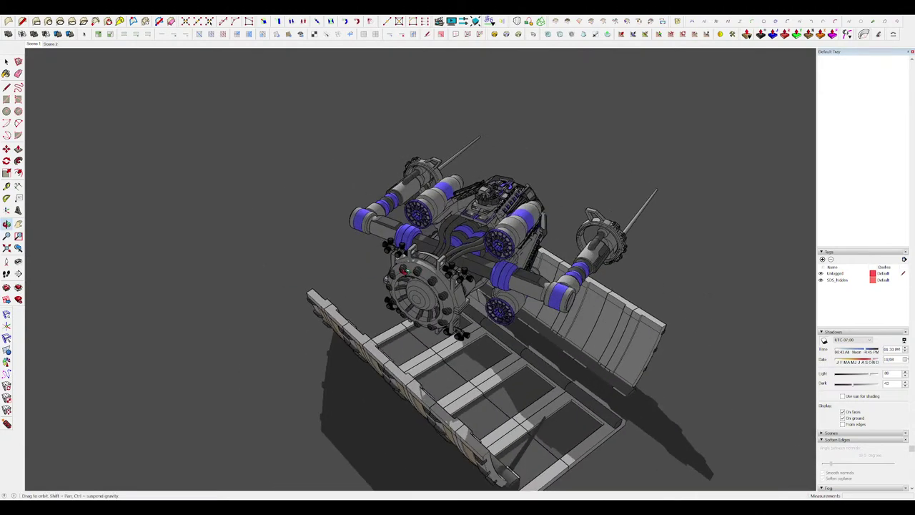
middle_click_drag(545, 287, 652, 232)
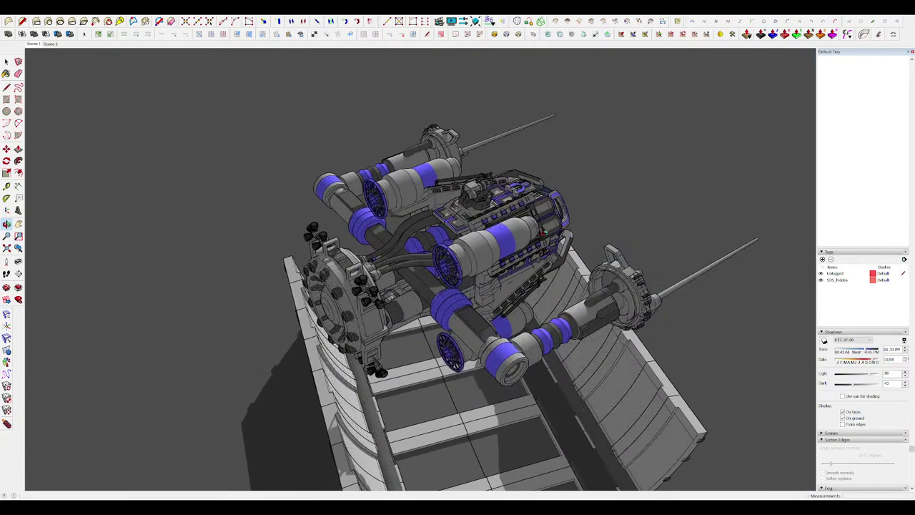
Set the shadow settings to Light 90 and Dark 57 and check the shading on the ship.
scroll(515, 238, "down", 2)
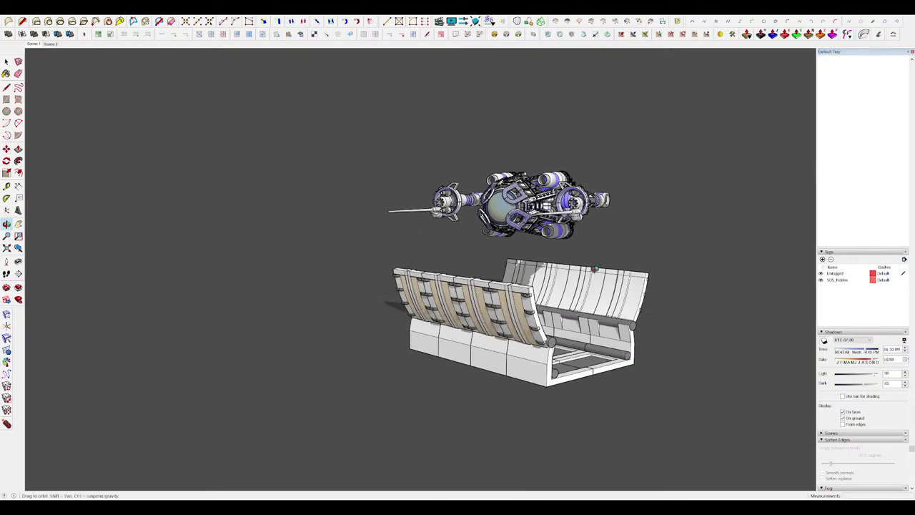
left_click_drag(864, 385, 860, 384)
middle_click_drag(579, 321, 557, 386)
scroll(554, 179, "up", 5)
middle_click_drag(562, 197, 583, 237)
scroll(393, 310, "up", 5)
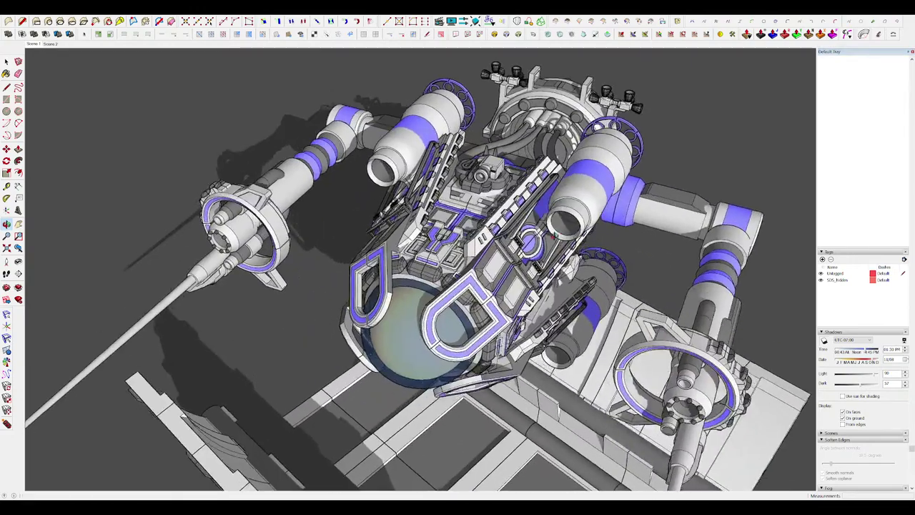
middle_click_drag(479, 322, 486, 220)
scroll(480, 286, "down", 5)
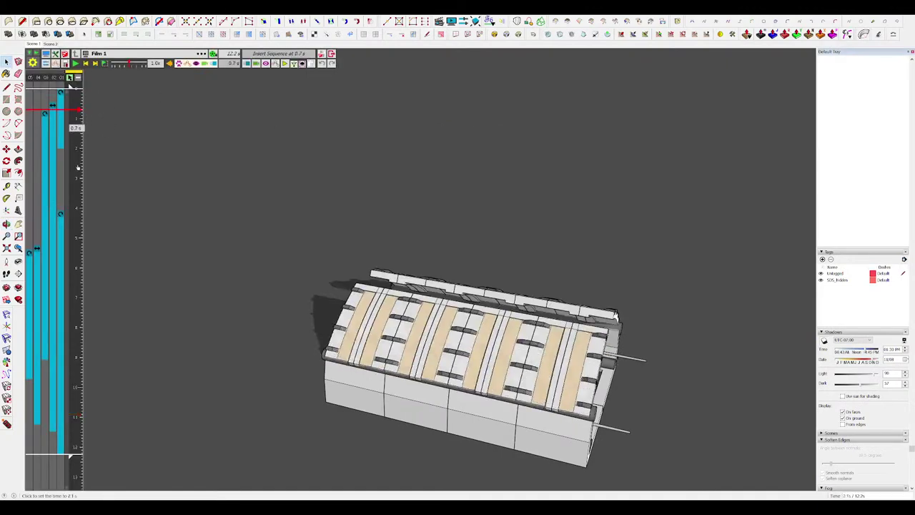
Play Film 1 from the start and watch the hangar open and the ship lift and unfold.
left_click_drag(78, 167, 78, 195)
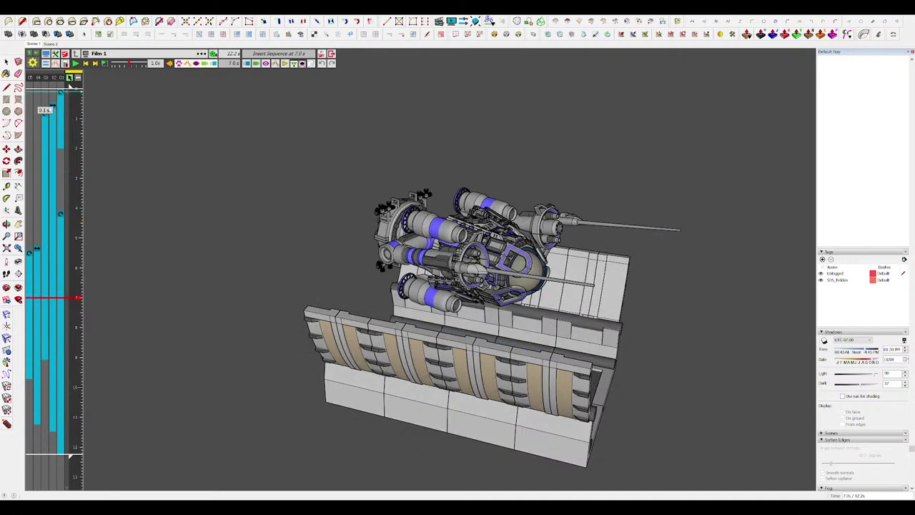
left_click(70, 87)
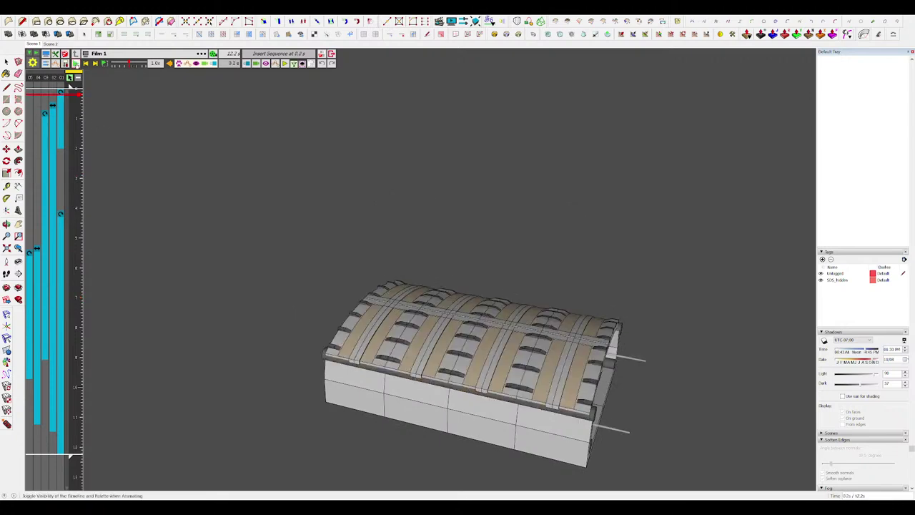
middle_click_drag(561, 246, 489, 216)
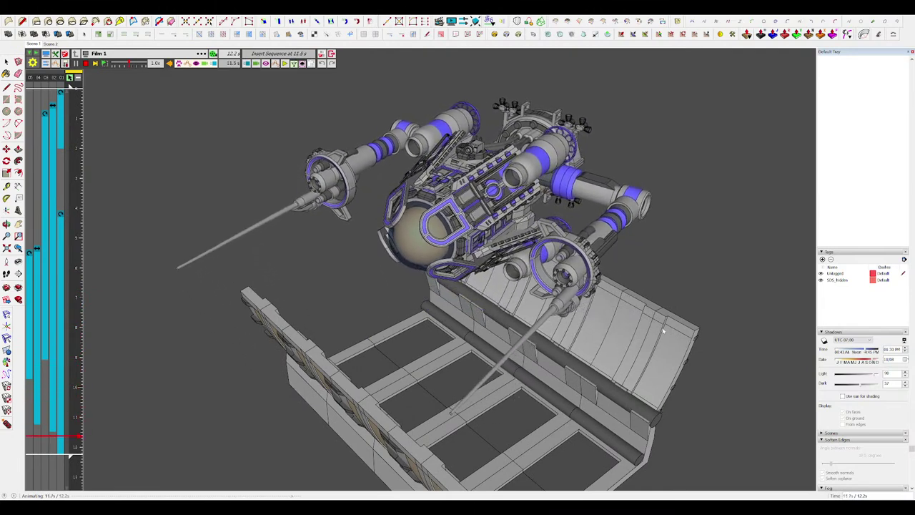
scroll(584, 272, "down", 3)
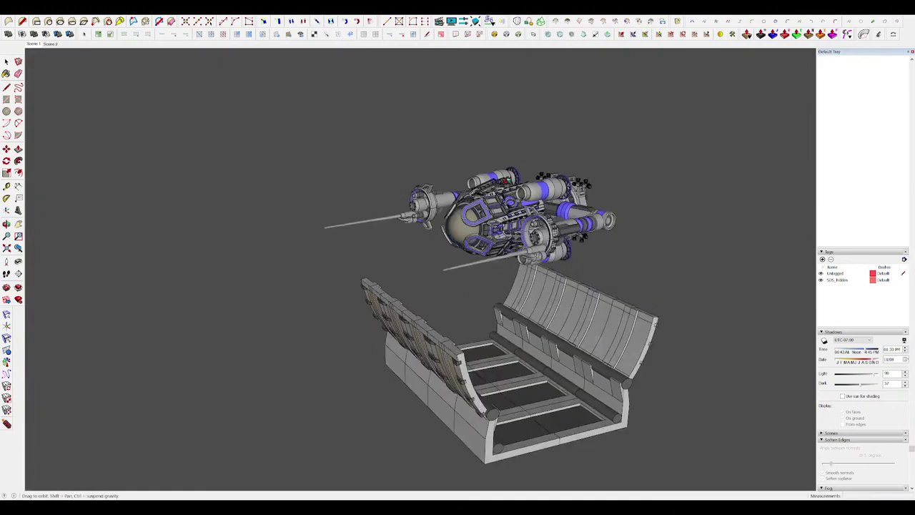
Close the animation and inspect the ship and the closed hangar from the front and above.
middle_click_drag(458, 168, 372, 236)
scroll(572, 307, "down", 3)
middle_click_drag(571, 308, 665, 321)
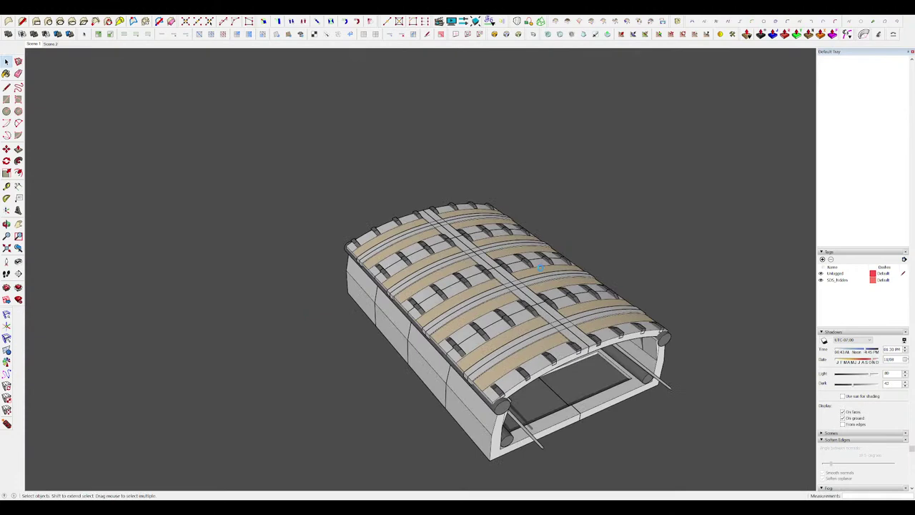
middle_click_drag(550, 294, 526, 215)
scroll(562, 92, "up", 1)
middle_click_drag(600, 228, 568, 183)
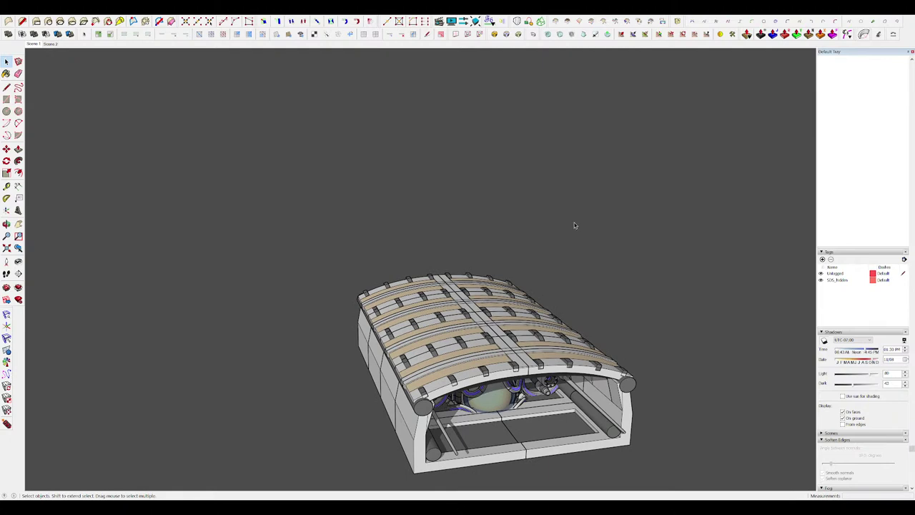
scroll(574, 225, "down", 2)
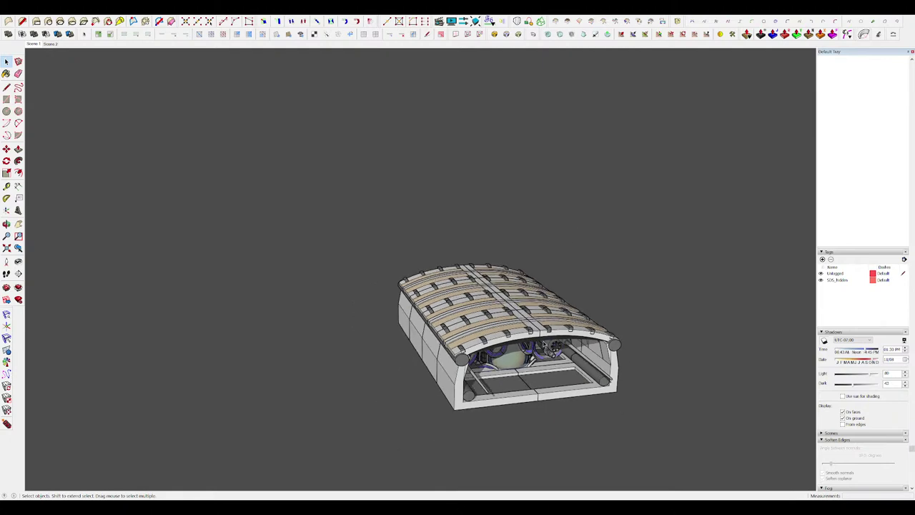
middle_click_drag(541, 344, 607, 414)
scroll(515, 338, "up", 1)
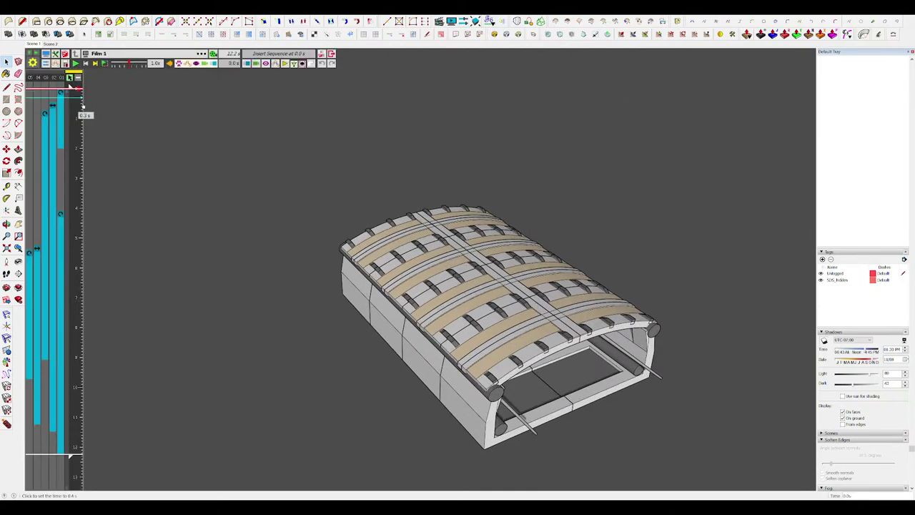
Scrub Film 1 to 8.5 s and examine the unfolding ship and its shadows from the front.
left_click_drag(81, 131, 74, 304)
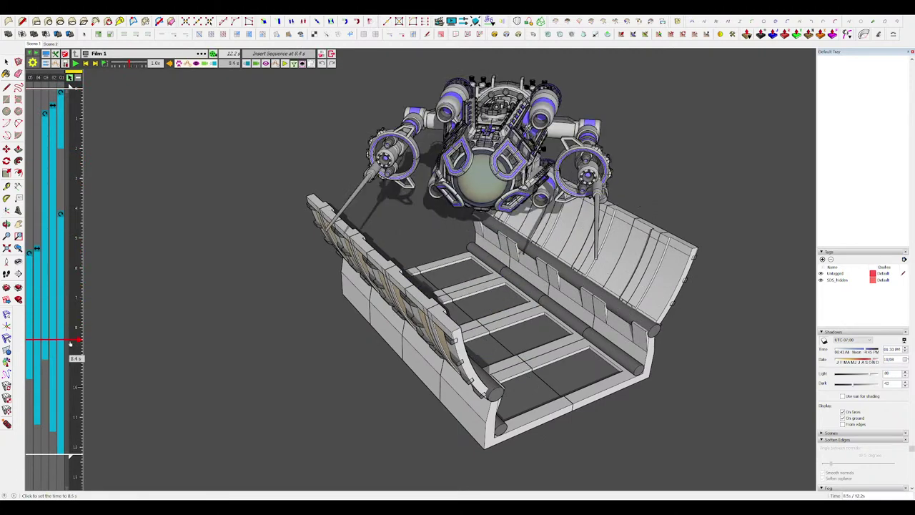
scroll(546, 347, "down", 2)
middle_click_drag(547, 347, 481, 386)
scroll(507, 217, "up", 4)
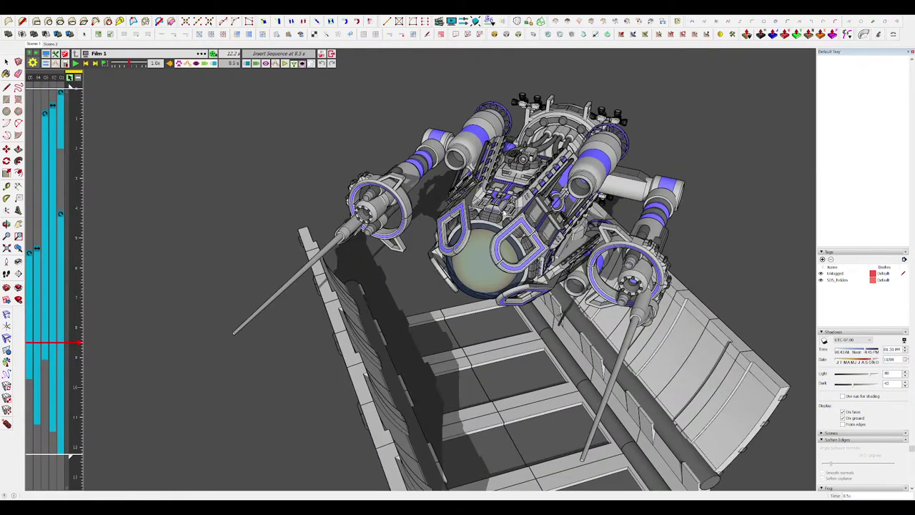
scroll(541, 218, "down", 2)
scroll(531, 184, "up", 4)
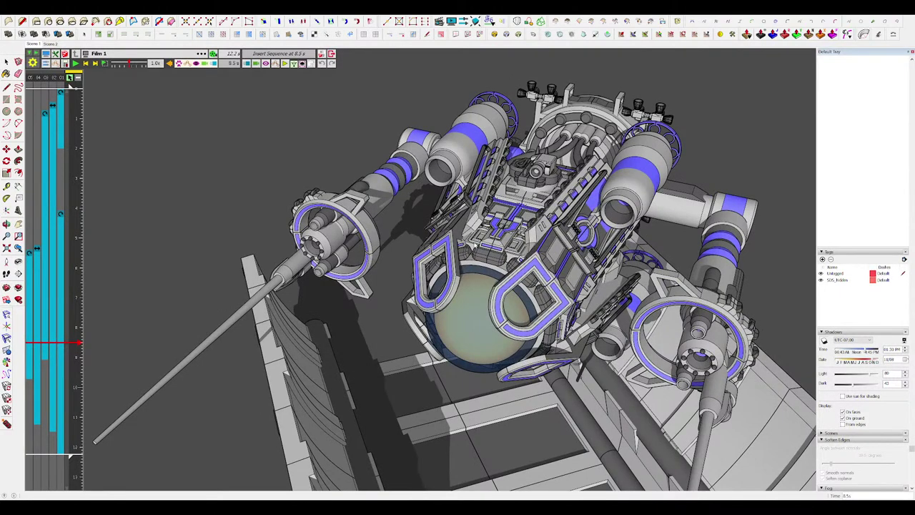
Inspect the ship at 8.5 s from the side and above, including the shadows cast beyond the hangar.
middle_click_drag(474, 245, 550, 286)
scroll(544, 300, "down", 4)
middle_click_drag(404, 306, 429, 331)
scroll(586, 223, "up", 2)
scroll(622, 225, "up", 2)
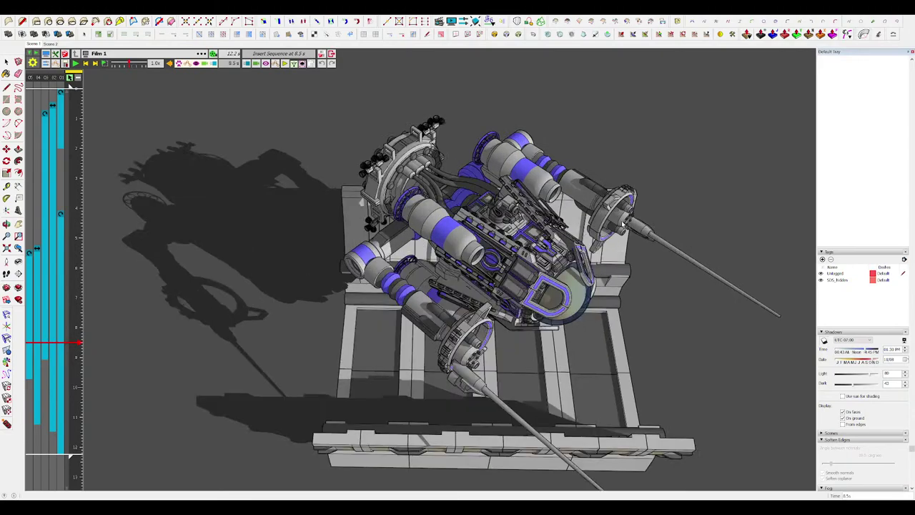
middle_click_drag(623, 225, 541, 104)
middle_click_drag(815, 275, 699, 195)
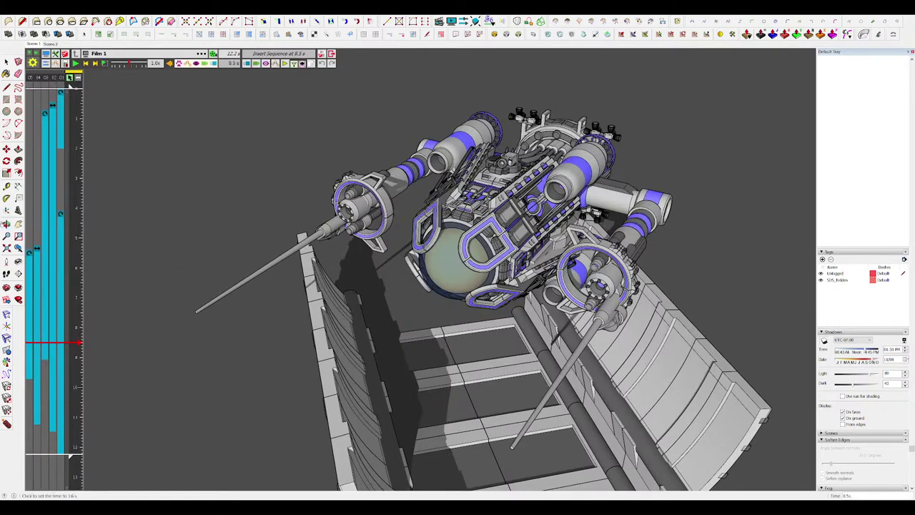
Scrub Film 1 to 9.9 s and examine the tilted ship above the open hangar from the front and above.
left_click_drag(78, 360, 71, 385)
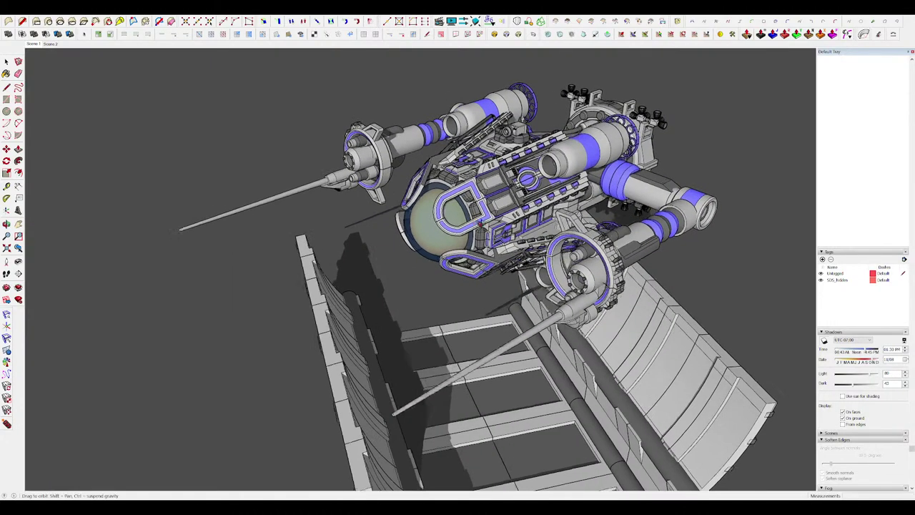
middle_click_drag(315, 356, 298, 359)
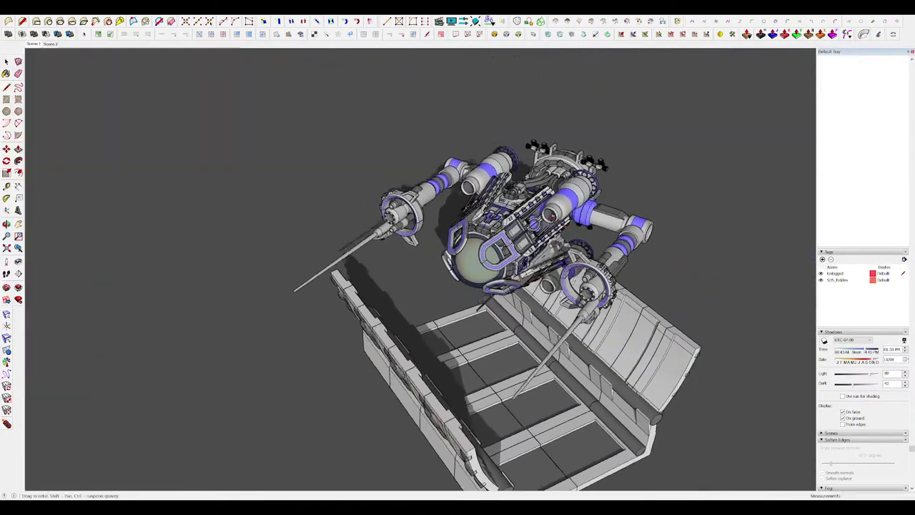
middle_click_drag(552, 216, 526, 203)
scroll(525, 216, "up", 3)
scroll(526, 202, "down", 2)
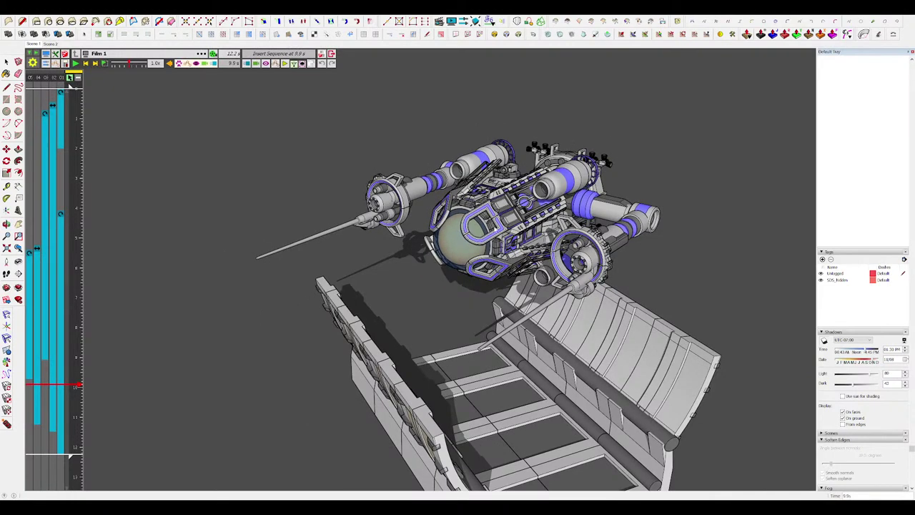
middle_click_drag(526, 202, 650, 410)
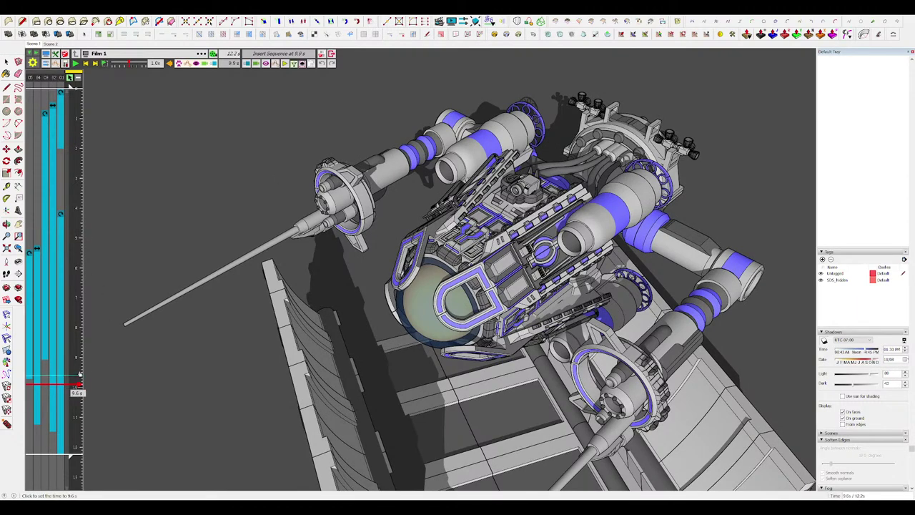
Scrub Film 1 between 7.7 s and 9.9 s and compare the ship's pose with shadows on and off.
mouse_move(80, 374)
left_mouse_down()
mouse_move(77, 323)
mouse_move(77, 382)
left_mouse_up()
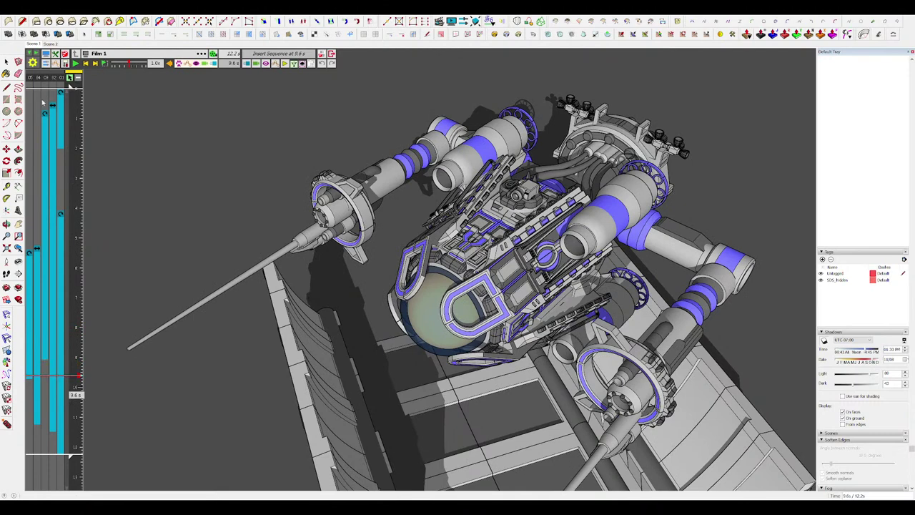
left_click(47, 91)
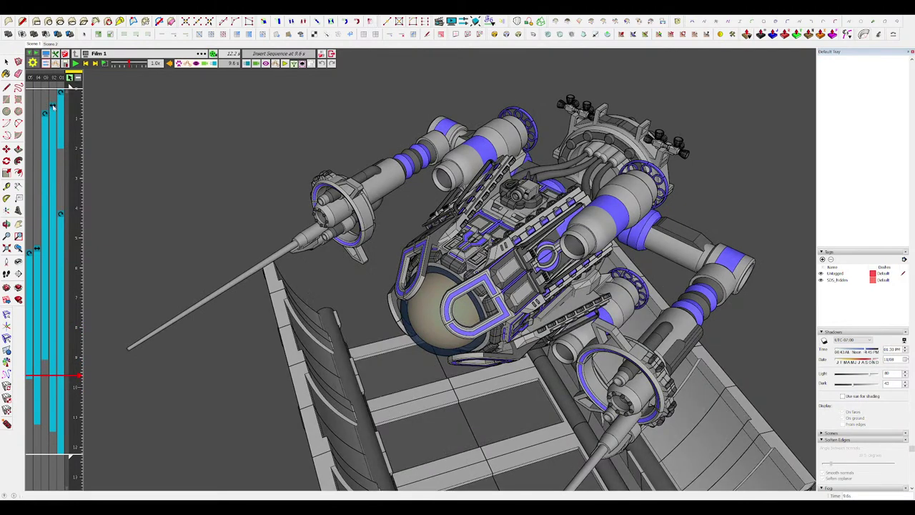
left_click_drag(78, 194, 76, 248)
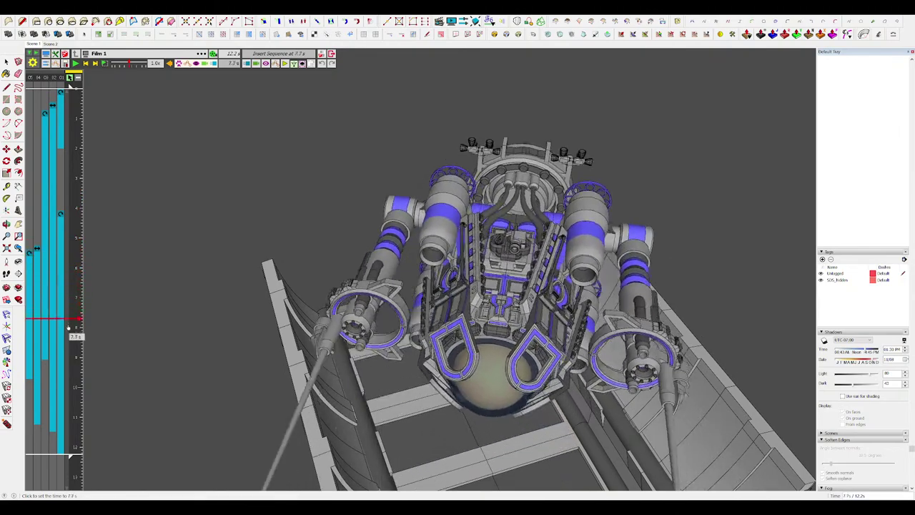
middle_click_drag(564, 286, 541, 232)
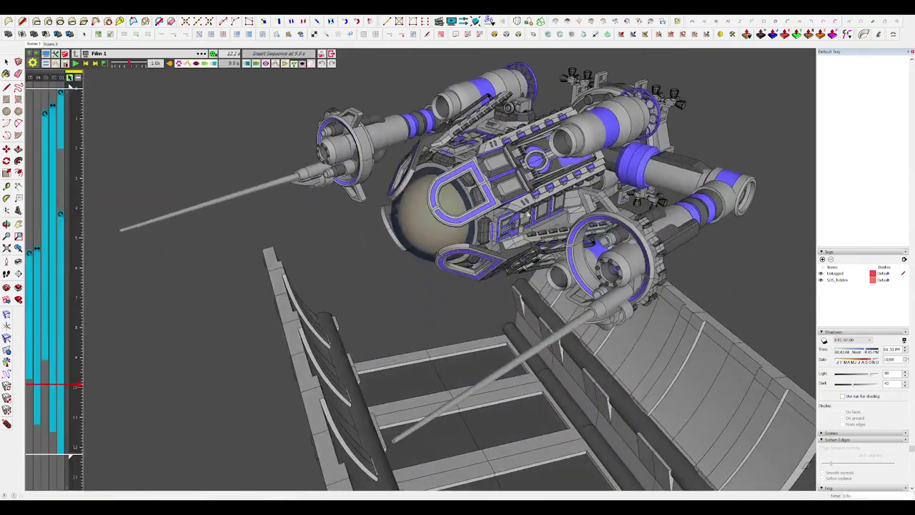
scroll(542, 229, "down", 6)
middle_click_drag(493, 214, 174, 157)
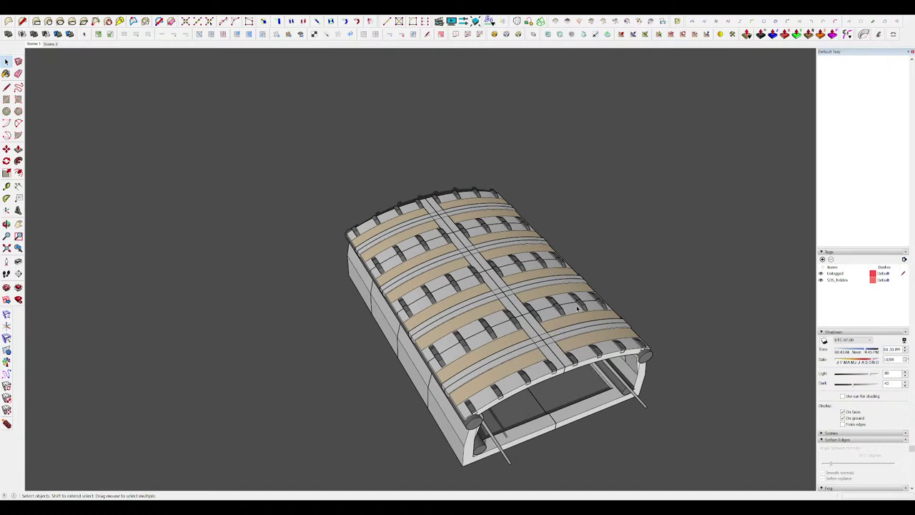
Delete both curved roof doors from the closed hangar.
middle_click_drag(676, 345, 570, 251)
scroll(570, 251, "down", 3)
left_click(568, 318)
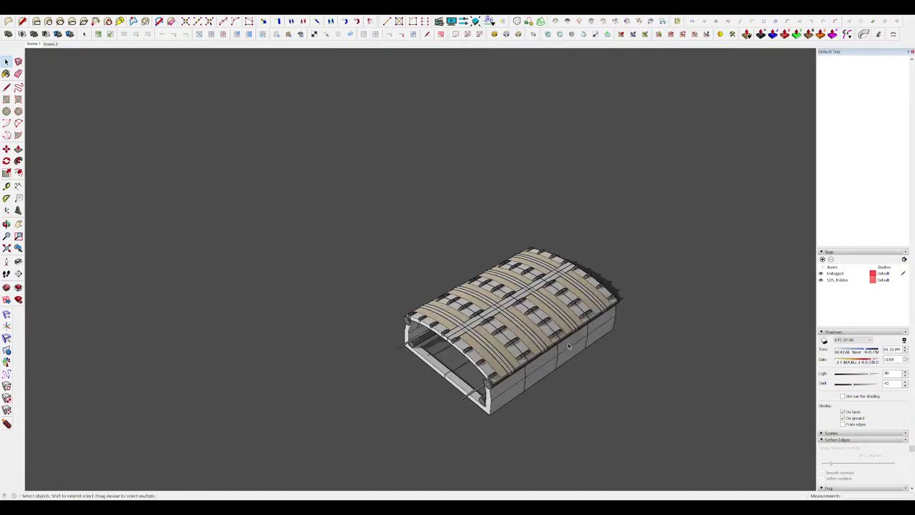
scroll(570, 333, "up", 4)
middle_click_drag(571, 333, 538, 301)
key("Delete")
left_click(424, 271)
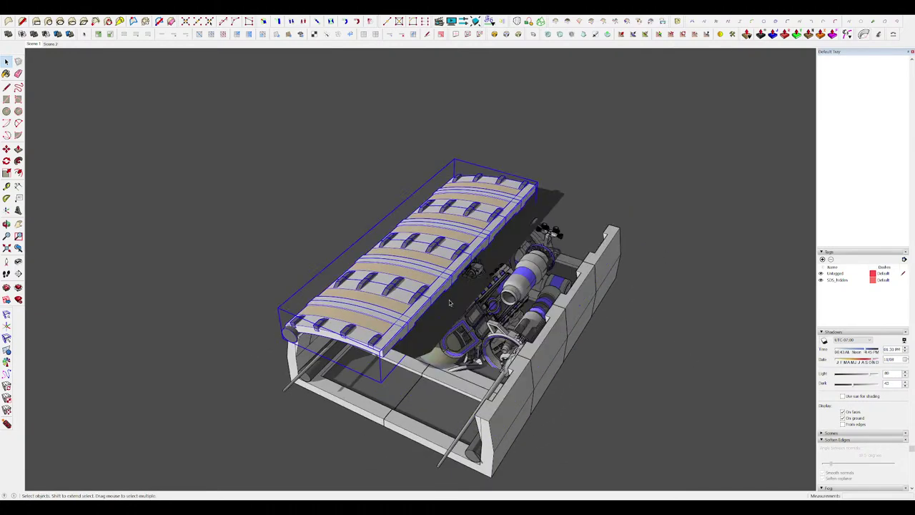
key("Delete")
Move the folded ship straight up out of the hangar so it hovers above the base.
middle_click_drag(424, 272, 449, 271)
left_click(478, 280)
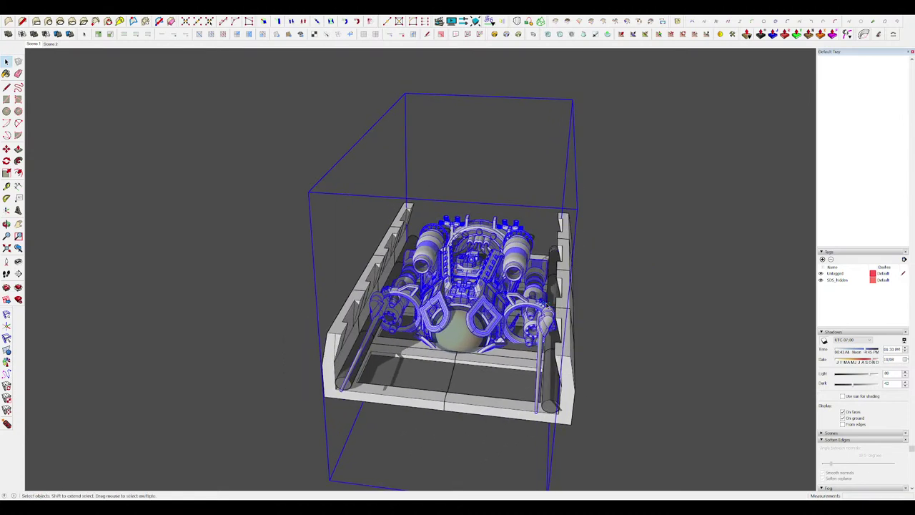
key("m")
scroll(489, 296, "down", 3)
left_click(489, 296)
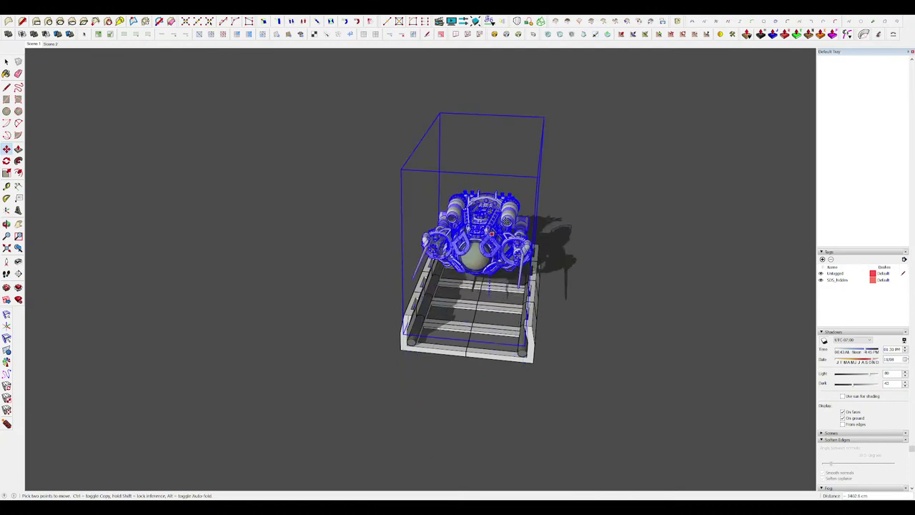
left_click(492, 186)
key("space")
left_click(525, 154)
Examine the raised ship closely from several front angles and briefly toggle the display of hidden geometry.
middle_click_drag(525, 154, 597, 161)
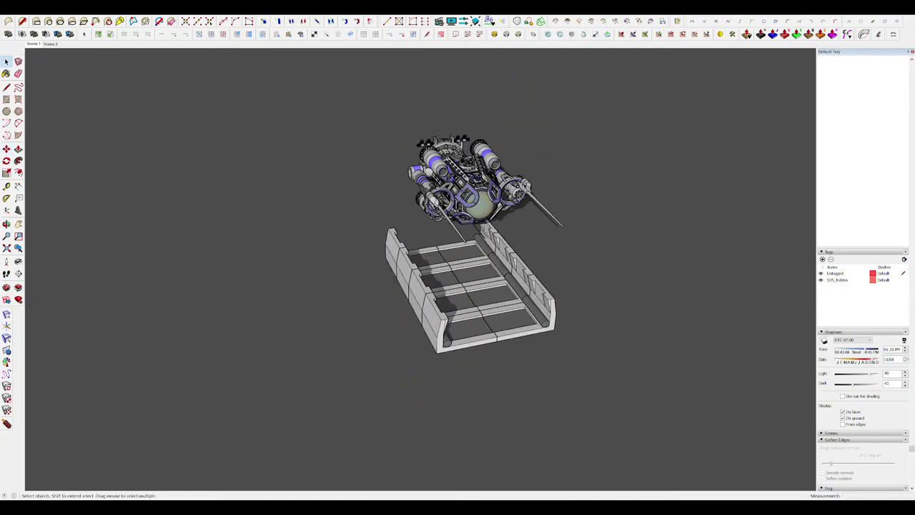
scroll(466, 170, "up", 5)
middle_click_drag(466, 170, 343, 220)
scroll(511, 175, "up", 1)
scroll(509, 188, "down", 2)
scroll(414, 176, "up", 5)
middle_click_drag(416, 177, 466, 209)
scroll(468, 212, "down", 3)
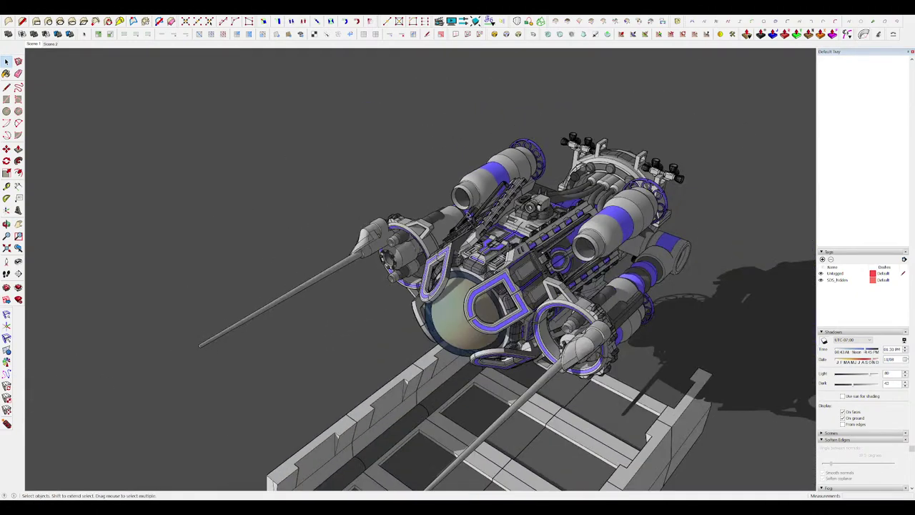
scroll(493, 244, "down", 1)
scroll(439, 223, "down", 3)
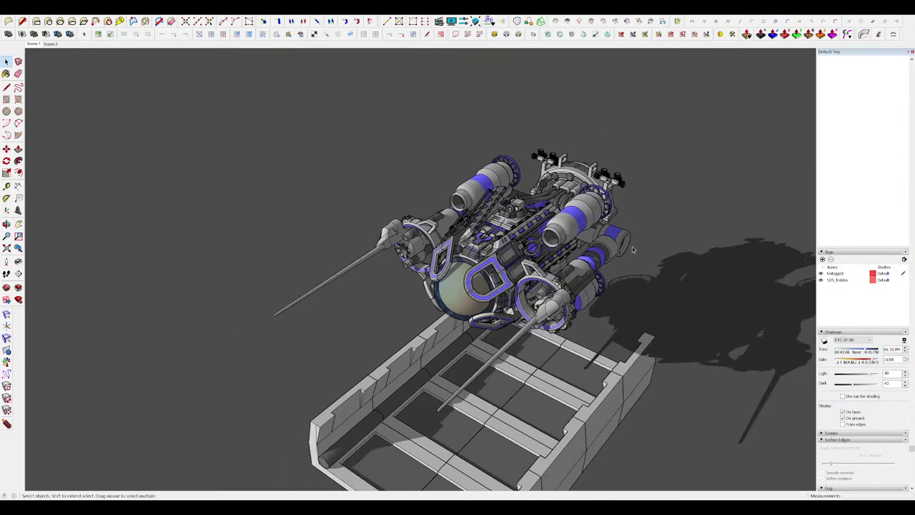
scroll(548, 251, "up", 4)
middle_click_drag(533, 275, 559, 248)
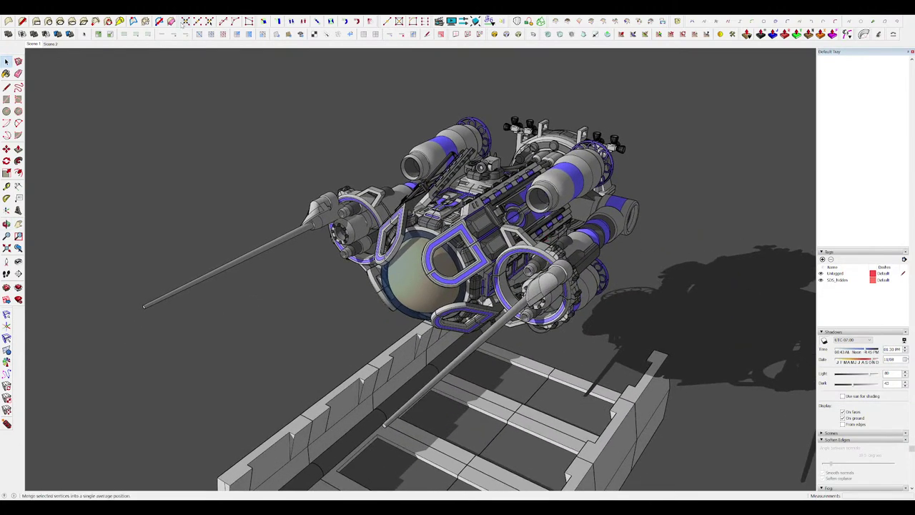
key("alt+h")
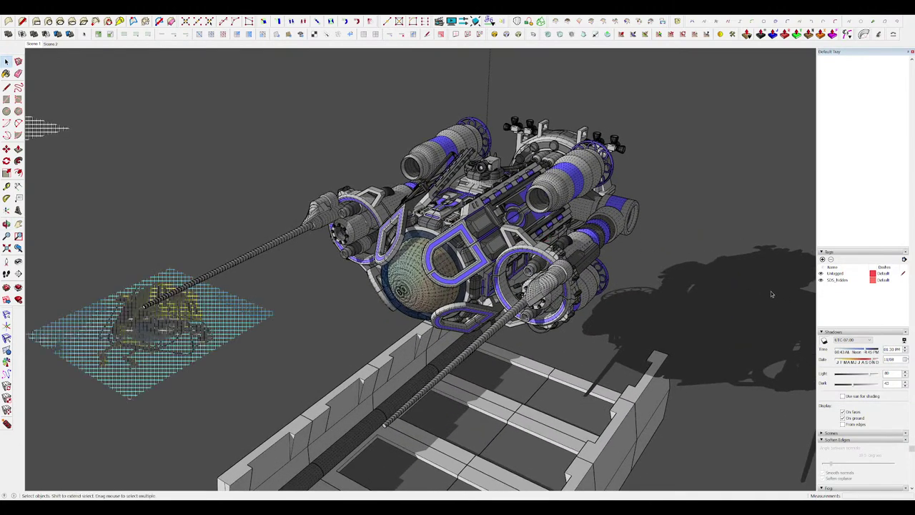
key("alt+h")
Switch the style collection to Sketchy Edges and apply the classic SketchUp jitter style with endpoints to the model.
scroll(852, 375, "down", 3)
scroll(854, 374, "up", 10)
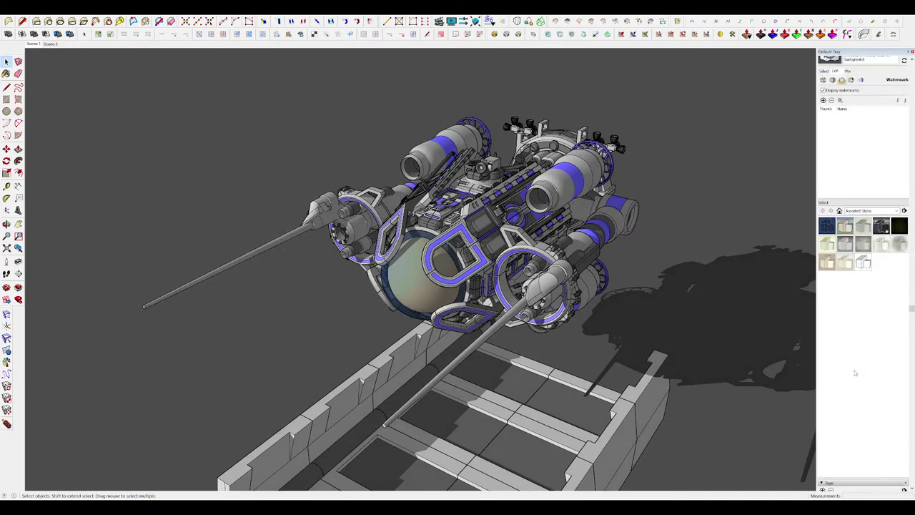
left_click(825, 359)
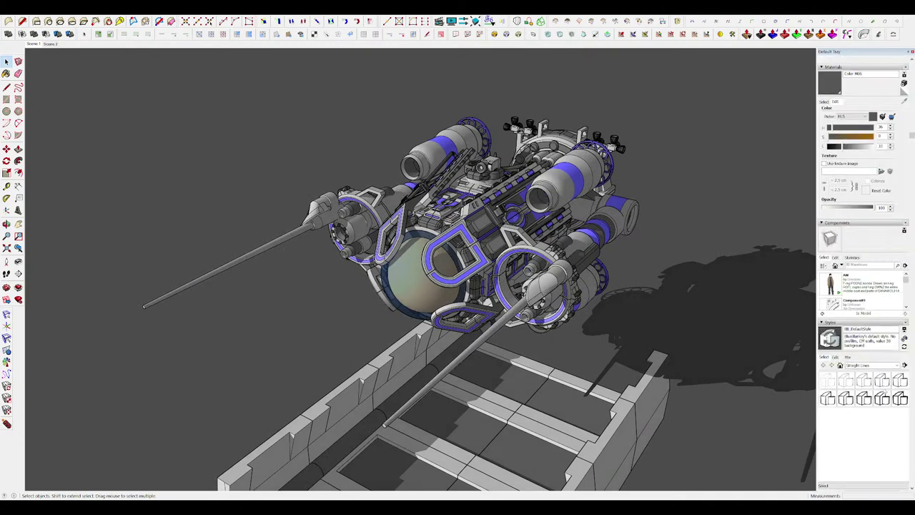
left_click(877, 367)
left_click(868, 402)
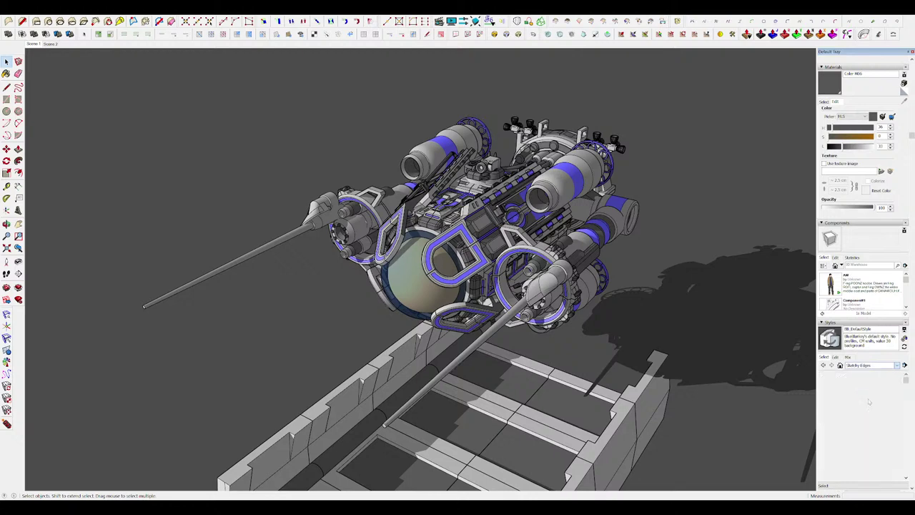
left_click(880, 400)
scroll(863, 399, "down", 2)
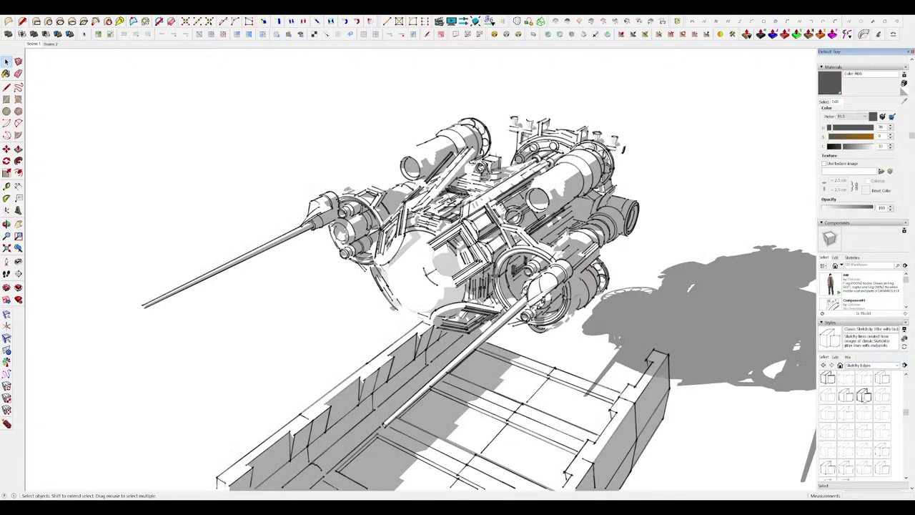
Apply the Pen Wavy sketchy style to the model and change its face style to shaded with textures.
left_click(861, 412)
left_click(864, 430)
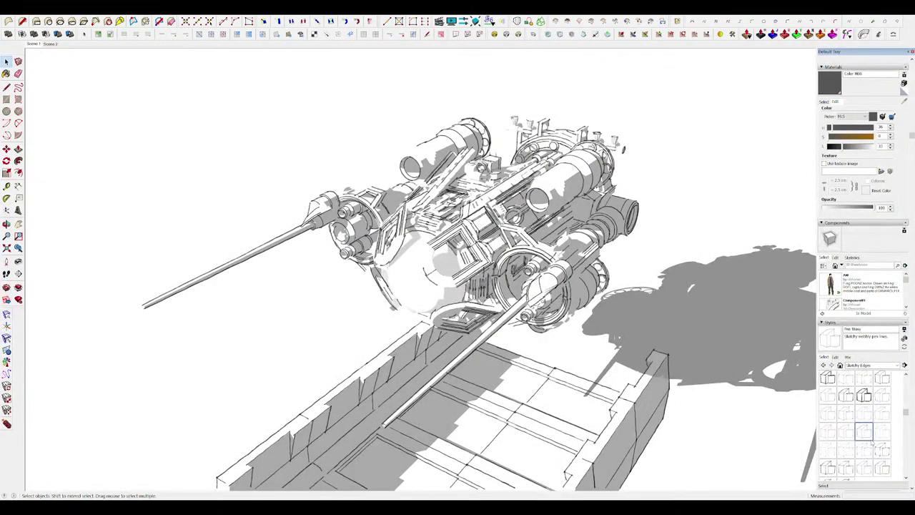
left_click(835, 356)
left_click(834, 367)
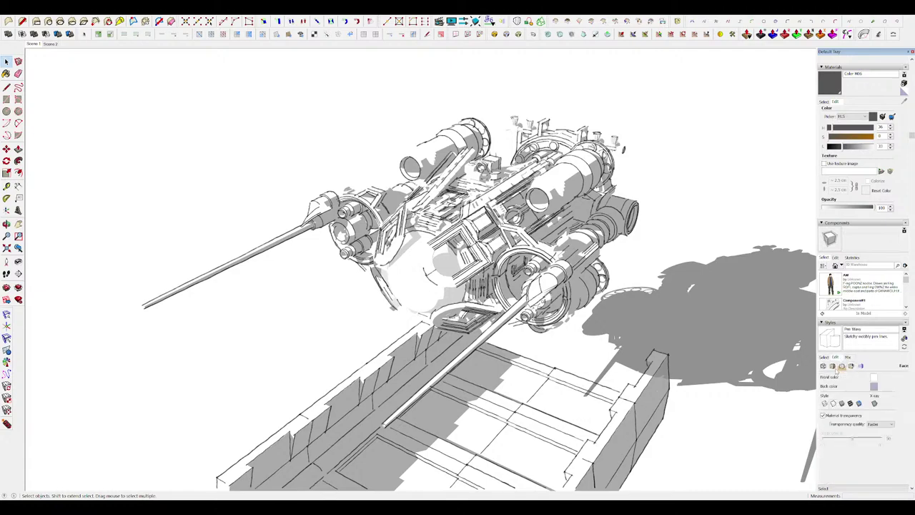
left_click(850, 405)
Examine the textured ship and open hangar from the front, including close low-angle views of the cockpit and engines.
mouse_move(239, 215)
middle_mouse_down()
mouse_move(353, 222)
mouse_move(434, 254)
mouse_move(404, 246)
middle_mouse_up()
scroll(434, 254, "down", 2)
scroll(536, 229, "up", 2)
middle_click_drag(519, 344, 511, 270)
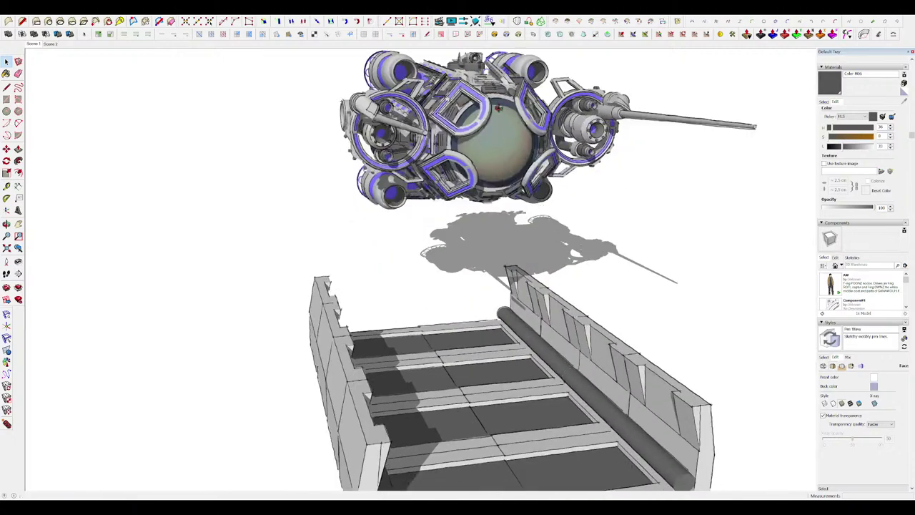
scroll(510, 269, "down", 2)
scroll(474, 122, "up", 3)
middle_click_drag(474, 122, 336, 71)
scroll(592, 206, "down", 4)
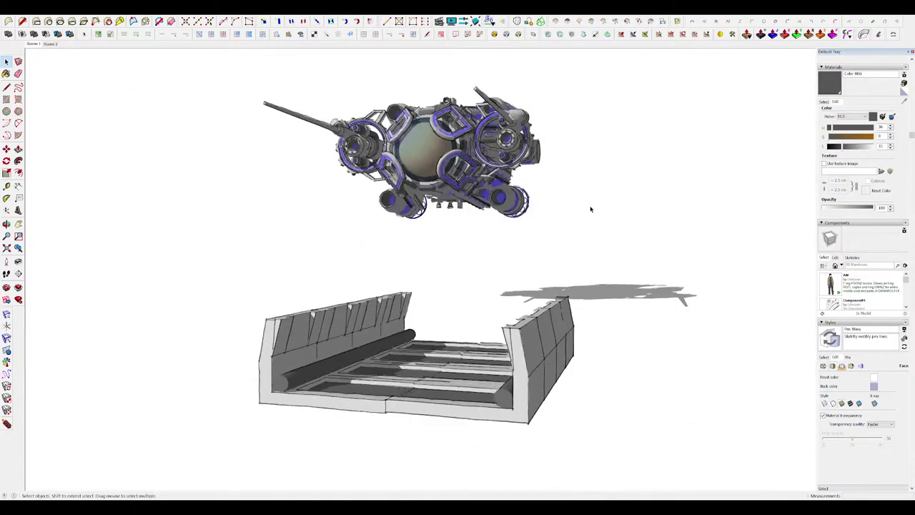
scroll(436, 134, "up", 2)
scroll(436, 133, "up", 4)
middle_click_drag(510, 172, 411, 139)
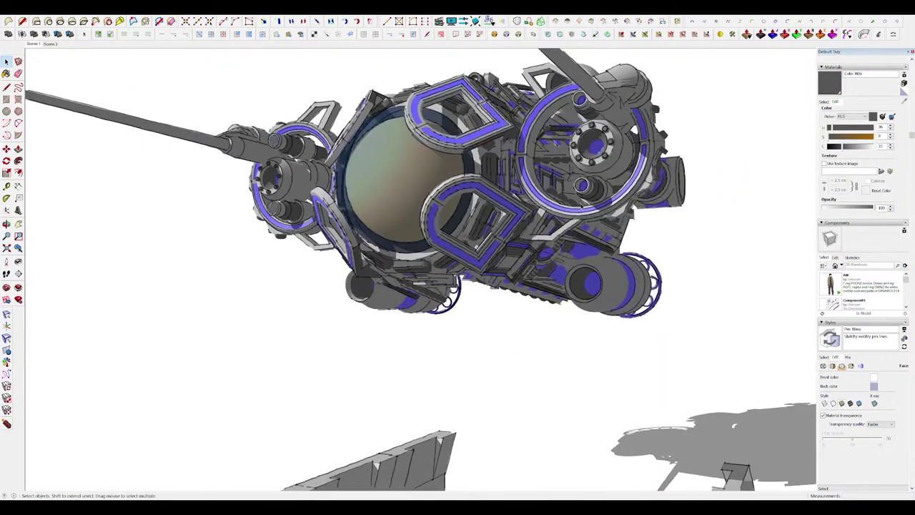
scroll(573, 190, "down", 4)
middle_click_drag(572, 190, 495, 170)
scroll(587, 181, "up", 3)
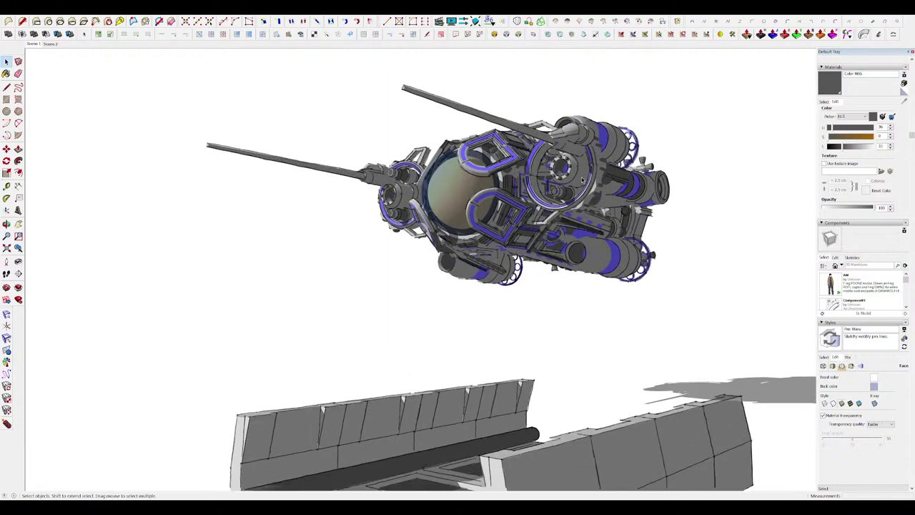
Examine the hovering ship from raised front angles on both sides, checking its upper hull, engines and guns in the sketchy textured style.
middle_click_drag(585, 180, 514, 271)
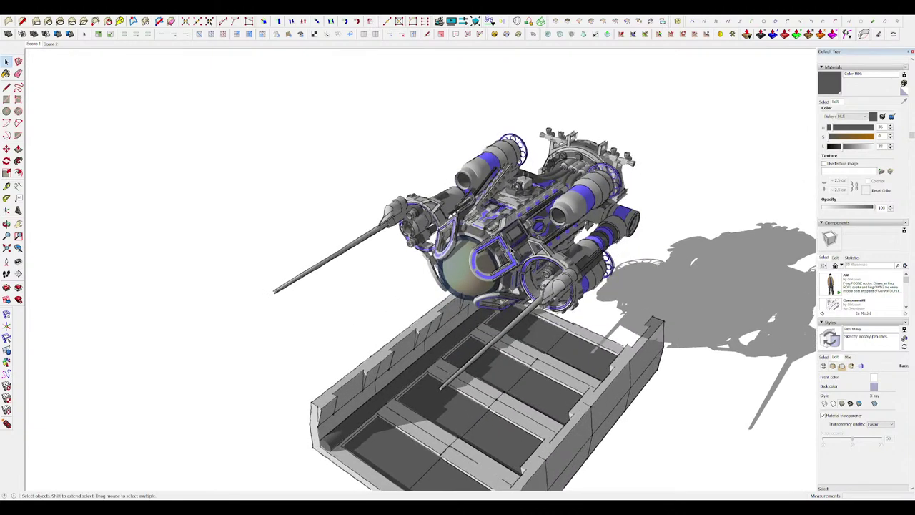
middle_click_drag(524, 231, 433, 87)
middle_click_drag(532, 188, 633, 351)
scroll(516, 157, "up", 4)
scroll(505, 235, "down", 3)
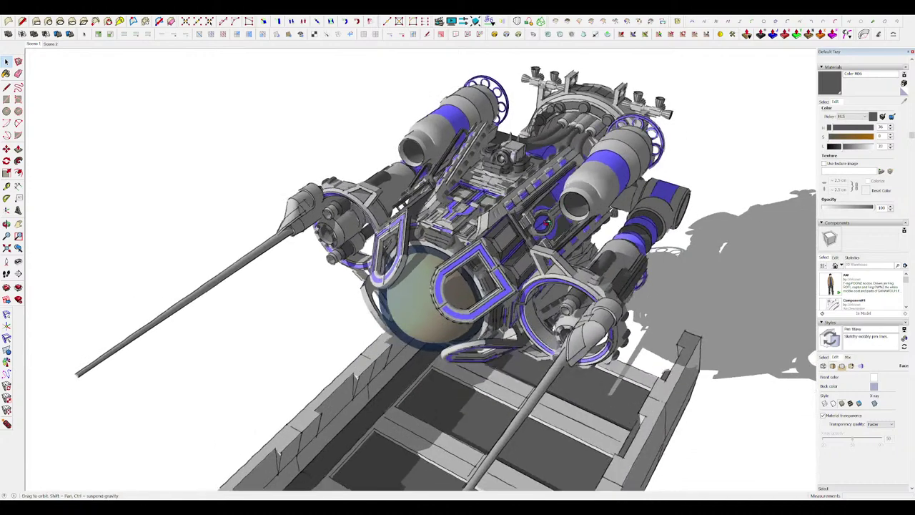
middle_click_drag(456, 227, 668, 280)
scroll(662, 278, "down", 4)
scroll(624, 164, "up", 4)
middle_click_drag(625, 164, 705, 178)
scroll(425, 288, "down", 3)
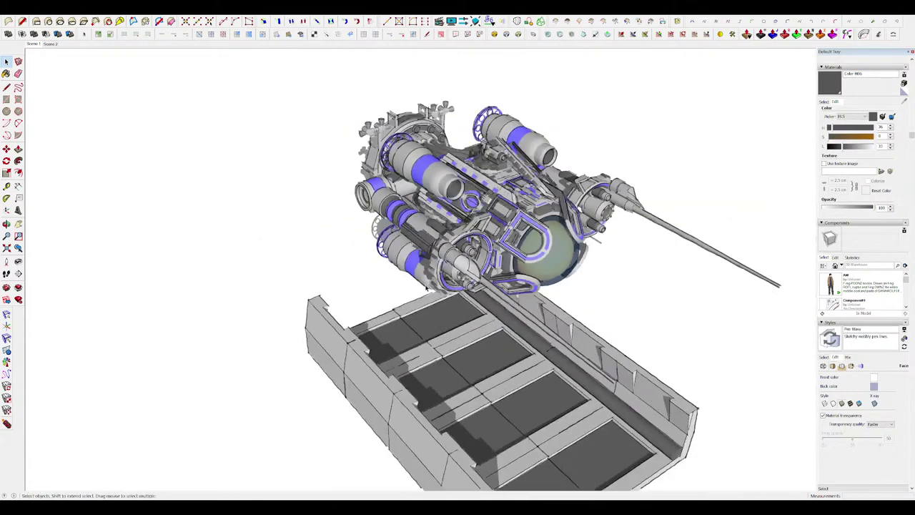
scroll(547, 170, "up", 5)
scroll(536, 258, "down", 2)
middle_click_drag(537, 259, 599, 206)
scroll(572, 214, "down", 2)
middle_click_drag(629, 239, 587, 250)
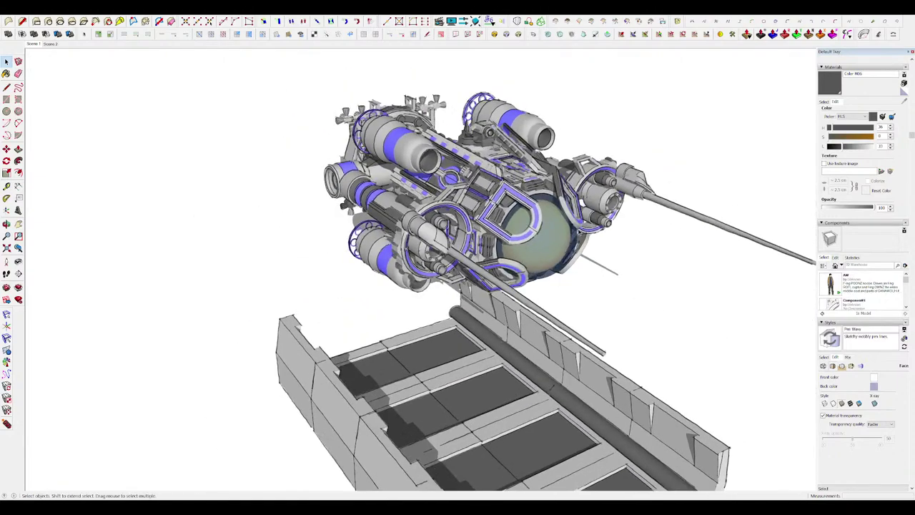
scroll(457, 336, "down", 3)
scroll(519, 249, "up", 2)
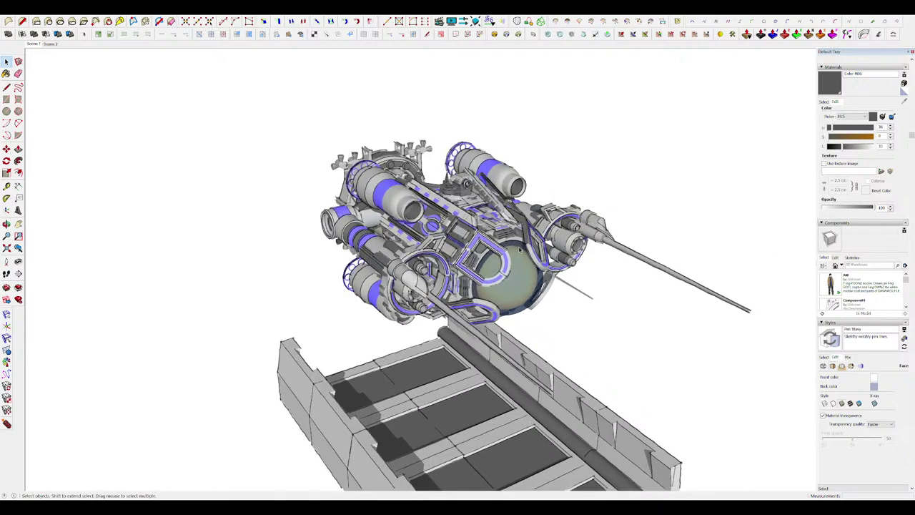
scroll(520, 249, "up", 2)
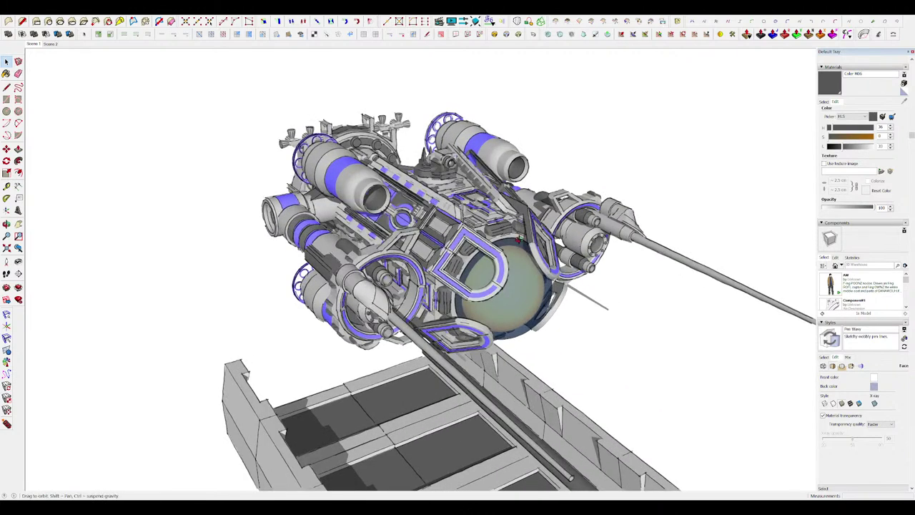
middle_click_drag(520, 250, 521, 243)
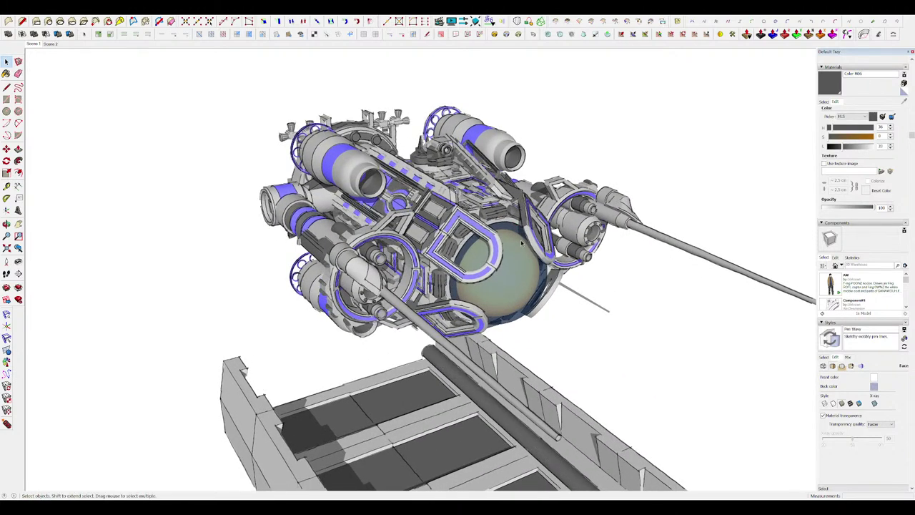